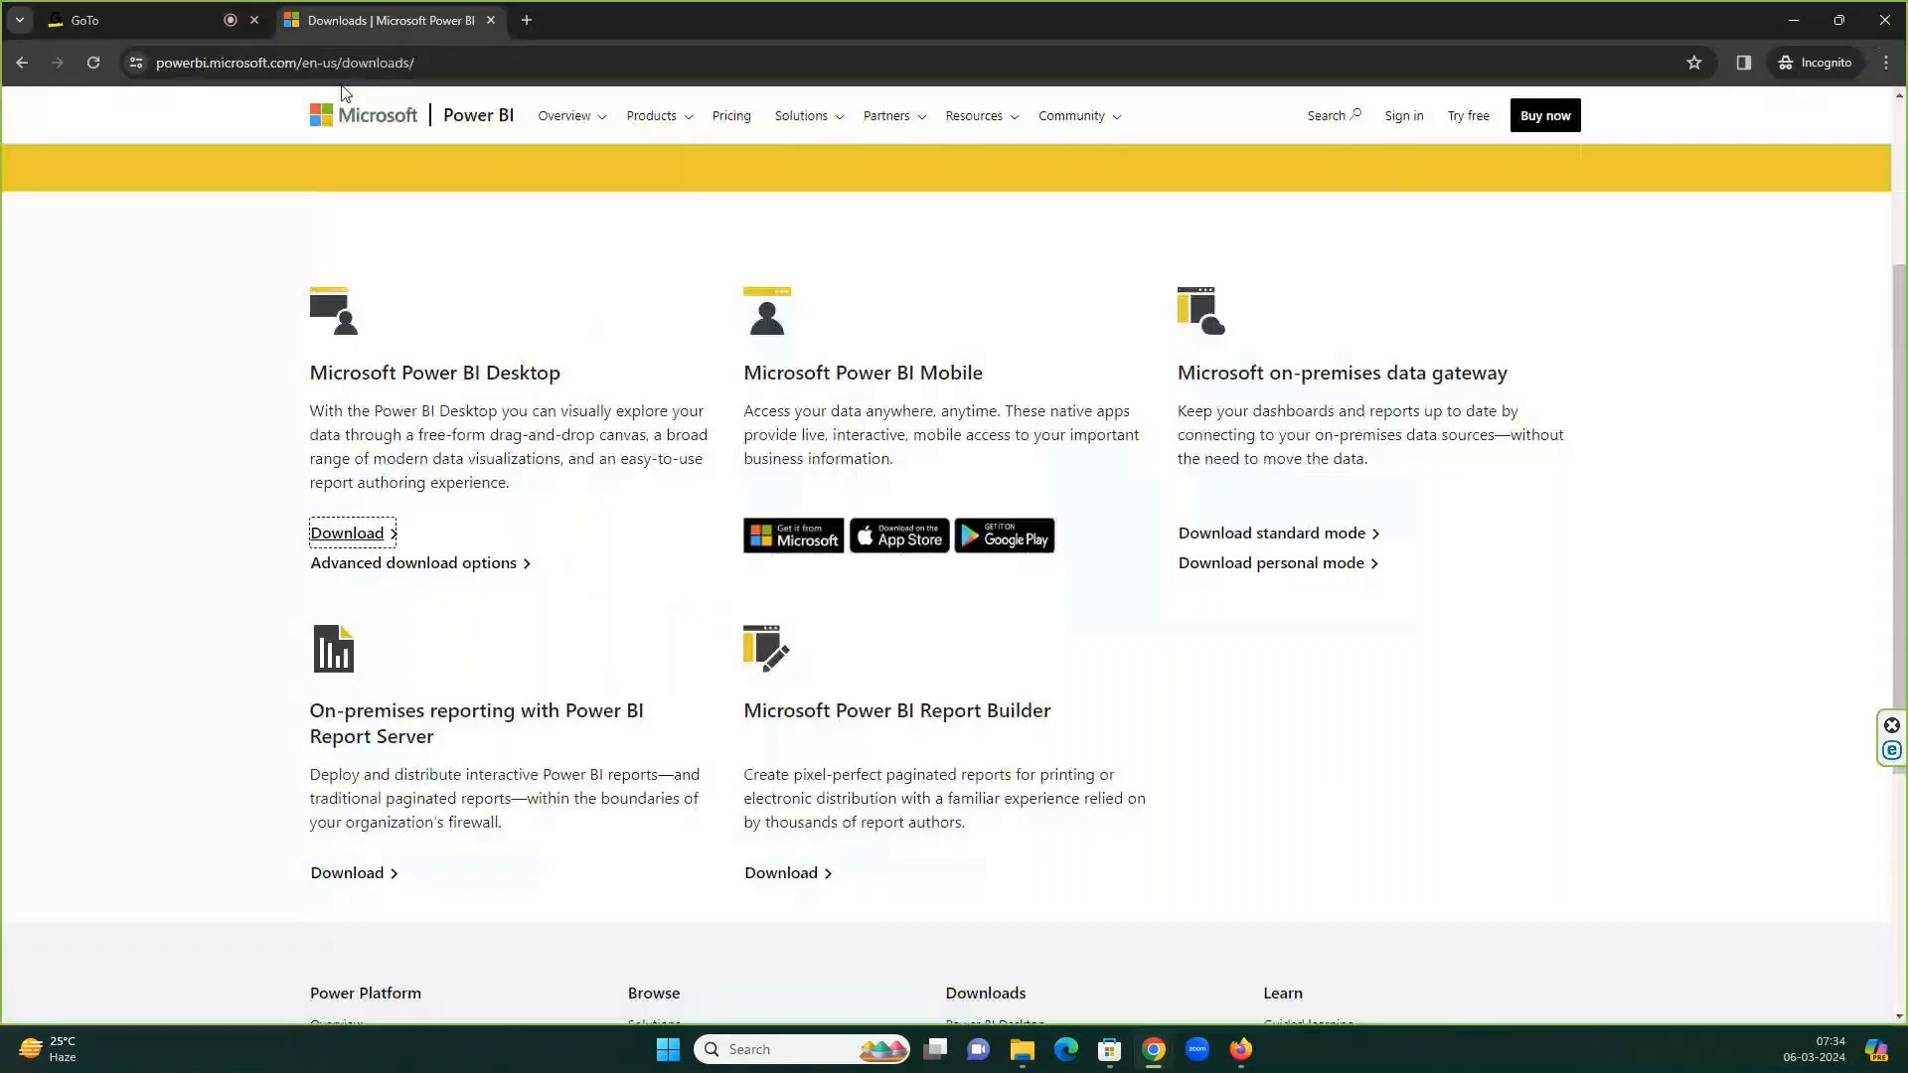
View the Power BI Desktop Microsoft Store listing, close it, and start a new incognito tab.
click(347, 537)
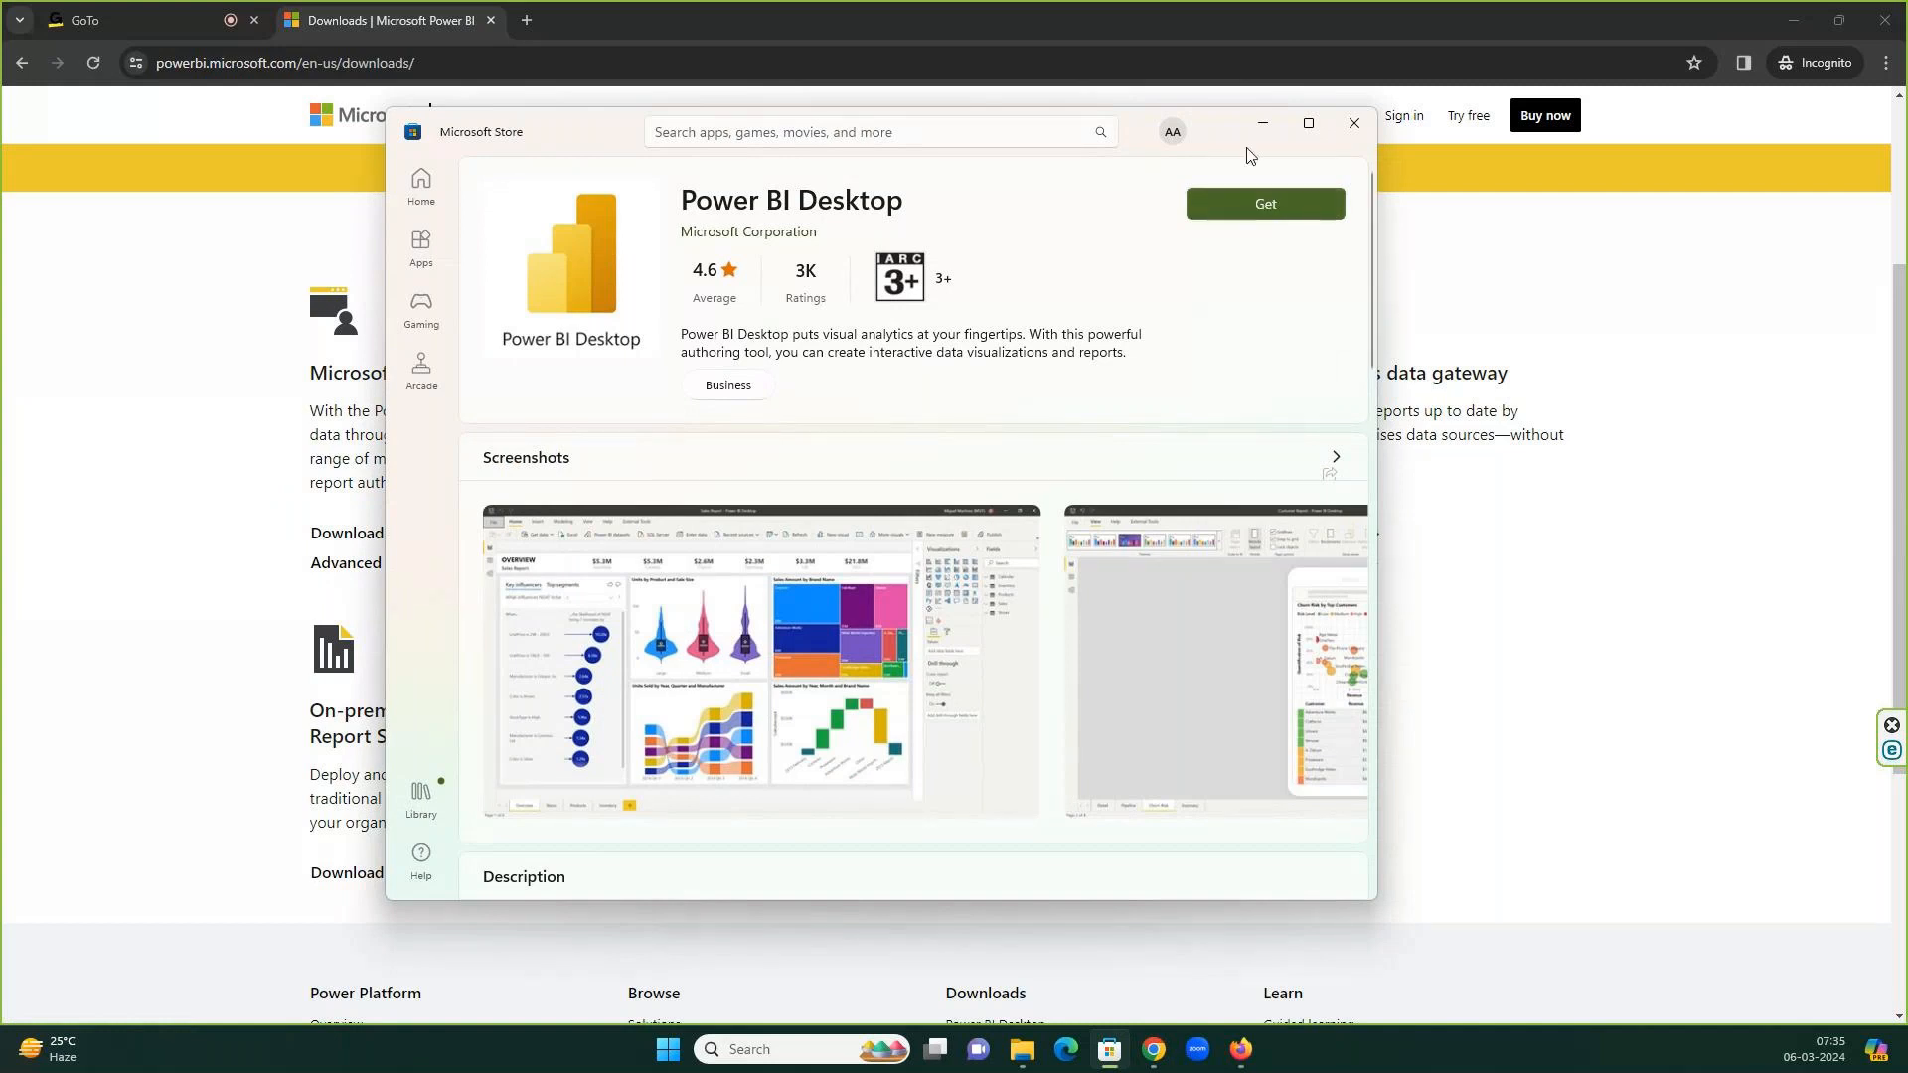
click(1347, 122)
click(527, 21)
Search Google for 'power bi license' and open Microsoft's Power BI Pricing & Product Comparison page.
text(powerbi )
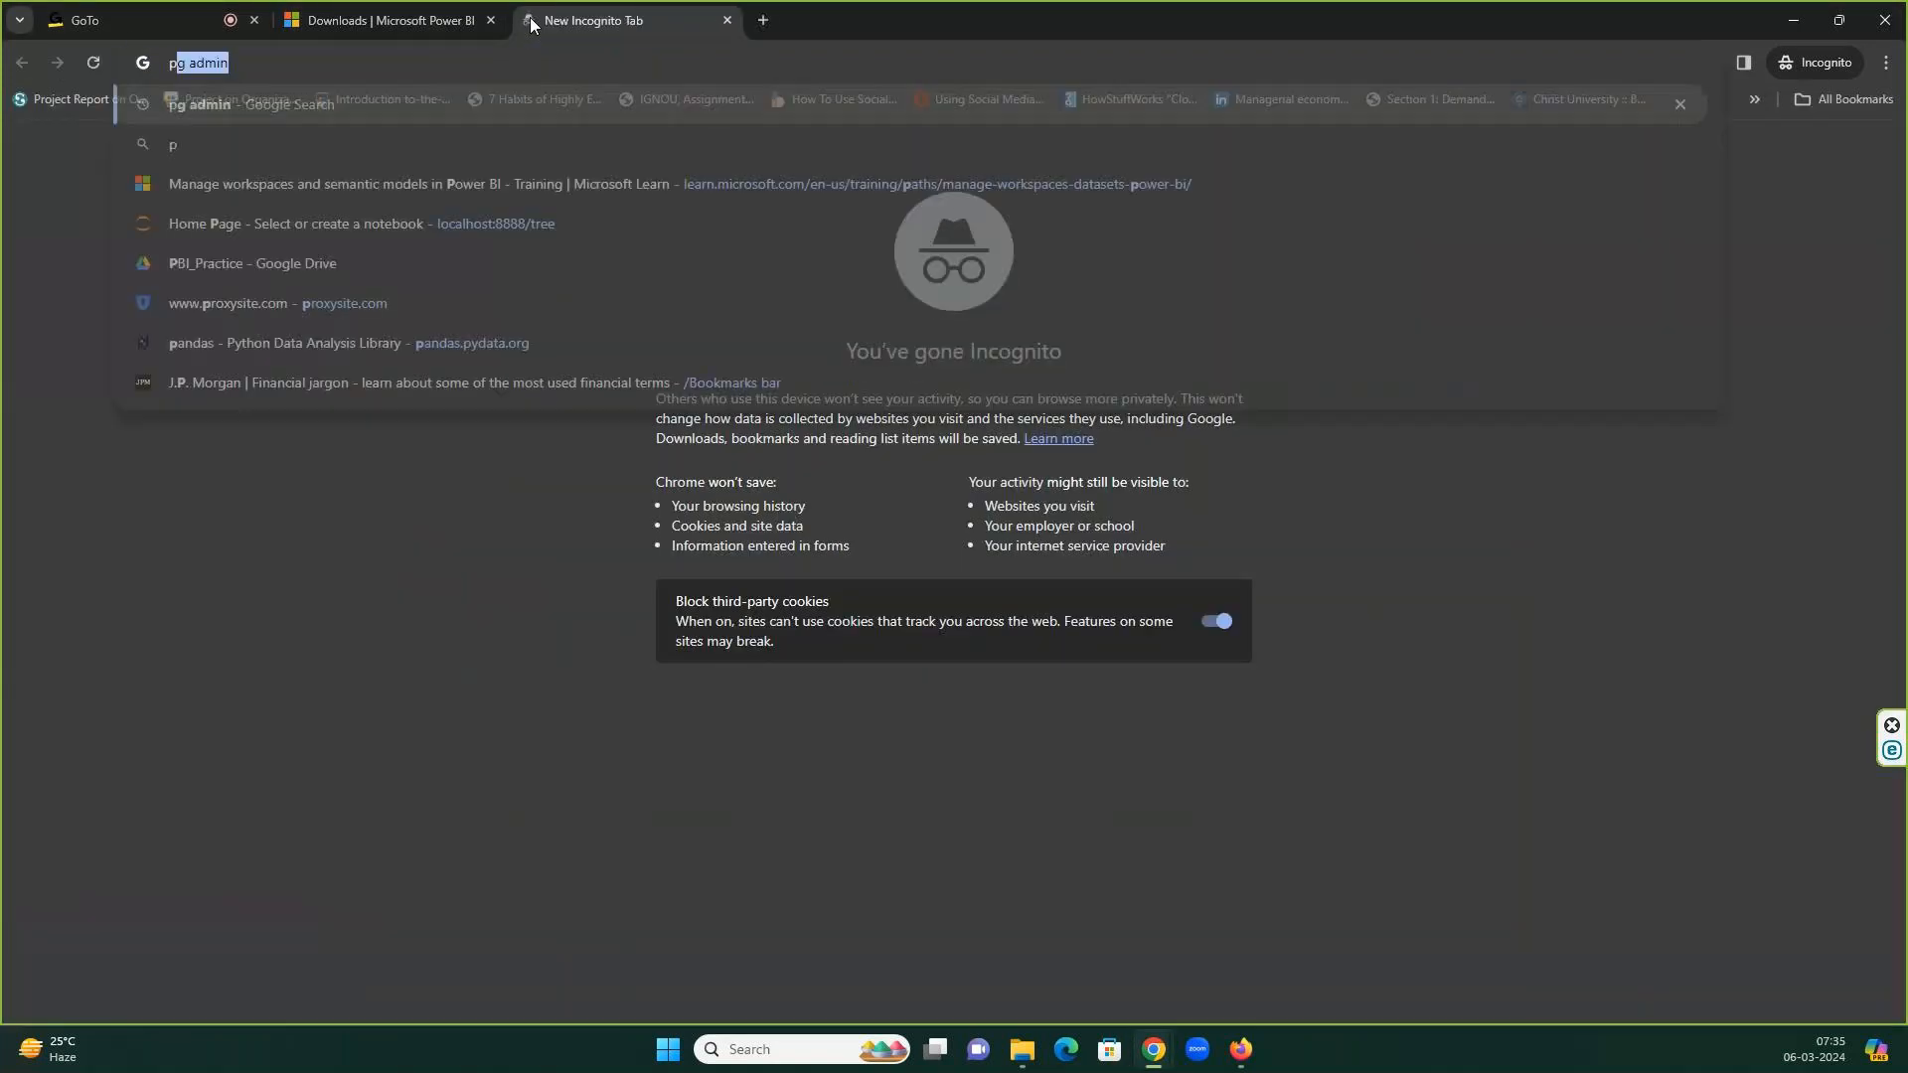
text(license)
key(Return)
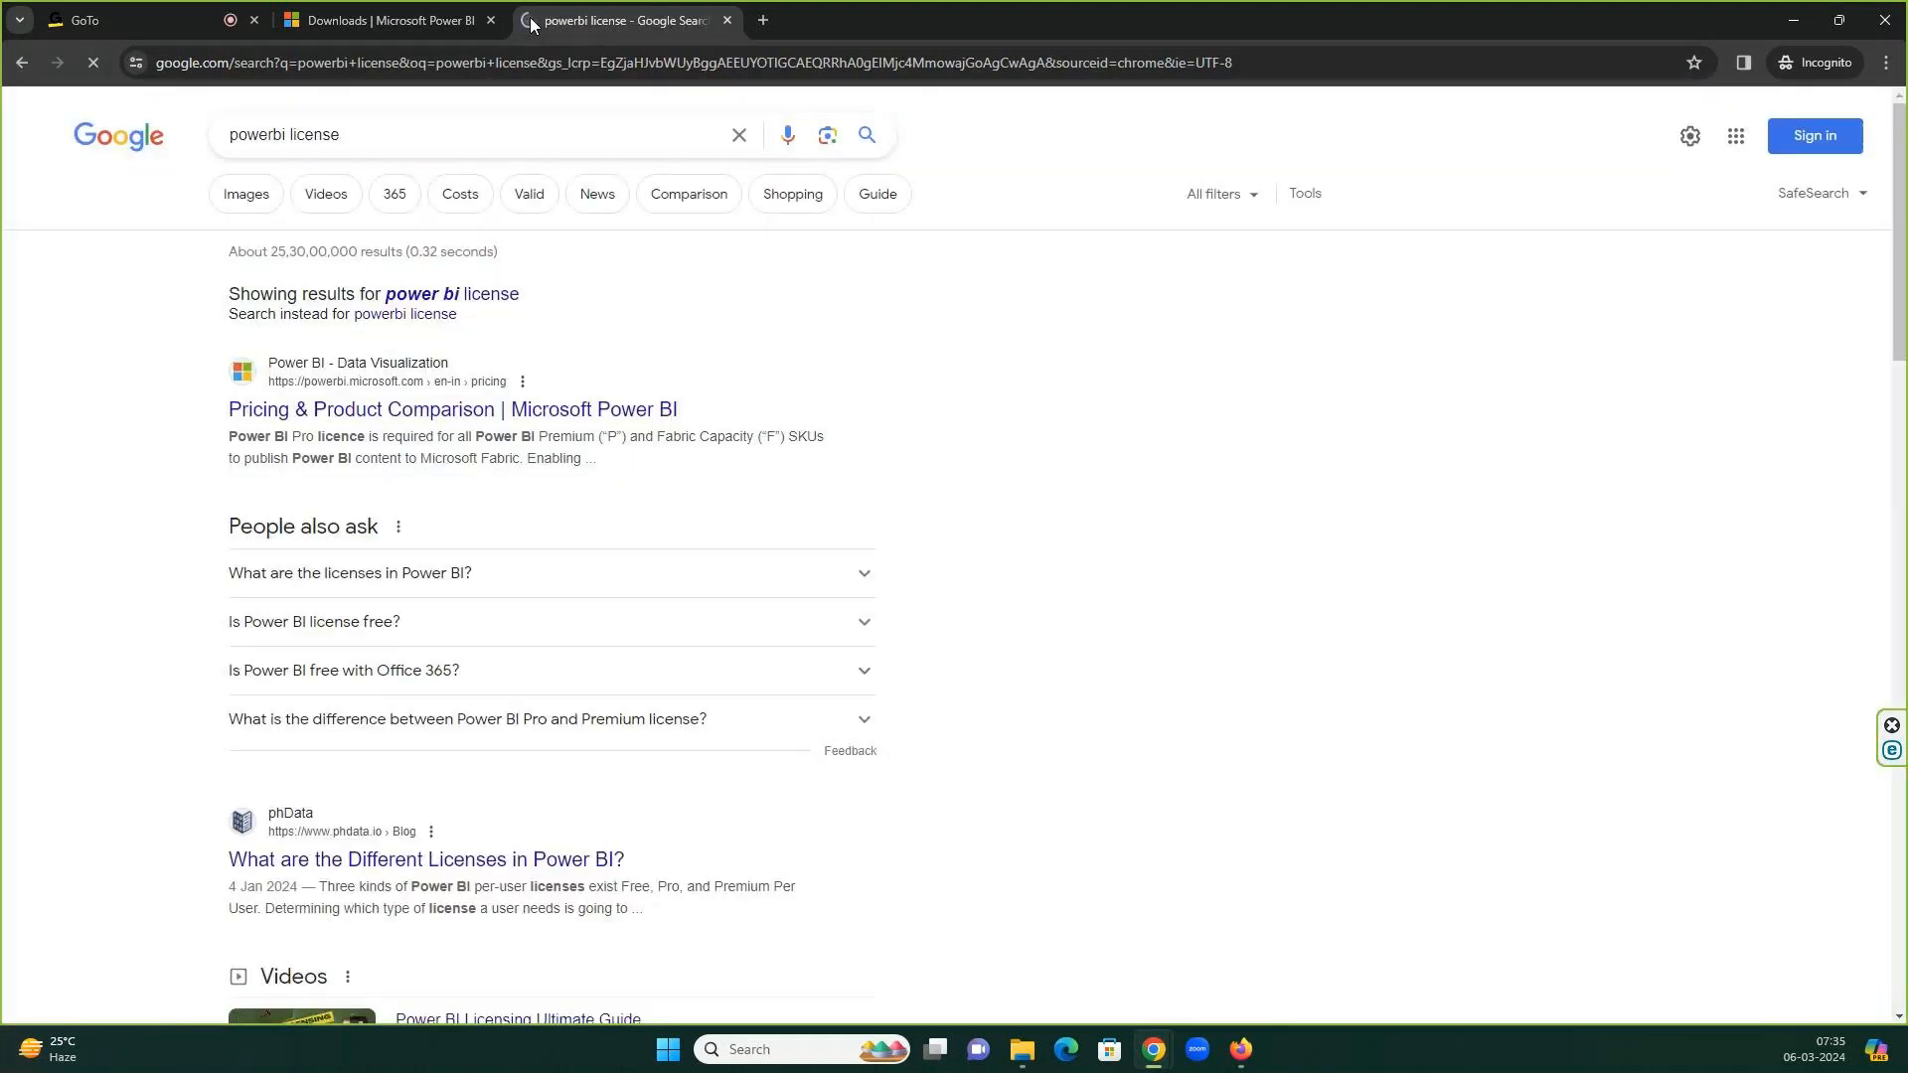
click(463, 294)
click(450, 335)
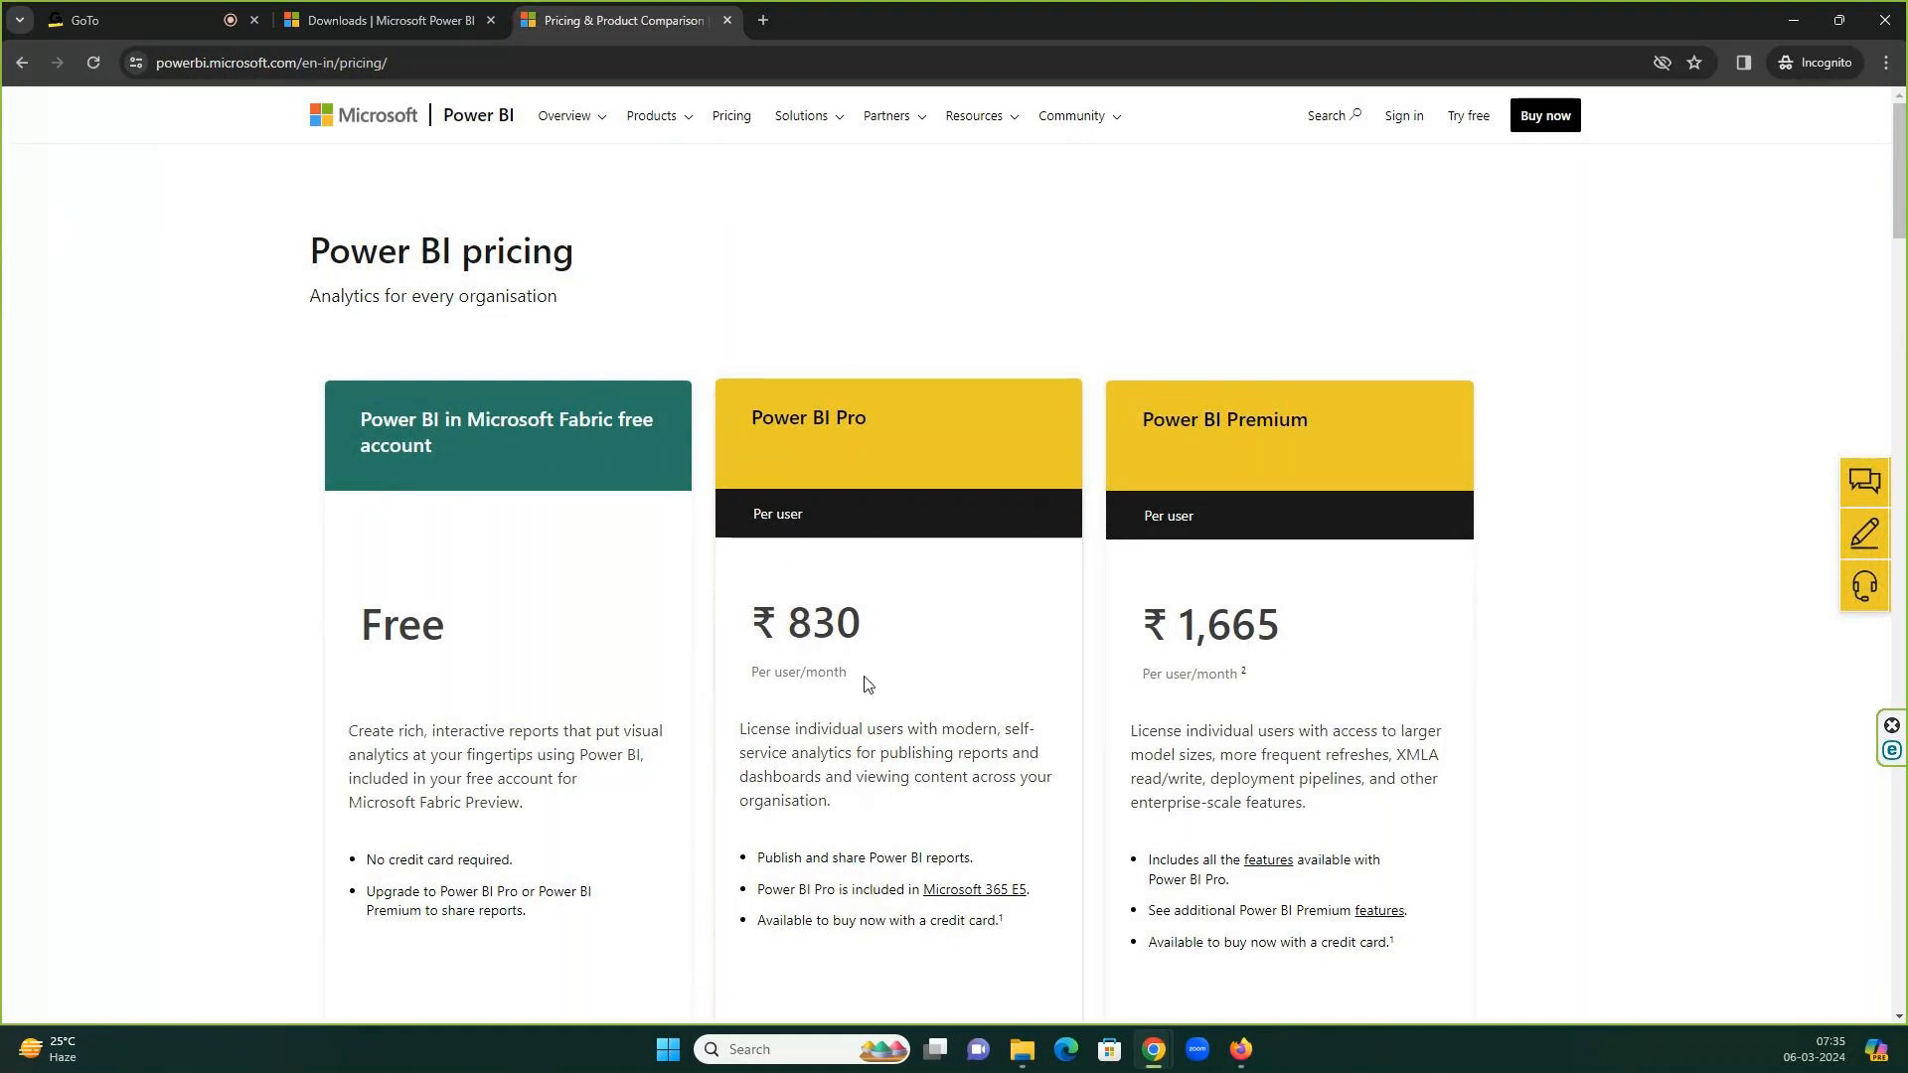
Highlight the Pro ₹830 and Premium ₹1,665 per-user prices, scroll to Buy now, then minimise Chrome.
double_click(846, 626)
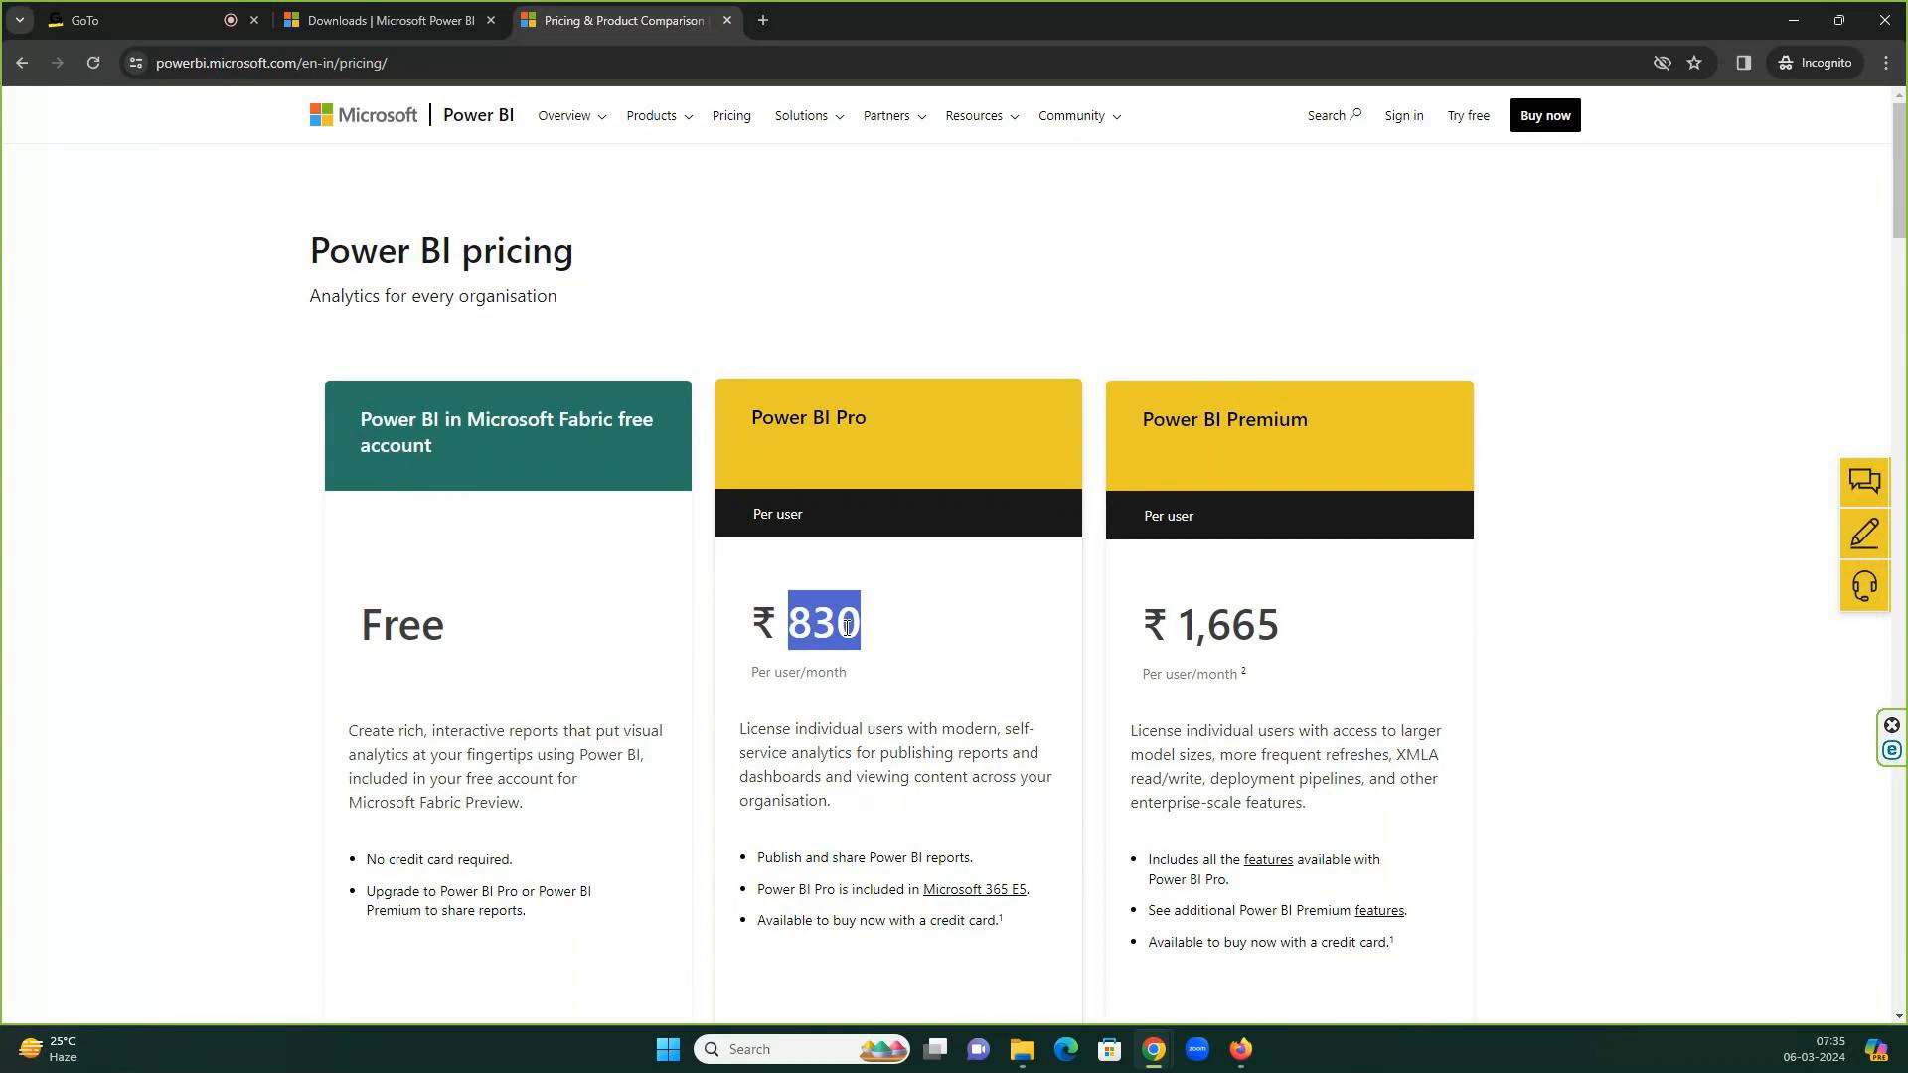
scroll(907, 601, down, 1)
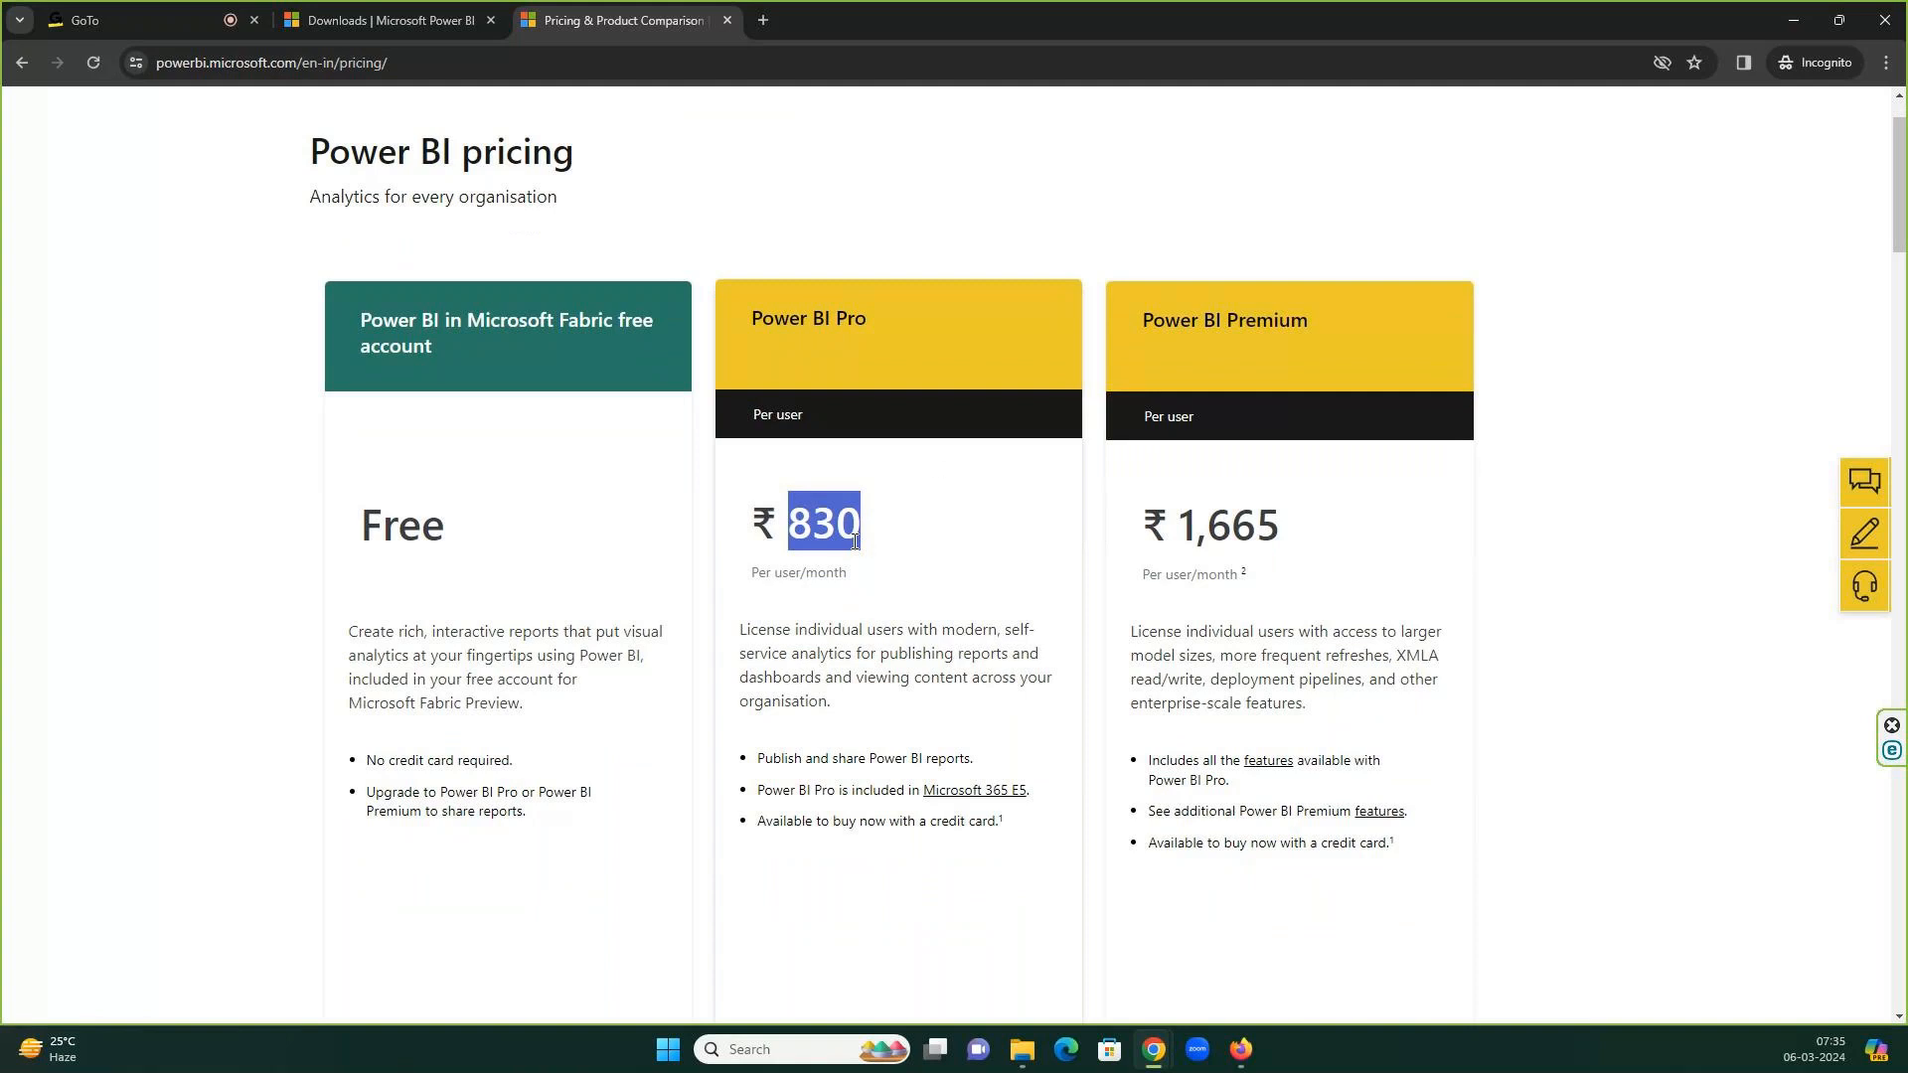
click(1212, 534)
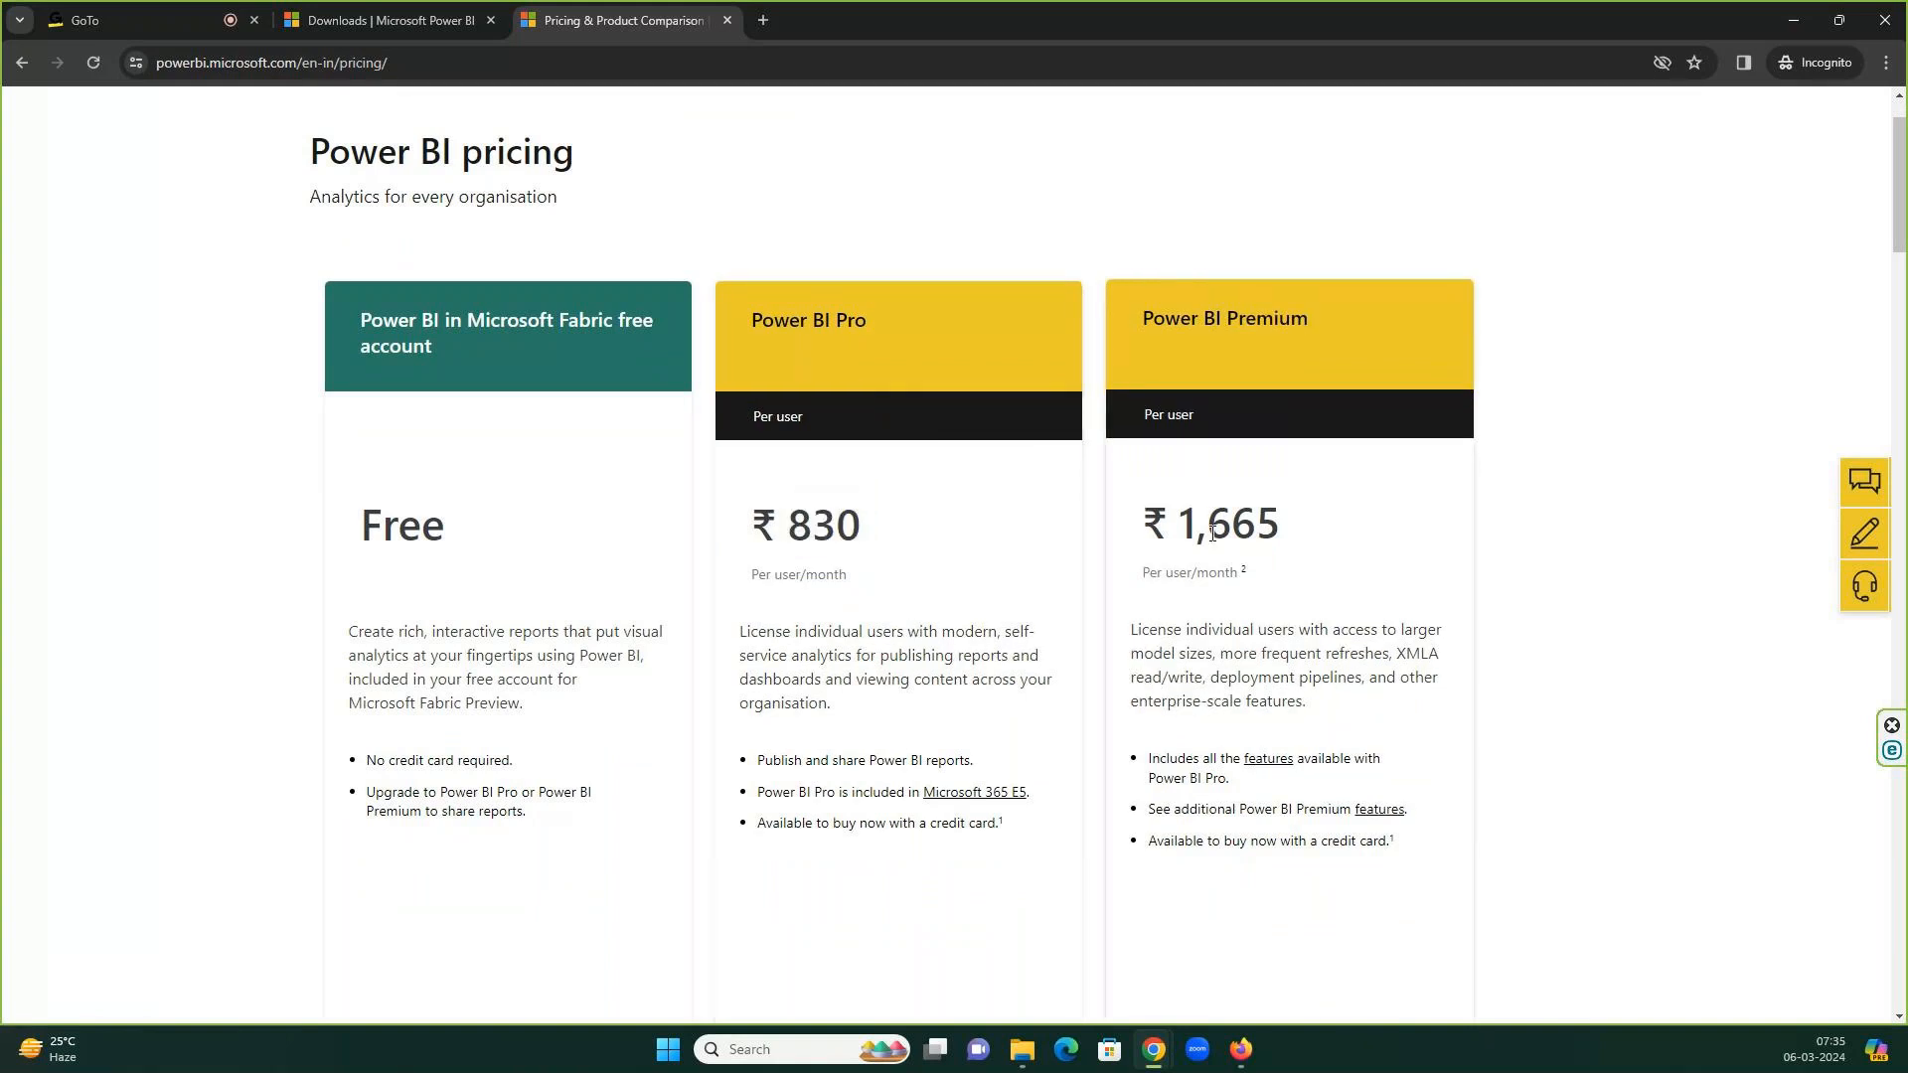
double_click(1213, 533)
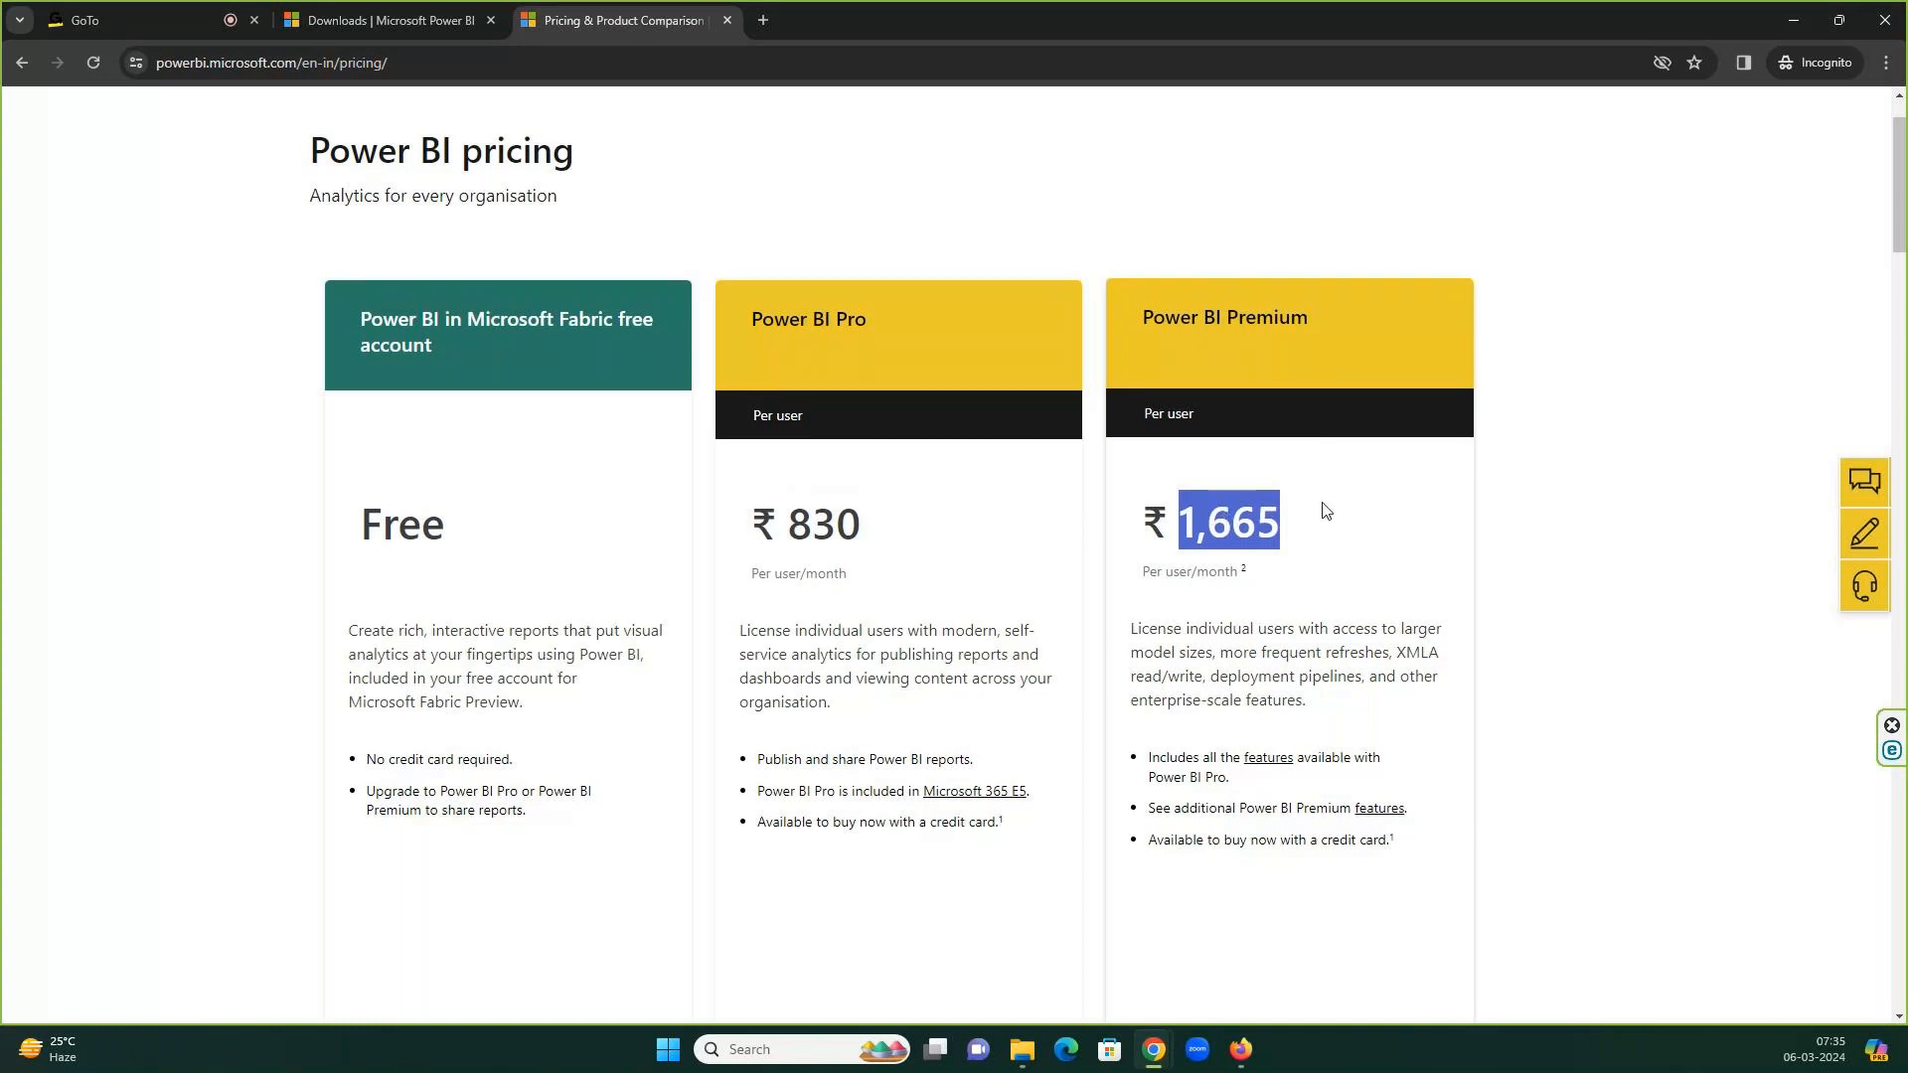
scroll(1323, 503, down, 2)
scroll(1323, 503, up, 2)
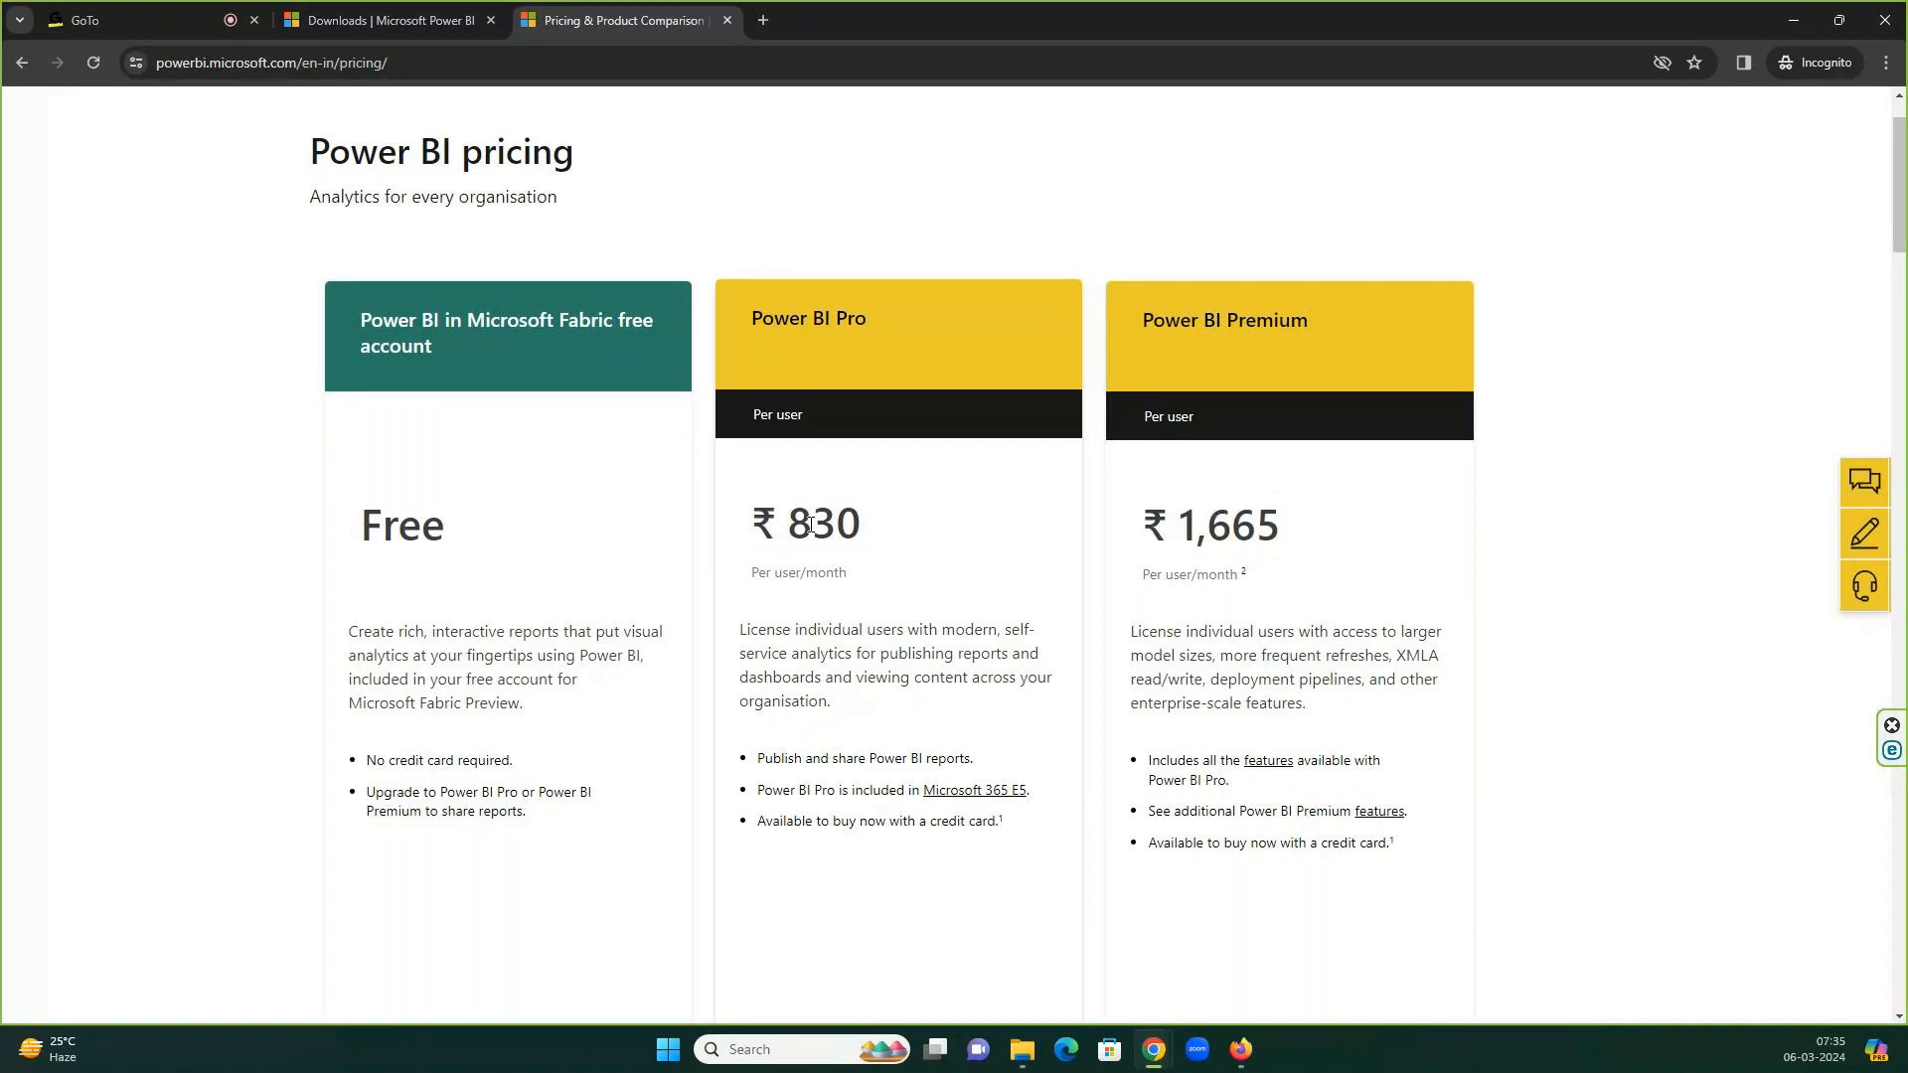
double_click(810, 525)
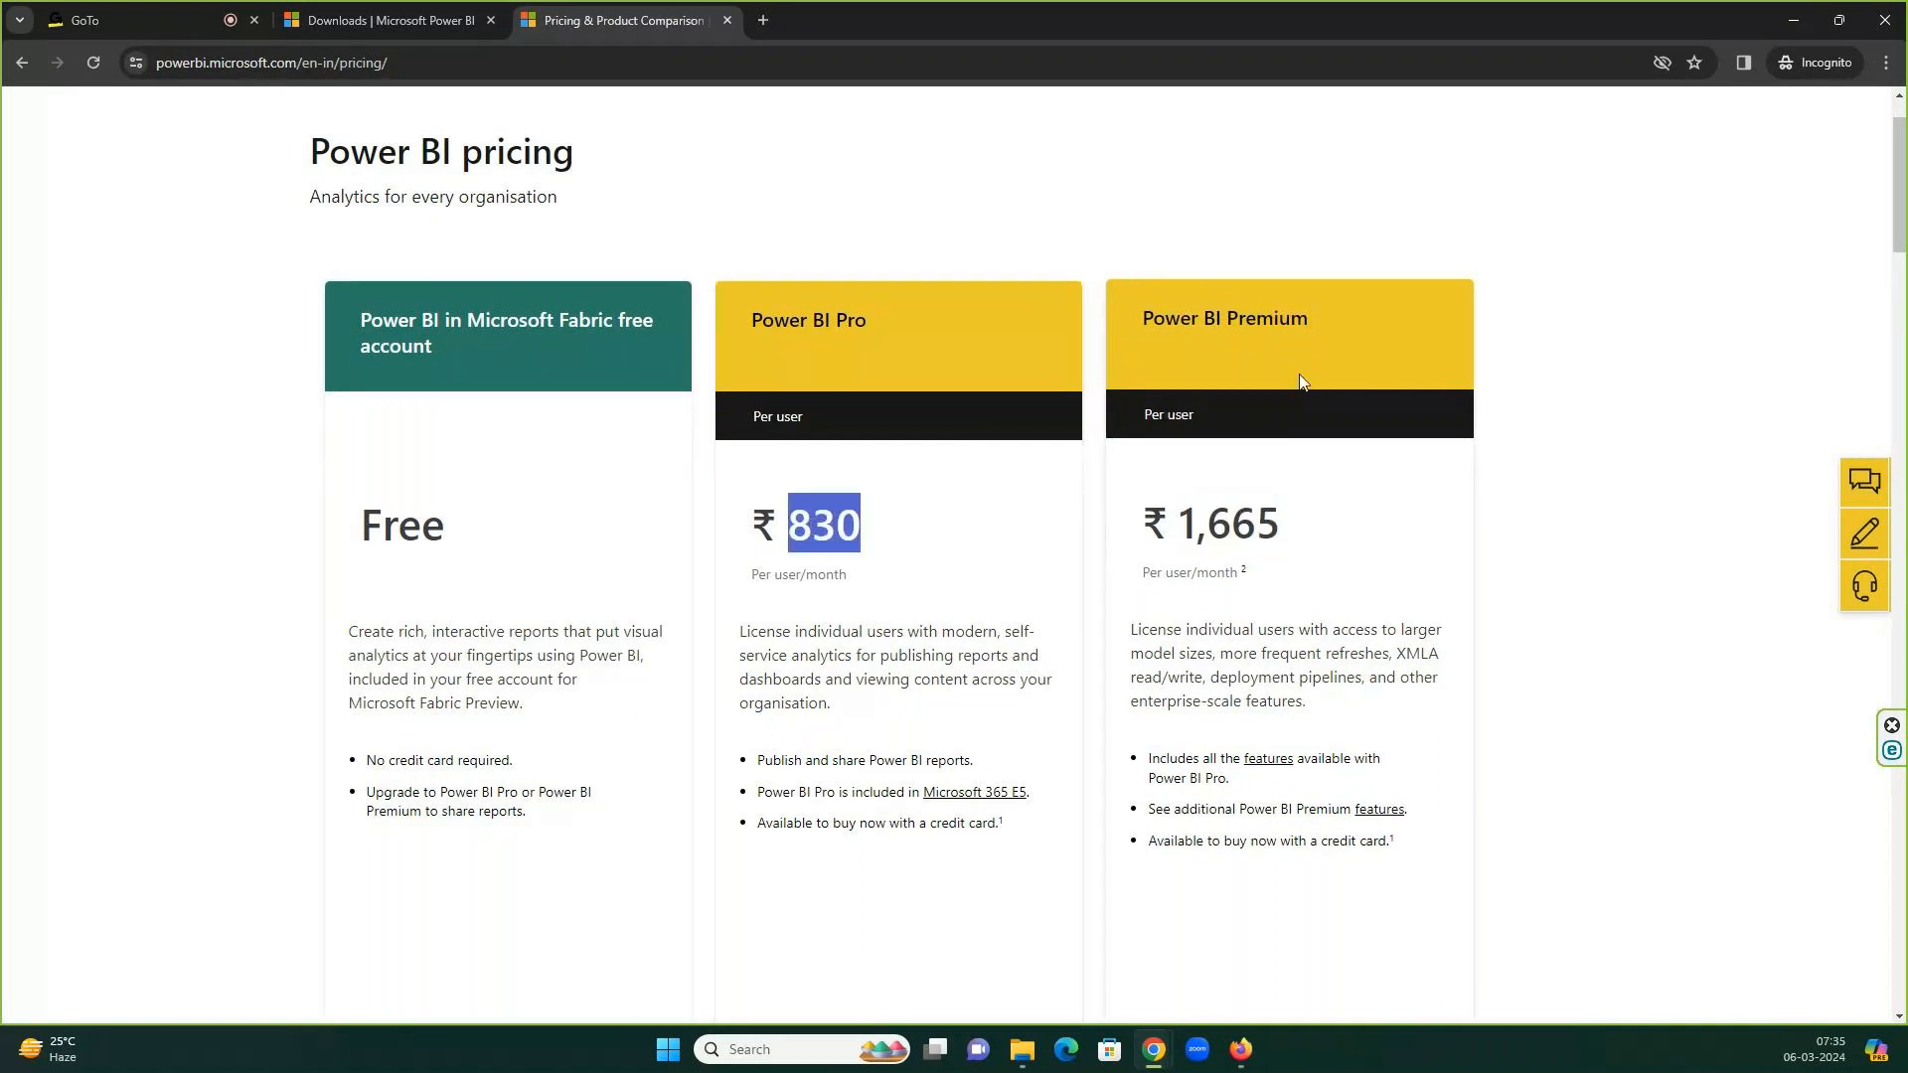
double_click(1237, 525)
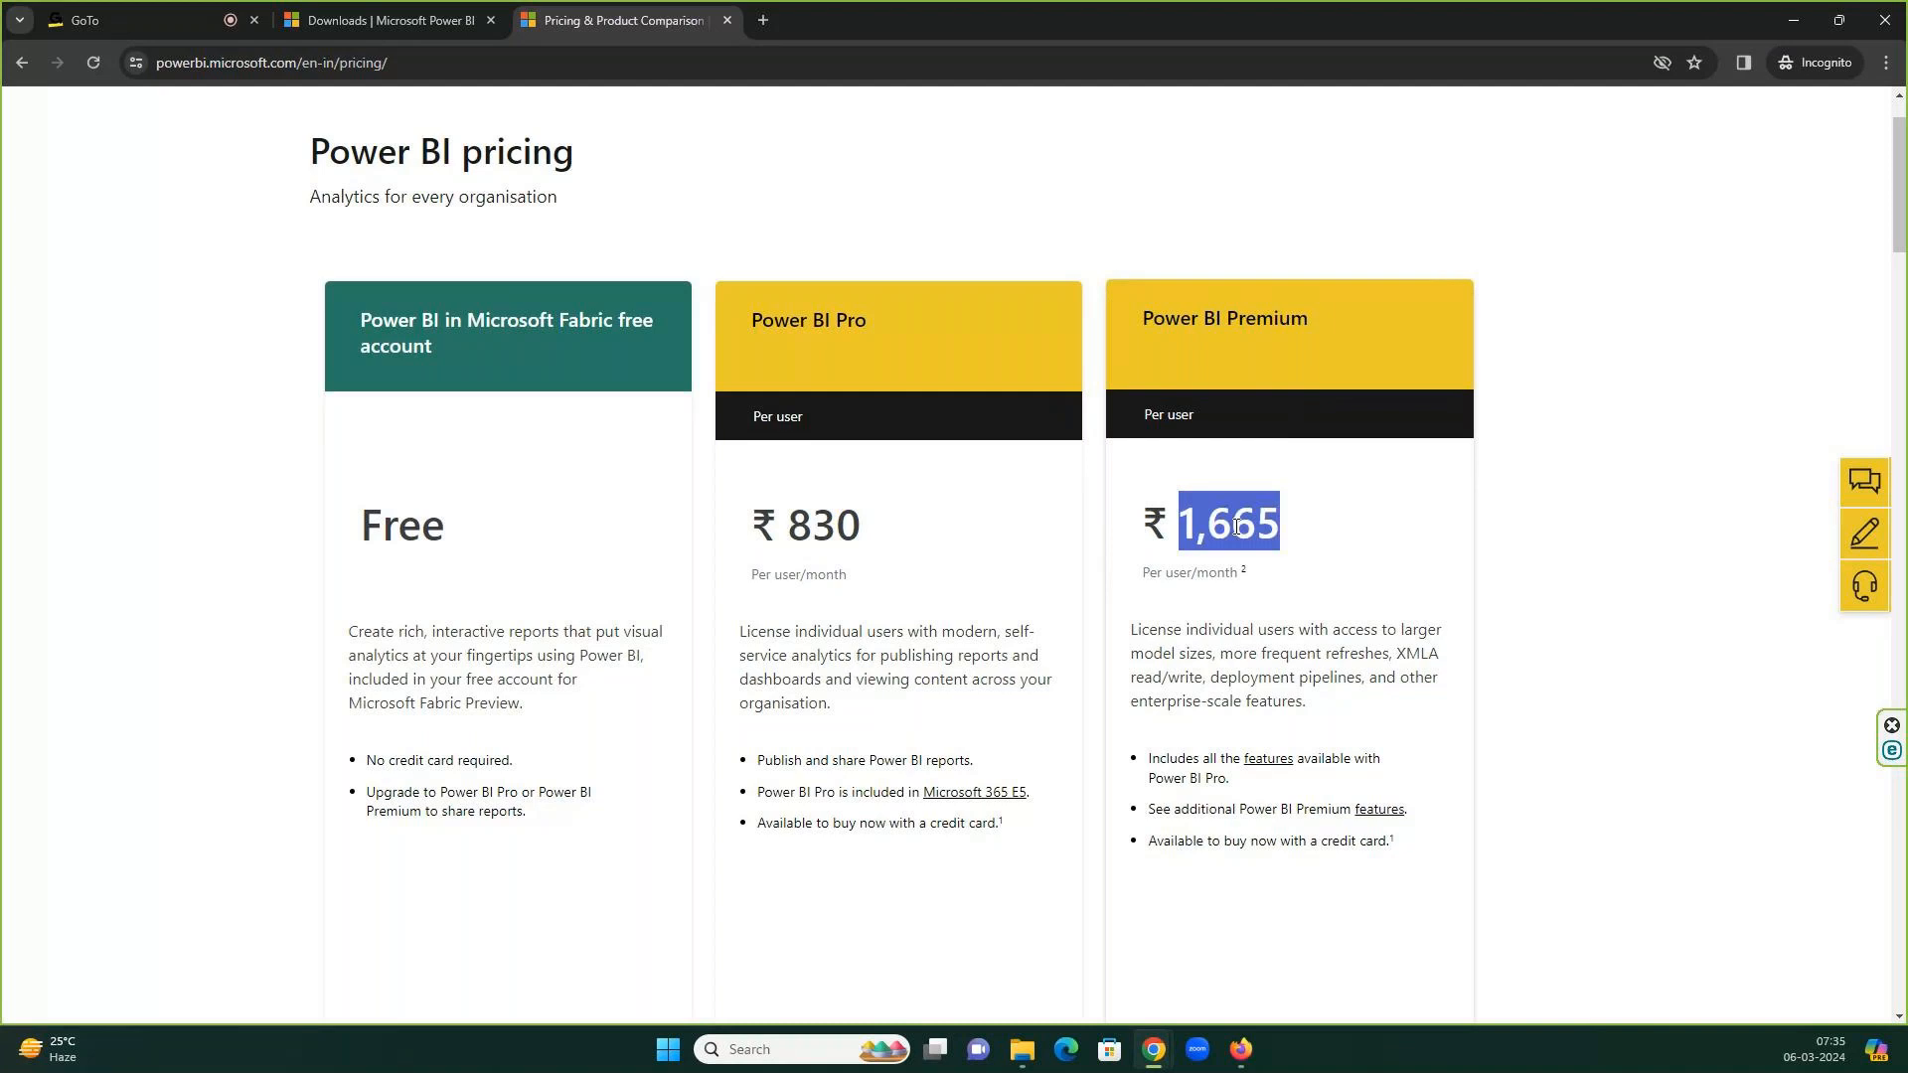
double_click(808, 536)
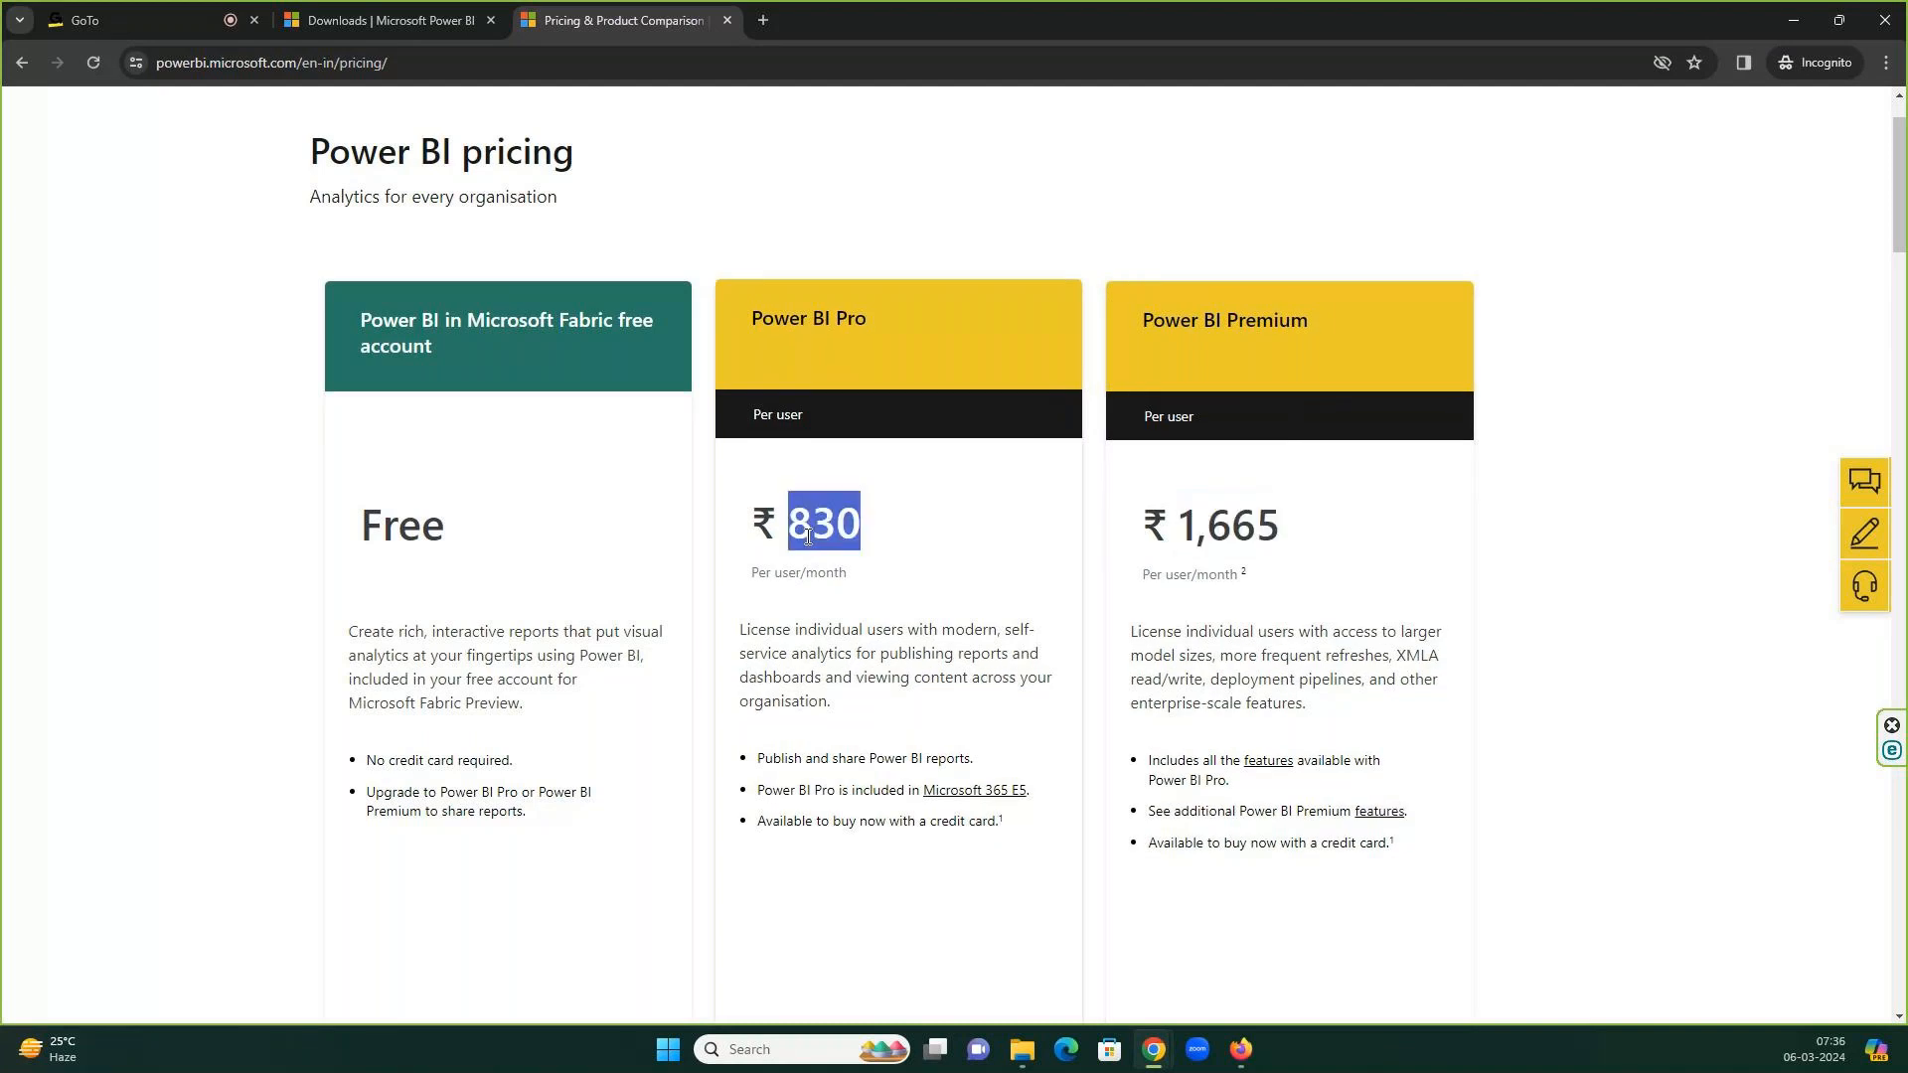
double_click(1252, 525)
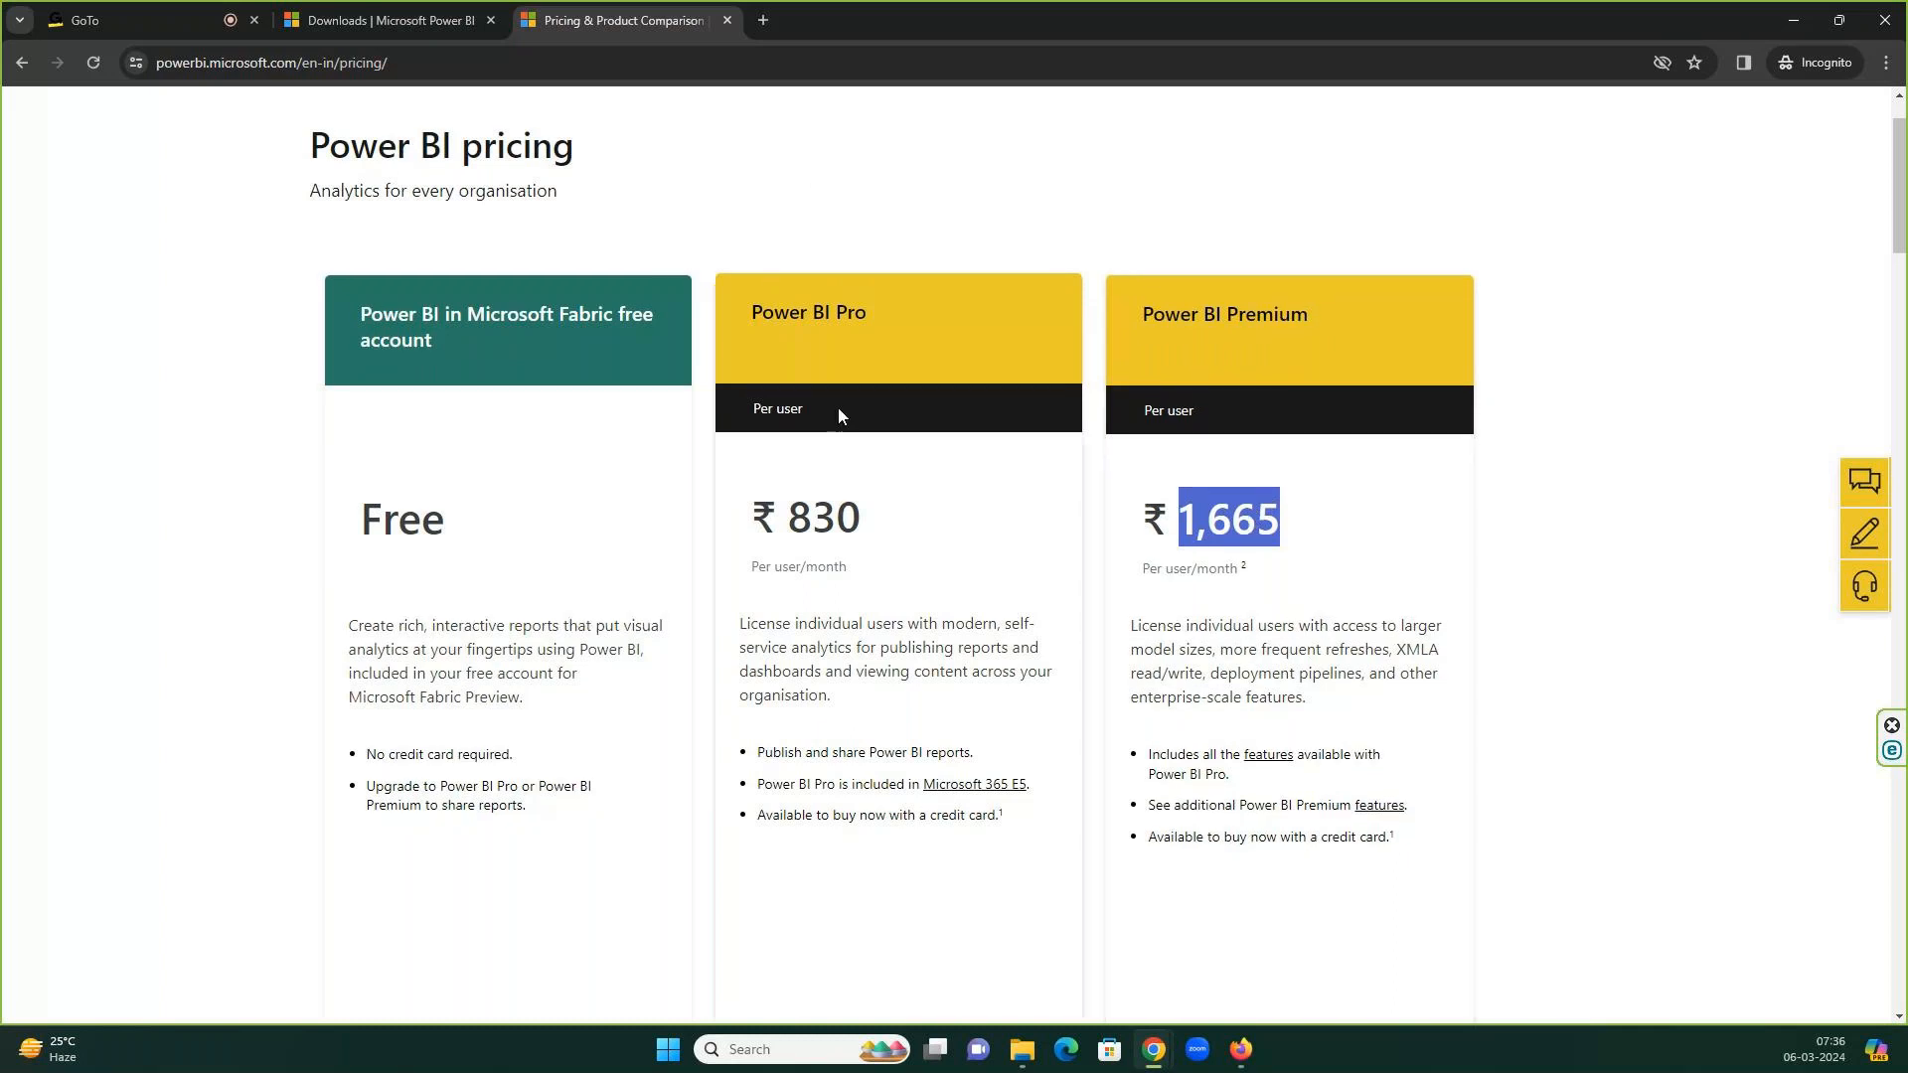
scroll(838, 407, down, 1)
scroll(837, 413, down, 1)
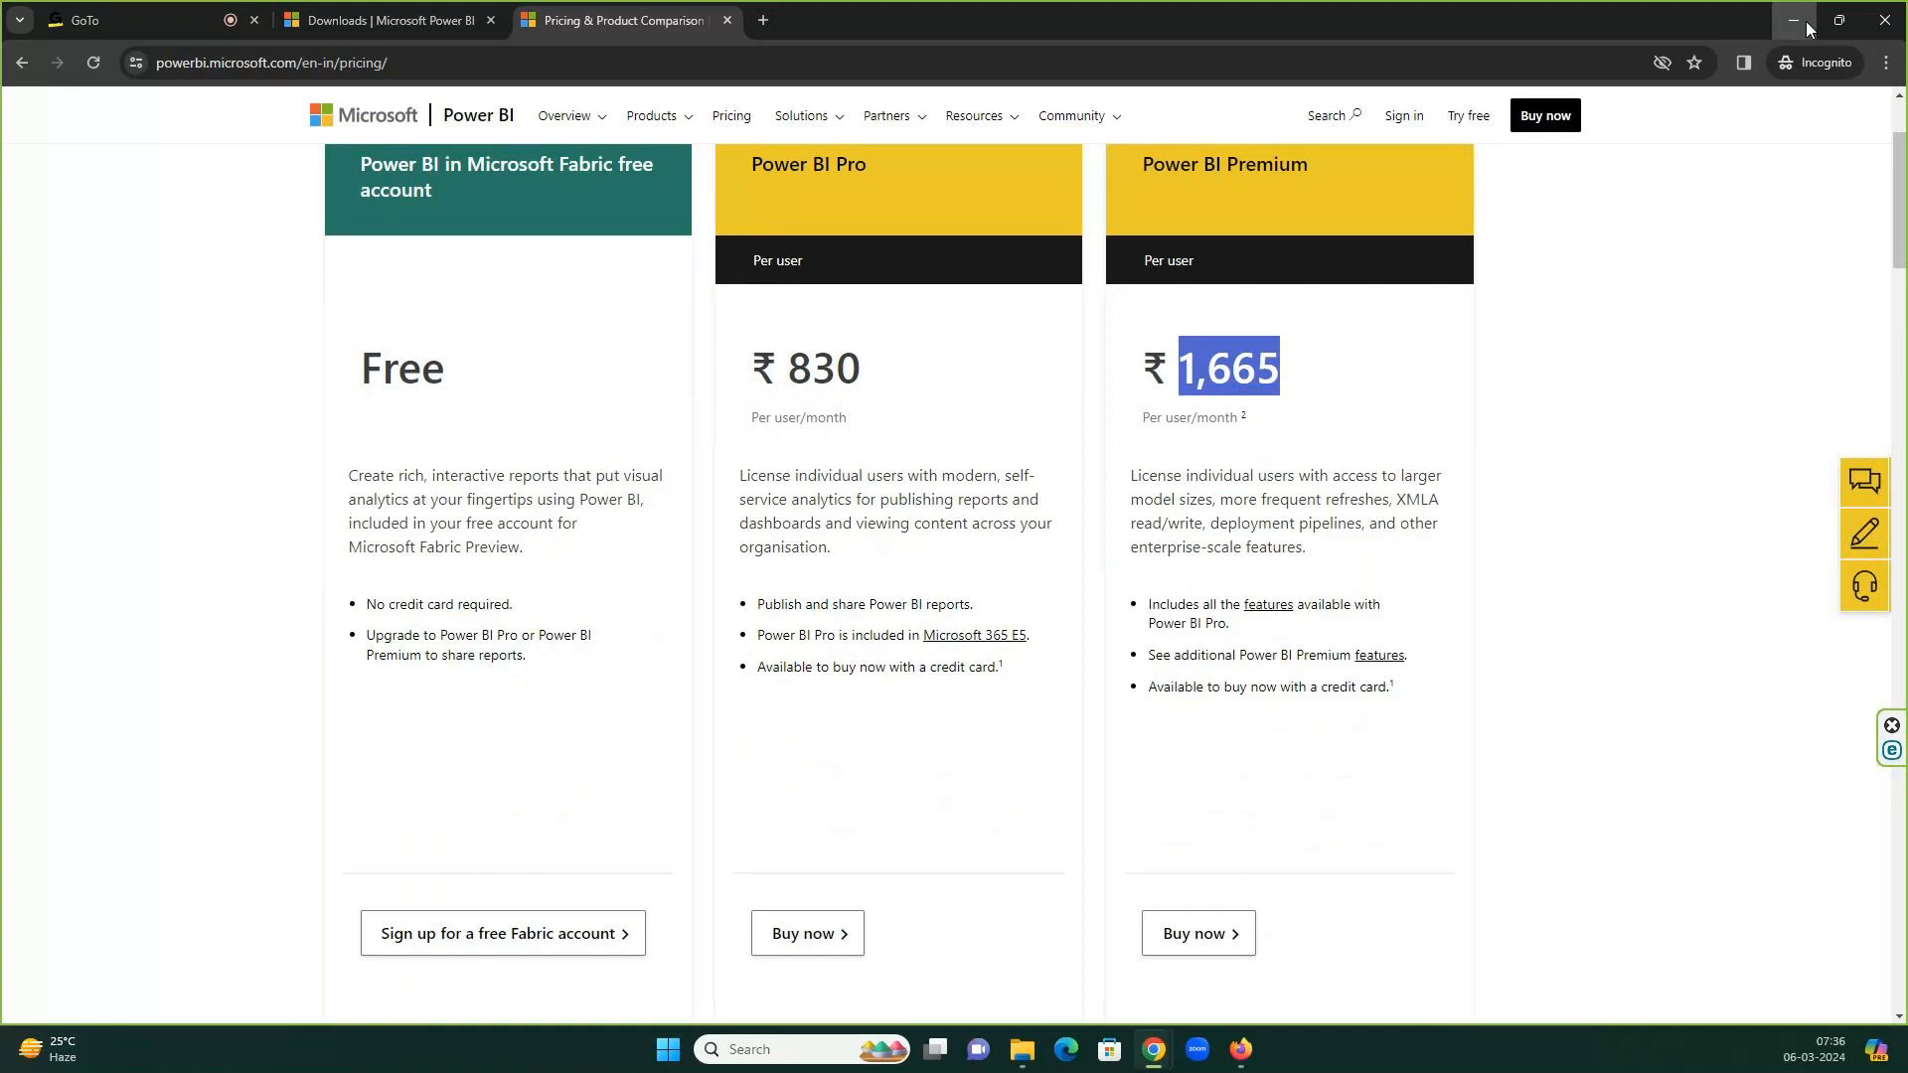
click(1839, 19)
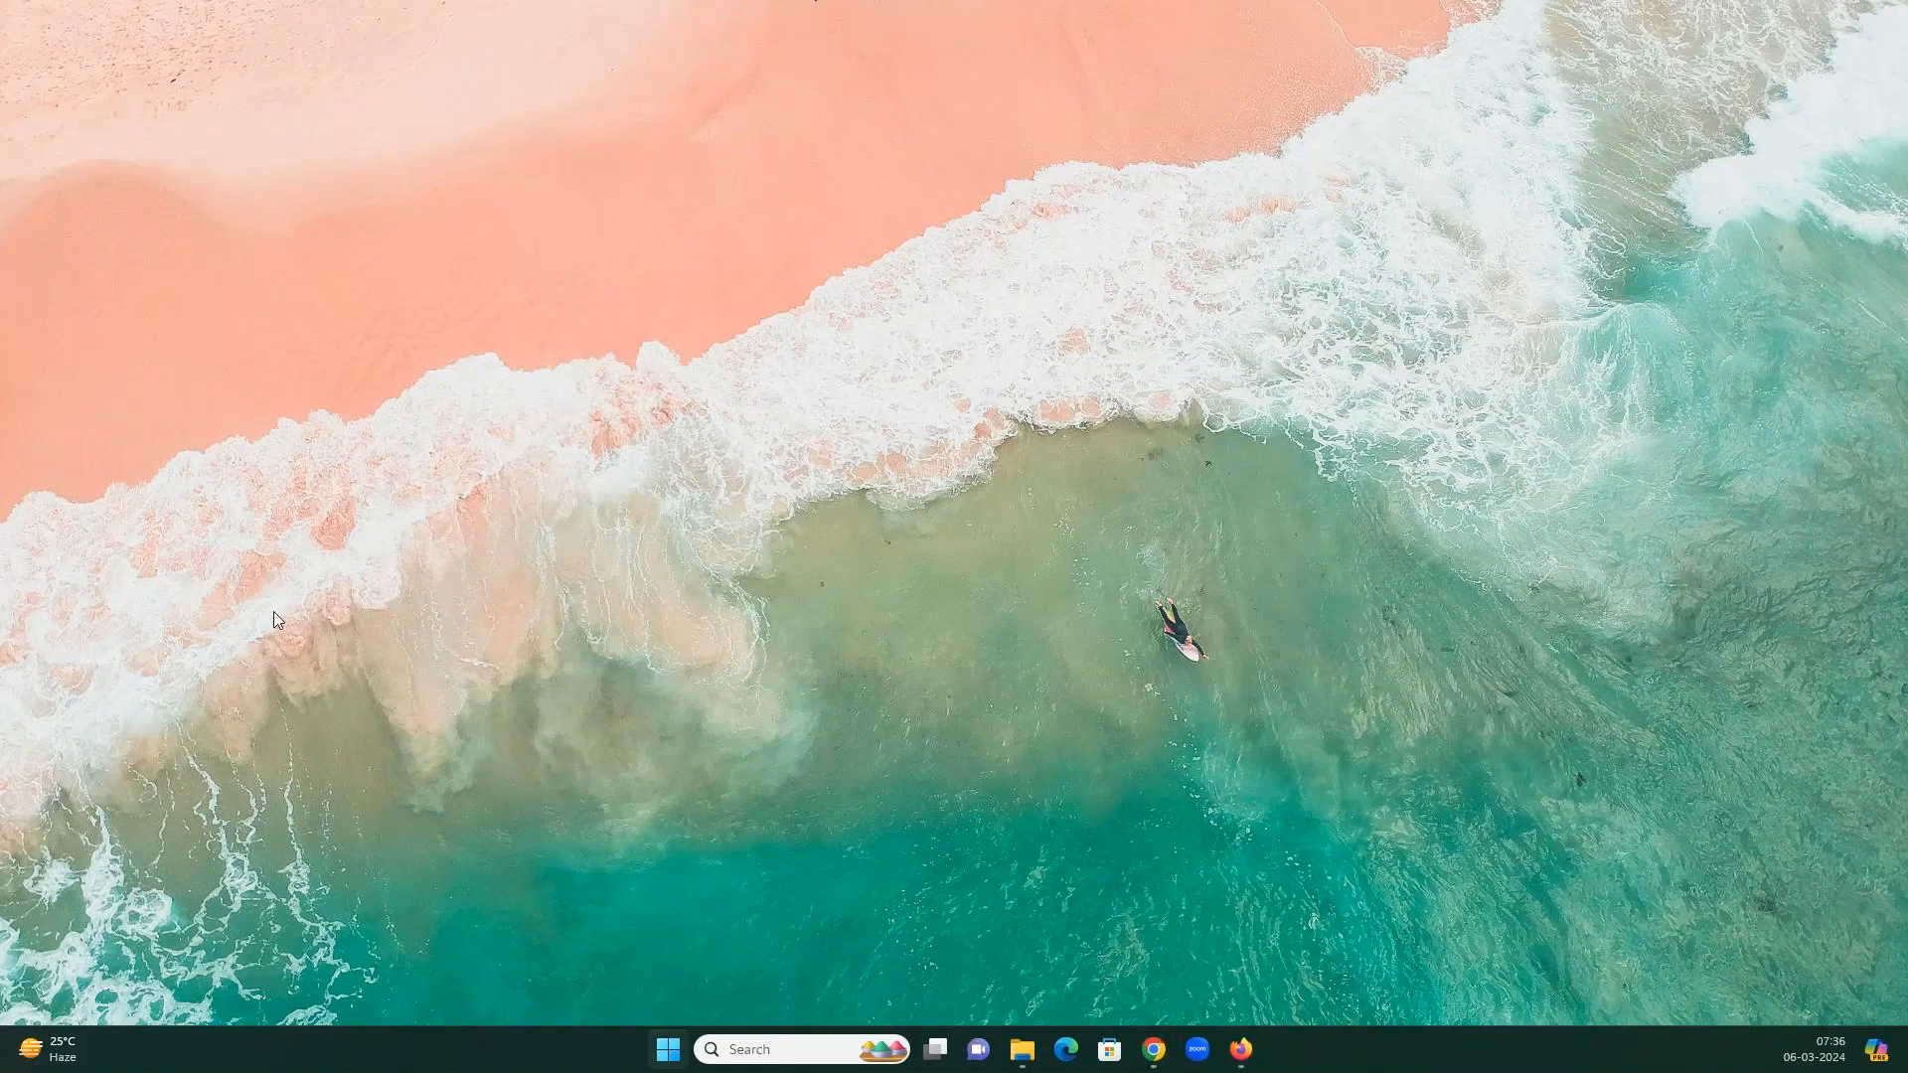
Search the Start menu for 'po' and launch Power BI Desktop from Best match.
click(684, 1051)
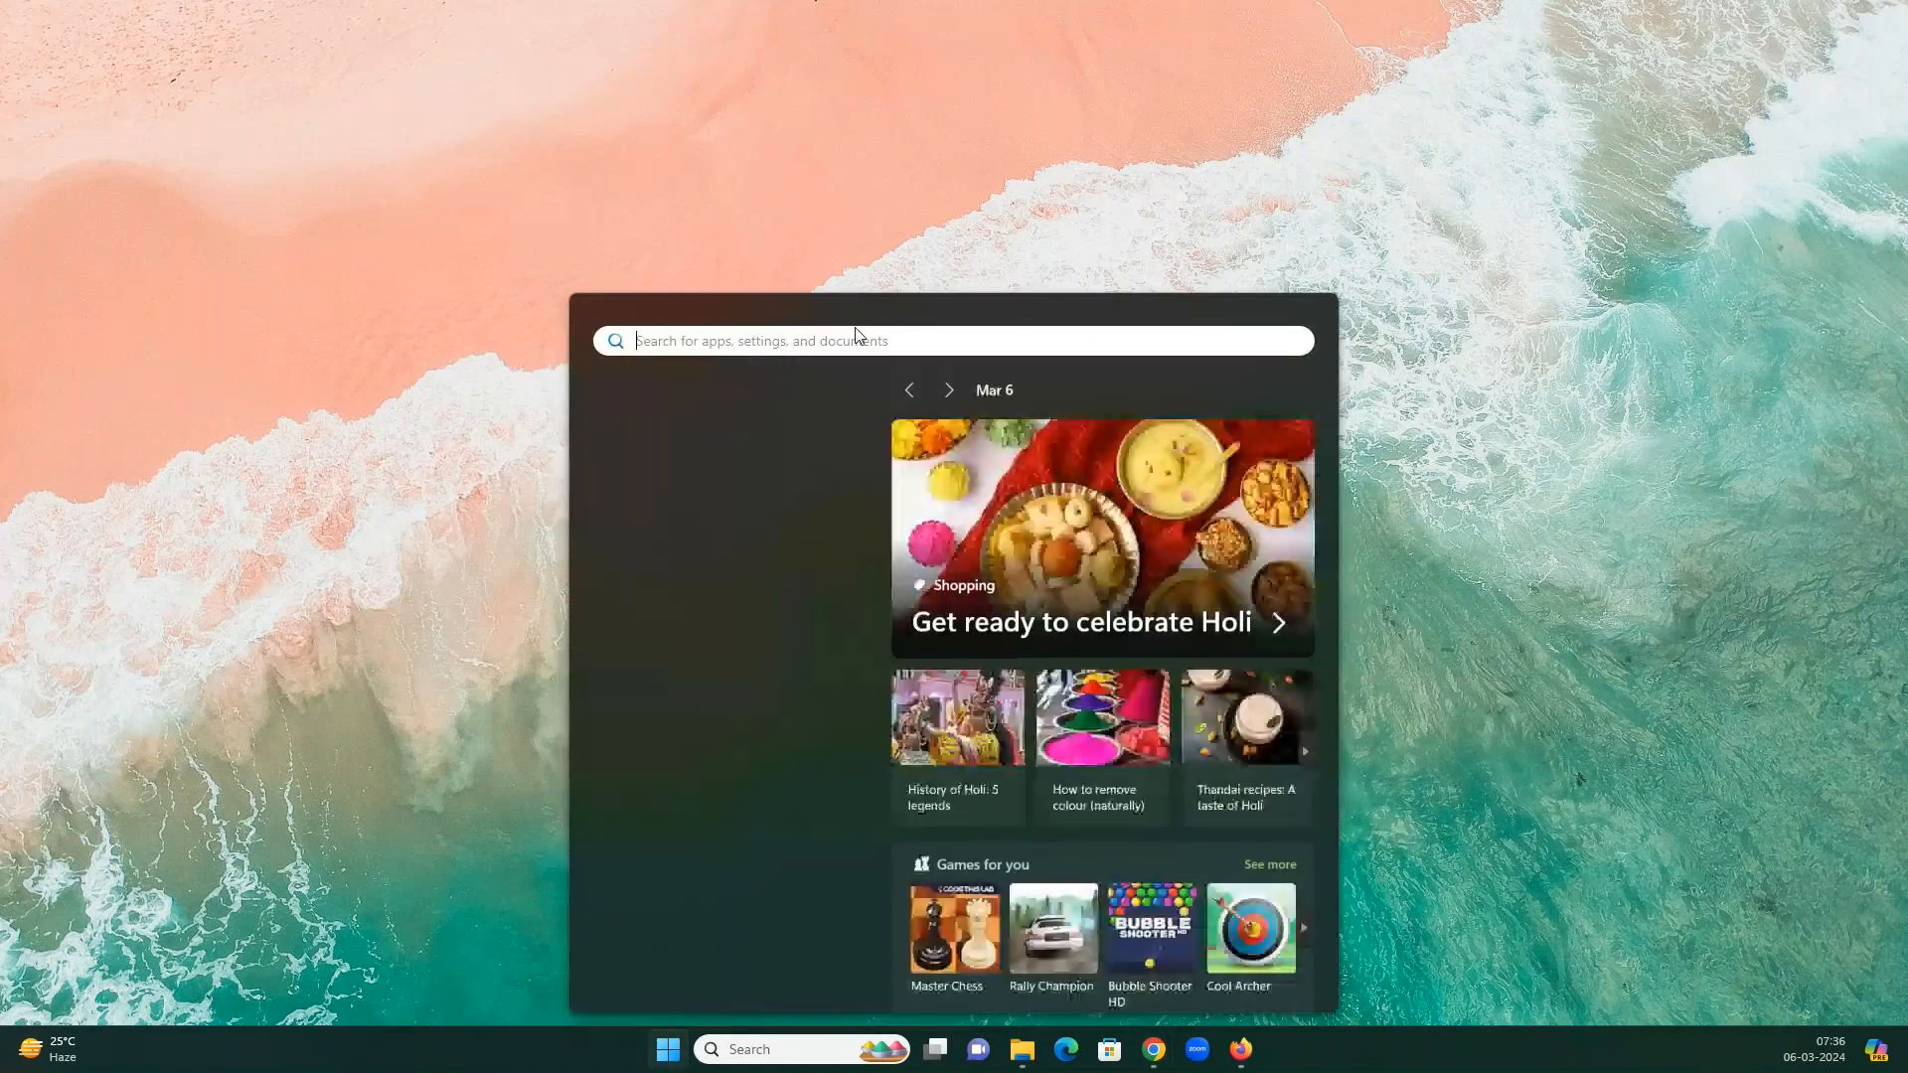
text(po)
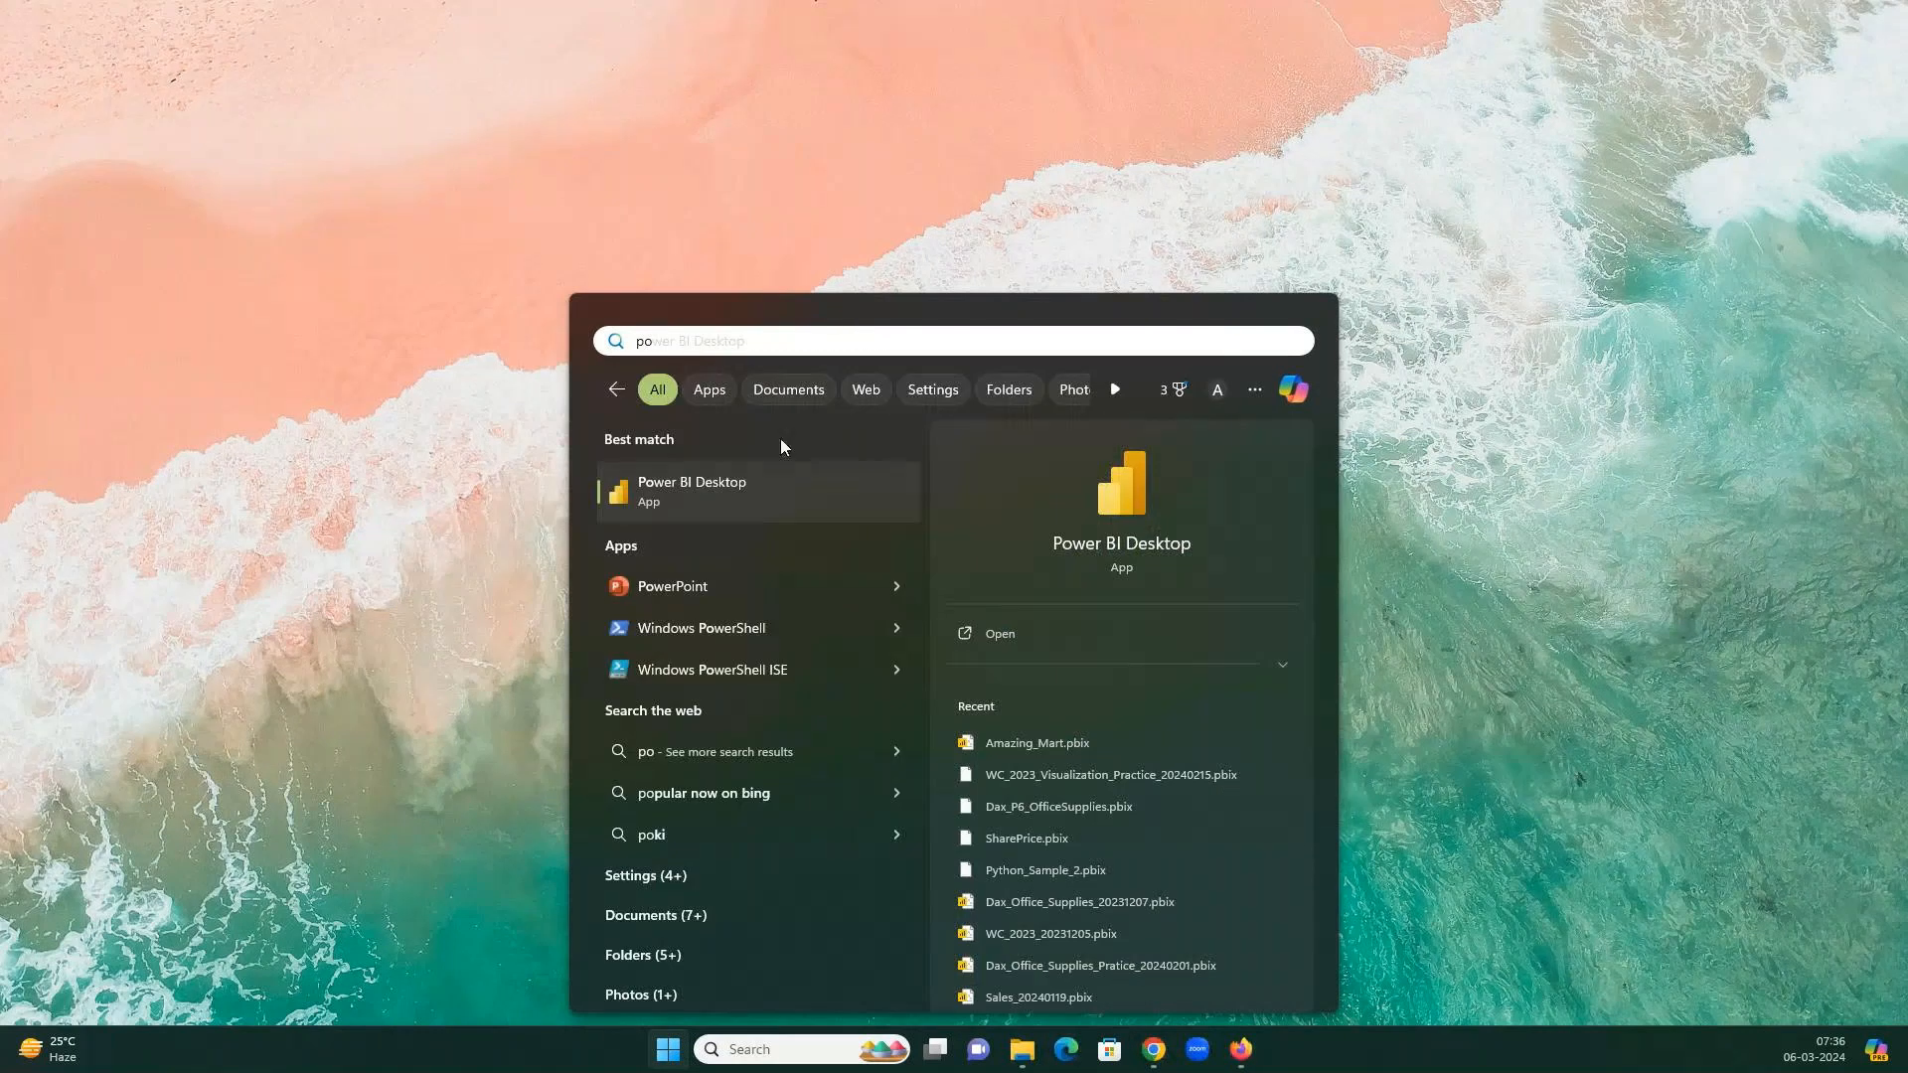
click(673, 483)
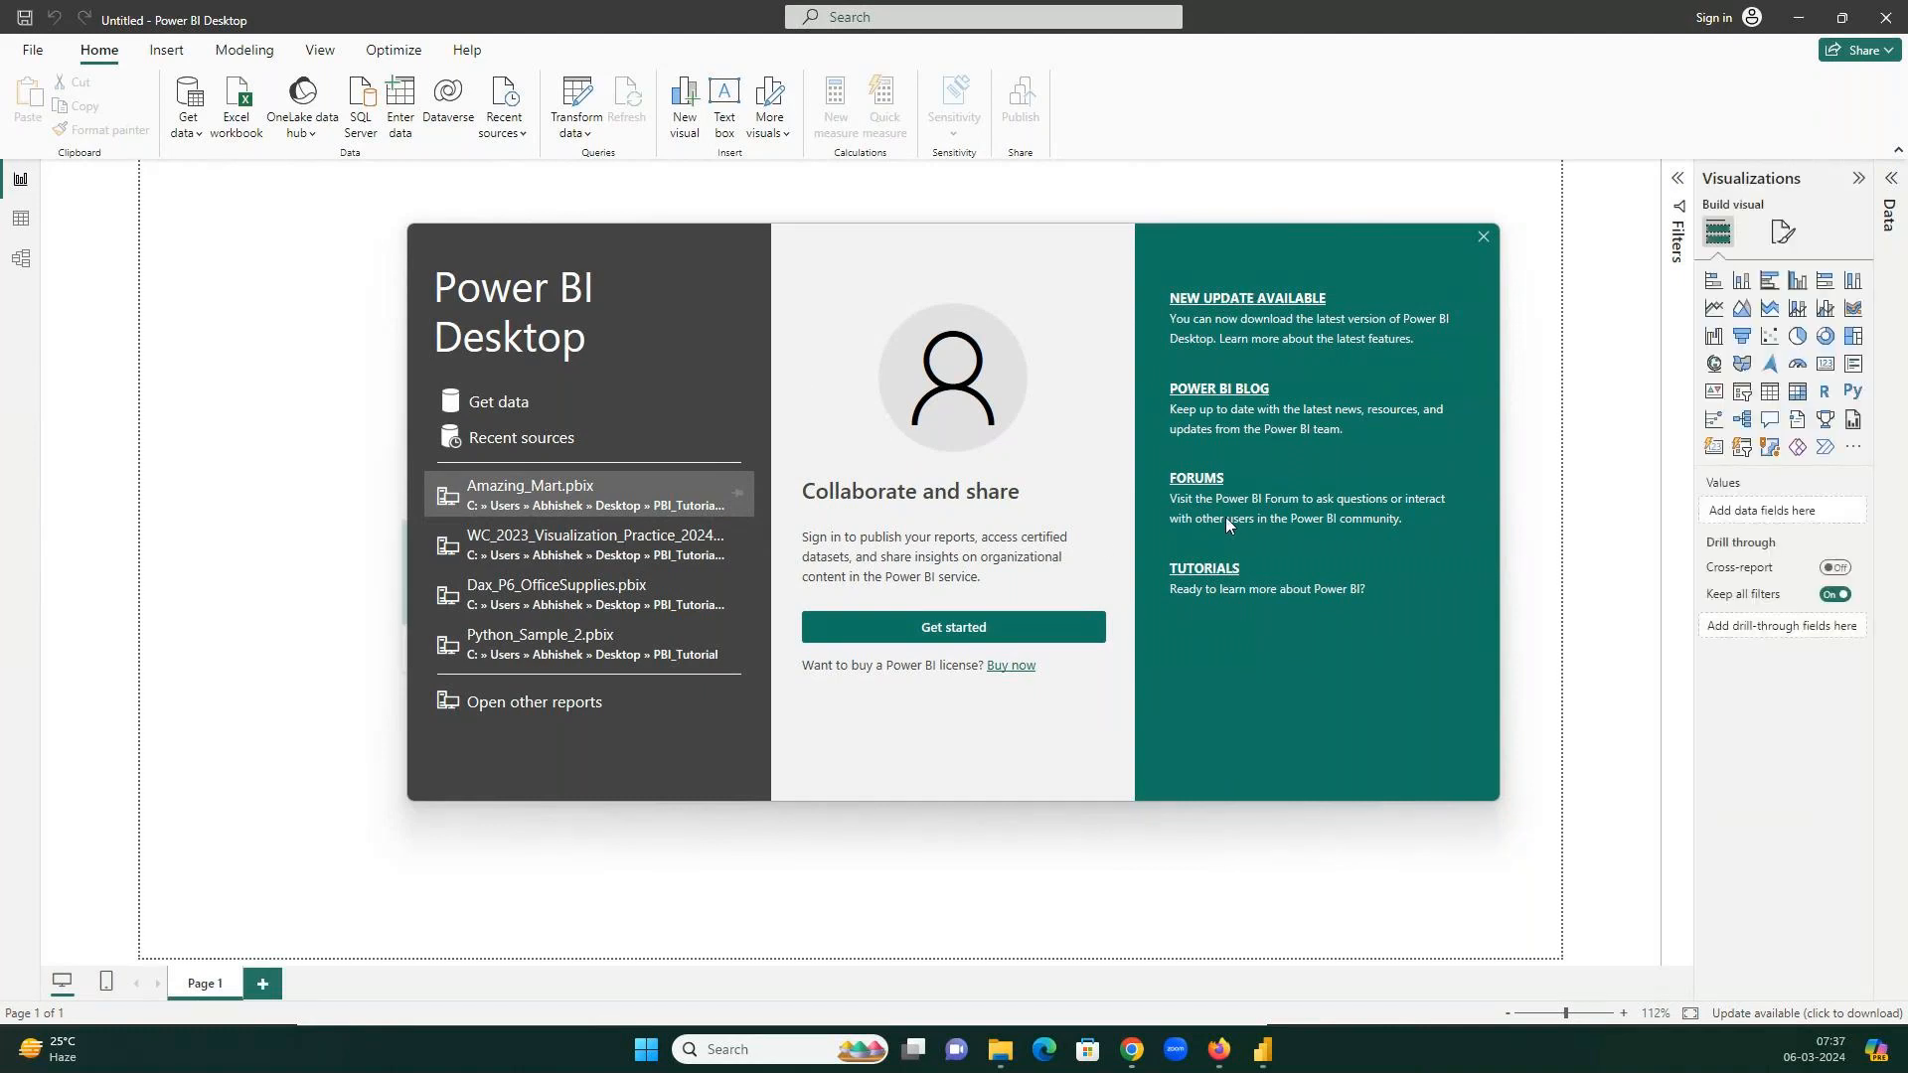
Dismiss the welcome screen with Get started and cancel the email sign-in prompt.
click(946, 628)
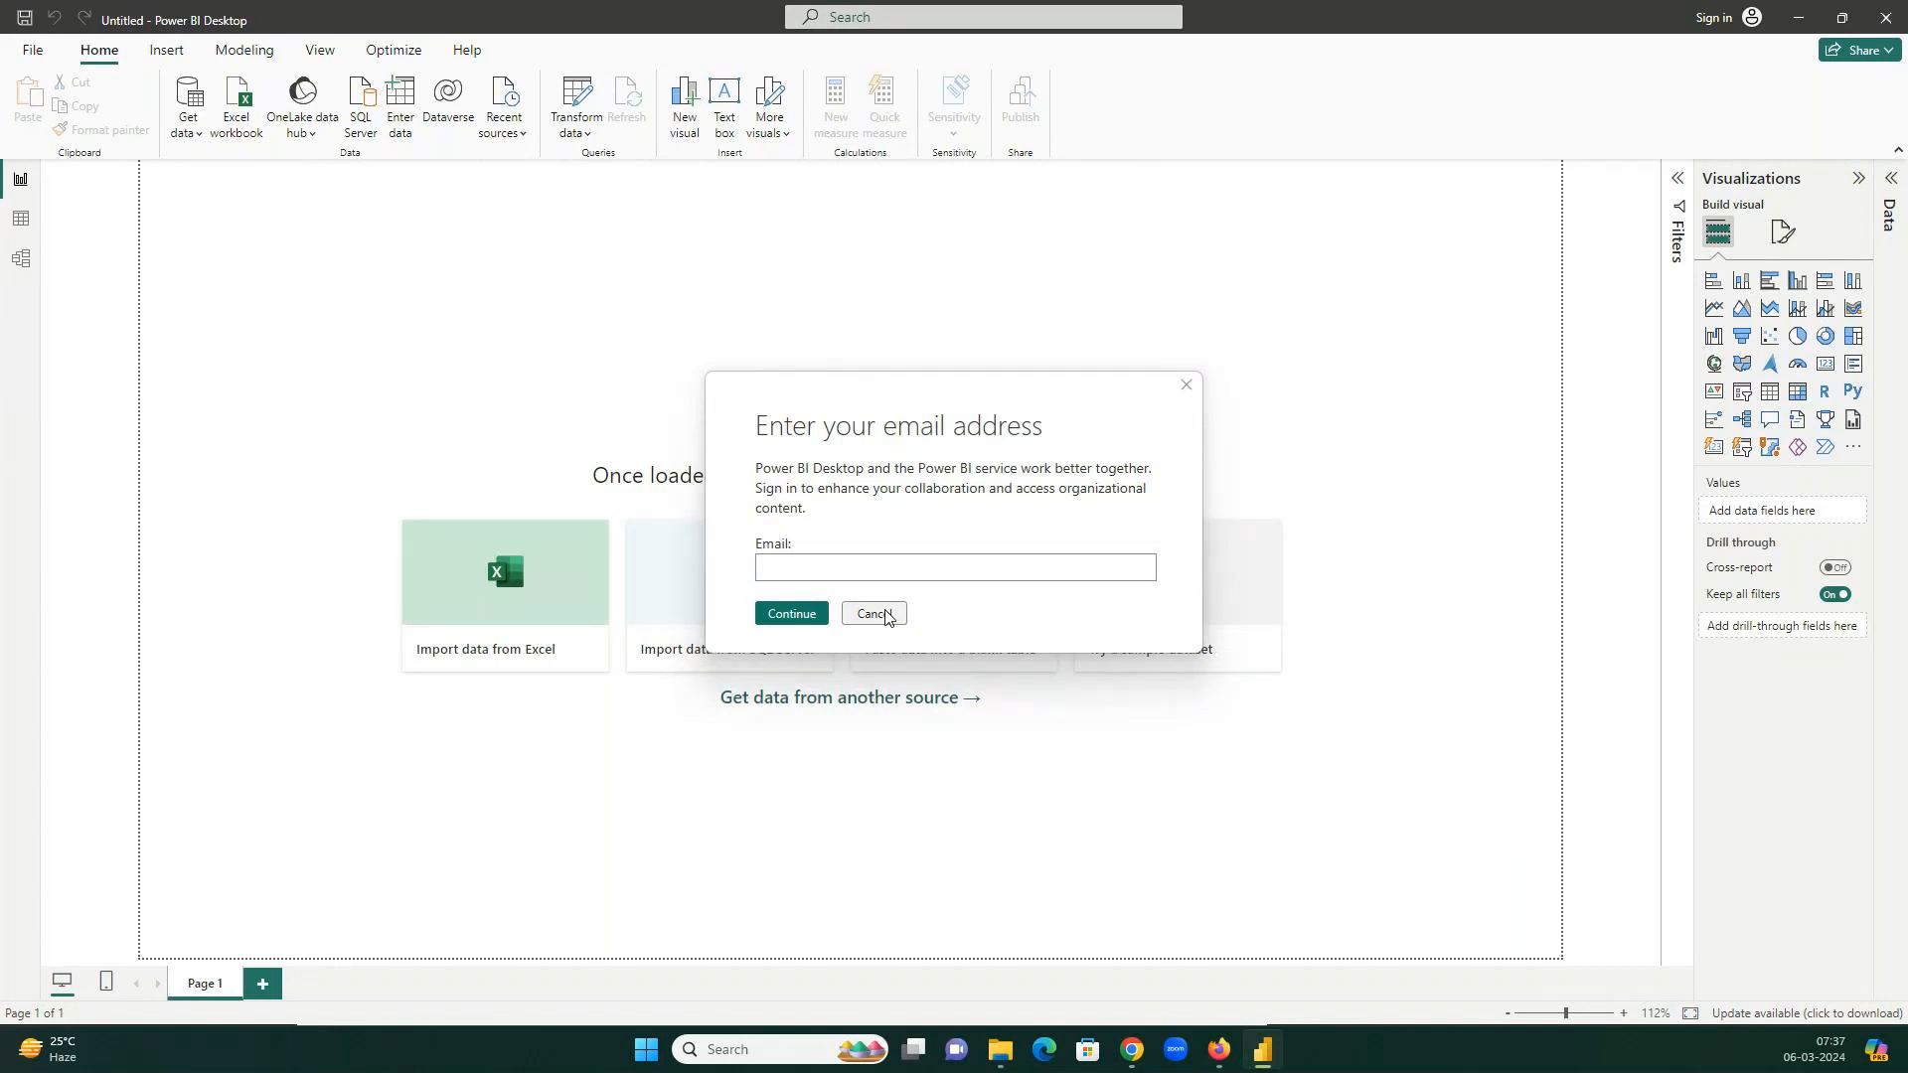
click(874, 615)
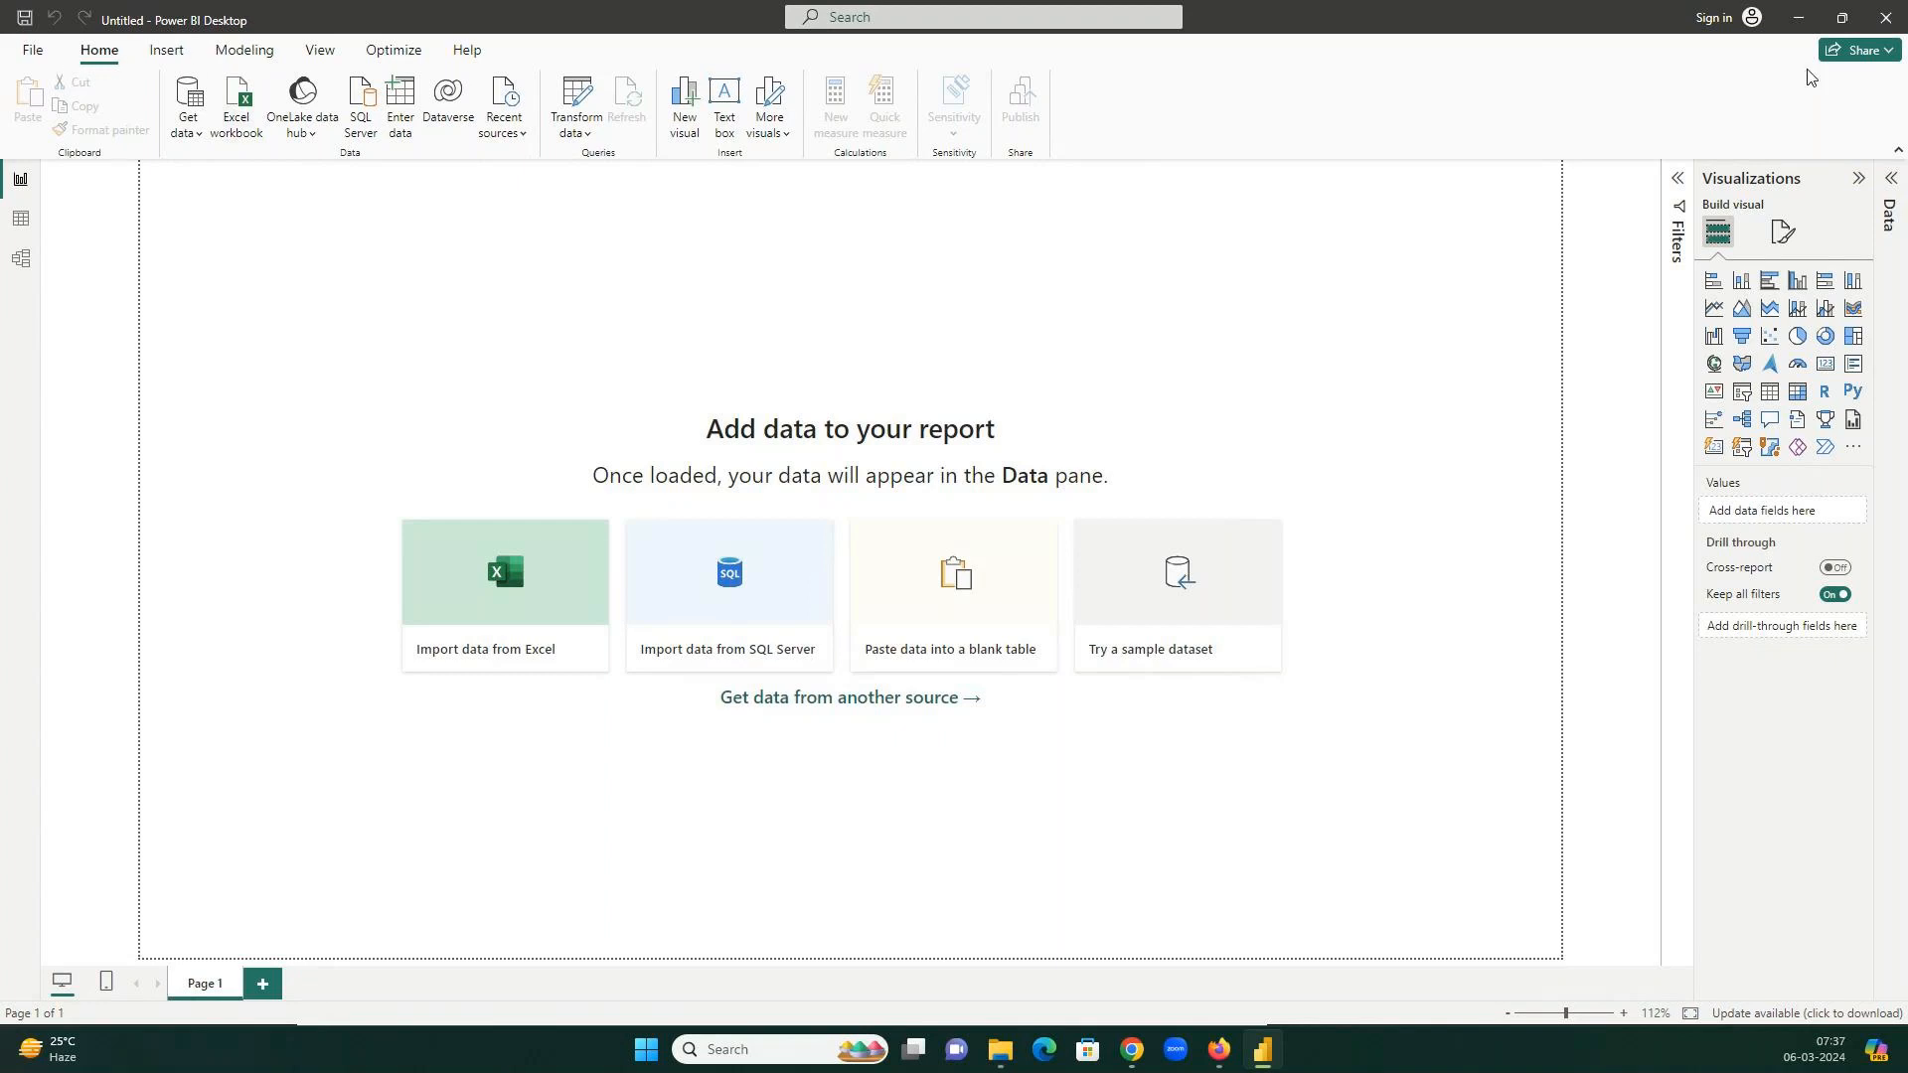
Browse the Insert, Modeling, View, Optimize and Help ribbon tabs, ending back on Home.
click(160, 53)
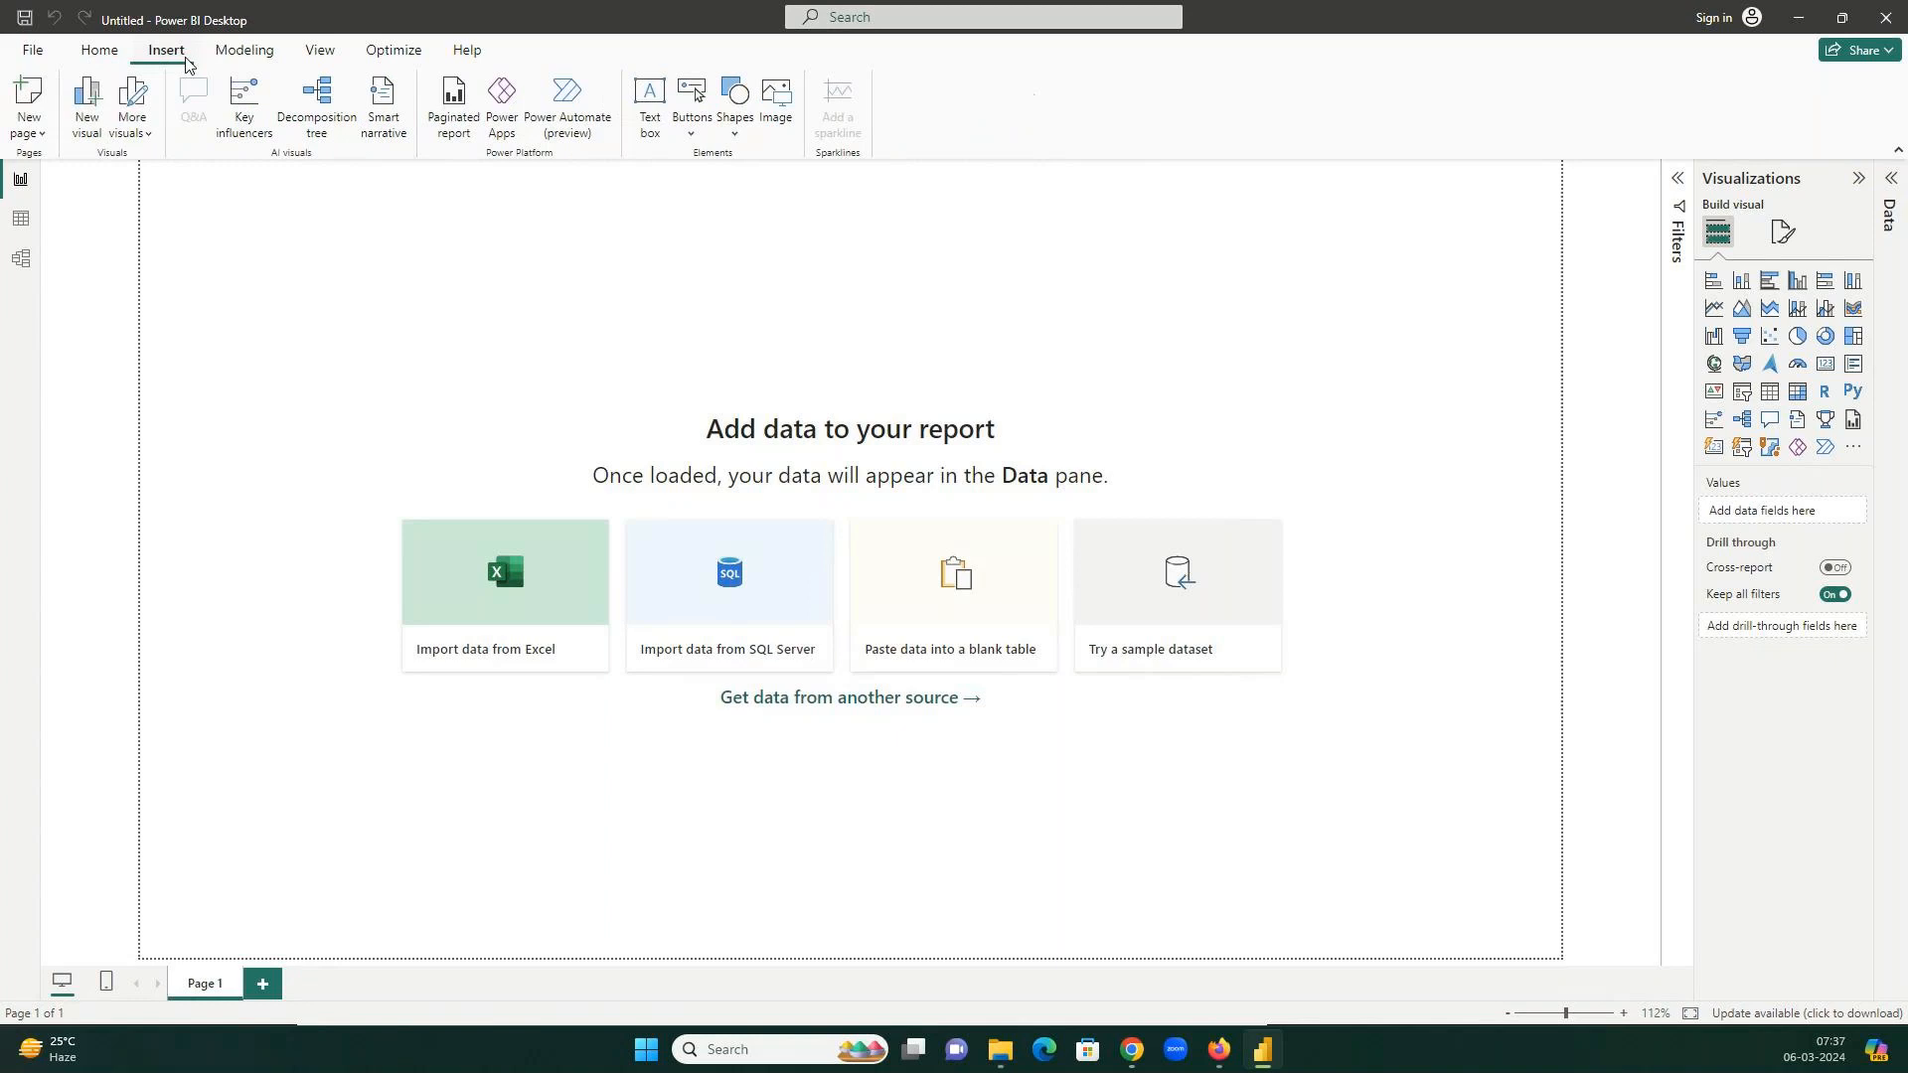
click(248, 52)
click(320, 53)
click(383, 57)
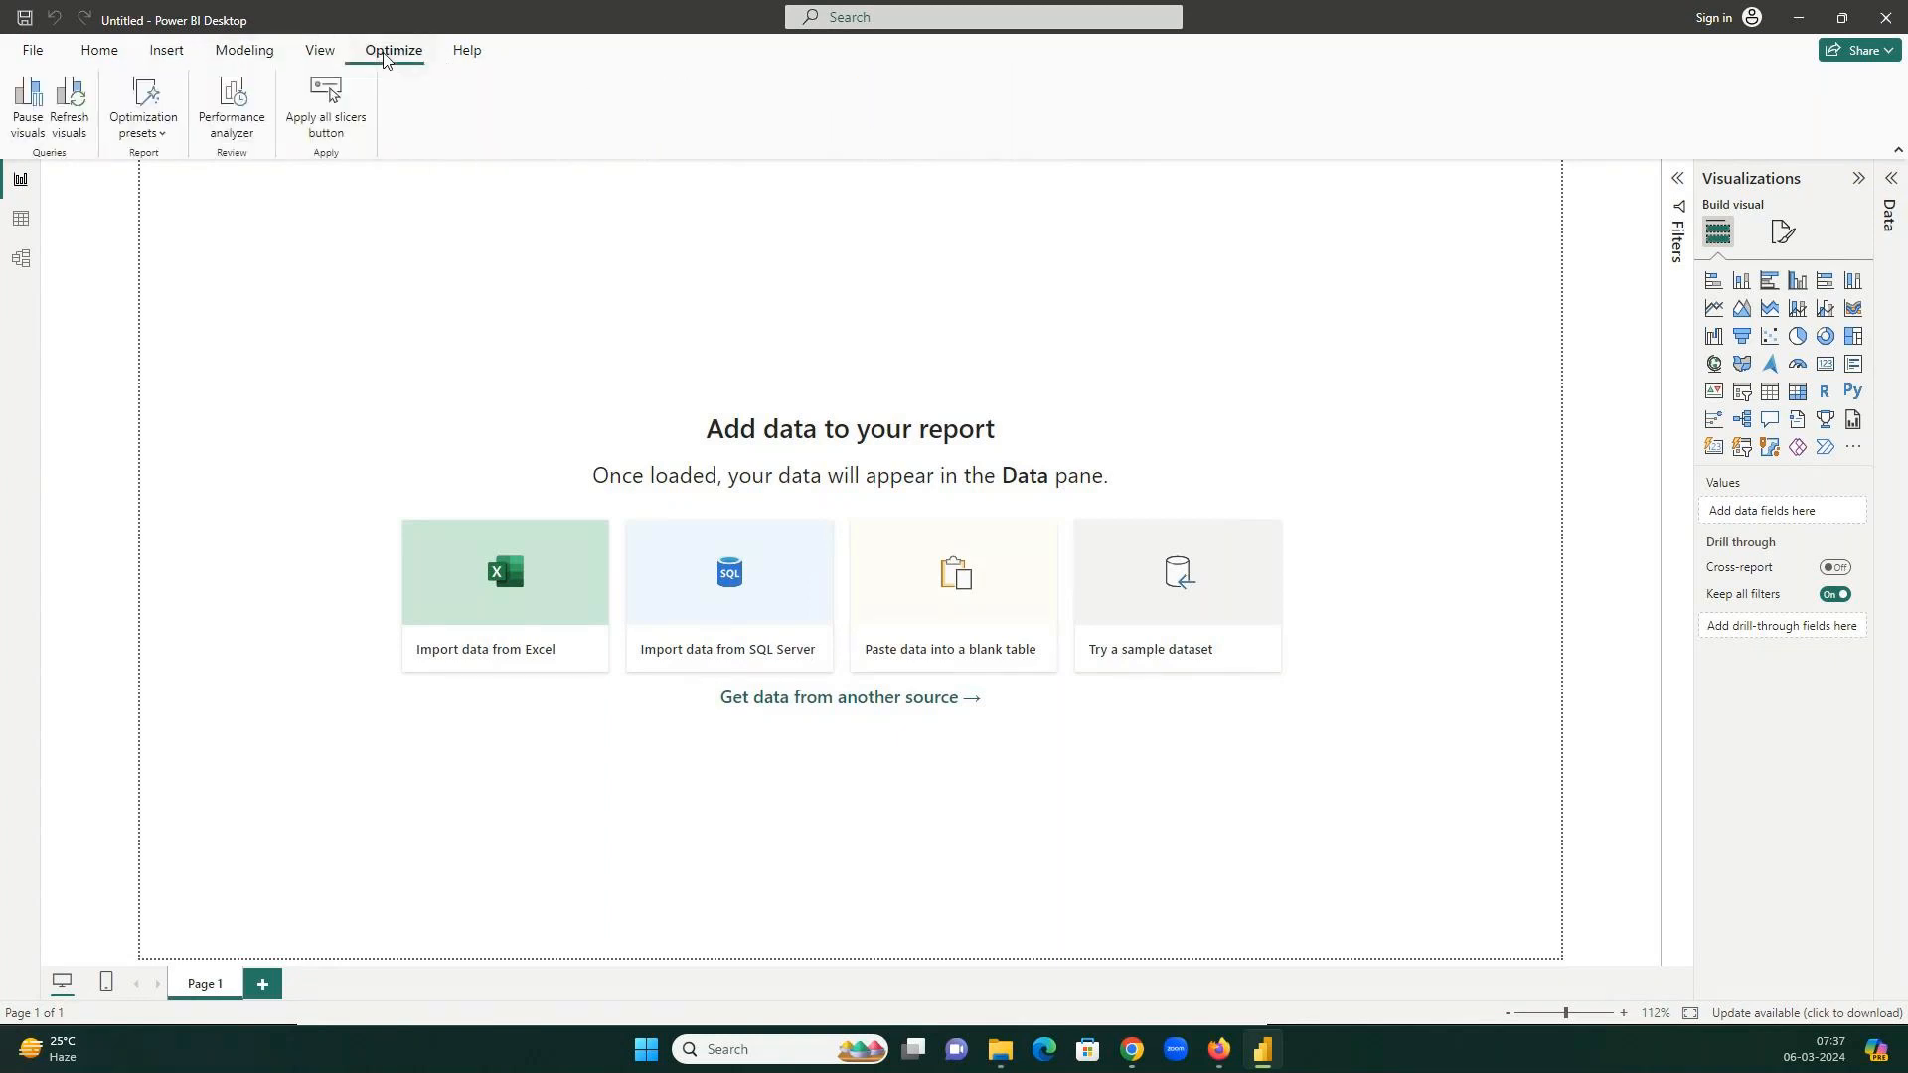
click(464, 54)
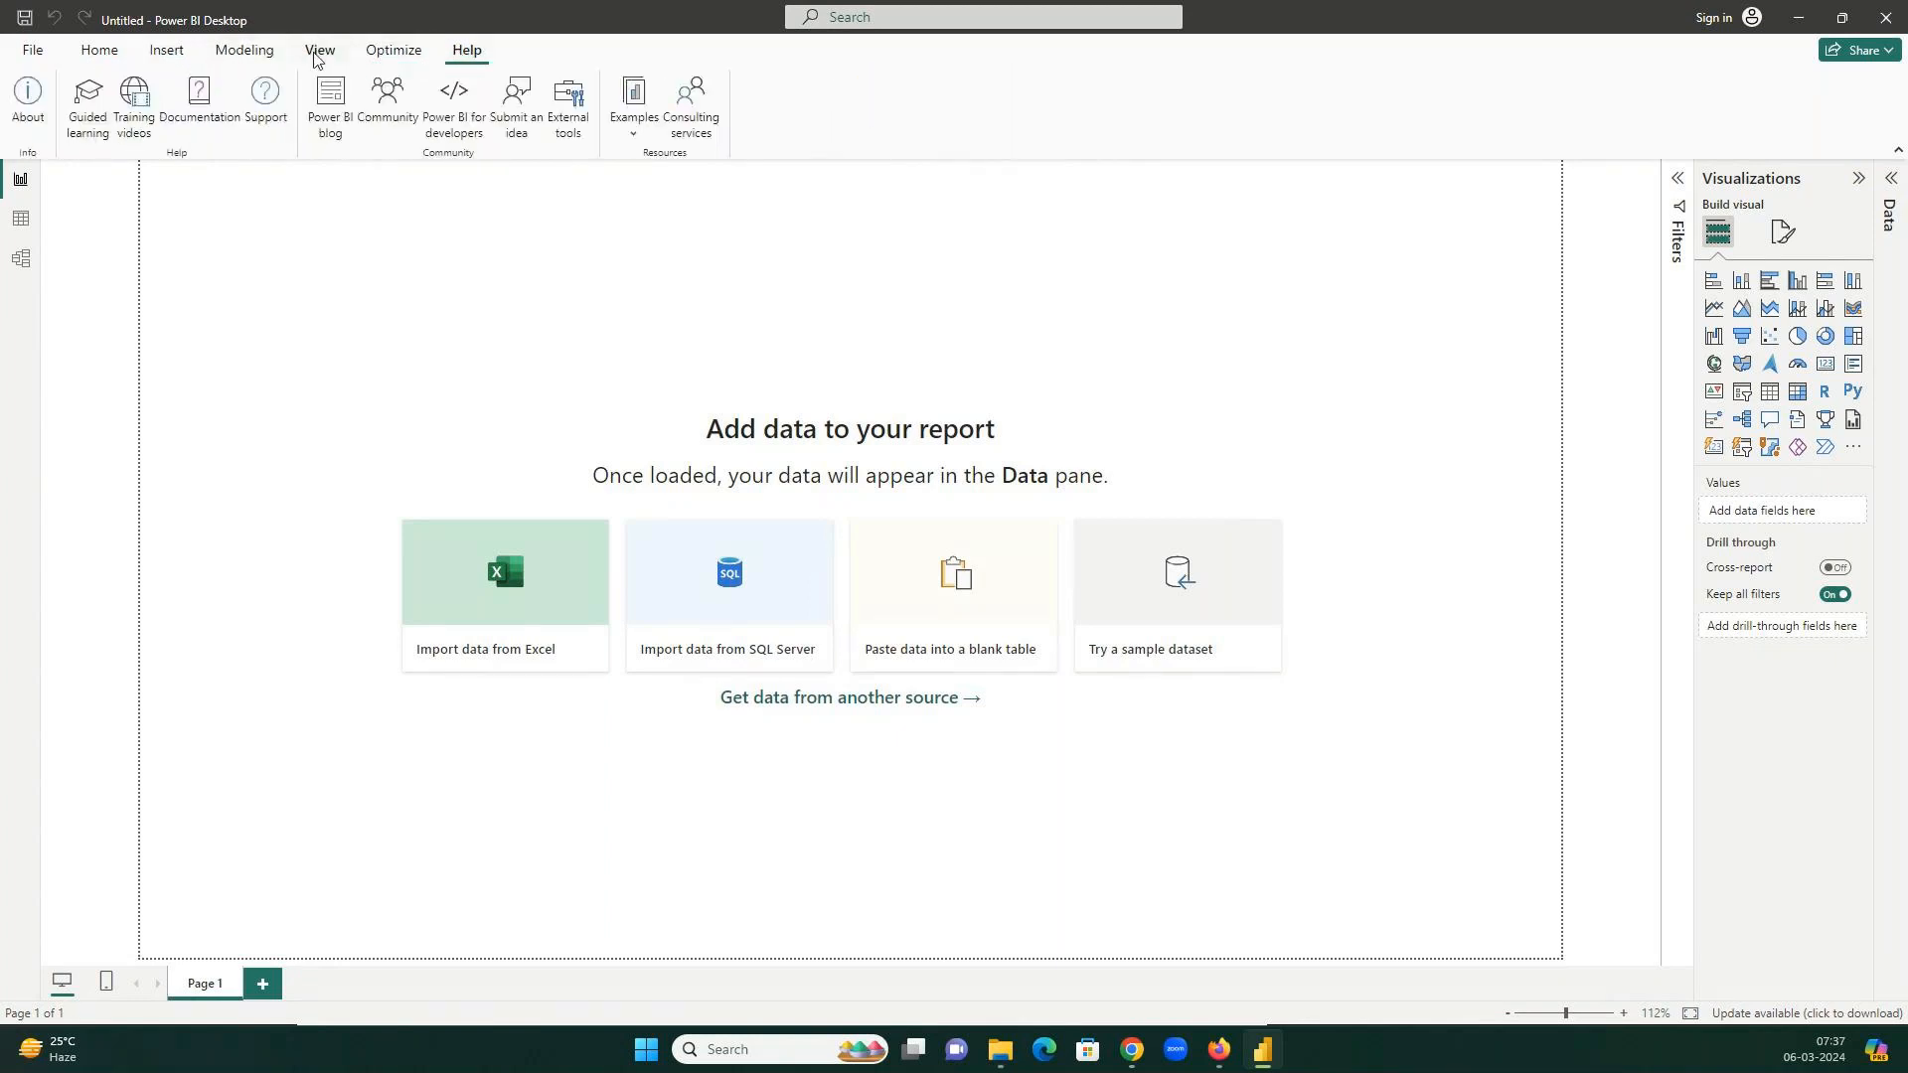
click(103, 56)
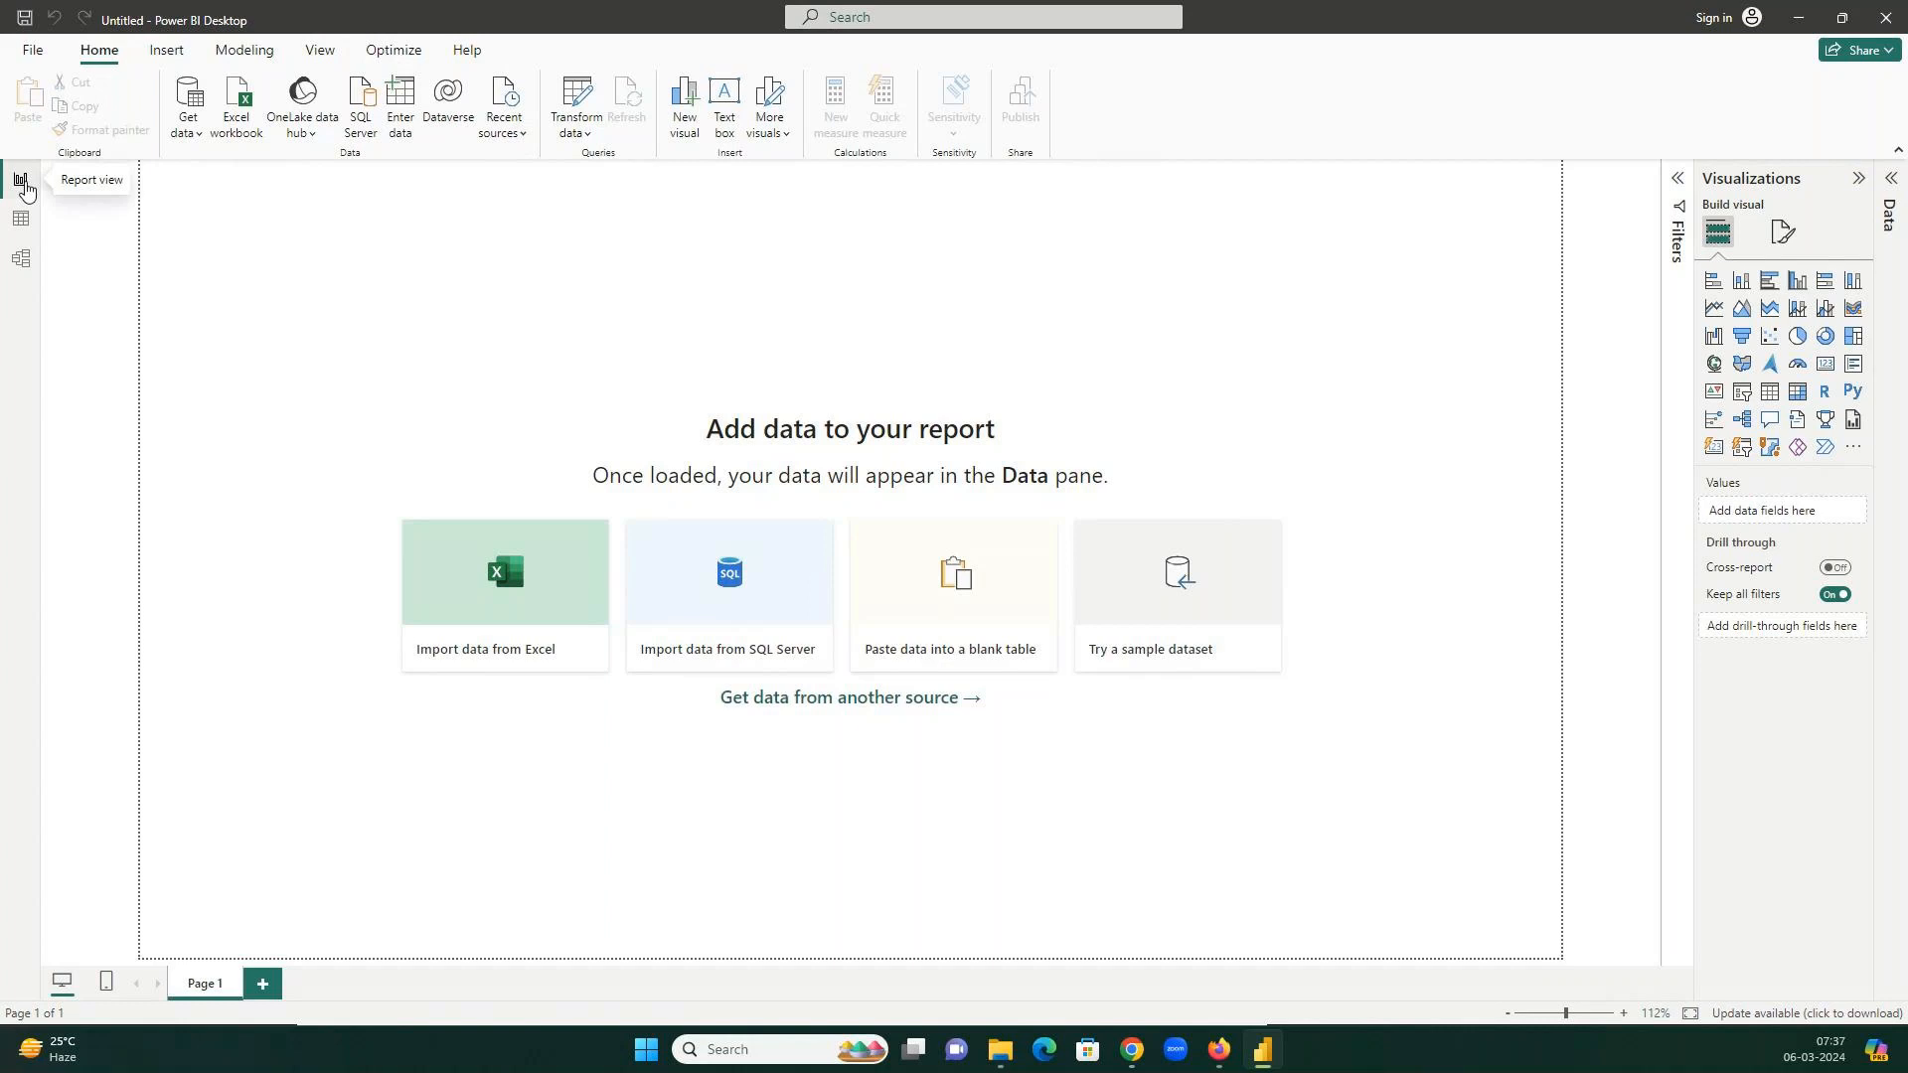
Visit Table, Model and Report views, expand the Filters and Data panes, then return to Chrome.
click(25, 228)
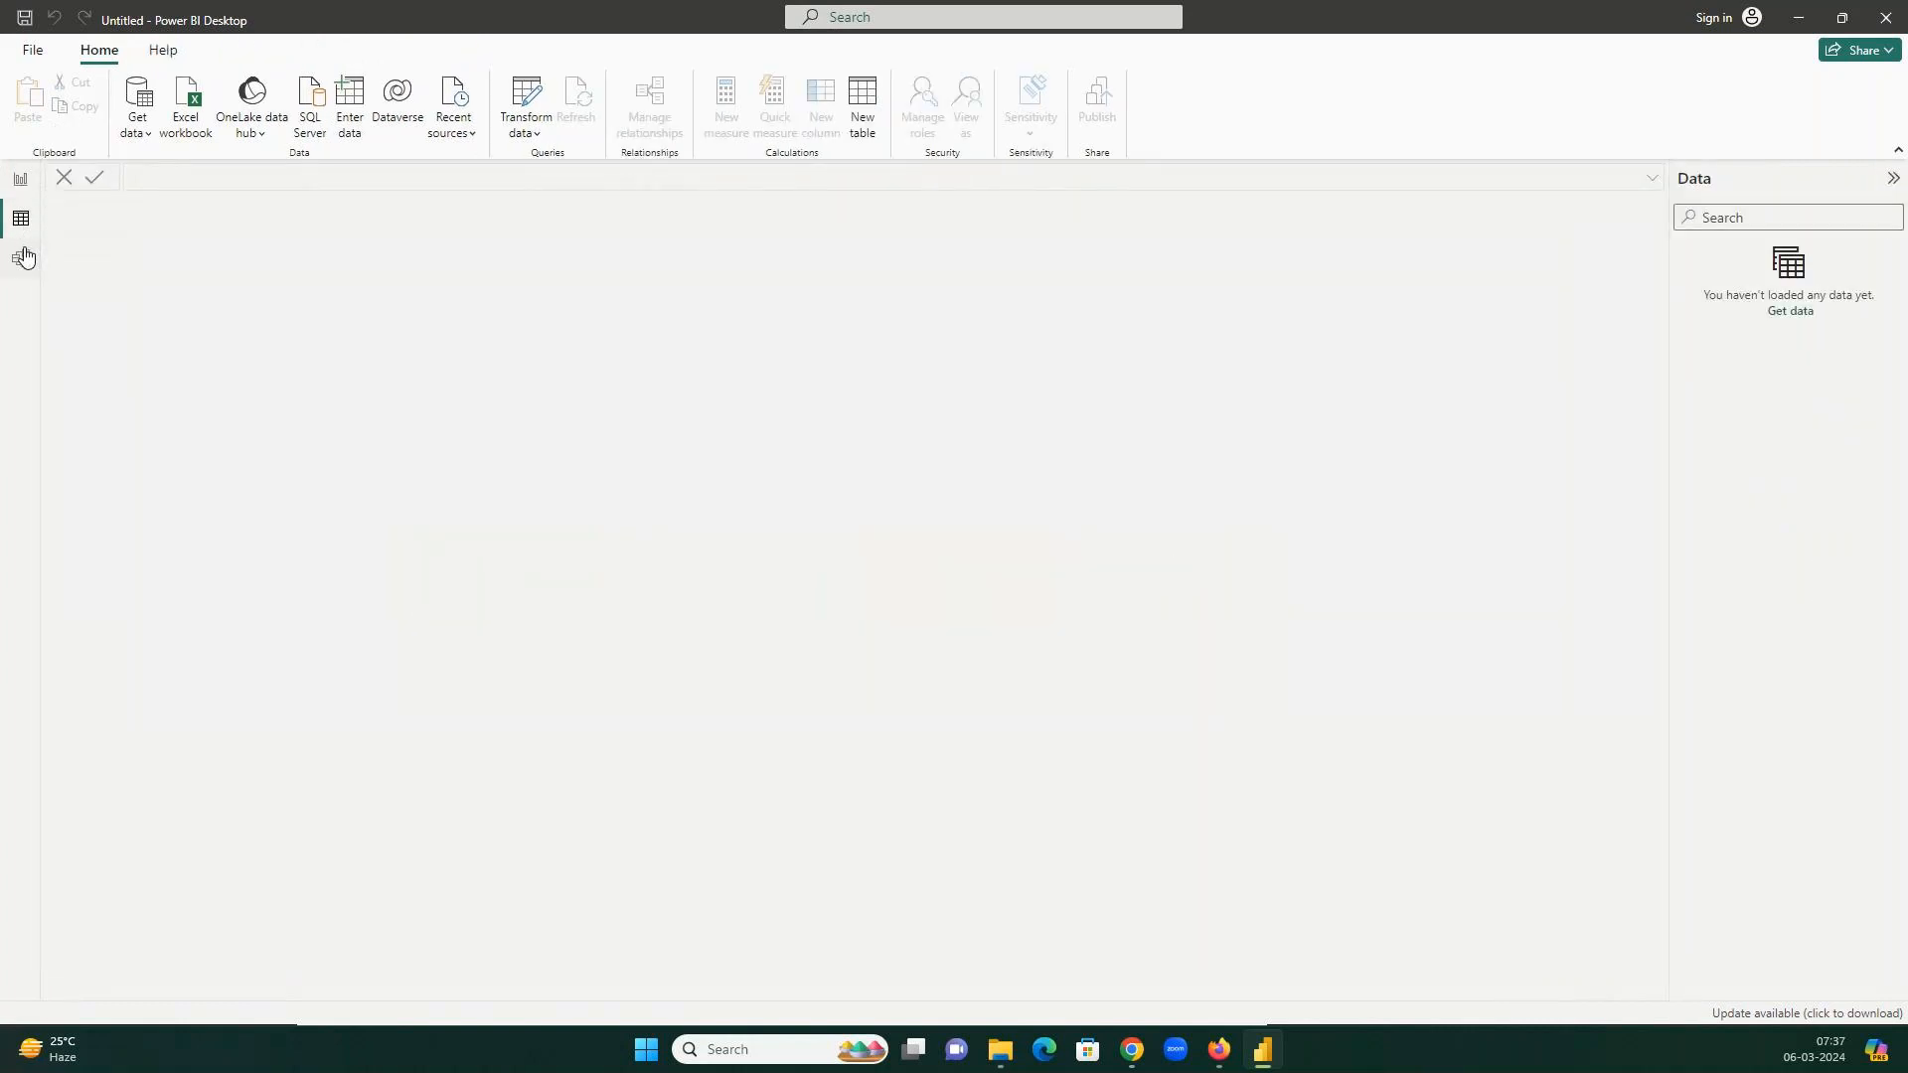
click(25, 257)
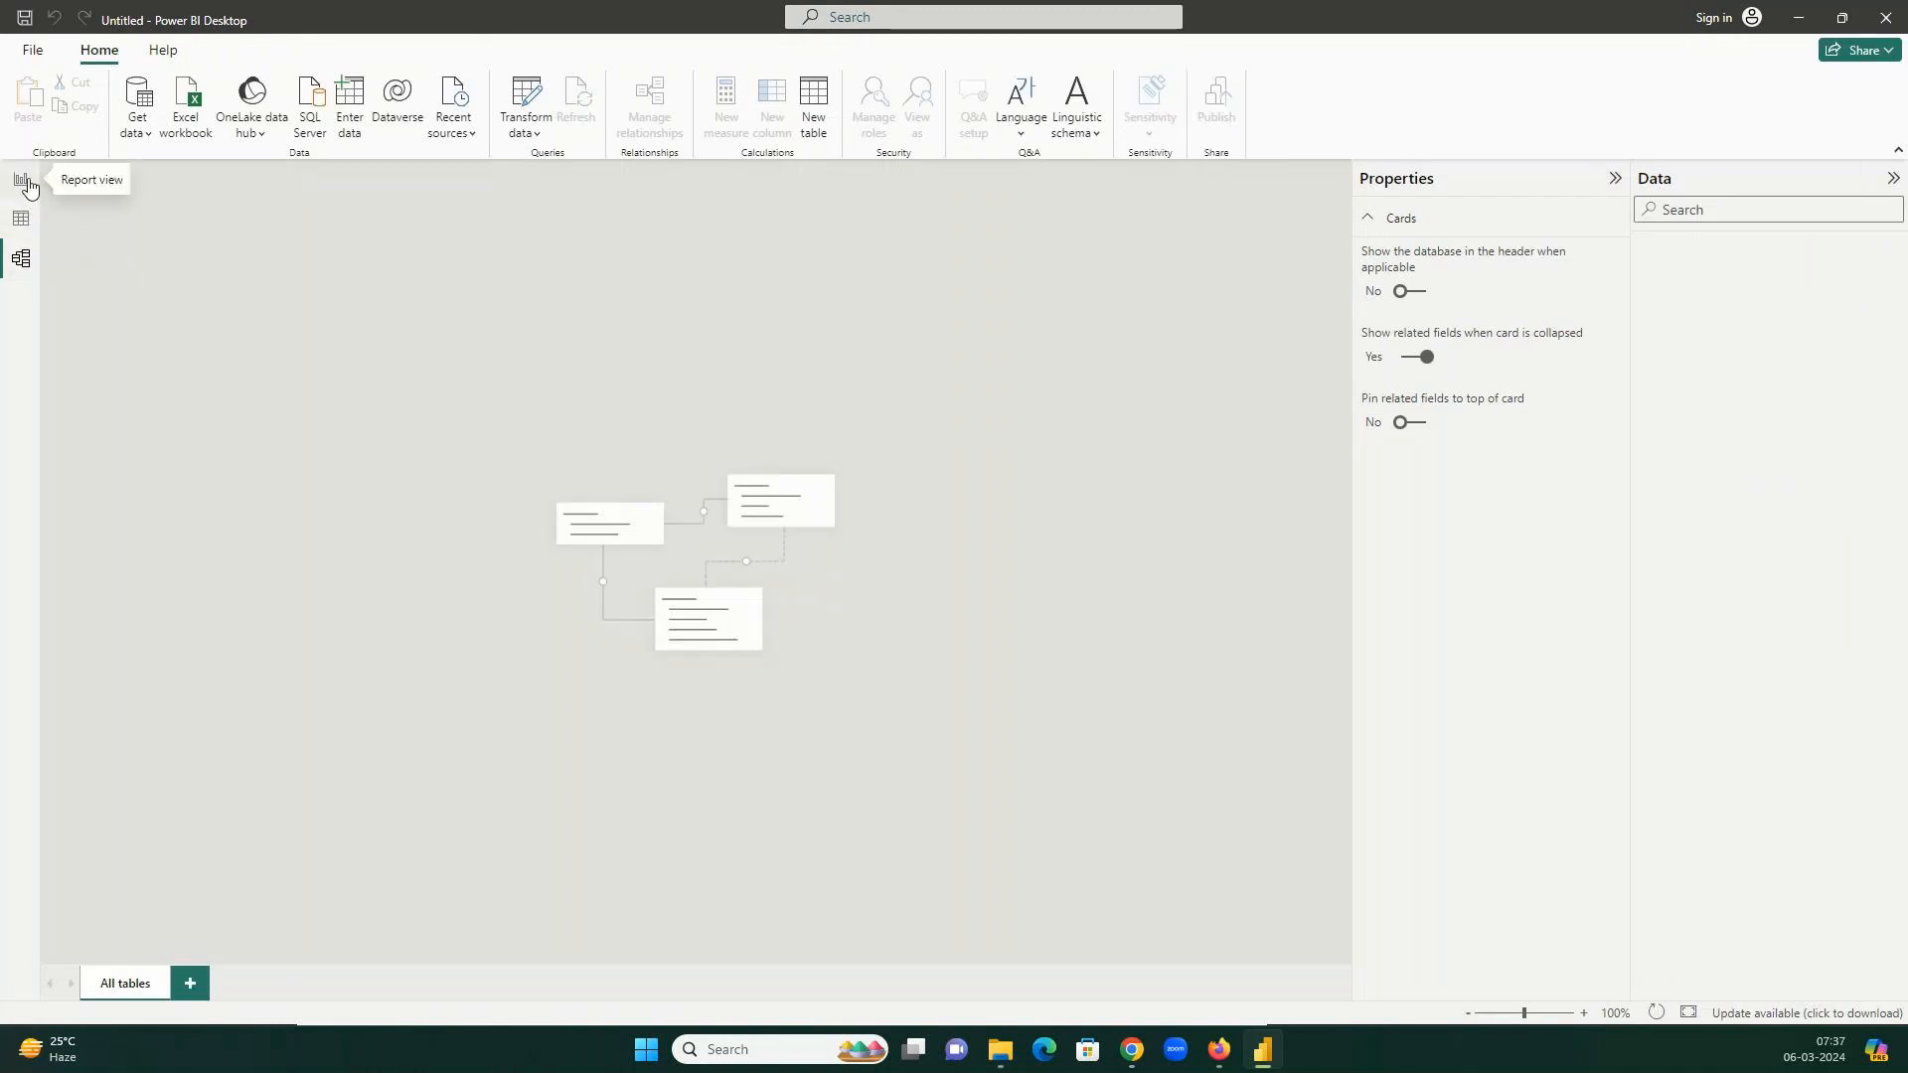
click(25, 181)
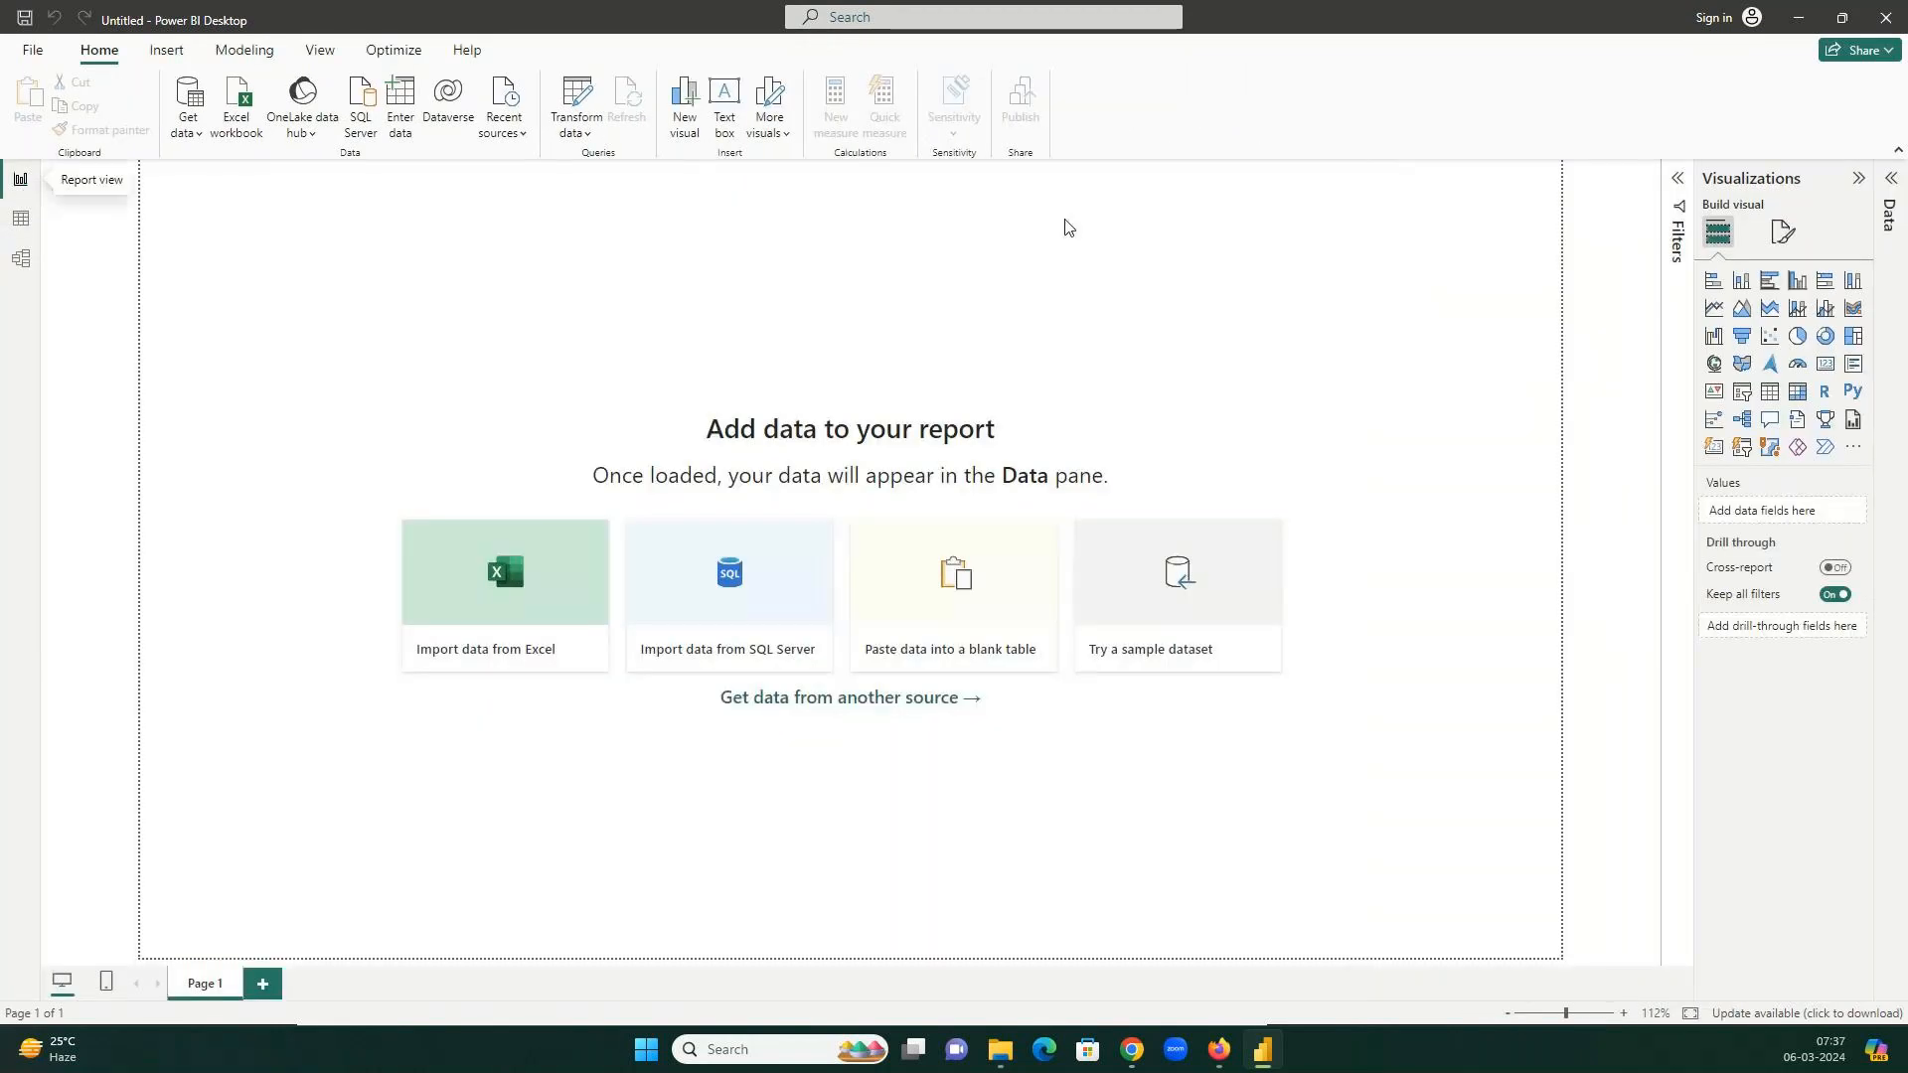
click(1681, 181)
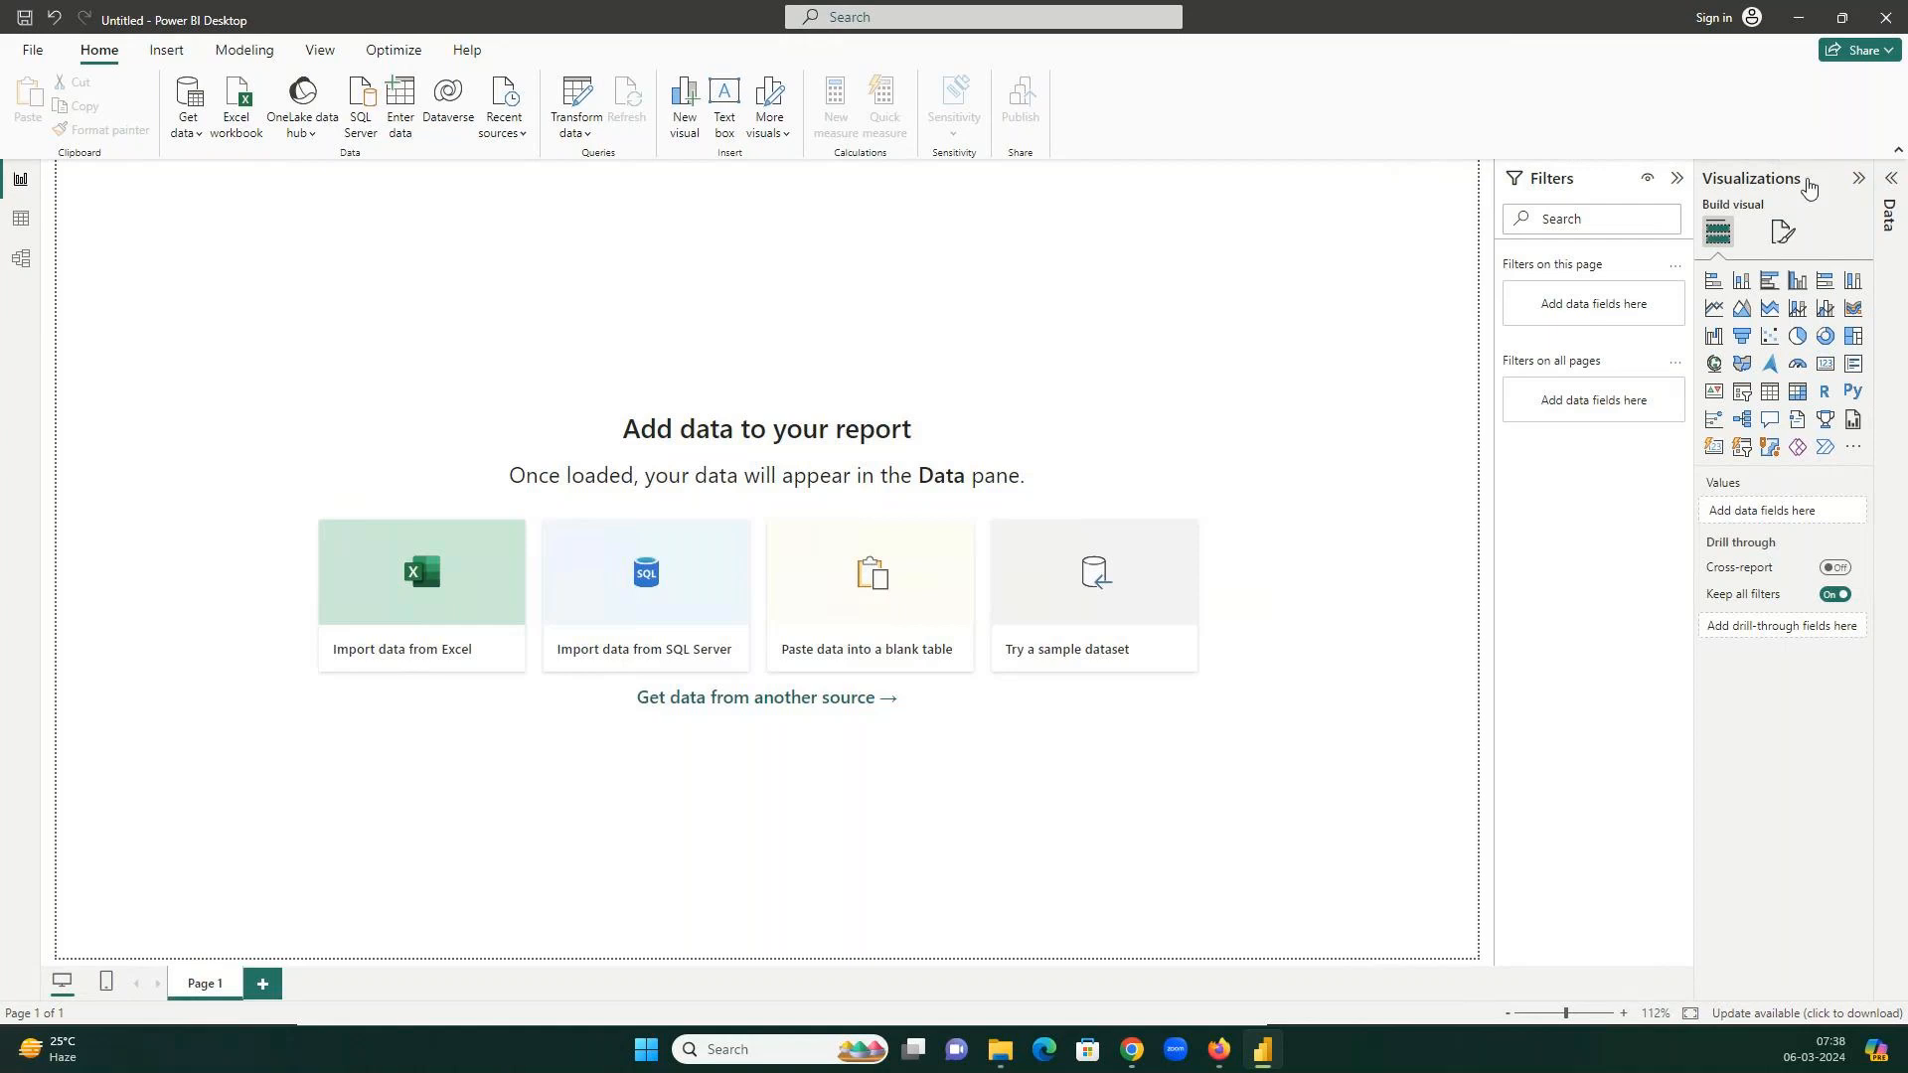
click(1890, 204)
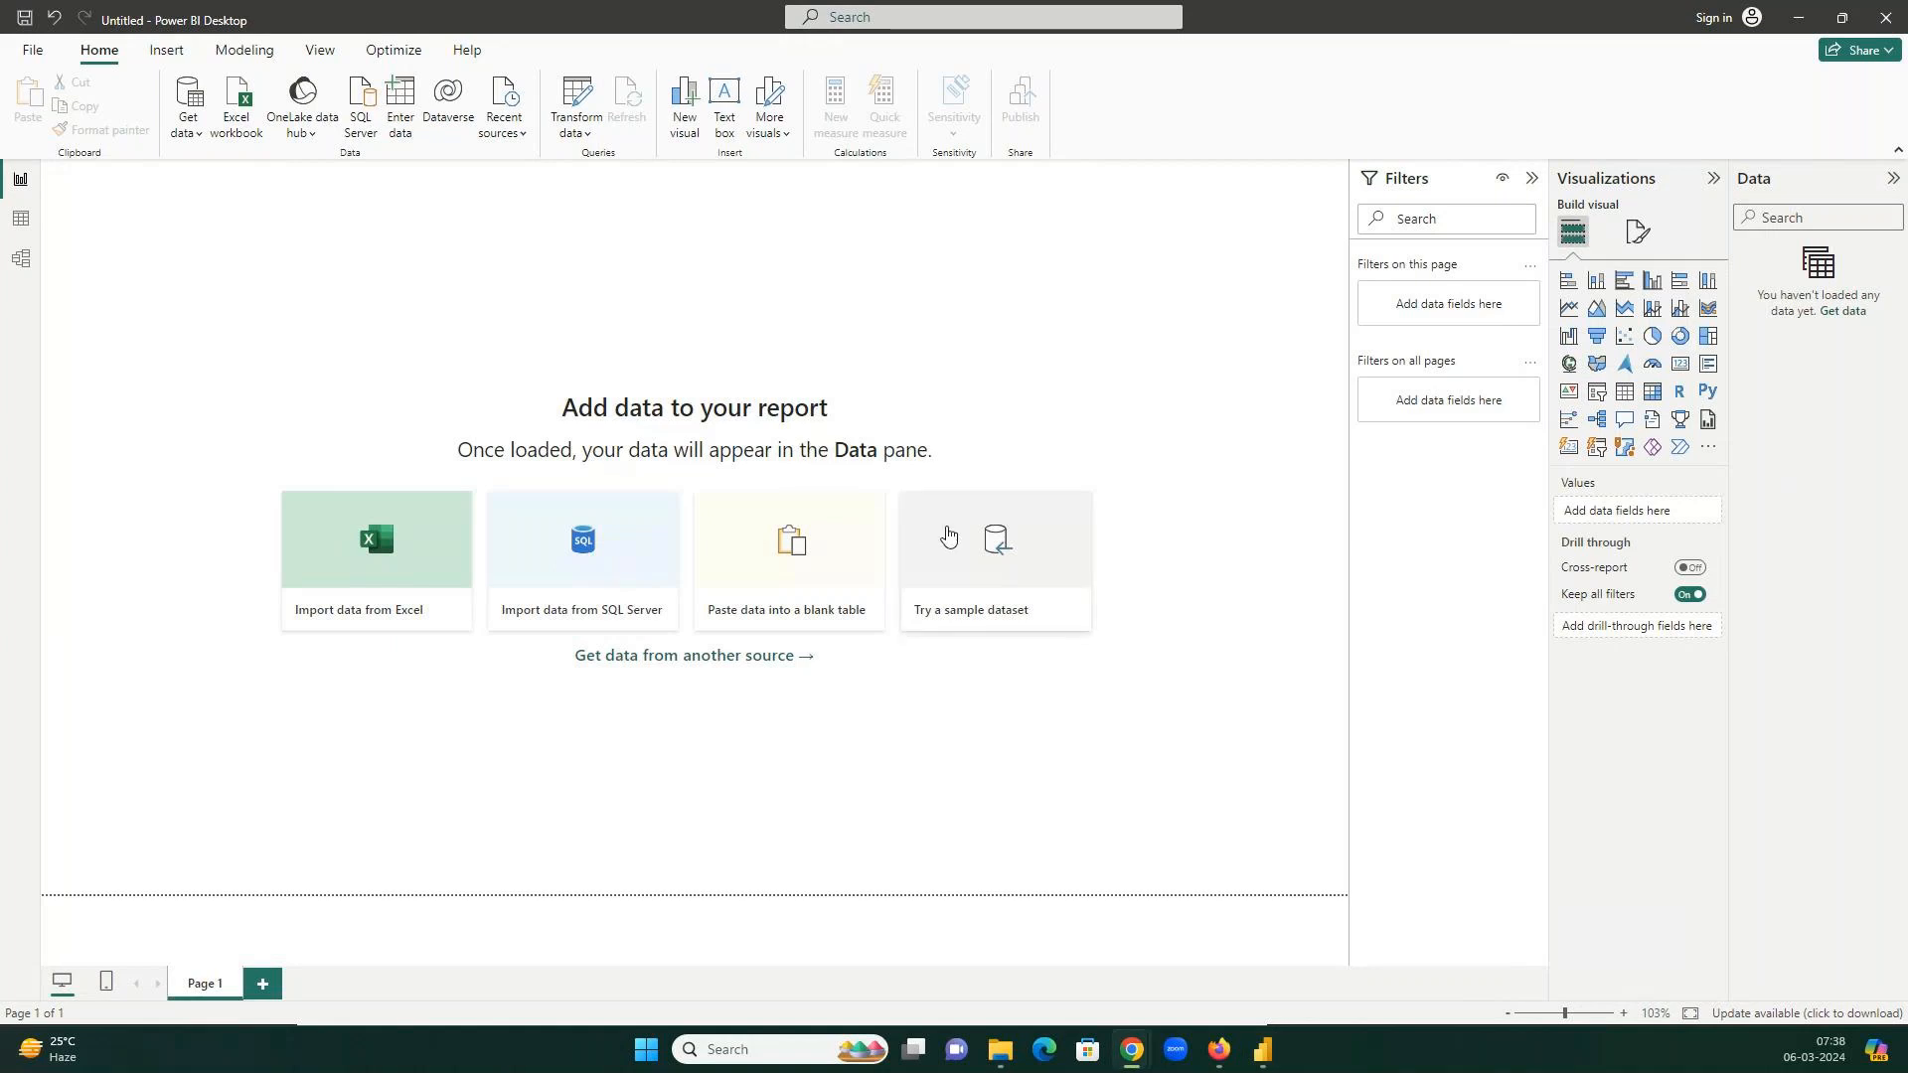
key(alt+Tab)
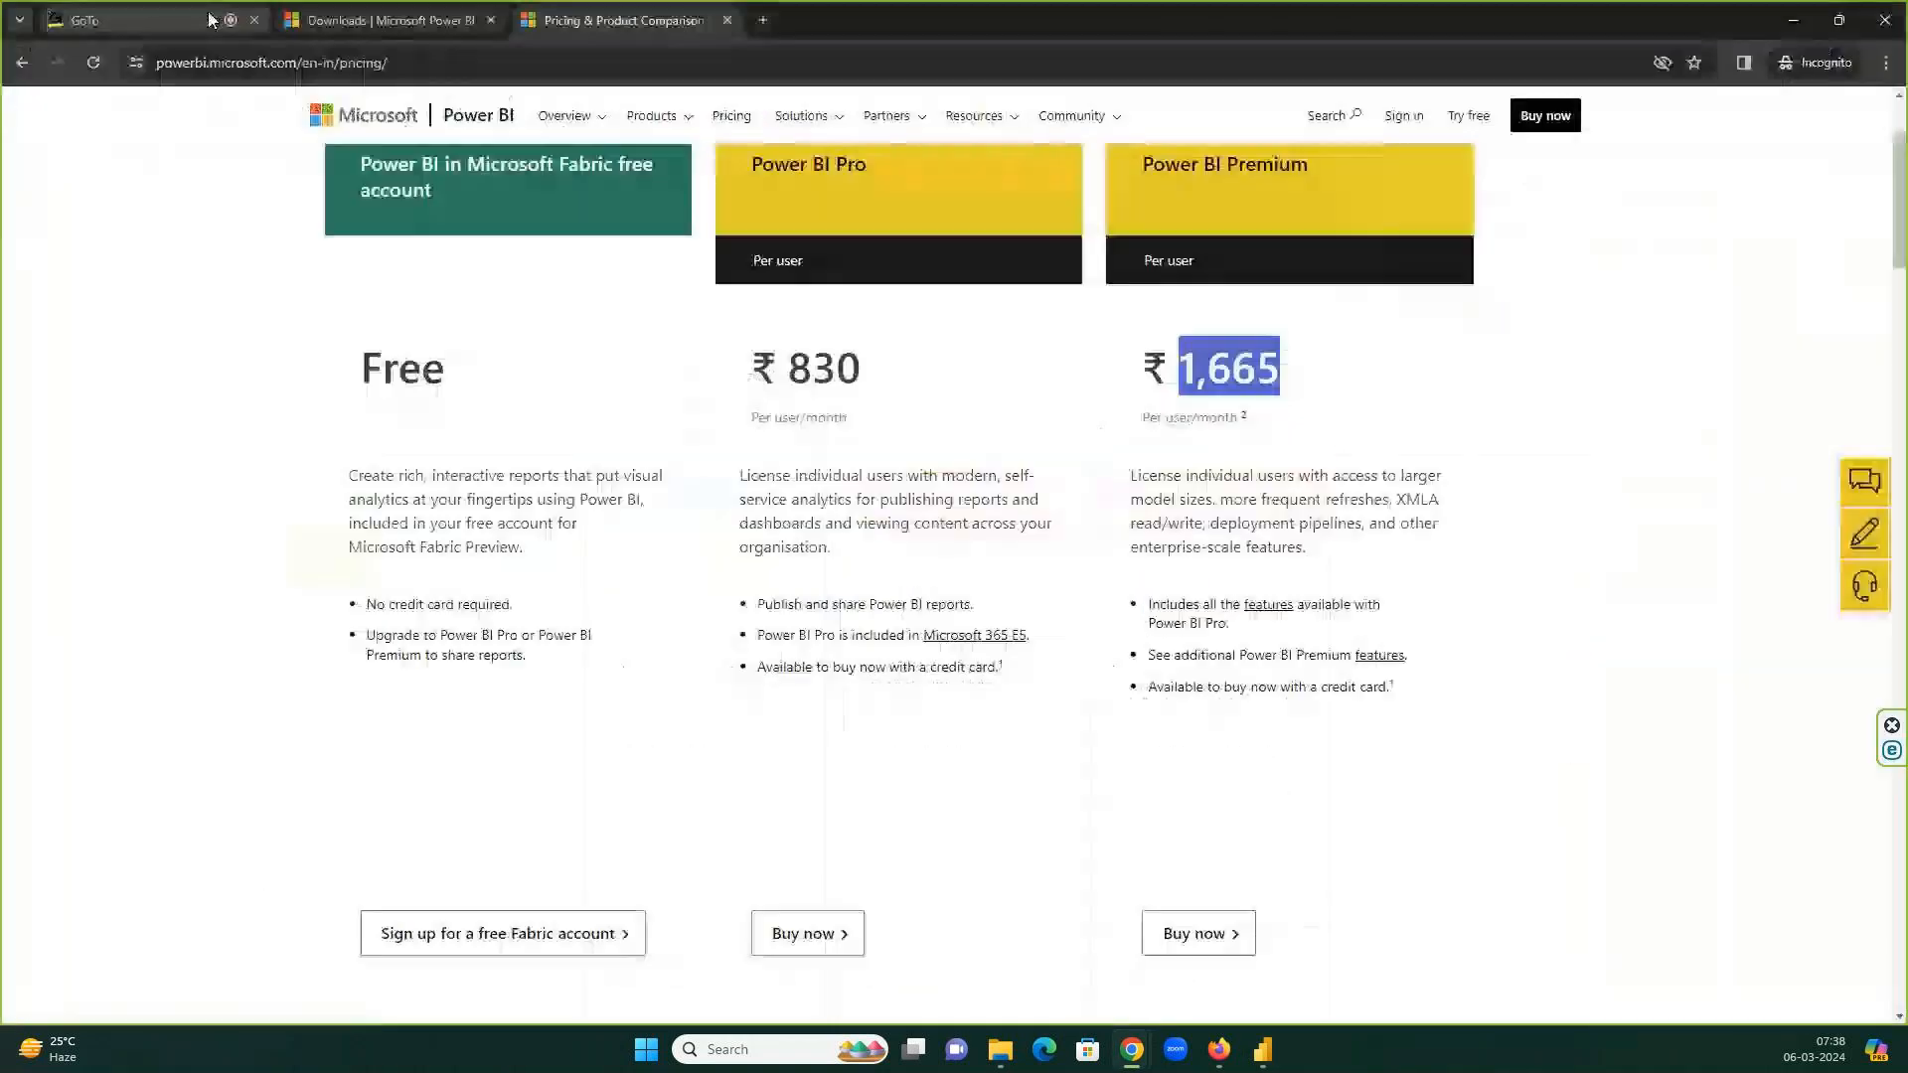
Check the ongoing GoTo Meeting call, then switch back to Power BI Desktop.
click(211, 20)
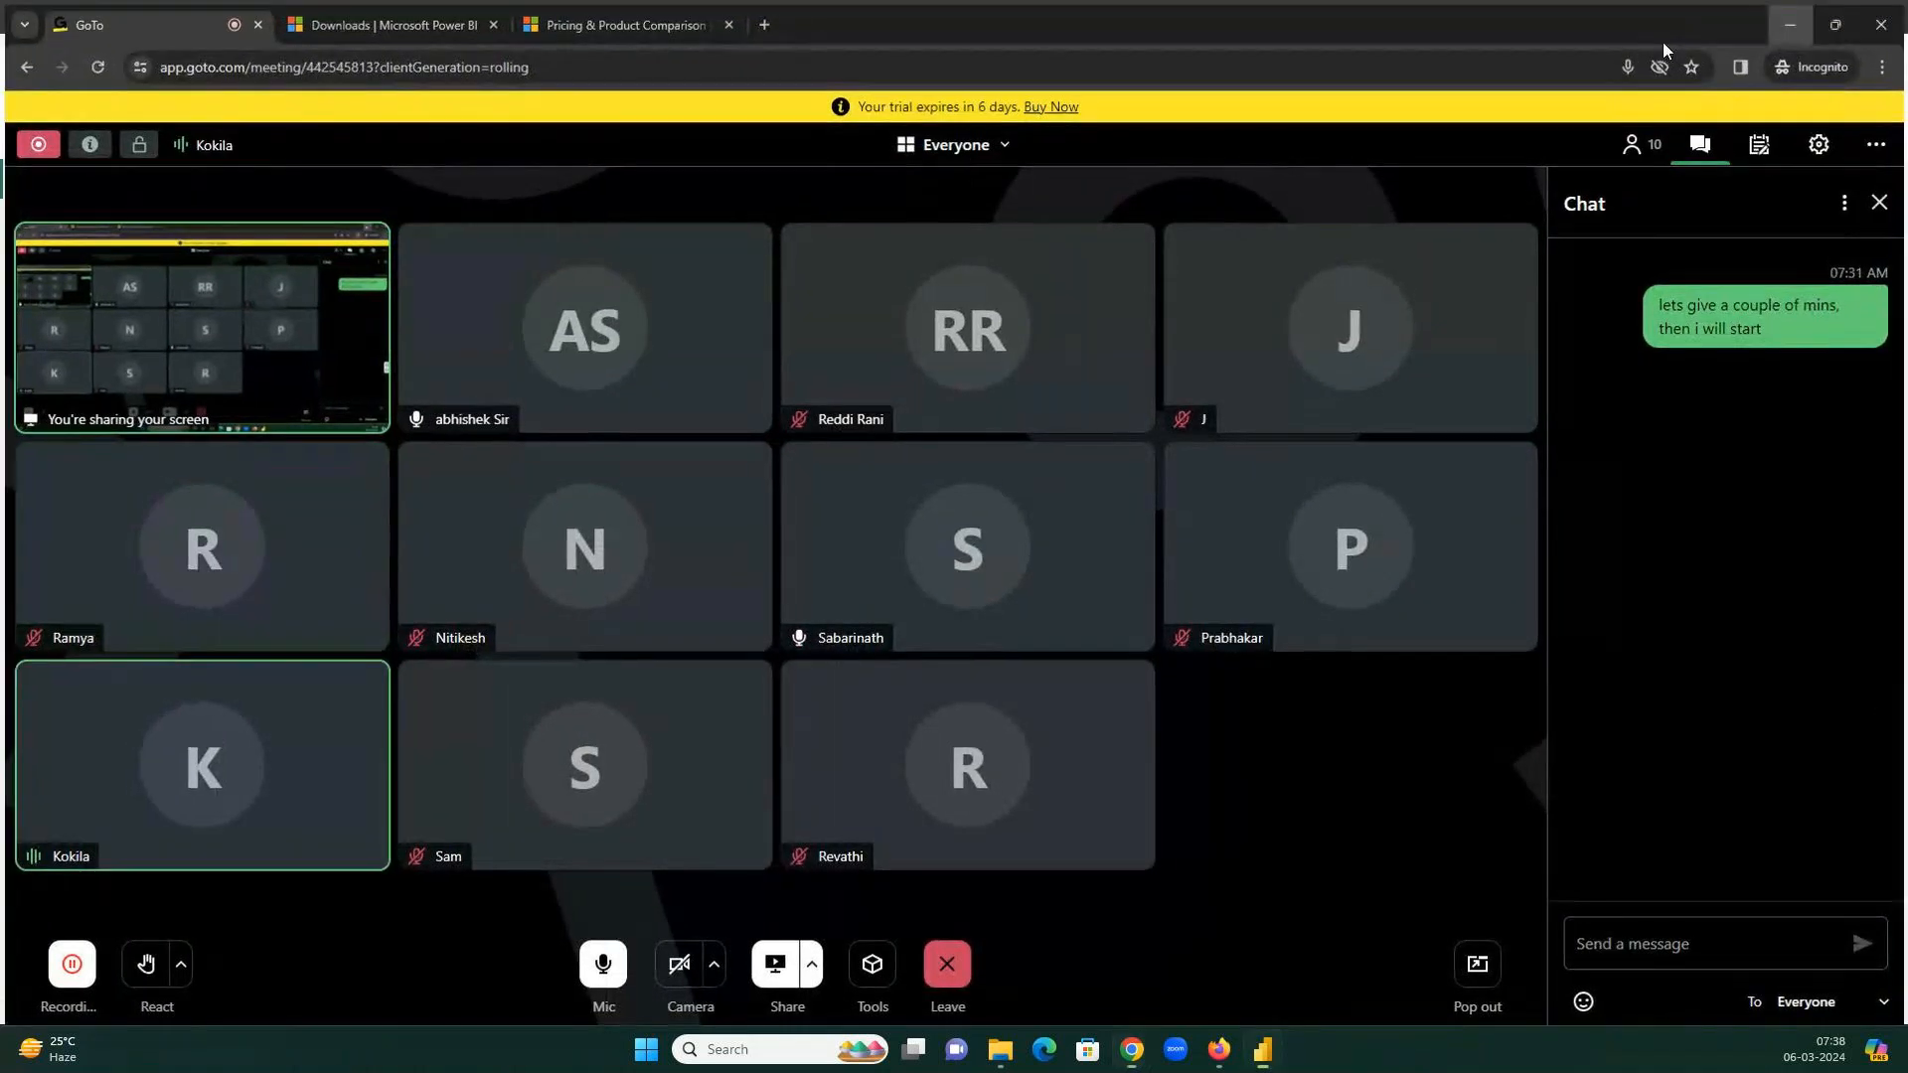
key(alt+Tab)
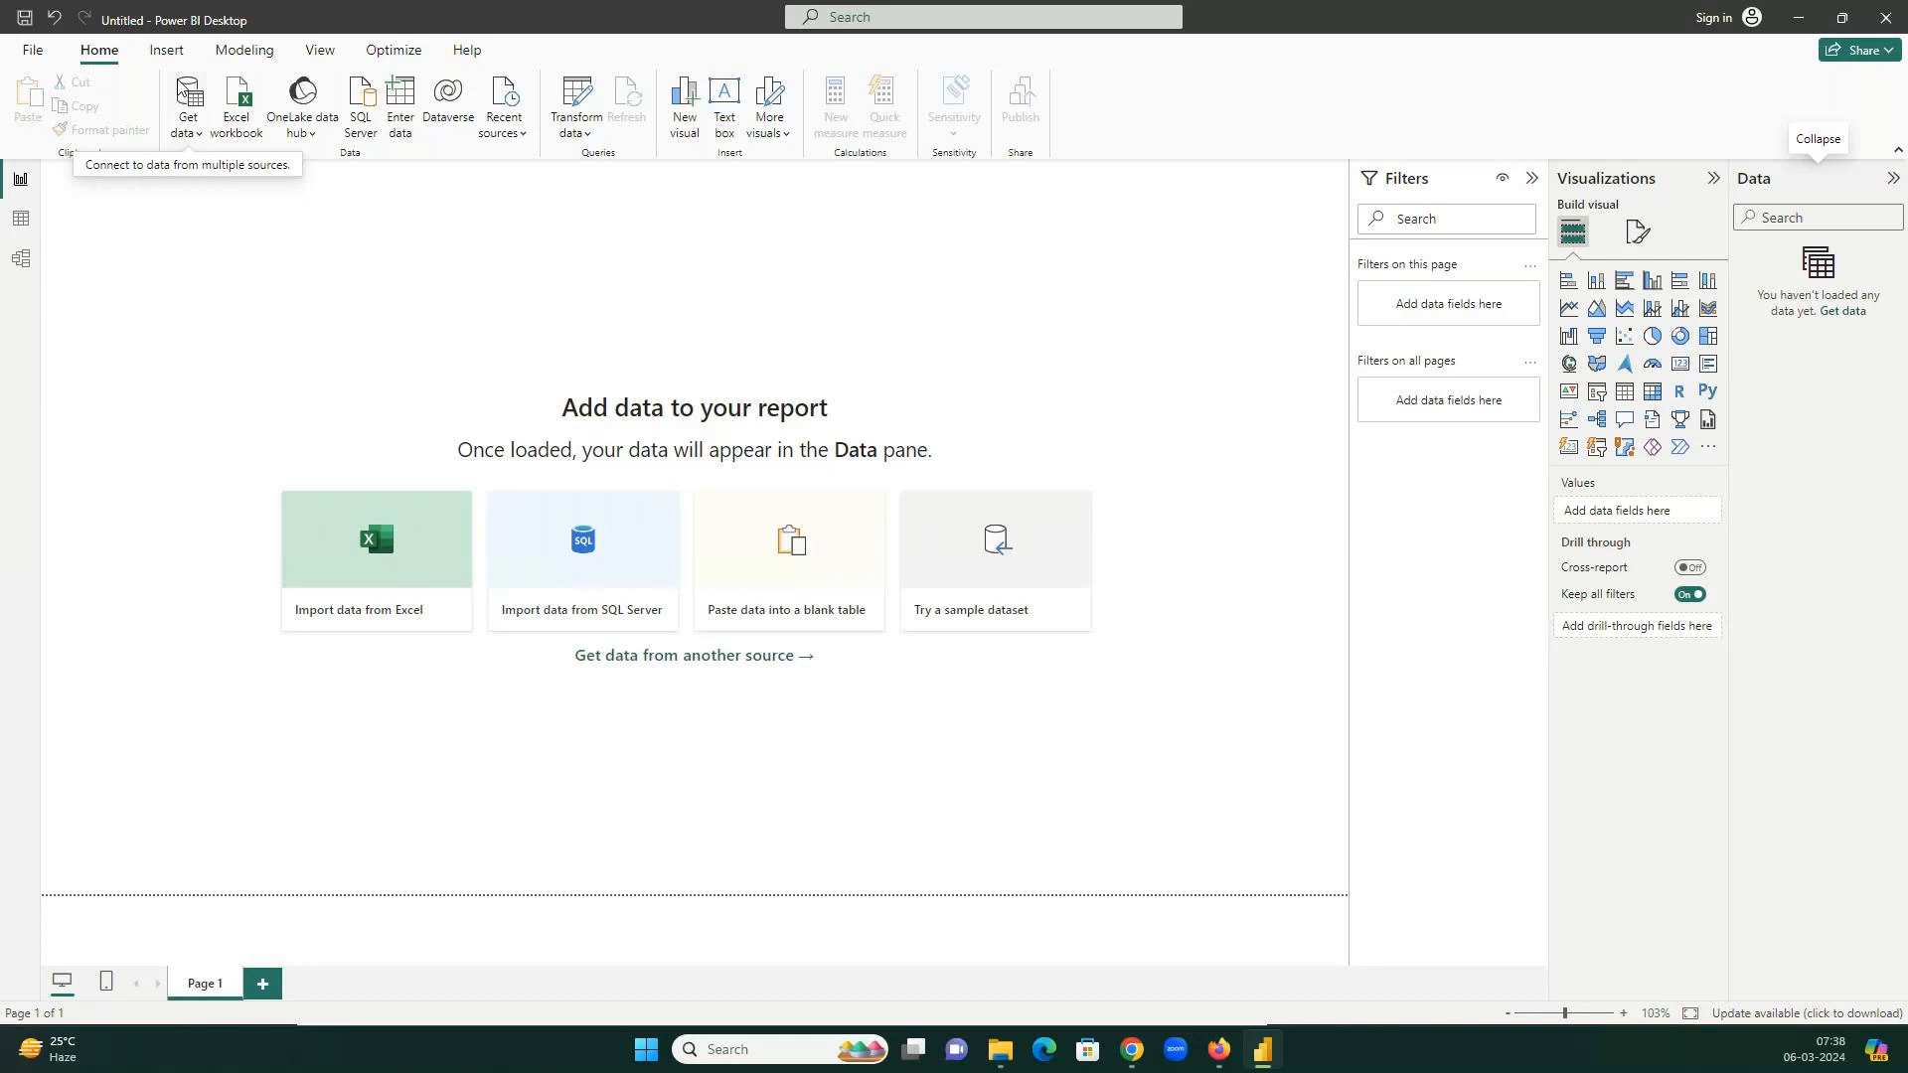
Open Home > Get data and choose More... for the full connector catalogue.
click(194, 132)
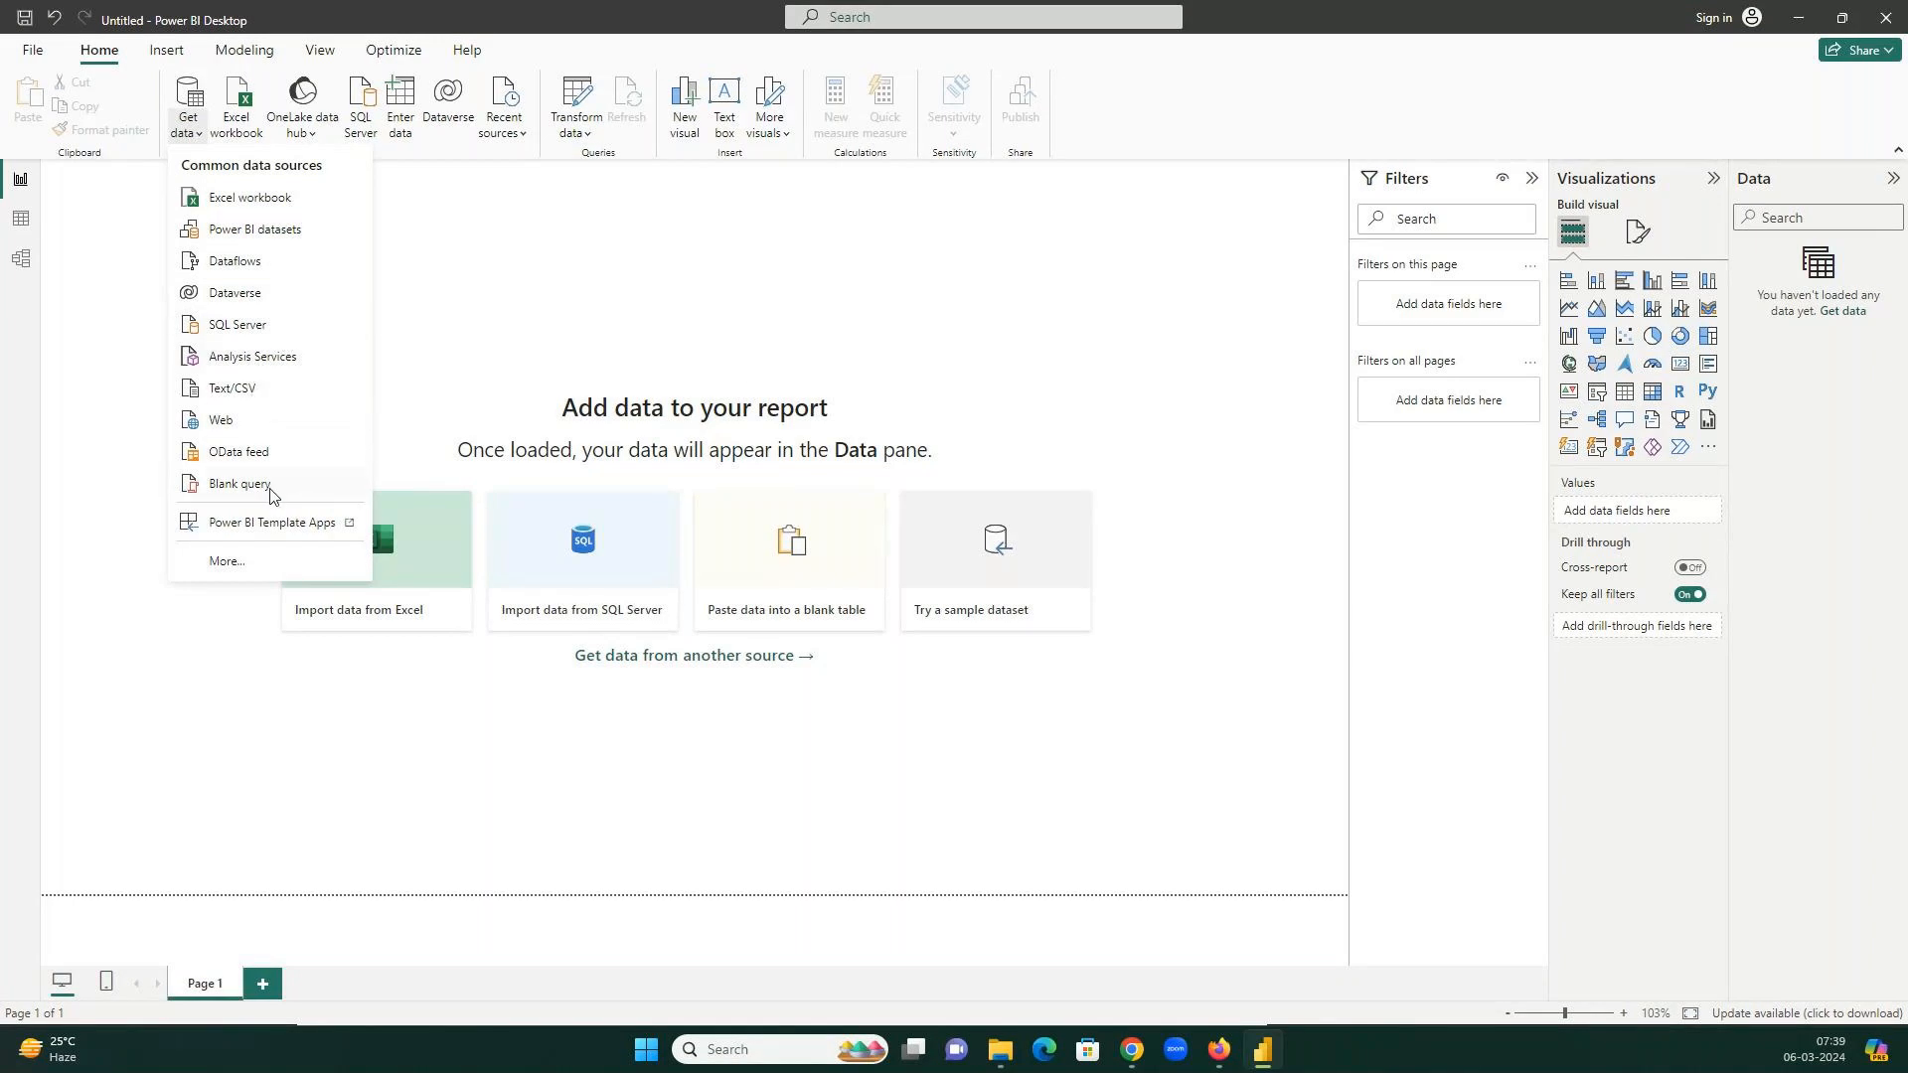
click(227, 562)
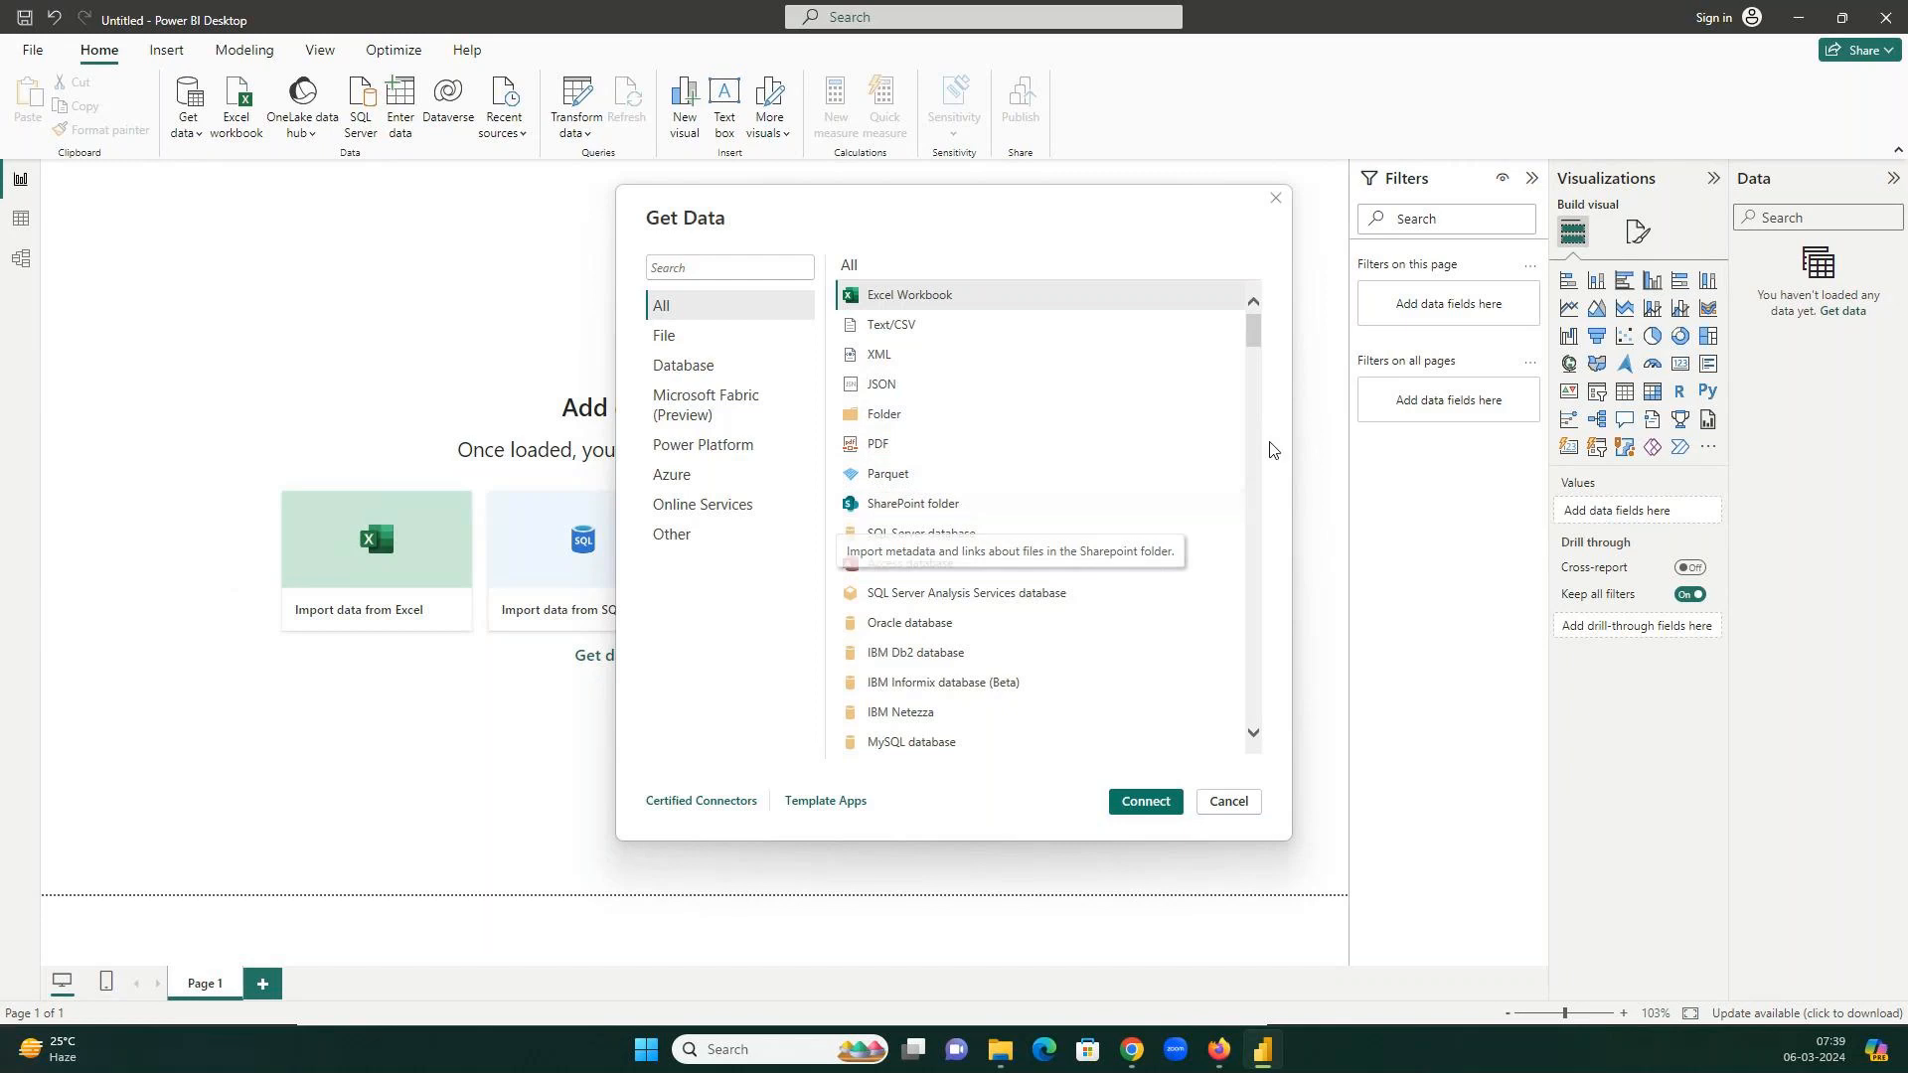
Look through the File and Database connector categories in the Get Data dialog.
mouse_move(1255, 320)
mouse_down()
mouse_move(1229, 568)
mouse_move(1265, 312)
mouse_up()
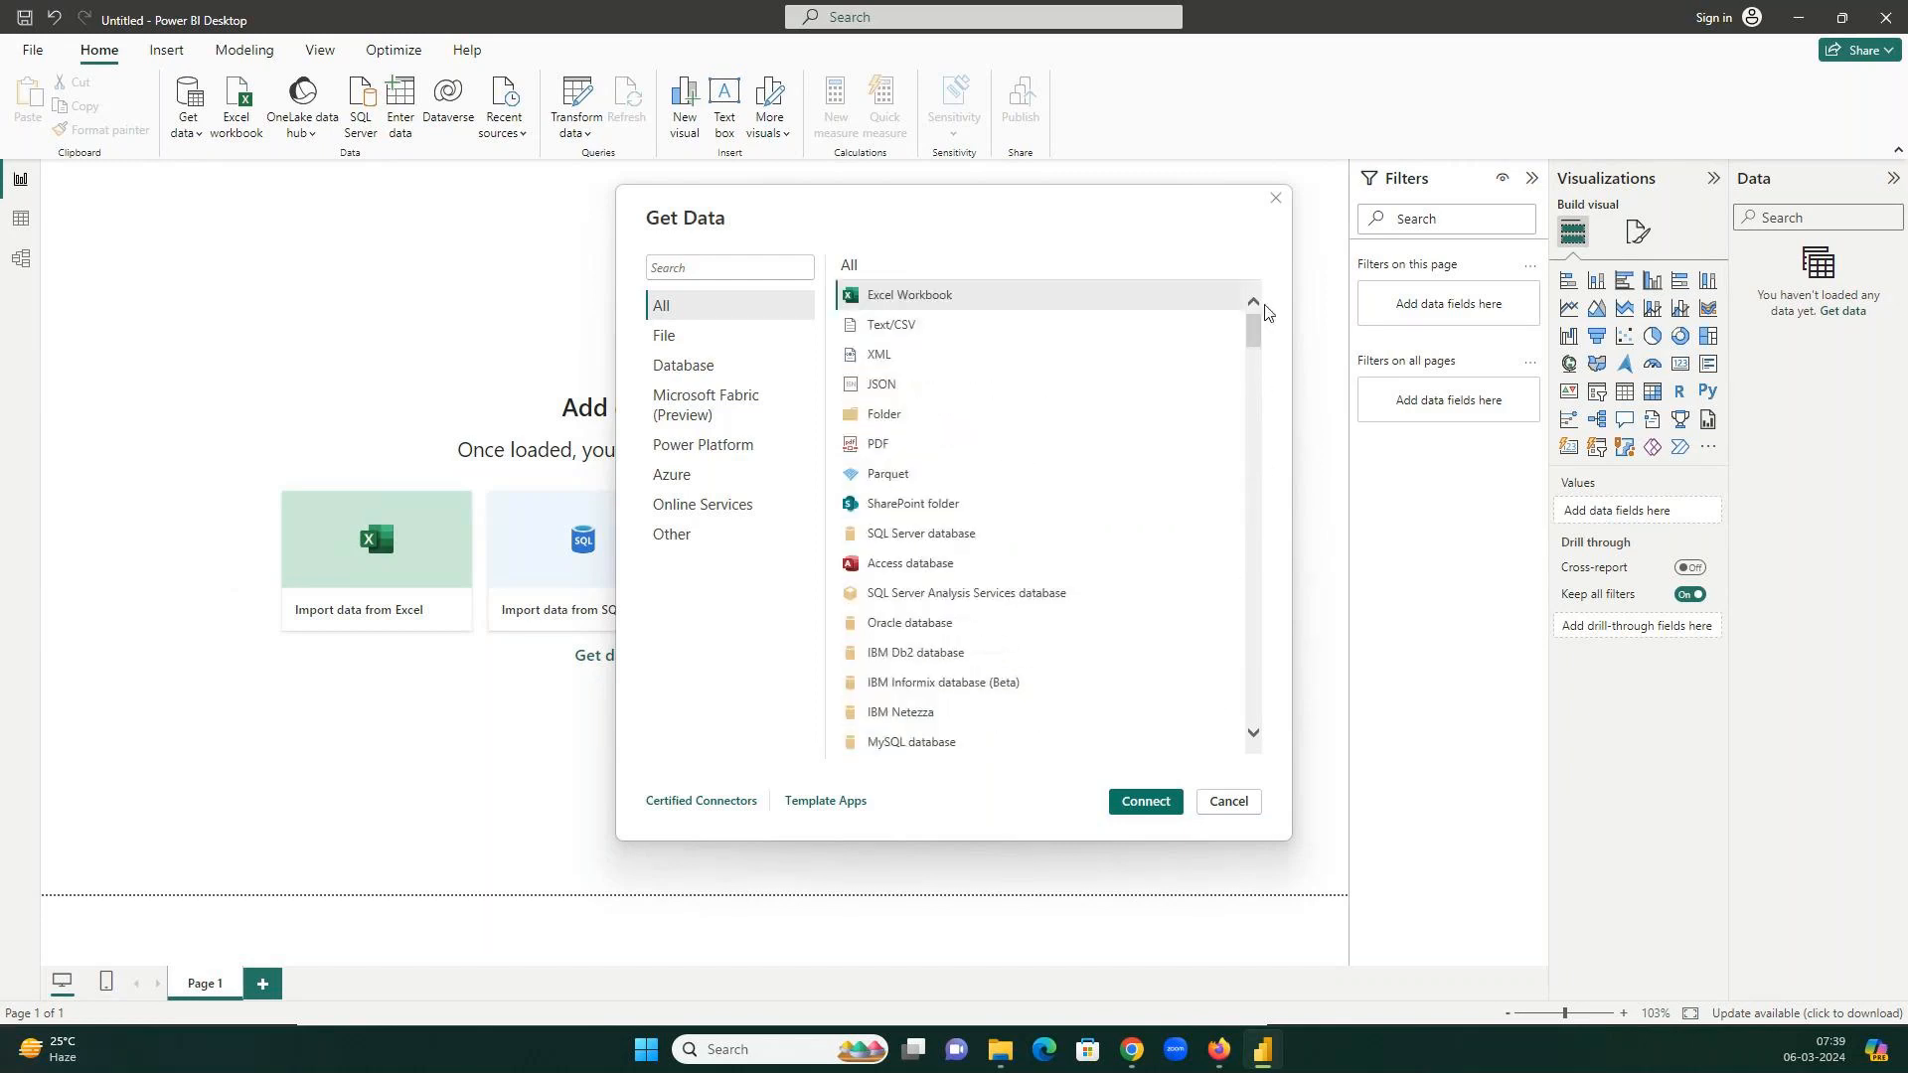
click(694, 346)
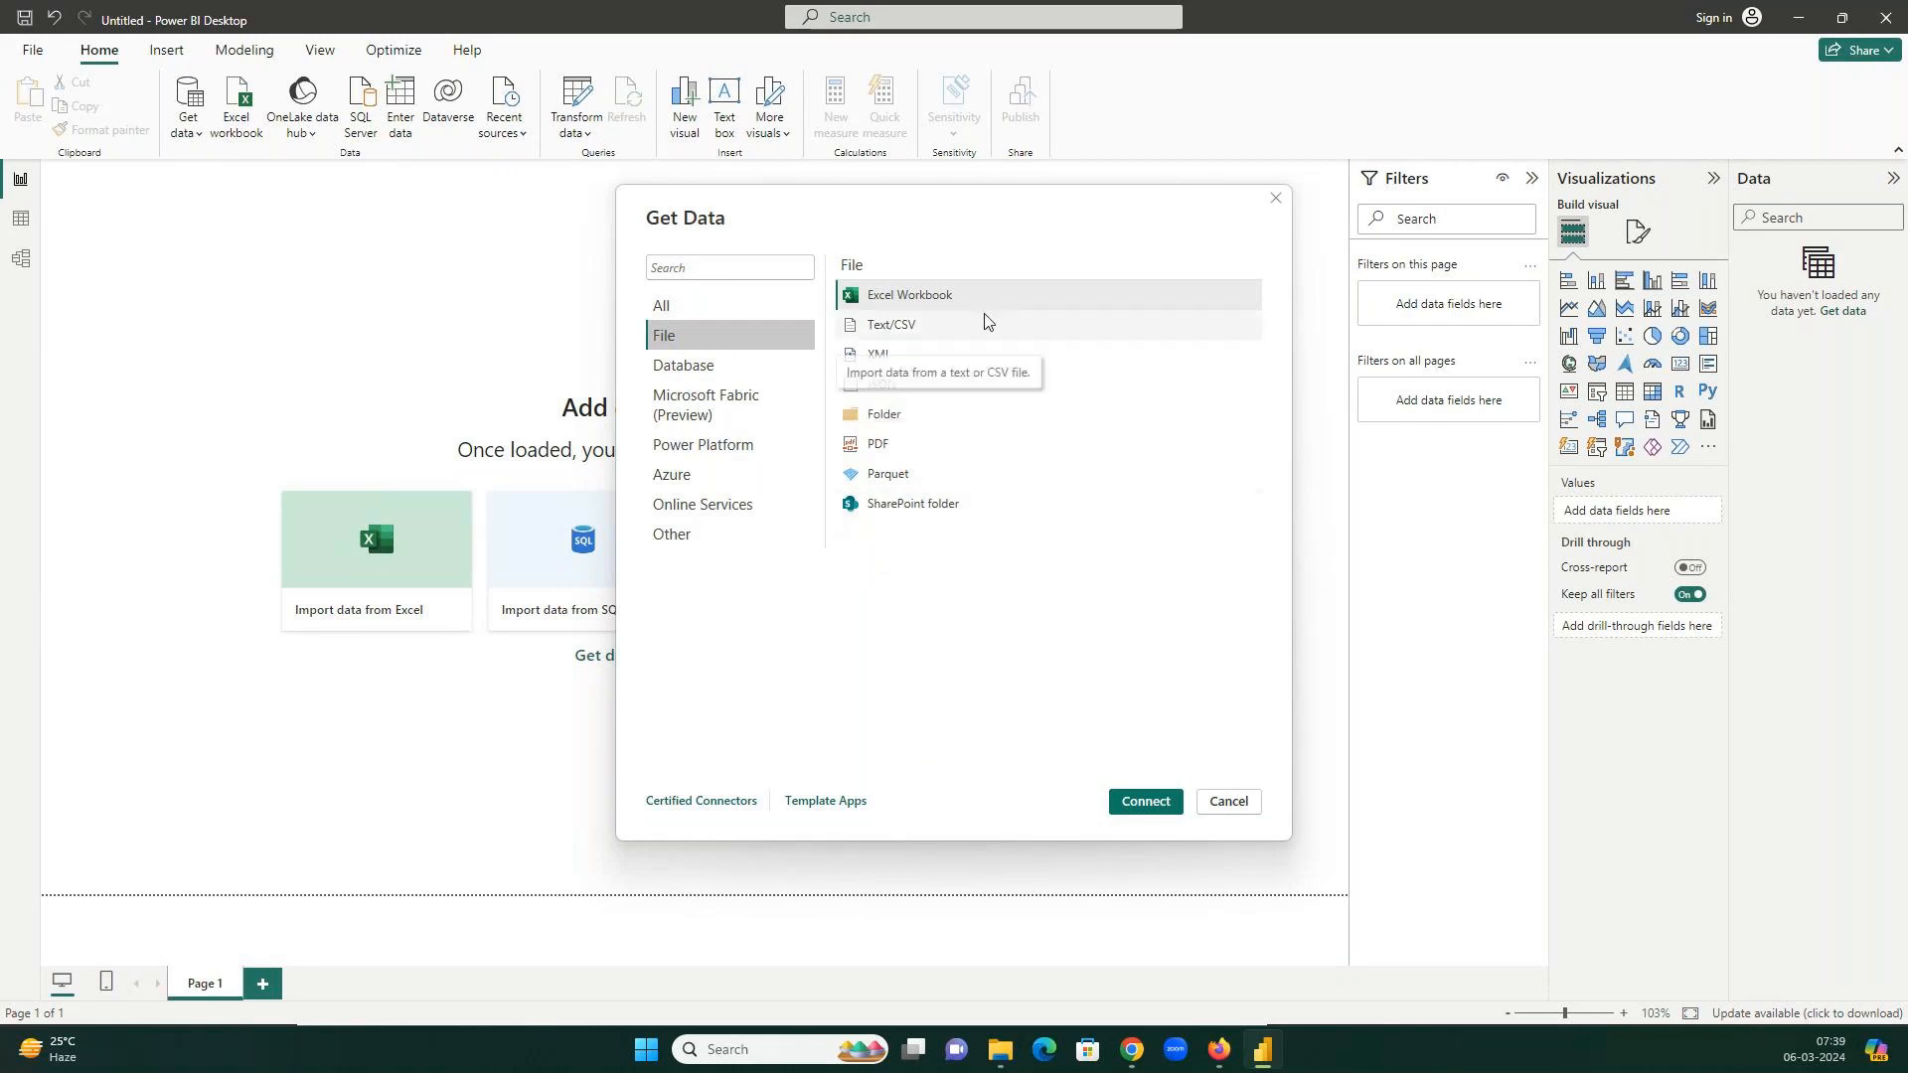
click(725, 365)
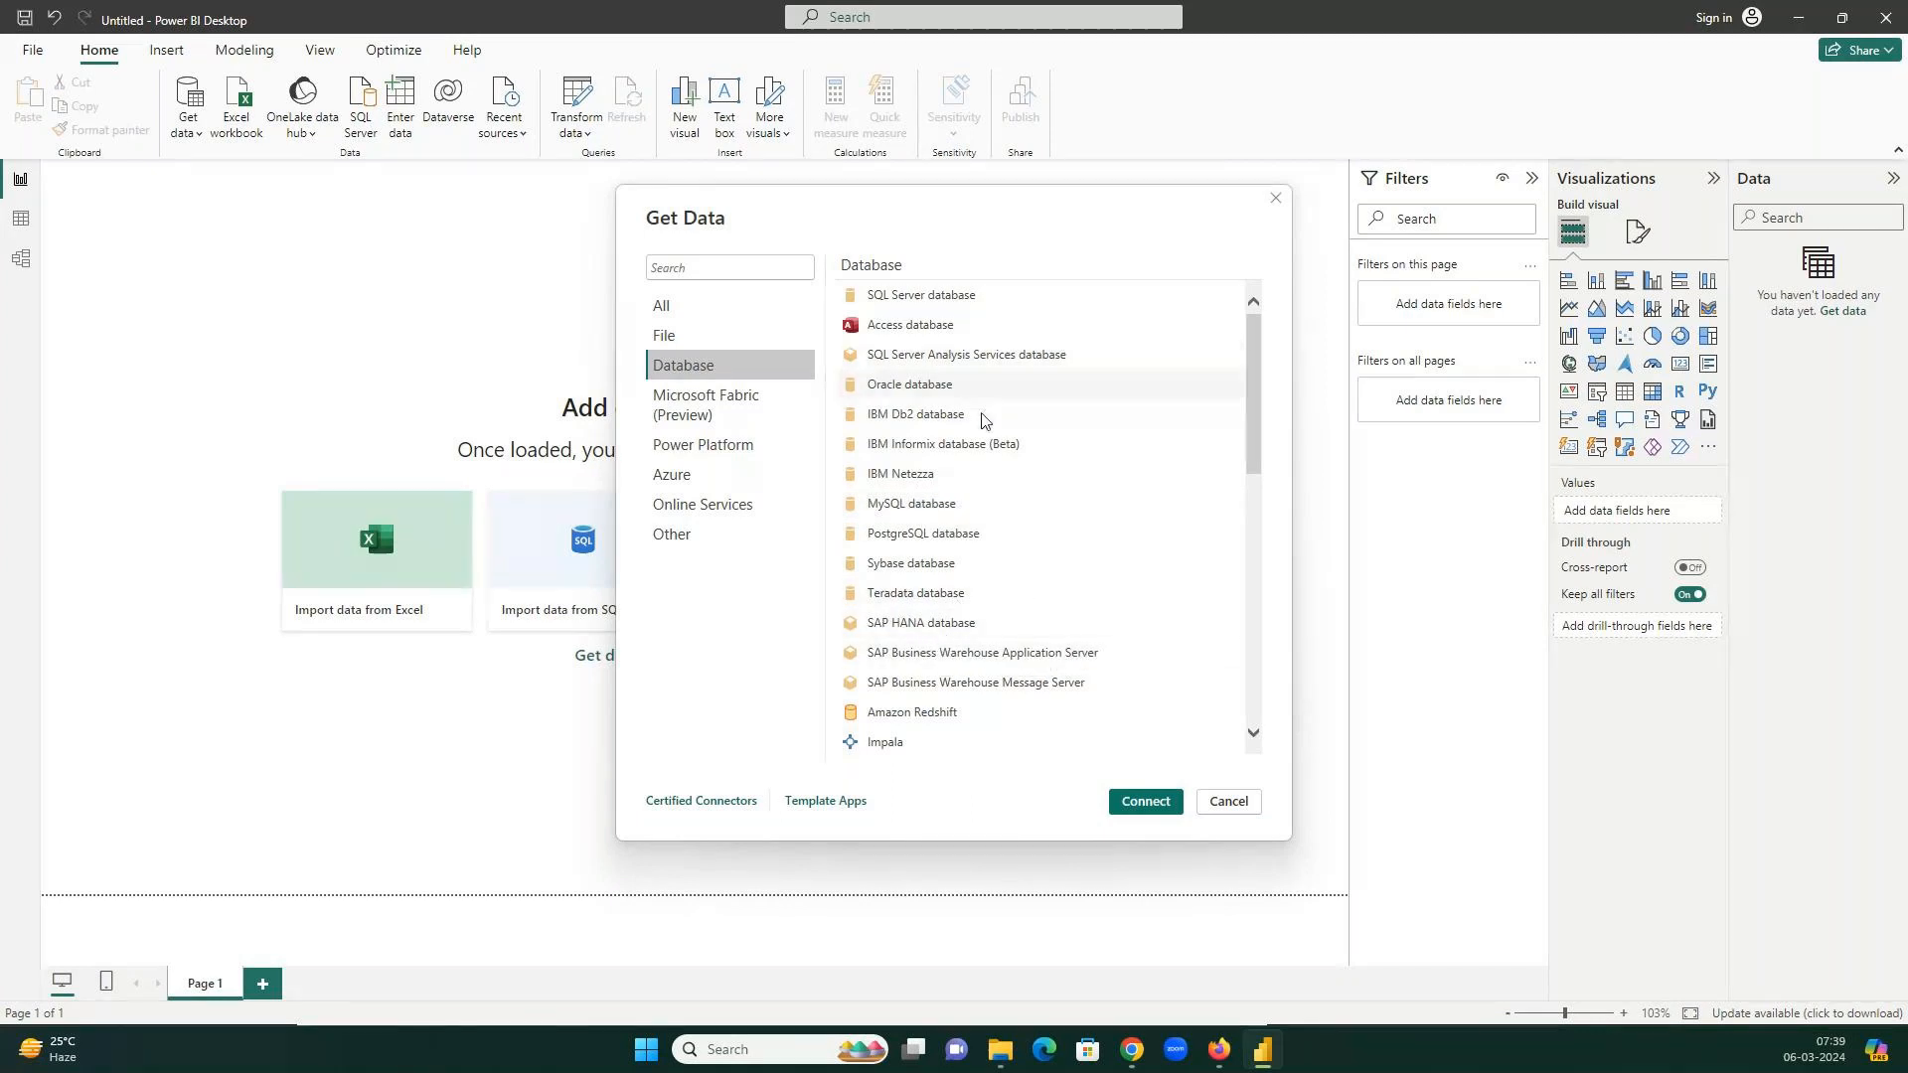
scroll(982, 421, down, 3)
scroll(981, 420, down, 3)
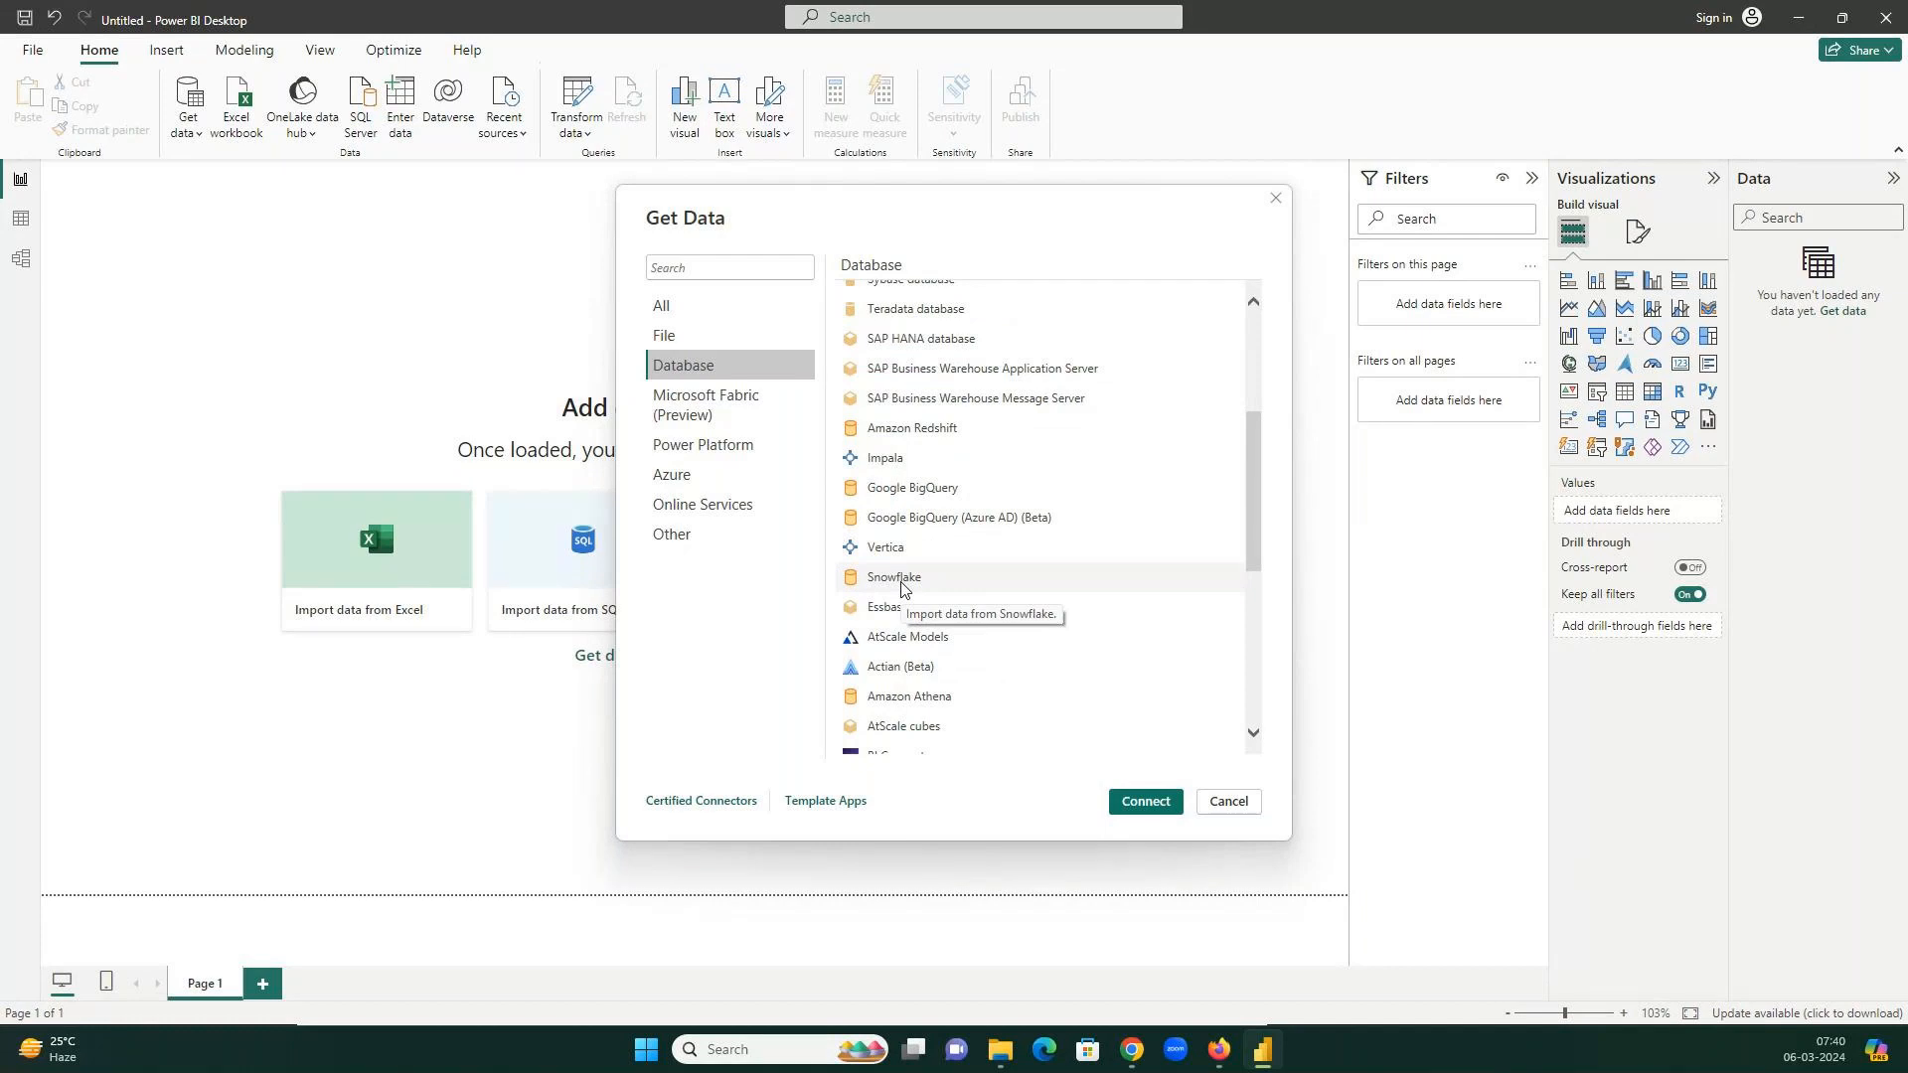
Check the Microsoft Fabric, Power Platform and Azure connectors, then settle back on File connectors.
click(749, 397)
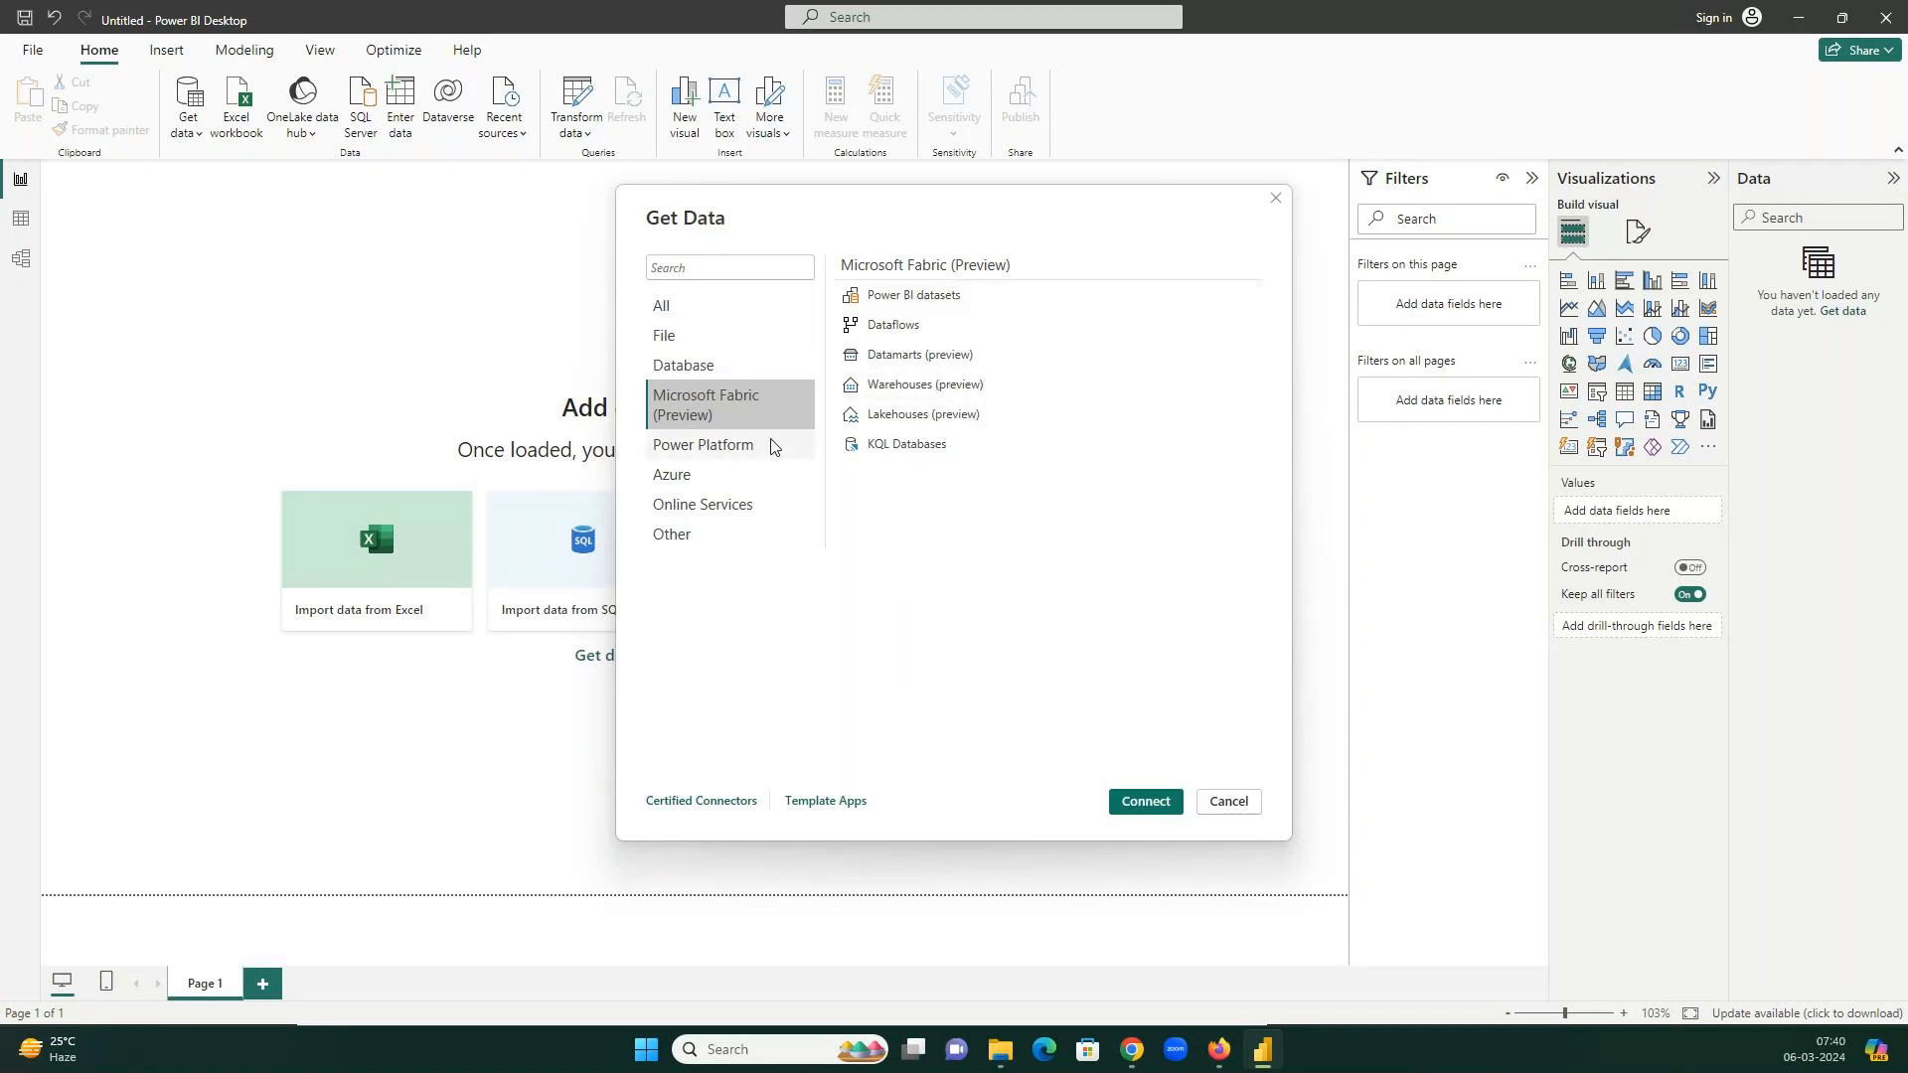
click(744, 450)
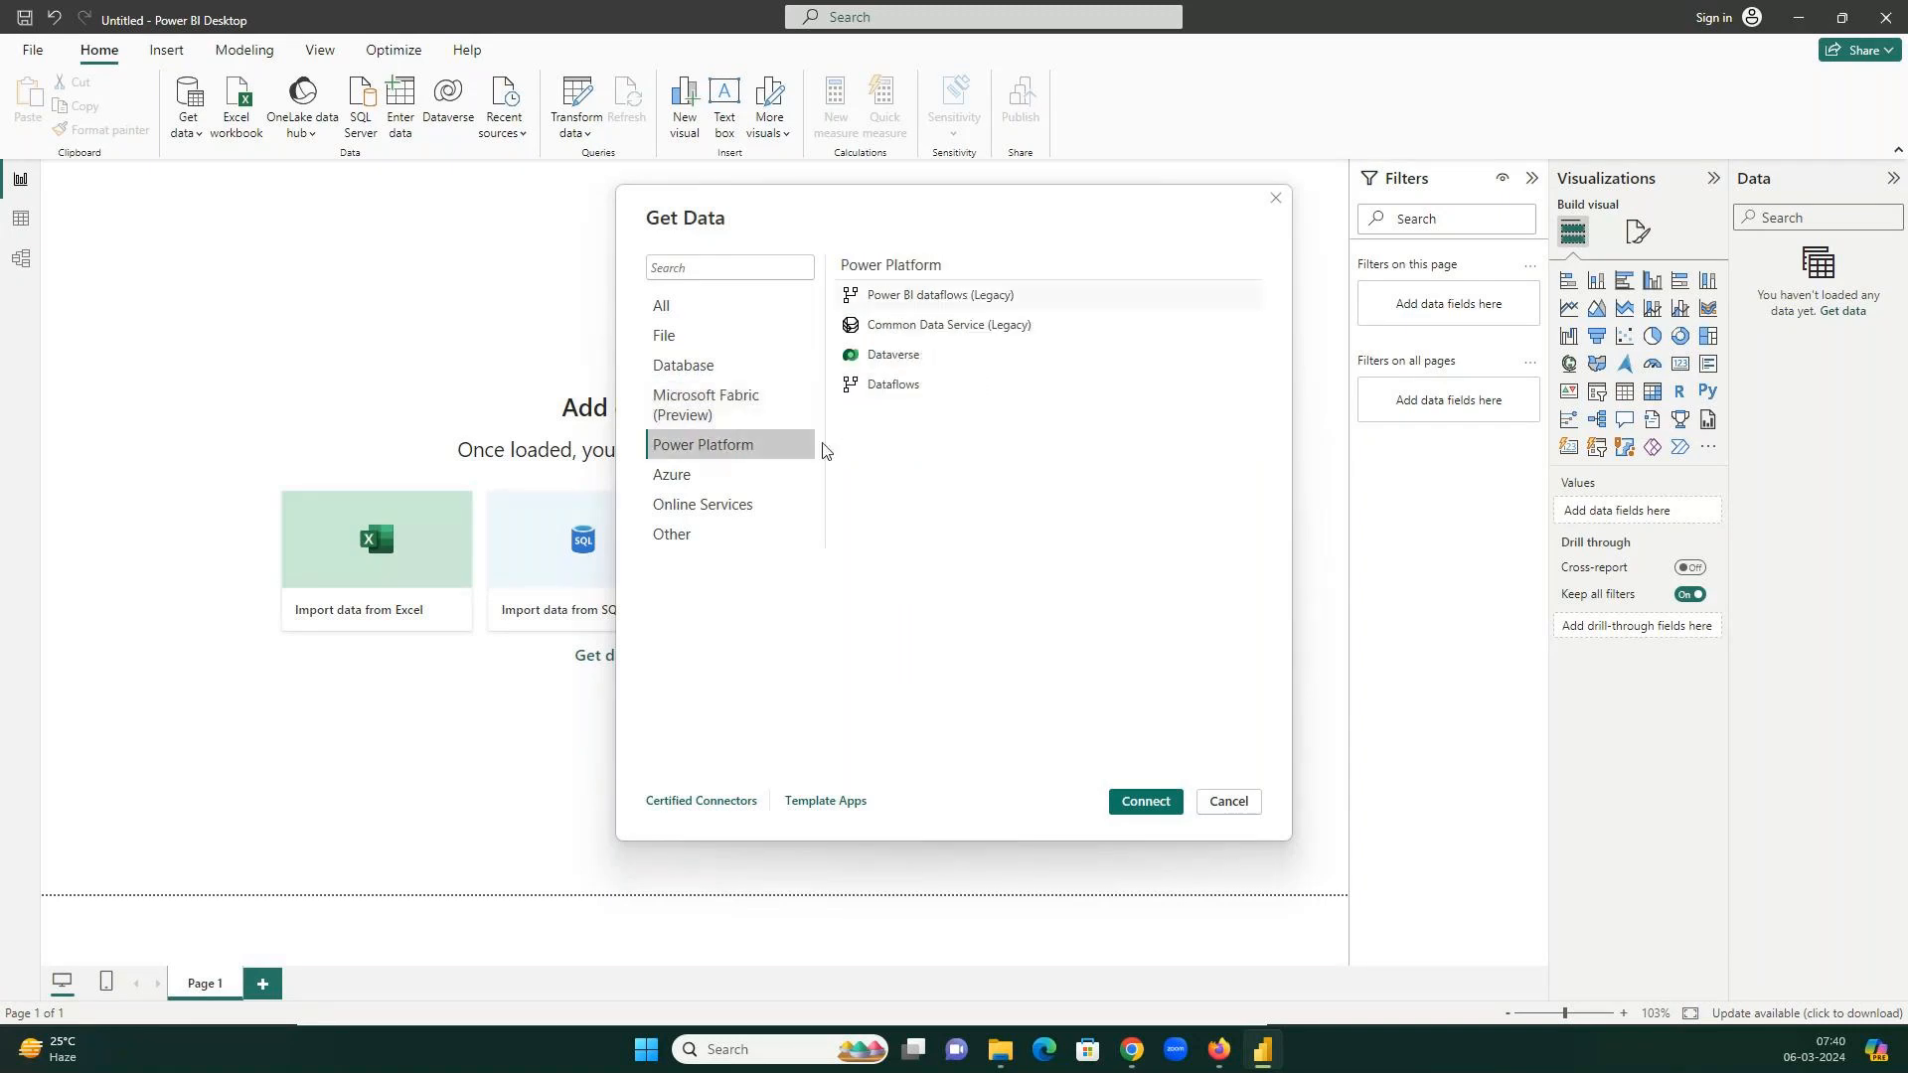
click(741, 474)
scroll(966, 603, down, 1)
scroll(966, 598, down, 1)
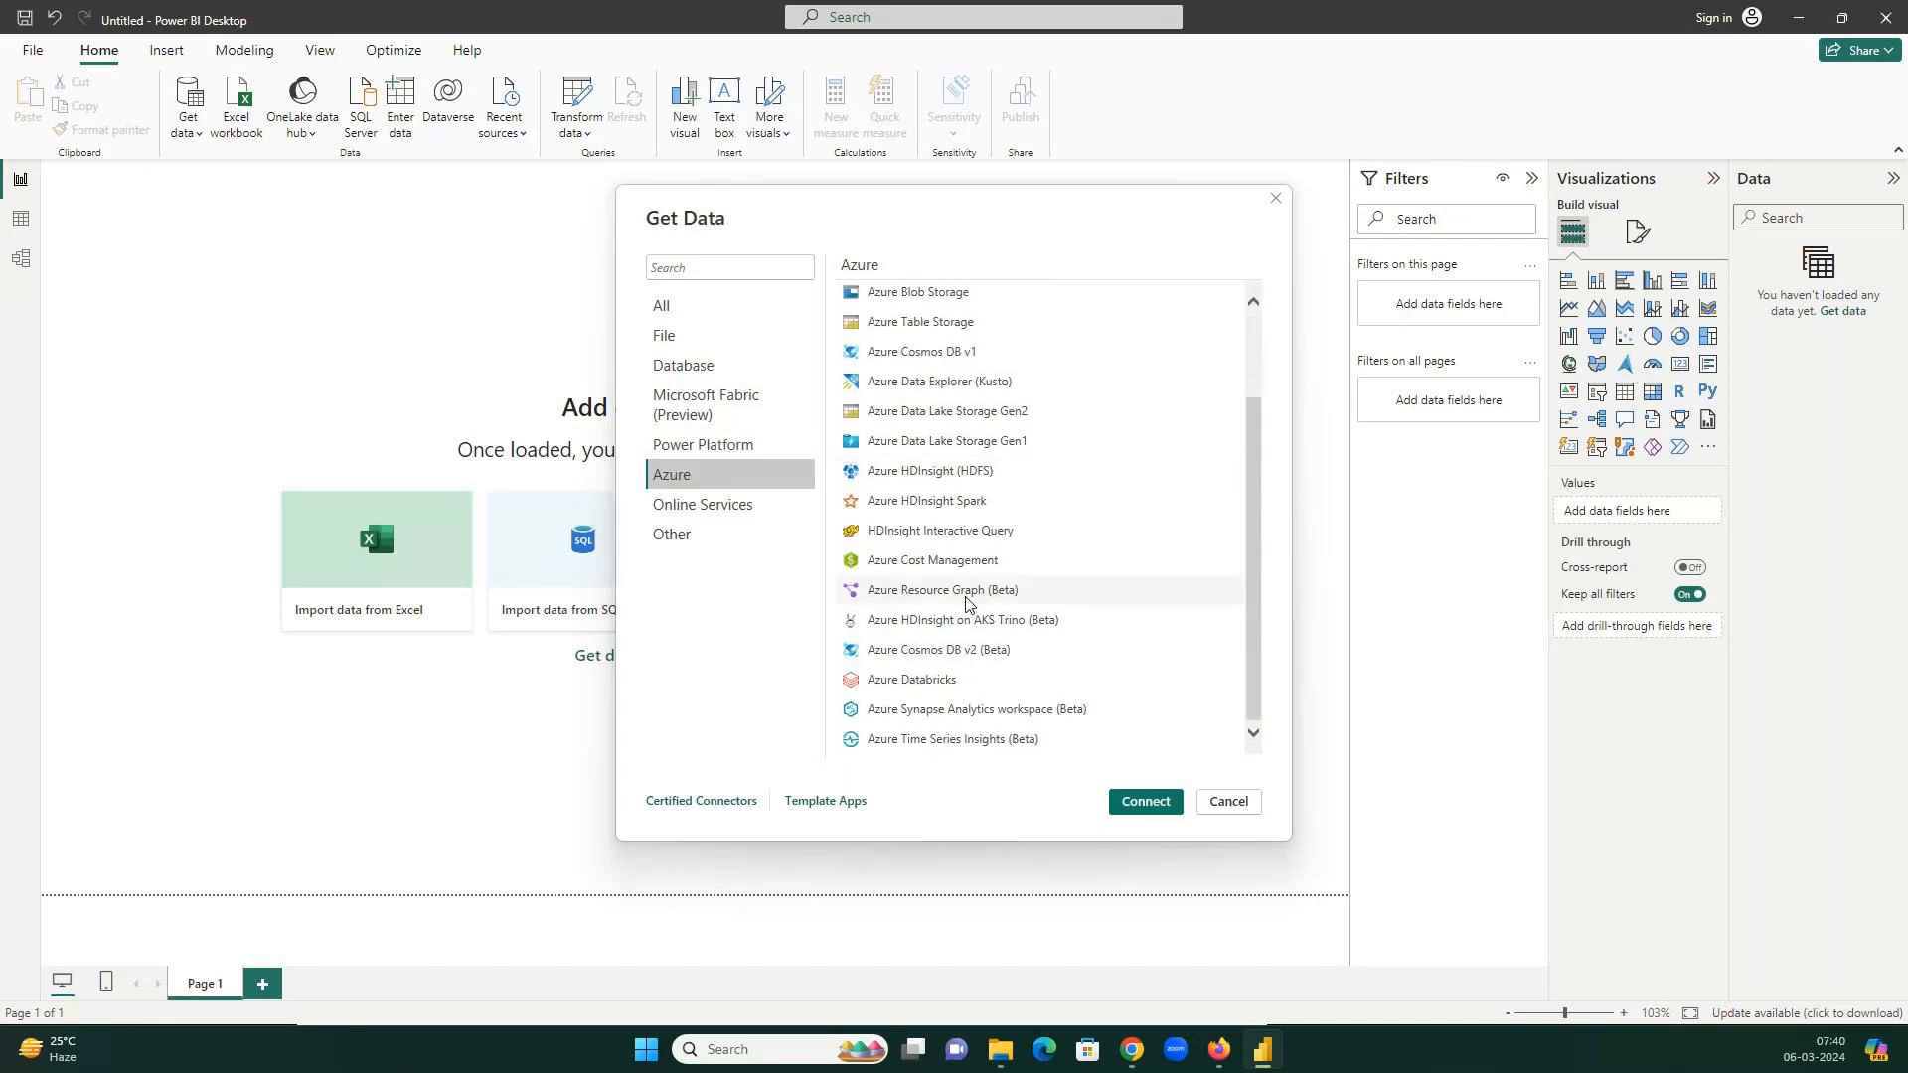
scroll(963, 596, up, 1)
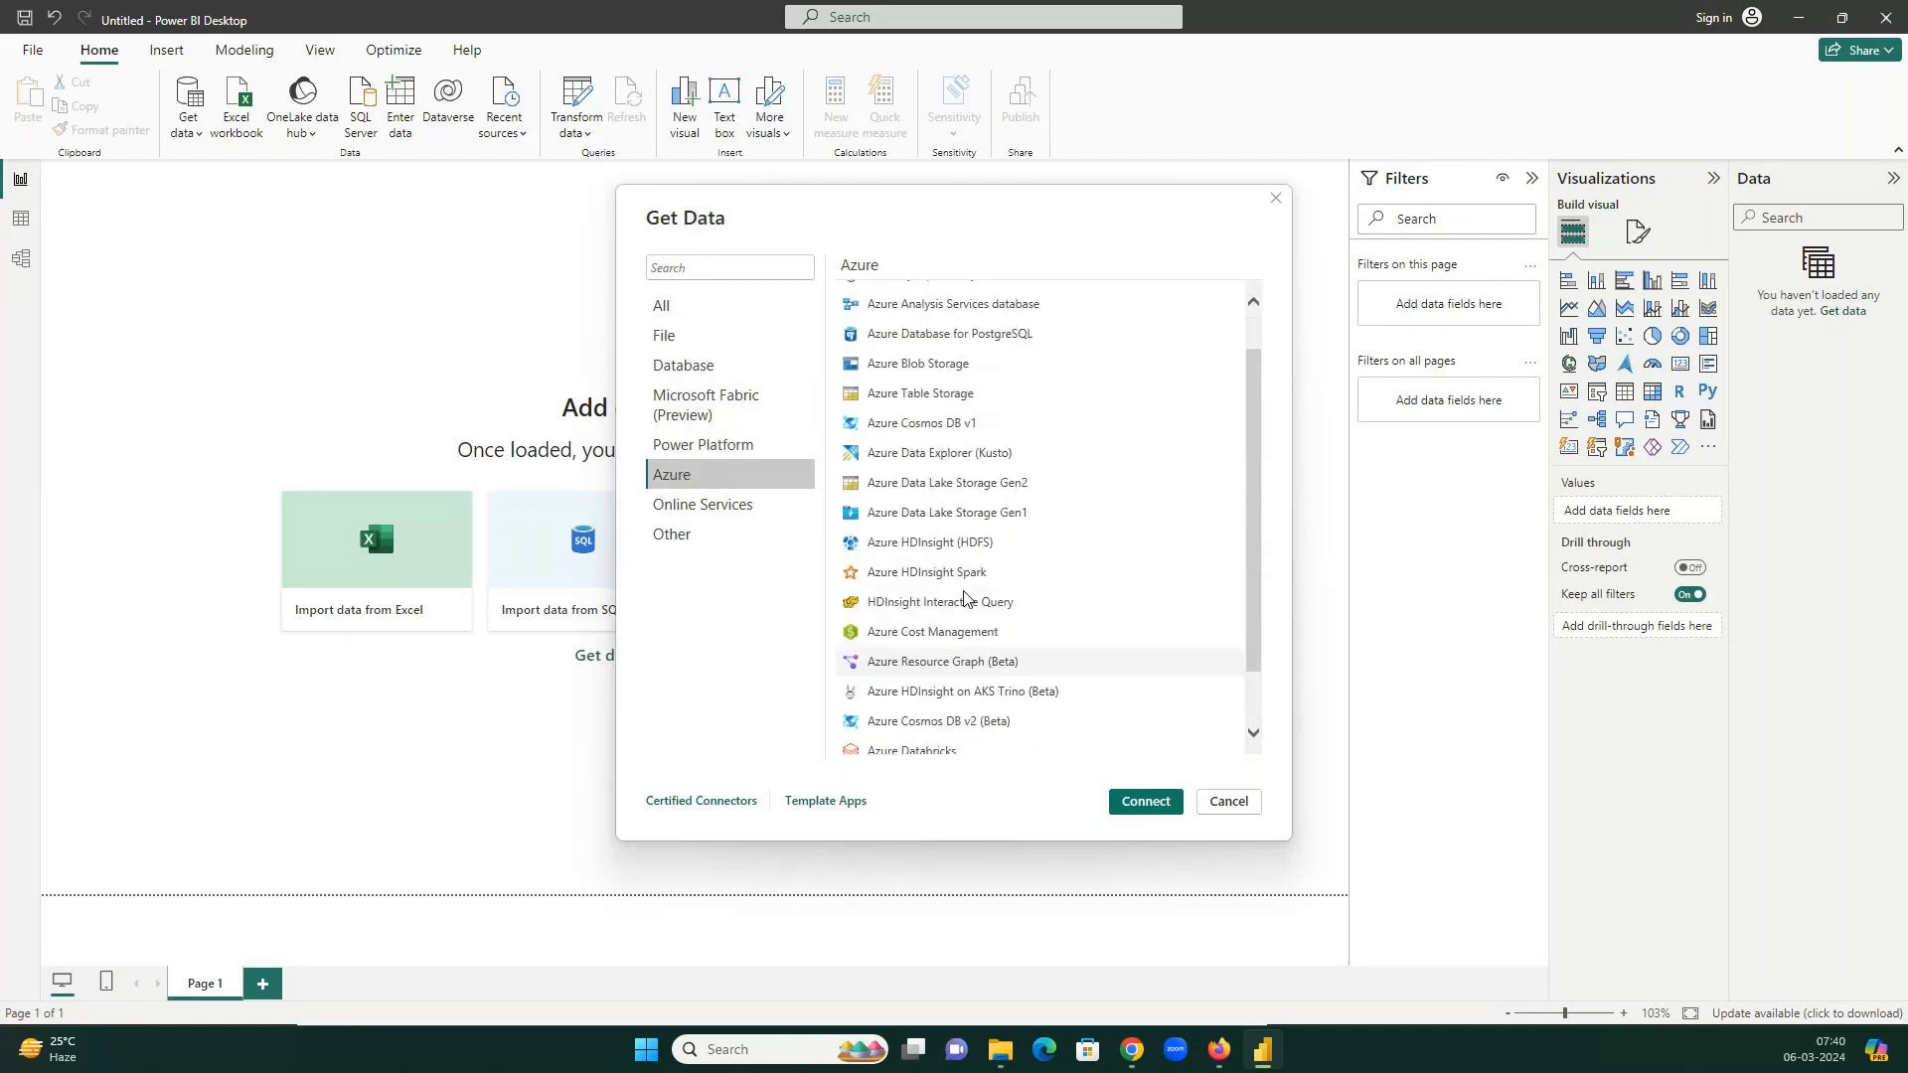
scroll(963, 557, up, 1)
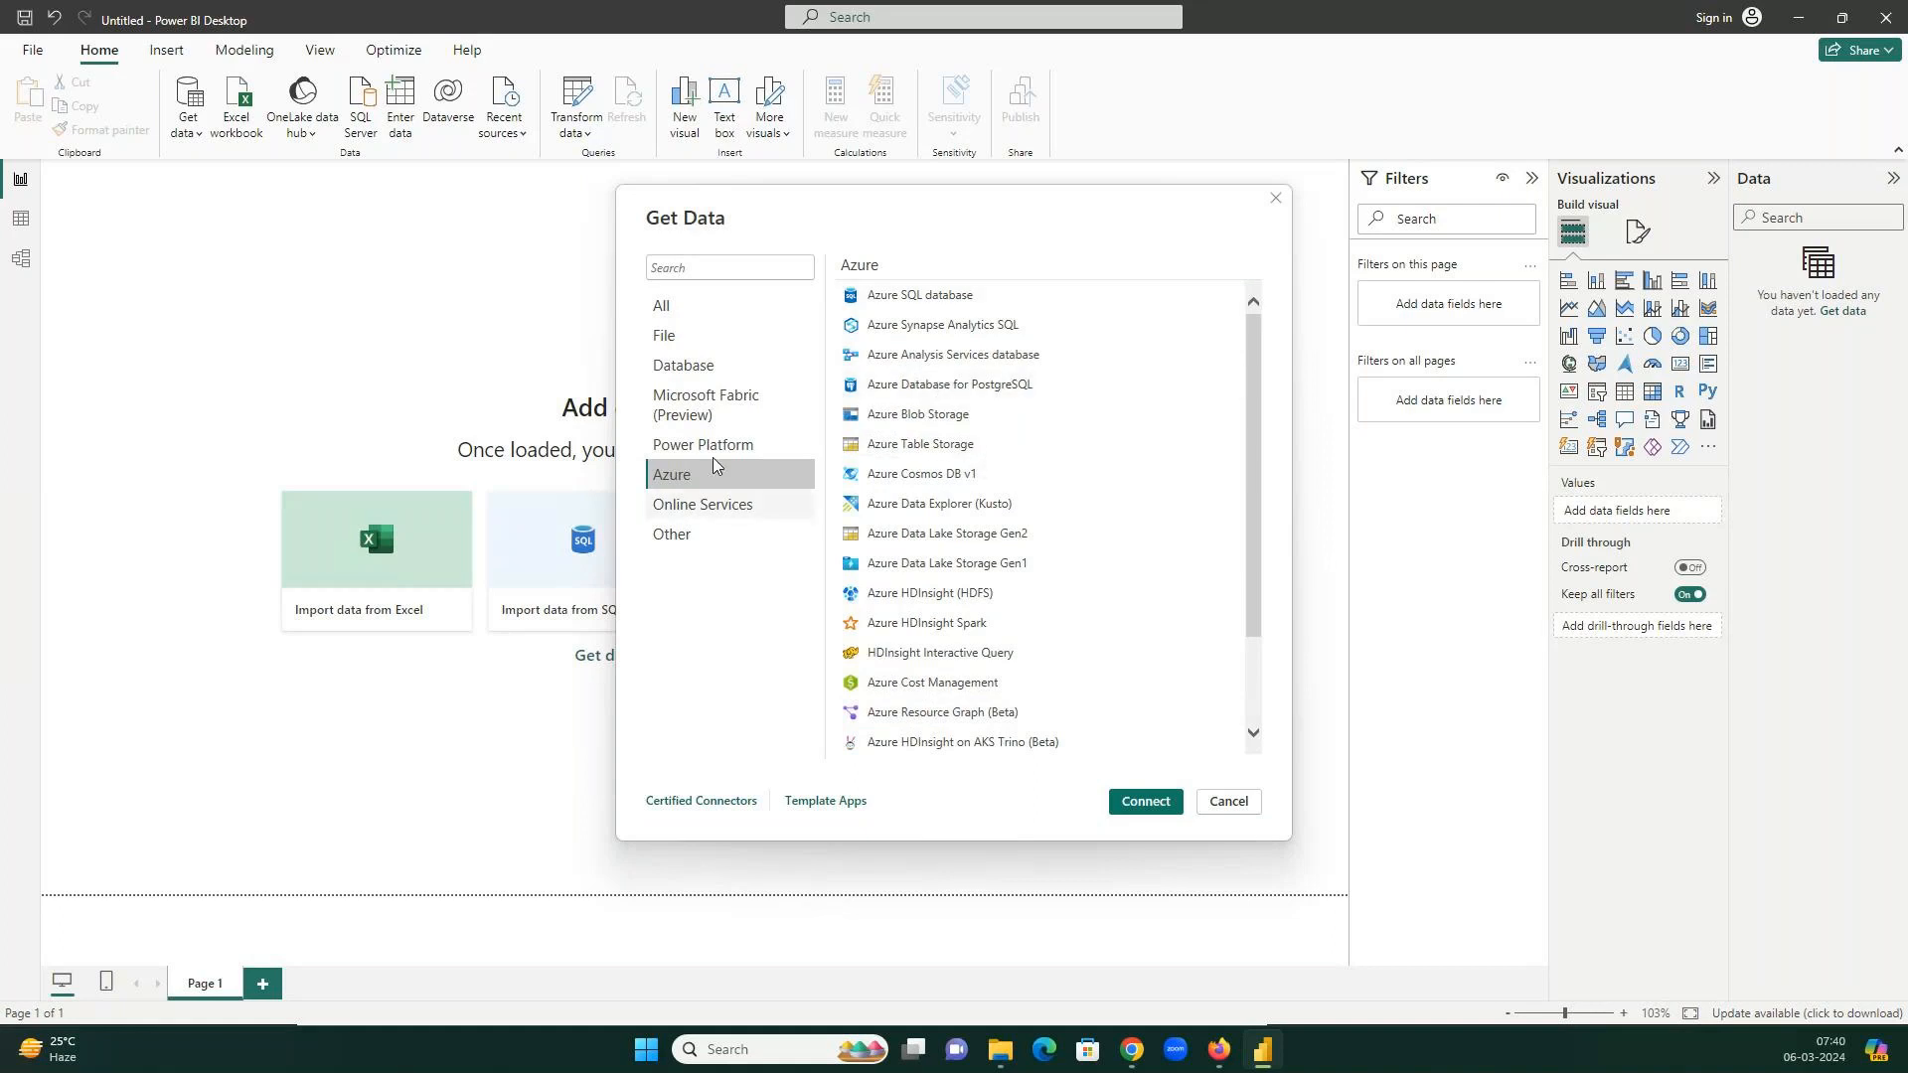
click(695, 337)
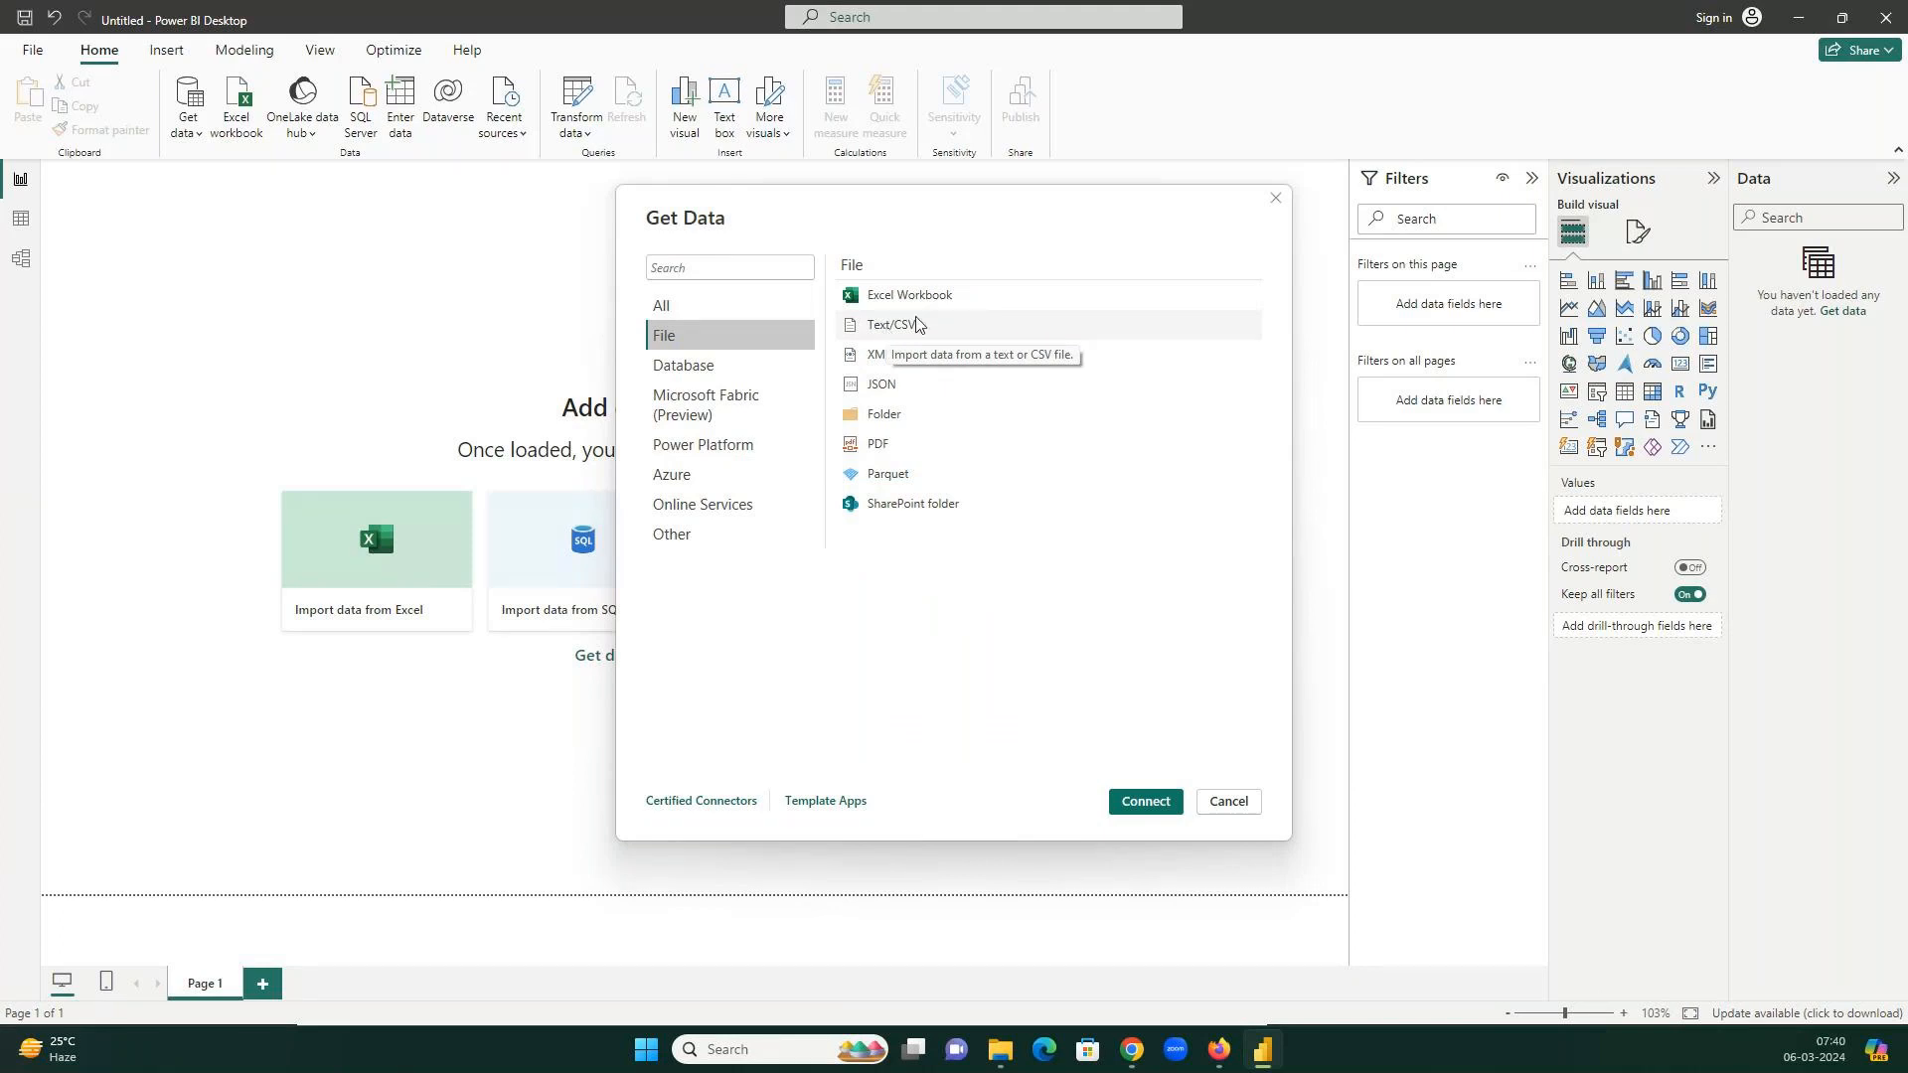
Bring up File Explorer on the 6Mar24 folder holding the three 2023 World Cup CSVs.
click(1001, 1051)
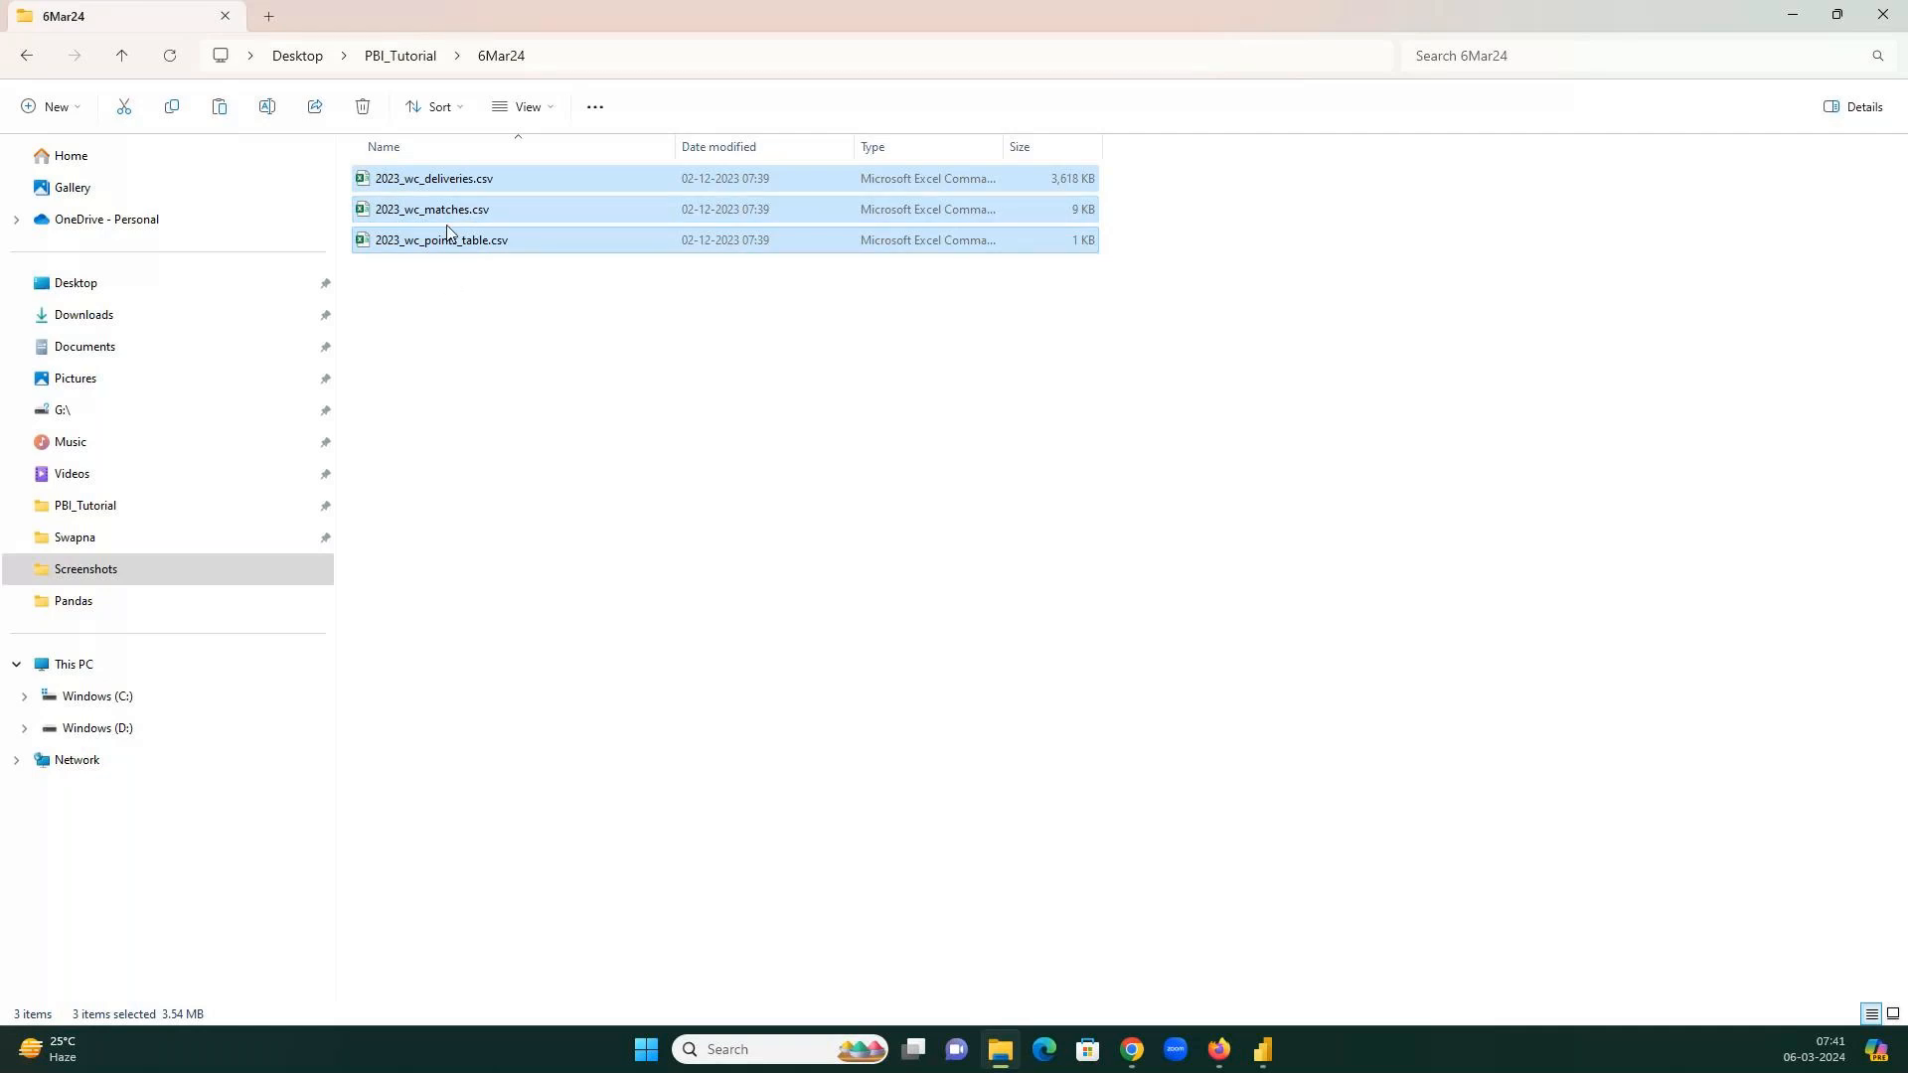
Open 2023_wc_matches.csv from File Explorer in Excel and maximize the Excel window.
click(447, 212)
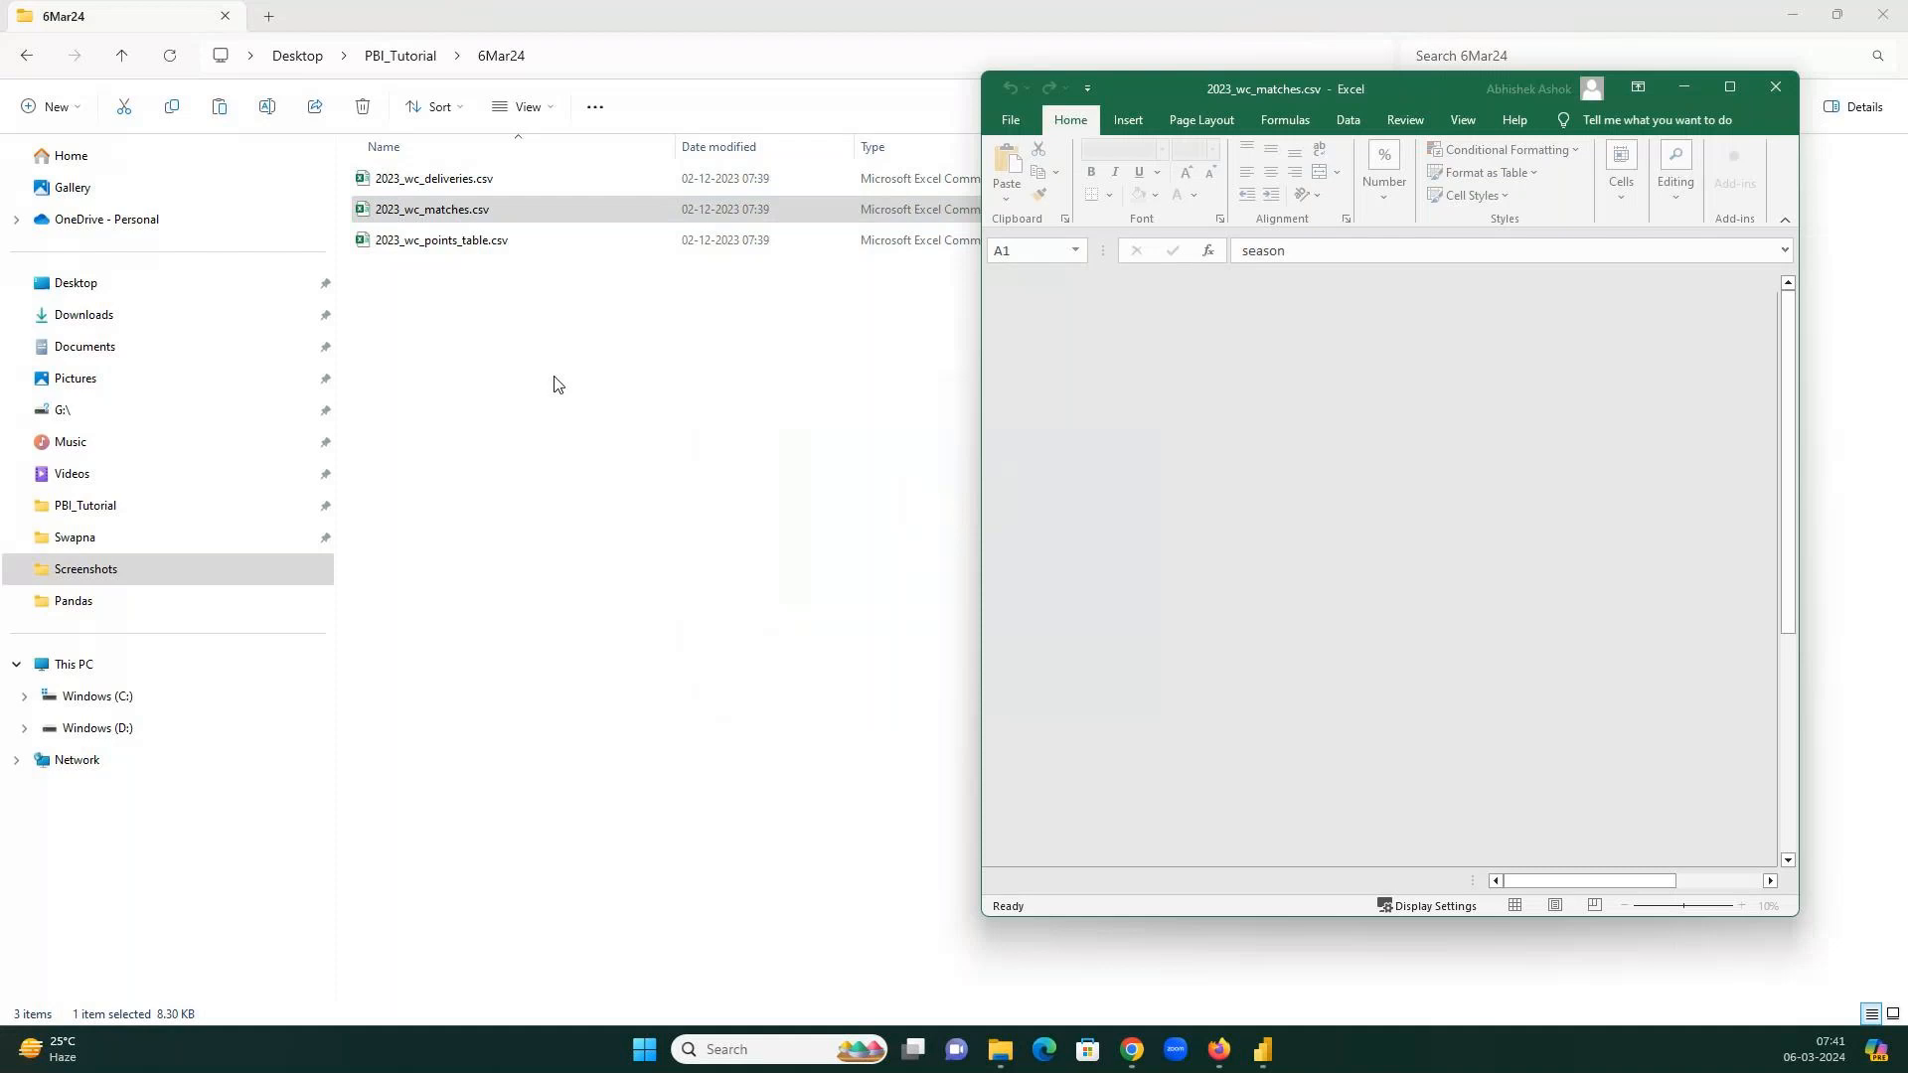
click(1728, 87)
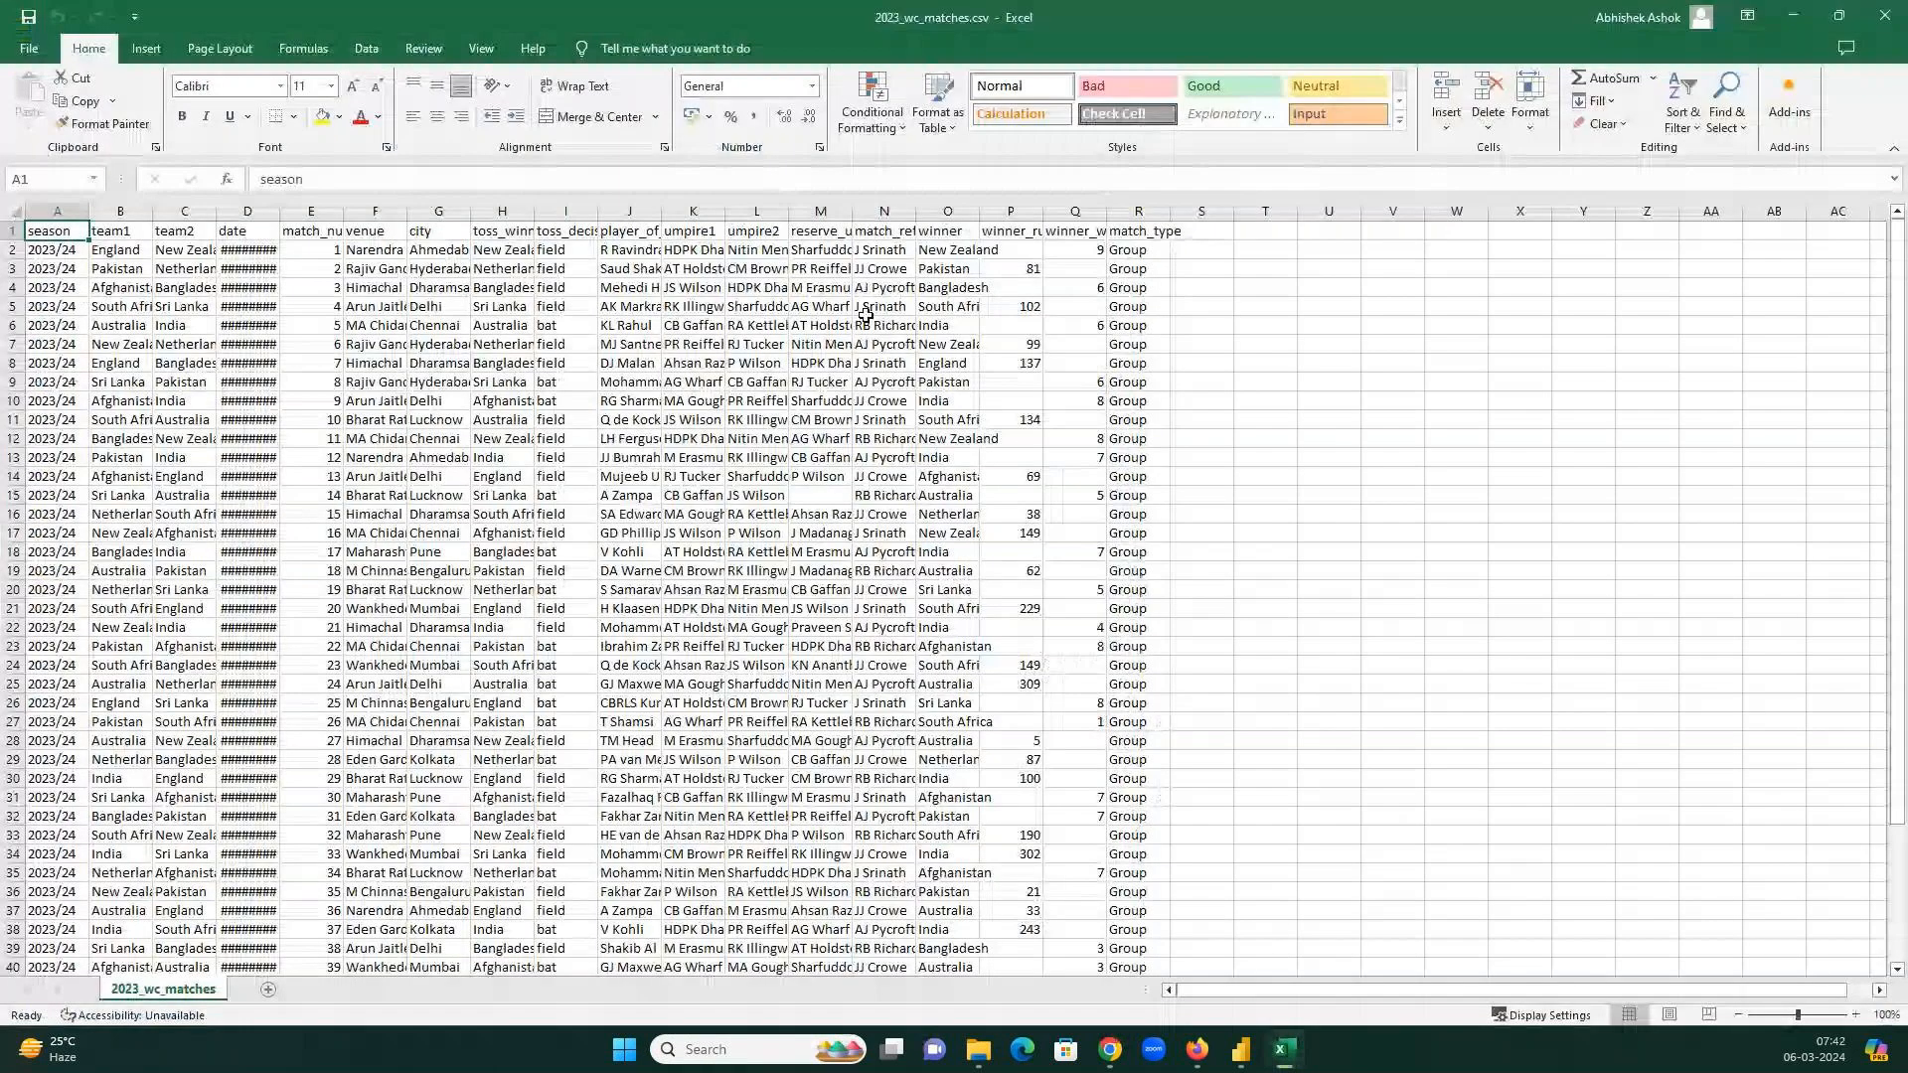
Select the whole matches sheet, AutoFit all columns, and turn on Data > Filter arrows.
click(865, 315)
key(ctrl+a)
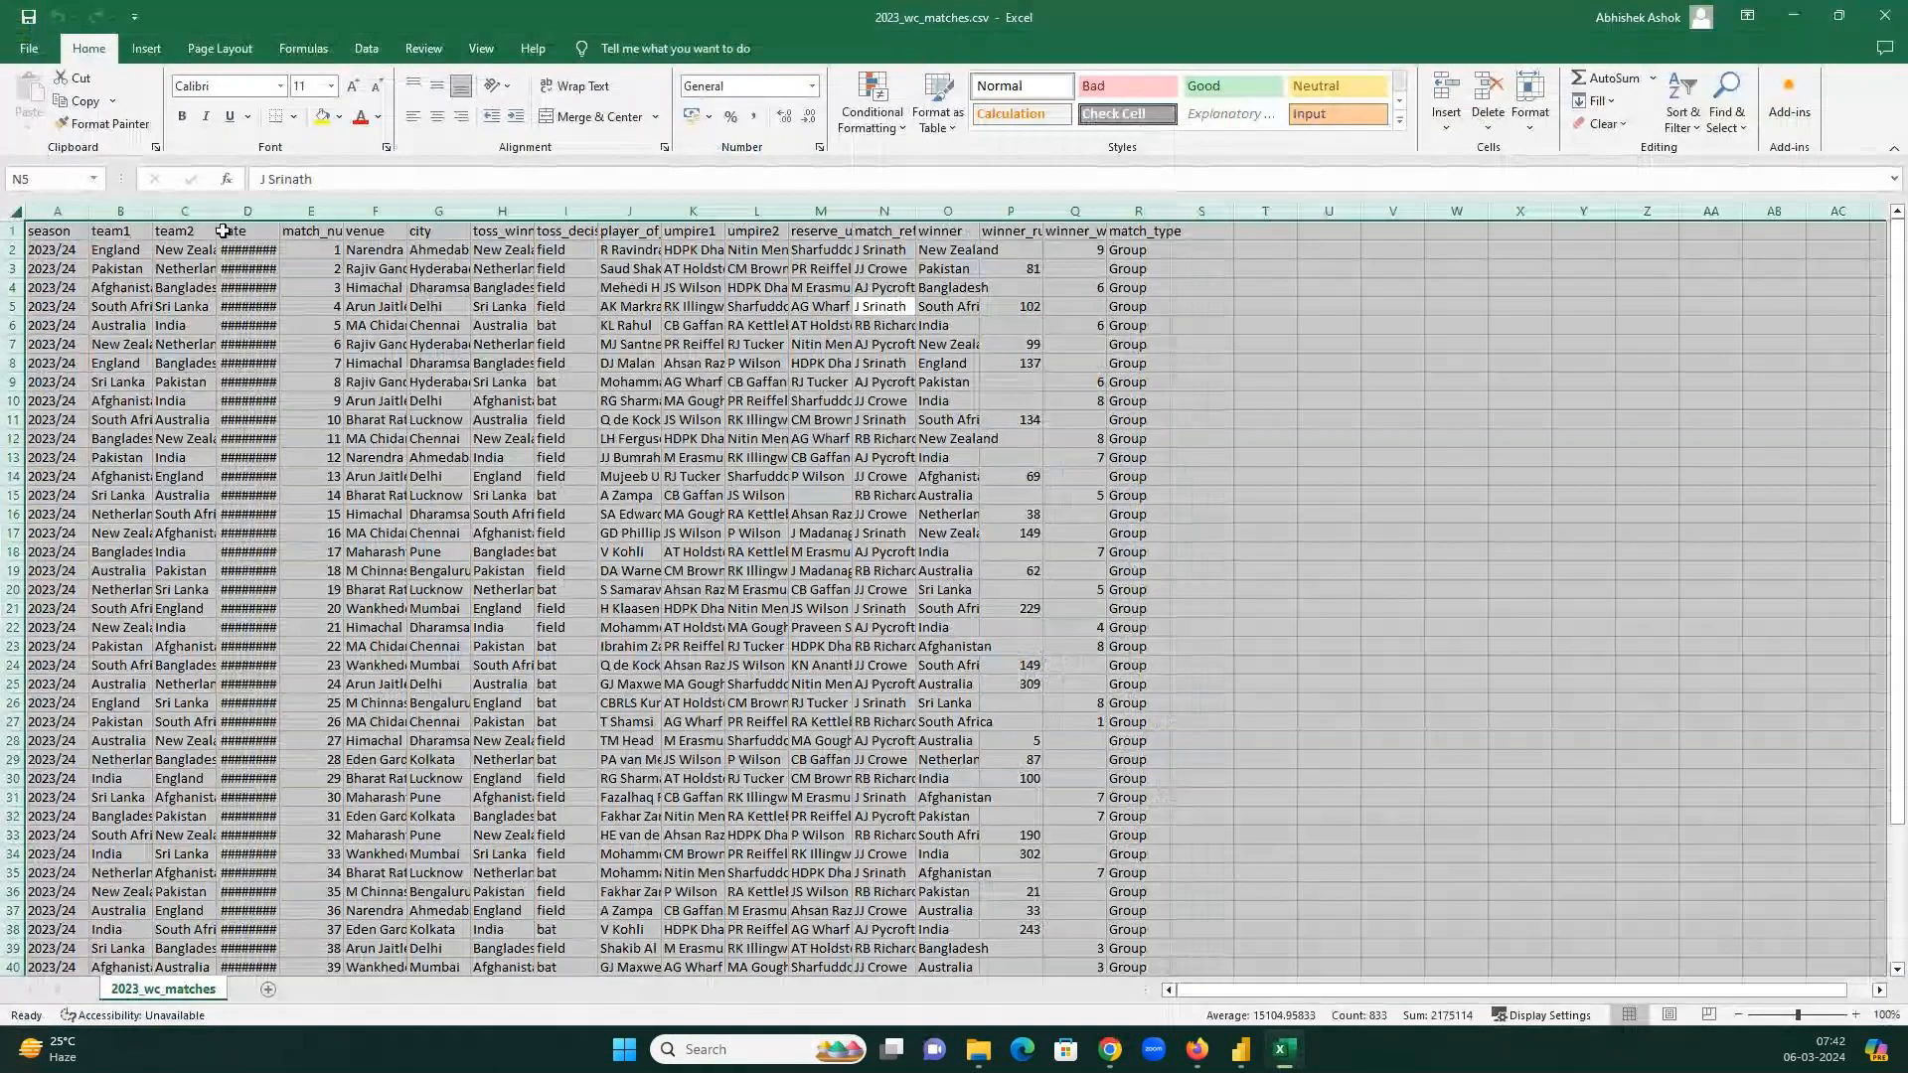
double_click(217, 212)
click(350, 249)
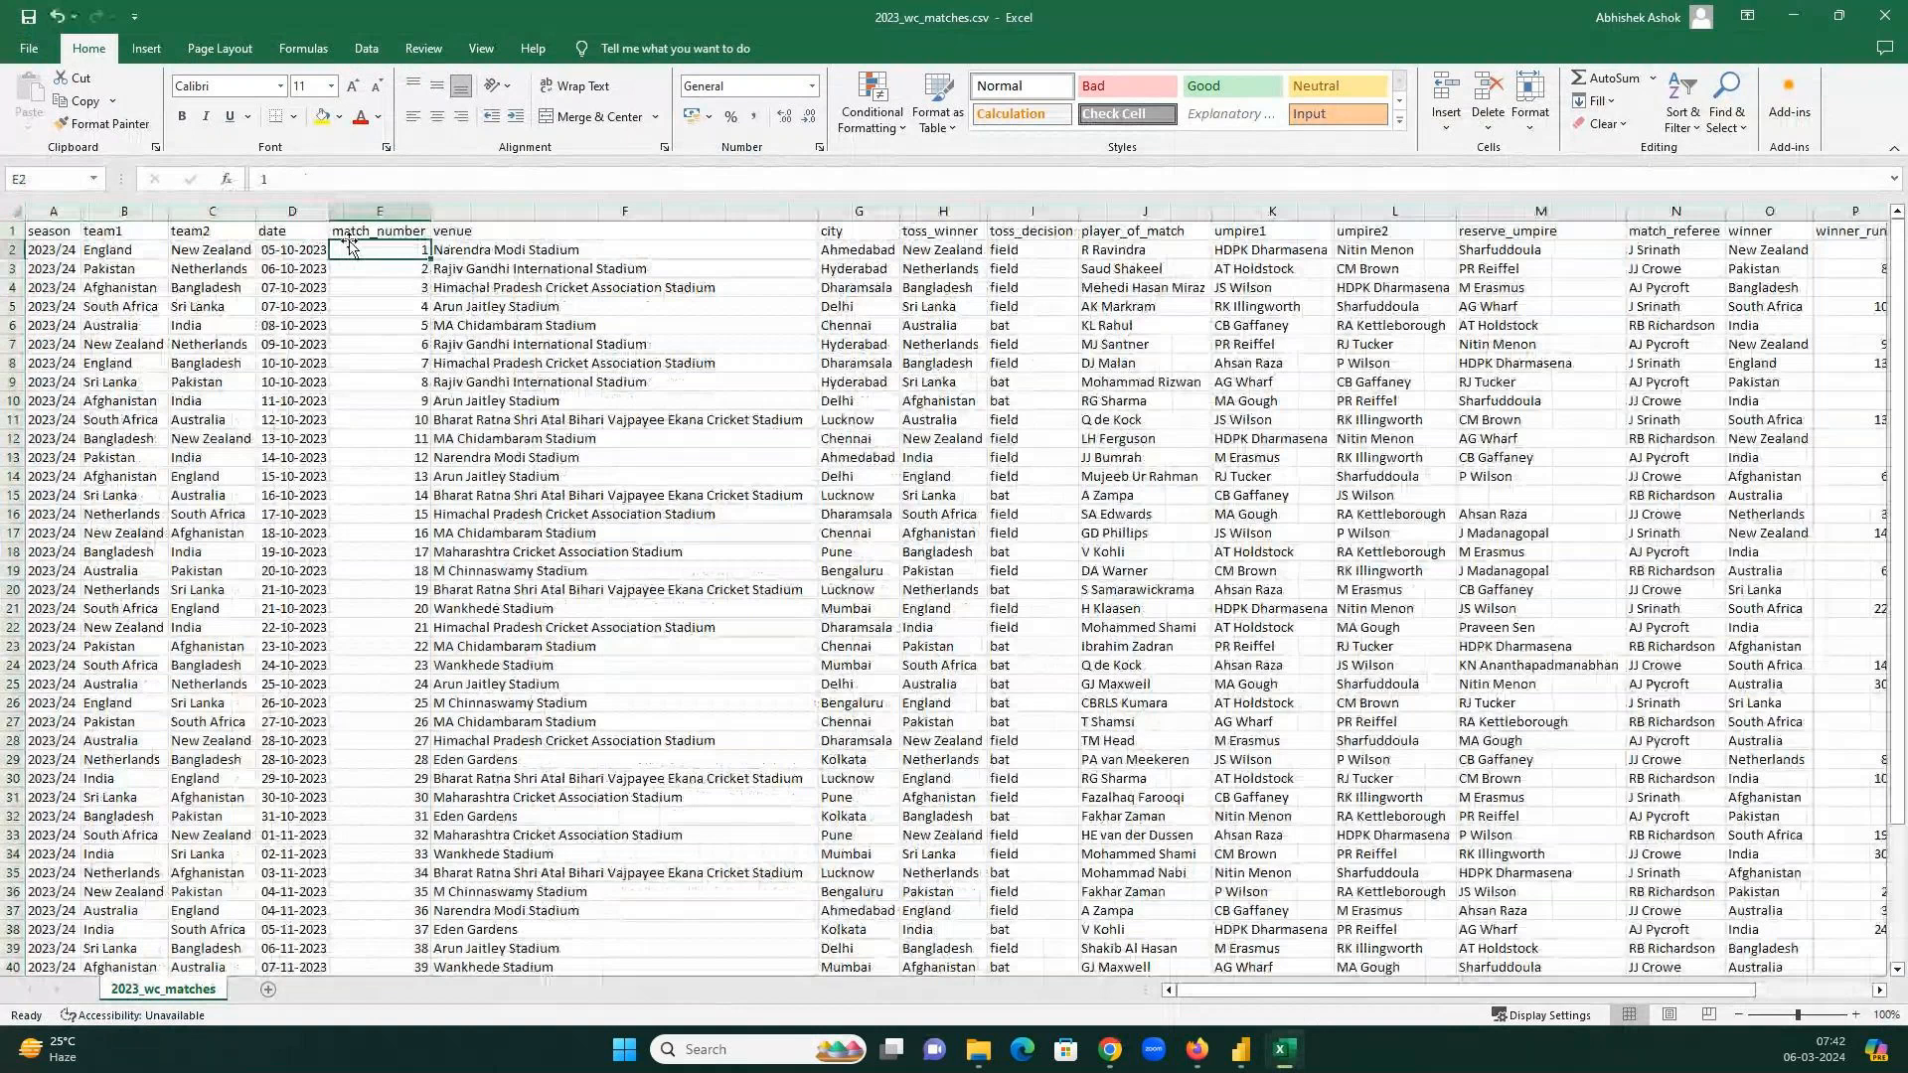
key(Up)
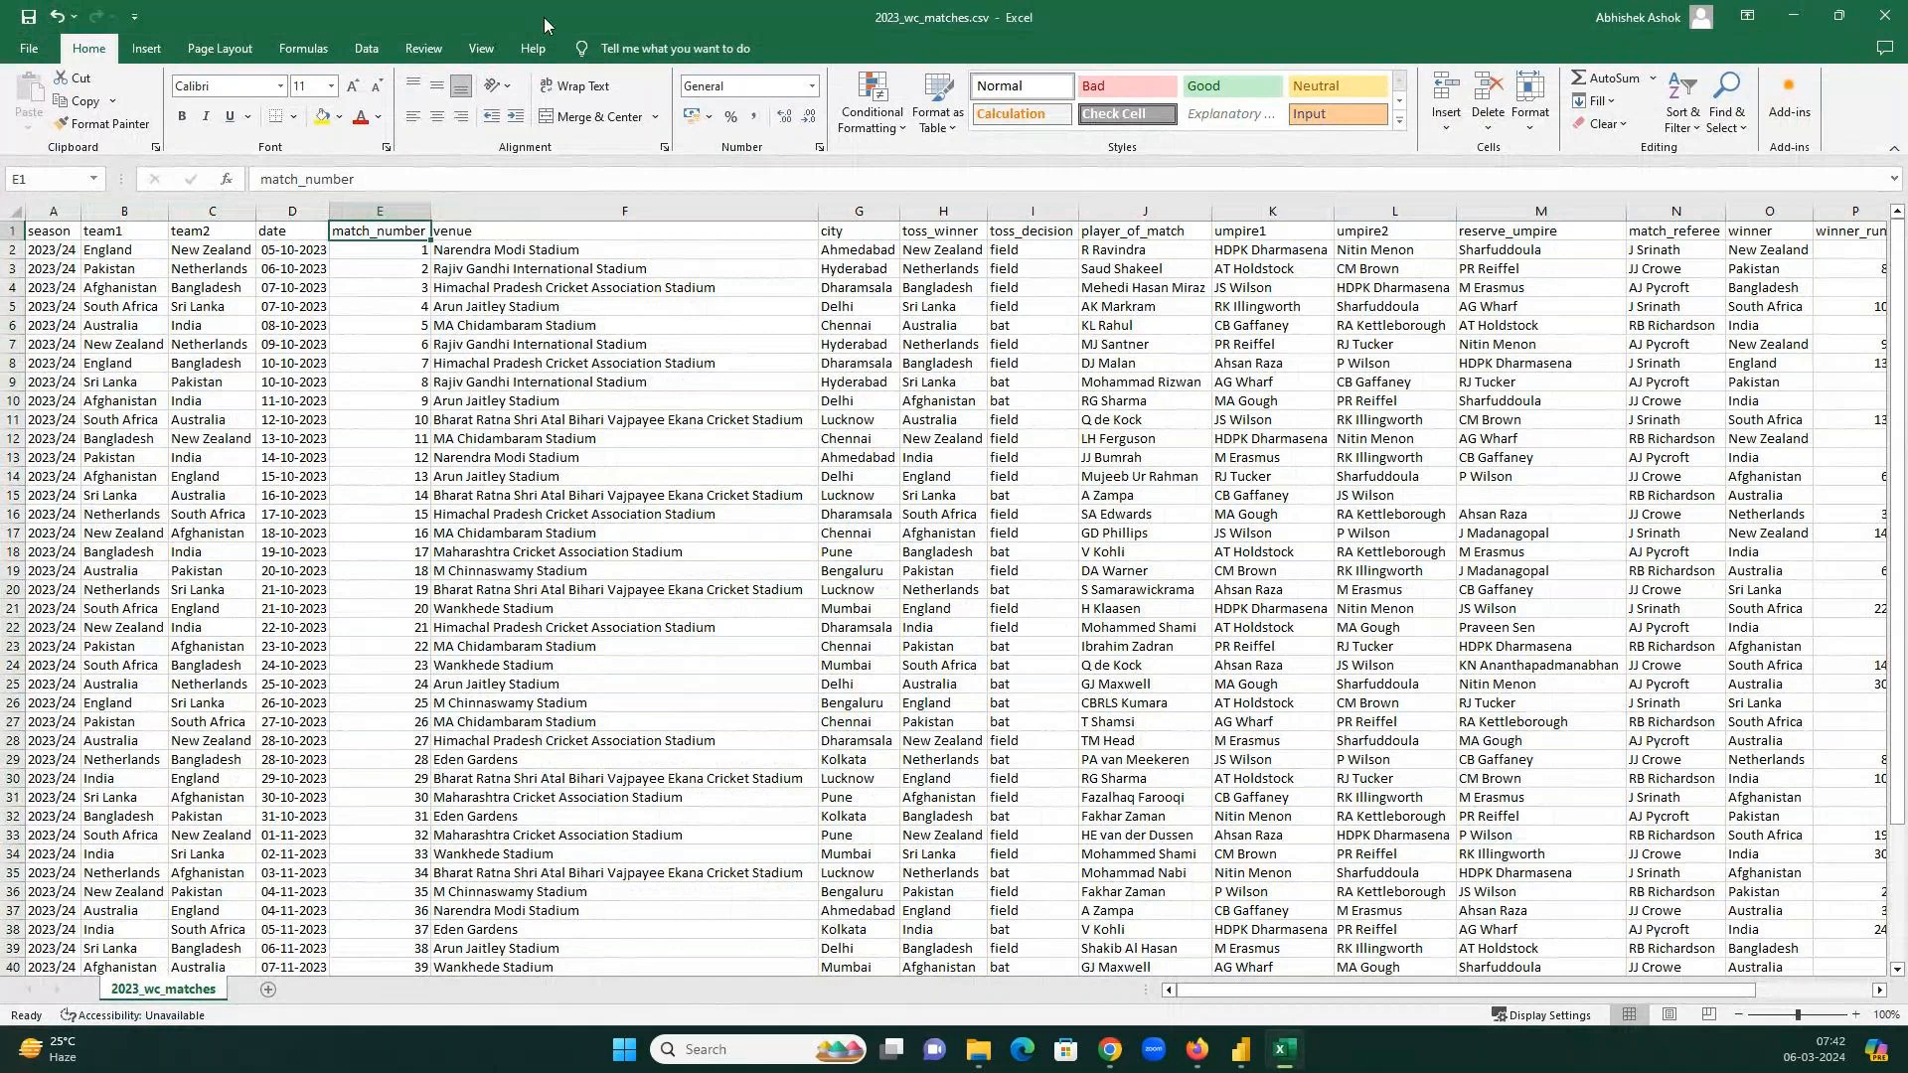
click(367, 49)
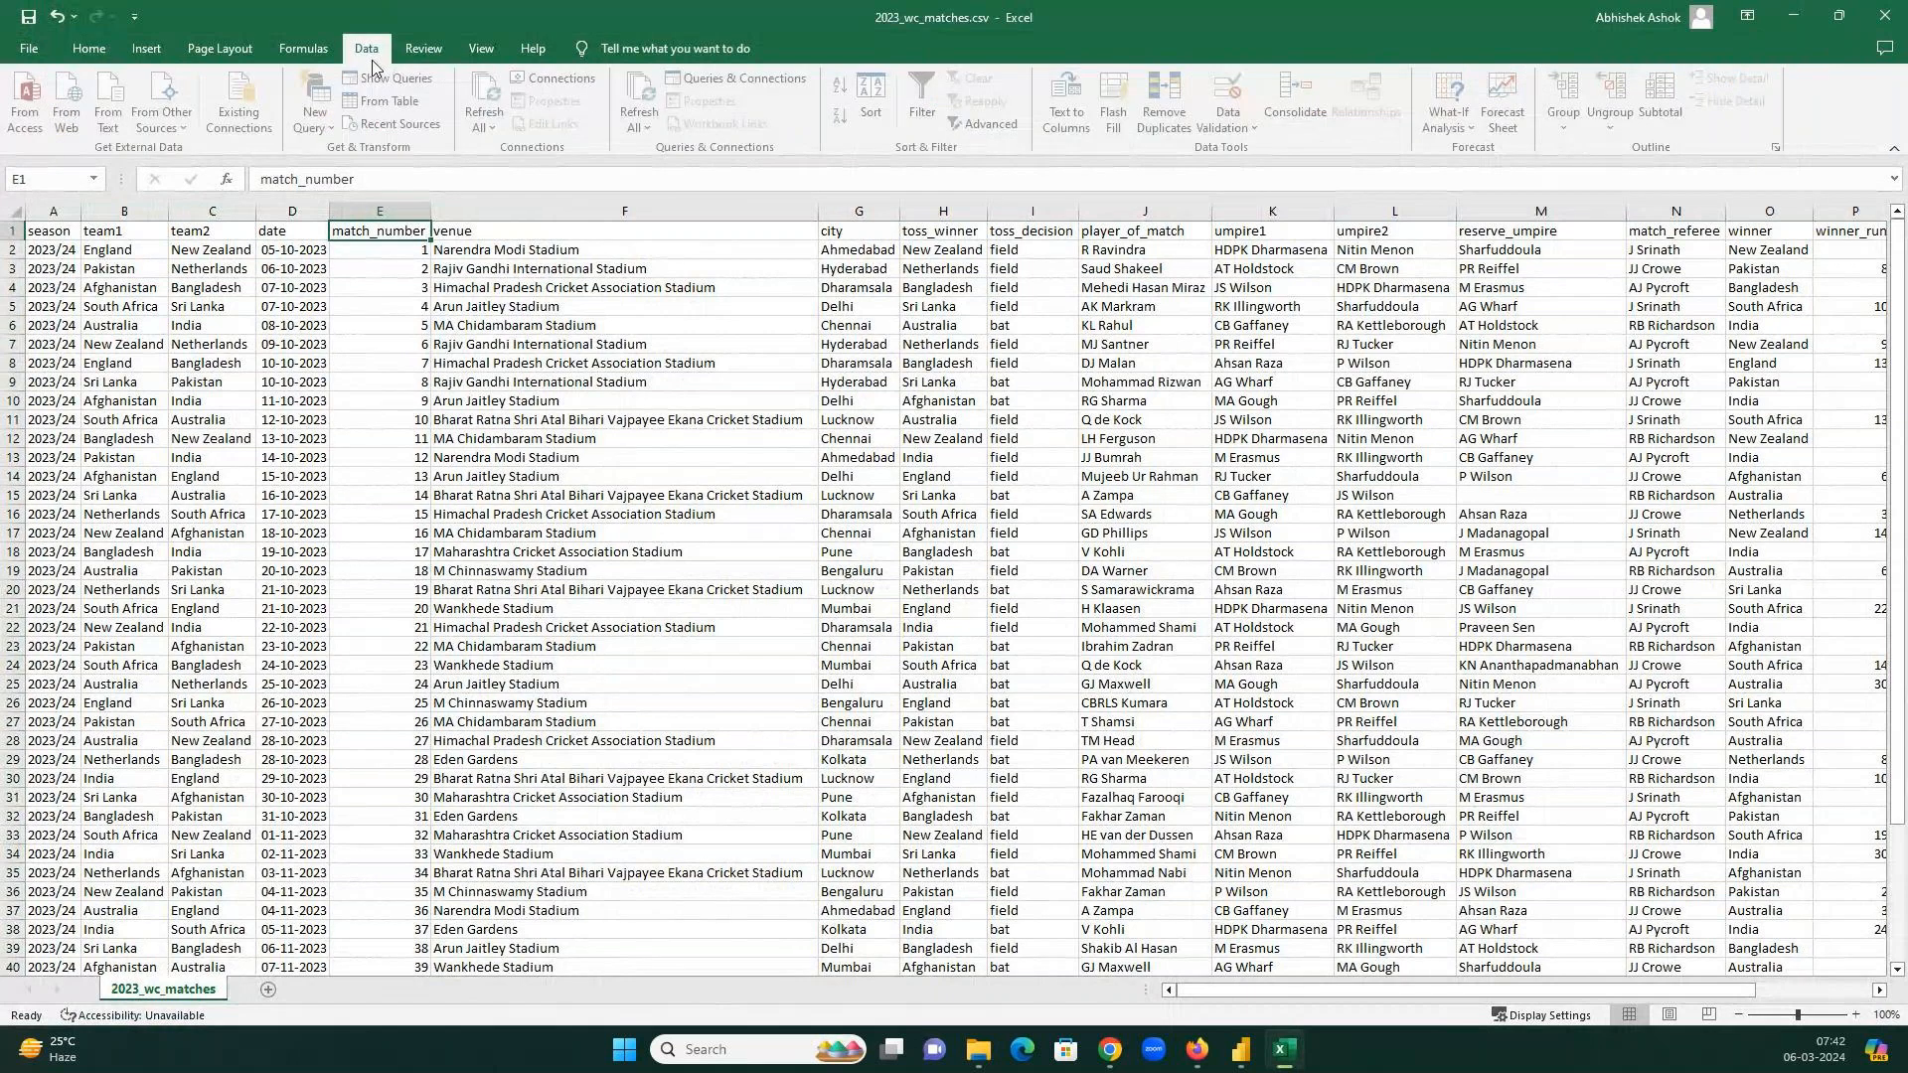
click(923, 101)
Review the first match's teams, date and venue, and widen column E to show match_number.
click(149, 231)
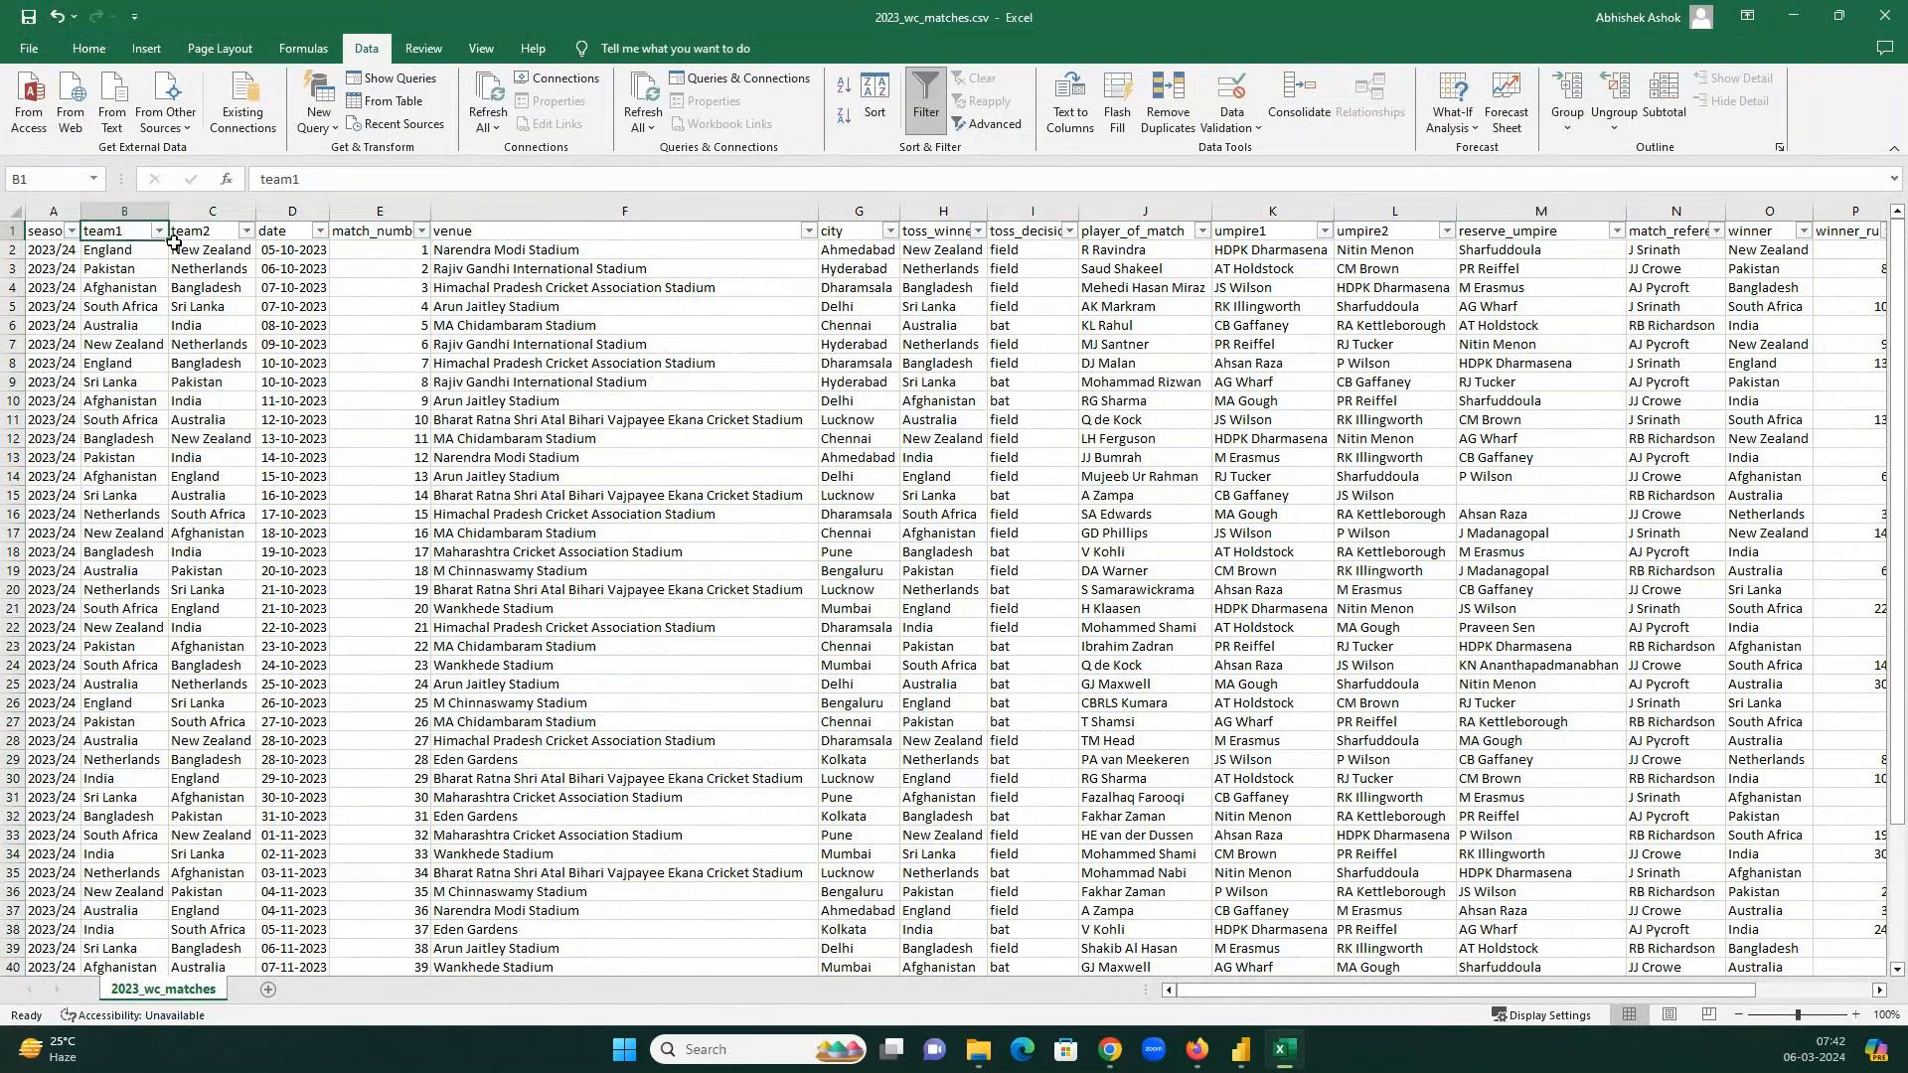
drag(164, 250, 230, 256)
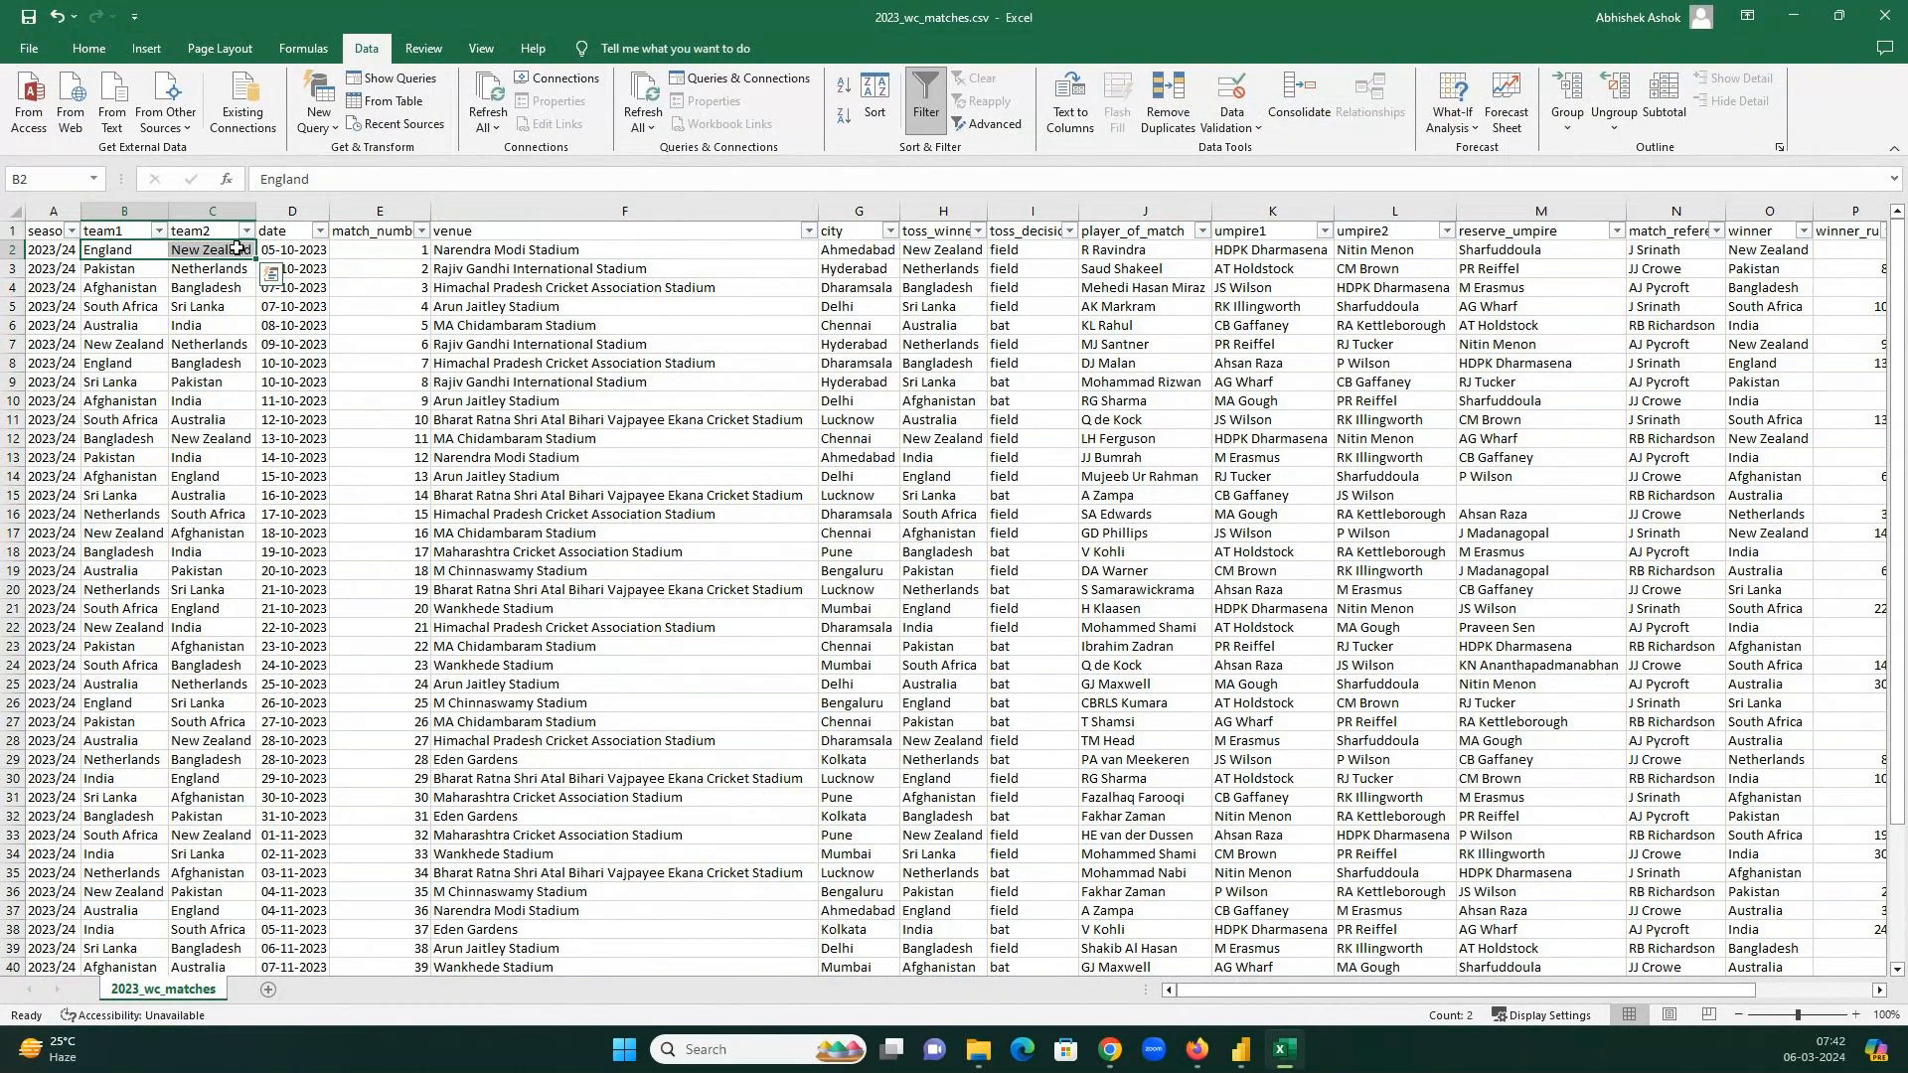
click(104, 252)
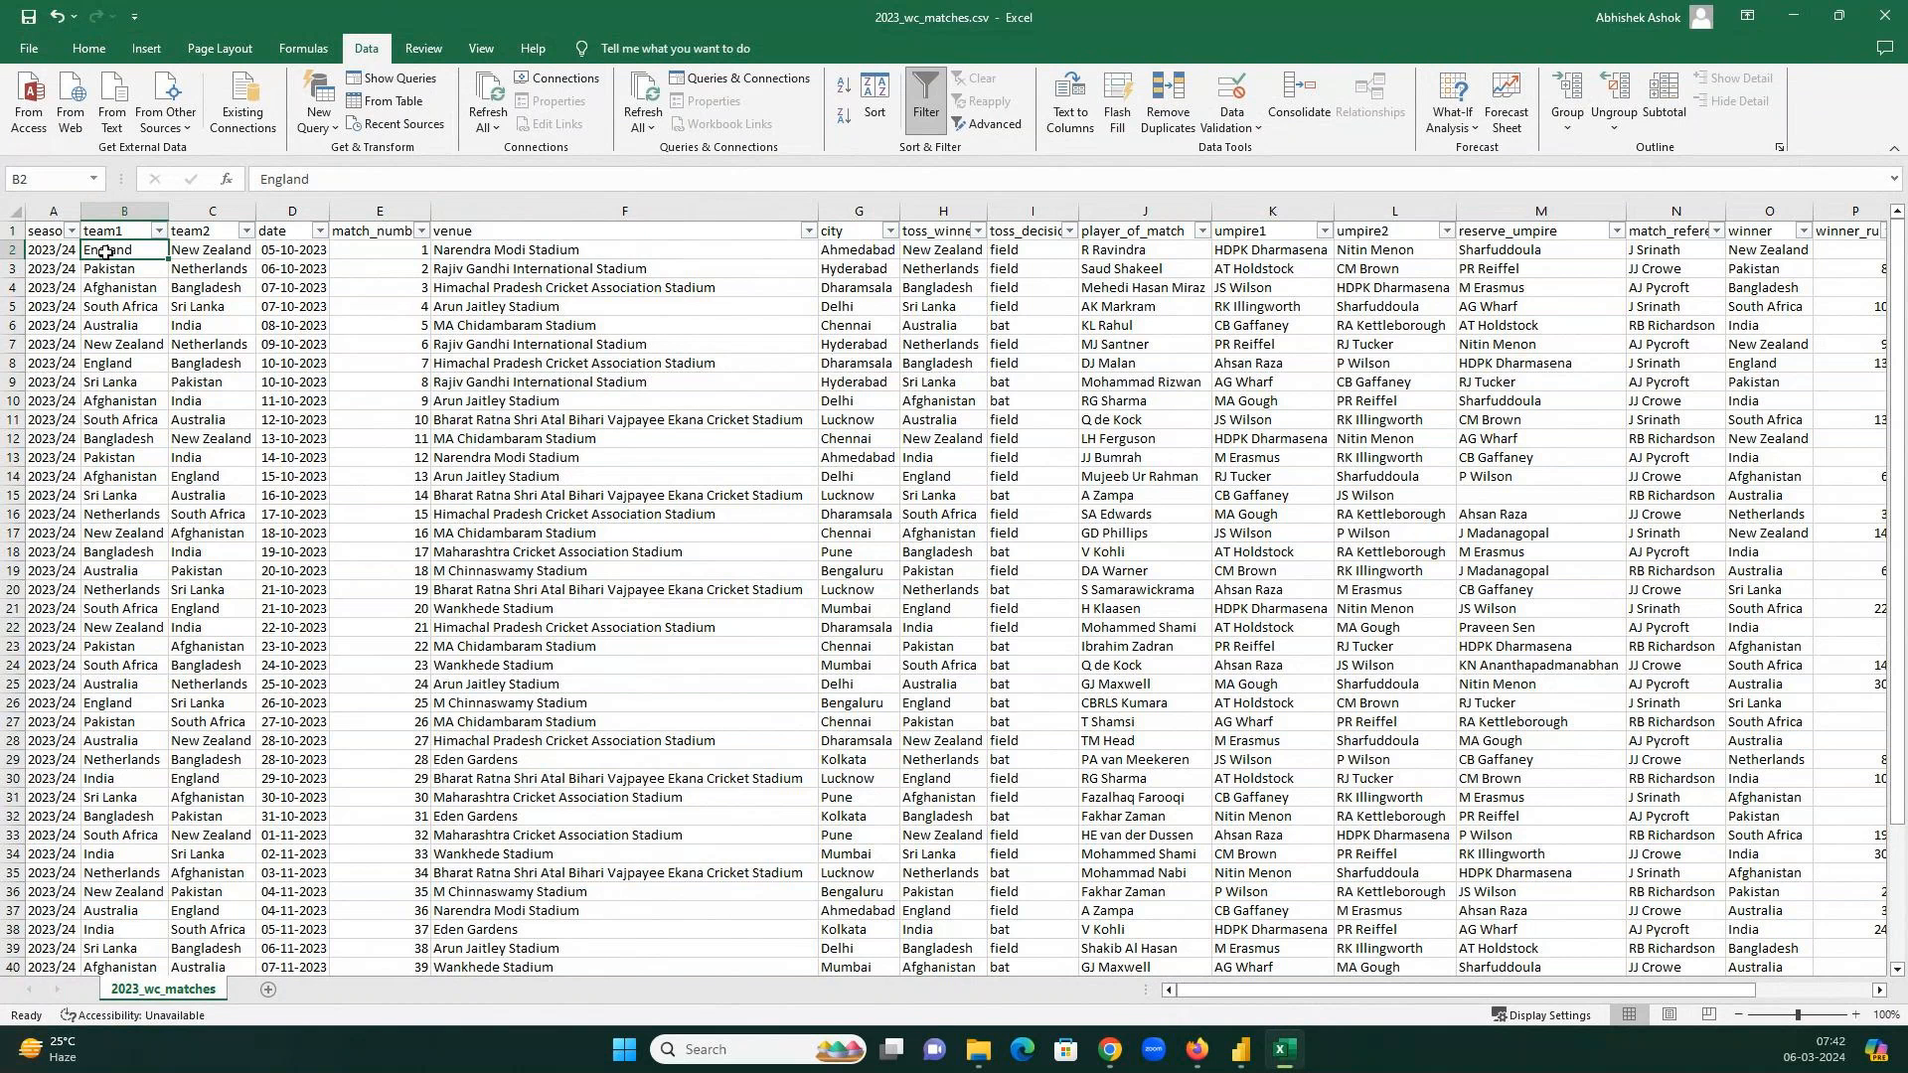
click(201, 250)
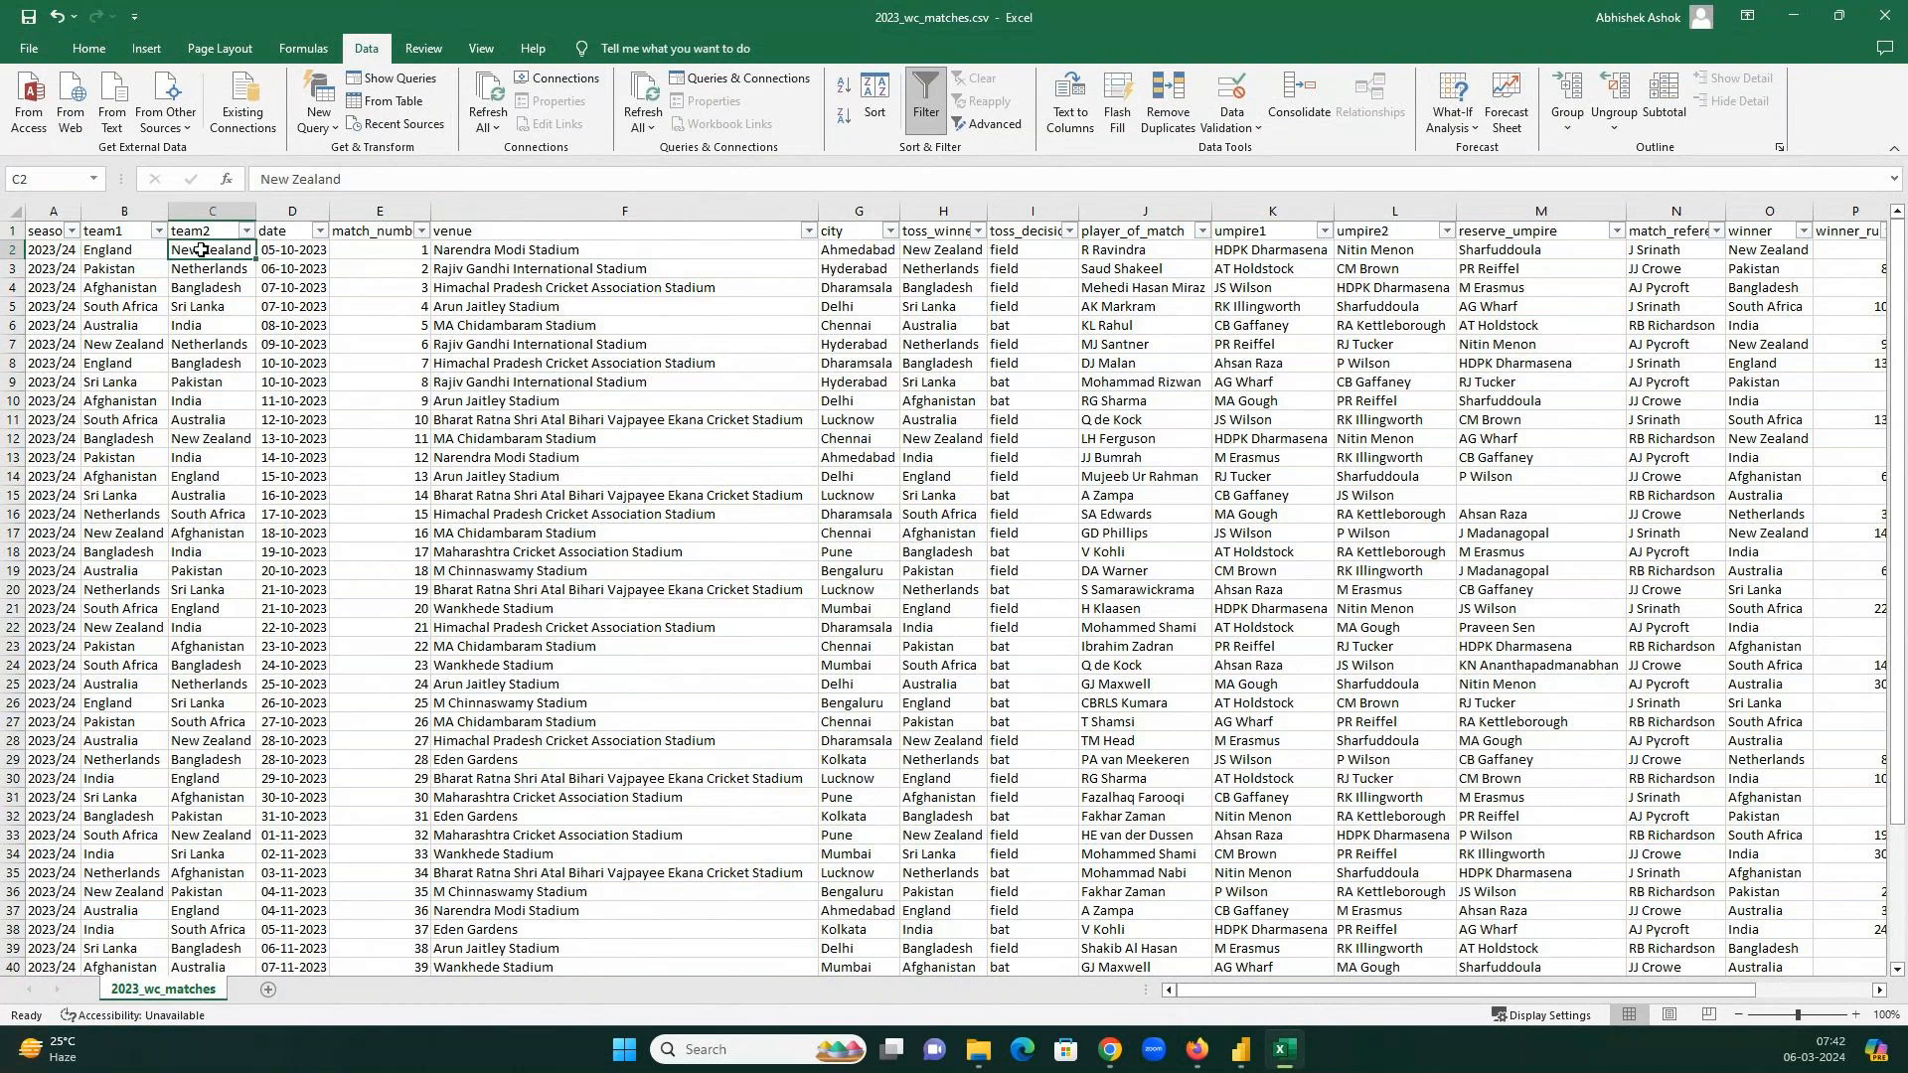
click(311, 250)
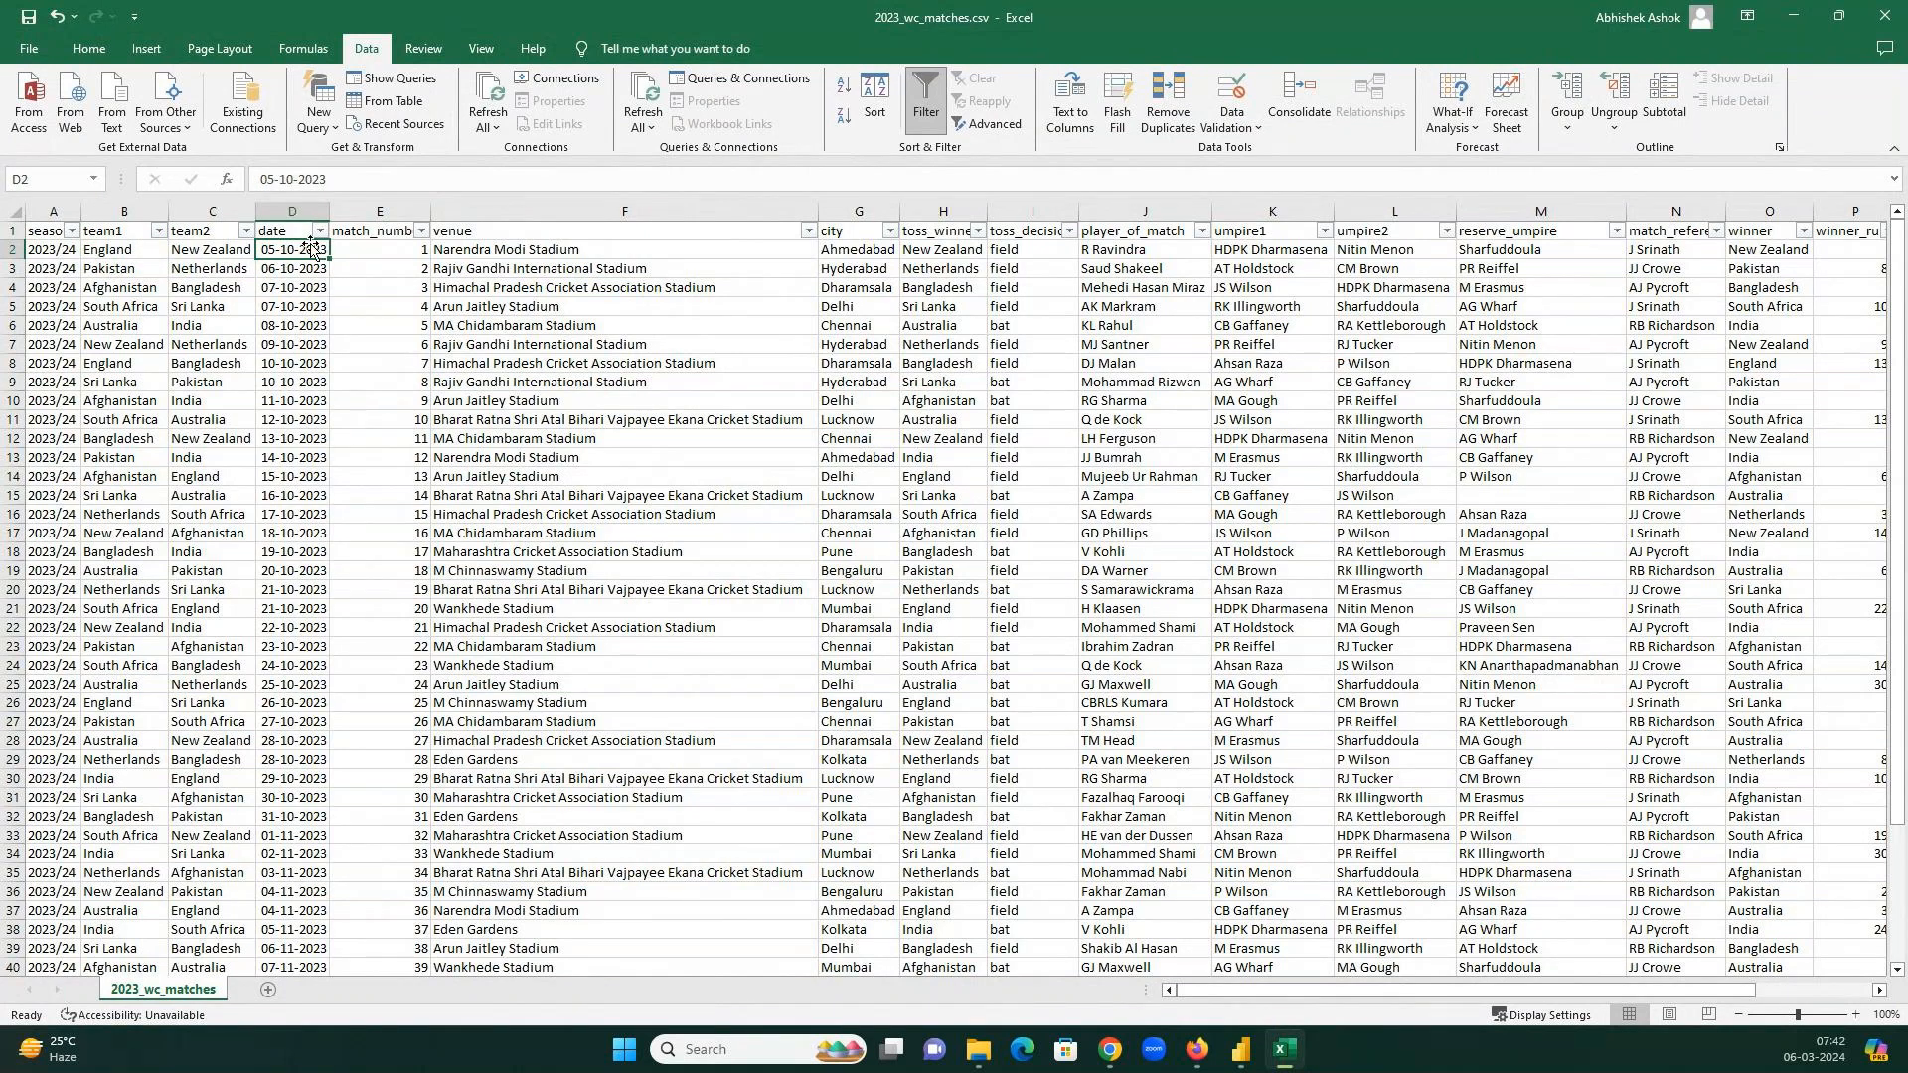
click(417, 249)
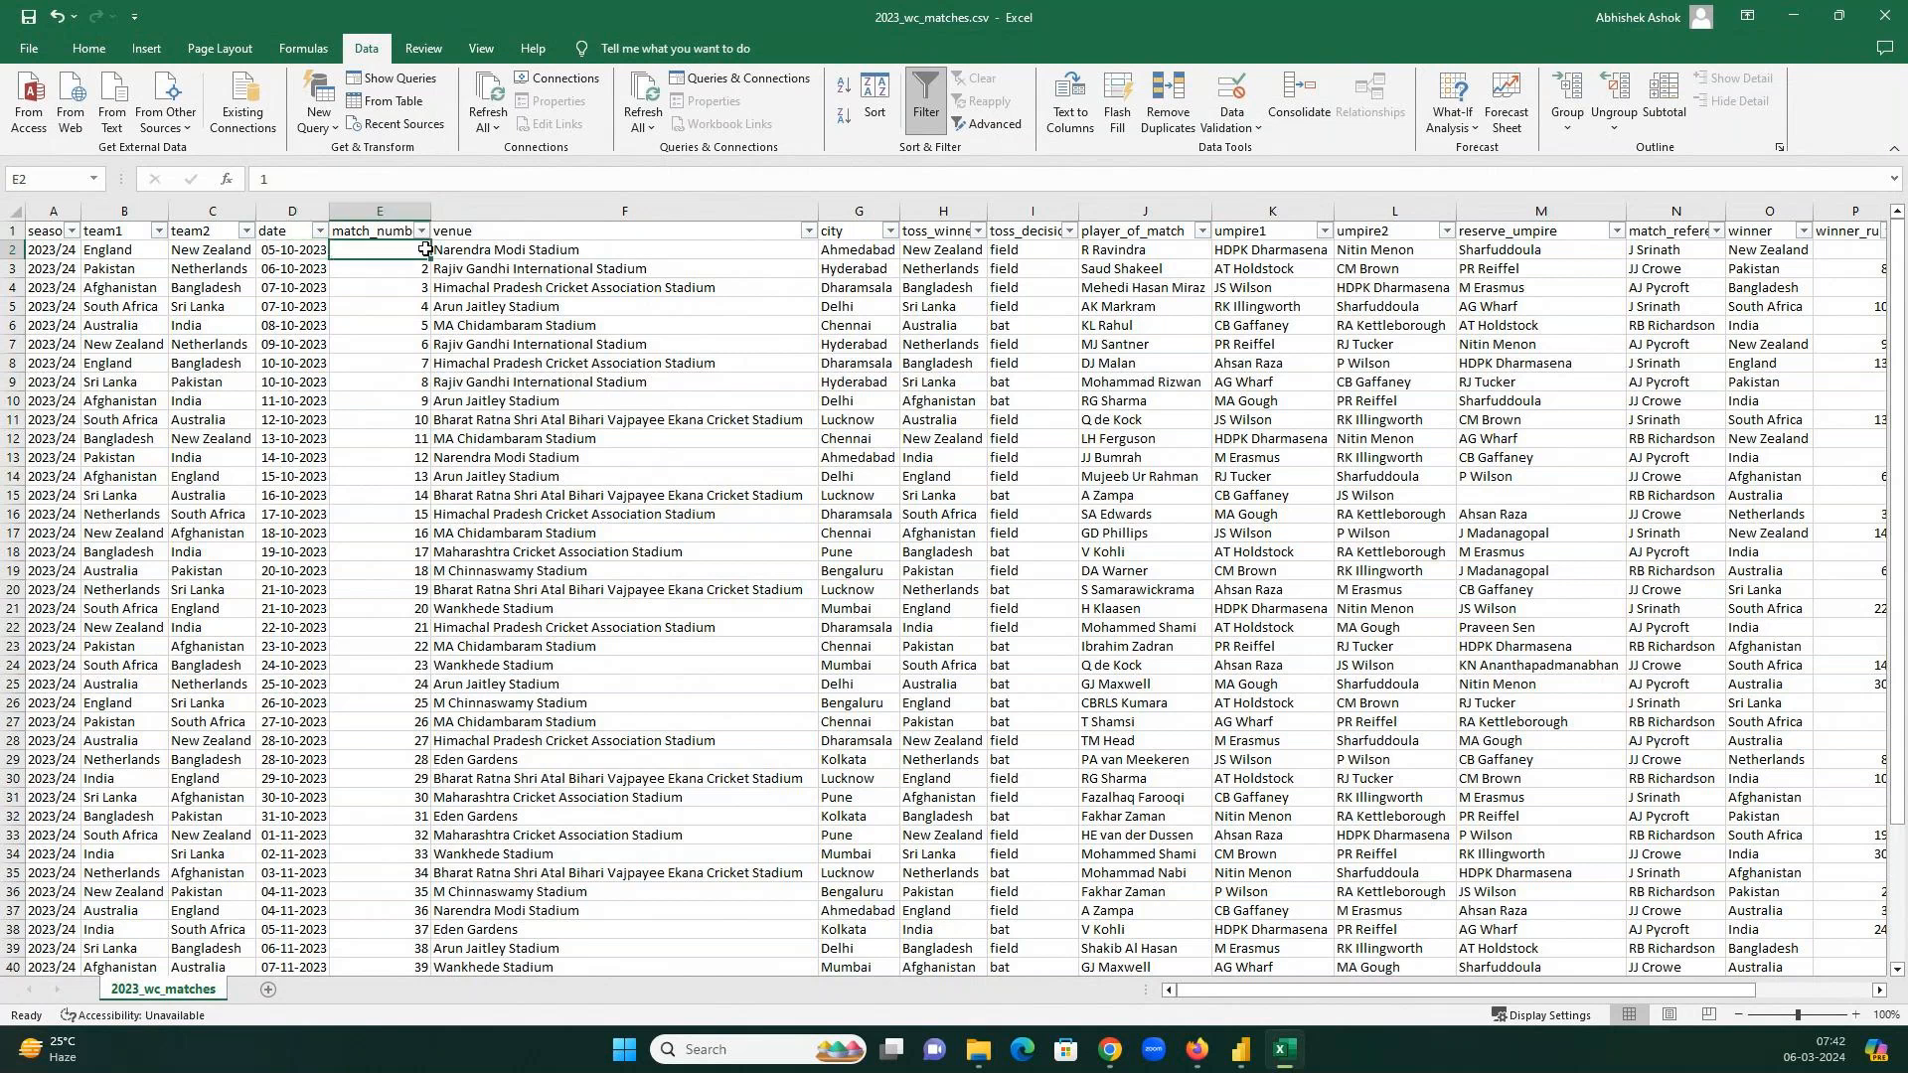
drag(430, 211, 485, 210)
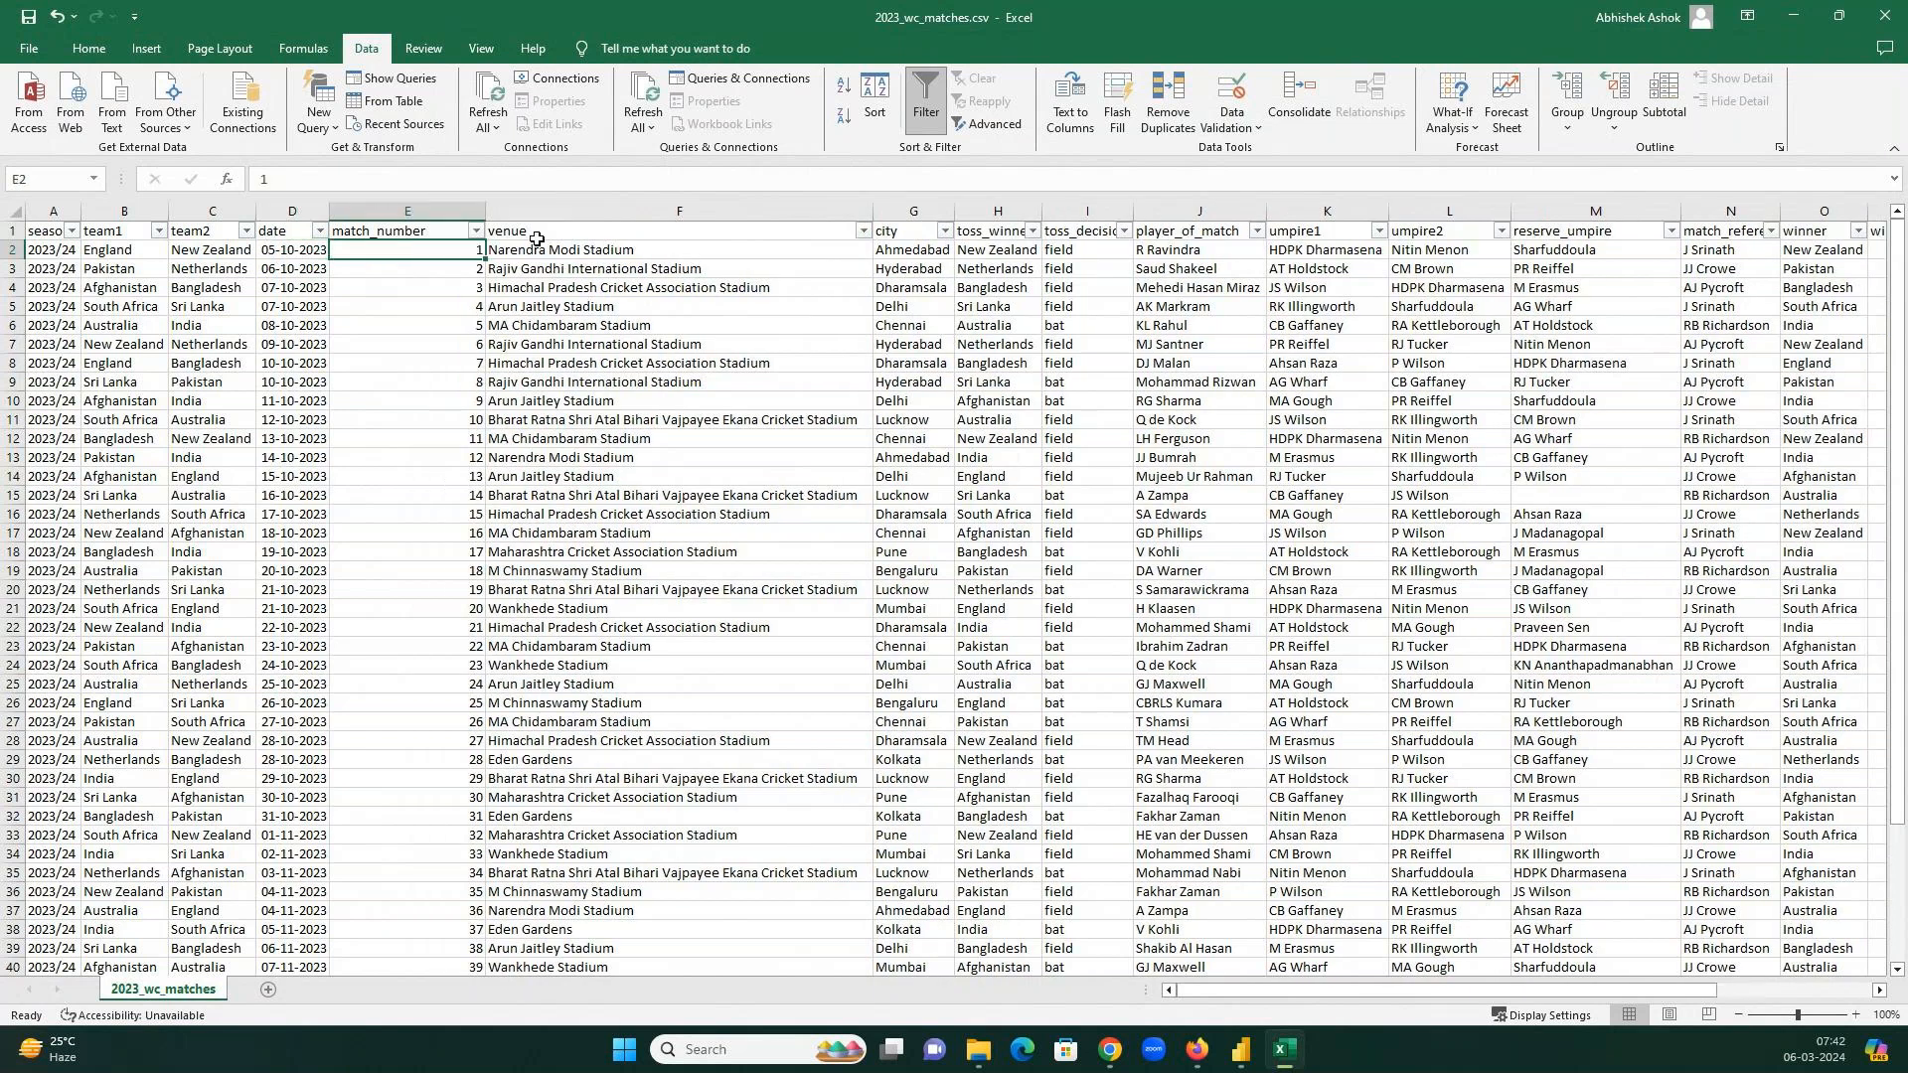
click(609, 250)
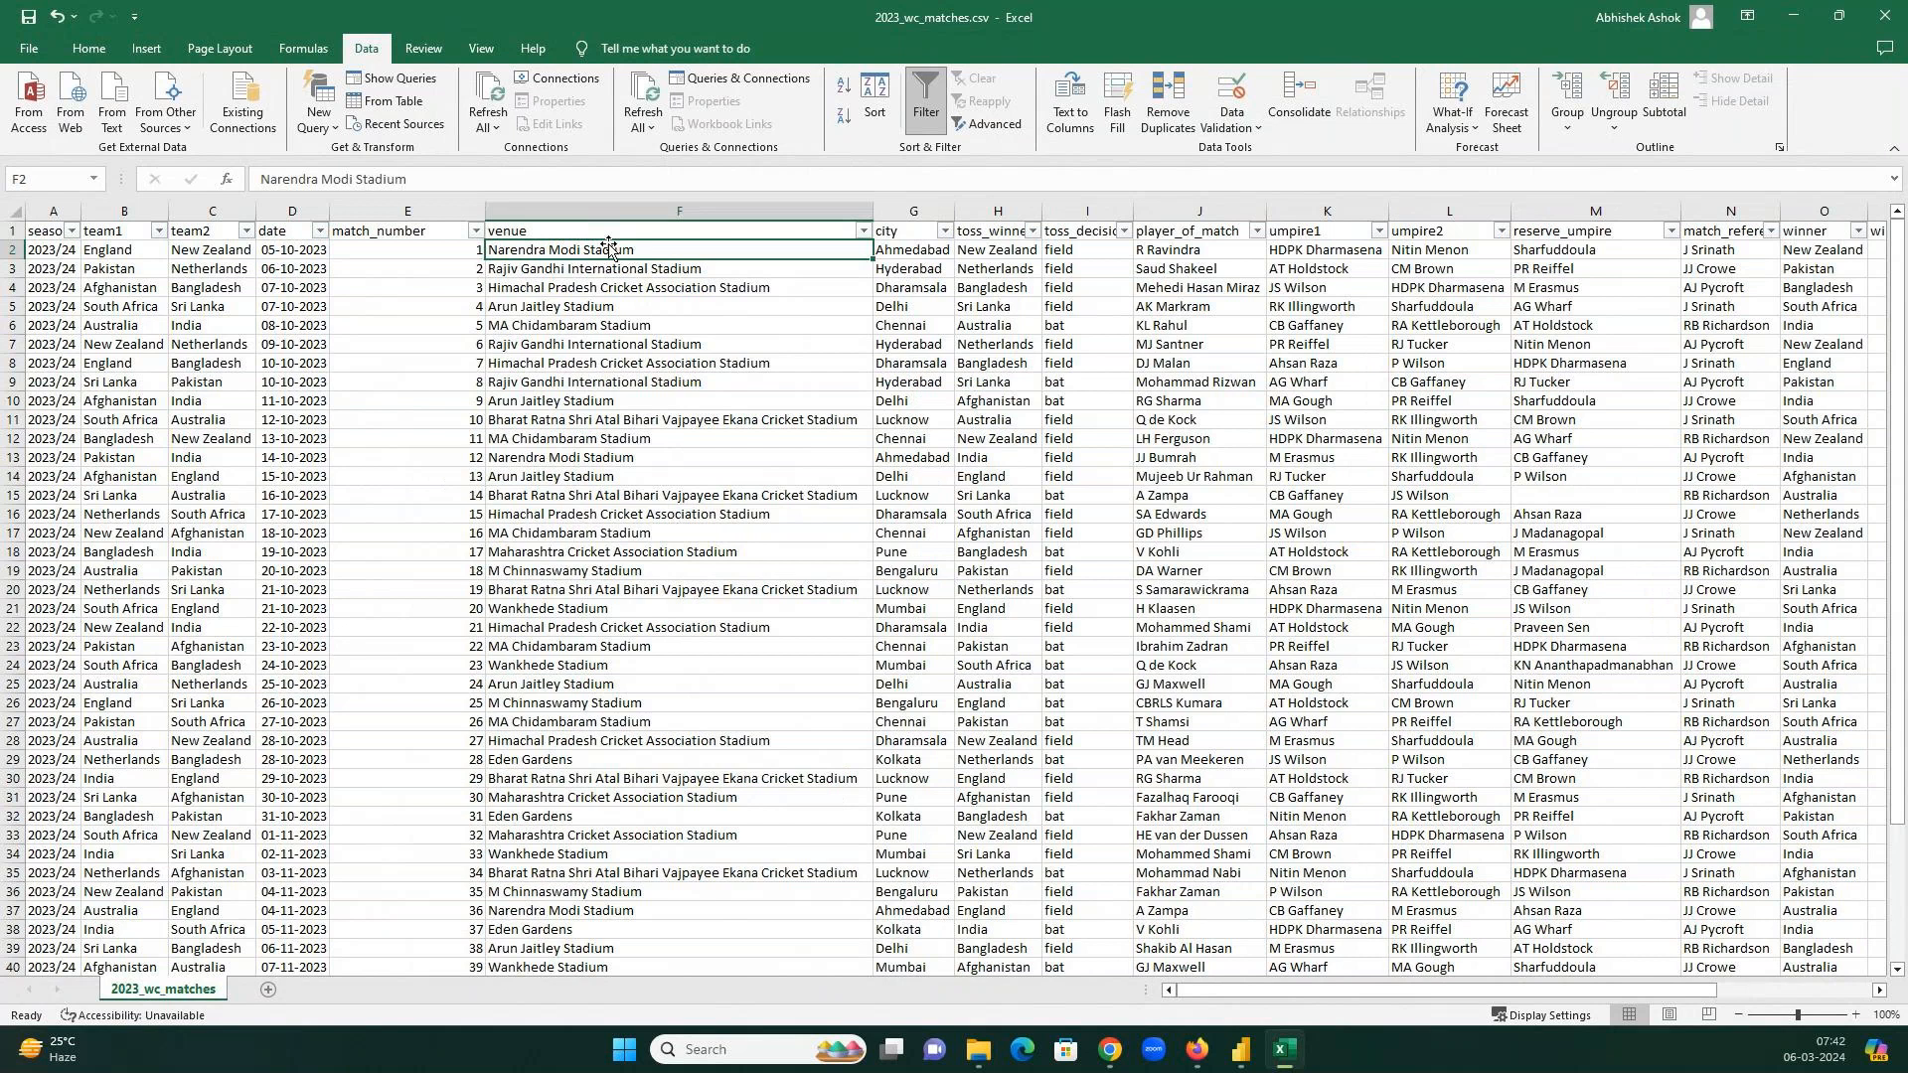
click(923, 251)
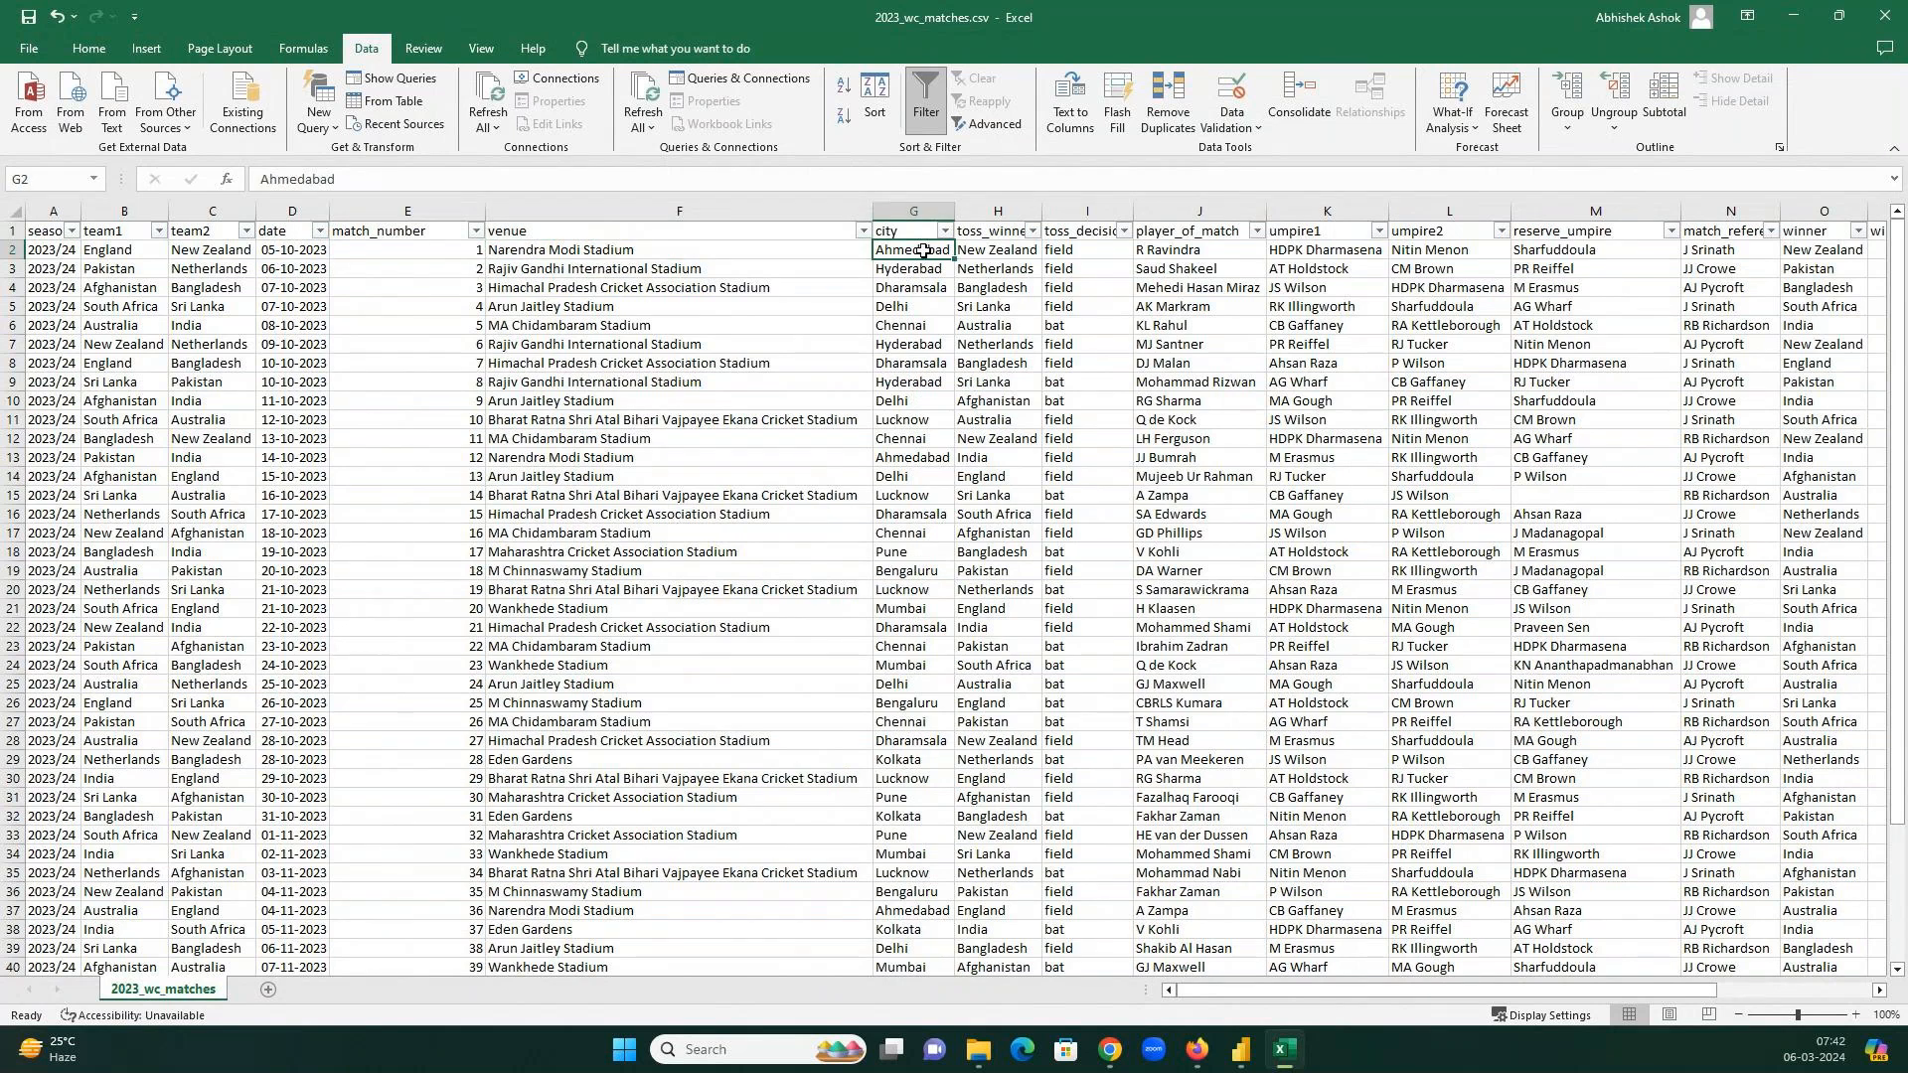
Widen the toss_winner and toss_decision columns, then scroll right through the first match's remaining values.
click(1000, 255)
drag(1128, 207, 1123, 207)
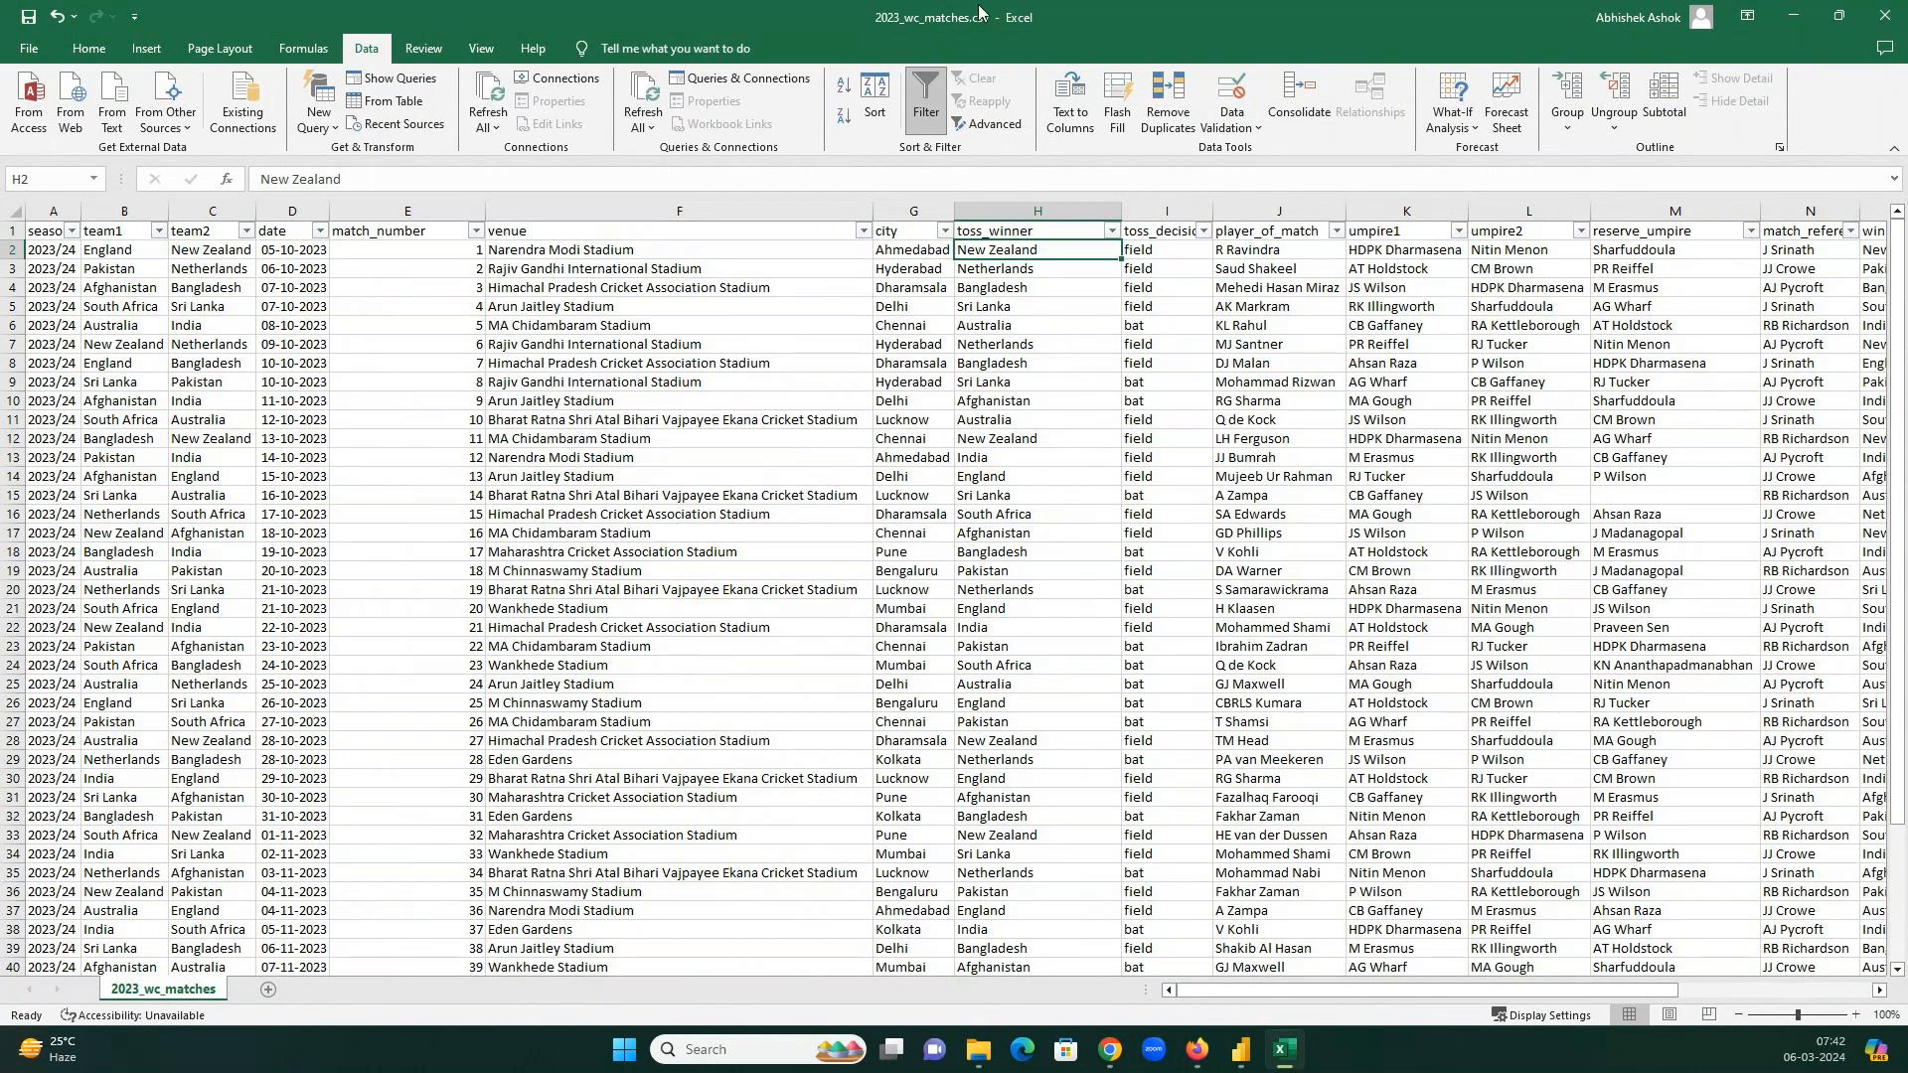
drag(1213, 209, 1256, 210)
click(1155, 251)
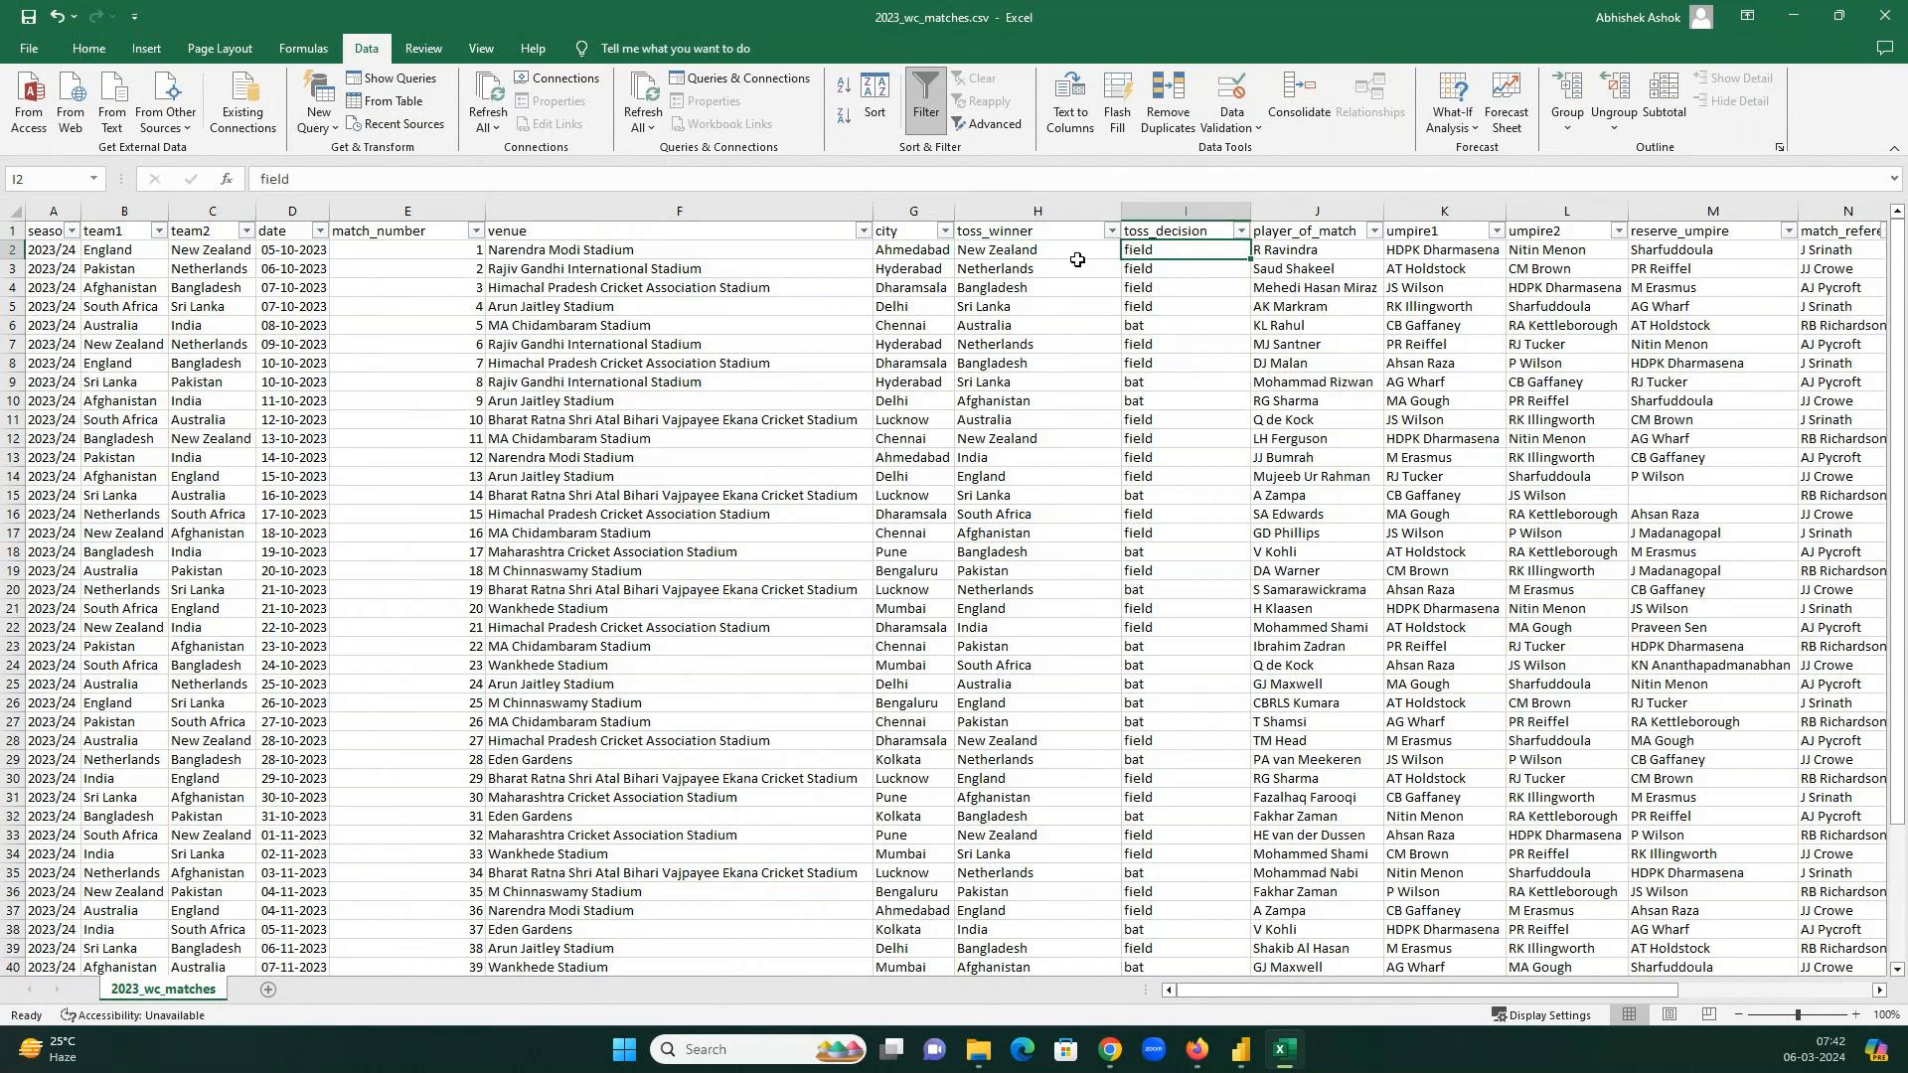
click(1005, 254)
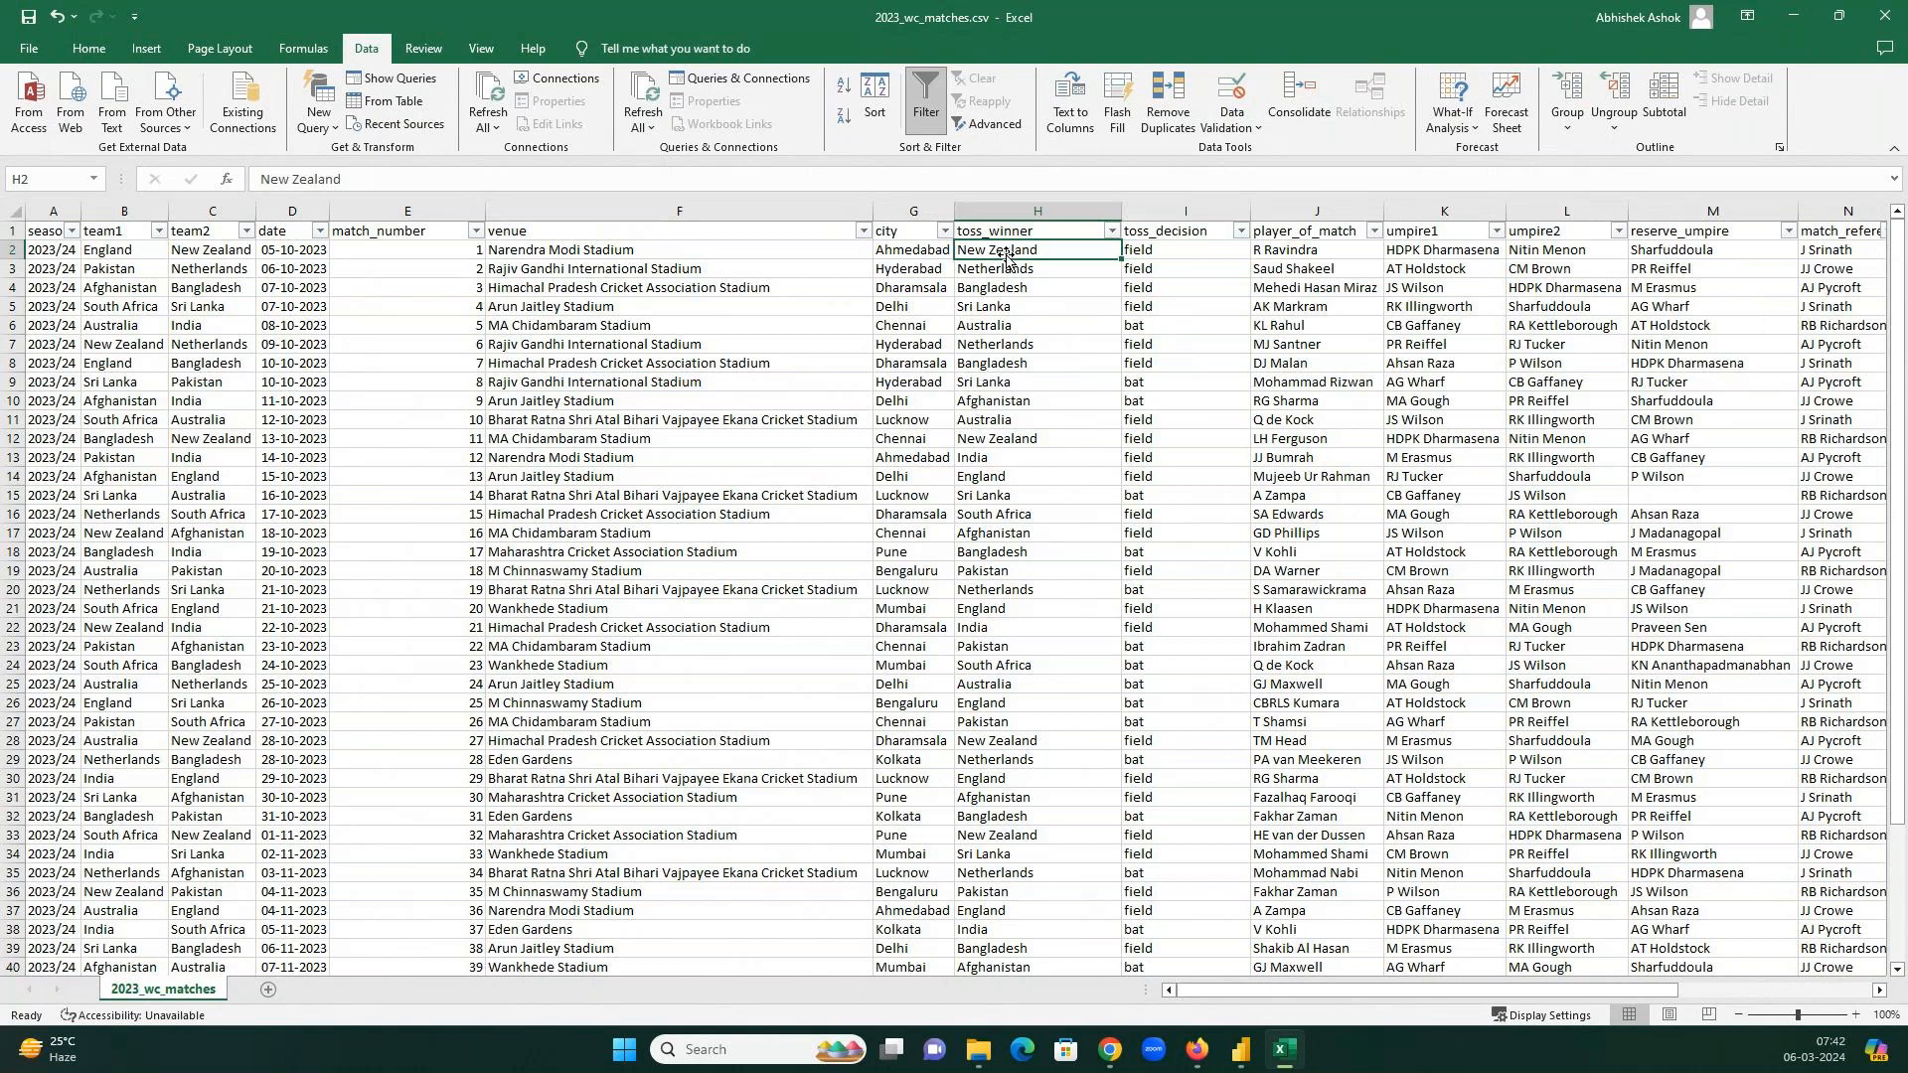
click(1183, 254)
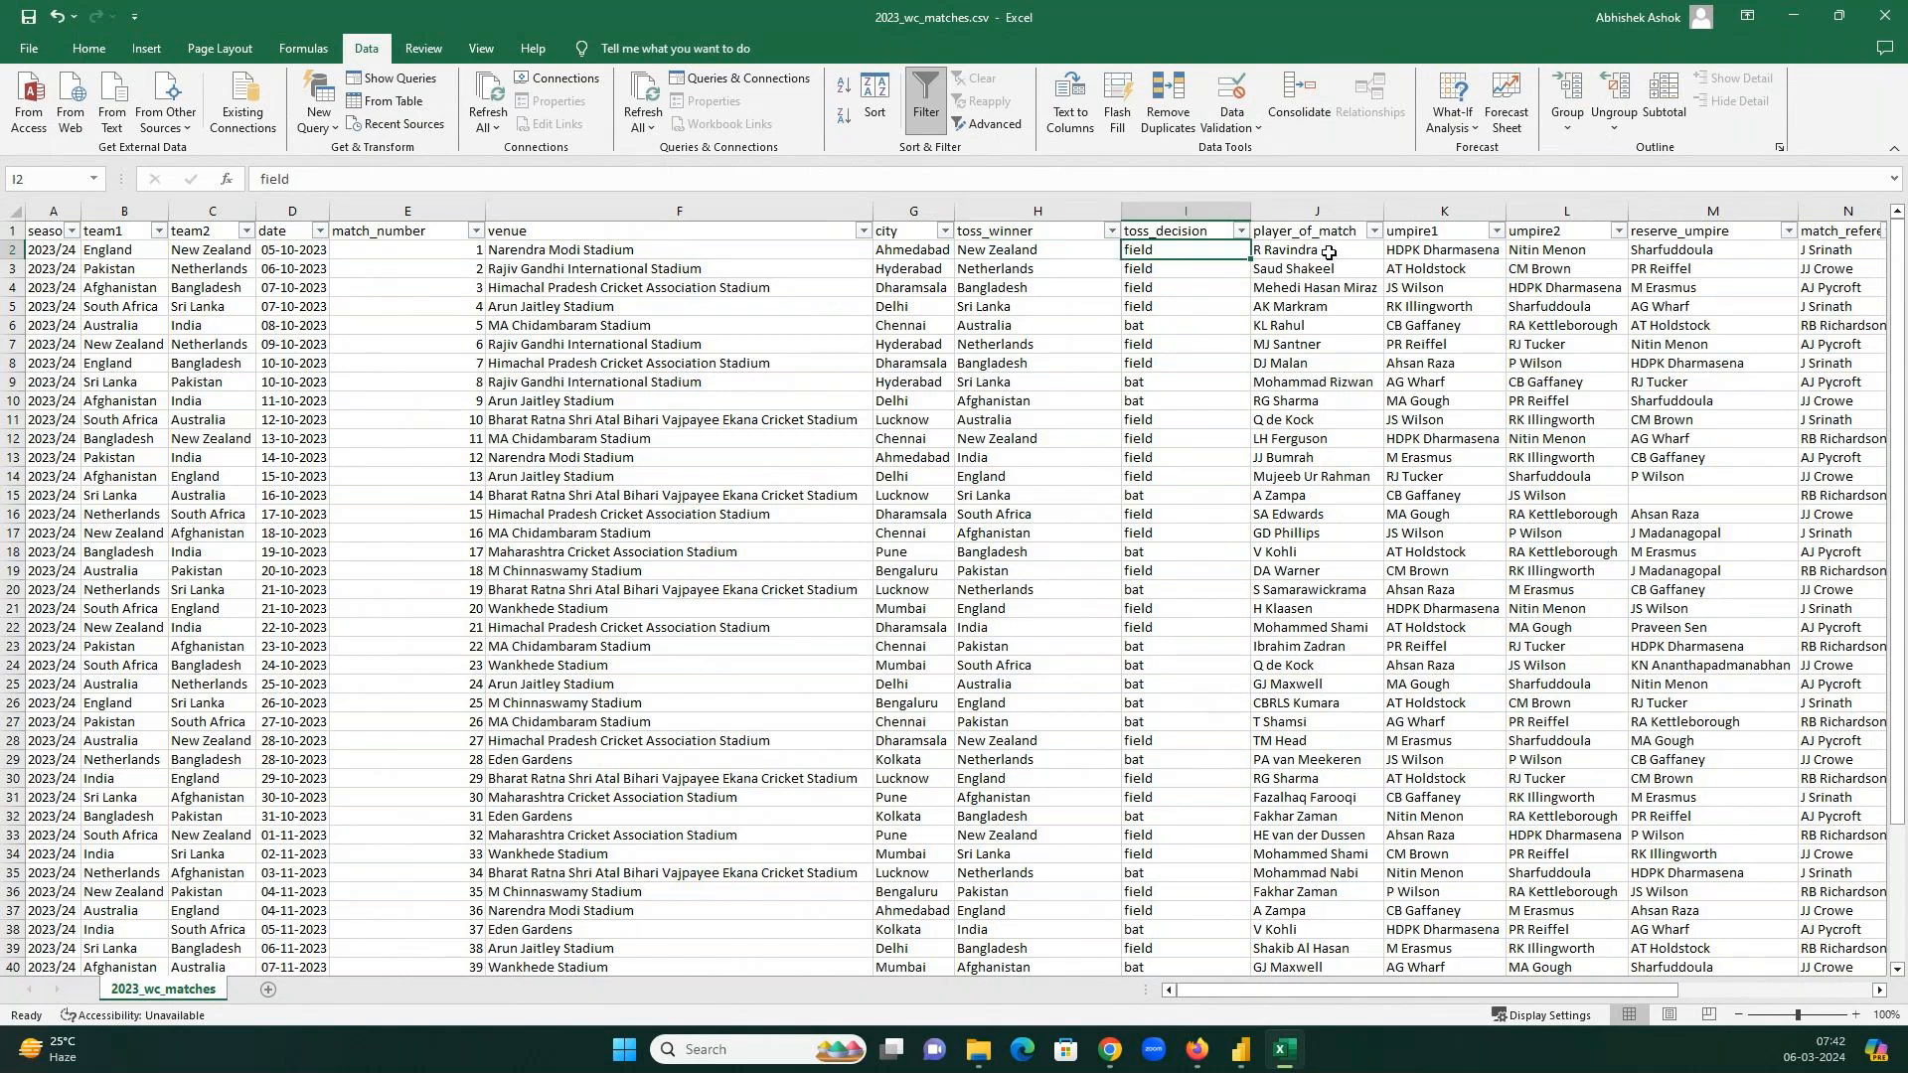
click(1328, 251)
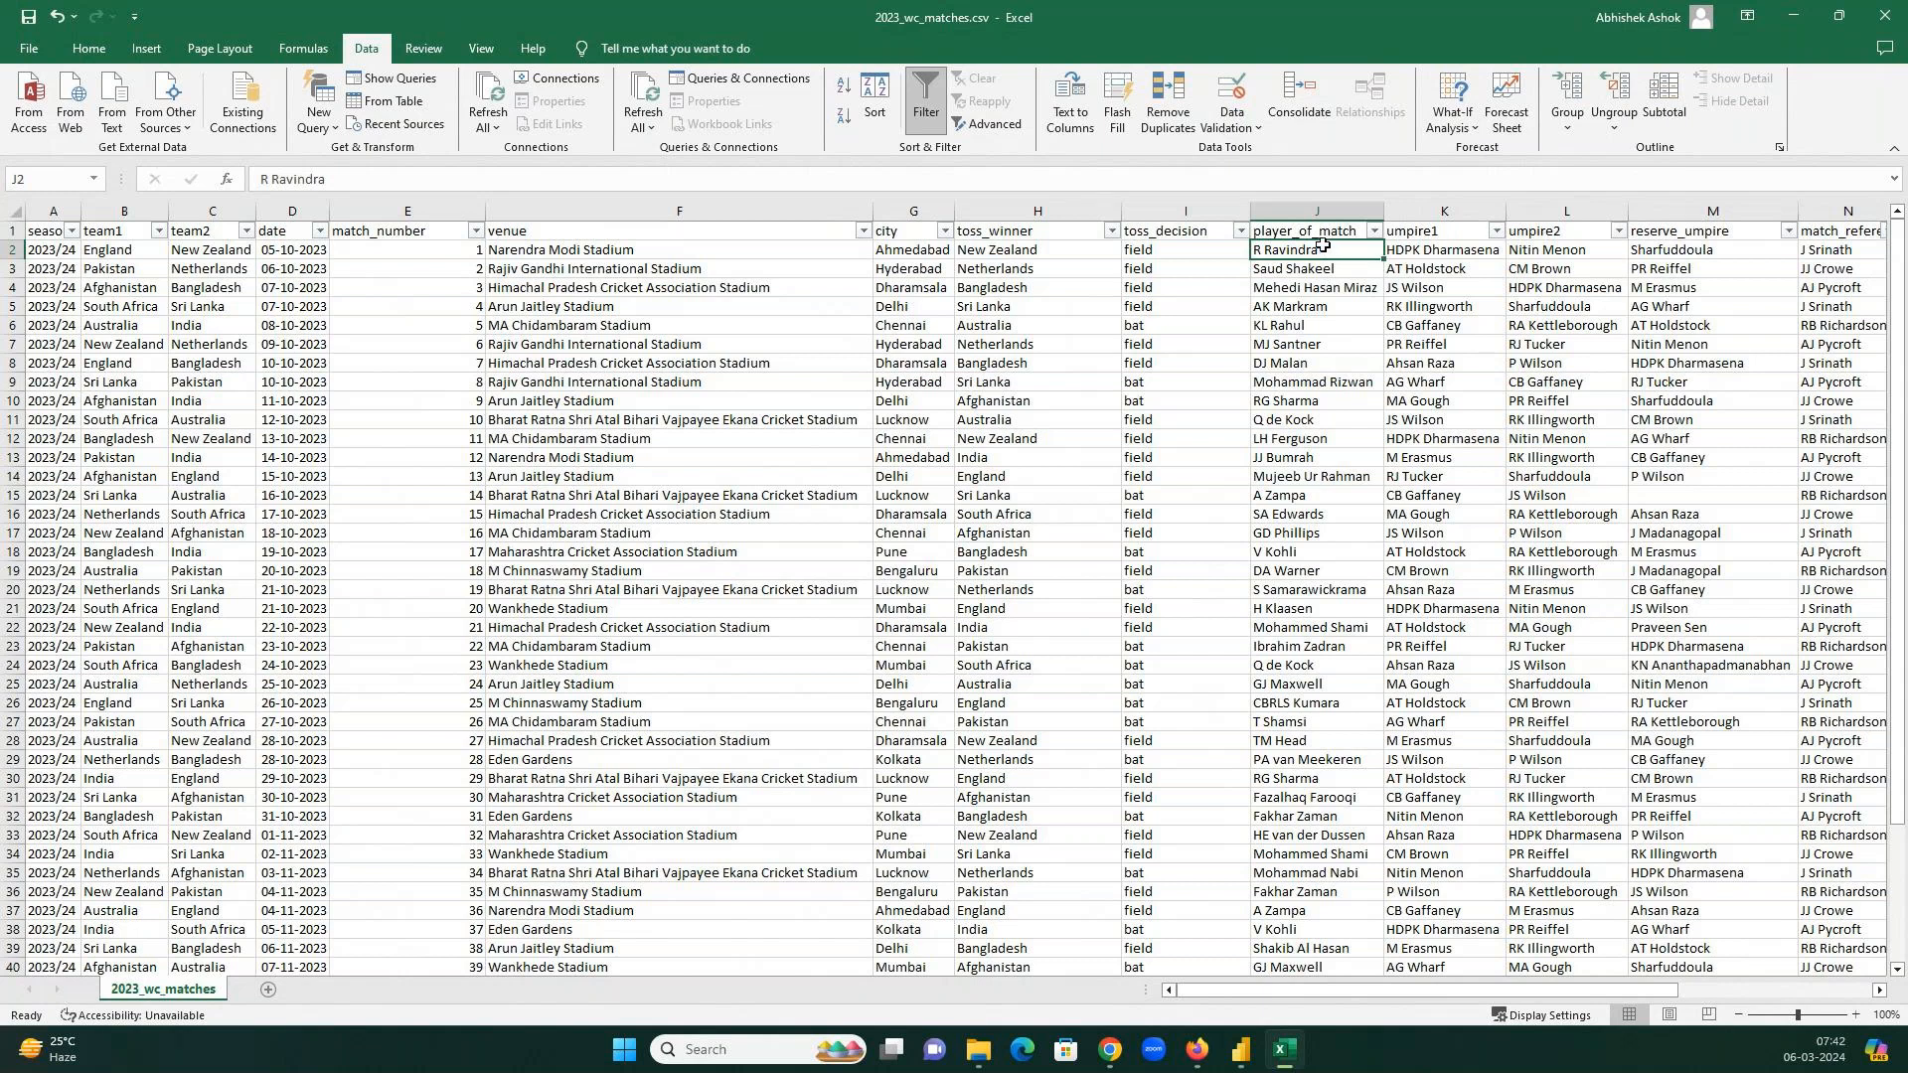
key(Right)
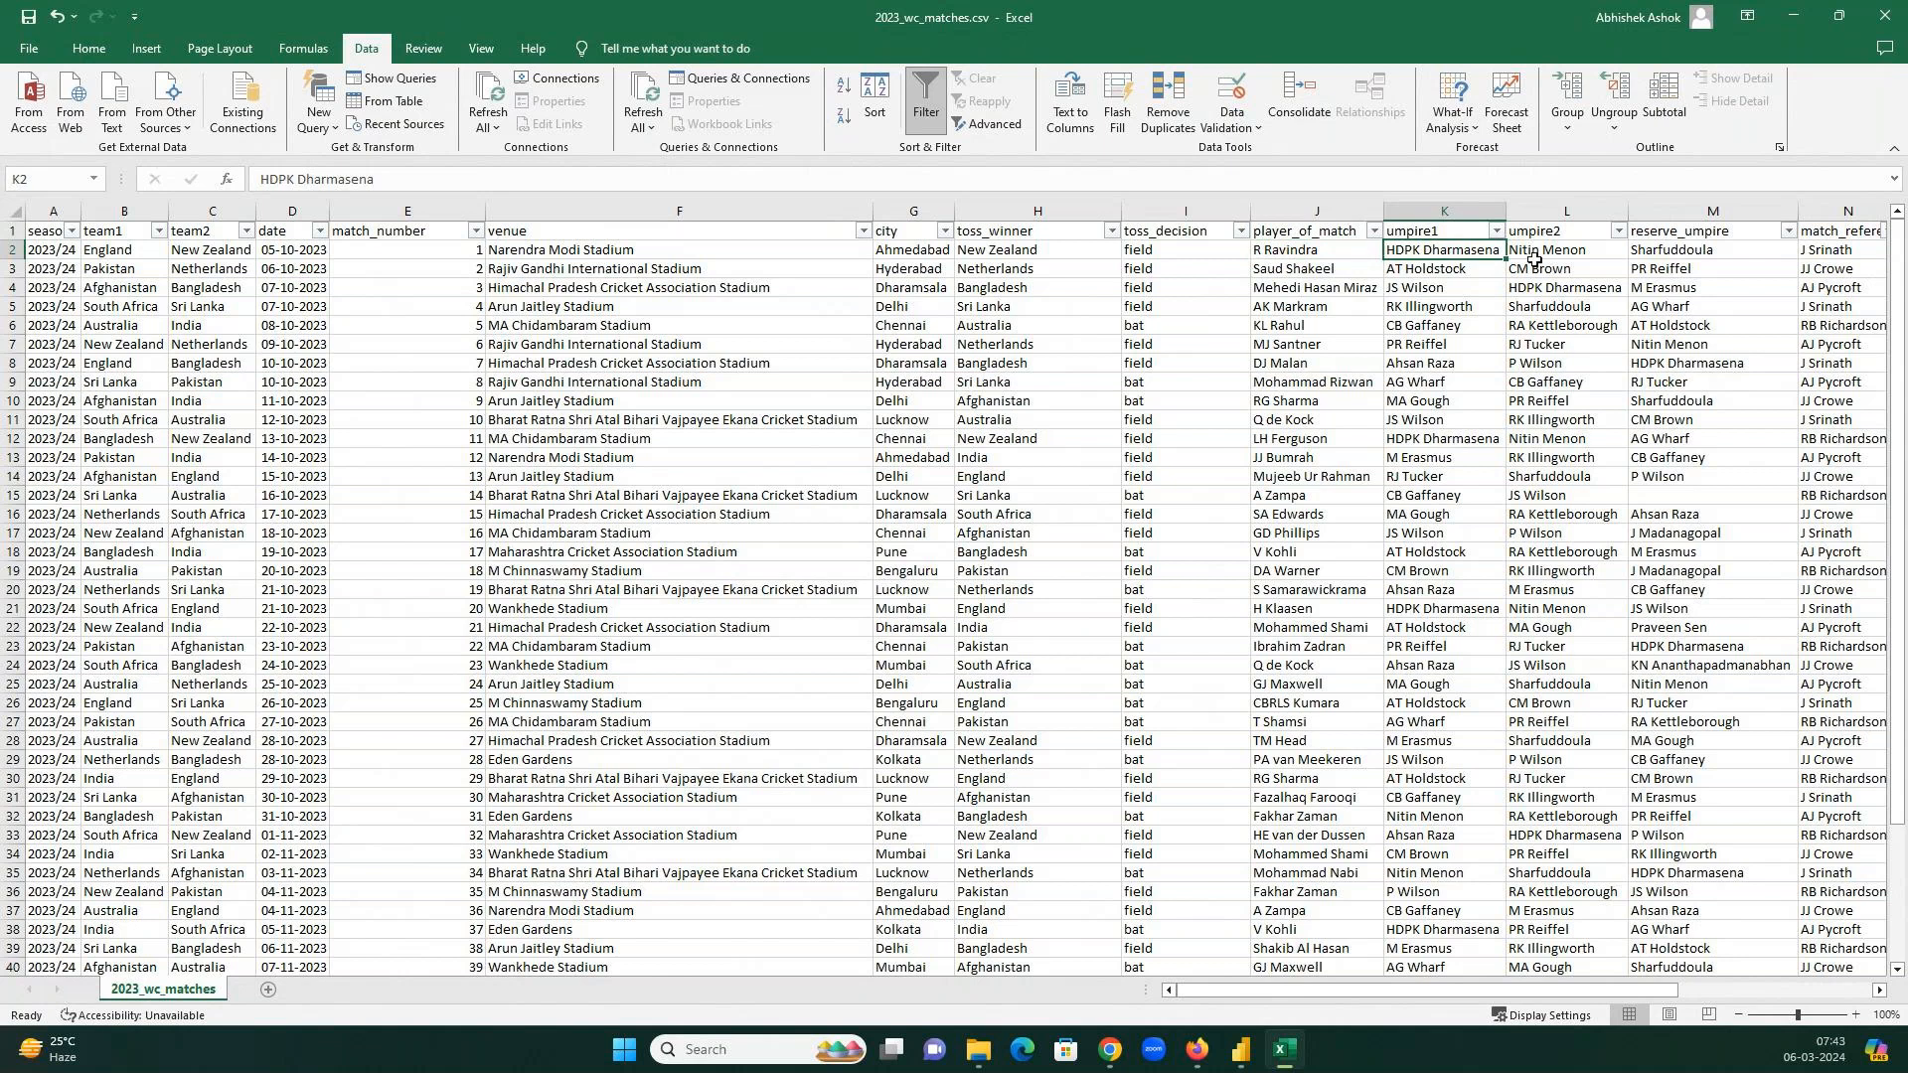
click(1728, 248)
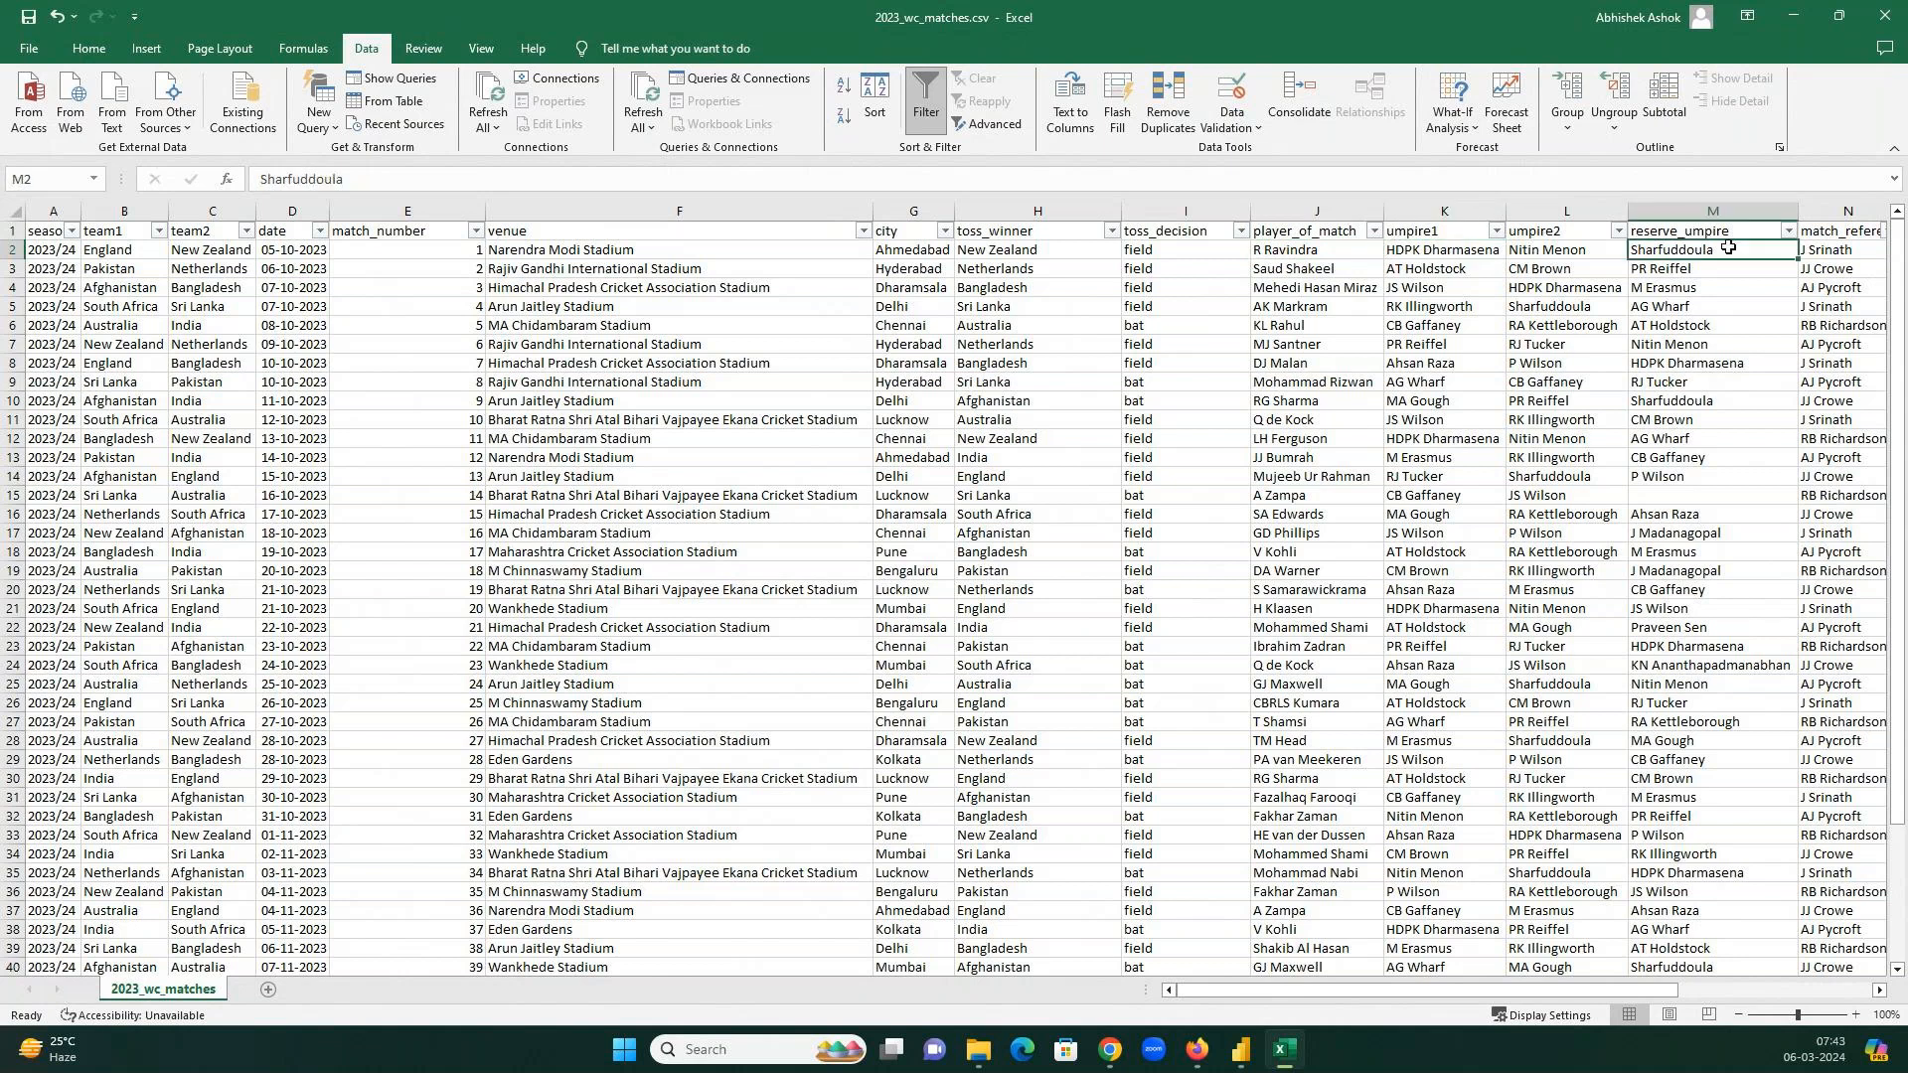
click(1878, 991)
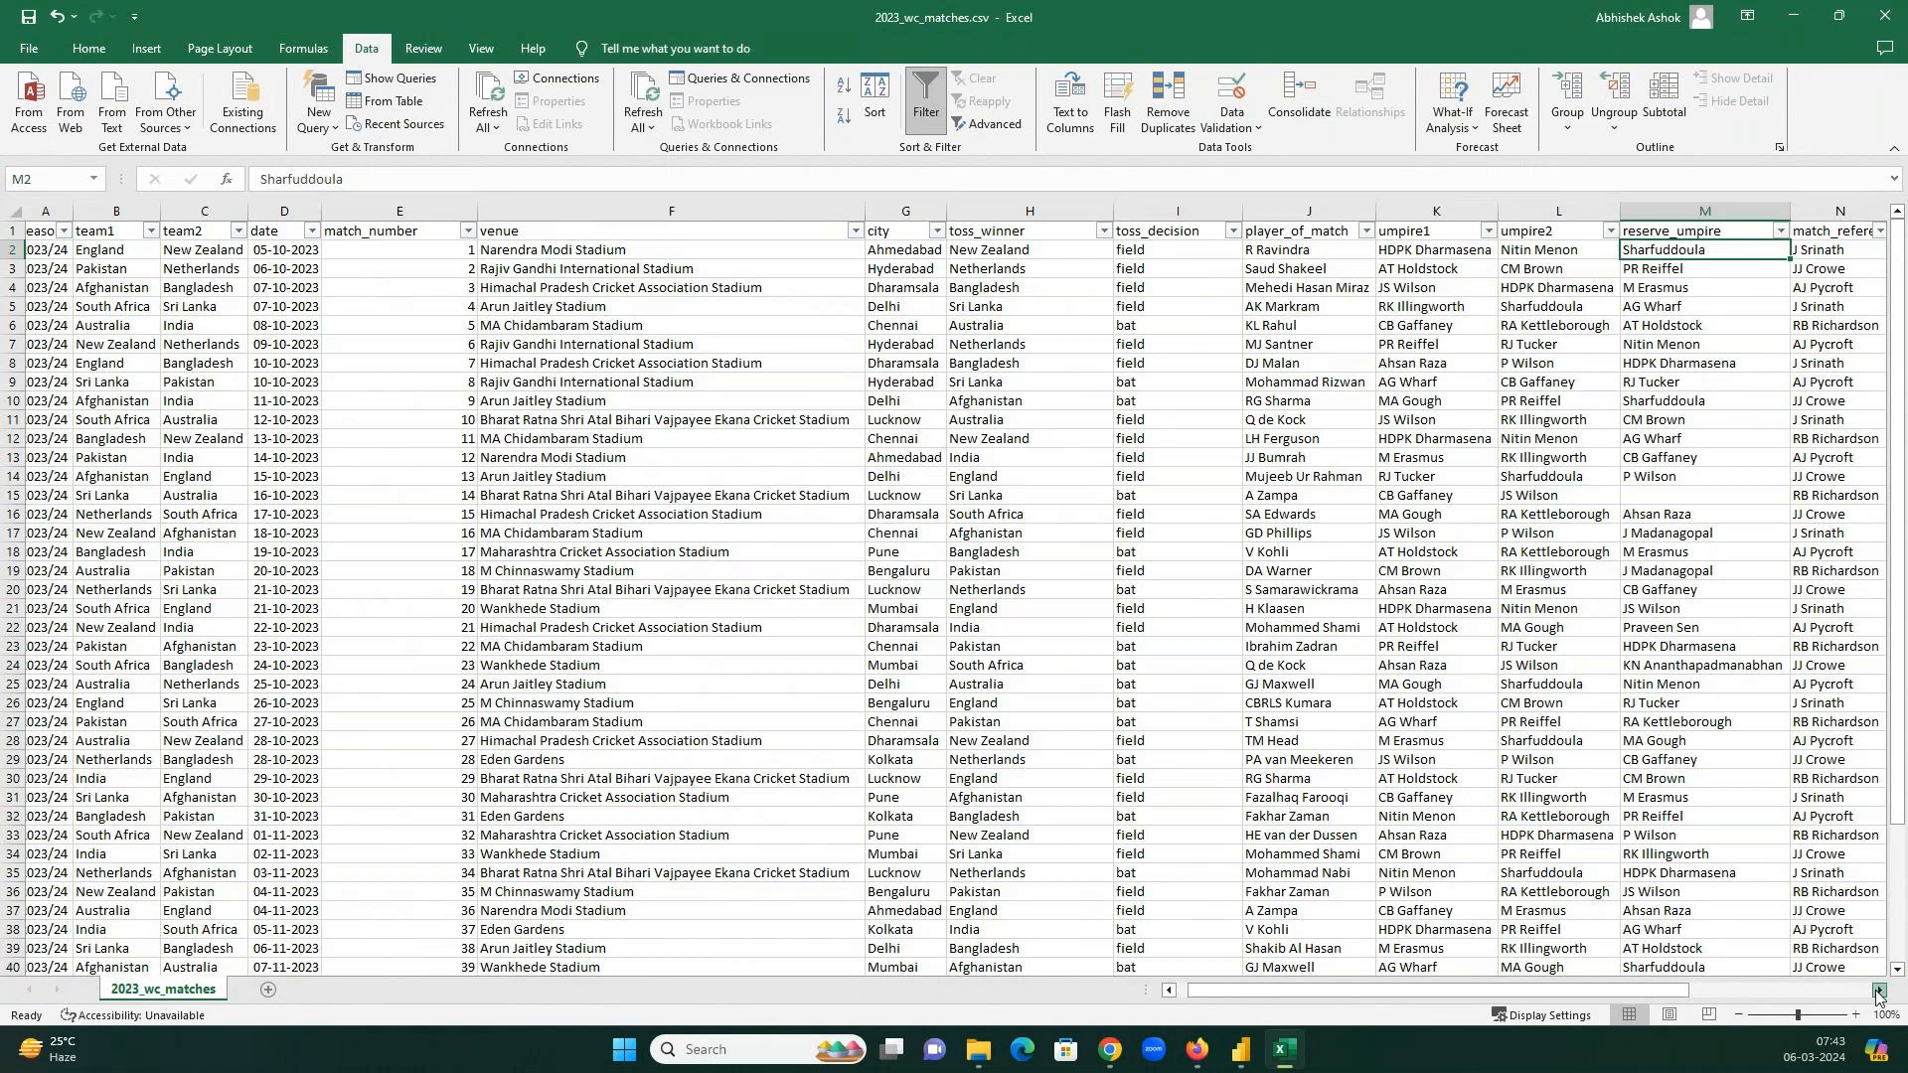
click(1878, 991)
AutoFit the match_referee column and widen winner_wickets so its header shows.
click(1878, 992)
click(1371, 248)
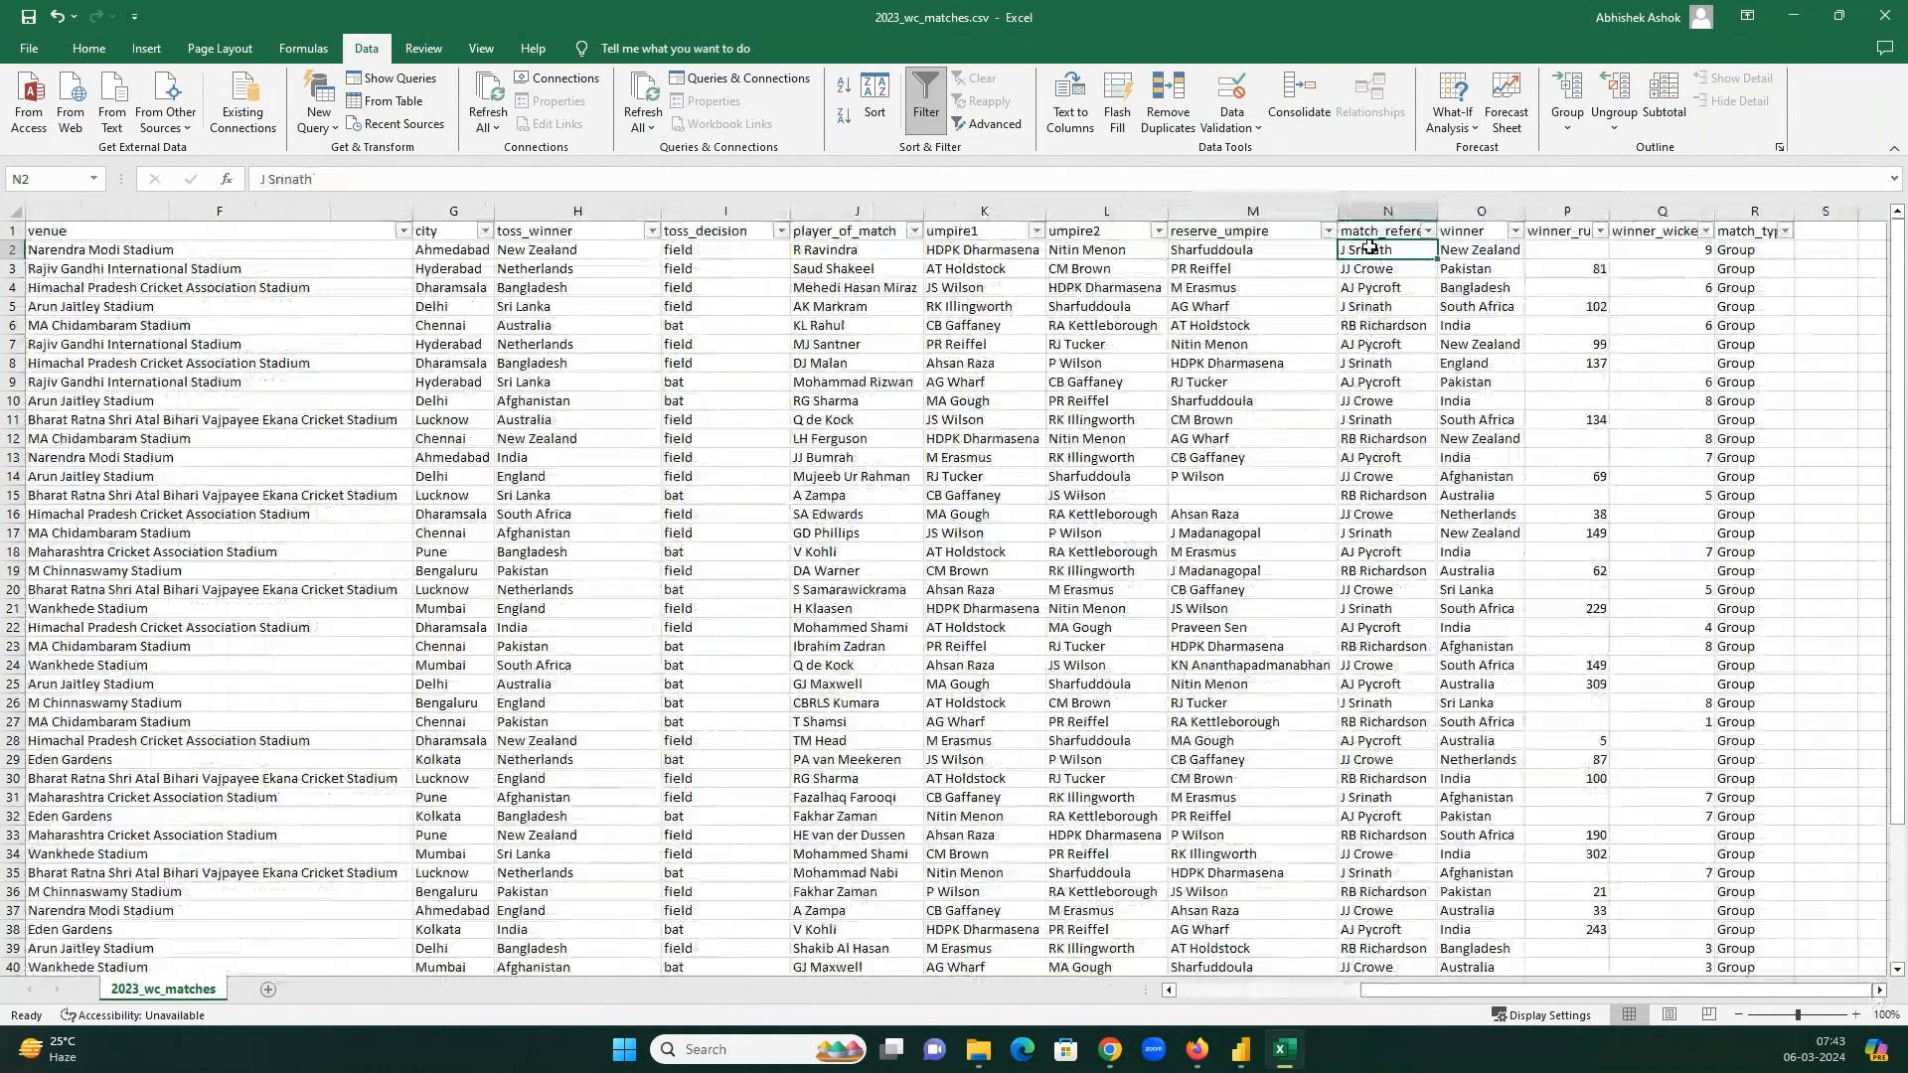
double_click(1437, 211)
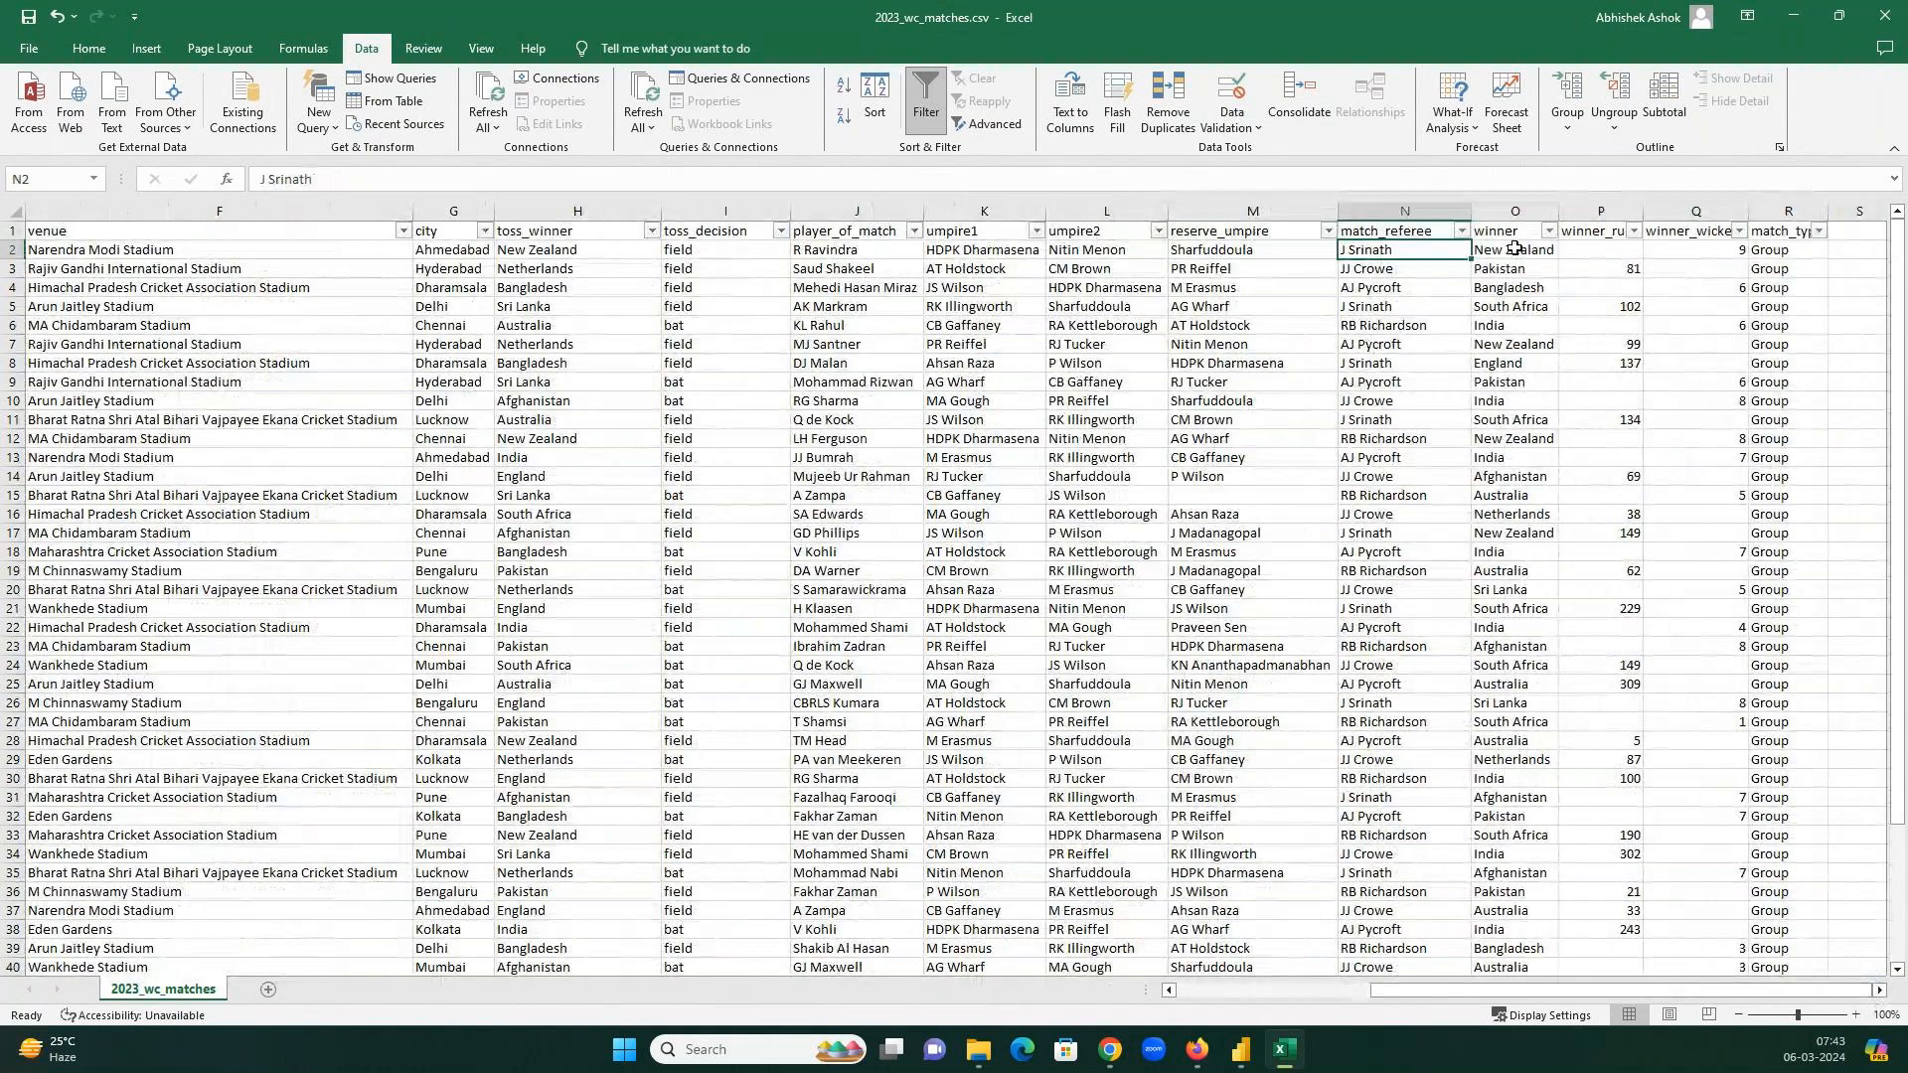
click(1514, 249)
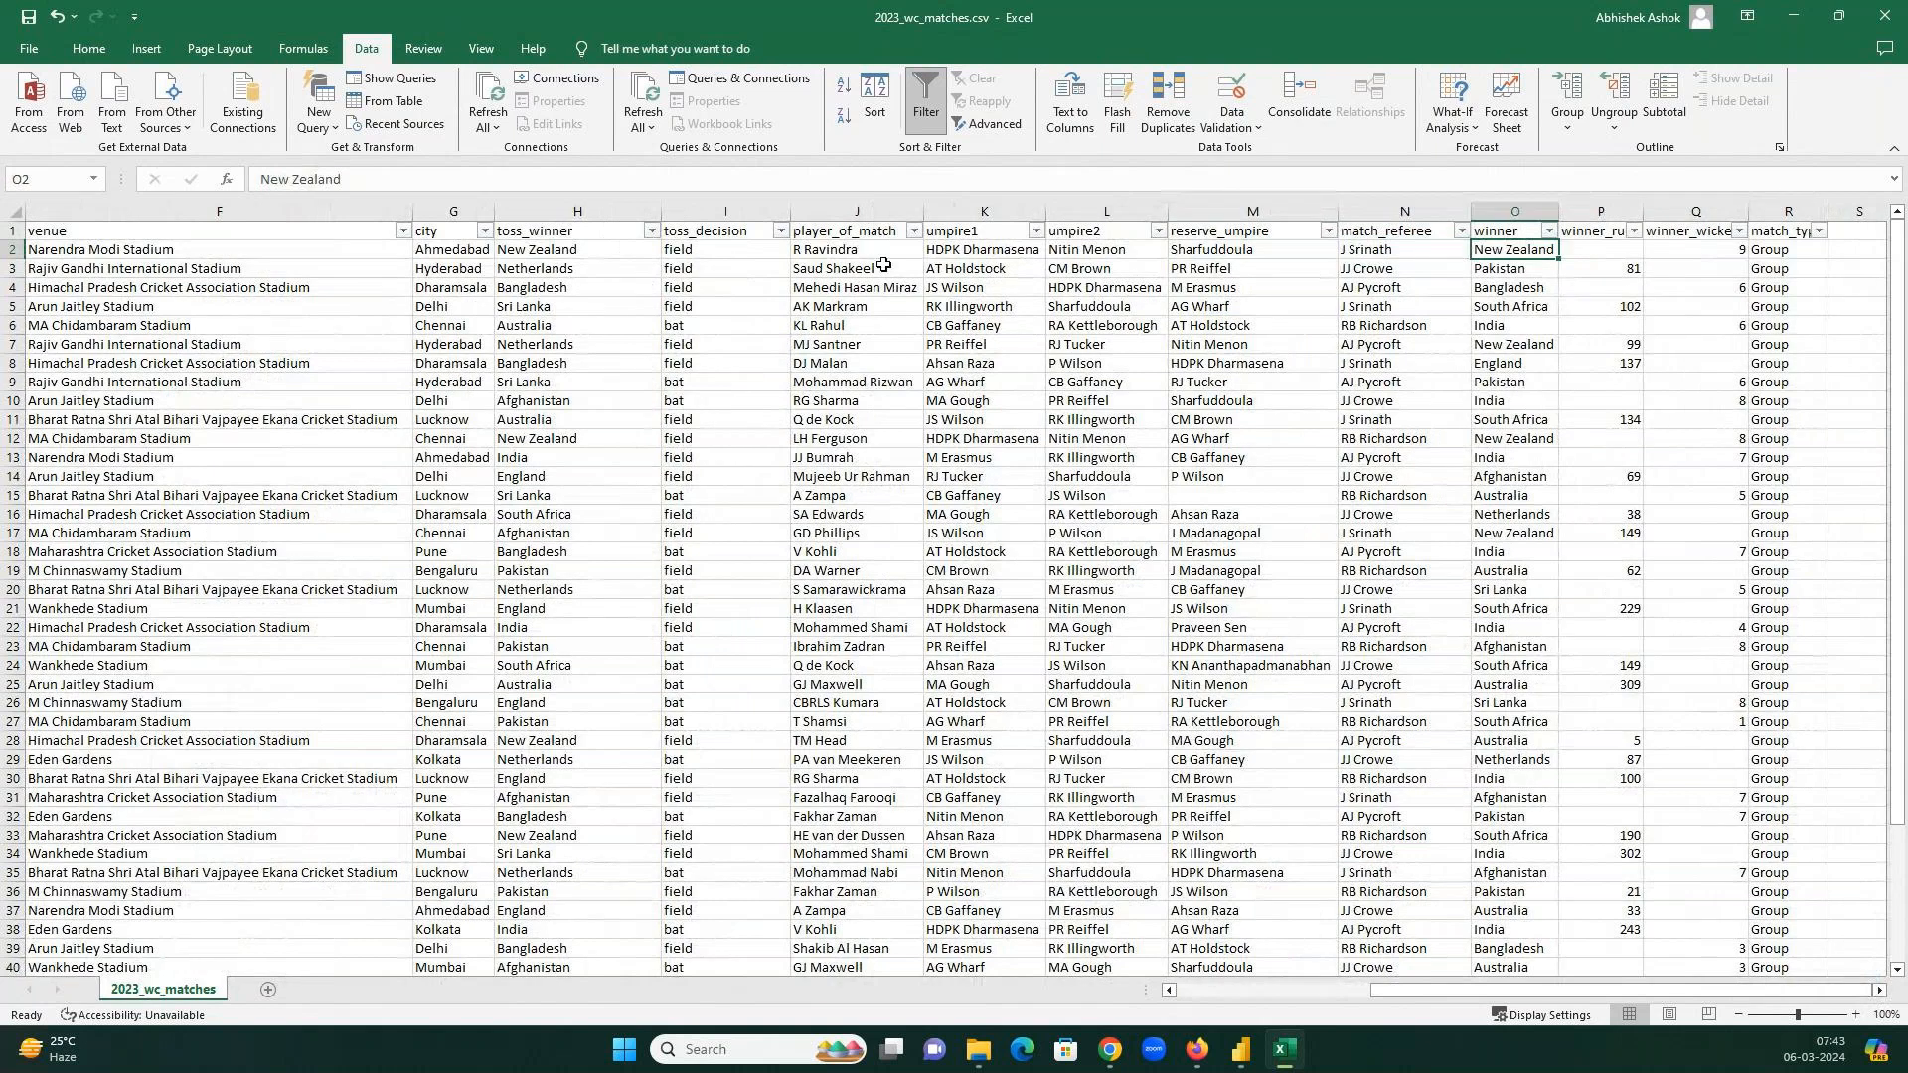
click(857, 248)
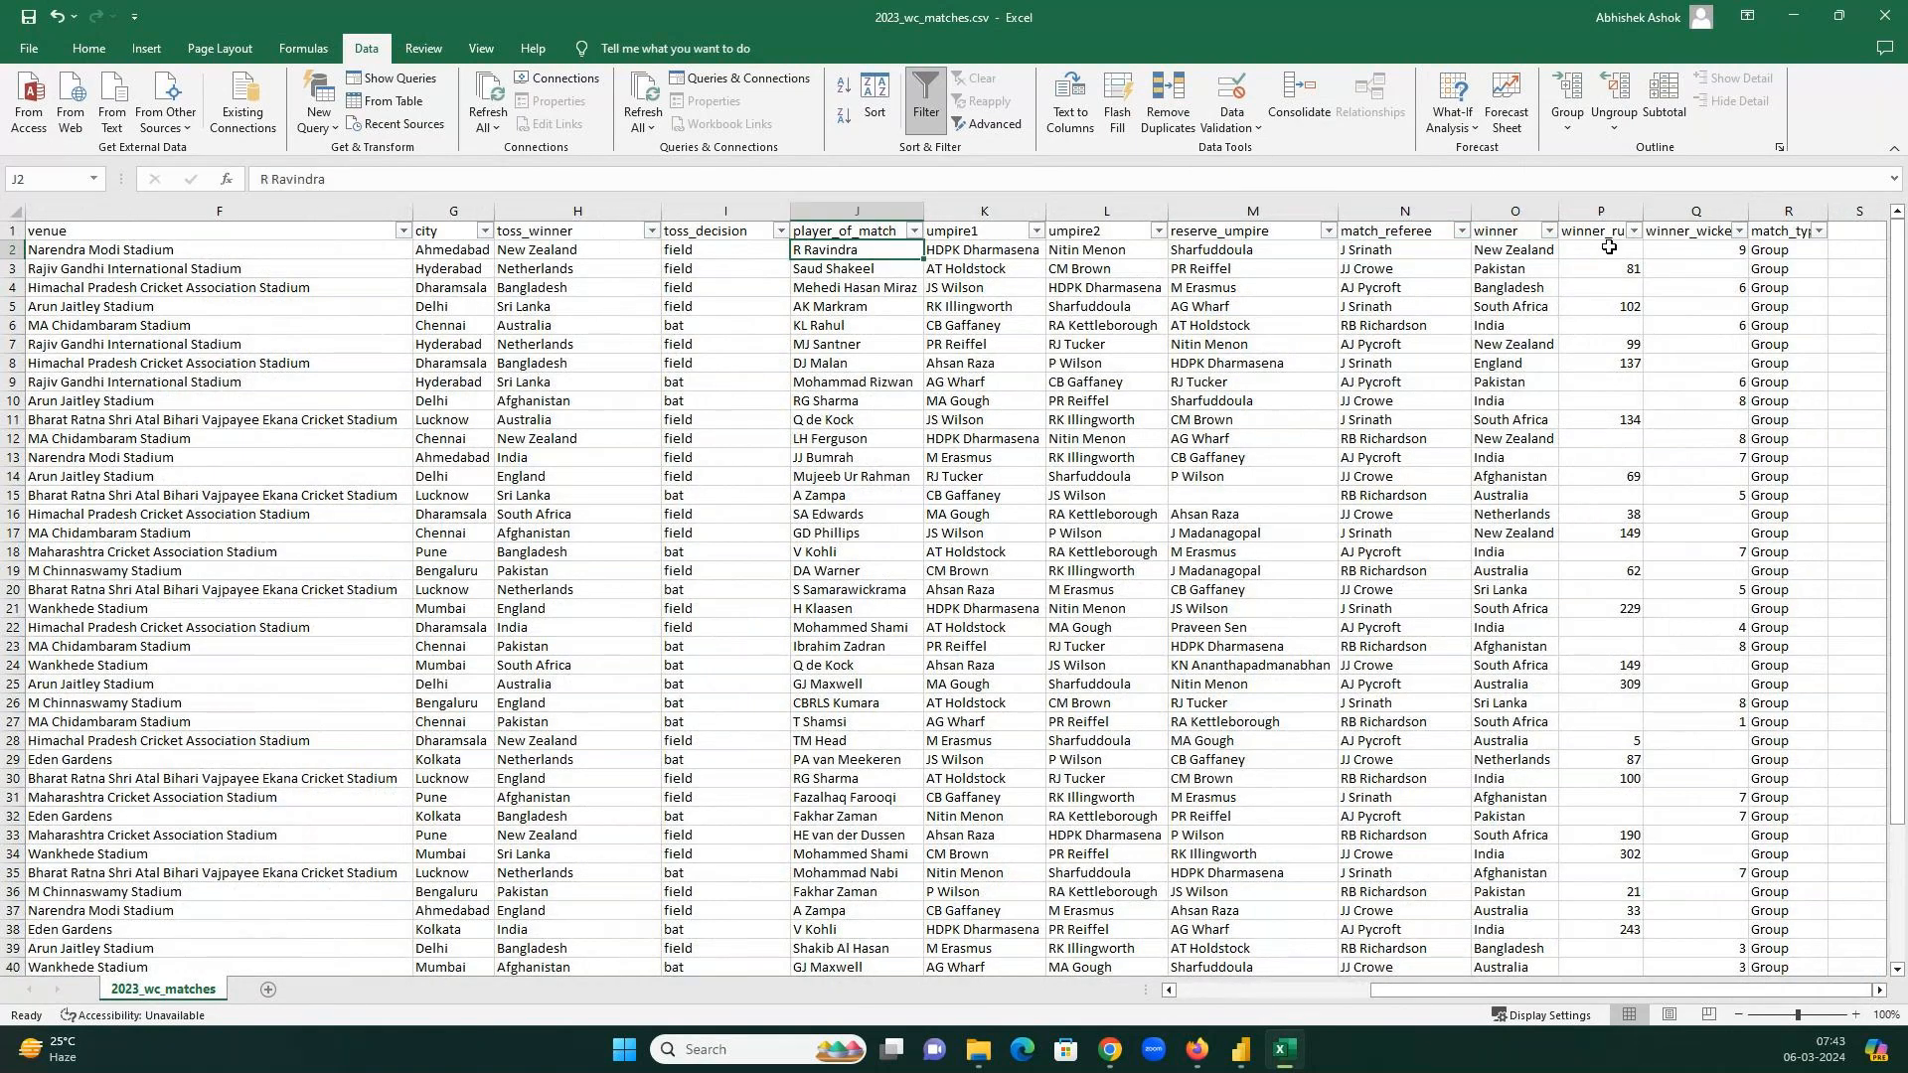
click(1530, 249)
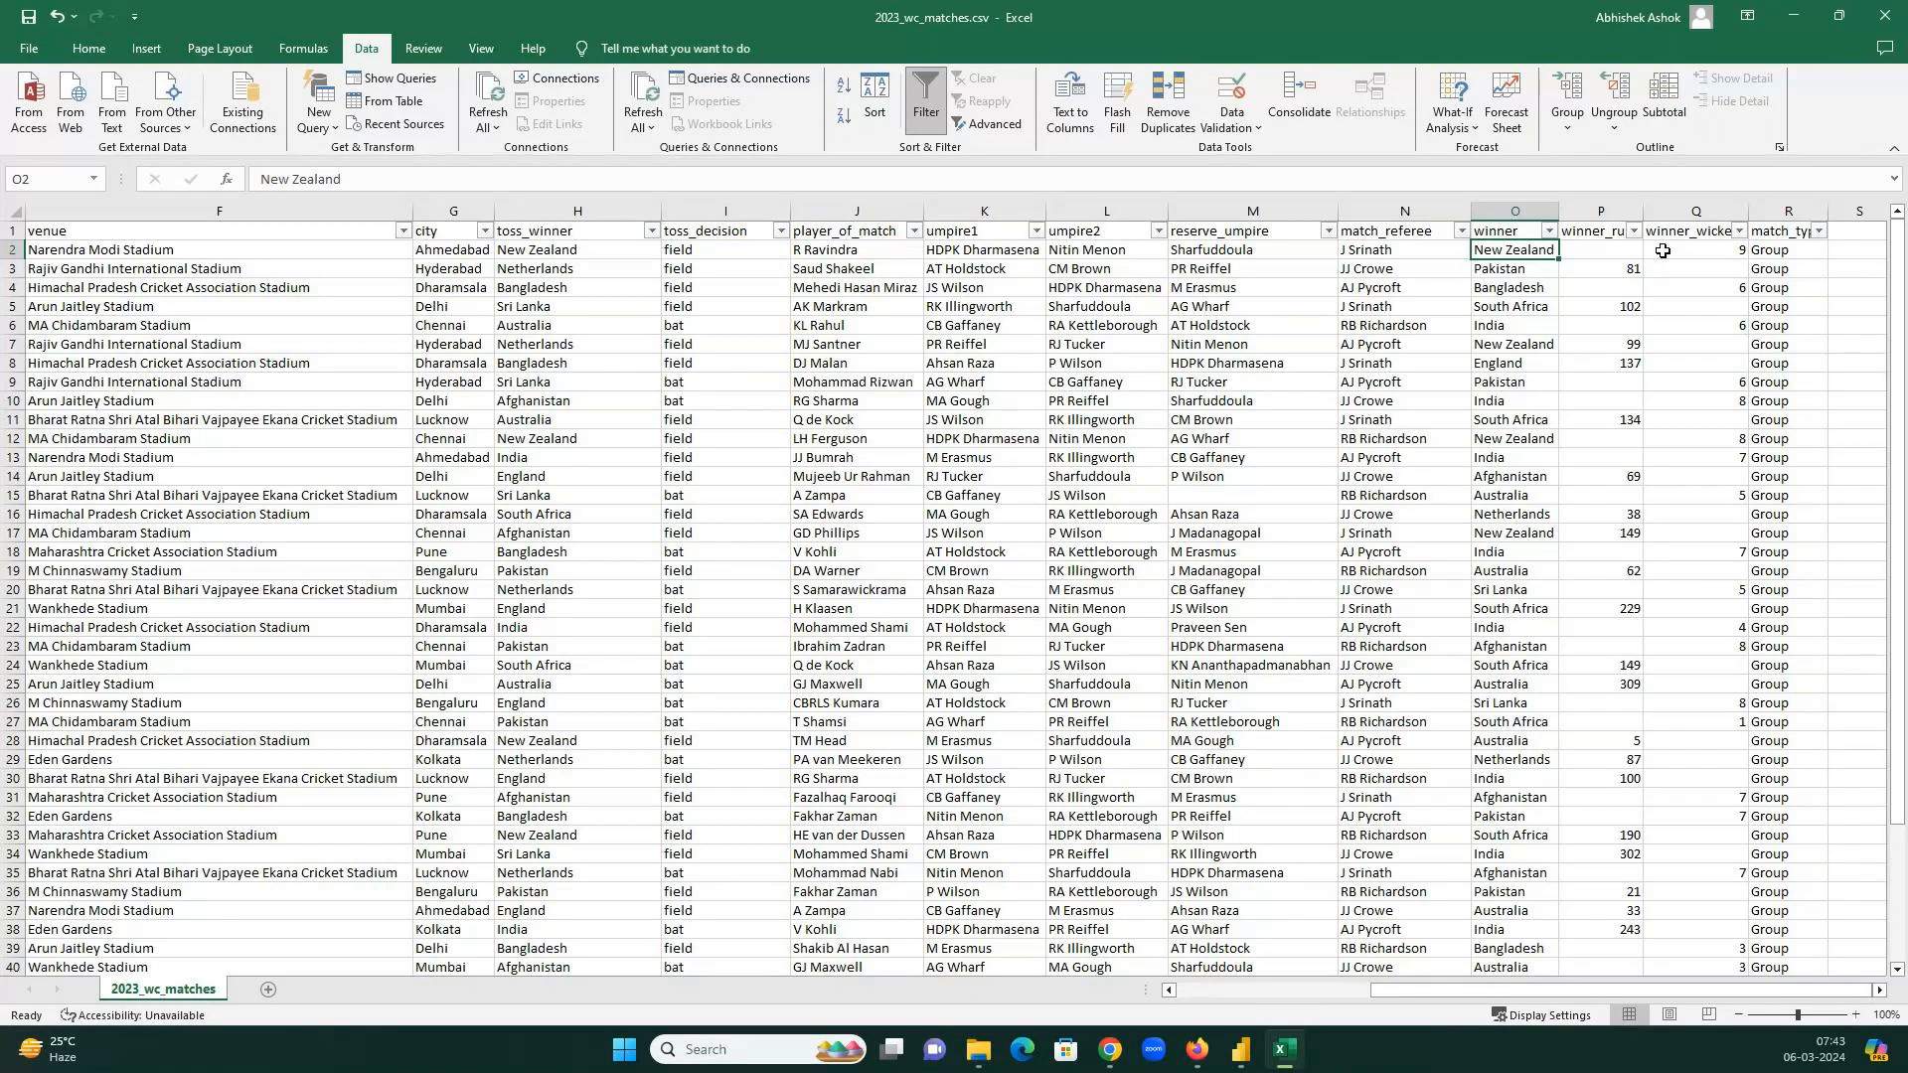
click(1662, 250)
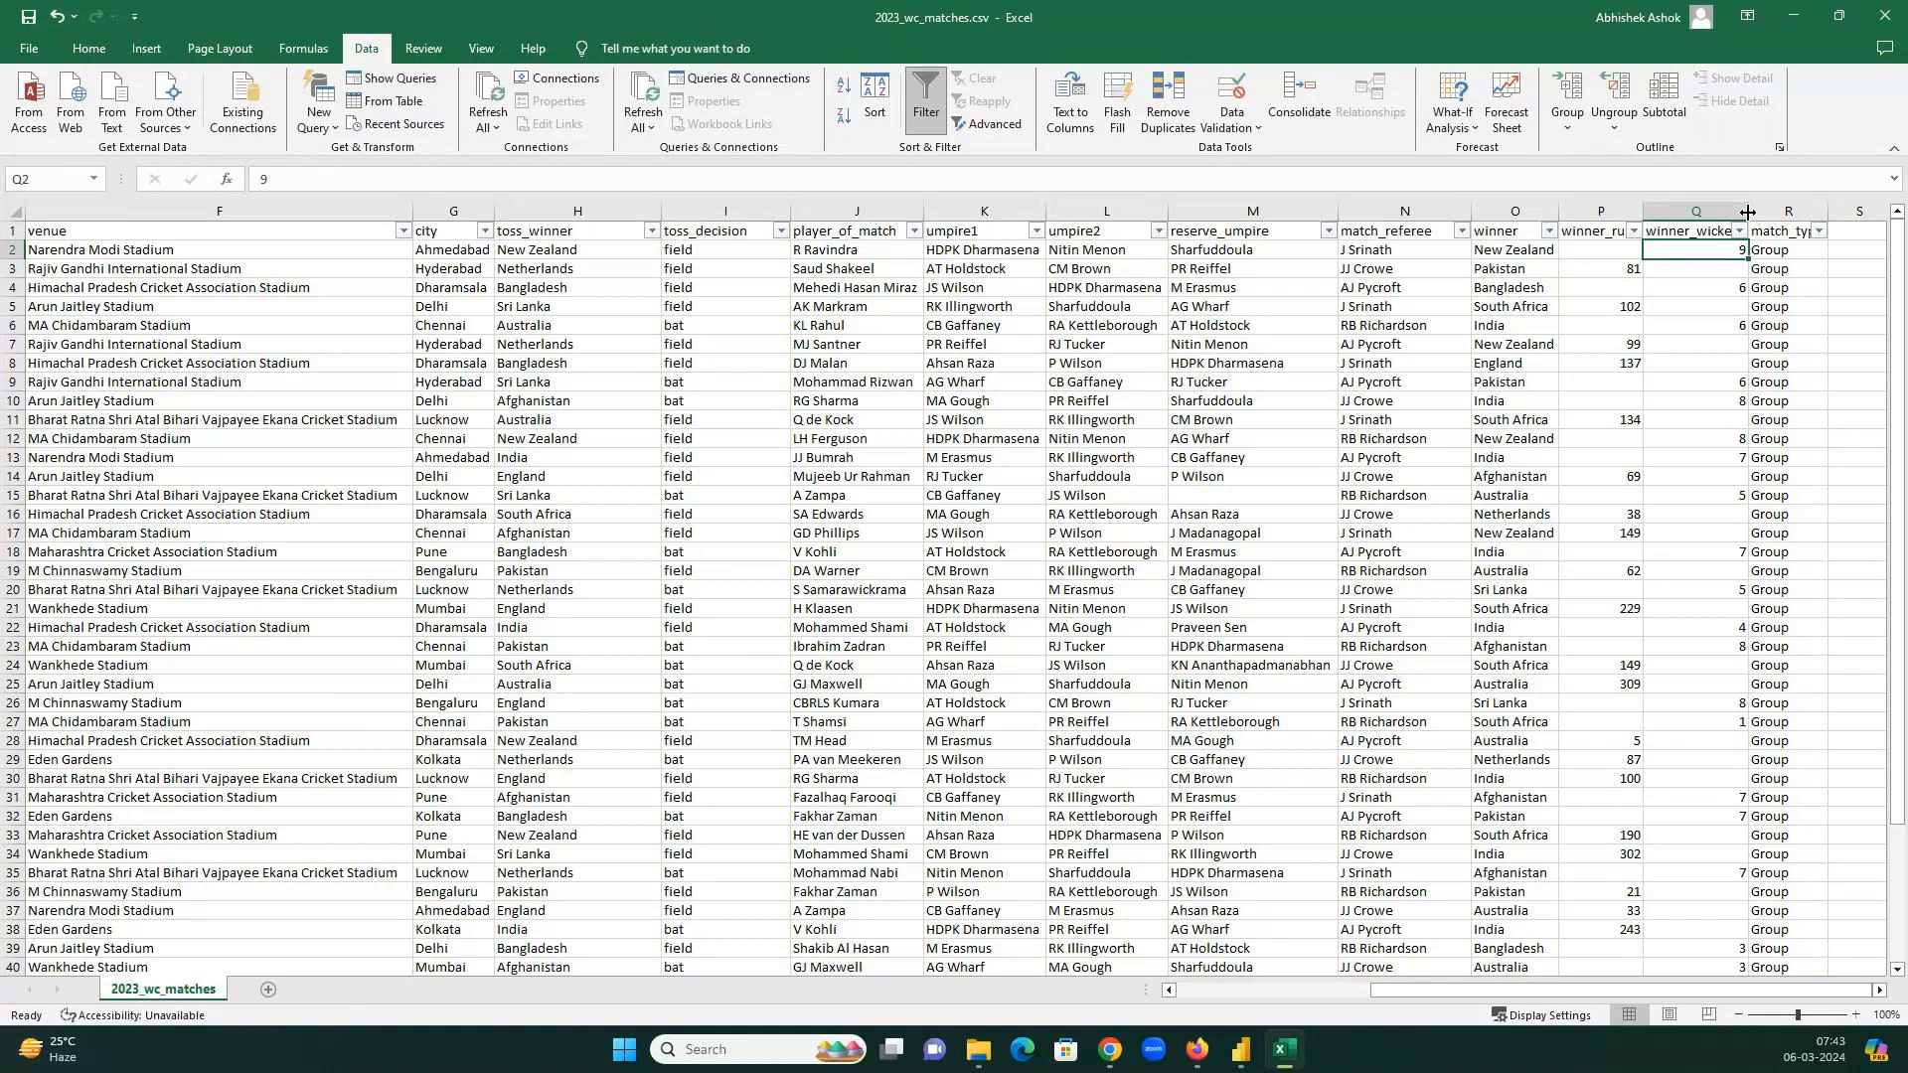
drag(1747, 212, 1747, 211)
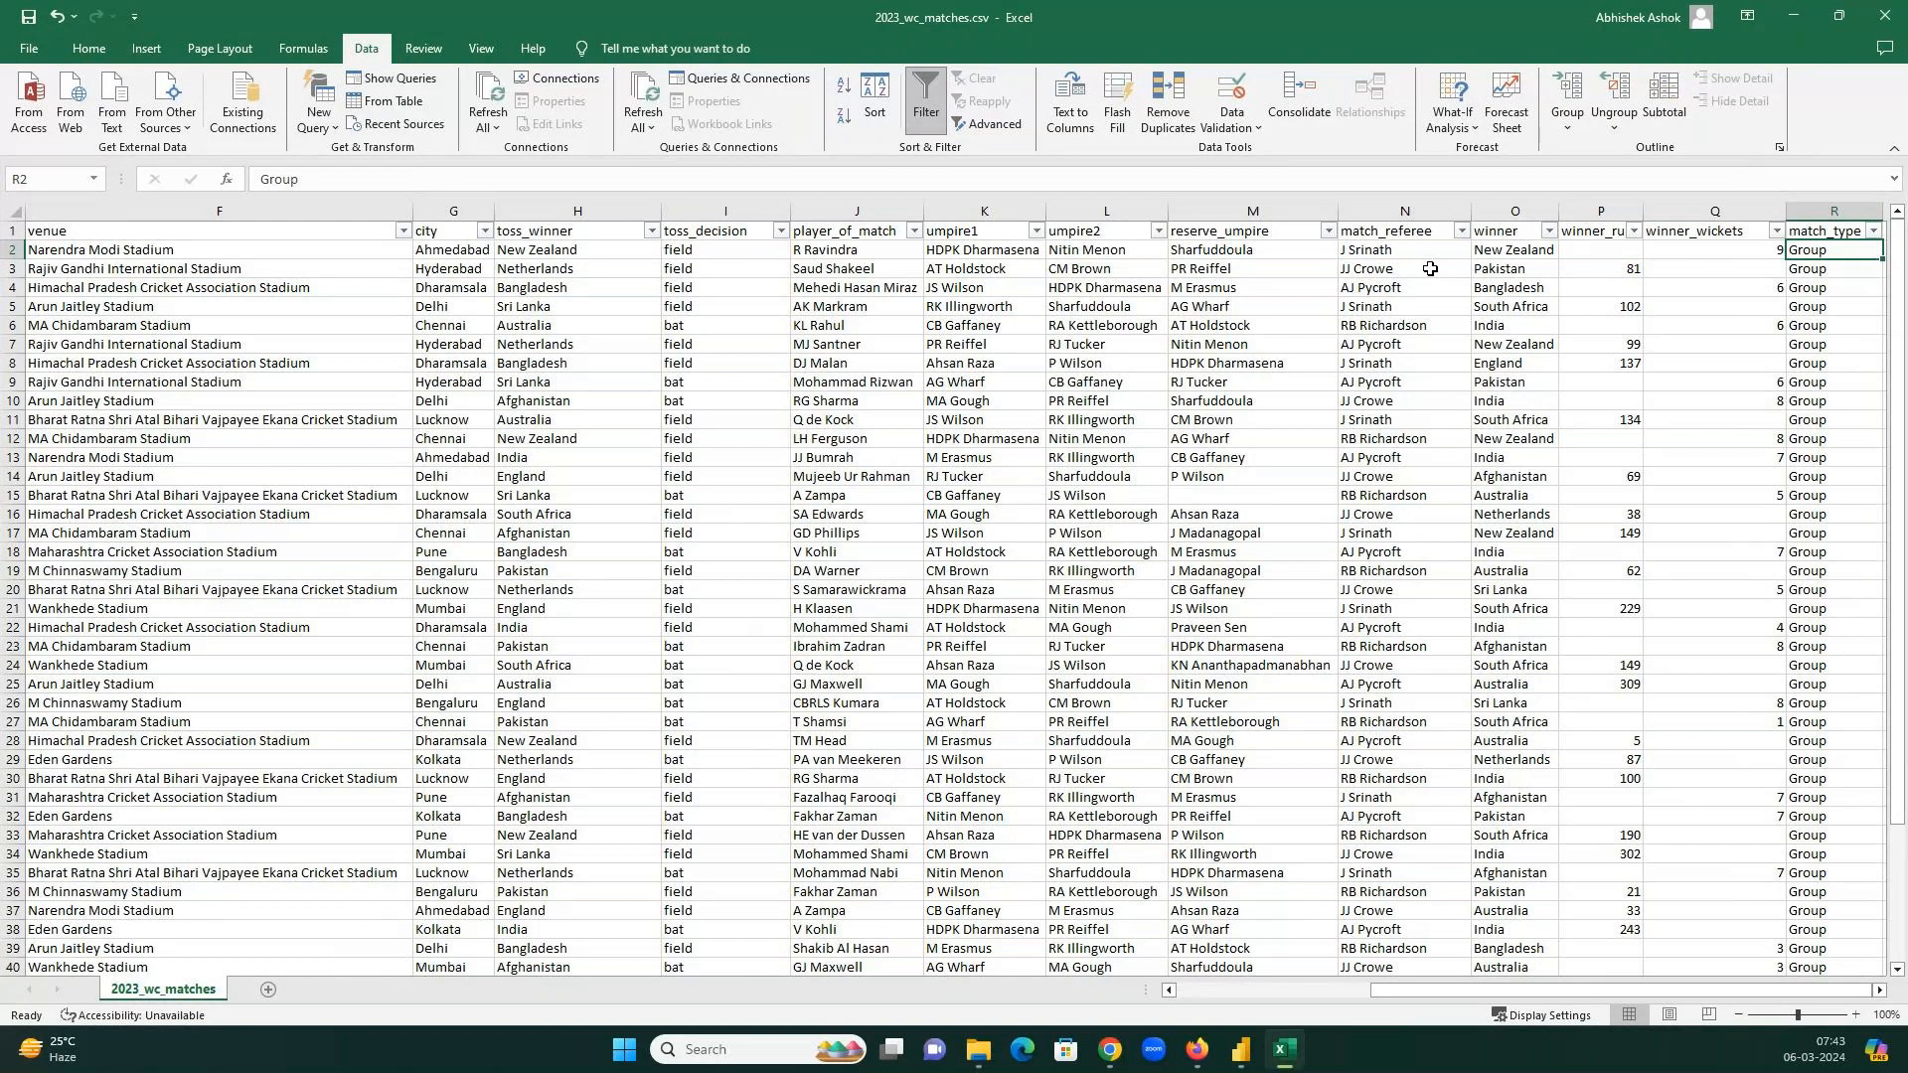
Return to the header row, jump to match_type and open its filter dropdown.
key(Home)
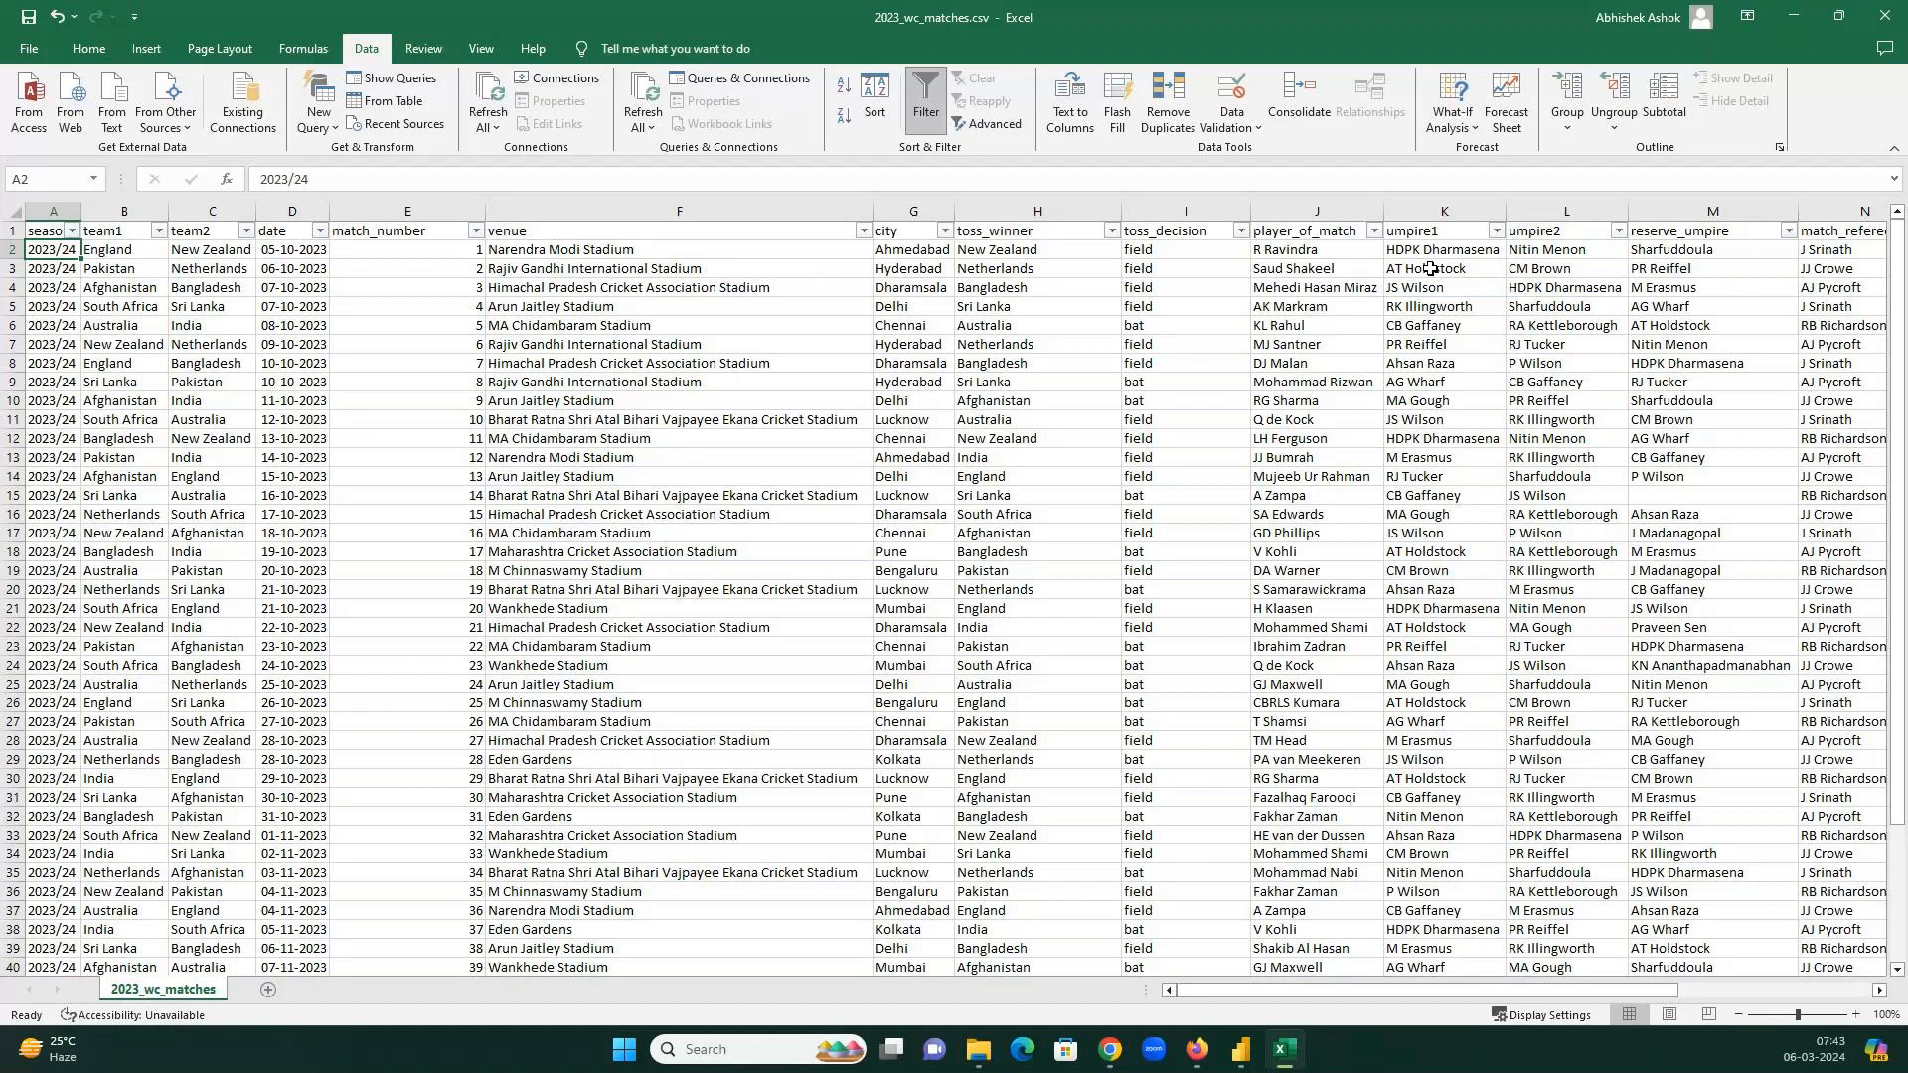
key(Up)
key(ctrl+Right)
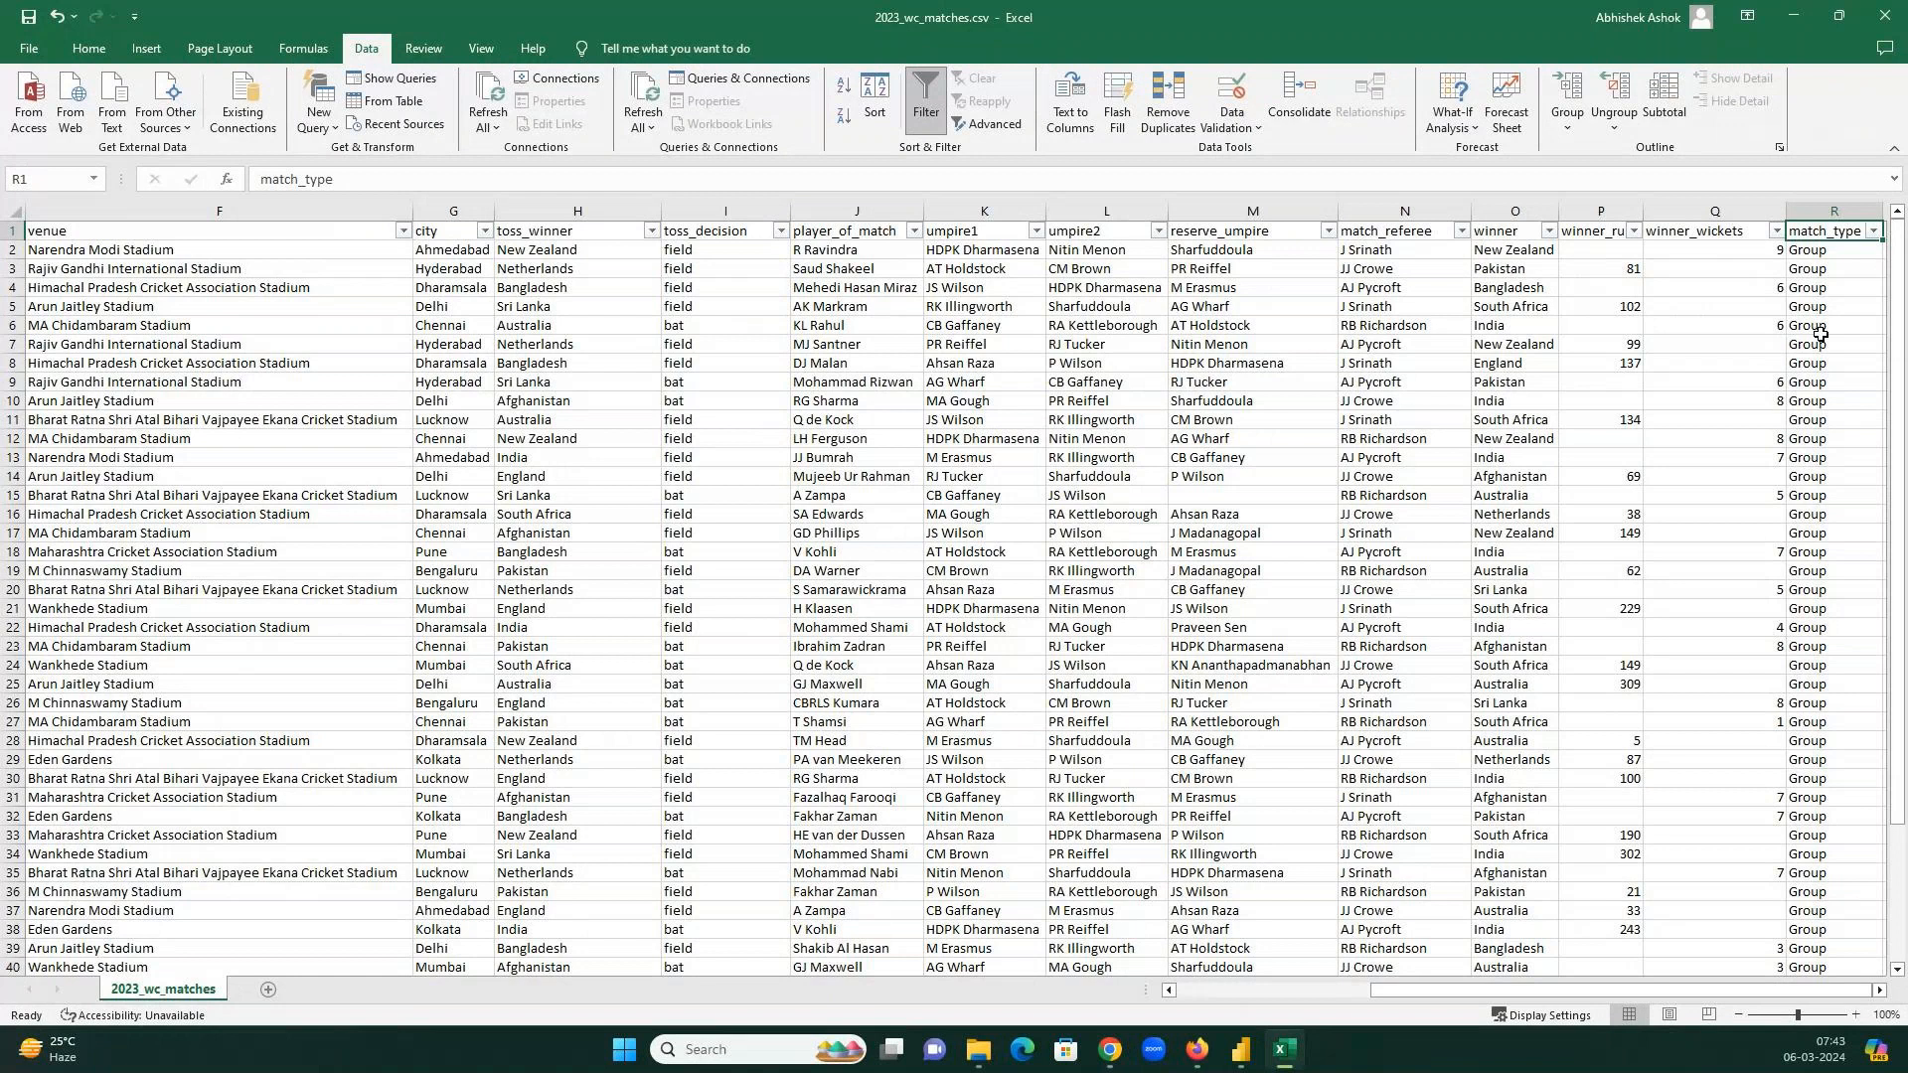
key(alt+Down)
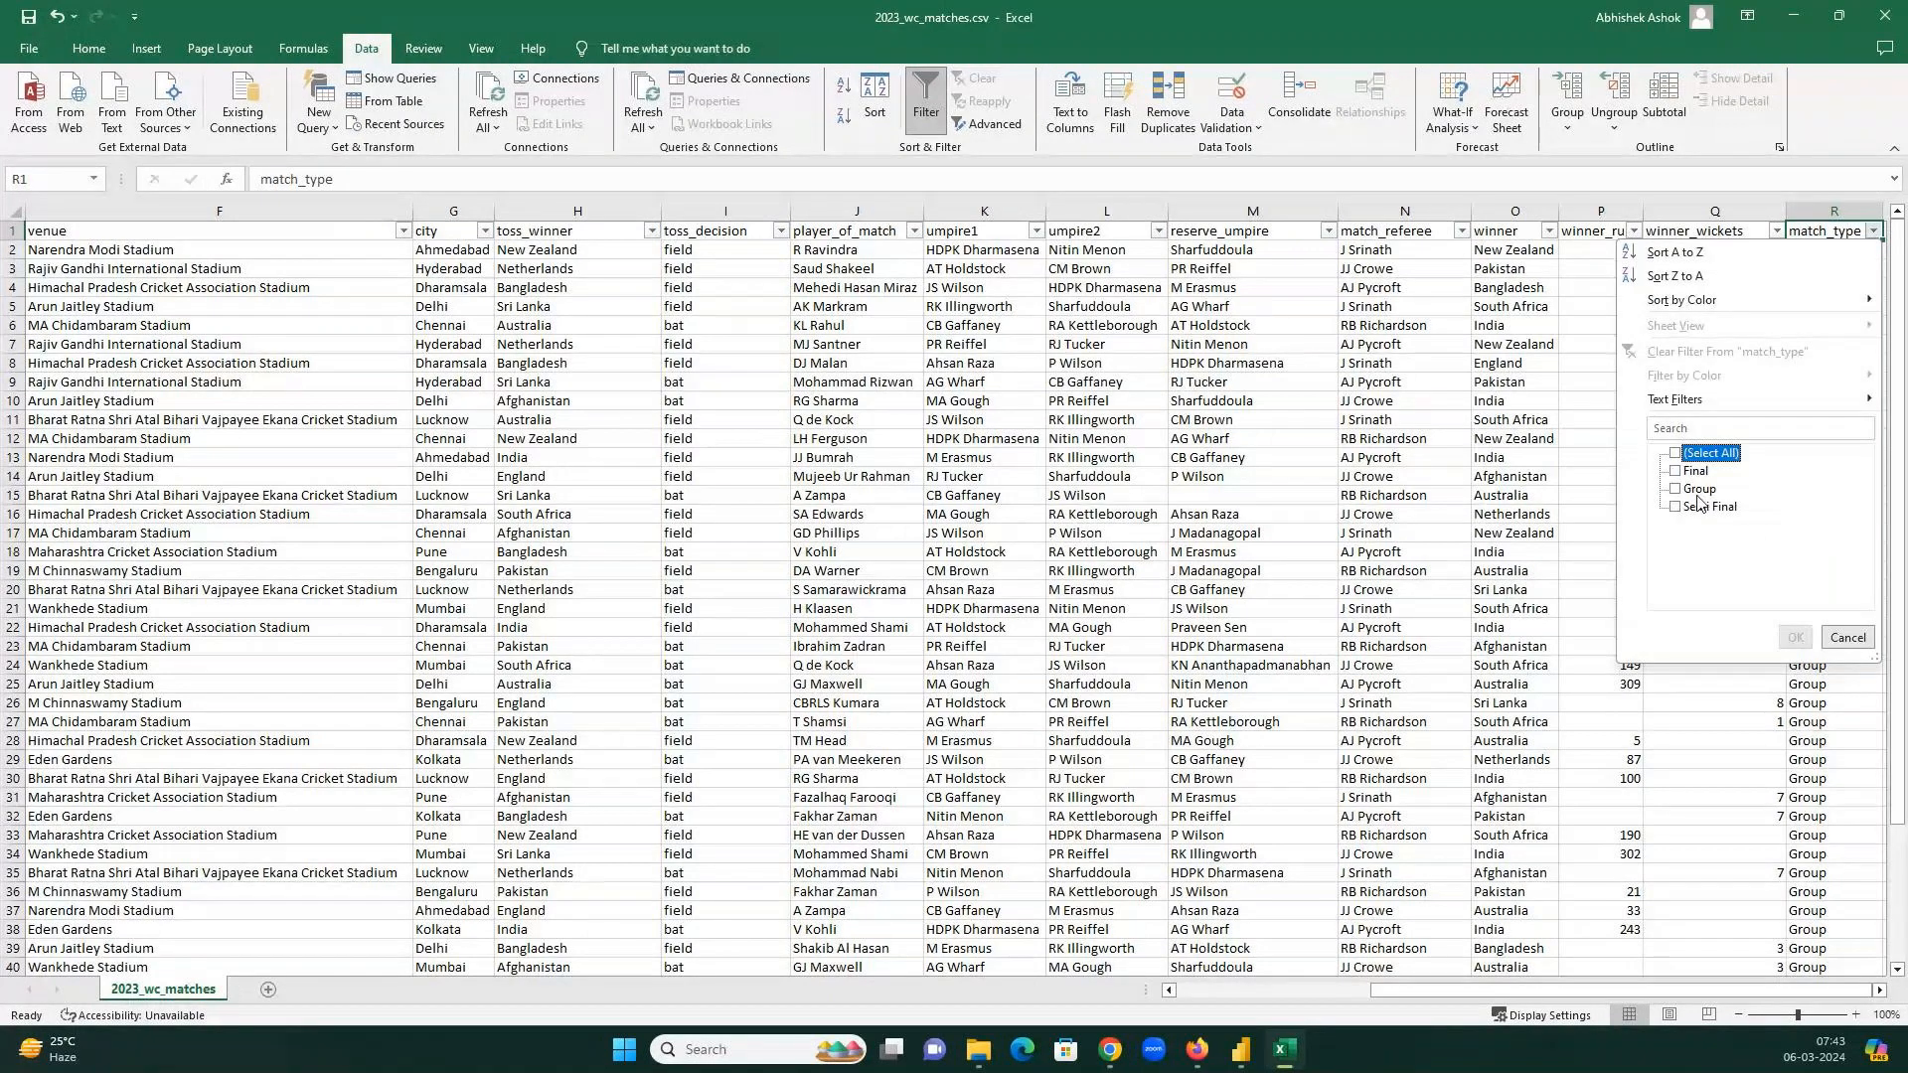
Filter the matches to Group games and India's fixtures, then review the results.
click(1700, 490)
key(Return)
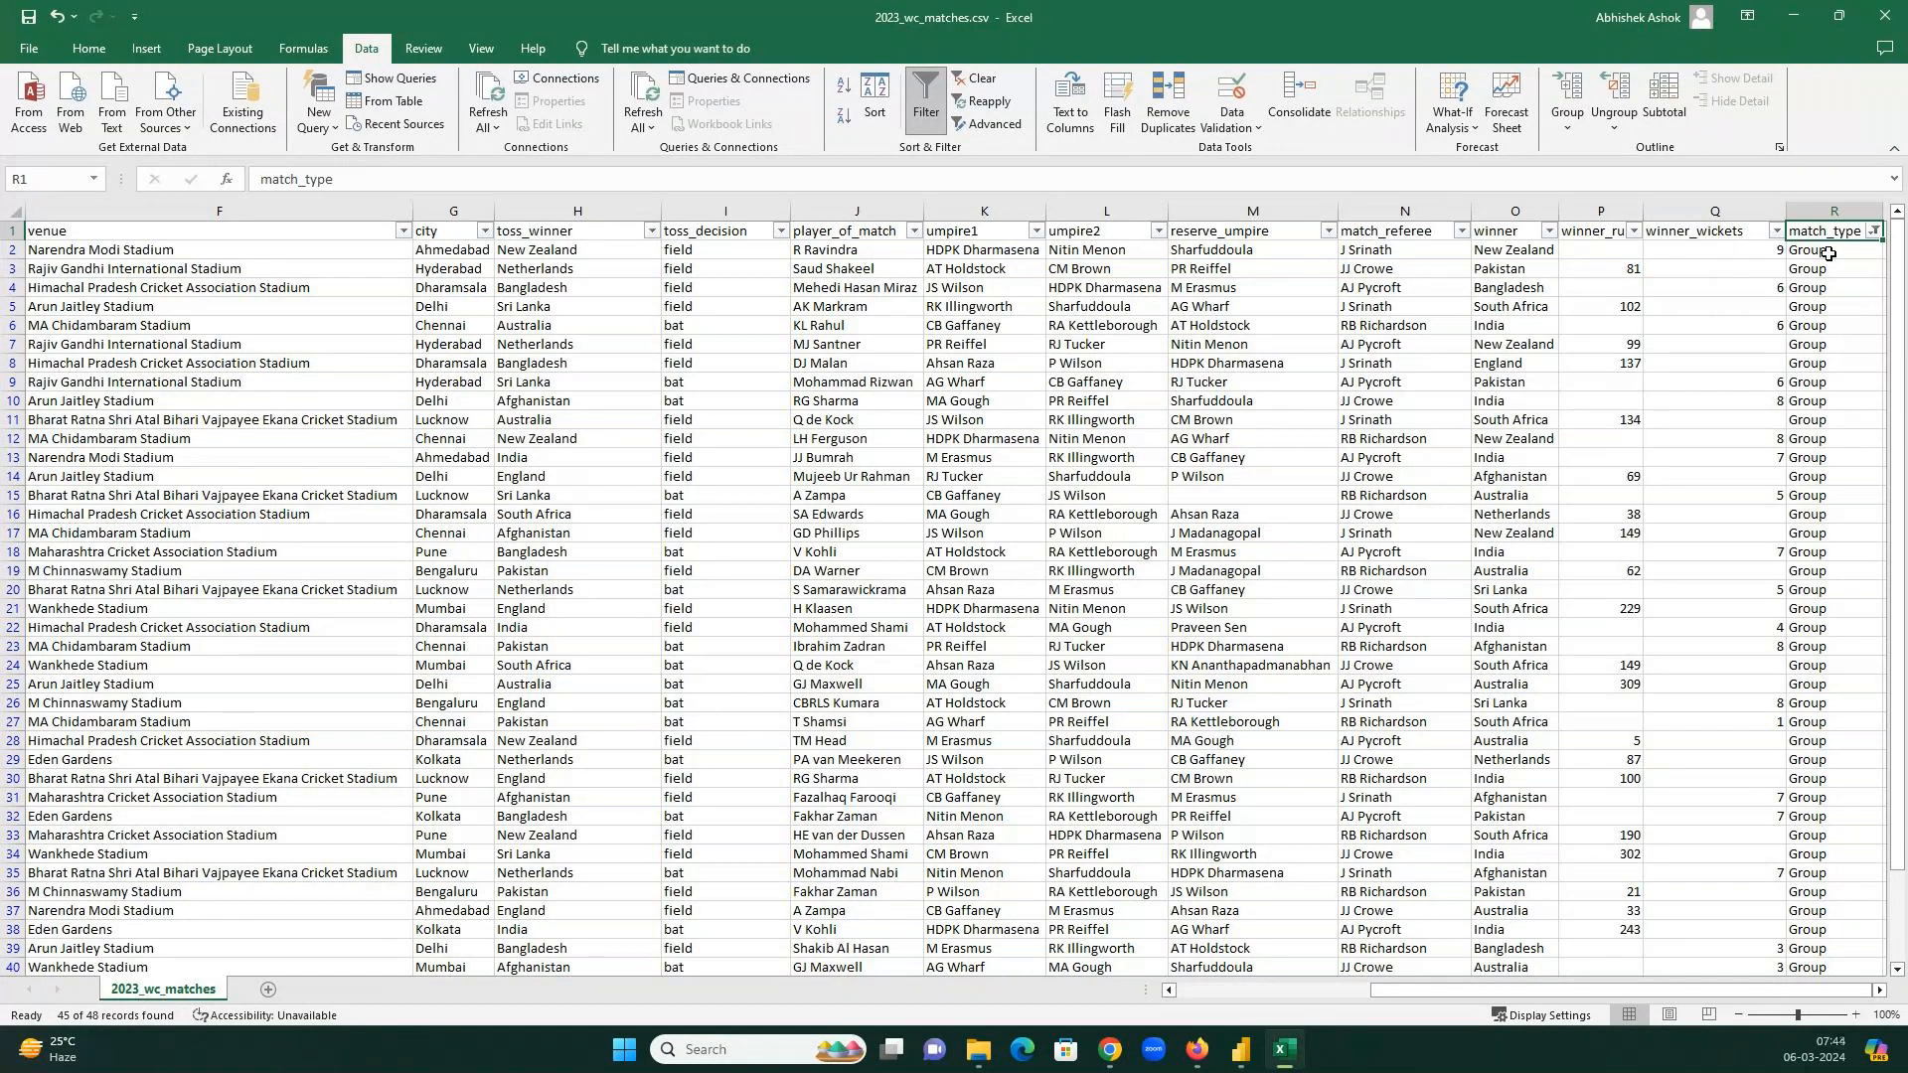
key(ctrl+Home)
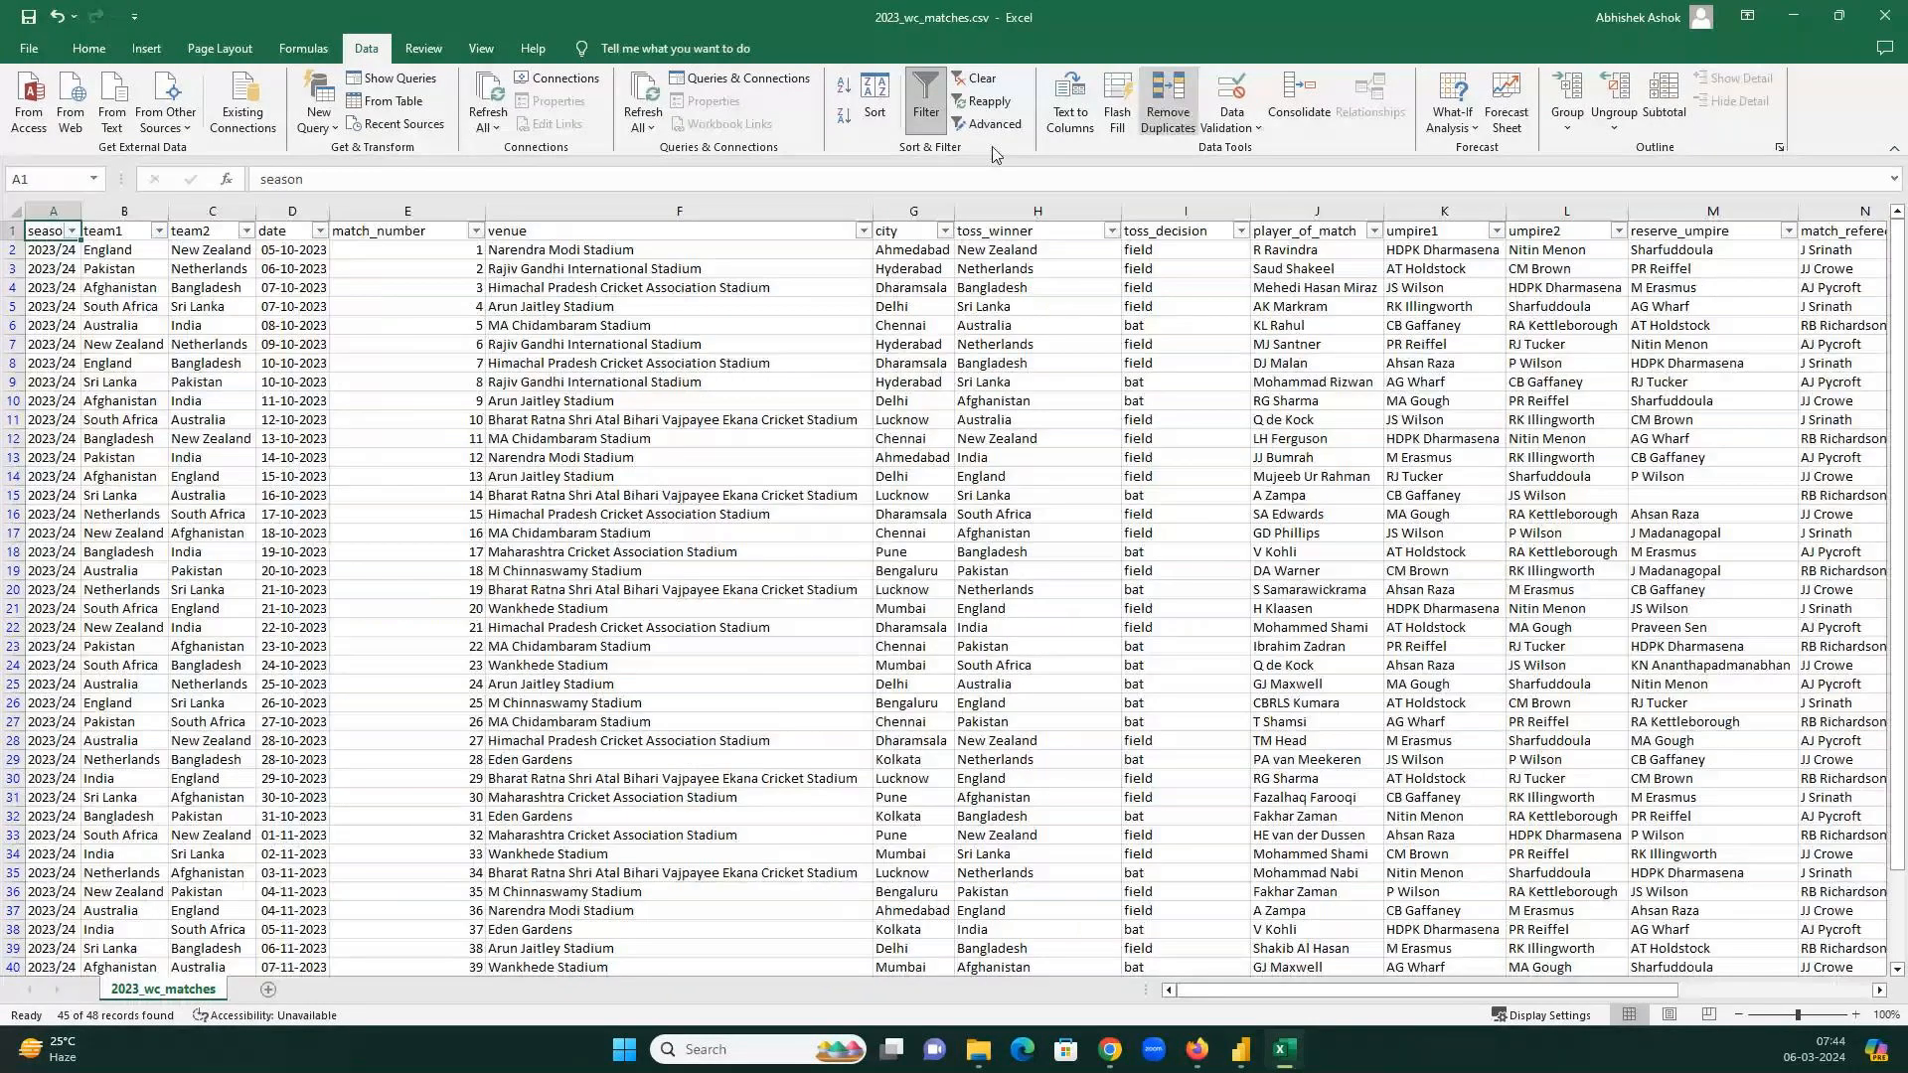
click(158, 230)
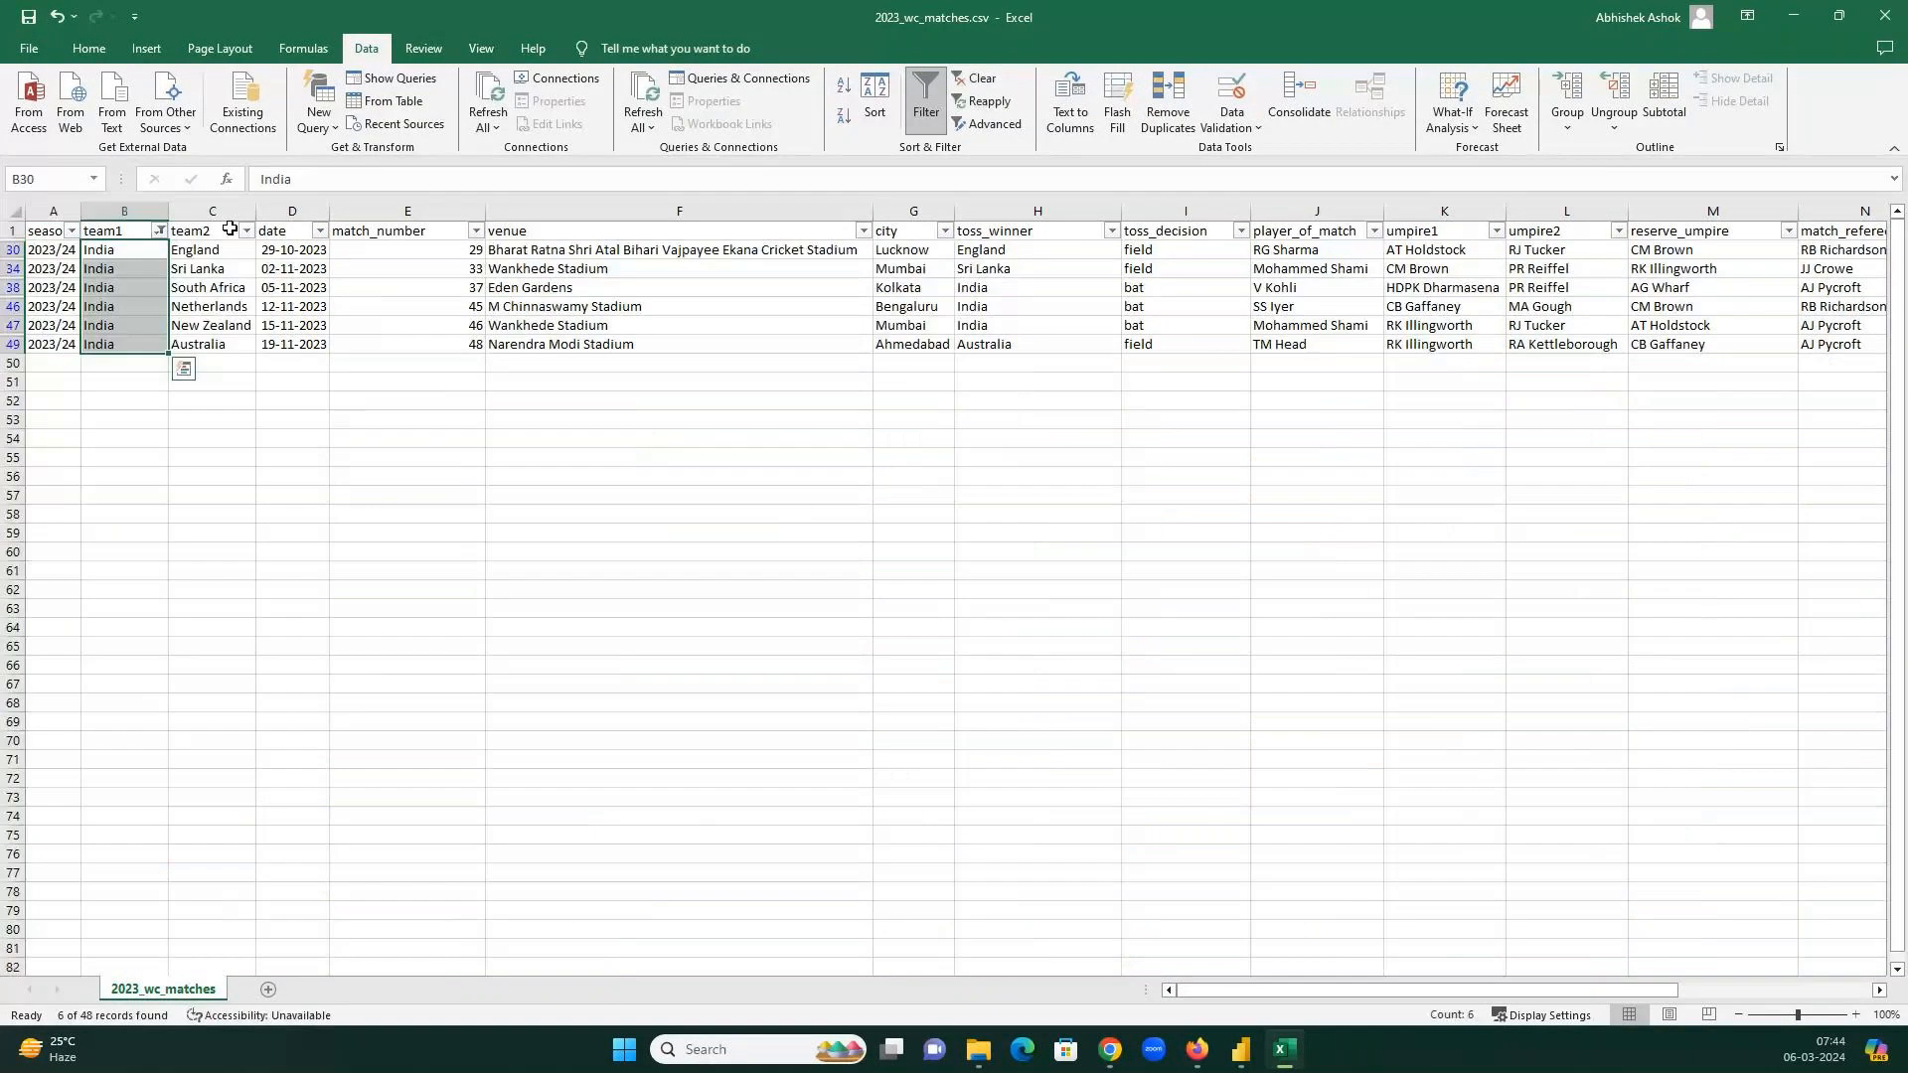
click(231, 229)
key(ctrl+Right)
drag(1806, 306, 1813, 248)
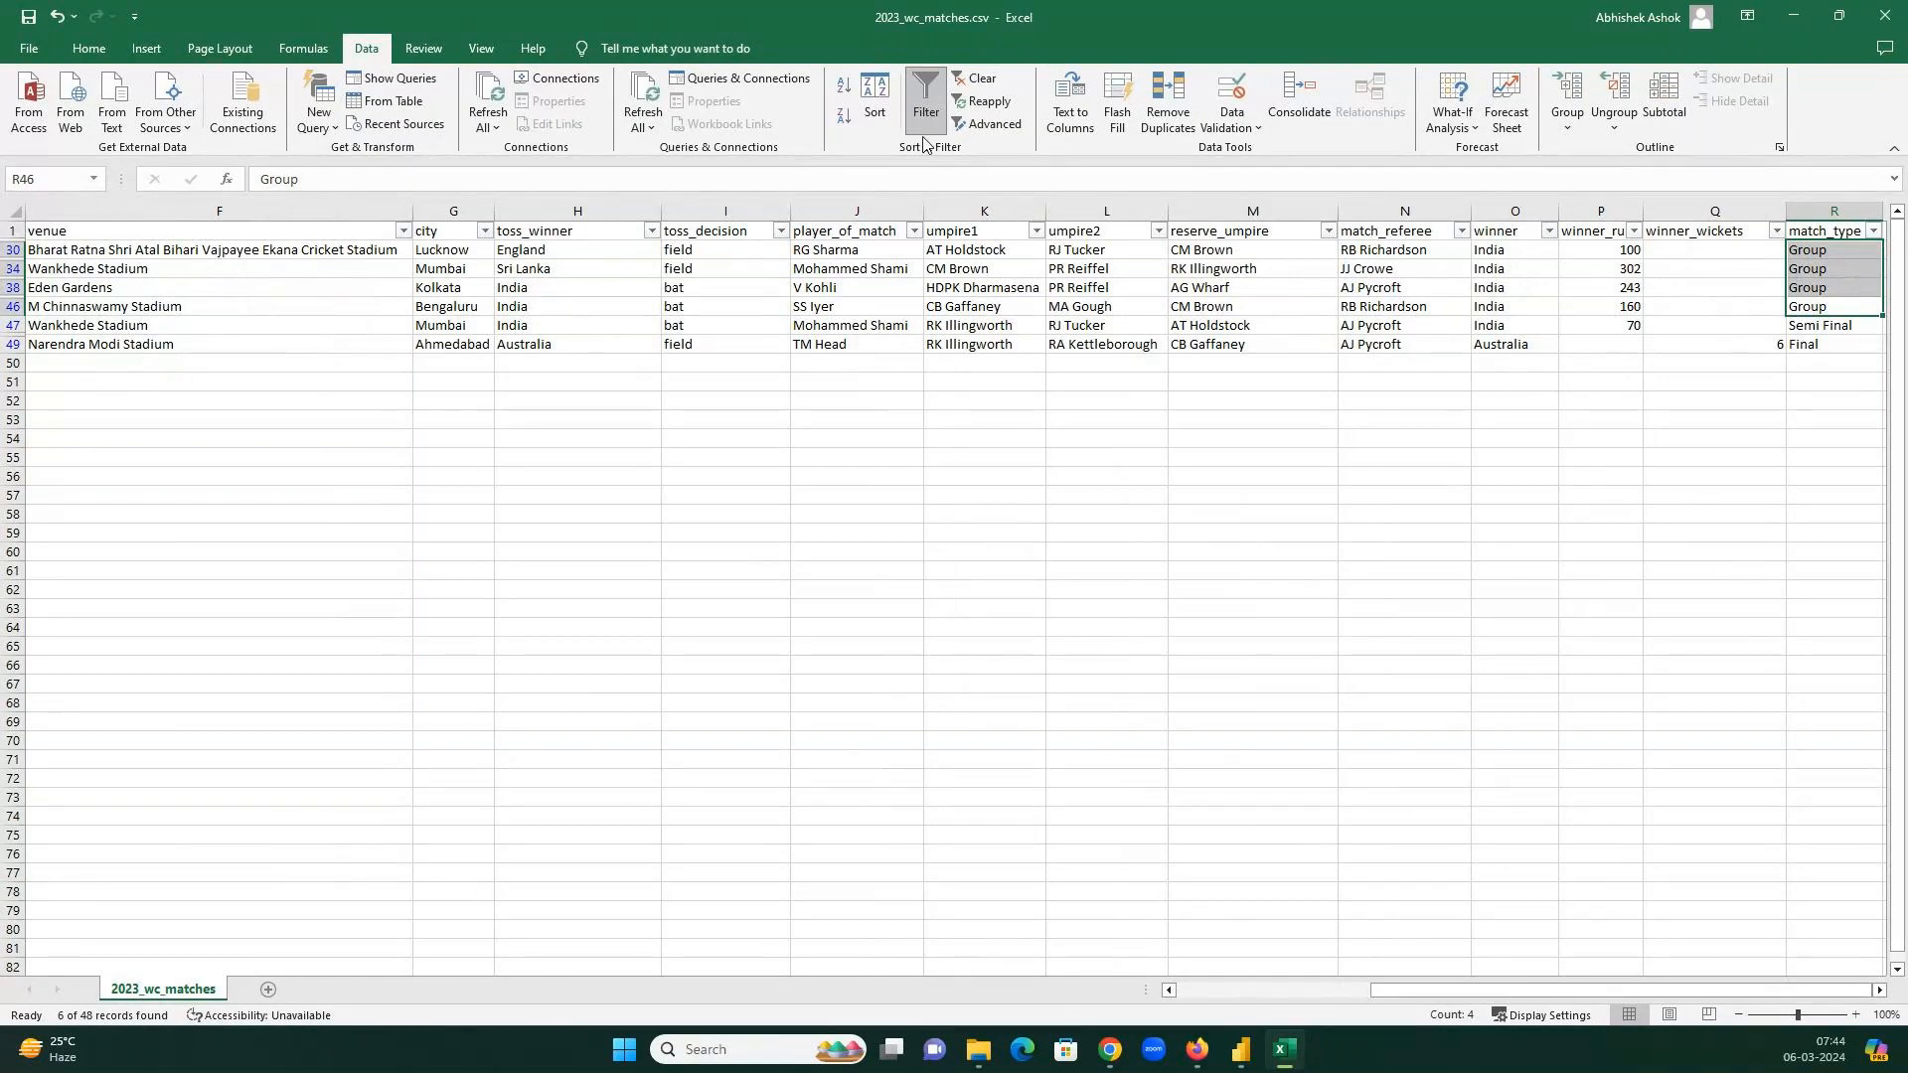
click(773, 287)
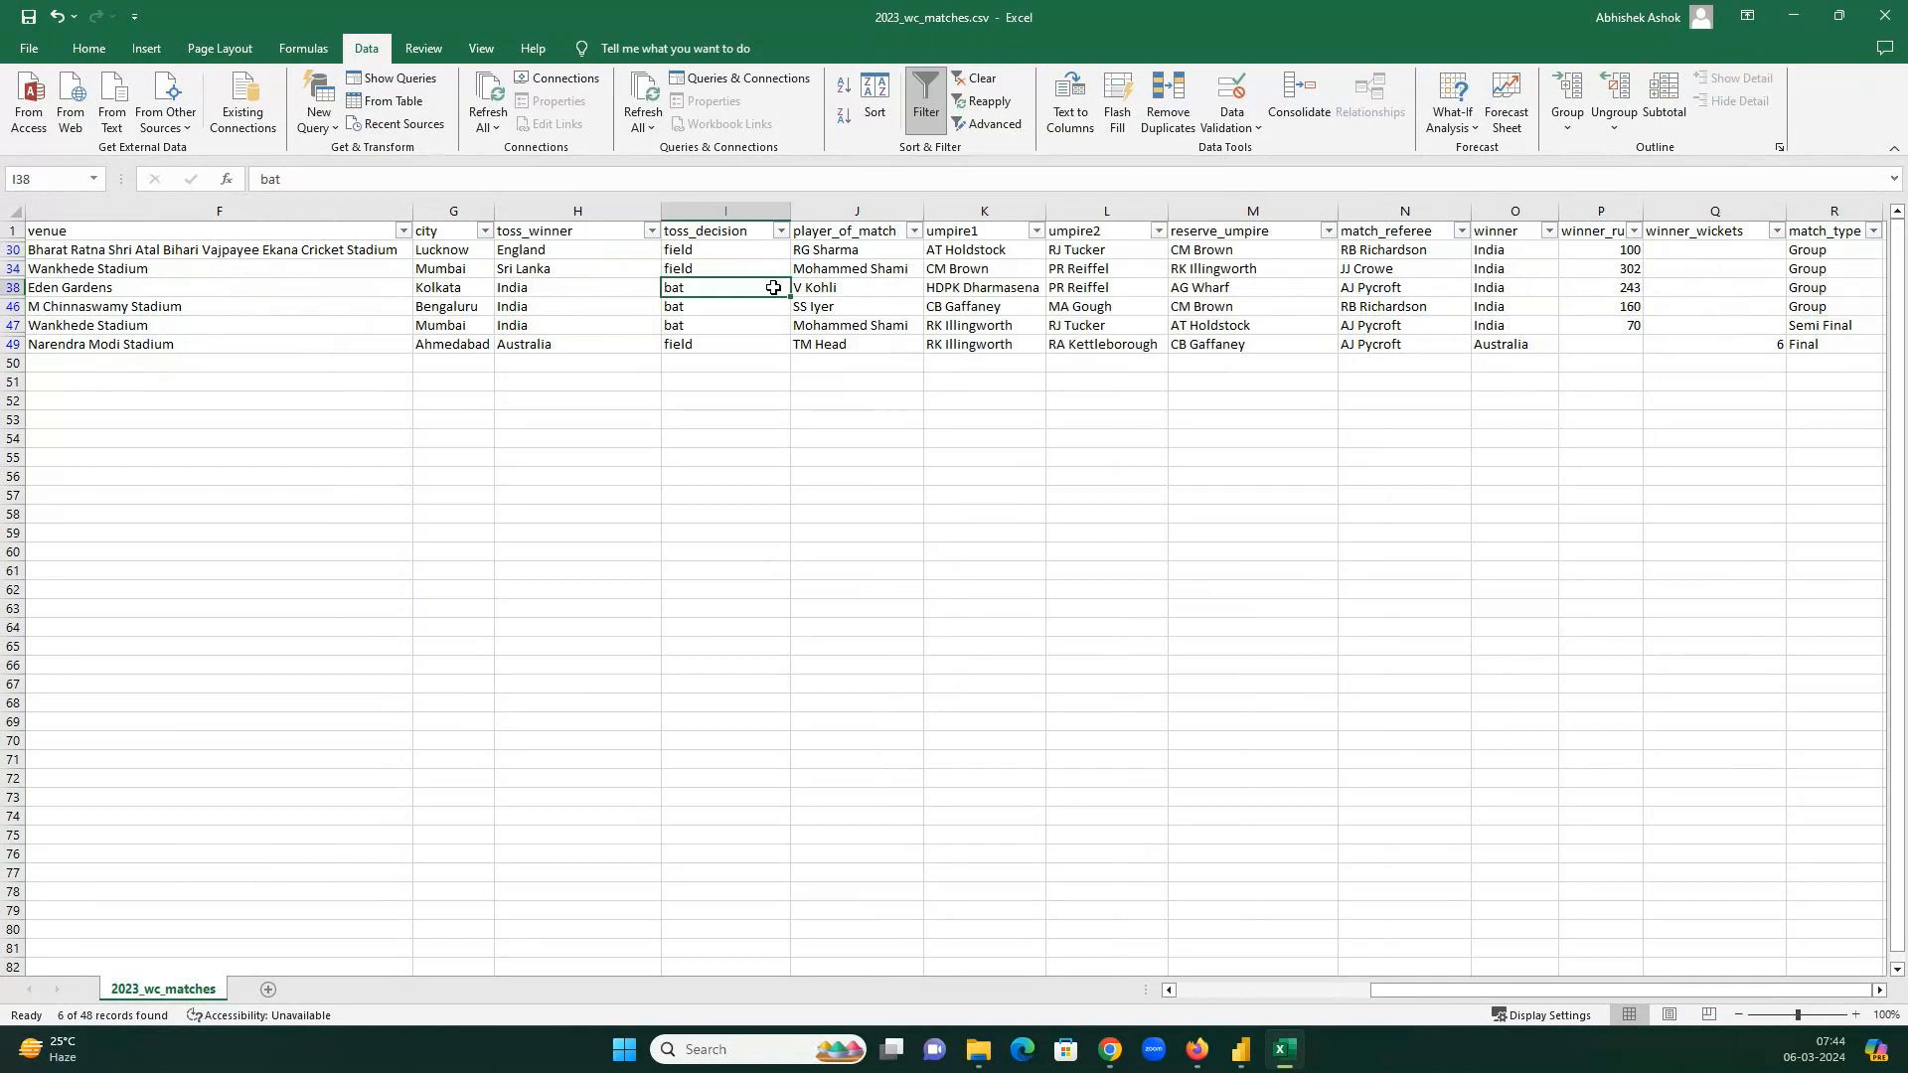
Turn the filters off and open 2023_wc_points_table.csv from File Explorer.
click(927, 111)
click(1601, 227)
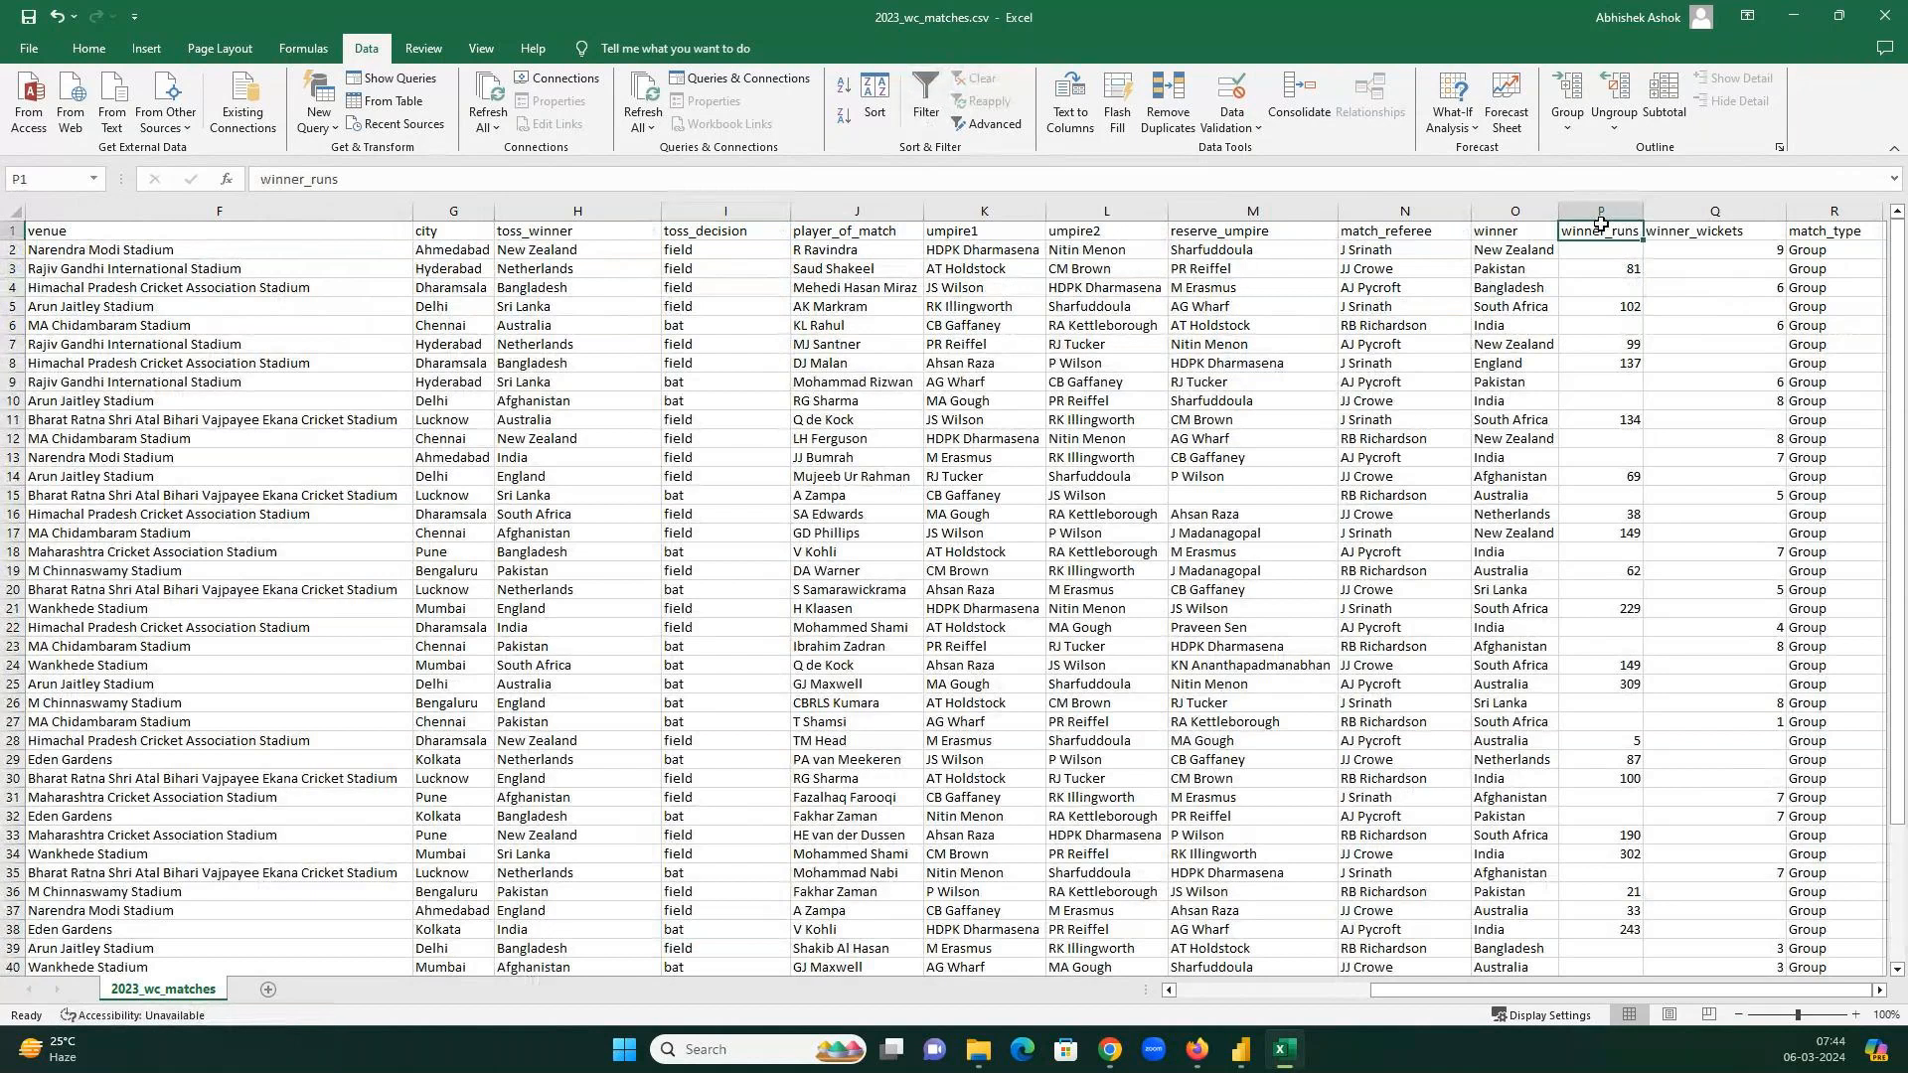
key(alt+Tab)
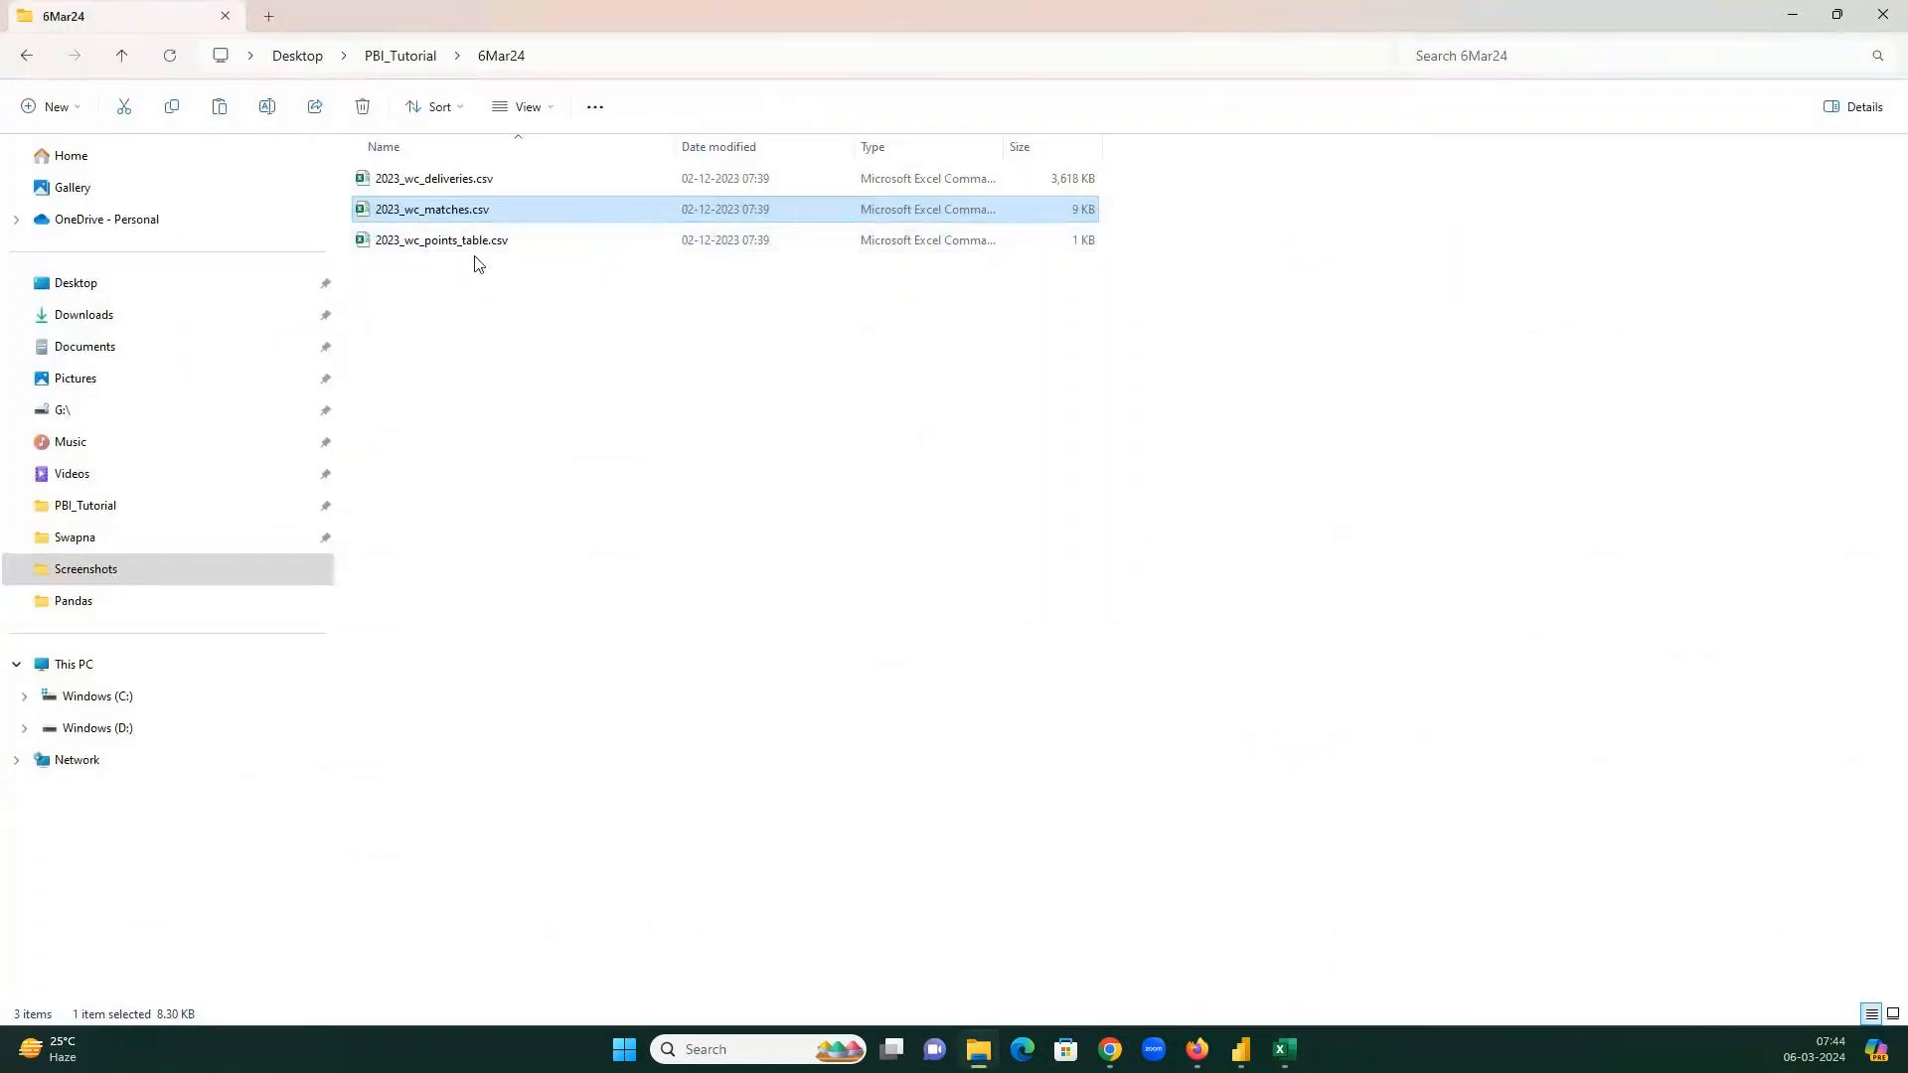
click(467, 248)
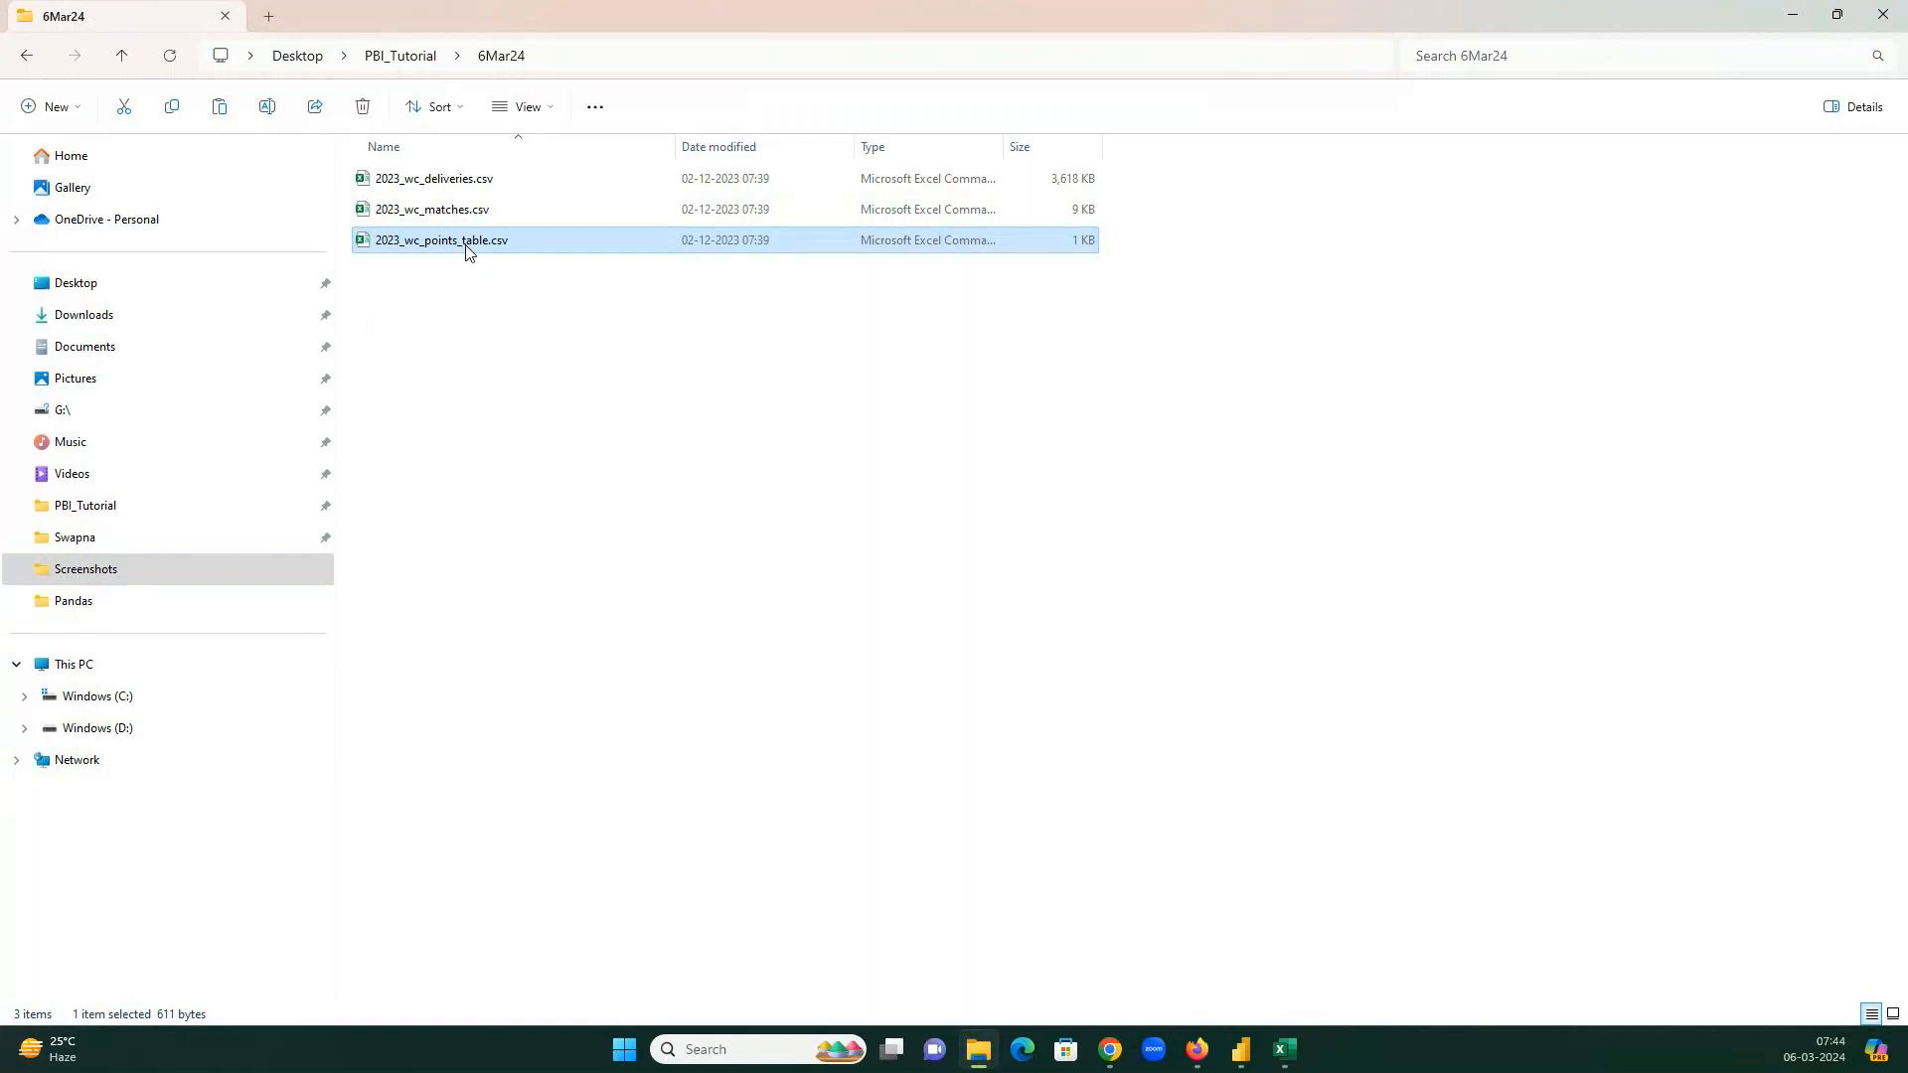
key(alt+Tab)
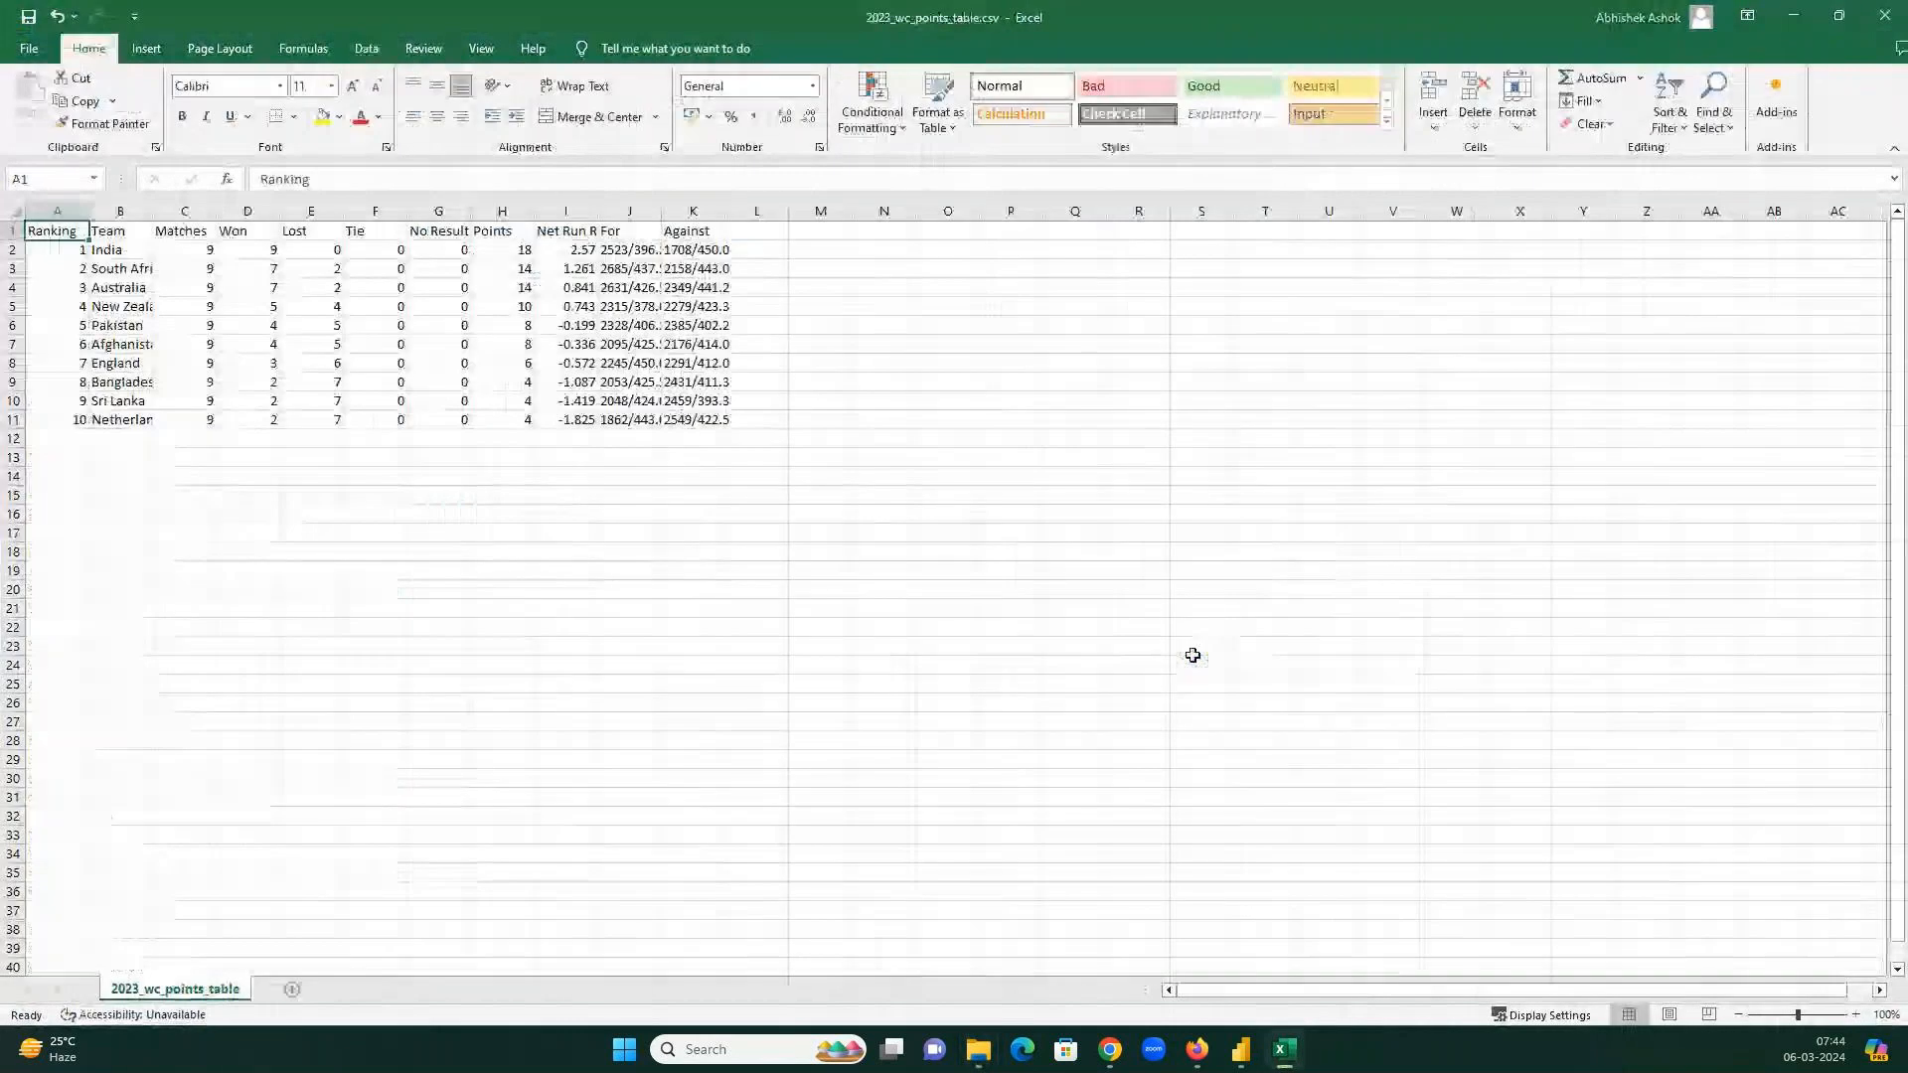
click(690, 342)
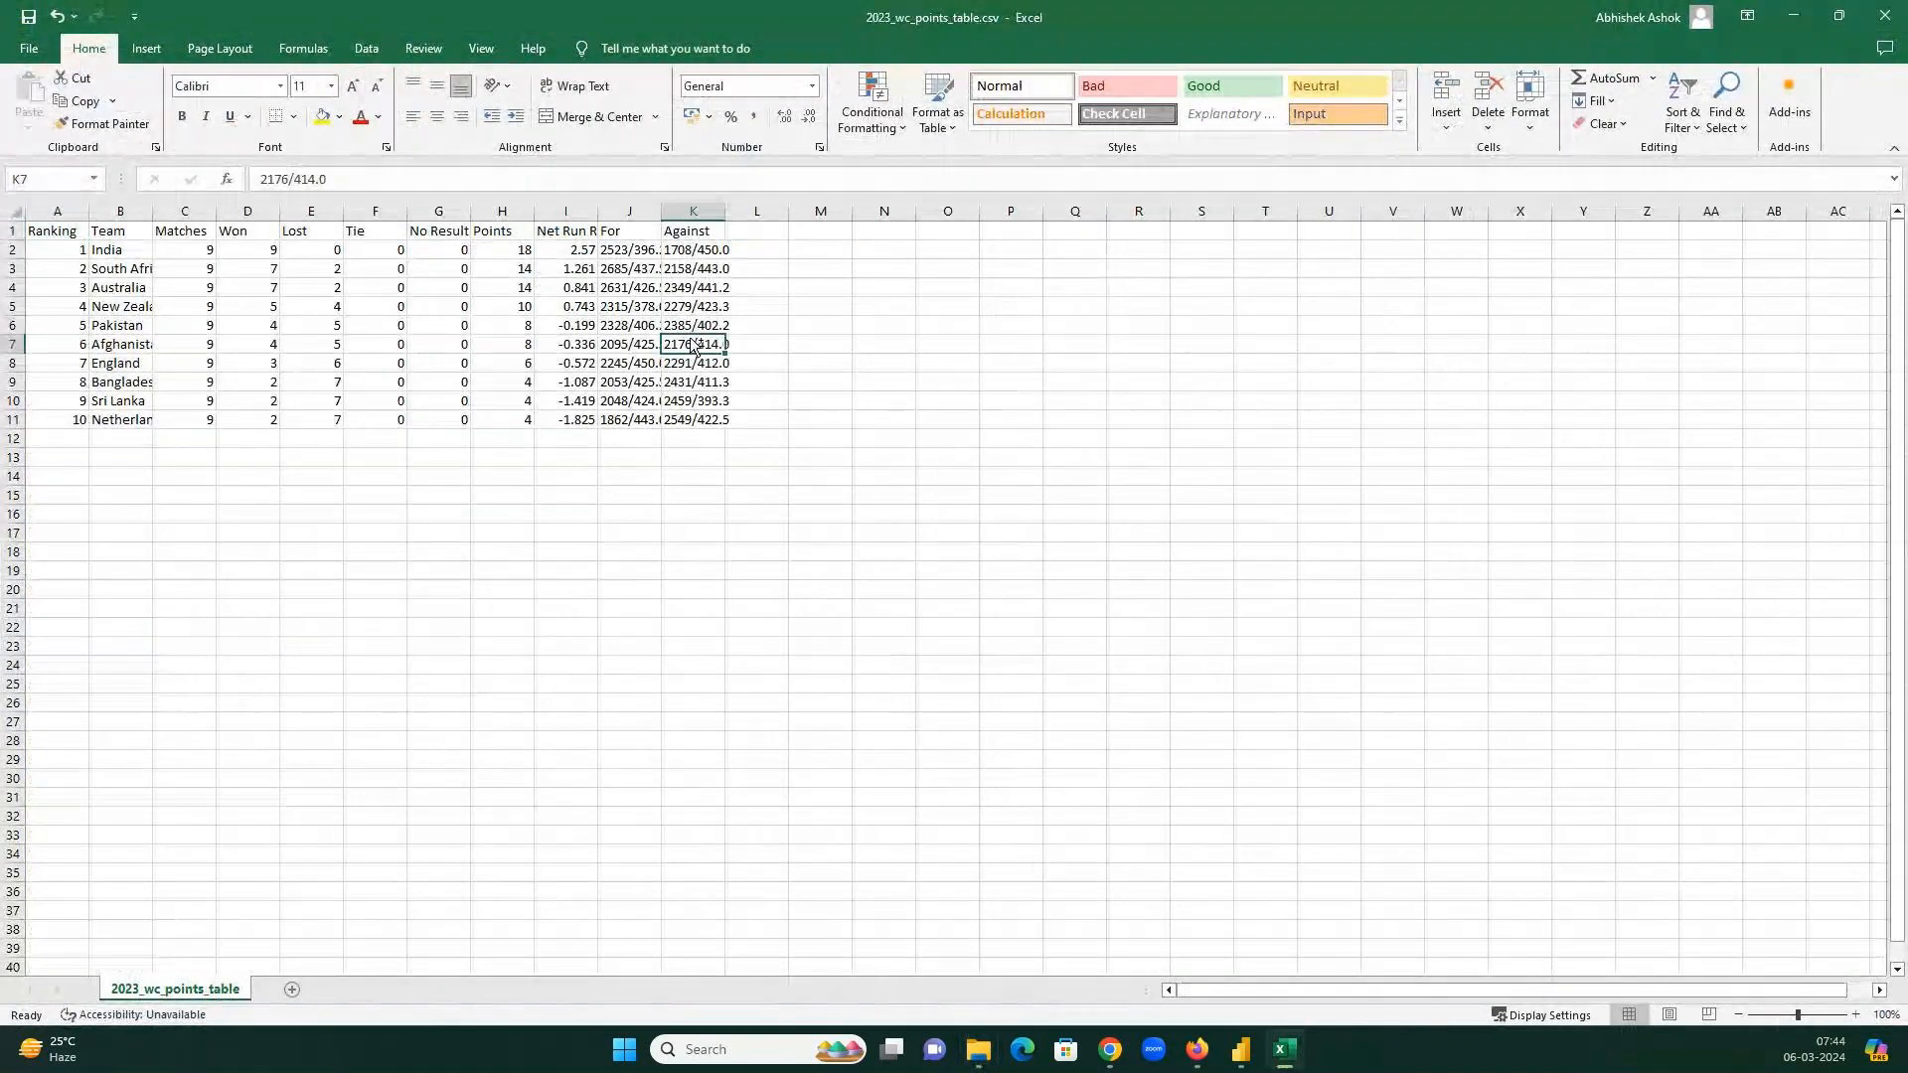
key(ctrl+a)
key(ctrl+a)
double_click(663, 211)
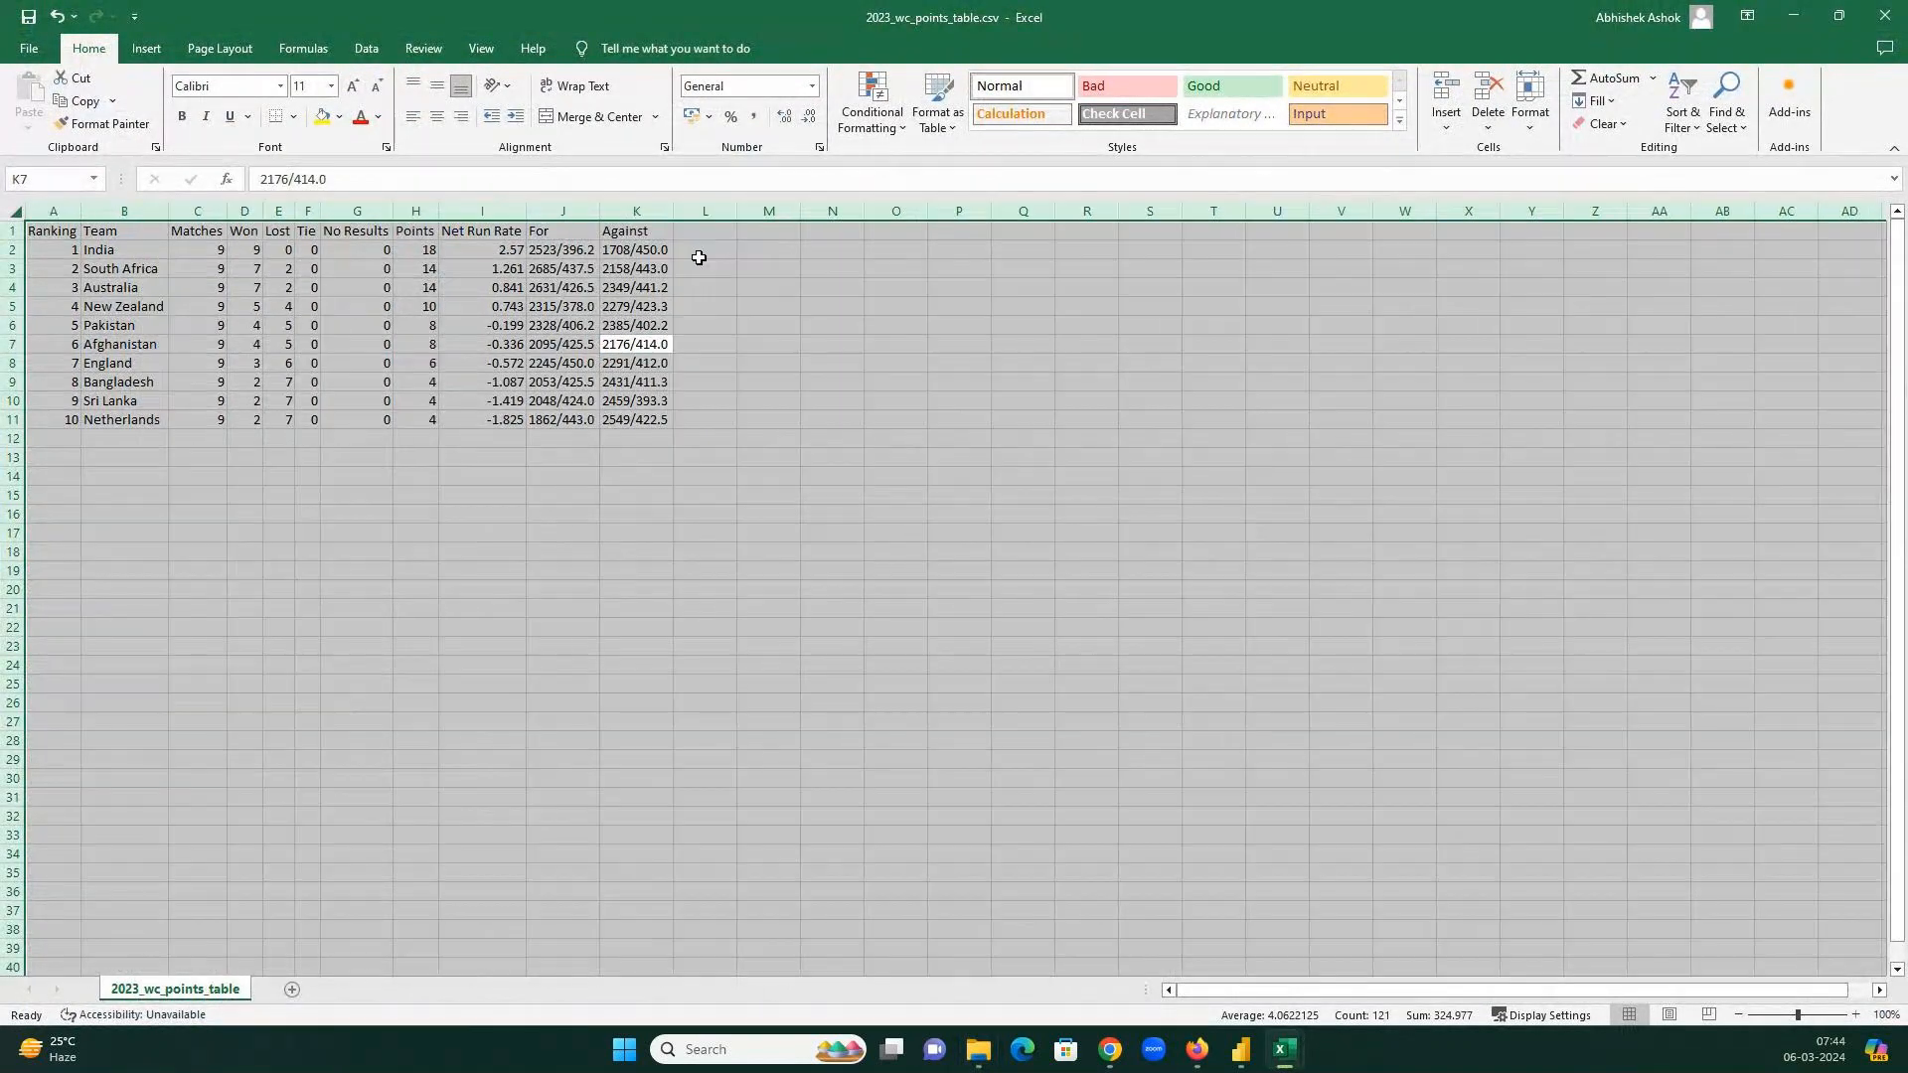
click(629, 308)
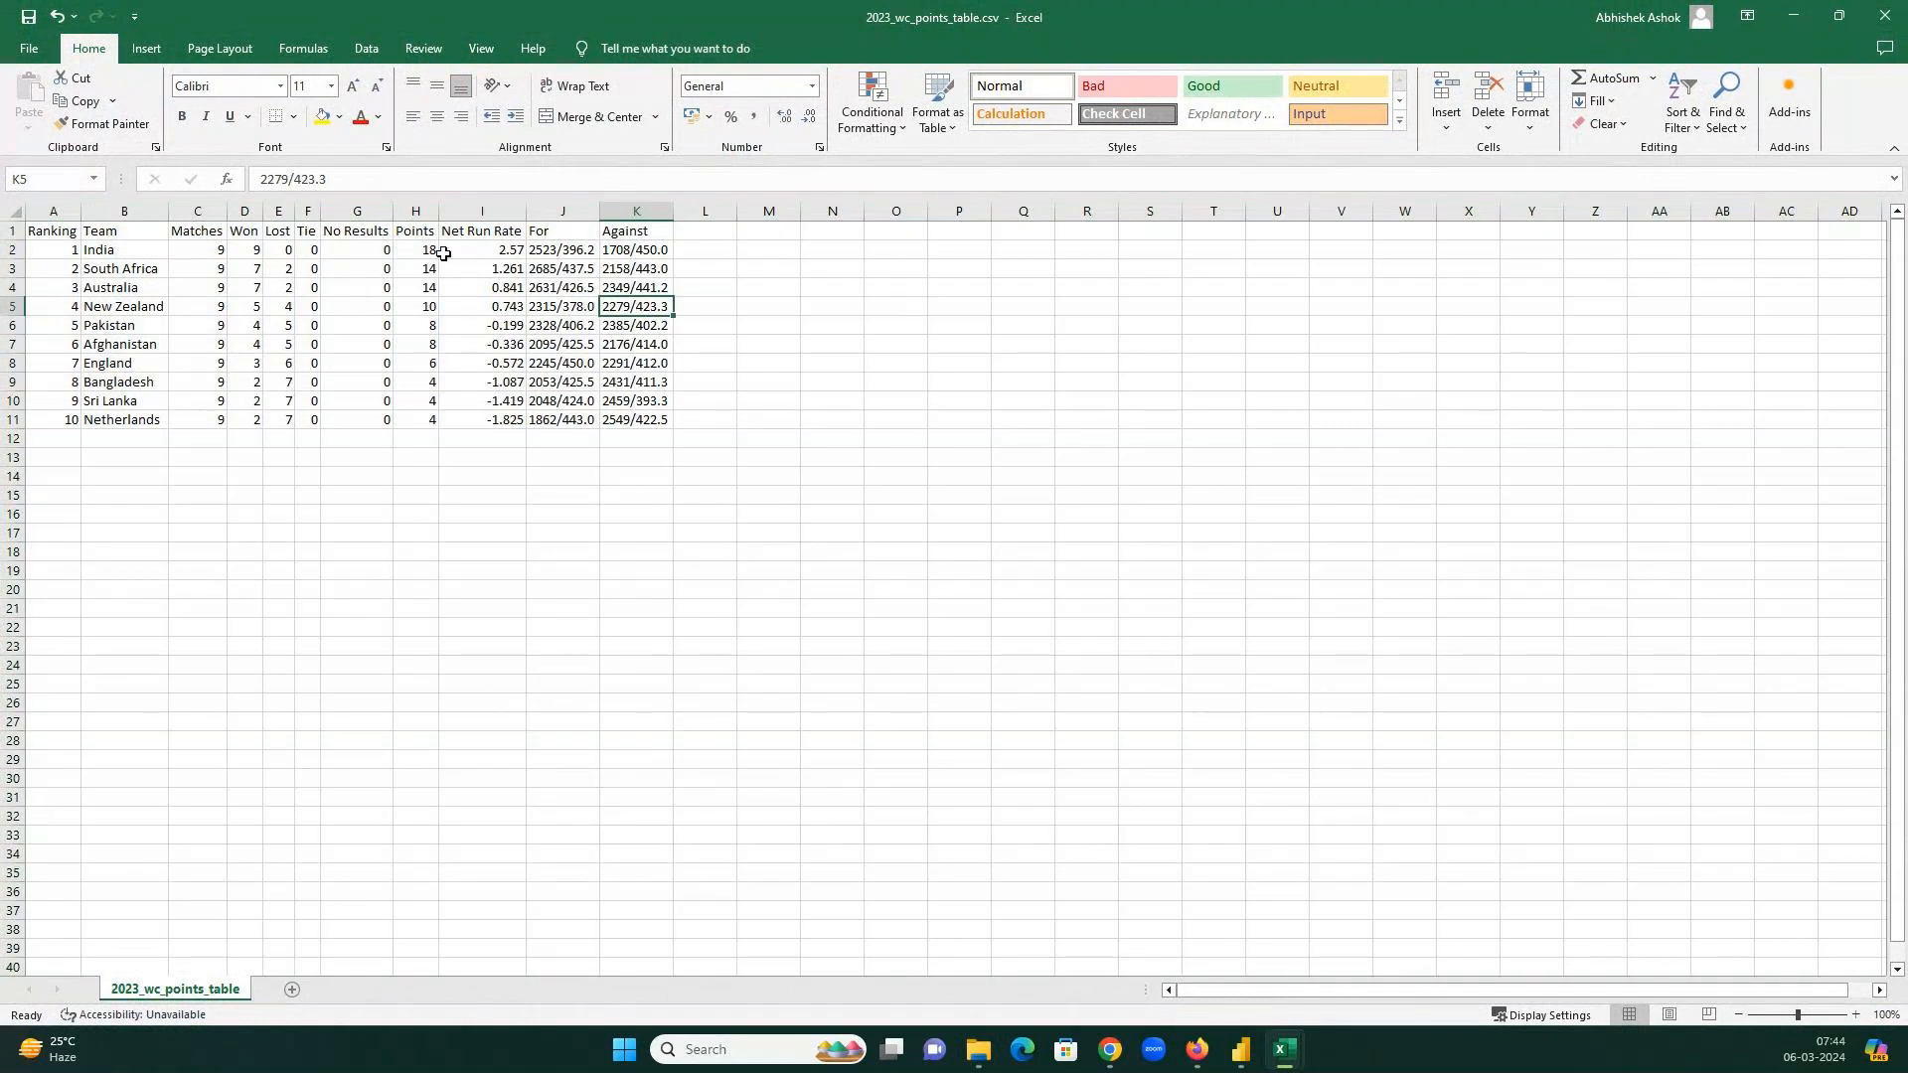
click(75, 231)
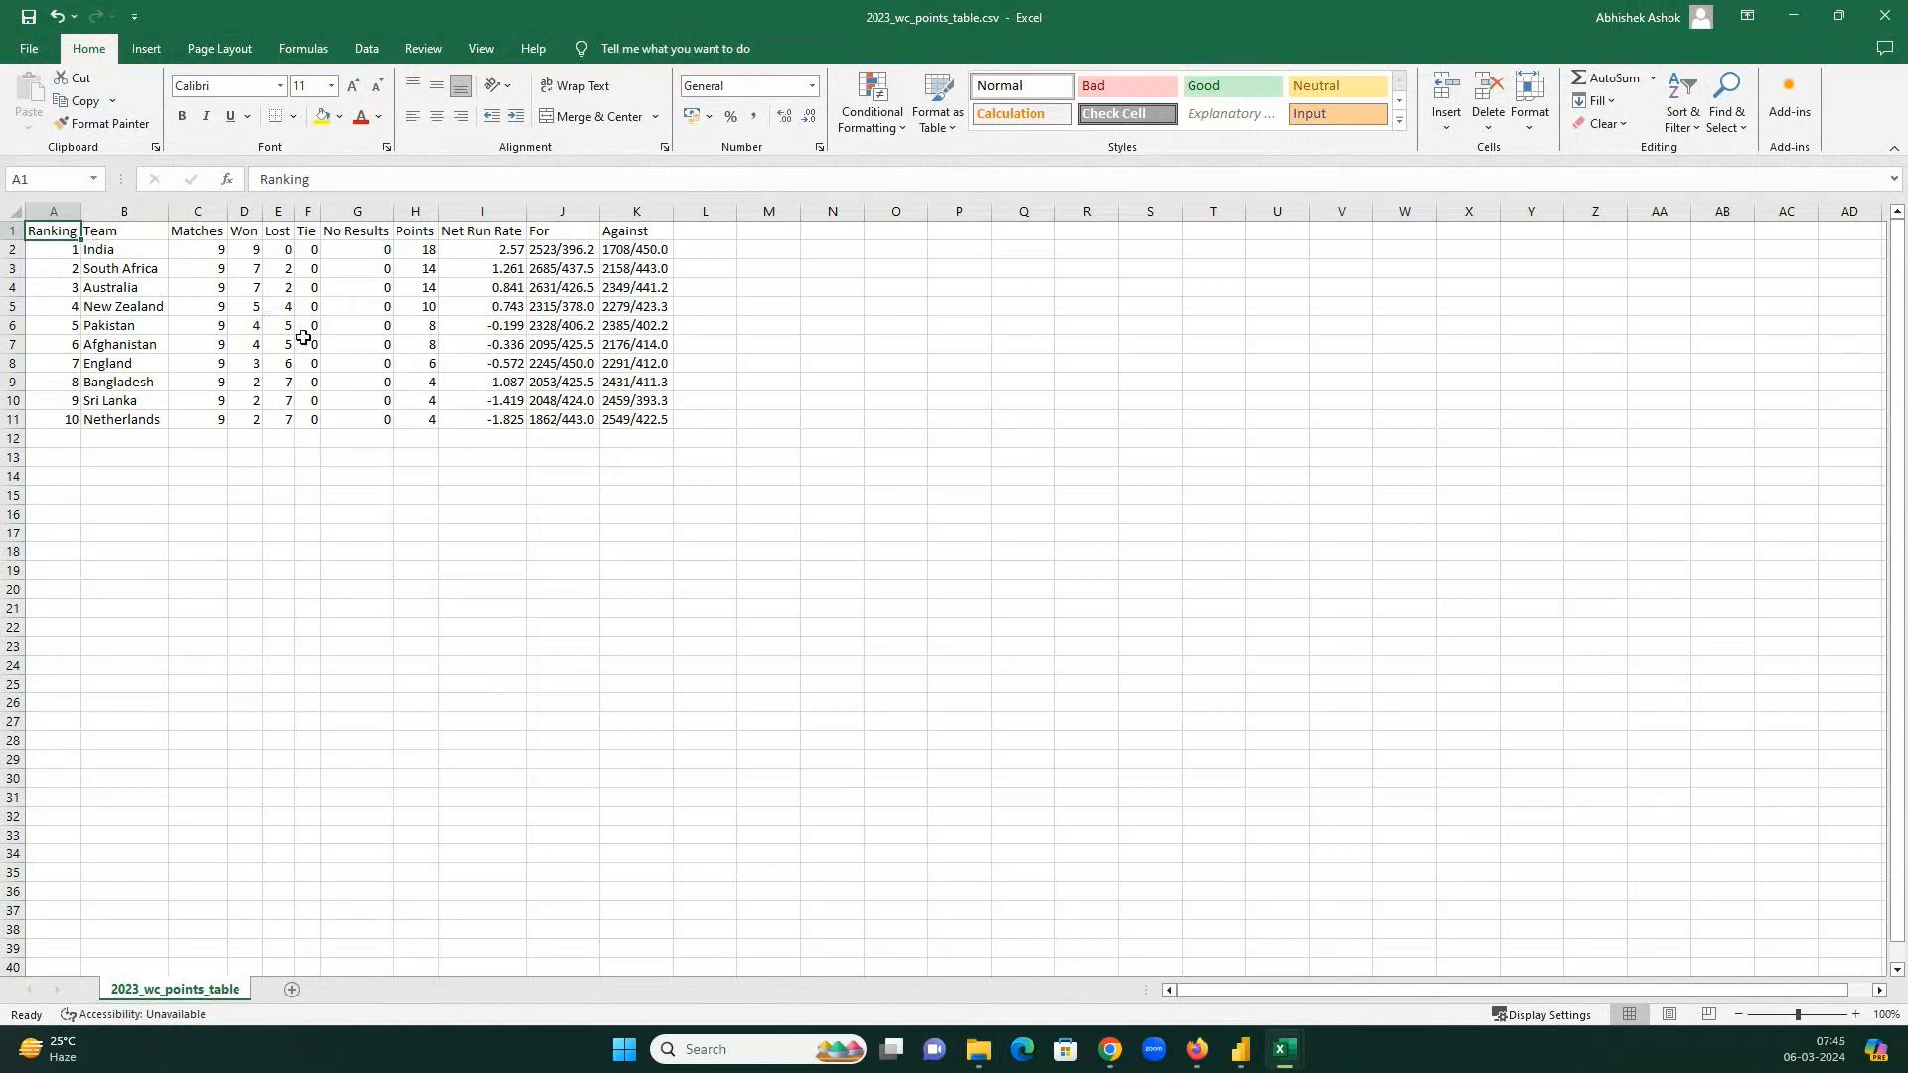
click(116, 244)
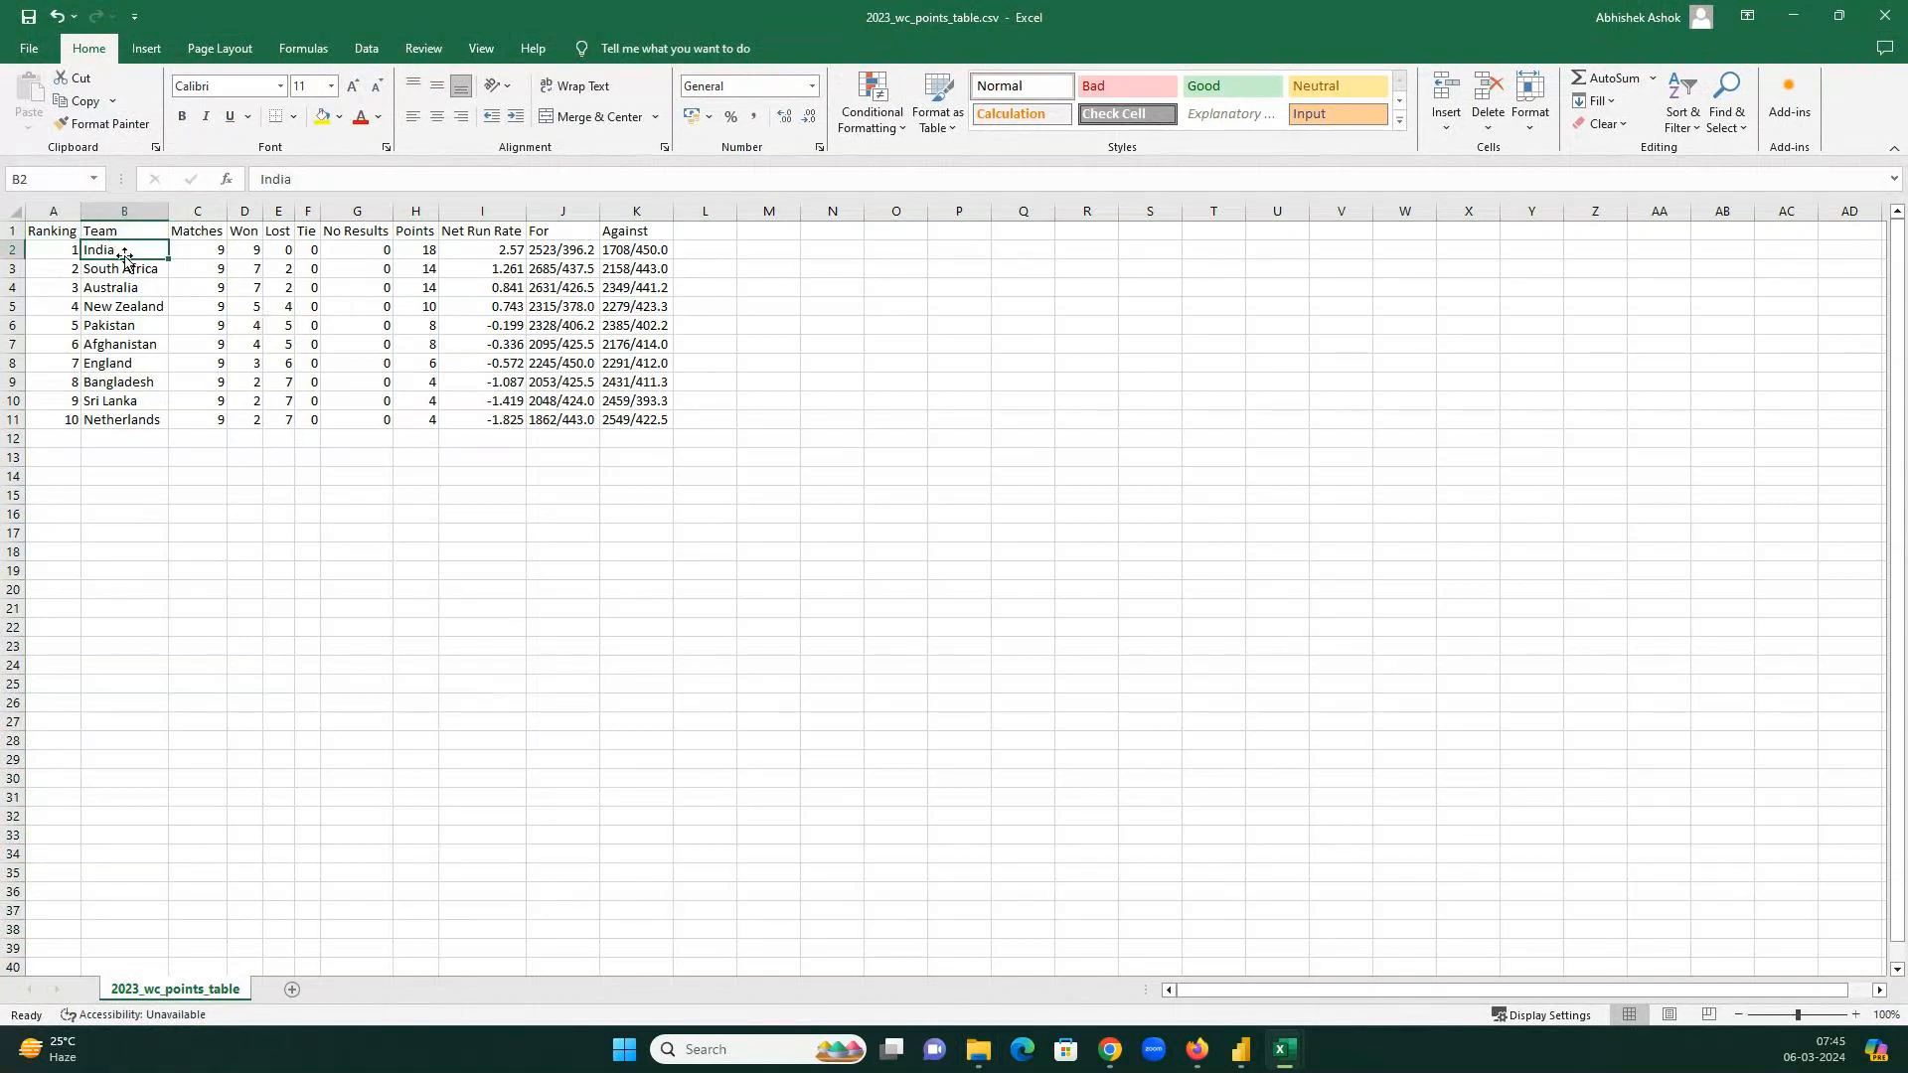
click(204, 253)
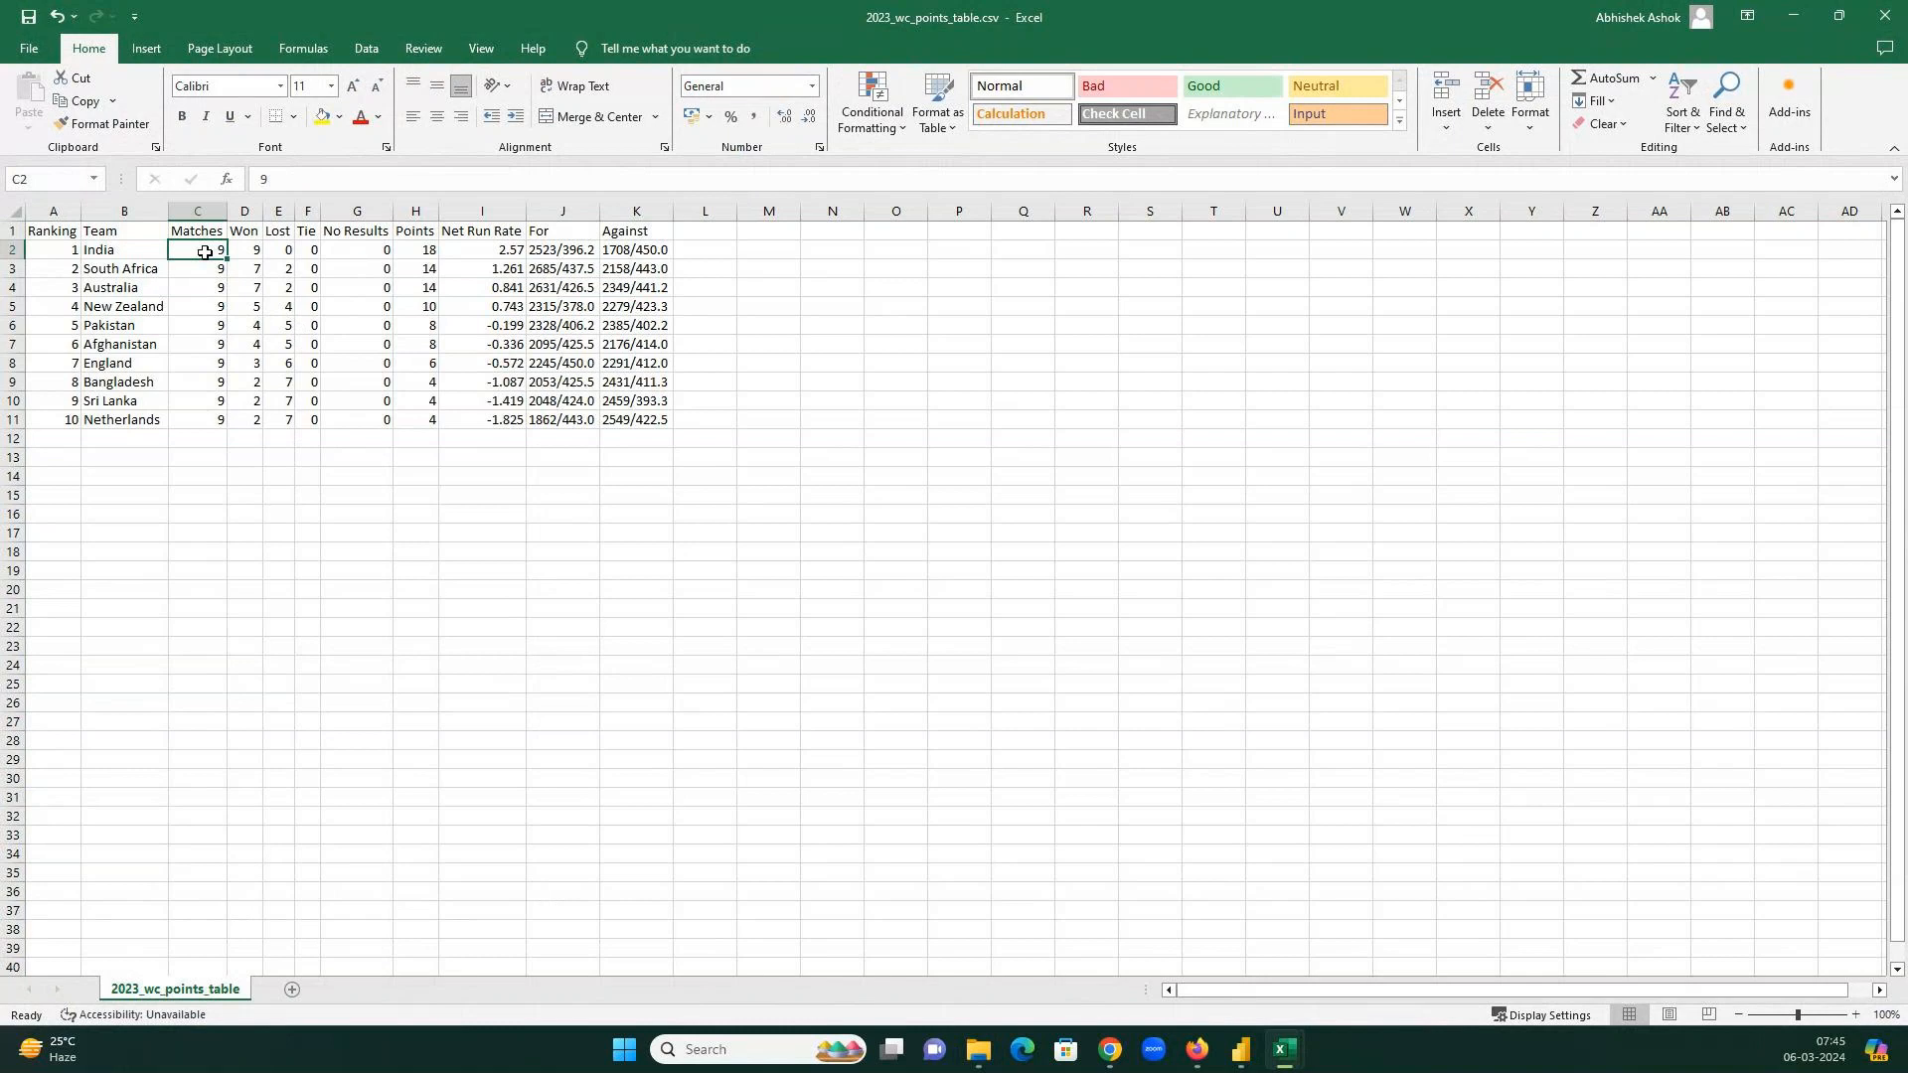
click(260, 253)
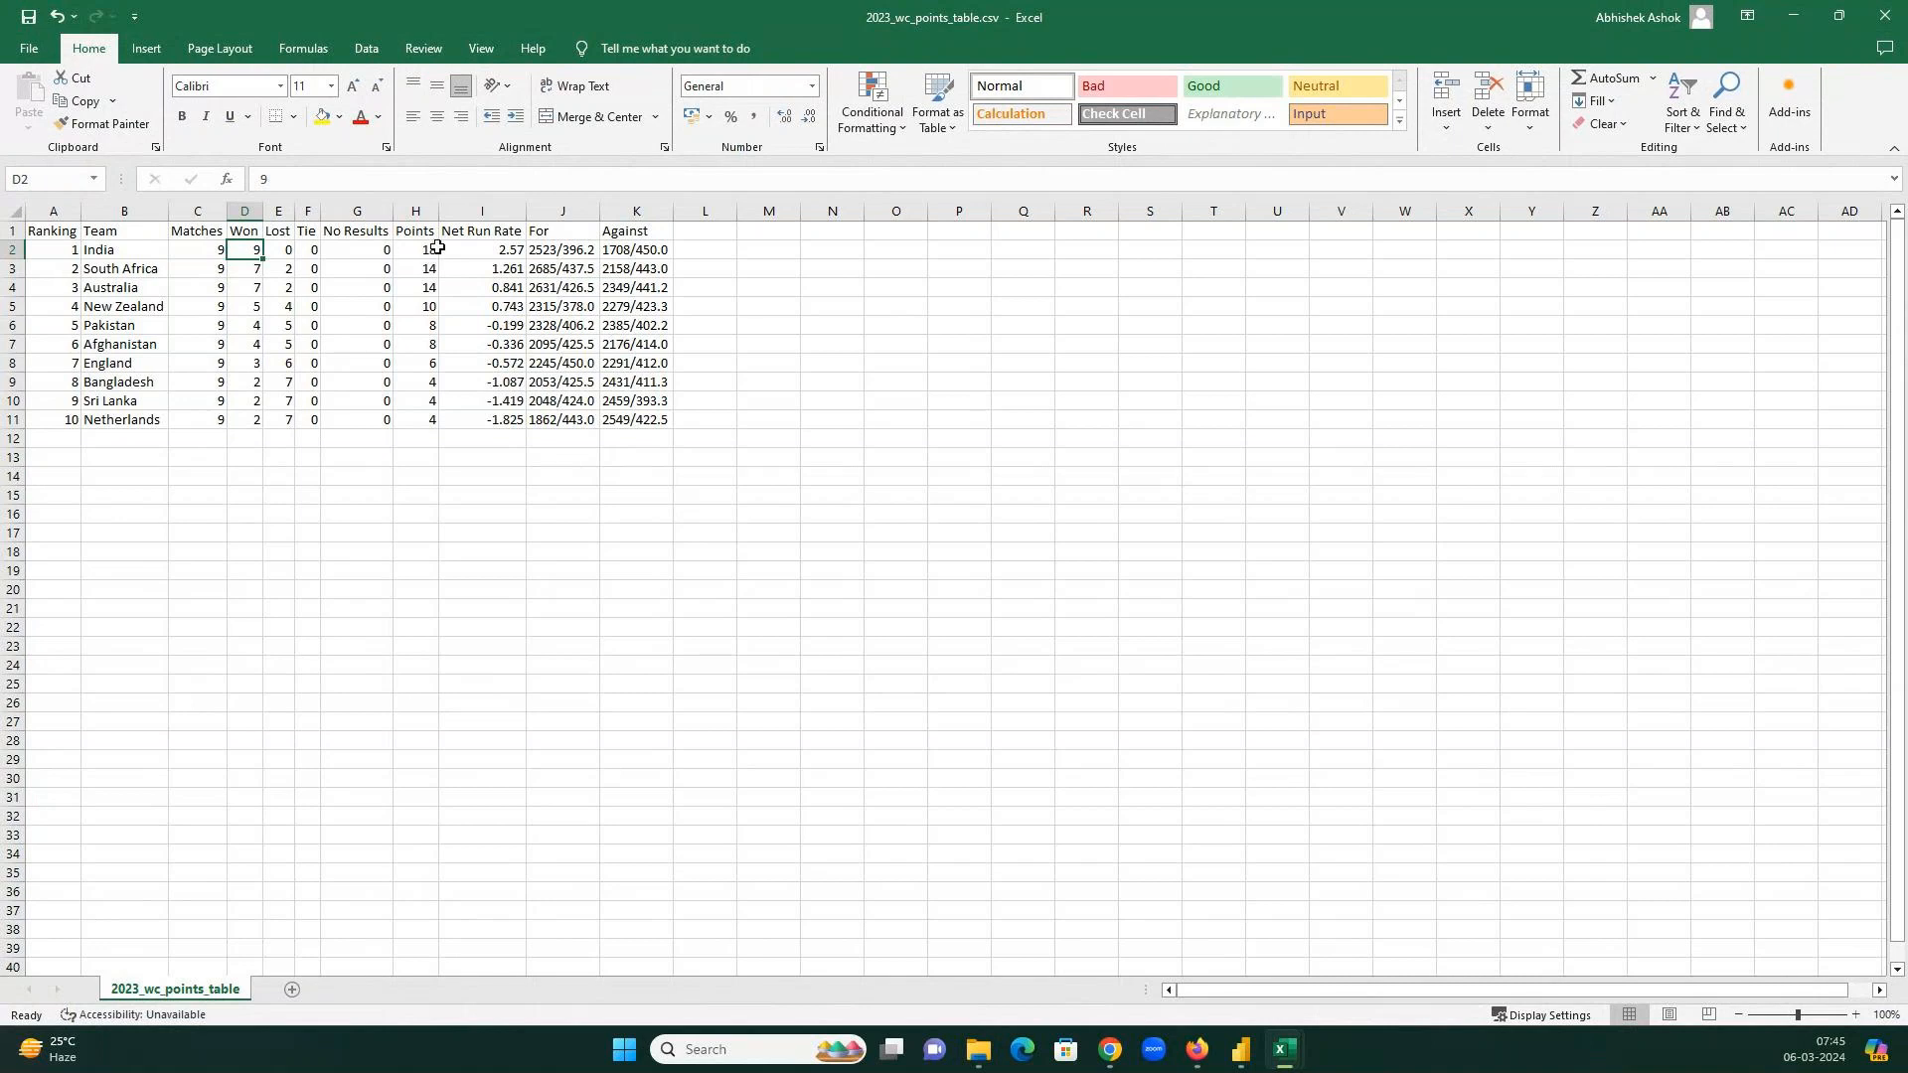
click(439, 248)
click(159, 268)
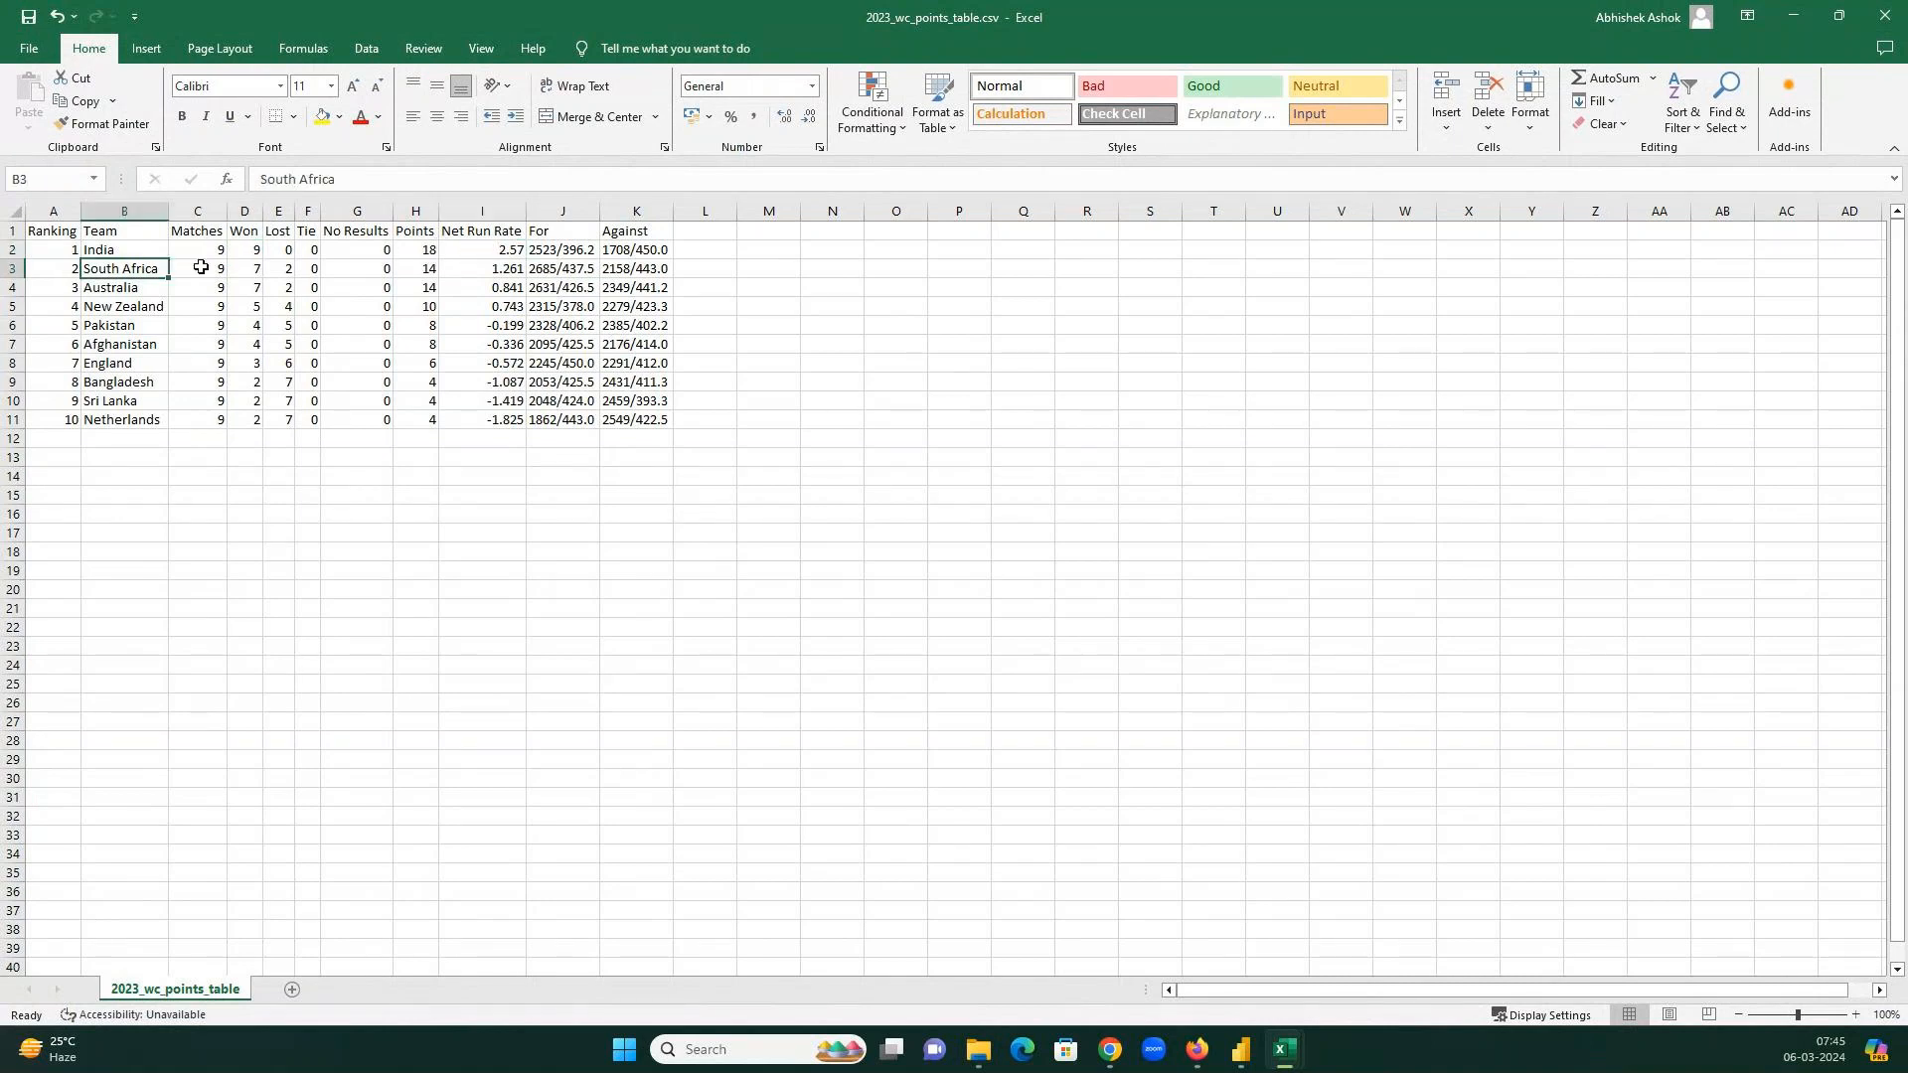
click(250, 268)
click(421, 270)
click(511, 248)
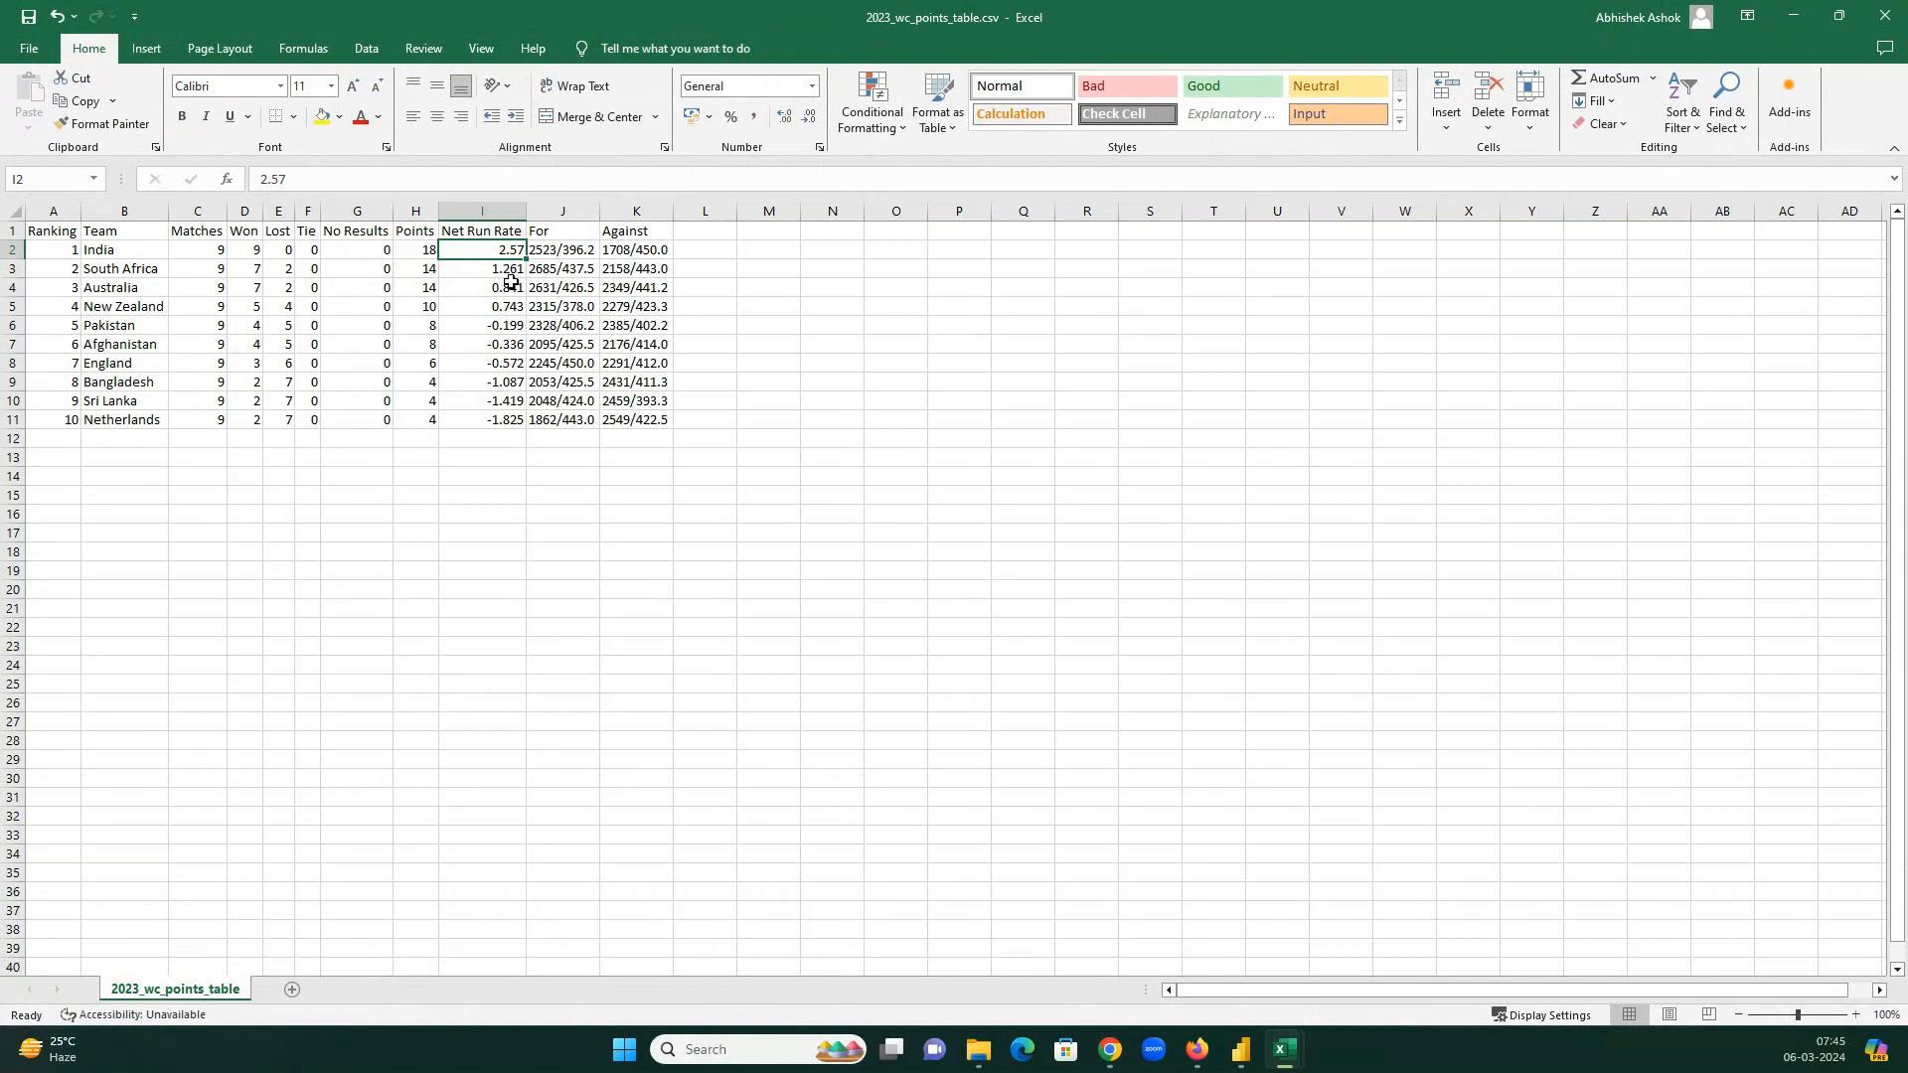
Review India's points table row: matches, wins, losses, no results, 18 points and net run rate.
drag(547, 212, 616, 255)
click(492, 253)
drag(39, 254, 636, 420)
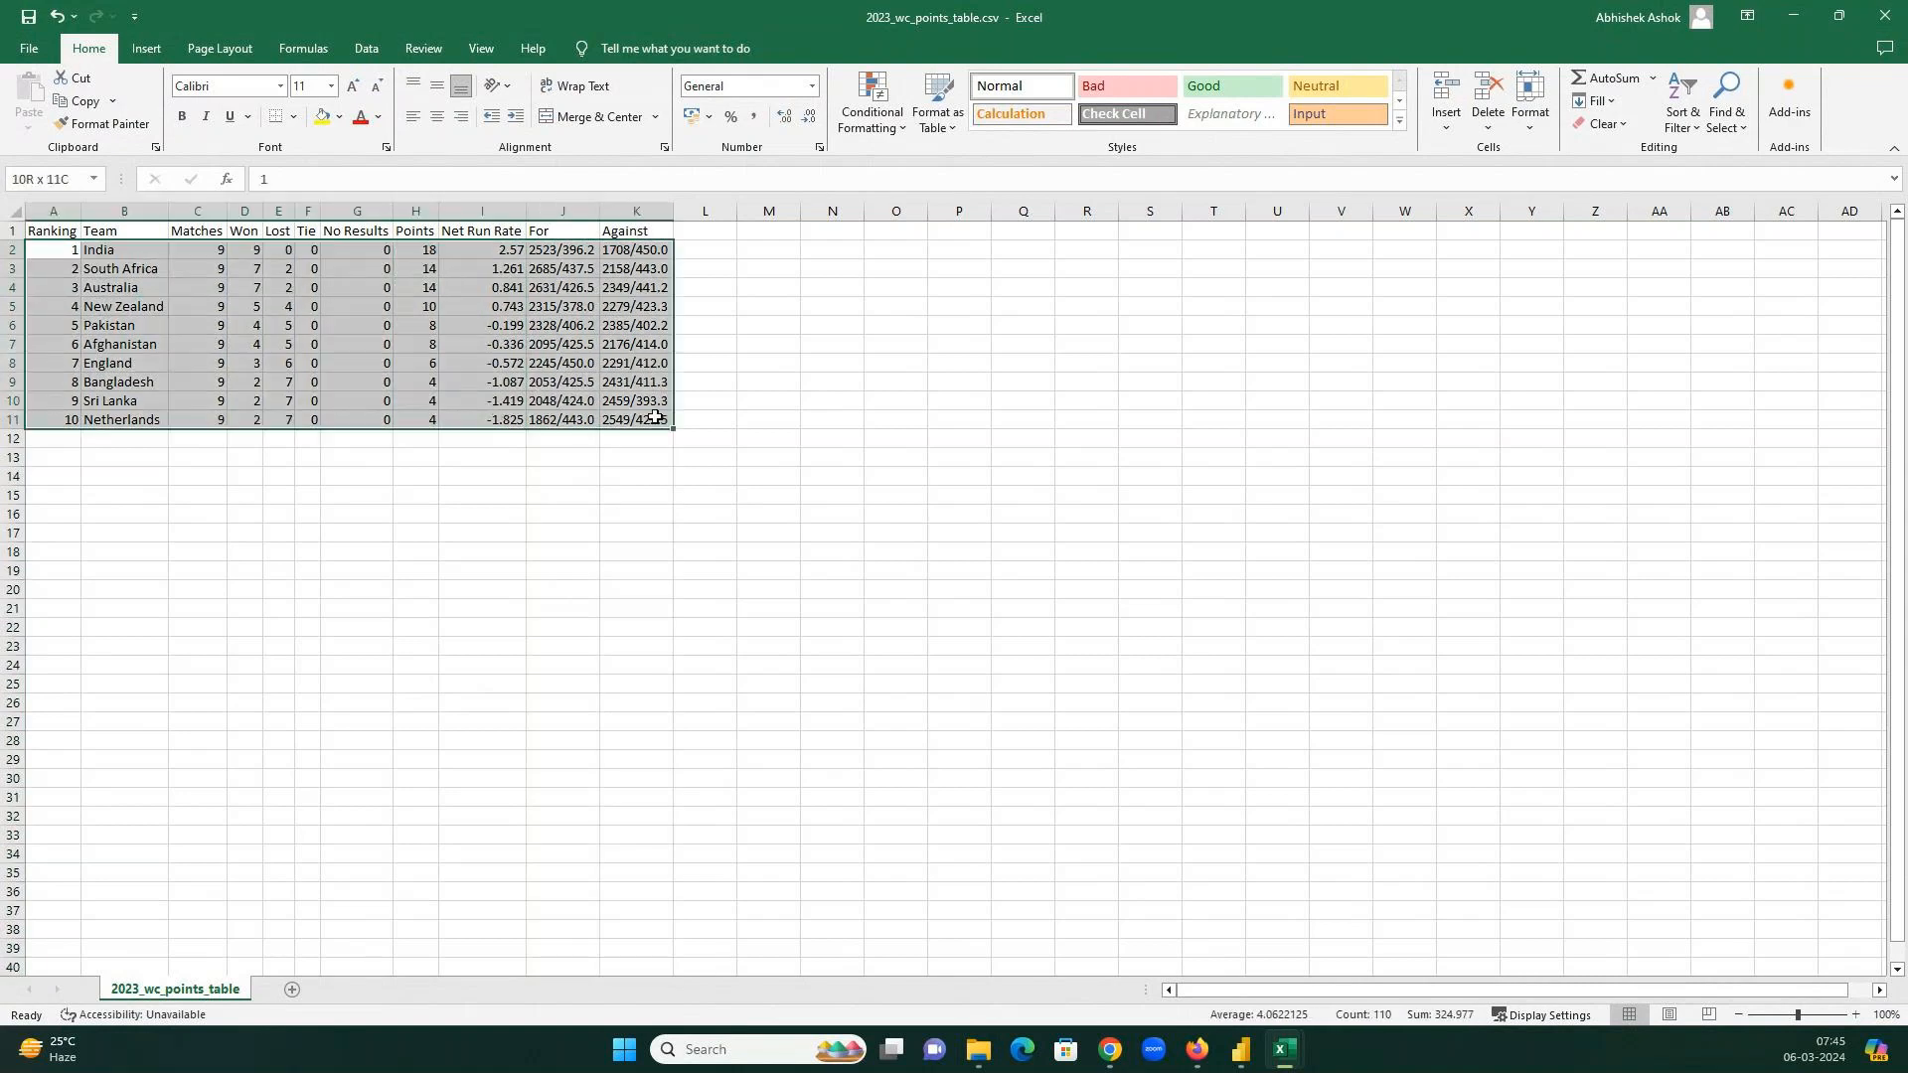
click(85, 254)
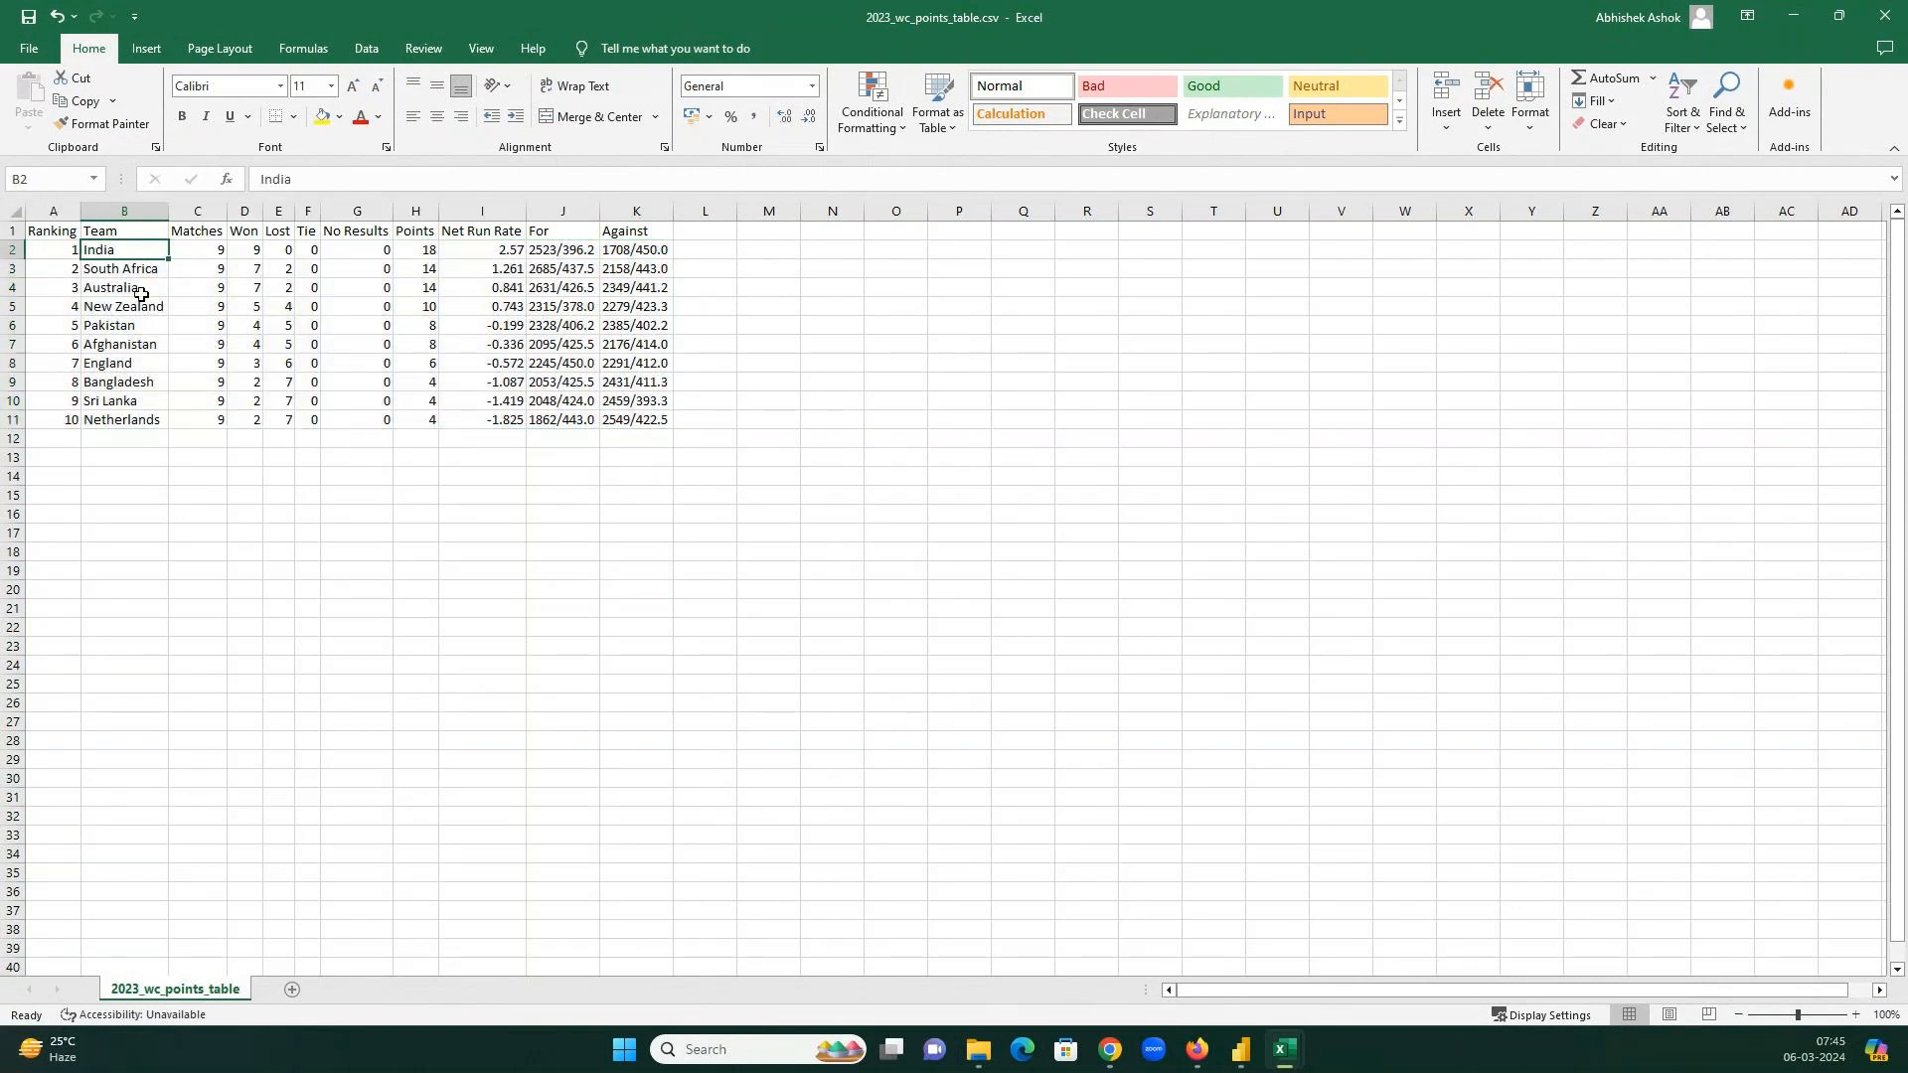
click(196, 247)
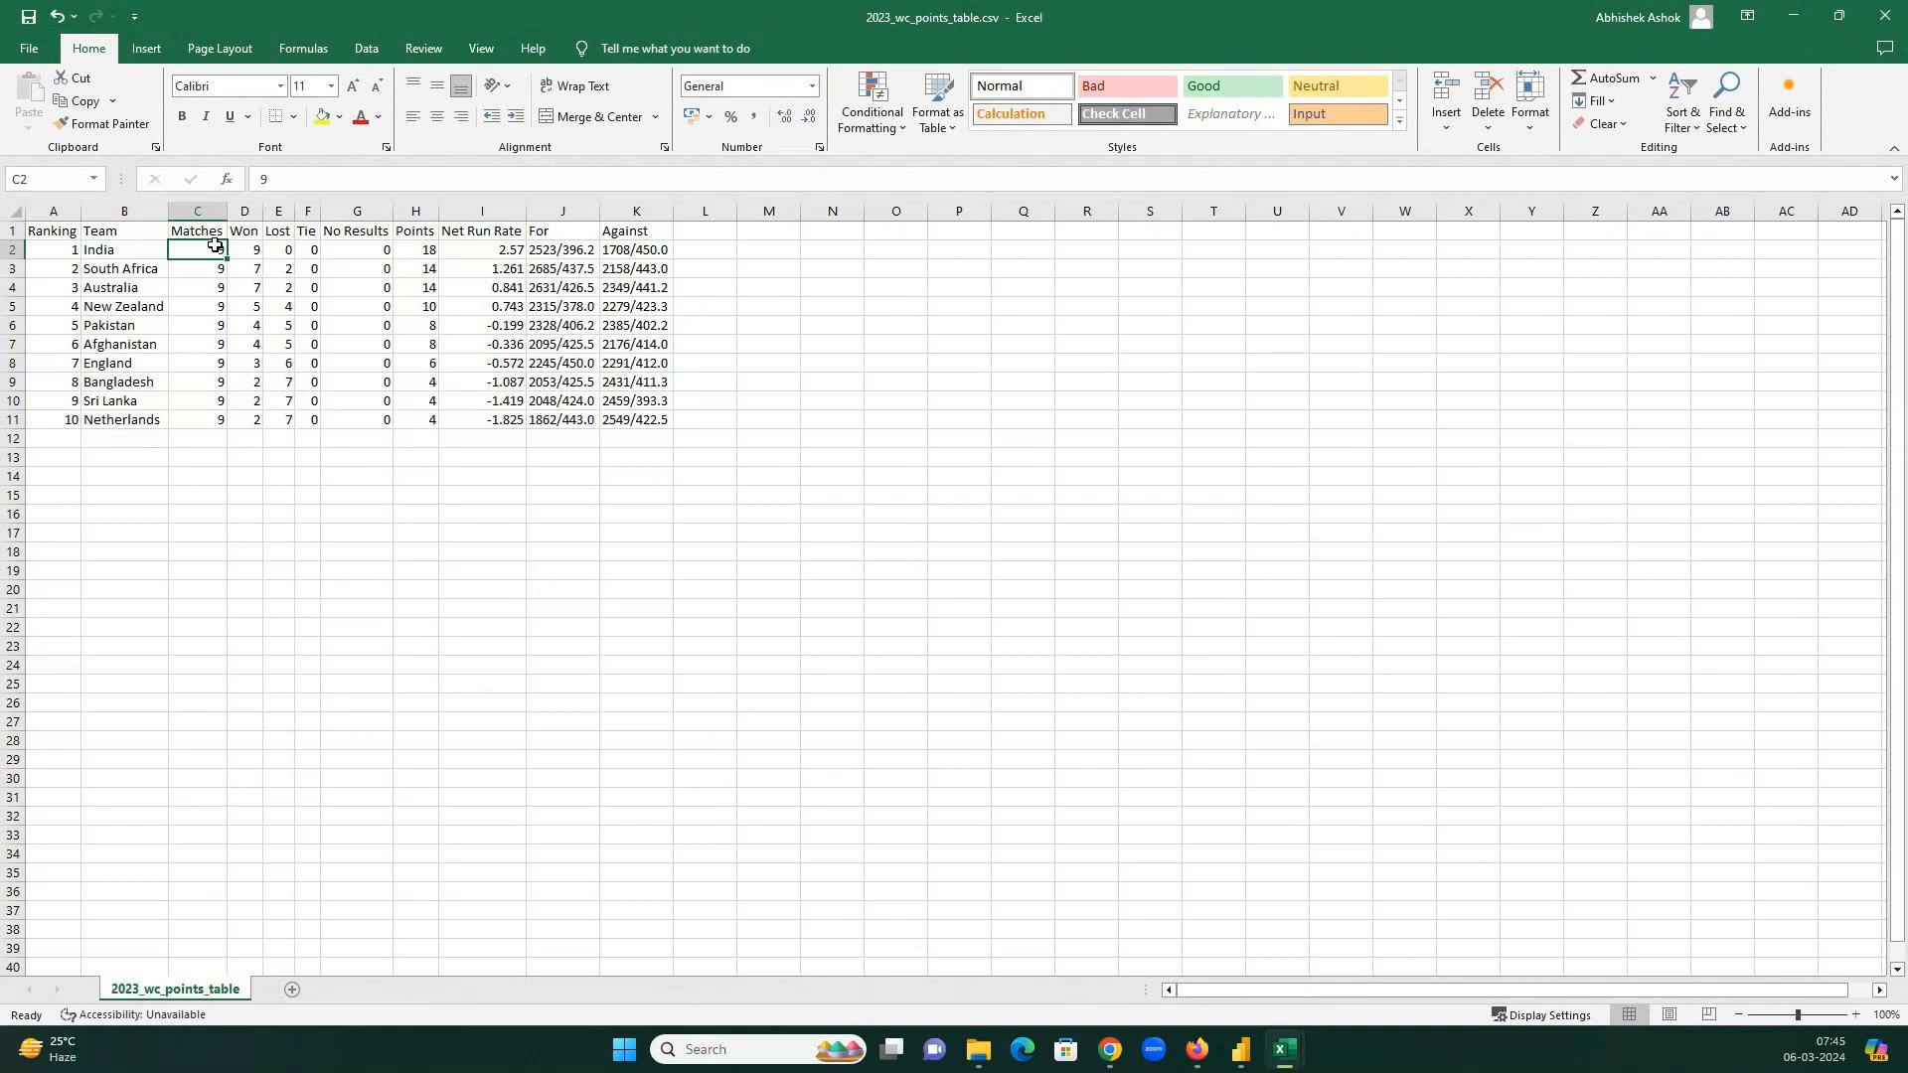
click(252, 248)
click(280, 247)
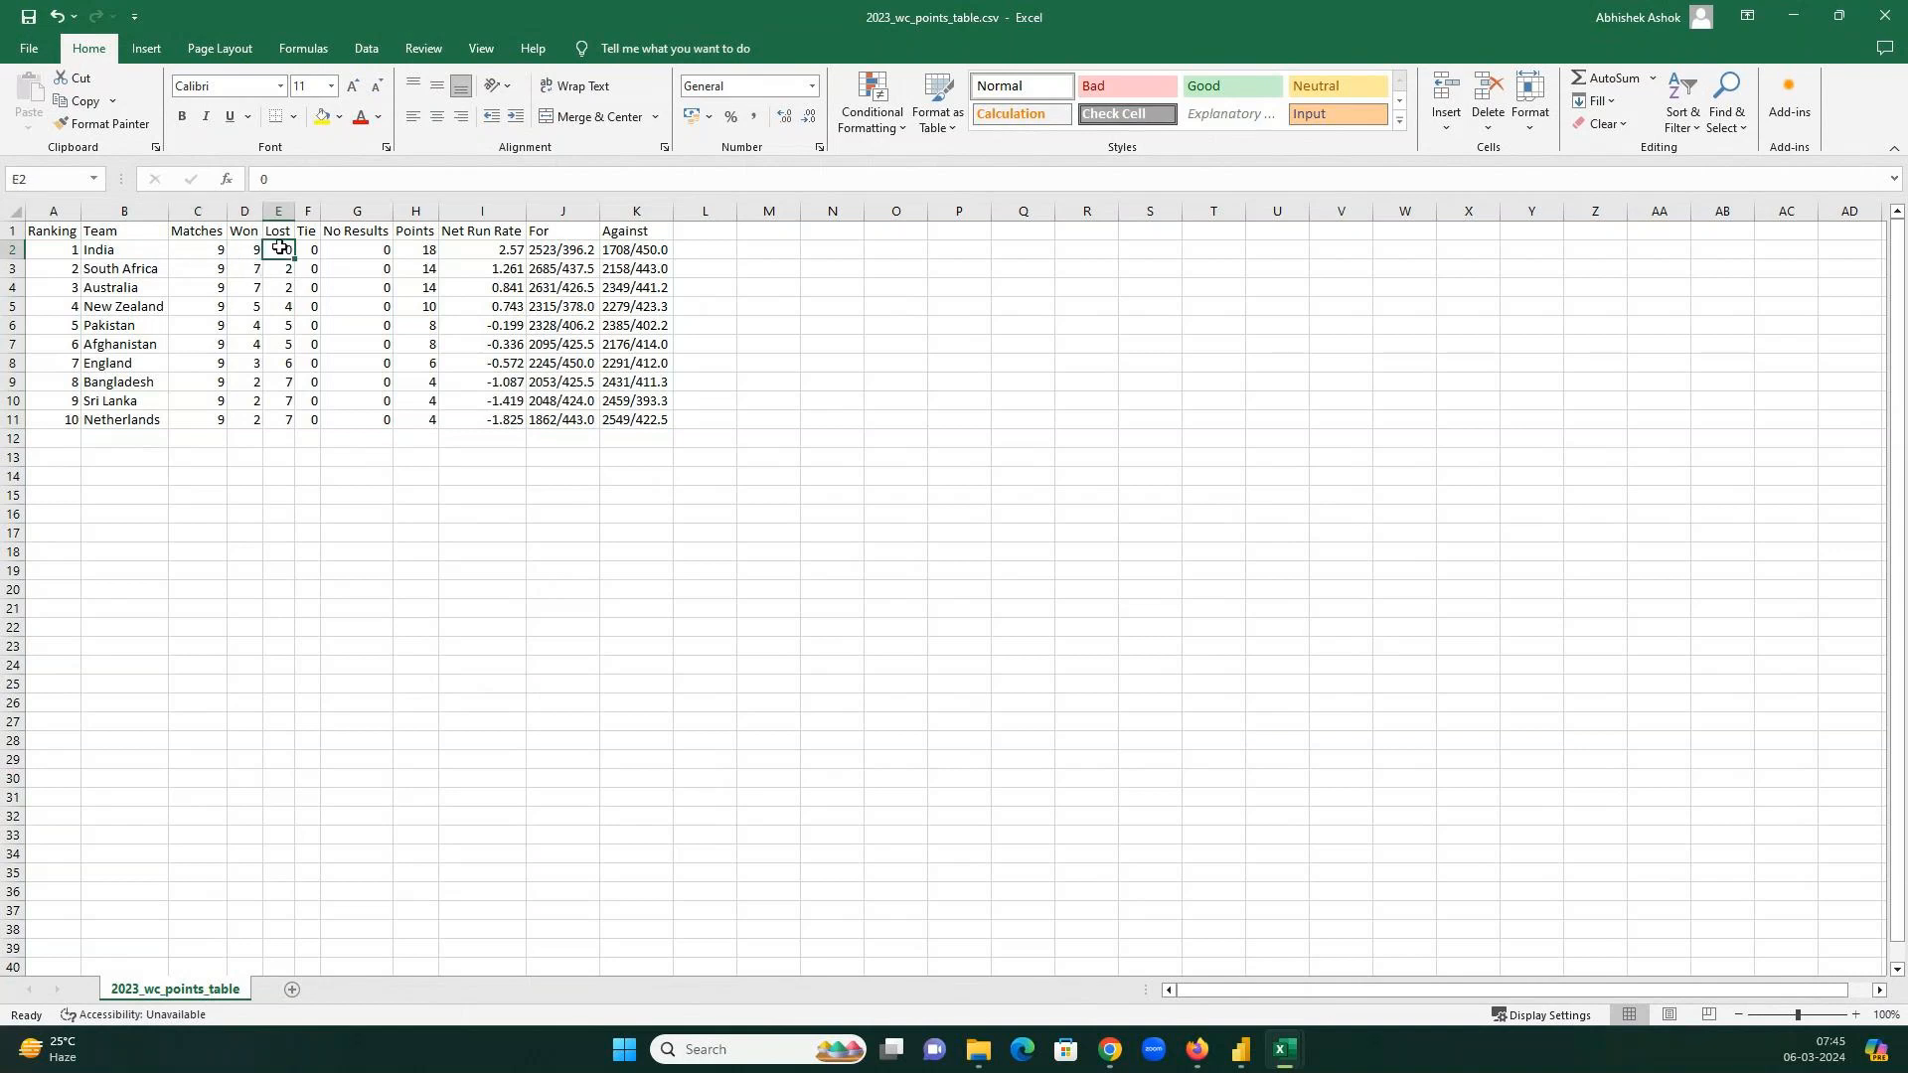
click(308, 250)
click(359, 249)
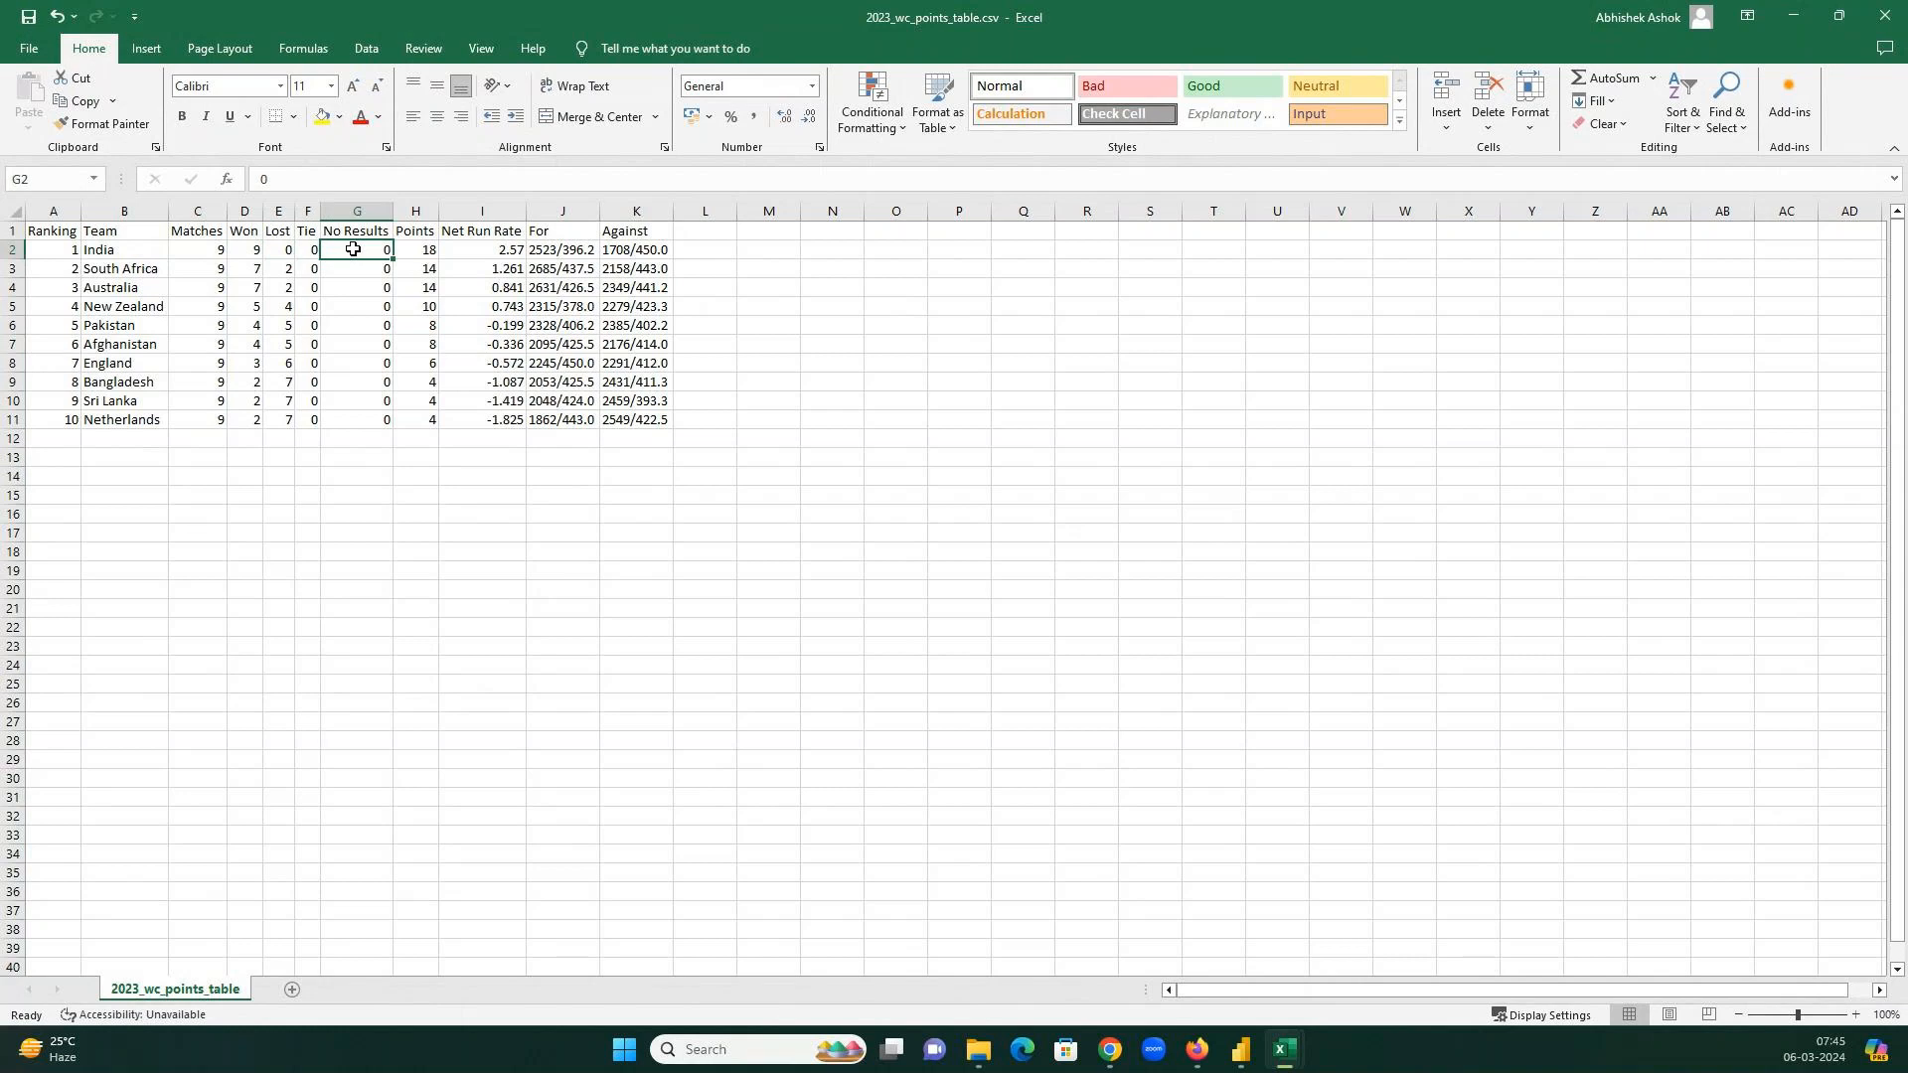
click(425, 250)
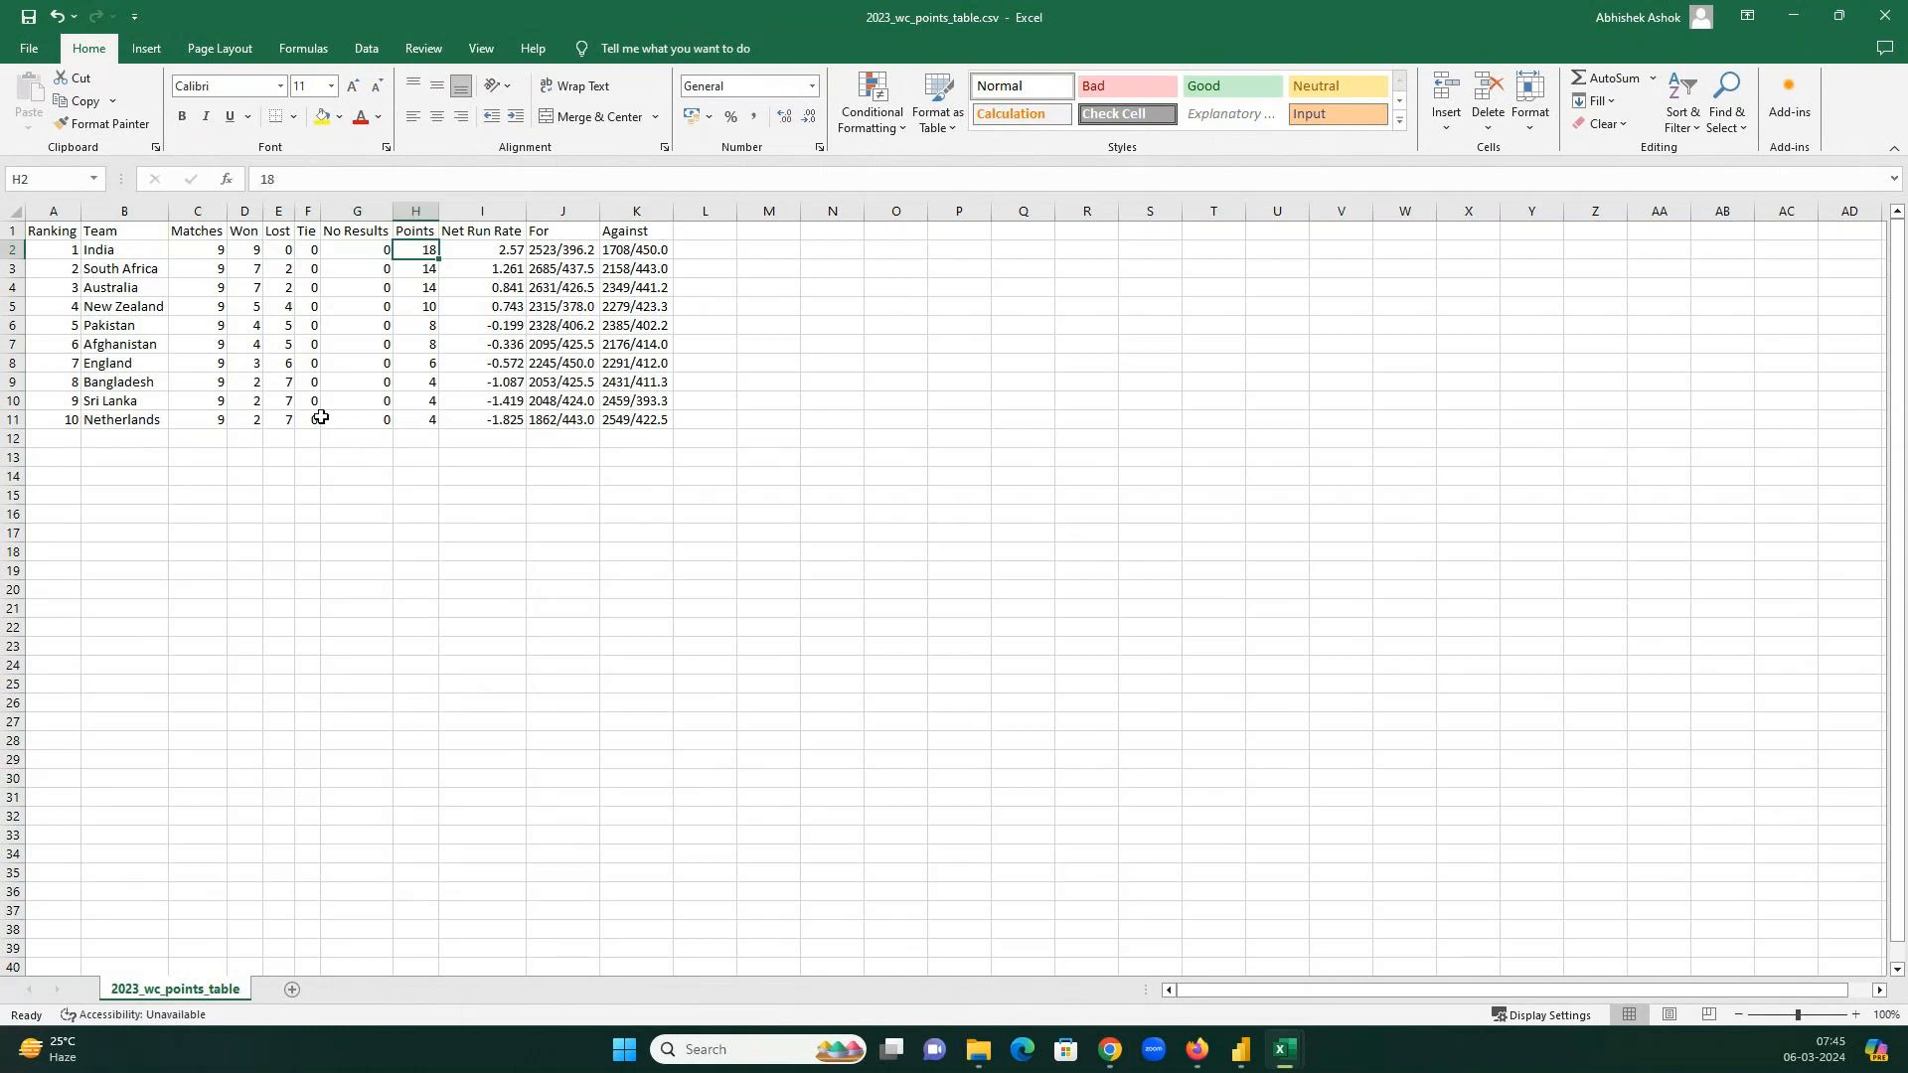
Check Afghanistan's row (4 wins, 5 losses, 8 points, -0.336), then open 2023_wc_deliveries.csv.
click(118, 348)
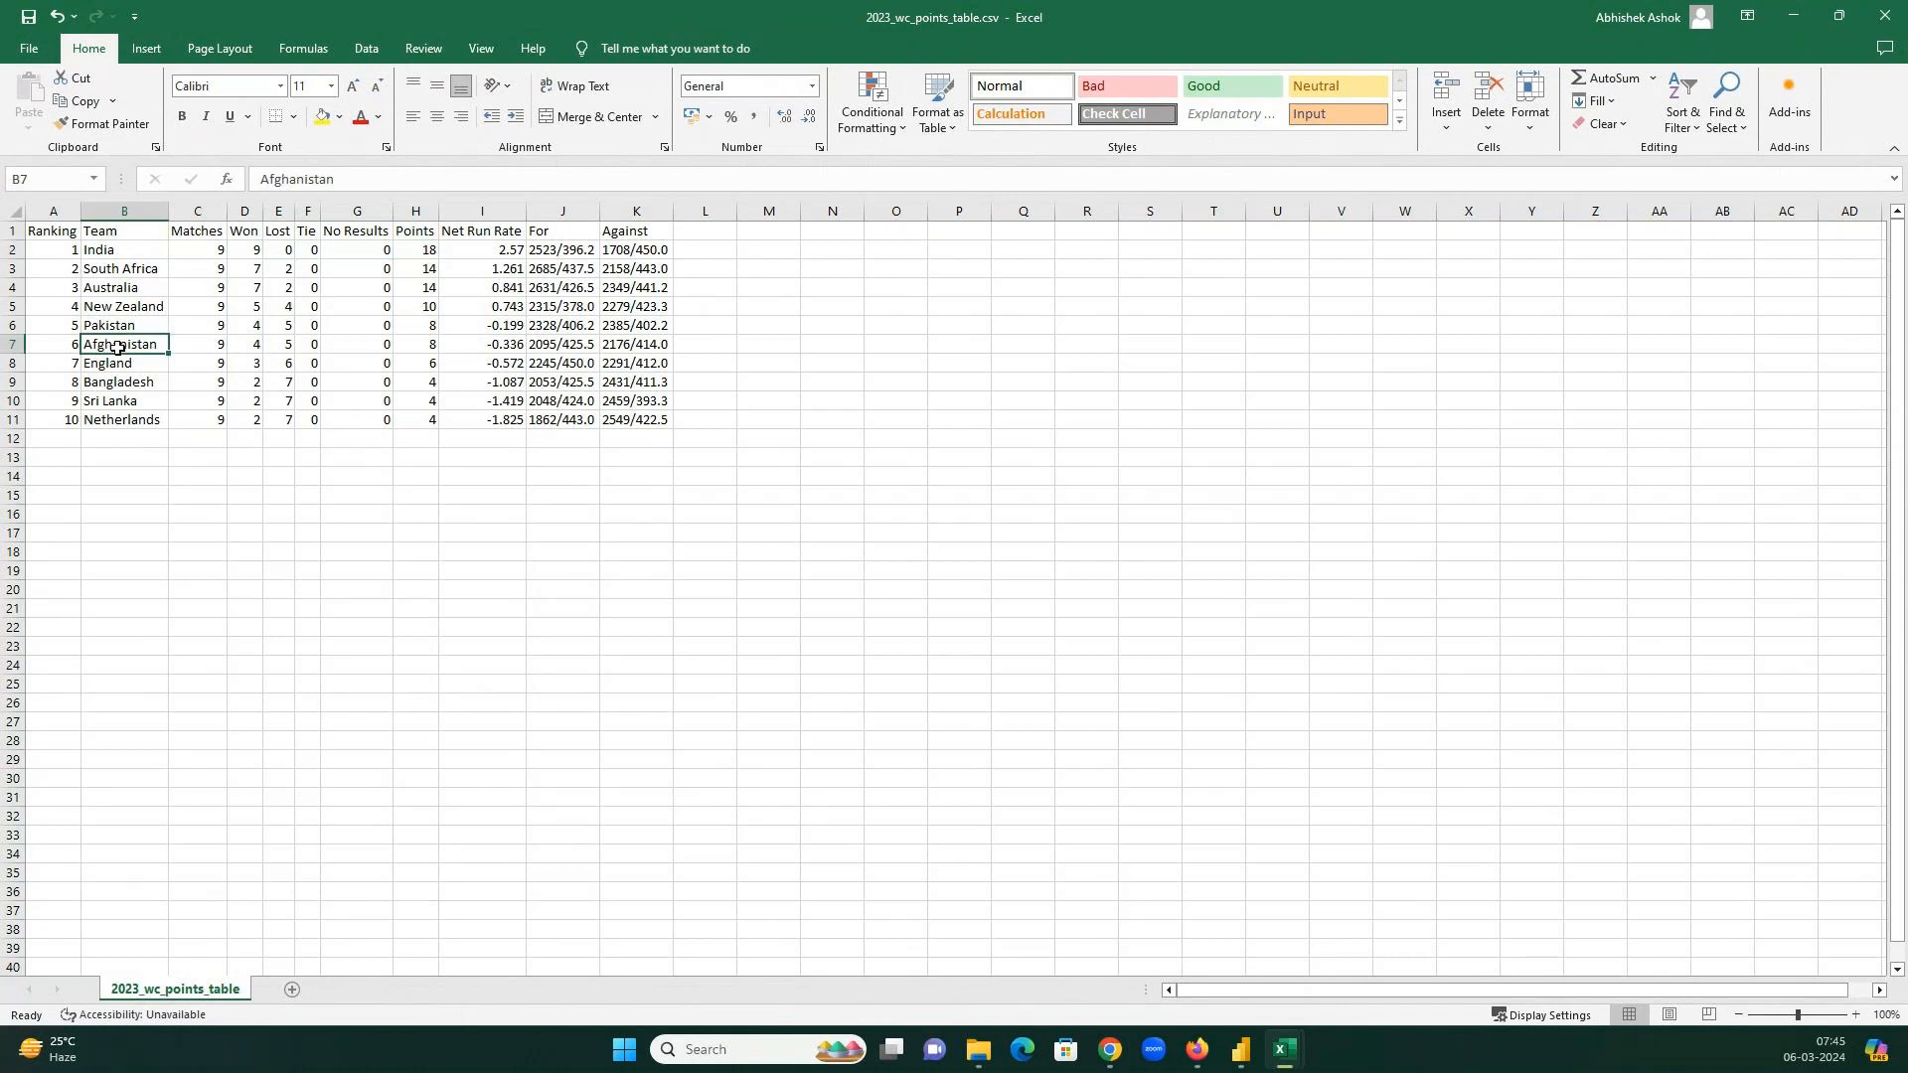
click(201, 346)
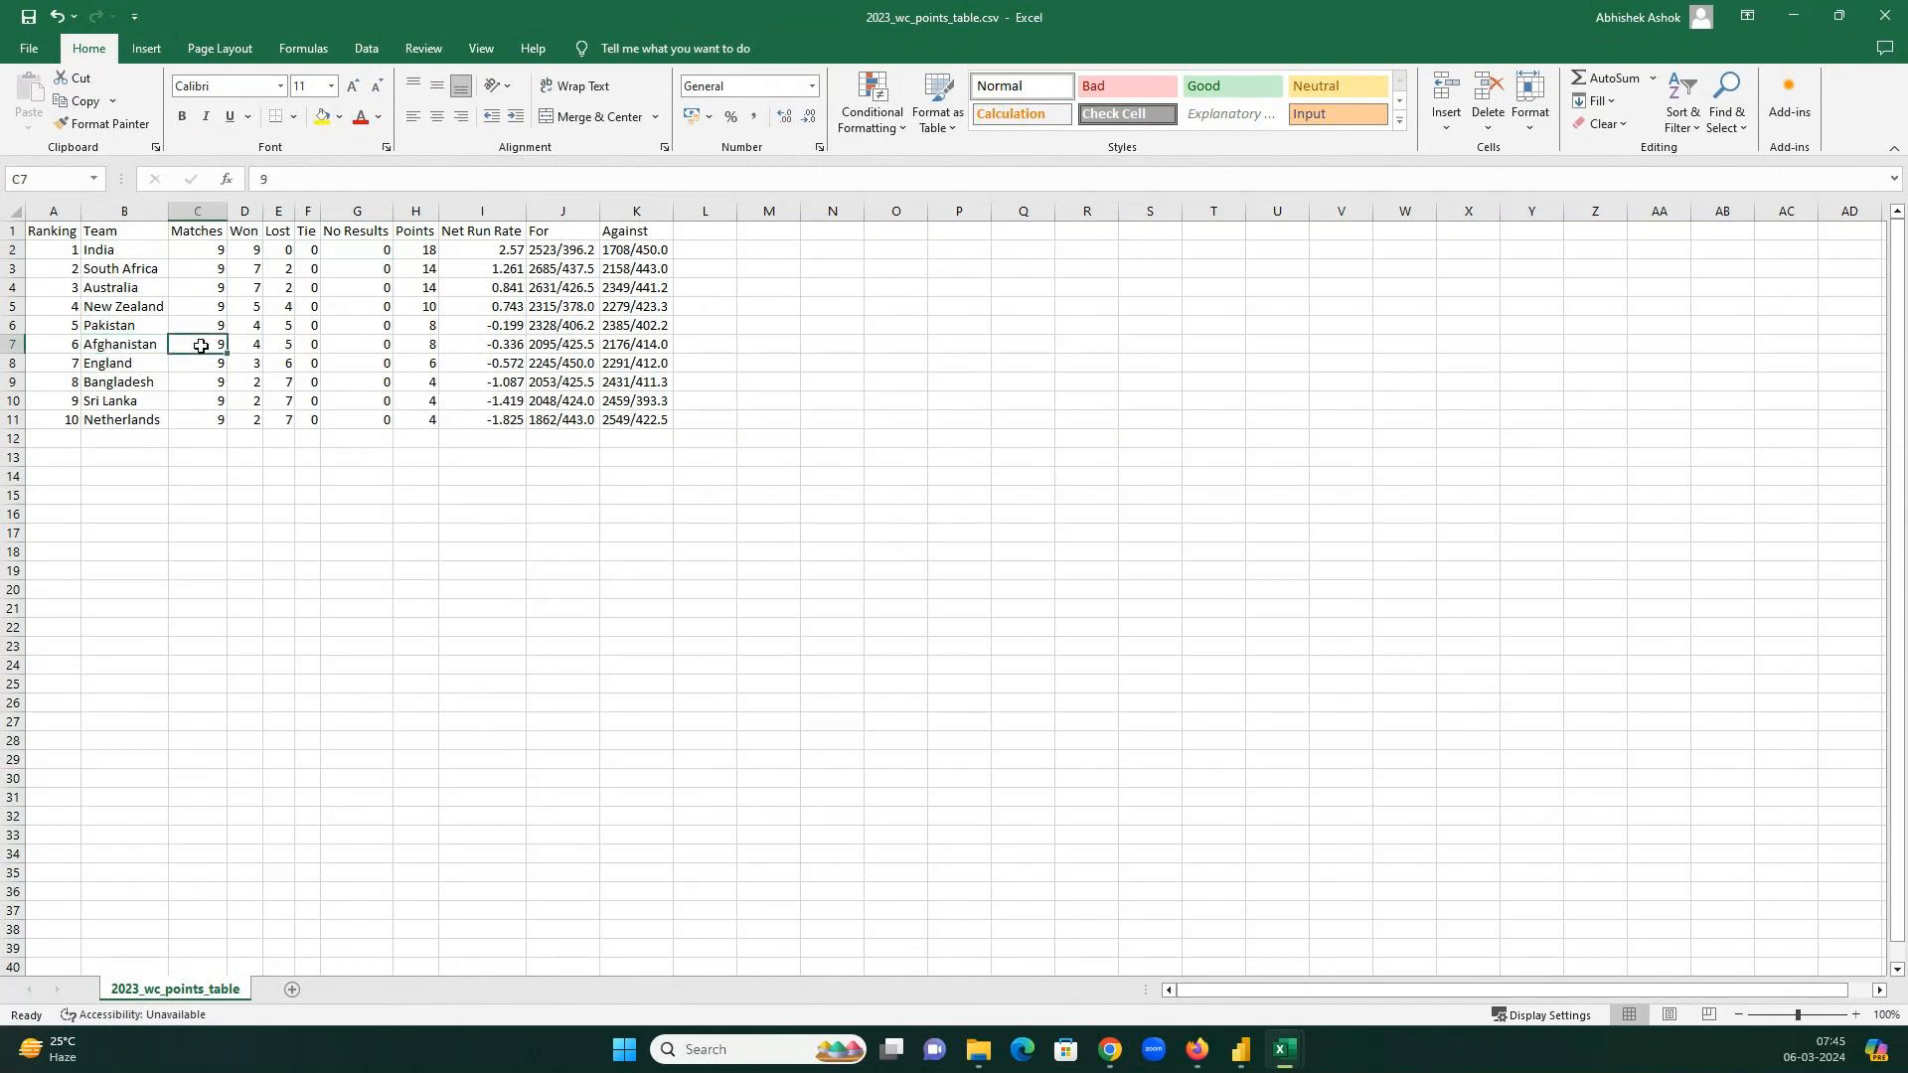
click(246, 343)
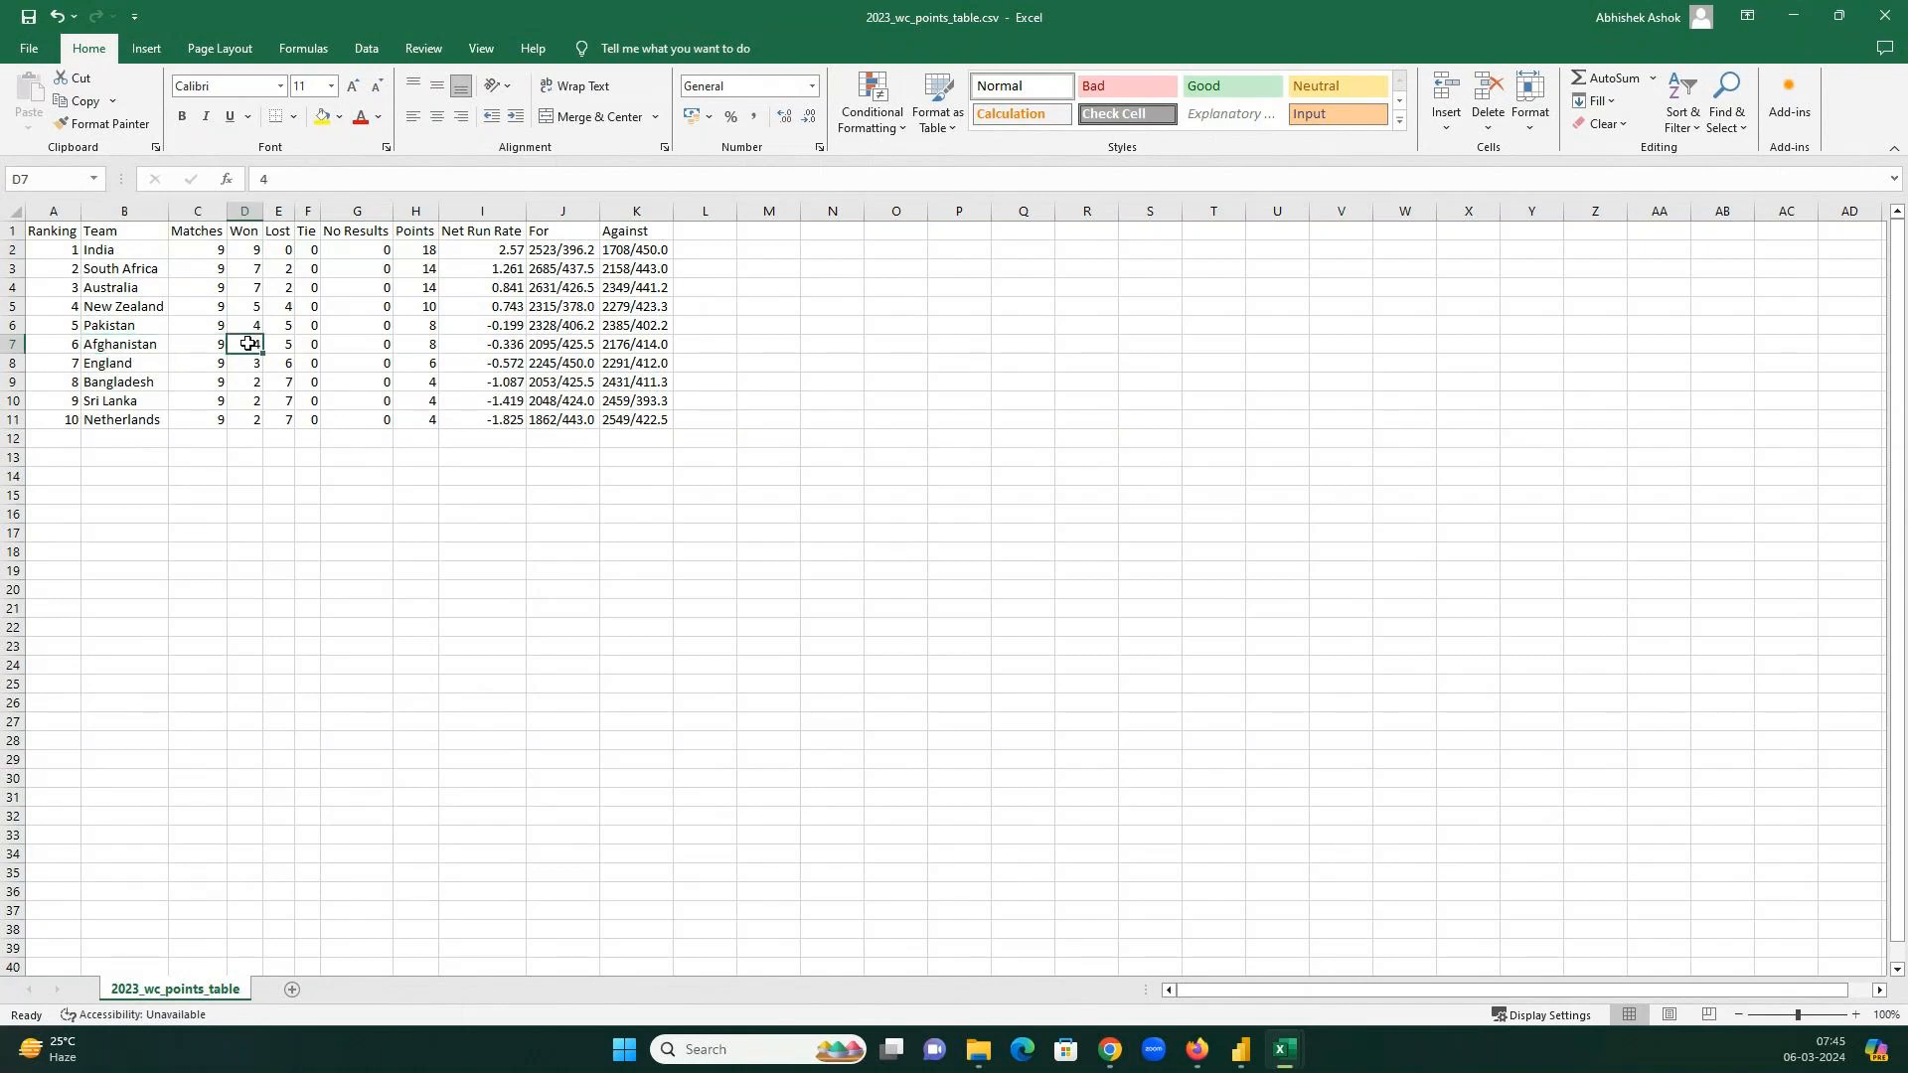
click(279, 343)
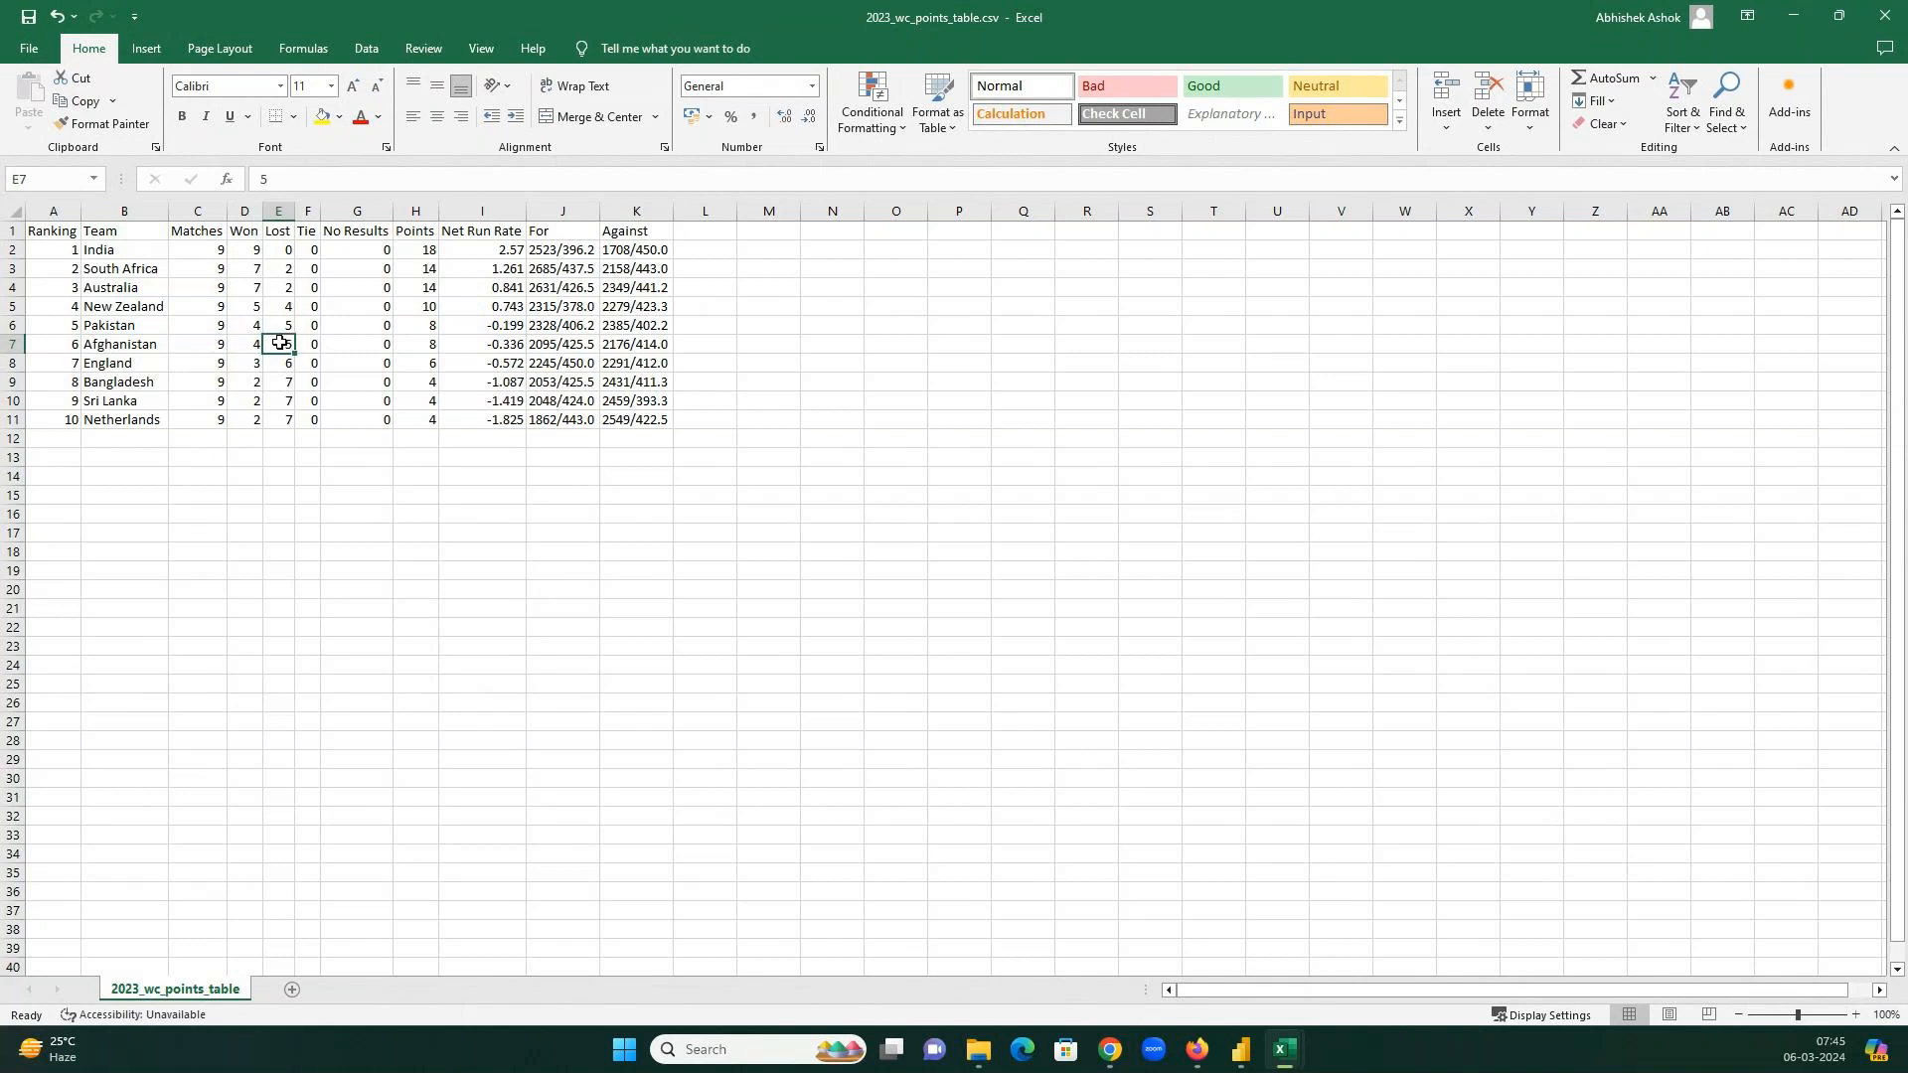
click(402, 346)
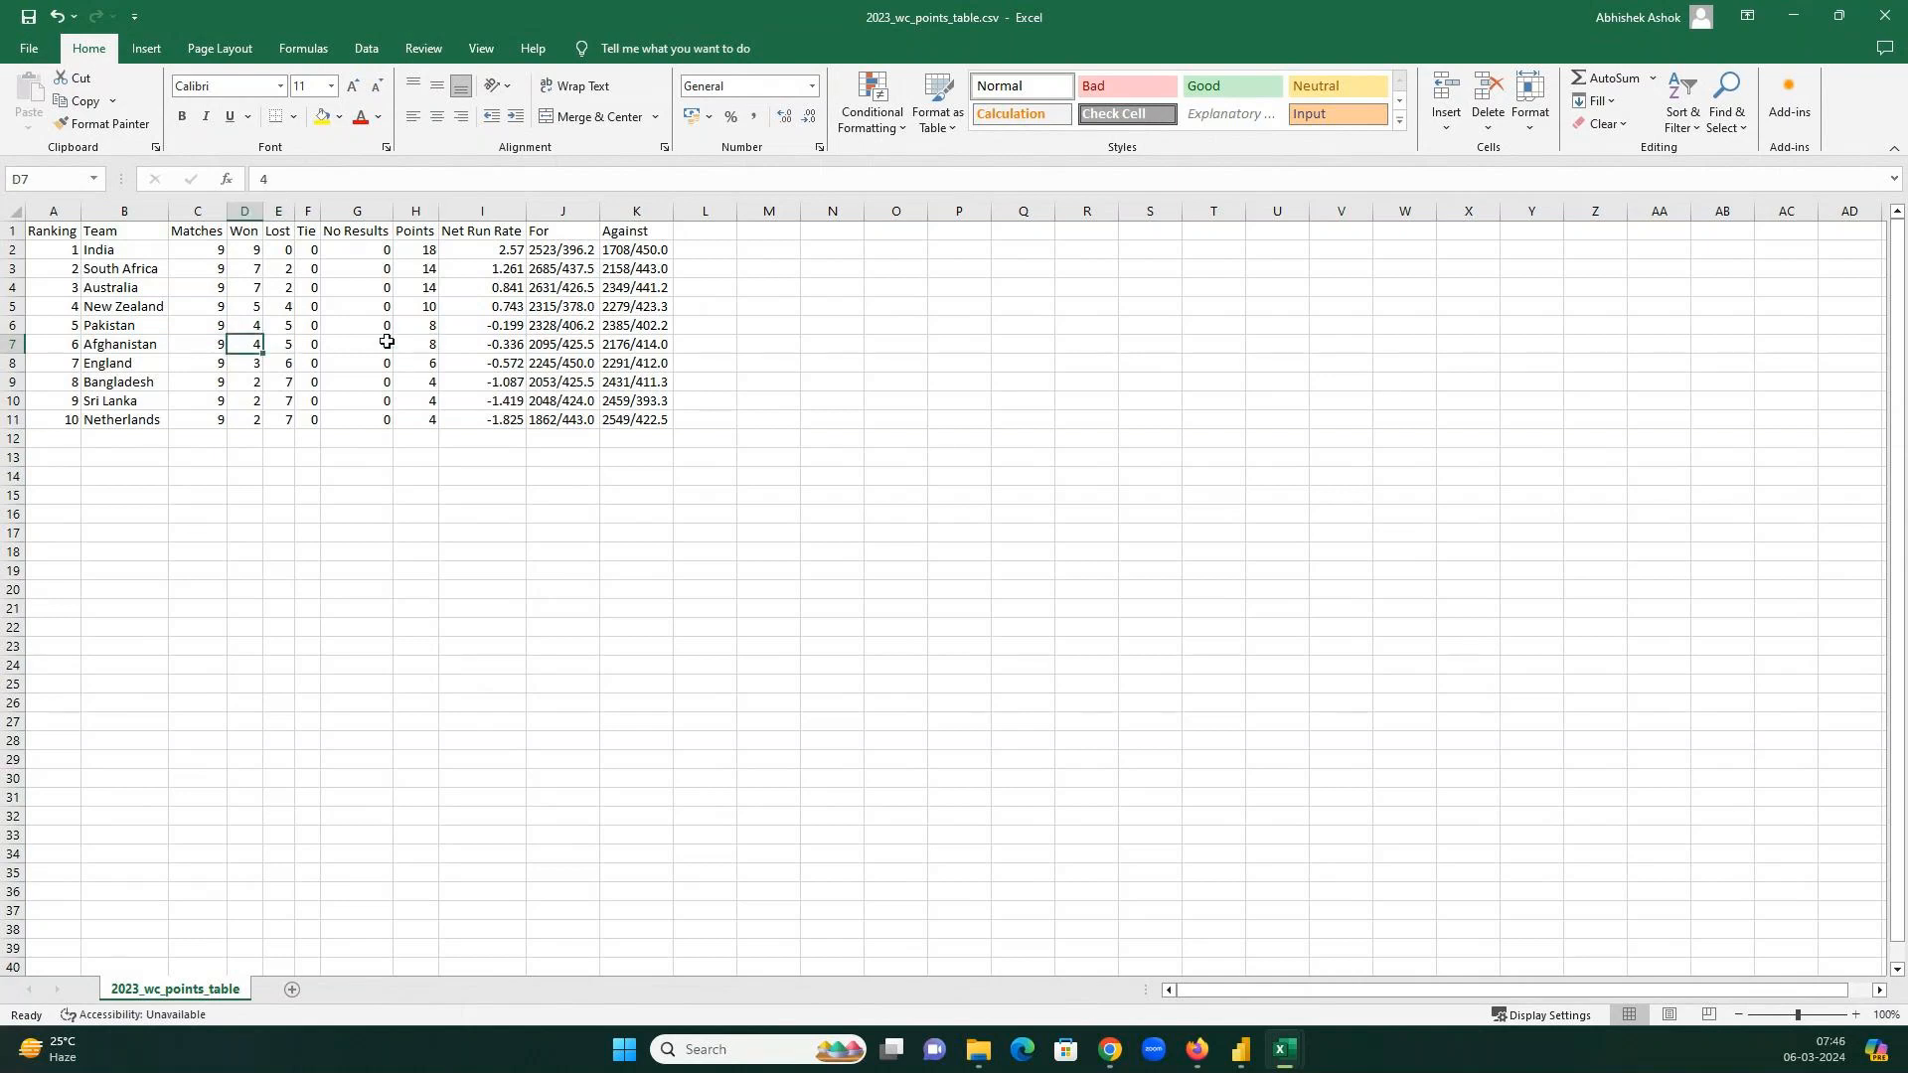
click(513, 346)
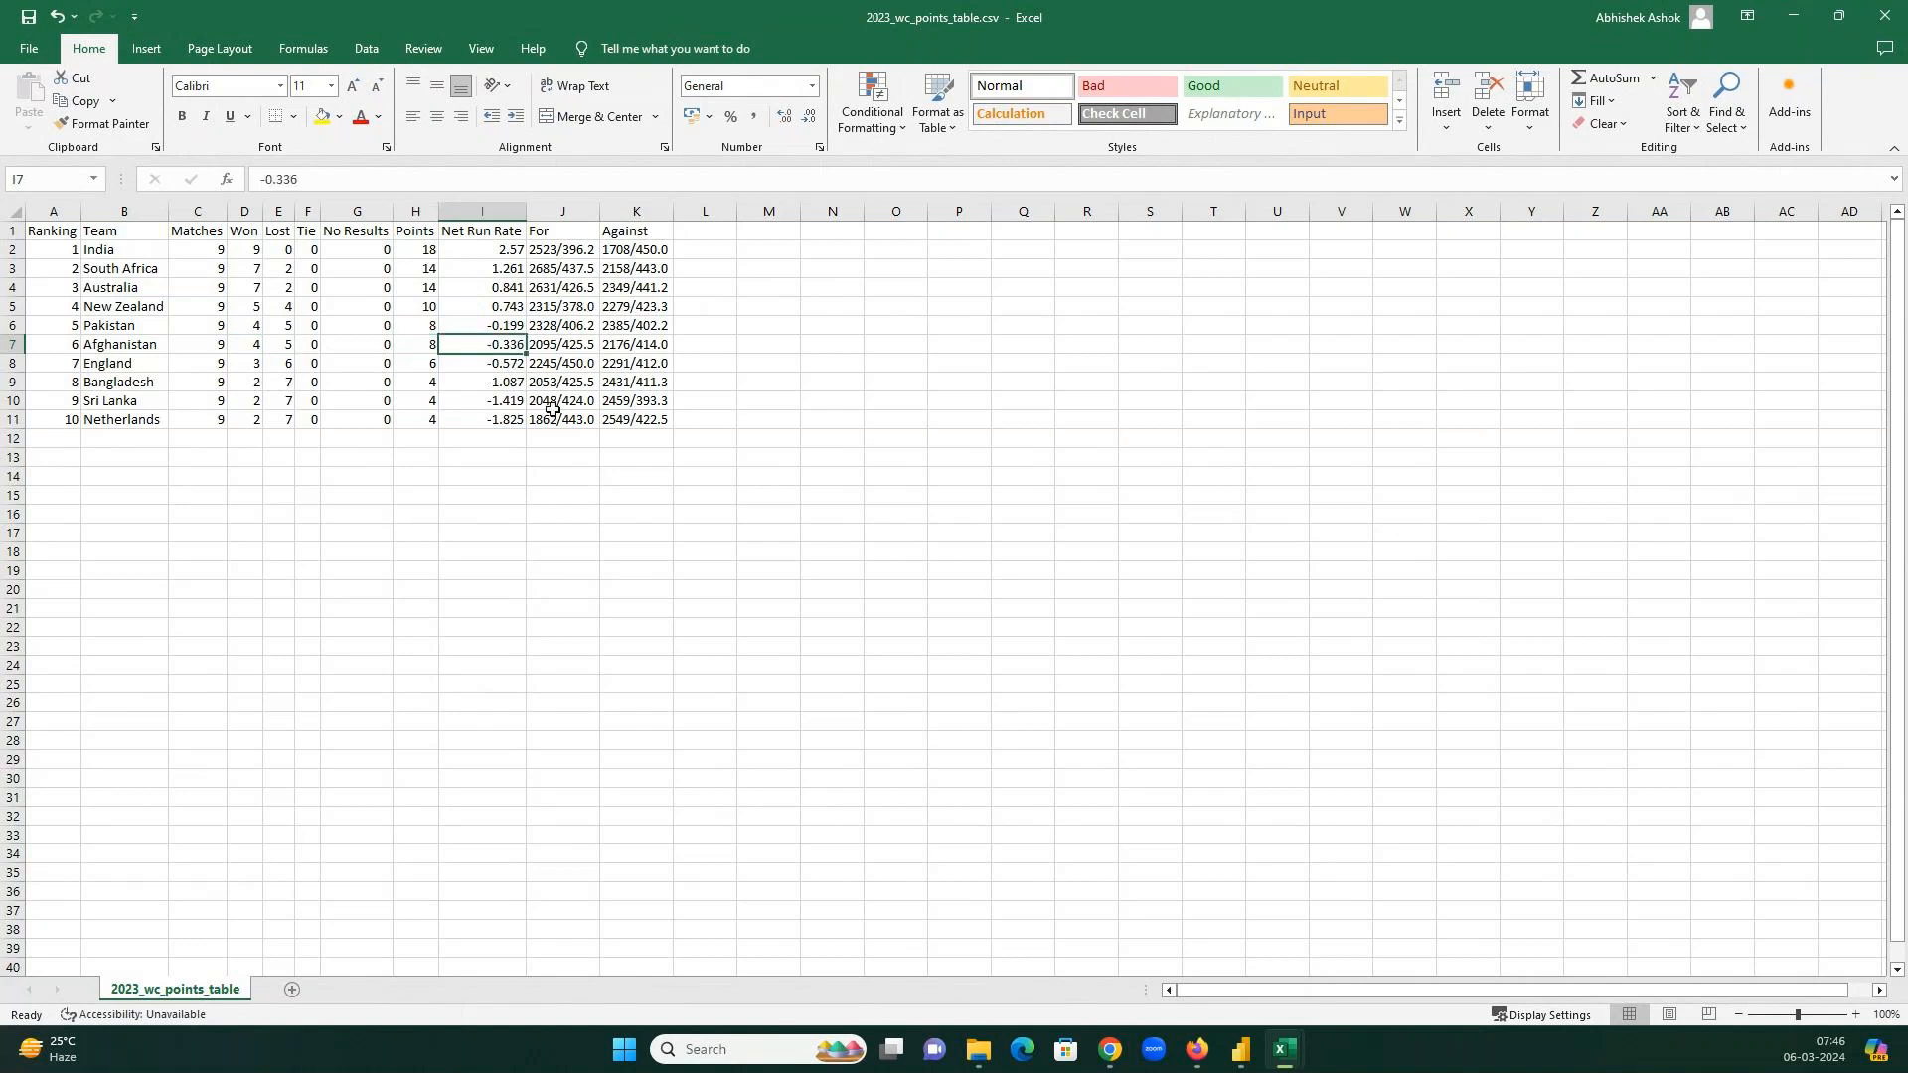
click(977, 1049)
double_click(449, 189)
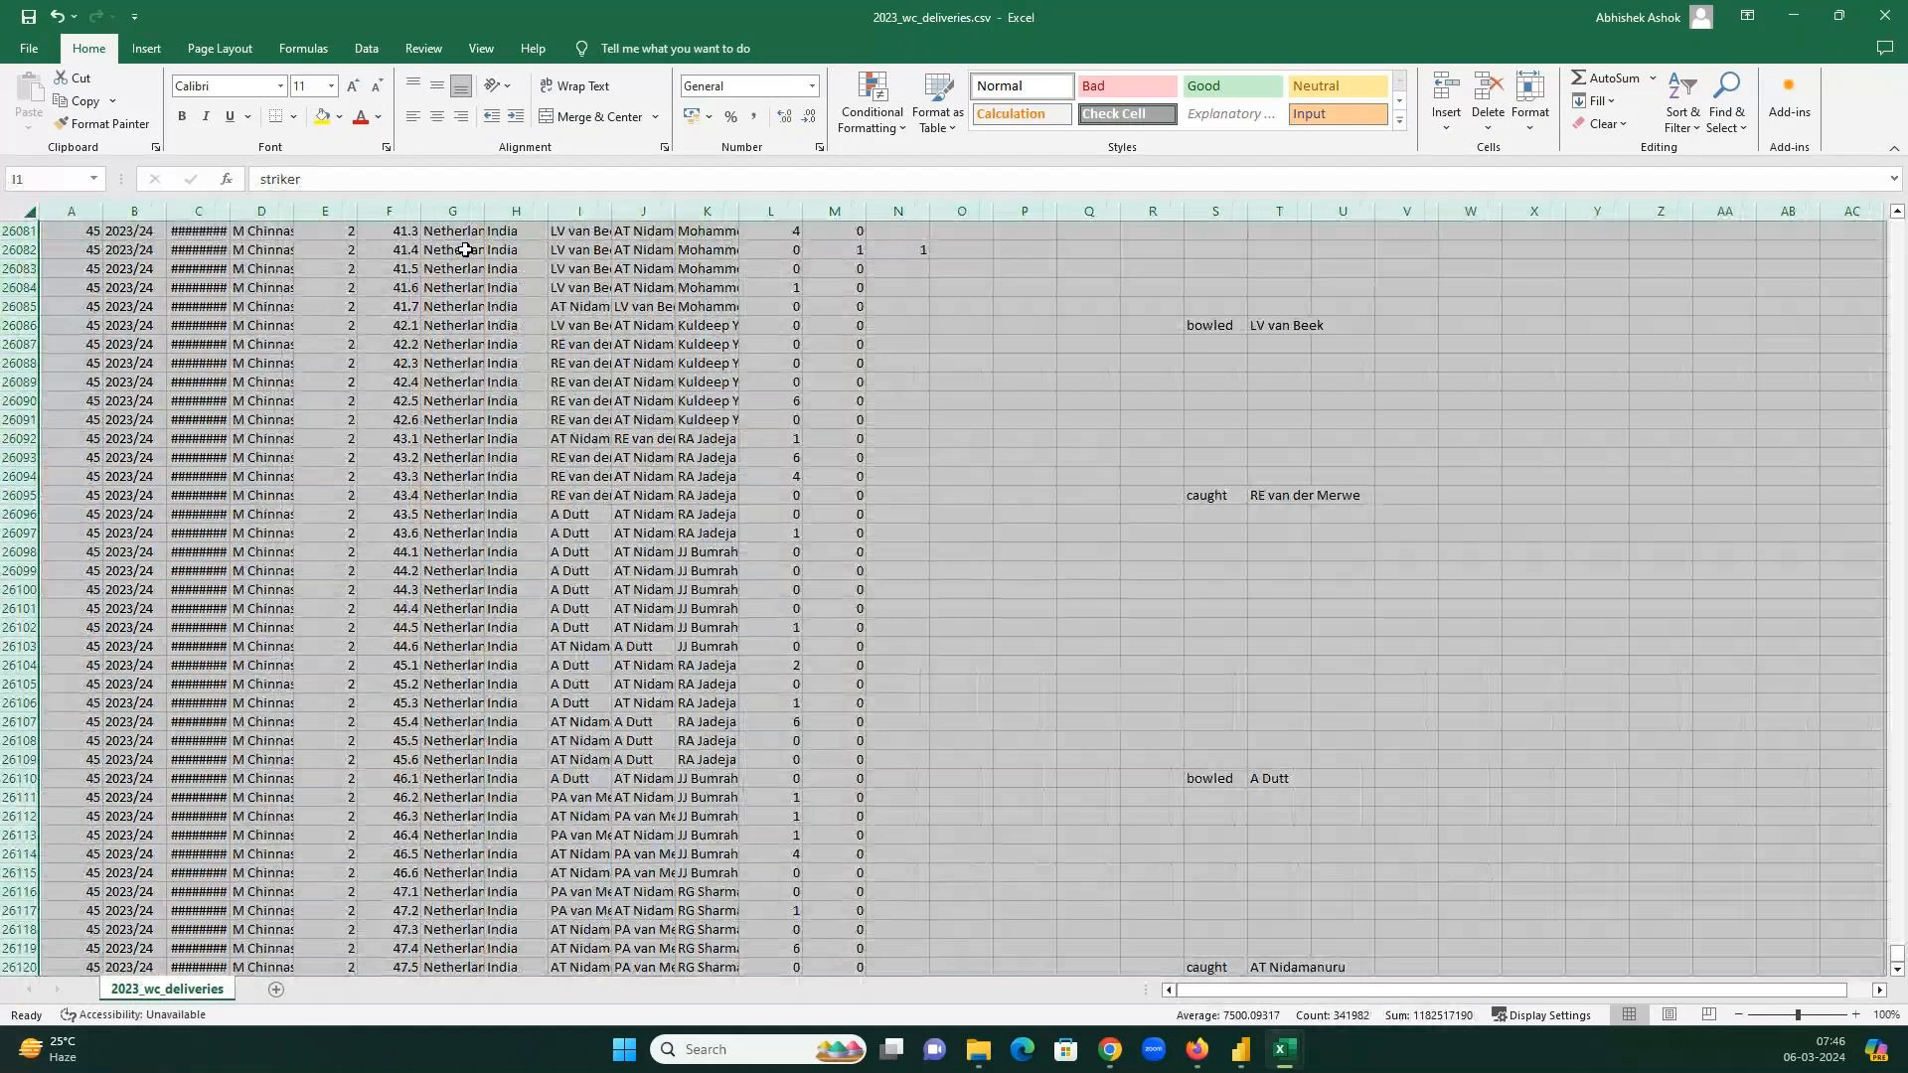
AutoFit all deliveries columns, then glance at the matches workbook and minimize it.
double_click(485, 212)
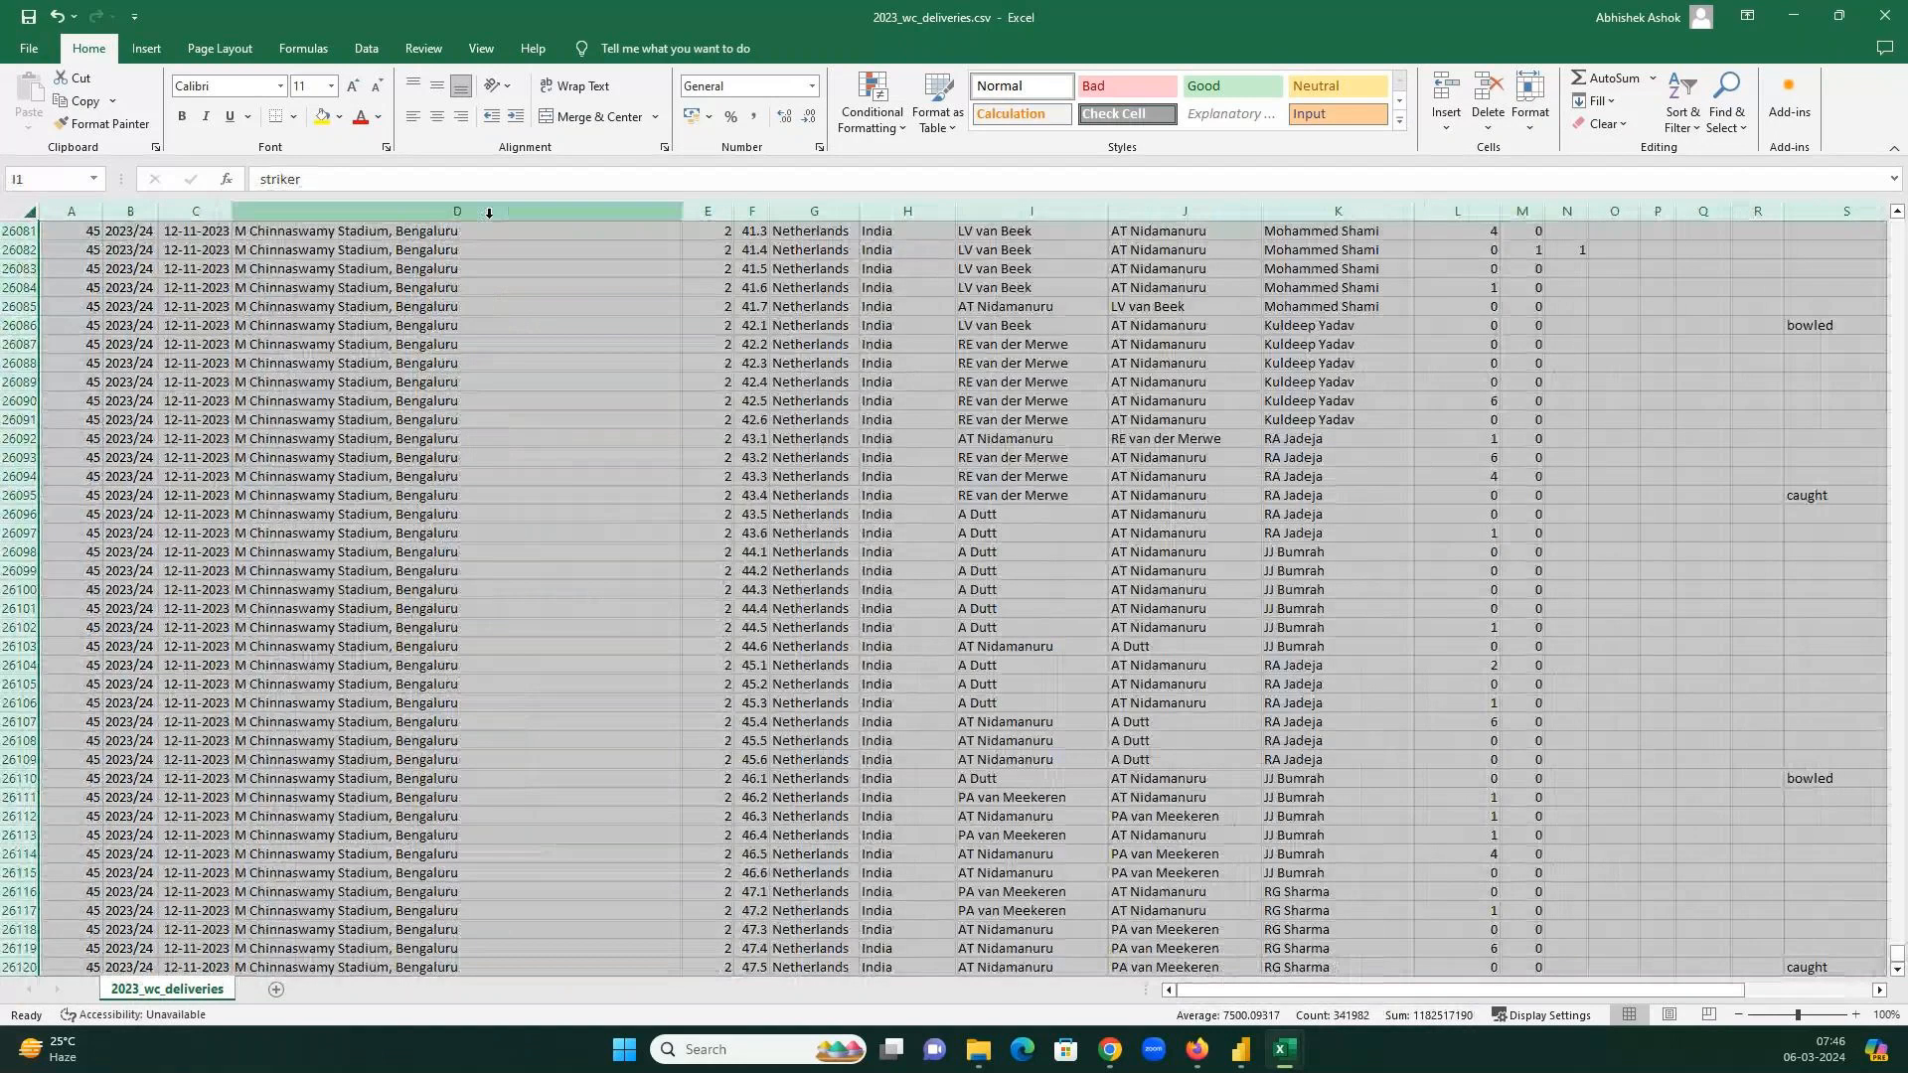
key(ctrl+Home)
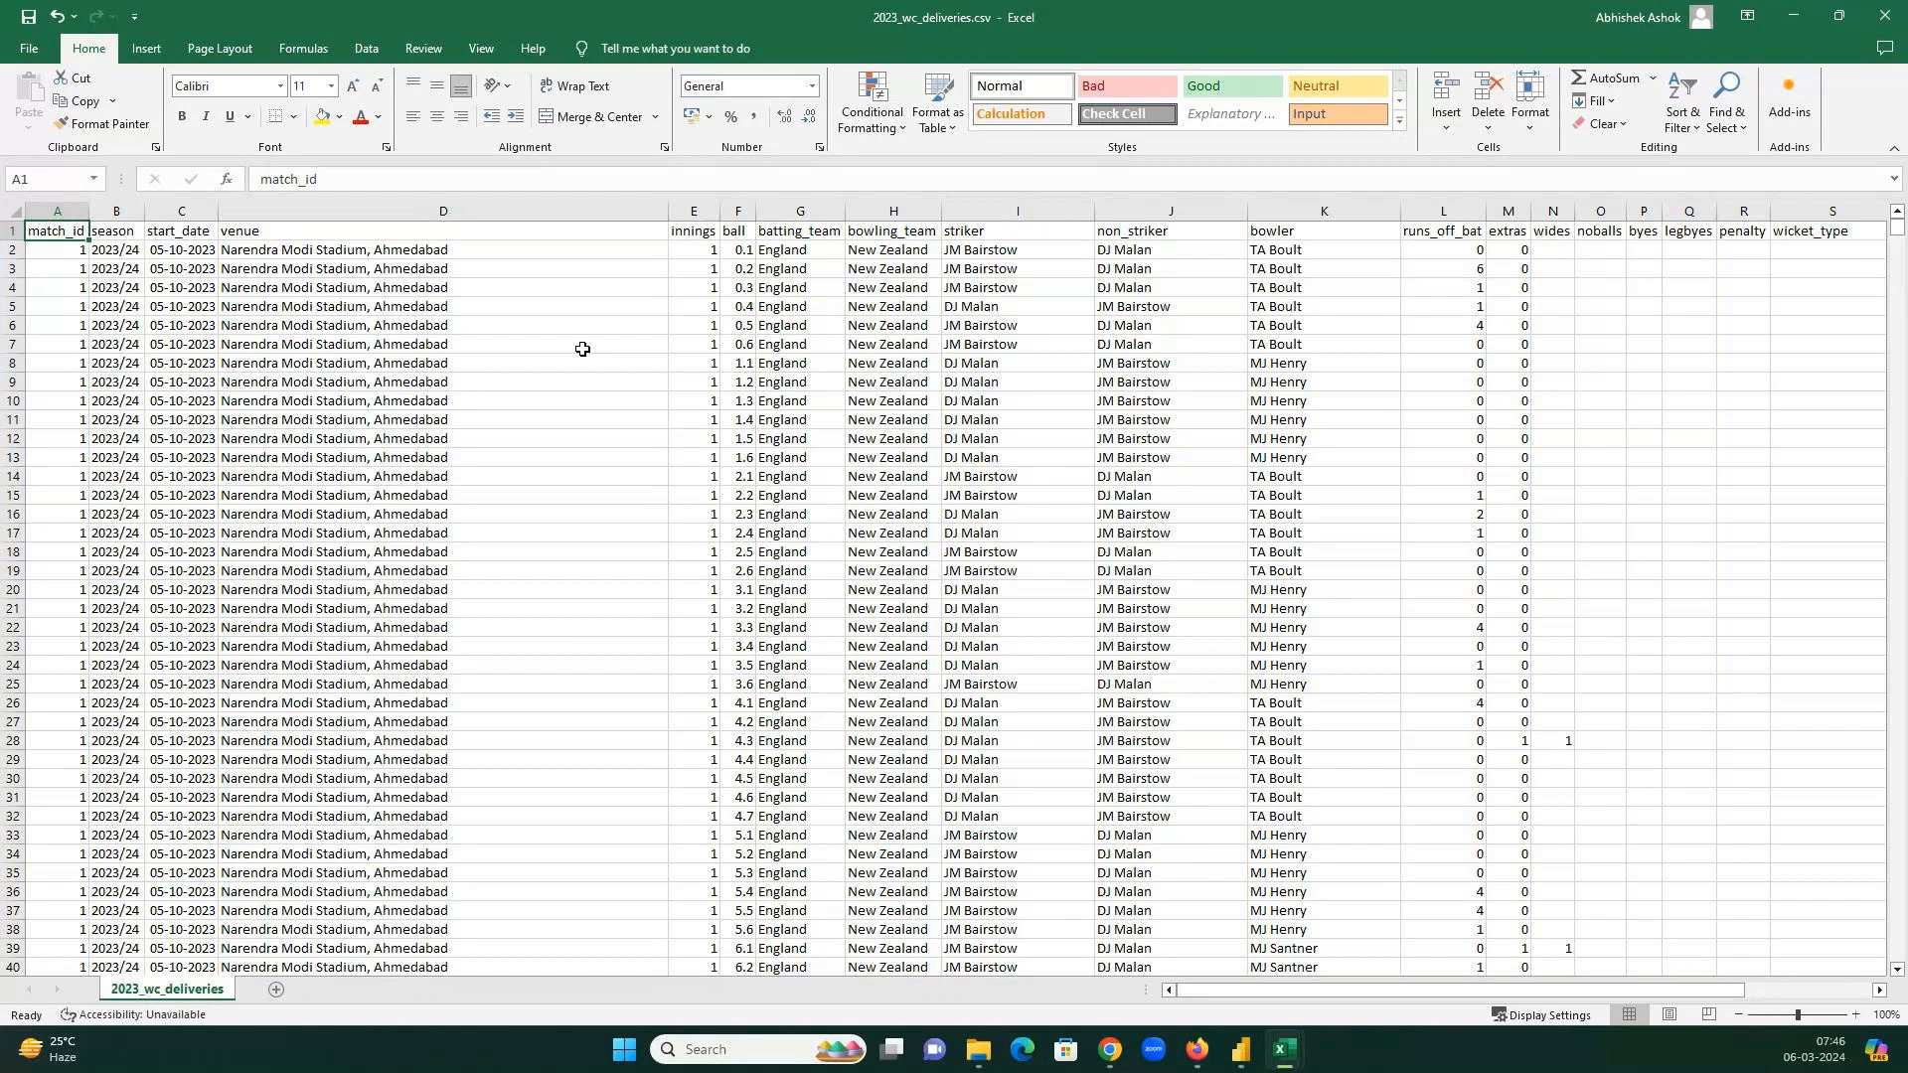
key(alt+Tab)
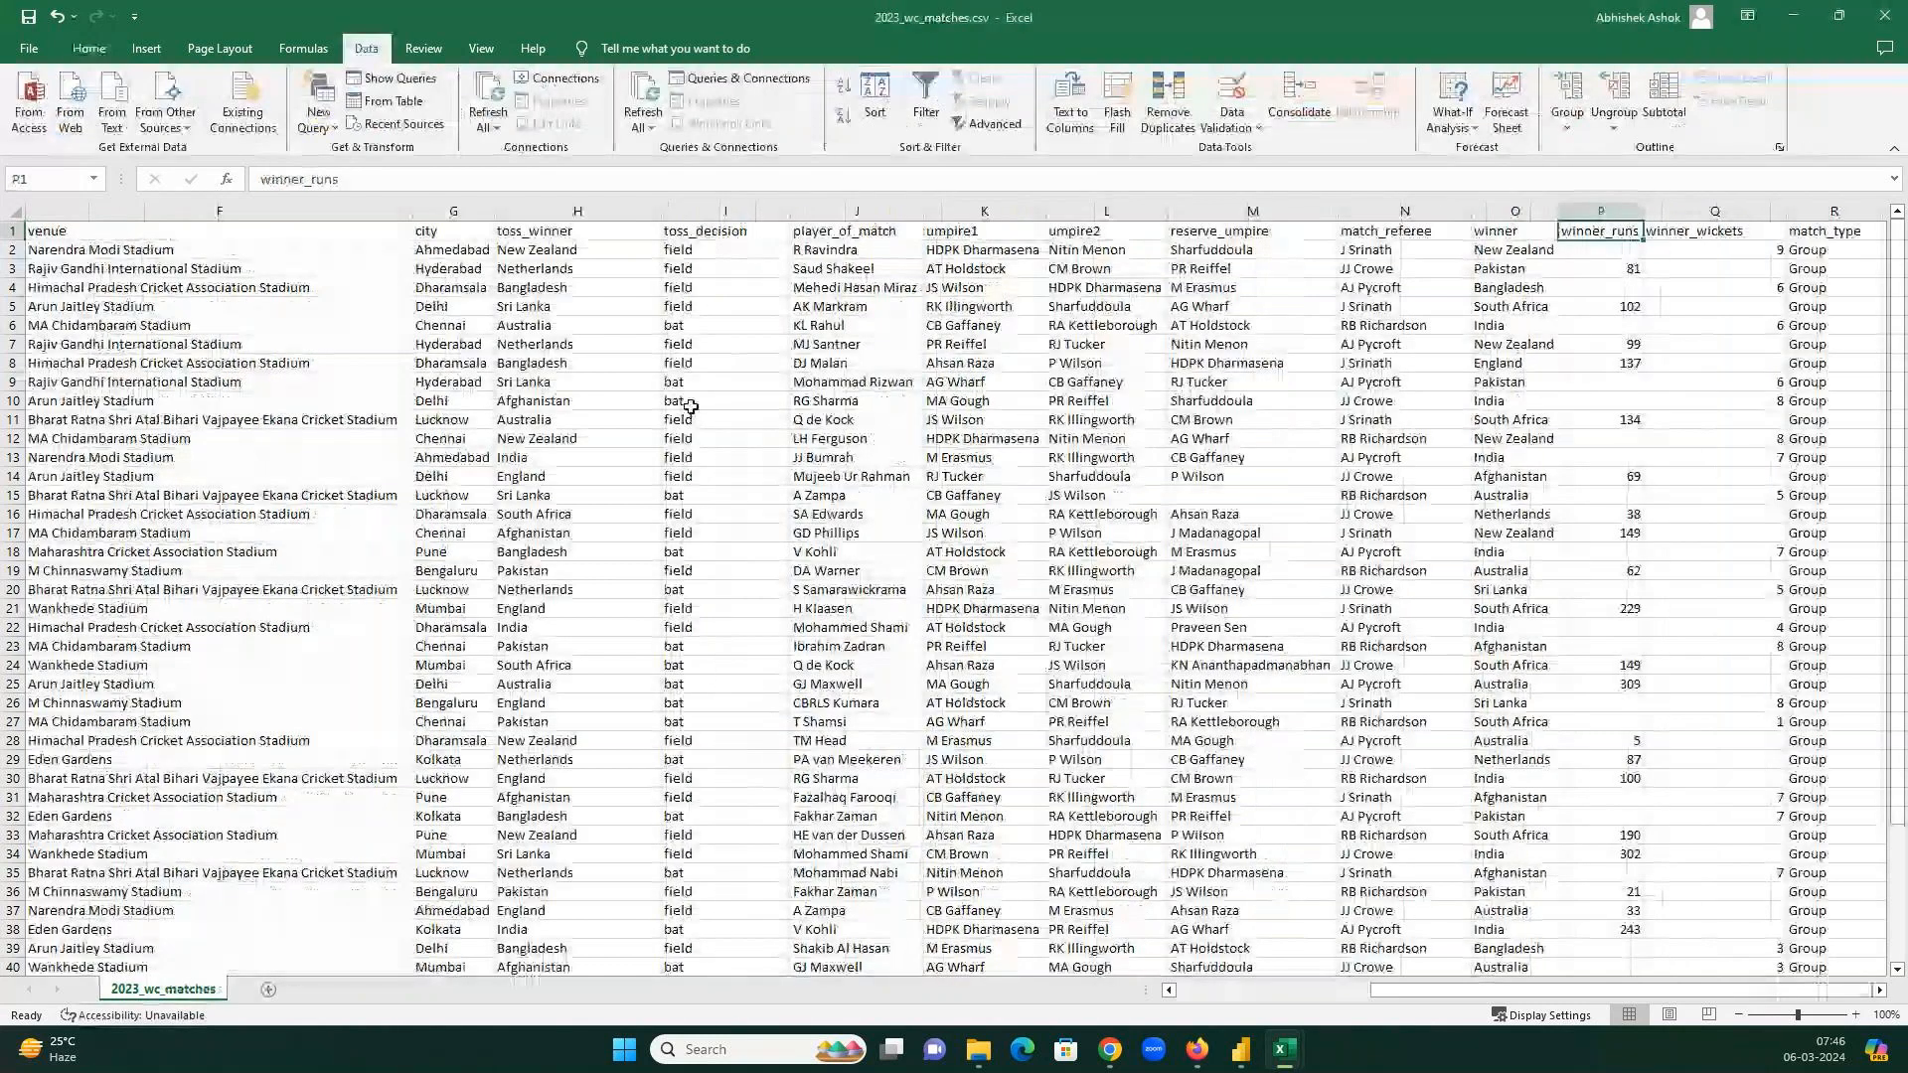
key(ctrl+Home)
drag(99, 250, 328, 249)
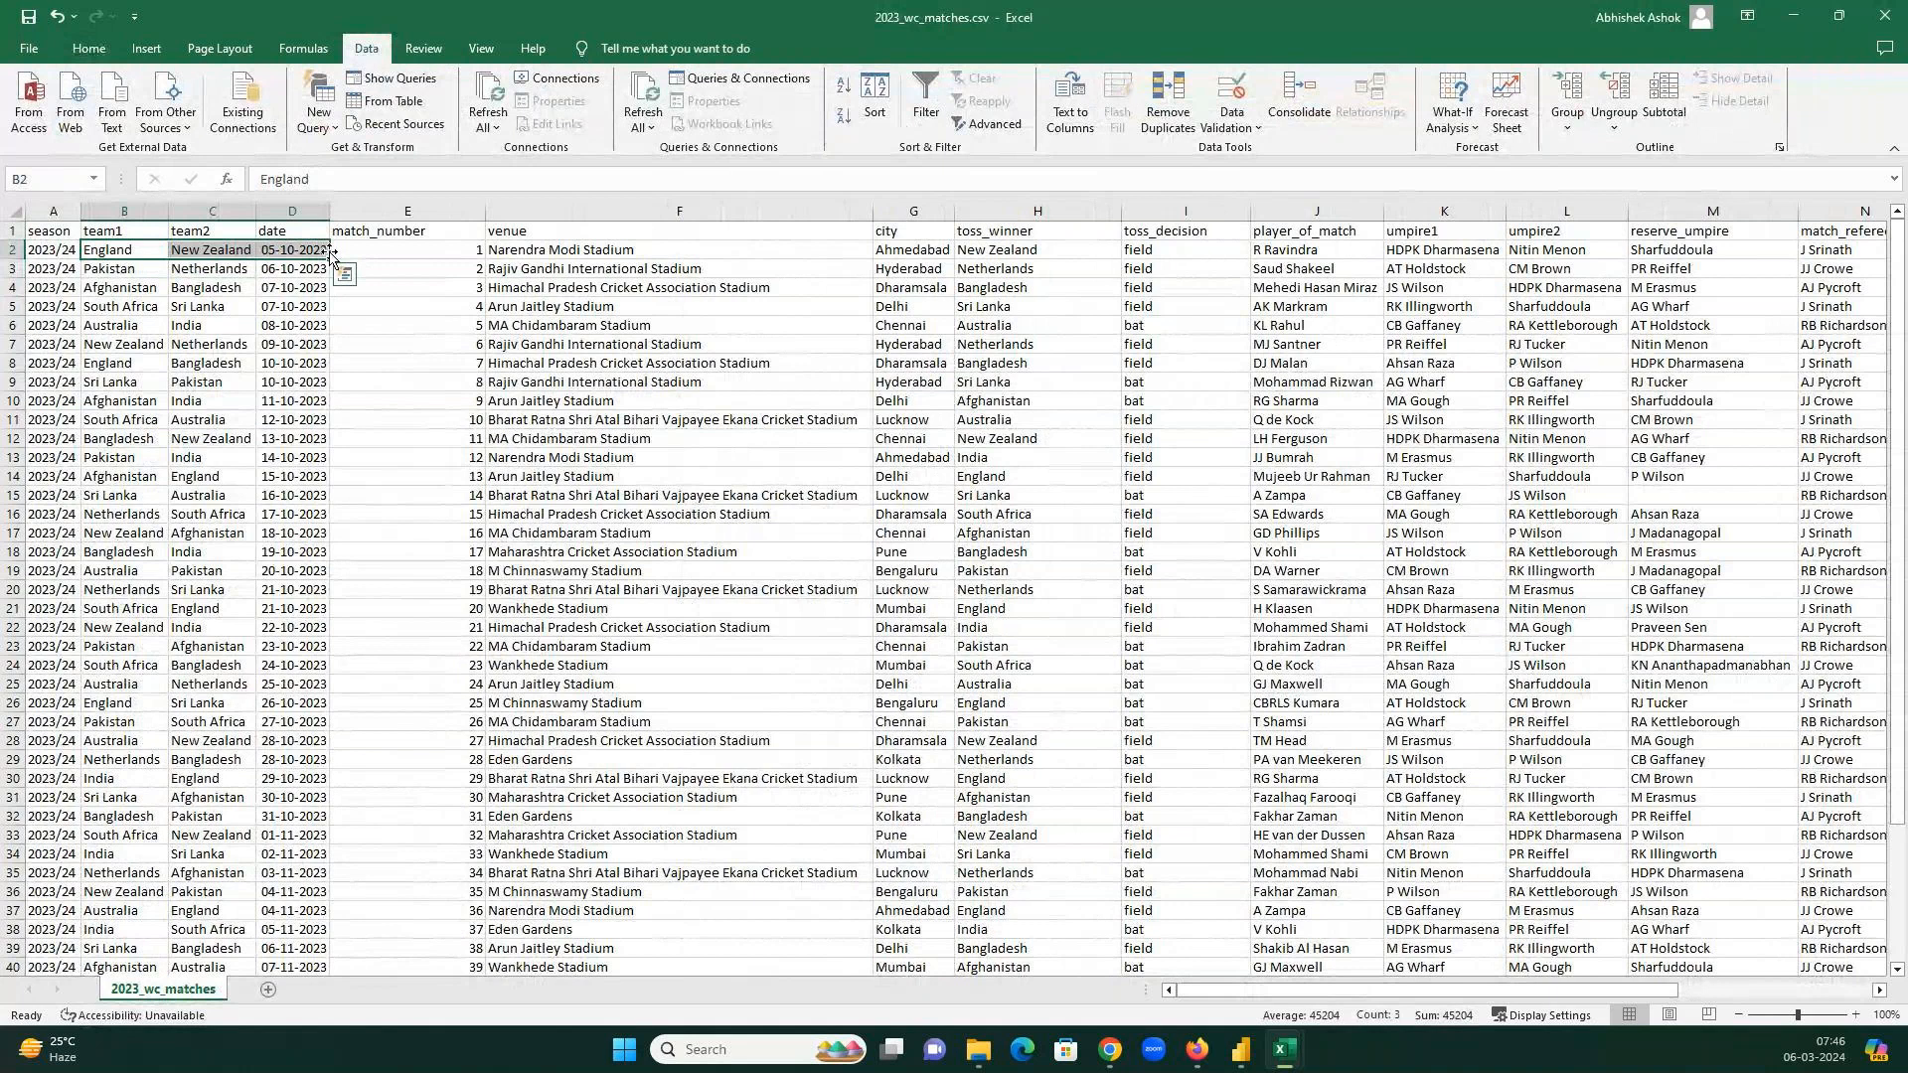
drag(527, 251, 452, 250)
click(1789, 17)
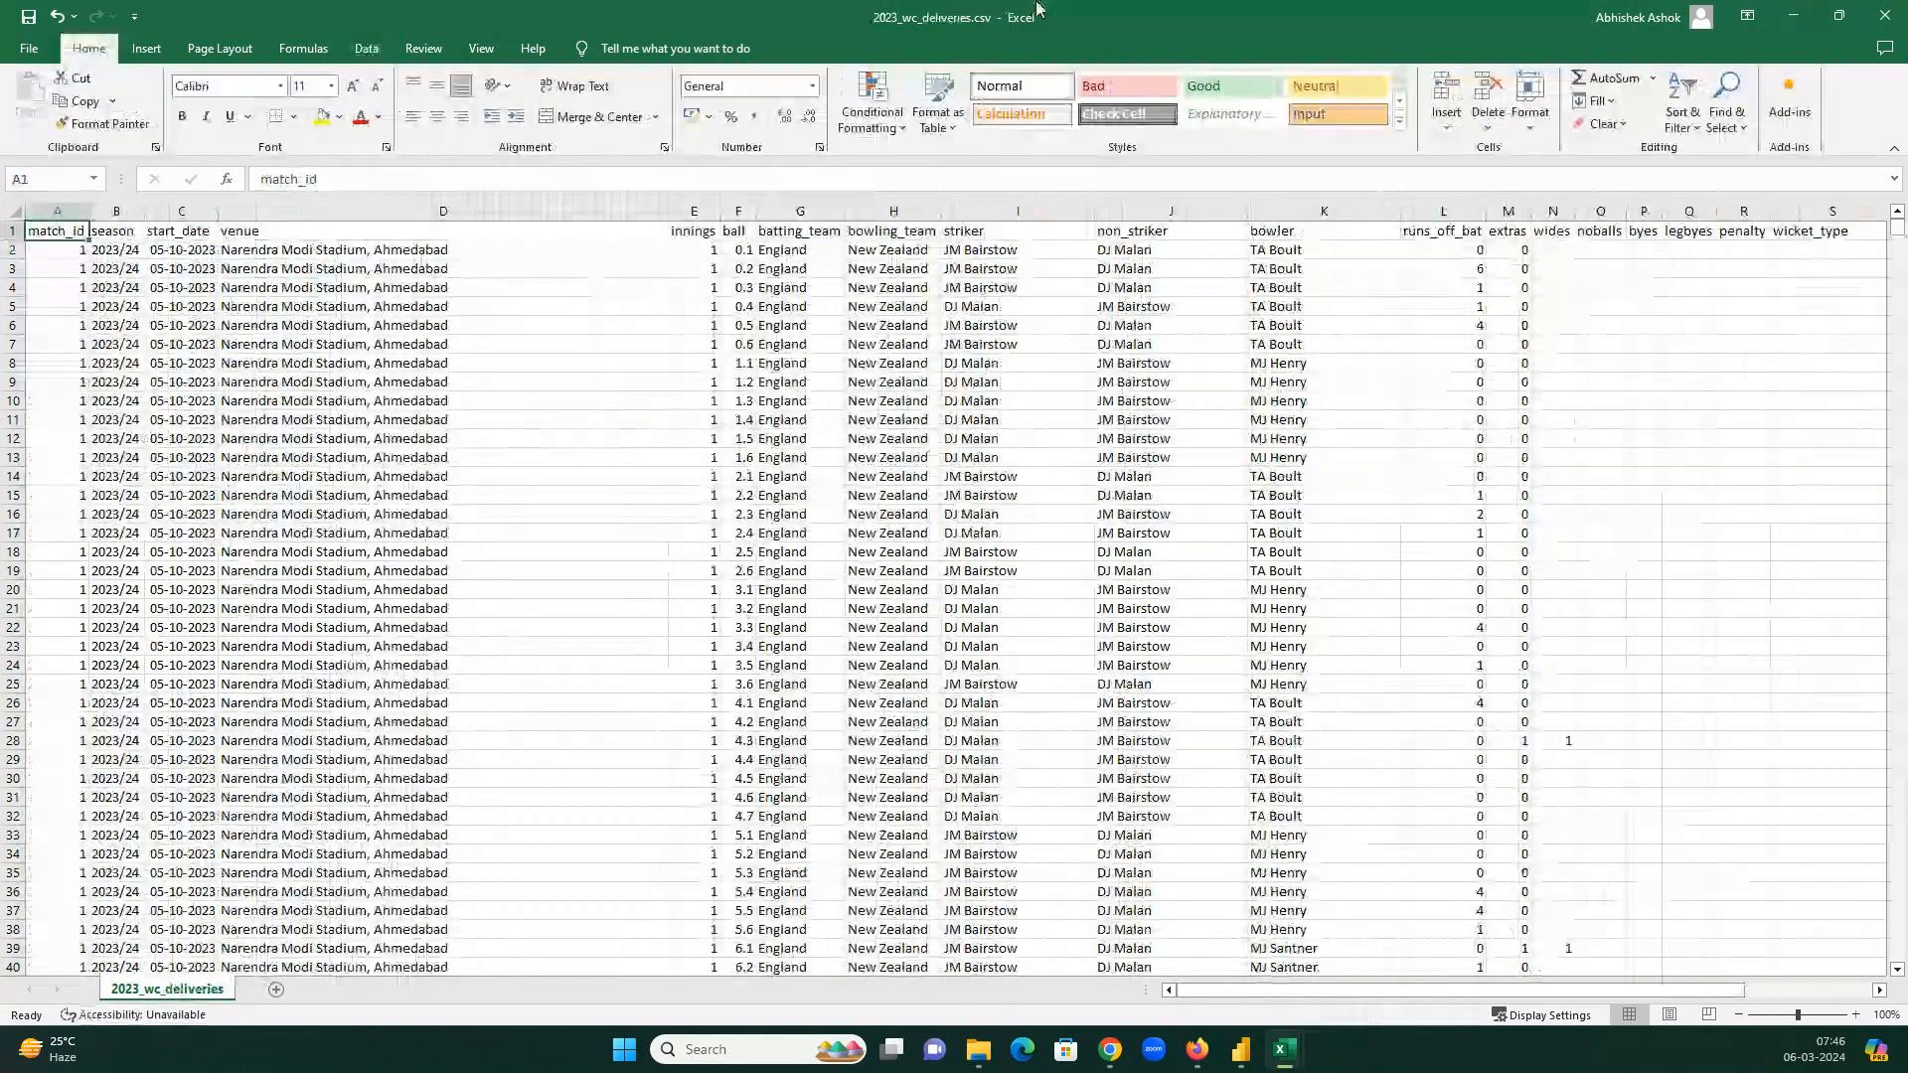
key(Down)
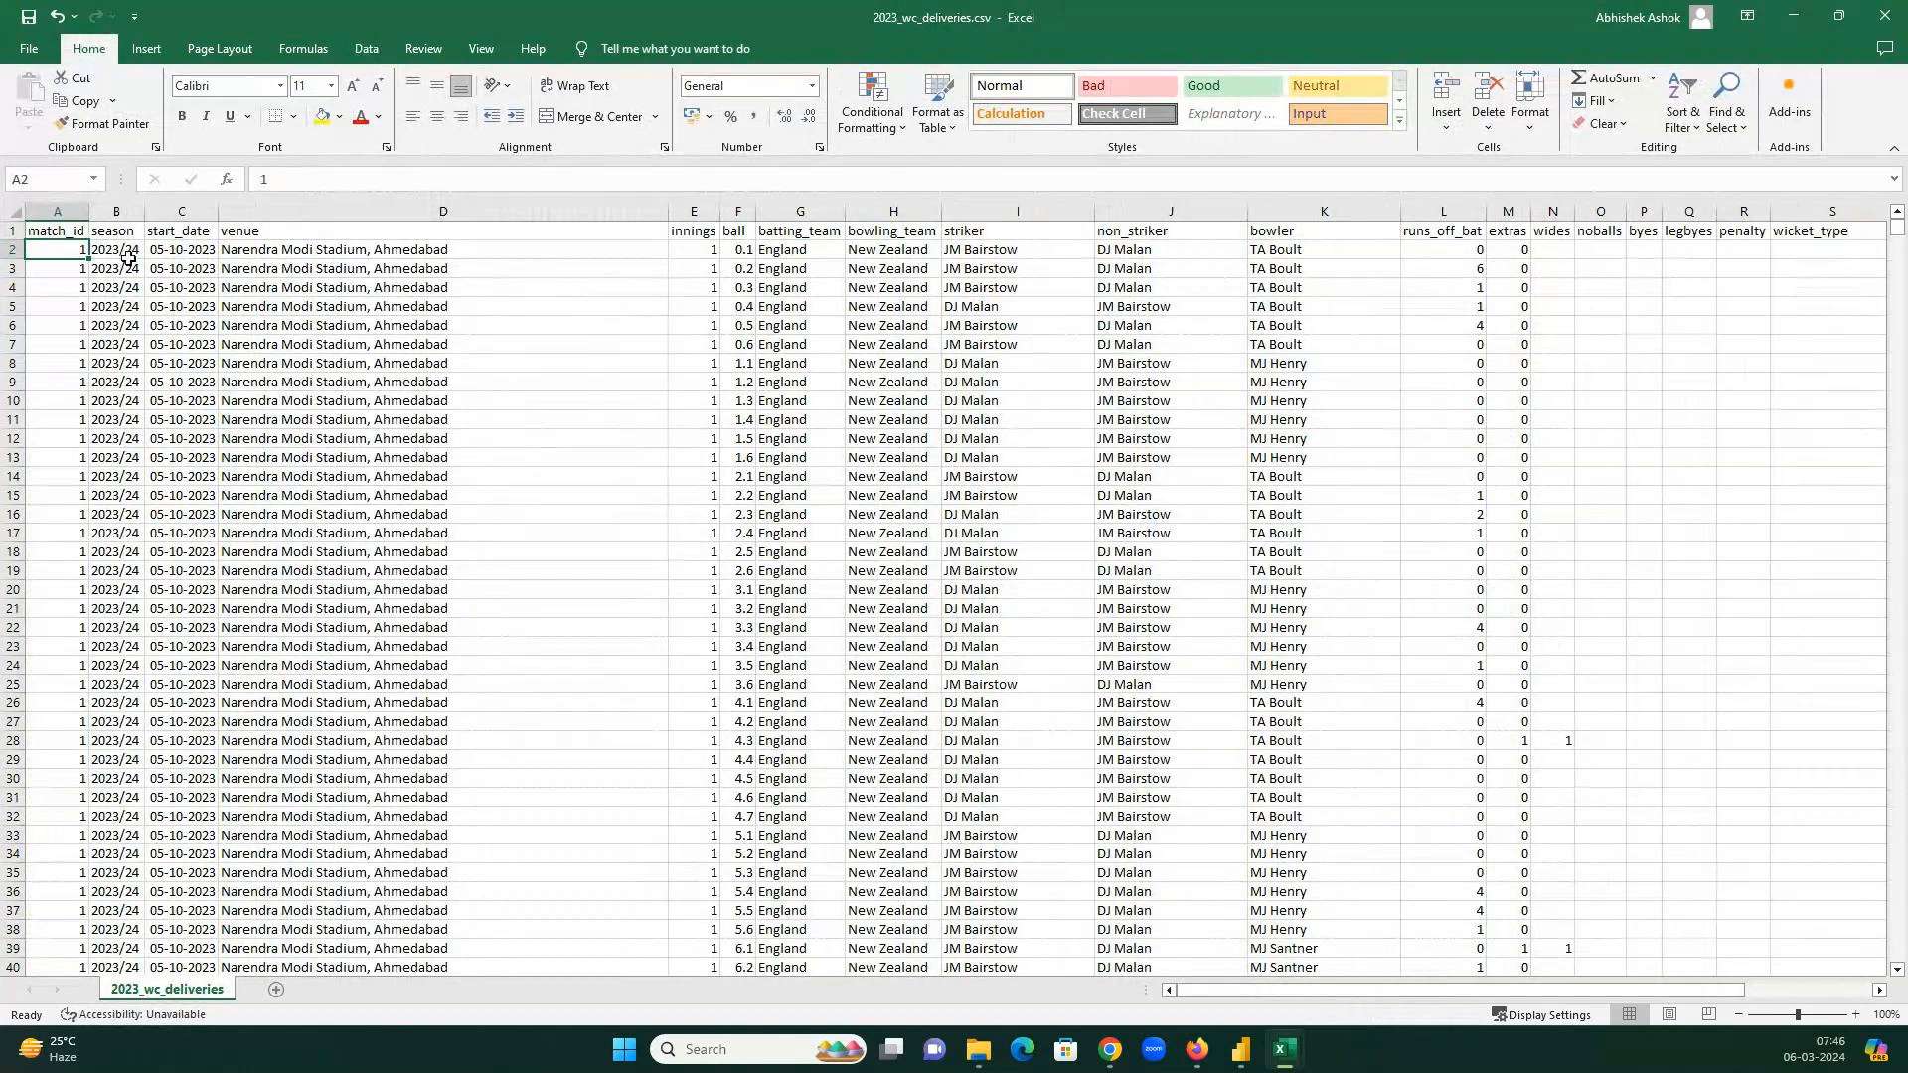
click(184, 248)
click(444, 251)
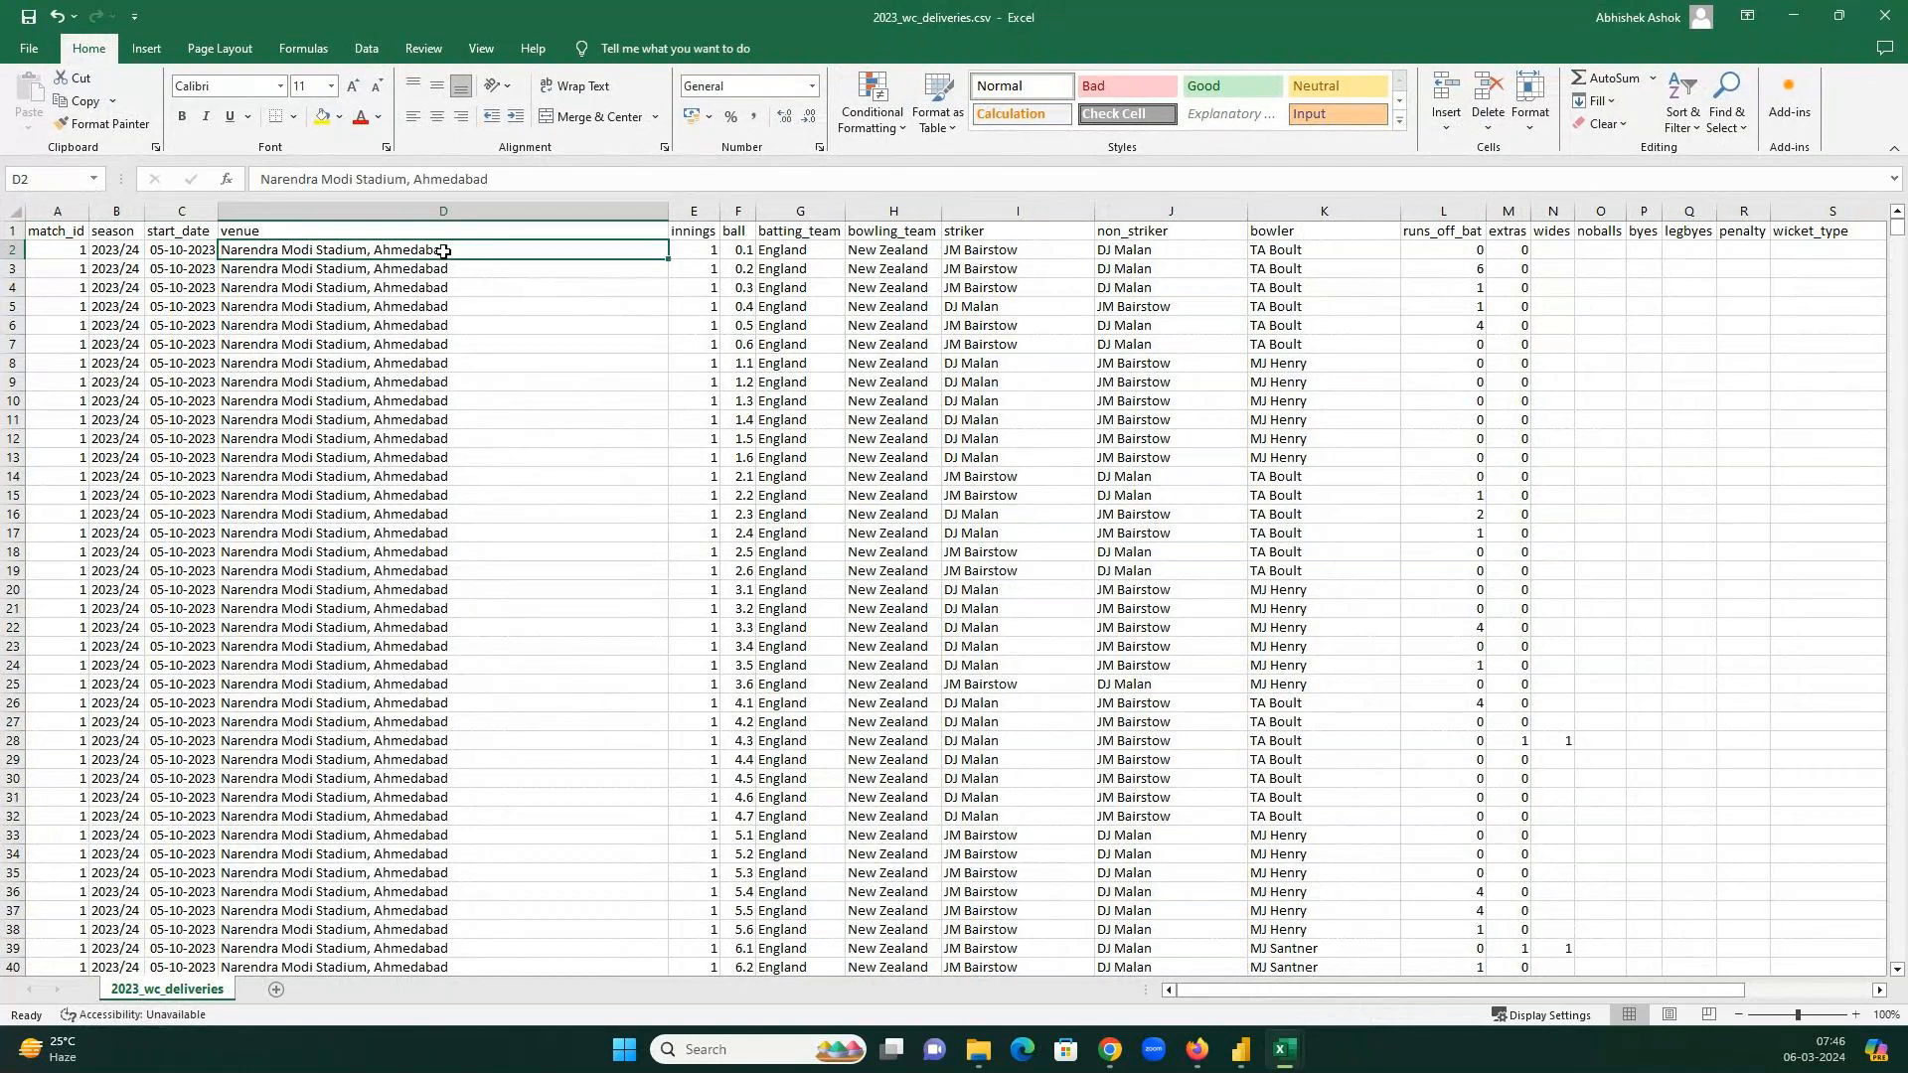
drag(795, 251, 870, 253)
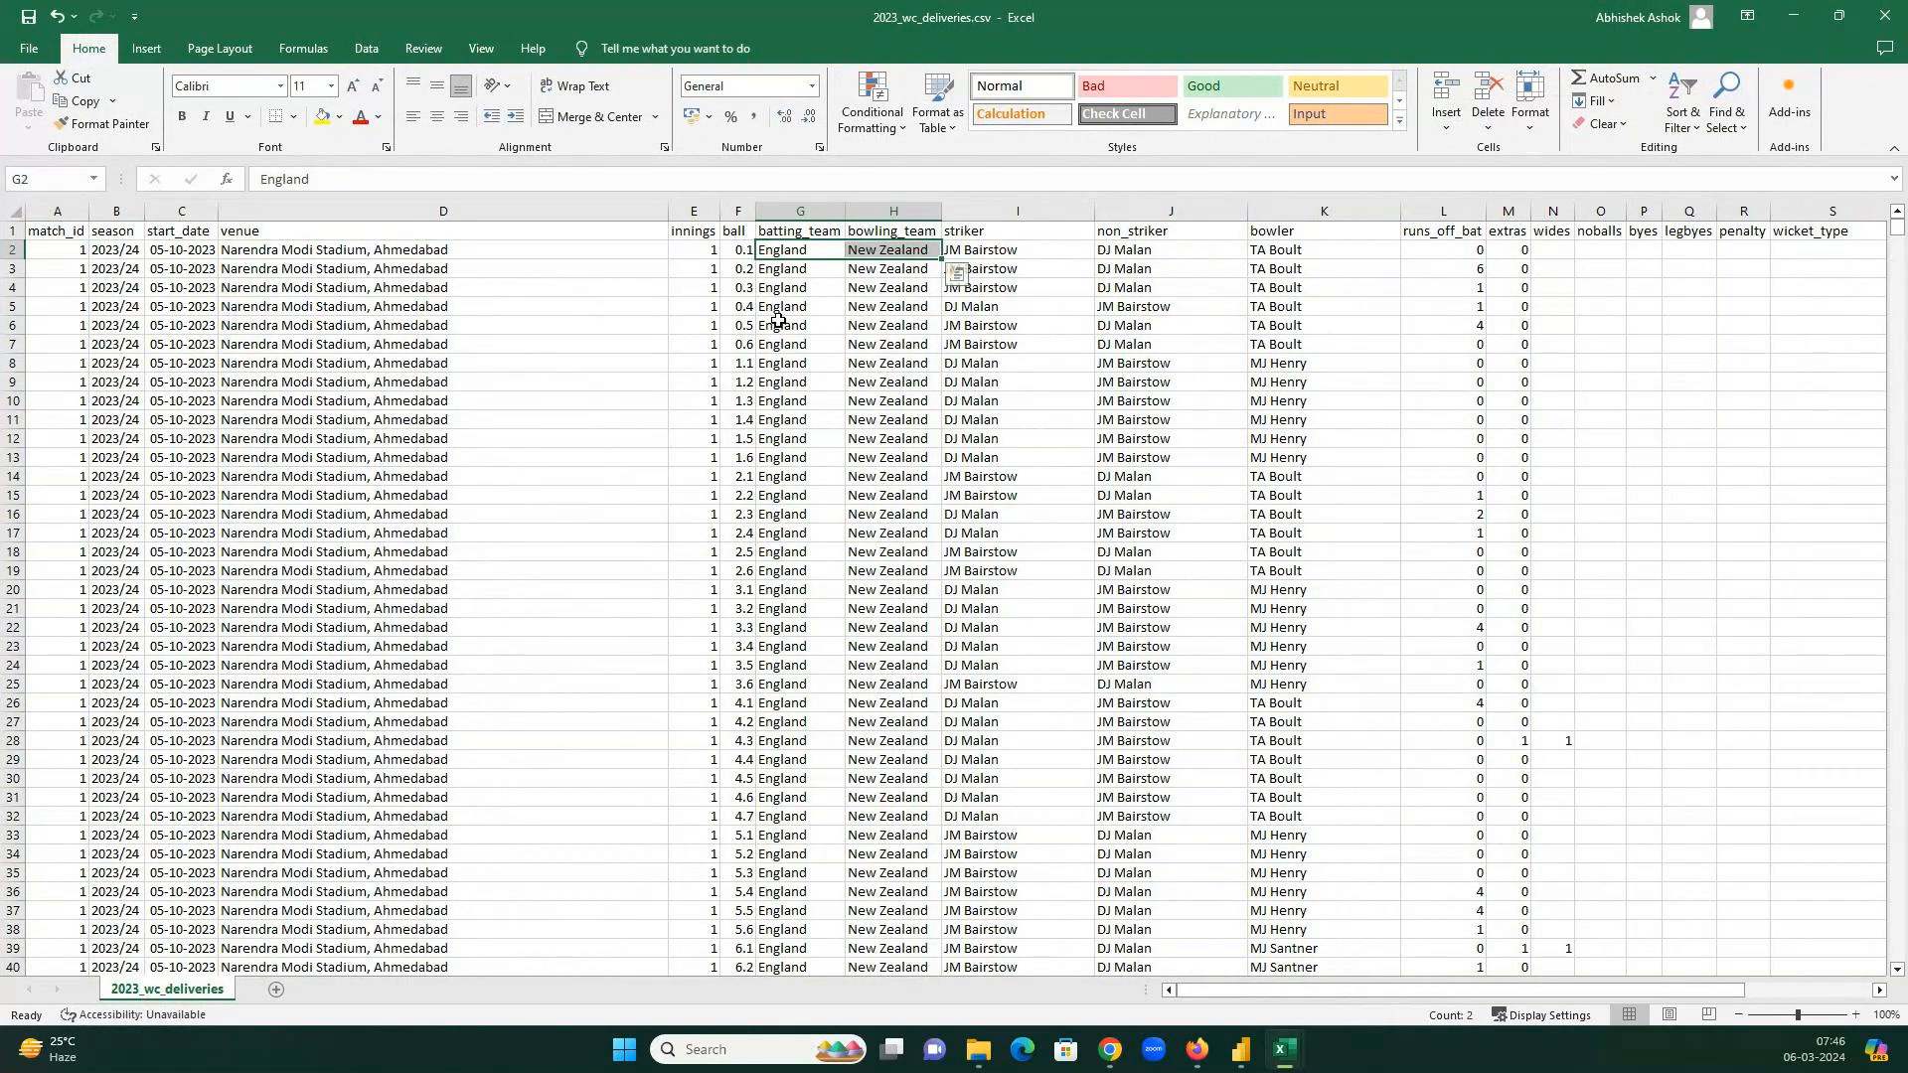
click(699, 252)
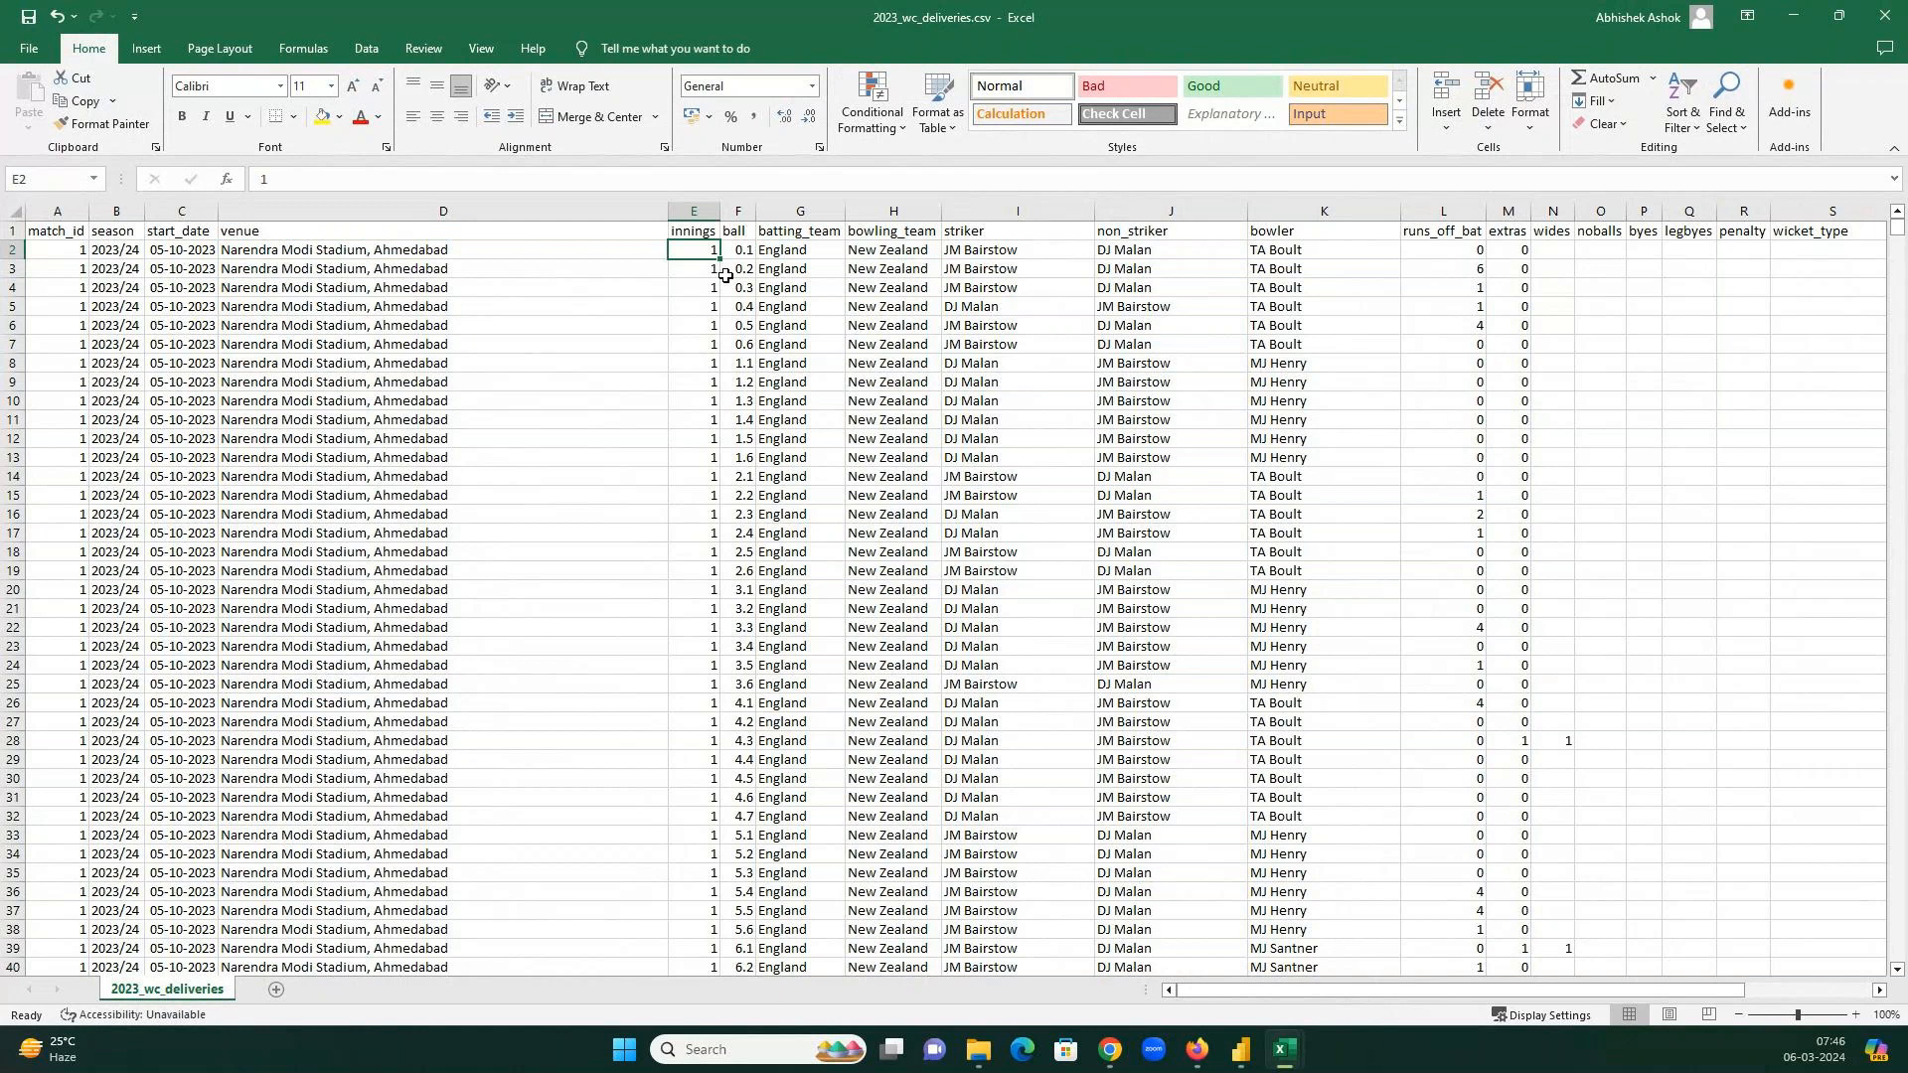
click(750, 254)
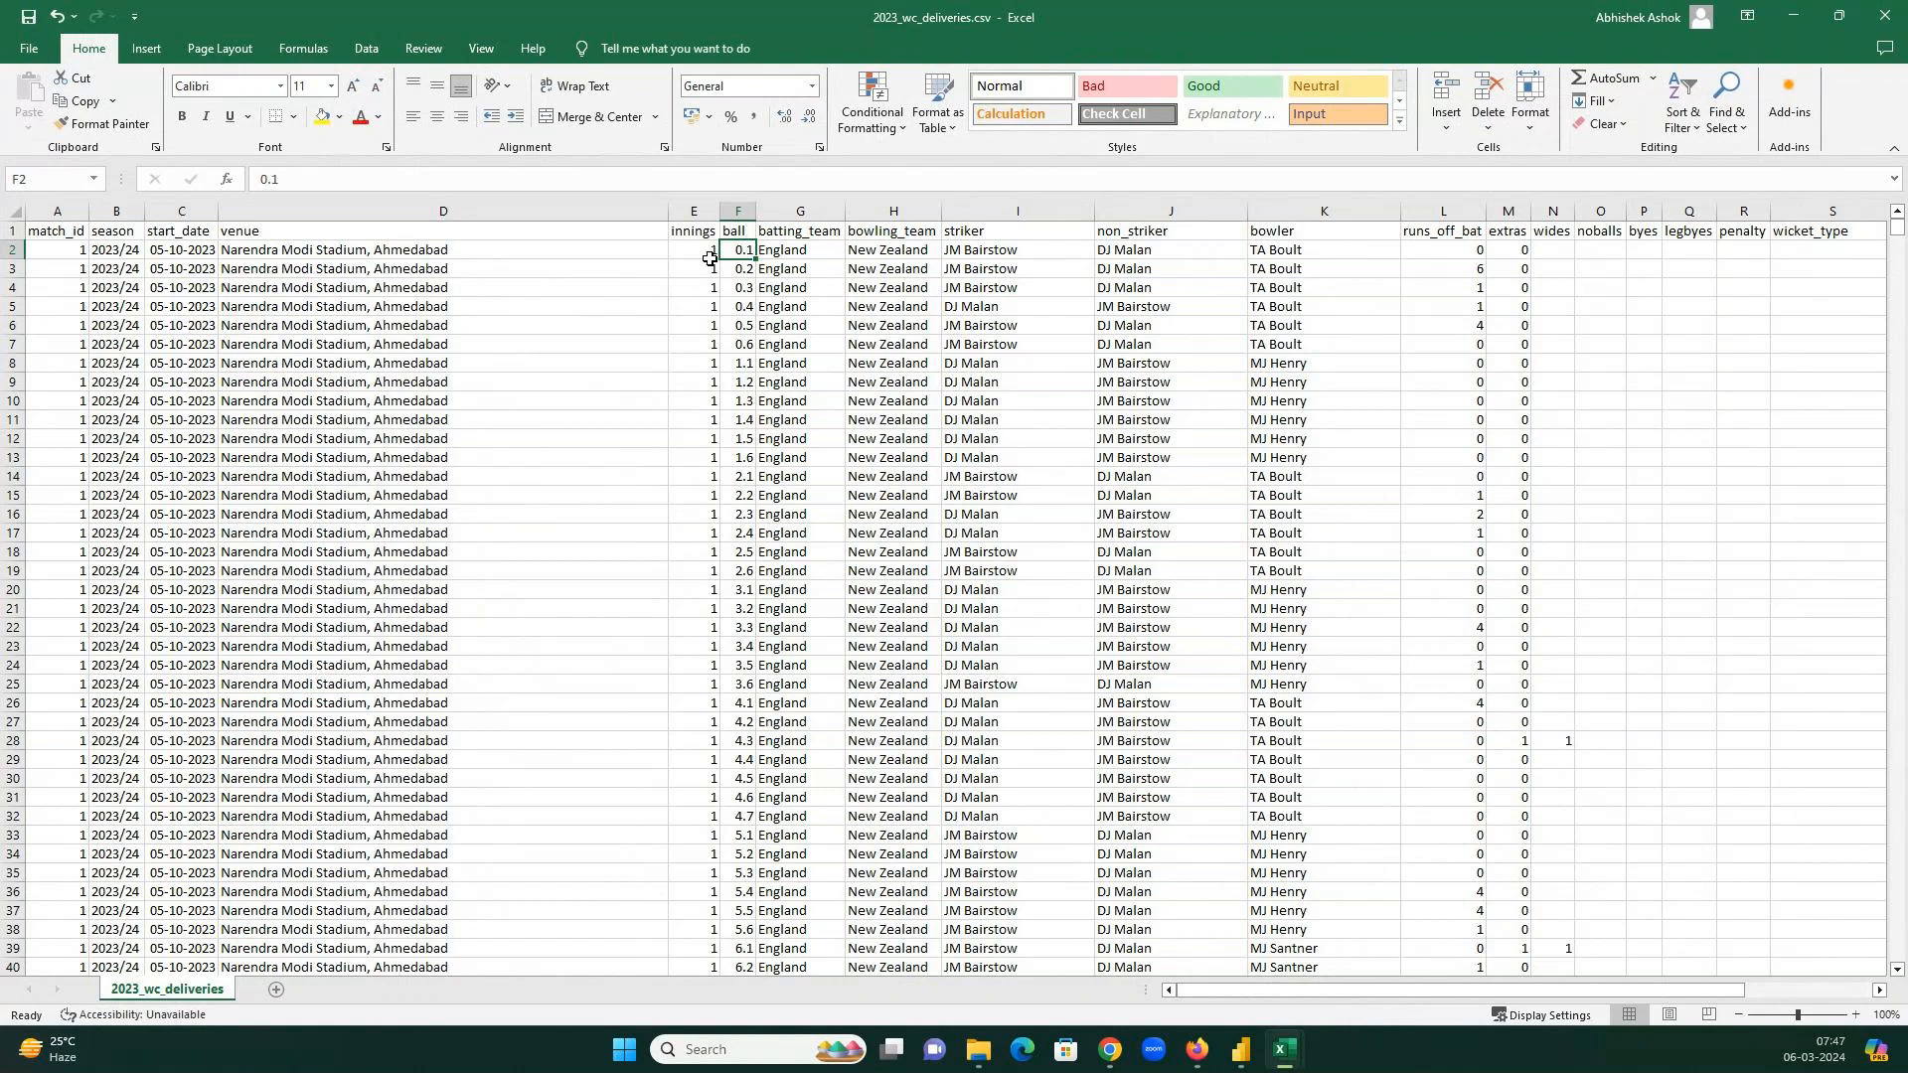
click(805, 250)
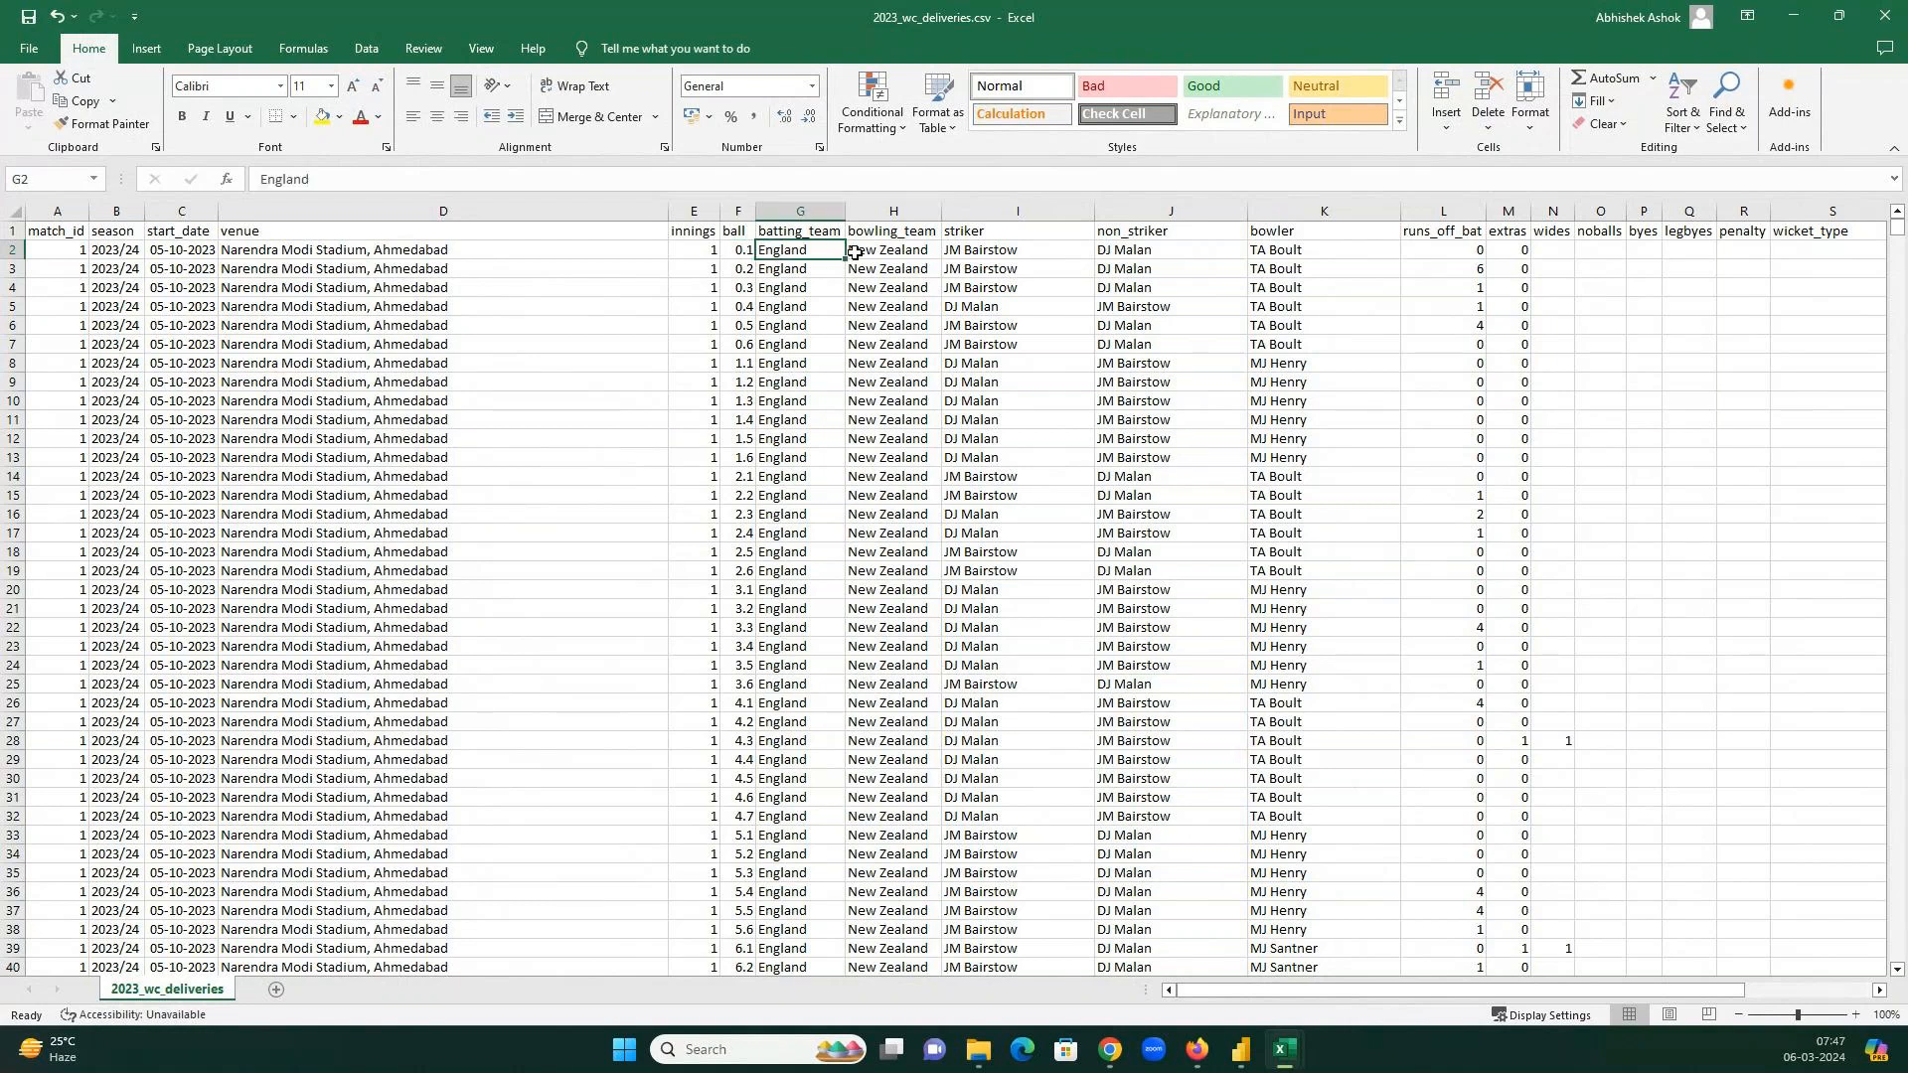
click(853, 252)
click(960, 253)
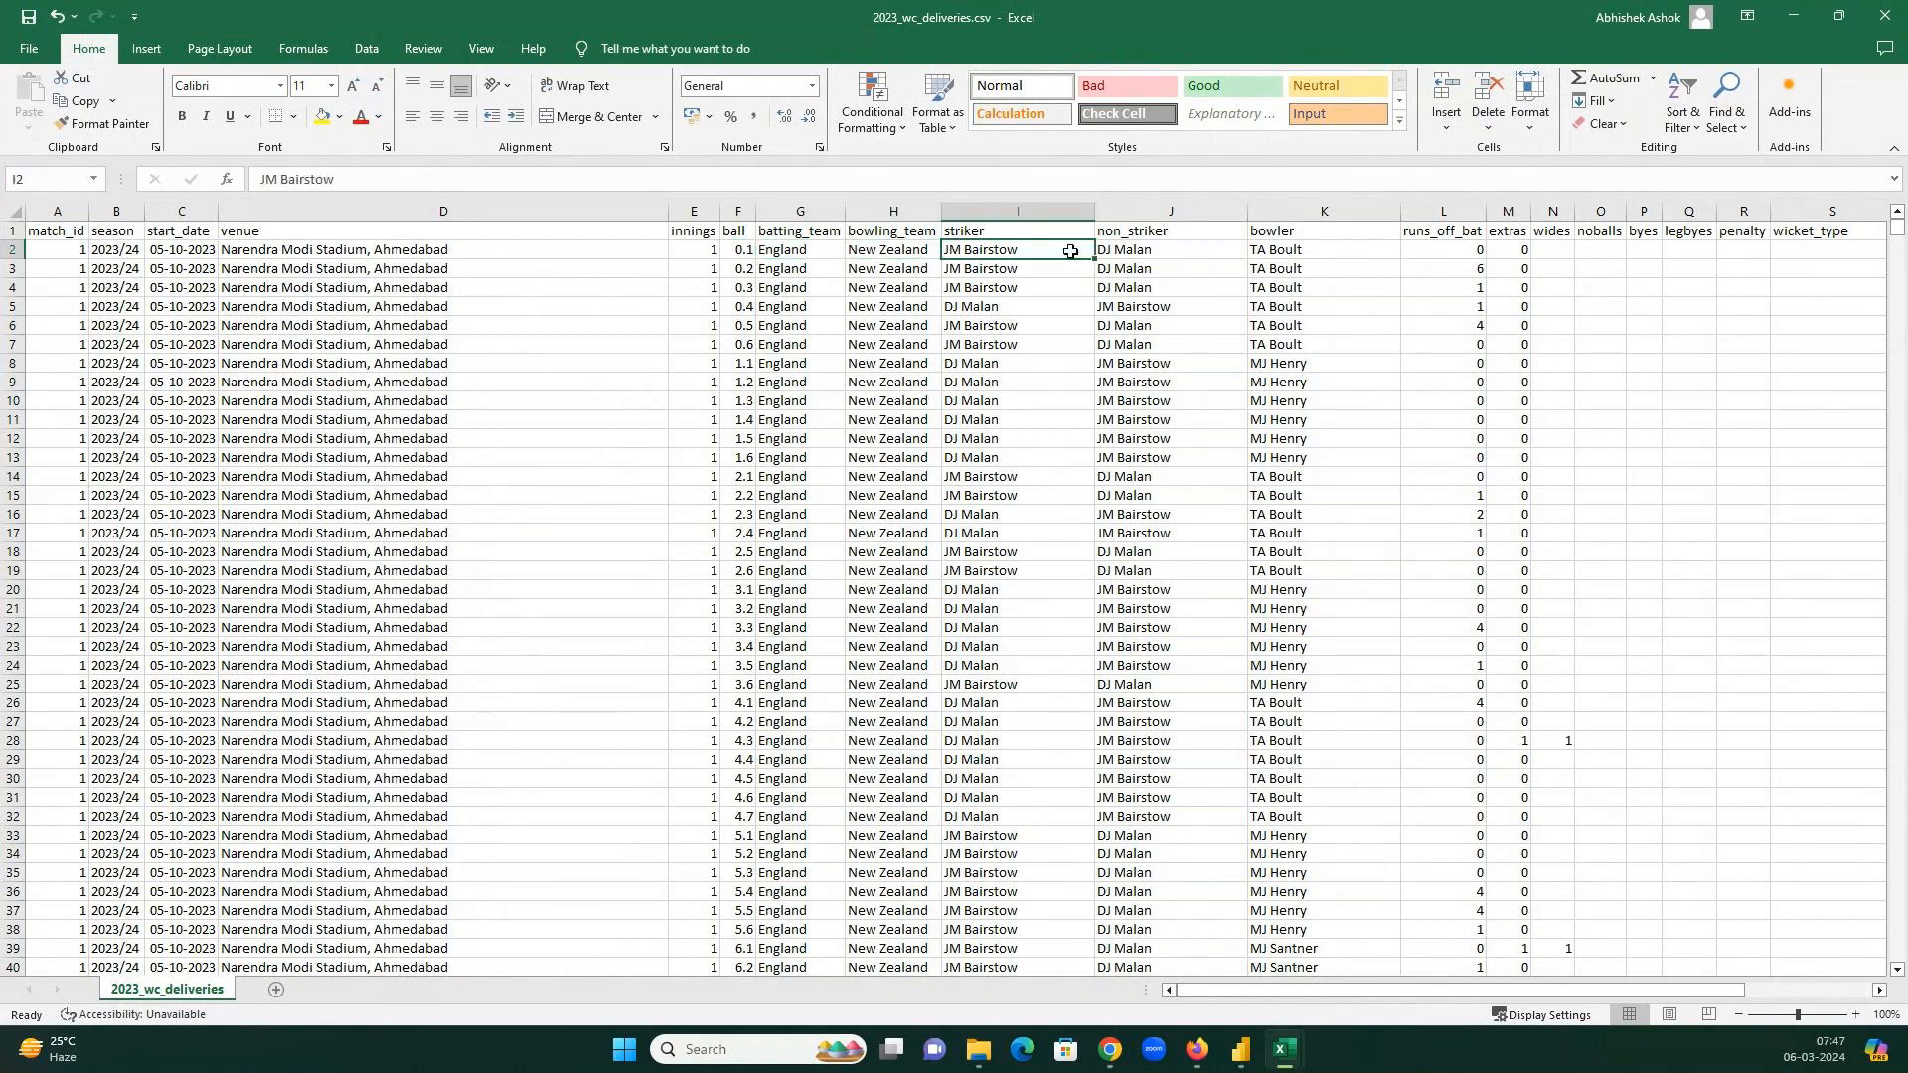
click(1140, 247)
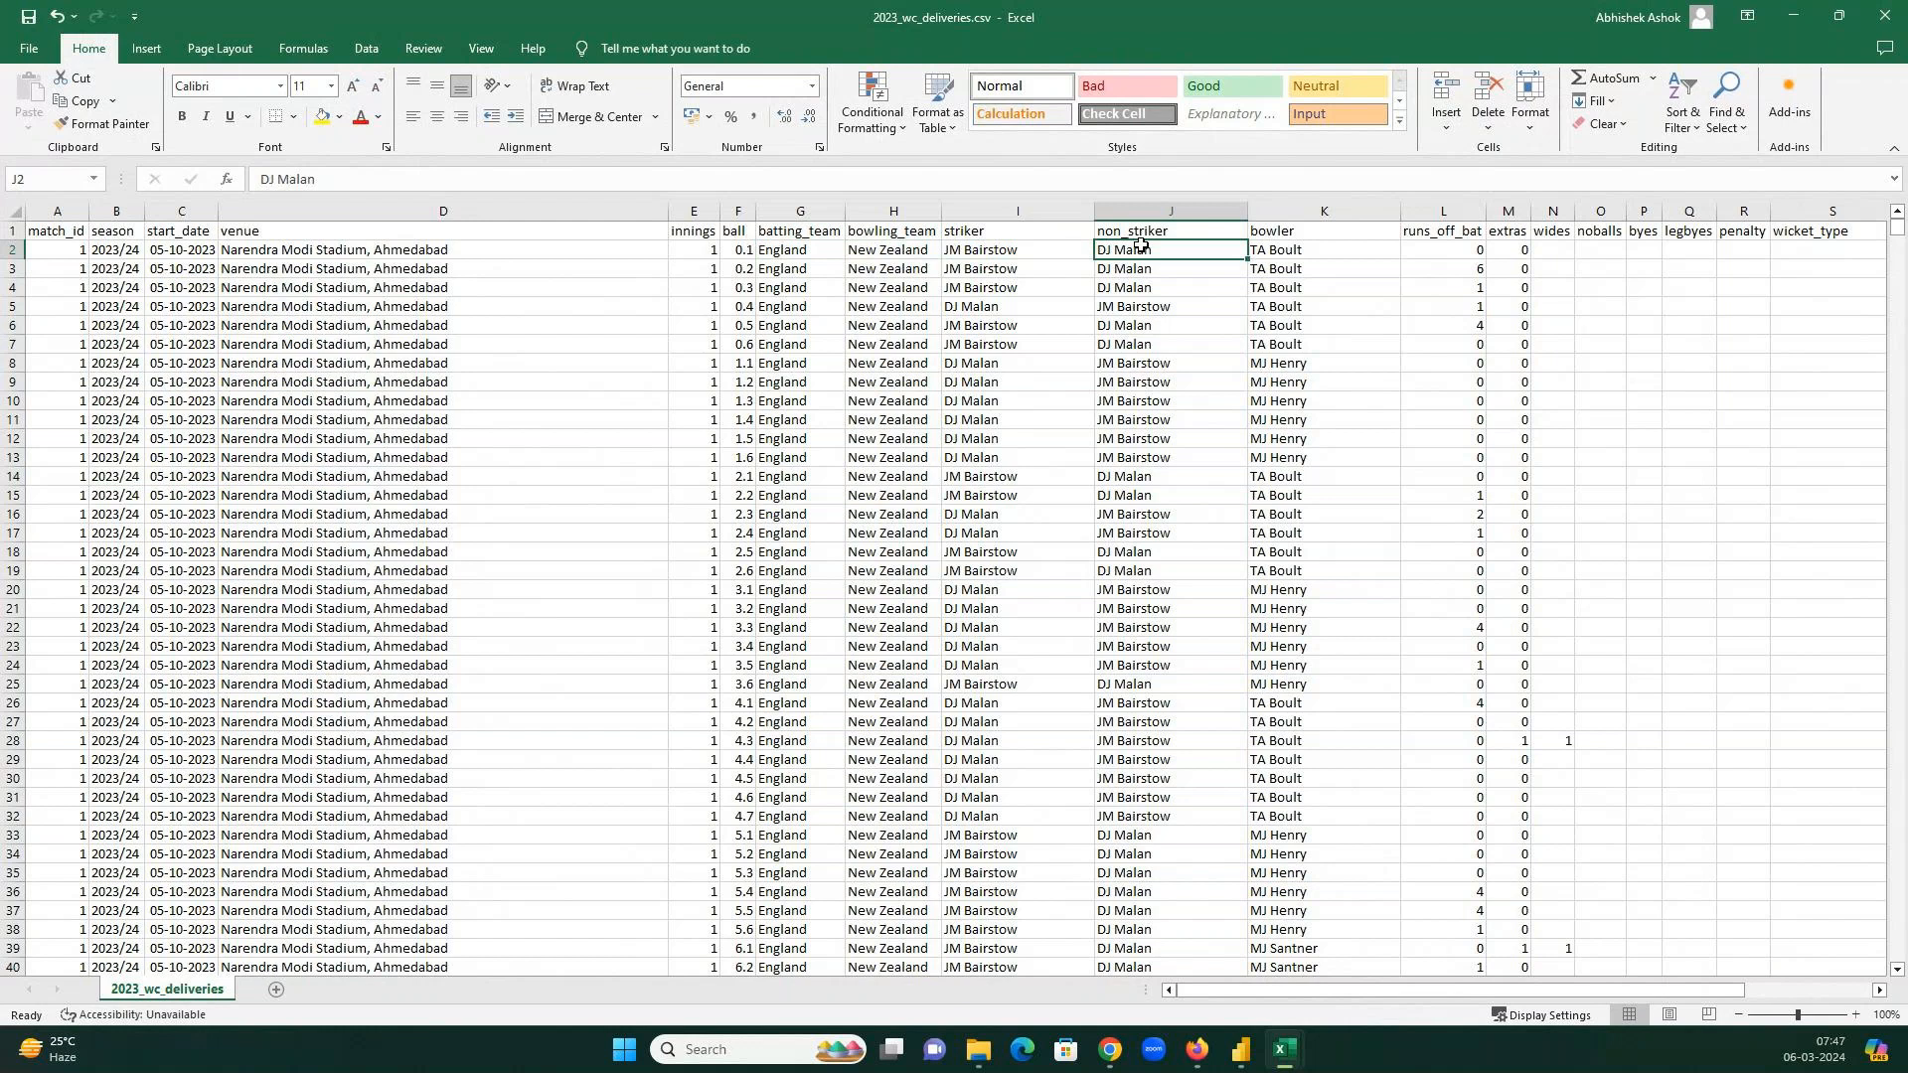
click(1300, 254)
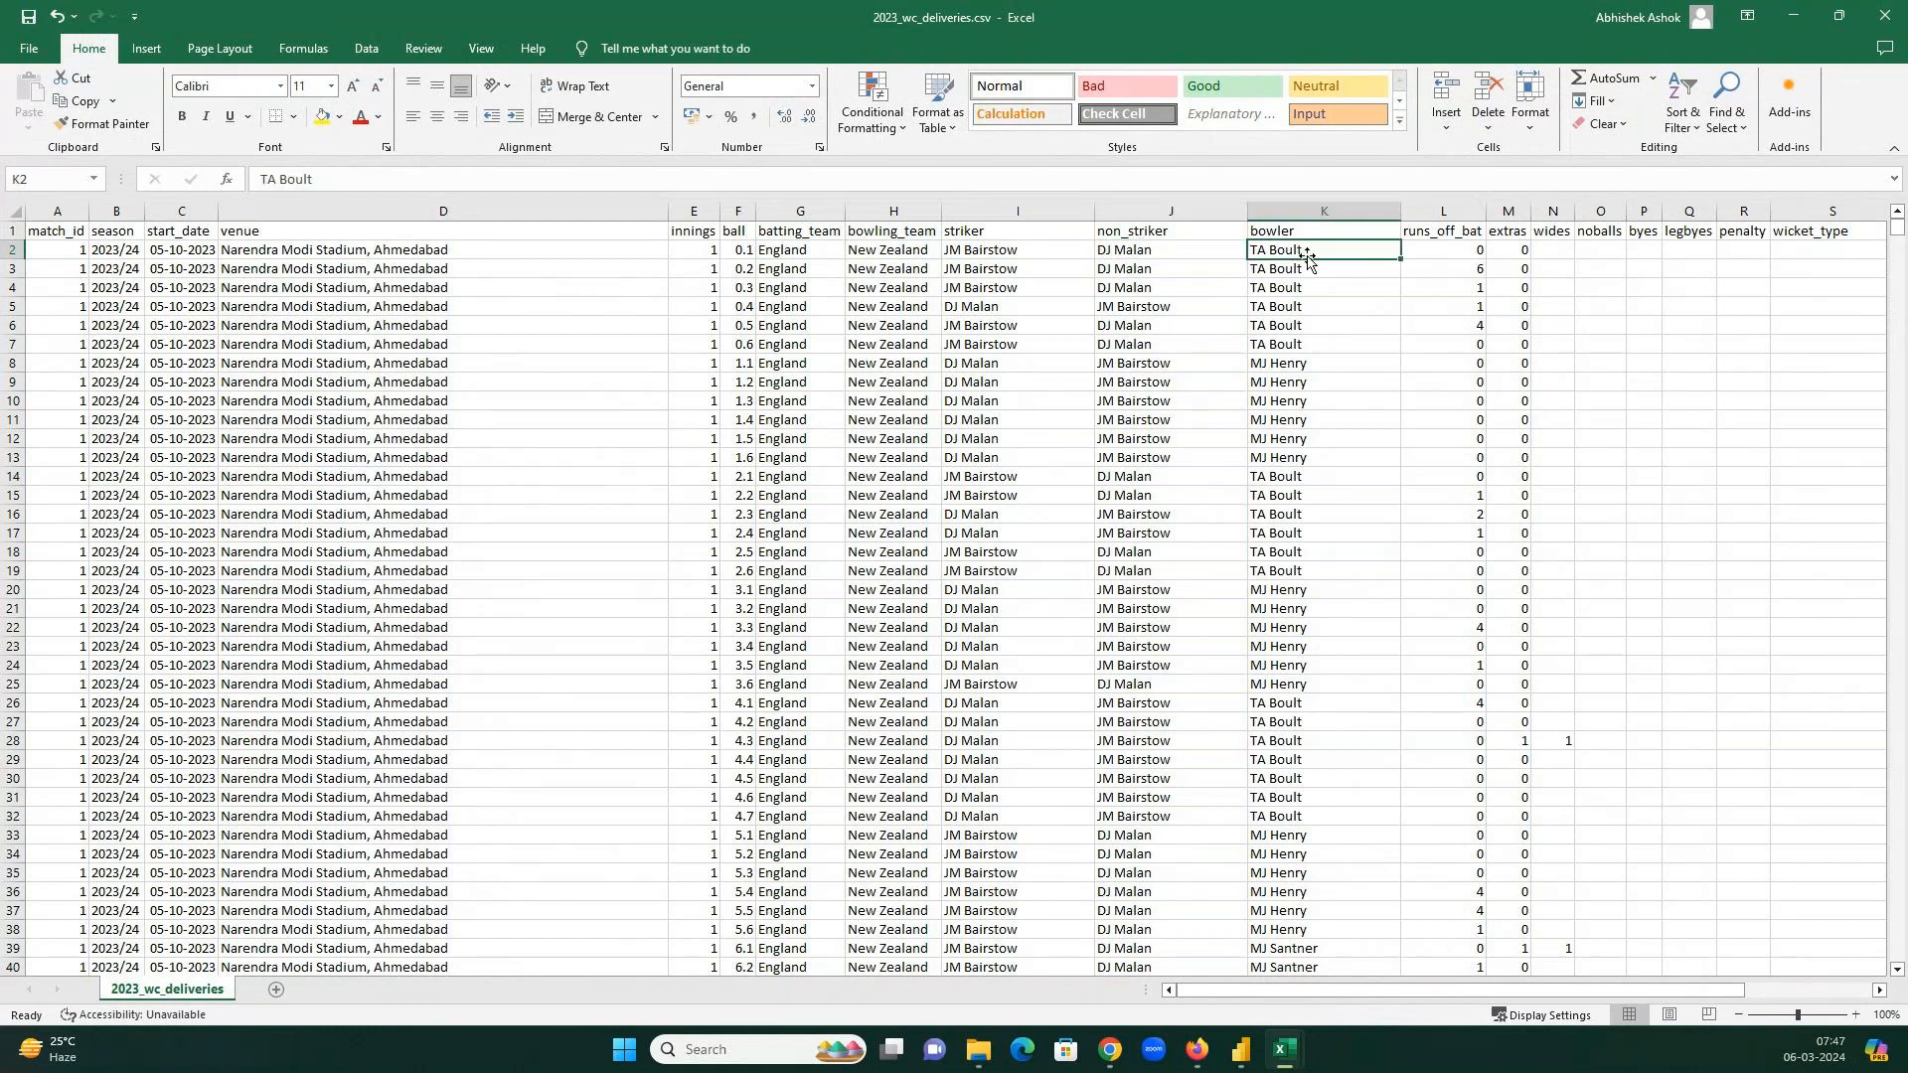
click(1475, 251)
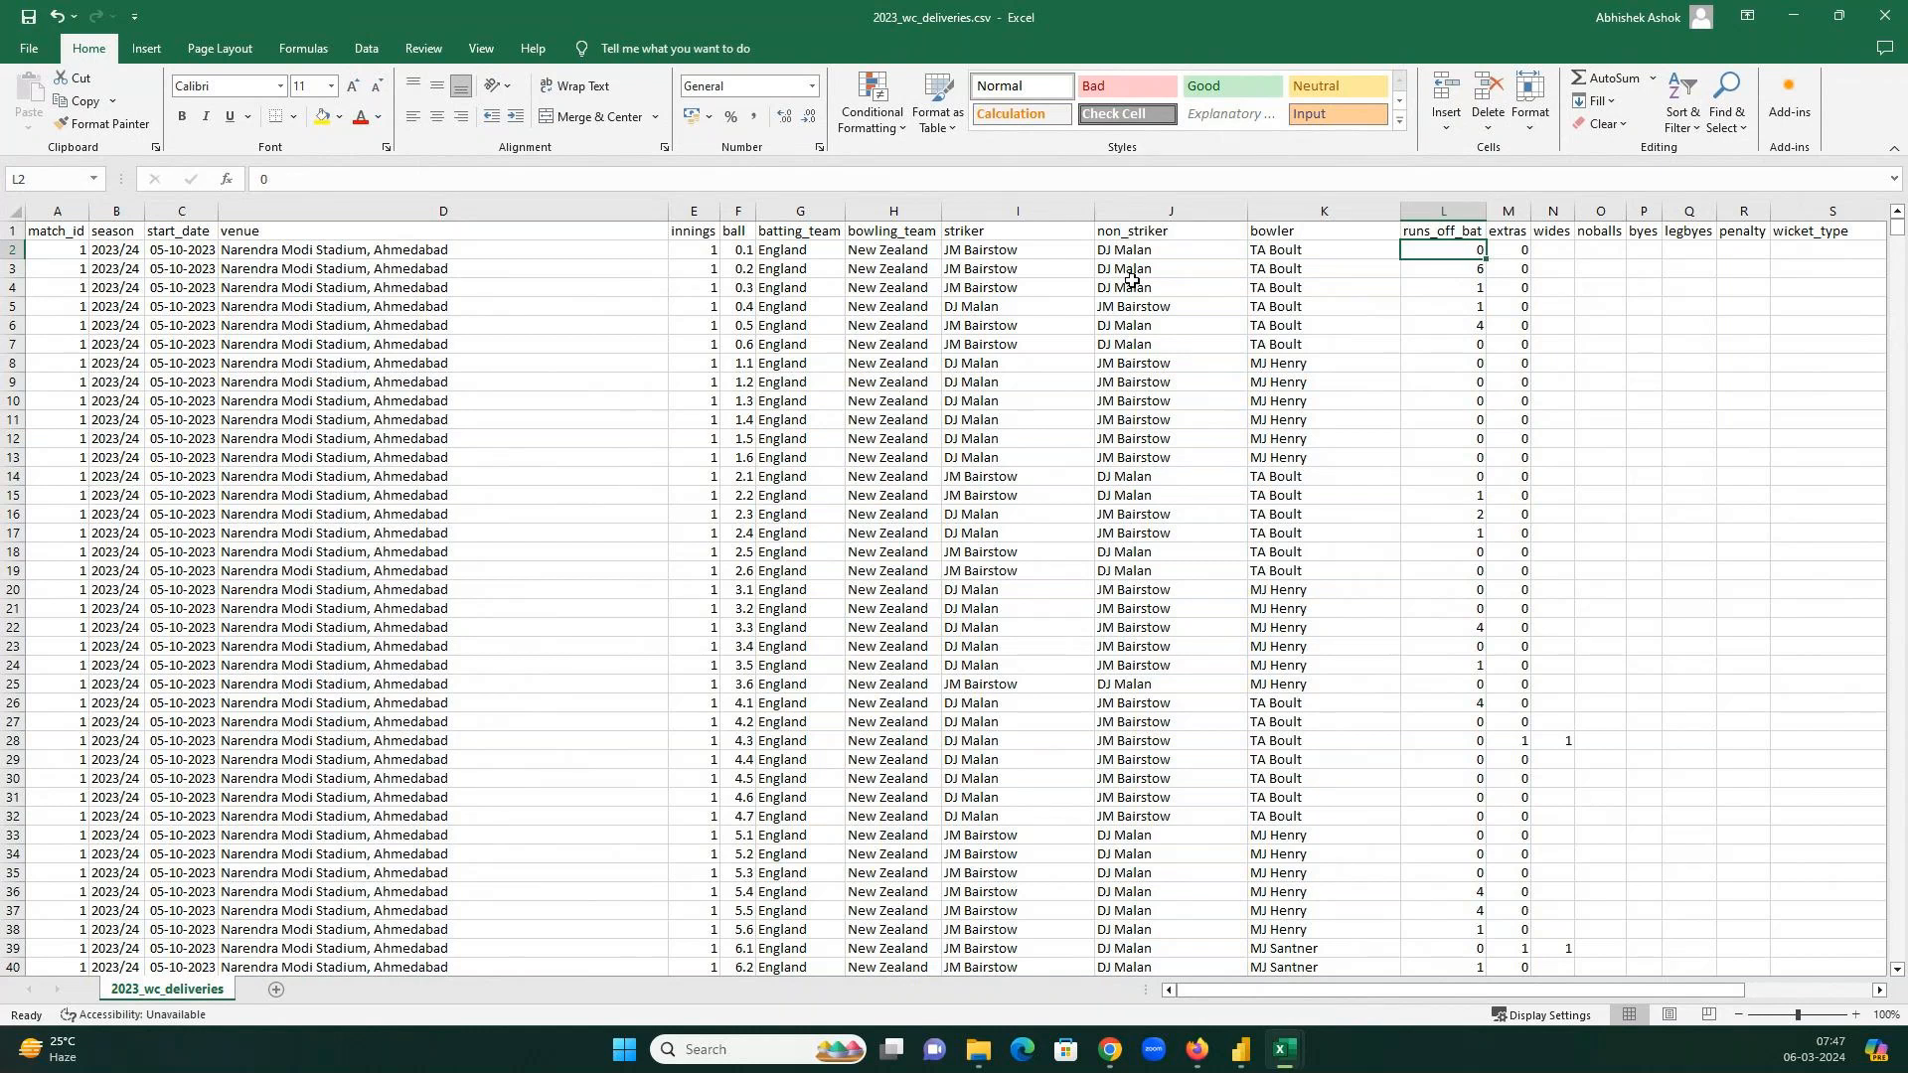
click(747, 269)
key(Right)
key(Right)
key(Right)
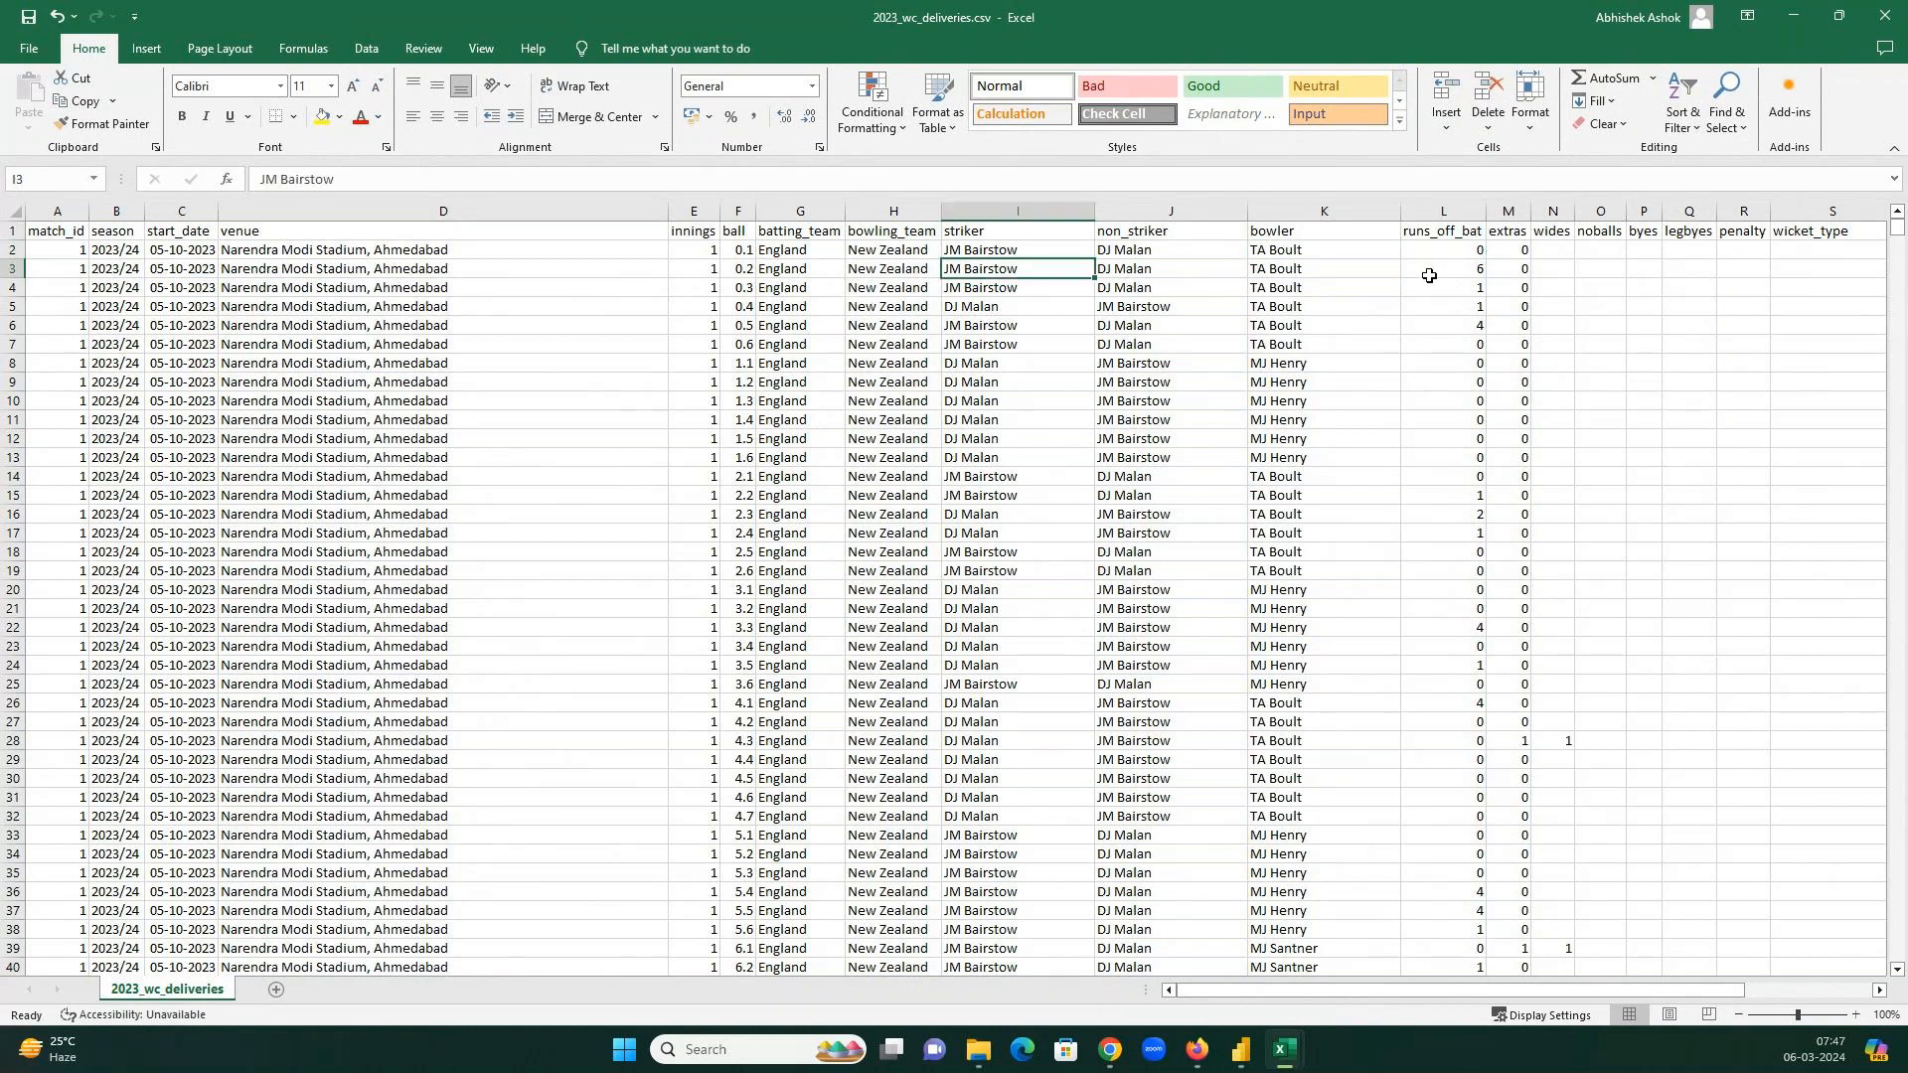
click(1428, 275)
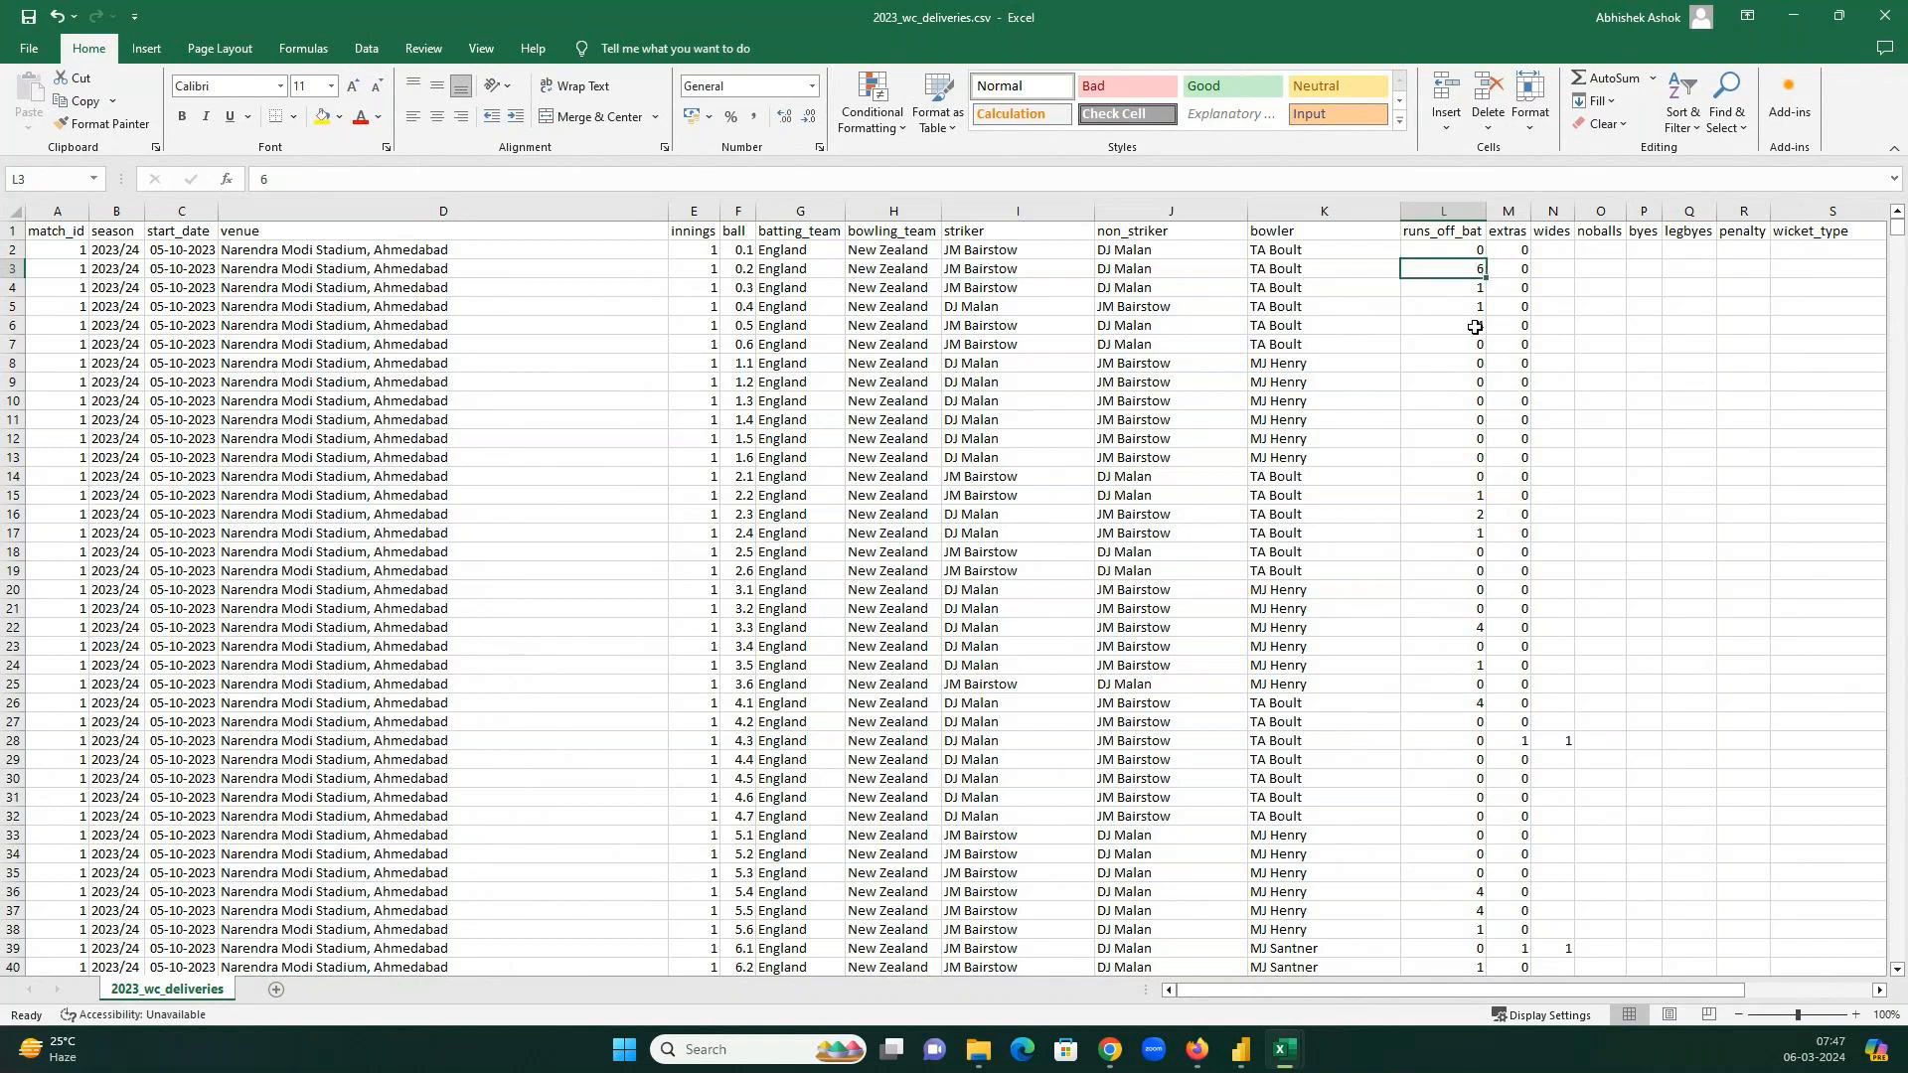
drag(1474, 327, 737, 328)
click(1295, 325)
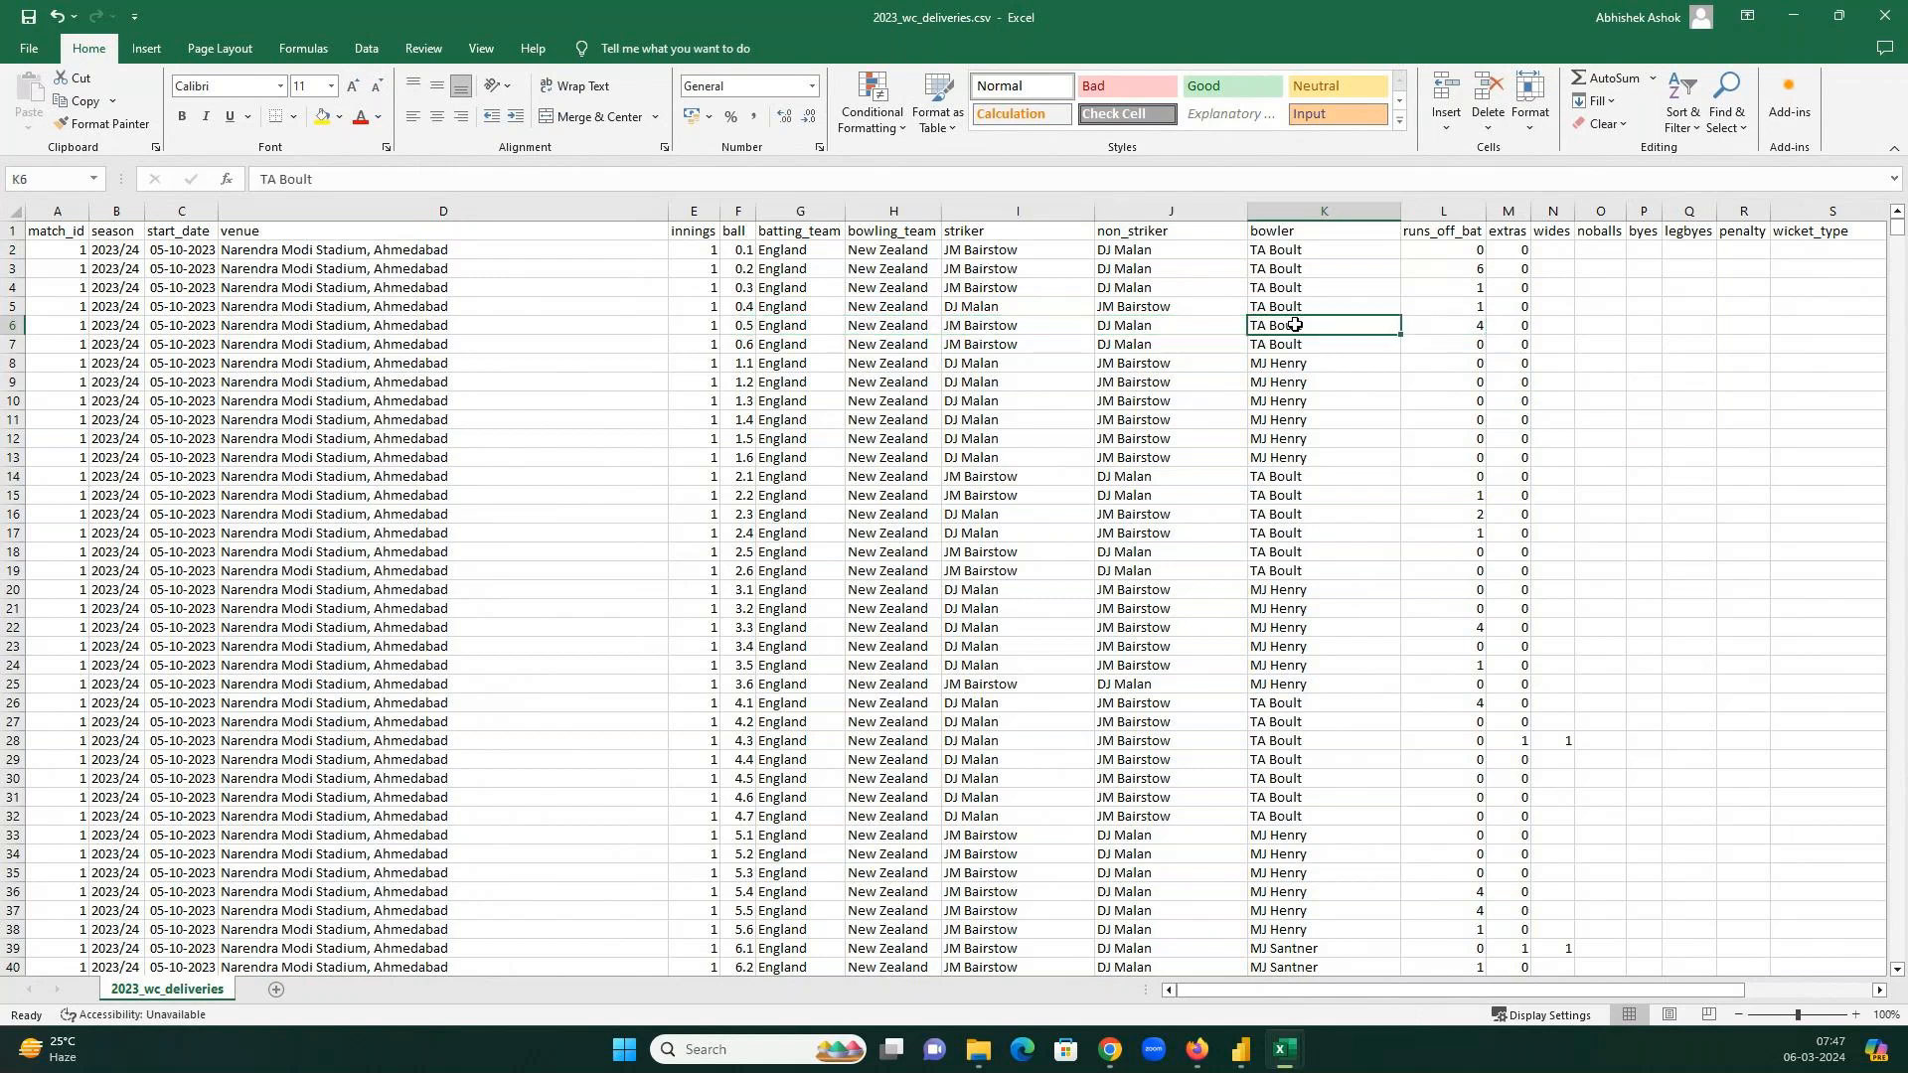
click(1457, 323)
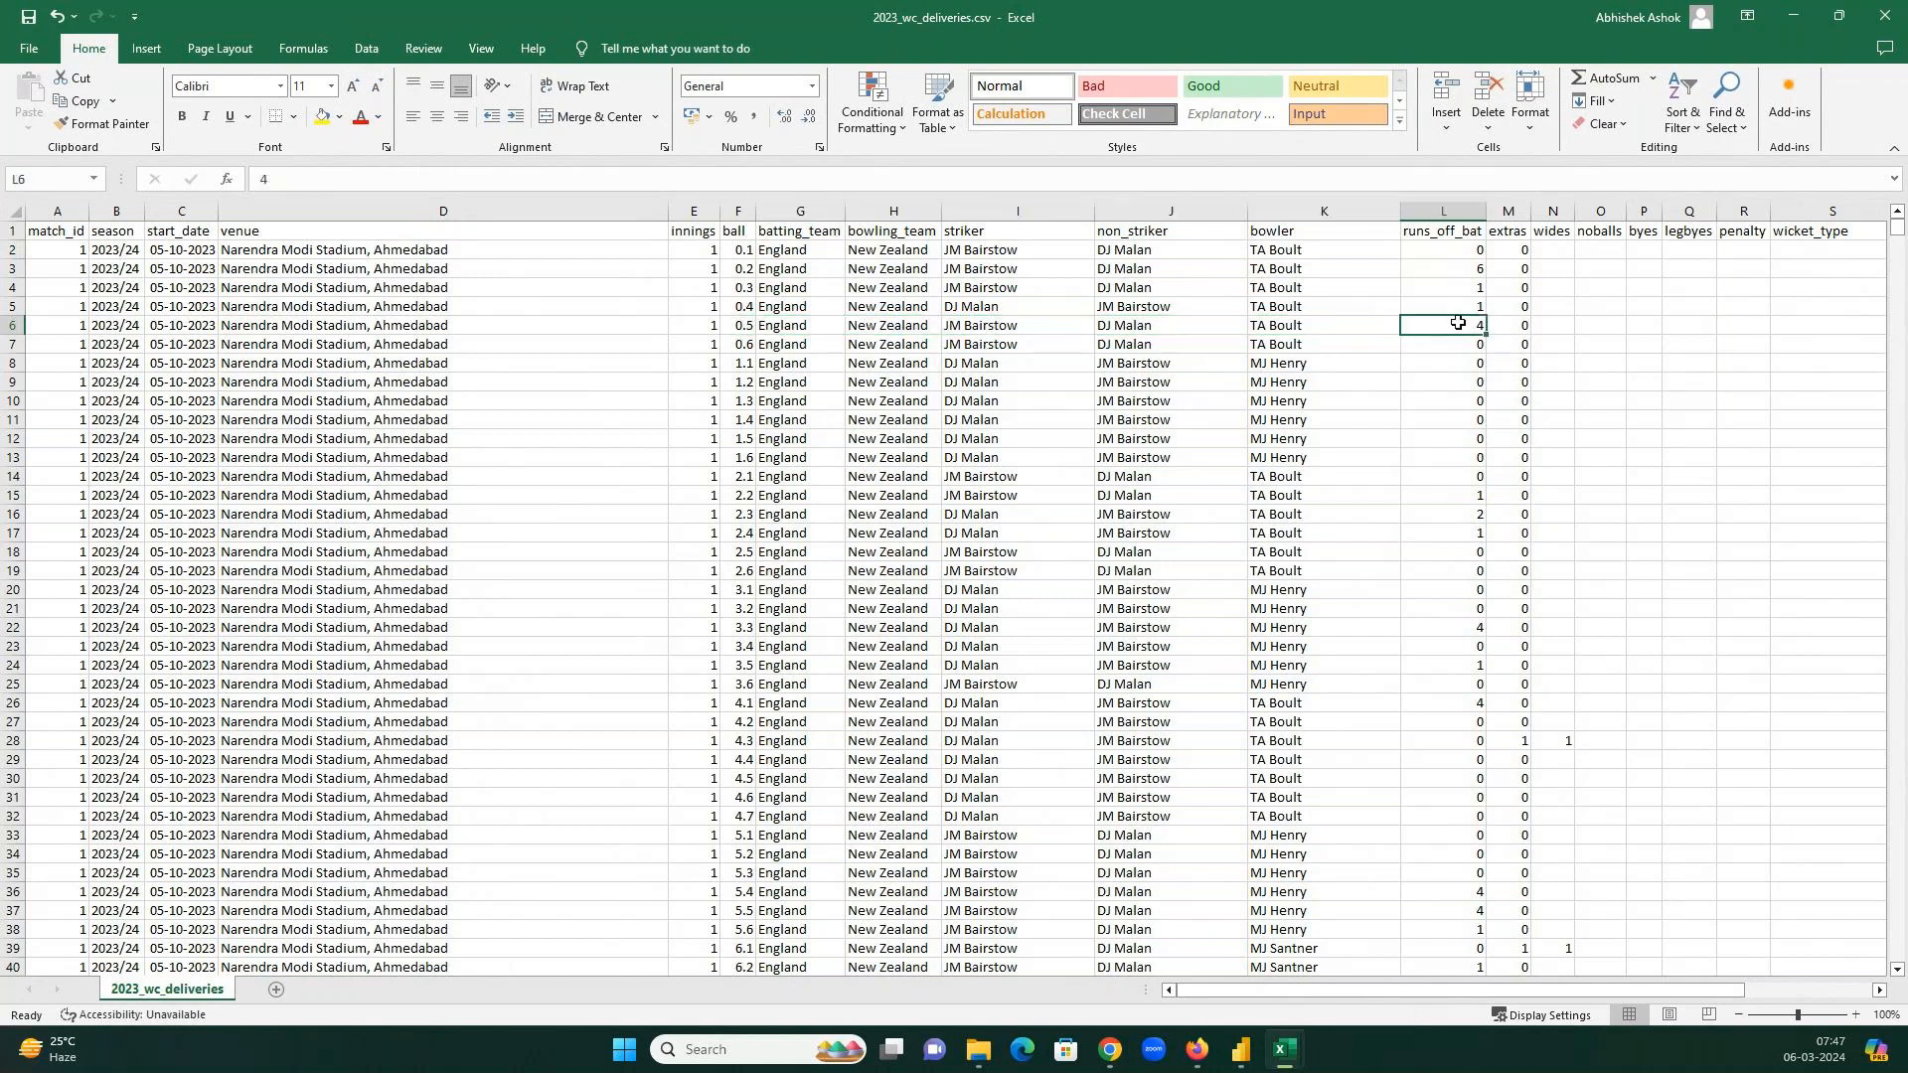
click(1535, 229)
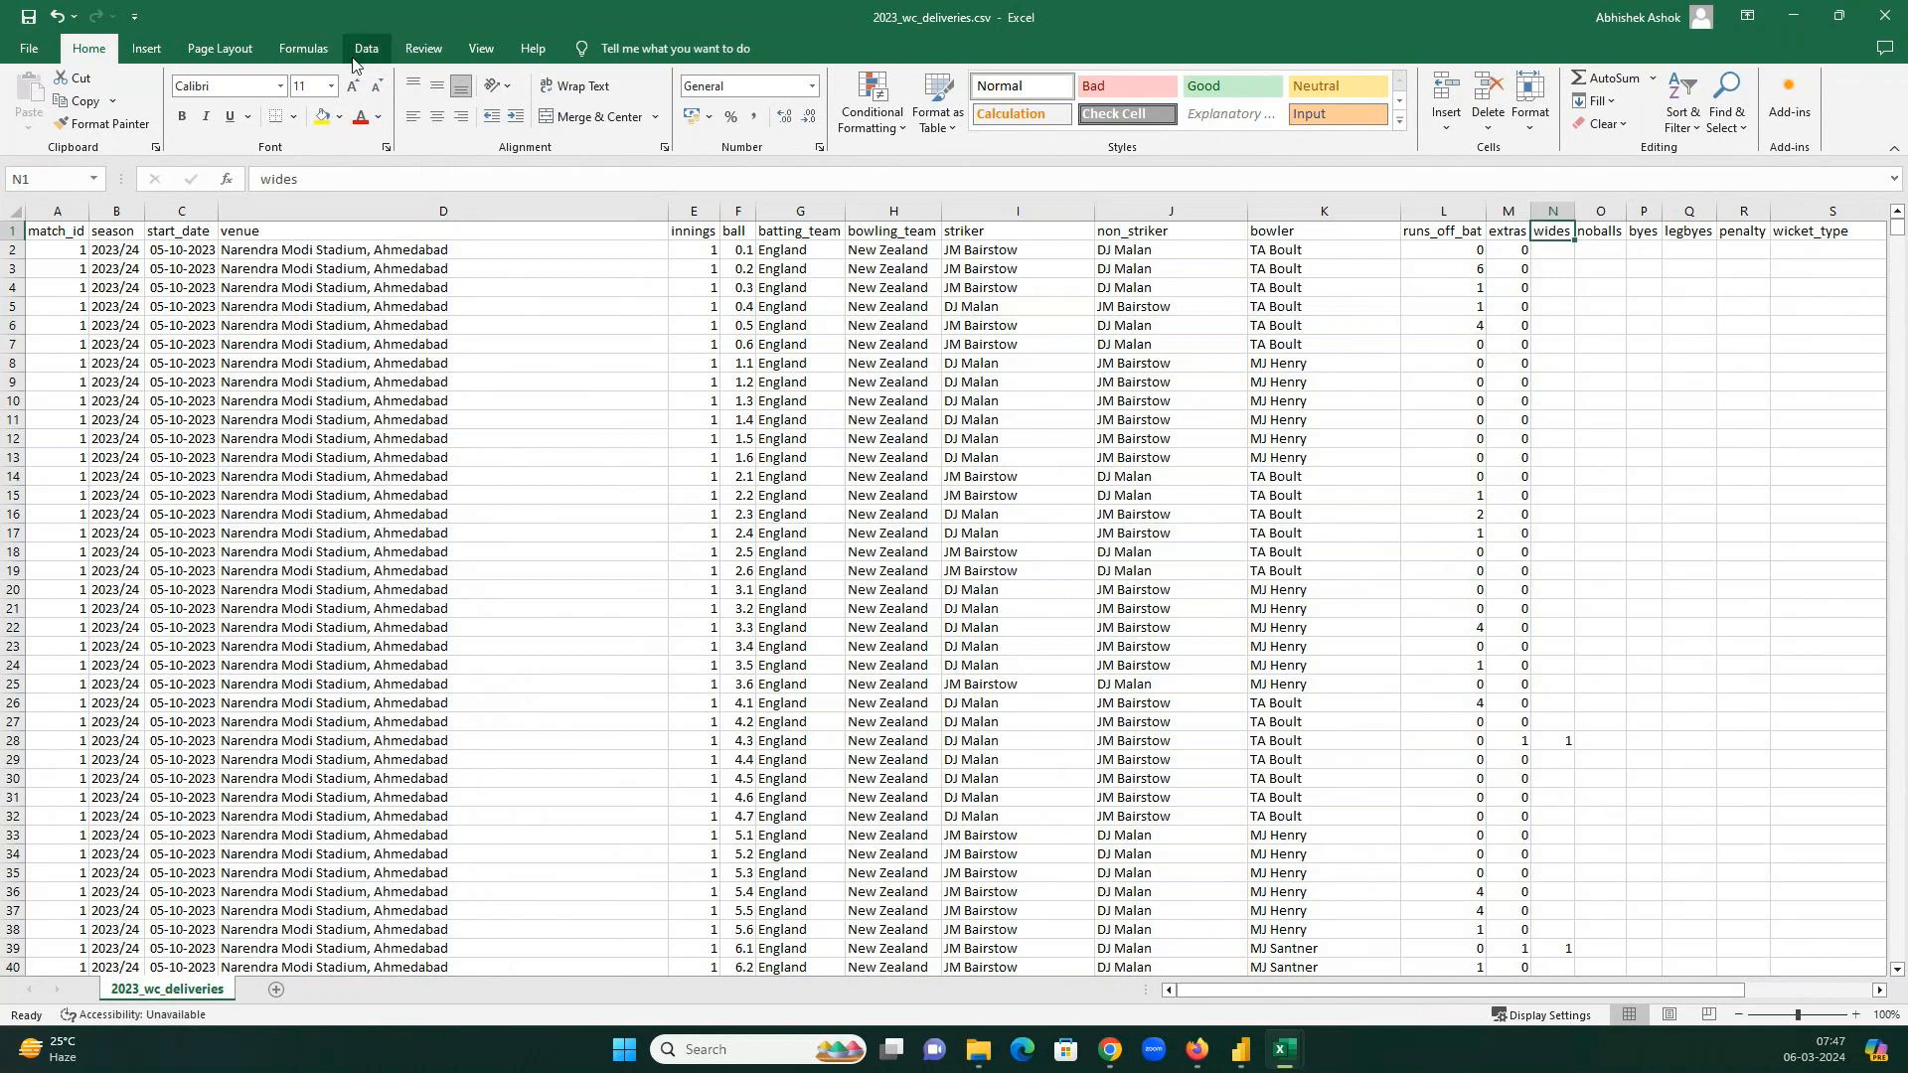
Turn on Data Filter and limit the wicket_type column to bowled only.
click(355, 56)
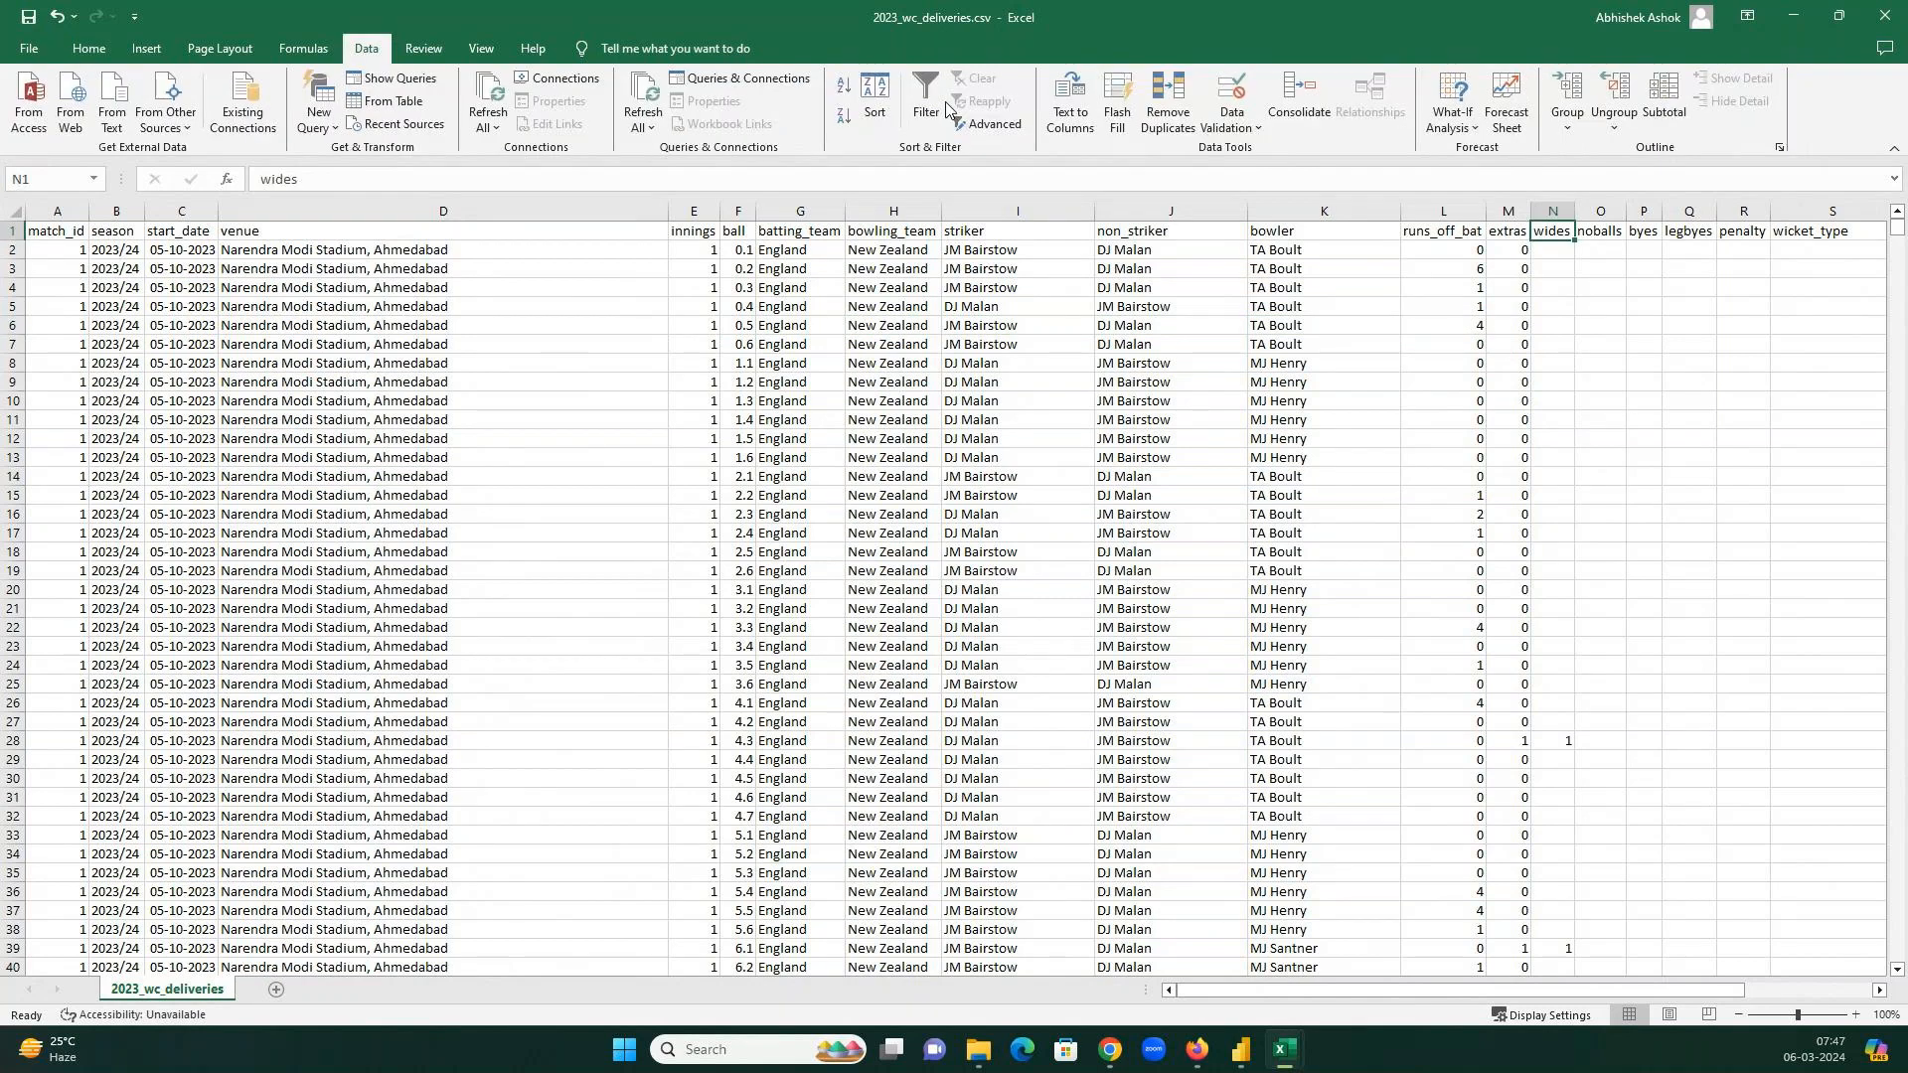
click(945, 106)
click(1668, 232)
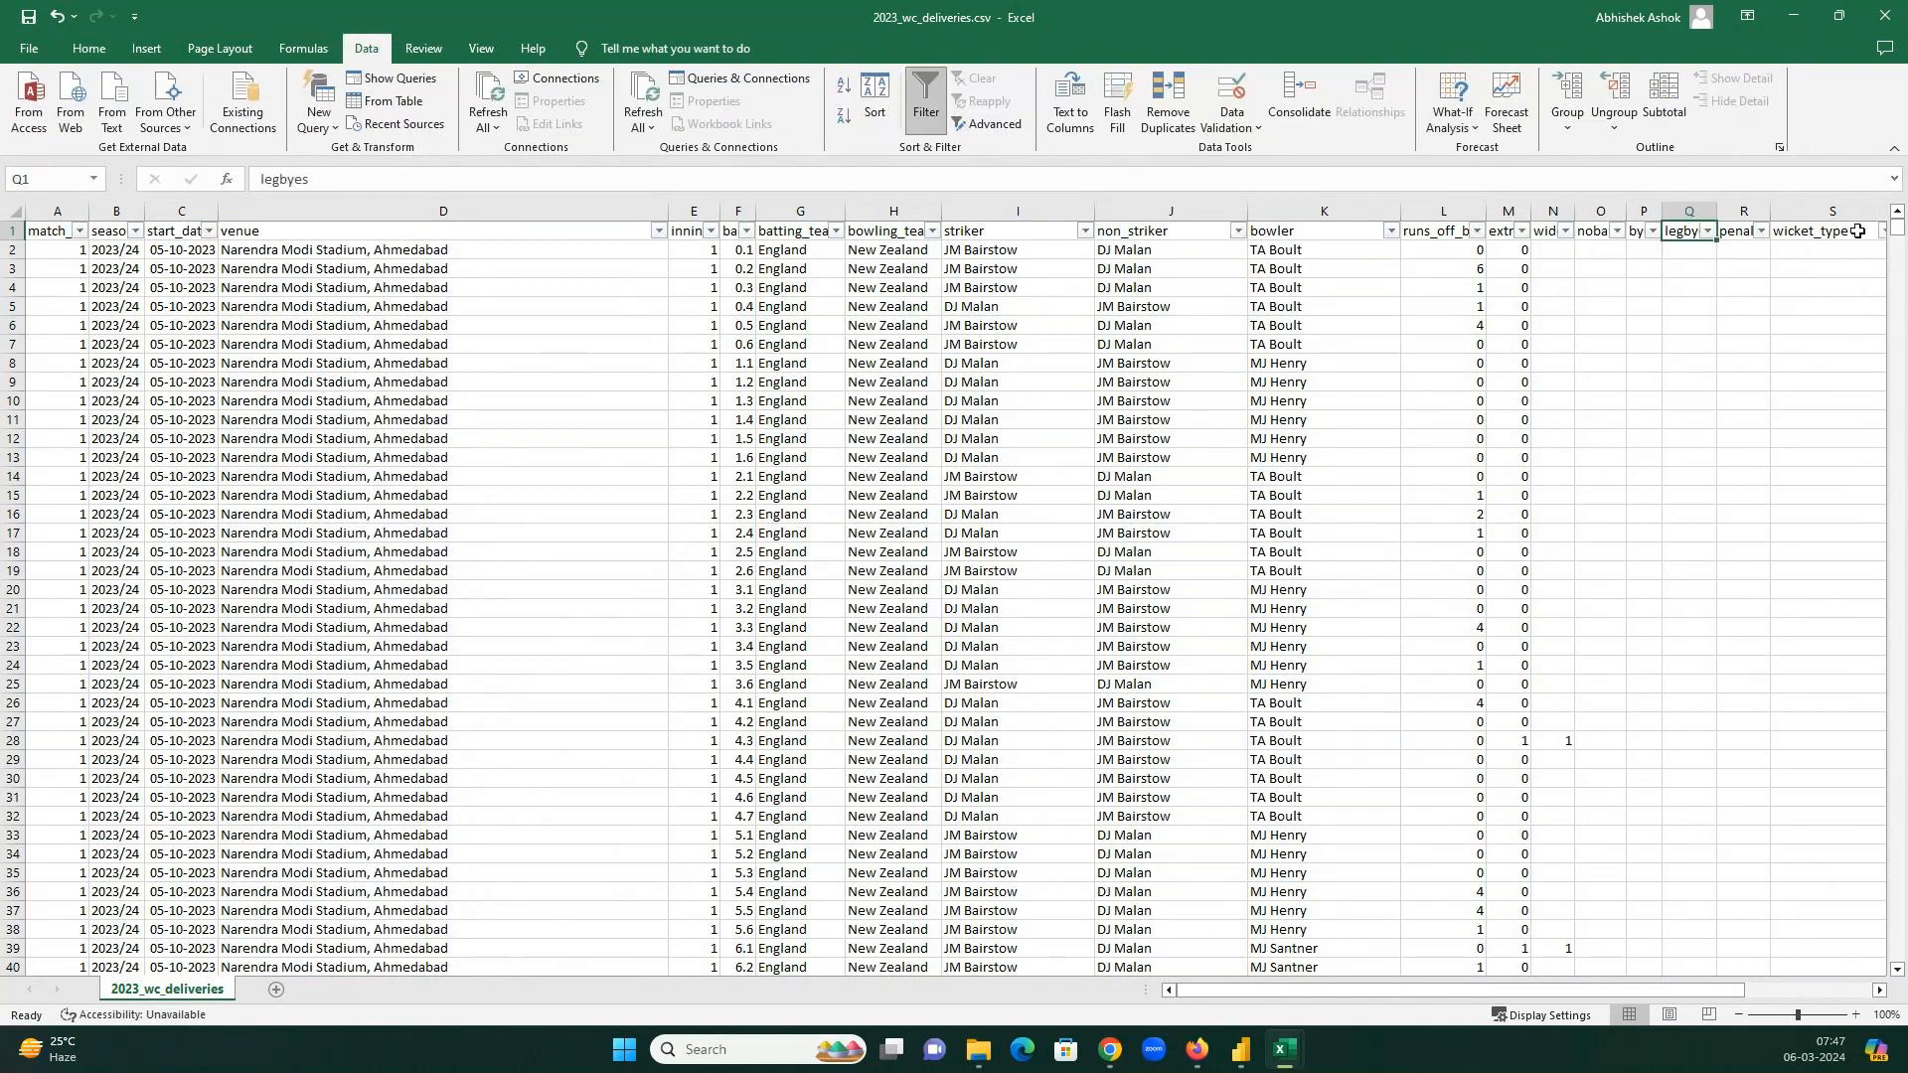
click(1882, 230)
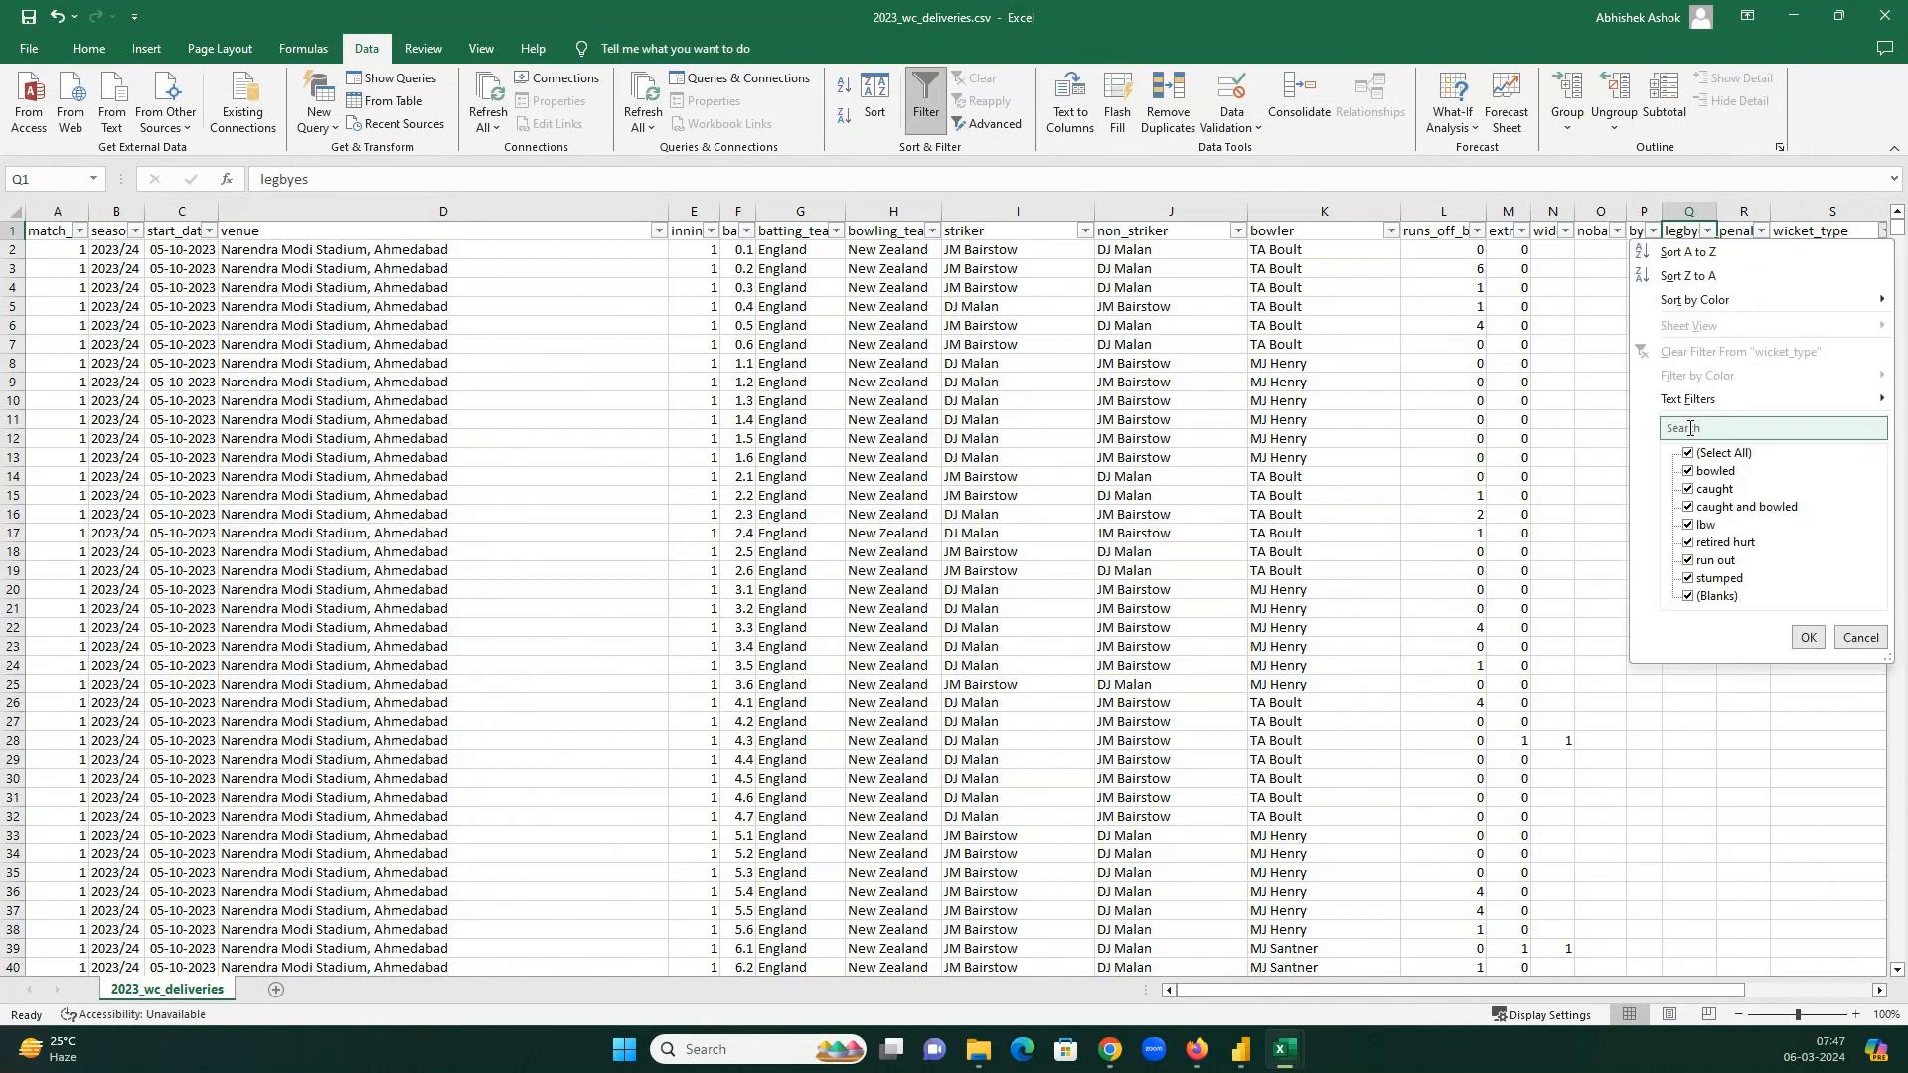
click(1701, 453)
click(1713, 473)
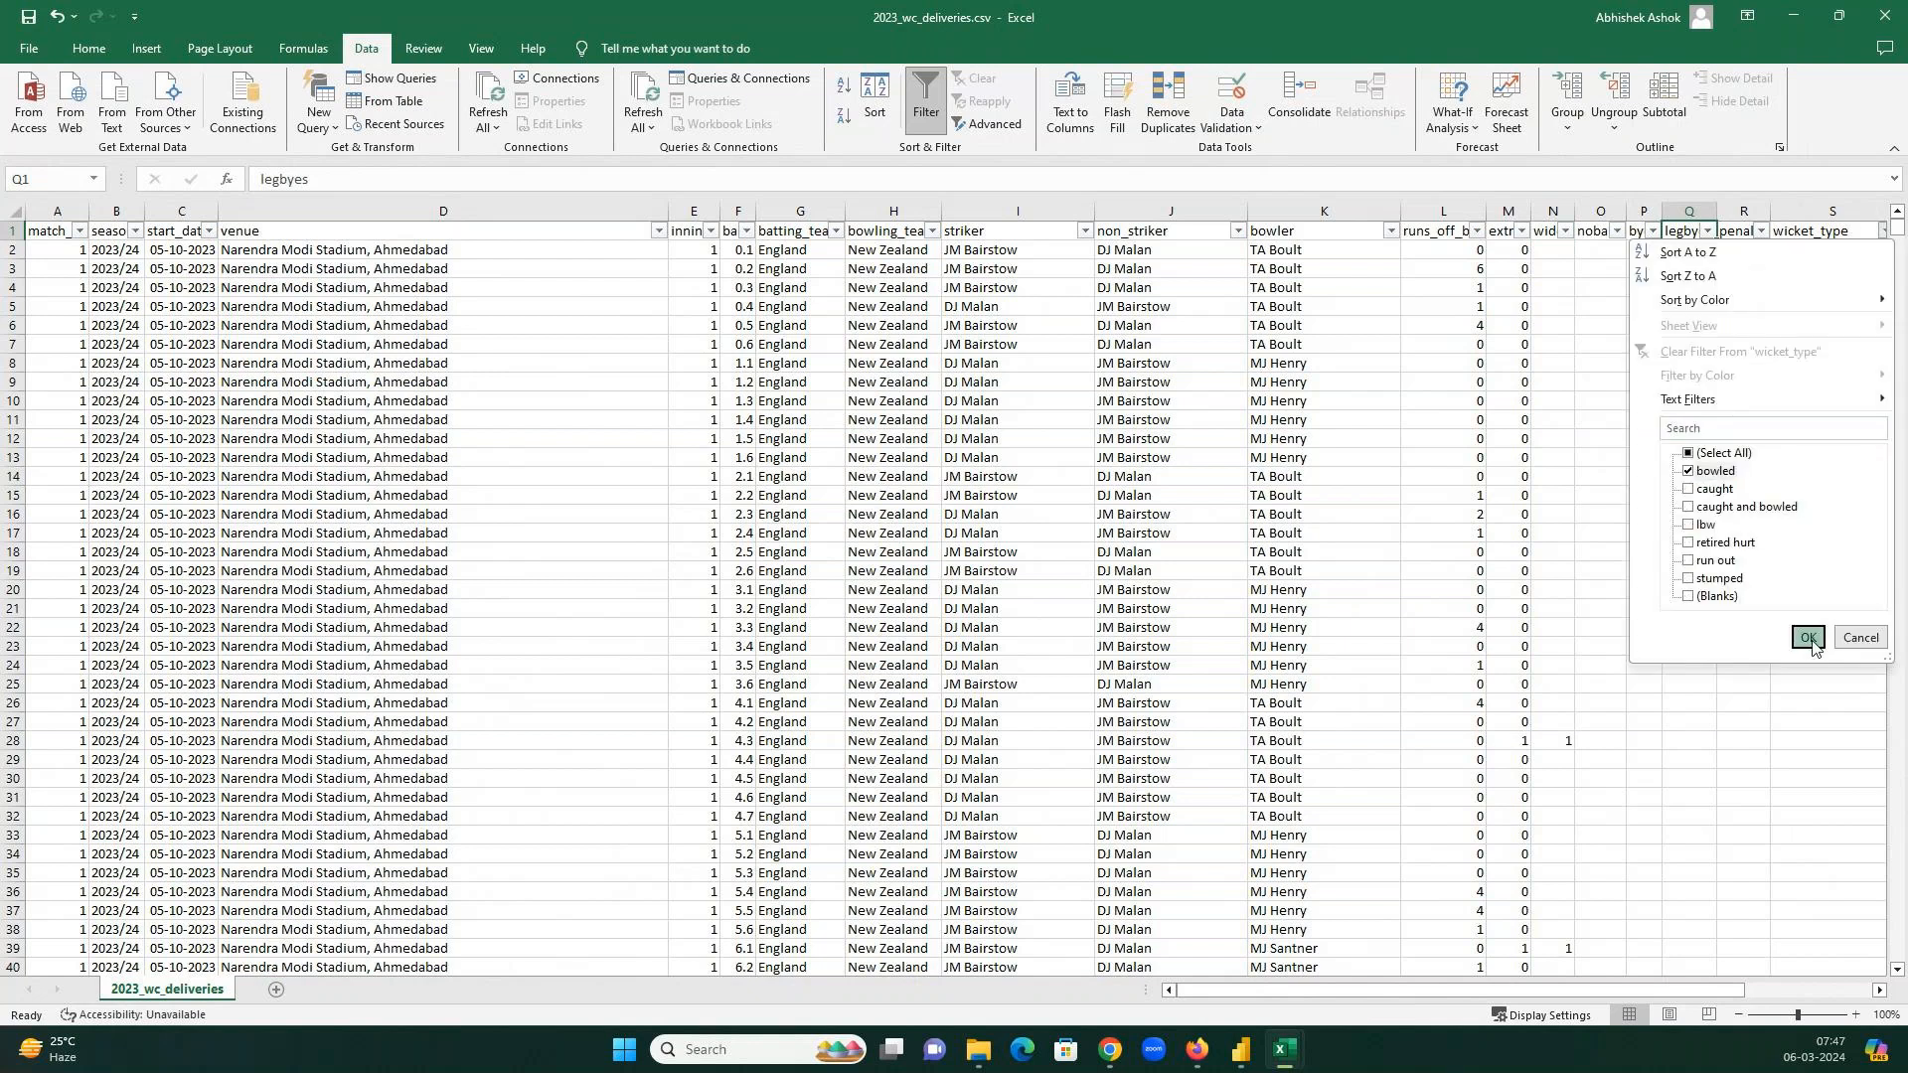
click(1807, 639)
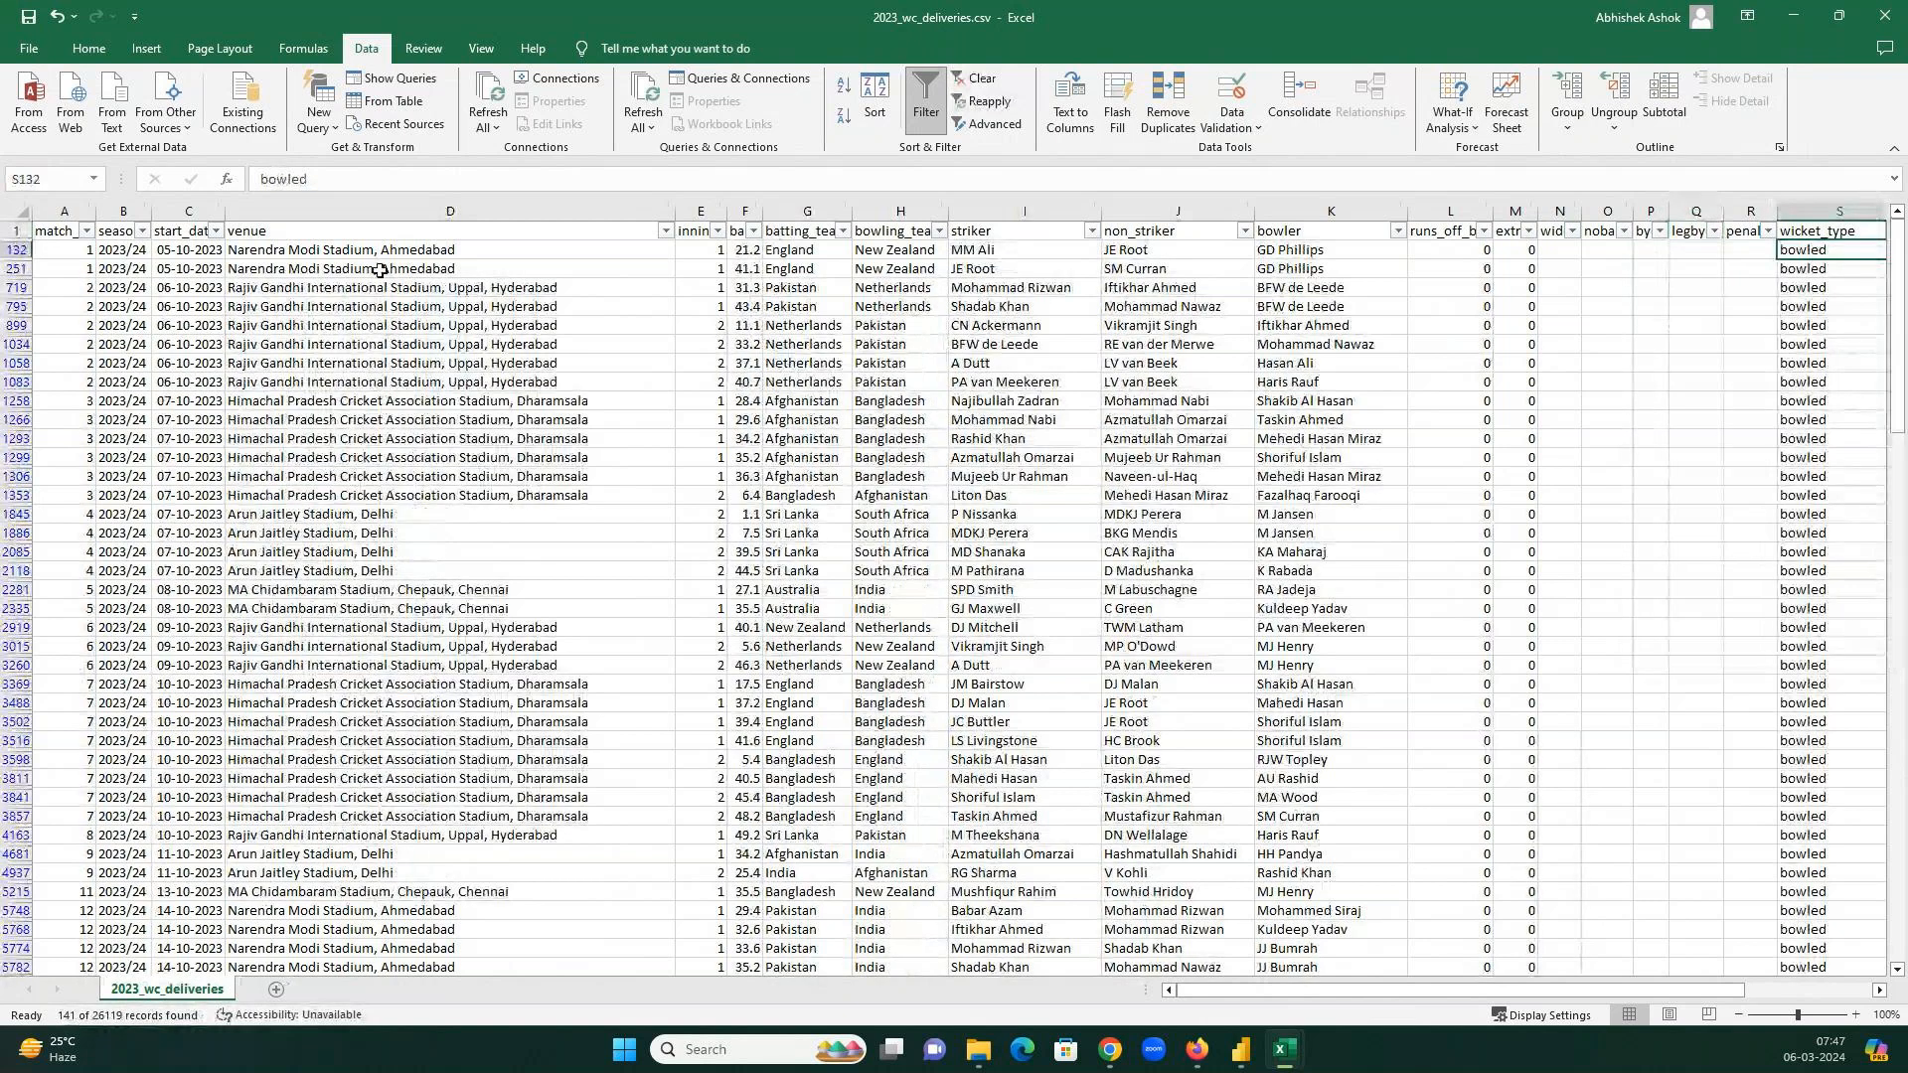
Review the bowled deliveries' teams, striker, bowler and runs, then turn filtering off.
click(806, 249)
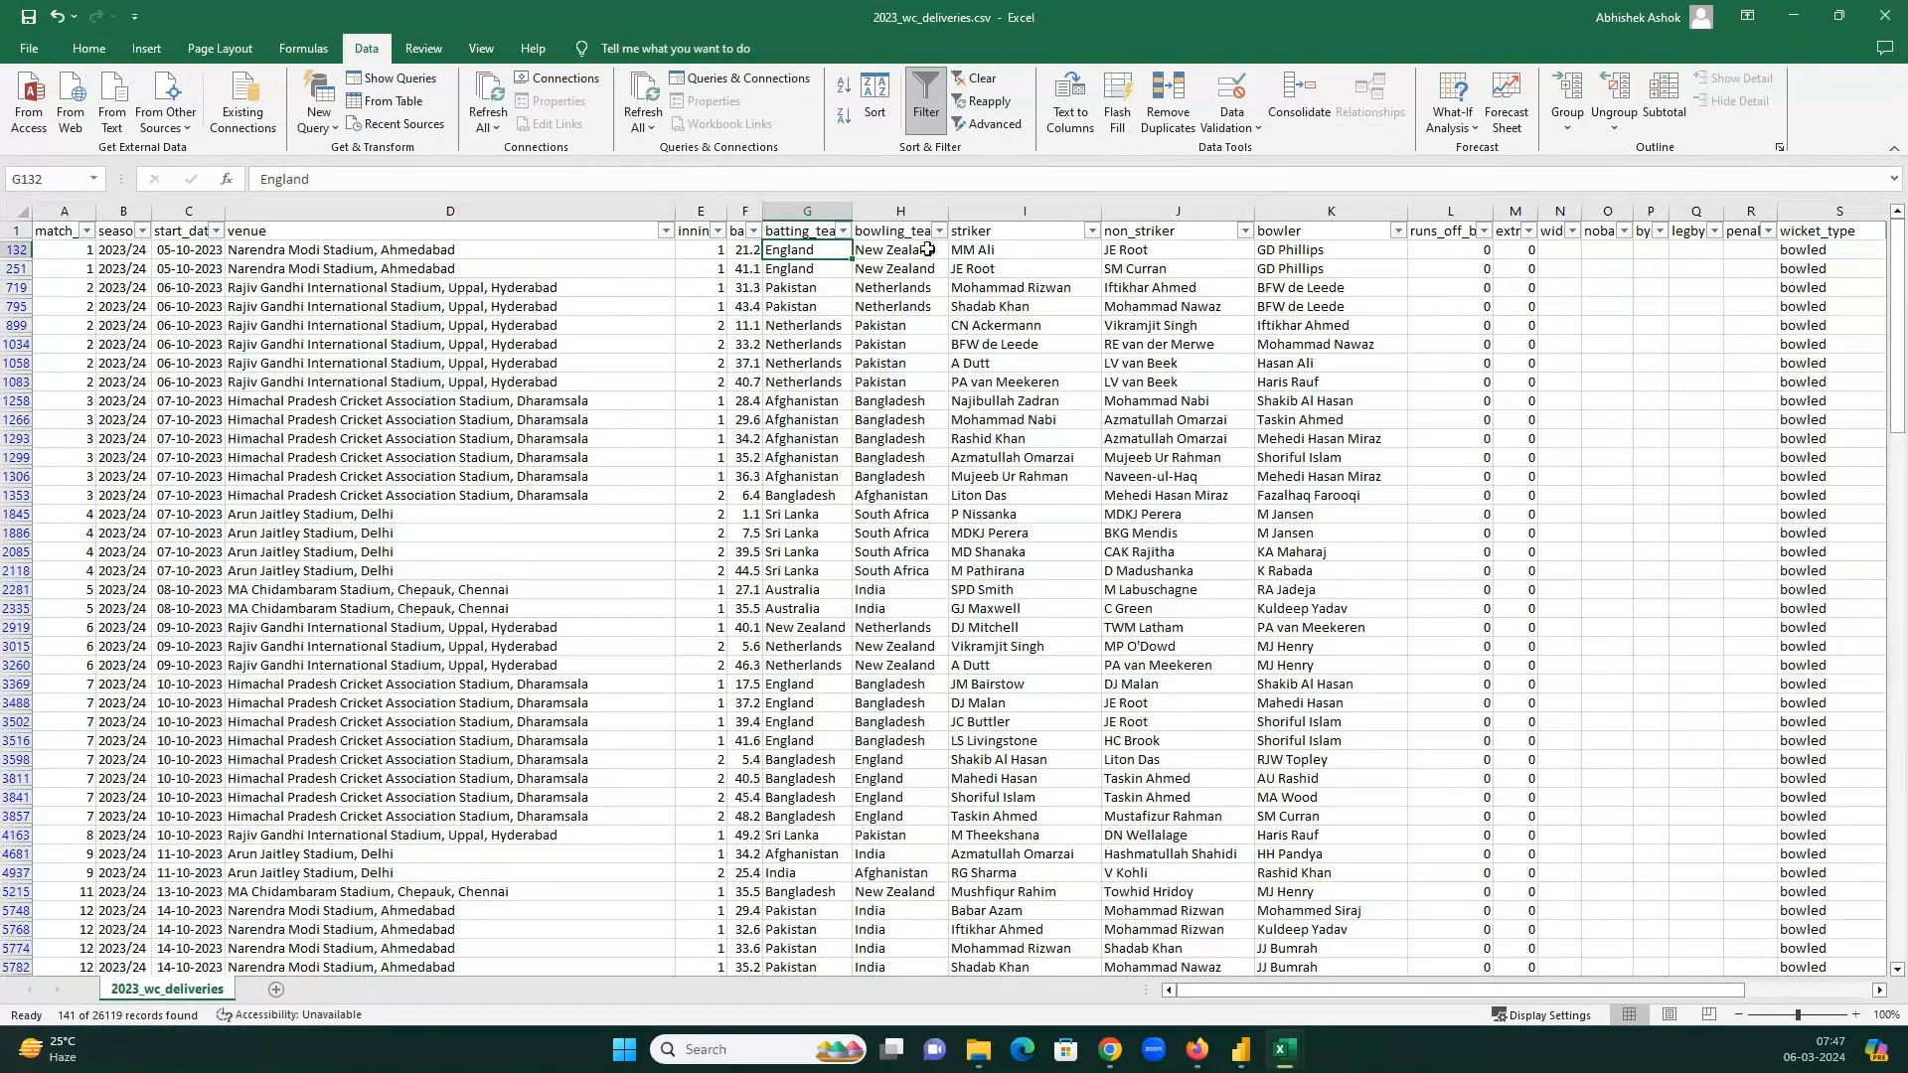
click(926, 249)
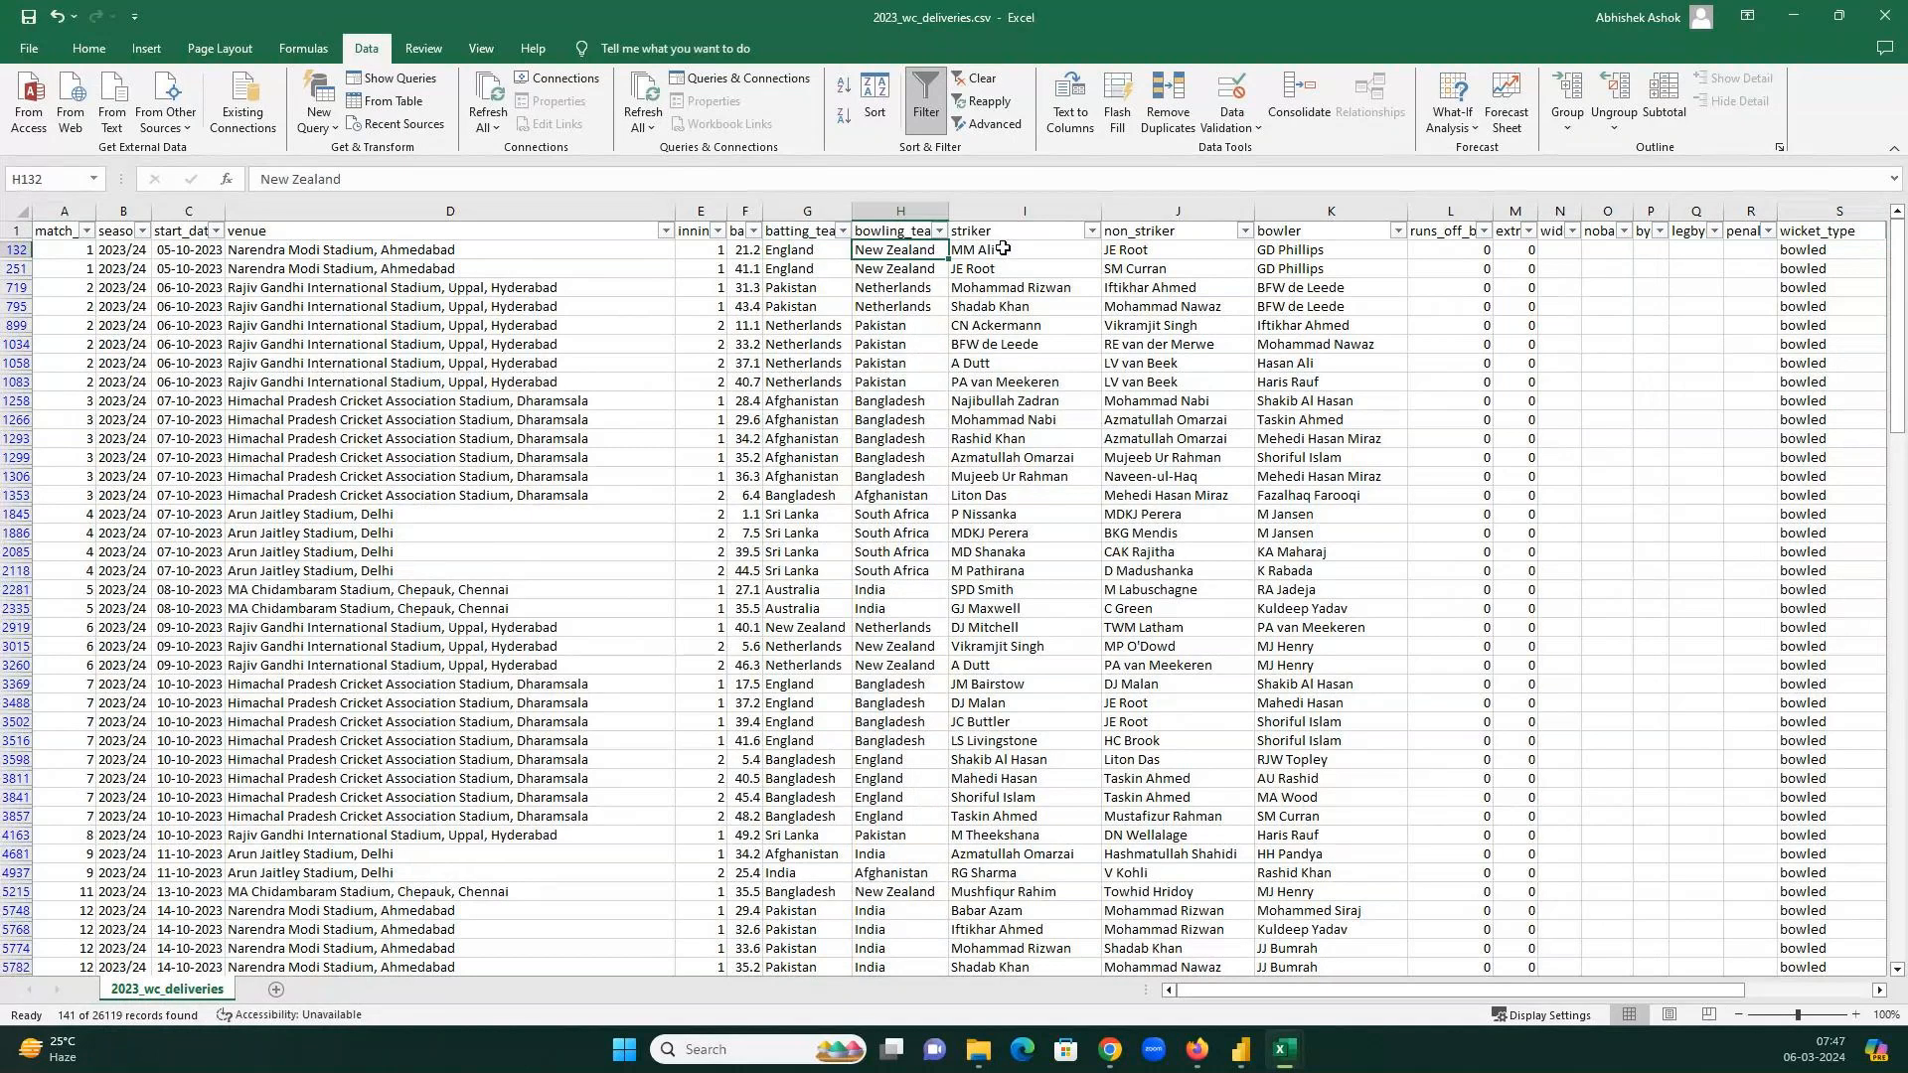
click(1006, 250)
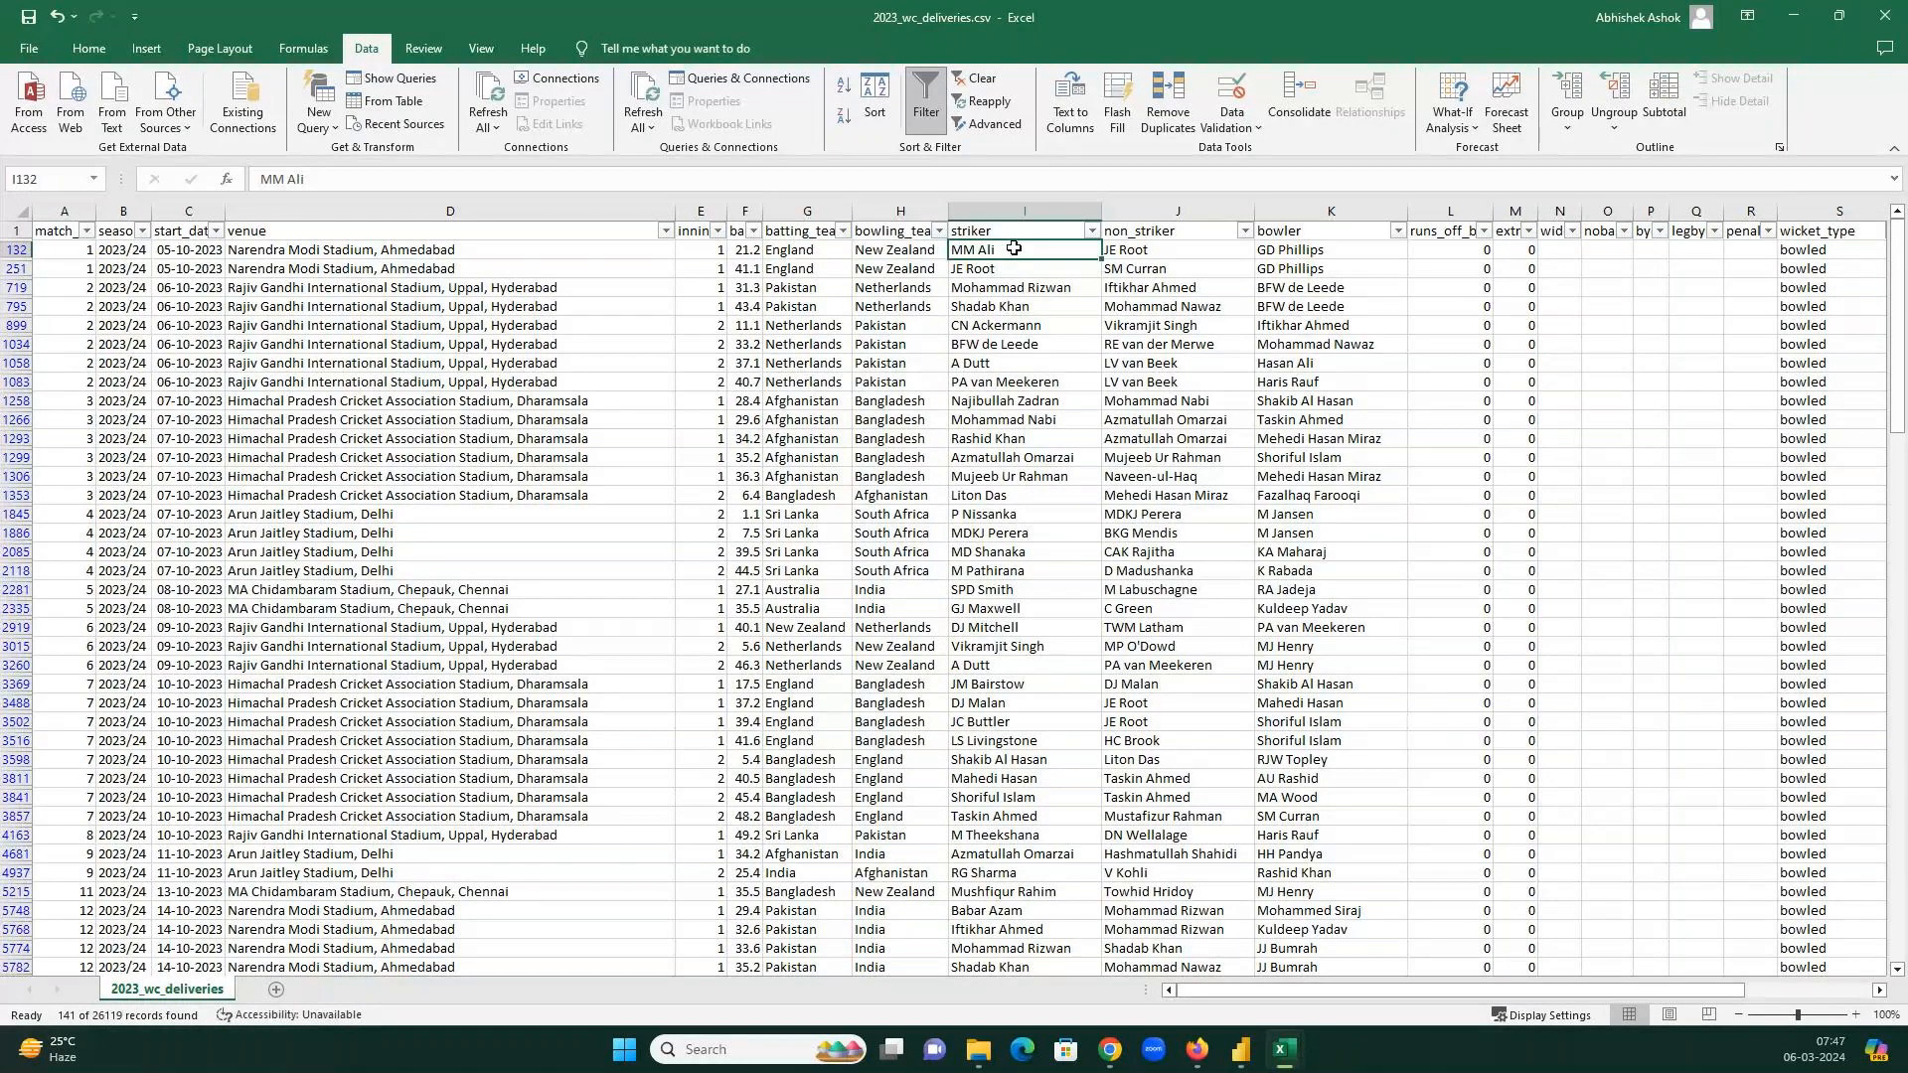
click(1344, 249)
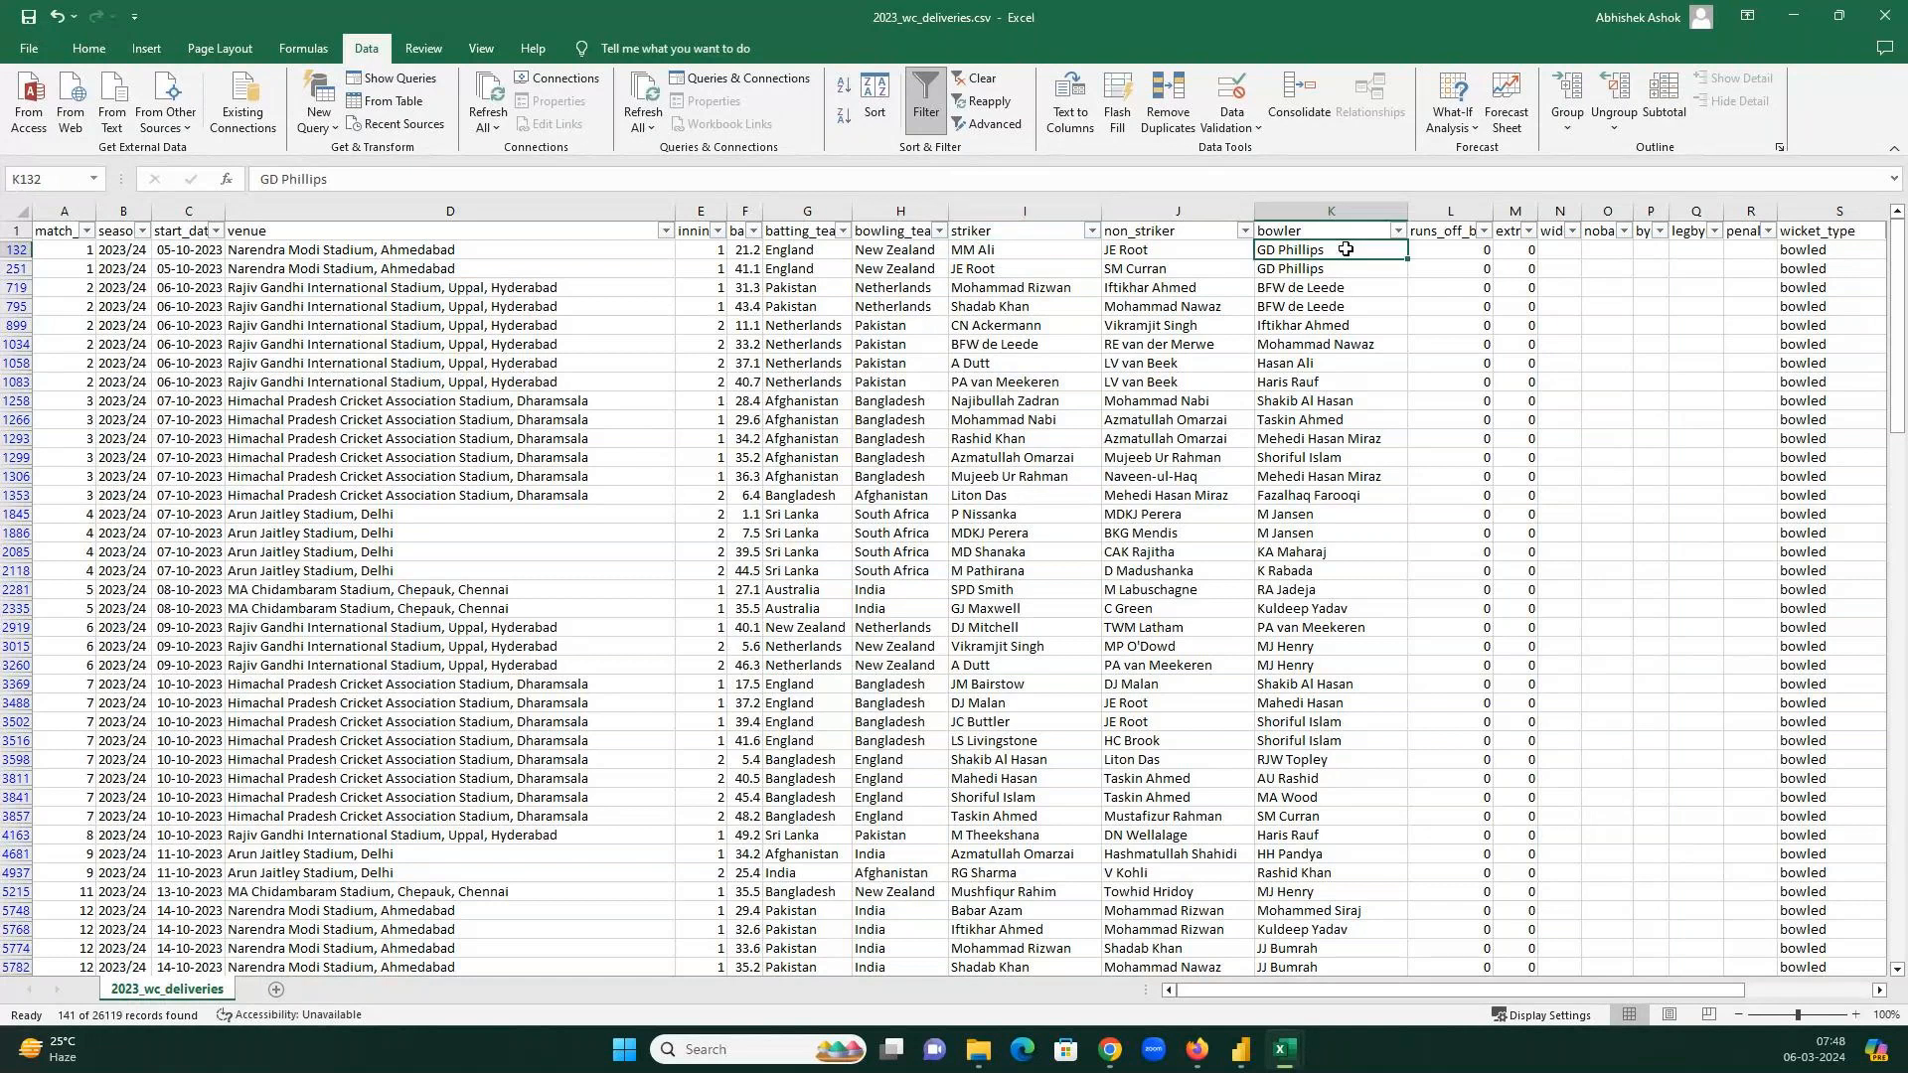
click(1824, 248)
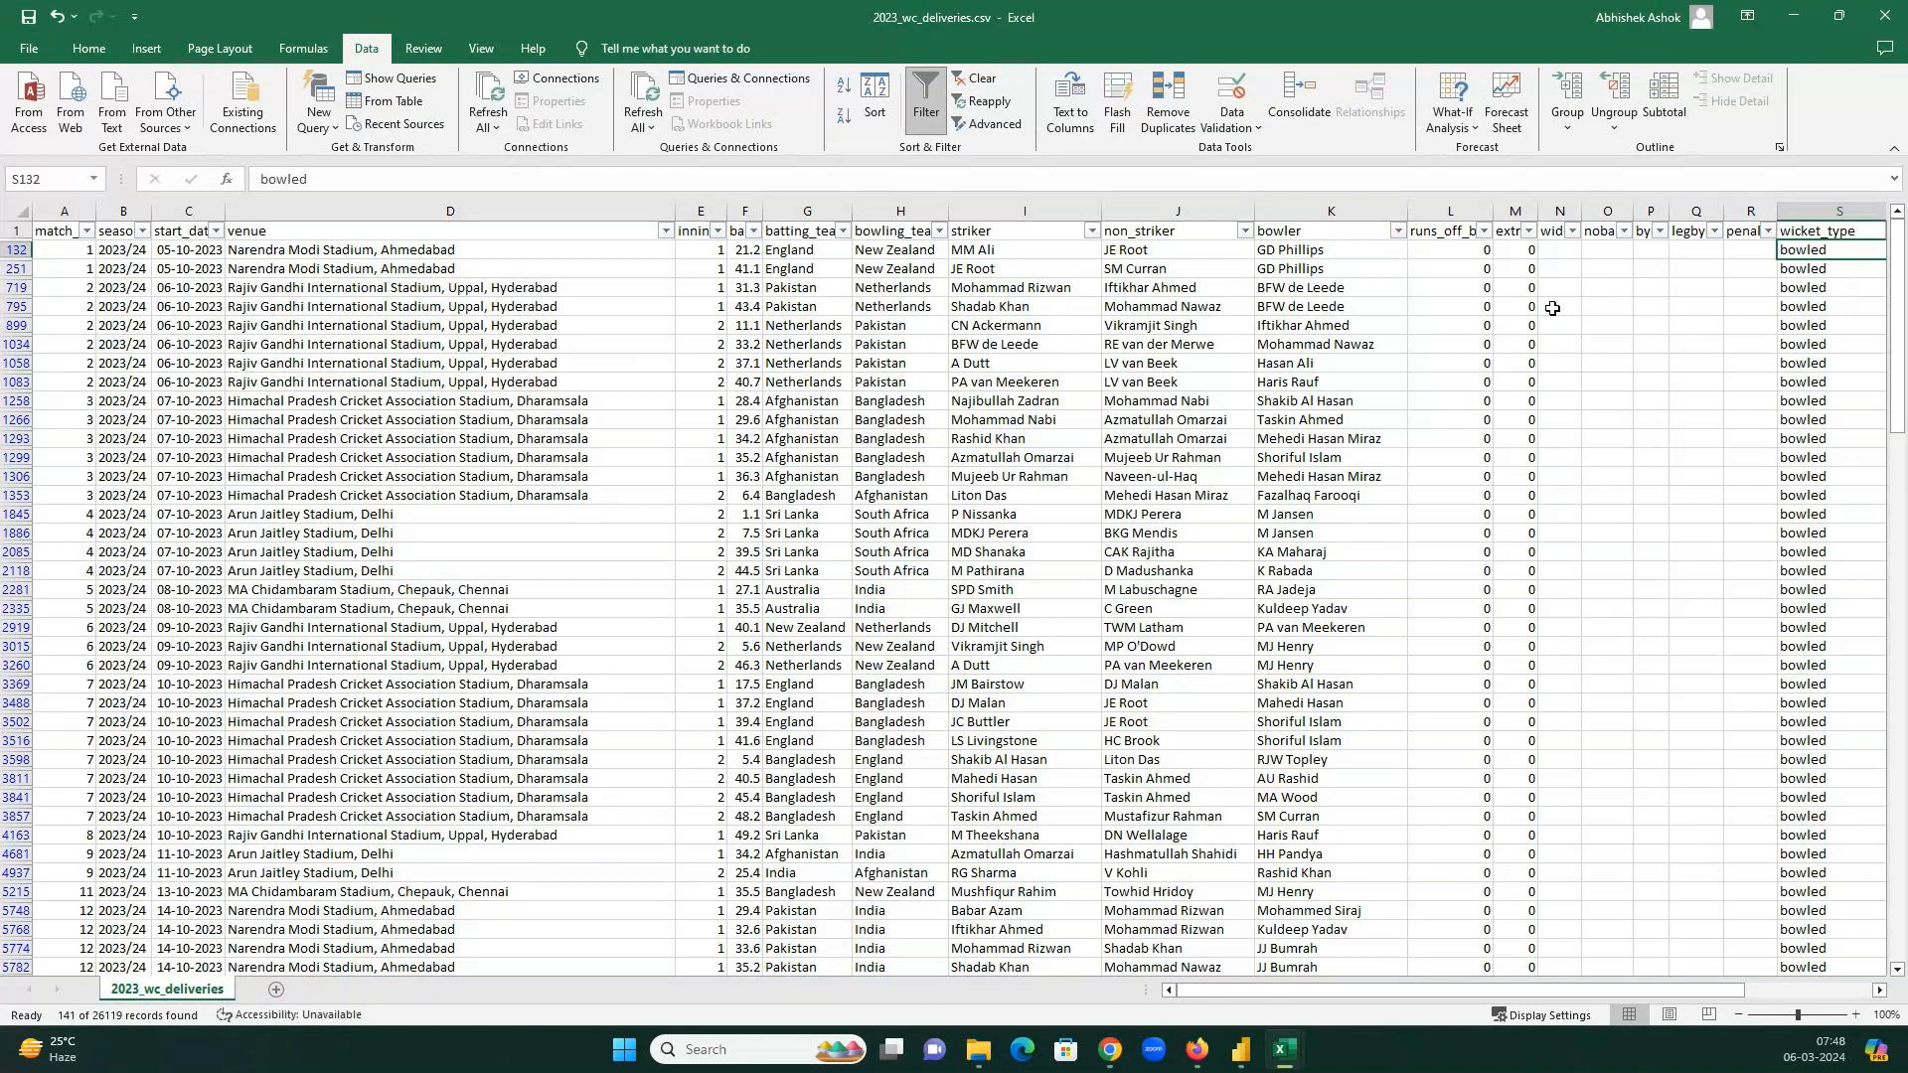
click(1459, 251)
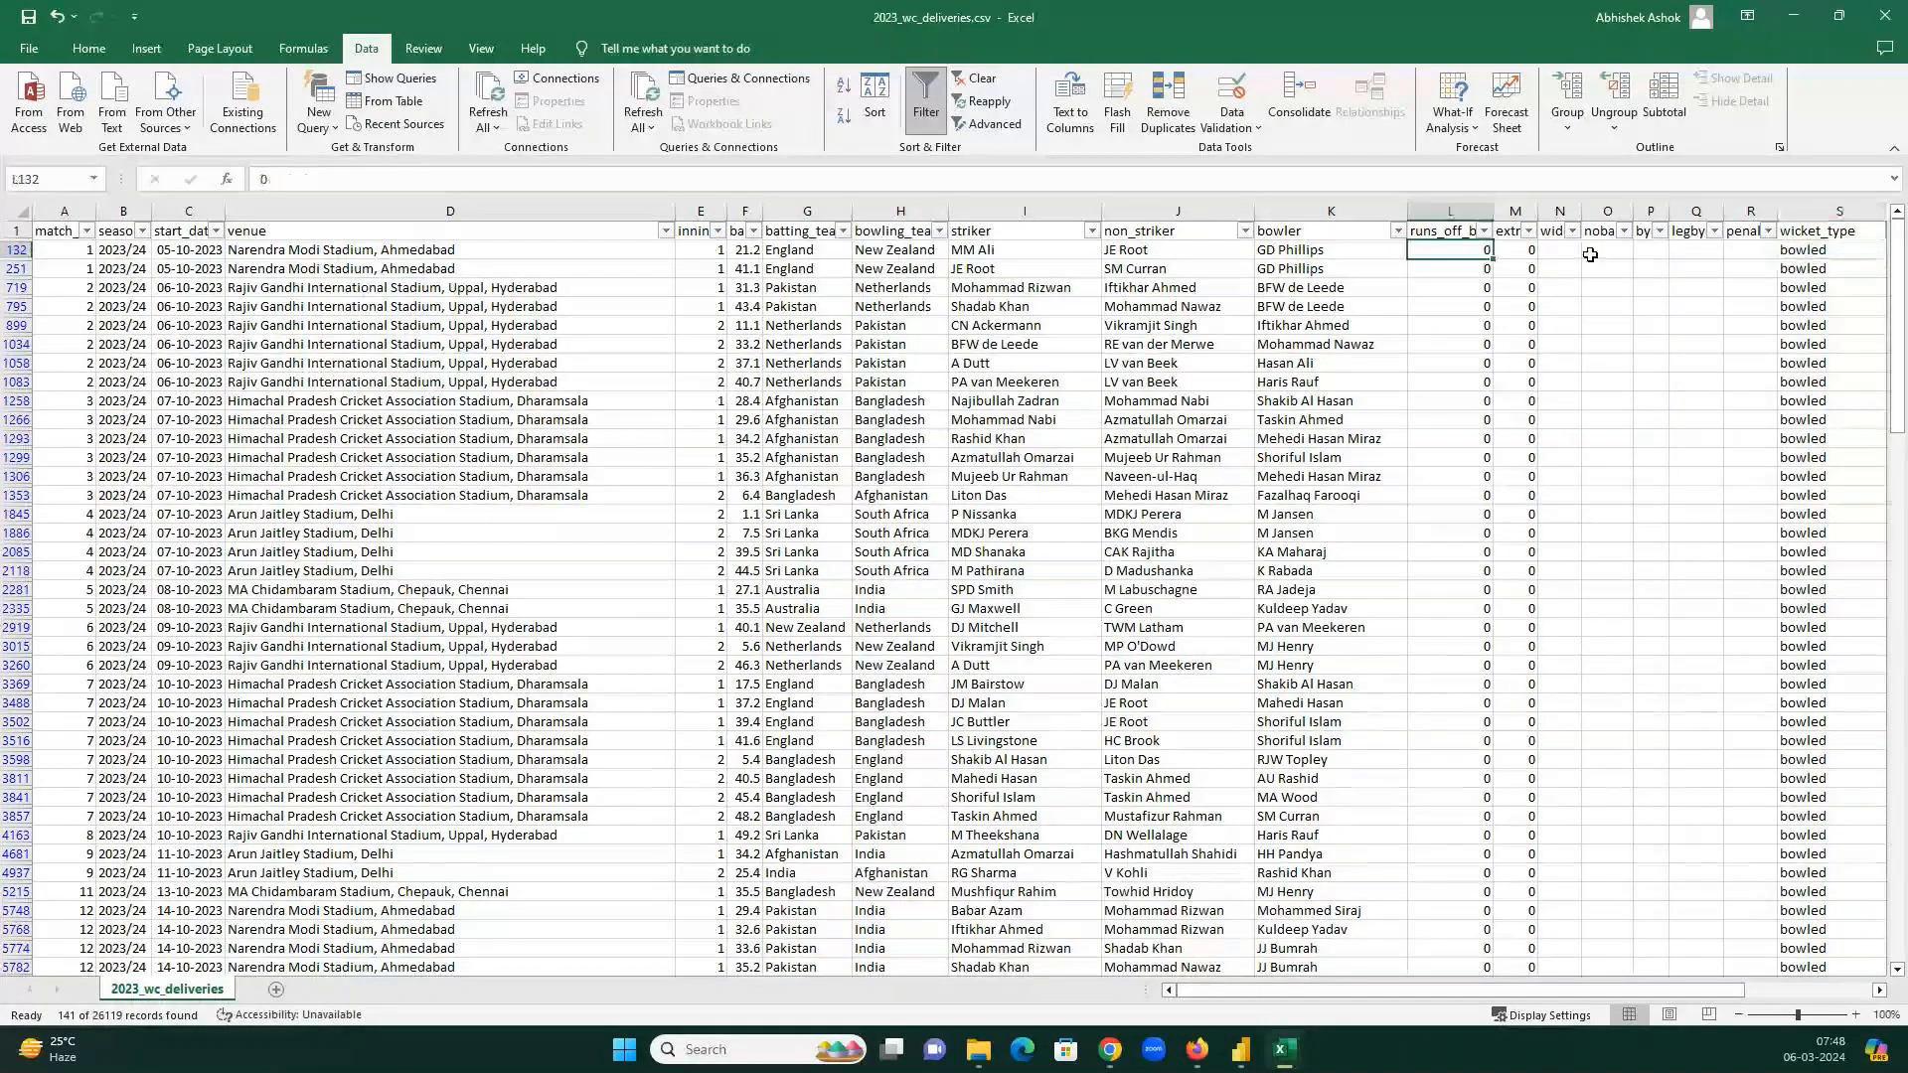
click(1824, 248)
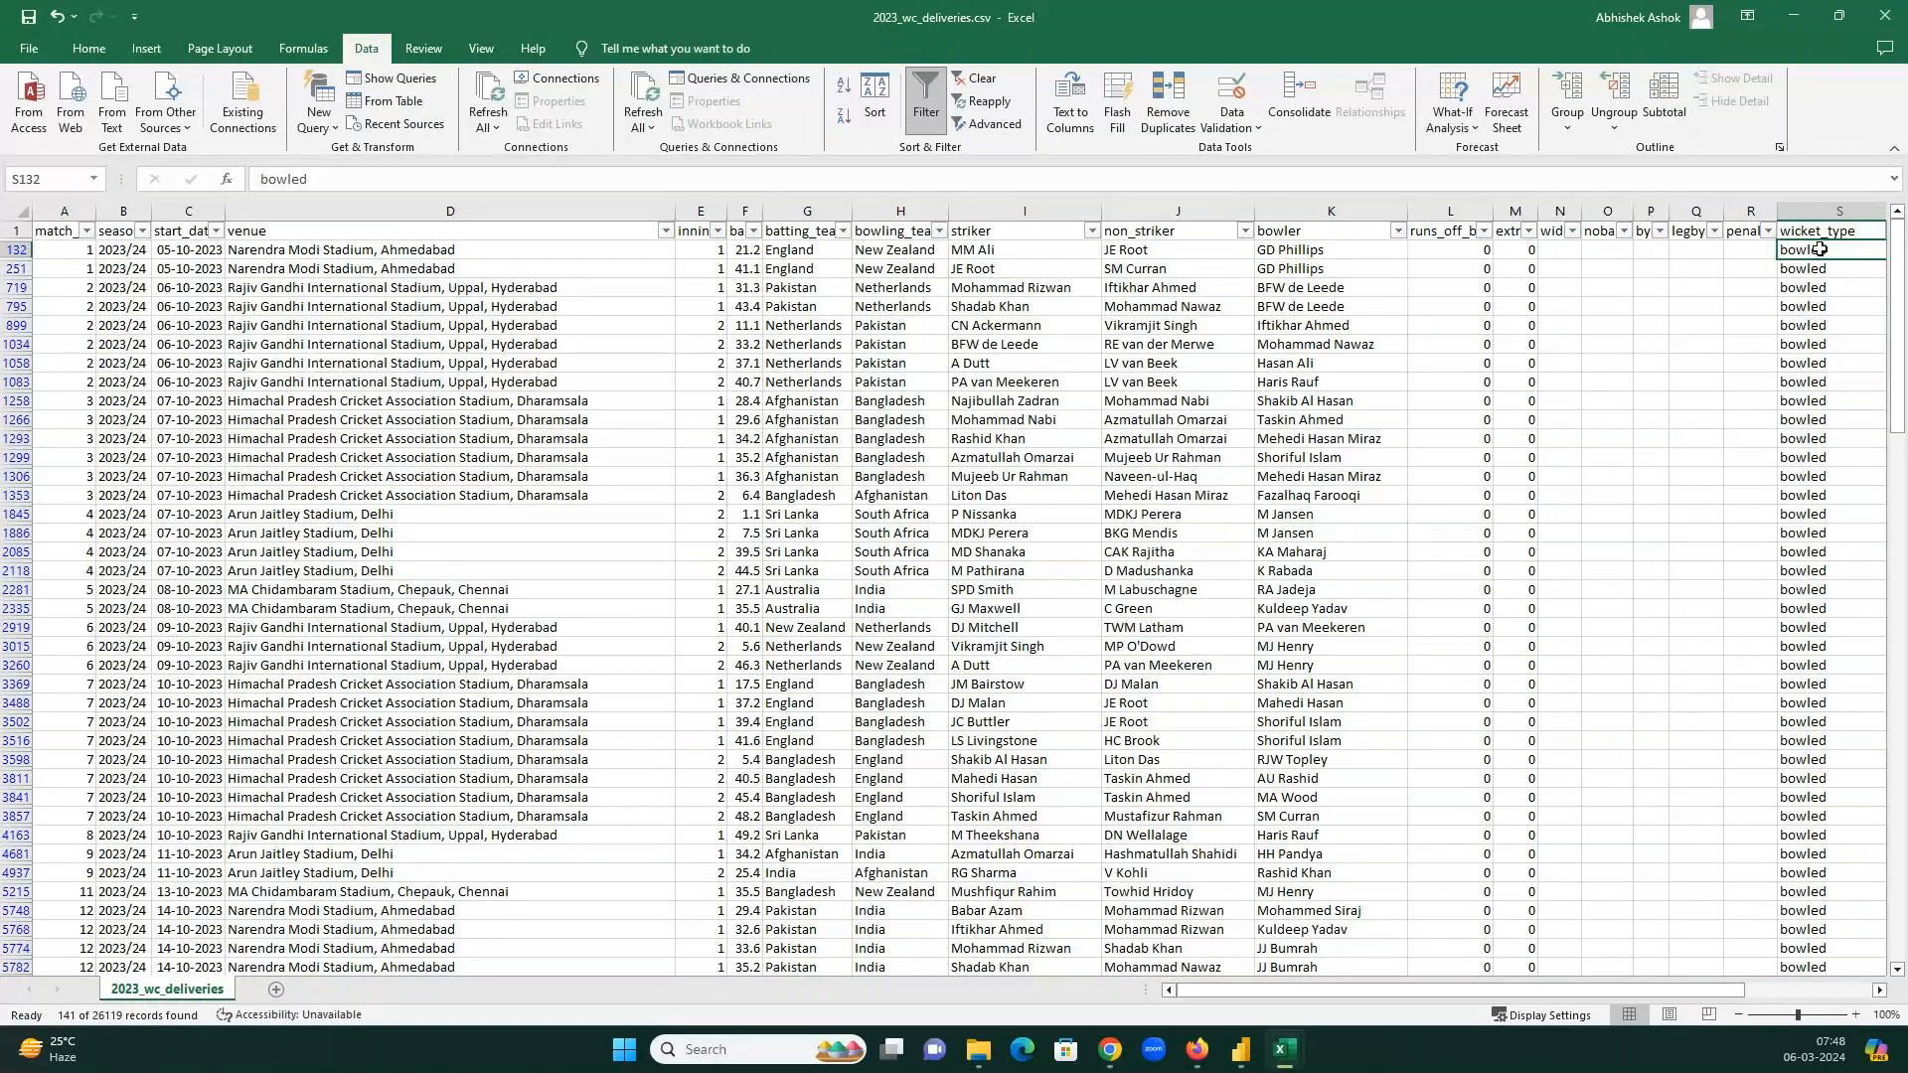
click(1000, 270)
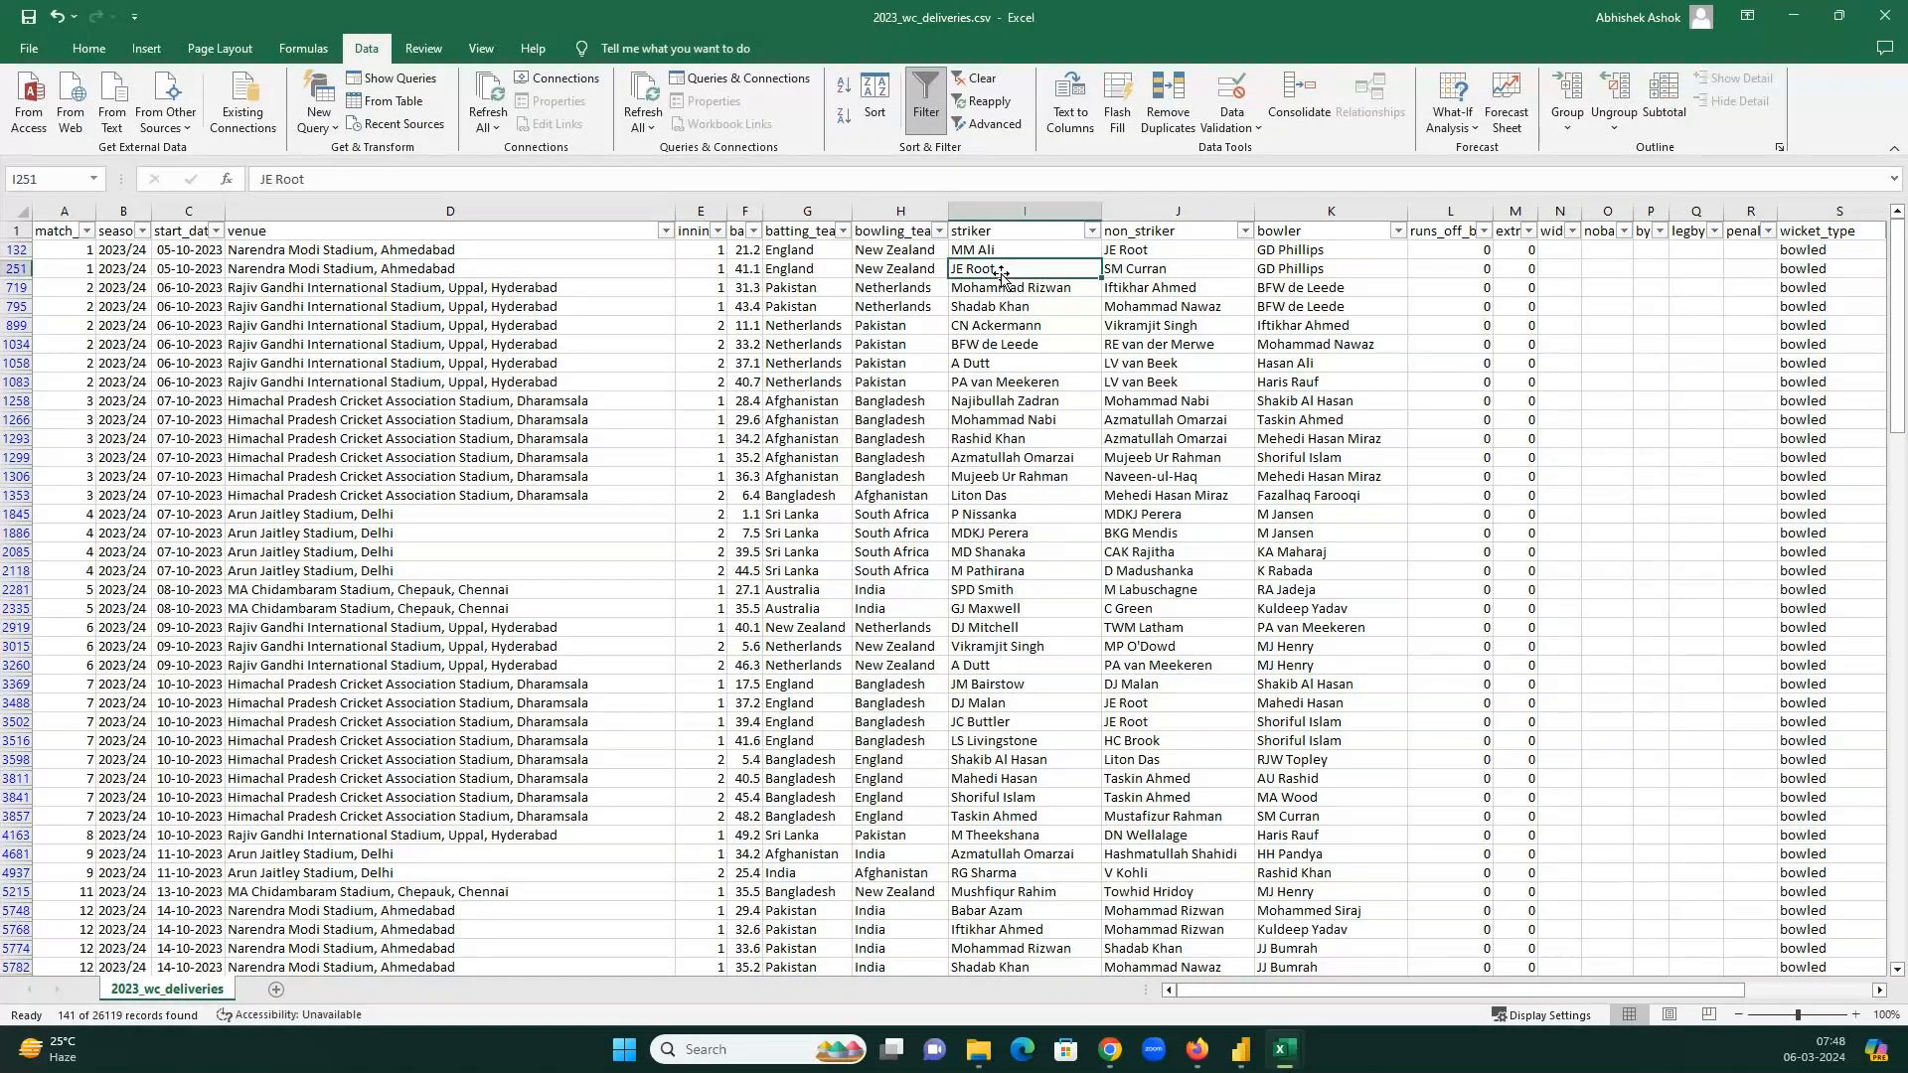
click(1818, 269)
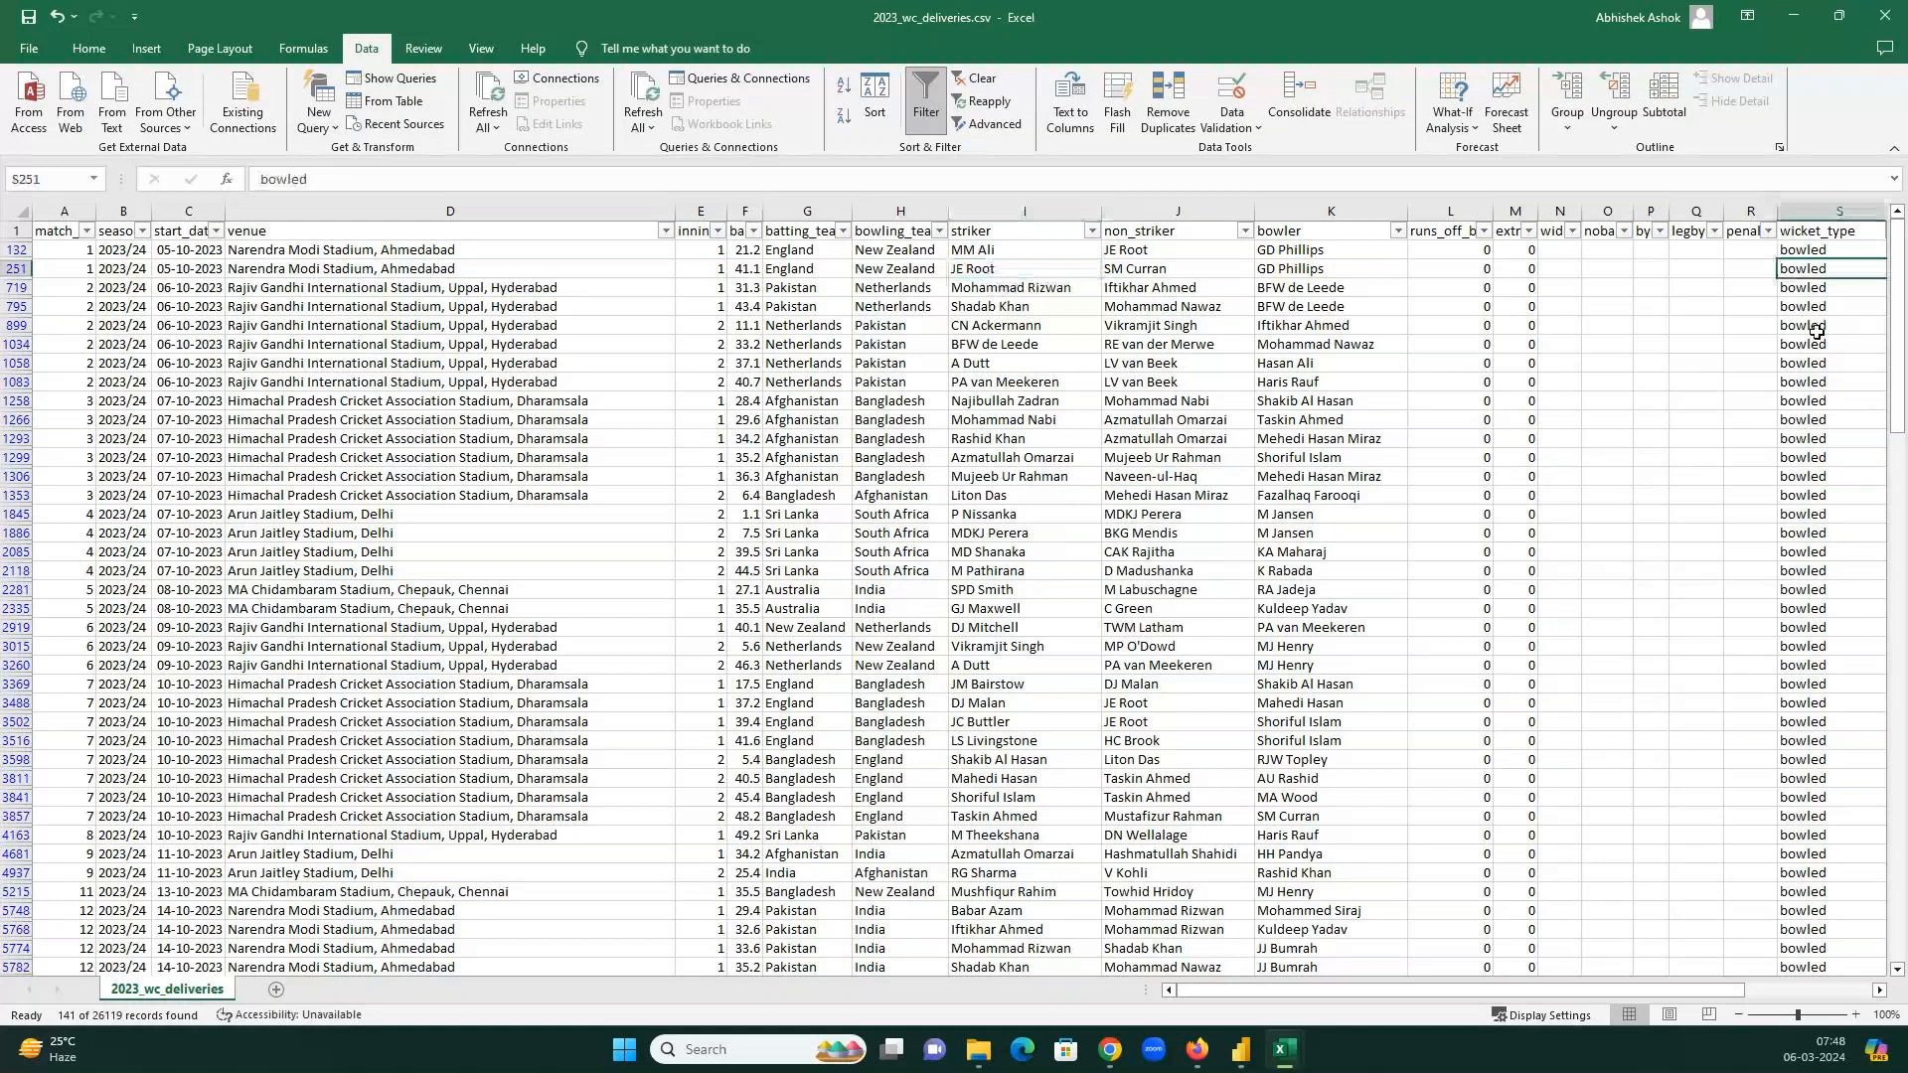
click(927, 111)
Step across the headings past penalty, return to A1, then switch to the GoTo meeting in Chrome.
key(Right)
key(Right)
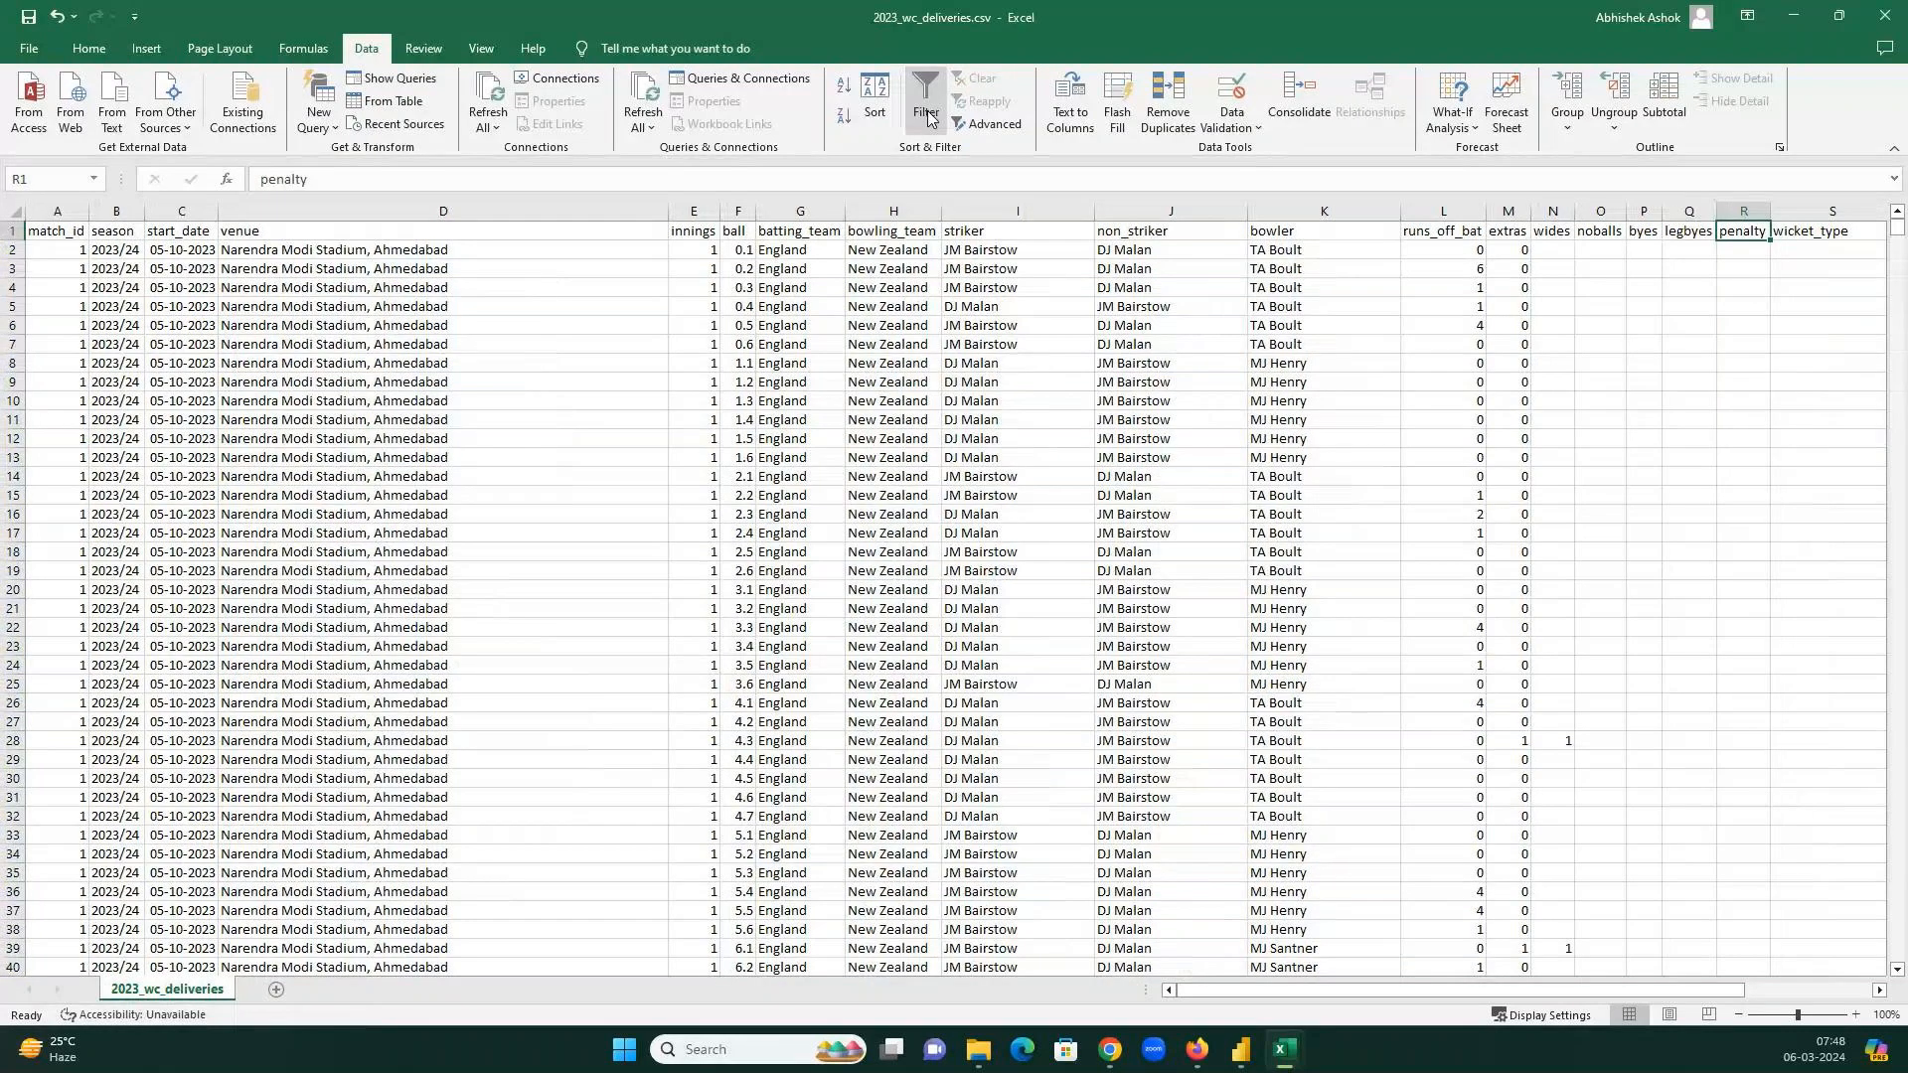
key(Right)
key(Right)
key(Right)
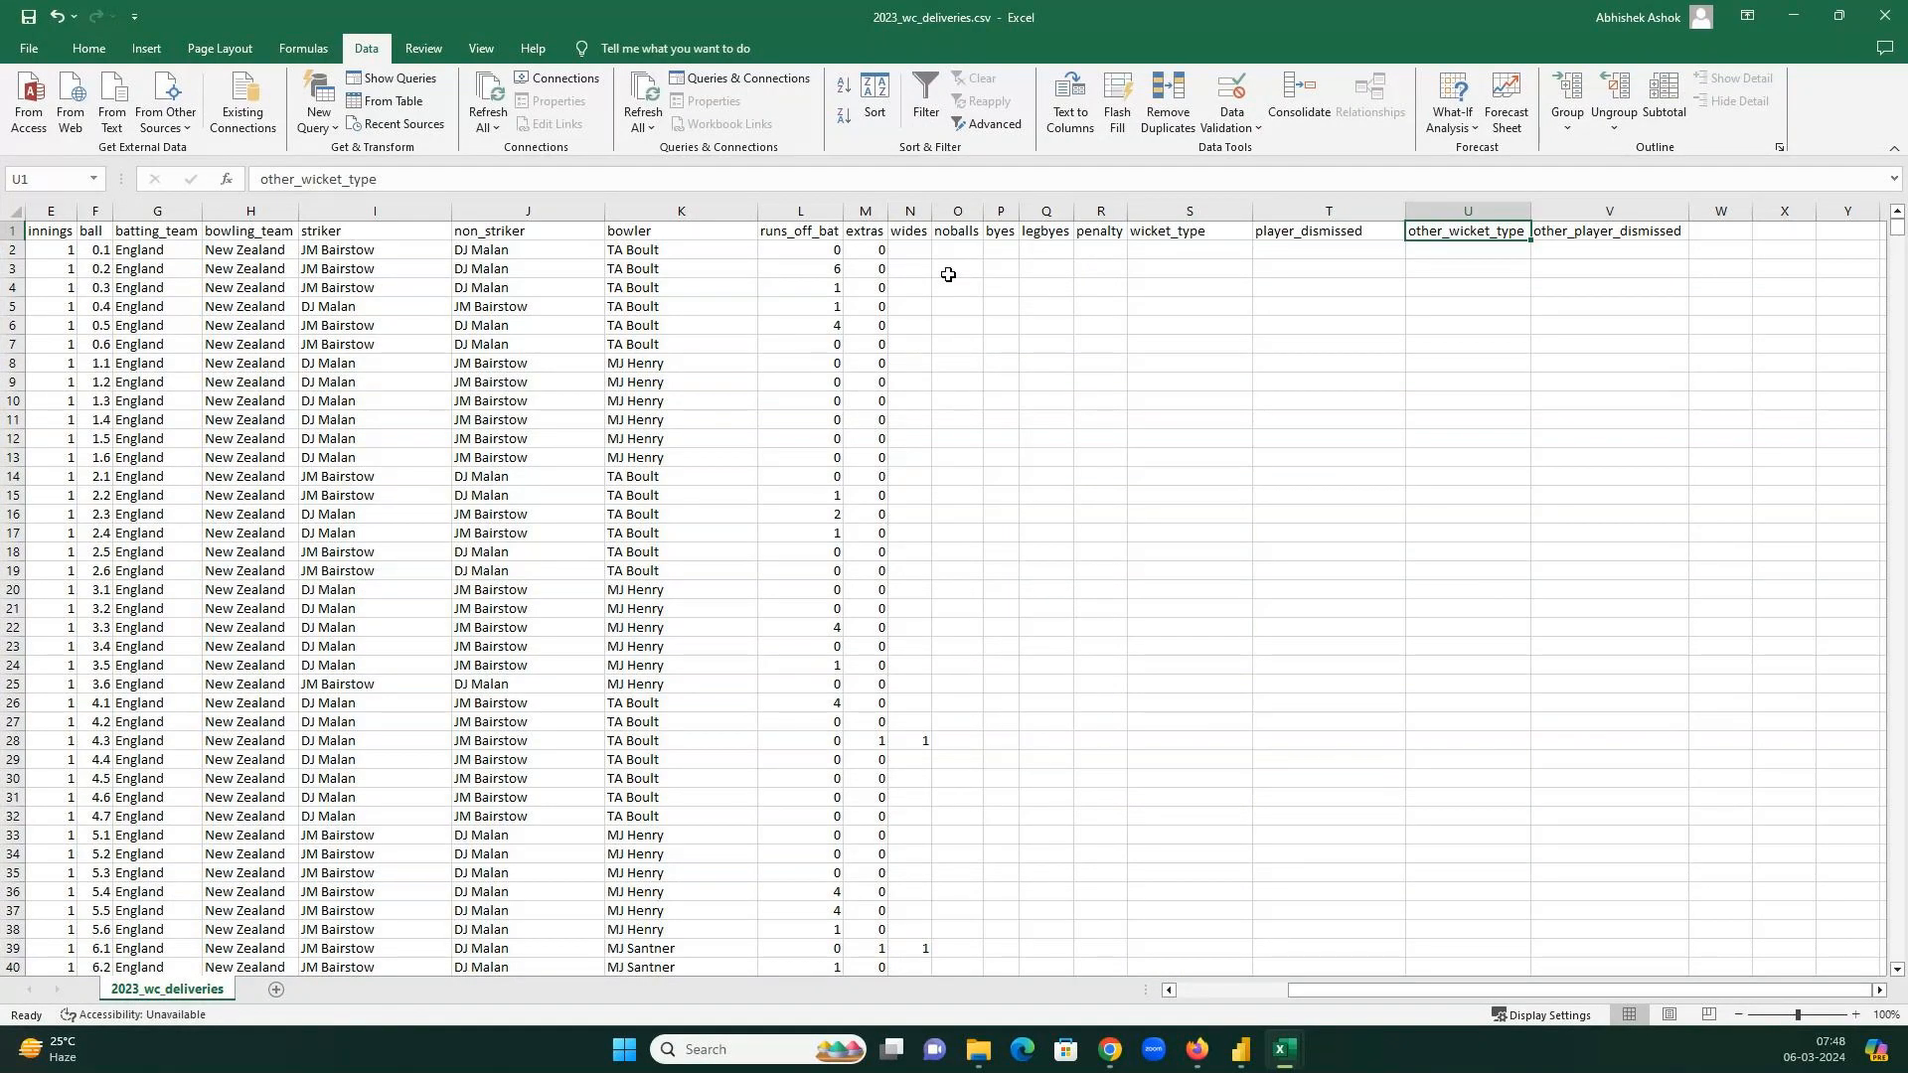
key(ctrl+Home)
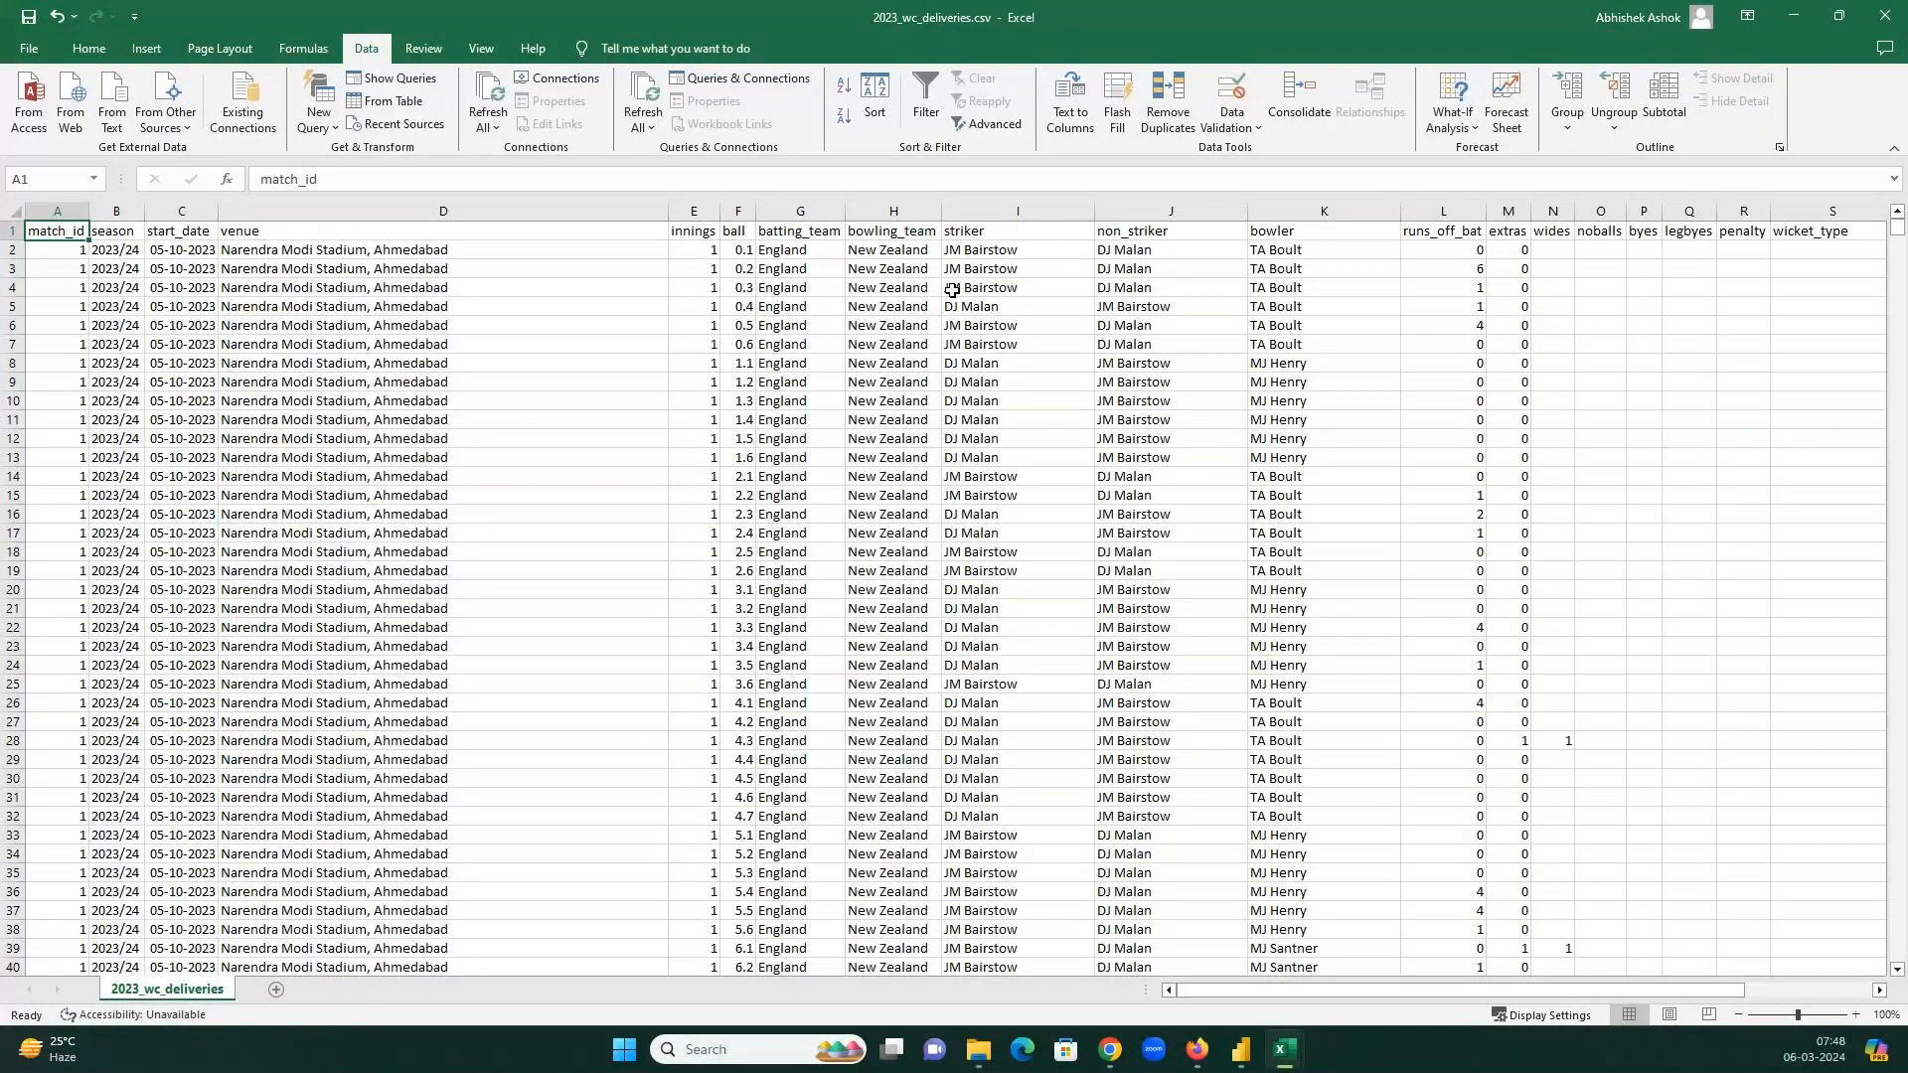
click(1130, 1038)
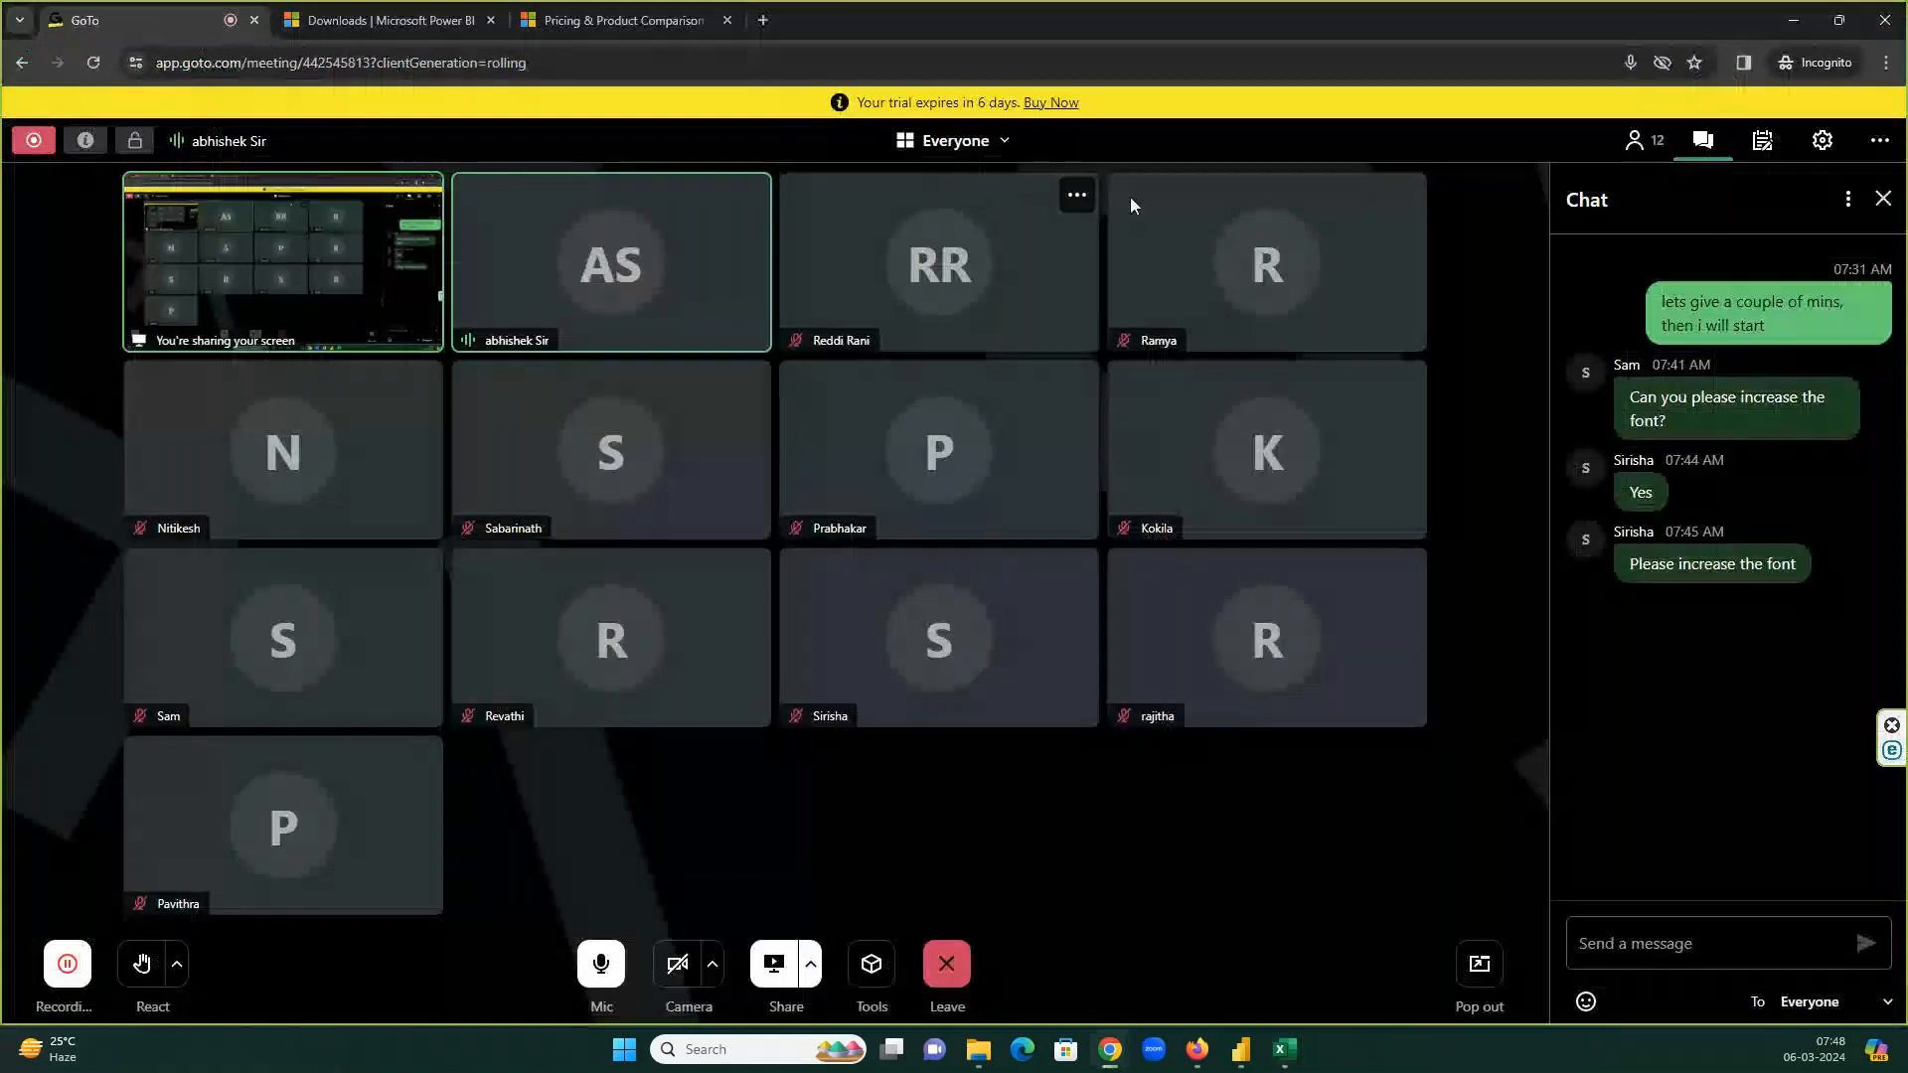
Return to the deliveries sheet and zoom it from 100% down to 90%.
click(1788, 19)
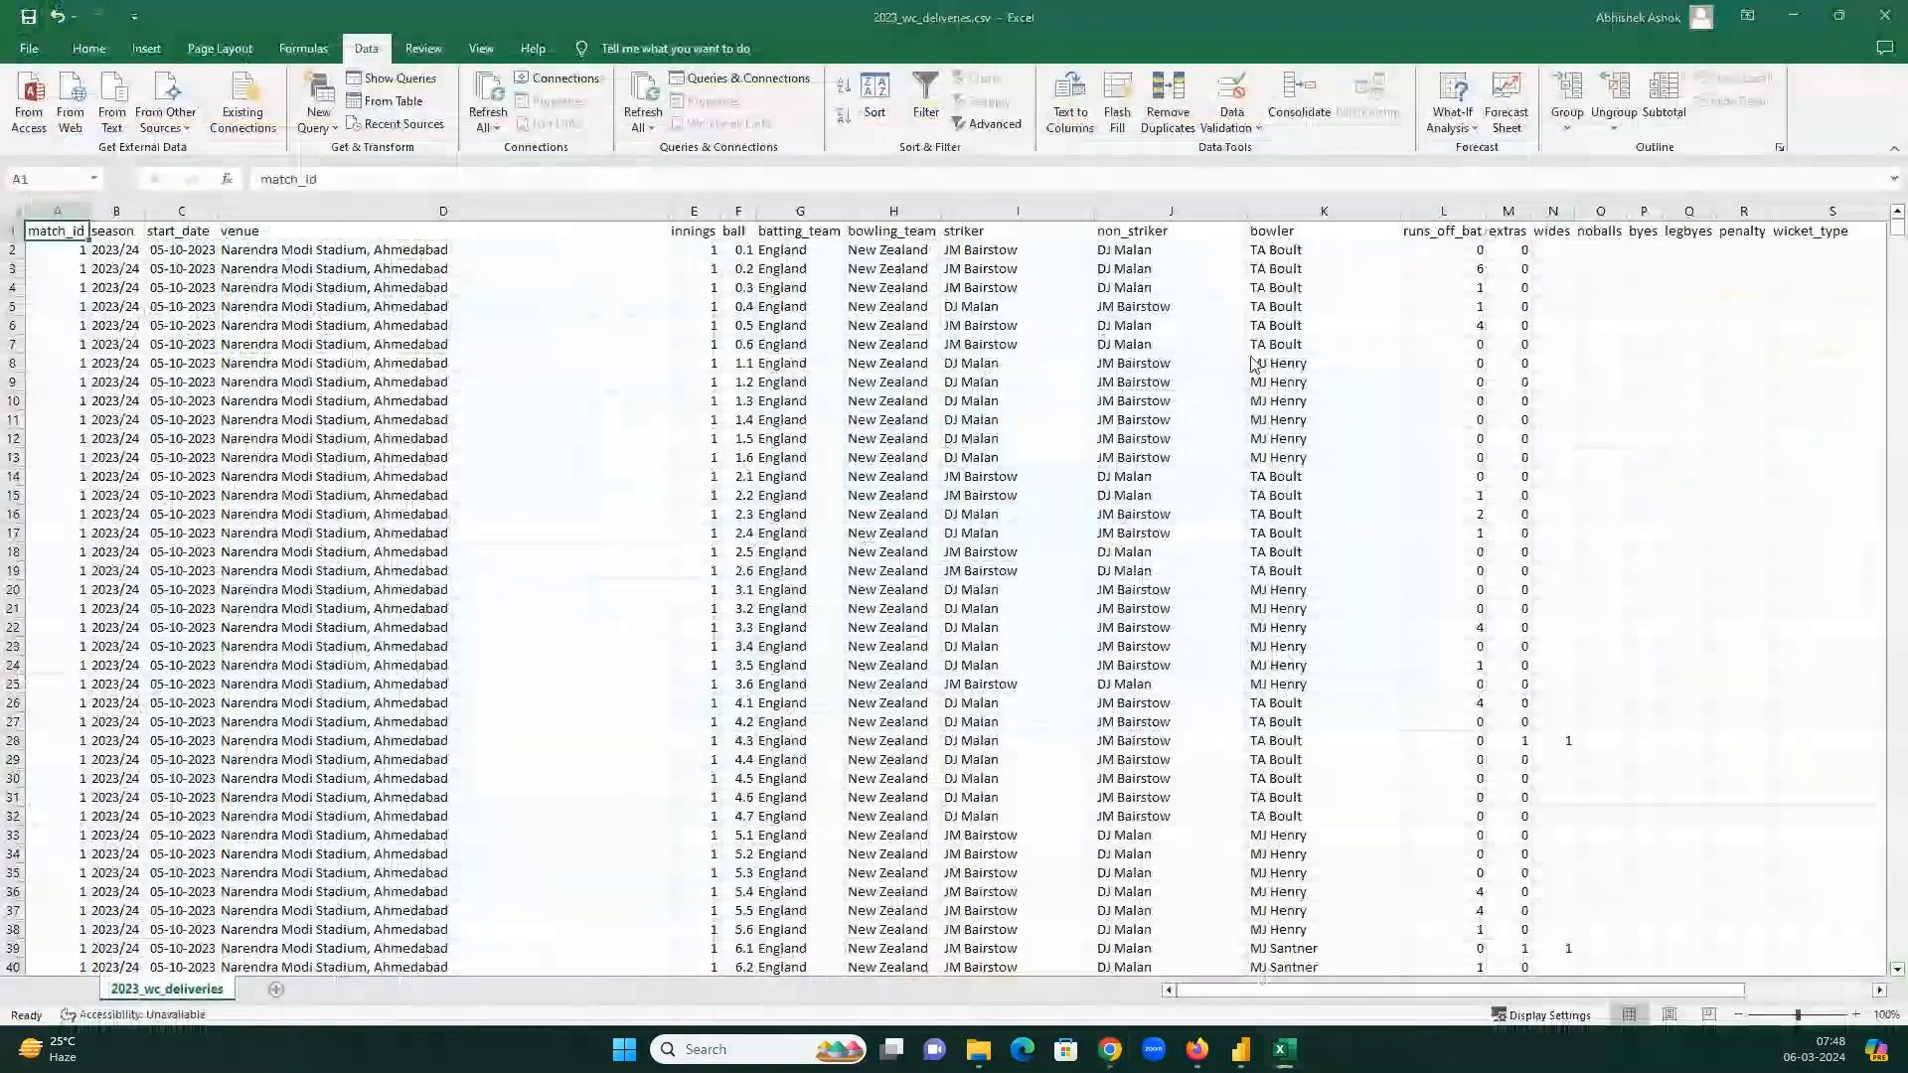
key(alt+Tab)
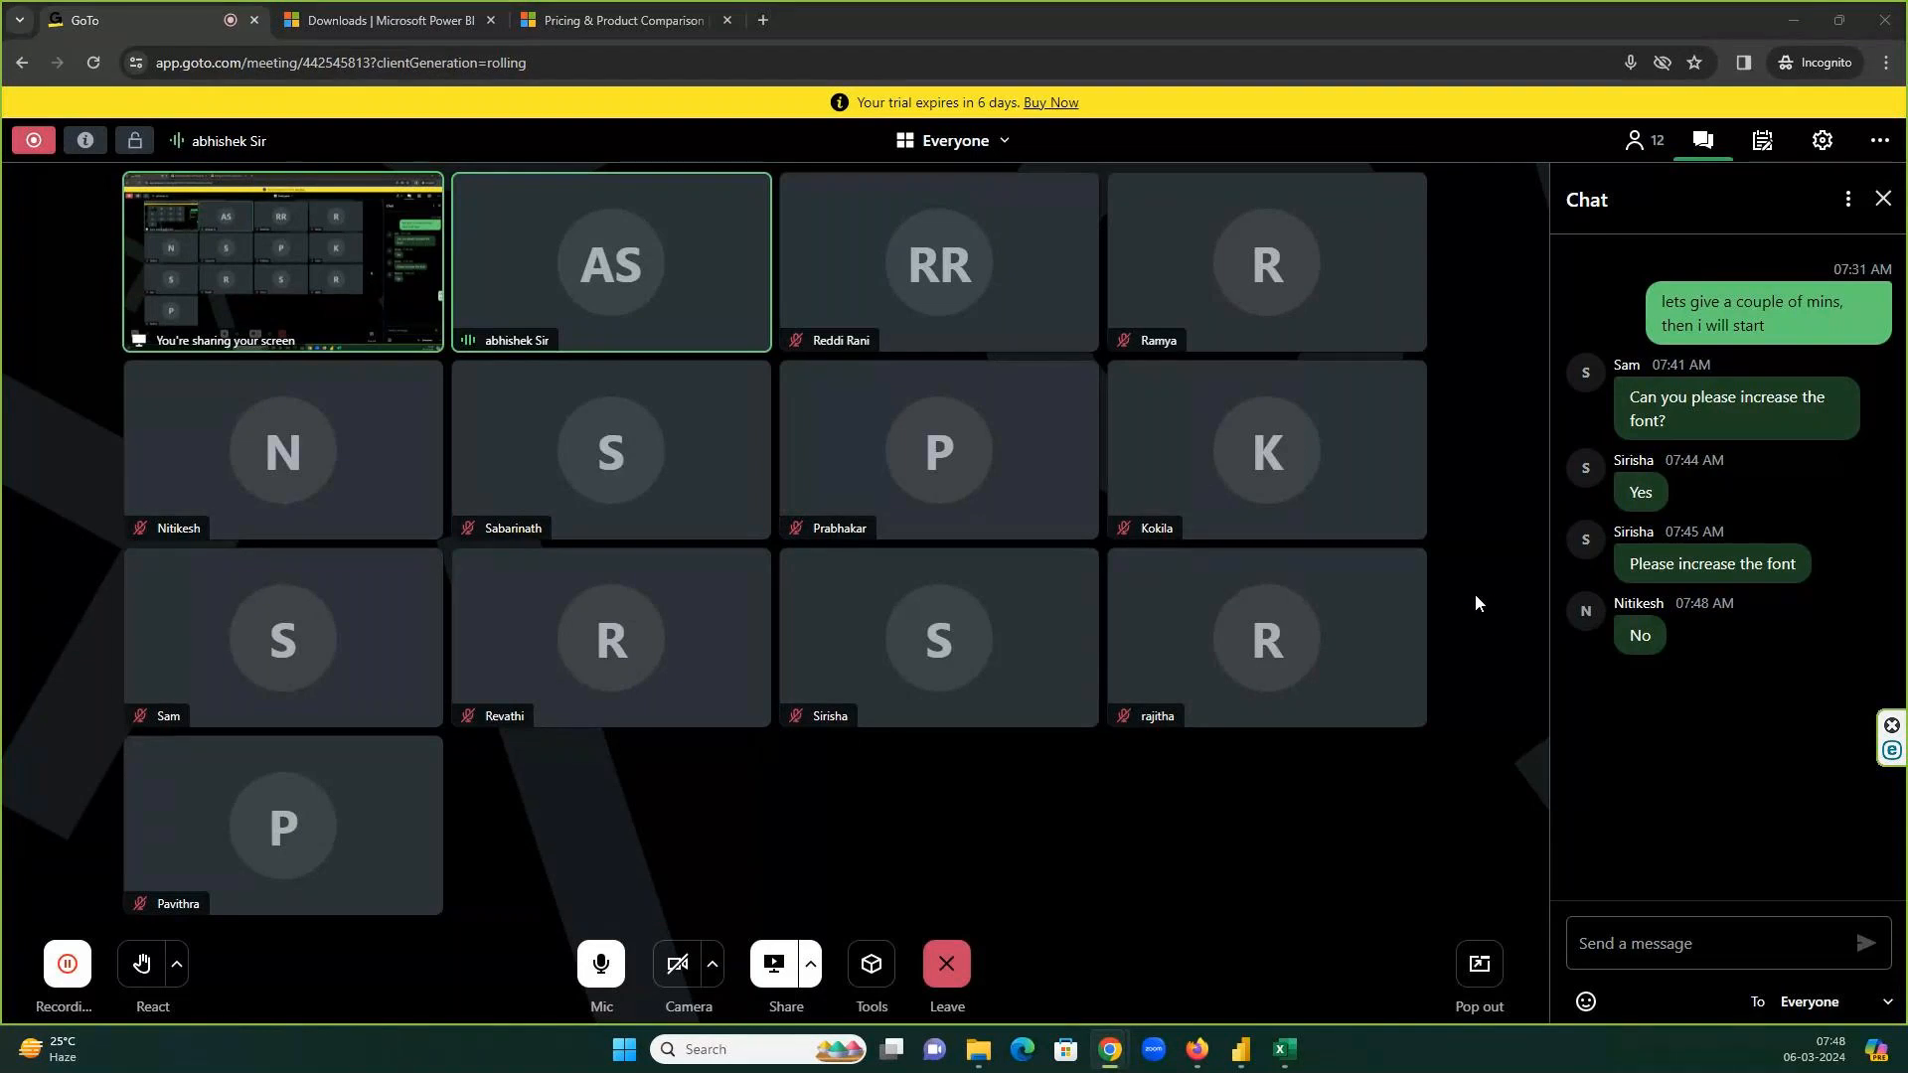
key(alt+Tab)
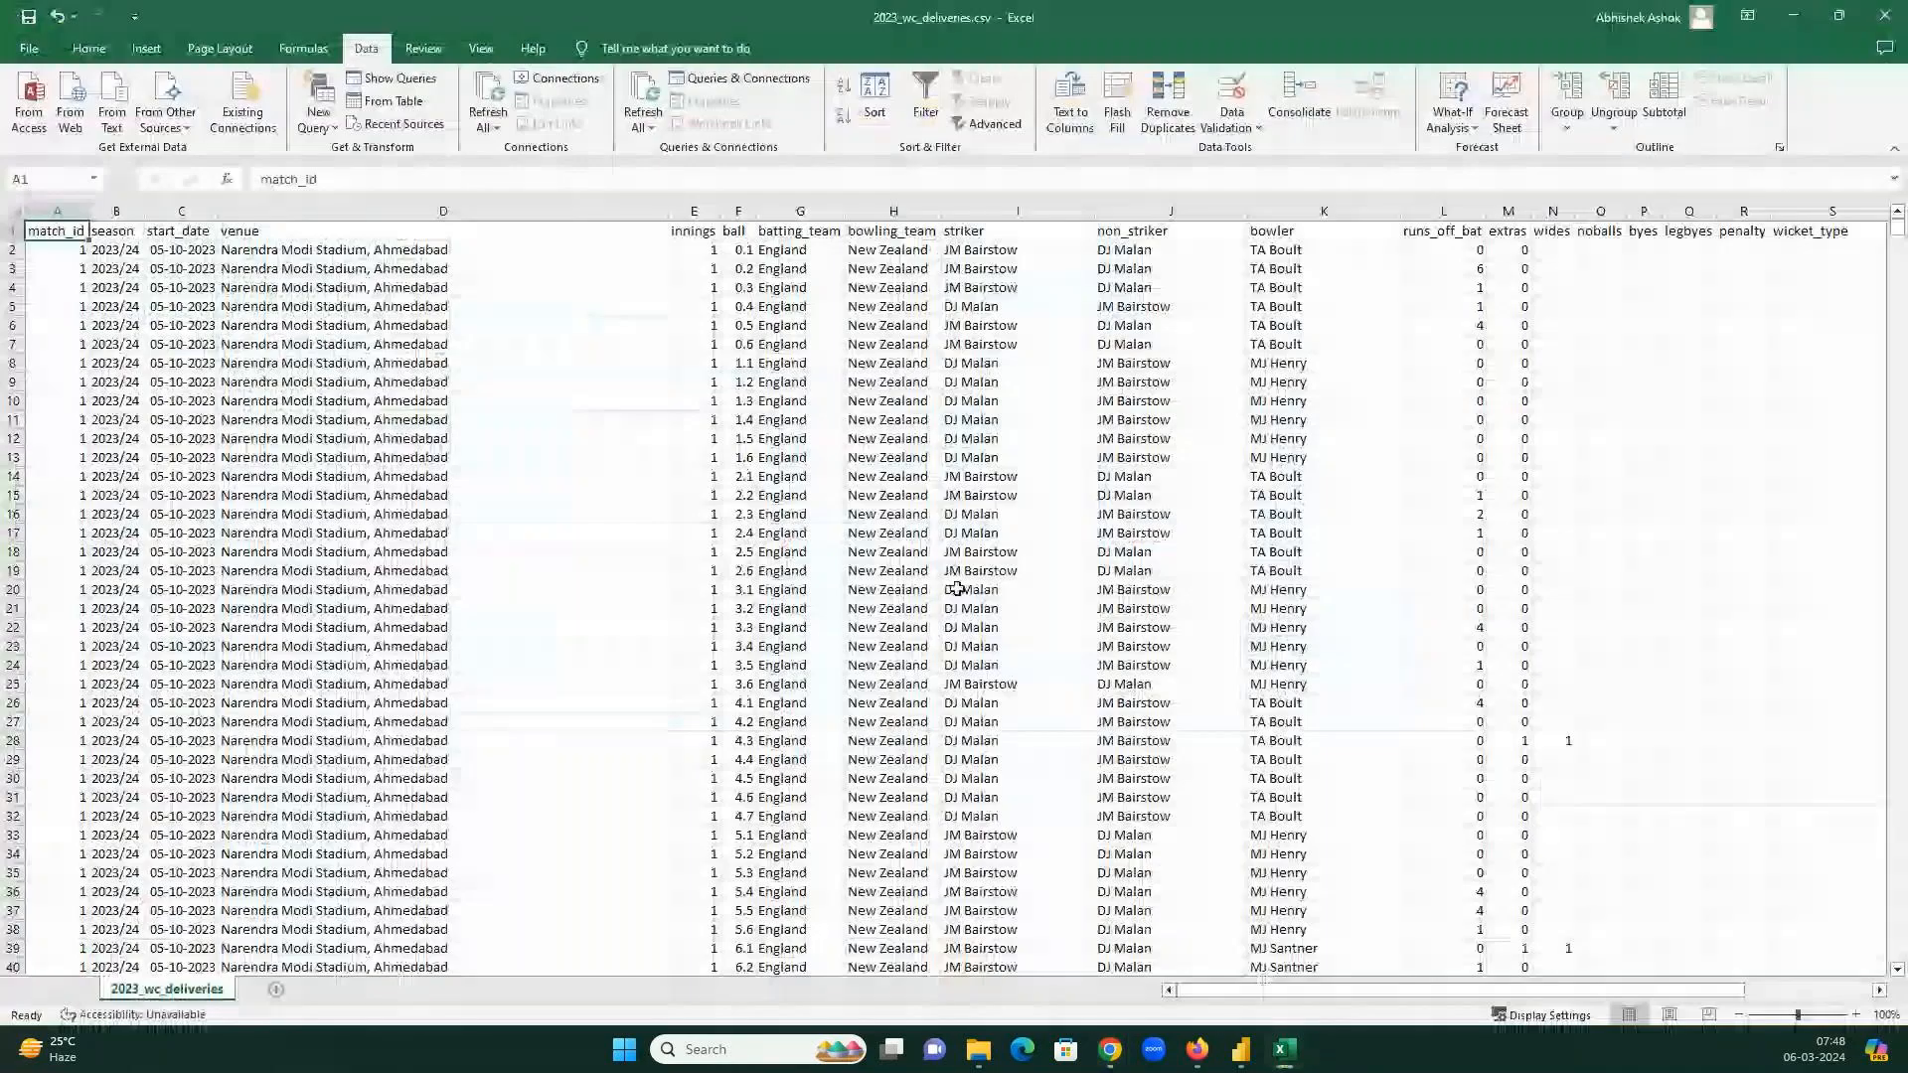
click(1855, 1015)
click(1856, 1016)
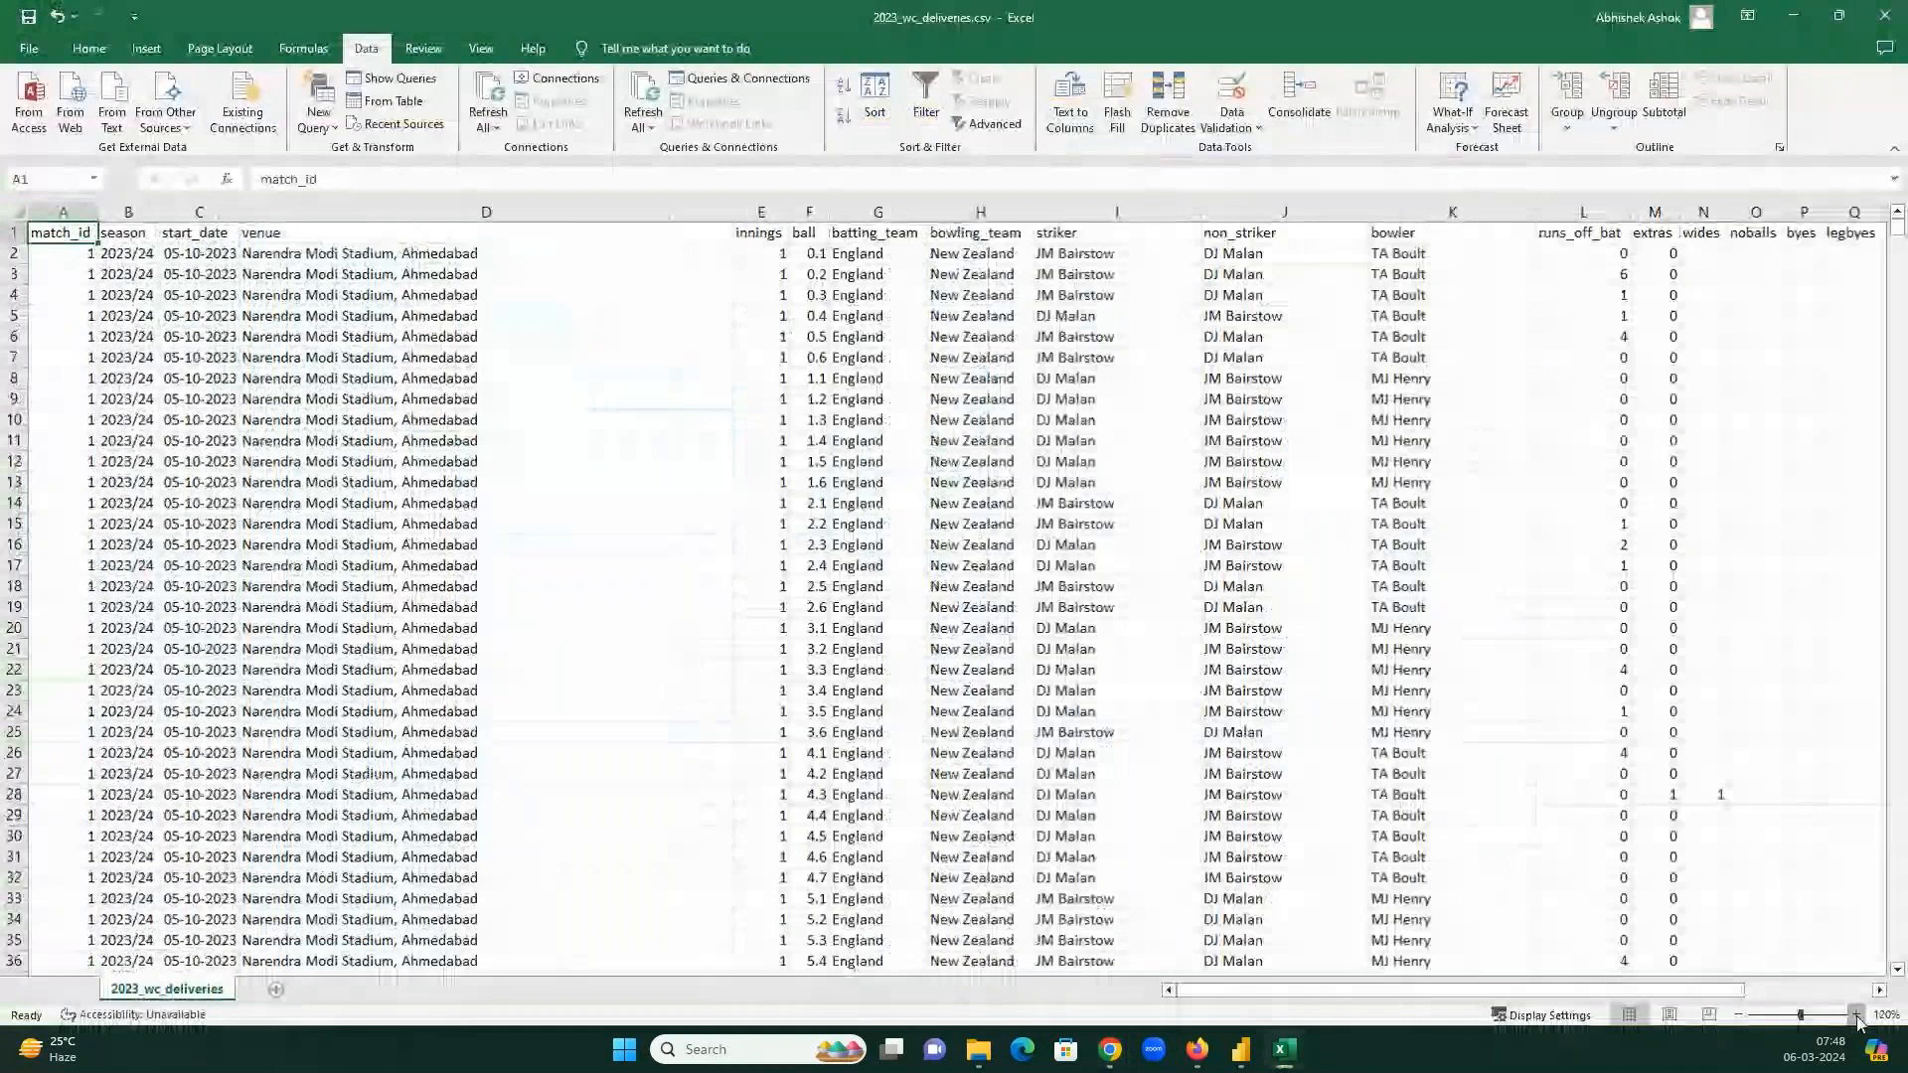
click(1738, 1016)
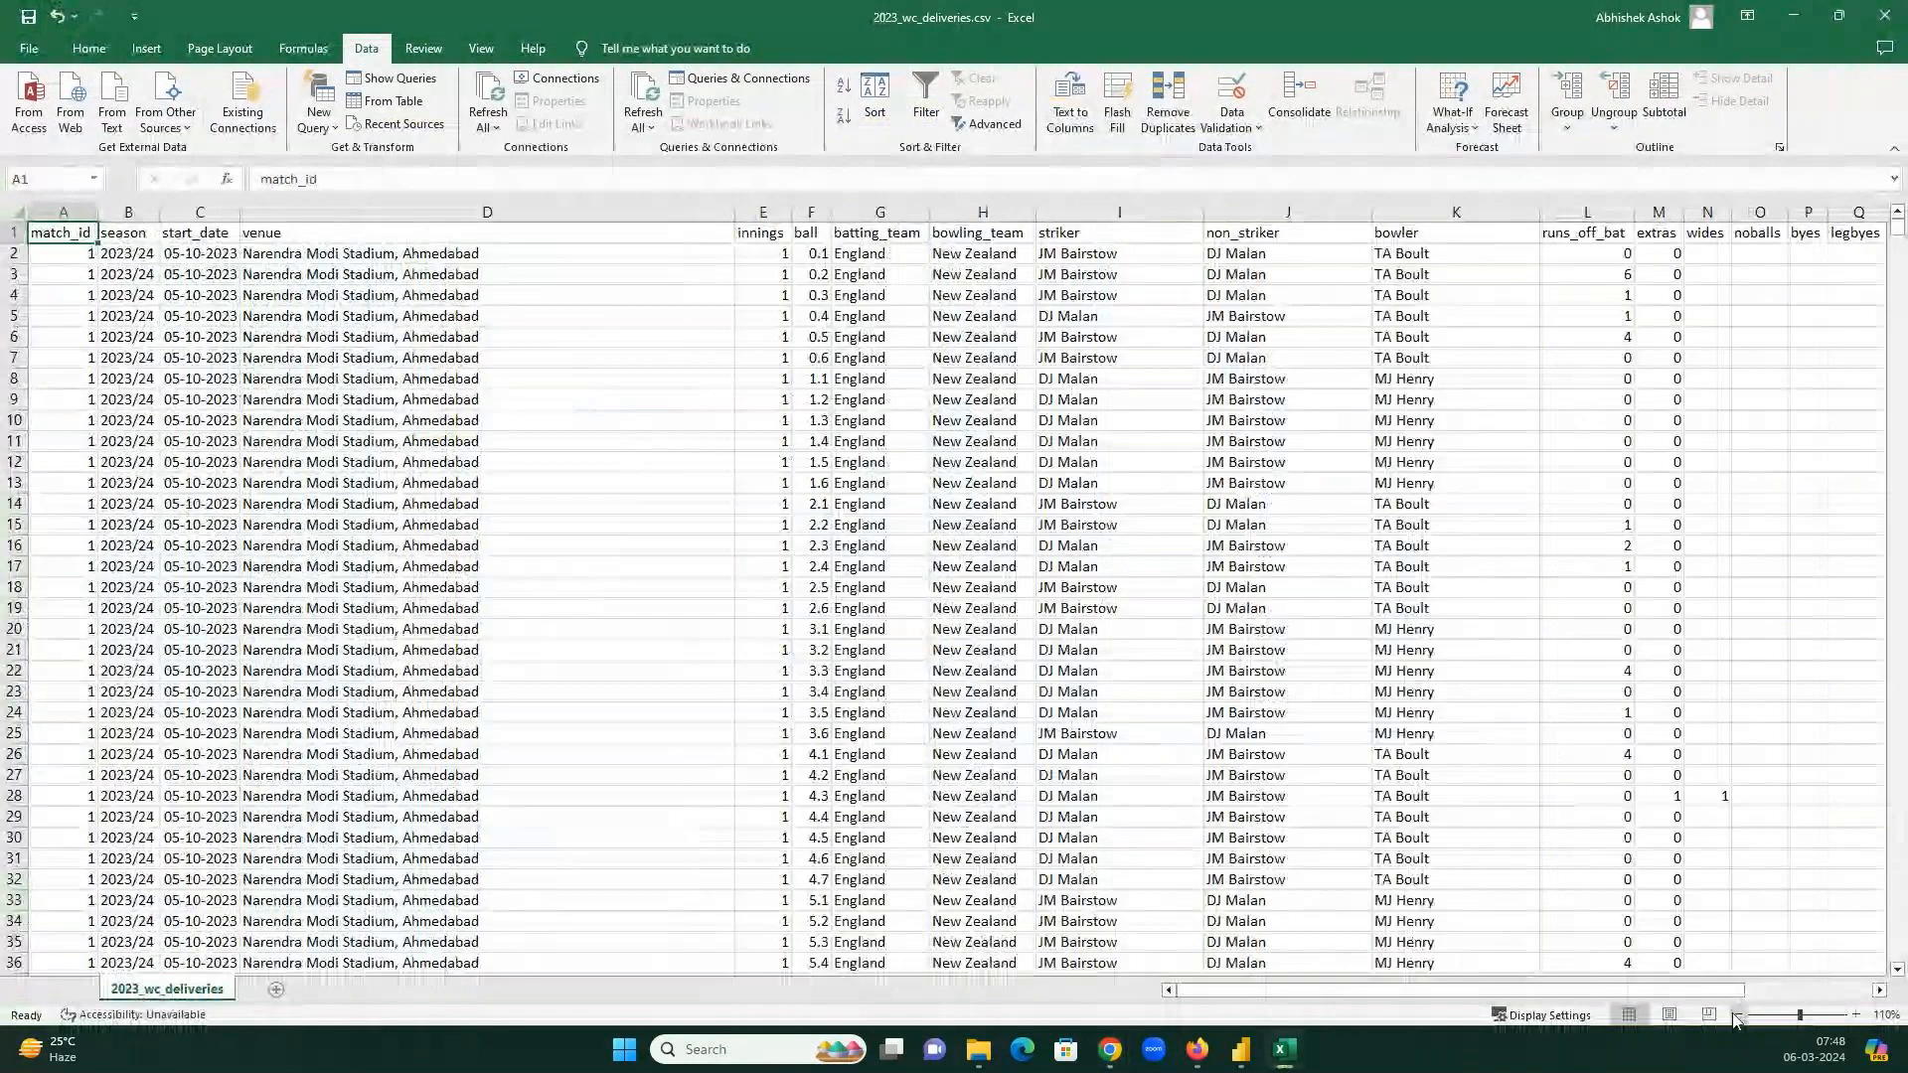
click(1735, 1015)
click(1734, 1014)
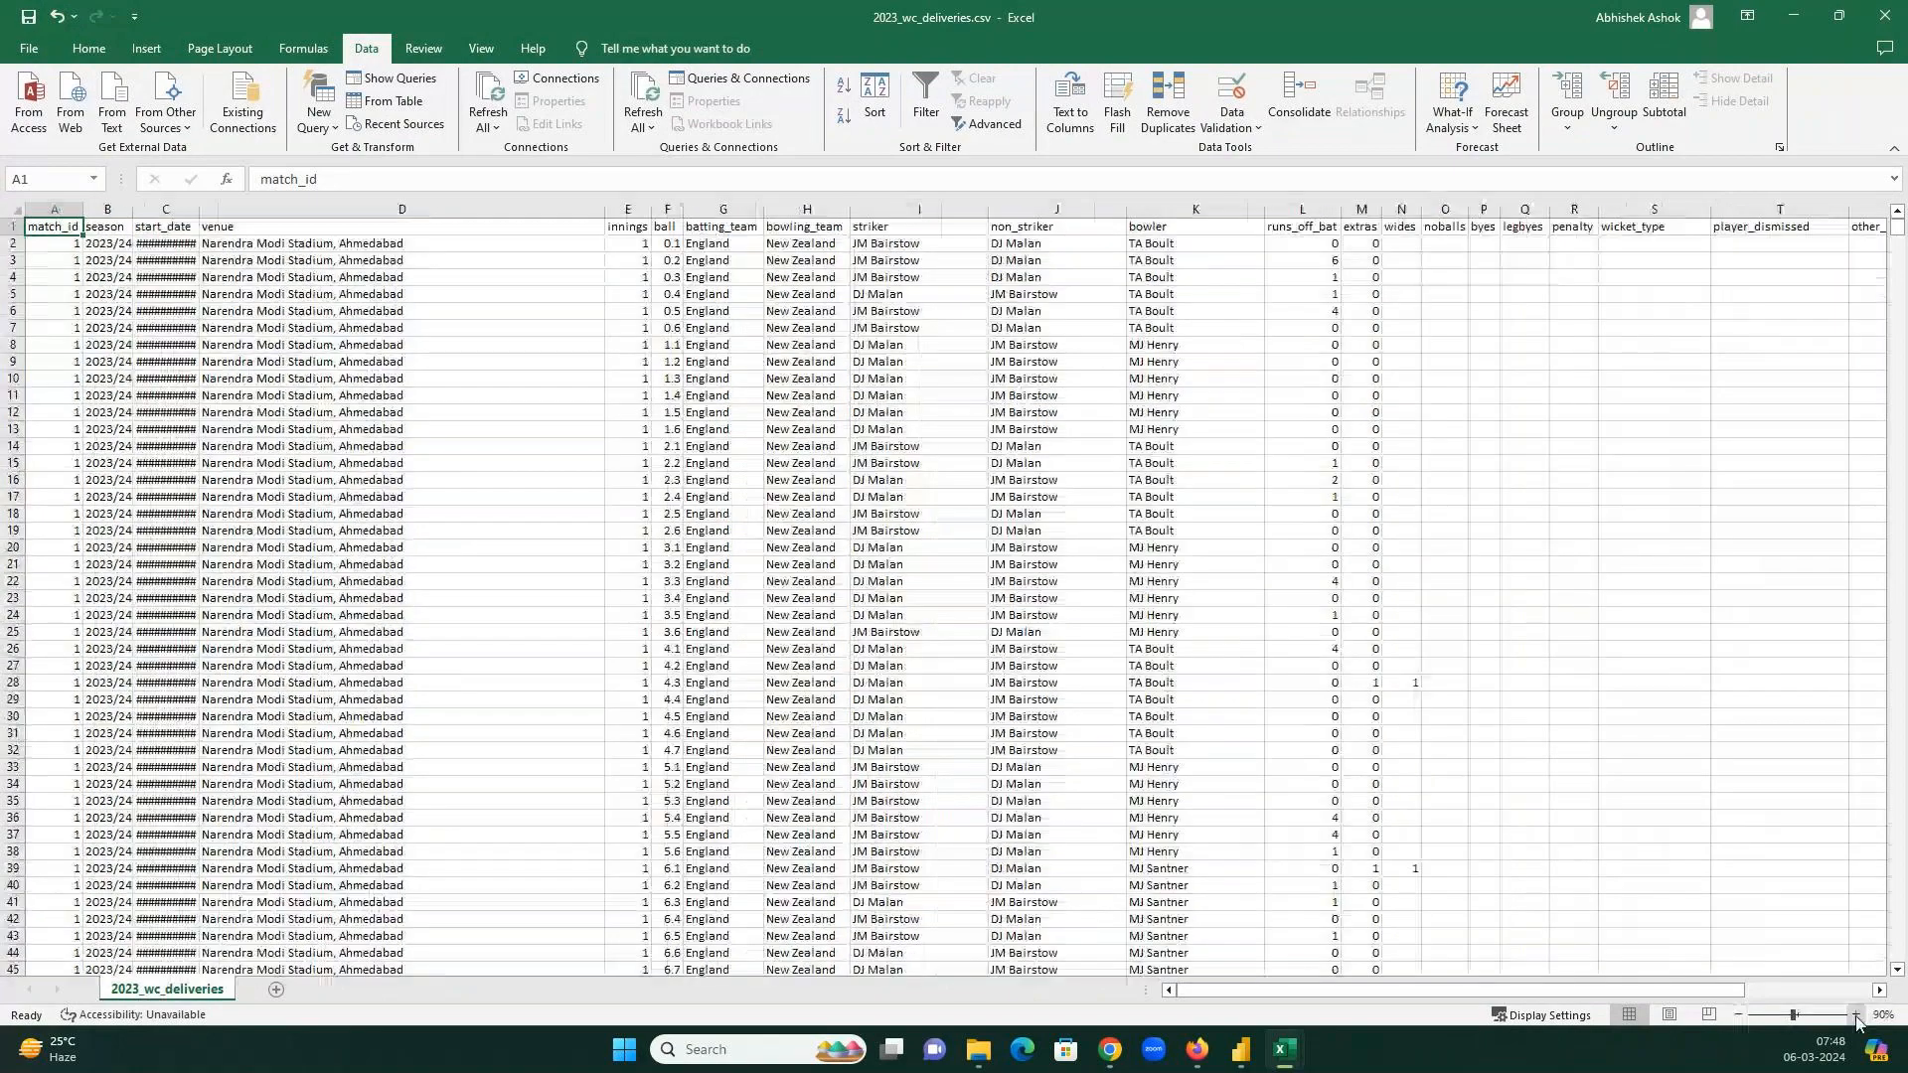
Check the meeting window, then go back to Excel and jump to cell A1.
key(alt+Tab)
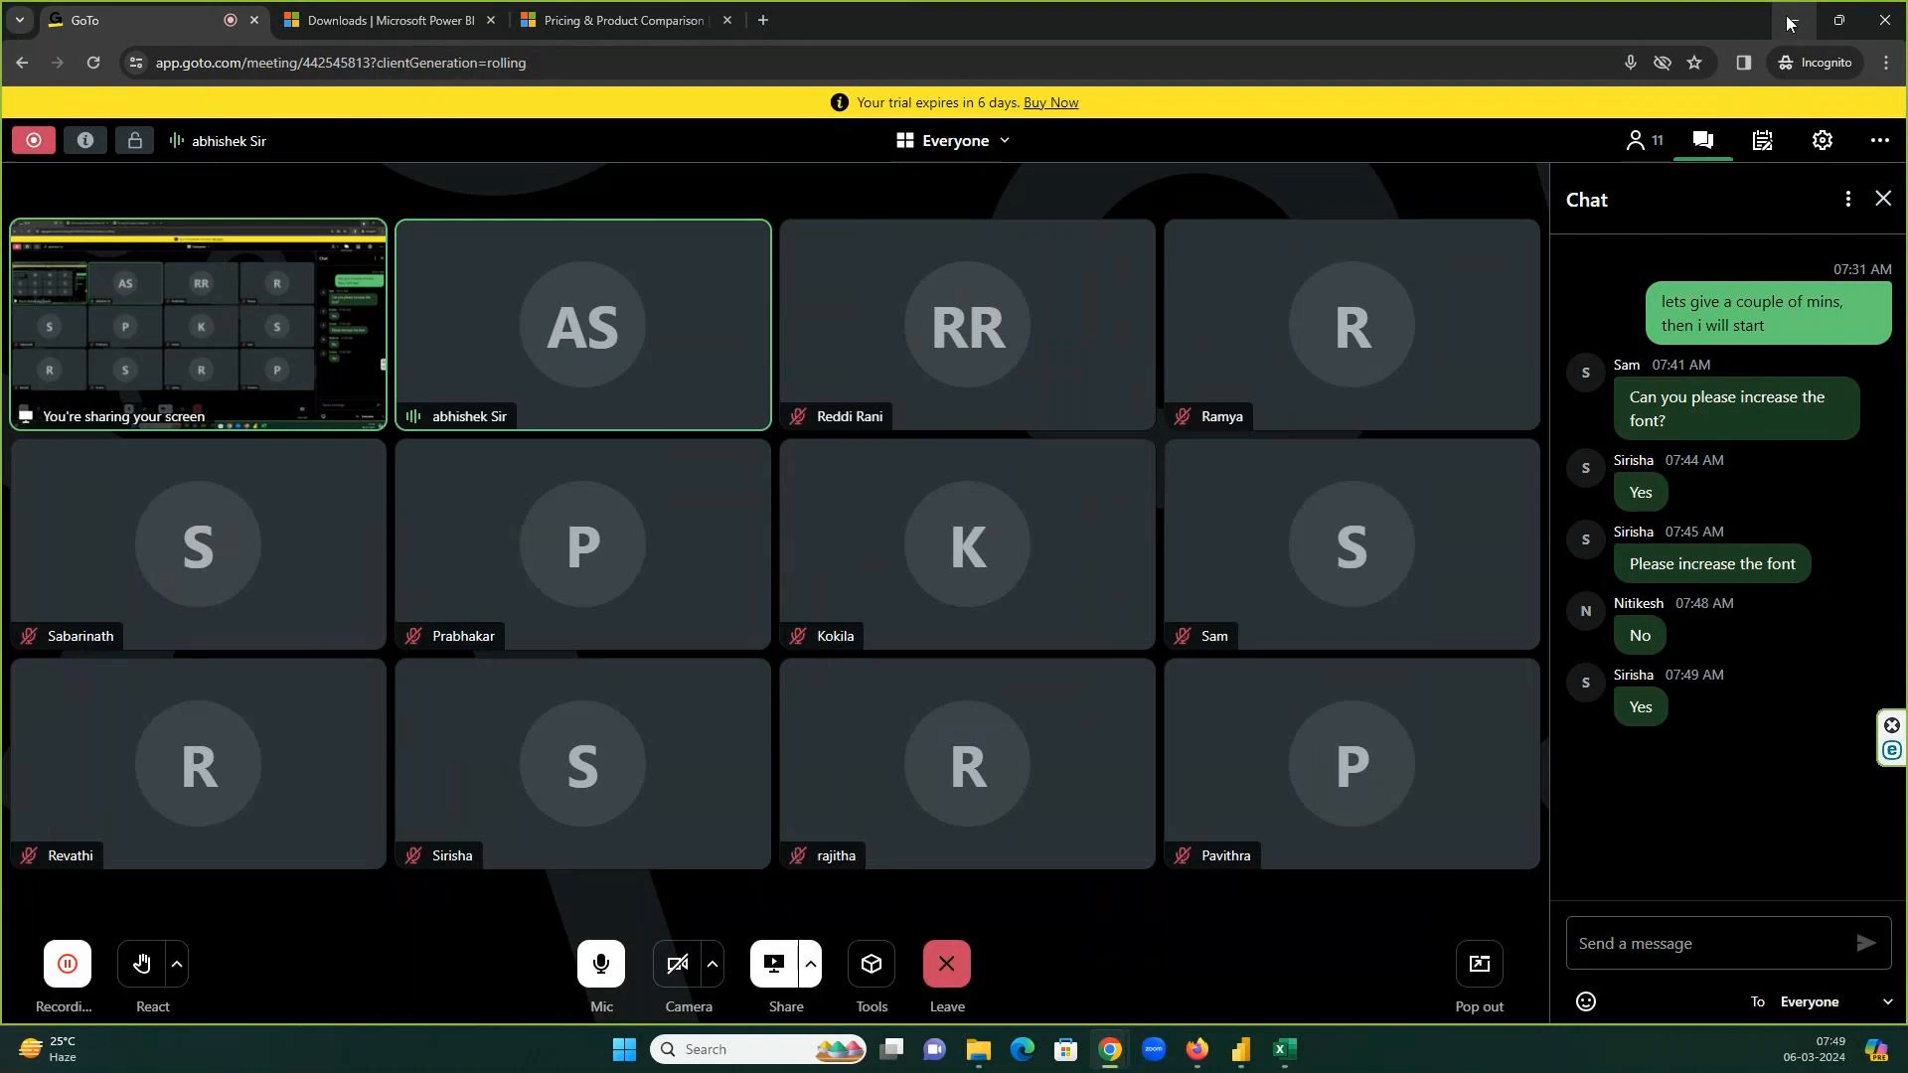
click(1789, 22)
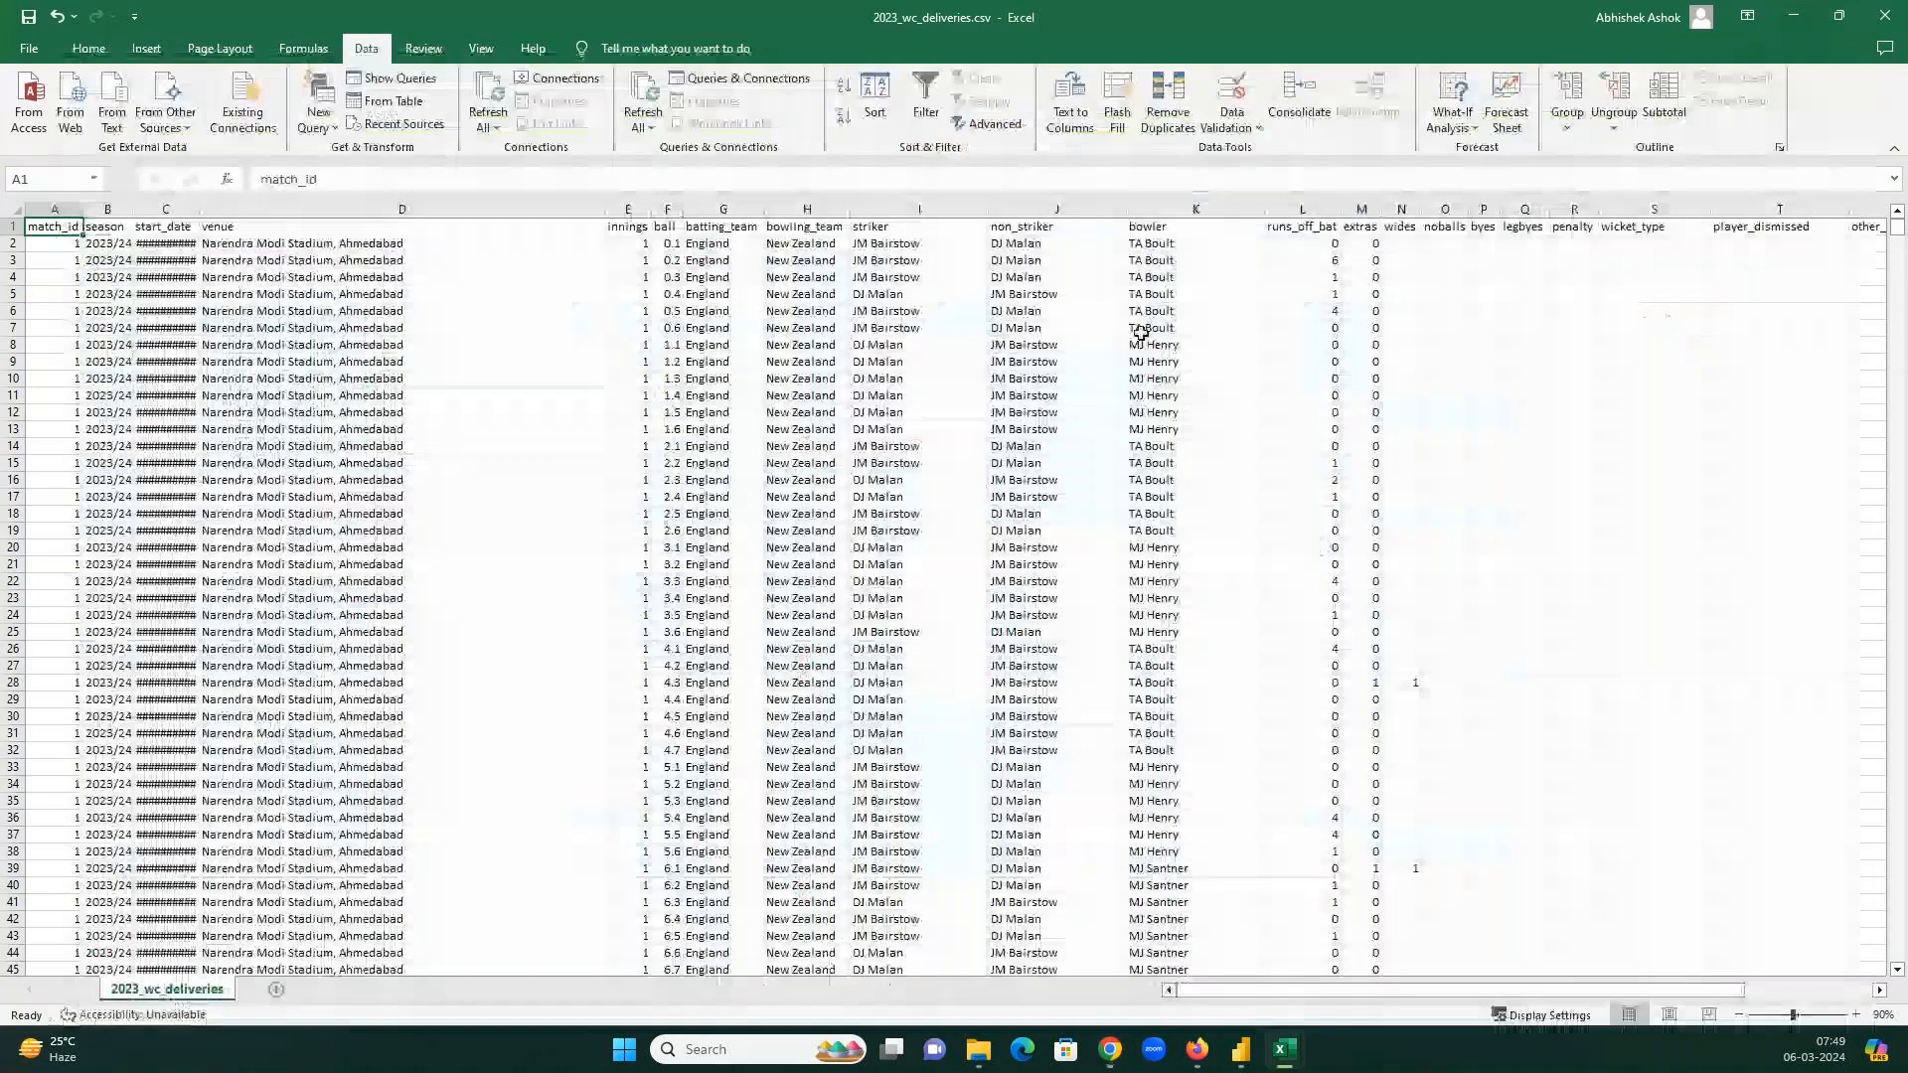
click(971, 310)
key(ctrl+Home)
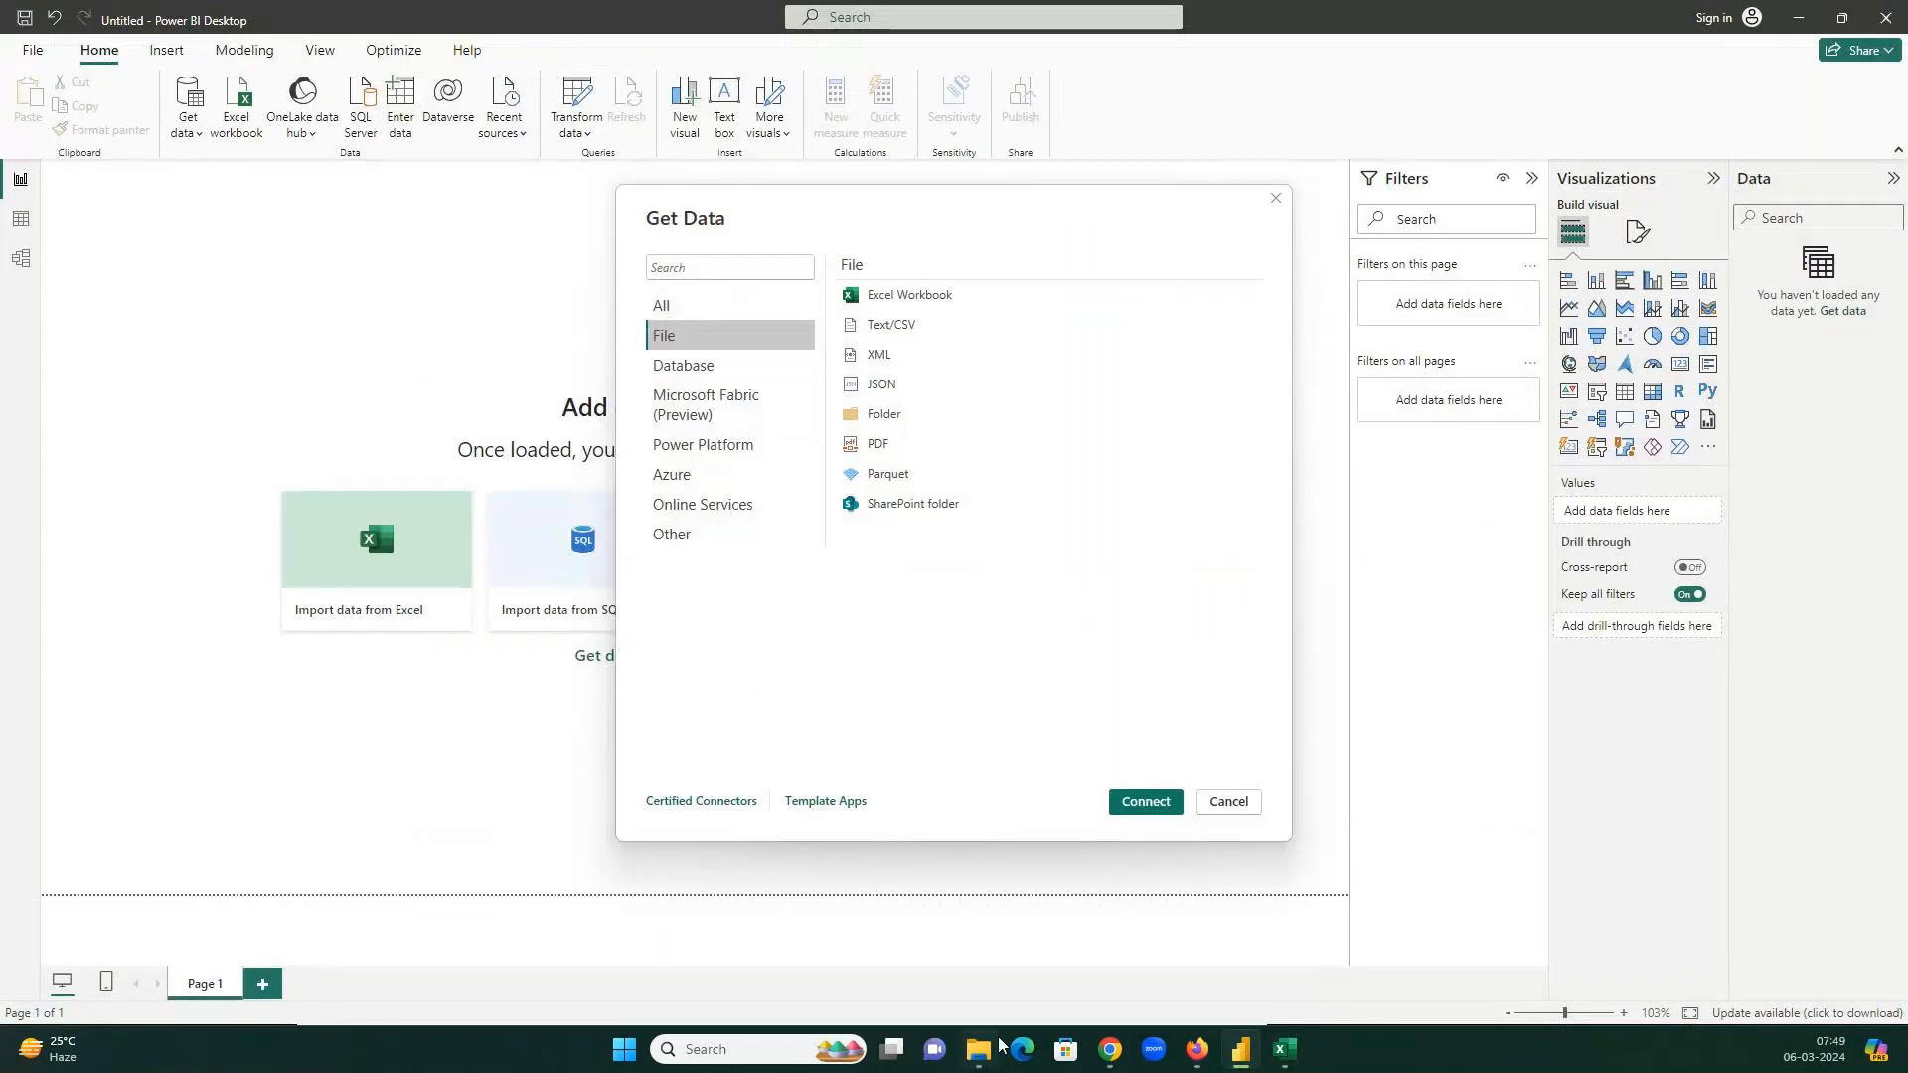
Start a Text/CSV import from the Get data connector catalogue's File category.
click(997, 1047)
click(898, 331)
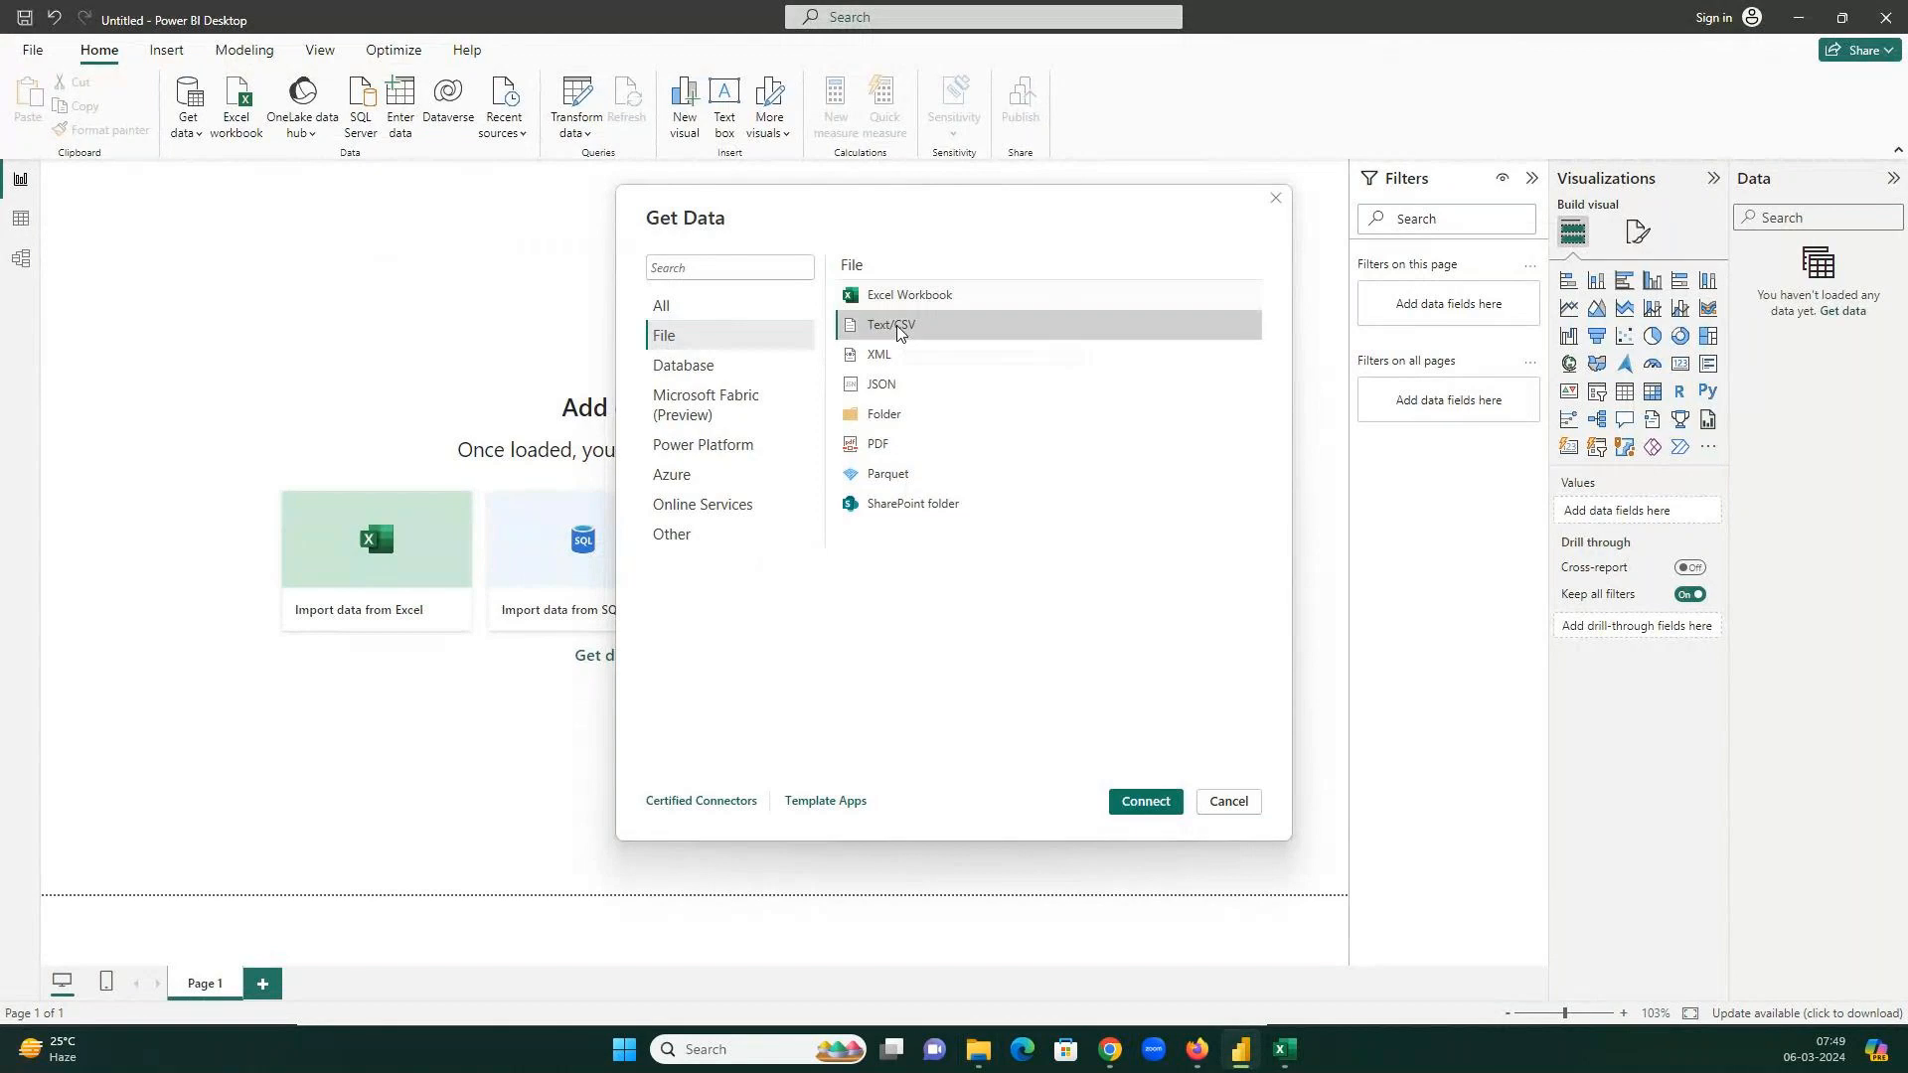
click(1232, 801)
click(198, 135)
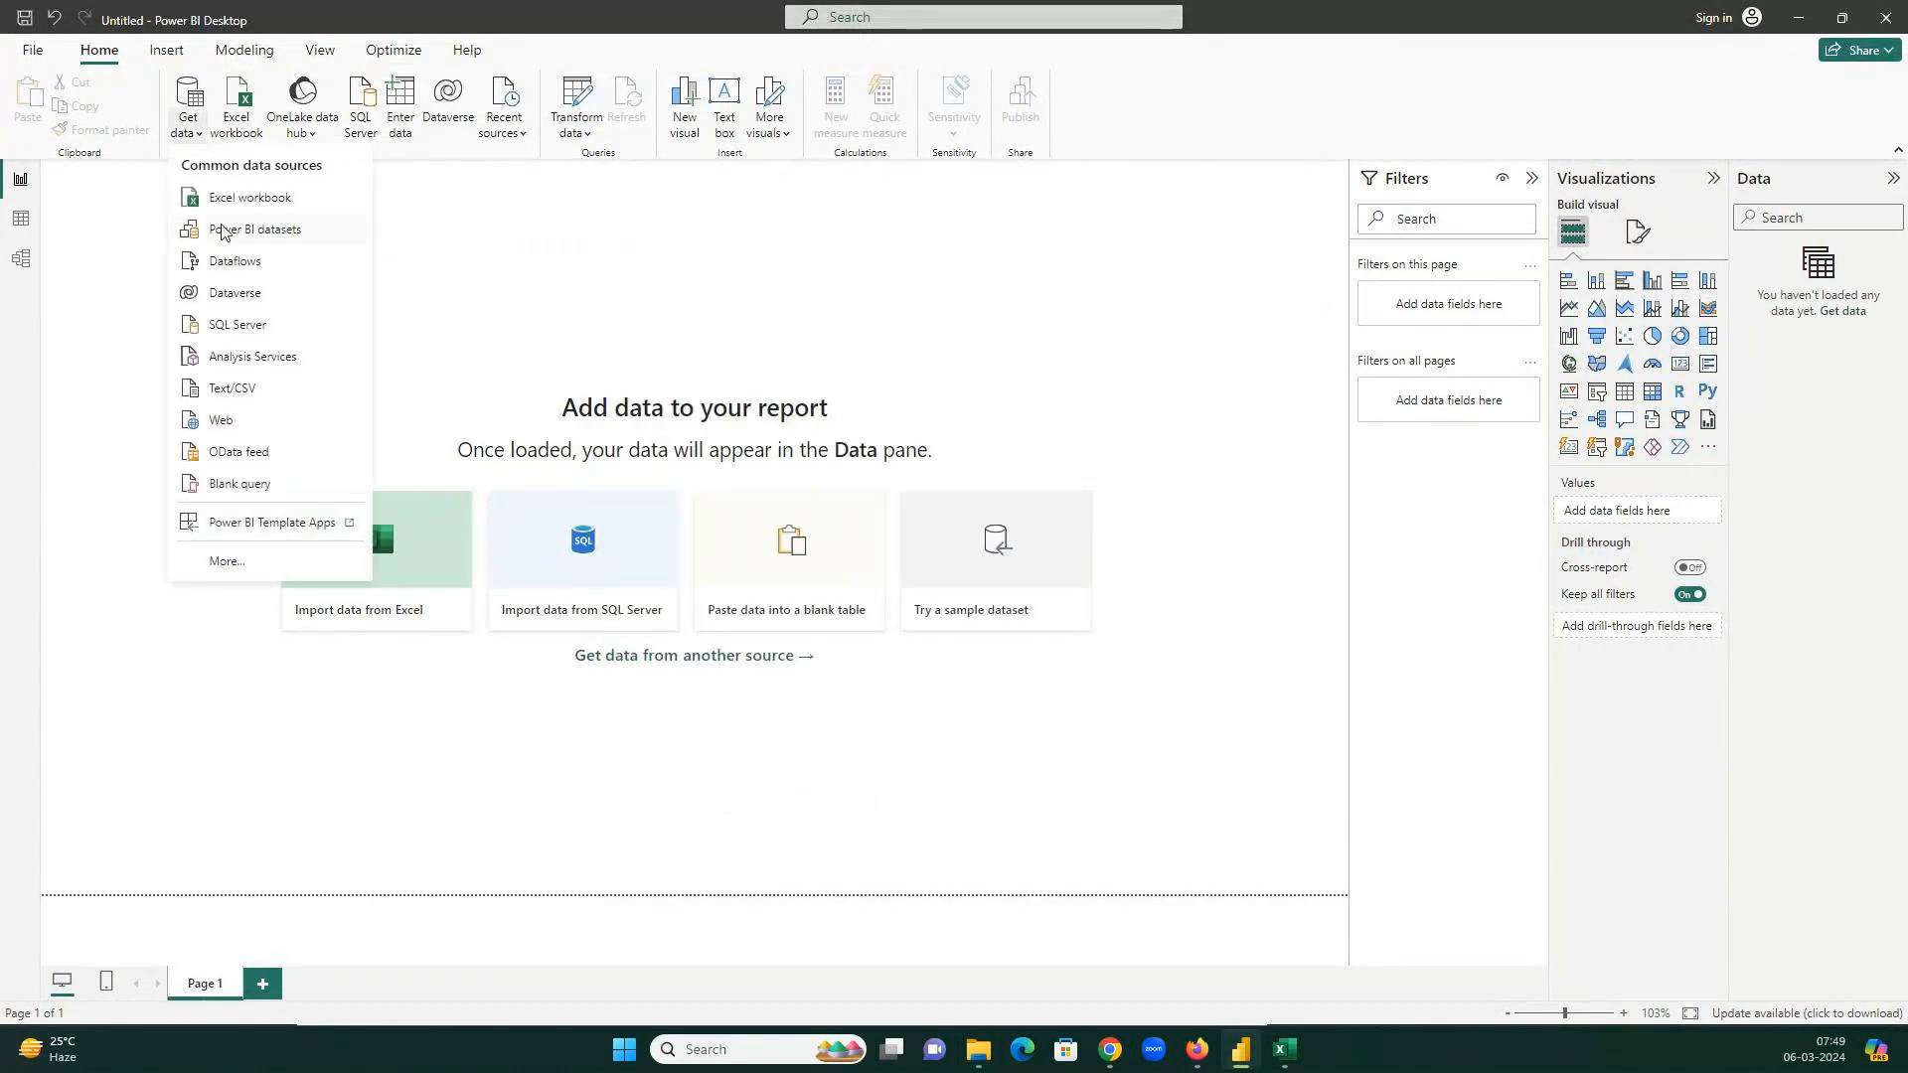
click(229, 562)
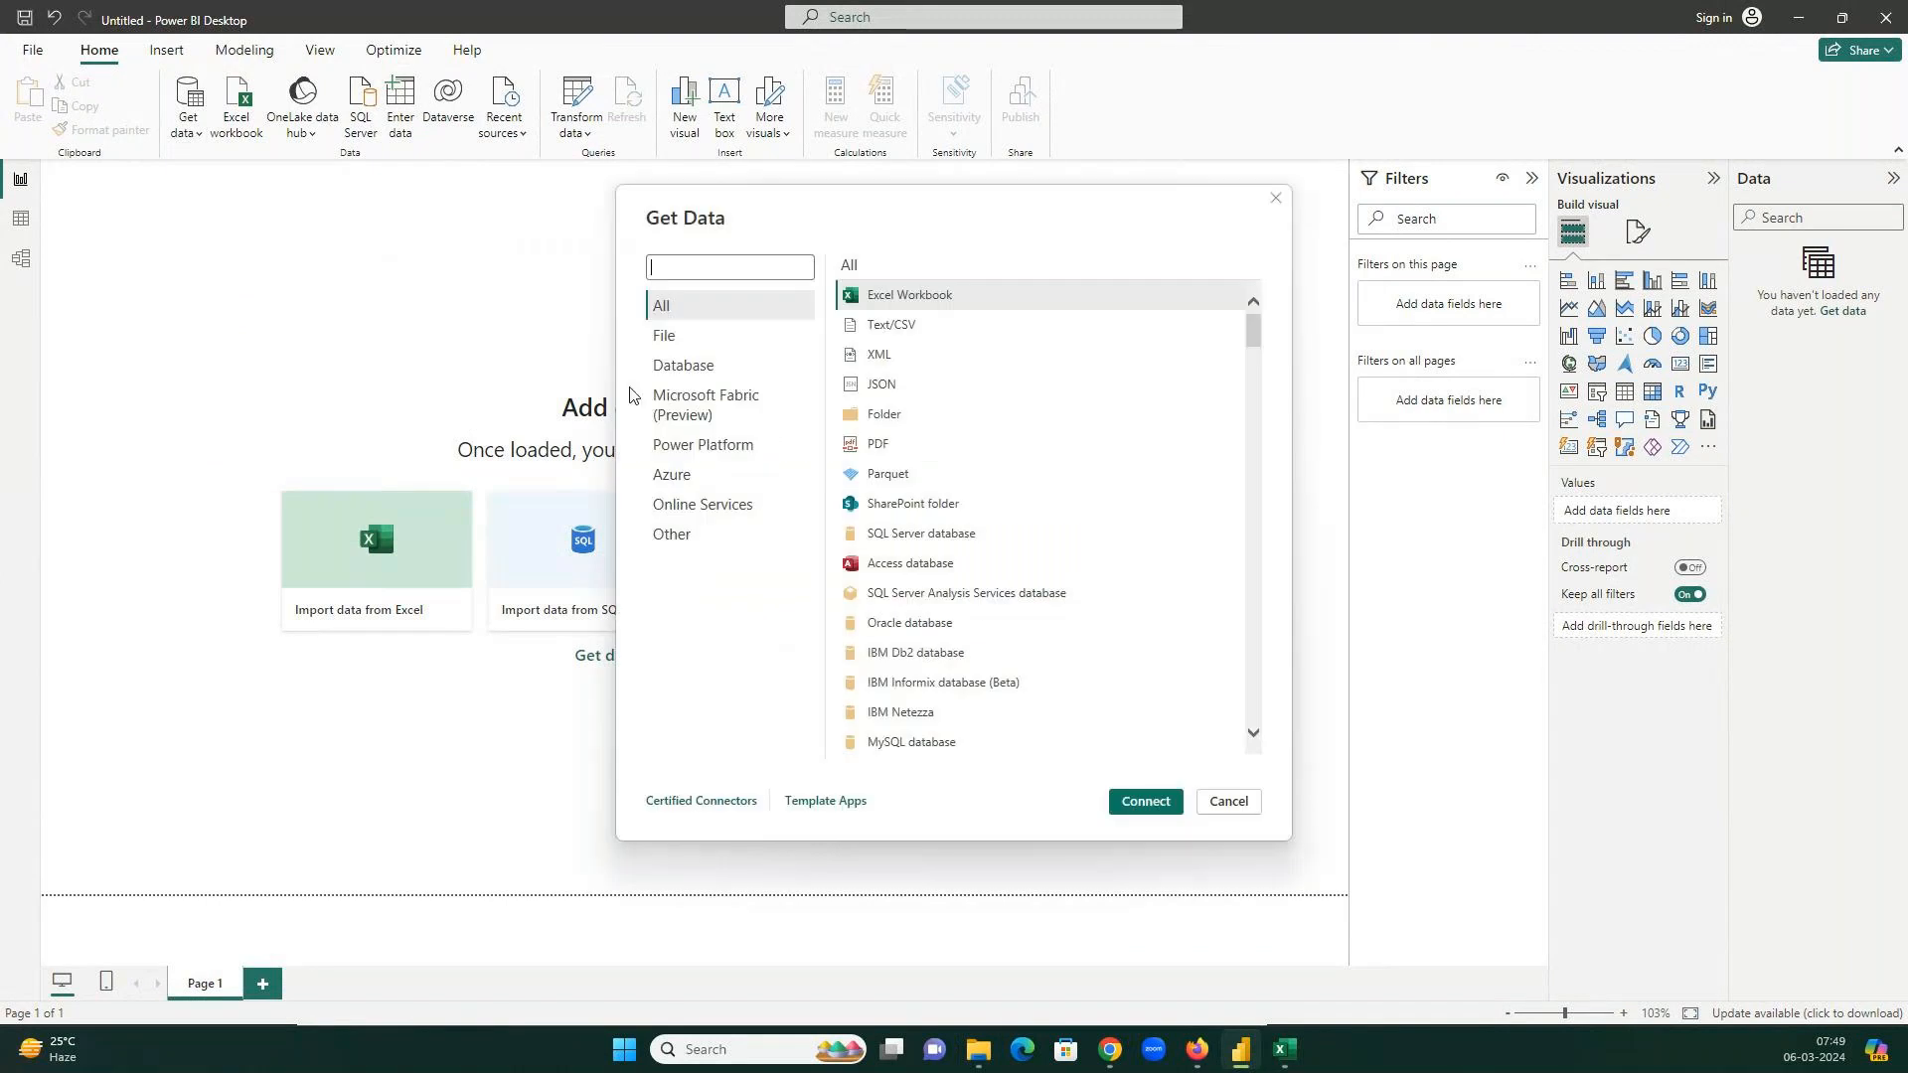
click(661, 337)
click(926, 326)
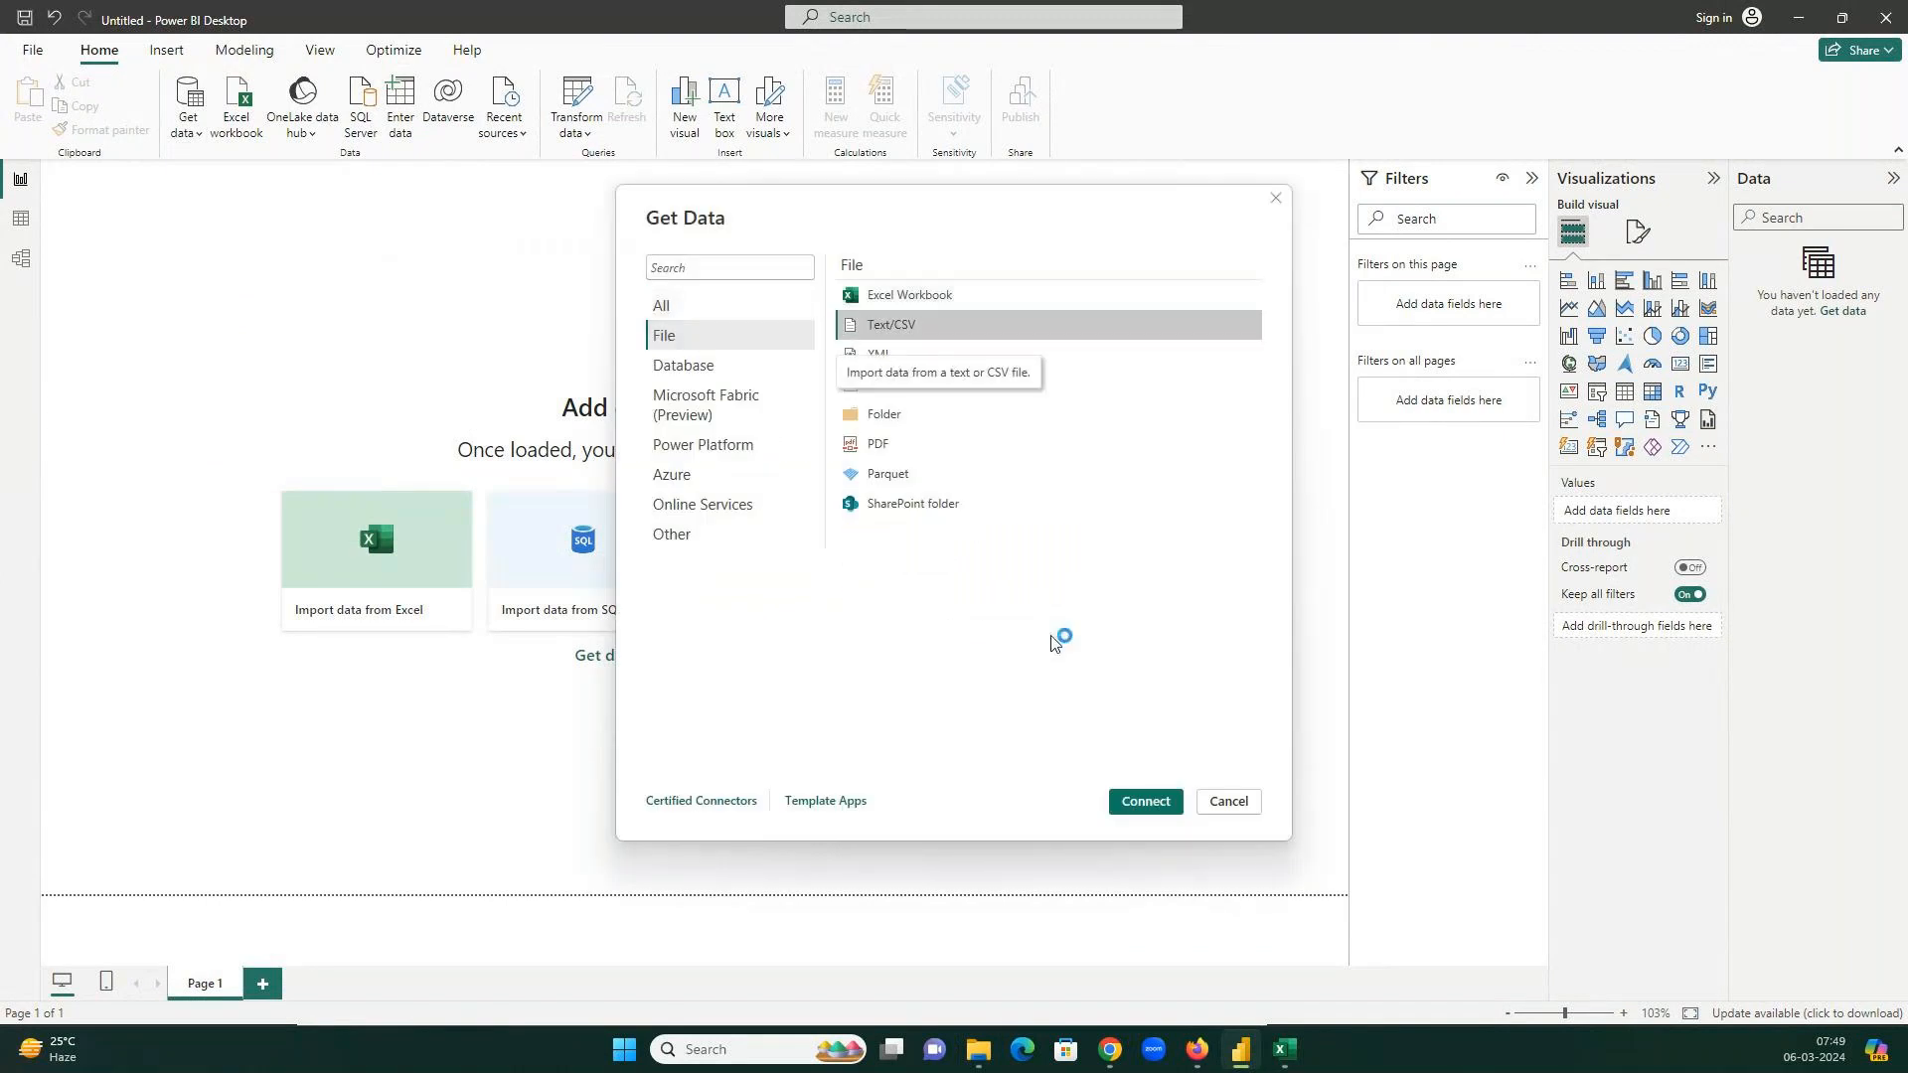
click(1143, 803)
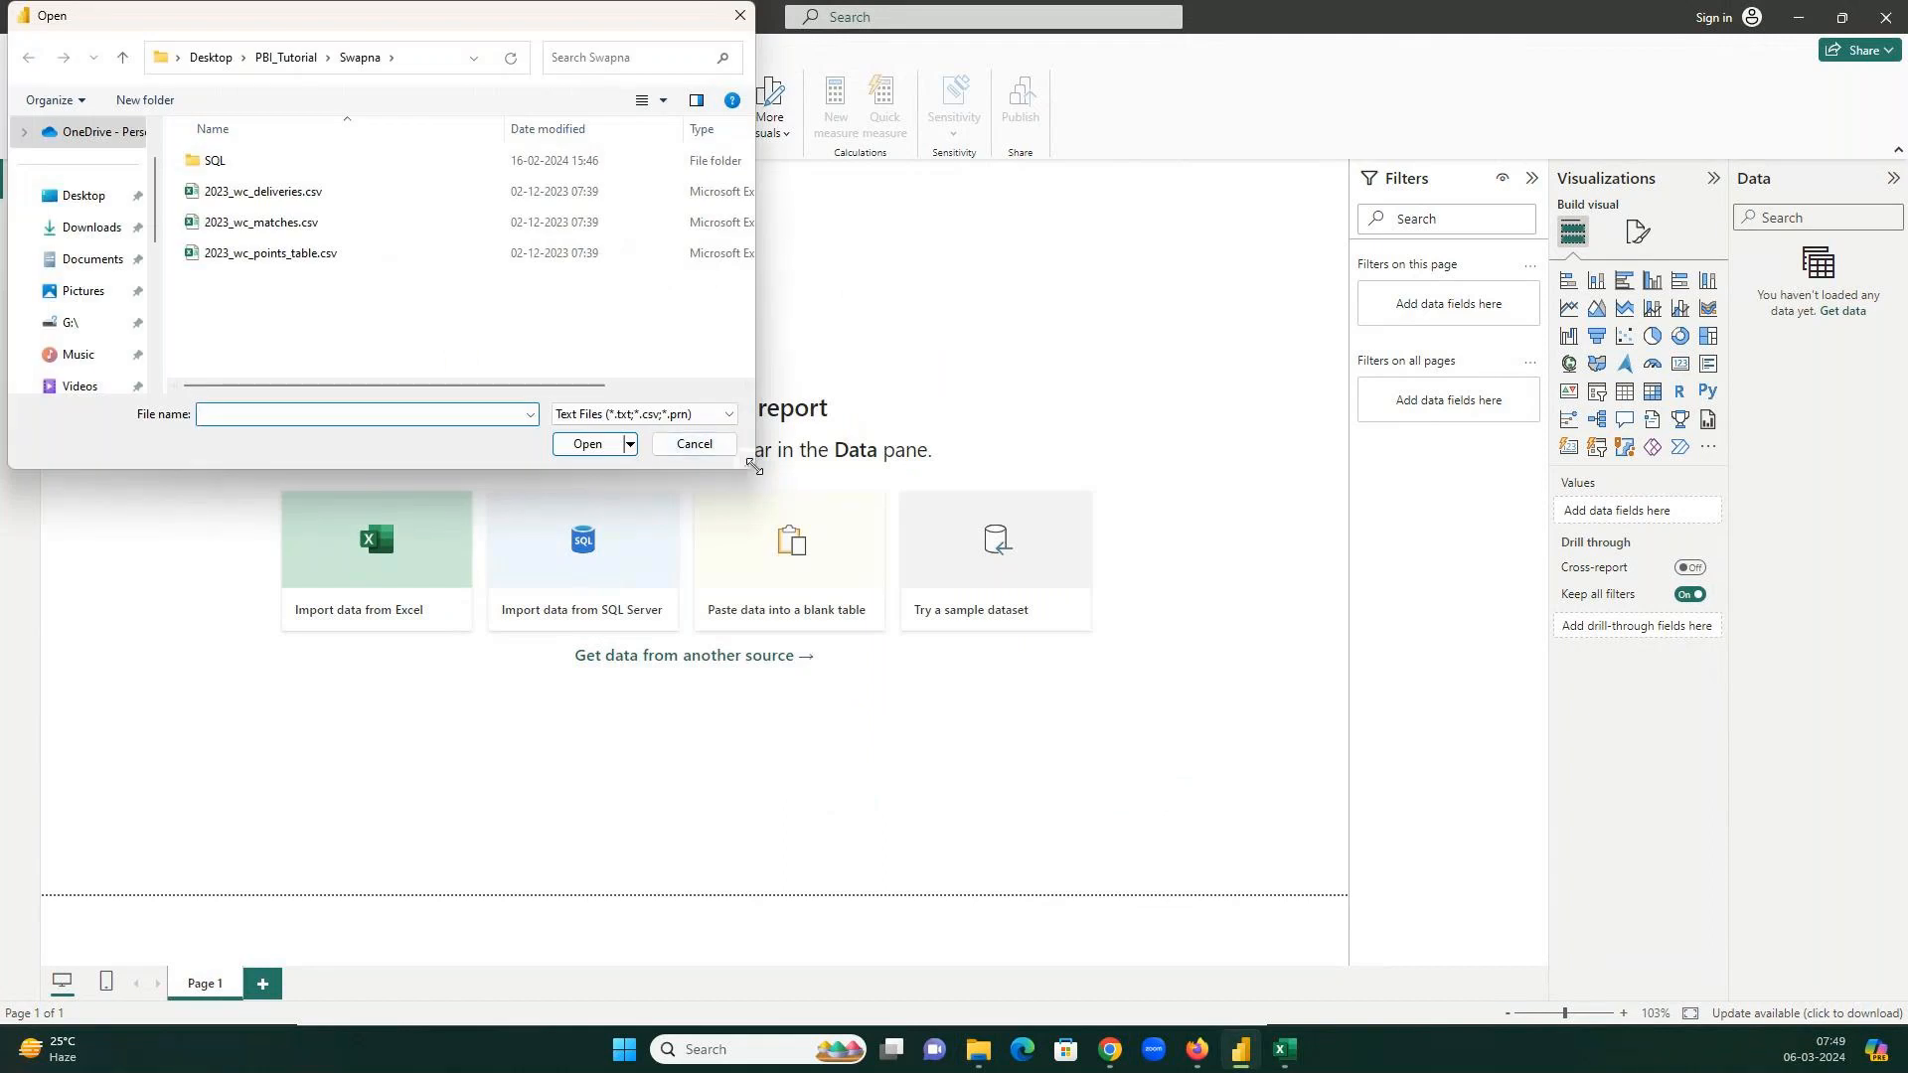
Browse to PBI_Tutorial\6Mar24 and open 2023_wc_points_table.csv for preview.
drag(752, 467, 1388, 475)
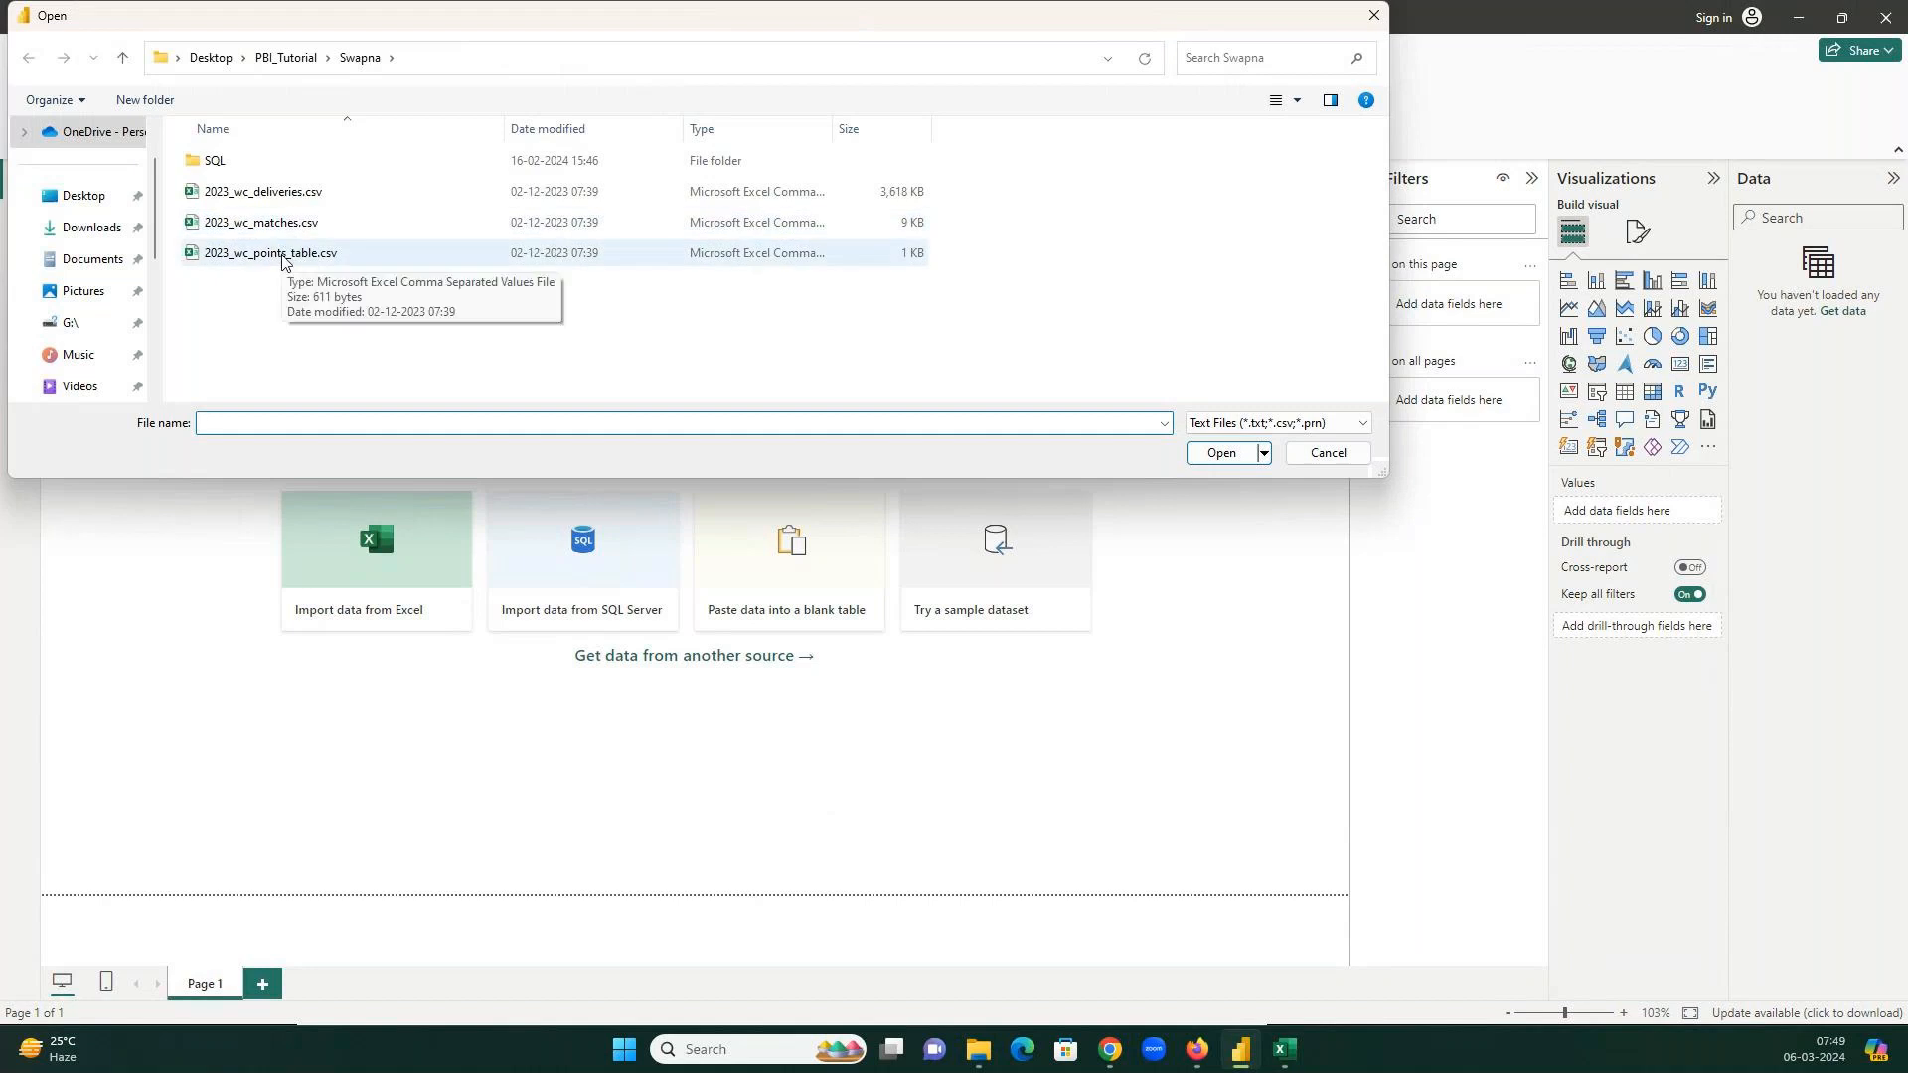
click(271, 61)
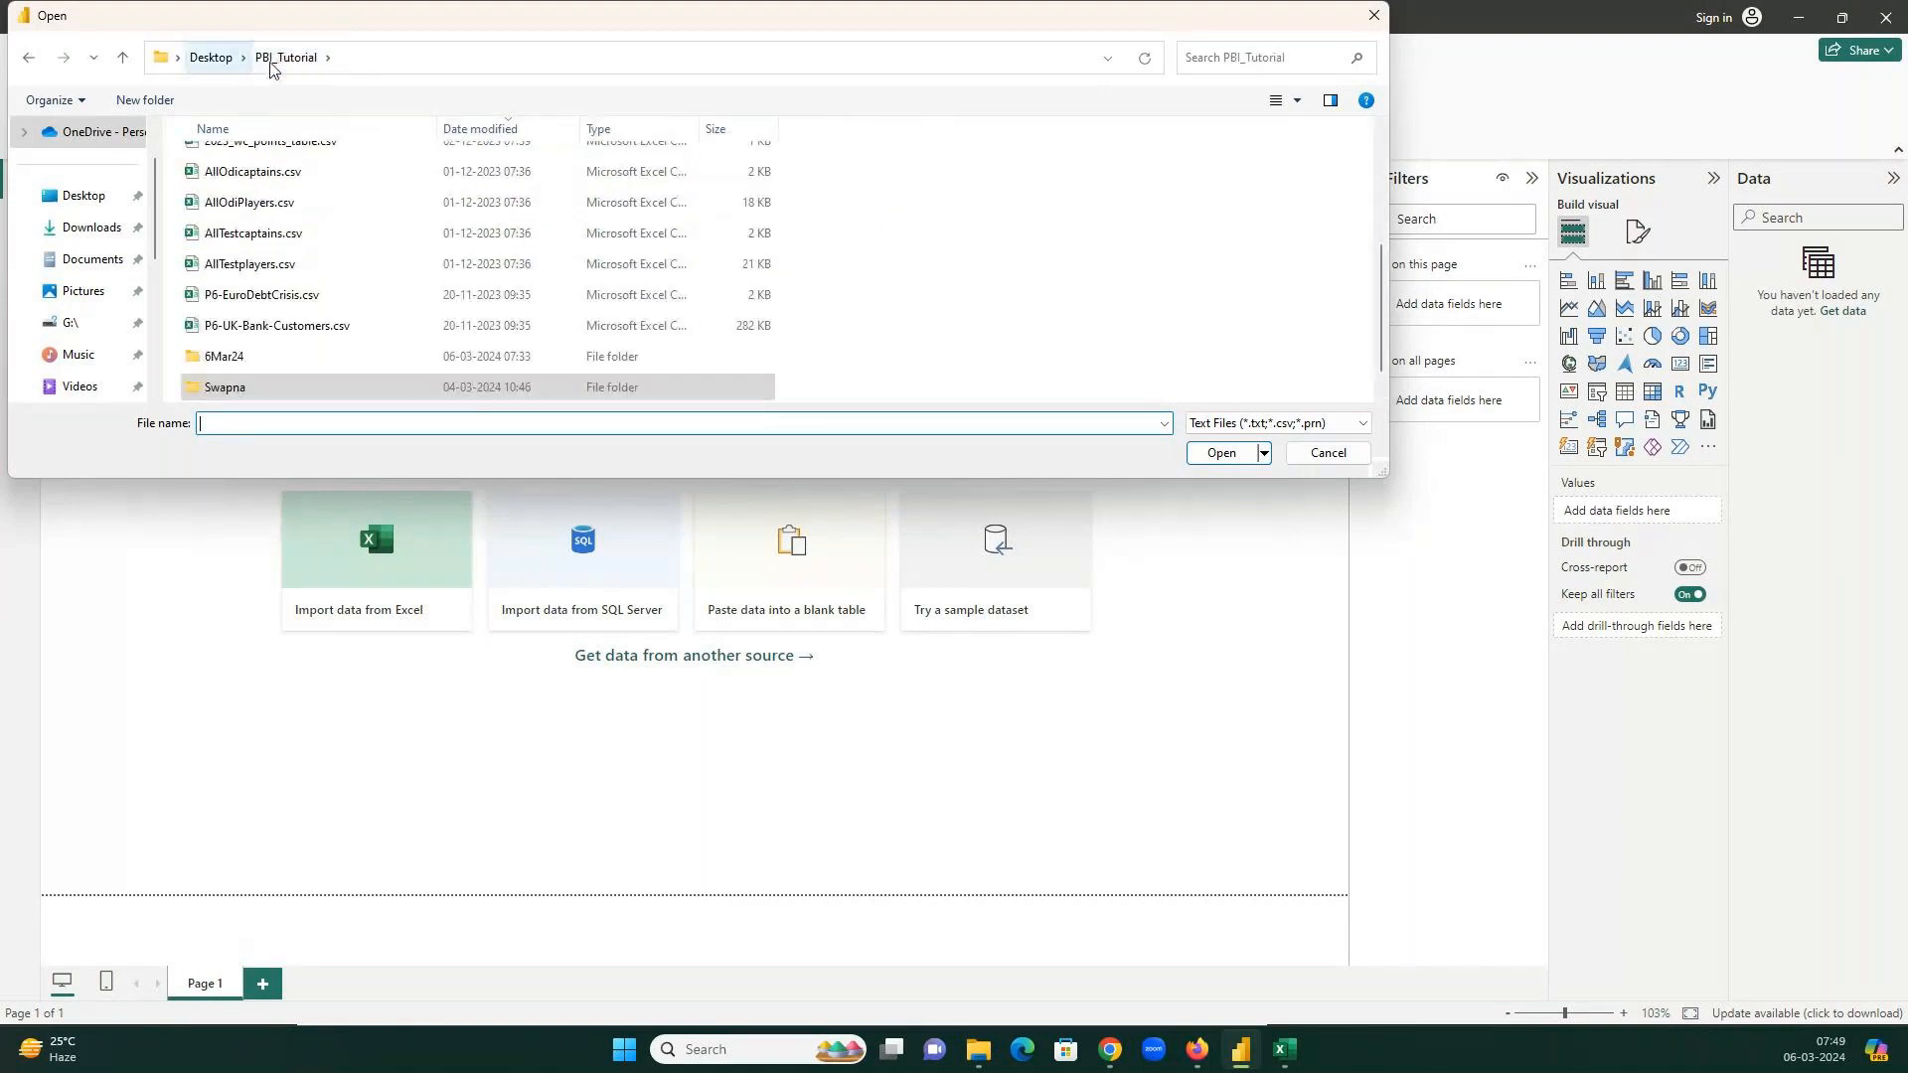
click(248, 367)
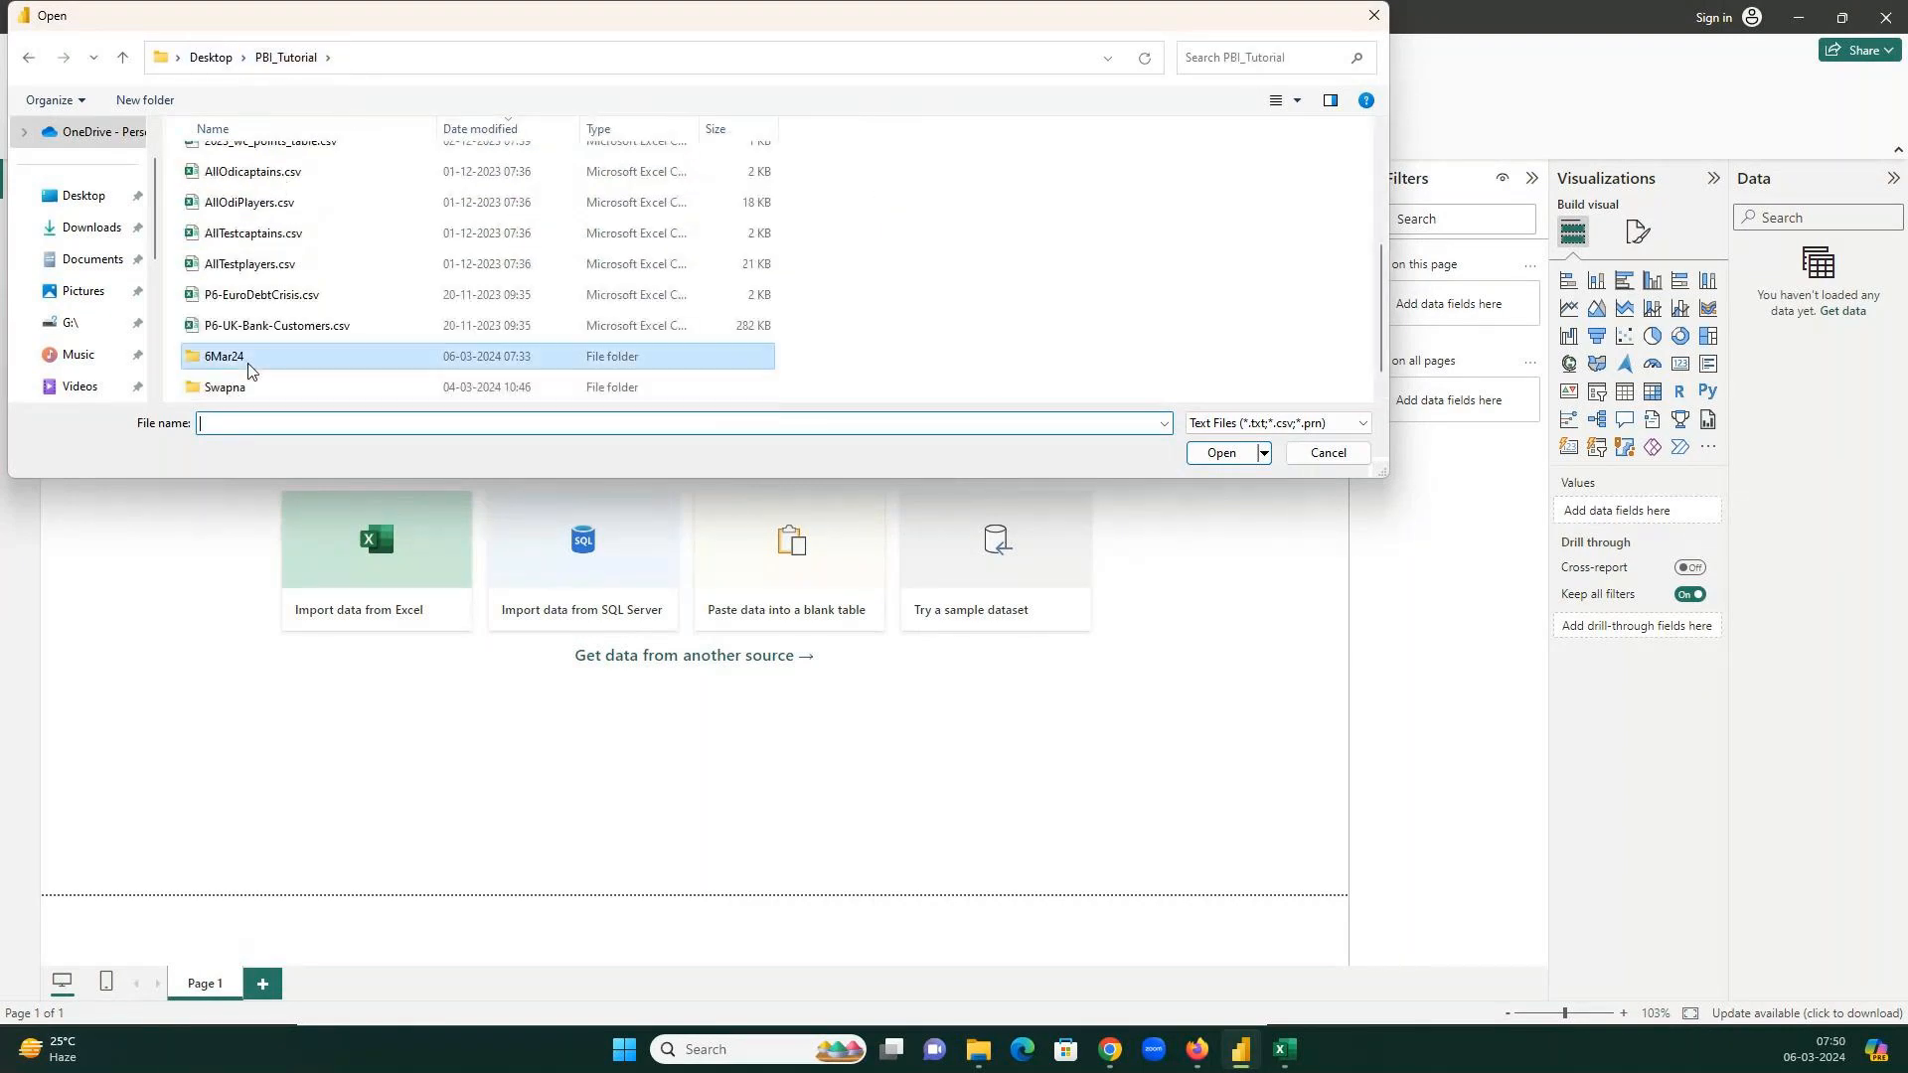
double_click(249, 370)
click(277, 232)
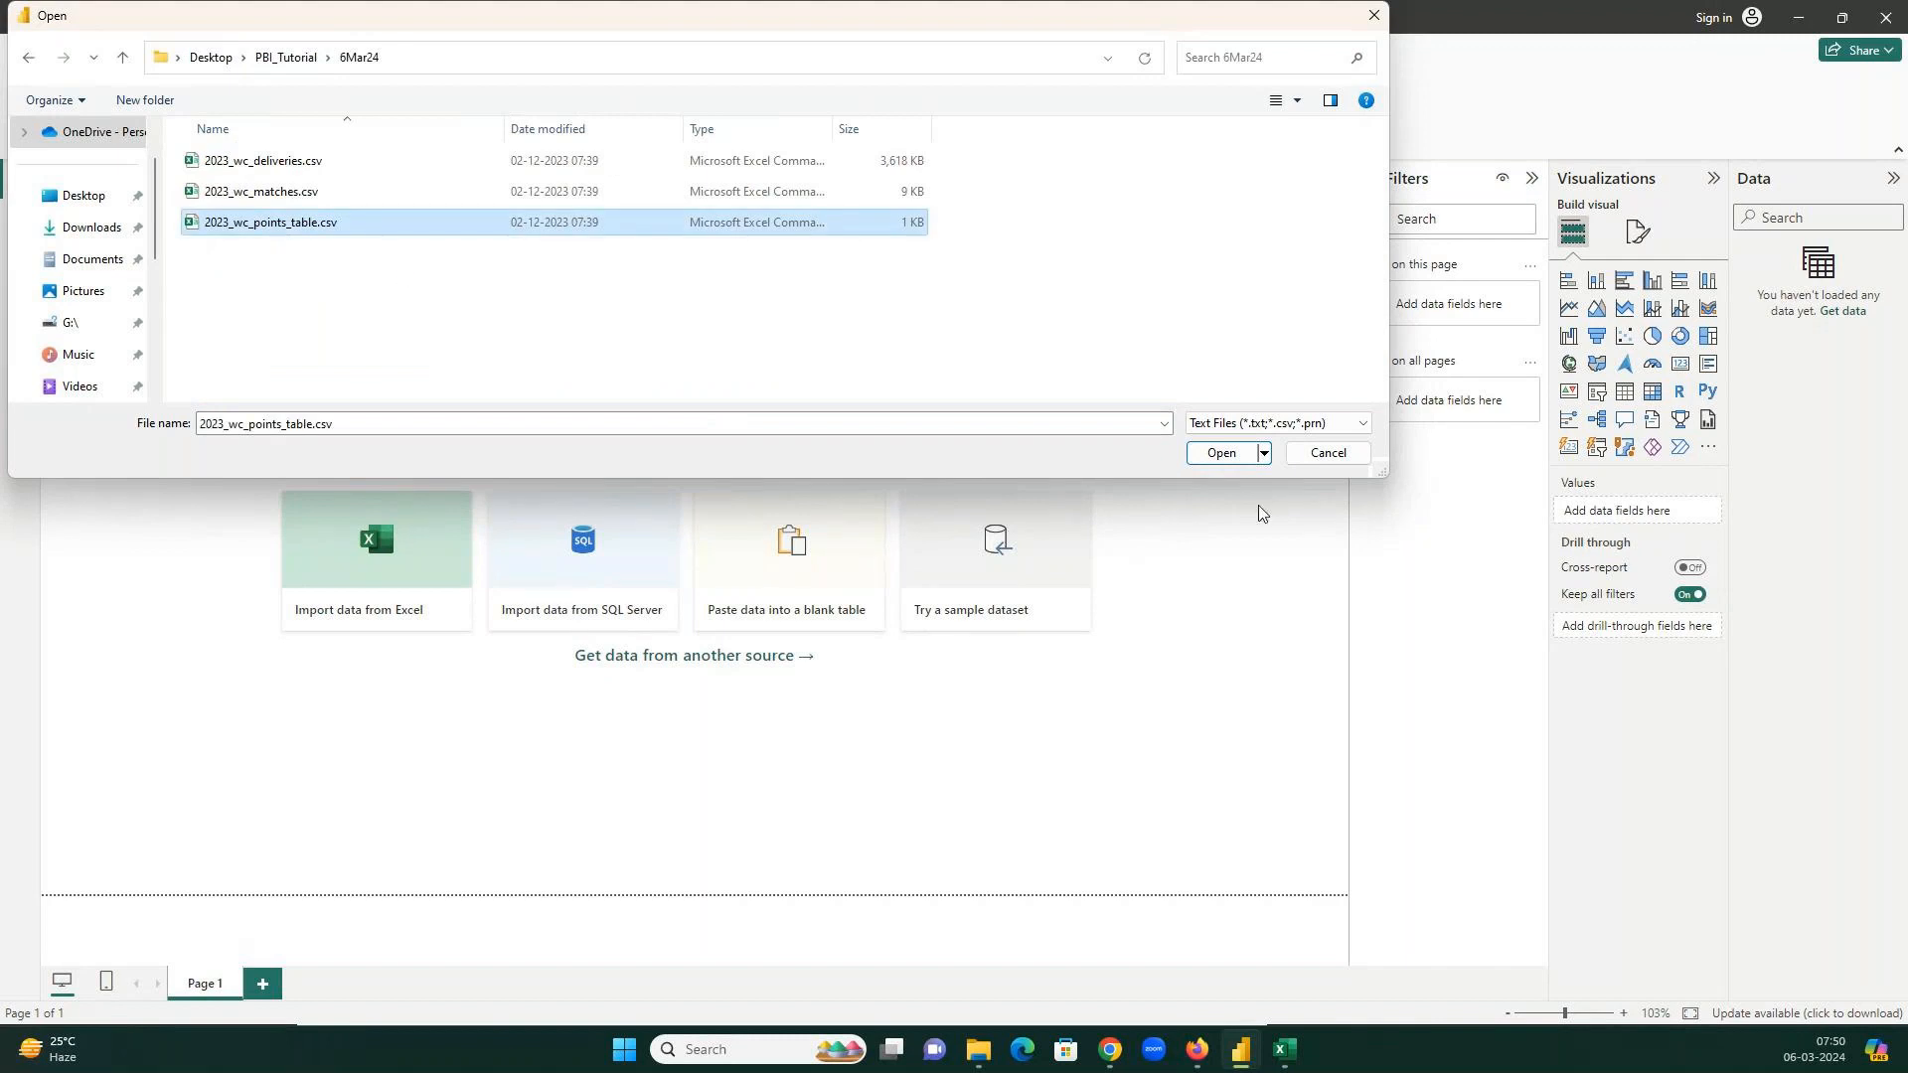
click(1225, 454)
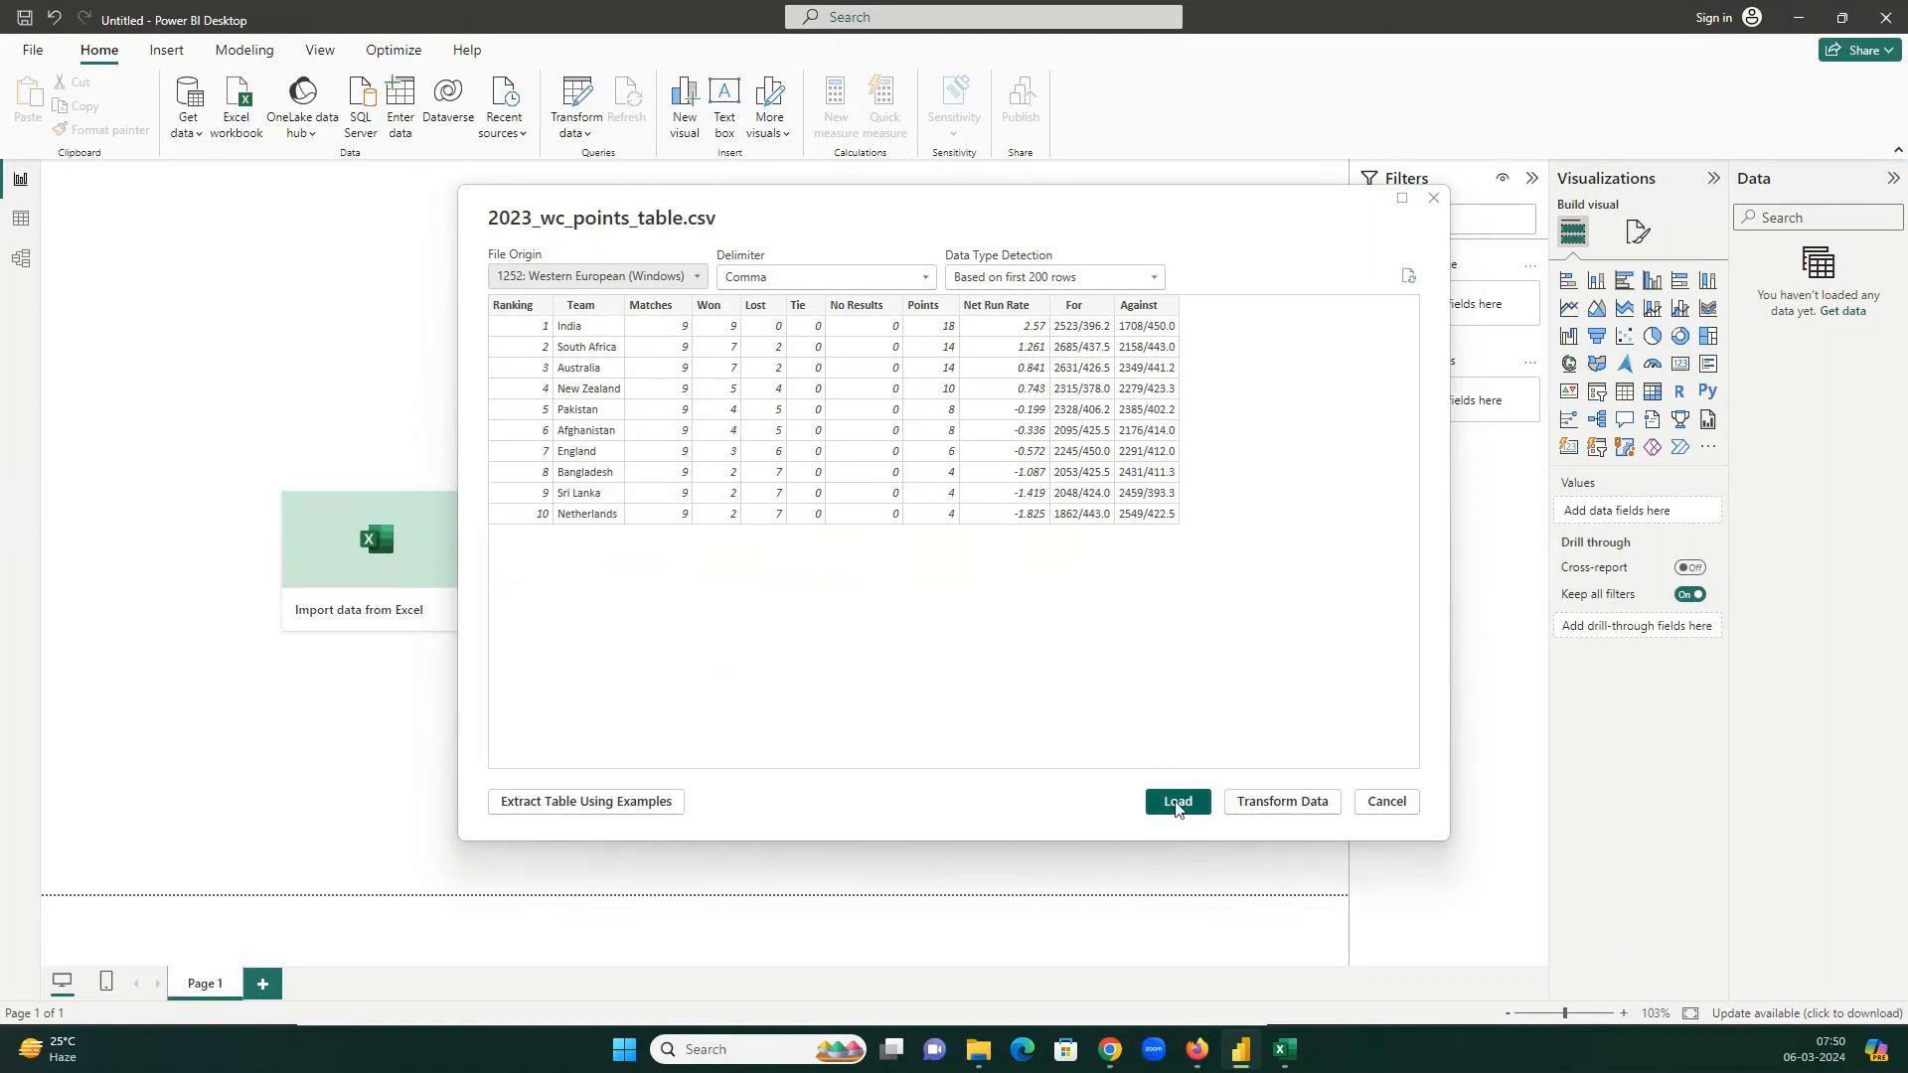
Load the points table and list its eleven fields, then switch to its Excel sheet.
click(1176, 803)
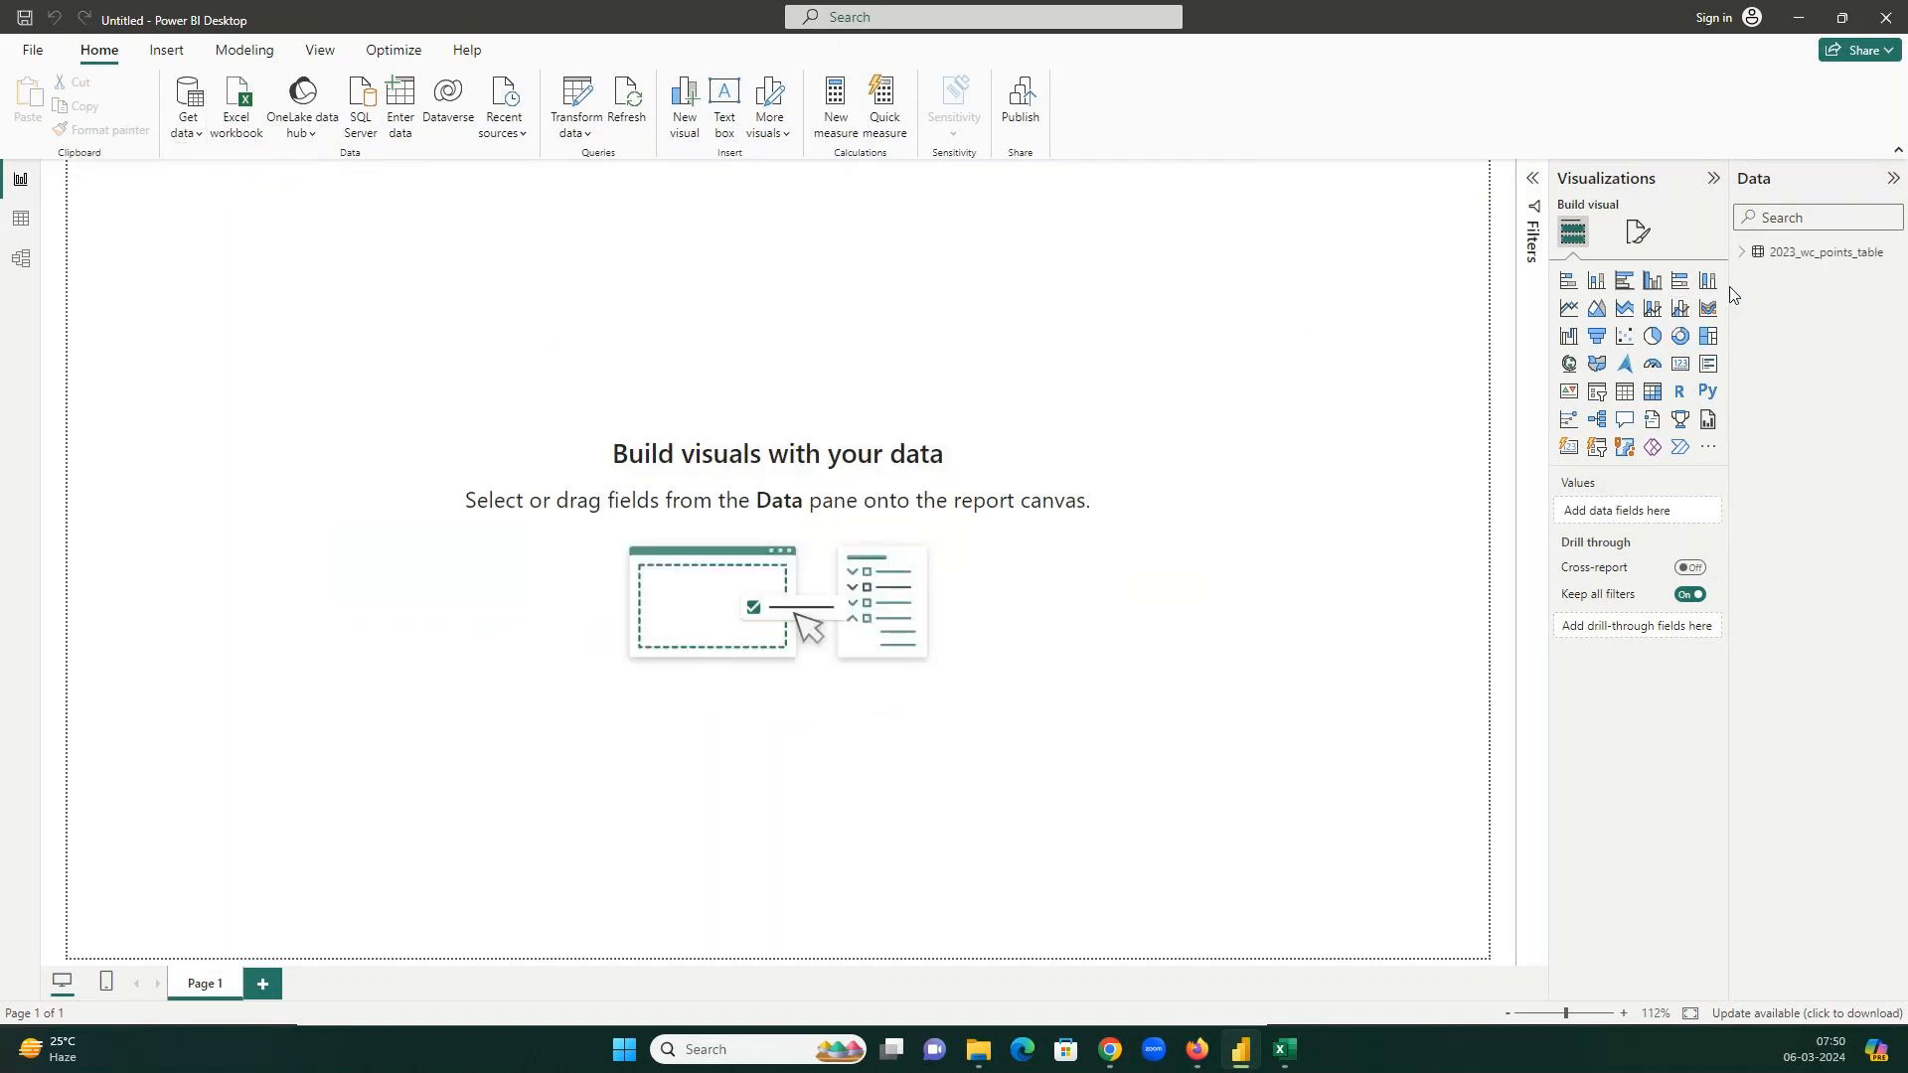
drag(1729, 288, 1655, 272)
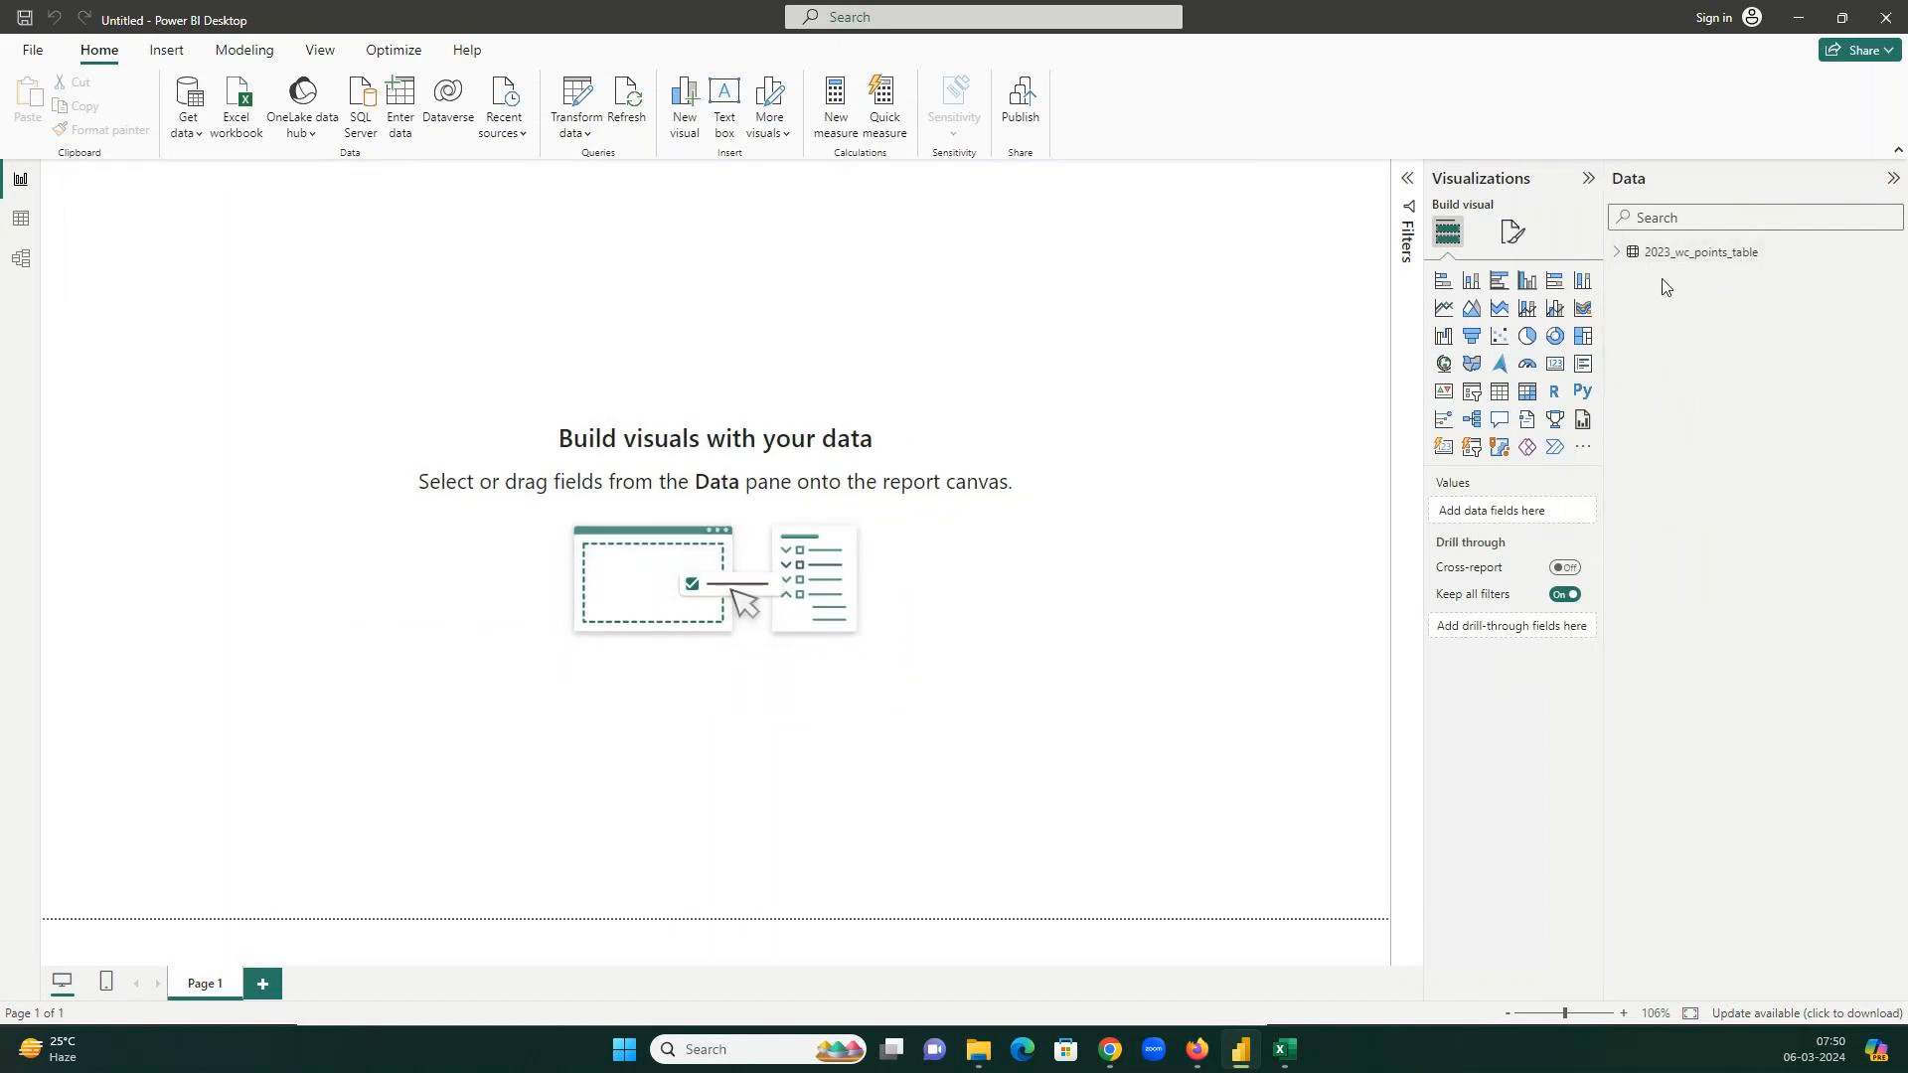
click(1617, 253)
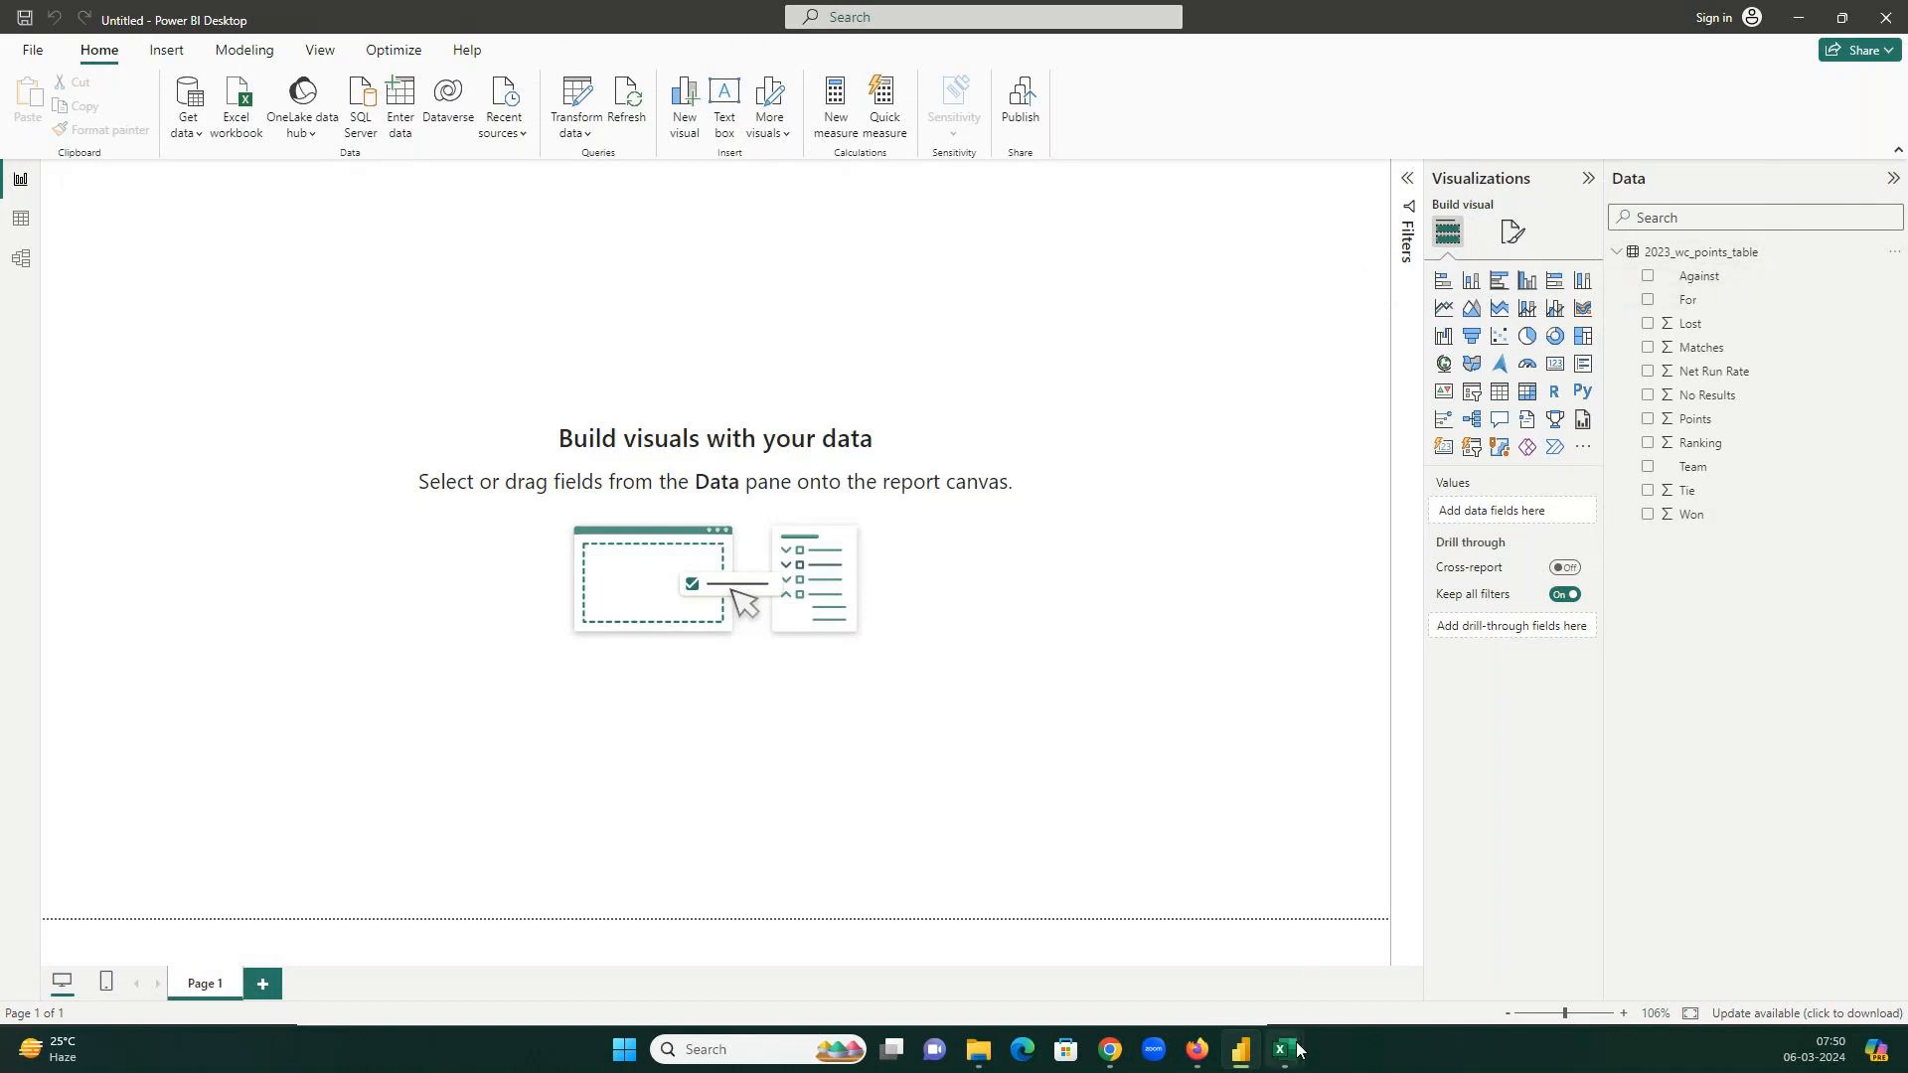
click(1282, 1050)
click(1361, 949)
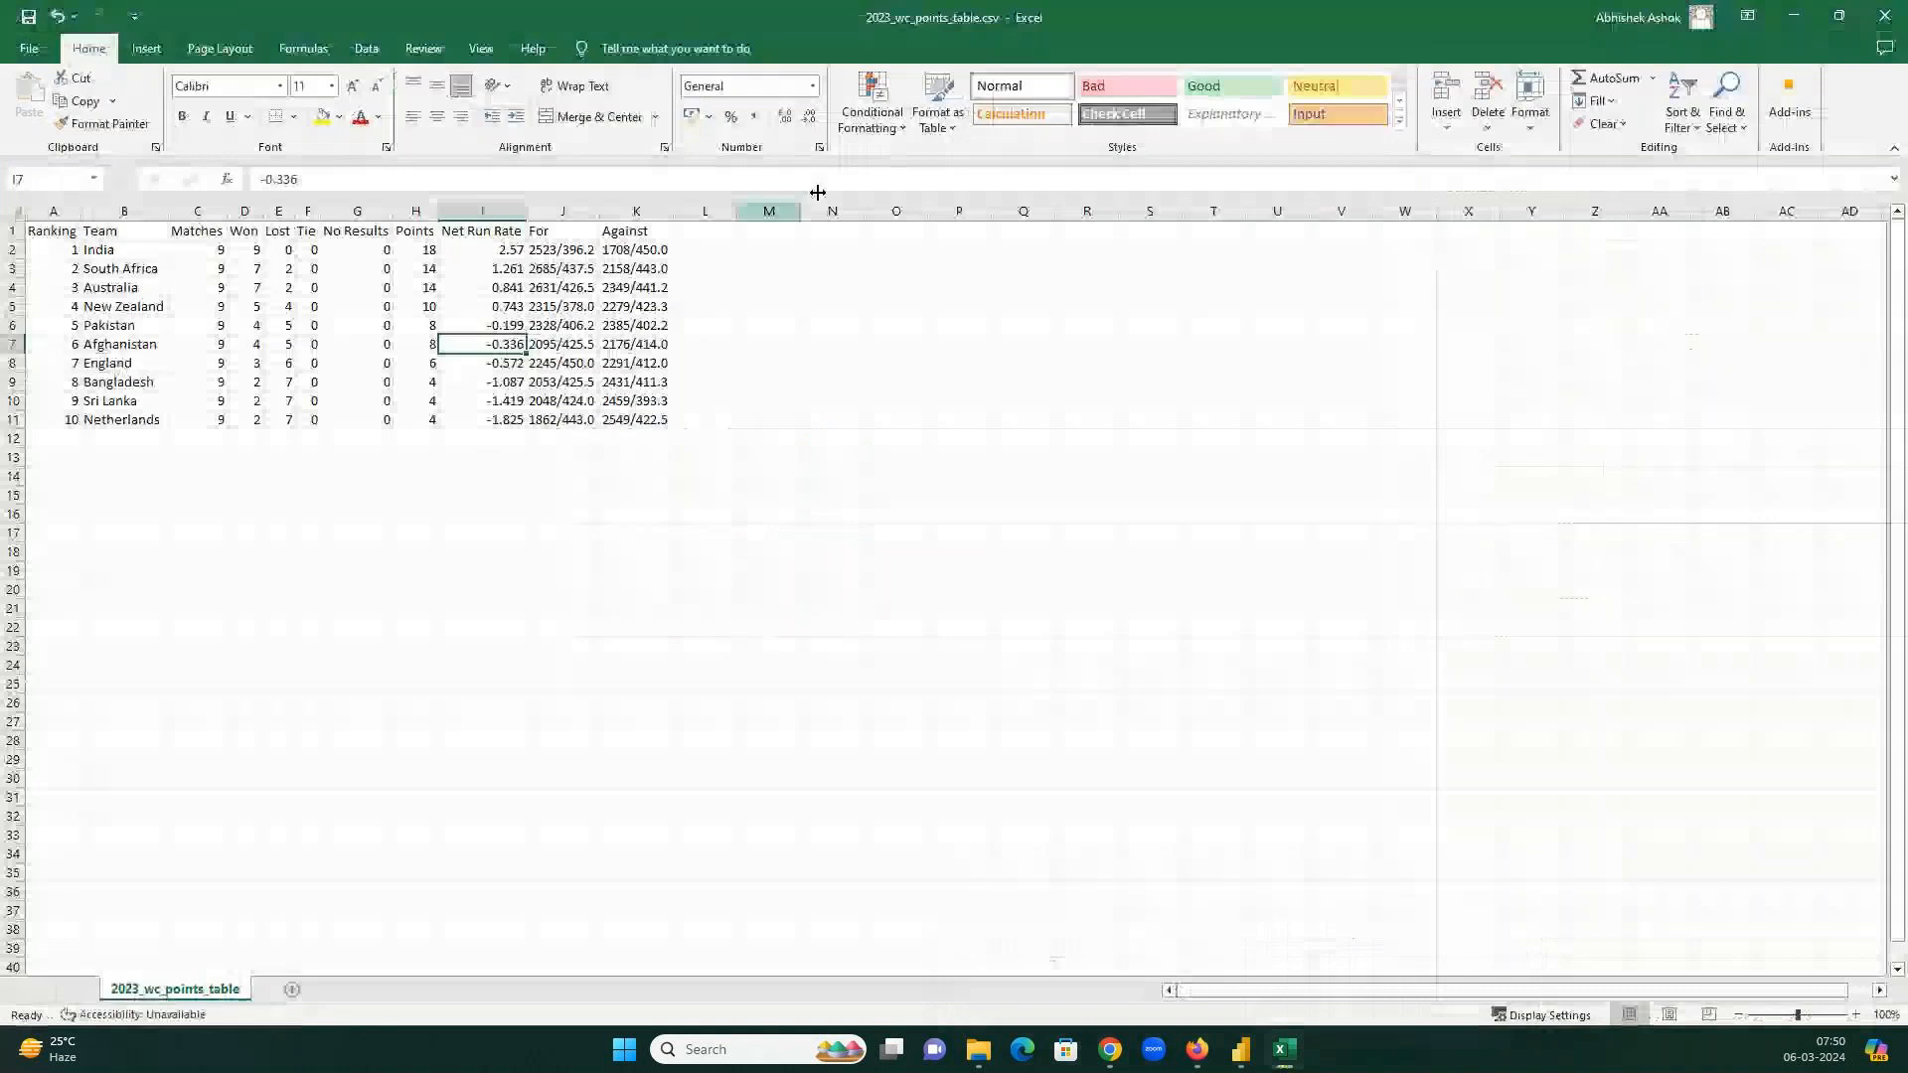
Compare the Excel headers Ranking, Matches and Won with the report fields, then minimize Excel.
drag(1182, 16, 611, 33)
click(249, 247)
click(391, 251)
click(443, 248)
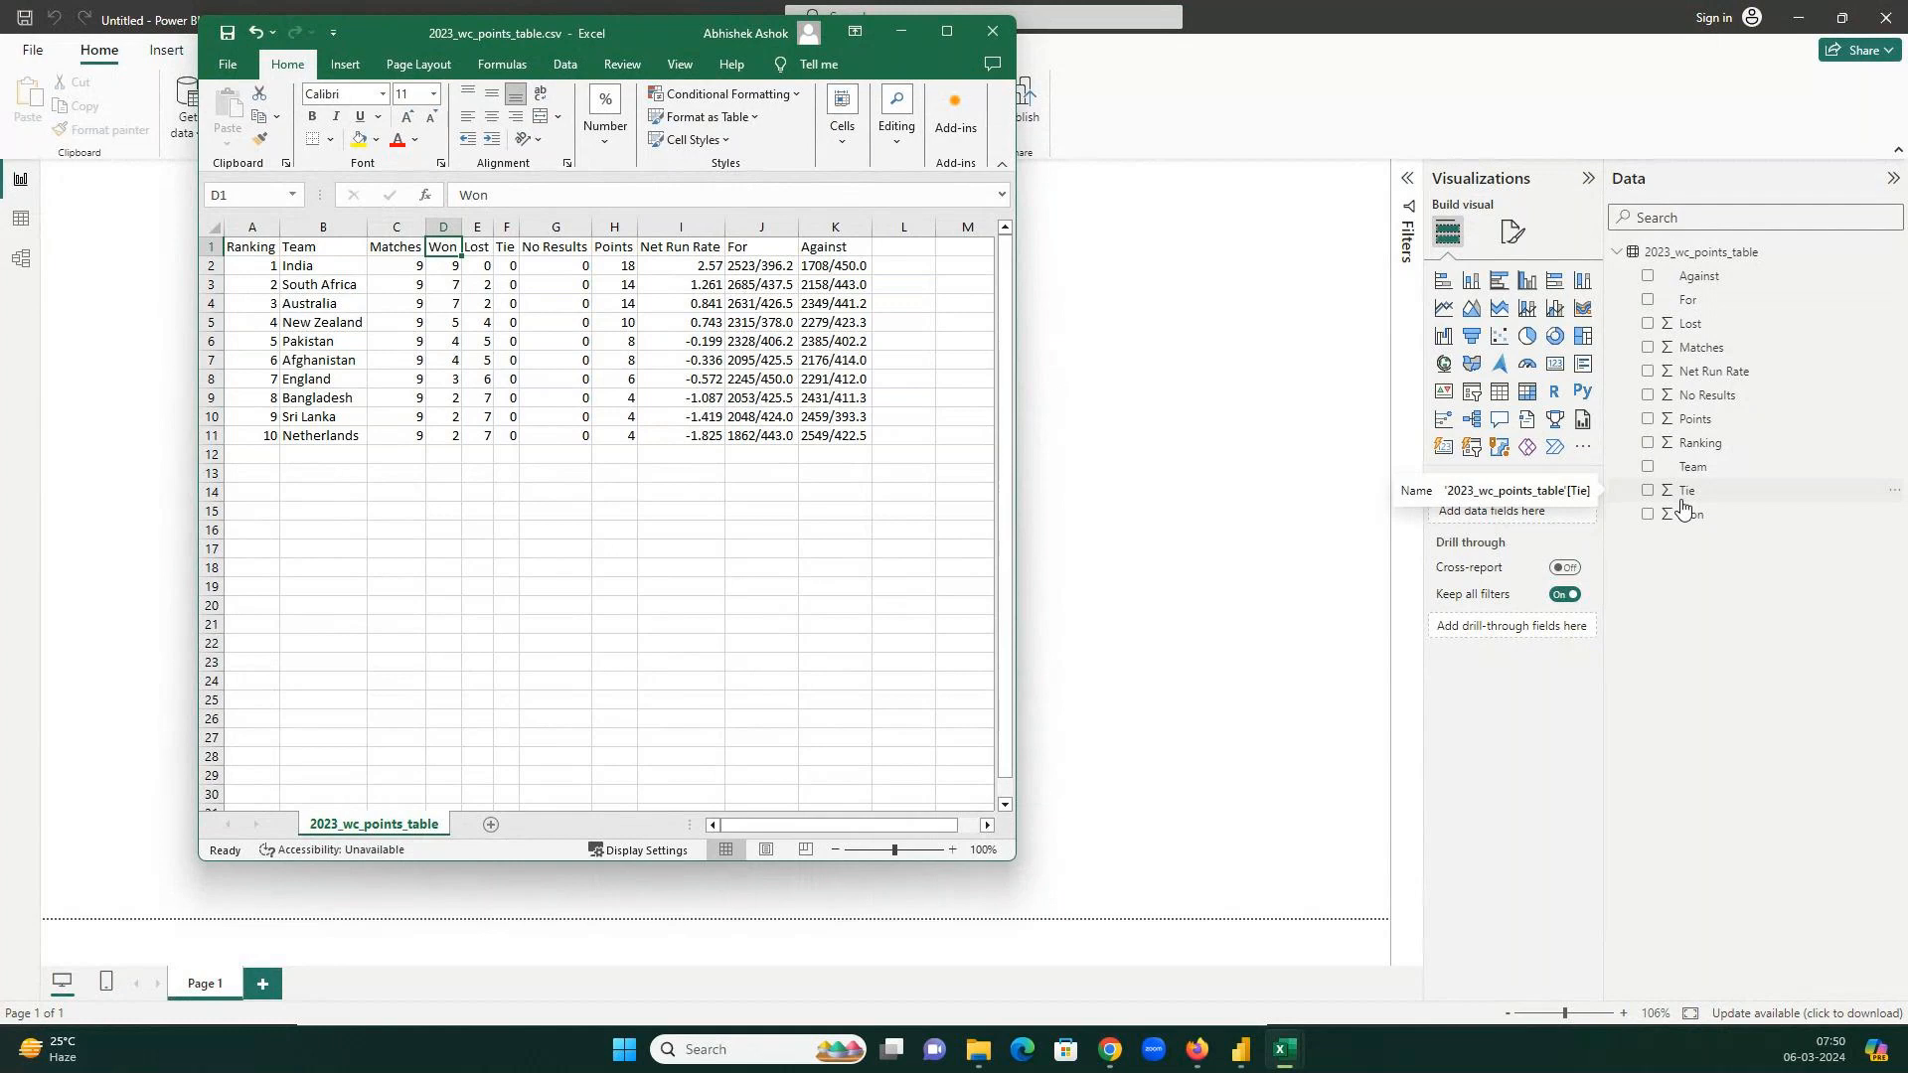
click(948, 32)
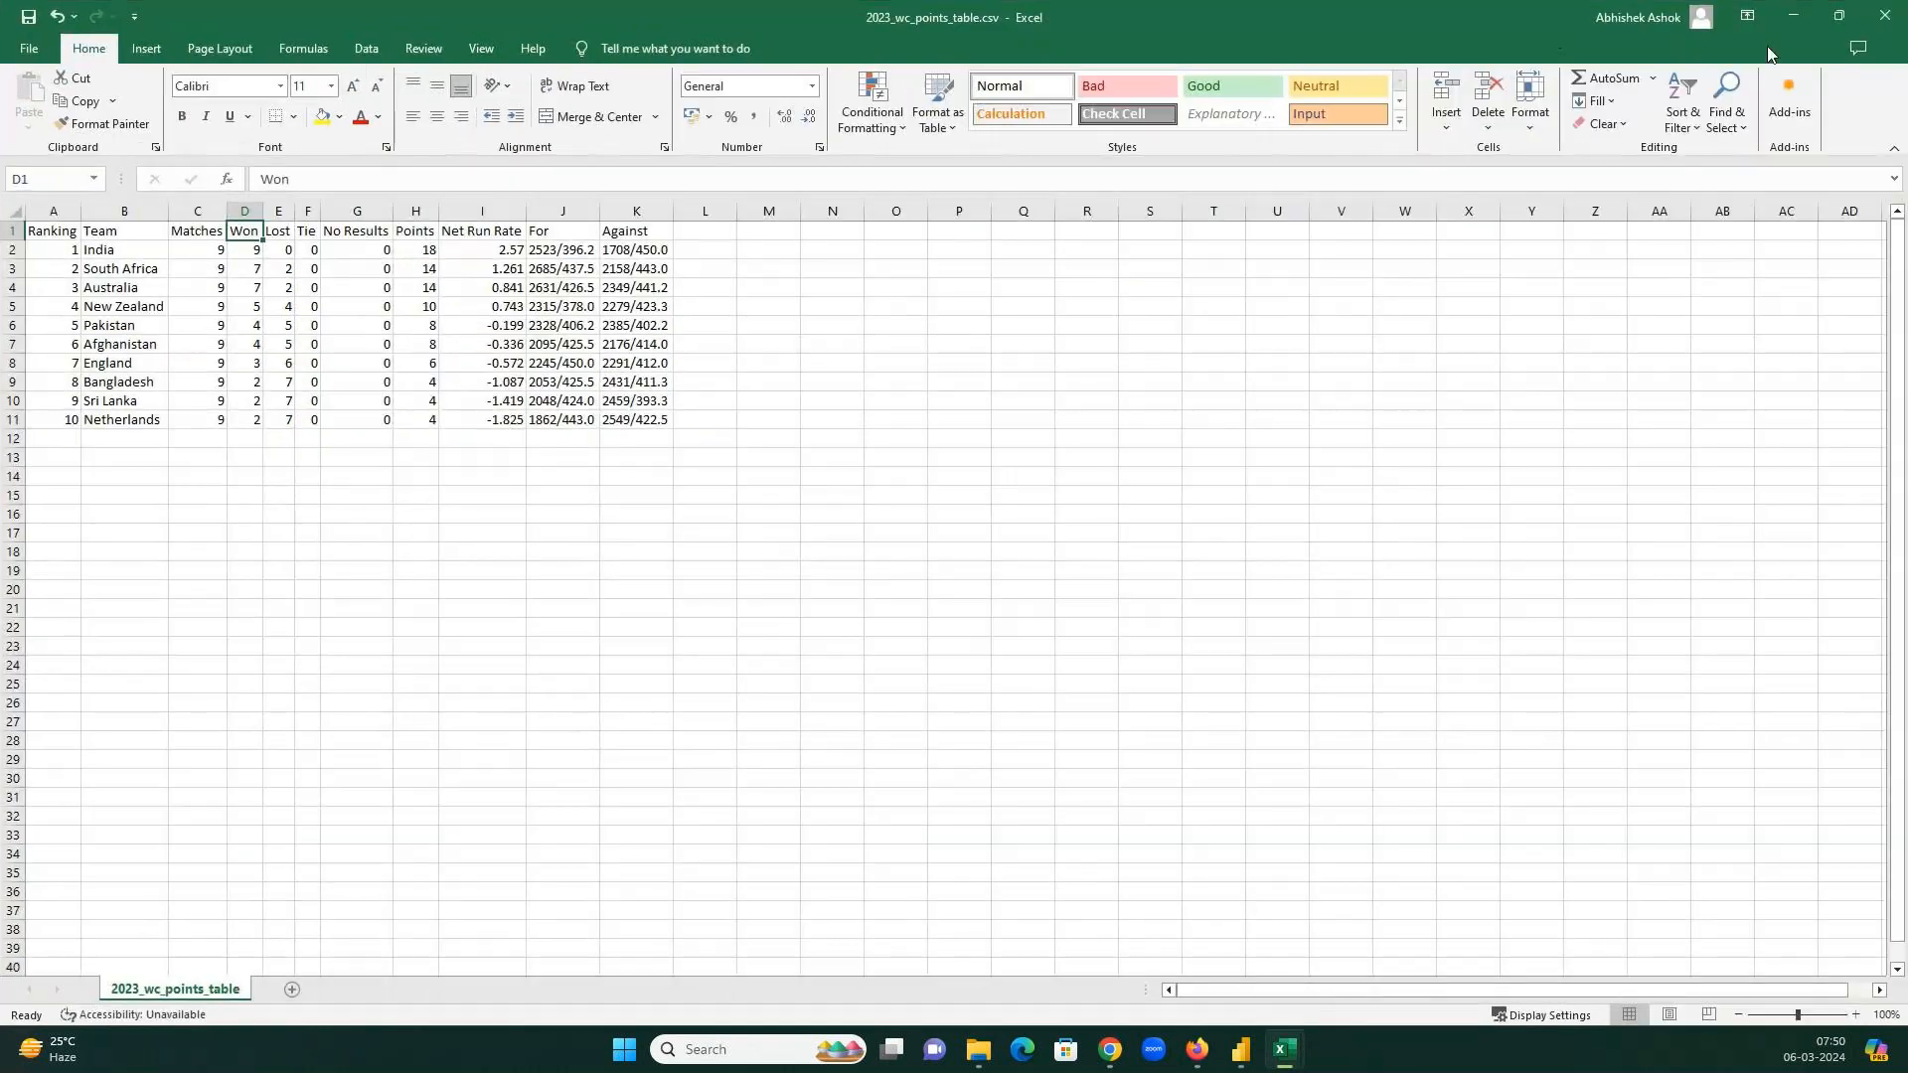
click(1786, 16)
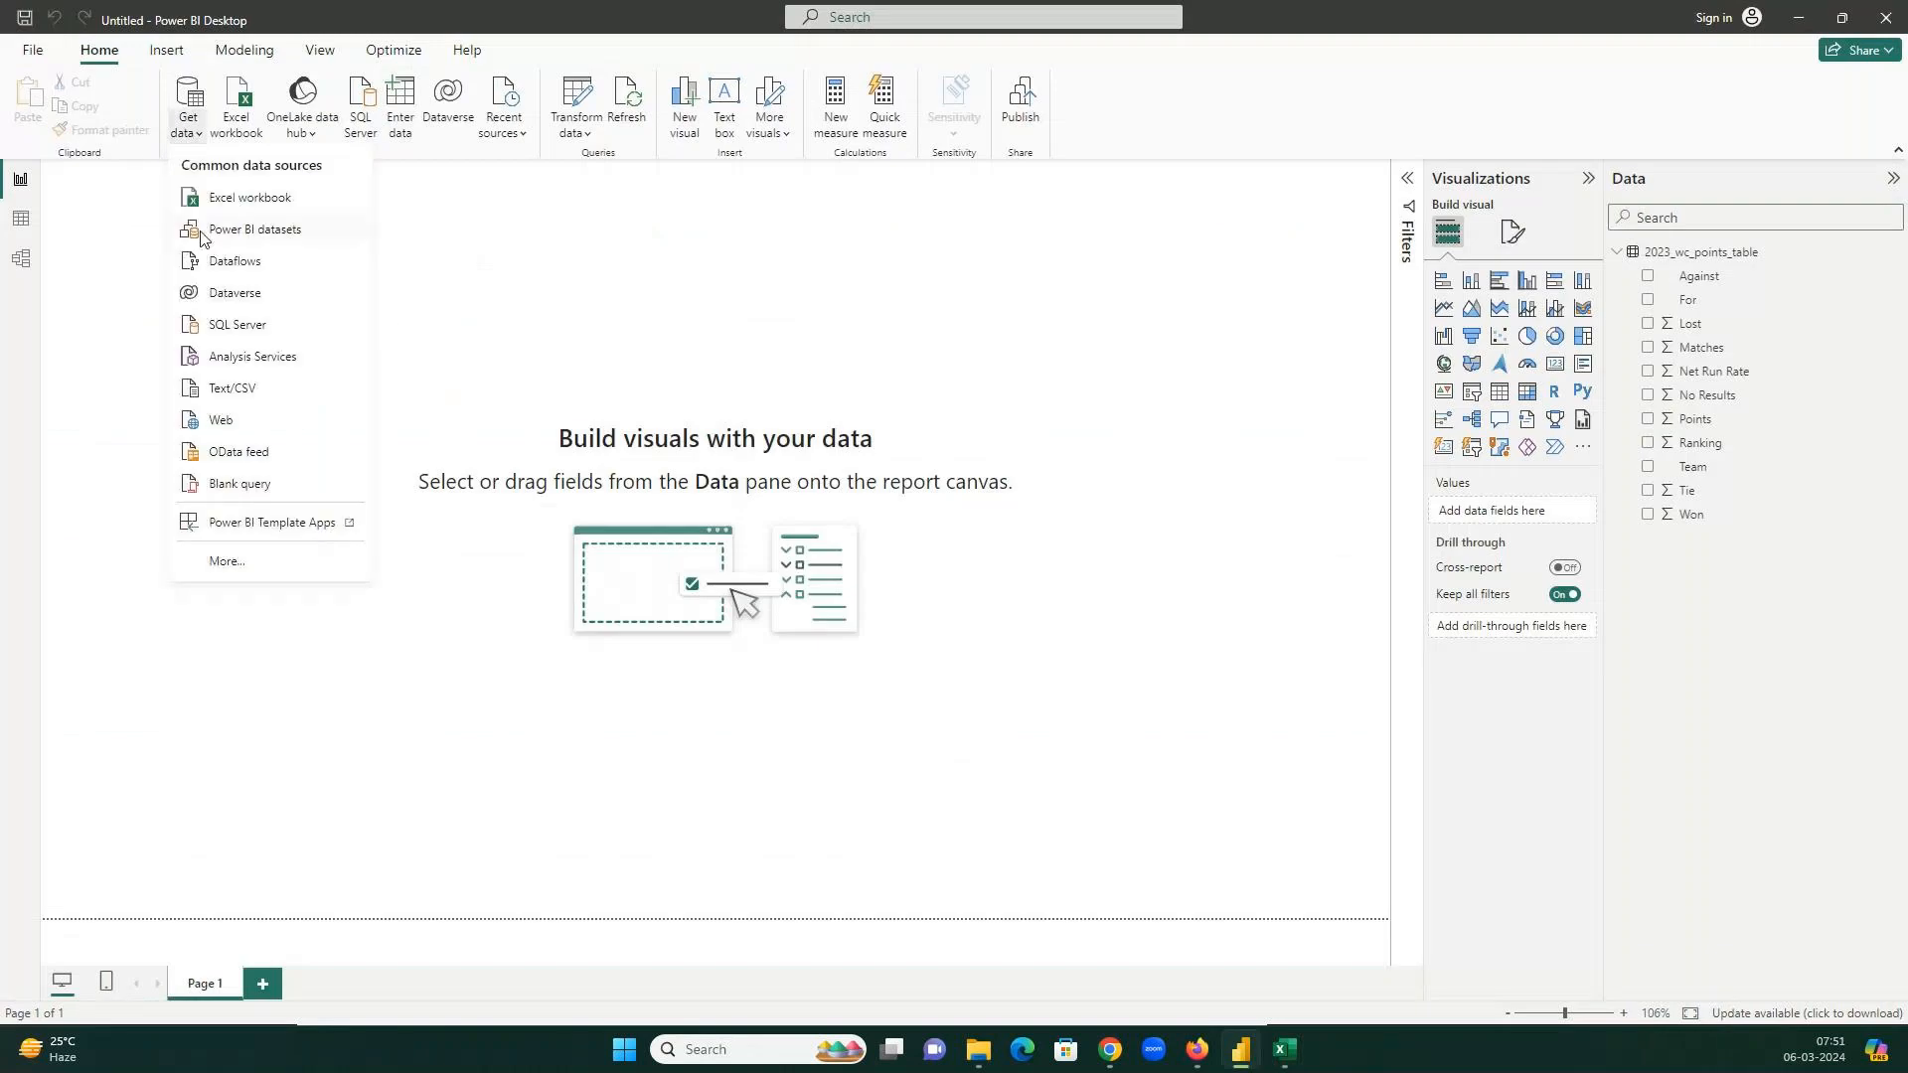
Import 2023_wc_matches.csv via the Text/CSV connector and load its 48 rows into the report.
click(227, 562)
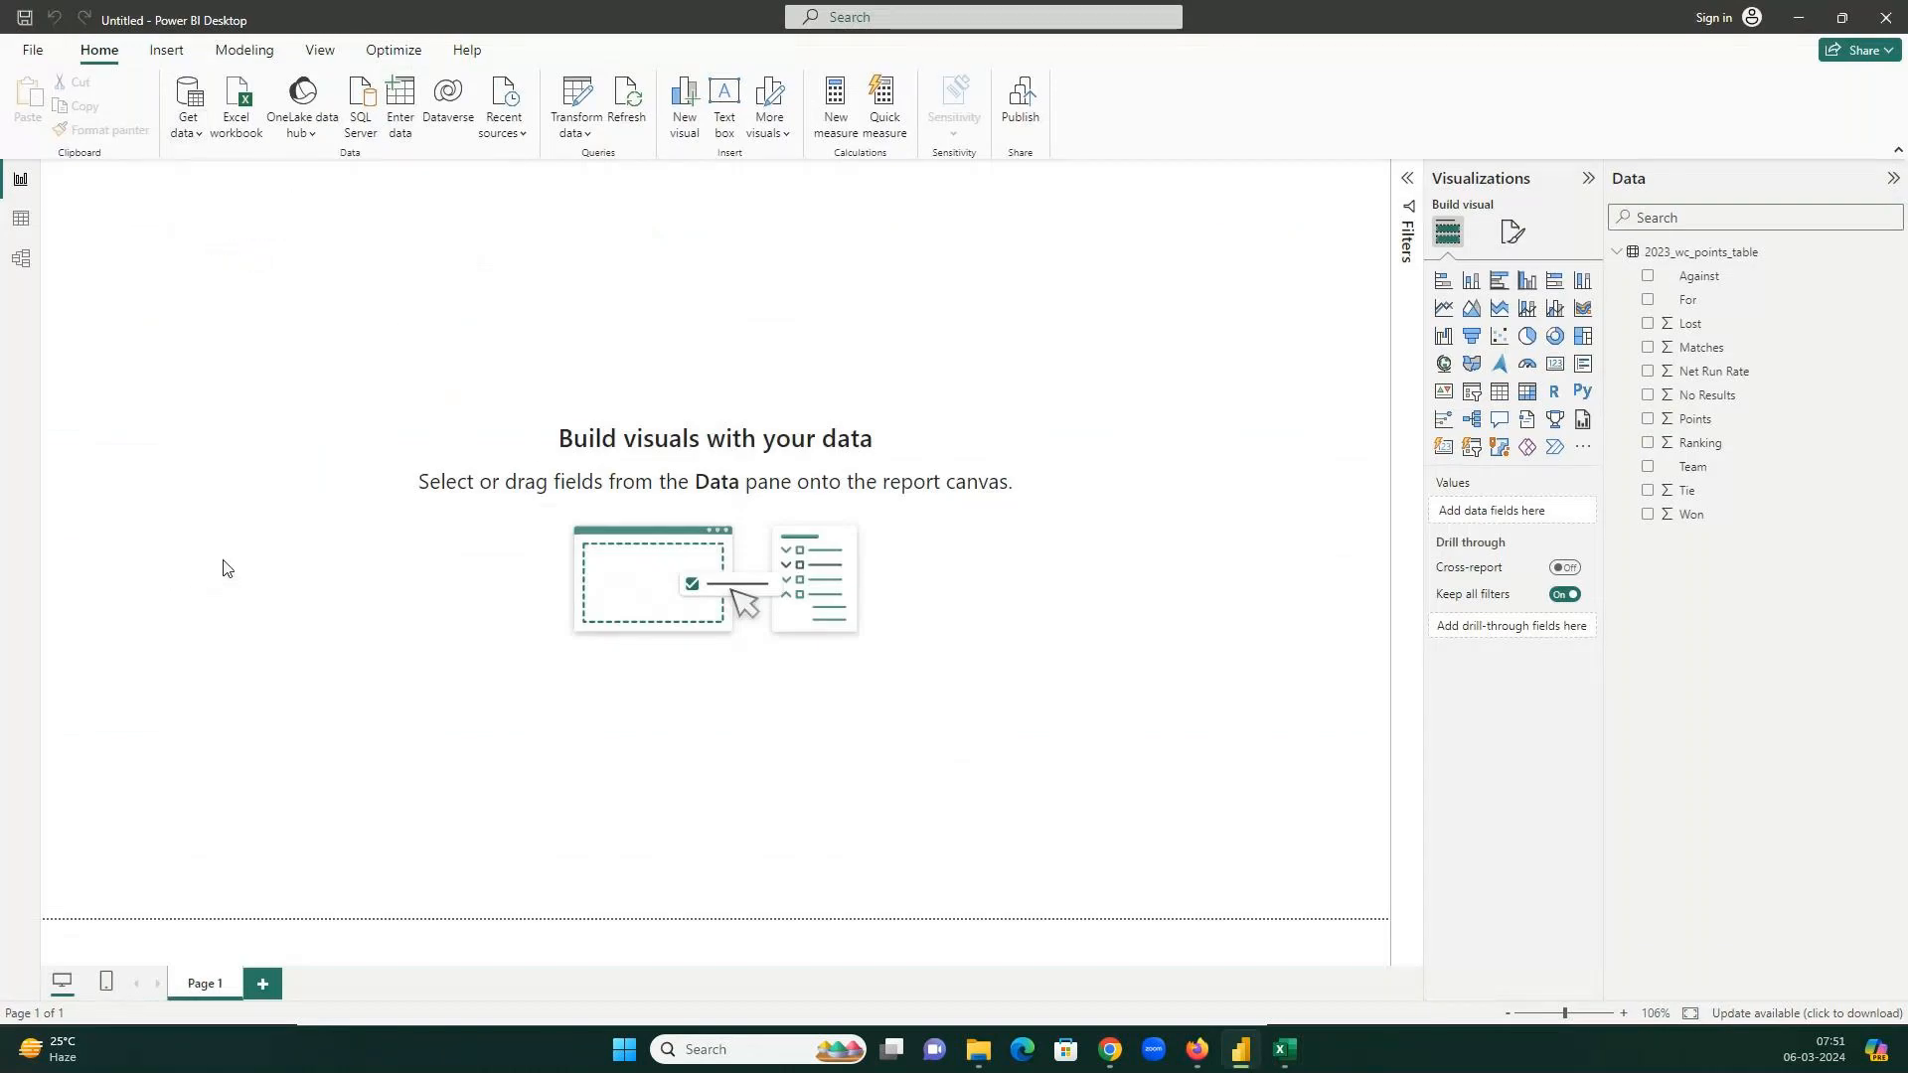
click(675, 335)
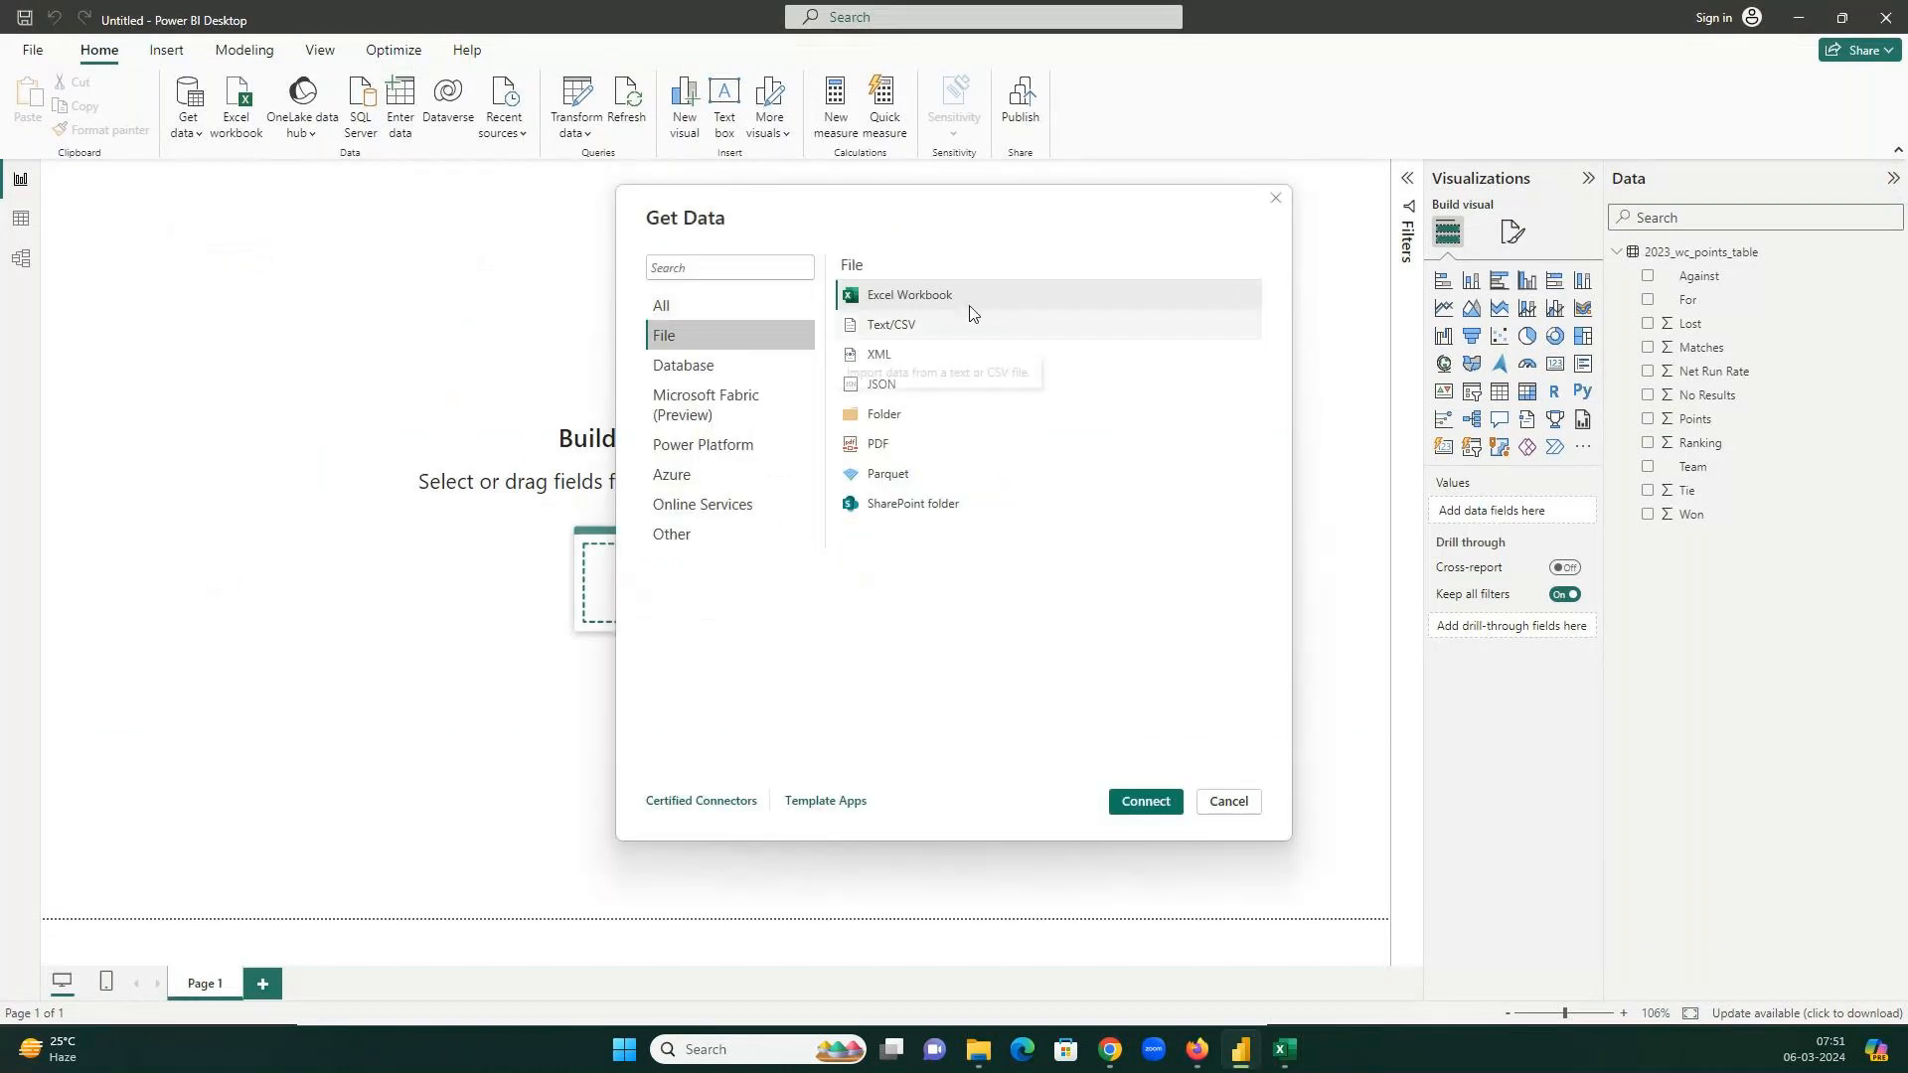
click(909, 325)
click(1163, 801)
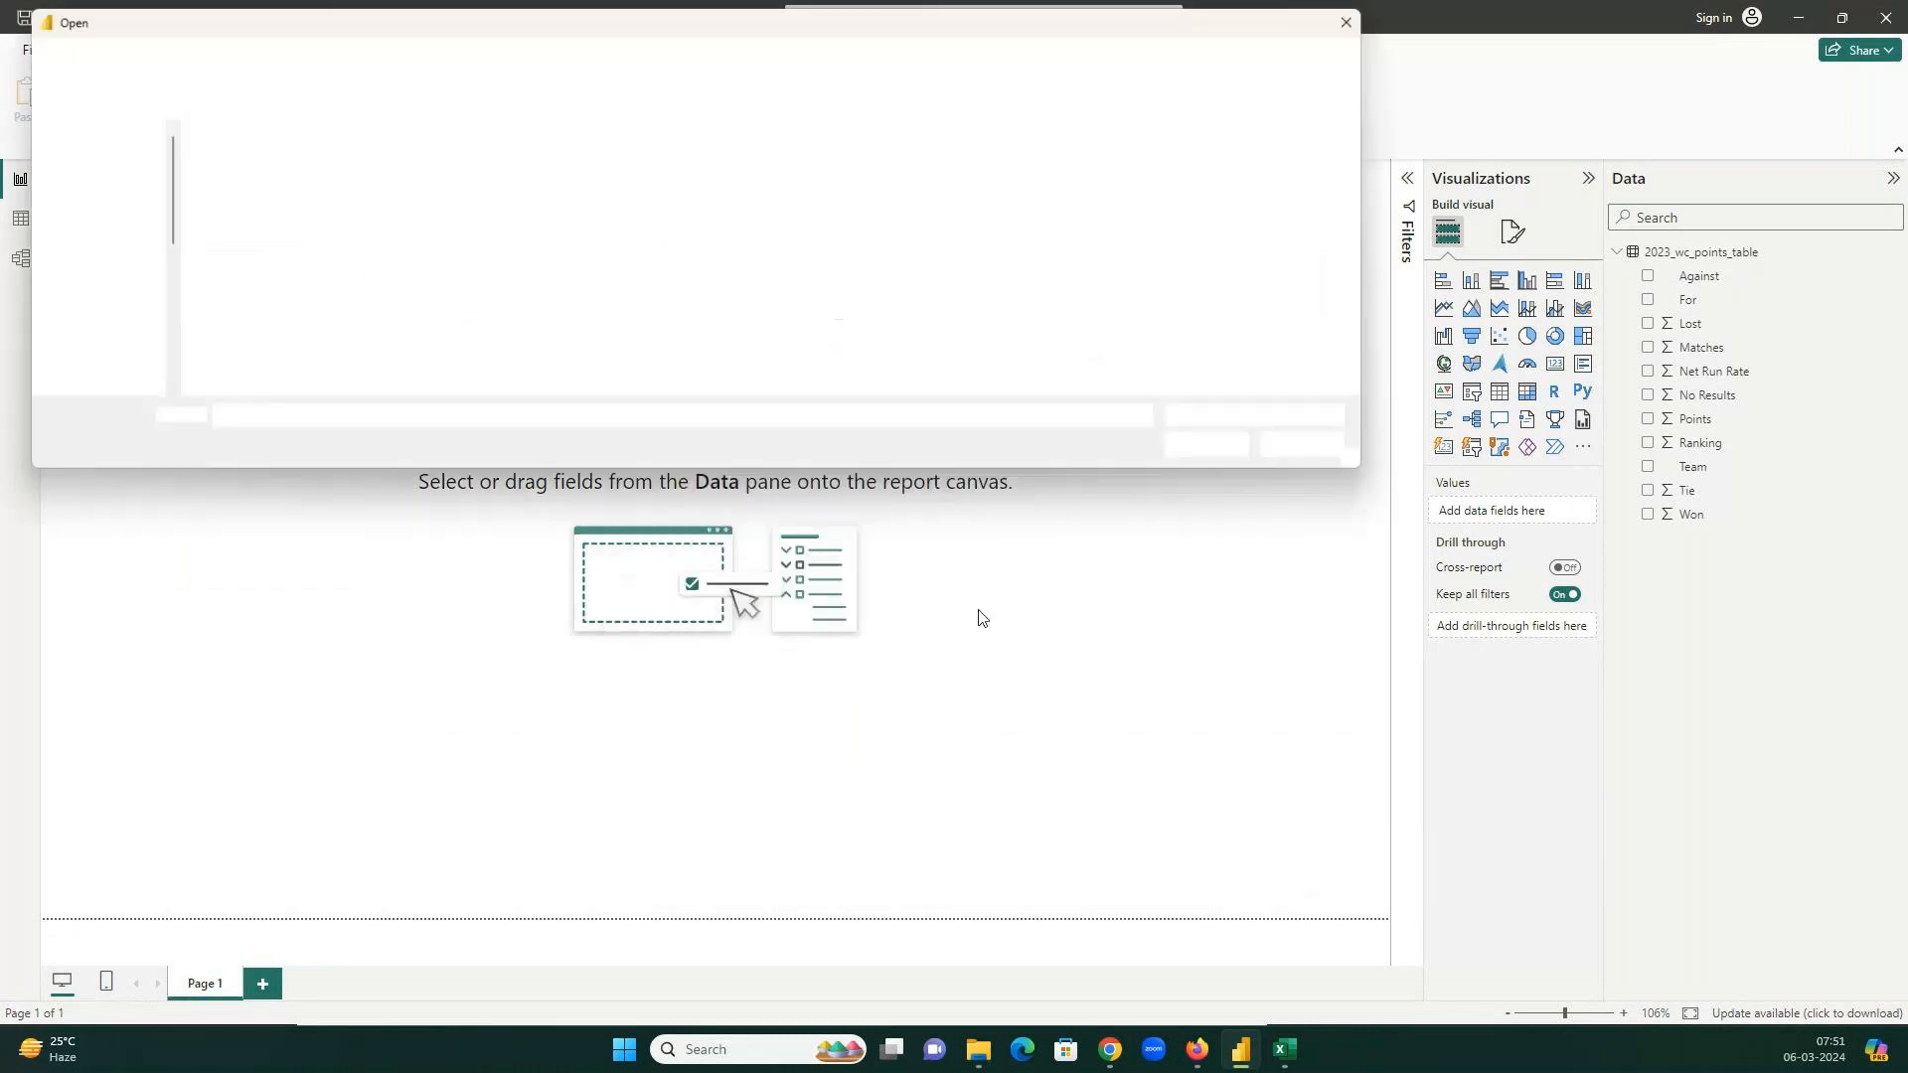
click(288, 191)
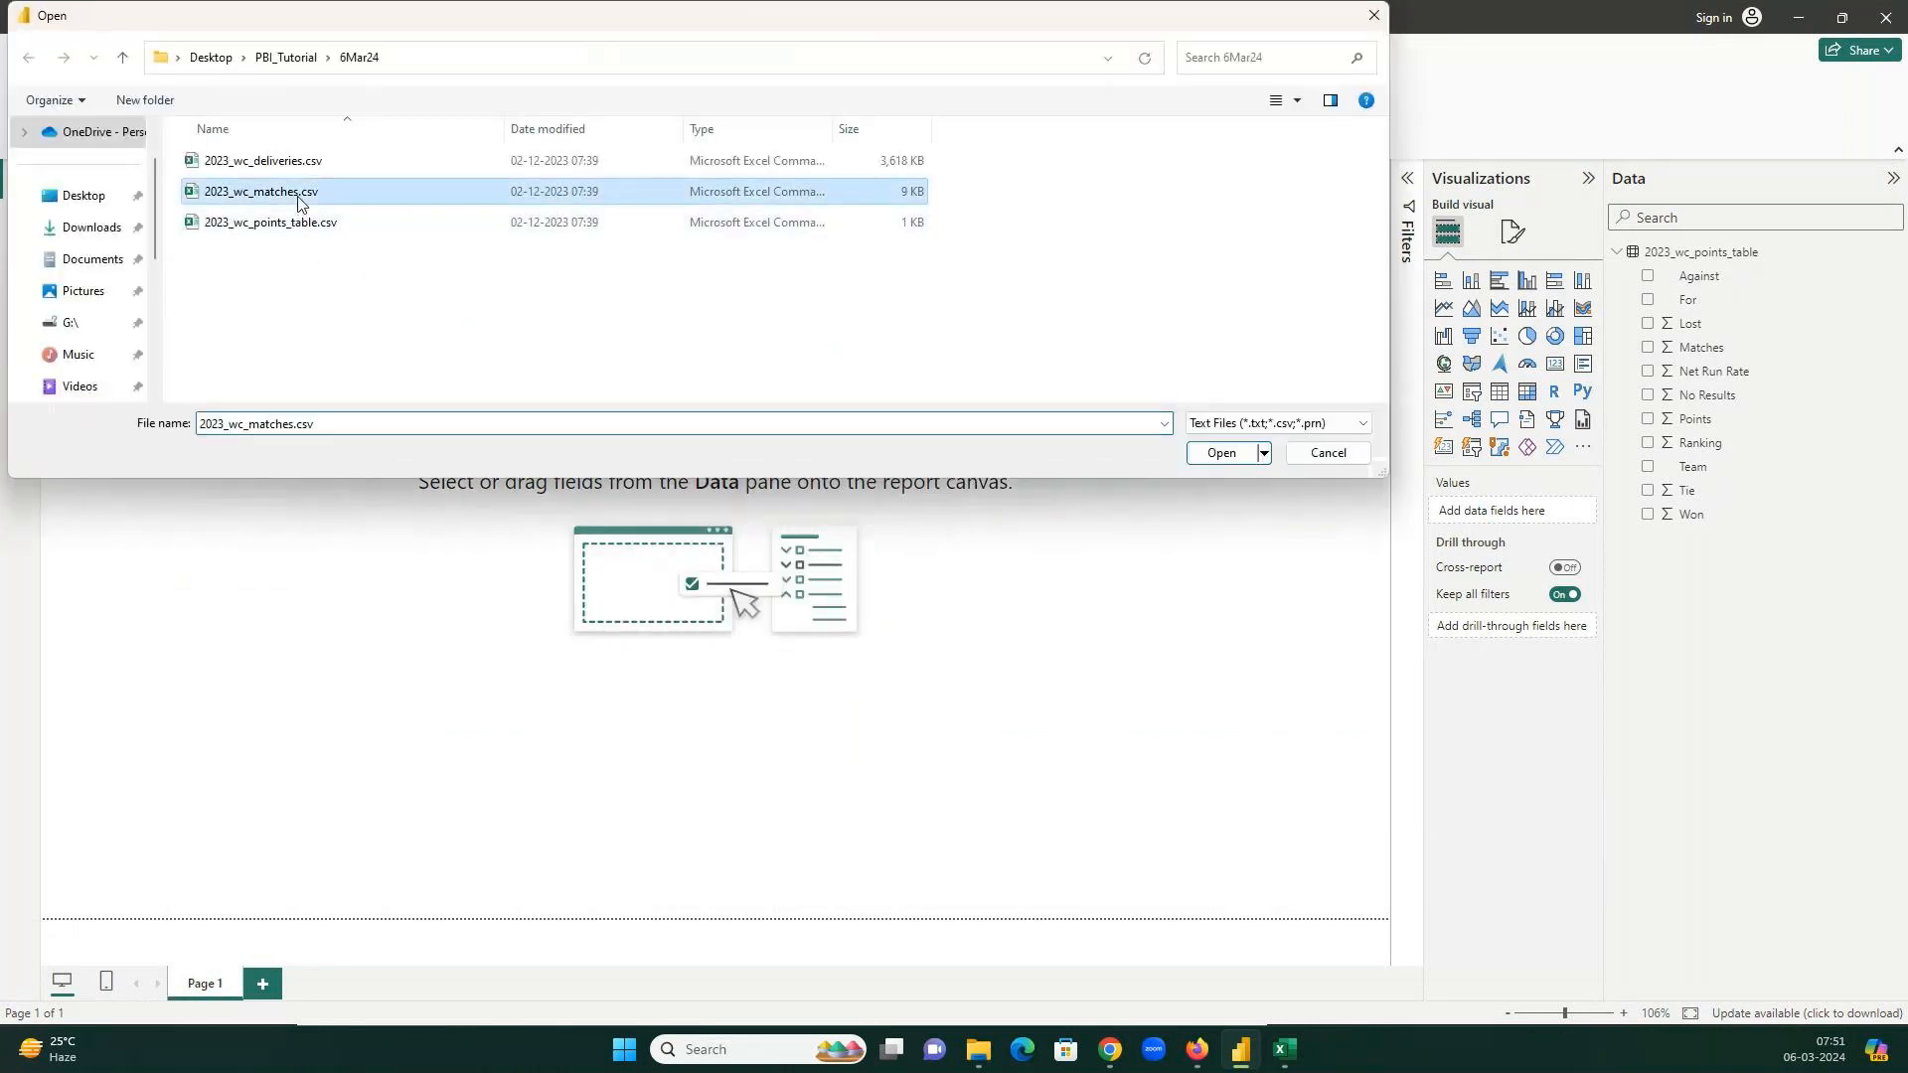
click(1251, 460)
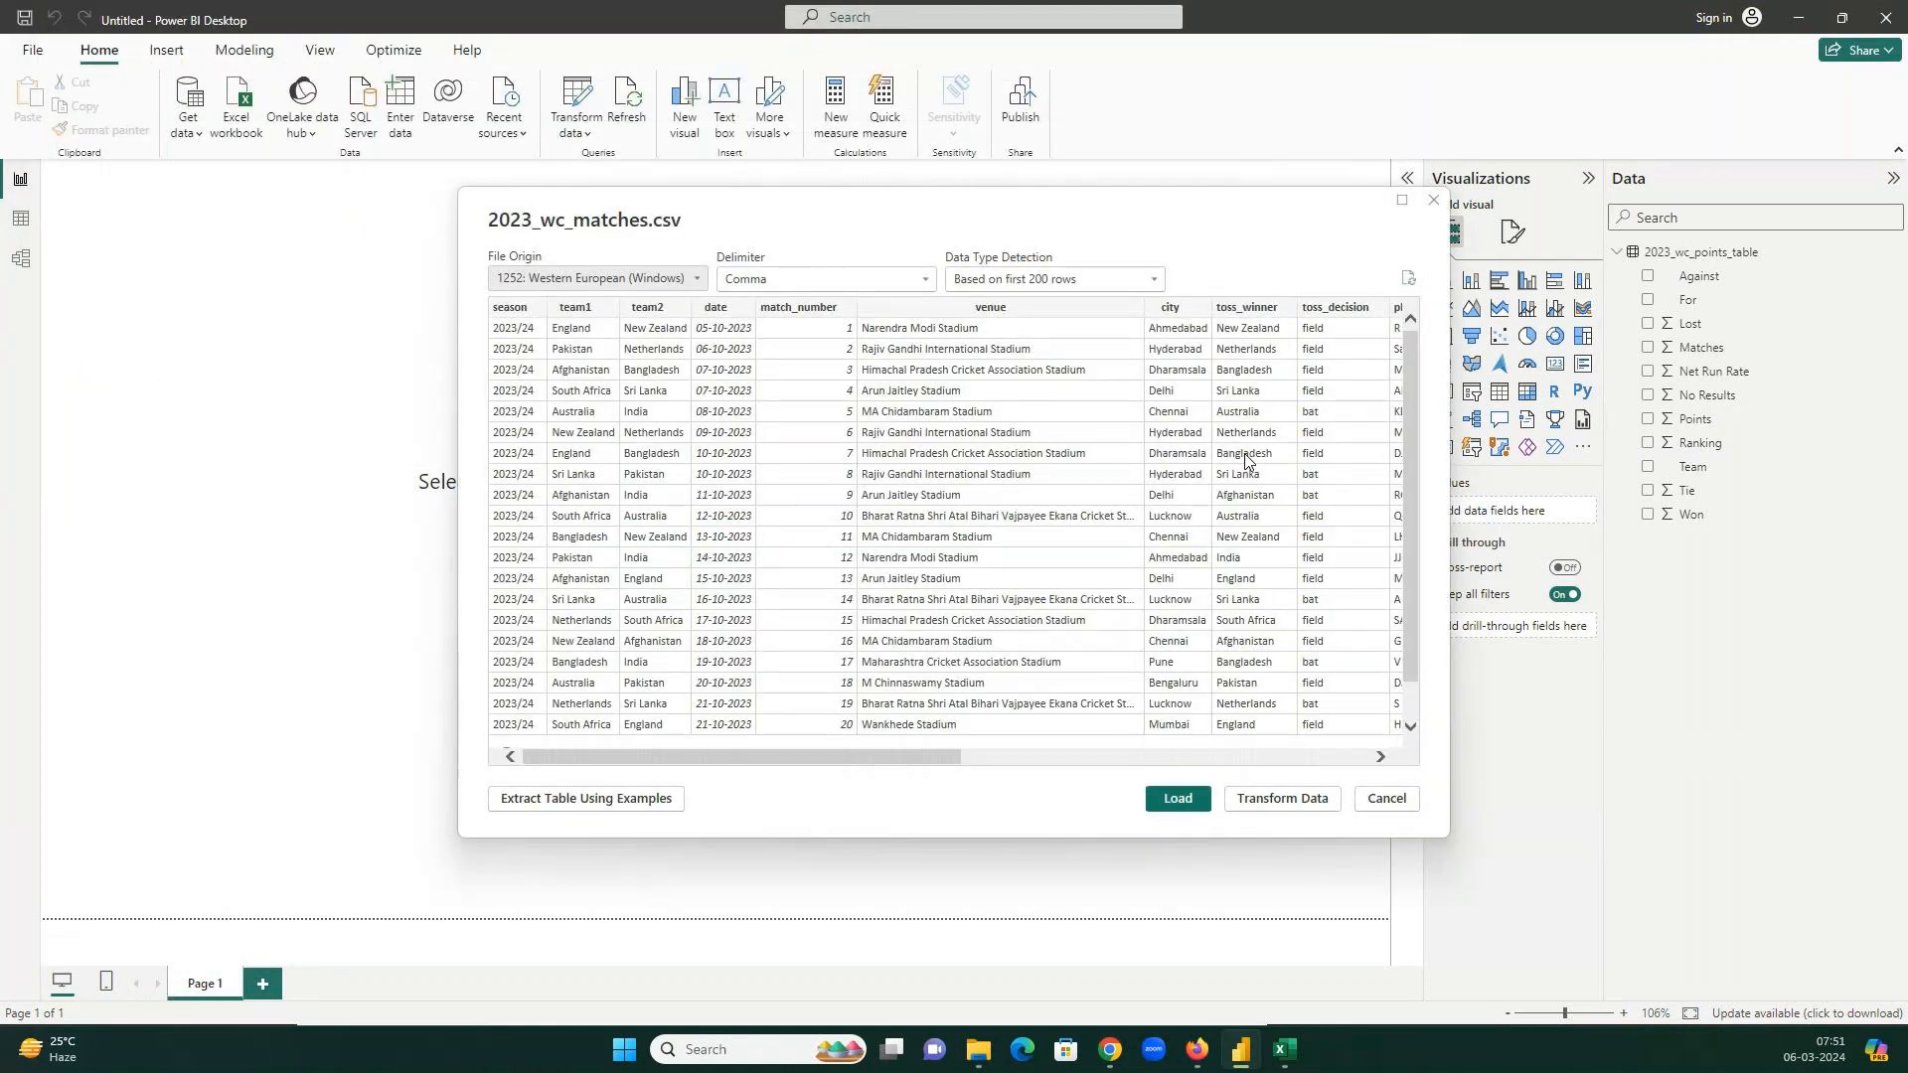
drag(819, 755, 659, 739)
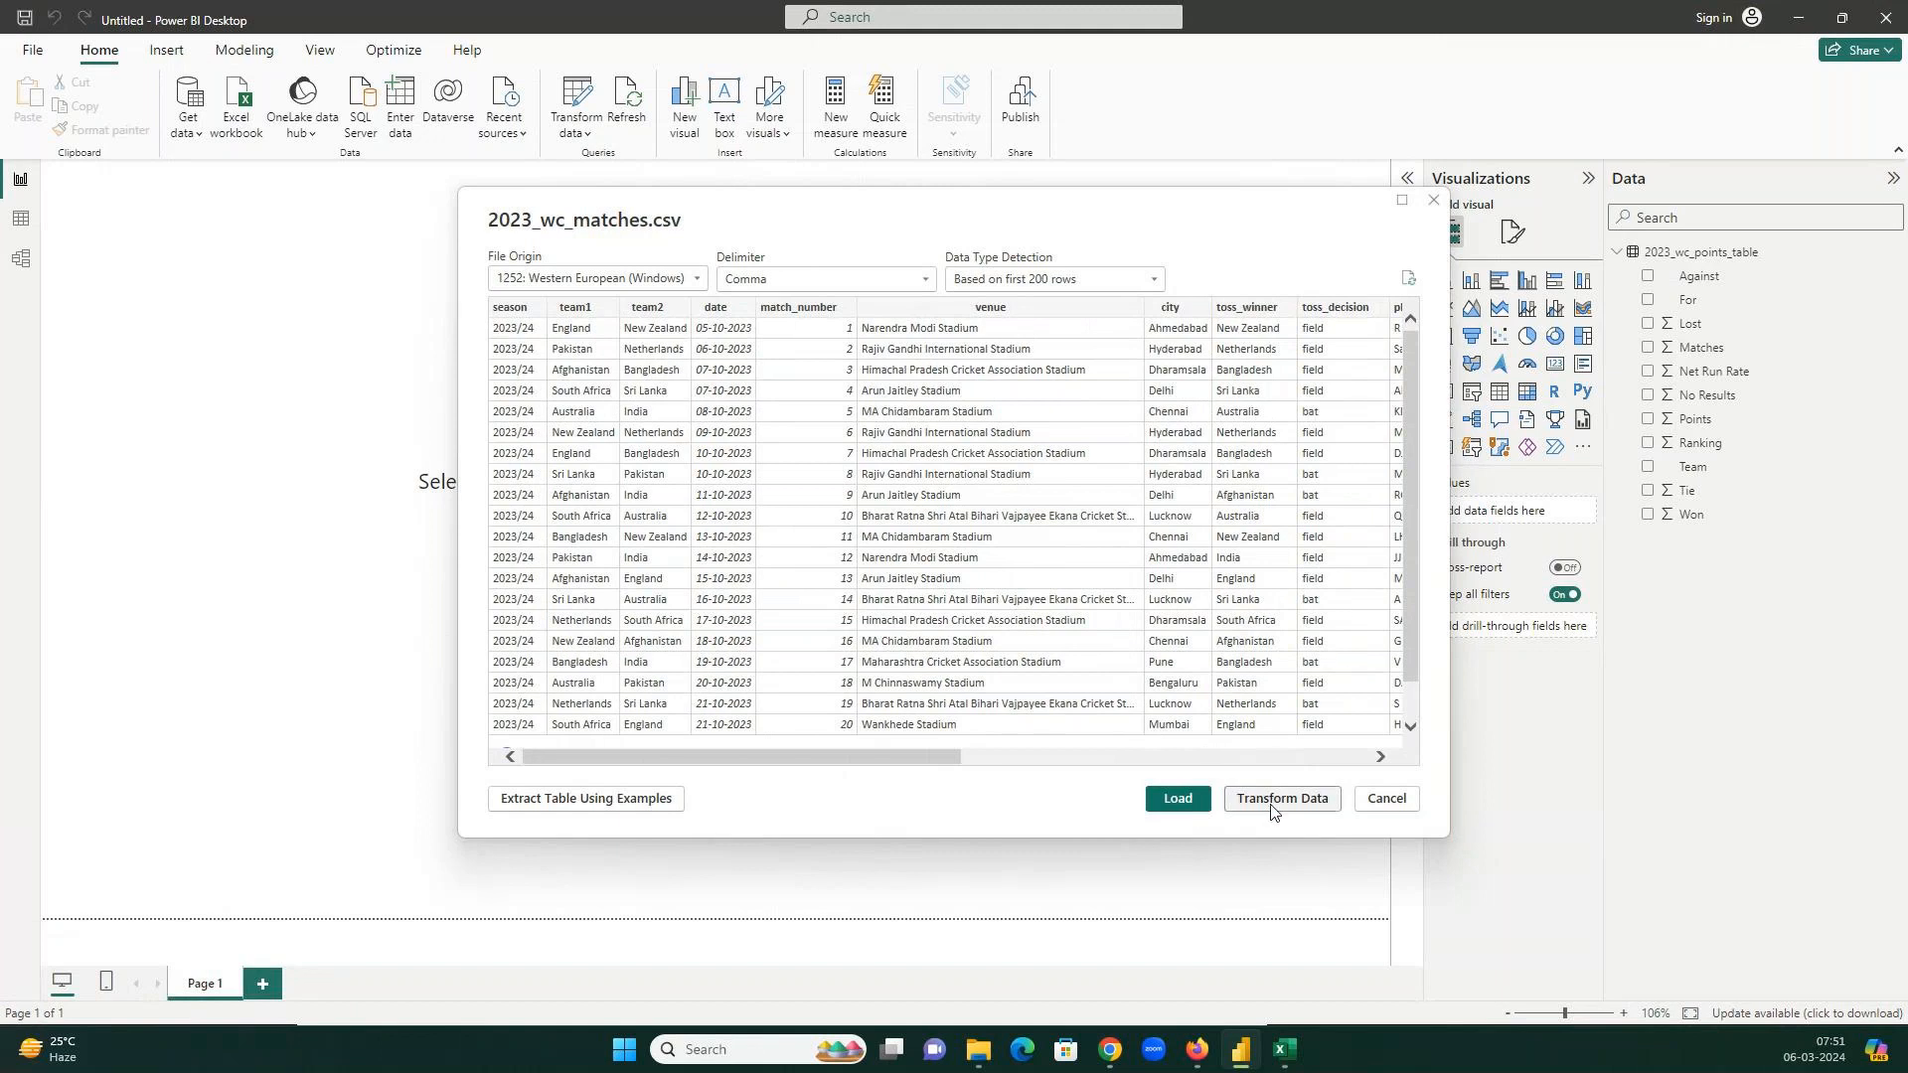
click(1178, 799)
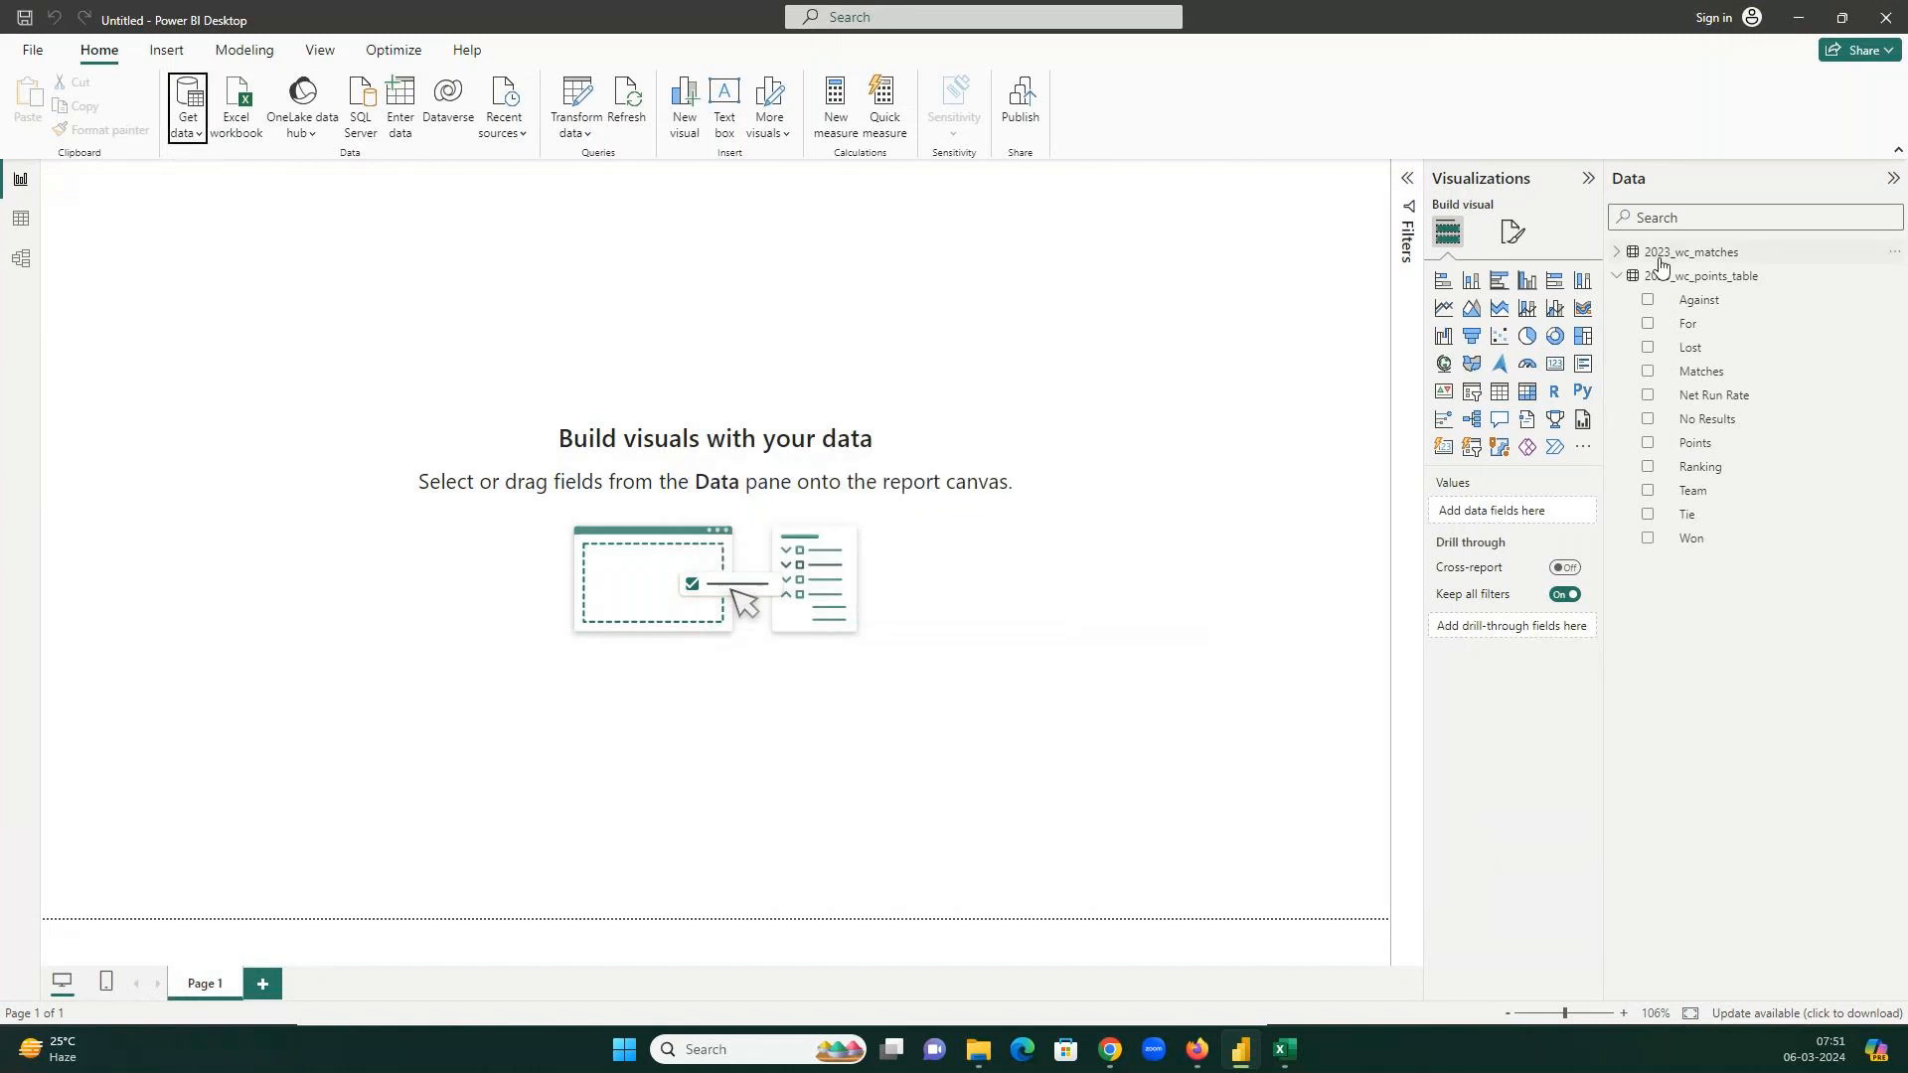
List the 2023_wc_matches fields, review its Excel workbook, then minimize Excel and bring up the GoTo meeting.
click(1616, 253)
mouse_move(1284, 1049)
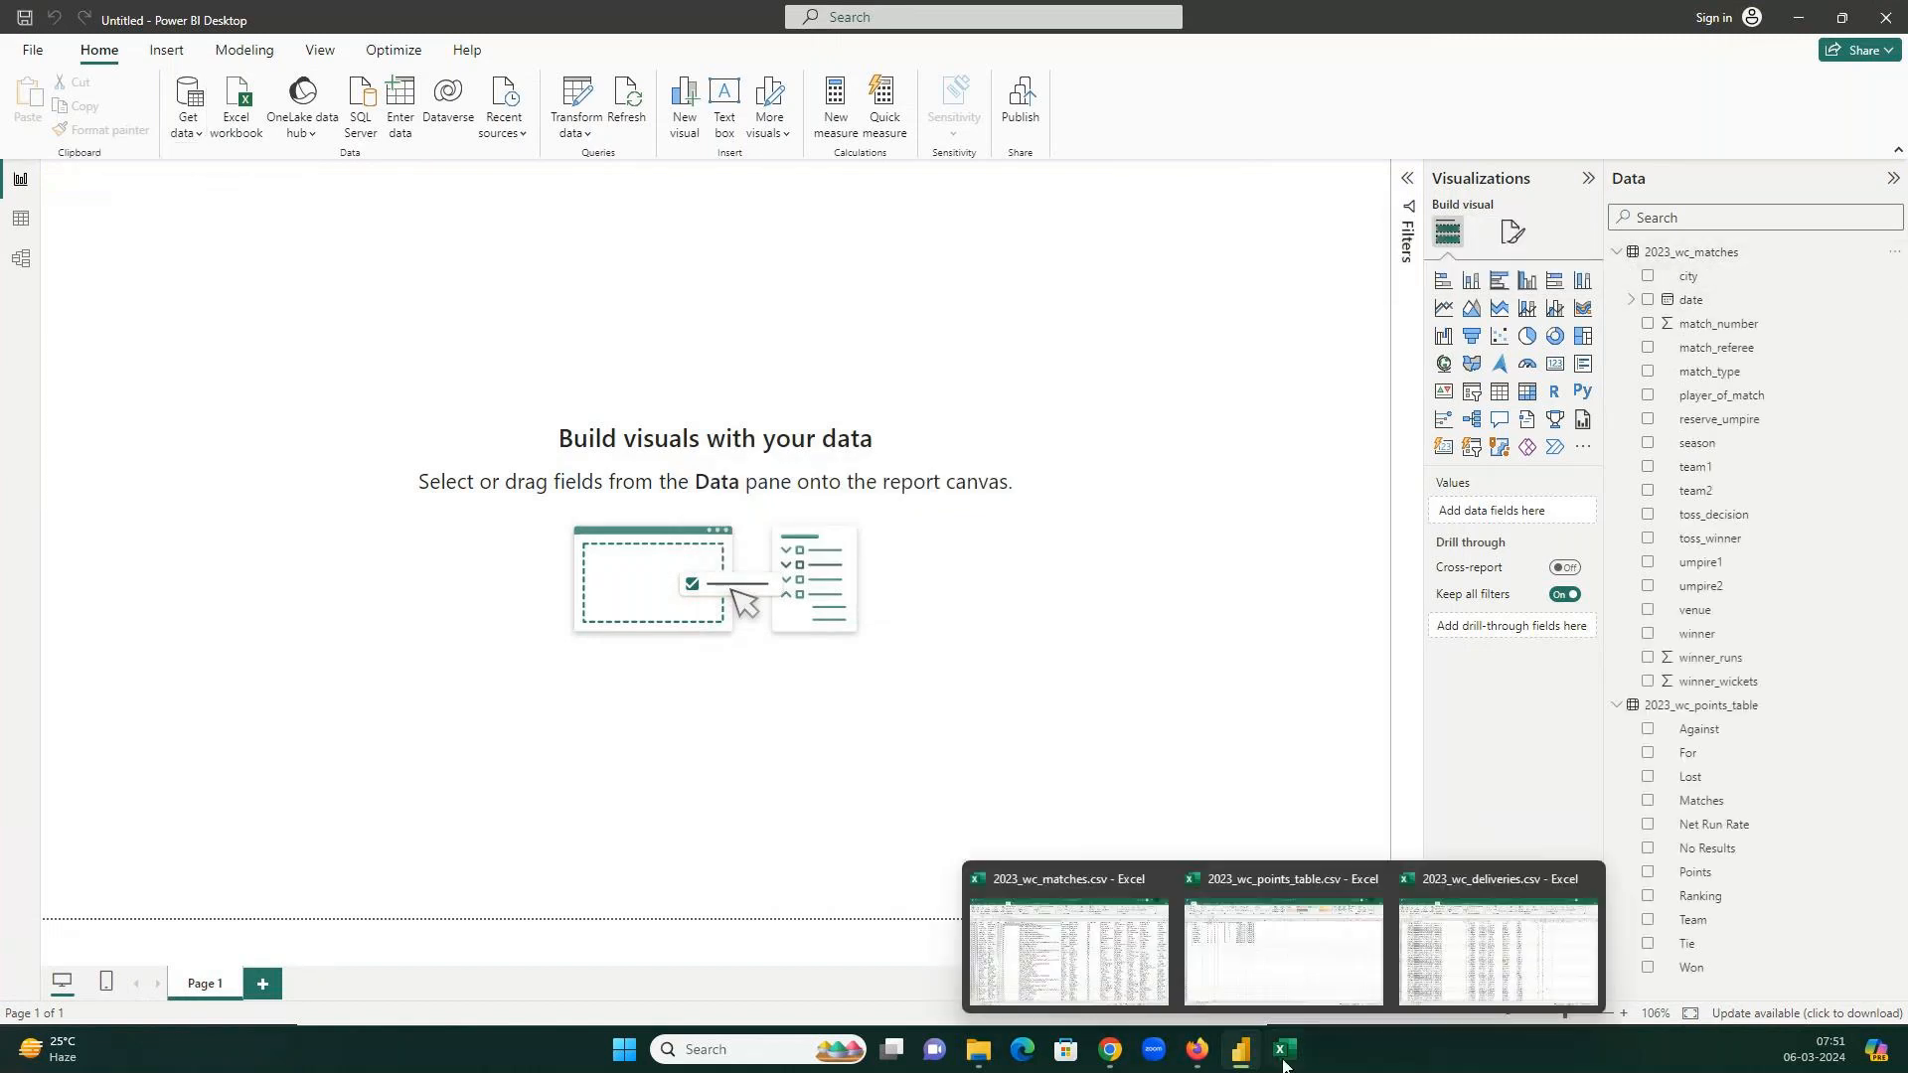
click(992, 925)
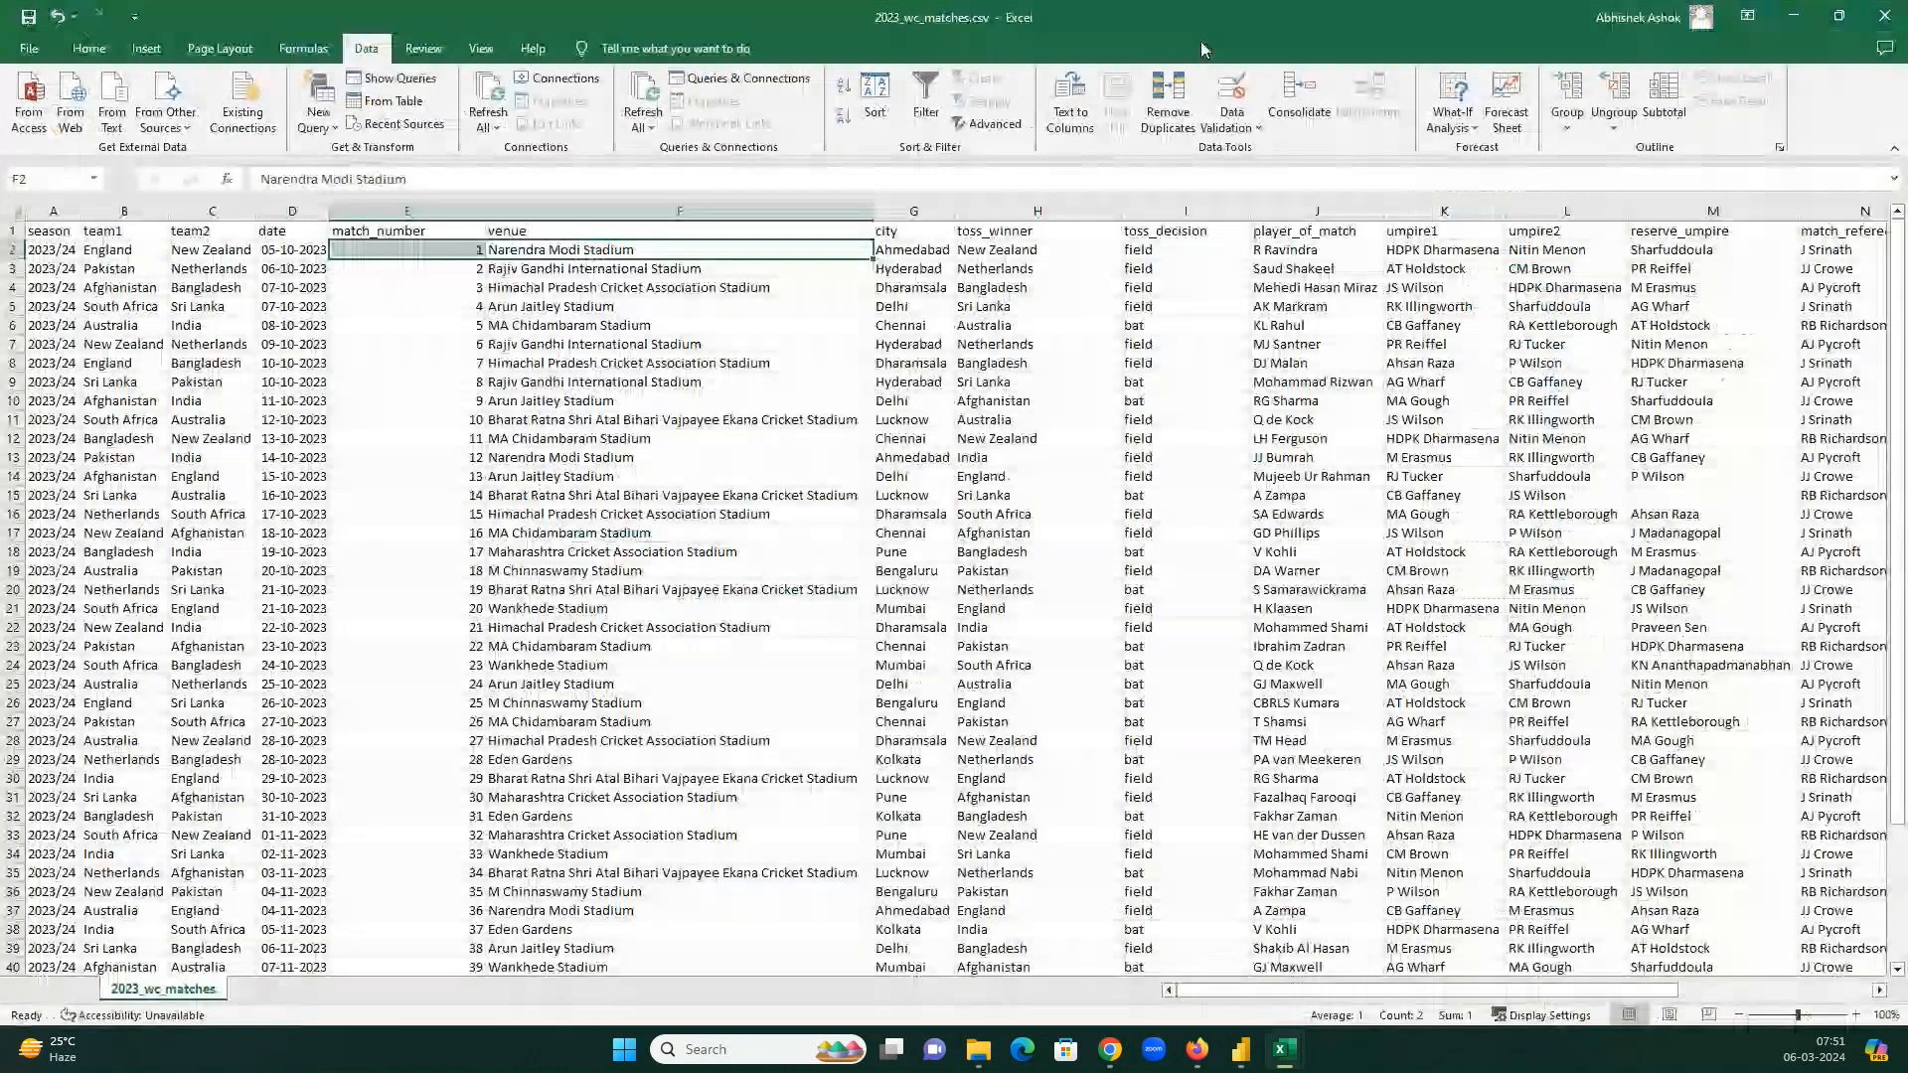
drag(796, 104, 491, 63)
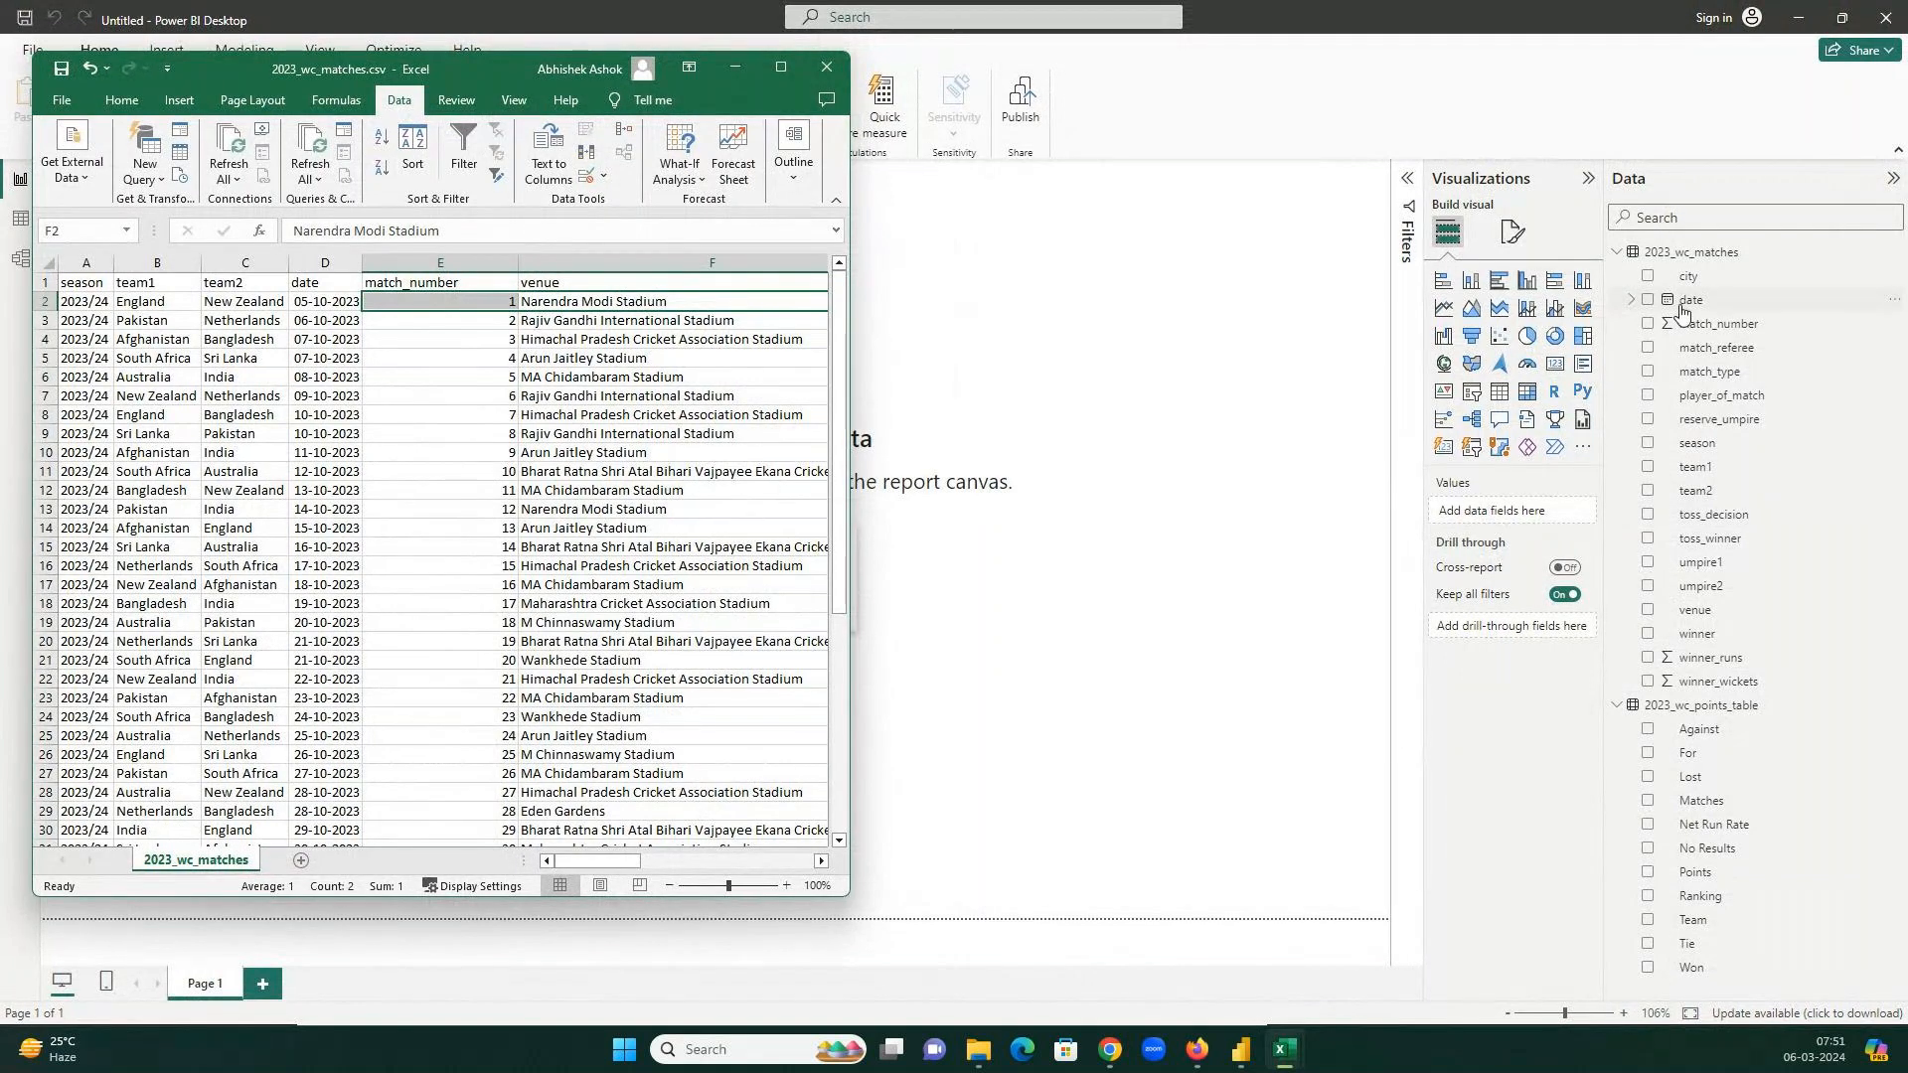
click(780, 80)
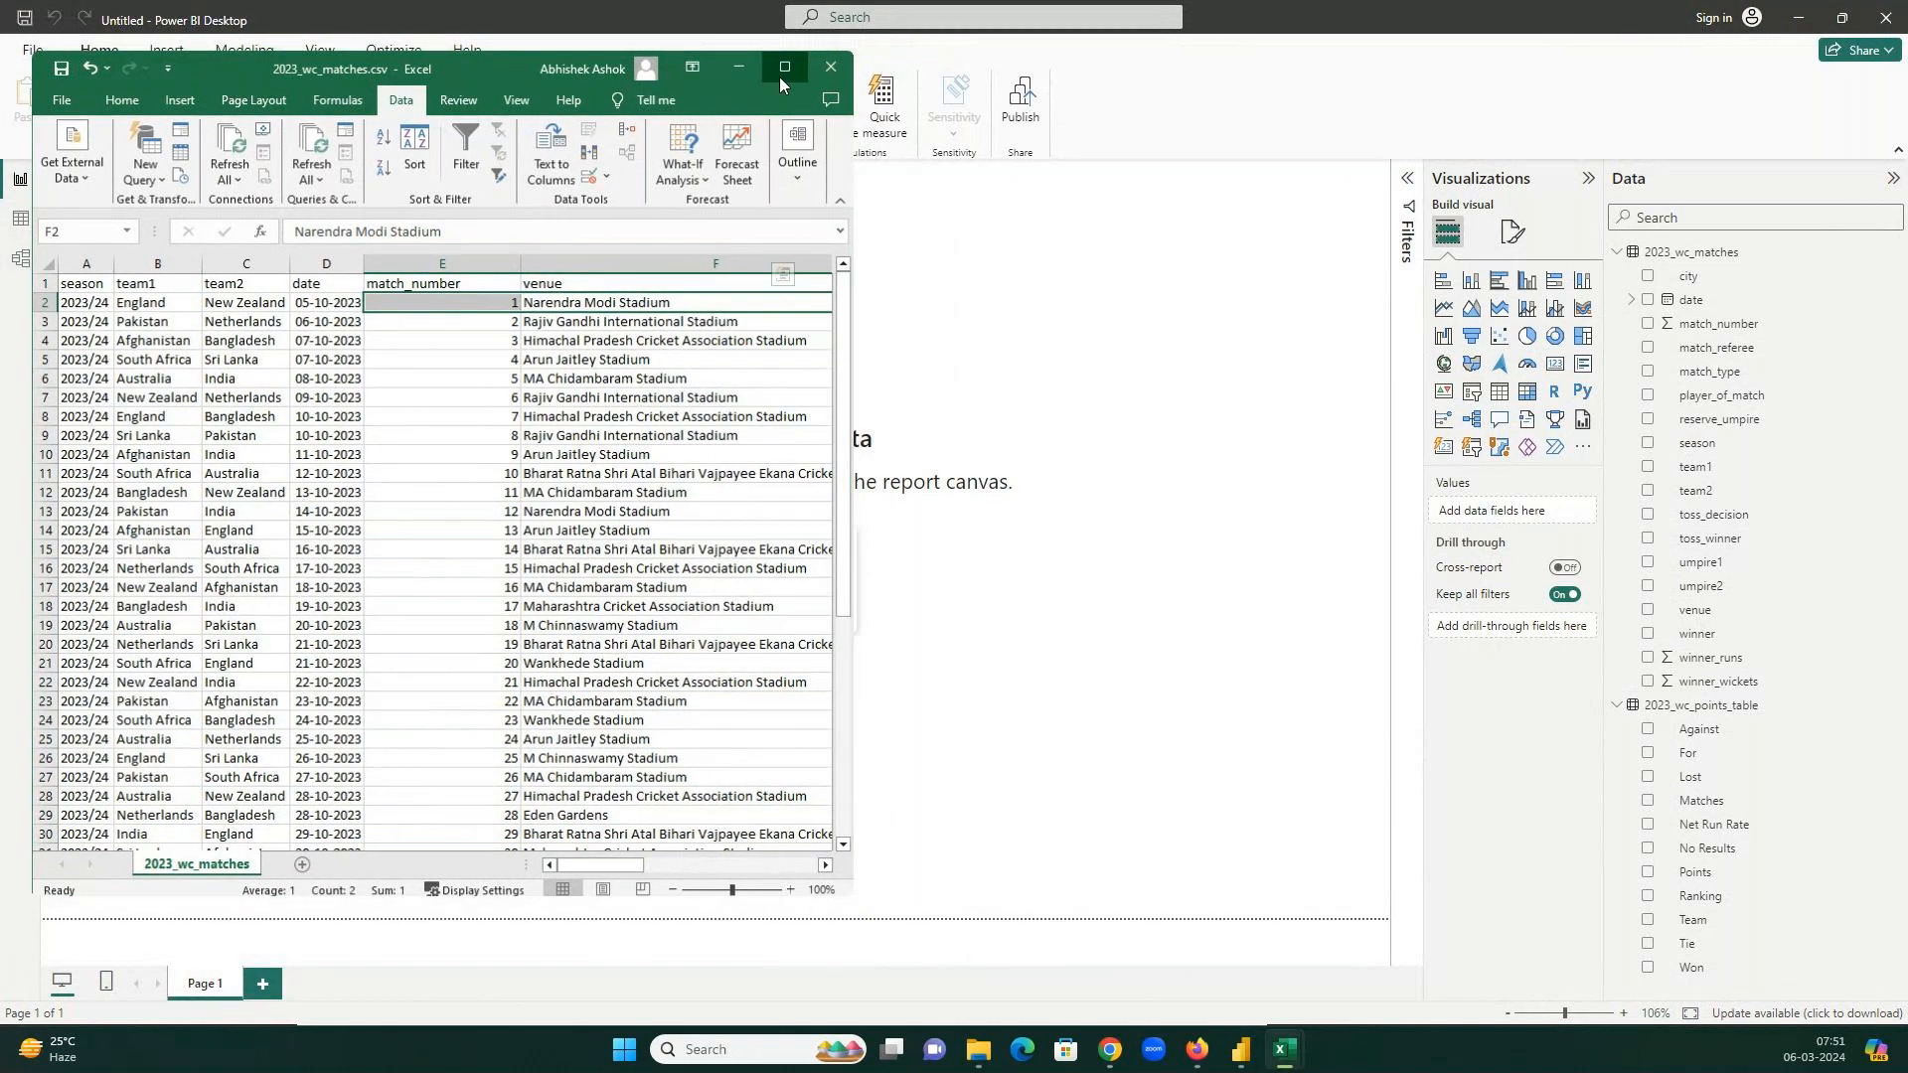
click(1794, 17)
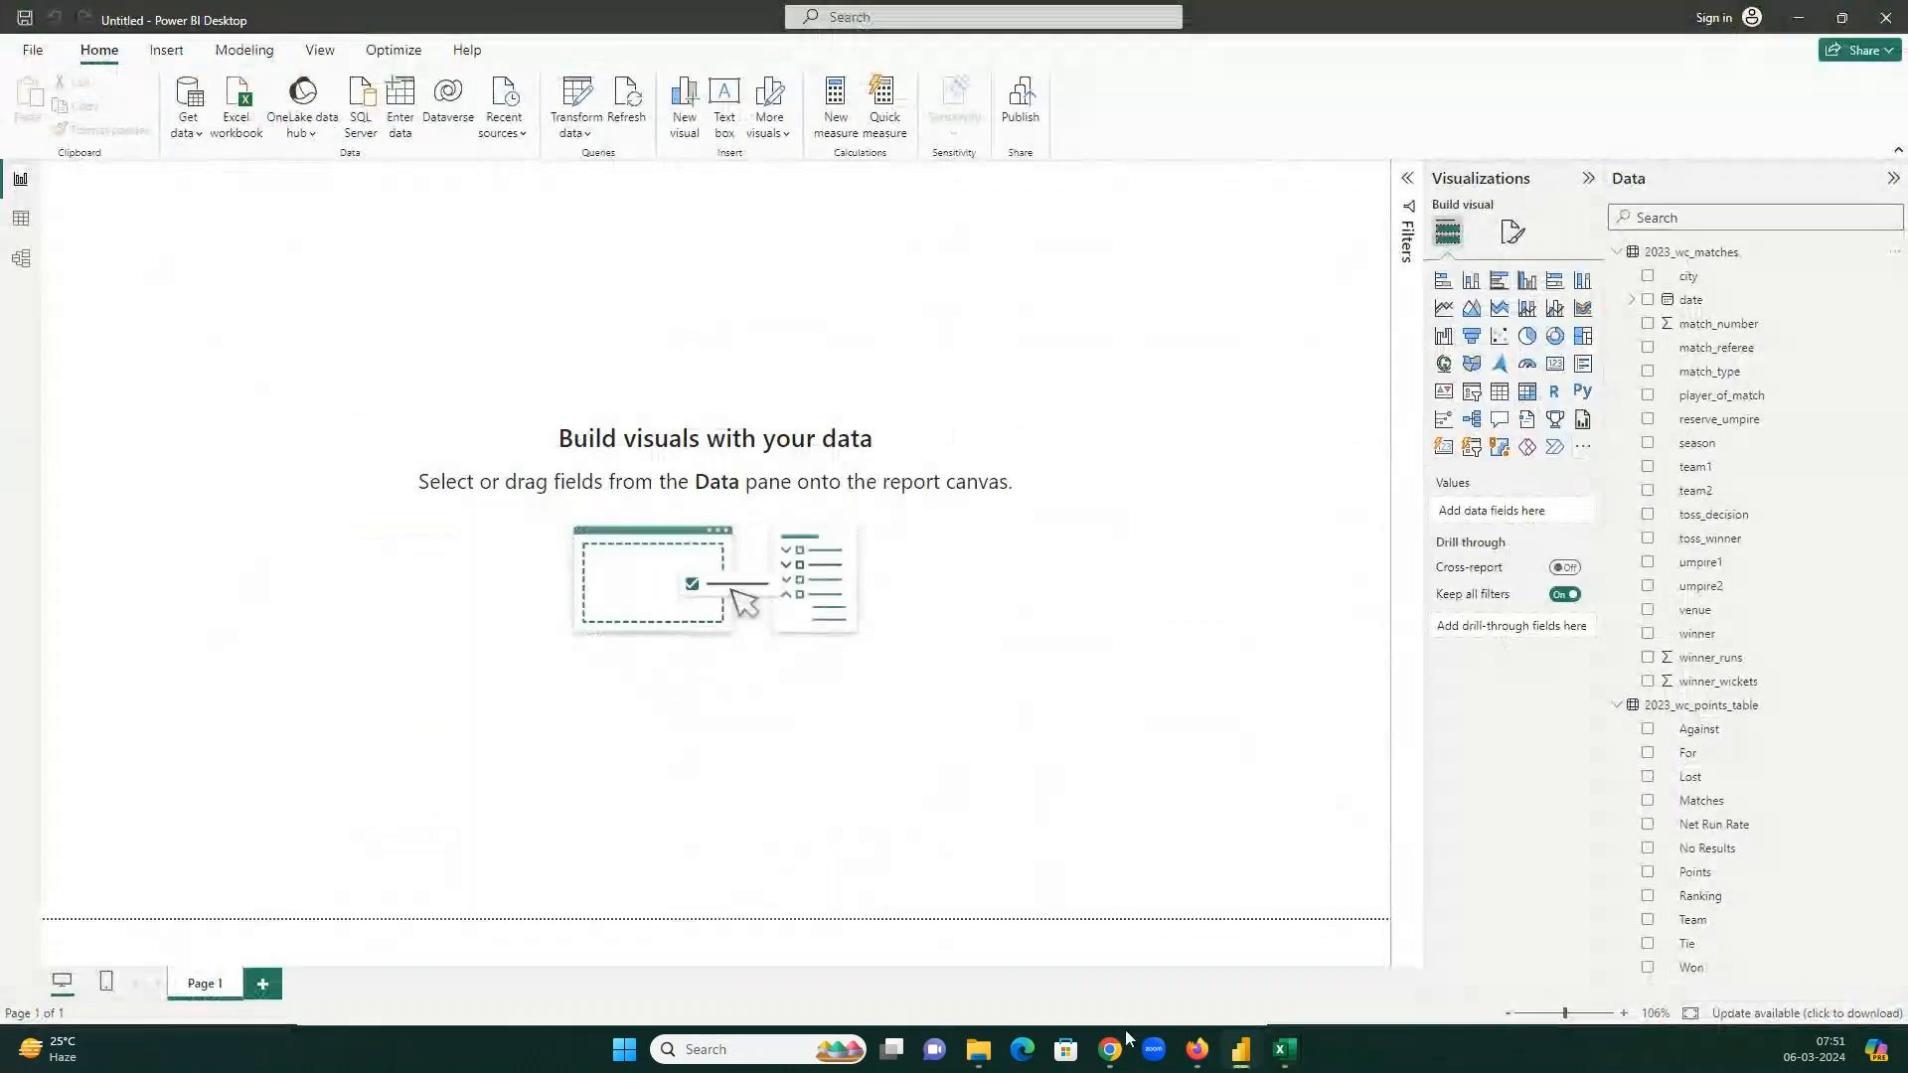
mouse_move(1110, 1050)
click(1083, 989)
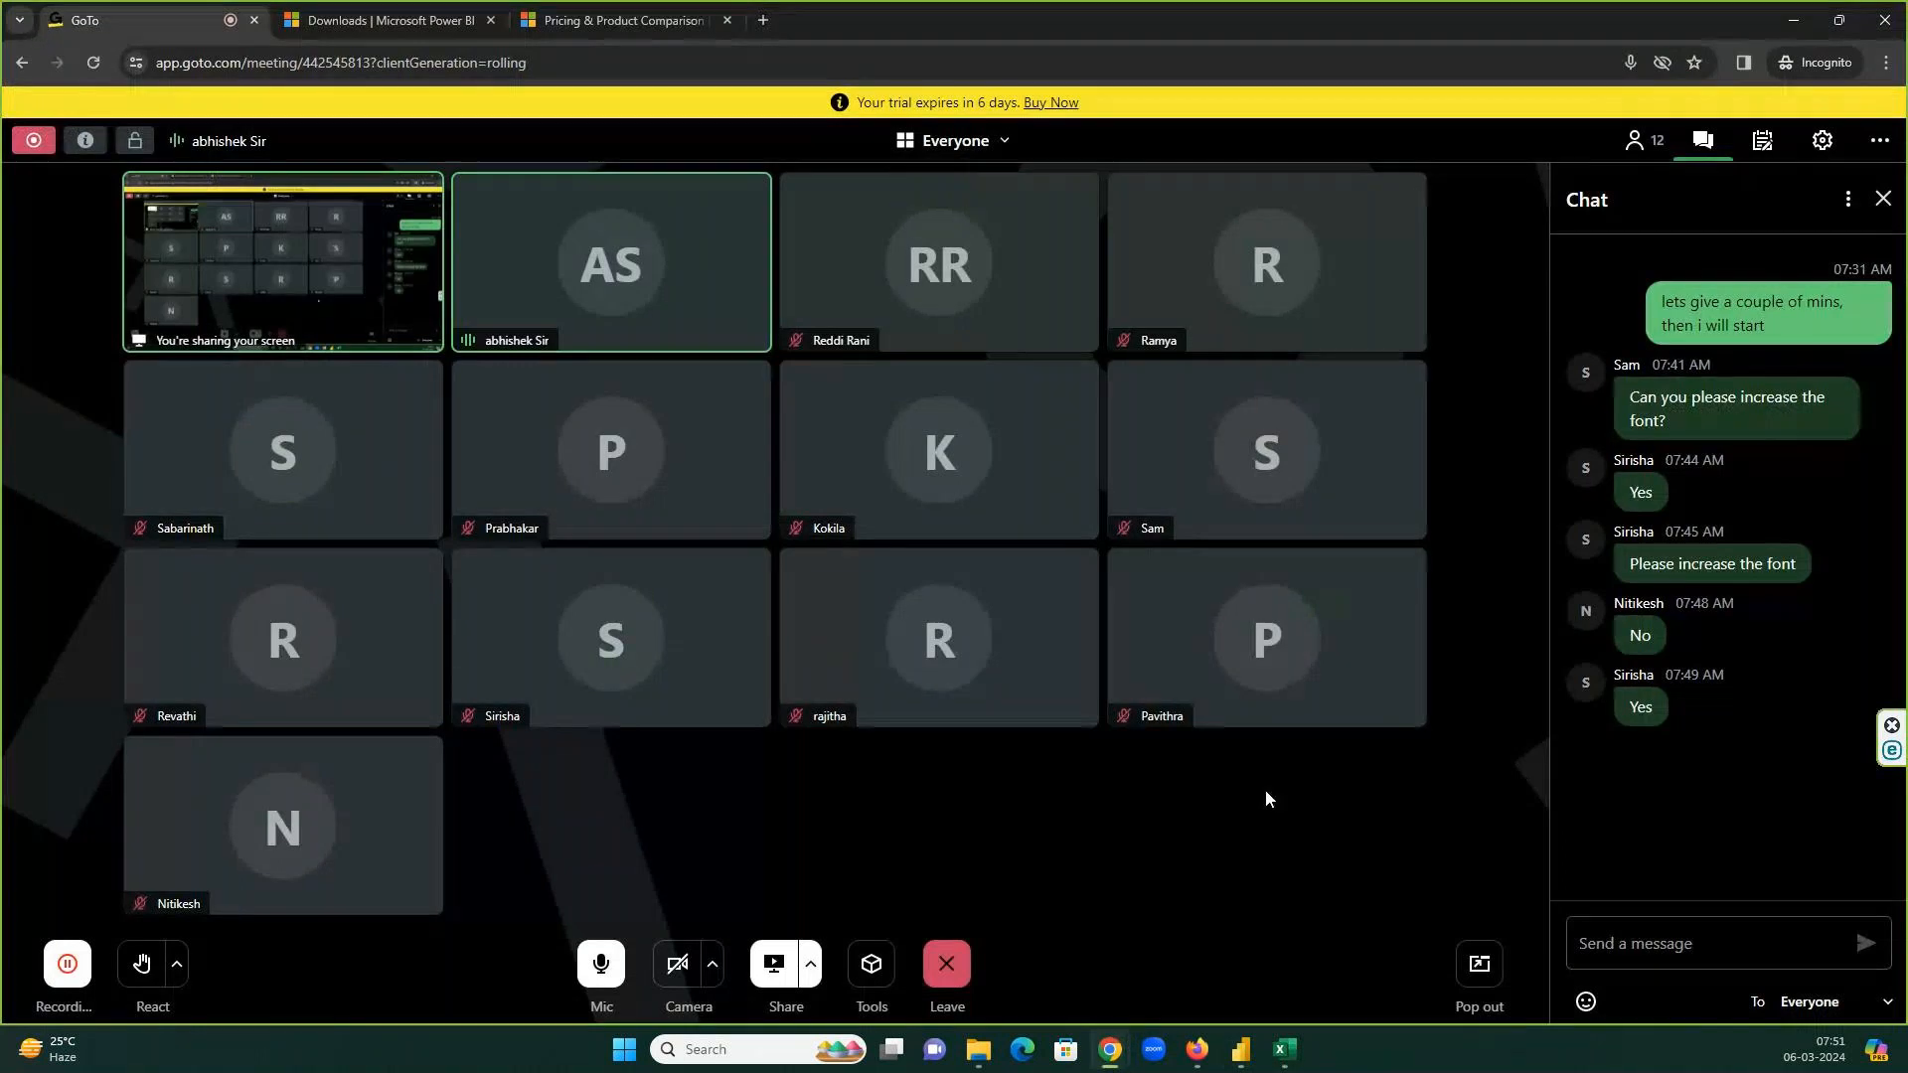
Hide the meeting, glance at Get data's common sources, and switch to the 6Mar24 folder in File Explorer.
click(1794, 19)
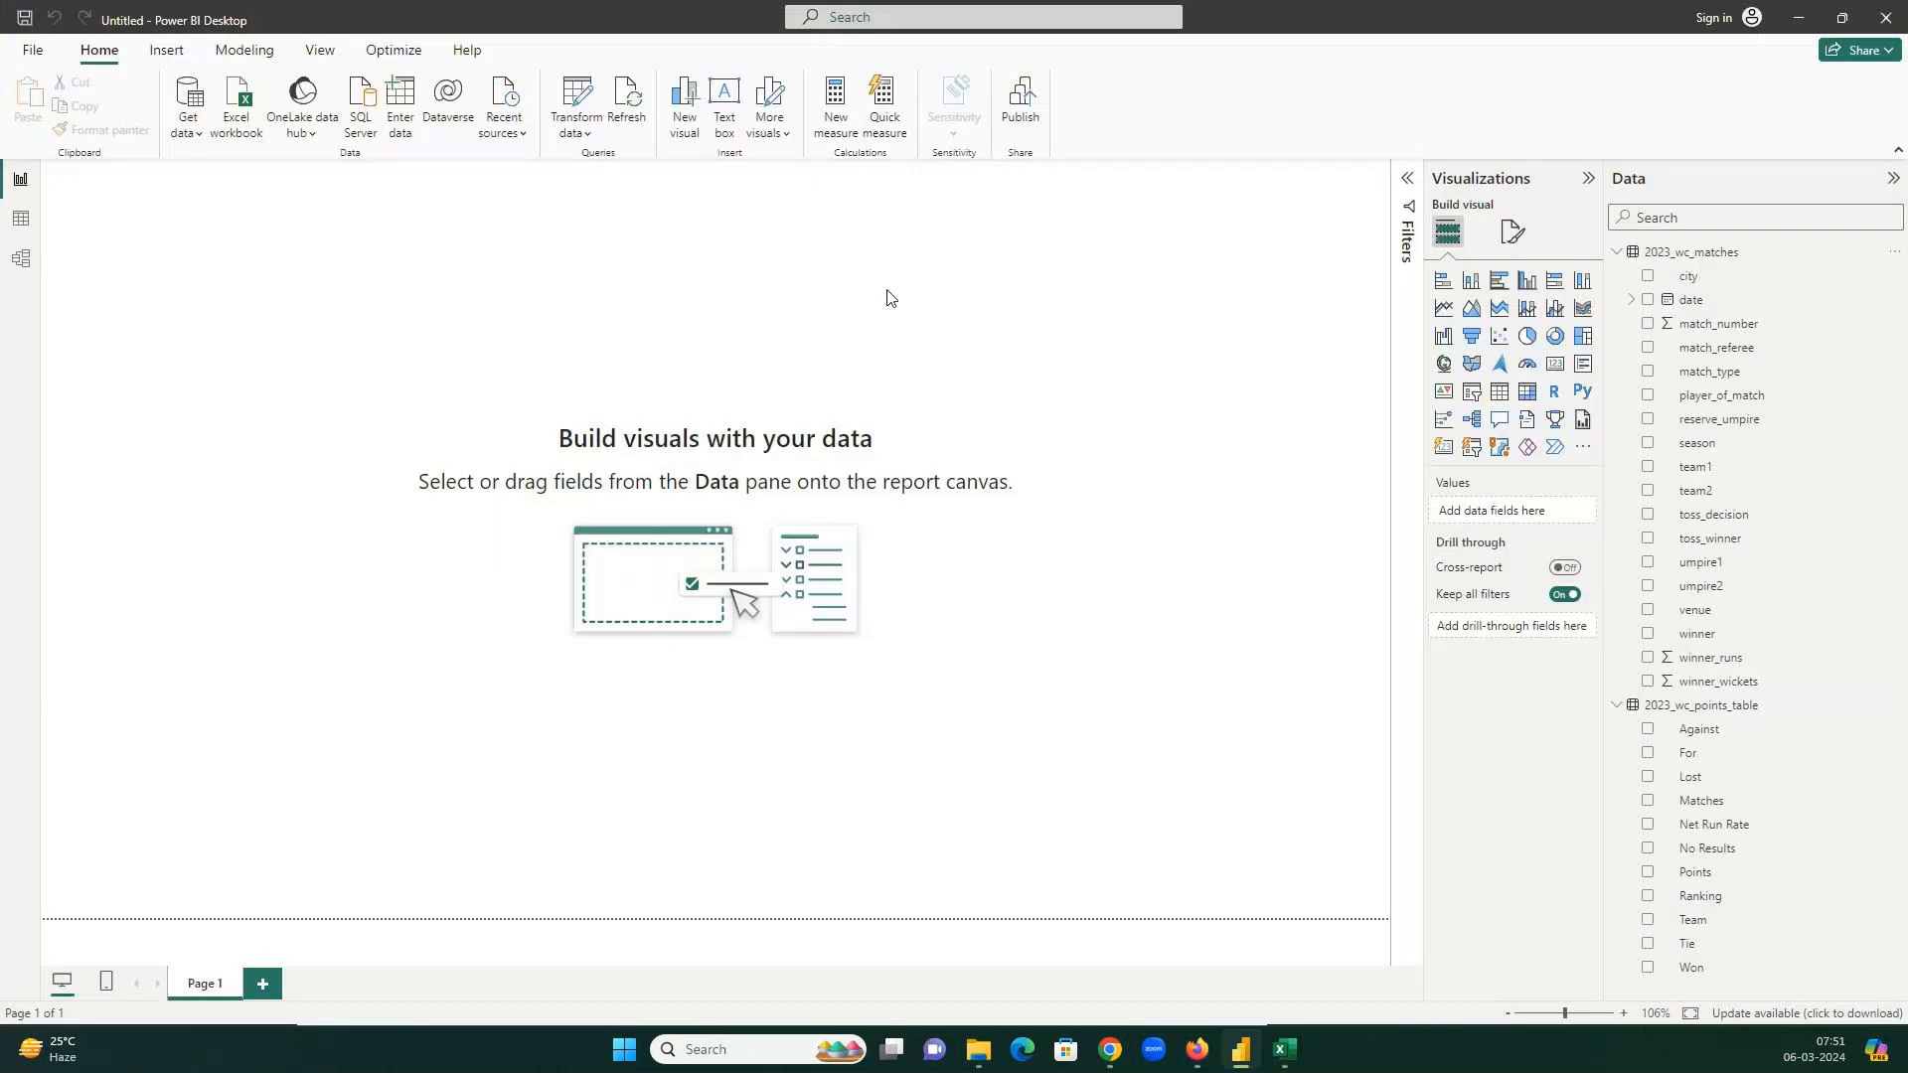
click(193, 135)
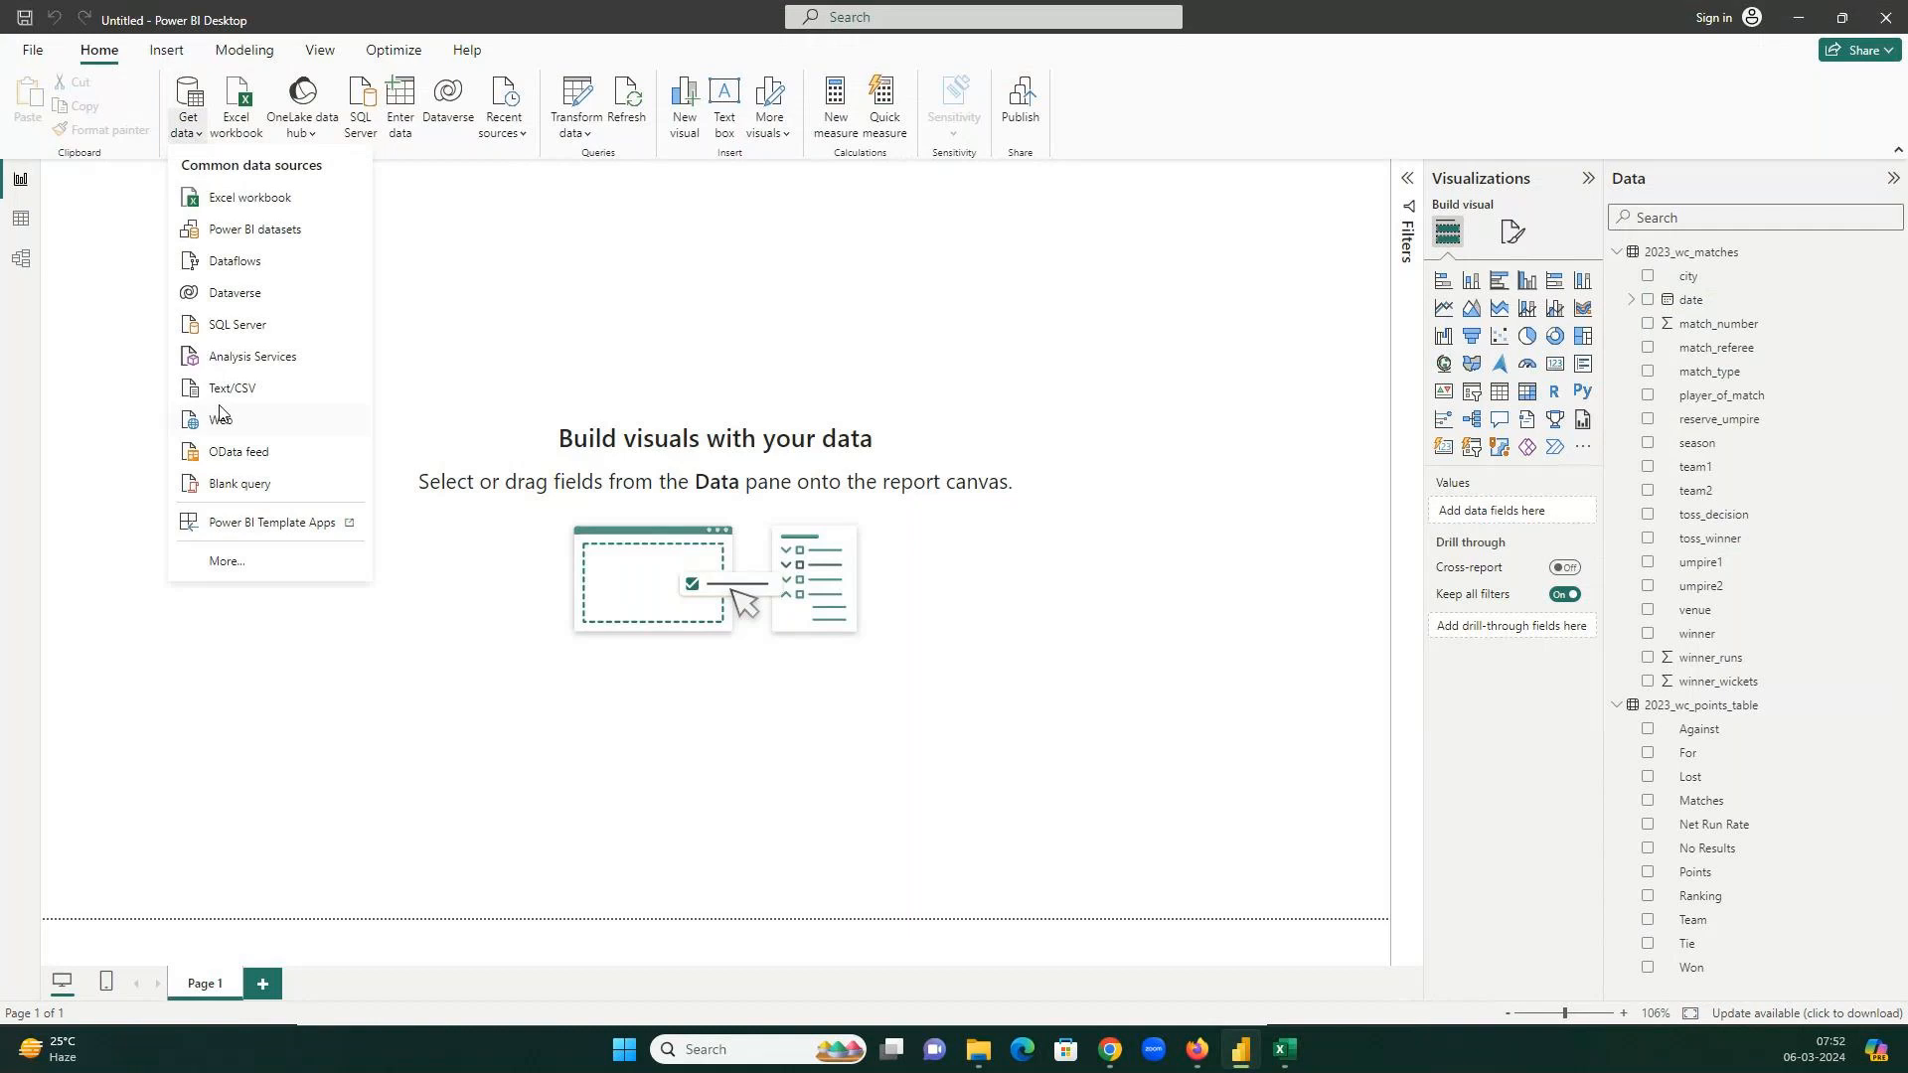
click(978, 1051)
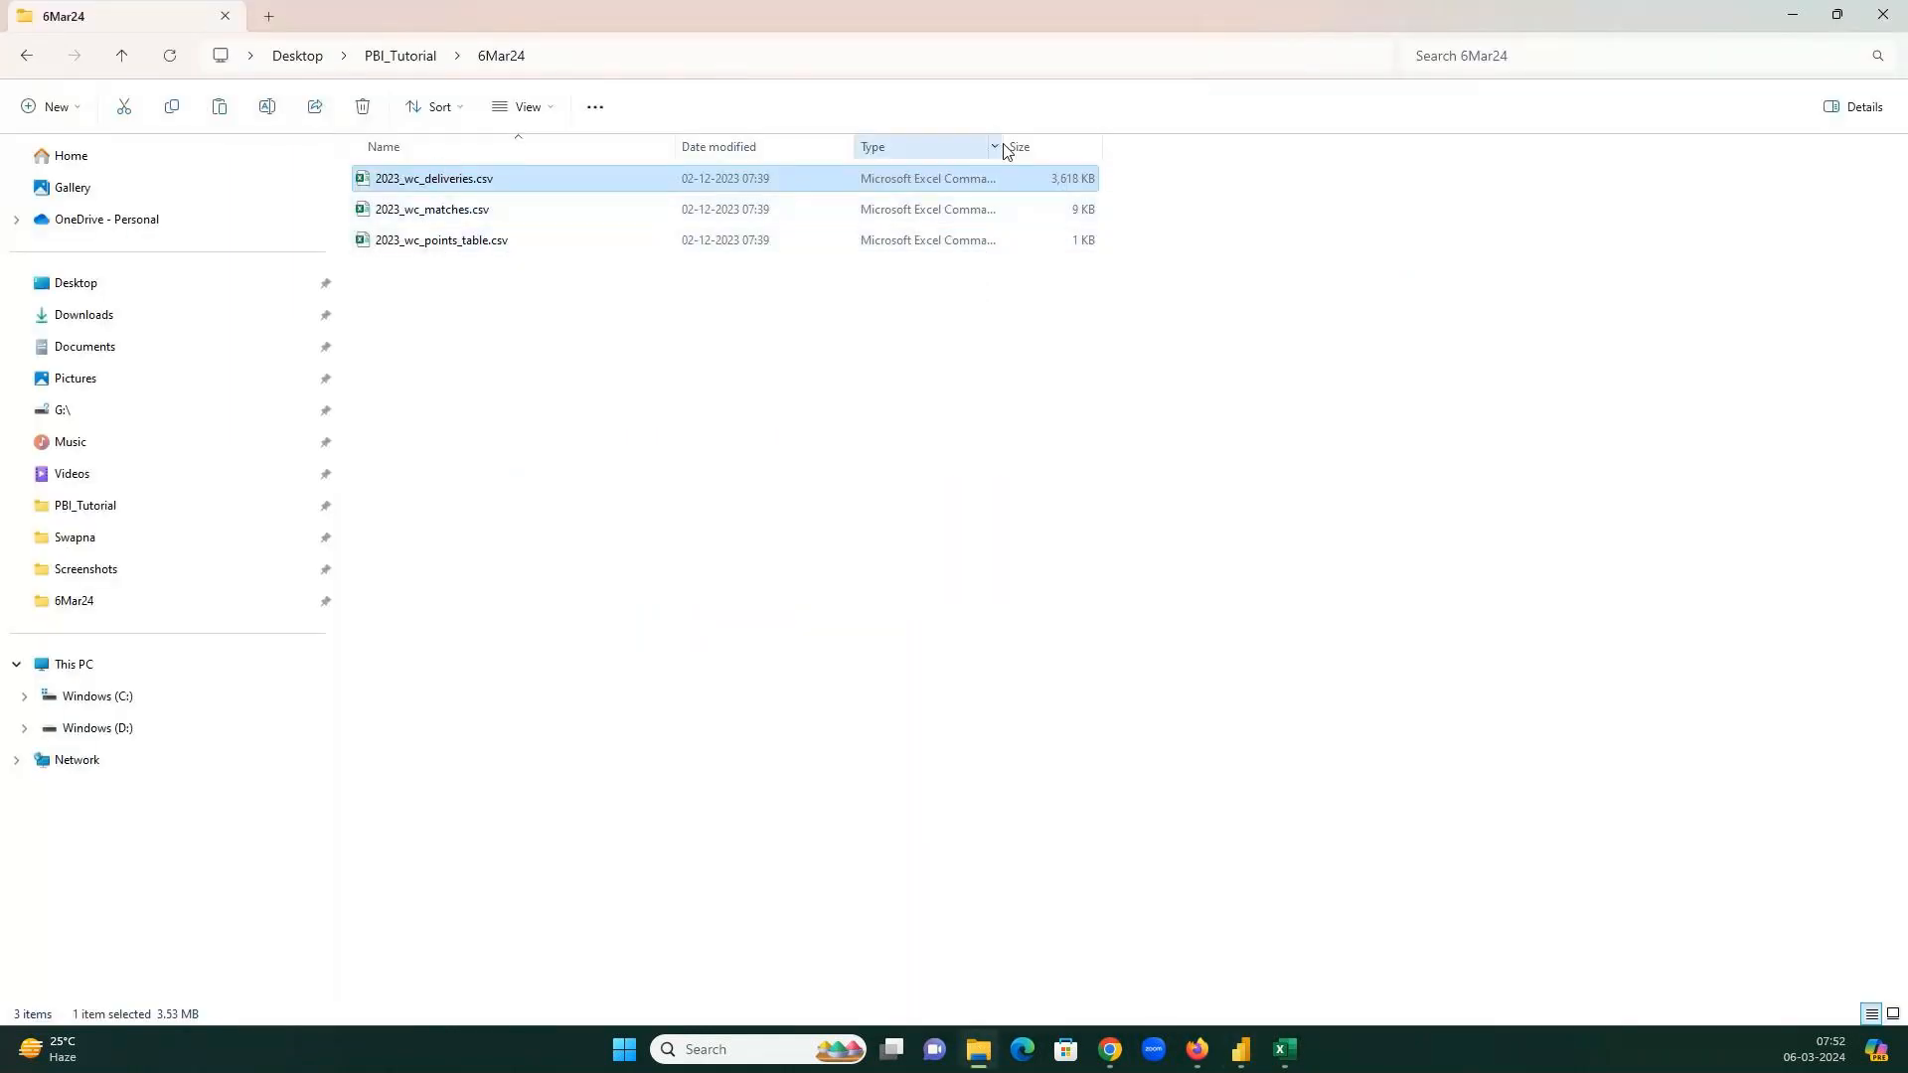
Check in Properties that 2023_wc_points_table.csv is a Comma Separated Values file, then return to Power BI.
drag(1002, 146, 1128, 146)
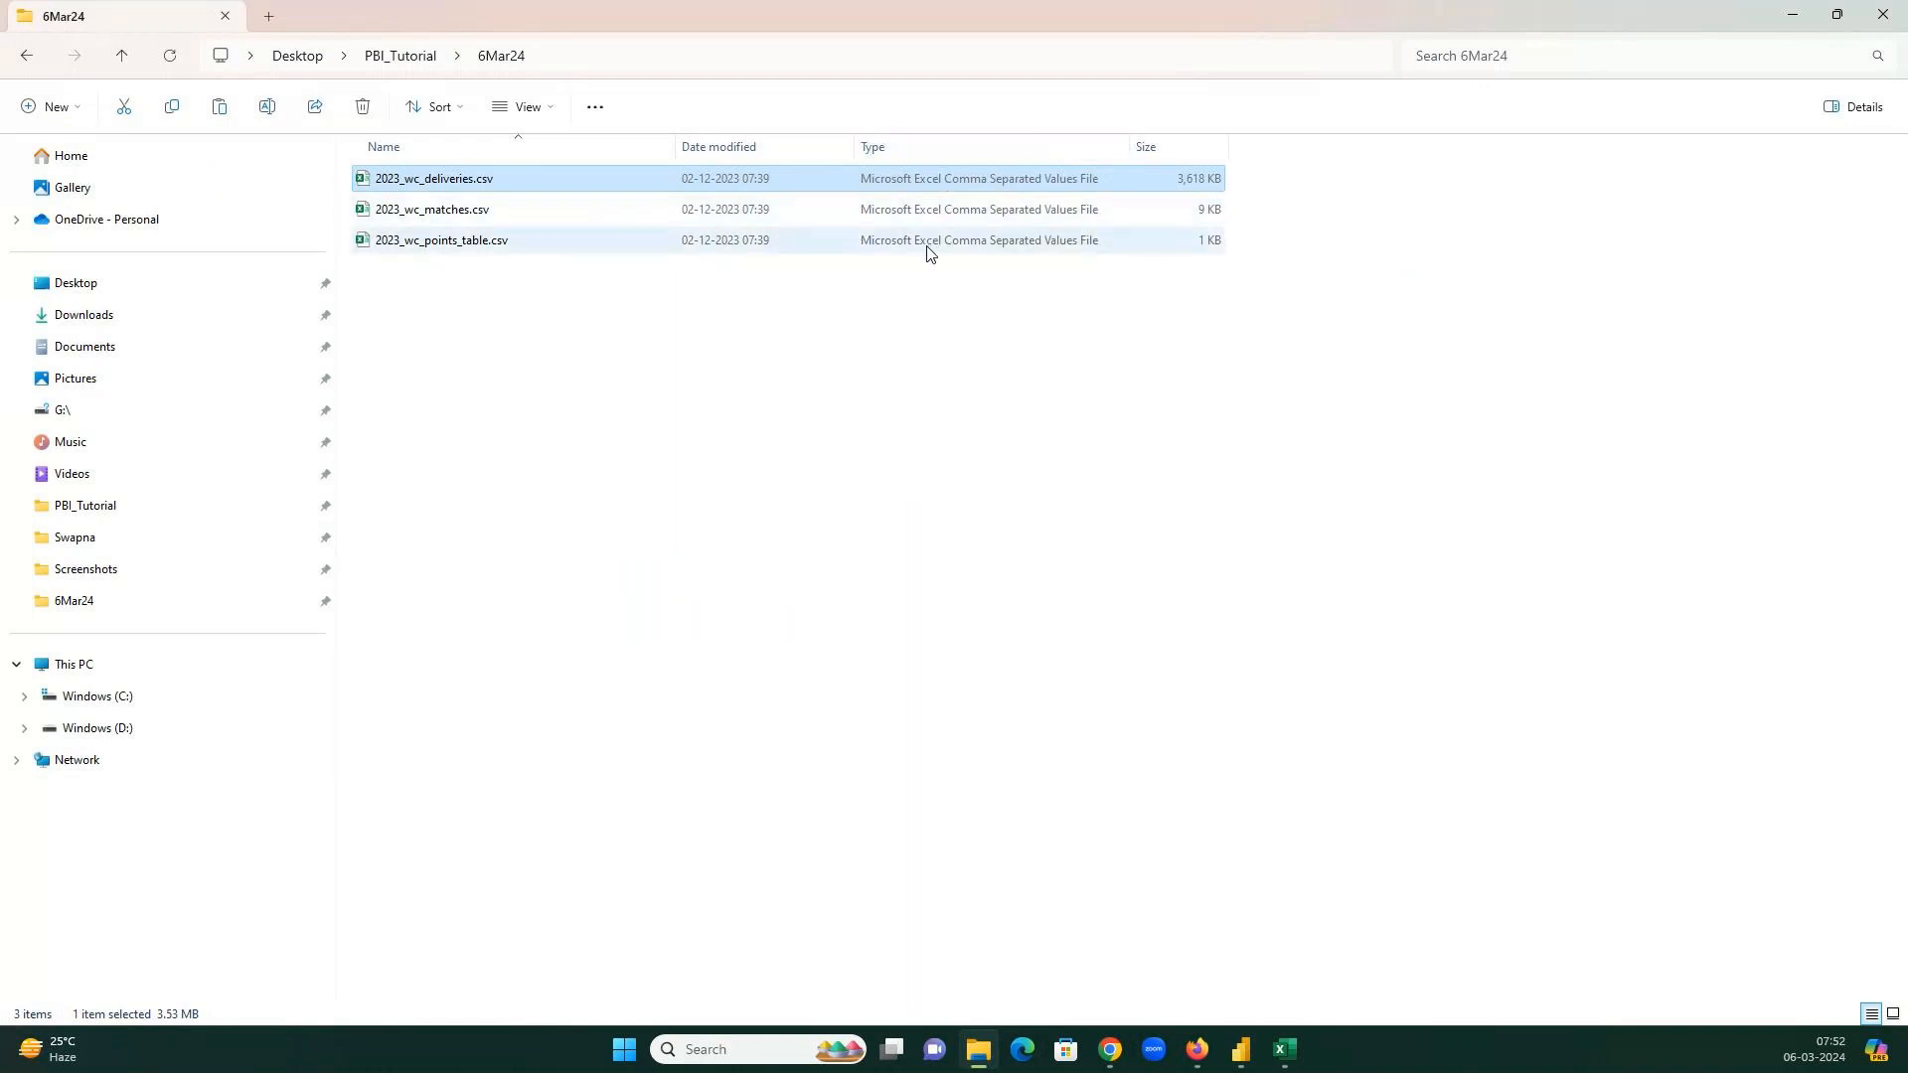
click(534, 247)
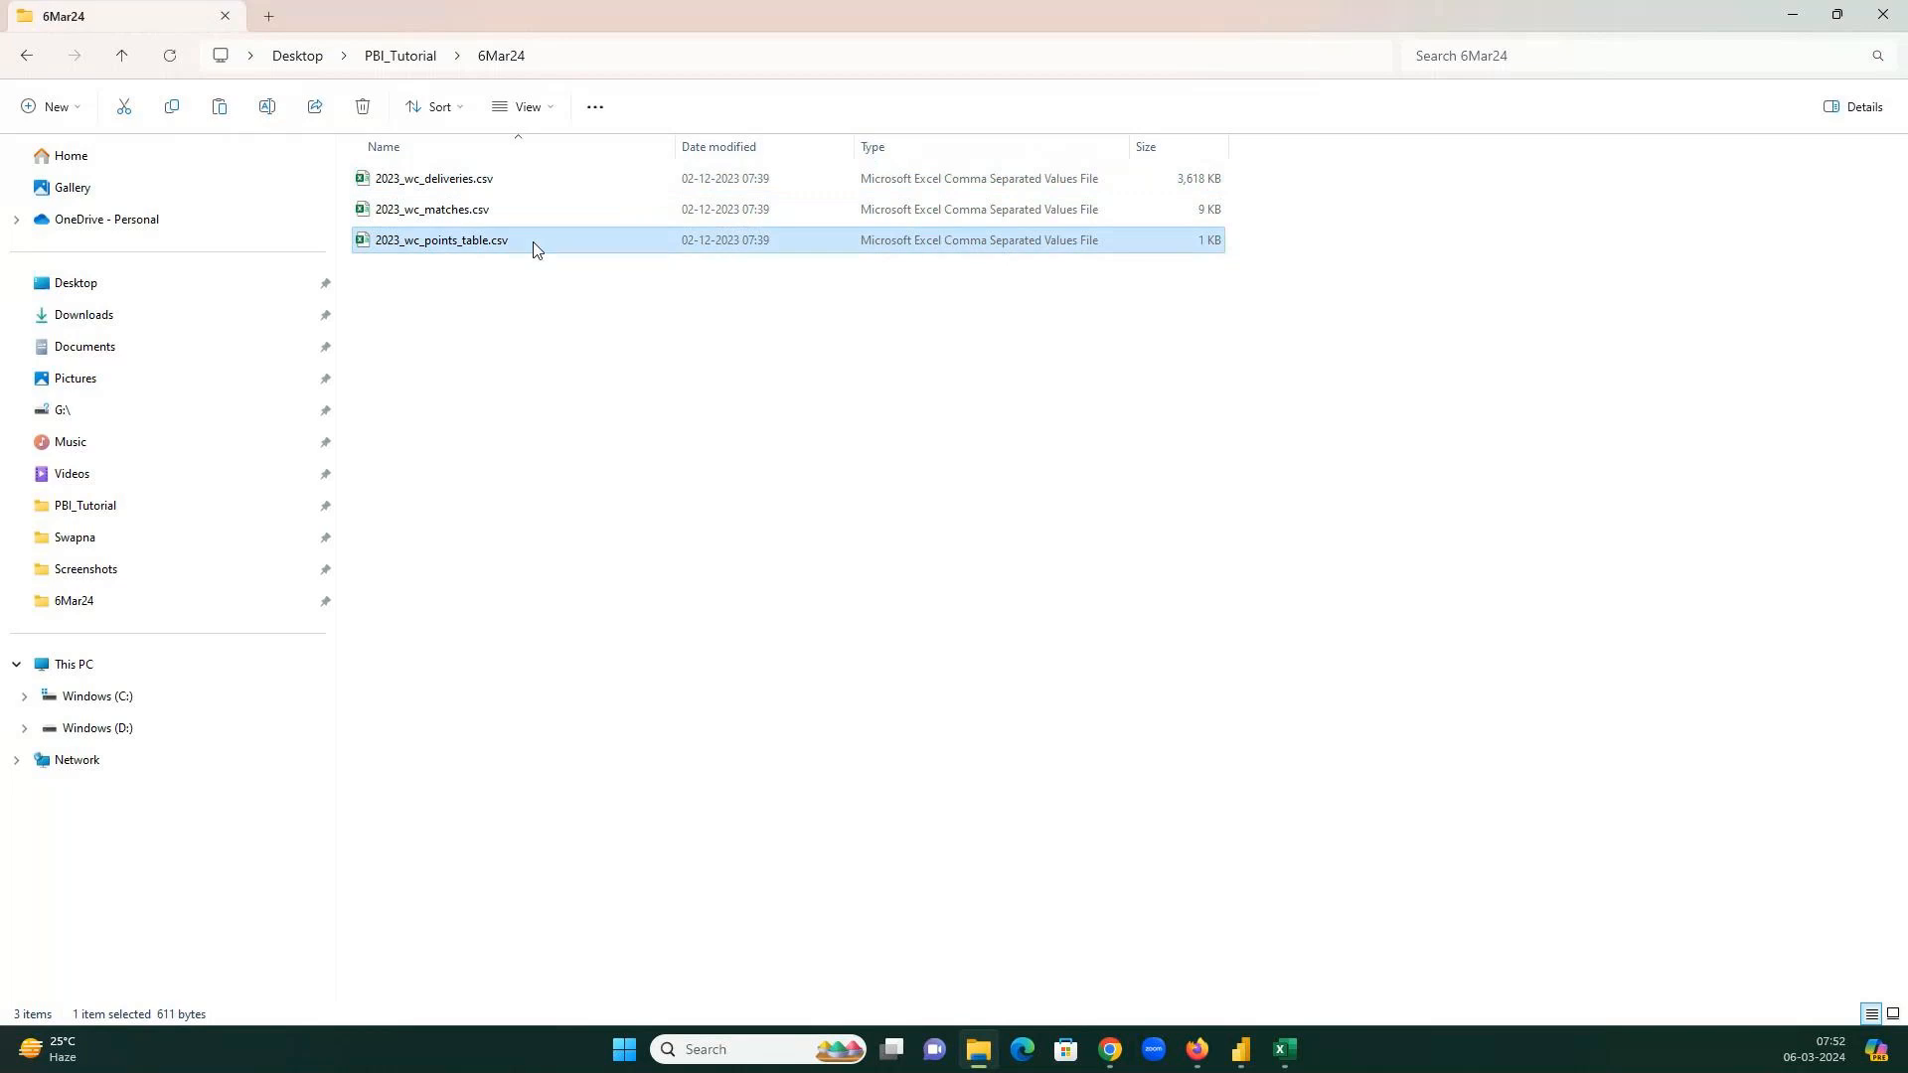
right_click(534, 249)
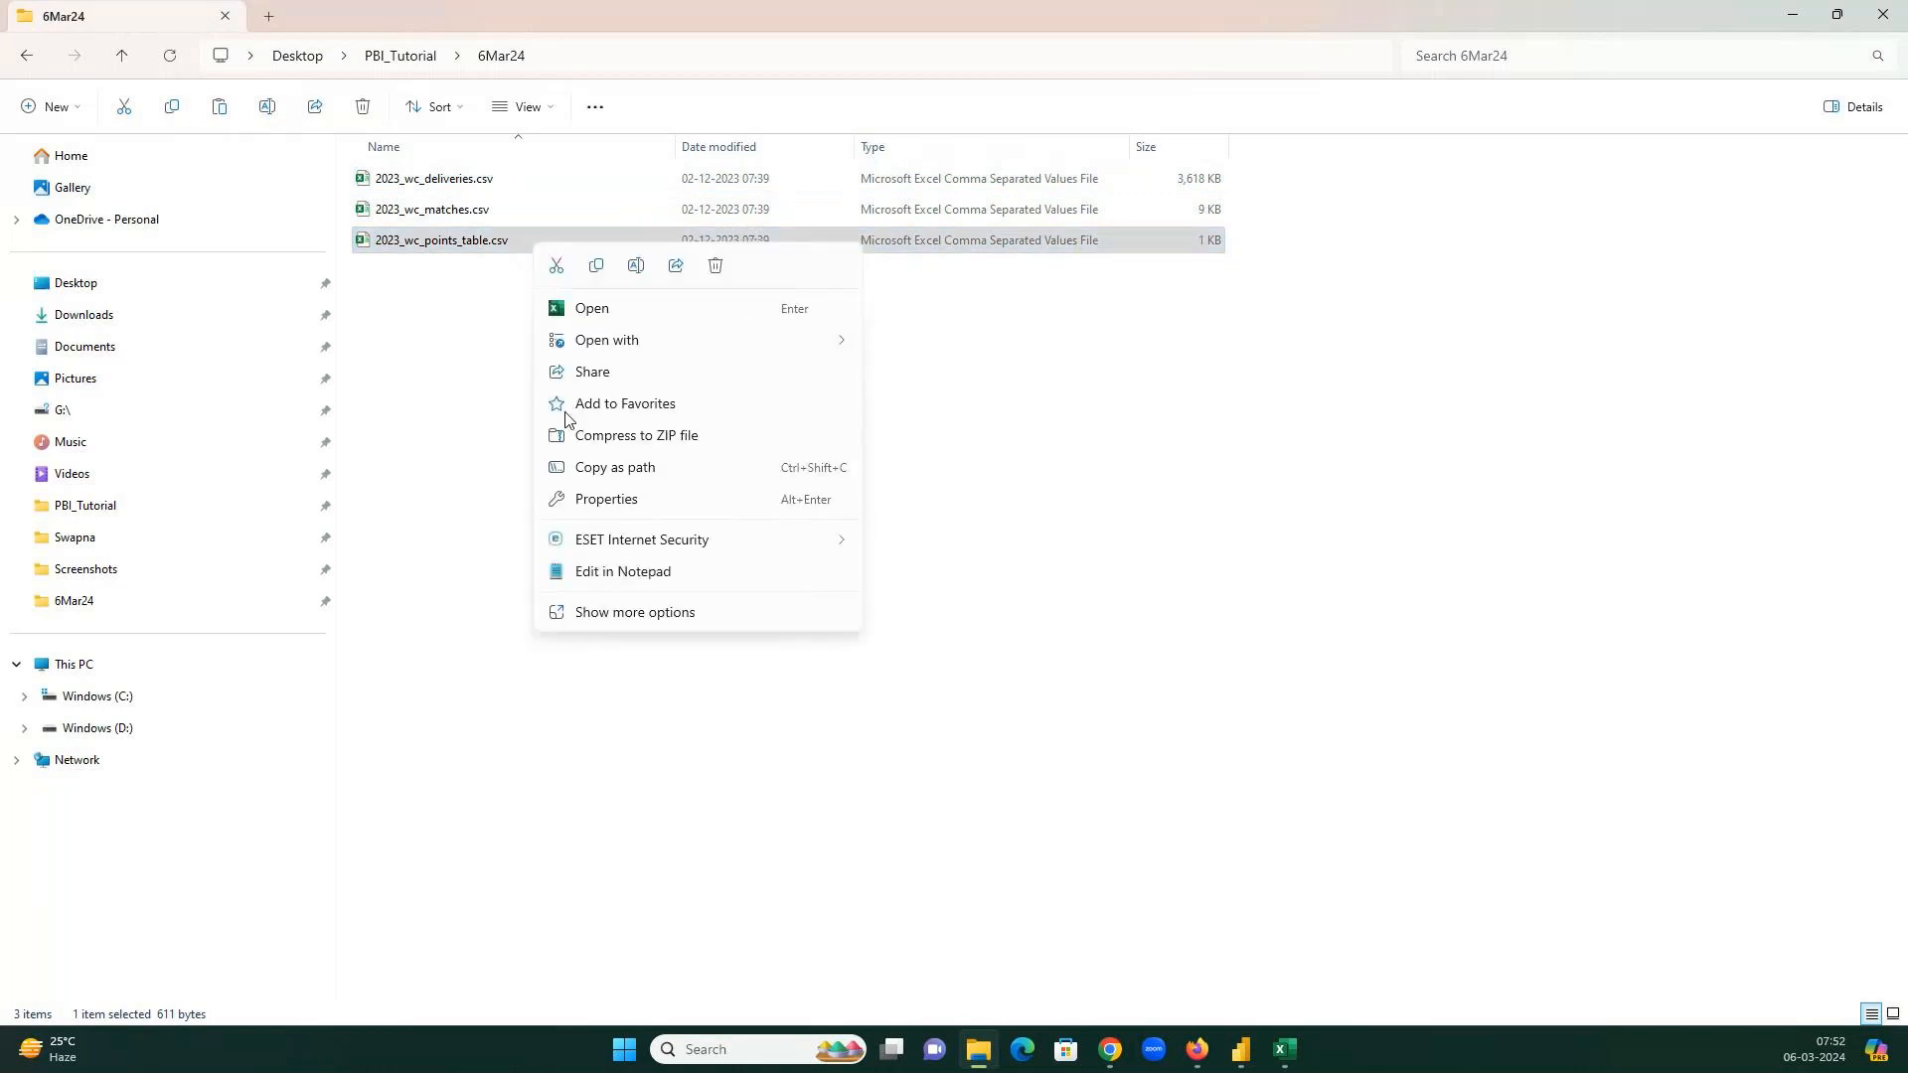
click(584, 498)
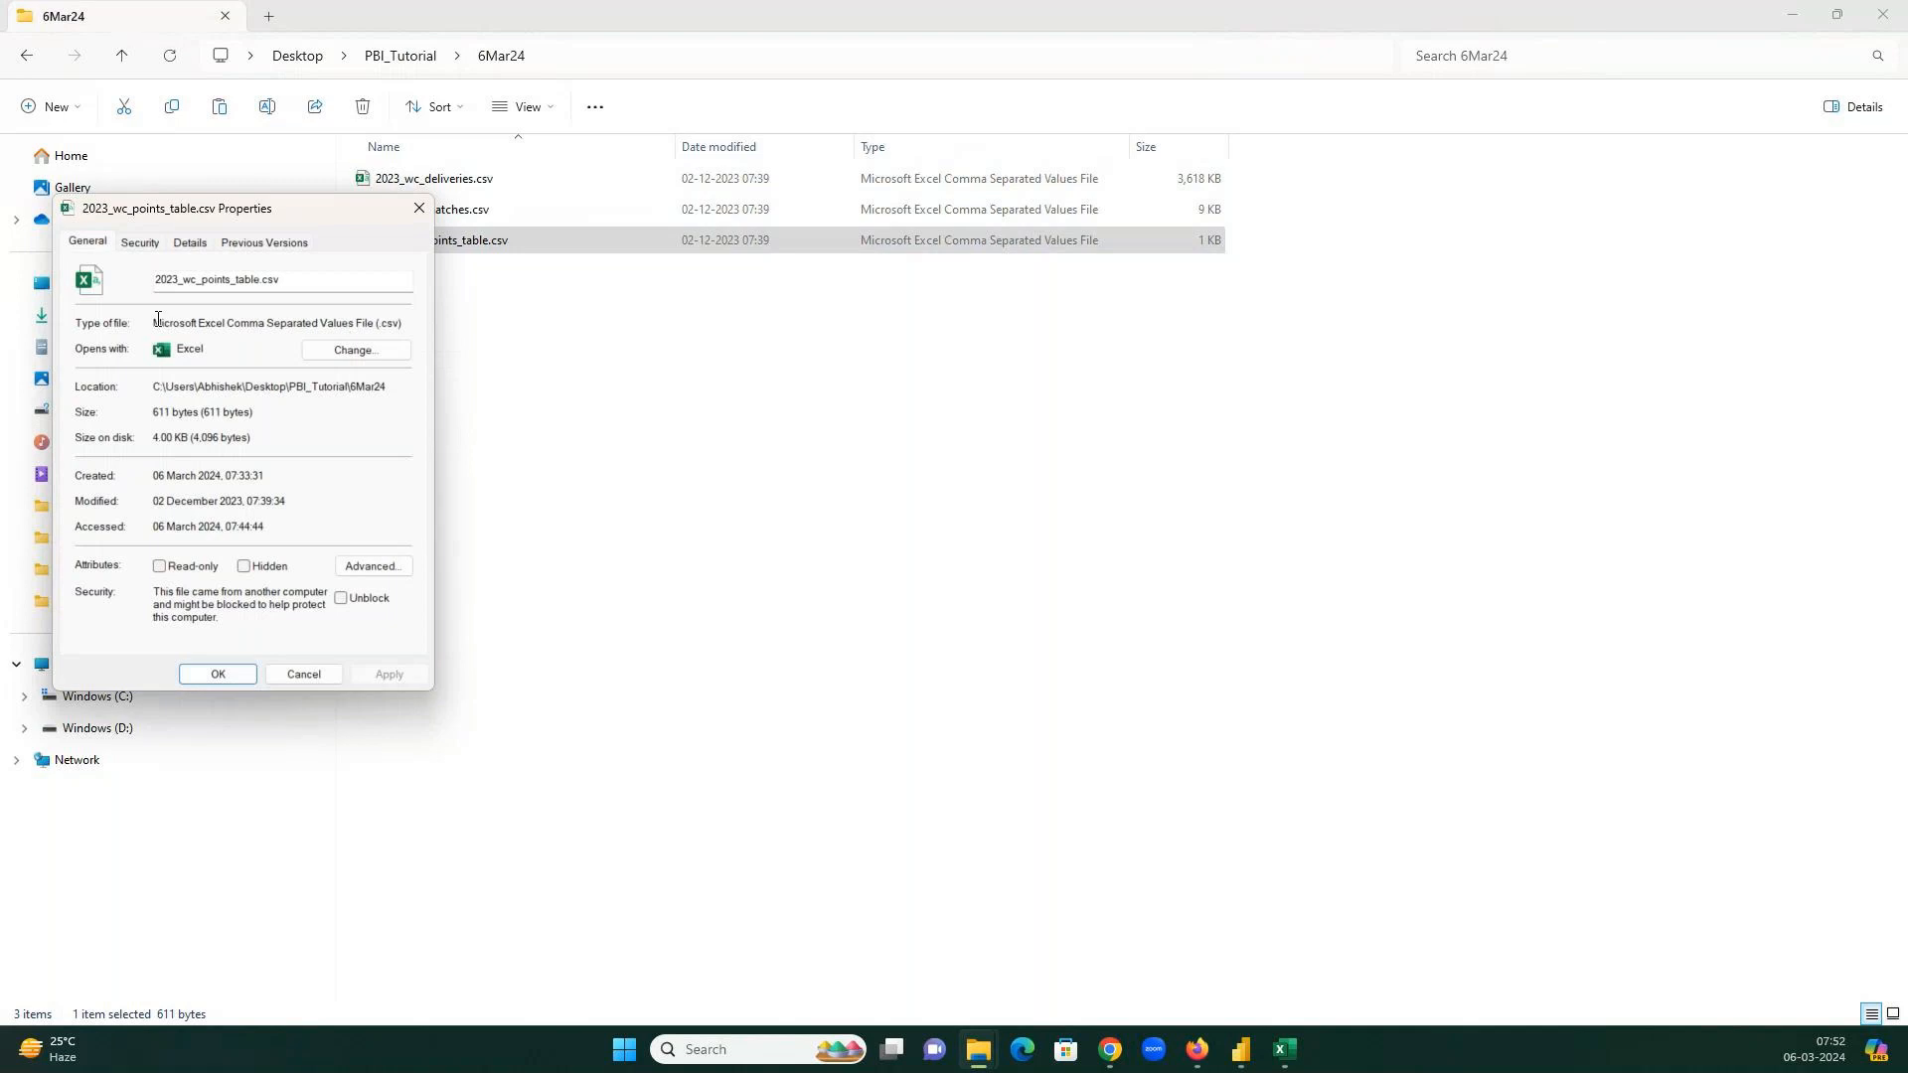
drag(159, 321, 404, 323)
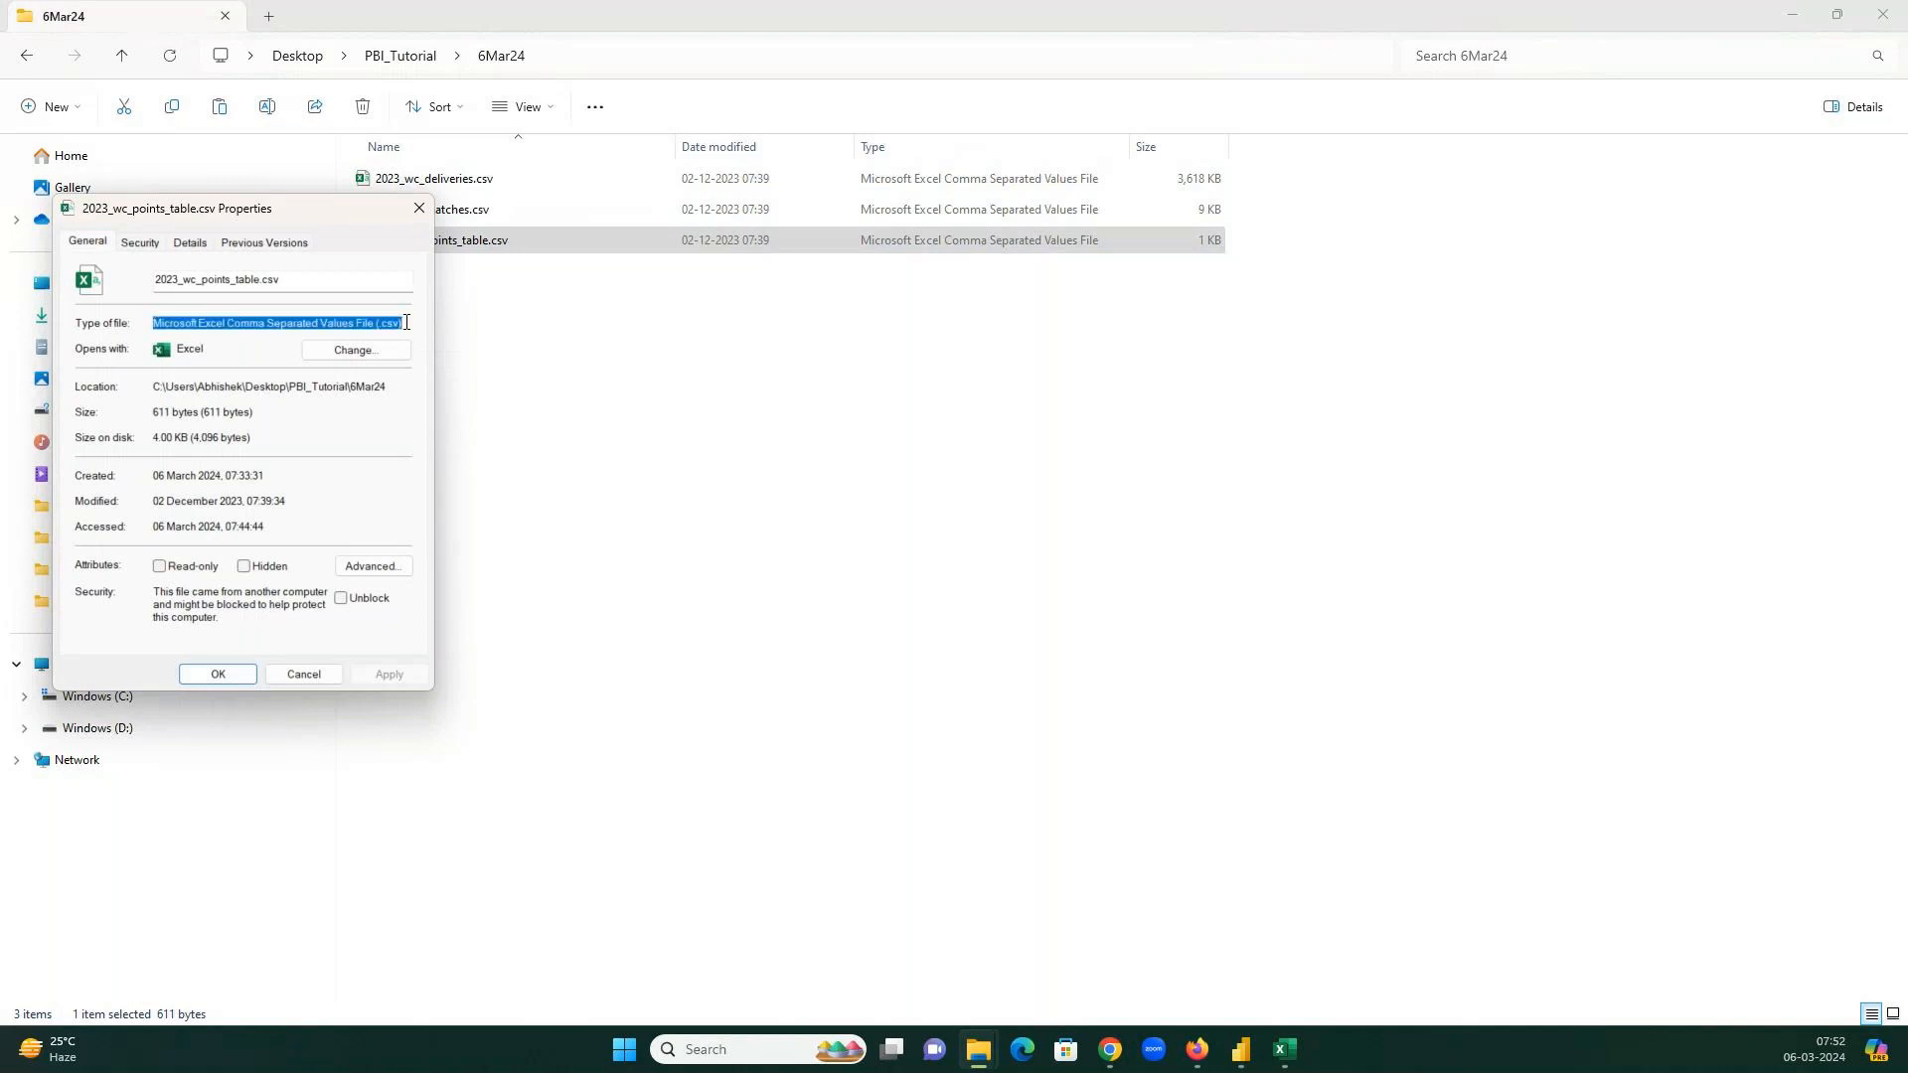
click(421, 211)
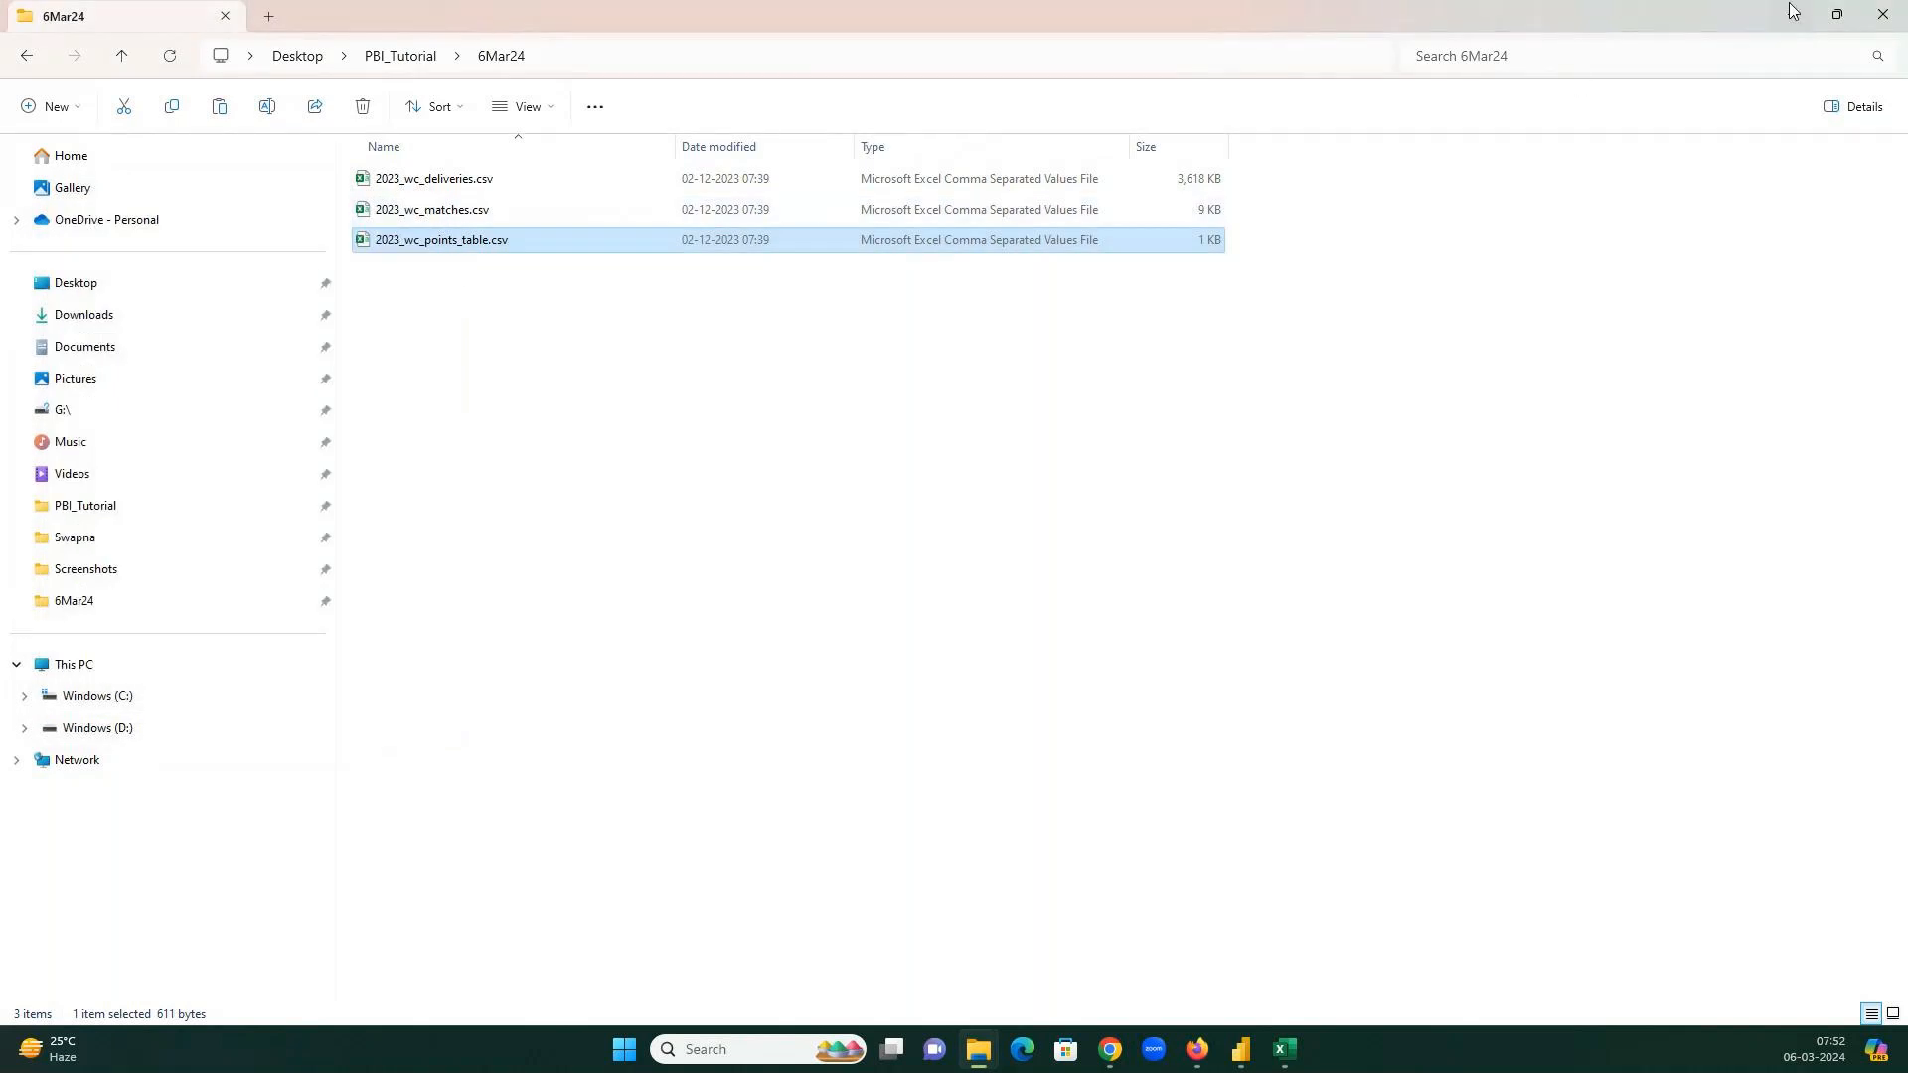
click(1792, 15)
click(184, 121)
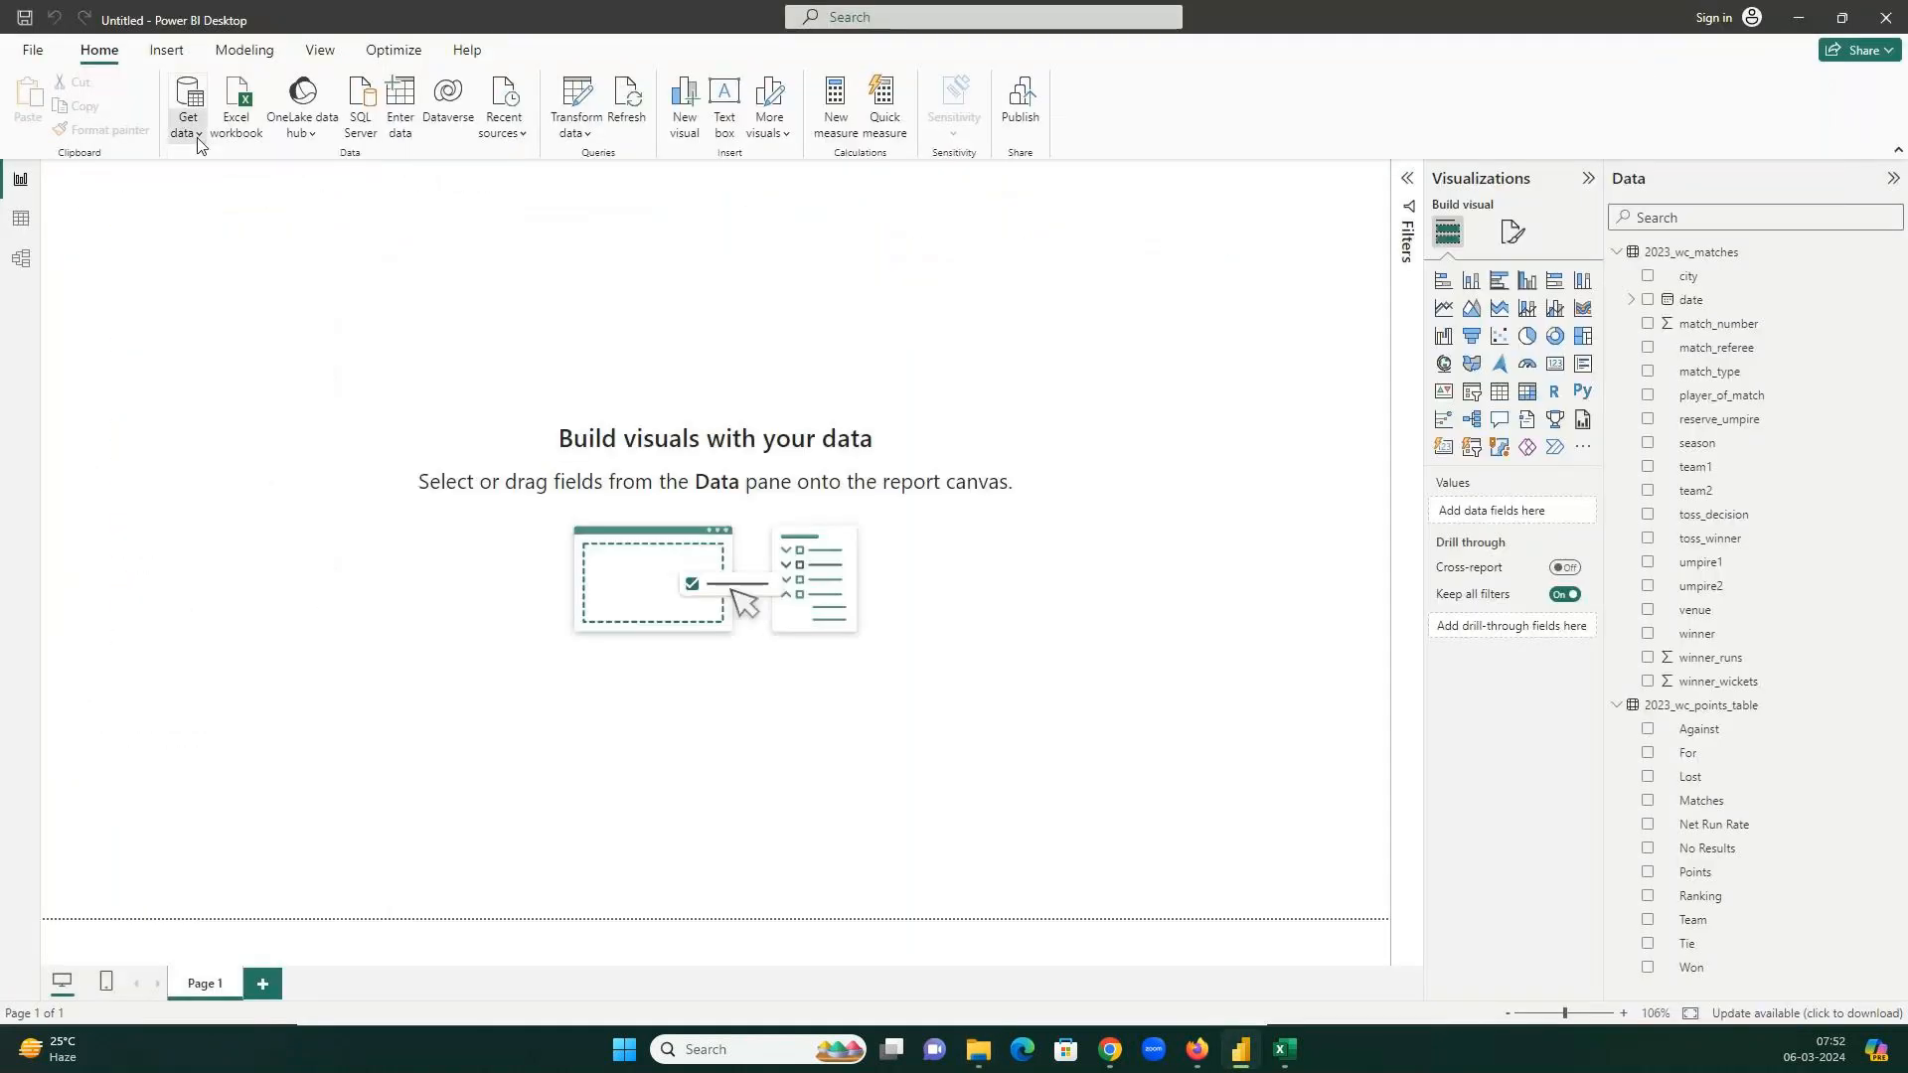
Start a Text/CSV import and choose 2023_wc_deliveries.csv in the 6Mar24 folder.
click(224, 560)
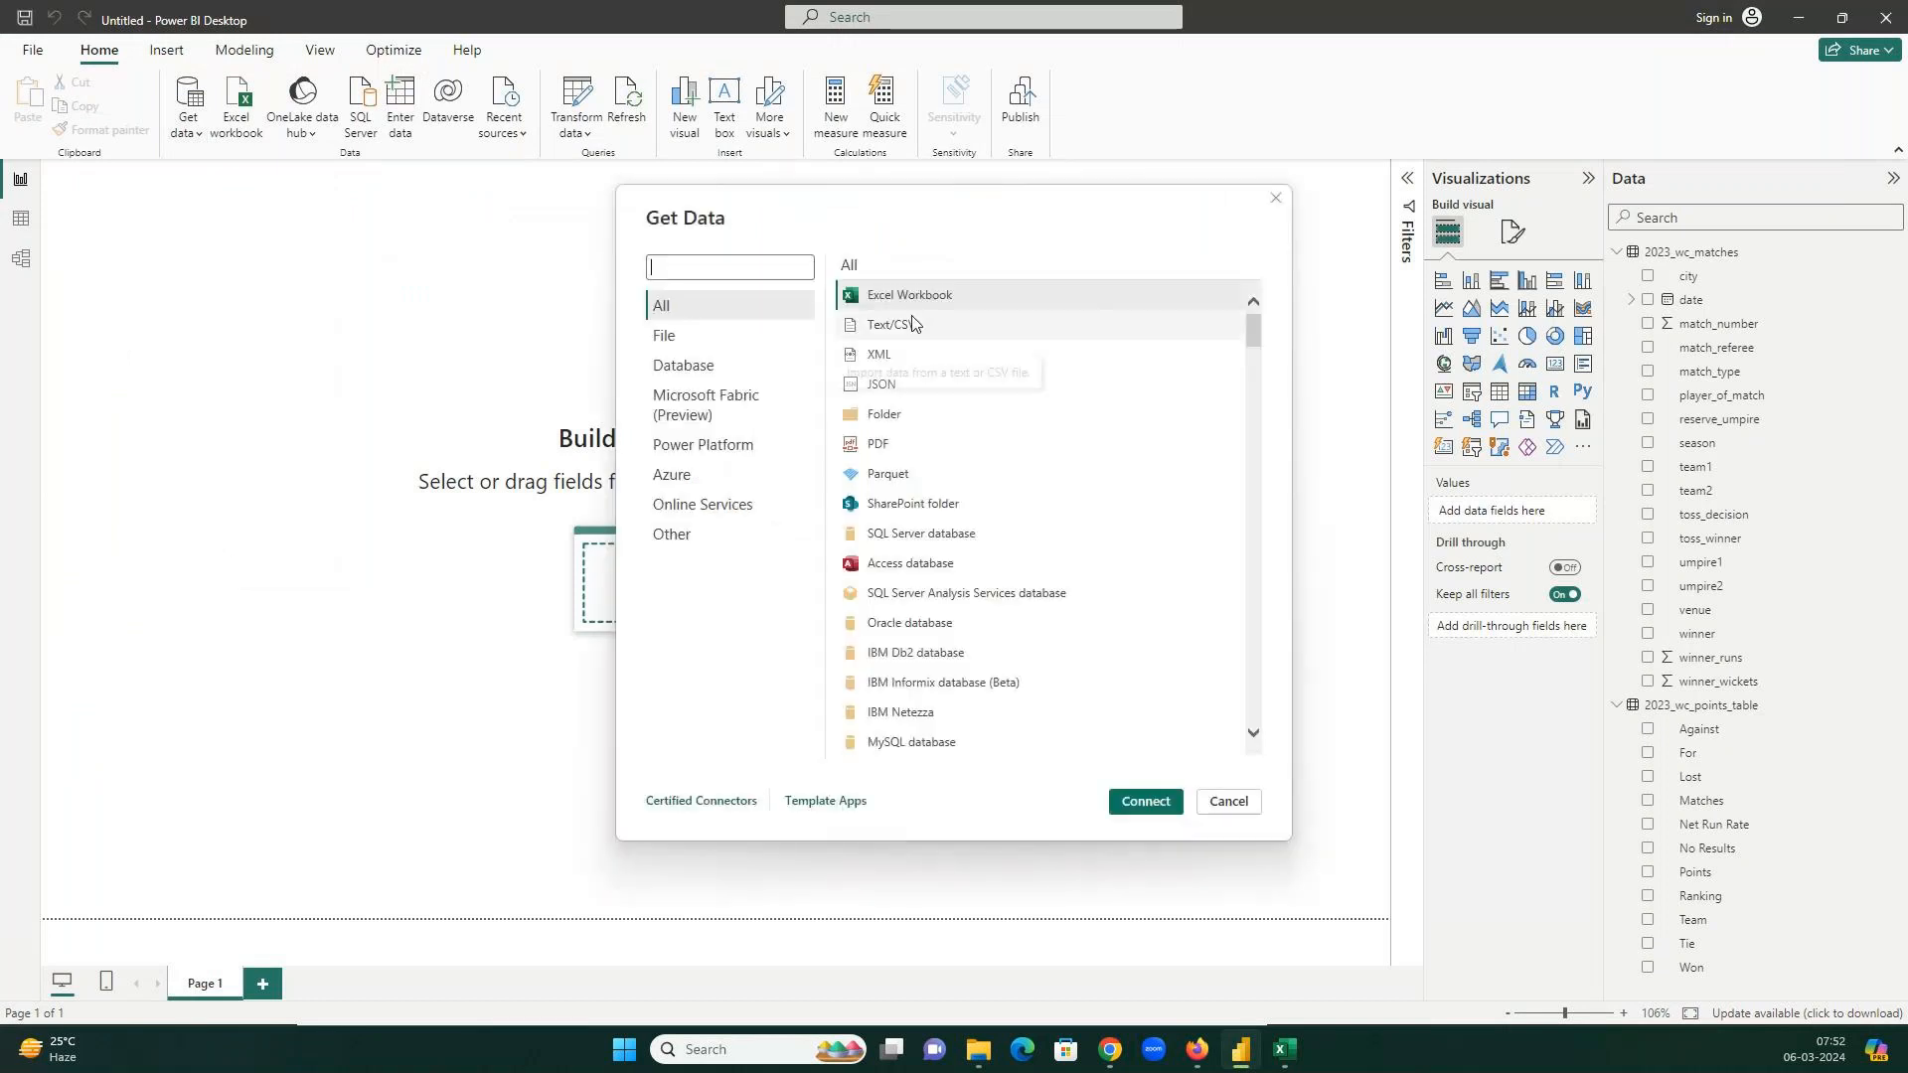
click(665, 336)
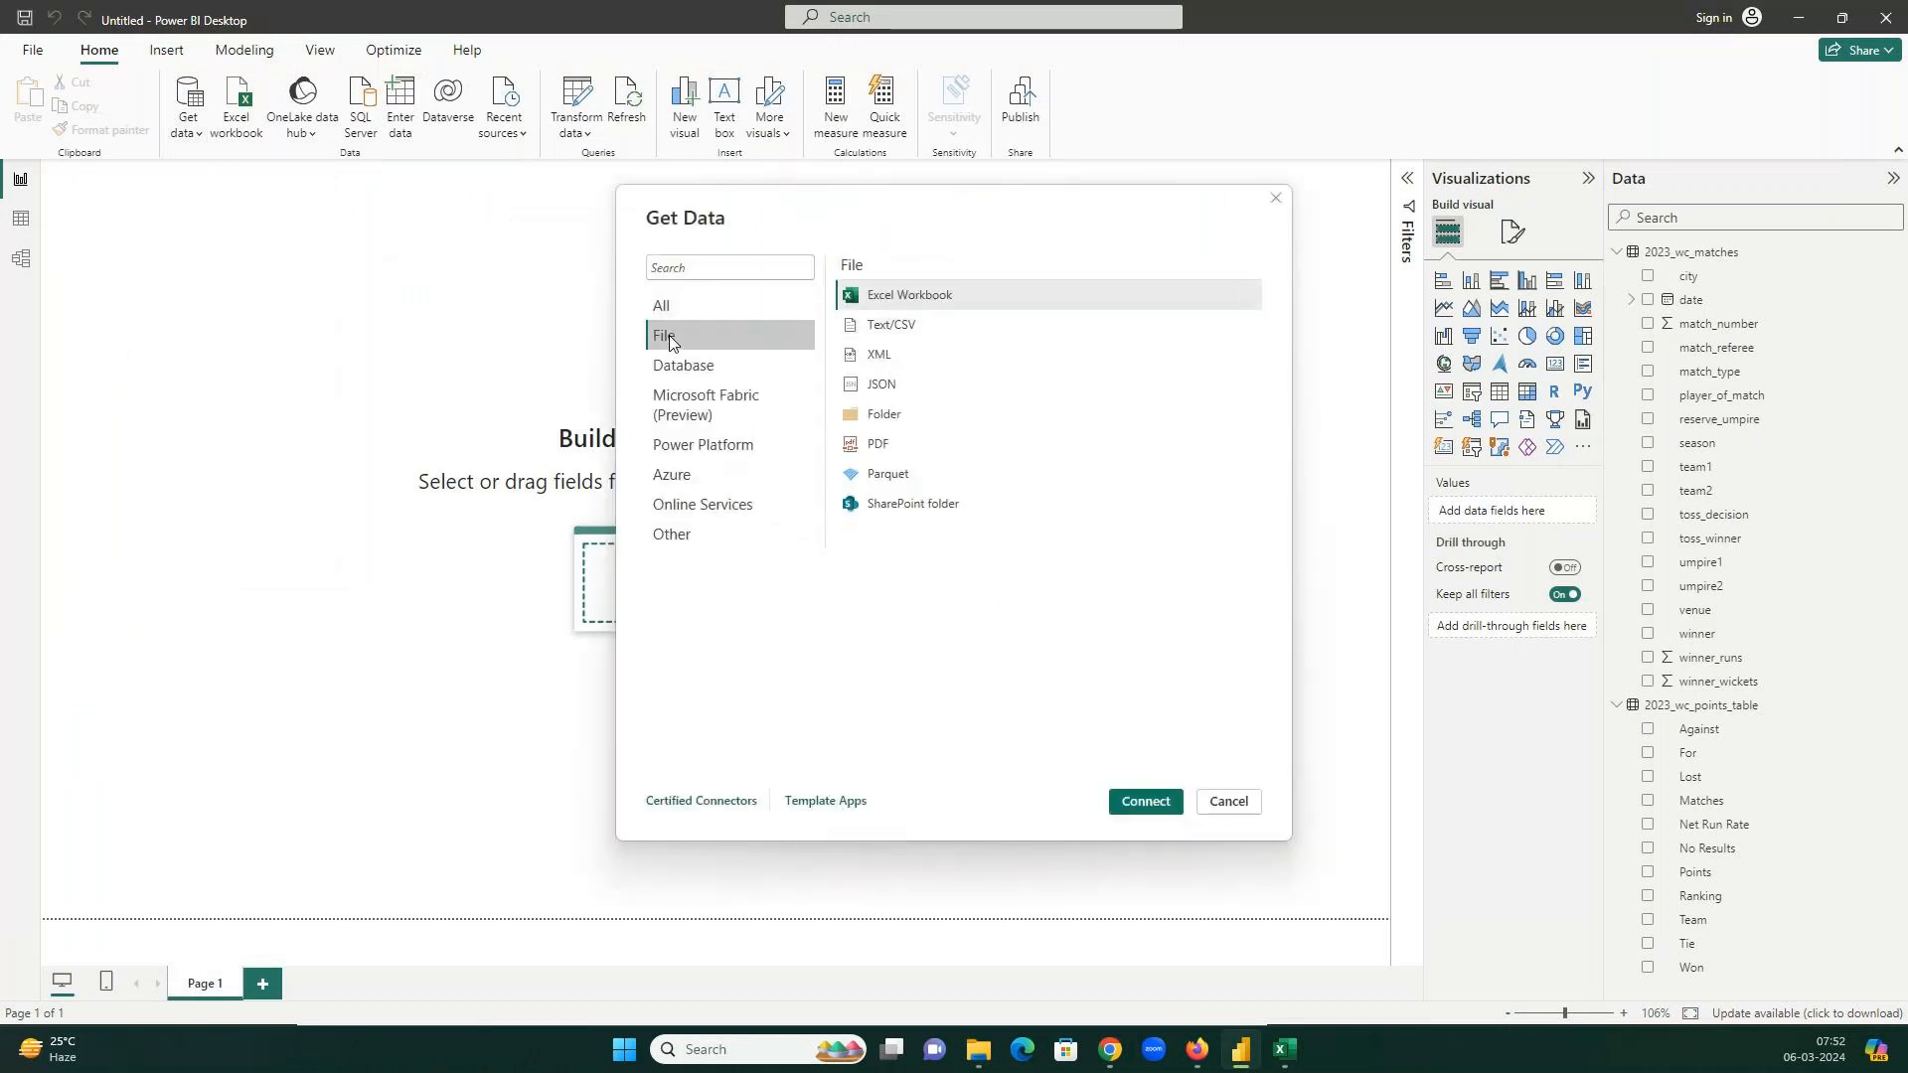
click(873, 334)
click(1135, 800)
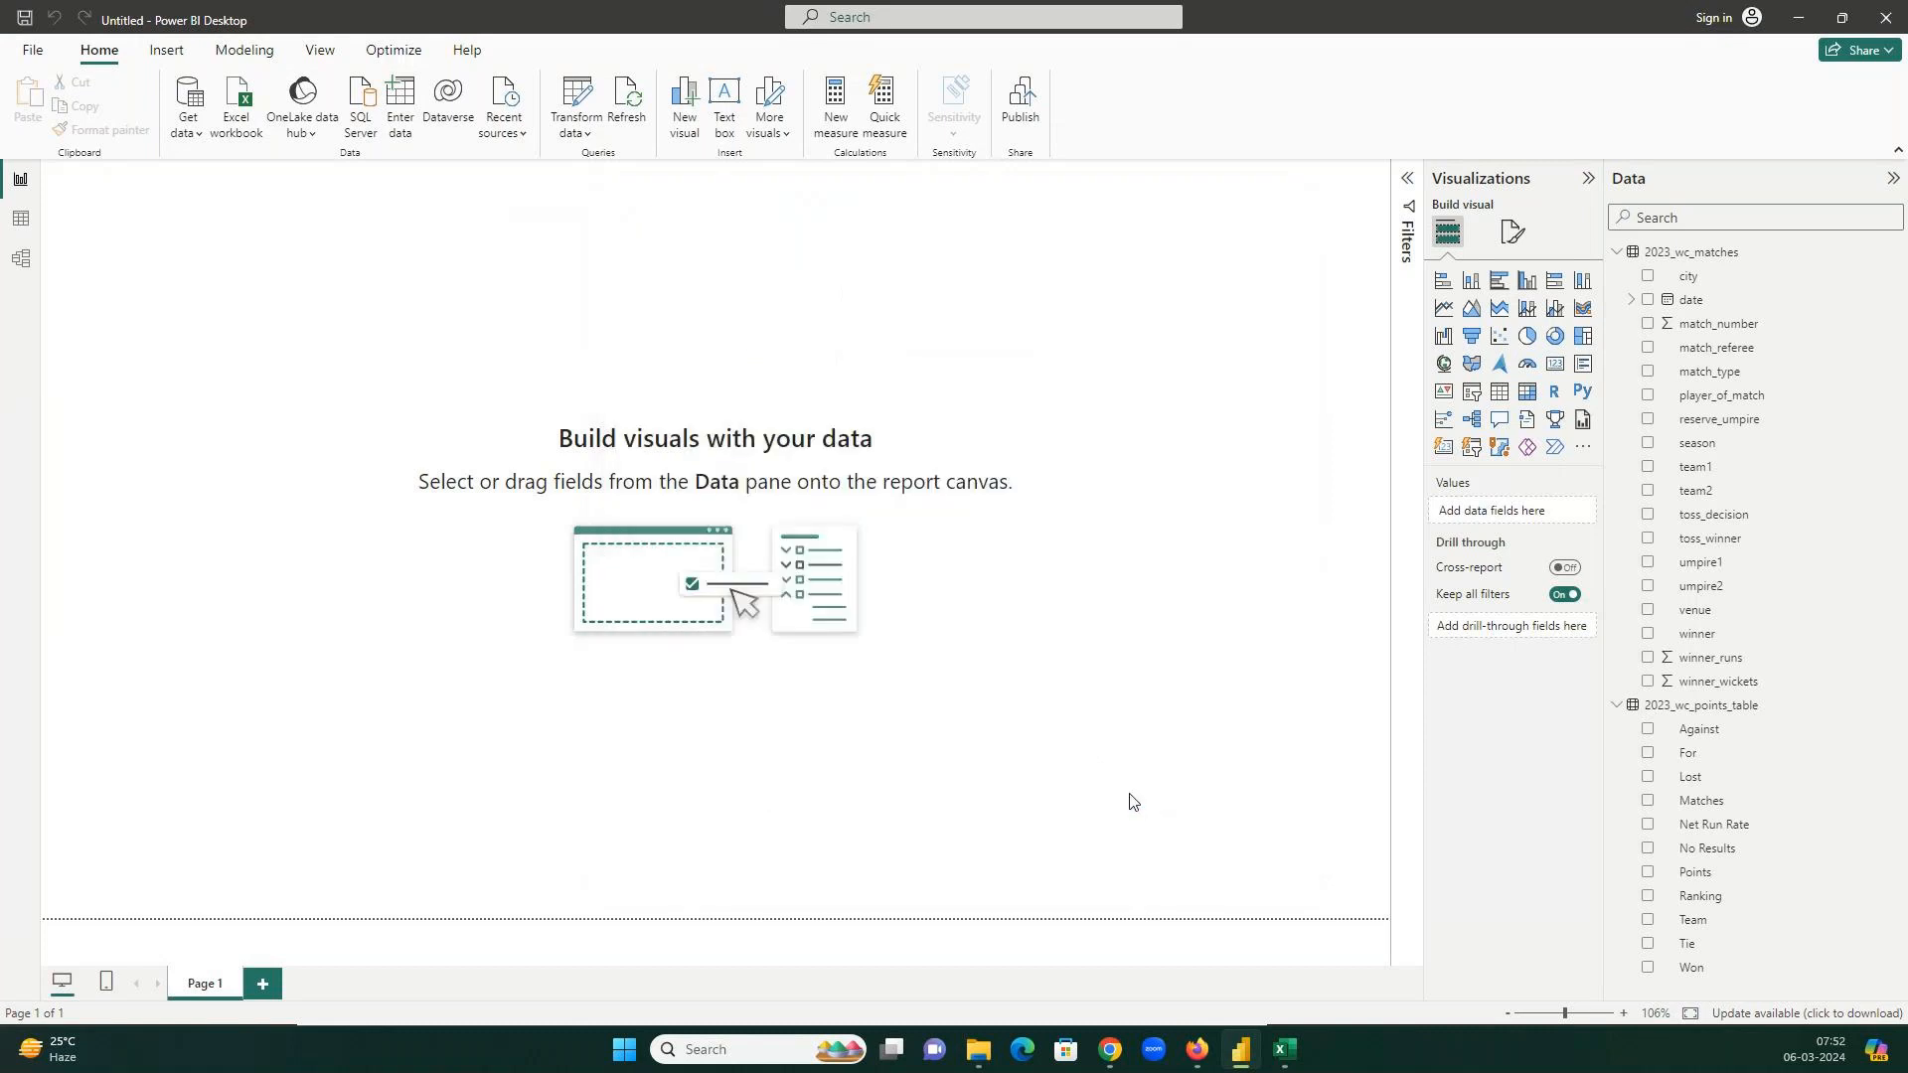
click(287, 162)
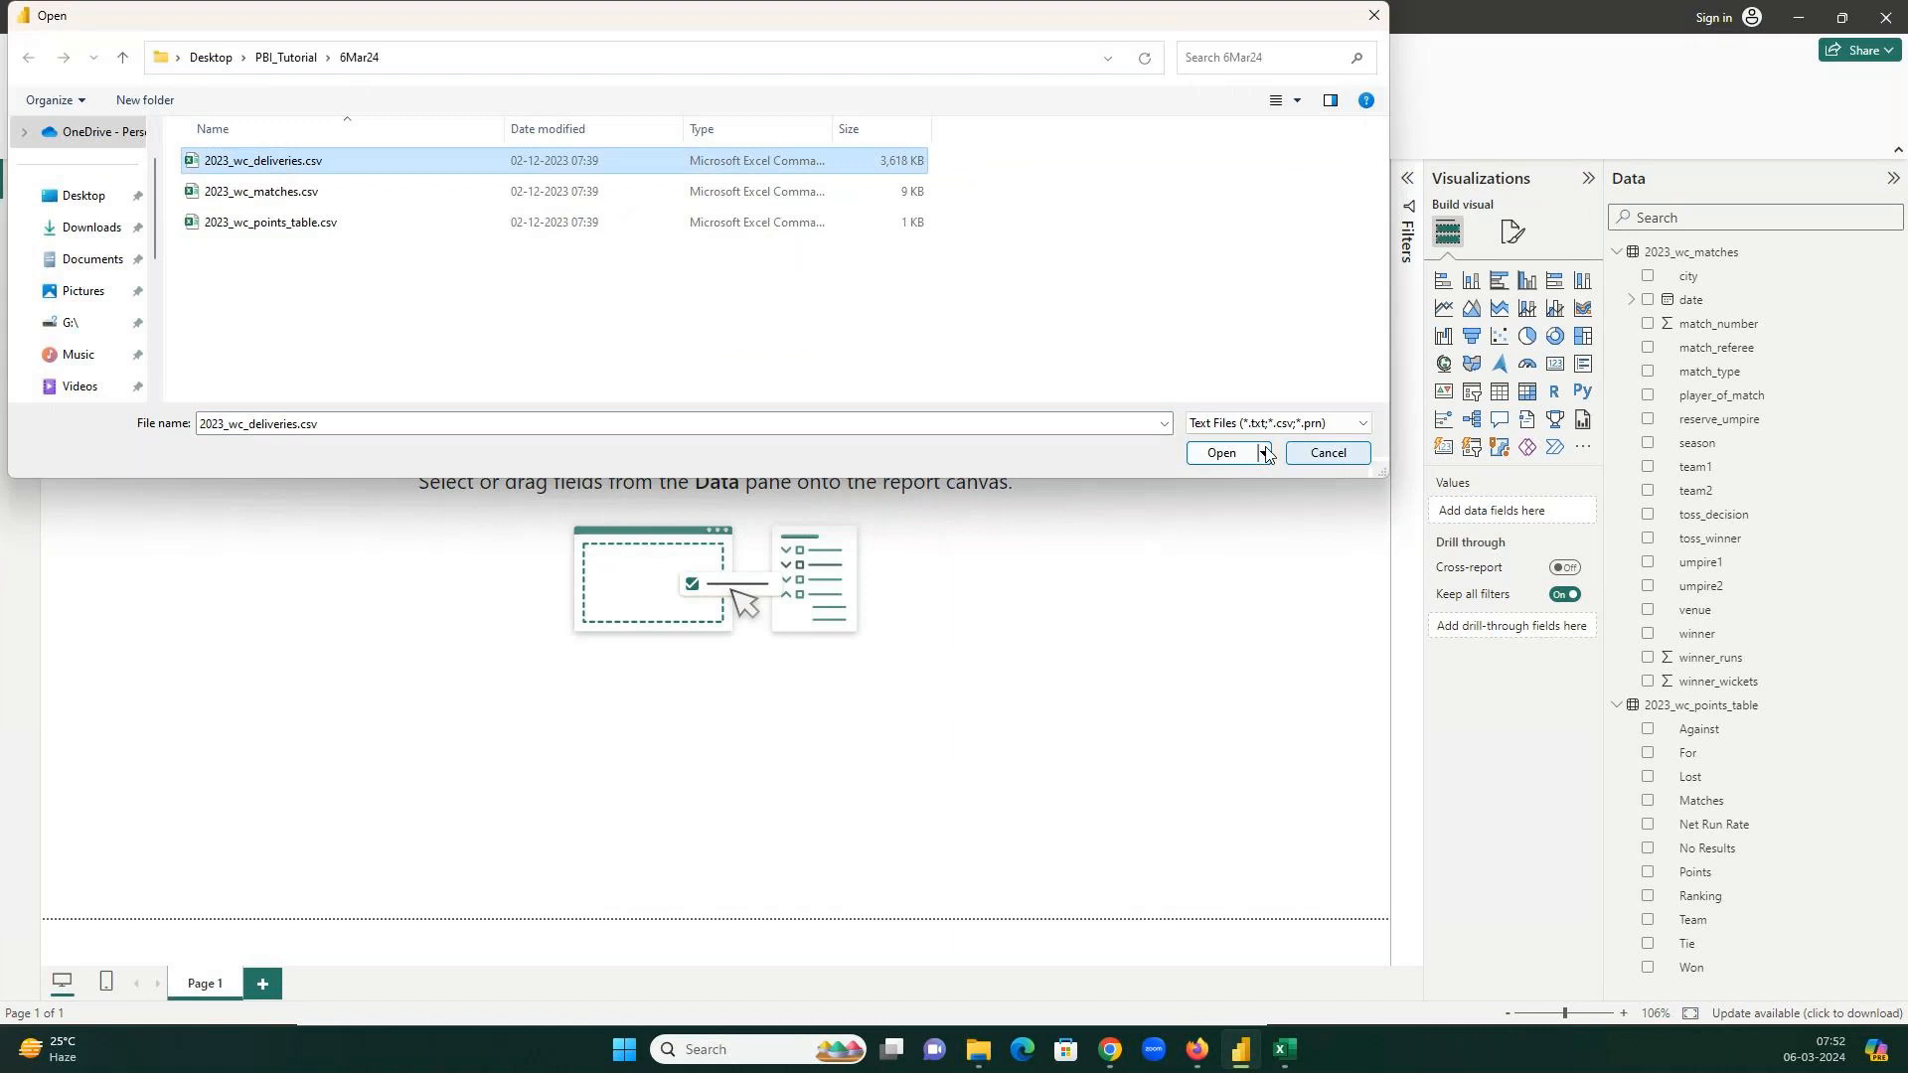
Open and load 2023_wc_deliveries.csv (26,119 rows), collapsing the matches and points table field lists.
click(1232, 452)
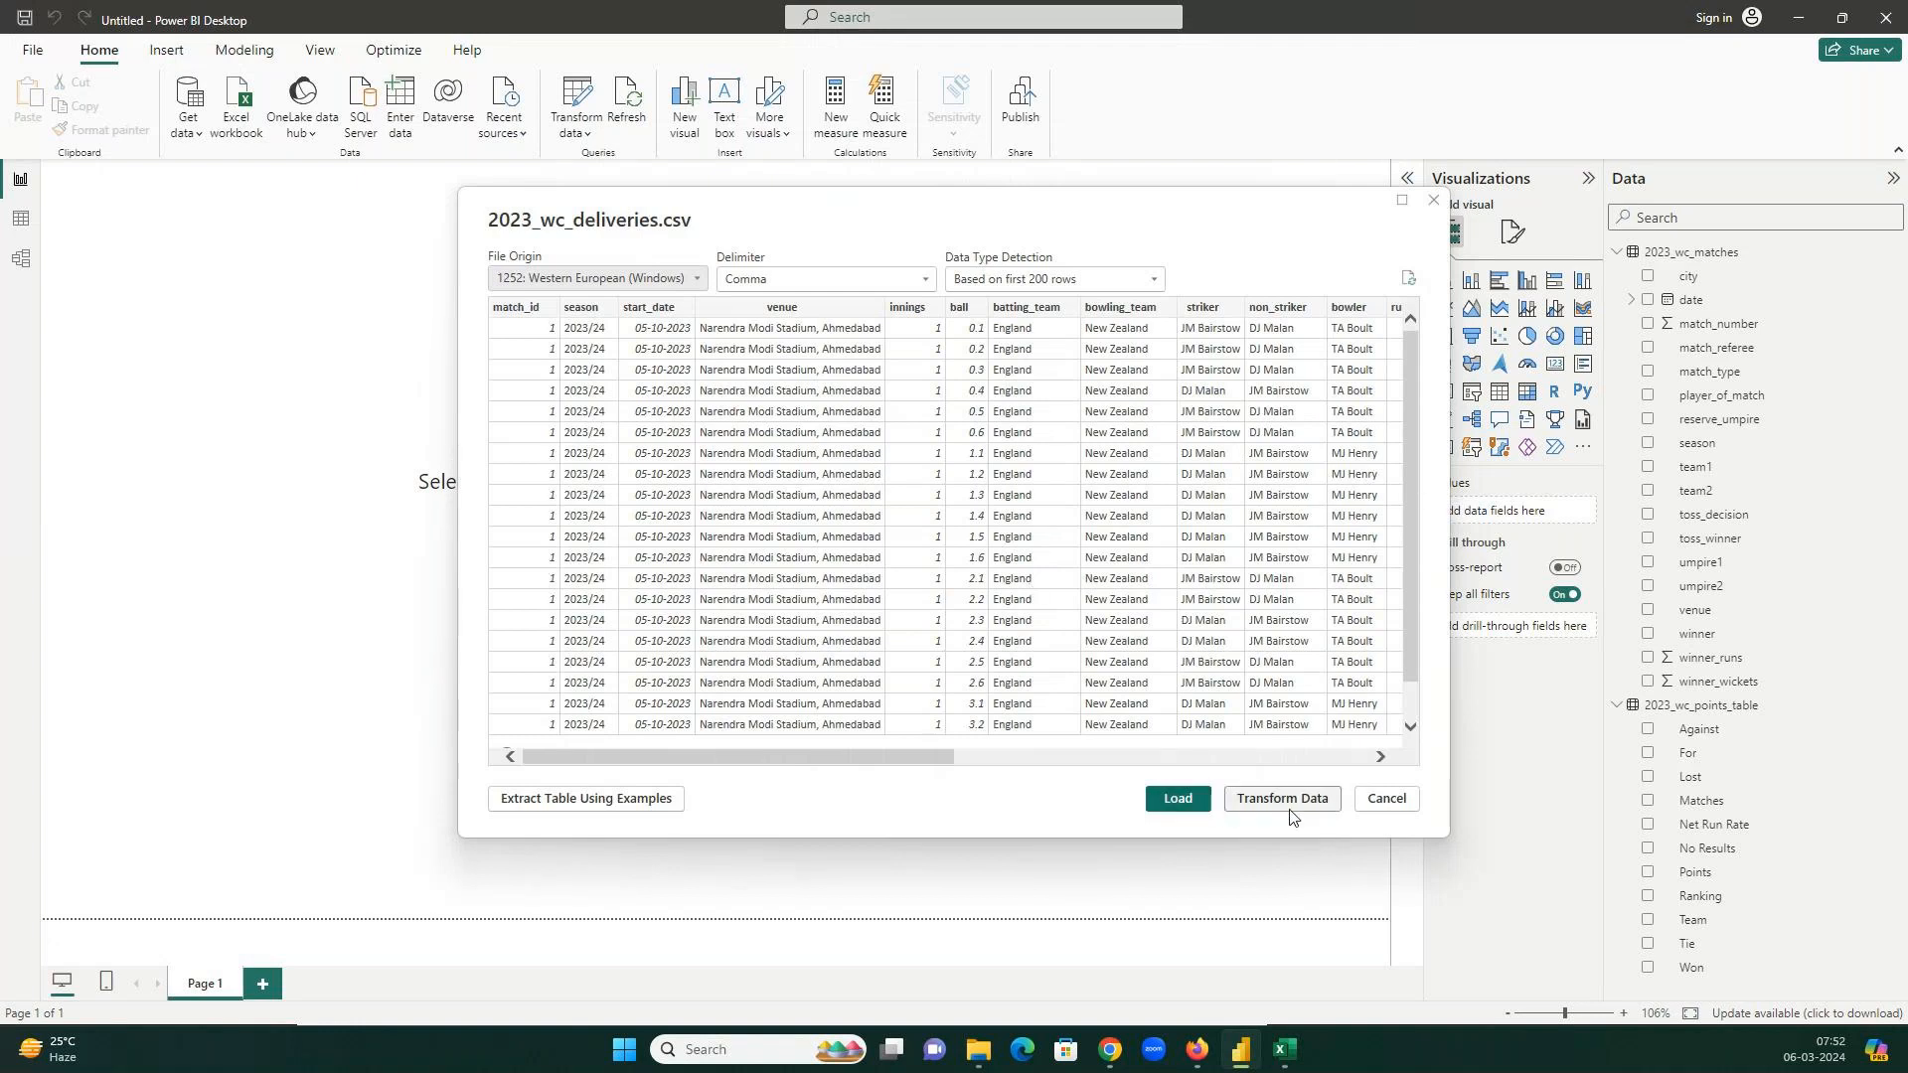
click(1202, 798)
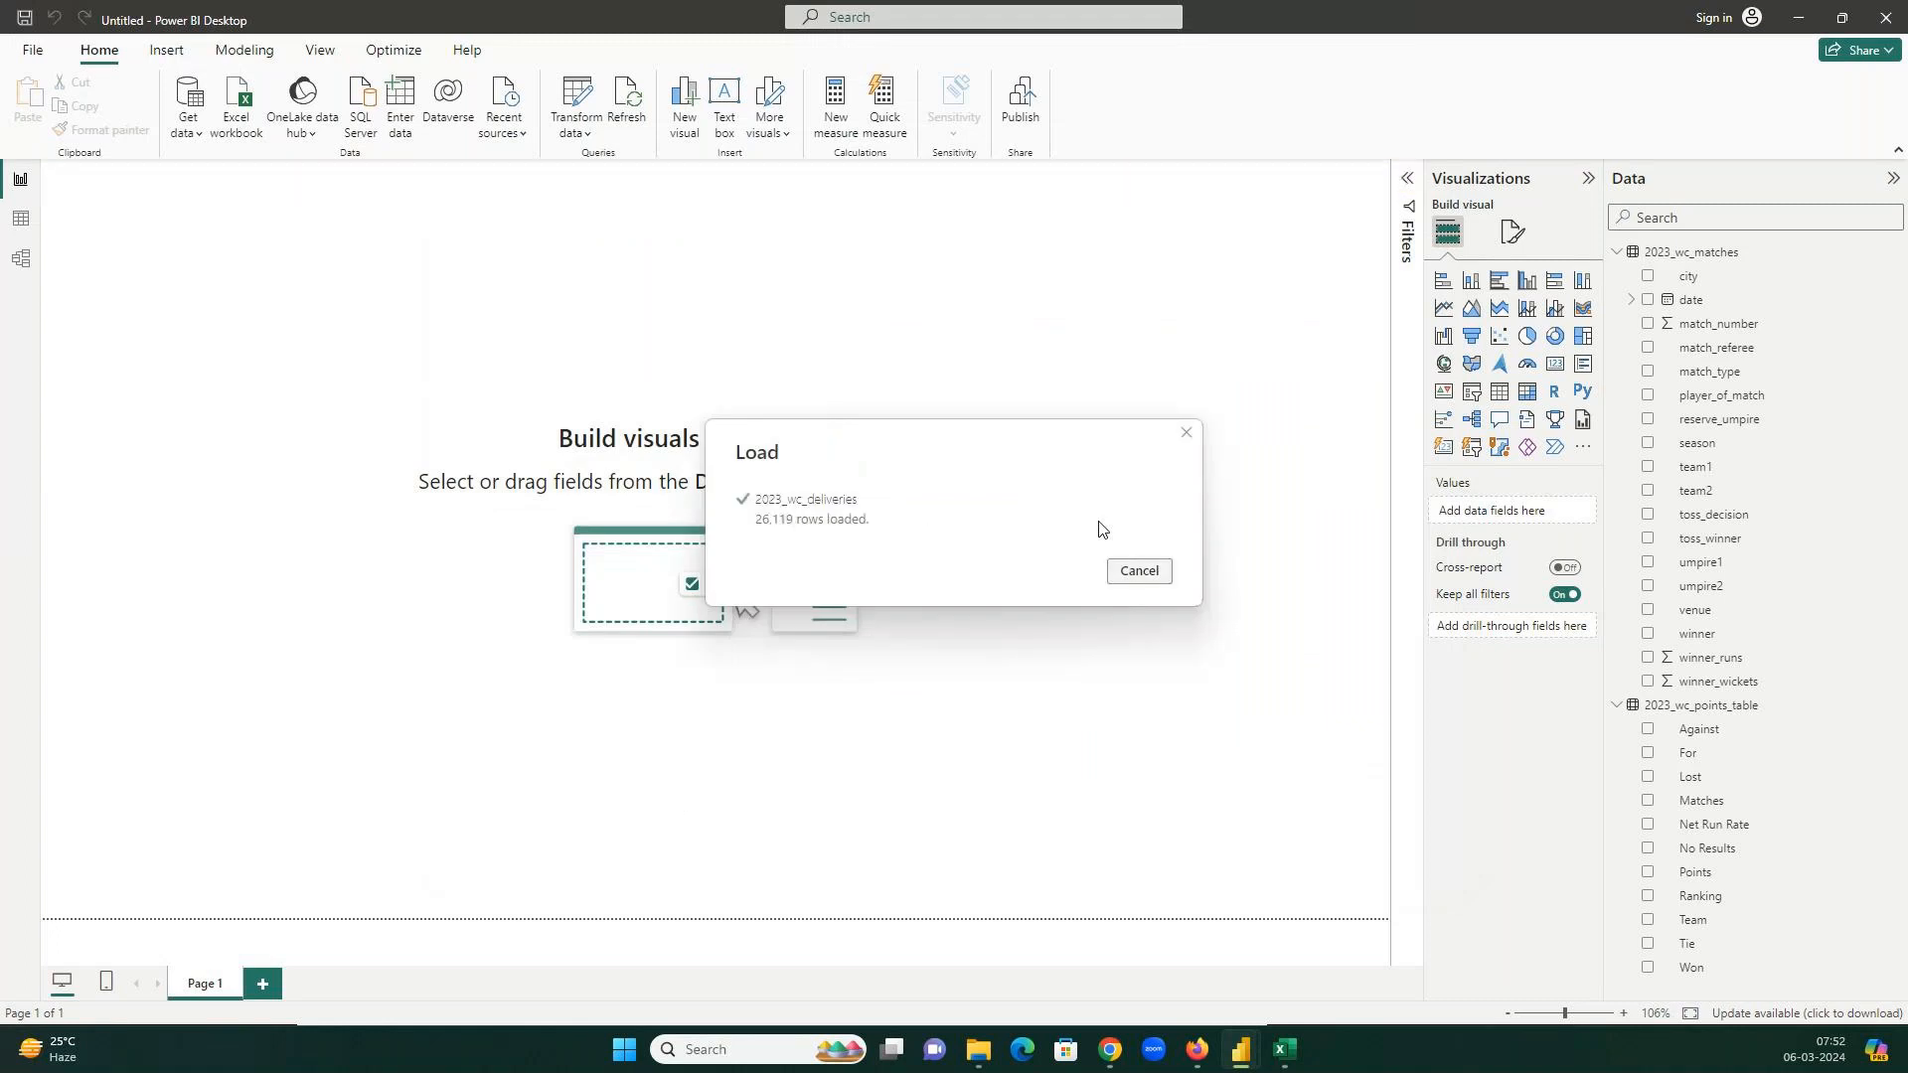
click(1618, 278)
click(1618, 301)
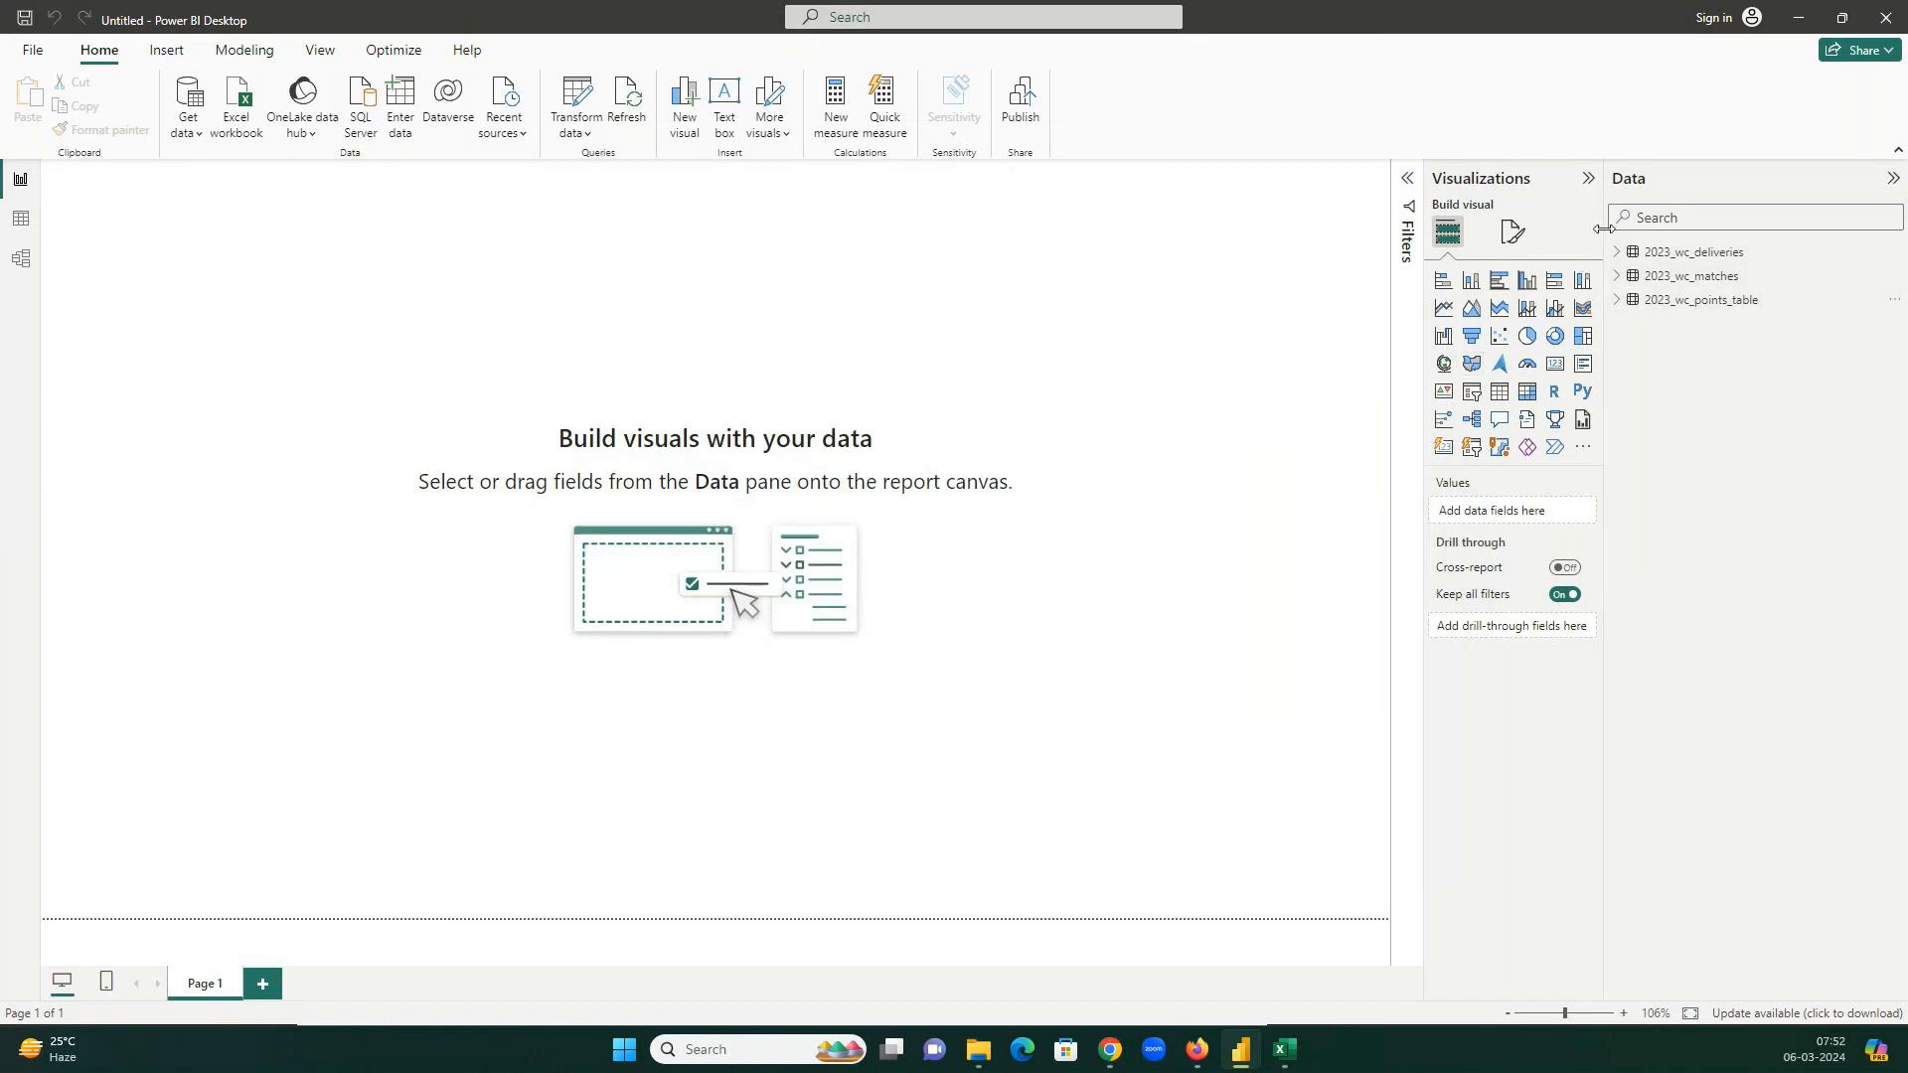
Widen the Data pane, then expand and collapse the field lists of all three tables.
drag(1604, 229, 1549, 228)
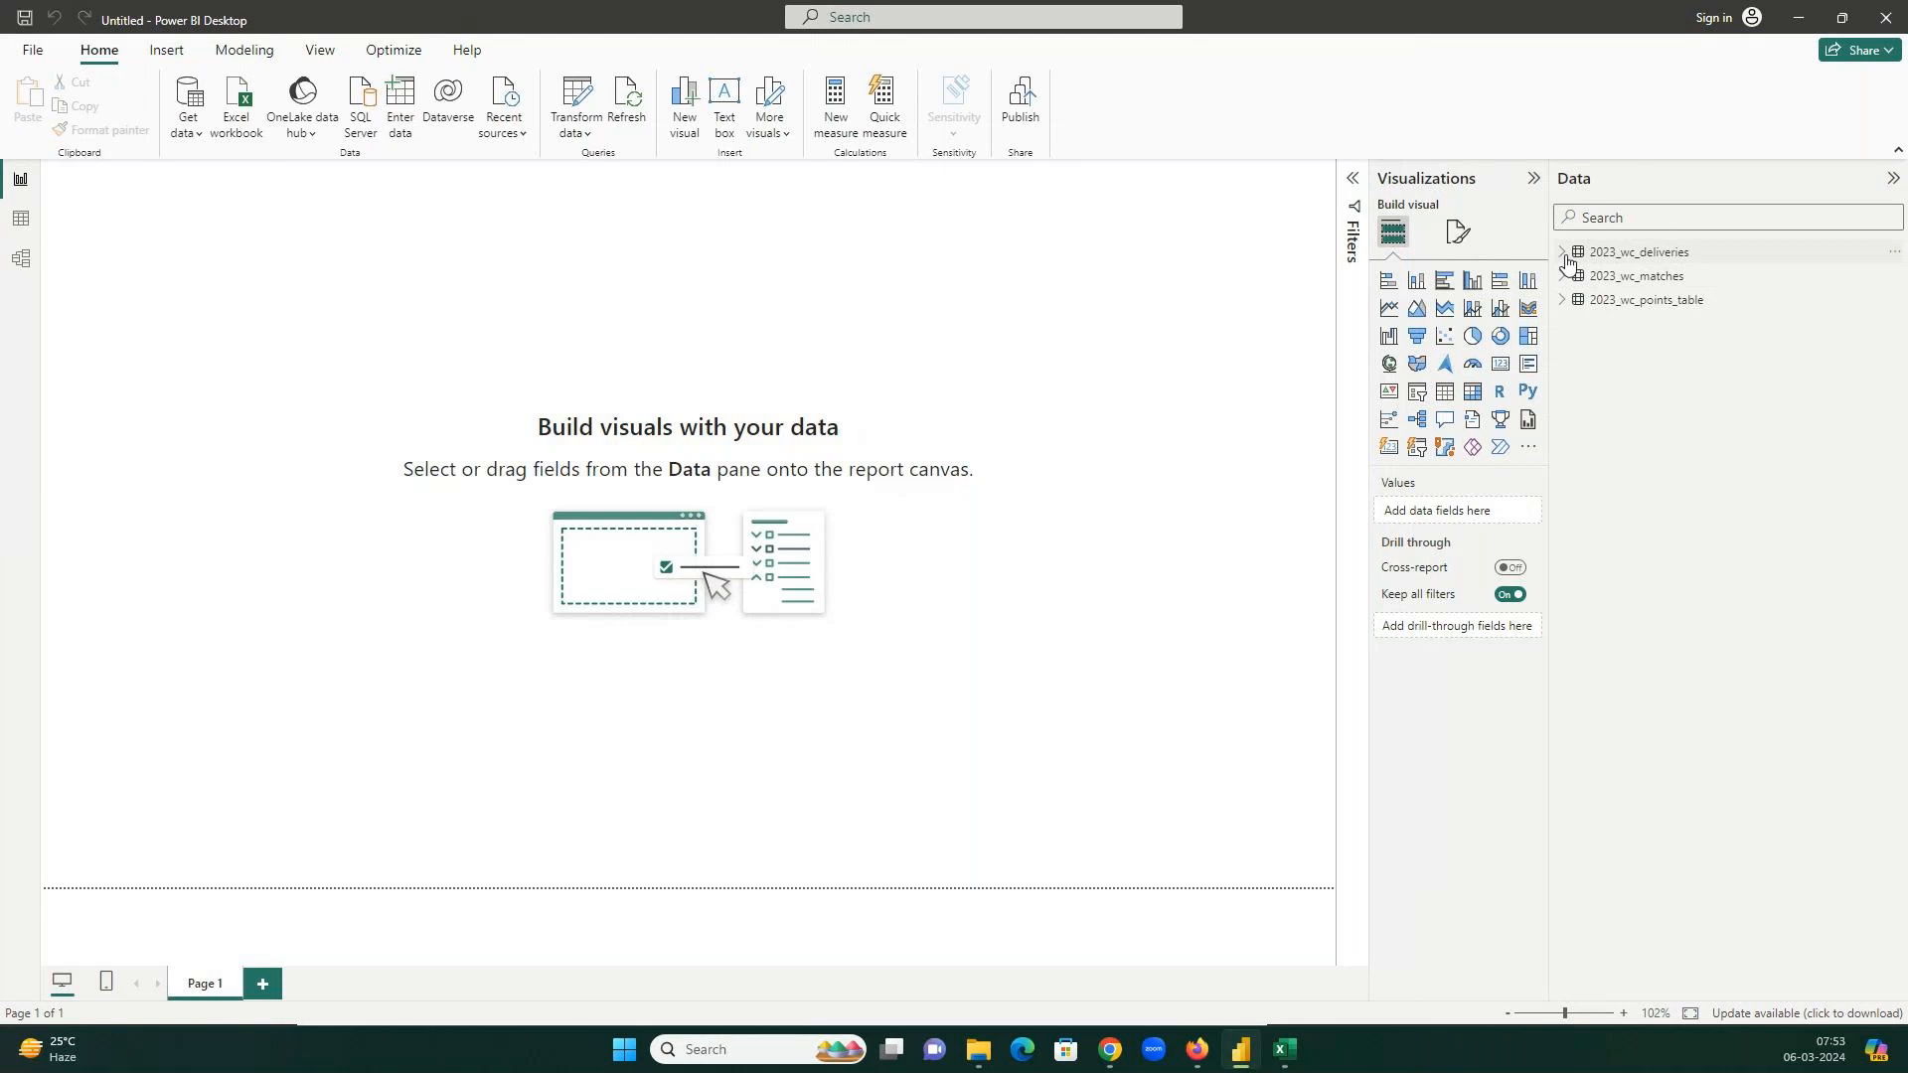
click(1564, 254)
click(1566, 256)
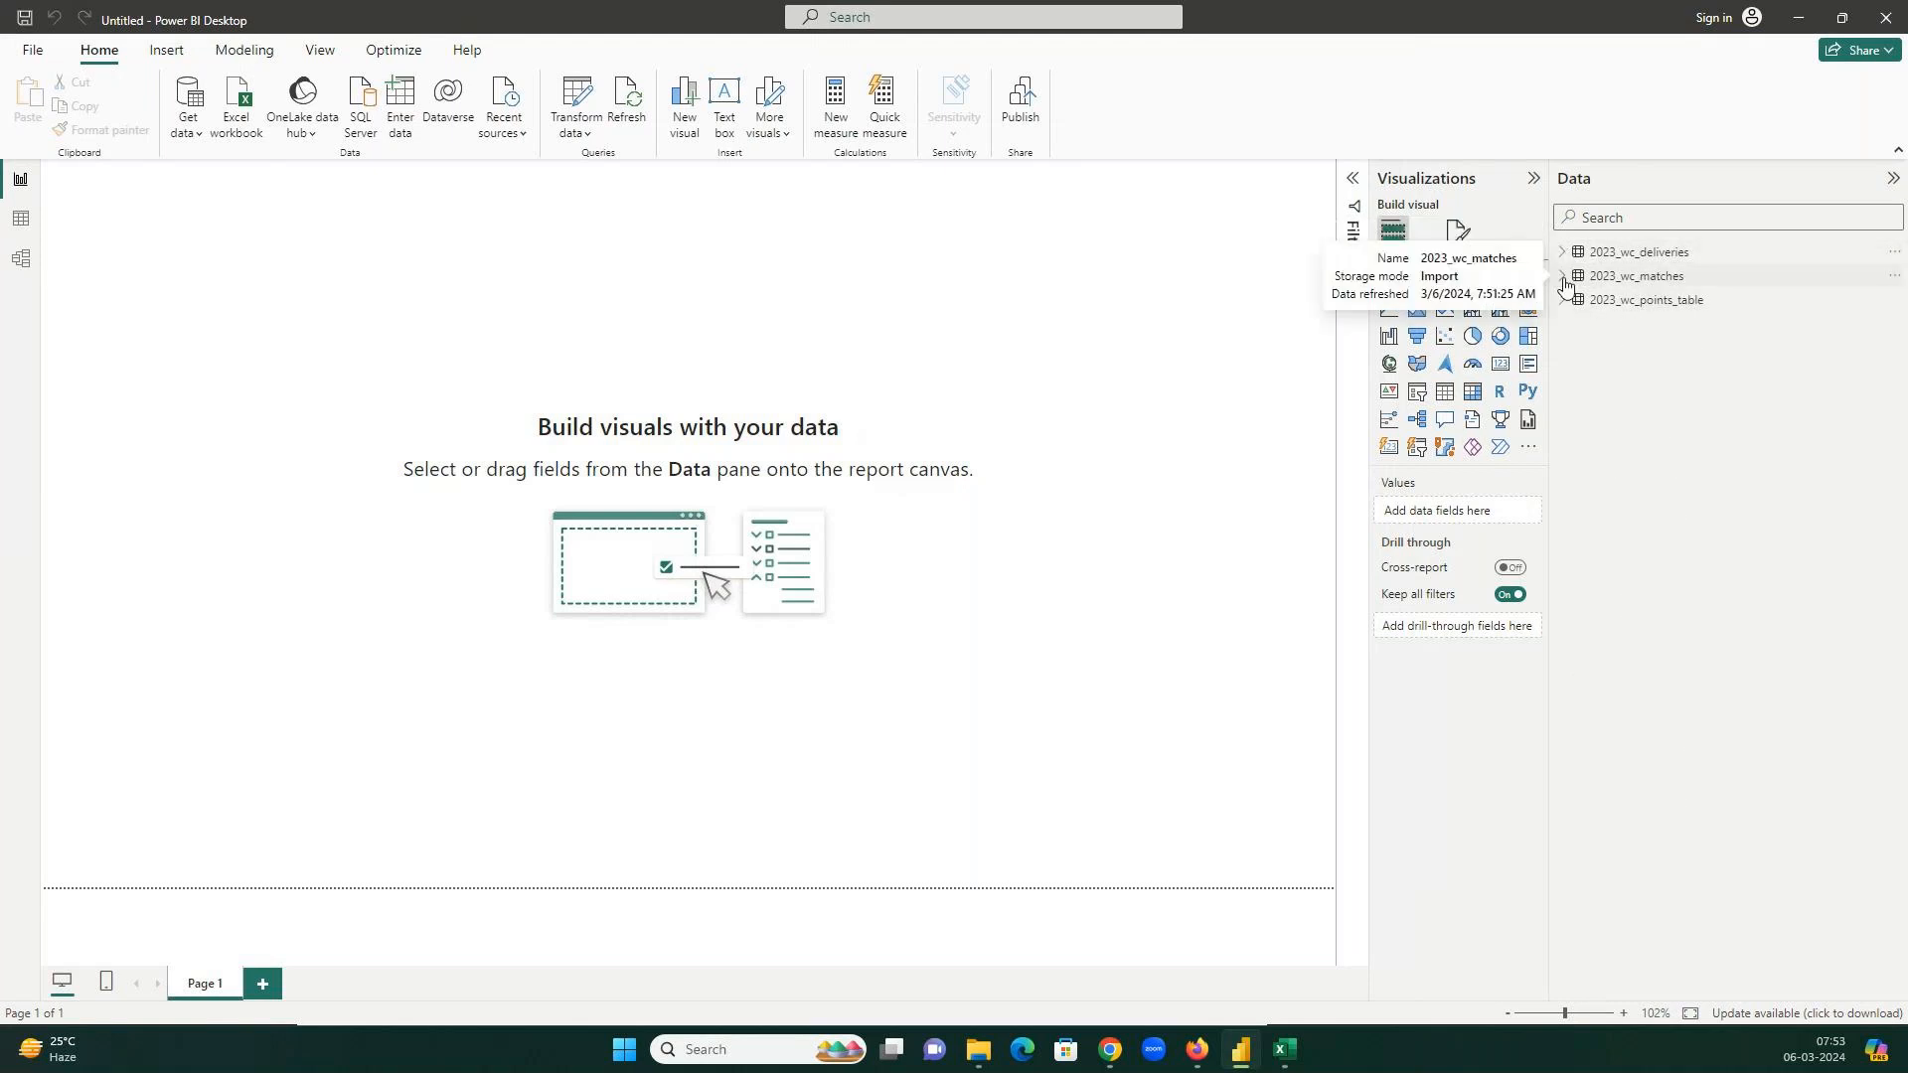
click(1563, 279)
click(1564, 280)
click(1564, 300)
click(1563, 301)
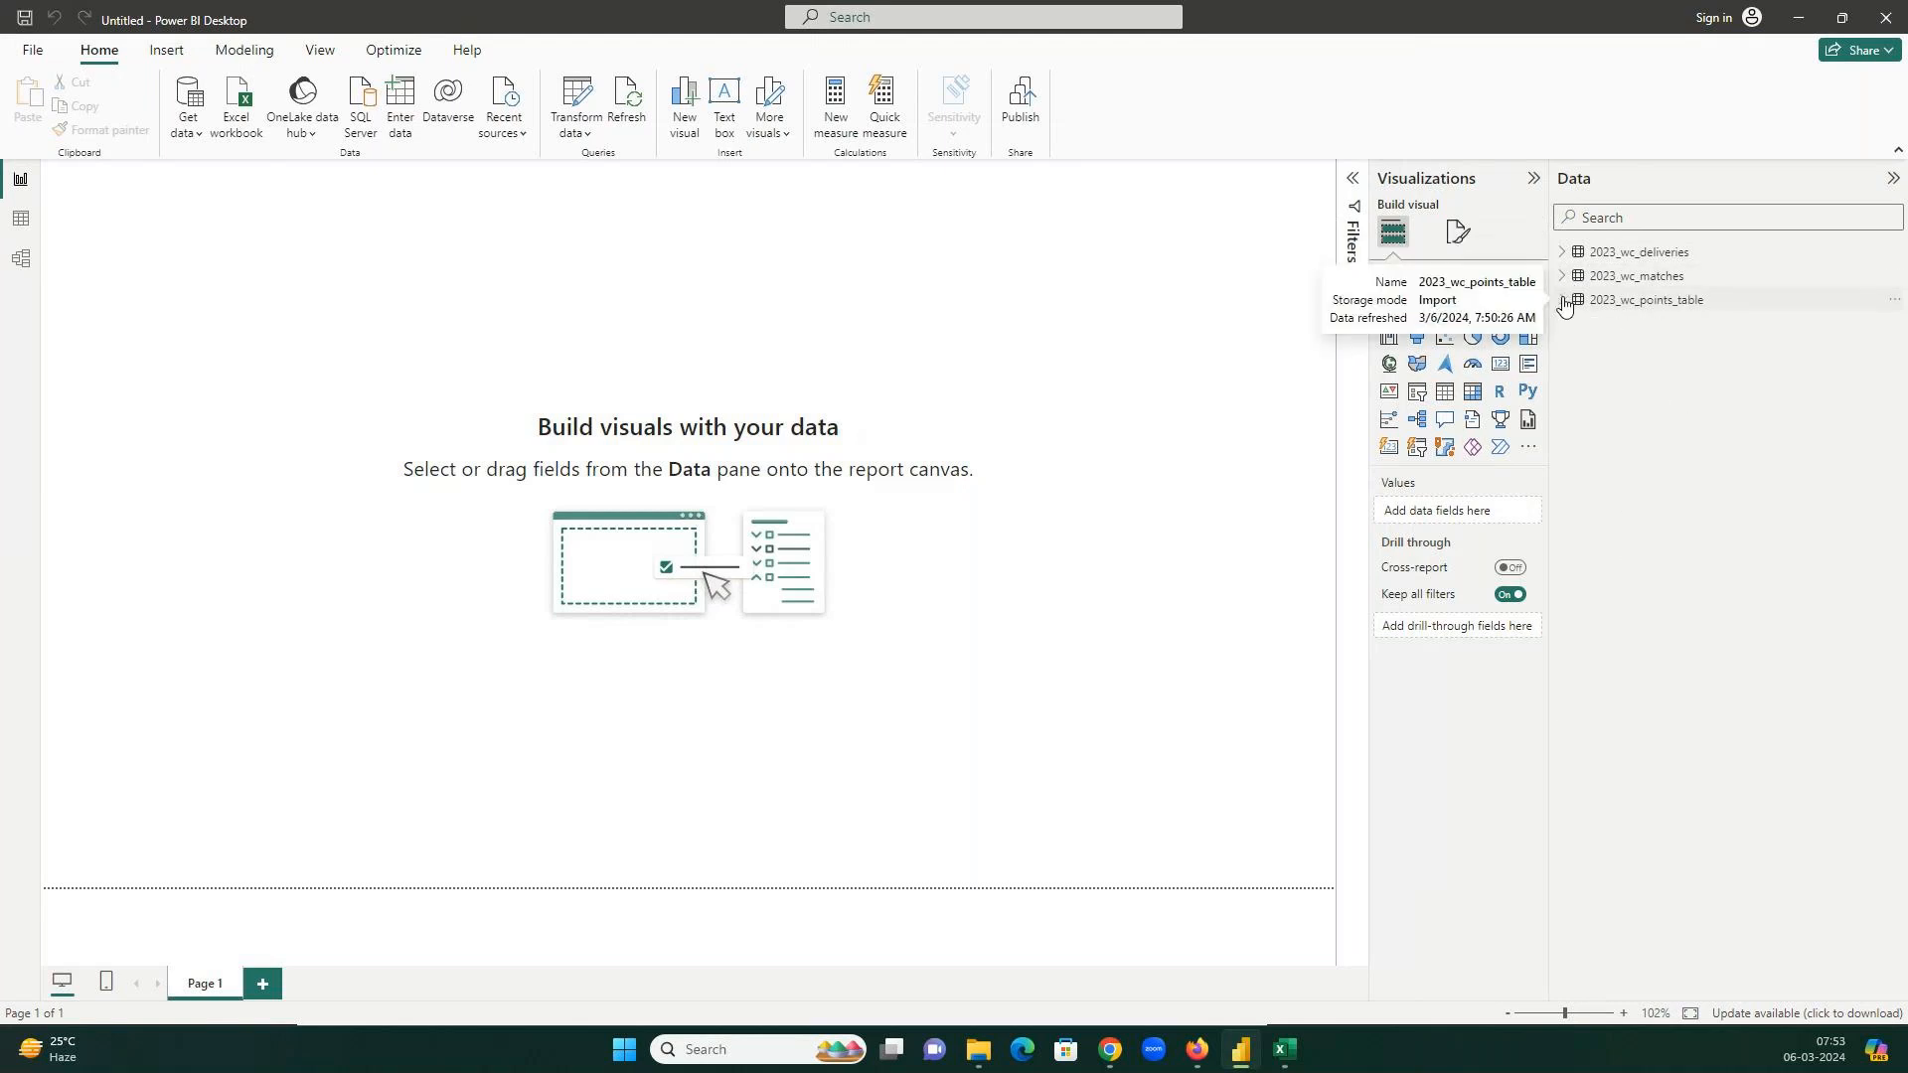
click(198, 133)
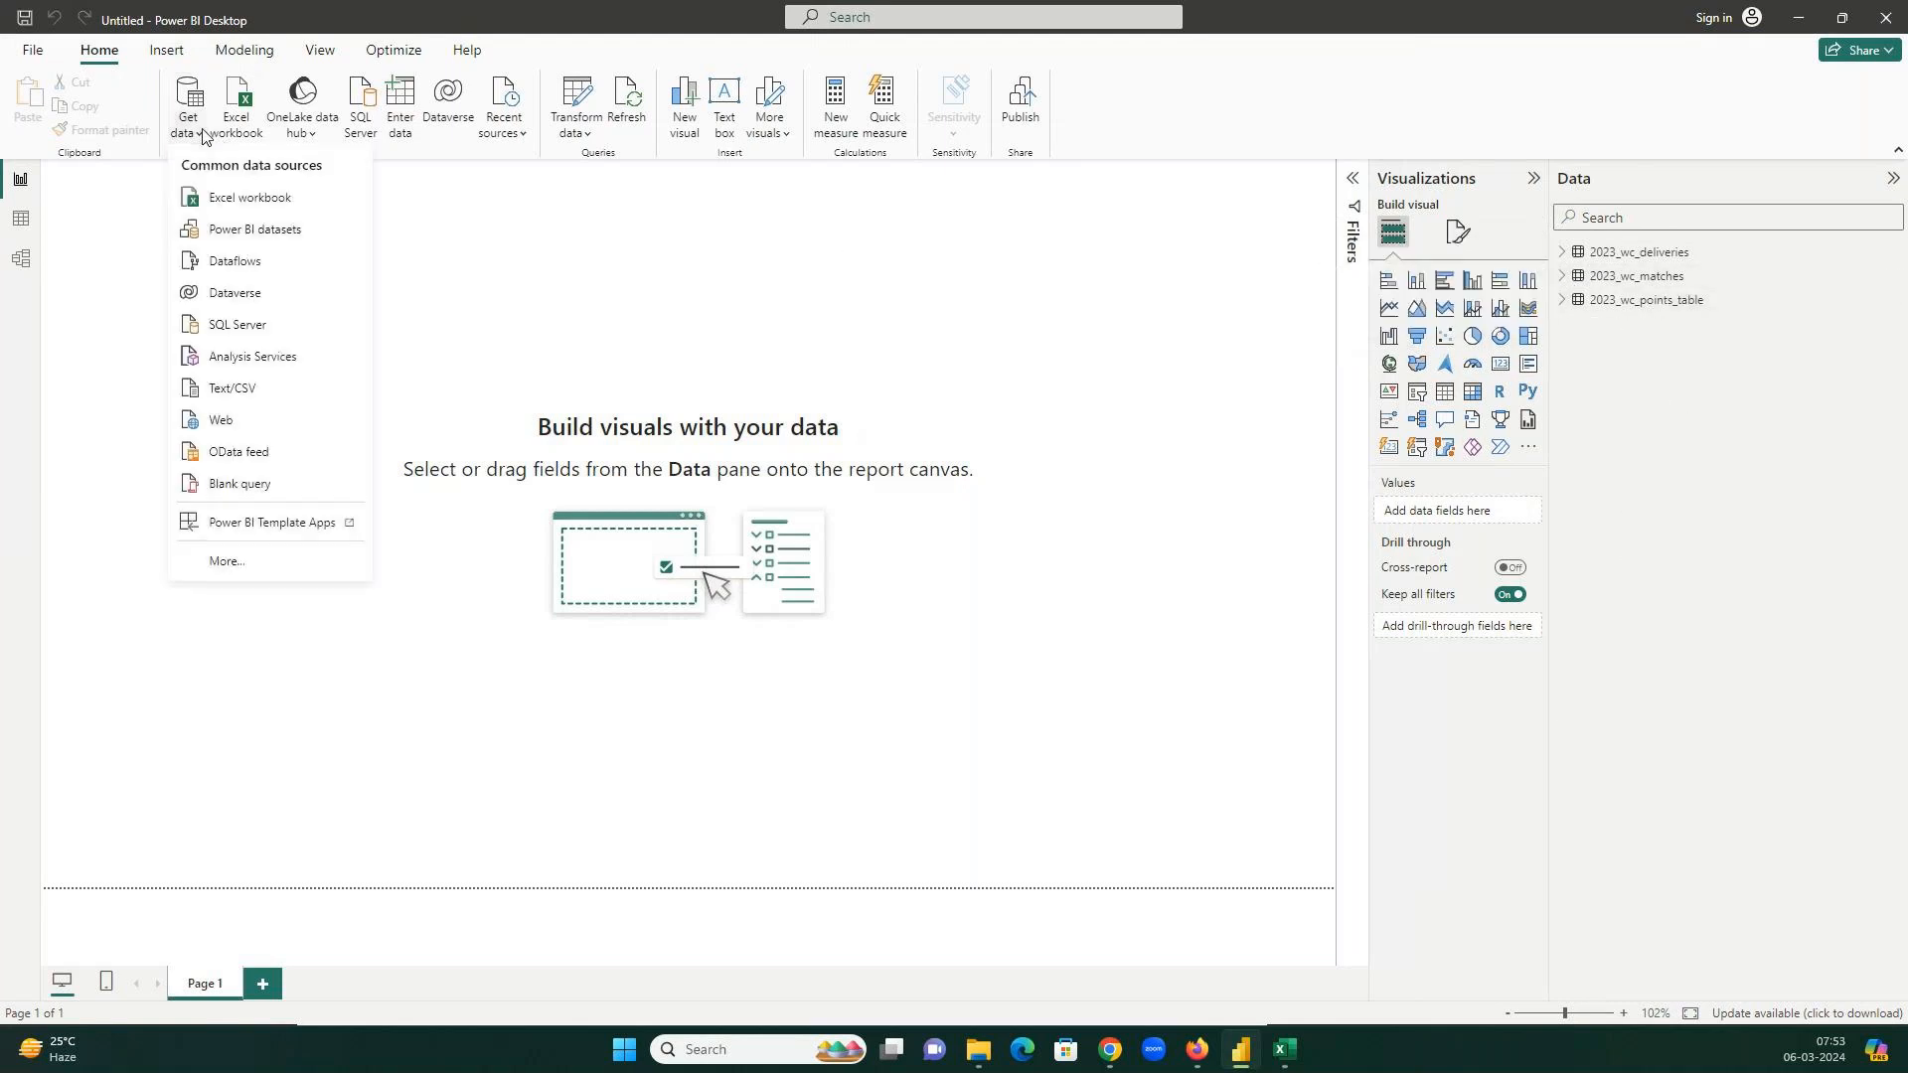
Try the MySQL database connector, get the missing-components notice, and switch to the GoTo meeting.
click(239, 562)
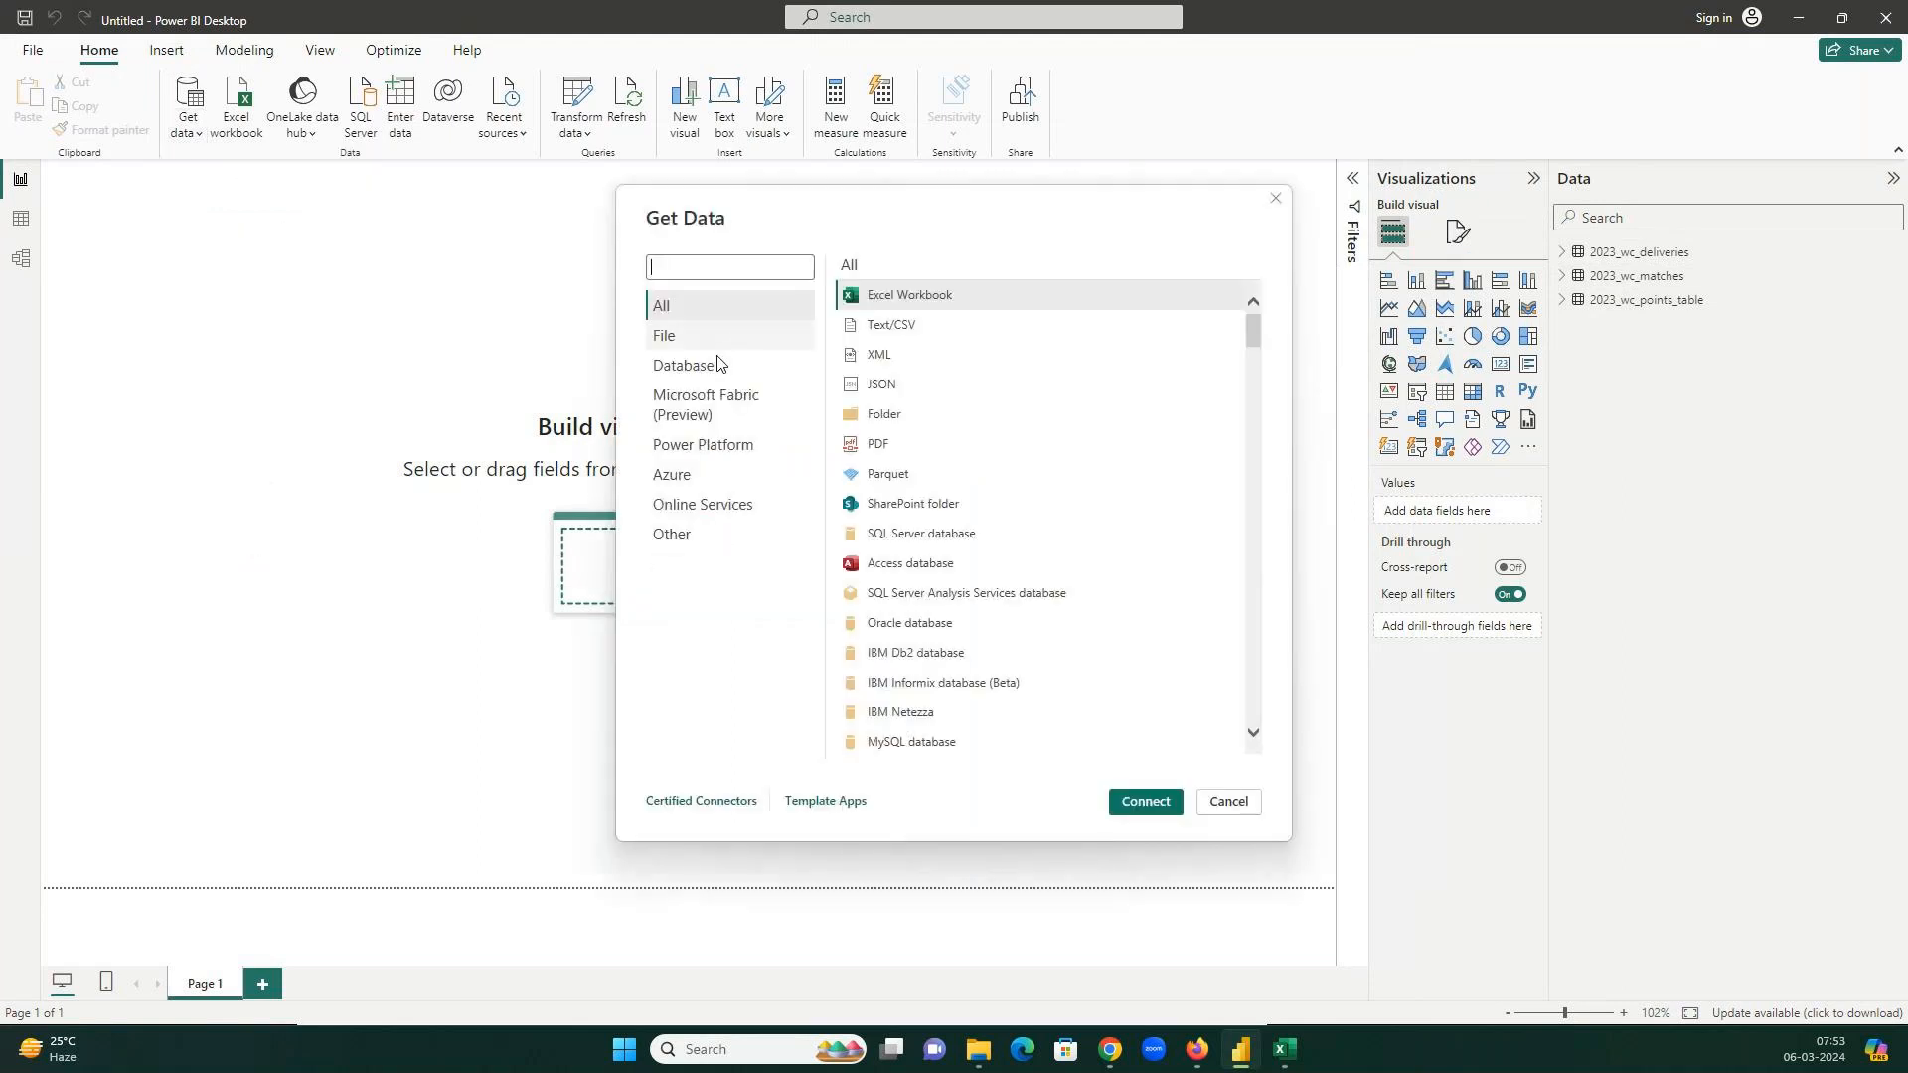
click(723, 382)
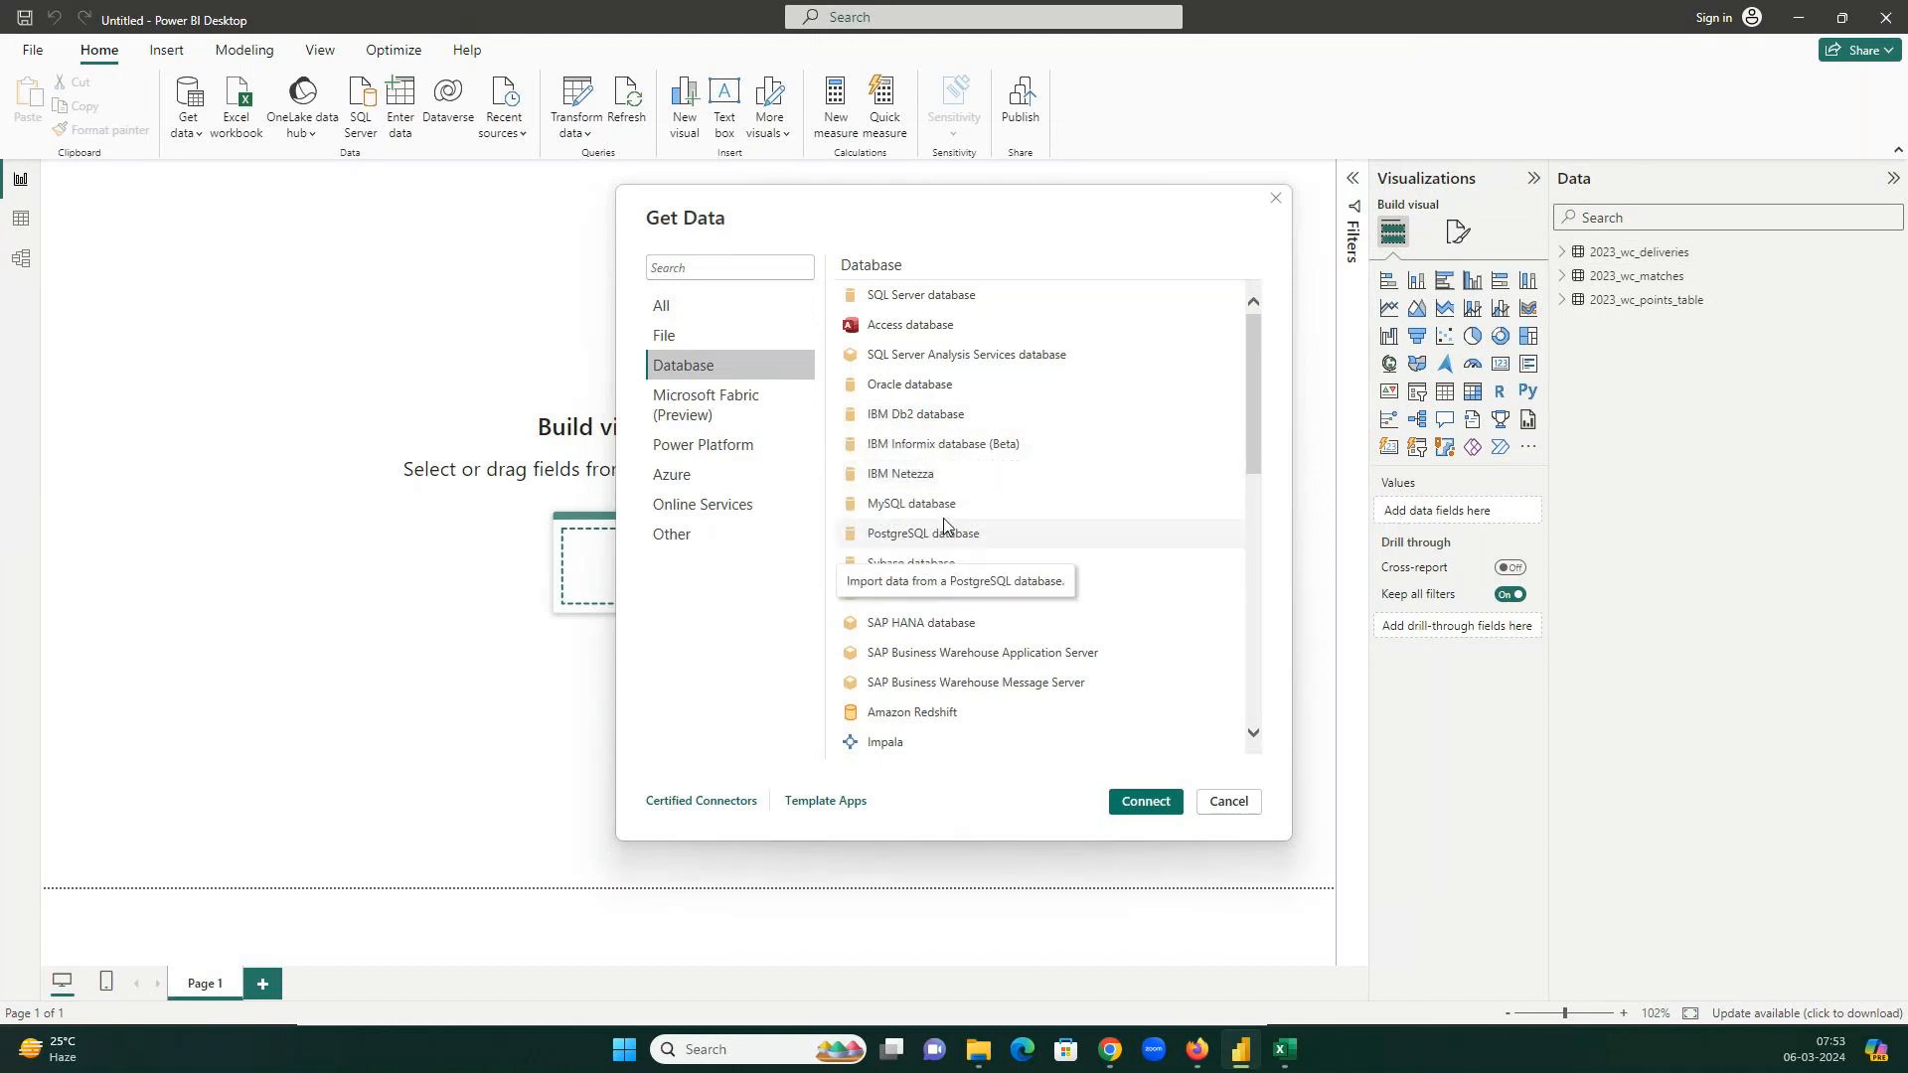
click(899, 506)
click(1145, 802)
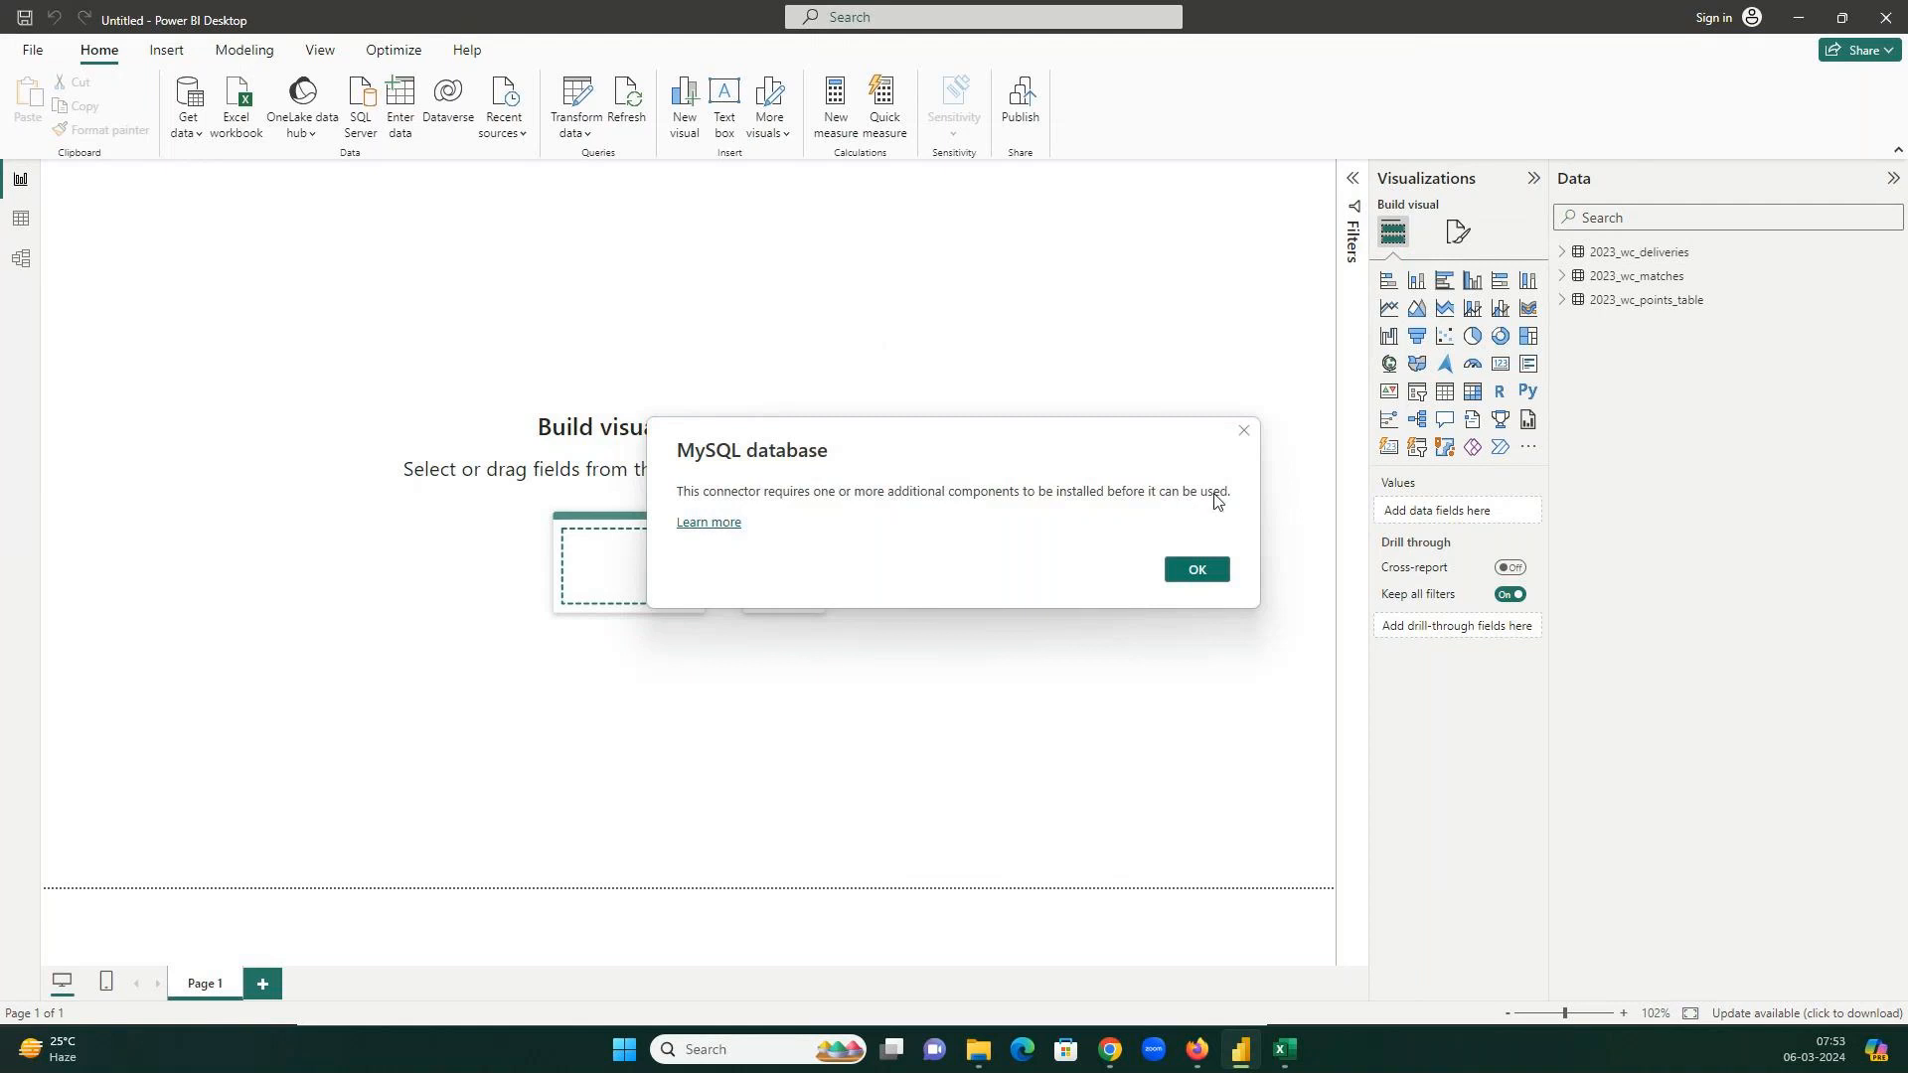
mouse_move(1113, 1051)
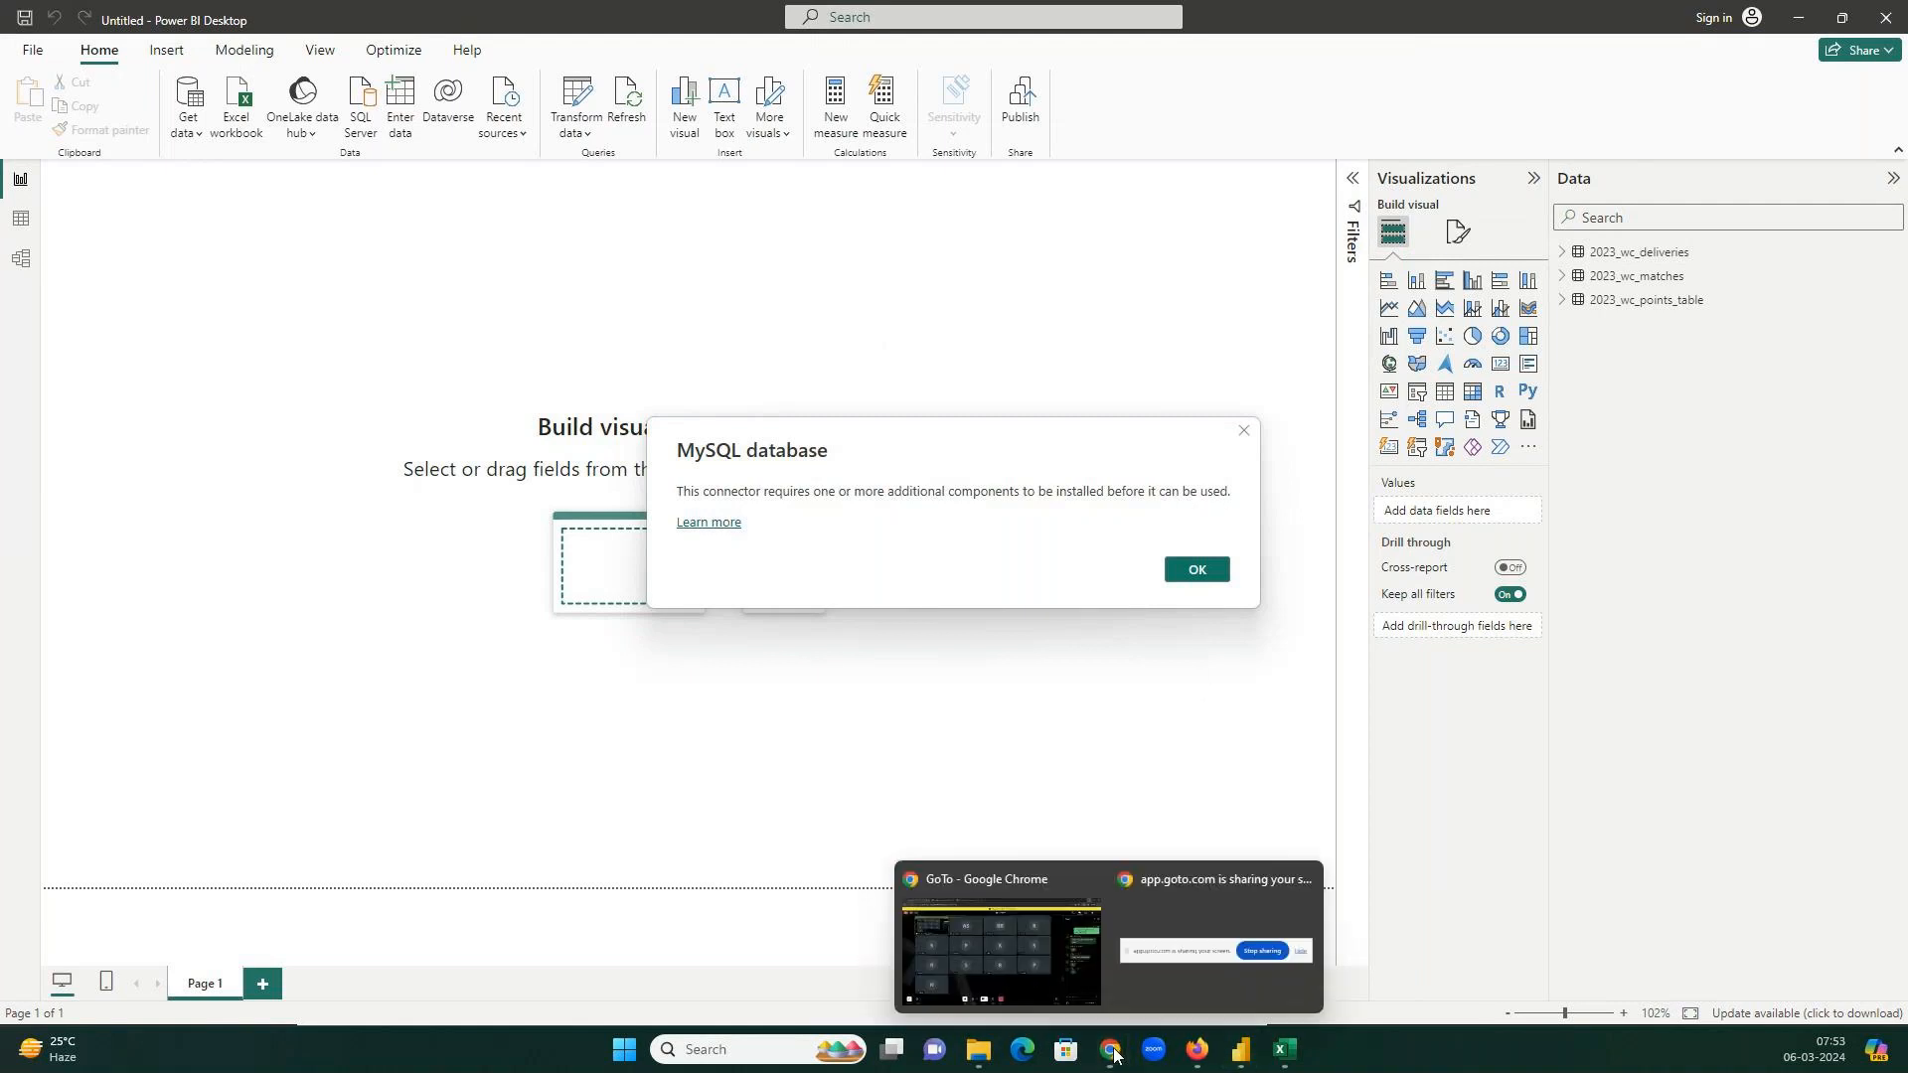
click(1047, 934)
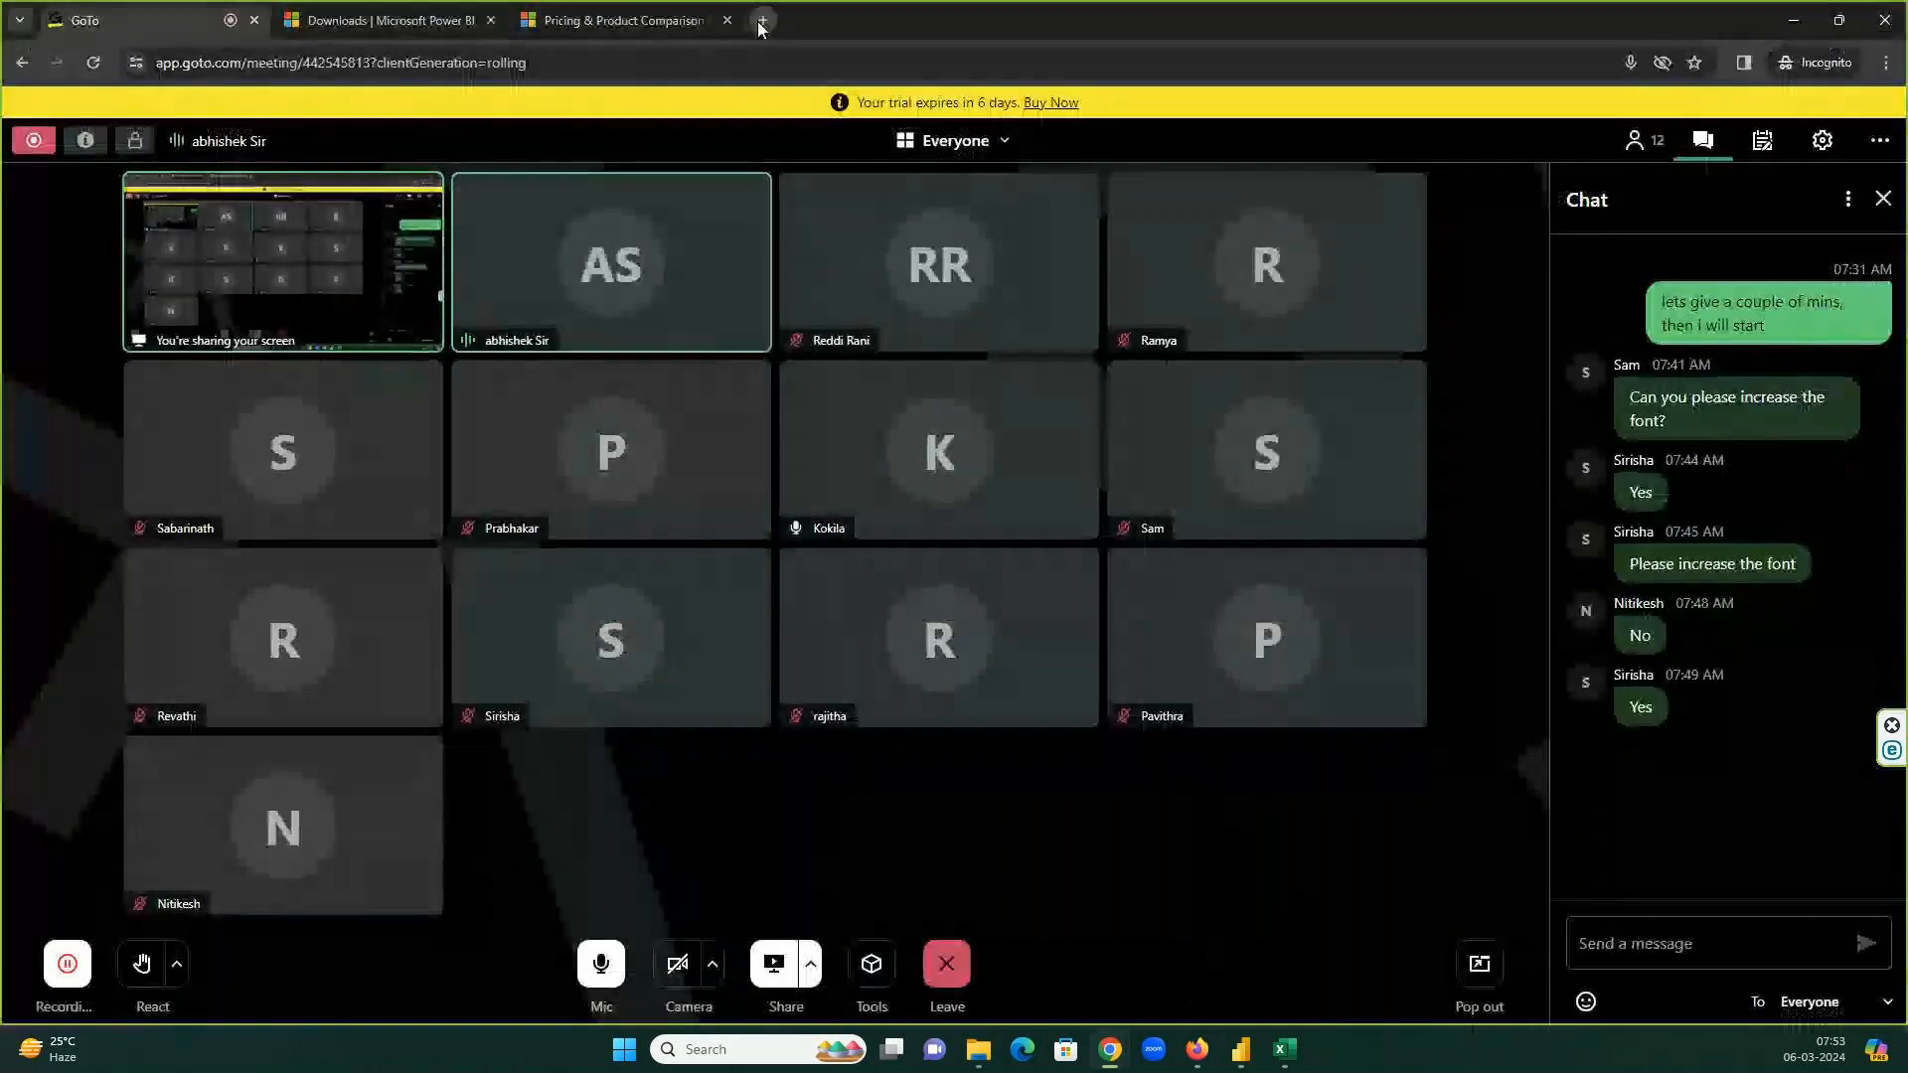
Search Google for 'mysql server powerbi plugin' in a new Incognito tab.
click(763, 20)
text(my)
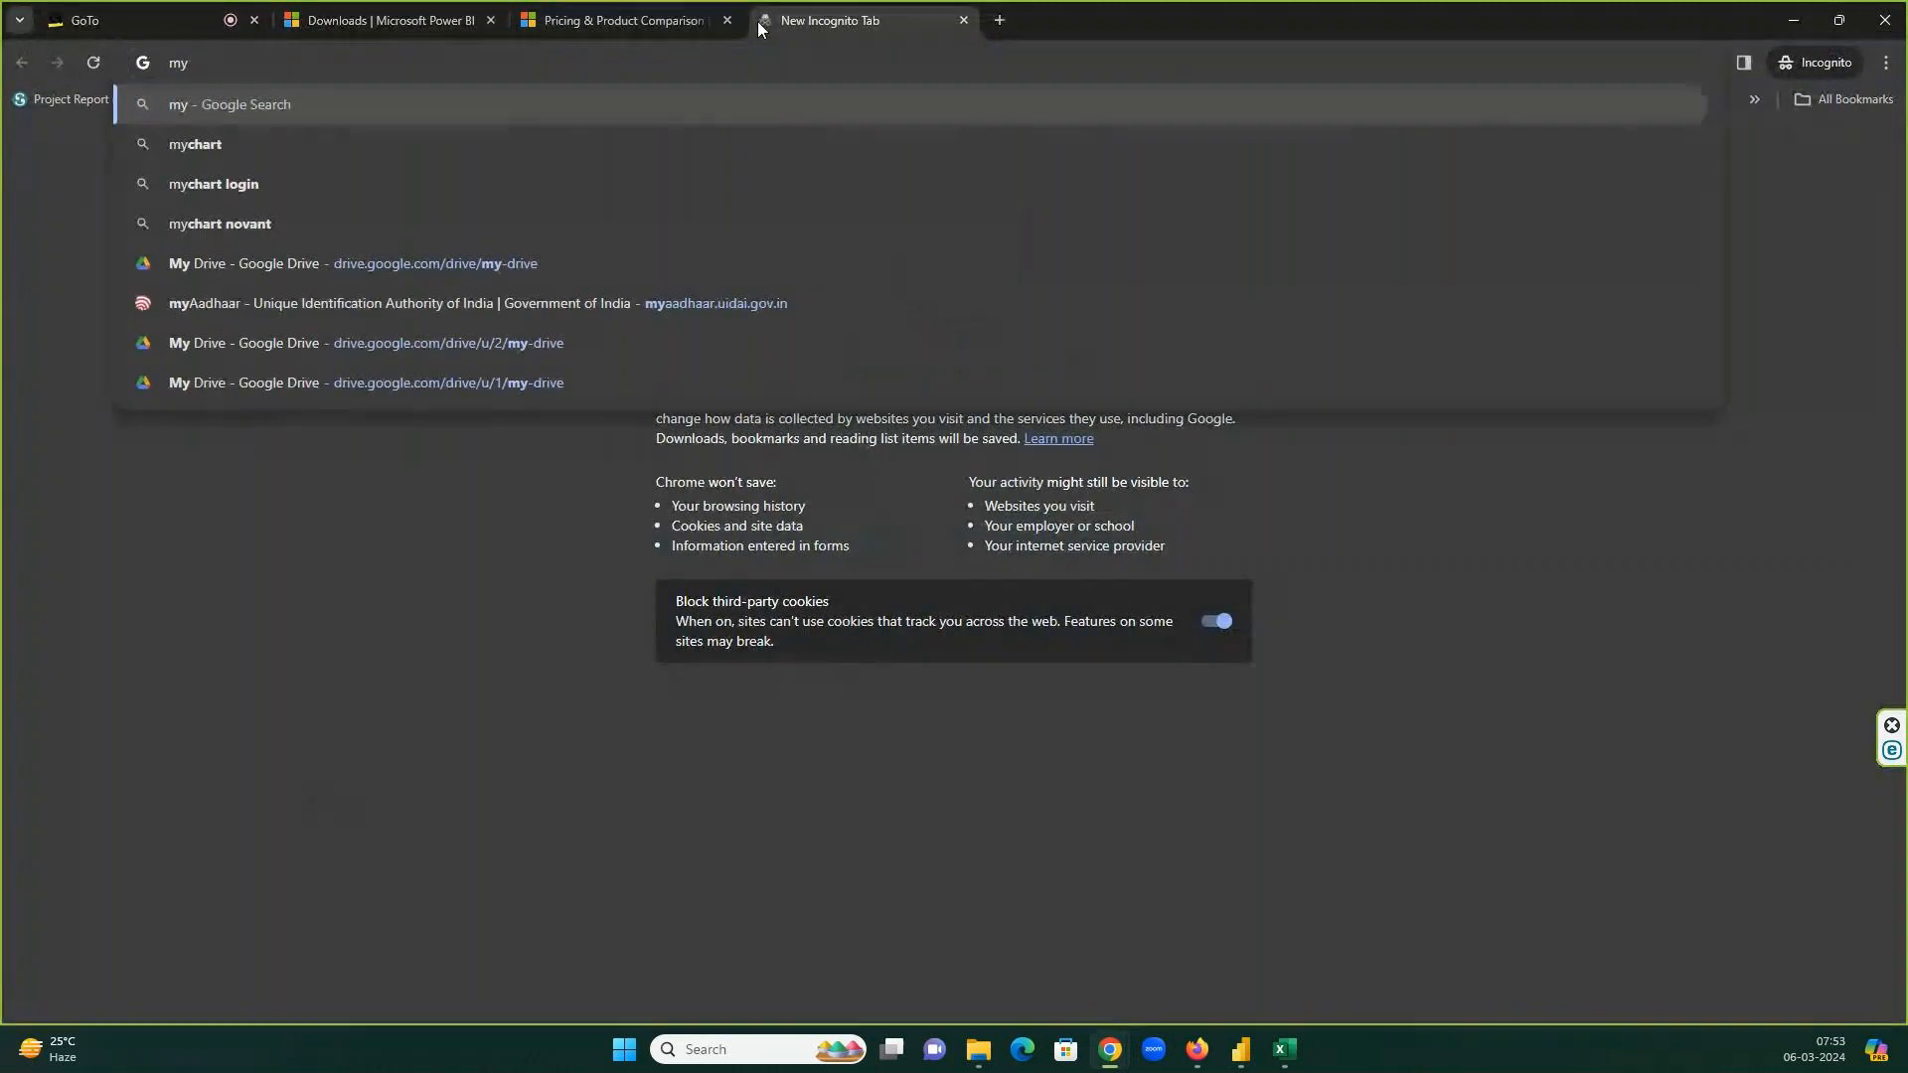
text(sql ser)
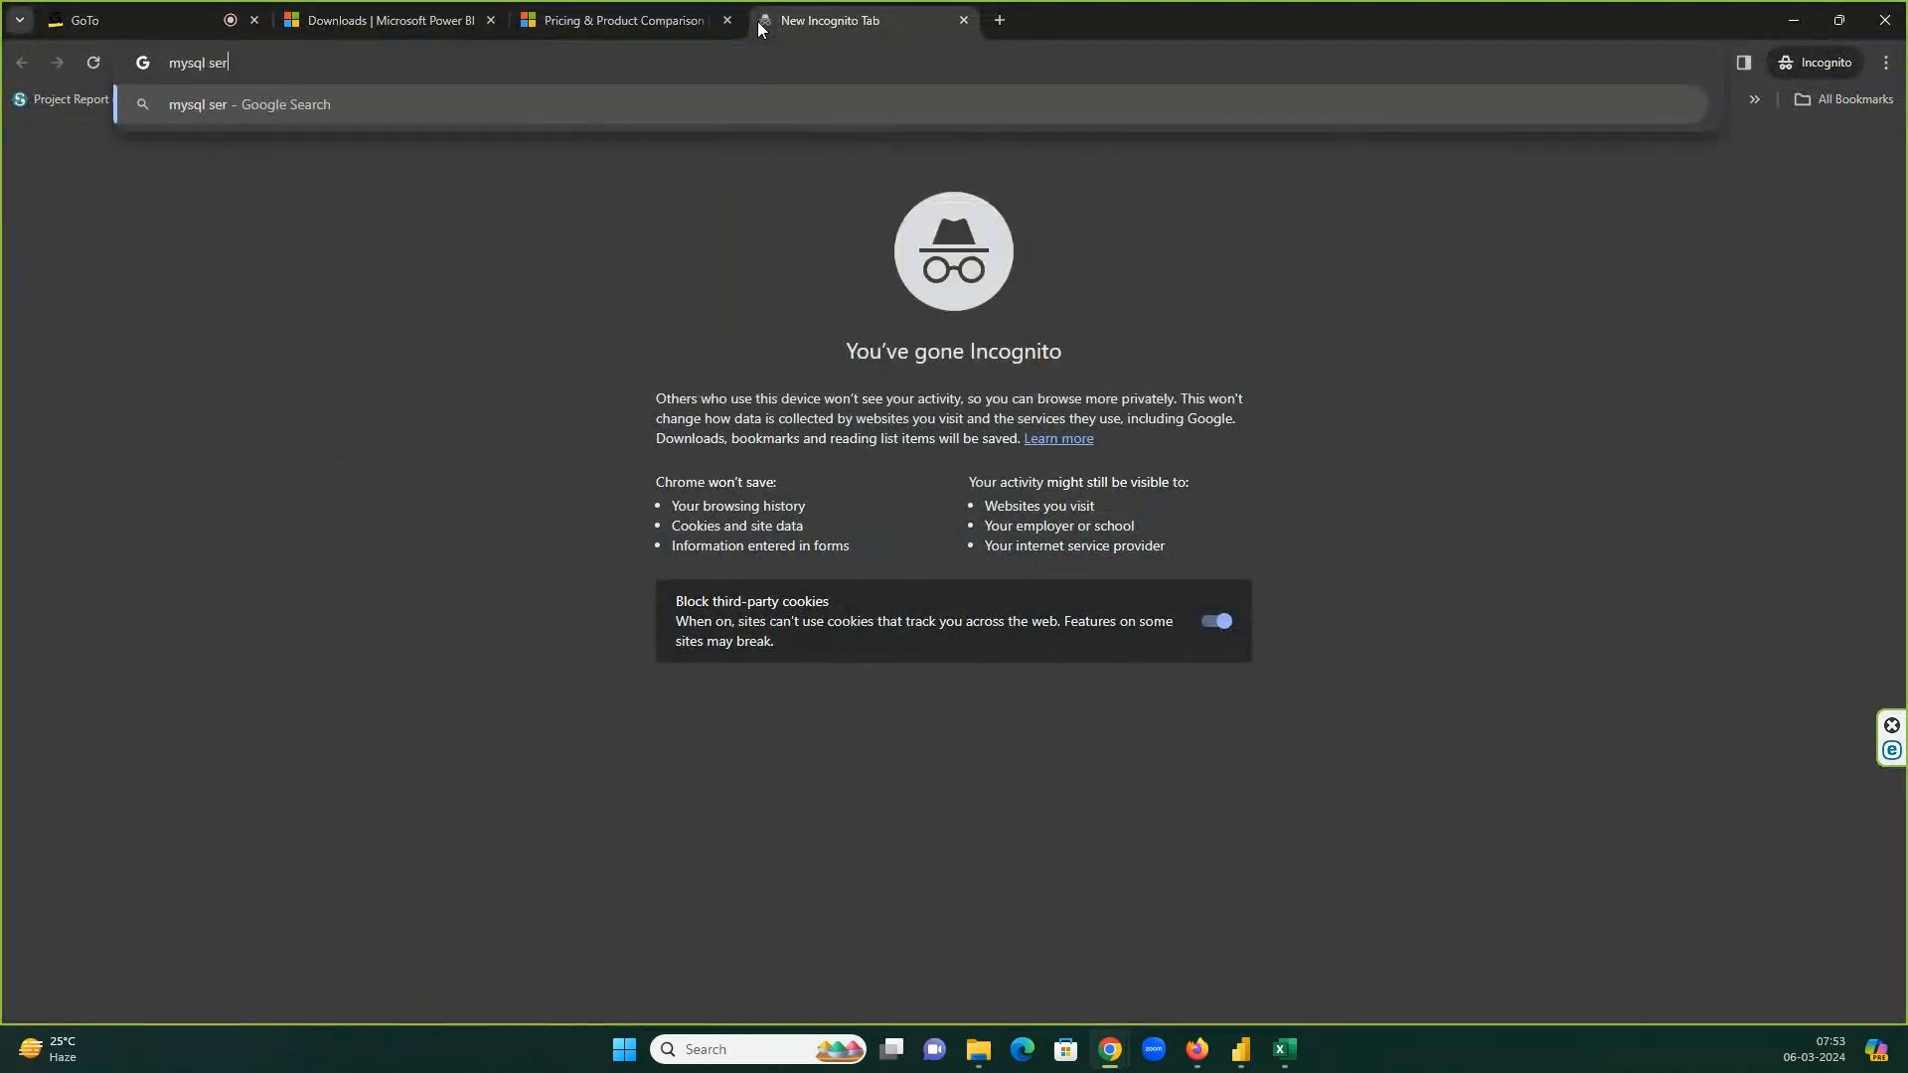
text(ver powerbi plugin)
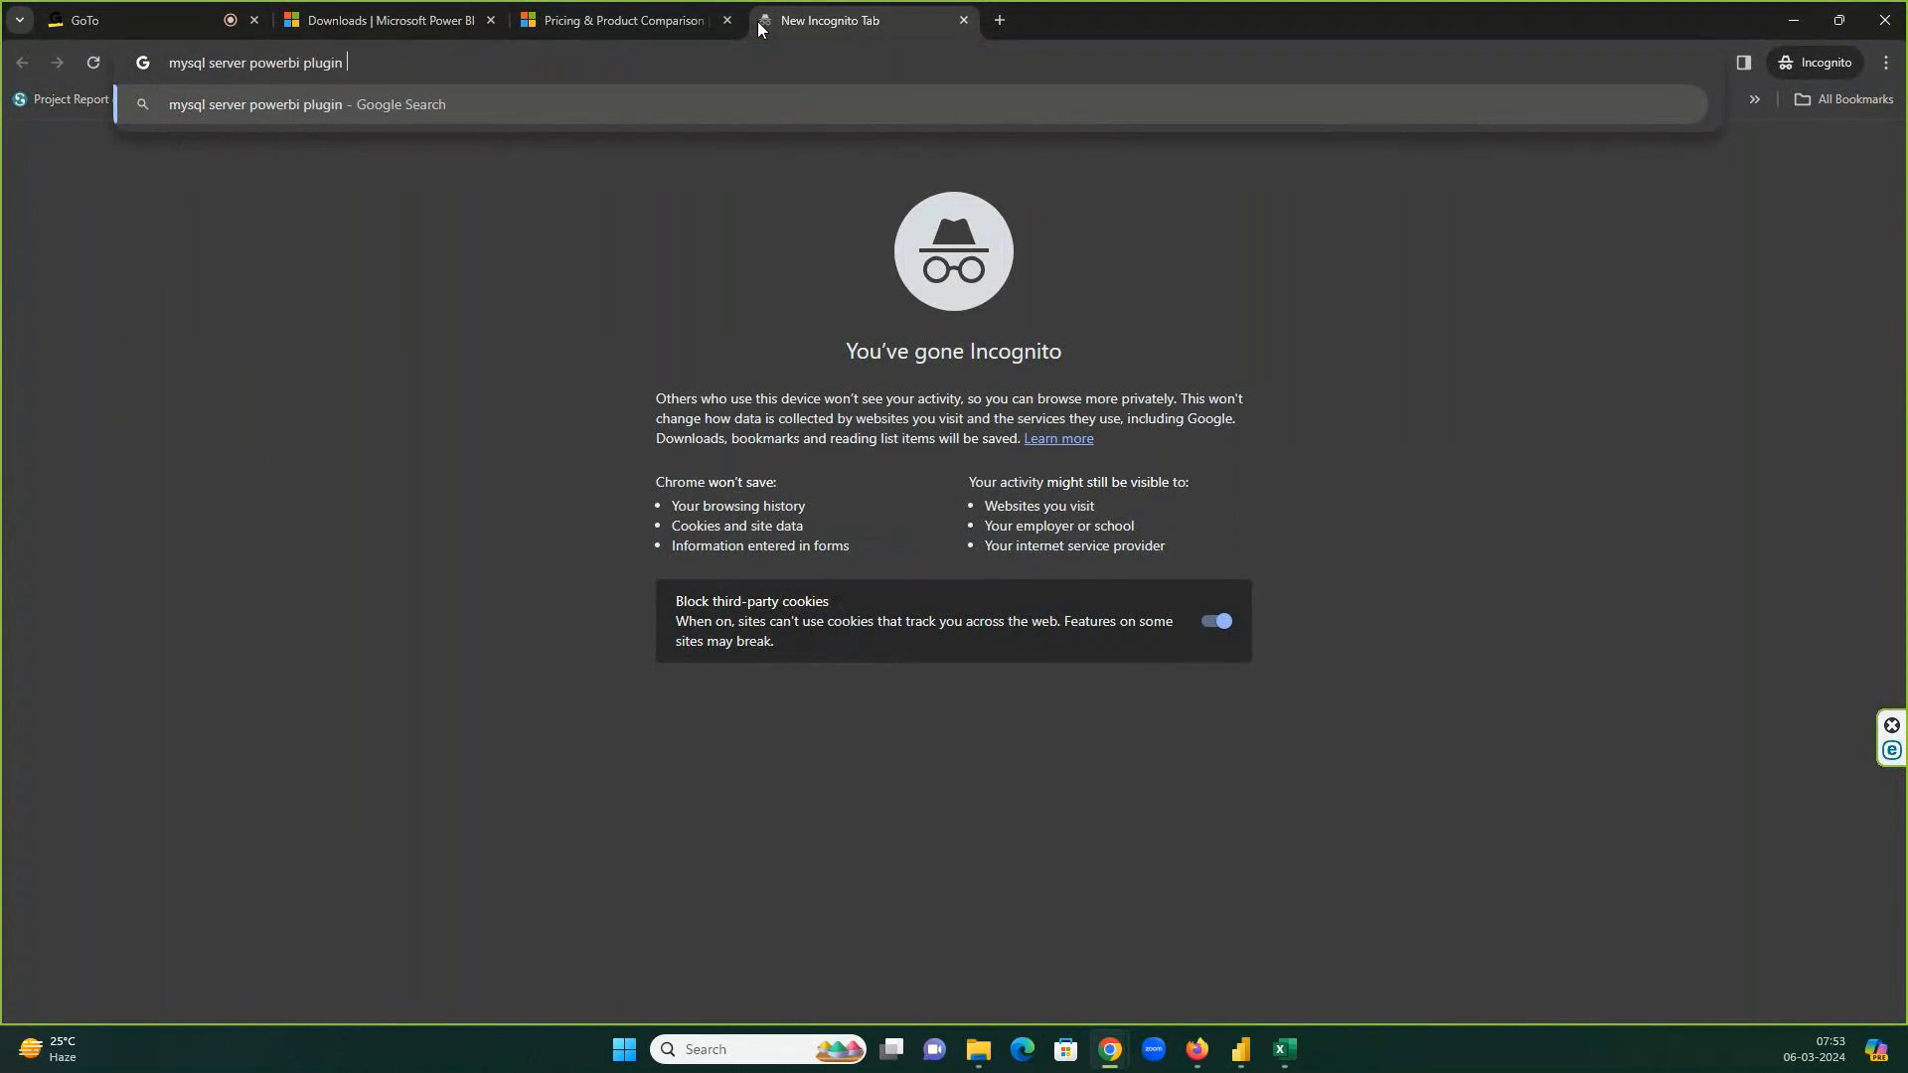
key(Return)
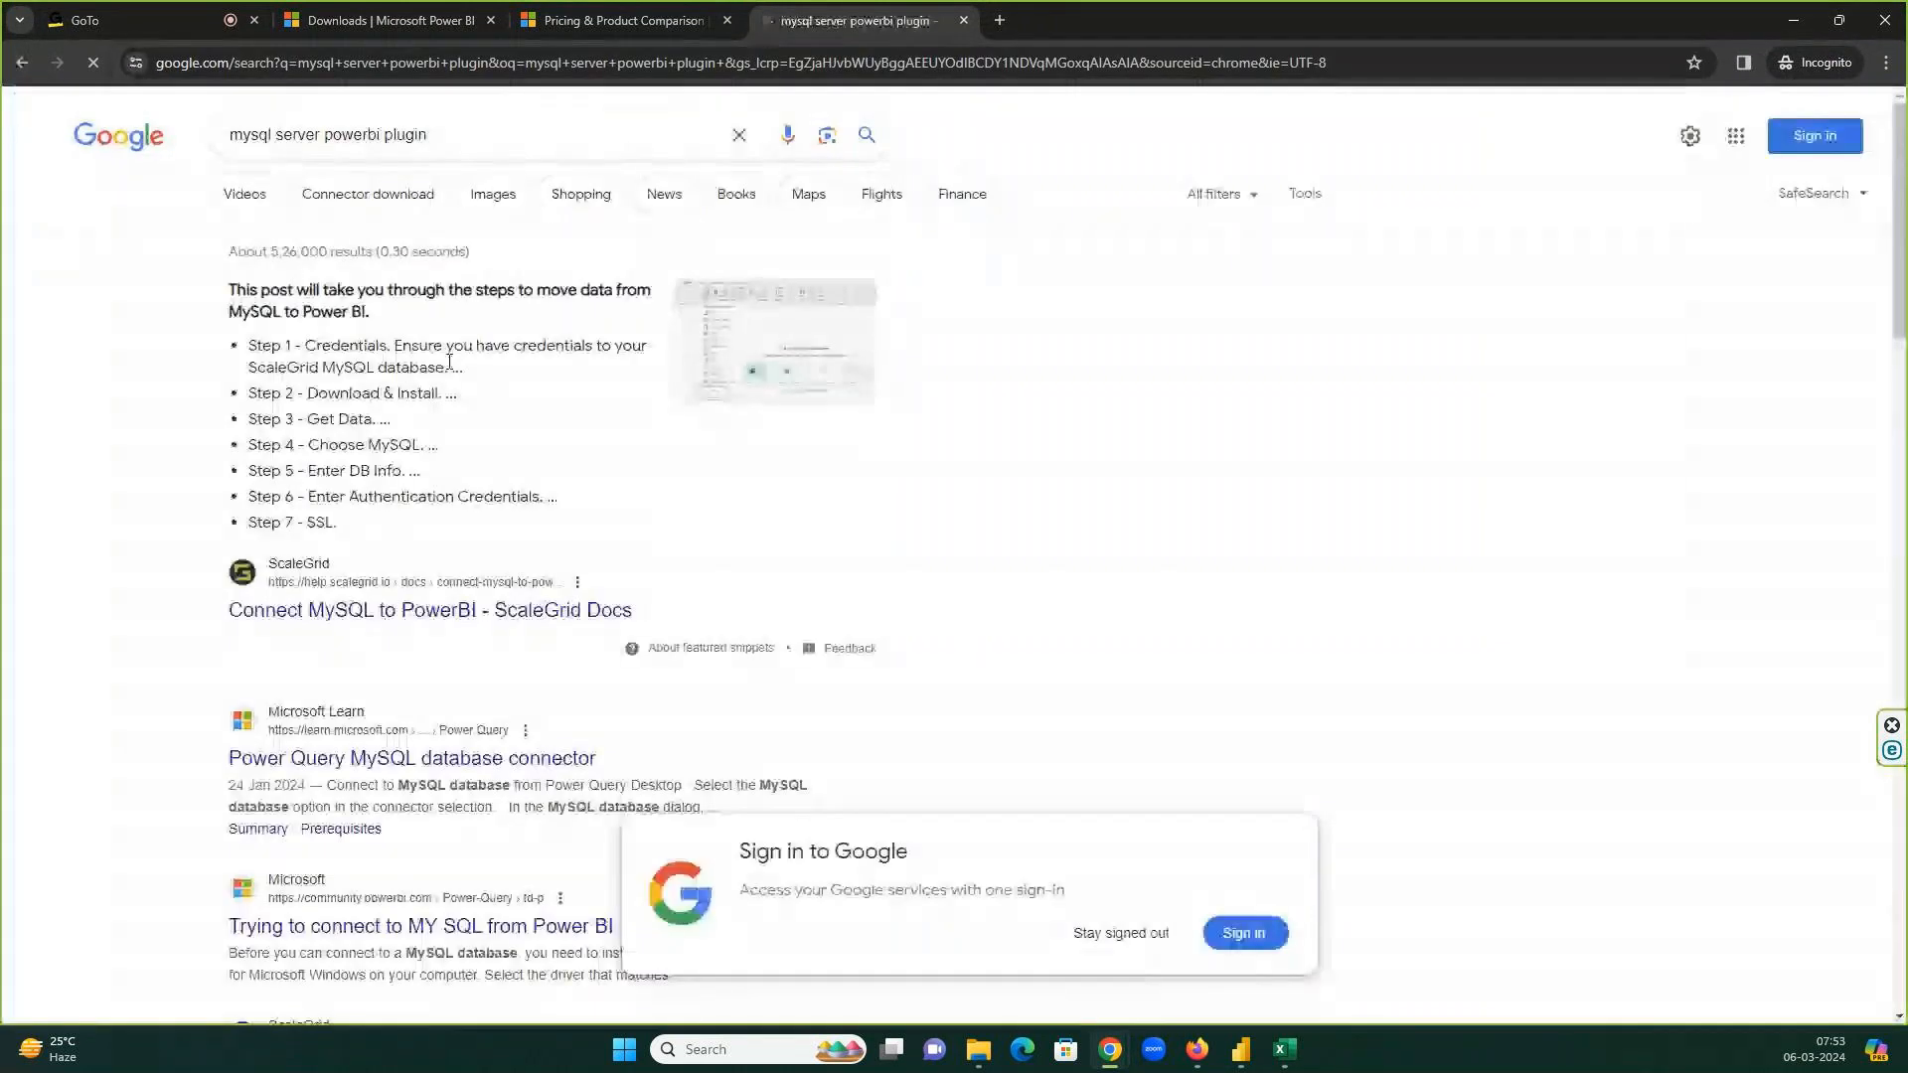
Open the ScaleGrid guide and the Power Query MySQL connector page in new tabs.
middle_click(486, 610)
scroll(541, 576, down, 2)
right_click(542, 569)
click(557, 577)
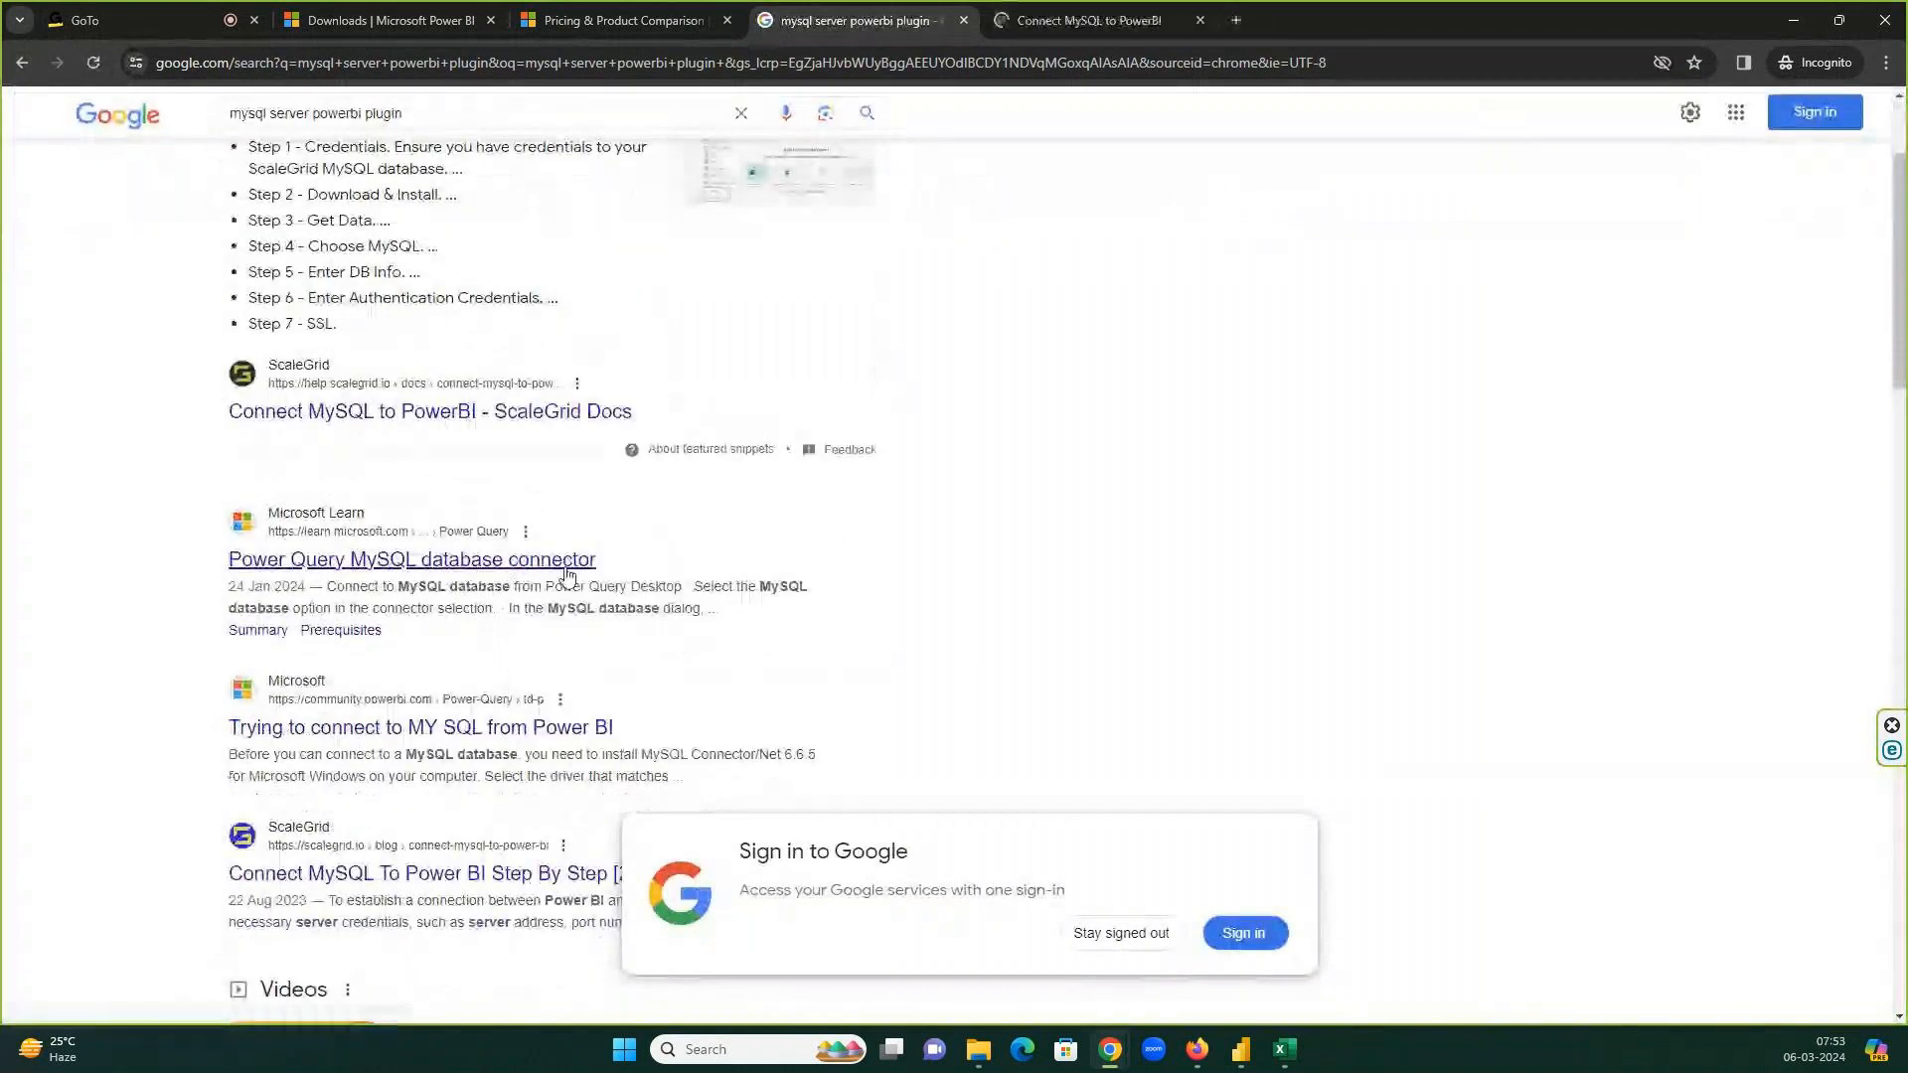
click(634, 1049)
Run ODBC Data Sources (64-bit) as administrator and confirm its Drivers tab lists only SQL Server.
text(odbc)
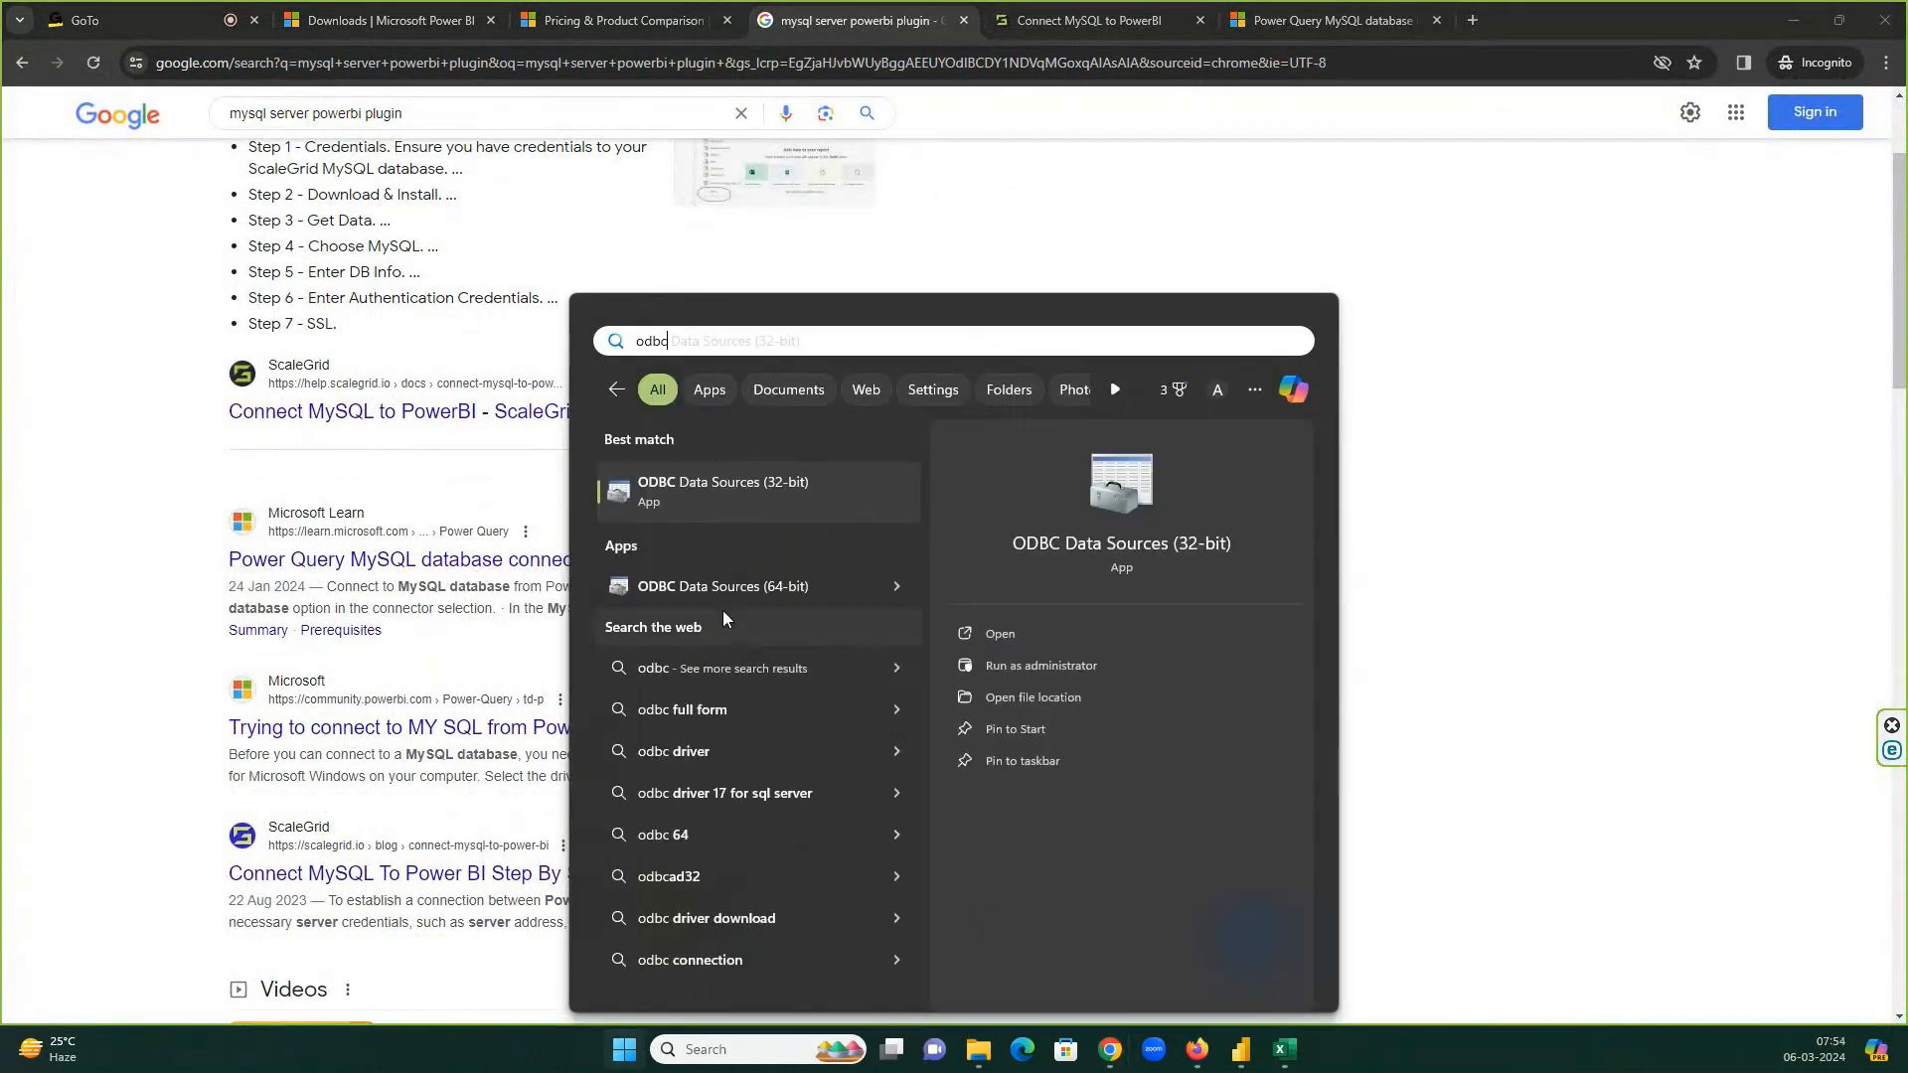
right_click(709, 596)
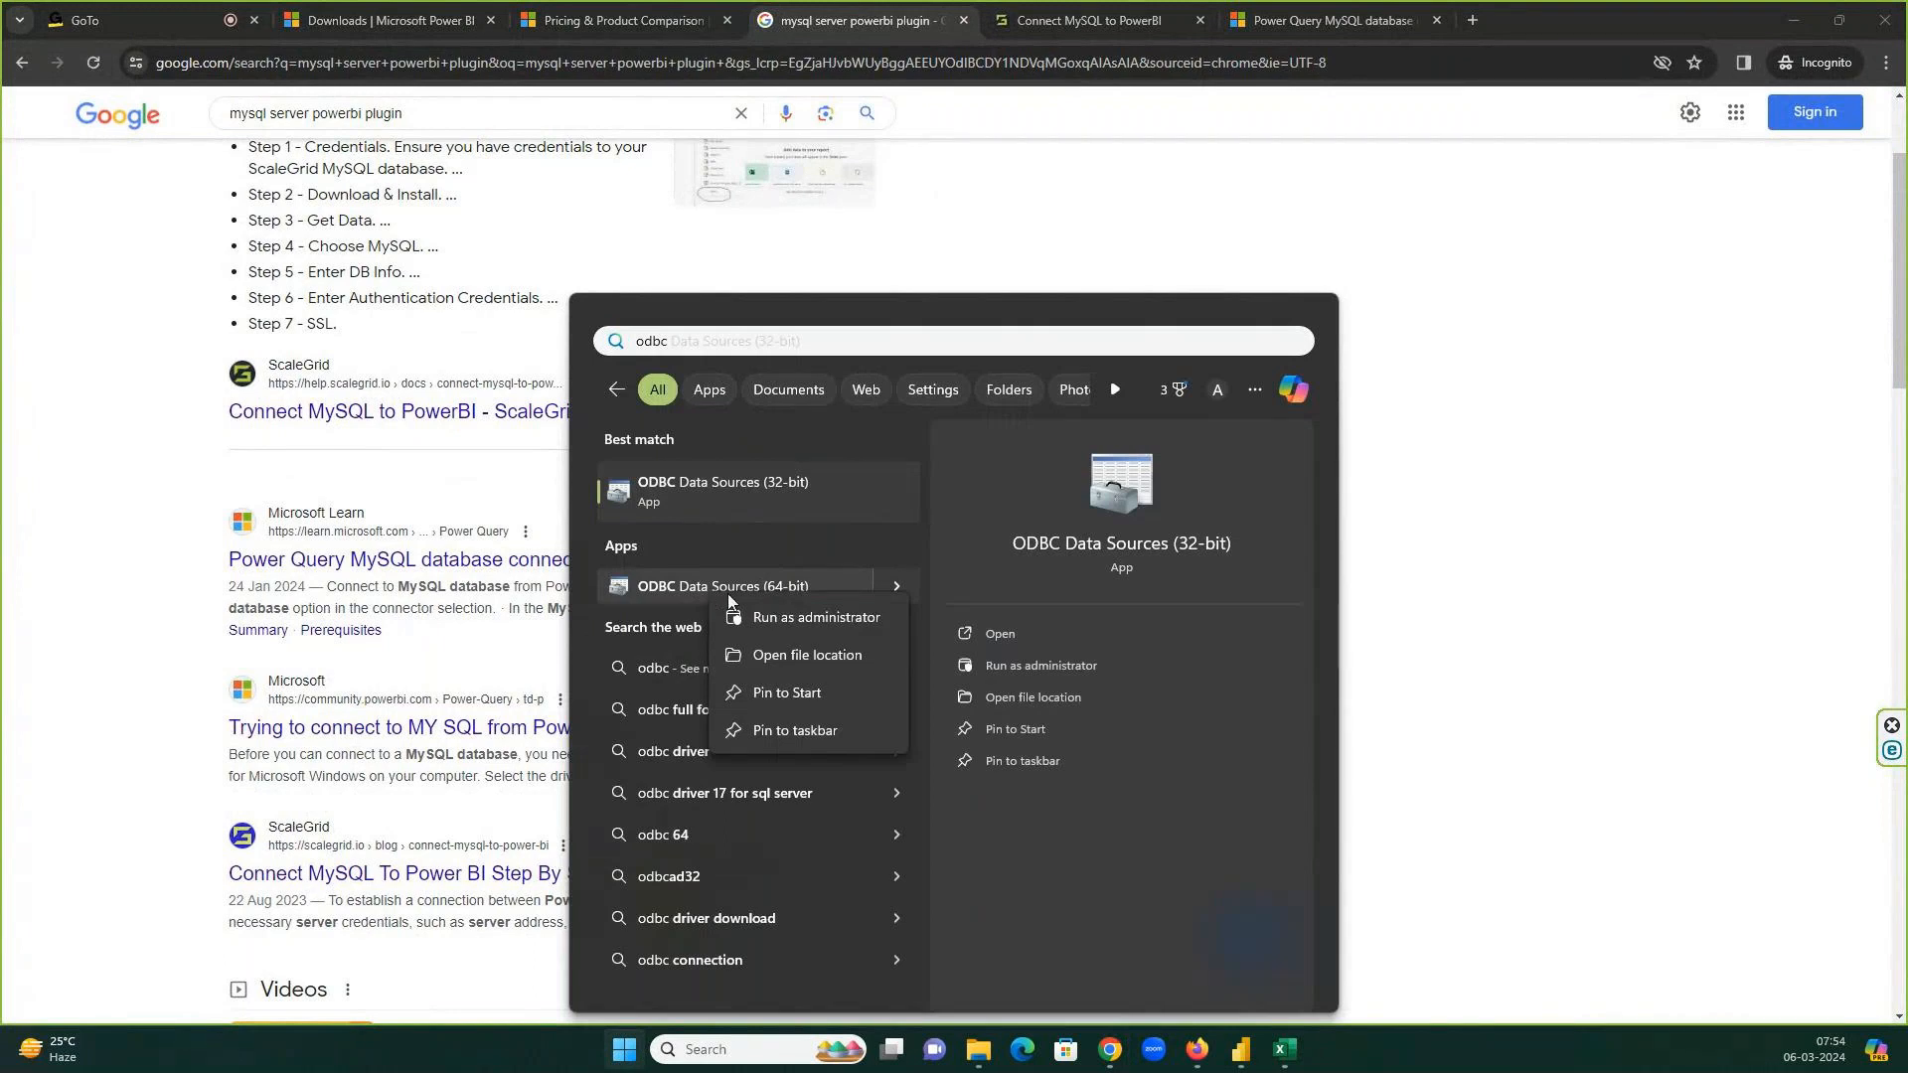
click(769, 614)
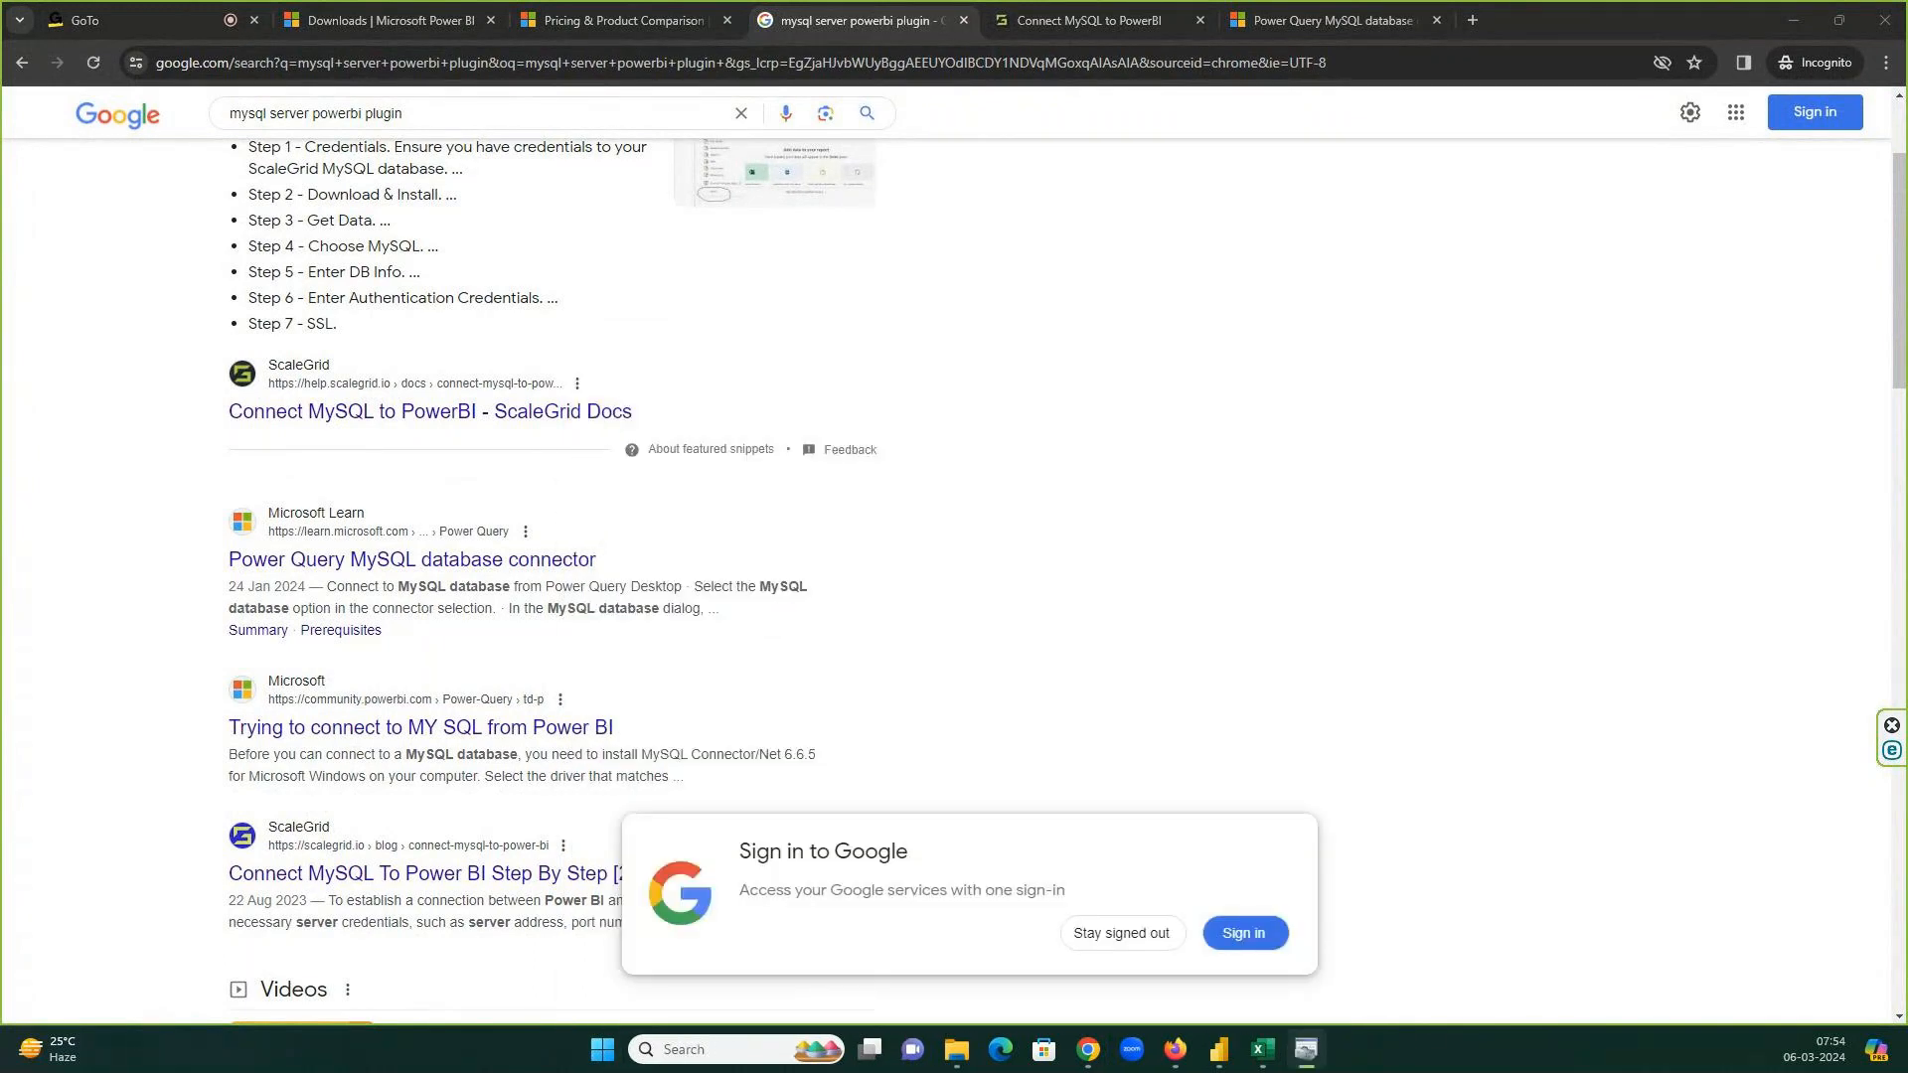
click(1067, 325)
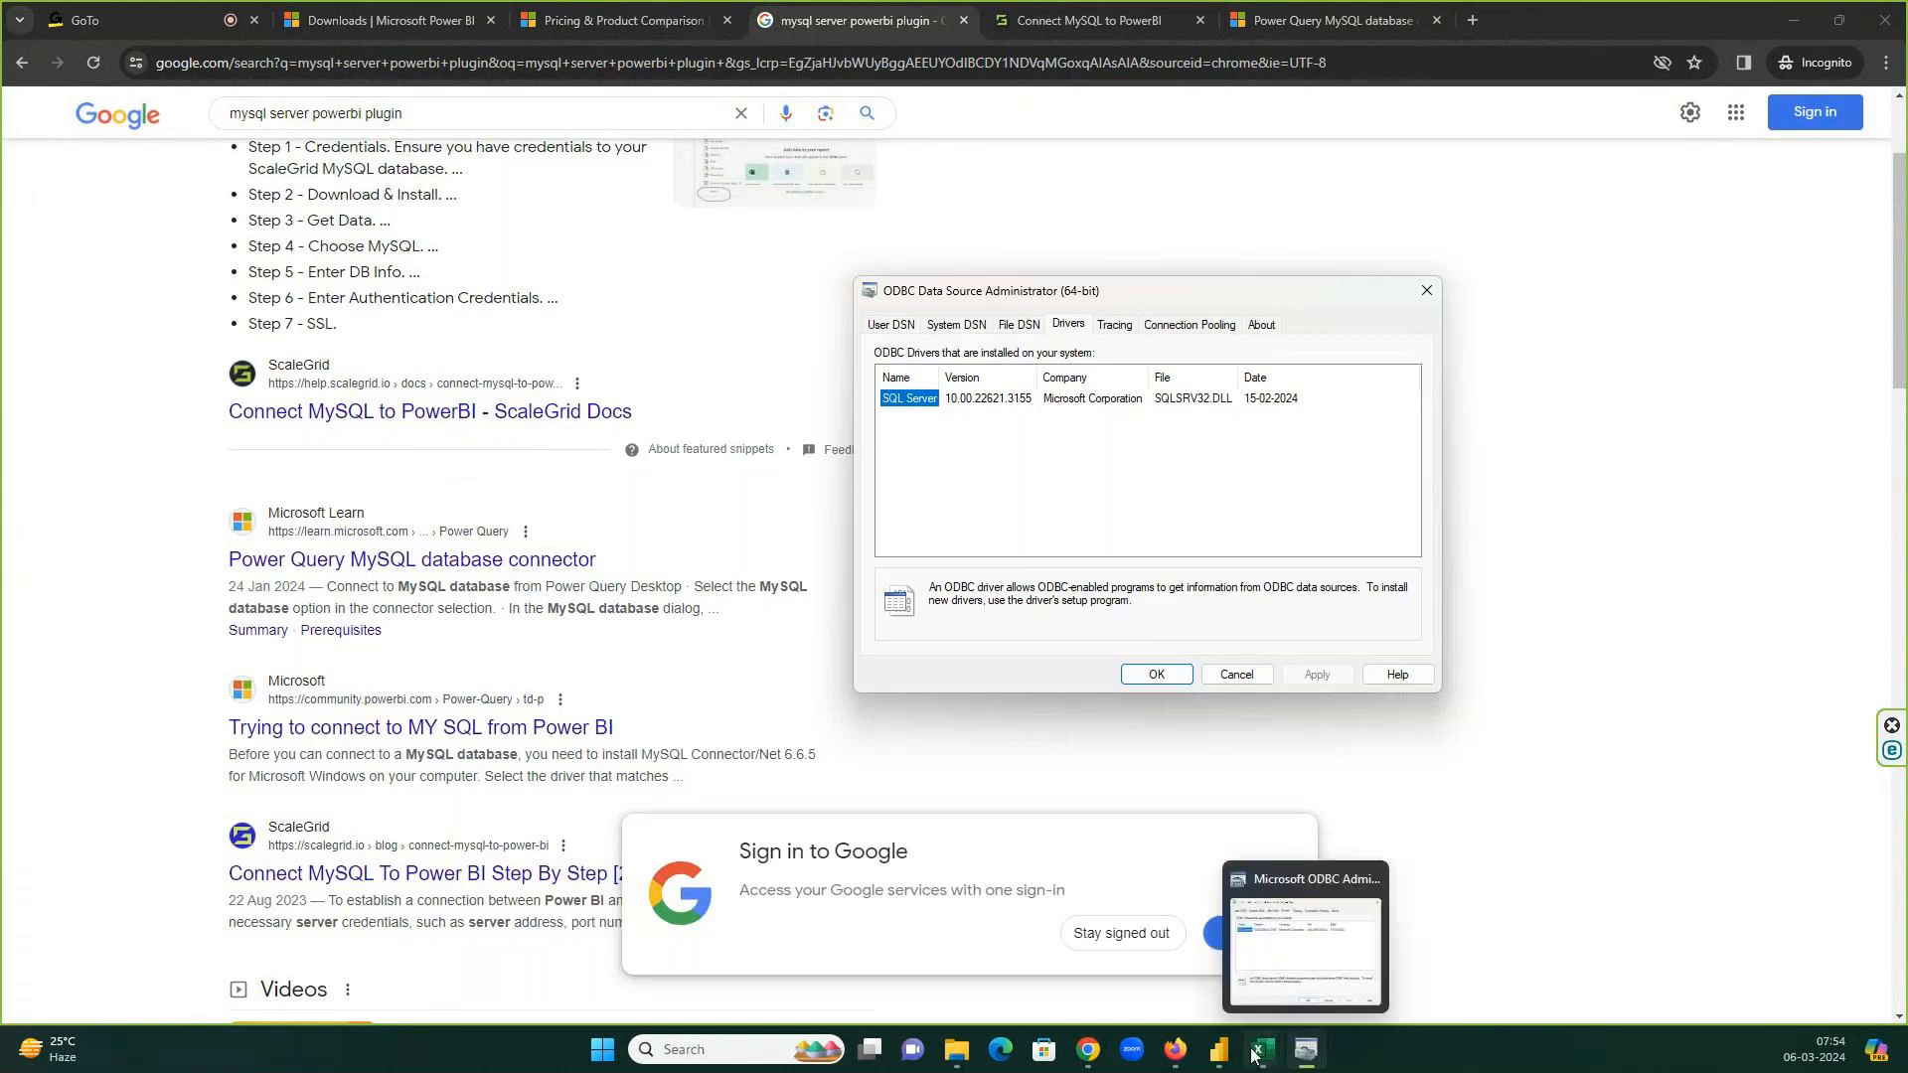
click(1197, 939)
Dismiss the notice and retry connecting via Get data > More > Database > MySQL database.
click(1200, 576)
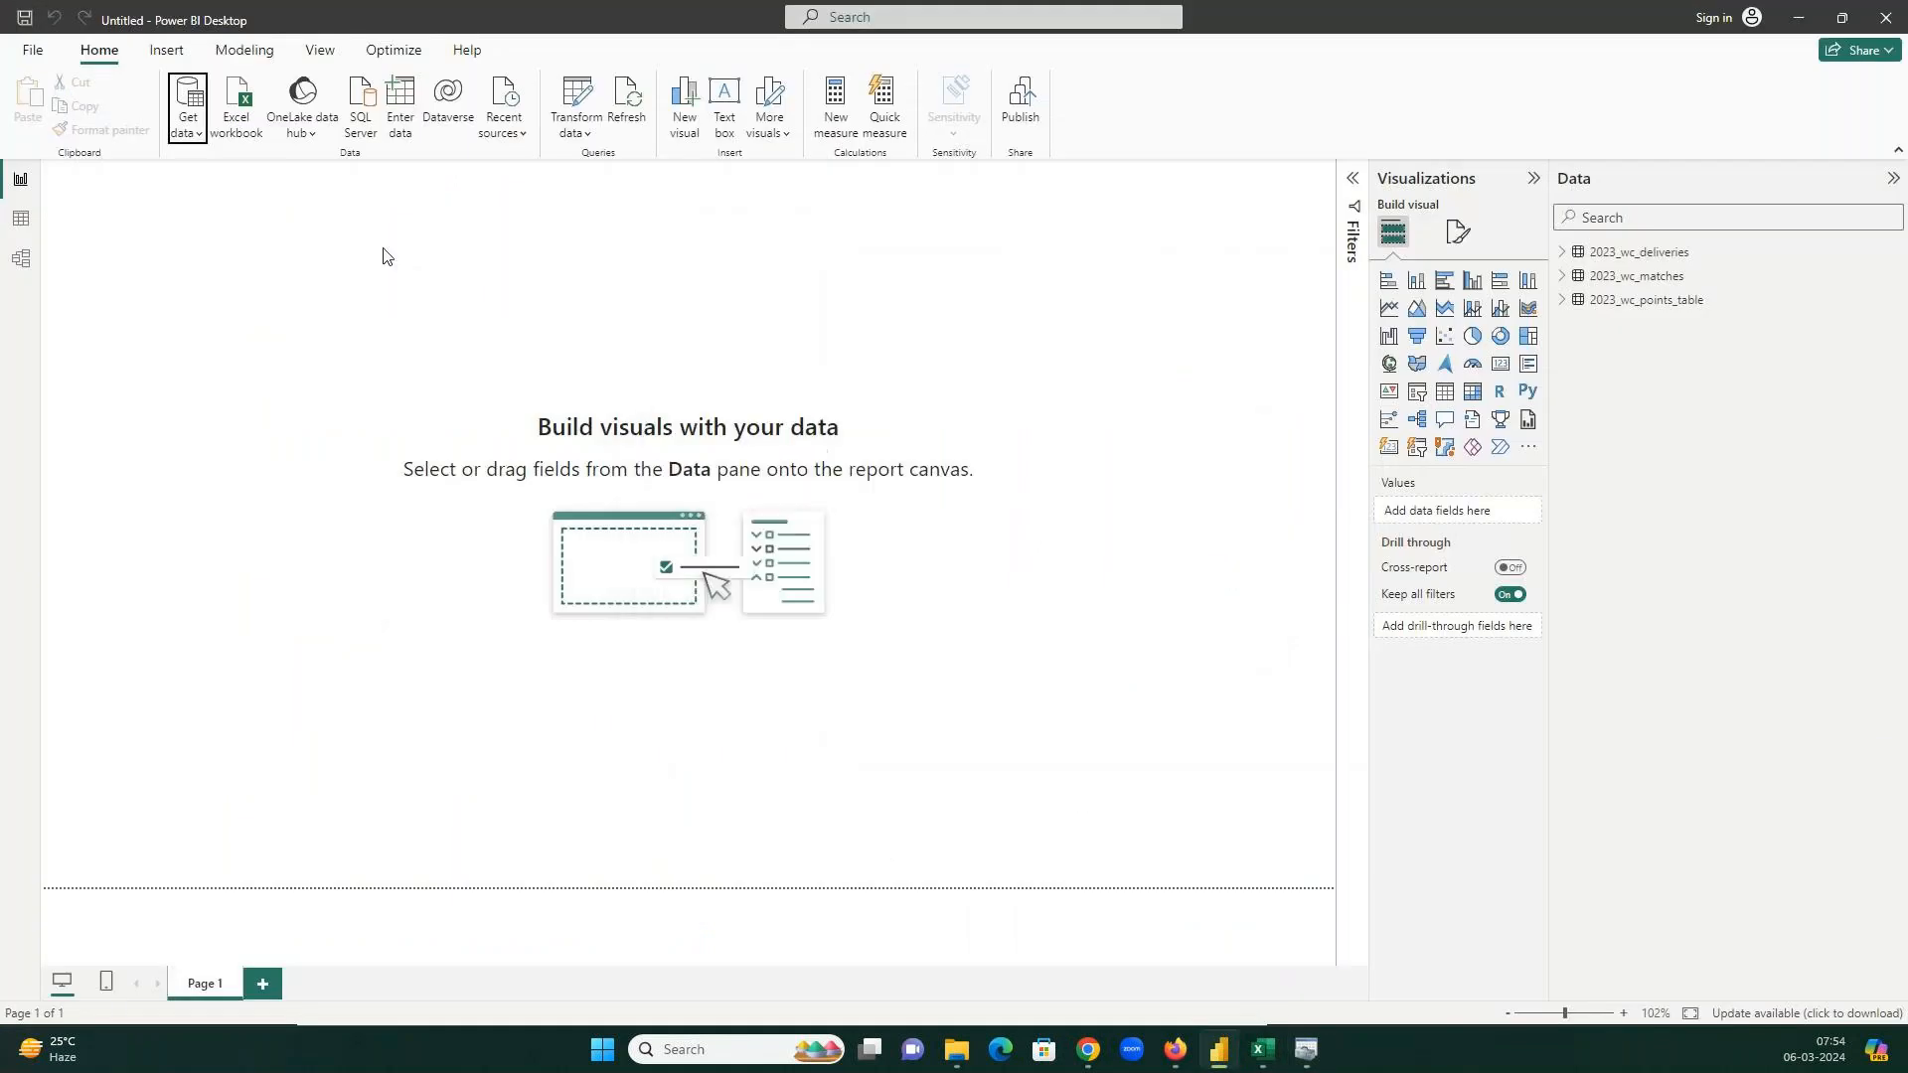
click(189, 127)
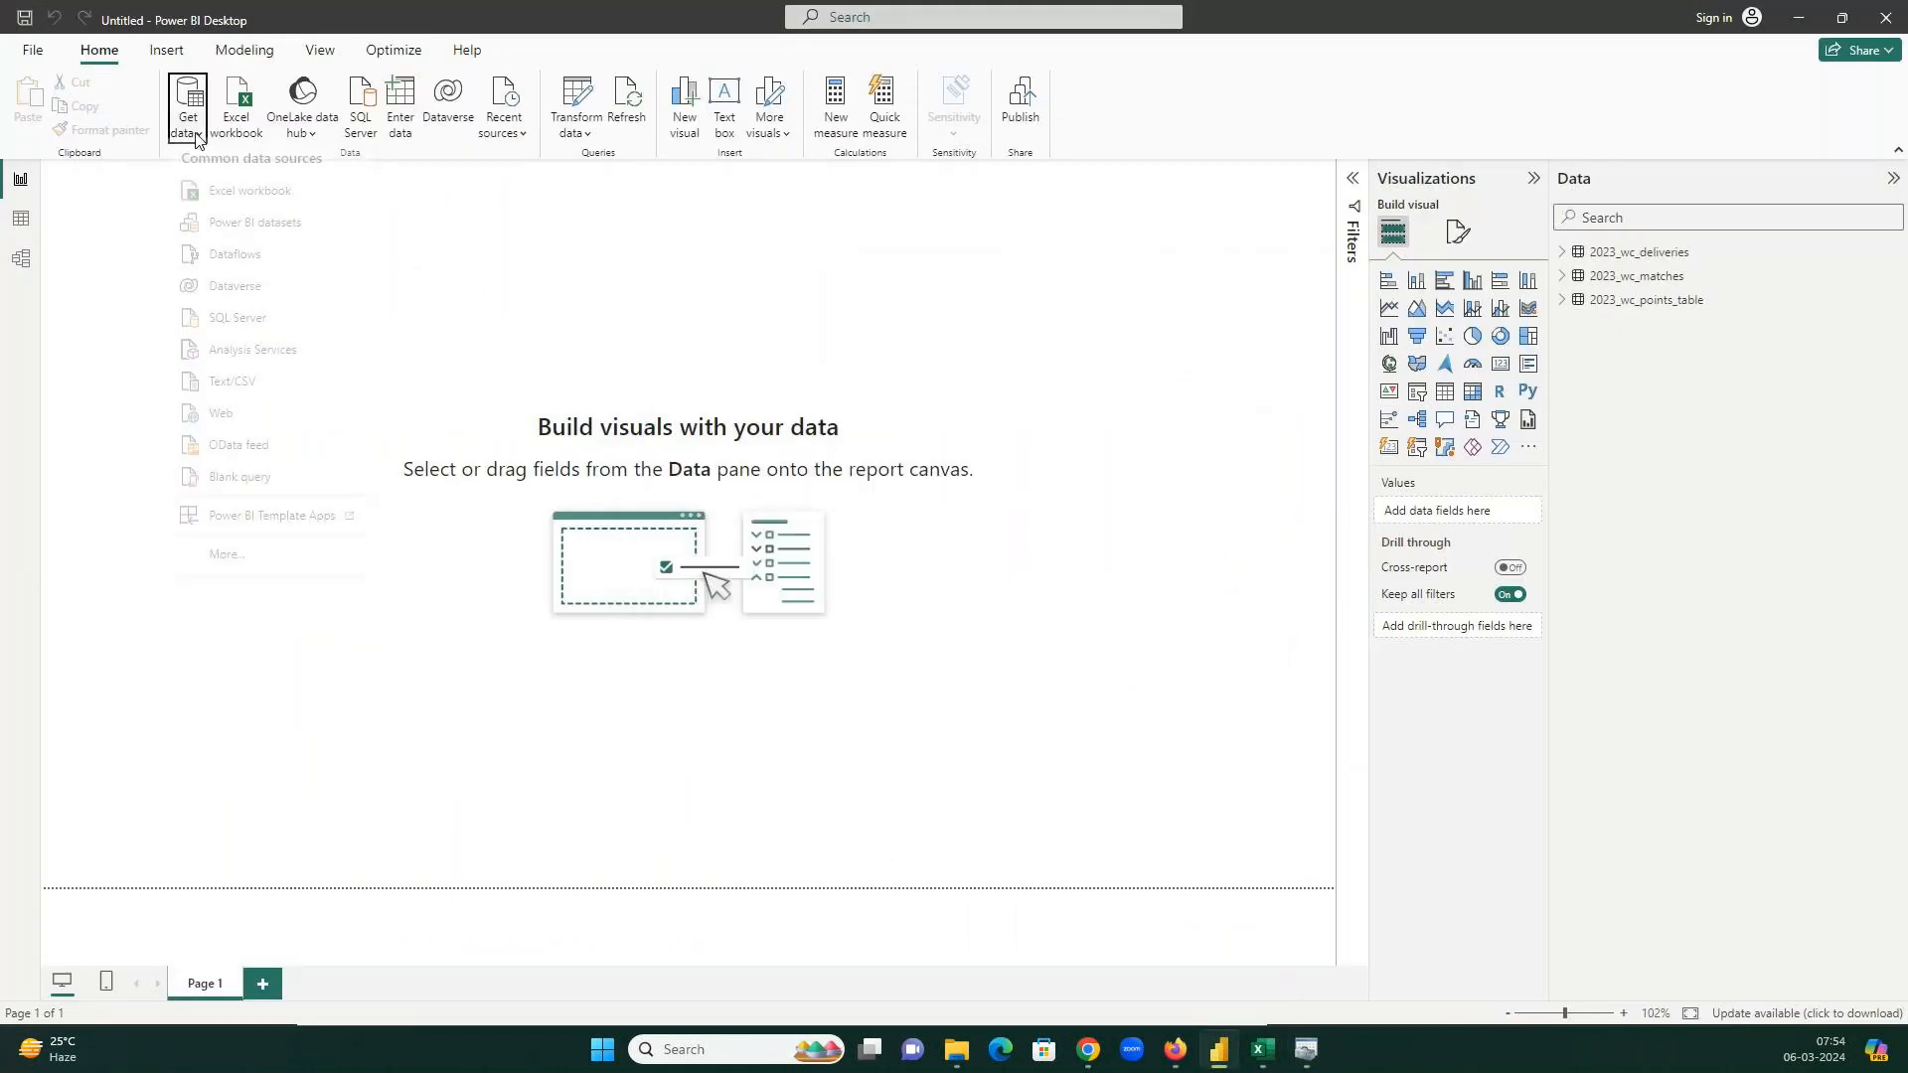
click(240, 566)
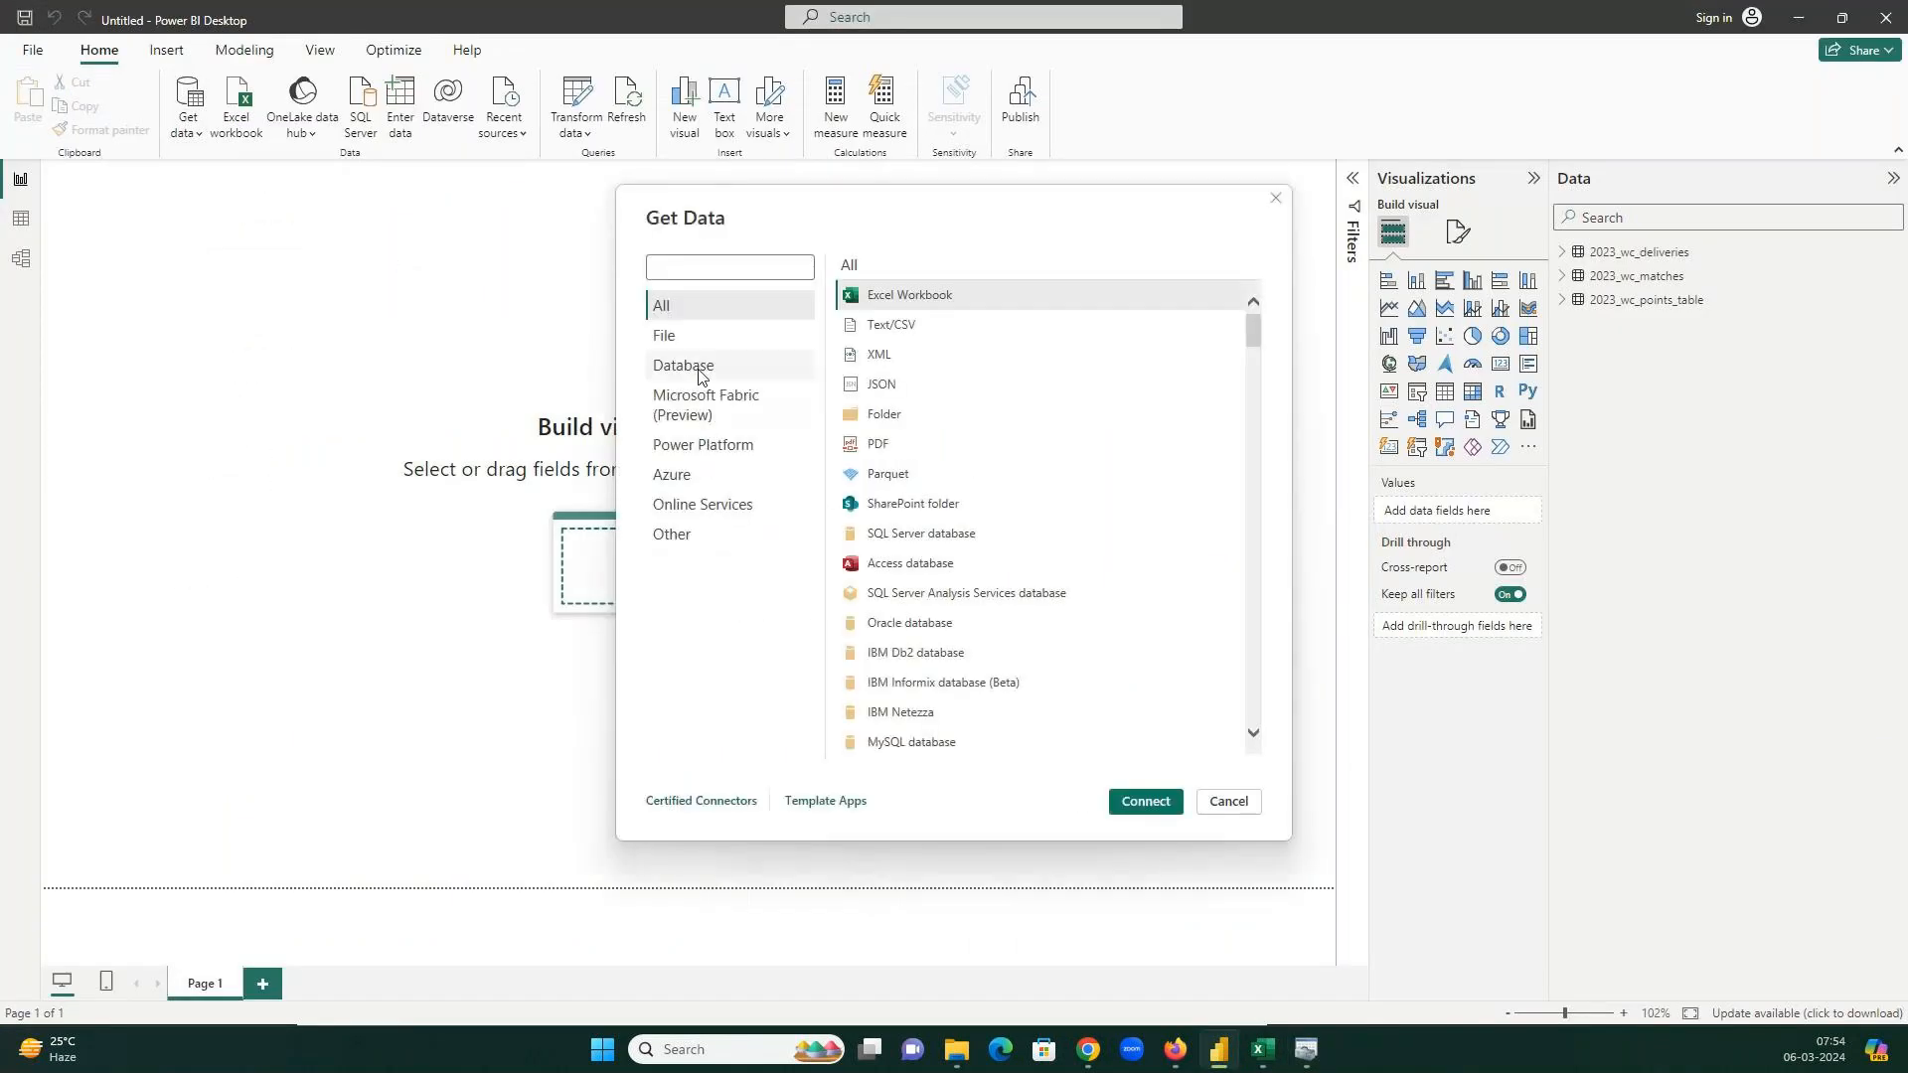
click(686, 366)
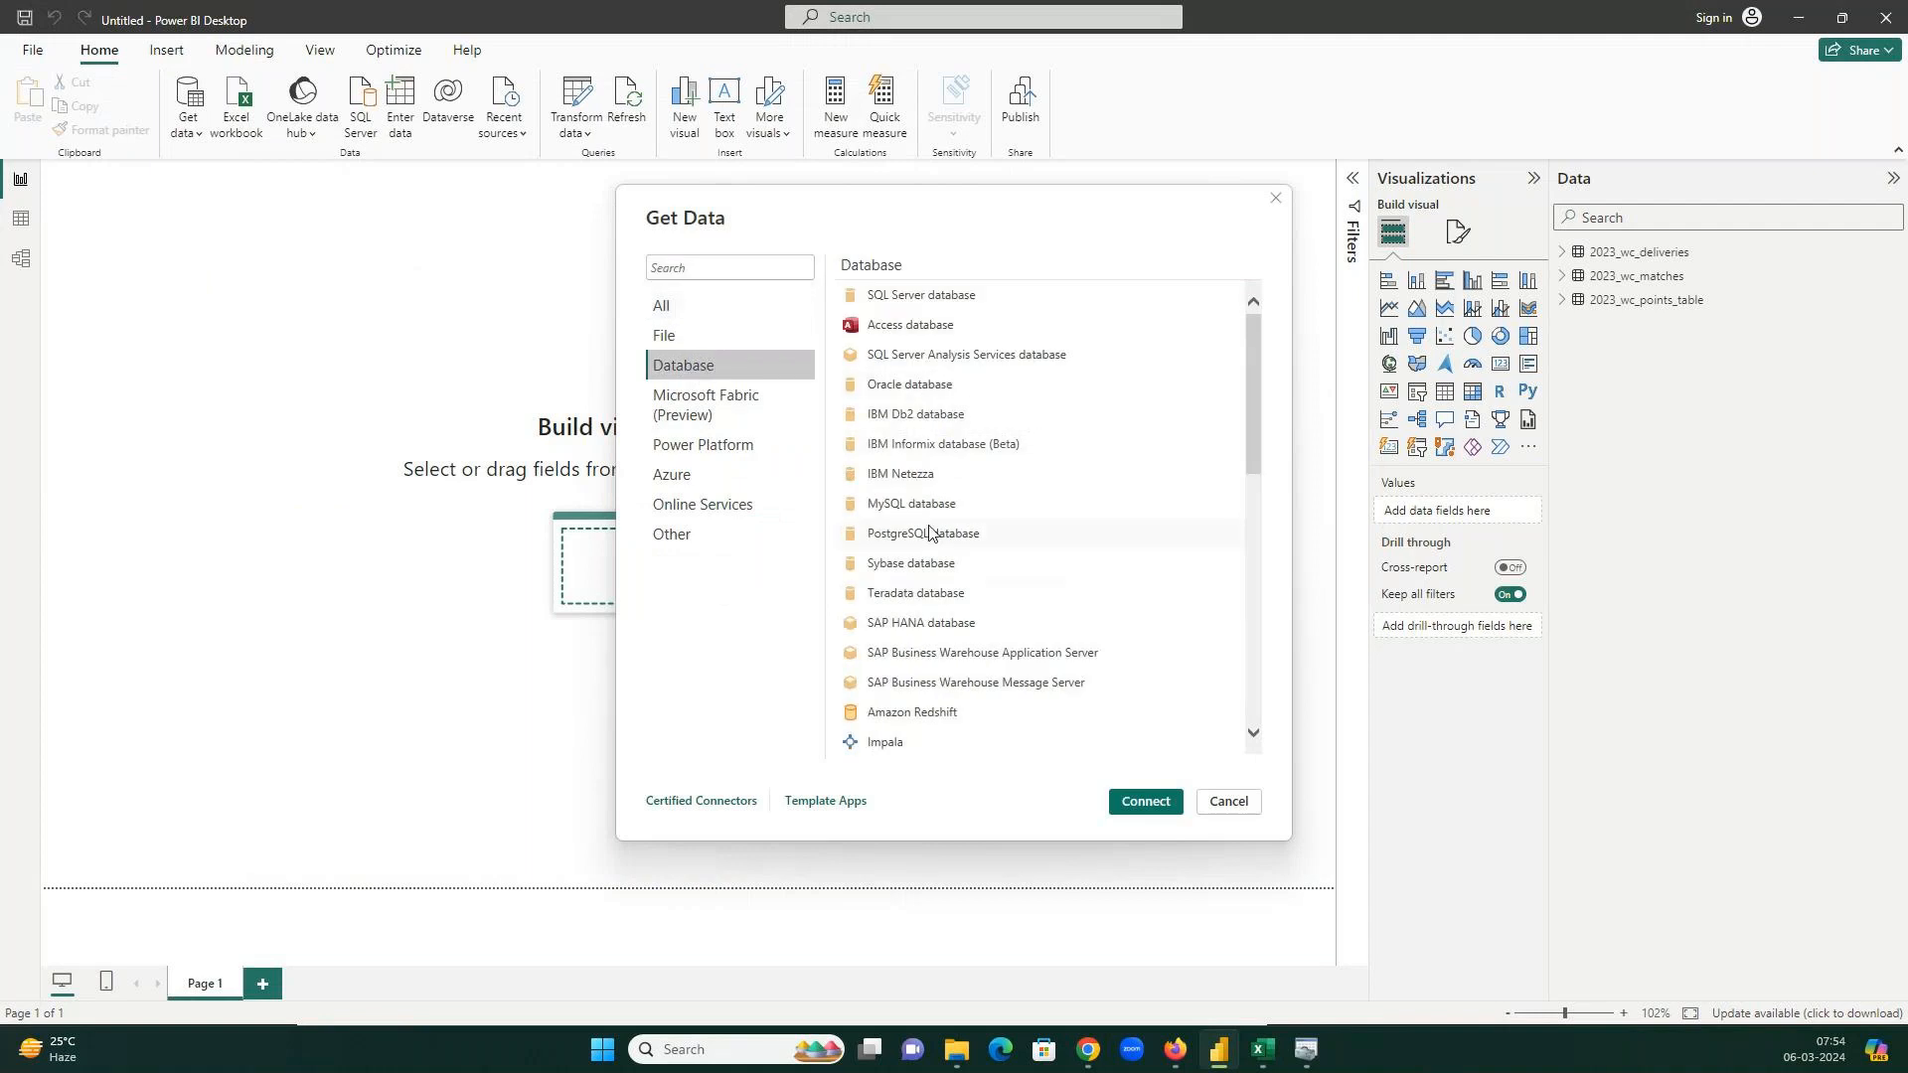
click(911, 504)
click(1145, 801)
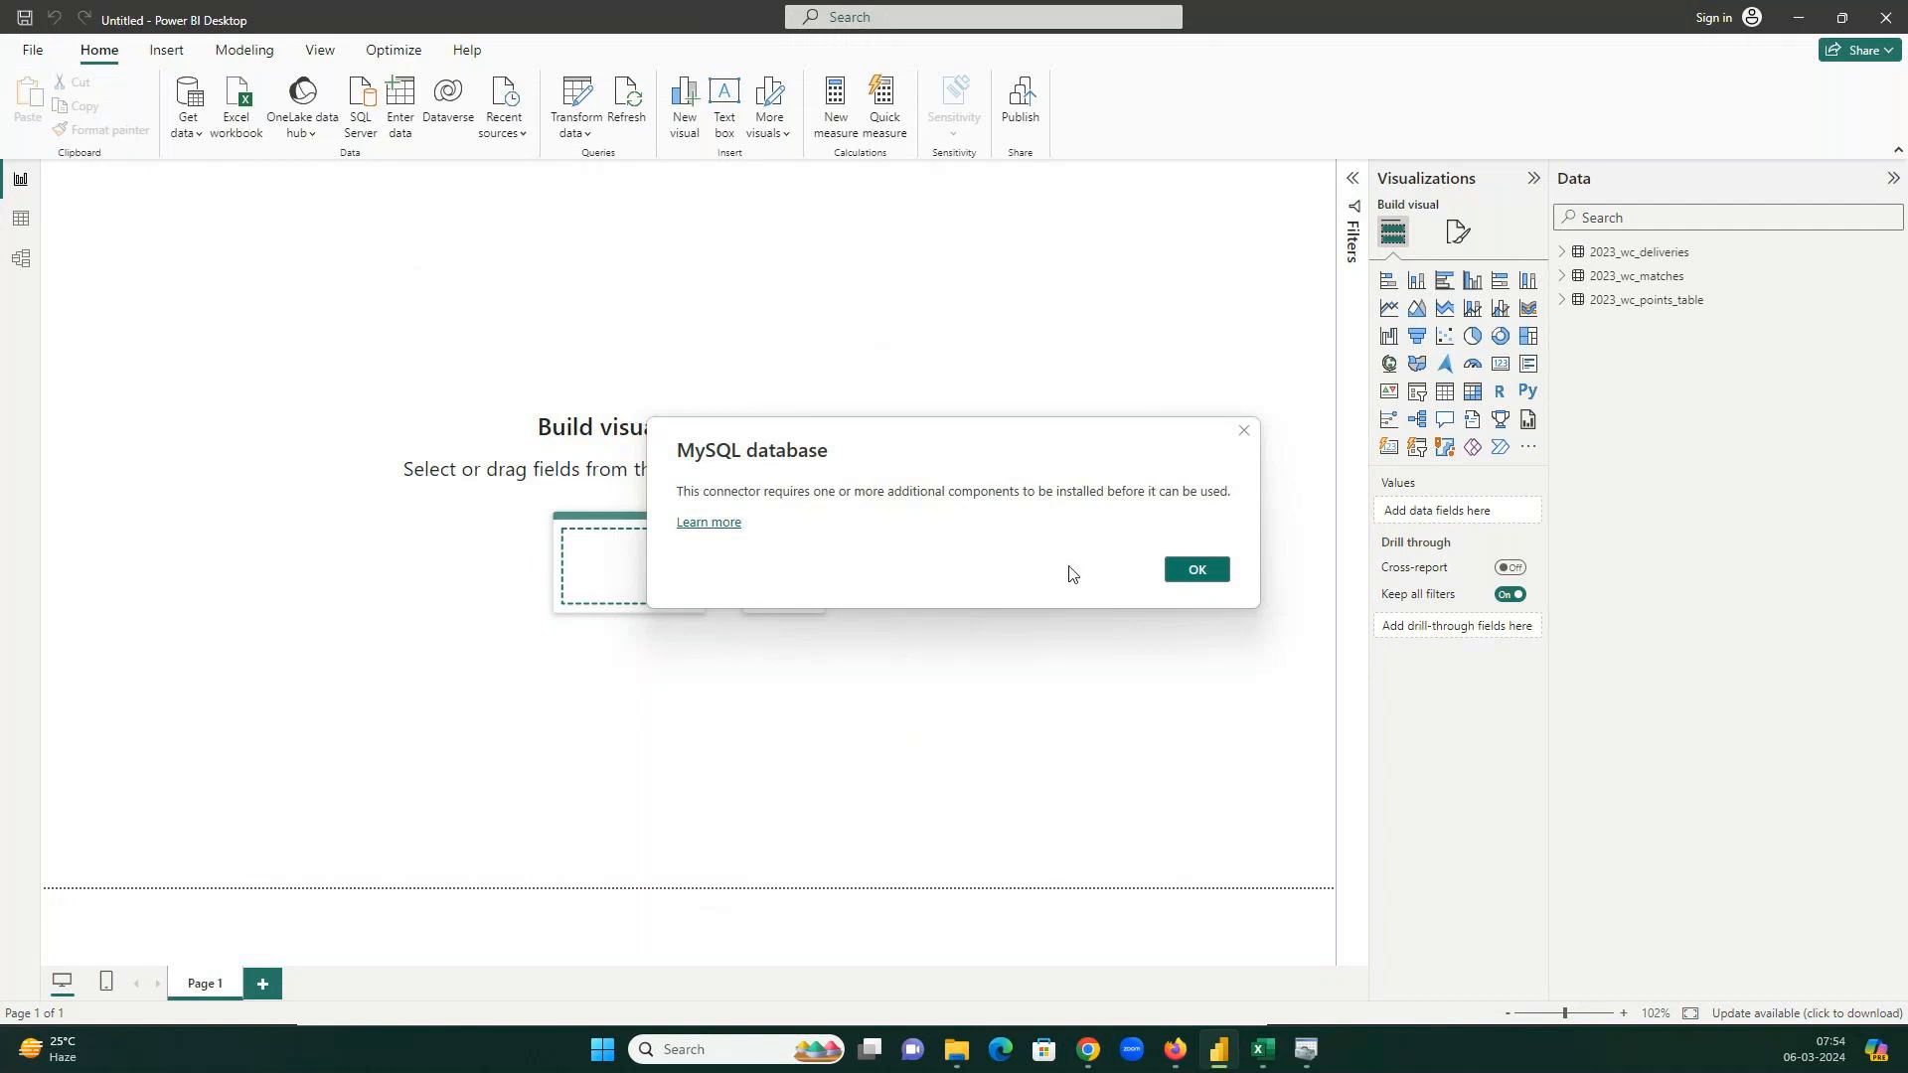
Read Steps 4–7 of the ScaleGrid 'Connect MySQL to PowerBI' guide in Chrome, then return to Power BI.
mouse_move(1098, 1053)
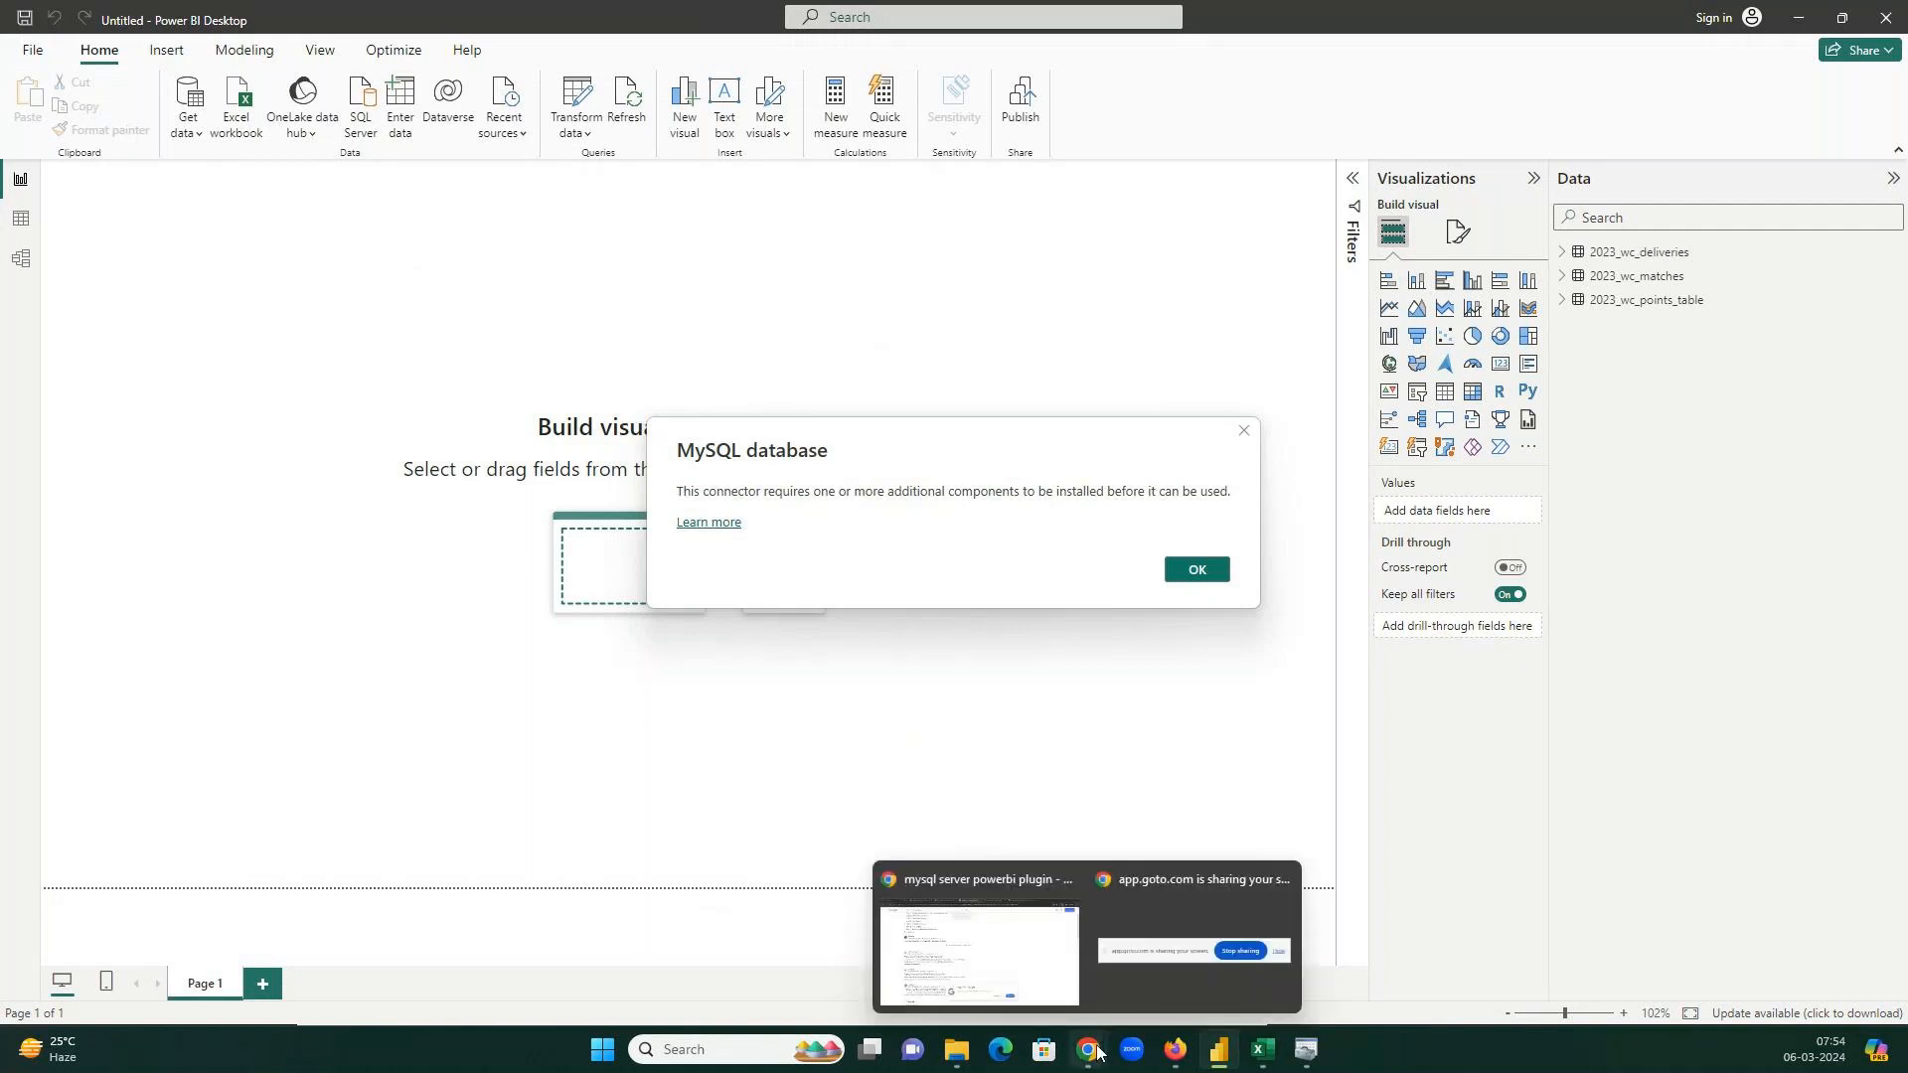
click(979, 954)
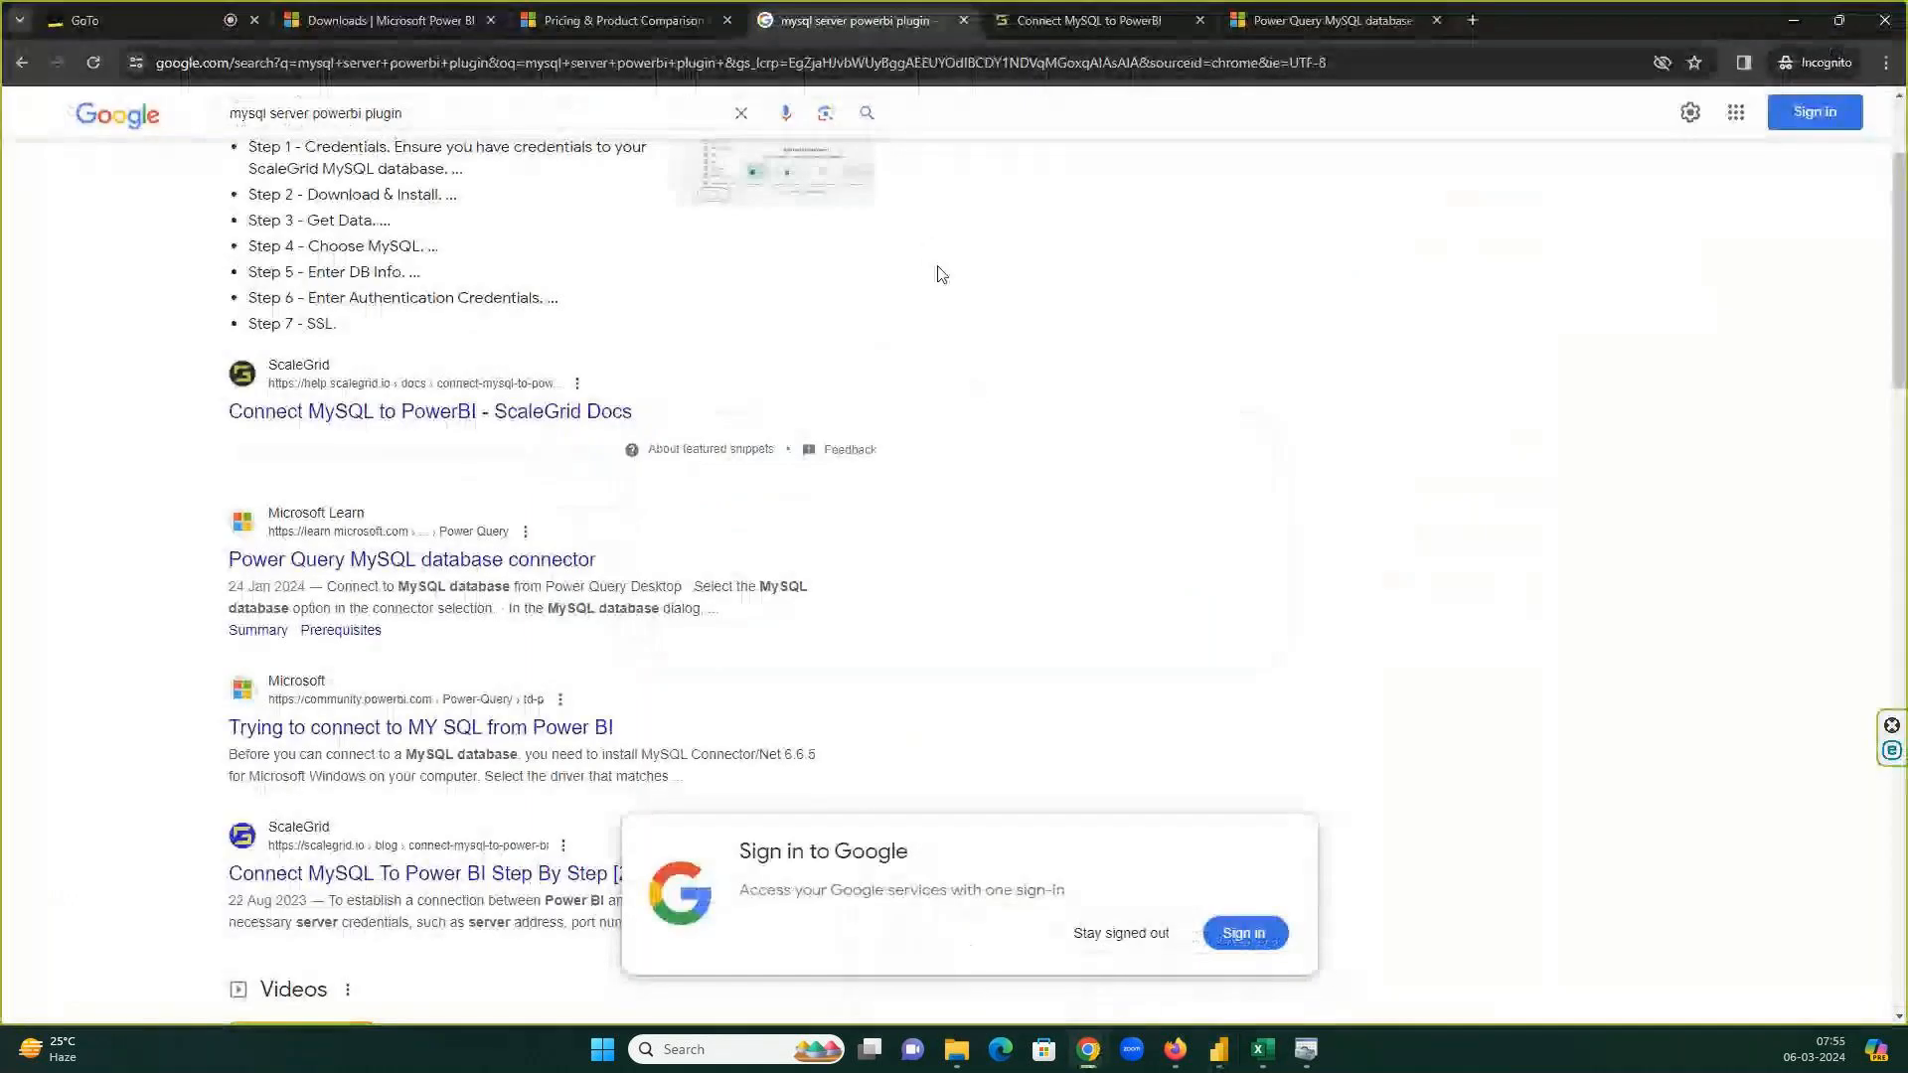
click(1043, 36)
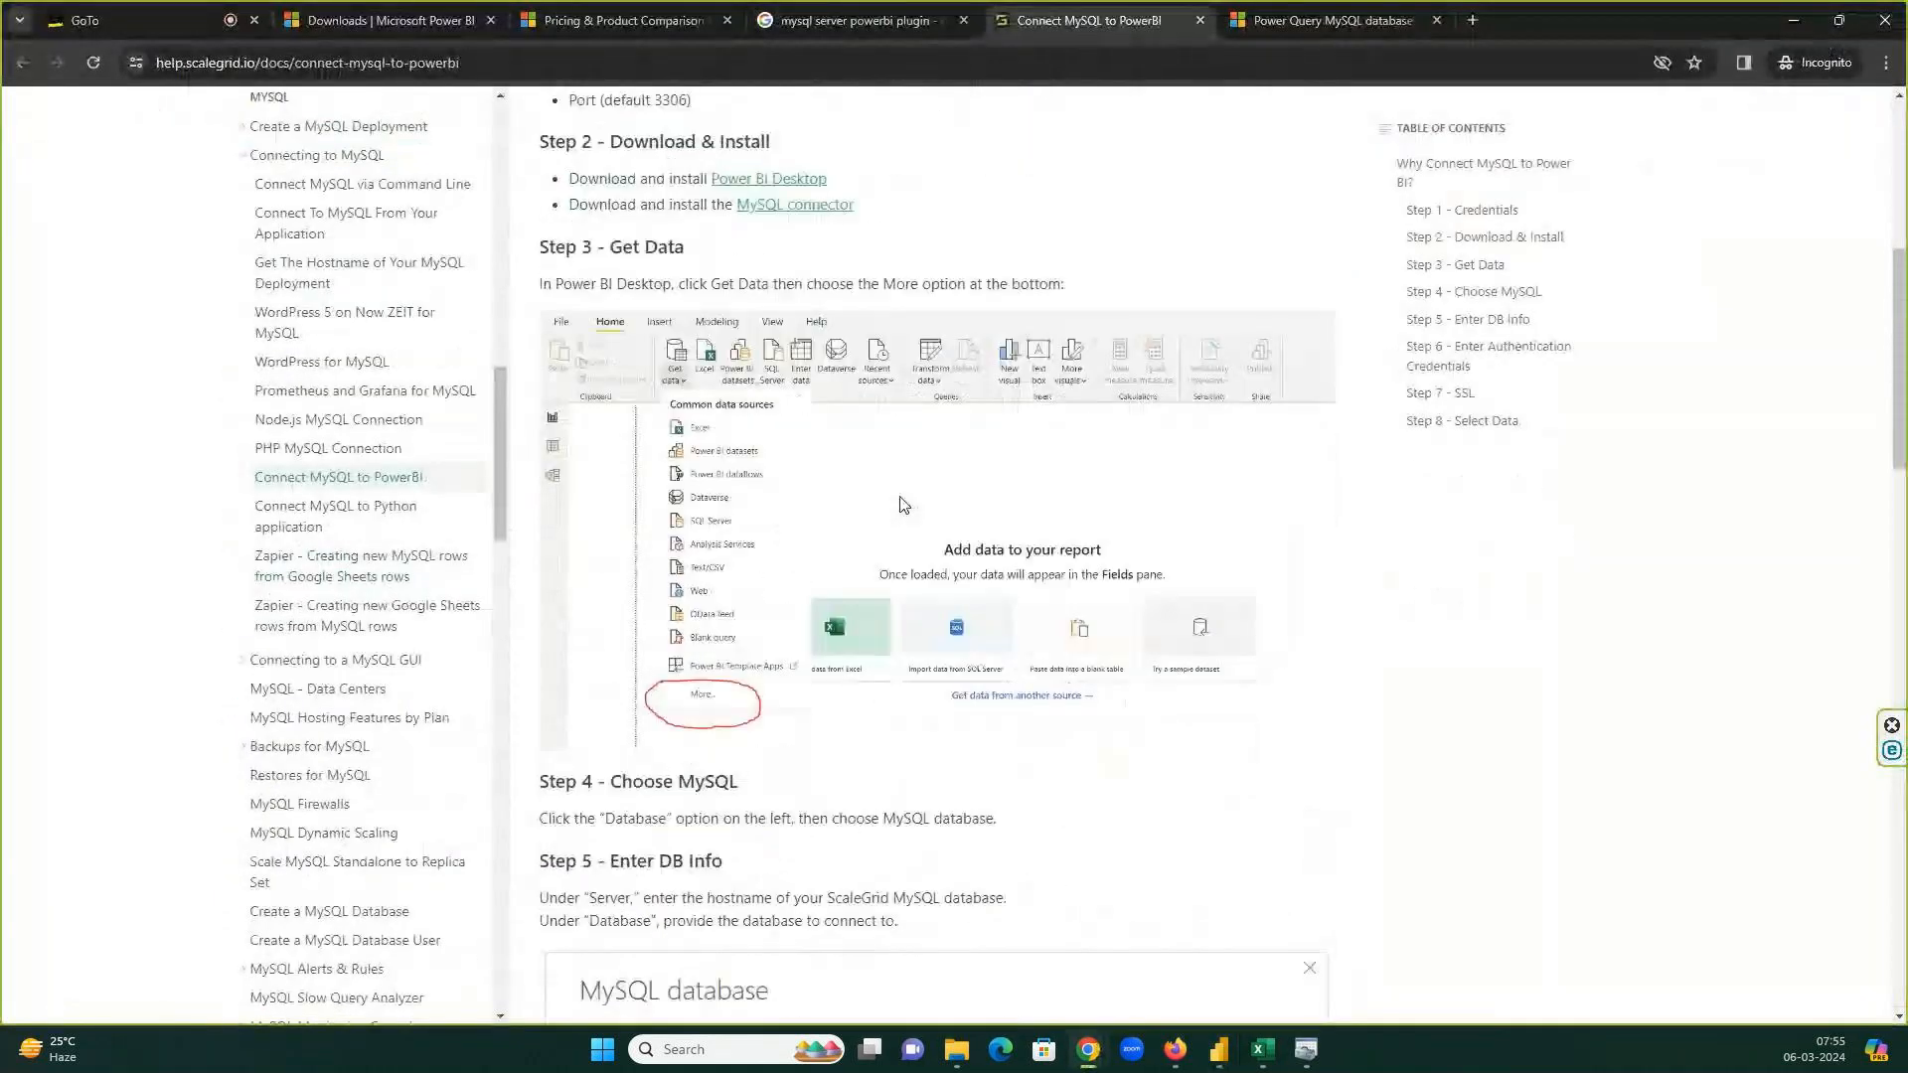
scroll(903, 504, down, 5)
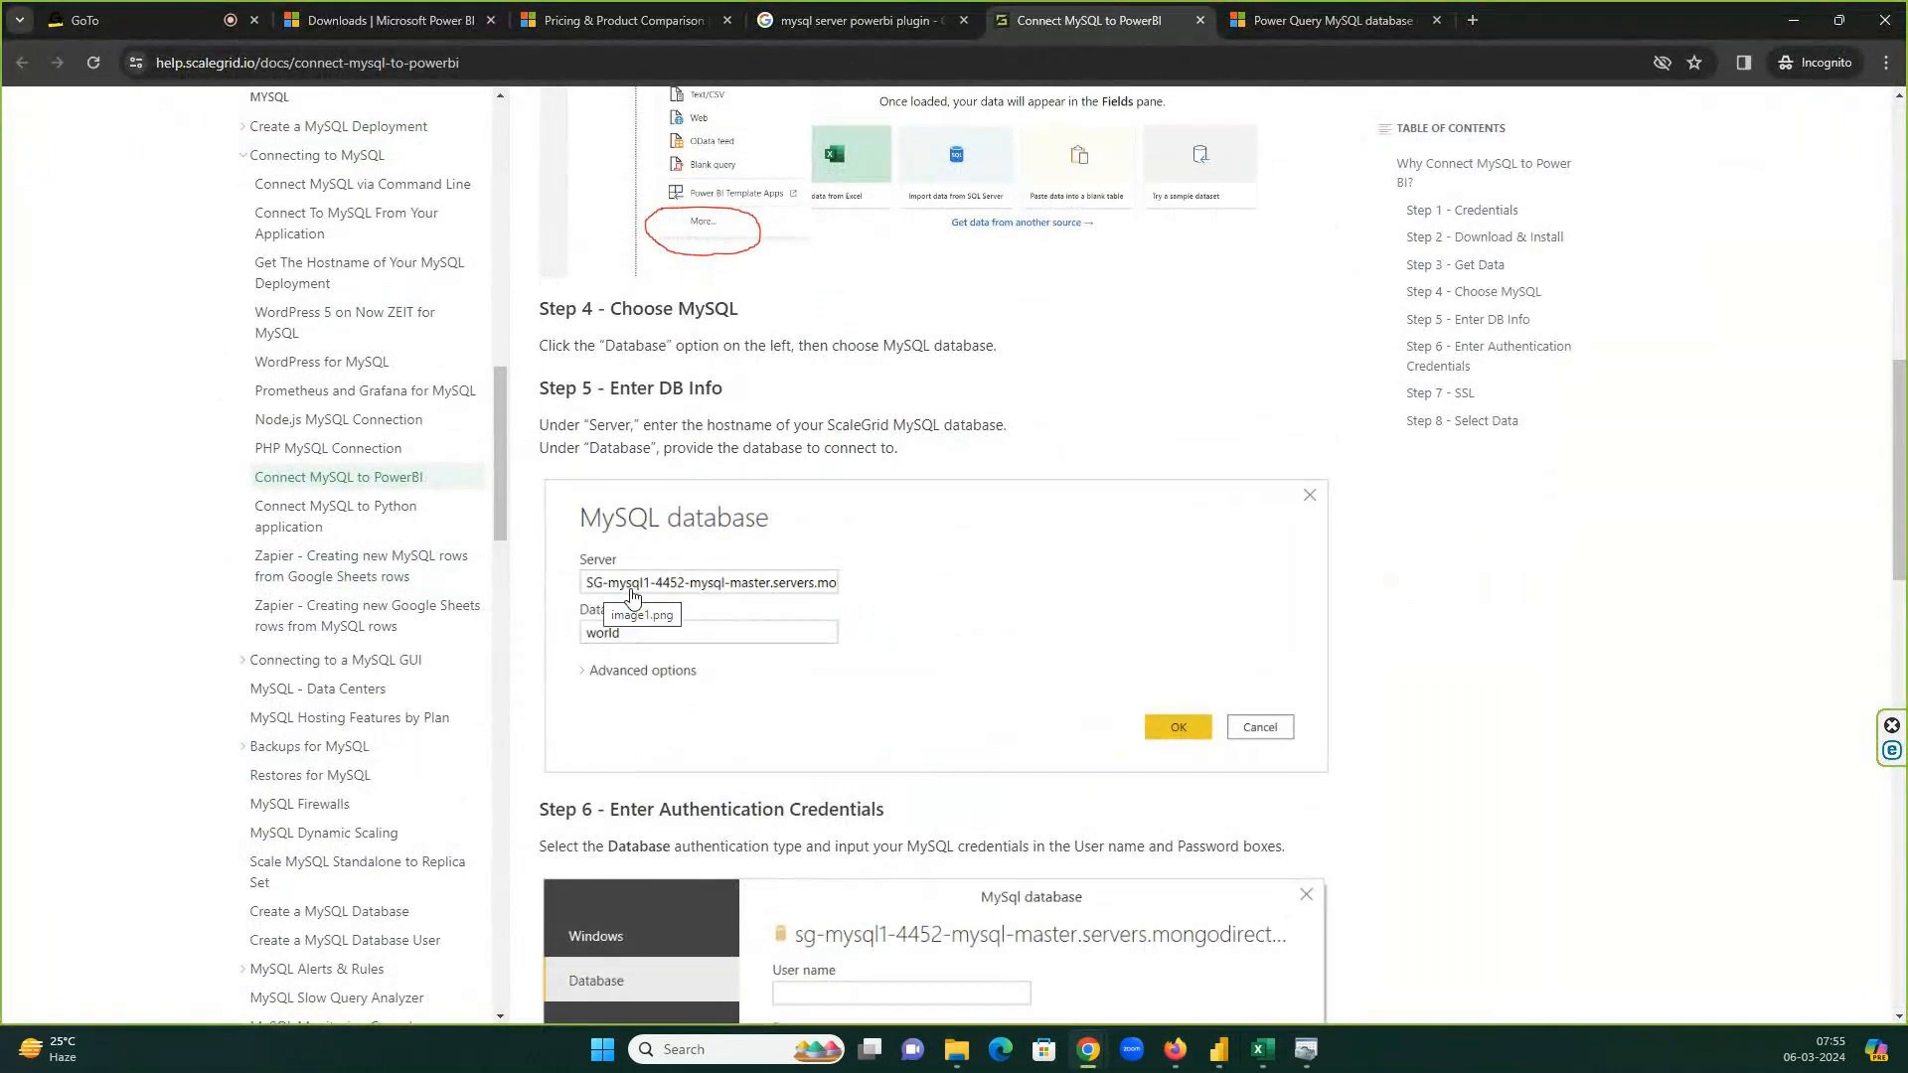
scroll(864, 816, down, 3)
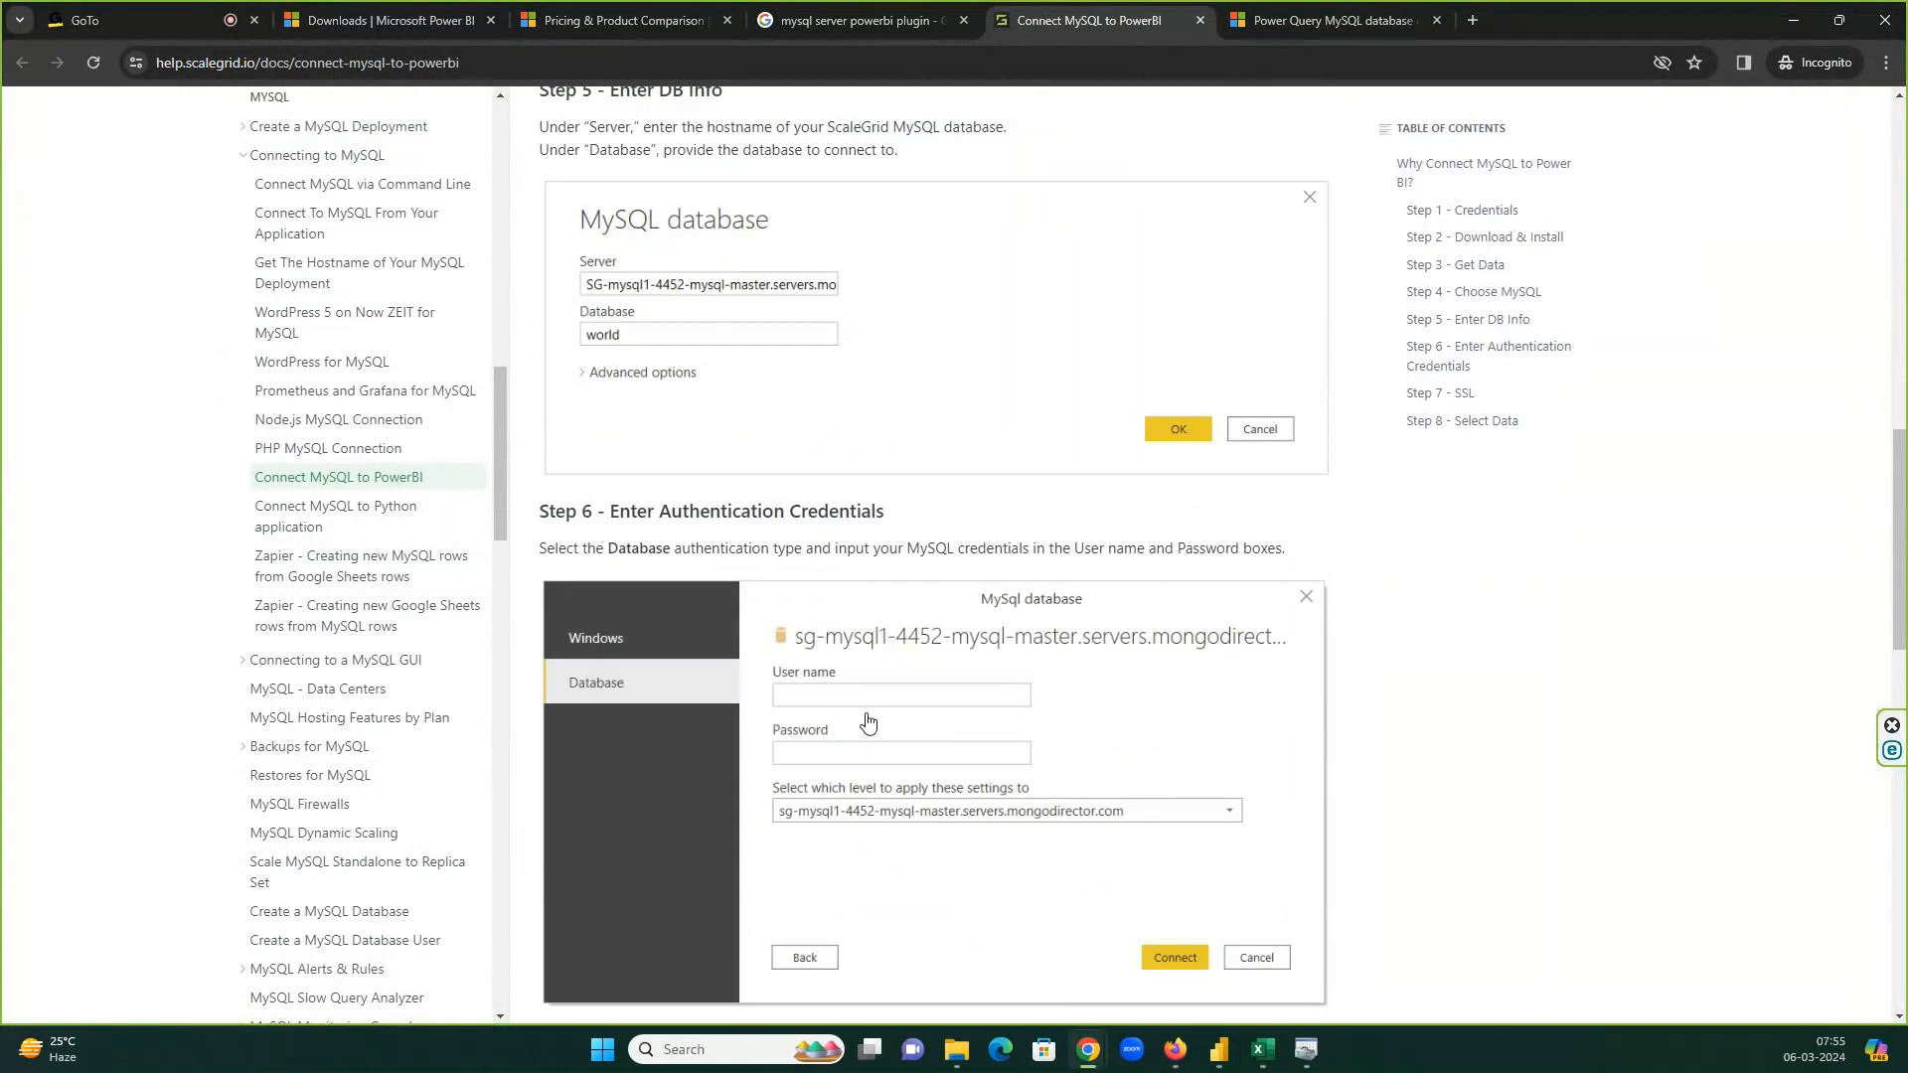
scroll(927, 746, down, 1)
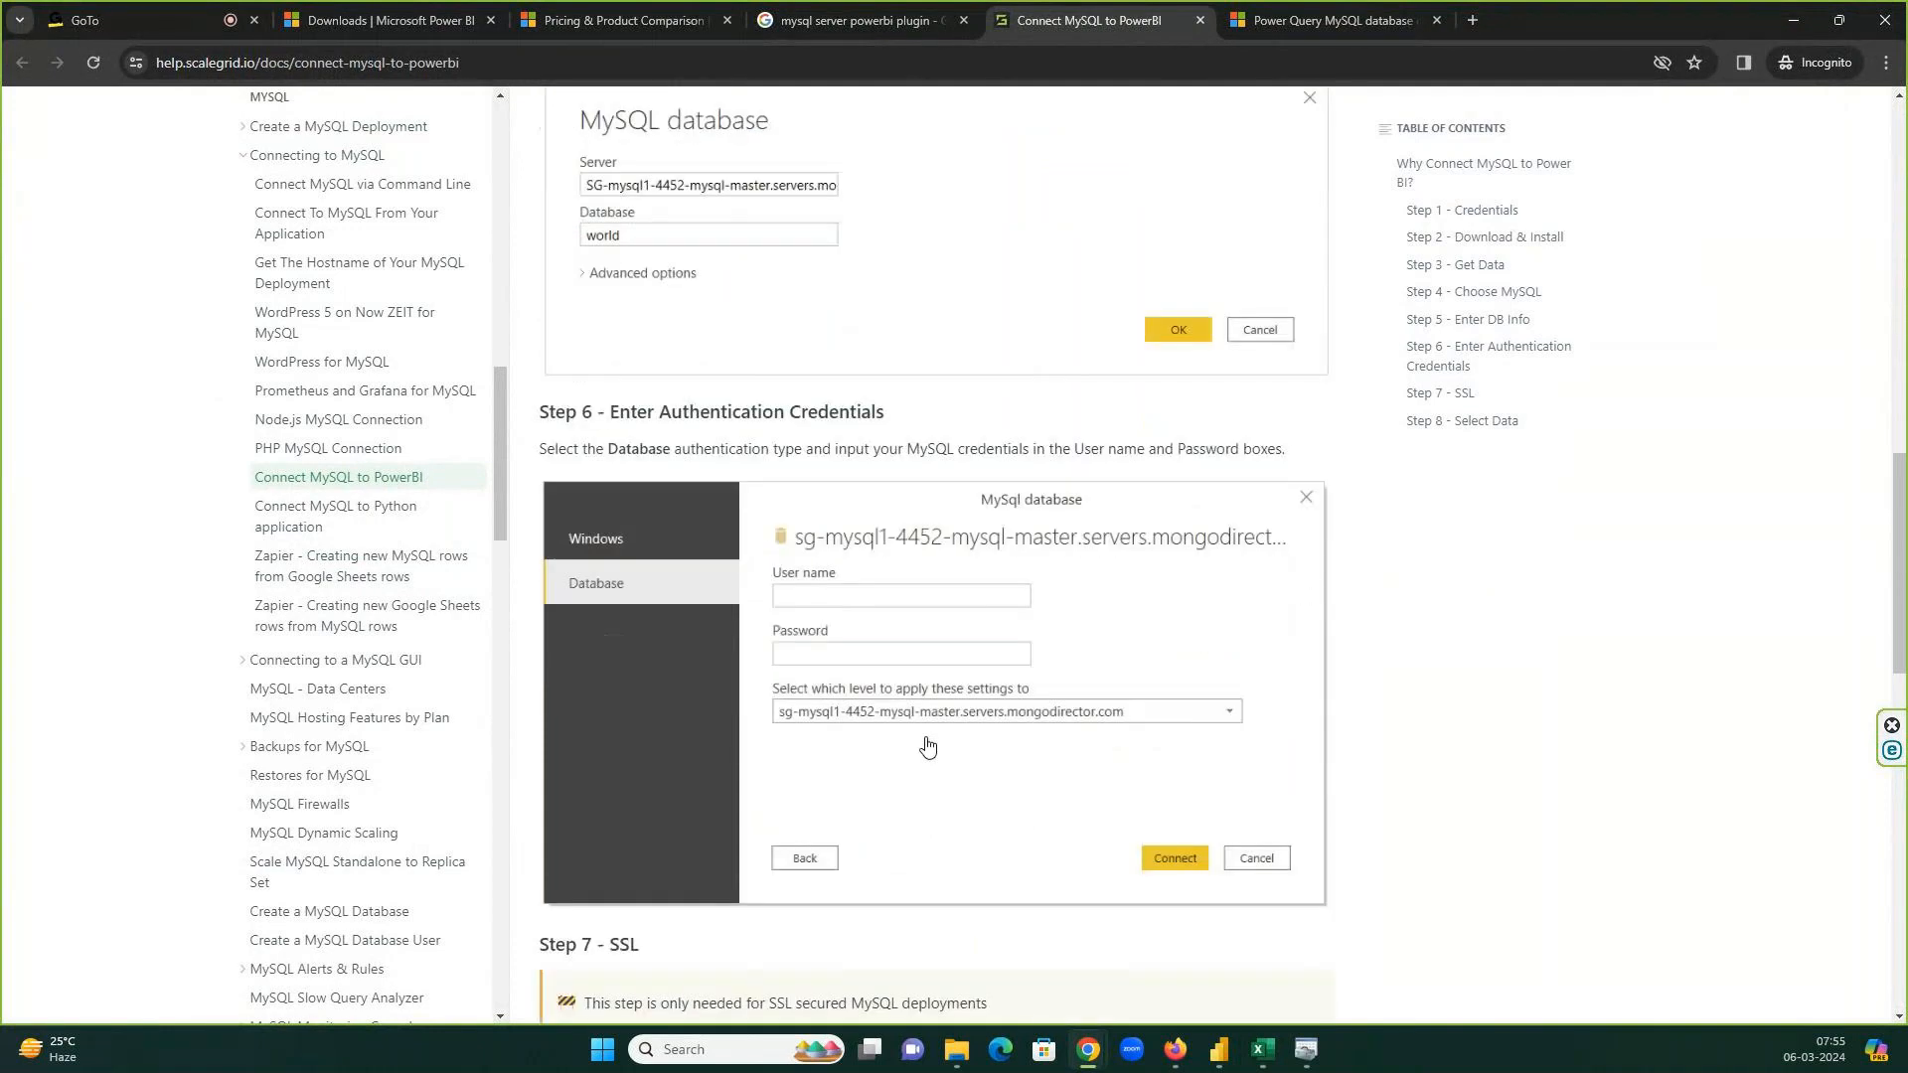
scroll(927, 746, down, 2)
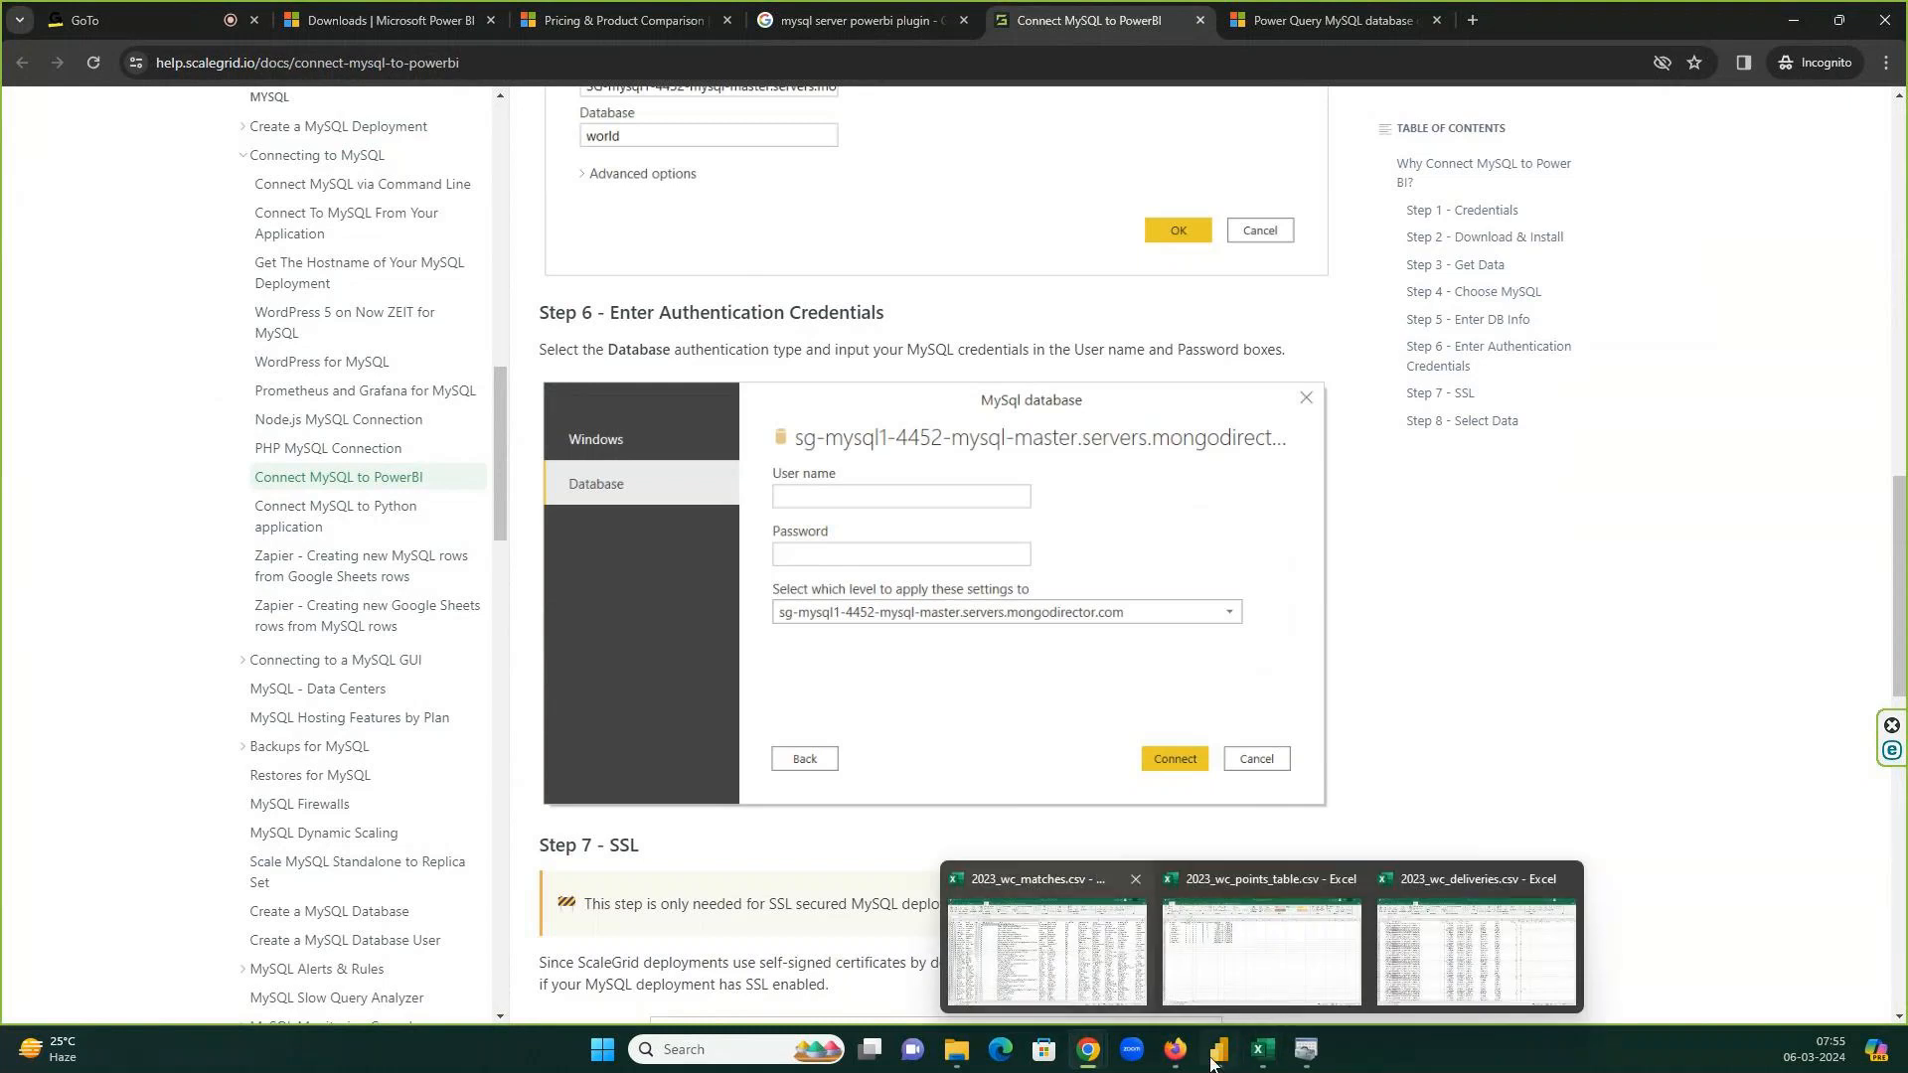
click(1214, 1055)
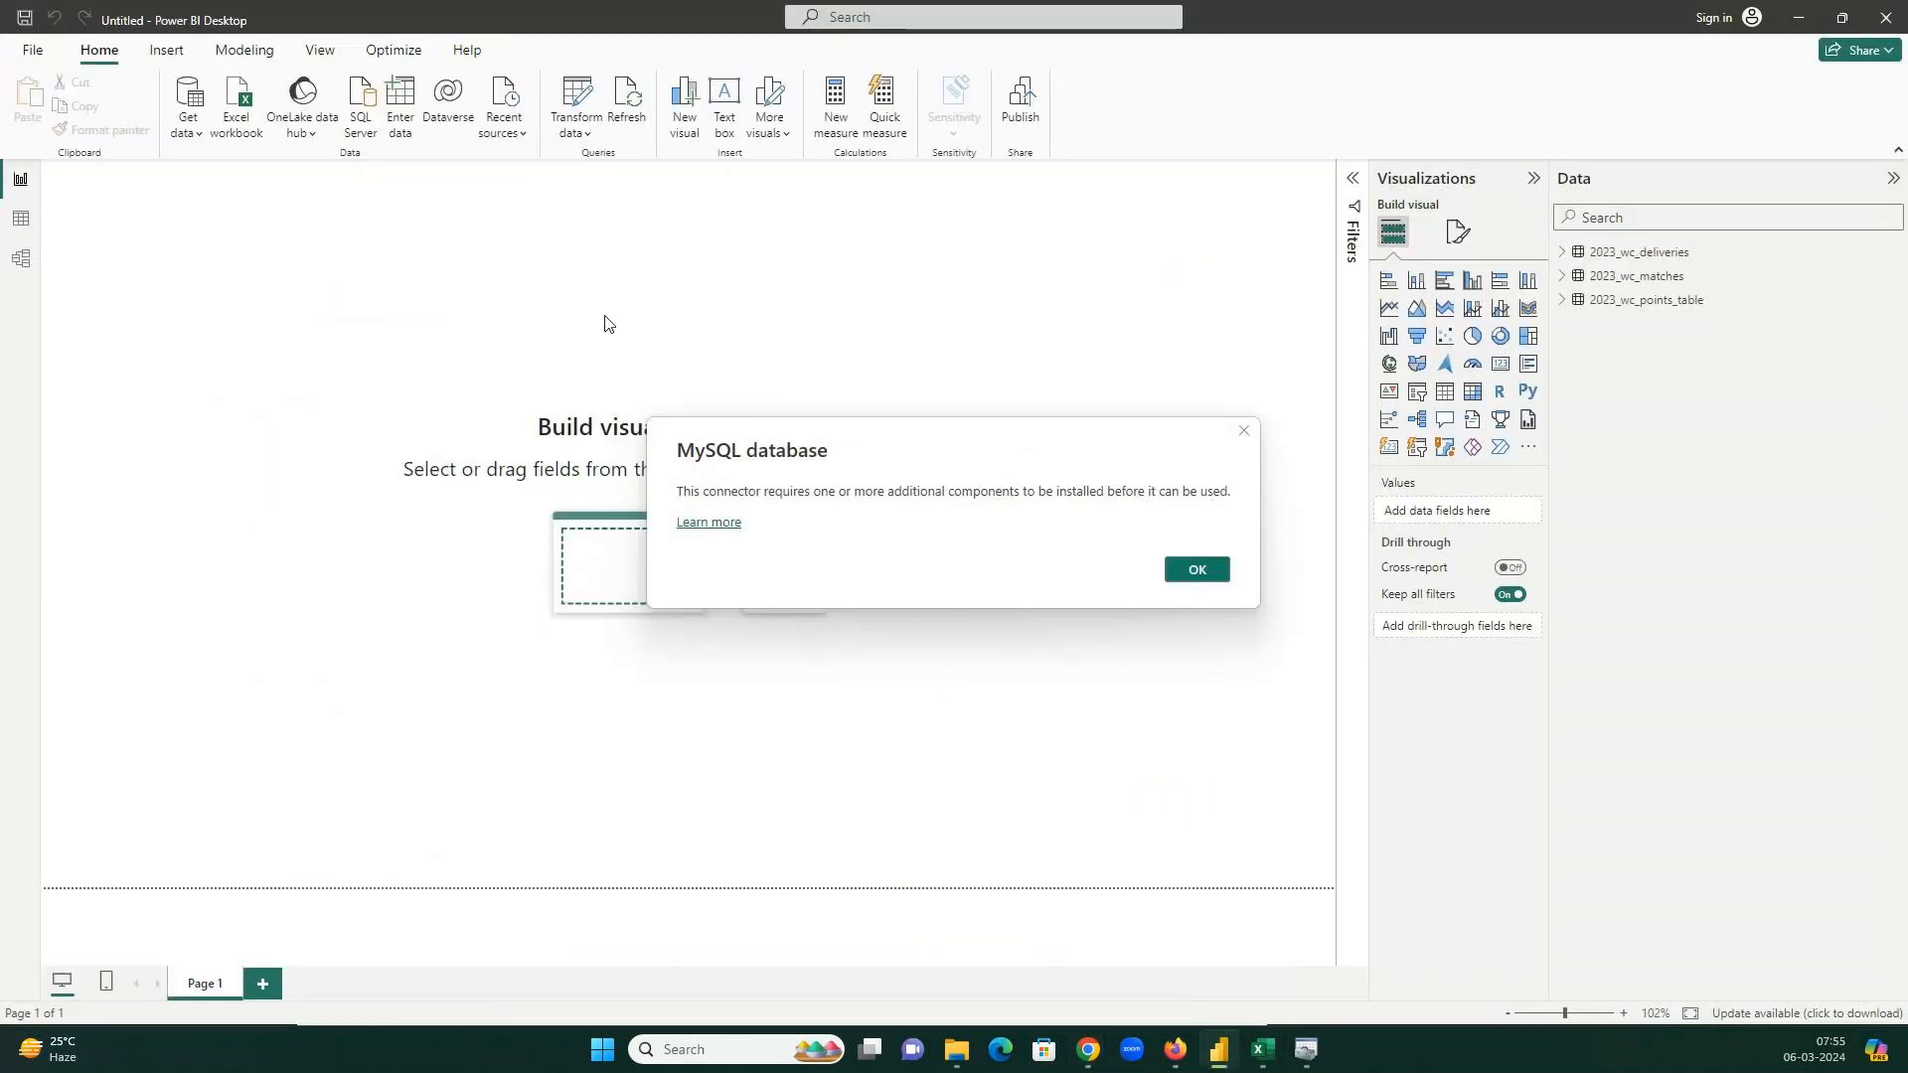
Close the MySQL notice, expand 2023_wc_deliveries, and pick PostgreSQL database among Get data's Database connectors.
click(1195, 576)
click(1563, 253)
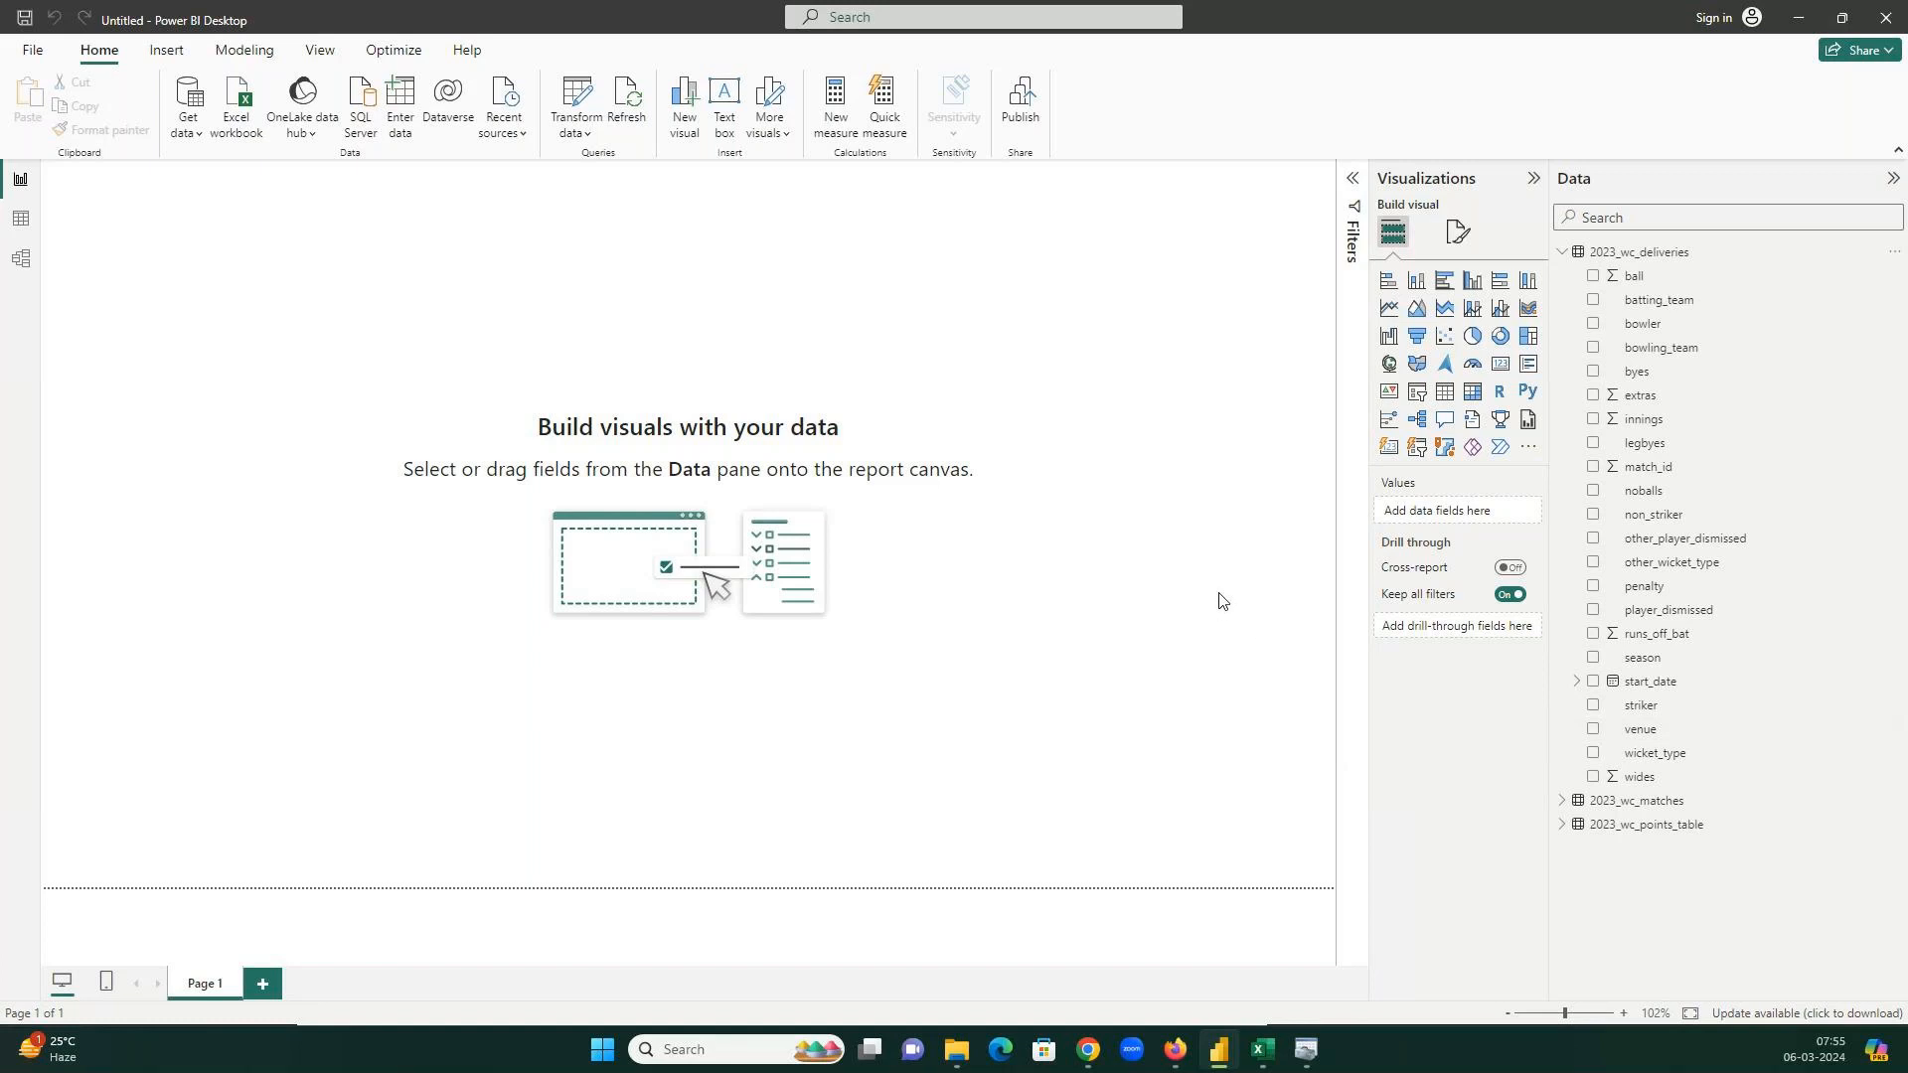
click(186, 131)
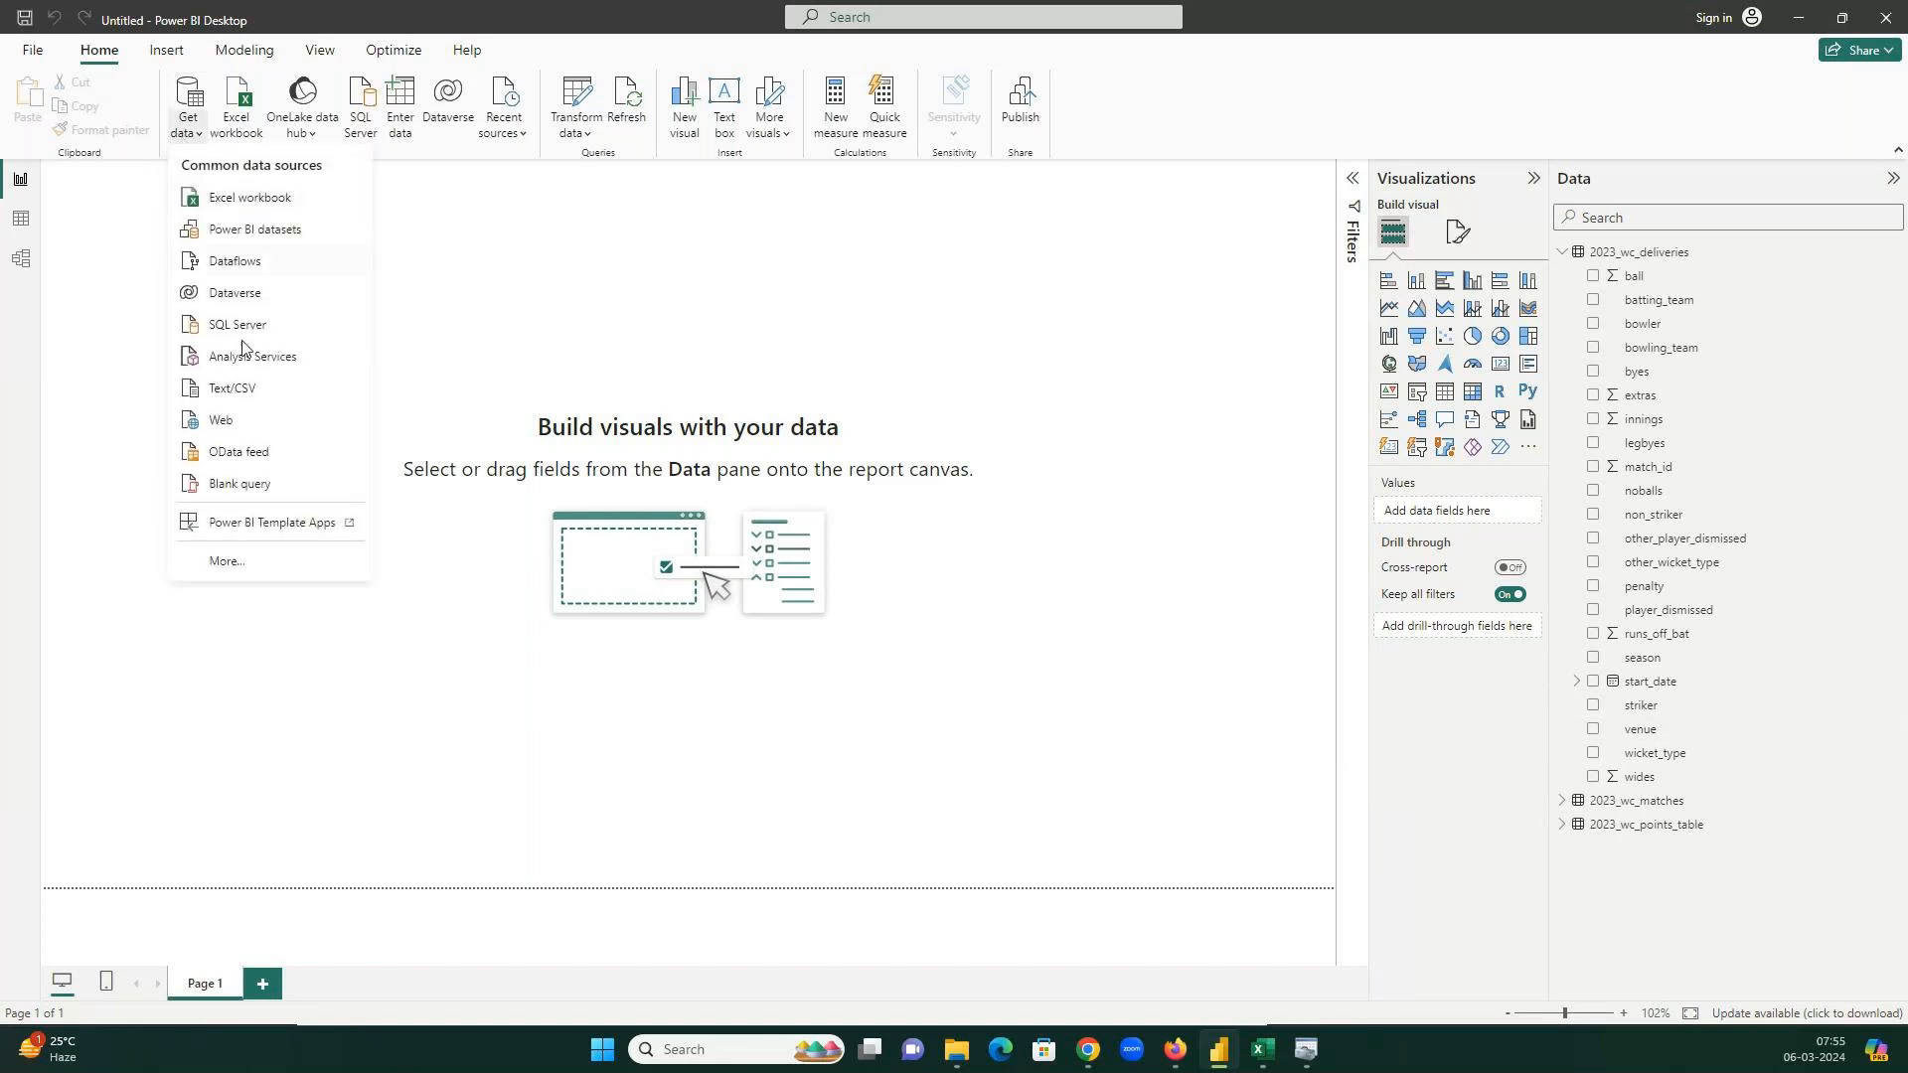
click(236, 568)
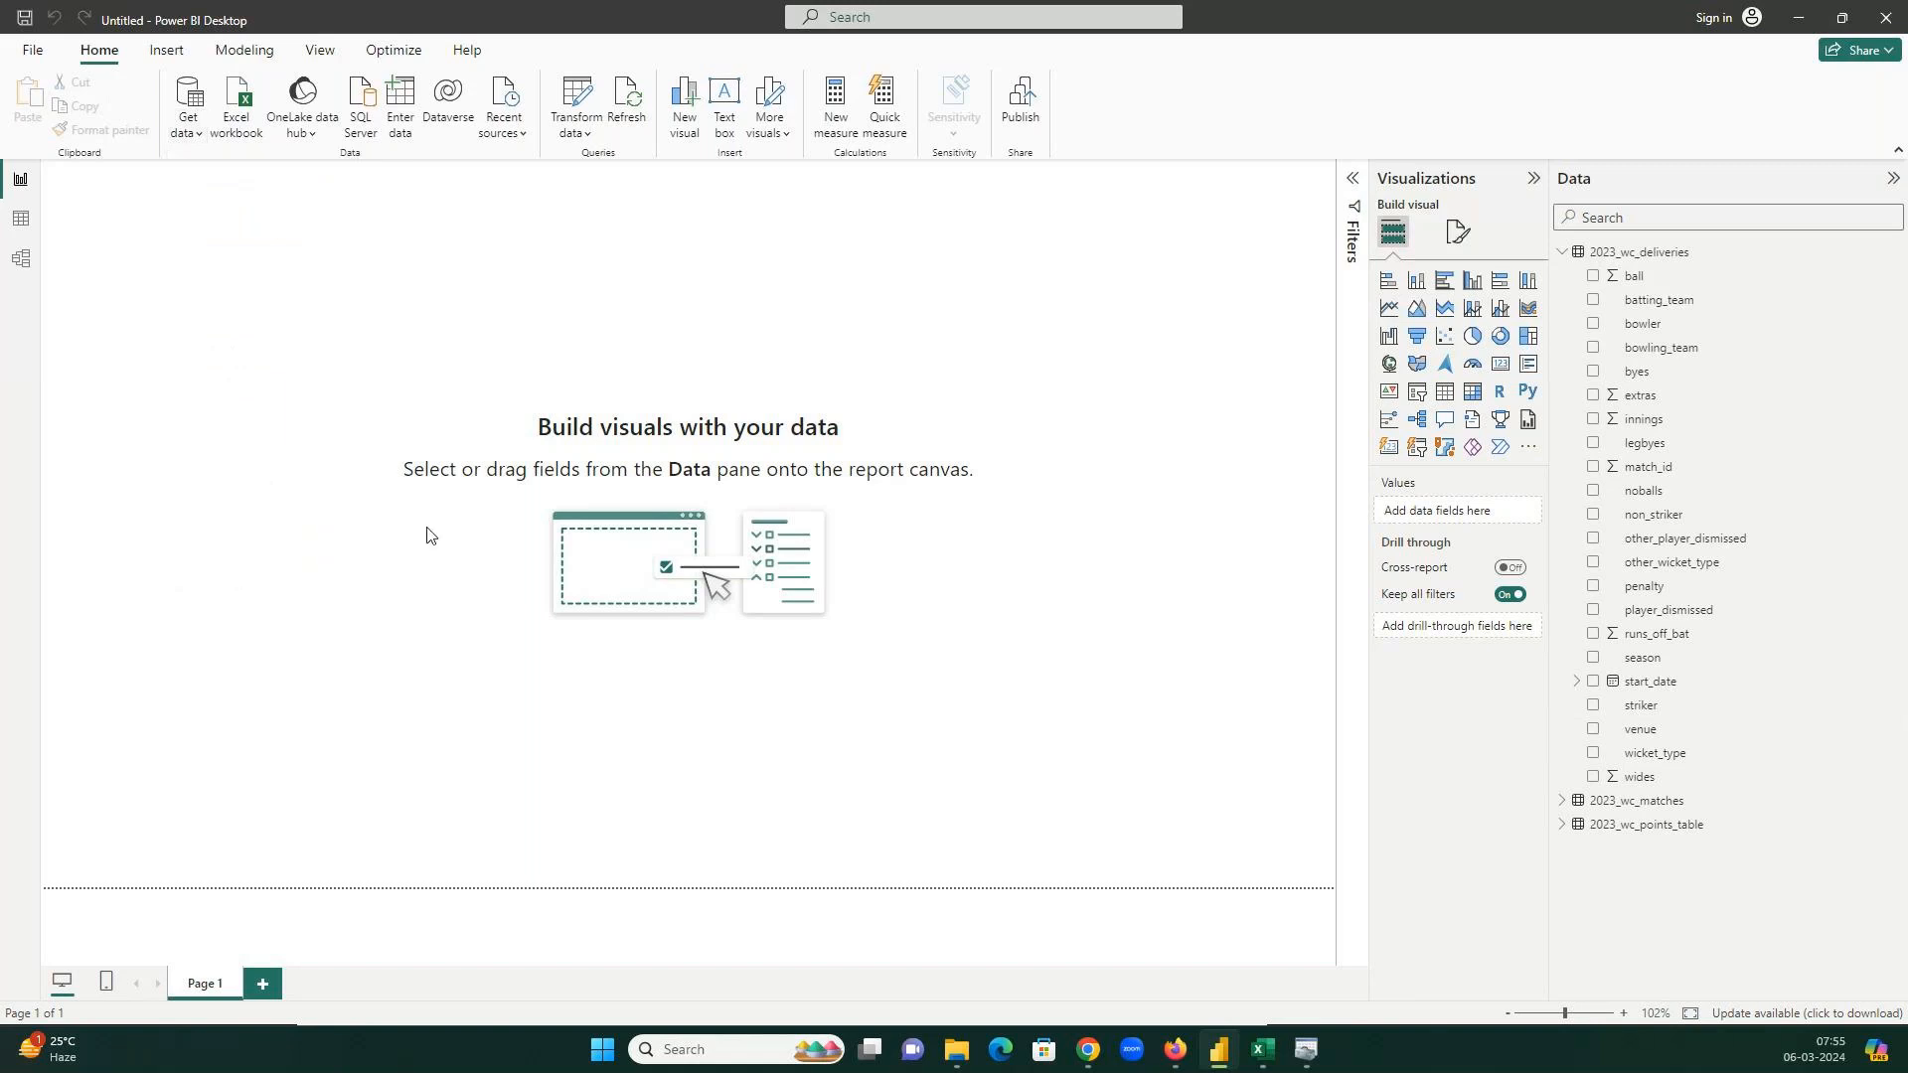
click(681, 365)
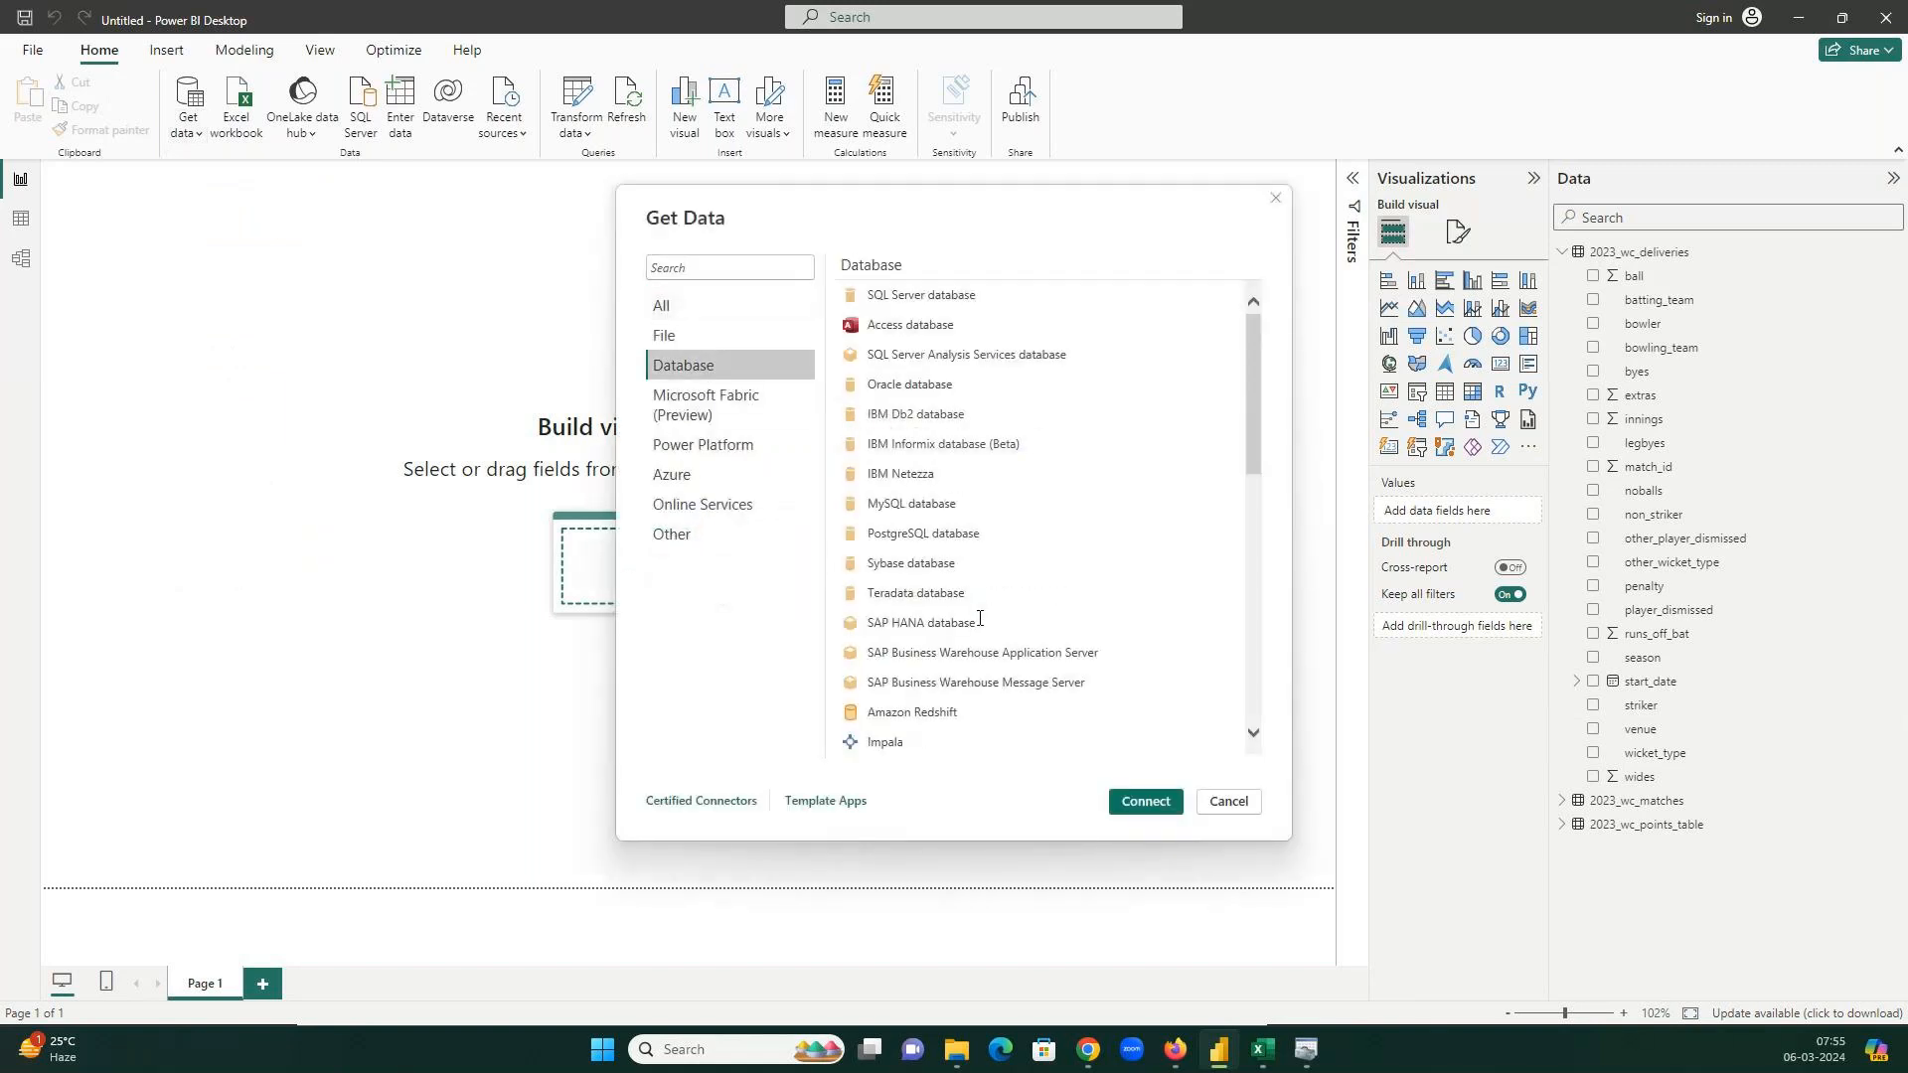
click(967, 542)
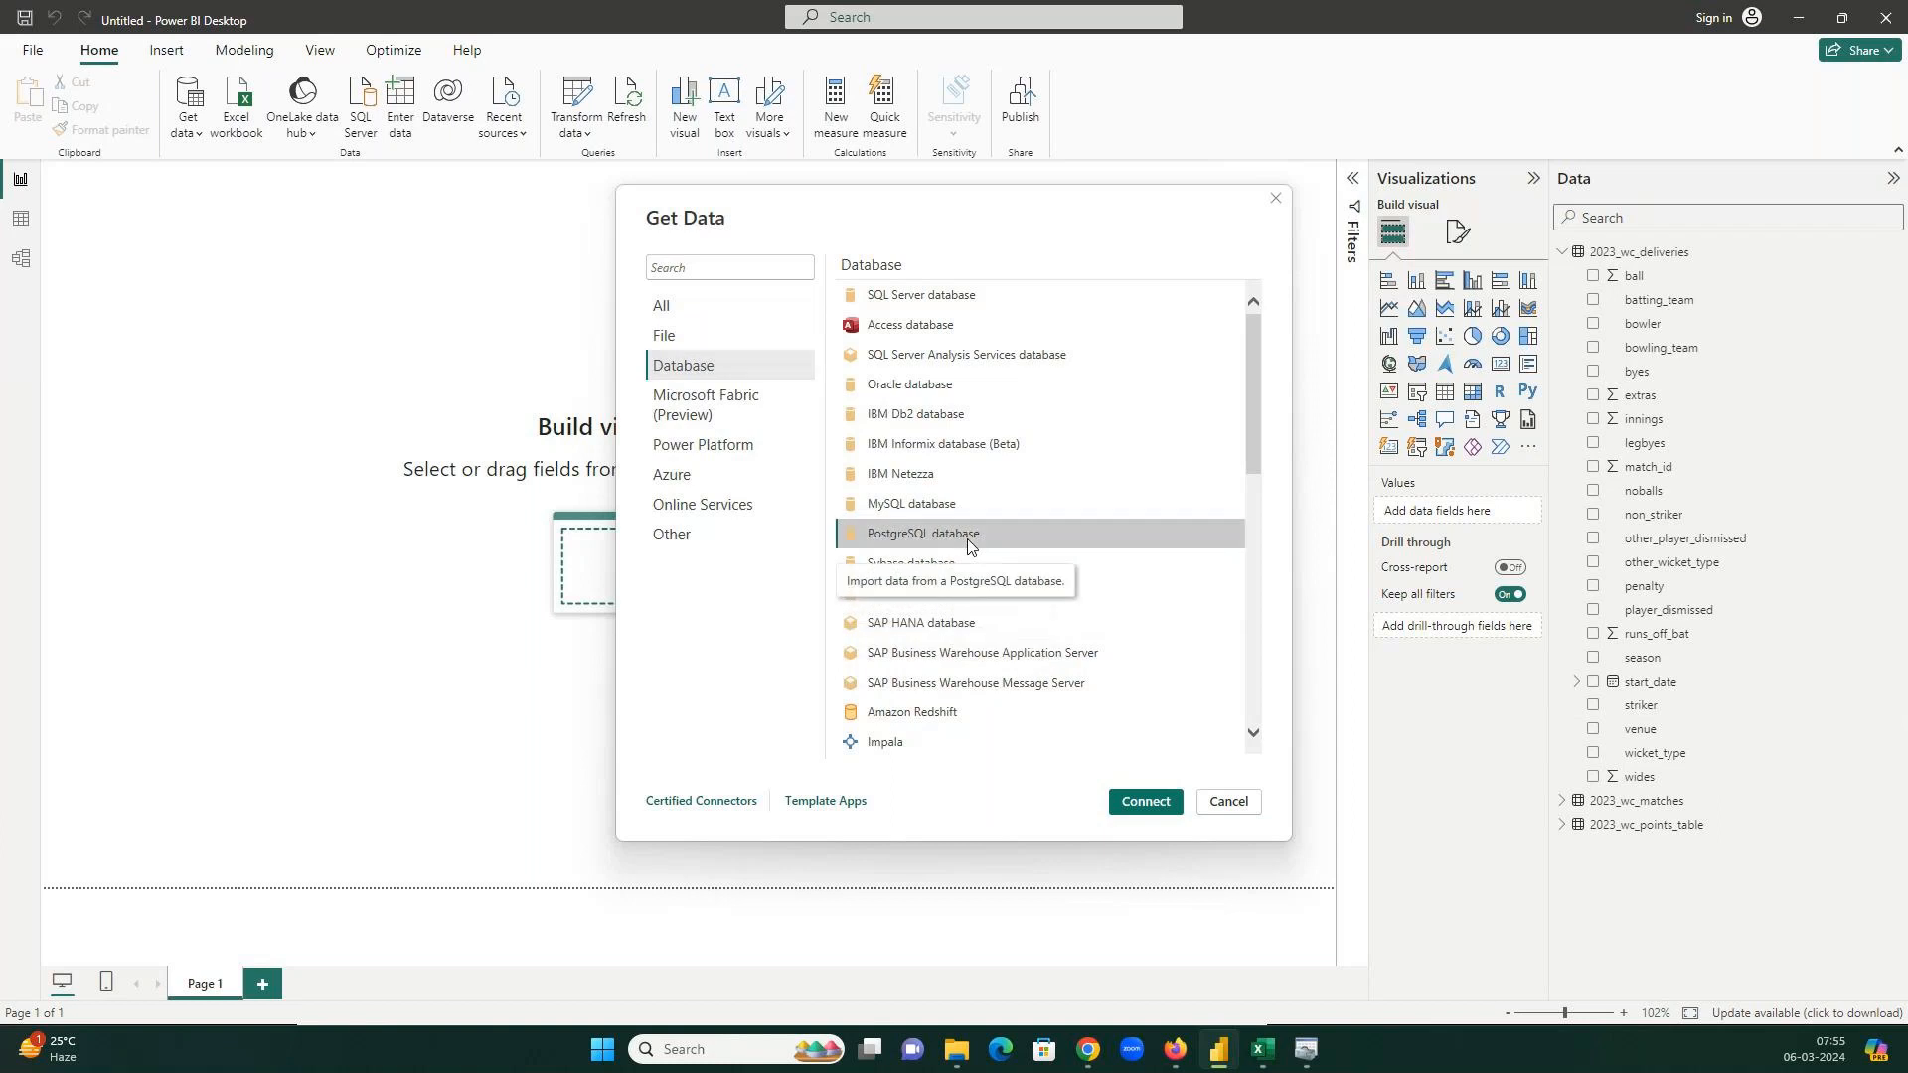
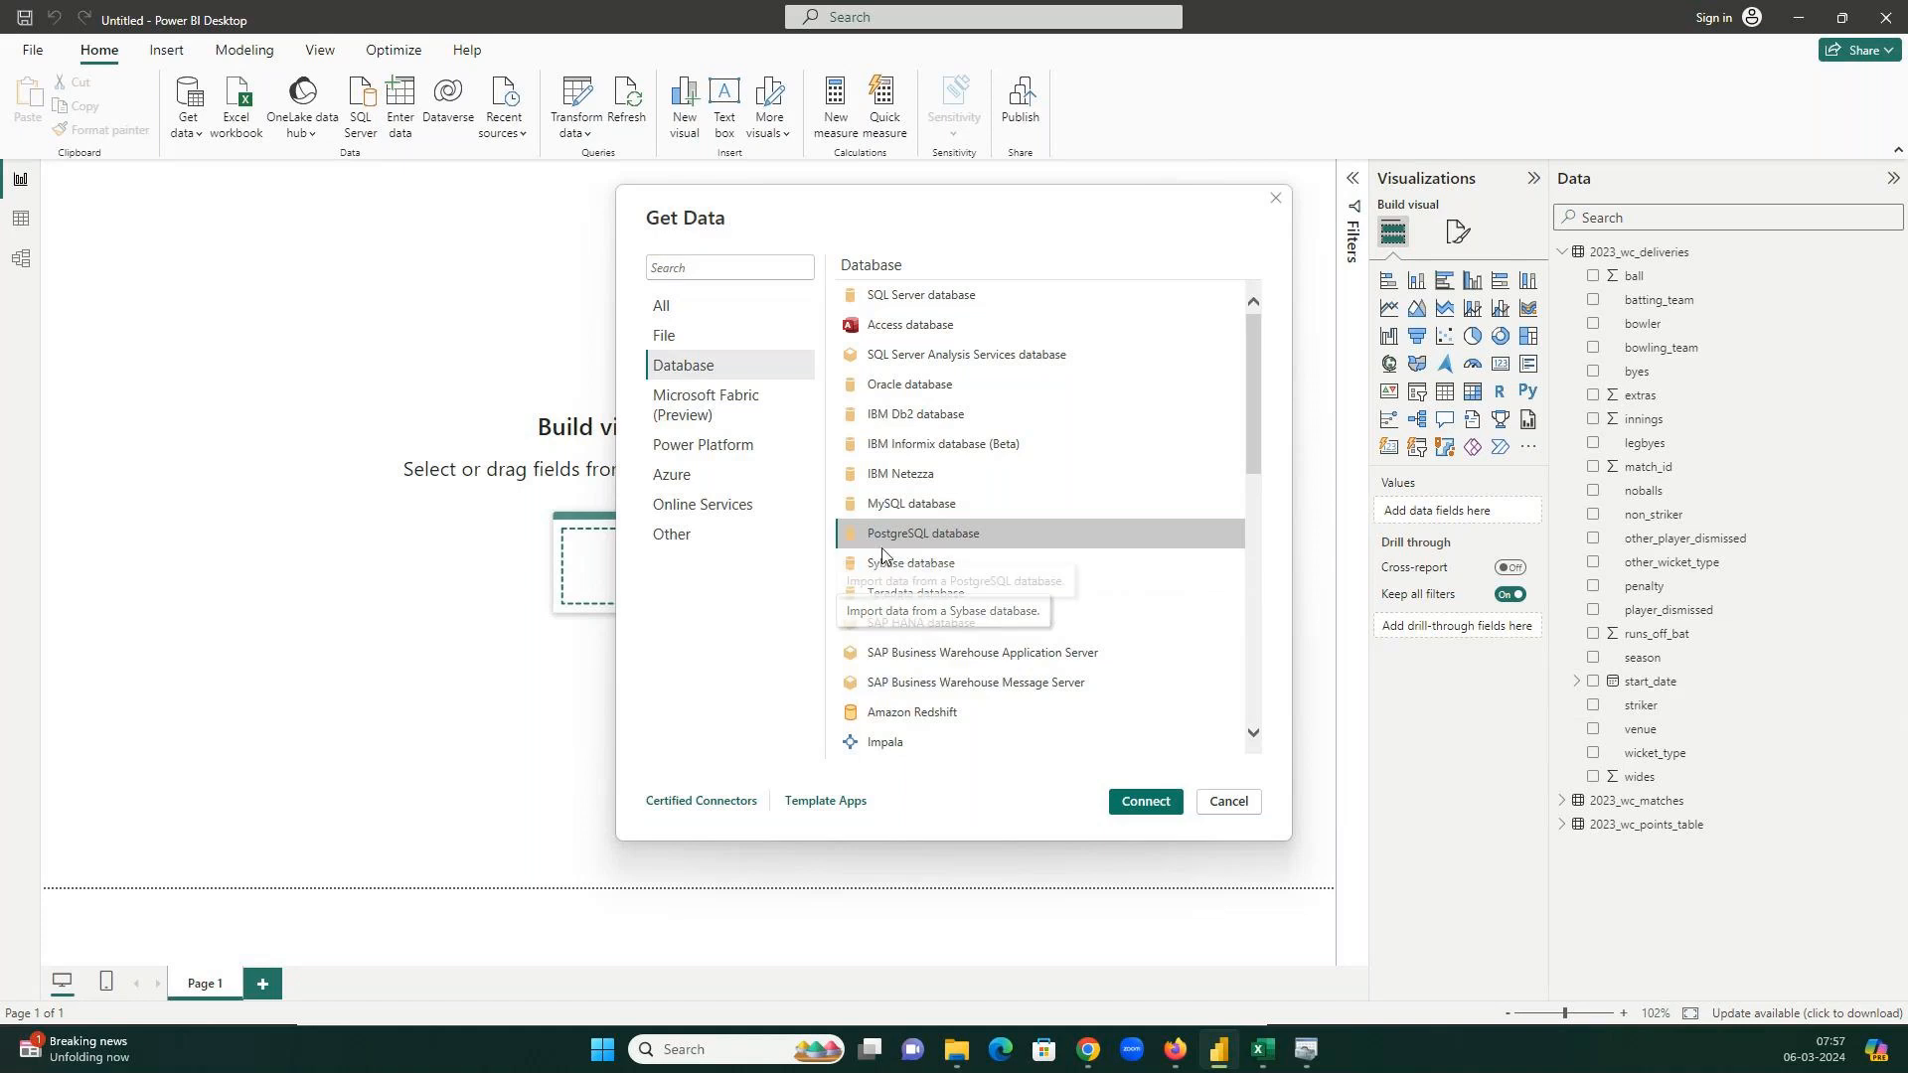
Open Power BI's PostgreSQL database connection form and launch pgAdmin 4 from a Start search for 'pg'.
click(1145, 807)
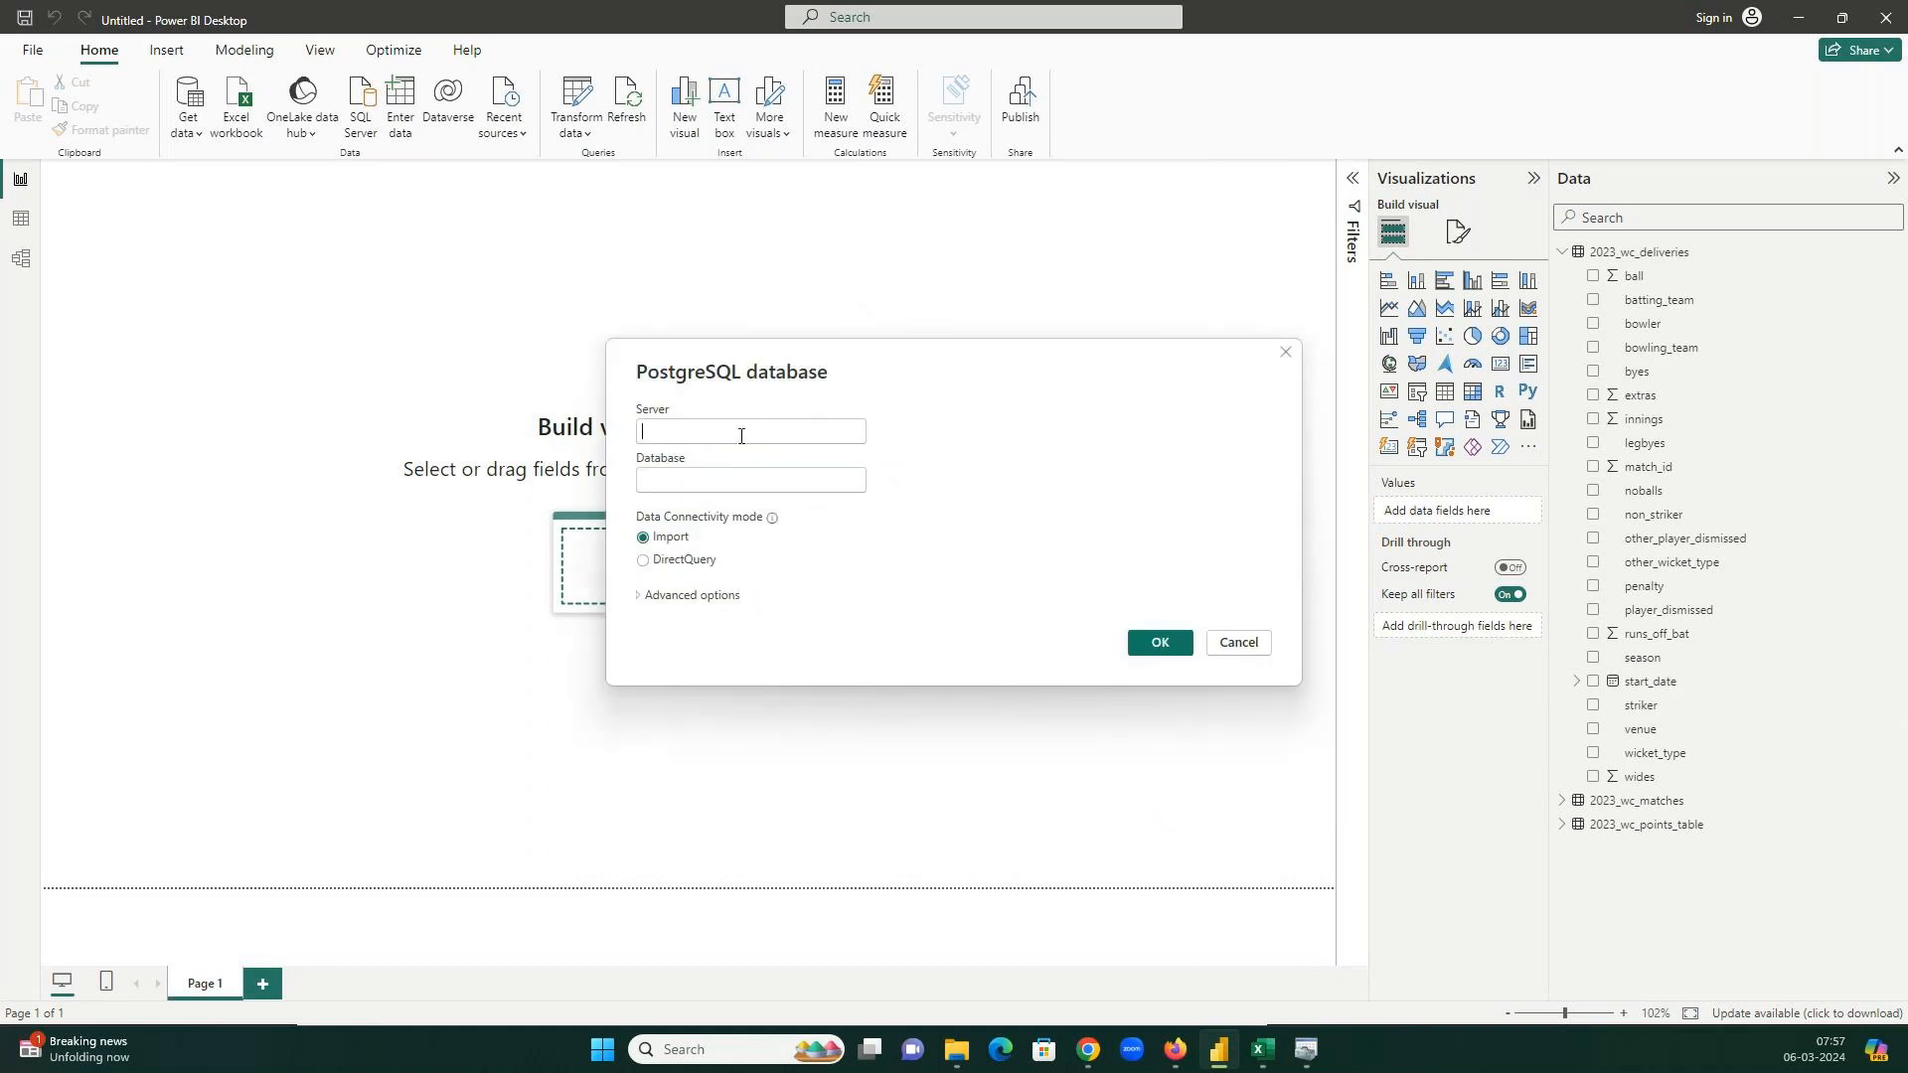
click(602, 1048)
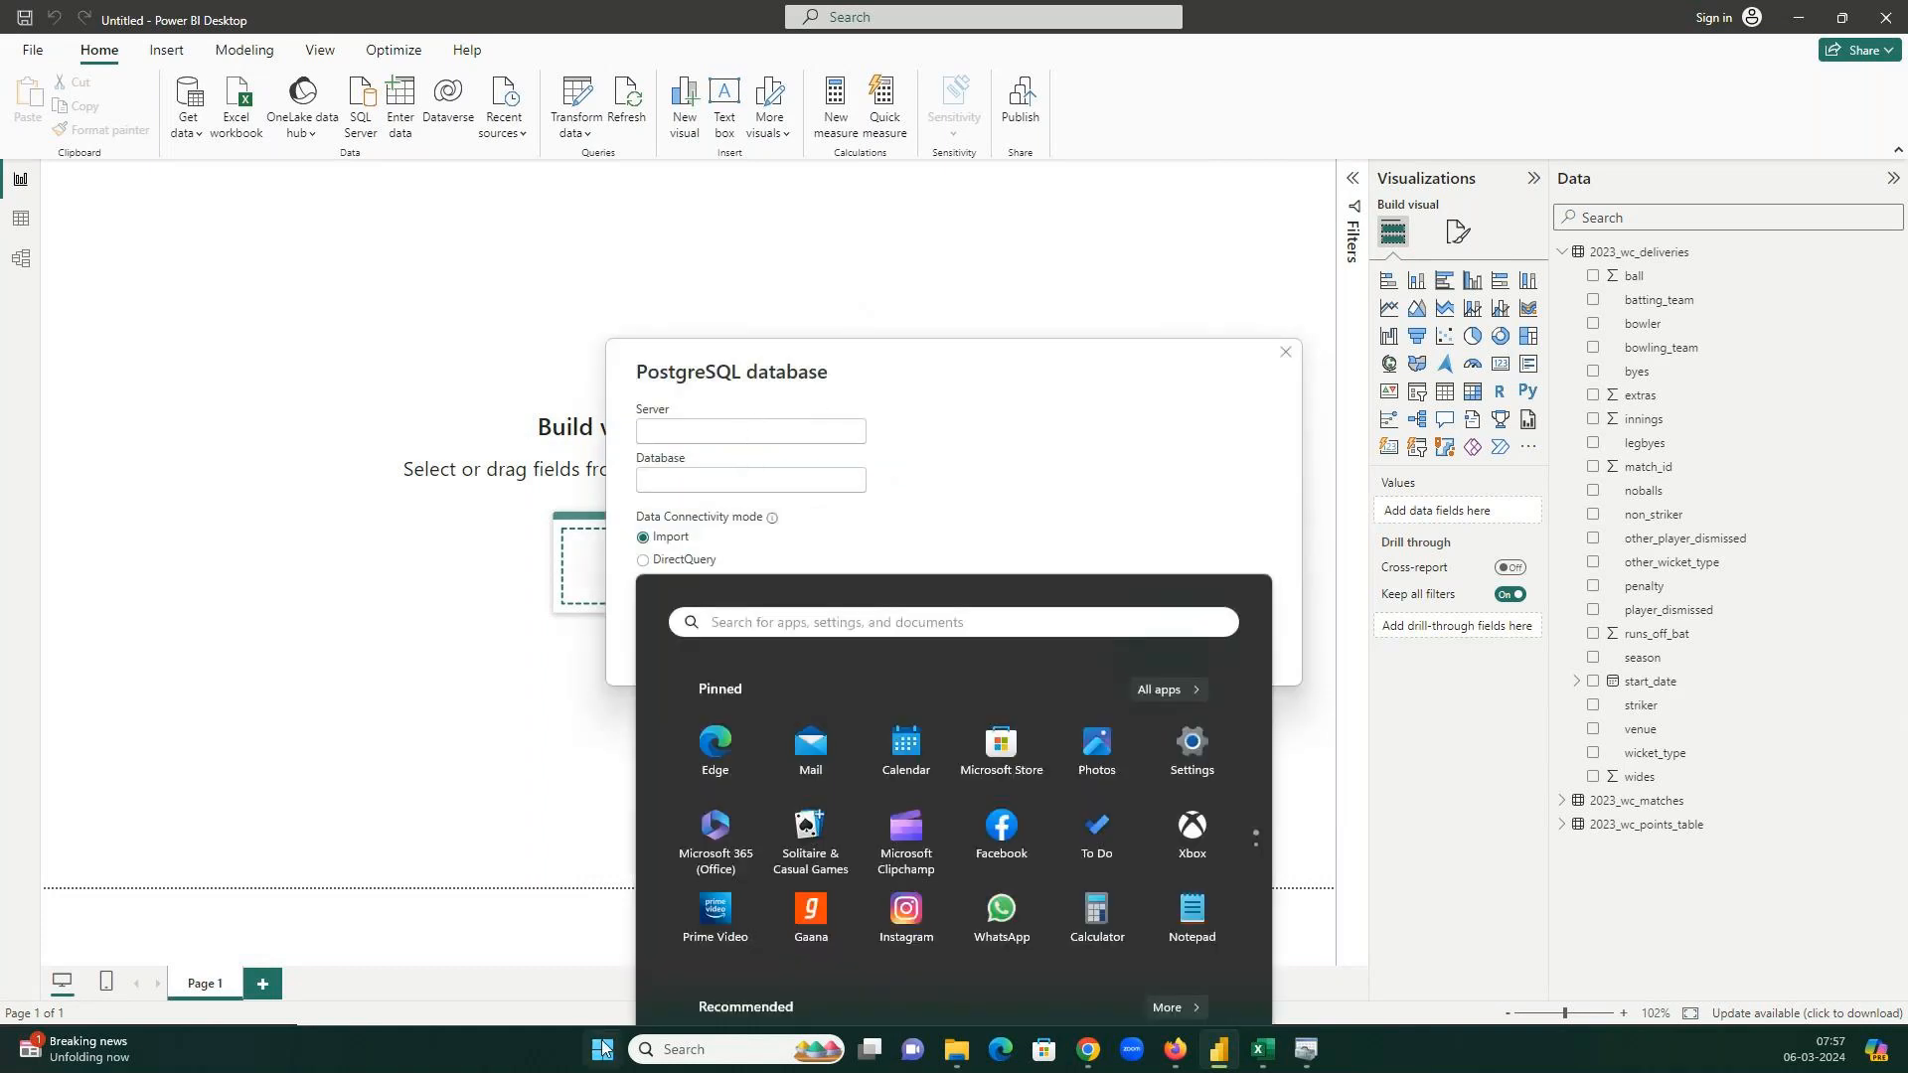
text(pg)
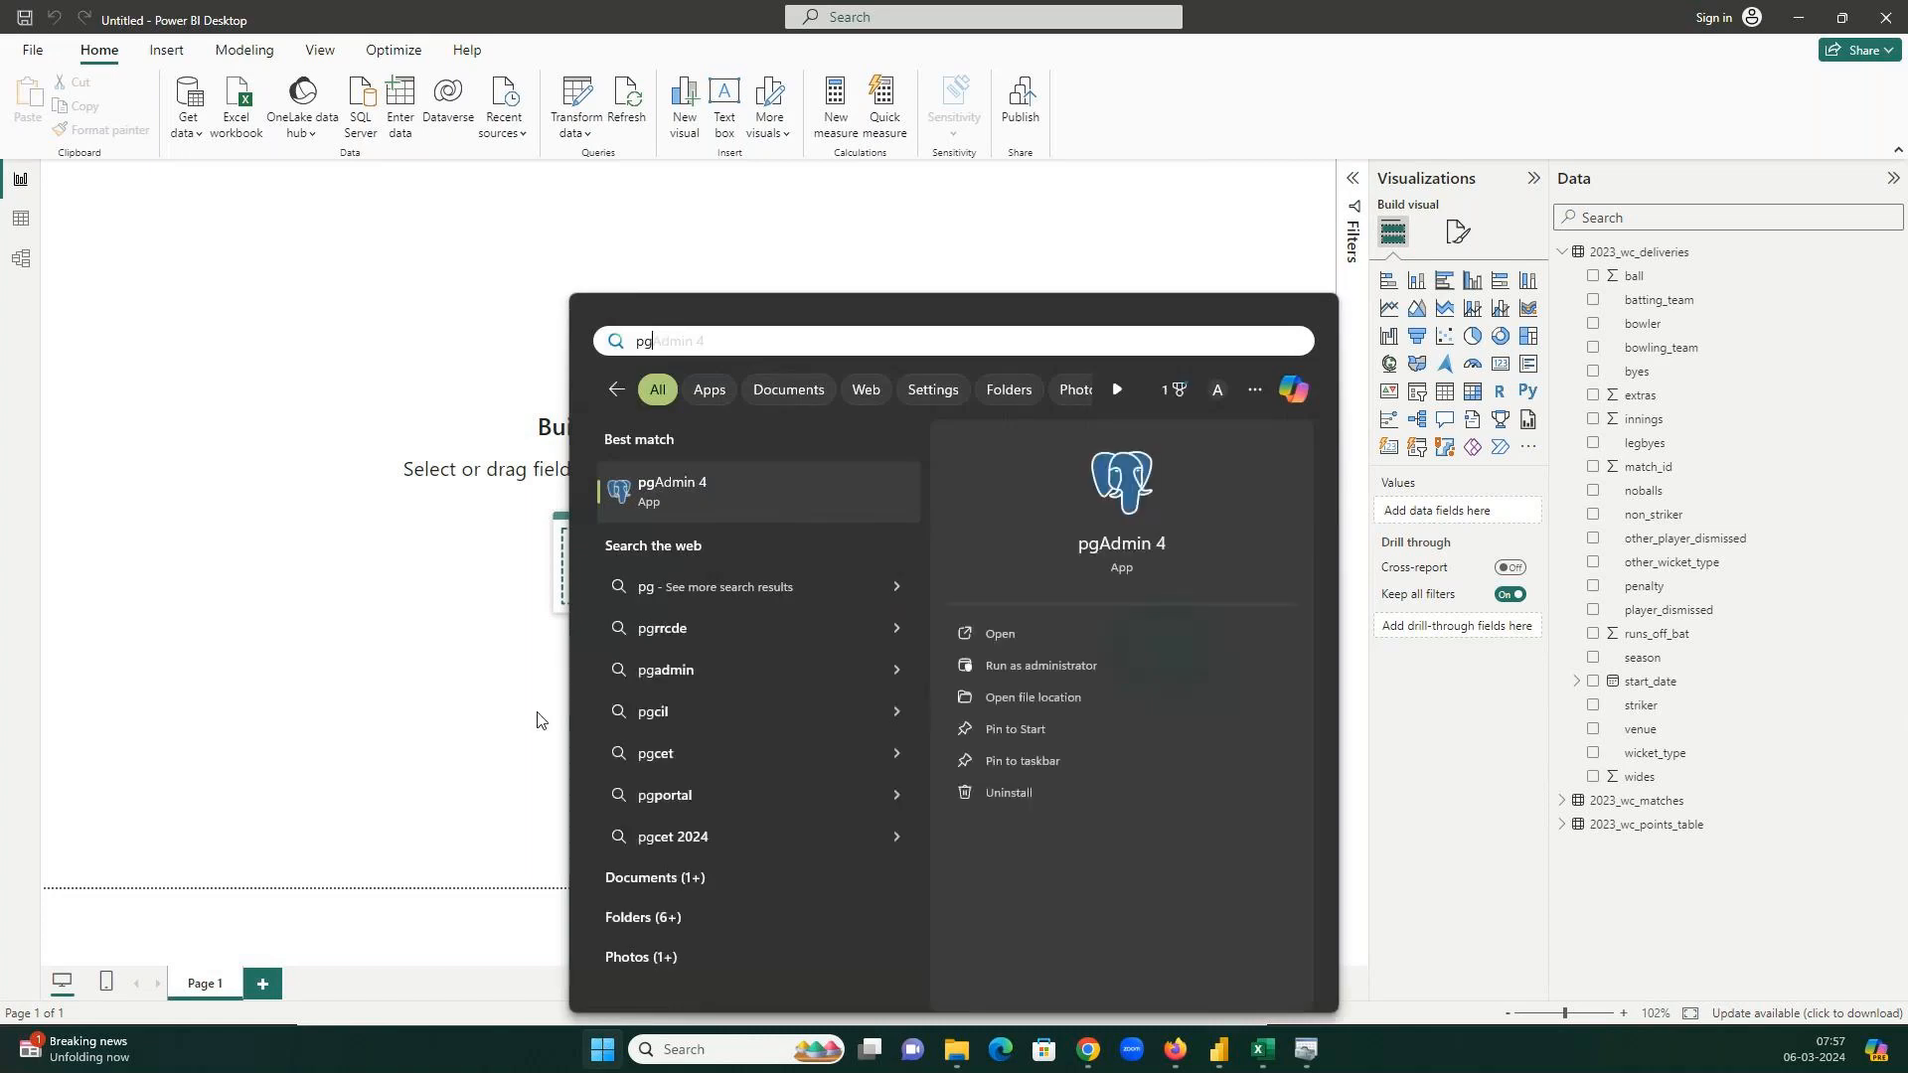
click(688, 501)
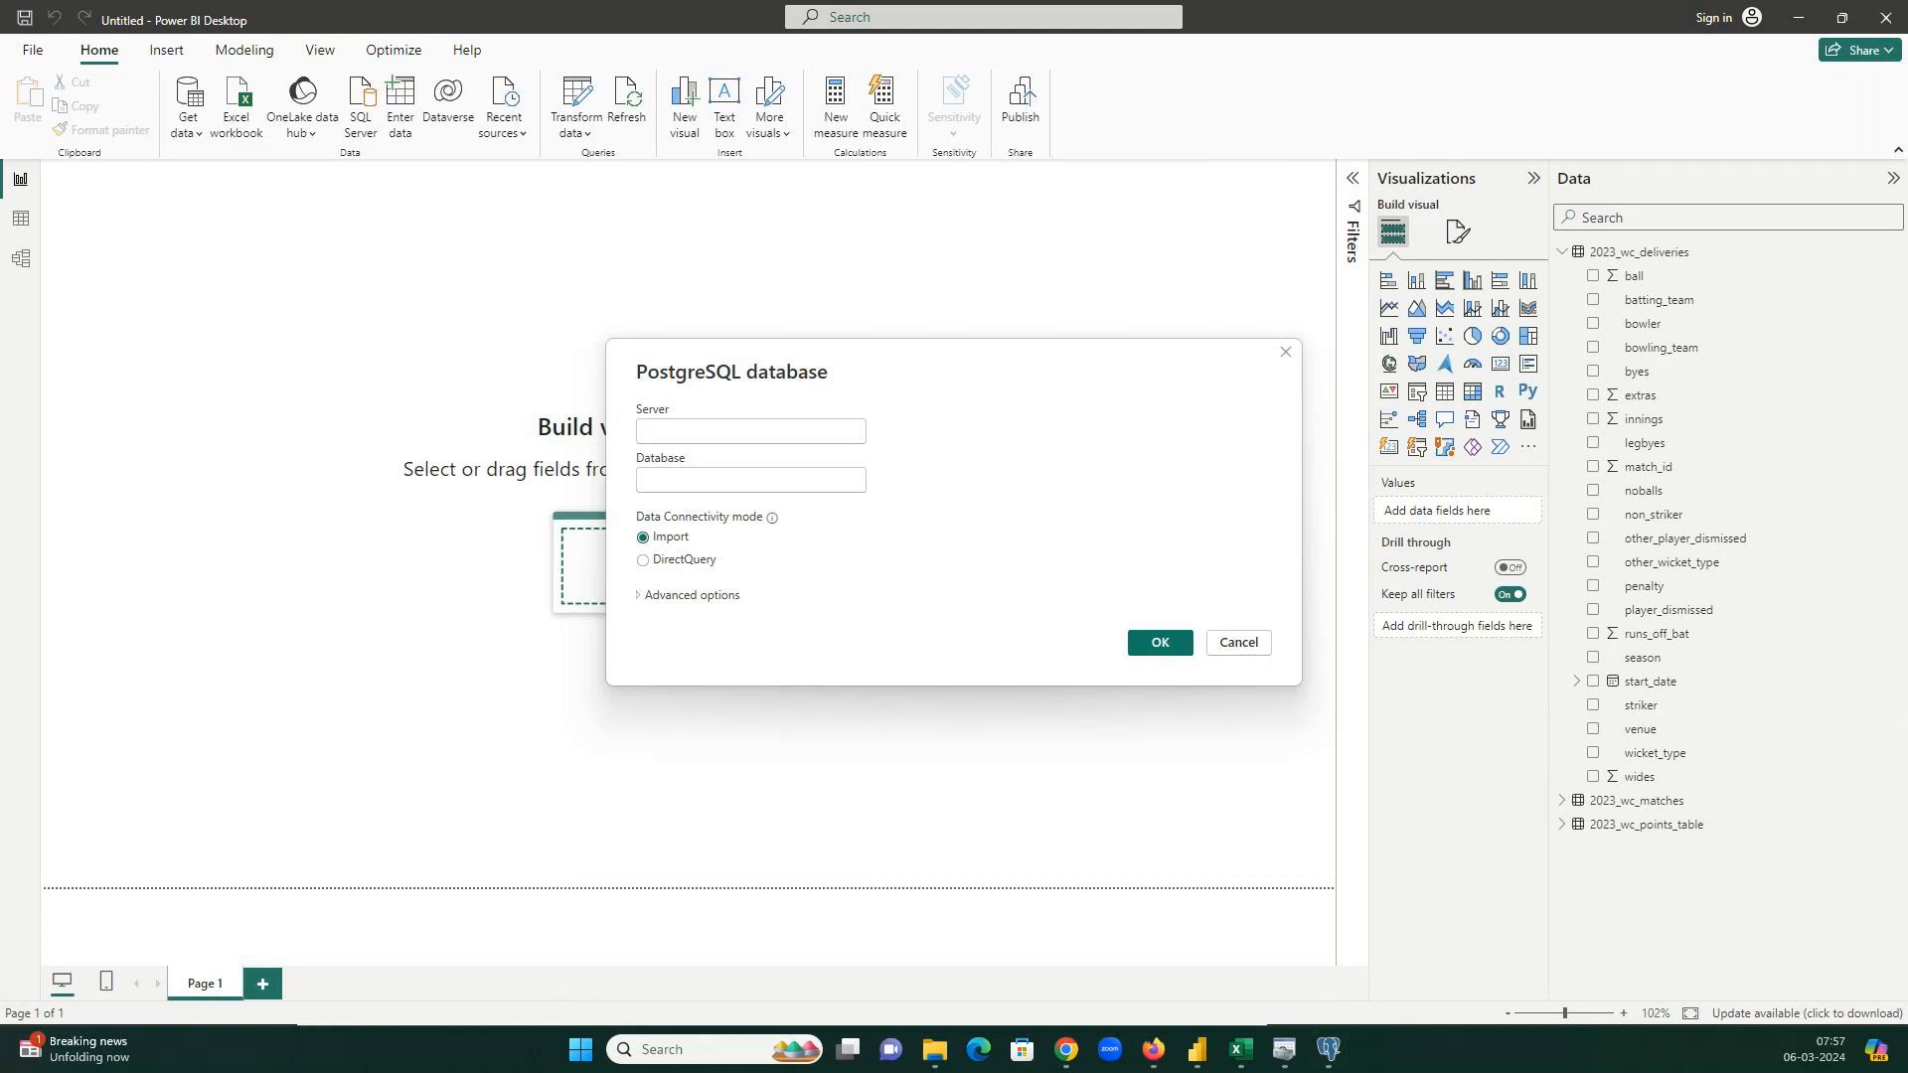
Search Google in a new incognito tab for 'postgres server databses credentials for powerbi'.
key(alt+Tab)
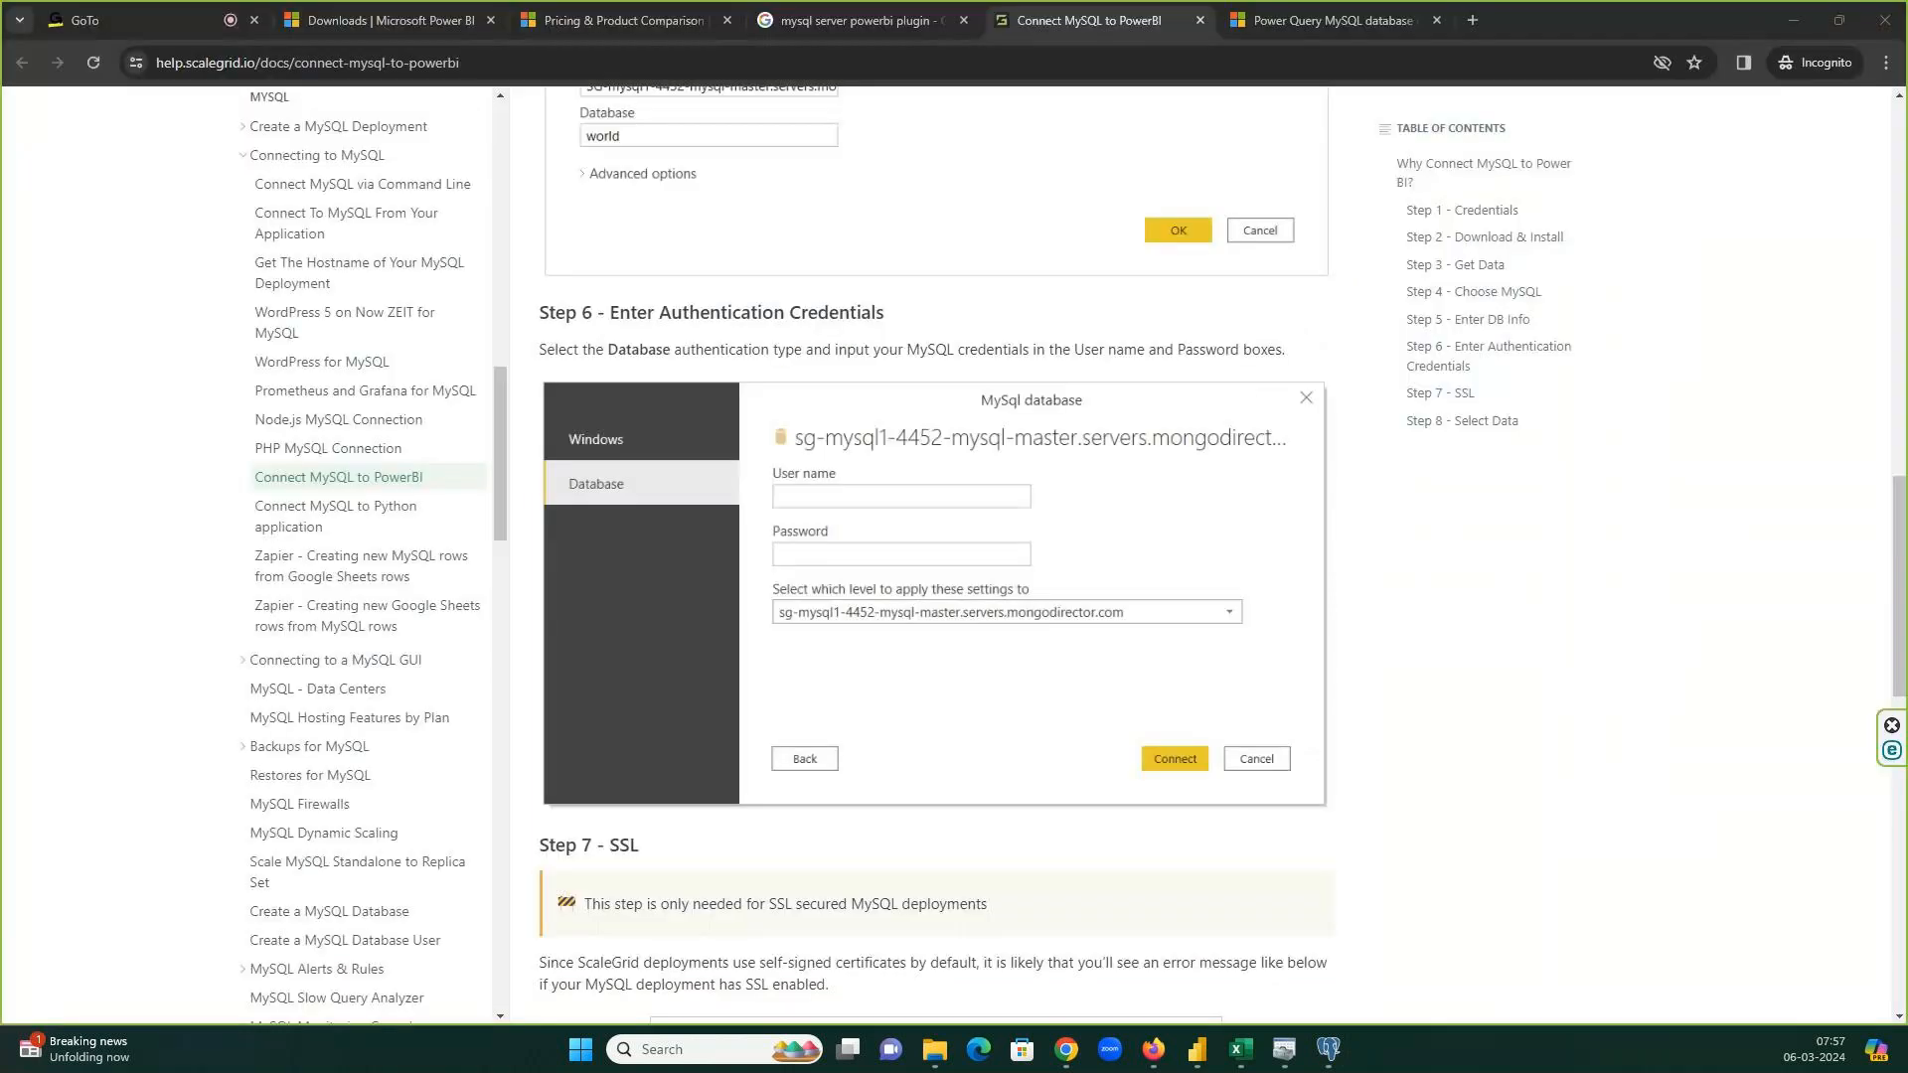
click(1473, 22)
text(pos)
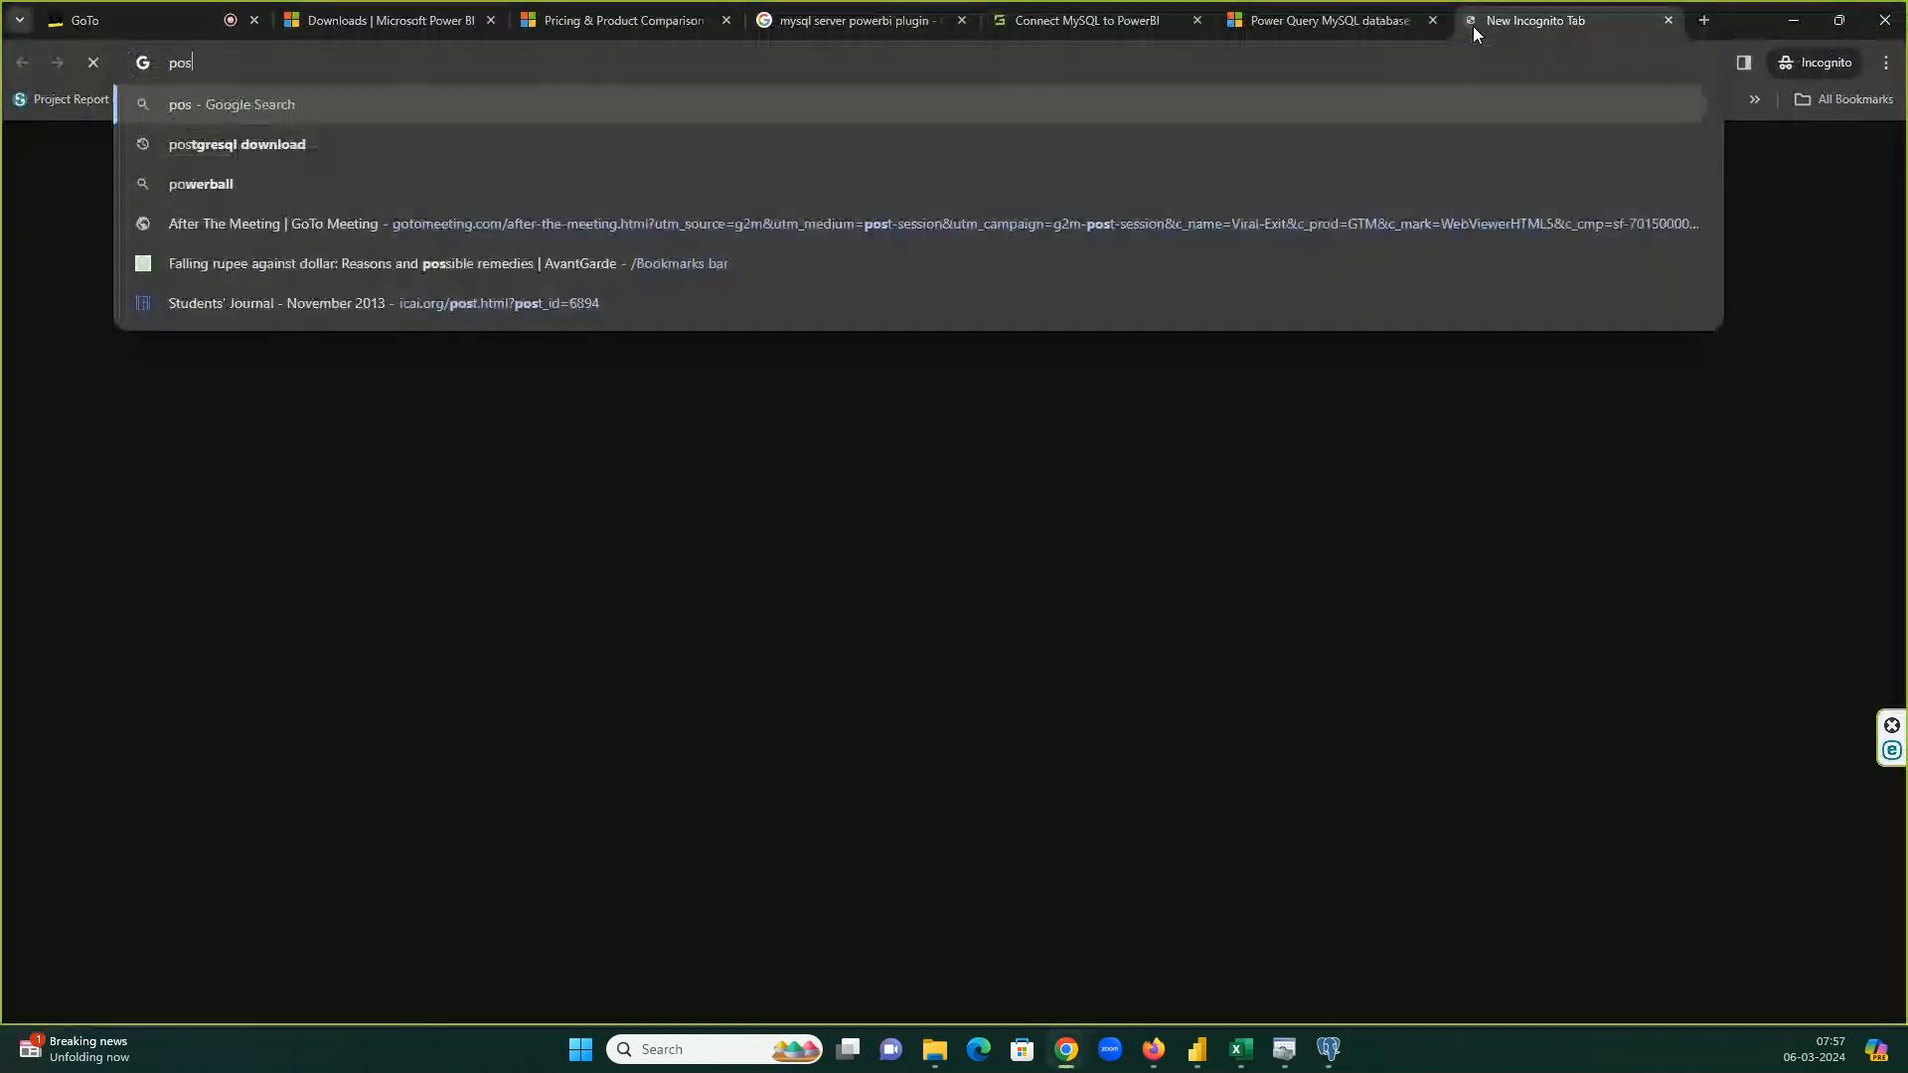
text(tgres )
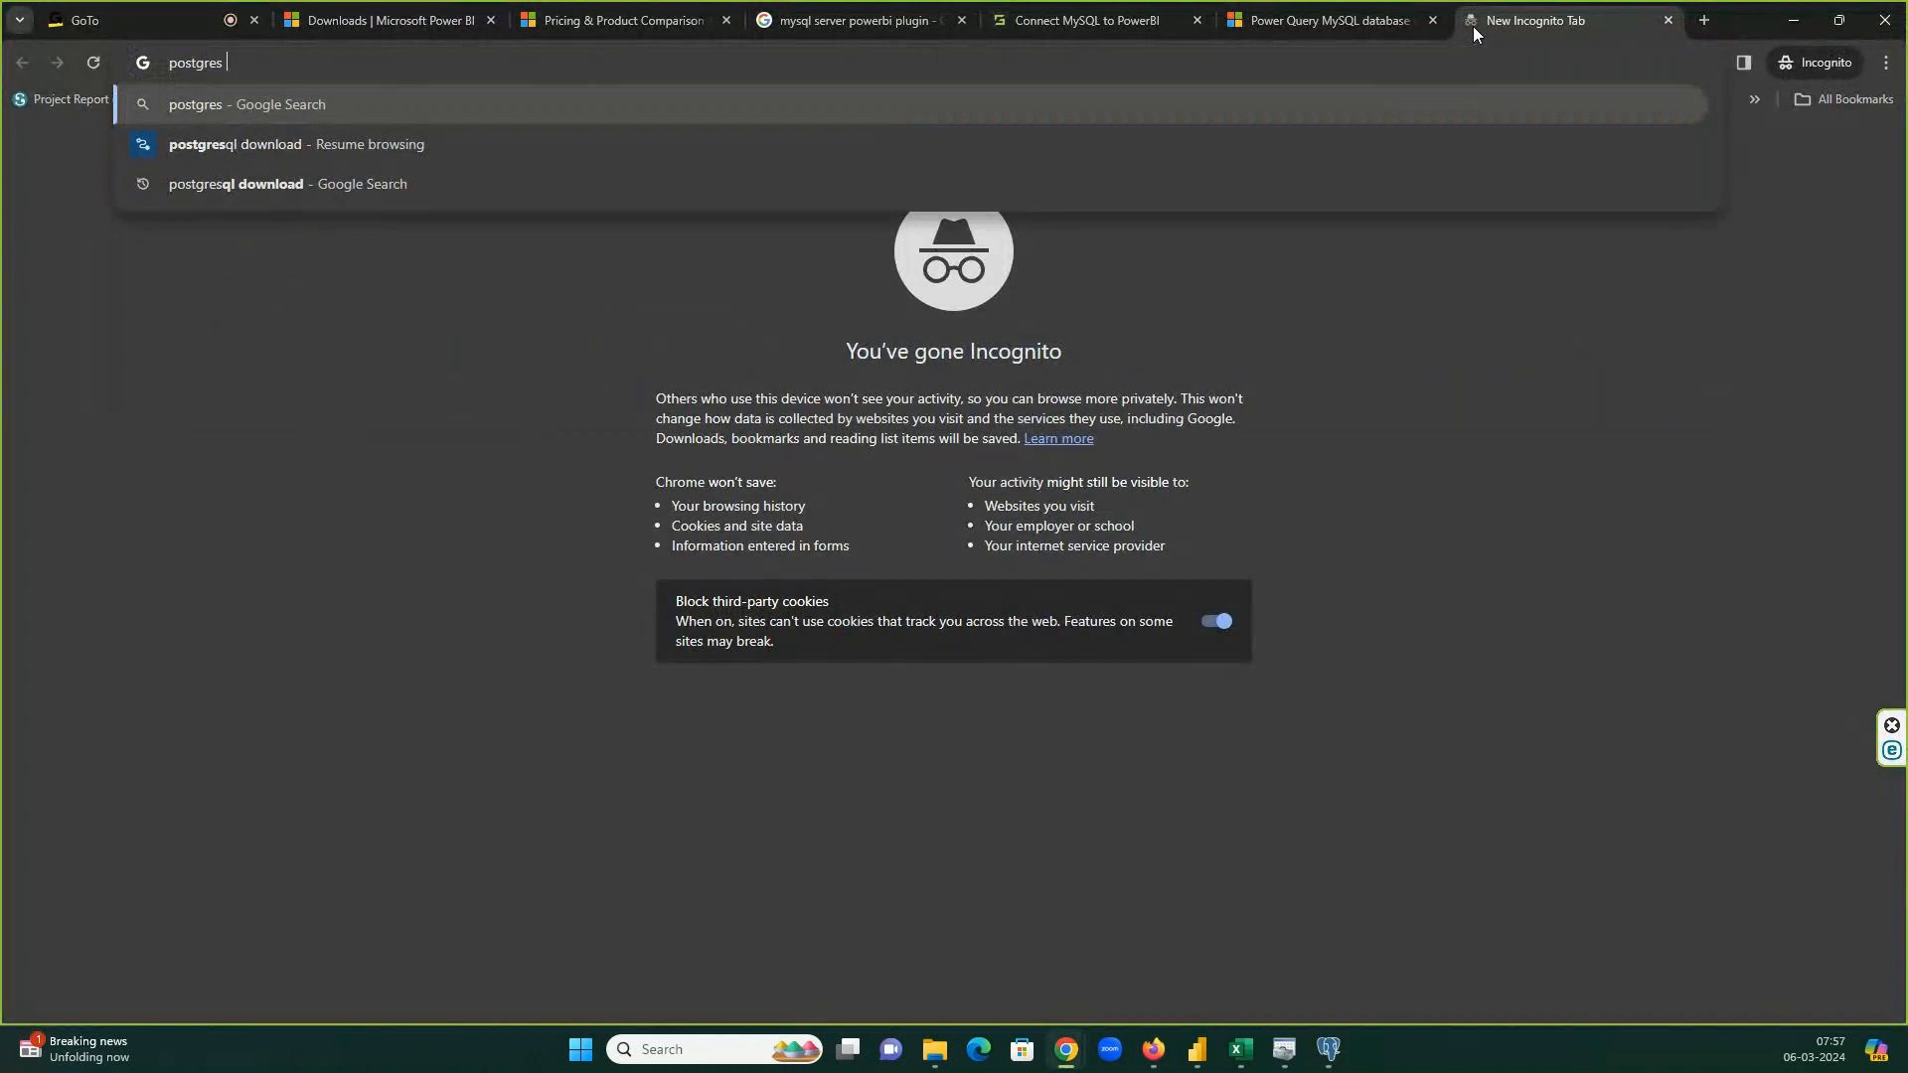
text(server databses credent)
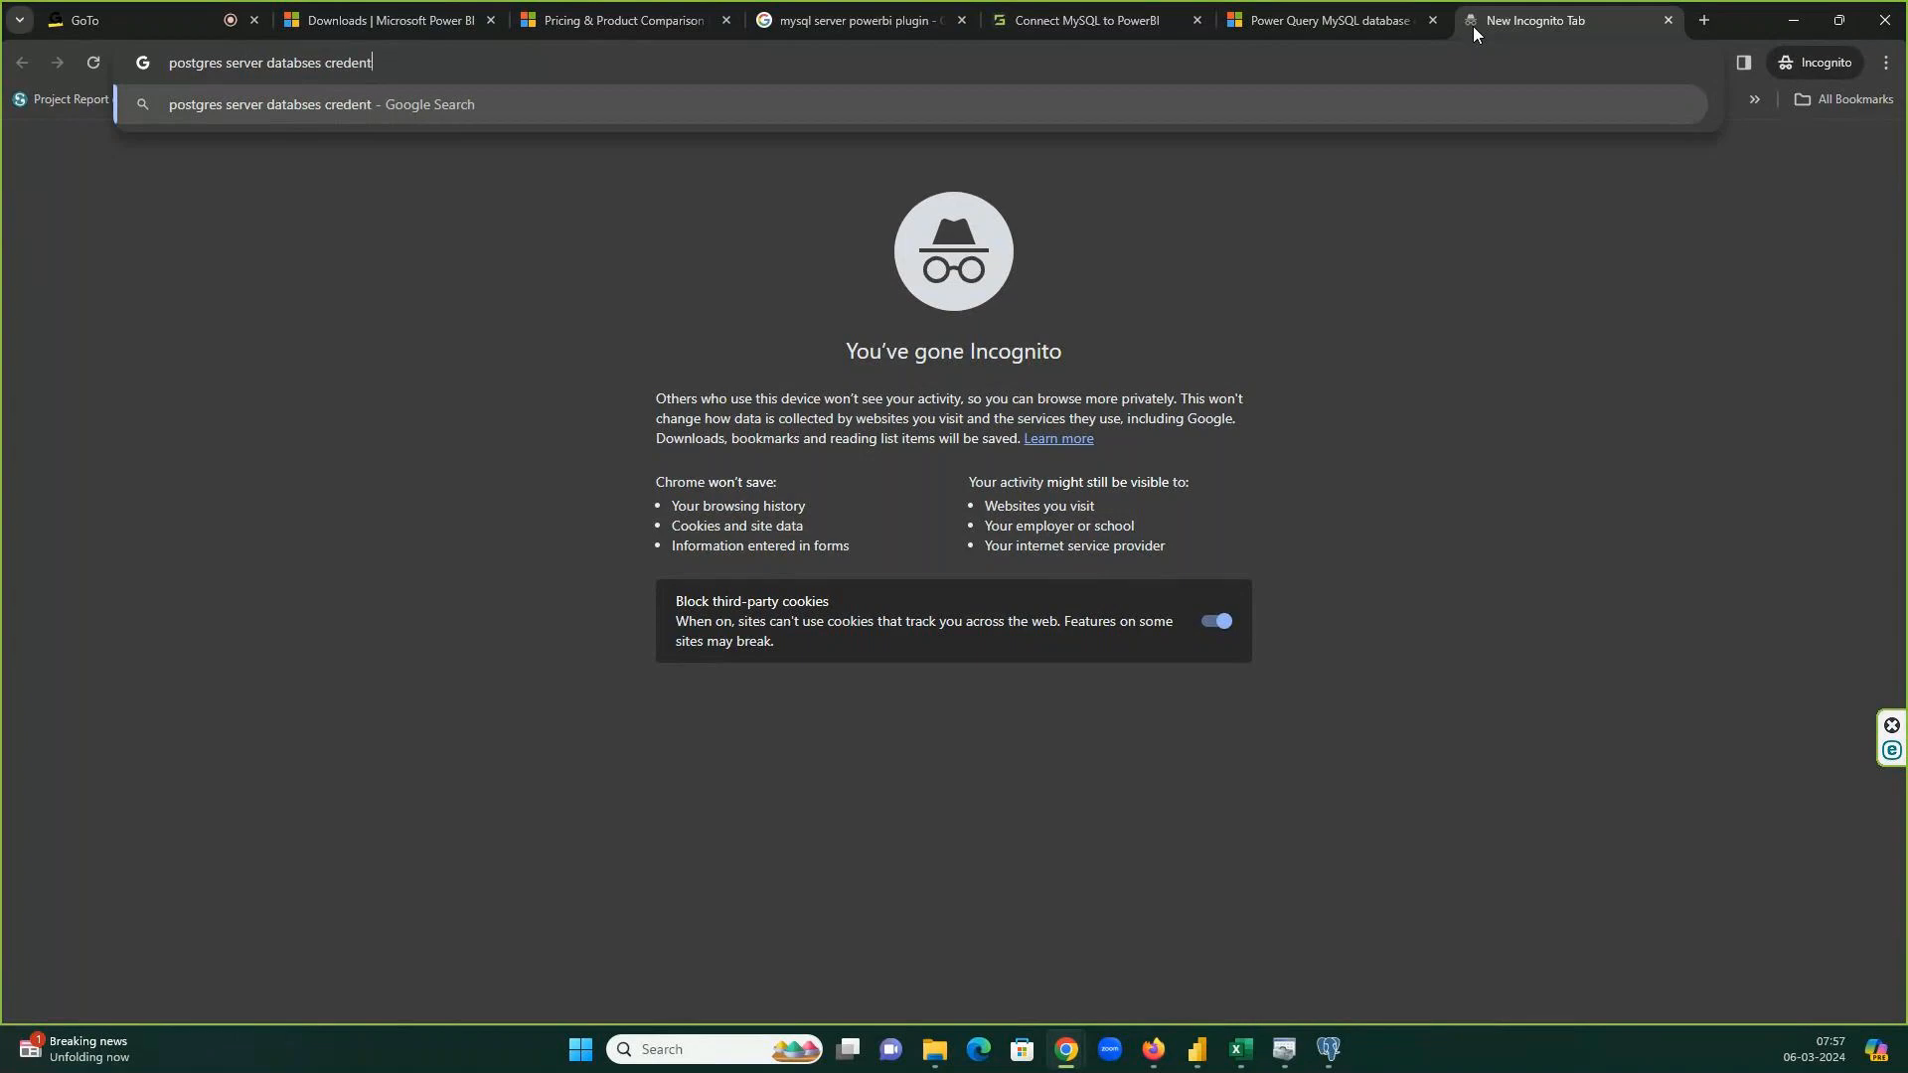
text(ials for powerbi)
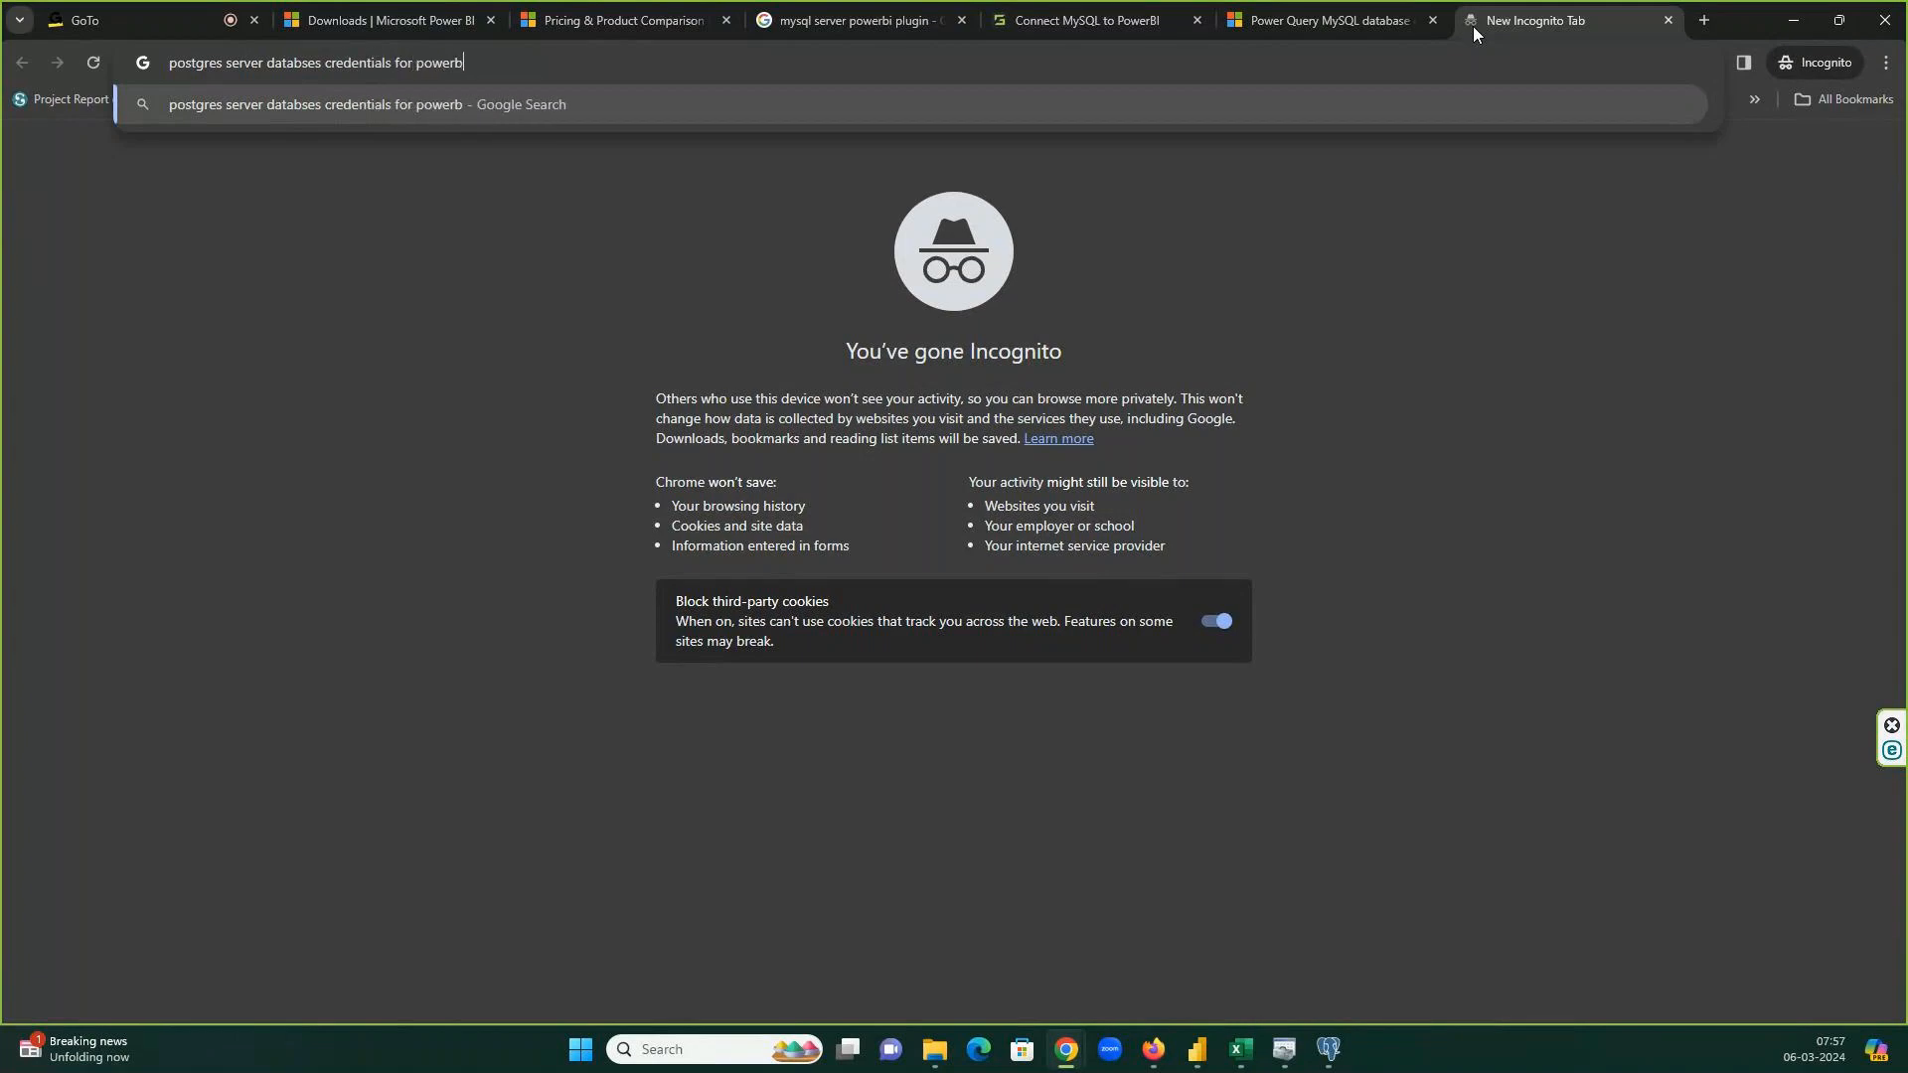
key(Return)
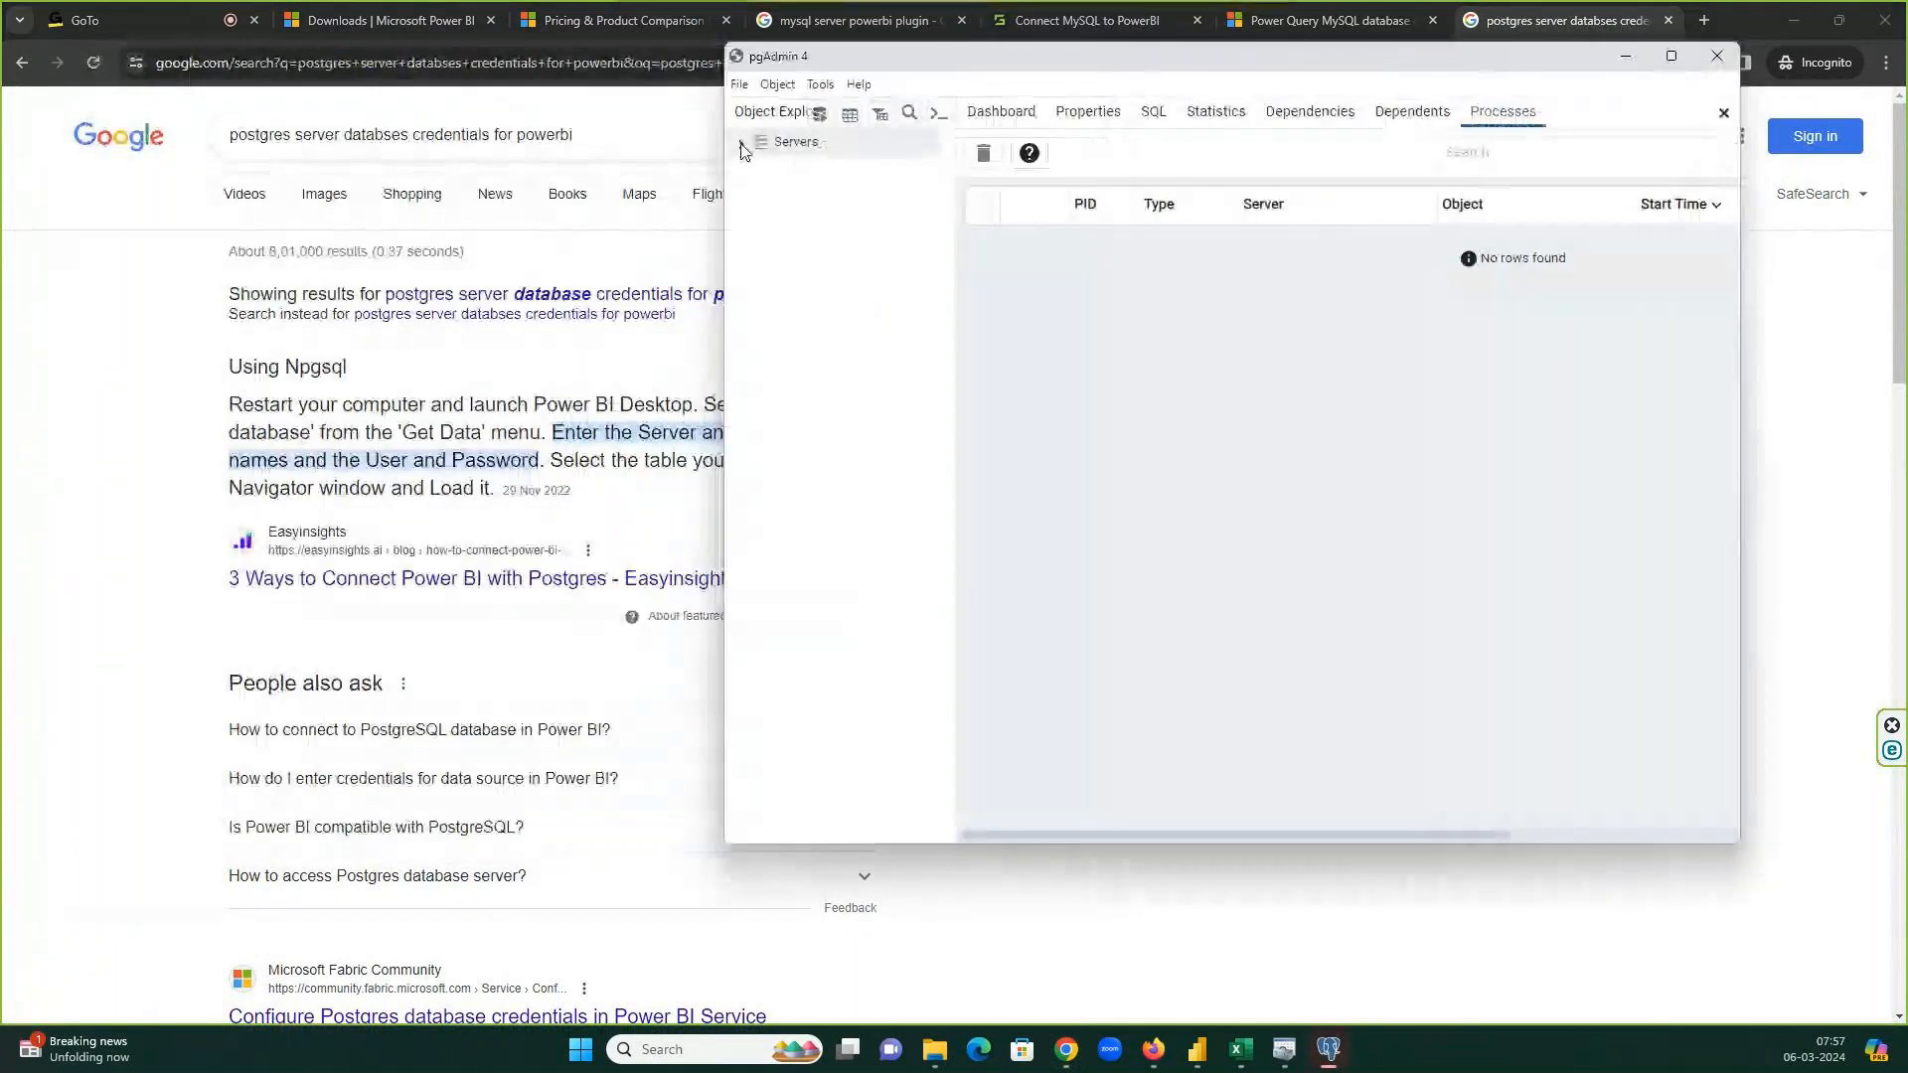
Connect to the PostgreSQL 16 server with its password, expand Bollywood, and maximize pgAdmin.
click(741, 144)
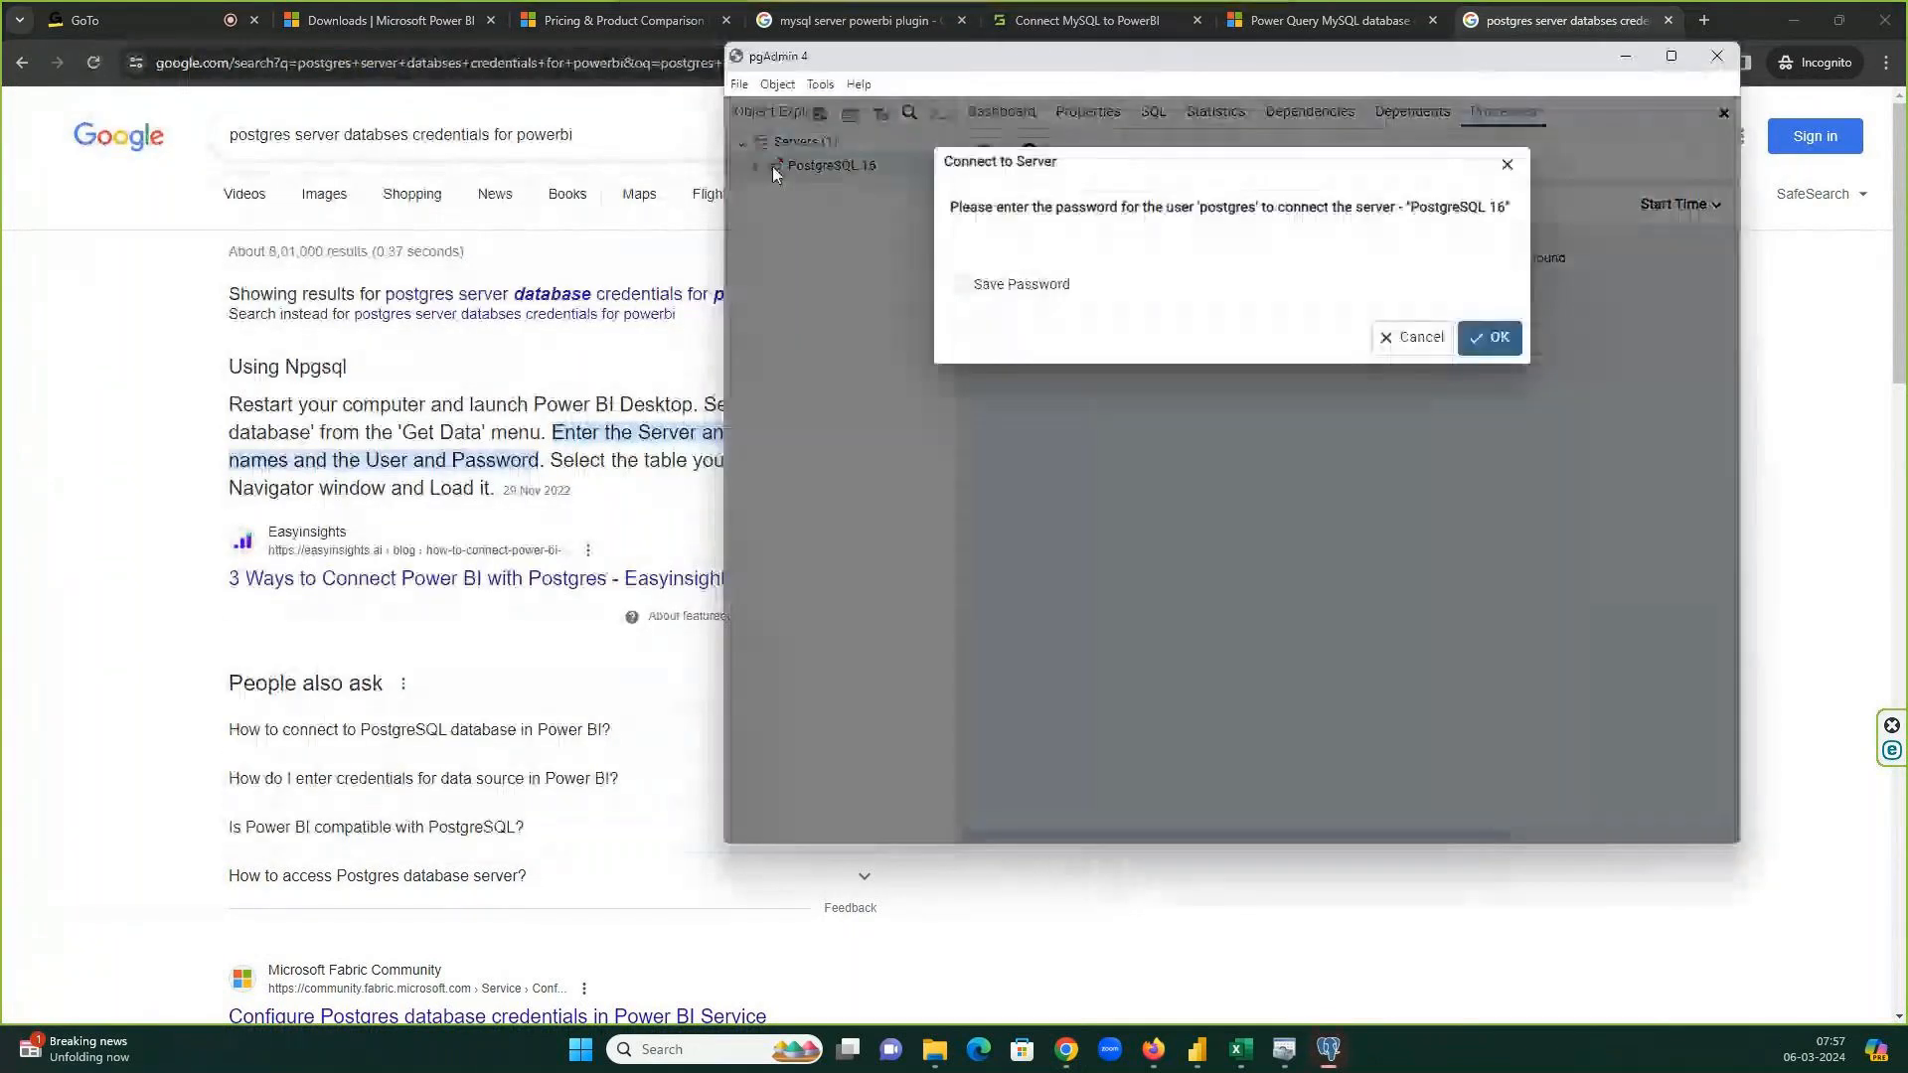
text(1234)
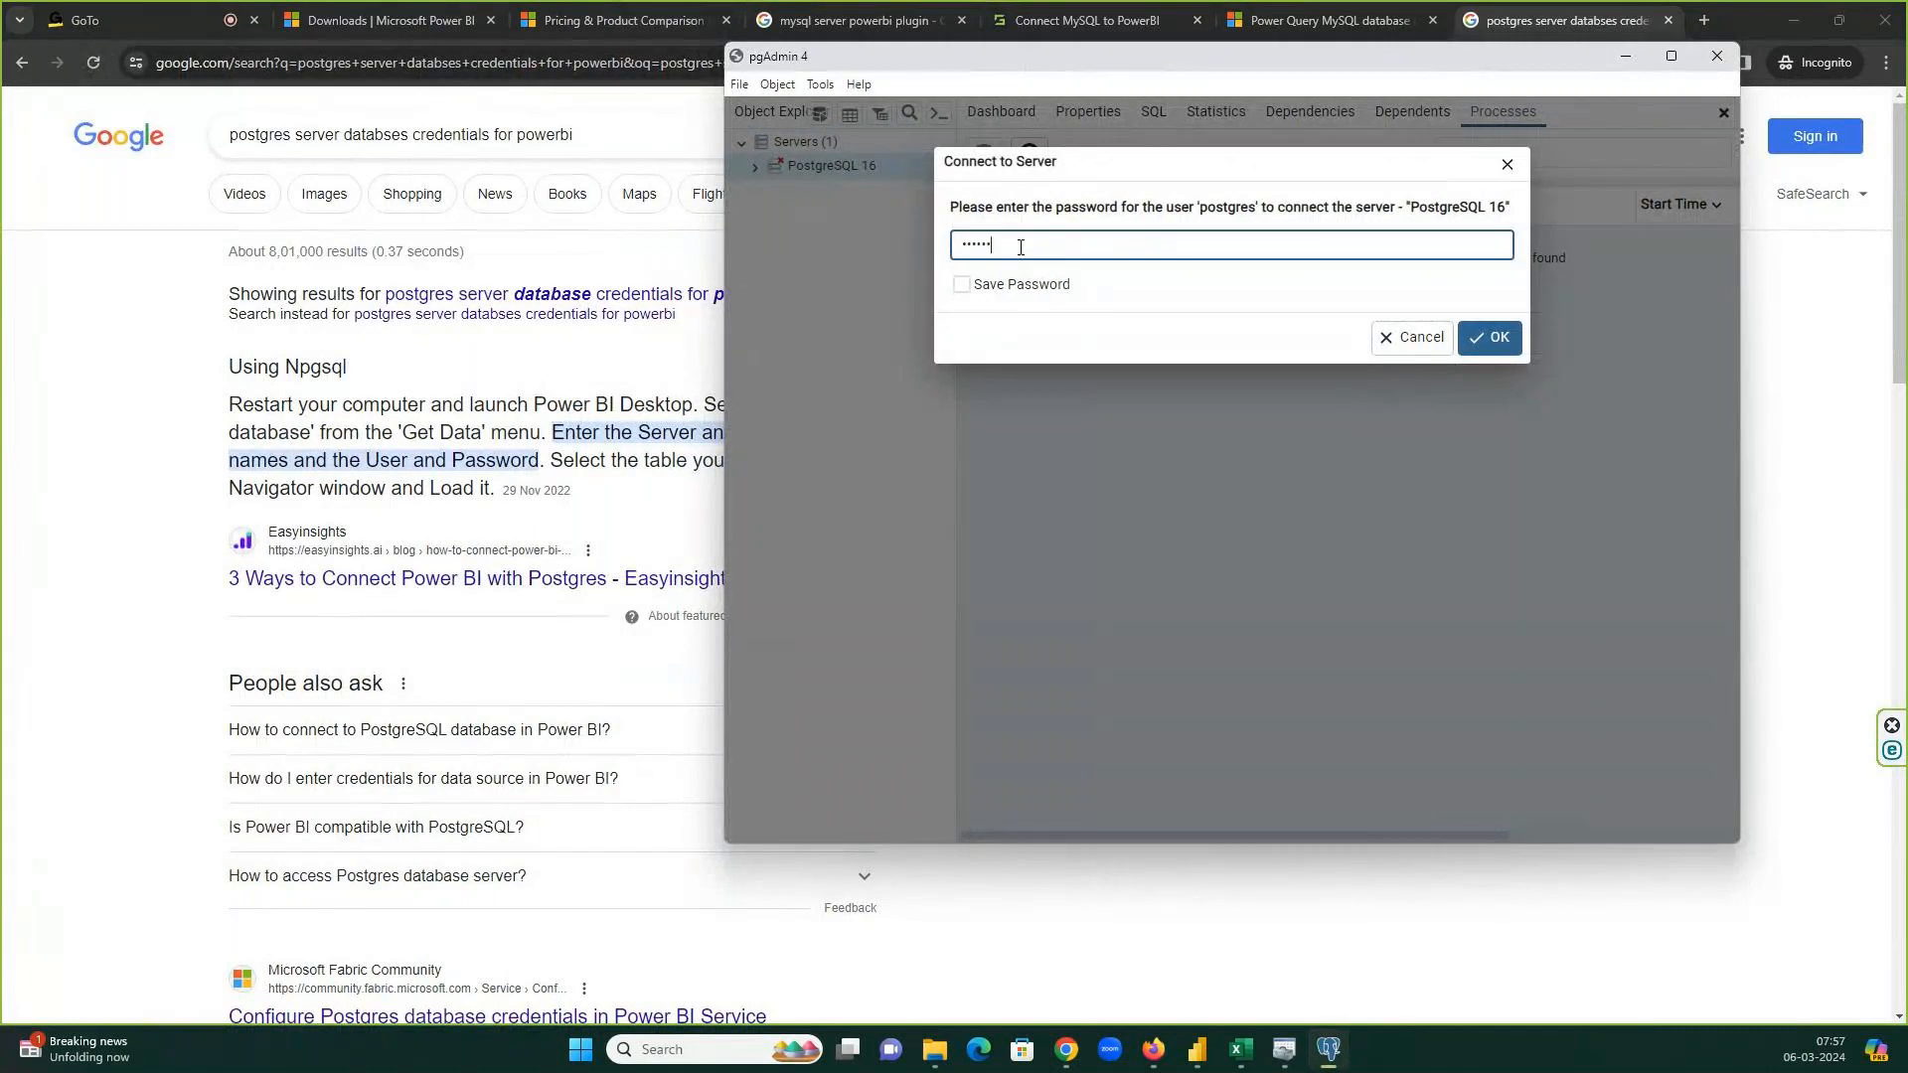
key(Return)
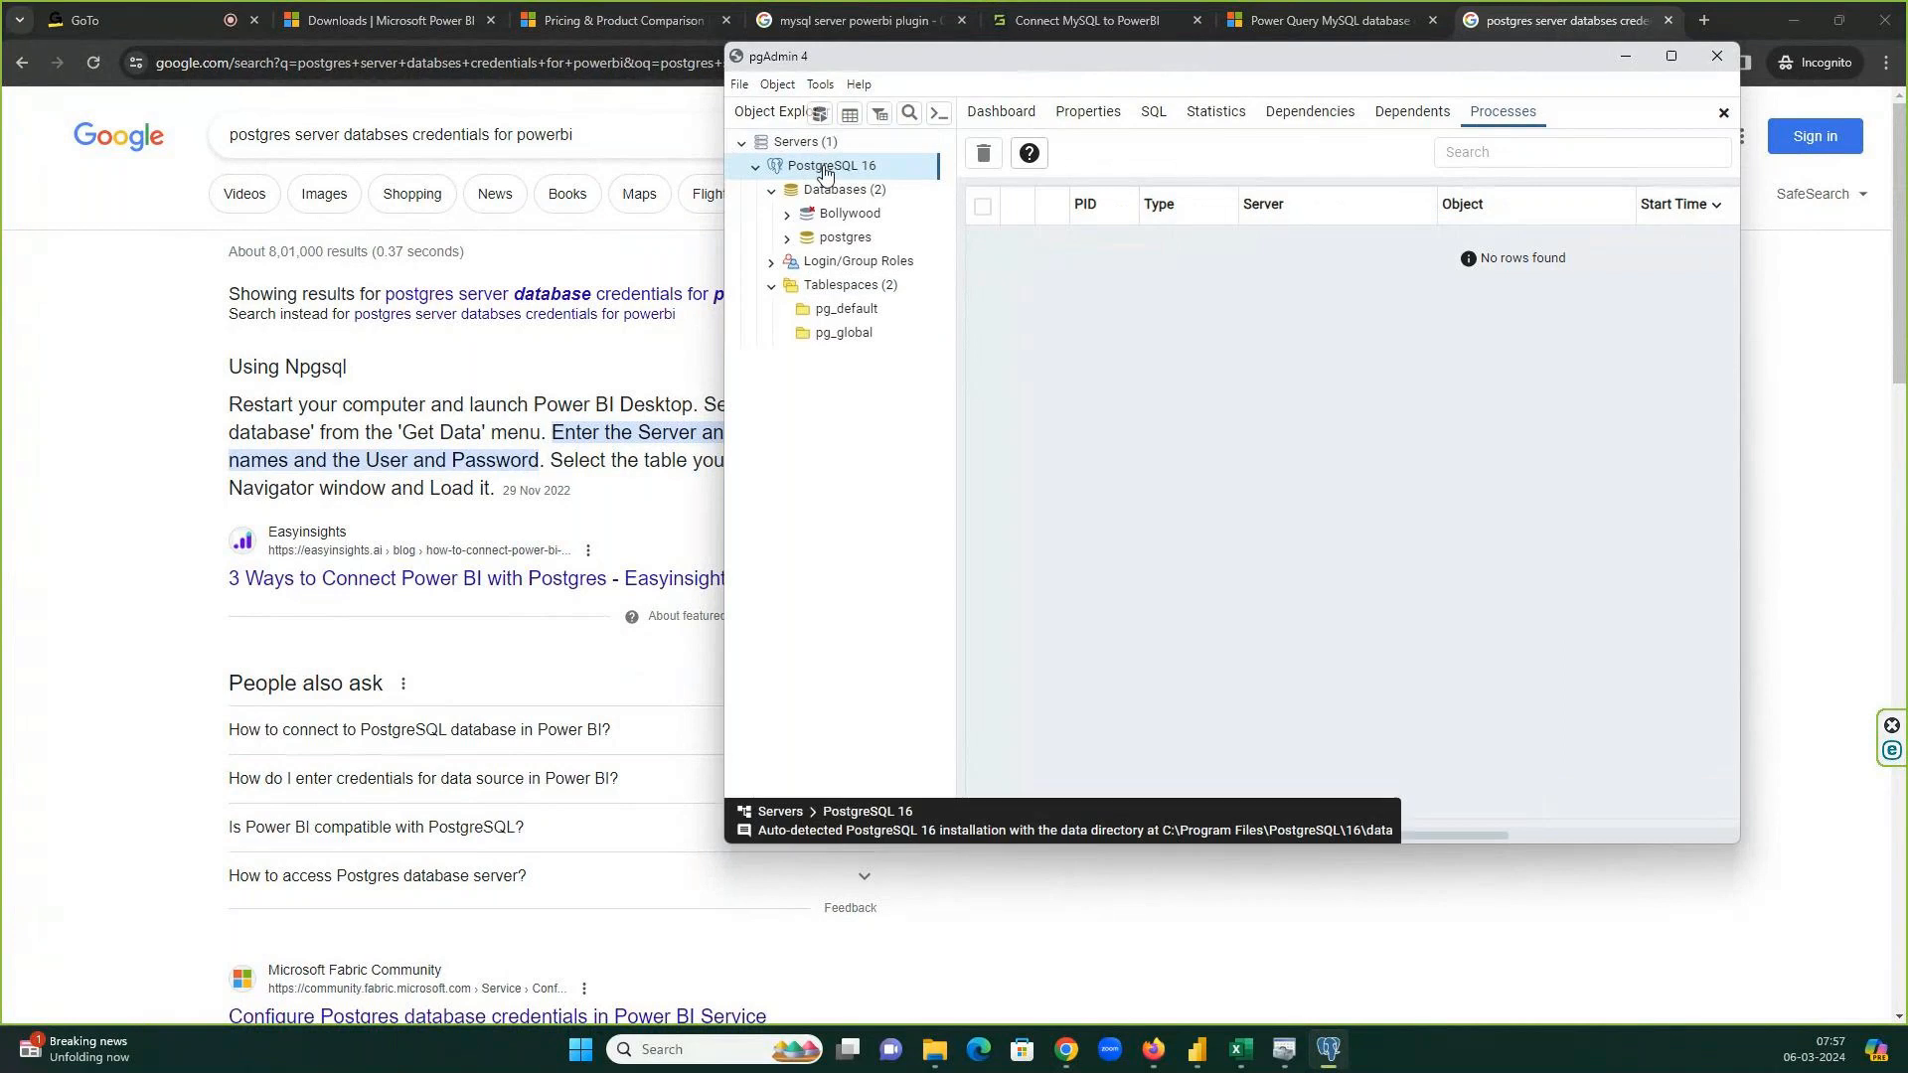
click(788, 217)
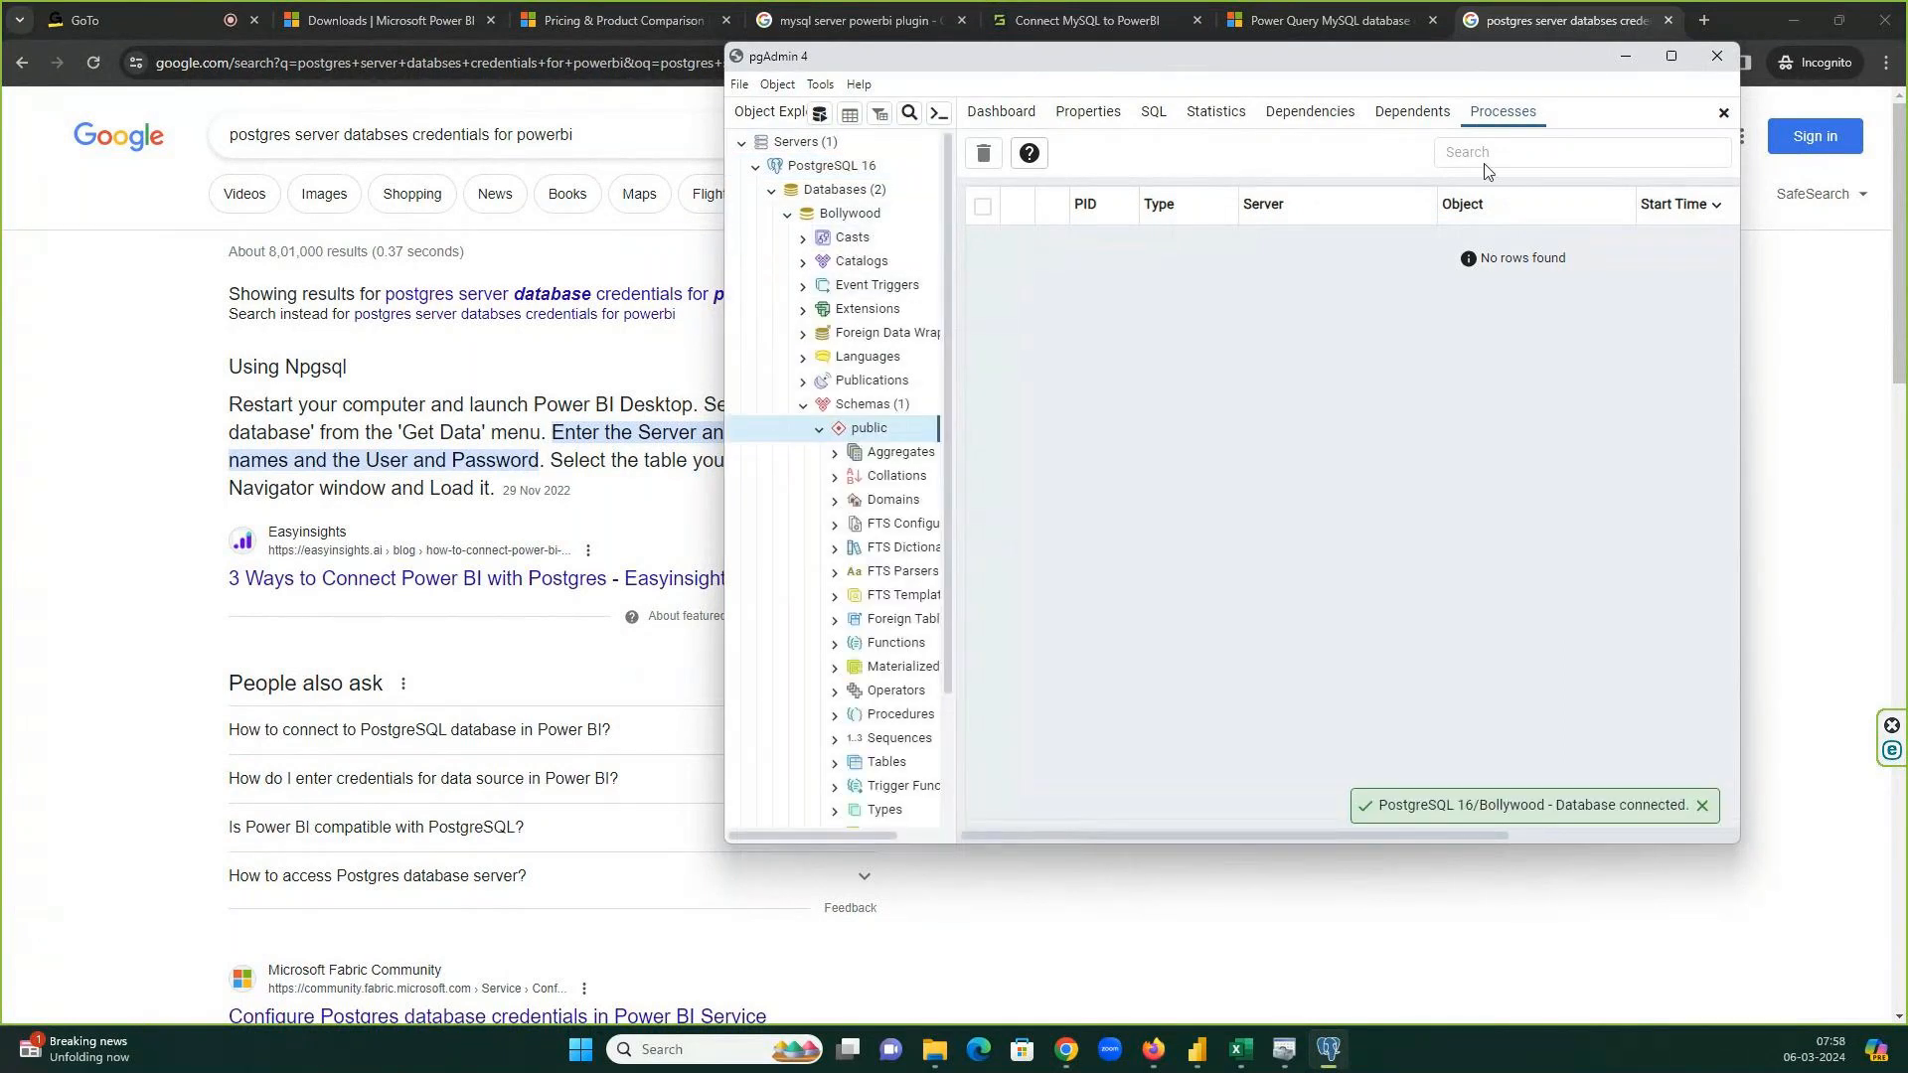
click(1680, 67)
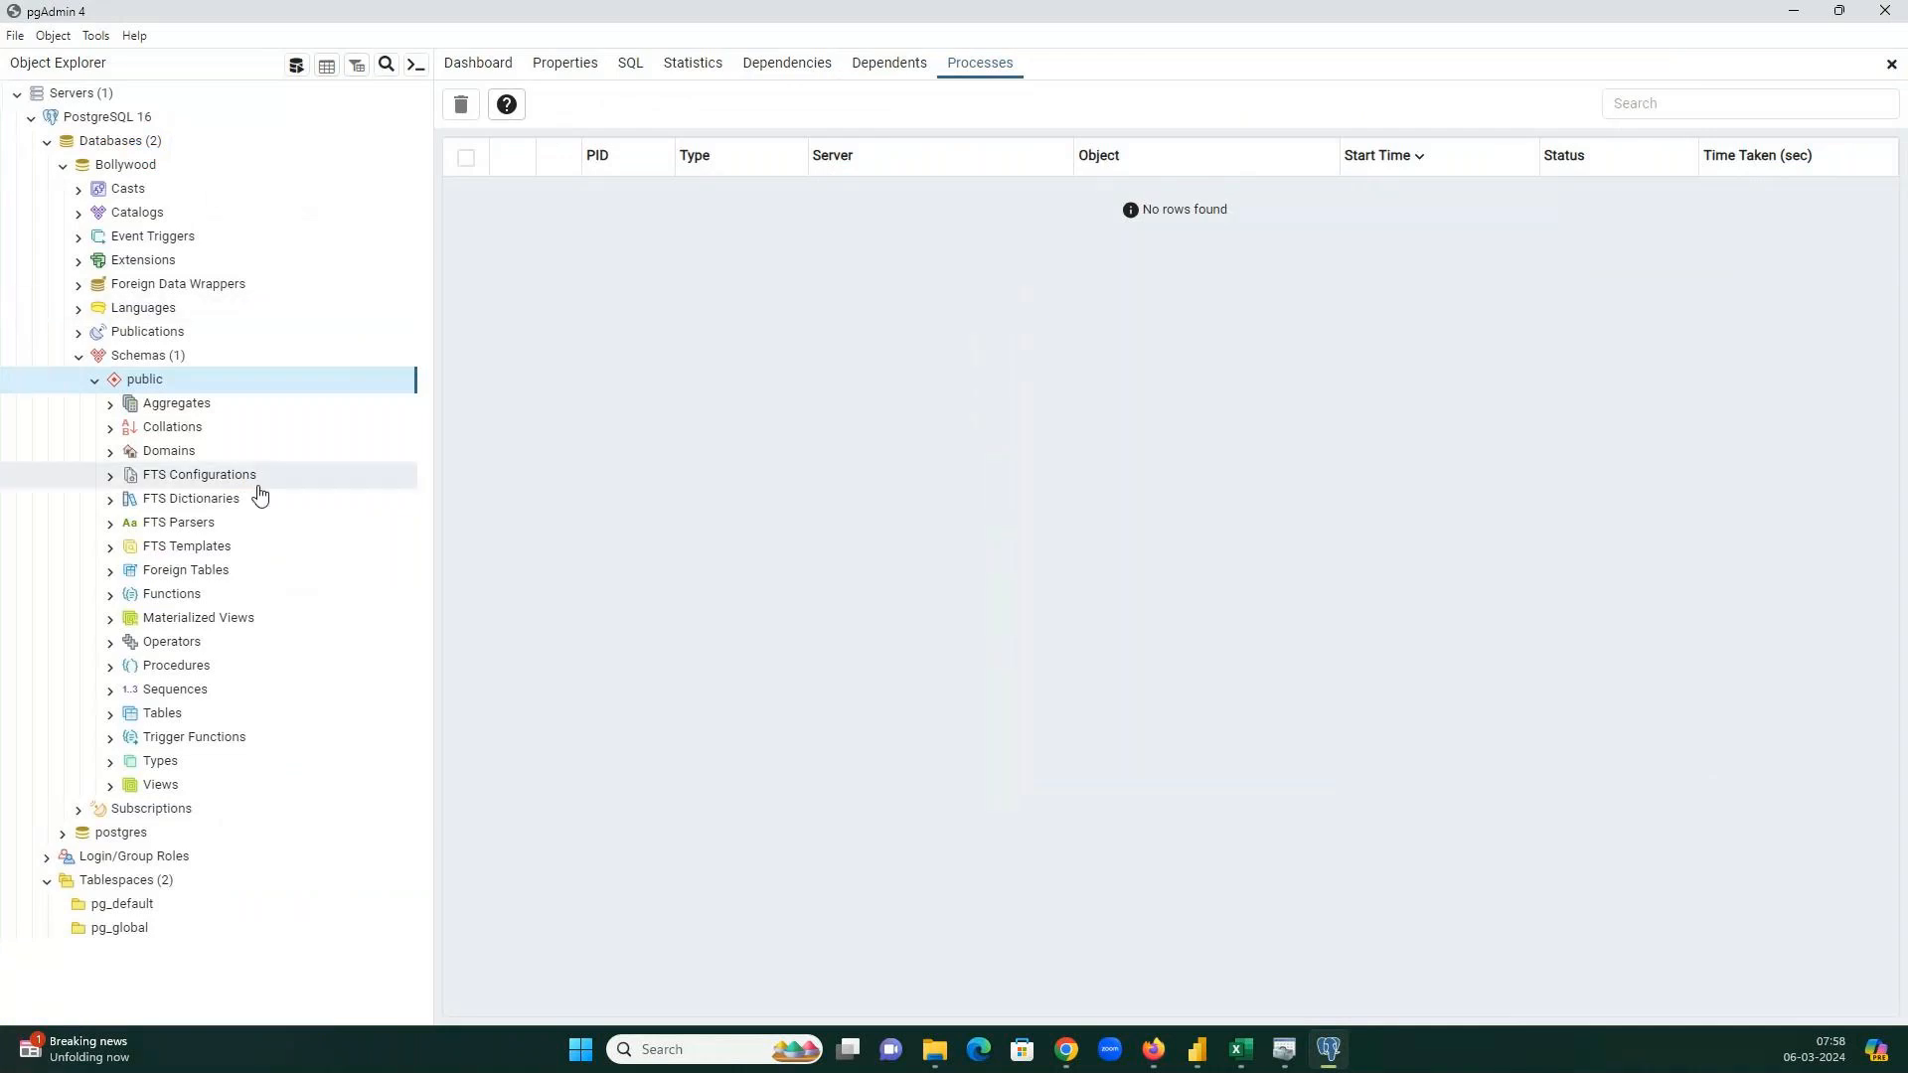
click(107, 142)
click(123, 118)
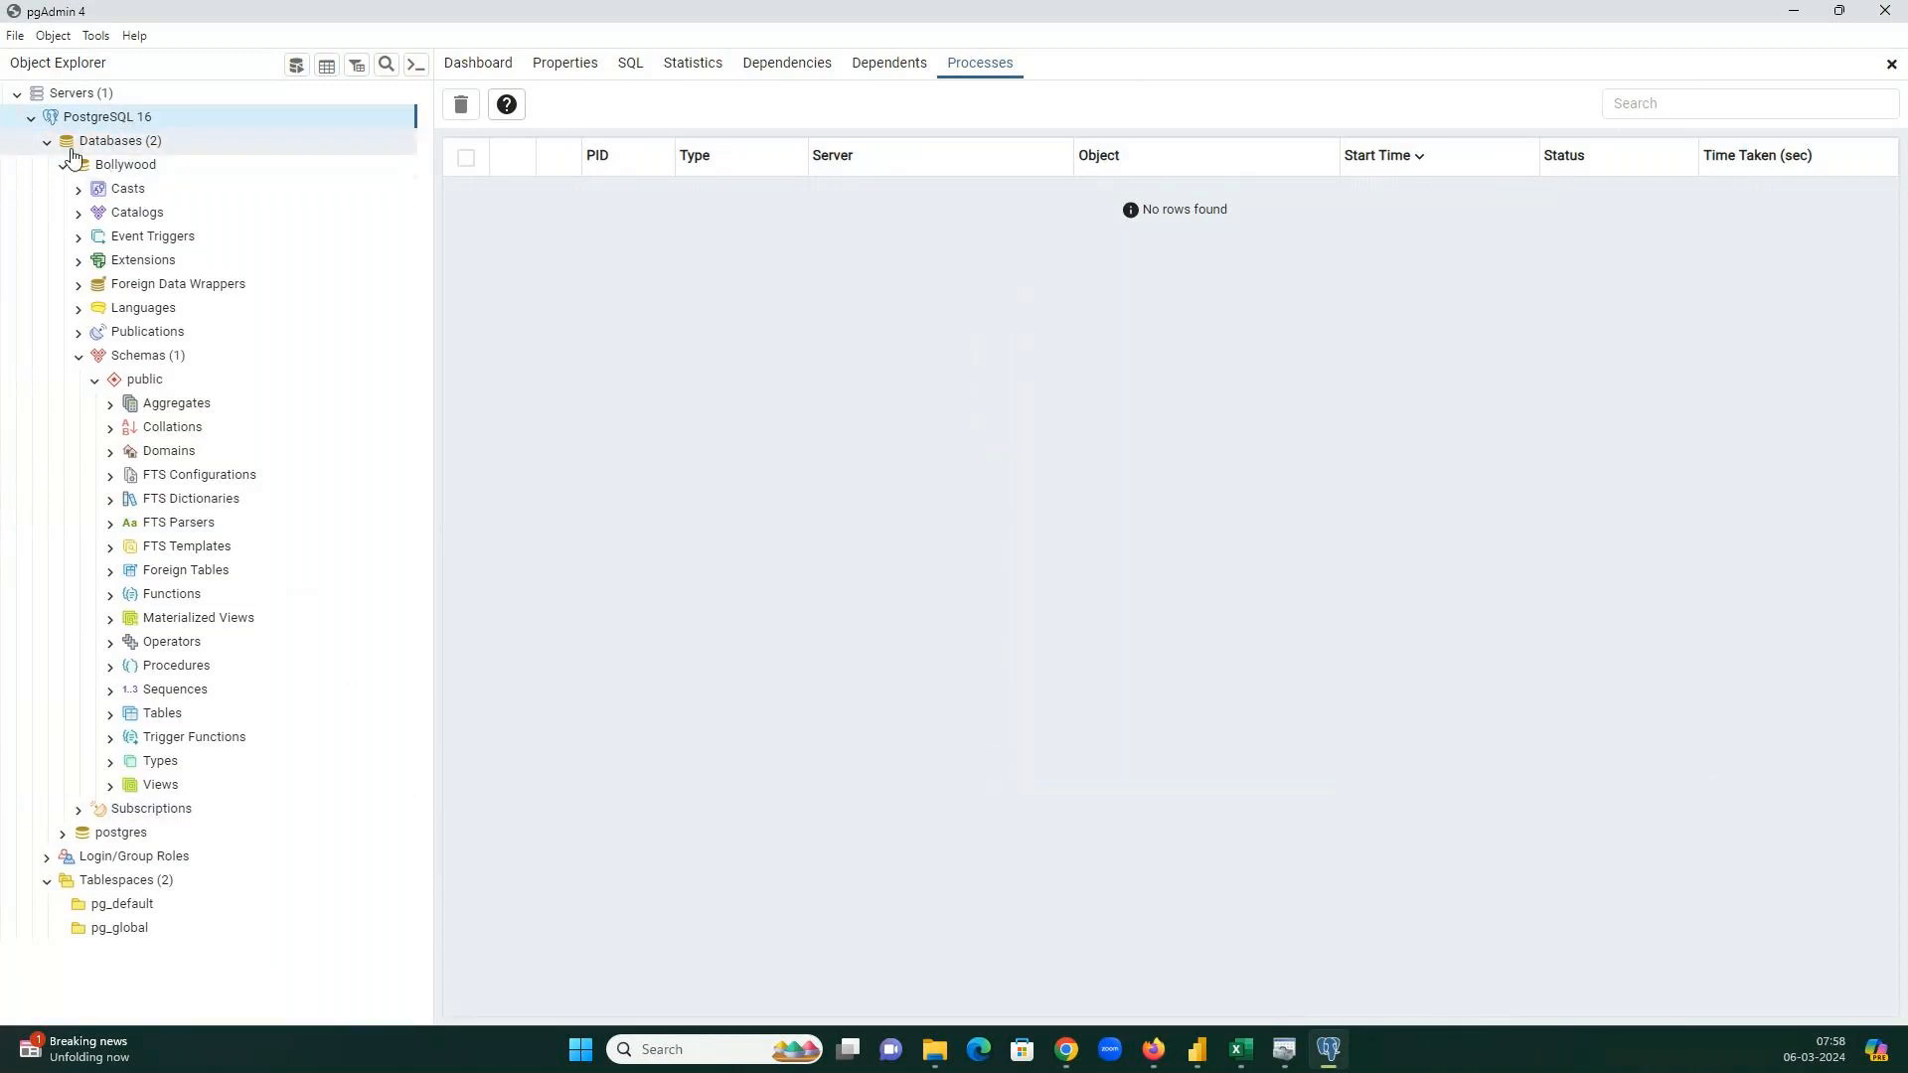
Read the Fabric Community post on Postgres credentials, viewing its error screenshot, then return to results.
key(alt+Tab)
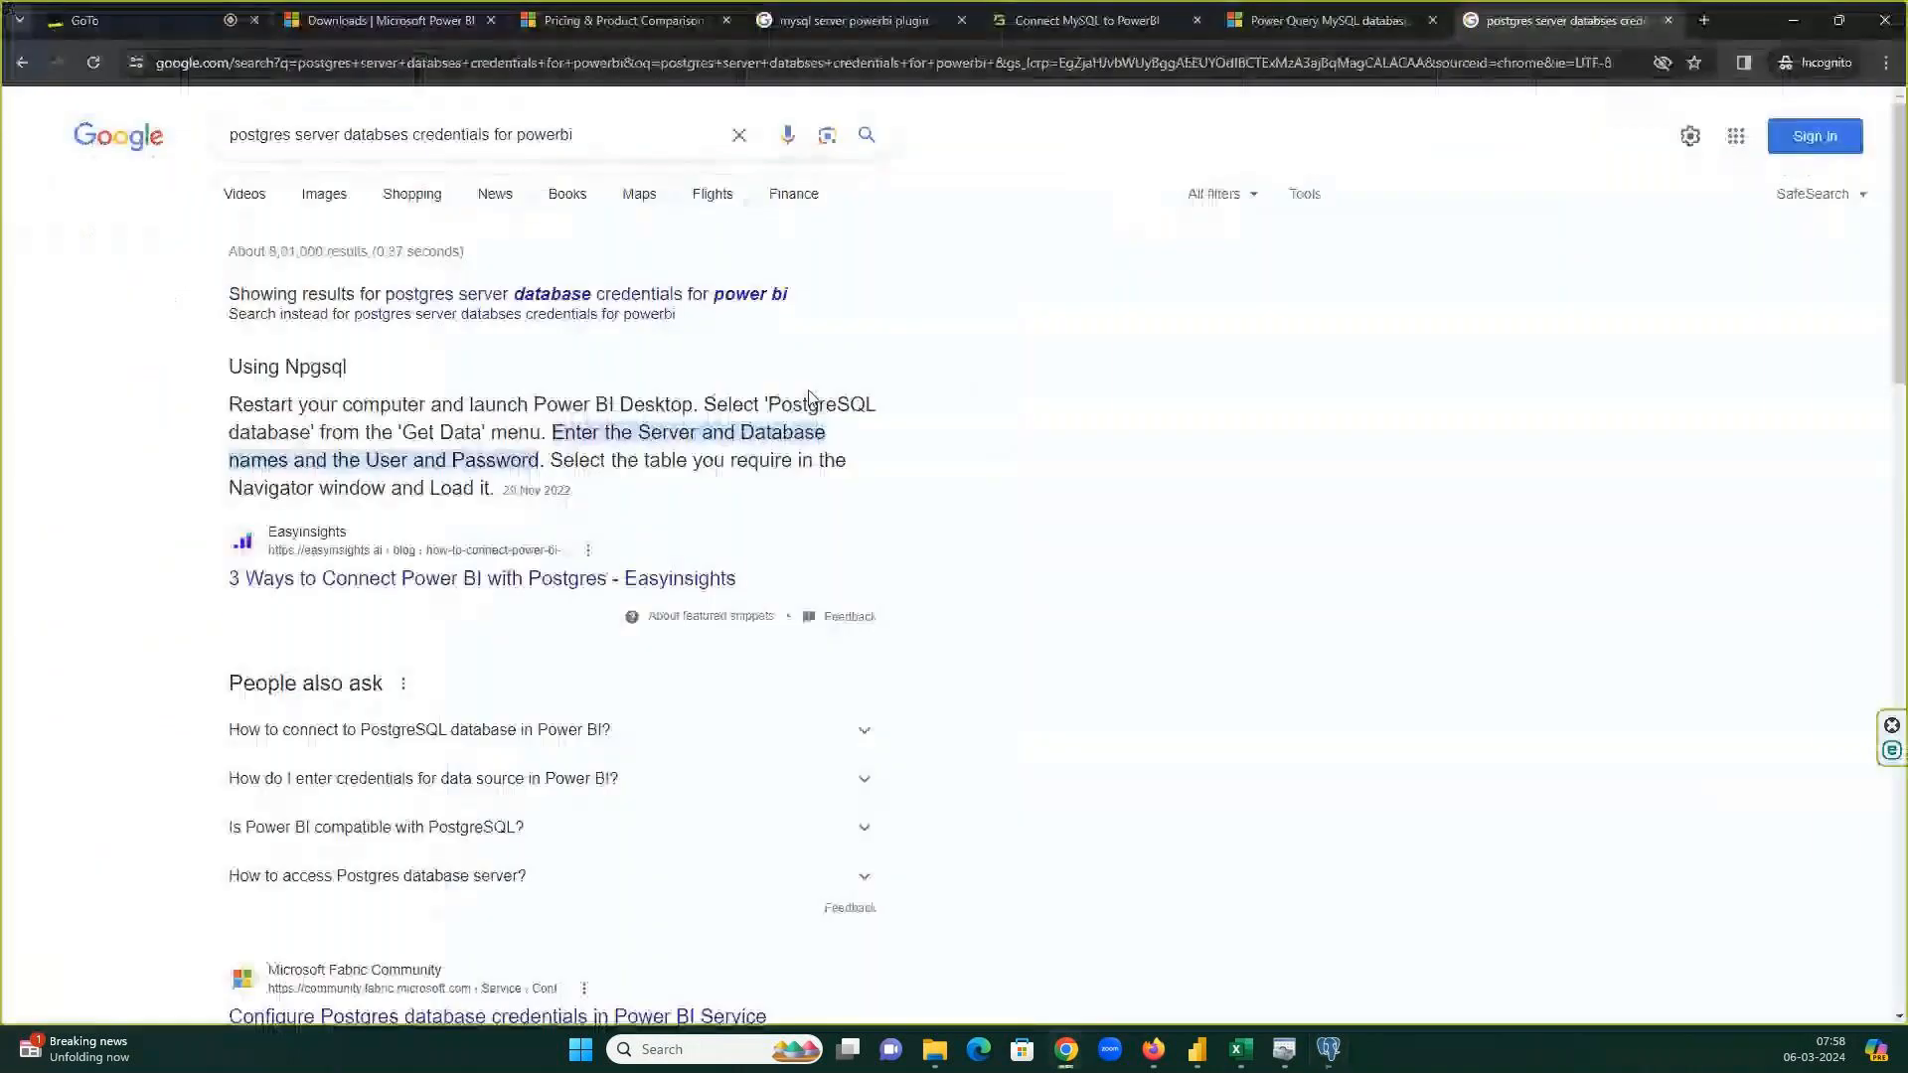
scroll(810, 398, down, 4)
click(497, 618)
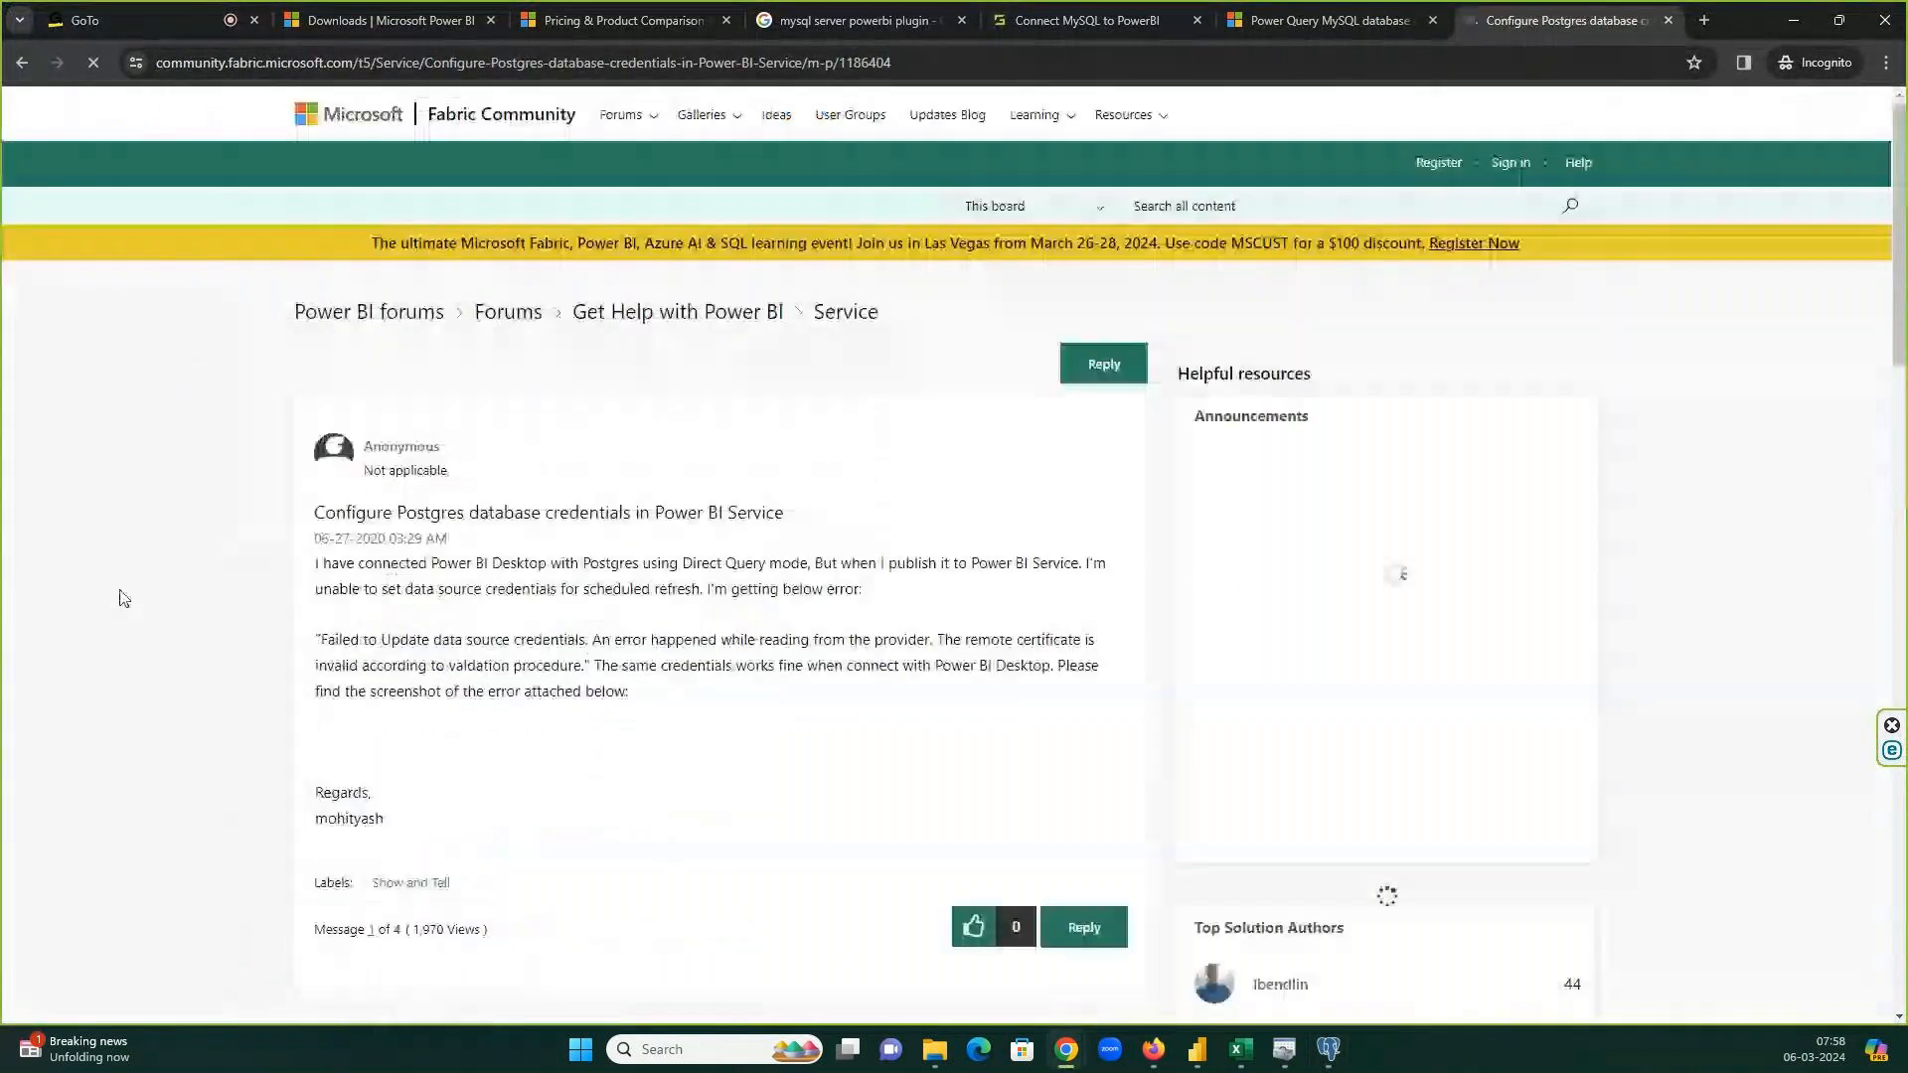
scroll(596, 593, down, 10)
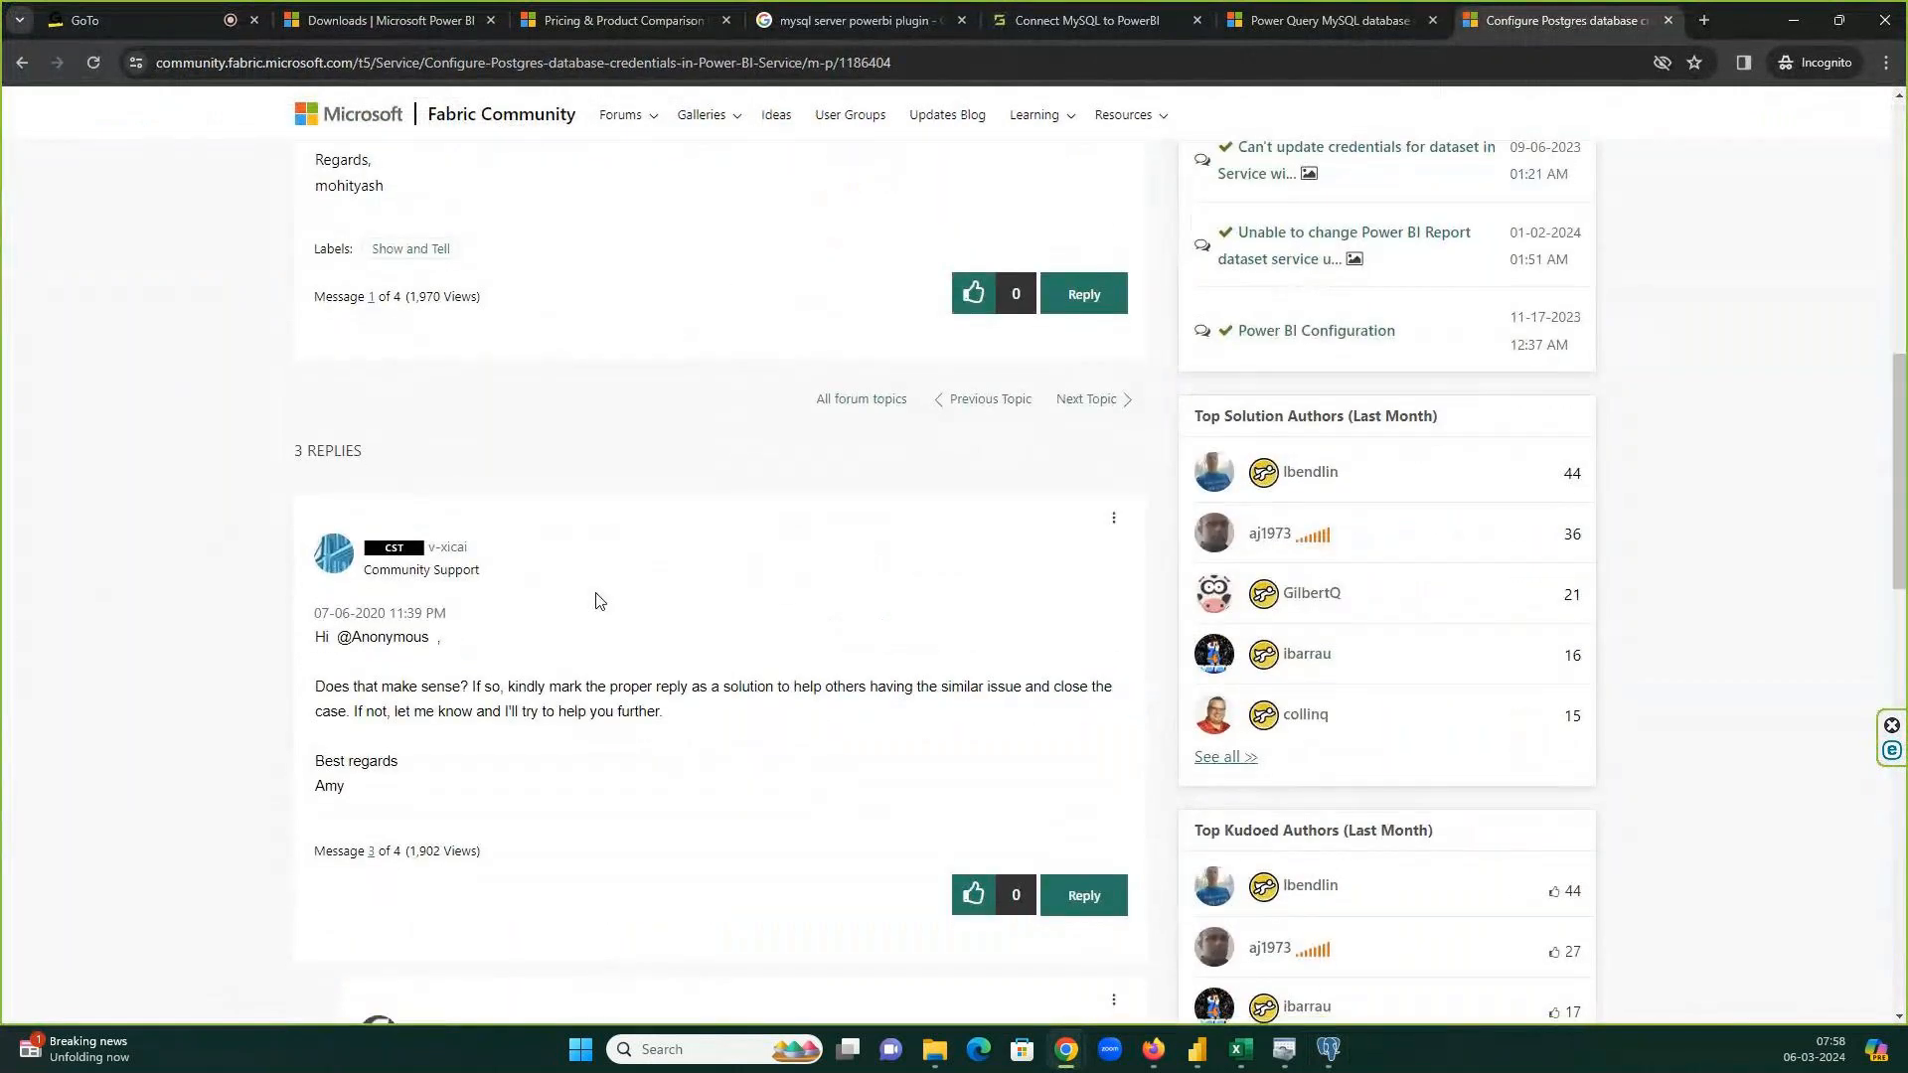
scroll(597, 601, down, 2)
scroll(598, 600, down, 7)
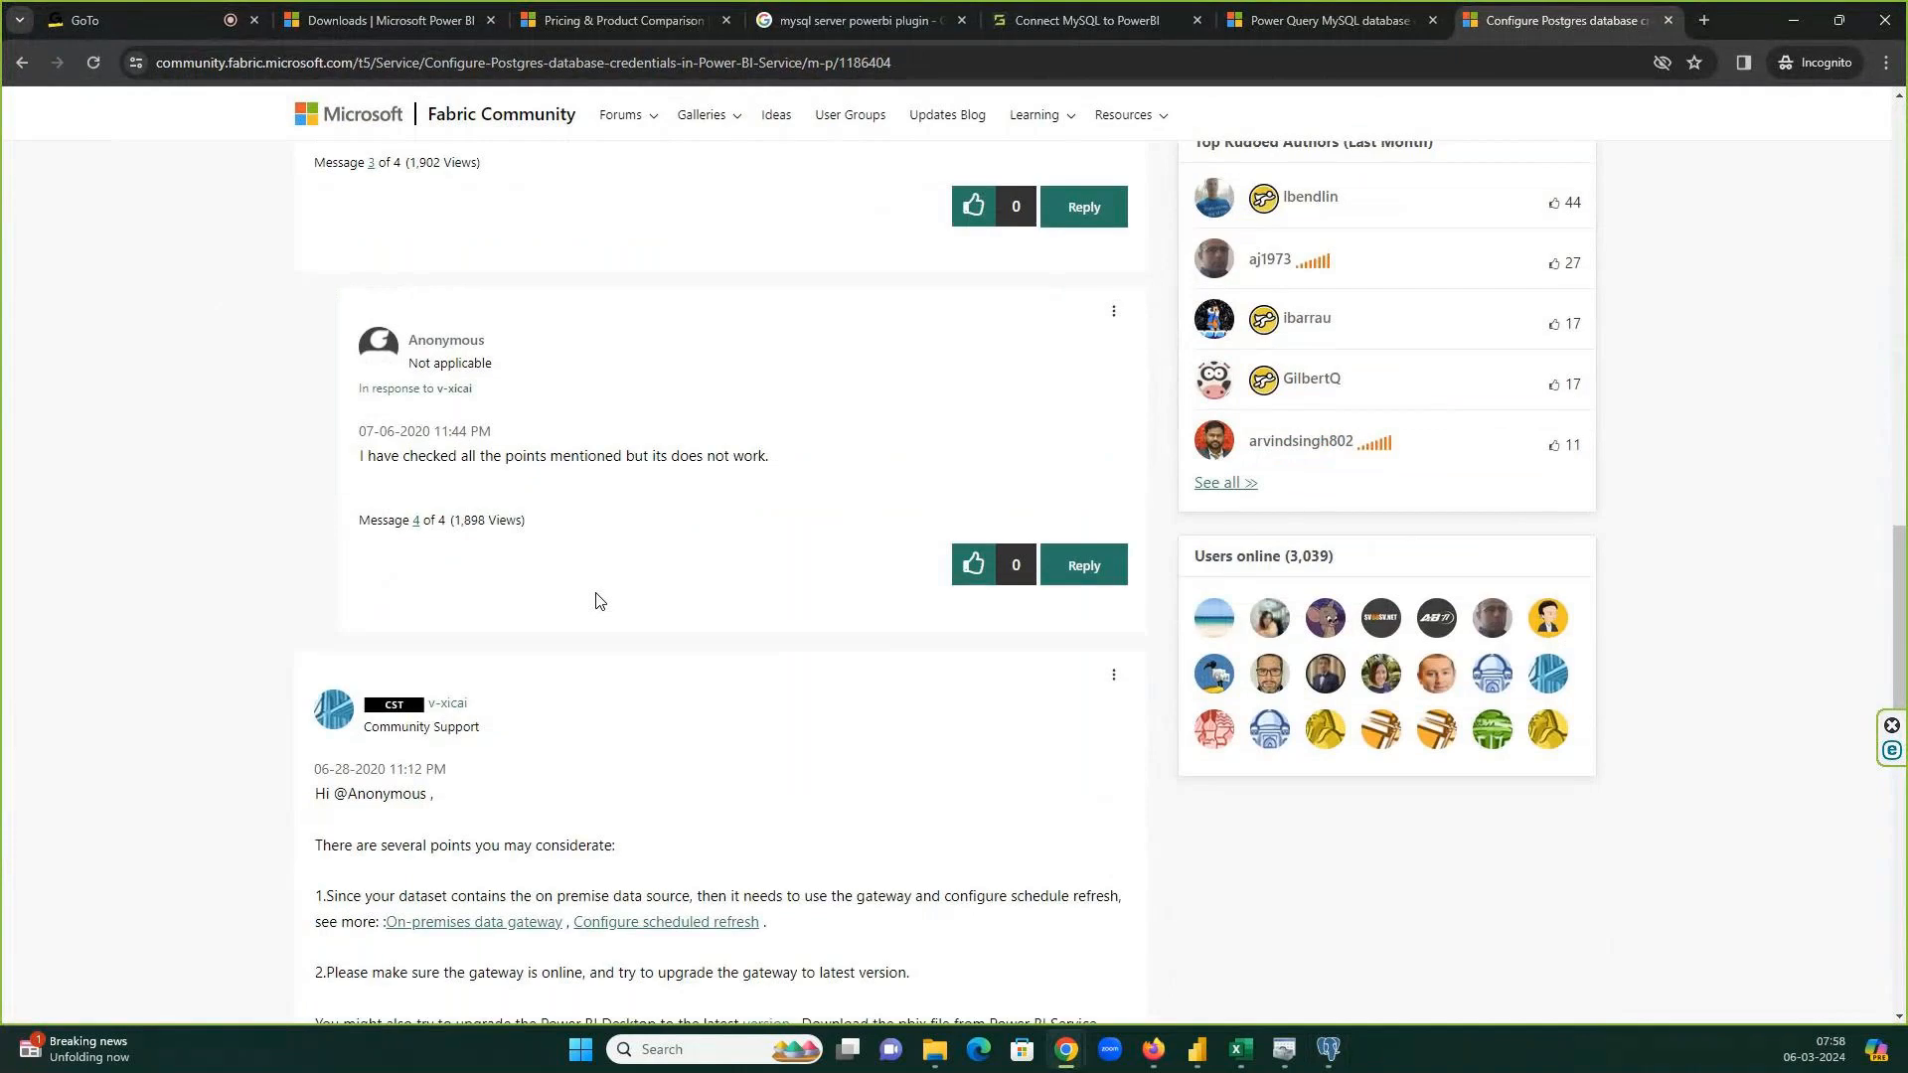
scroll(596, 601, down, 3)
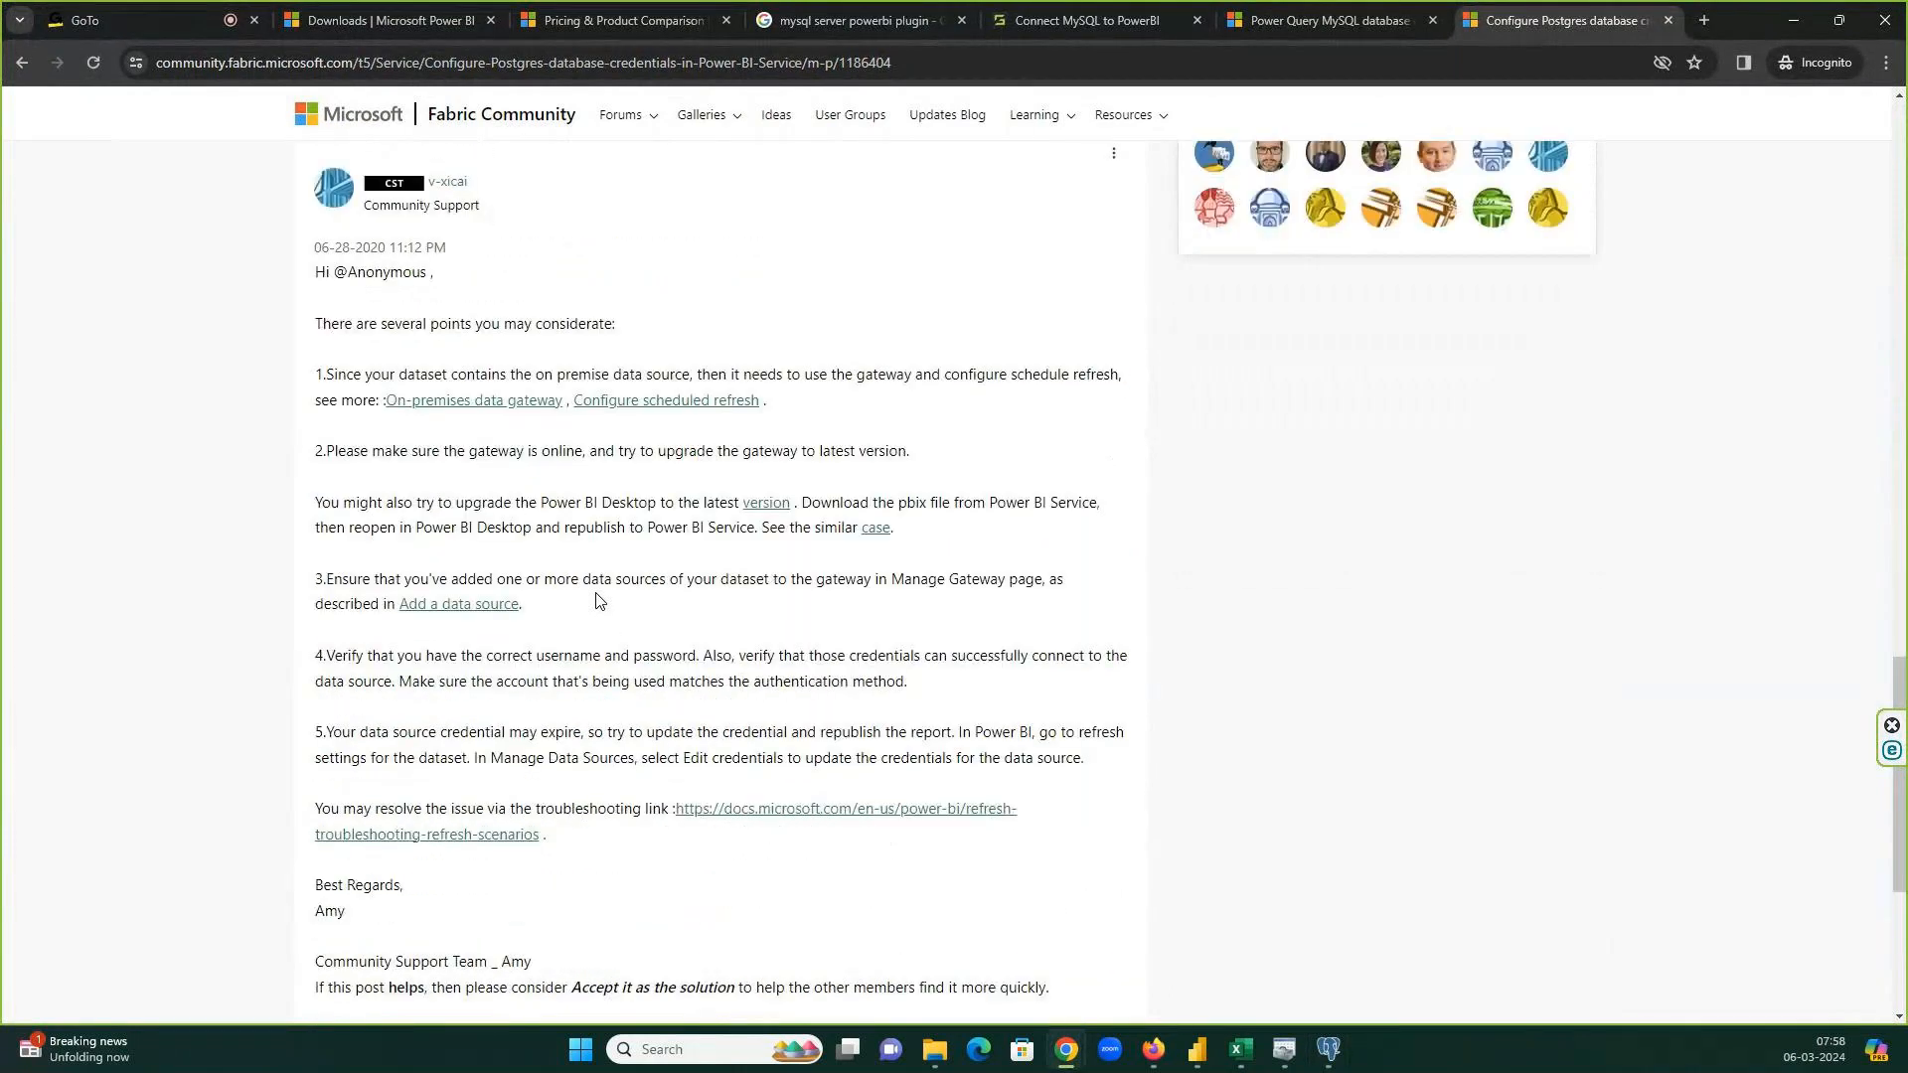
scroll(596, 601, up, 1)
scroll(598, 600, up, 12)
scroll(598, 600, down, 2)
click(598, 601)
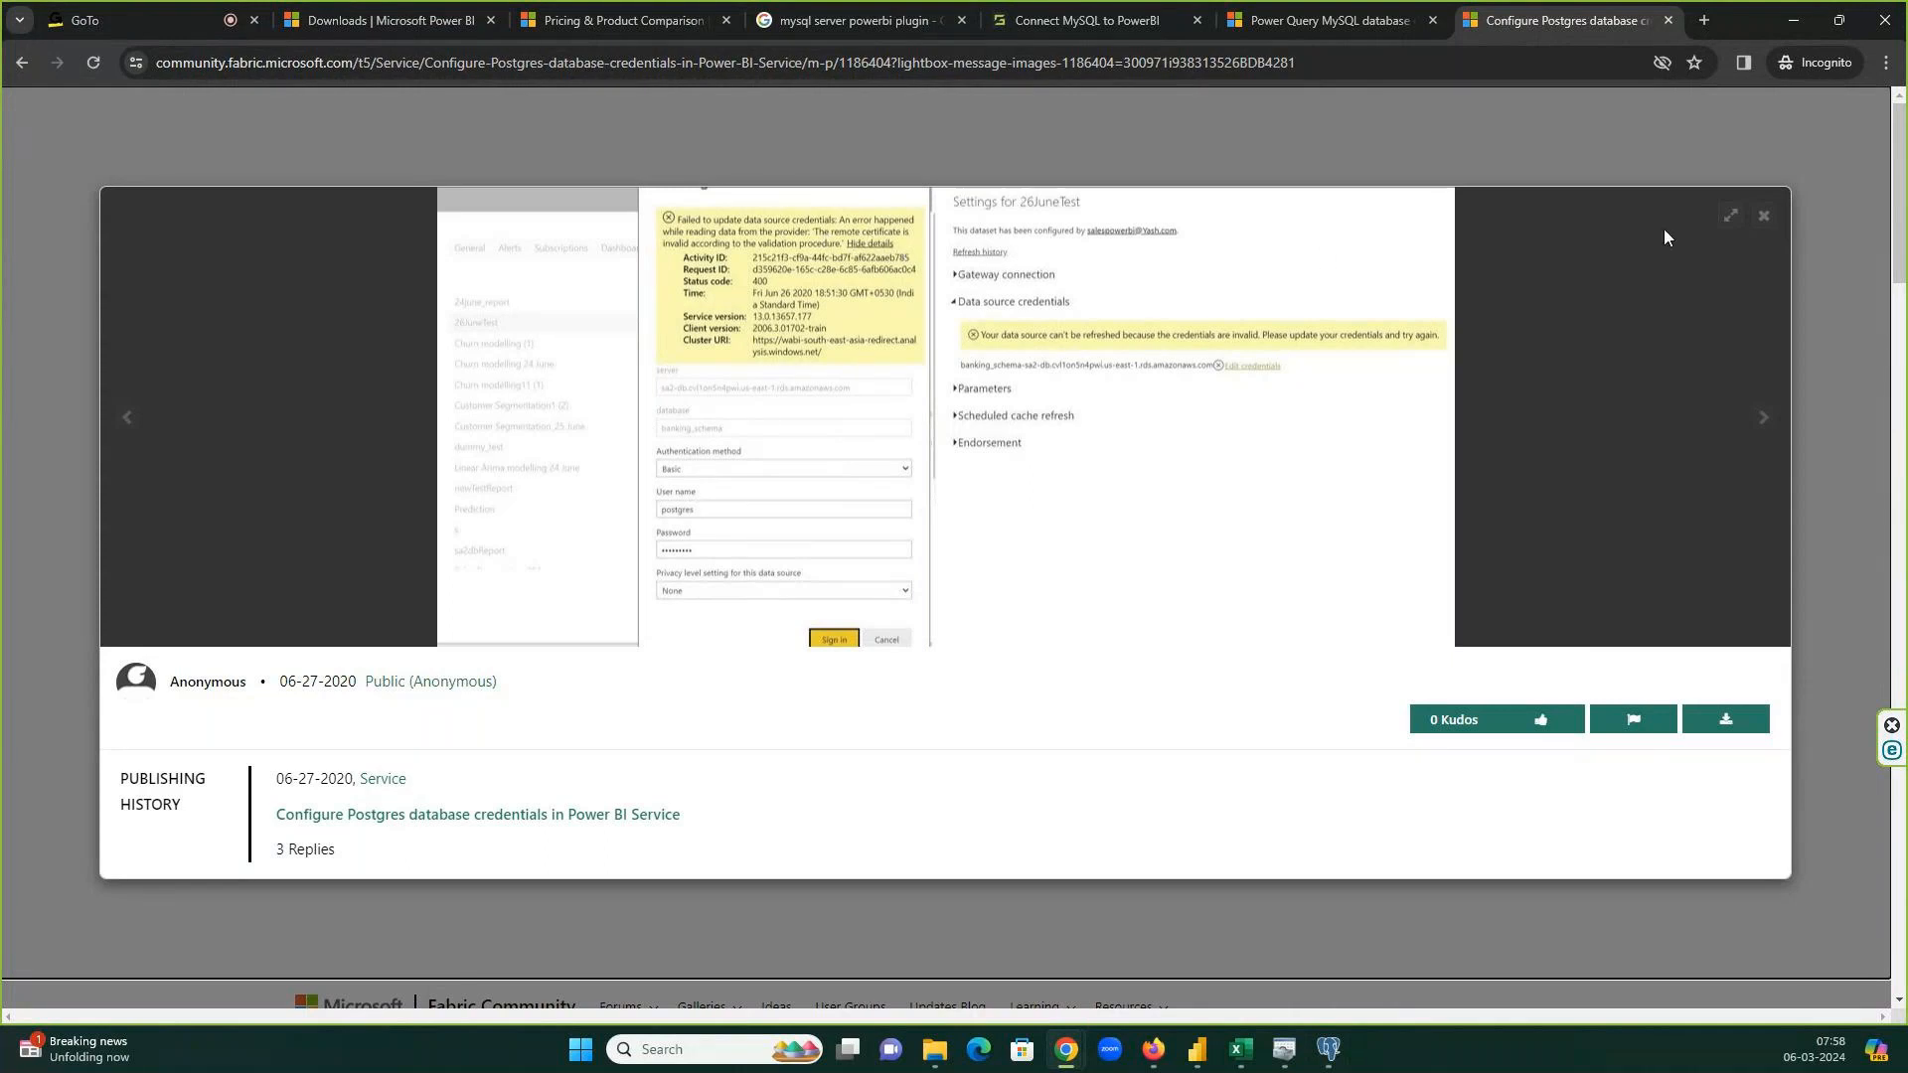
click(1765, 218)
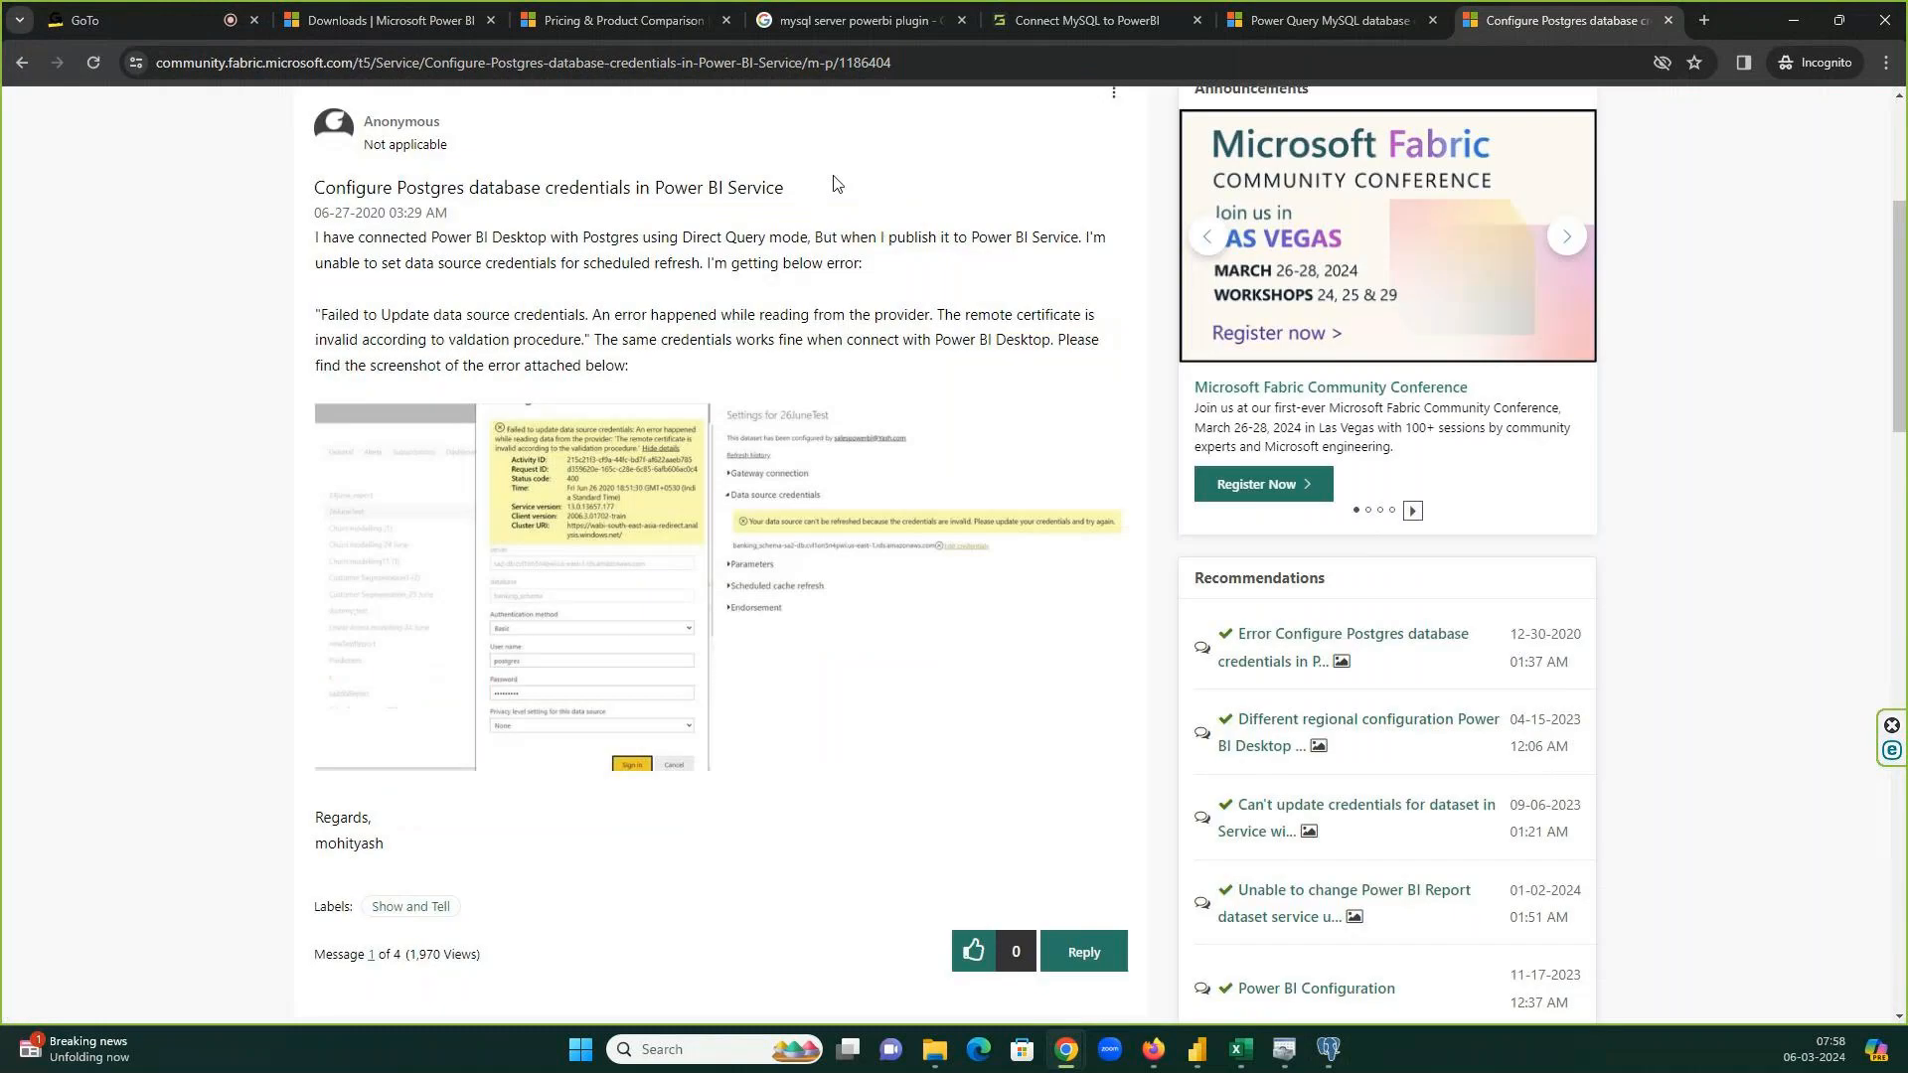
click(23, 63)
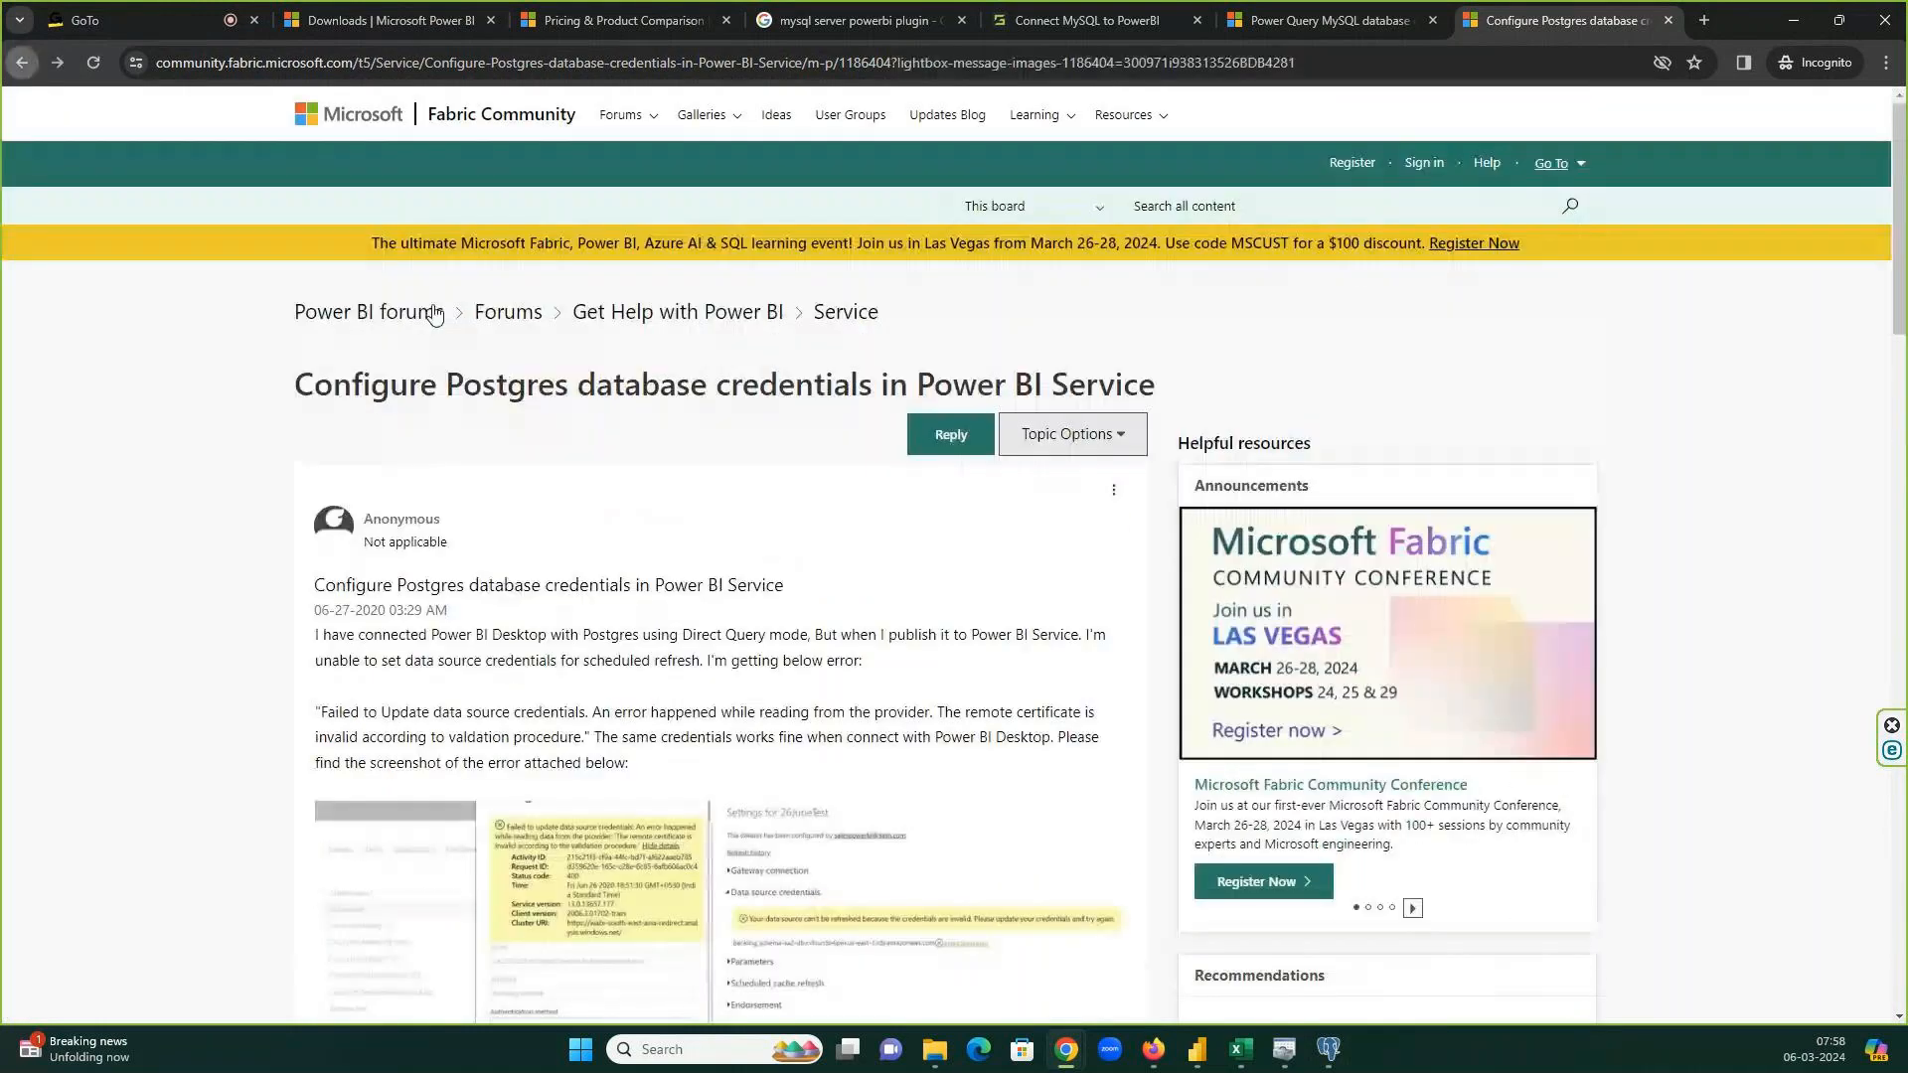
click(22, 62)
click(22, 63)
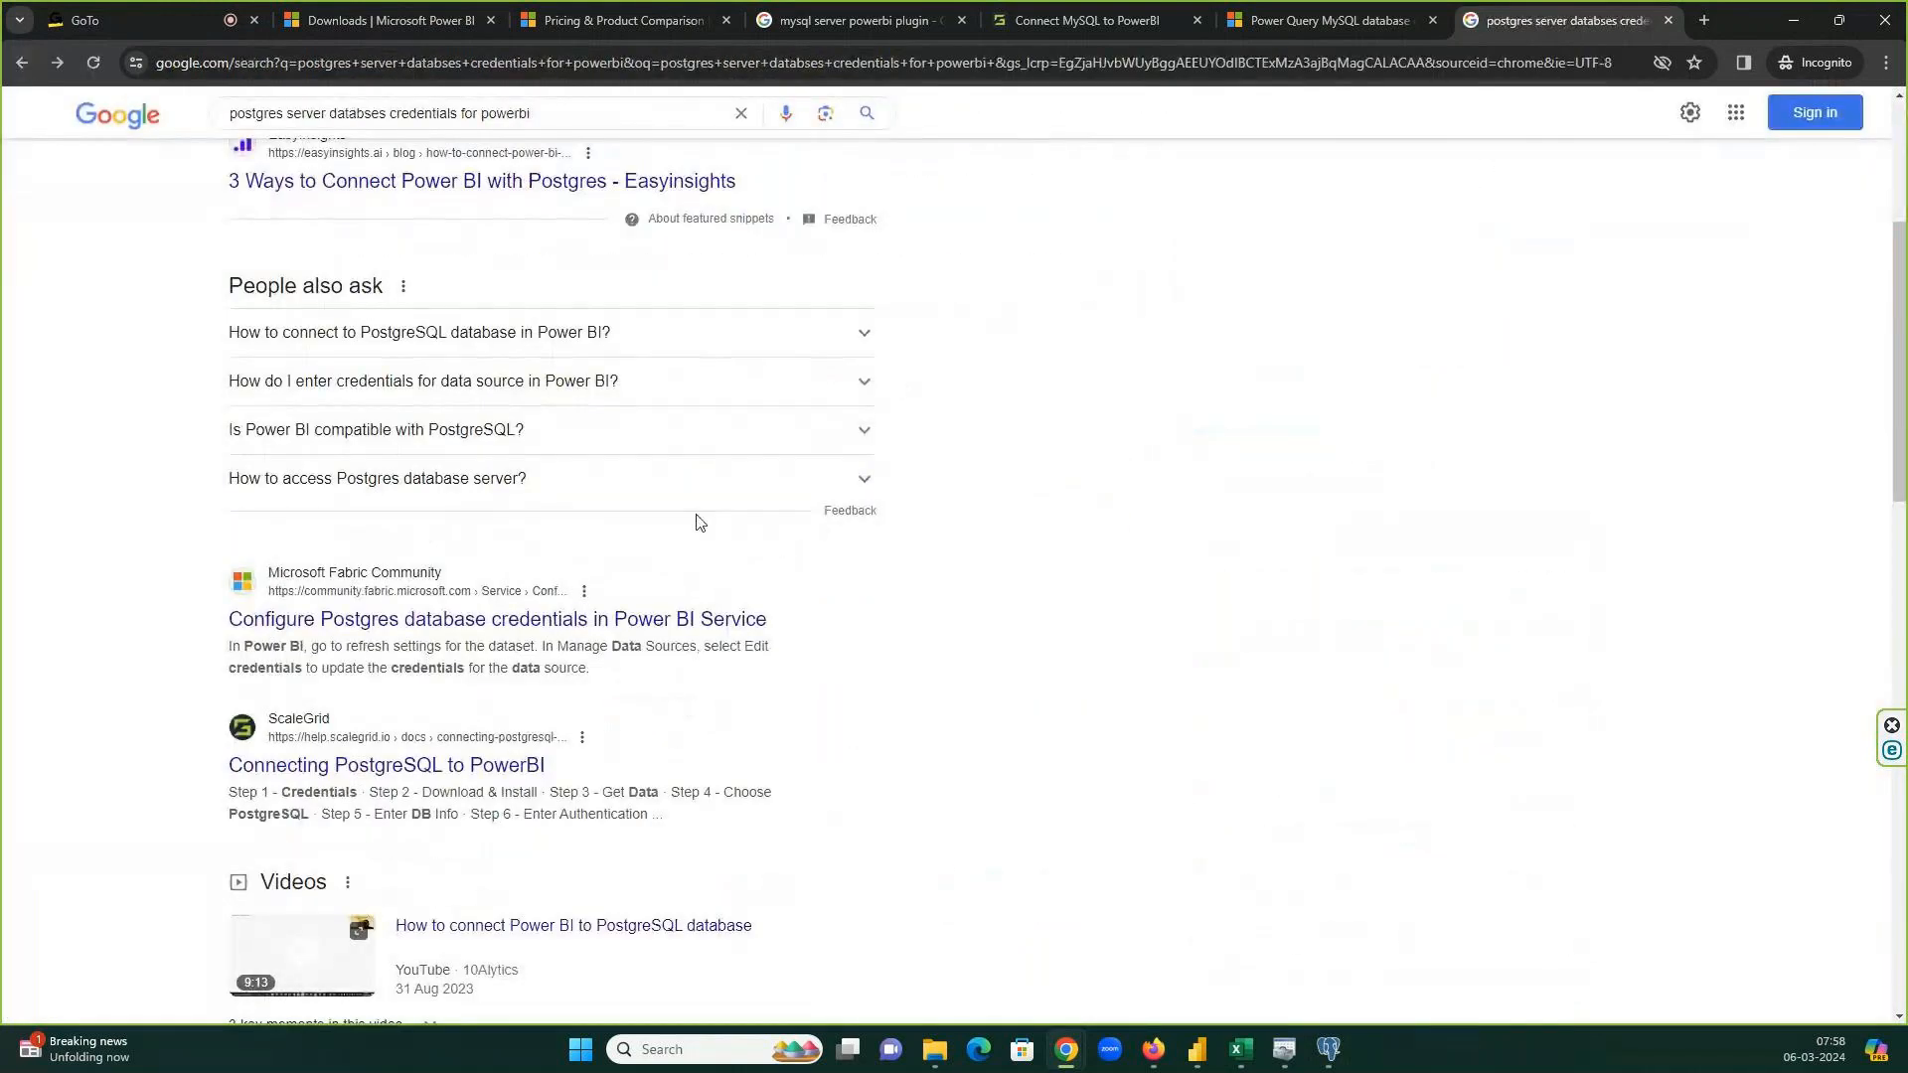
Open Hevo Data's 'PostgreSQL To Power BI' article and scroll to Method 1 using Npgsql.
scroll(699, 523, down, 7)
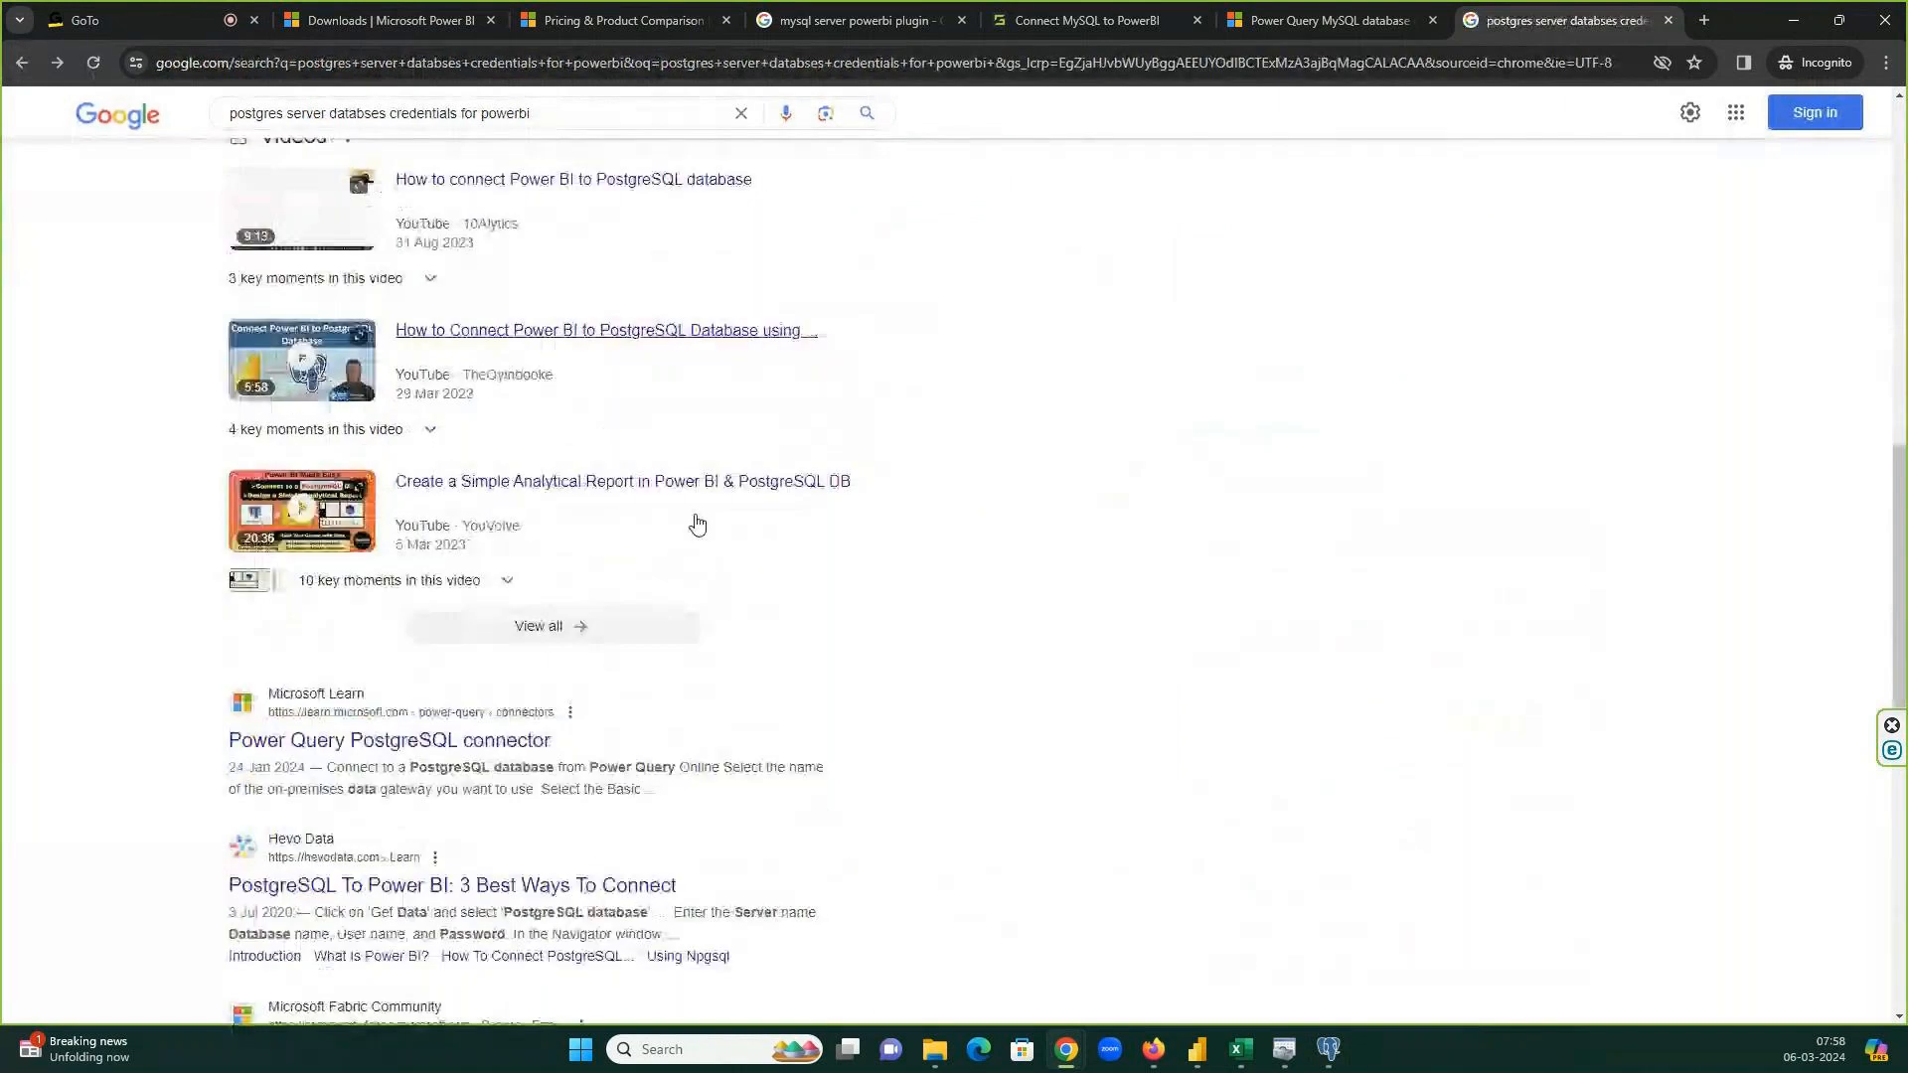
scroll(698, 523, down, 2)
click(487, 638)
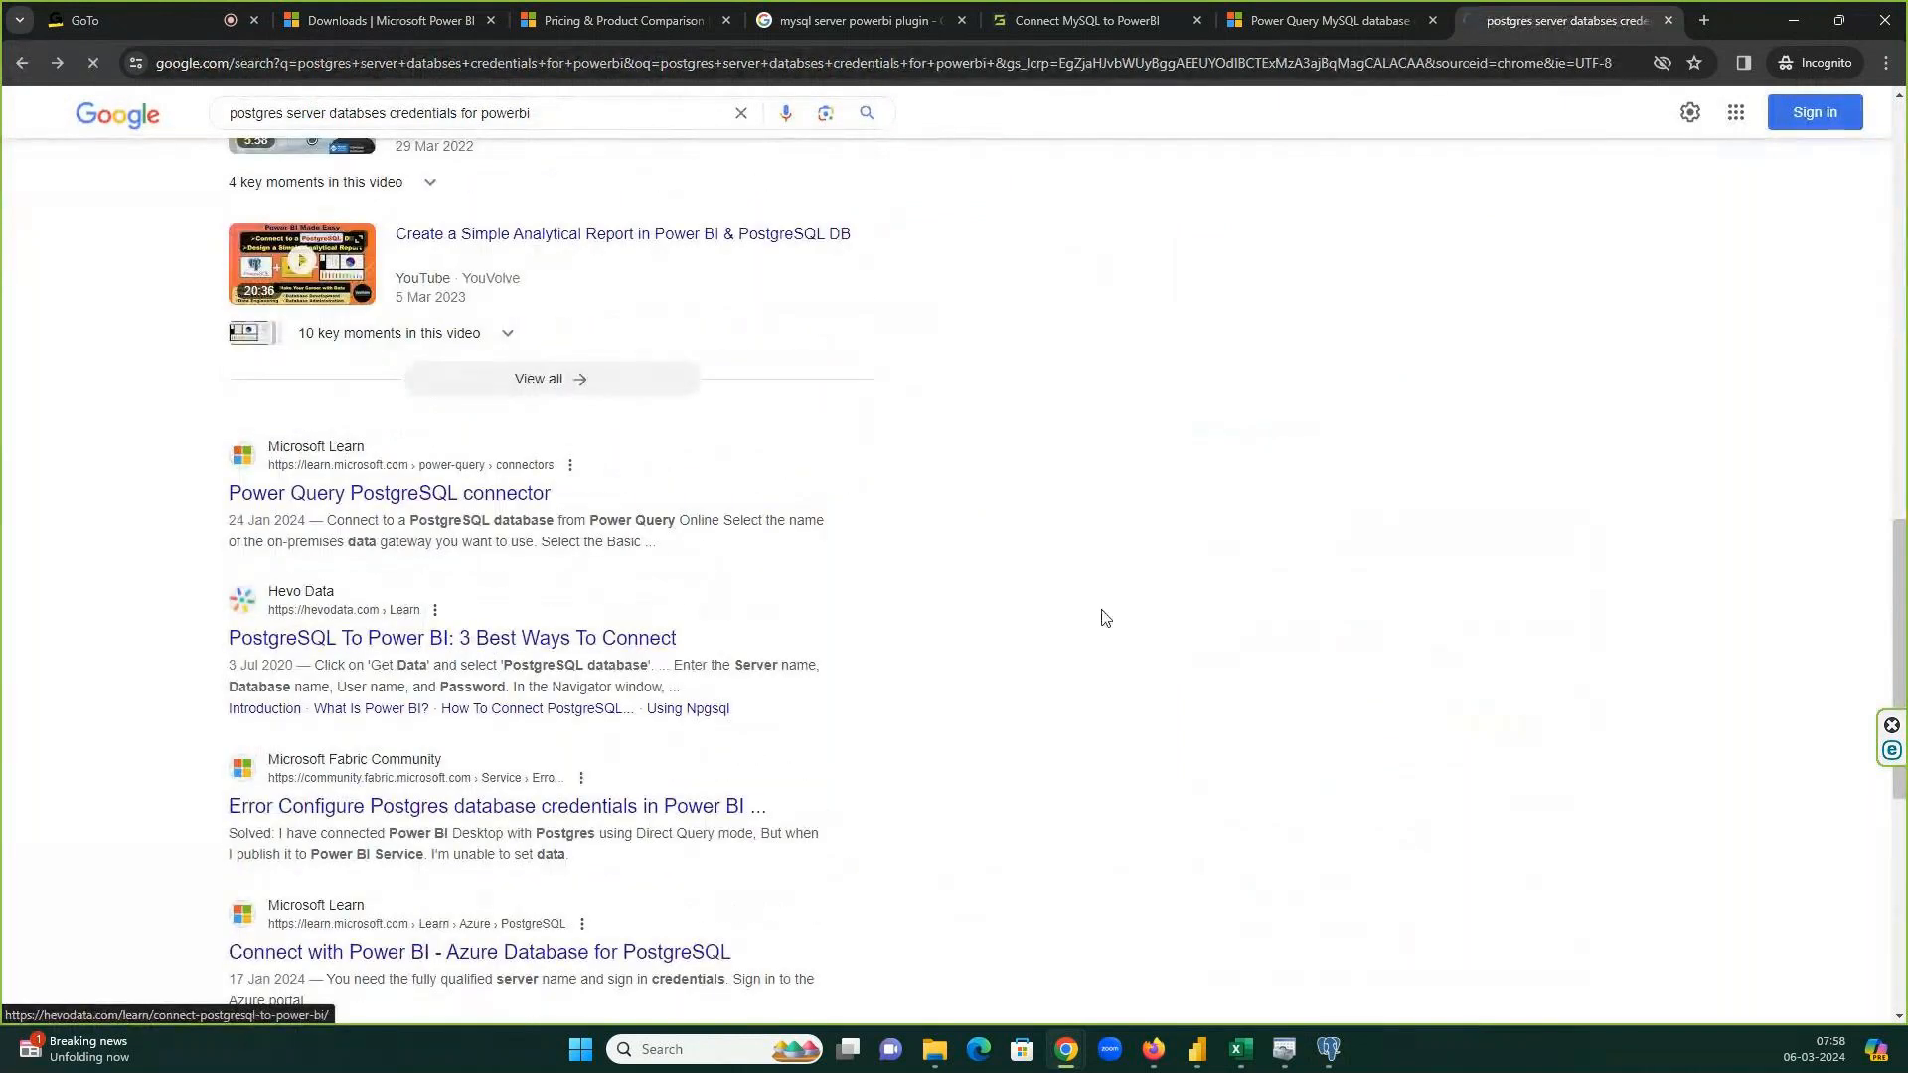
scroll(1103, 611, down, 4)
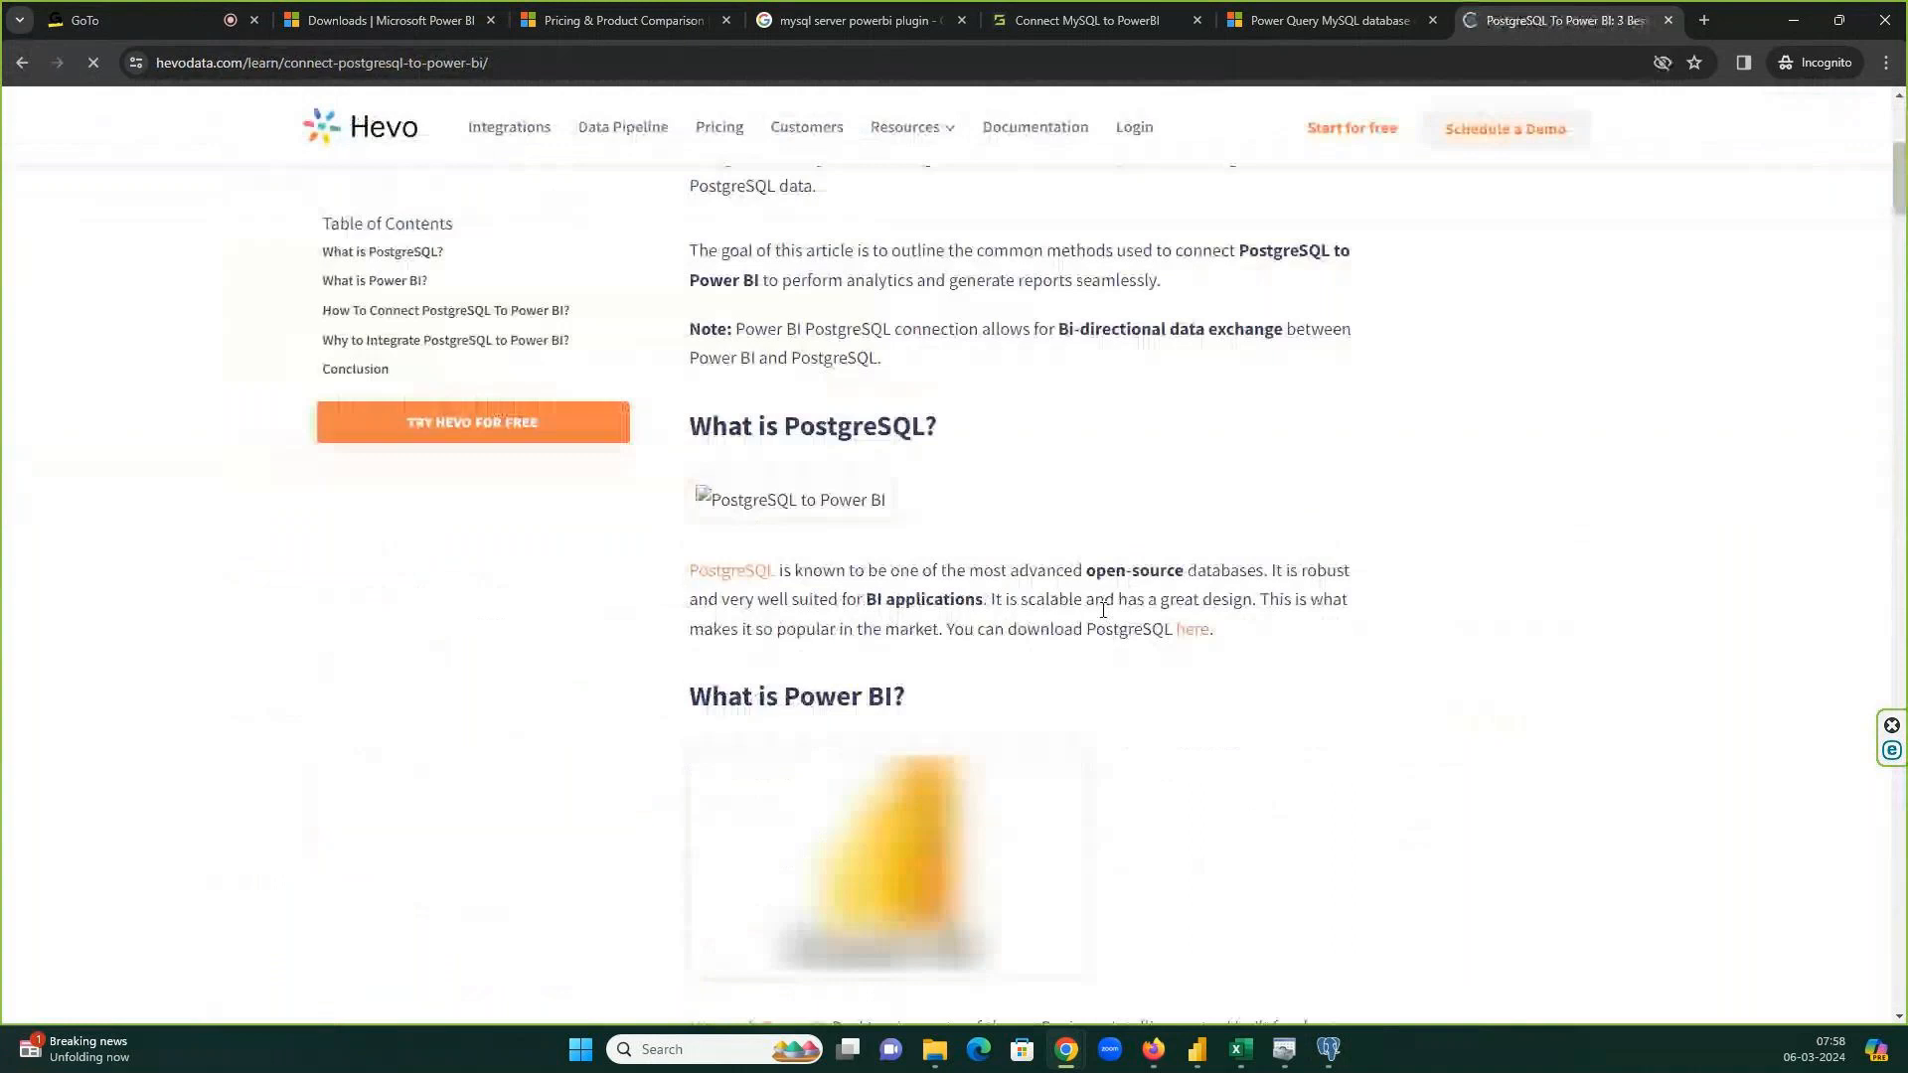
scroll(1102, 610, down, 18)
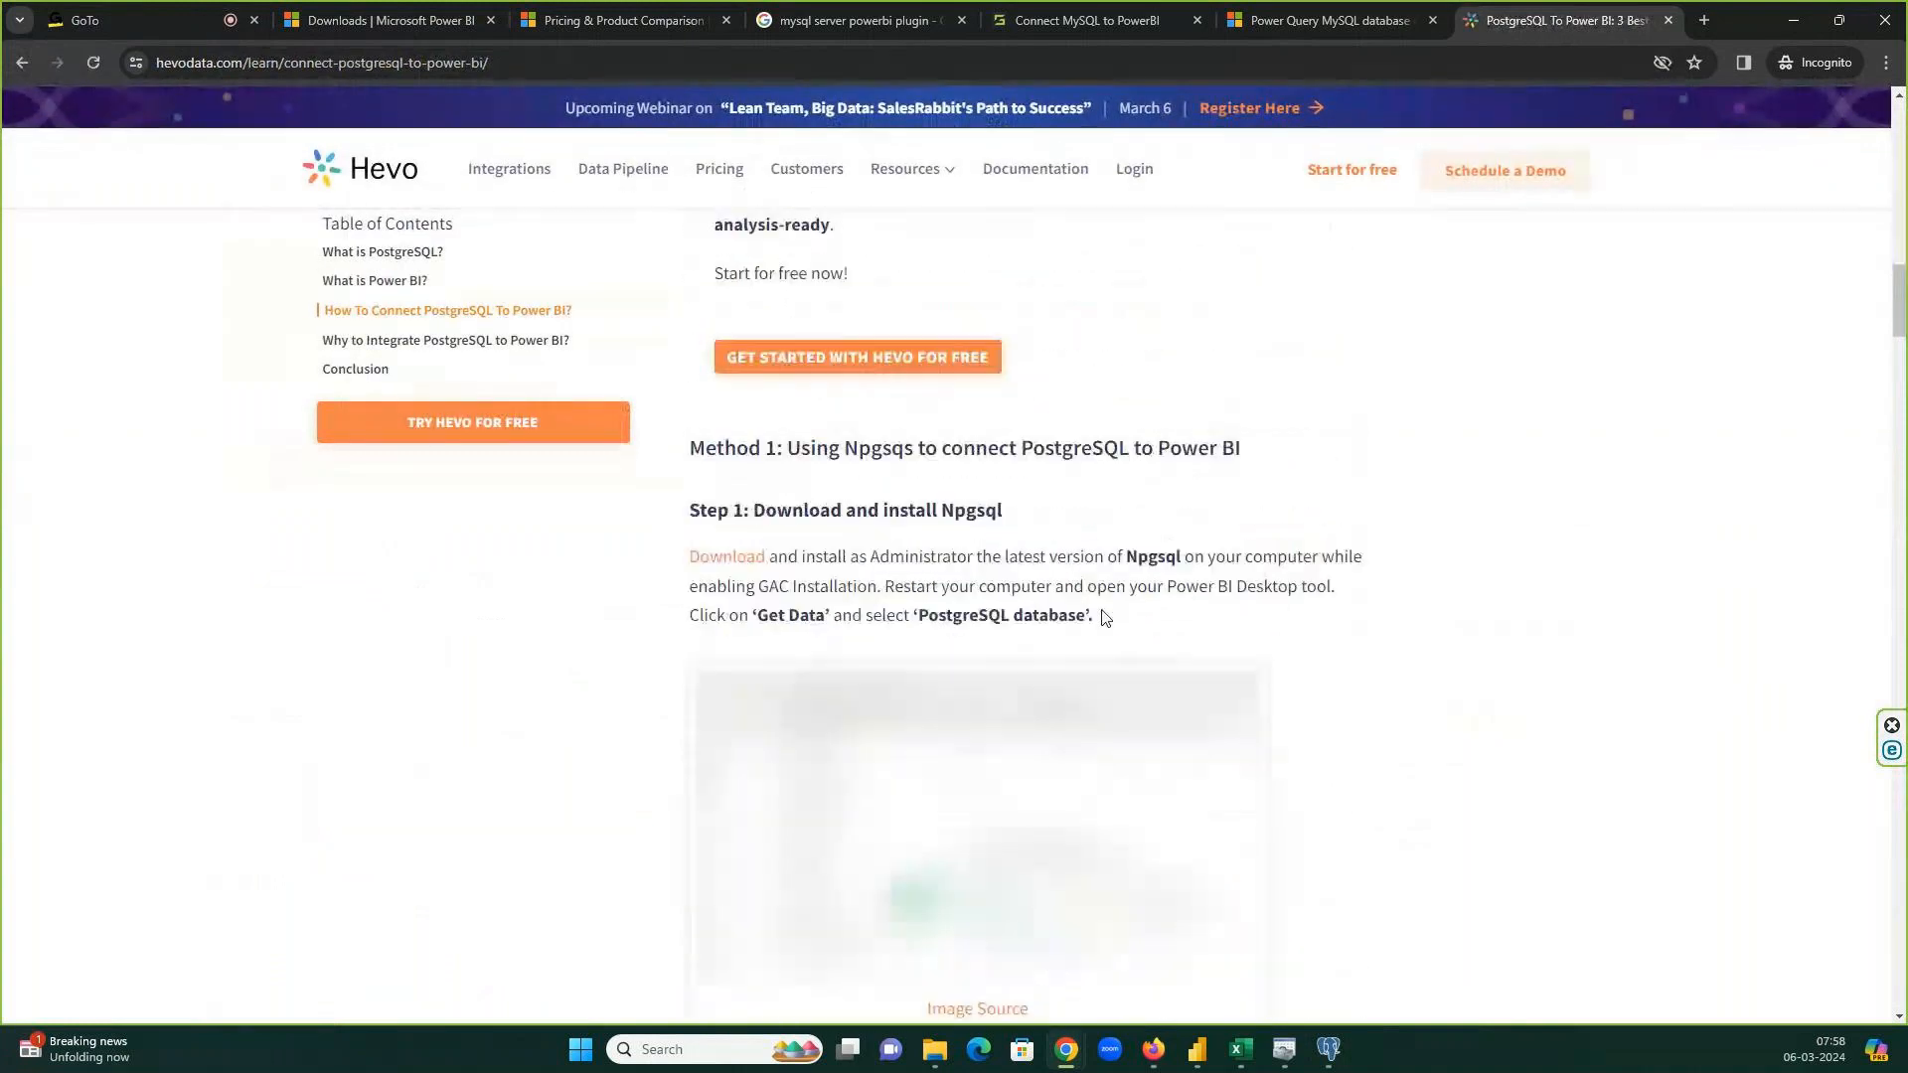
scroll(1103, 617, down, 10)
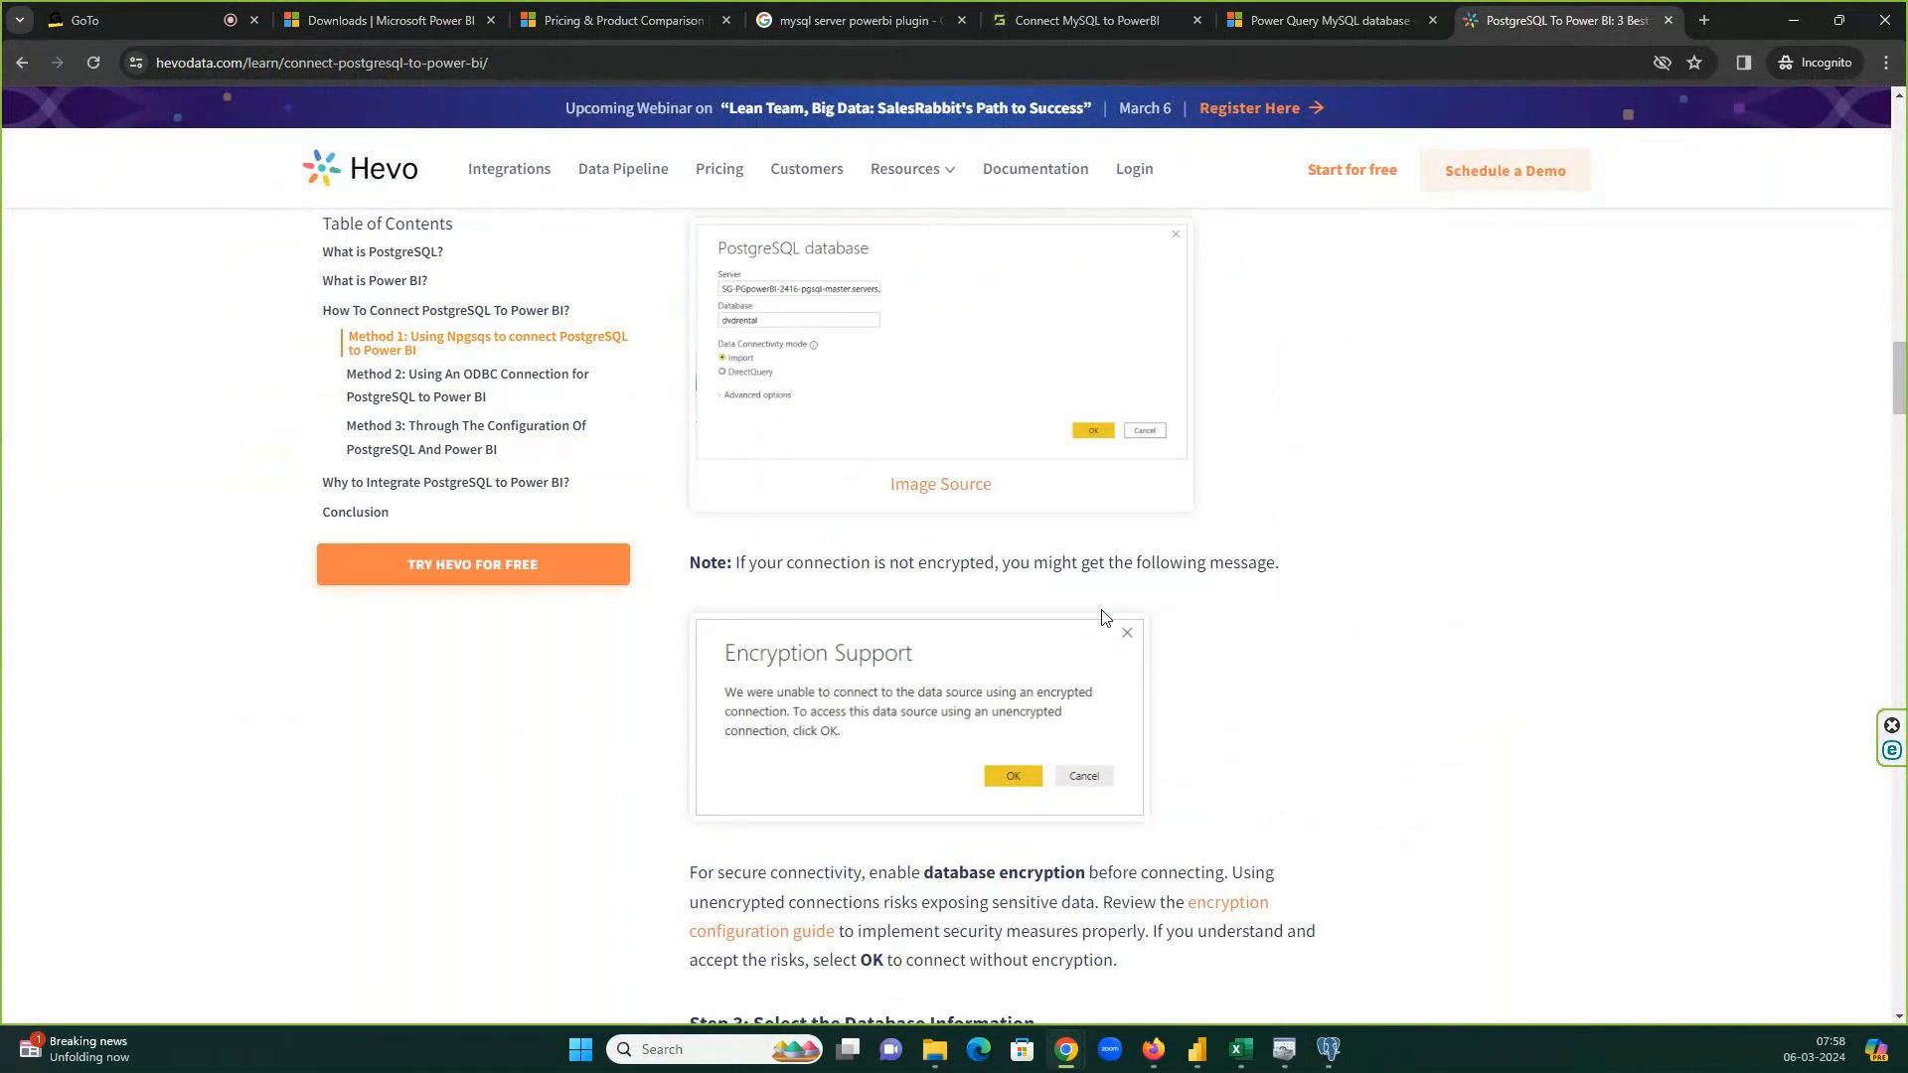
key(alt+Tab)
Review PostgreSQL 16's properties across its Advanced, SSH Tunnel, Parameters and Connection tabs (localhost, port 5432).
right_click(126, 123)
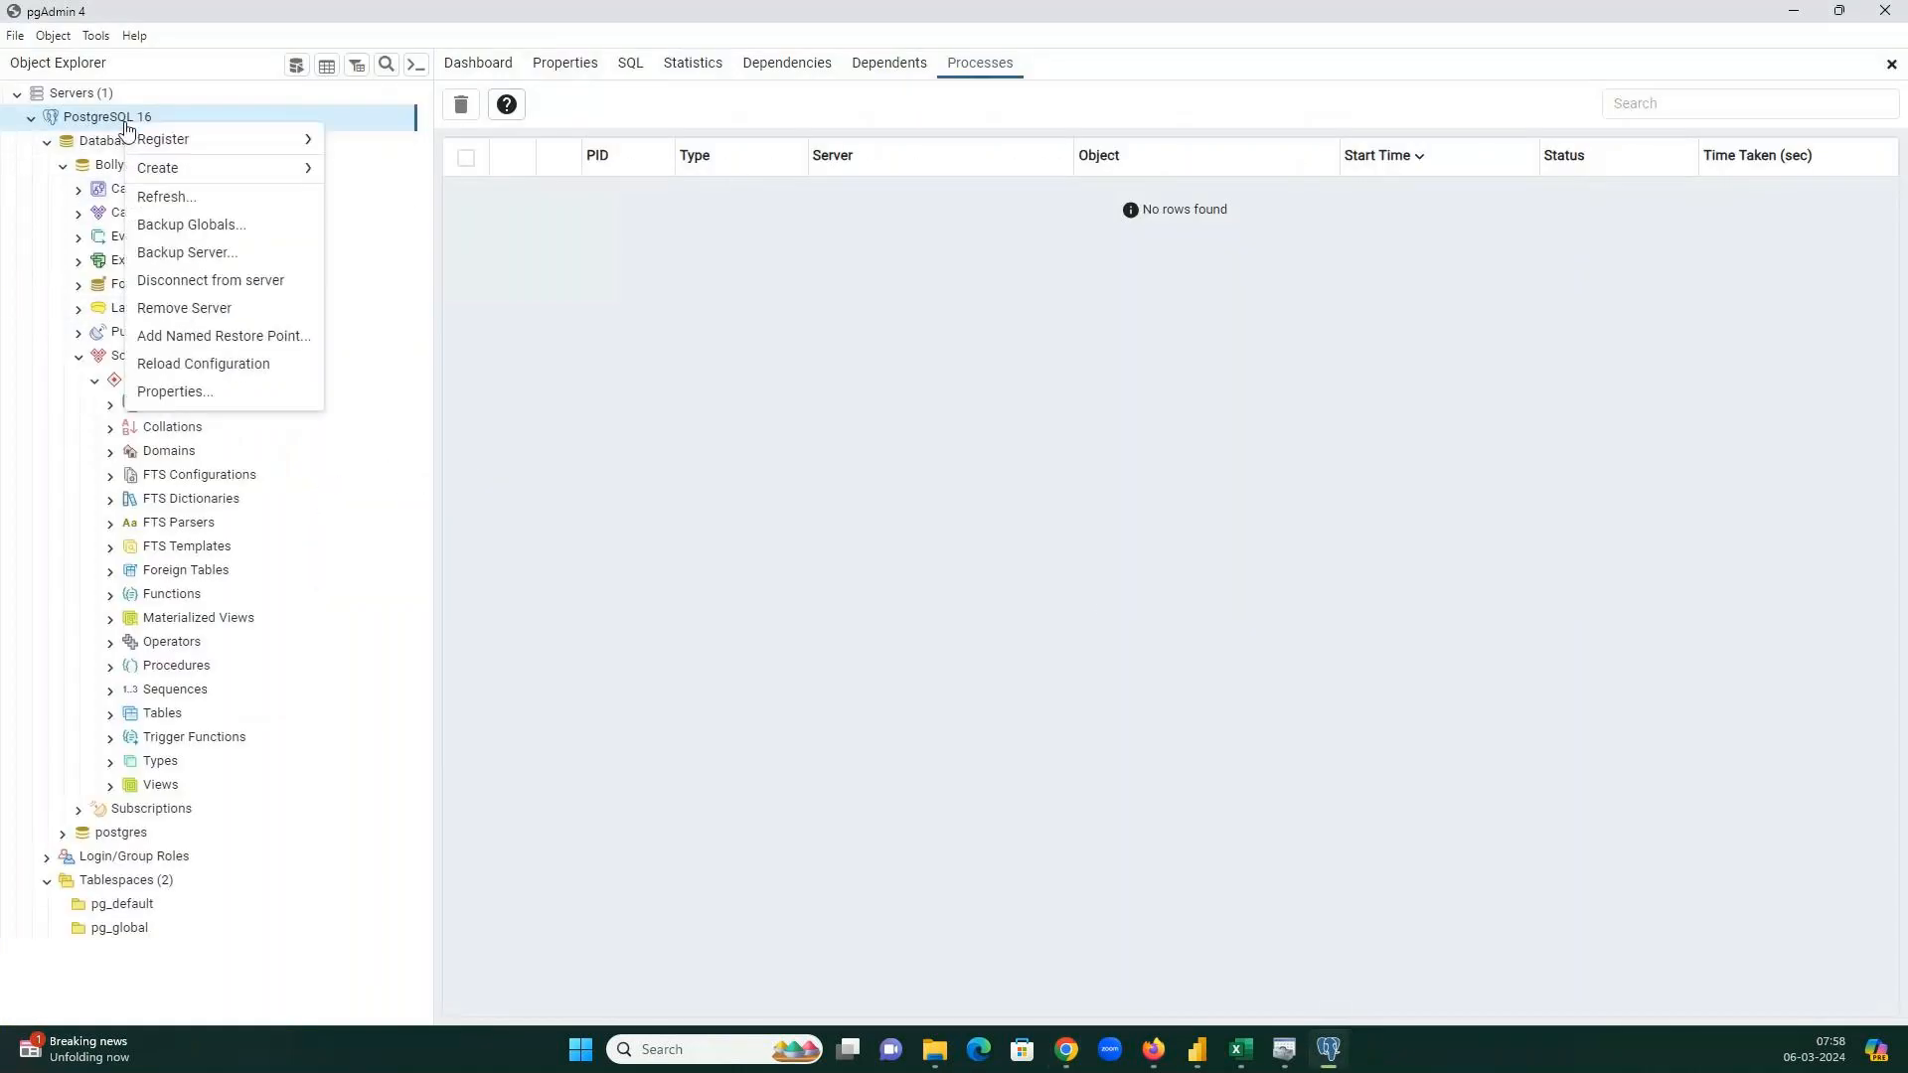
click(174, 392)
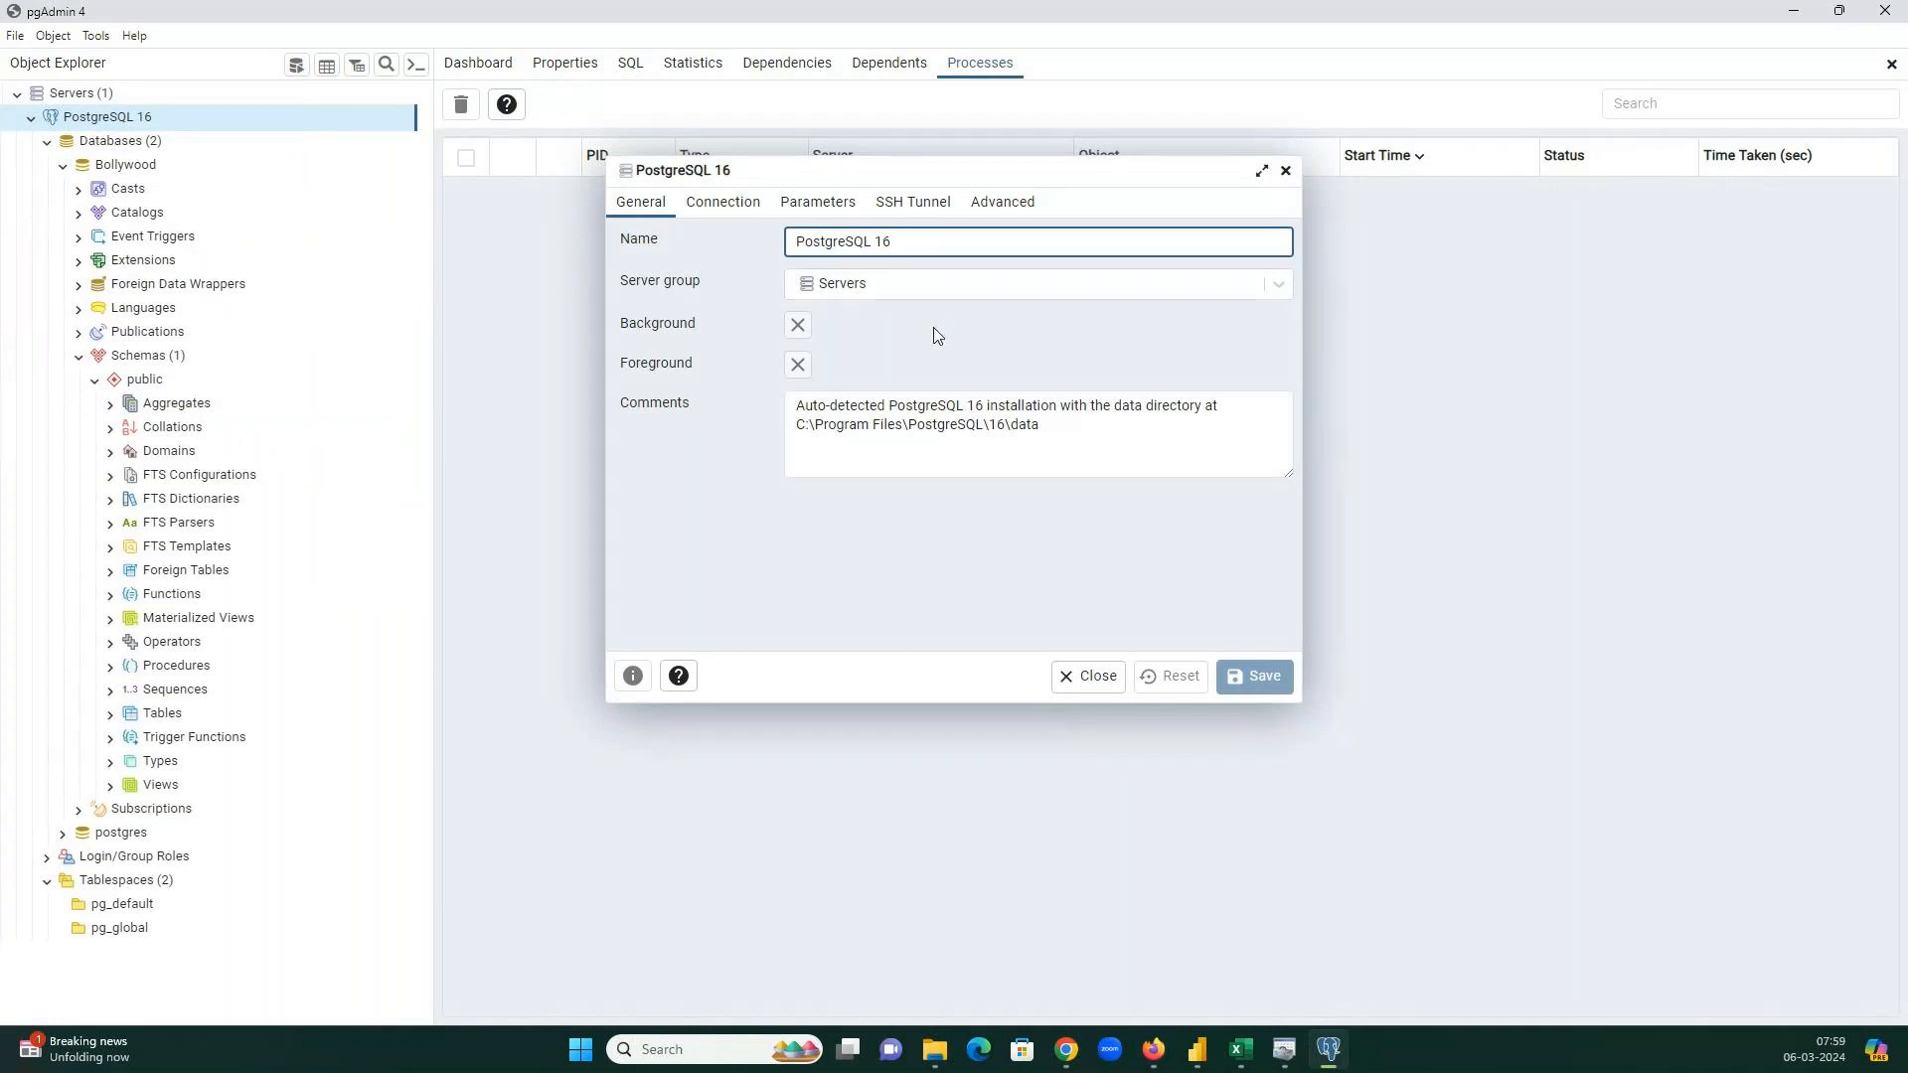
click(1000, 209)
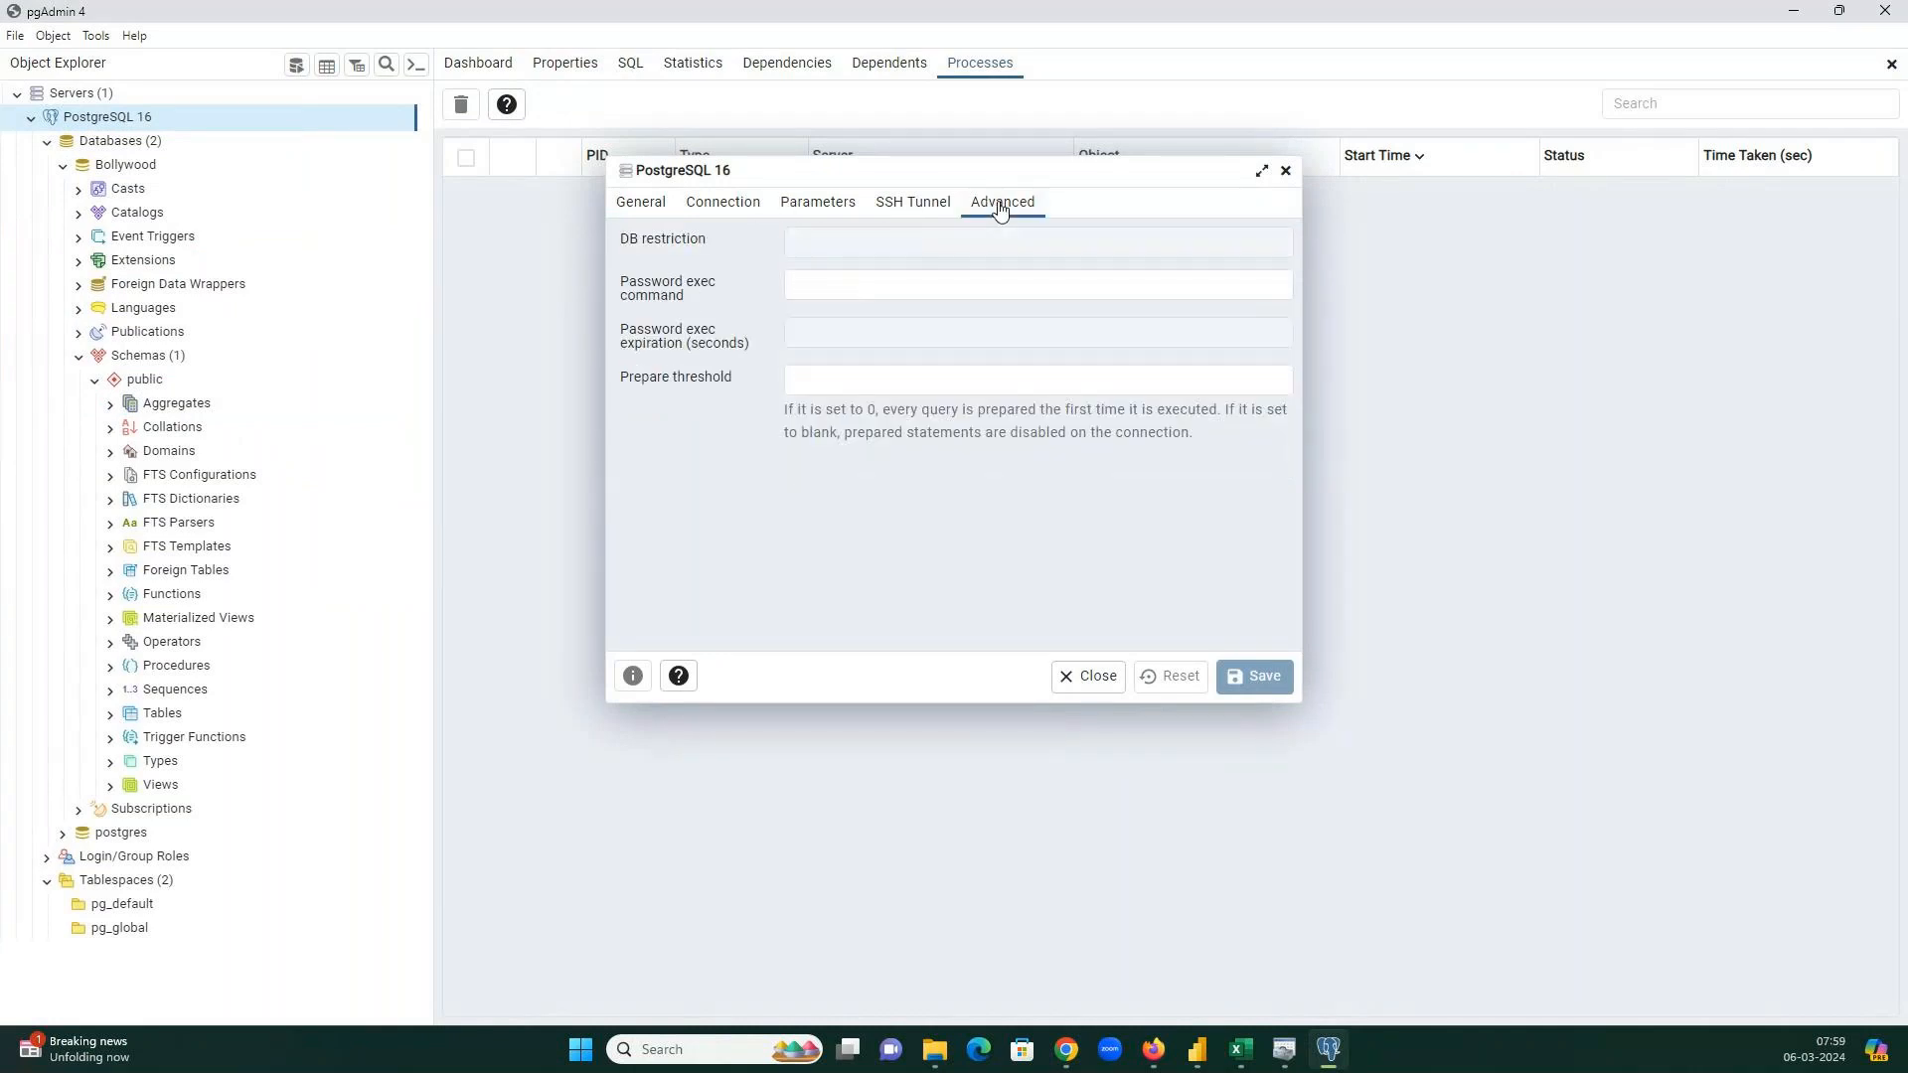
click(912, 201)
click(817, 202)
click(733, 204)
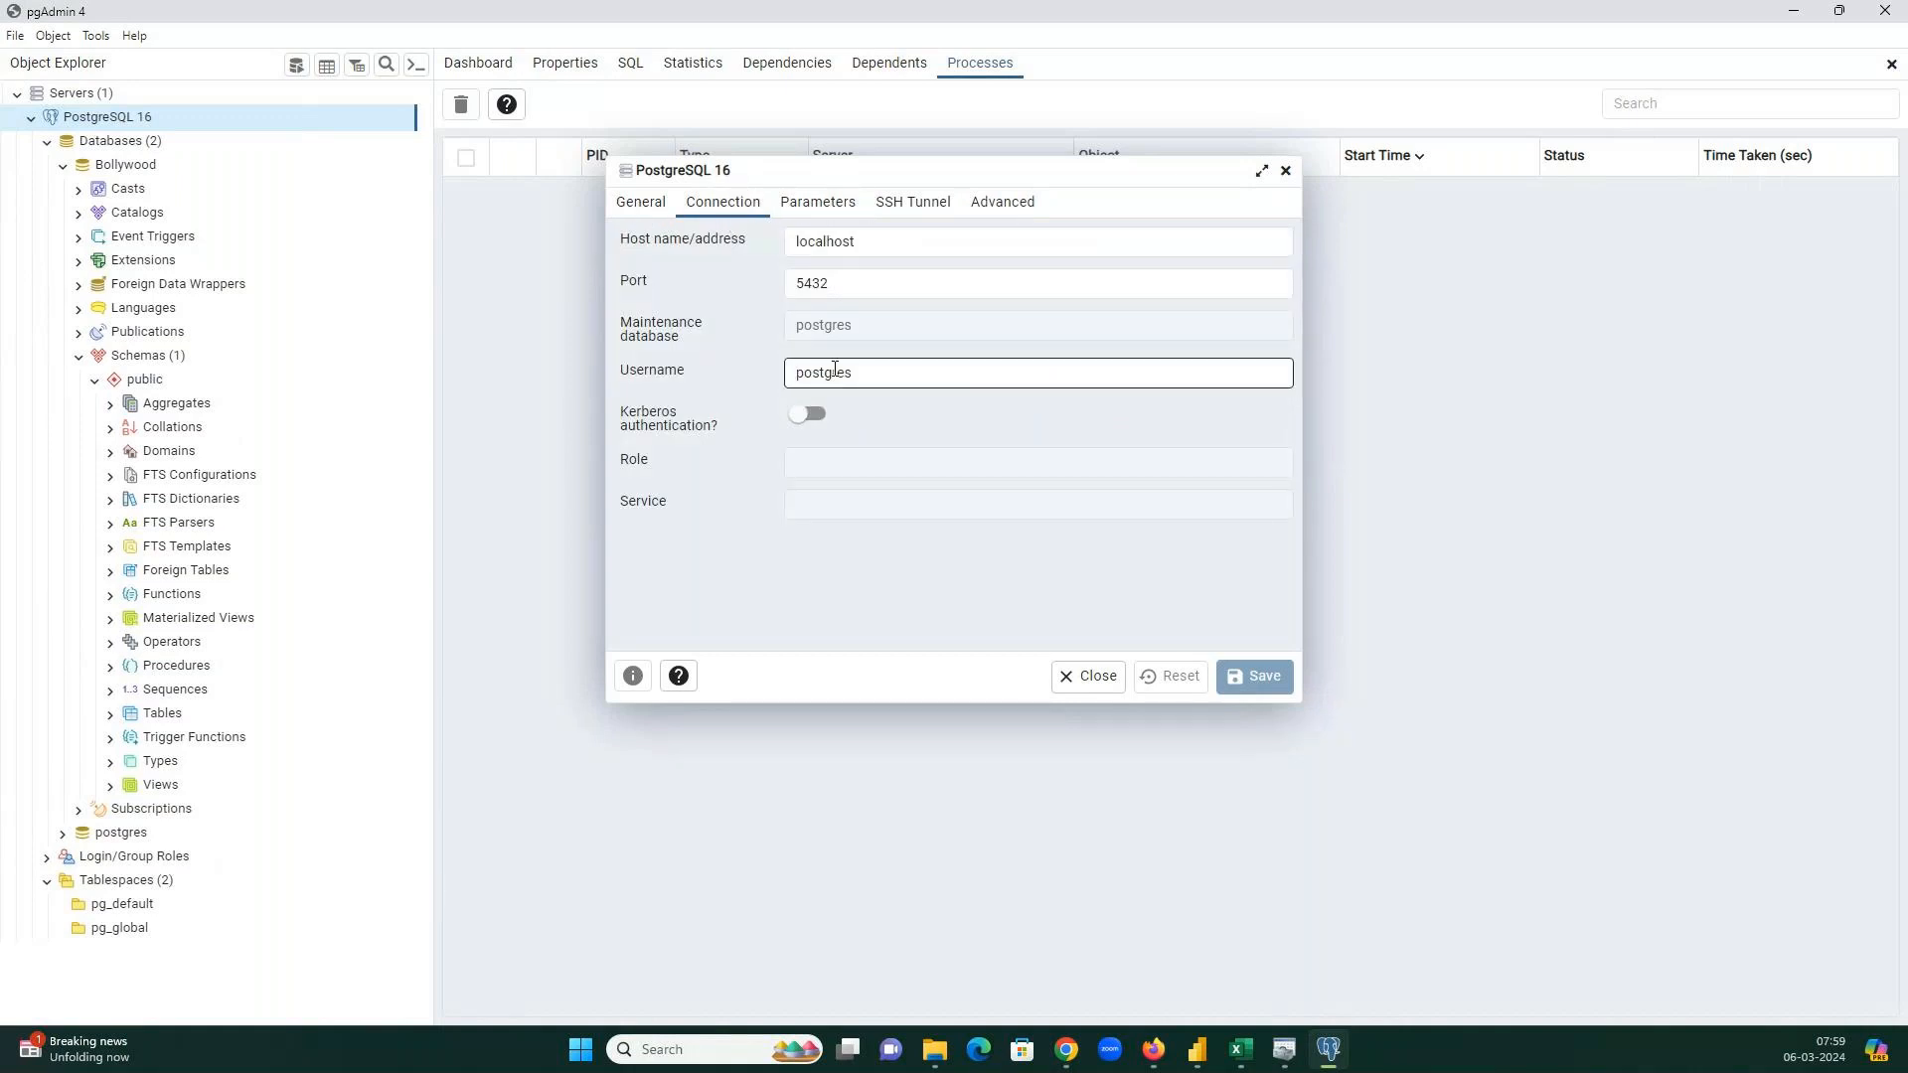
click(661, 203)
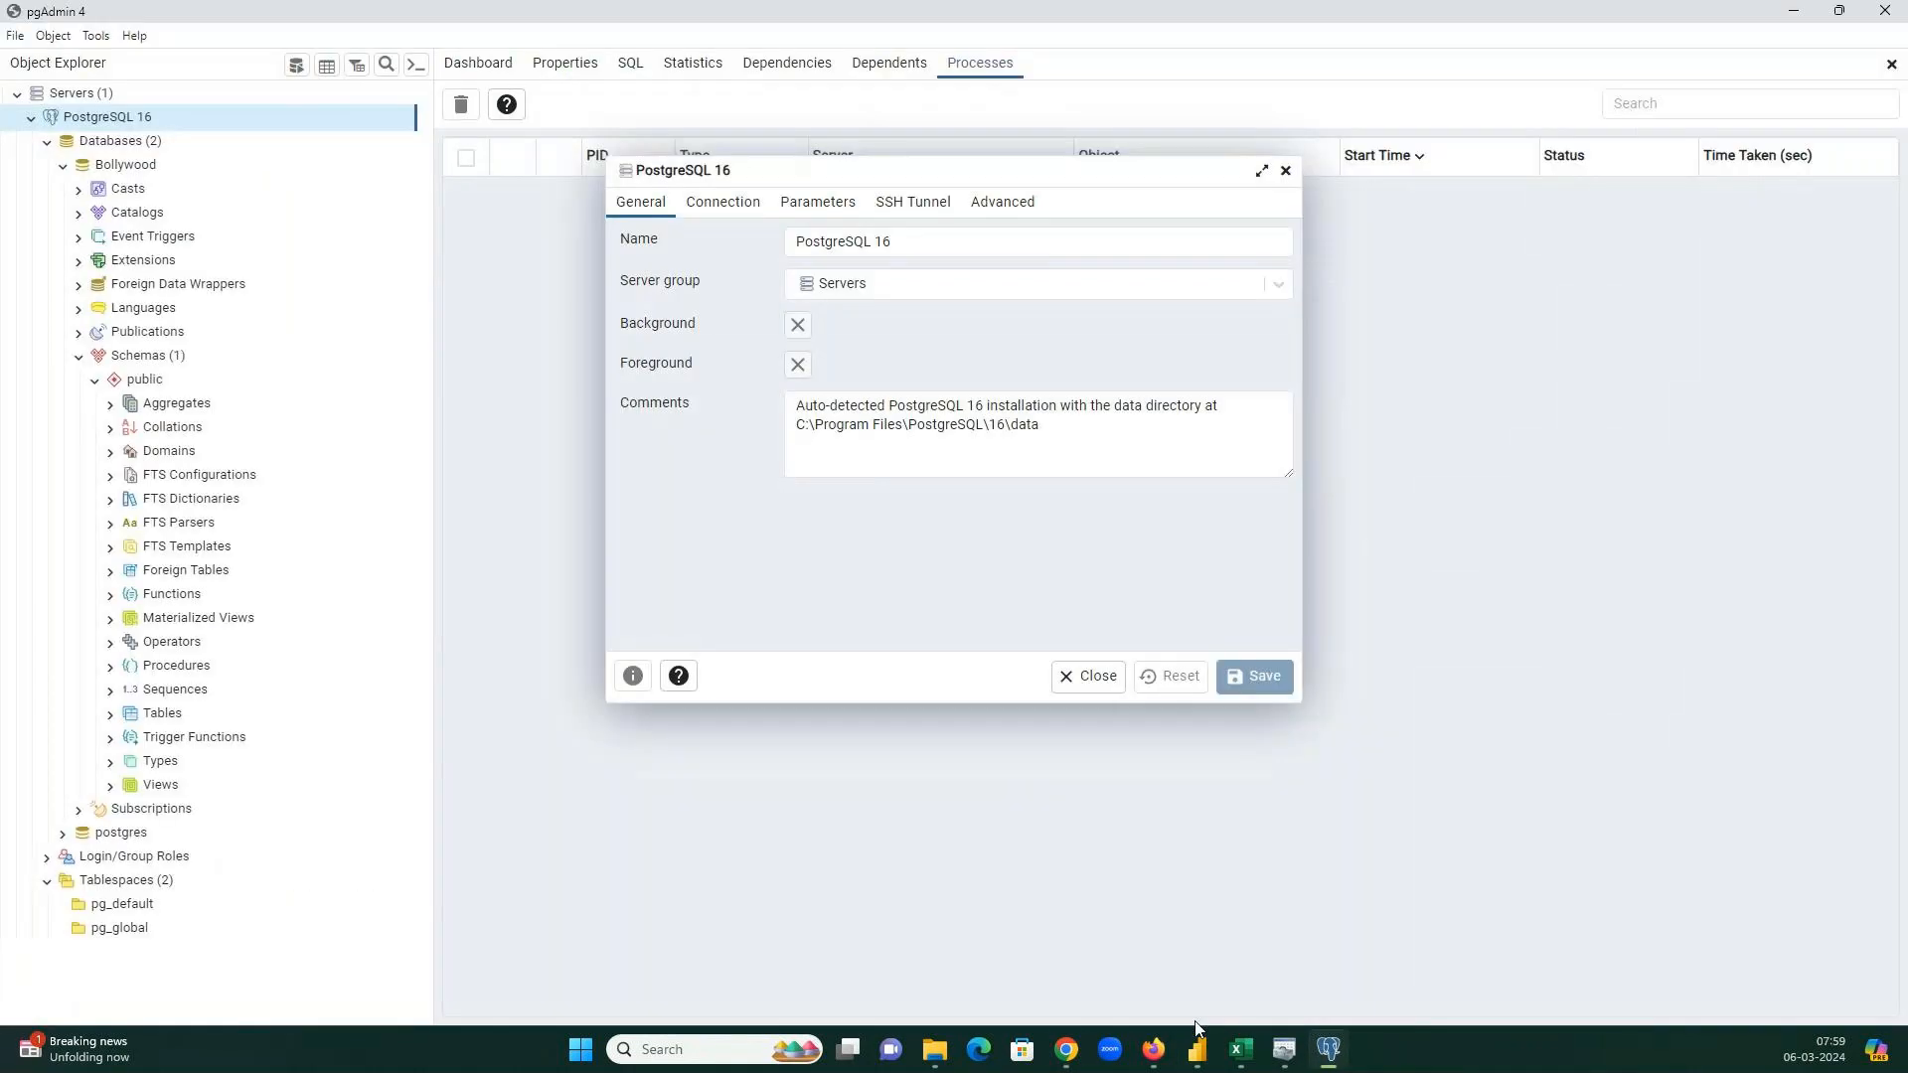
mouse_move(1066, 1045)
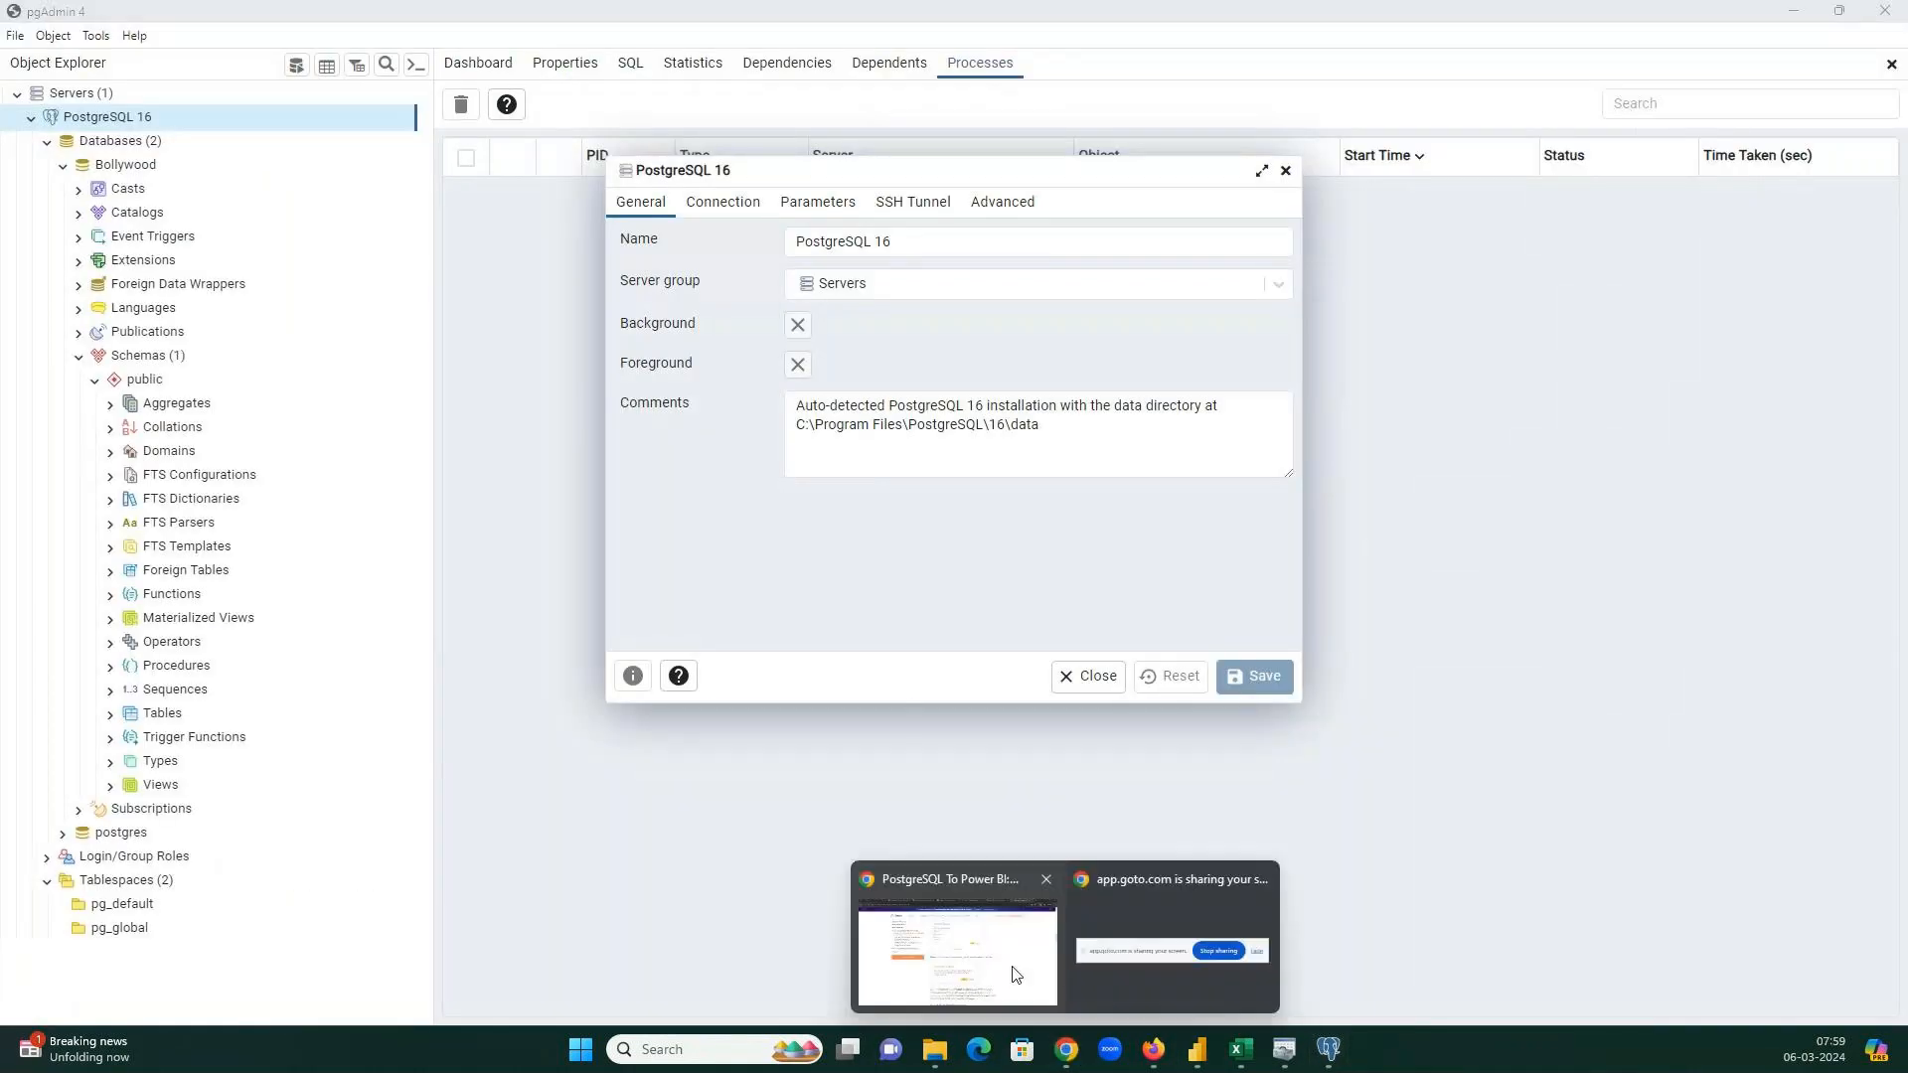
click(1016, 974)
Search 'server postgres powerbidetails' in a new incognito tab and read ScaleGrid's PostgreSQL-to-PowerBI guide.
click(1699, 21)
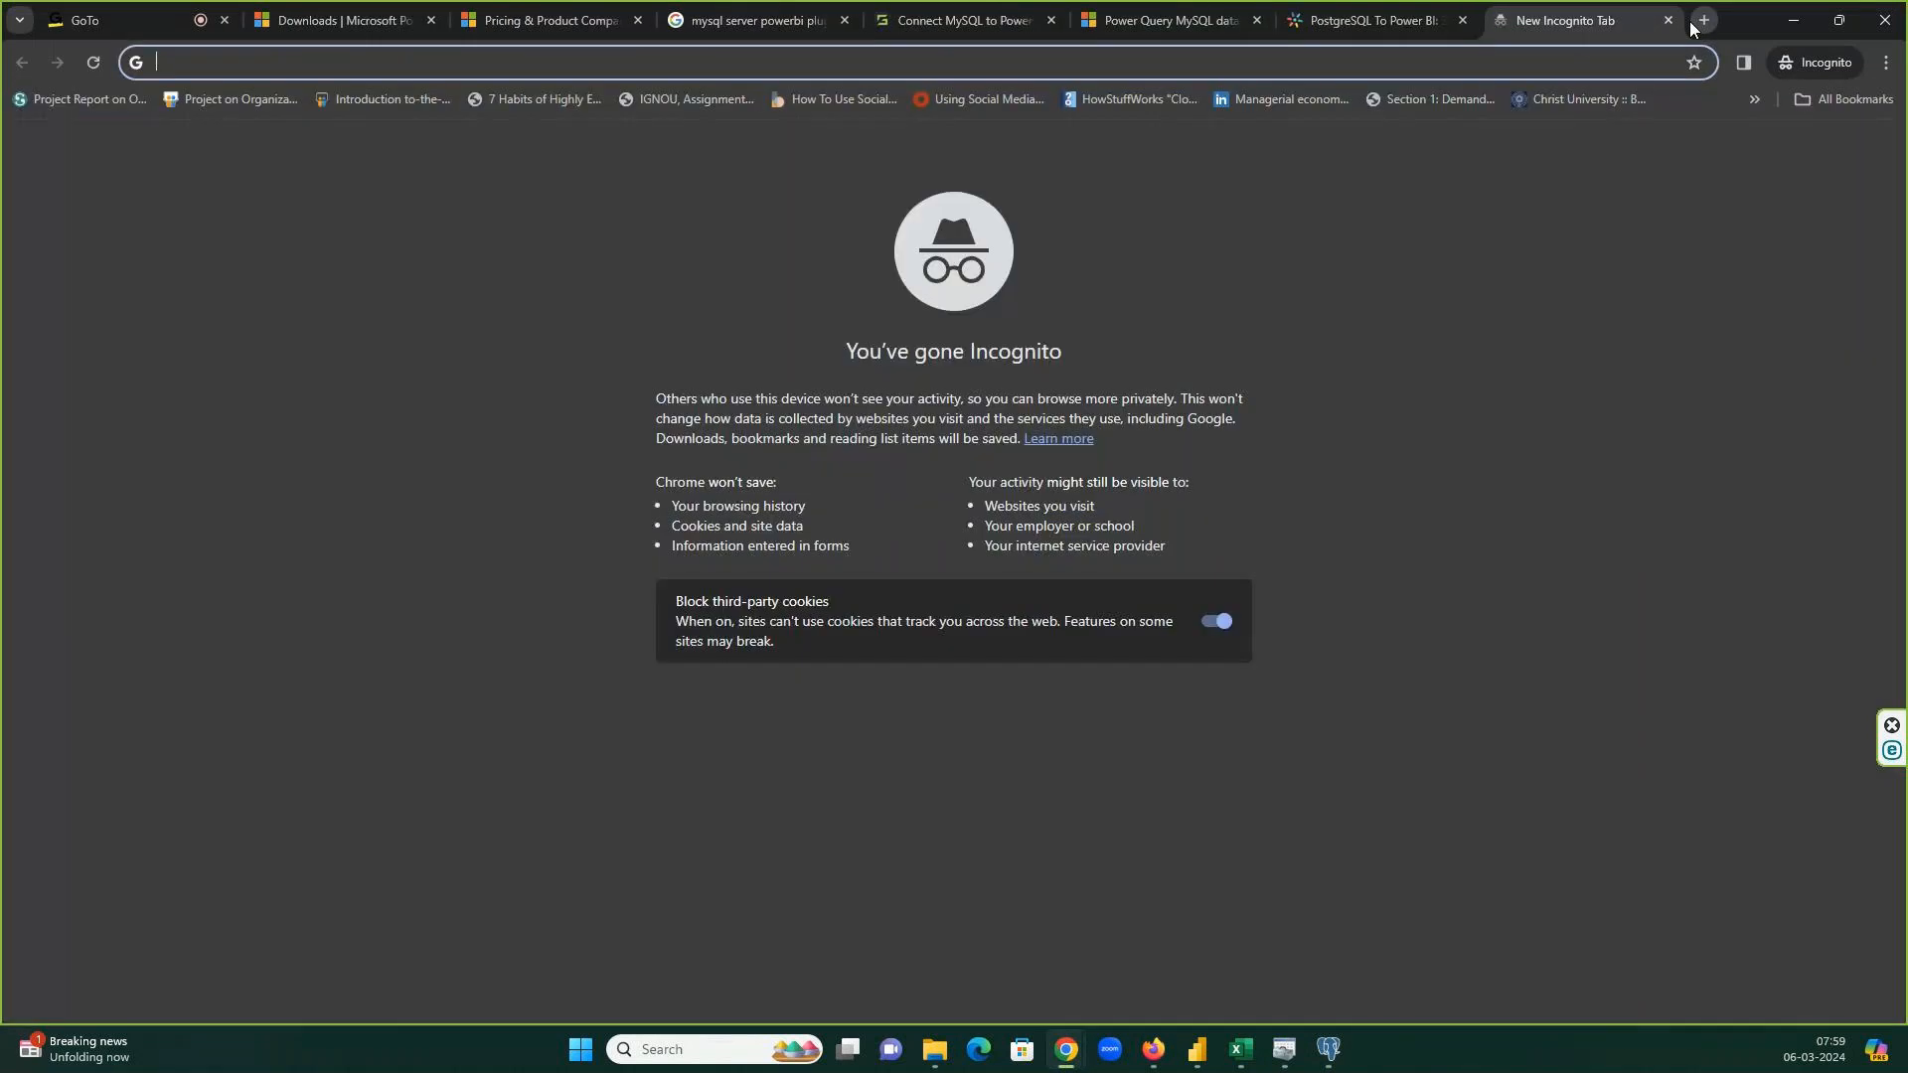
text(server post)
text(gres powerb)
text(i)
text(details)
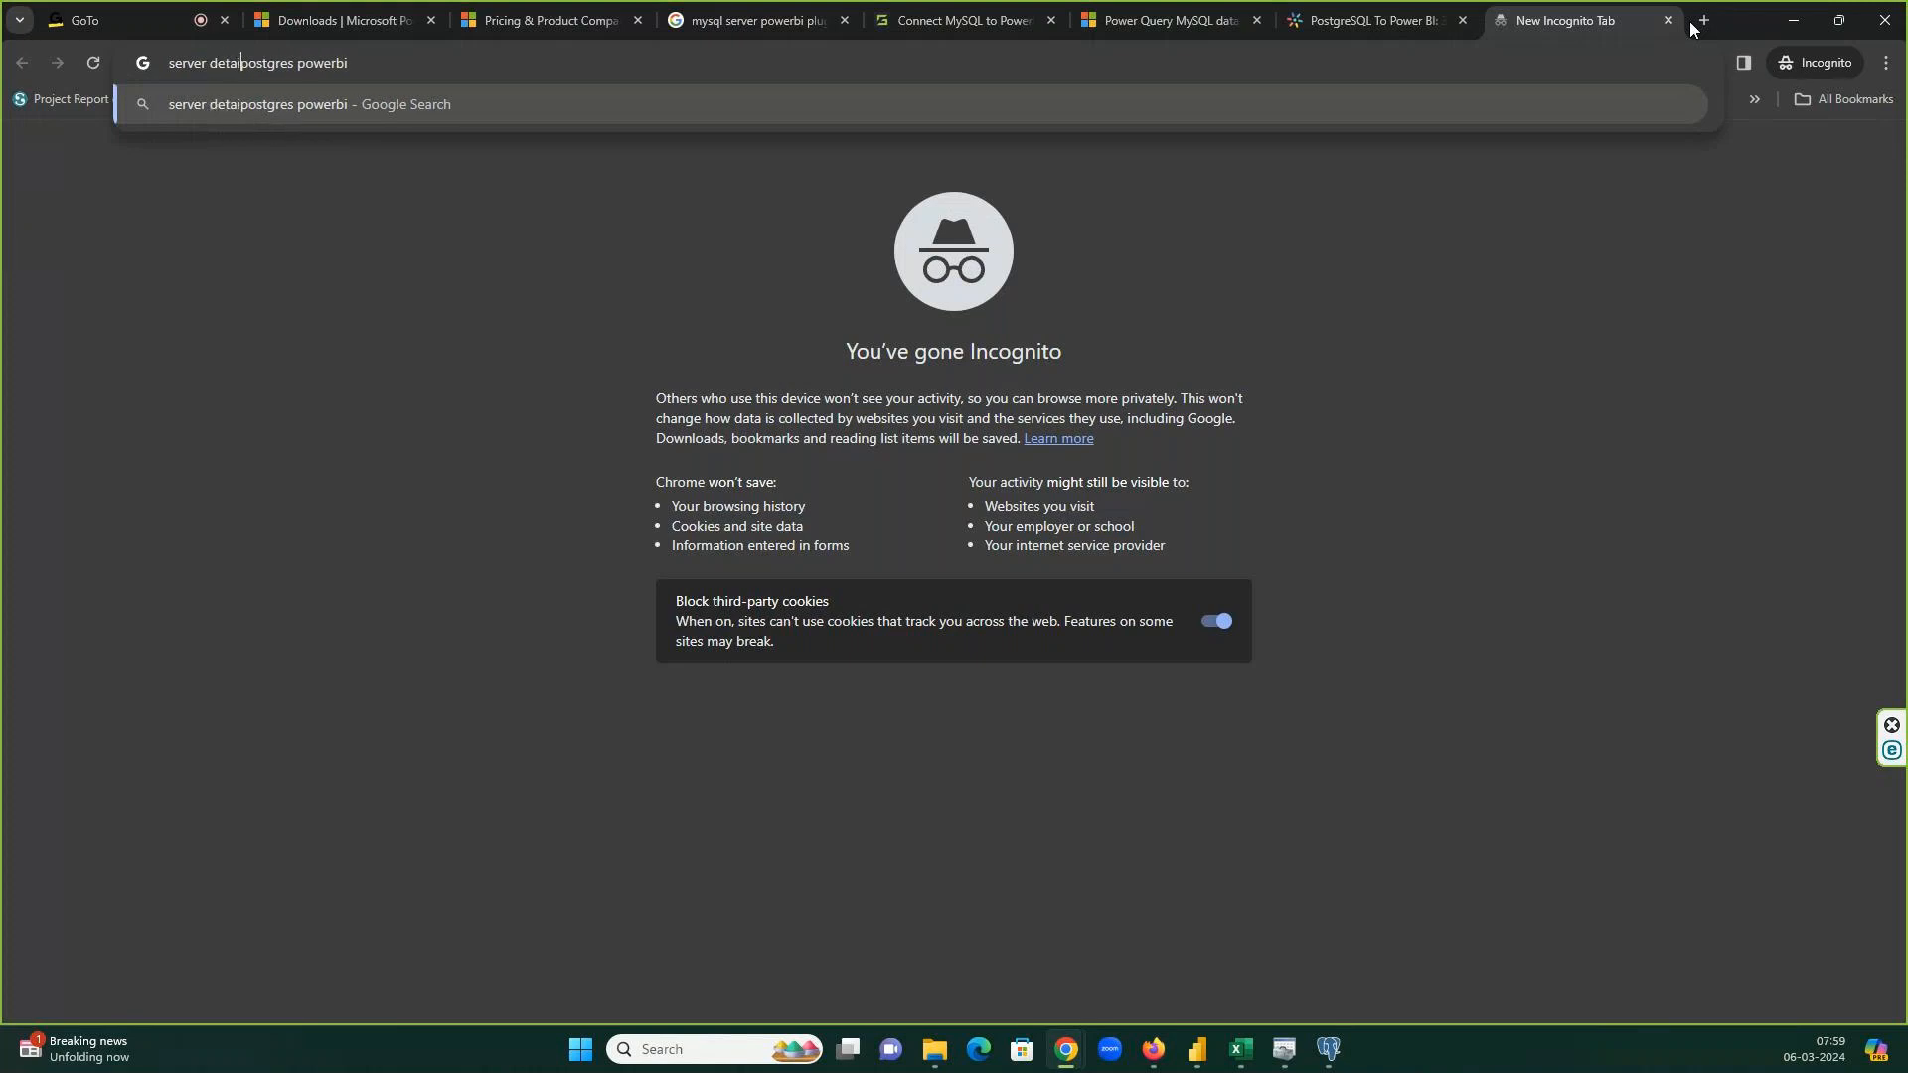
key(Return)
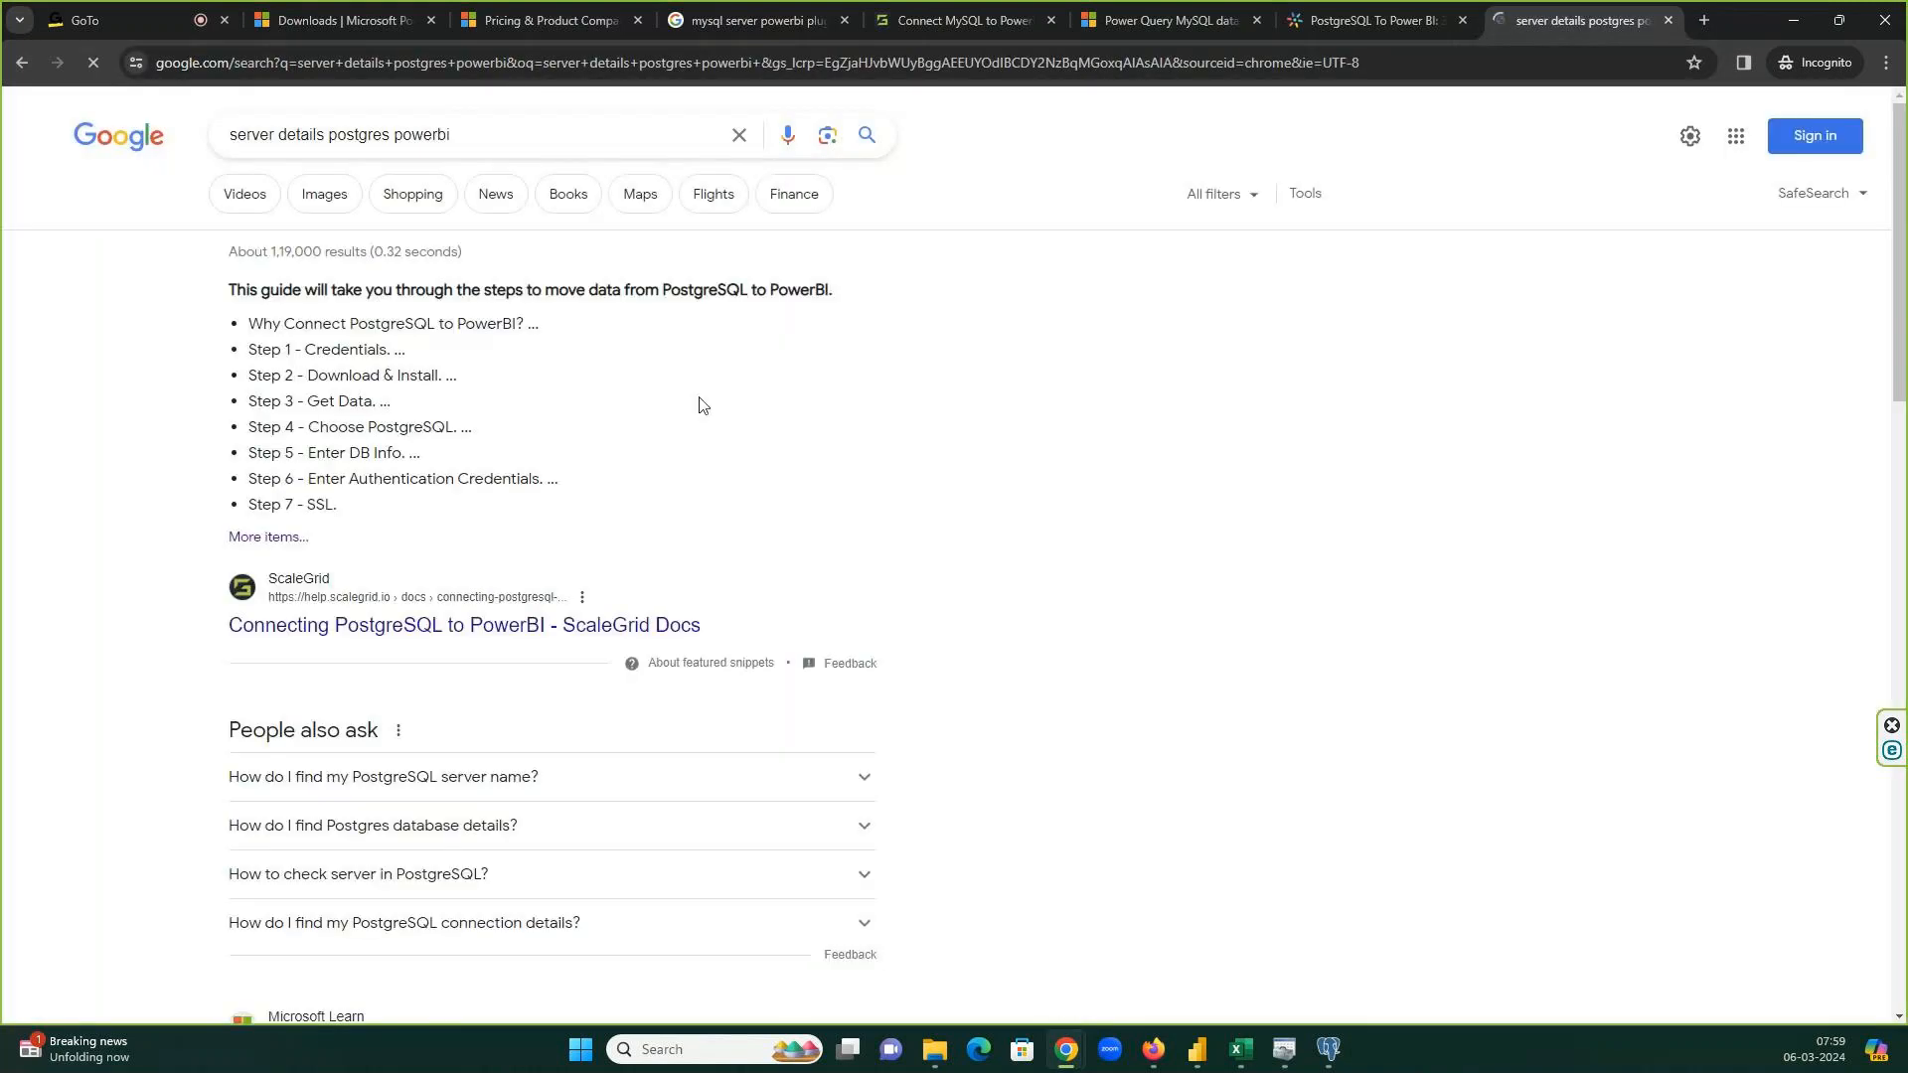
click(467, 626)
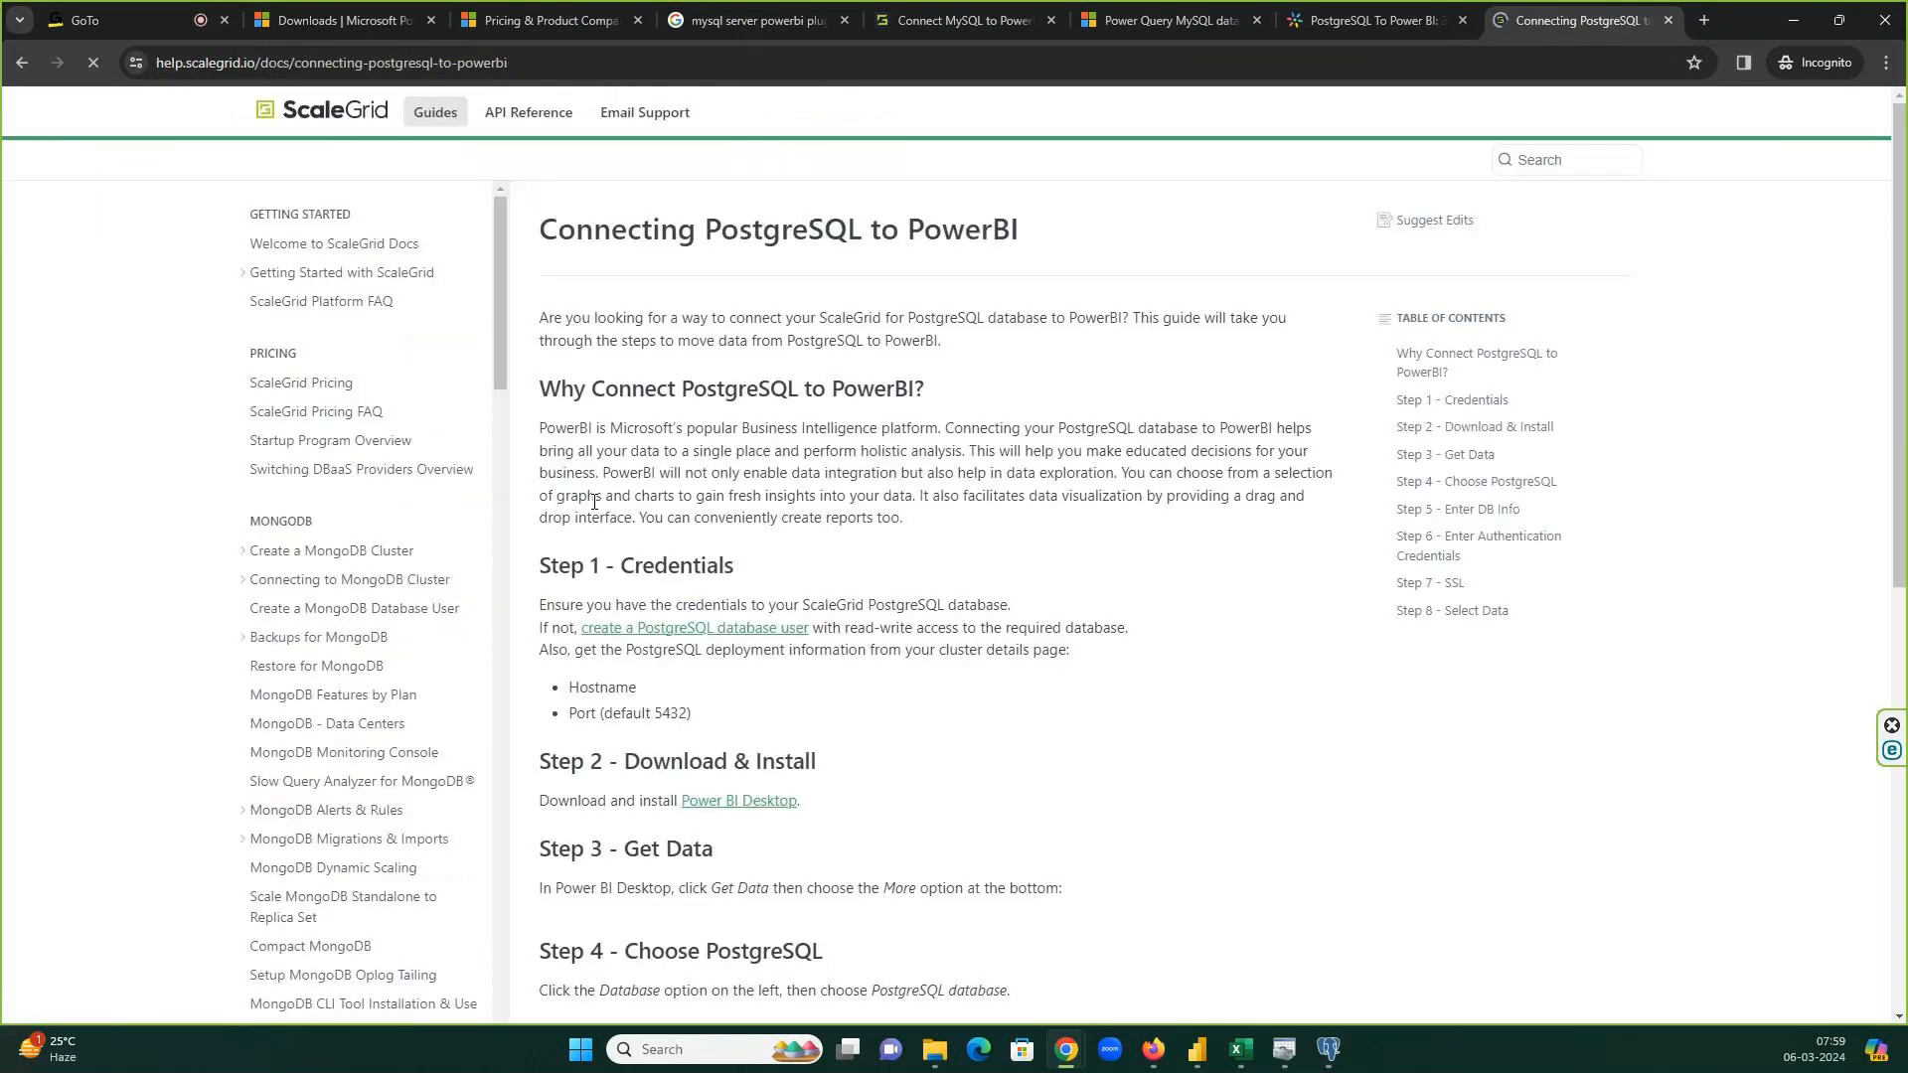
scroll(1023, 459, down, 5)
scroll(1023, 459, down, 13)
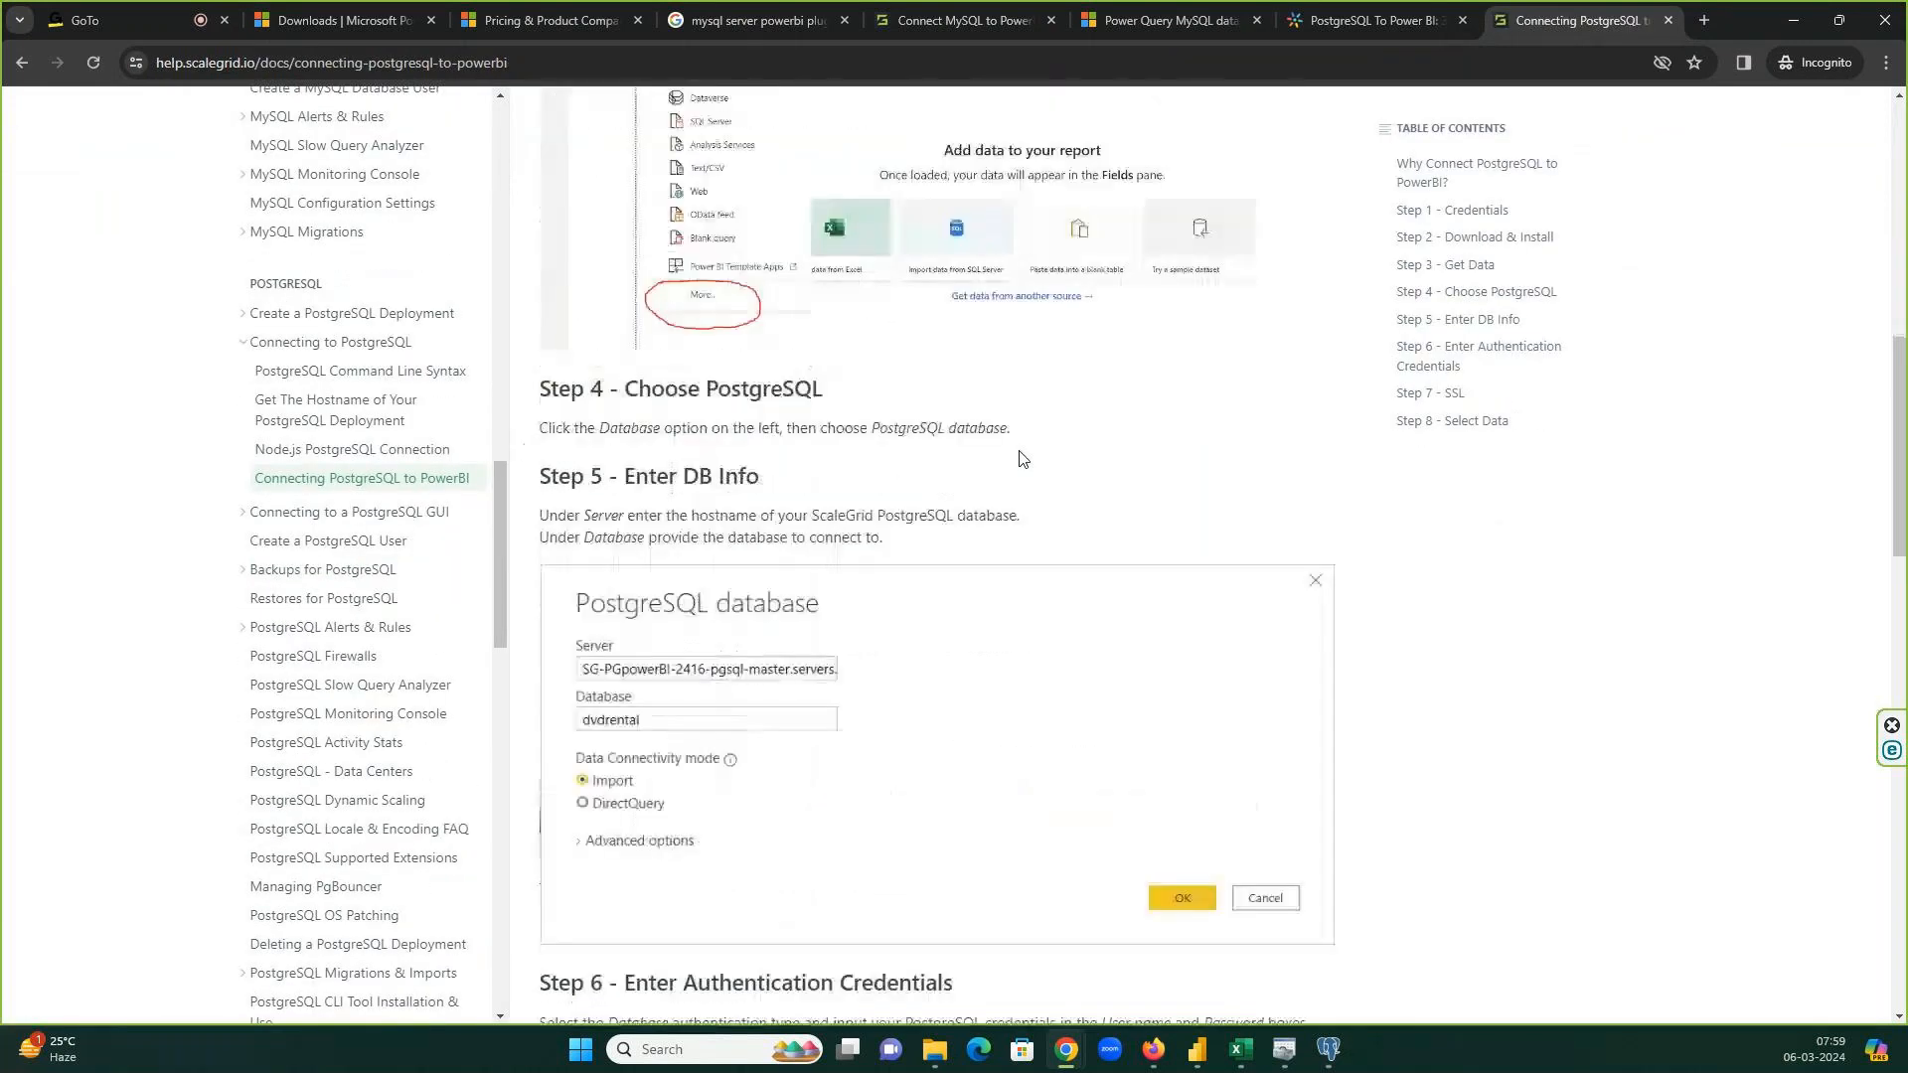
scroll(765, 511, down, 2)
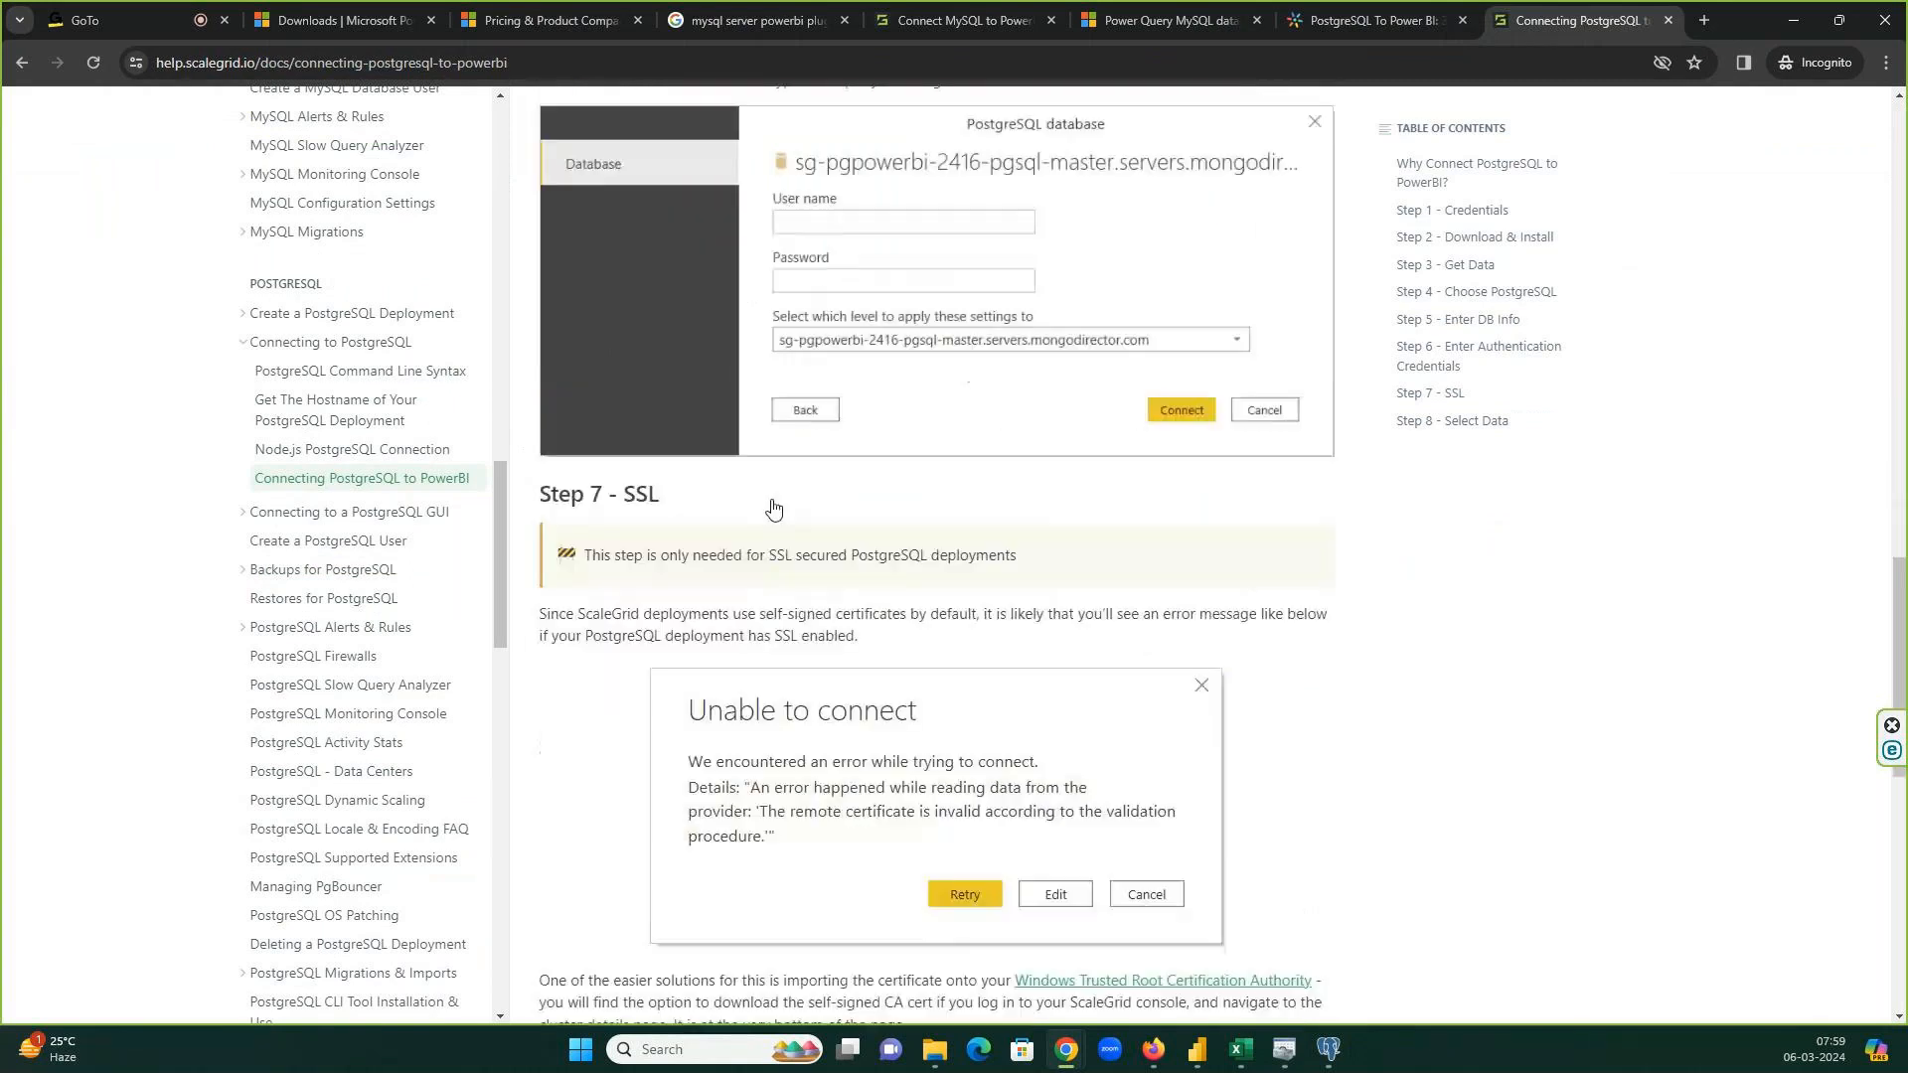
scroll(773, 508, down, 10)
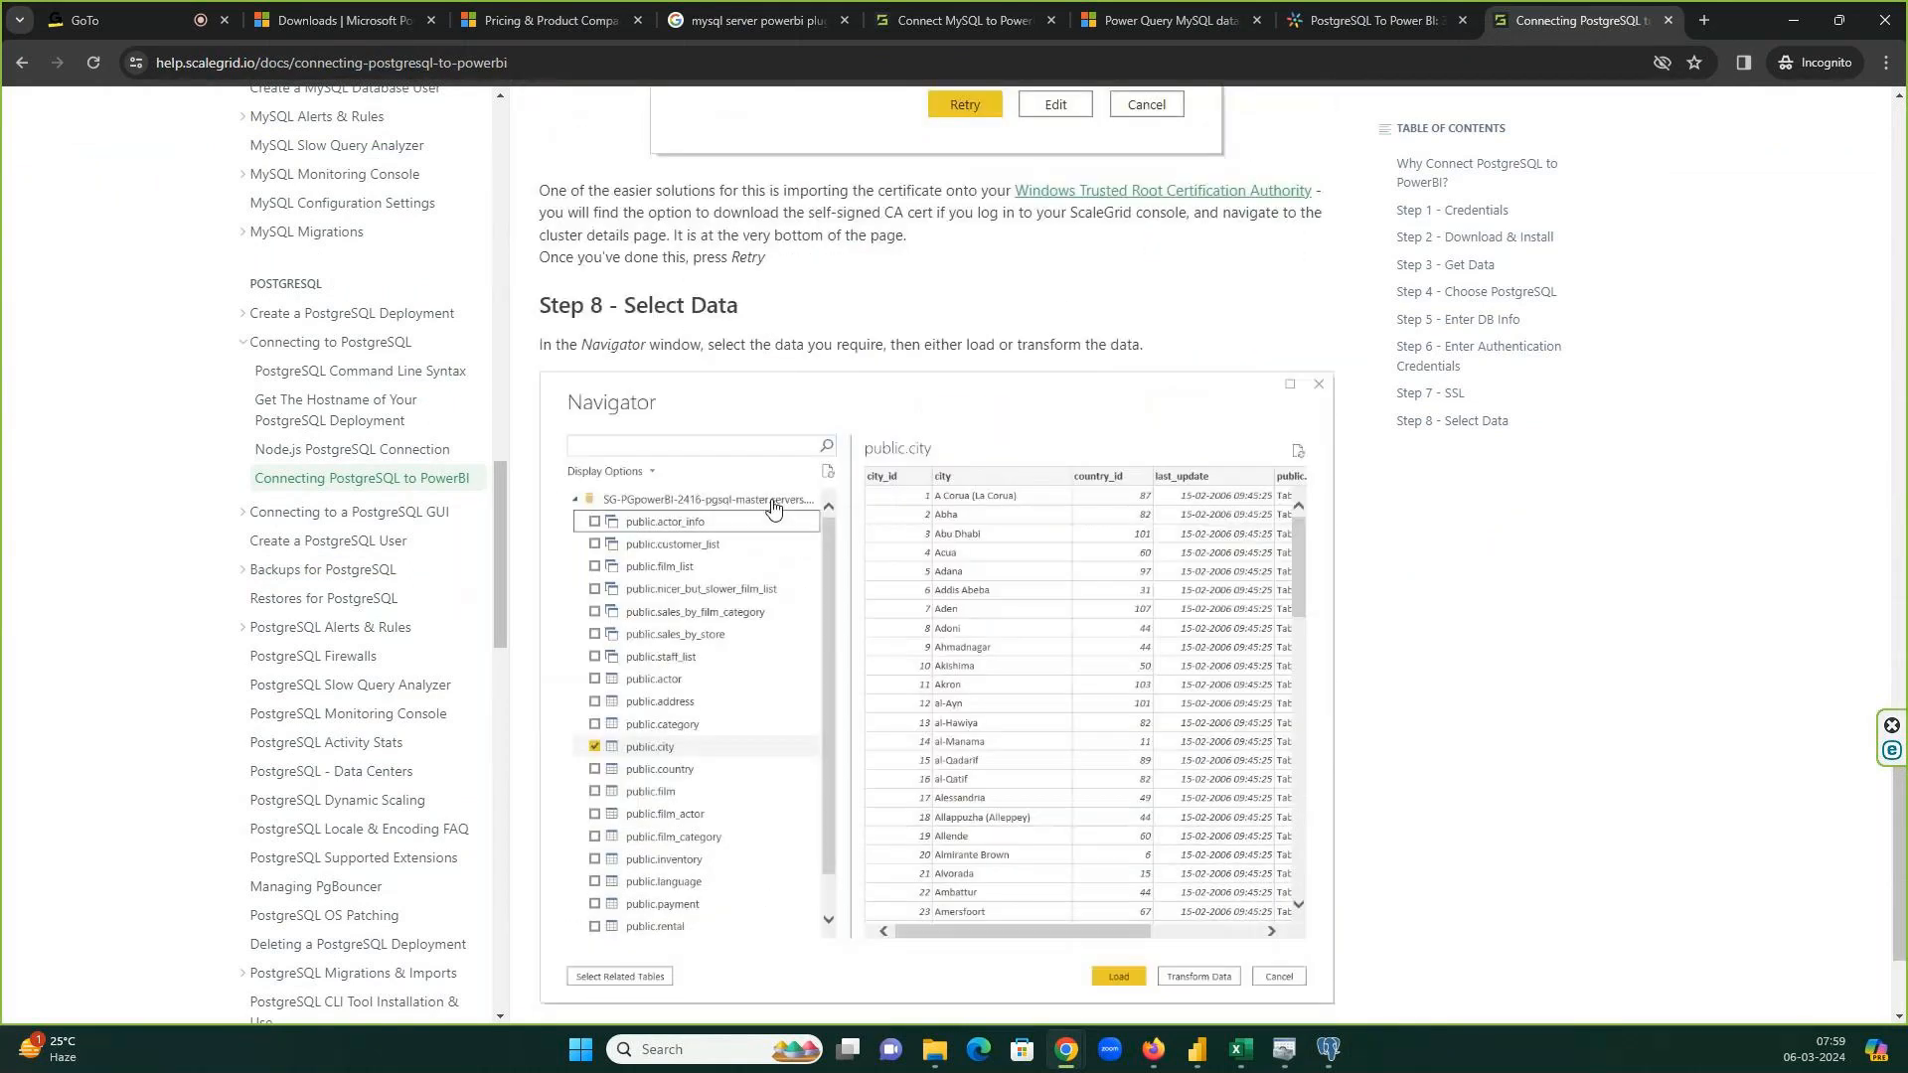
scroll(773, 509, up, 3)
scroll(773, 509, up, 12)
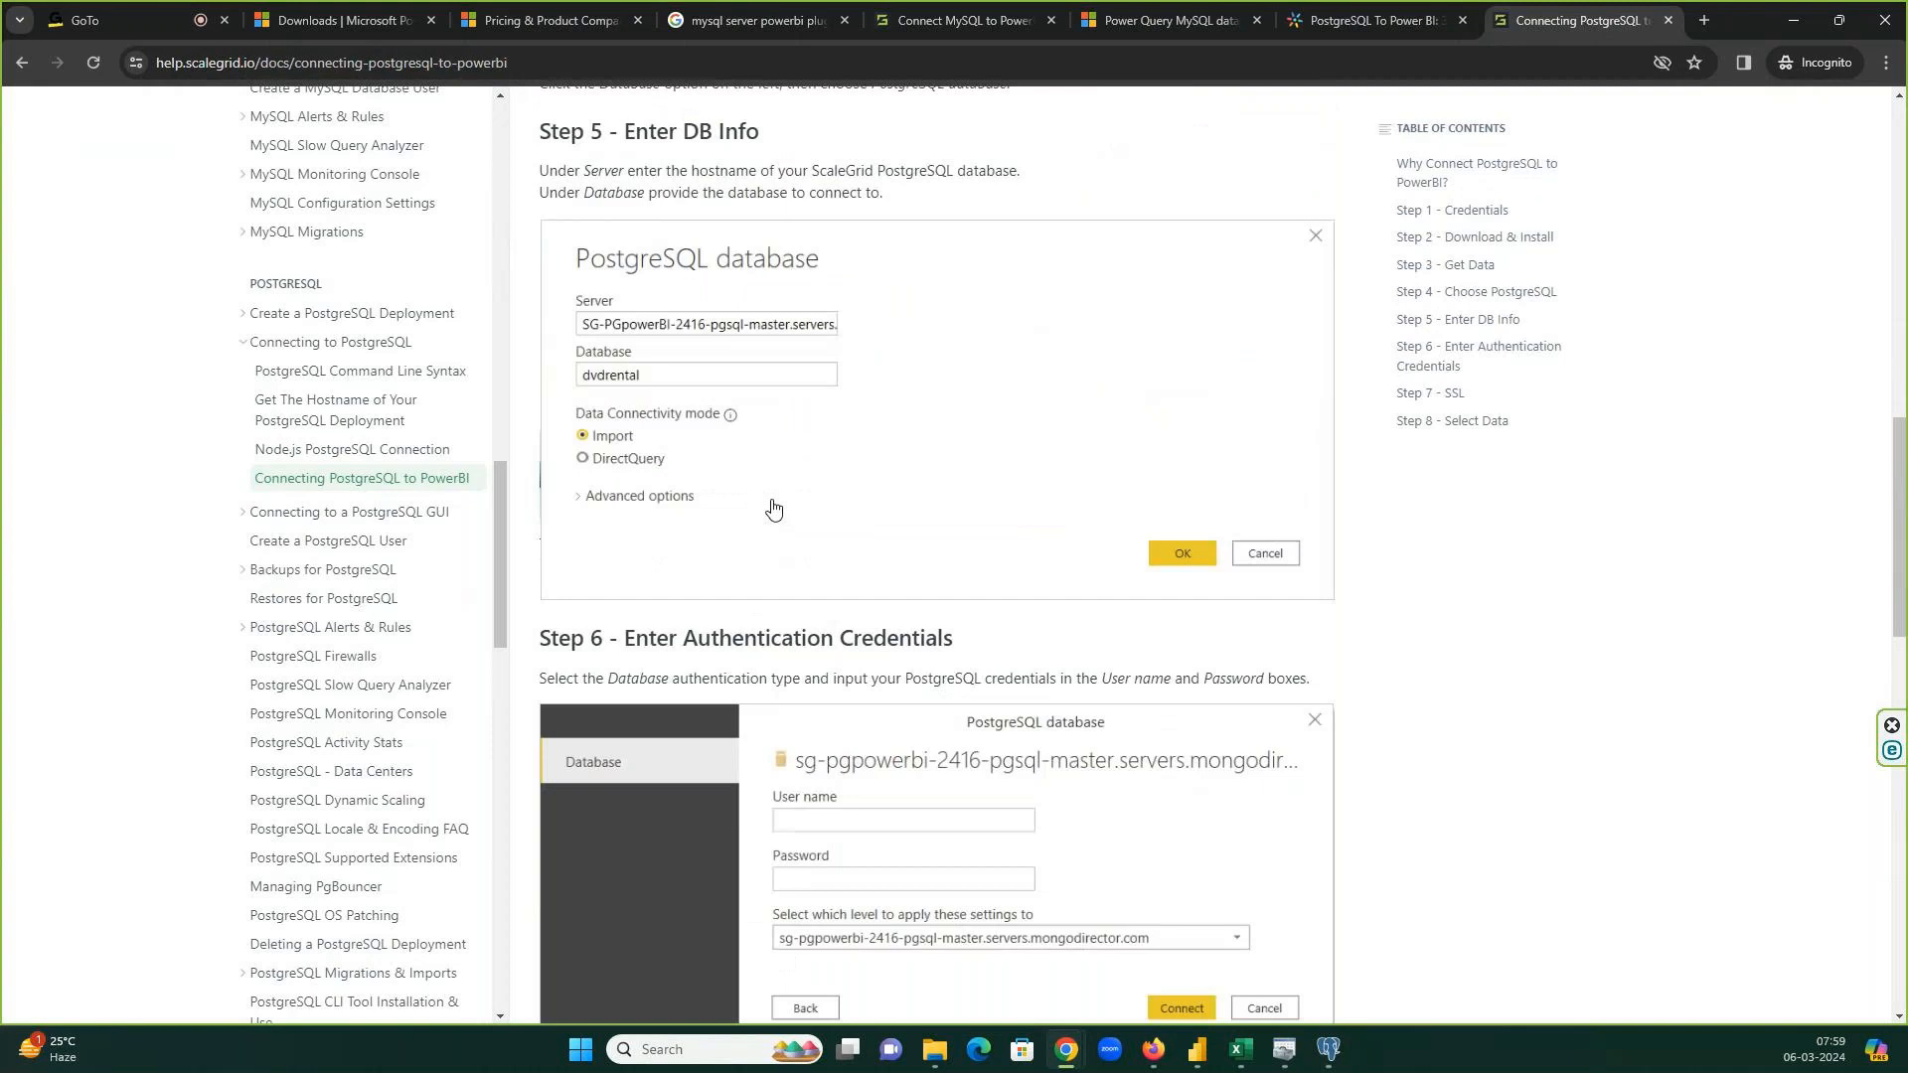
scroll(771, 507, up, 2)
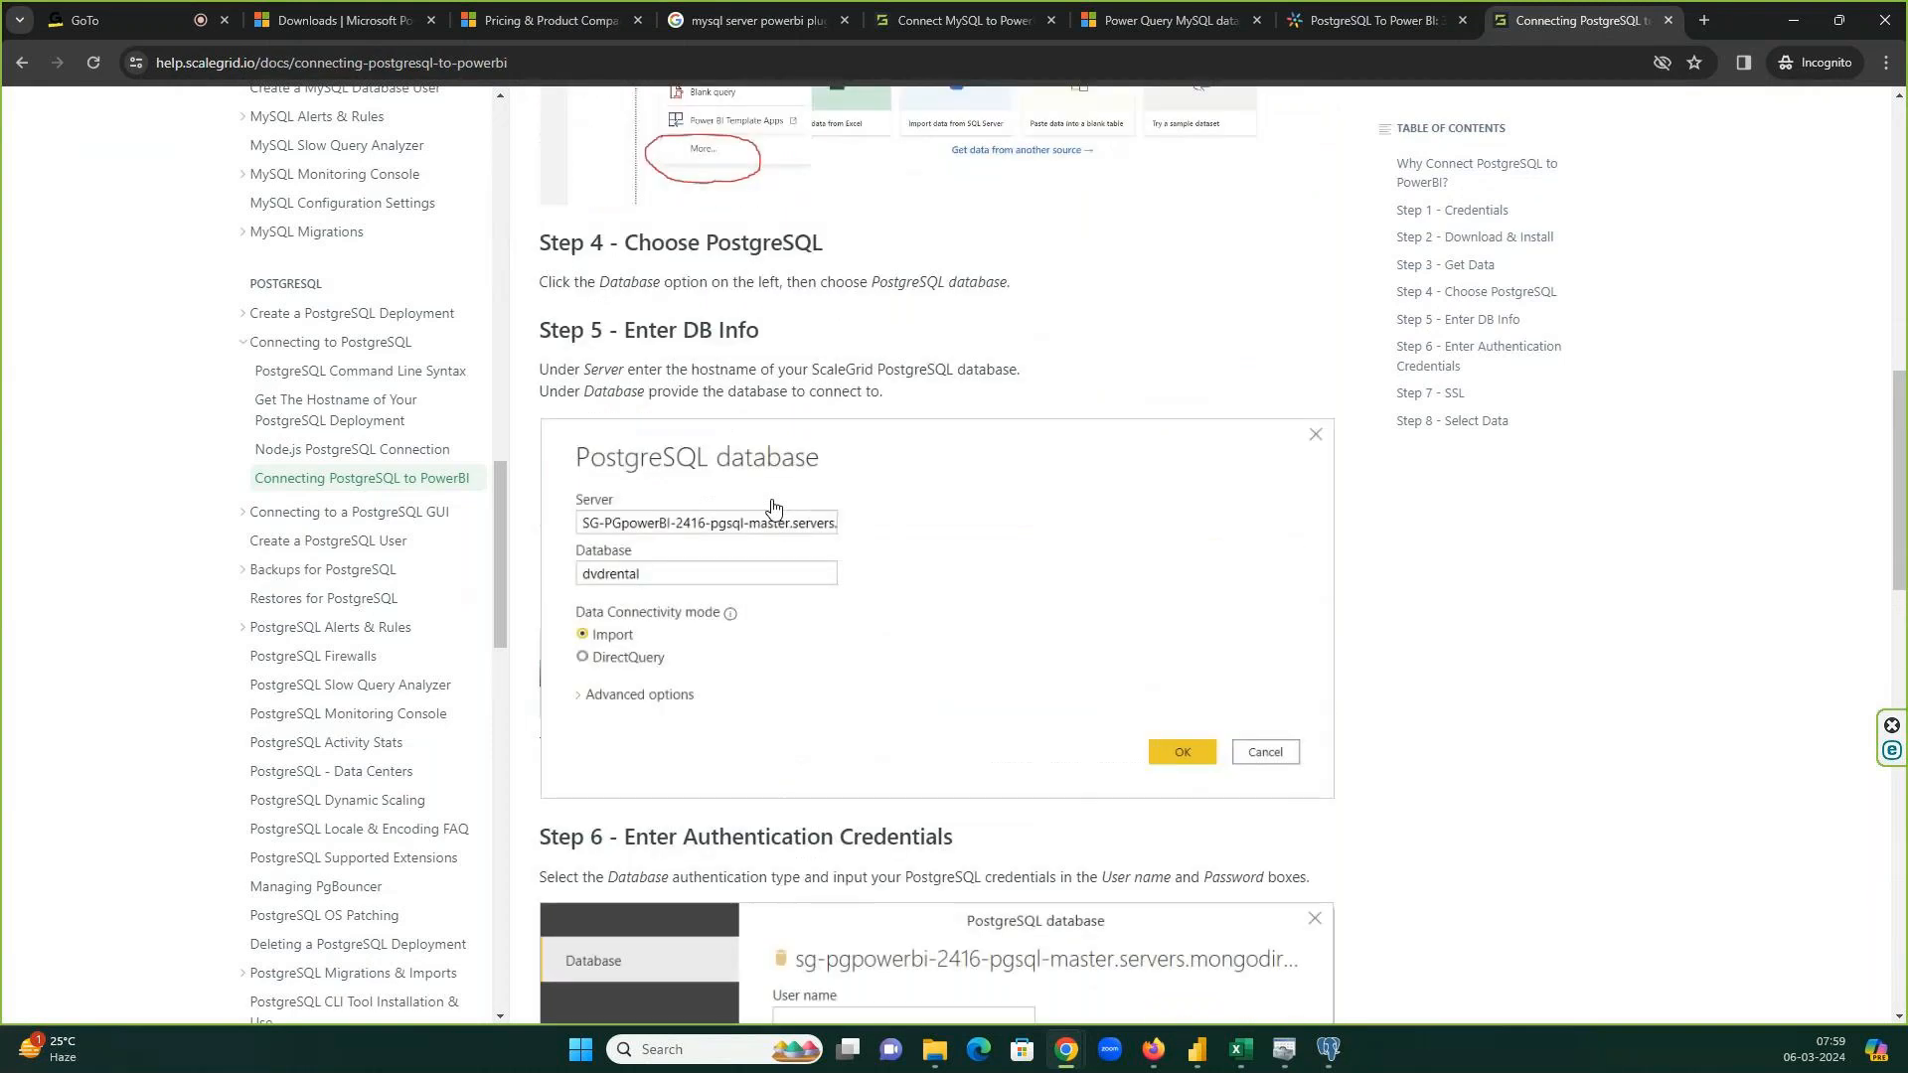
key(alt+Tab)
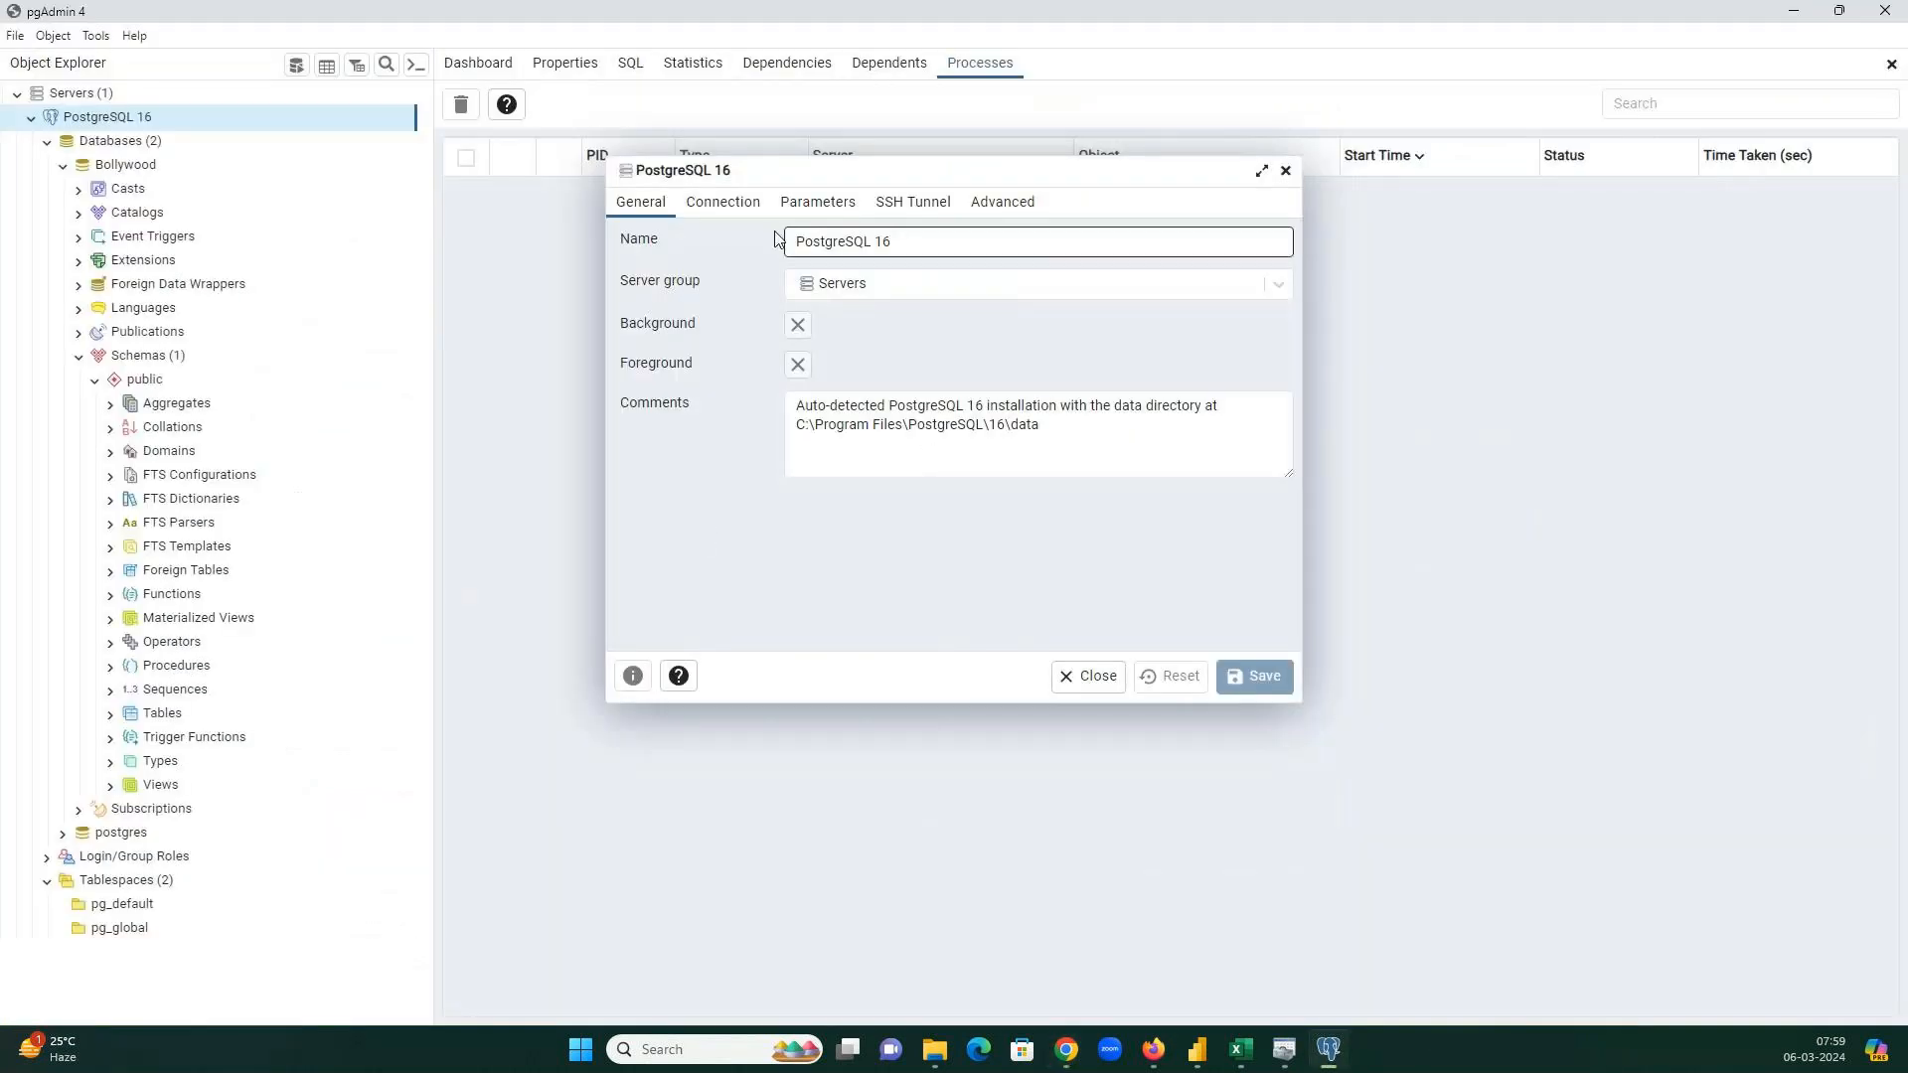
Copy the group name 'Servers' from the Servers group's Properties dialog in pgAdmin.
click(1285, 171)
click(77, 93)
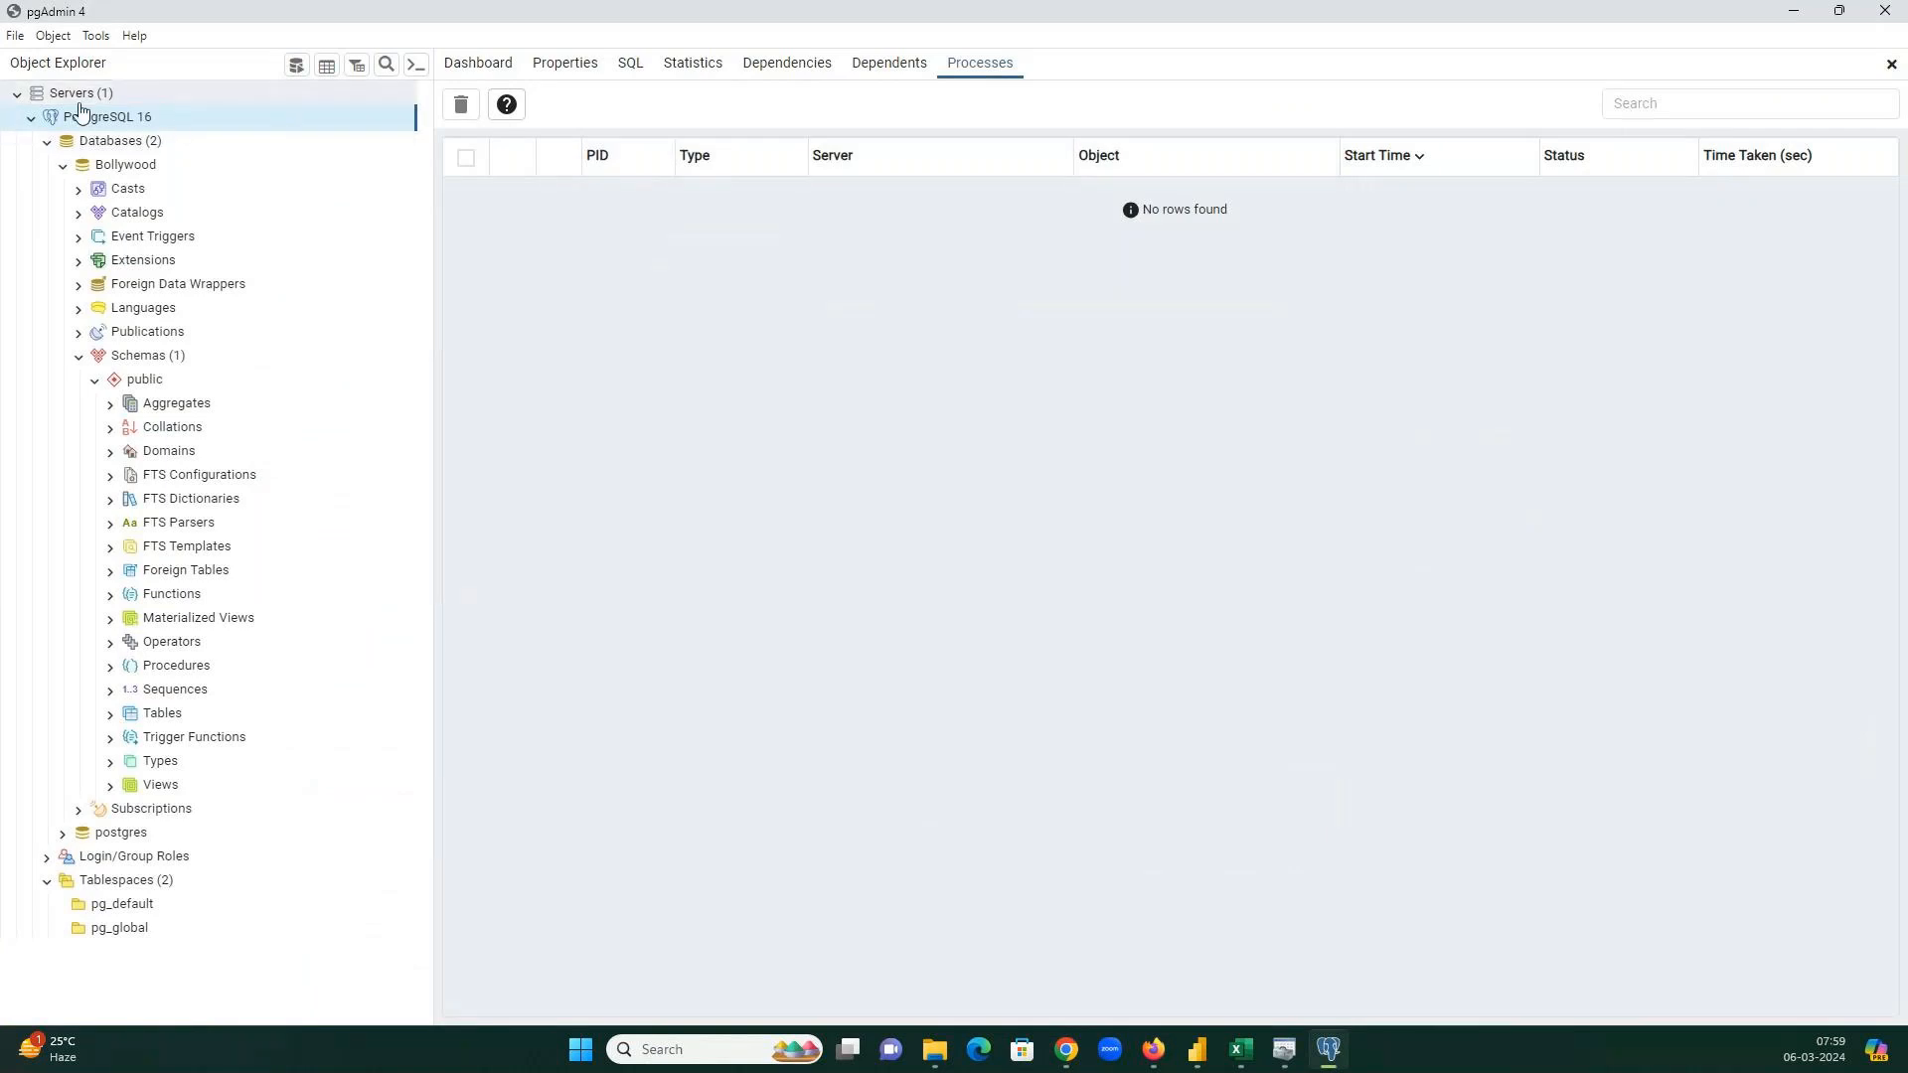
right_click(78, 96)
click(124, 226)
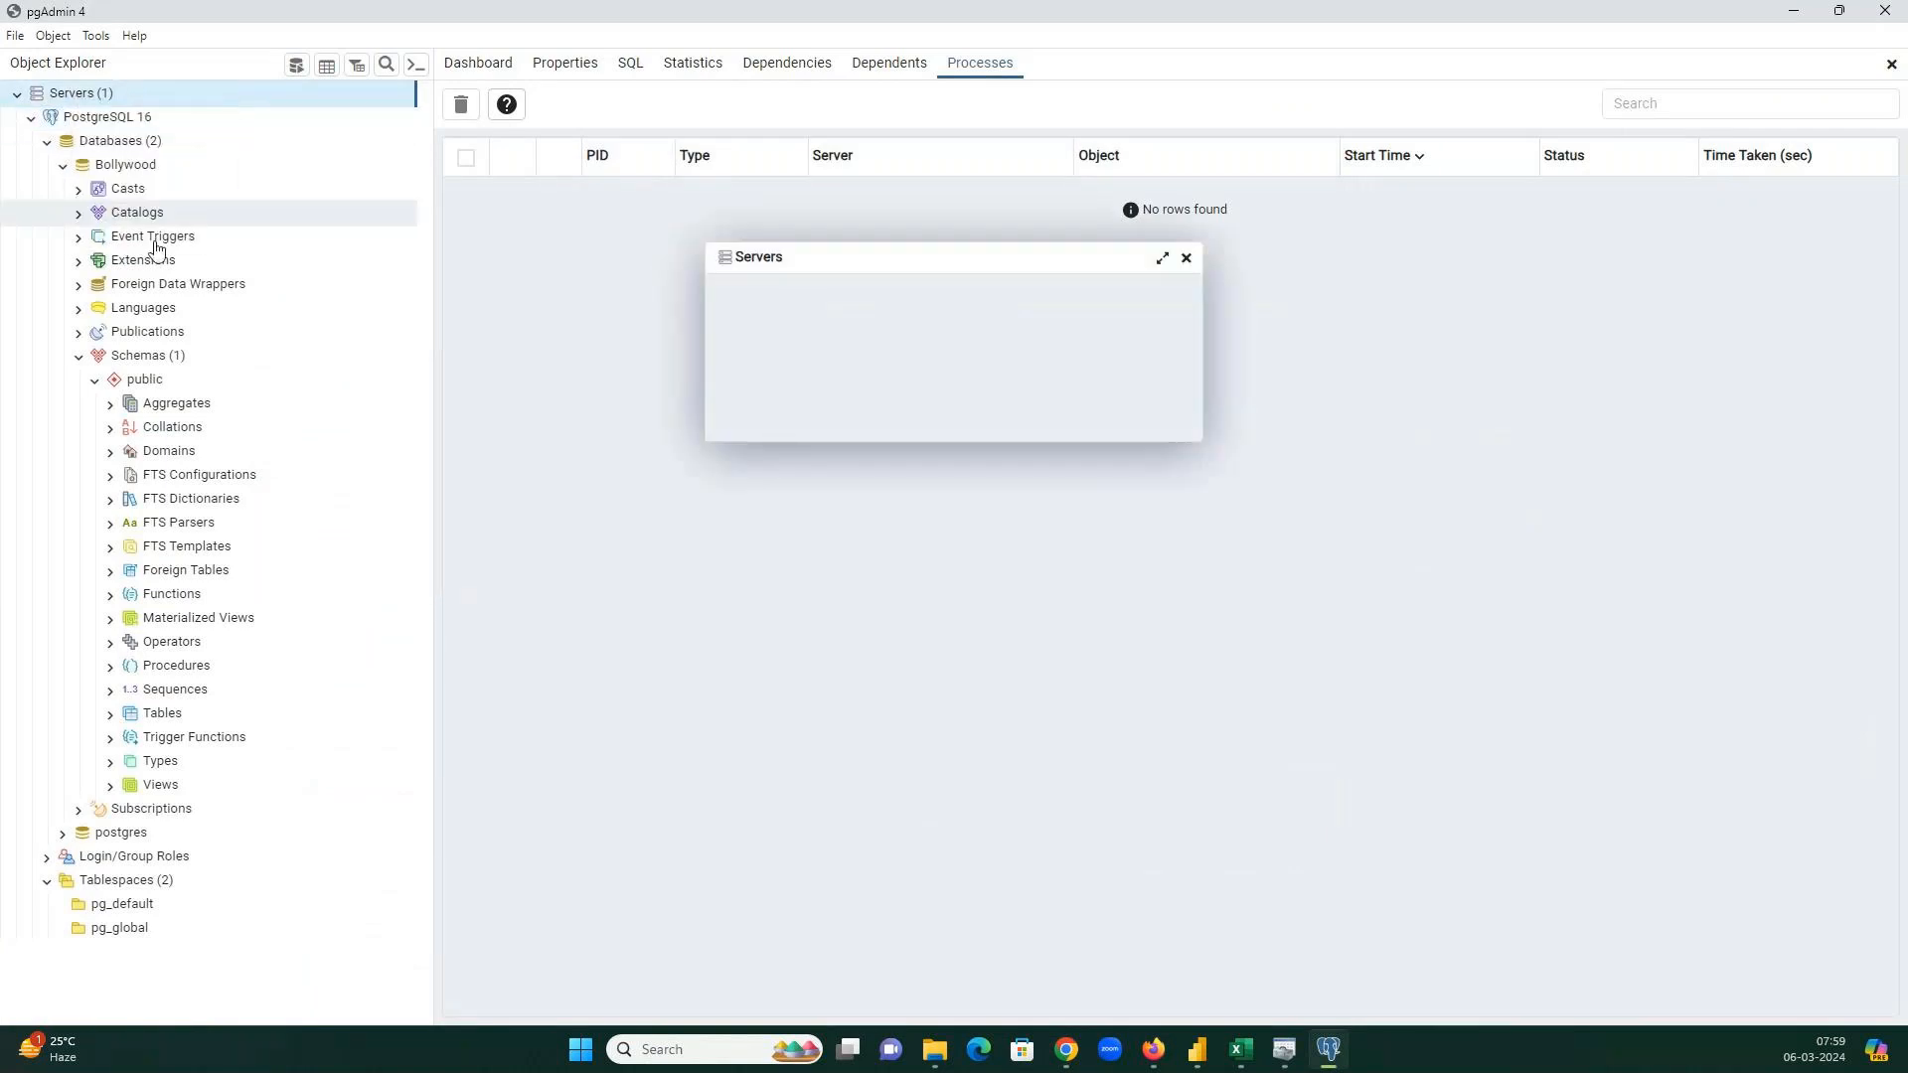
double_click(883, 340)
key(ctrl+c)
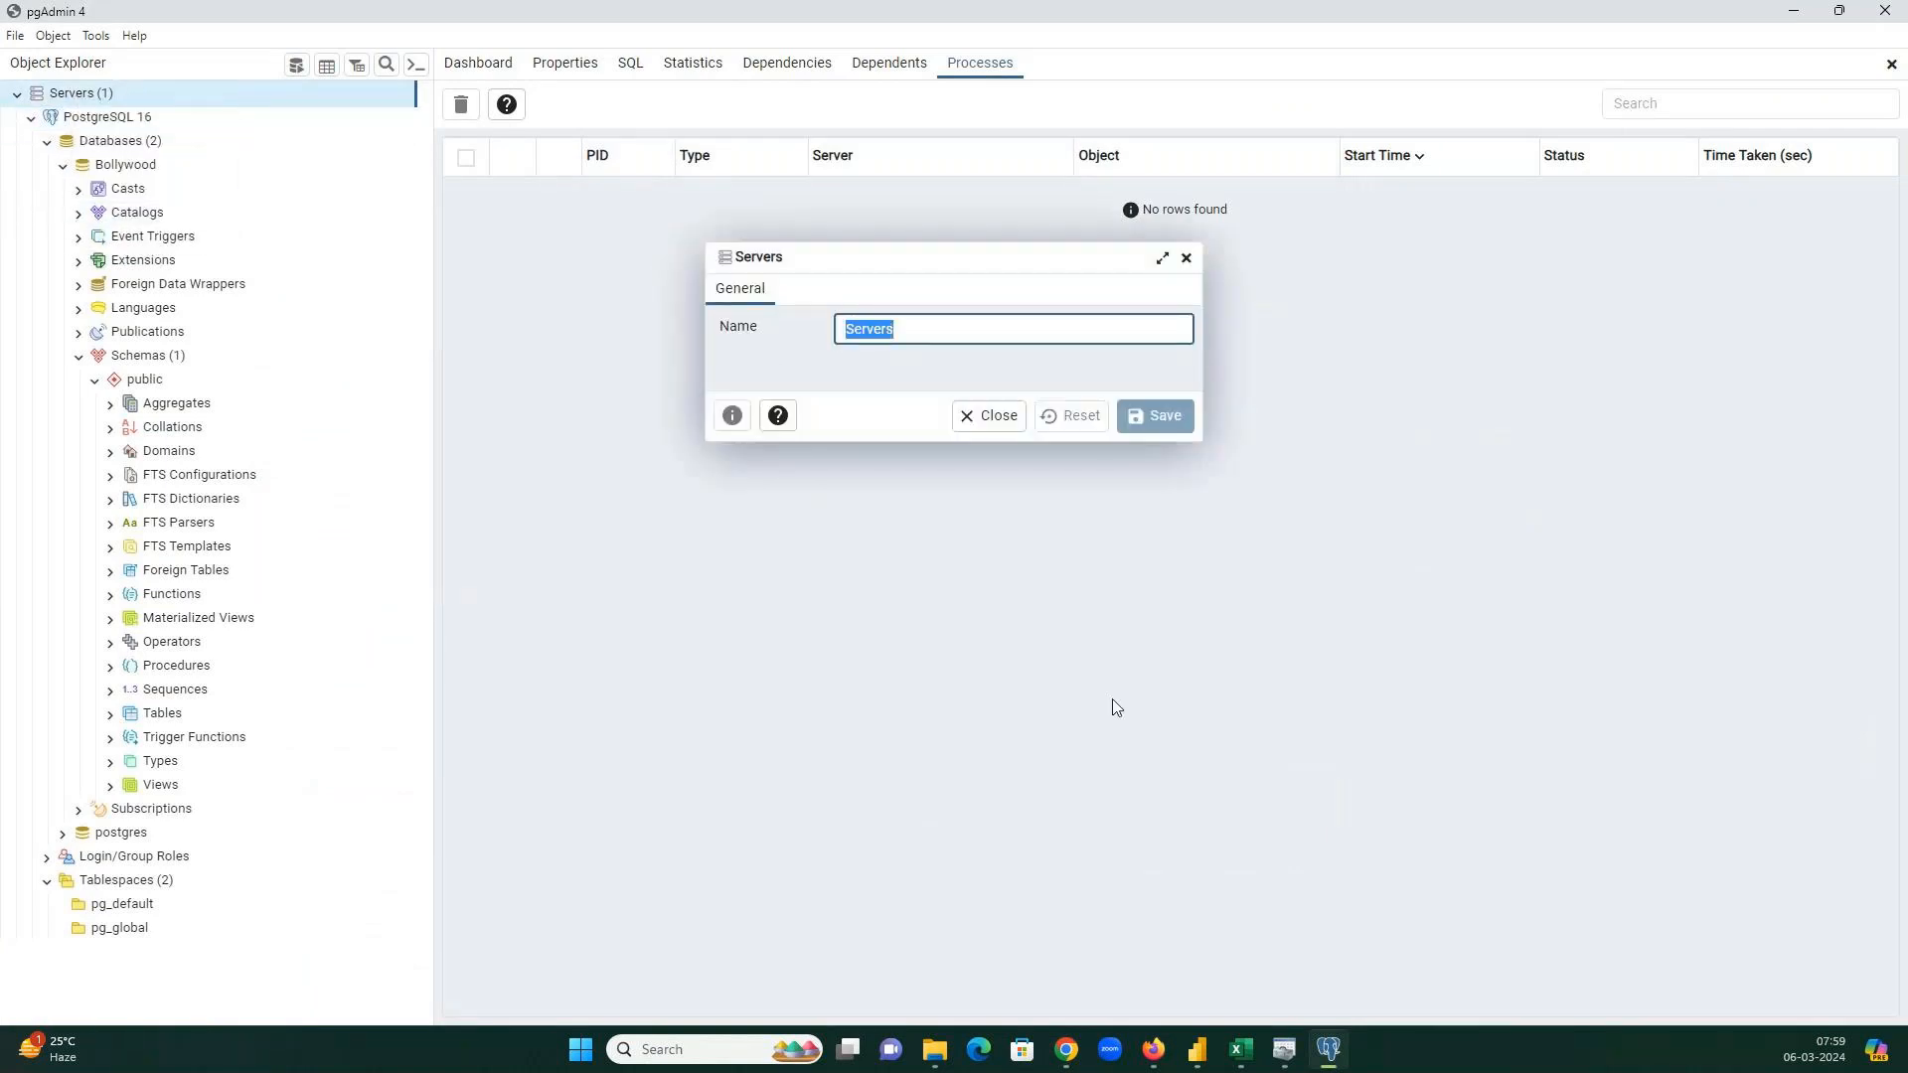
click(1203, 1065)
Paste 'Servers' as the PostgreSQL server, checking the ScaleGrid guide's database info step.
key(ctrl+v)
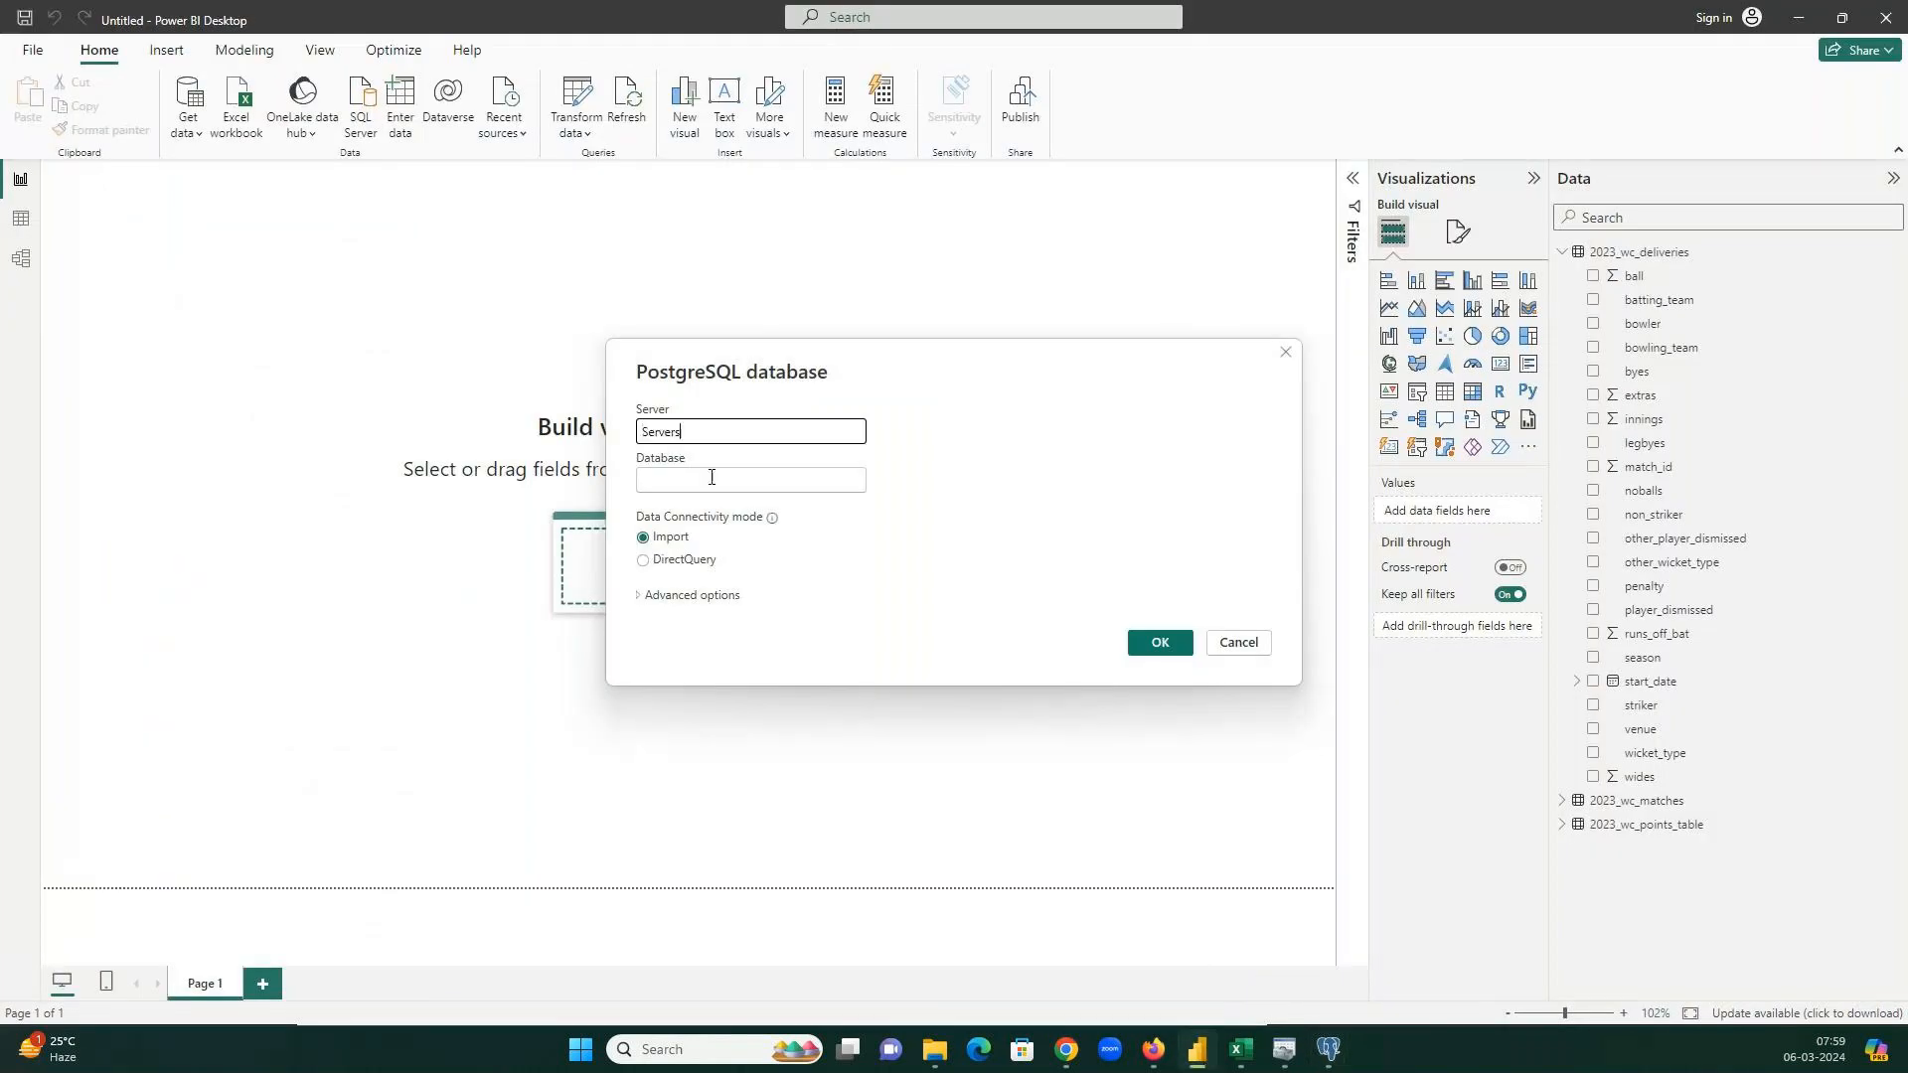
click(1327, 1050)
click(1066, 1050)
click(944, 949)
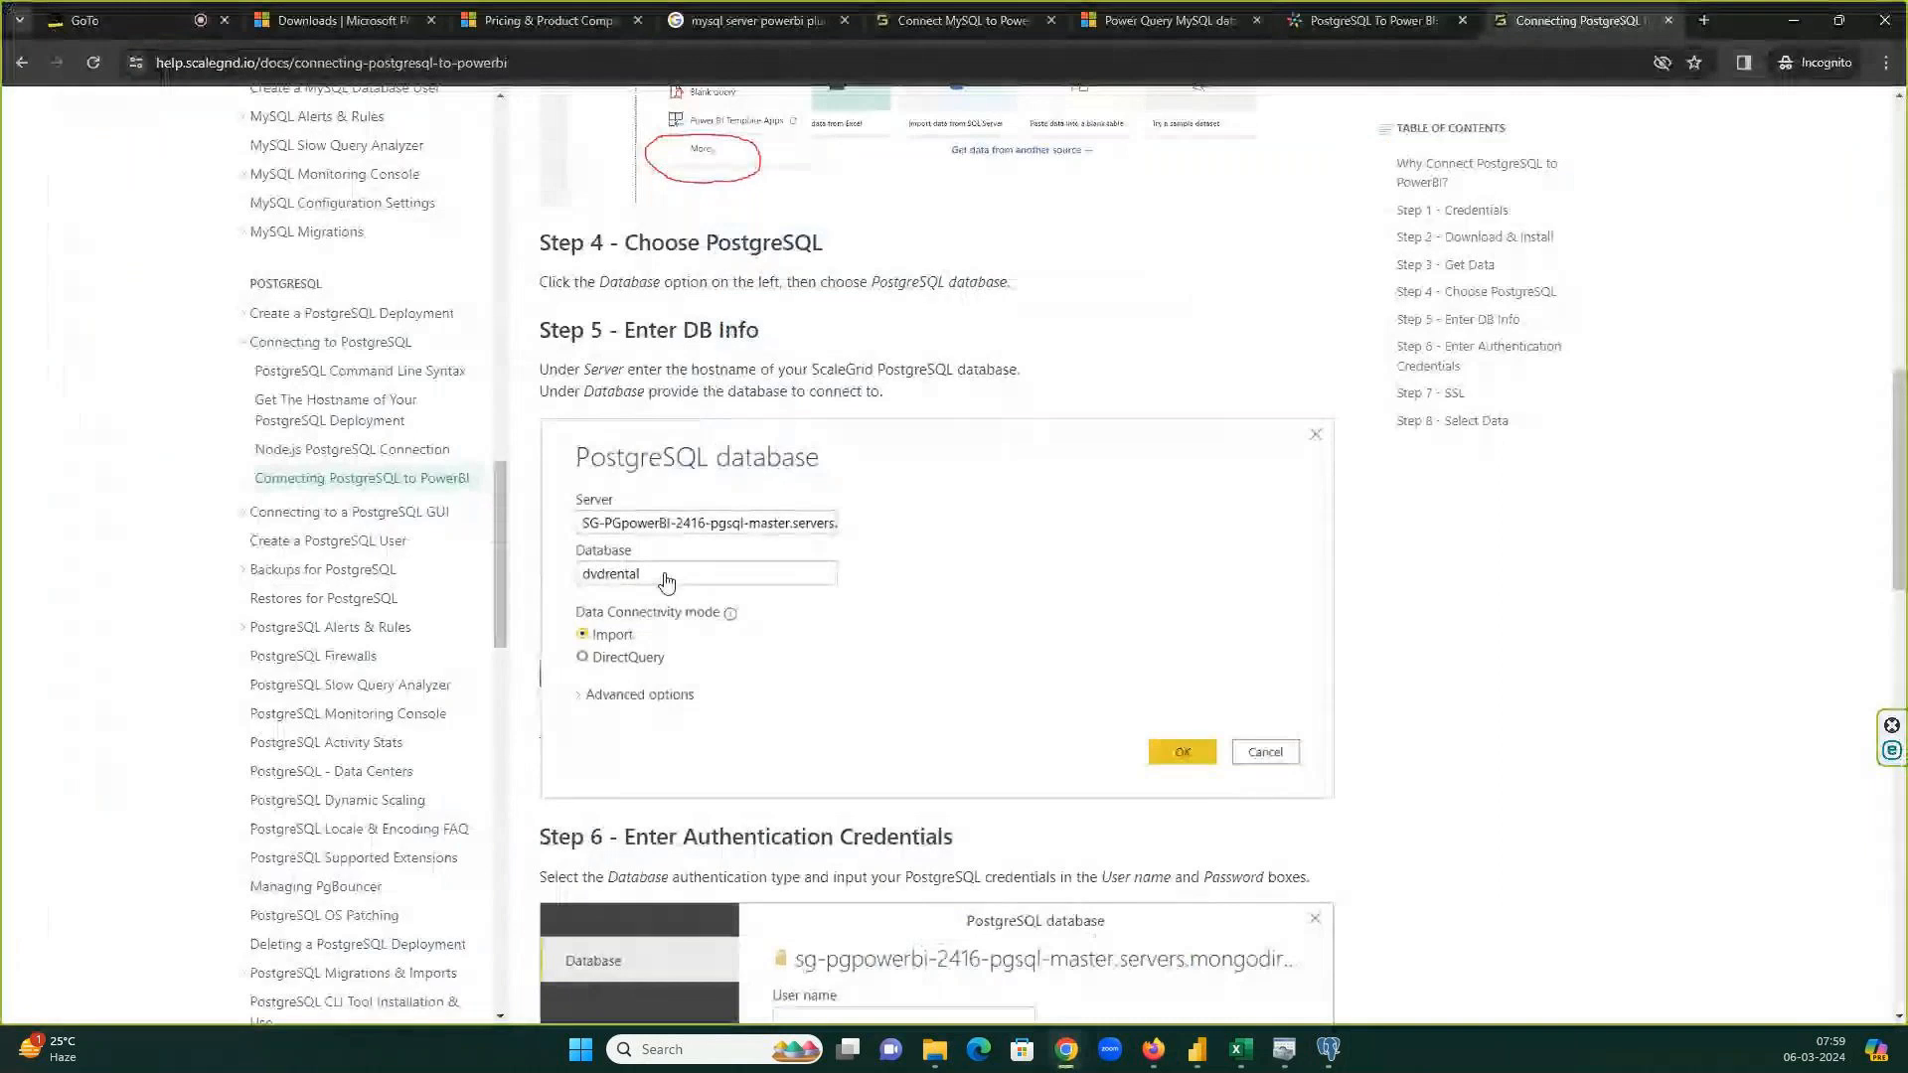
key(alt+Tab)
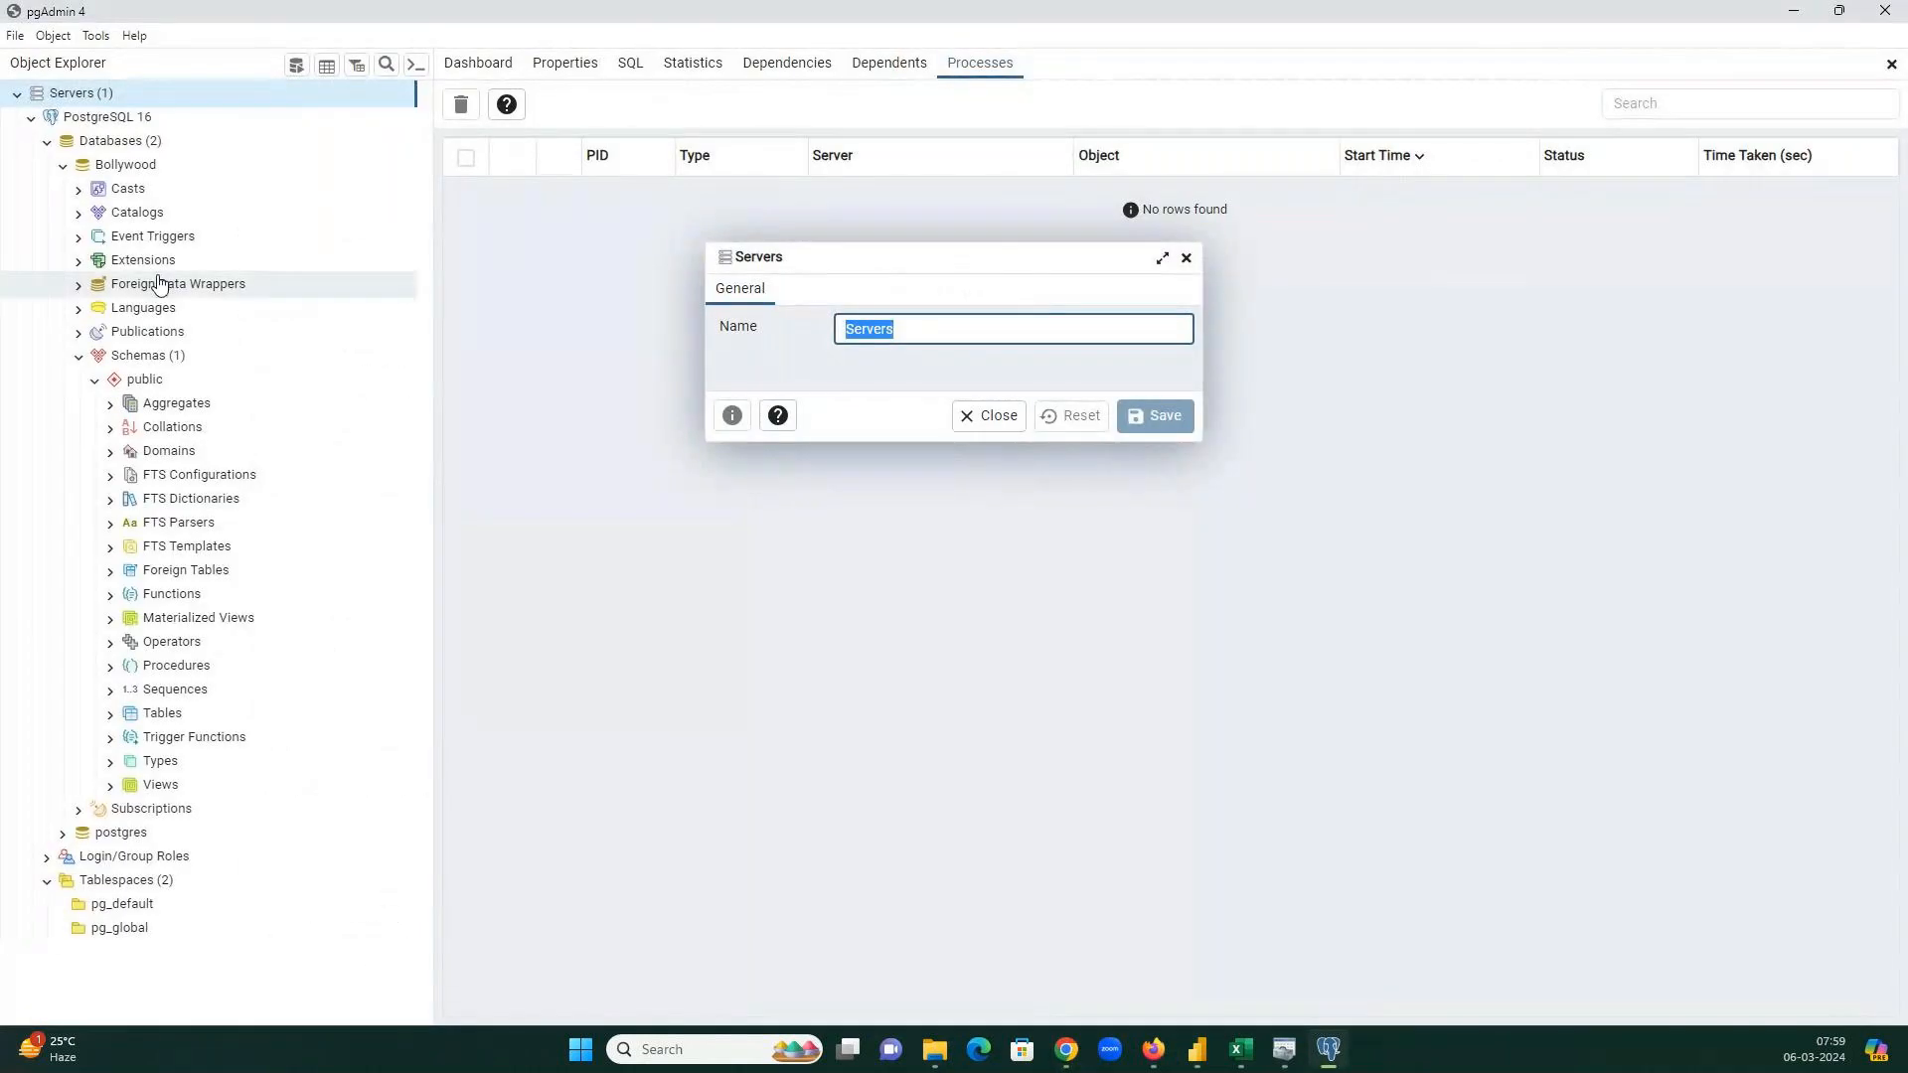
mouse_move(1196, 1051)
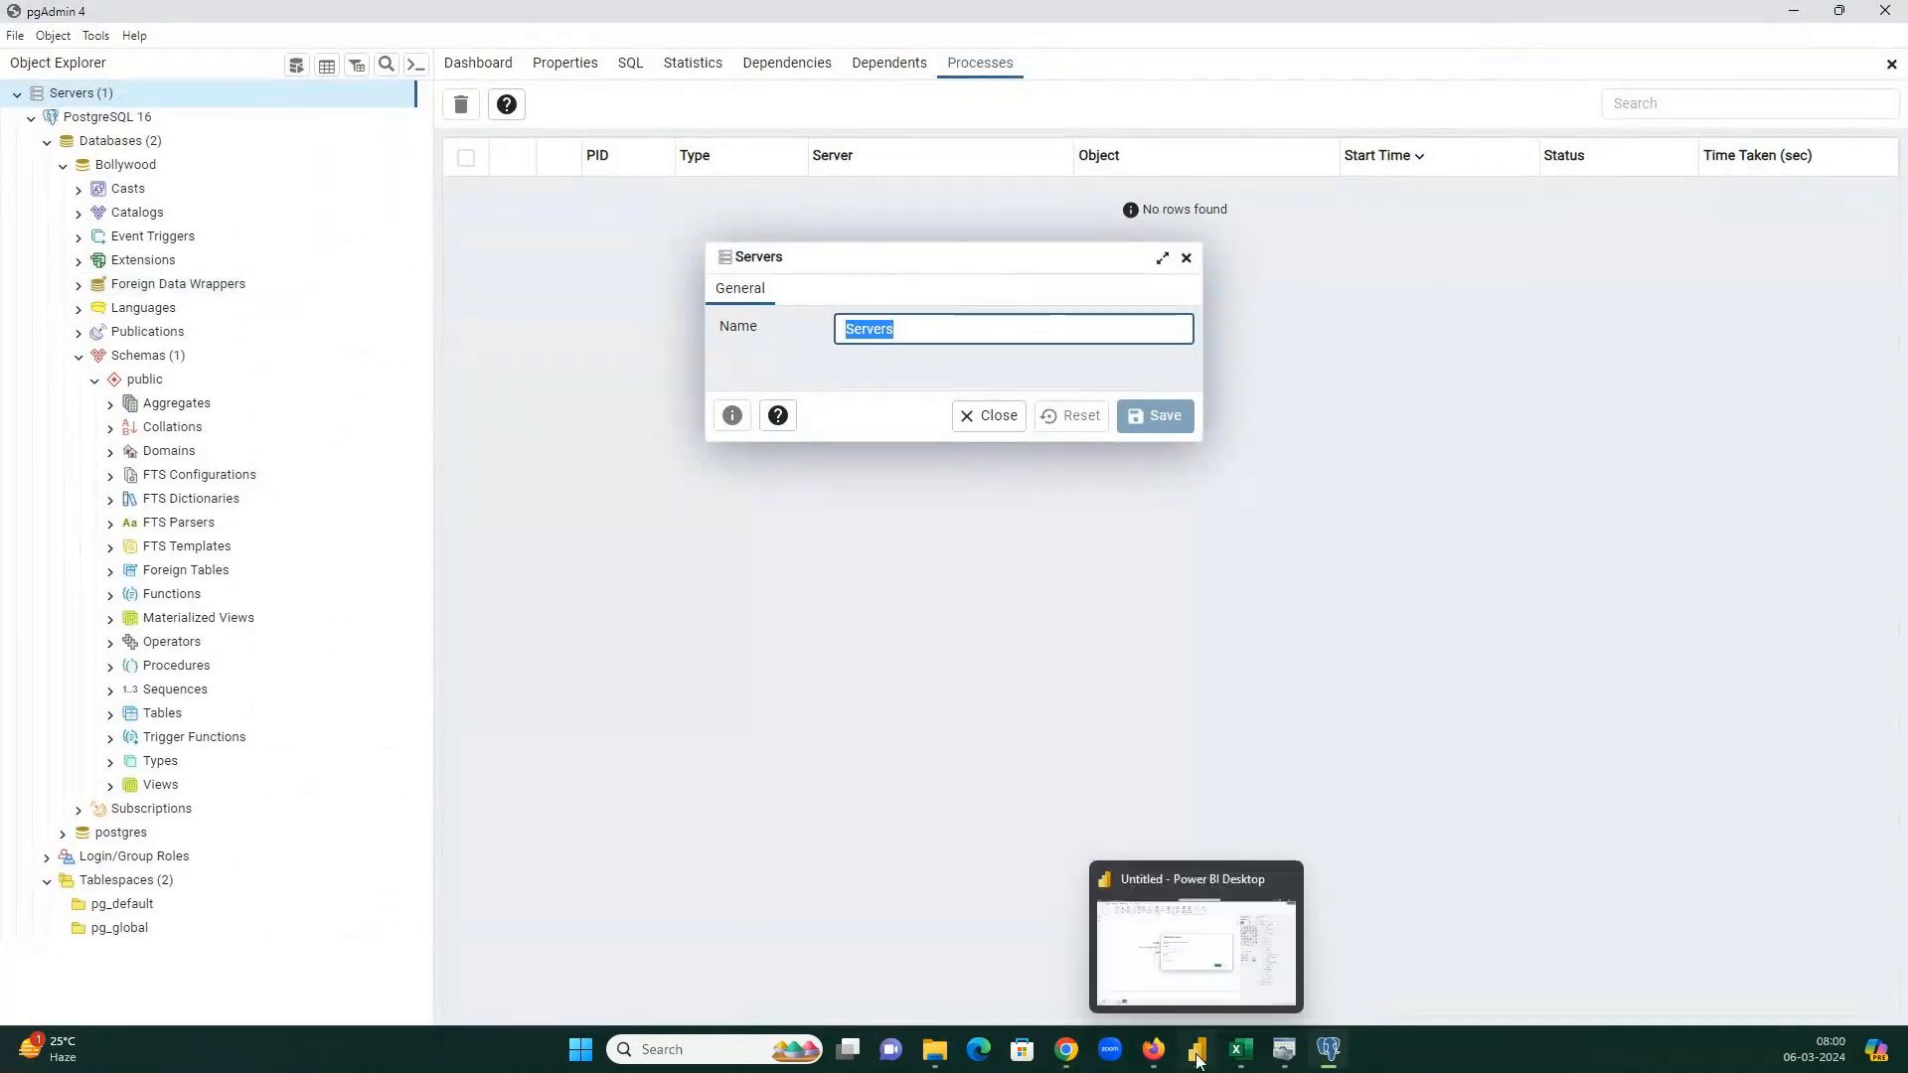
click(1181, 993)
Enter 'Bollywood' as the database and confirm the server and database.
click(775, 478)
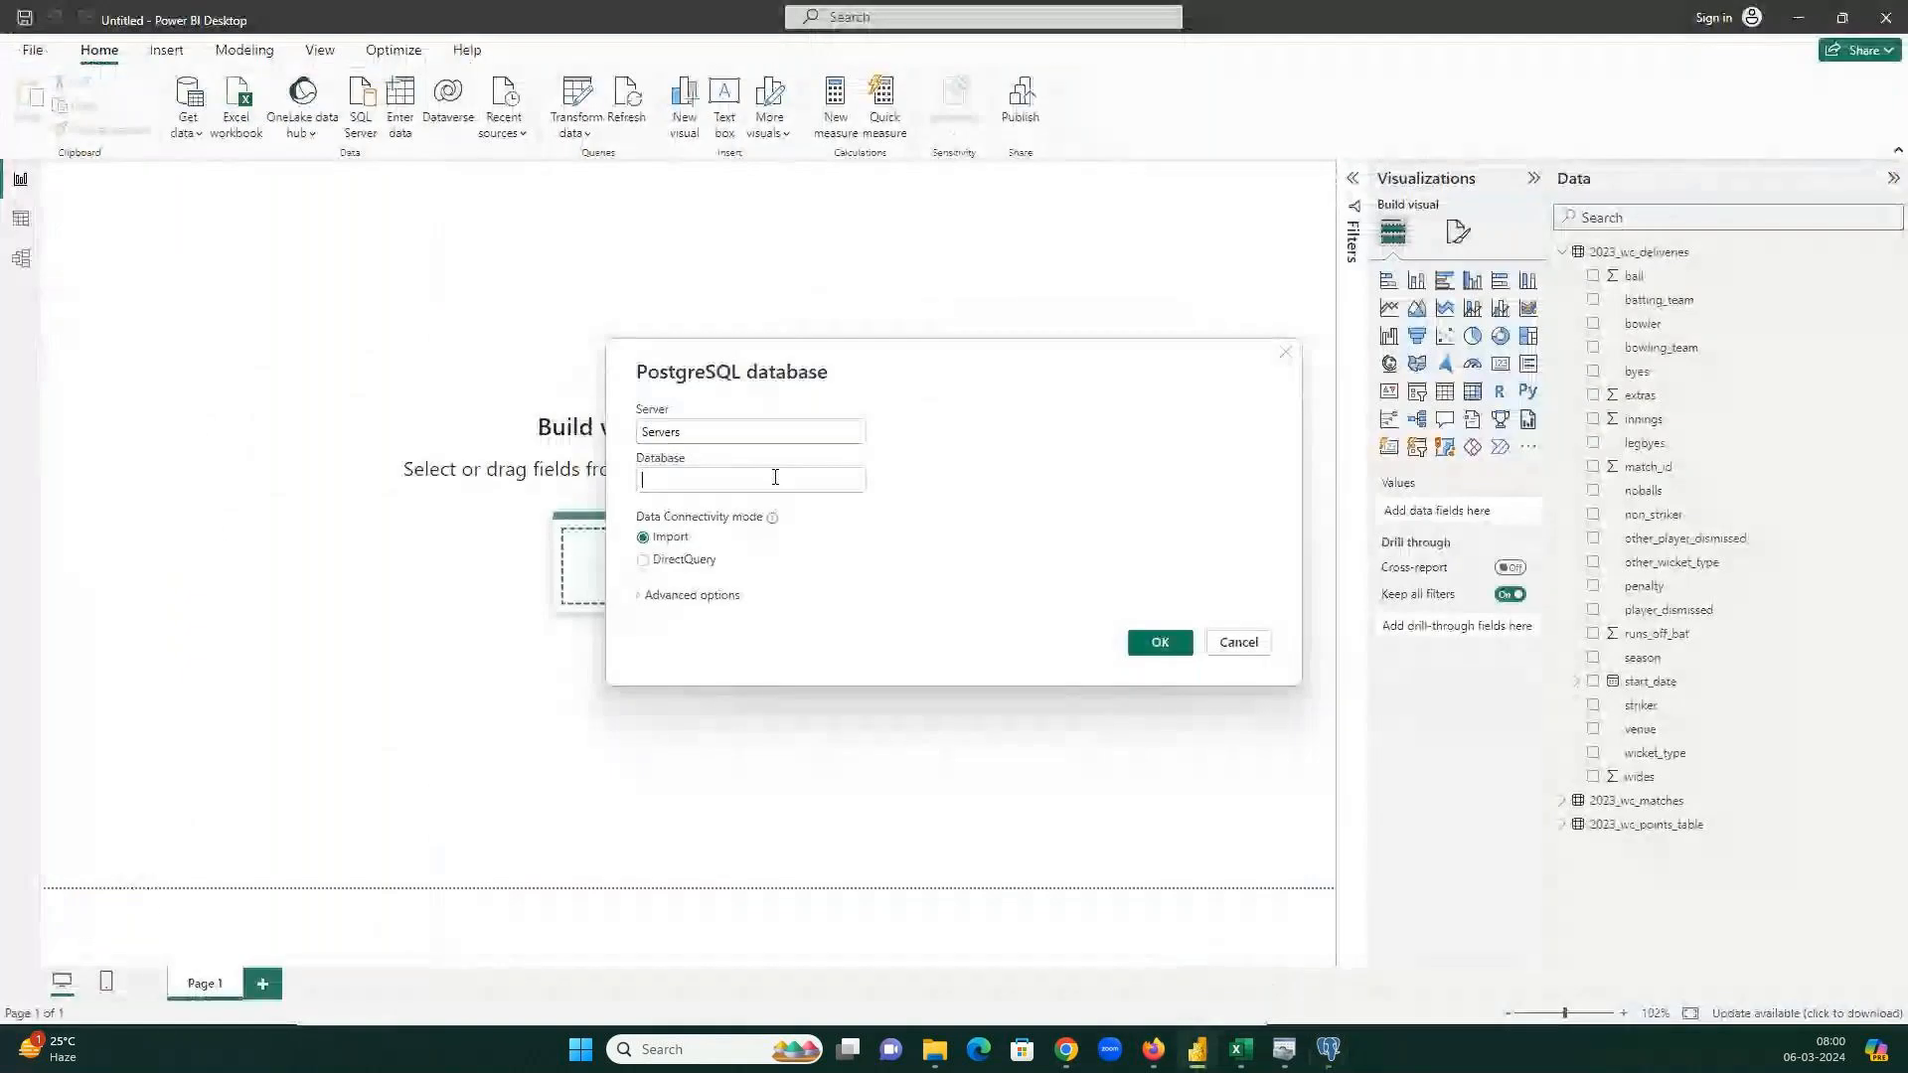
mouse_move(1066, 1050)
click(952, 944)
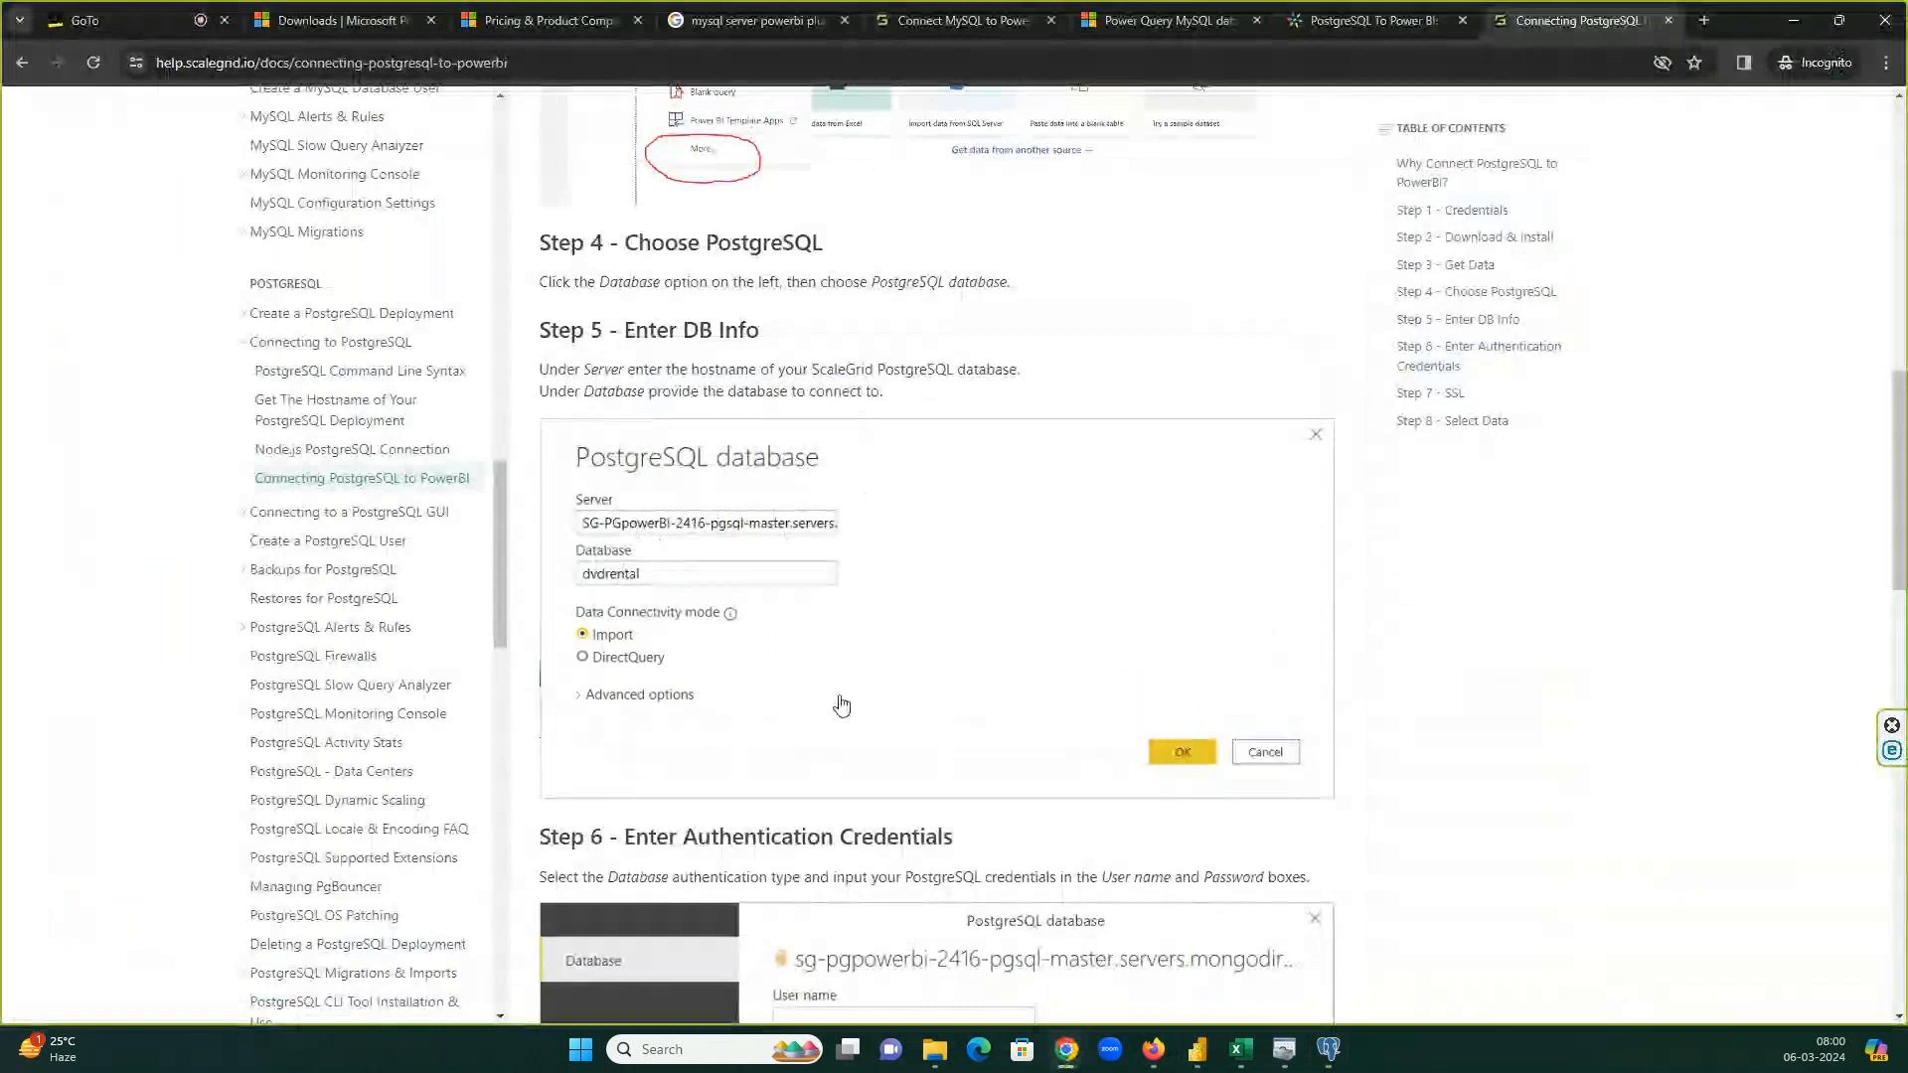
click(1329, 1049)
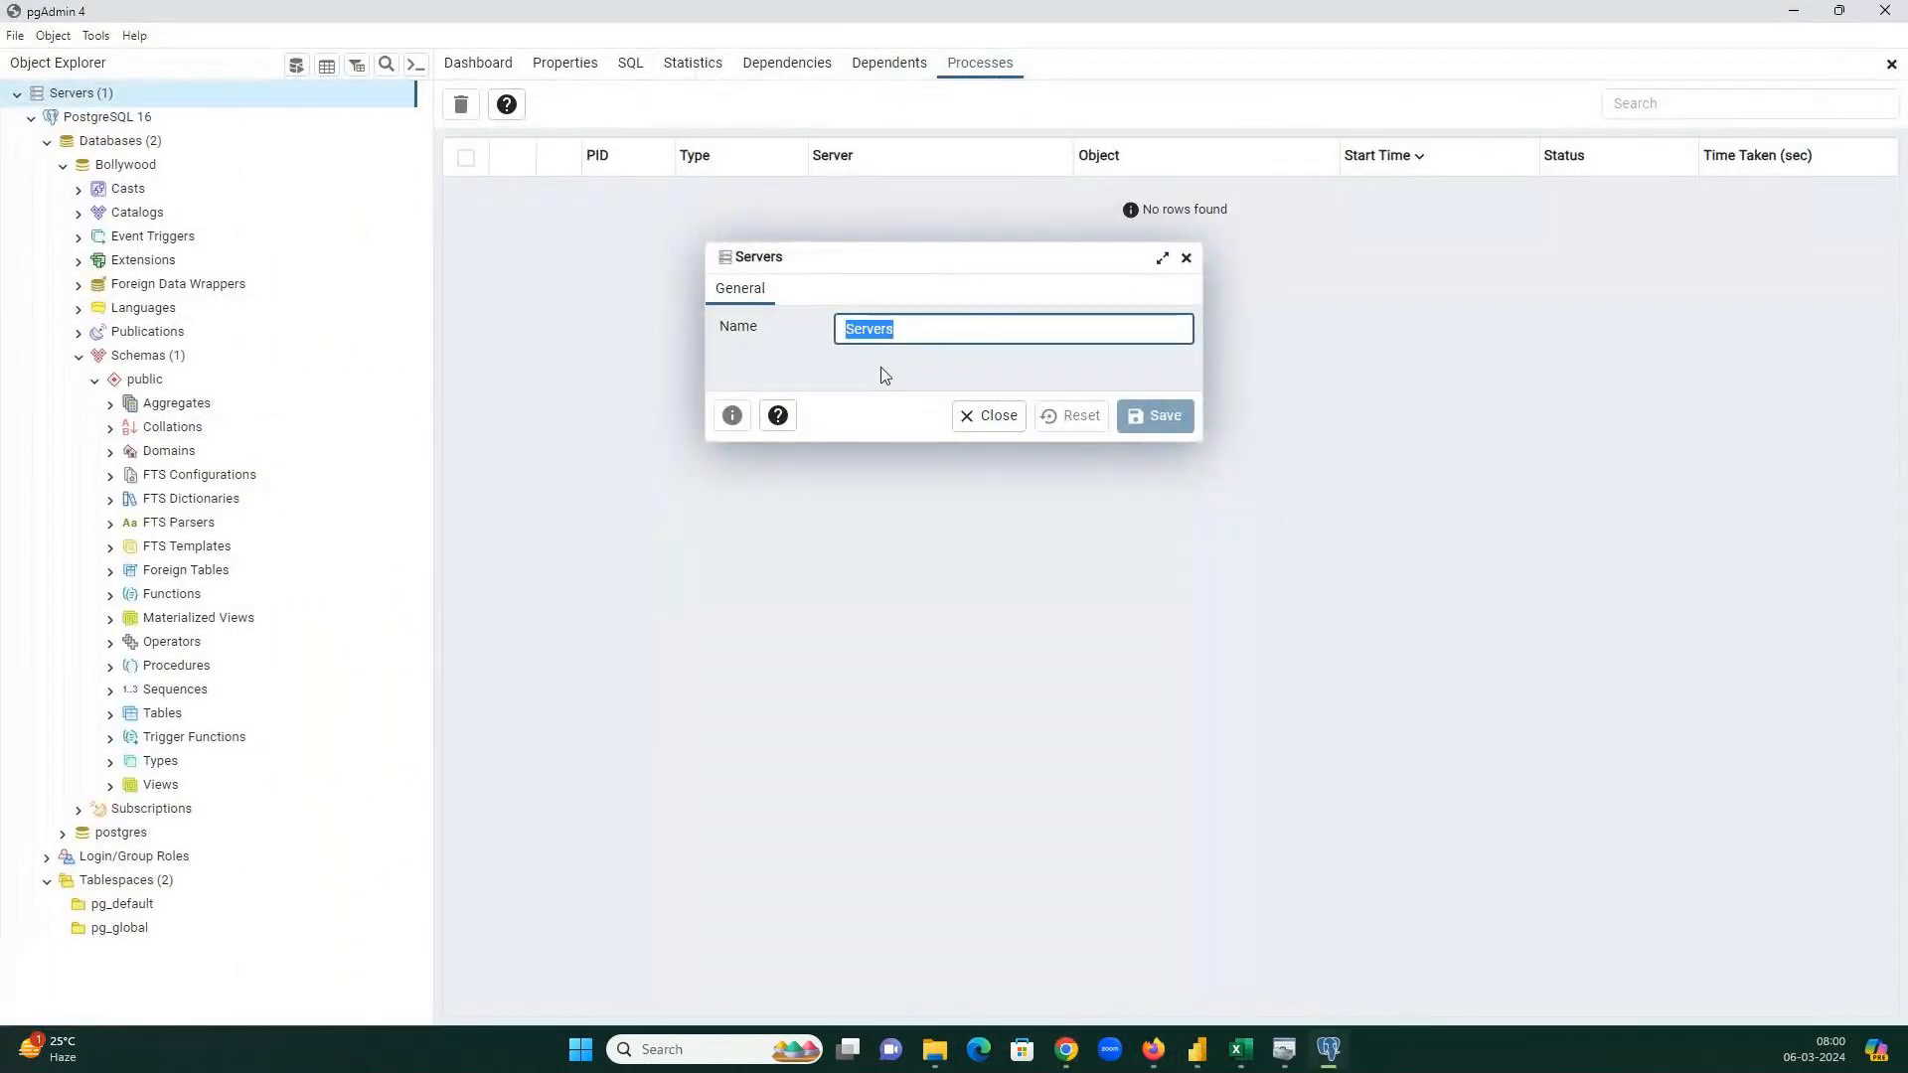
click(1288, 1056)
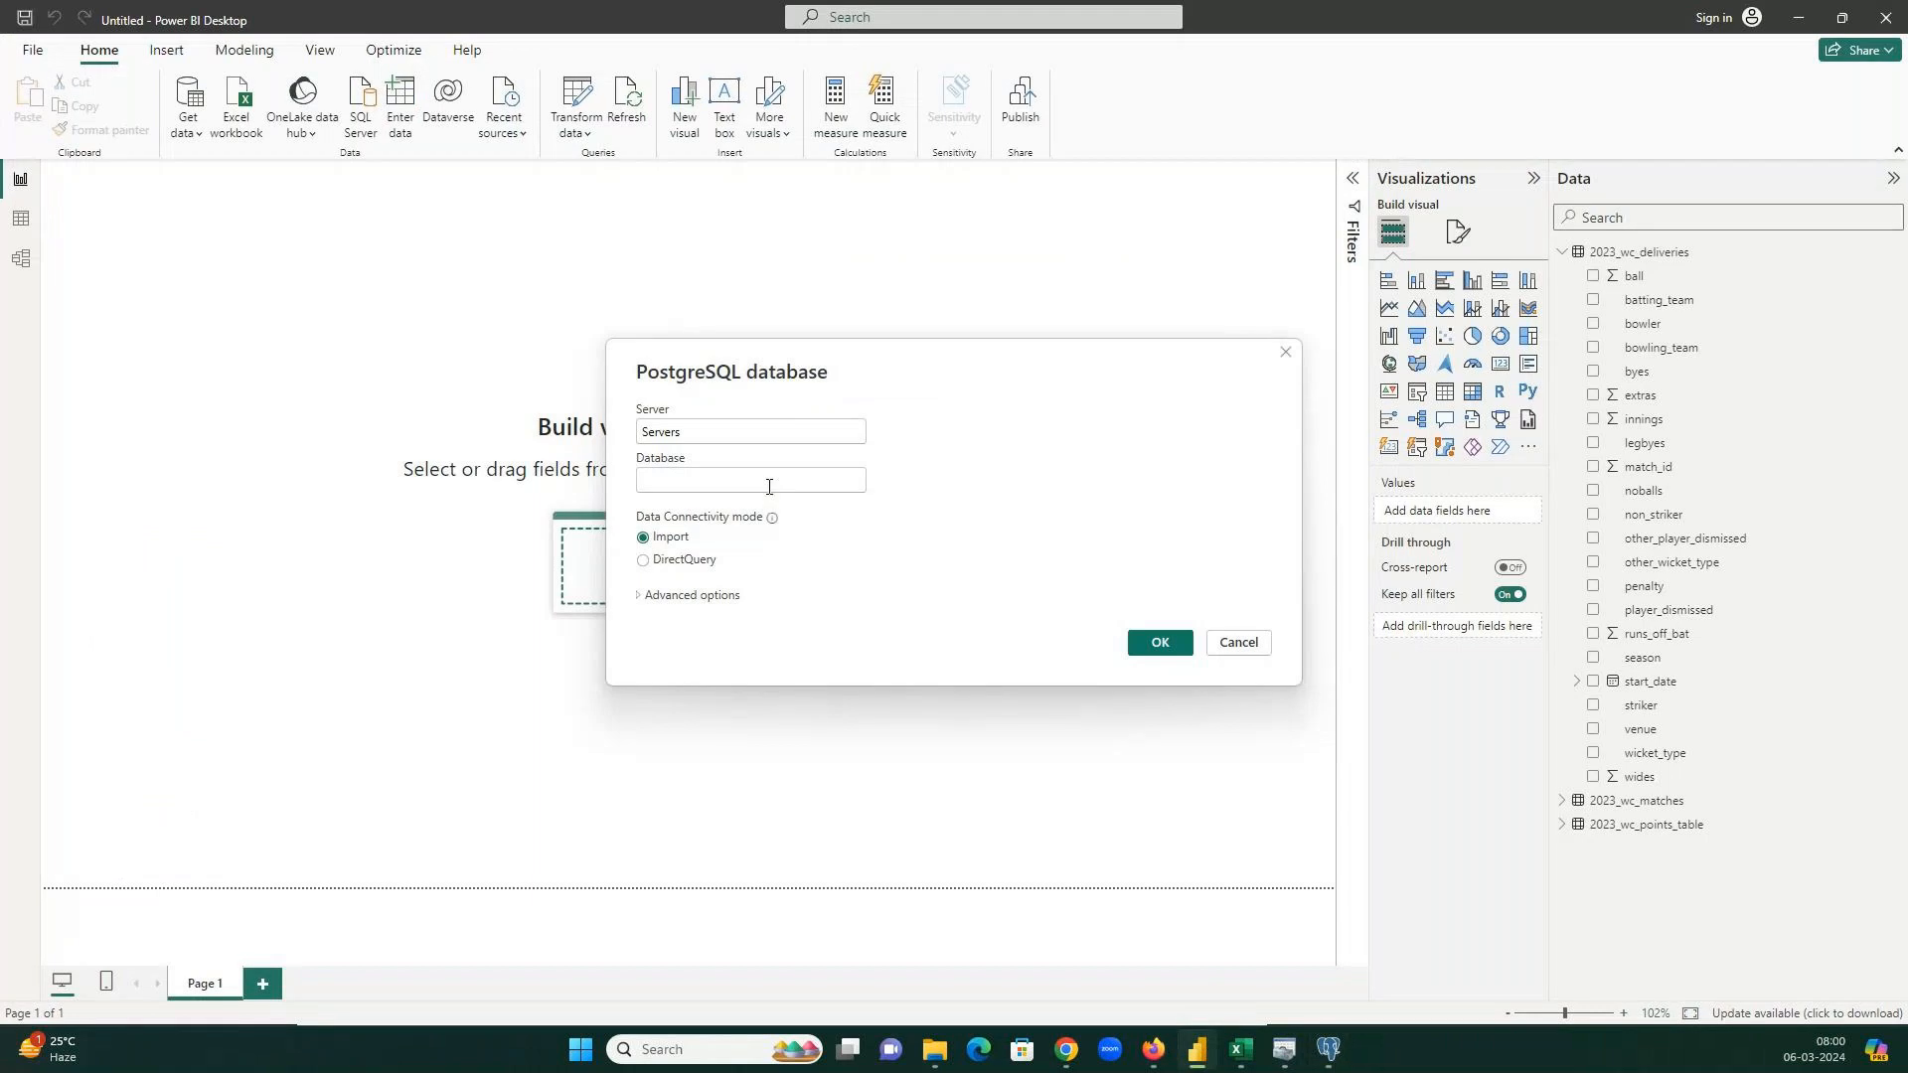
click(765, 480)
text(Bollywood)
click(1160, 642)
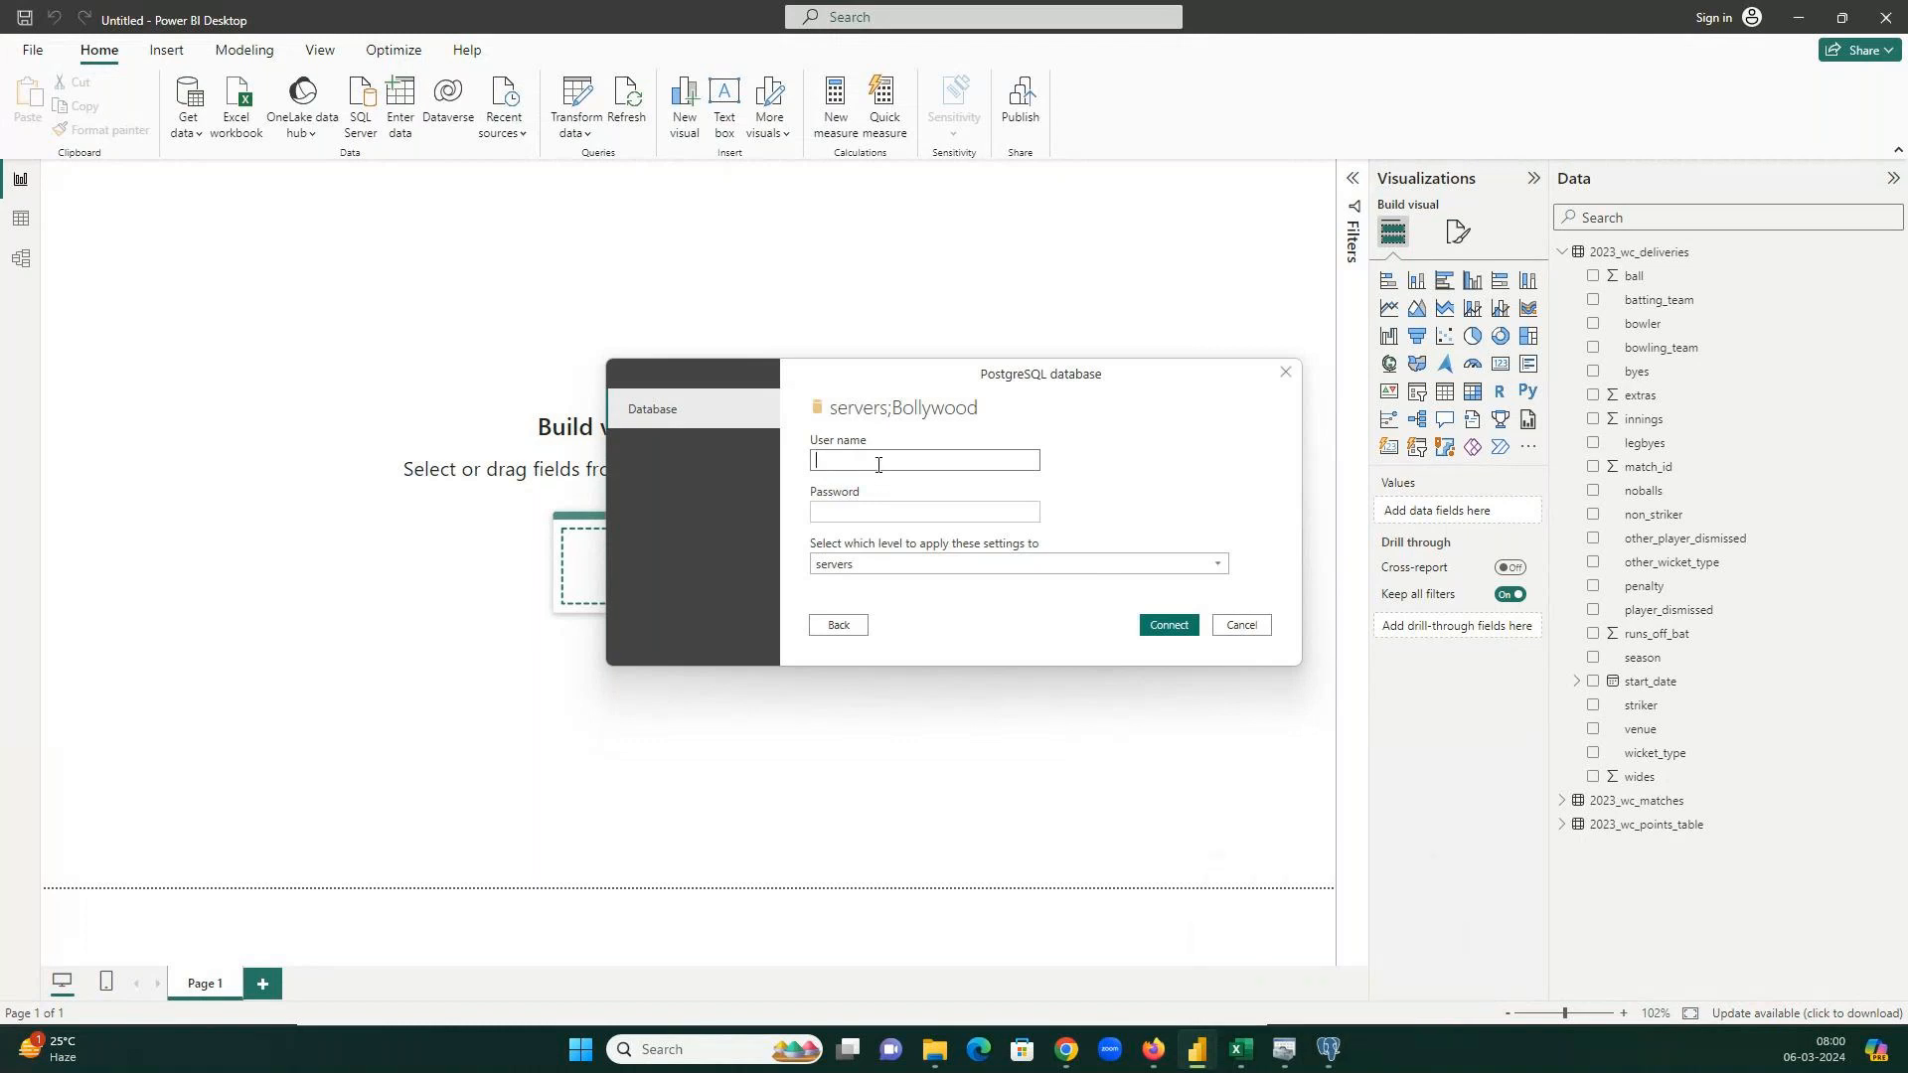
Submit the database user name and password to connect.
text(osg)
text(gres)
key(Tab)
text(123456)
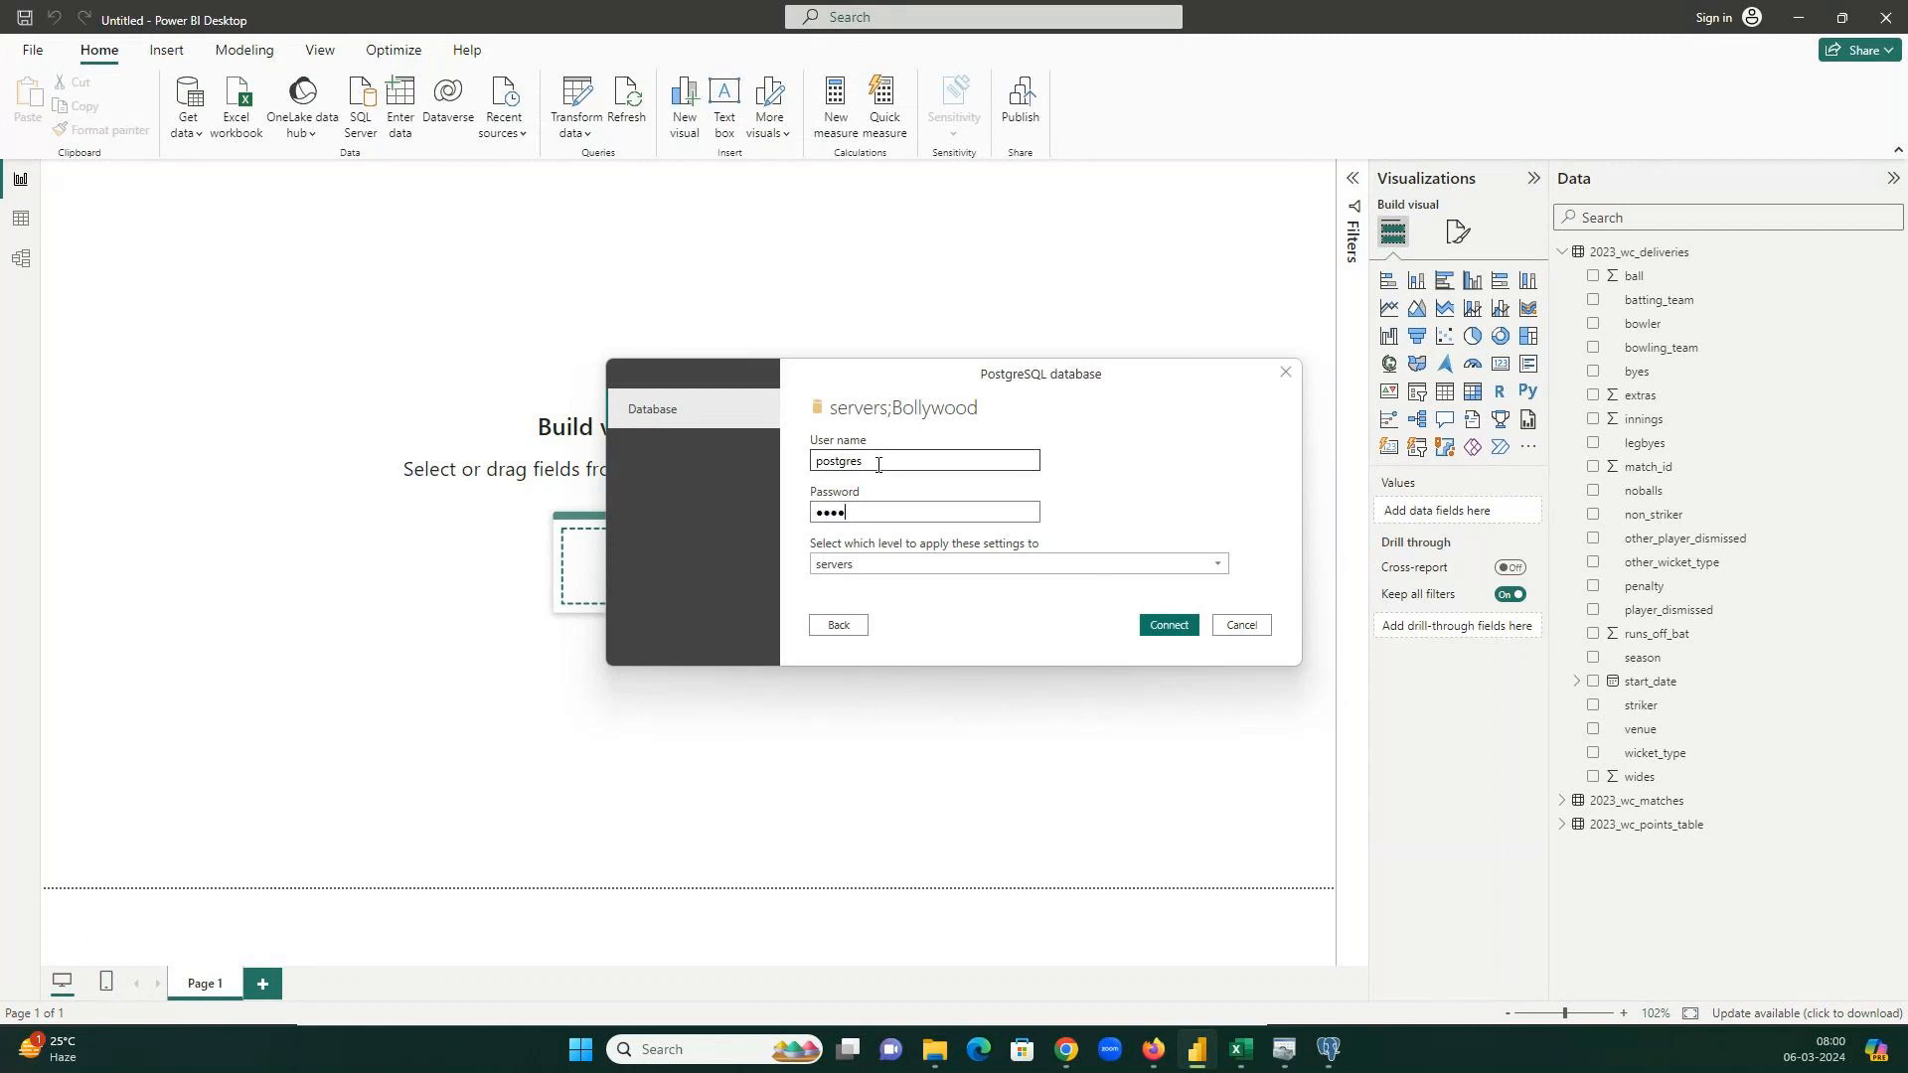
text(789)
click(1191, 626)
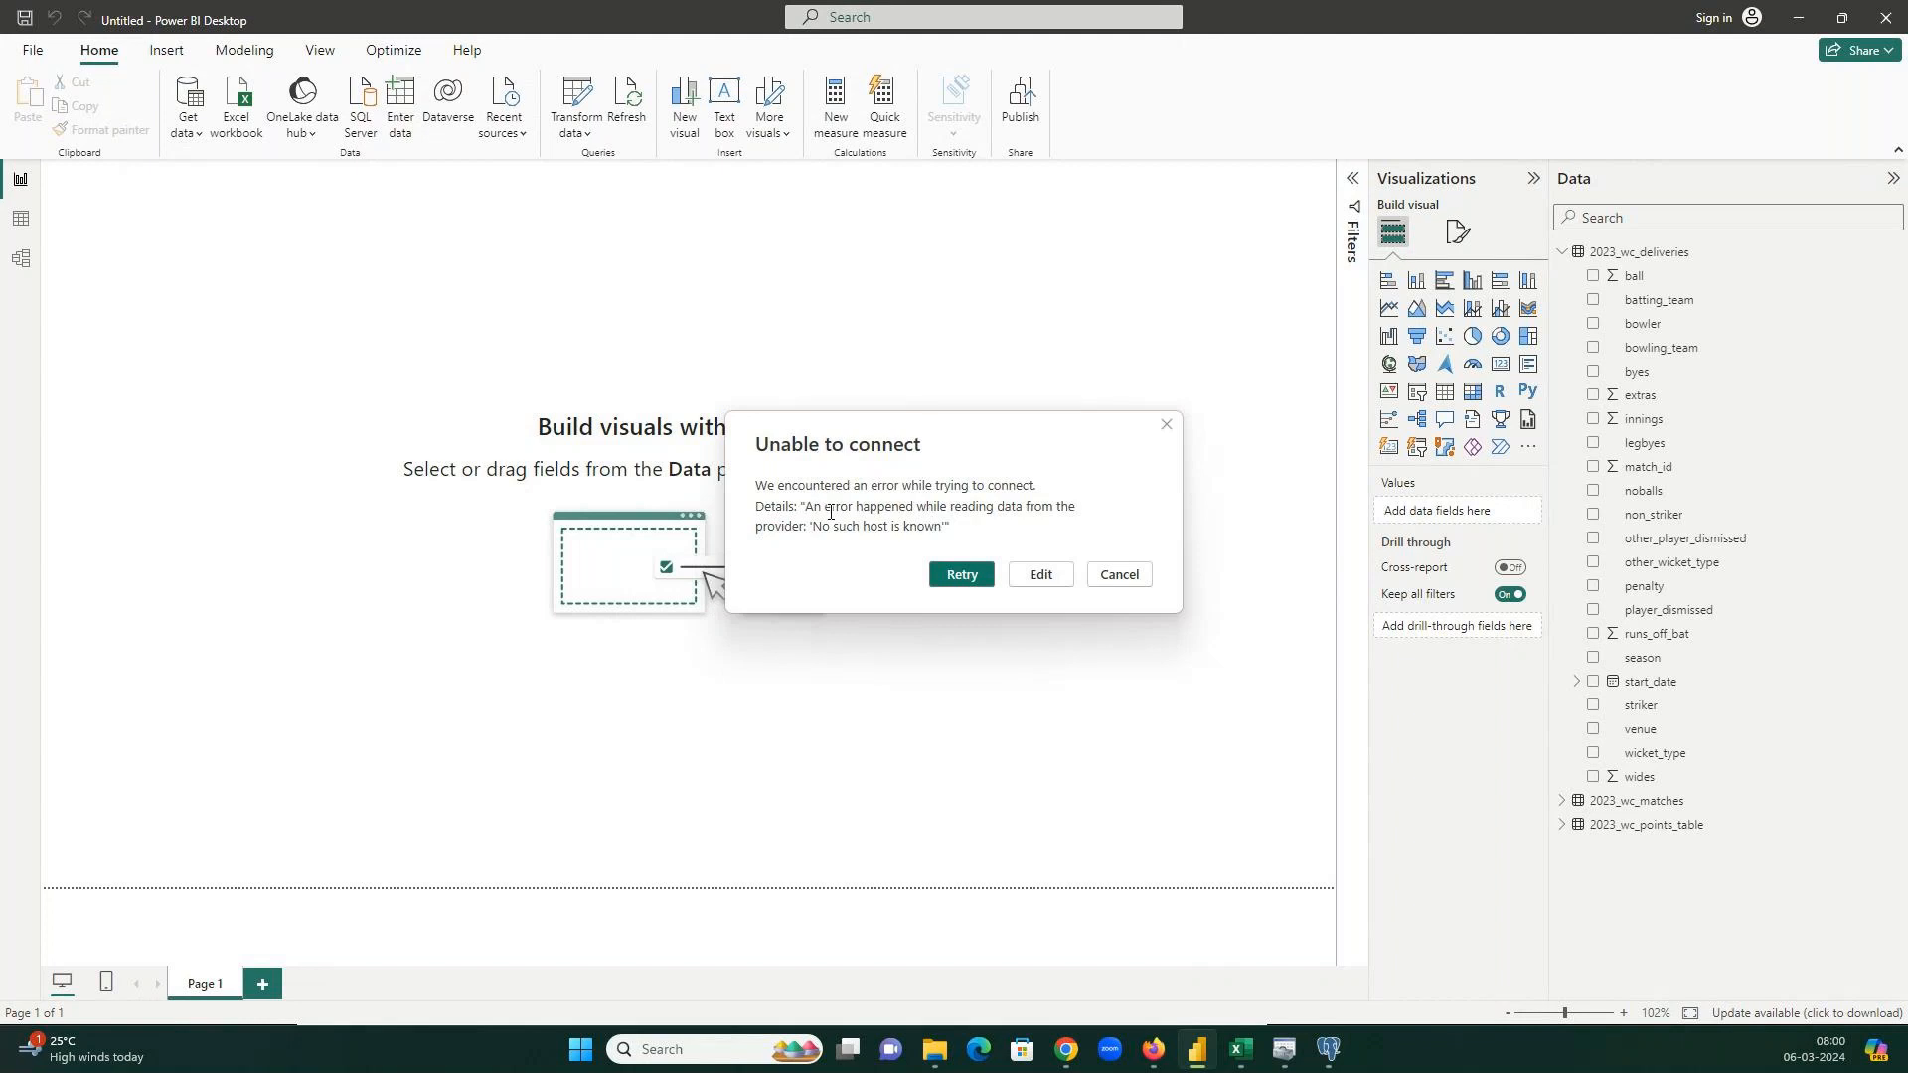
Retry the failed connection, then reopen the form with Advanced options shown and select the Servers value.
click(985, 577)
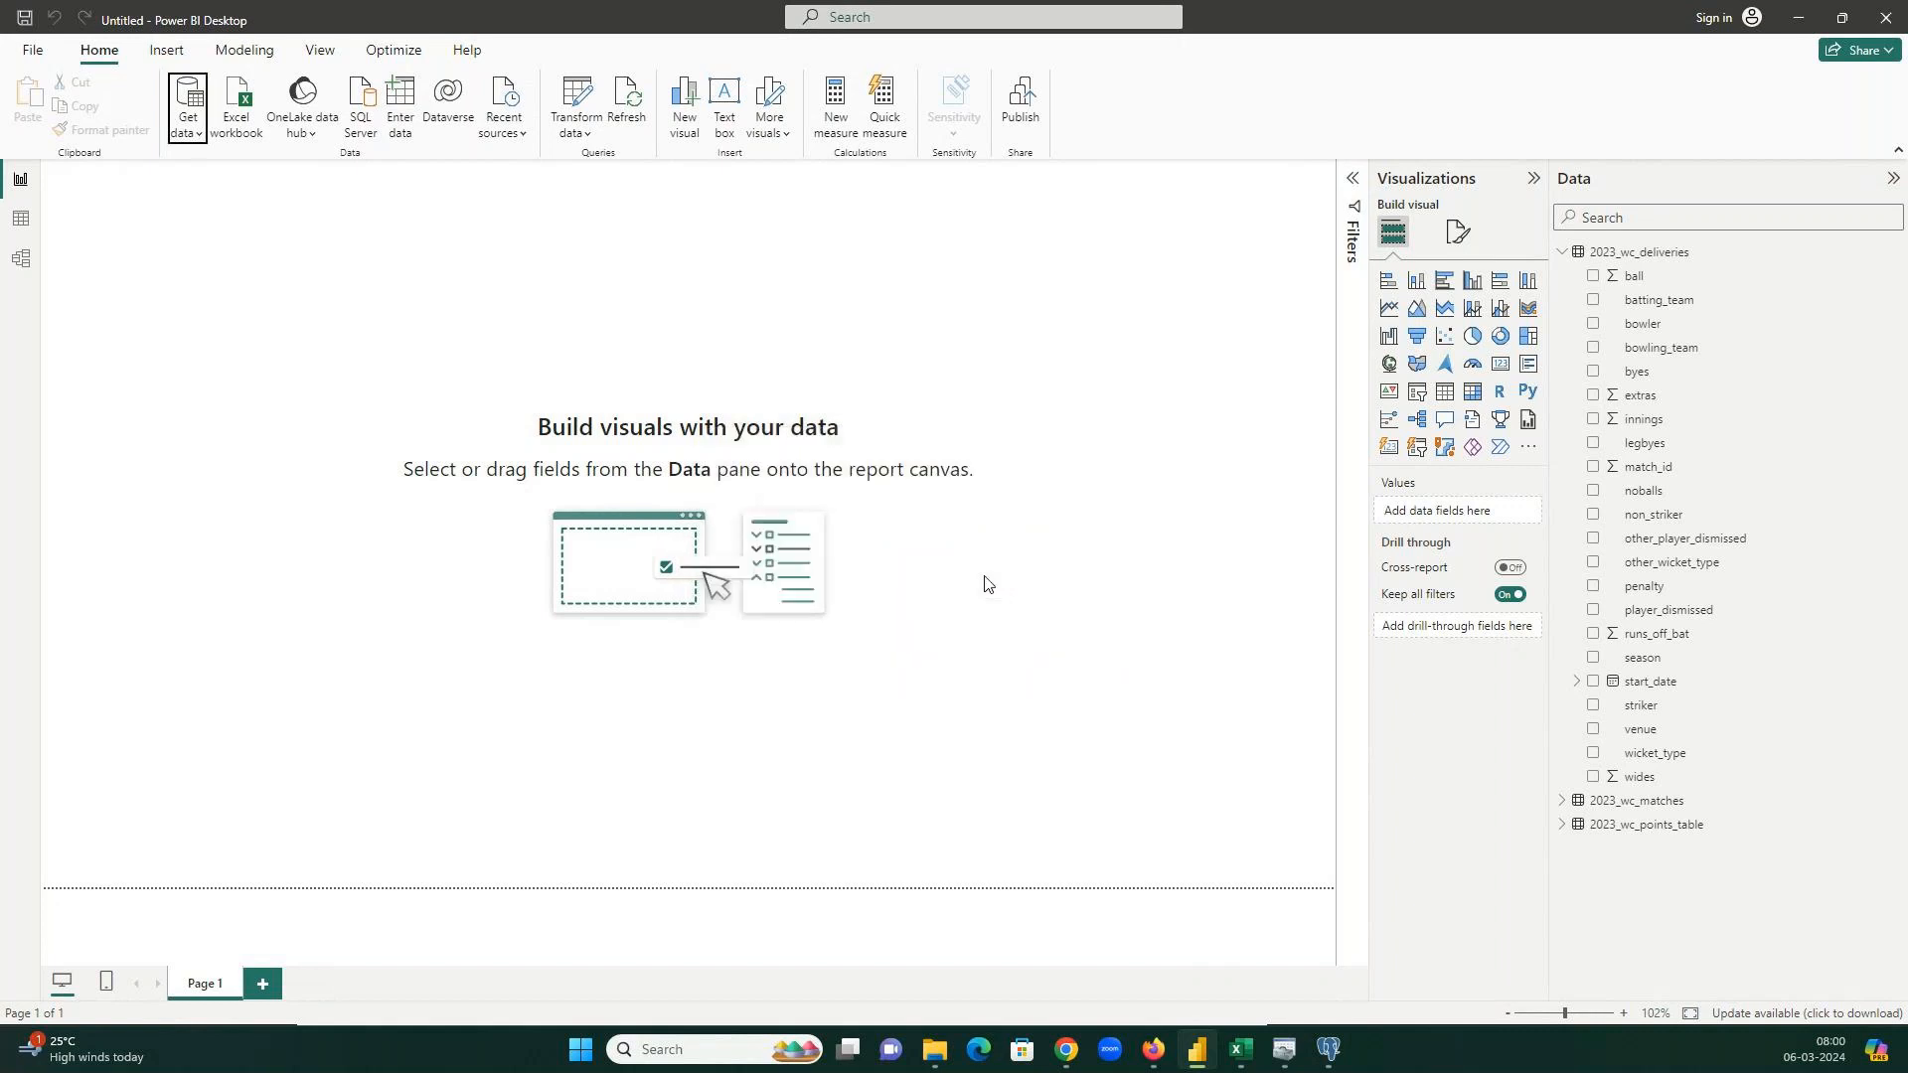
click(1040, 576)
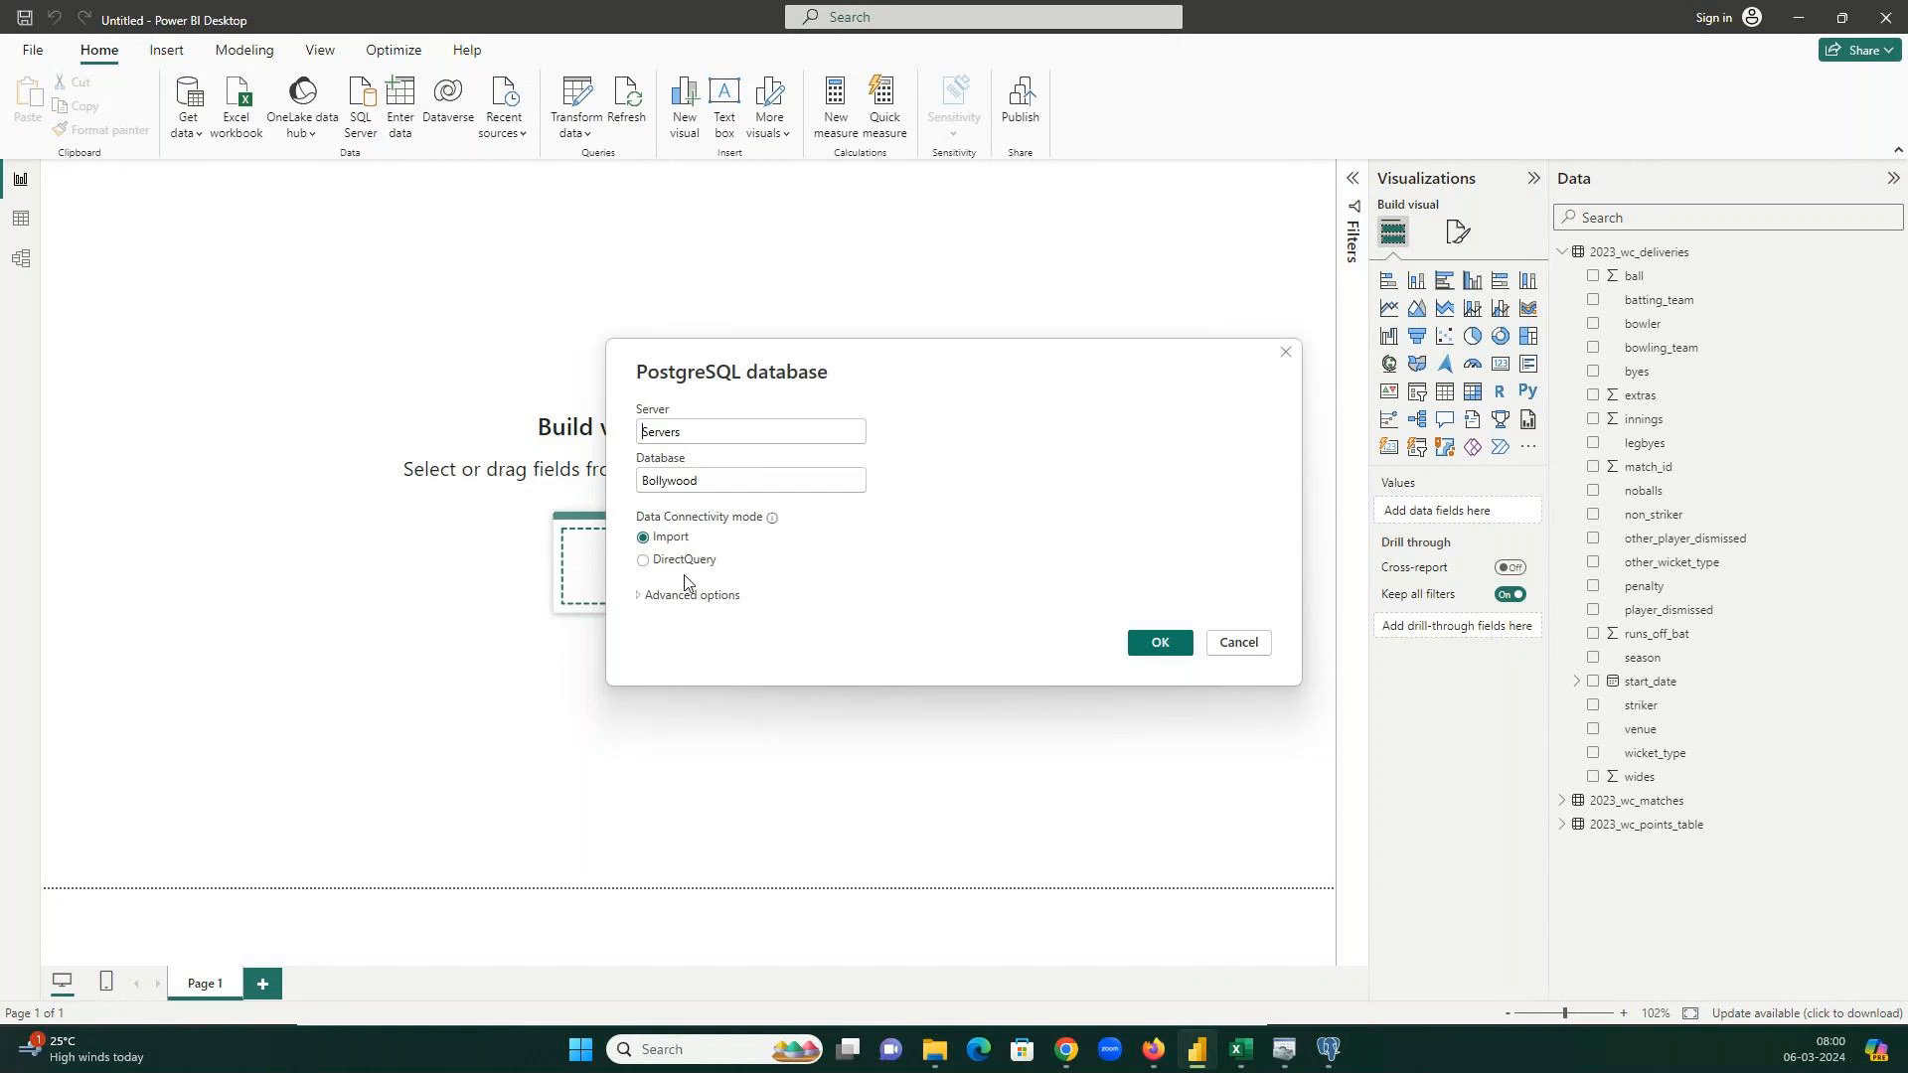
click(678, 598)
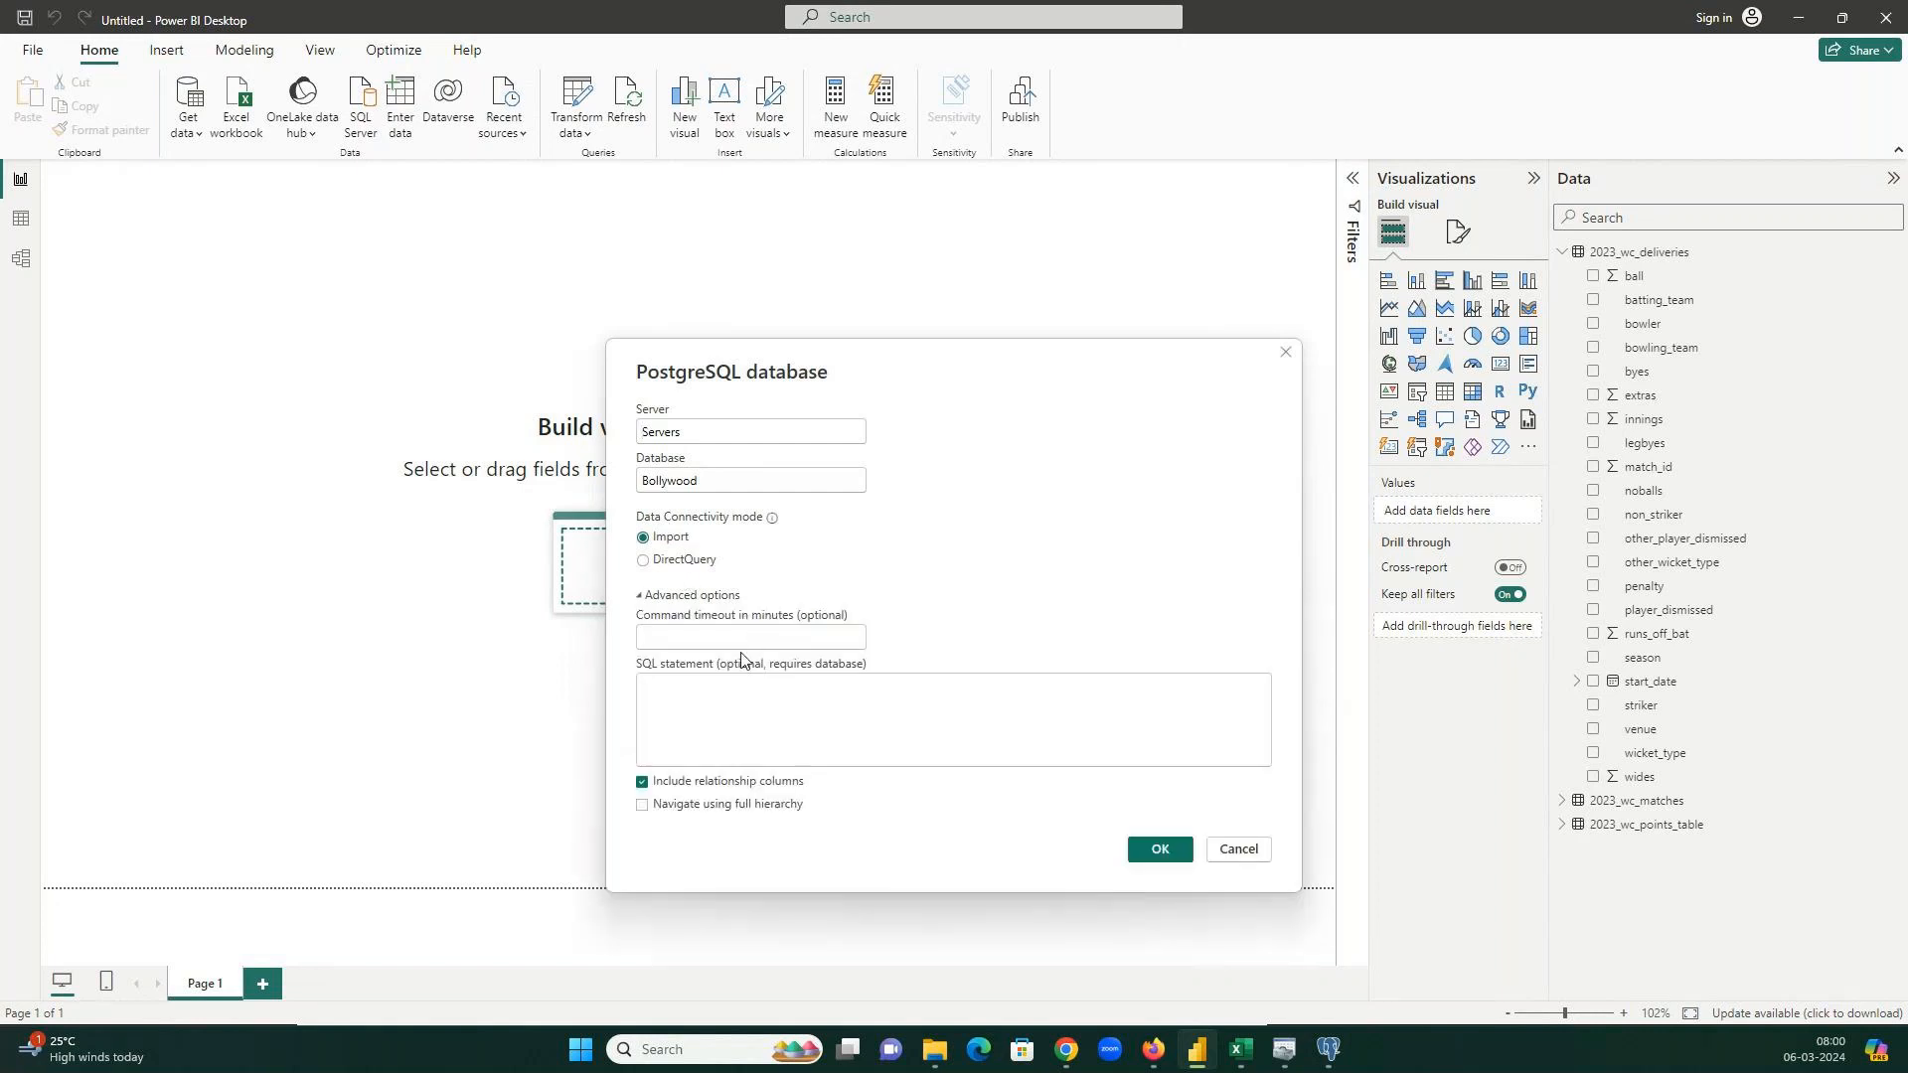
double_click(683, 436)
click(1332, 1049)
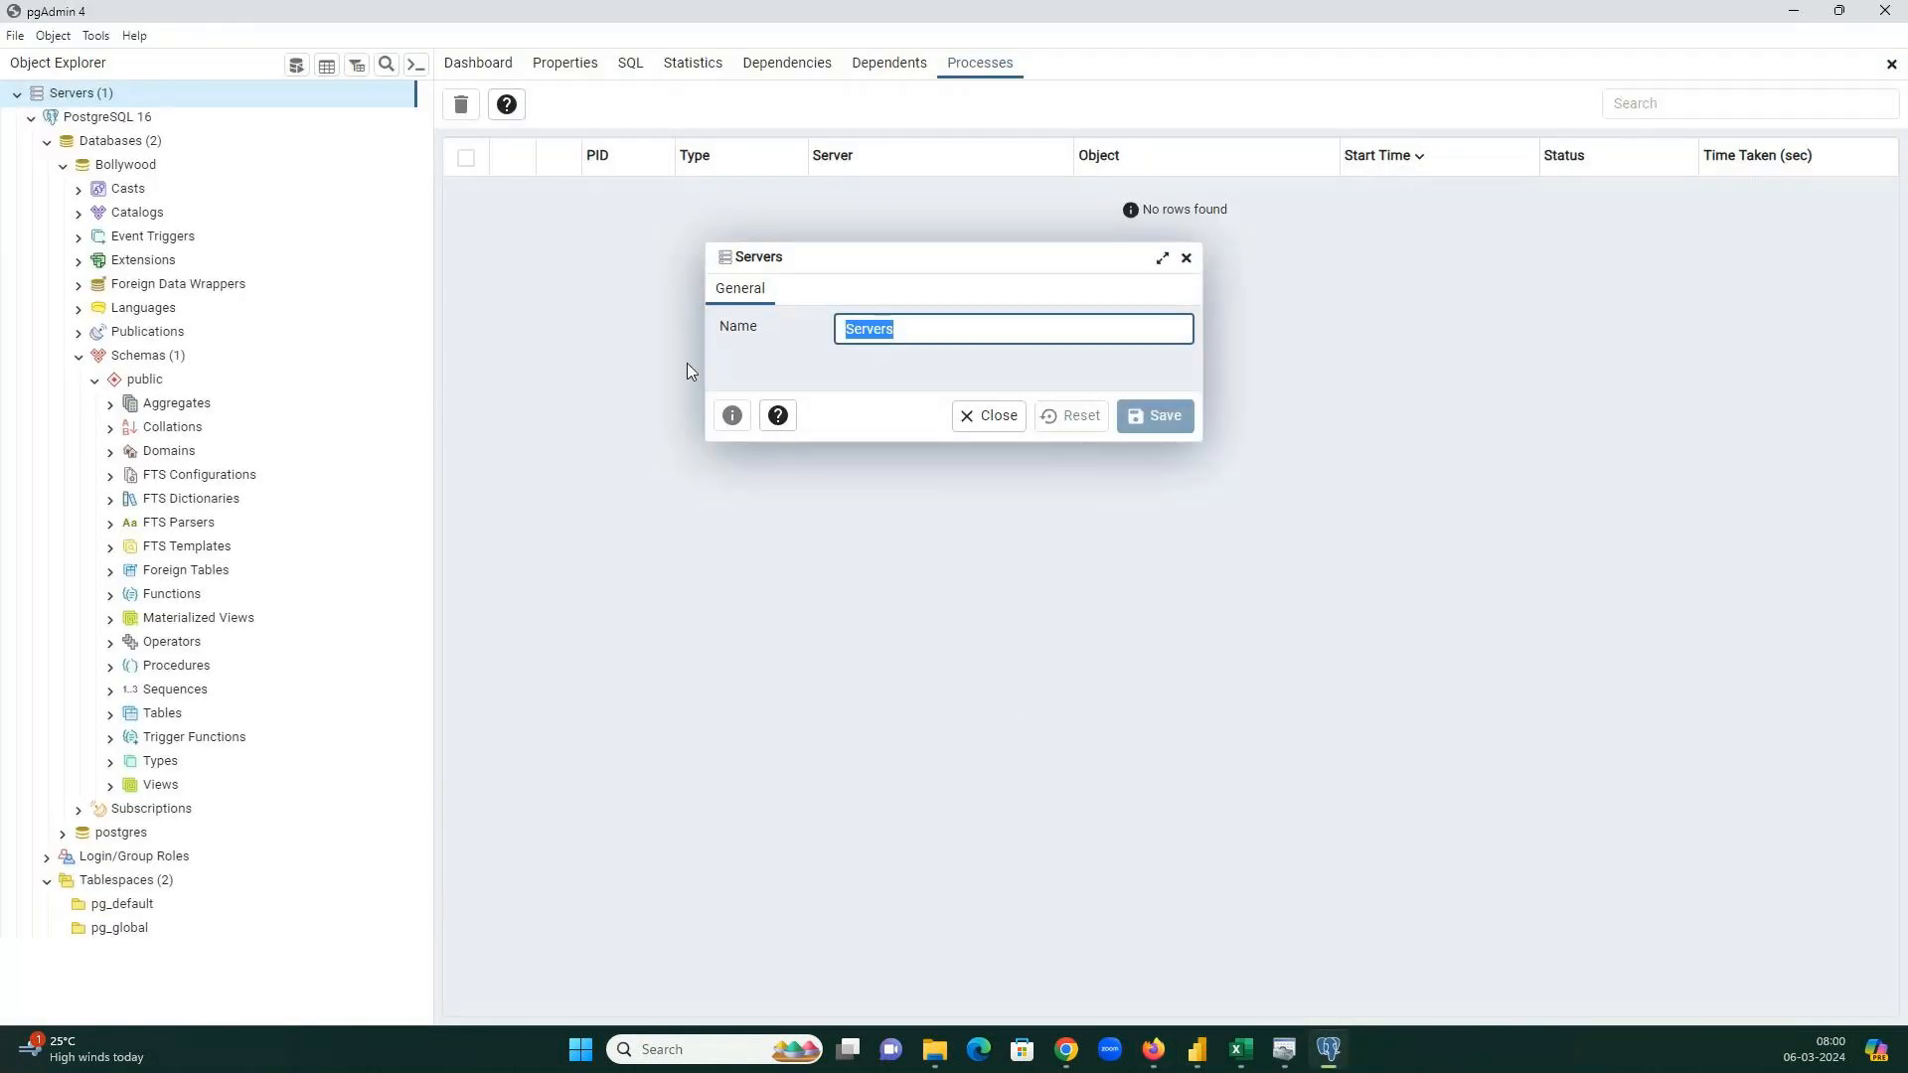
Copy the server name 'PostgreSQL 16' from its Properties dialog in pgAdmin.
click(983, 414)
click(111, 143)
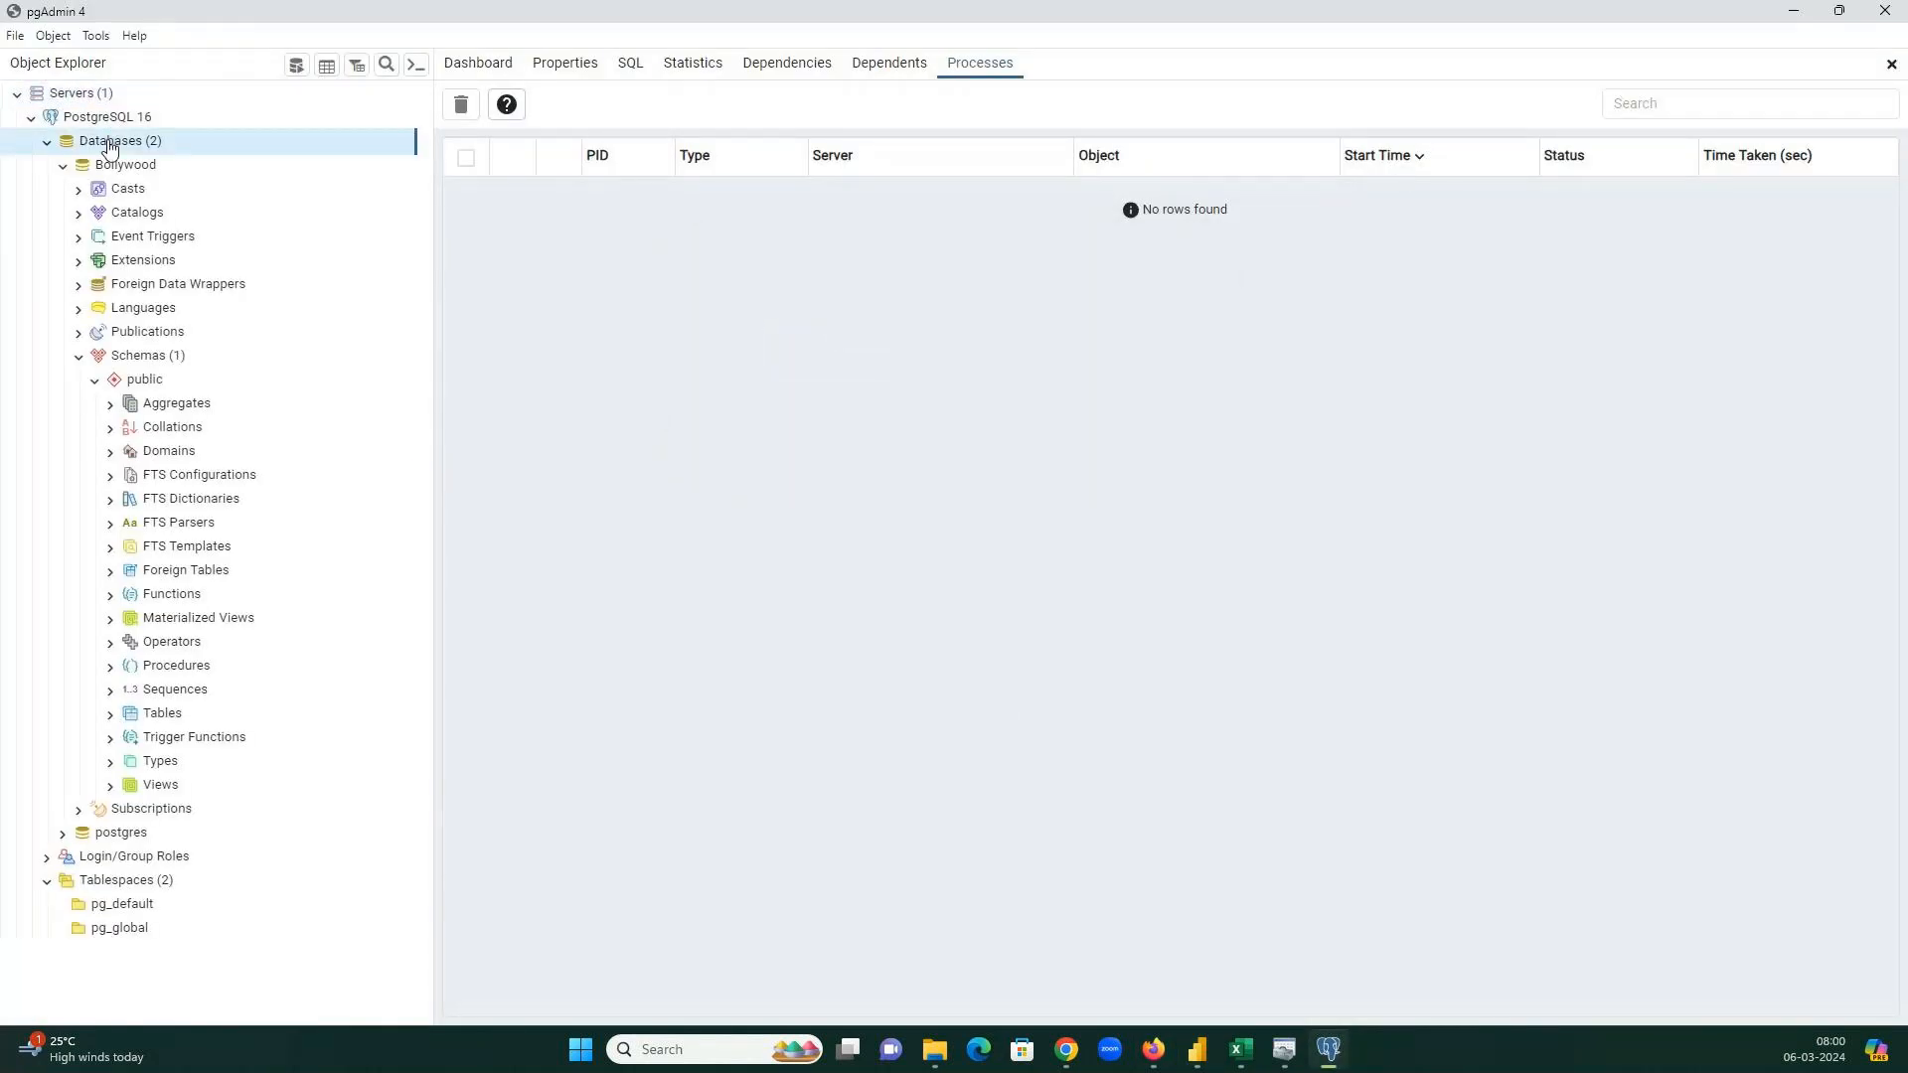
right_click(108, 145)
click(106, 126)
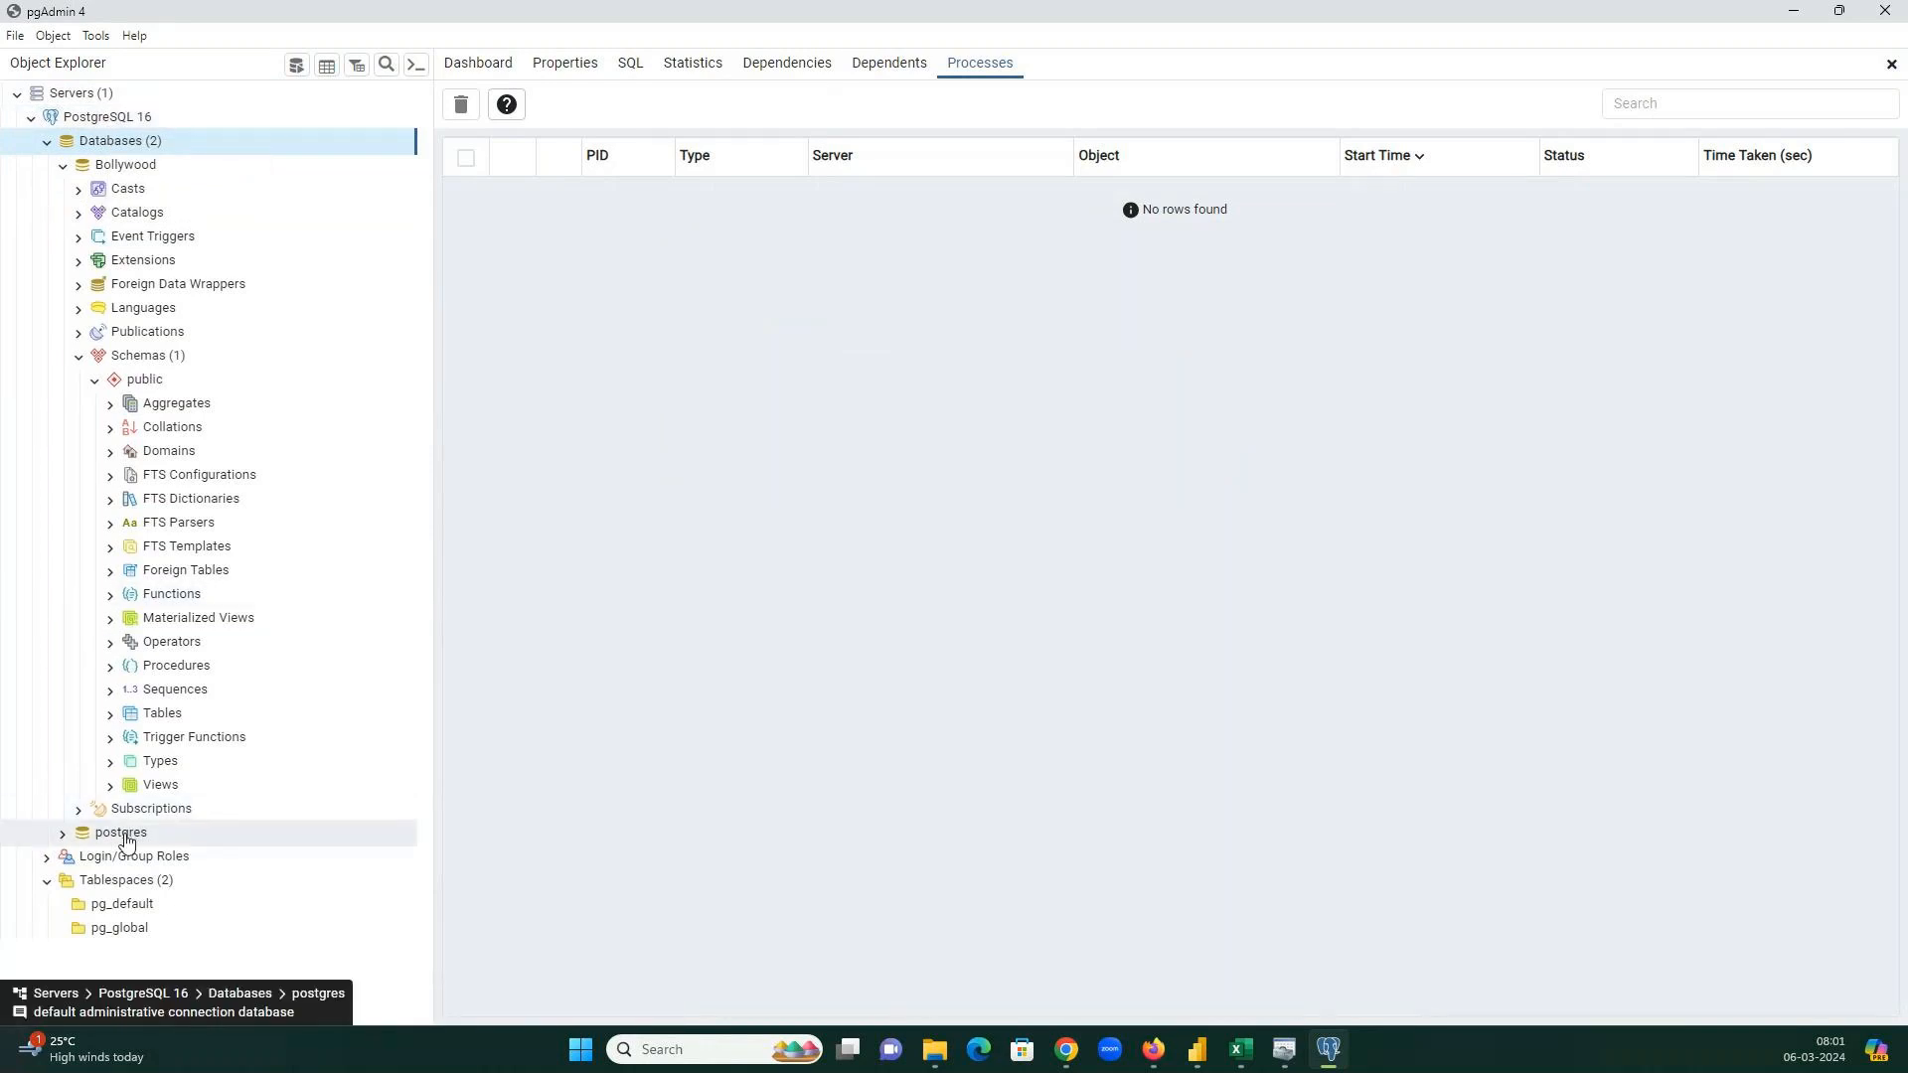
right_click(116, 122)
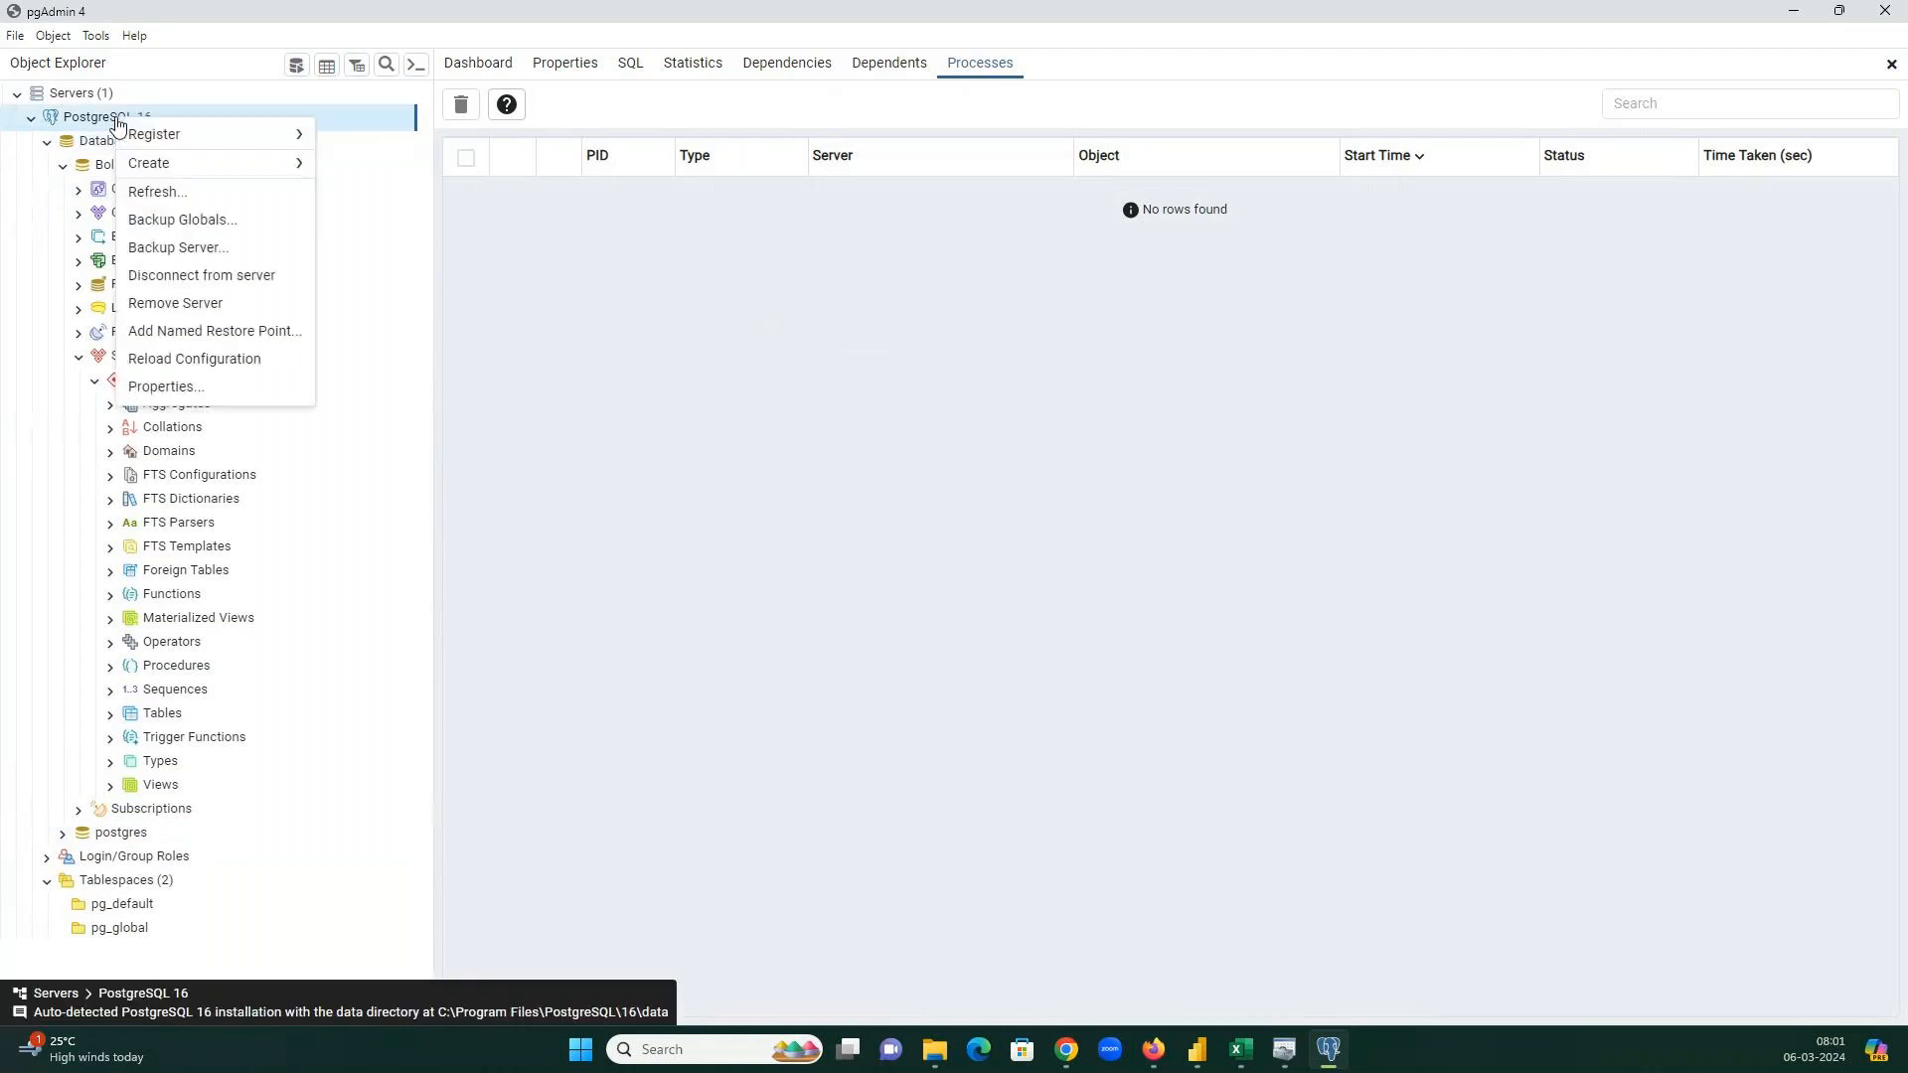
click(164, 387)
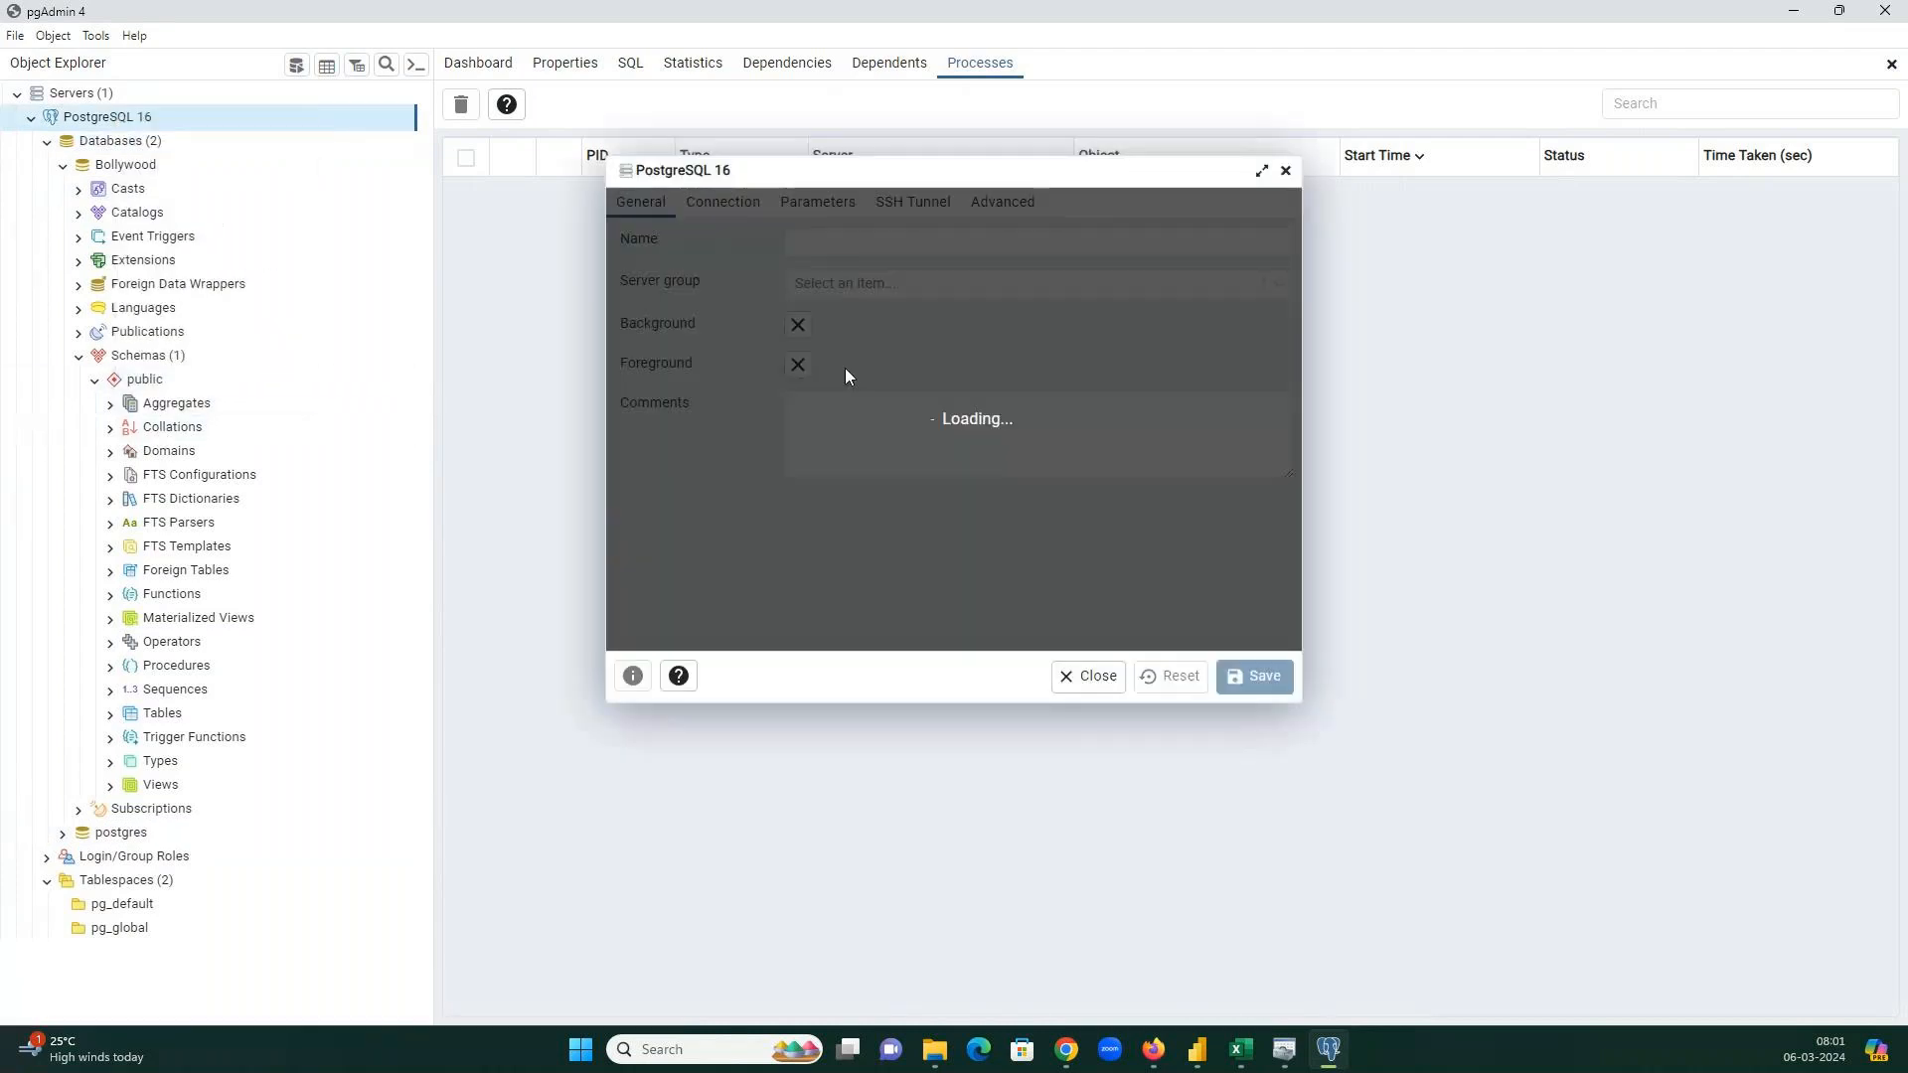
triple_click(852, 246)
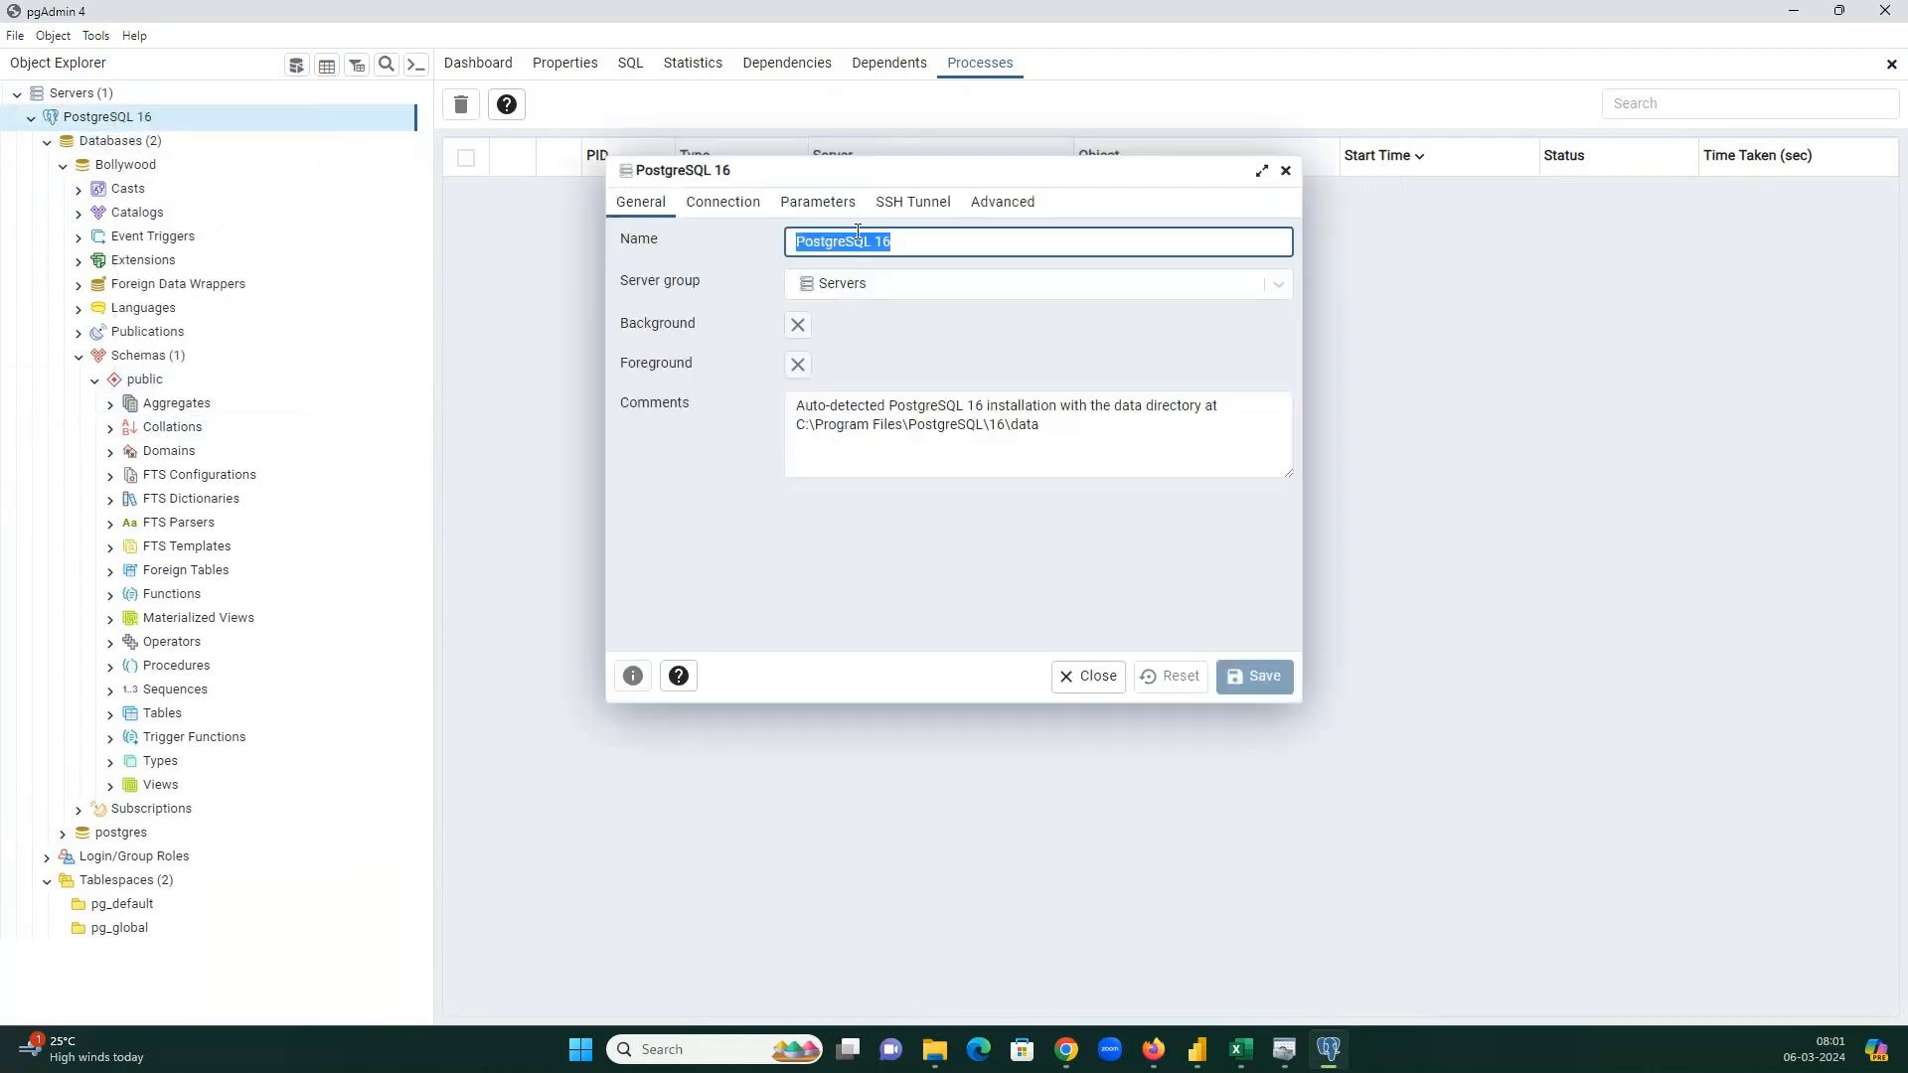
key(alt+Tab)
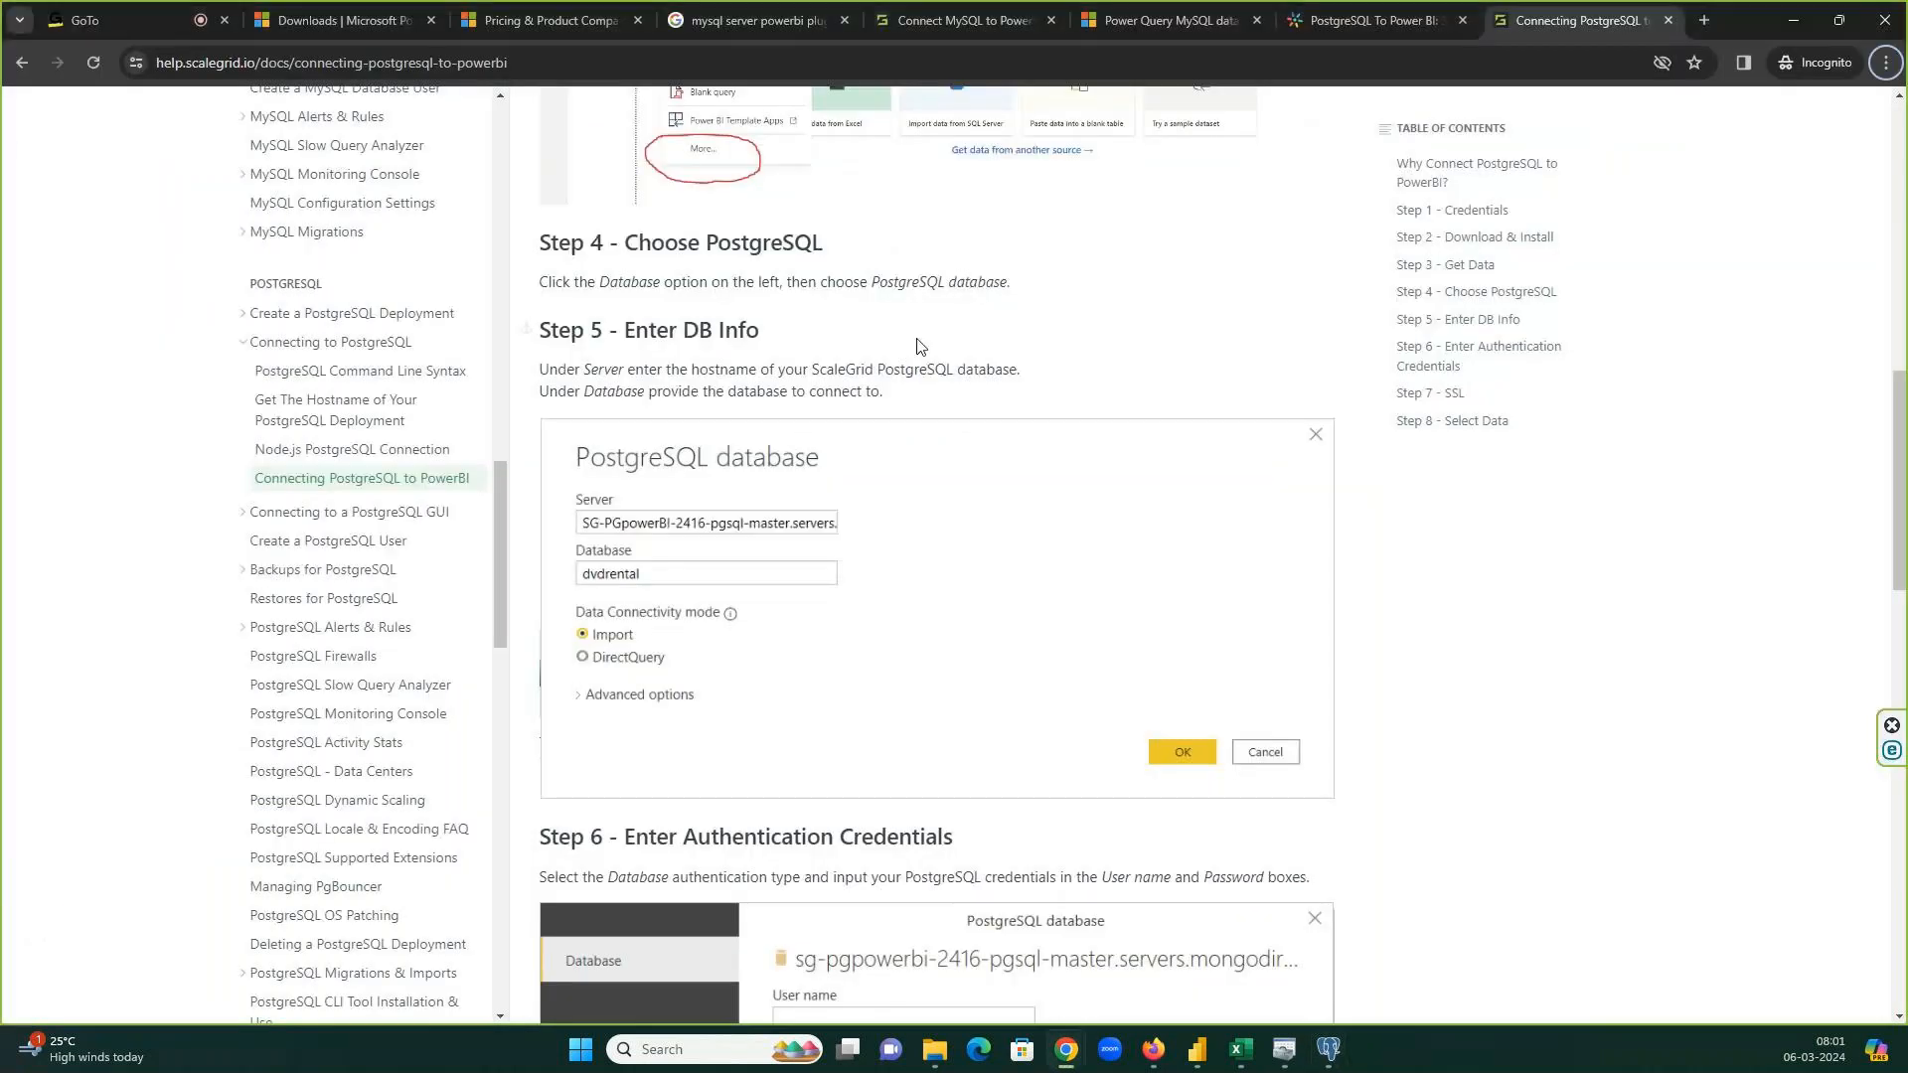
Change the Google search to 'server info postgres' and run it.
click(22, 62)
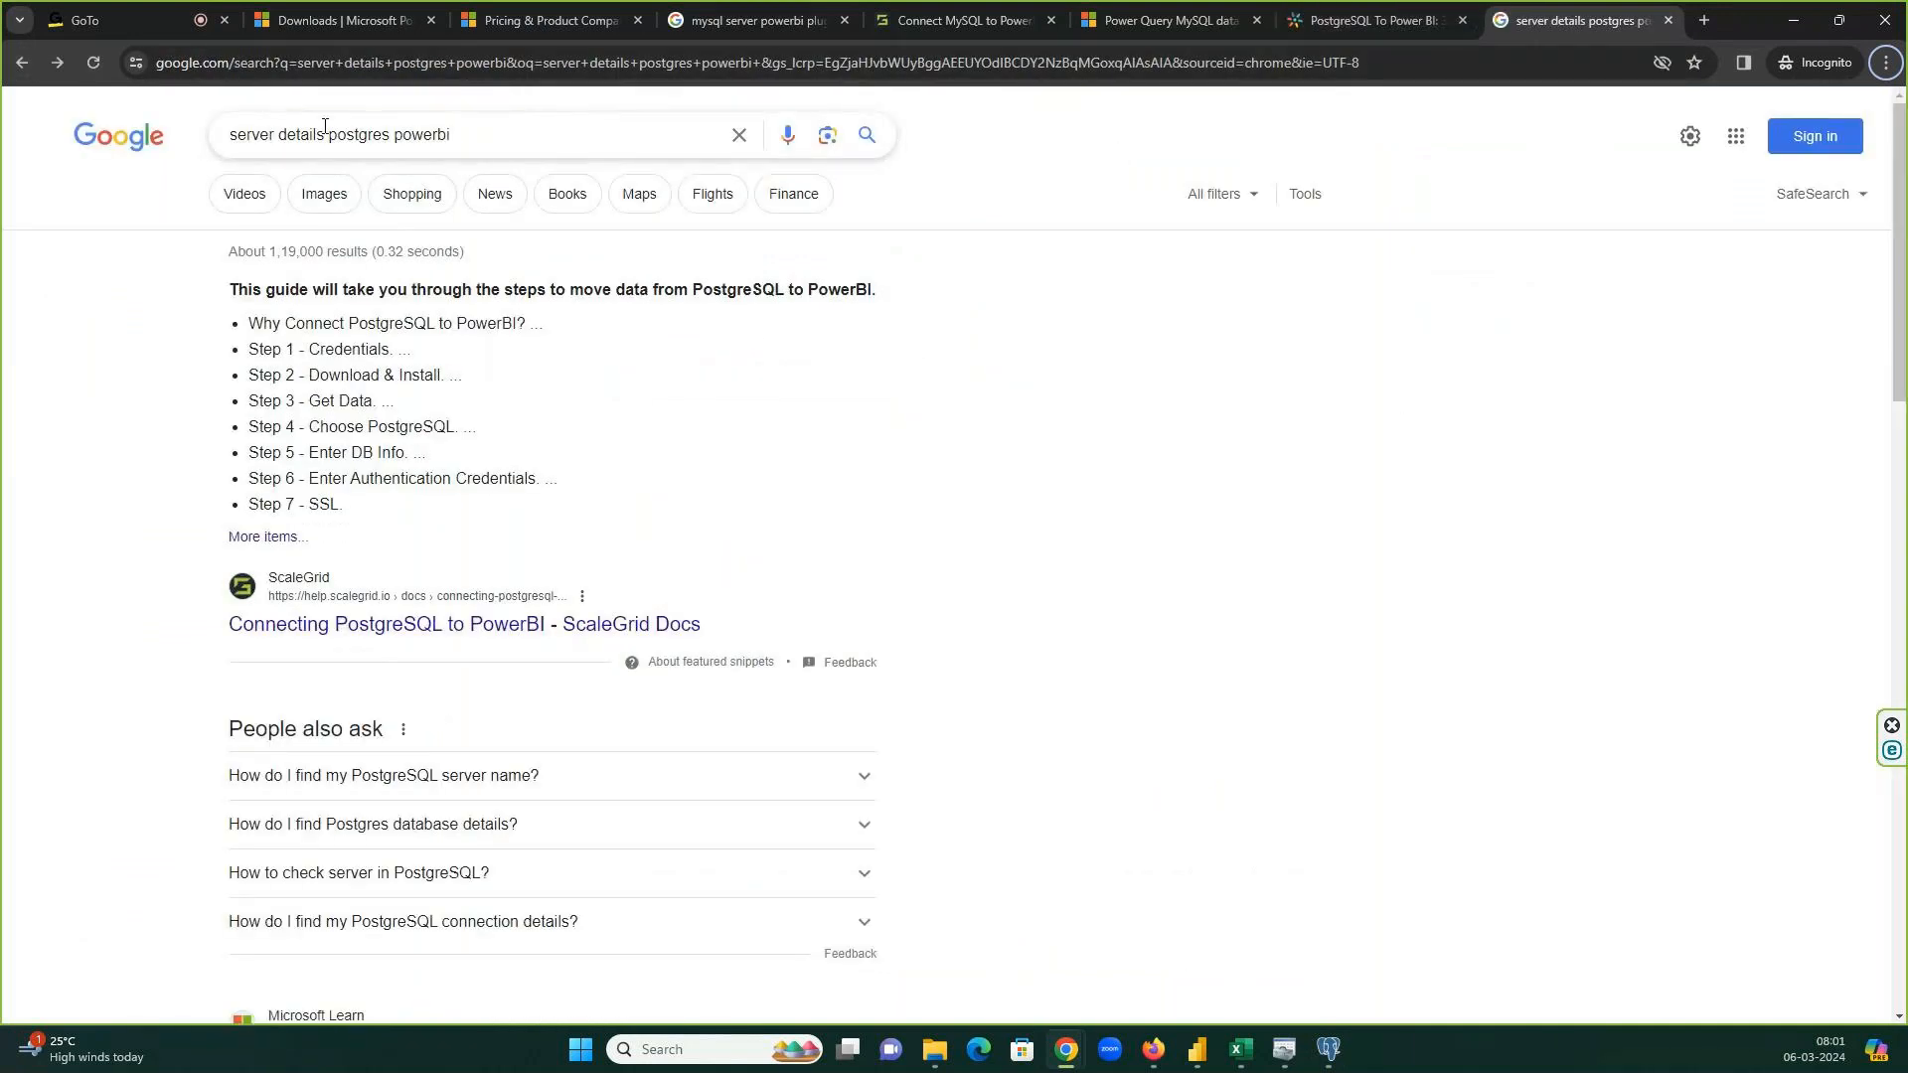
drag(329, 128, 399, 136)
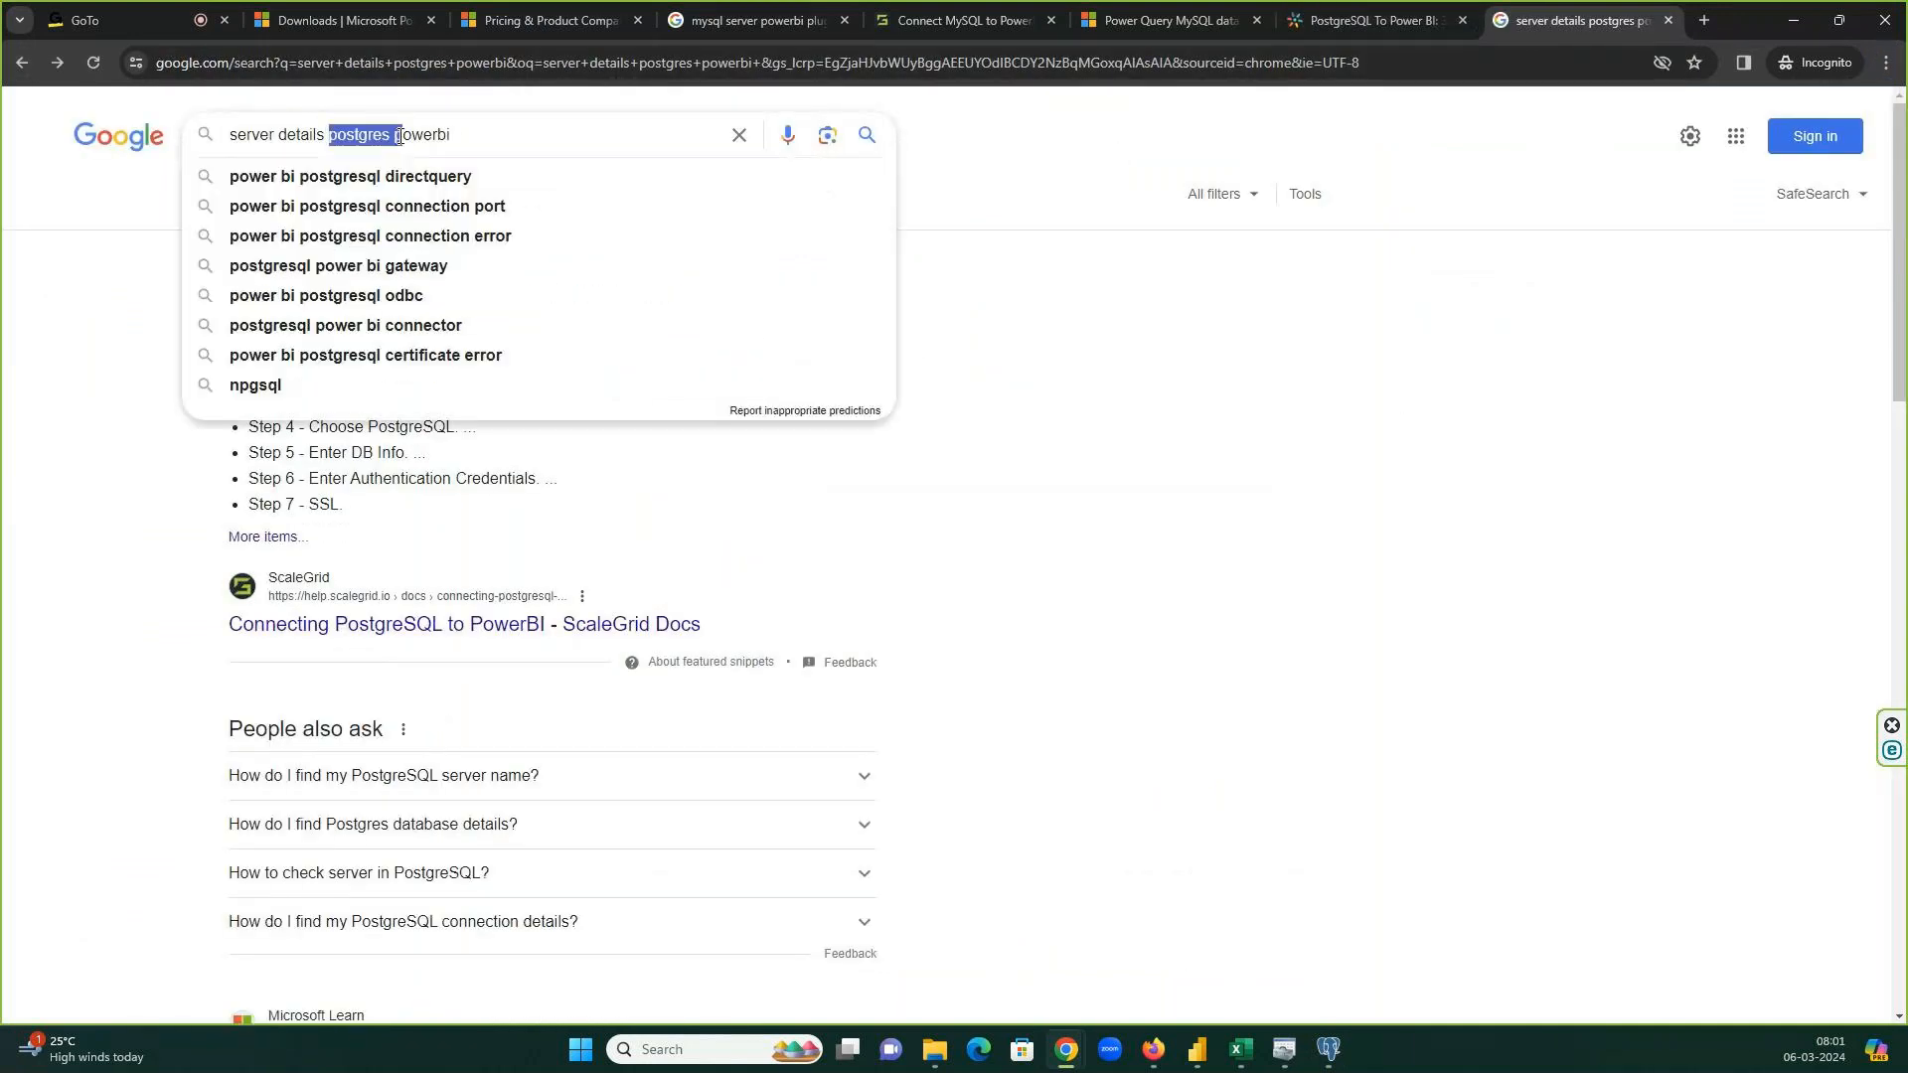
double_click(398, 136)
key(BackSpace)
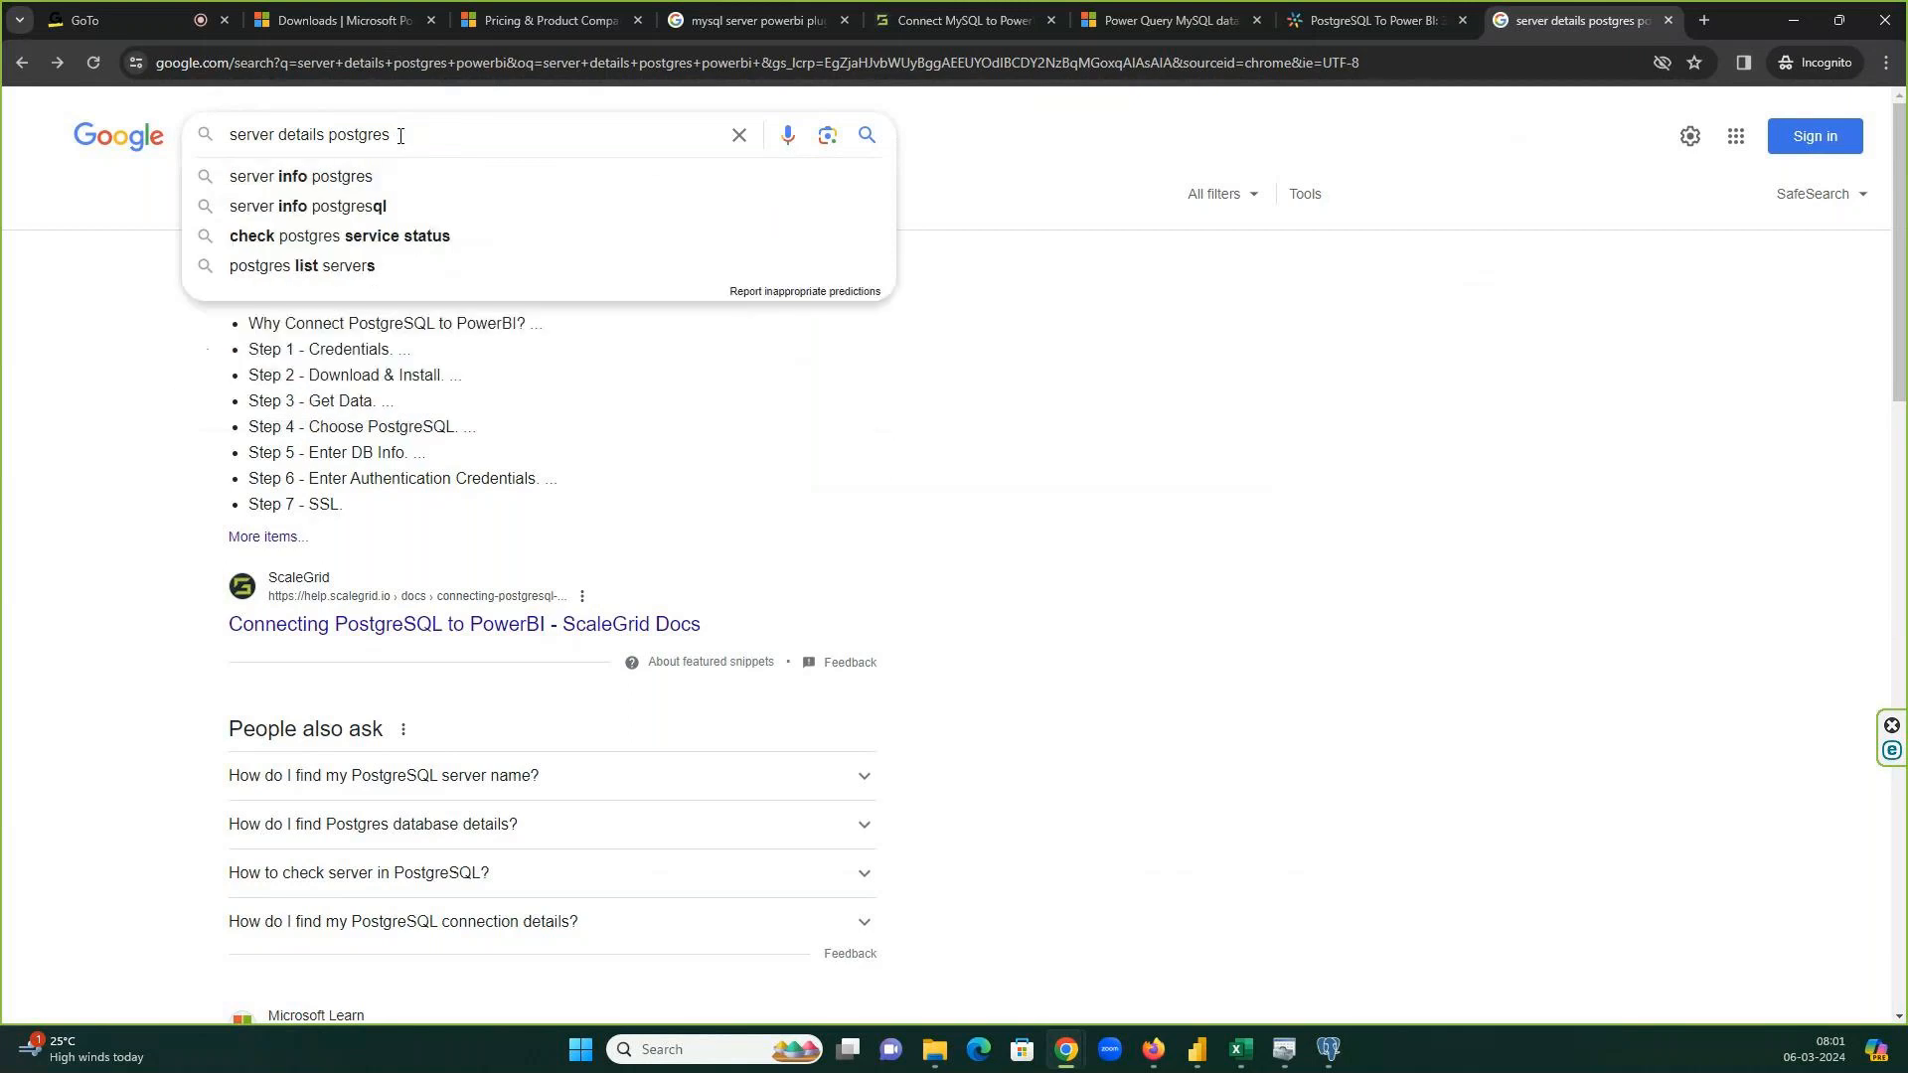
key(Down)
key(Return)
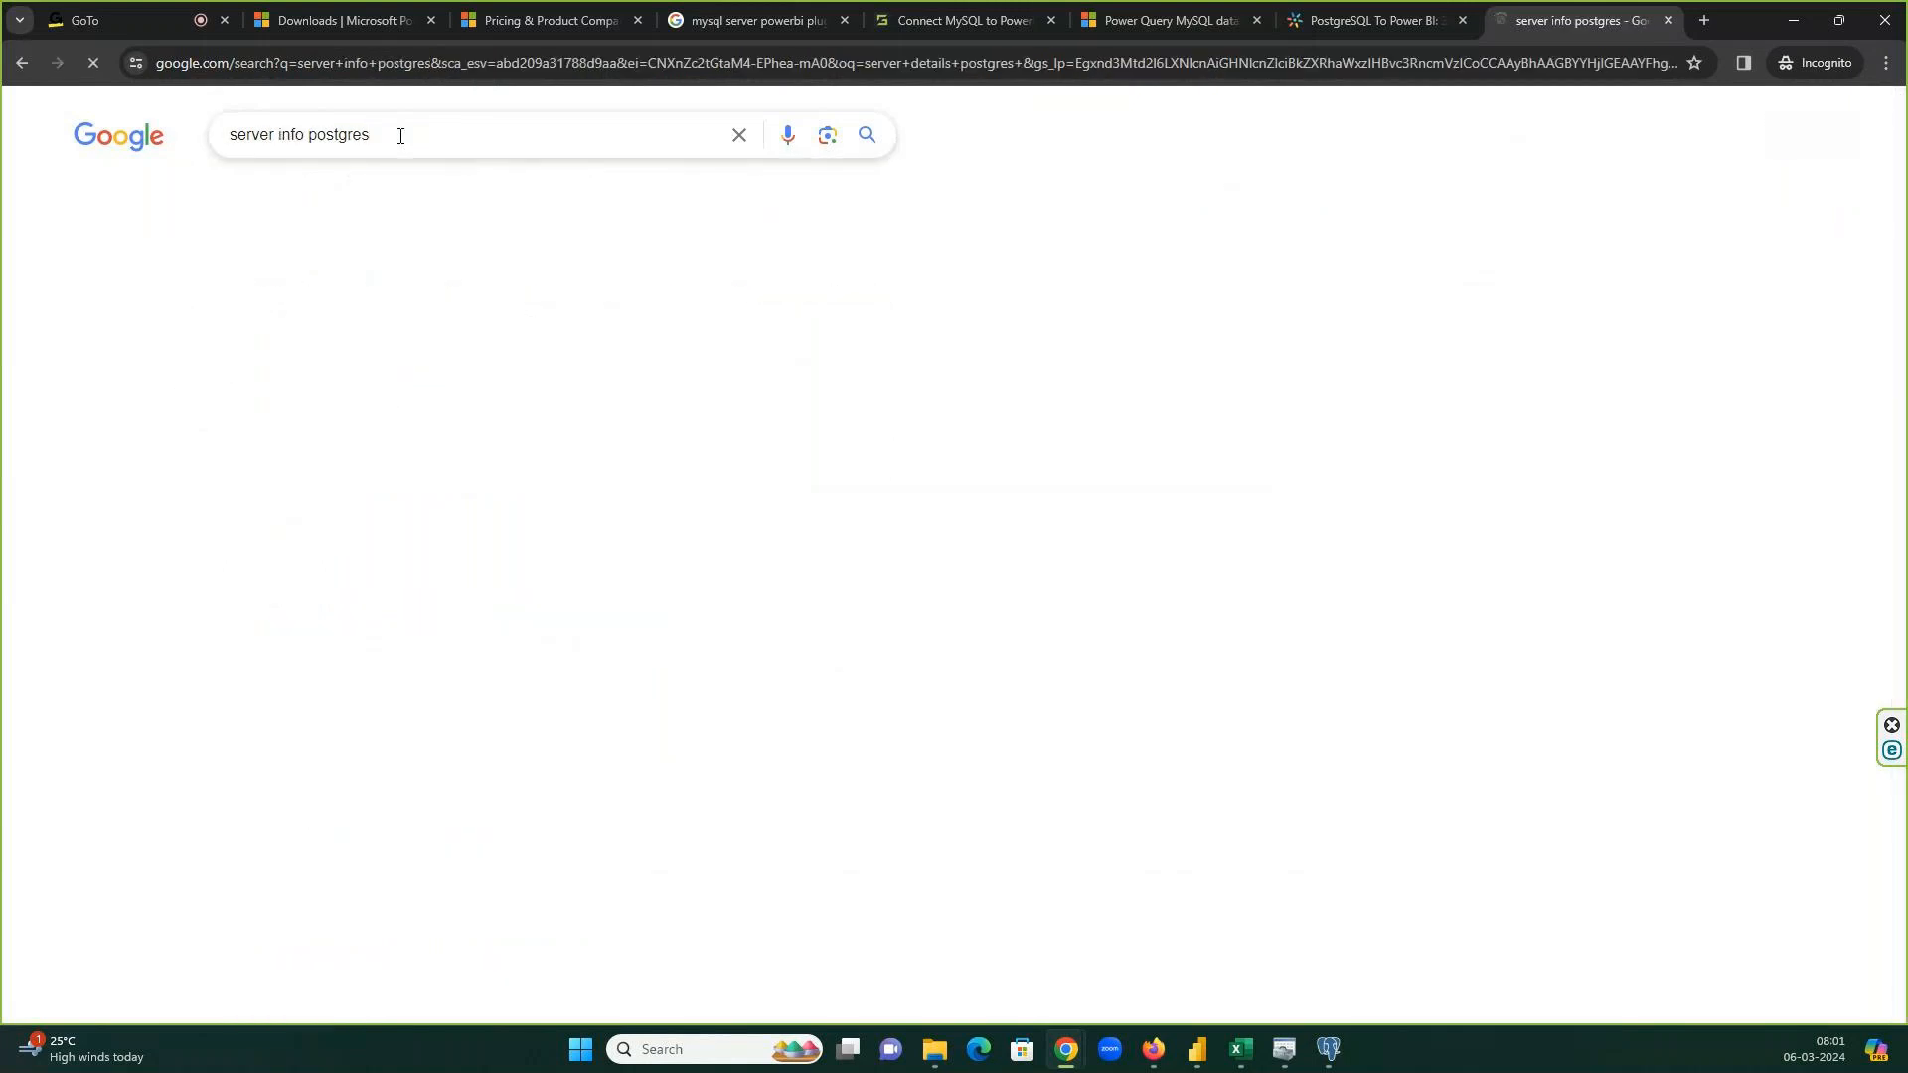
Read the Stack Overflow answers on finding the PostgreSQL host and port, then return to pgAdmin.
click(418, 482)
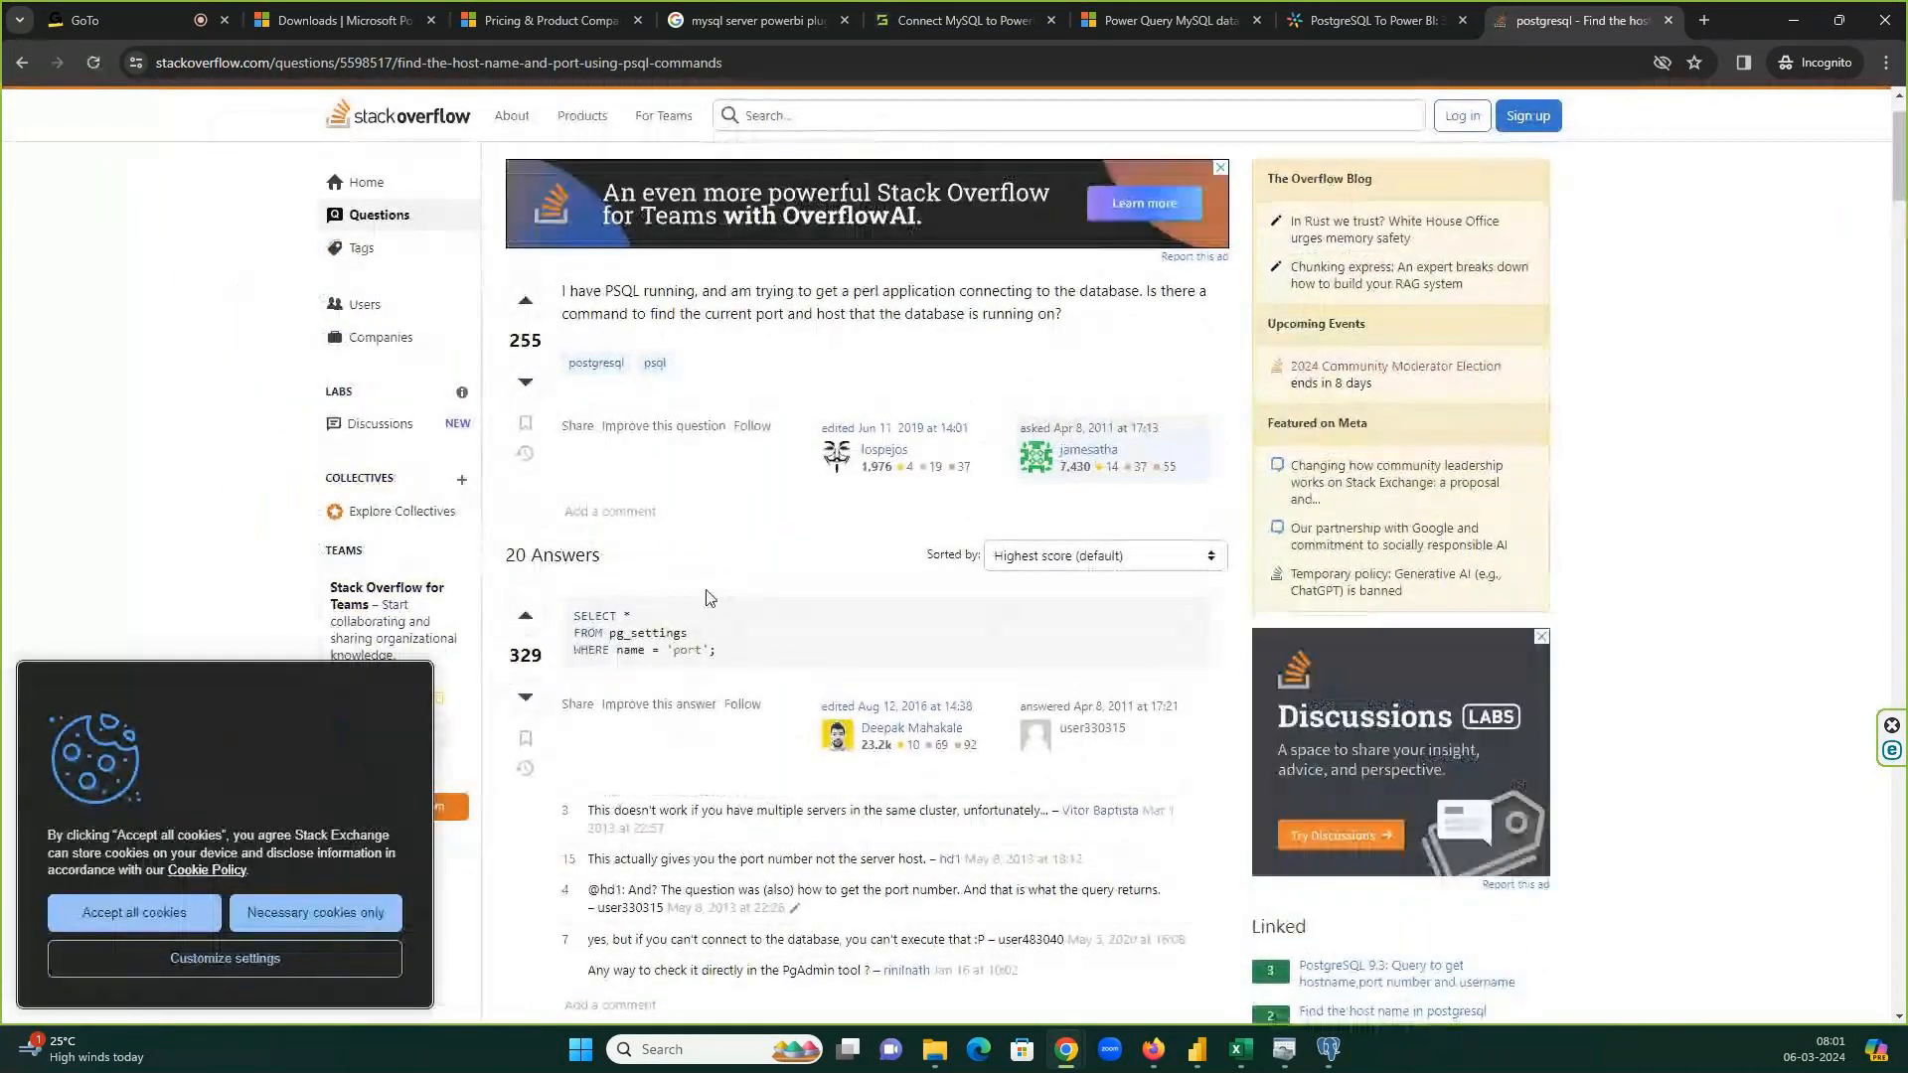
scroll(710, 596, down, 15)
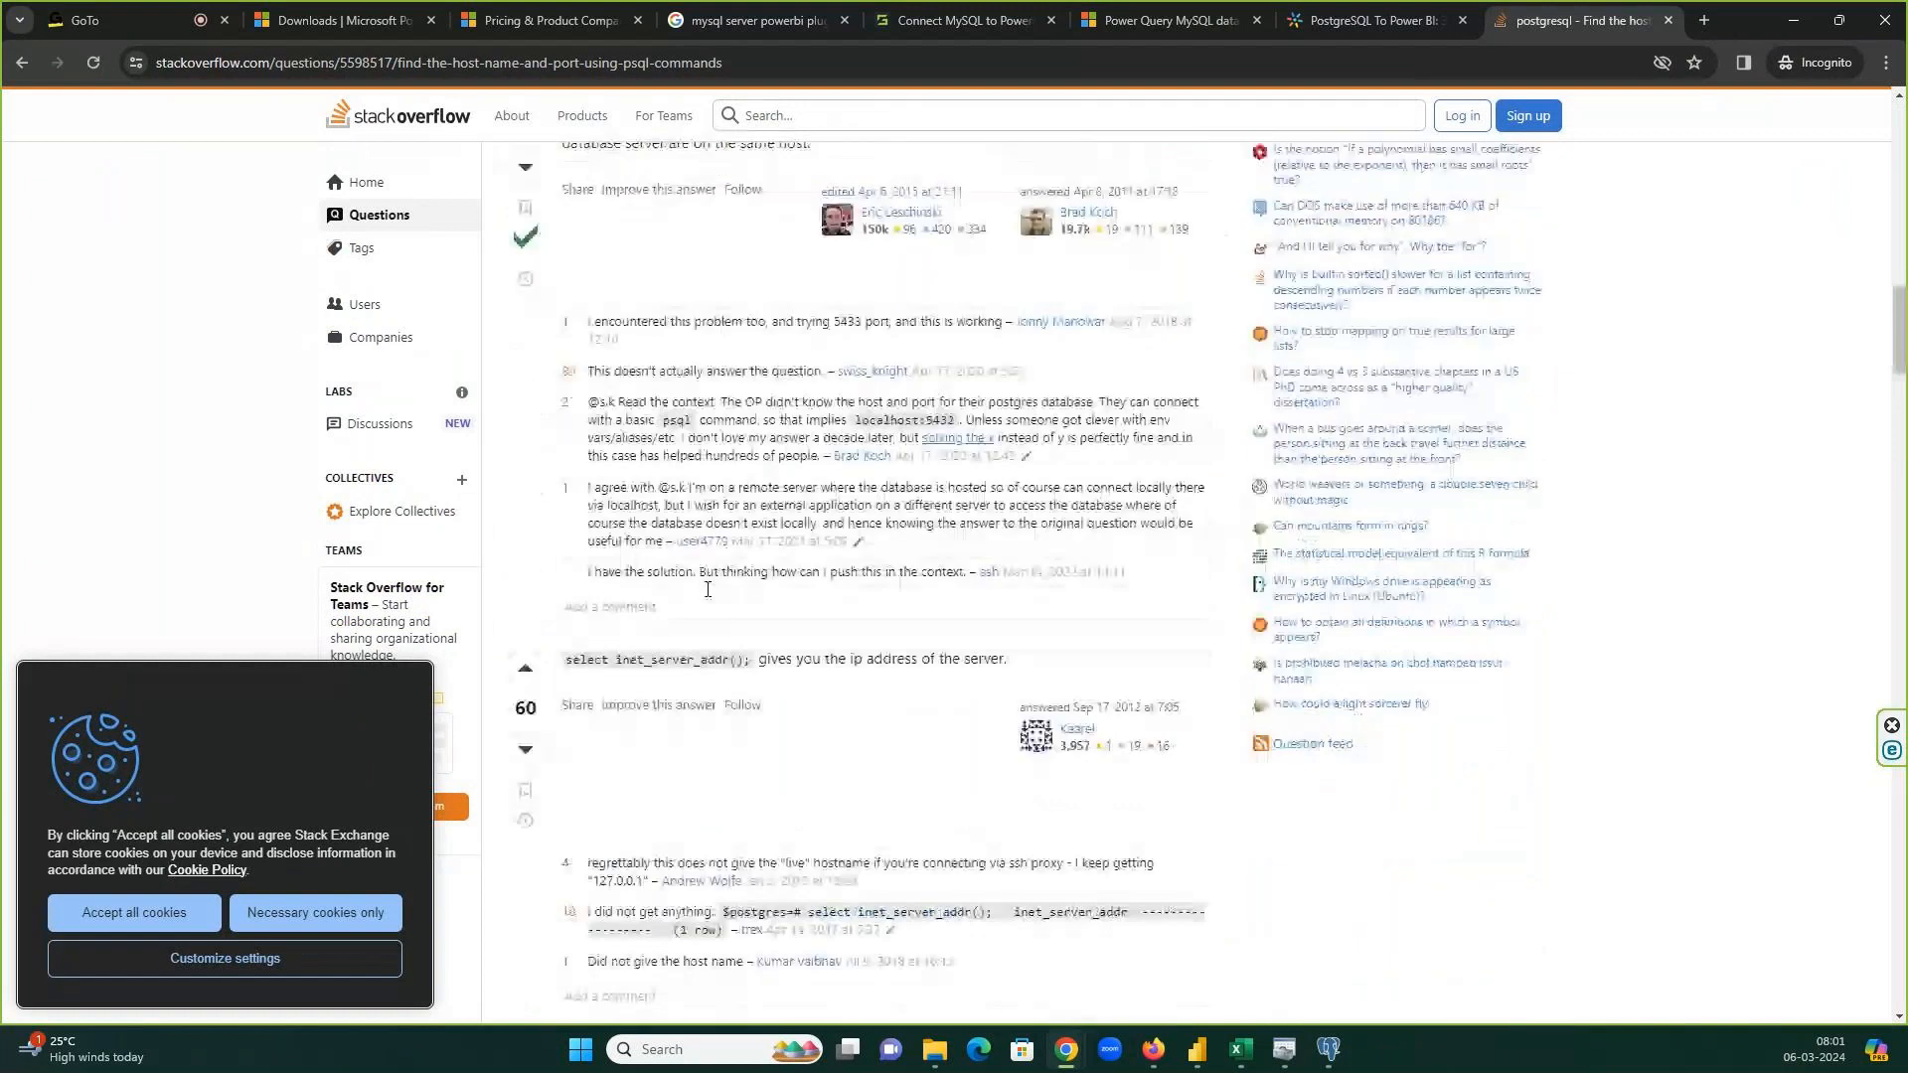
scroll(707, 589, down, 10)
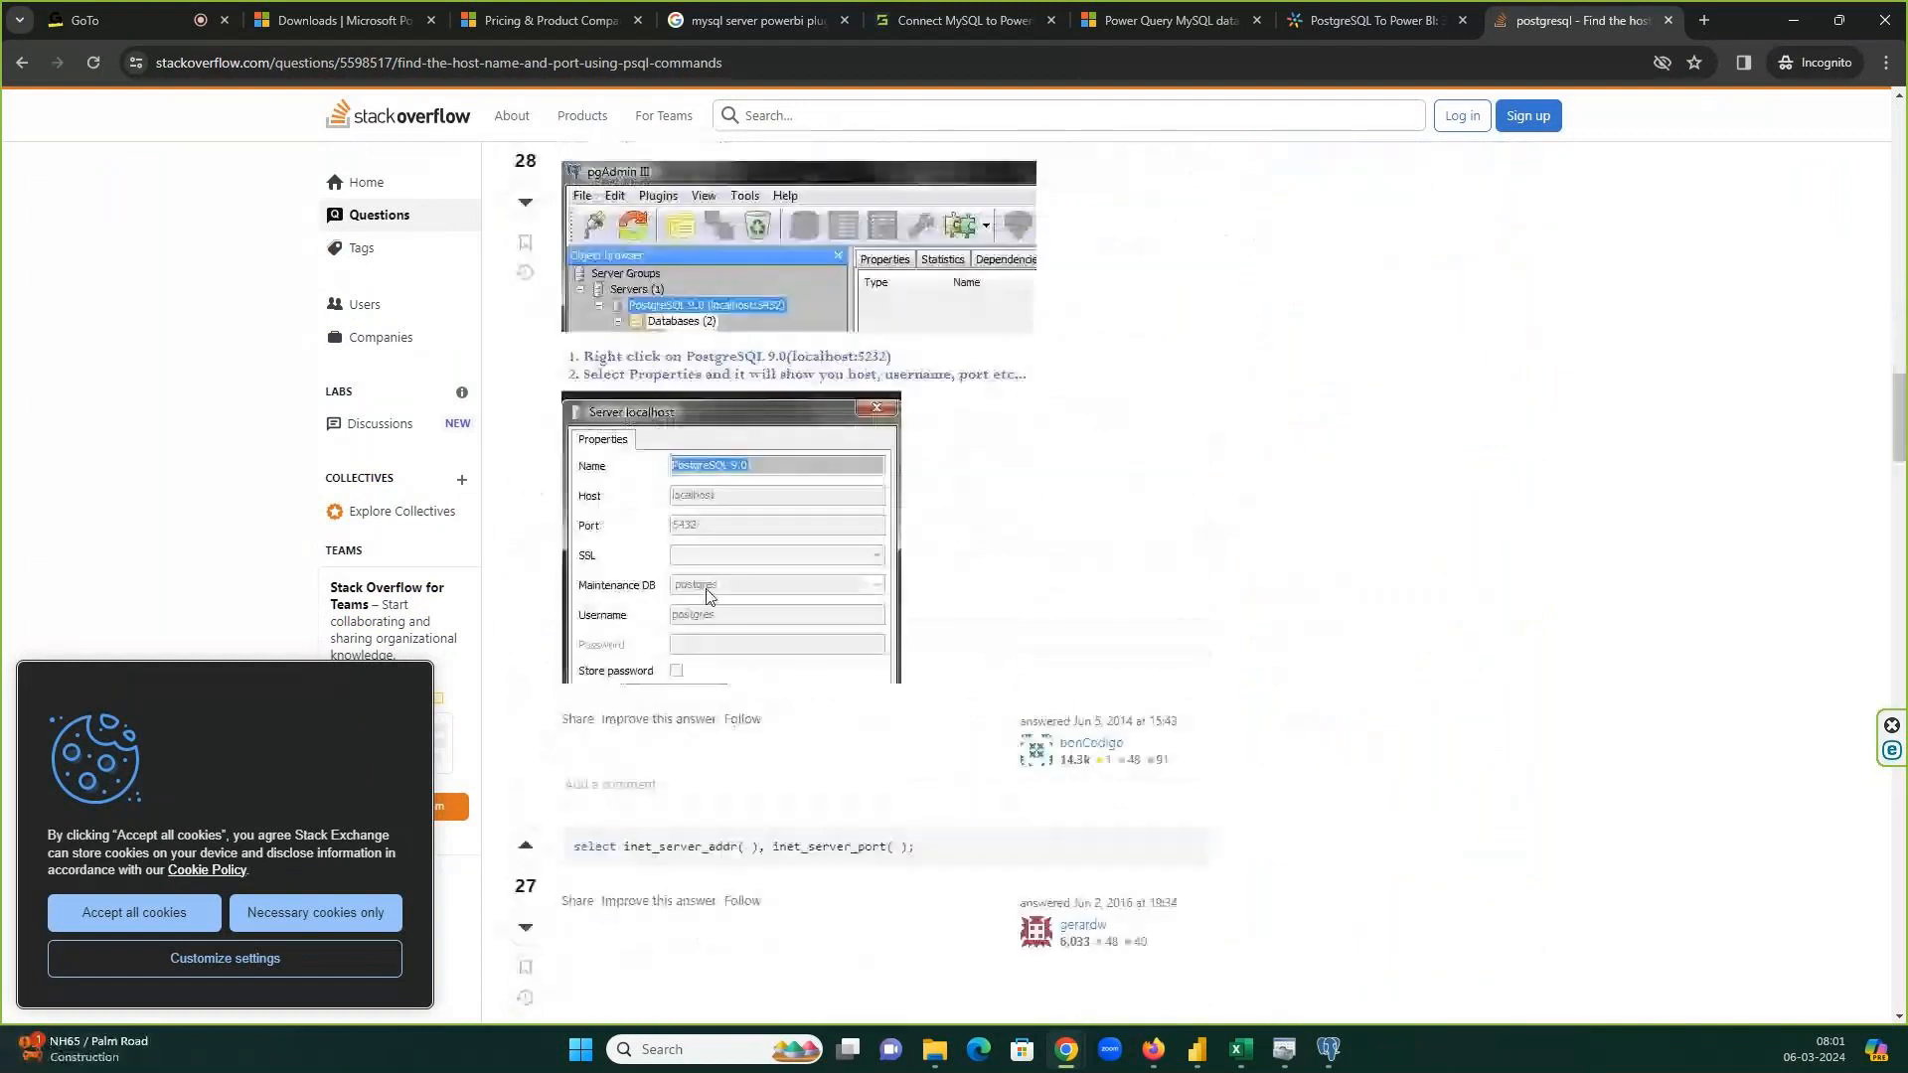
scroll(707, 594, down, 3)
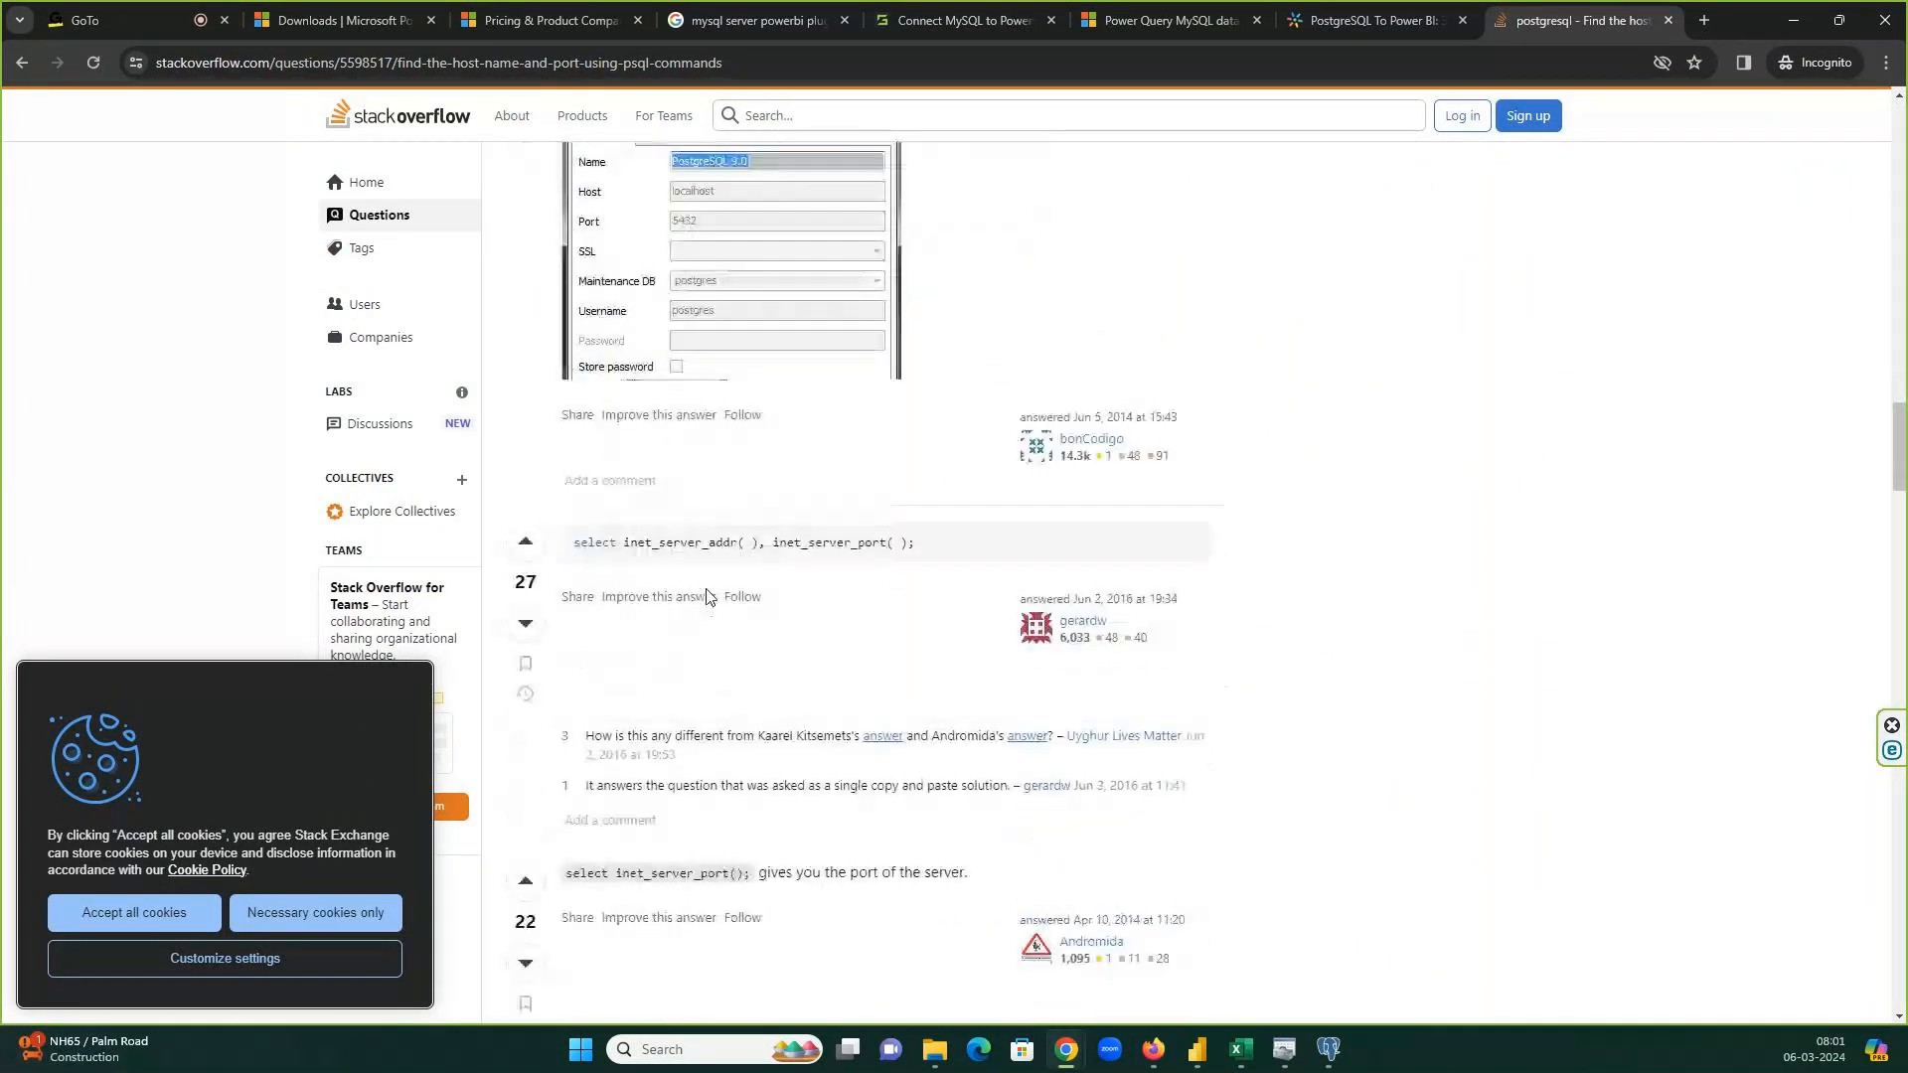
scroll(707, 596, down, 5)
scroll(707, 596, down, 2)
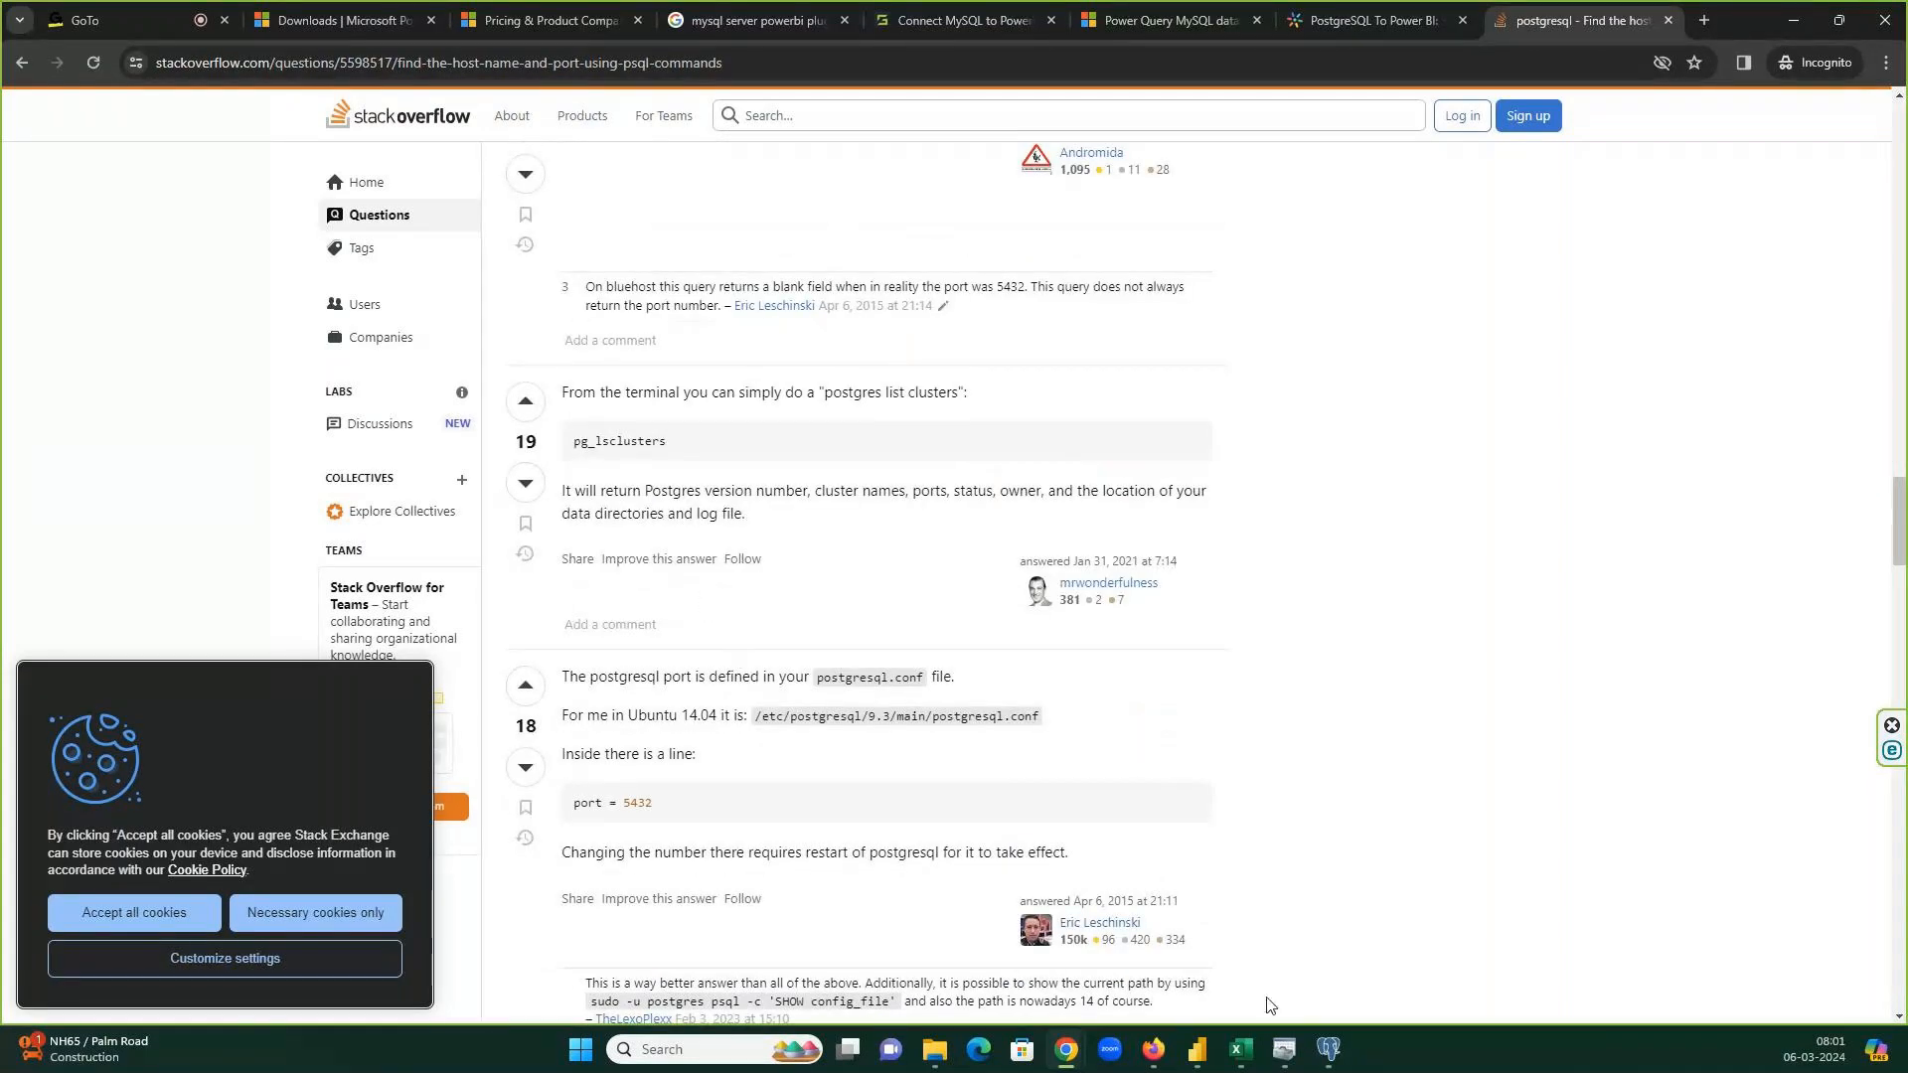
click(1331, 1049)
key(ctrl+c)
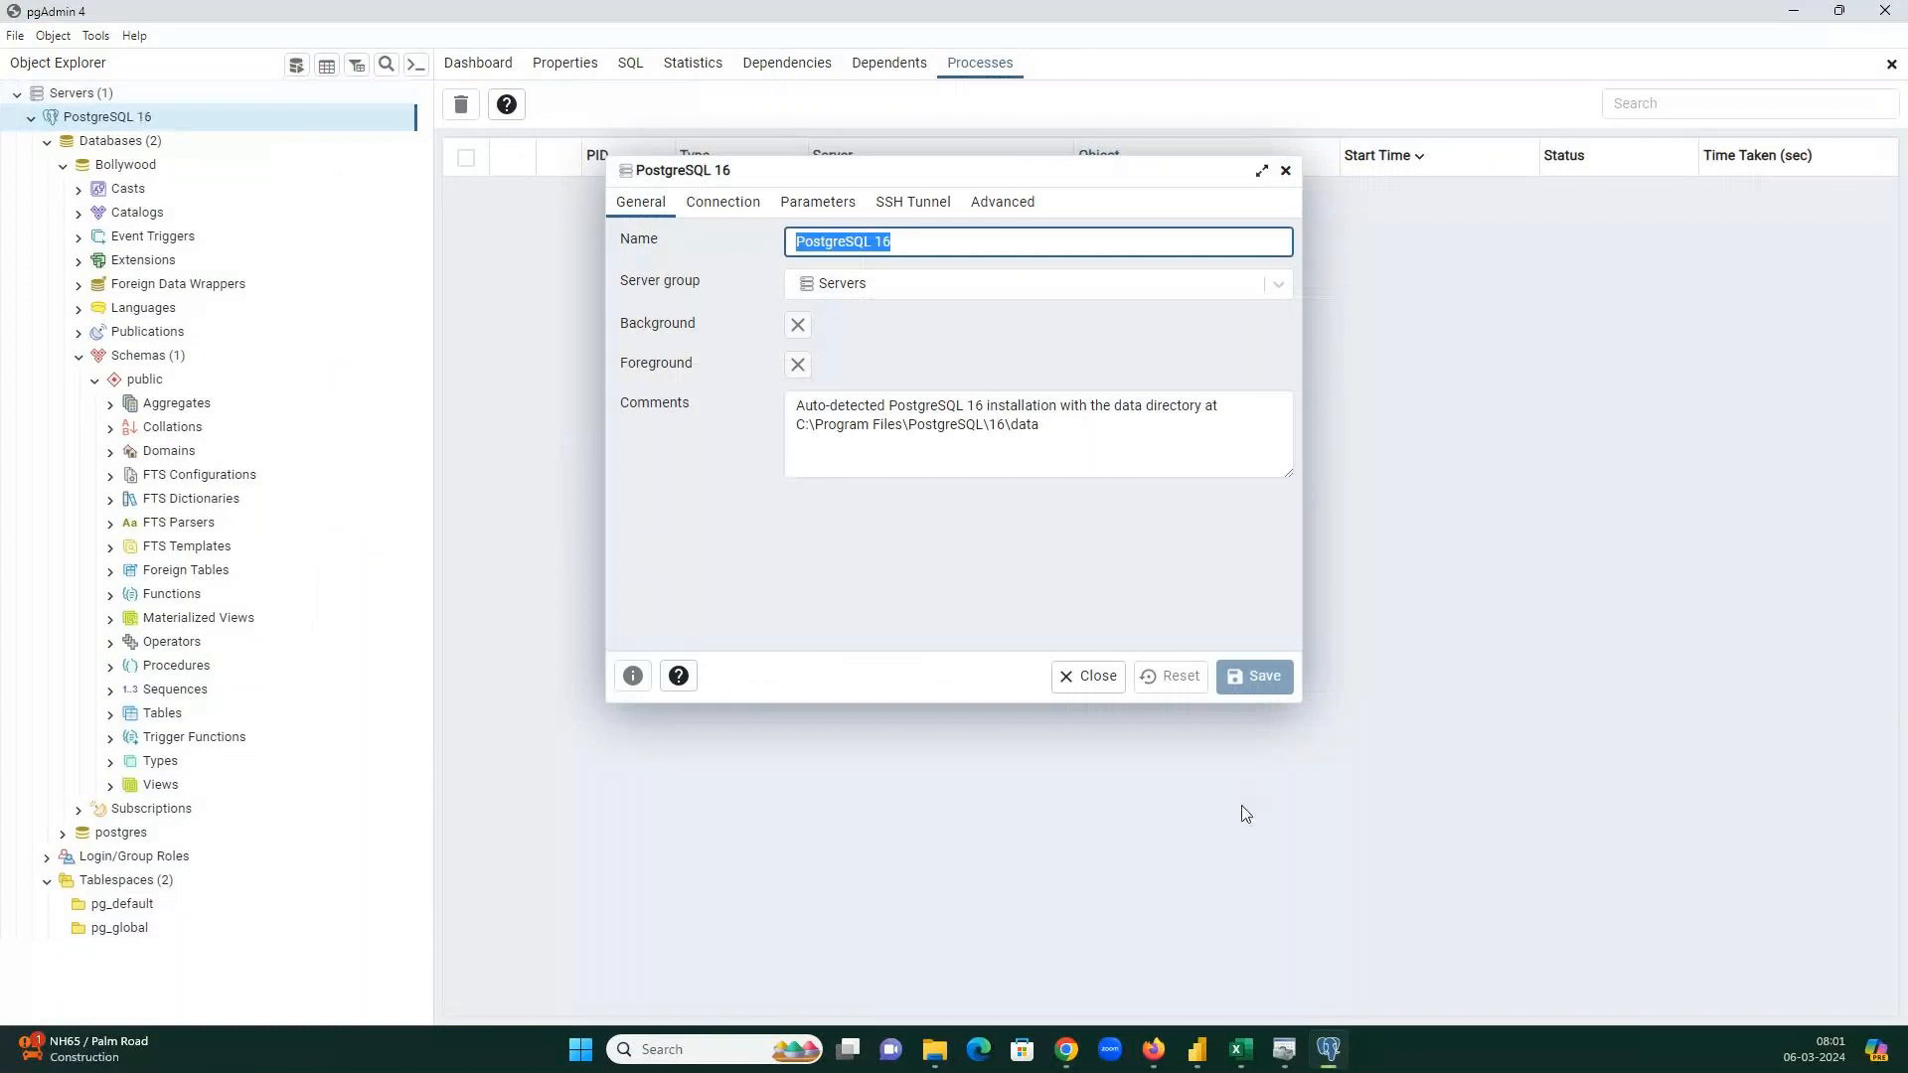
Set PostgreSQL 16 as the server in Power BI's PostgreSQL database dialog and confirm.
click(1196, 1049)
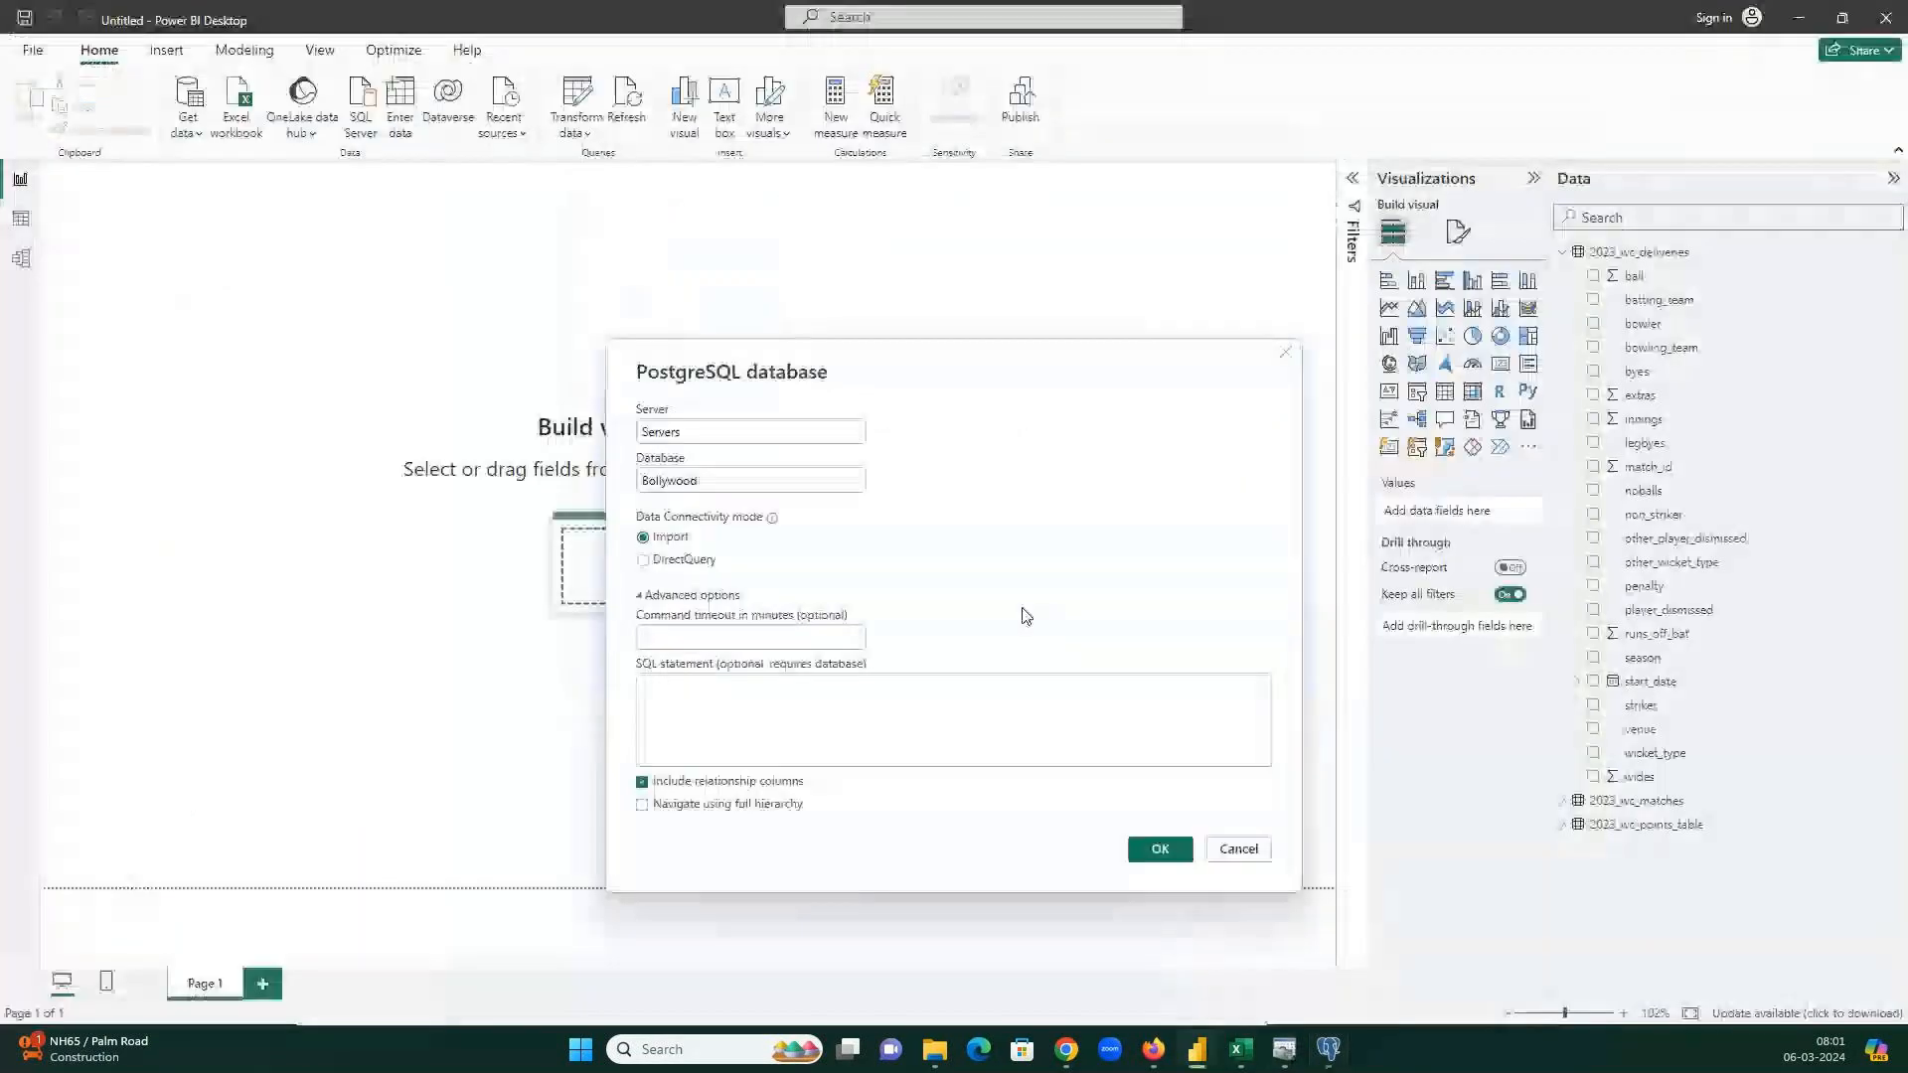
double_click(712, 427)
key(ctrl+v)
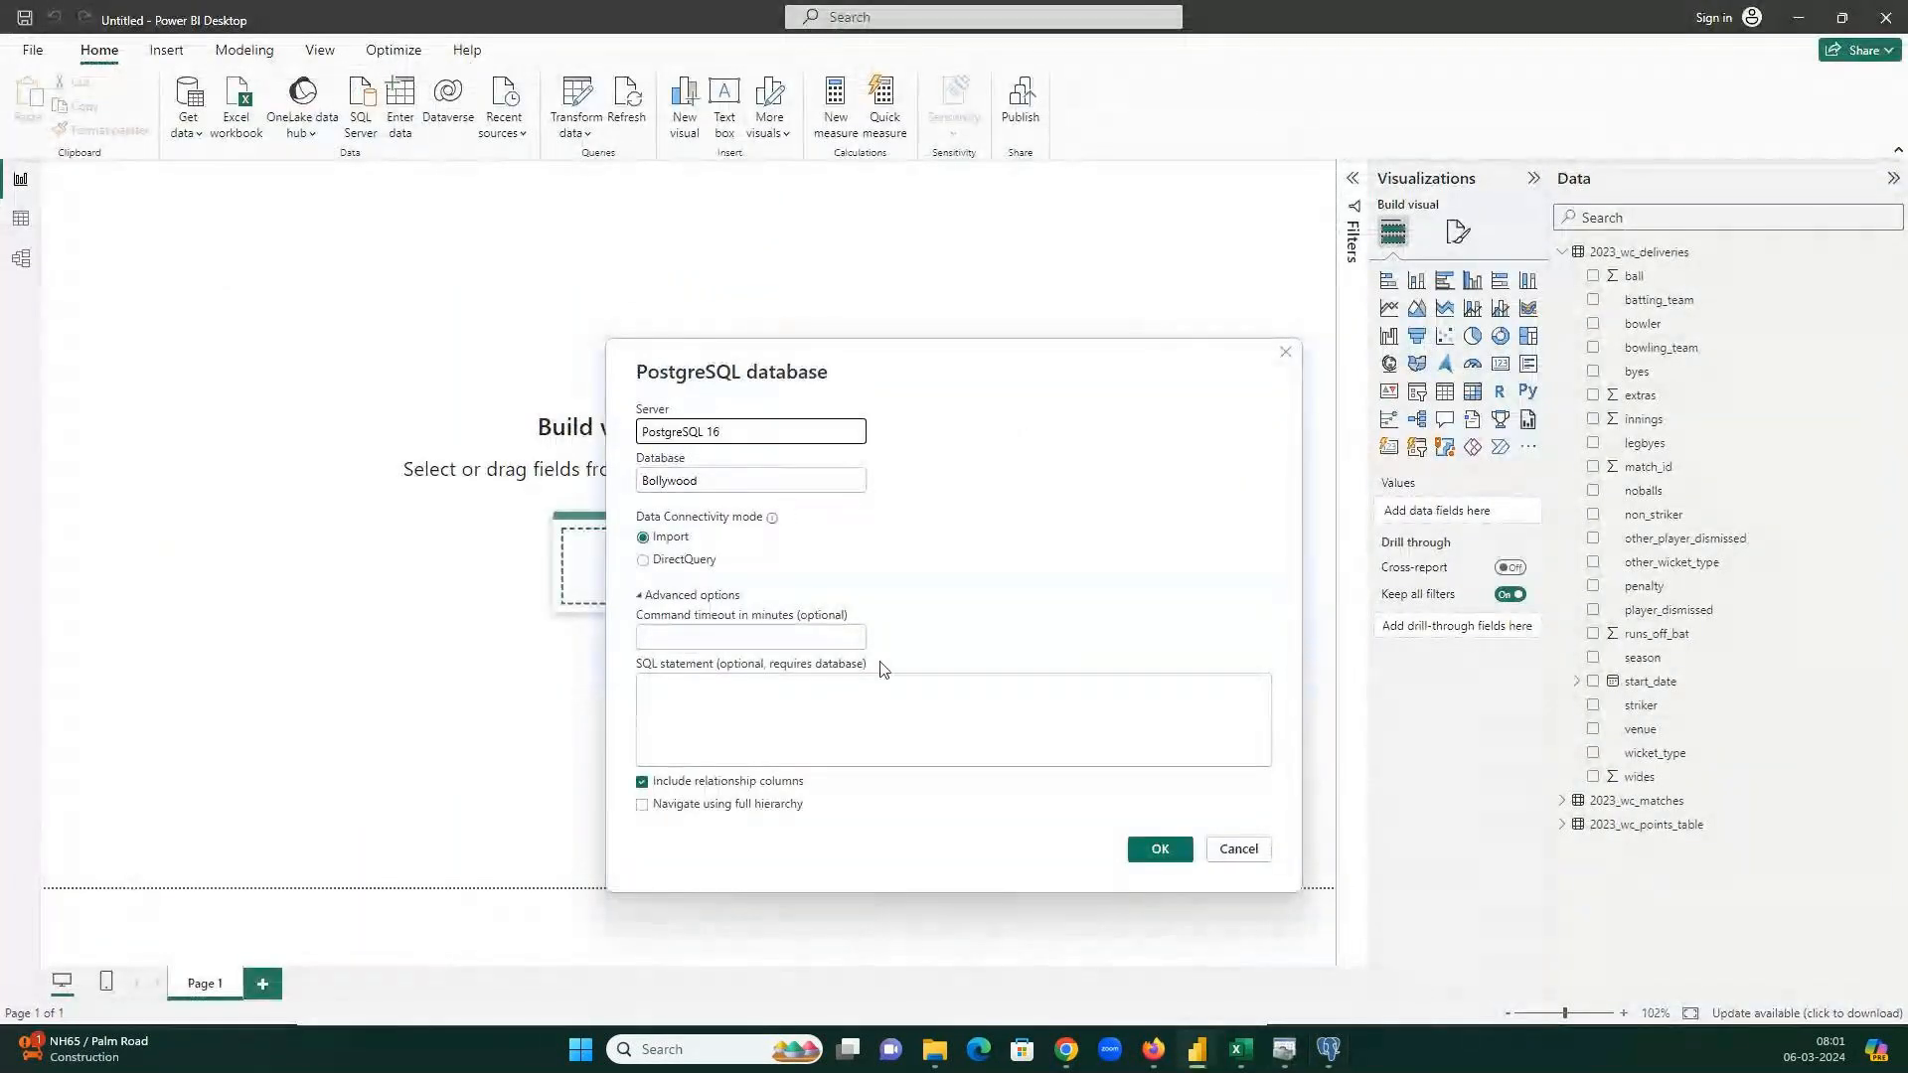
click(1159, 849)
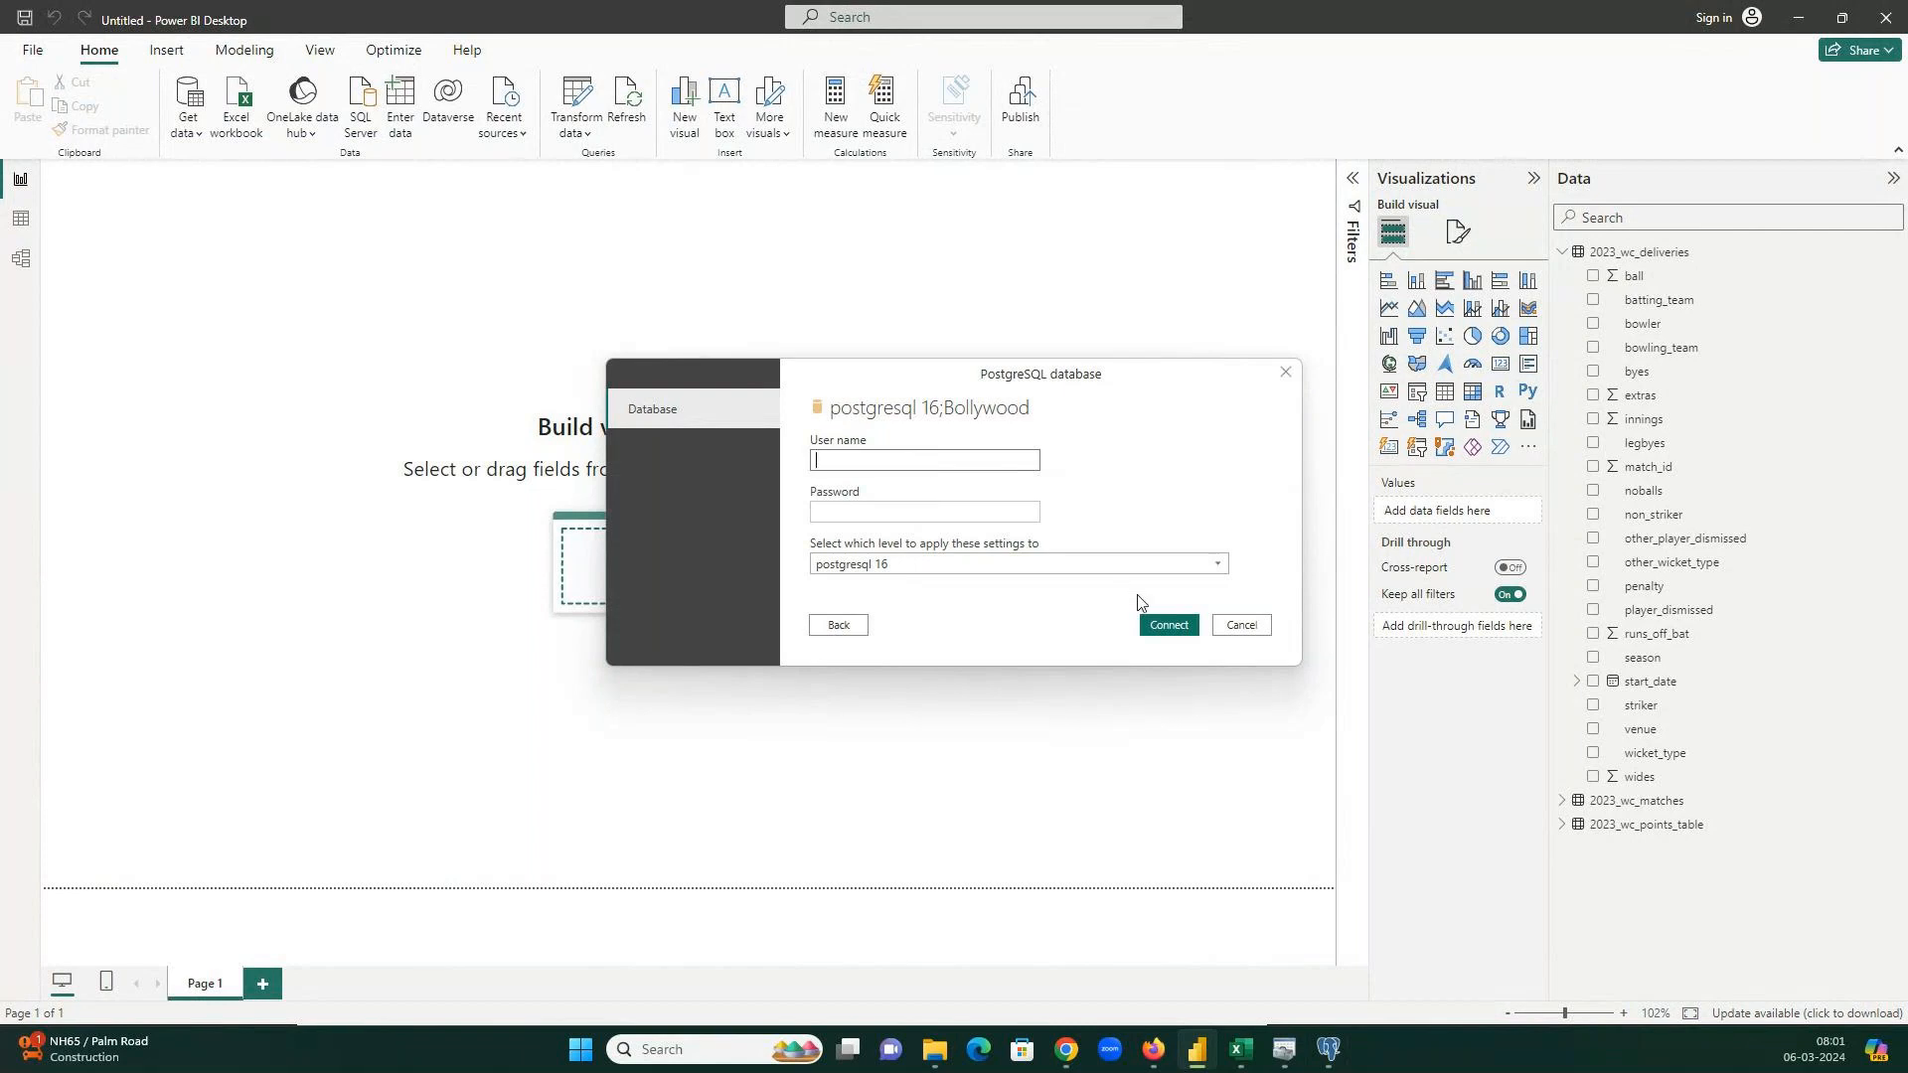
Enter the database user name and password and connect; it fails with 'No such host is known'.
click(1171, 632)
click(840, 499)
text(postgres)
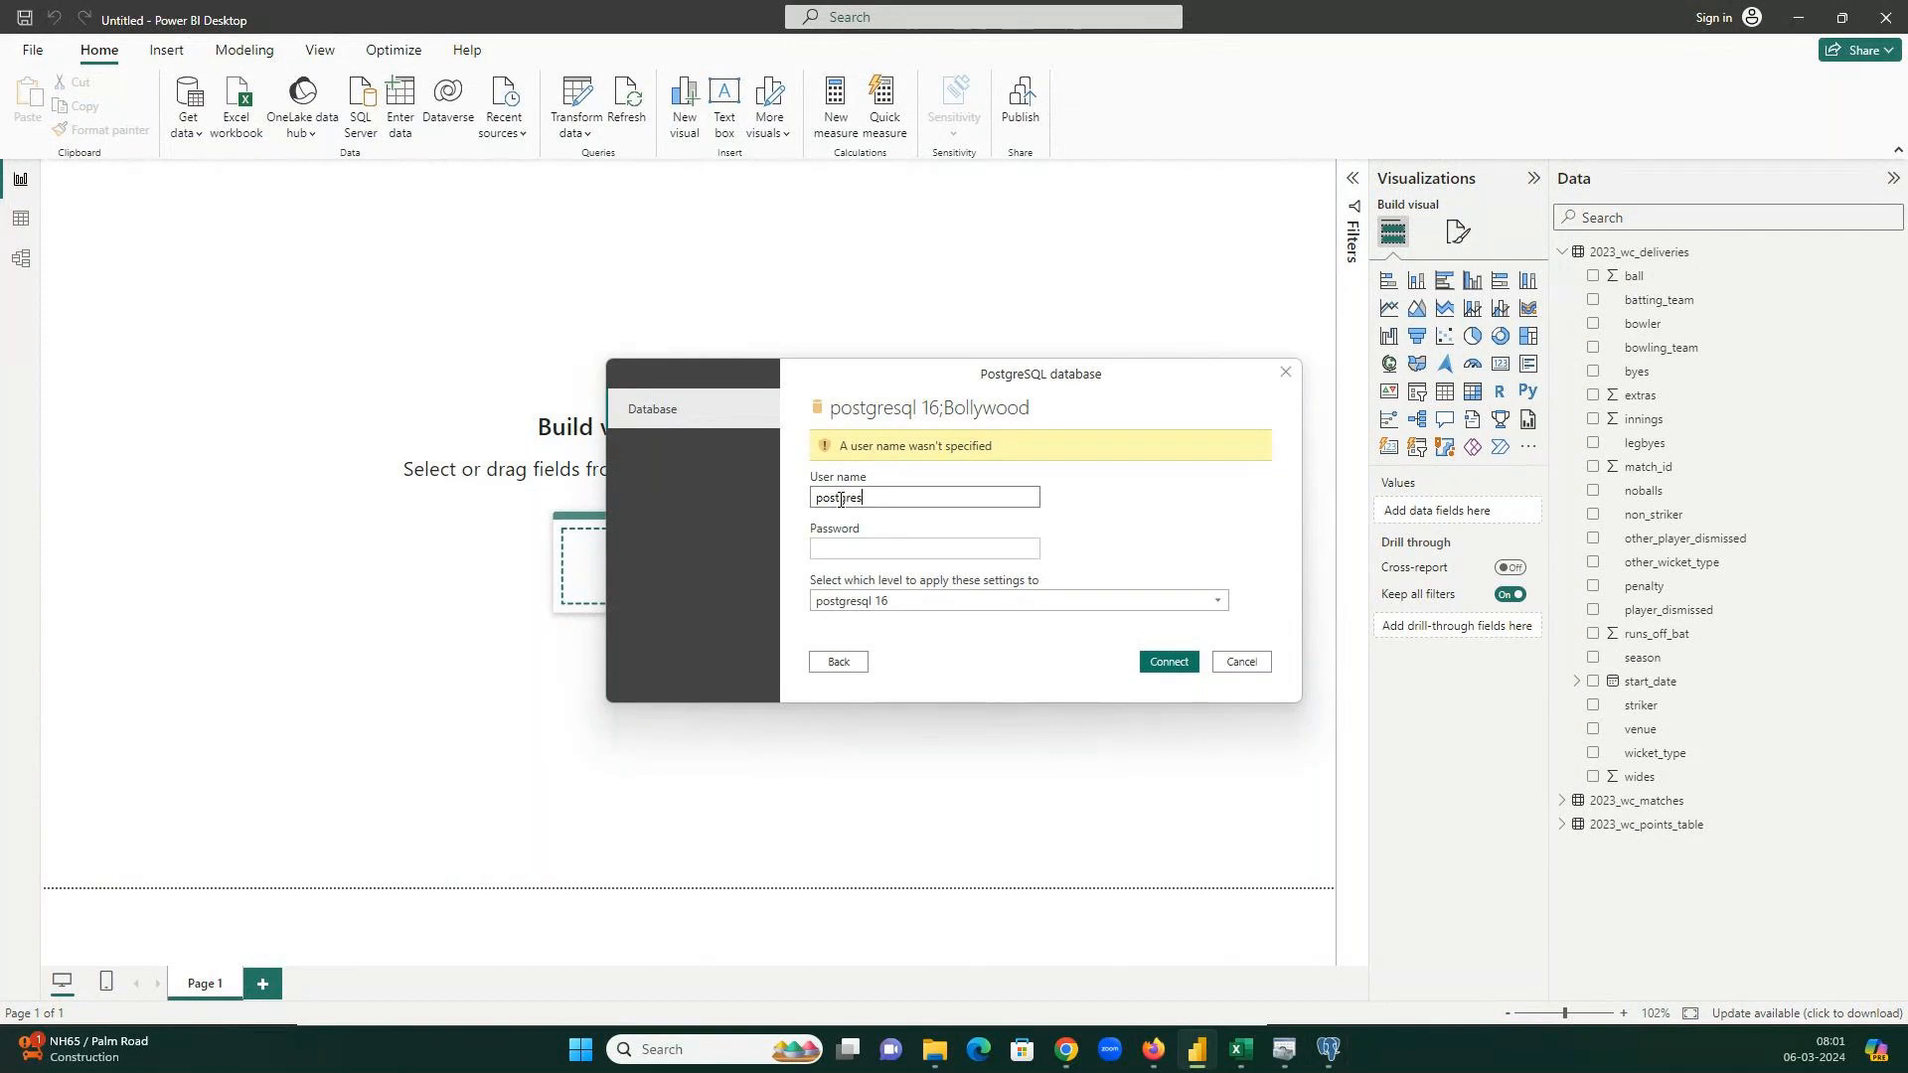
text(123456)
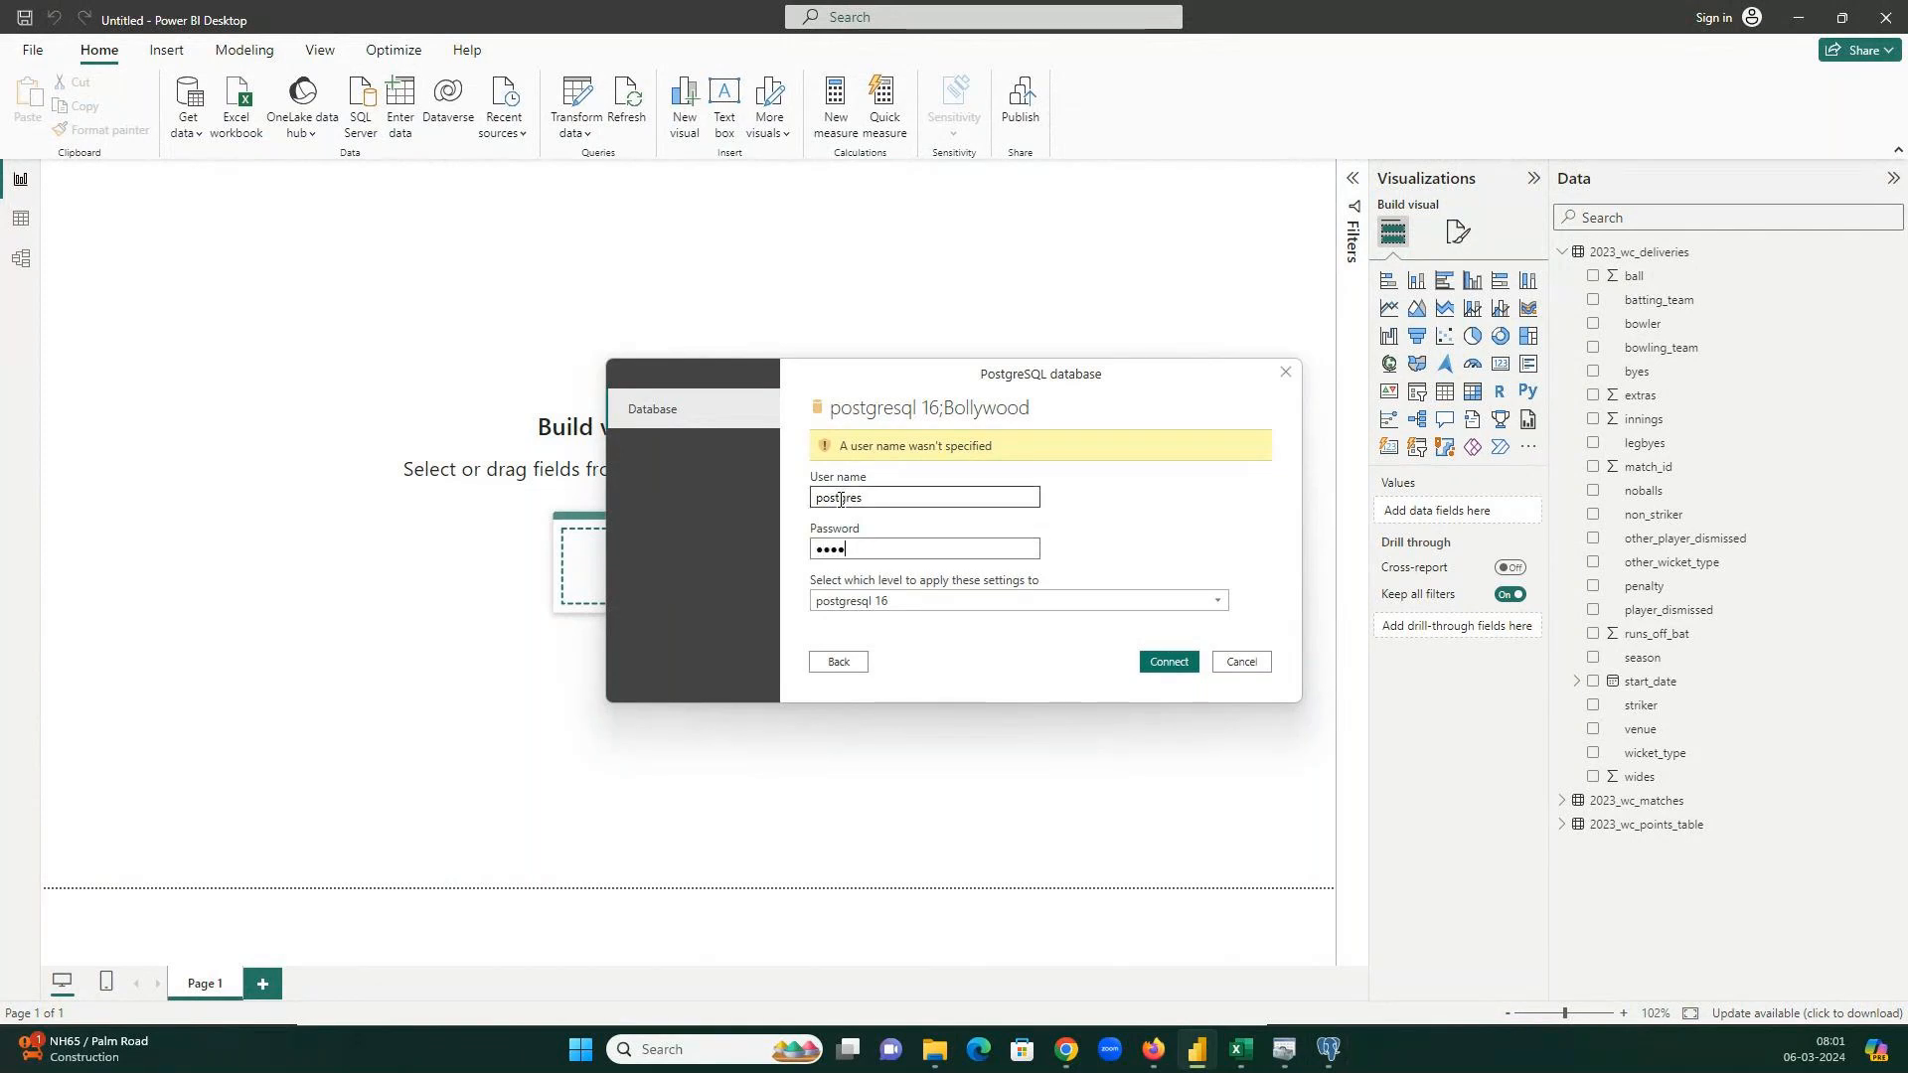
text(78)
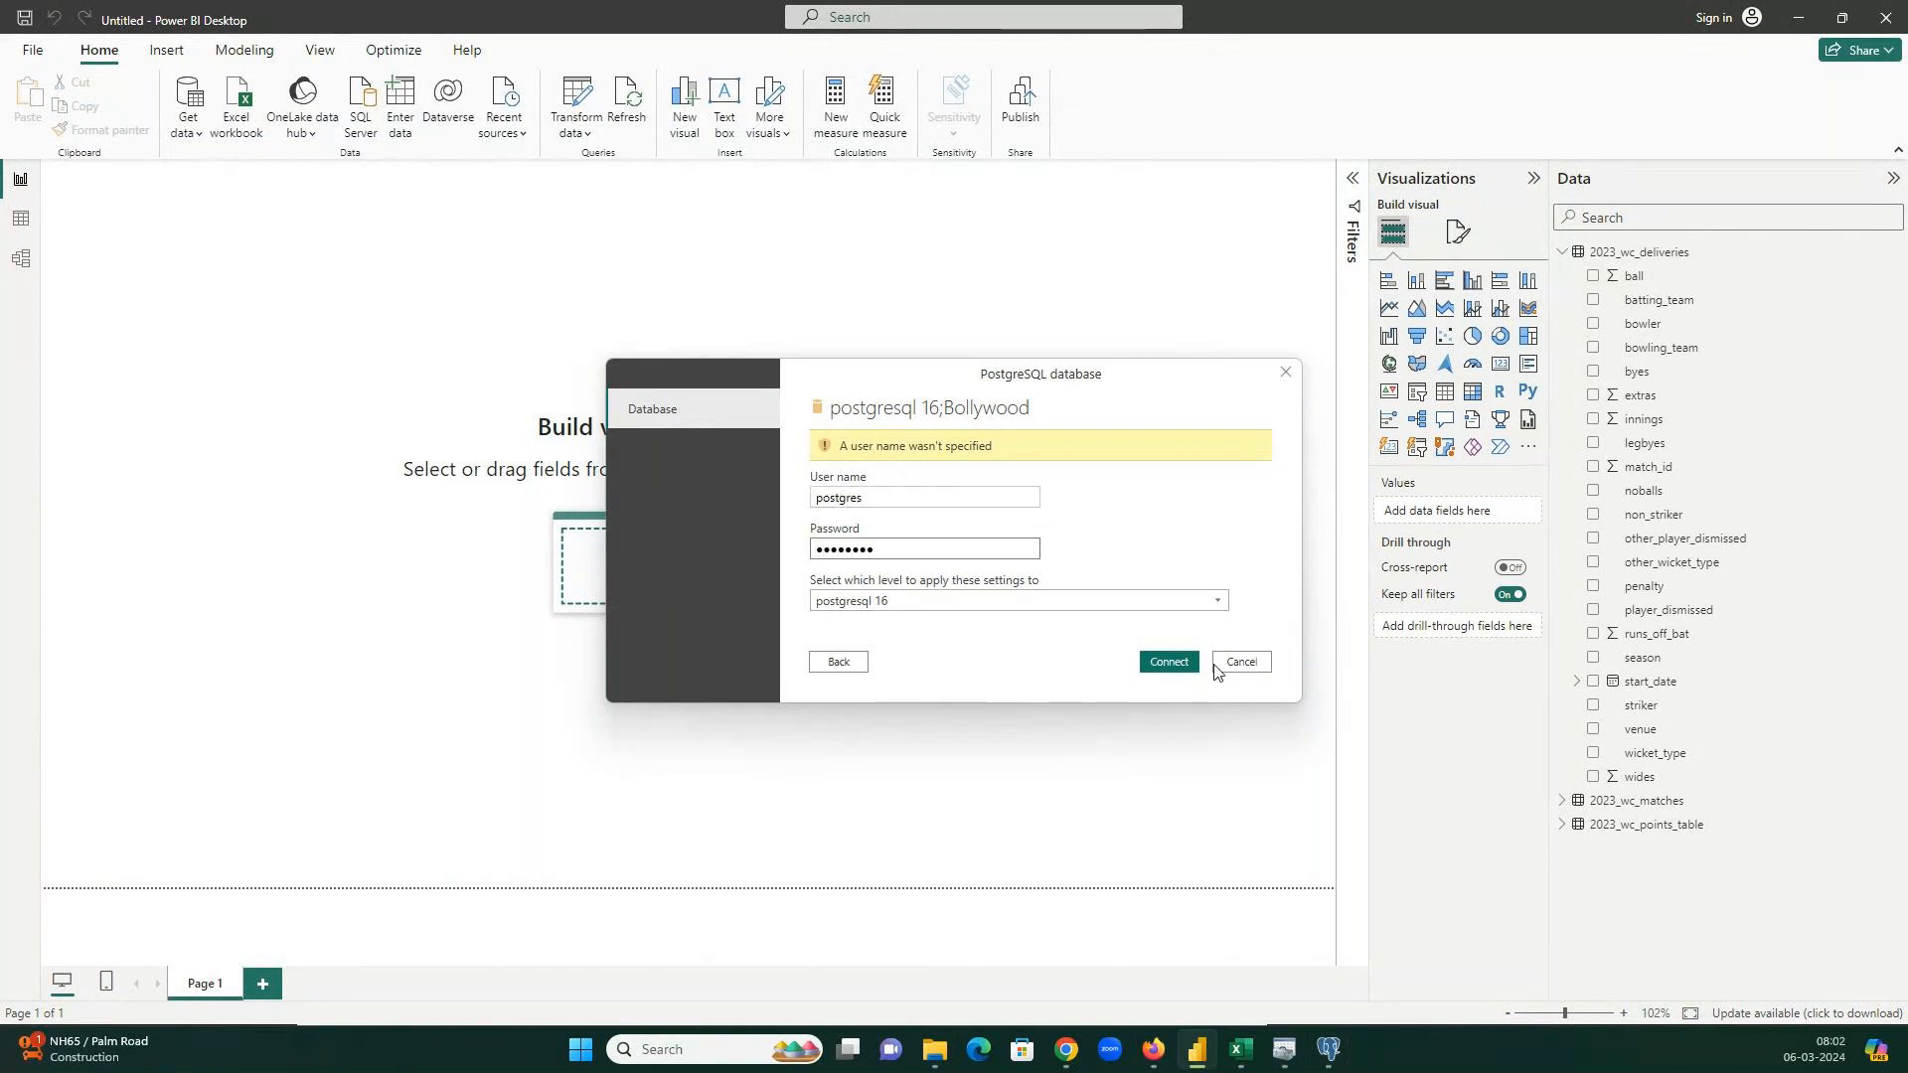
click(1176, 665)
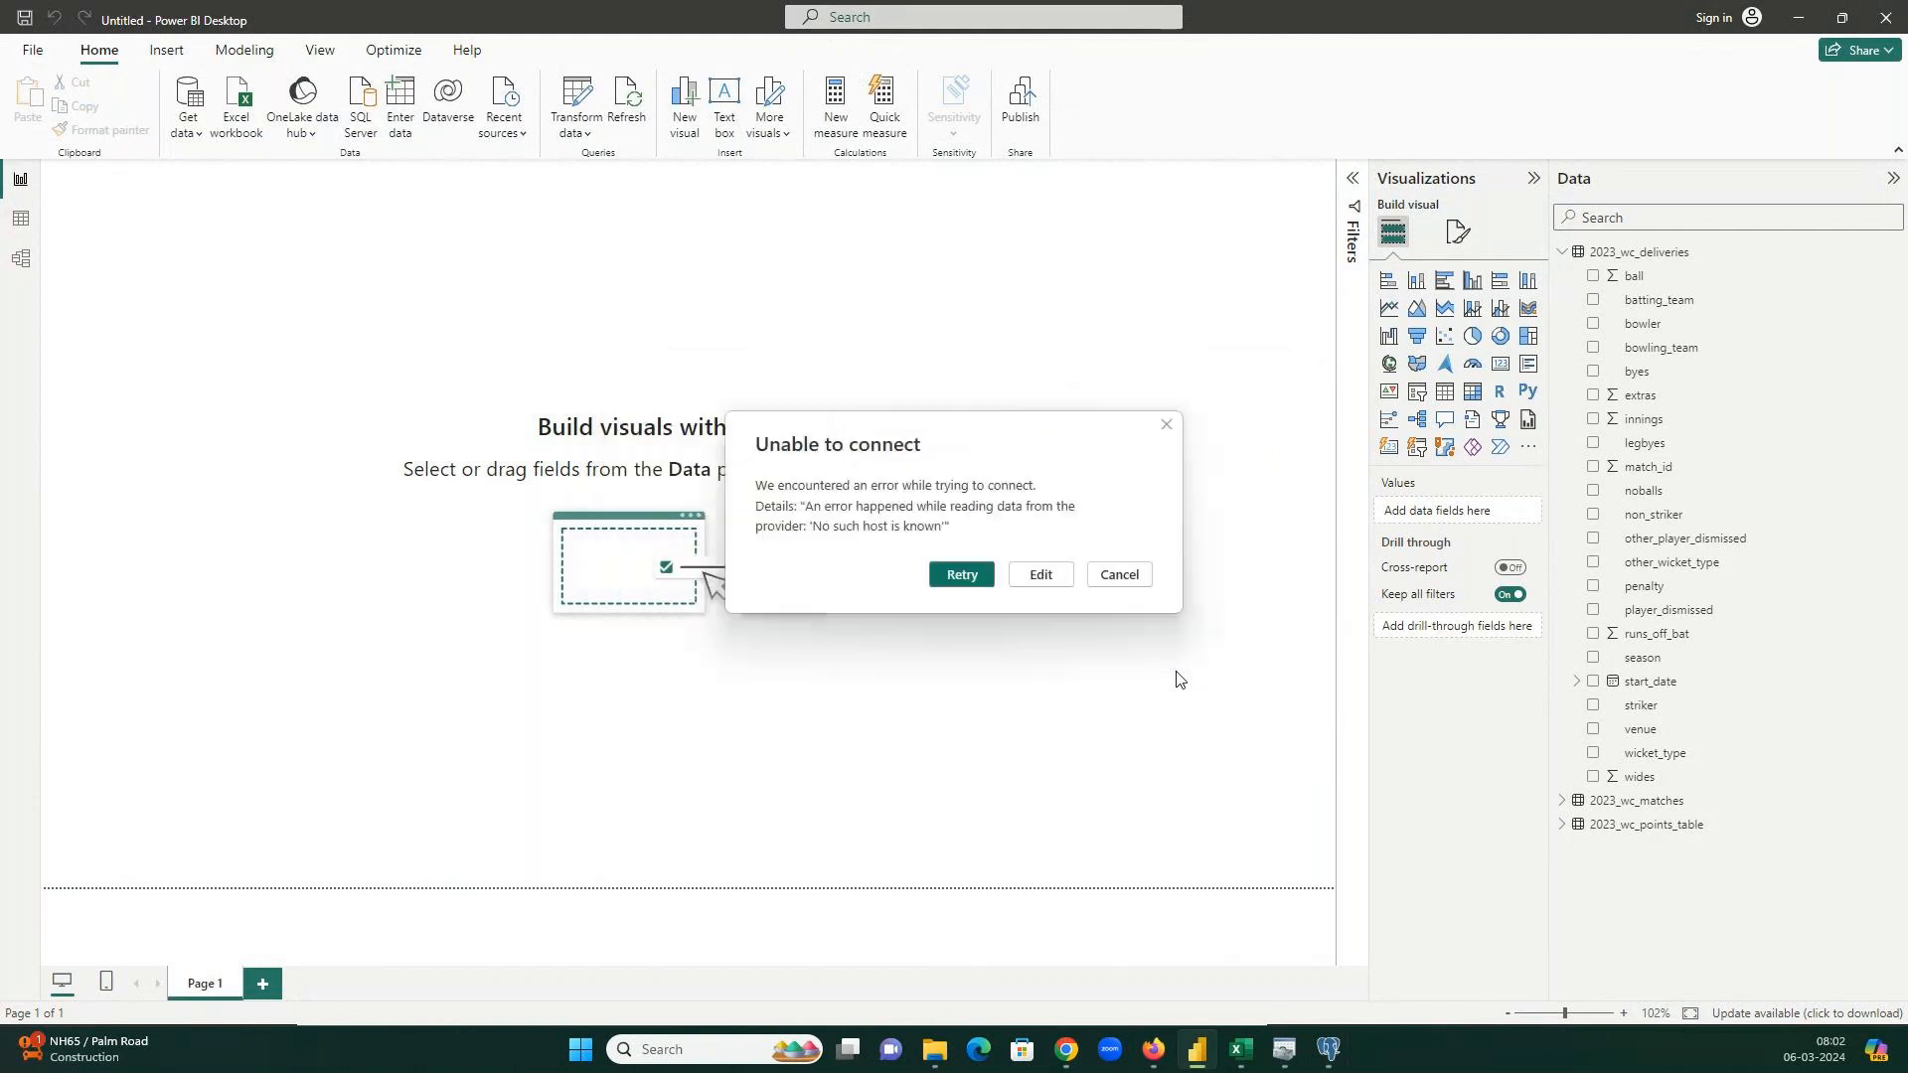
click(959, 568)
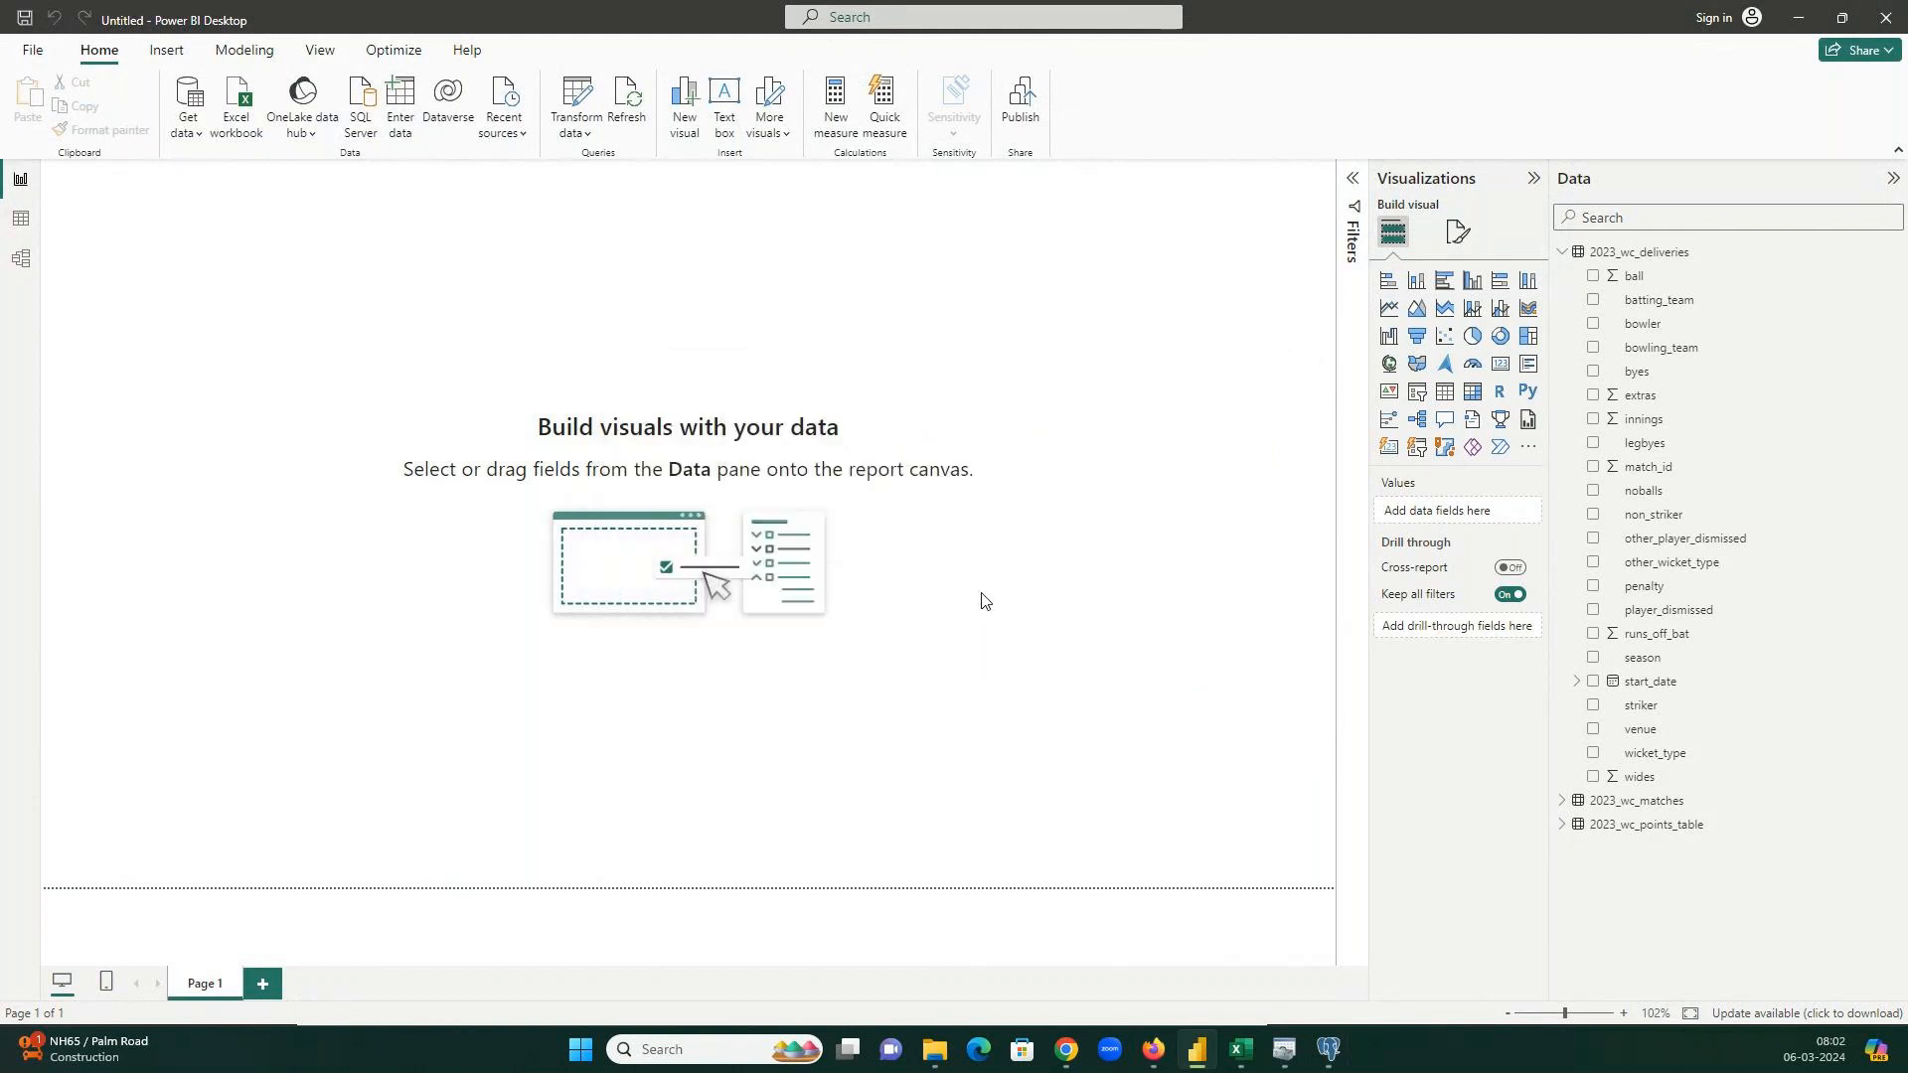
Close pgAdmin's server properties, quit pgAdmin, and cancel Power BI's PostgreSQL connection.
click(1041, 574)
click(1329, 1049)
click(1090, 674)
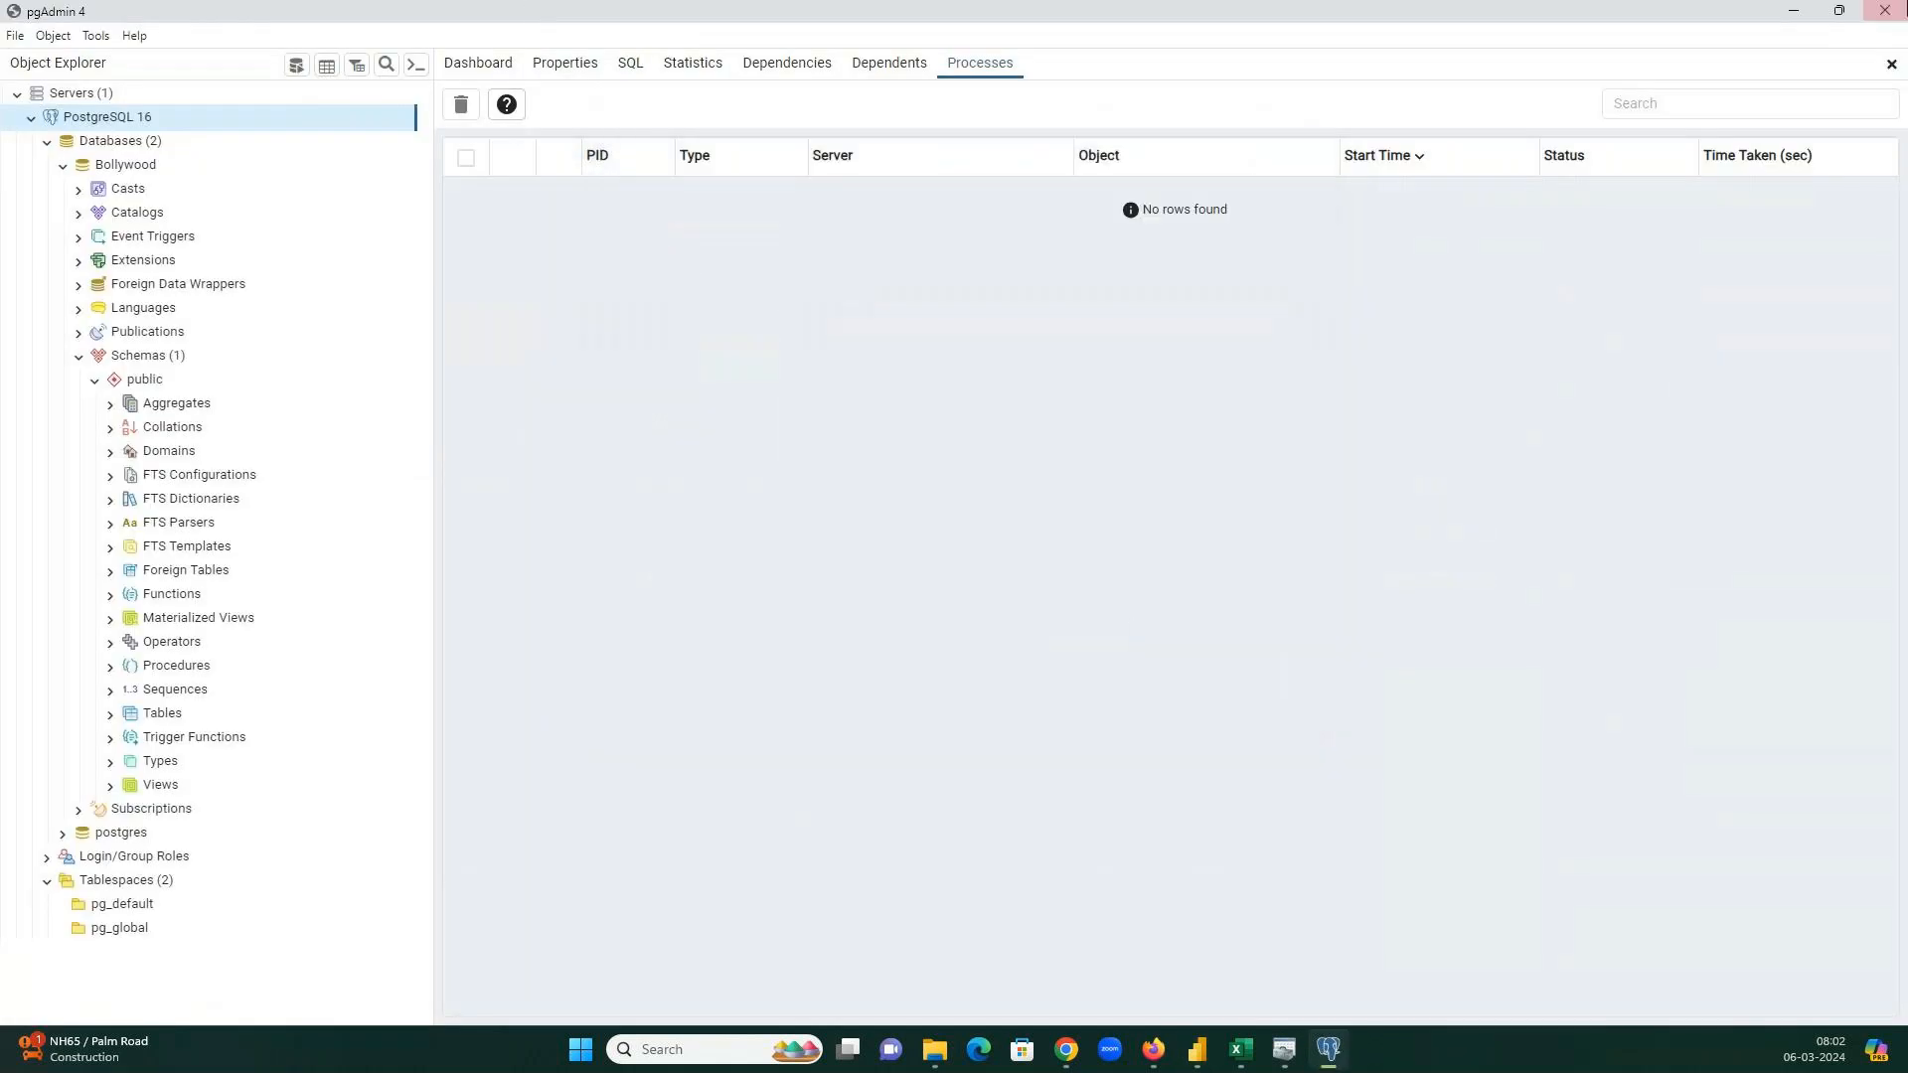
click(1895, 20)
click(1051, 563)
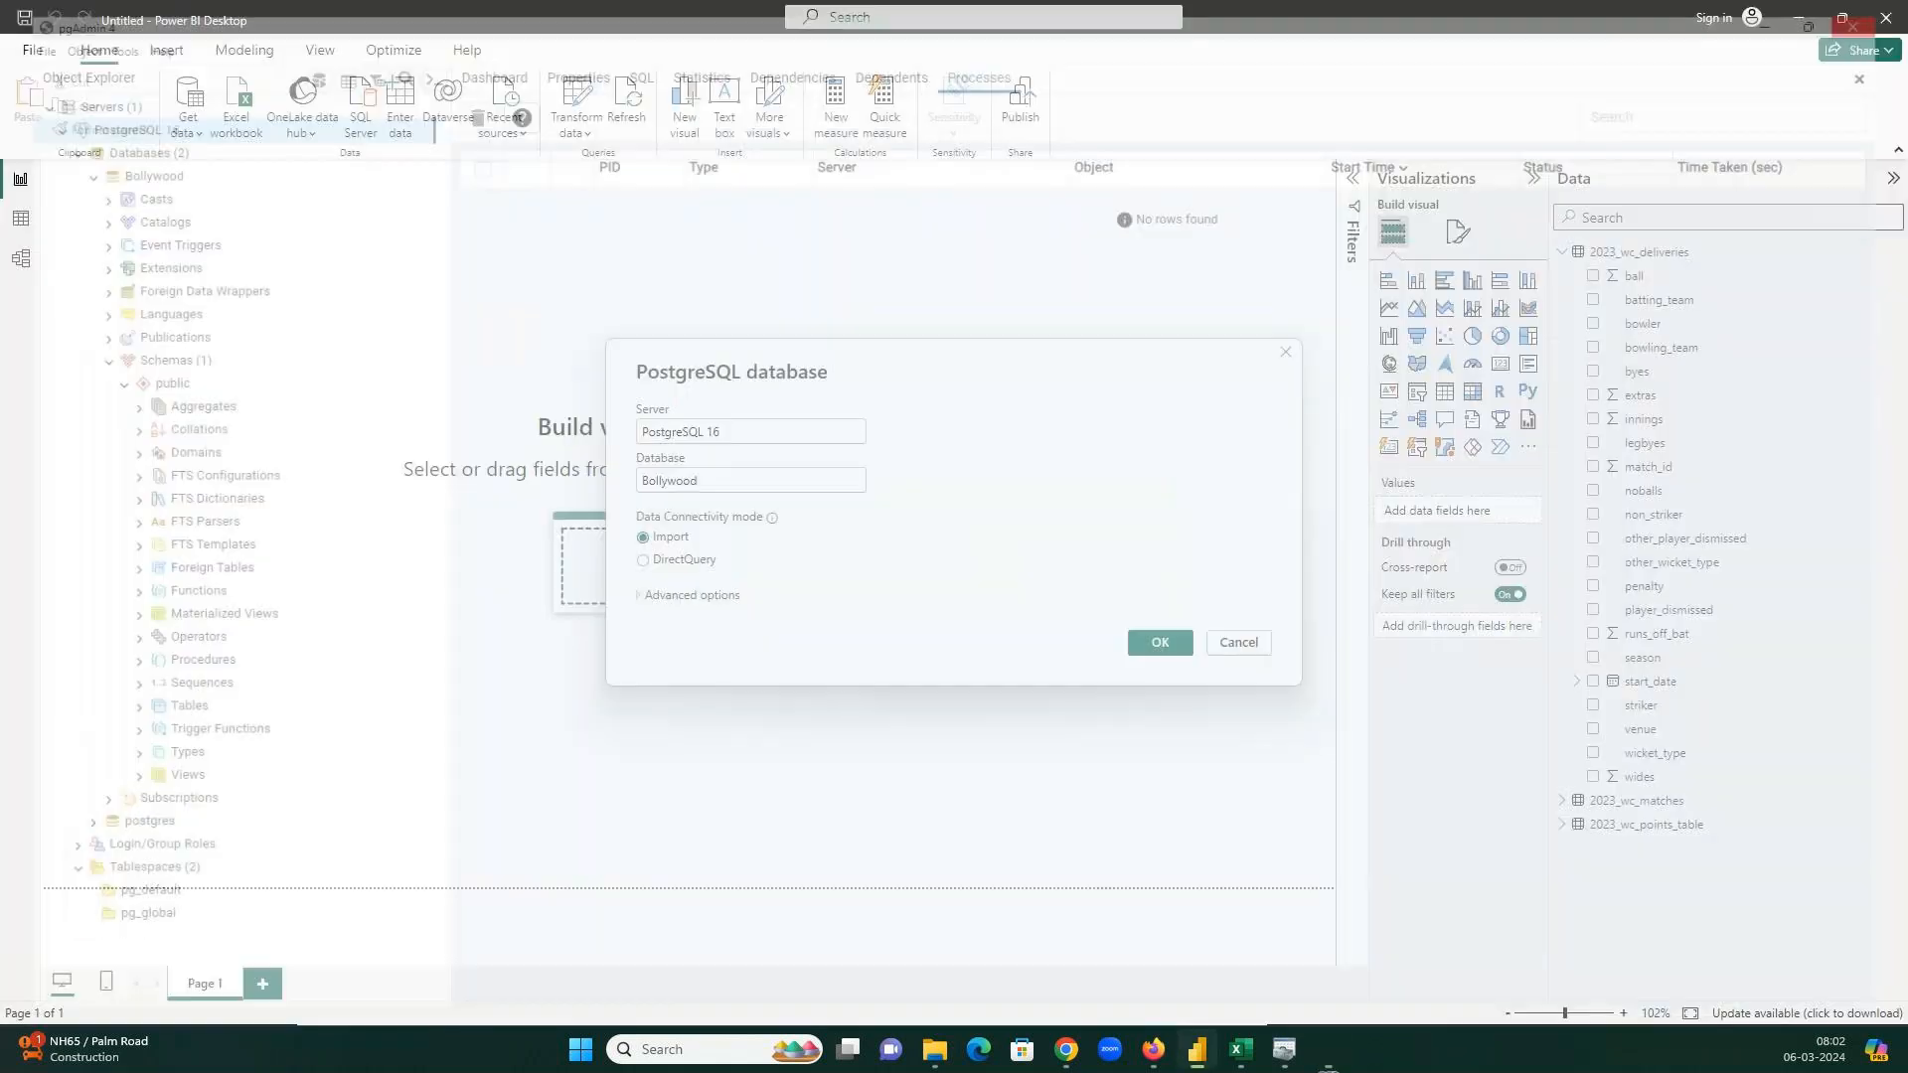
click(1241, 642)
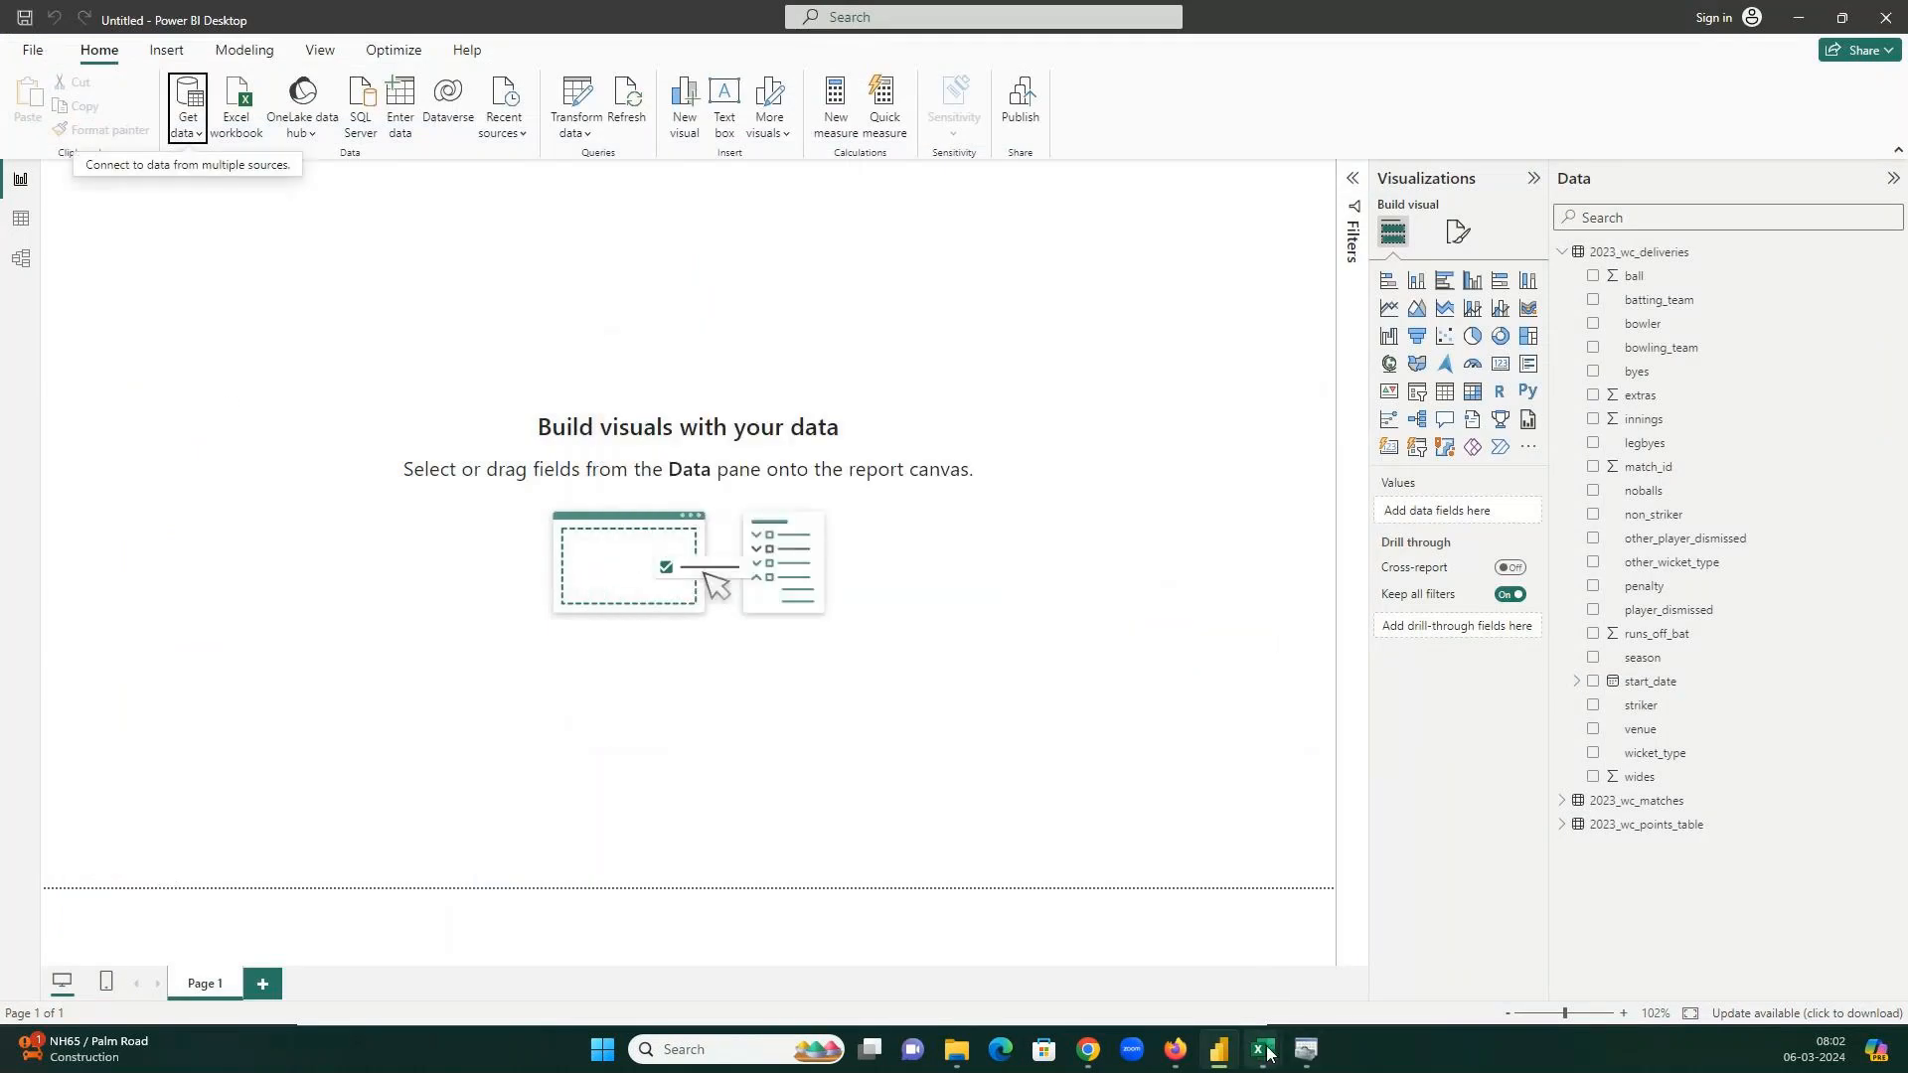
Leave the Stack Overflow page for the GoTo tab and bring Power BI Desktop forward.
mouse_move(1090, 1053)
click(994, 974)
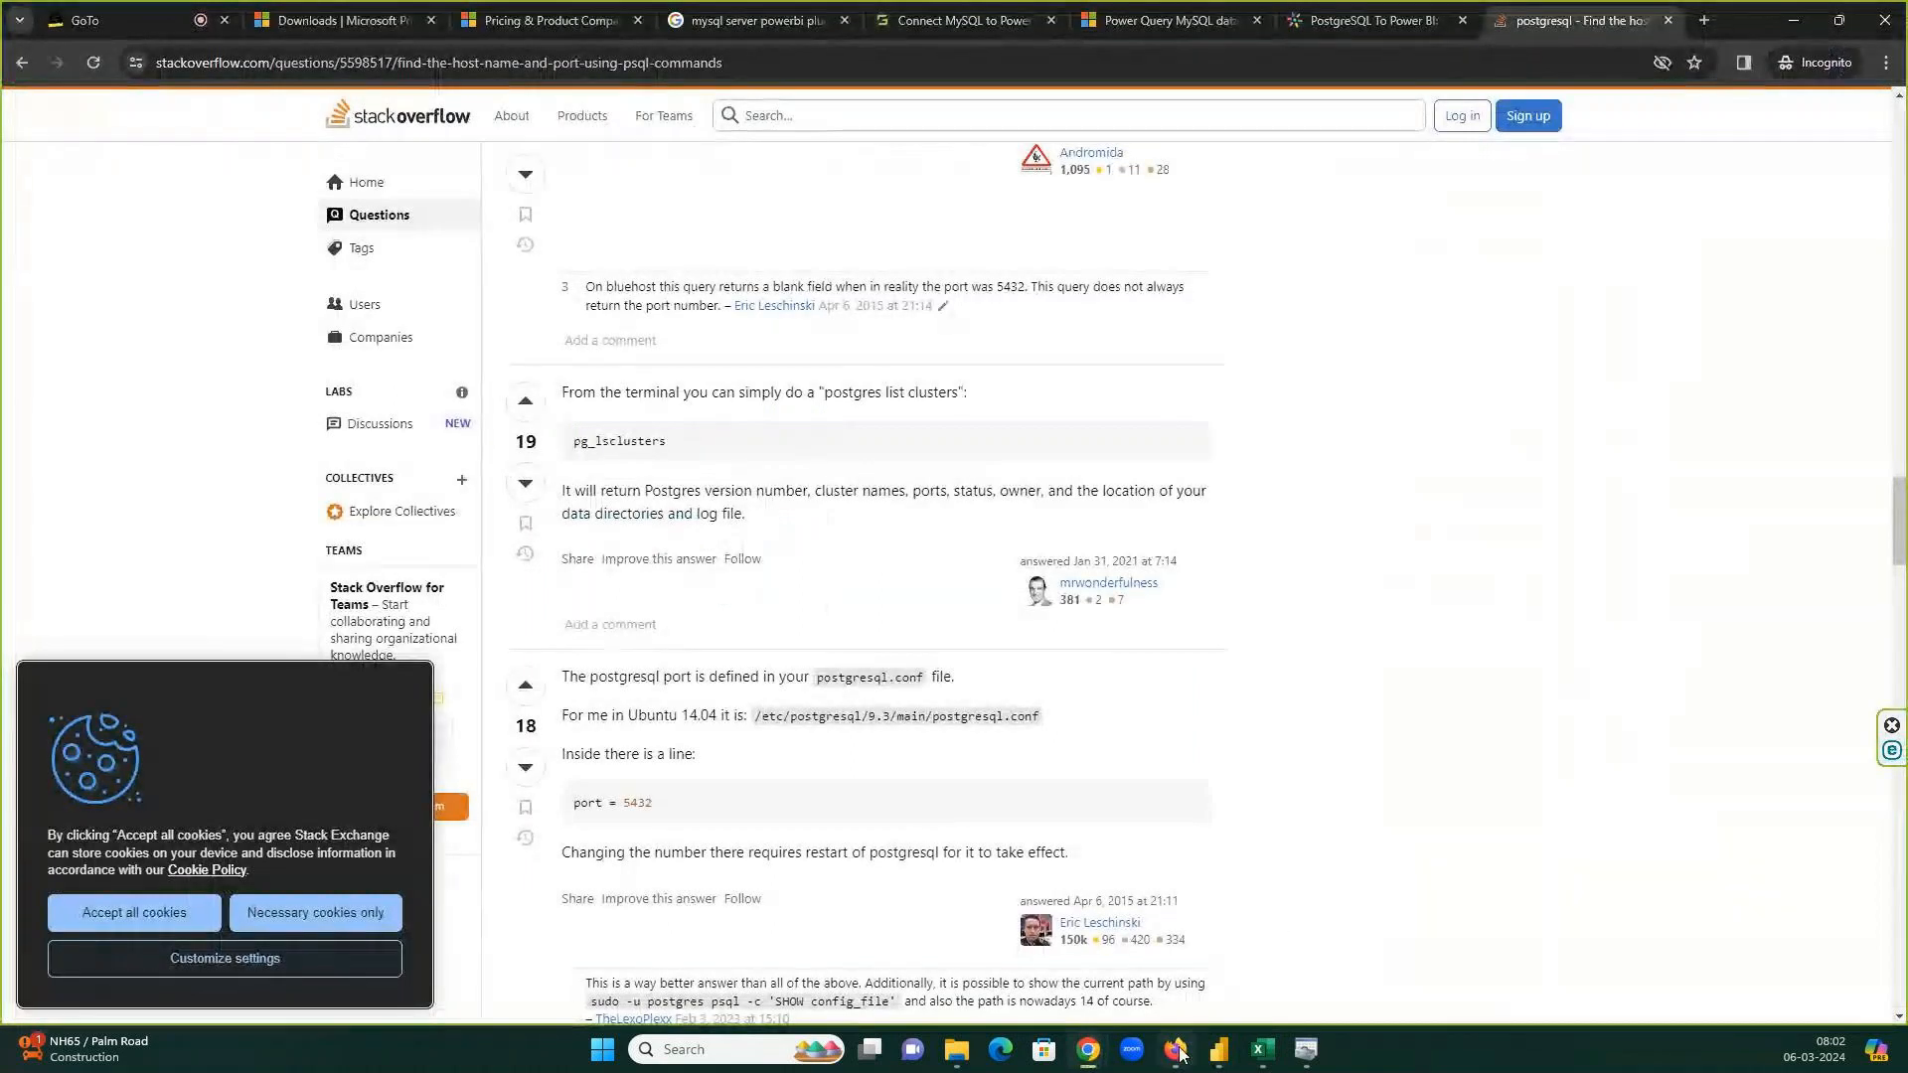
mouse_move(1179, 1053)
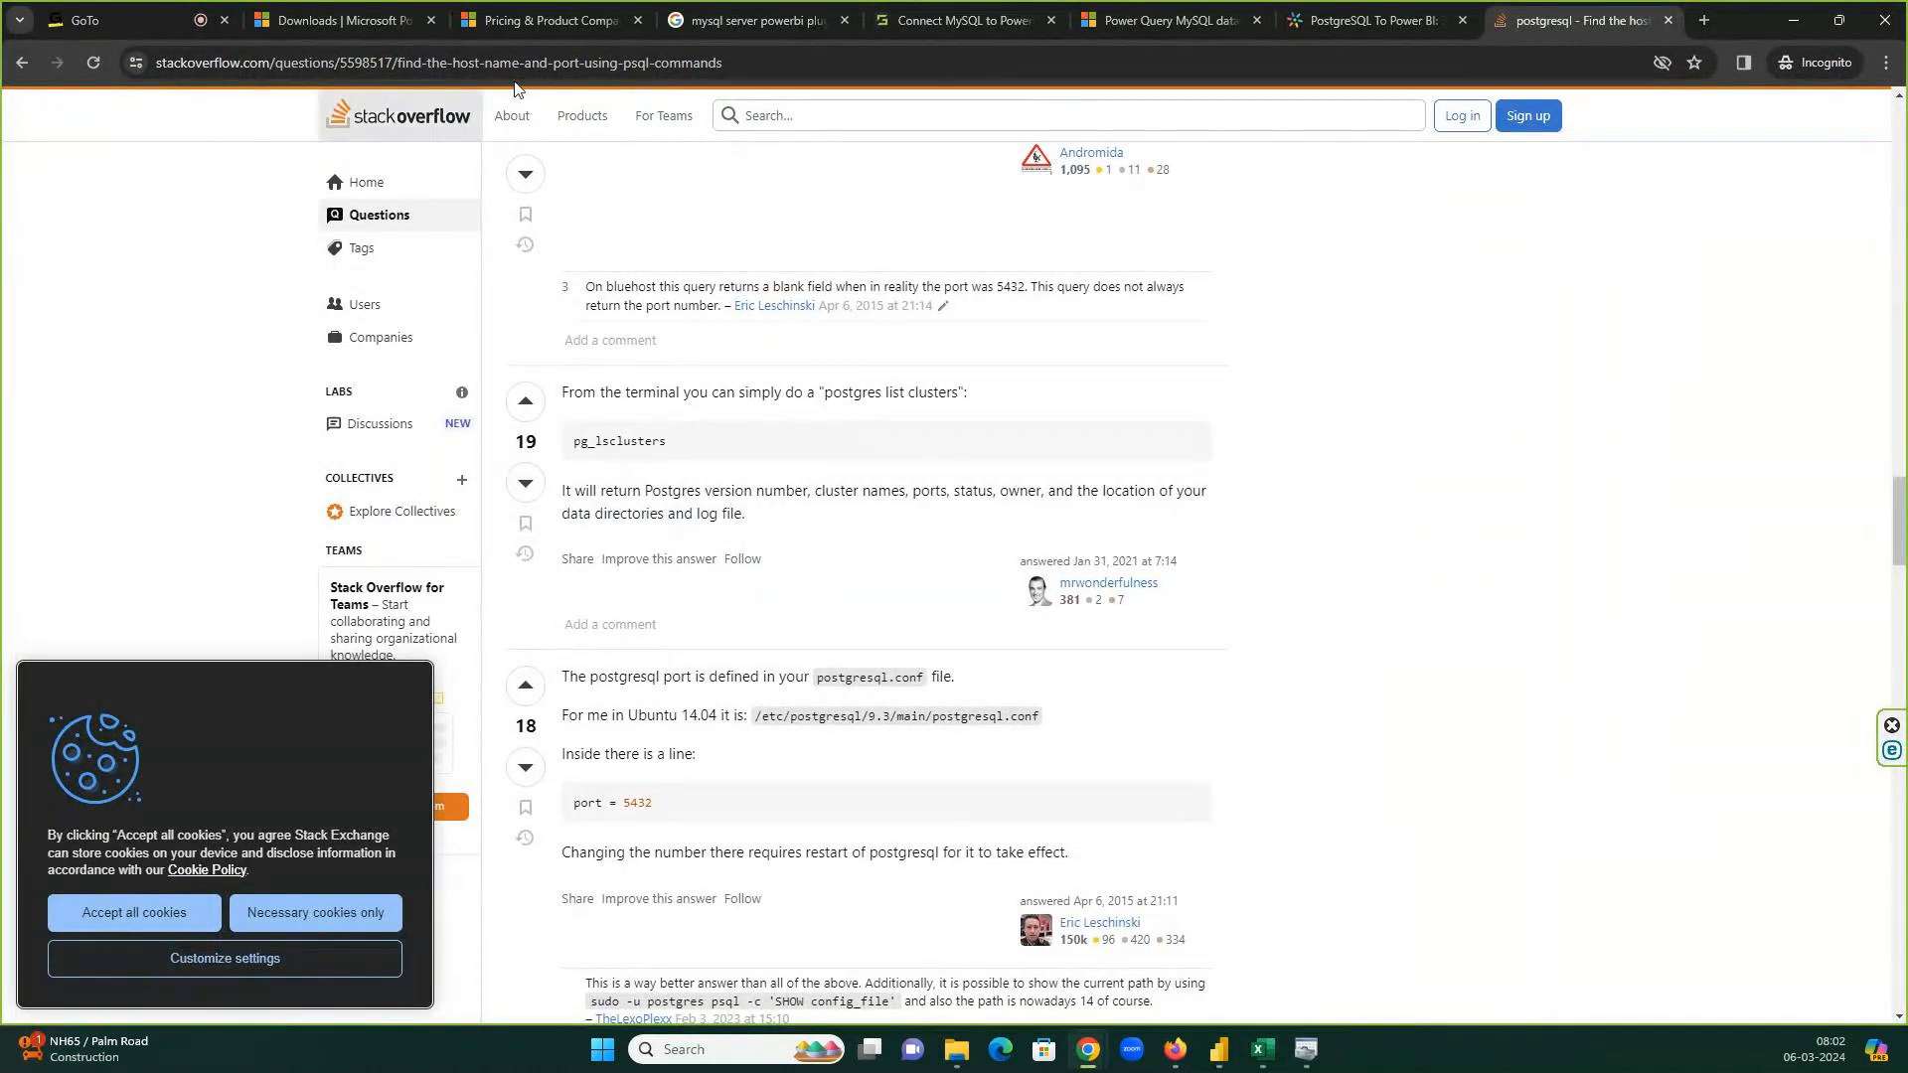
mouse_move(1088, 1049)
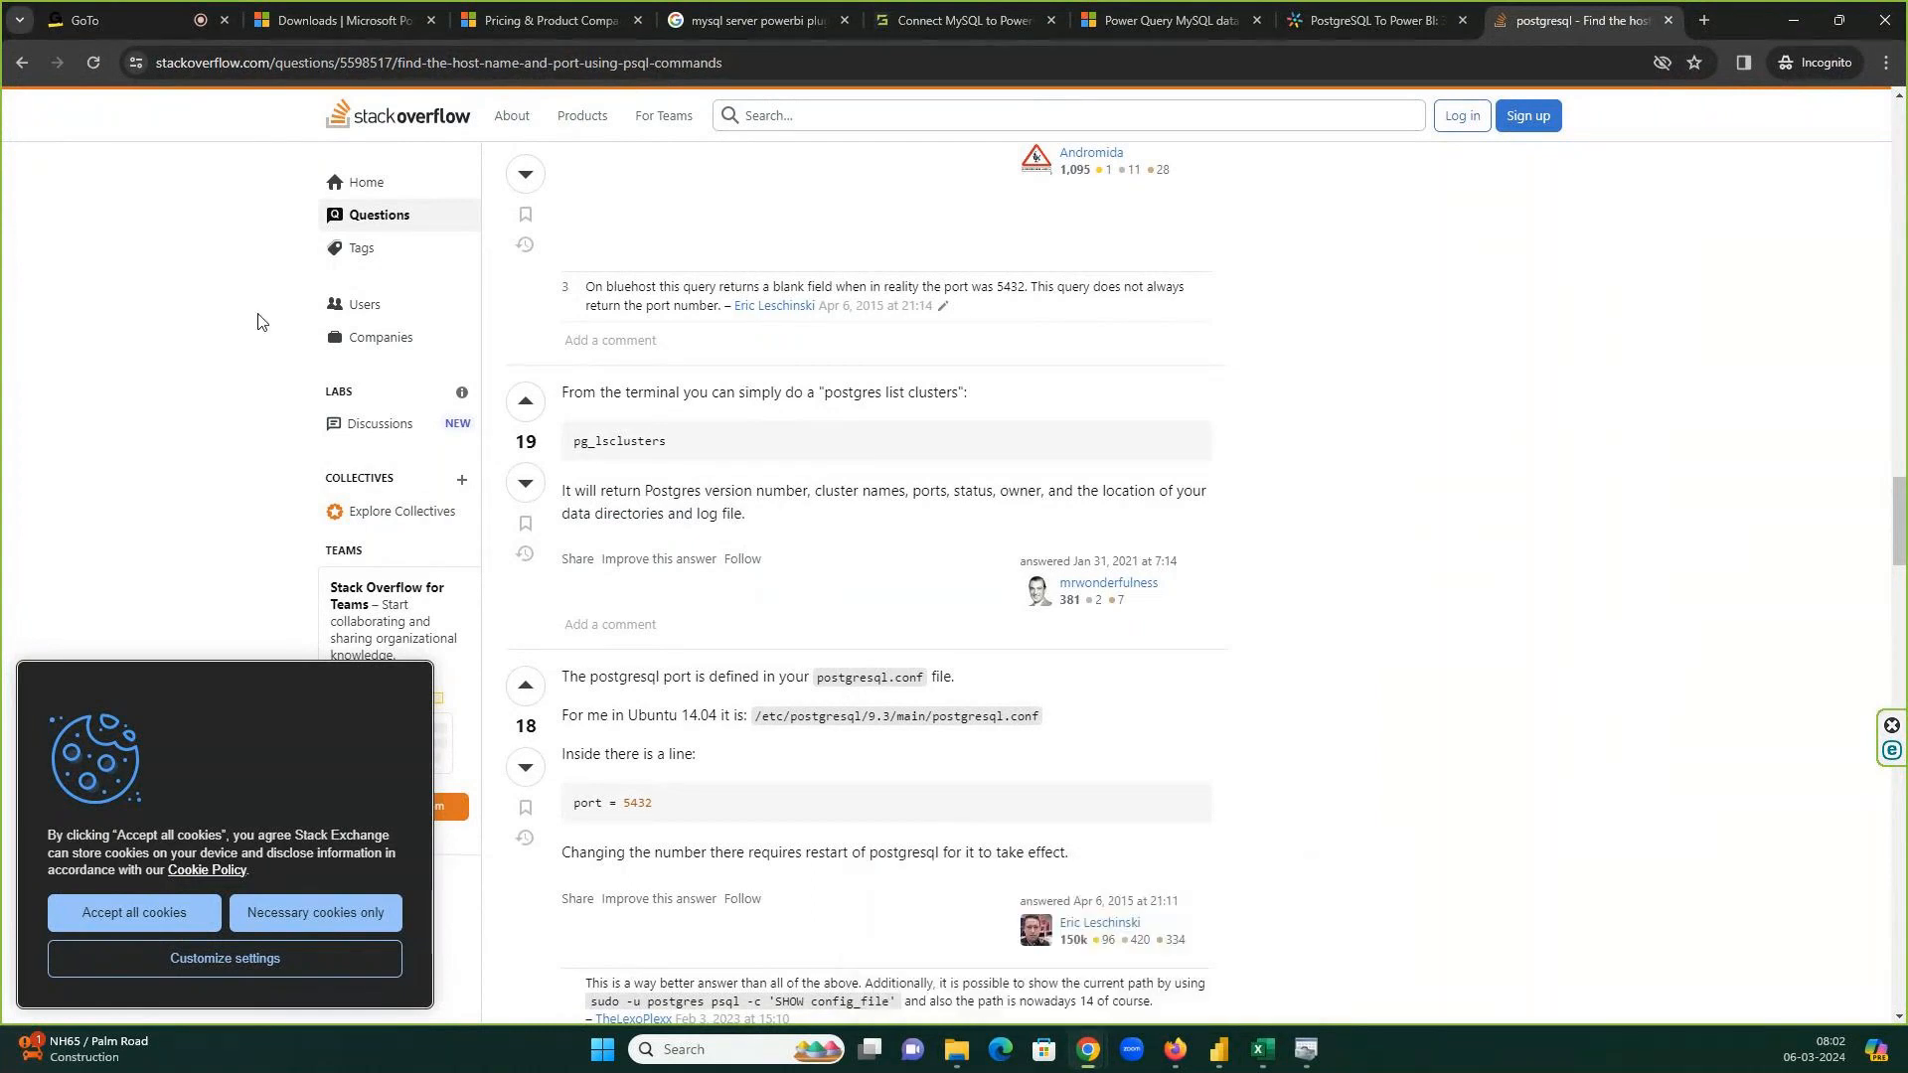
key(ctrl+1)
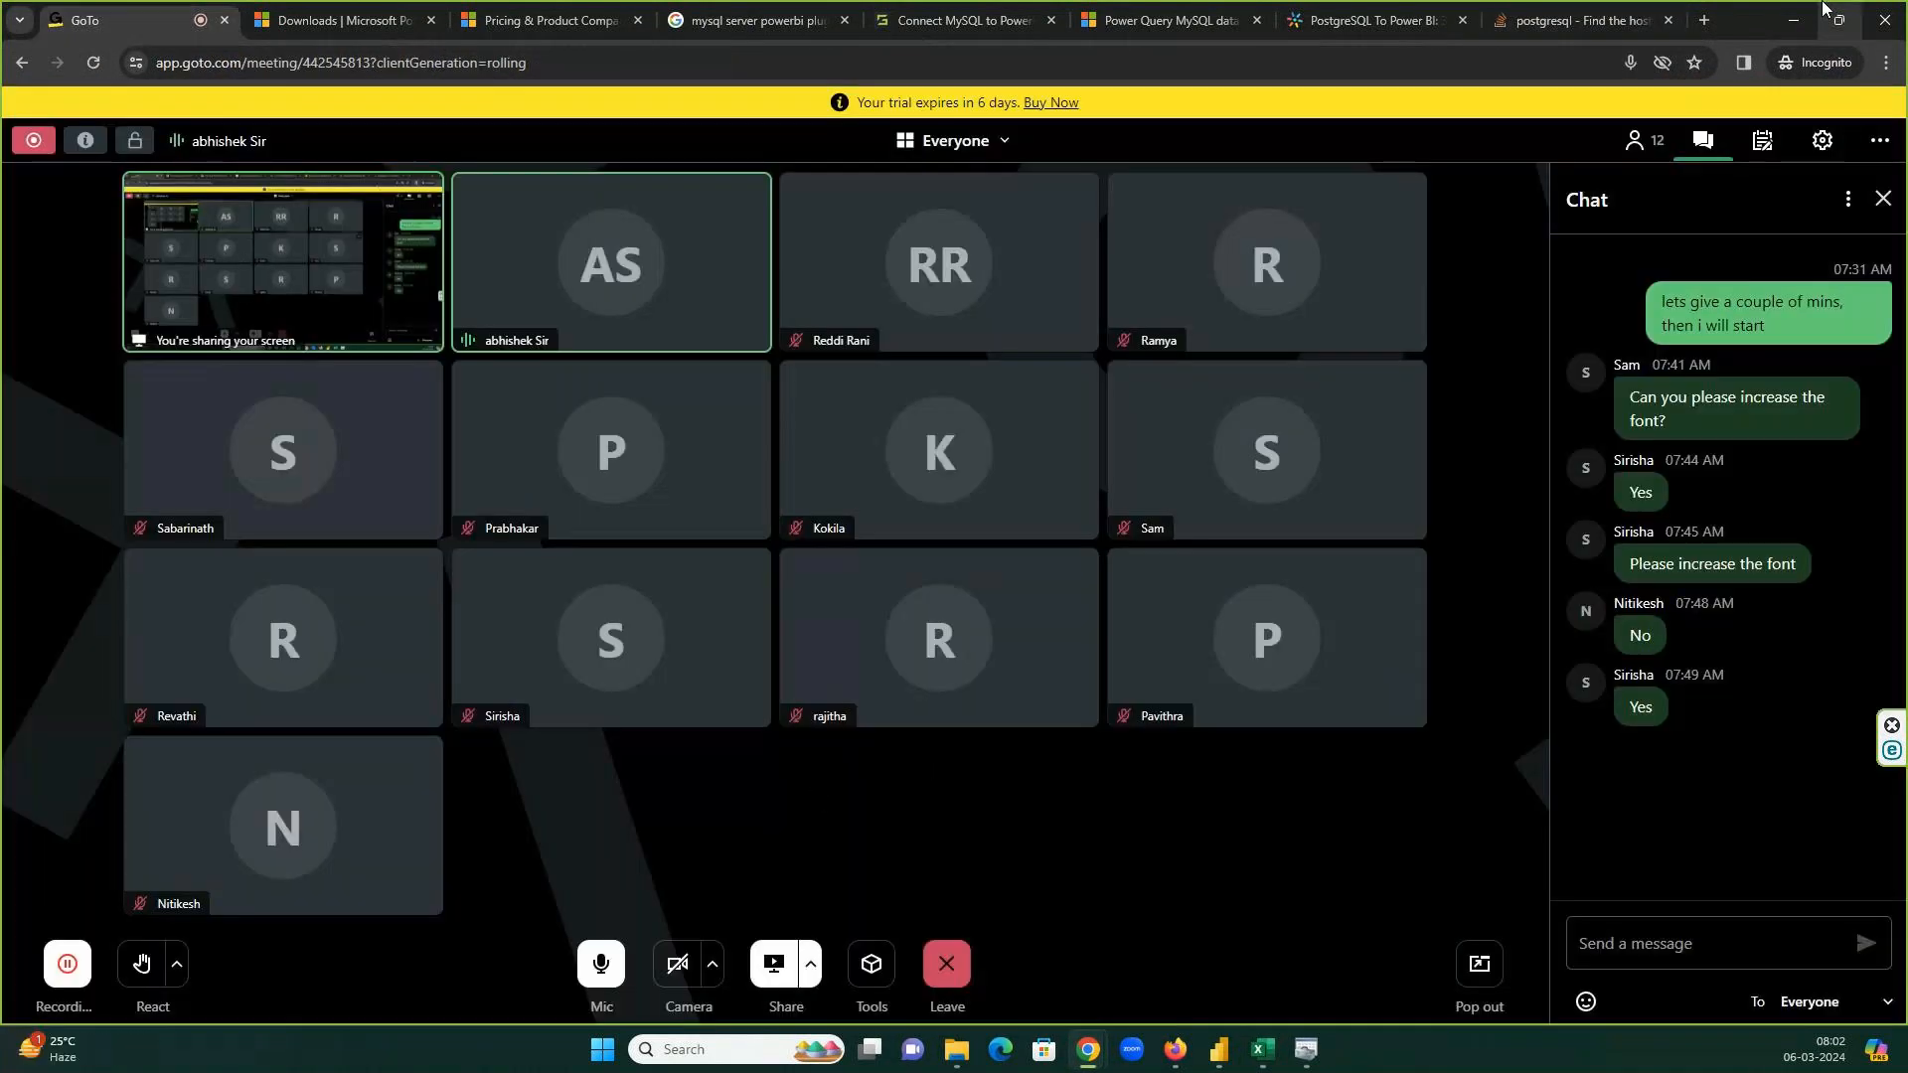
click(1792, 20)
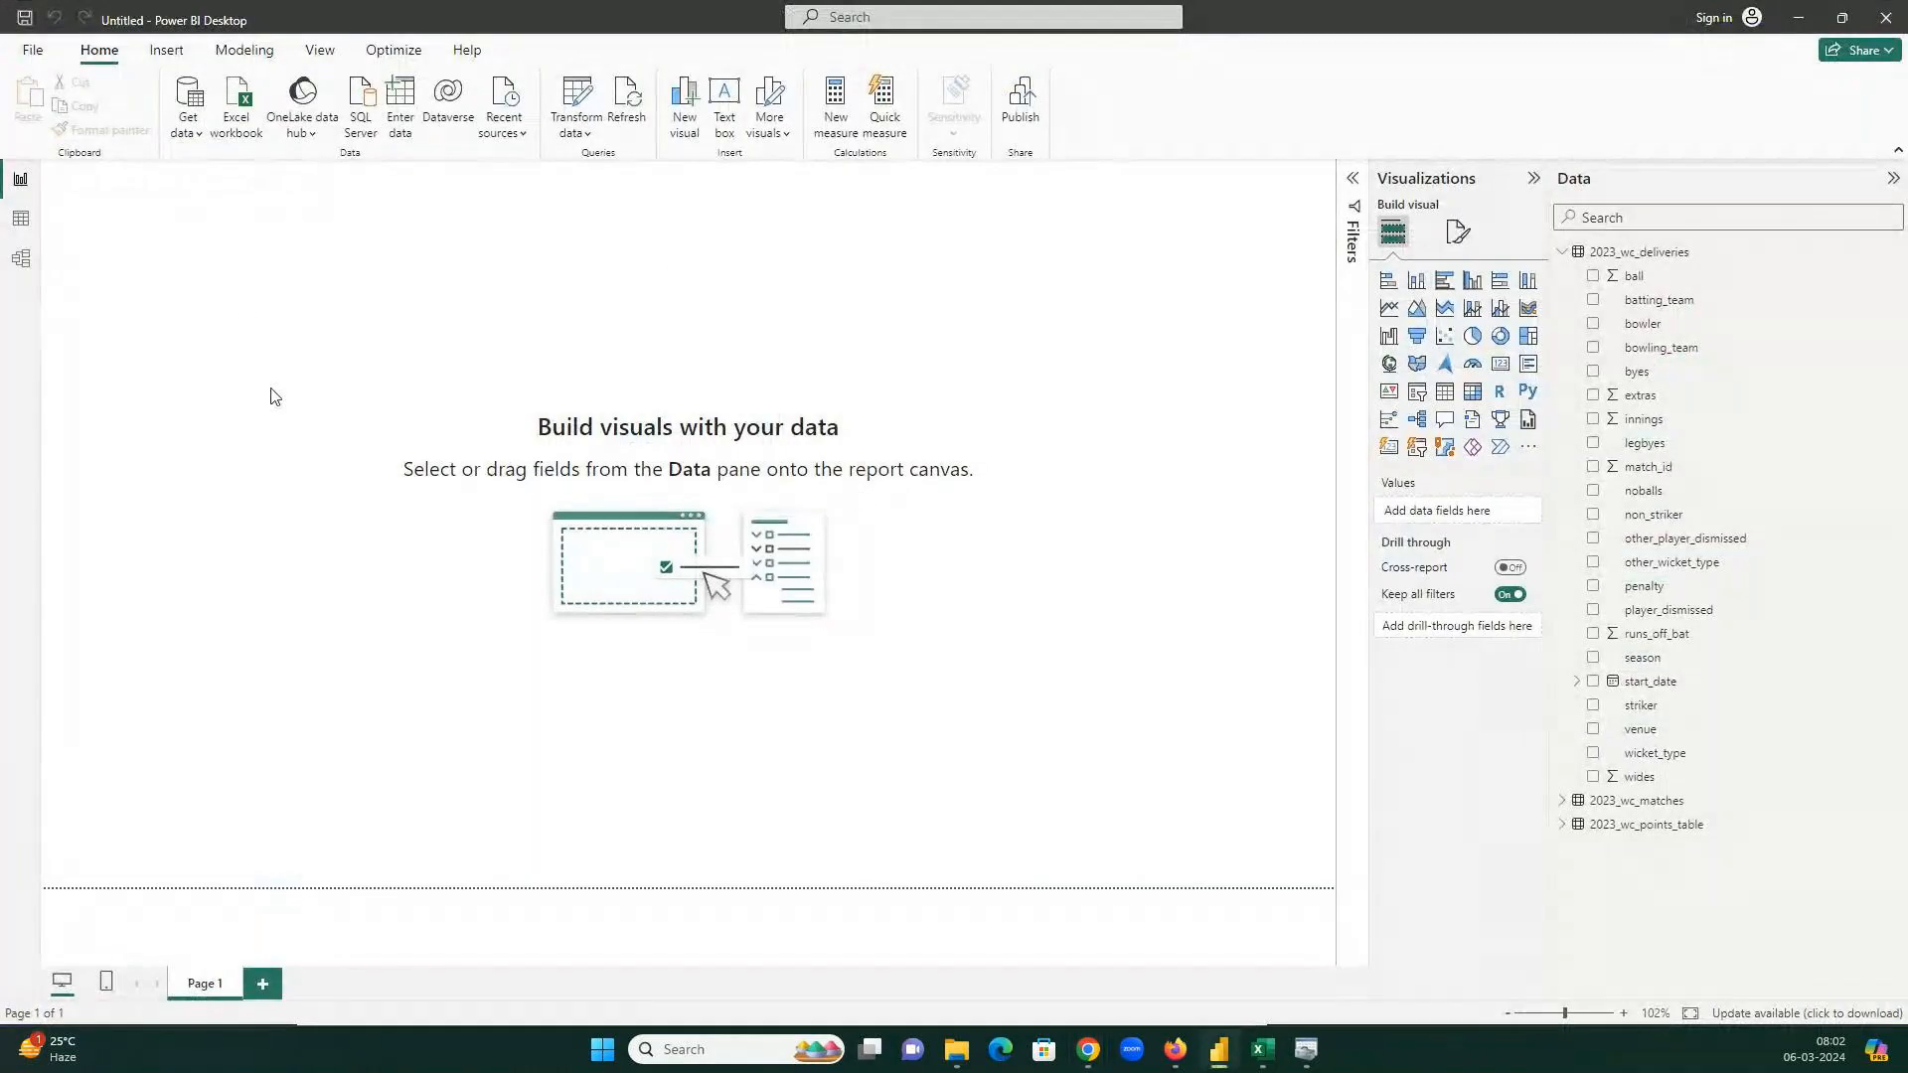
Collapse the 2023_wc_deliveries field list in the Data pane.
click(1564, 254)
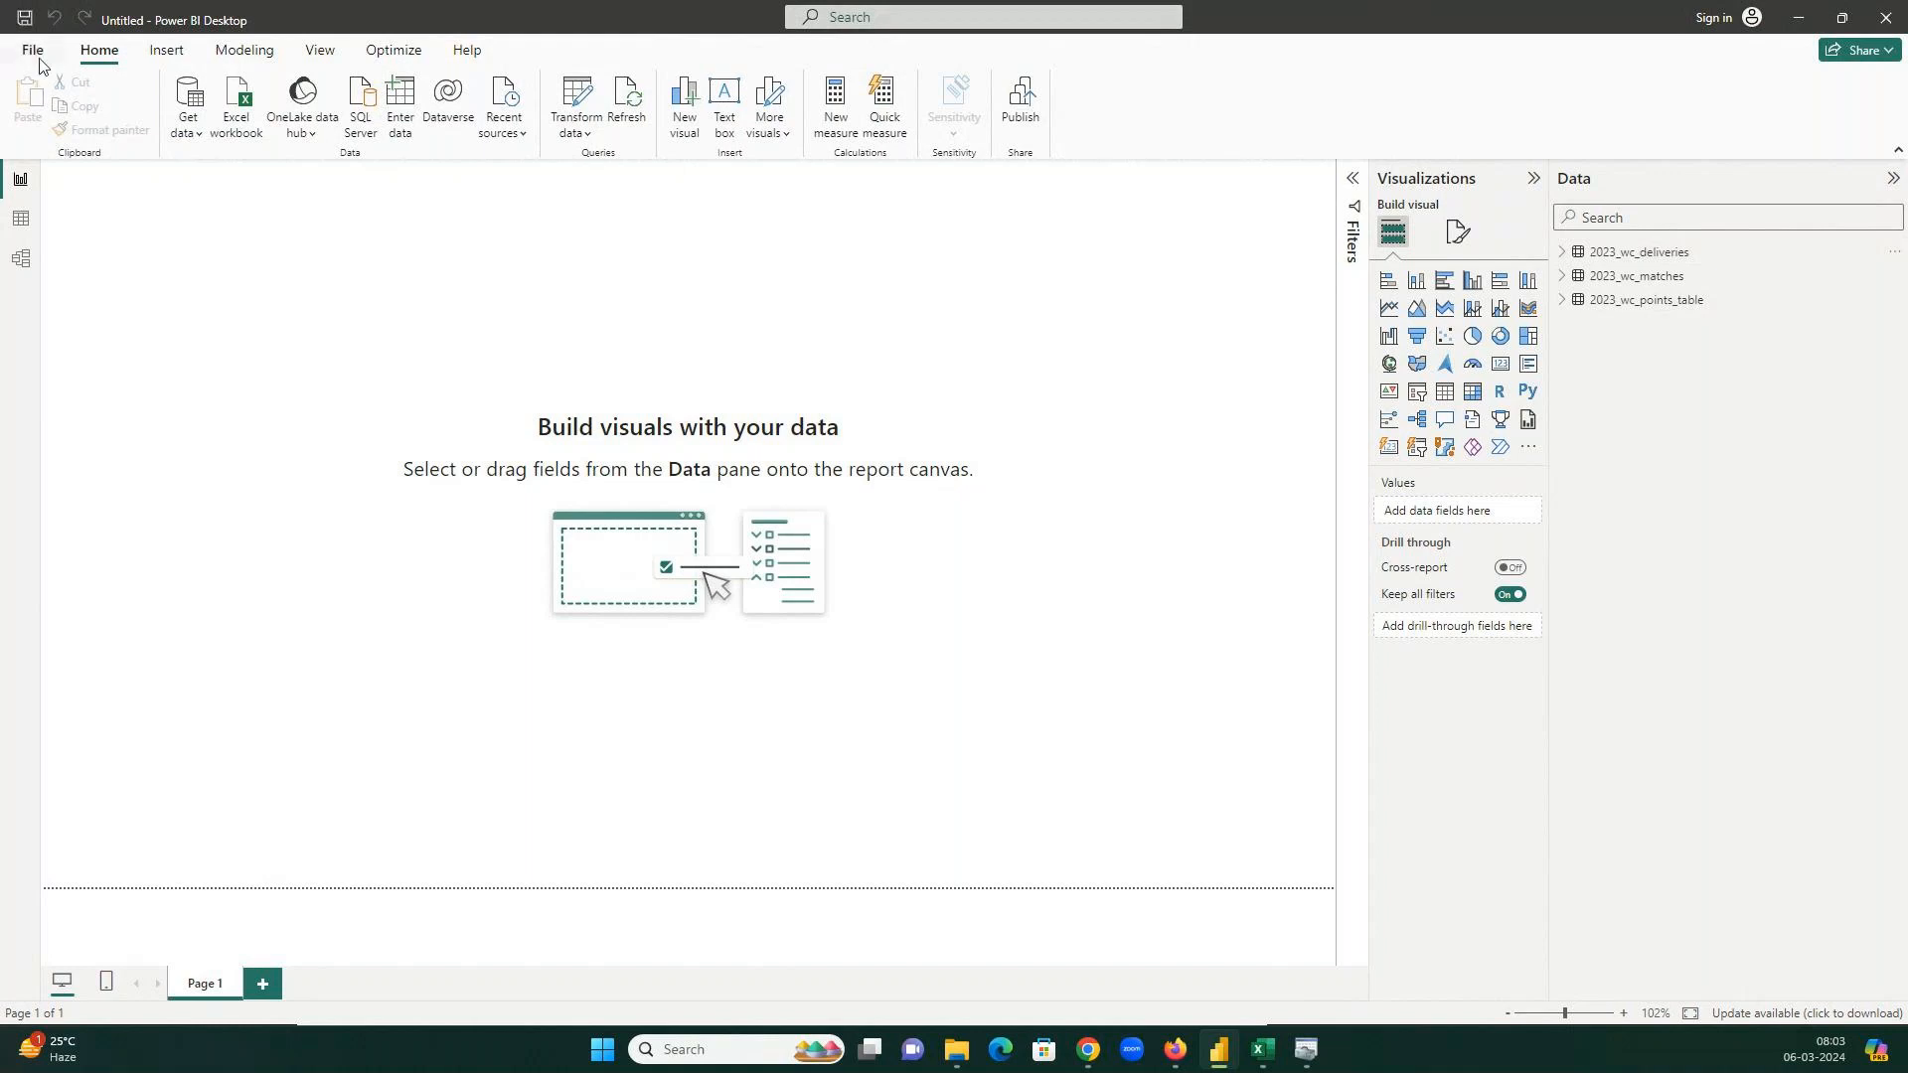
Save the report as Wc23_20240306.pbix in the PBI_Tutorial\6Mar24 folder.
click(38, 58)
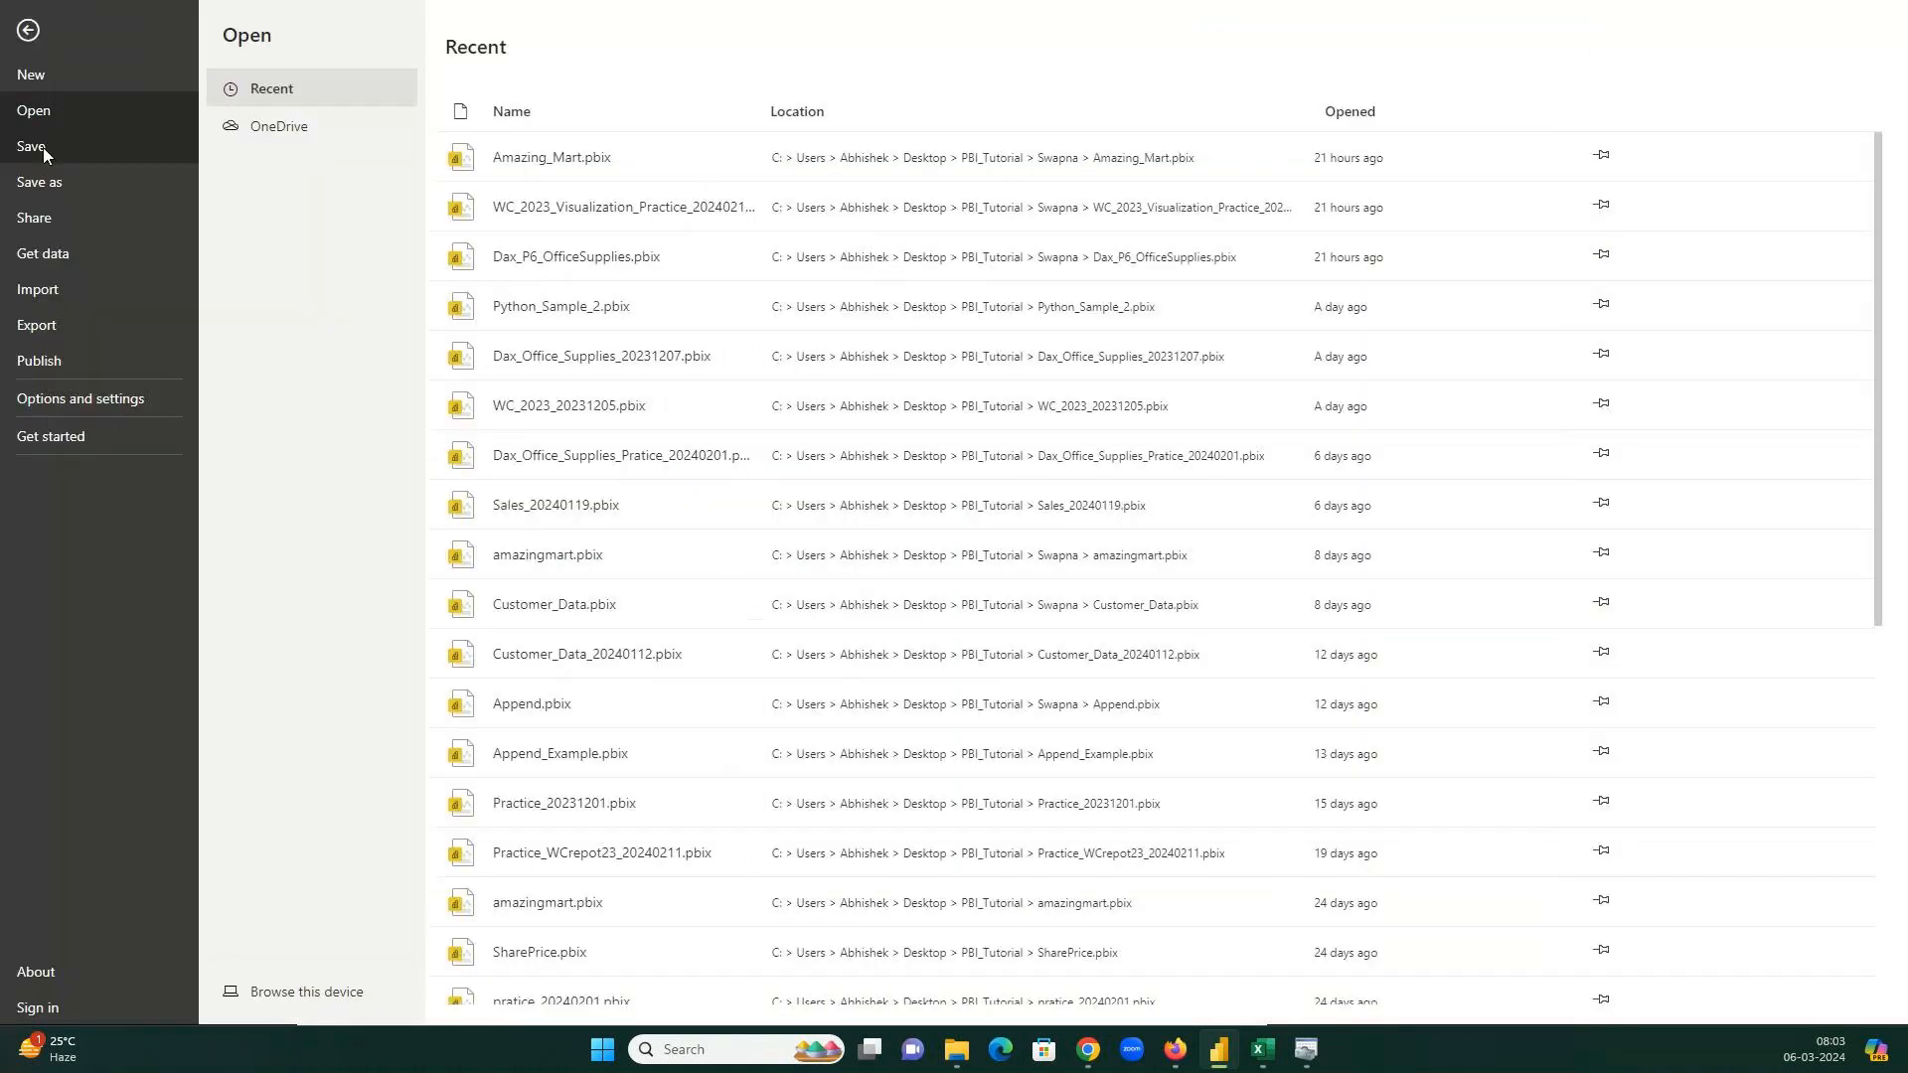
click(55, 182)
click(326, 992)
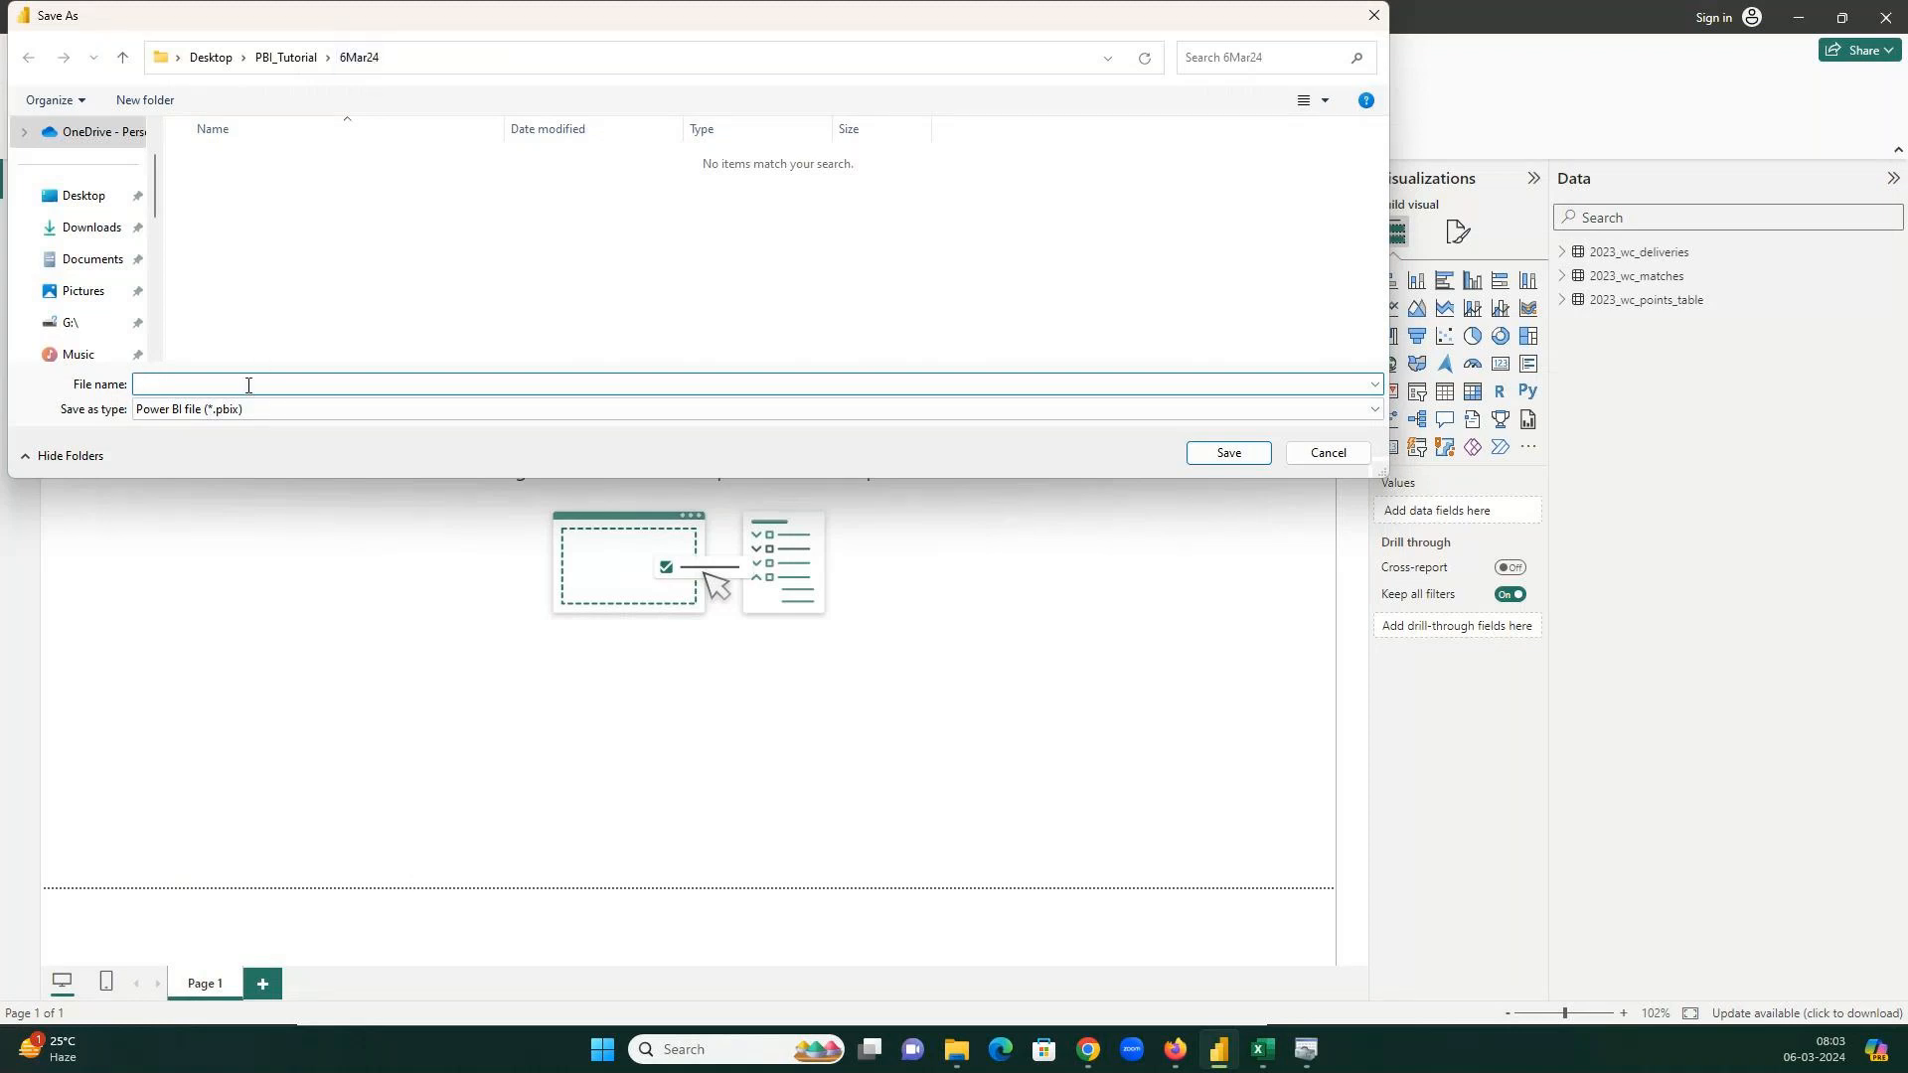
text(C)
text(W)
text(c23_)
text(20240)
text(306)
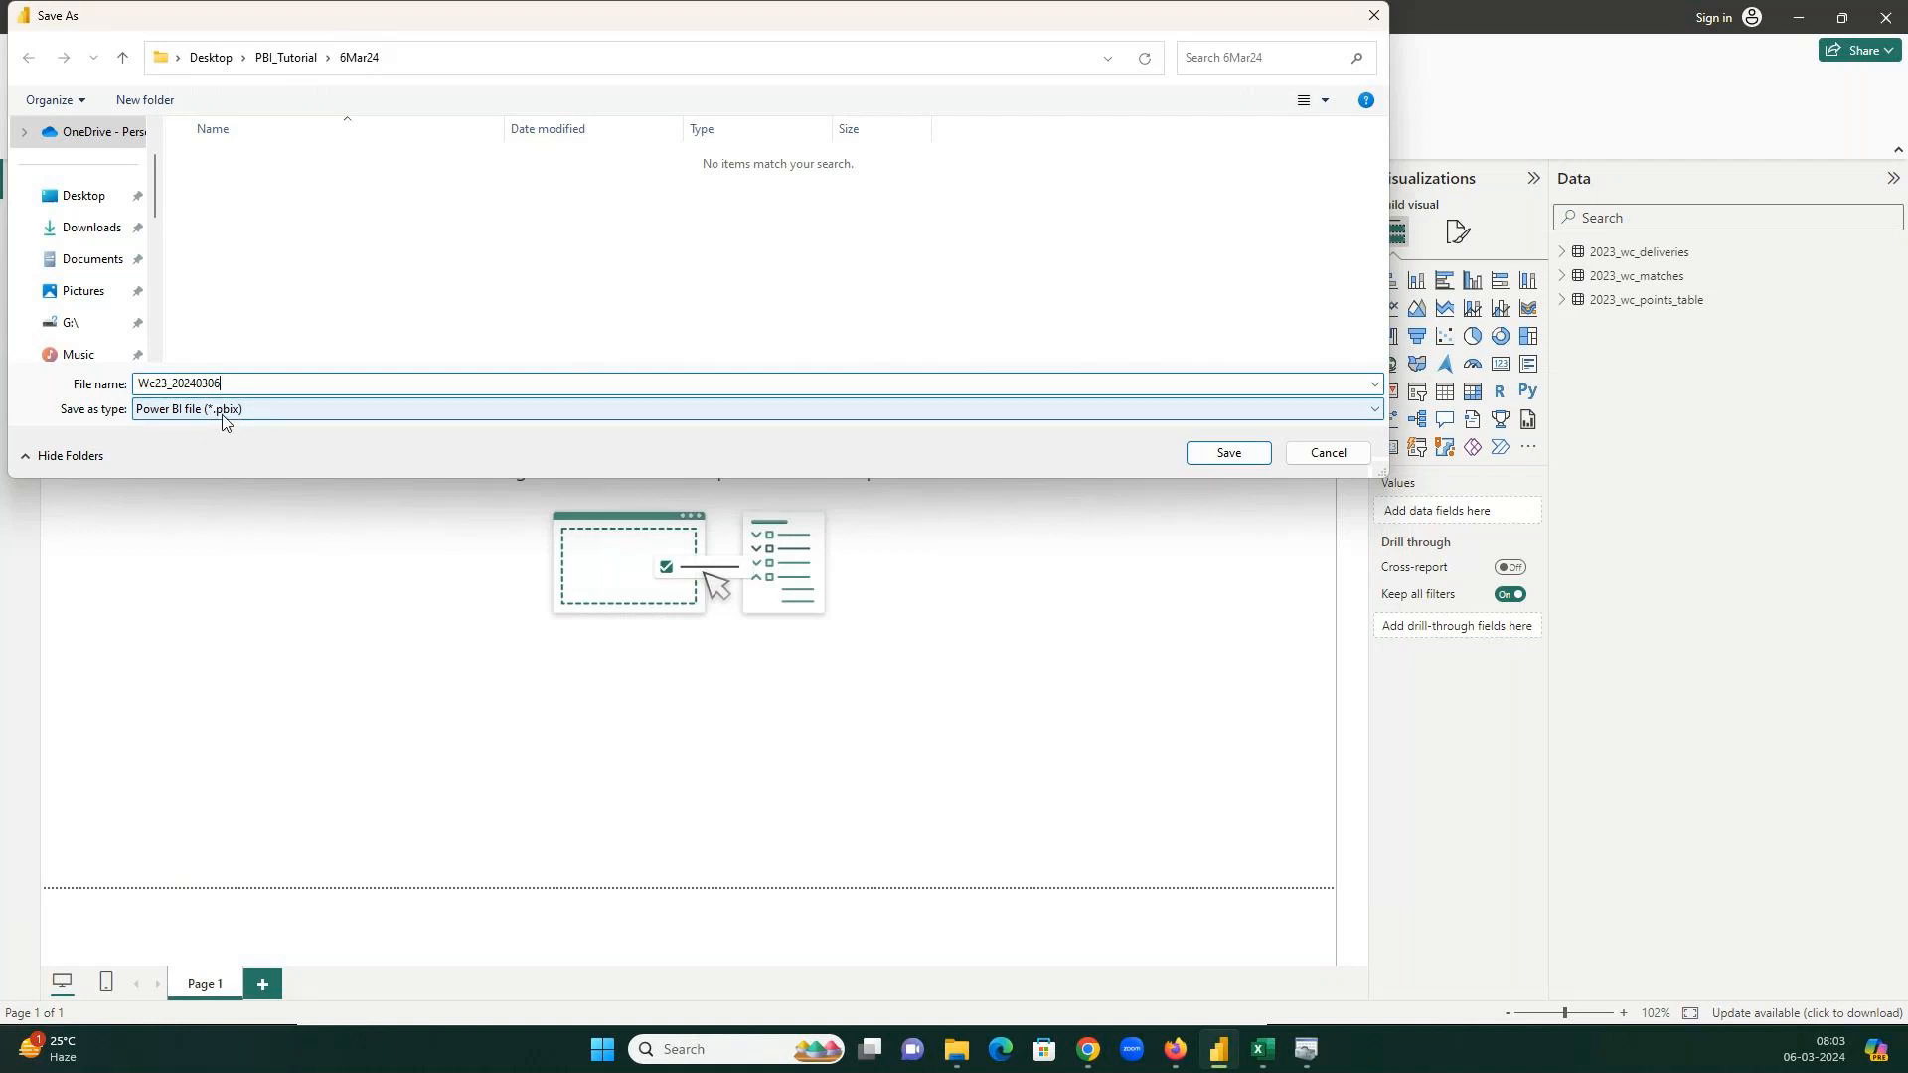
click(1256, 452)
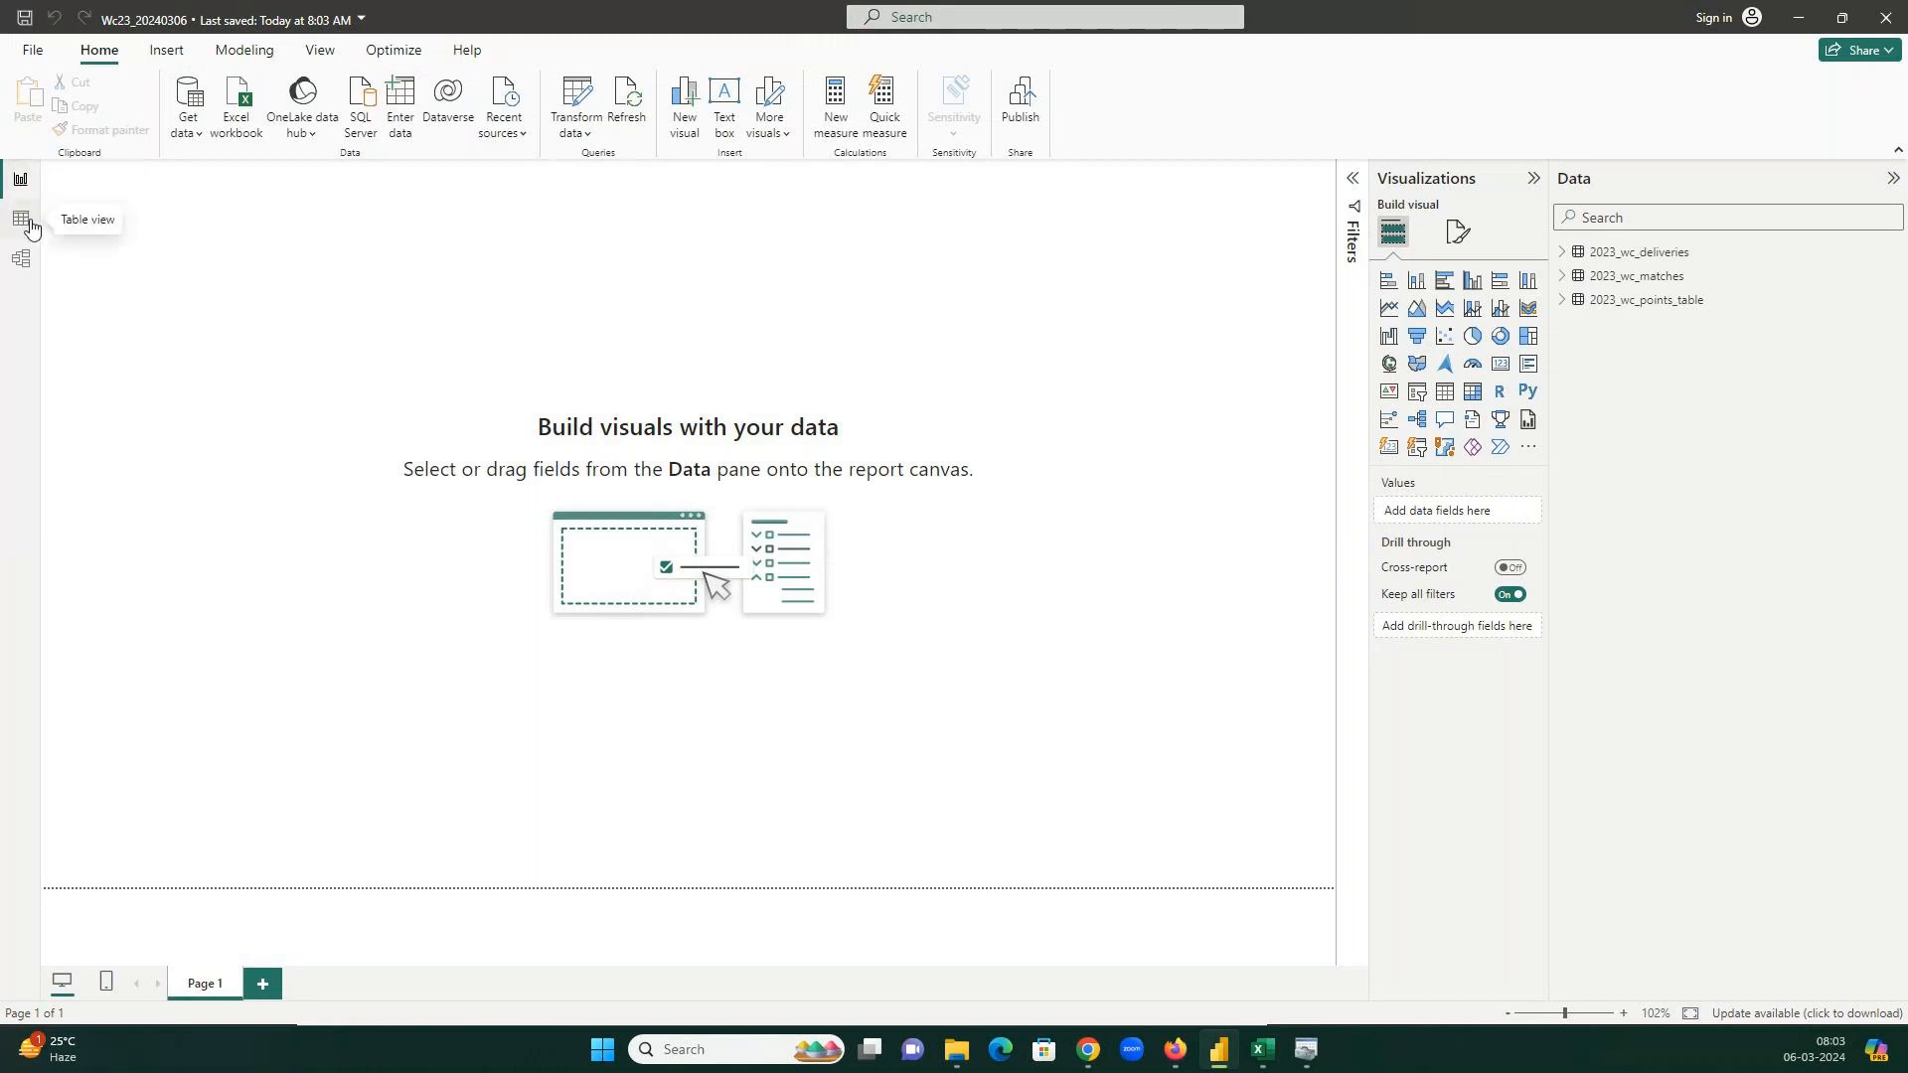
Compare the 2023_wc_deliveries table view (26,119 rows) with its Excel CSV, then close the CSV.
click(30, 227)
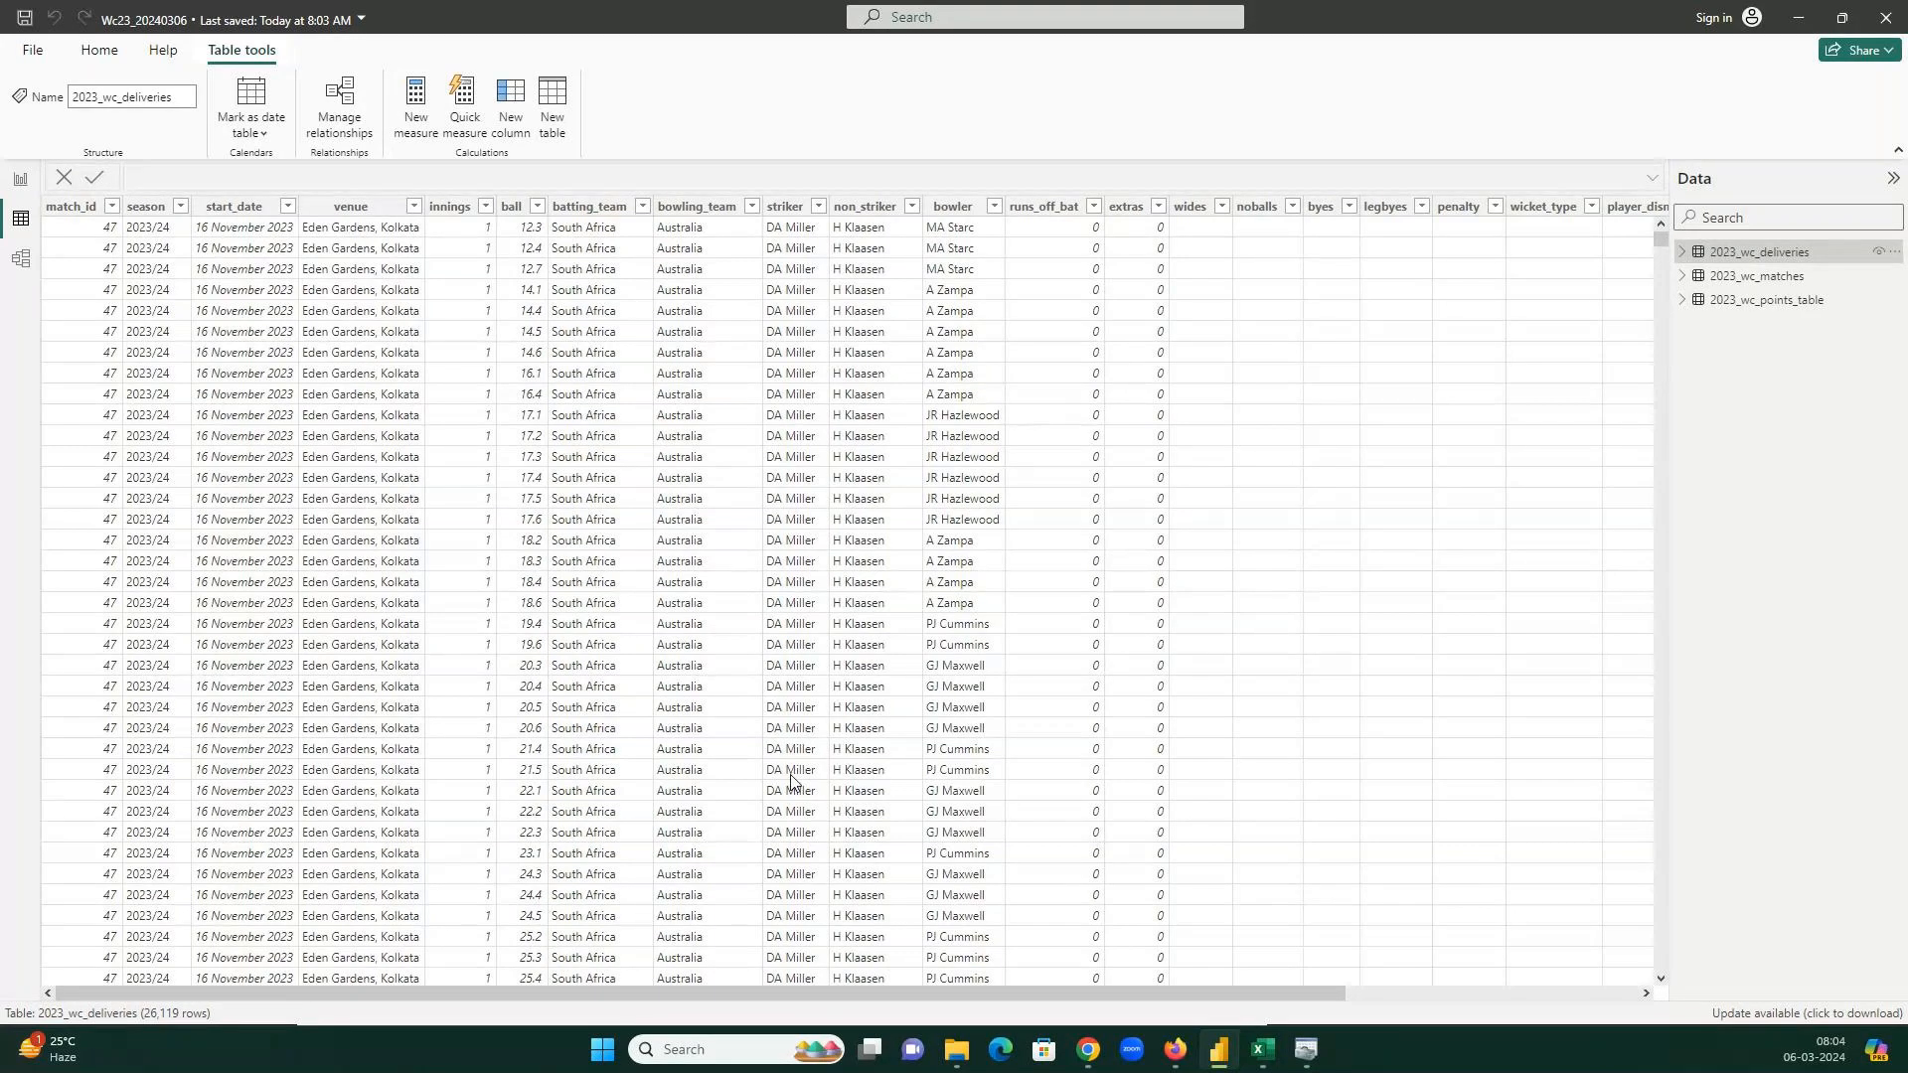
click(1262, 1049)
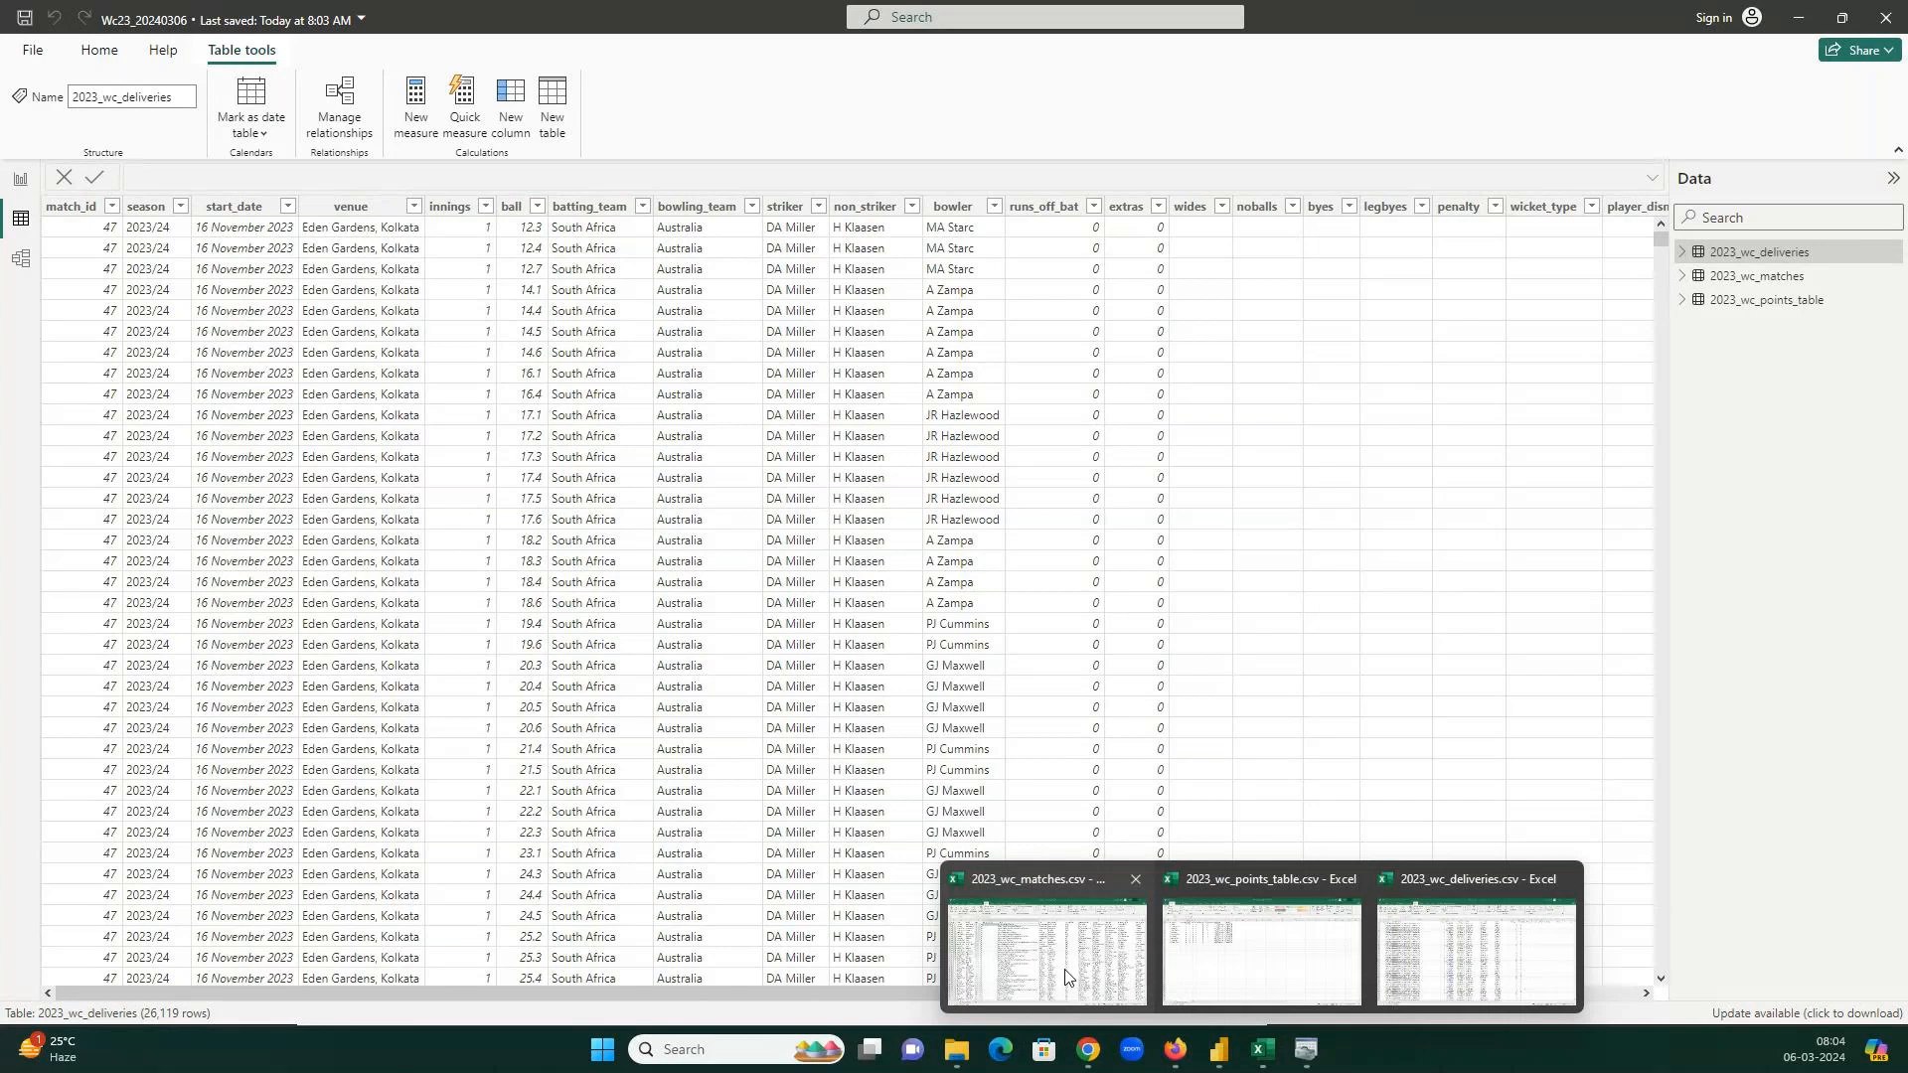
click(1069, 969)
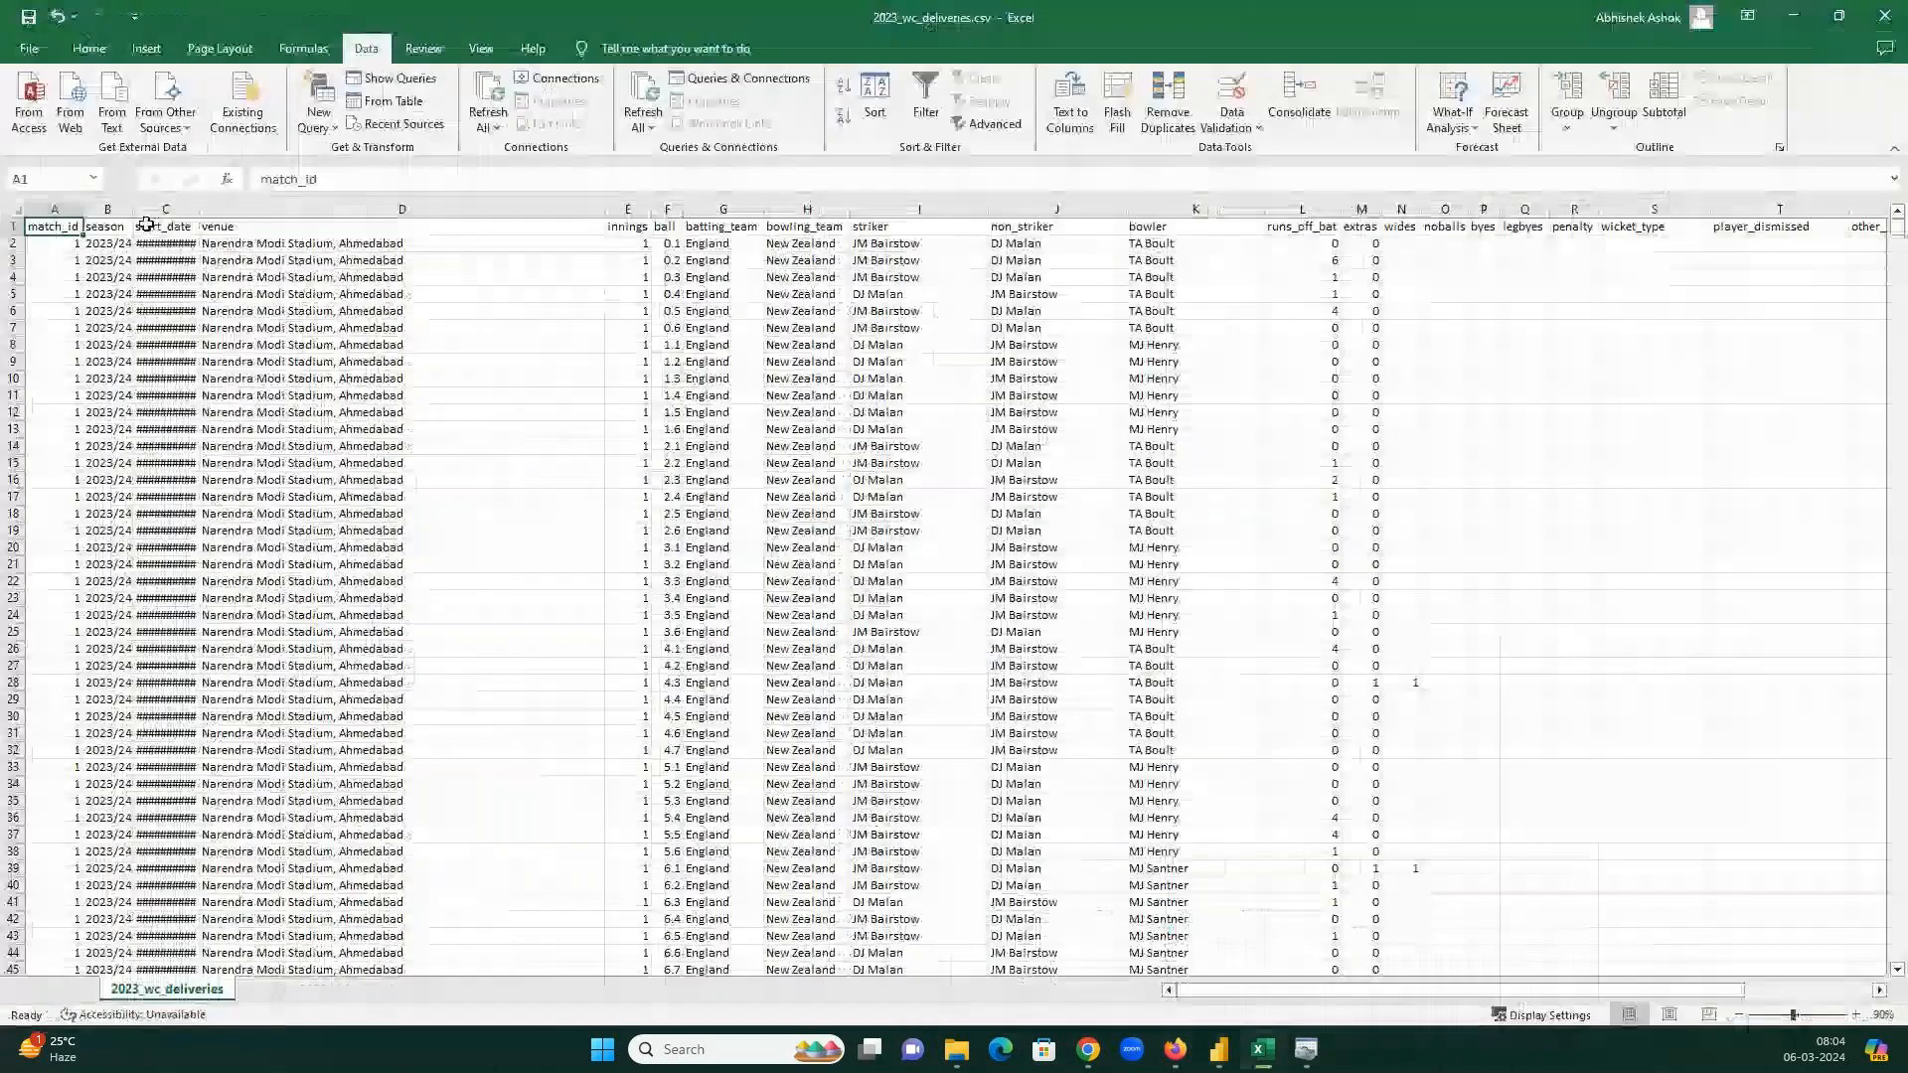
key(Right)
key(Right)
key(Right)
key(Right)
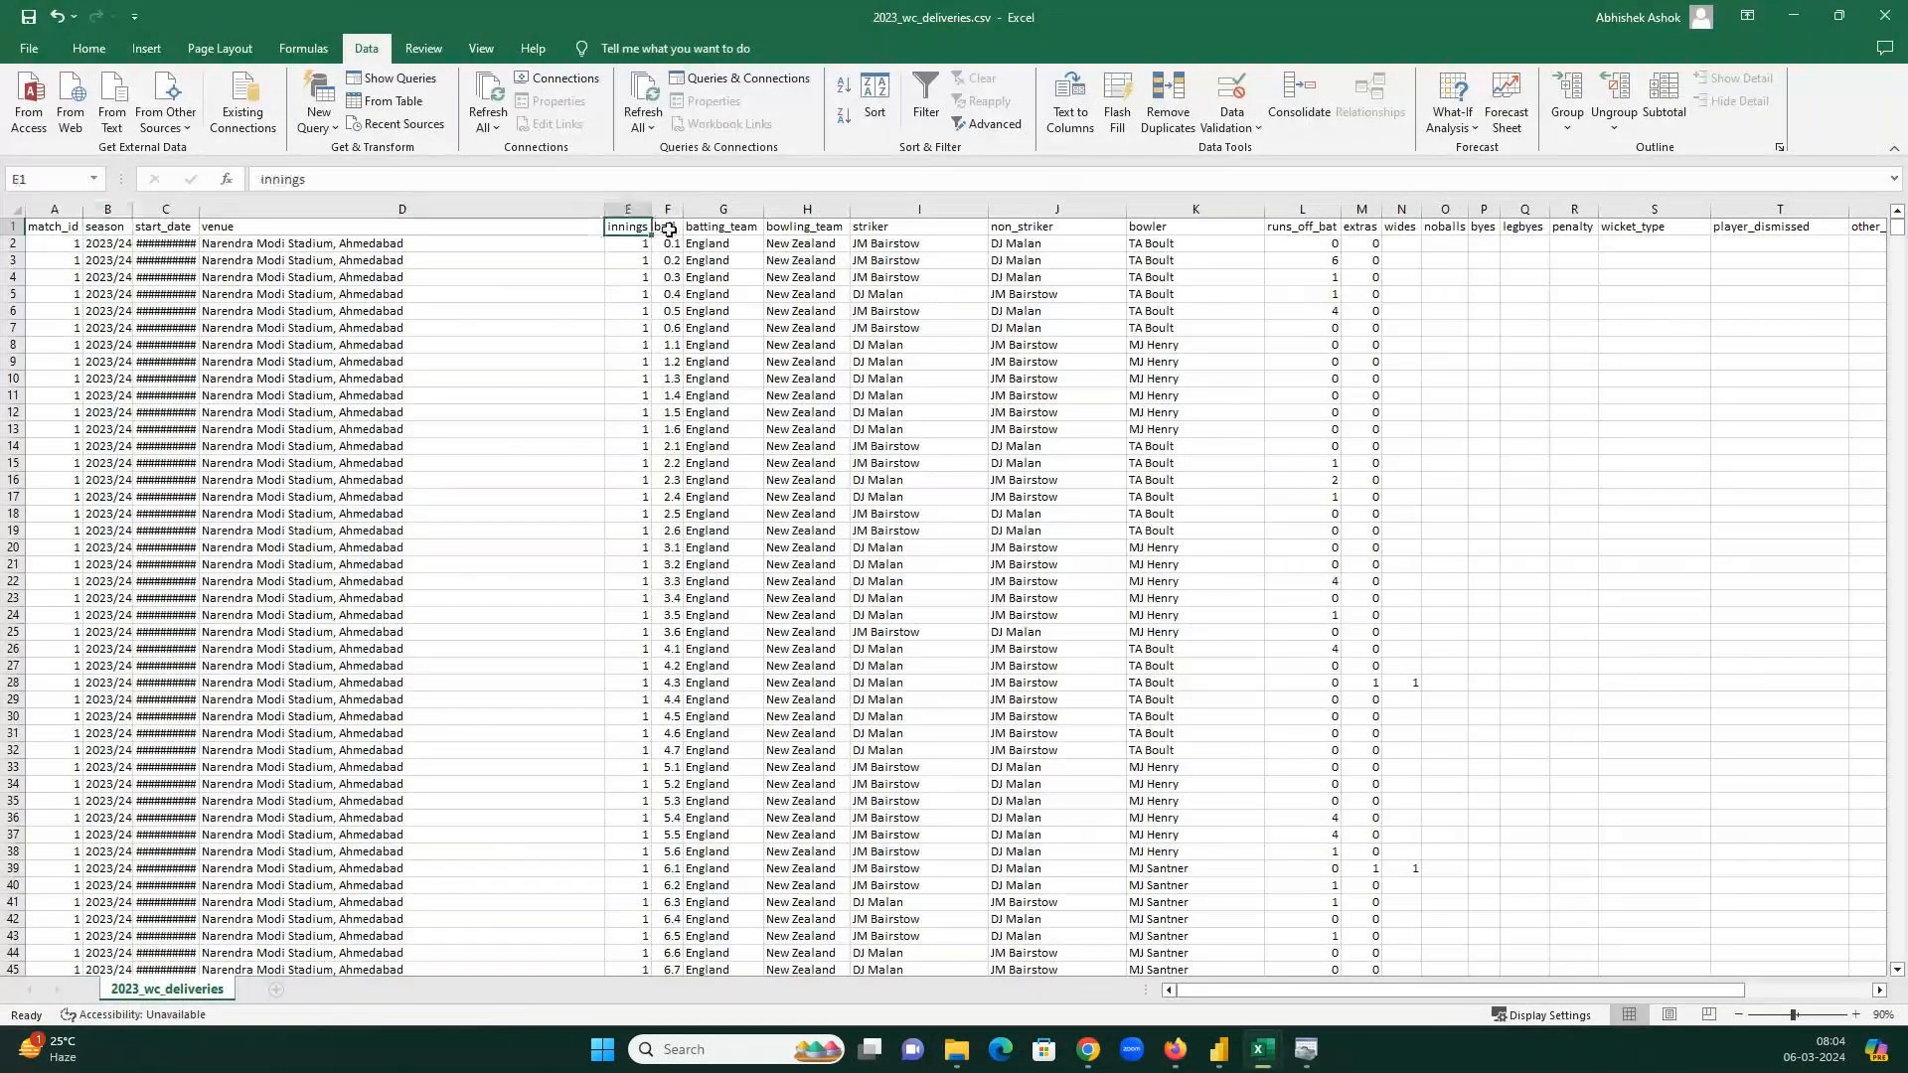
click(671, 228)
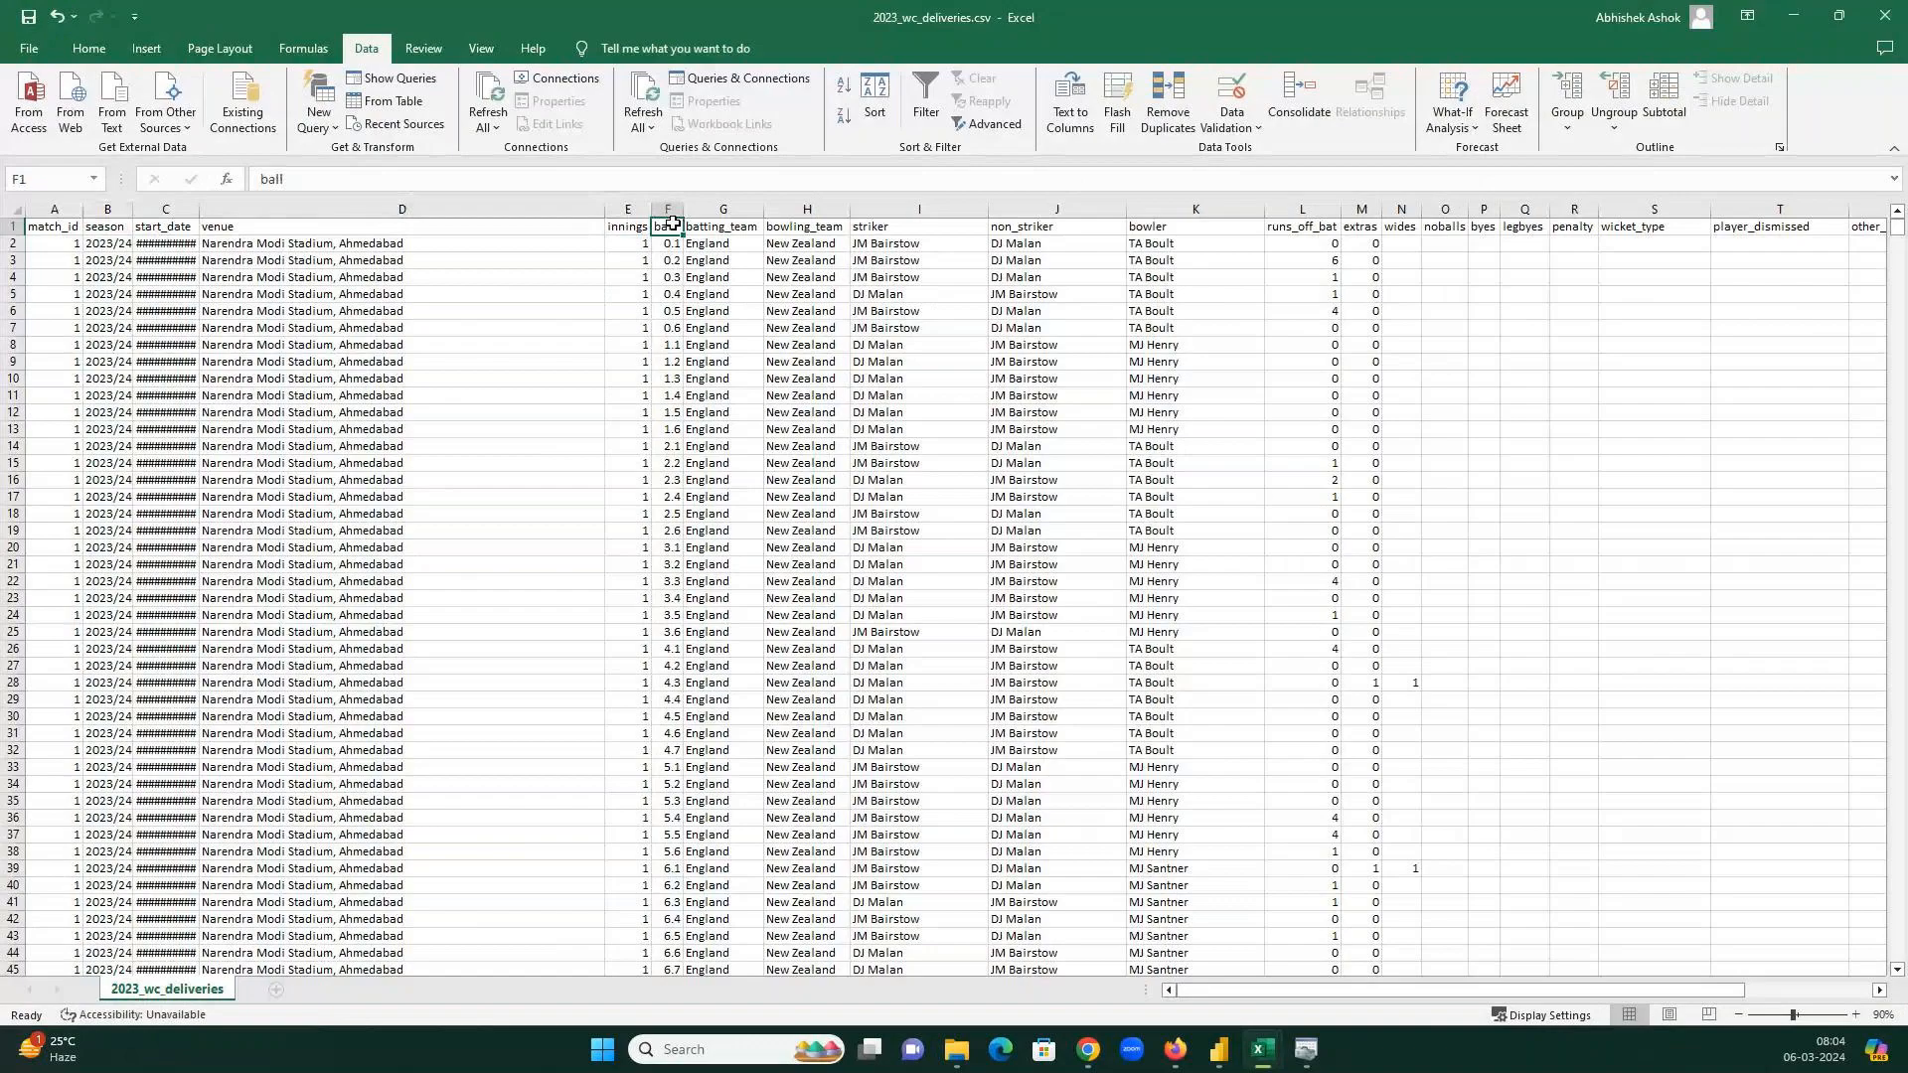
key(alt+Tab)
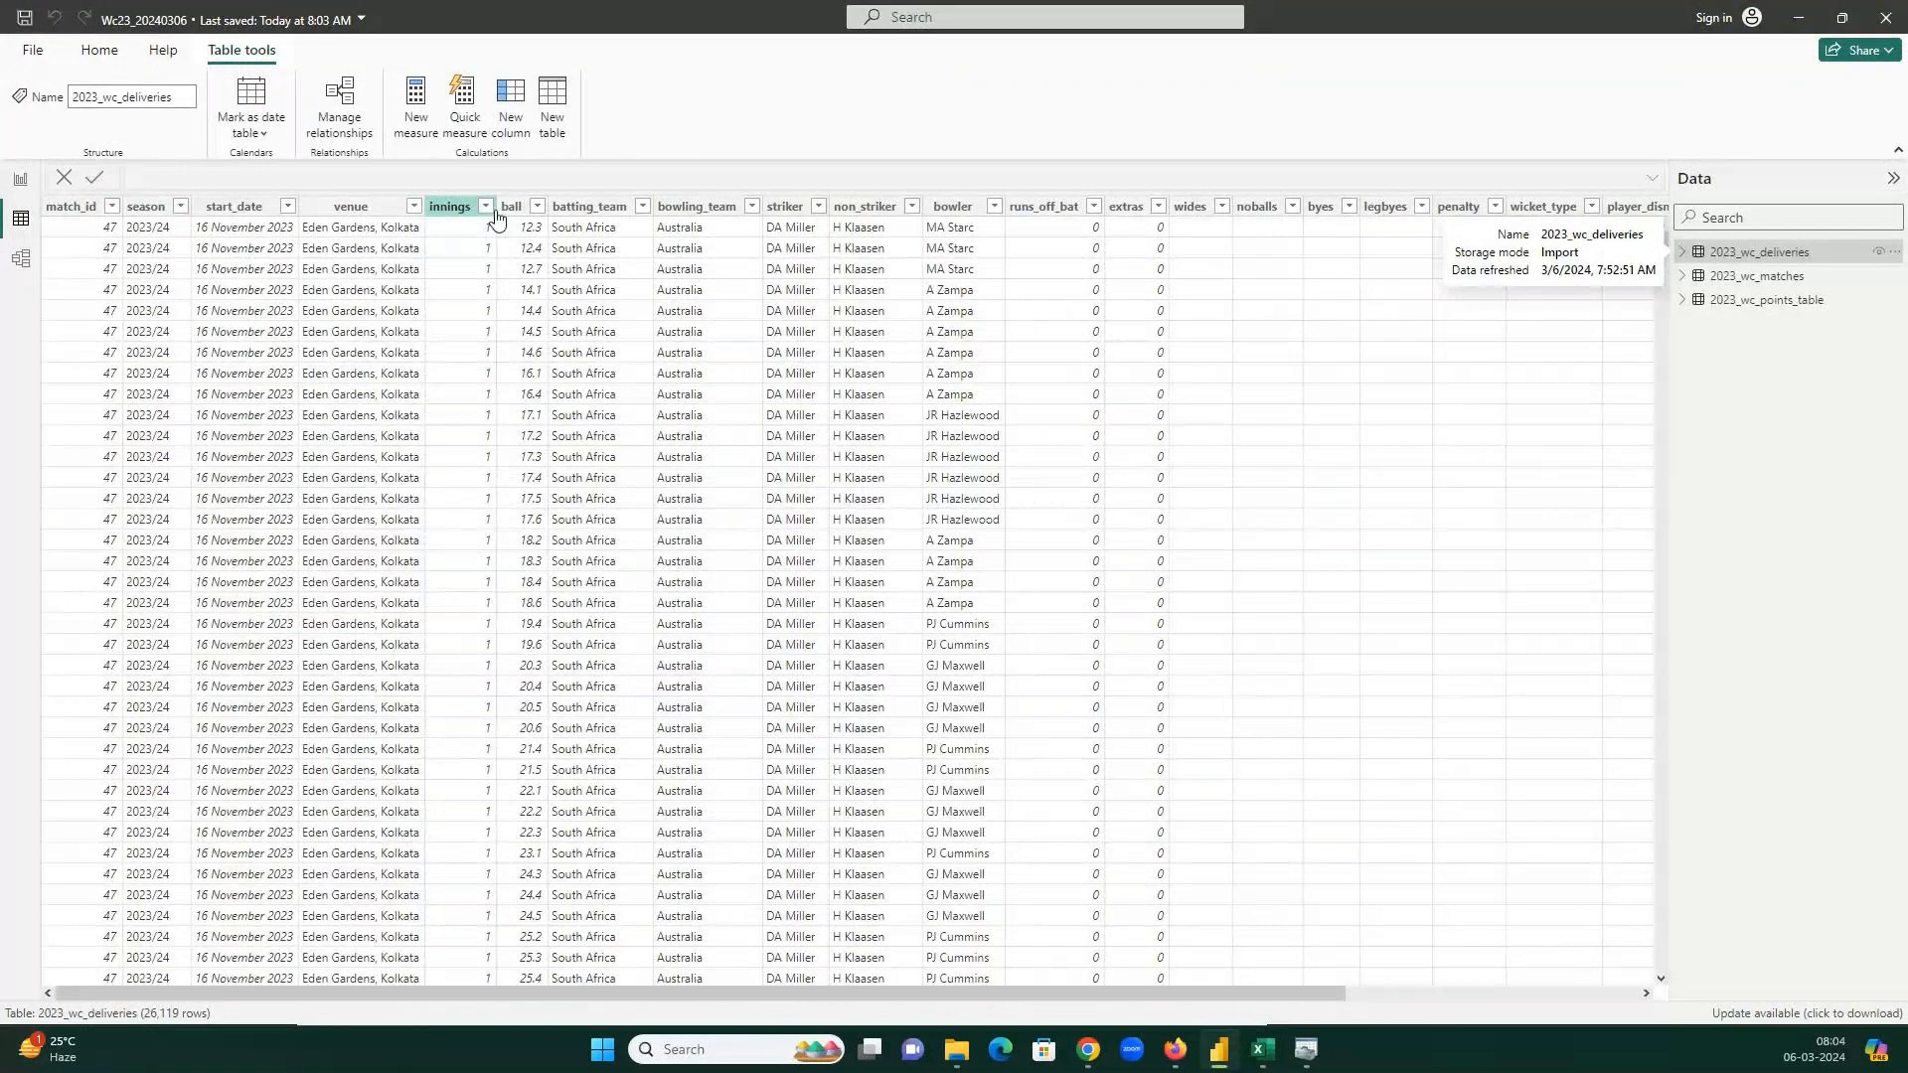
scroll(1087, 999, right, 3)
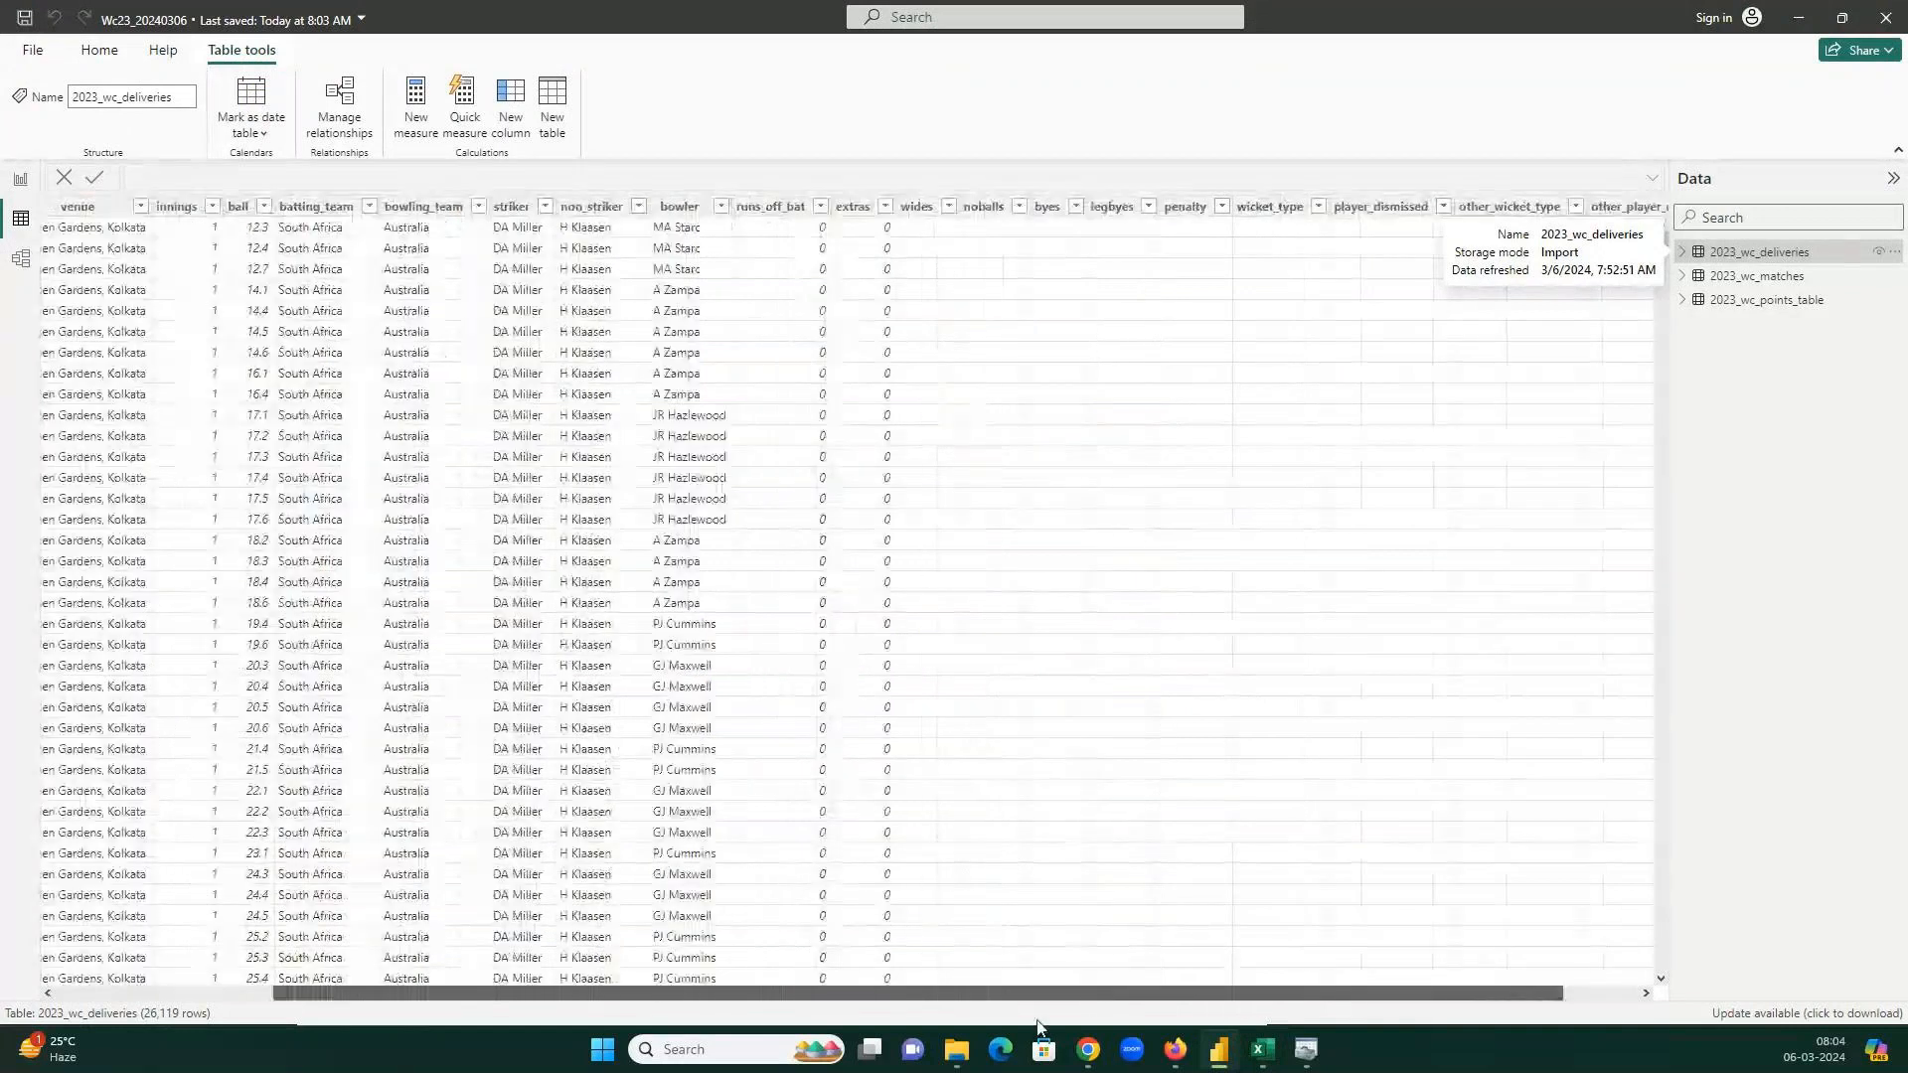
scroll(905, 1009, left, 3)
mouse_move(1262, 1049)
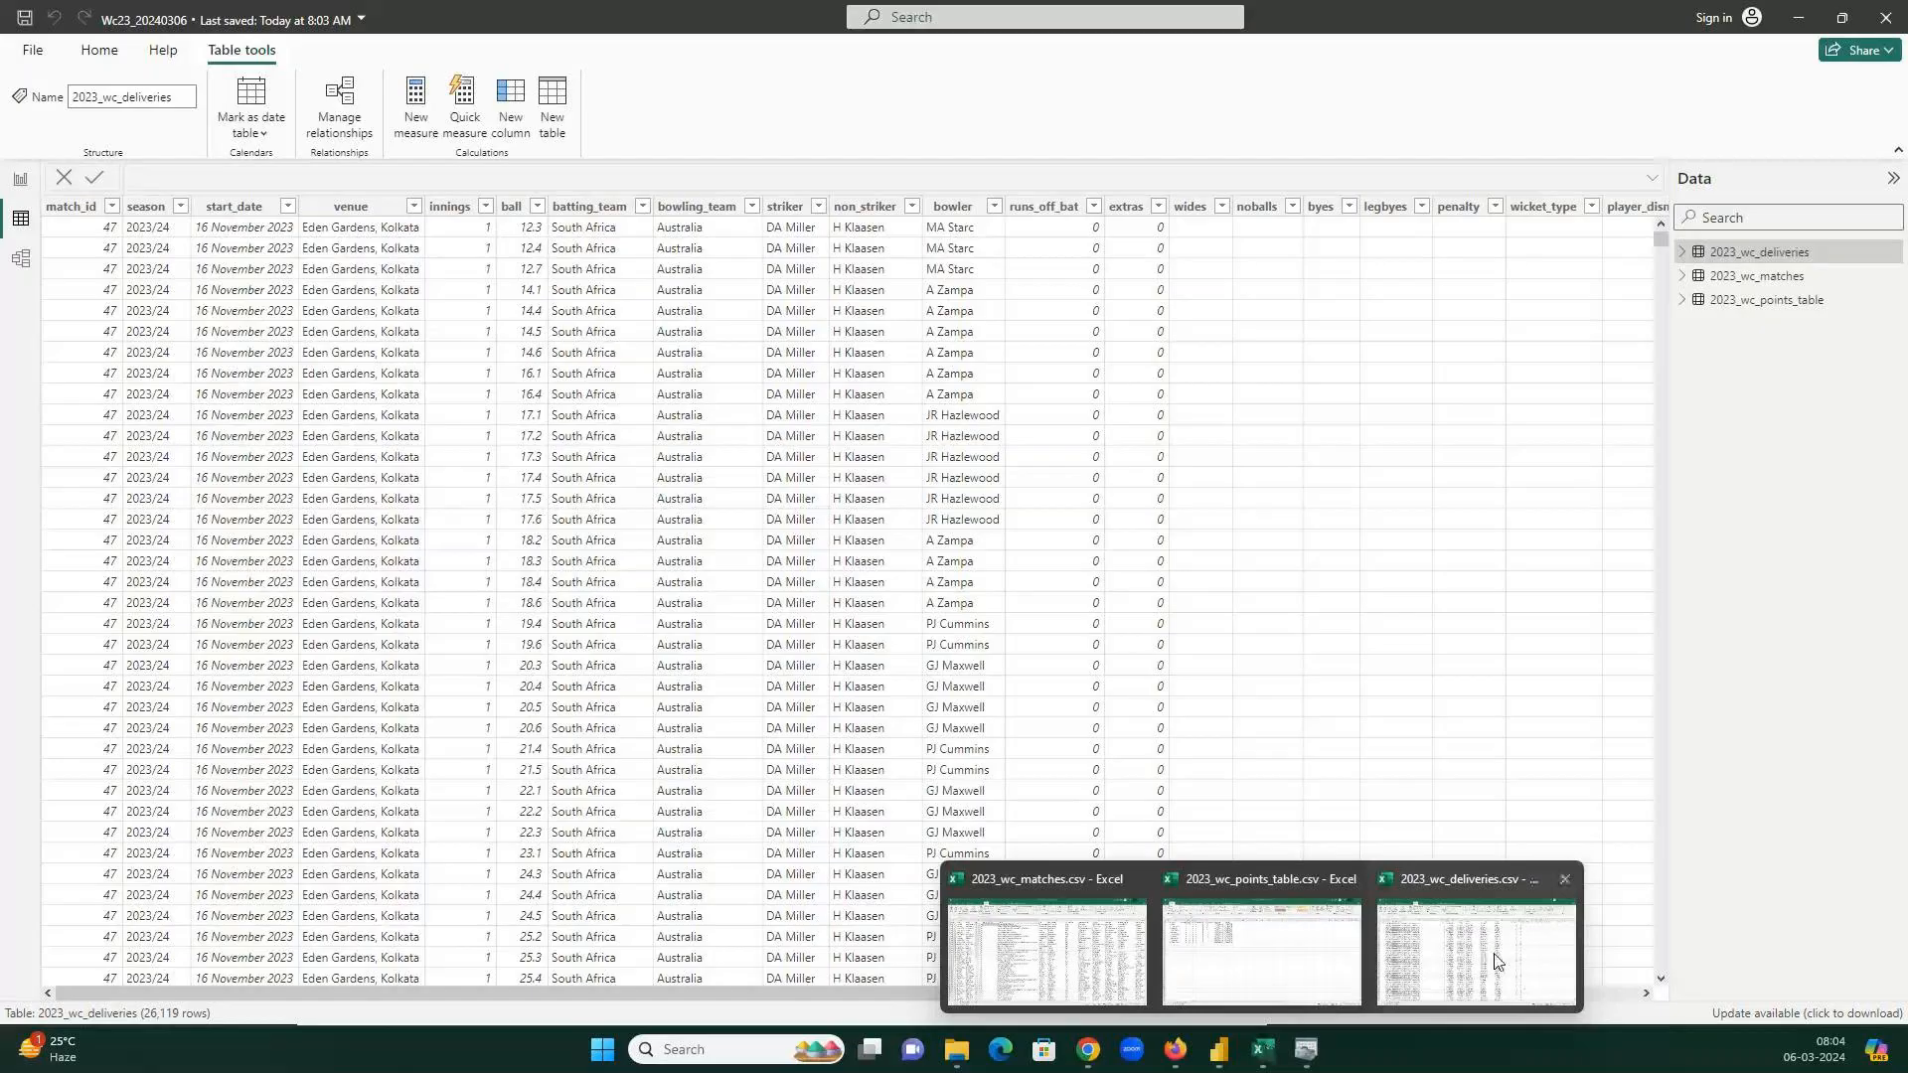
click(1497, 960)
click(1892, 12)
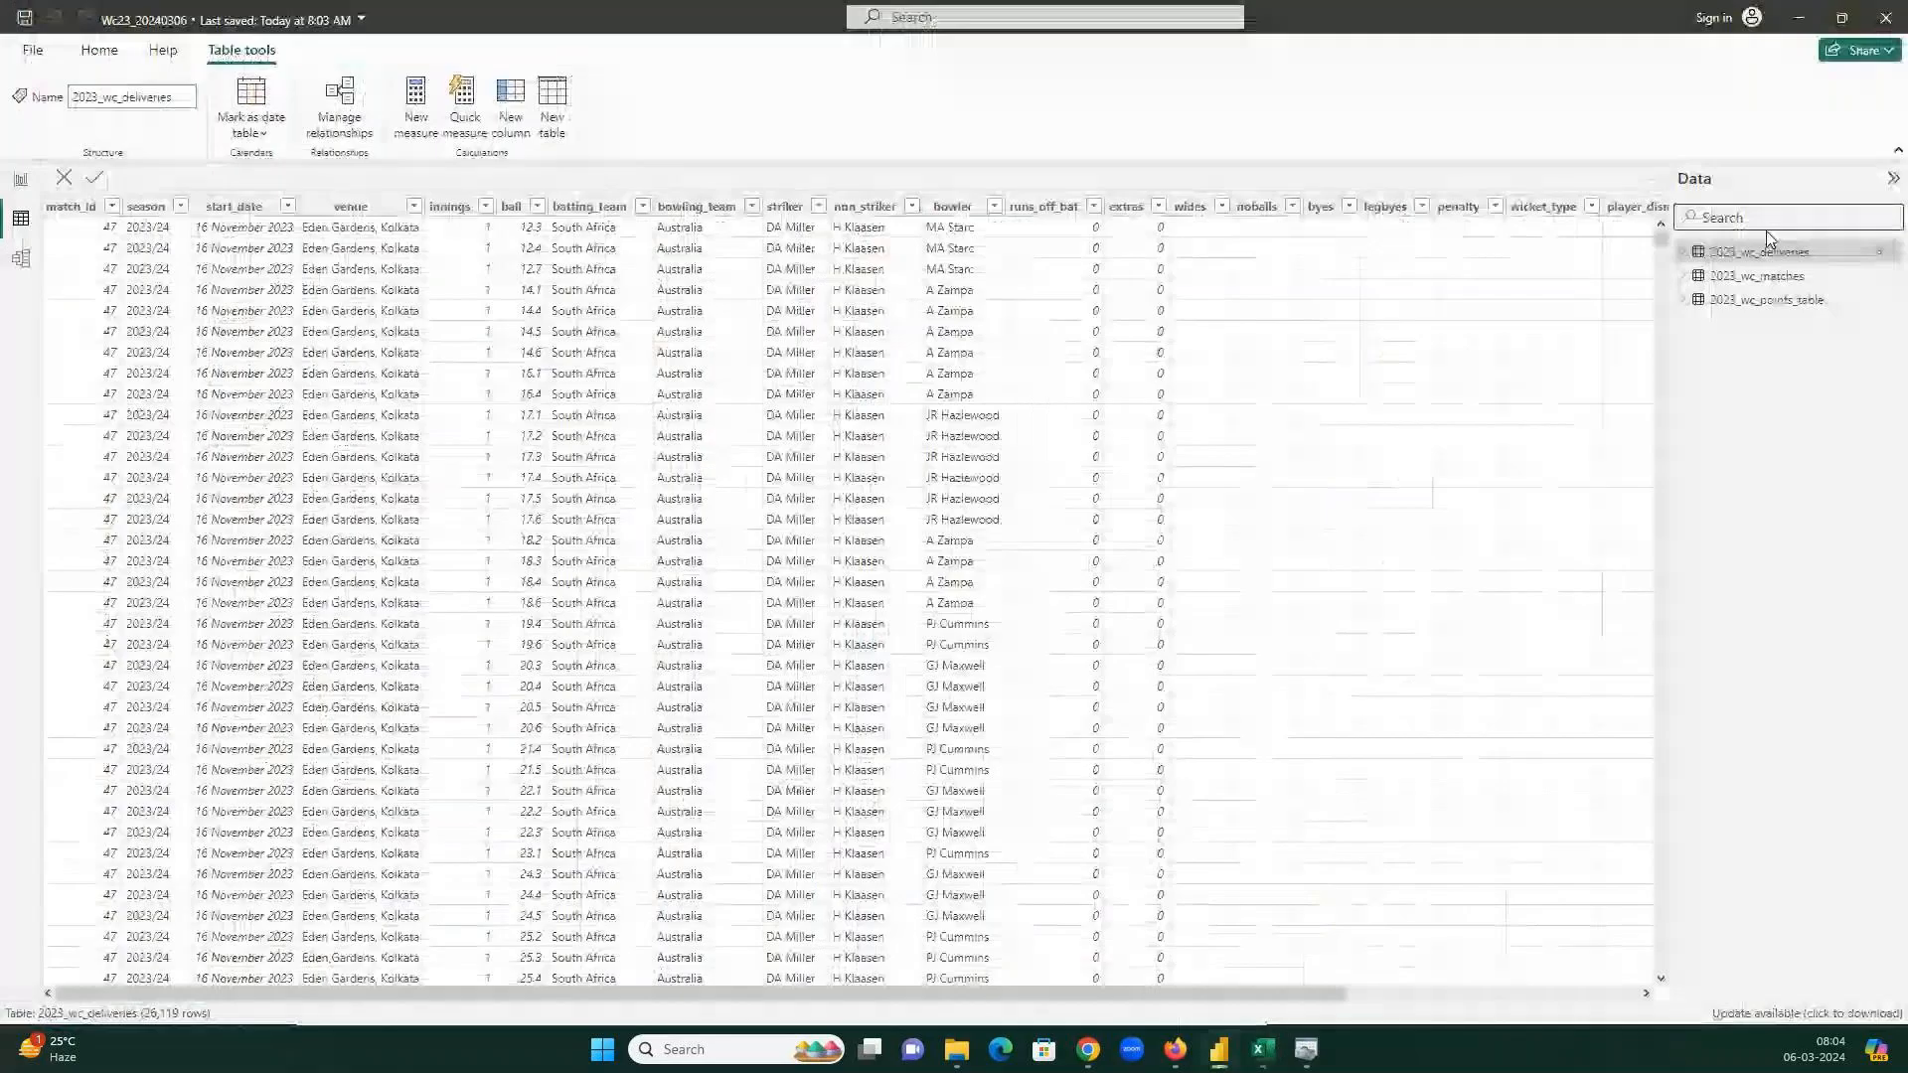
Compare the 2023_wc_matches table data with its CSV, checking team2, then close the CSV.
click(1758, 285)
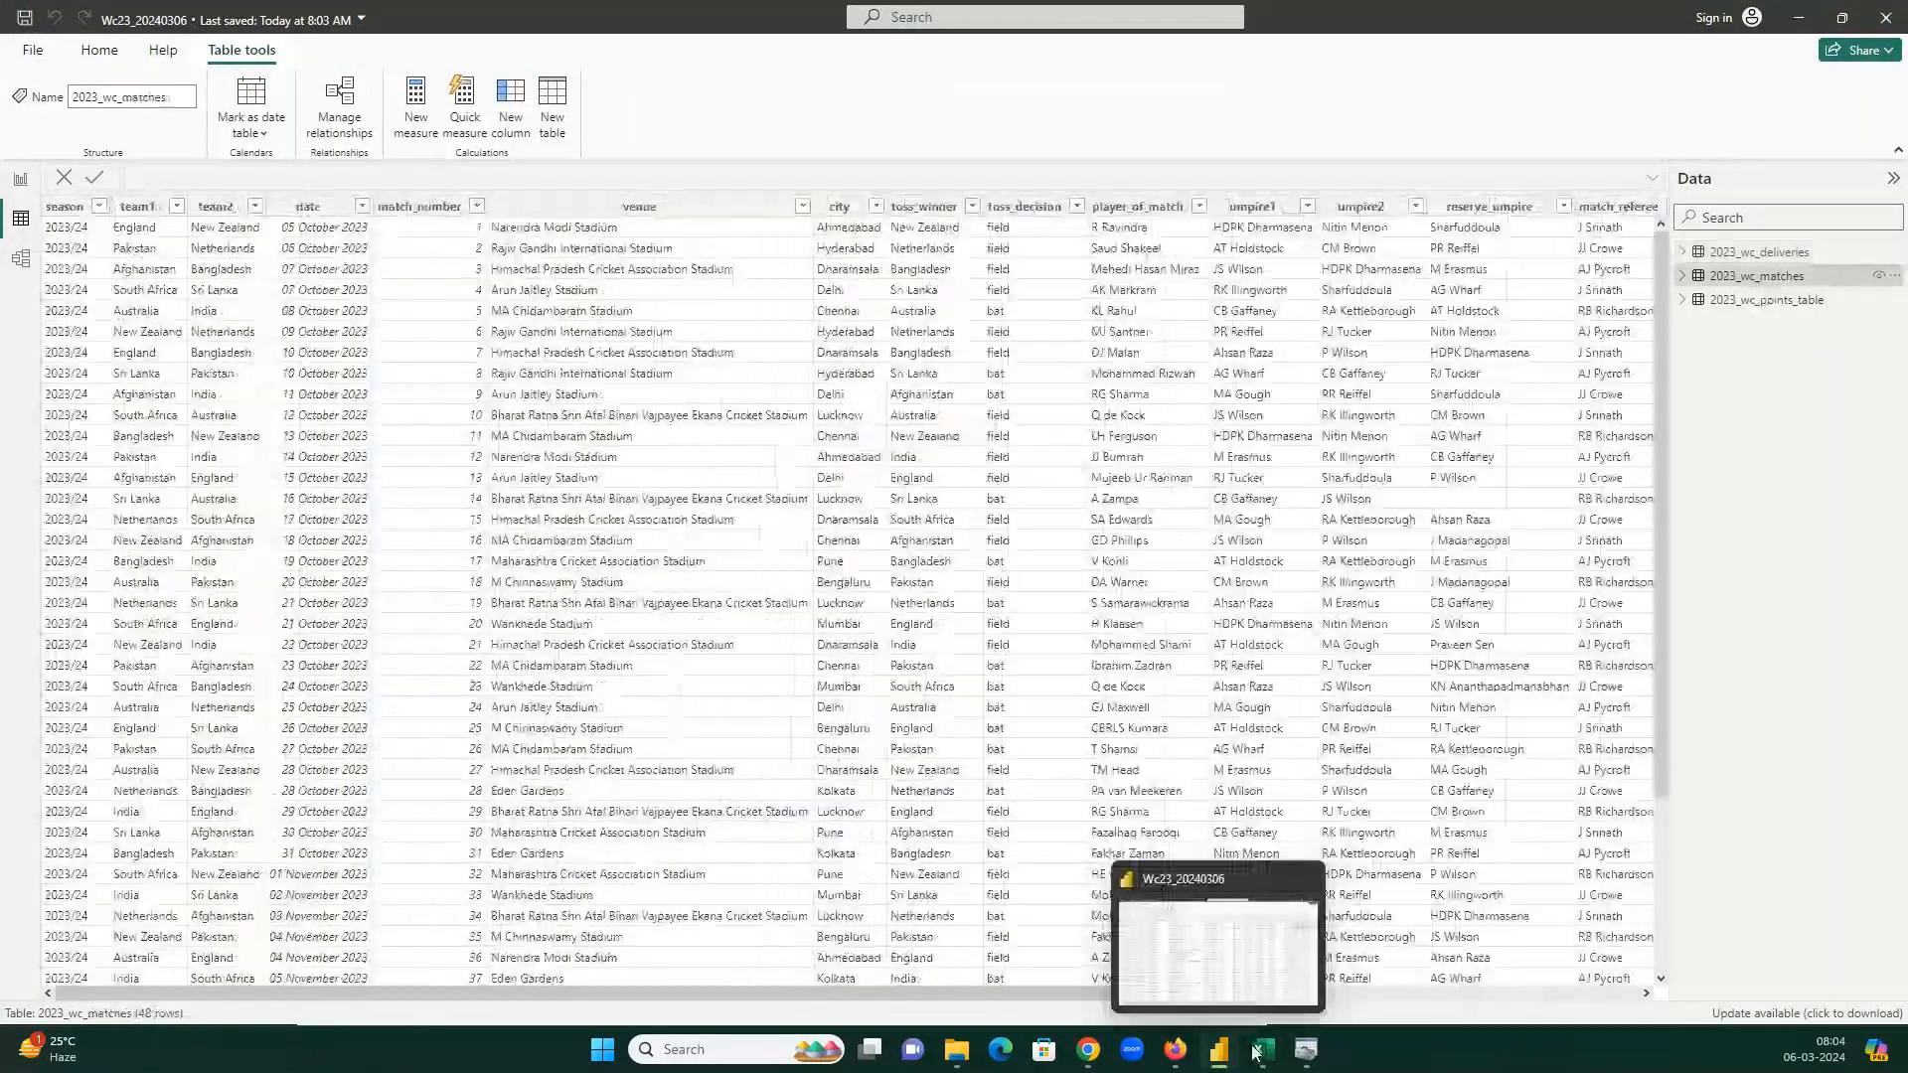
mouse_move(1264, 1050)
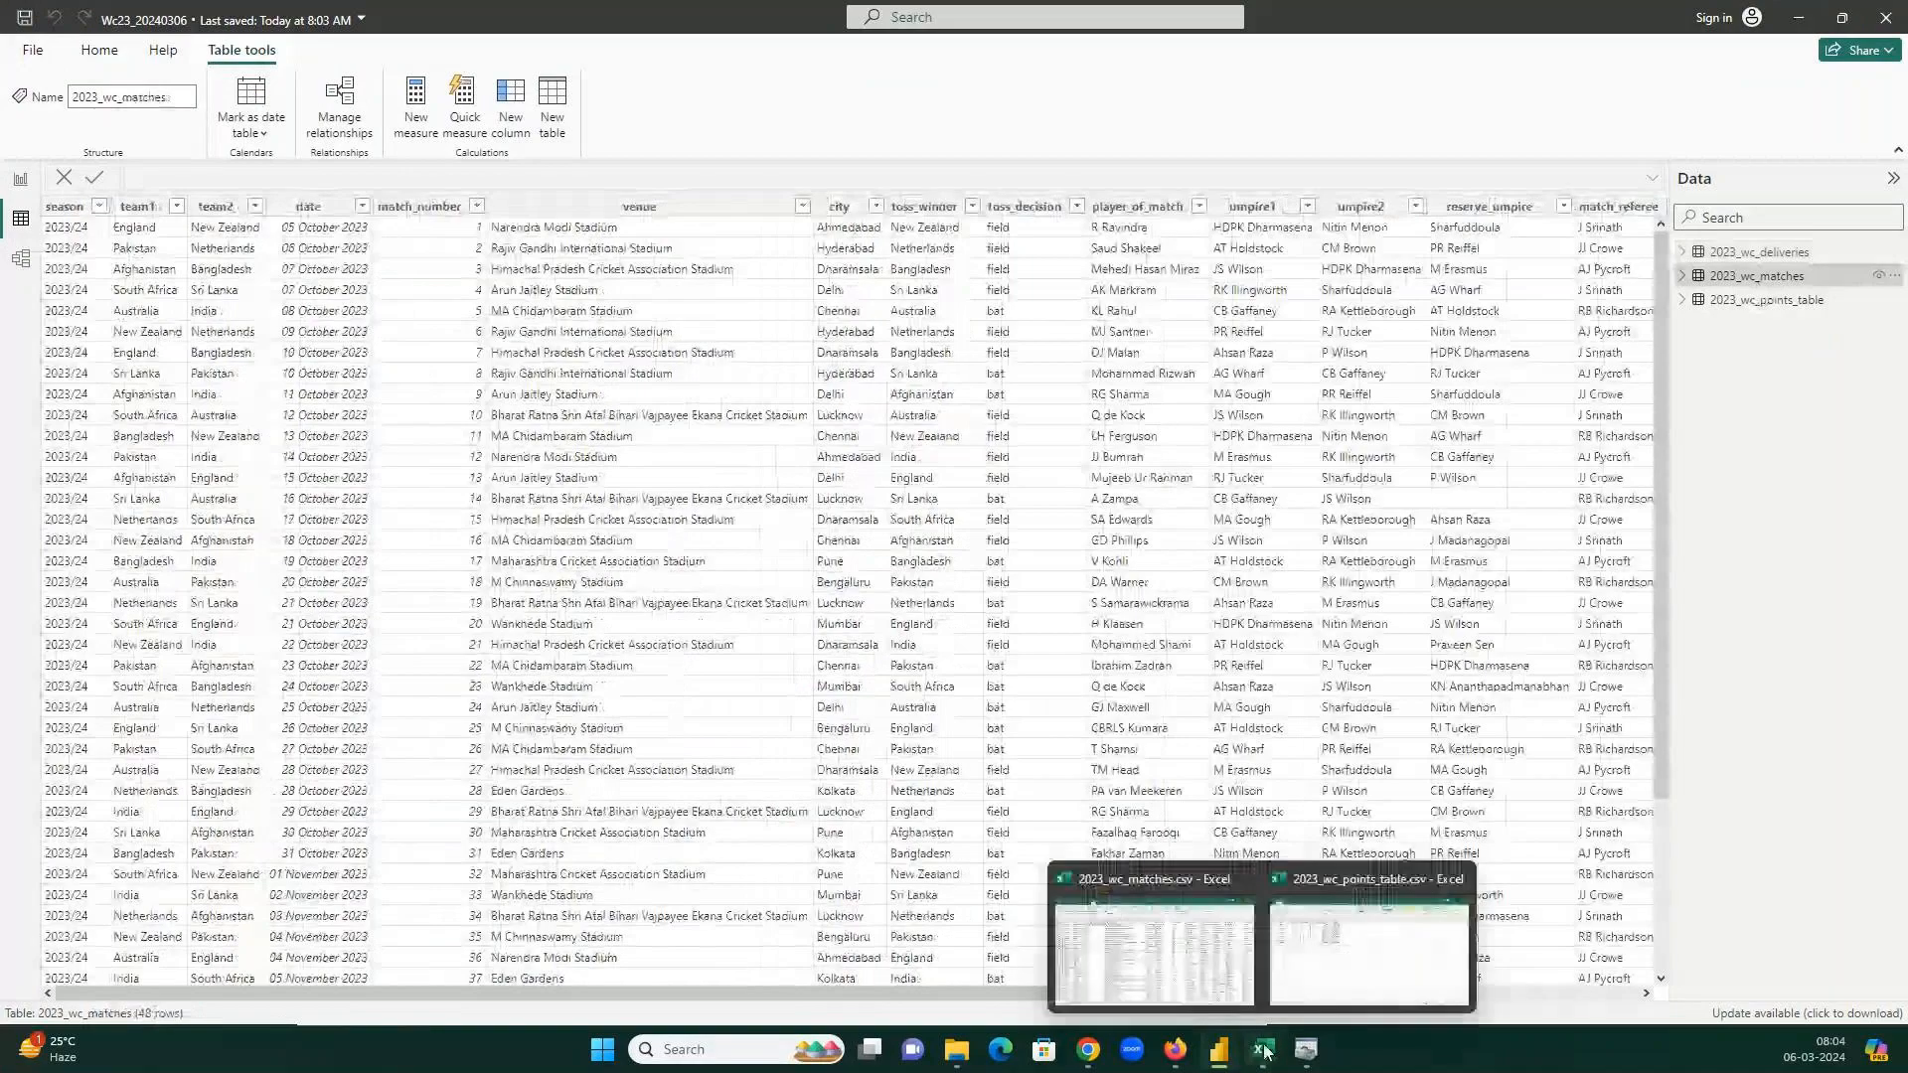
click(1152, 954)
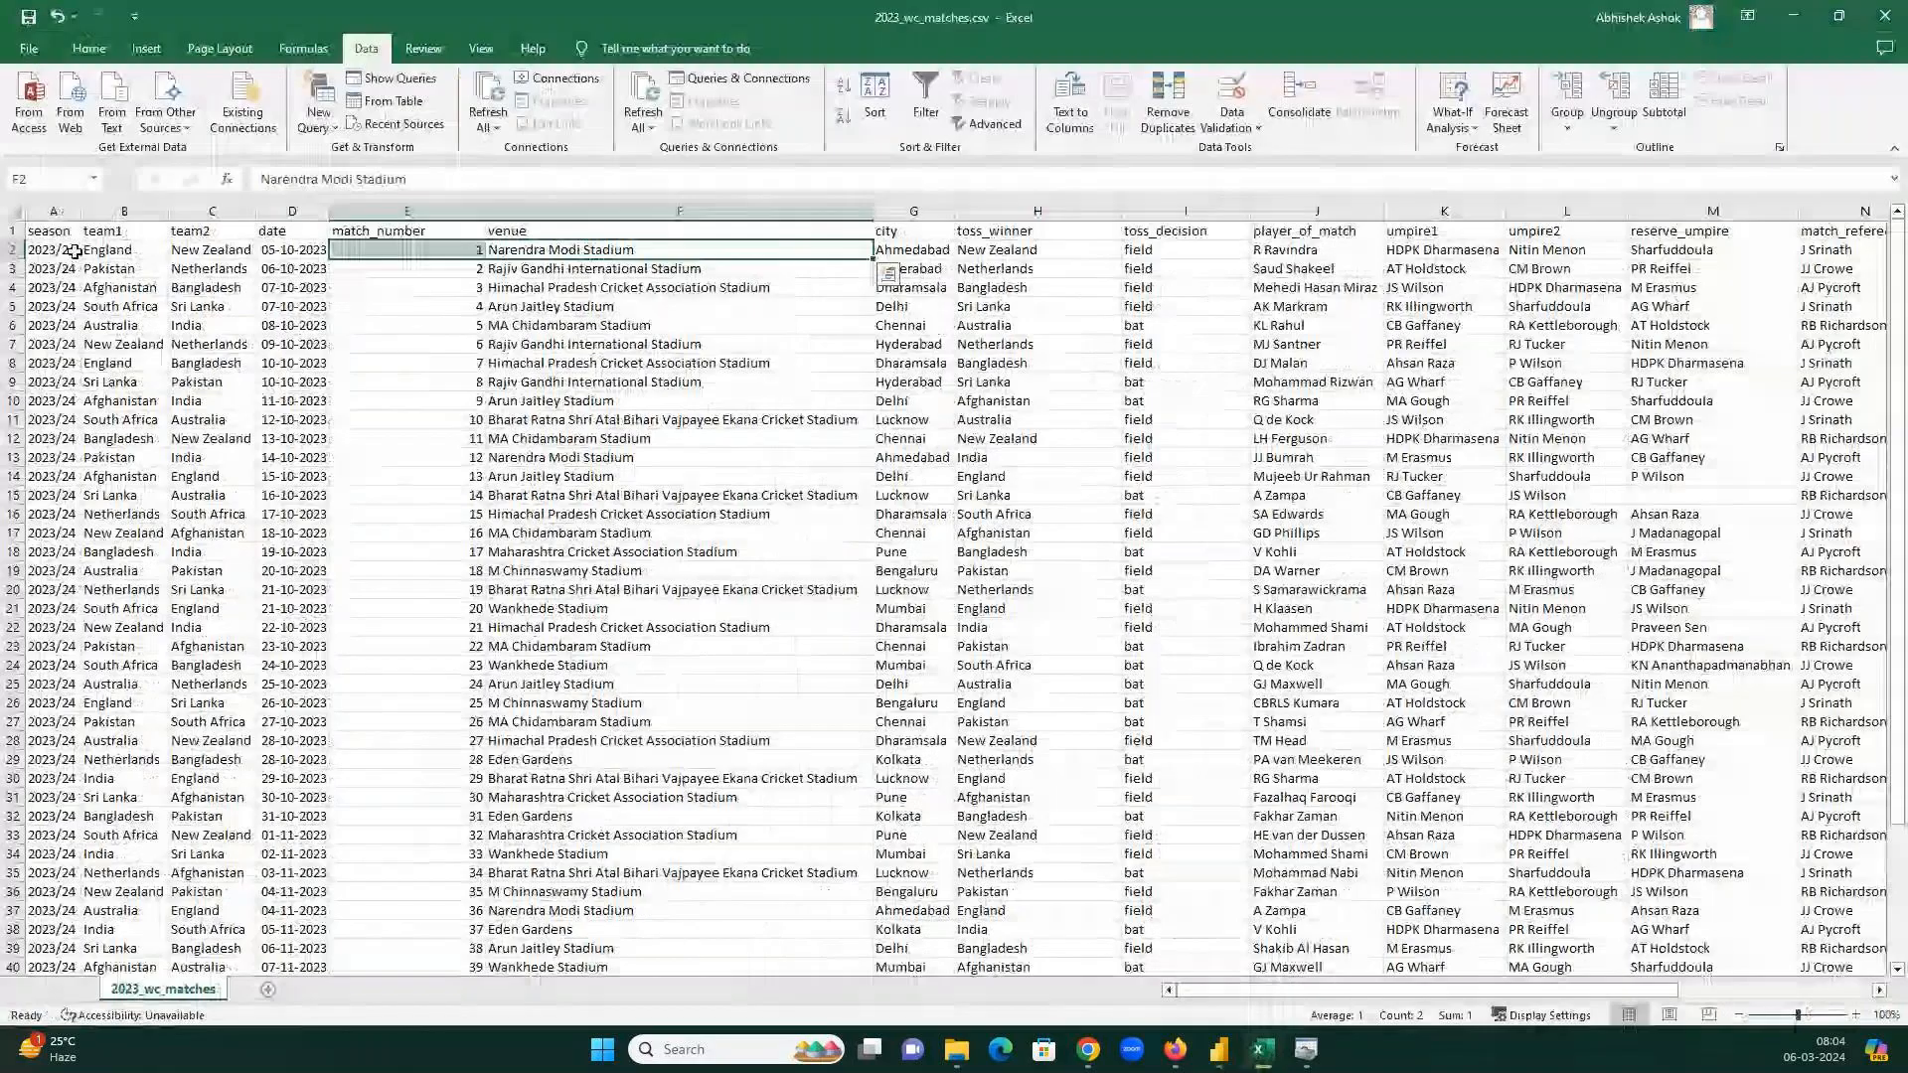
click(212, 231)
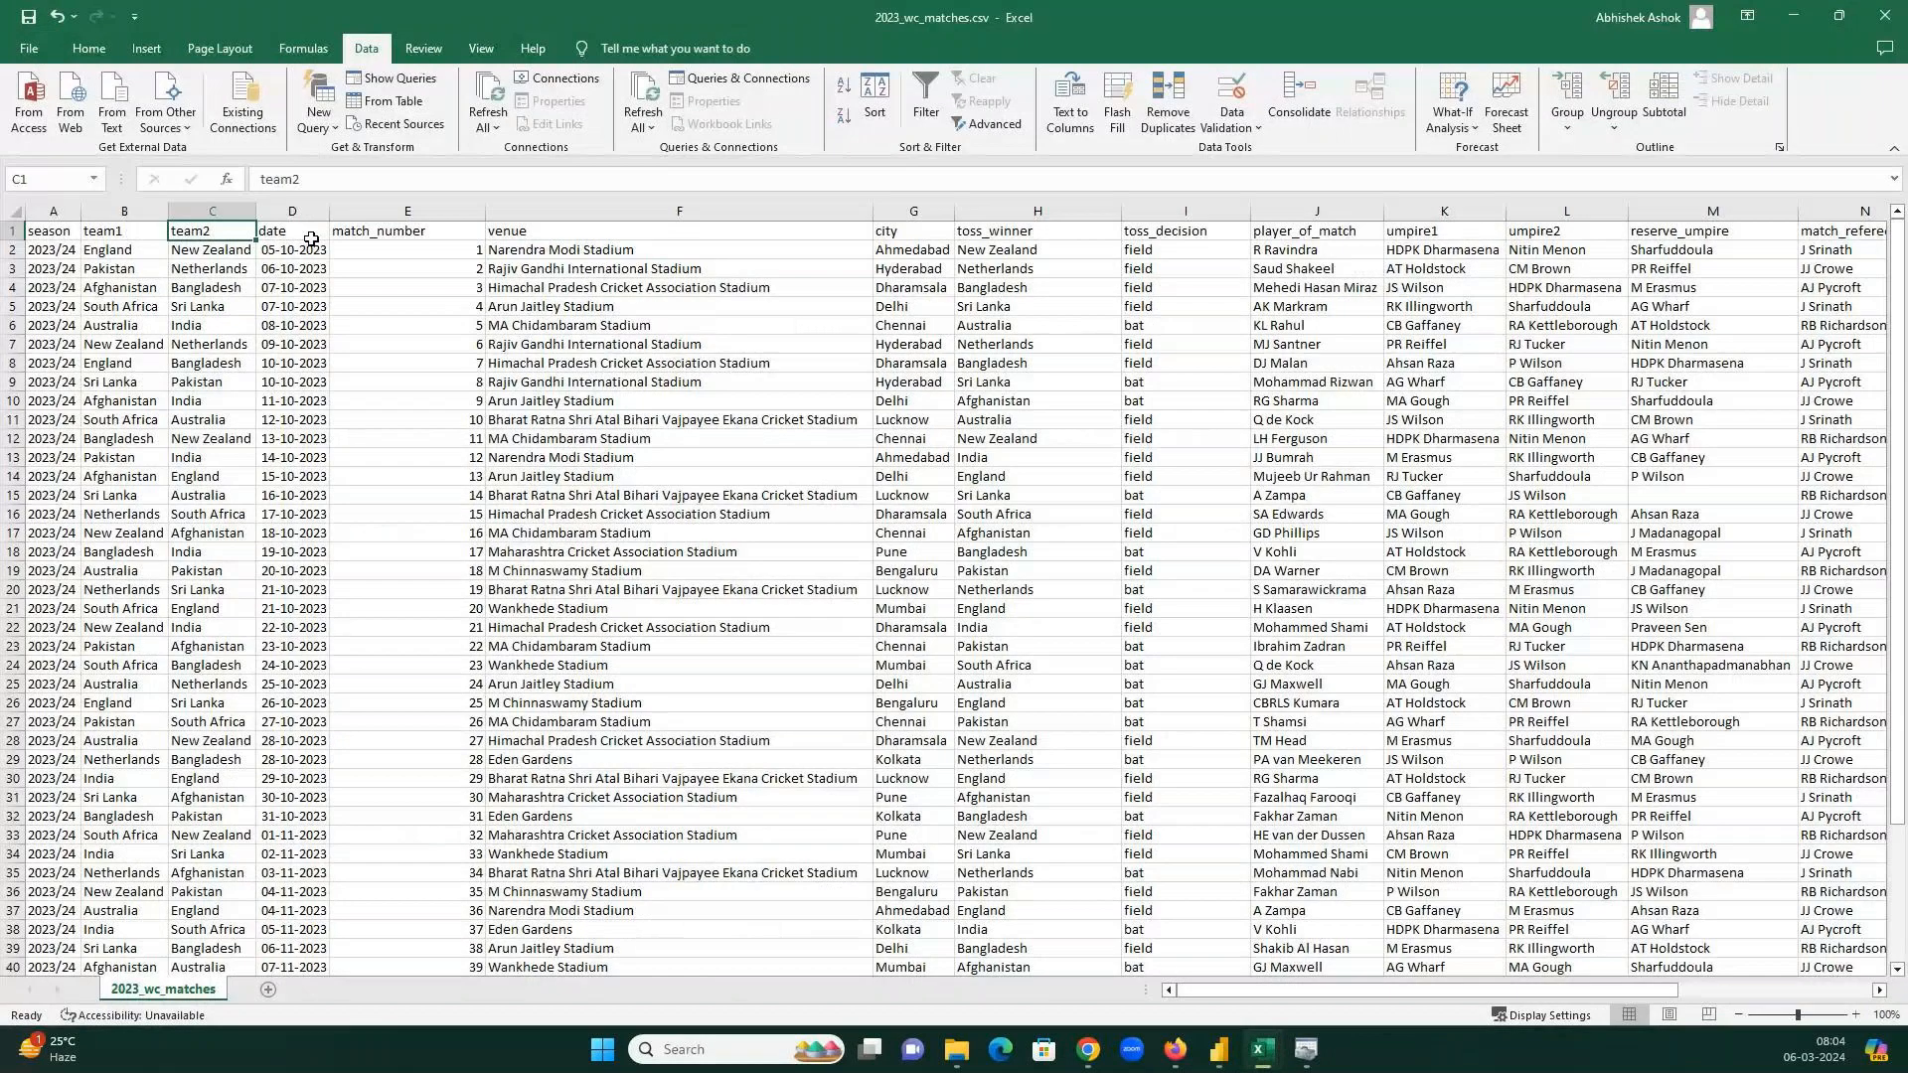
click(309, 234)
drag(427, 10, 448, 356)
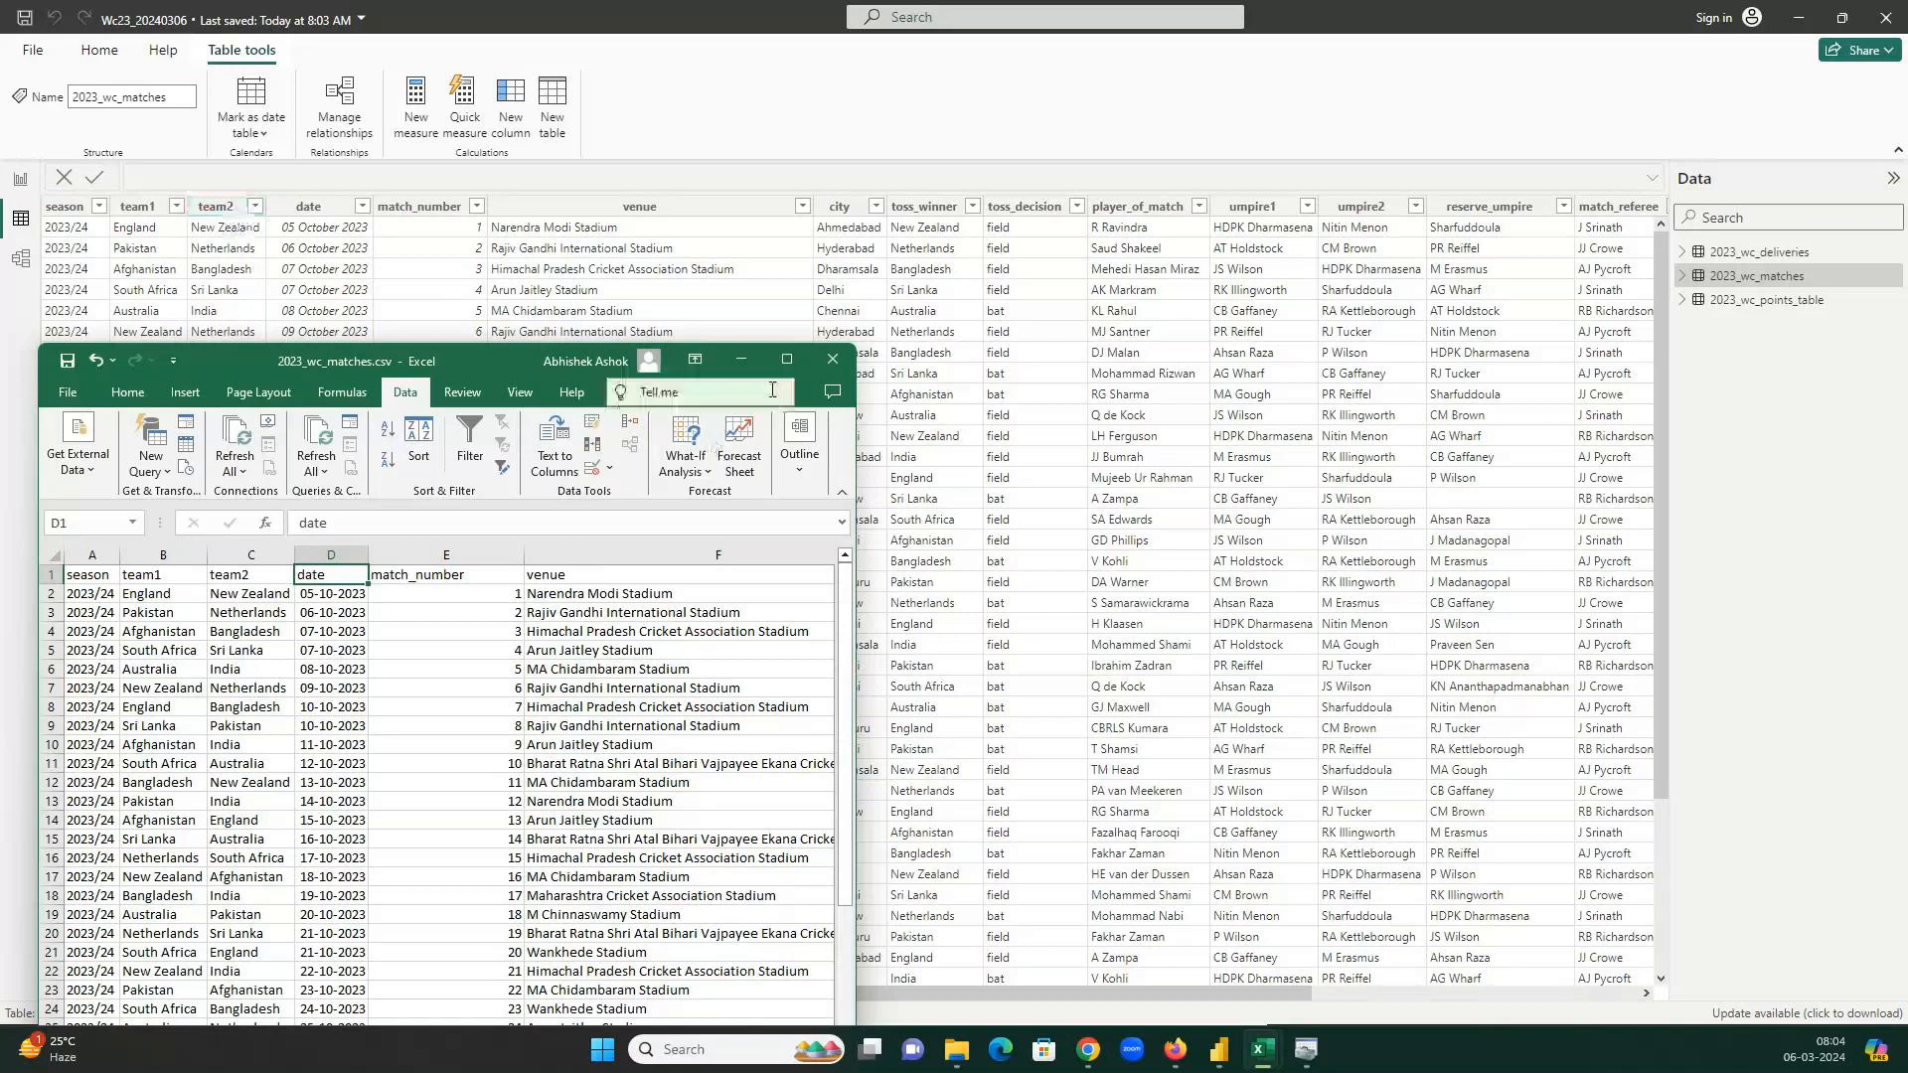
click(832, 360)
Compare the 2023_wc_points_table data with its CSV and close it without saving.
click(1766, 299)
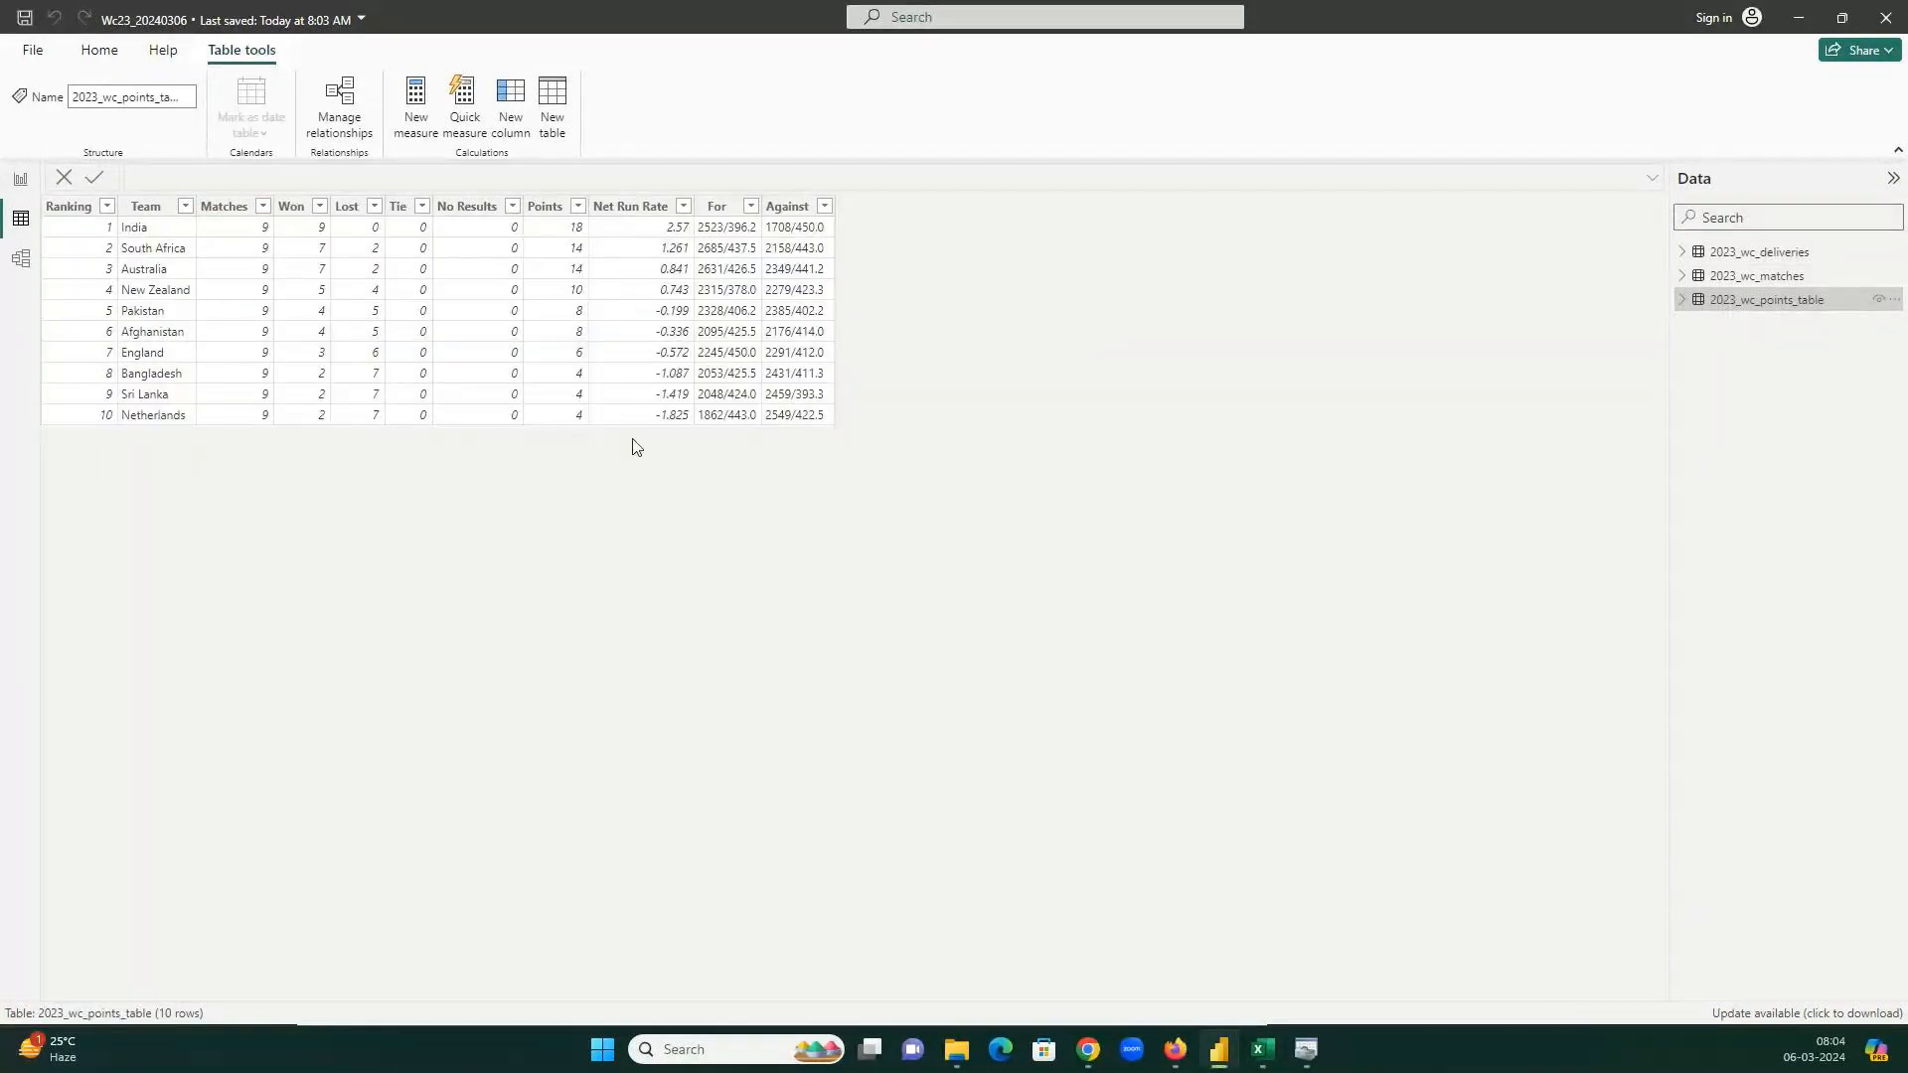
click(1262, 1049)
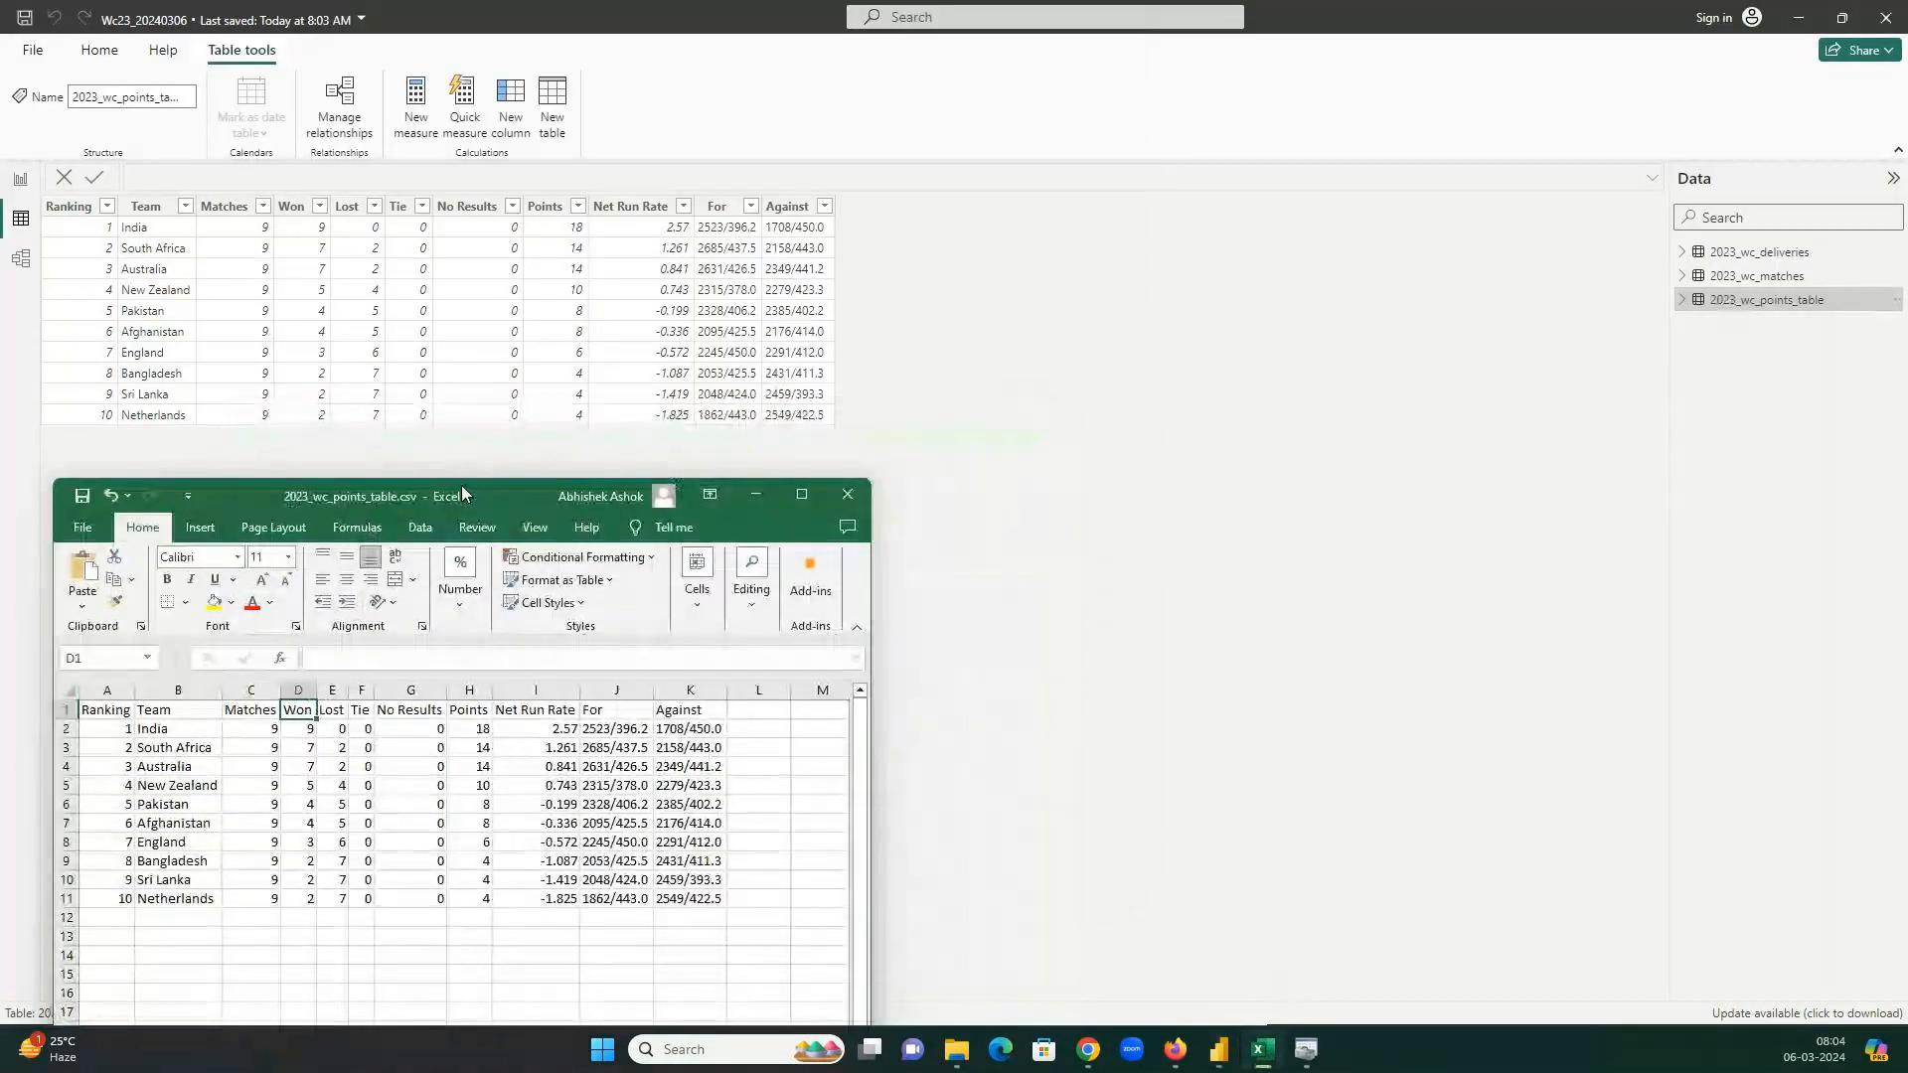
drag(463, 488, 460, 484)
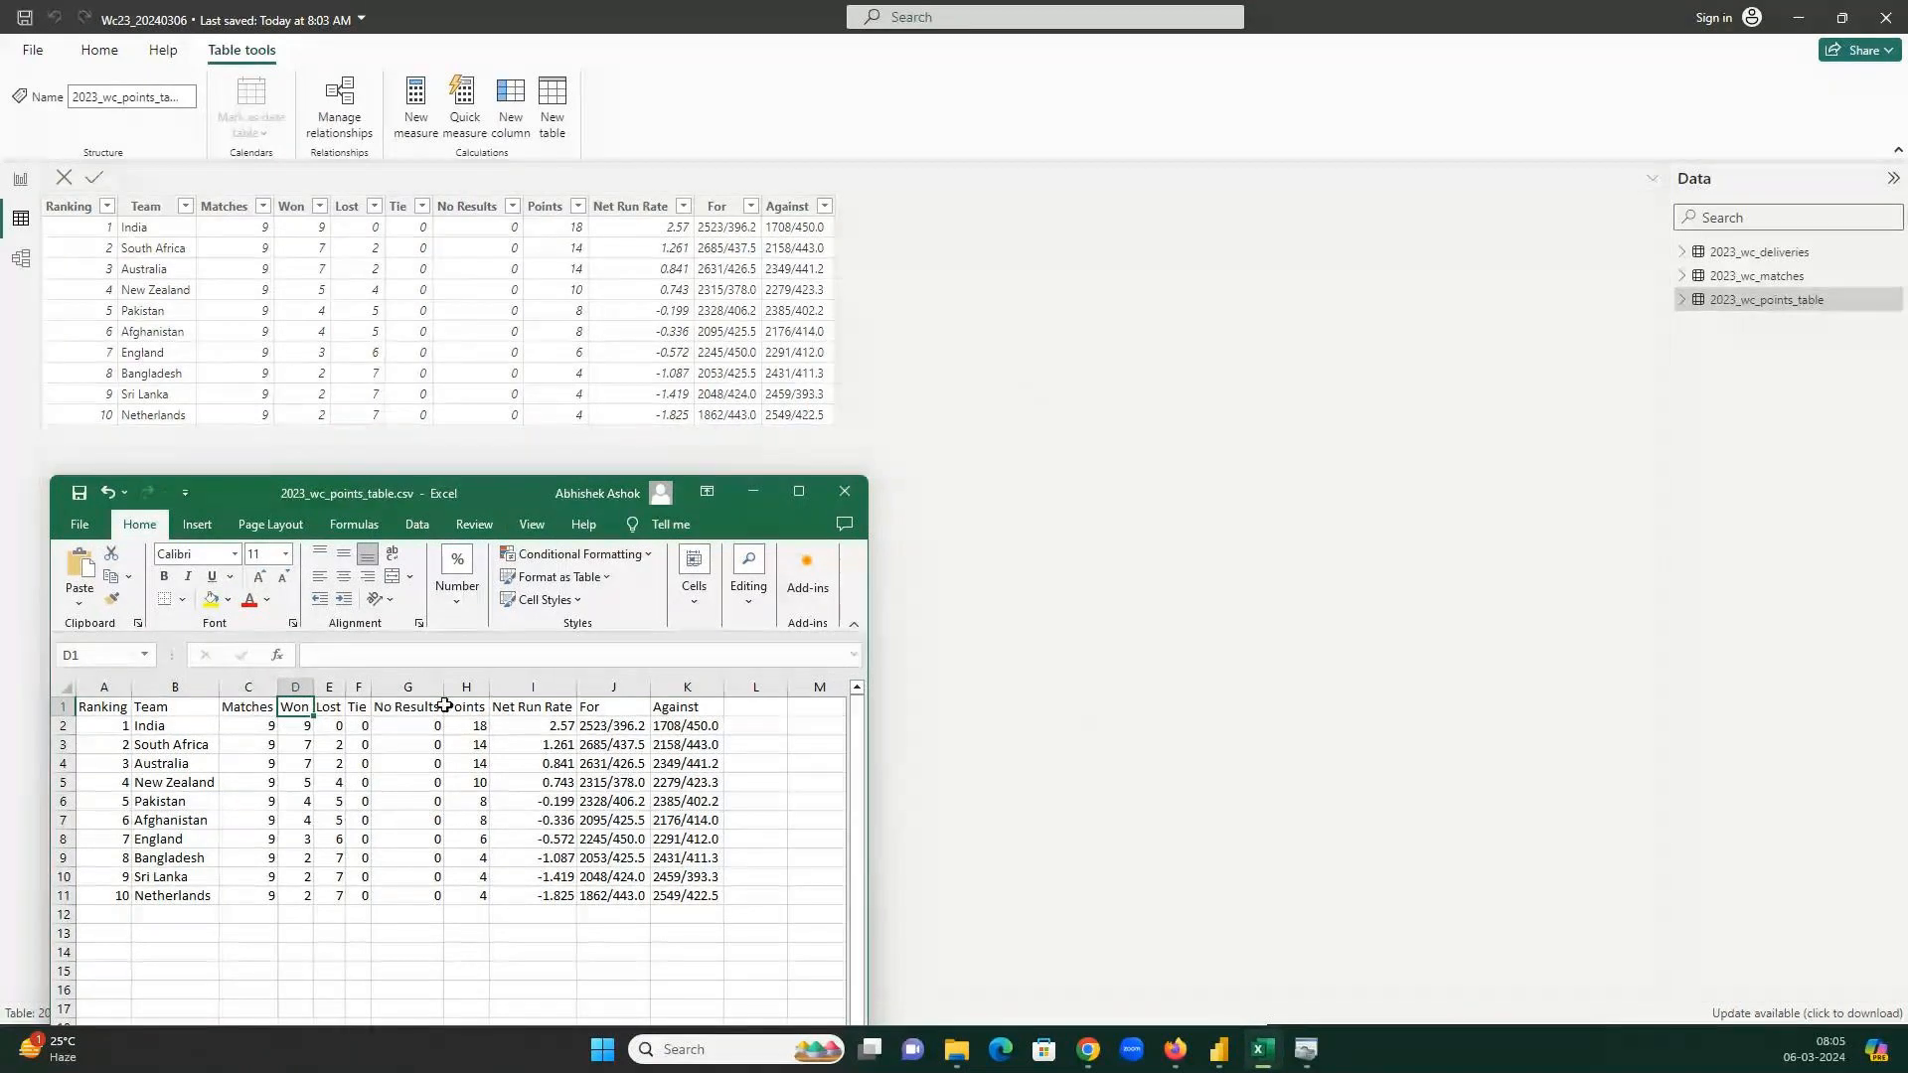
click(853, 485)
click(1059, 560)
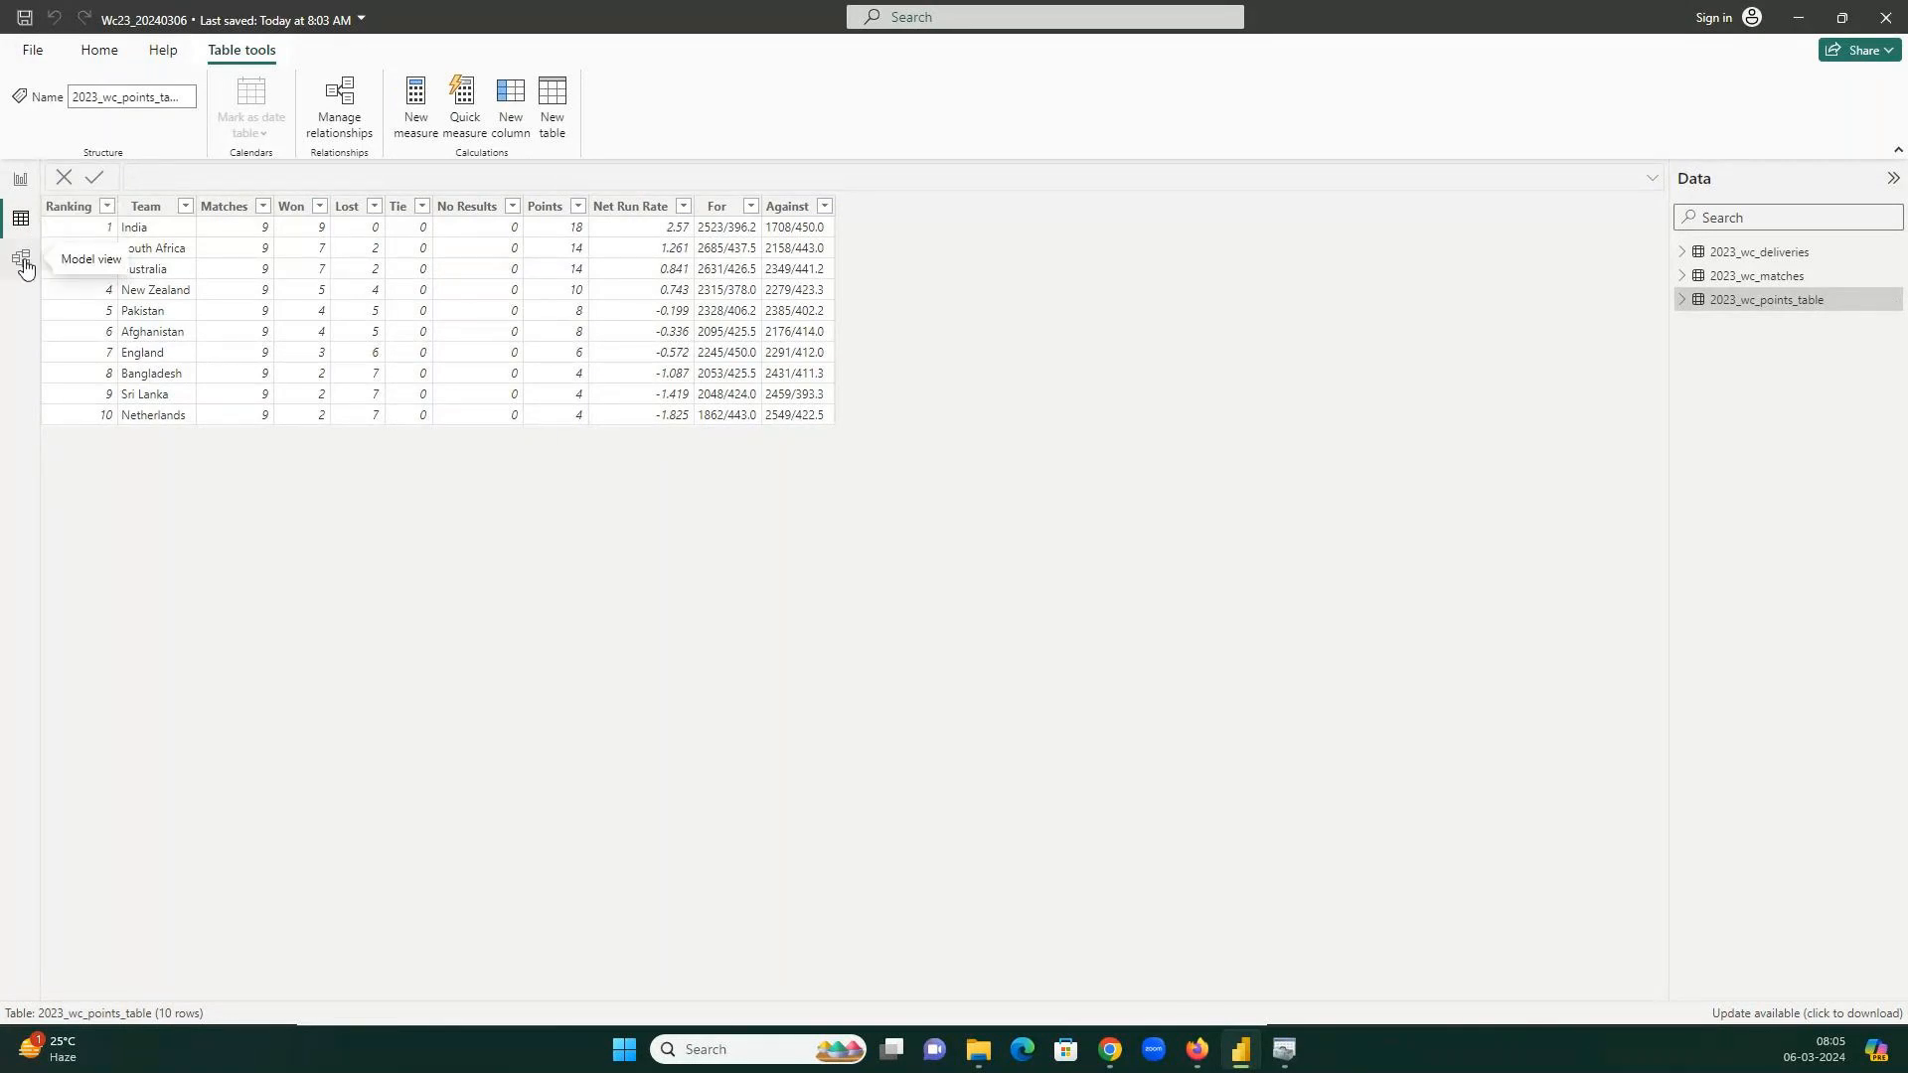
In Model view, move 2023_wc_deliveries to the right and 2023_wc_matches down below.
click(23, 265)
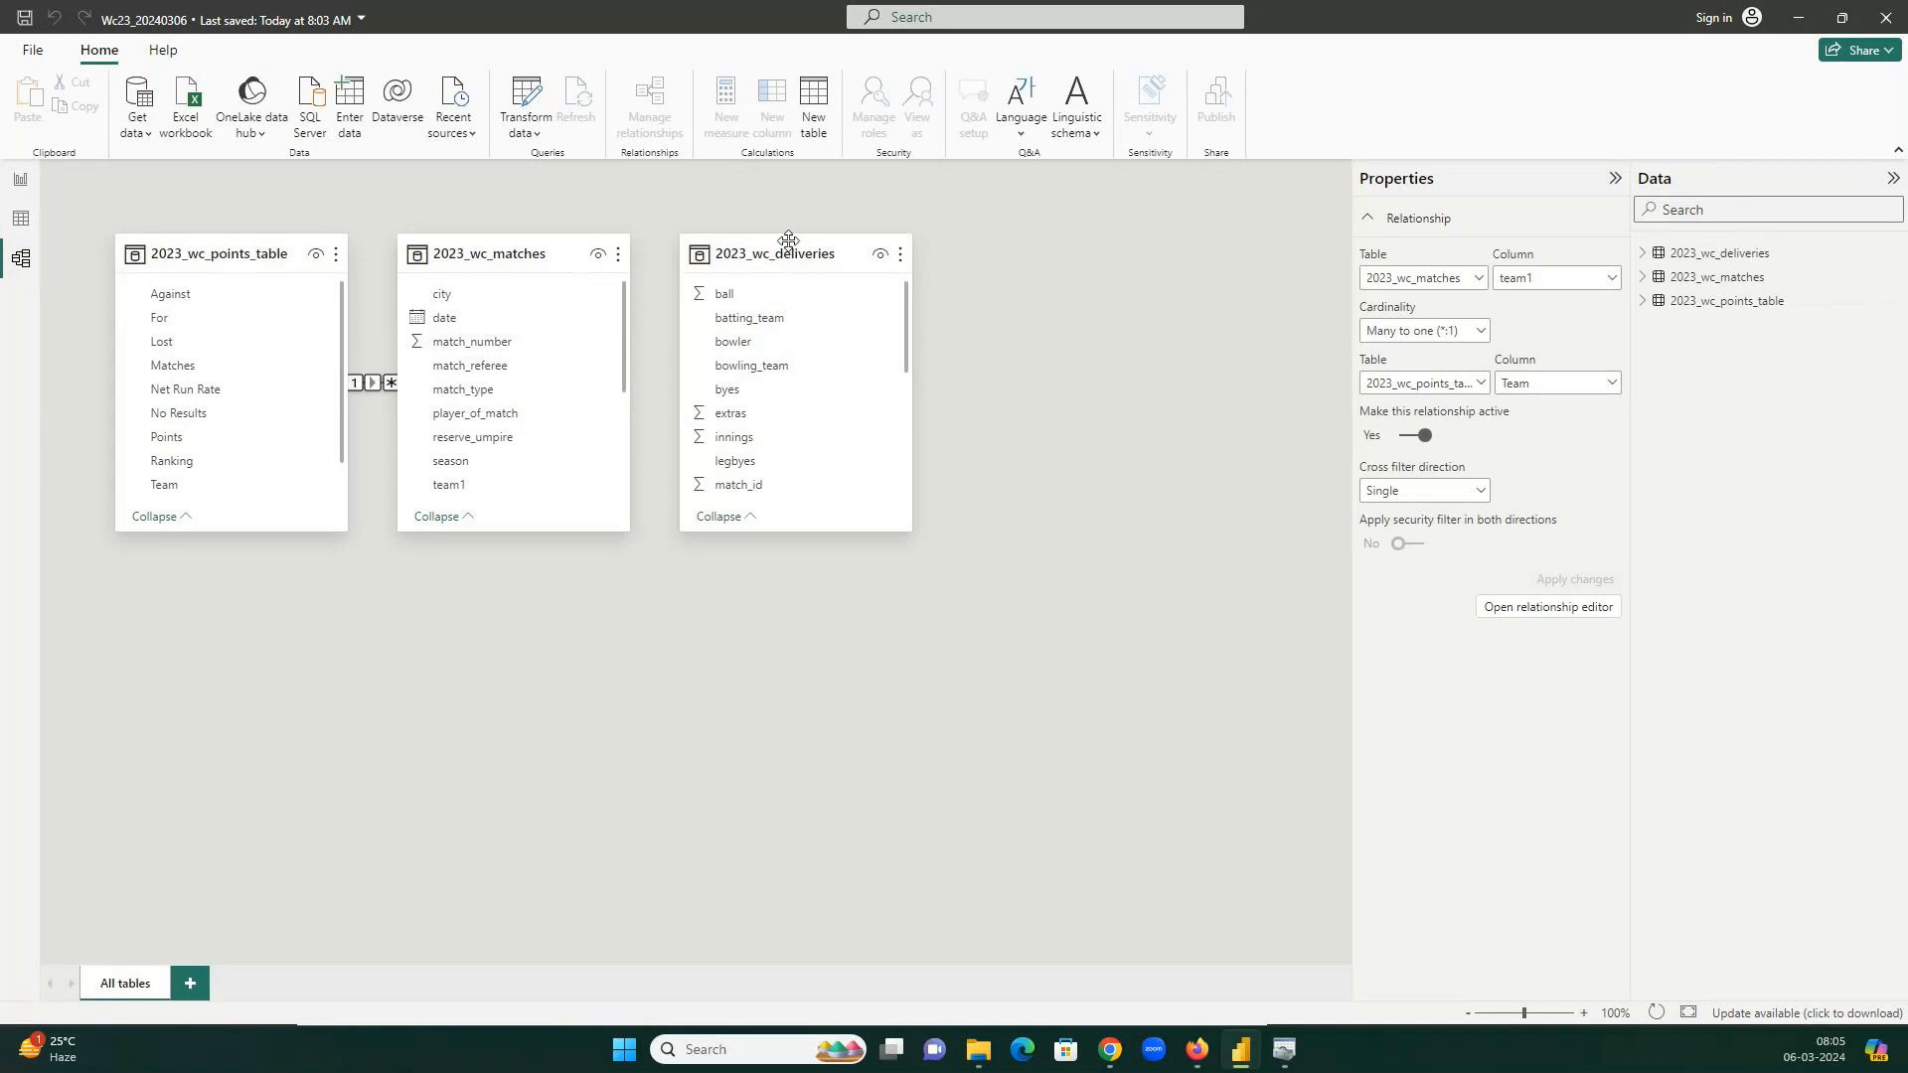
drag(792, 249, 1096, 256)
drag(541, 258, 701, 619)
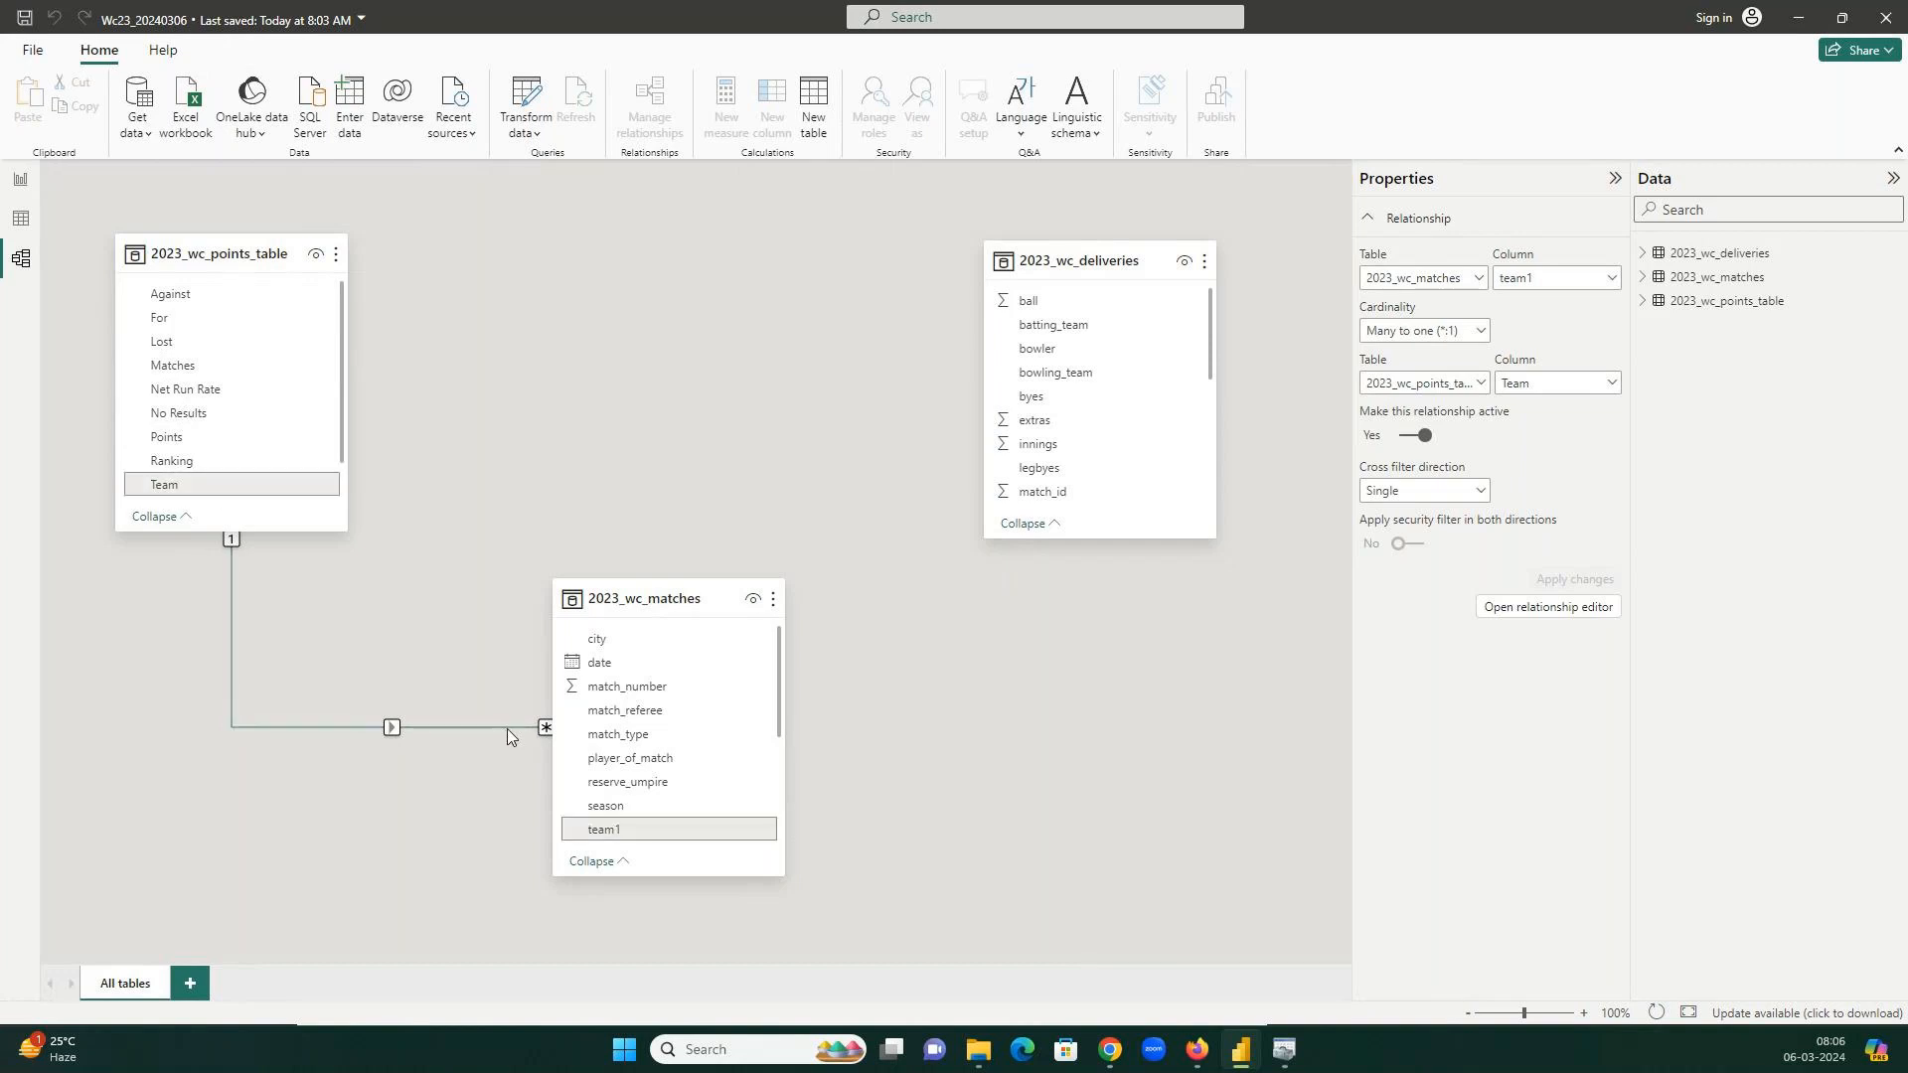
Rearrange the diagram, shifting 2023_wc_matches up-left and settling 2023_wc_deliveries slightly right.
drag(1065, 261, 882, 254)
drag(656, 594, 563, 535)
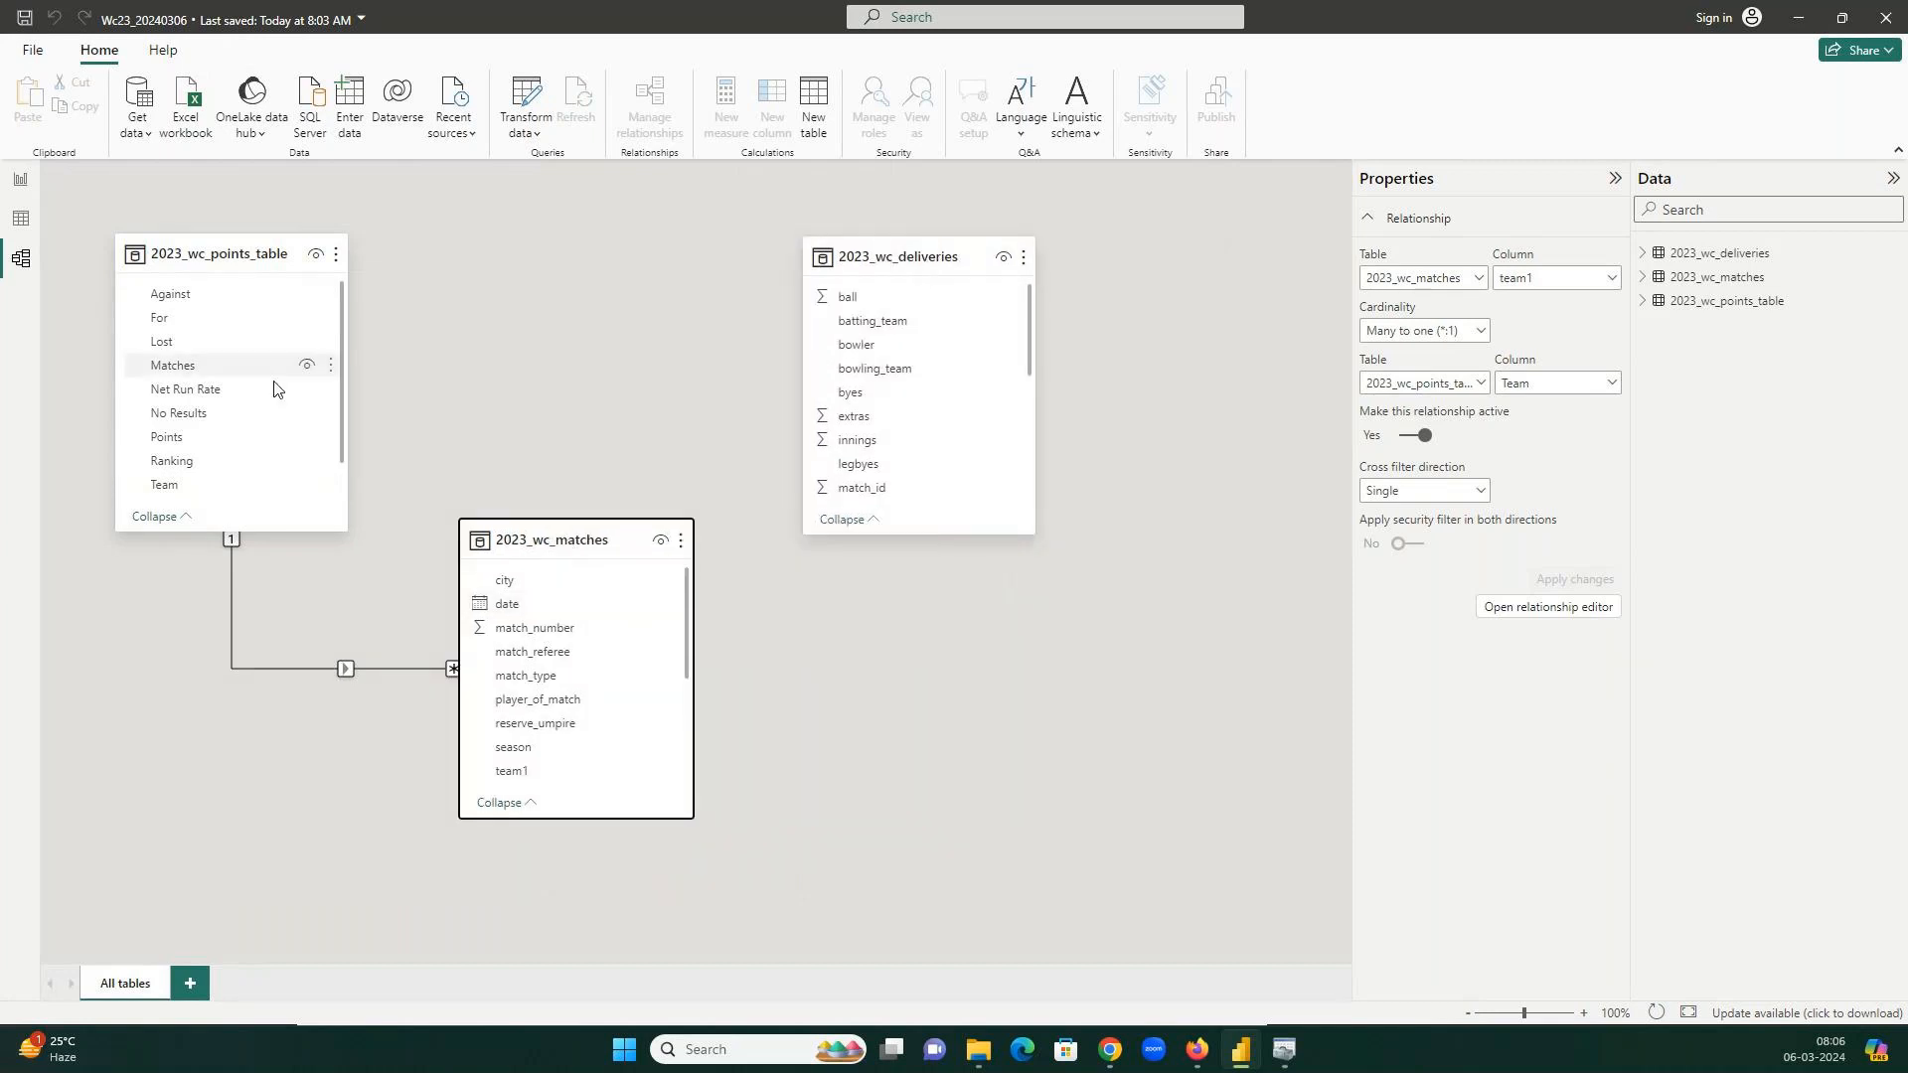
scroll(963, 382, down, 4)
scroll(971, 395, down, 4)
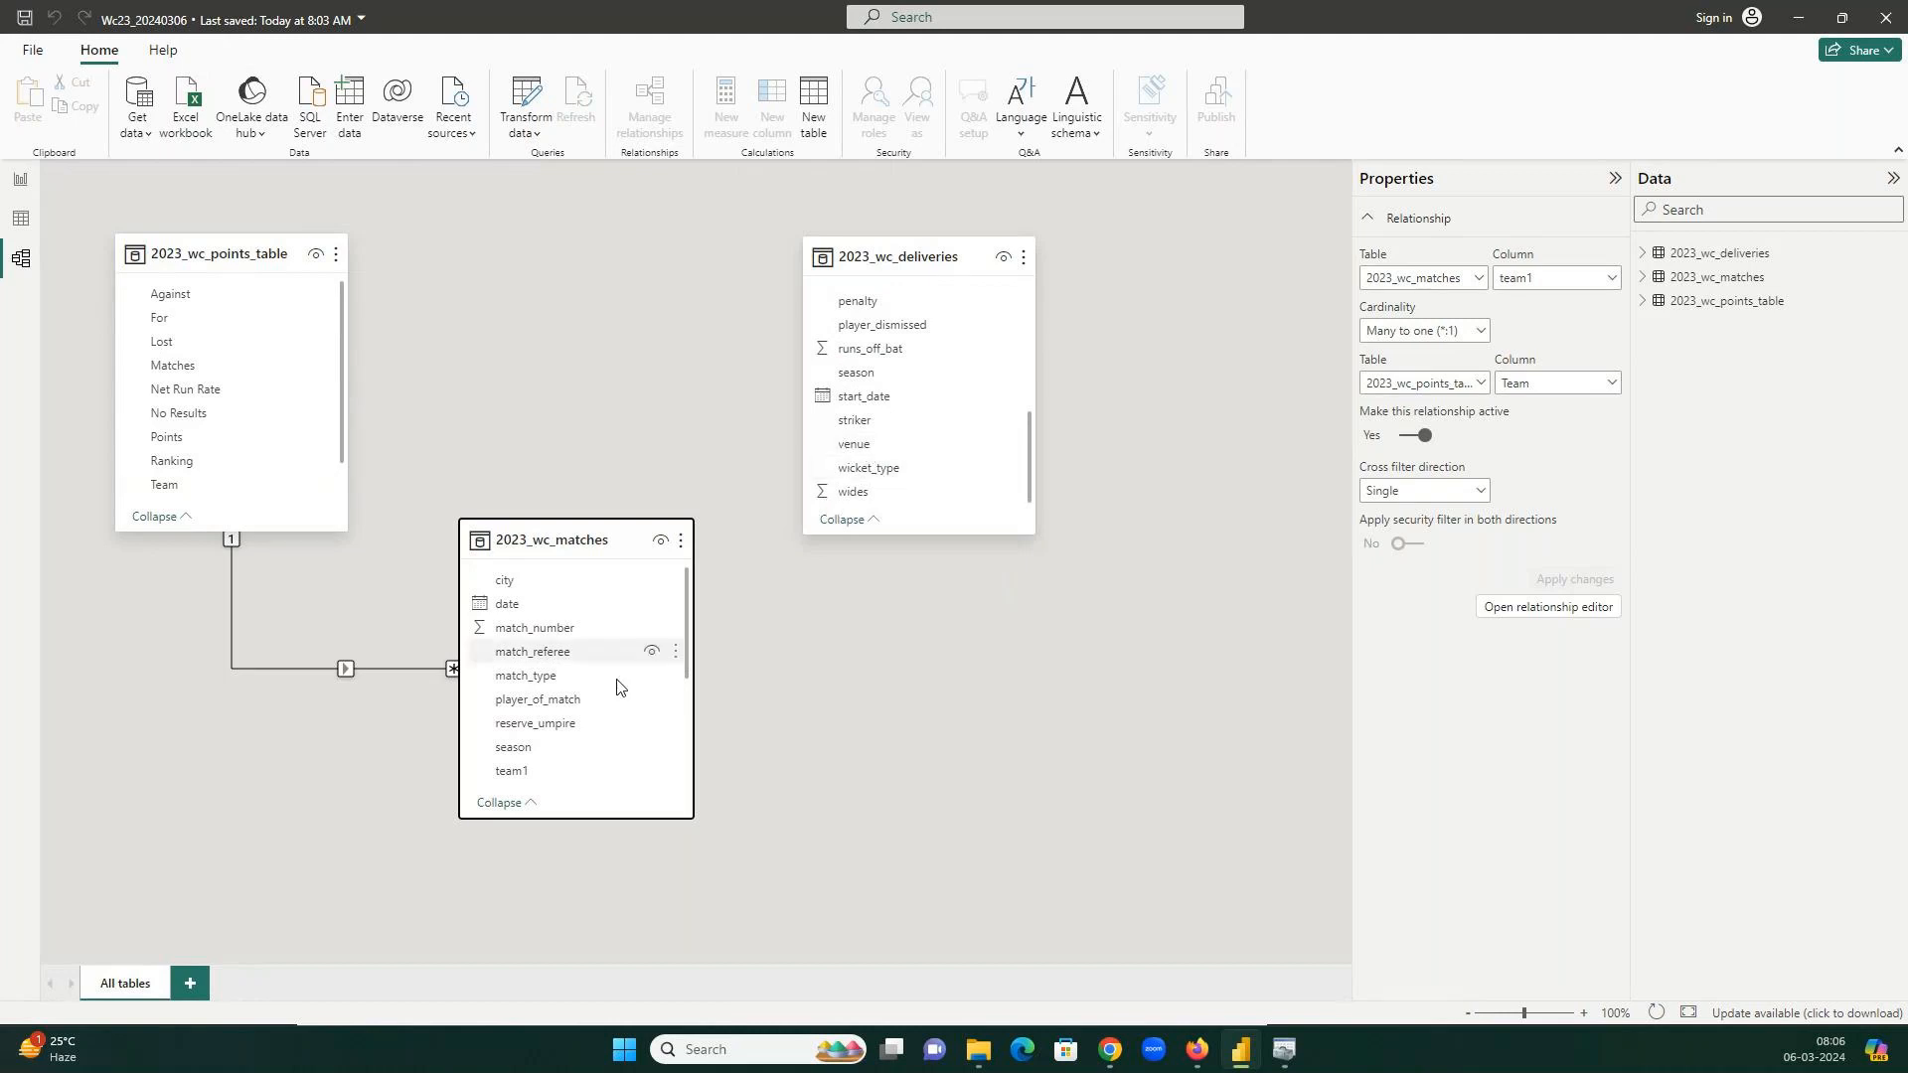
scroll(636, 656, down, 3)
scroll(600, 665, down, 2)
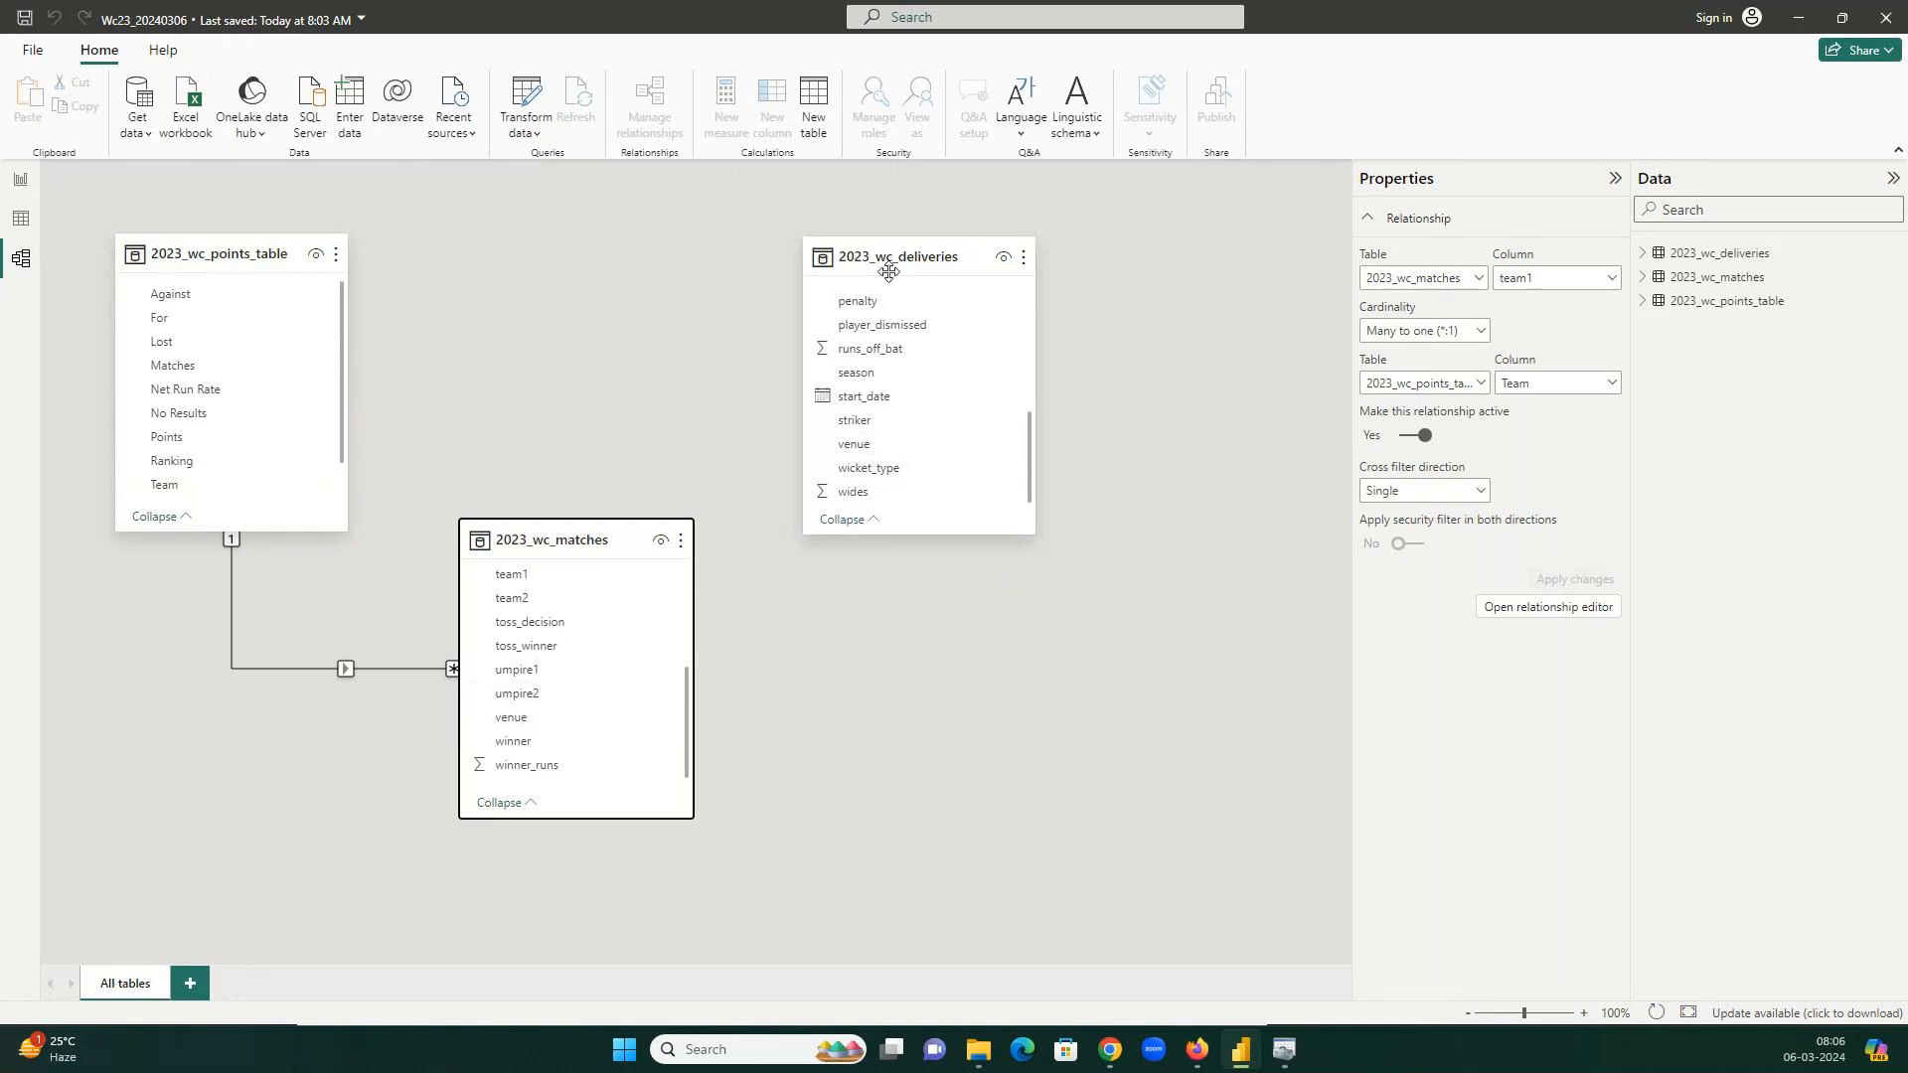
drag(908, 262, 952, 270)
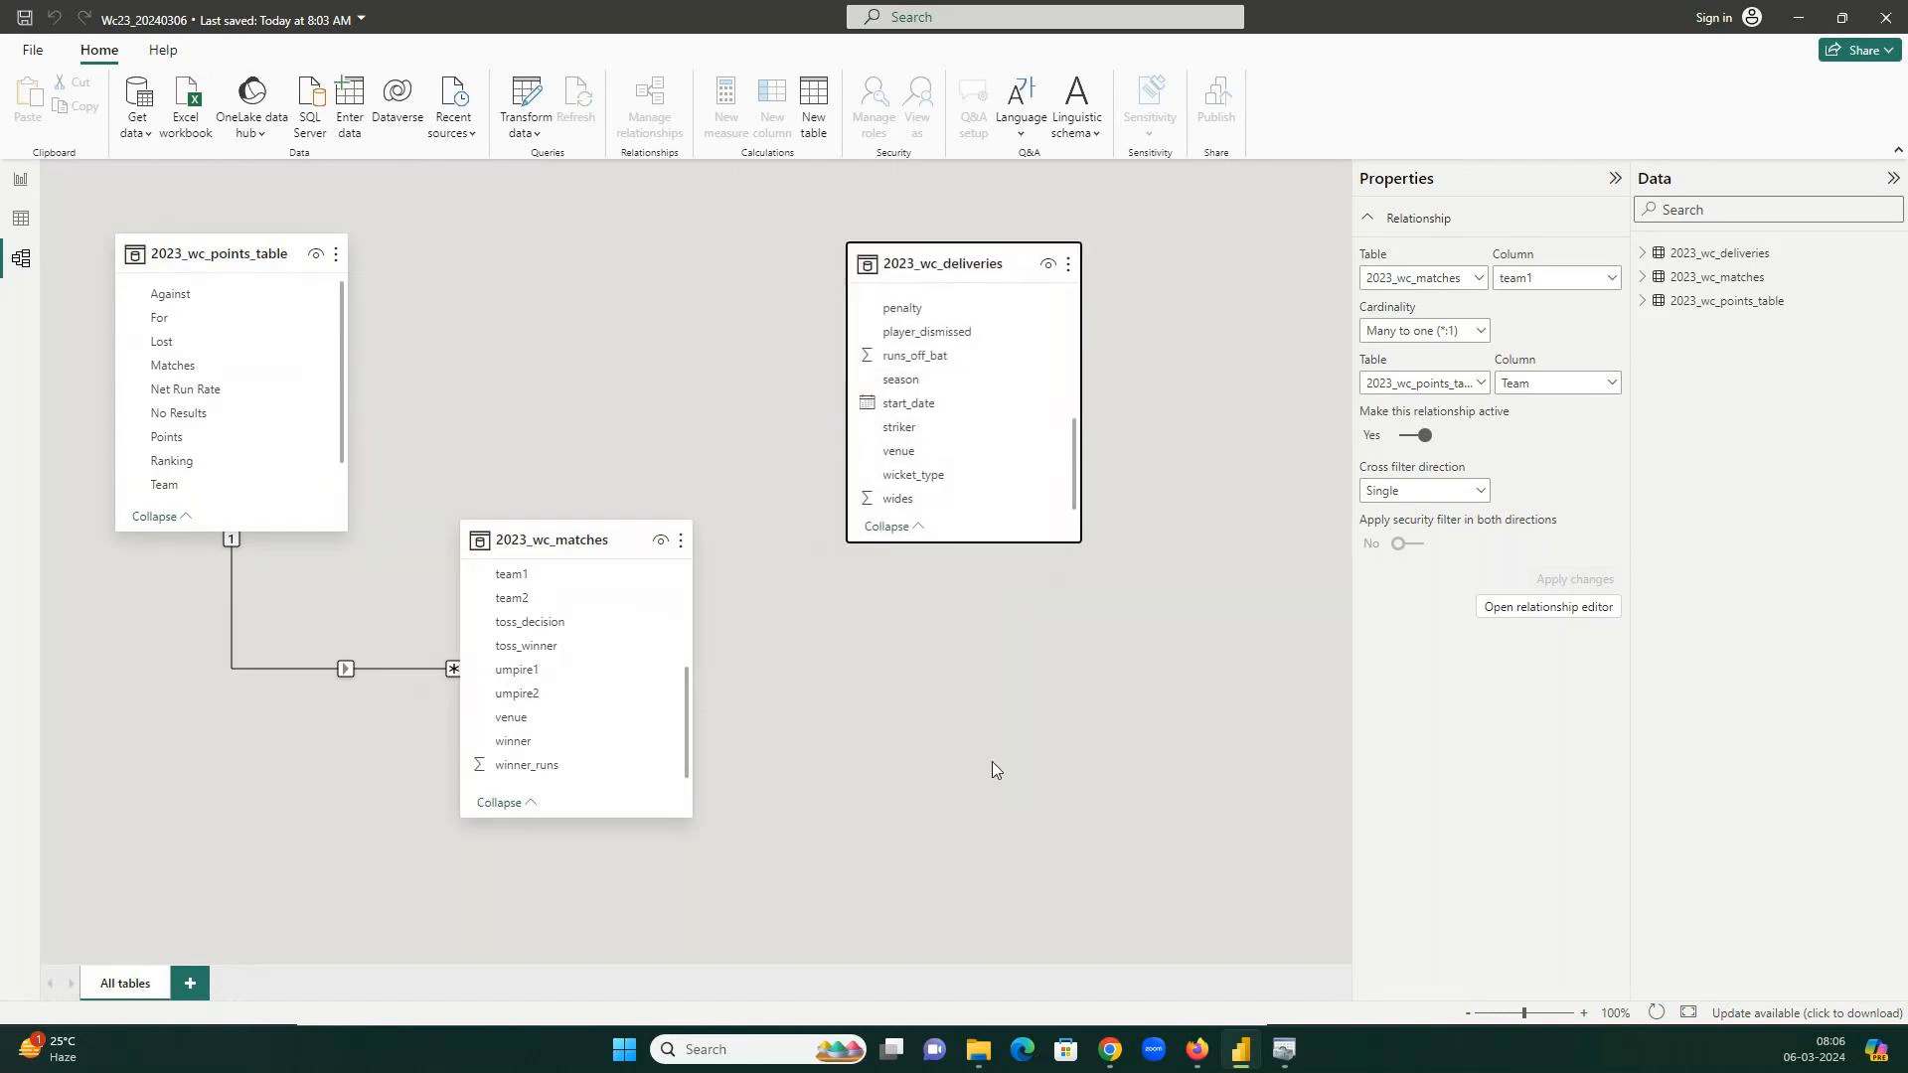
Bring up File Explorer's 6Mar24 folder holding the three 2023_wc CSVs and Wc23_20240306.pbix.
click(981, 1049)
click(981, 1050)
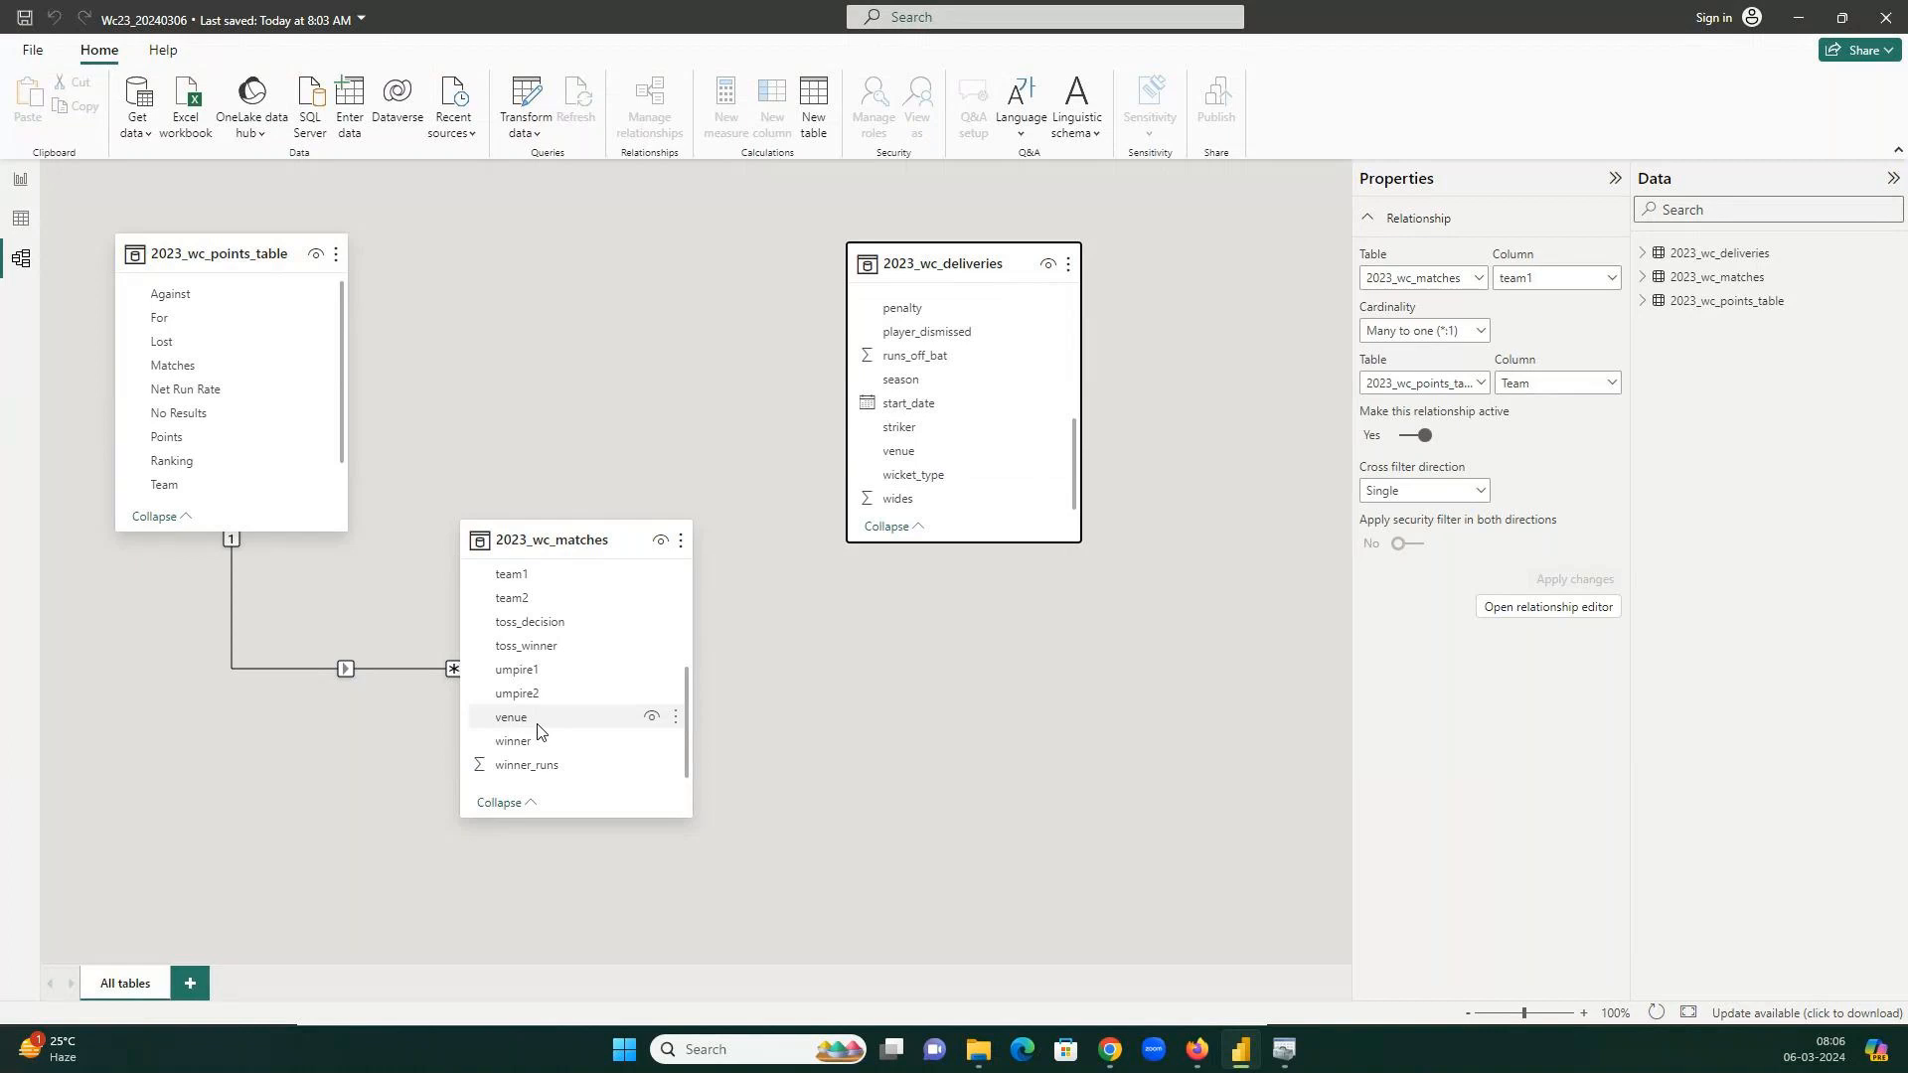
click(982, 1063)
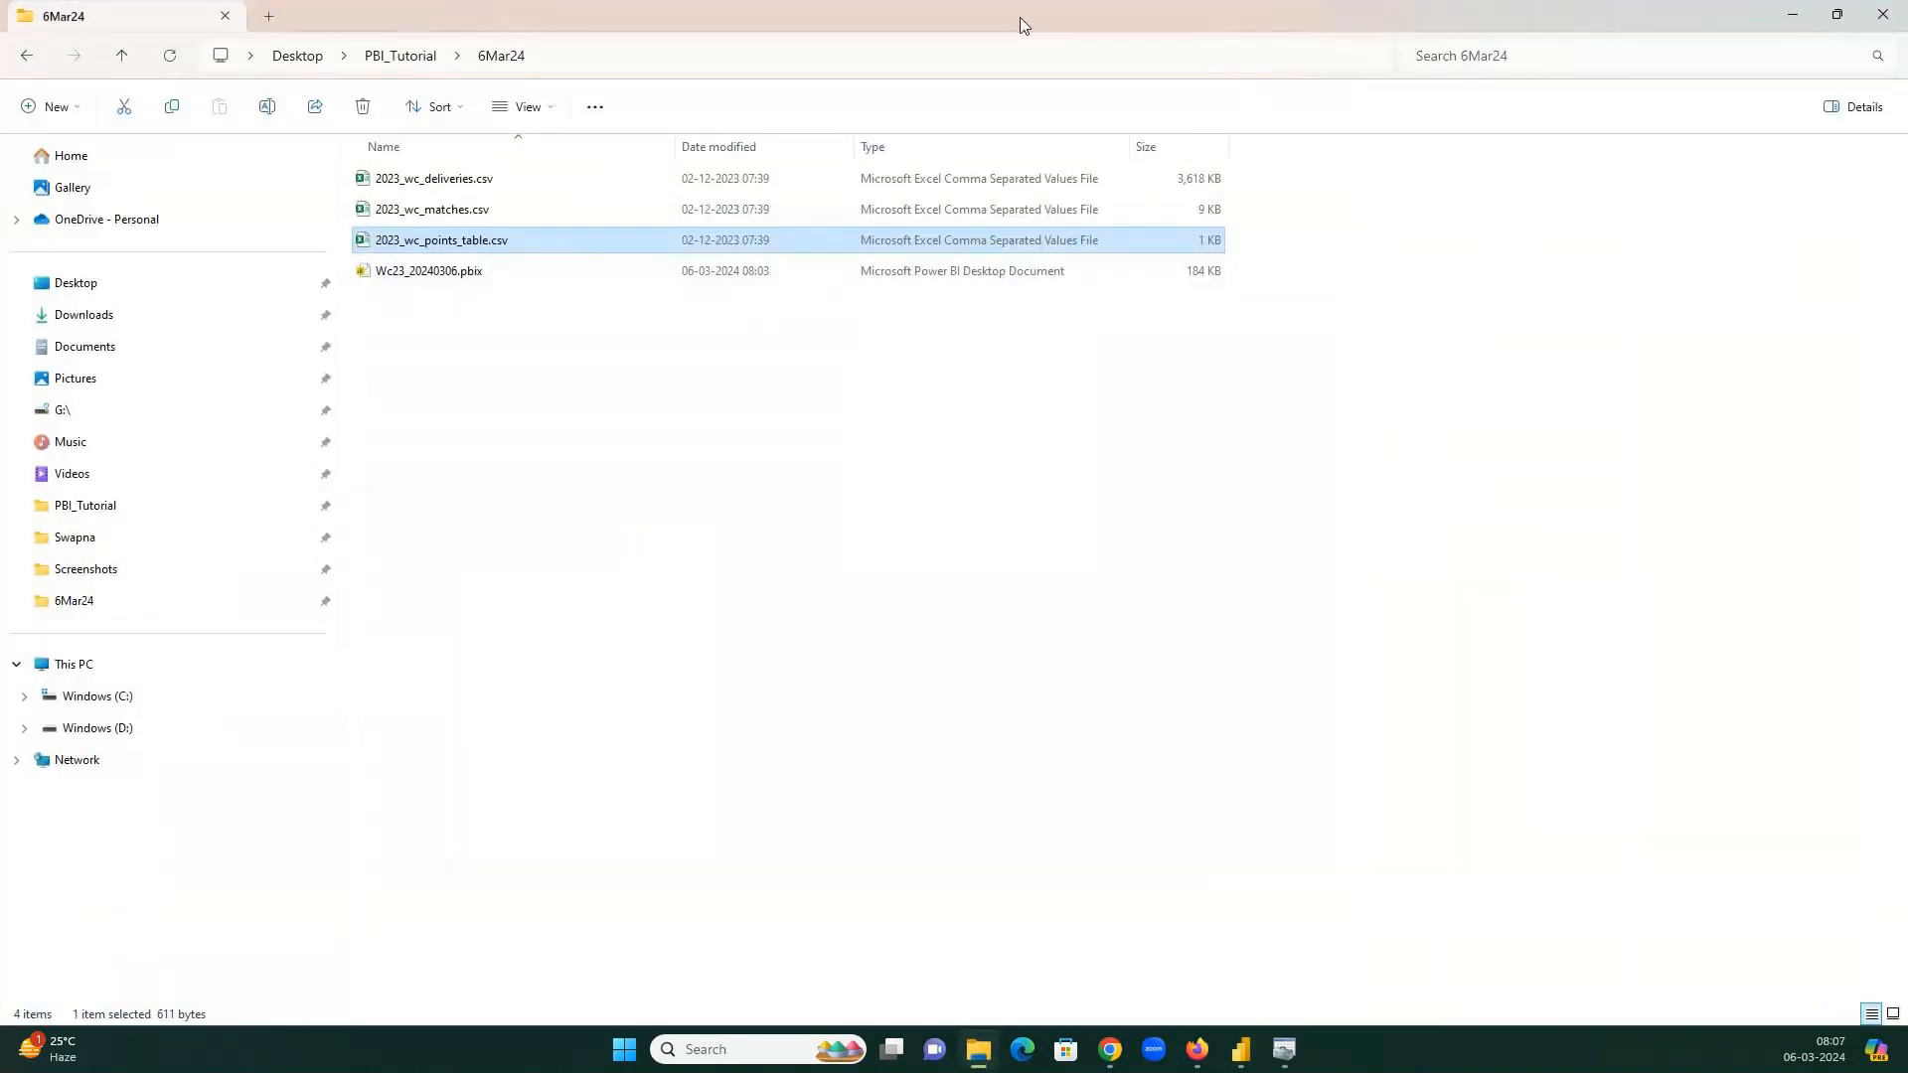
Open 2023_wc_matches.csv and 2023_wc_deliveries.csv from the 6Mar24 folder in Excel, then minimize Explorer.
double_click(1024, 24)
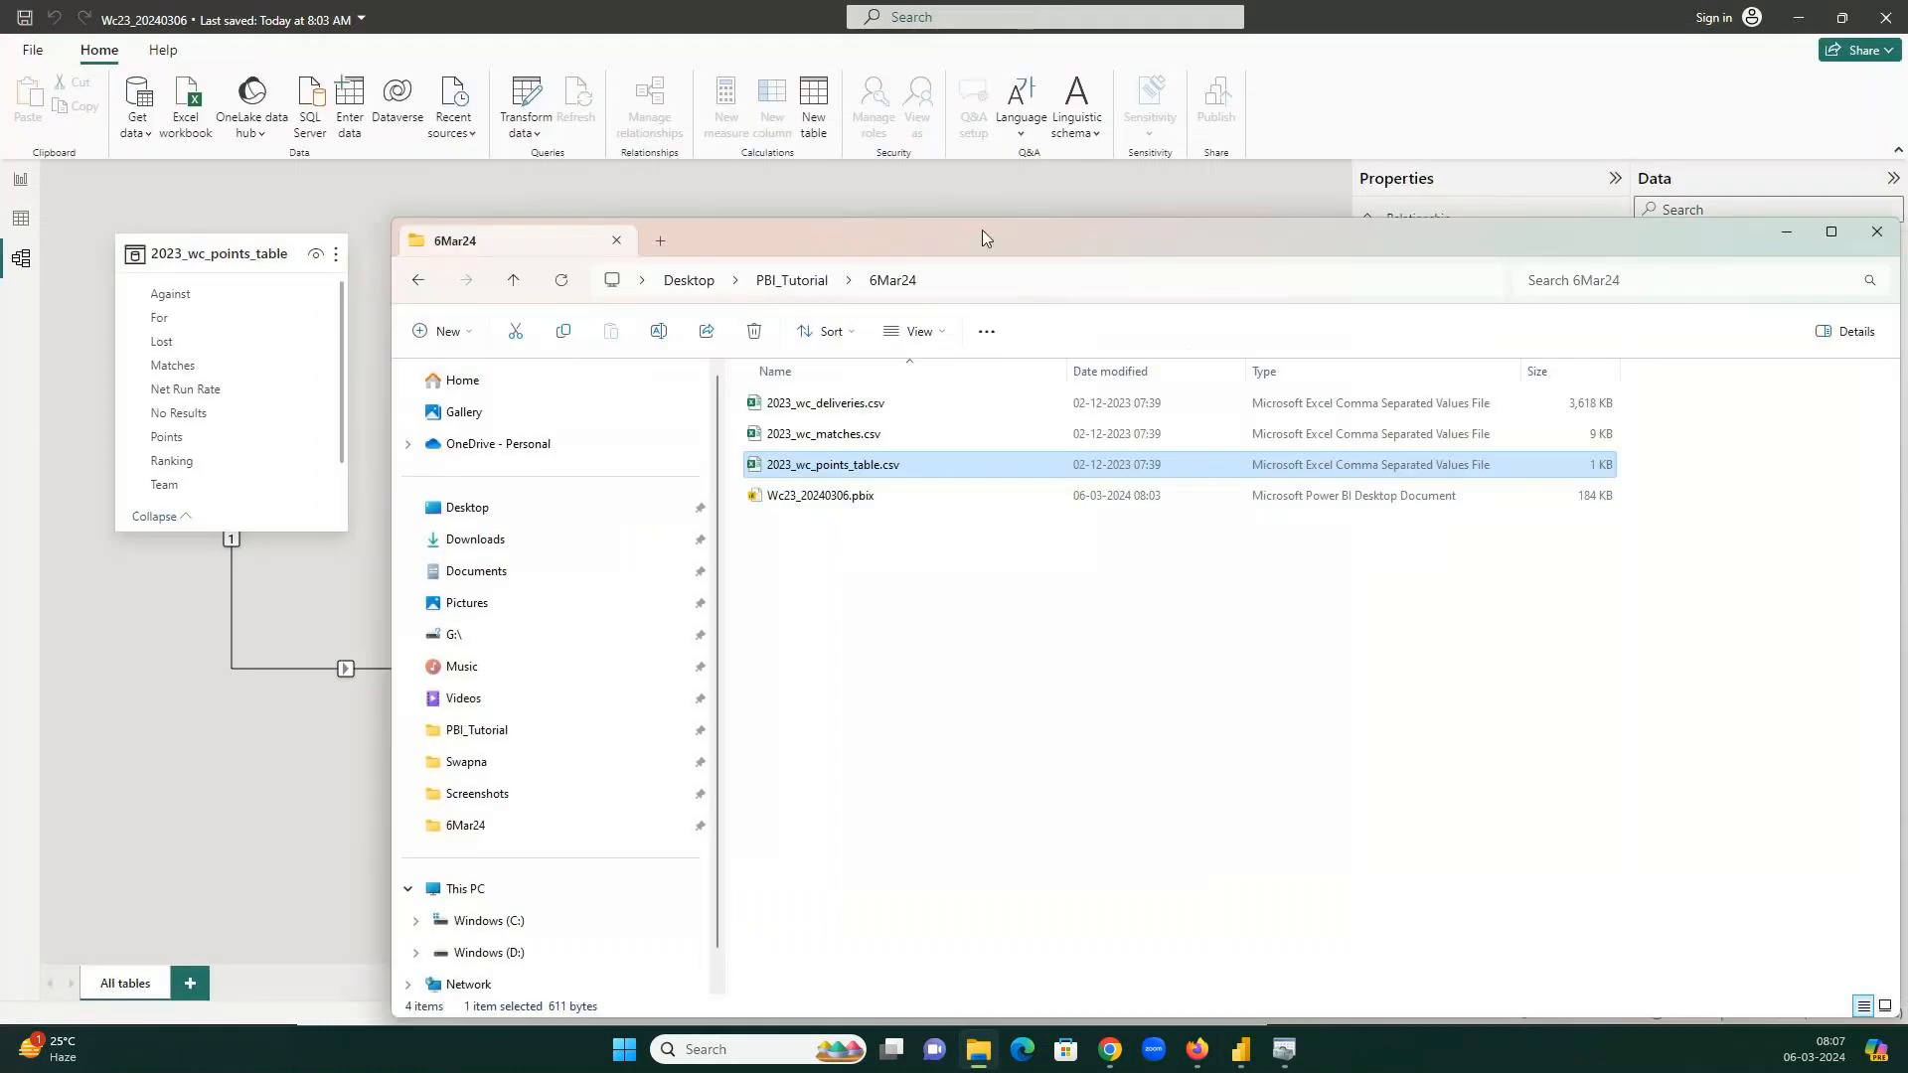
drag(982, 229, 1663, 260)
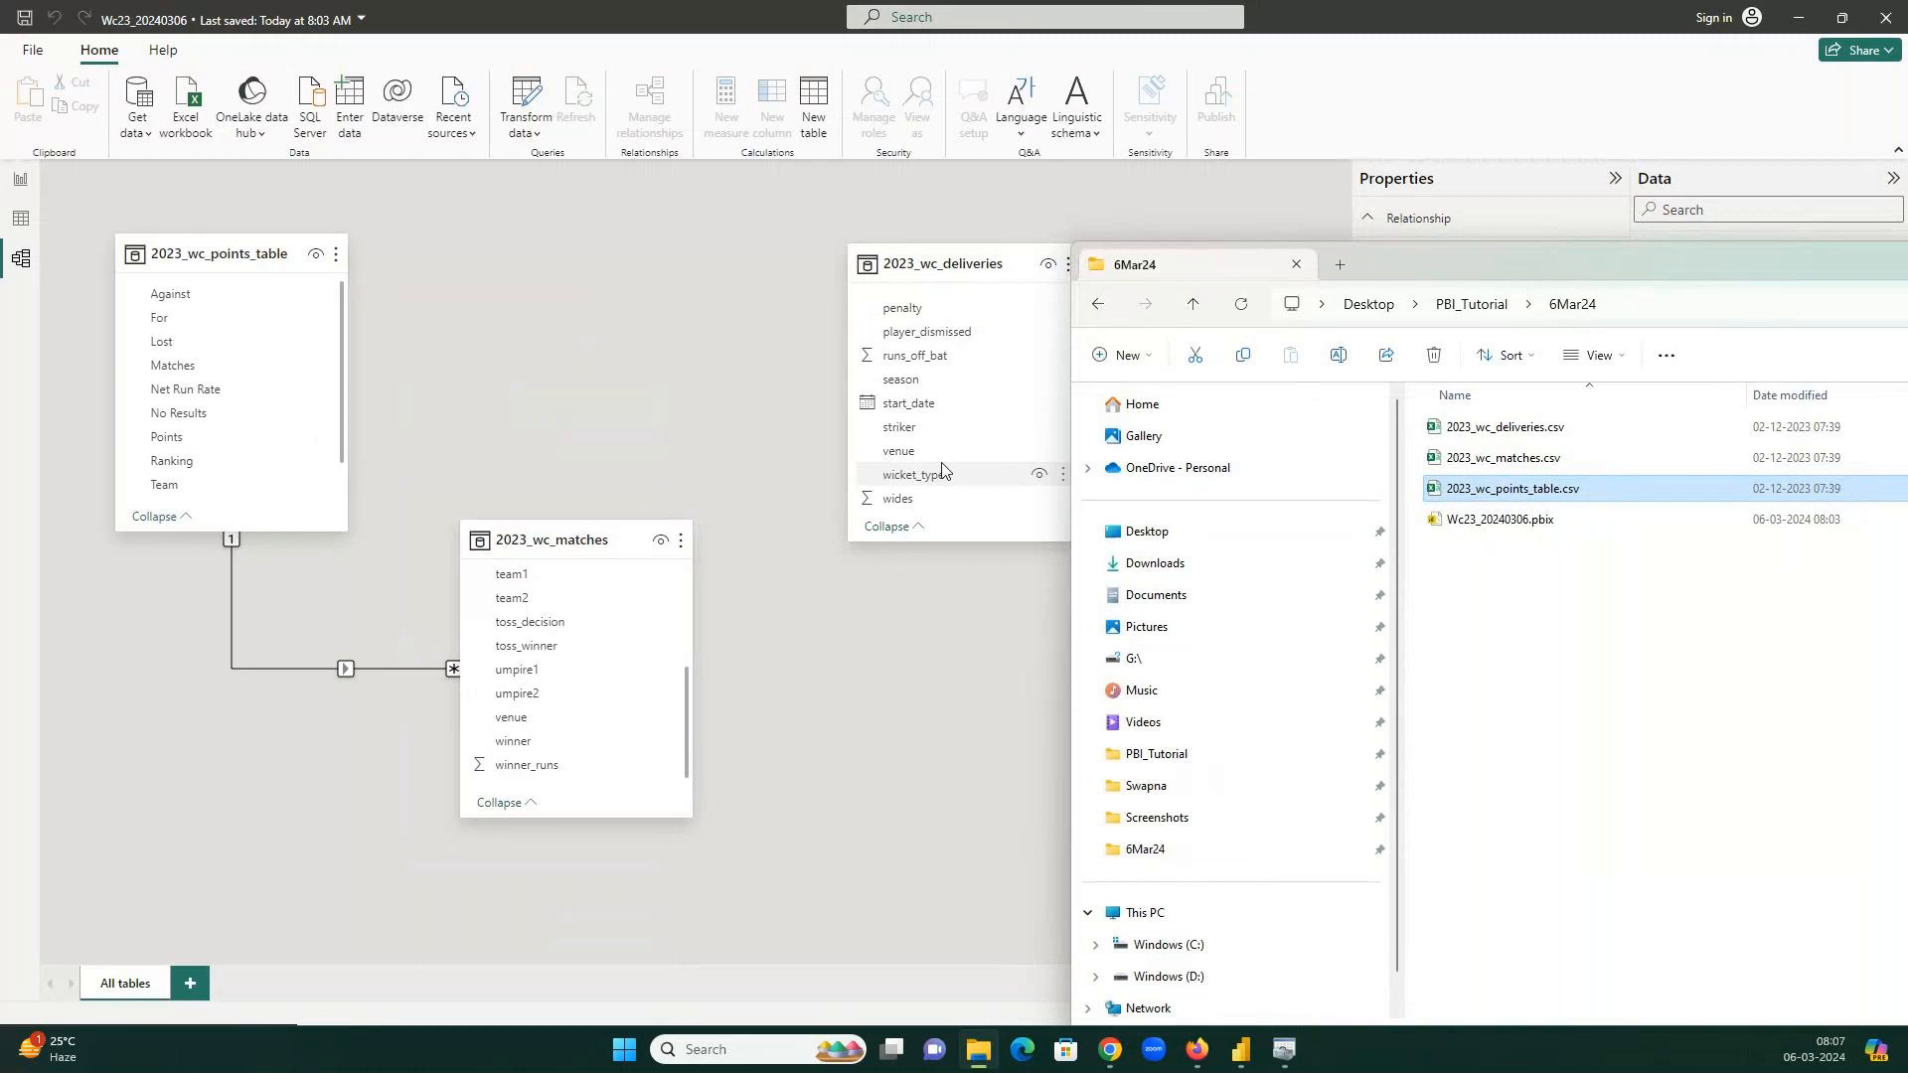
click(1533, 467)
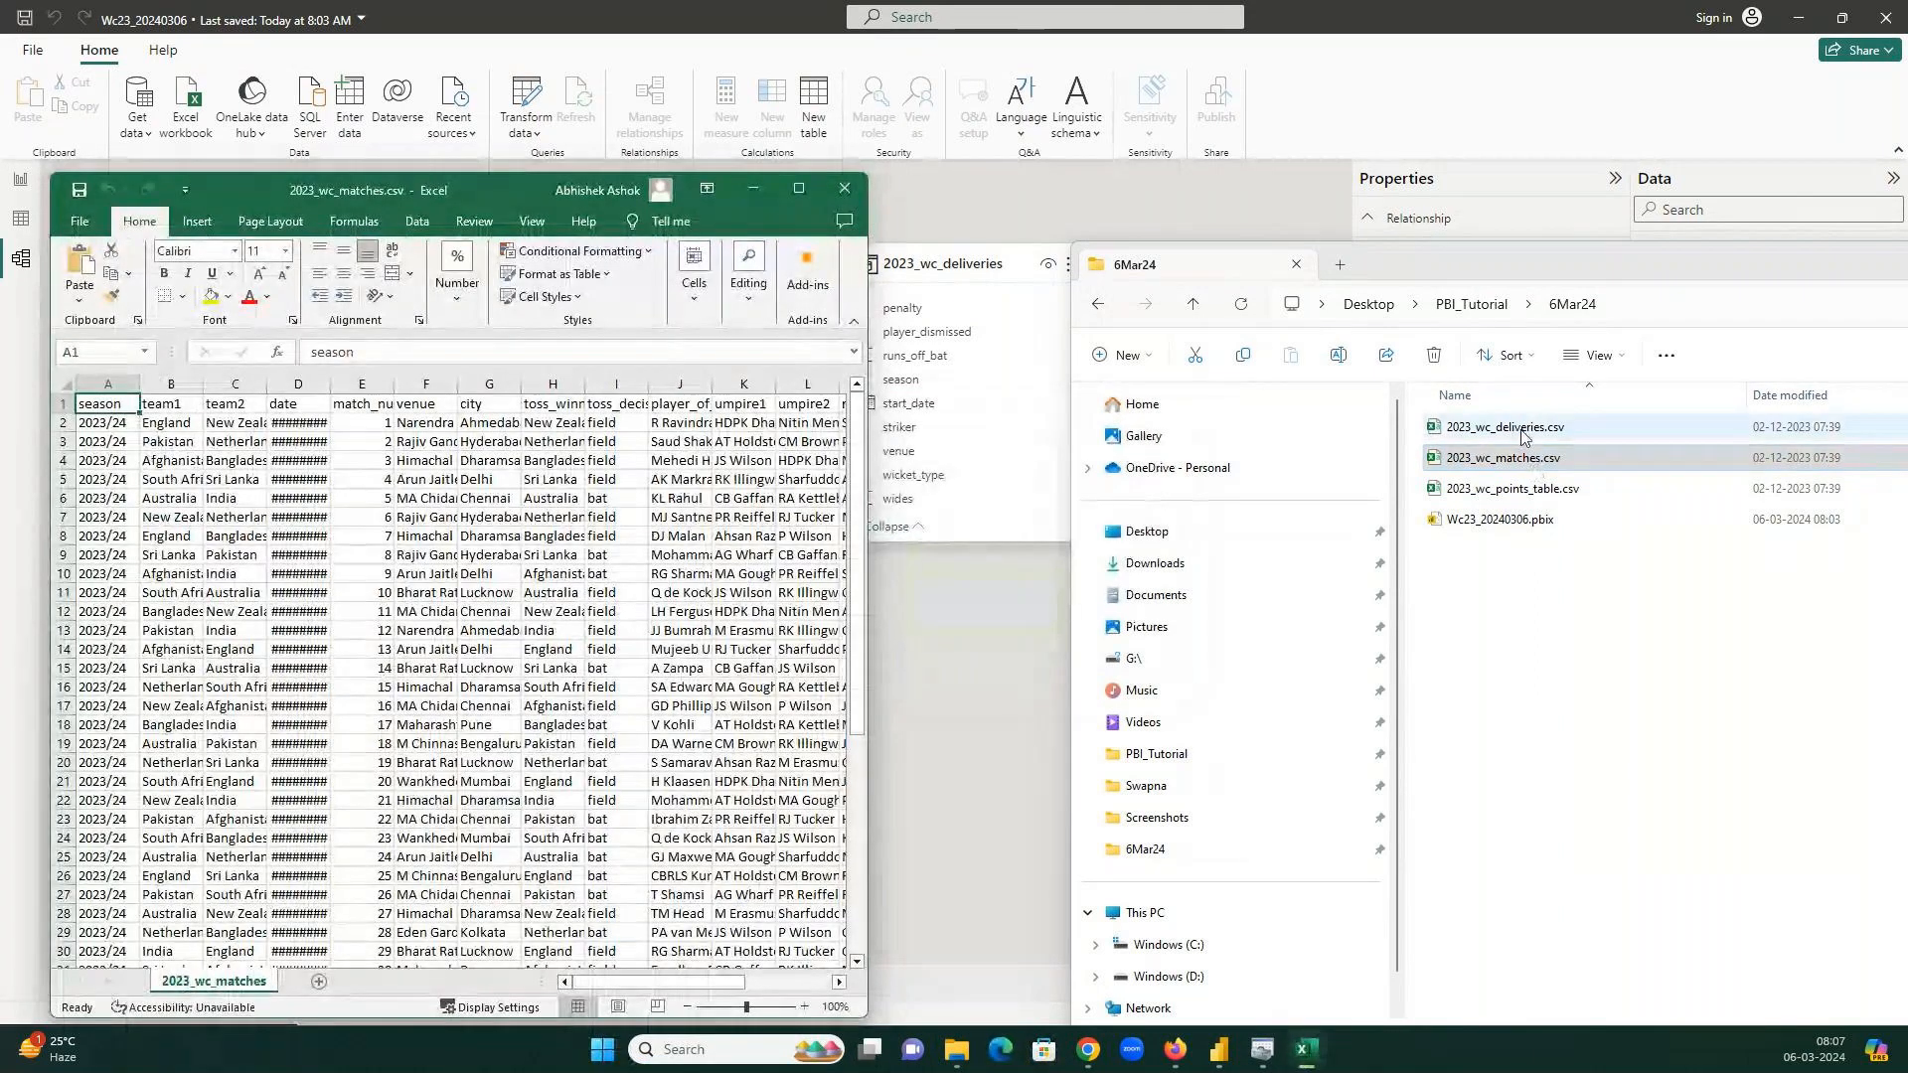
click(1524, 430)
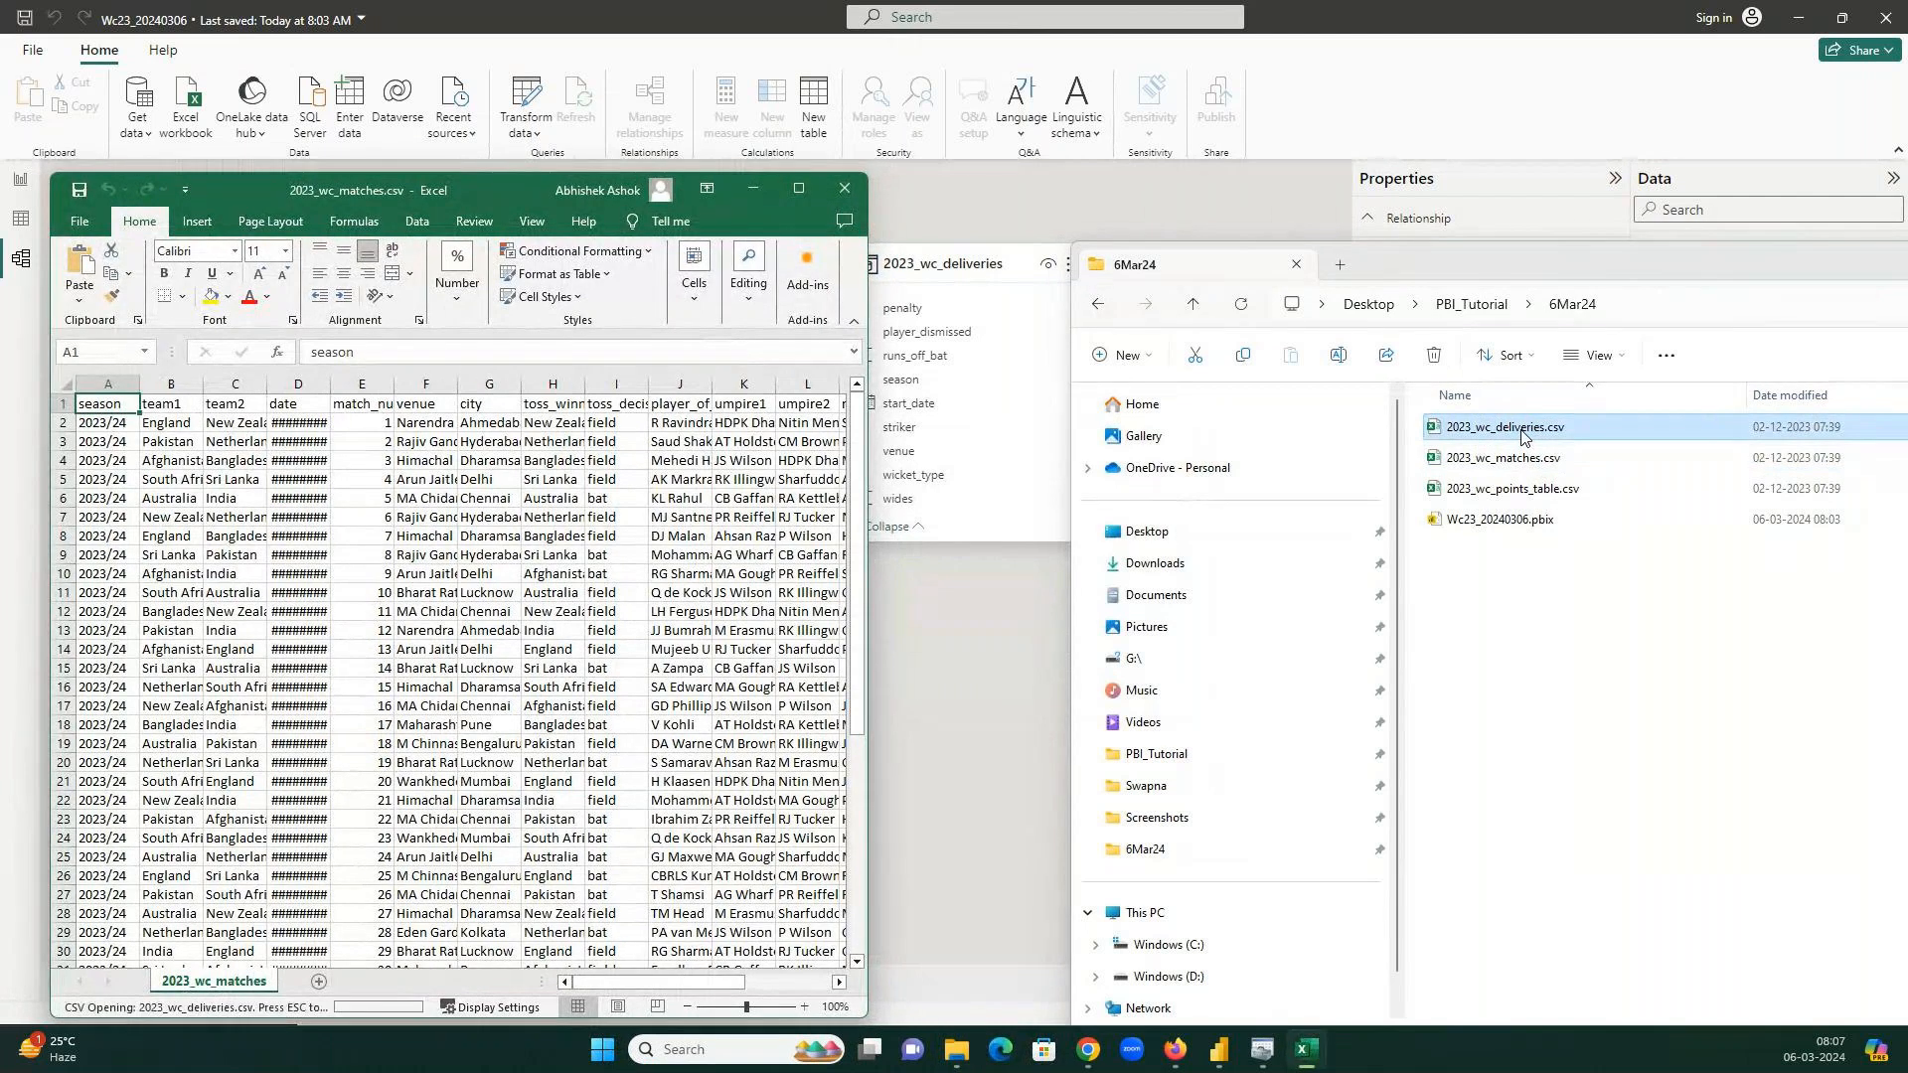
drag(1689, 263, 753, 266)
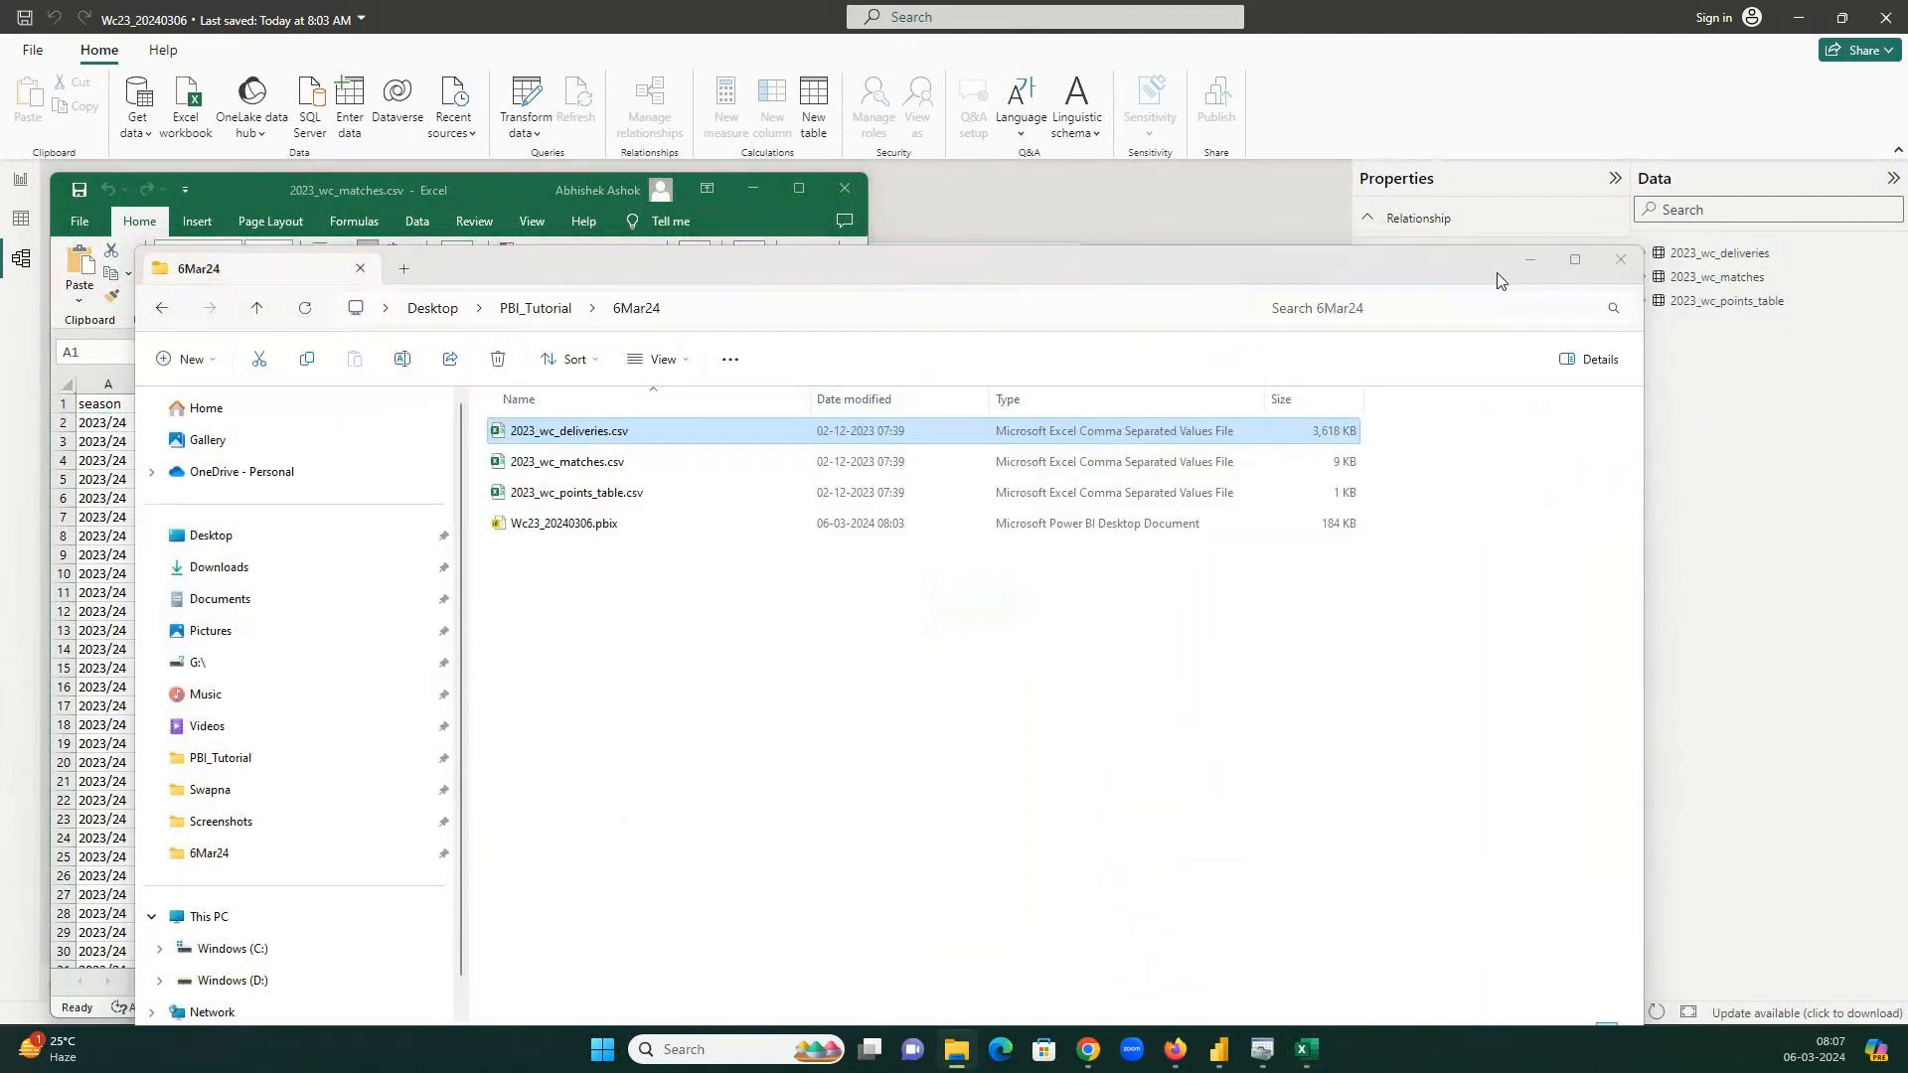
click(1530, 260)
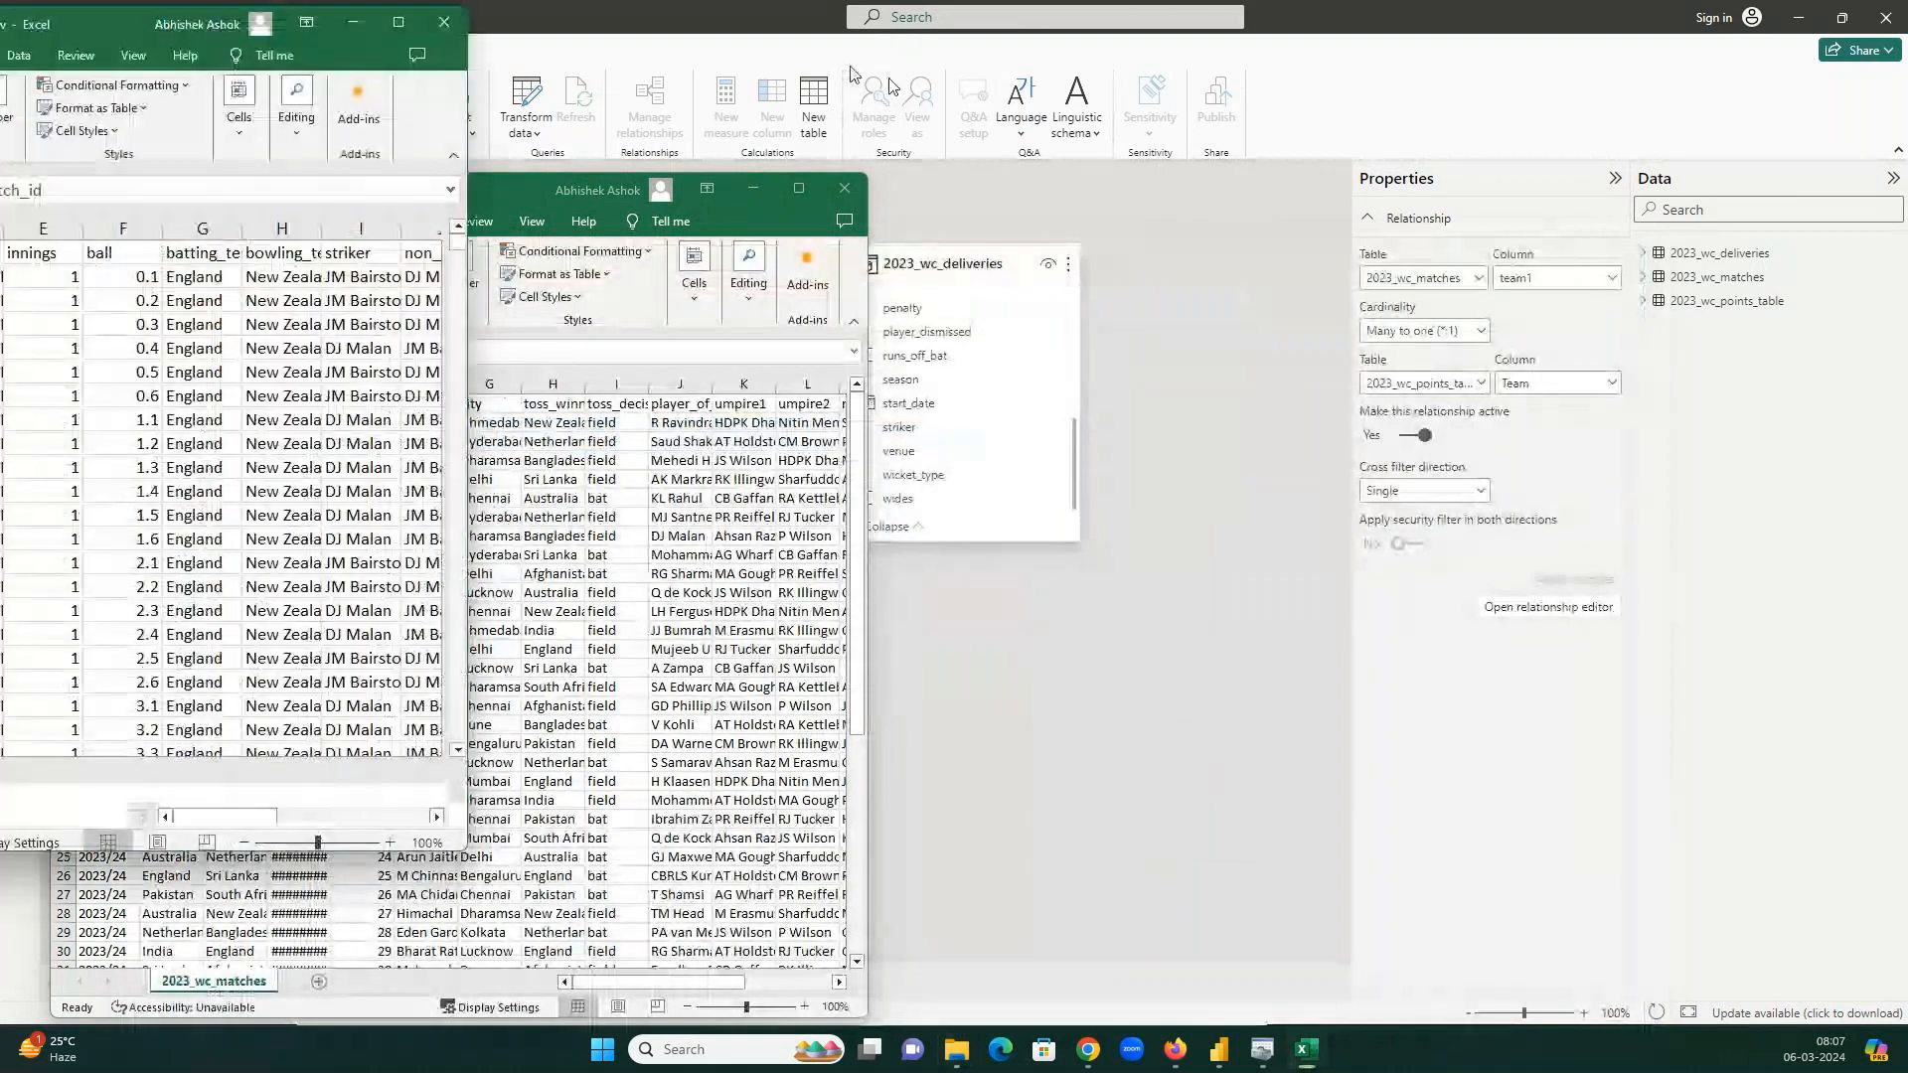
Enlarge the deliveries window and autofit columns C (start_date) and D (venue).
drag(1347, 219, 1380, 214)
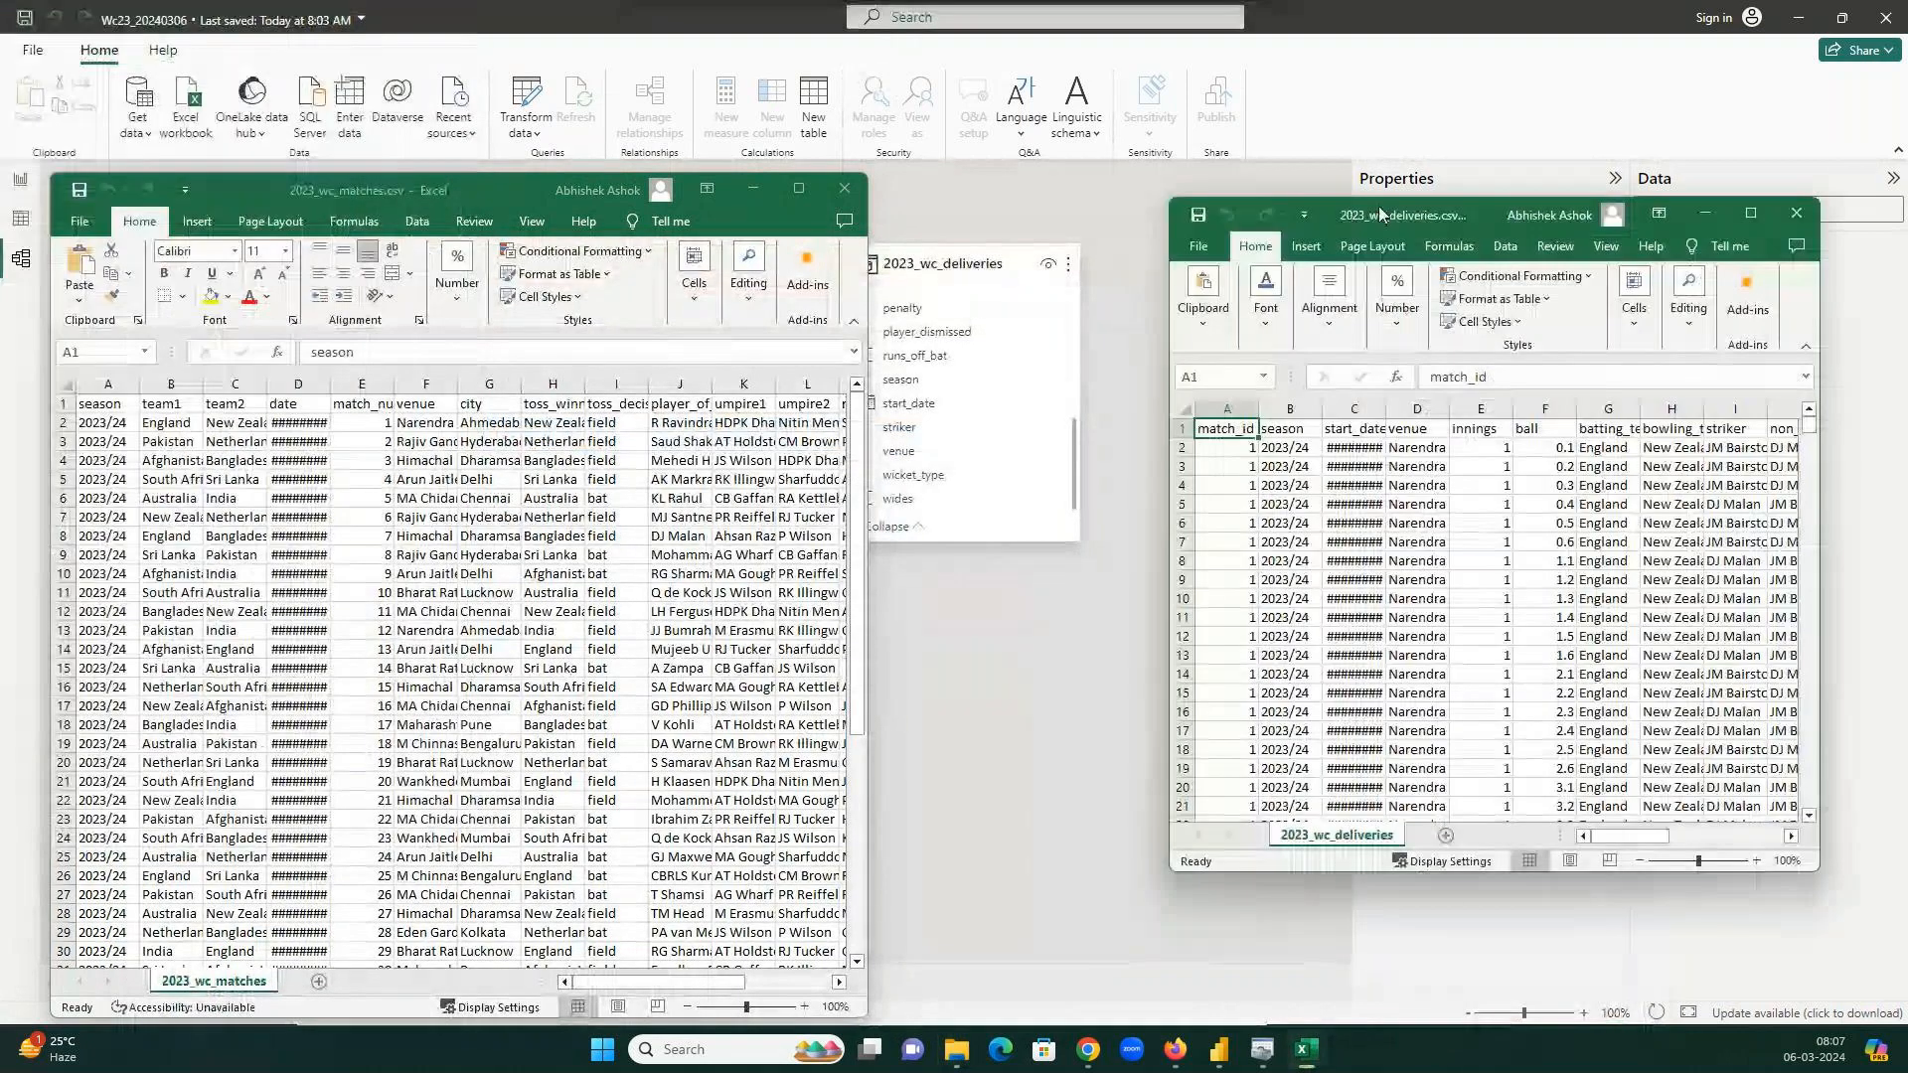
drag(1183, 867, 811, 935)
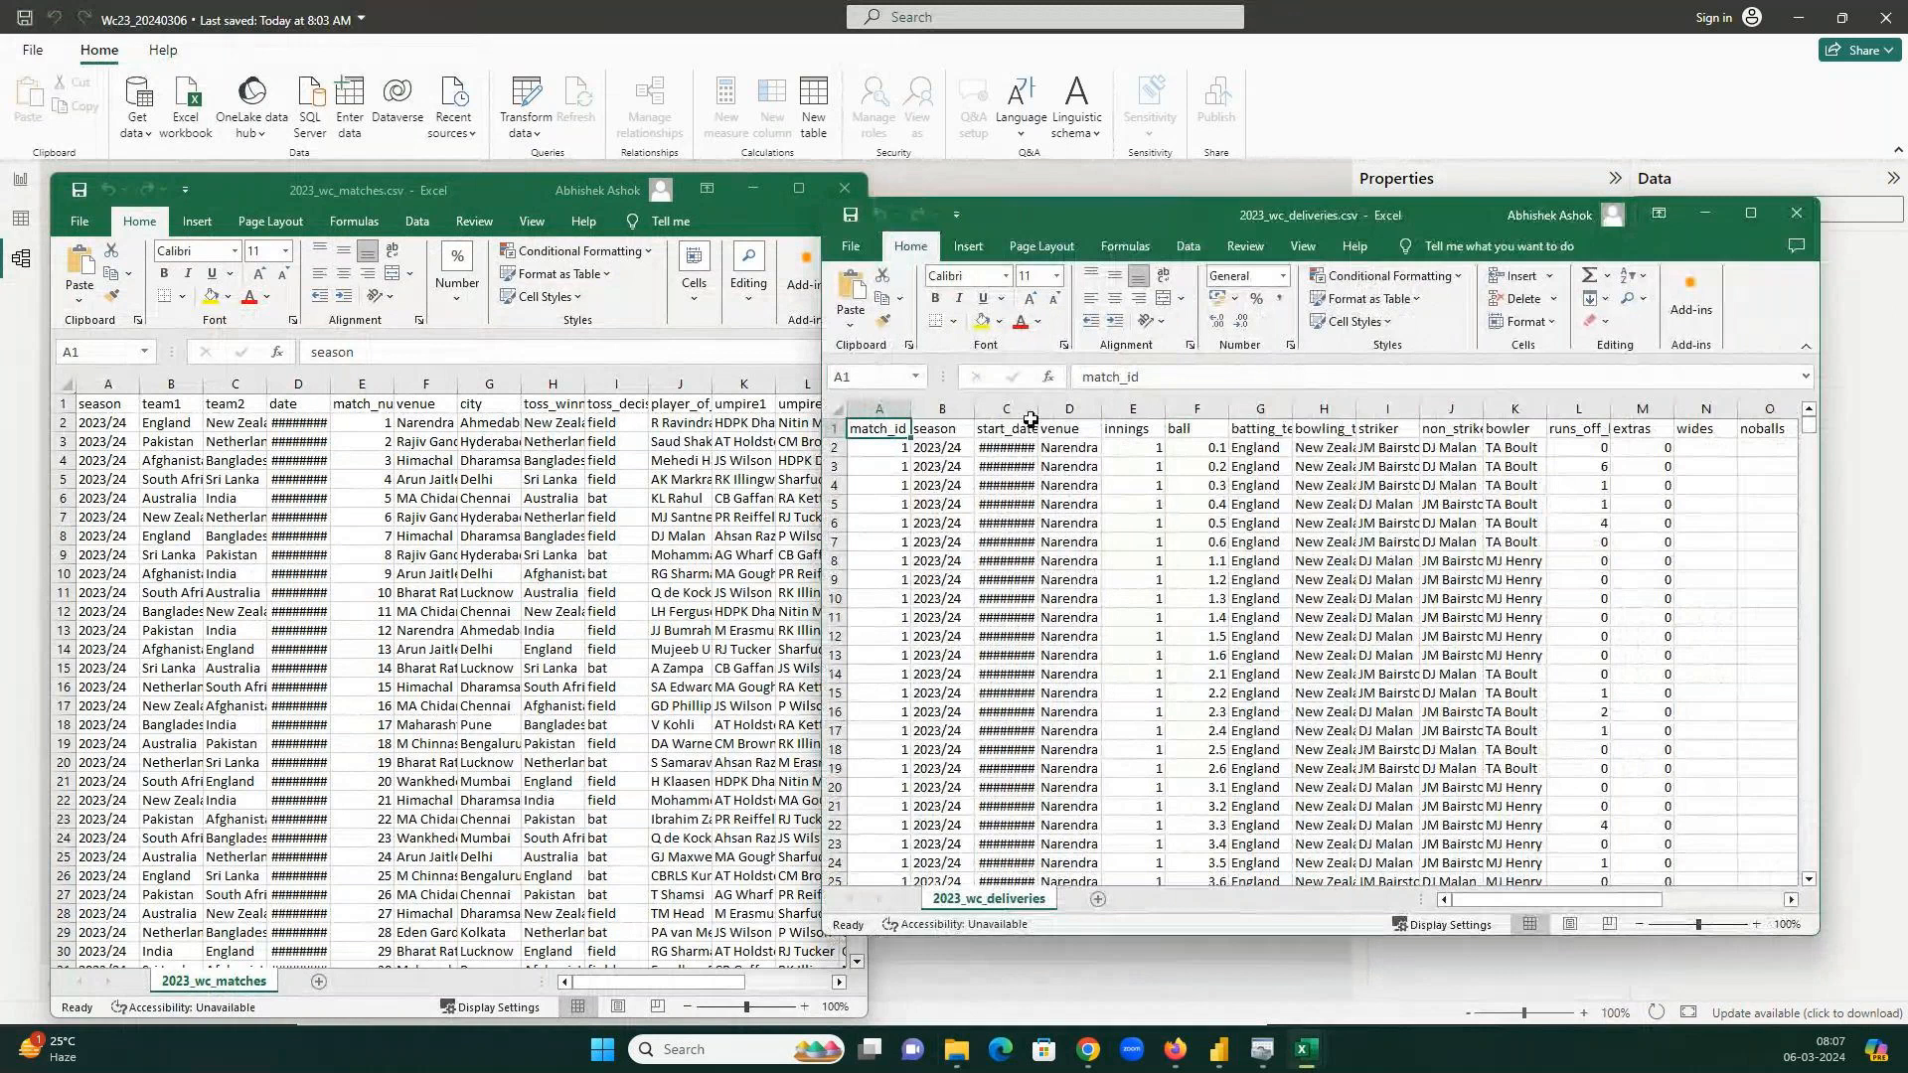
double_click(1033, 412)
double_click(1111, 409)
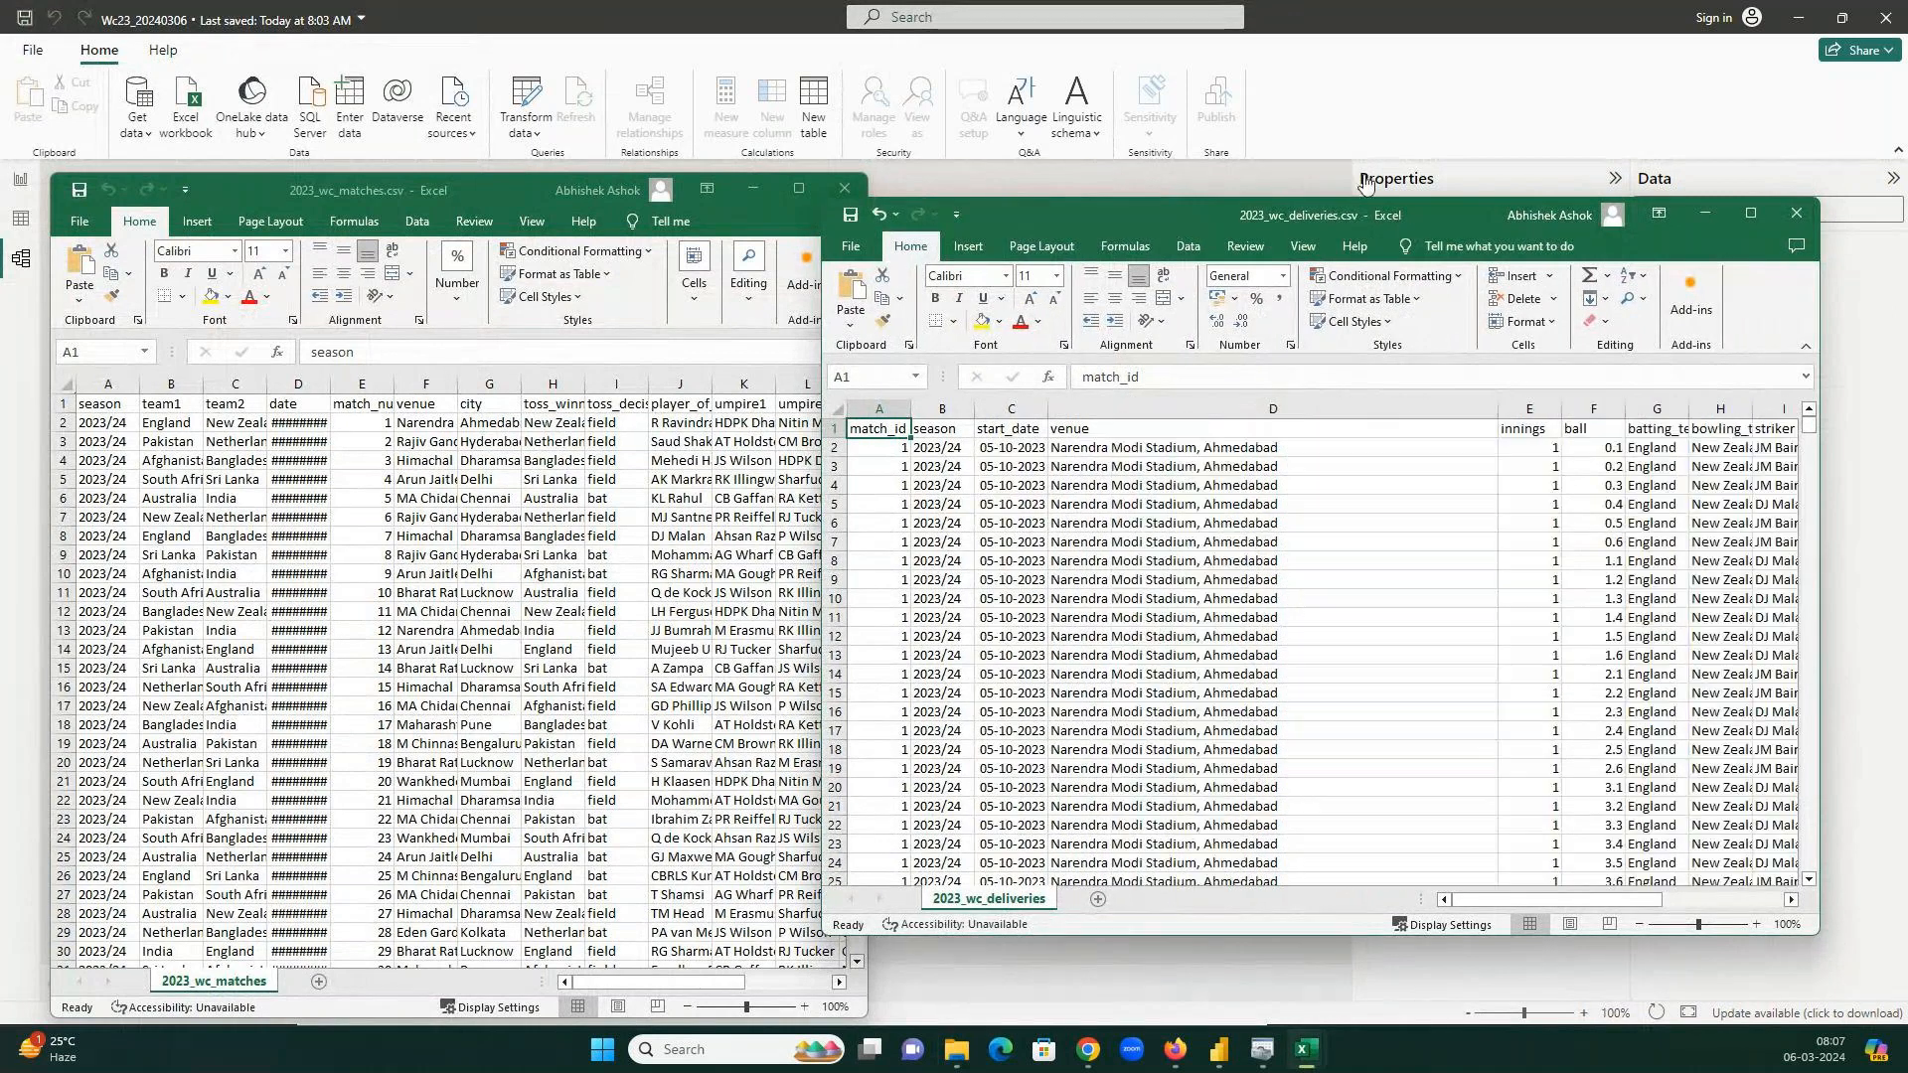
Fill the deliveries venue column D yellow.
click(983, 173)
key(alt+Tab)
click(1214, 403)
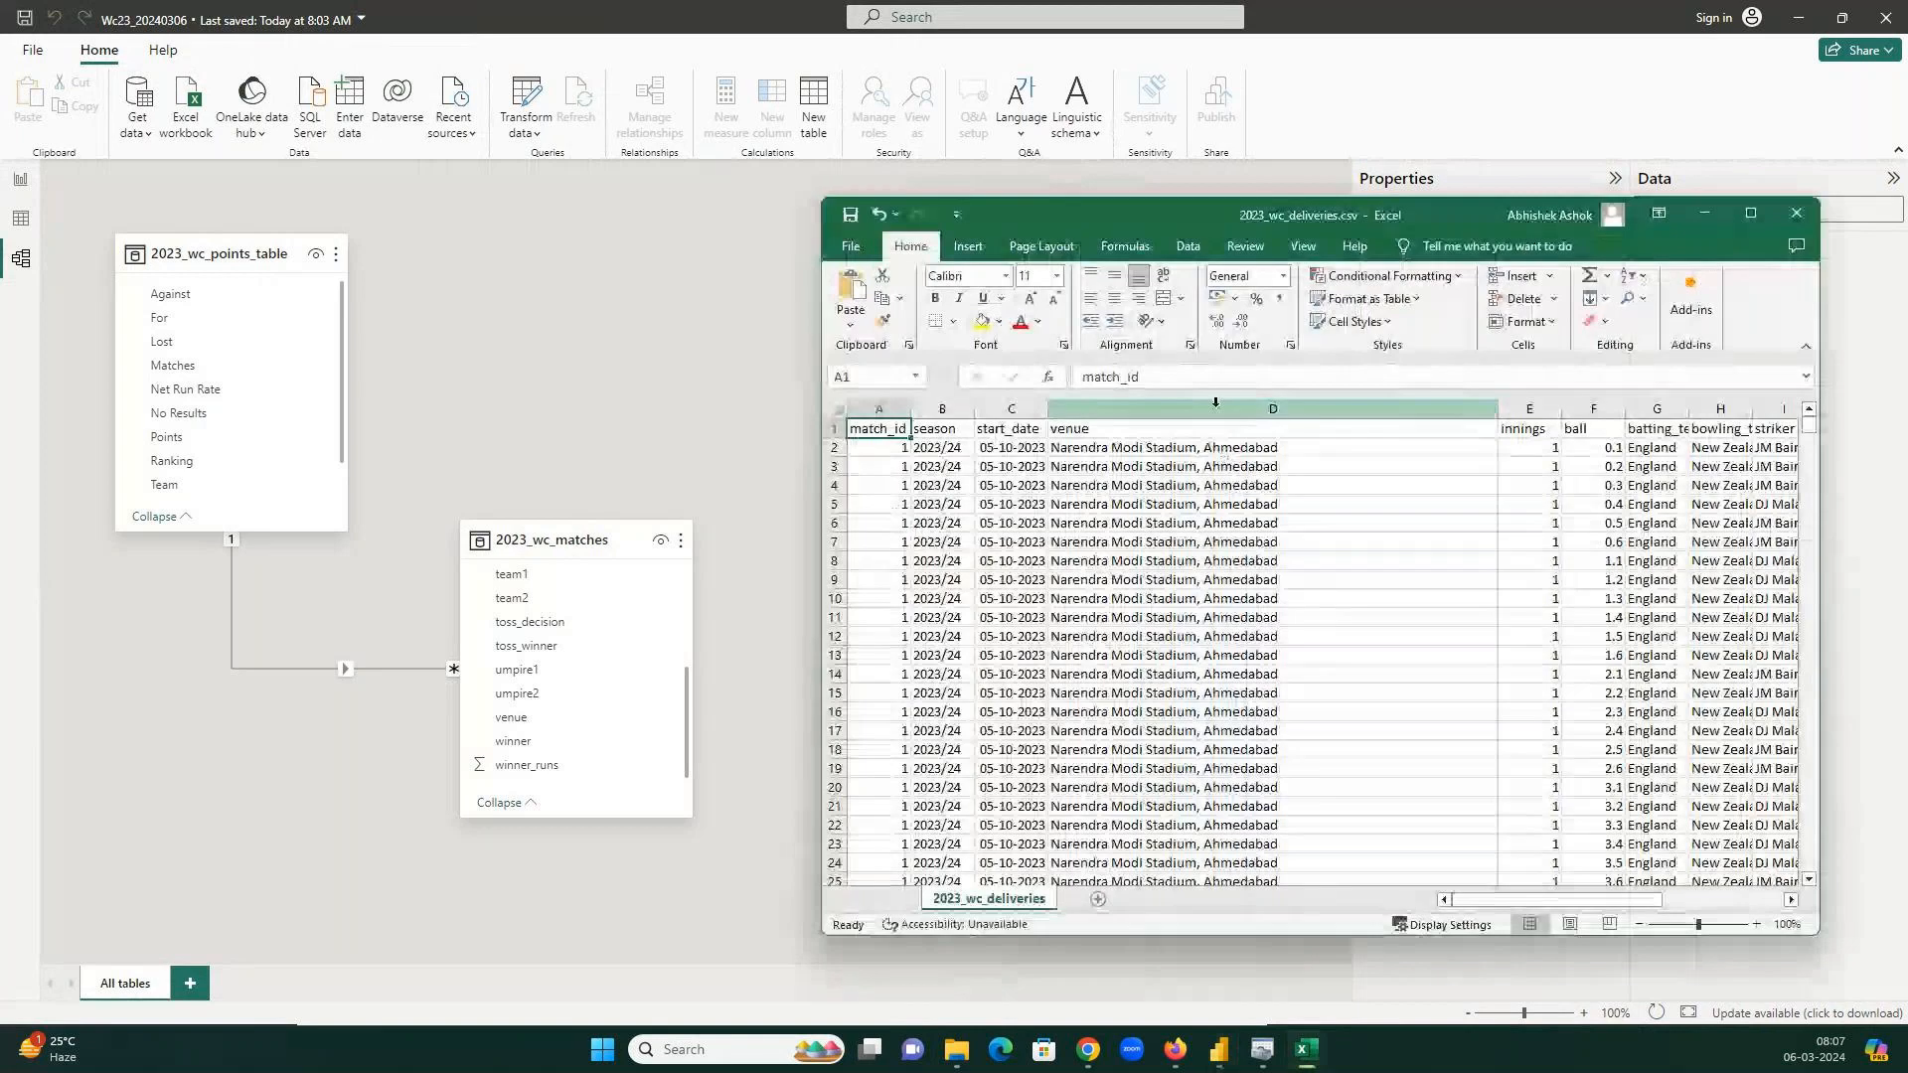
click(1215, 403)
click(982, 321)
key(alt+Tab)
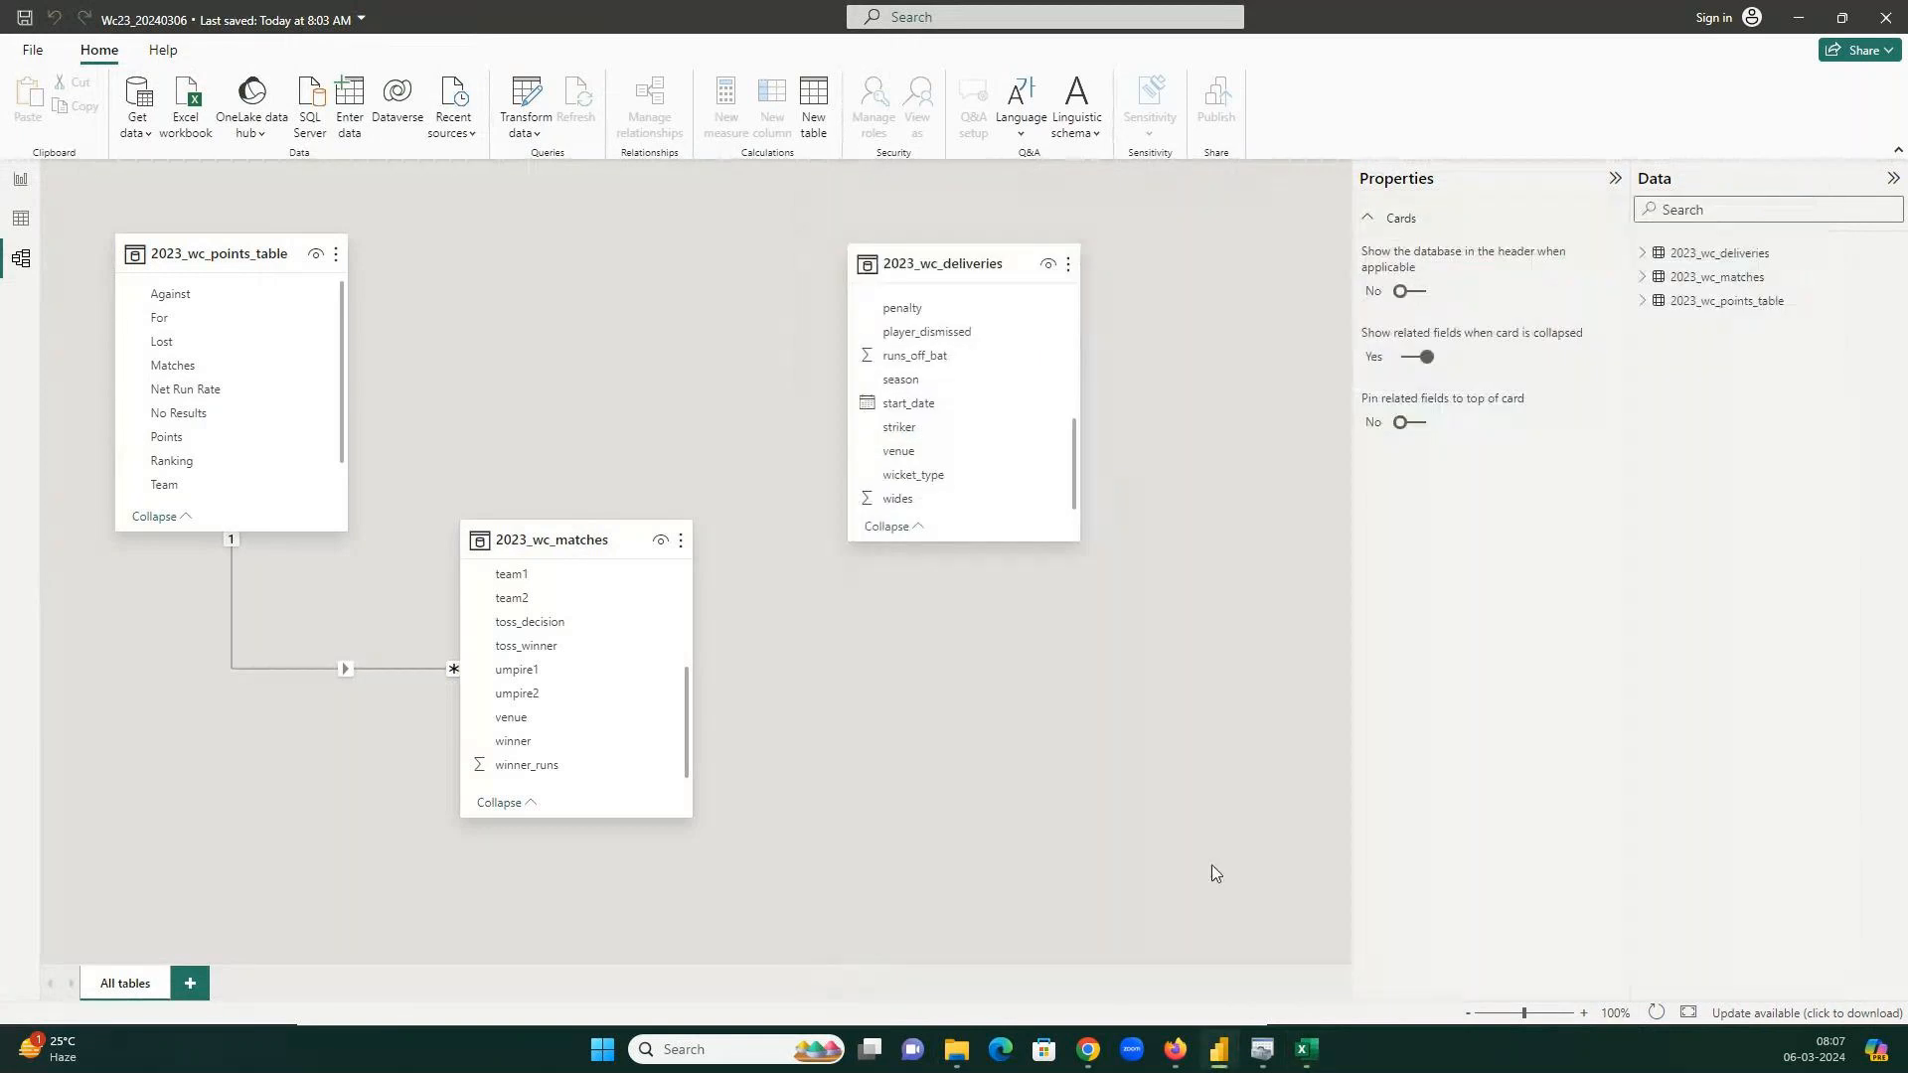
Switch to the 2023_wc_matches spreadsheet and select its venue column F.
click(1304, 1048)
mouse_move(1304, 1046)
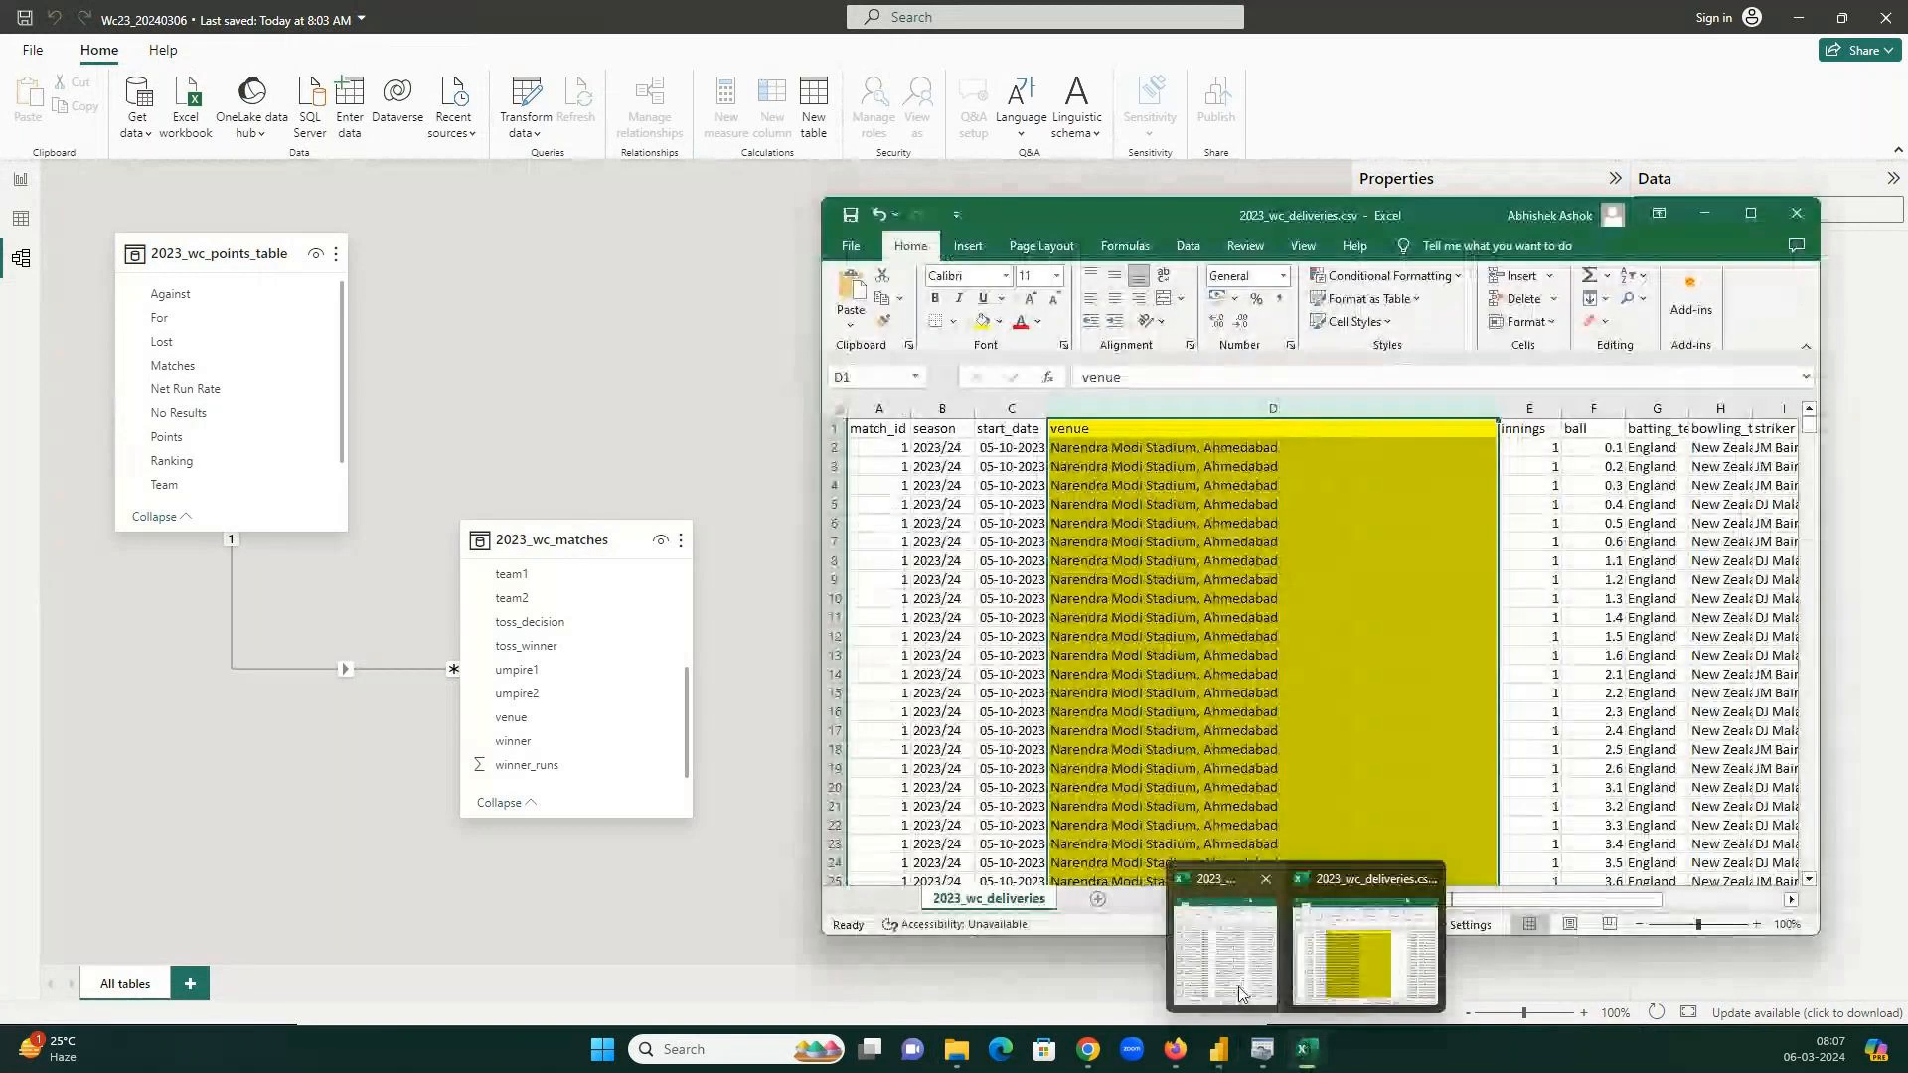
click(1240, 992)
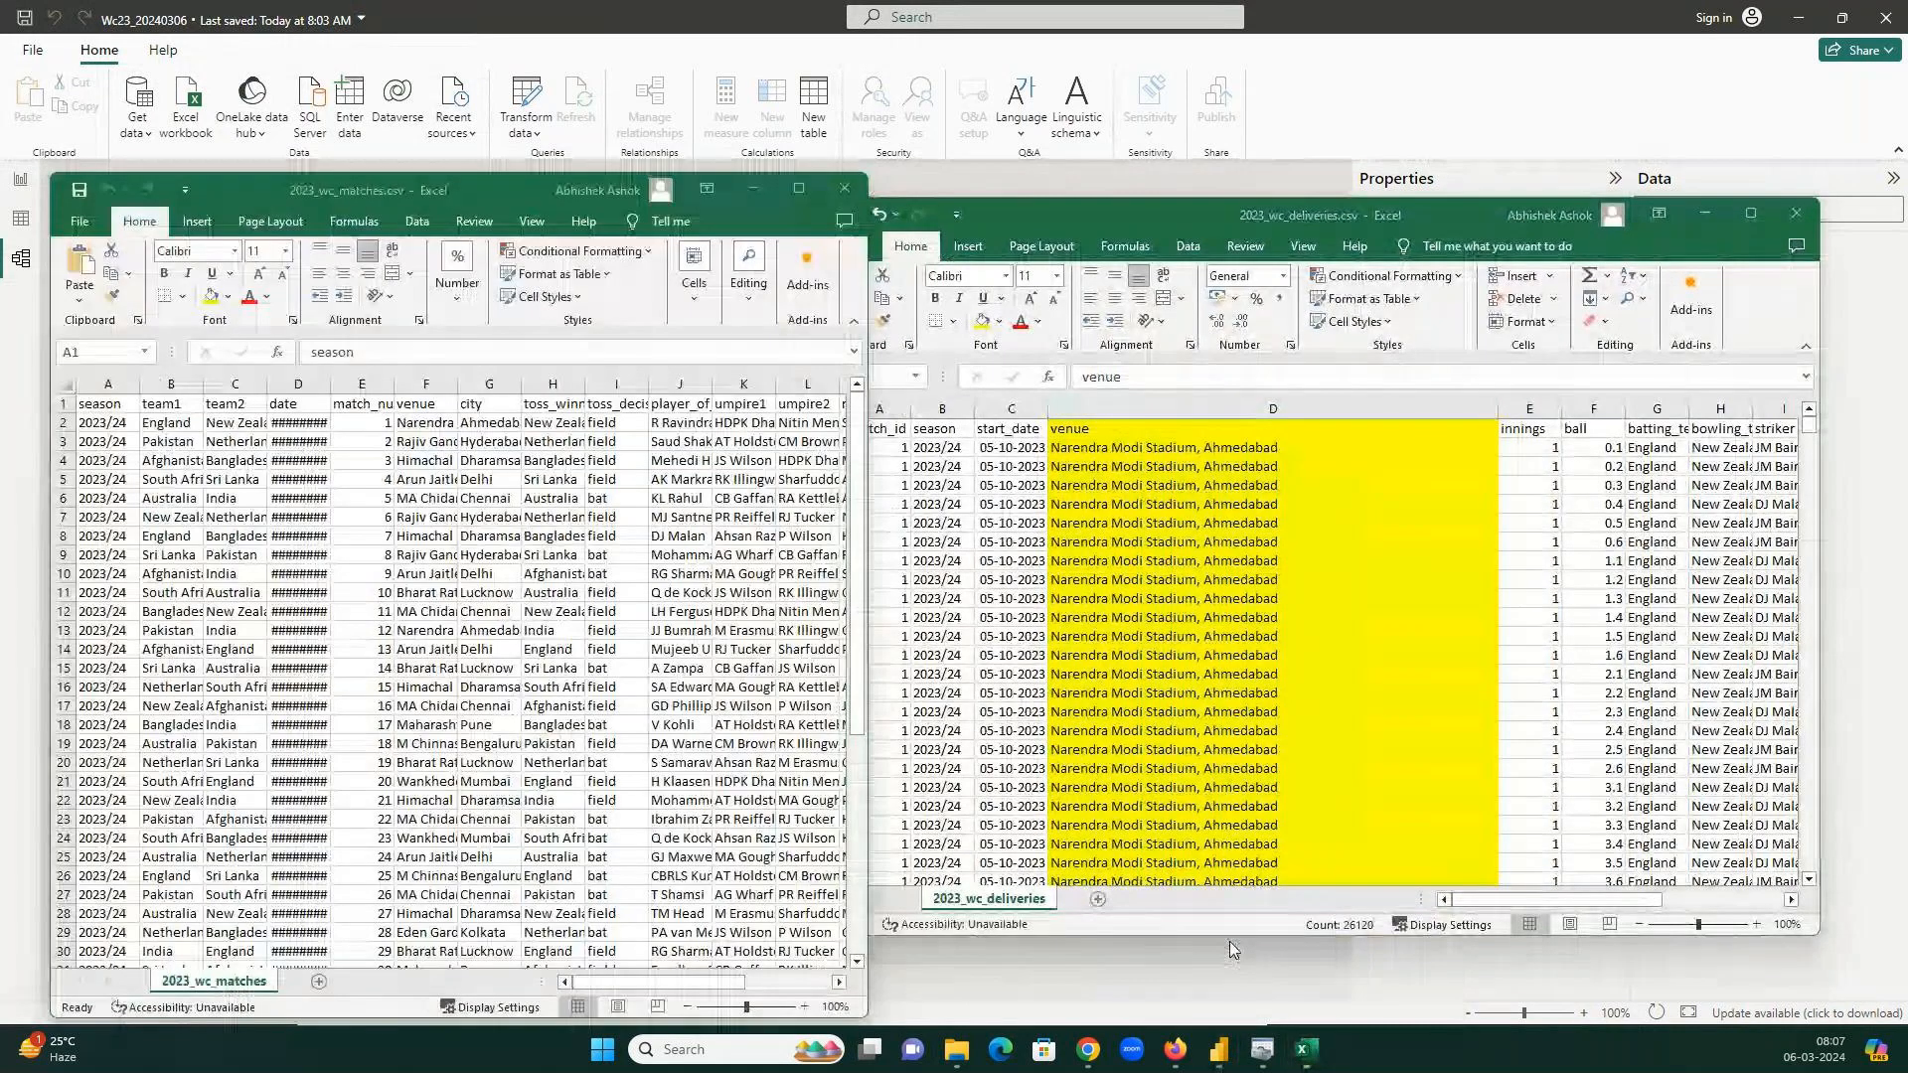
click(426, 386)
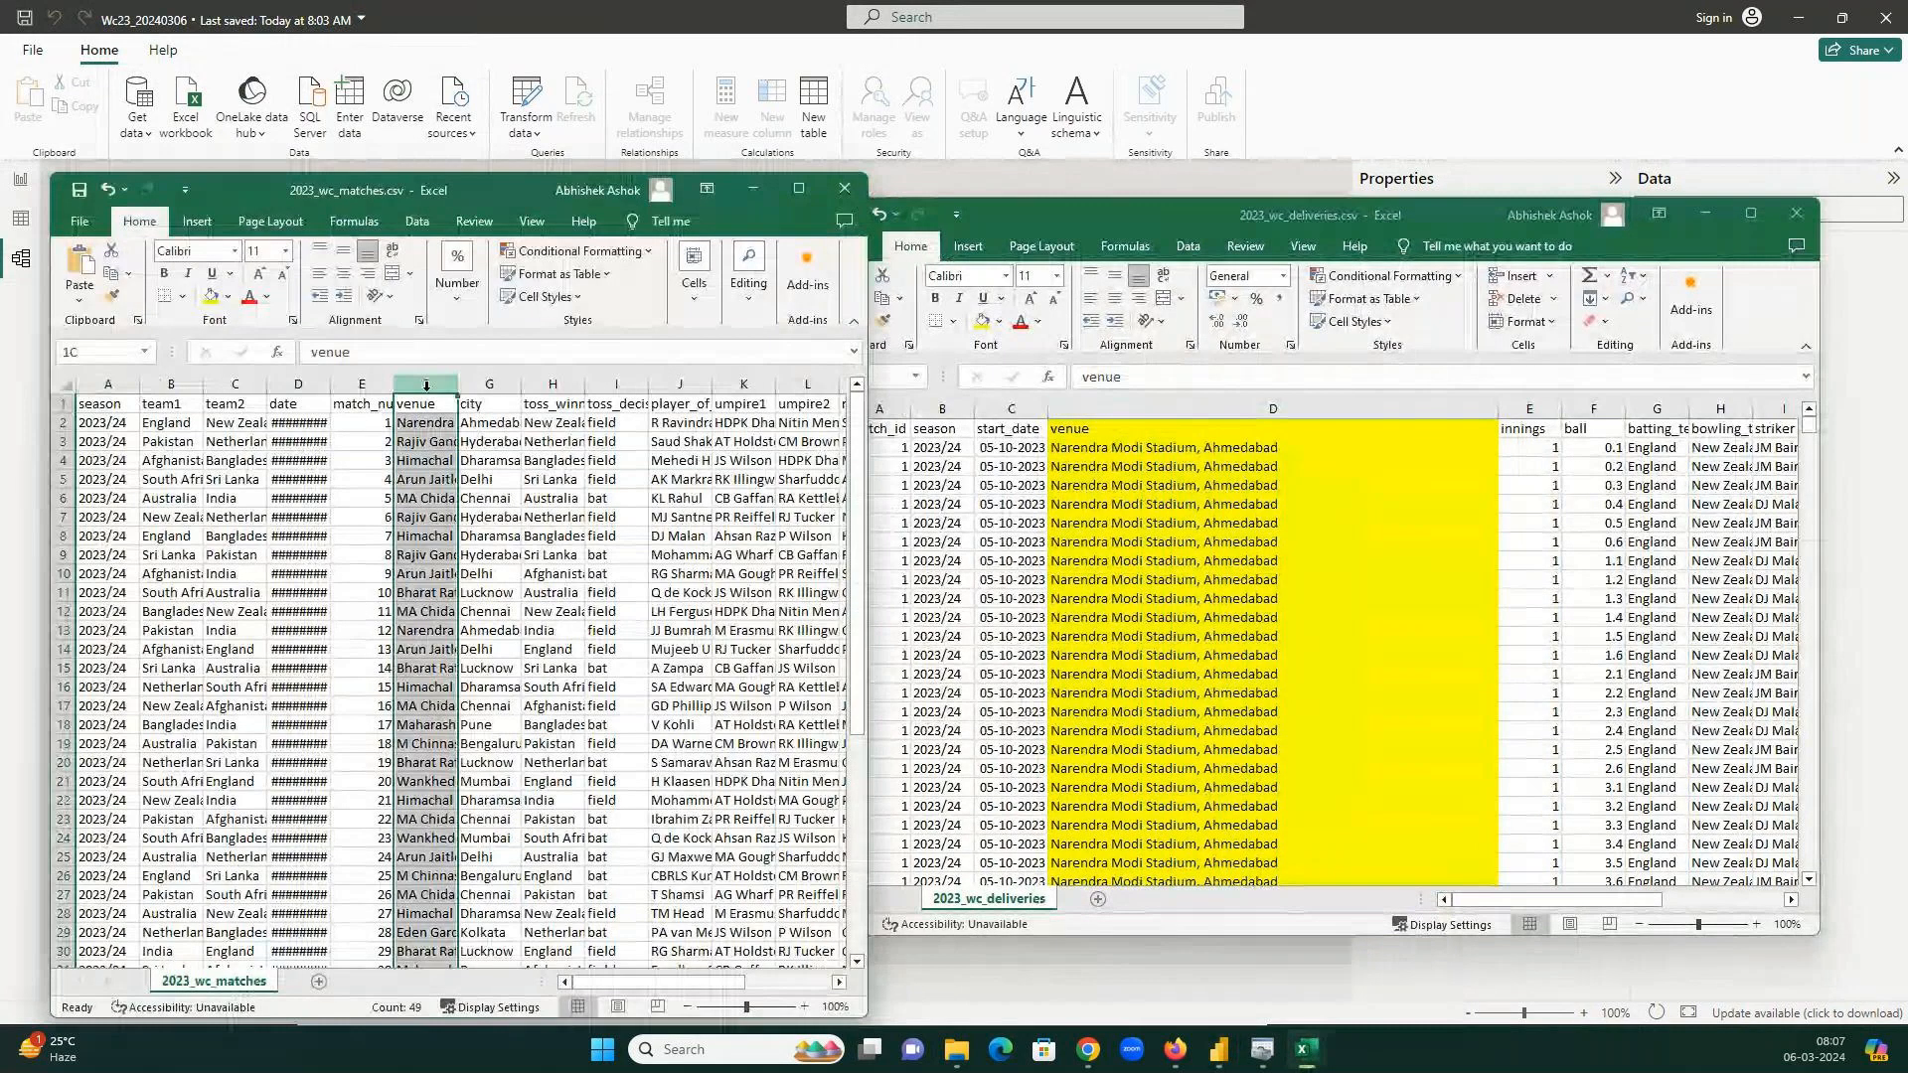
Fill the matches venue column F yellow and widen it, then narrow the deliveries venue column D.
click(215, 298)
drag(458, 386, 687, 387)
click(1478, 410)
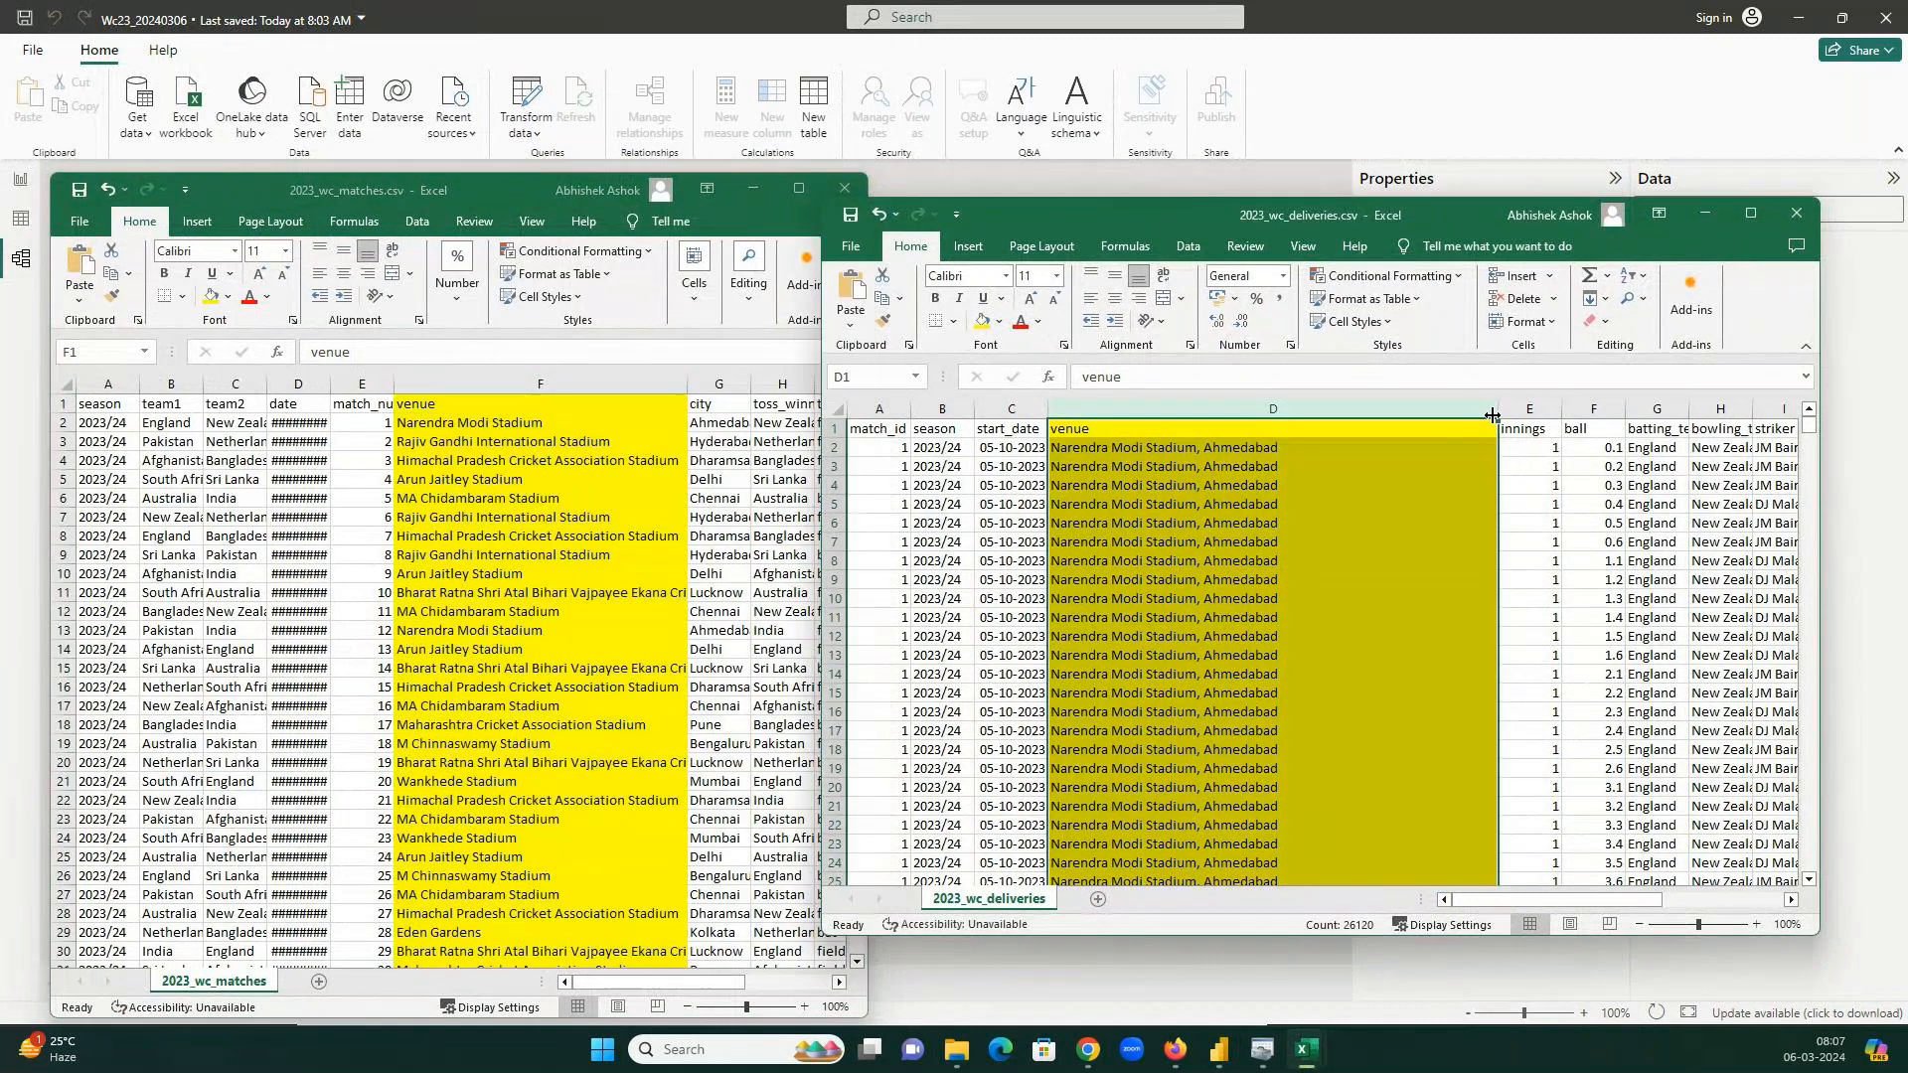
drag(1491, 415, 1301, 422)
click(548, 448)
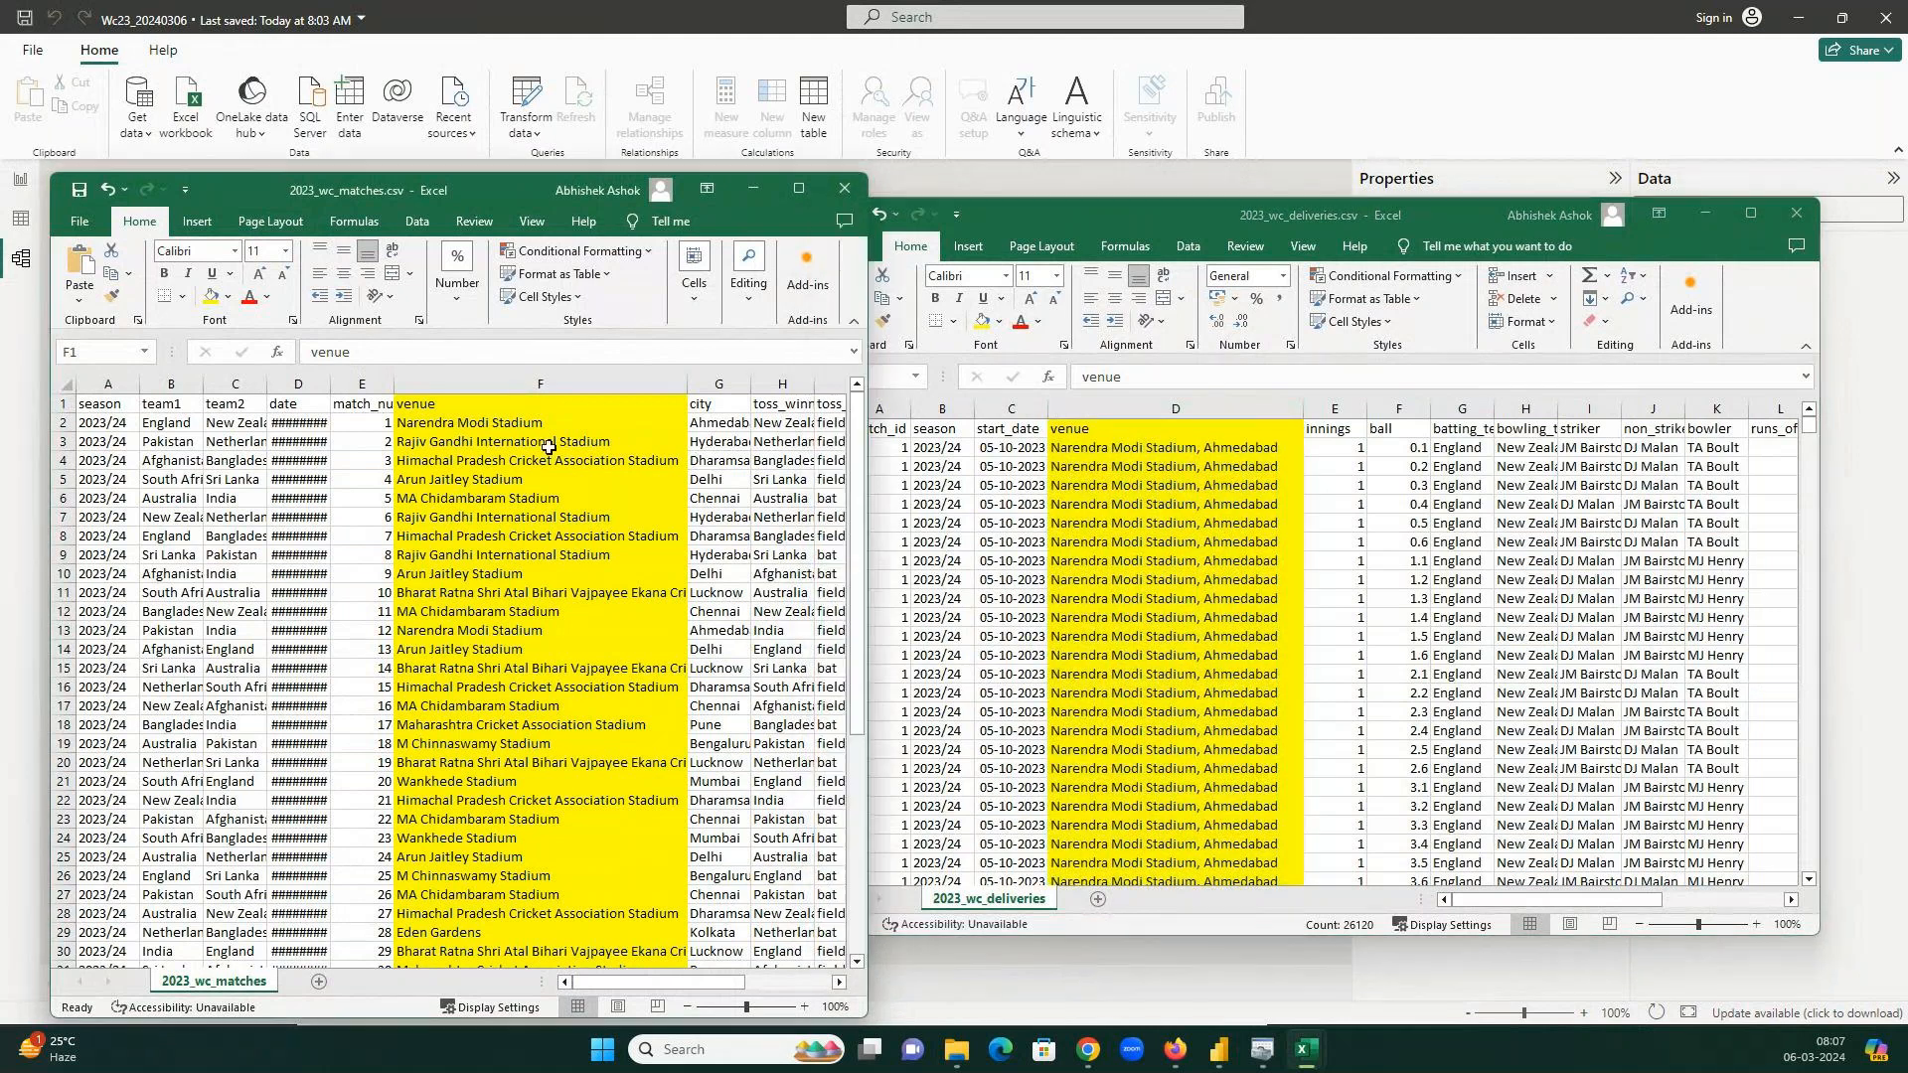
key(ctrl+space)
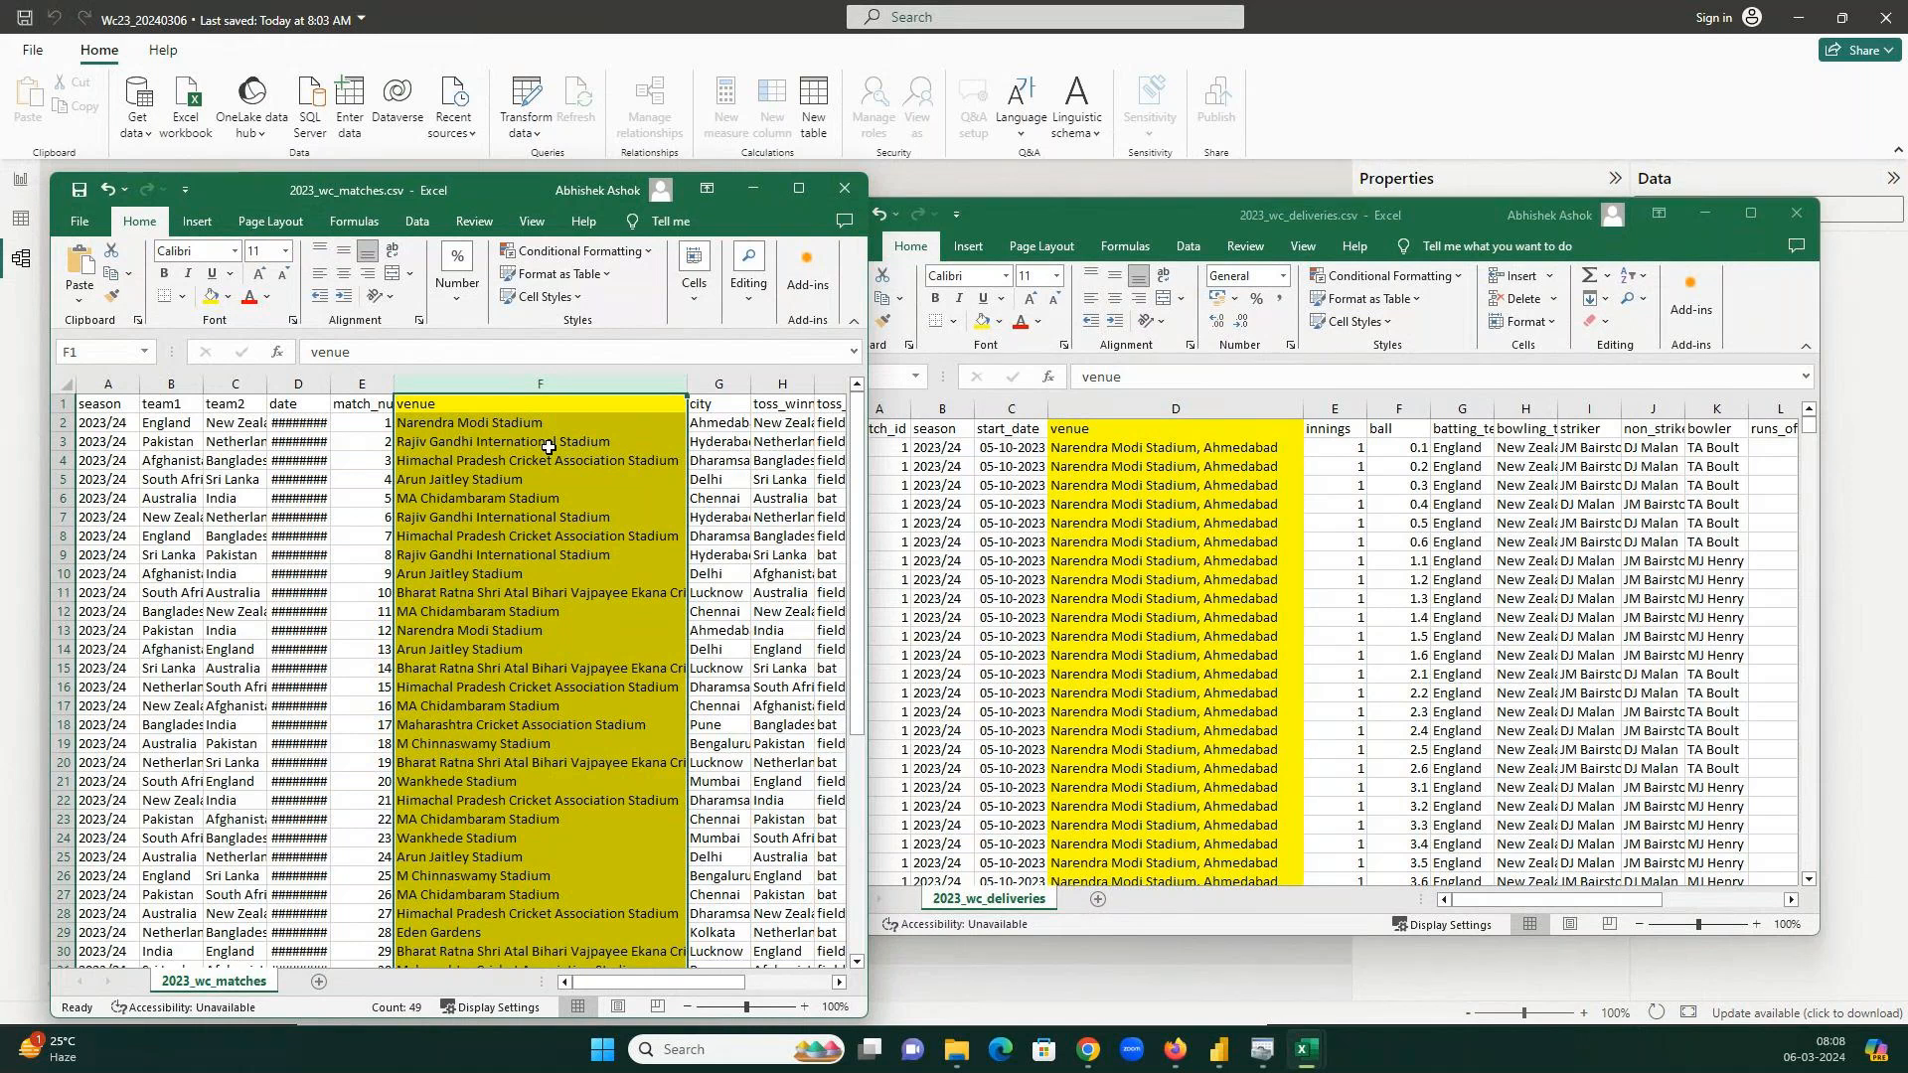
Turn on Data > Filter in the deliveries sheet and list its distinct venues.
click(1173, 410)
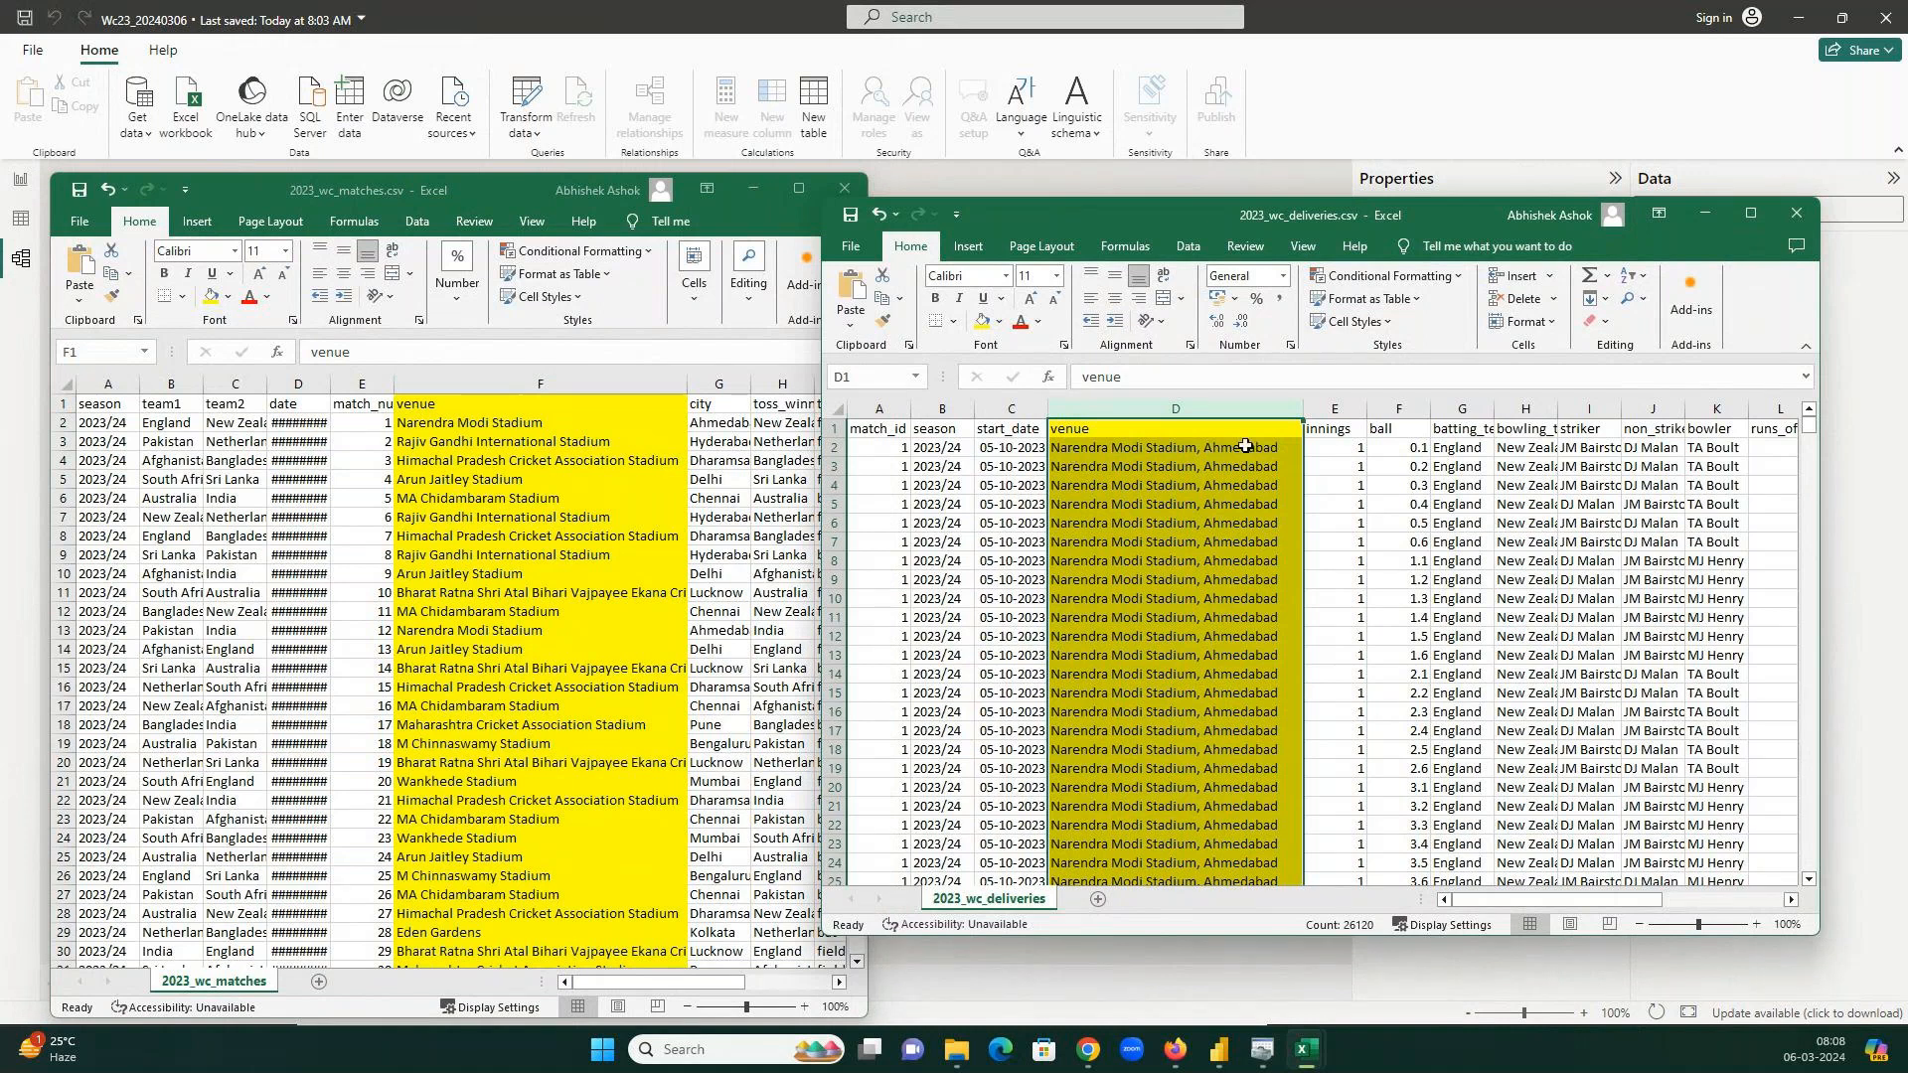
click(1238, 429)
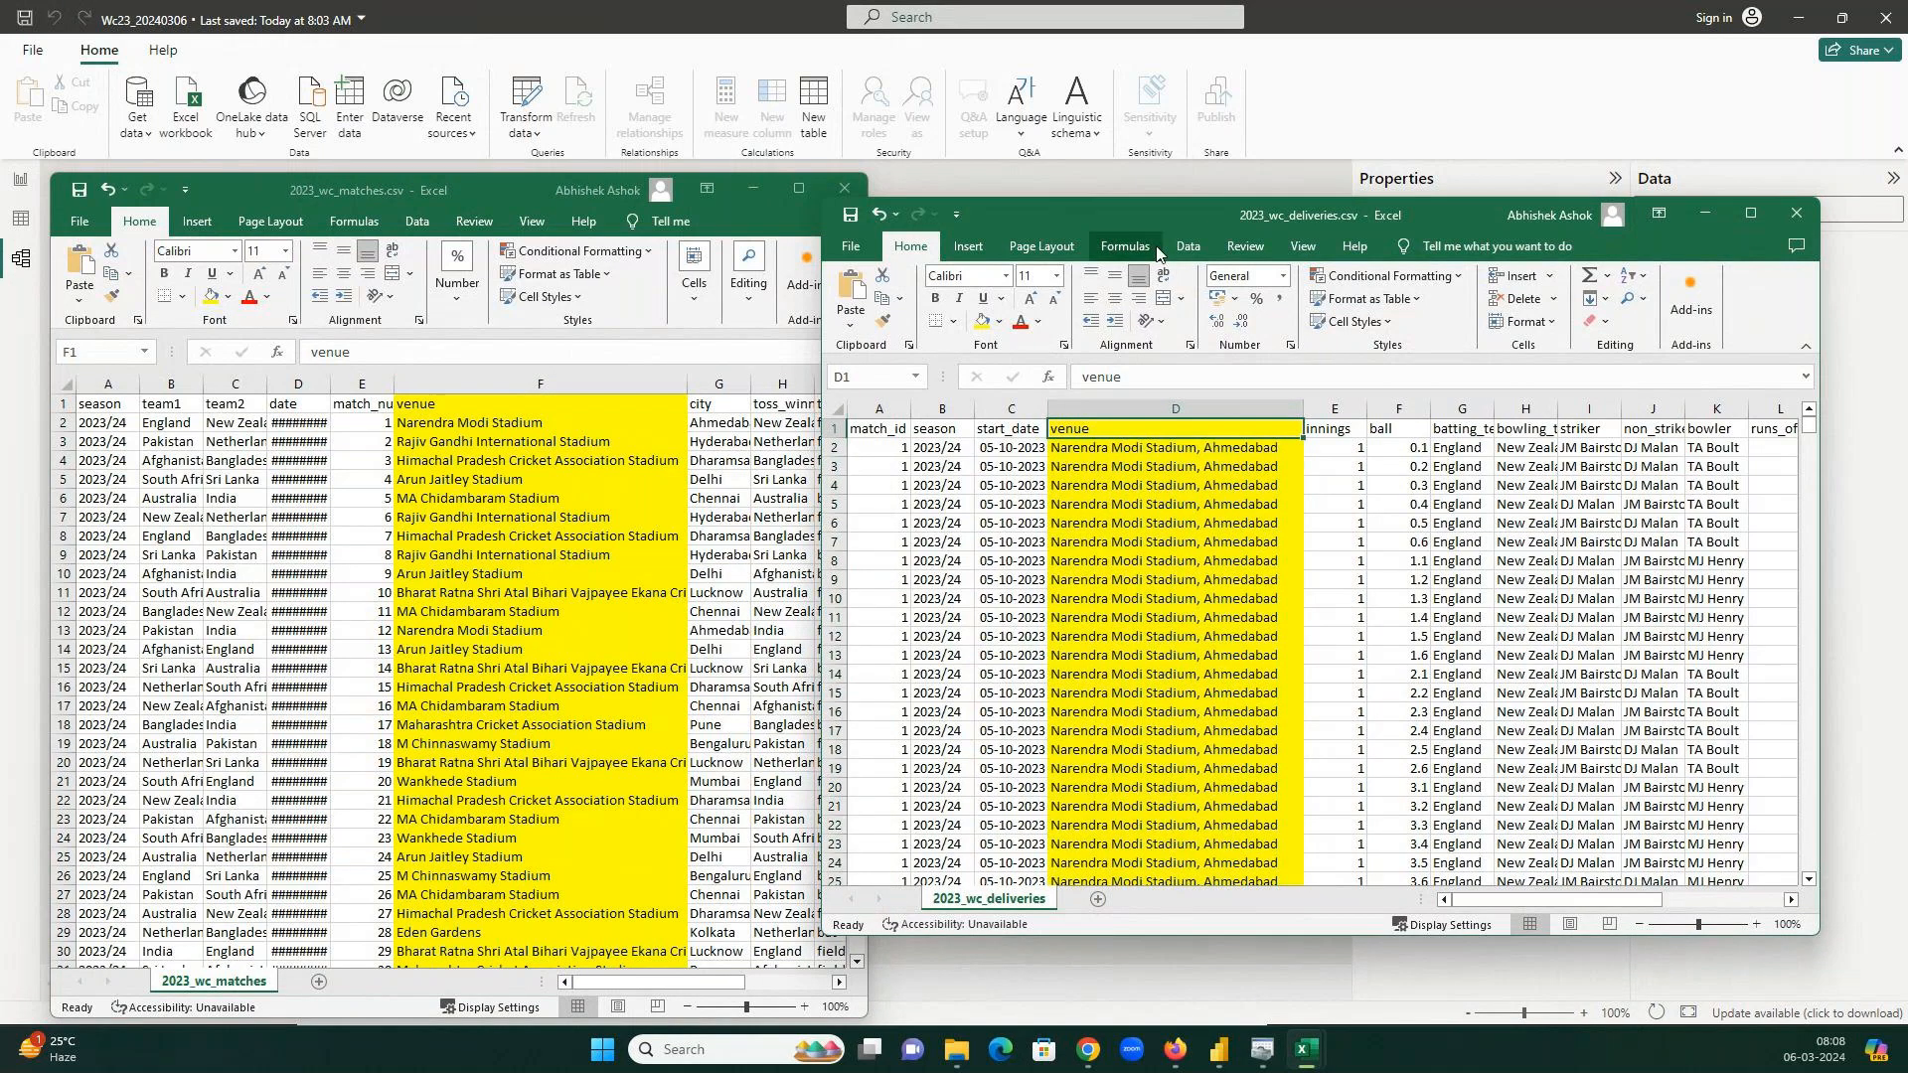
click(1188, 247)
click(1300, 293)
click(1295, 429)
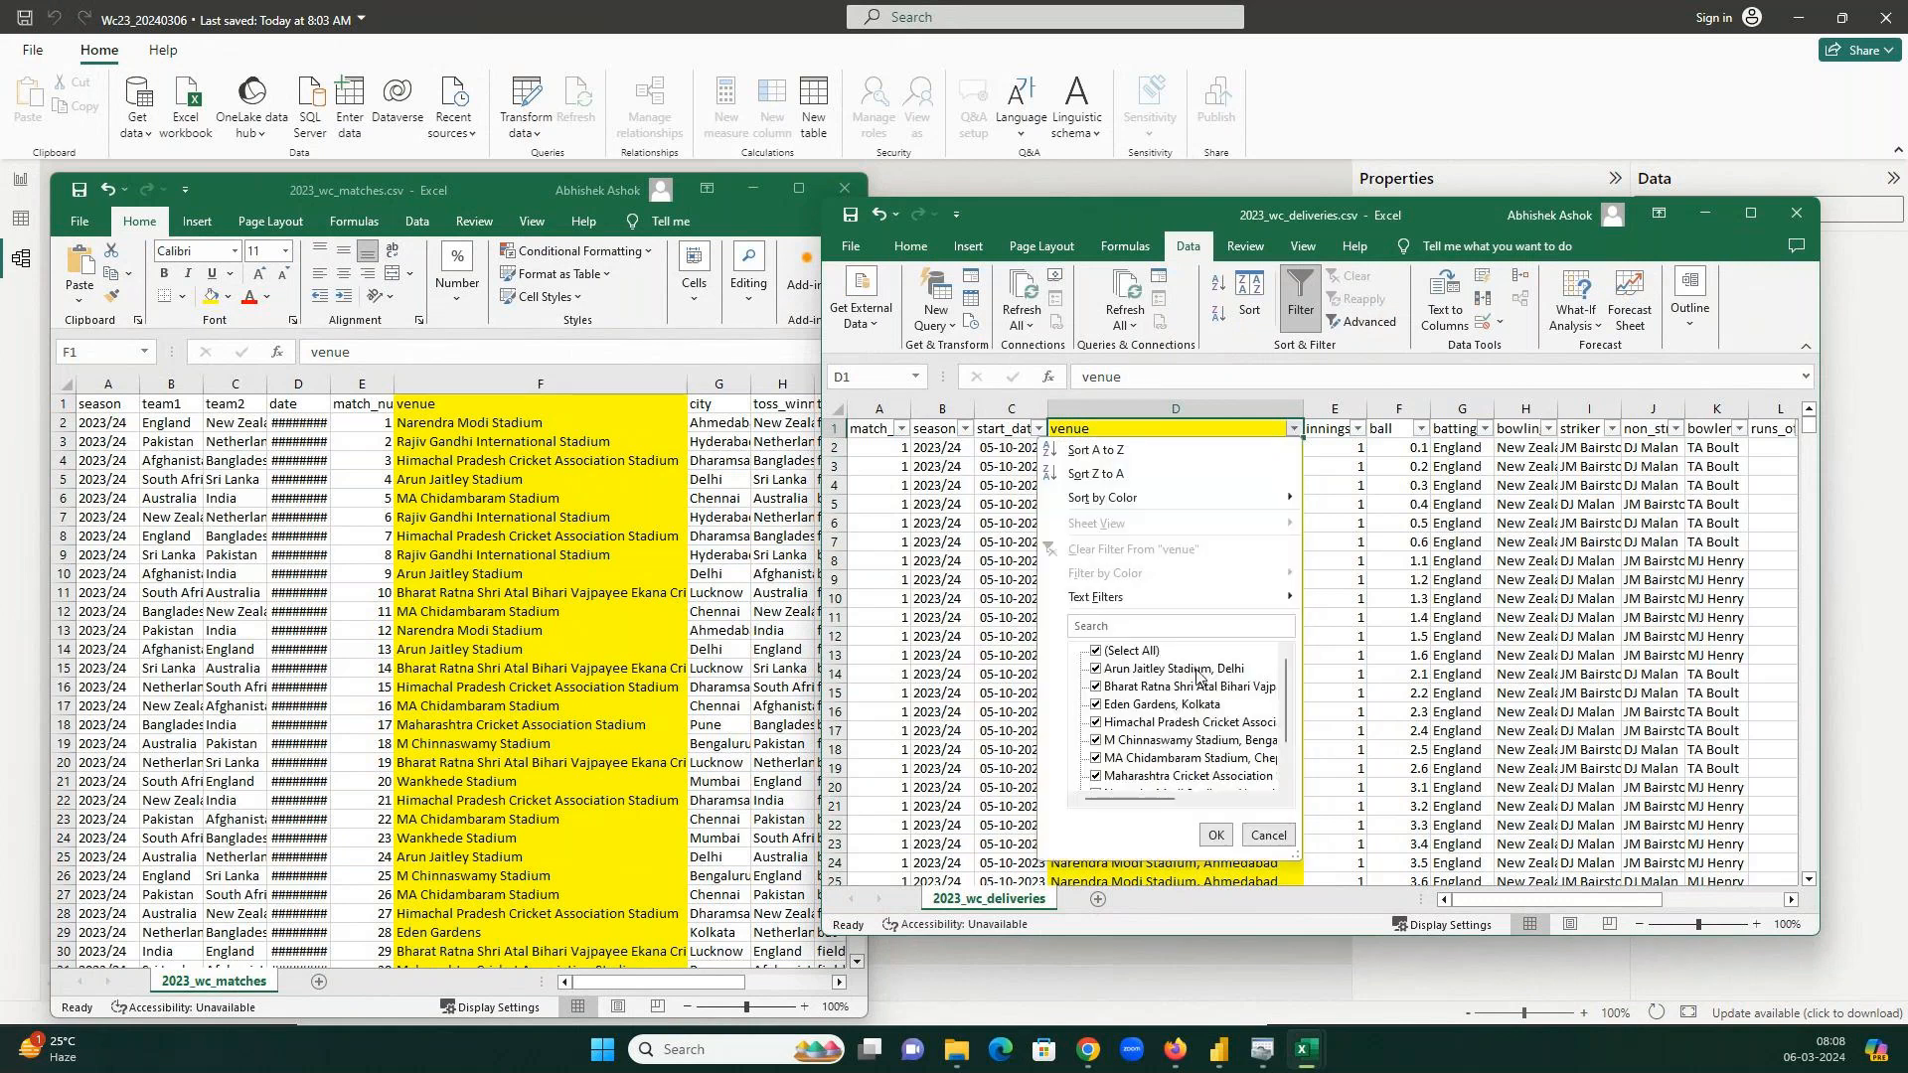
Turn on header filters in the matches sheet with Ctrl+Shift+L and view its venue list.
click(539, 385)
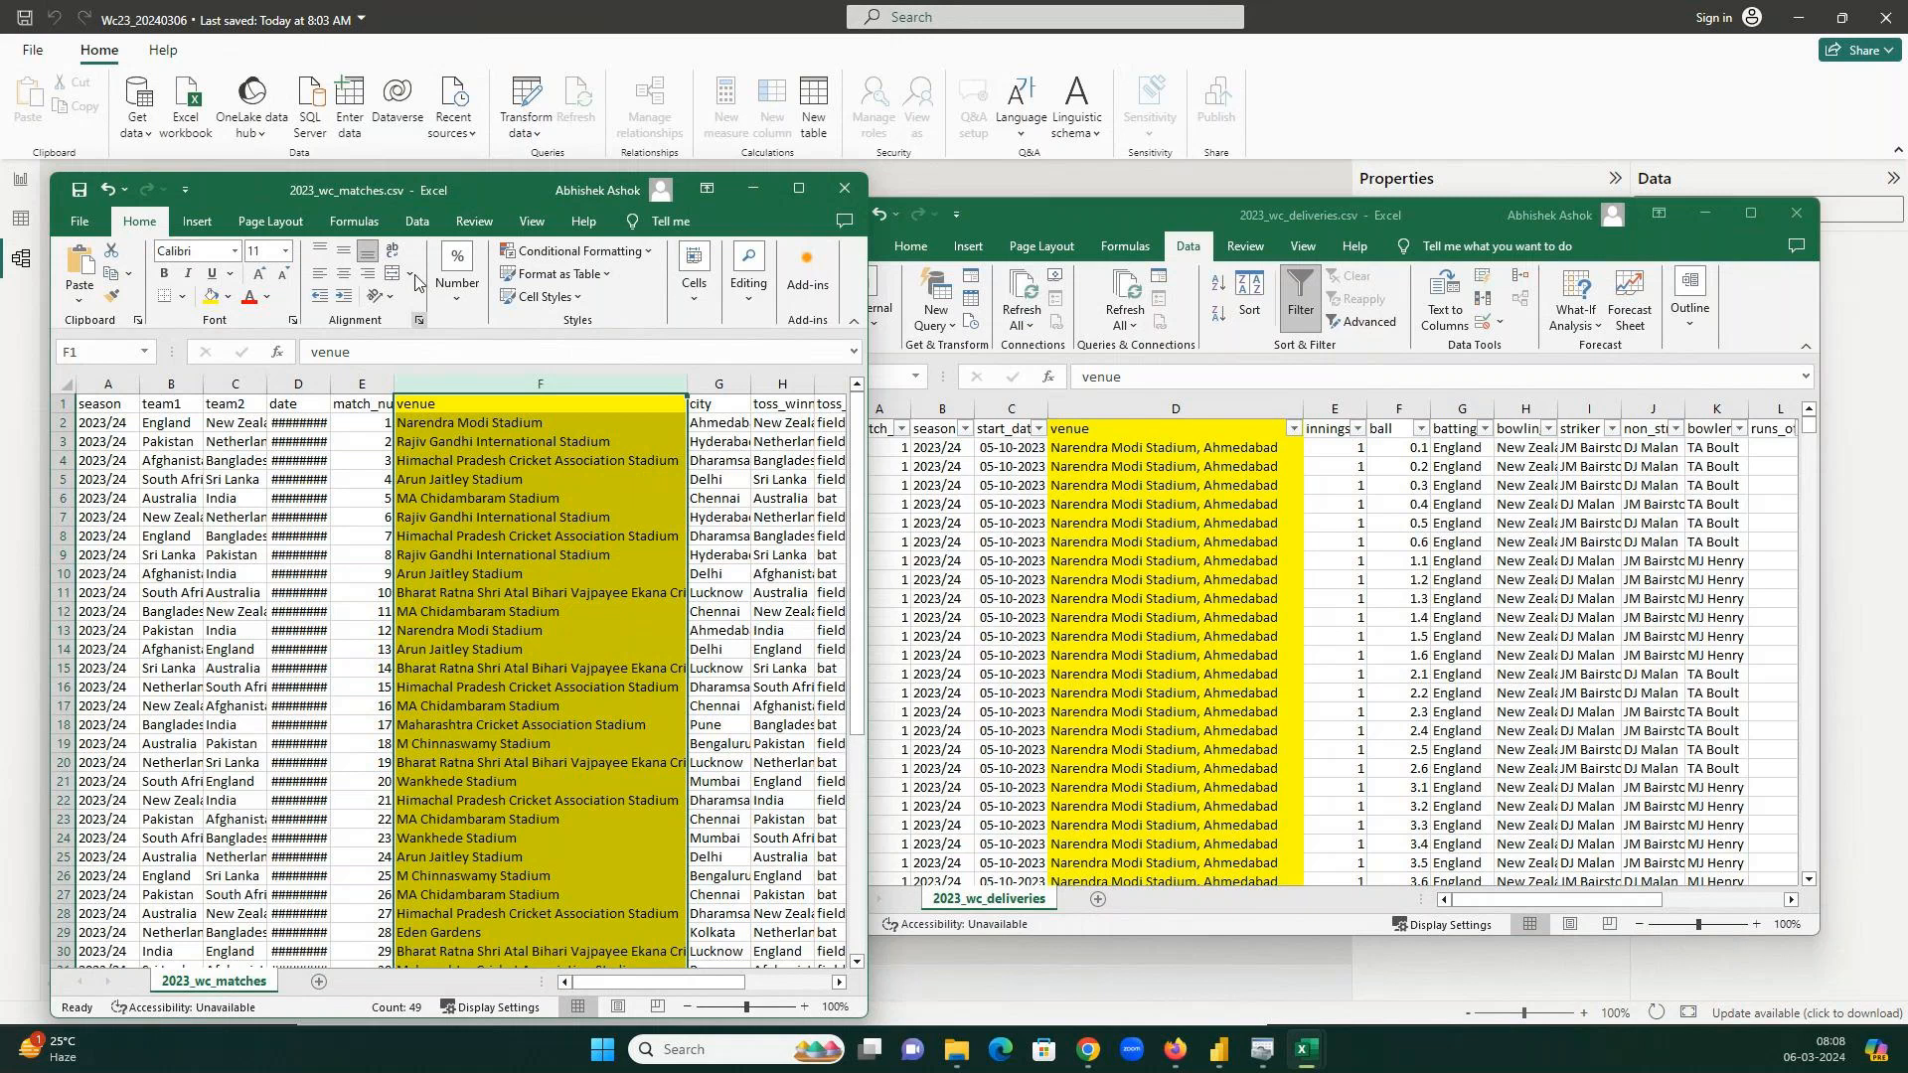
click(417, 221)
key(ctrl+shift+l)
key(alt+Down)
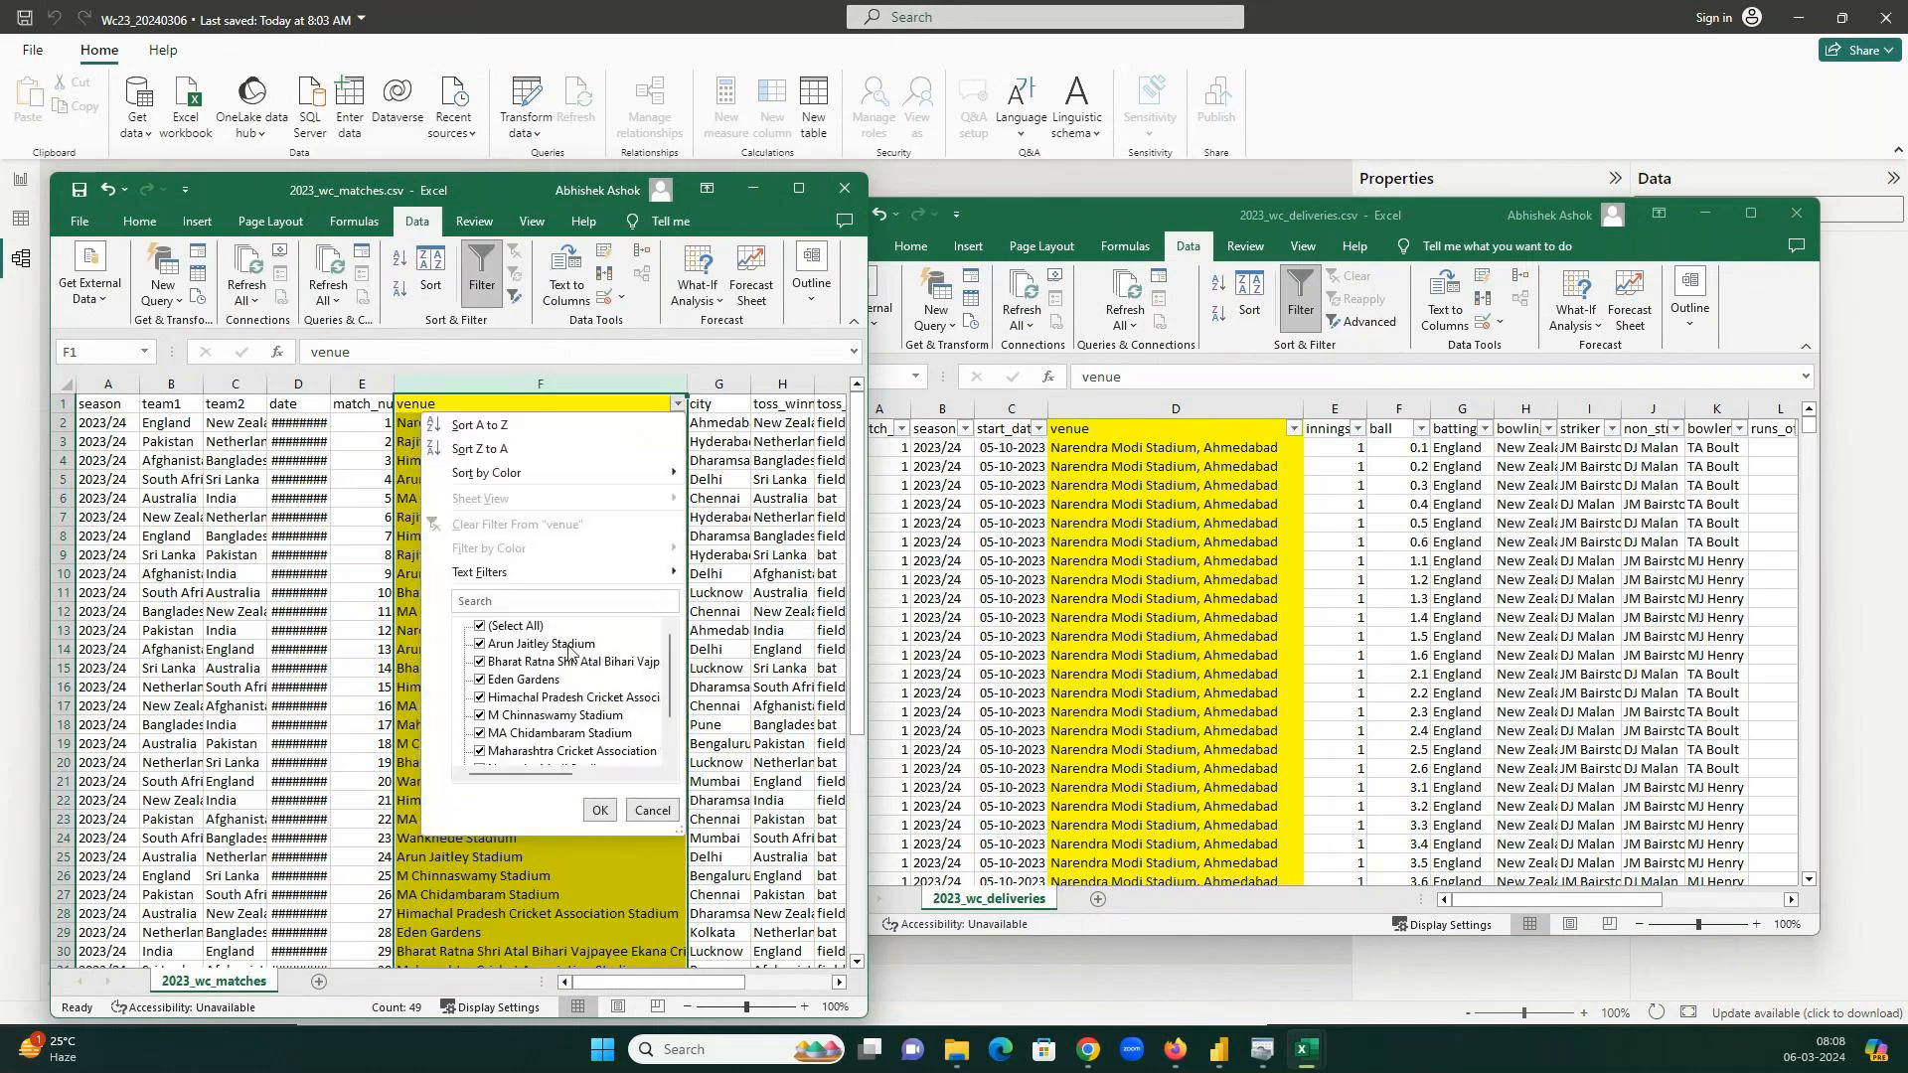
click(1263, 462)
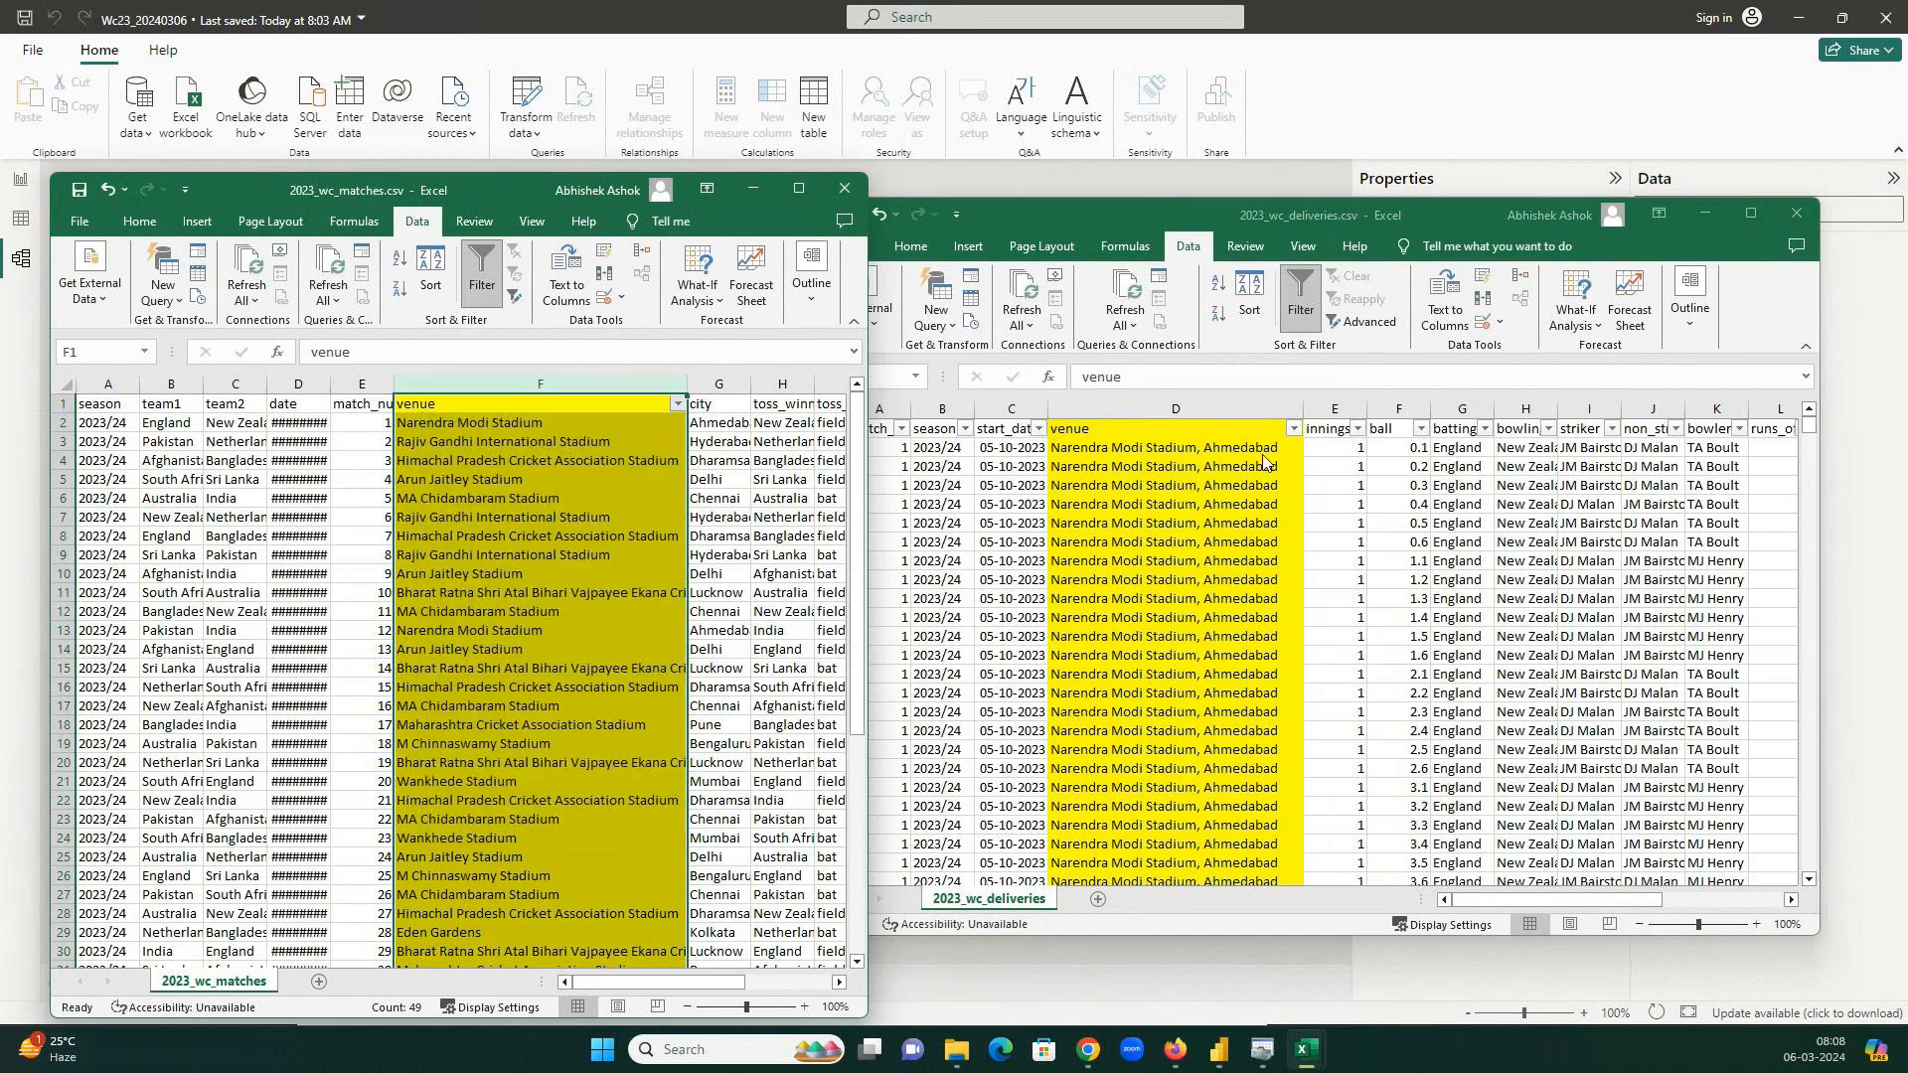
Compare the matches venue in F2 with the deliveries venue in D2, which includes the city.
click(1256, 449)
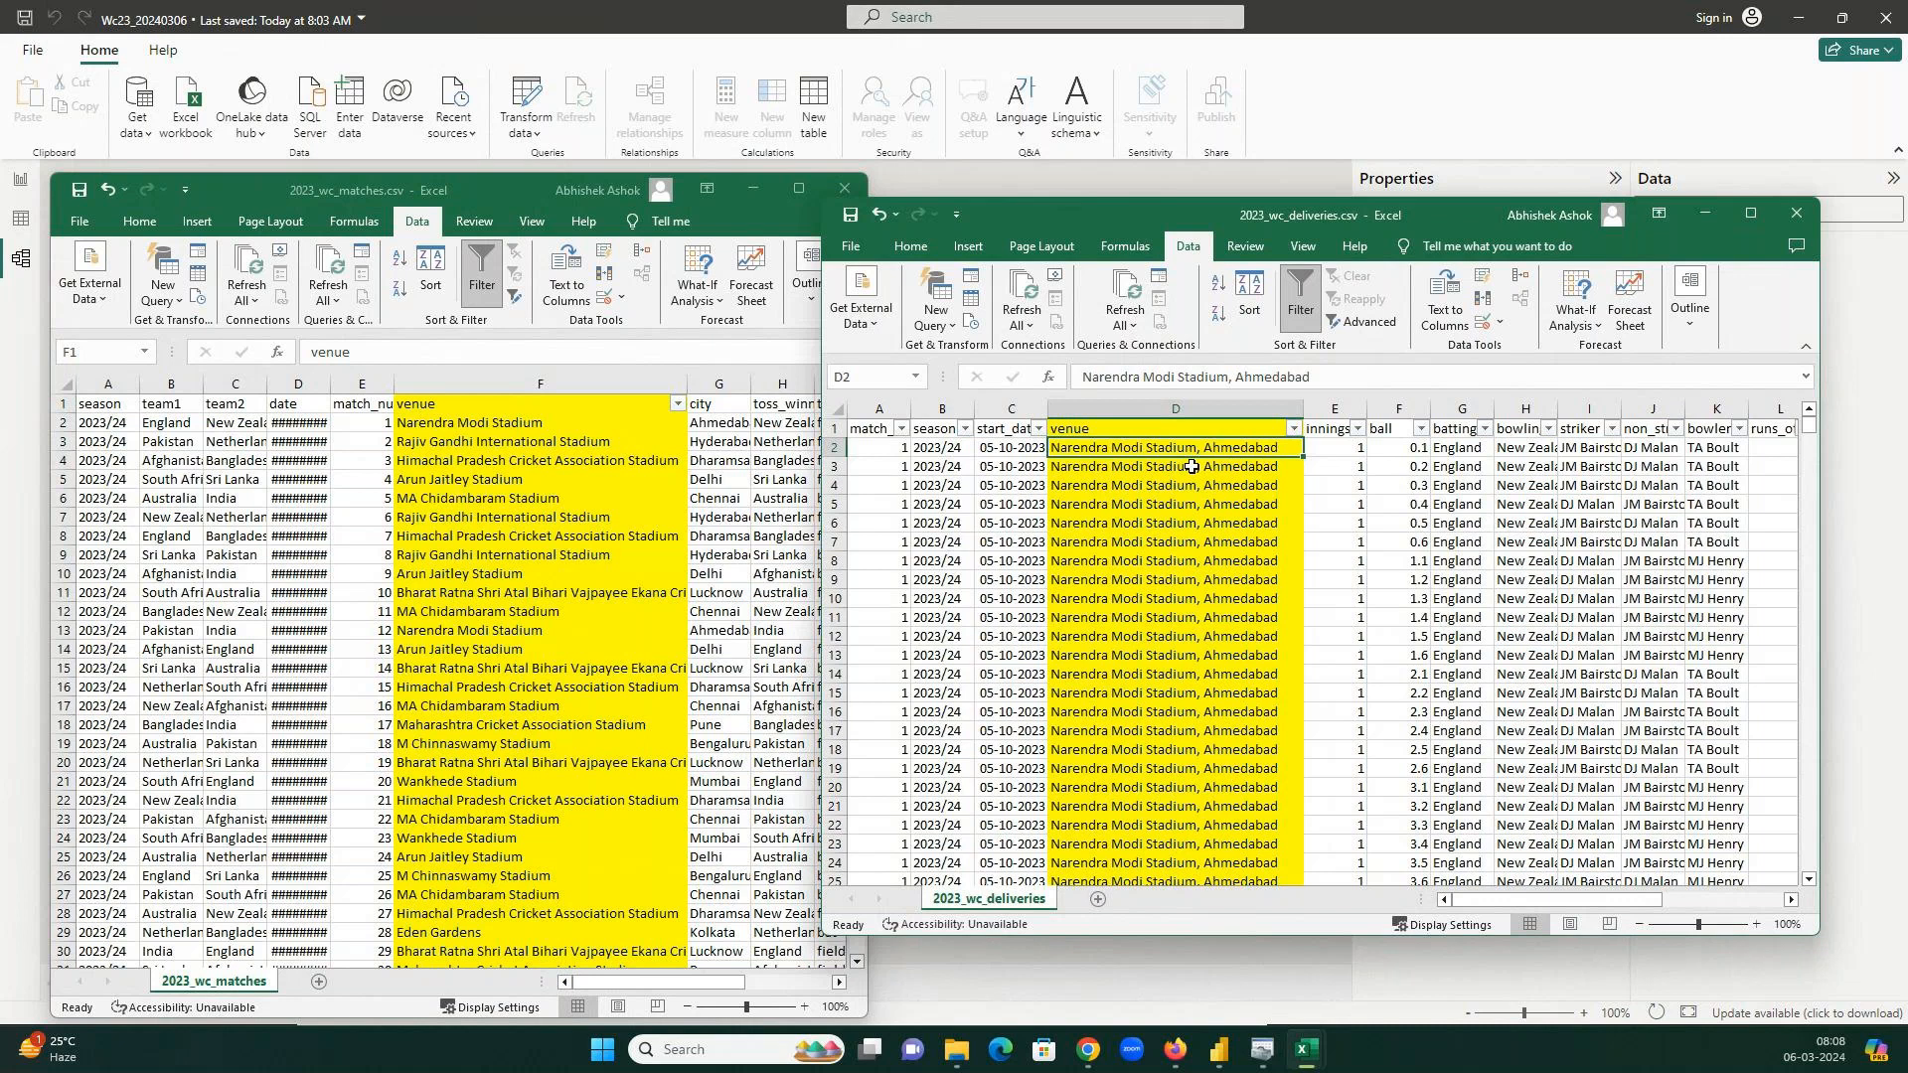
click(482, 384)
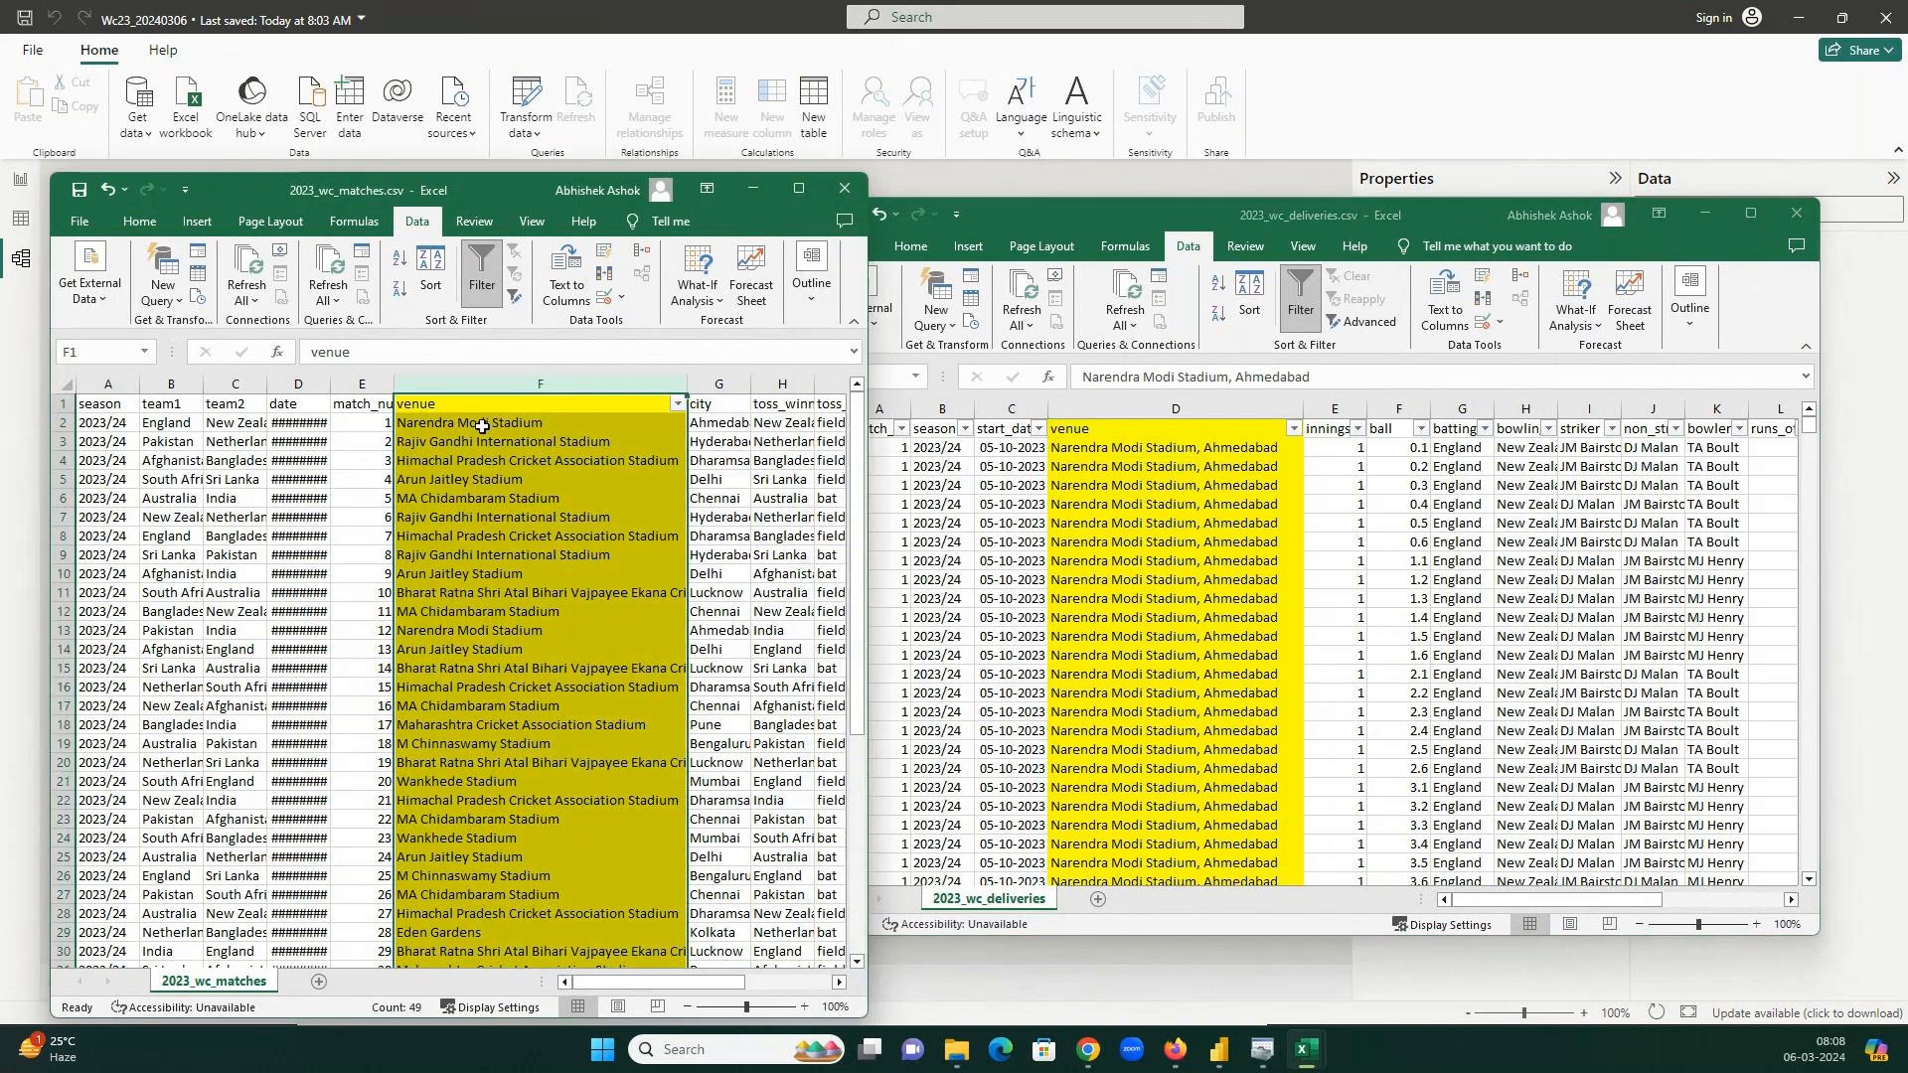
click(482, 425)
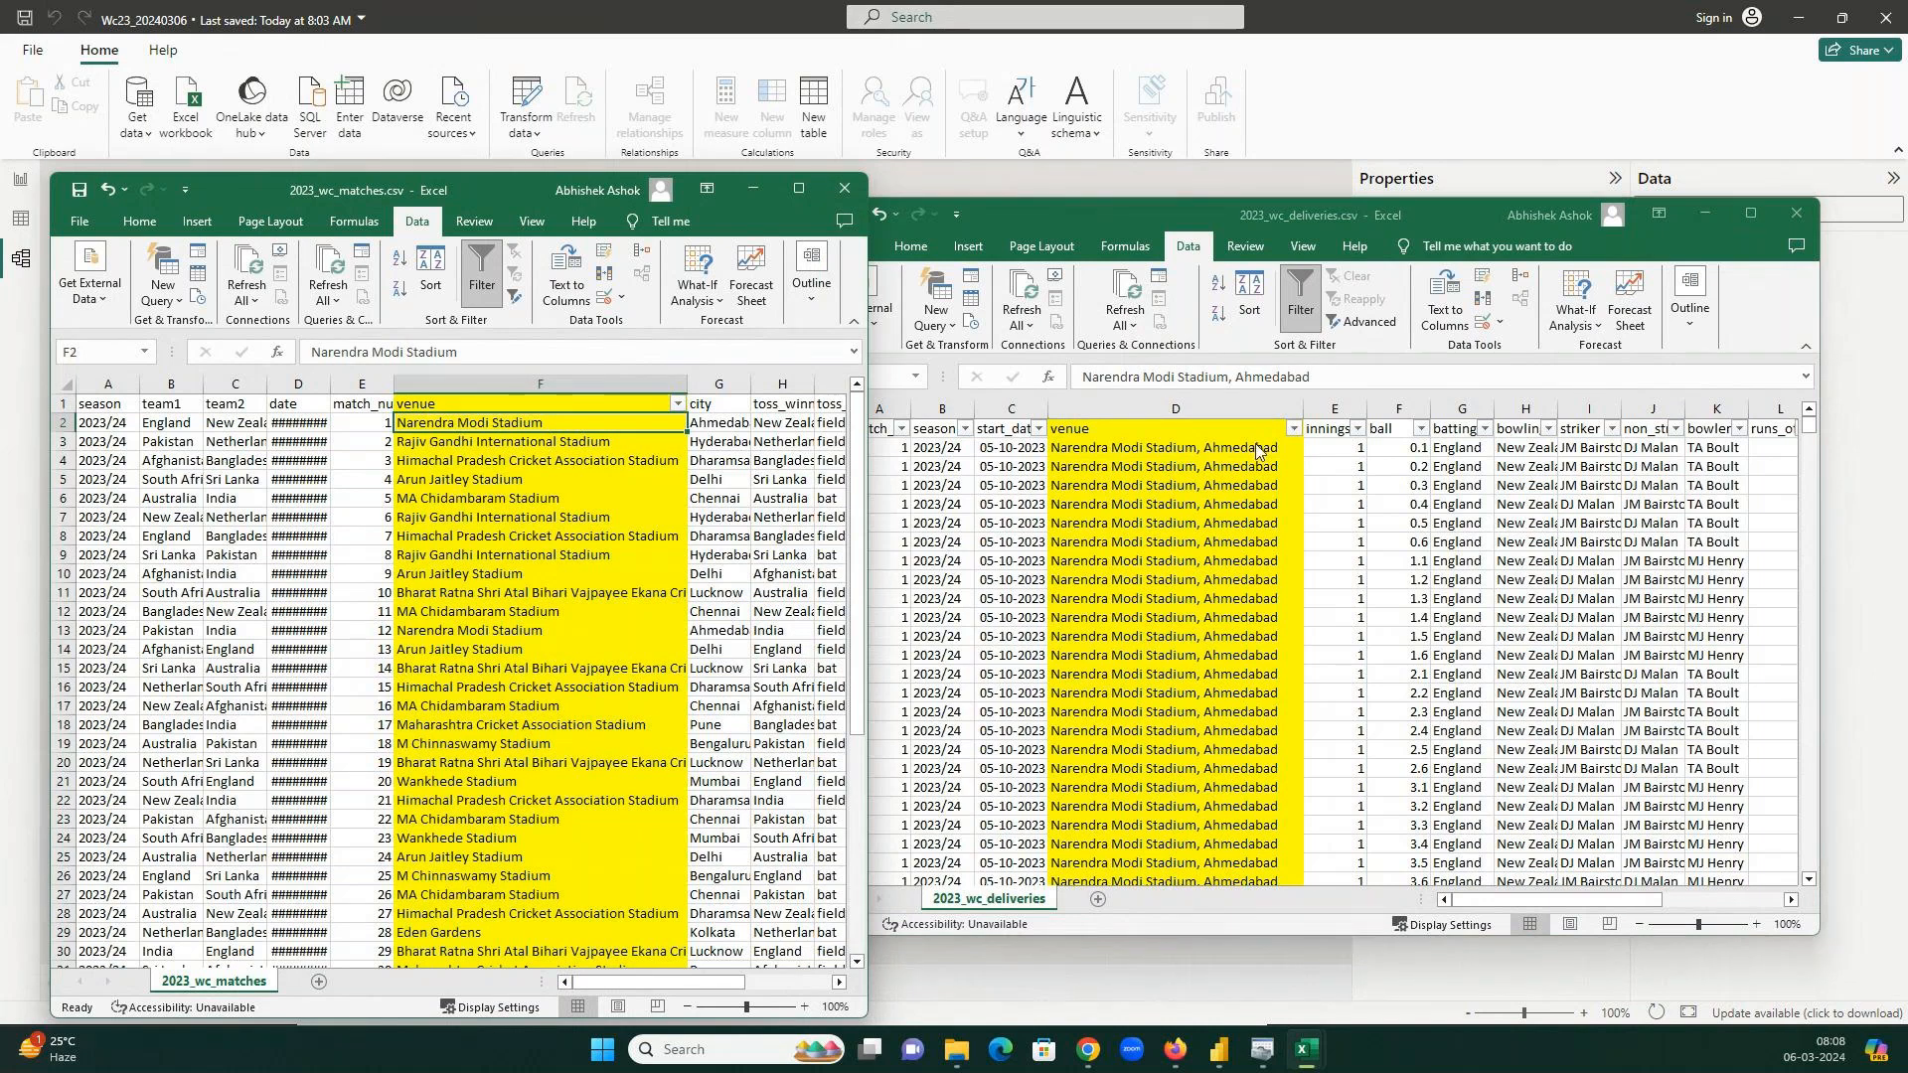
click(1249, 448)
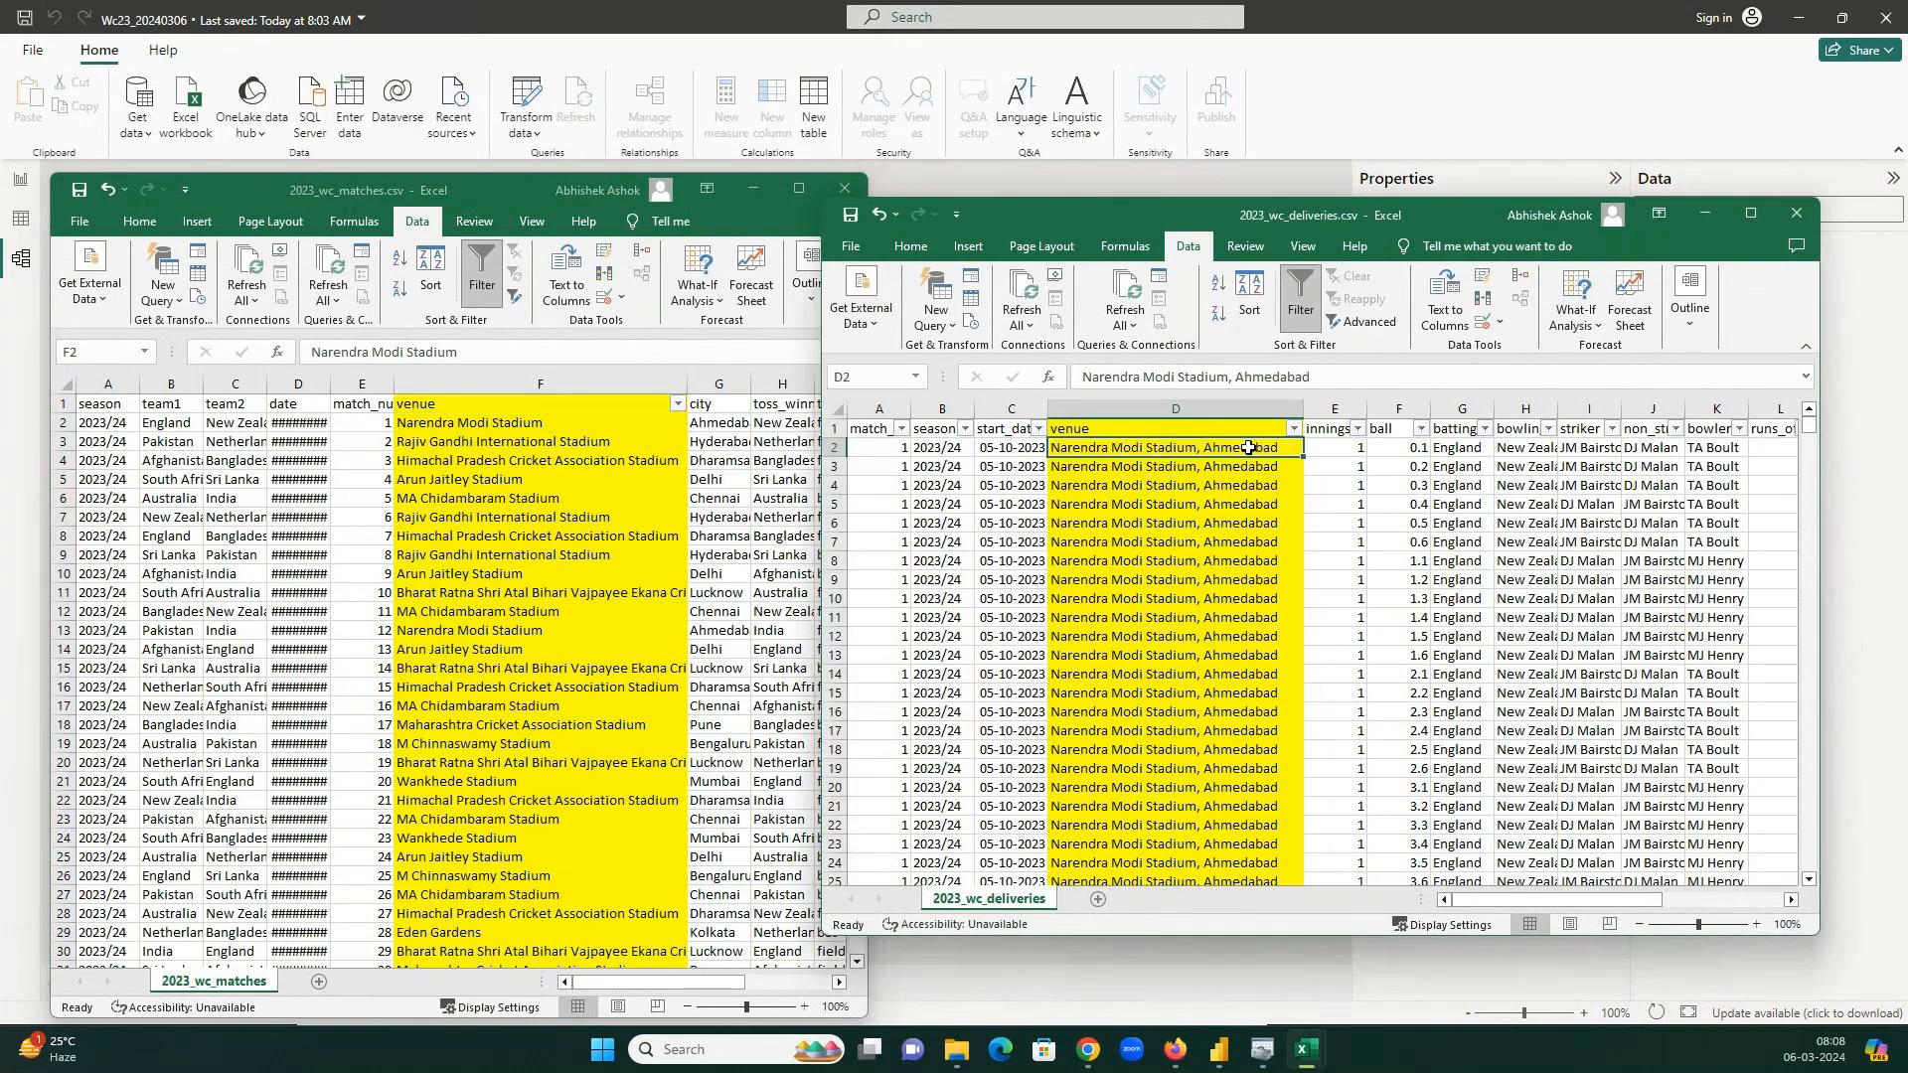
click(496, 421)
click(1178, 449)
click(1715, 221)
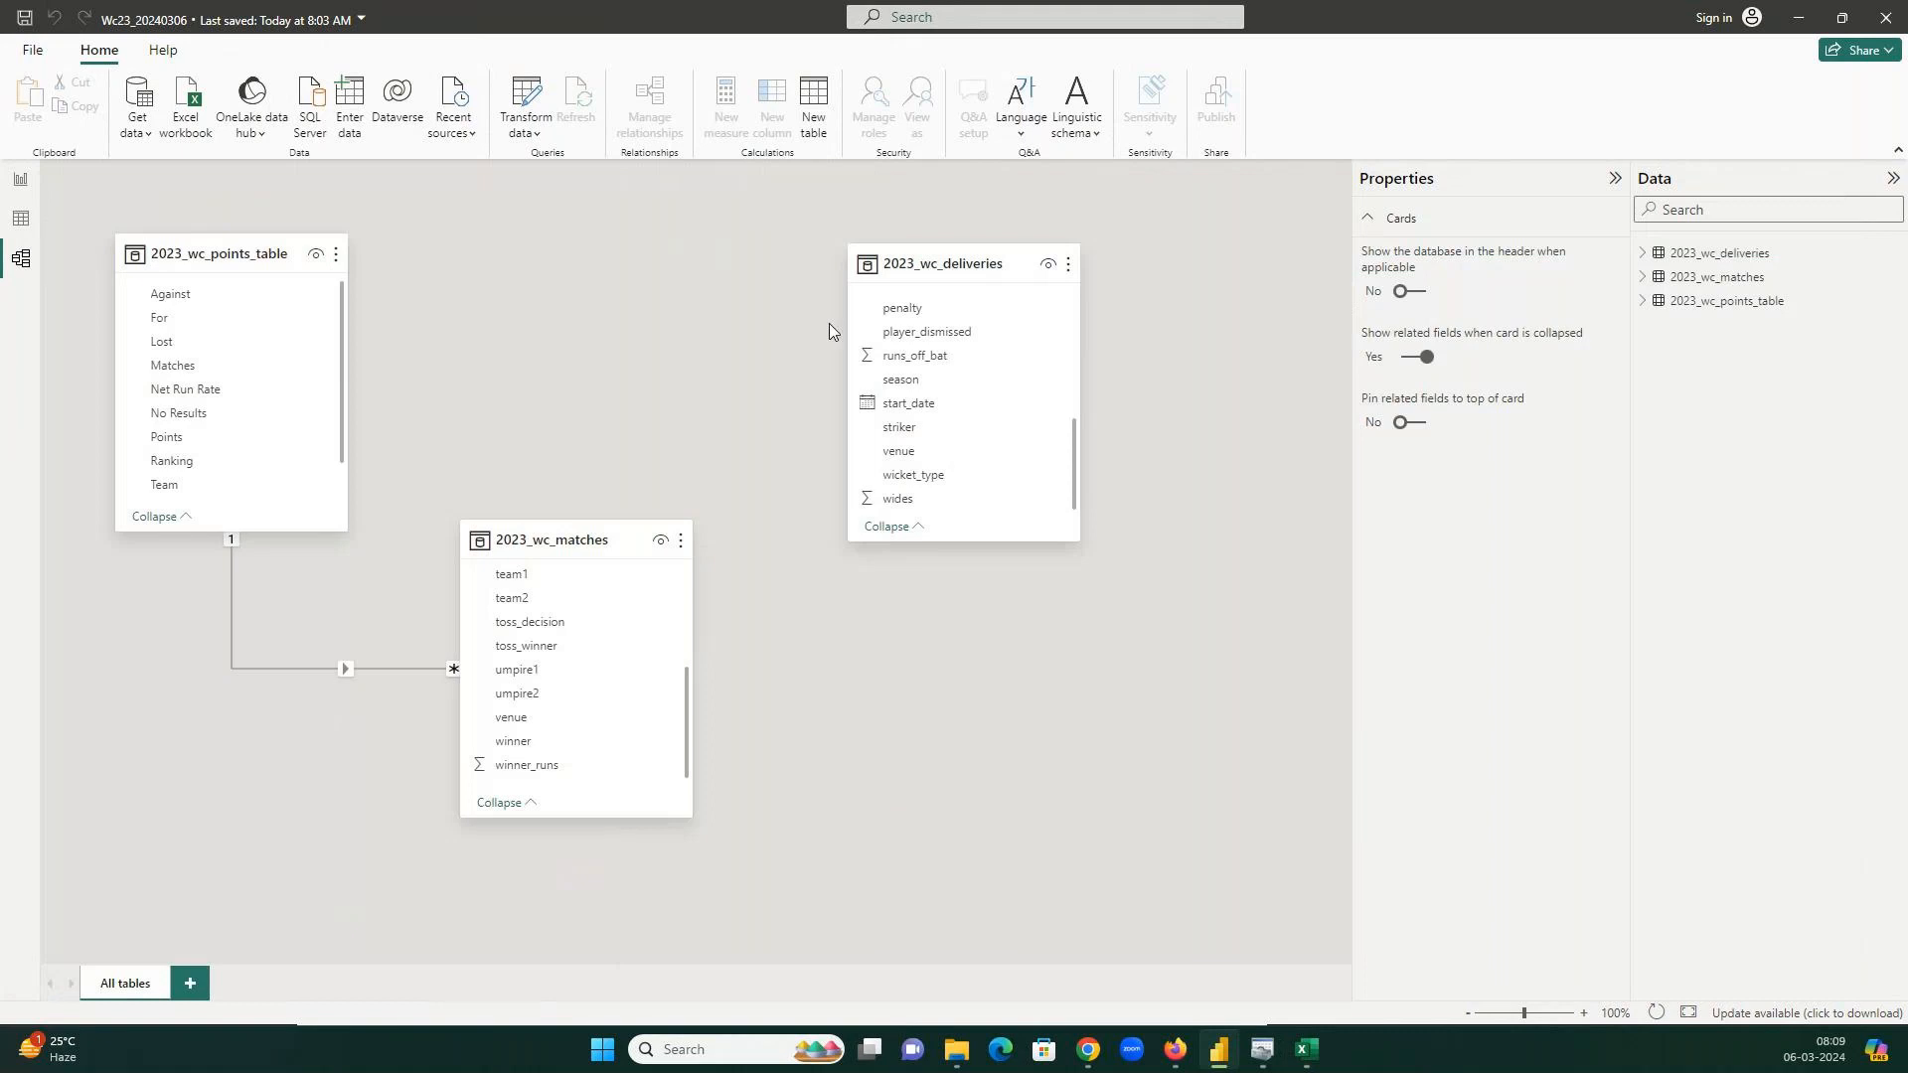
Switch between the deliveries and matches spreadsheets and the Power BI window.
mouse_move(1307, 1049)
click(1386, 942)
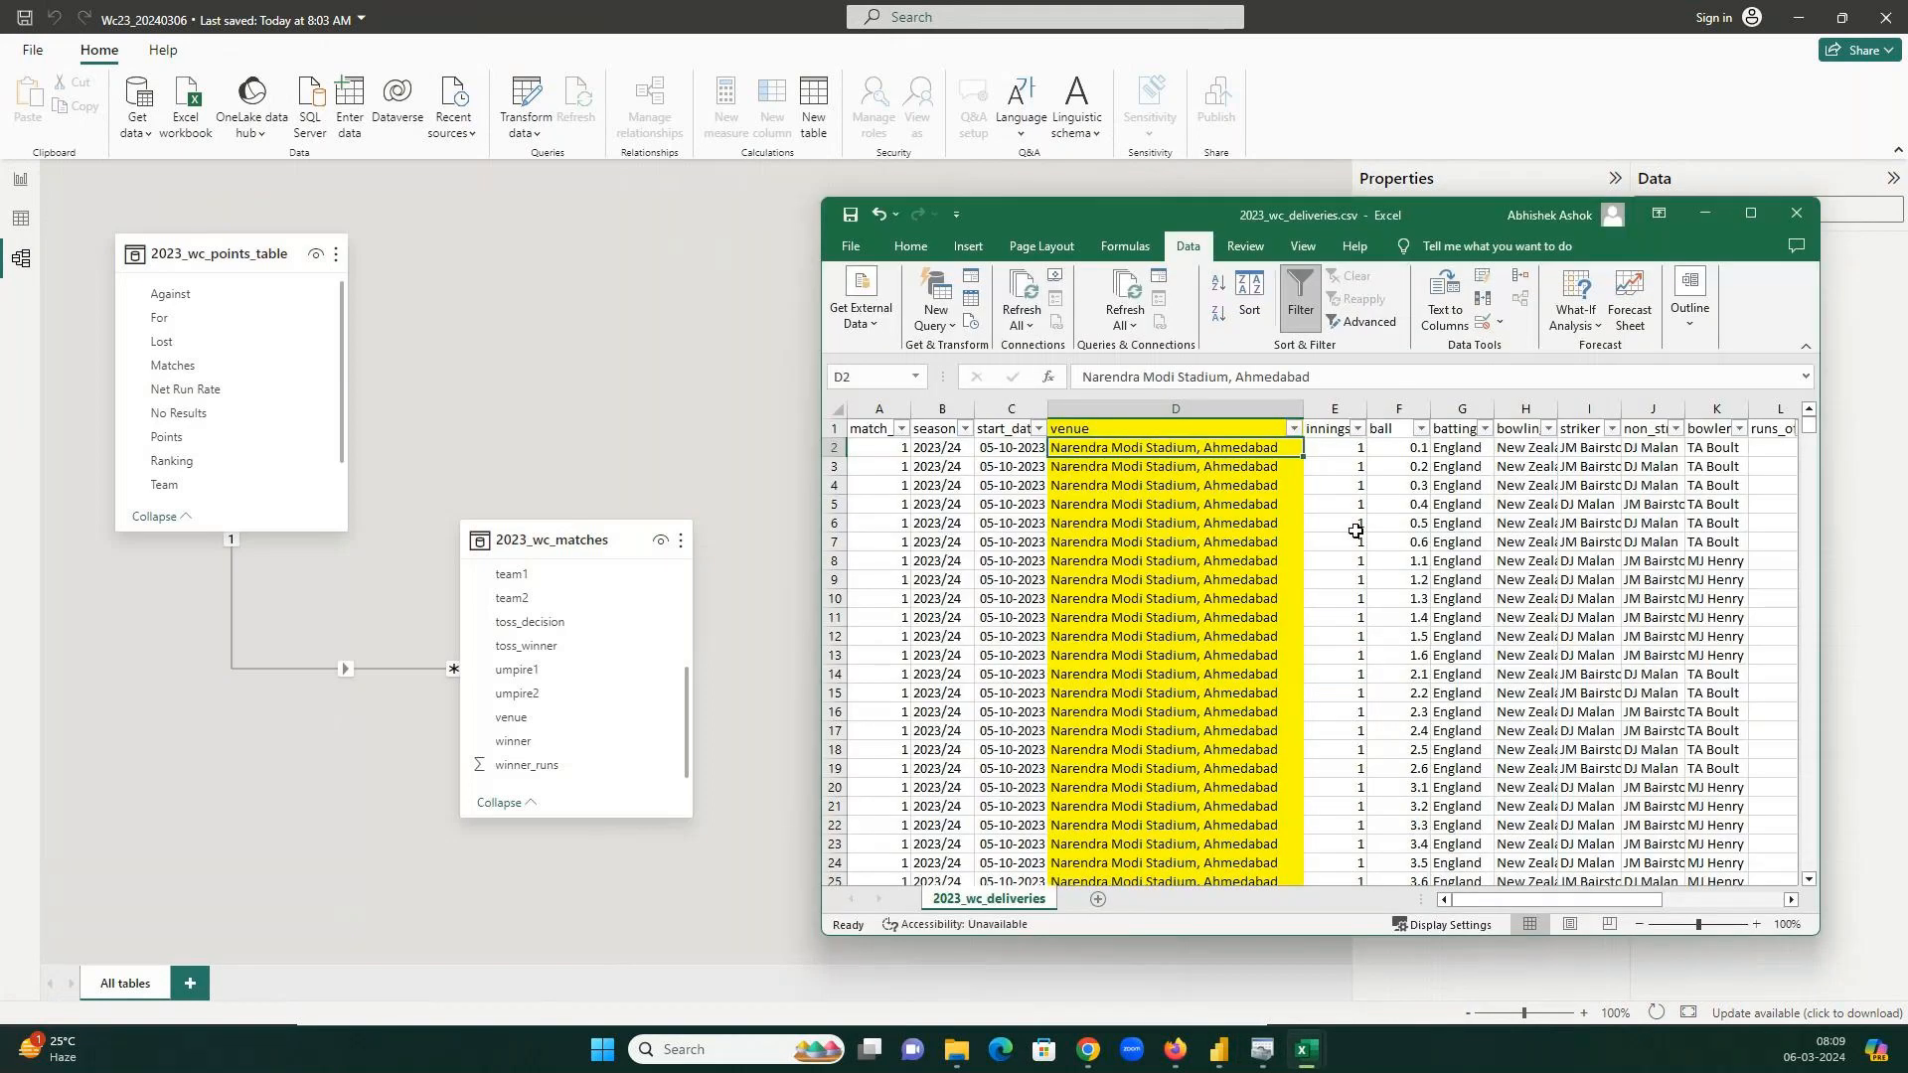
click(628, 361)
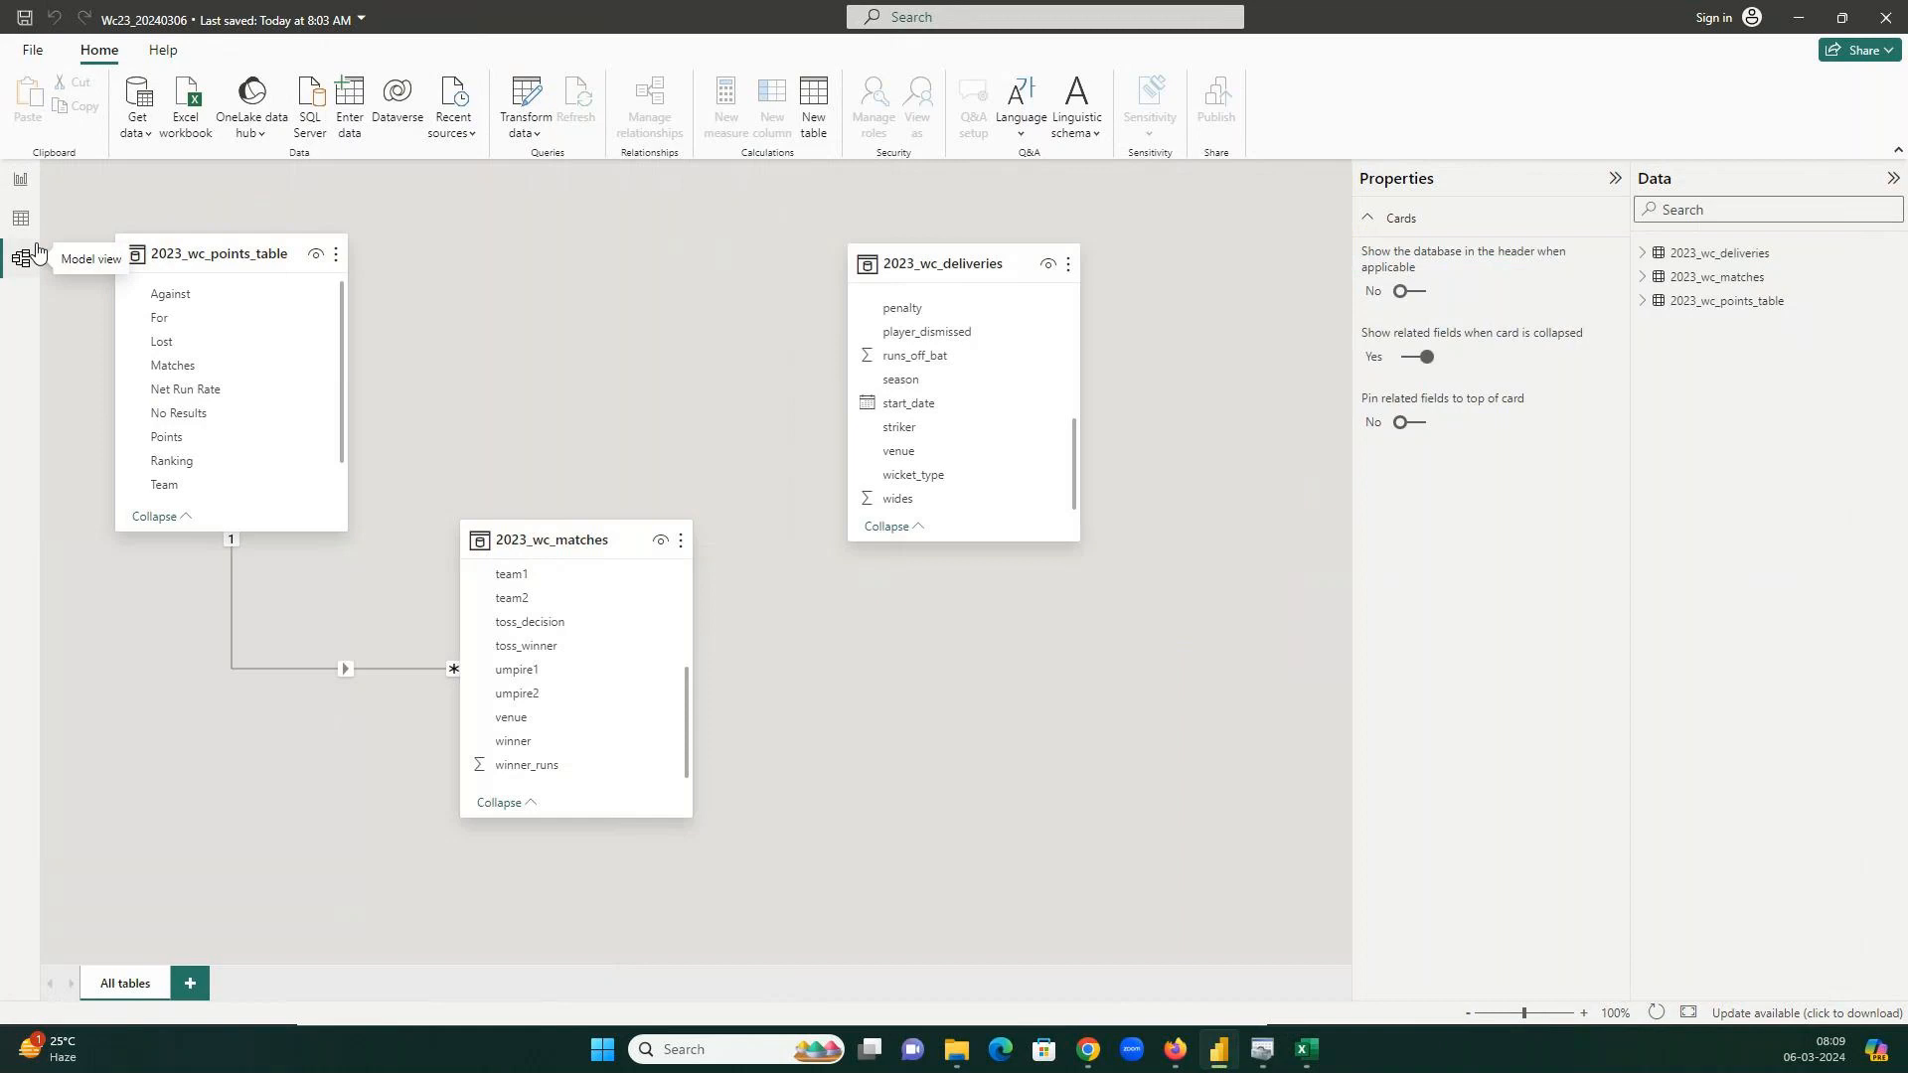
key(alt+Tab)
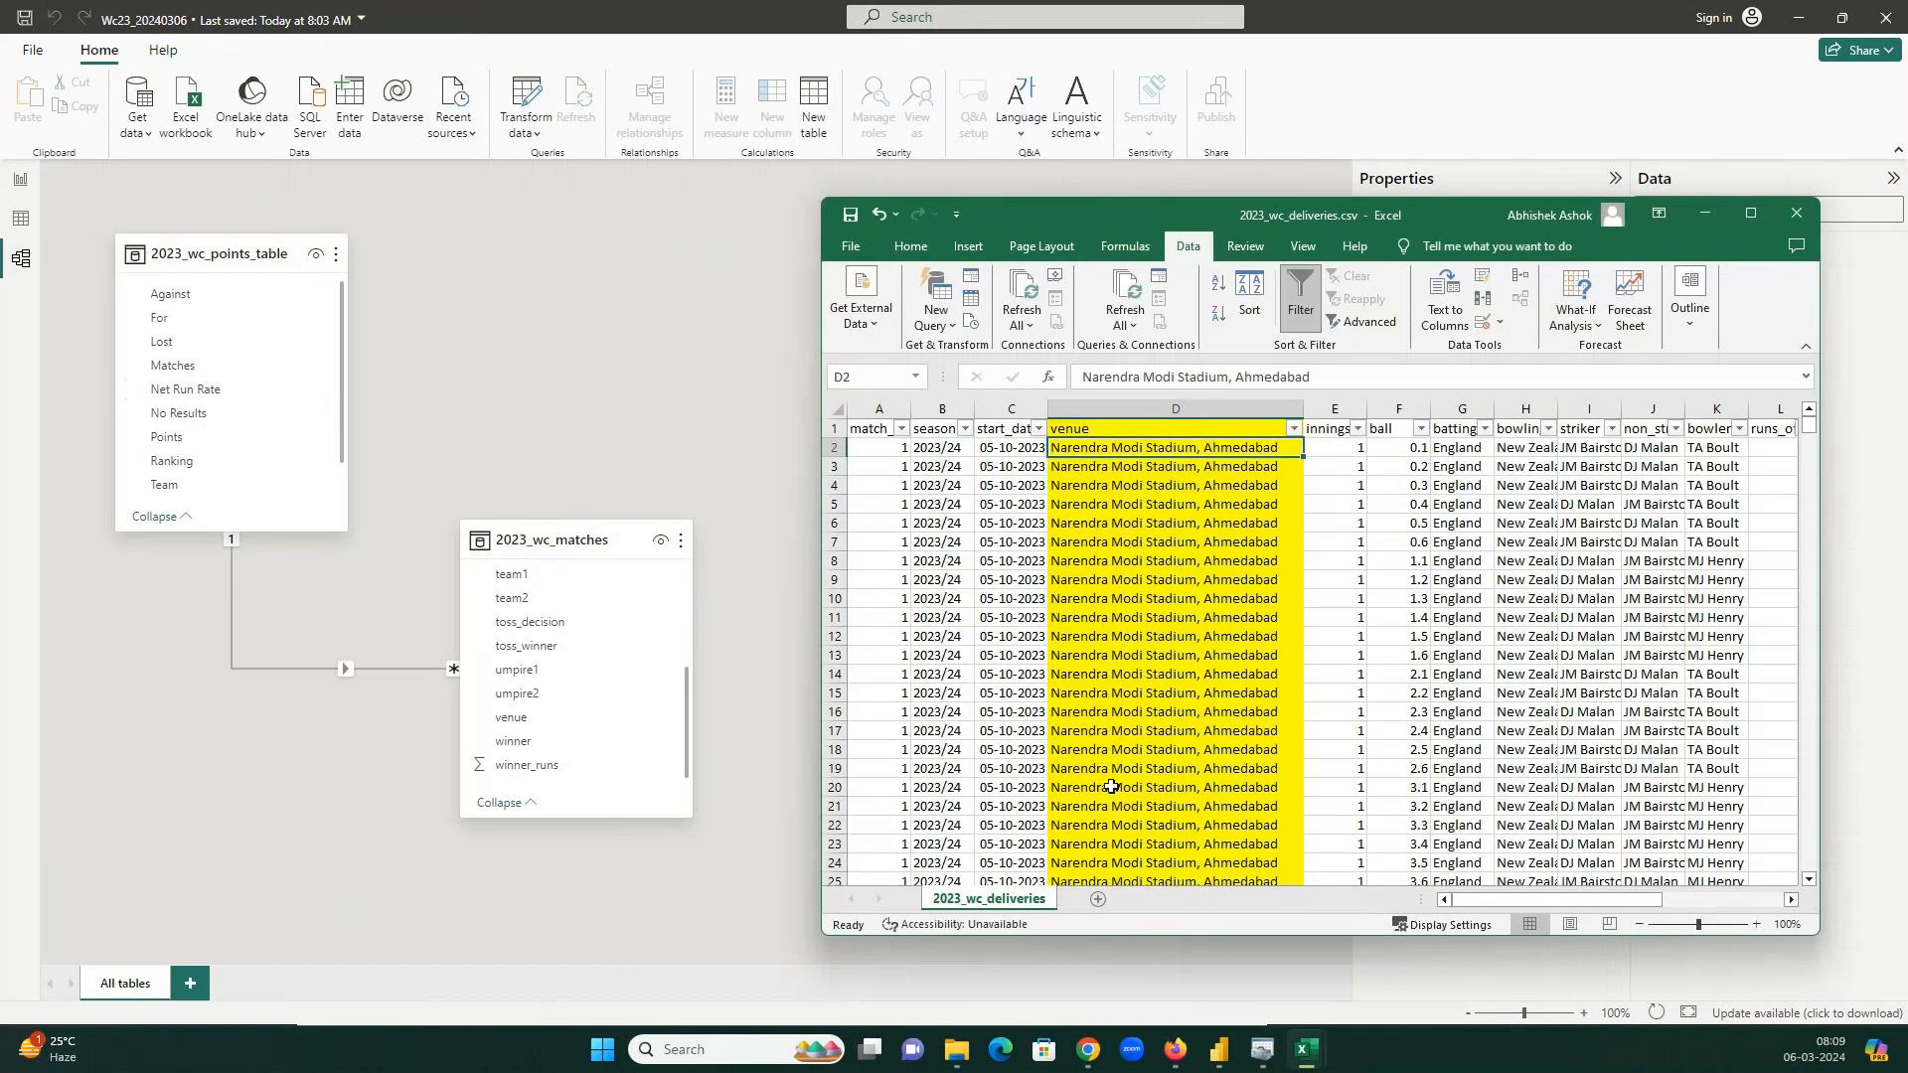
mouse_move(1306, 1050)
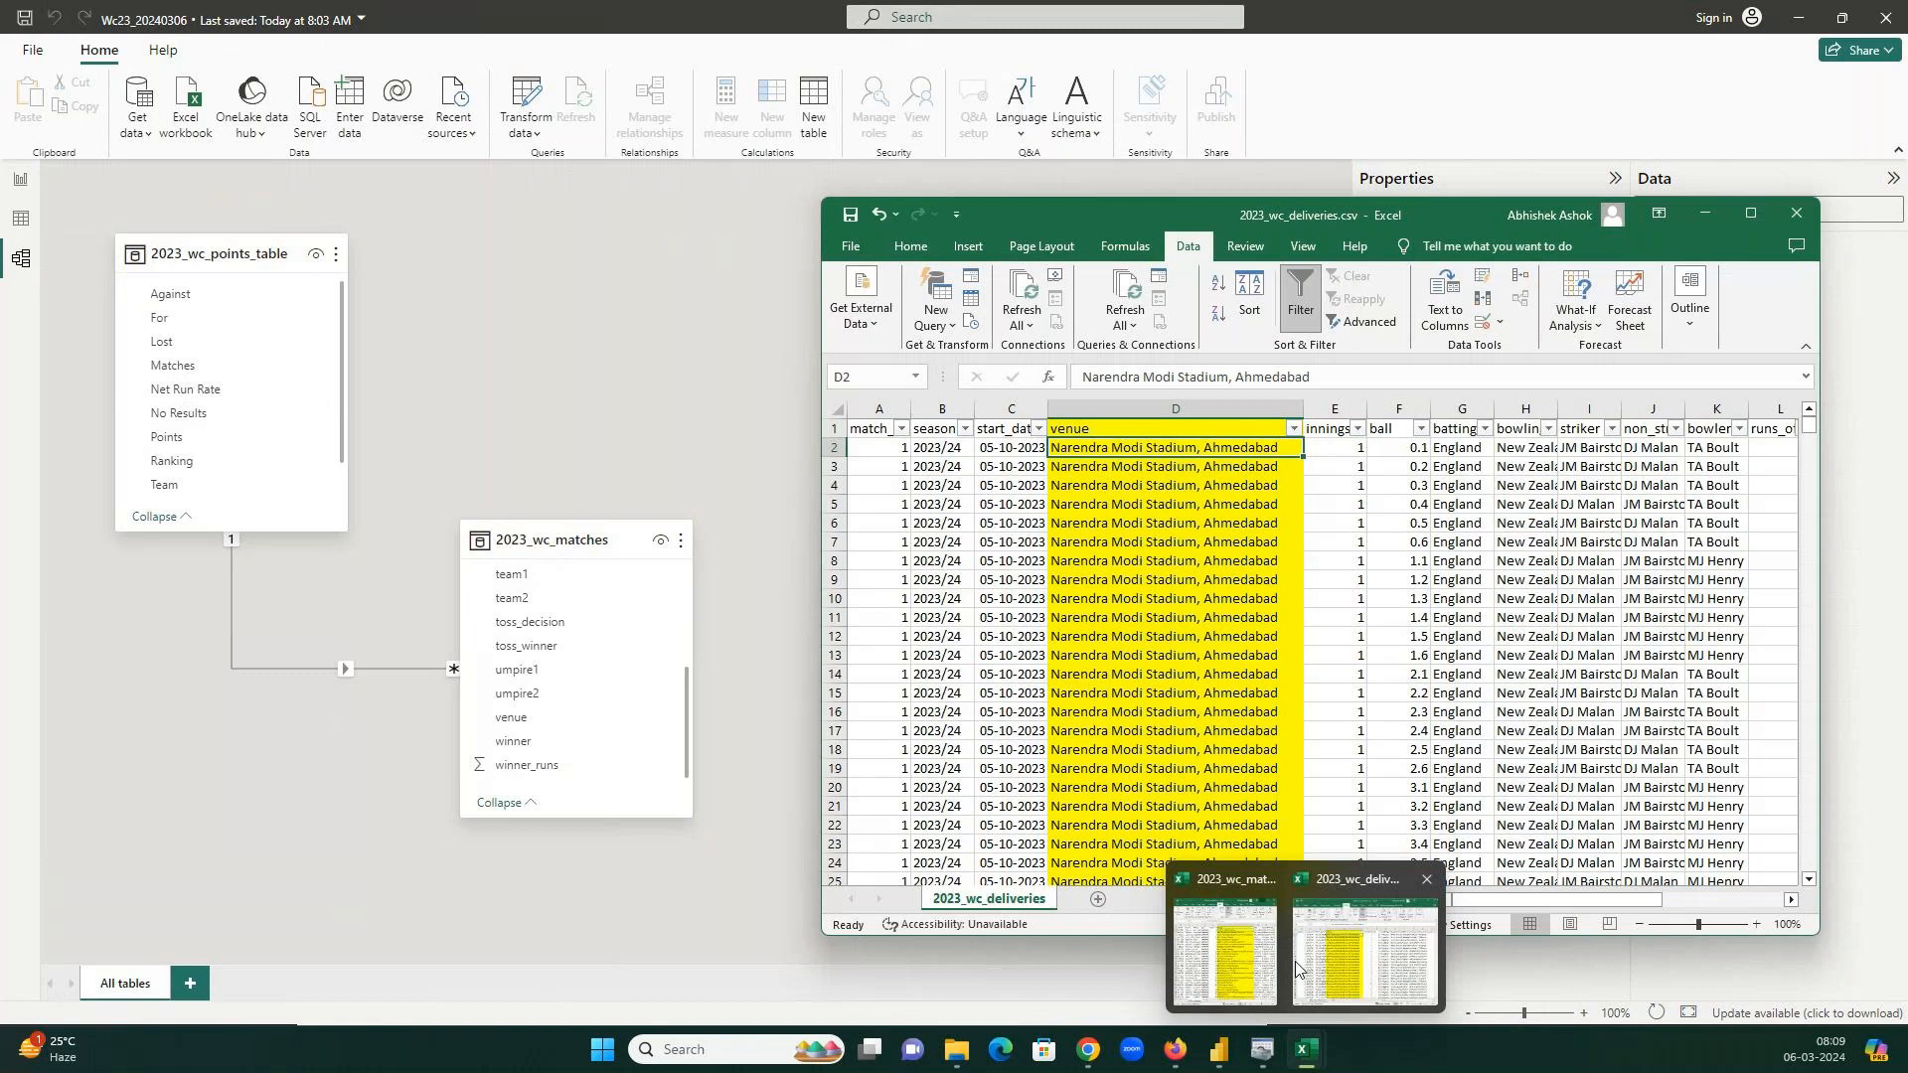
click(1267, 958)
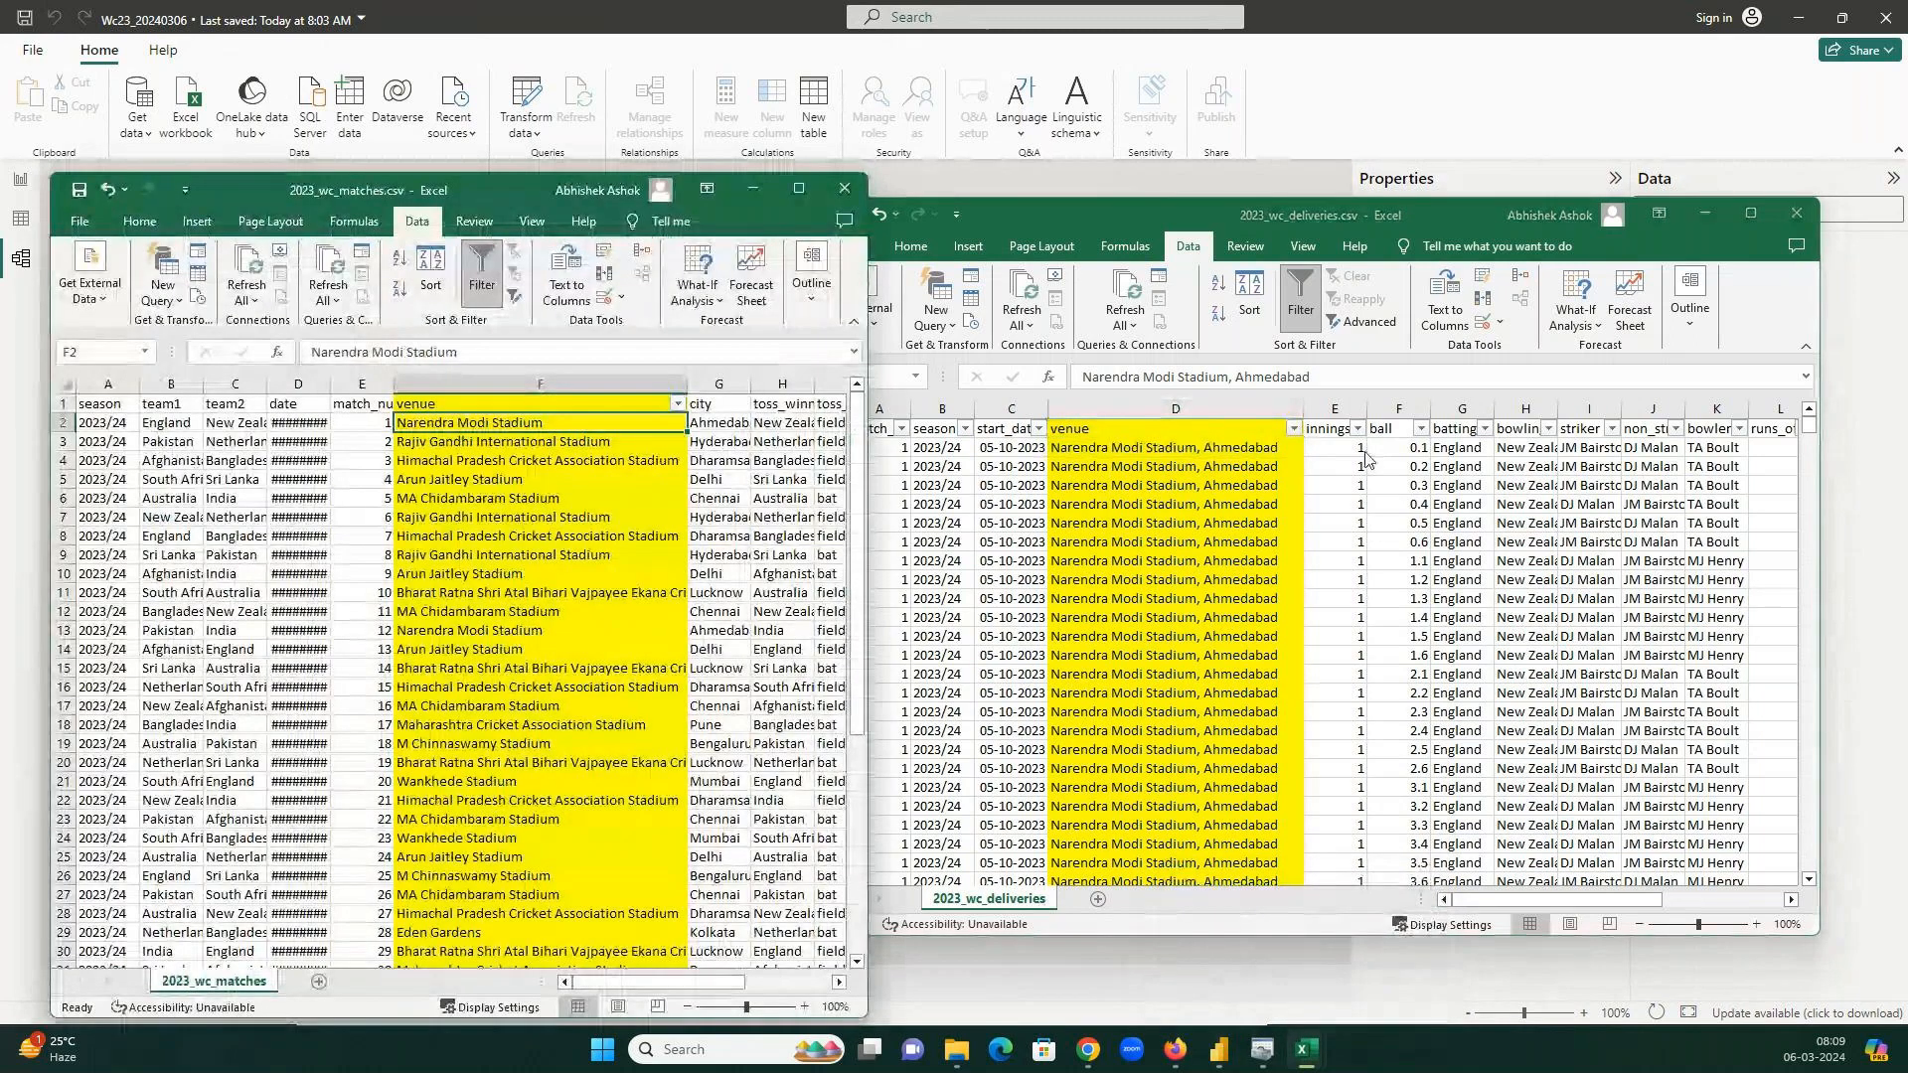
click(310, 8)
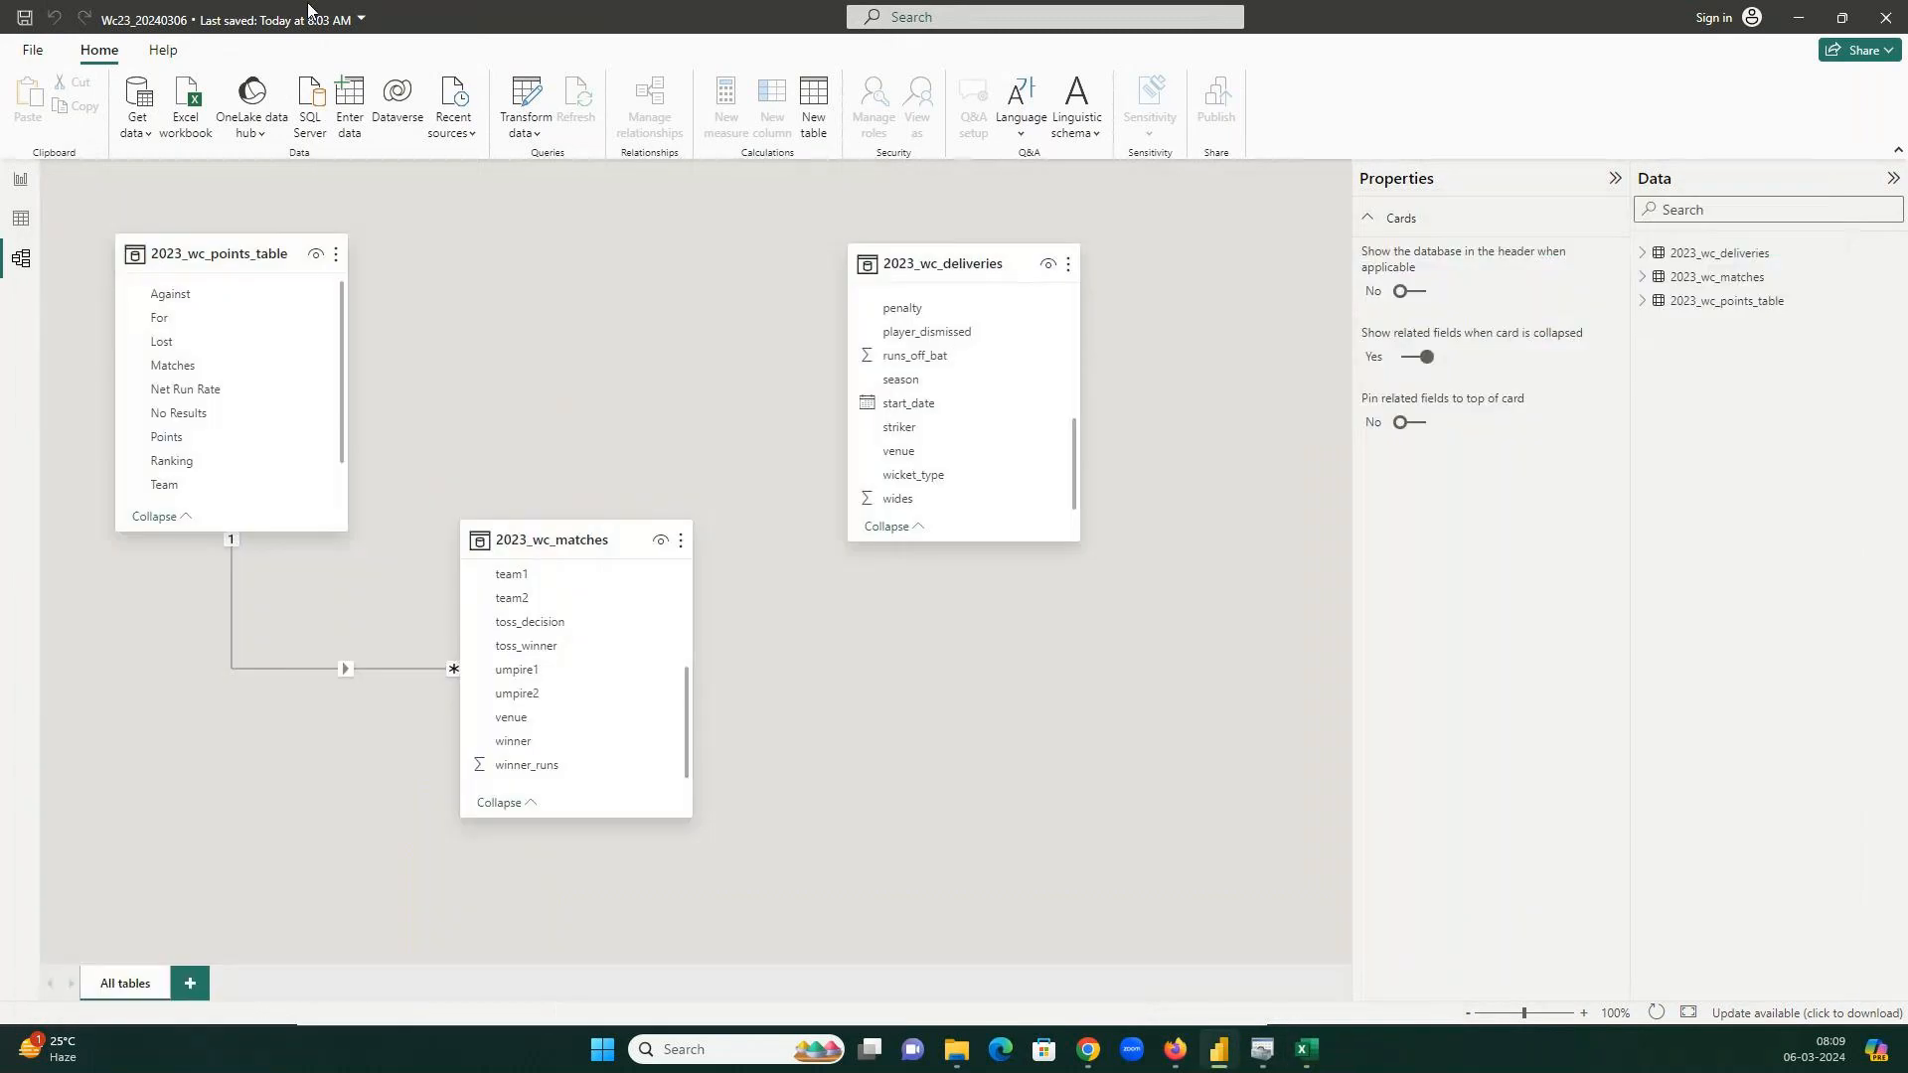
Check the Report and Table views, then return to the Model view diagram.
click(26, 182)
click(27, 228)
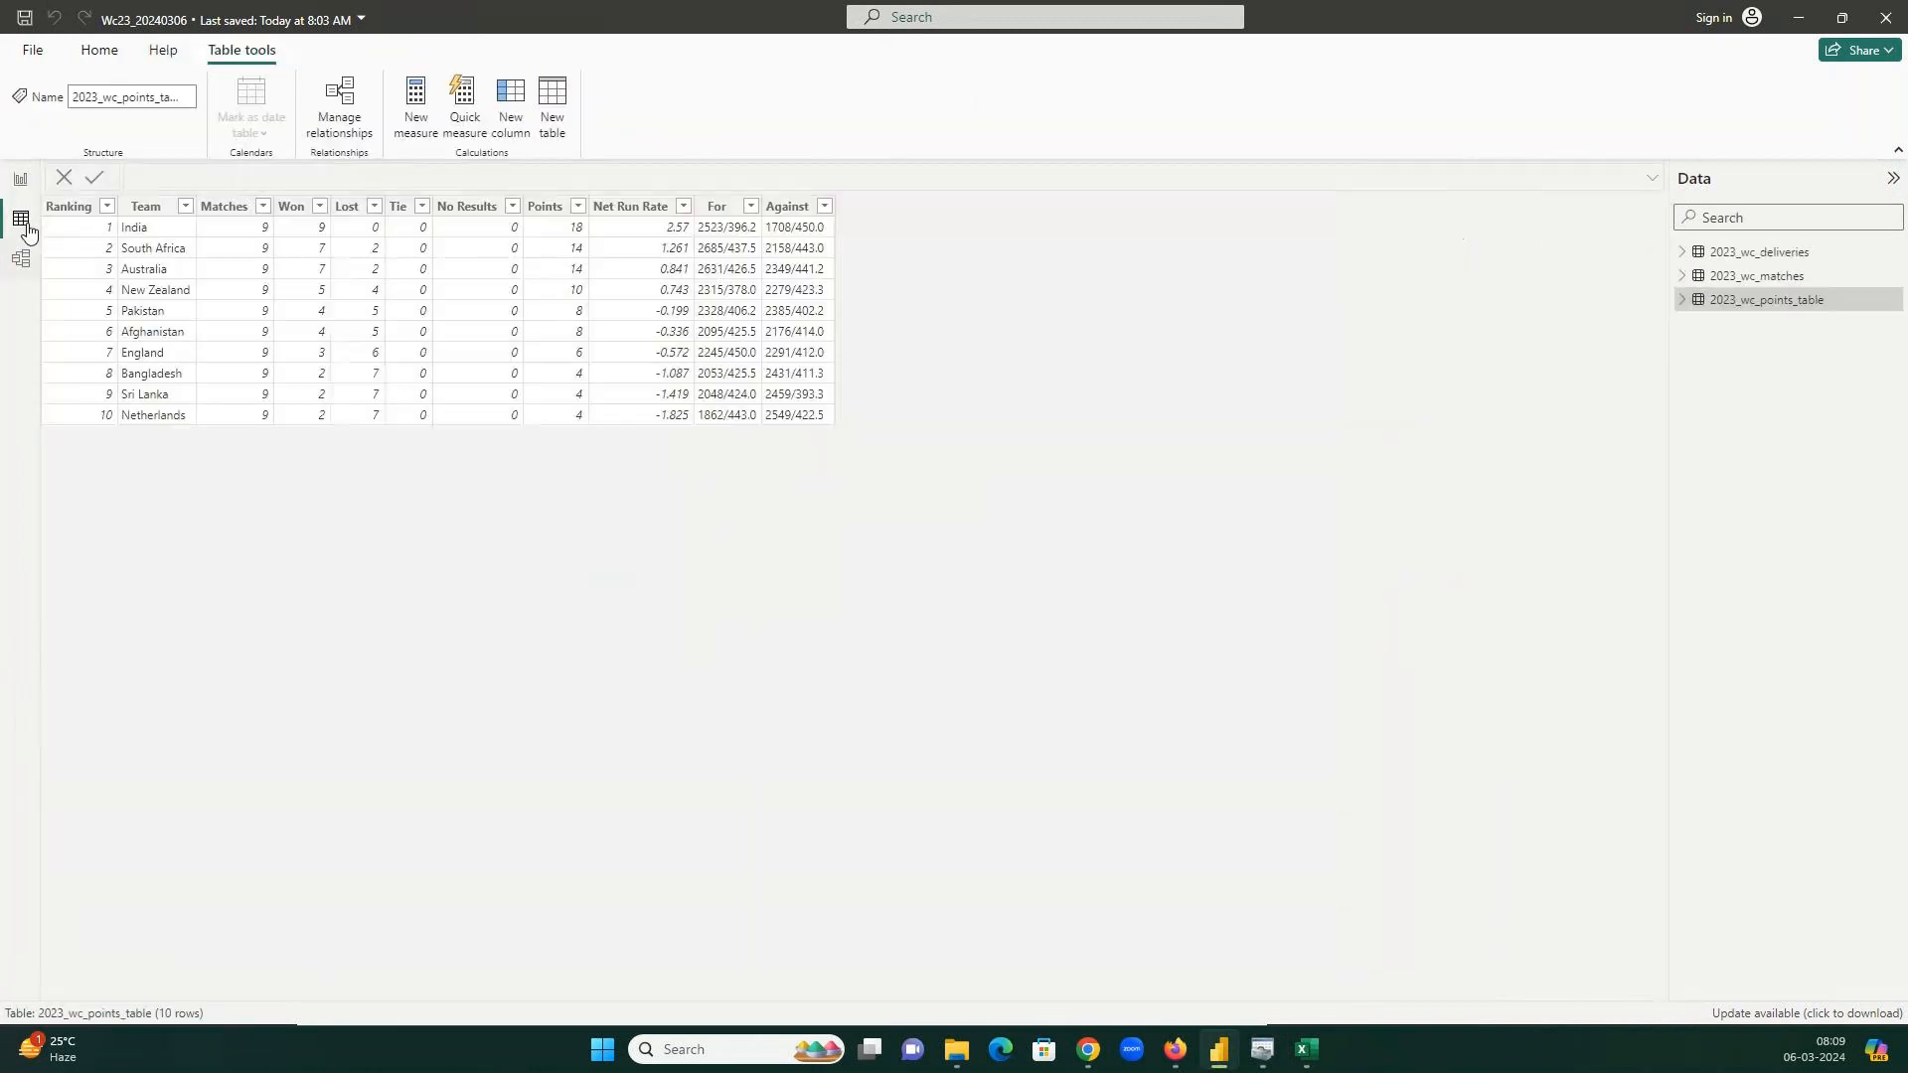
click(22, 259)
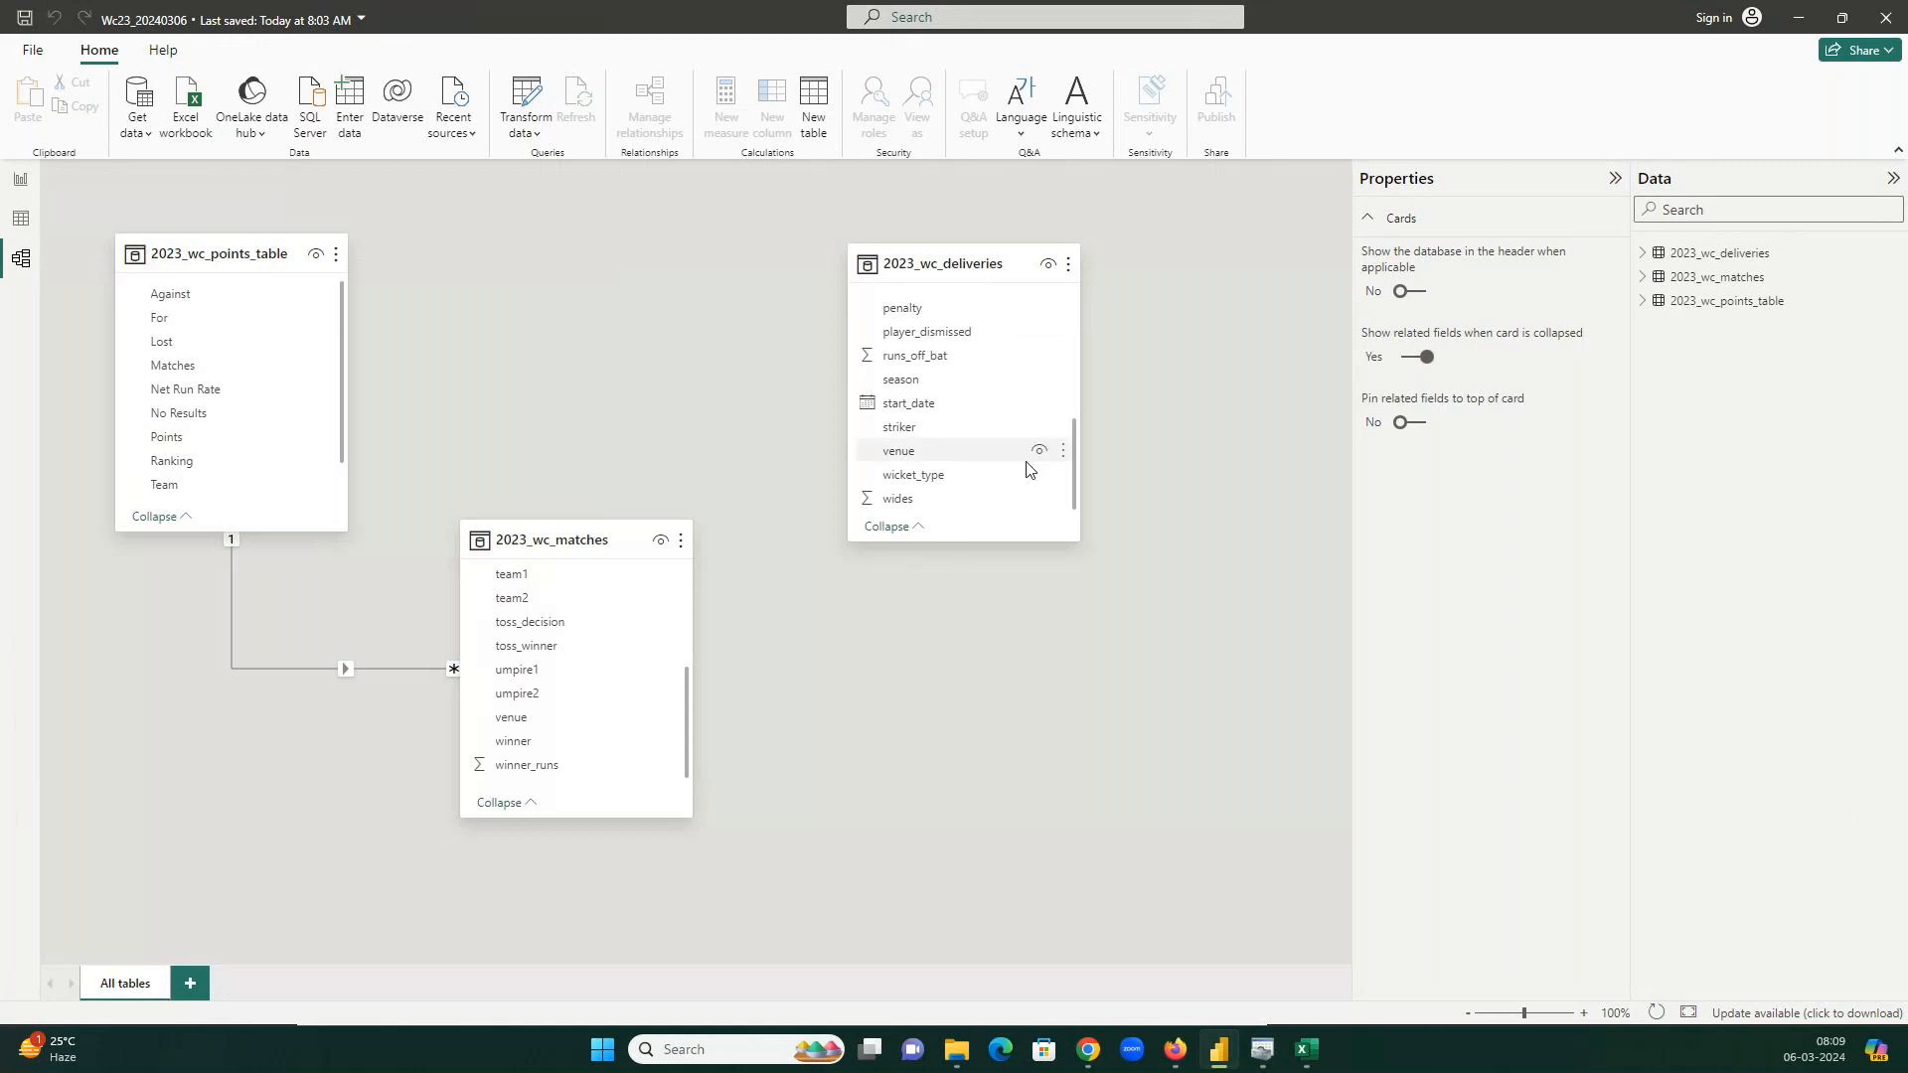
scroll(929, 388, up, 3)
scroll(915, 448, down, 2)
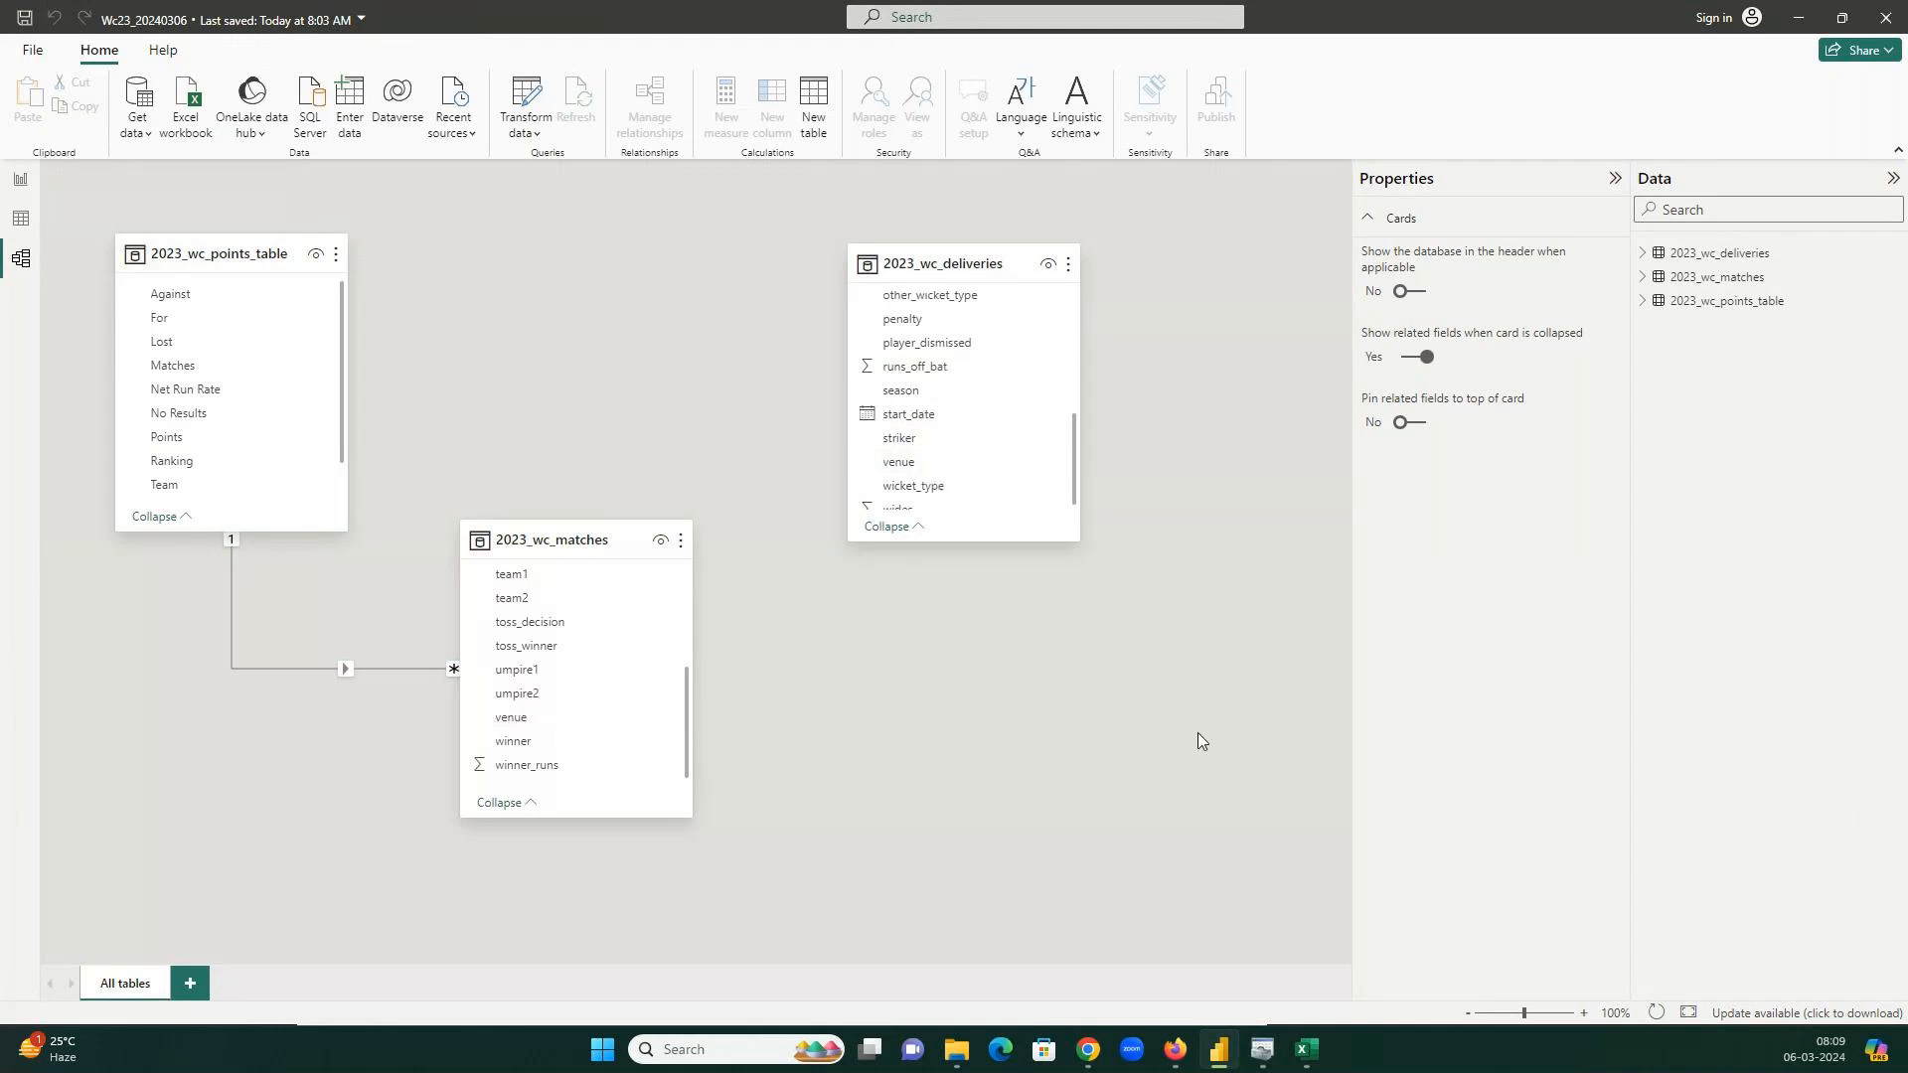
click(956, 1049)
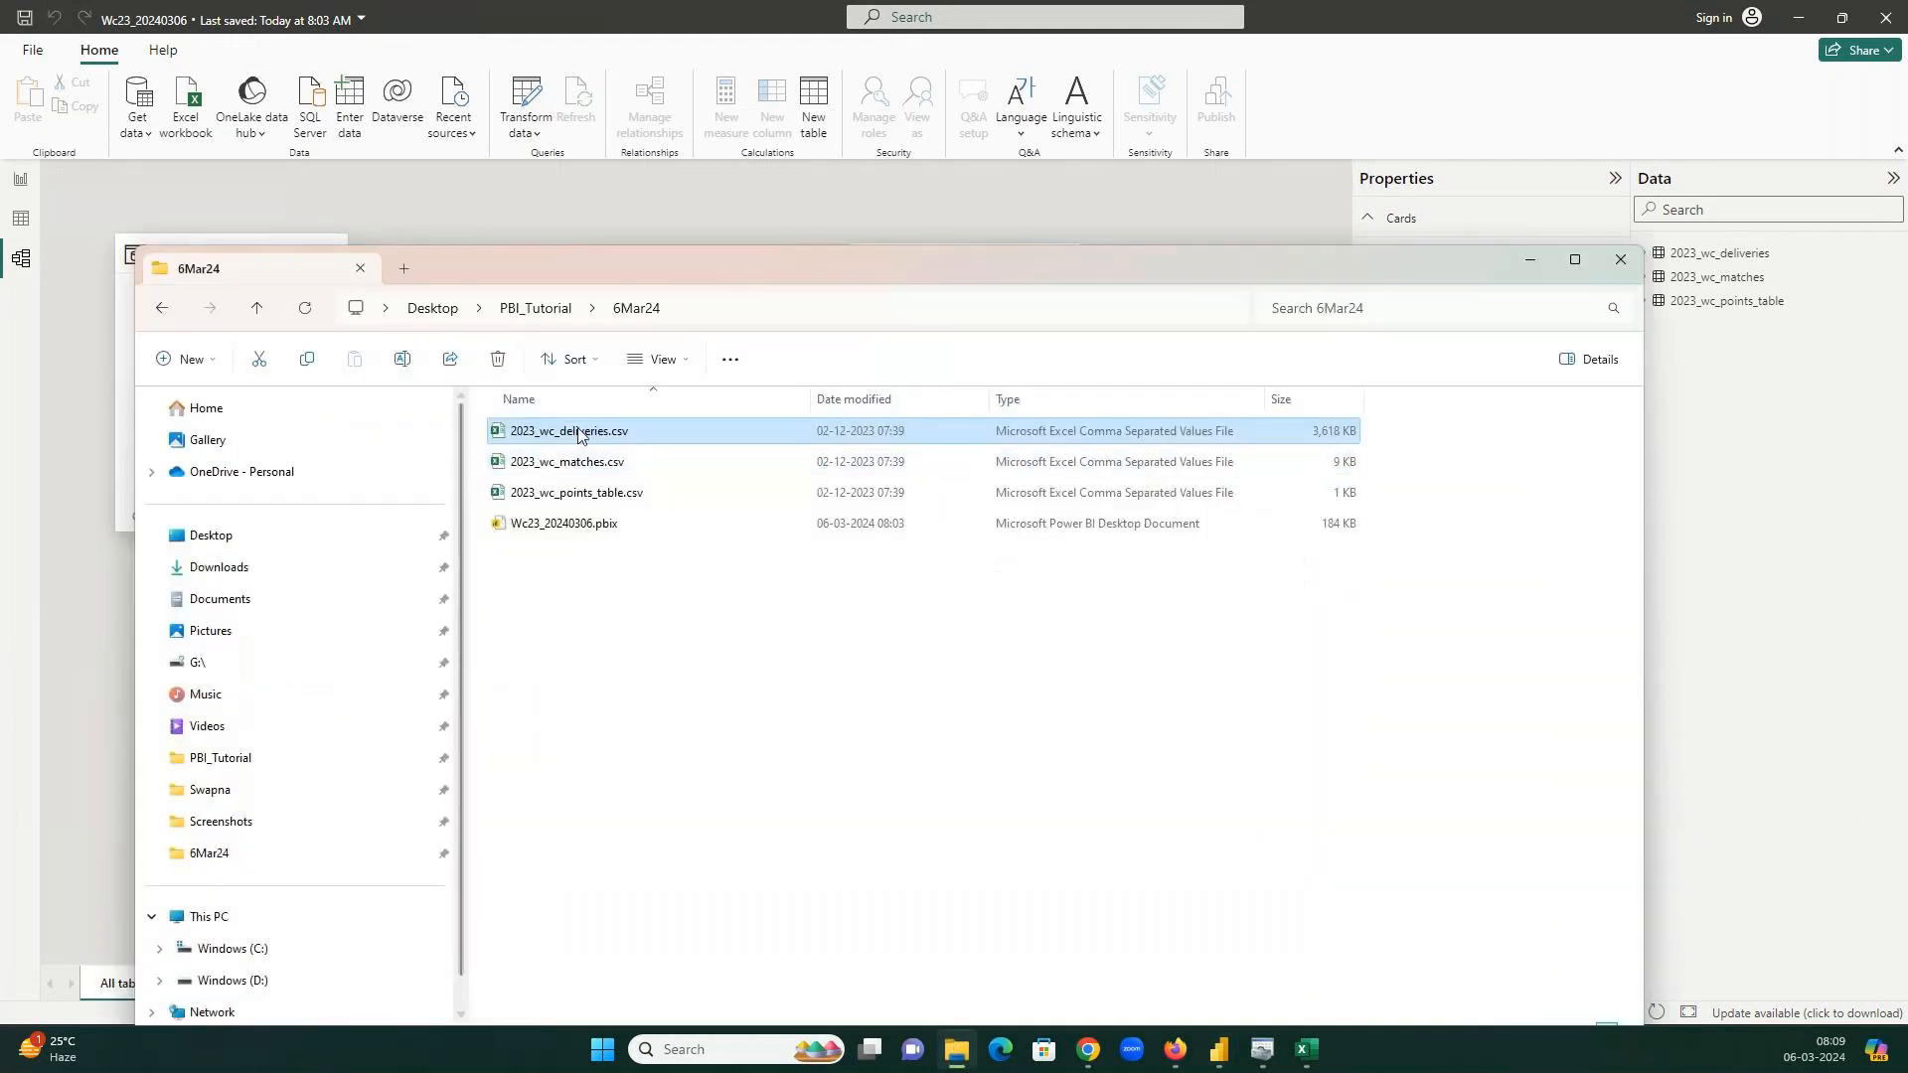
mouse_move(1309, 1059)
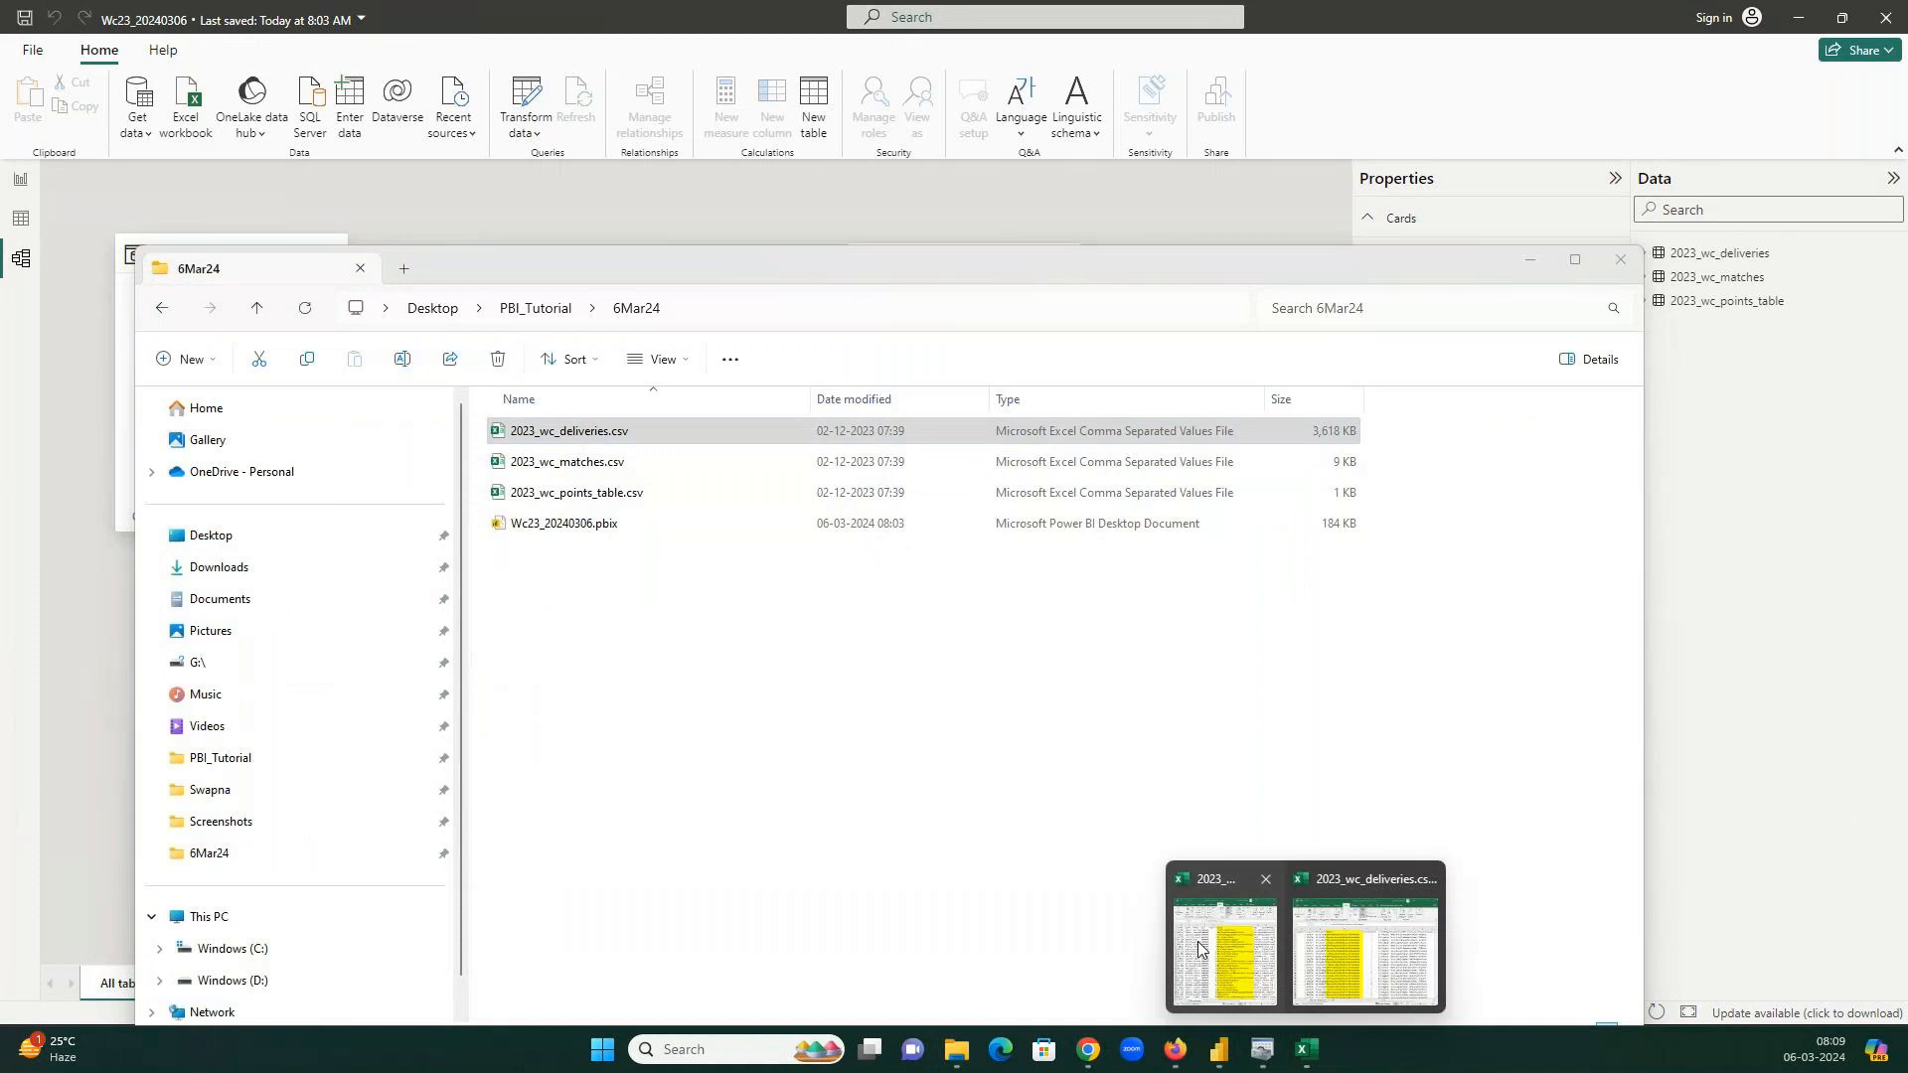
click(1207, 969)
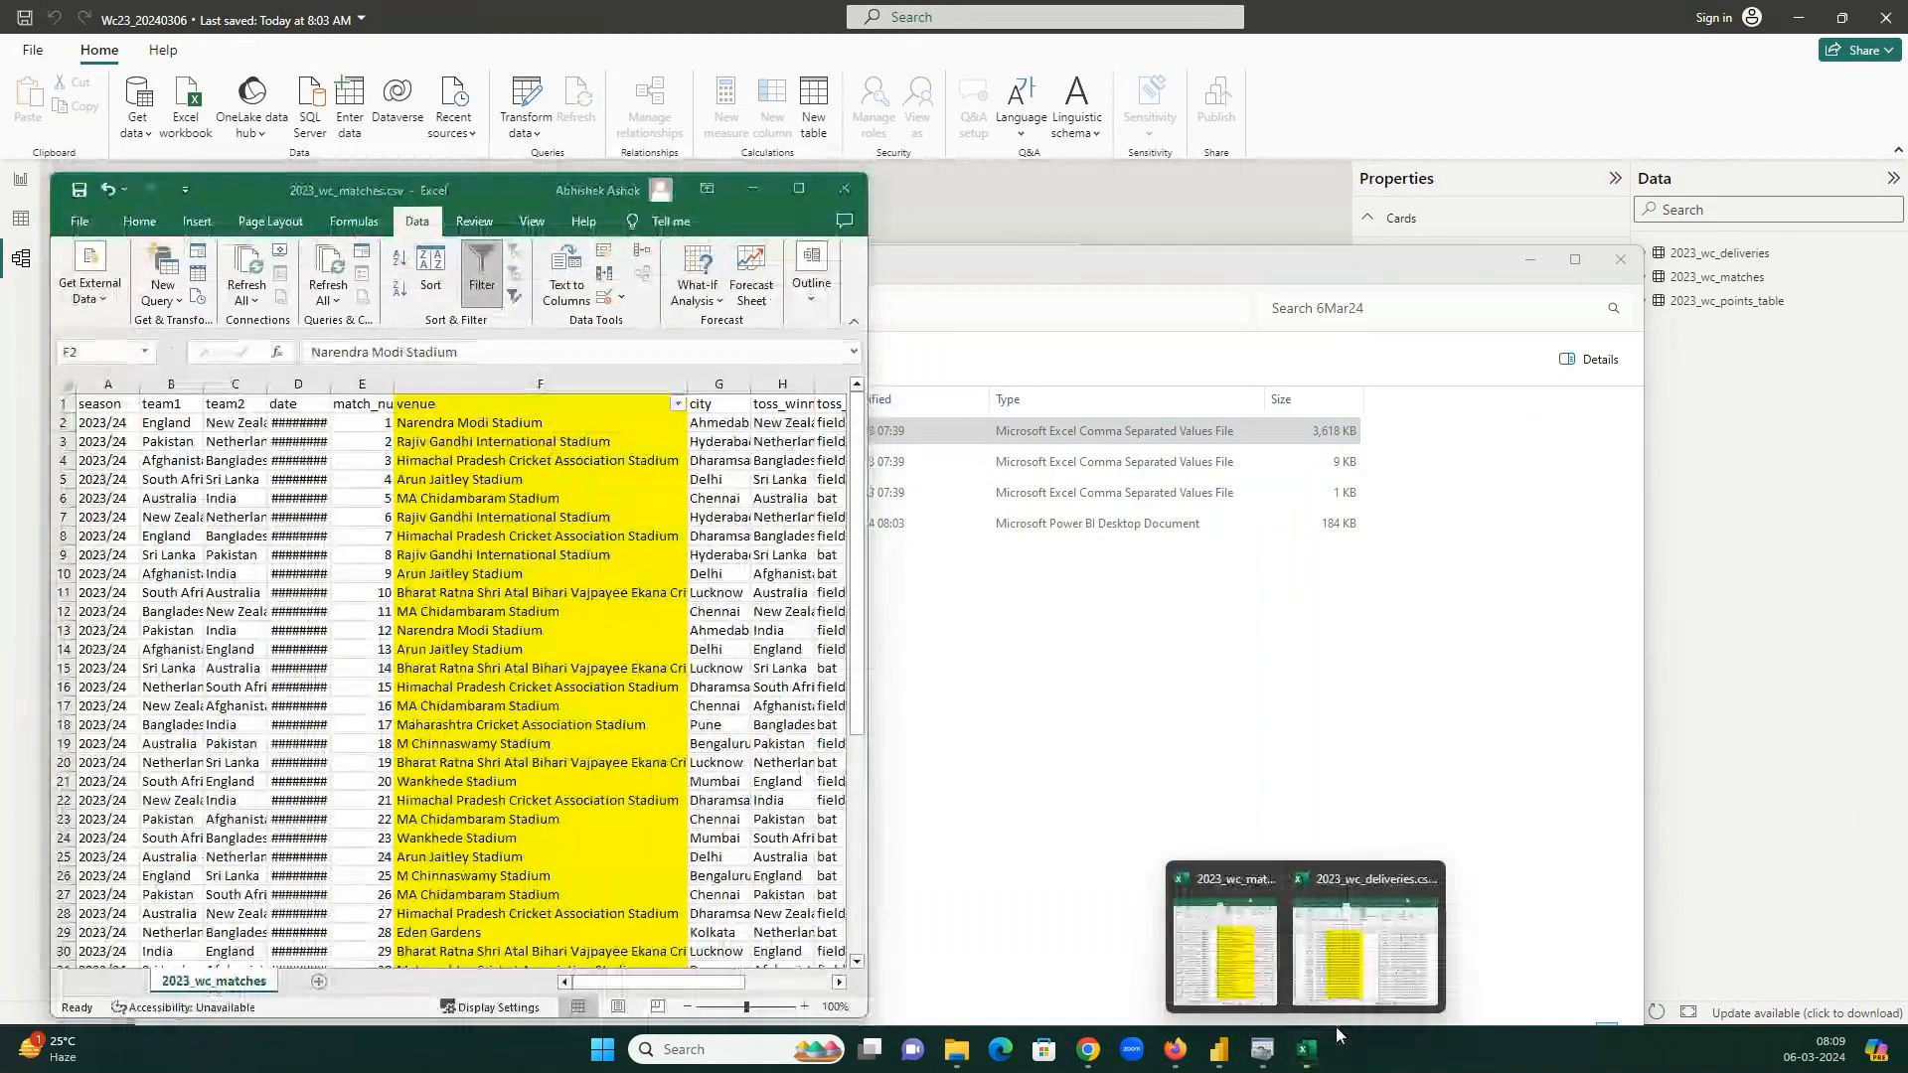
click(1387, 959)
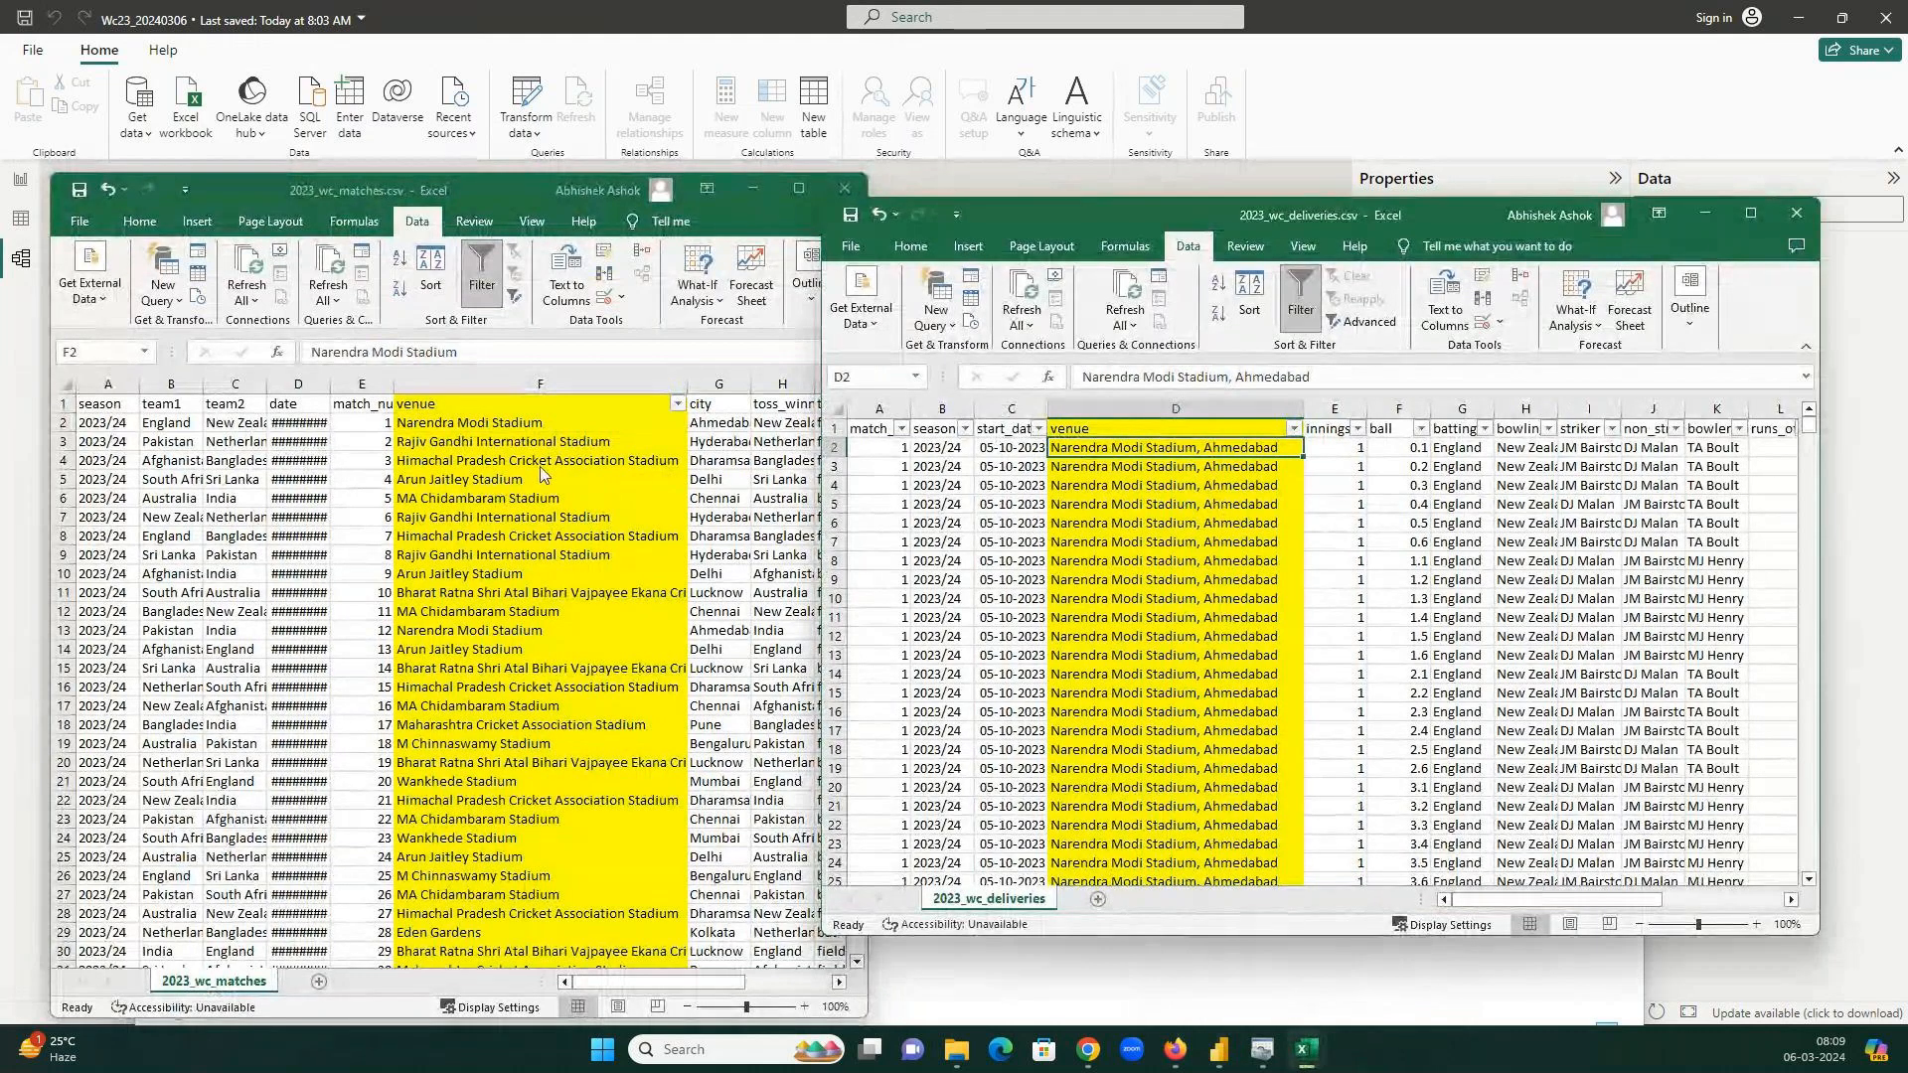
click(1159, 185)
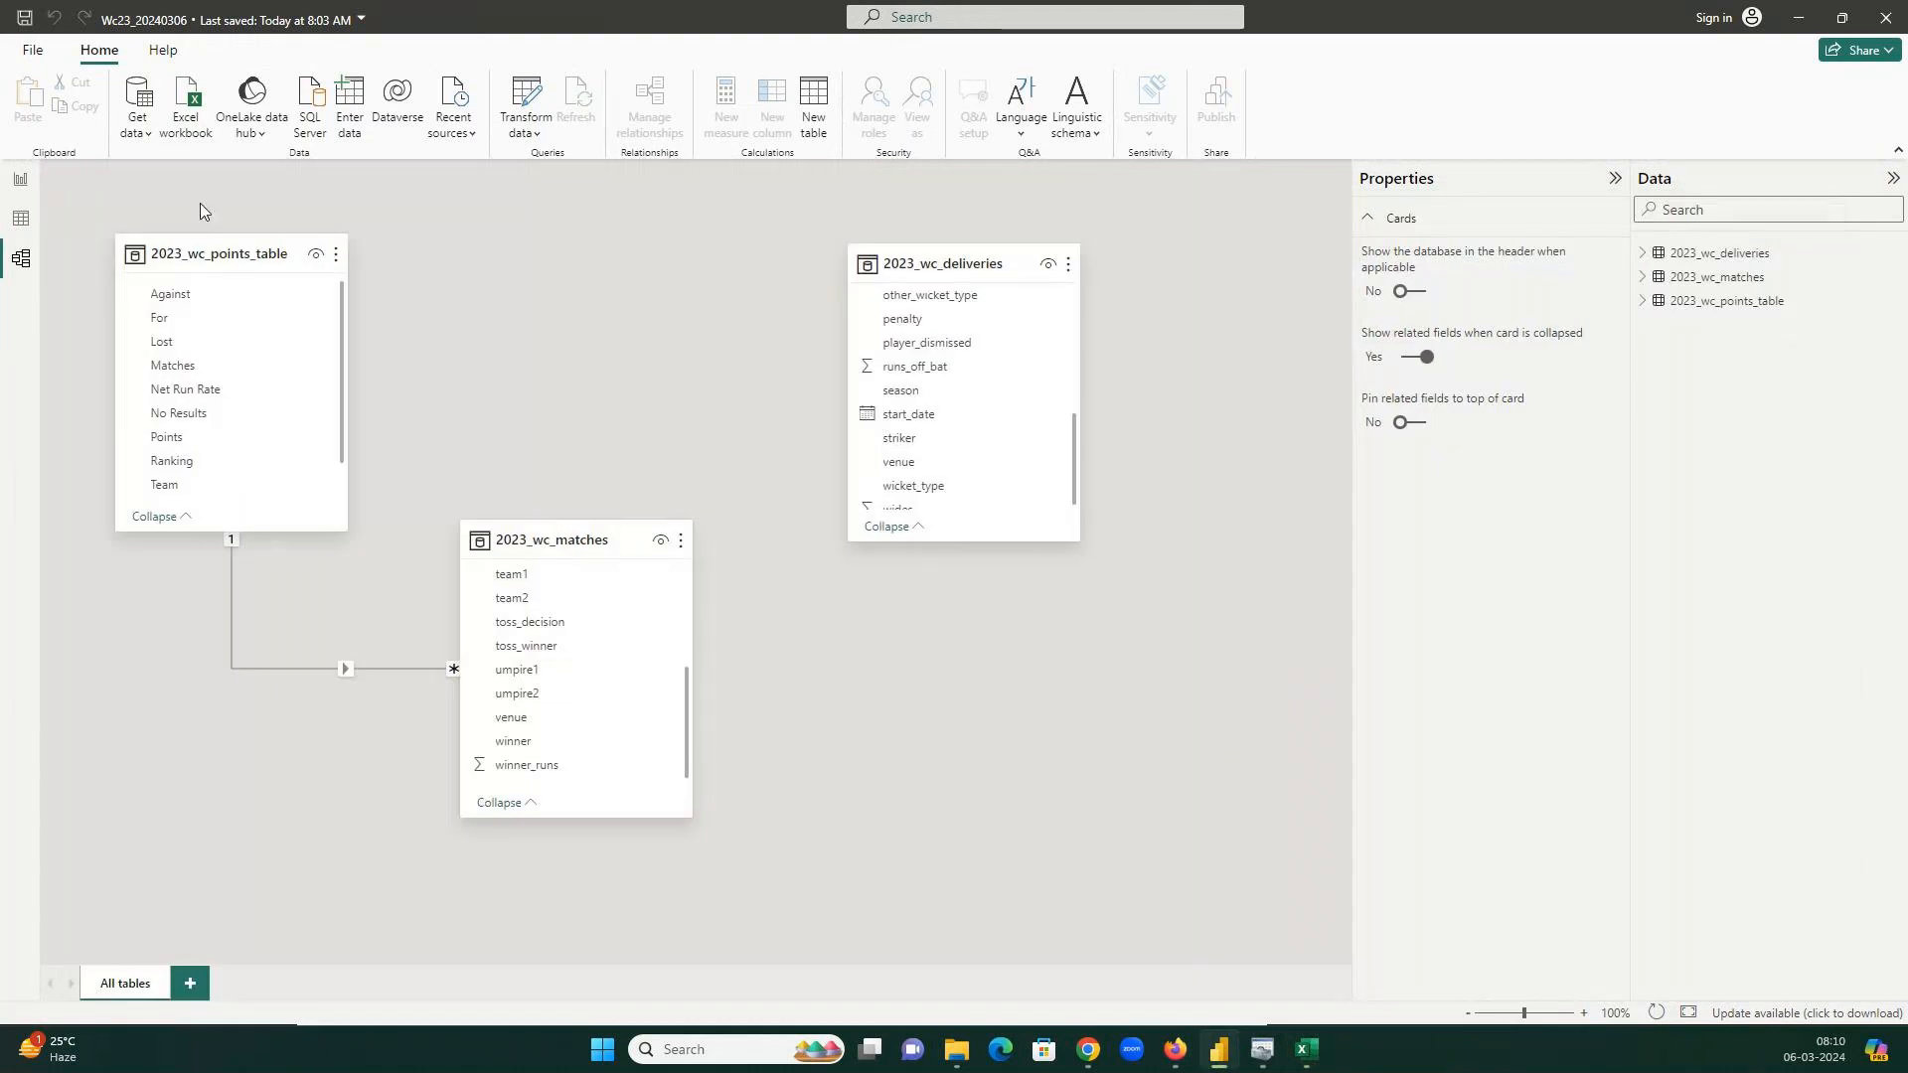
click(534, 100)
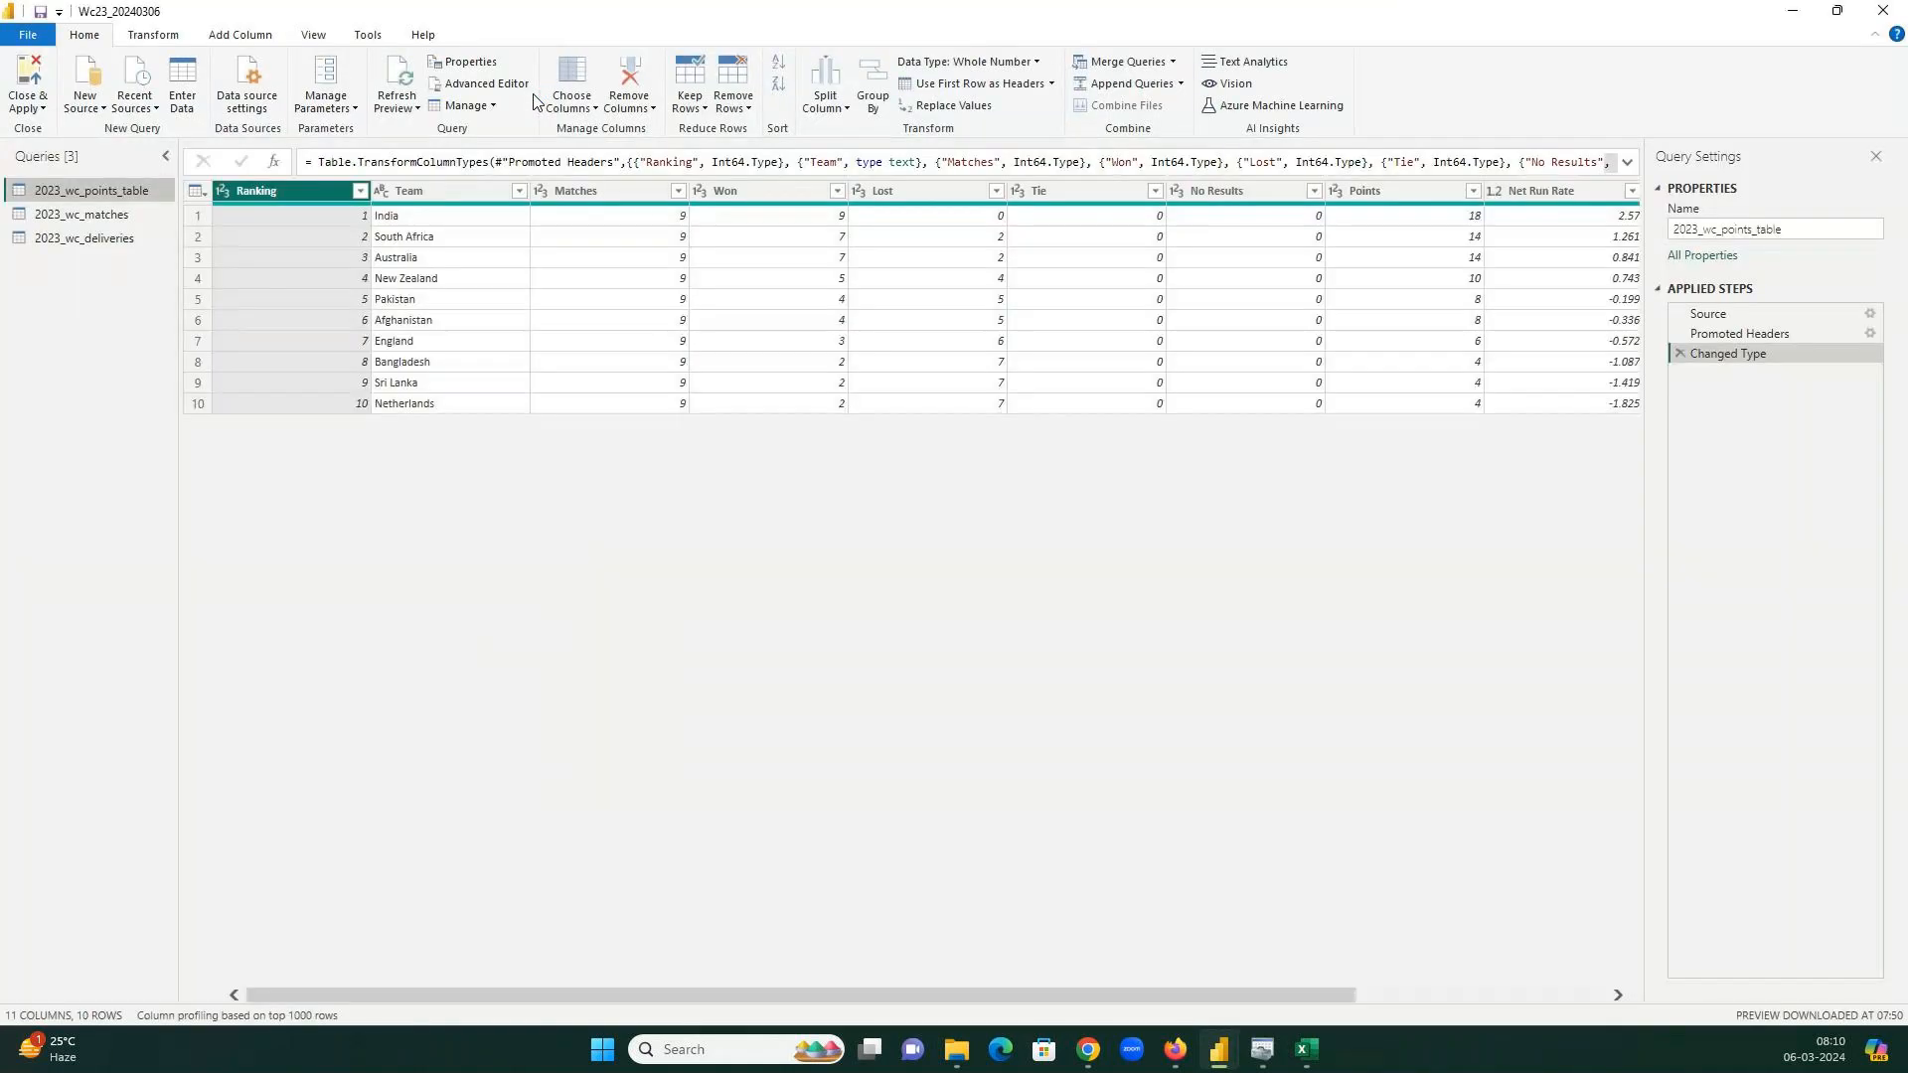
click(98, 244)
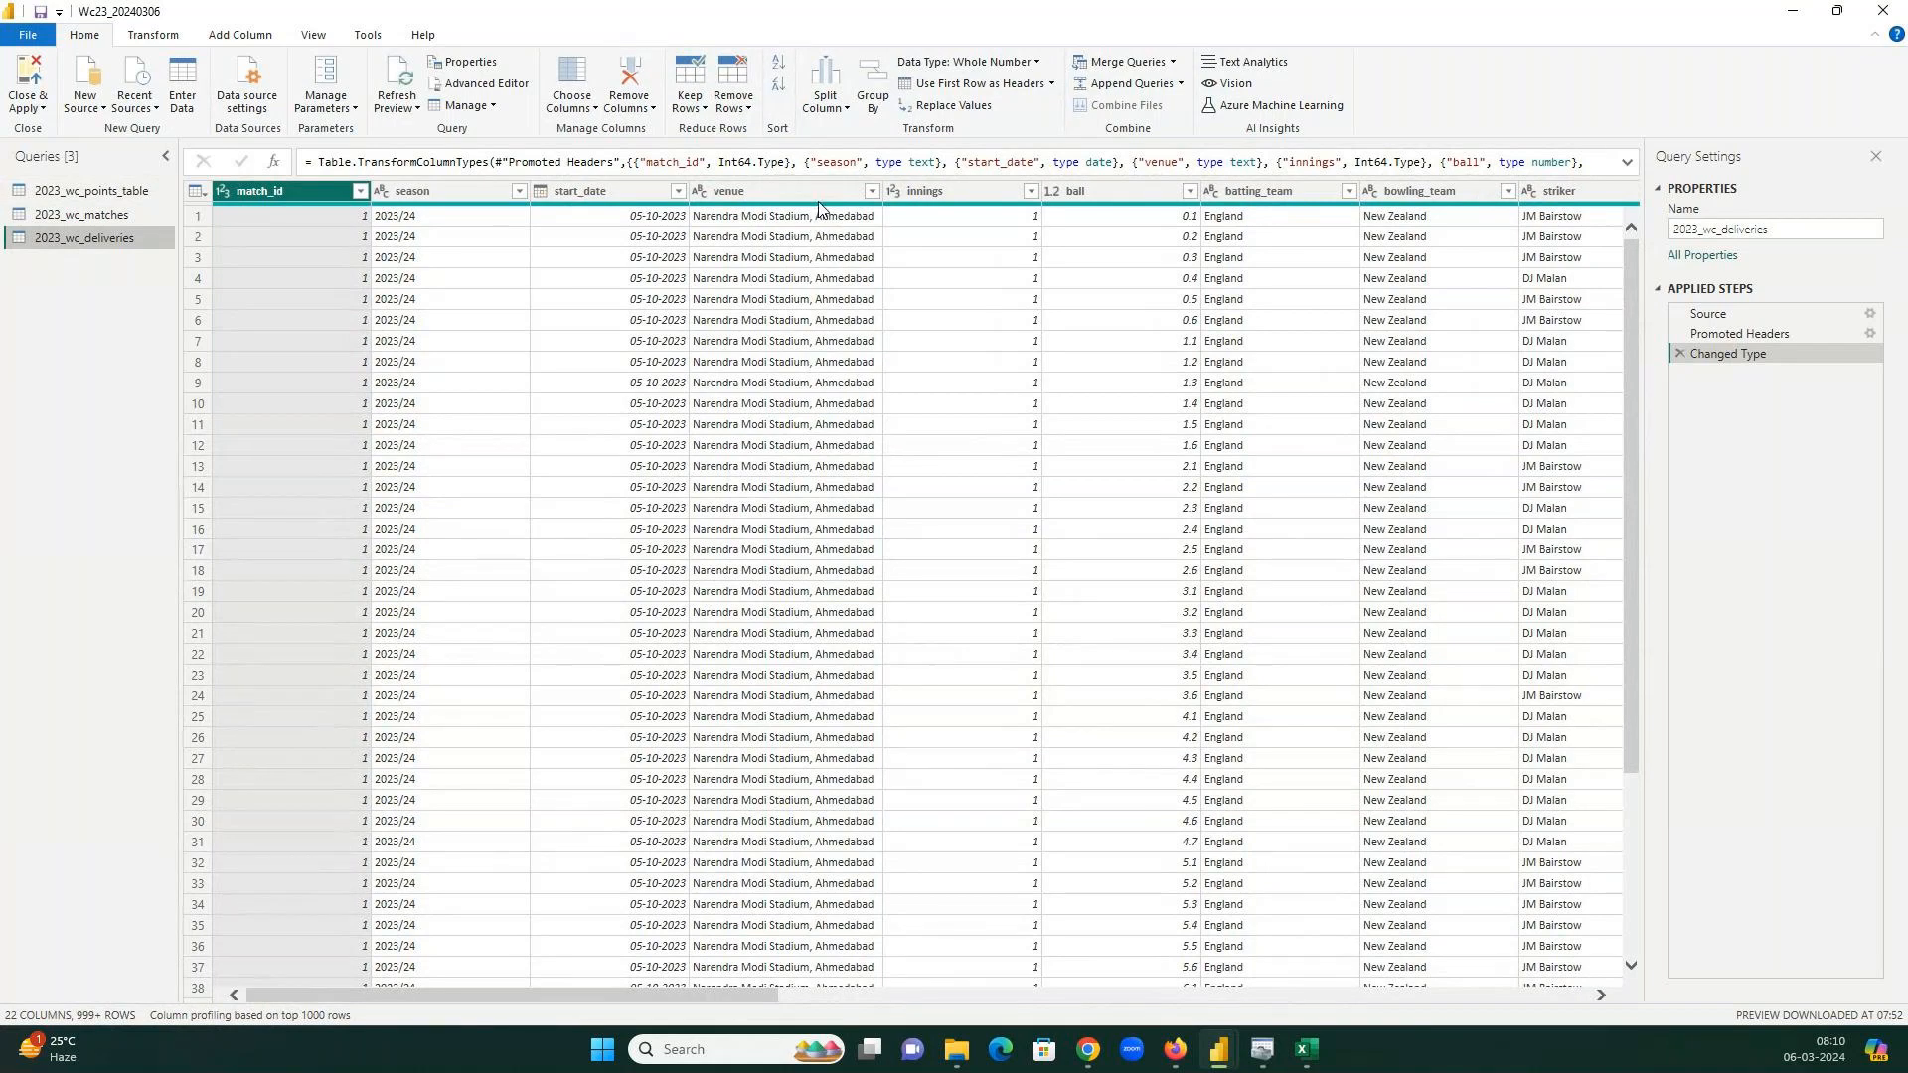
click(819, 190)
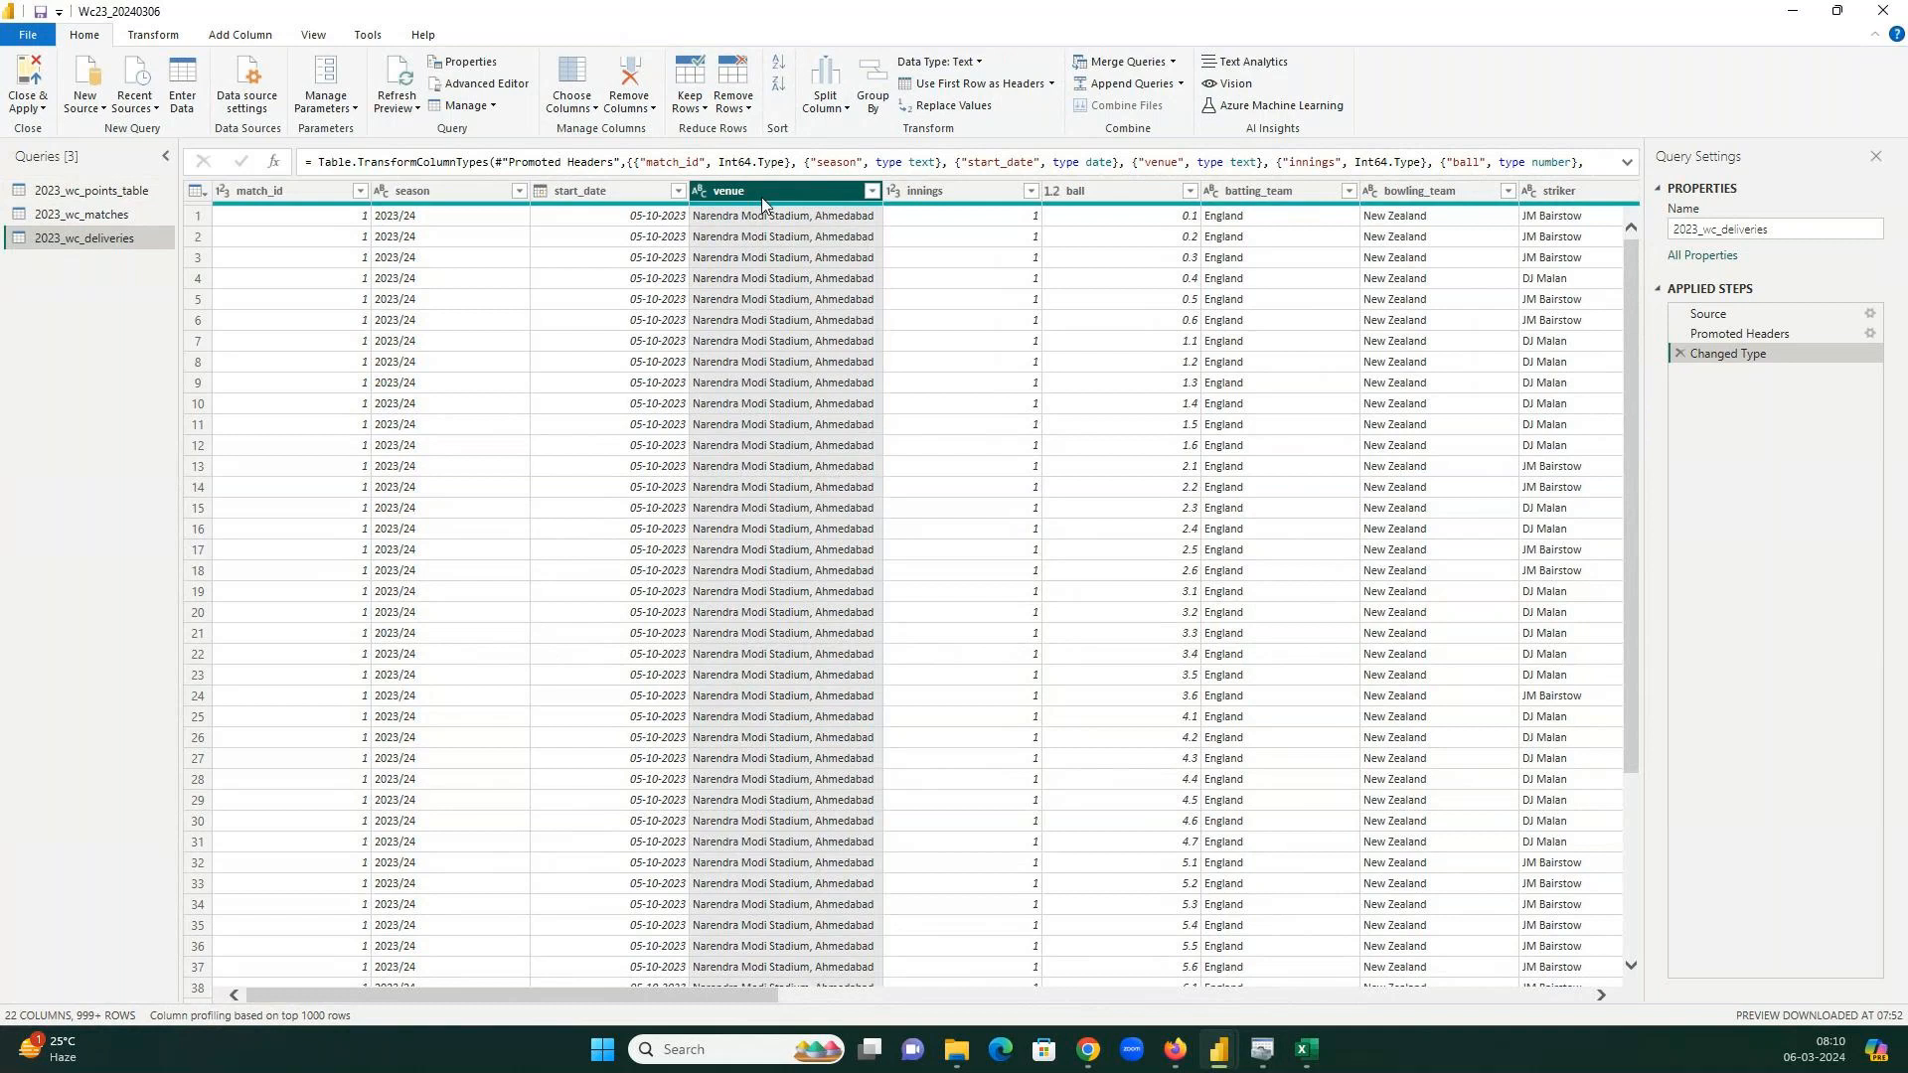
drag(263, 8, 253, 121)
click(1830, 129)
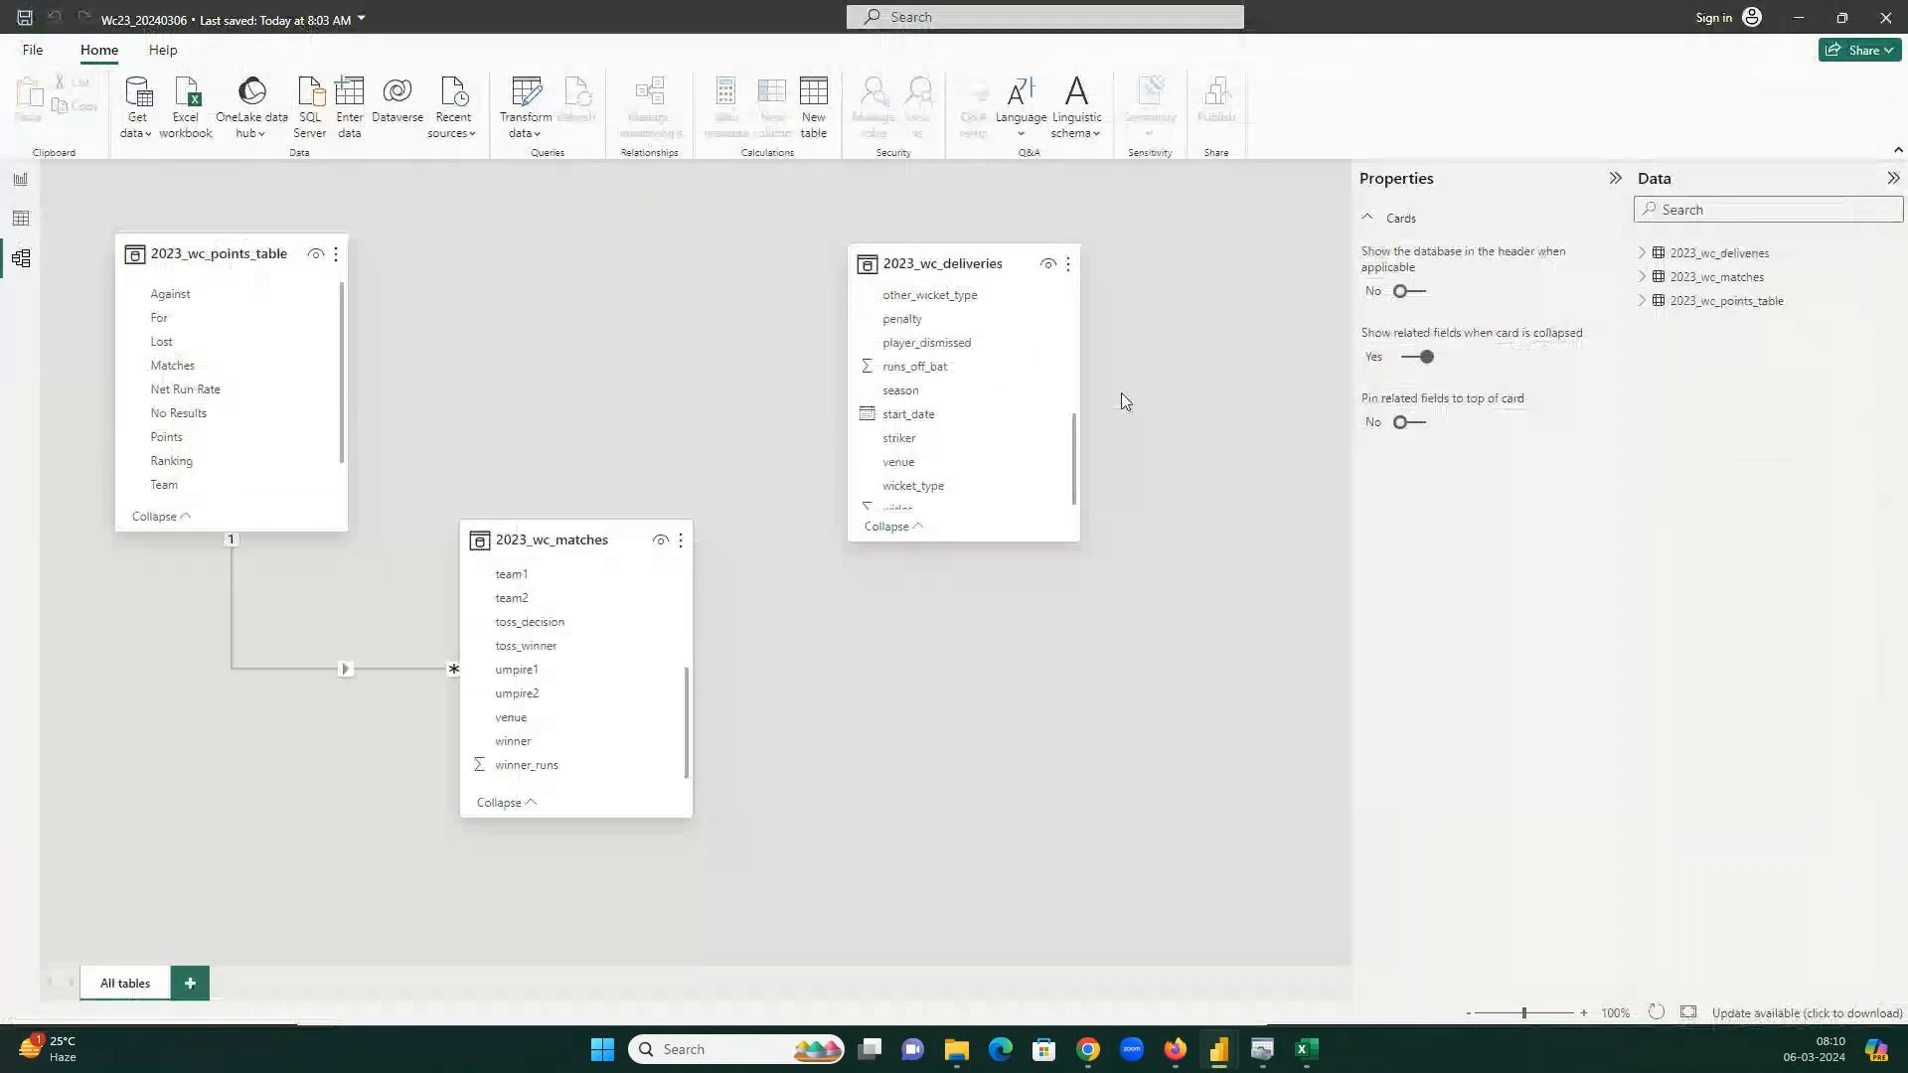
Reopen Power Query Editor via Transform data, preview 2023_wc_deliveries and select its venue column.
click(530, 95)
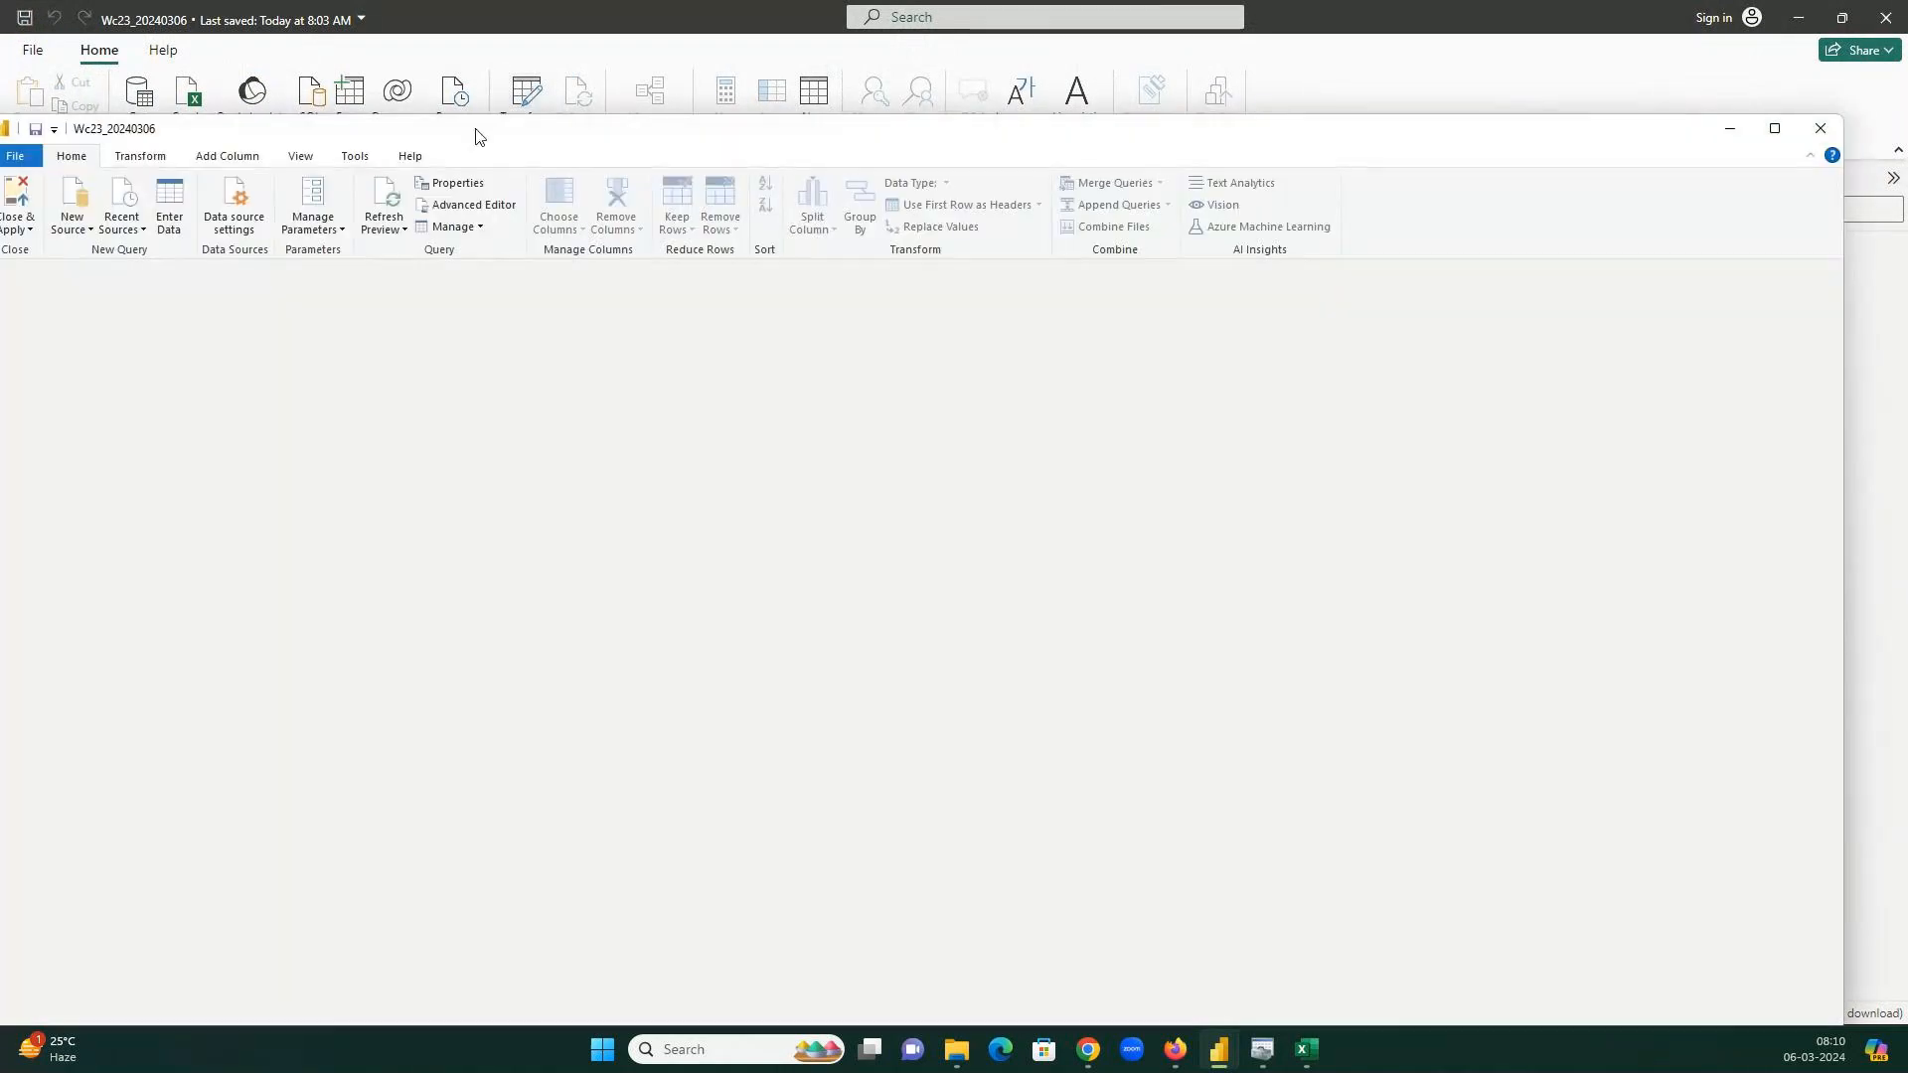
drag(478, 136, 554, 120)
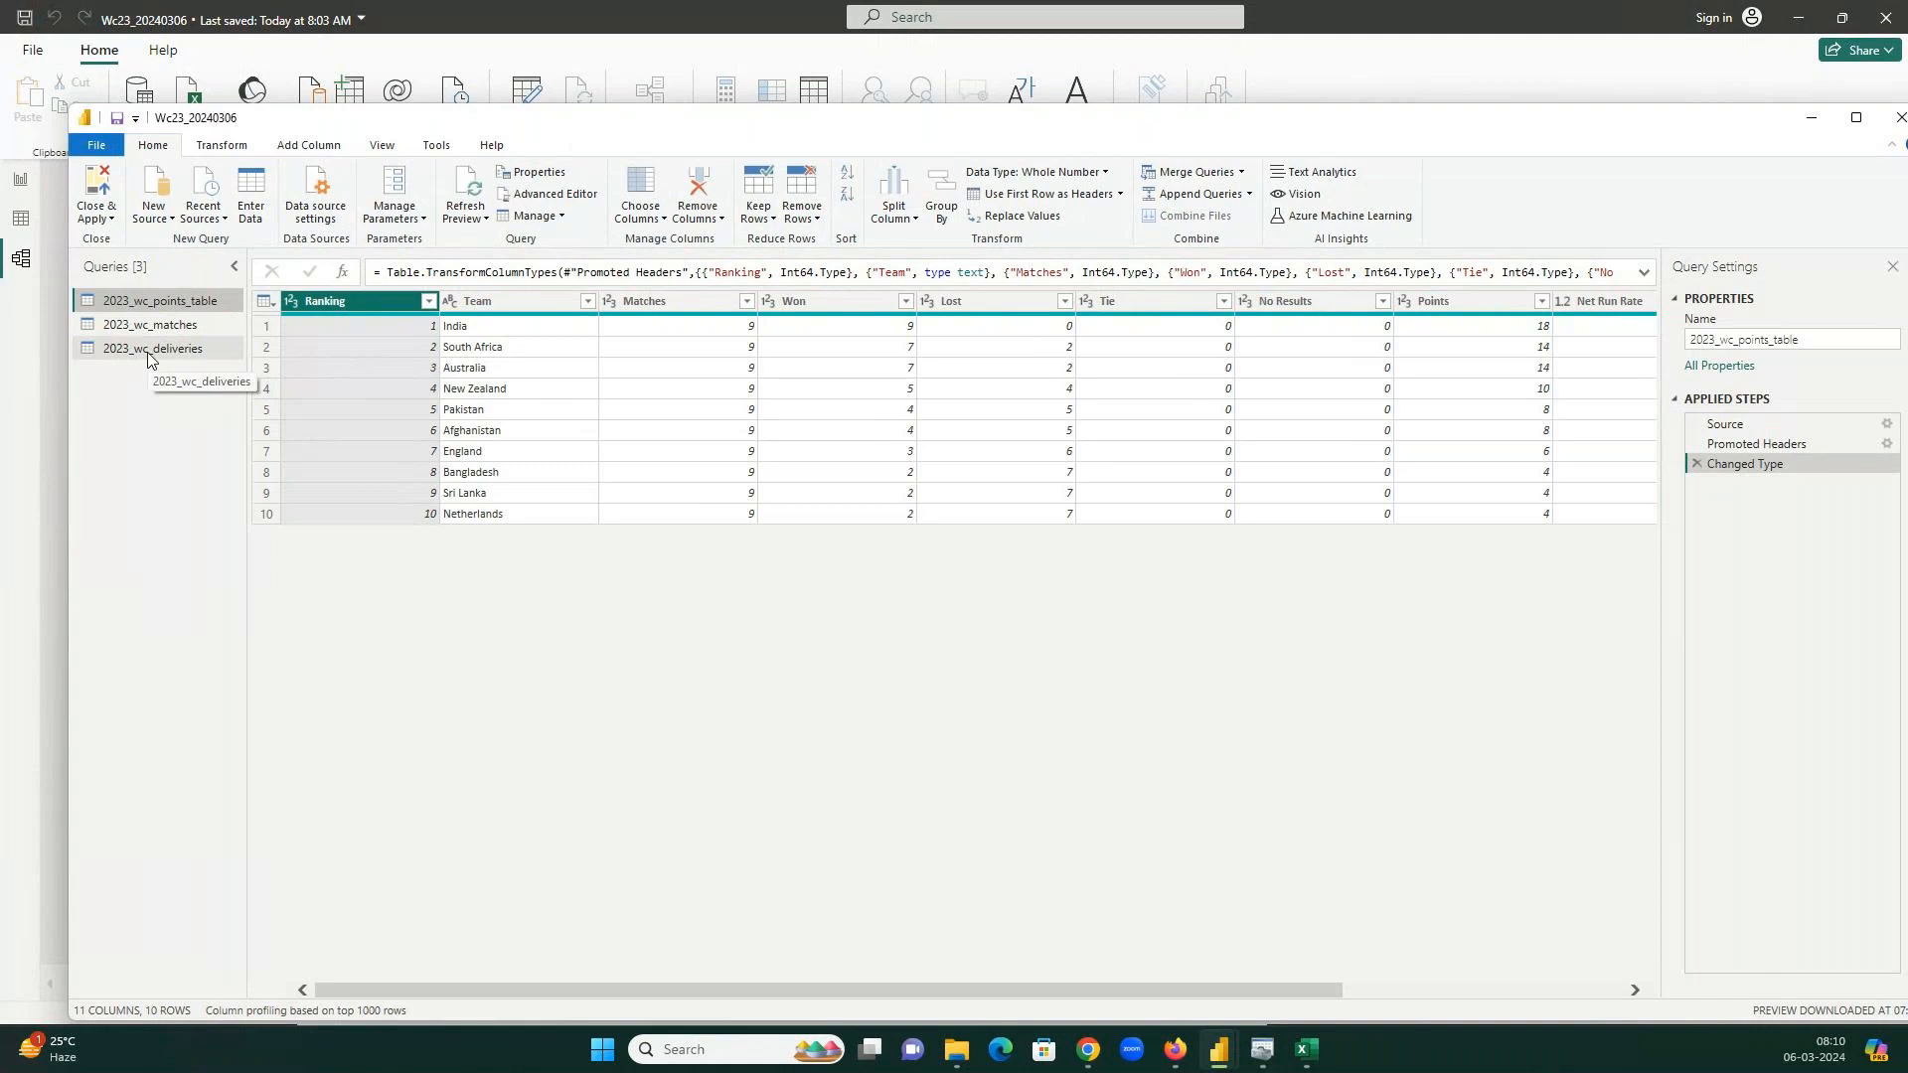
click(150, 357)
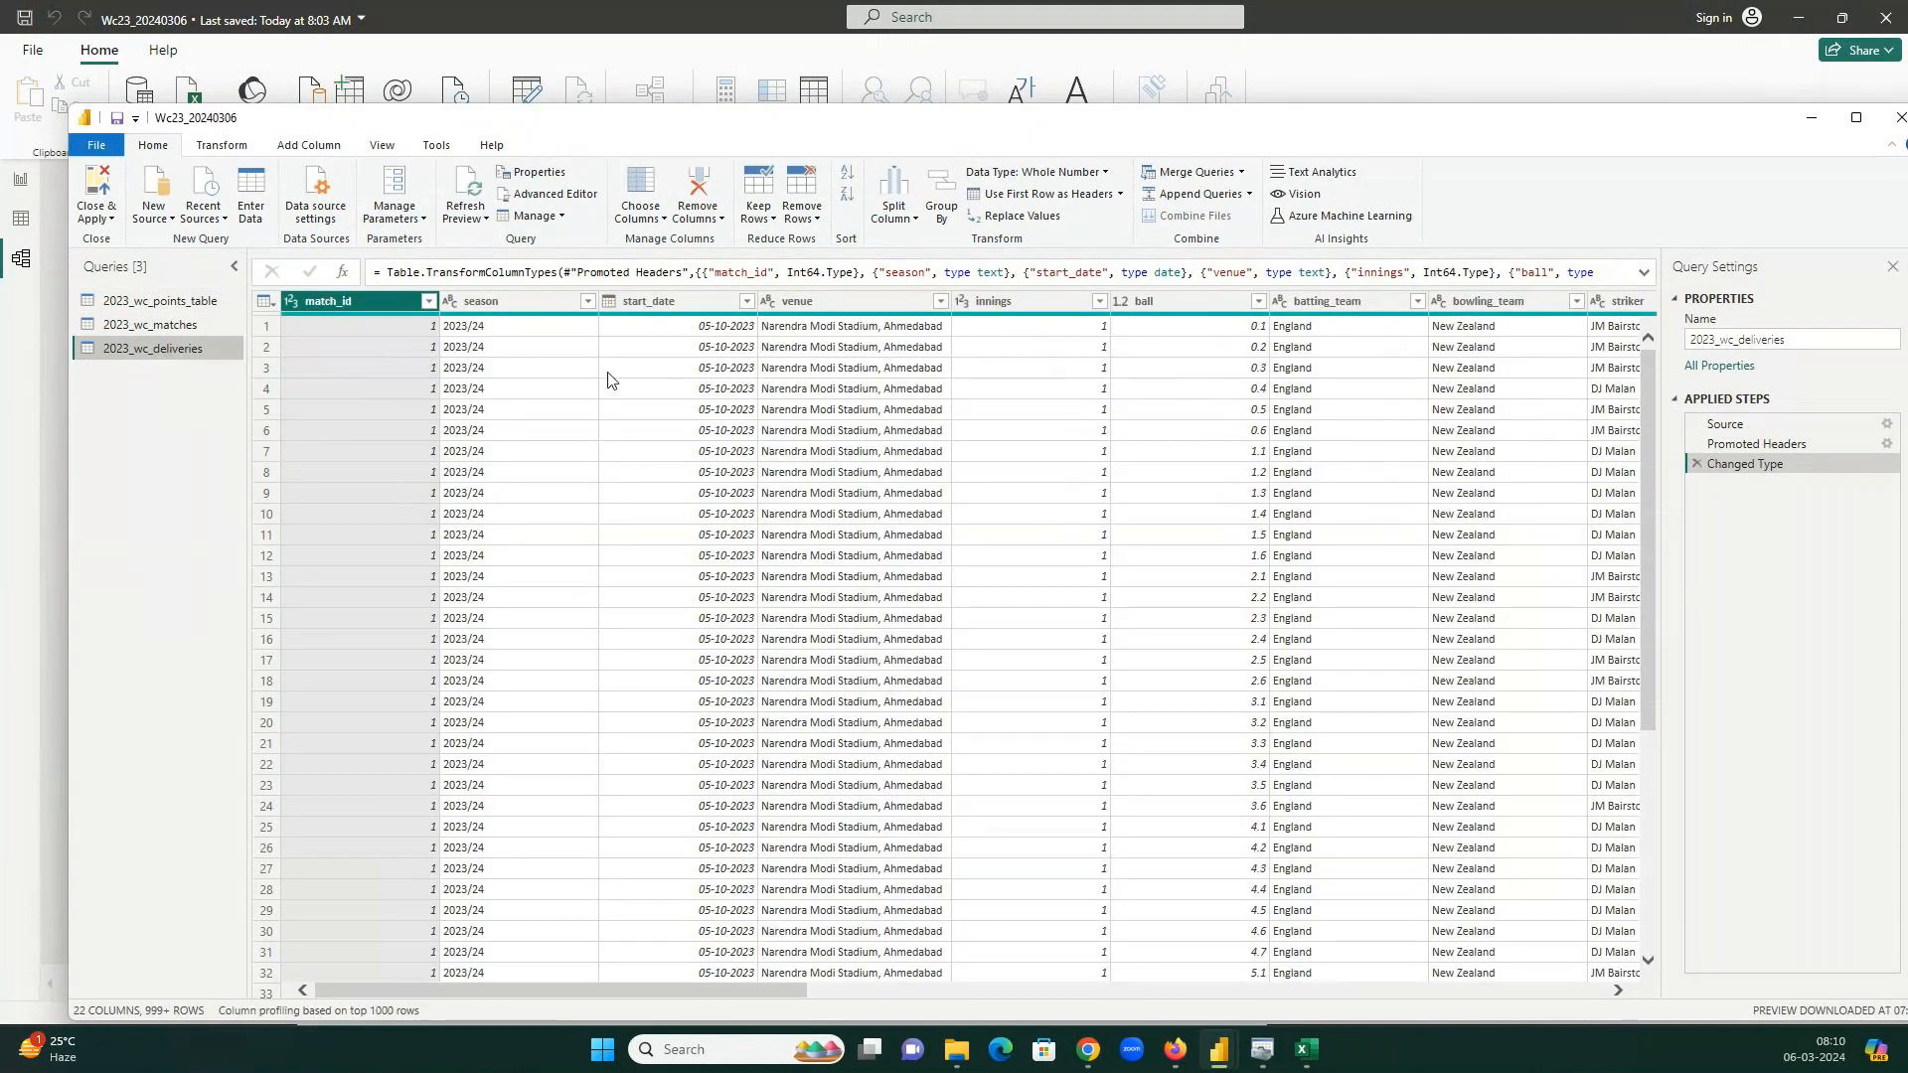
click(832, 304)
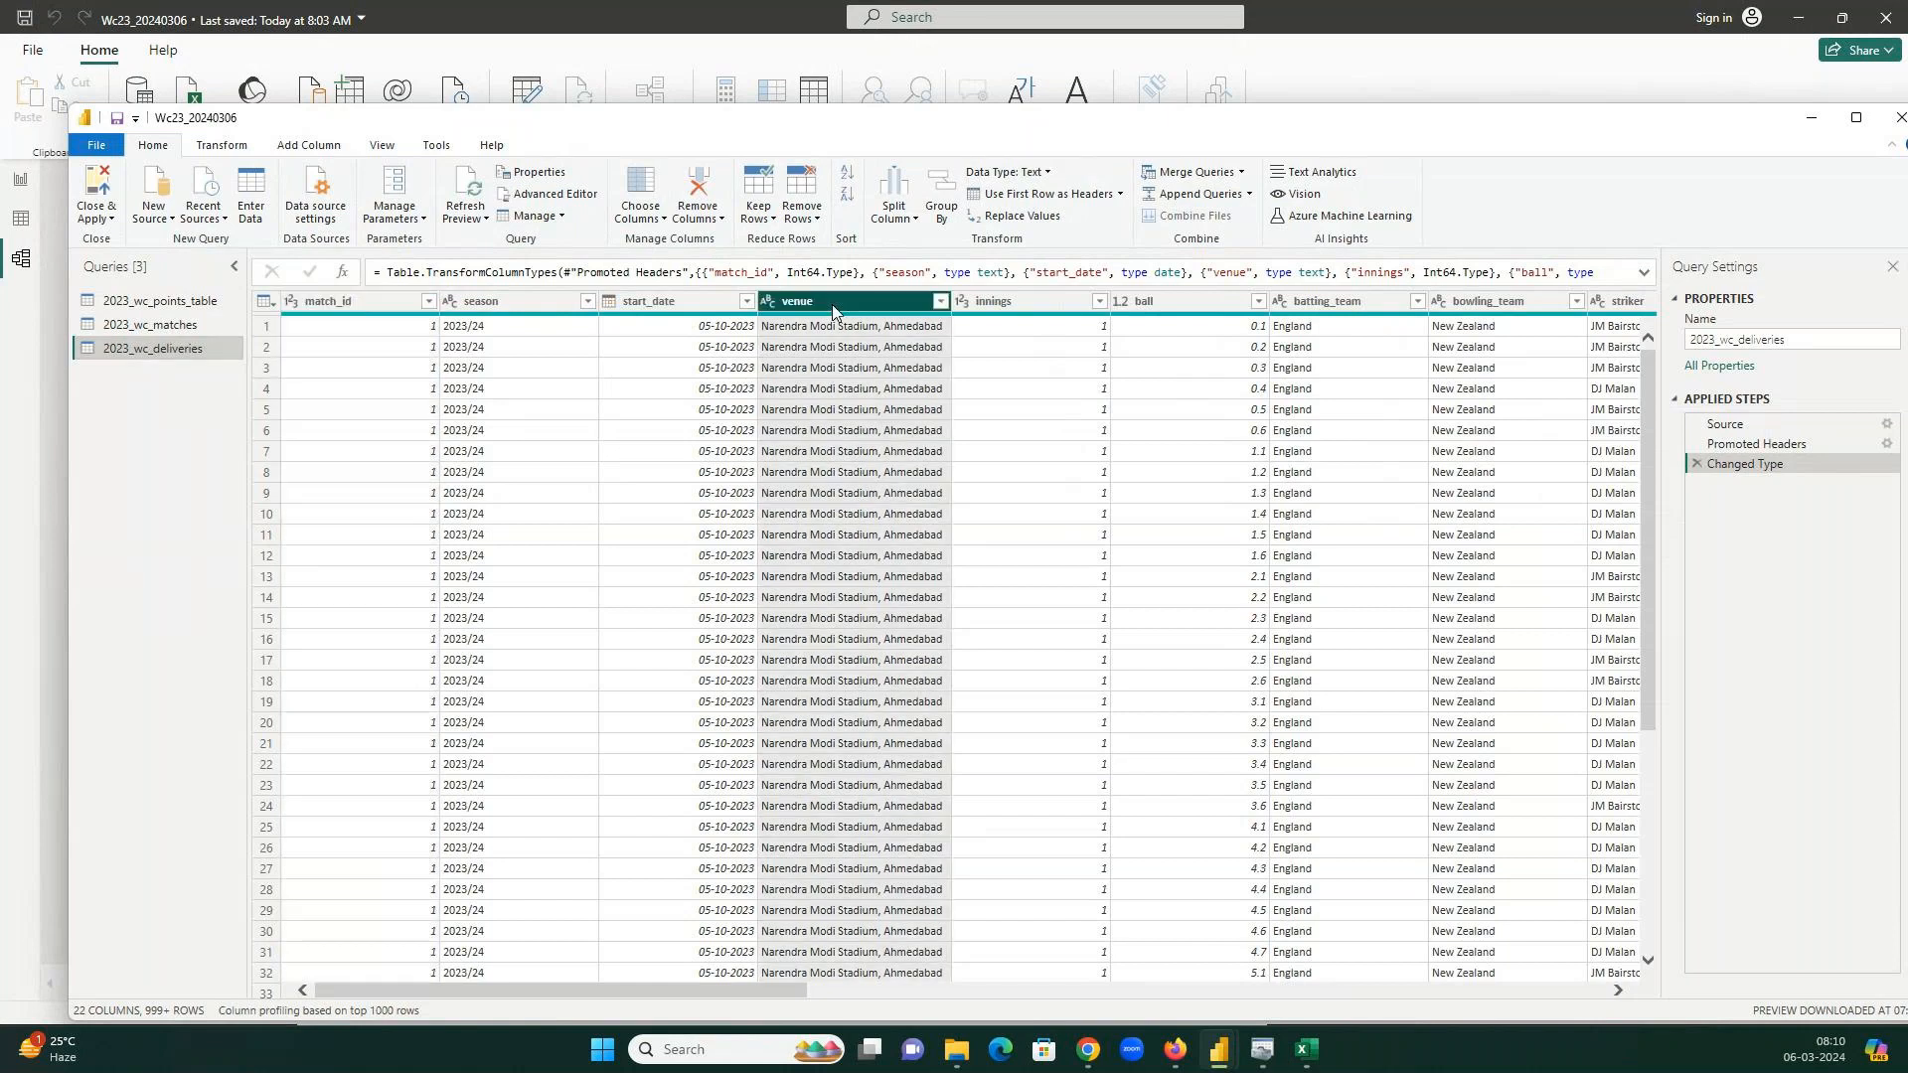
Split the venue column by the Comma delimiter at each occurrence into venue.1 and venue.2.
click(899, 221)
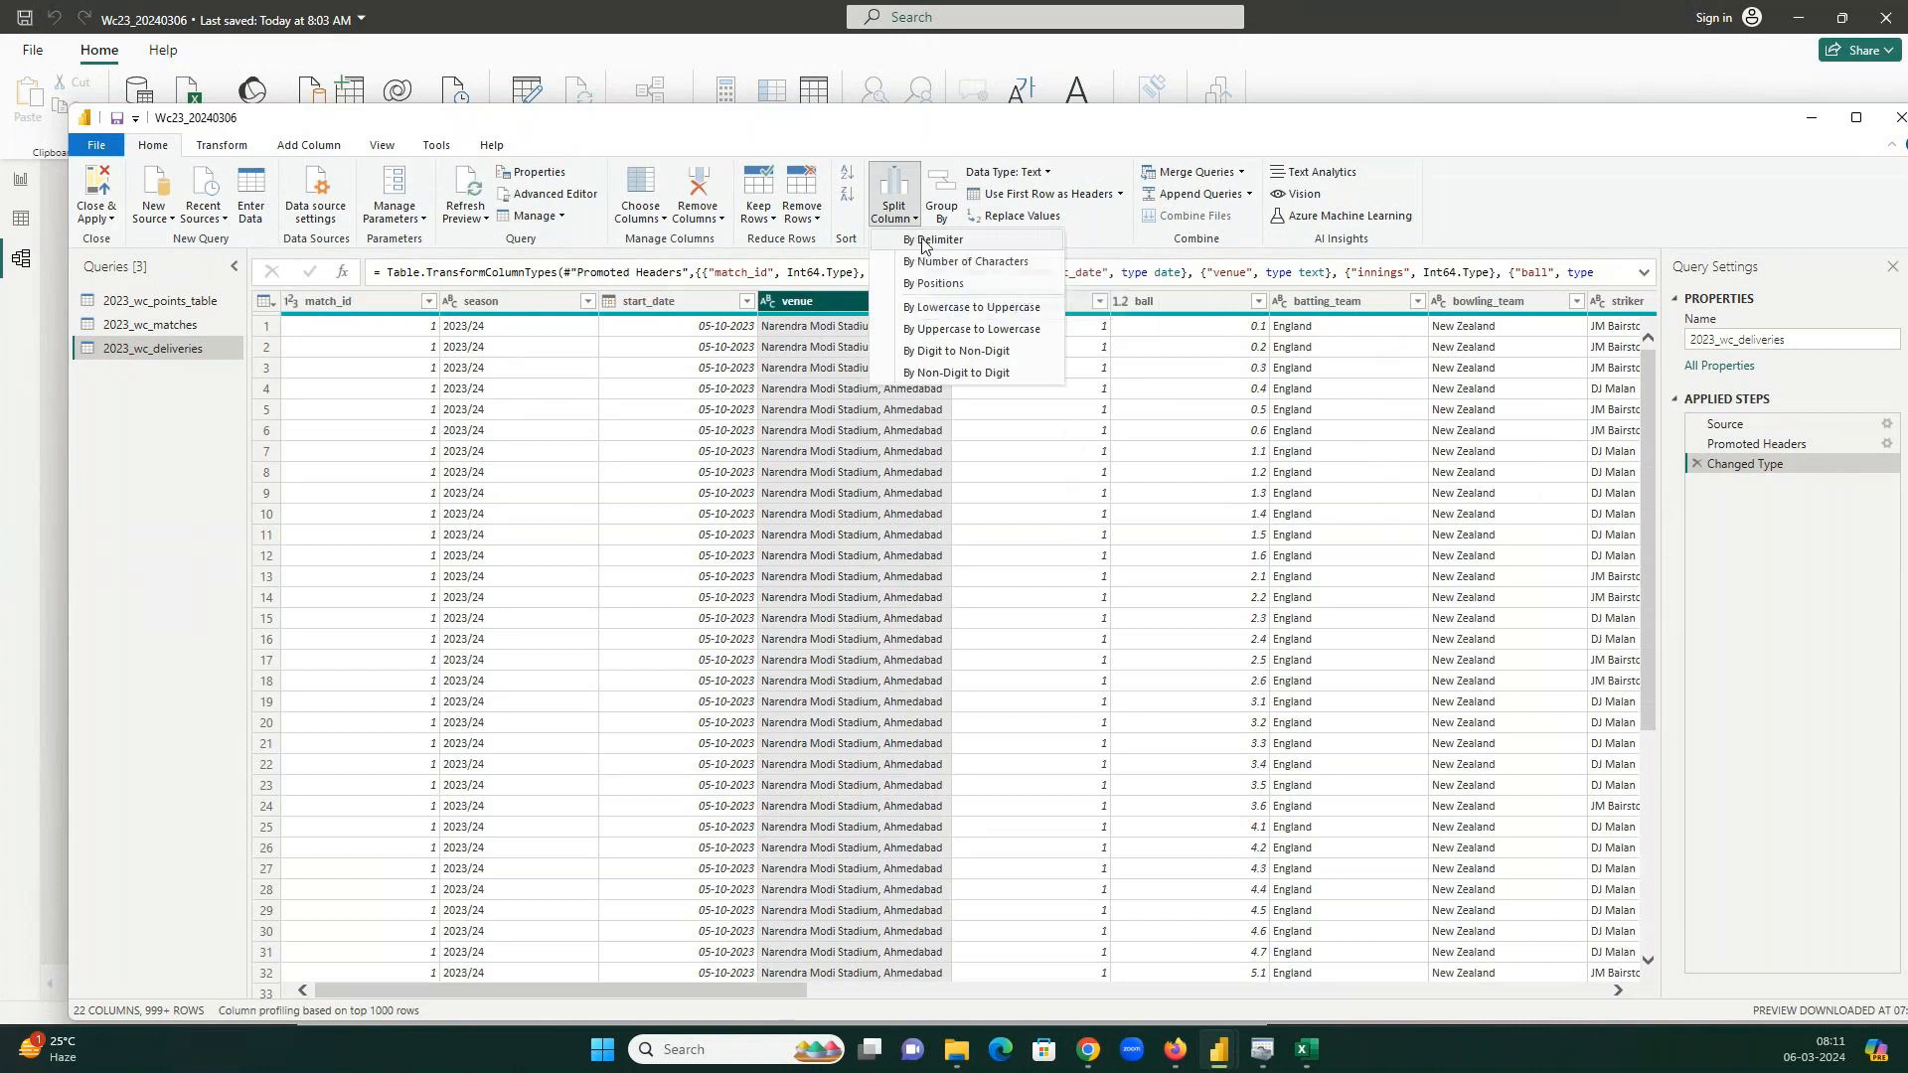
click(923, 241)
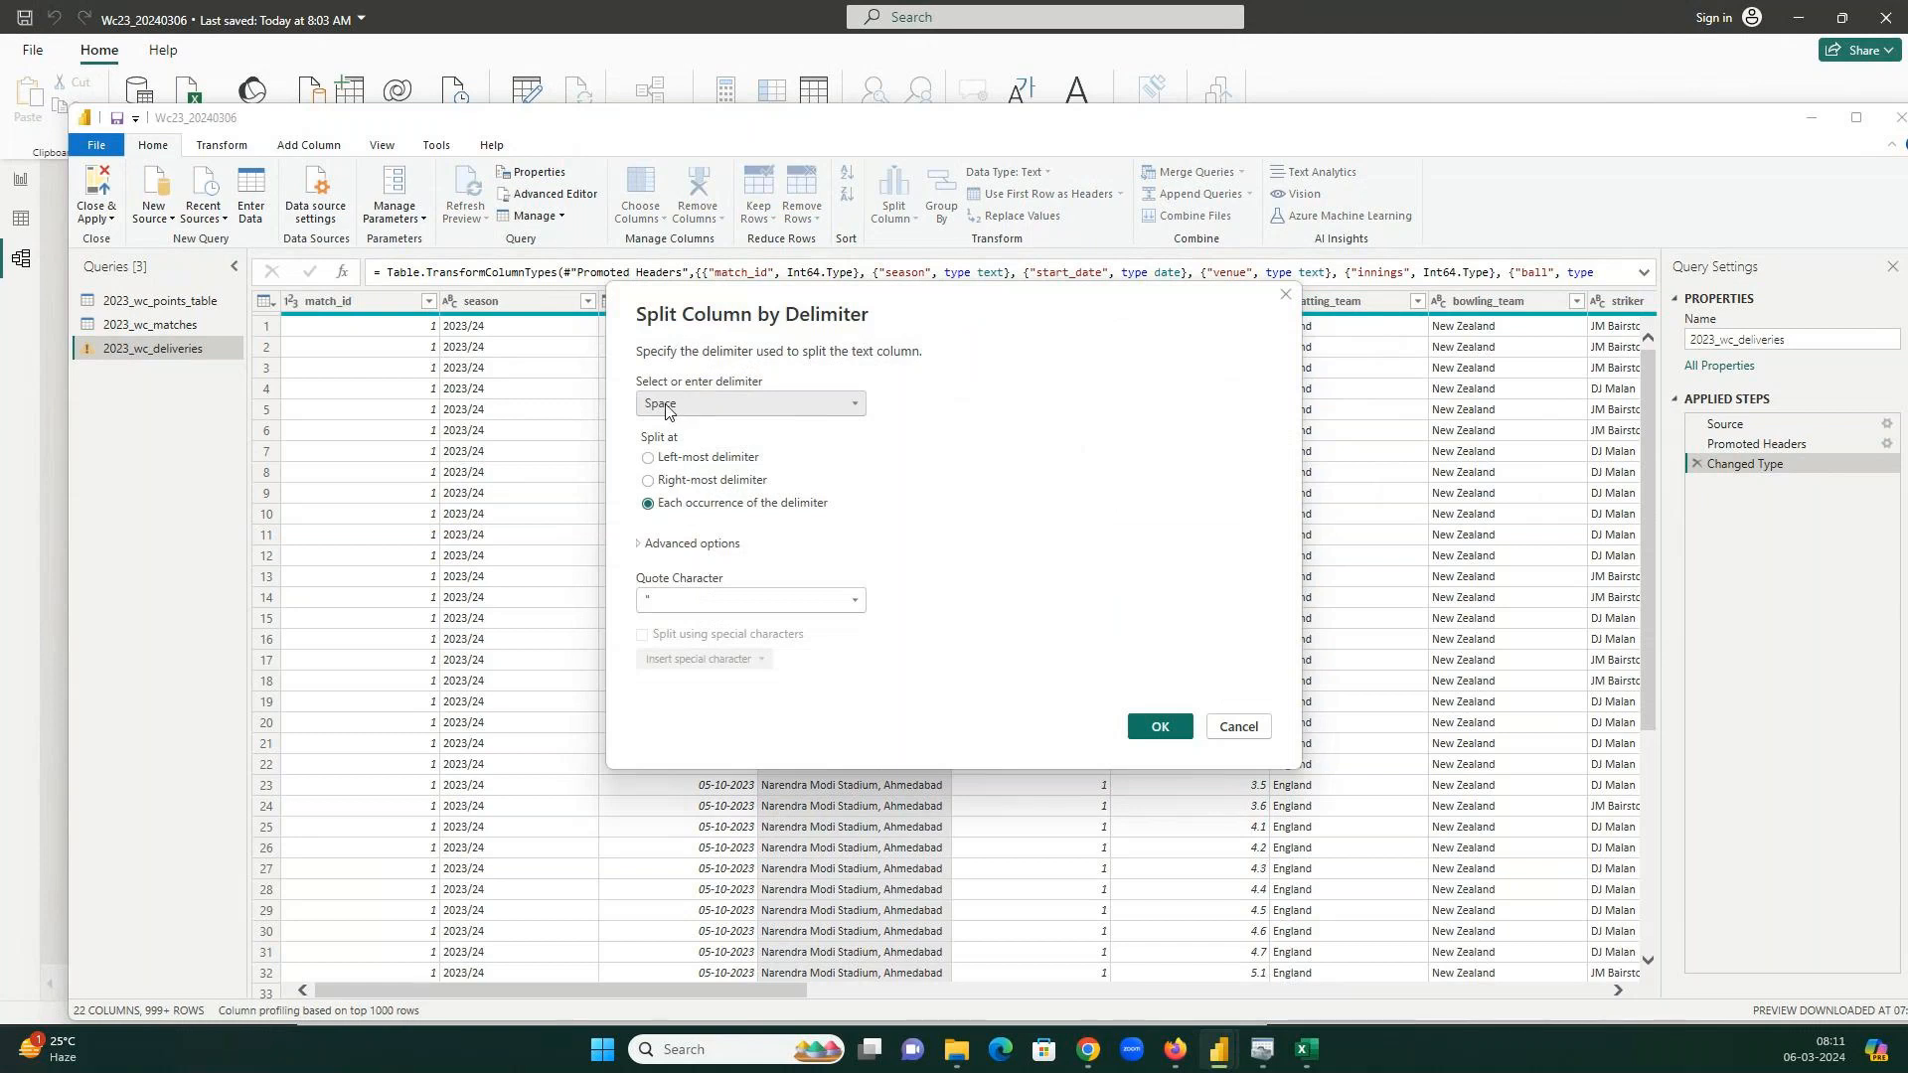
click(666, 407)
key(Escape)
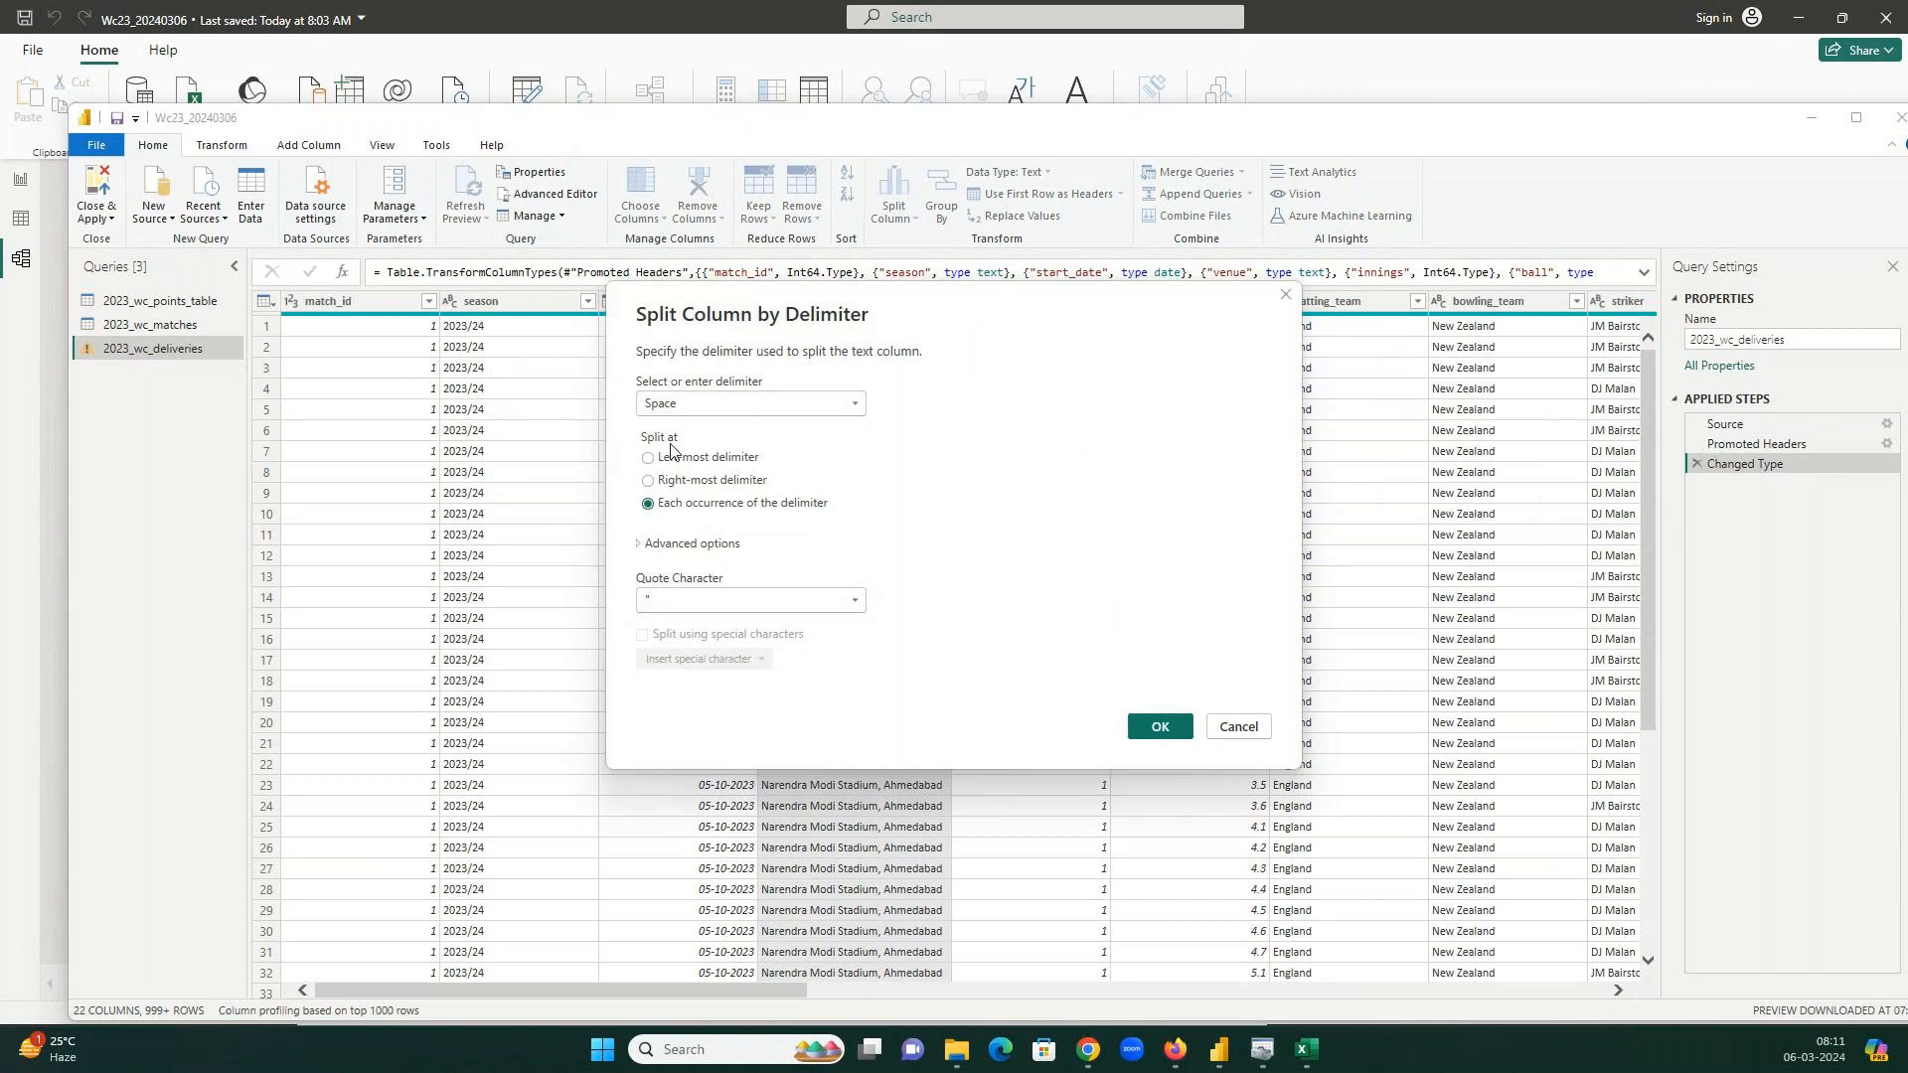
click(671, 444)
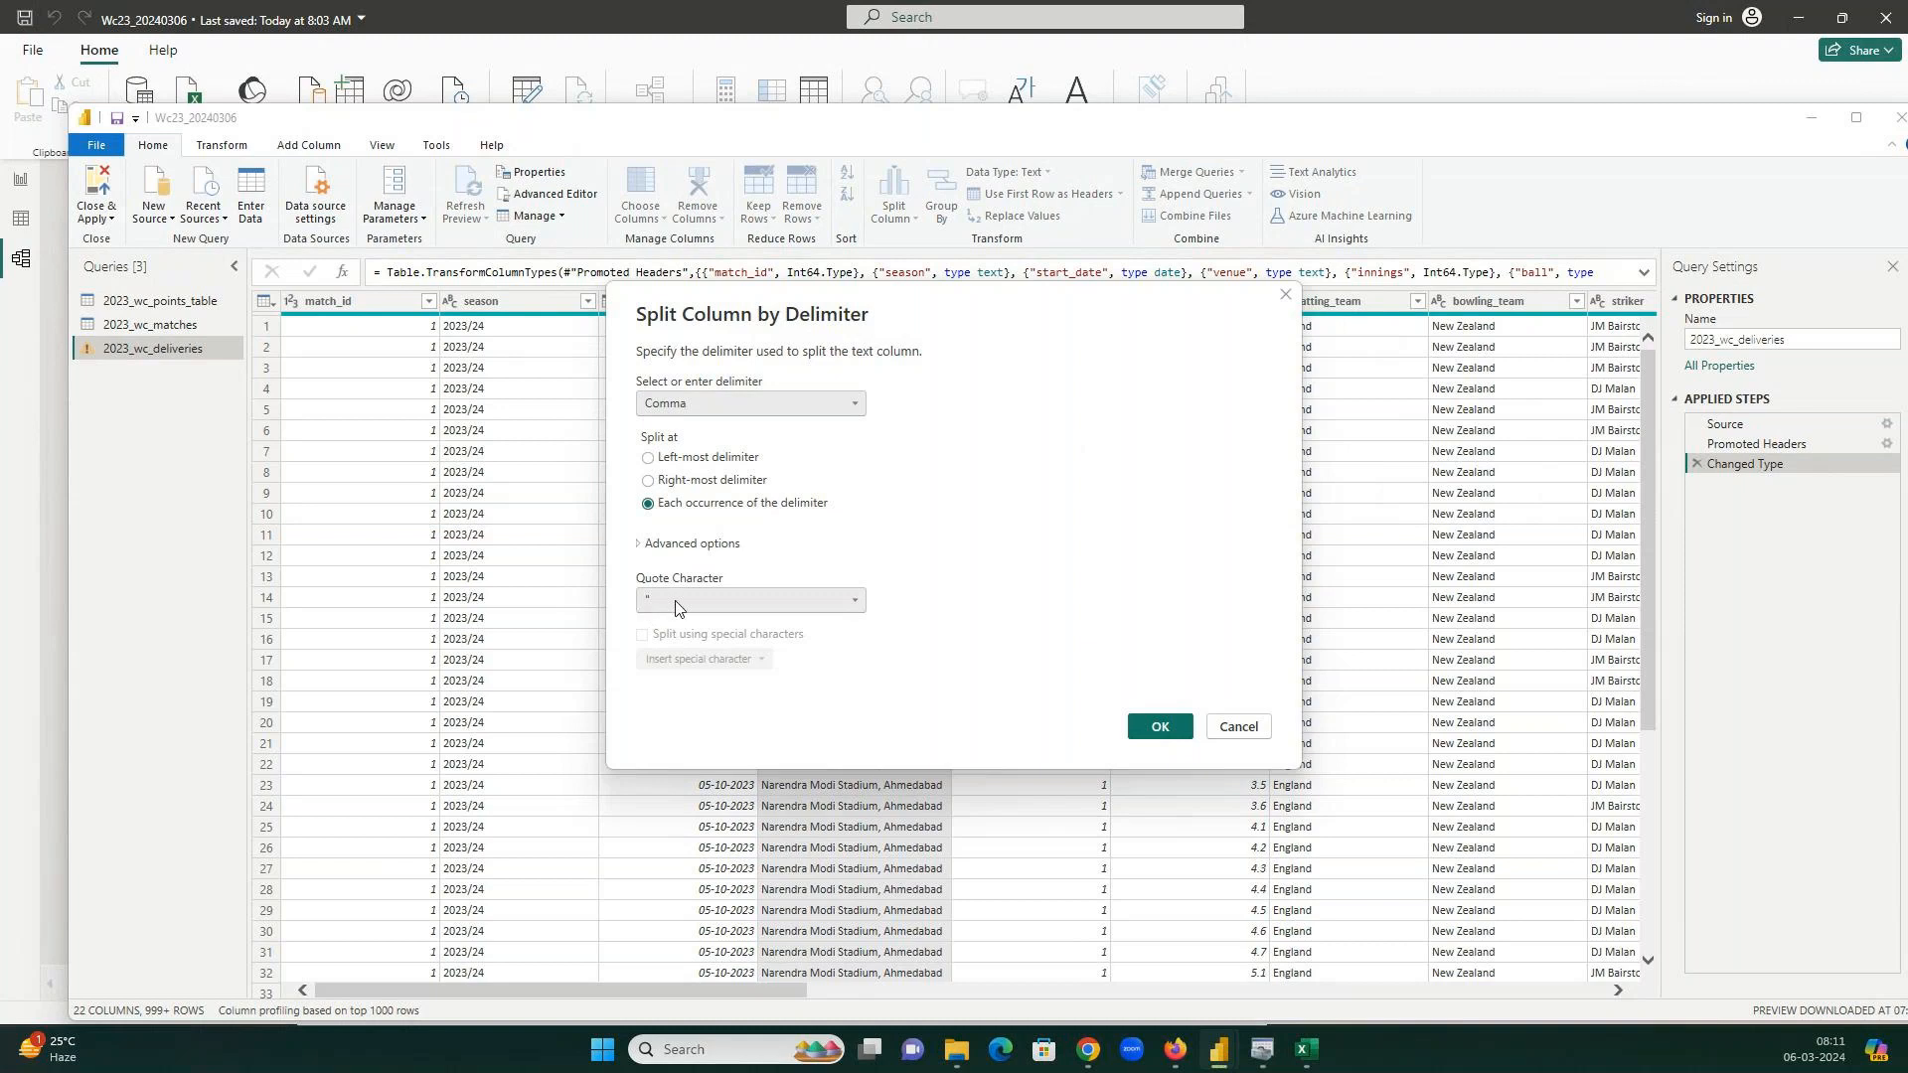
click(1157, 726)
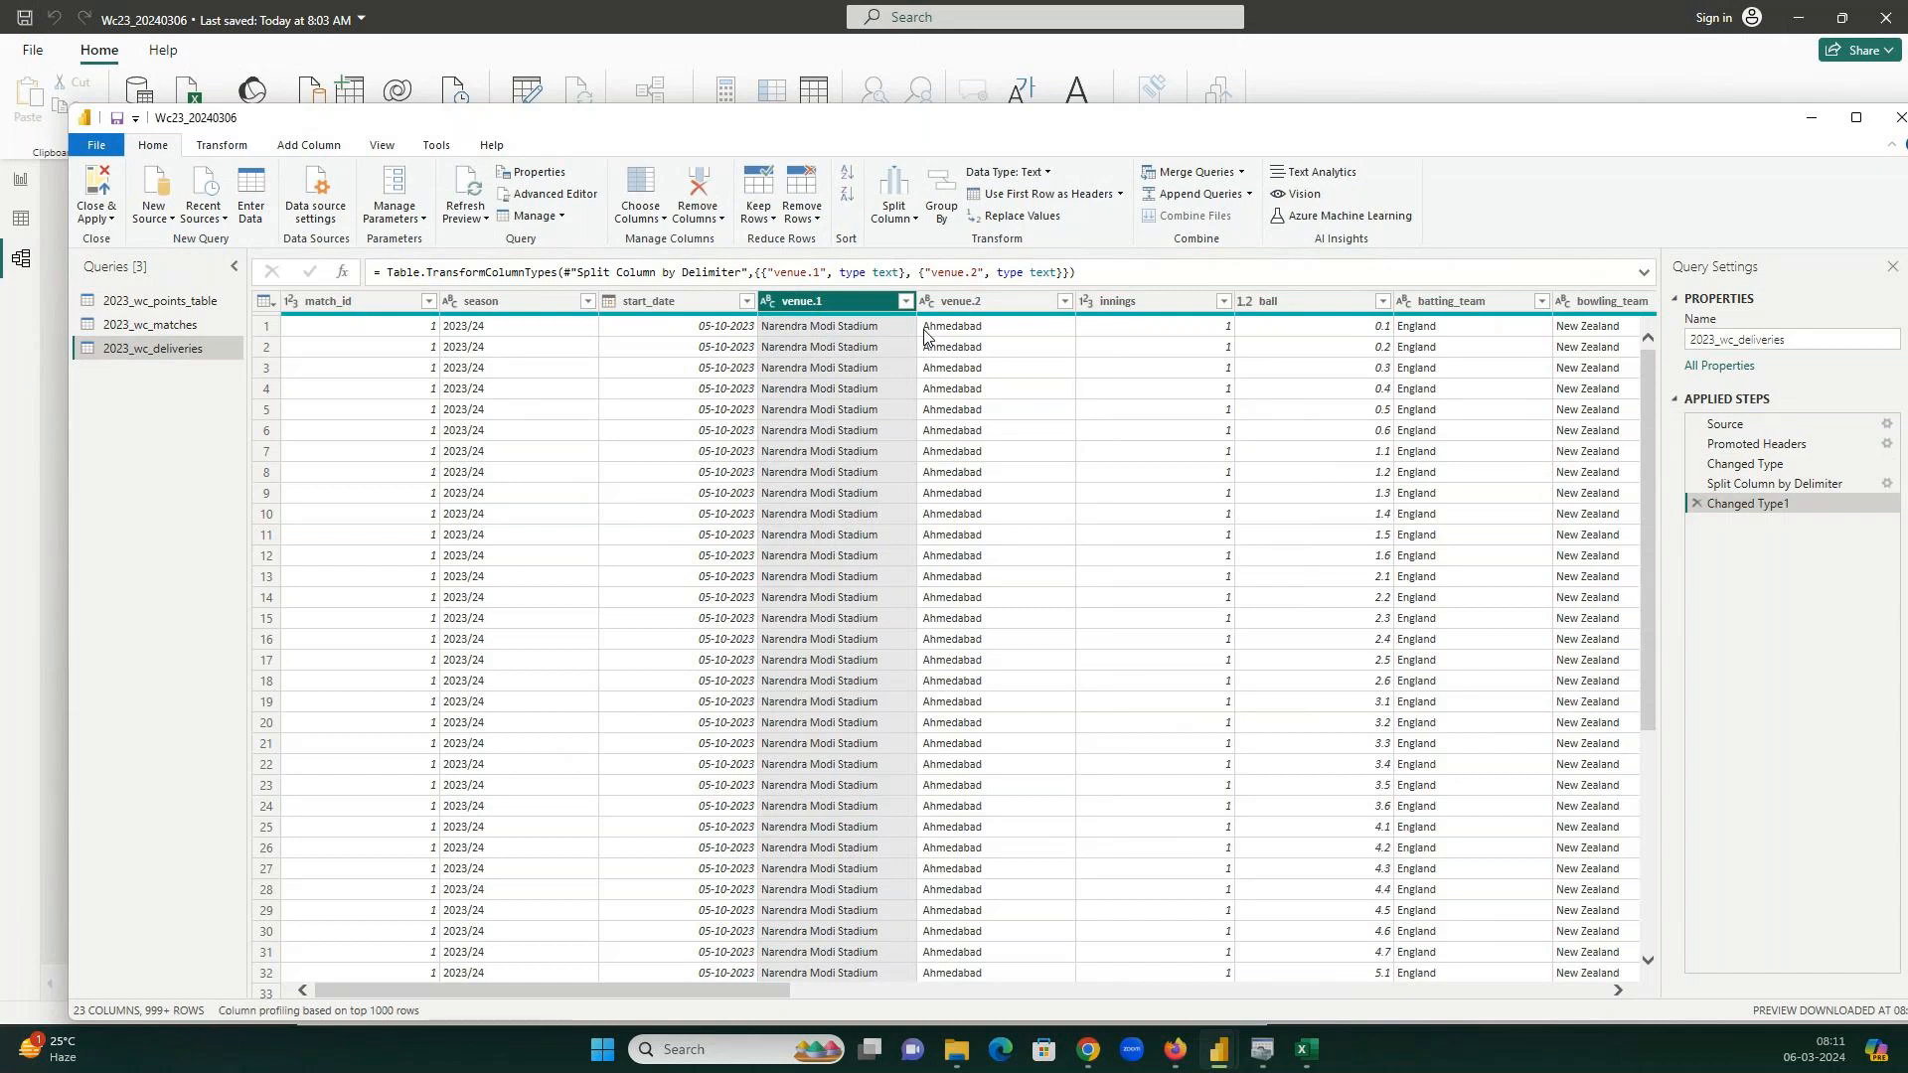
Delete the split and type-change steps, restoring the single venue column.
drag(920, 127, 824, 89)
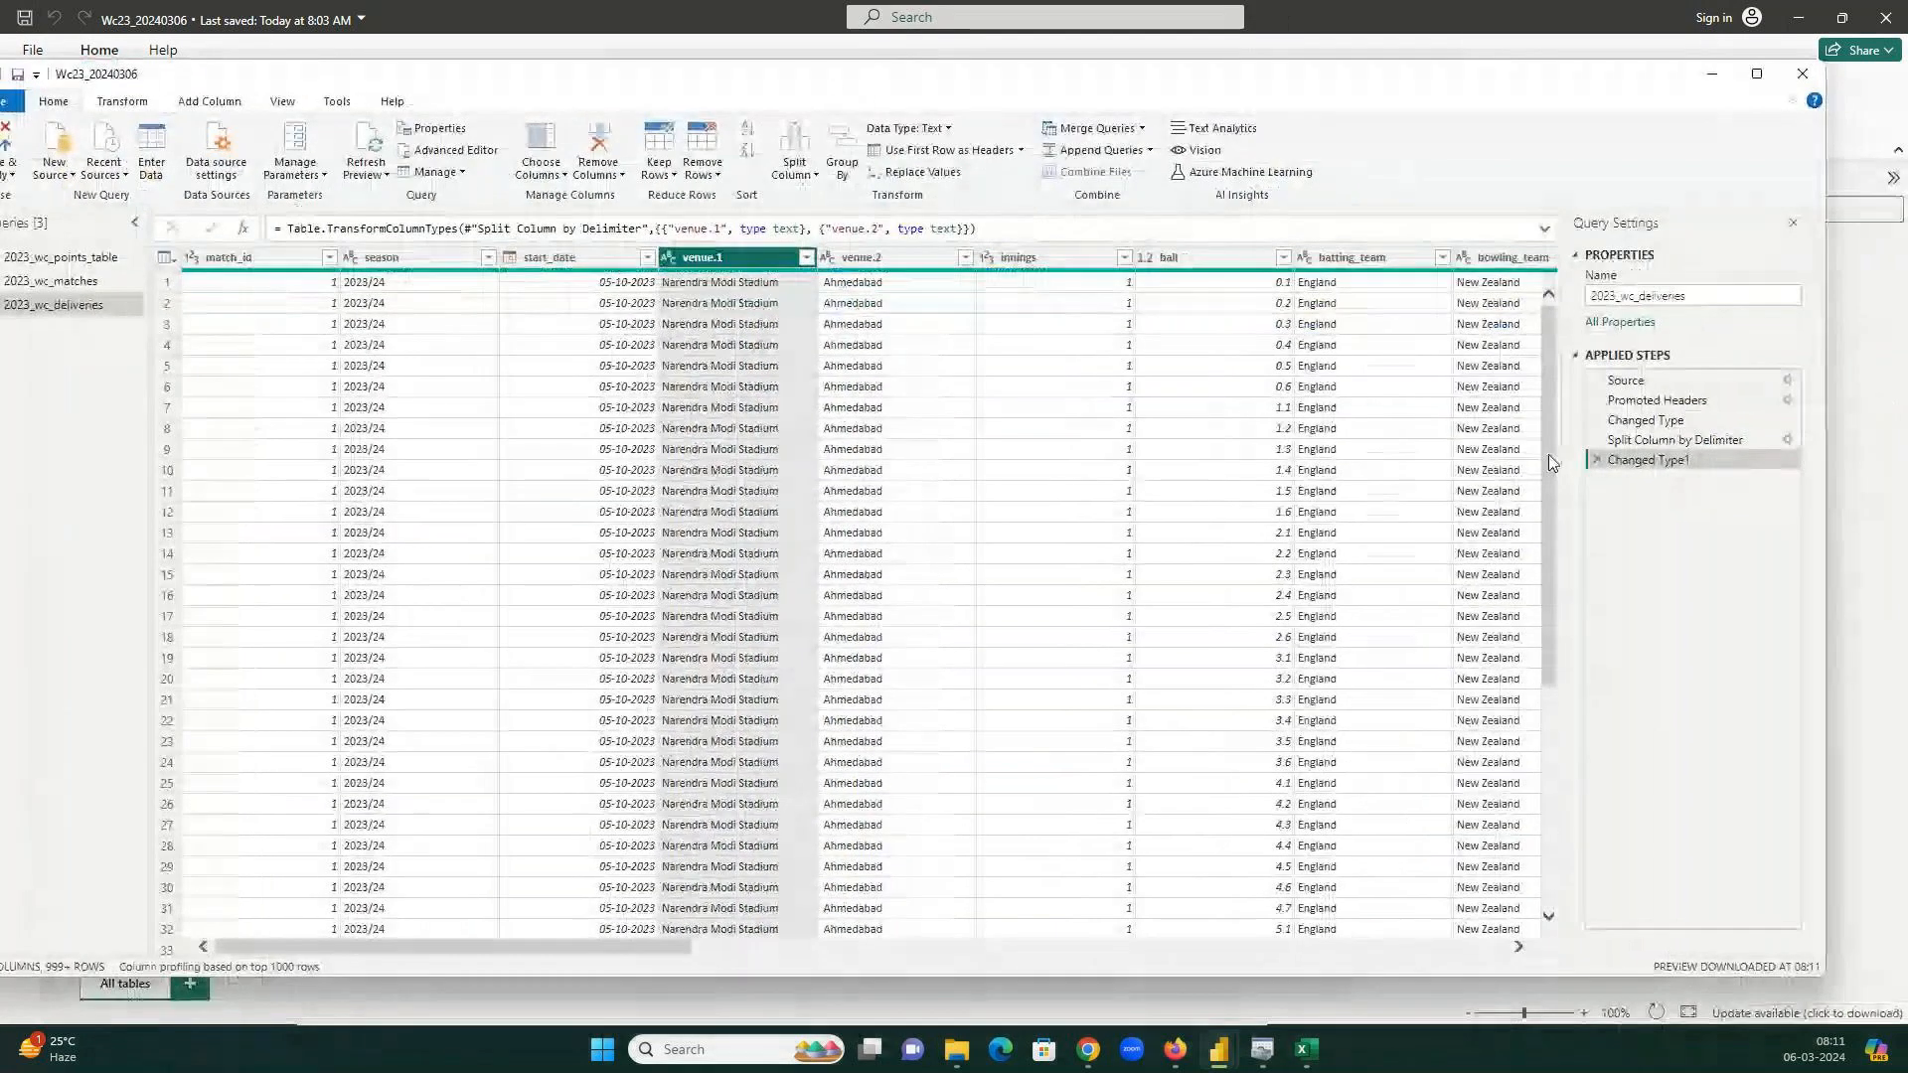
click(1597, 462)
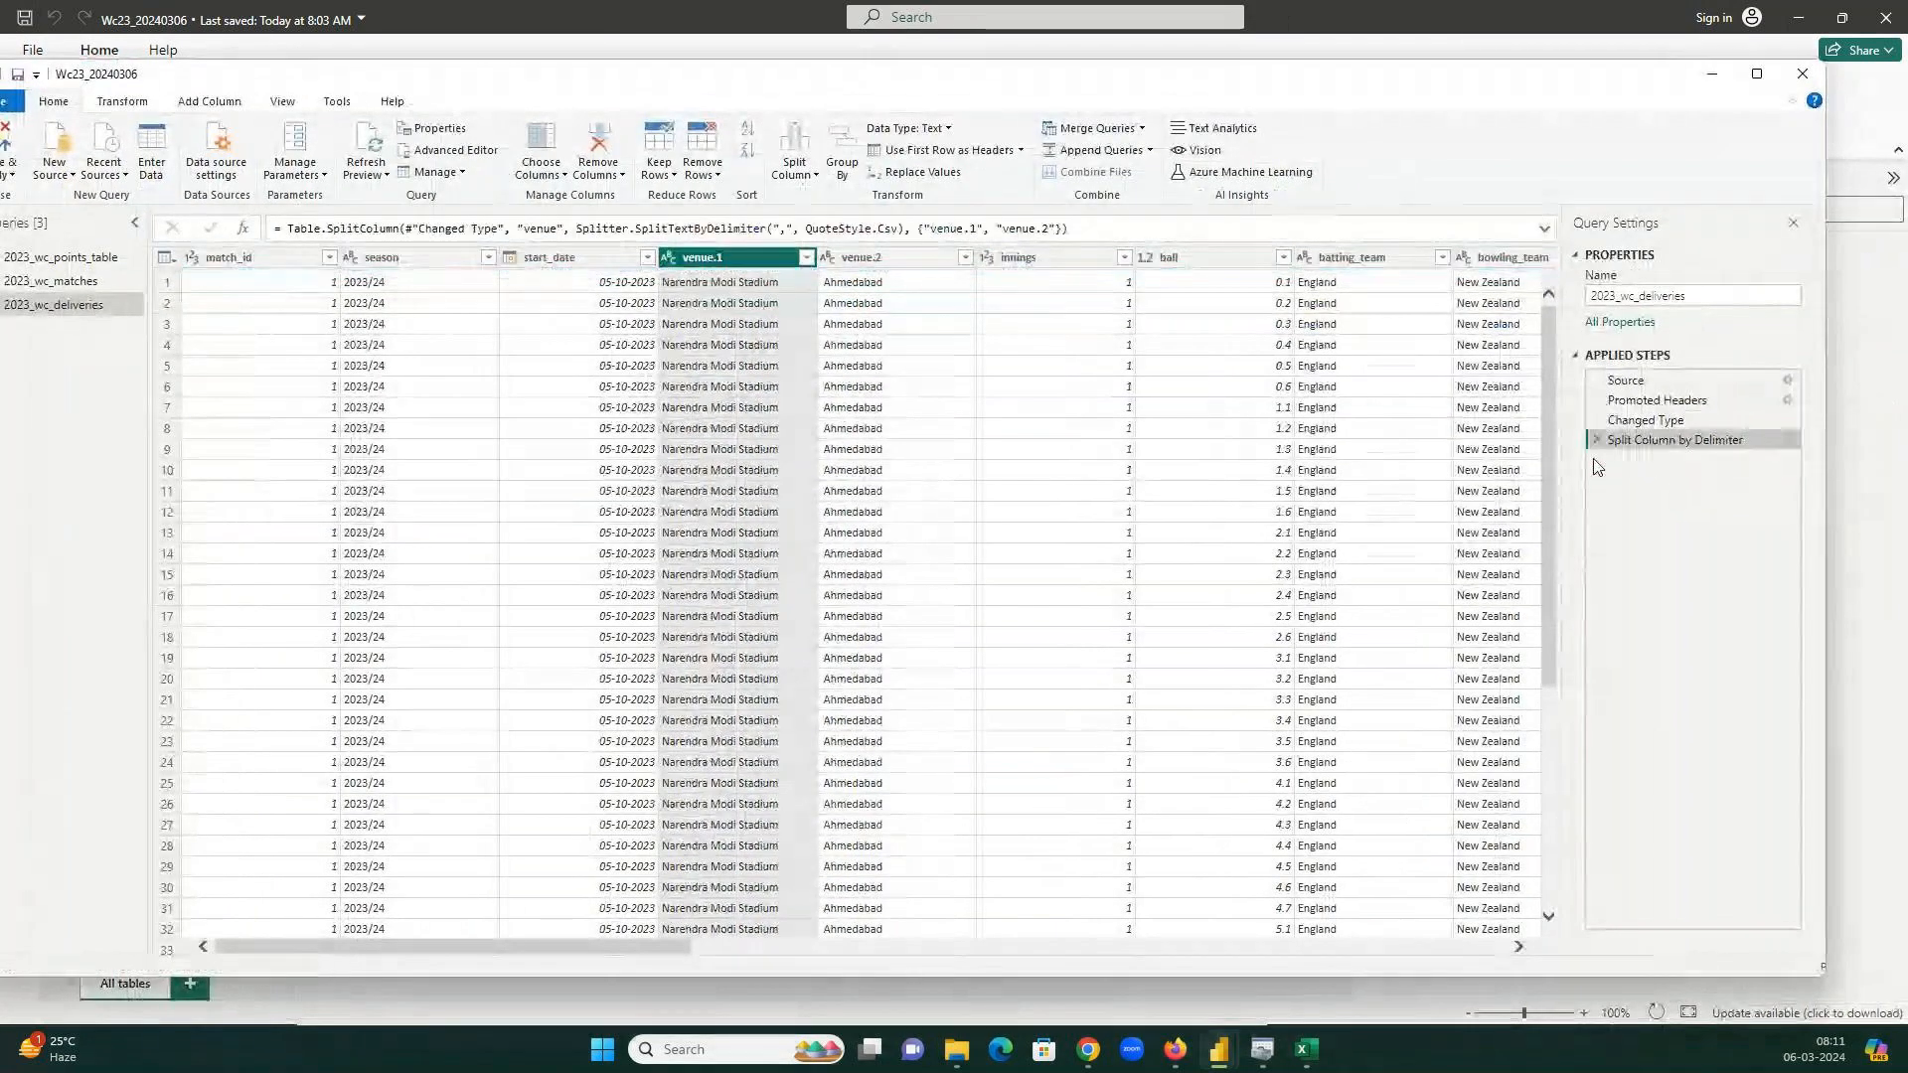
click(1596, 439)
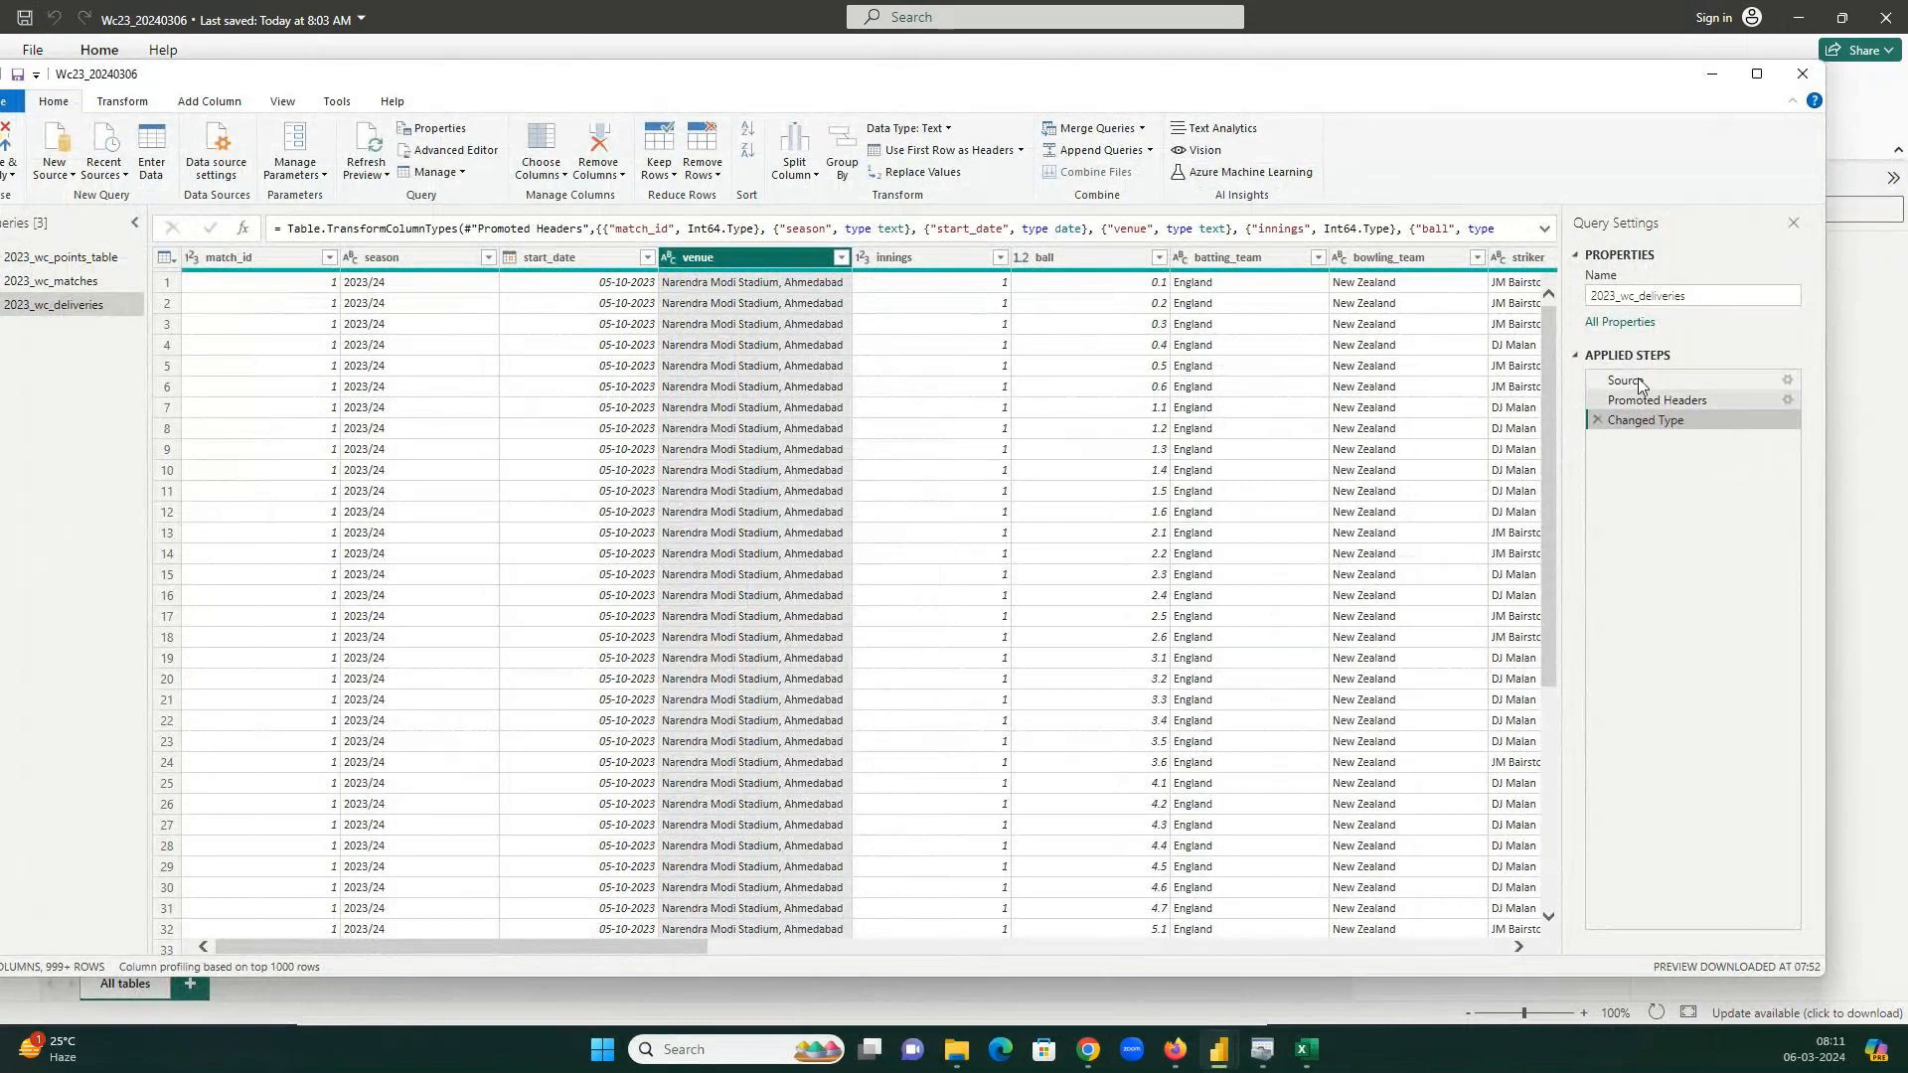
Review the Source step's file path formula and the Promoted Headers step.
click(1638, 385)
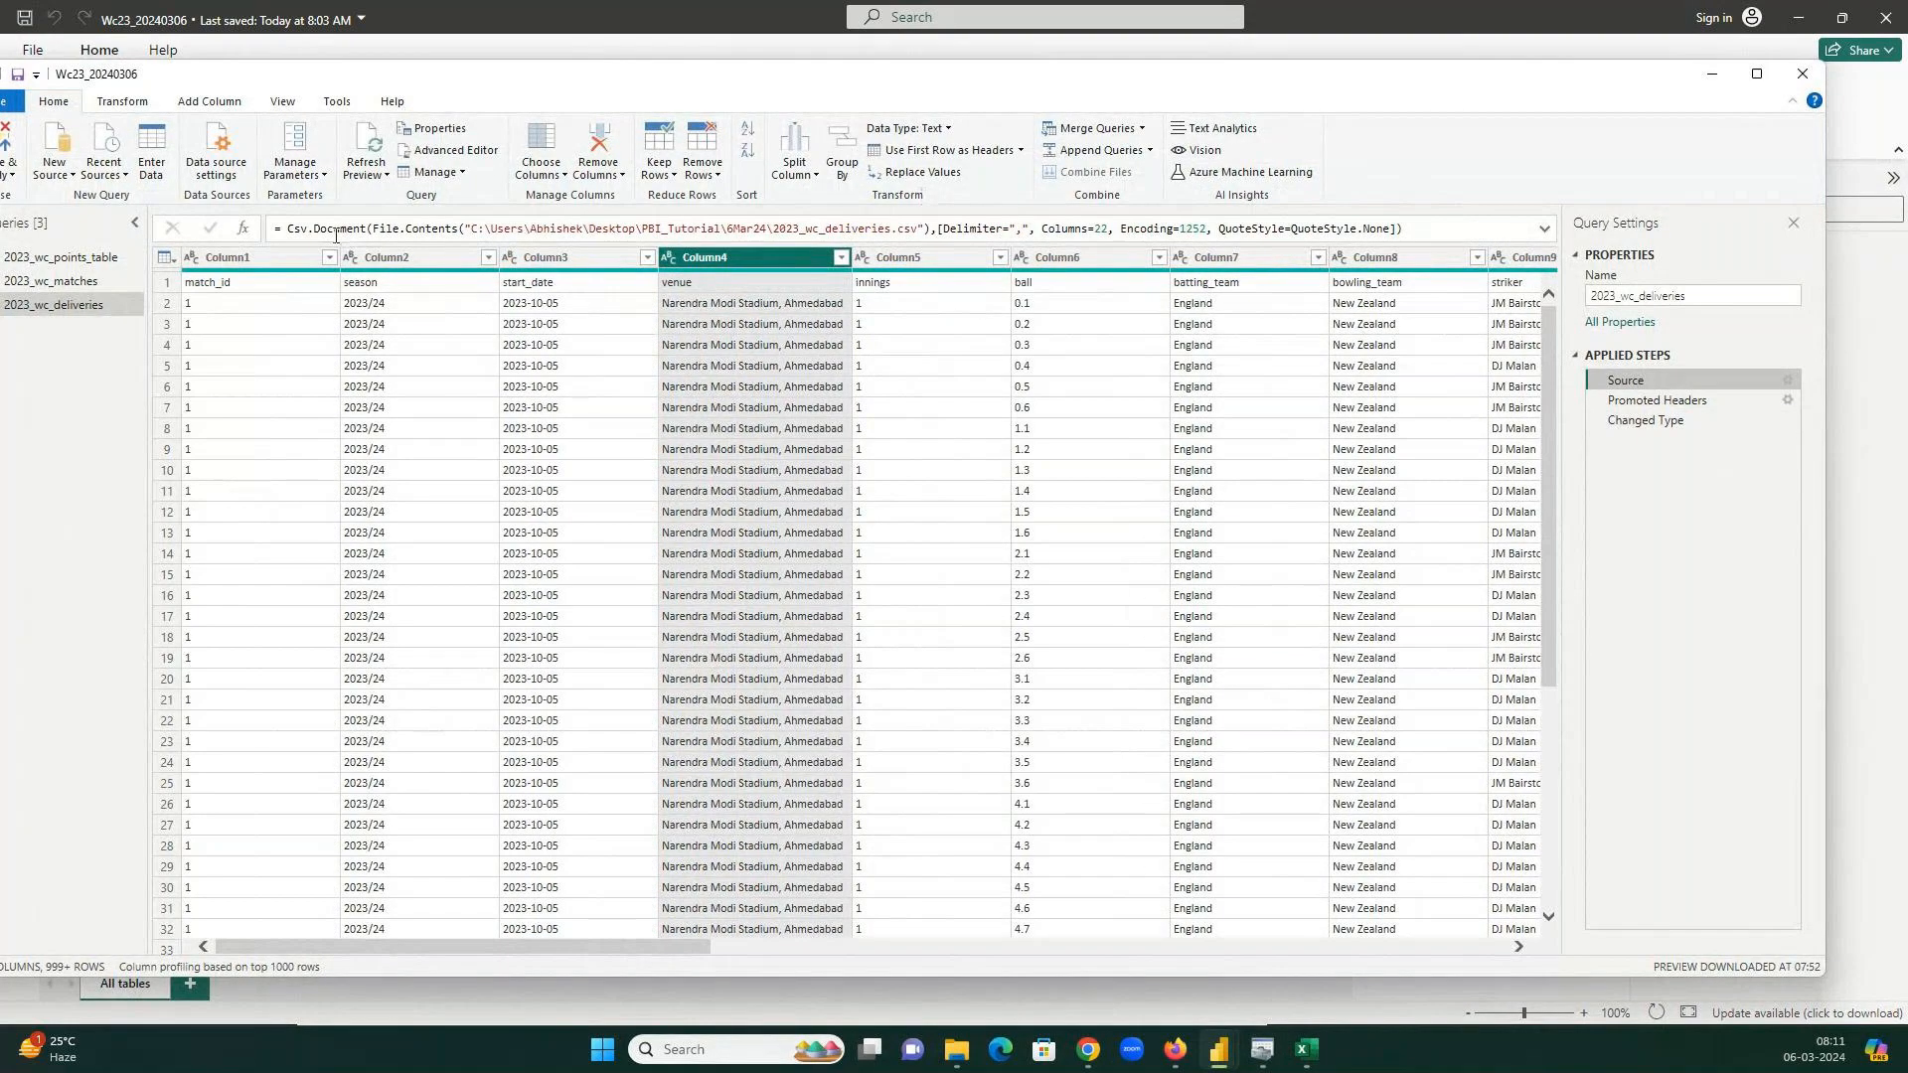
drag(308, 230, 923, 228)
click(504, 229)
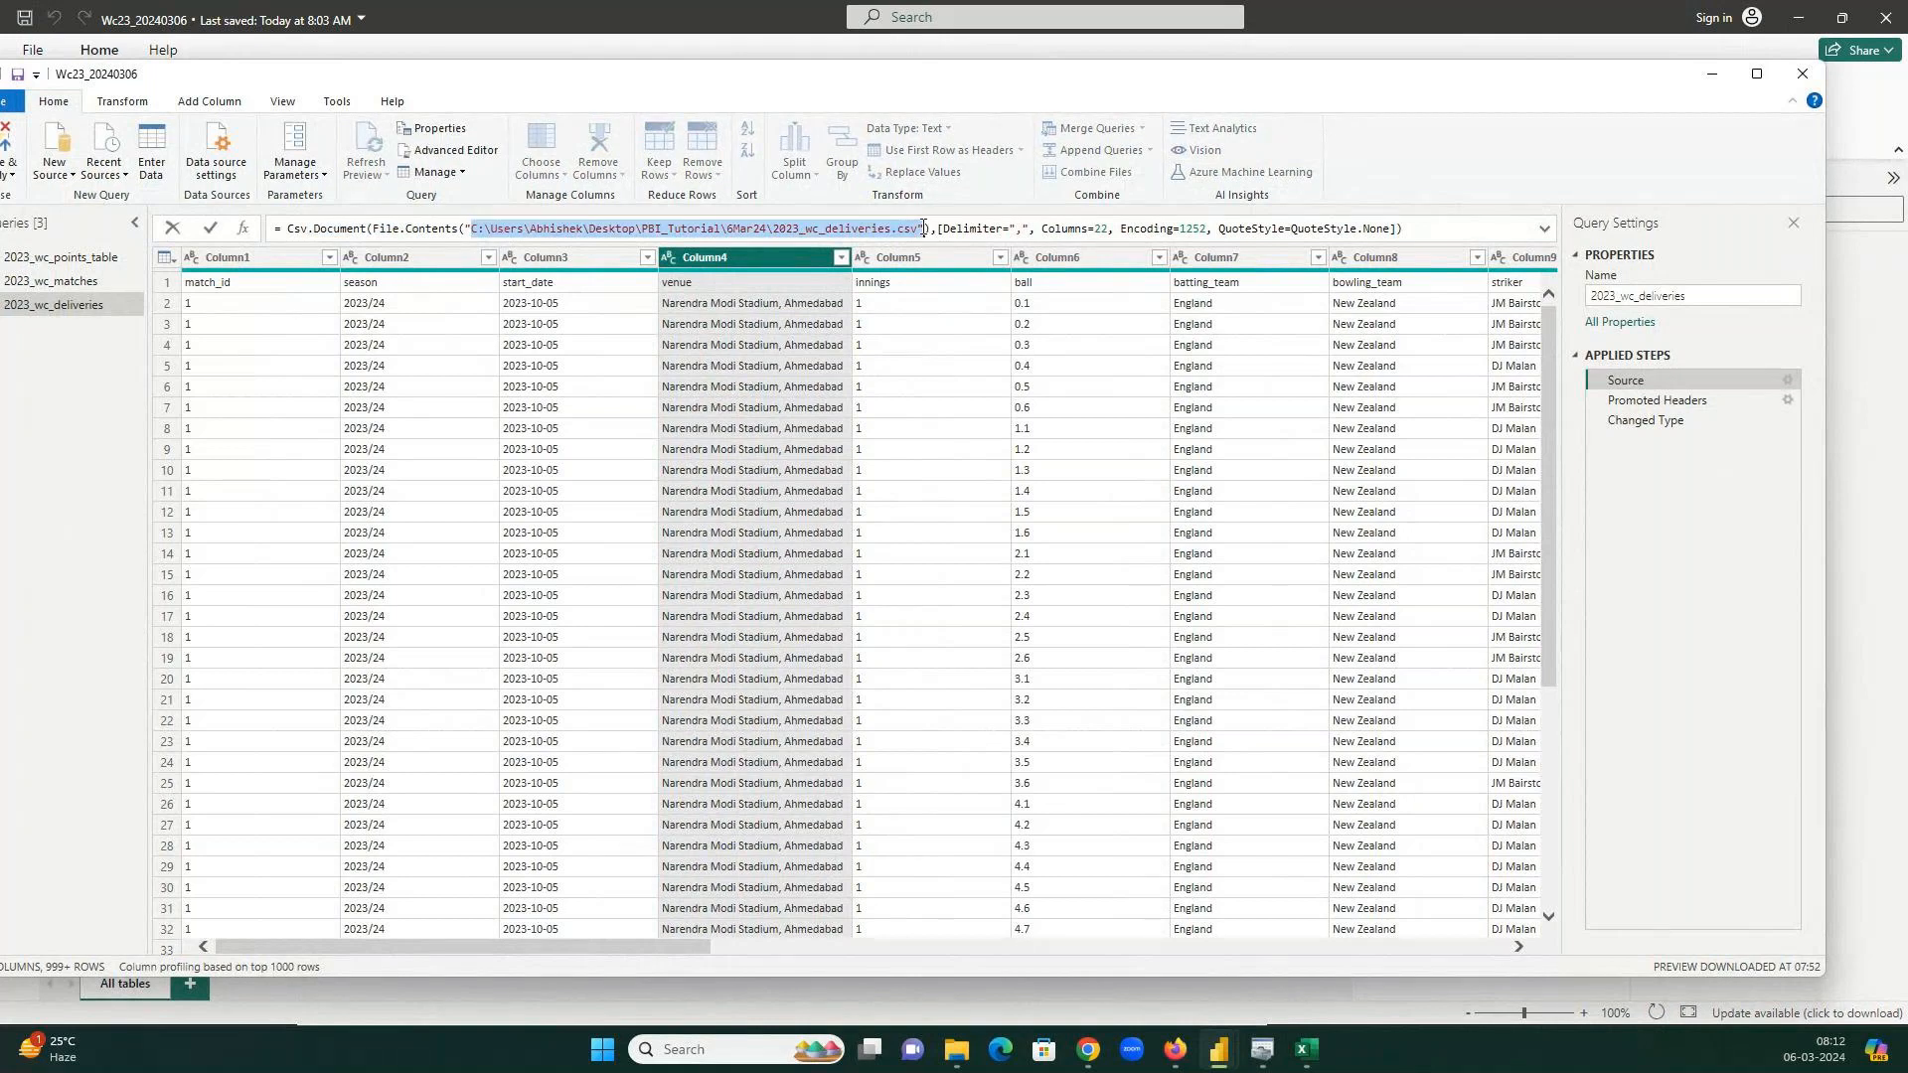
click(1673, 405)
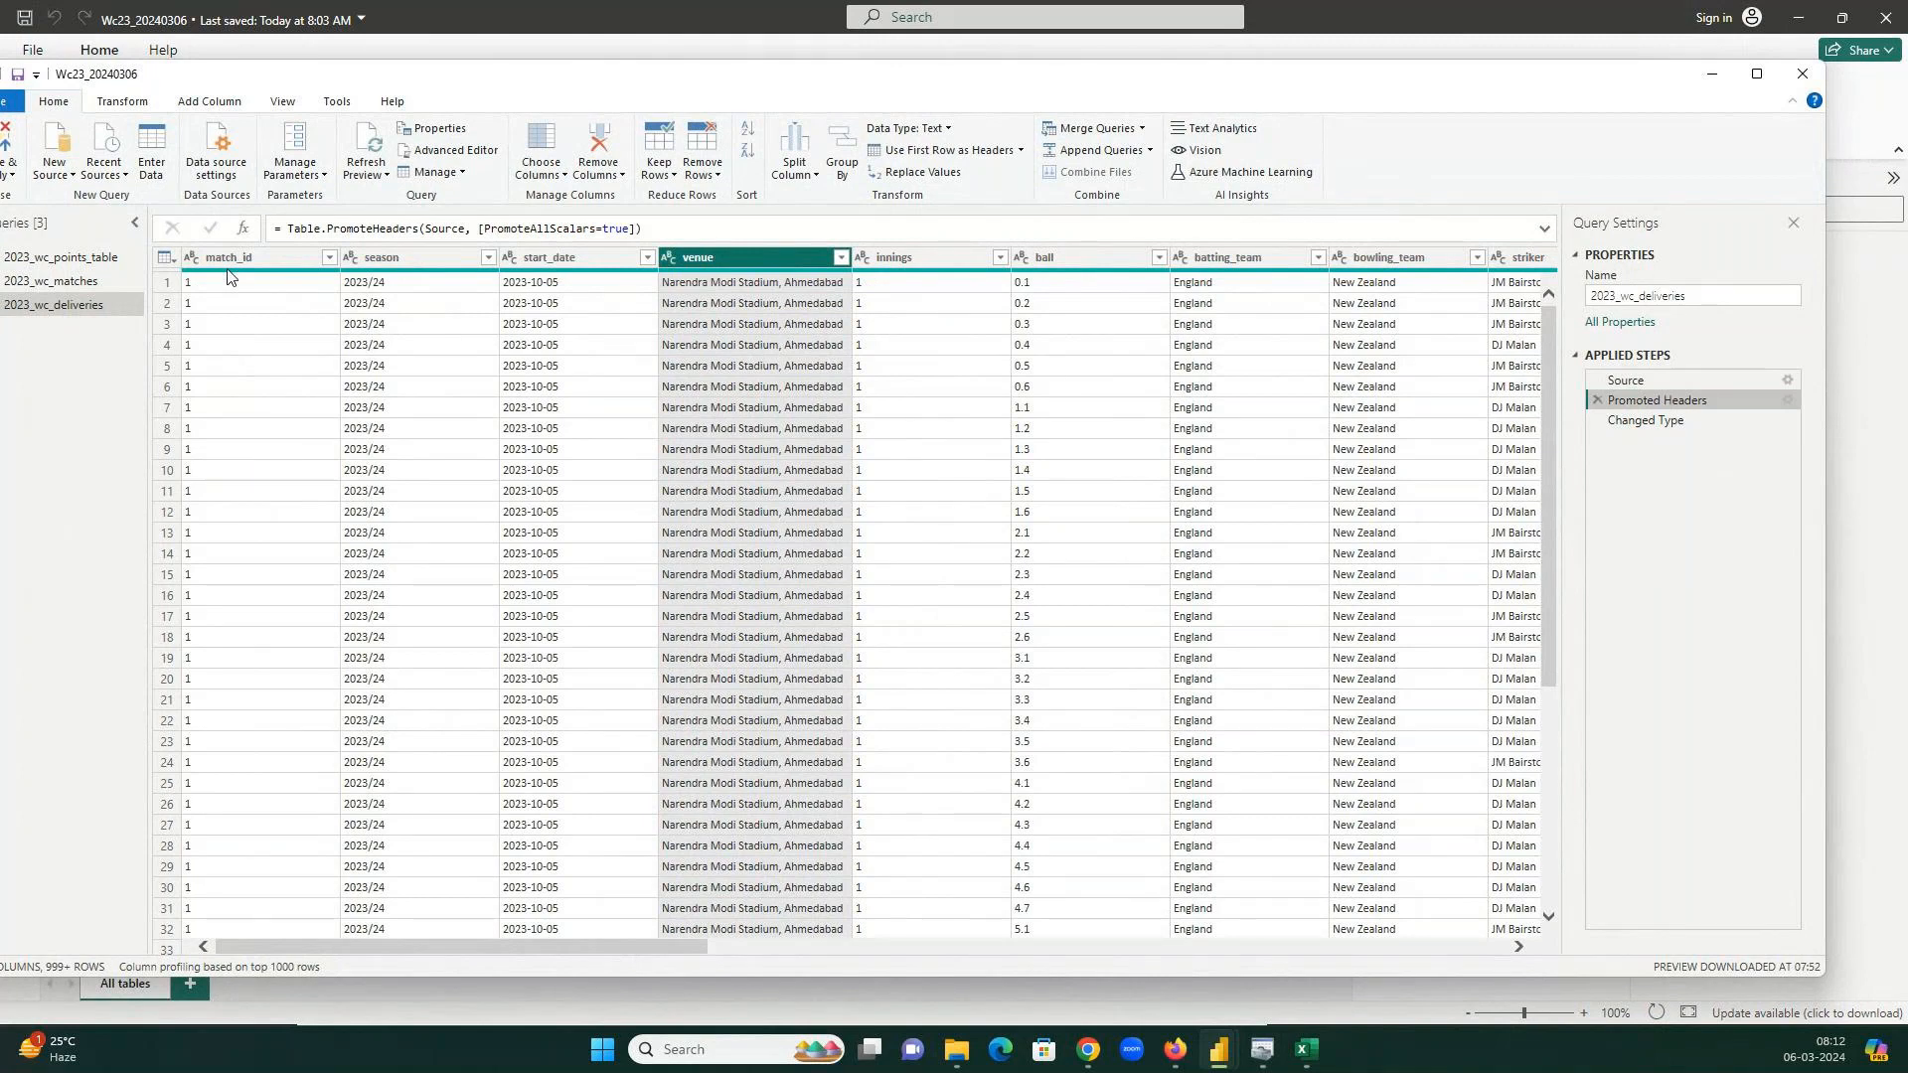
click(1671, 380)
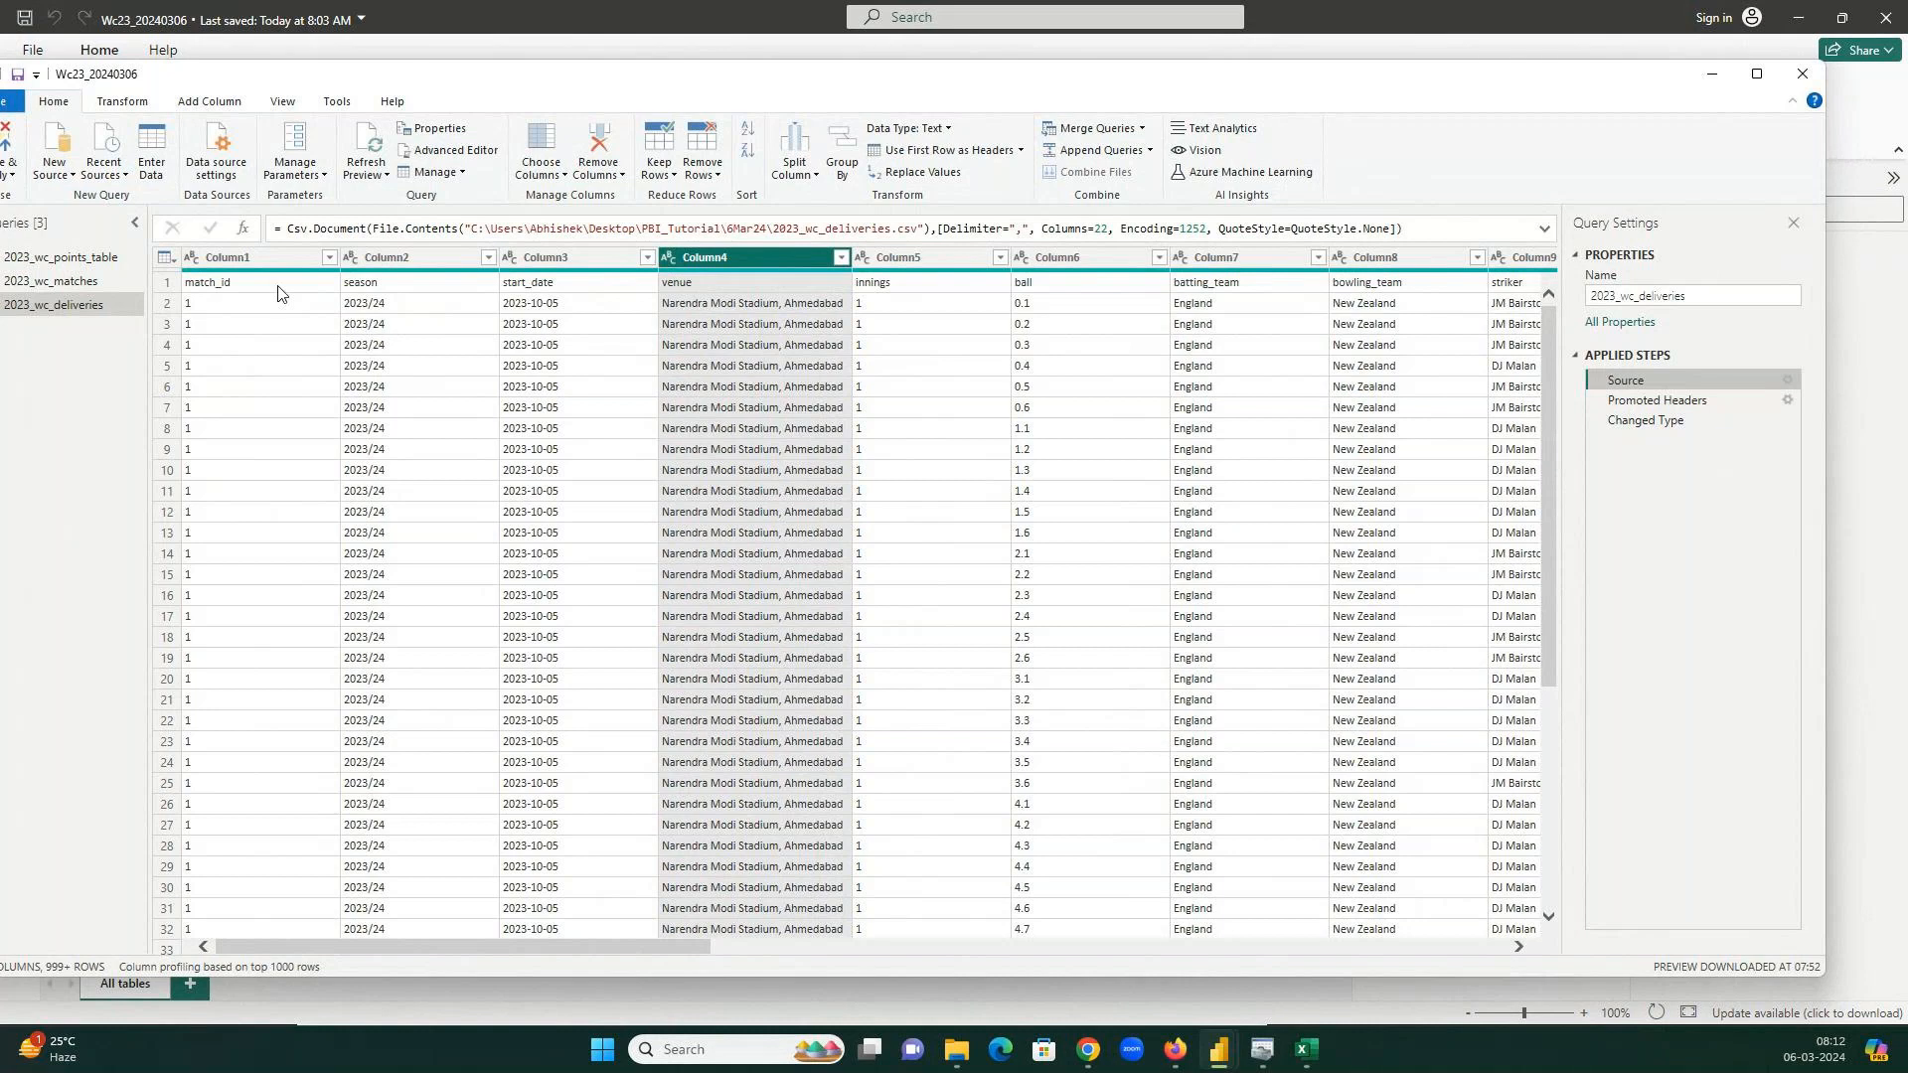
click(1660, 402)
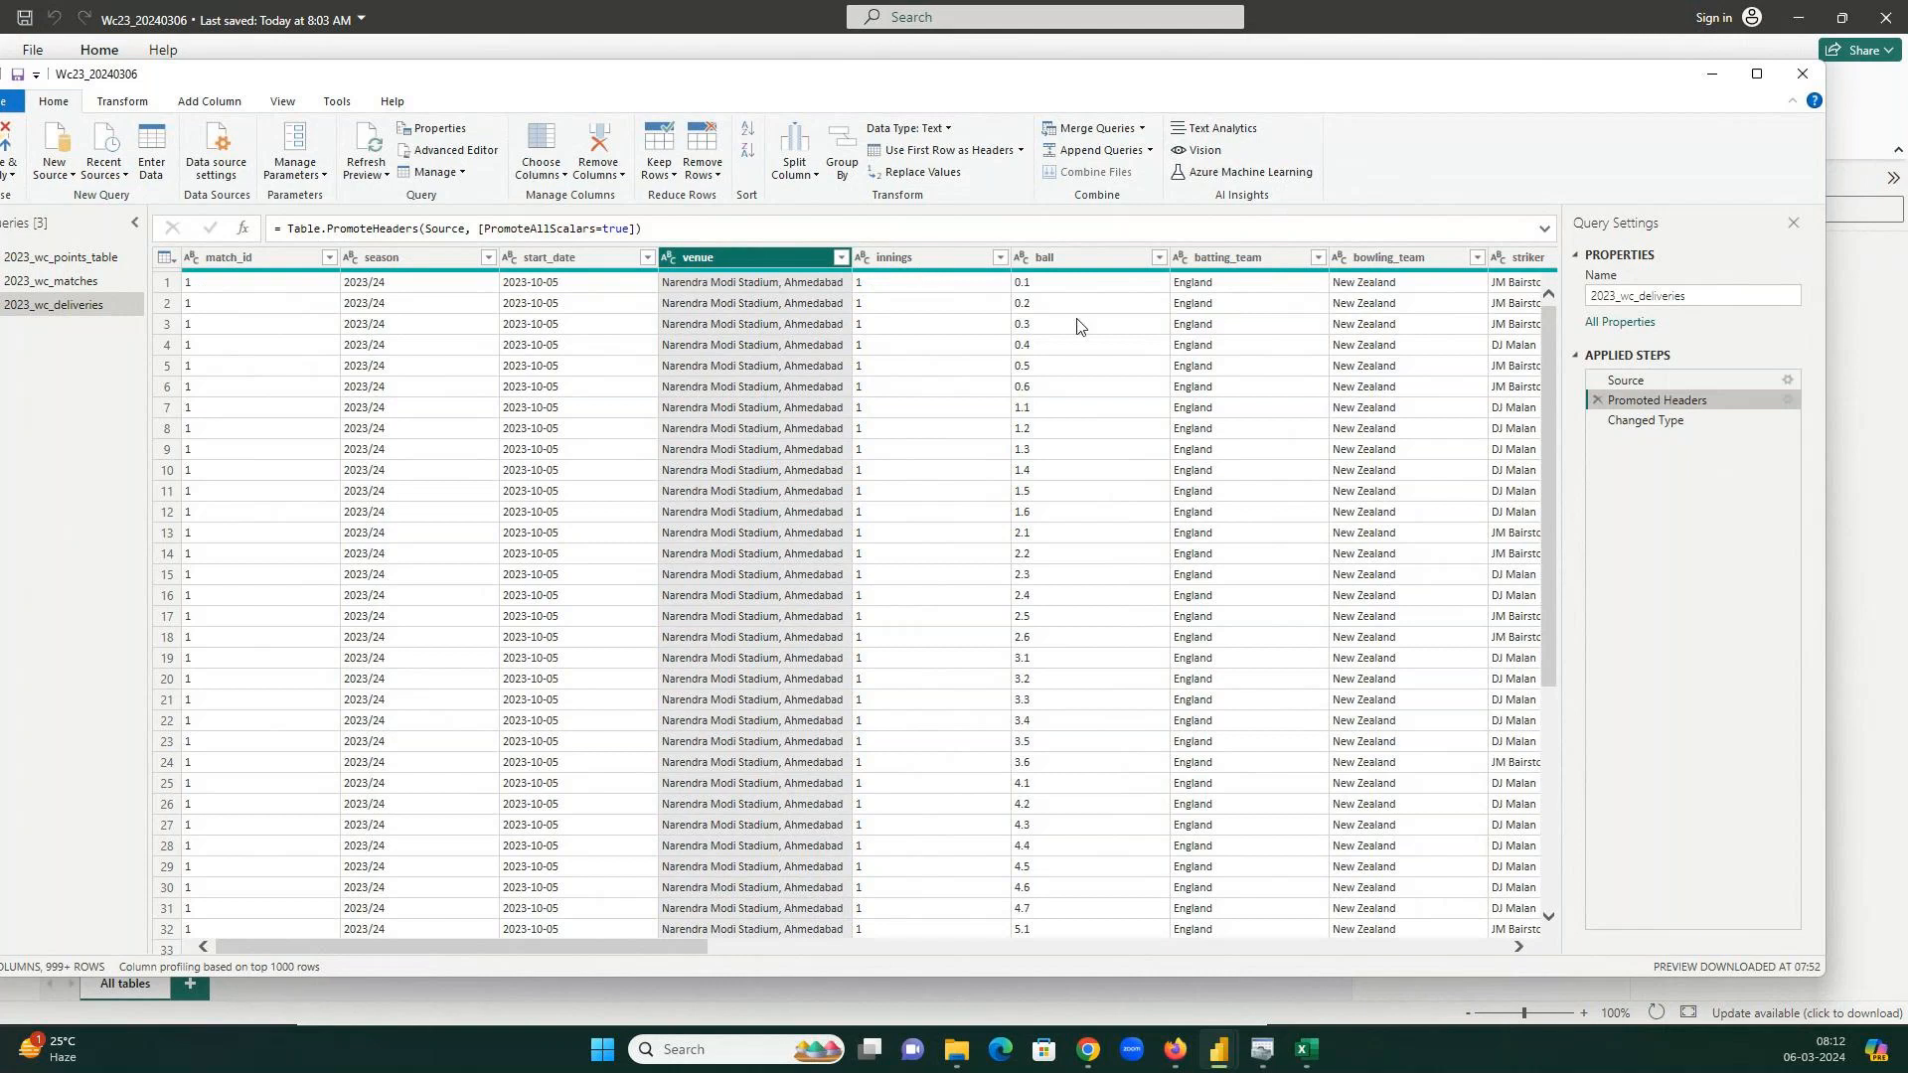
Inspect the Changed Type step's expanded column-type formula without changing it.
click(1696, 424)
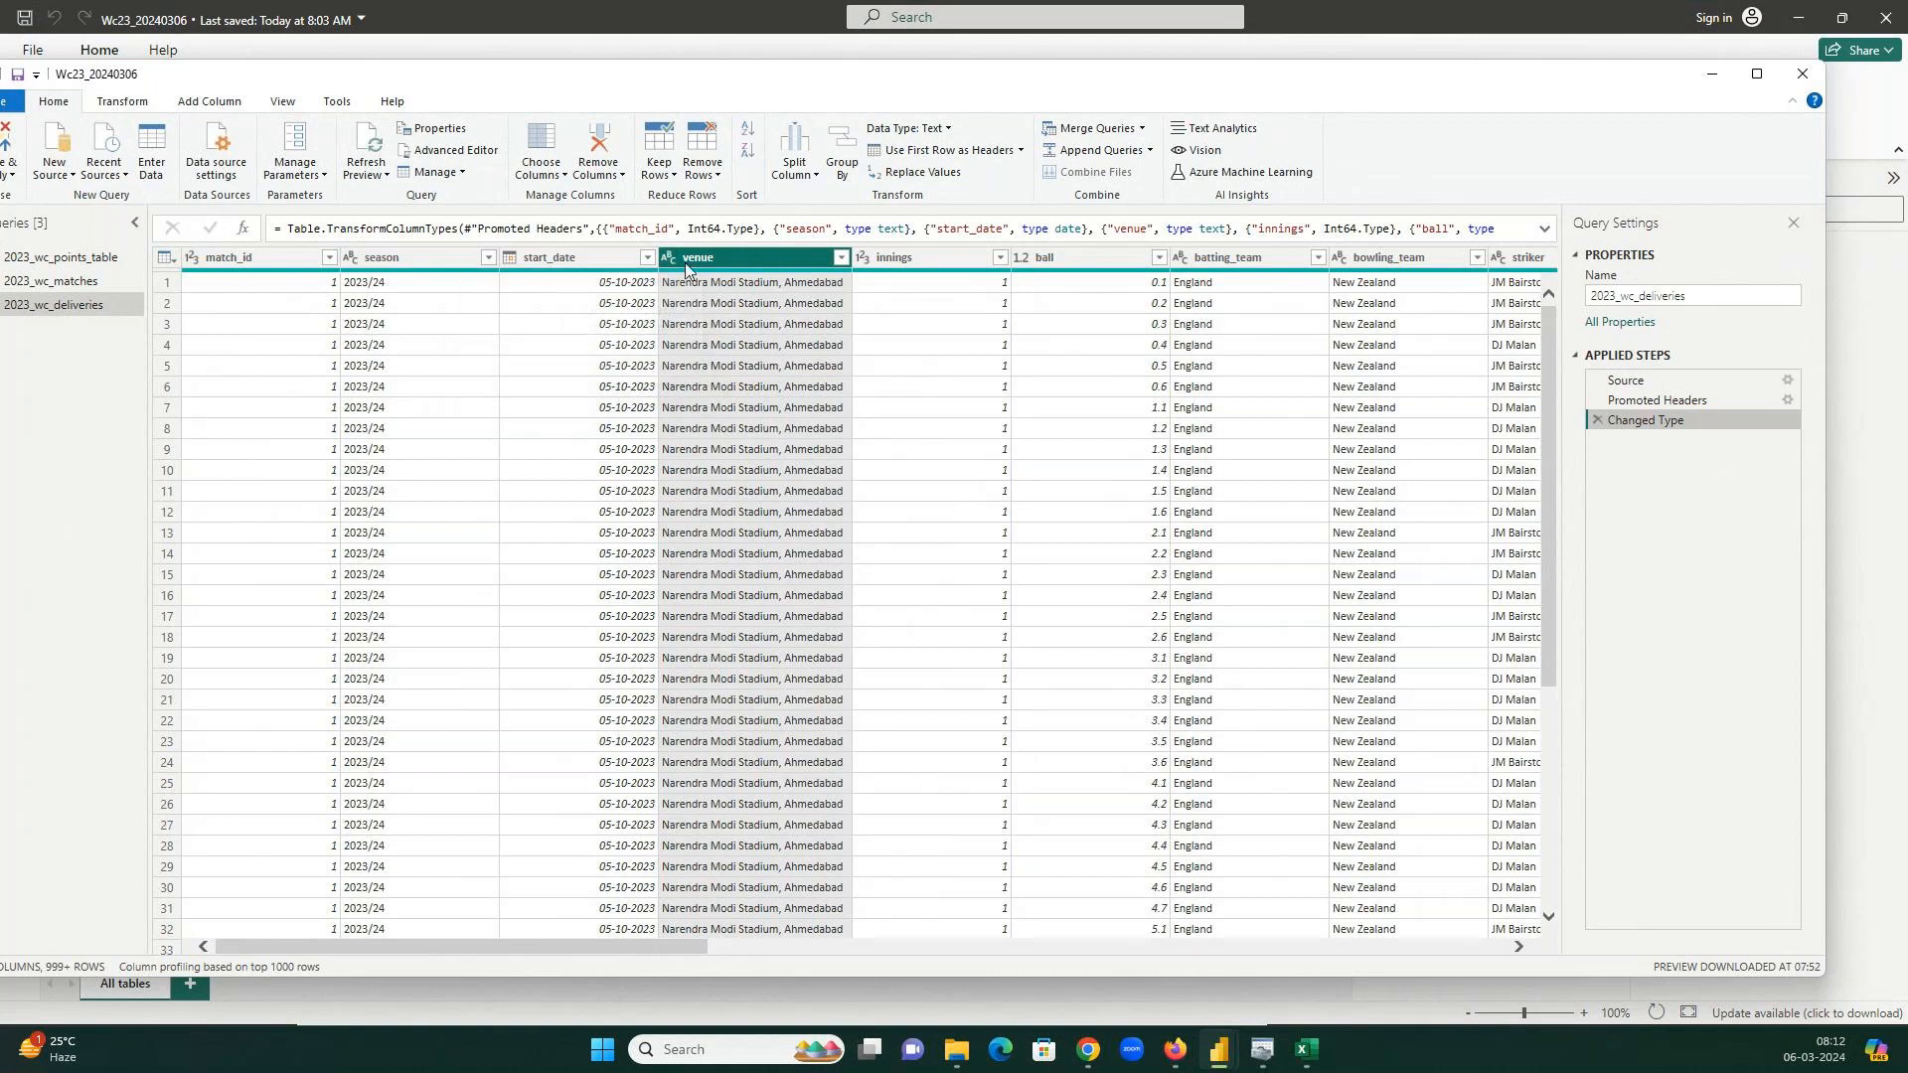
click(1546, 229)
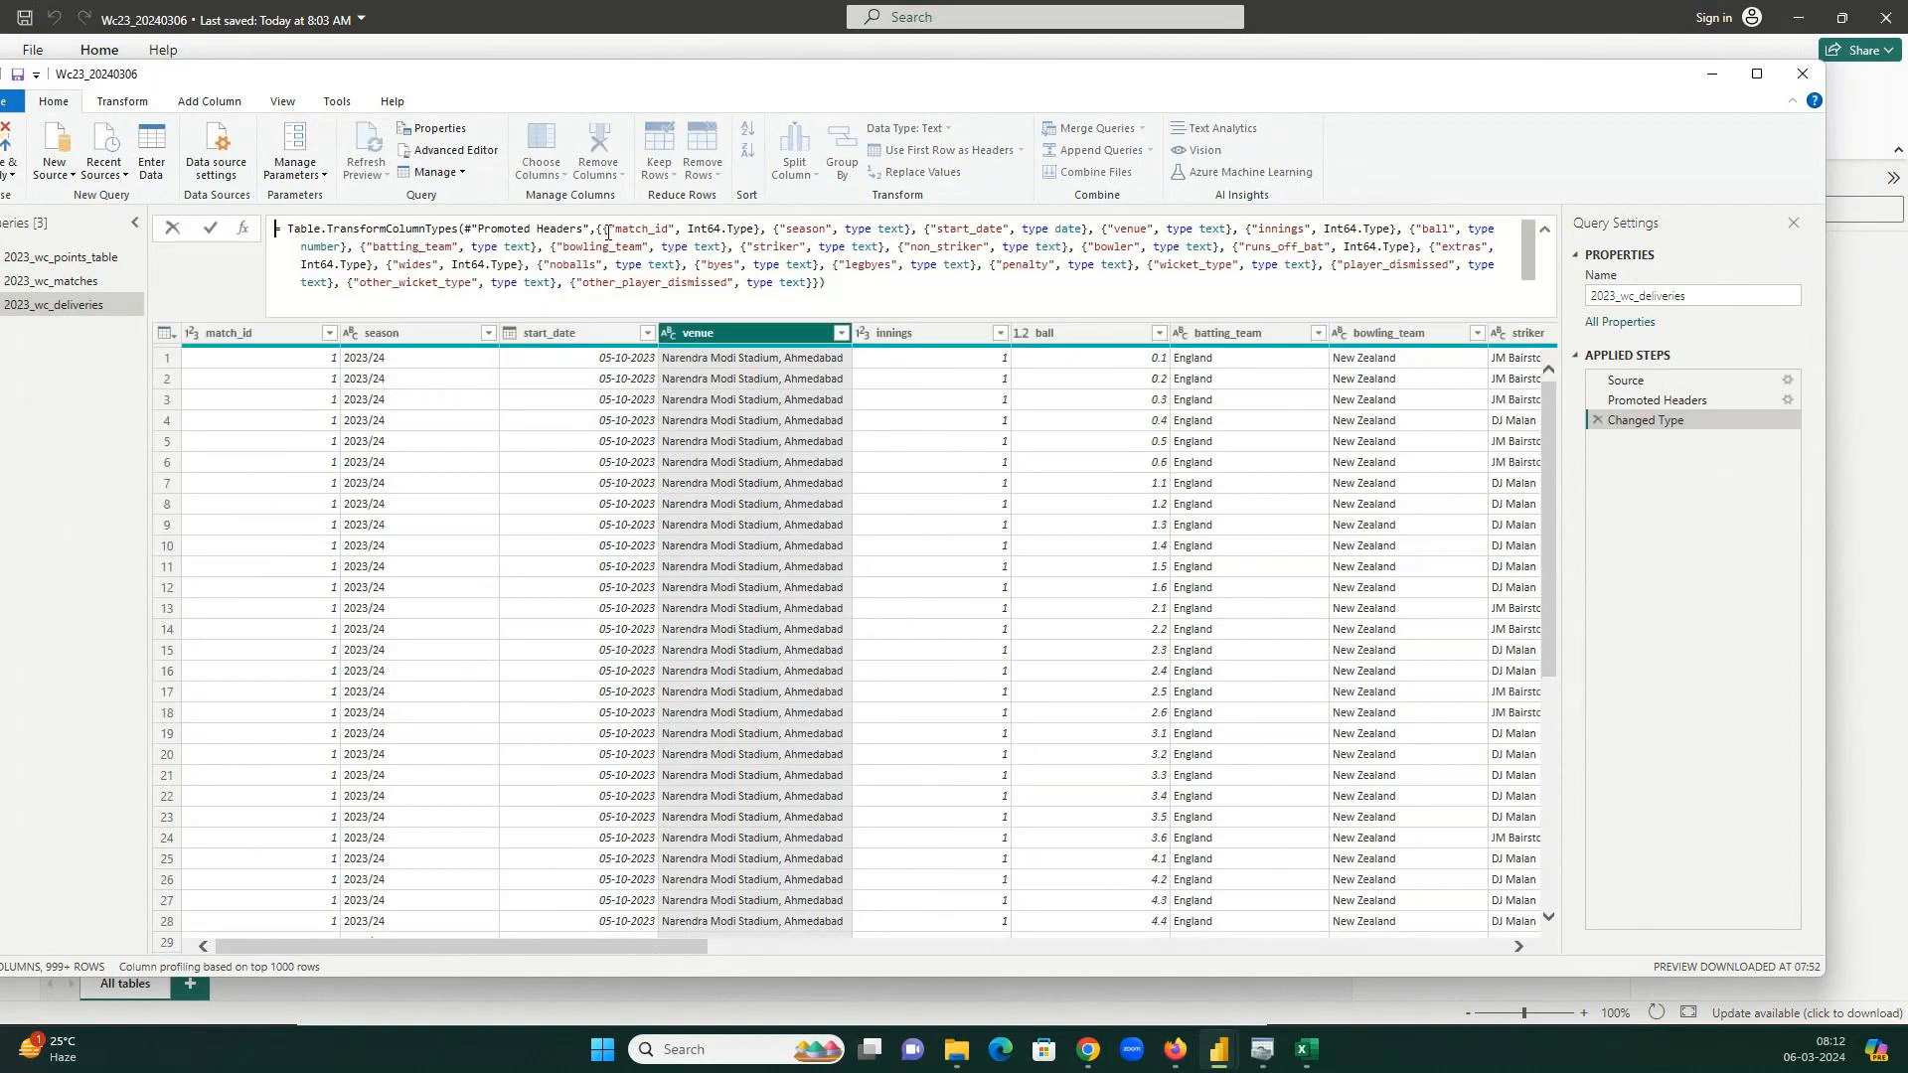
drag(606, 231, 846, 280)
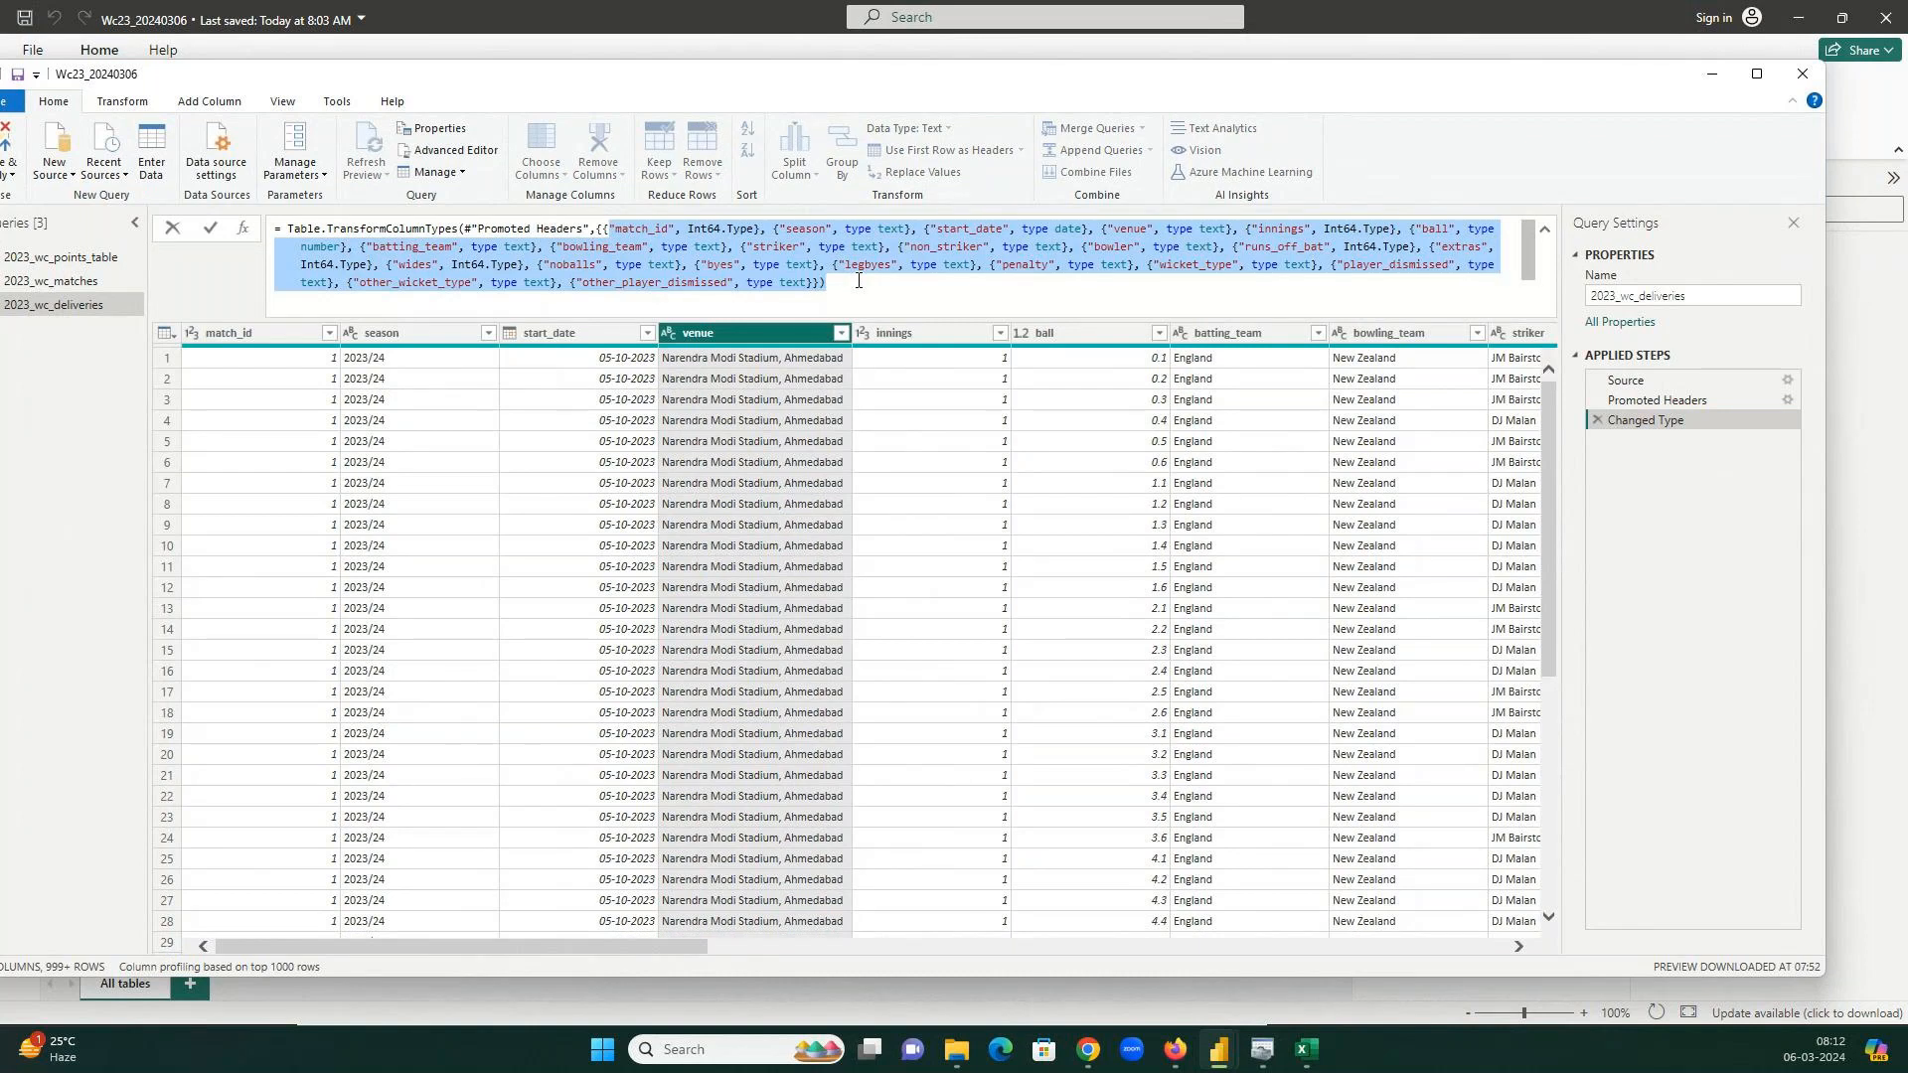
click(1544, 229)
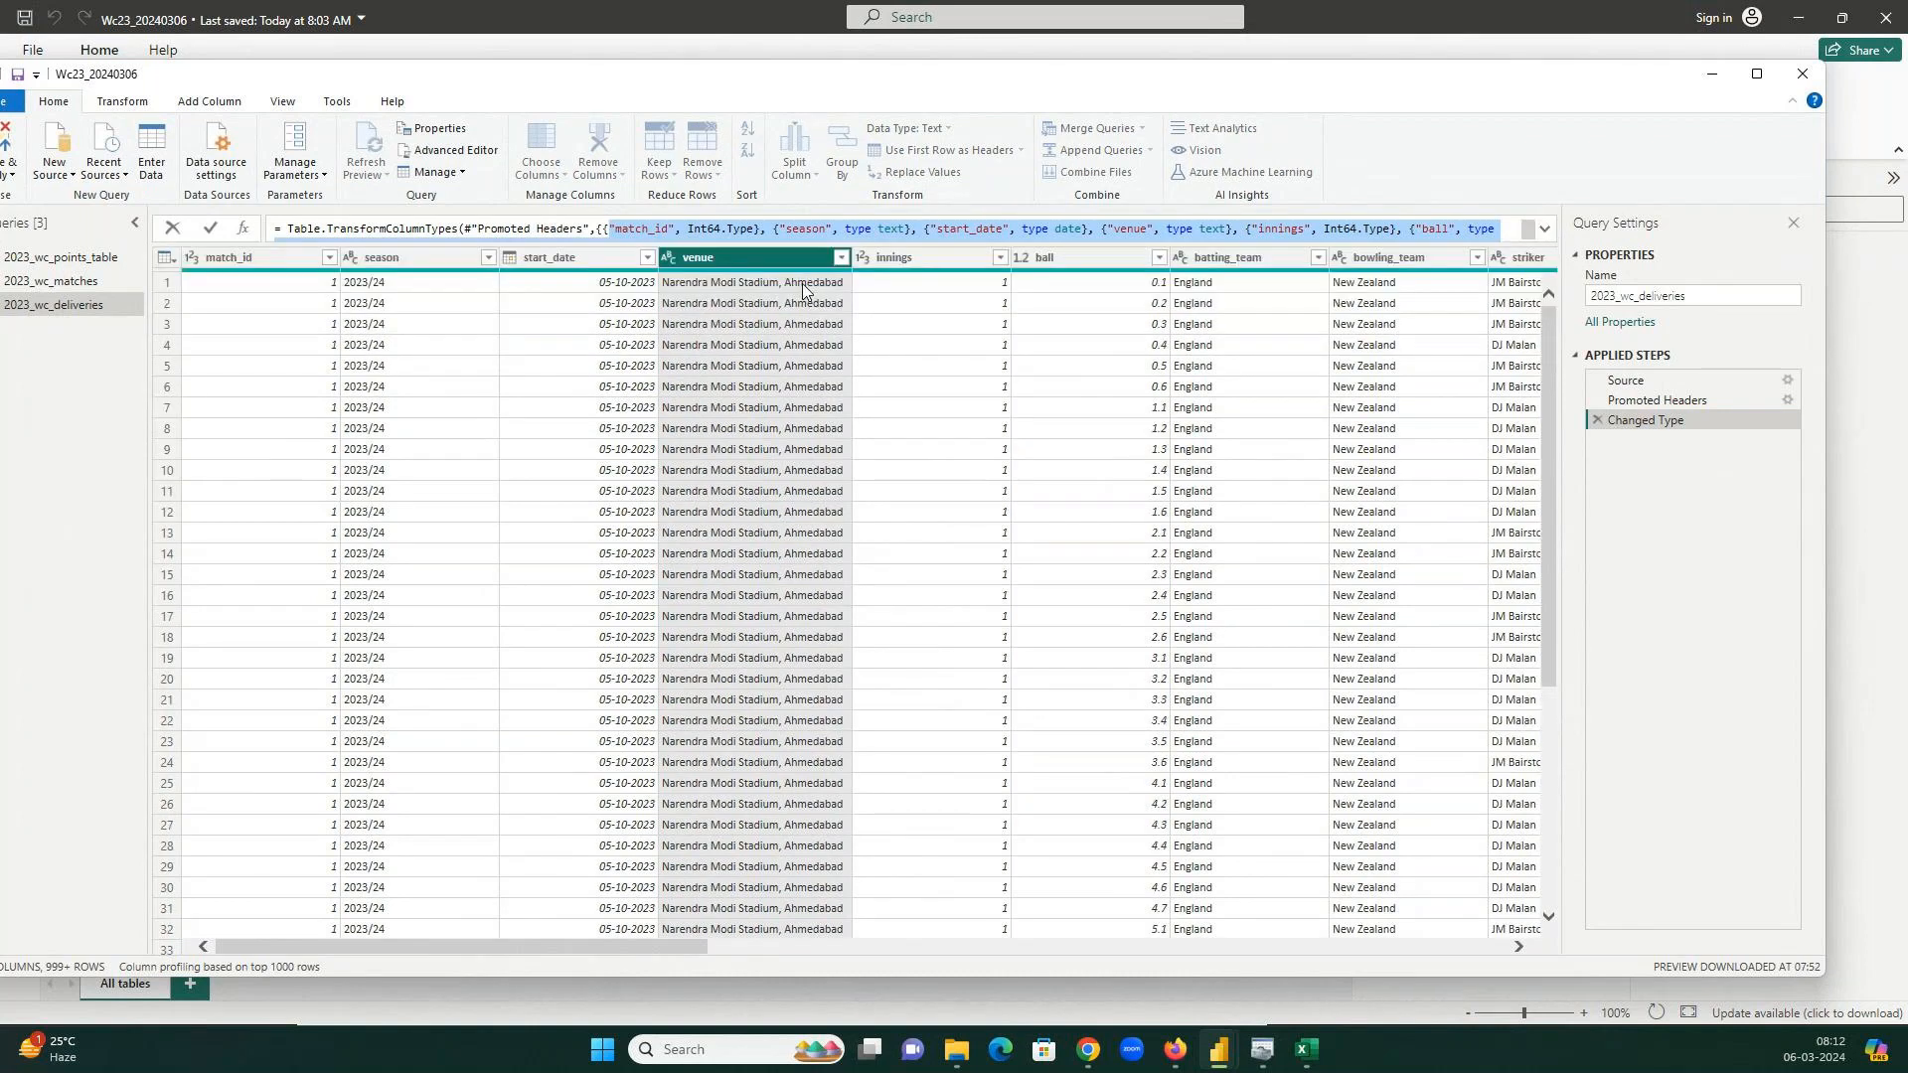
click(745, 260)
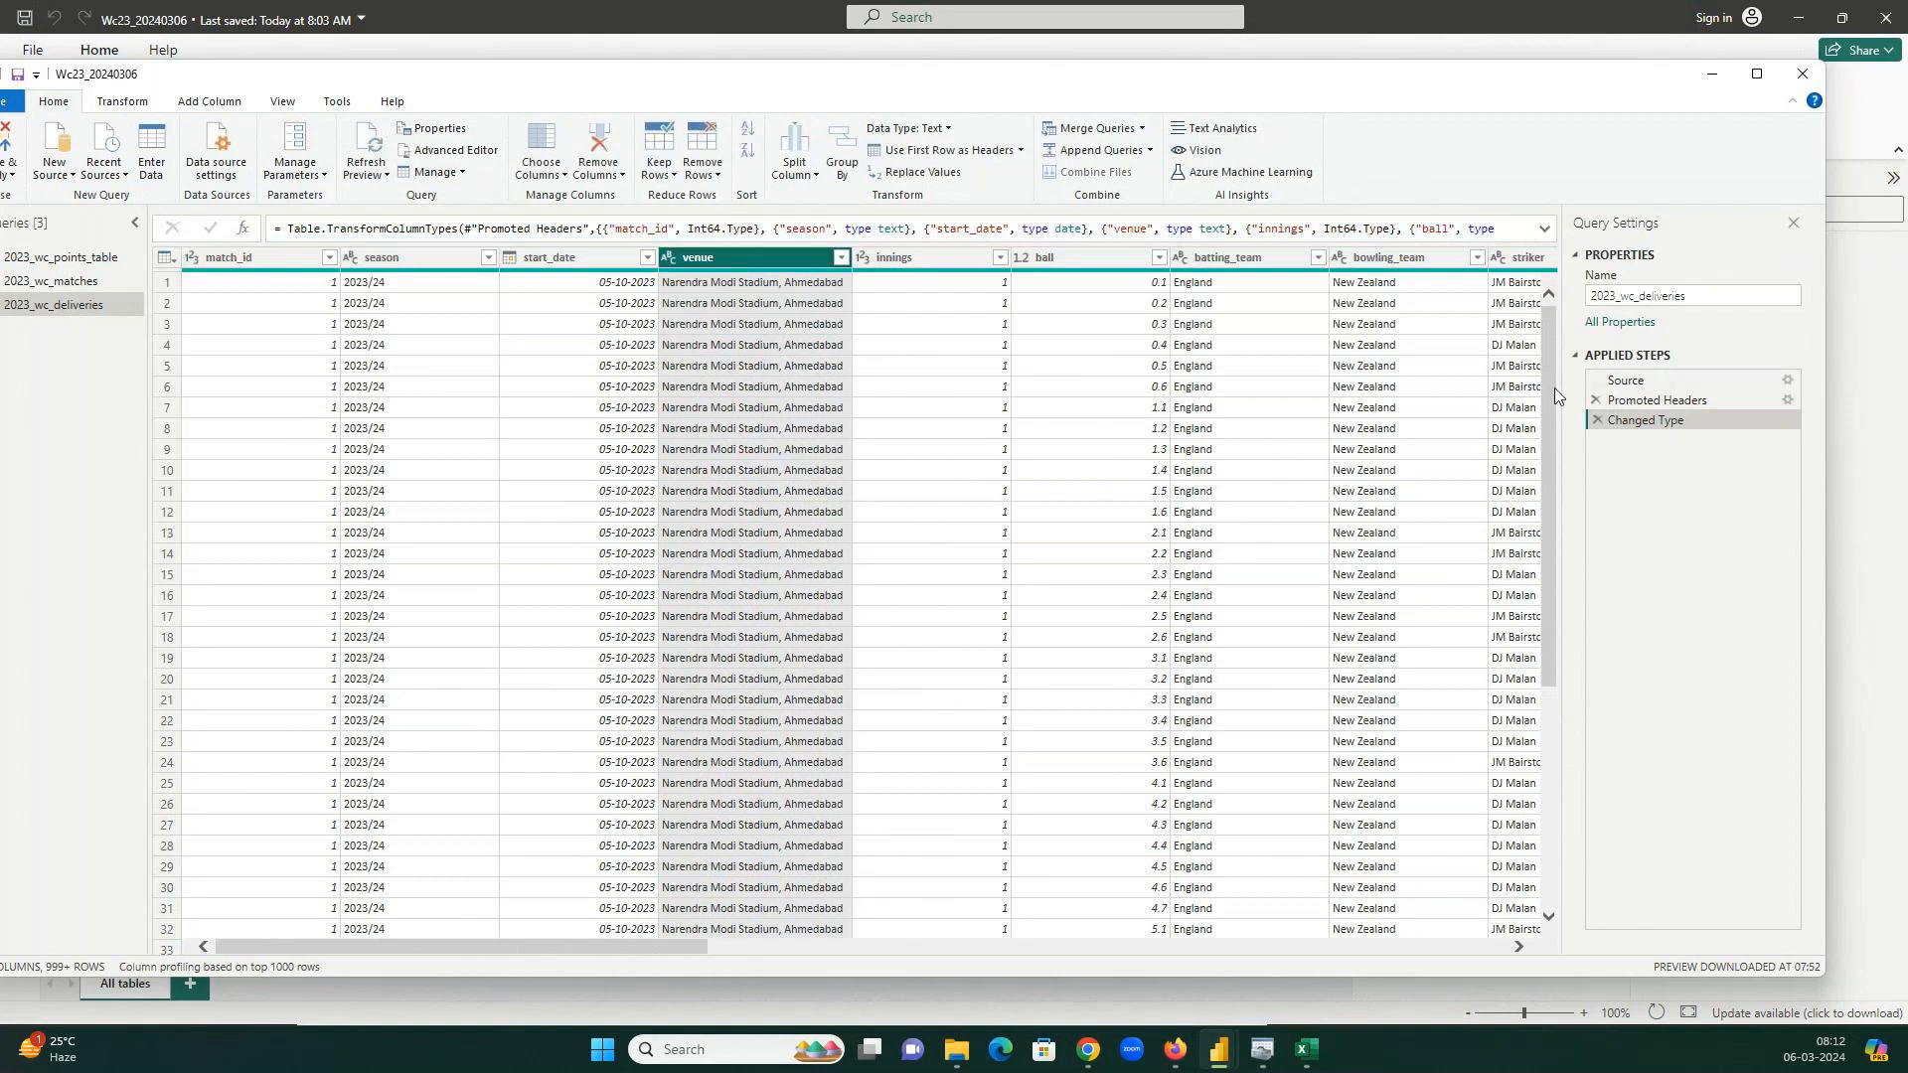
click(795, 175)
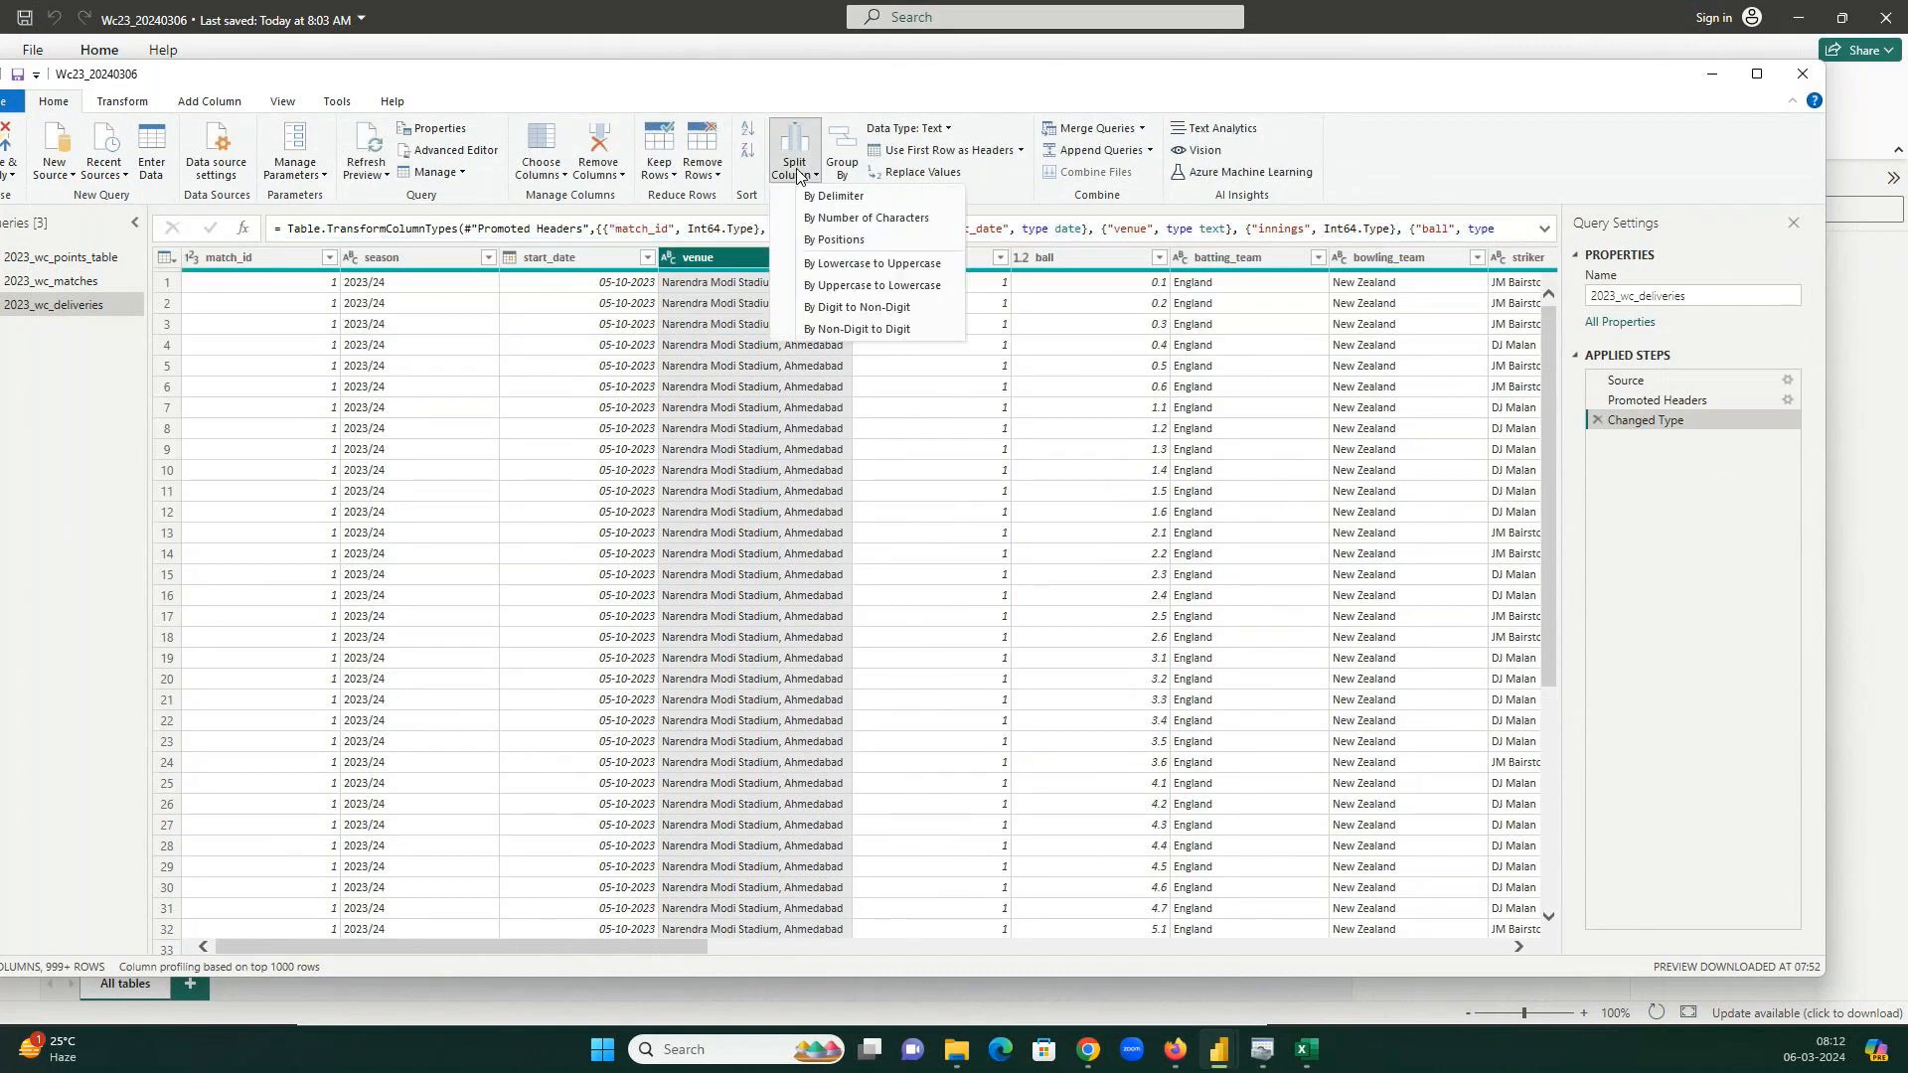
Split venue by Comma at each occurrence into venue.1 (stadium) and venue.2 (city).
click(832, 197)
click(723, 388)
click(695, 436)
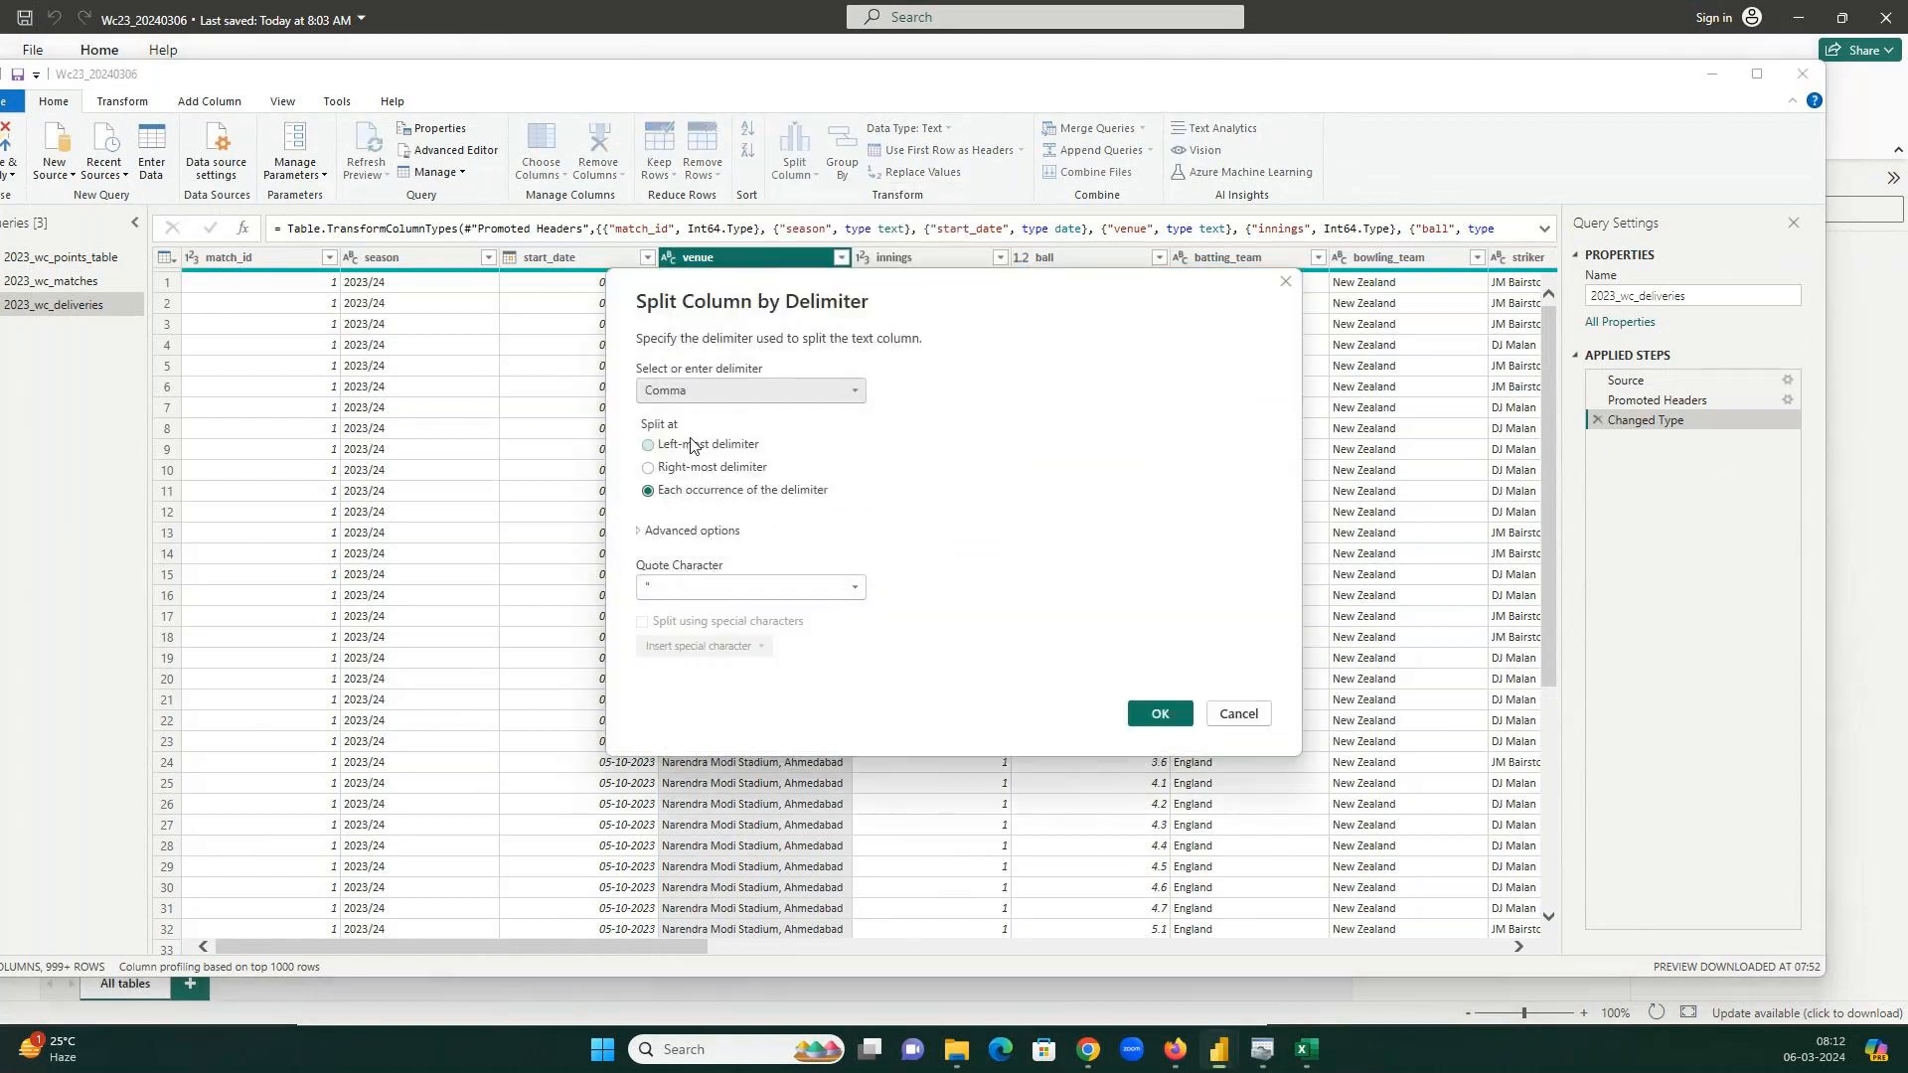
click(1157, 715)
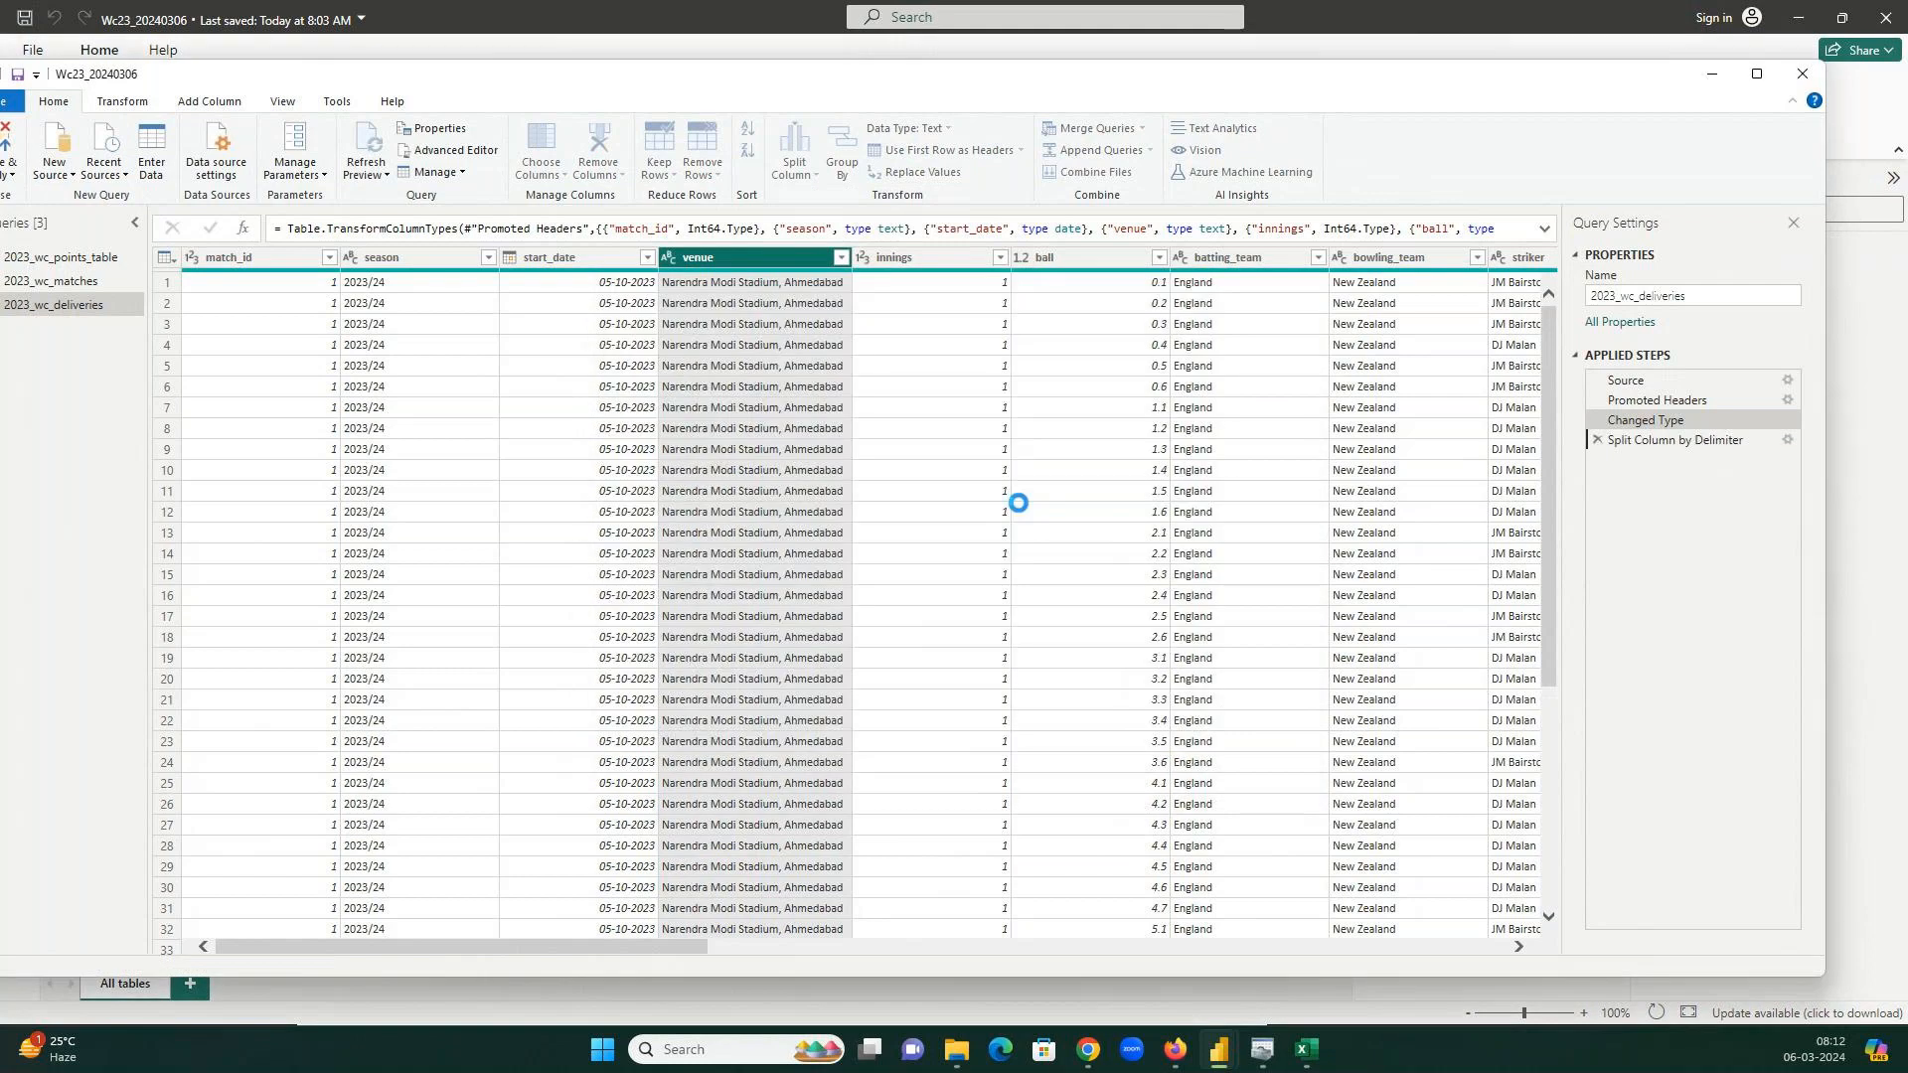
Review the new split and type-change steps in Applied Steps.
click(1650, 444)
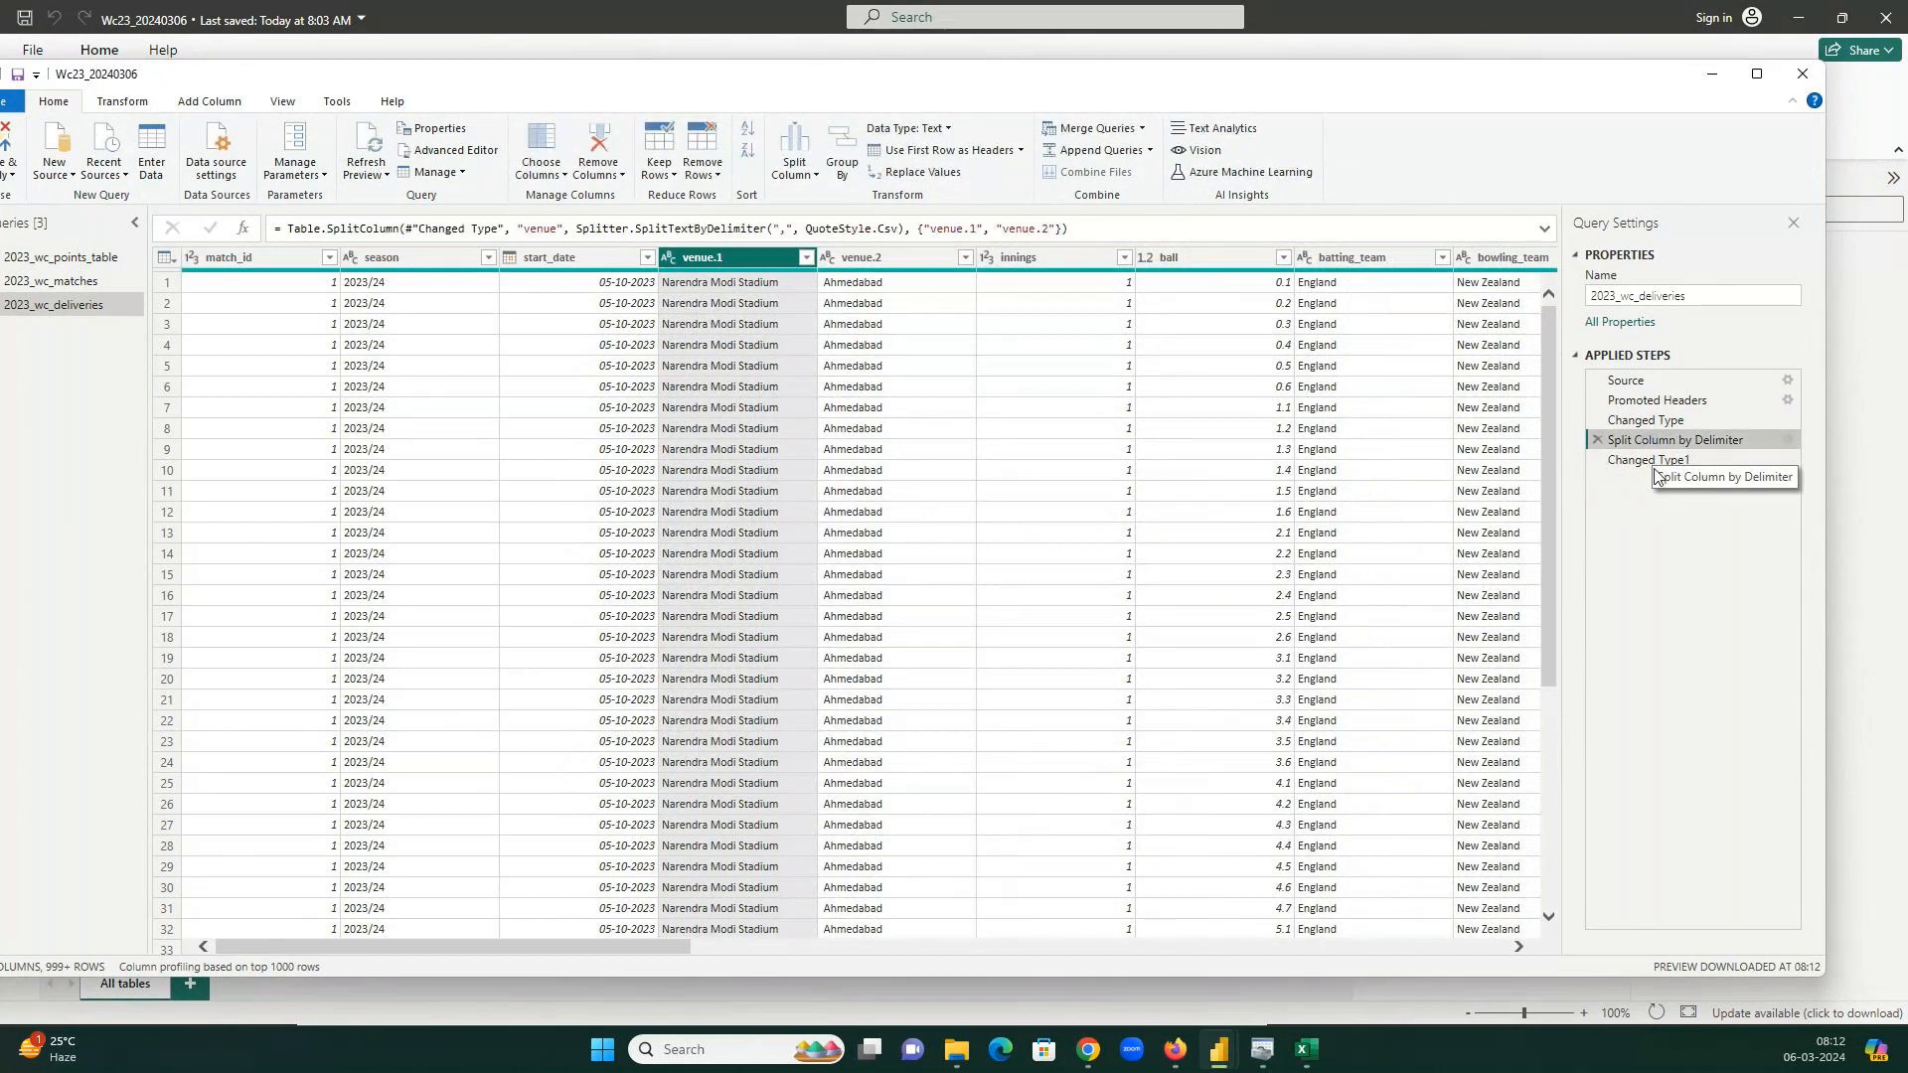
click(1649, 463)
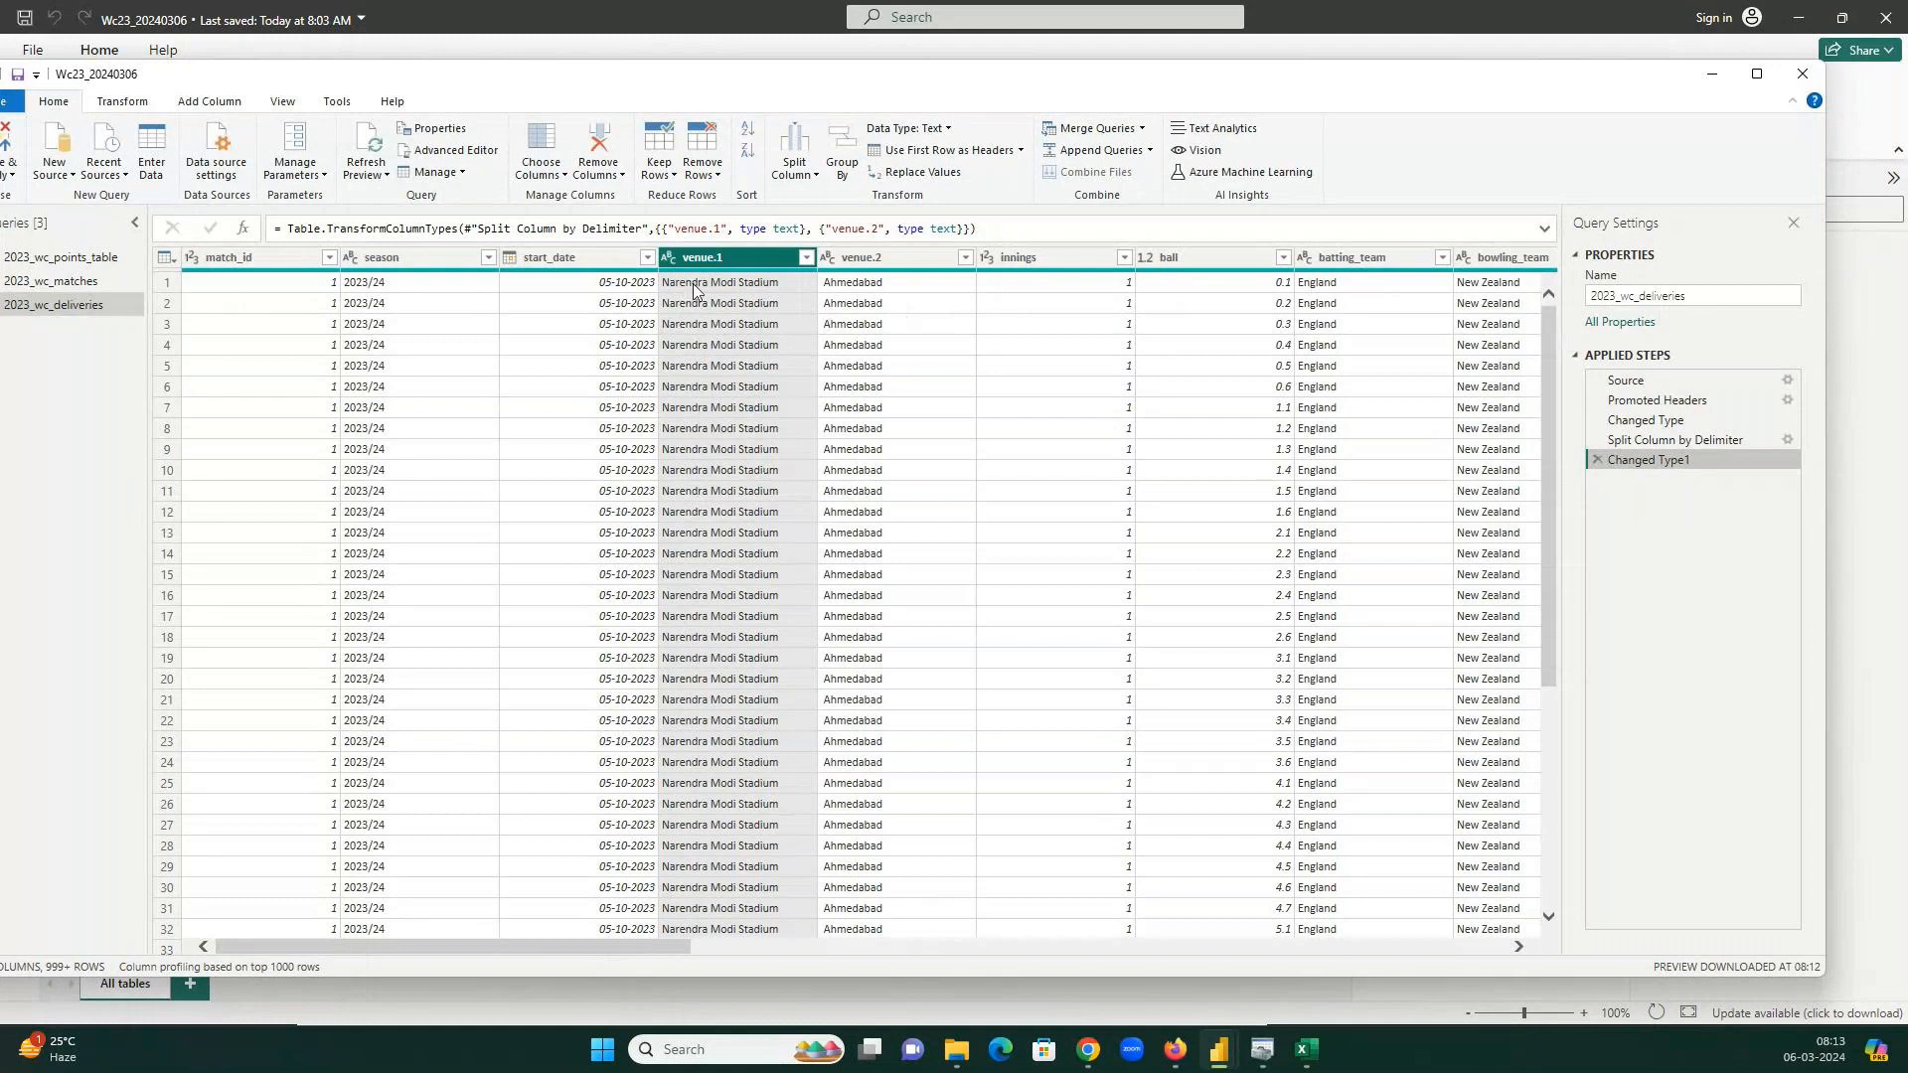
drag(1679, 440, 1685, 450)
drag(697, 79, 760, 80)
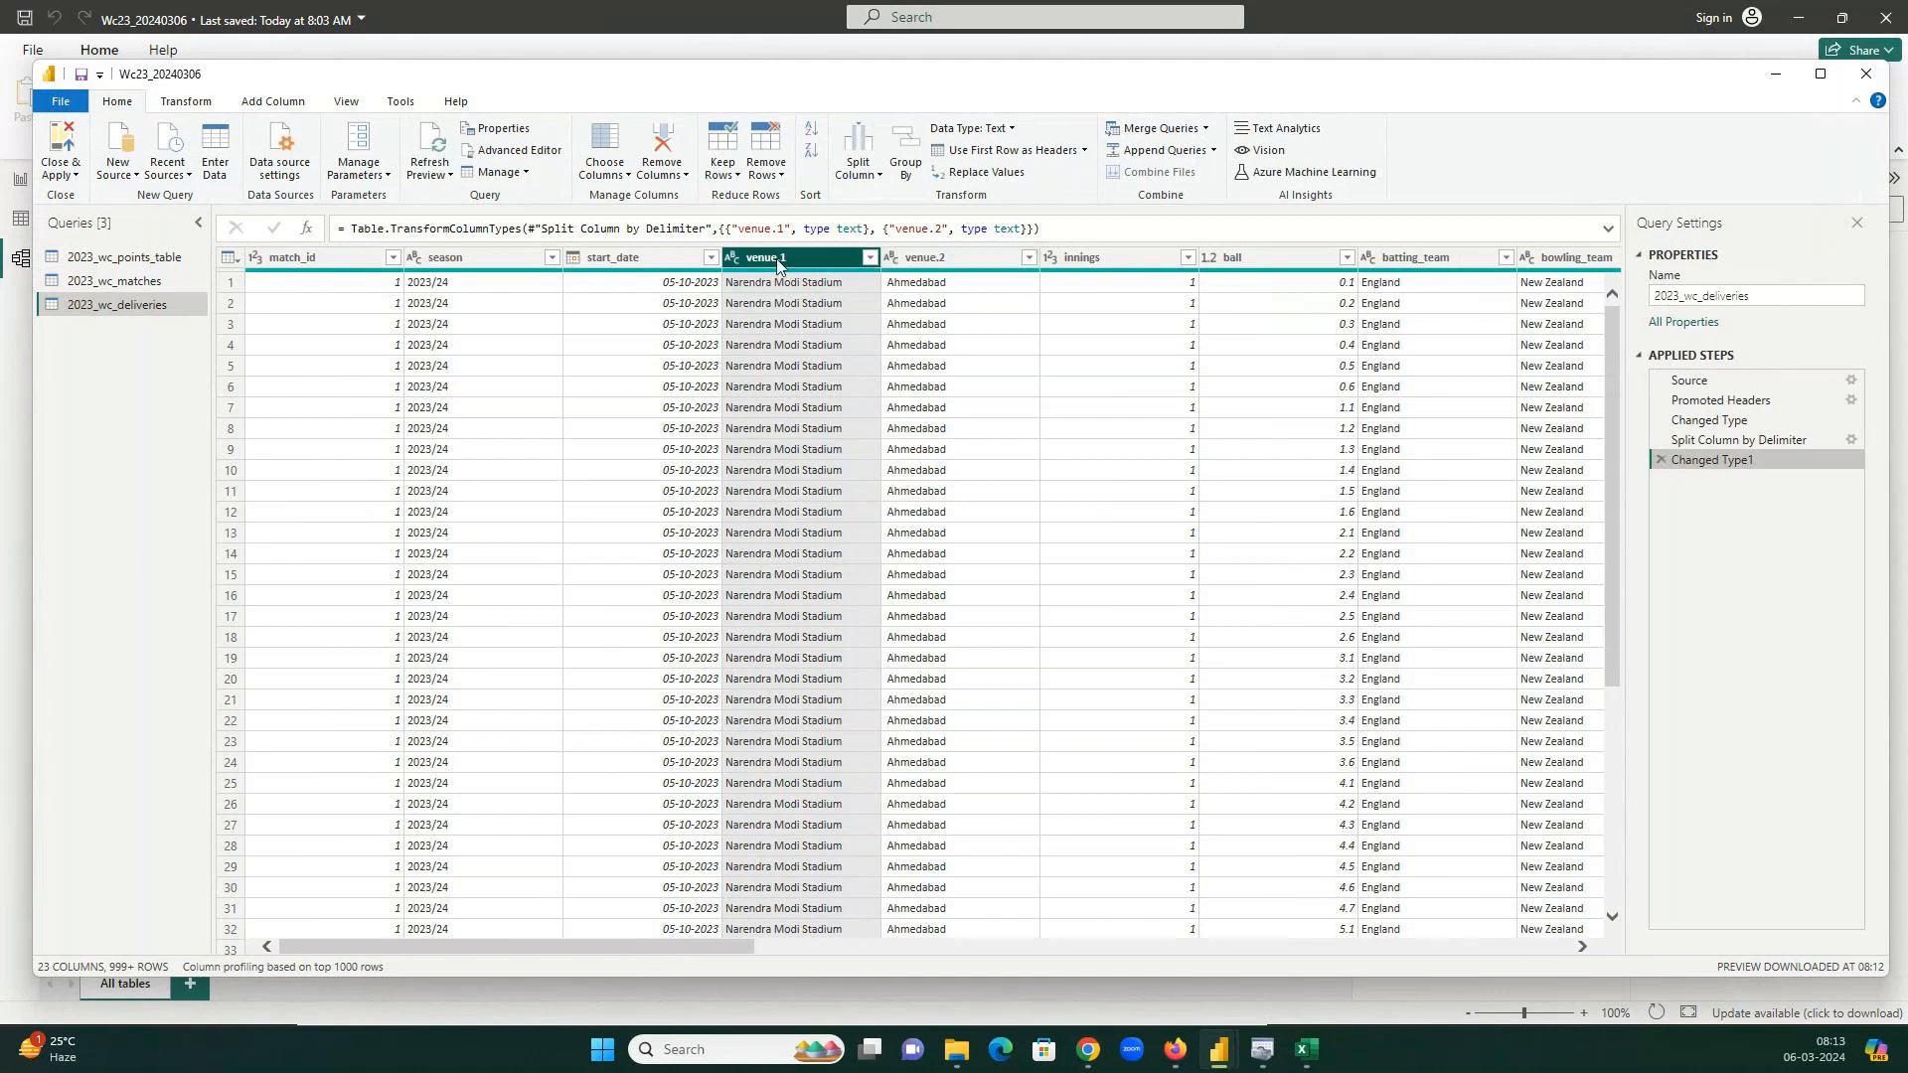
Rename column venue.1 to Venue and venue.2 to City.
double_click(778, 260)
text(Venue)
key(Return)
click(941, 257)
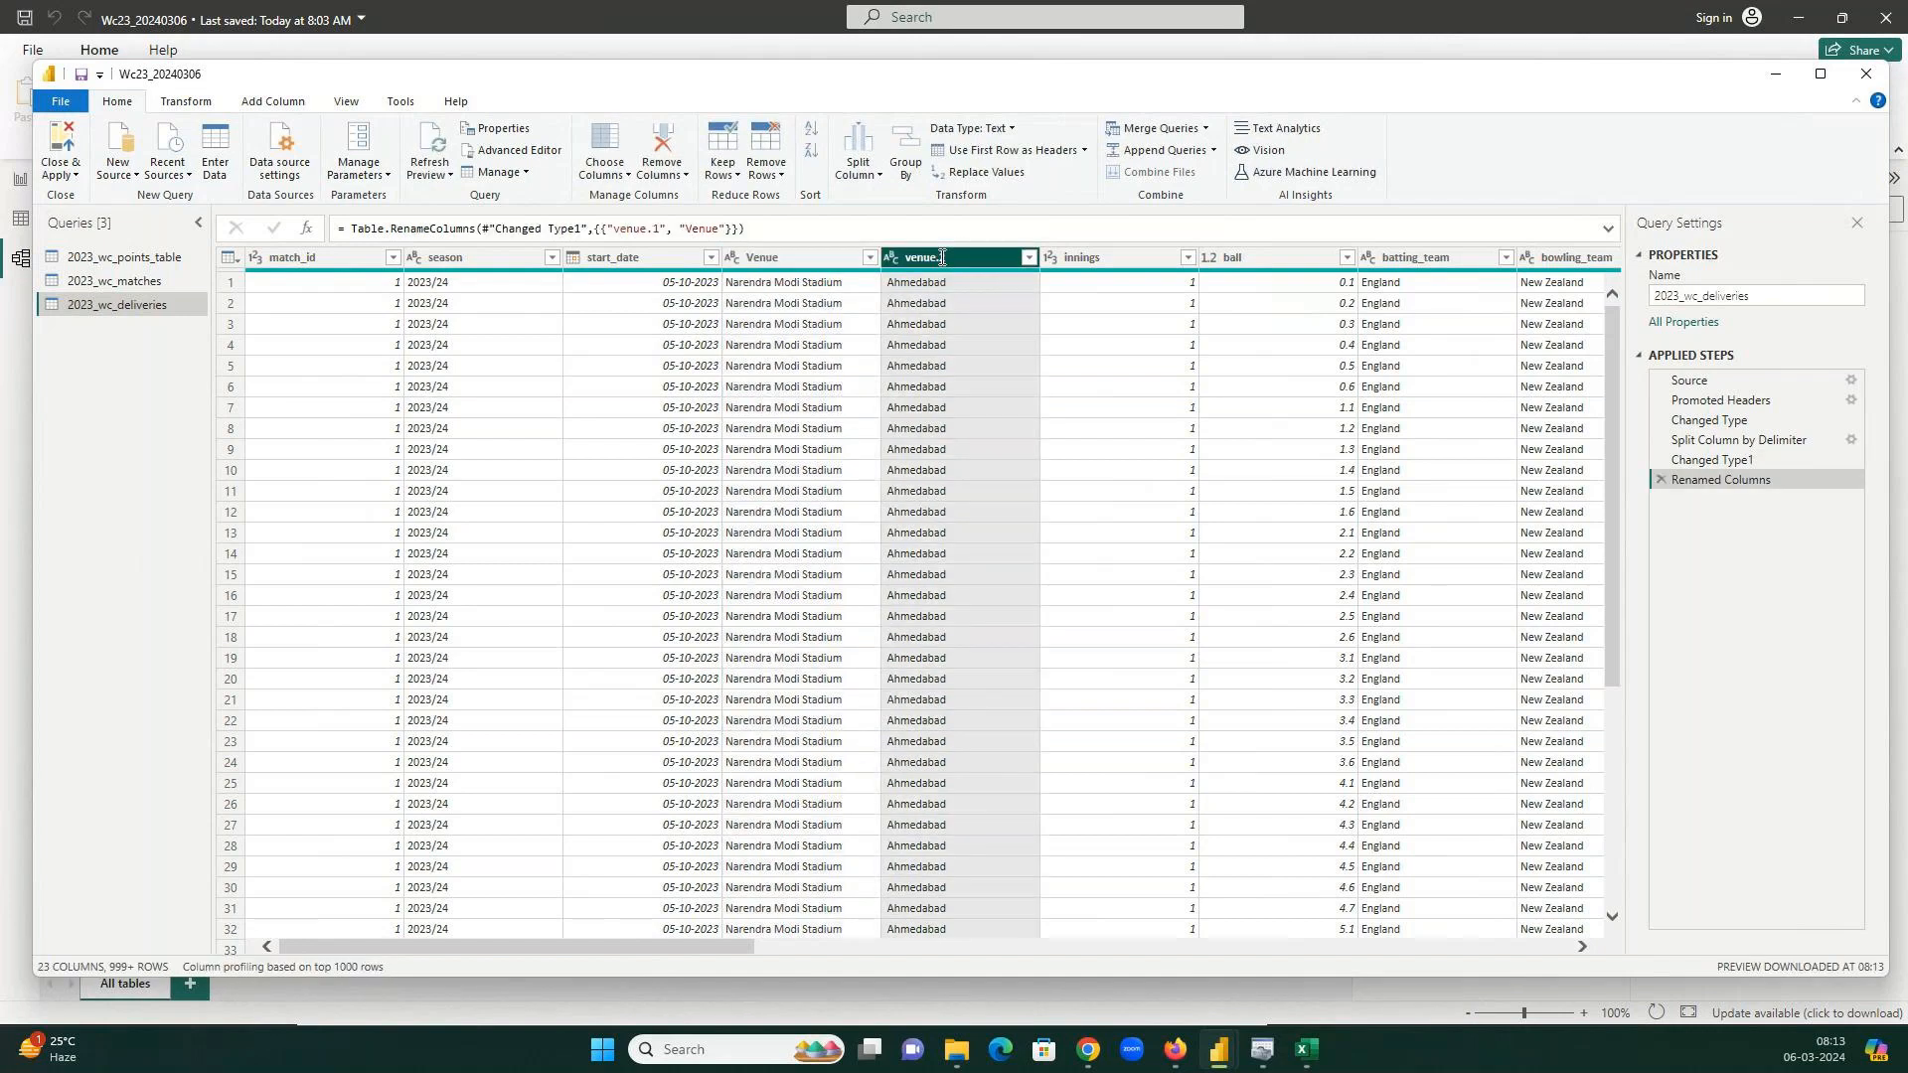
double_click(941, 258)
text(Cit)
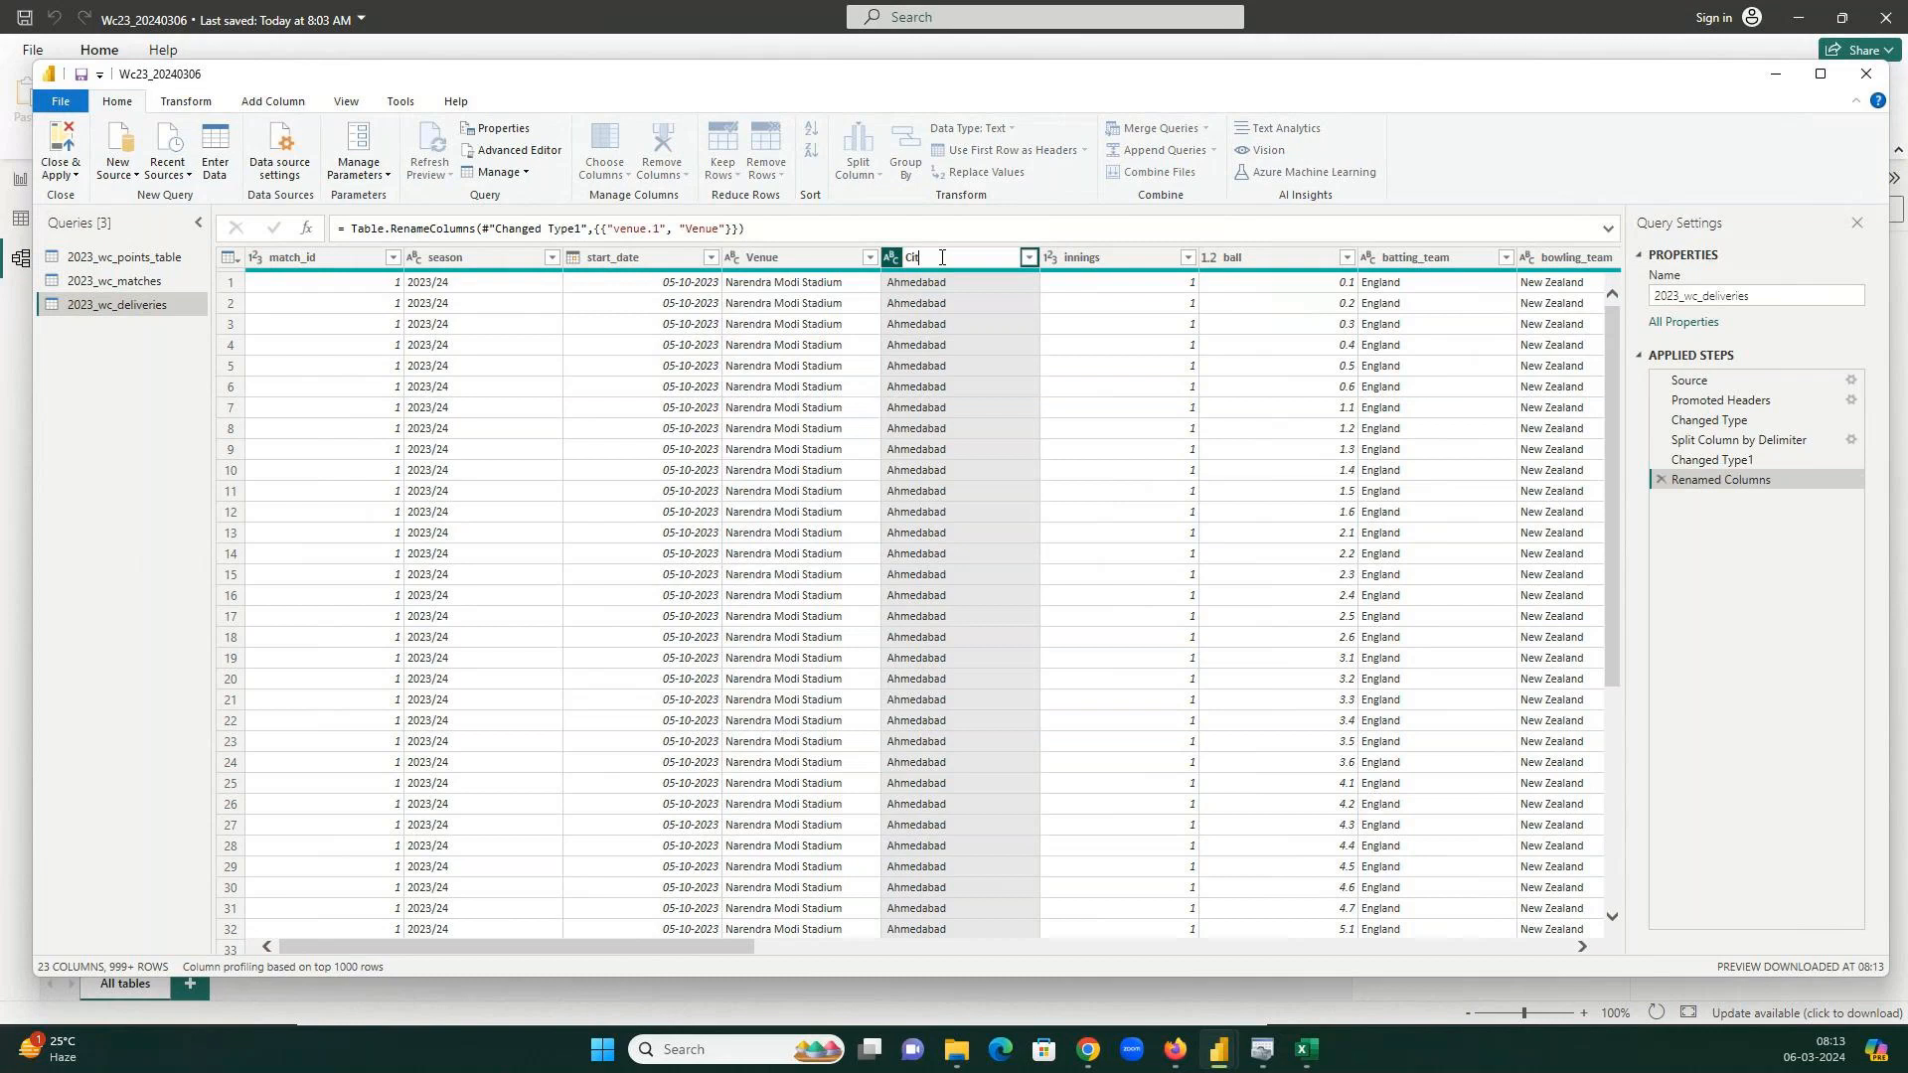
text(y)
key(Return)
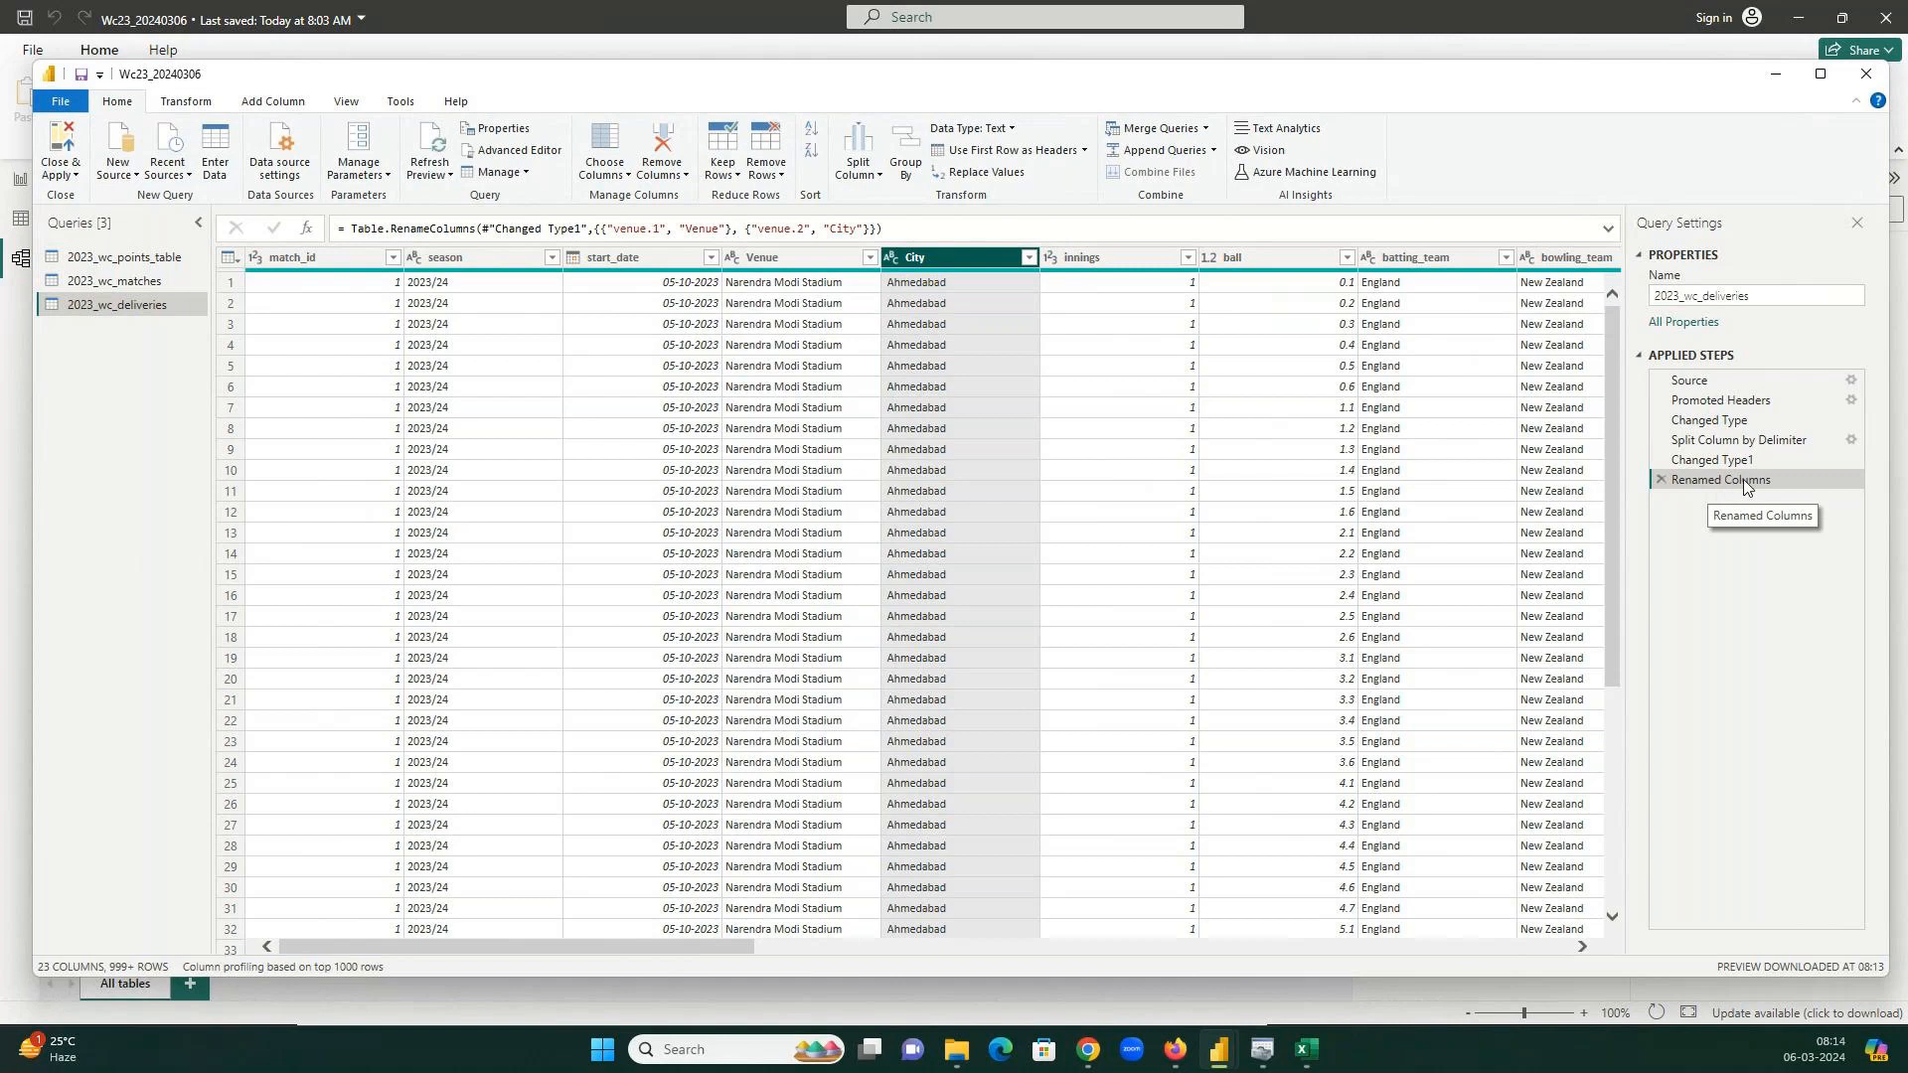
Check the Renamed Columns formula mapping venue.1 to Venue and venue.2 to City.
double_click(613, 229)
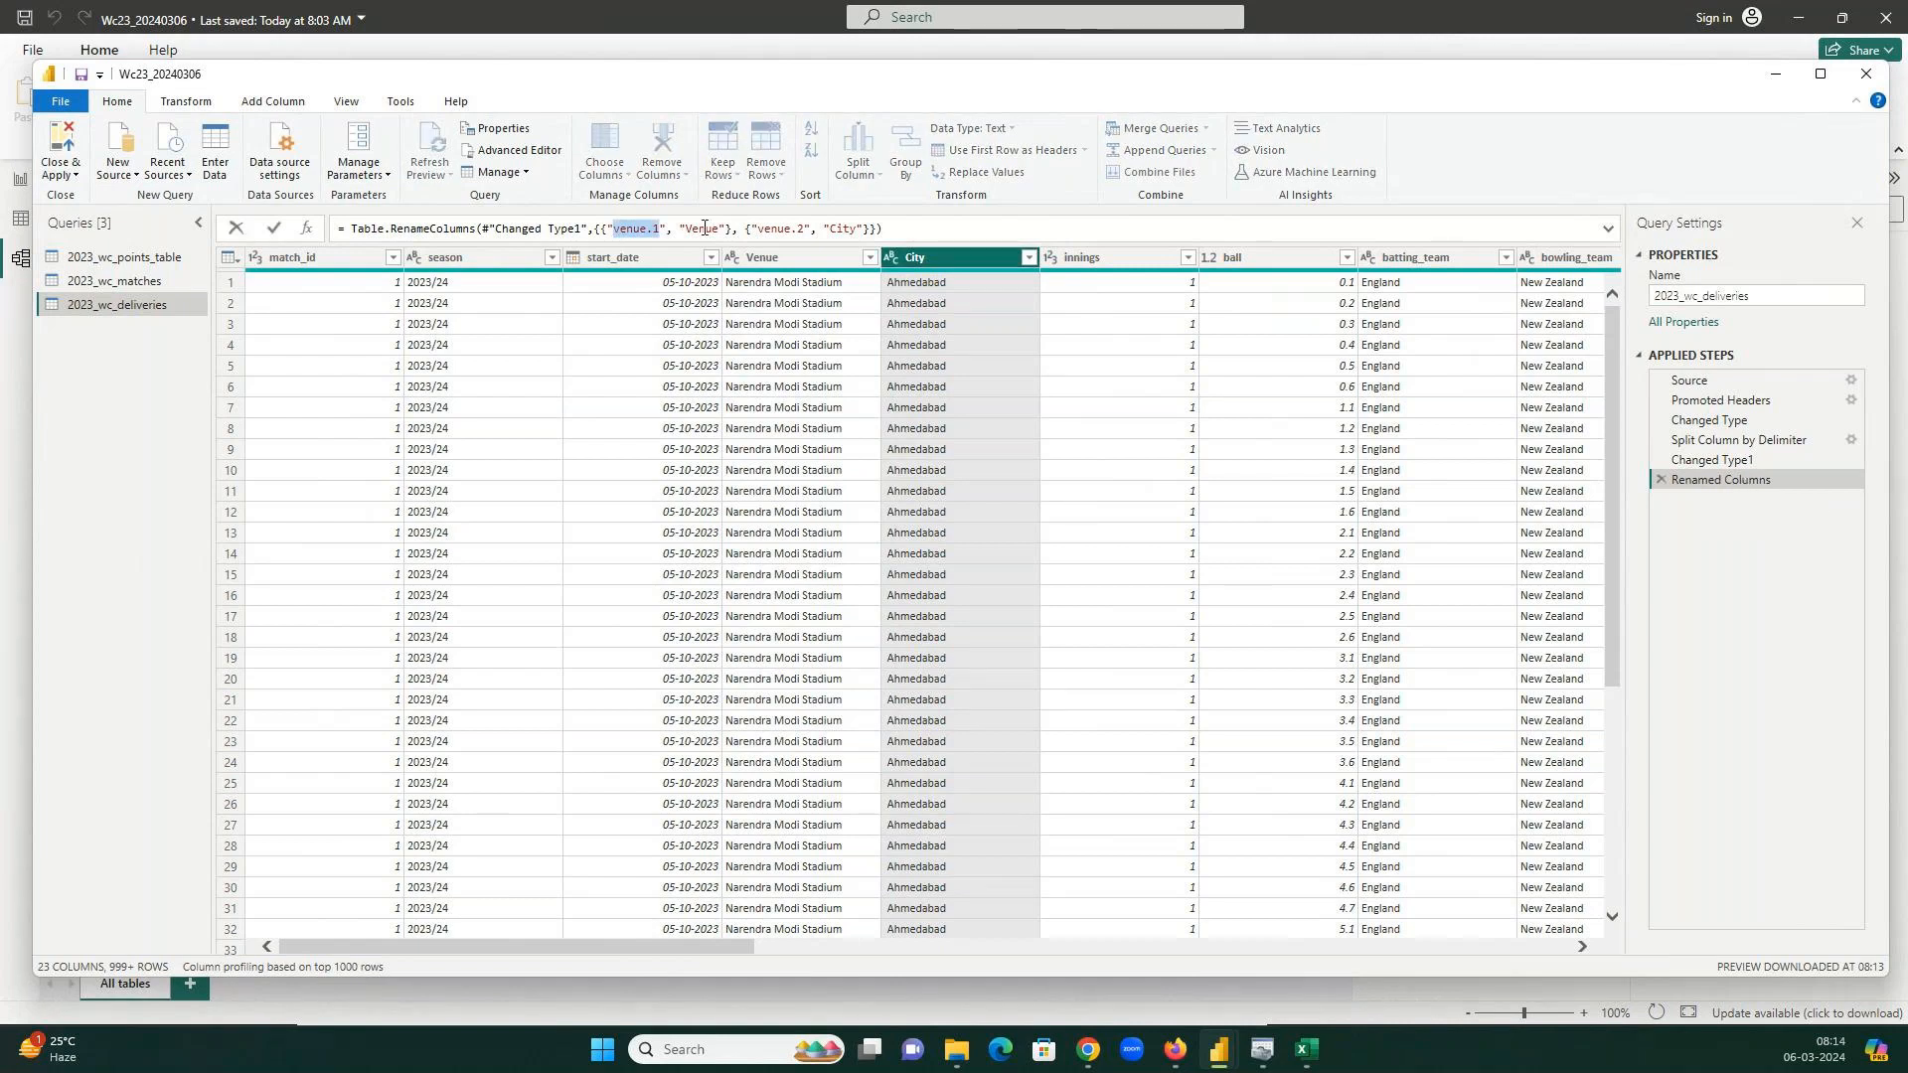
double_click(703, 228)
double_click(758, 230)
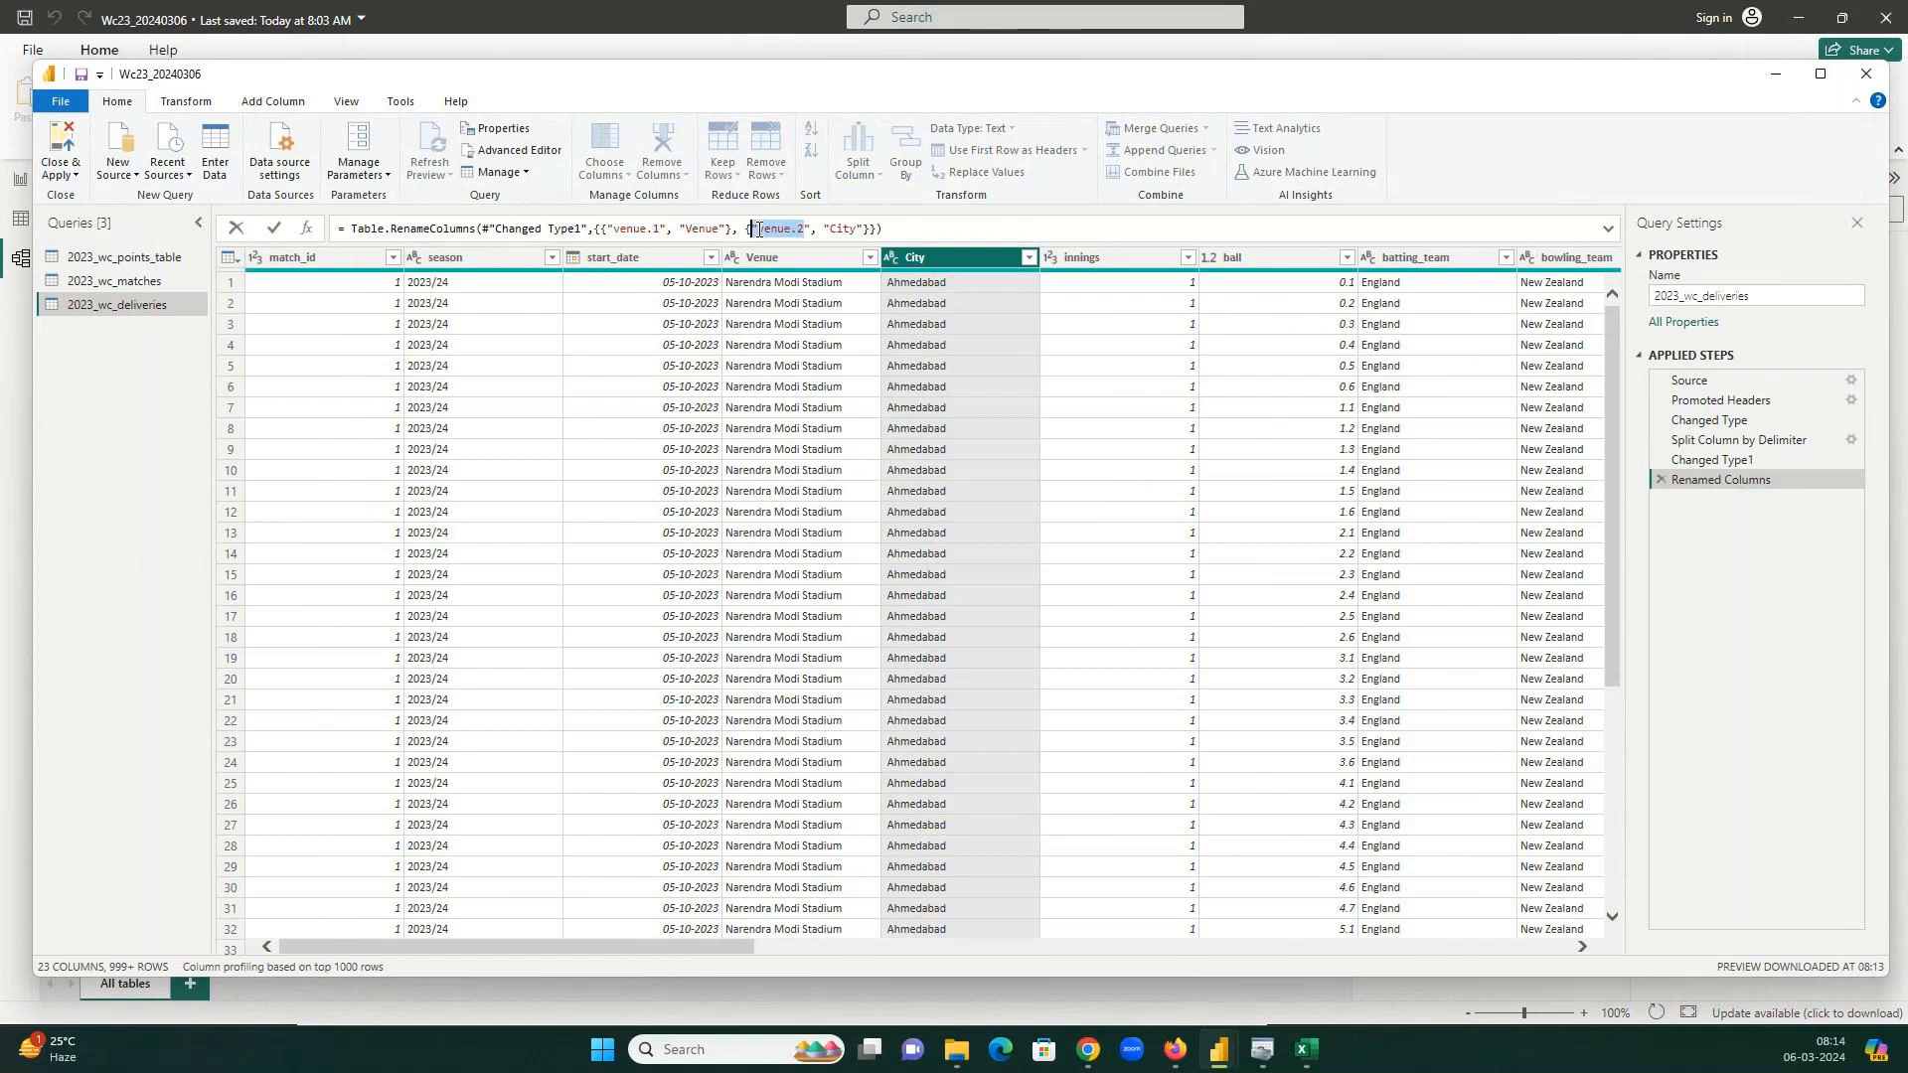
double_click(839, 230)
click(73, 176)
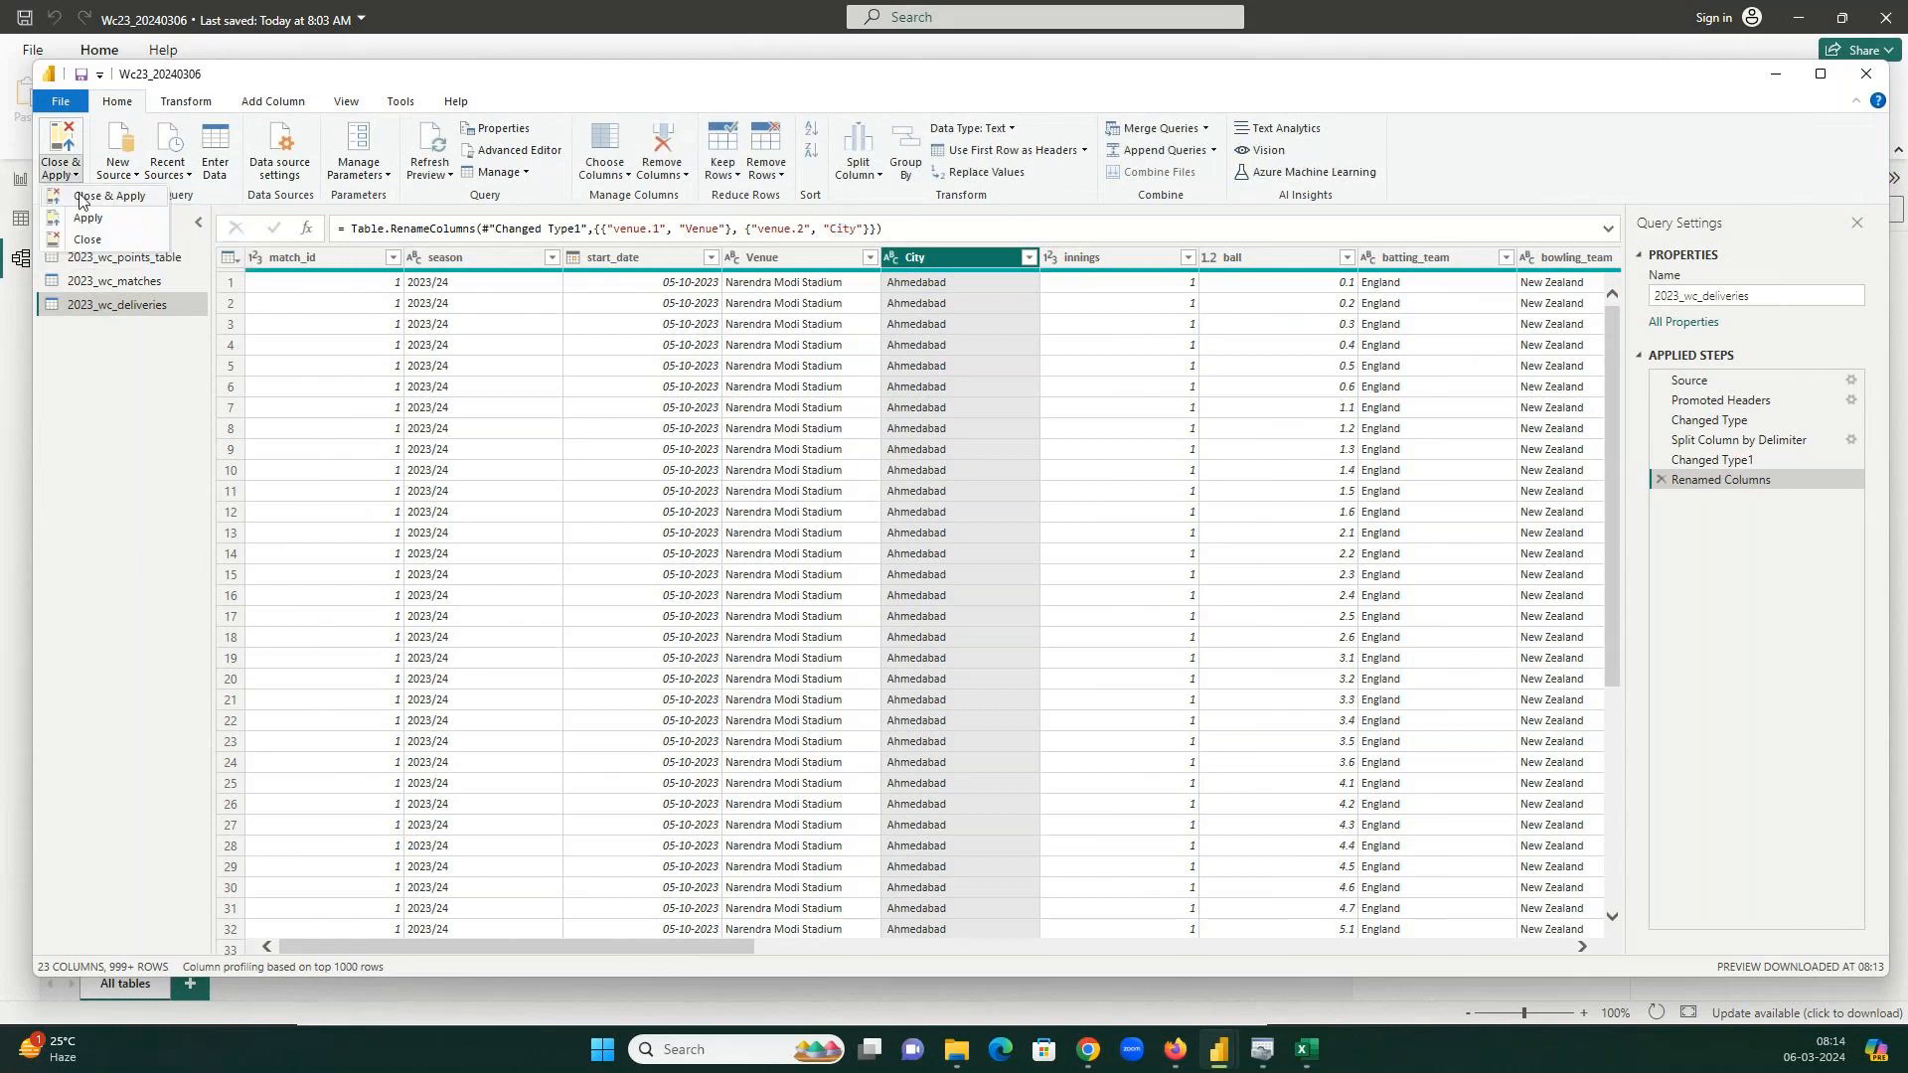
Apply the query changes, then link deliveries Venue to matches venue as a many-to-many relationship.
click(84, 198)
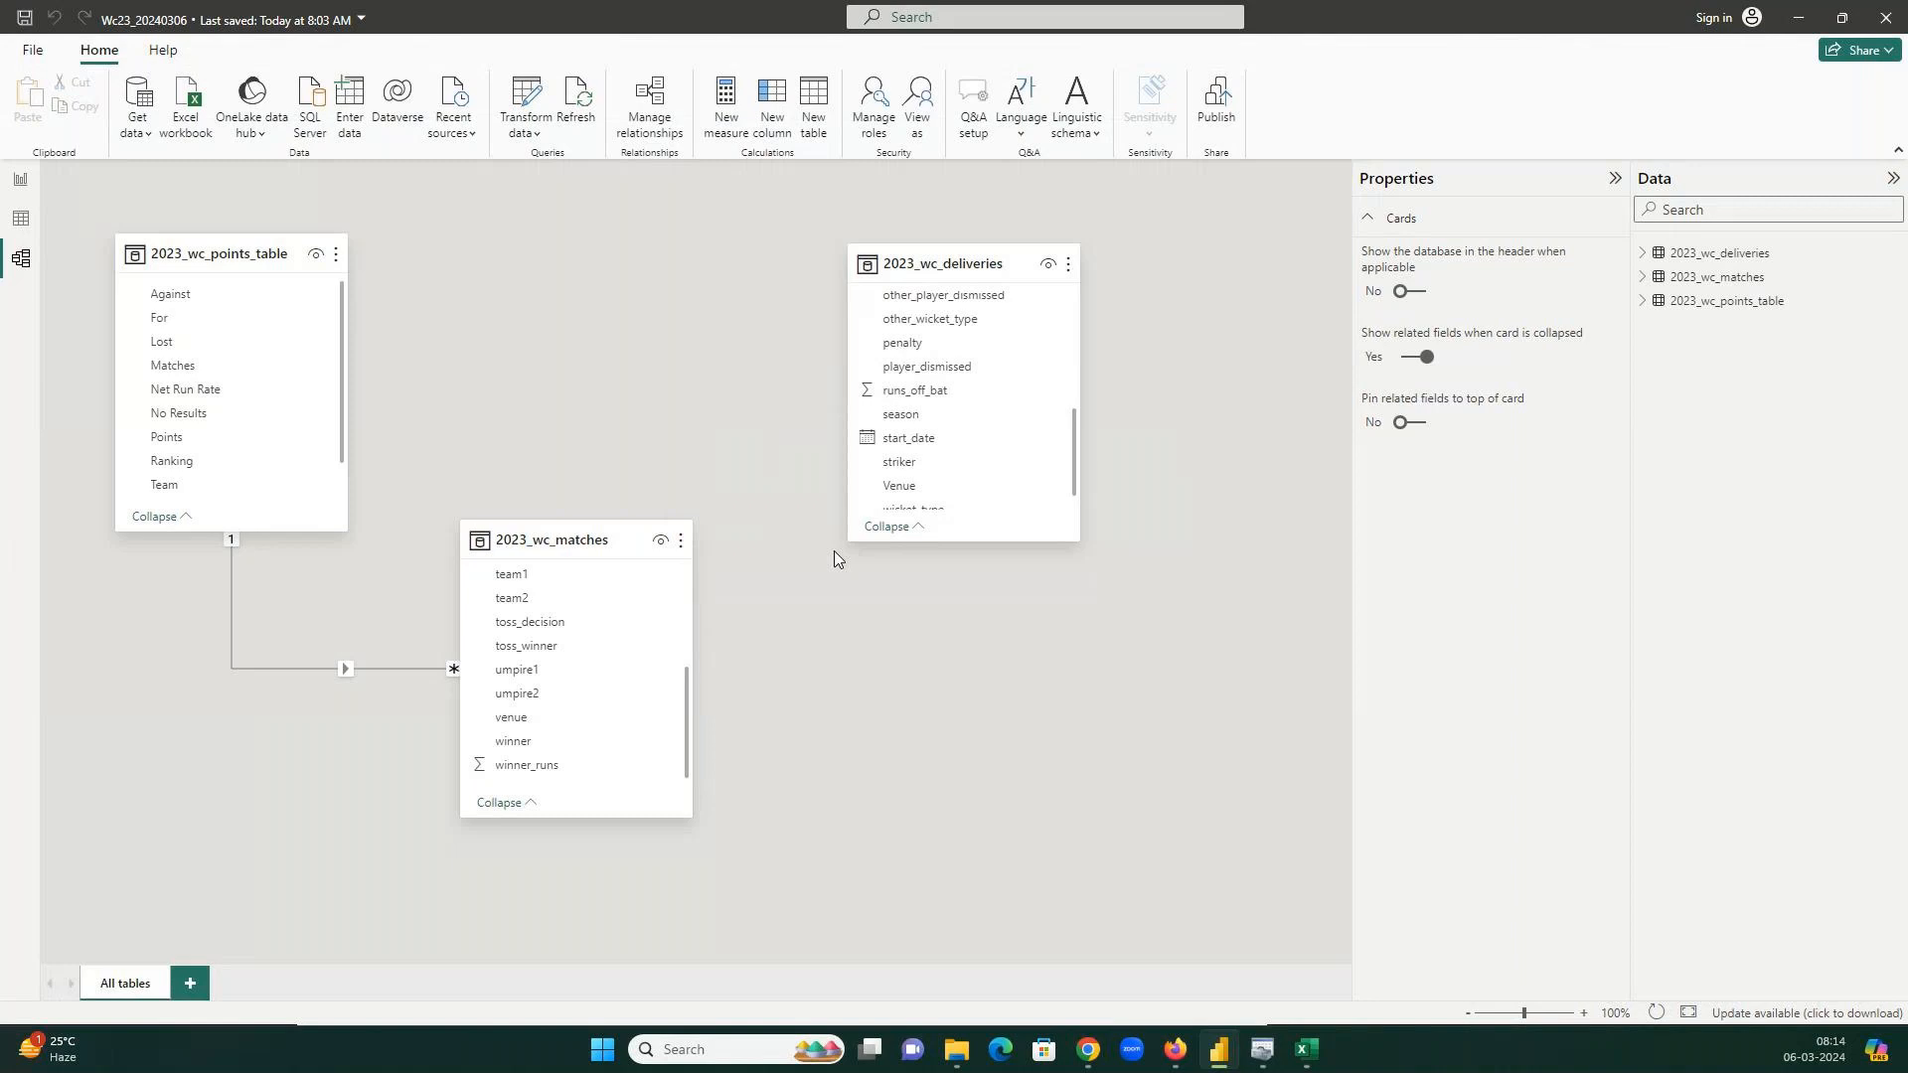
drag(899, 486, 500, 726)
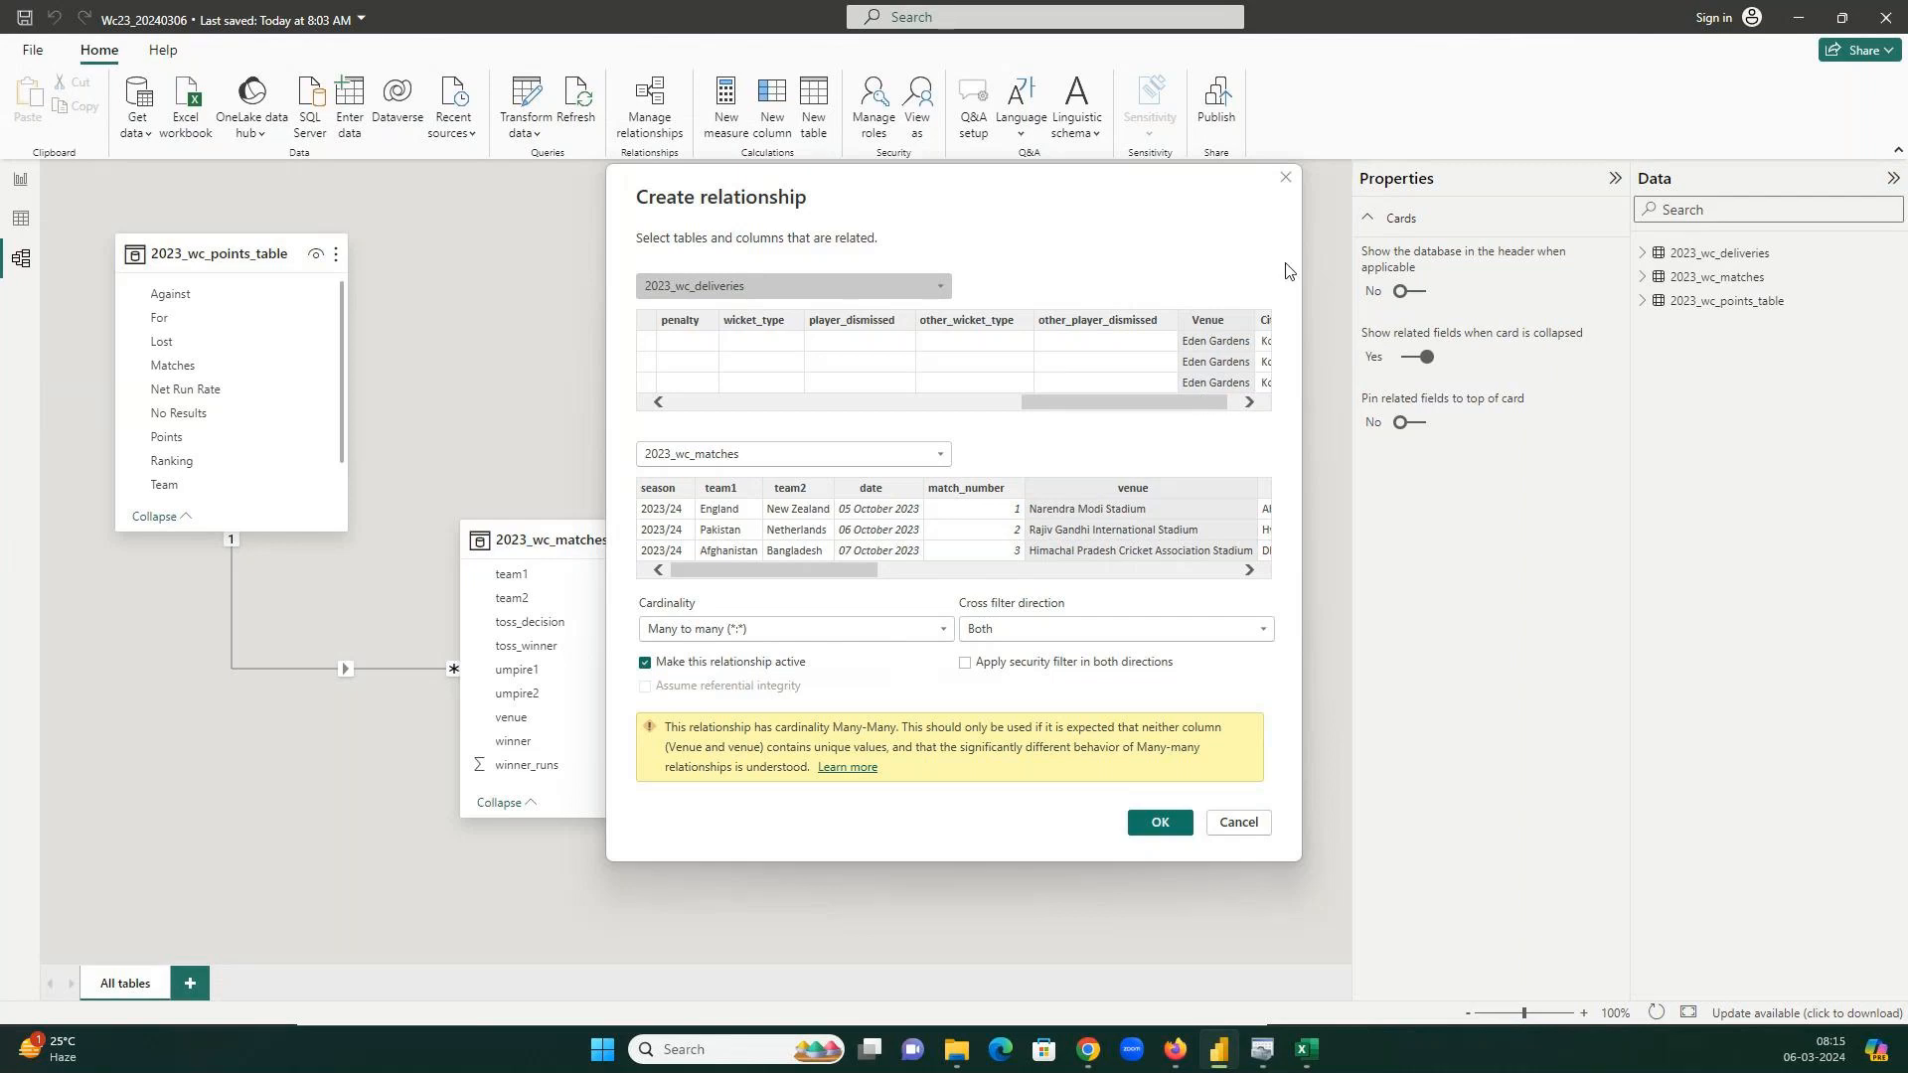
click(1161, 822)
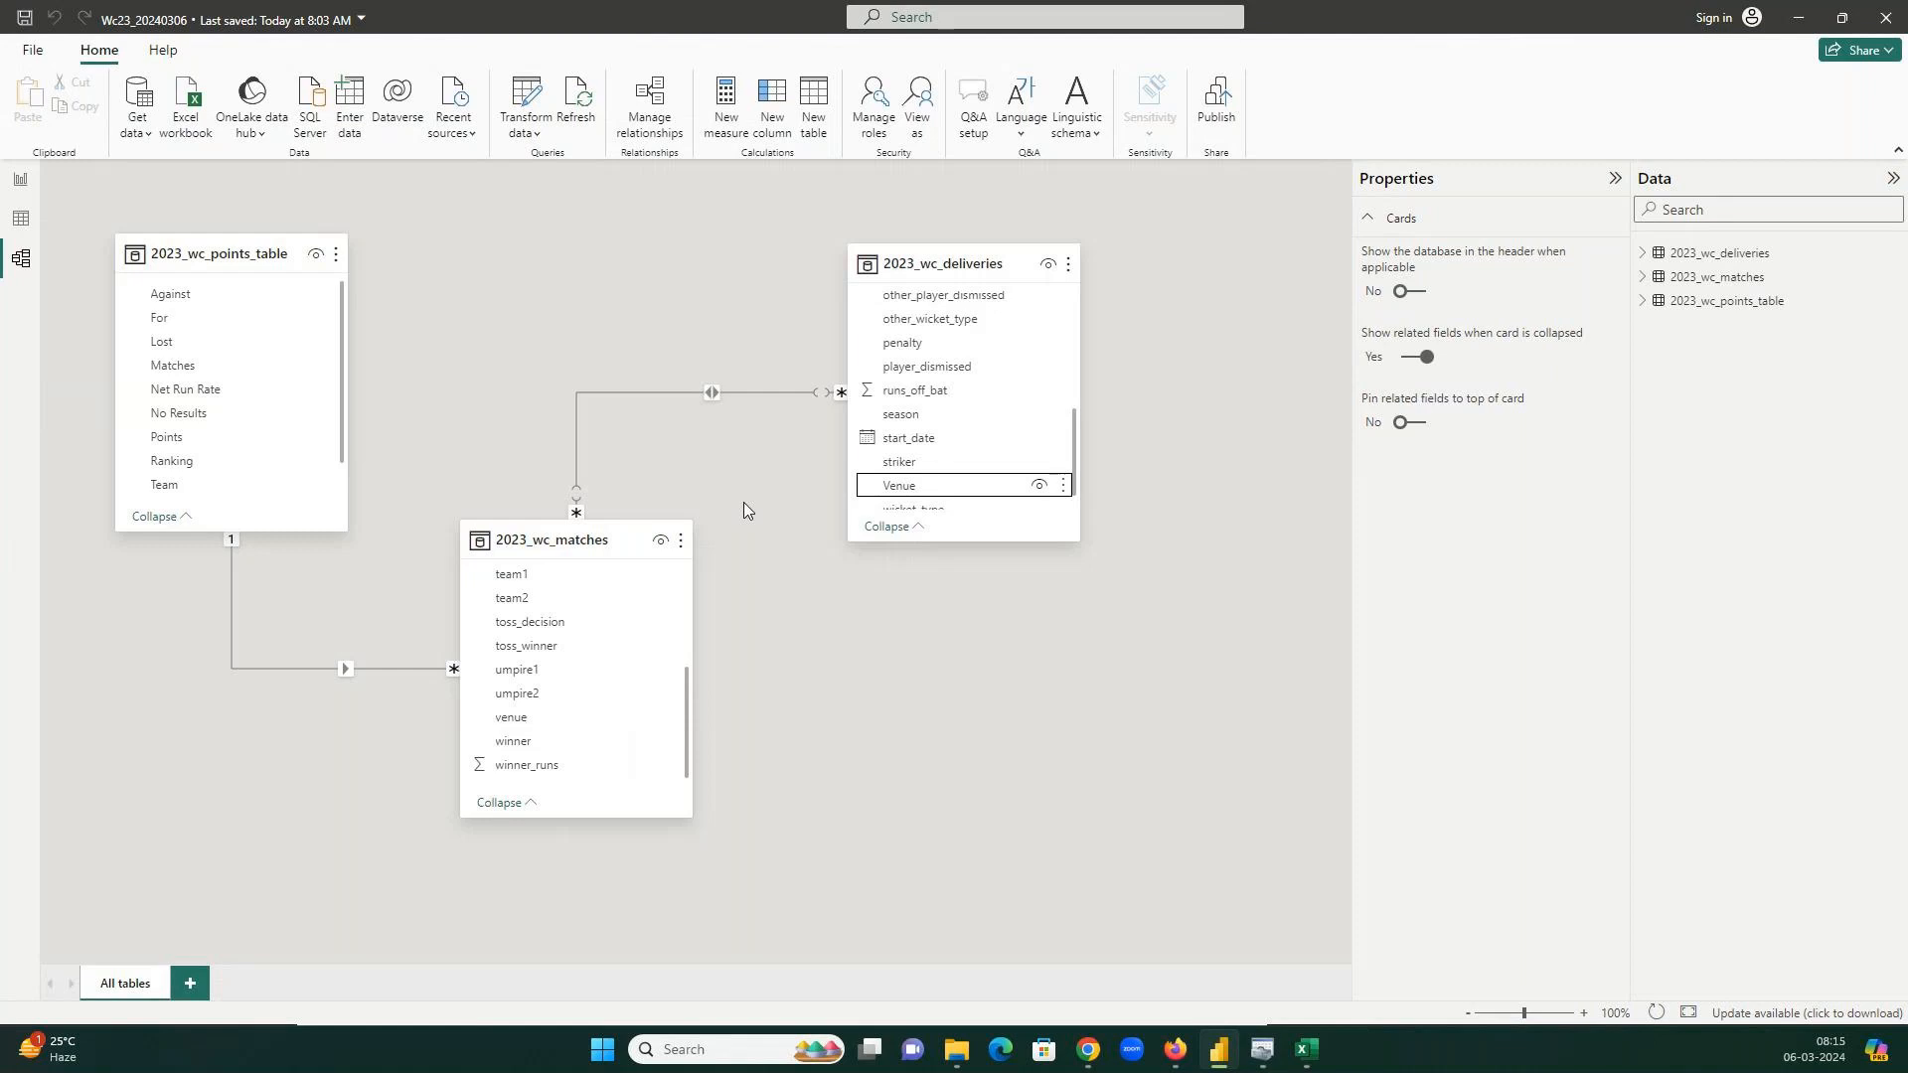
Close 2023_wc_matches.csv and 2023_wc_deliveries.csv in Excel, choosing Don't Save for each.
mouse_move(1304, 1049)
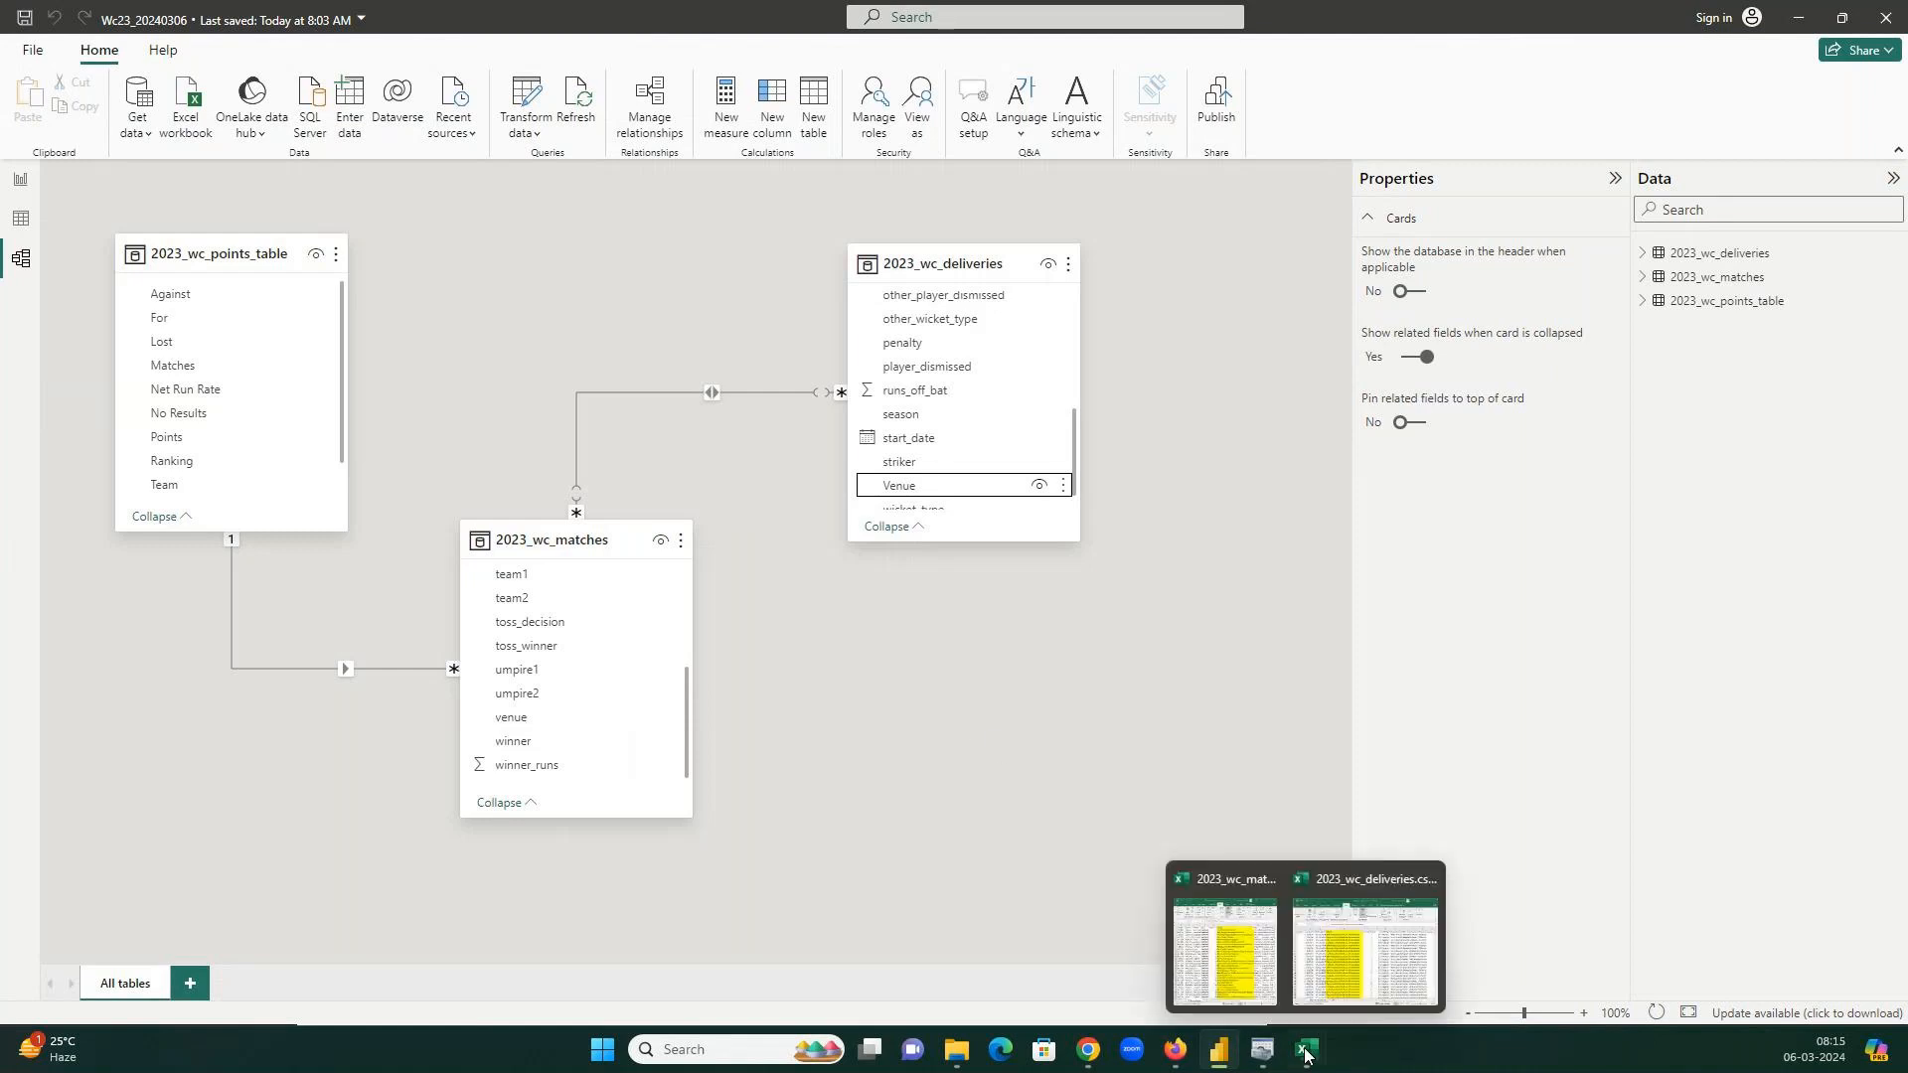
click(1224, 938)
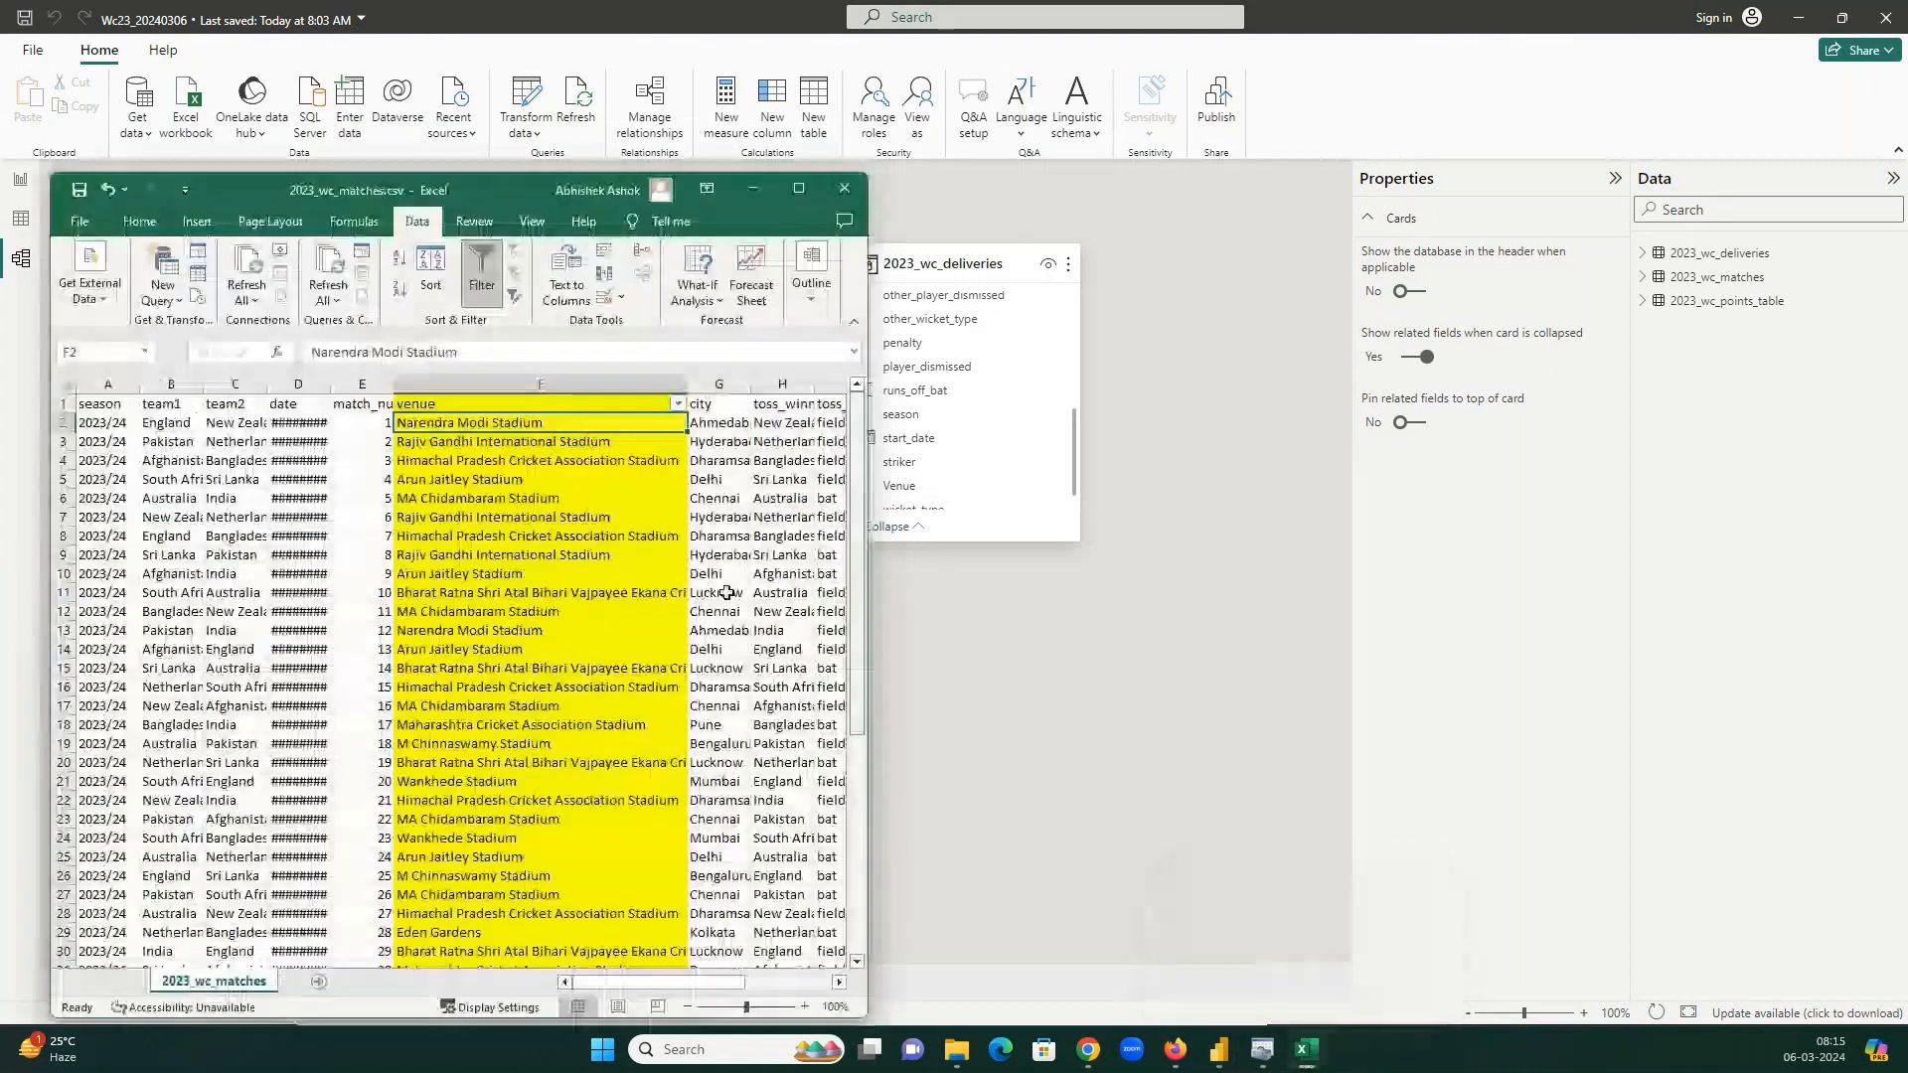
click(829, 199)
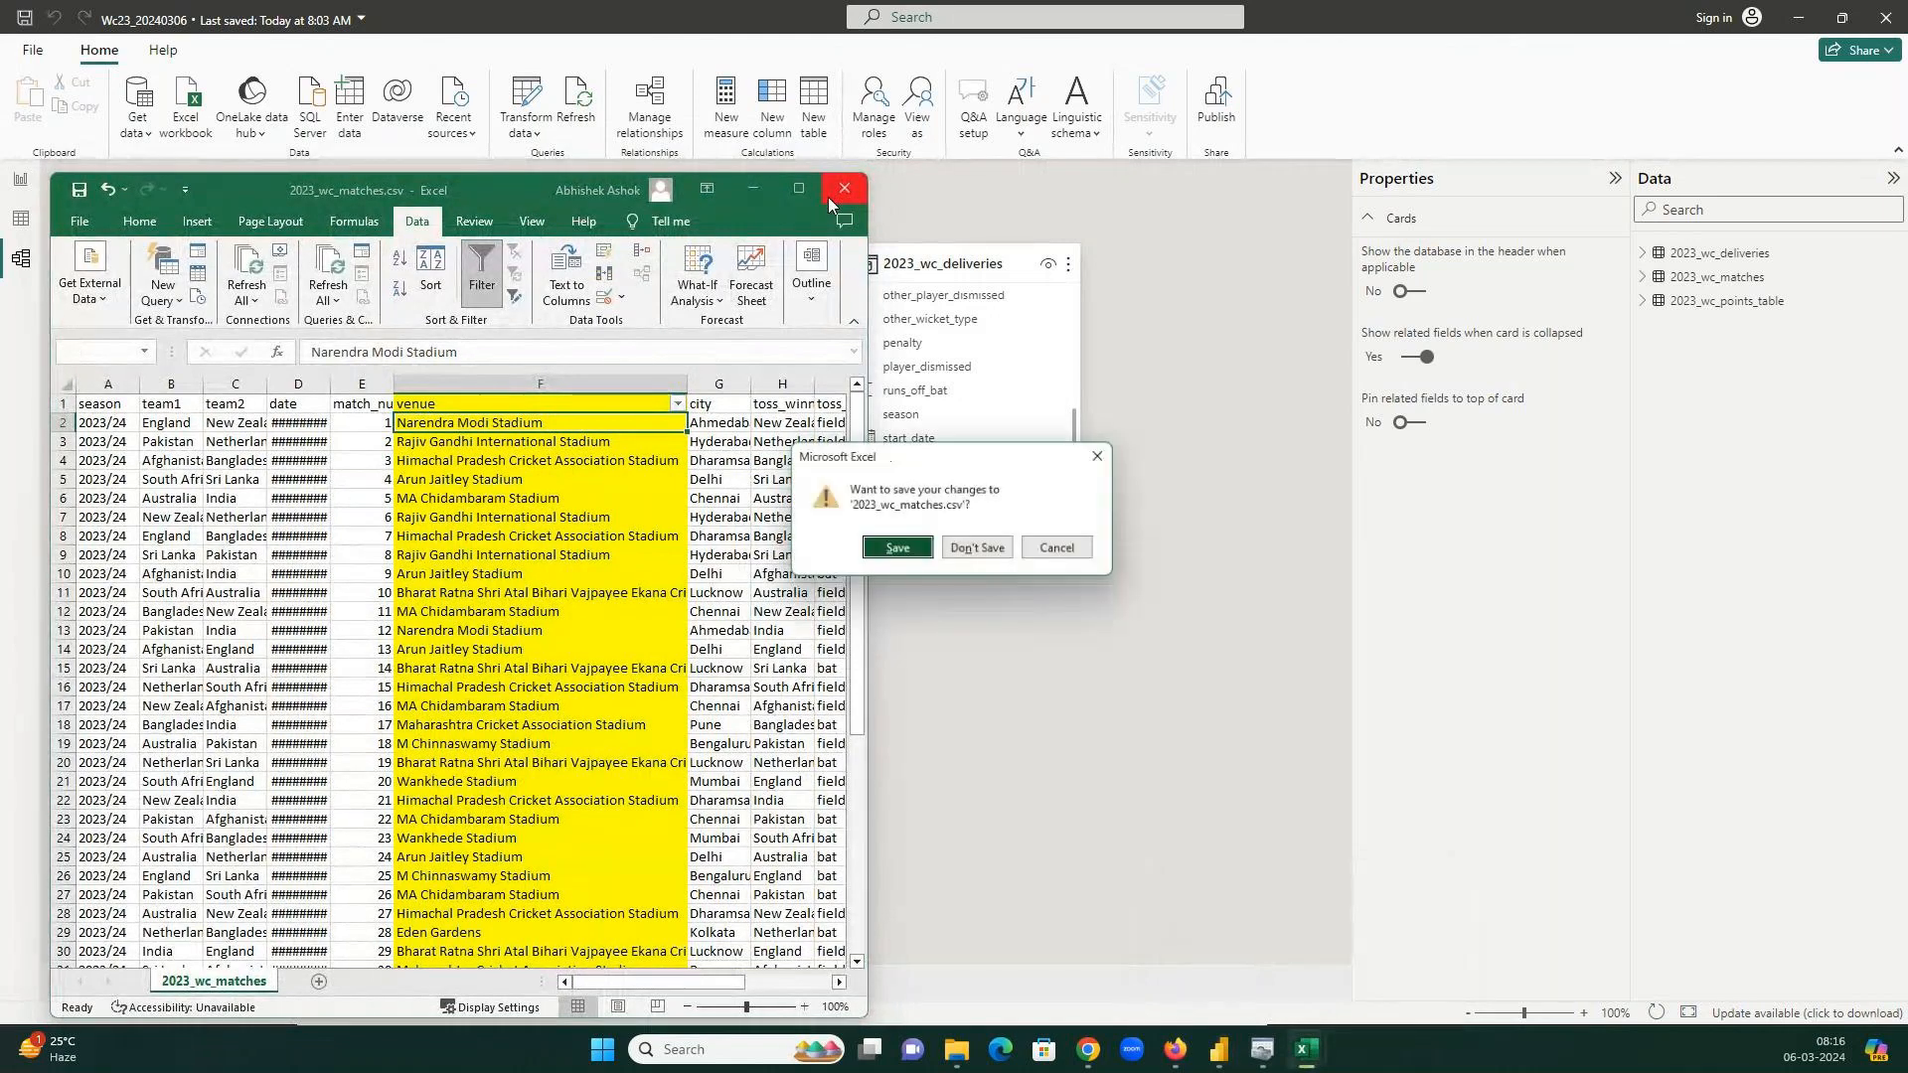
click(988, 562)
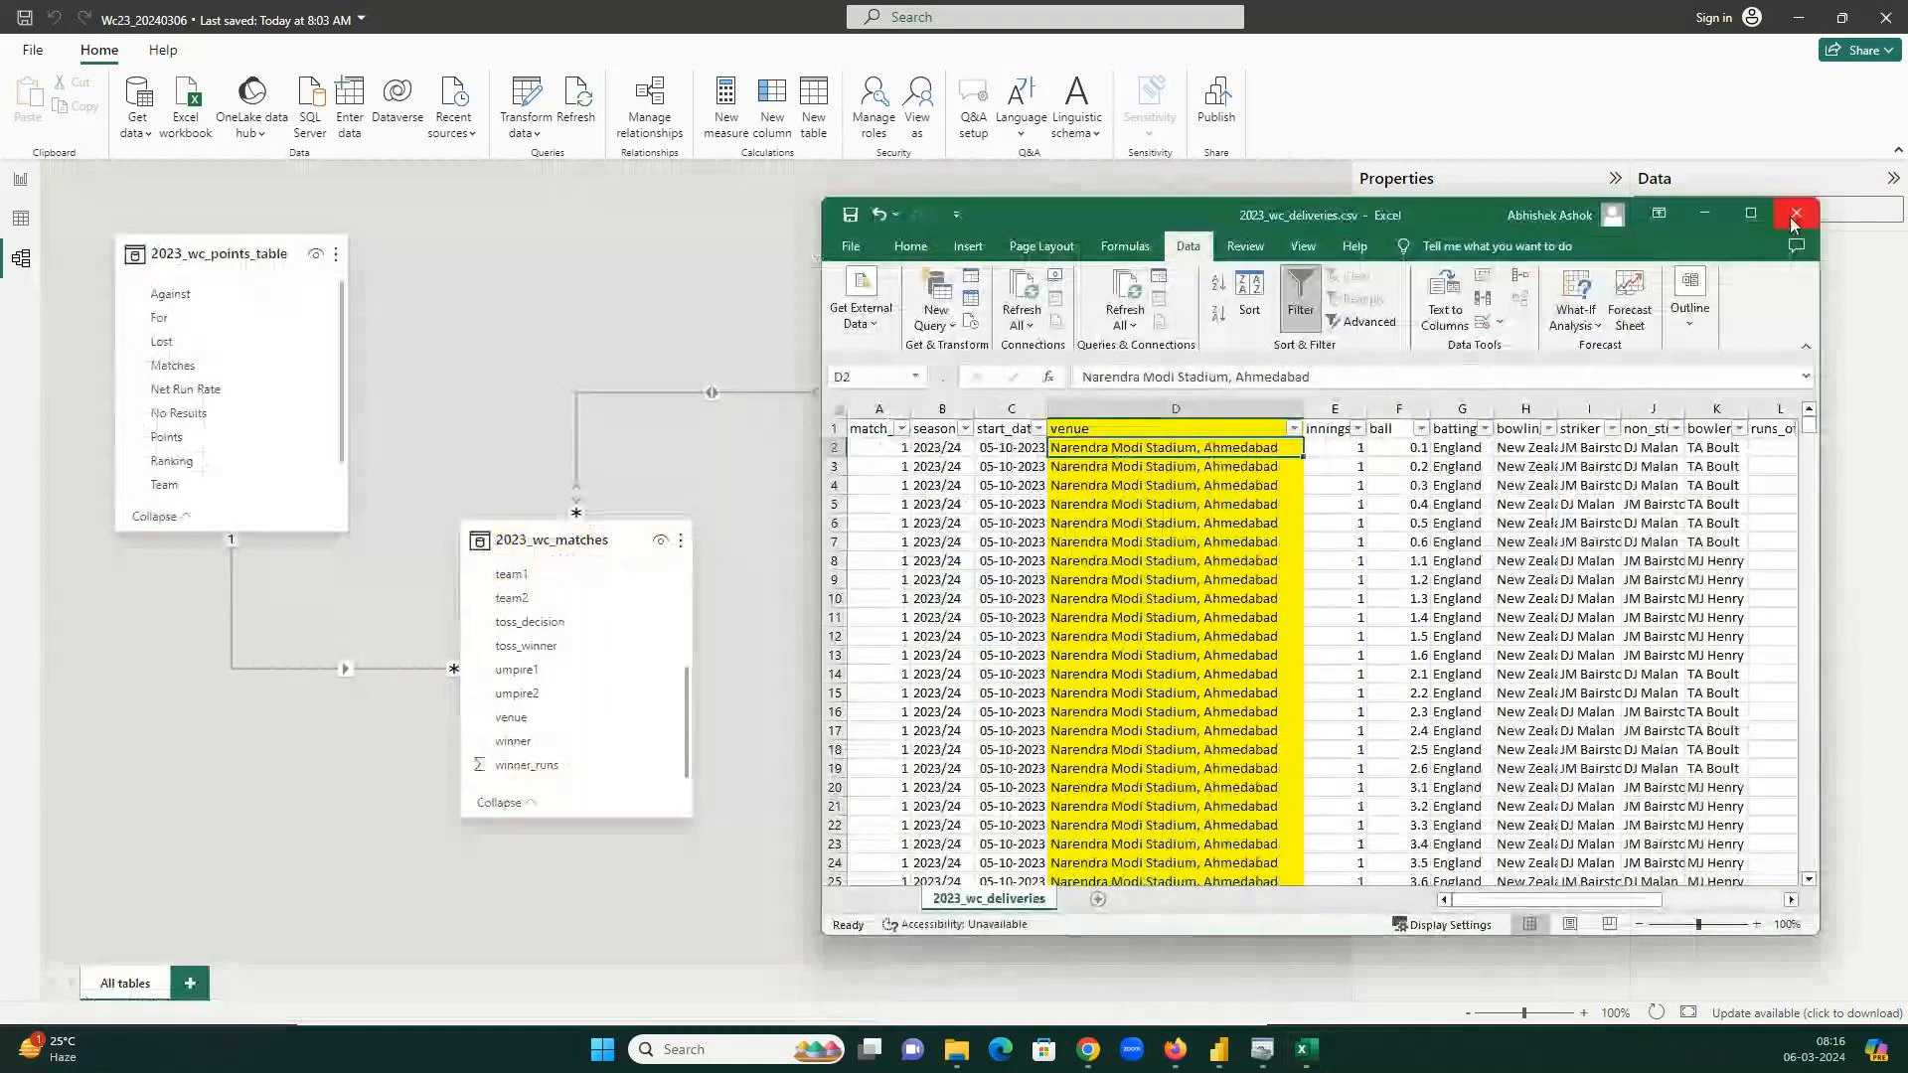
click(1793, 218)
click(989, 562)
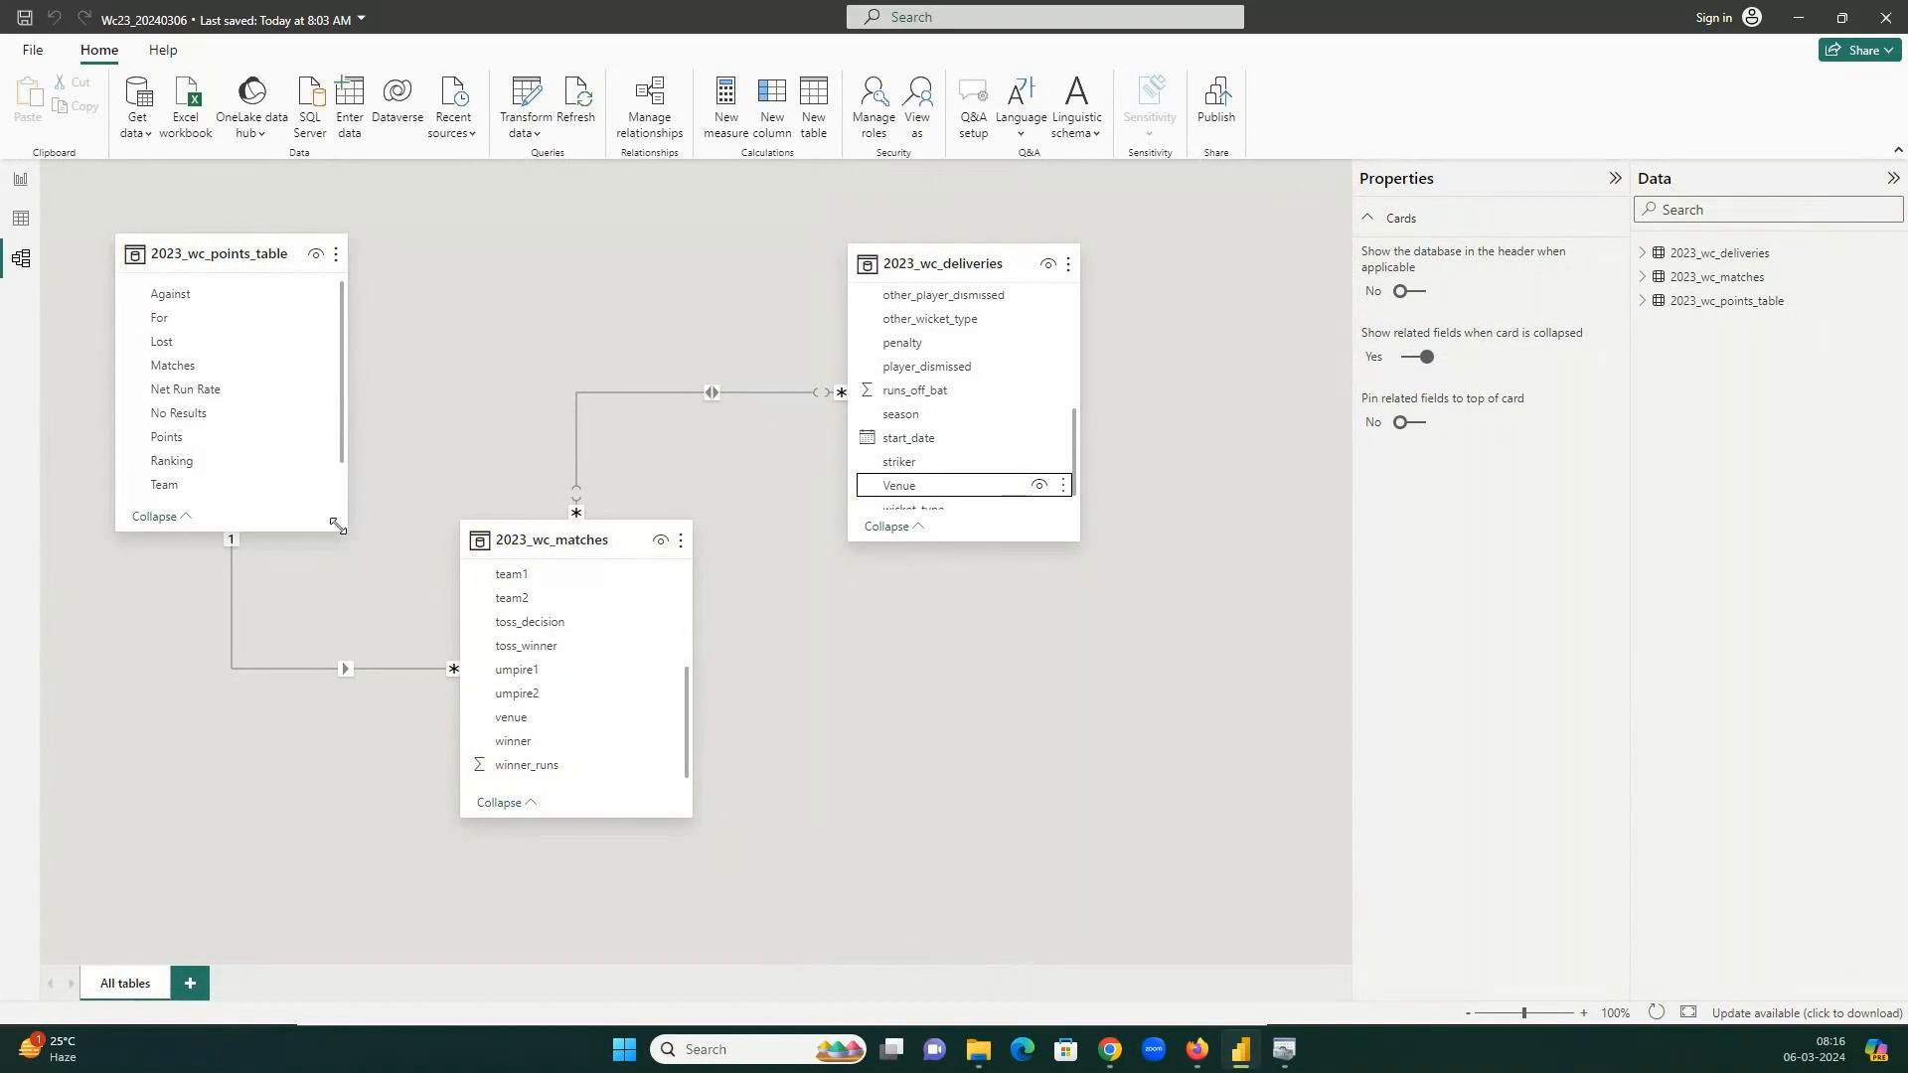
Select the 2023_wc_matches team1 to 2023_wc_points_table Team relationship to view its properties.
click(247, 672)
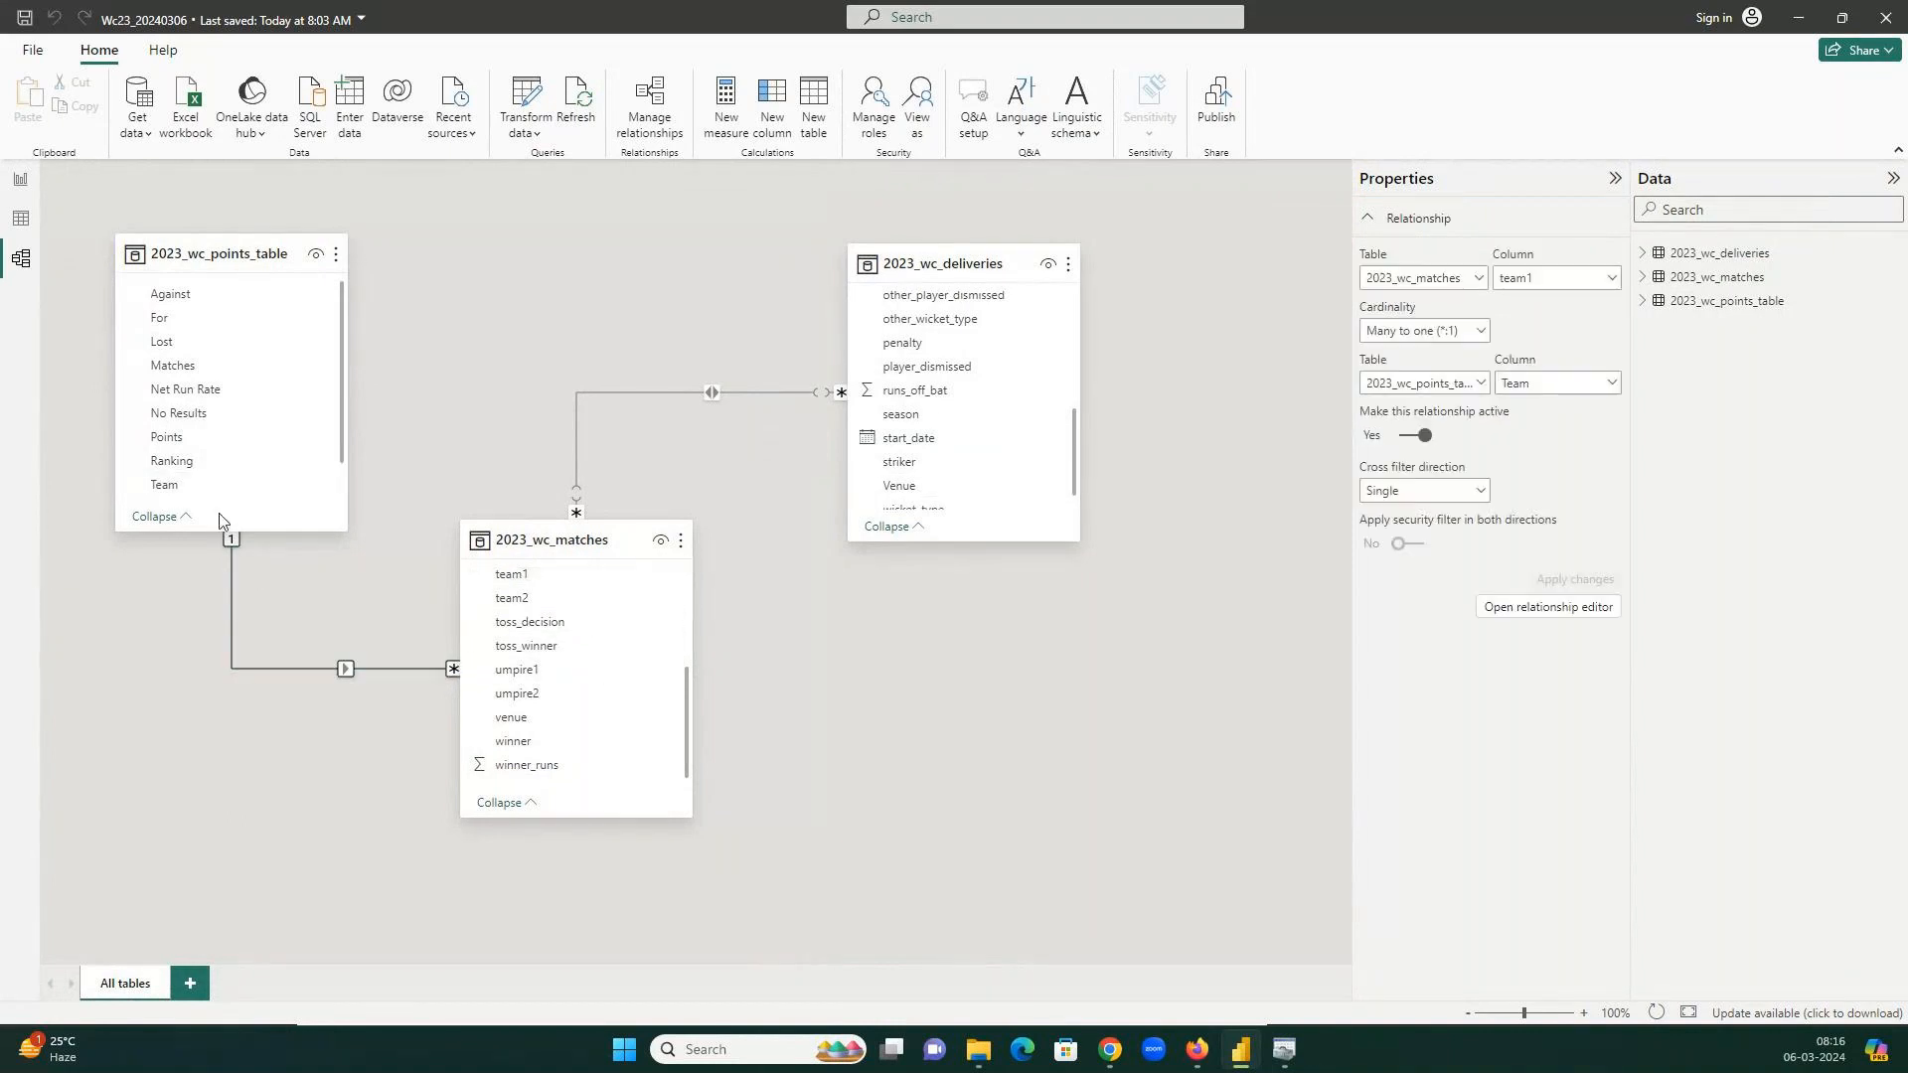
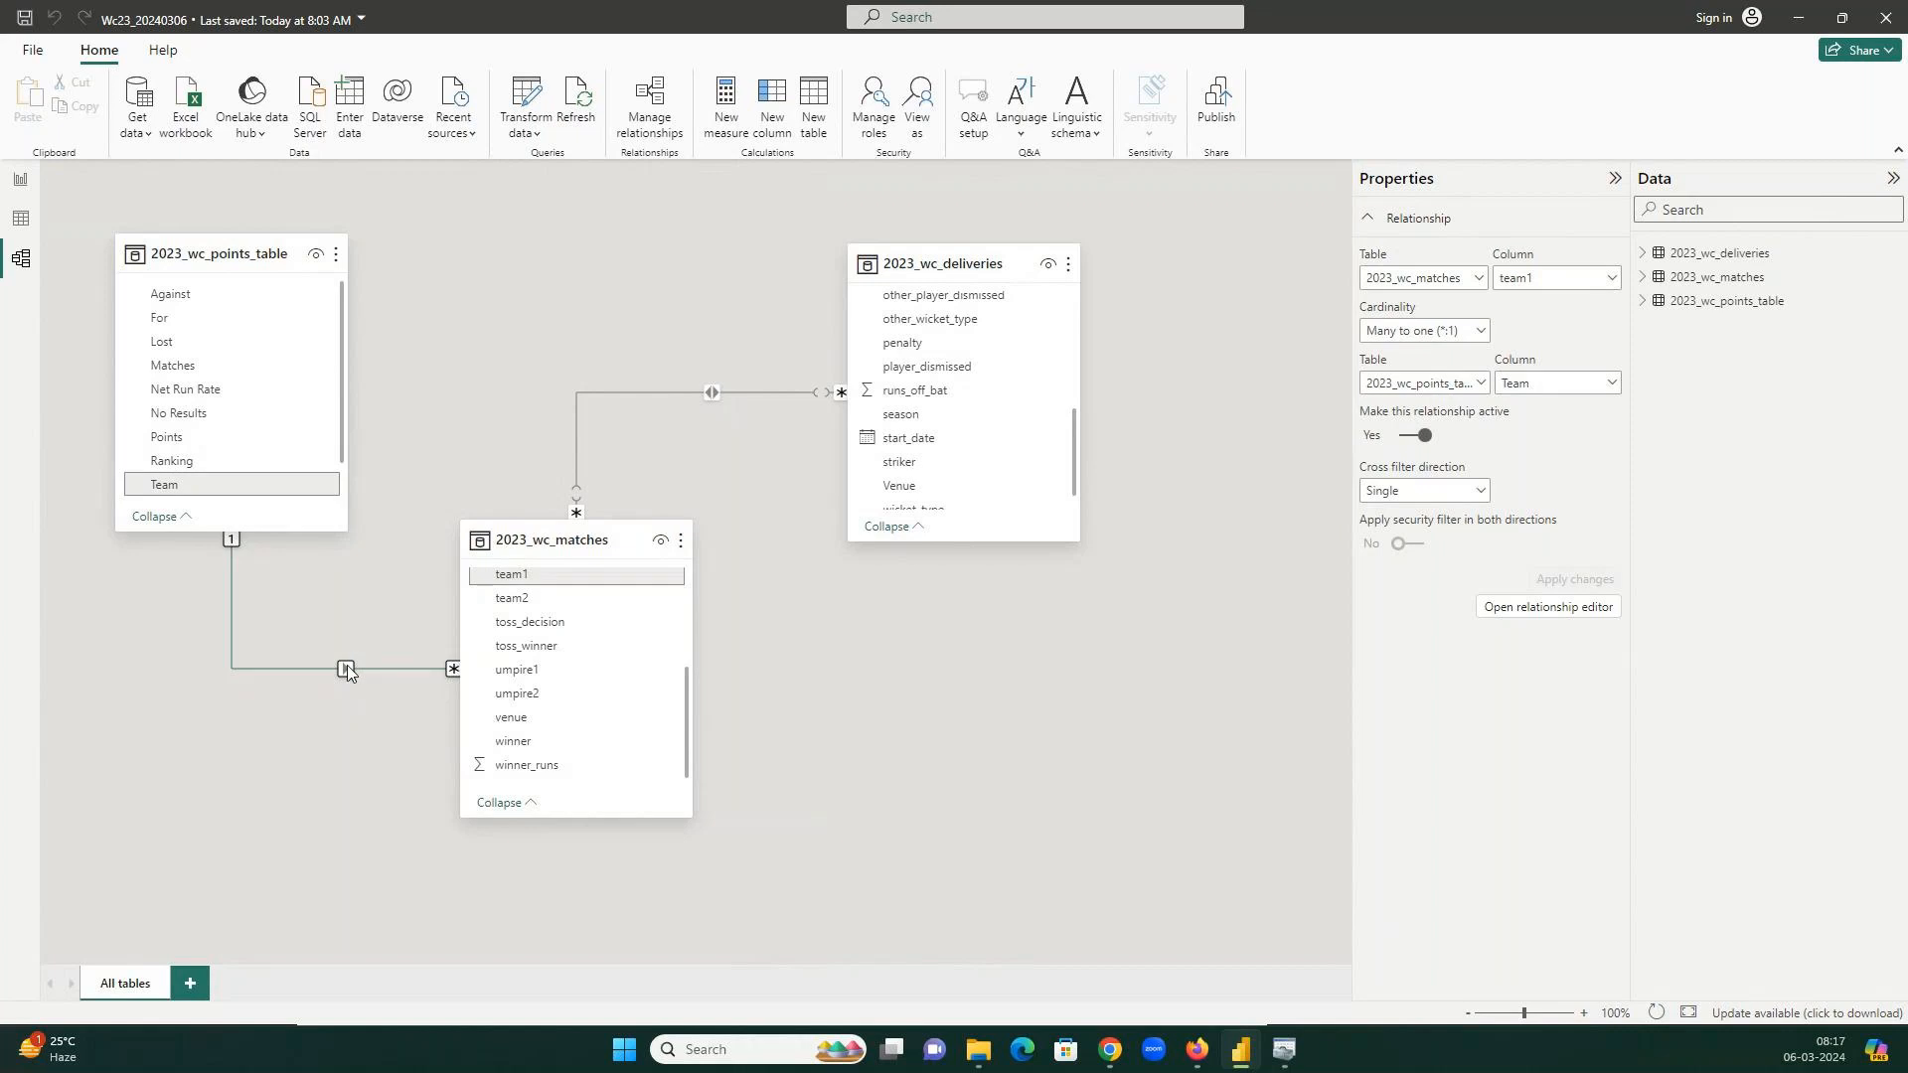
Save the Wc23_20240306 report with its three related World Cup tables.
scroll(489, 661, up, 2)
scroll(492, 646, up, 2)
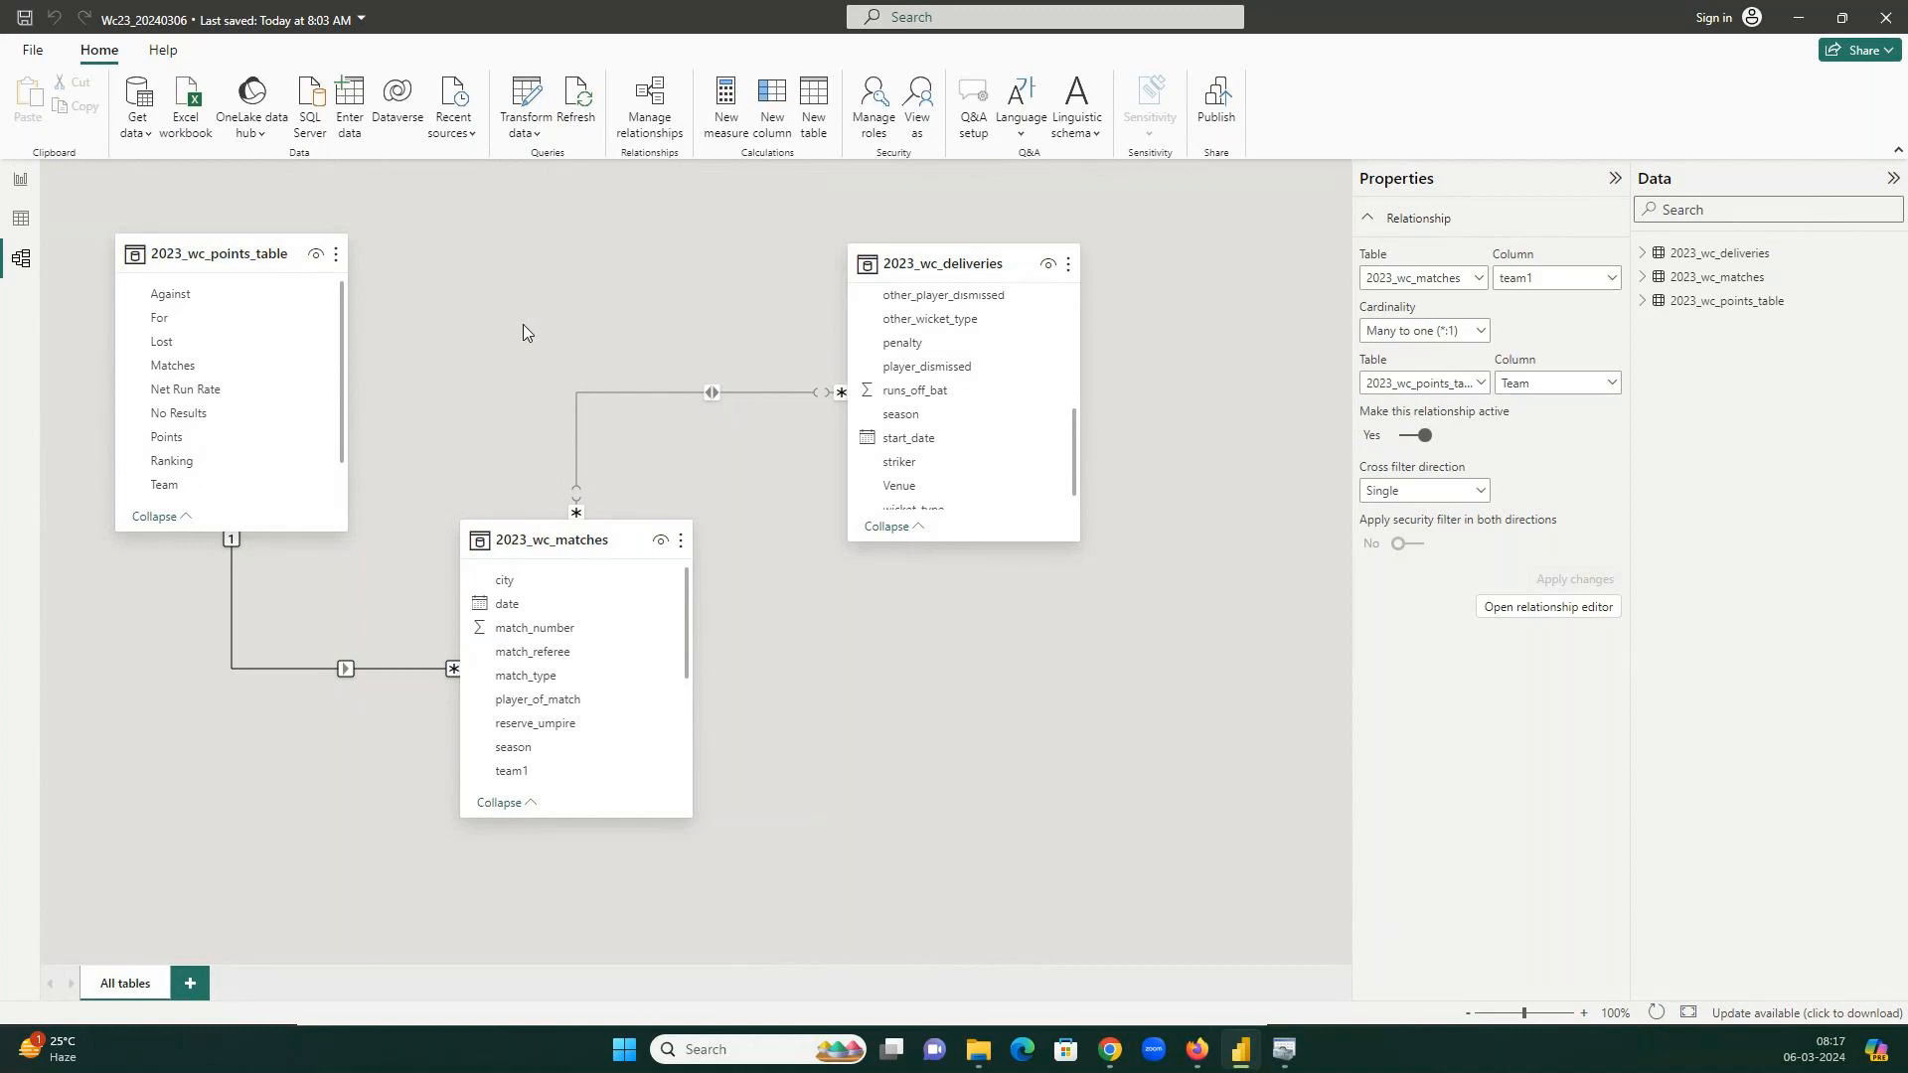
key(ctrl+s)
Confirm in the 6Mar24 folder that Wc23_20240306.pbix shows the 08:18 save at 193 KB.
click(980, 1051)
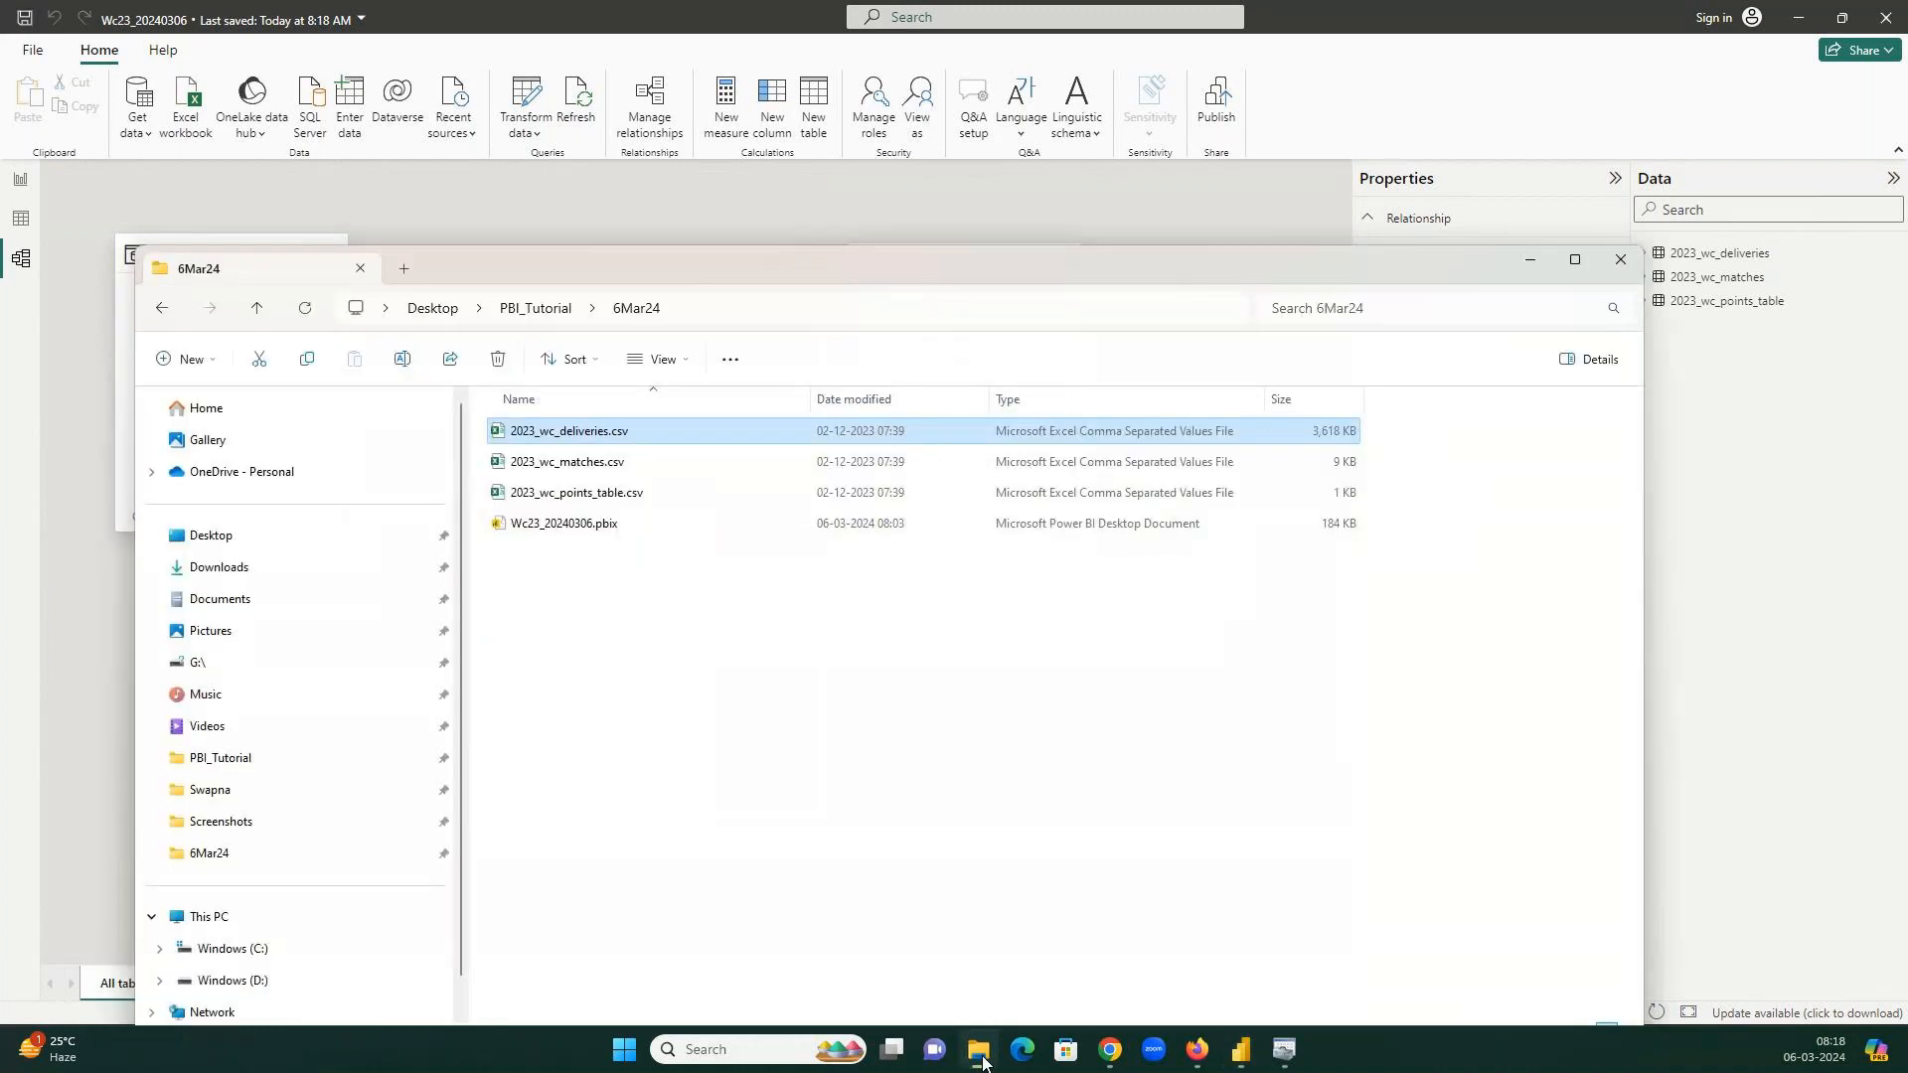
click(636, 526)
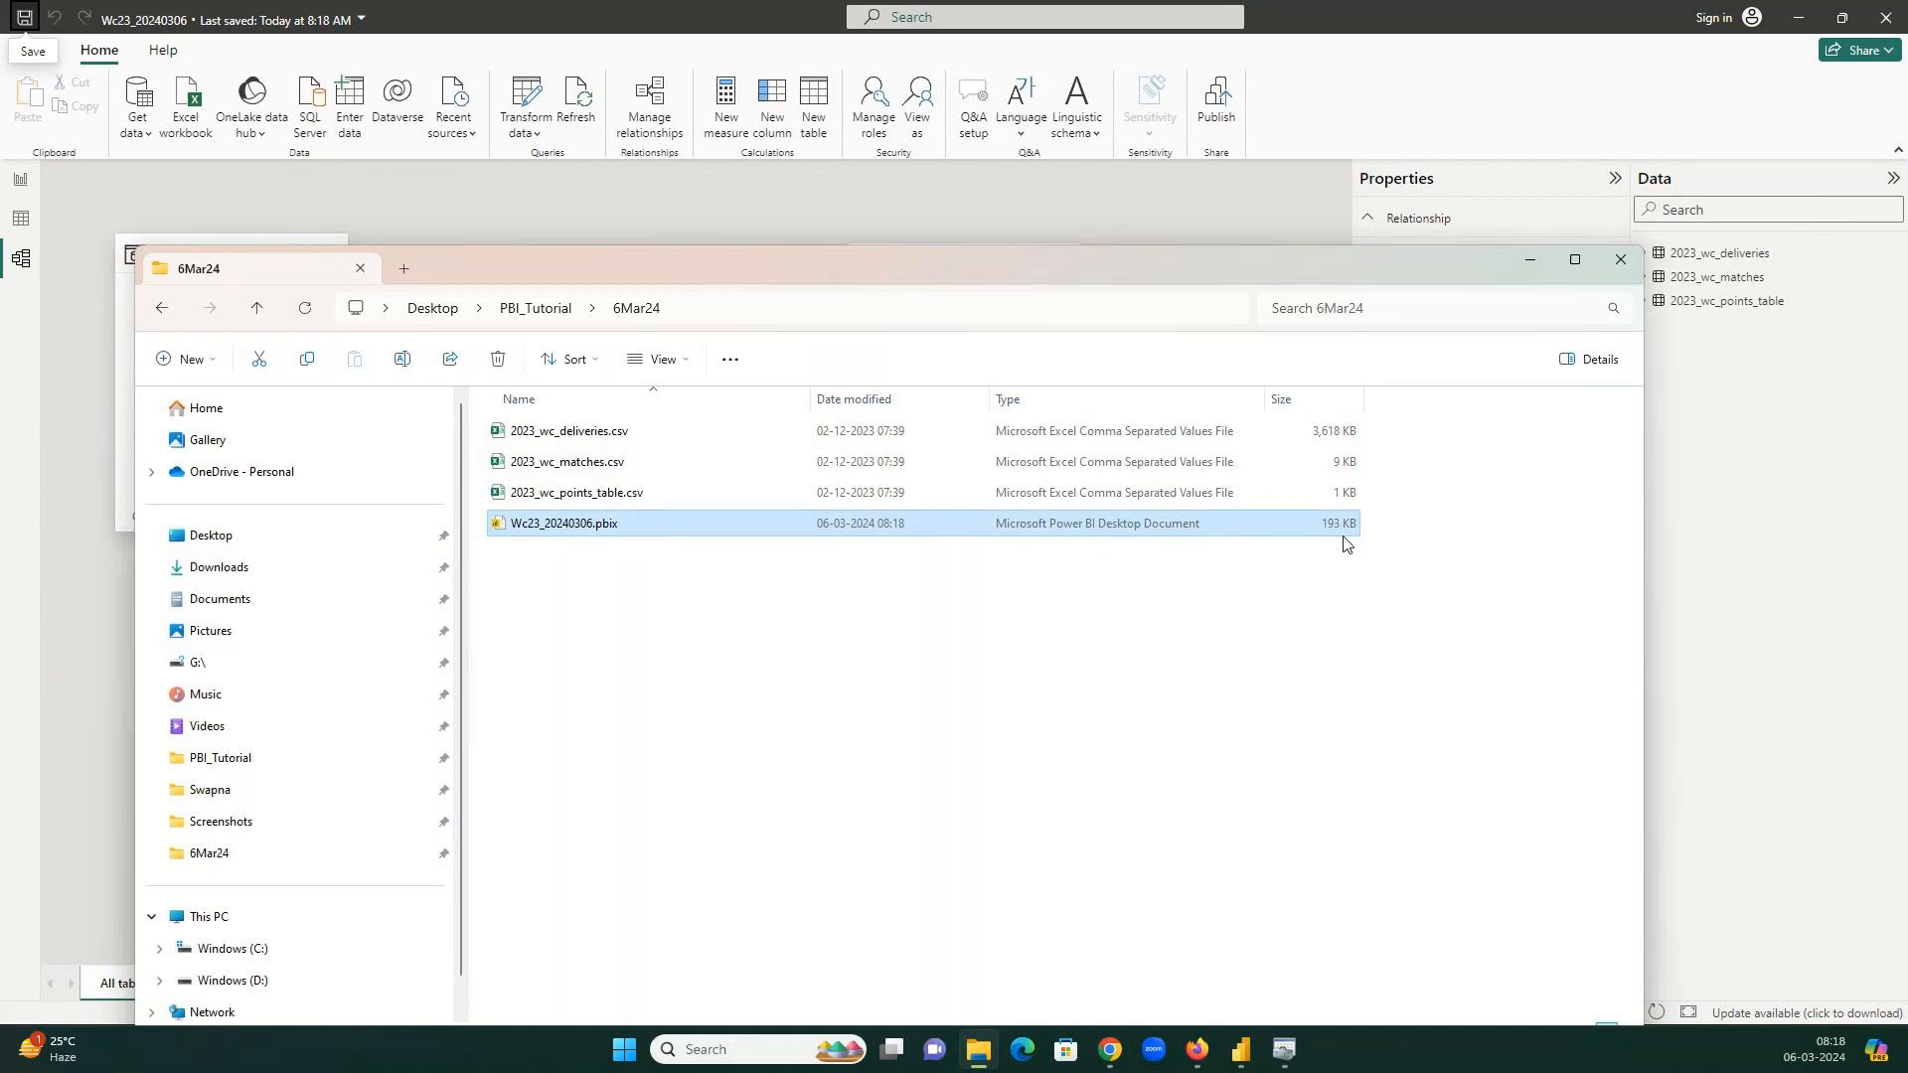
click(1271, 217)
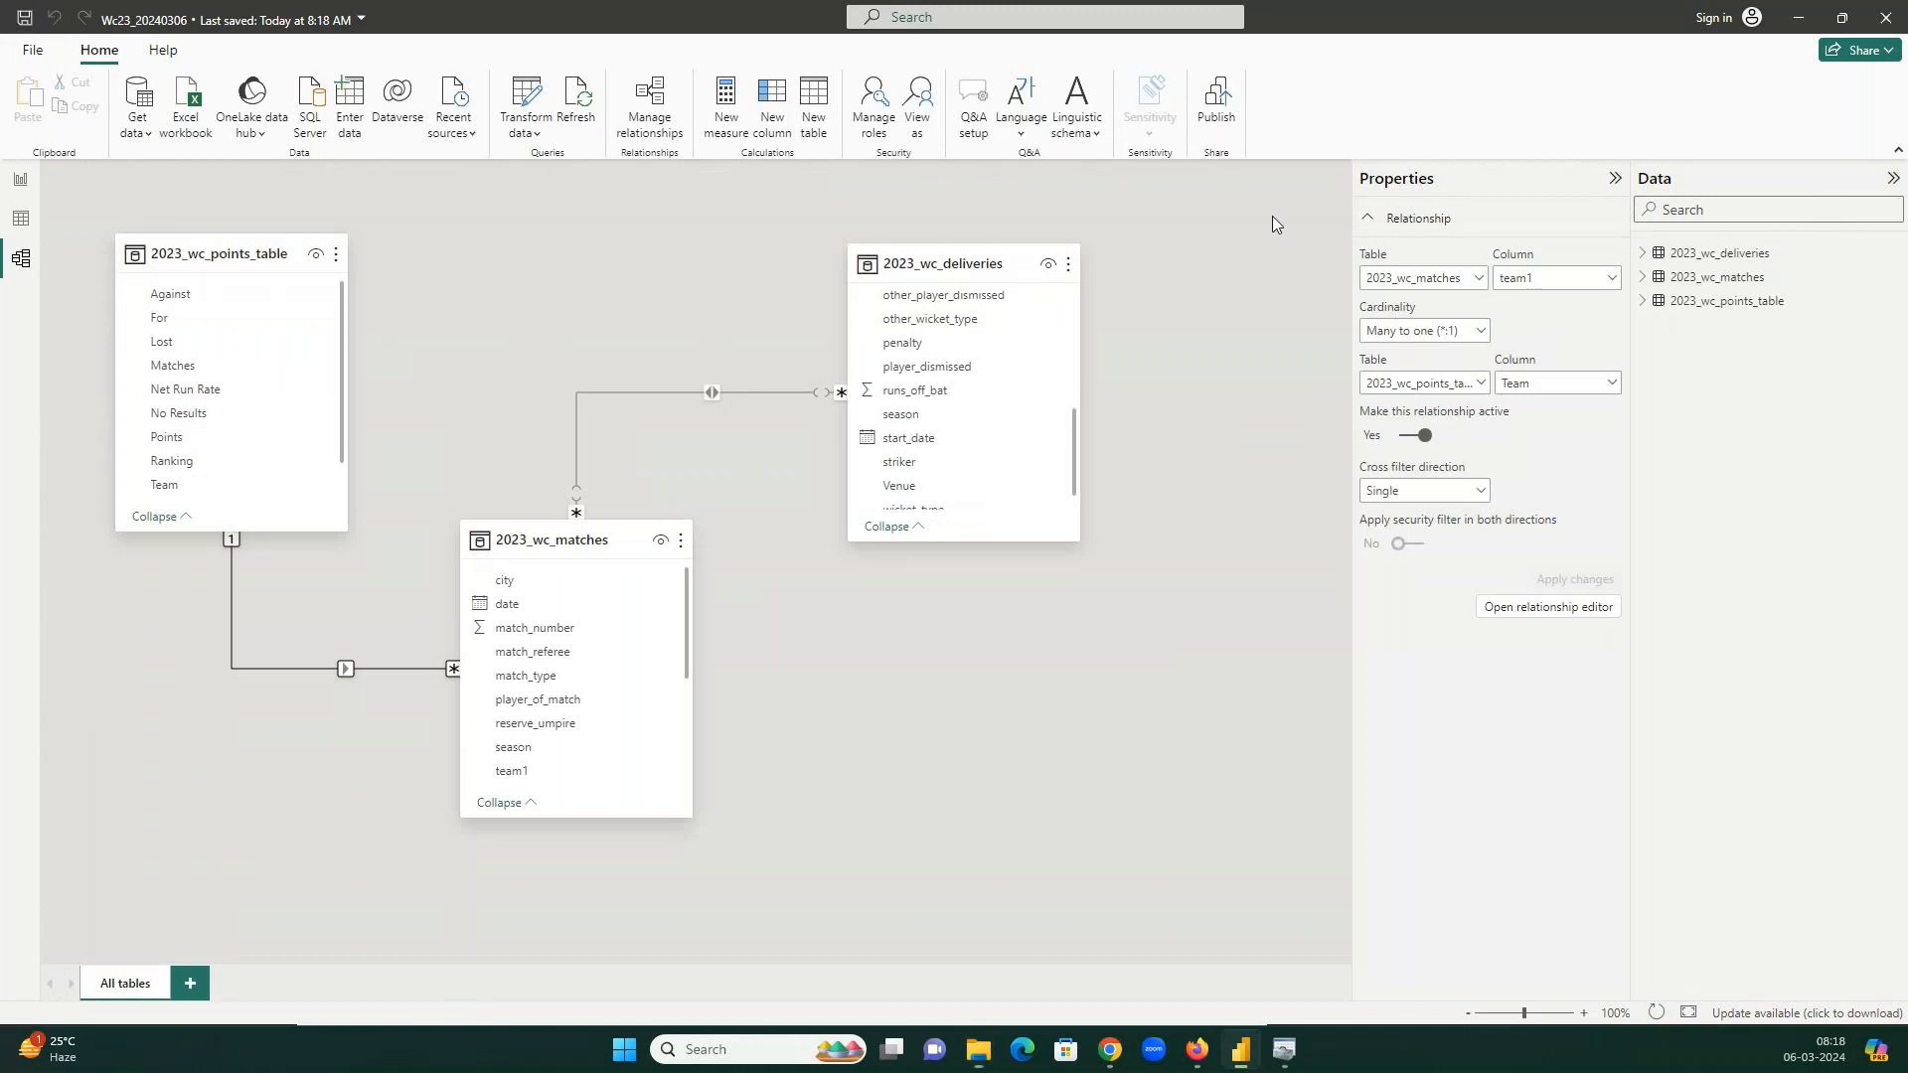
click(1272, 216)
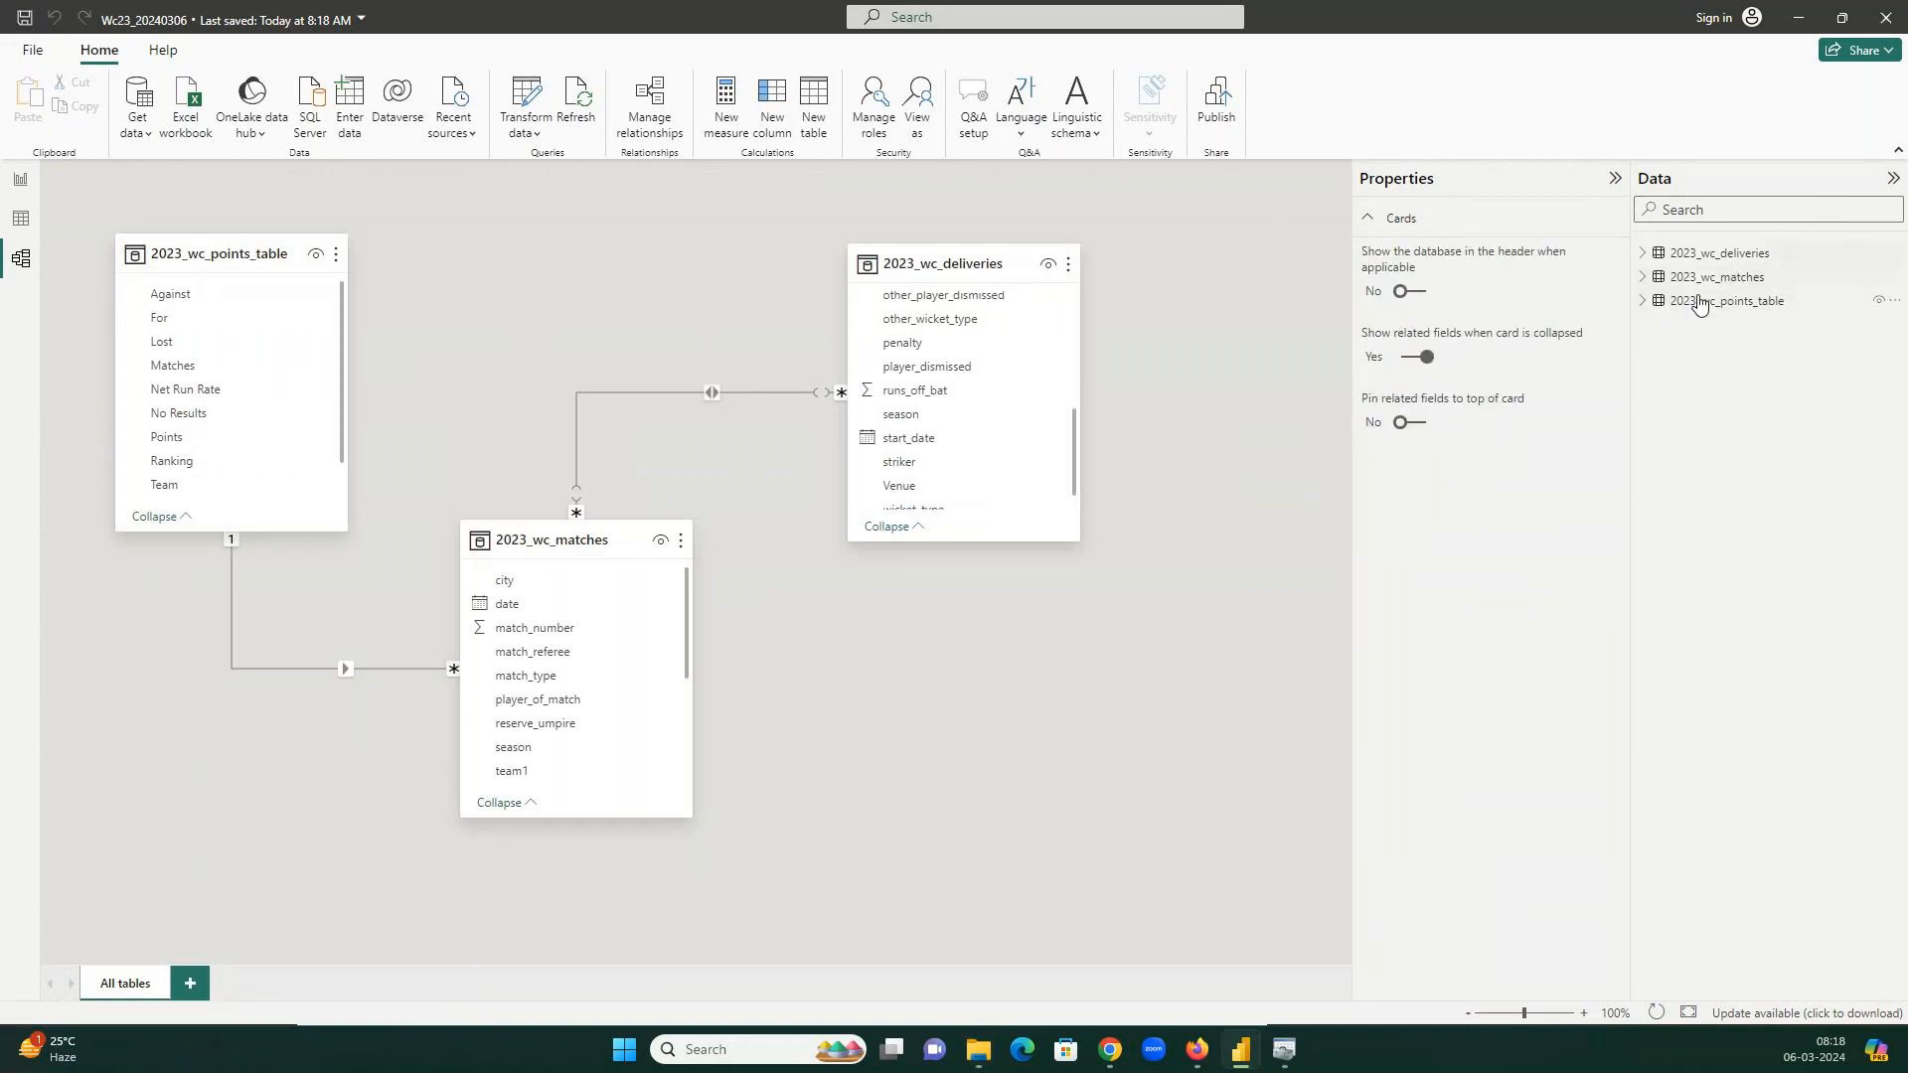
key(alt+Tab)
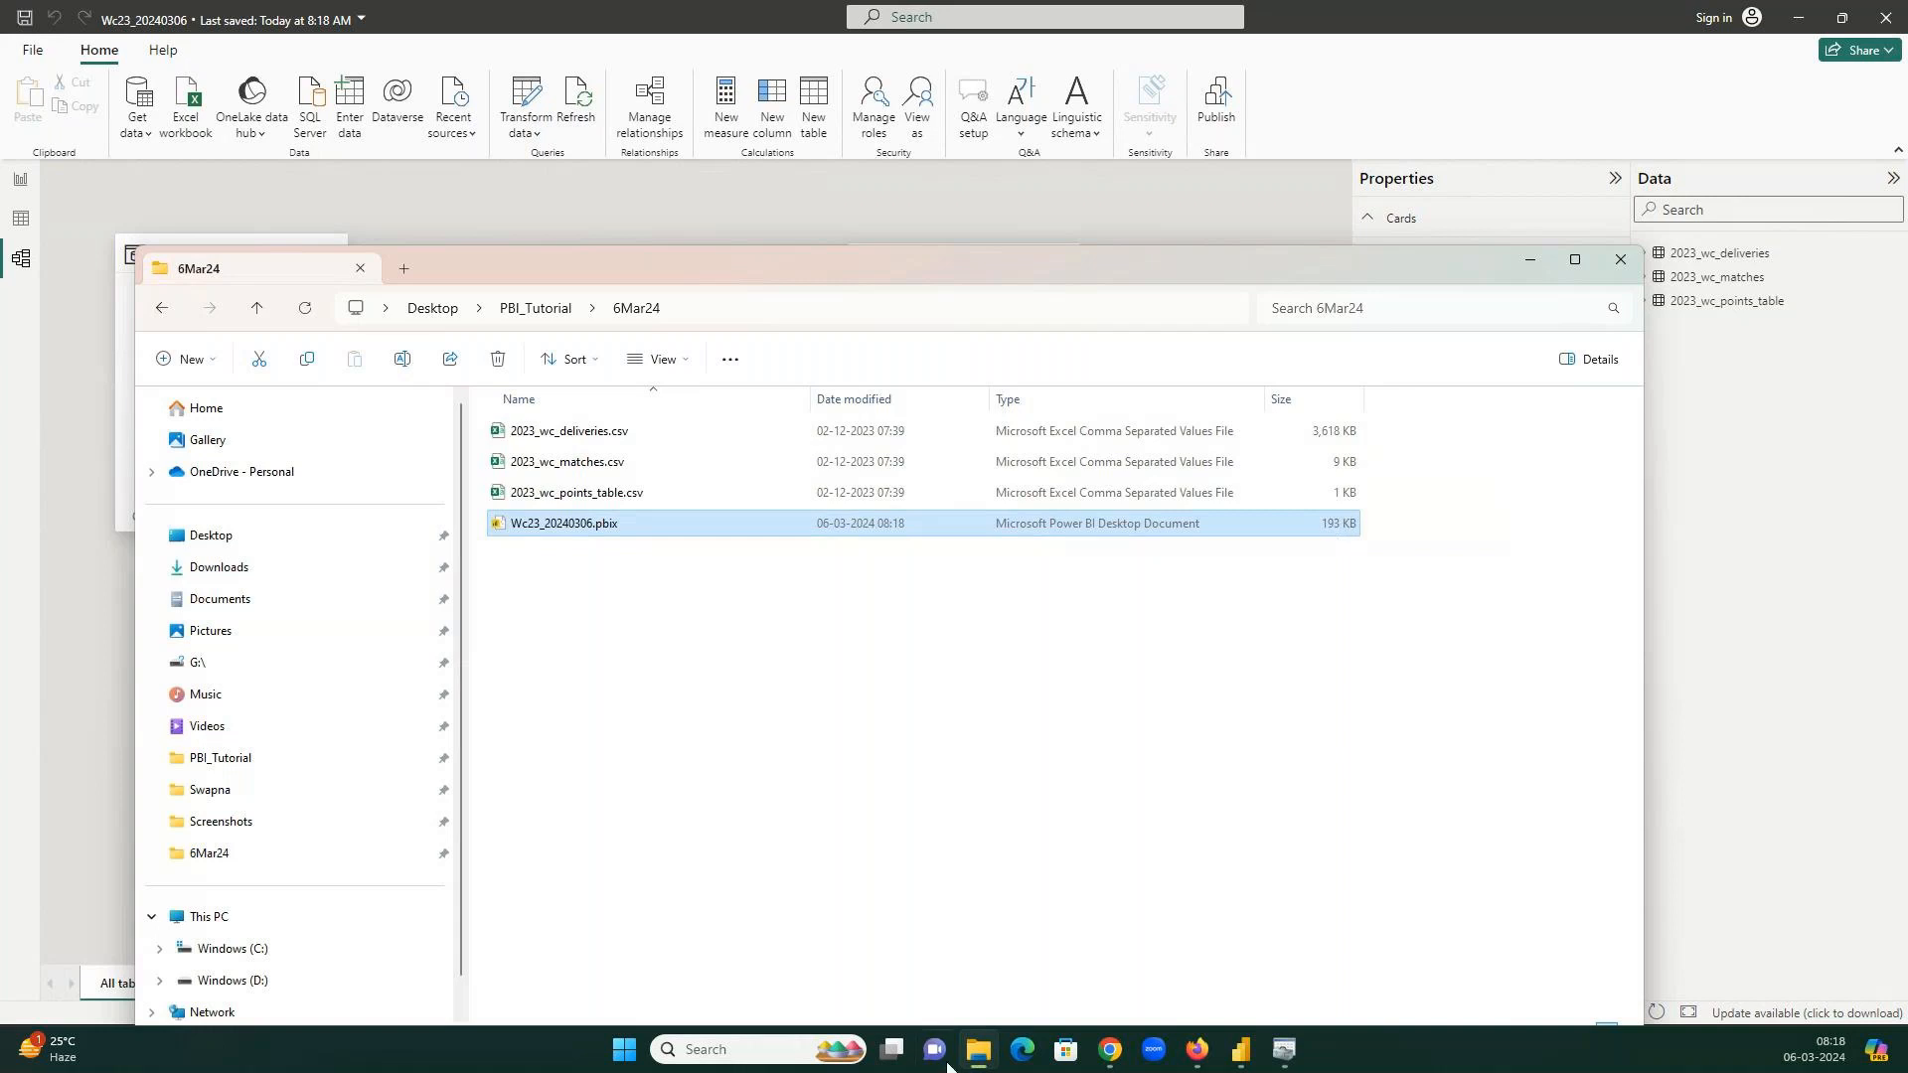
click(977, 956)
Review the Power BI Free, Pro ₹830 and Premium ₹1,665 plans, then return to Power BI Desktop.
click(600, 8)
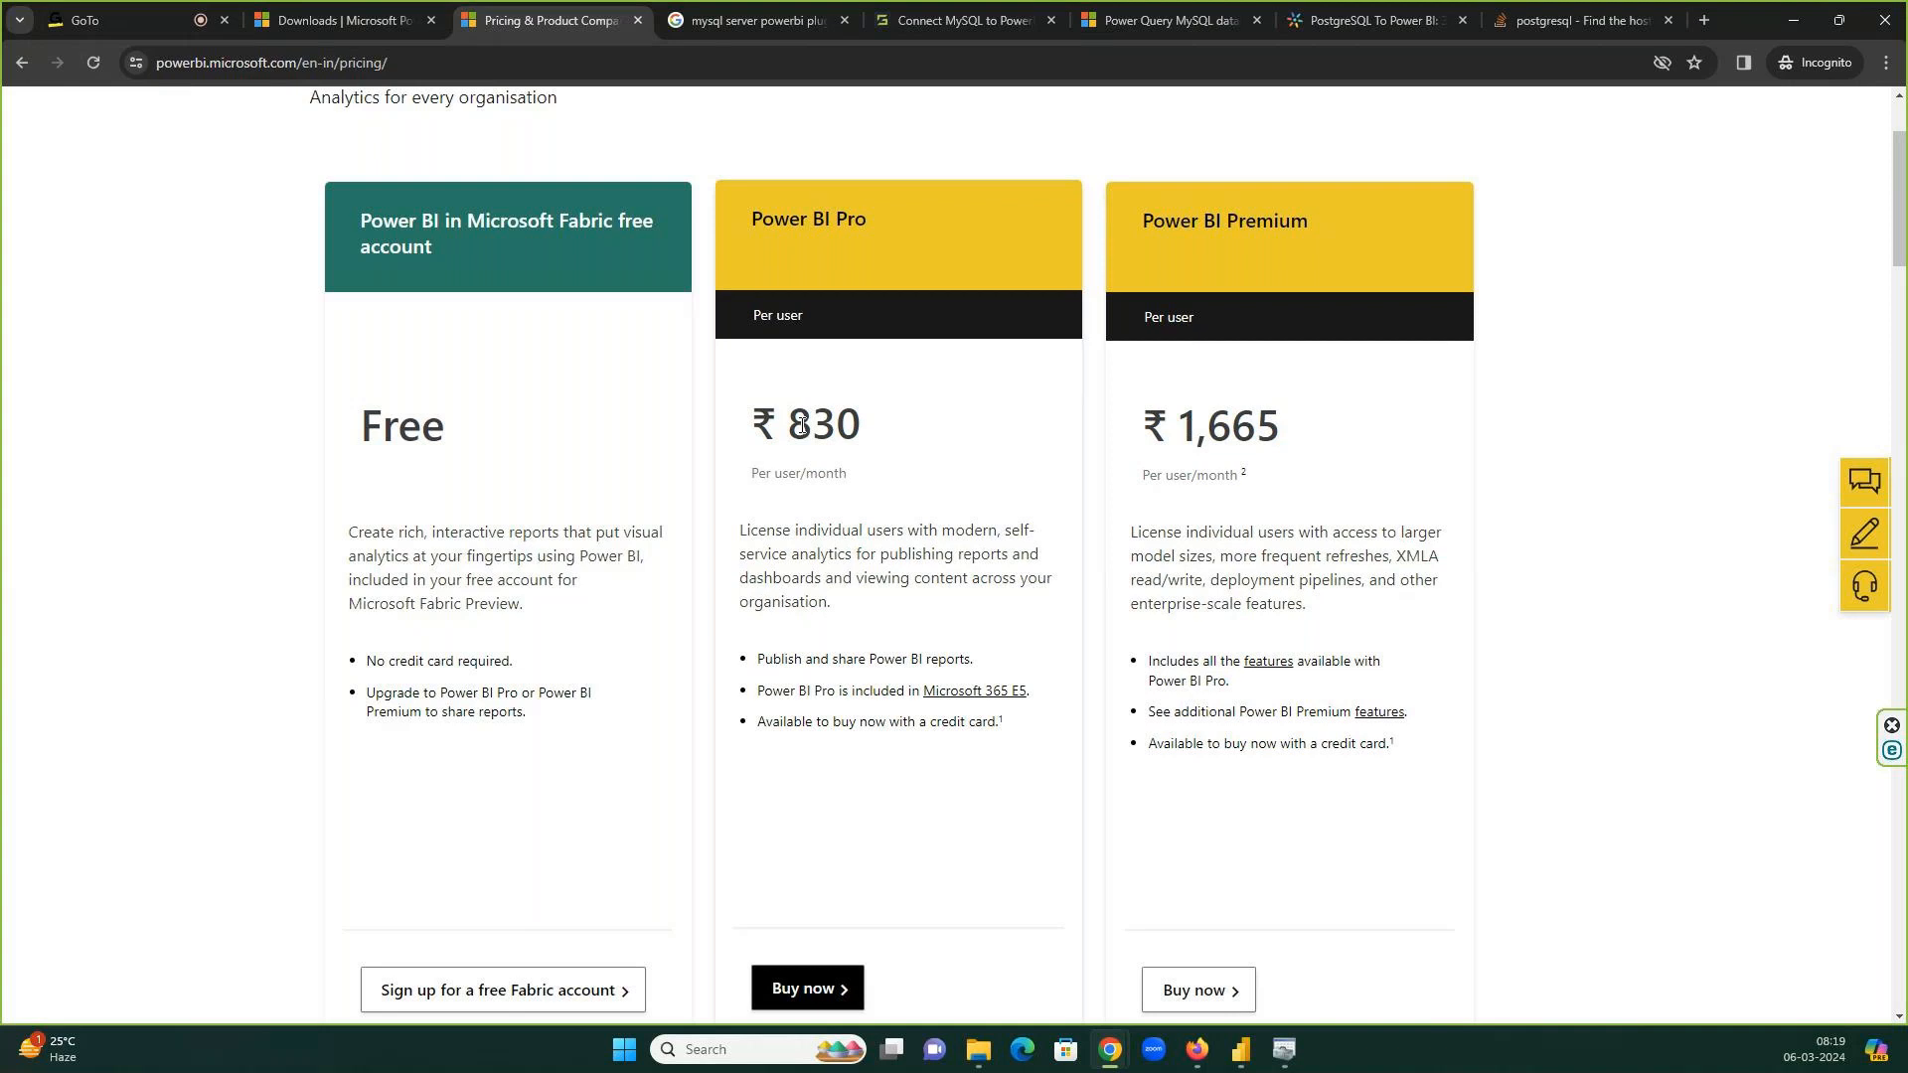
click(195, 14)
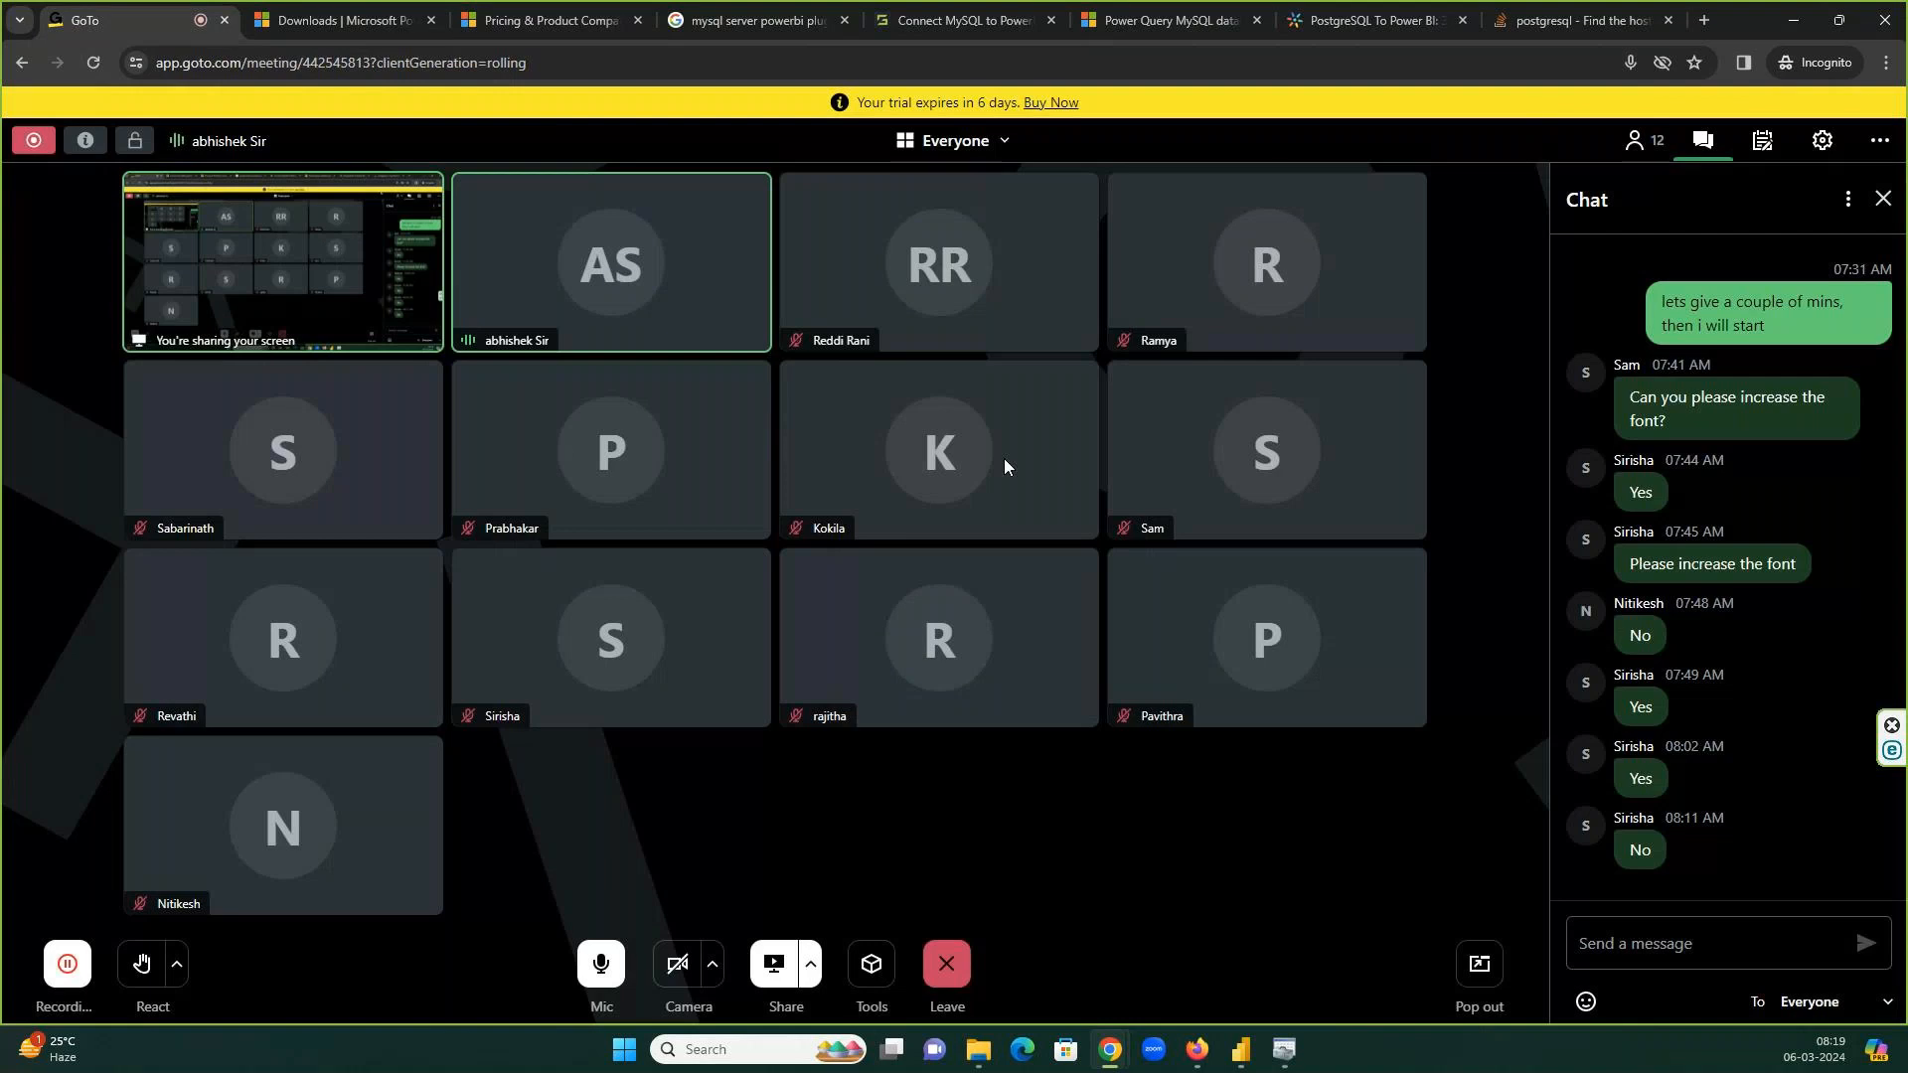
click(1794, 20)
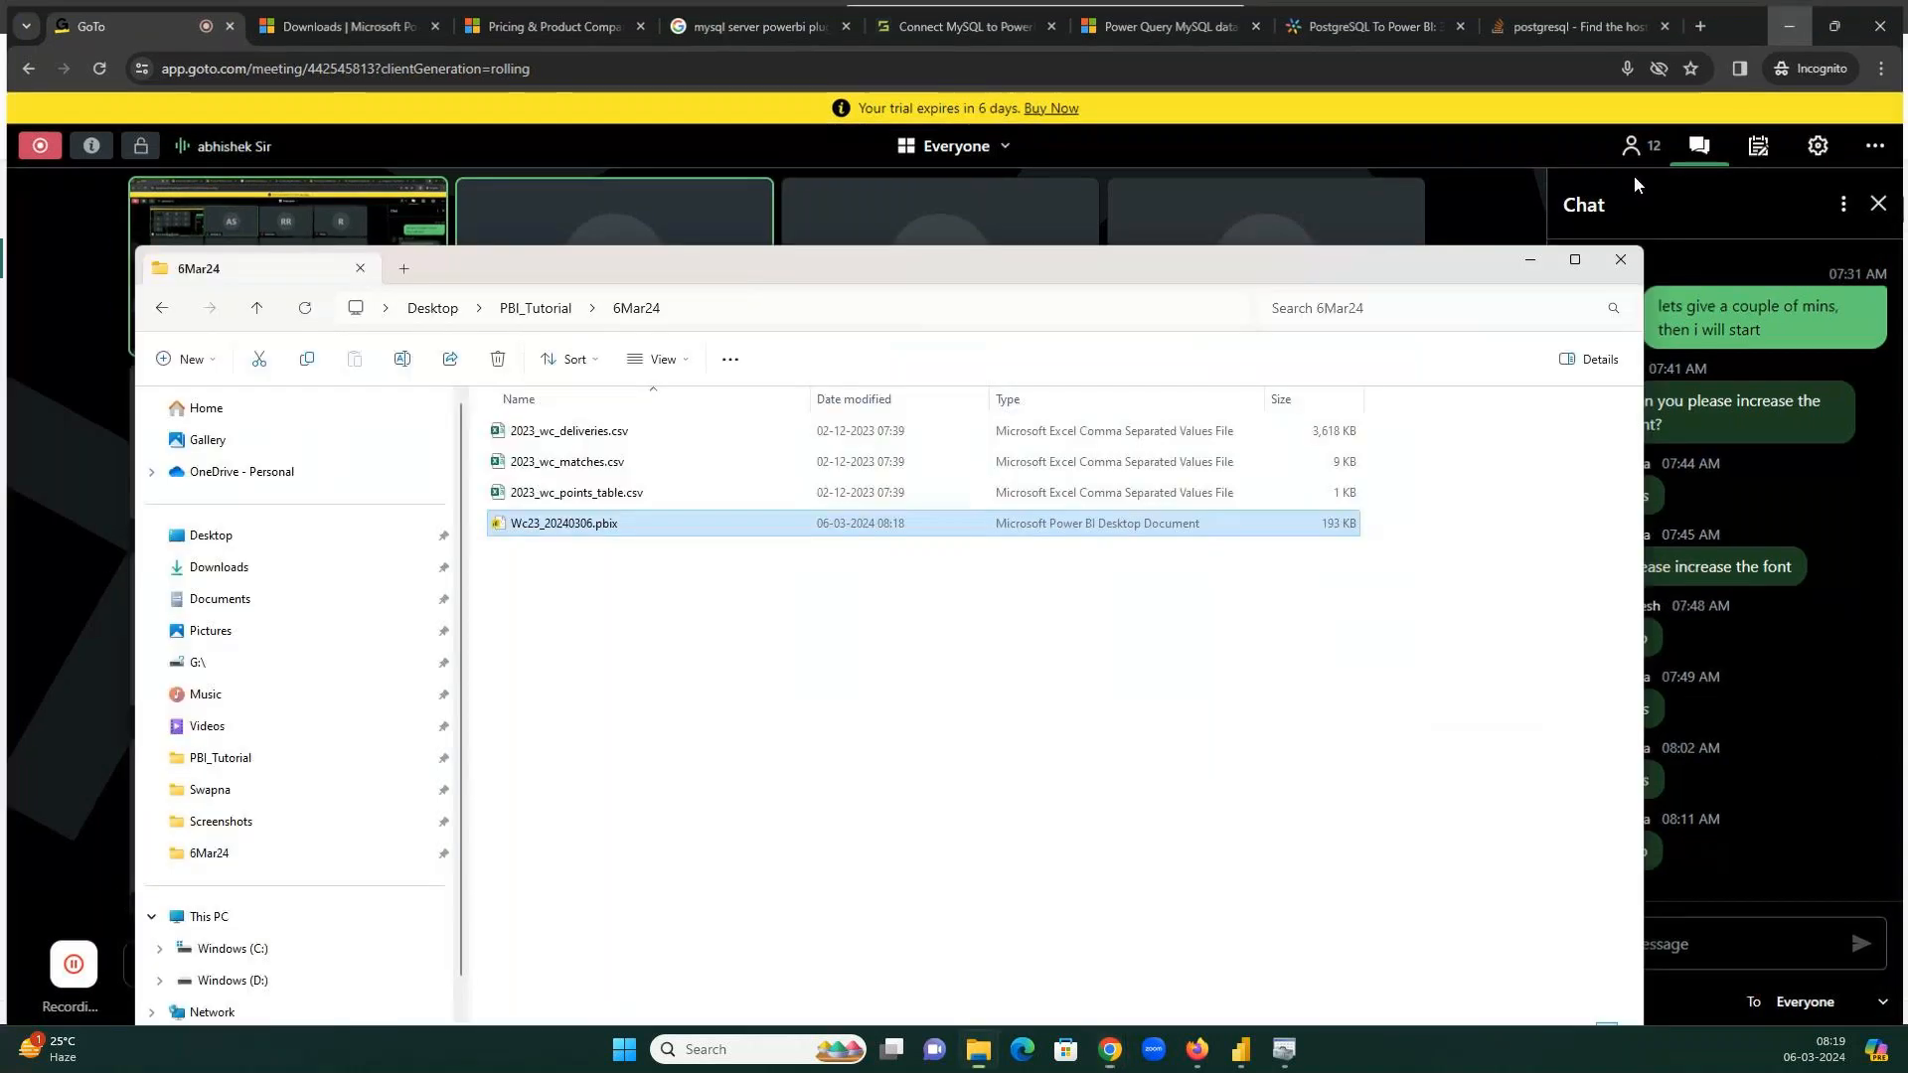
click(1038, 216)
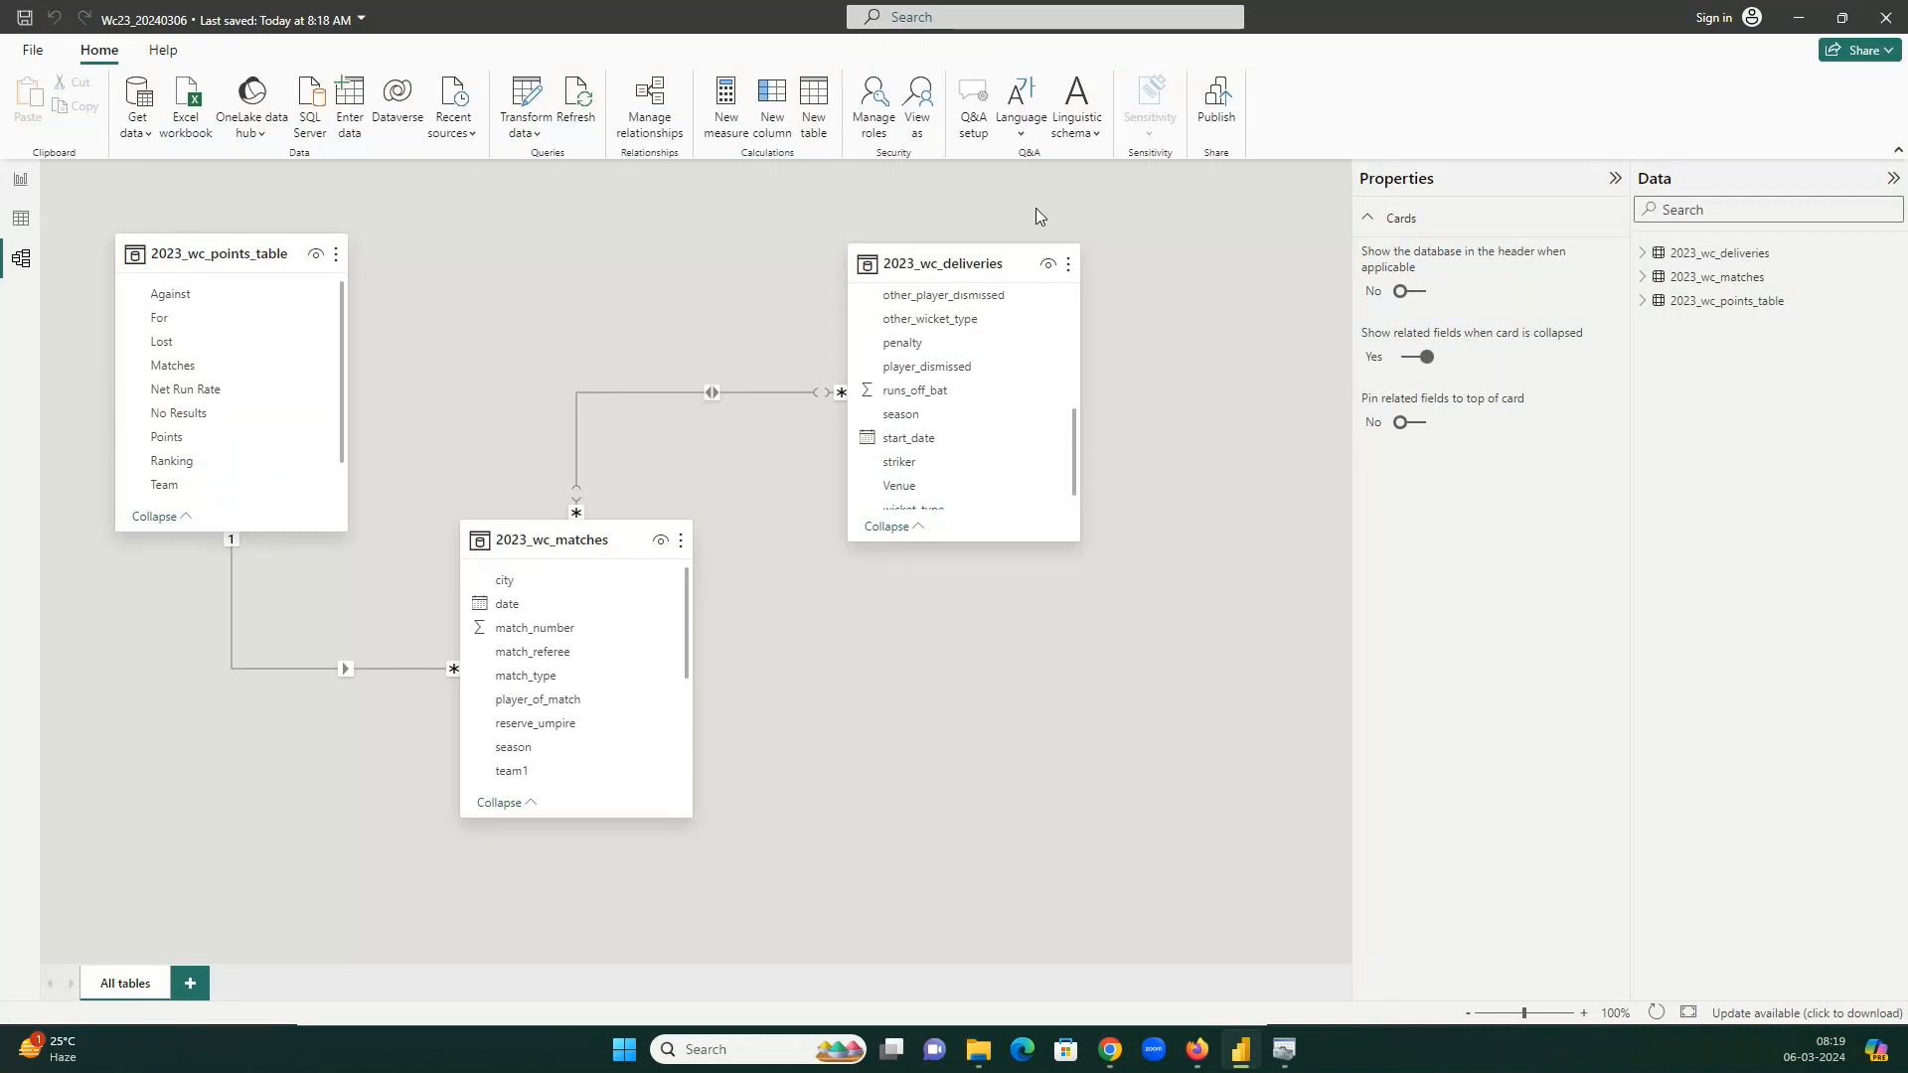
key(alt+Tab)
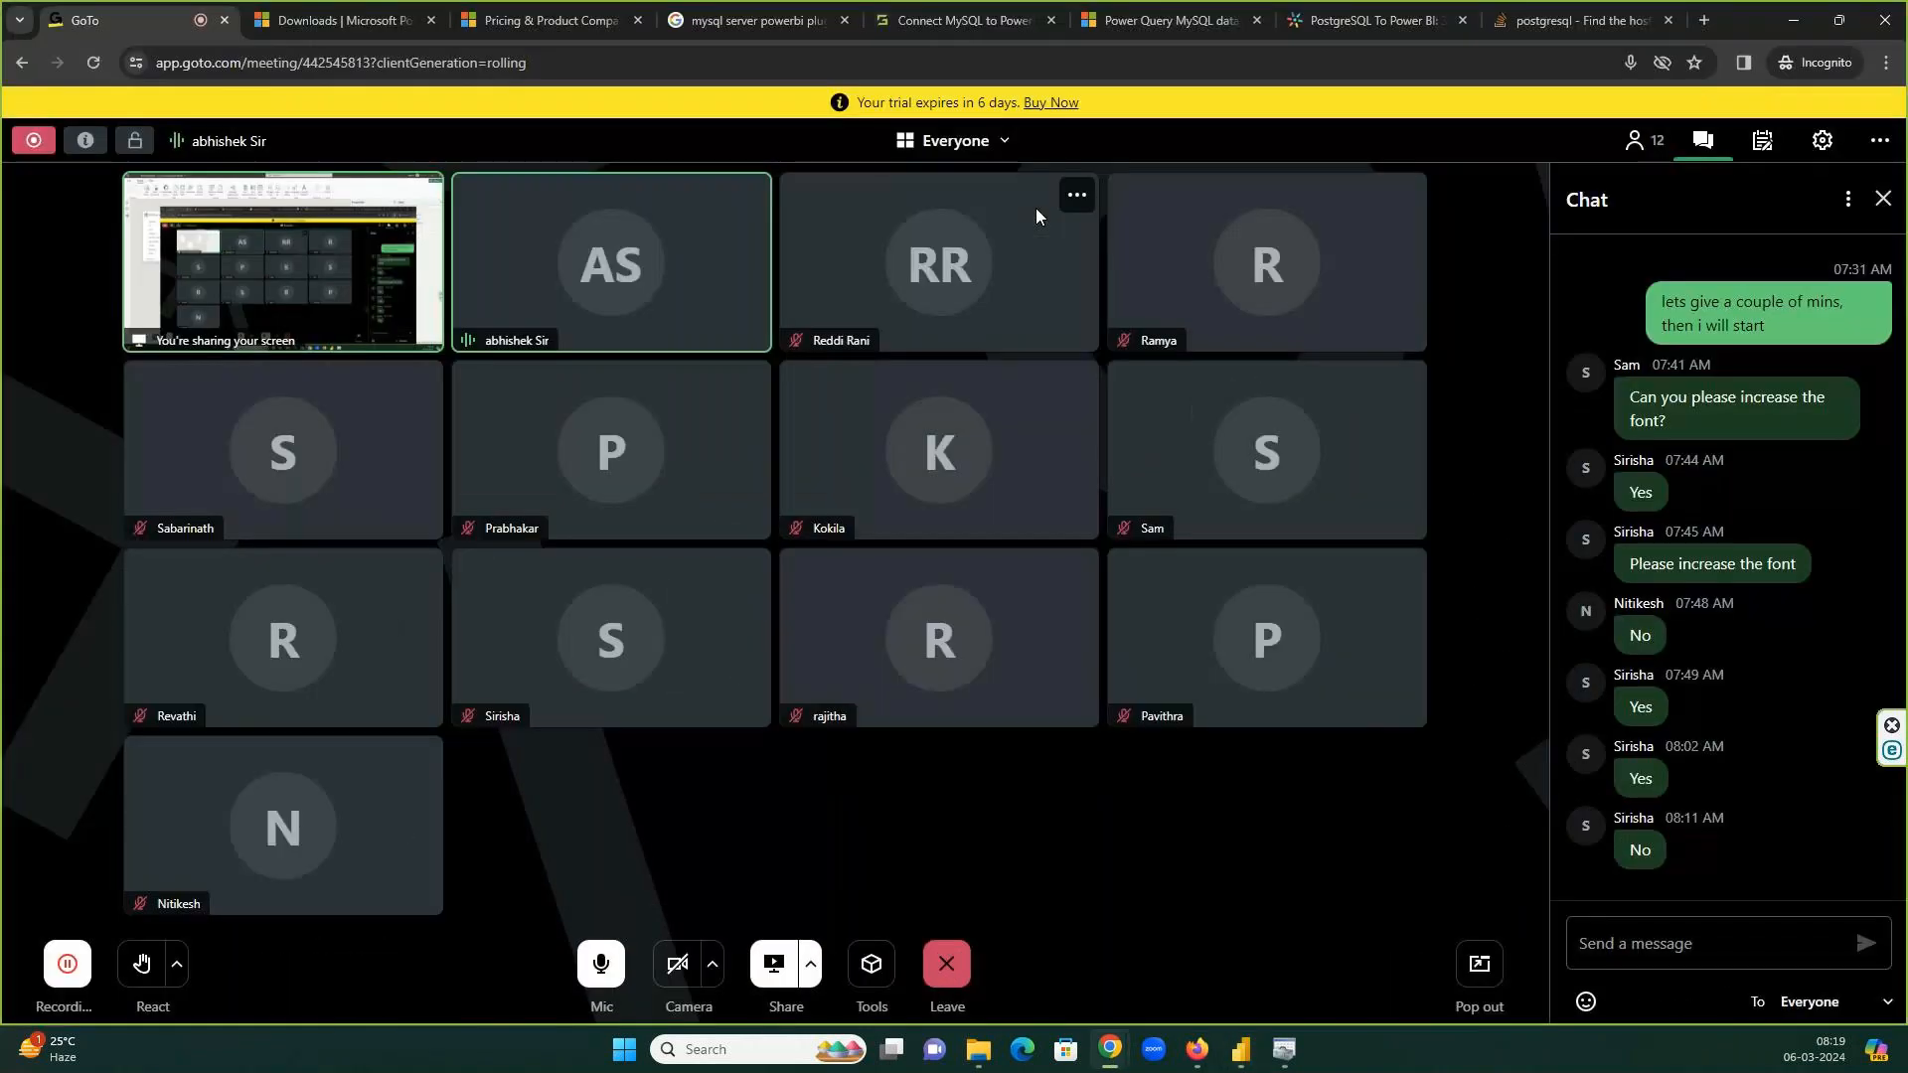
click(503, 21)
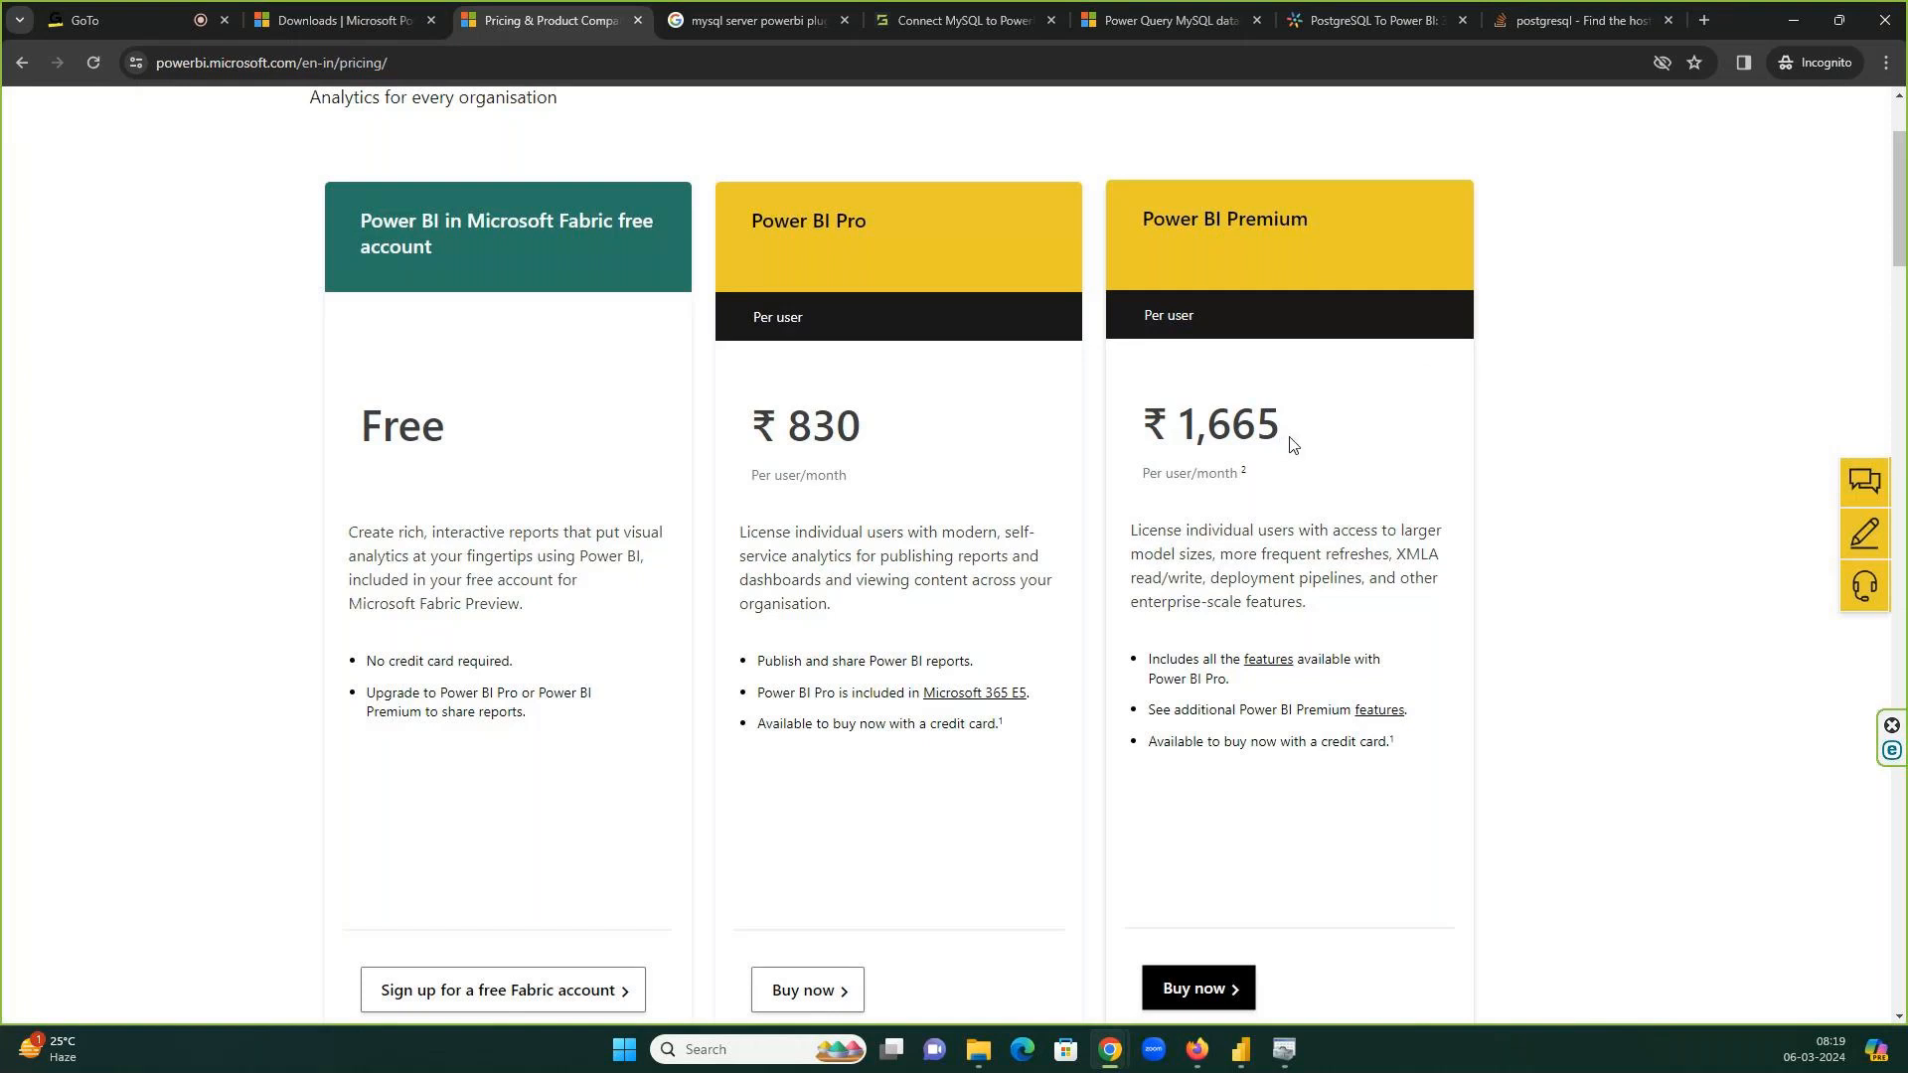
click(1781, 21)
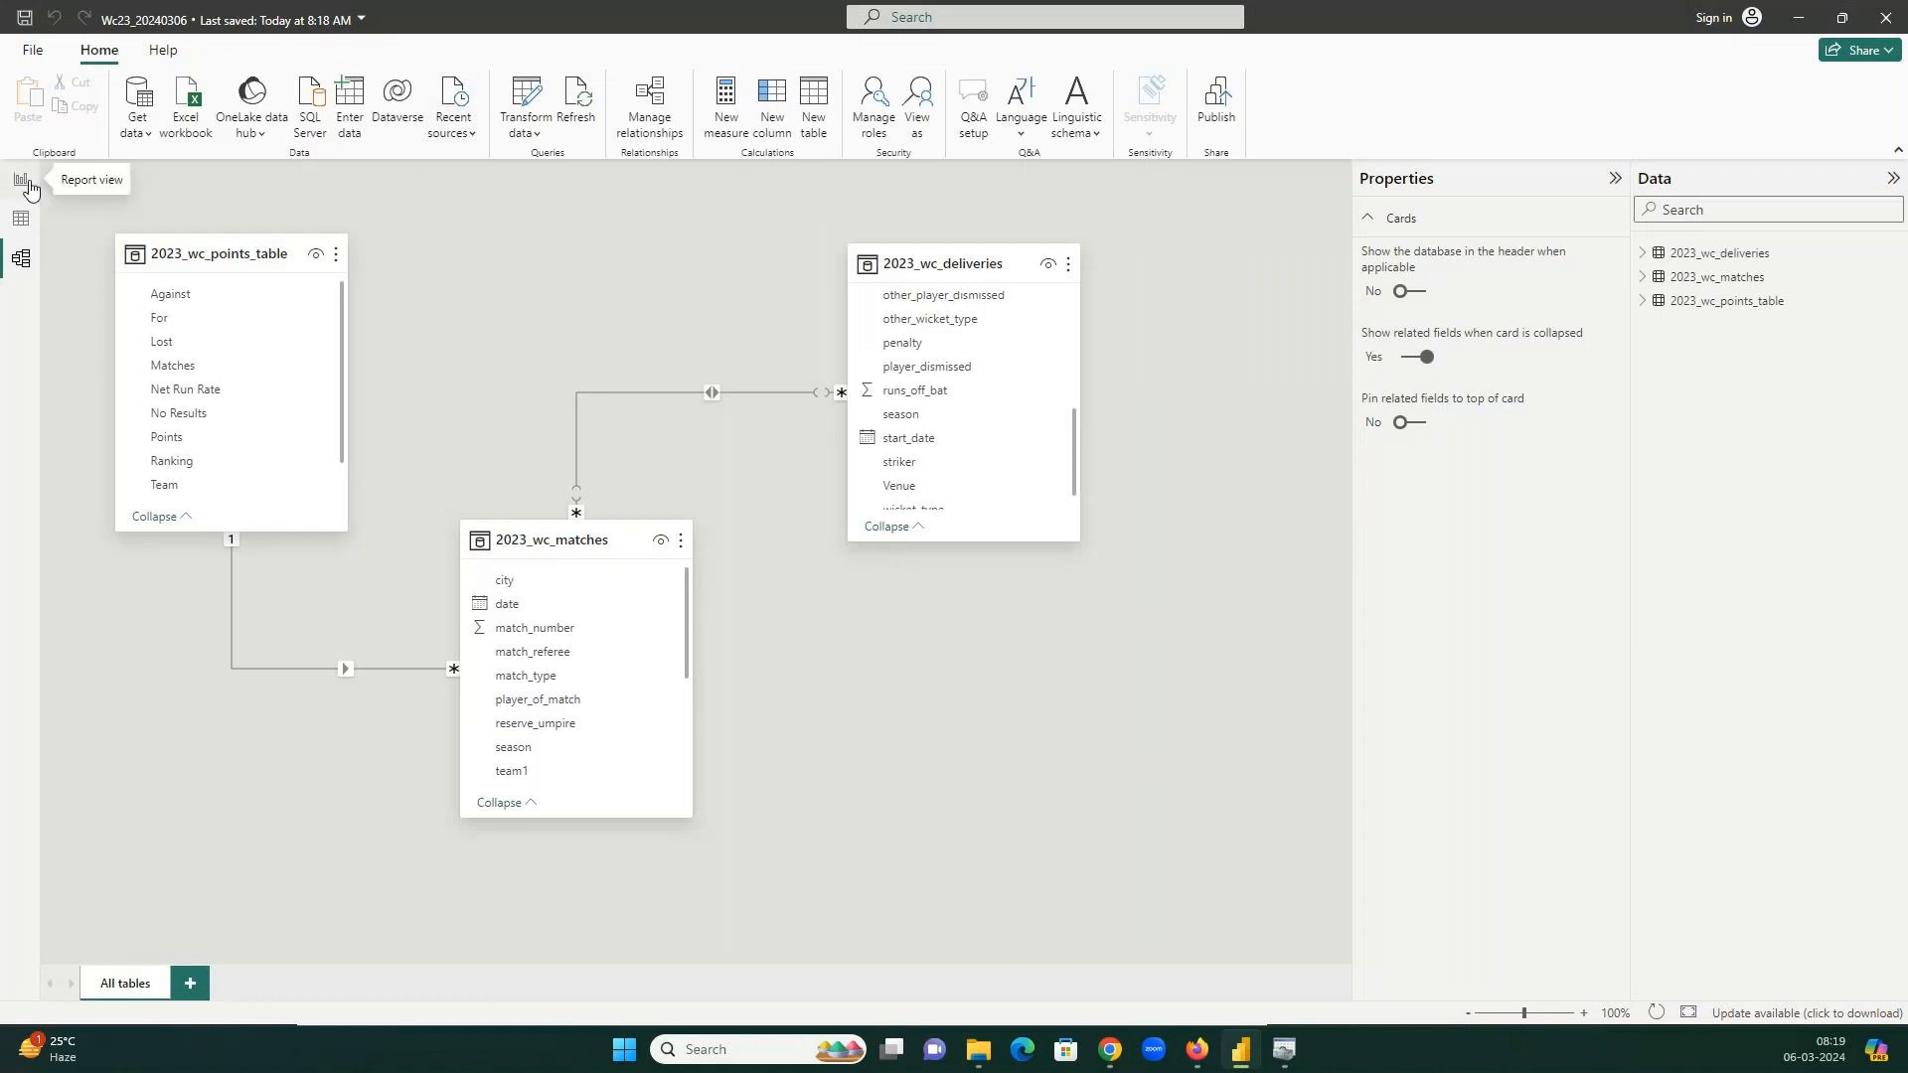
Add a table visual on Page 1 with Team, Matches, Won, Lost, Points and Net Run Rate.
click(21, 218)
click(21, 261)
click(21, 191)
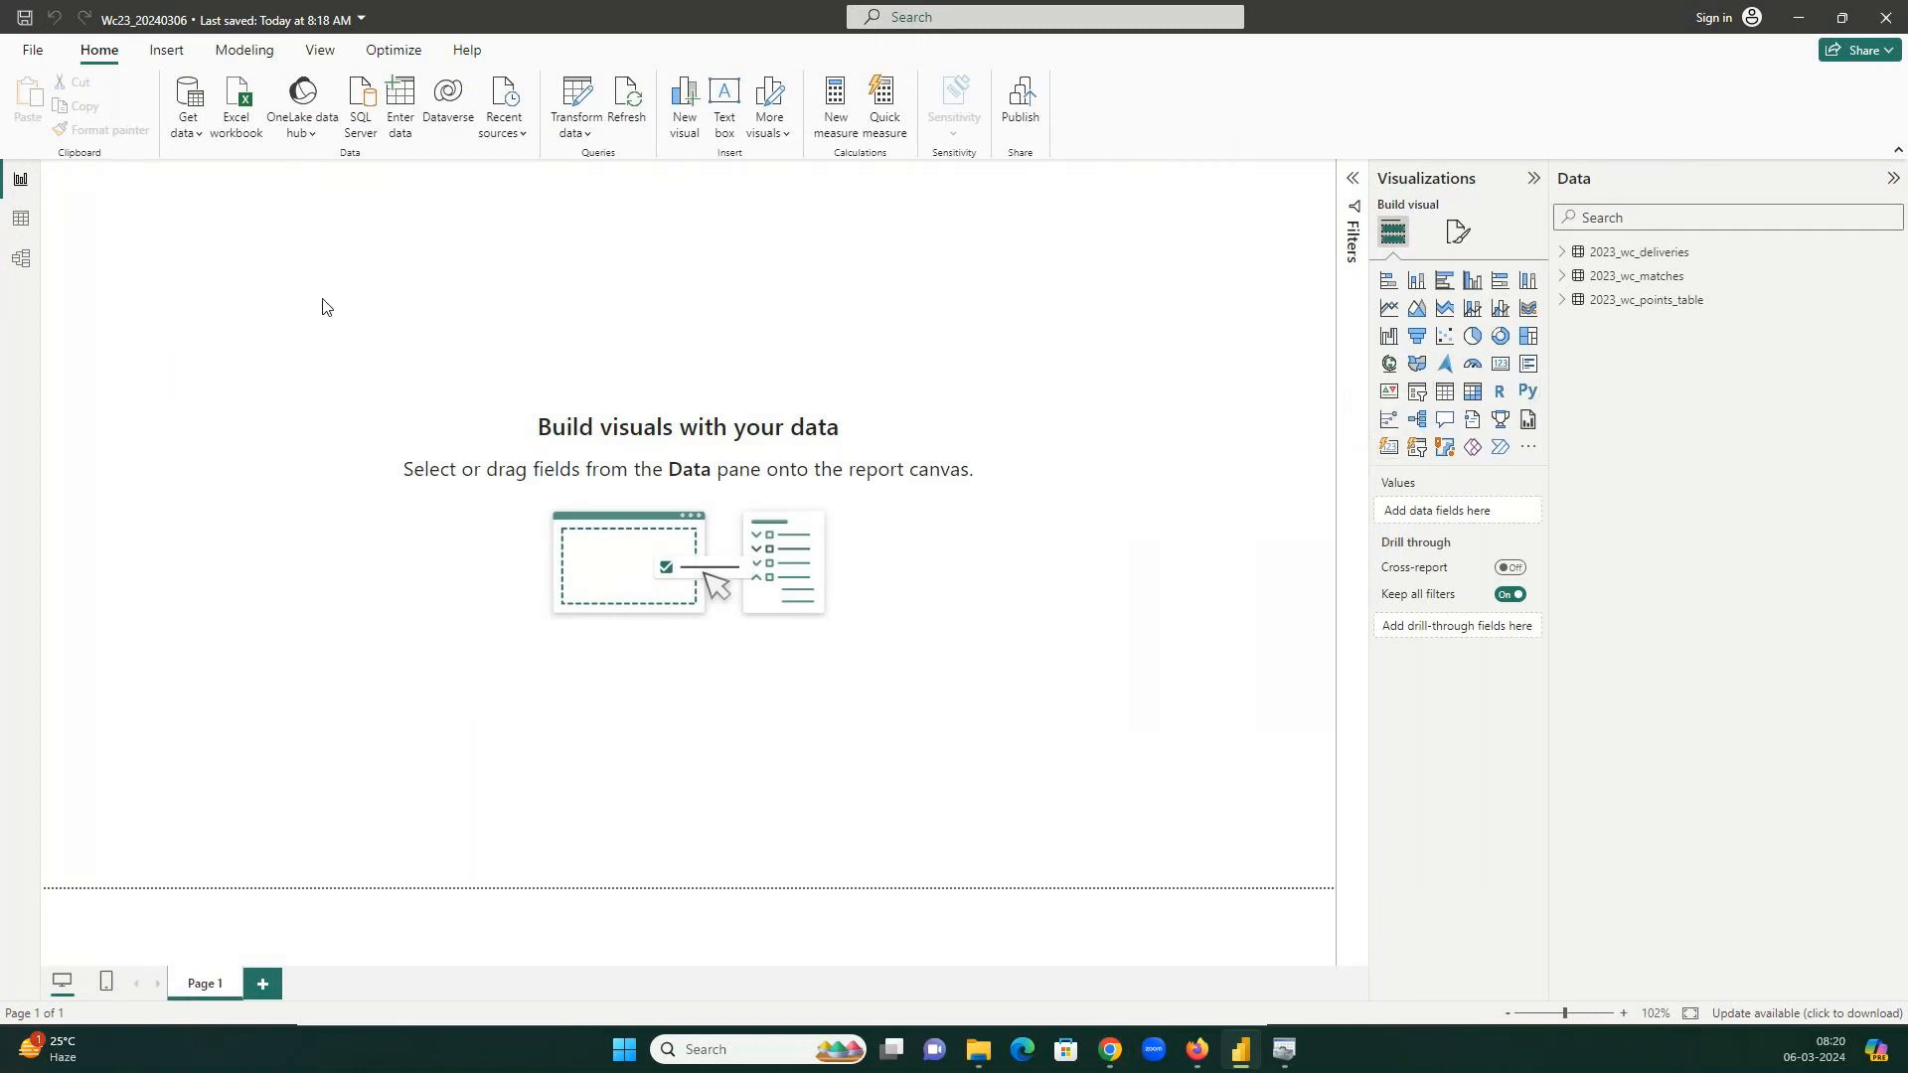
click(1450, 398)
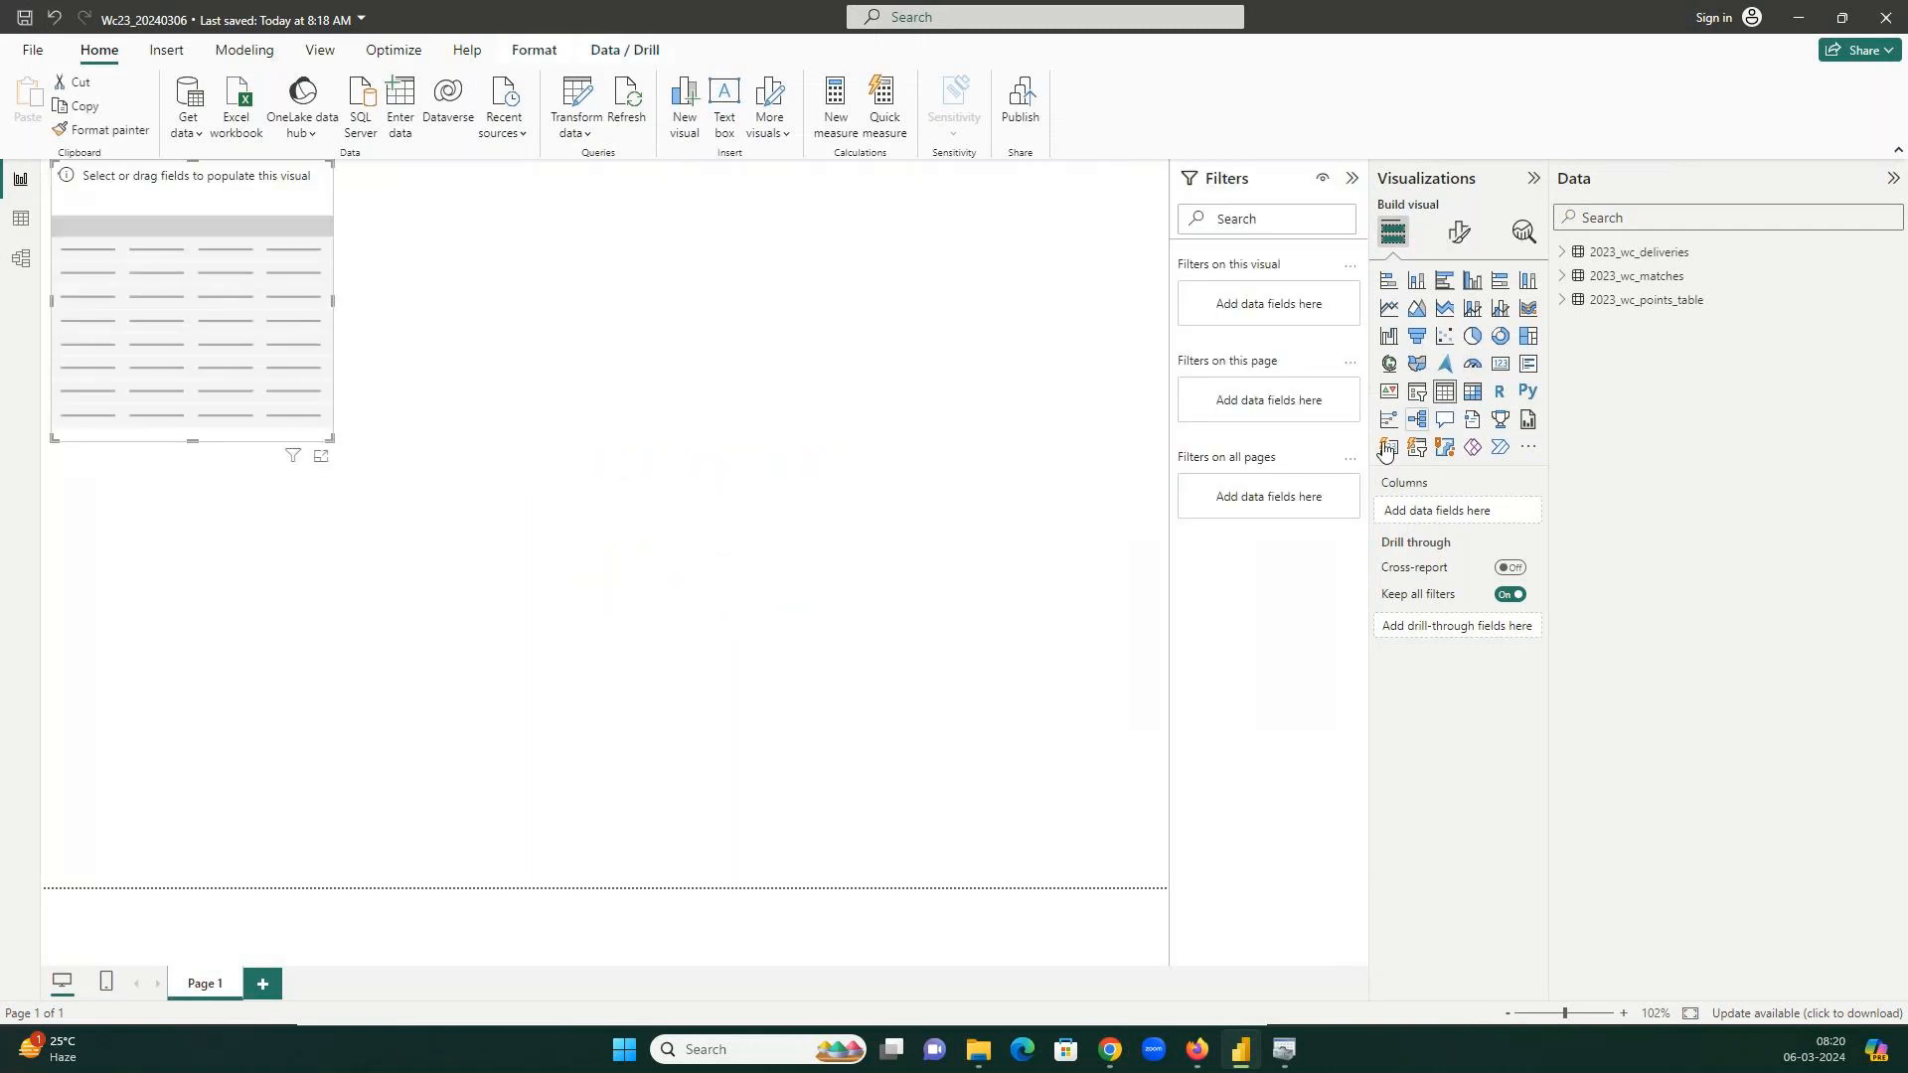
click(1564, 300)
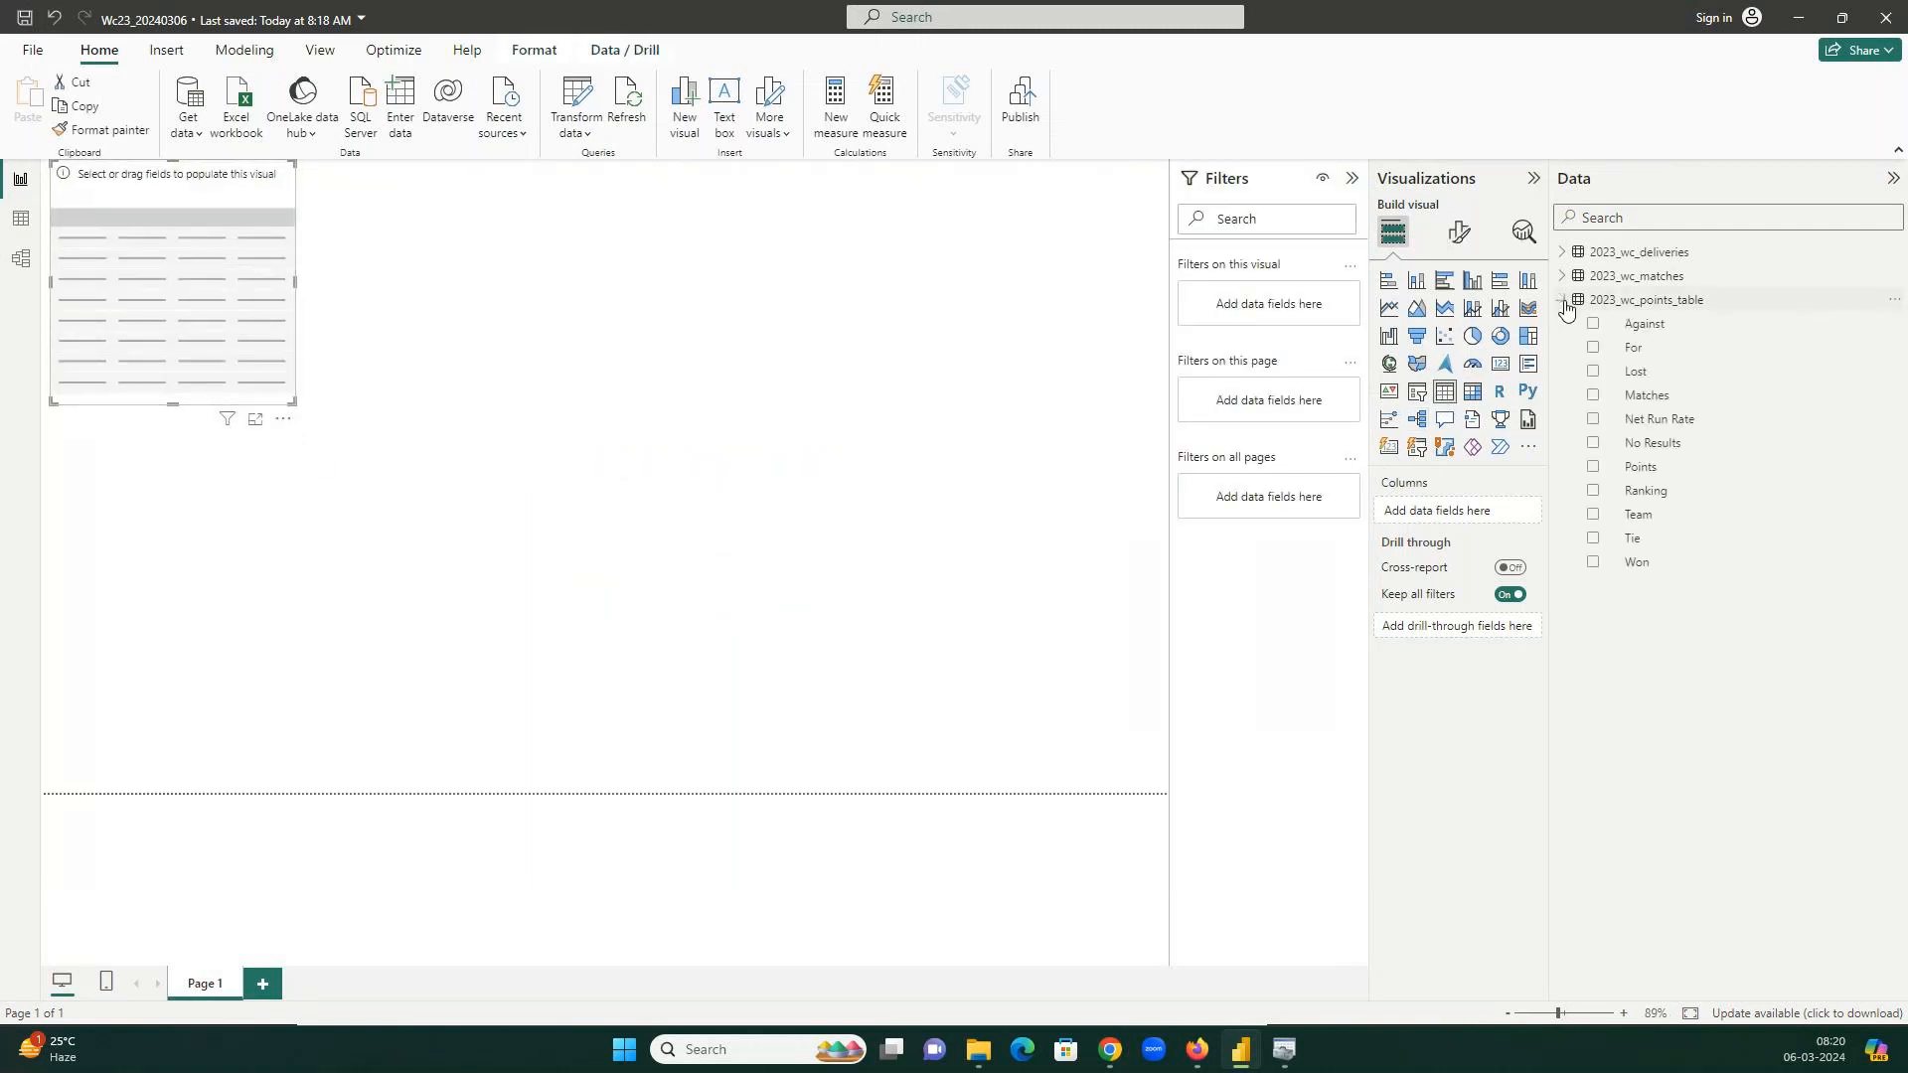
click(1594, 516)
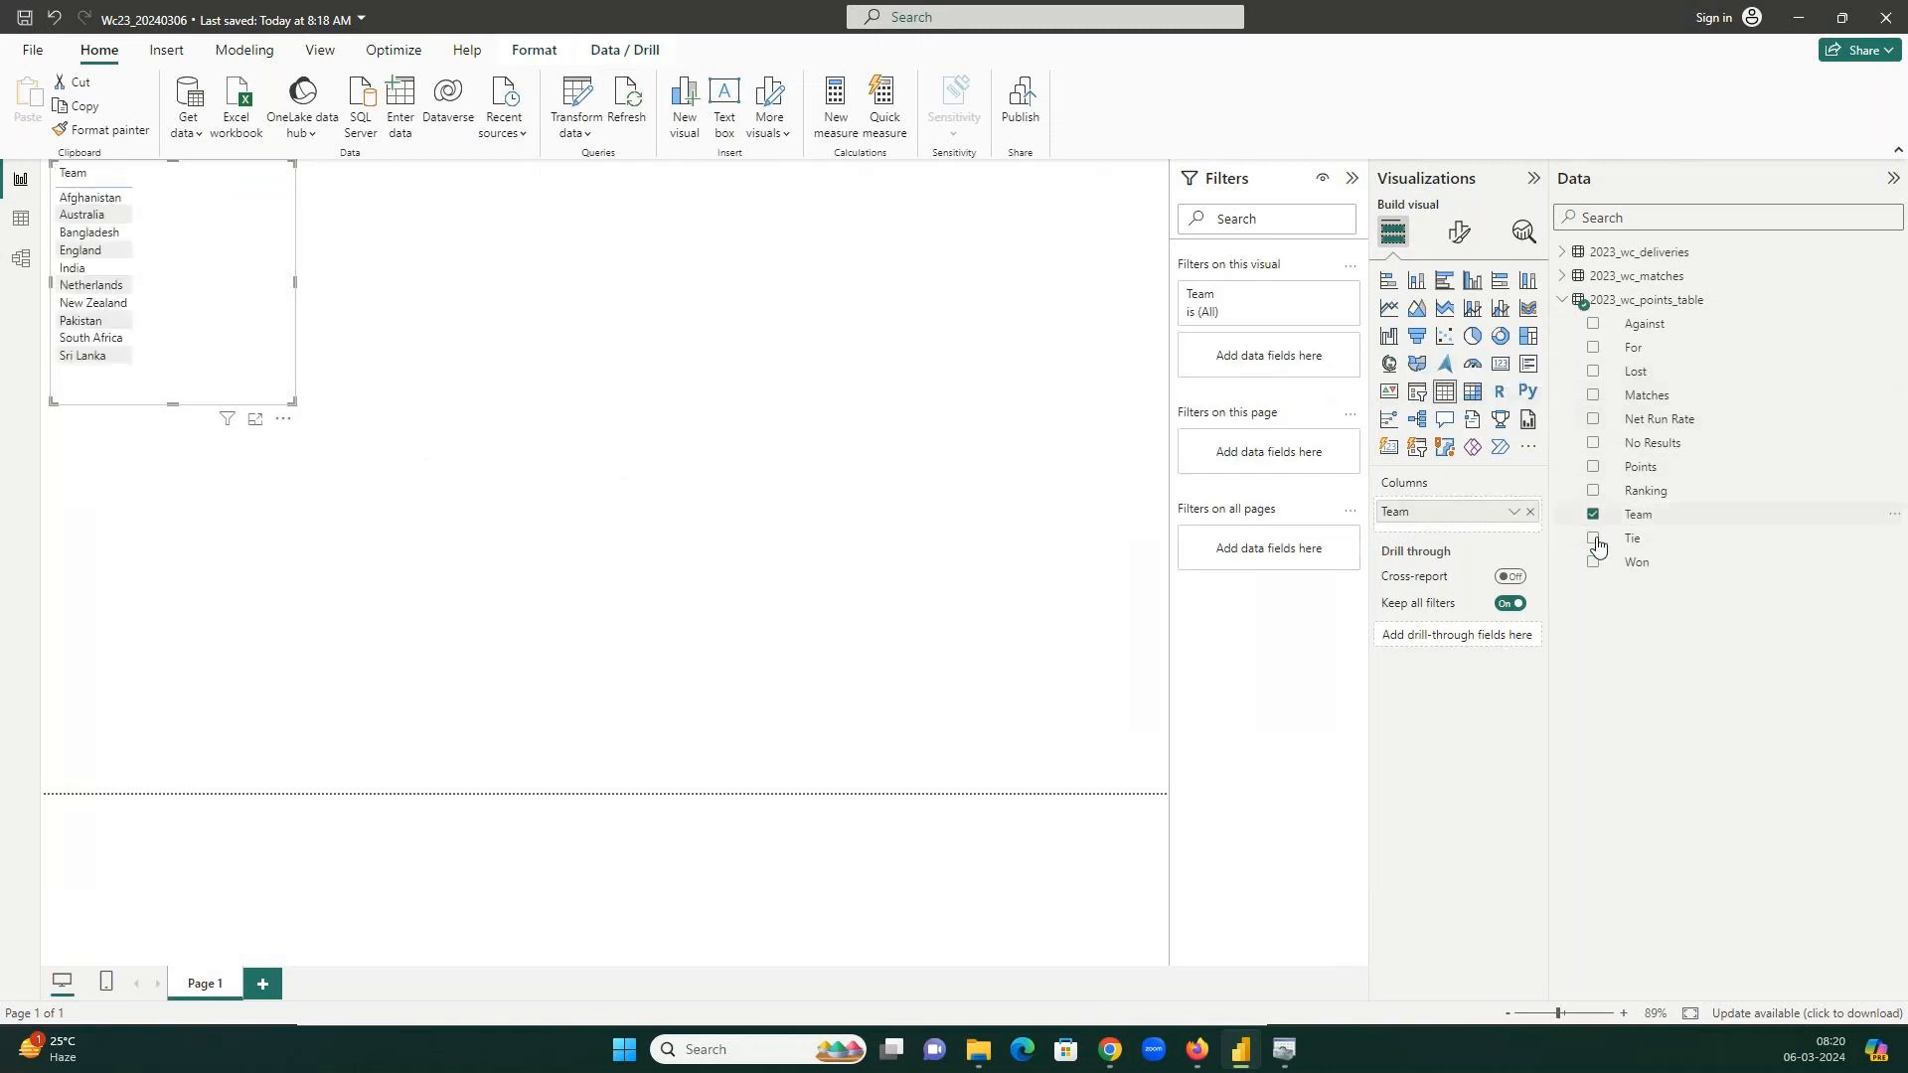
click(1593, 396)
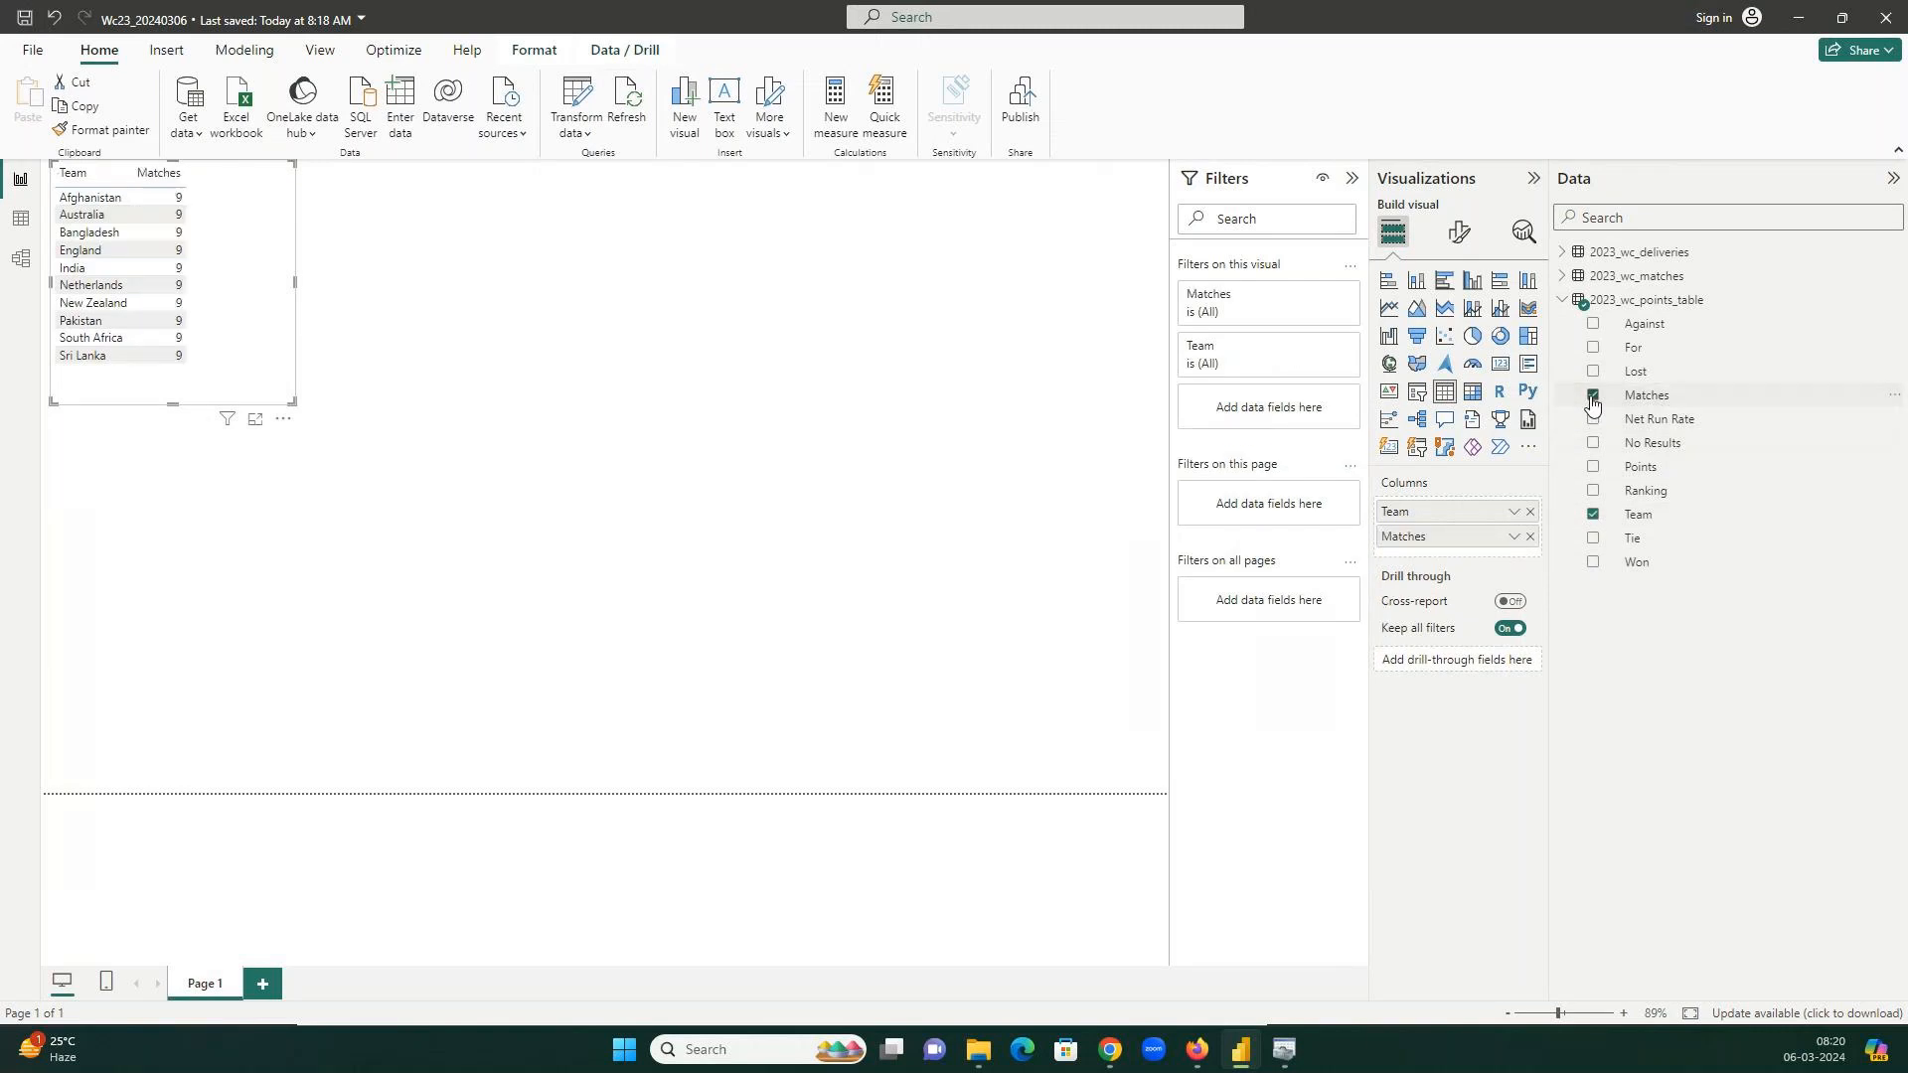
click(1593, 564)
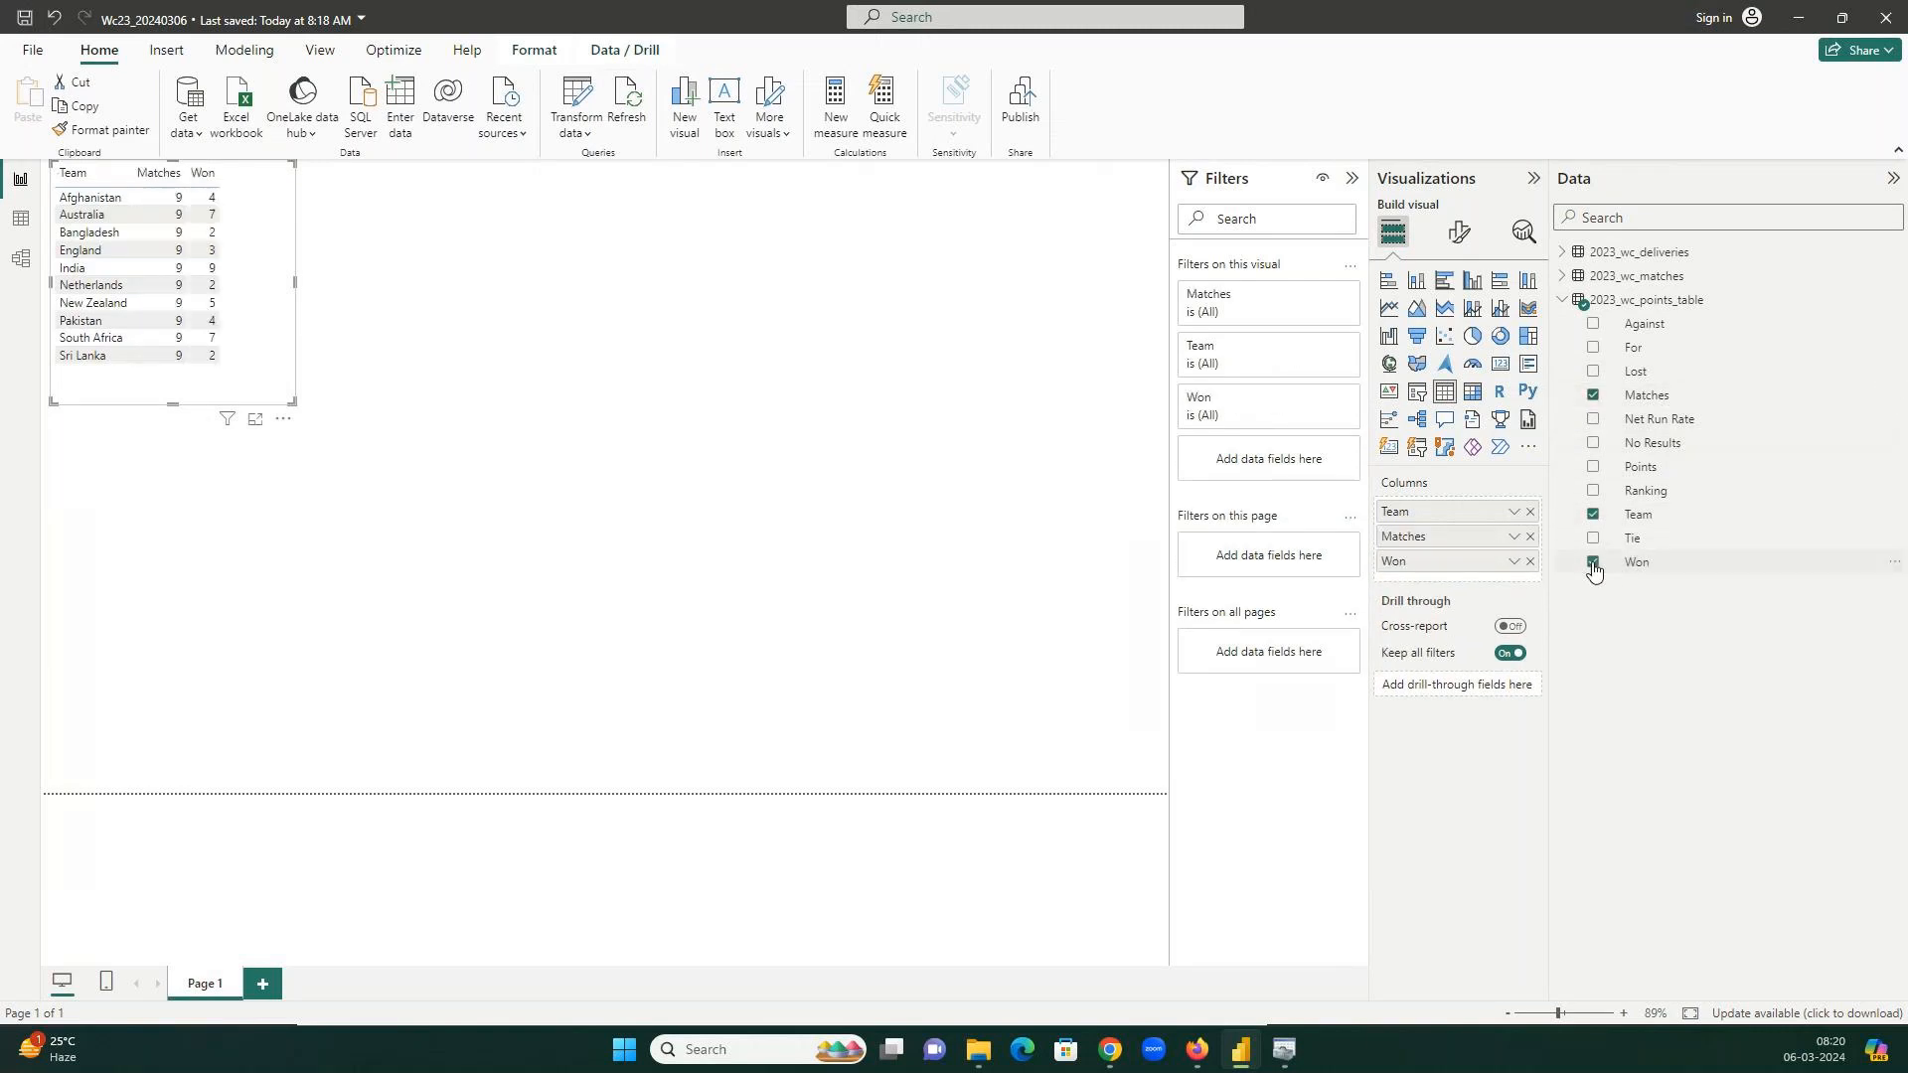
click(1593, 371)
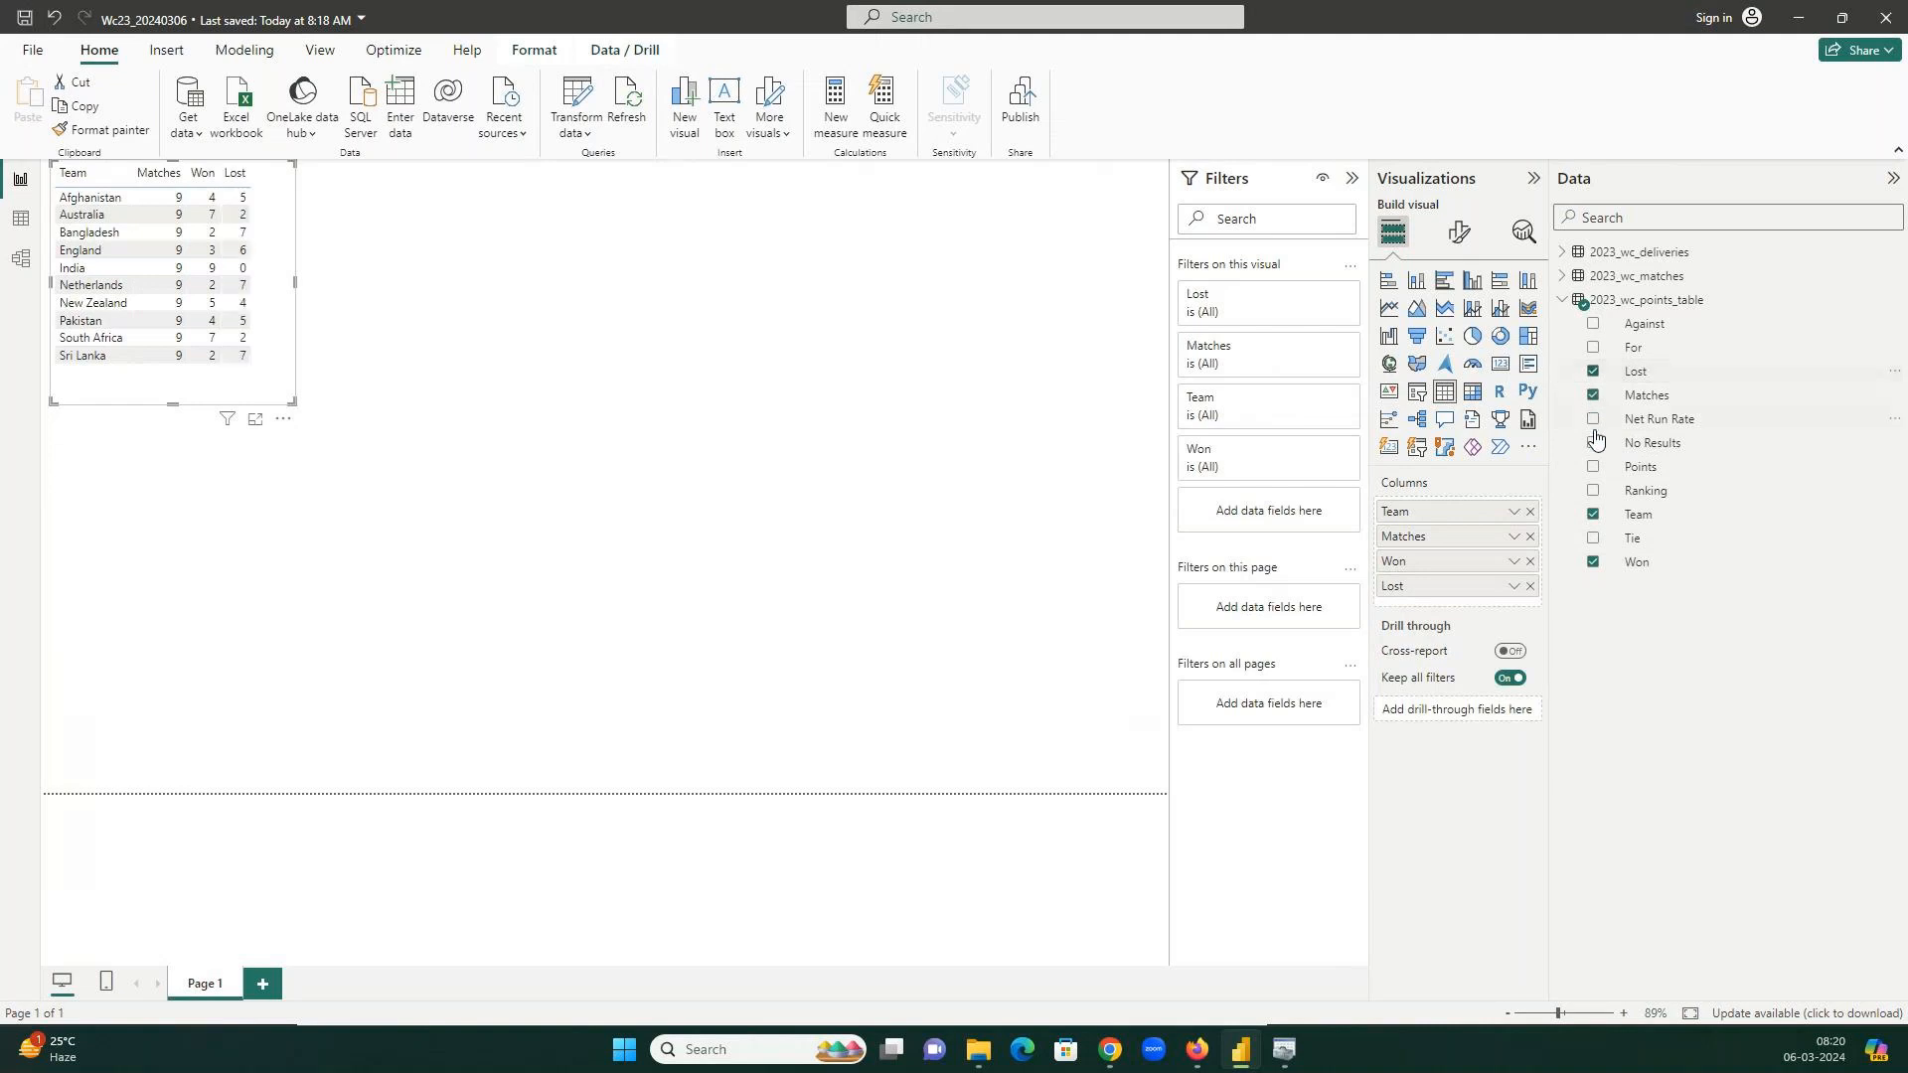
click(1593, 467)
click(1592, 419)
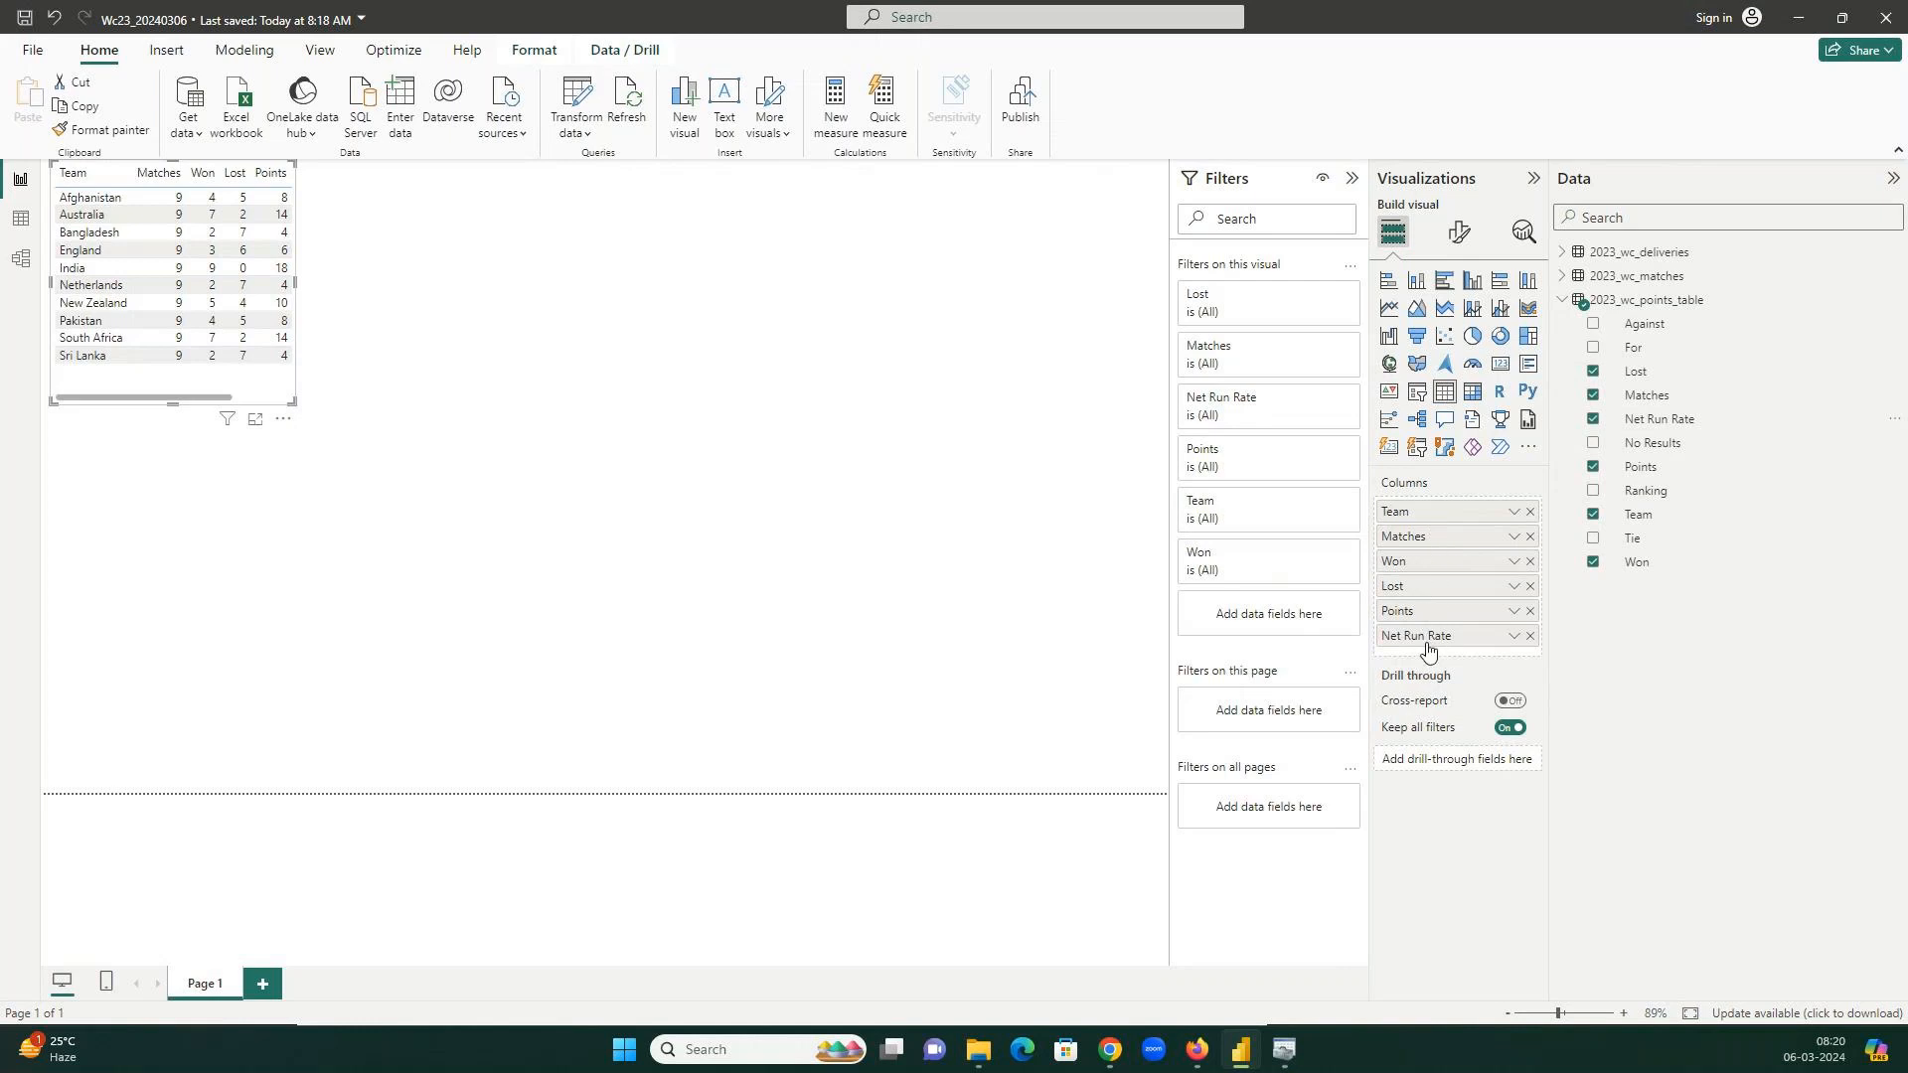
Enlarge and zoom the table, remove all its columns, and delete the empty visual.
drag(292, 403, 492, 423)
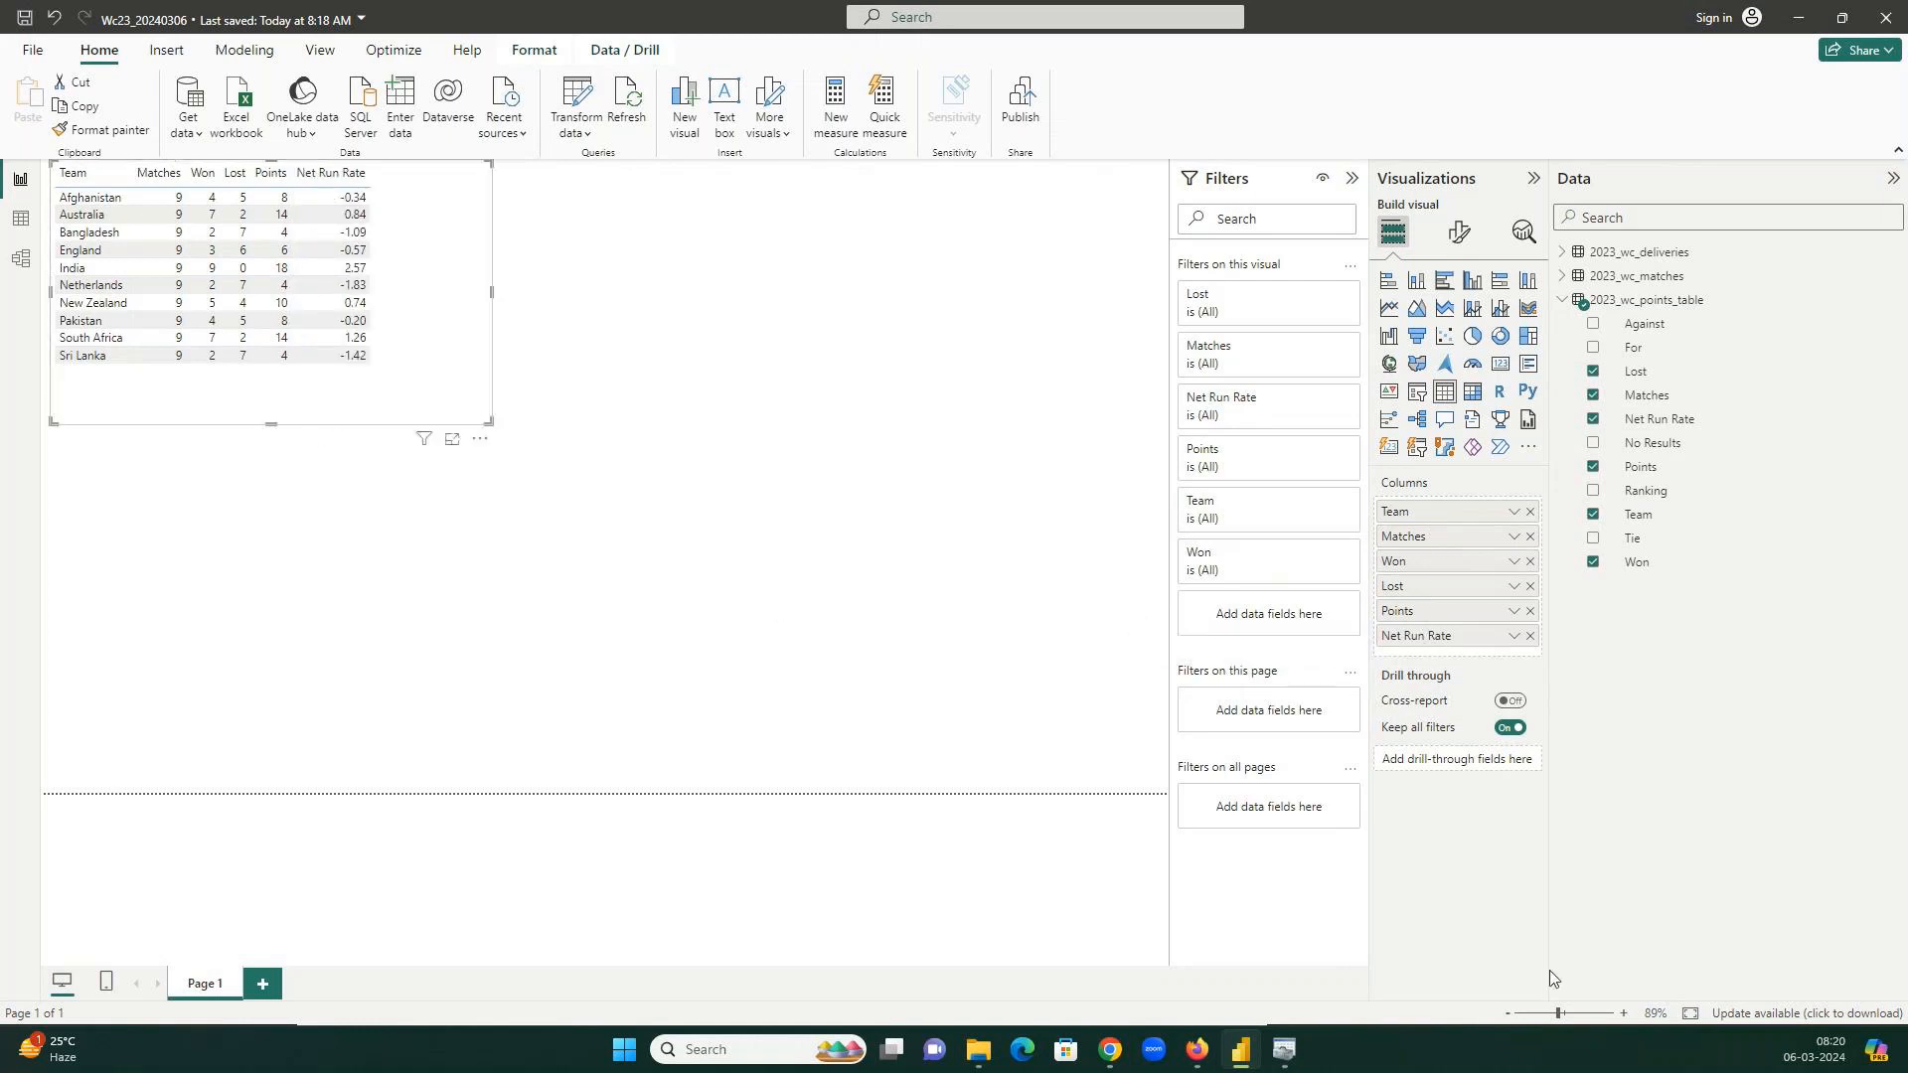
click(1618, 1014)
click(1618, 1014)
click(1618, 1013)
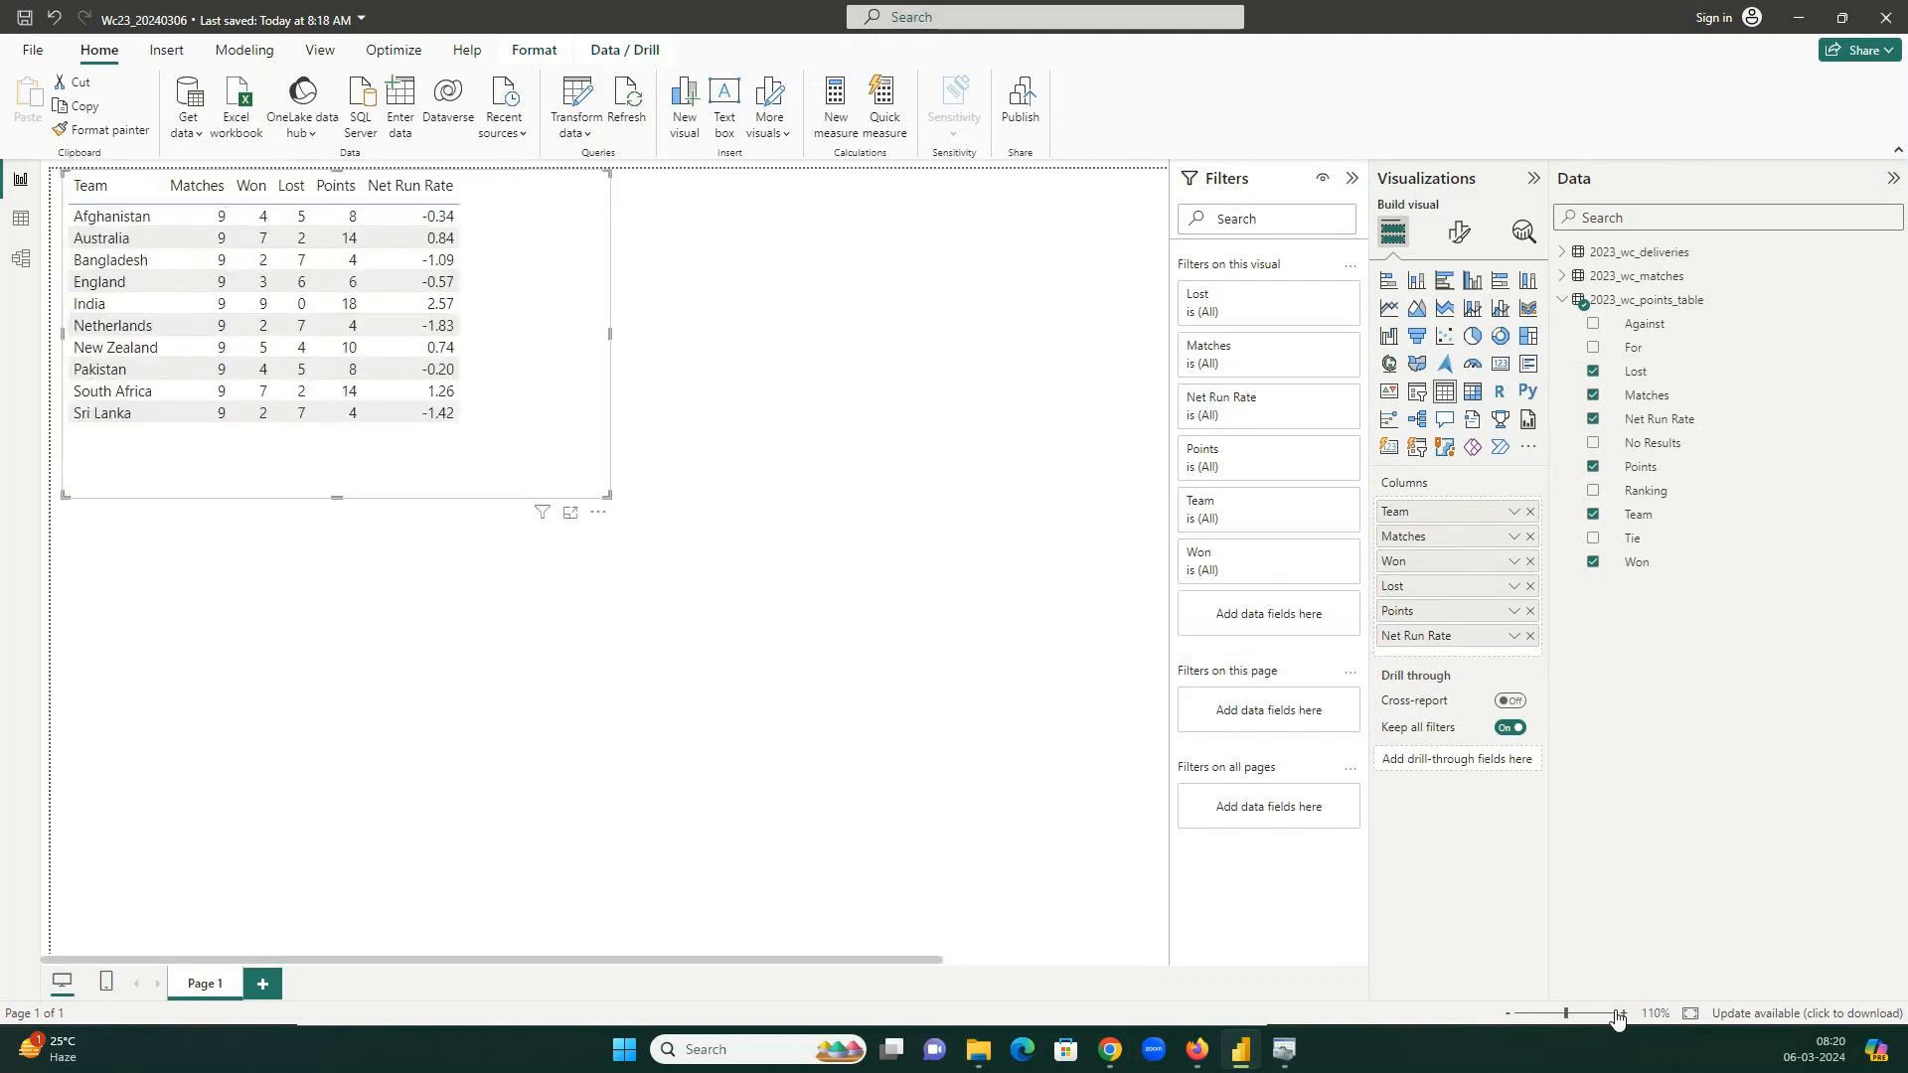
click(1618, 1014)
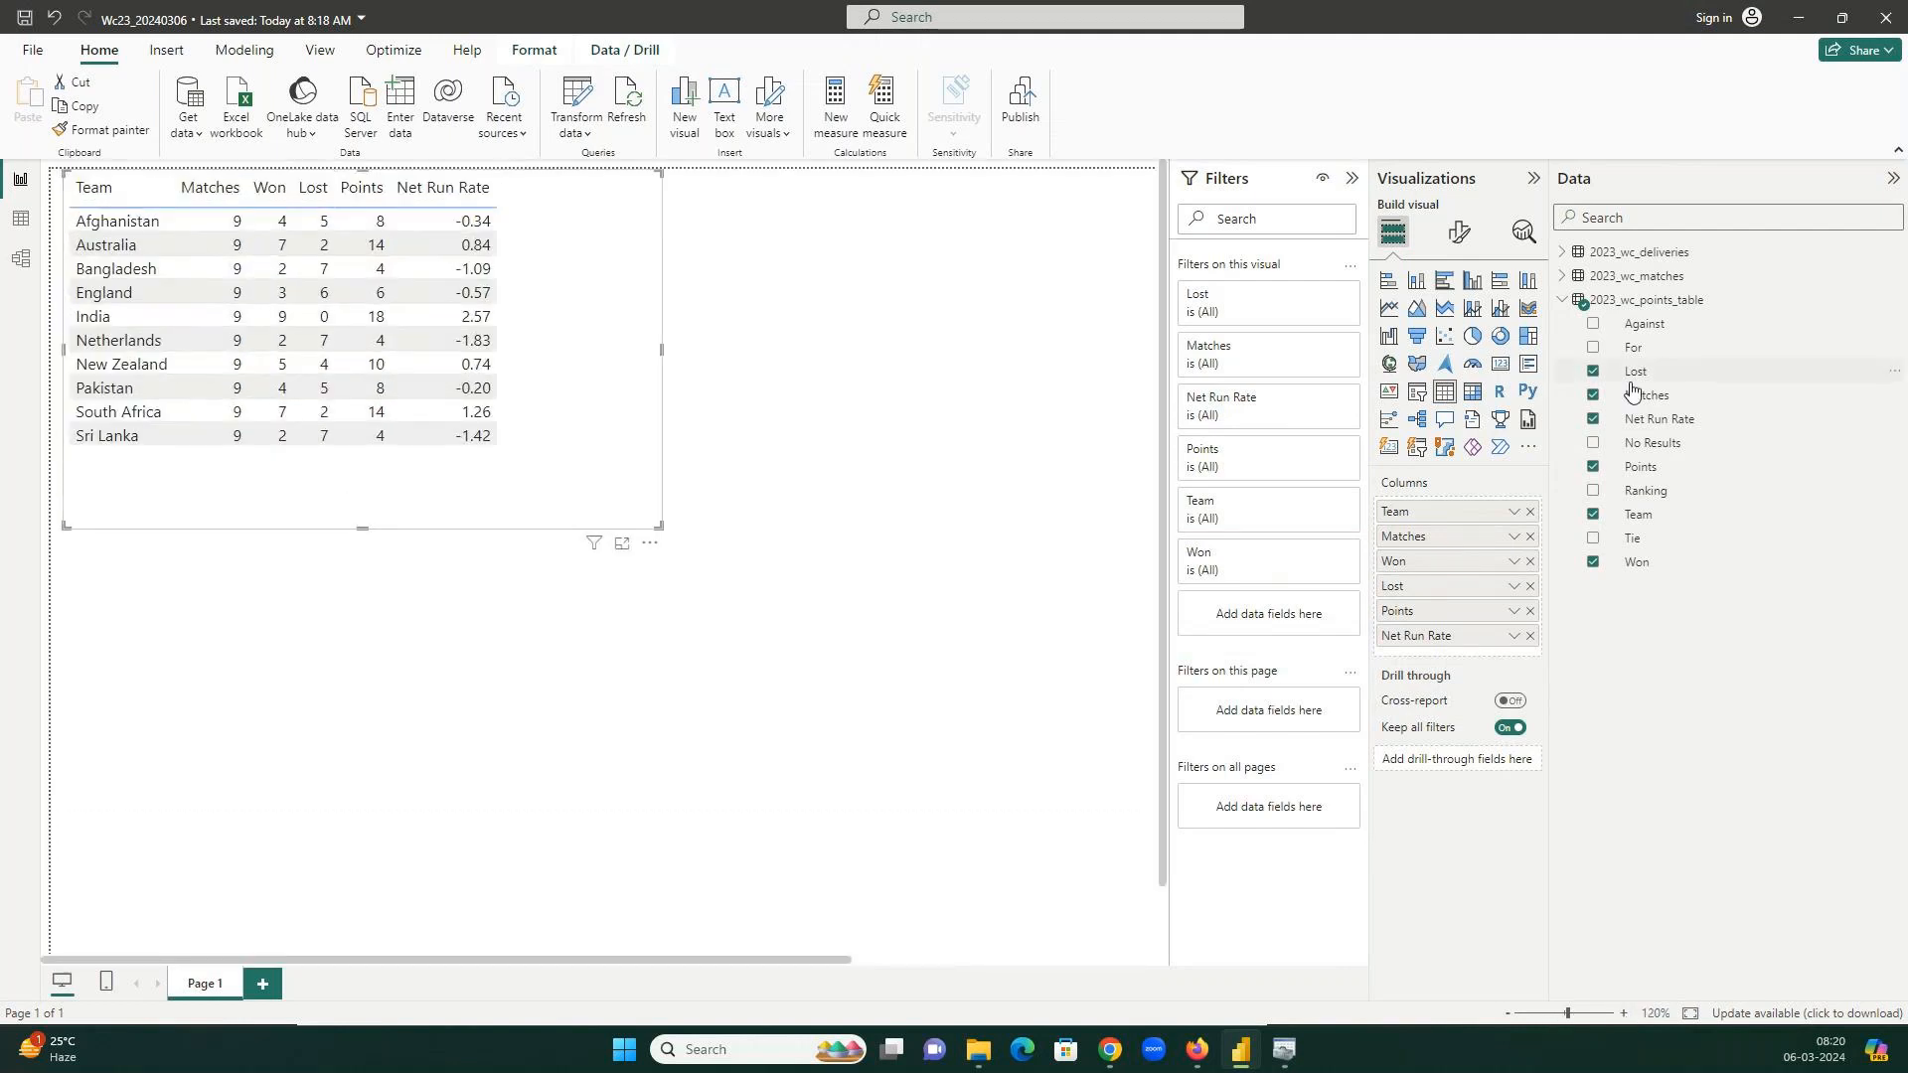
click(1530, 511)
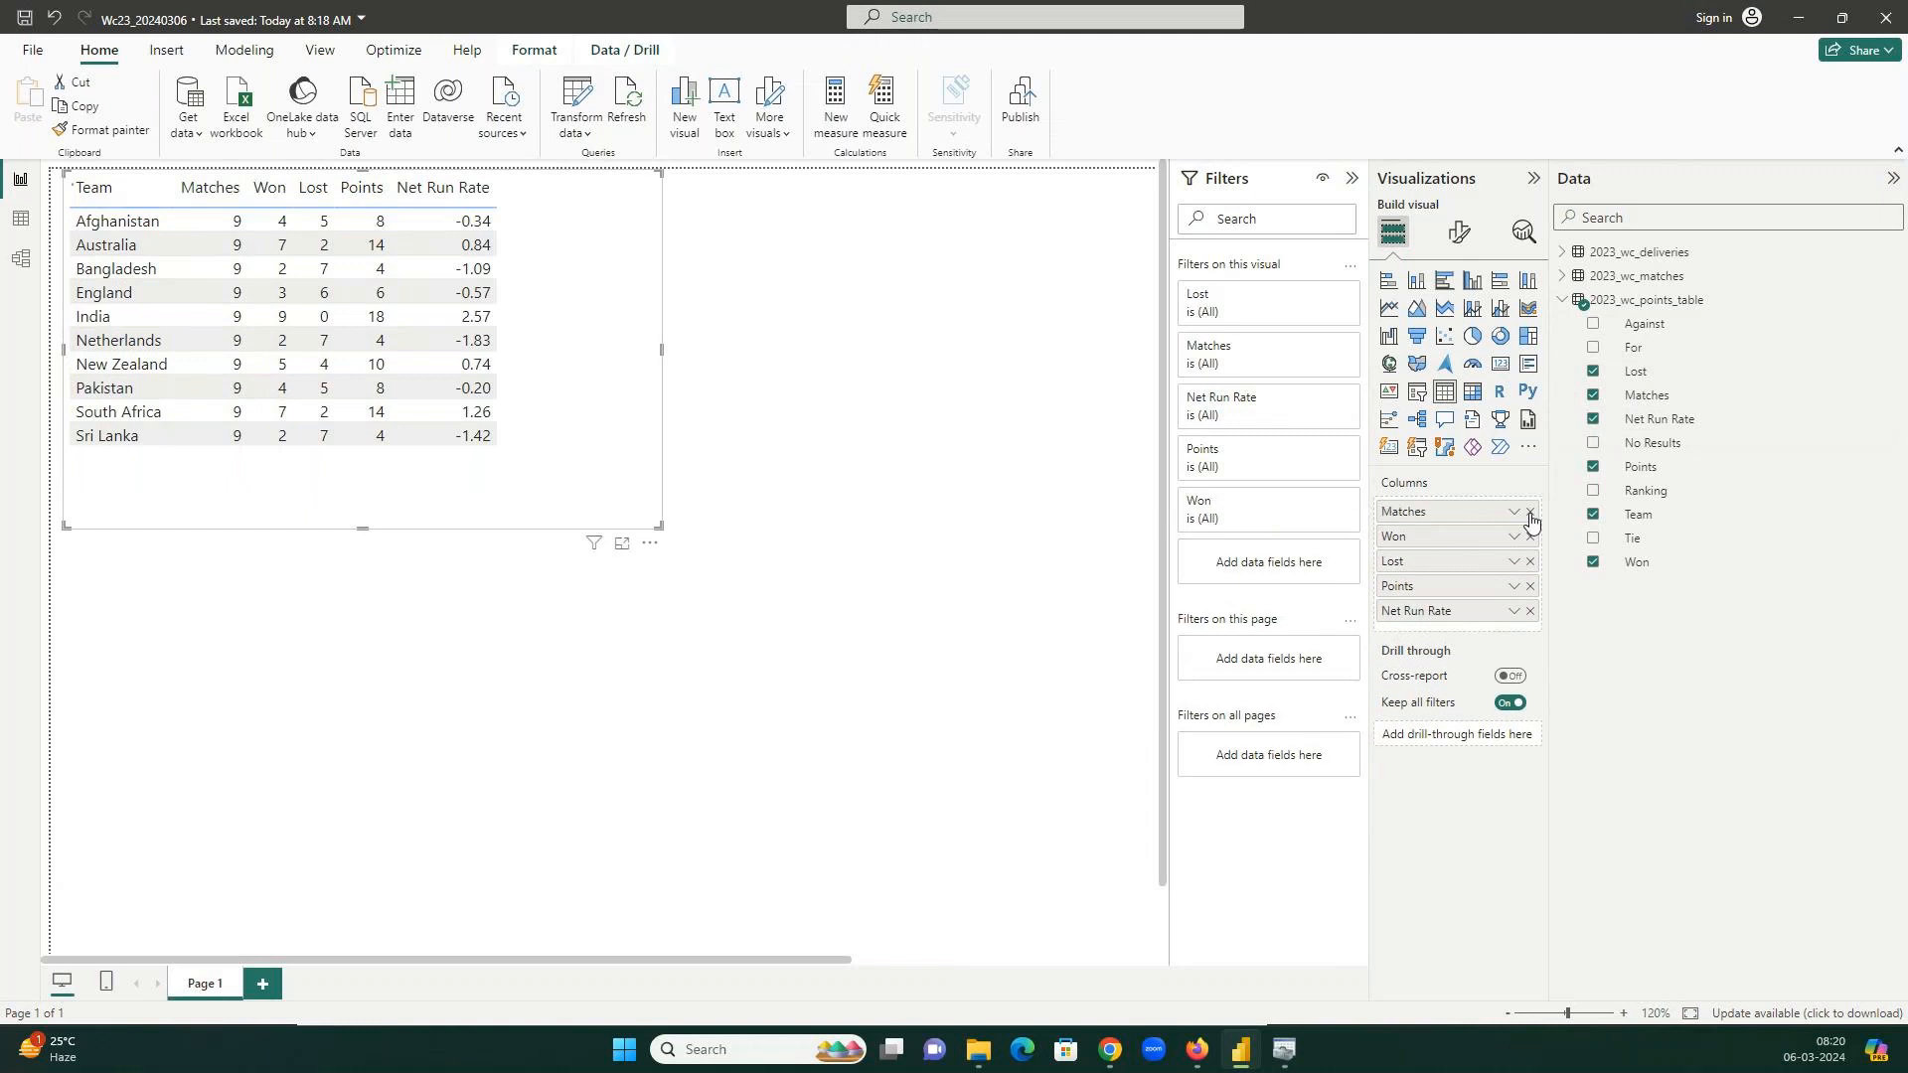
click(1530, 510)
click(1530, 510)
click(1530, 511)
click(1530, 511)
click(1530, 511)
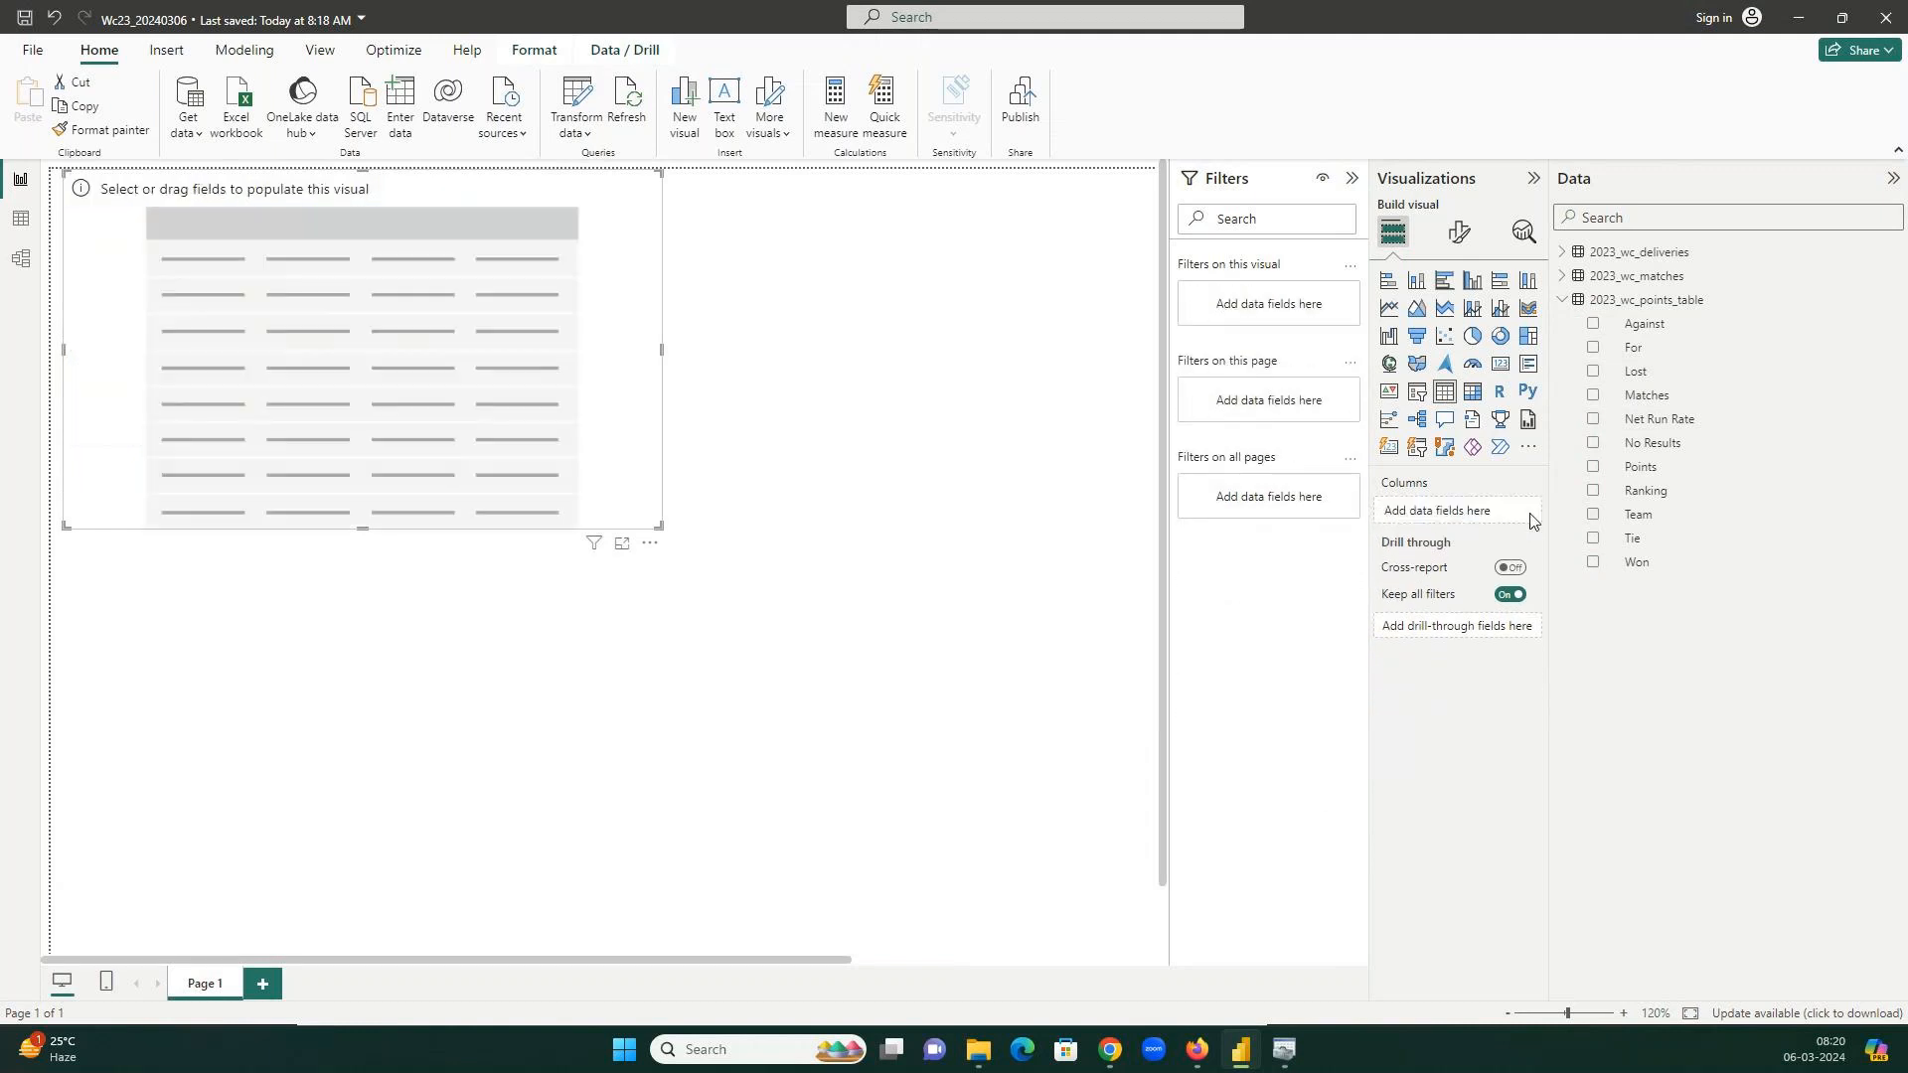
key(Delete)
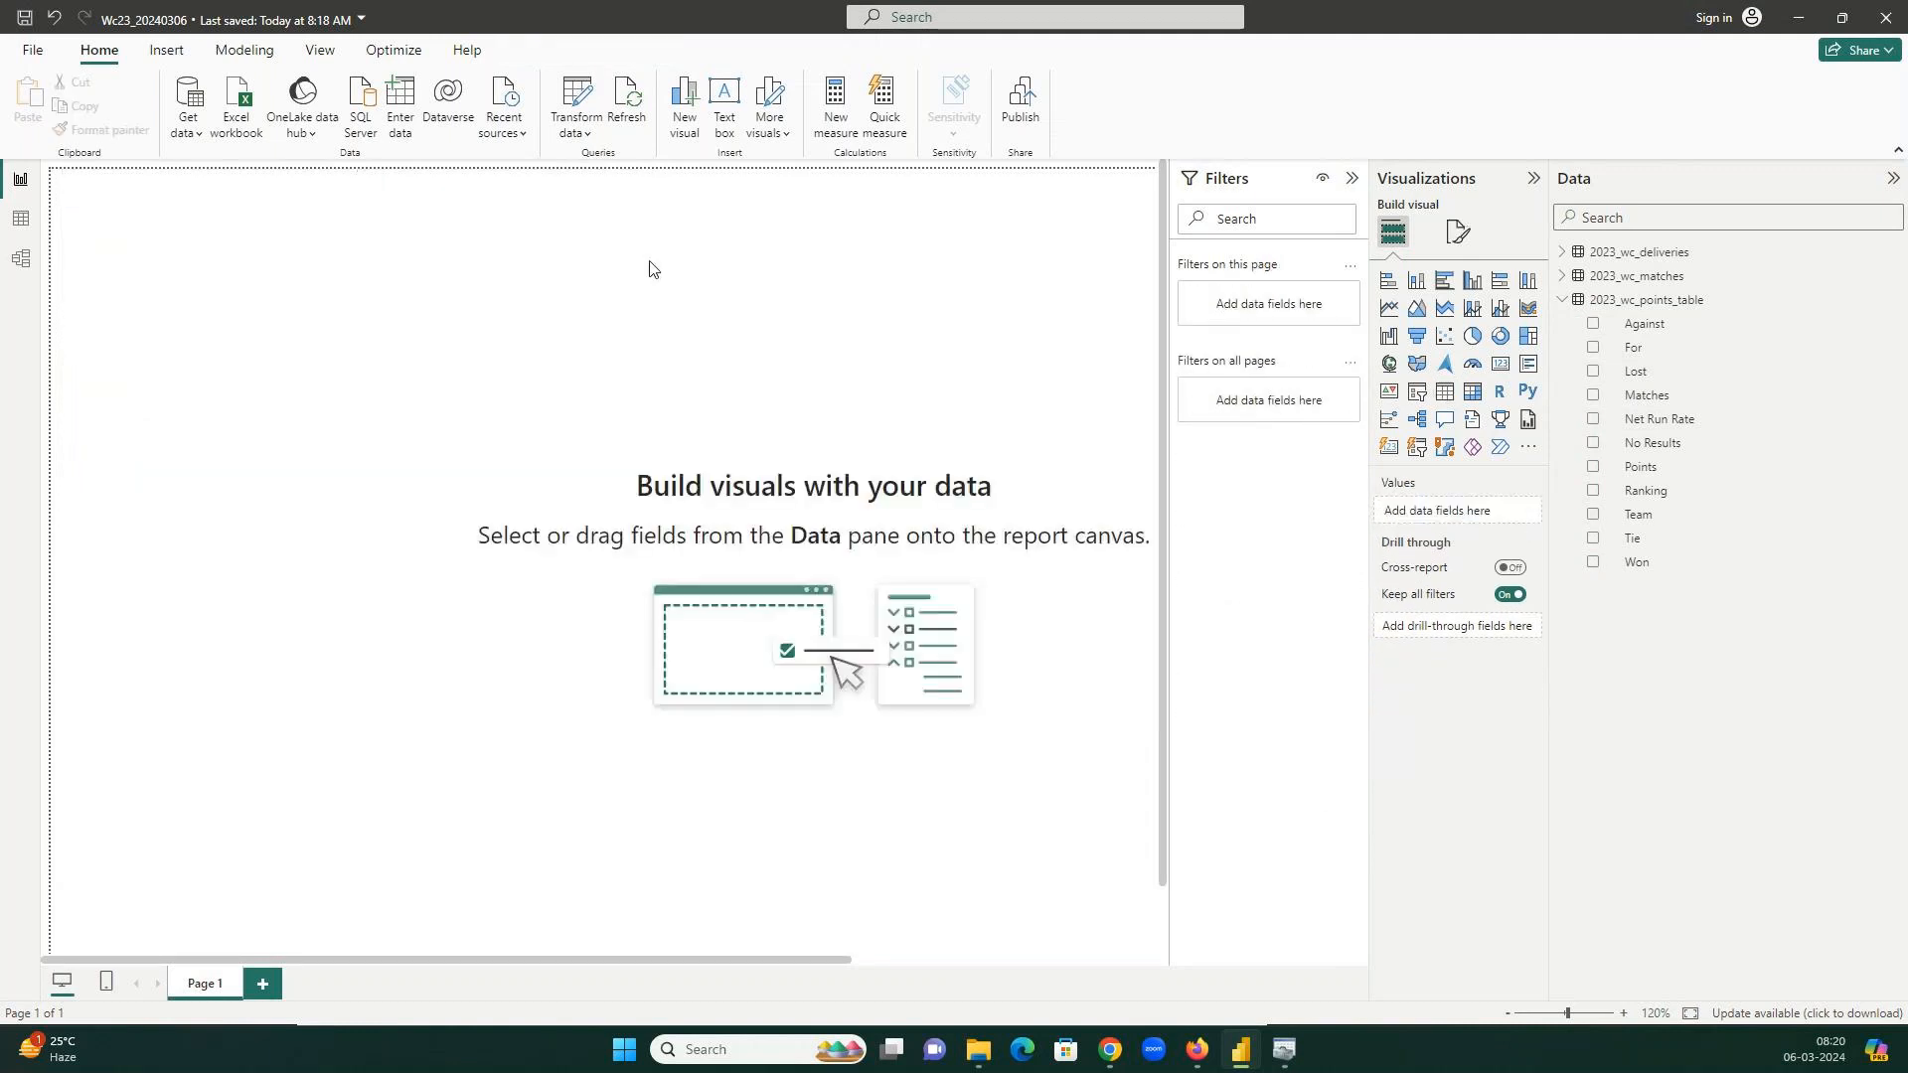
Create a widened table visual with Team, Won, Matches, Lost, Points and Net Run Rate.
click(1445, 396)
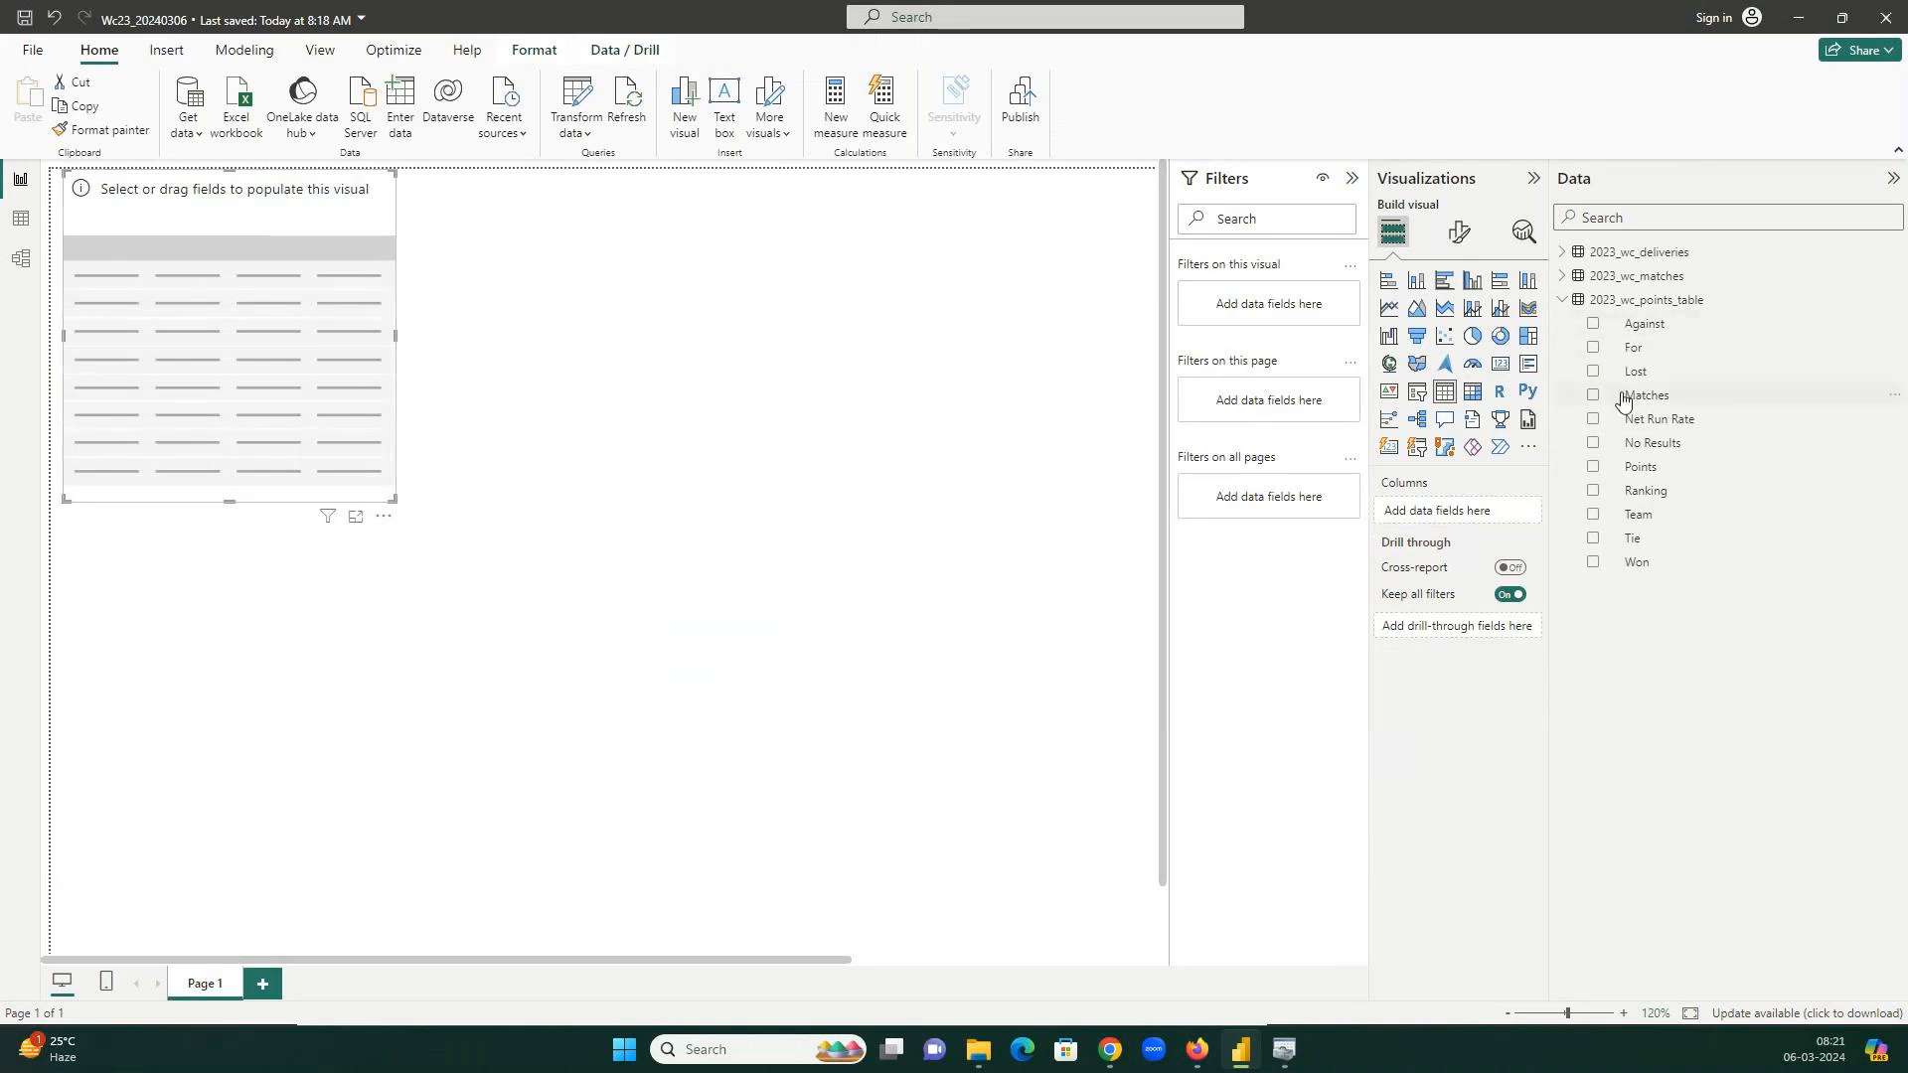
click(1594, 516)
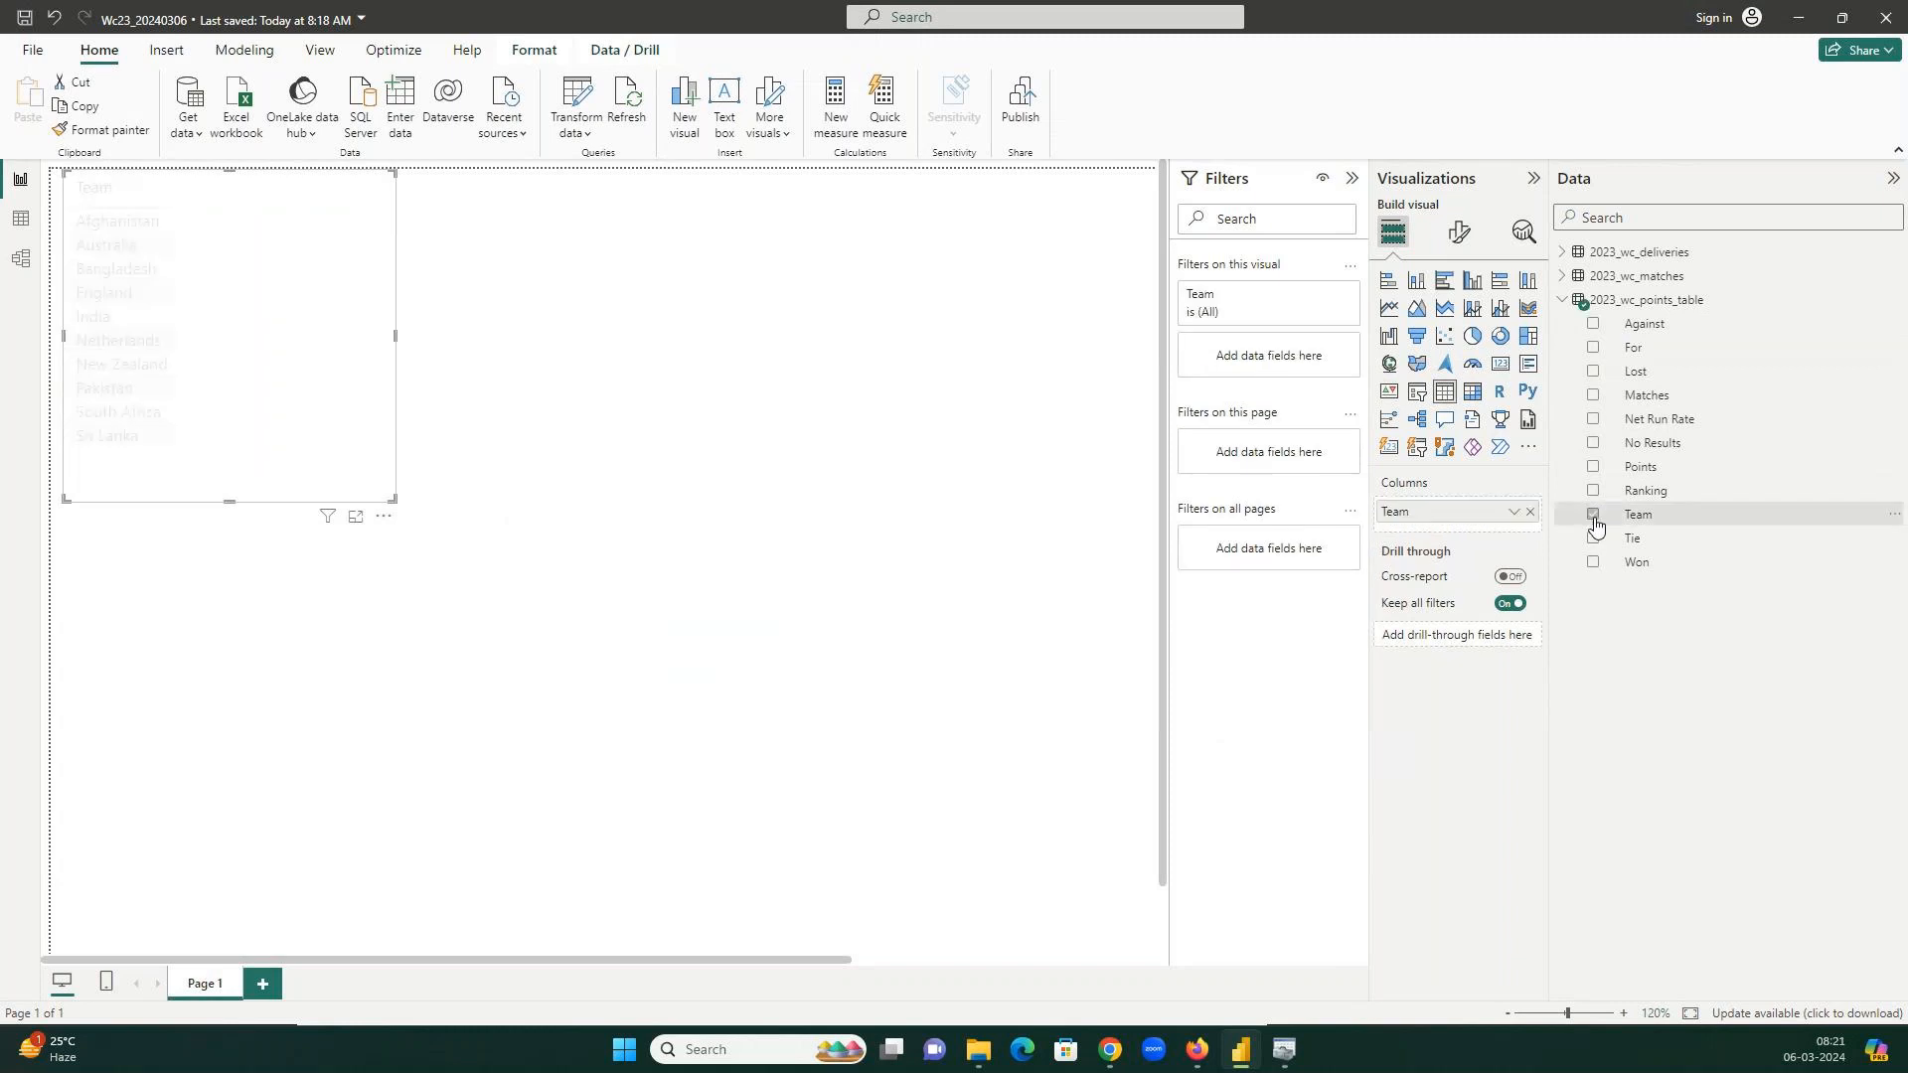
click(1595, 563)
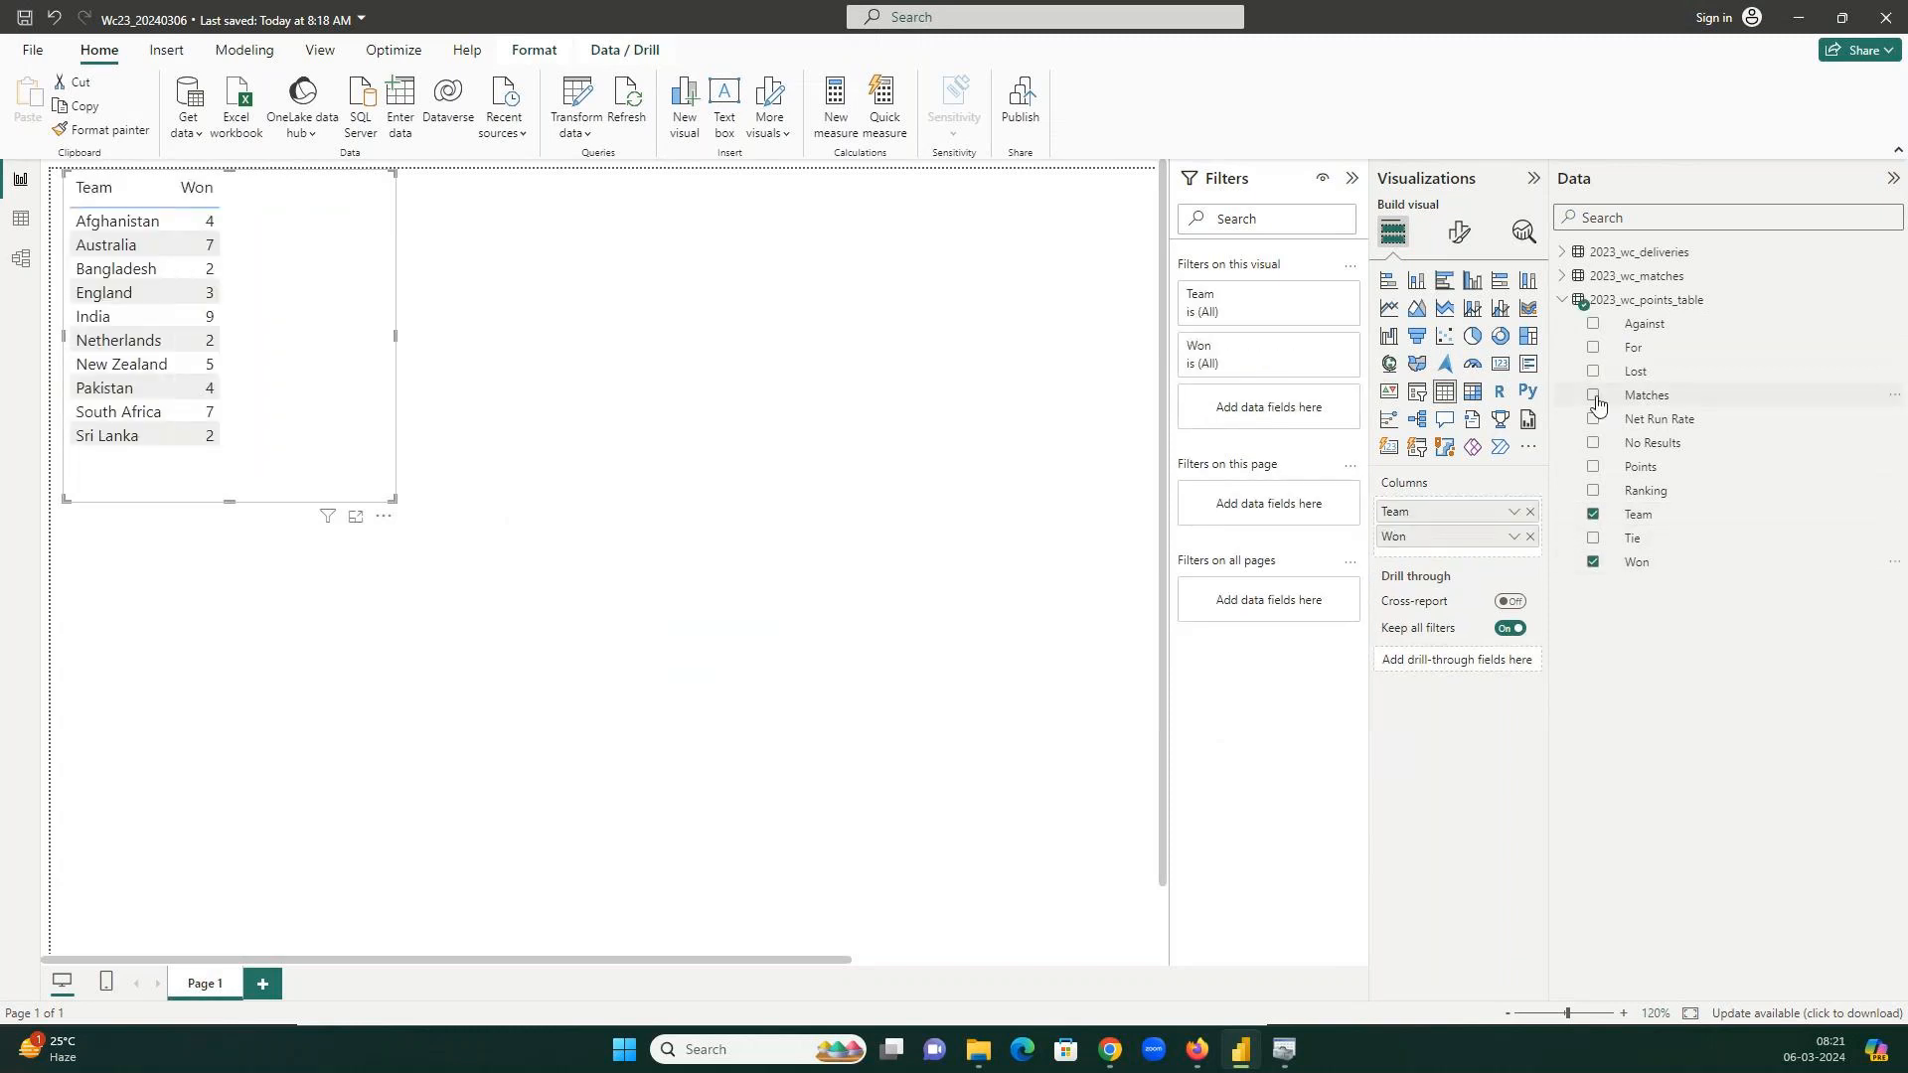
click(1593, 395)
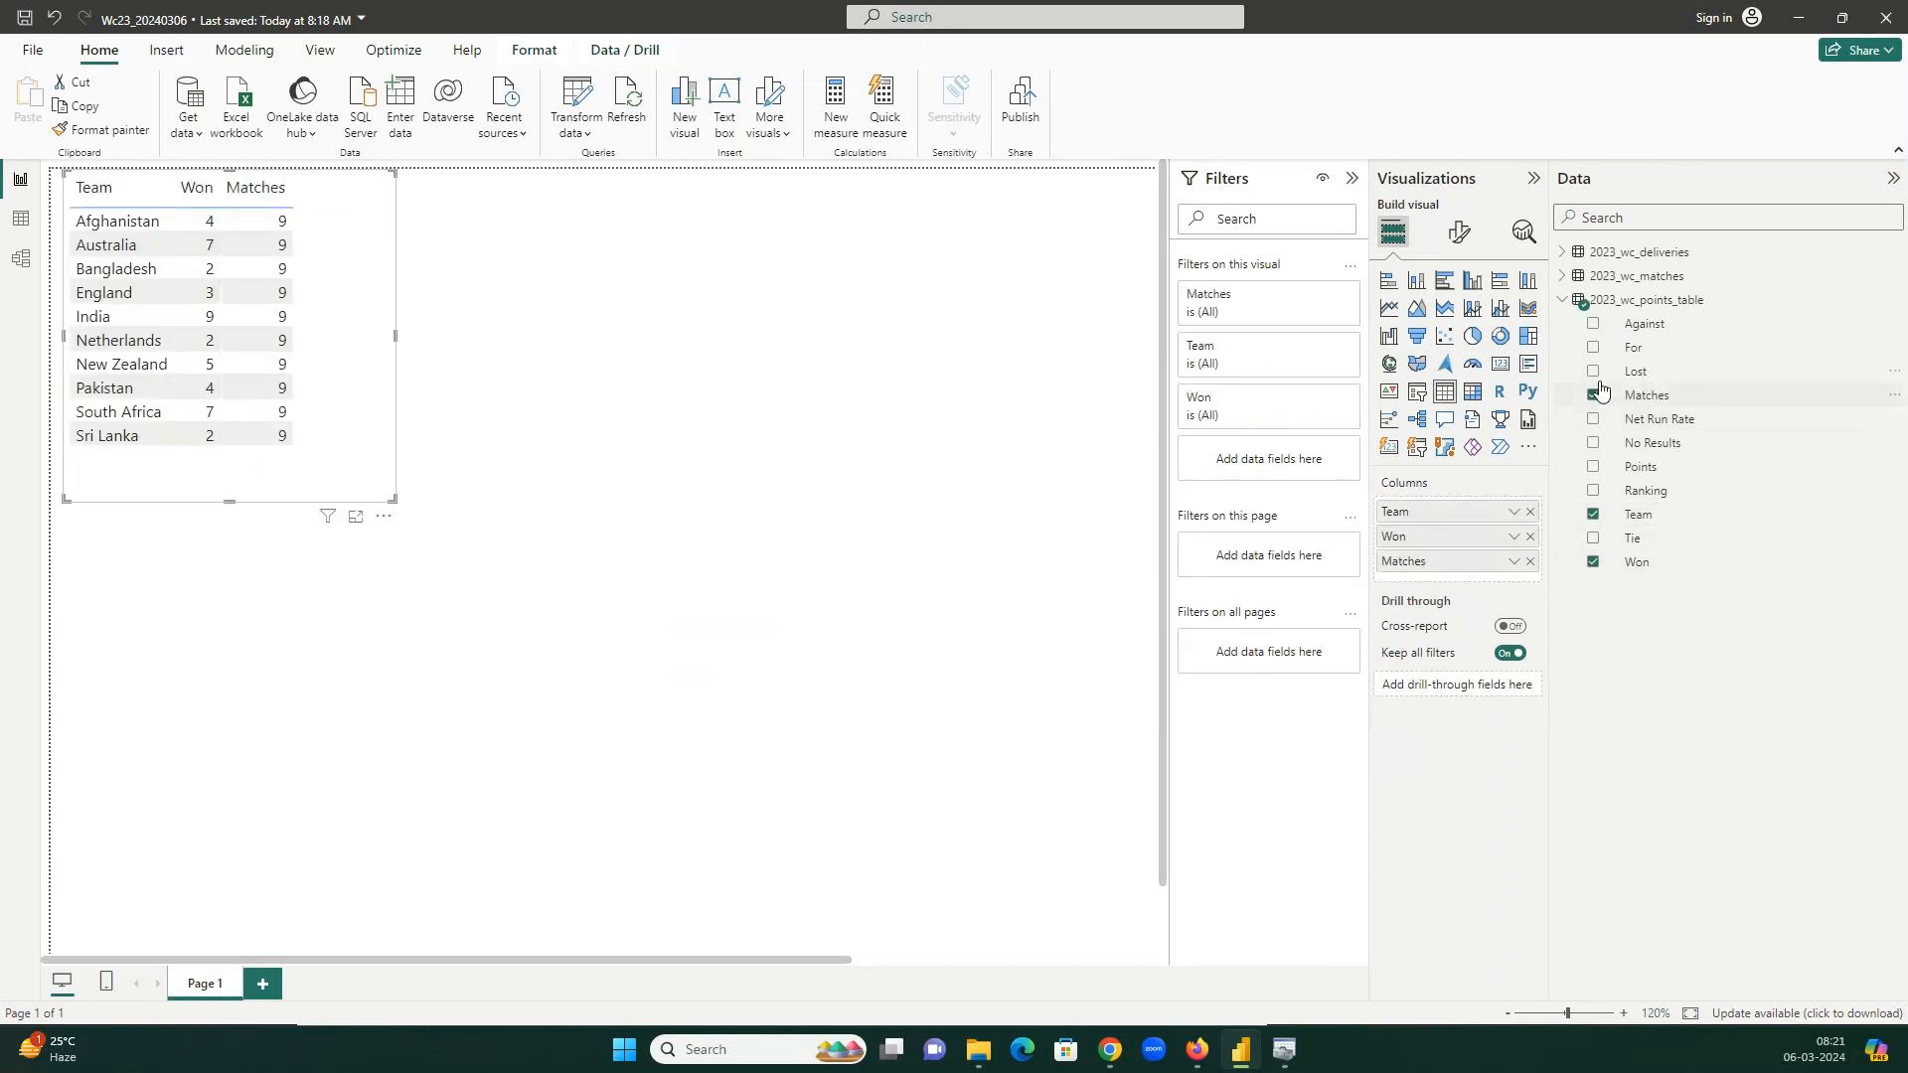
click(1594, 371)
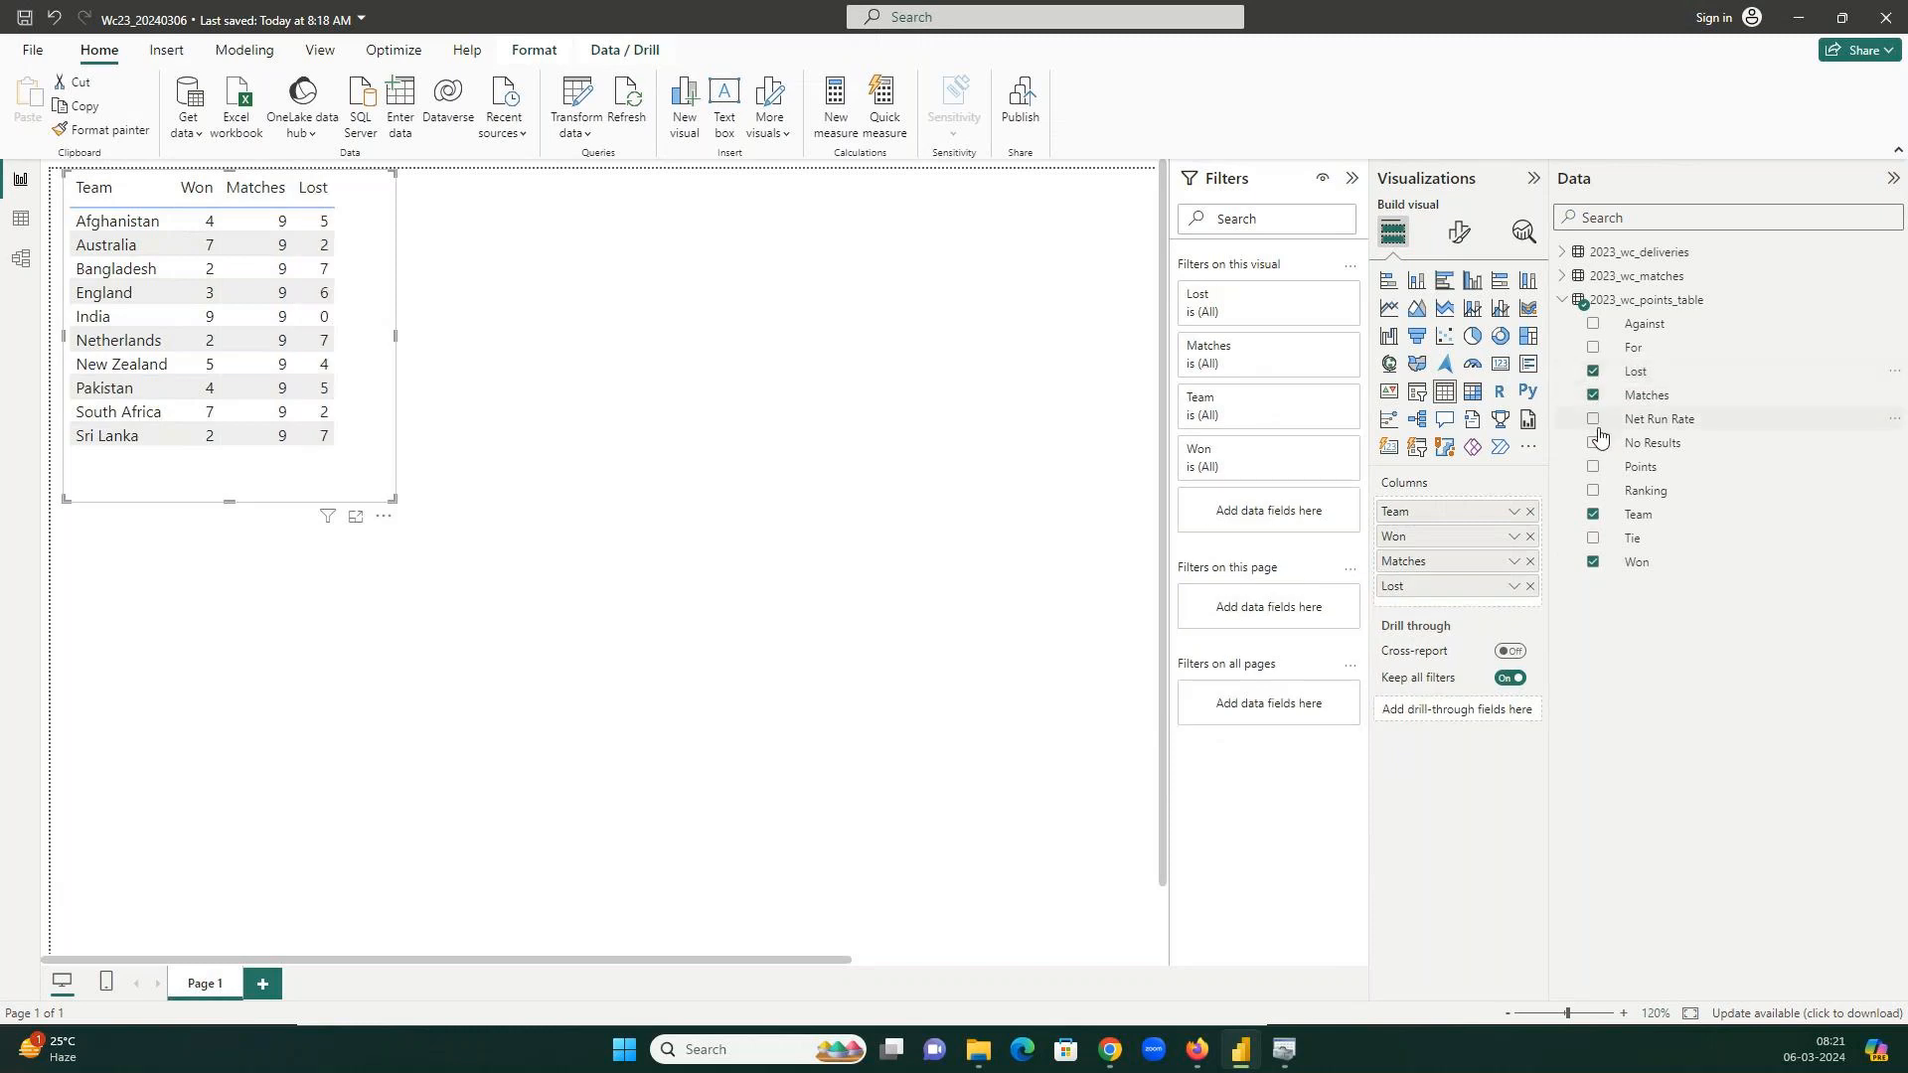
click(1594, 468)
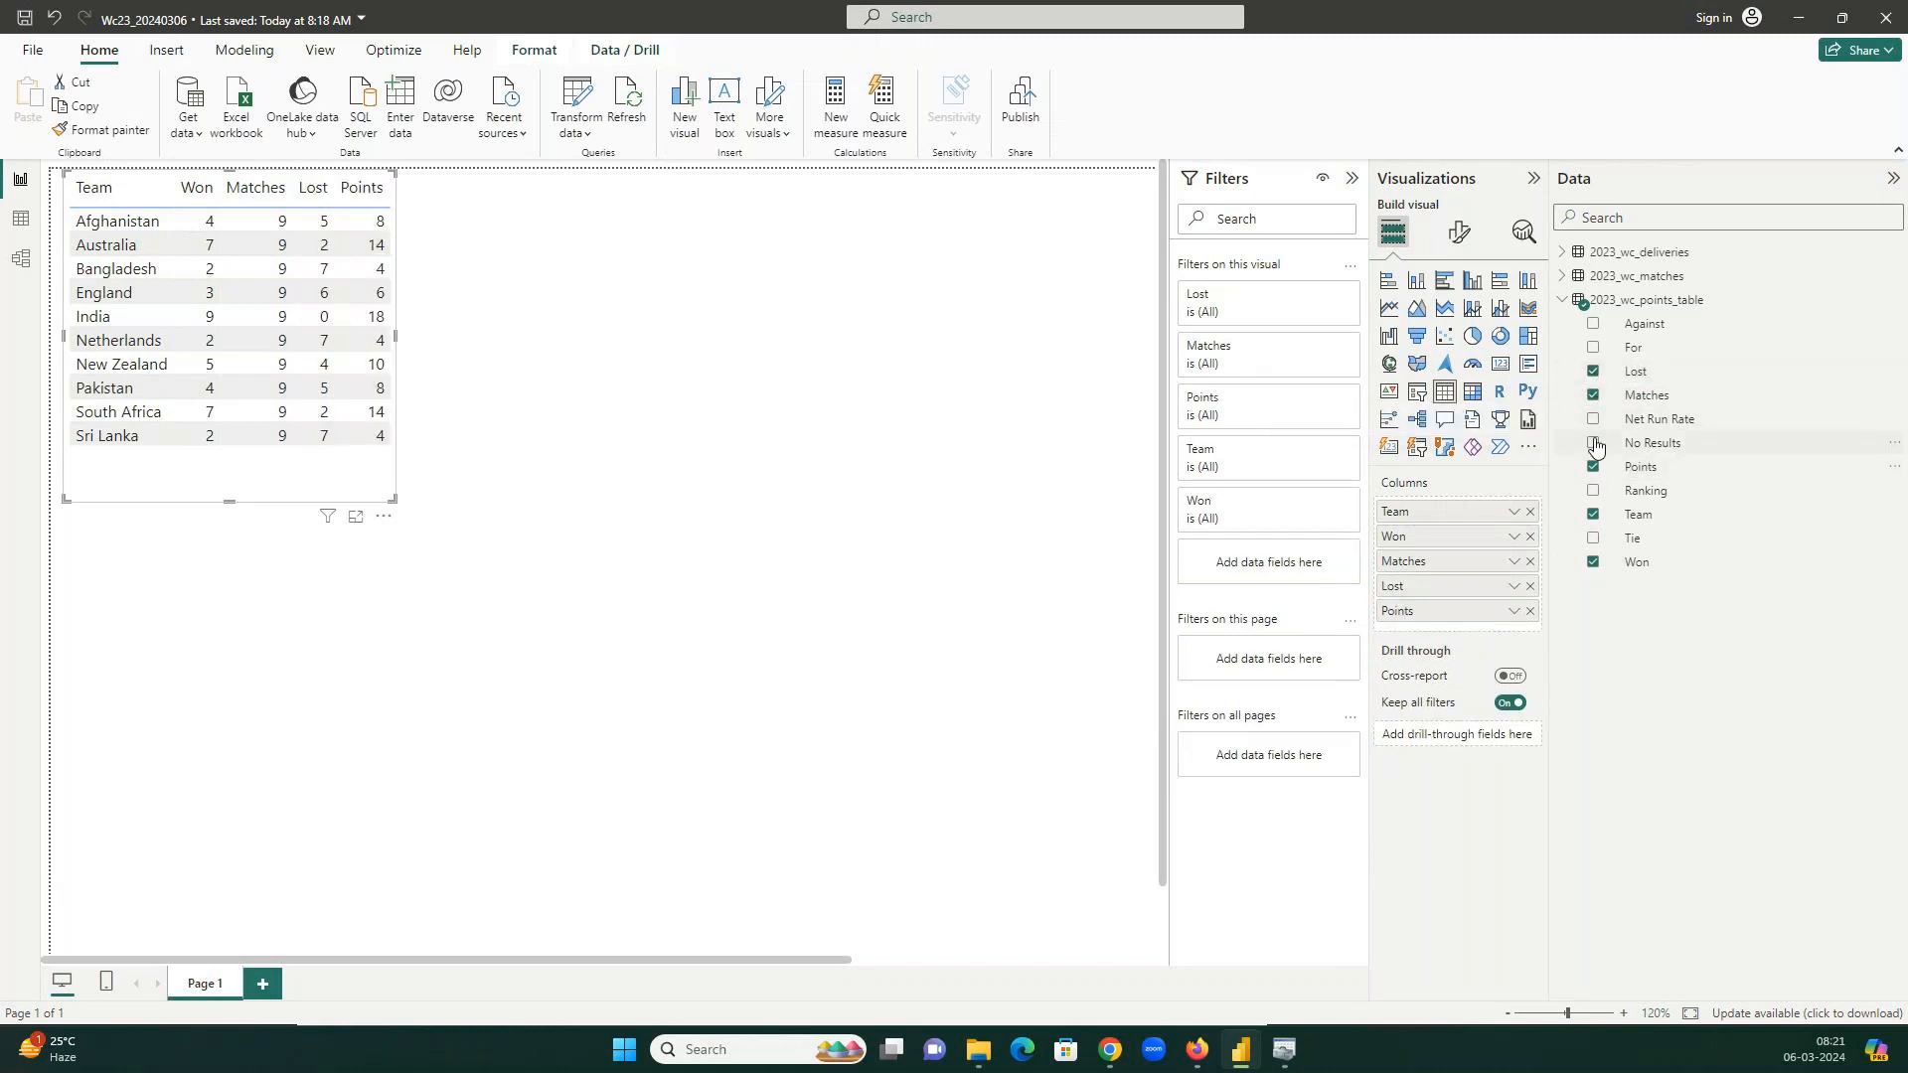
click(1595, 420)
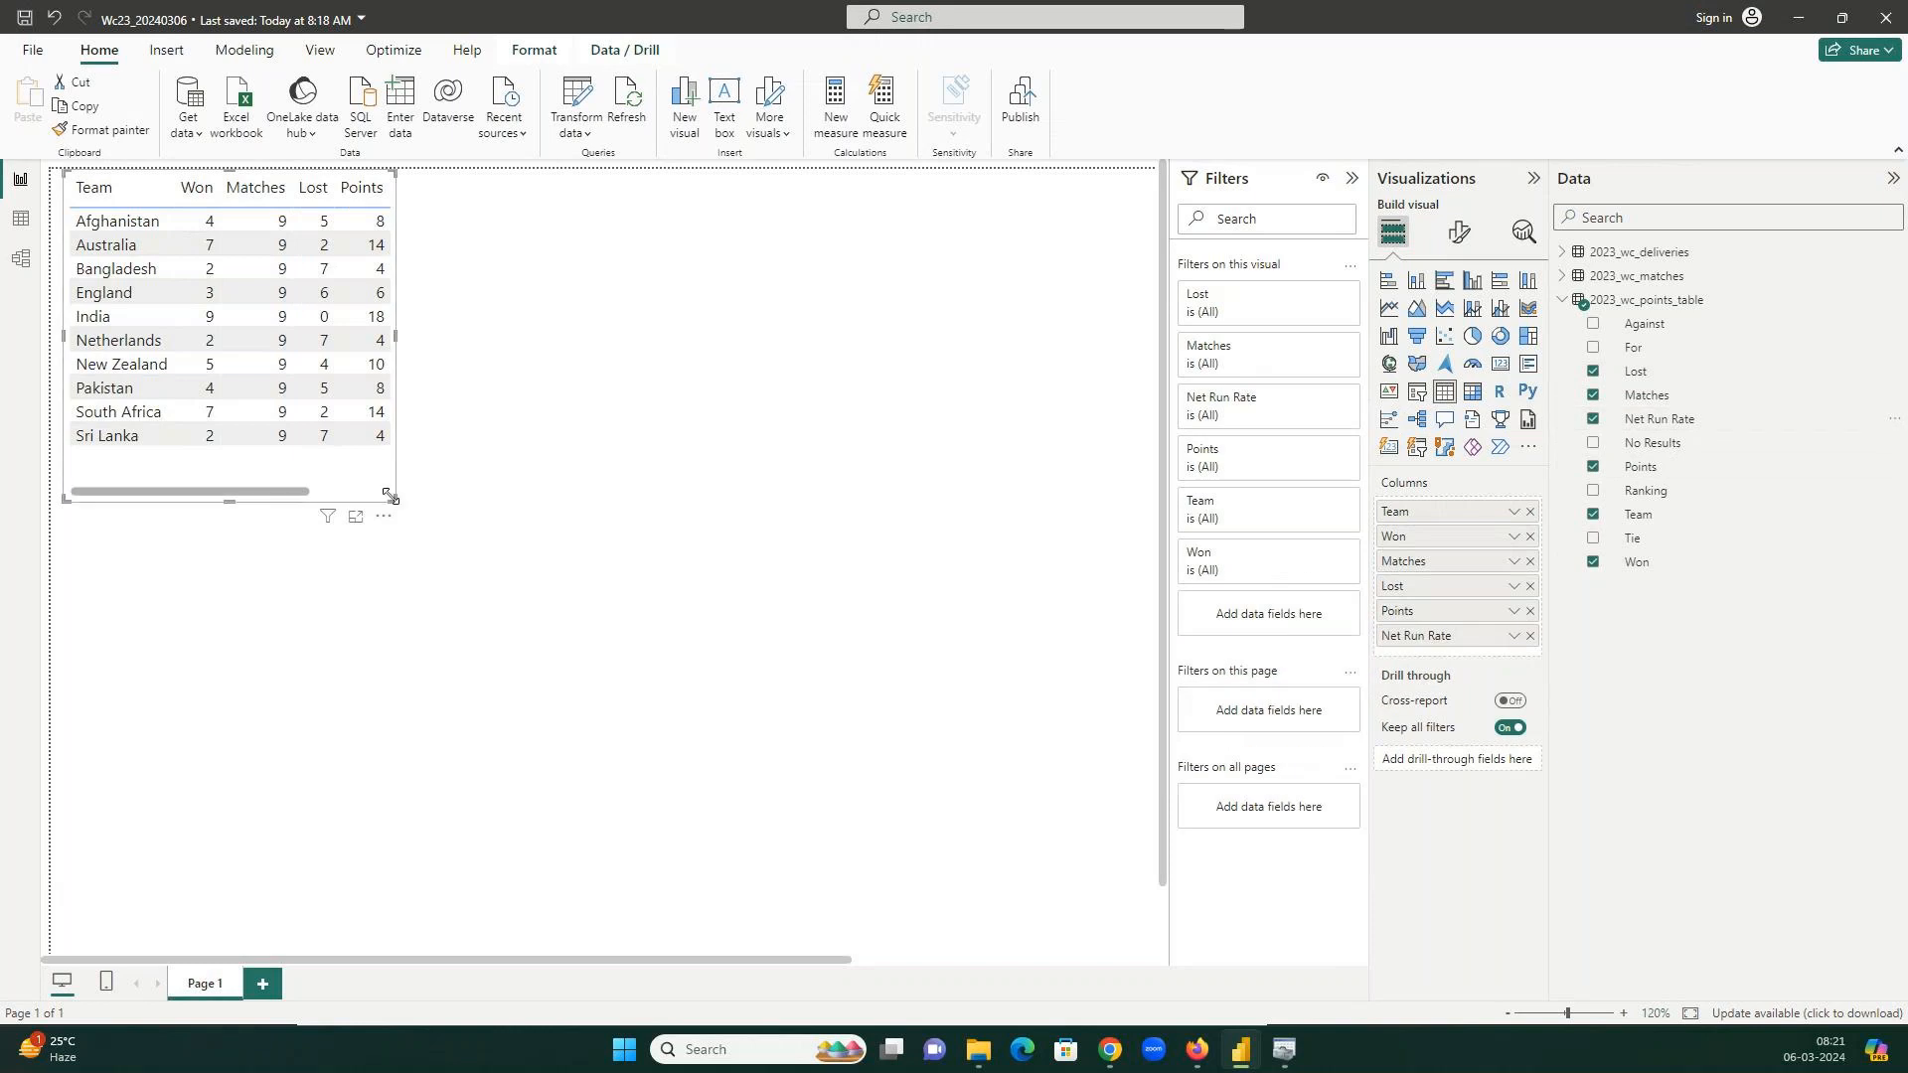
drag(394, 500, 859, 509)
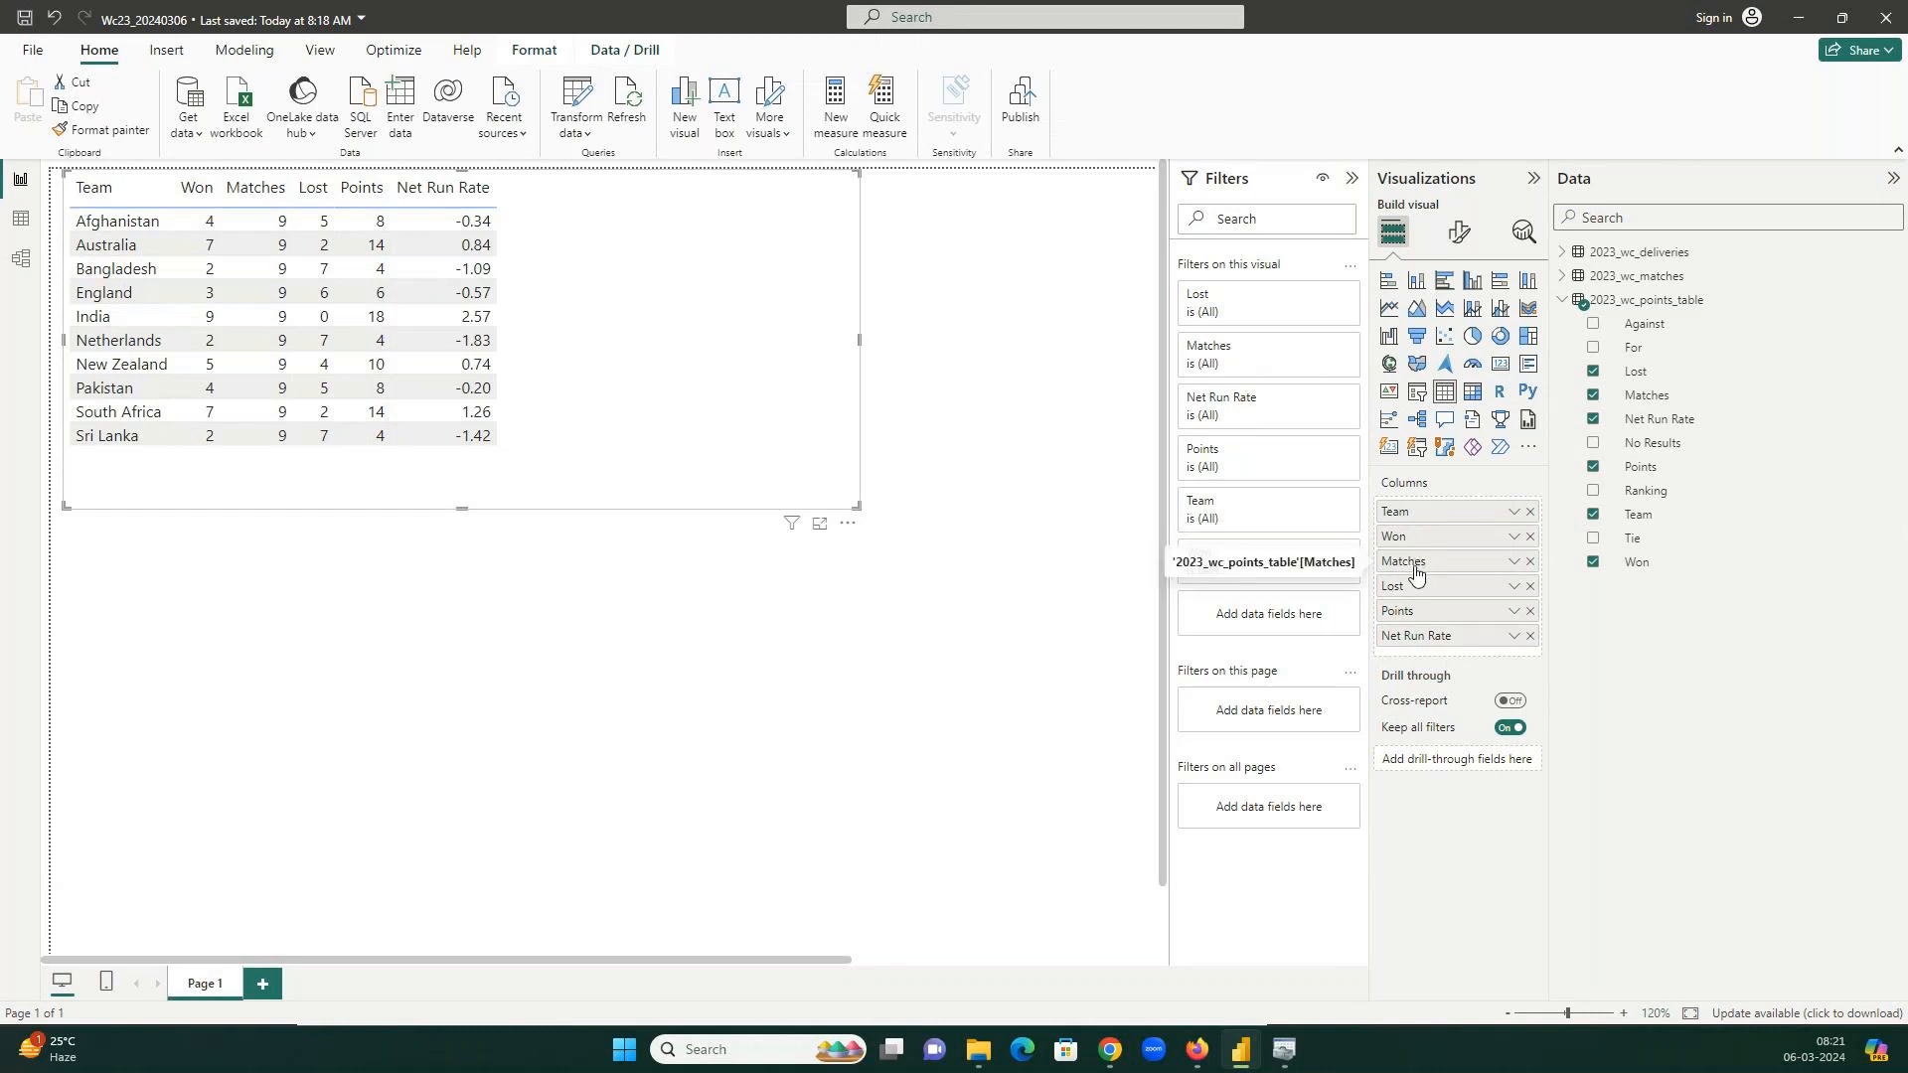
Move Matches before Won, shrink the table to fit, and add a clustered column chart below.
drag(1416, 571, 1425, 565)
drag(1425, 545, 1418, 568)
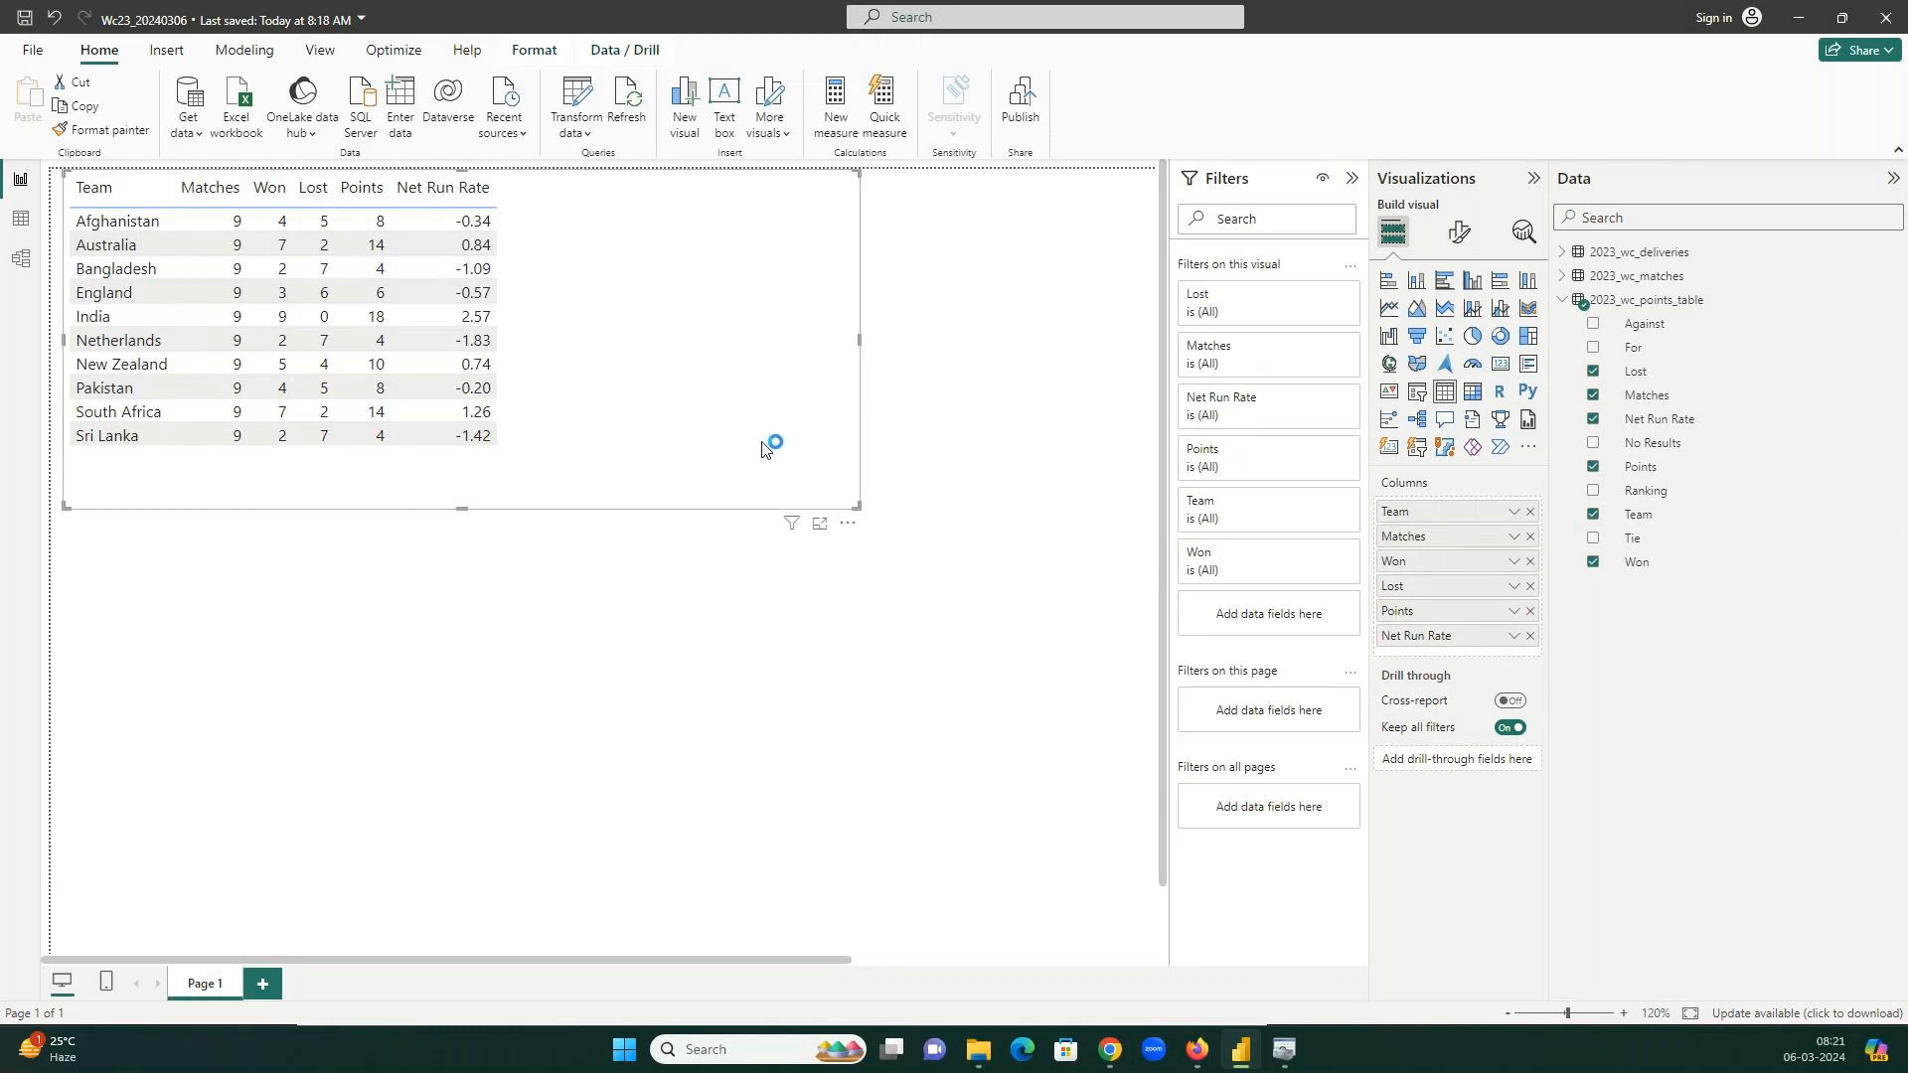
drag(851, 502, 613, 449)
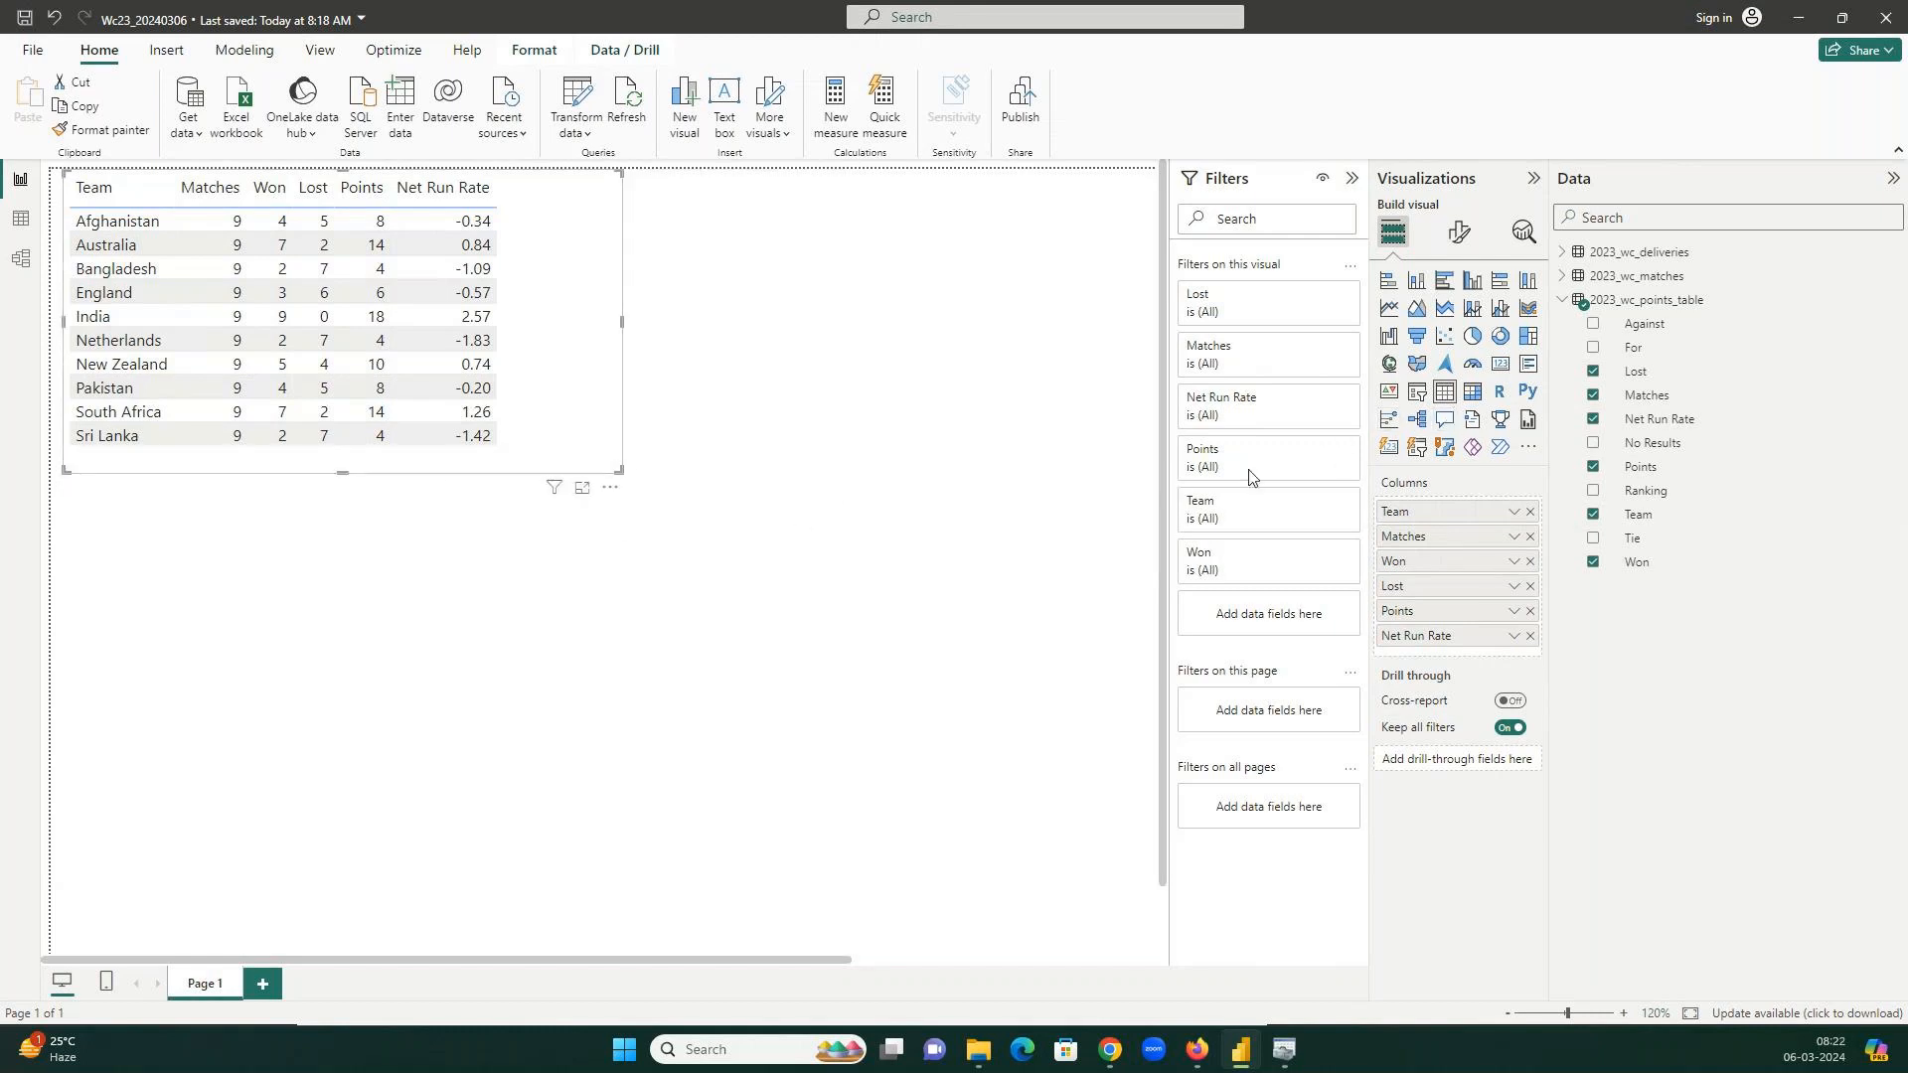
click(1474, 284)
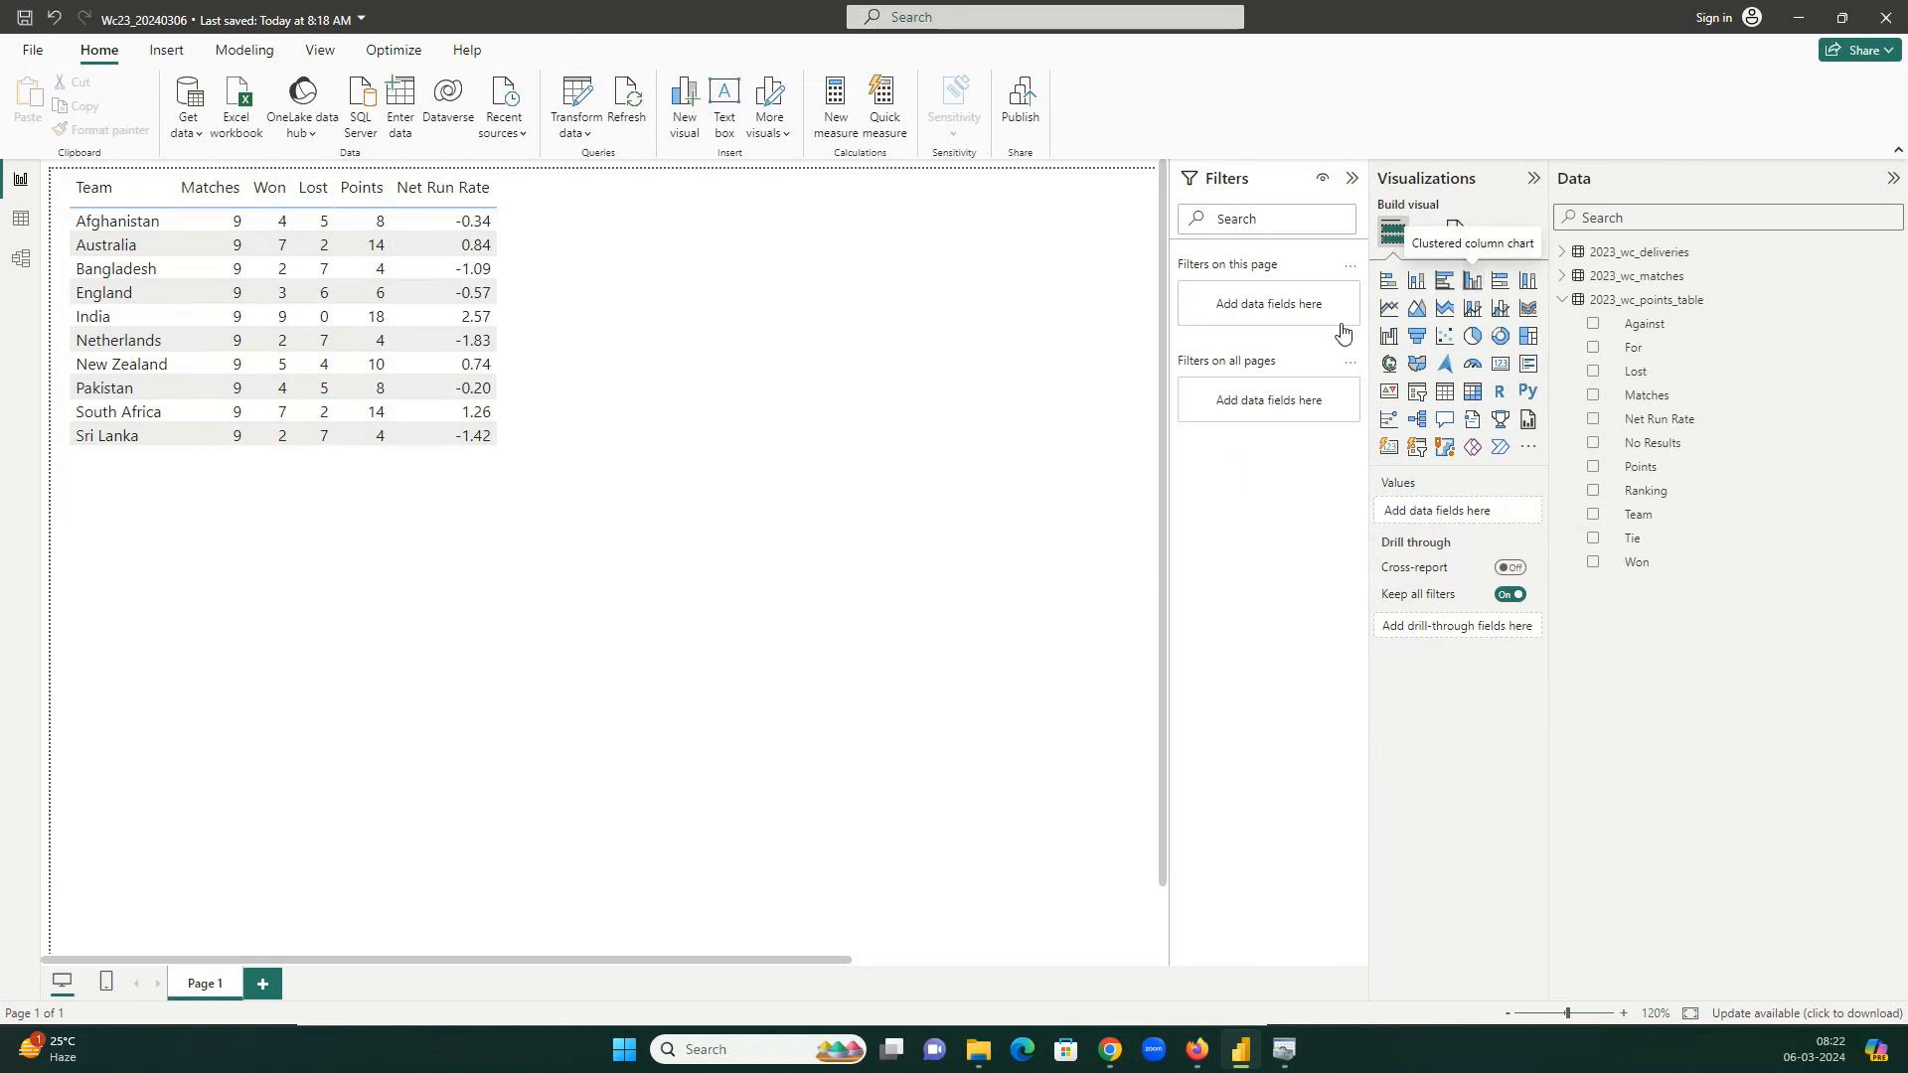
Plot Won and Lost on the Y-axis by Team in the enlarged clustered column chart.
click(1595, 513)
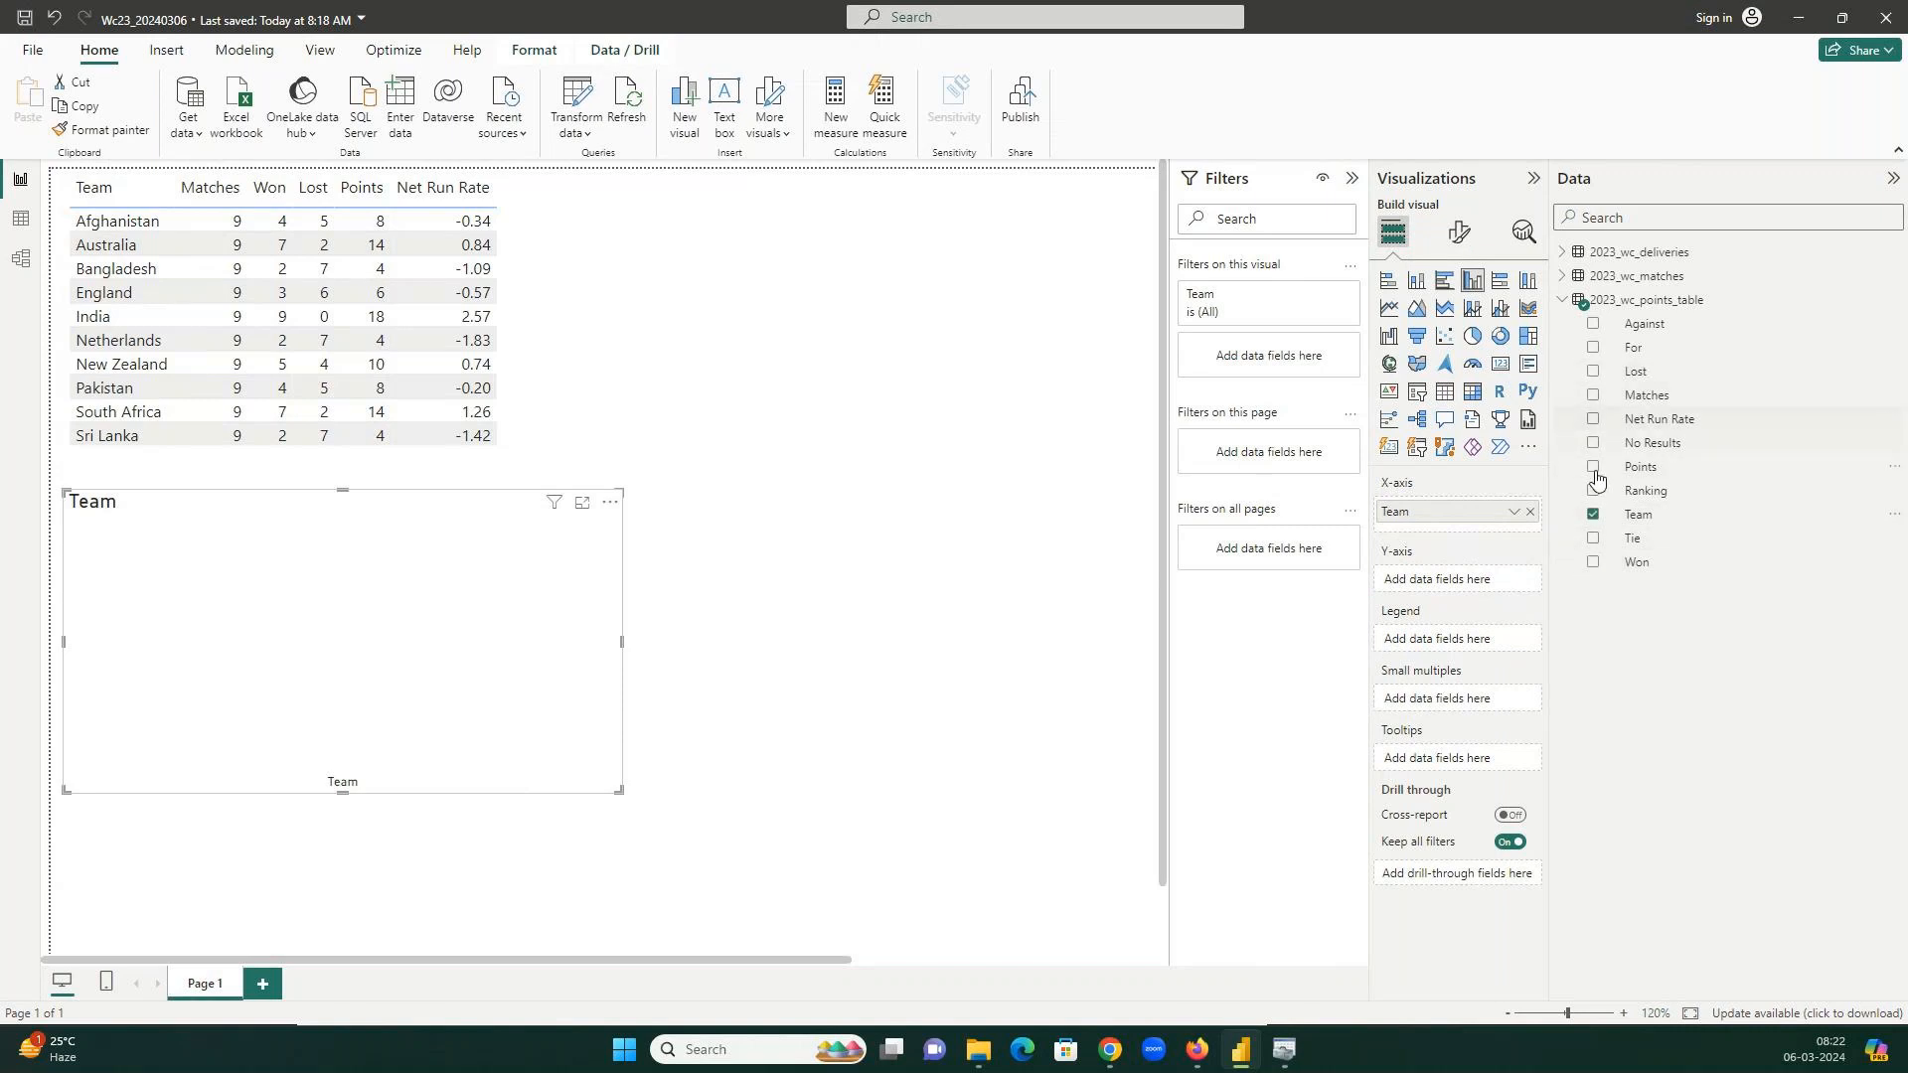
click(1595, 562)
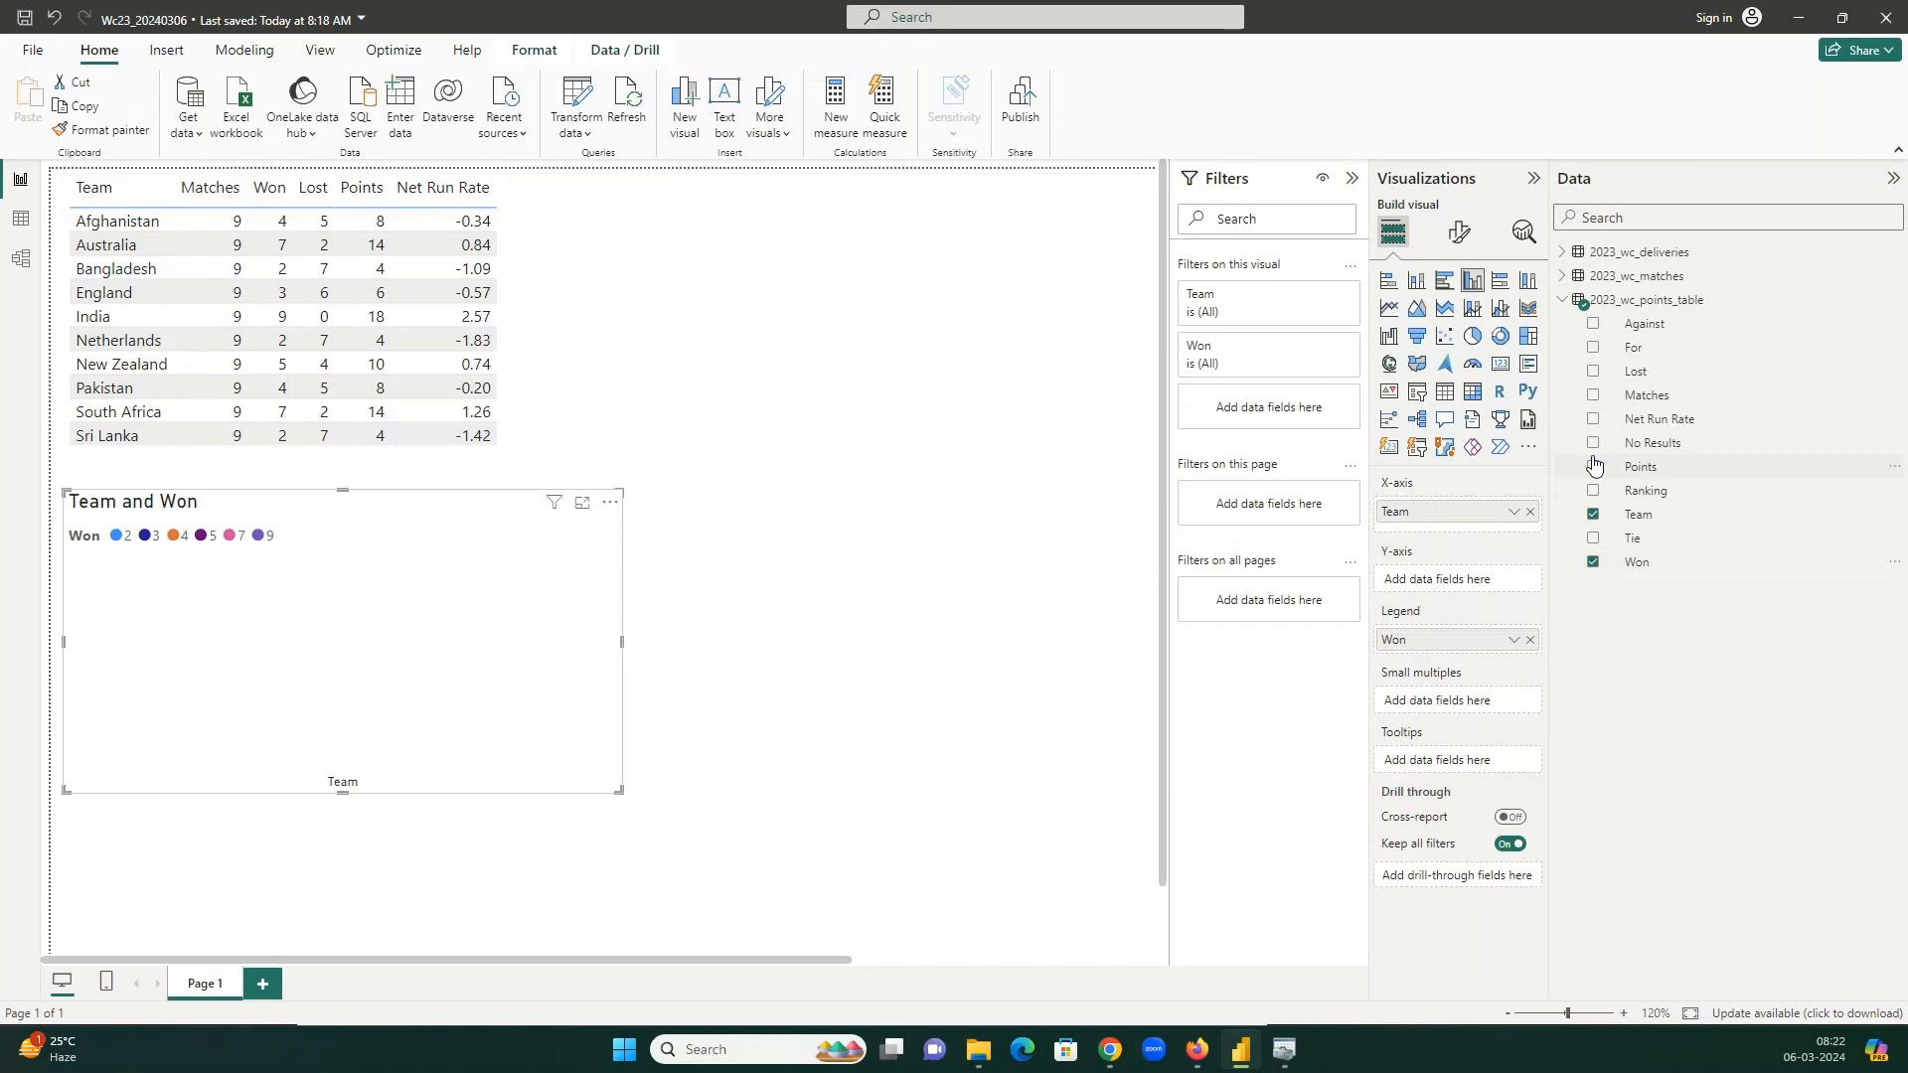
click(1594, 372)
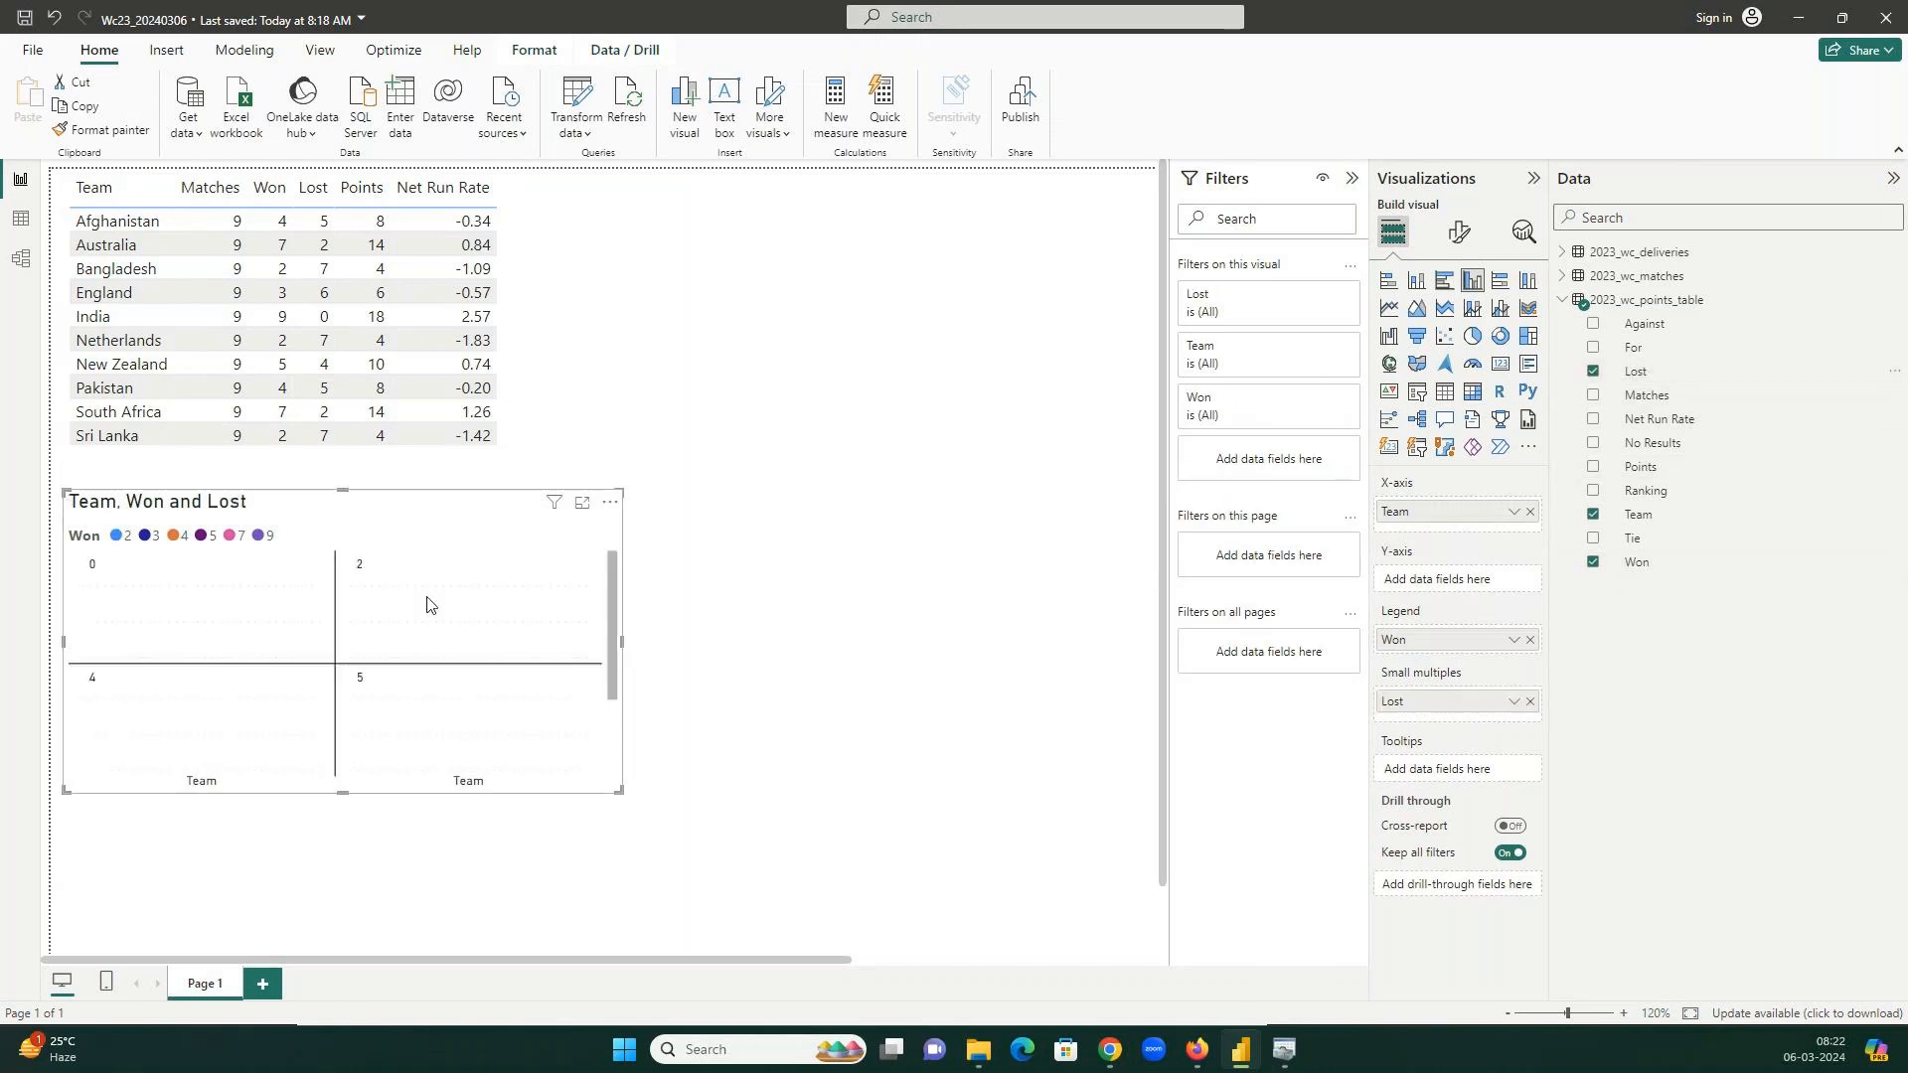
drag(1446, 649, 1447, 581)
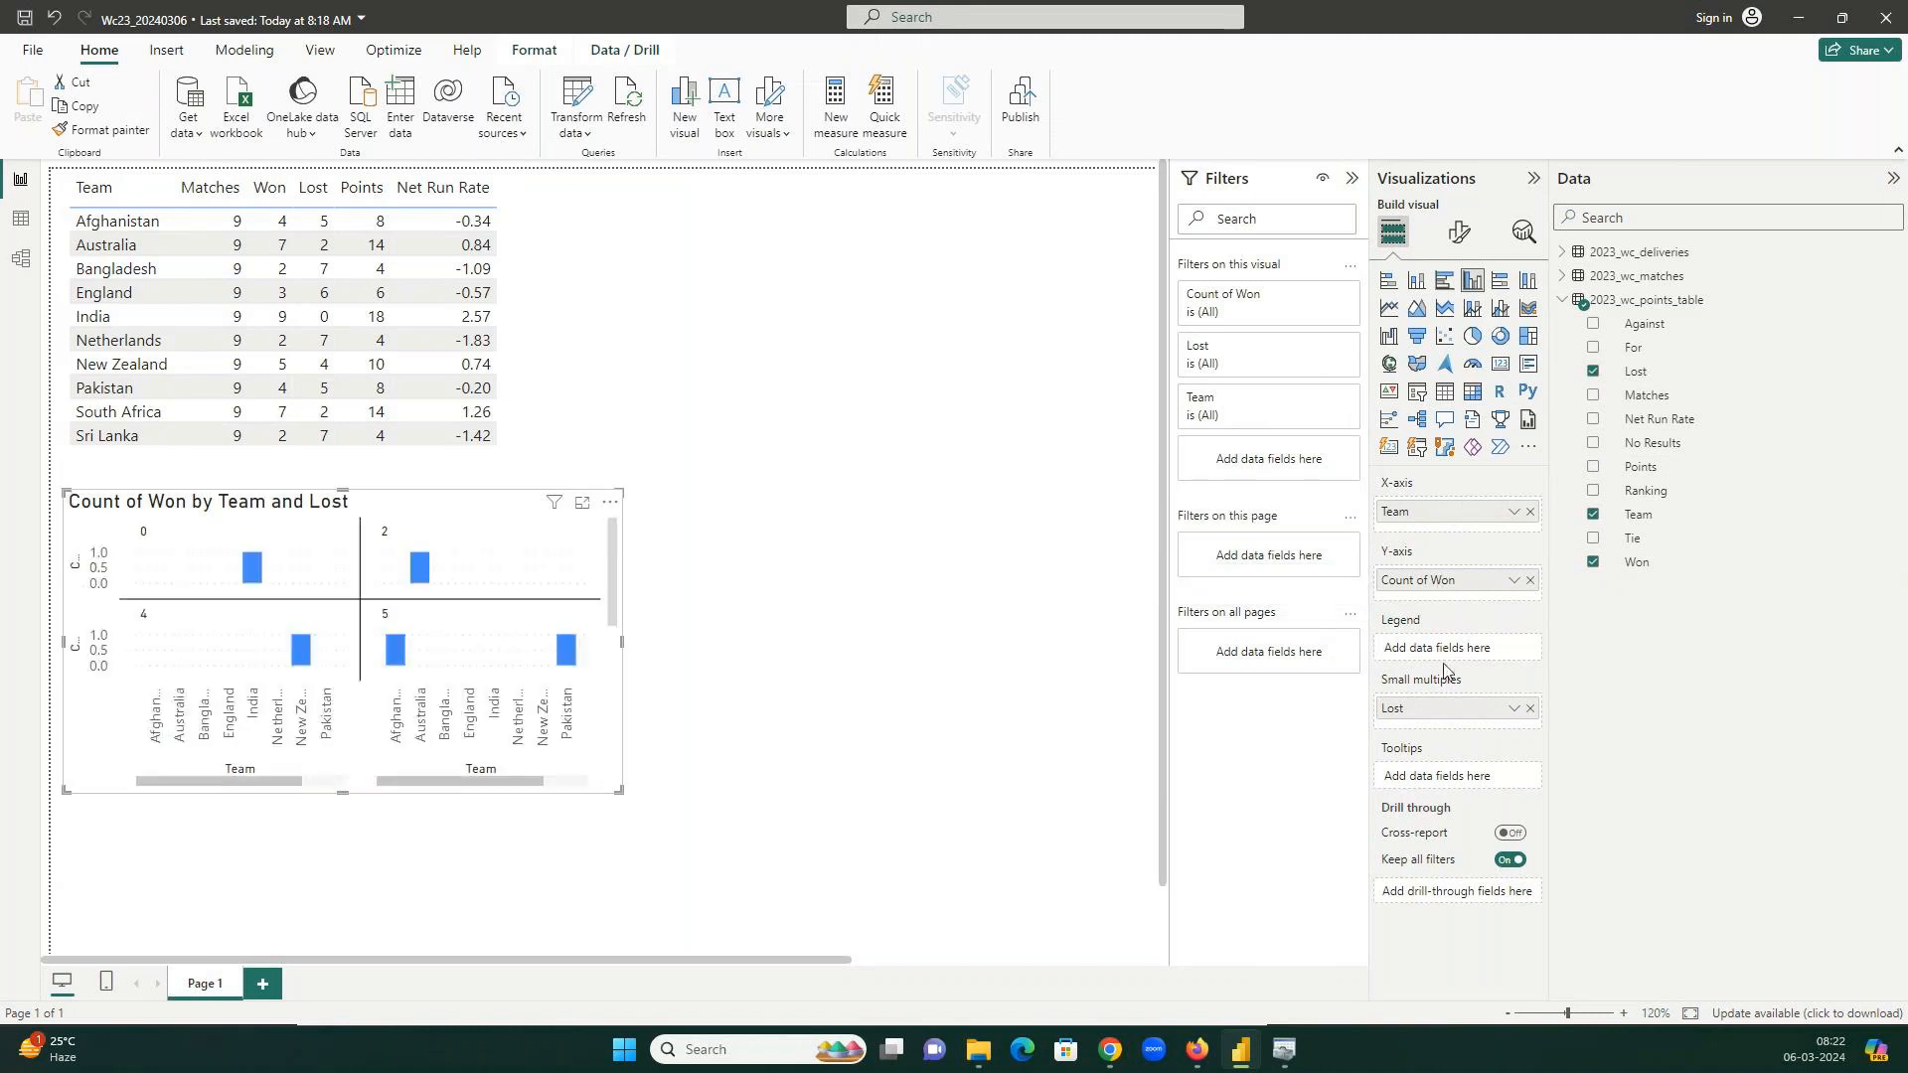
drag(1454, 712, 1441, 604)
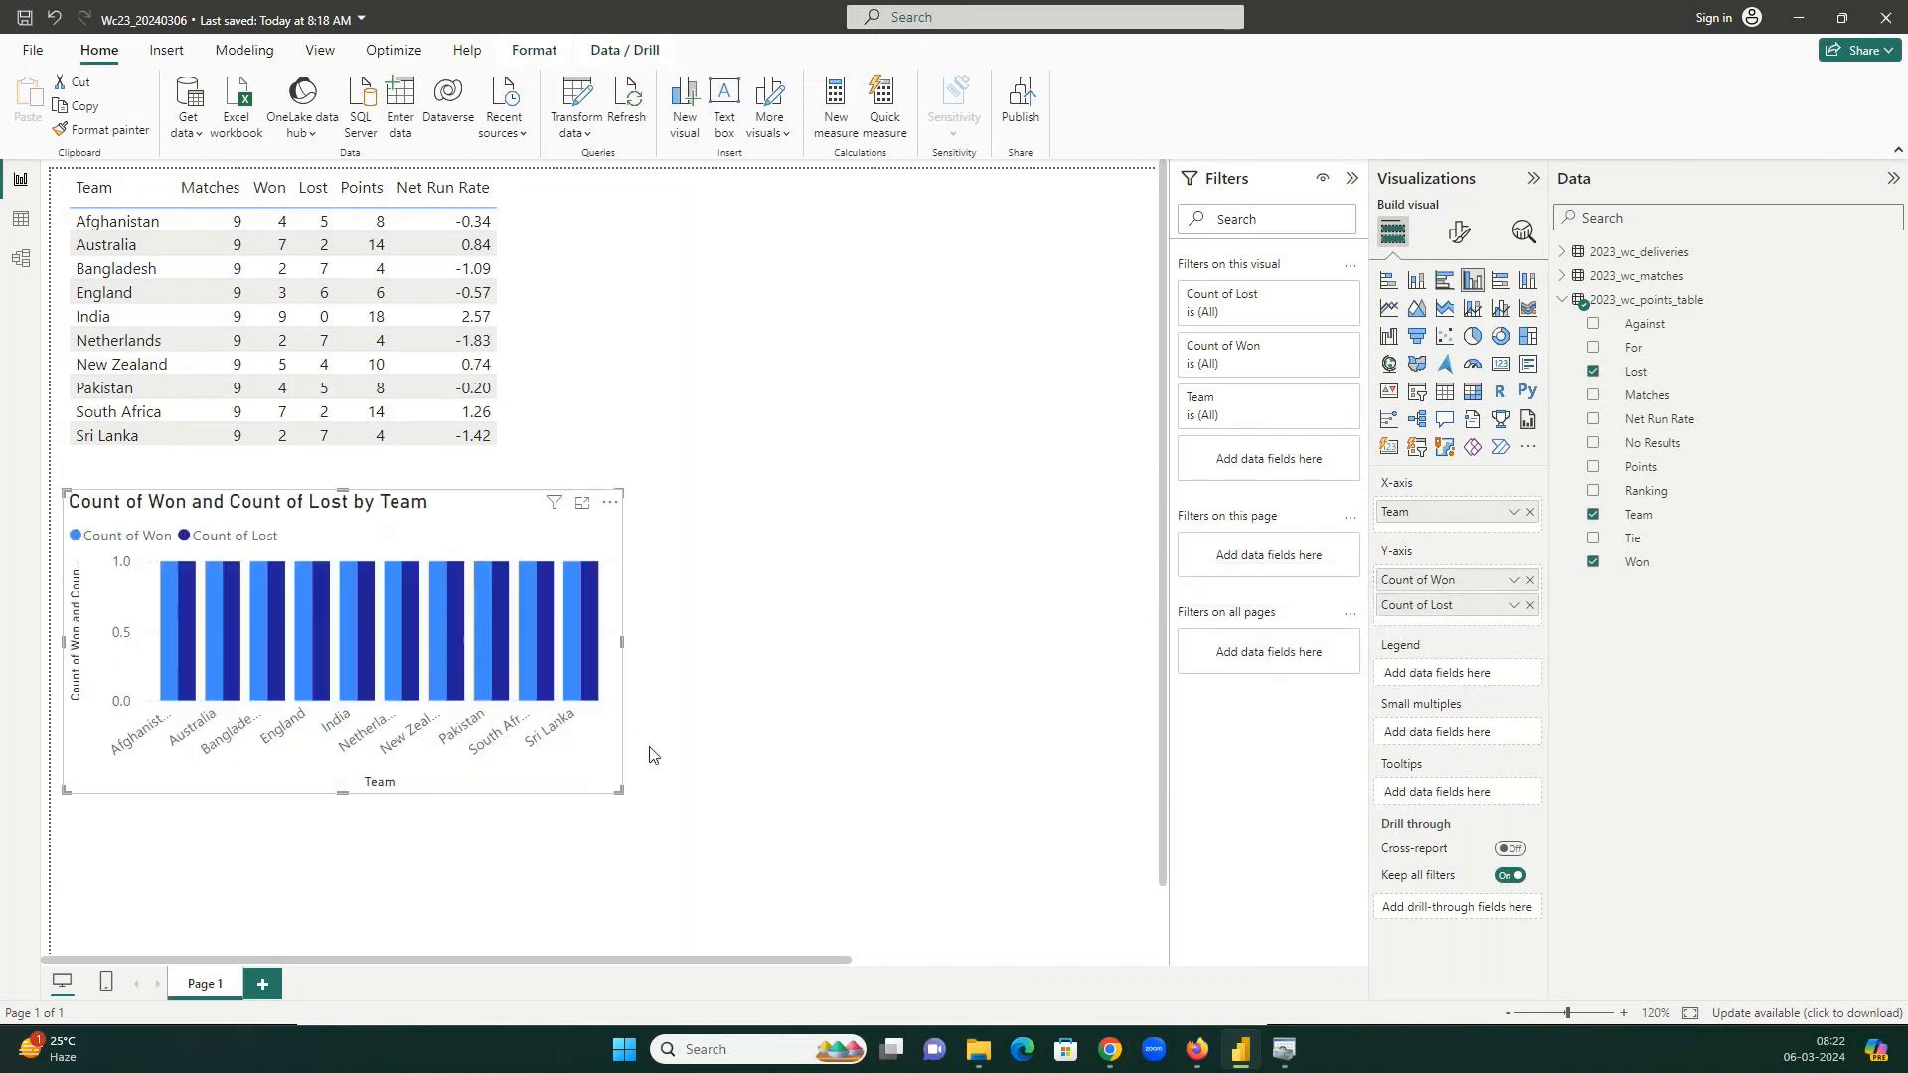
drag(618, 789, 881, 864)
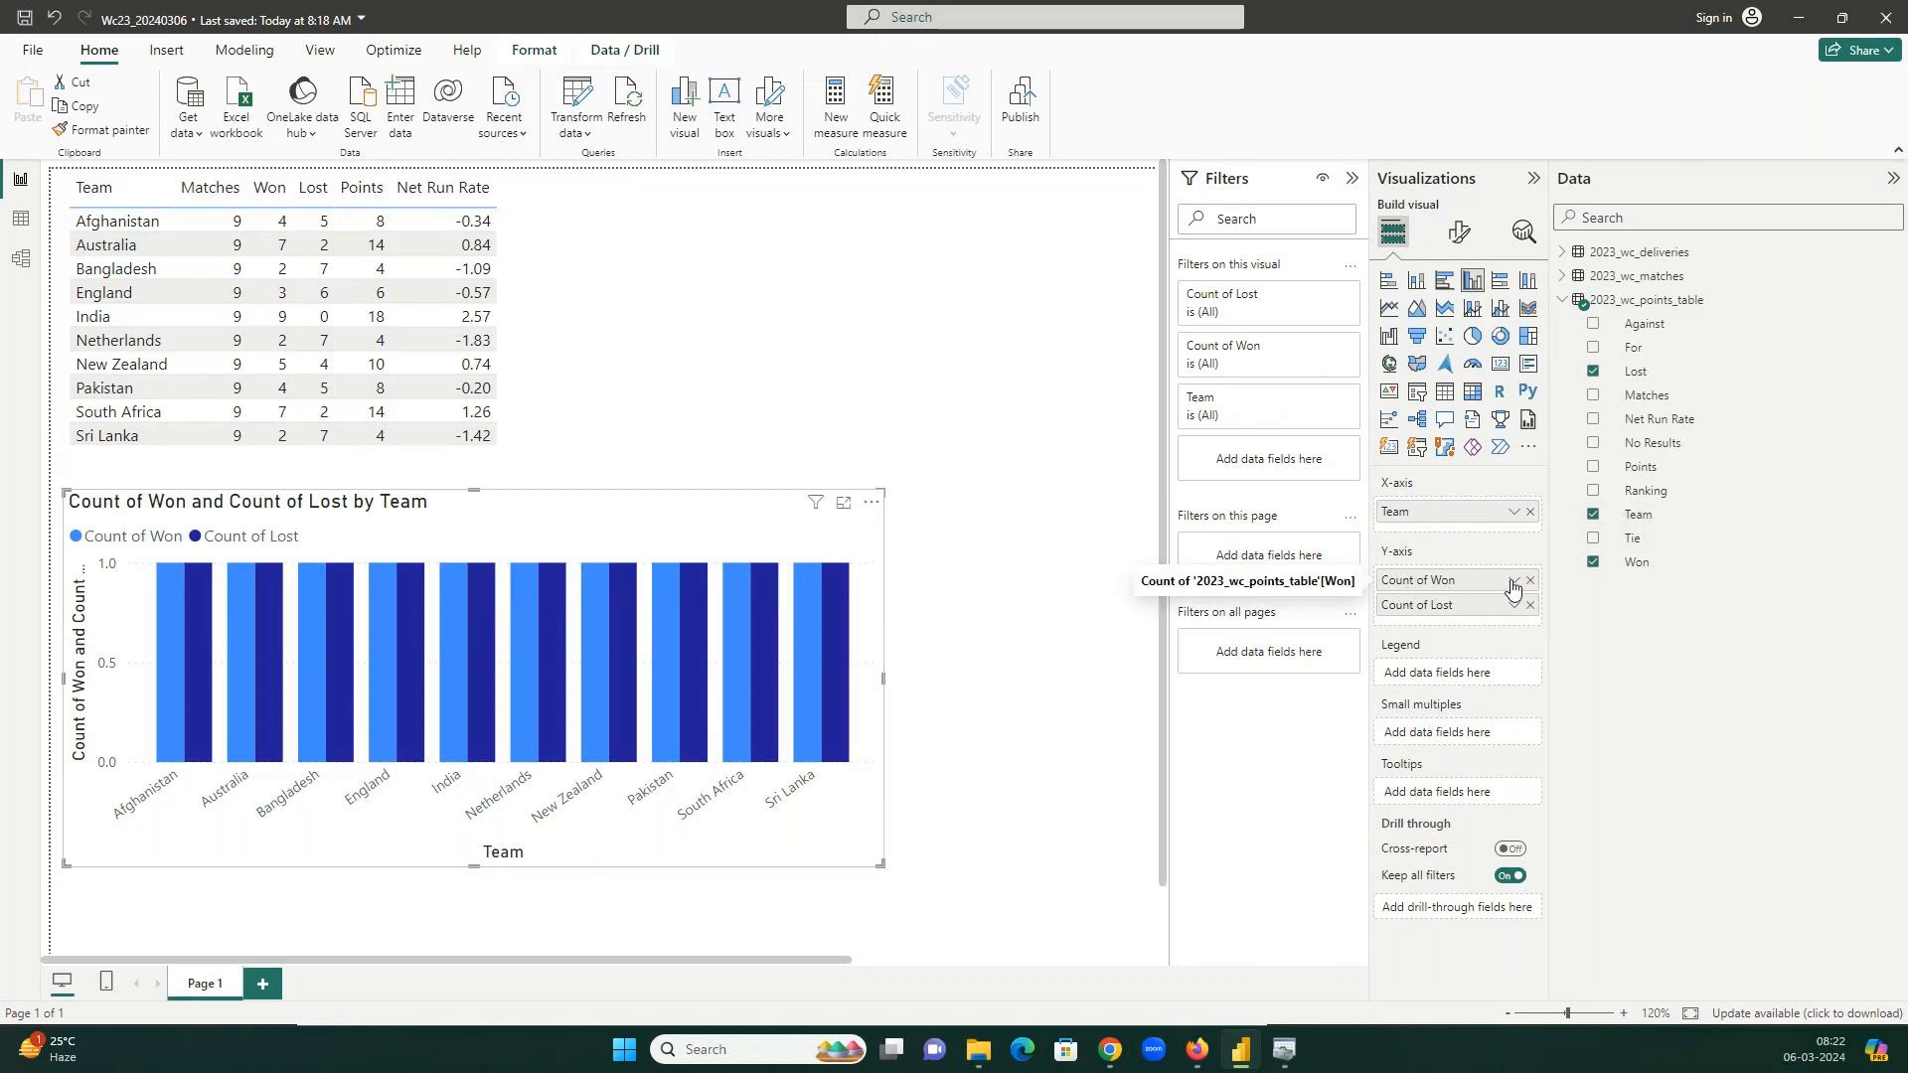
click(1513, 580)
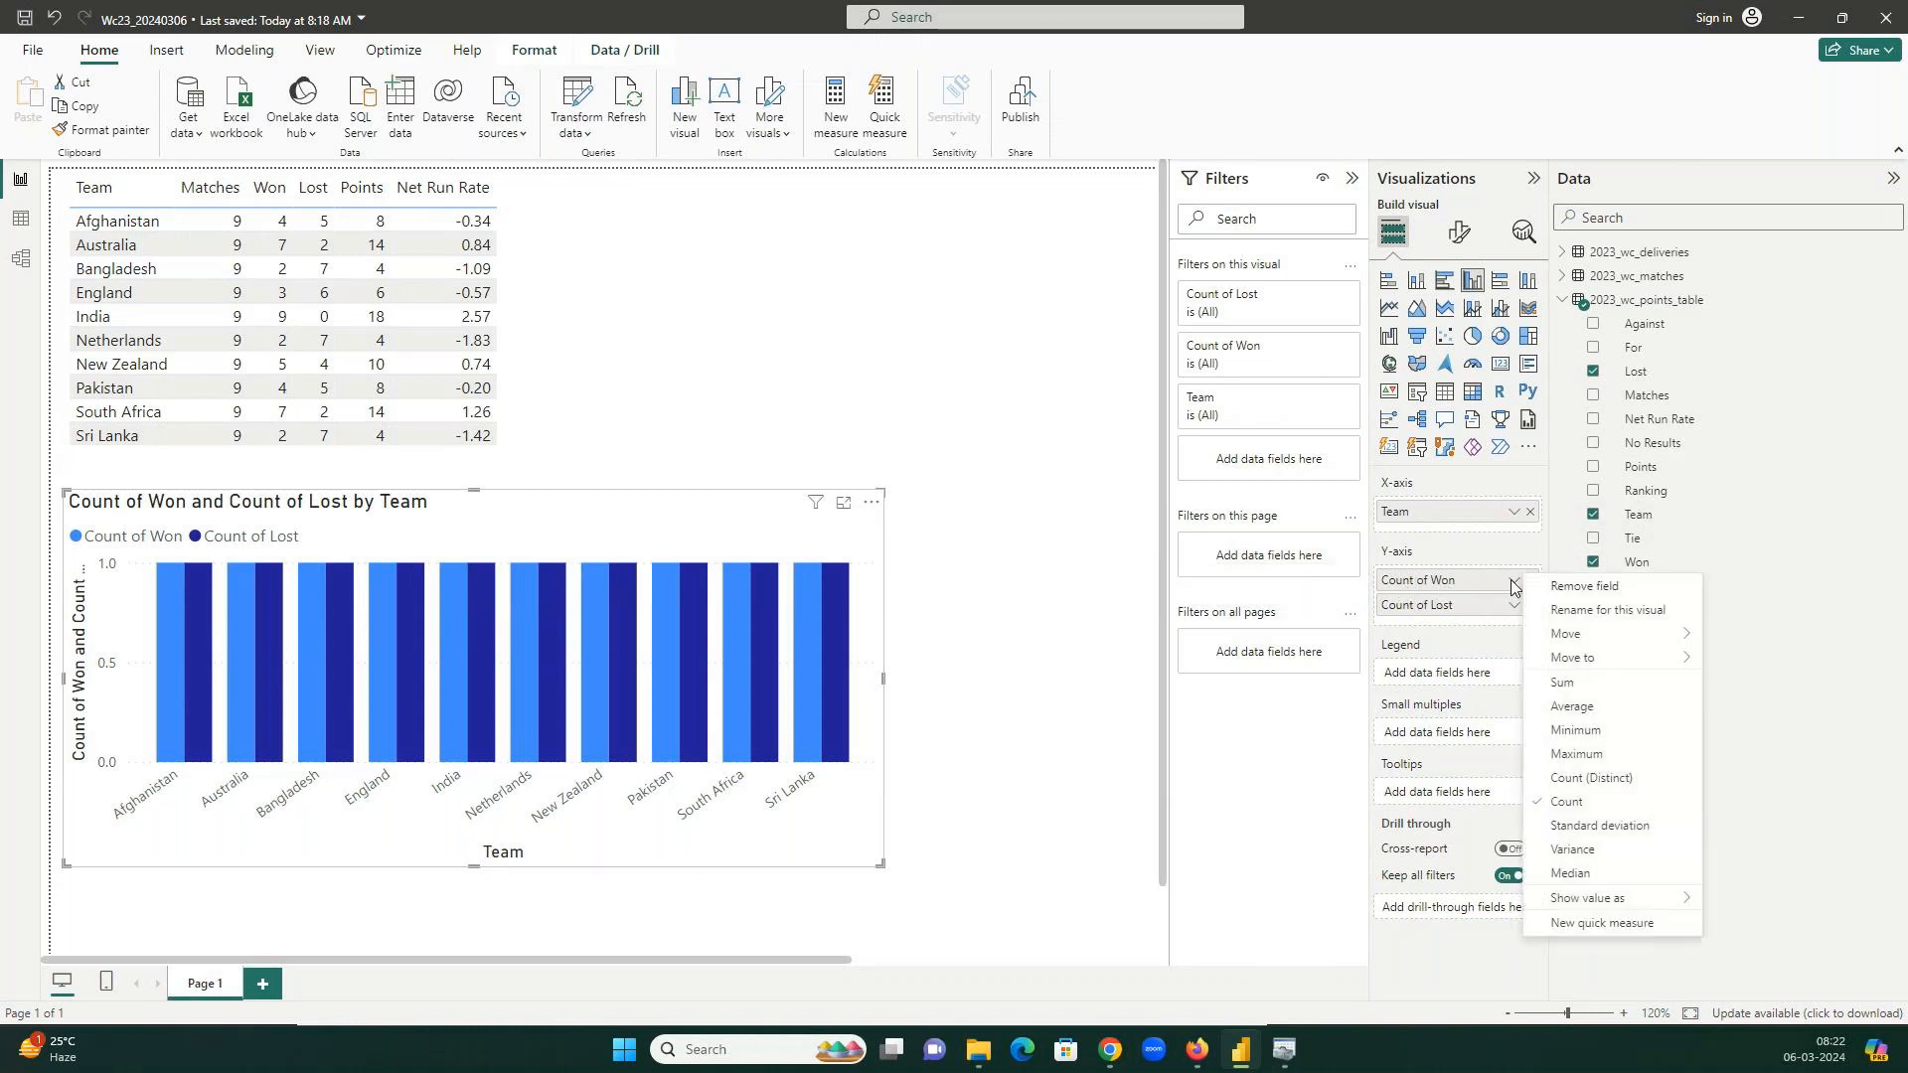
Change the Won and Lost aggregations from Count to Sum.
click(1561, 683)
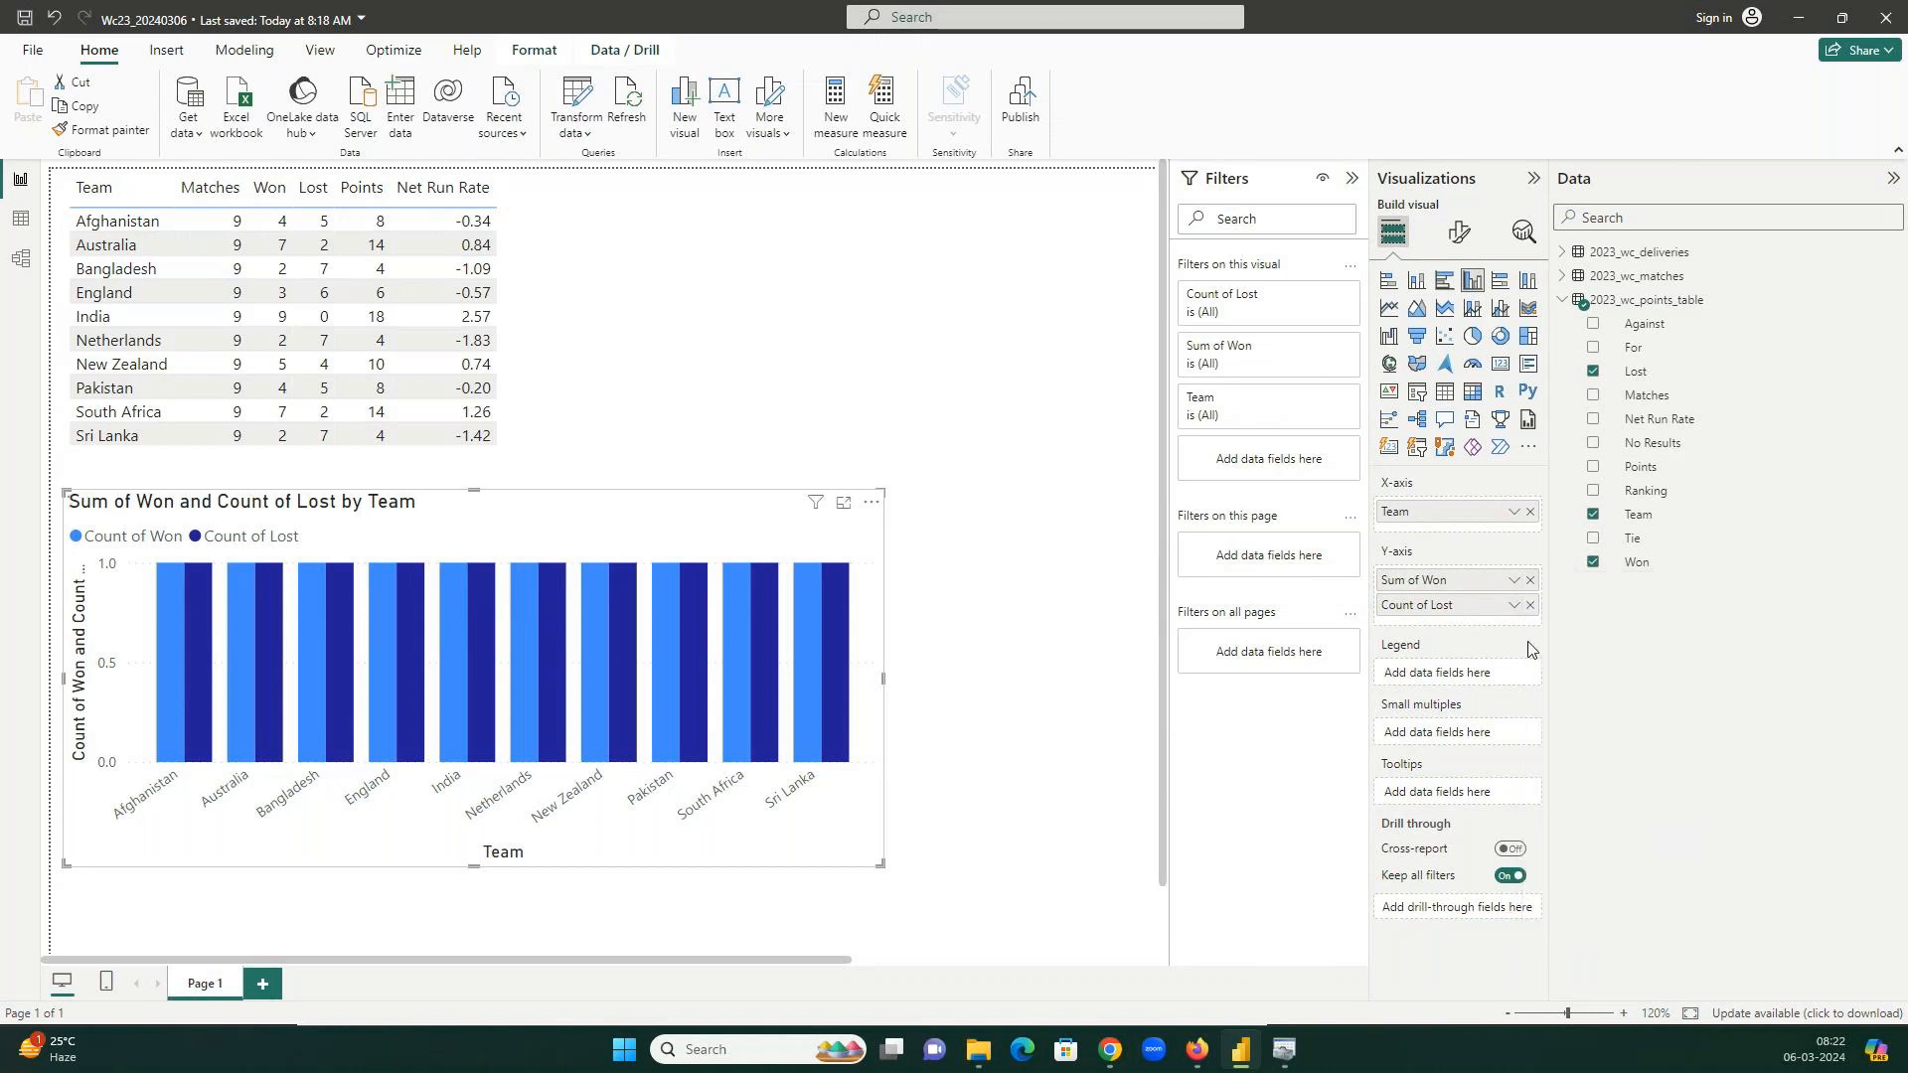
click(1514, 609)
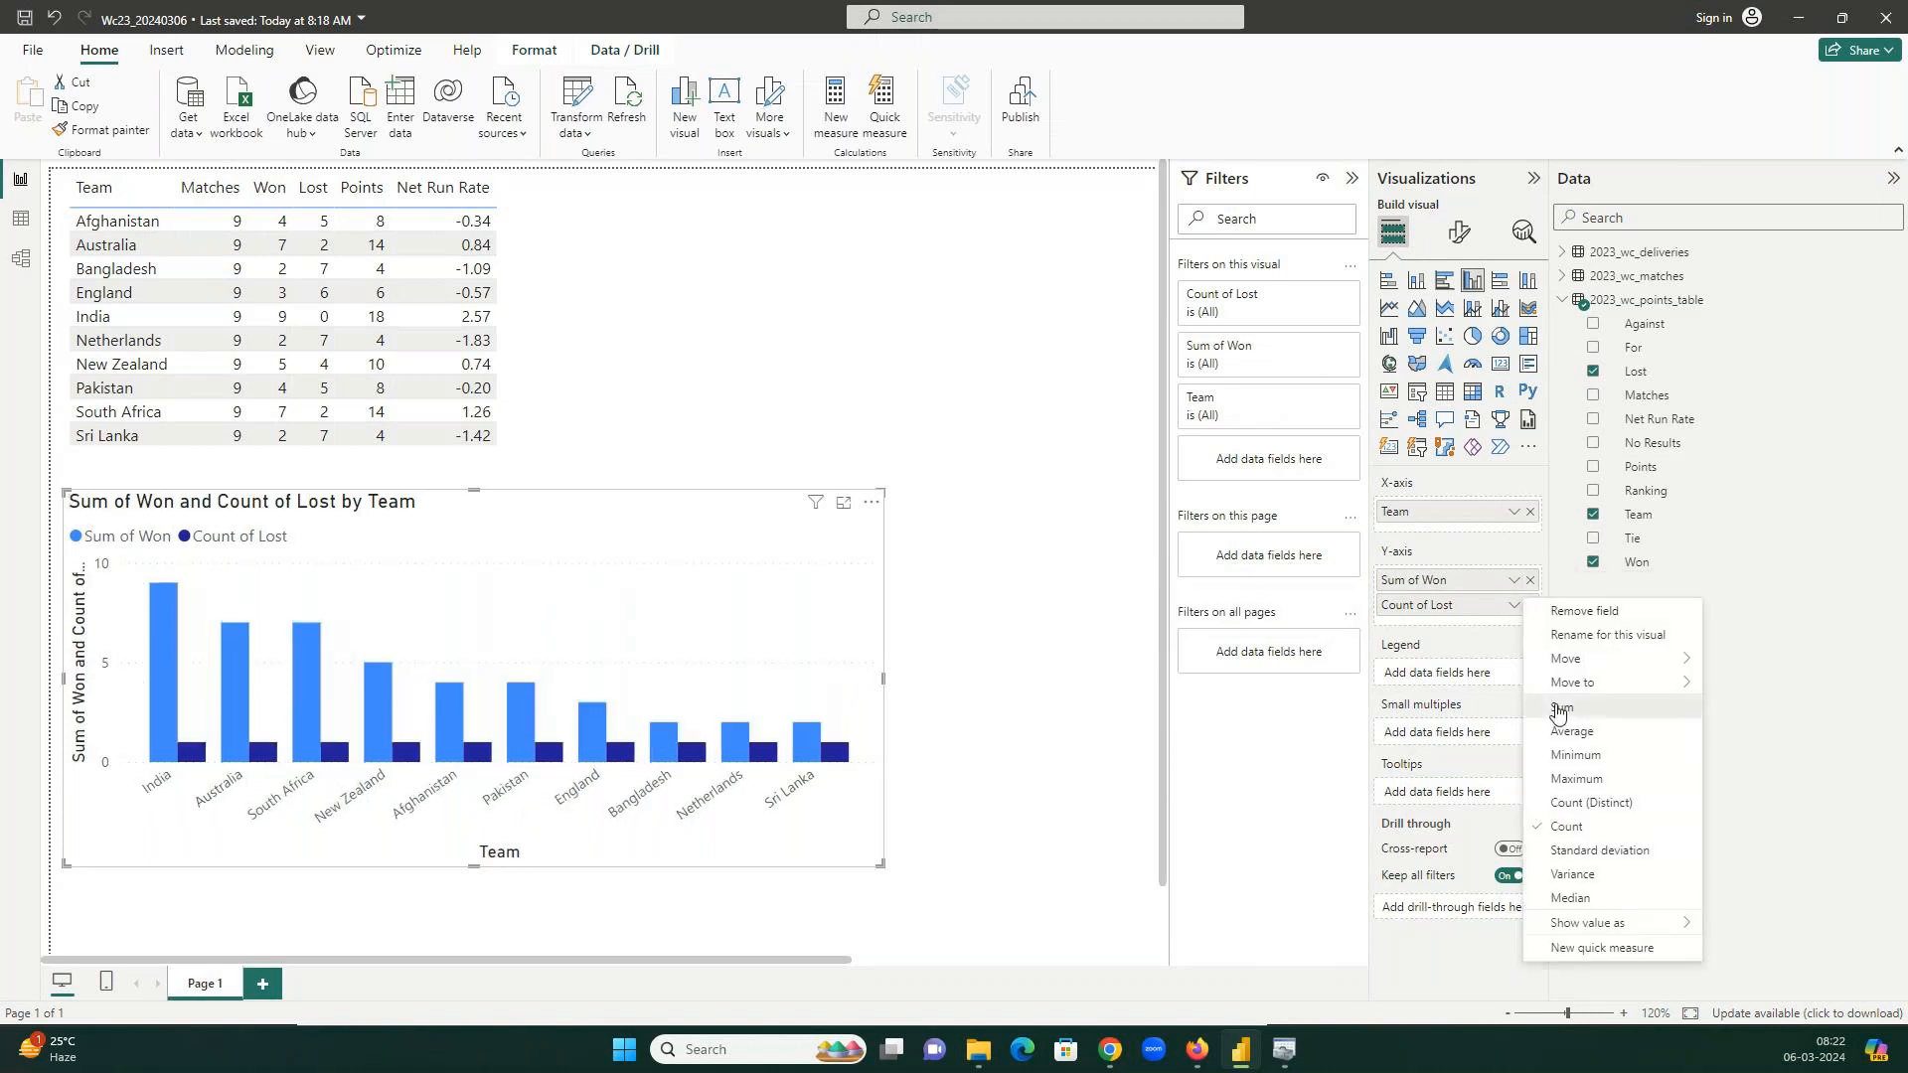
click(1559, 707)
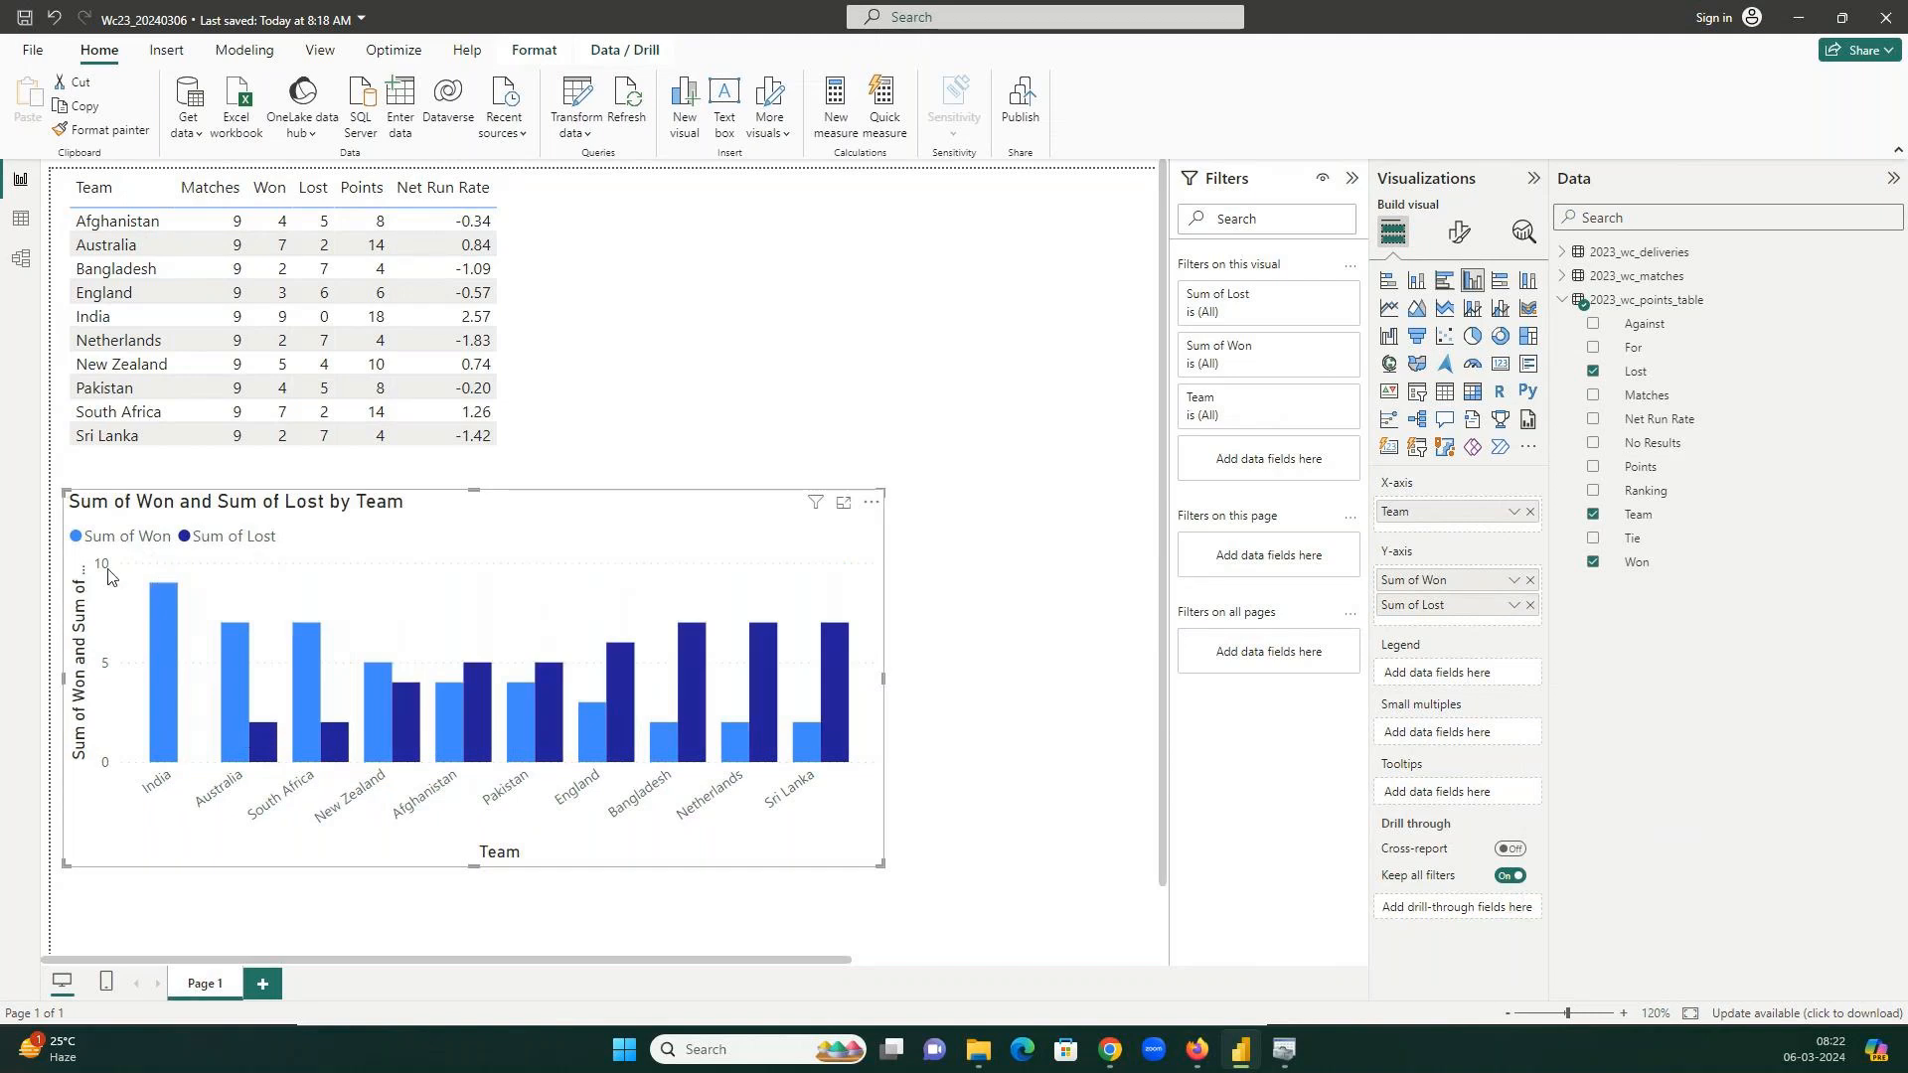
mouse_move(154, 589)
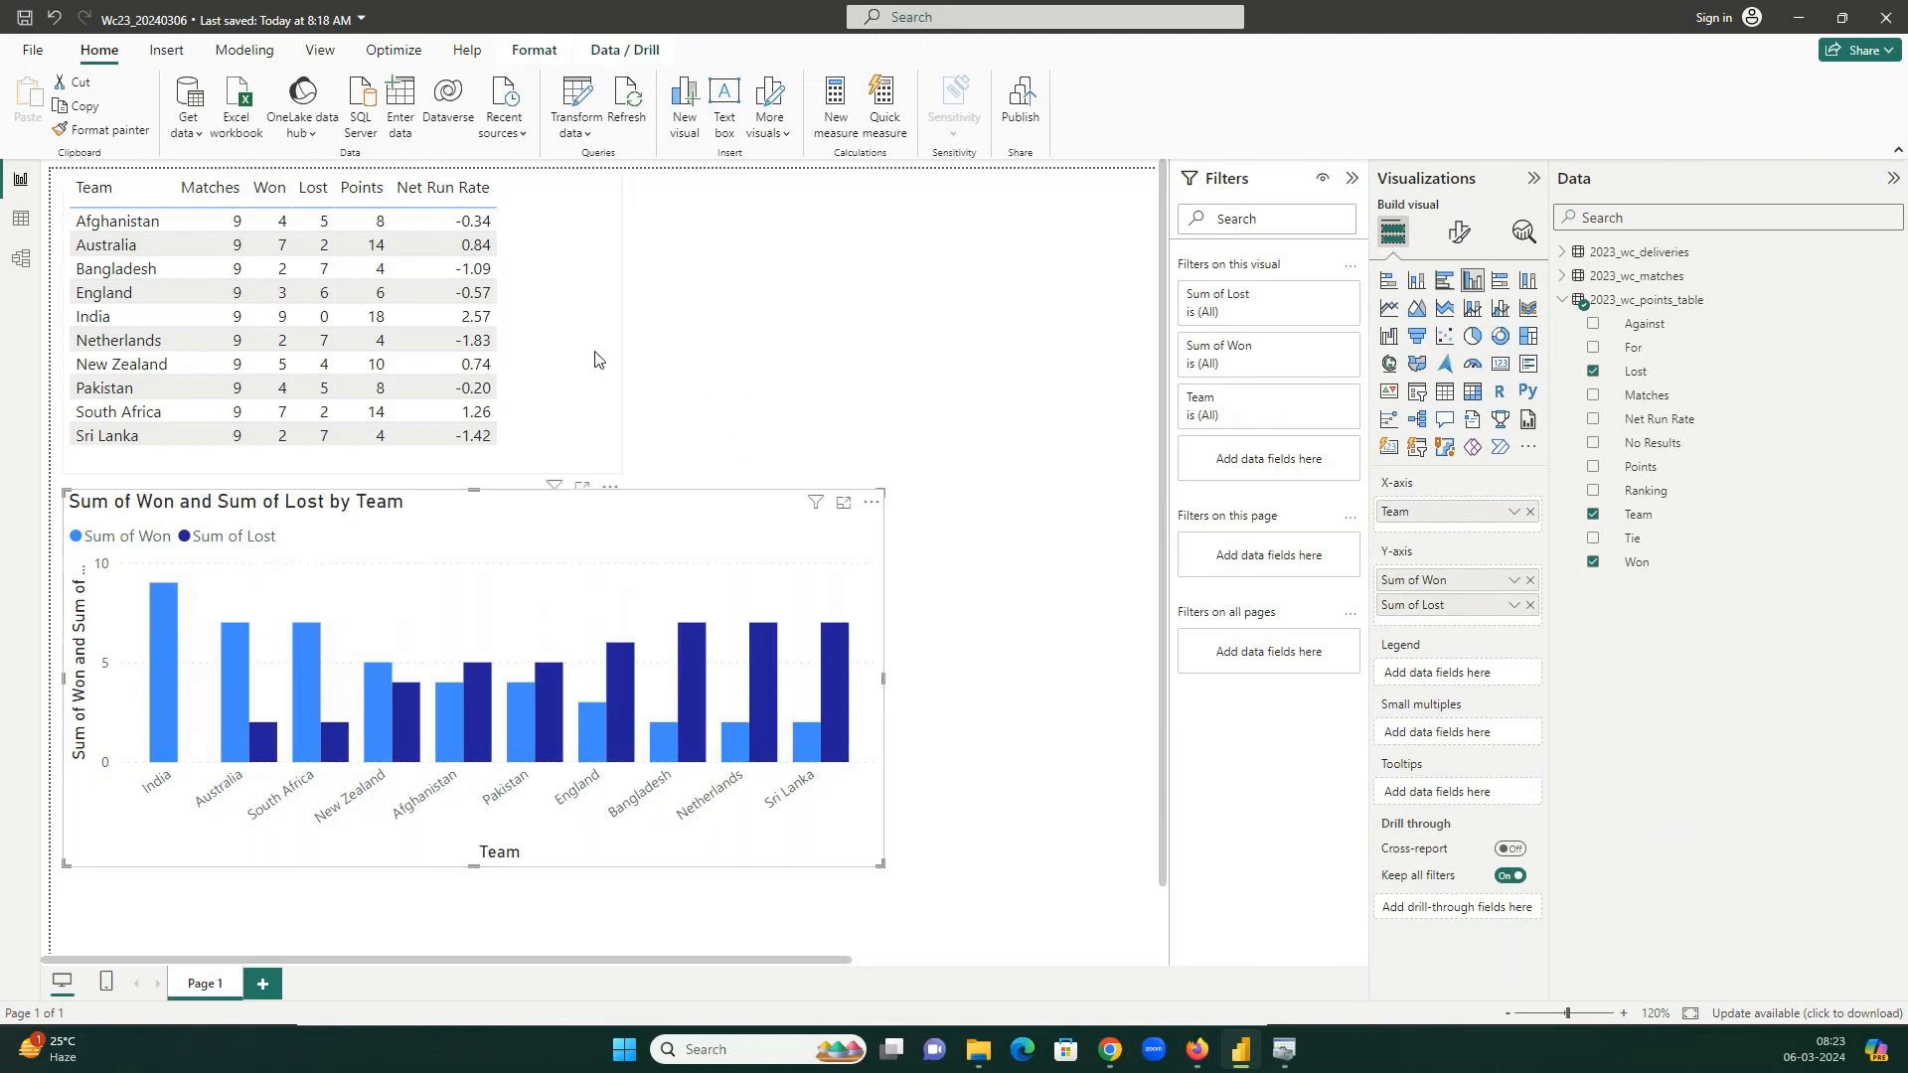
Widen the points table to the chart's width and show its Format visual options.
click(566, 350)
drag(626, 320, 881, 318)
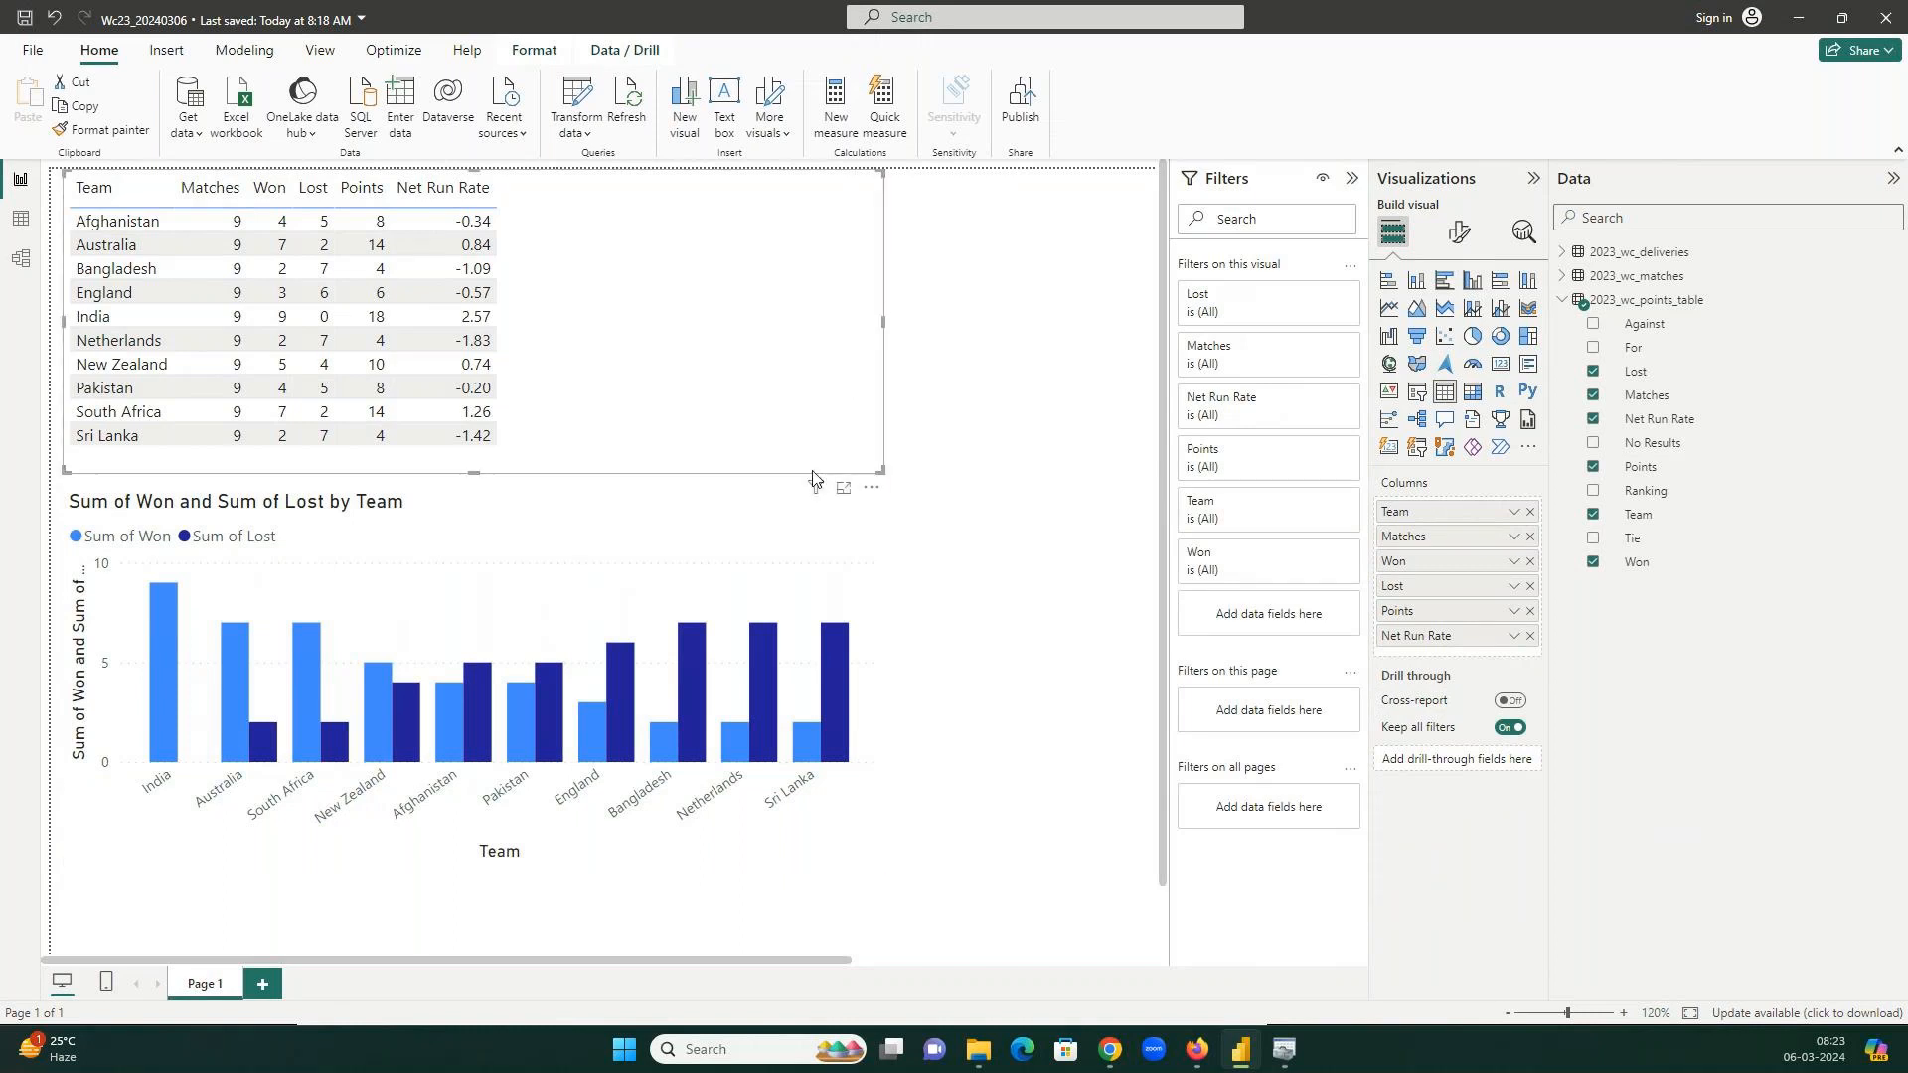
click(703, 513)
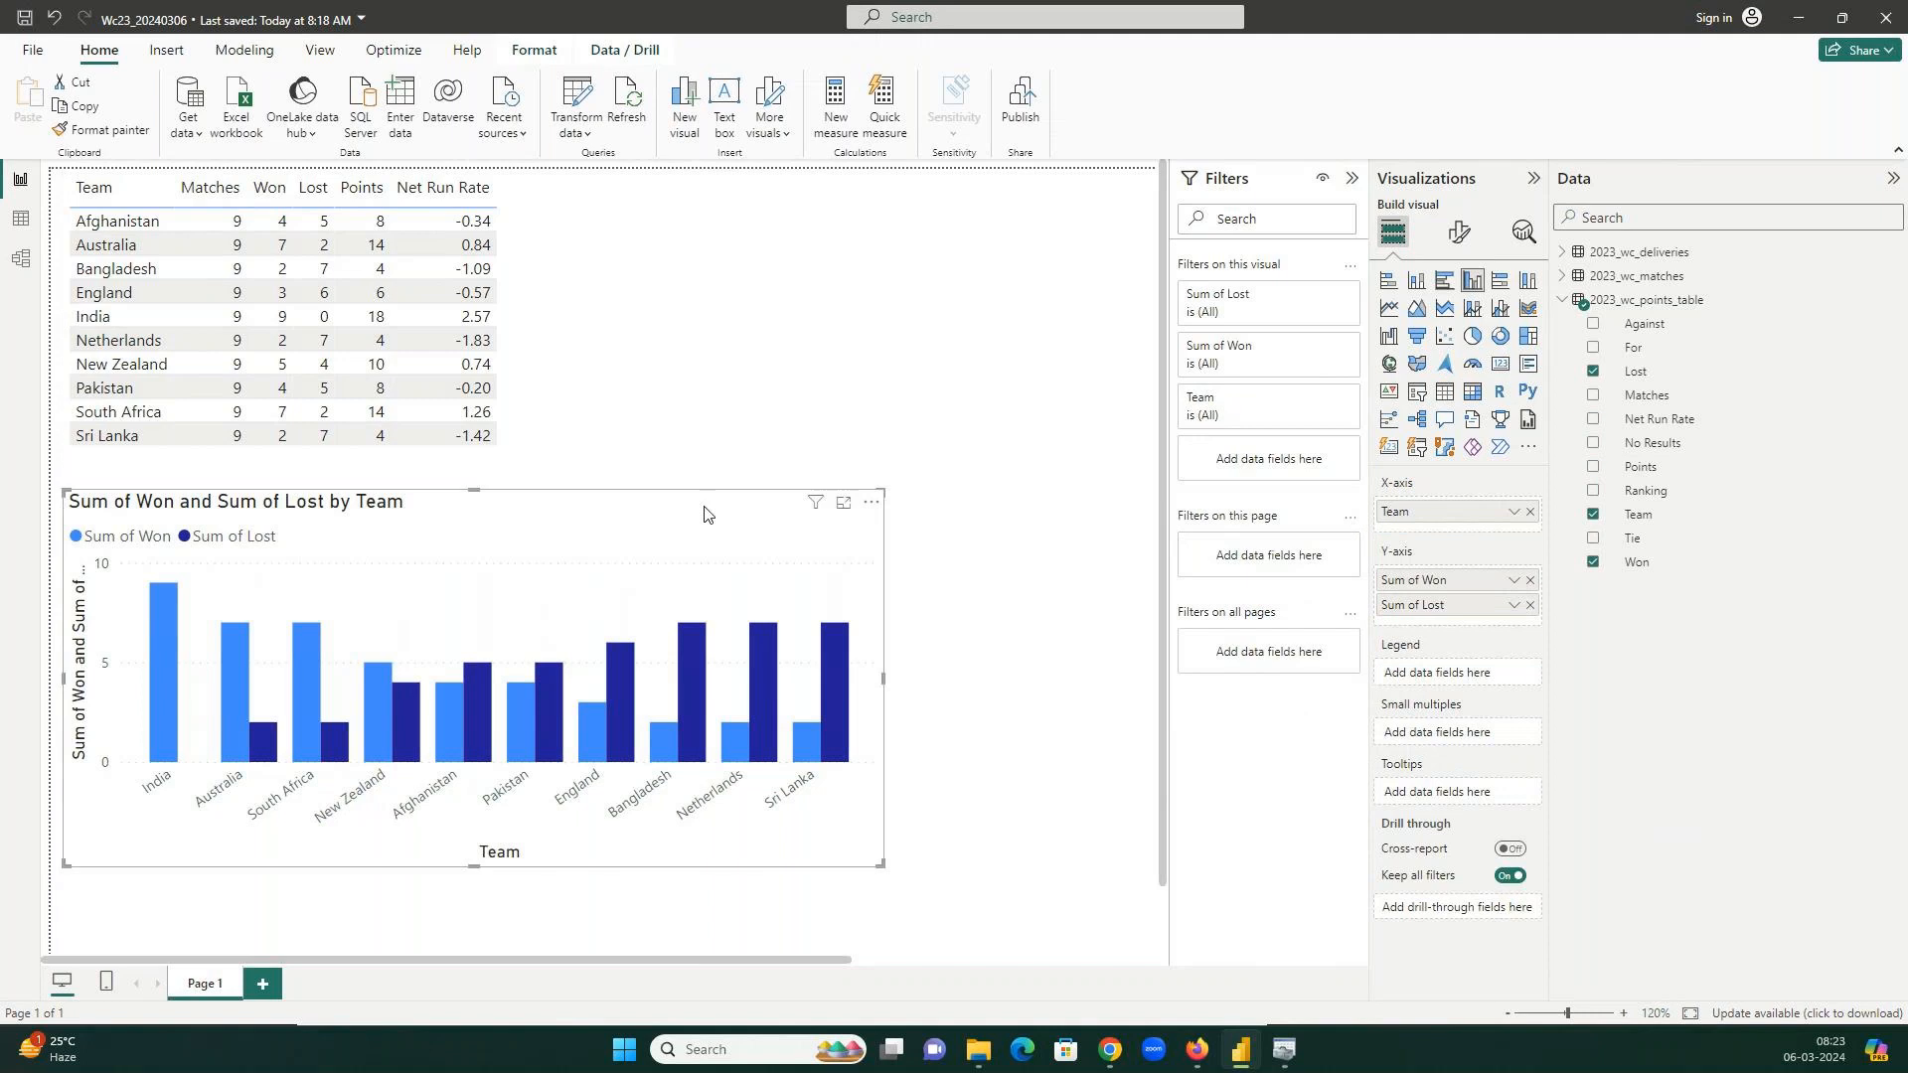
click(643, 438)
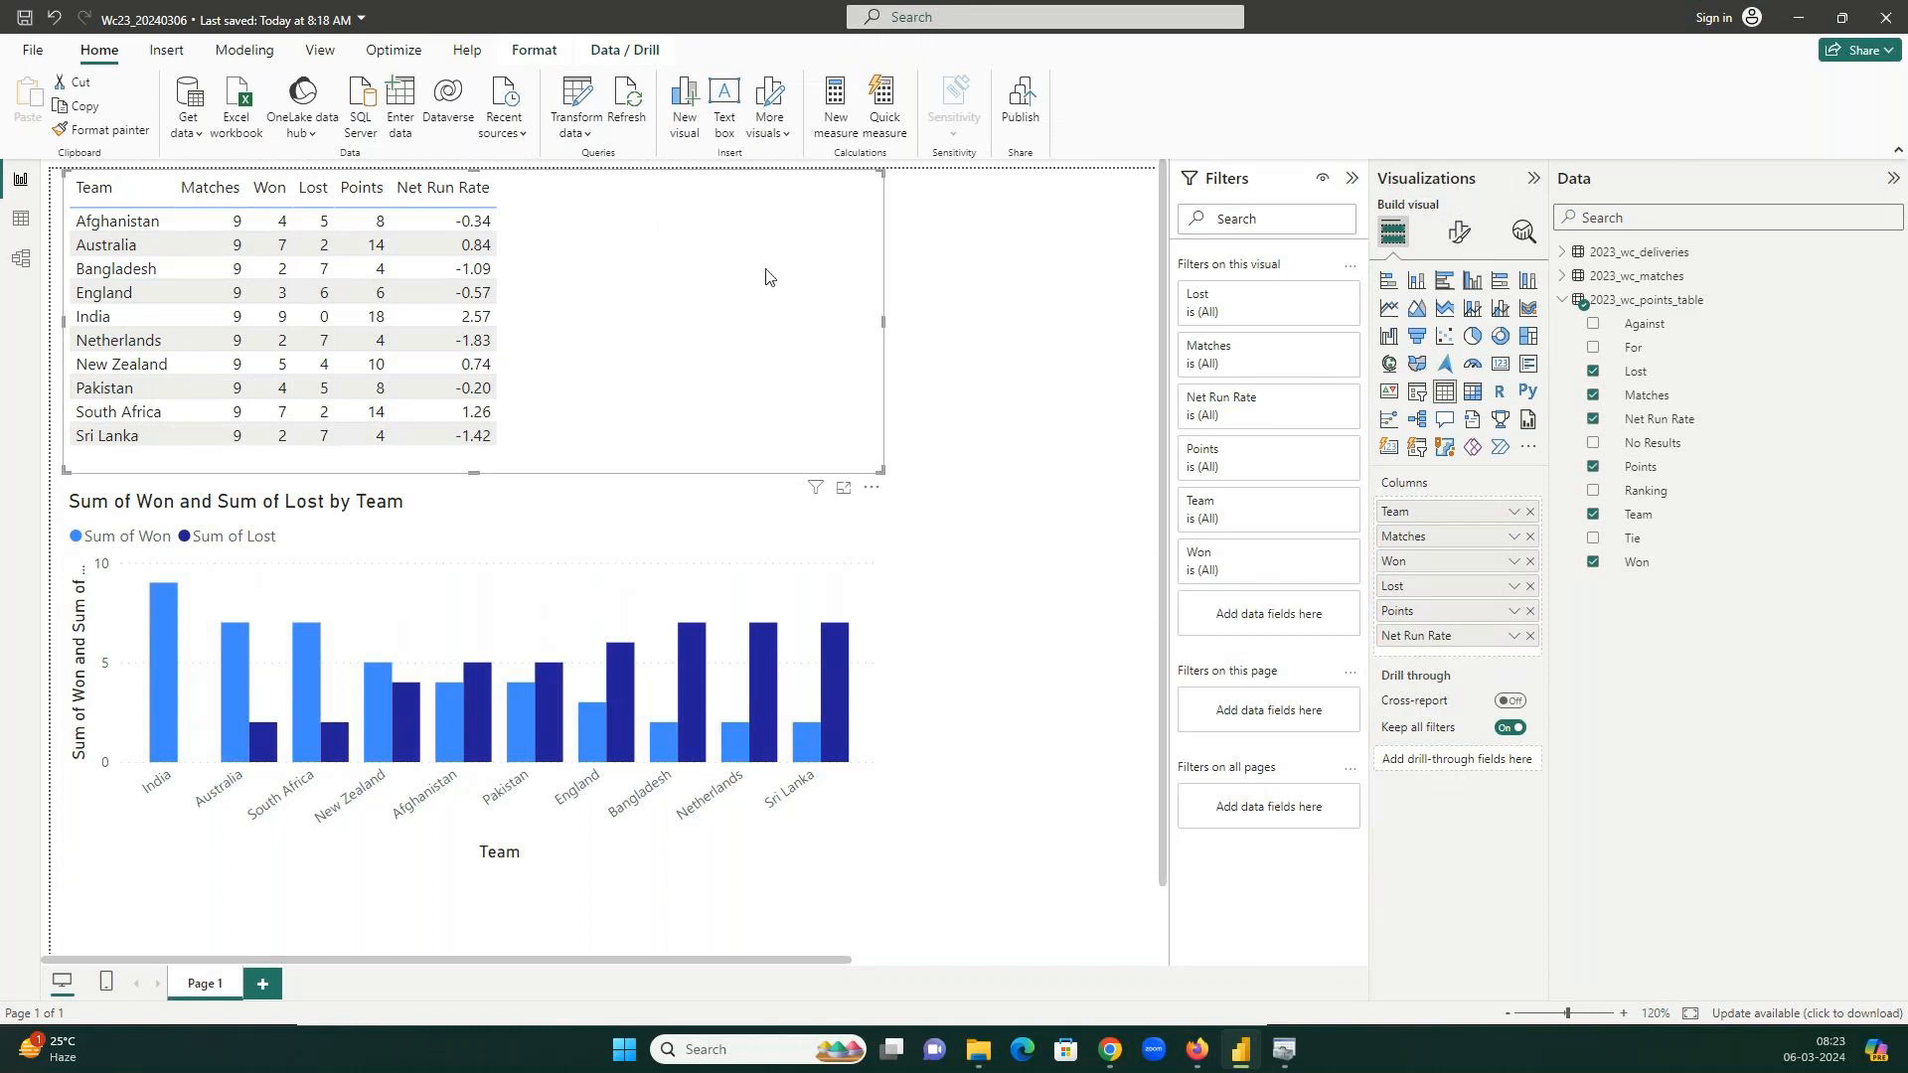
click(1463, 242)
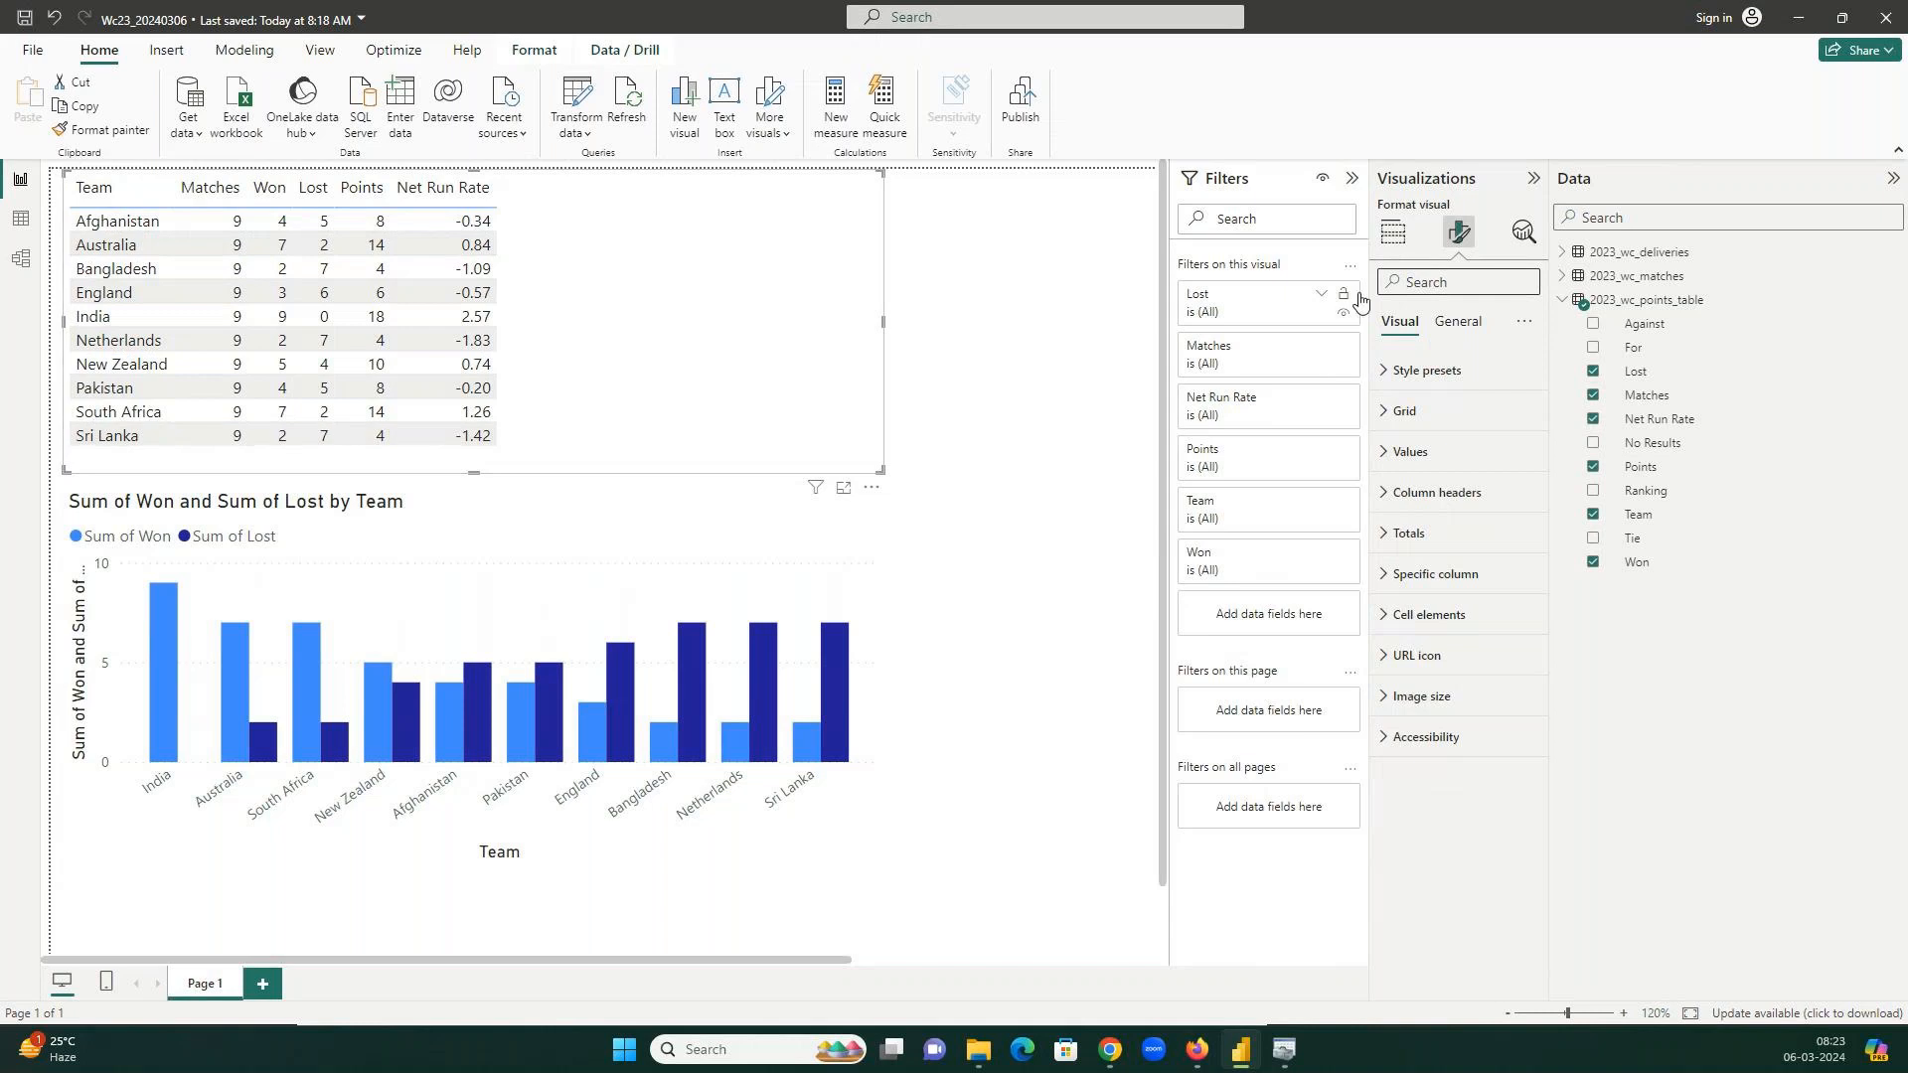
Find the 'alter' settings and set the table's alternate row background to White.
click(1437, 286)
text(alter)
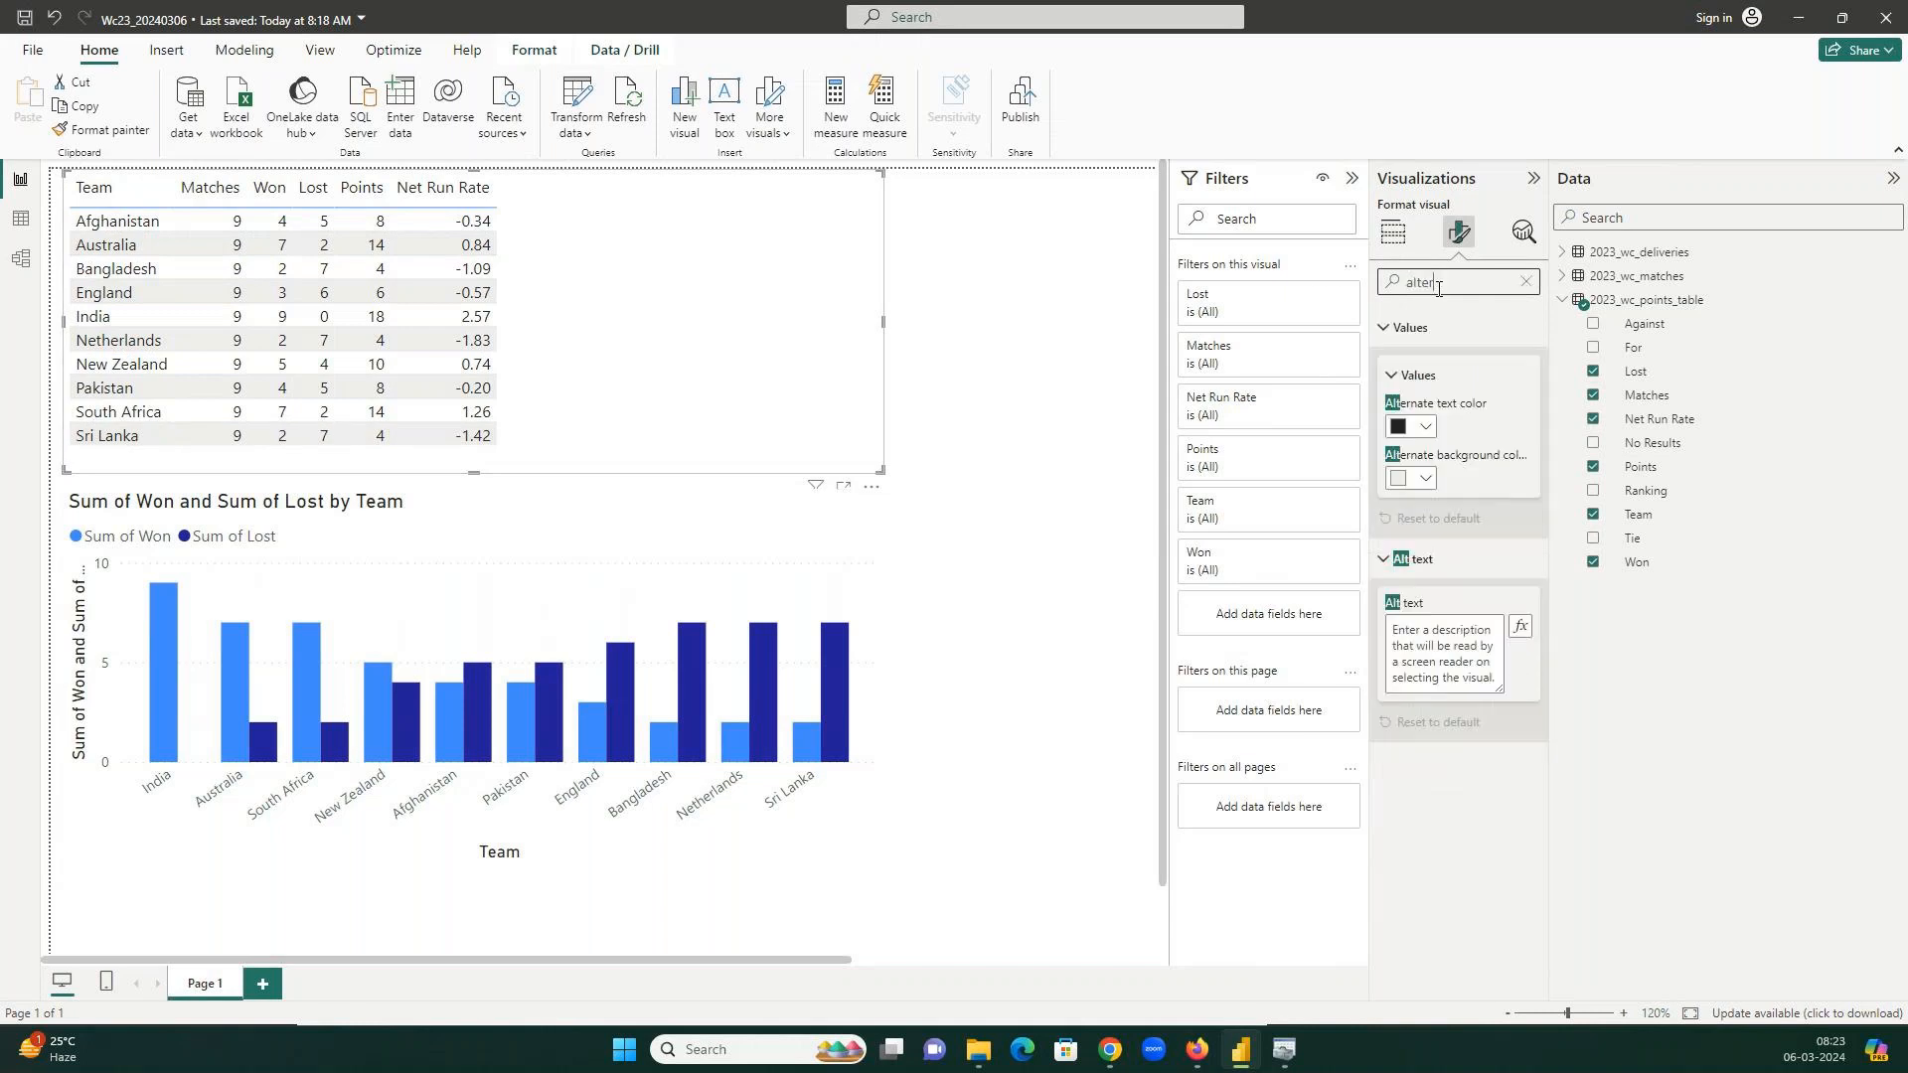
click(1416, 482)
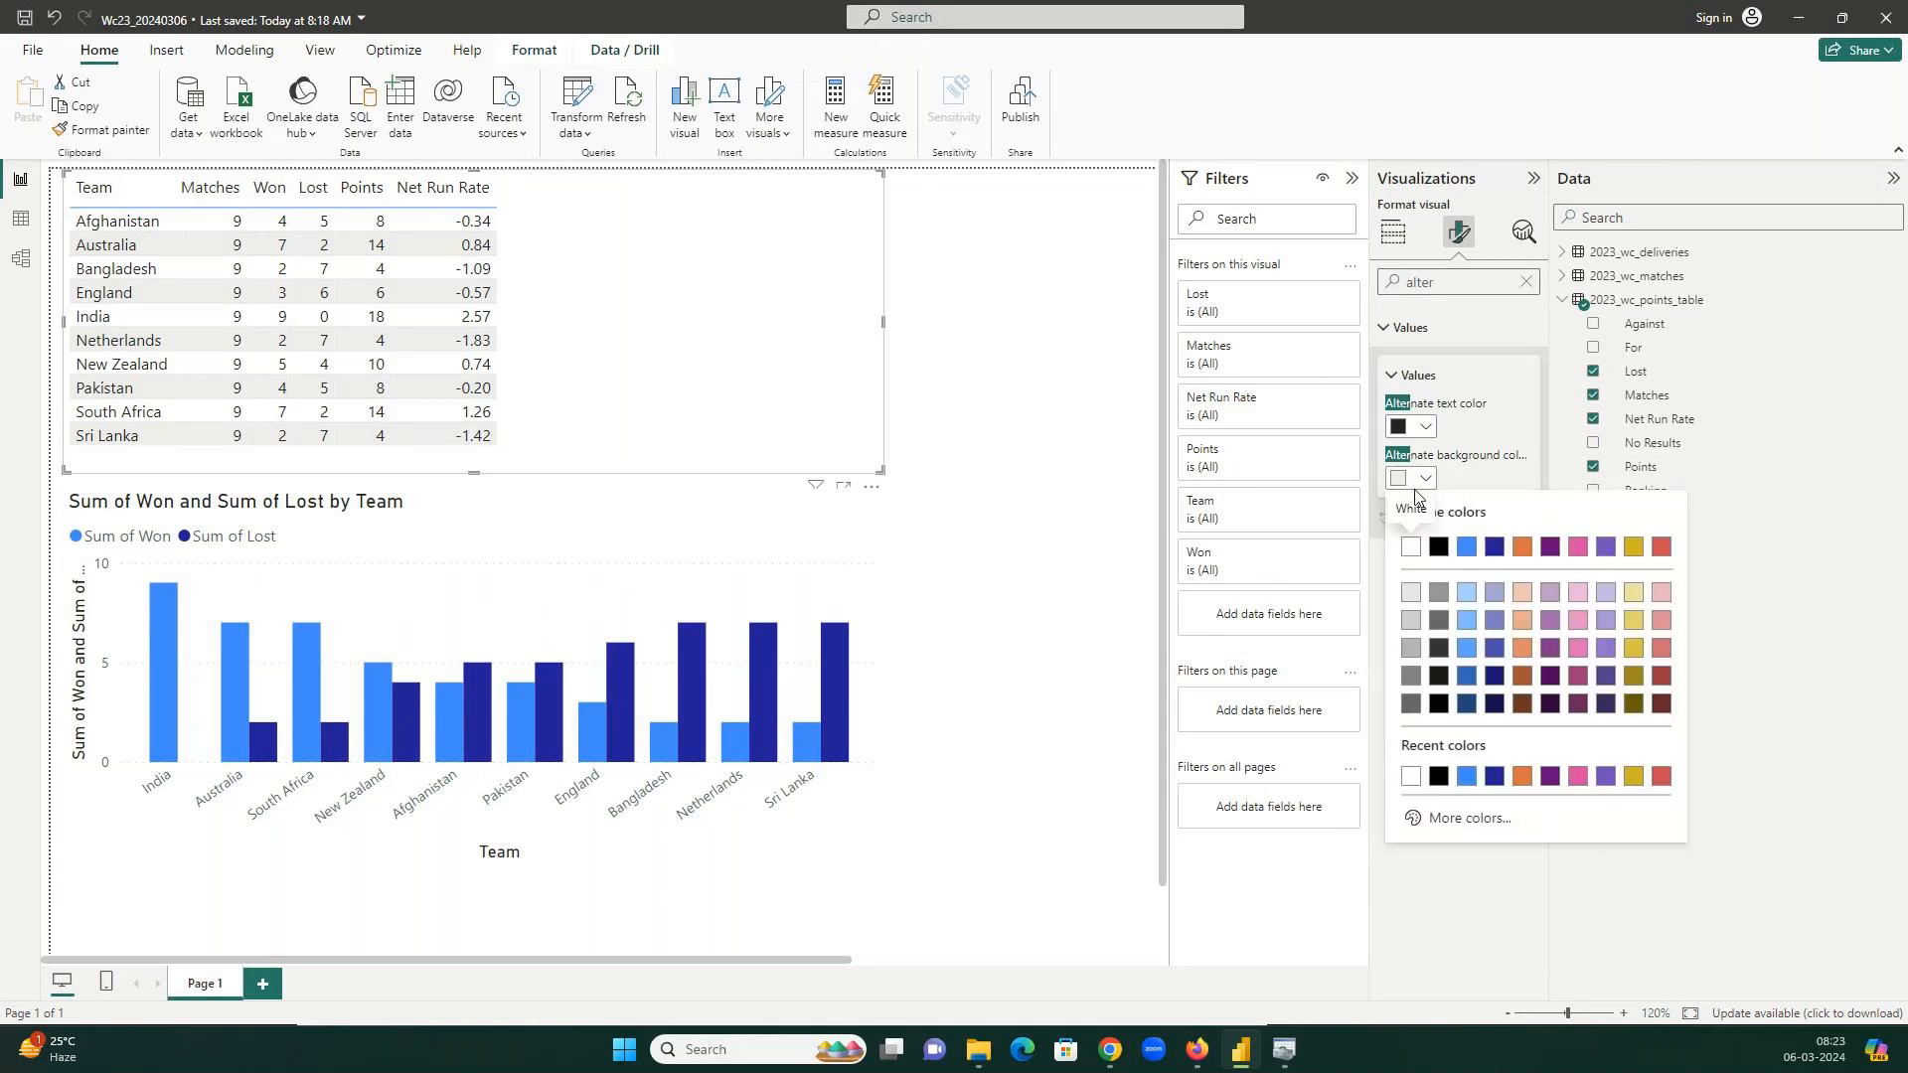
click(1411, 550)
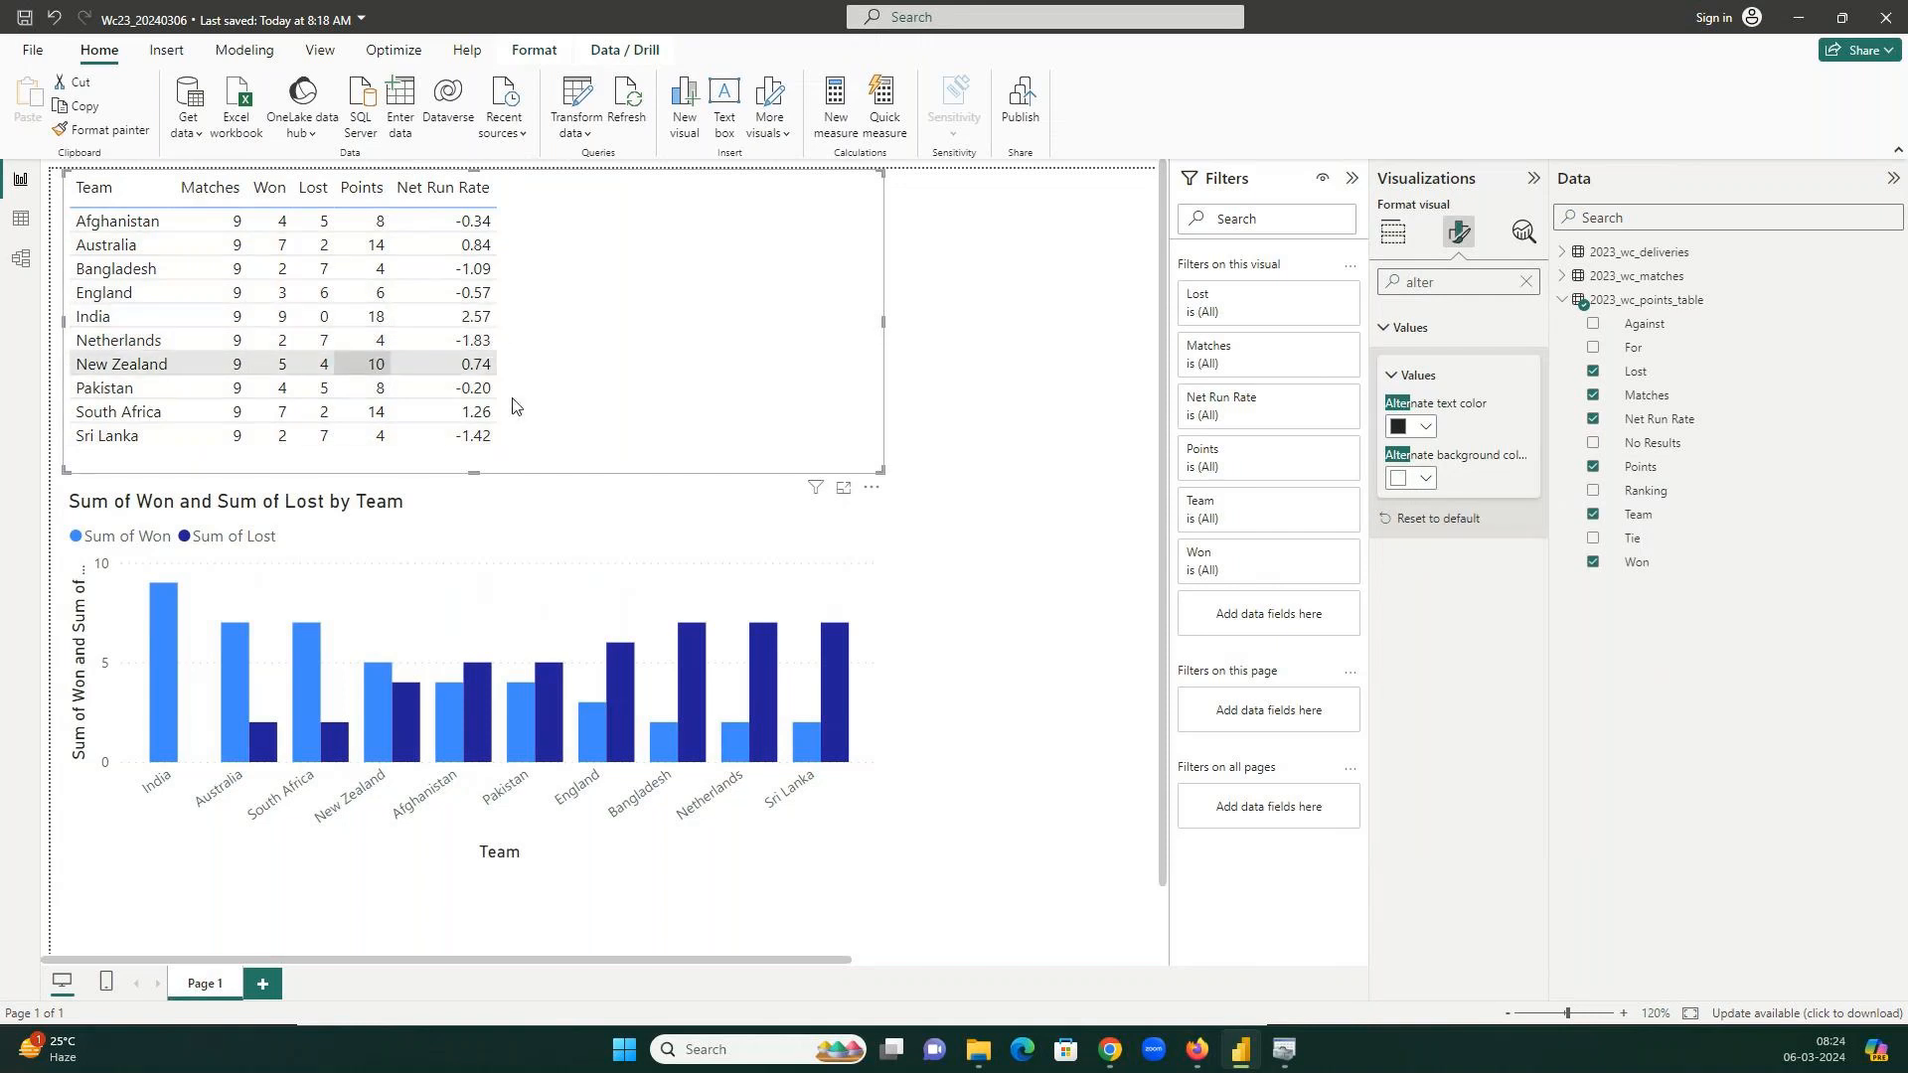
double_click(1443, 284)
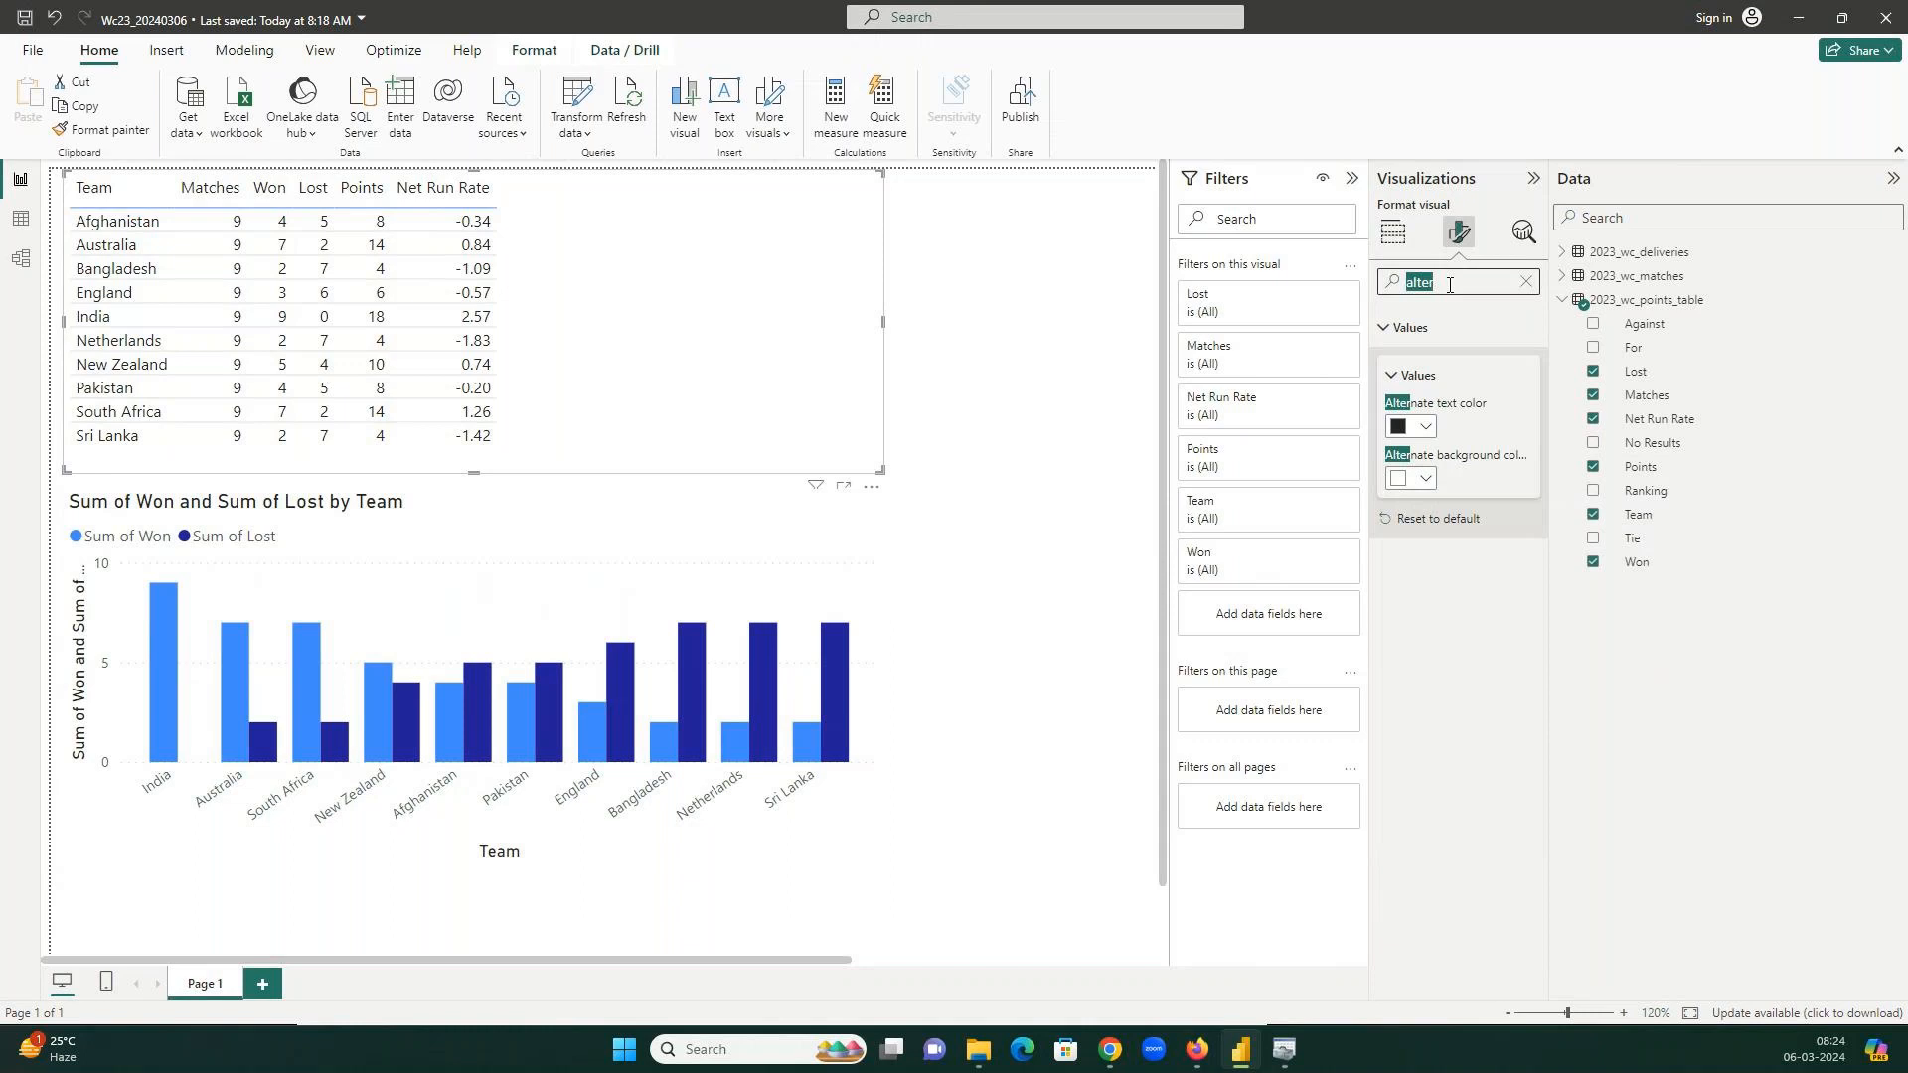
Give the points table Top, Bottom, Left and Right borders.
text(bord)
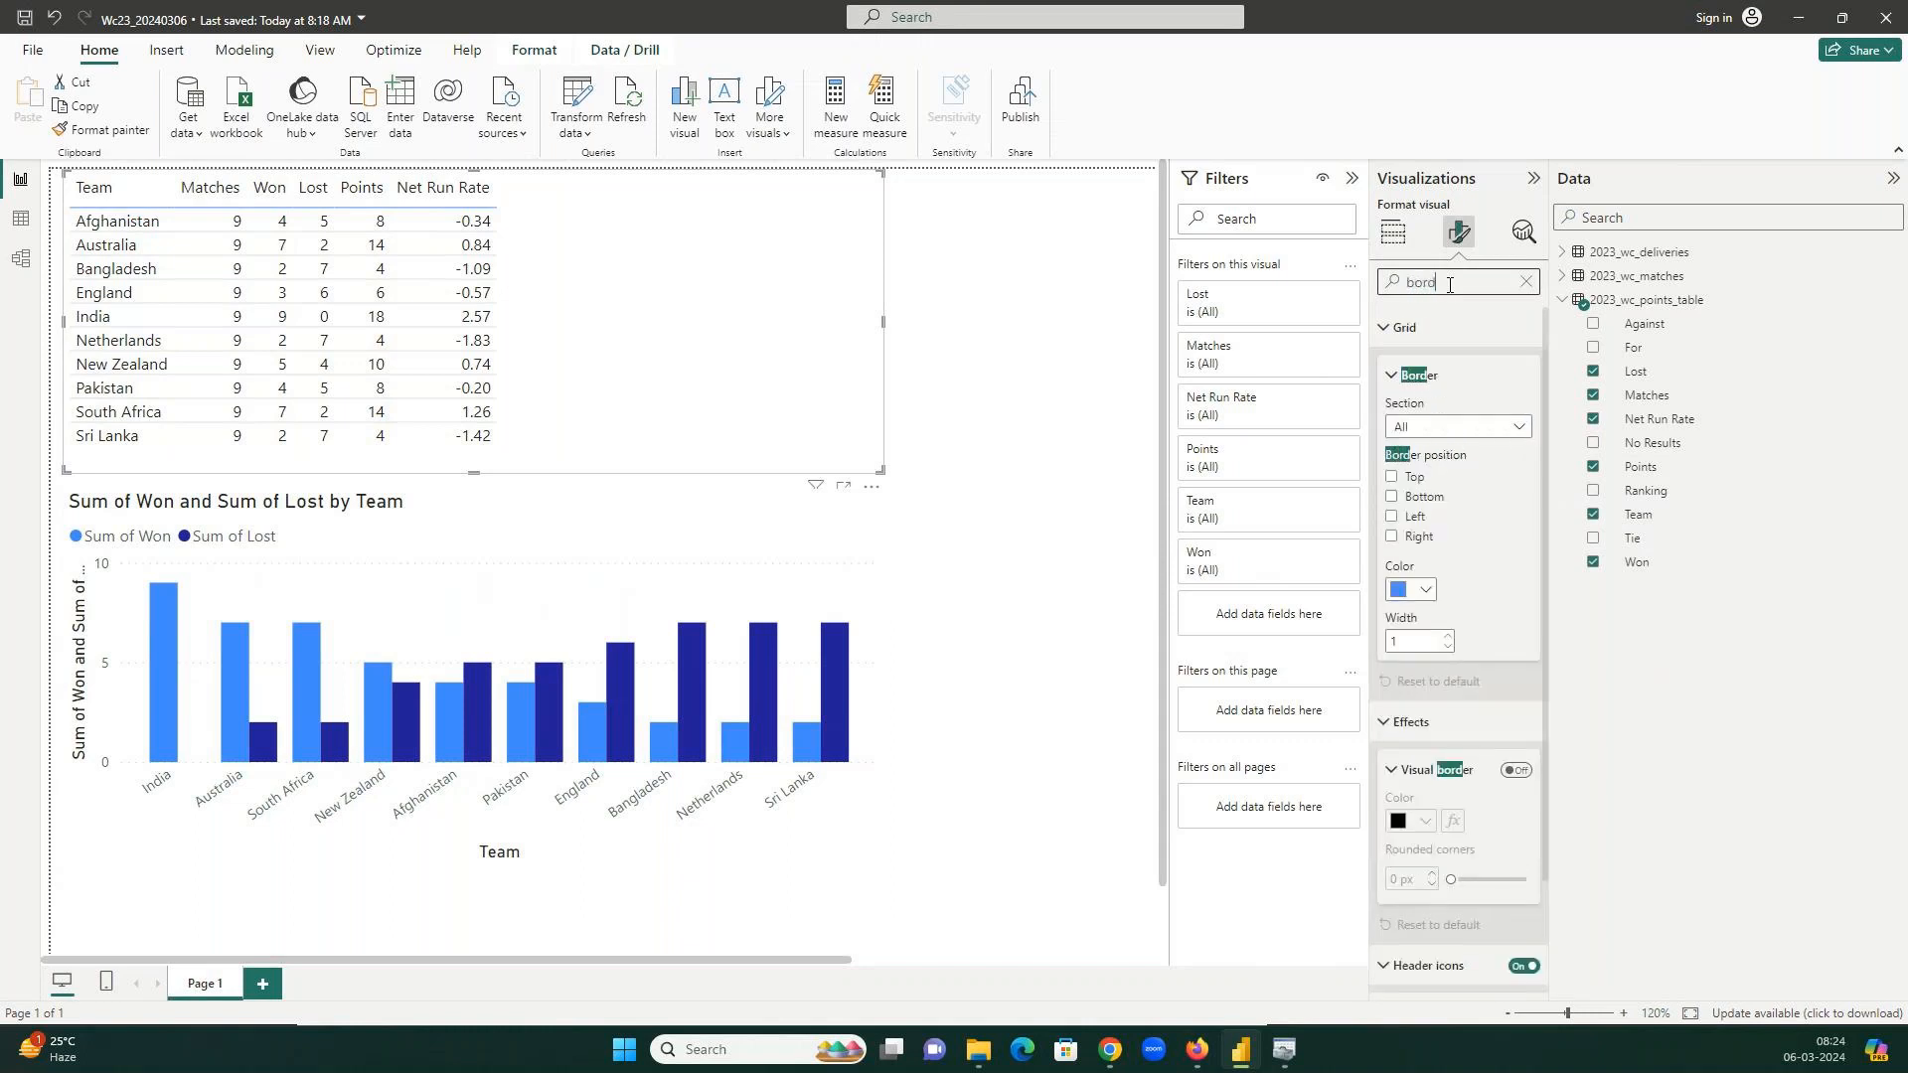
click(1391, 477)
click(1392, 498)
click(1391, 517)
click(1391, 537)
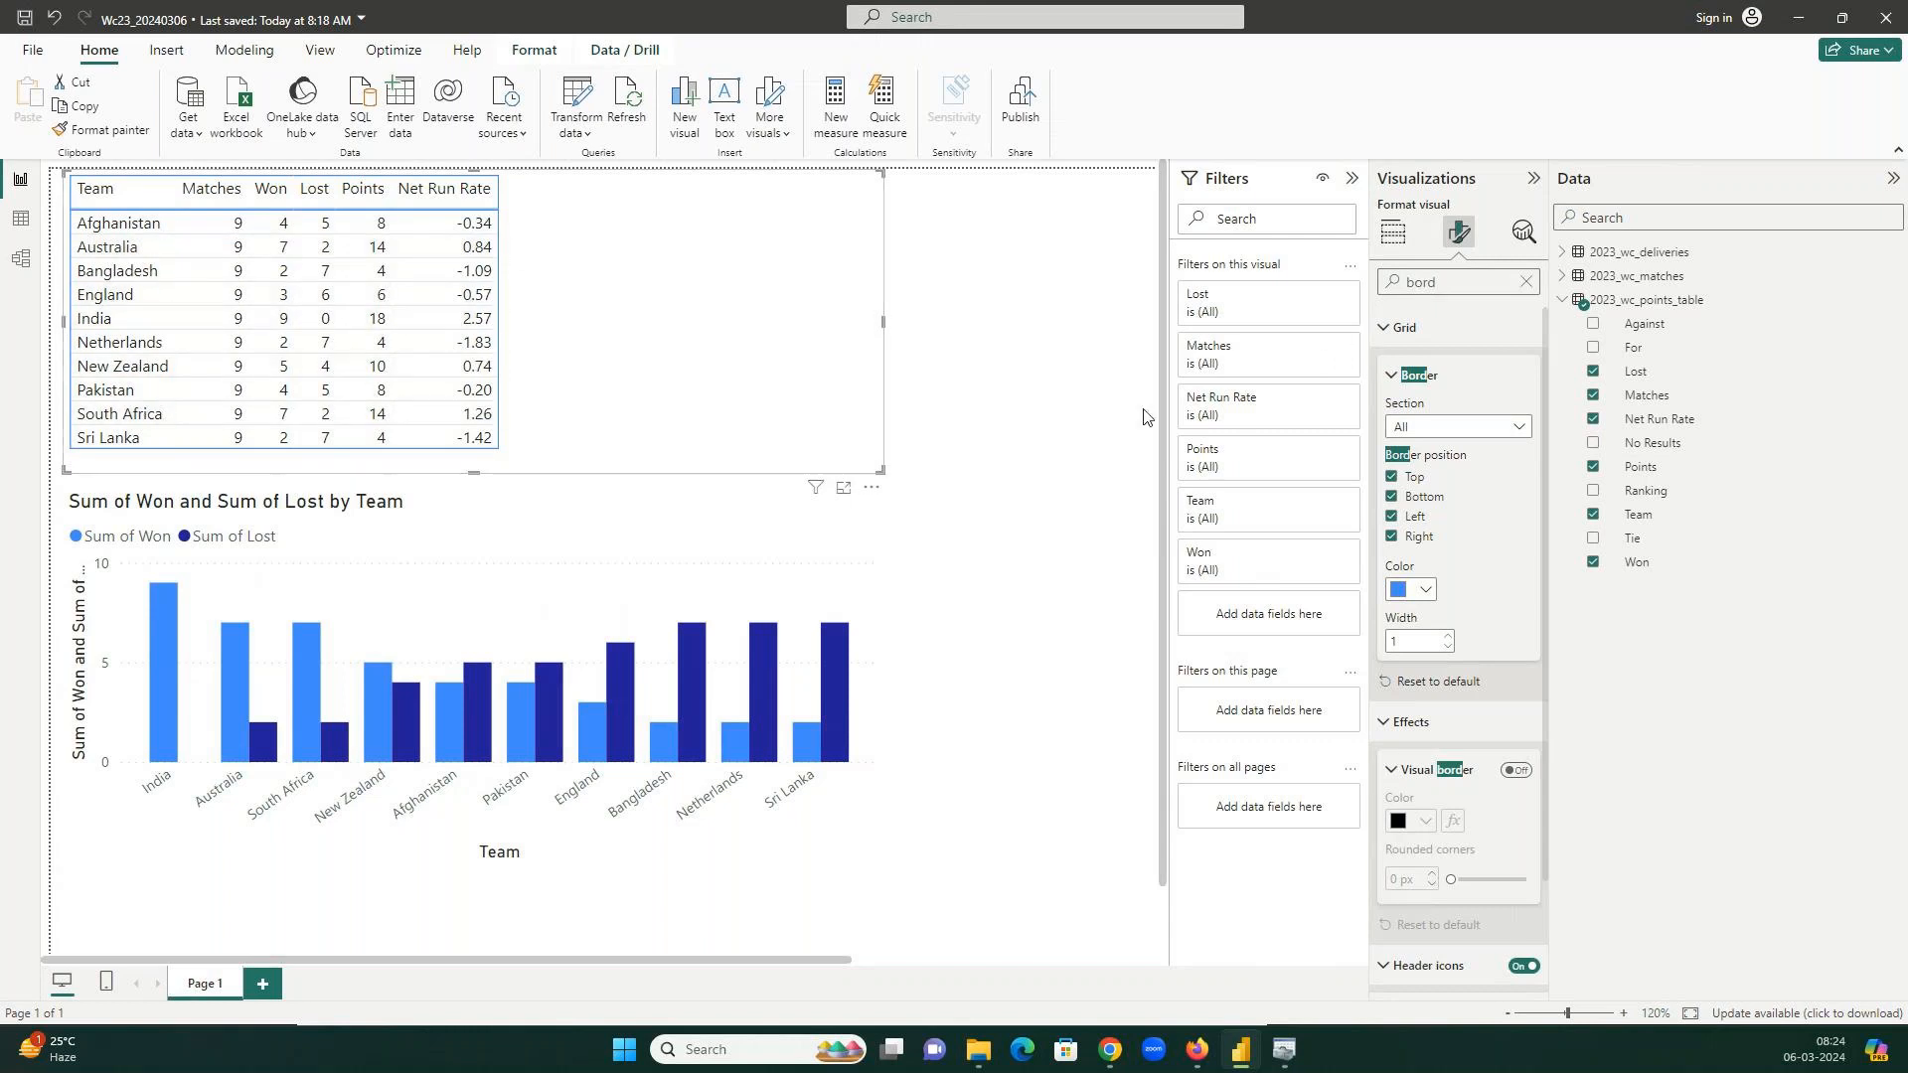
Raise the table's Horizontal gridlines Width to 3.
double_click(1446, 286)
text(grid)
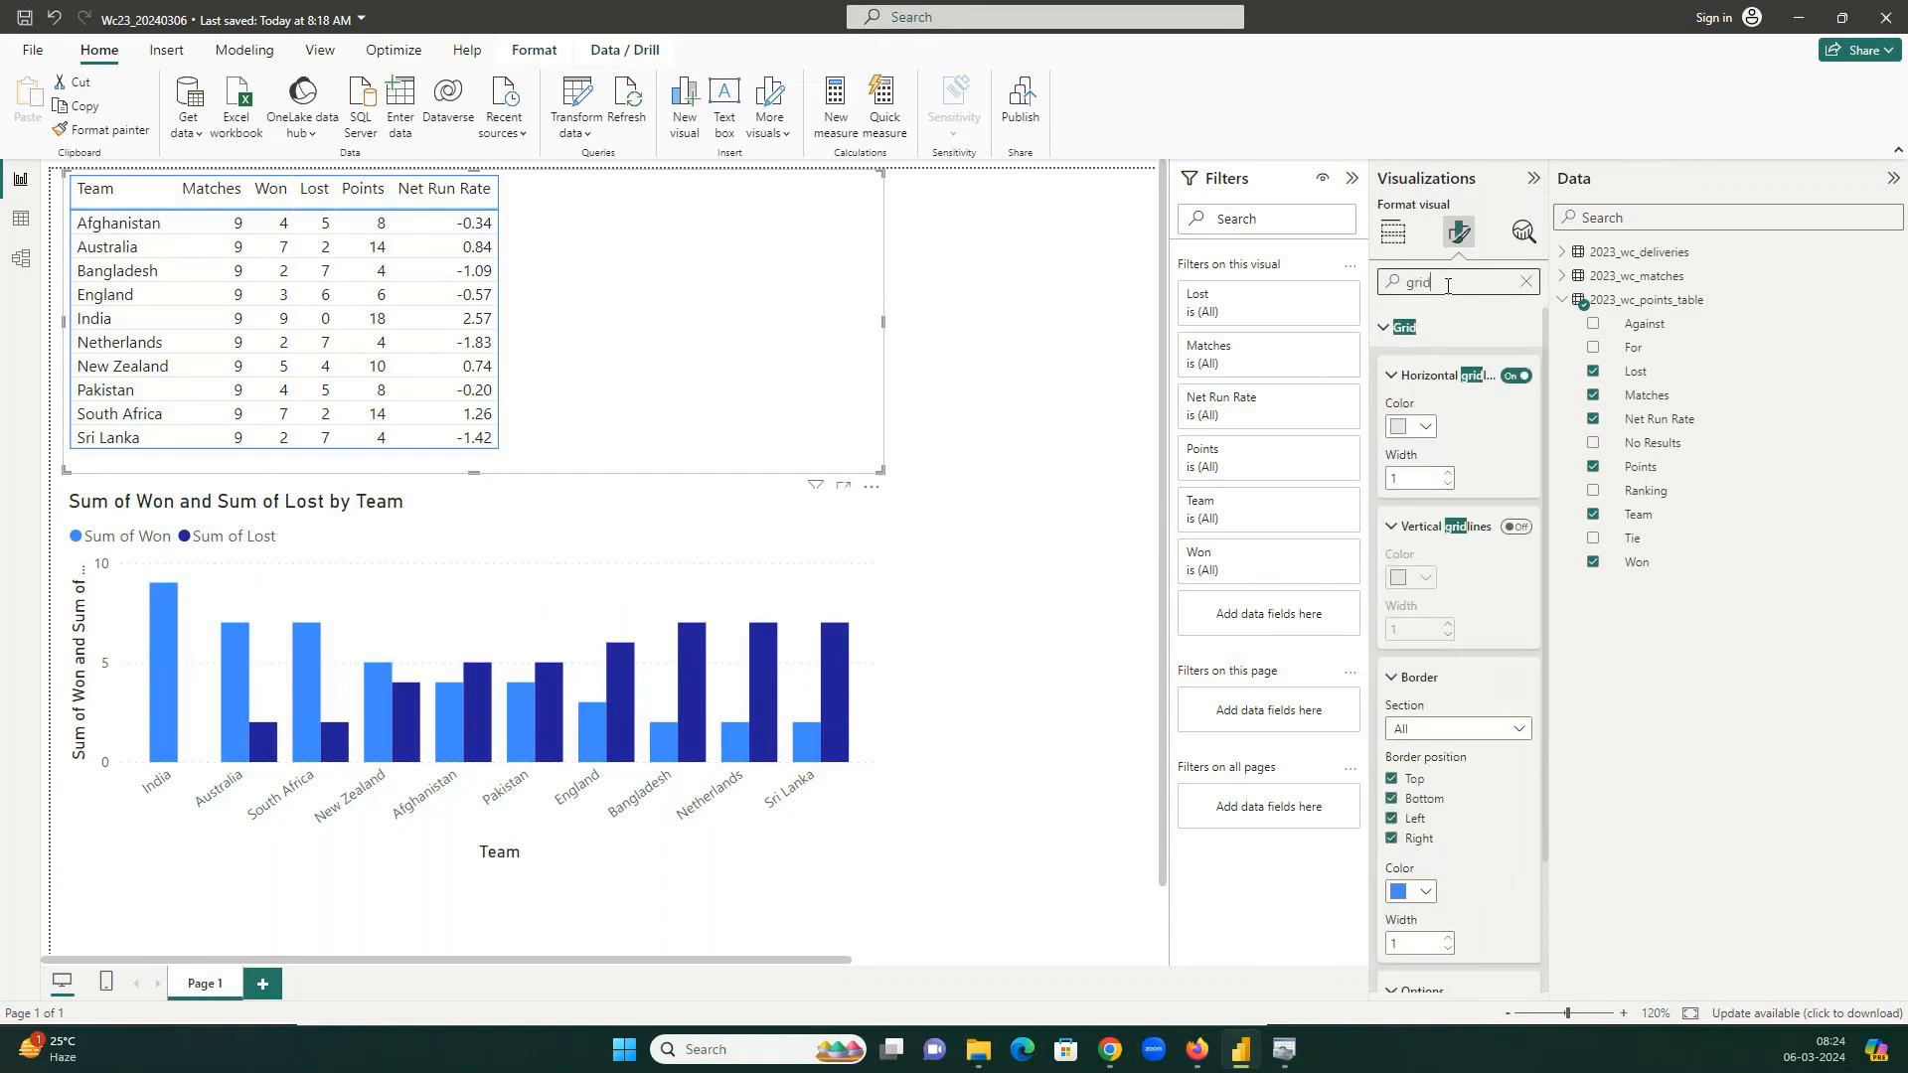
click(1450, 475)
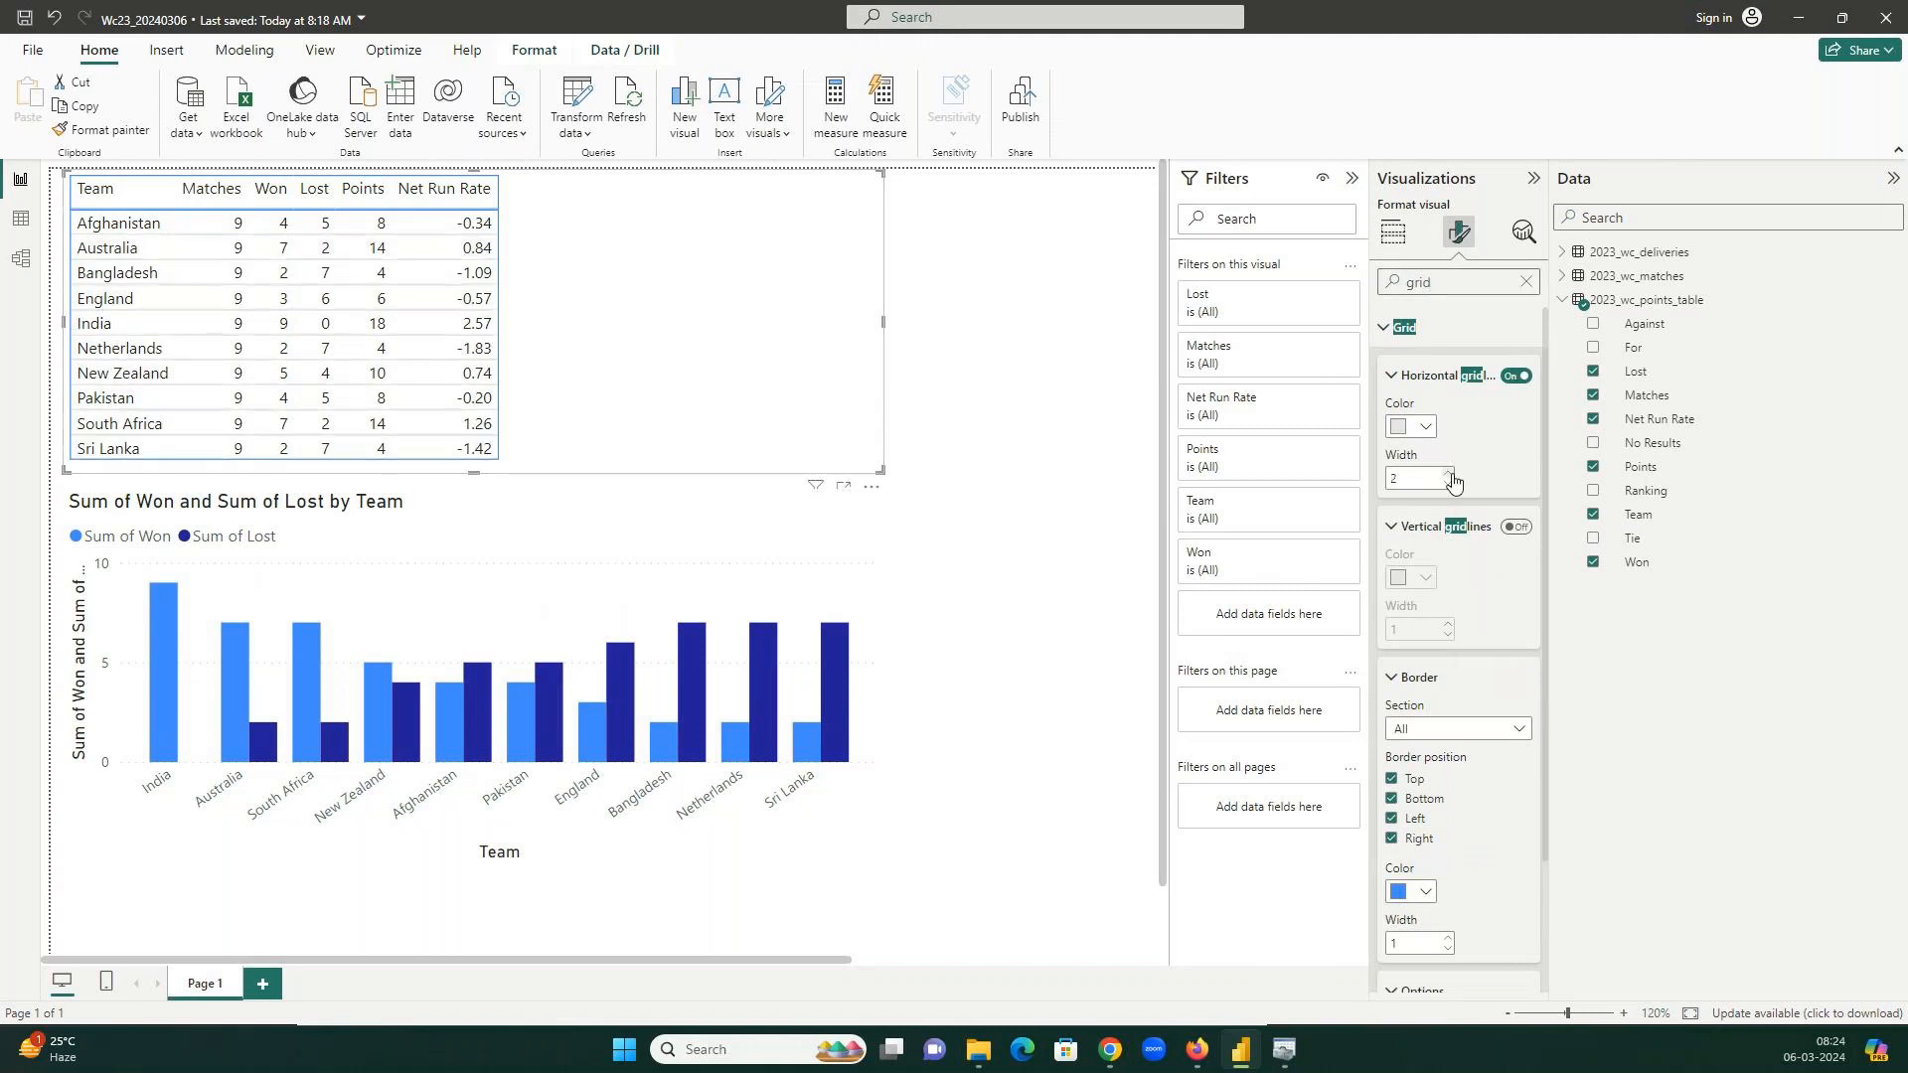
click(1449, 475)
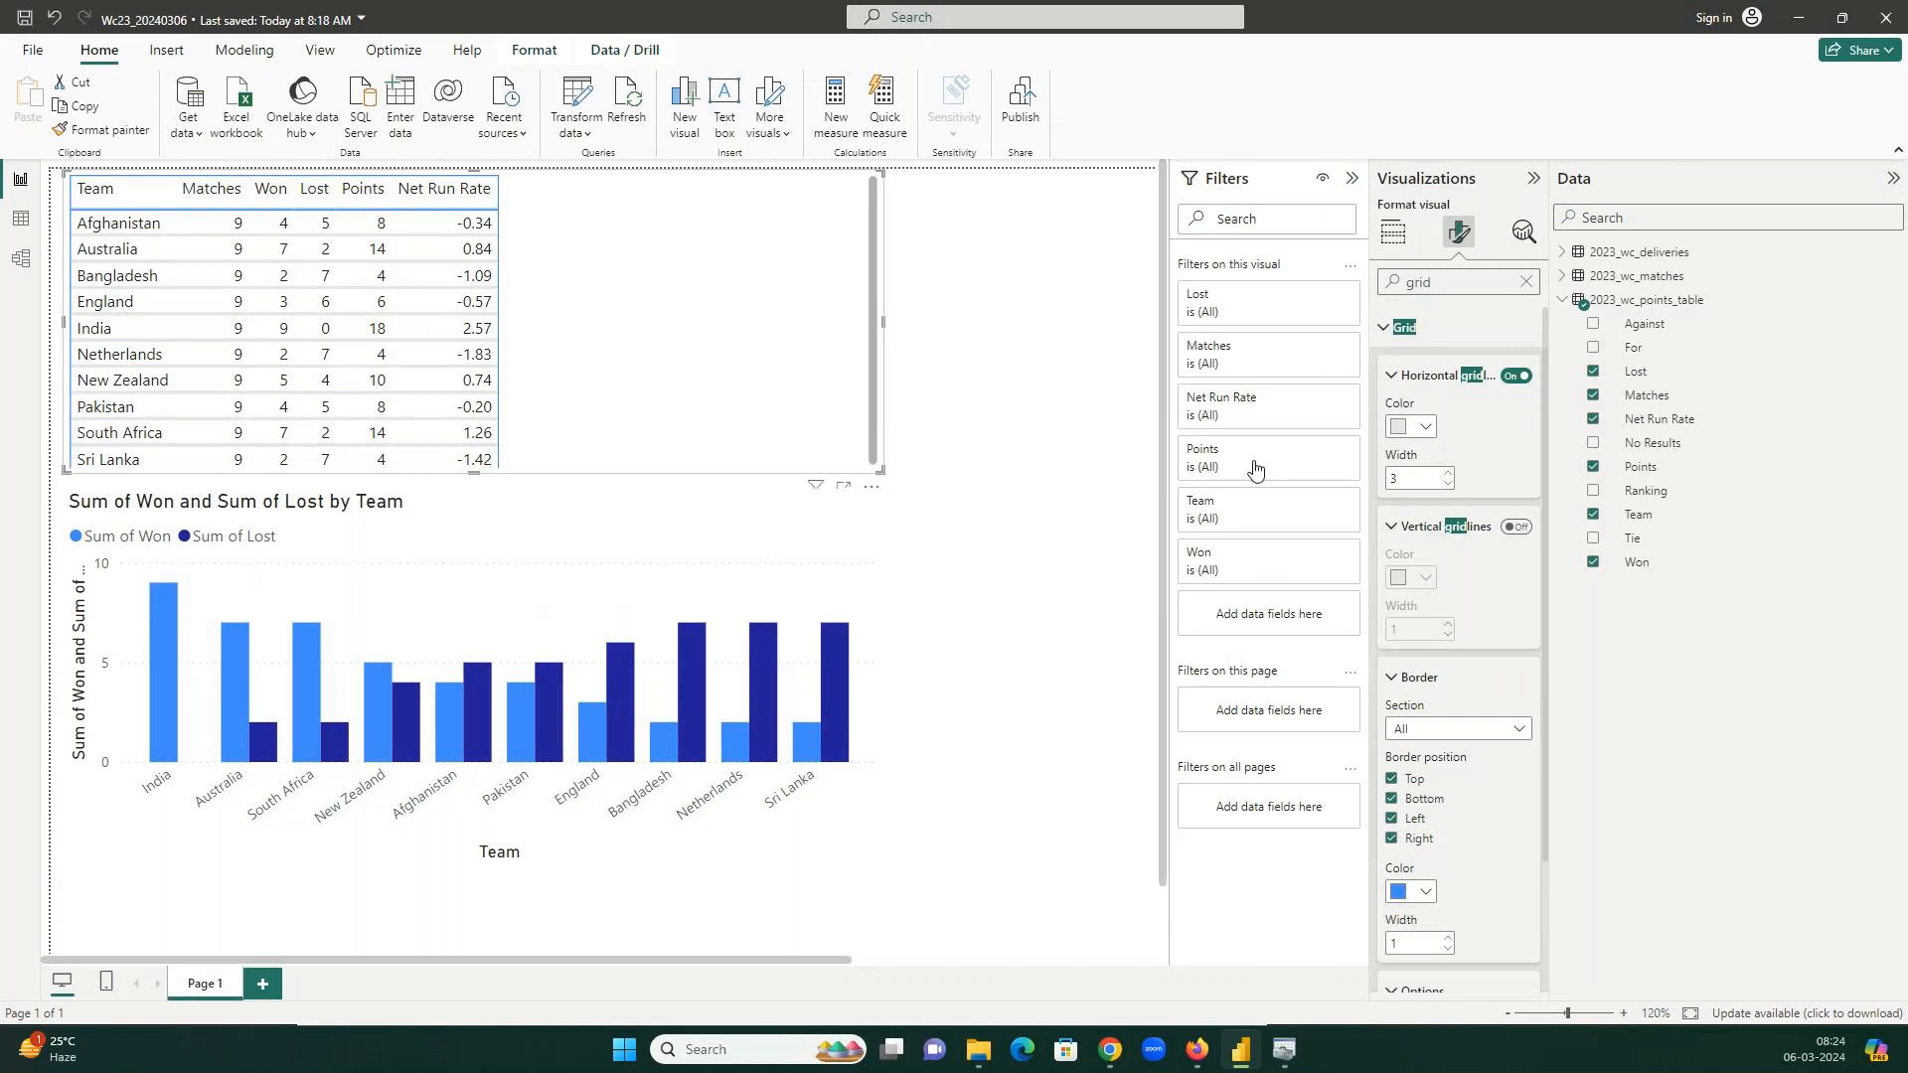
Shorten the Won/Lost column chart from the top and enlarge the points table.
click(815, 527)
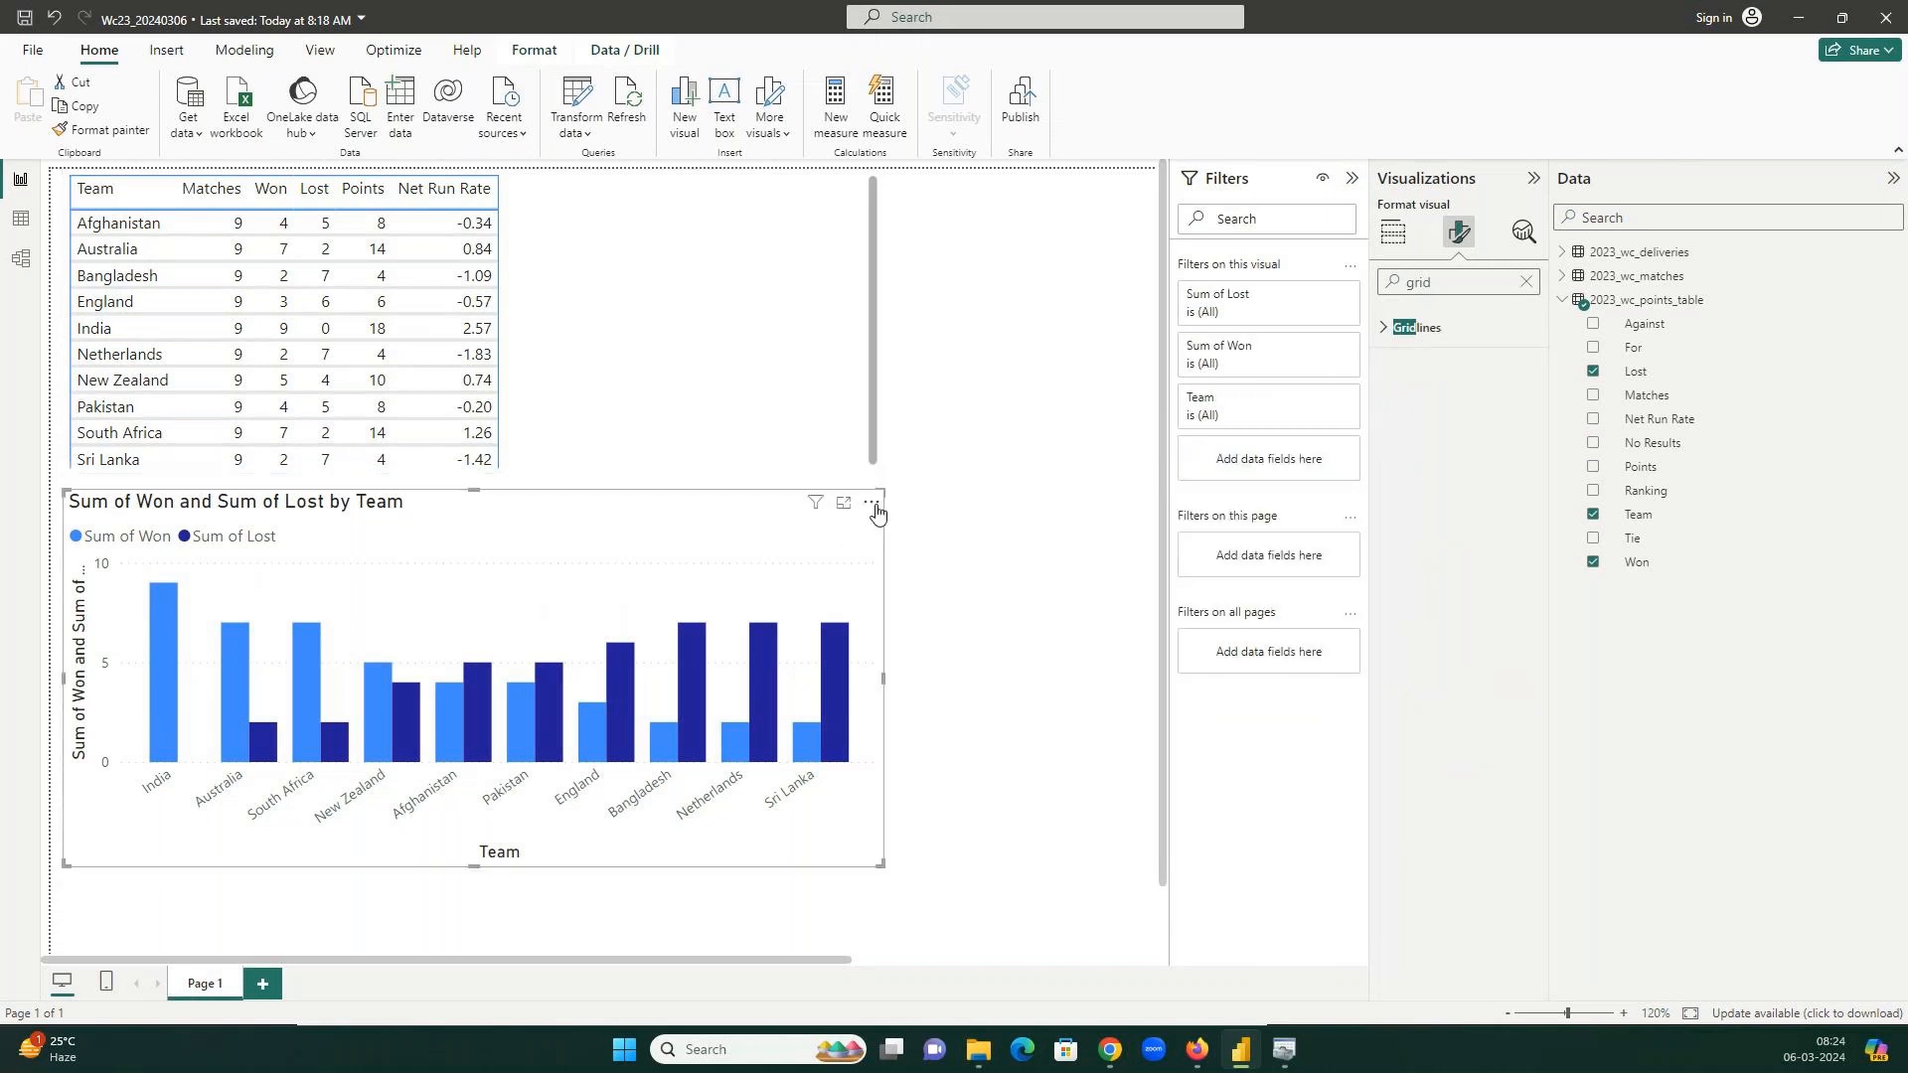
drag(883, 493, 883, 551)
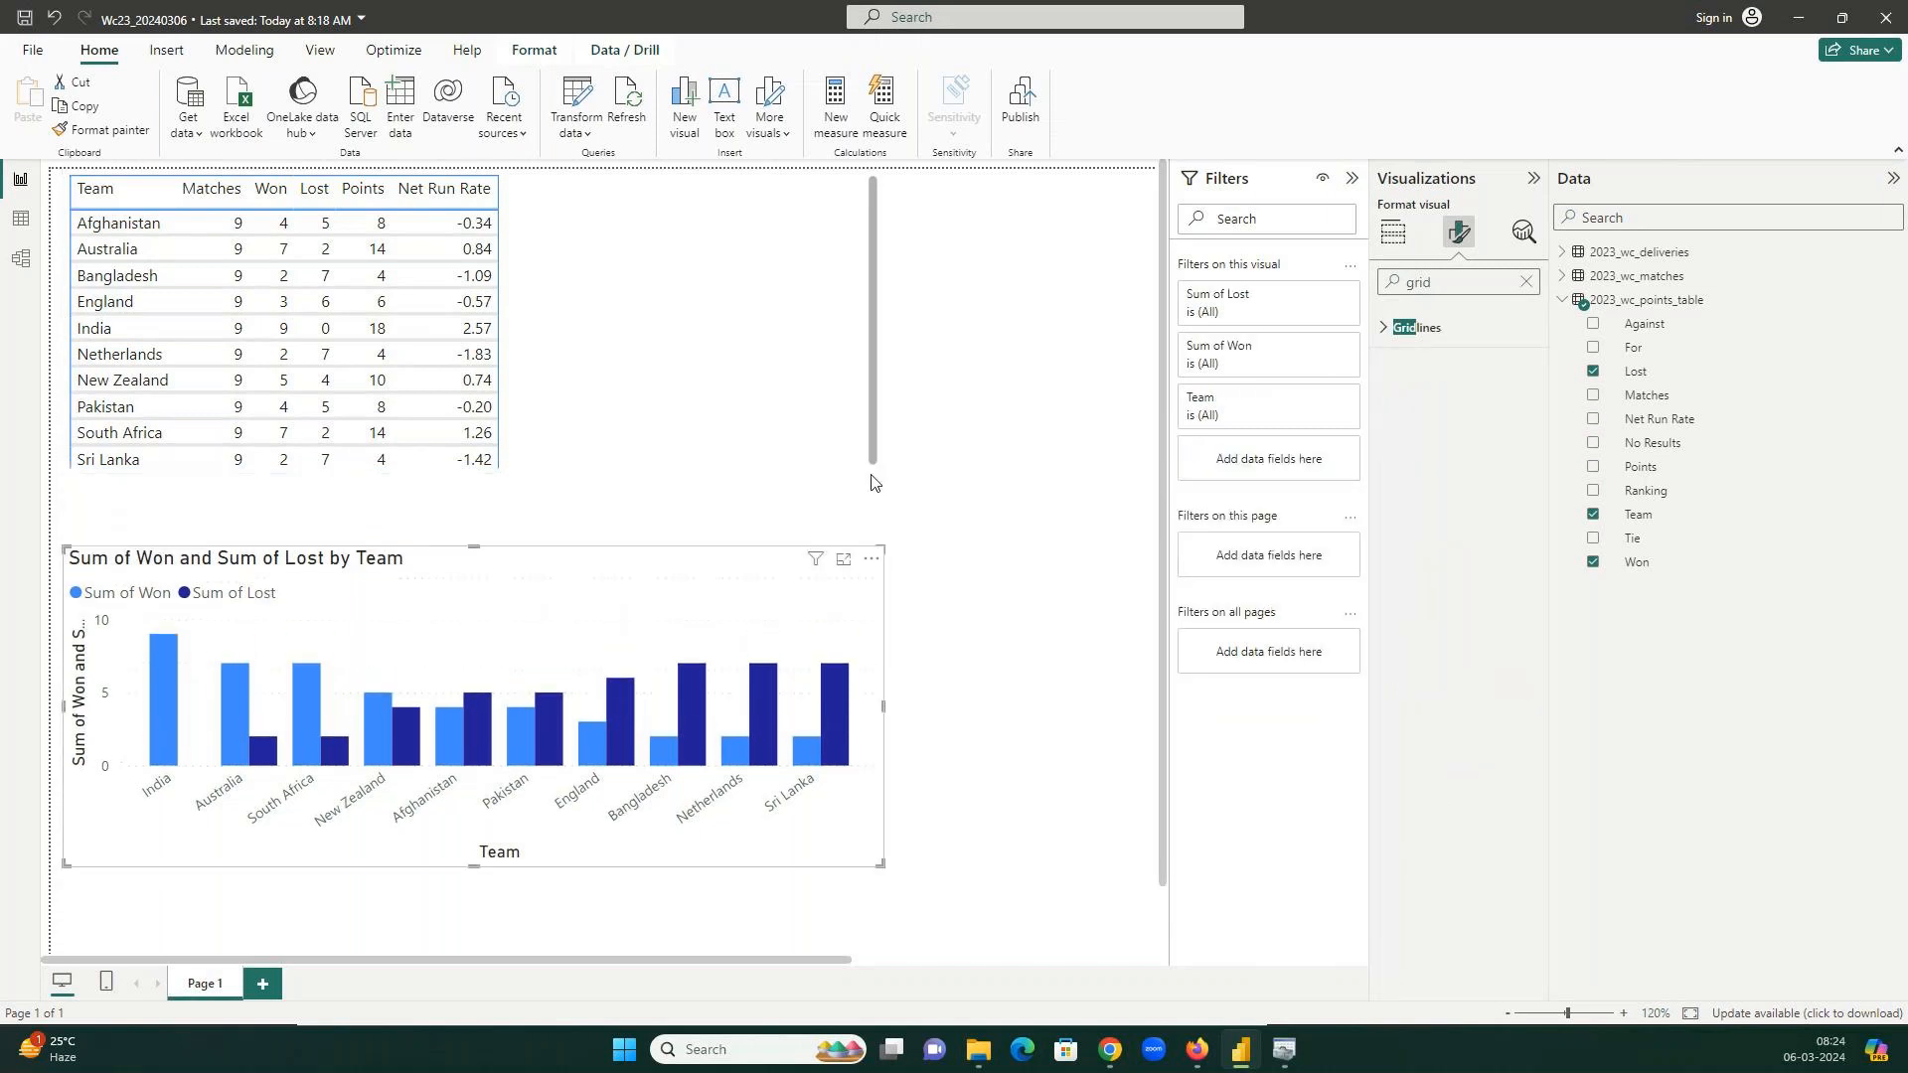
click(885, 479)
drag(885, 479, 897, 505)
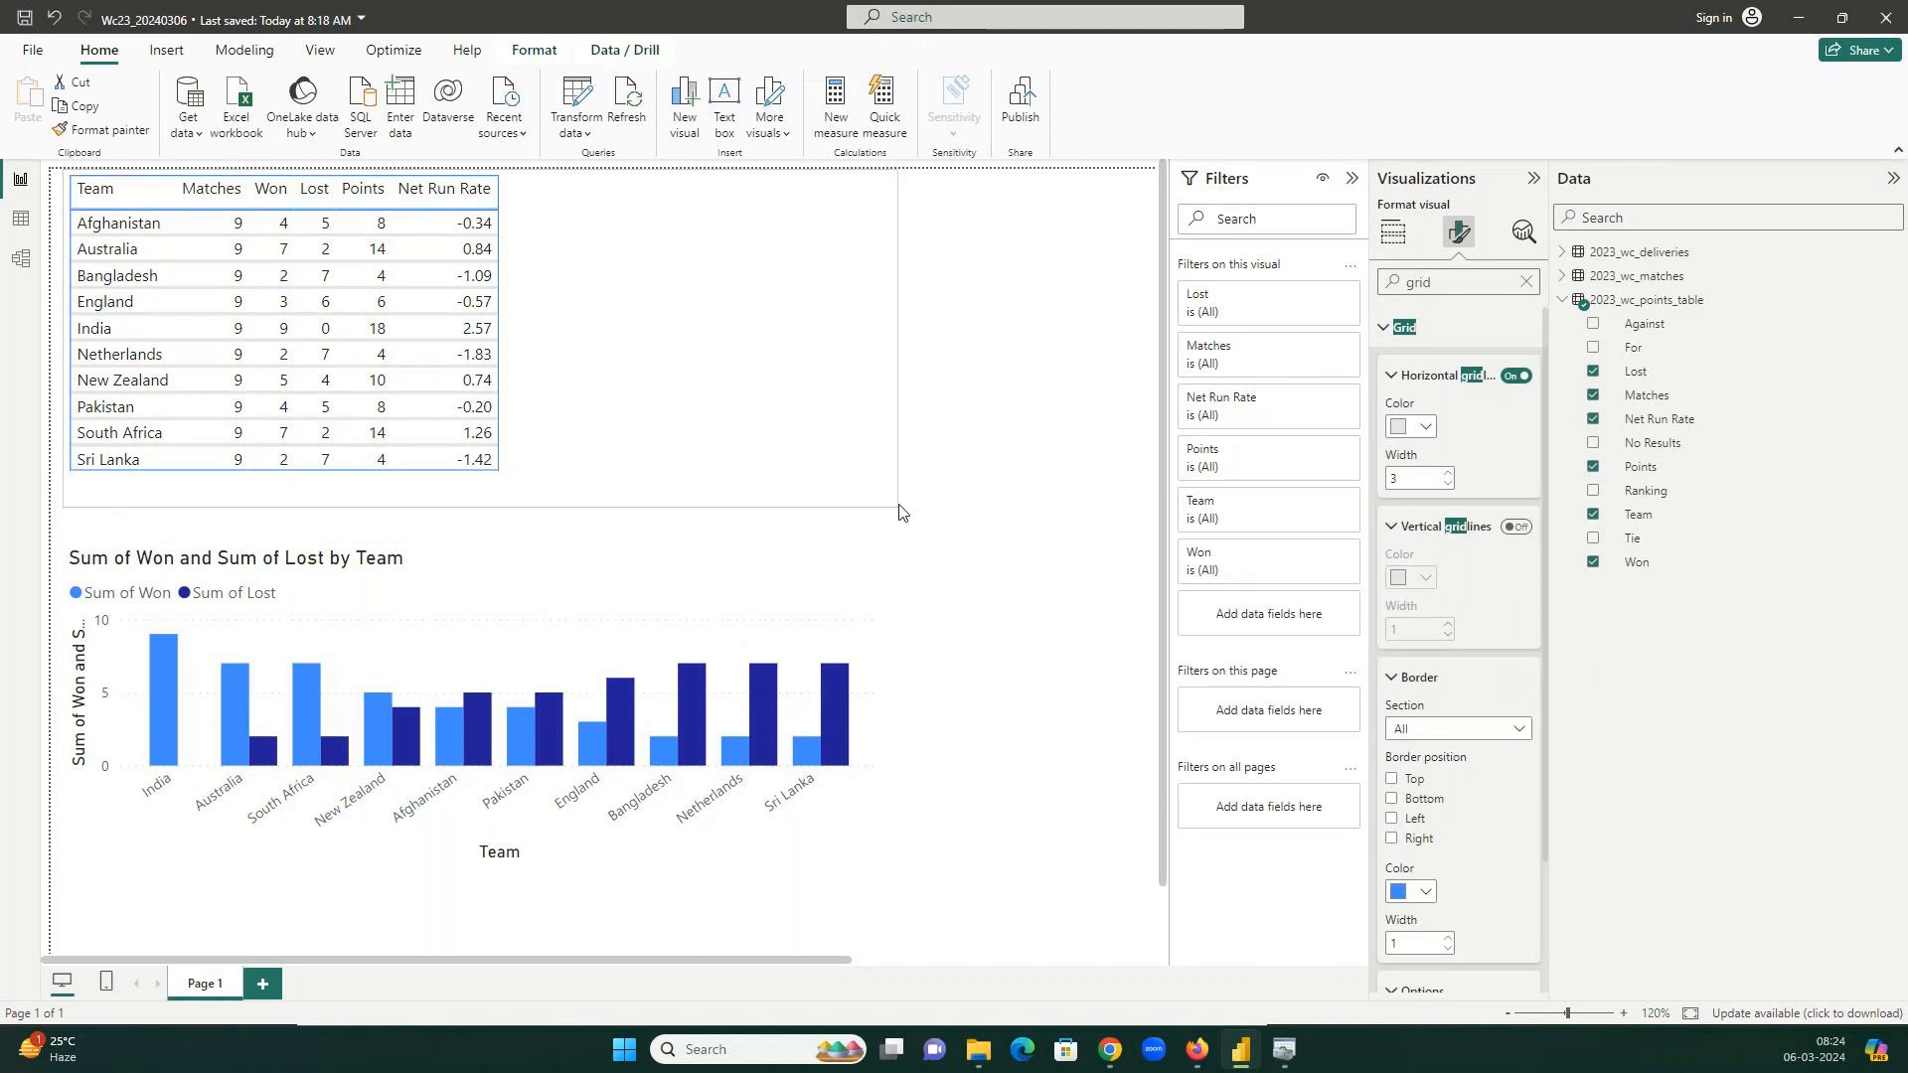
Set horizontal gridline width to 2, turn vertical gridlines on, and clear the format search.
click(1449, 491)
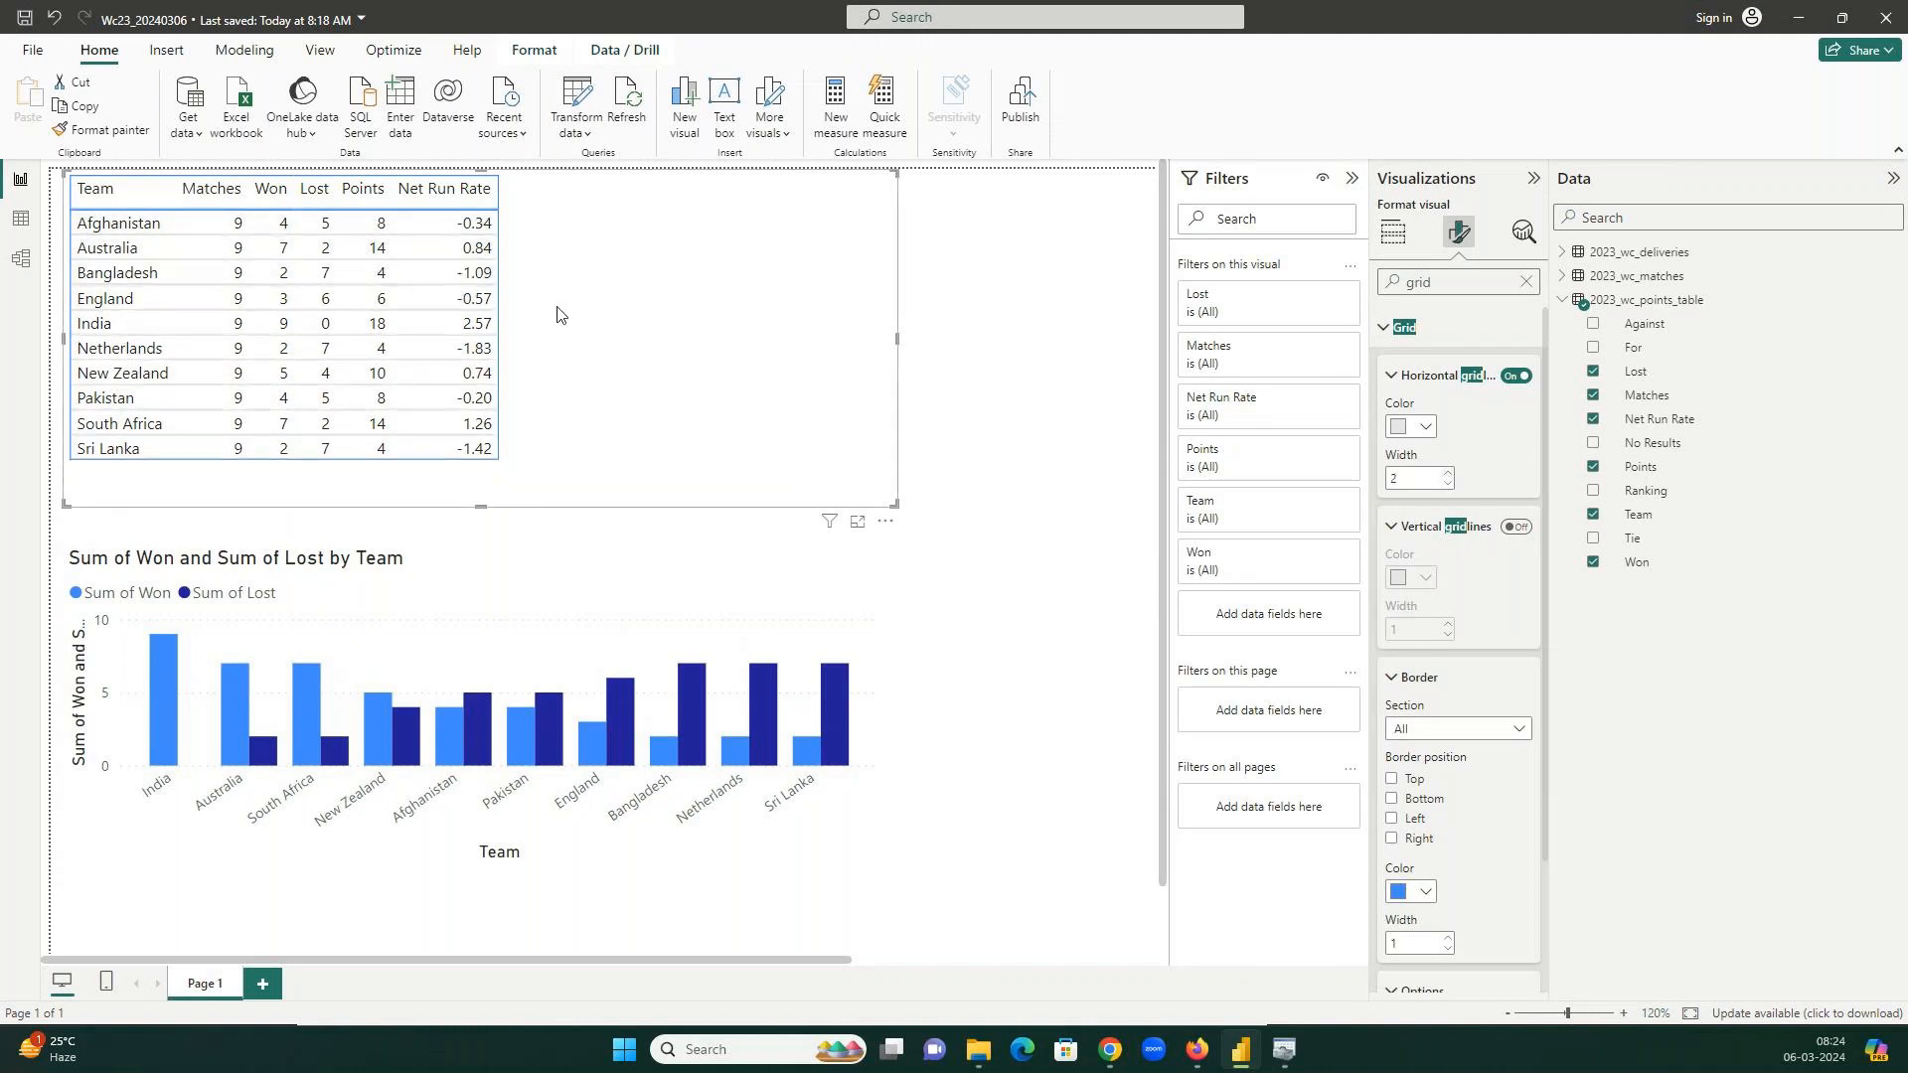
click(1523, 528)
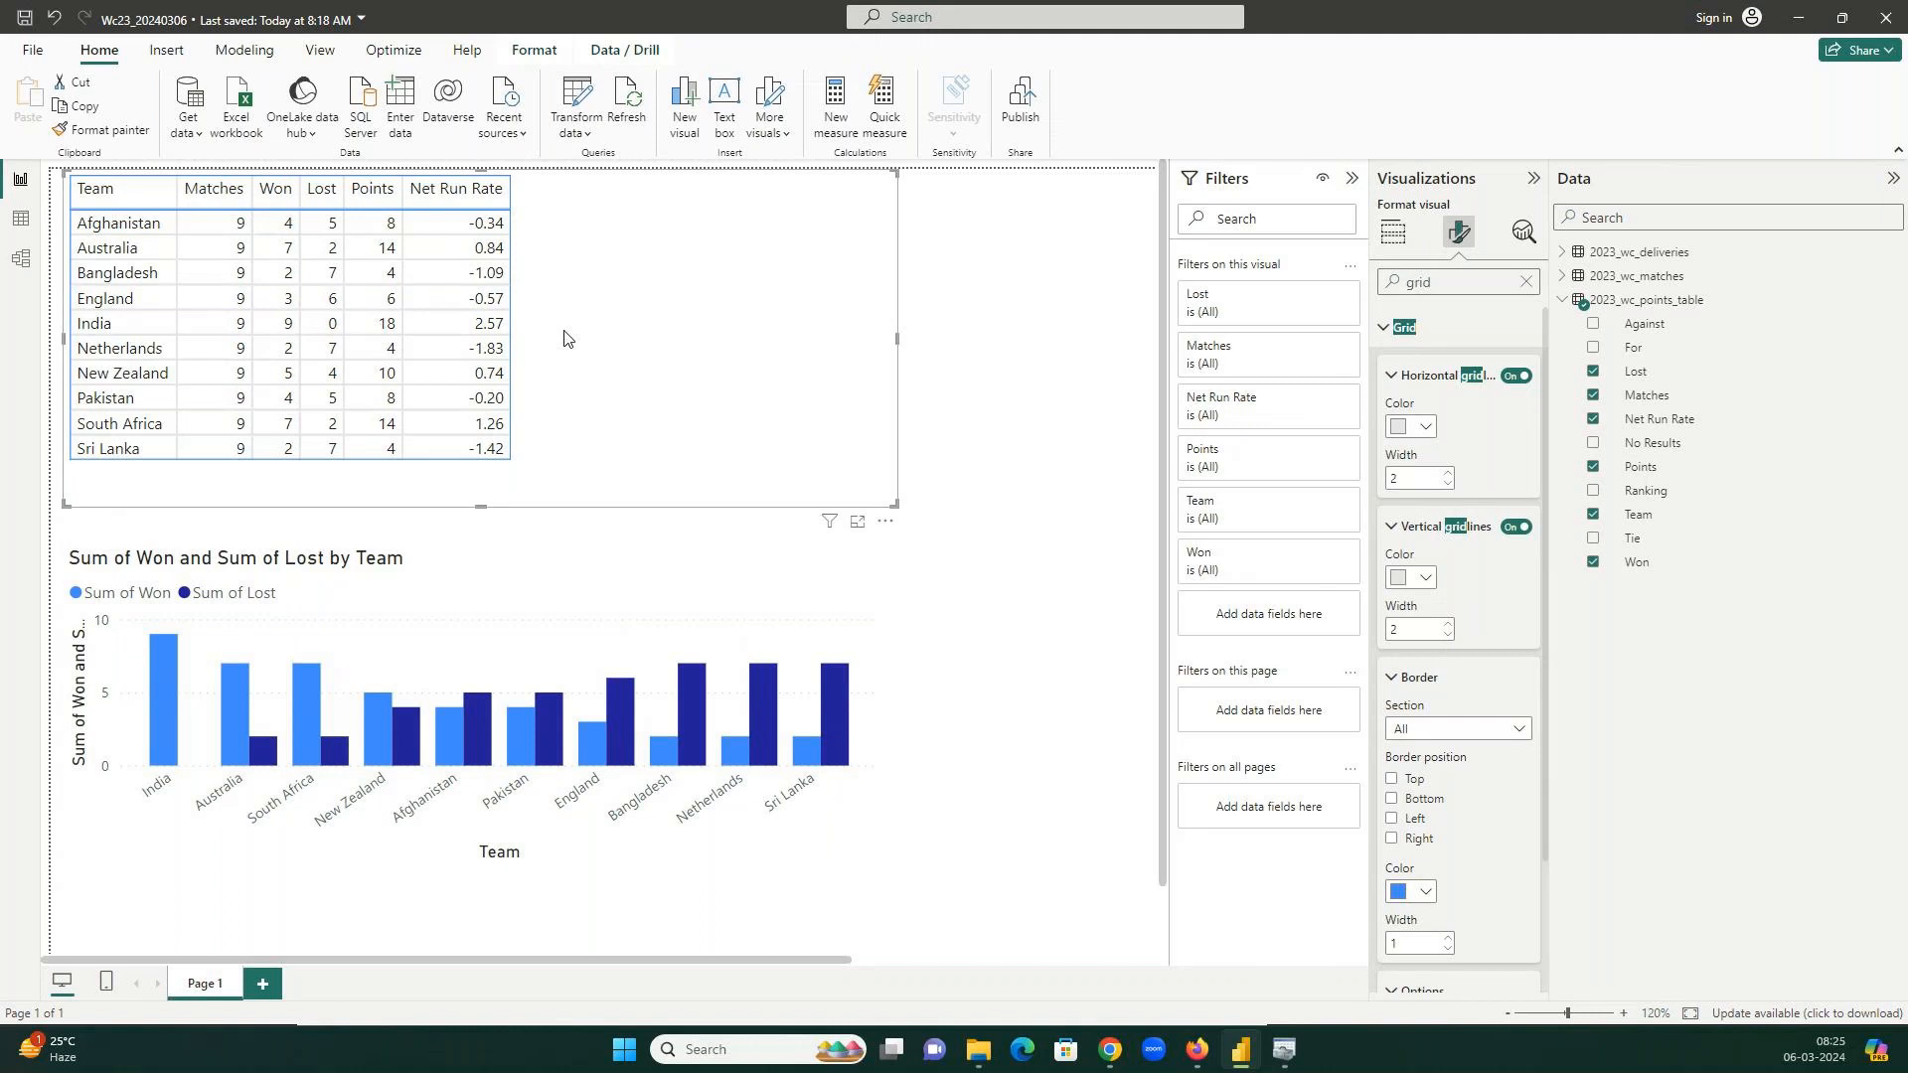
click(1526, 282)
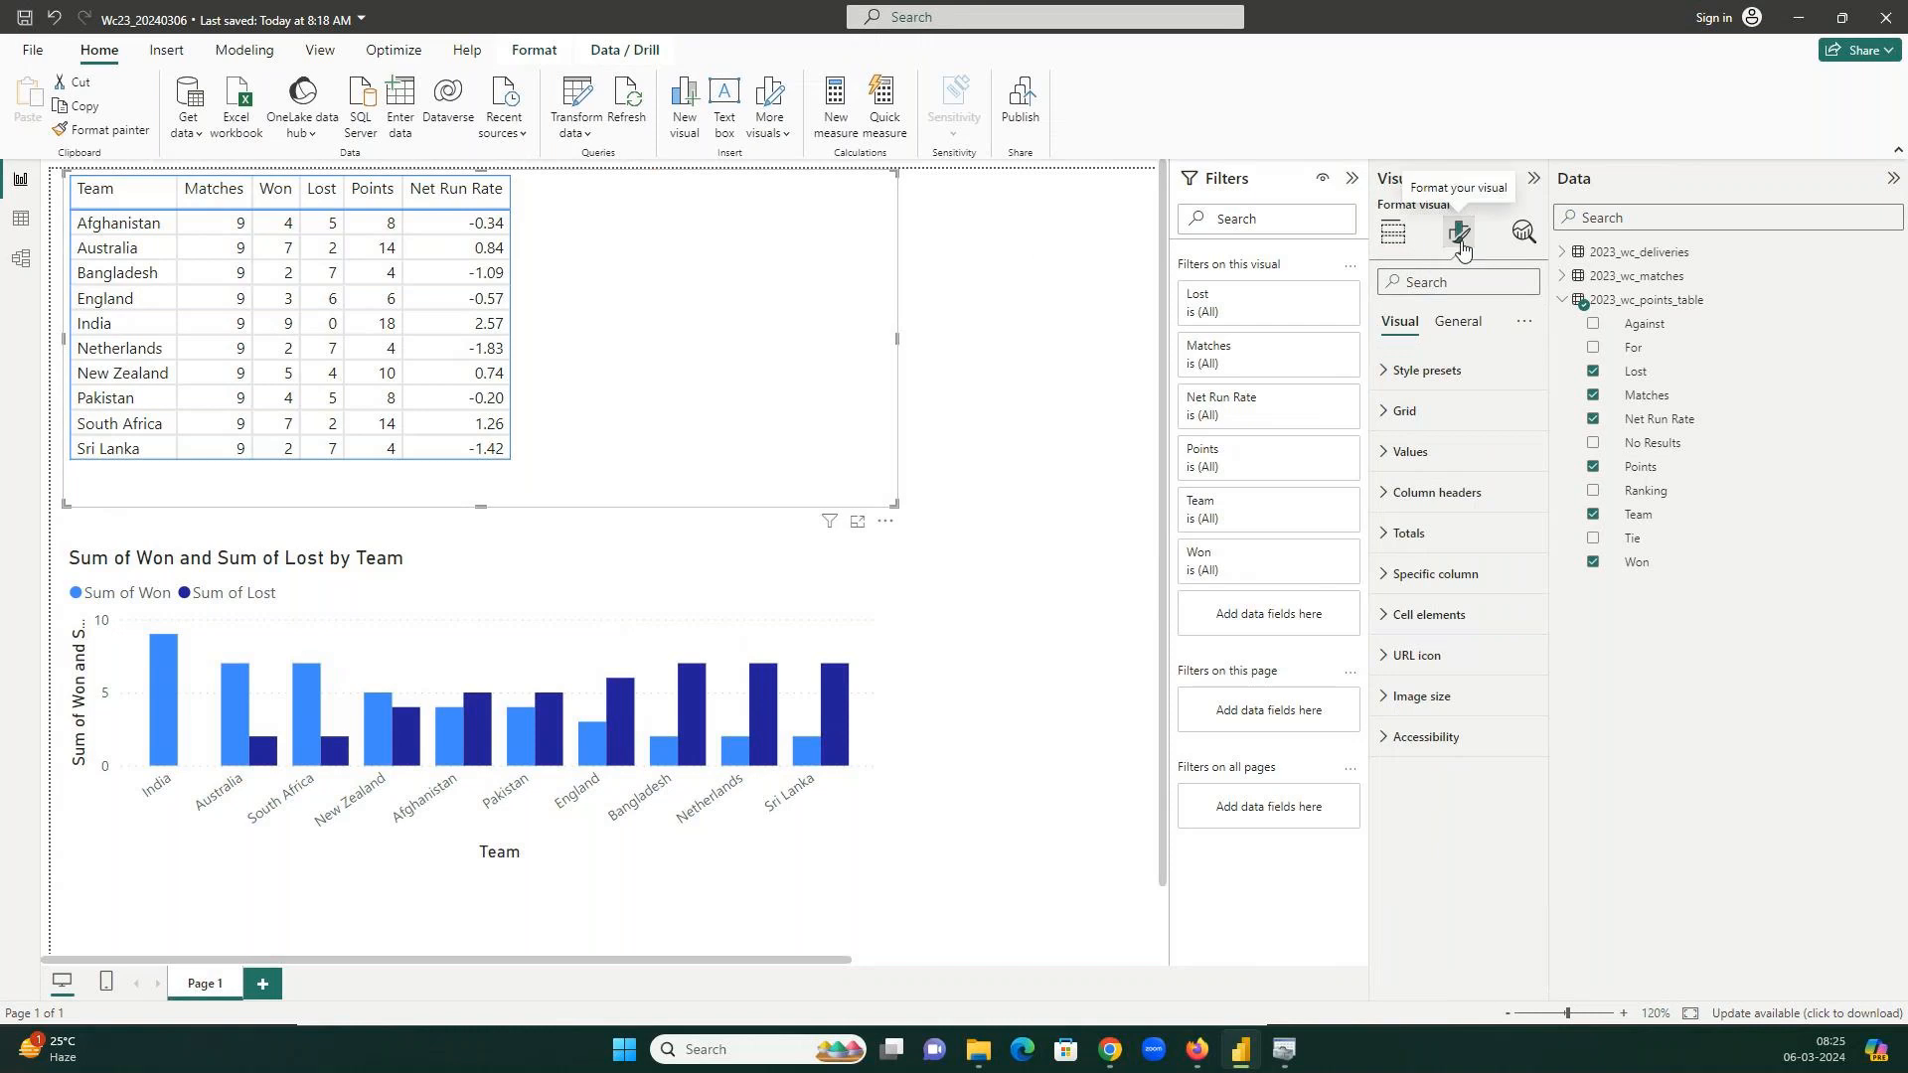
Expand and collapse the table's style presets, grid, column header, totals and specific column settings.
click(1428, 372)
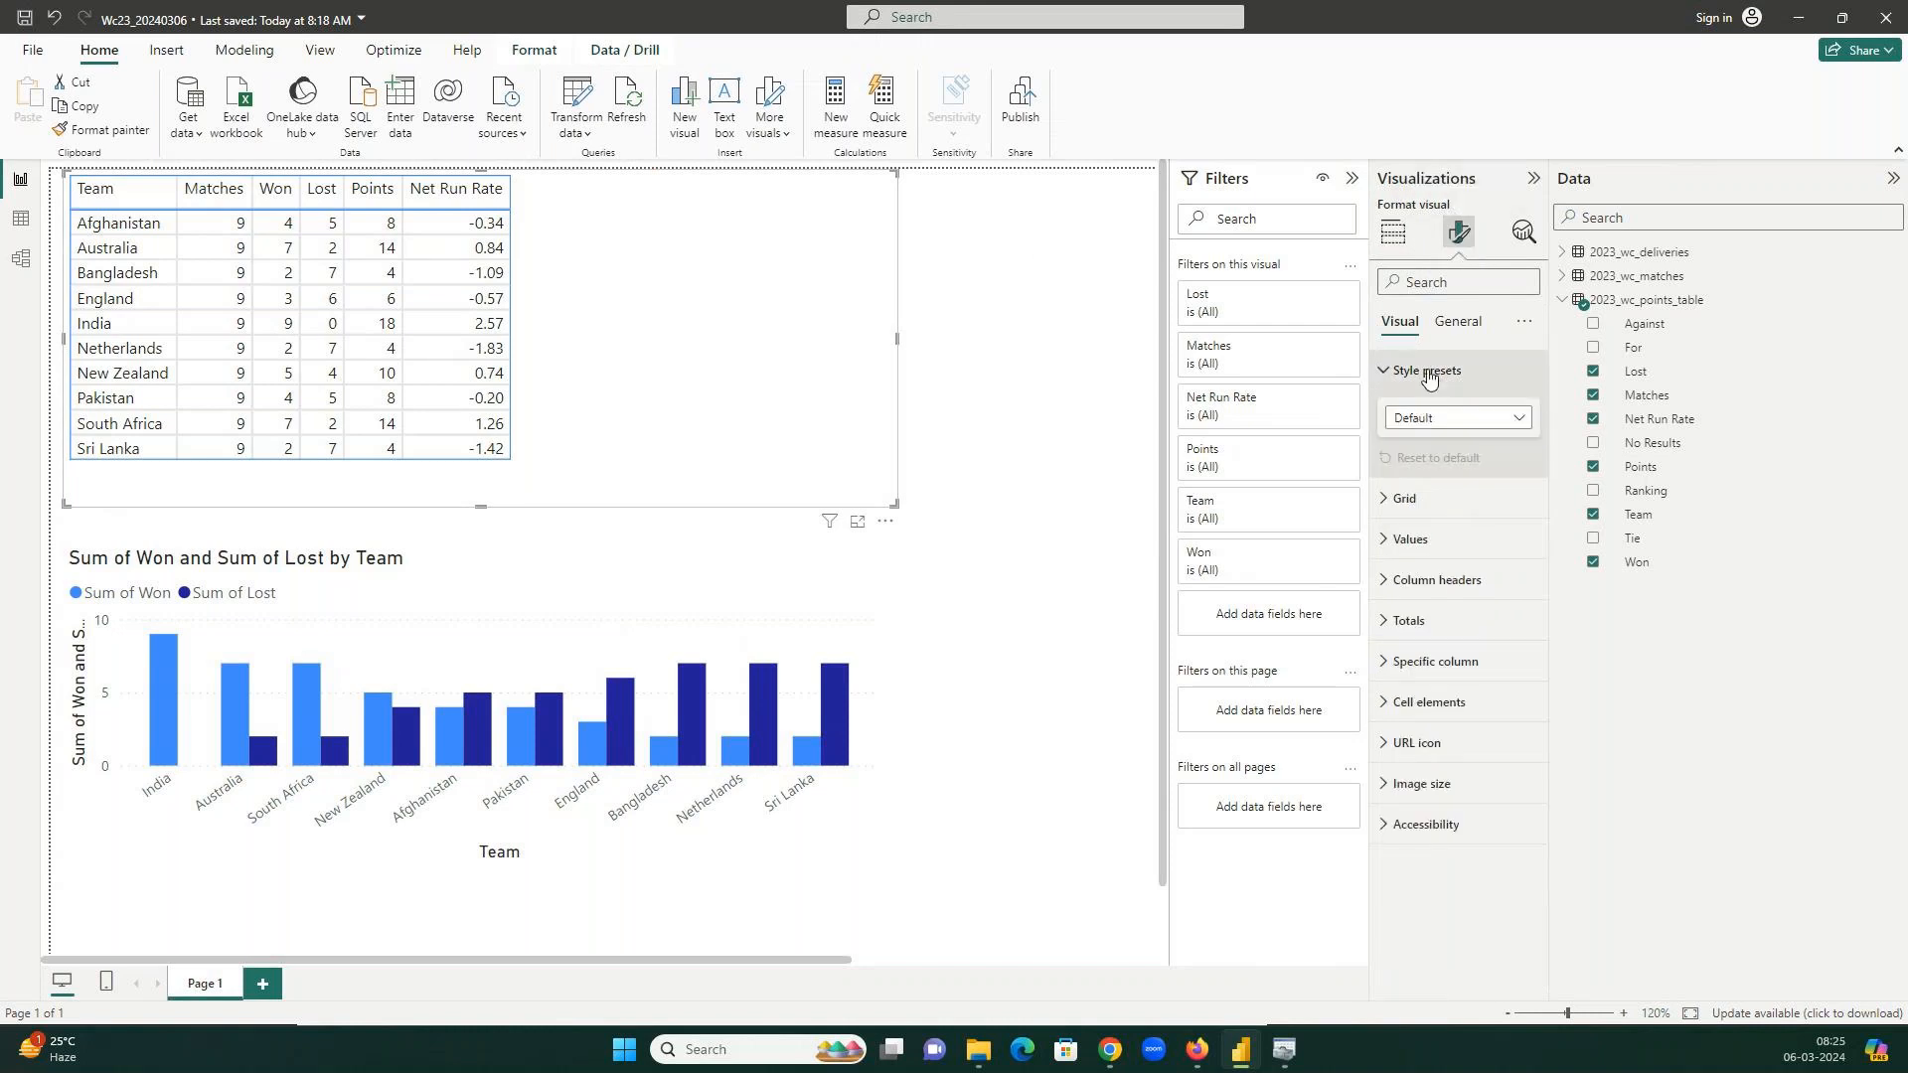
click(1411, 498)
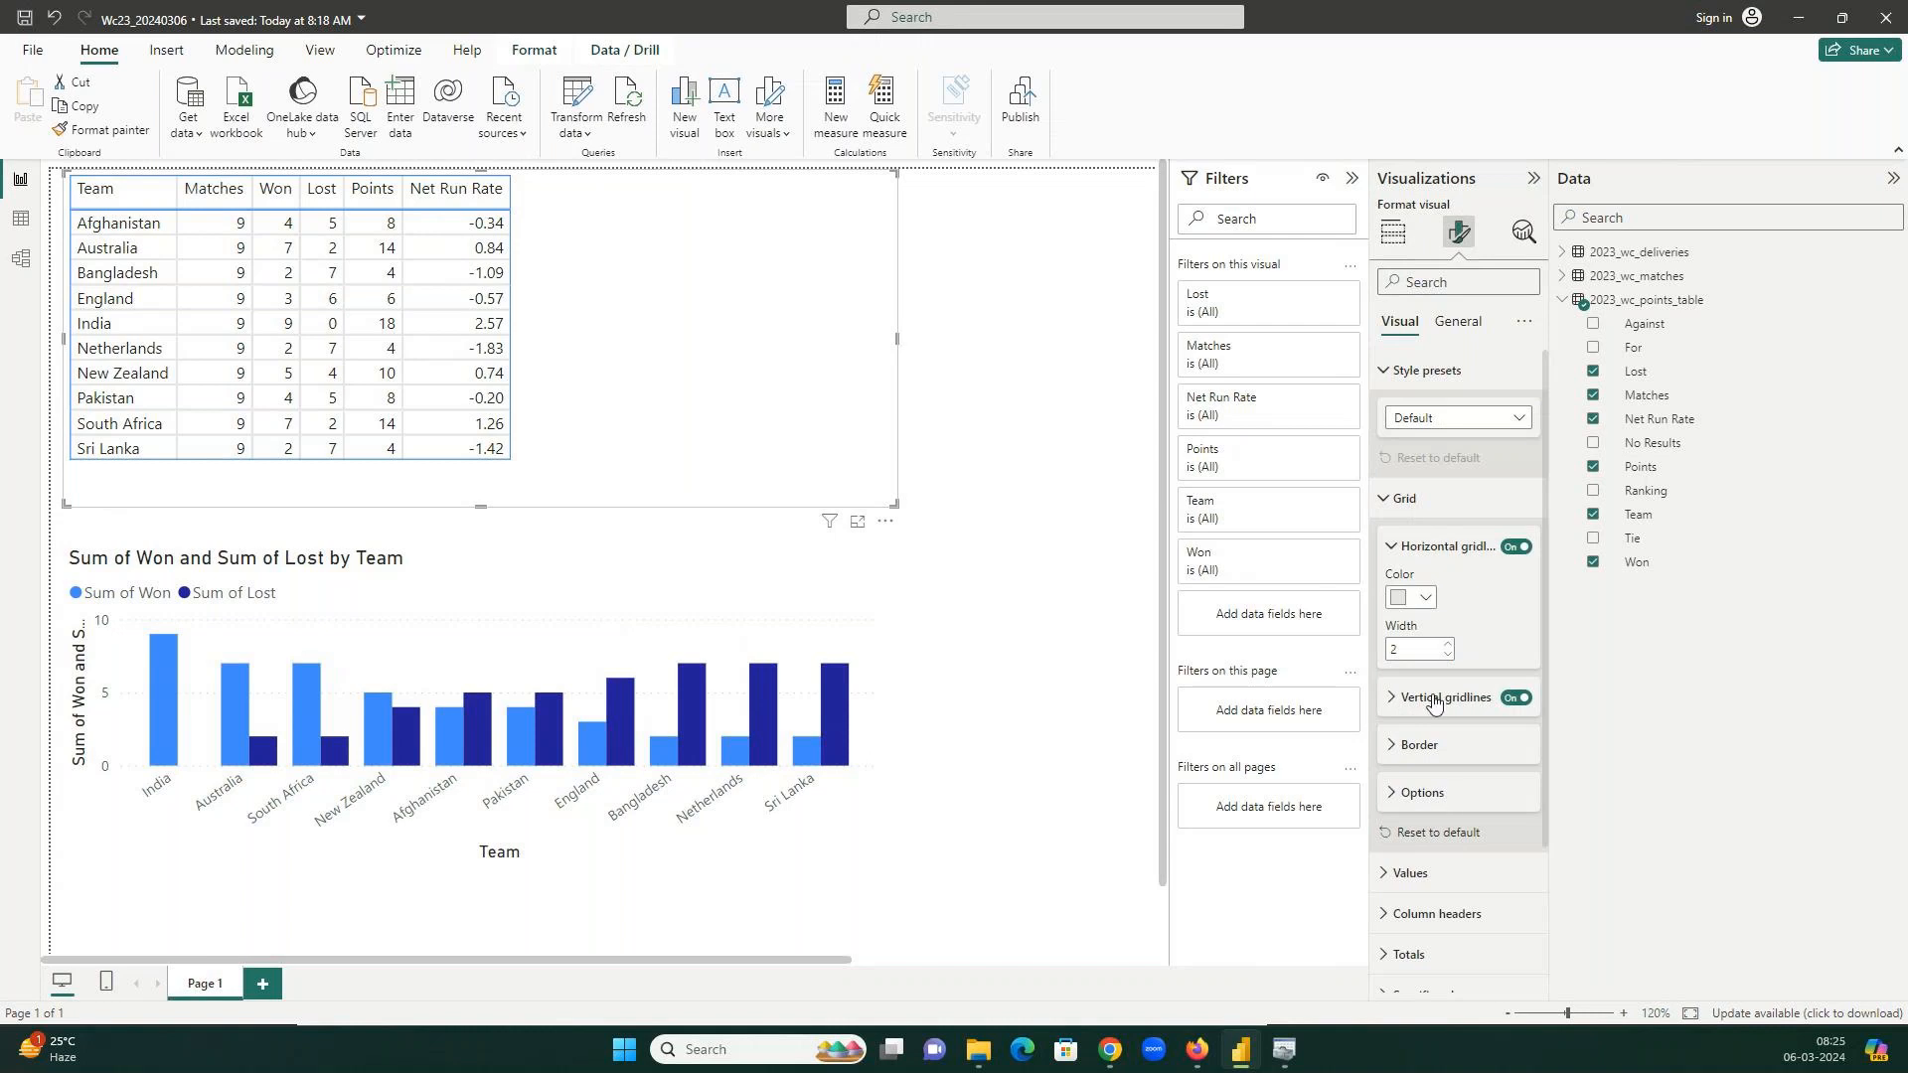
scroll(1434, 696, down, 2)
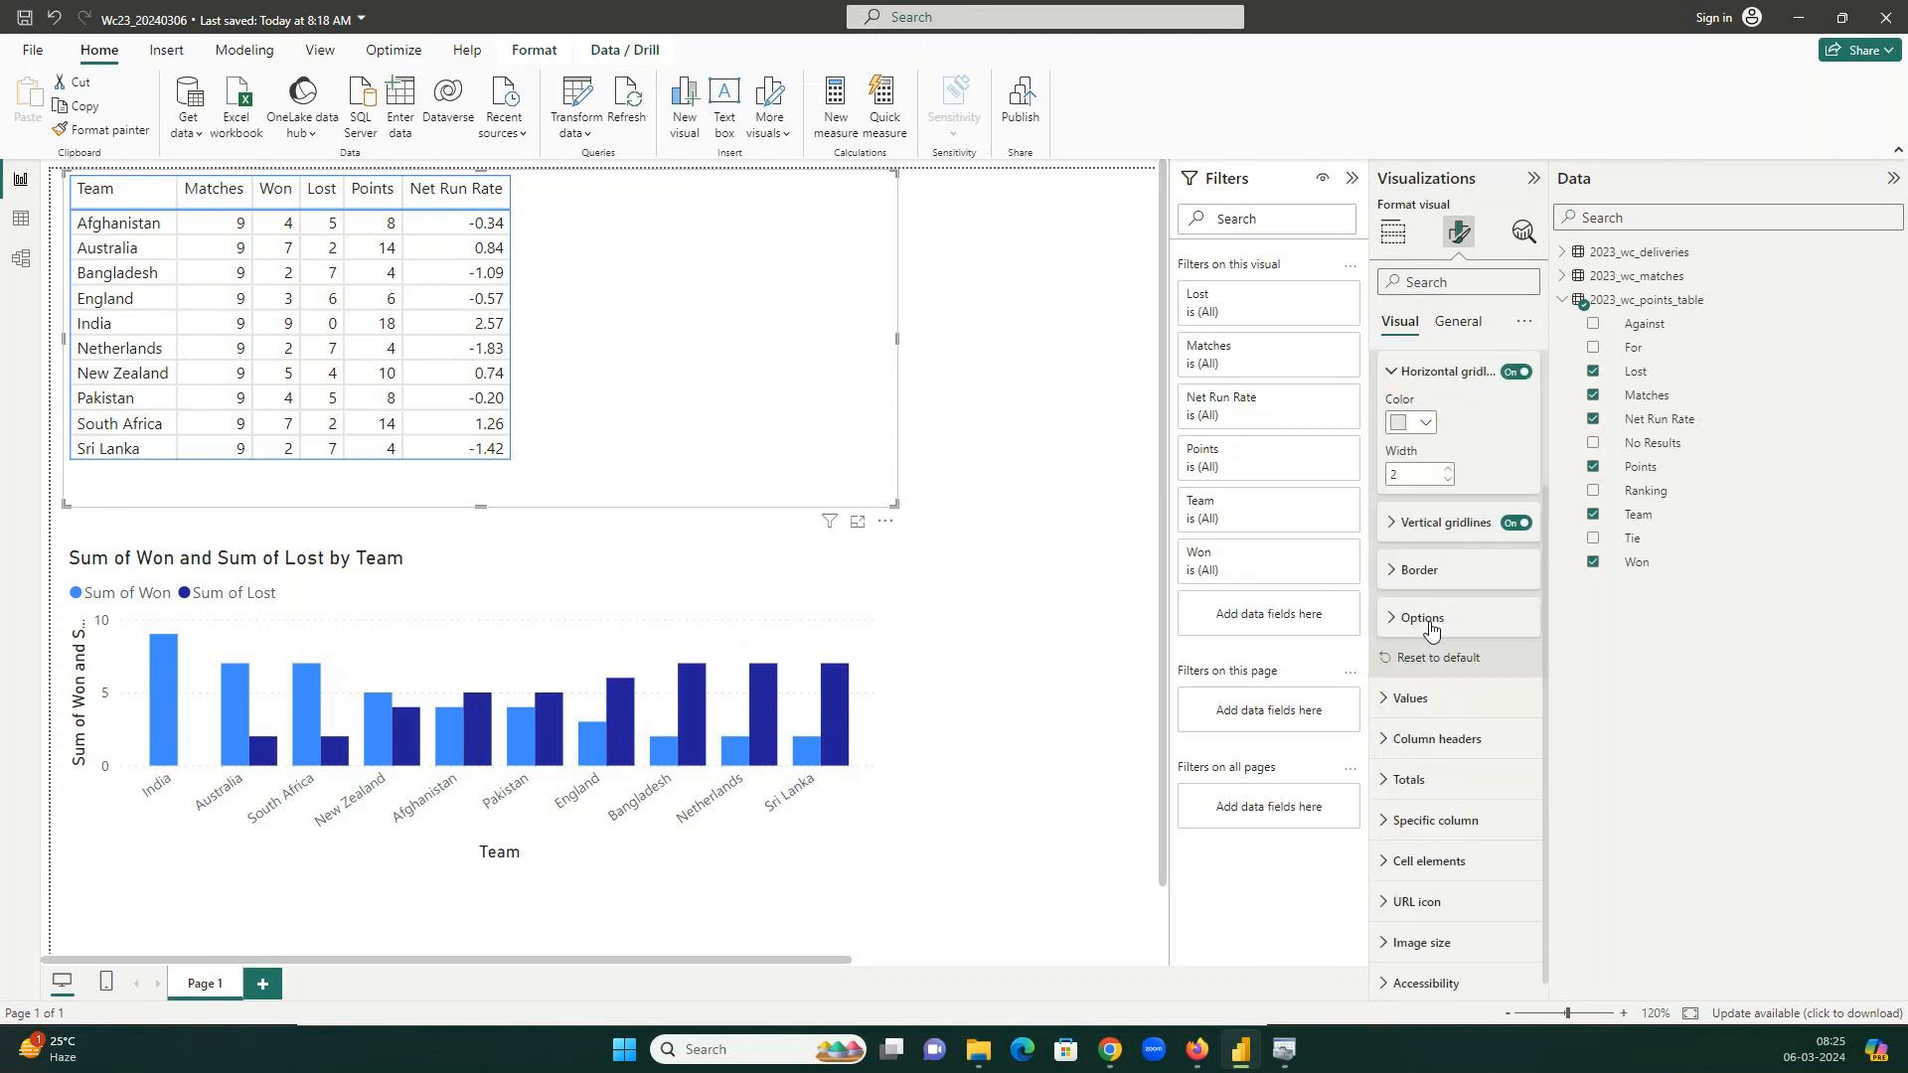
click(1441, 727)
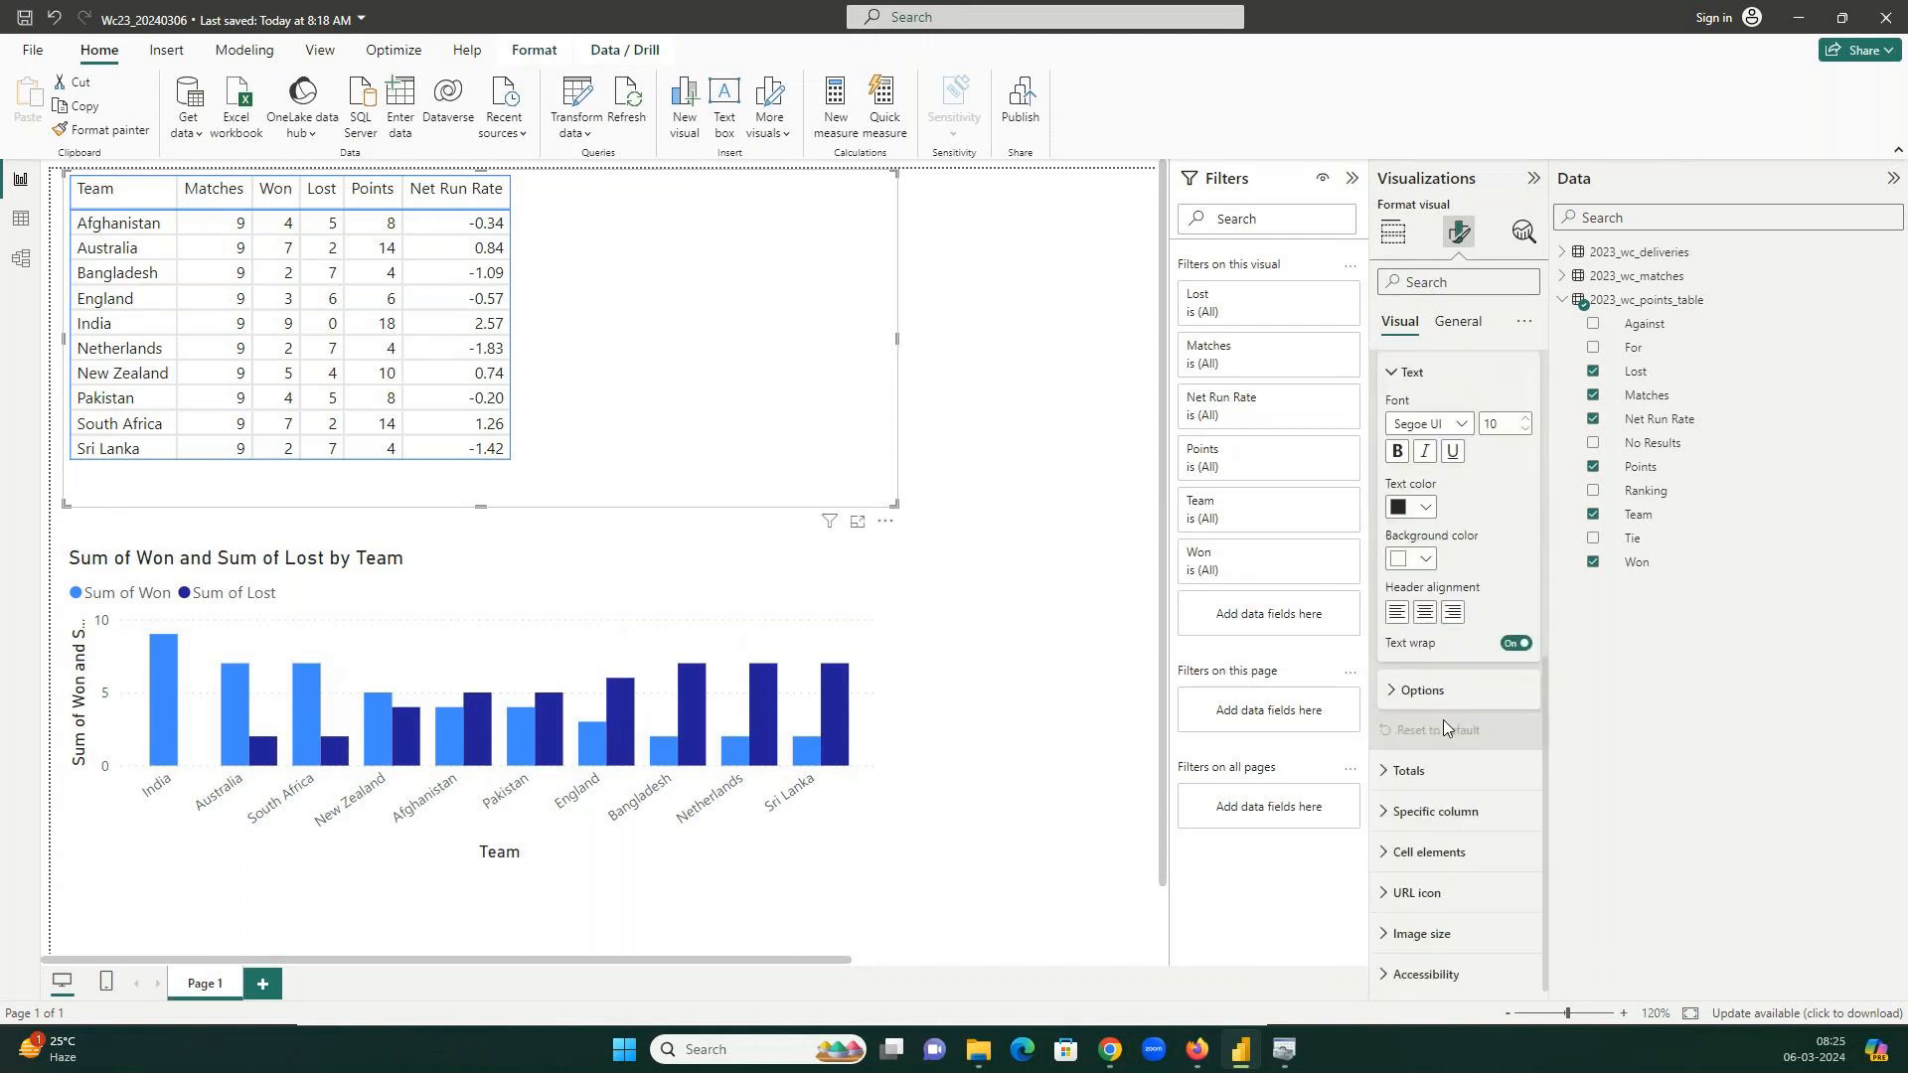
click(1441, 771)
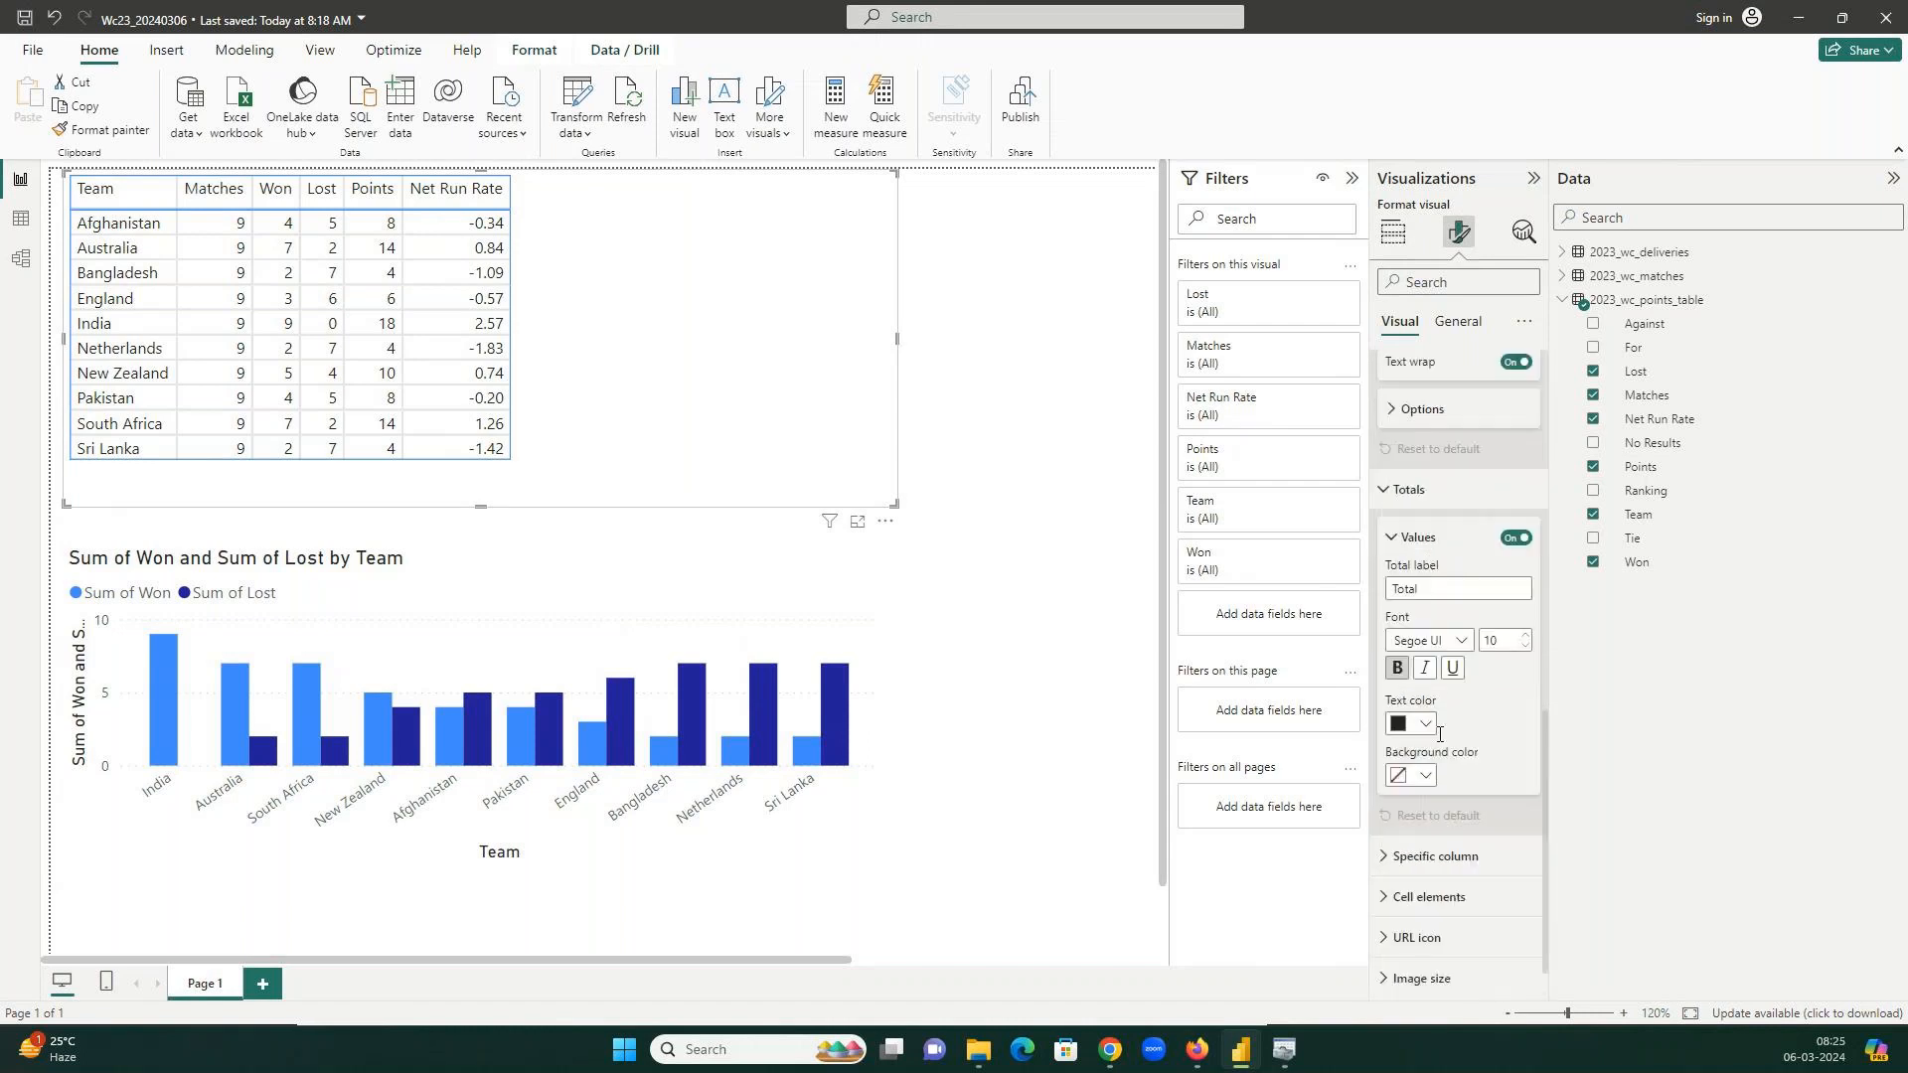
click(1436, 856)
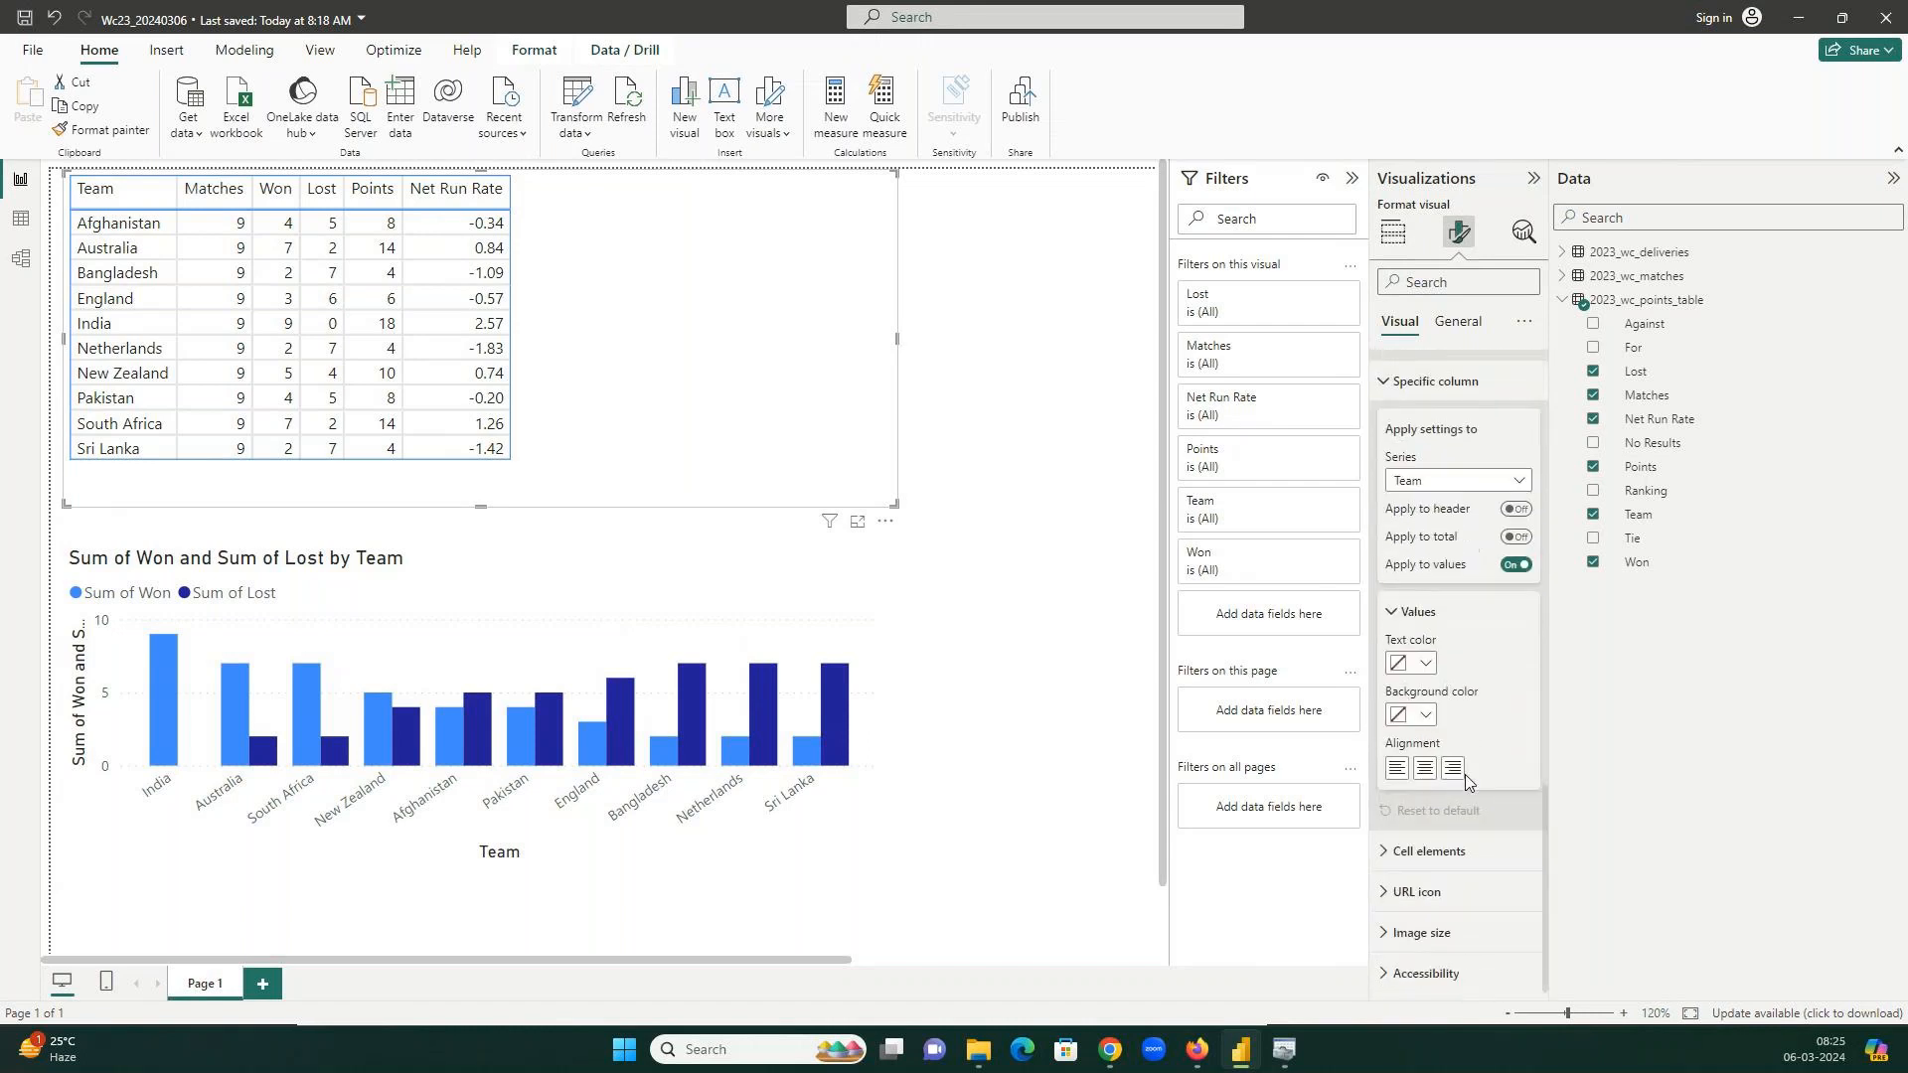
scroll(1466, 636, up, 13)
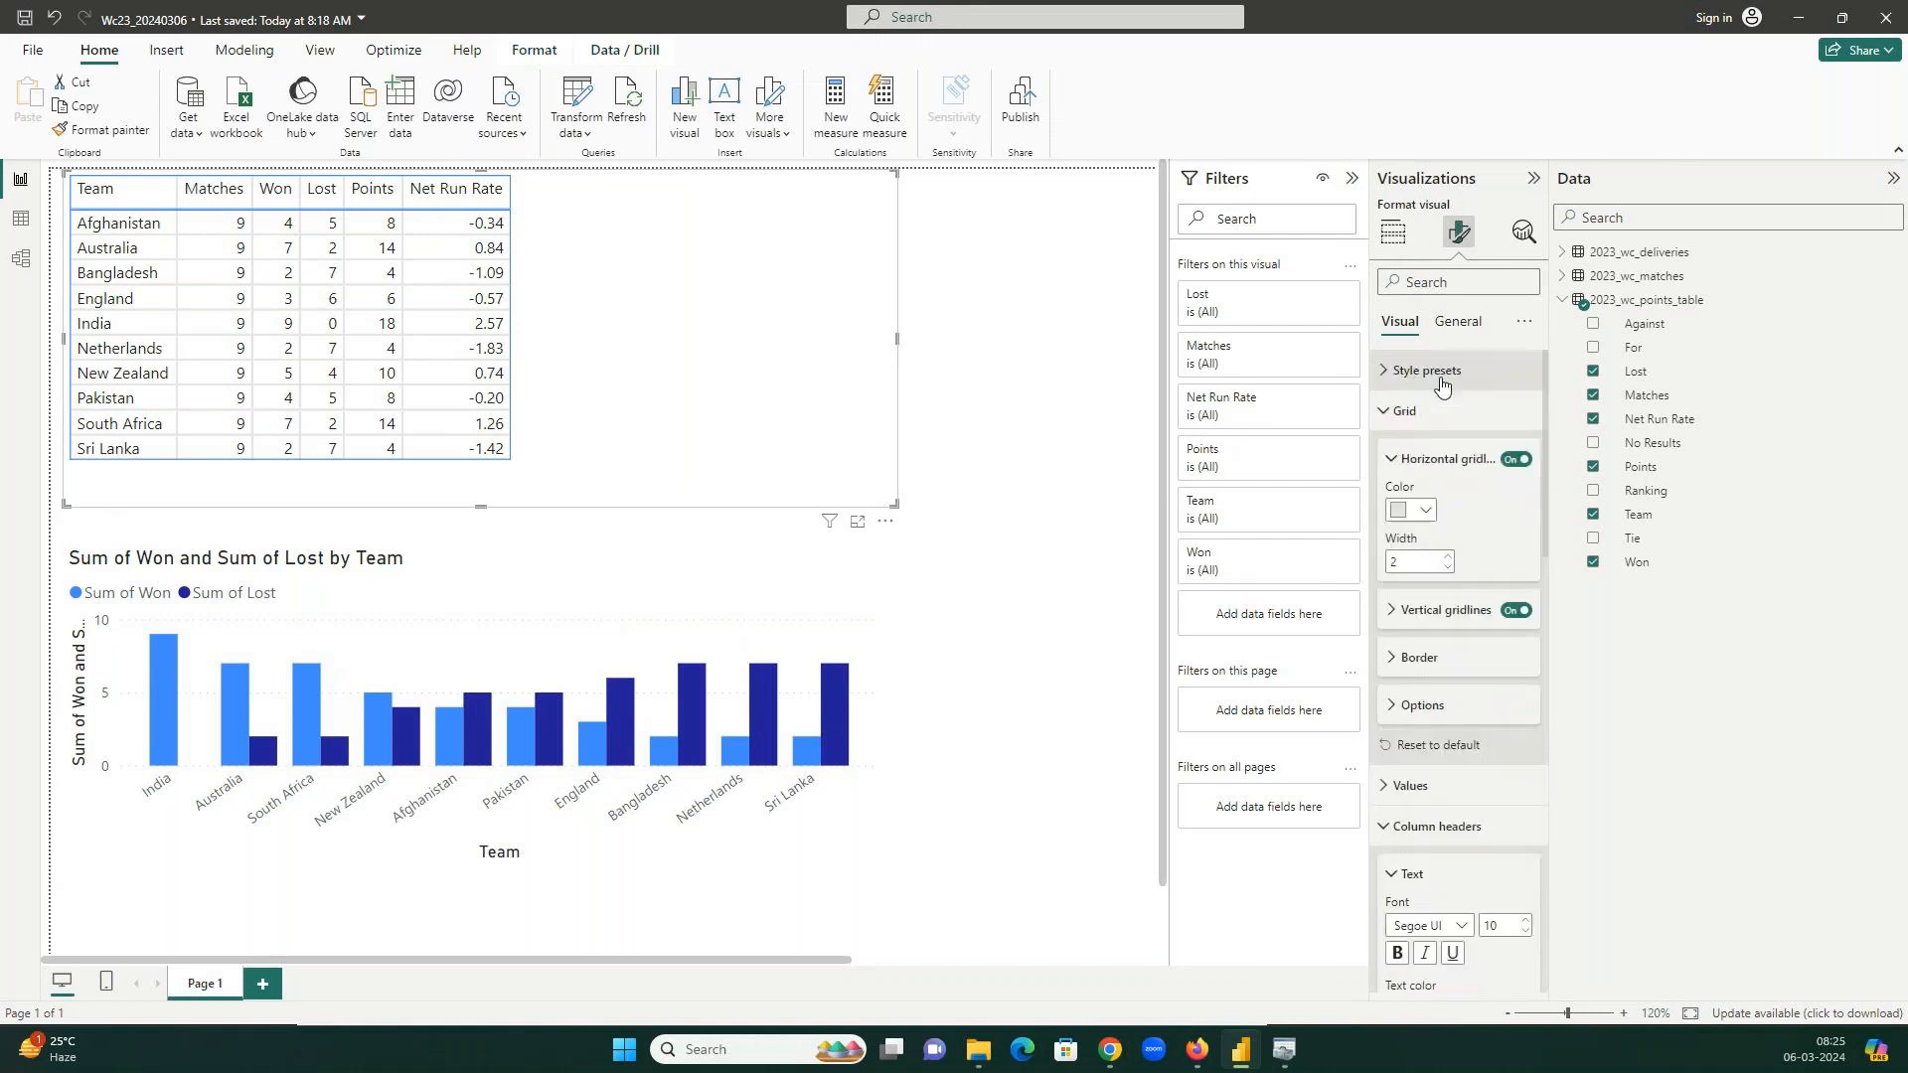
click(1435, 411)
click(1406, 492)
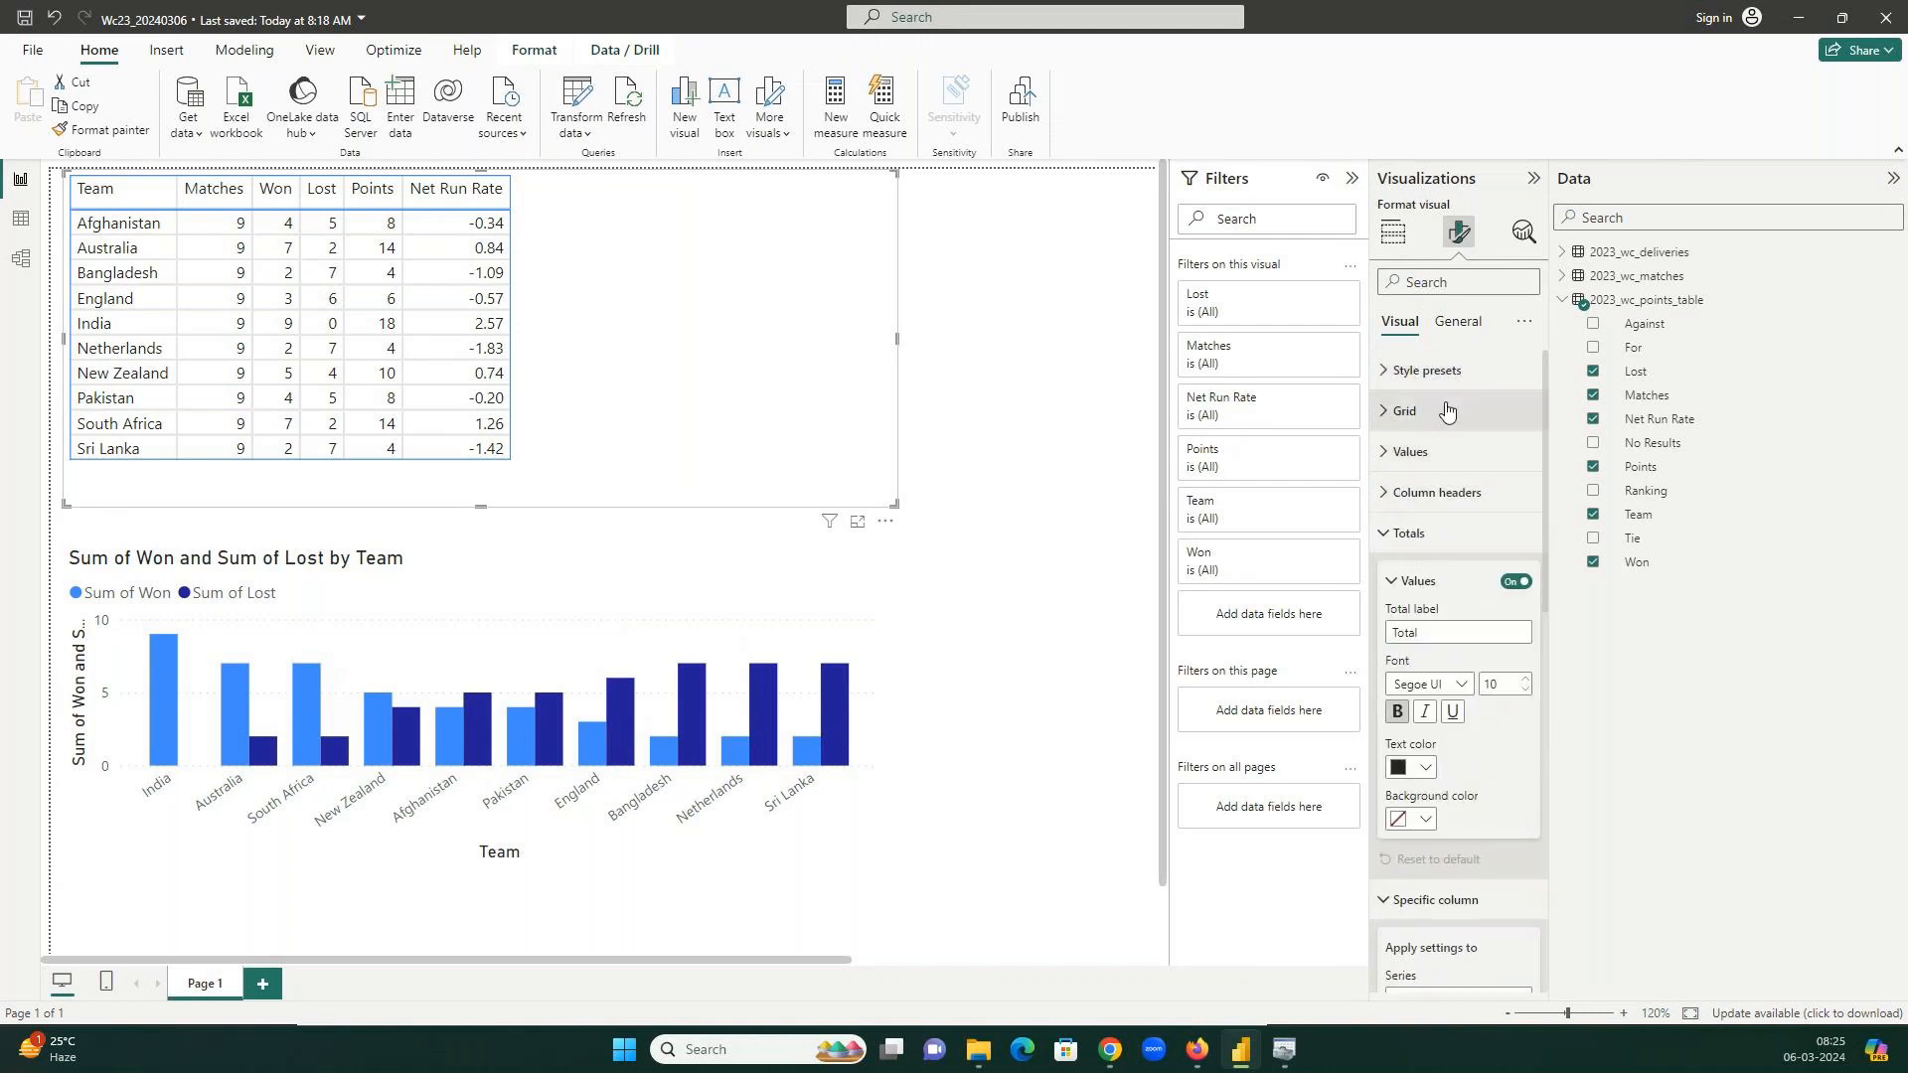
click(1411, 533)
Search the format settings for 'alter', 'border' and 'grid', then clear it and show the table's fields.
click(1454, 282)
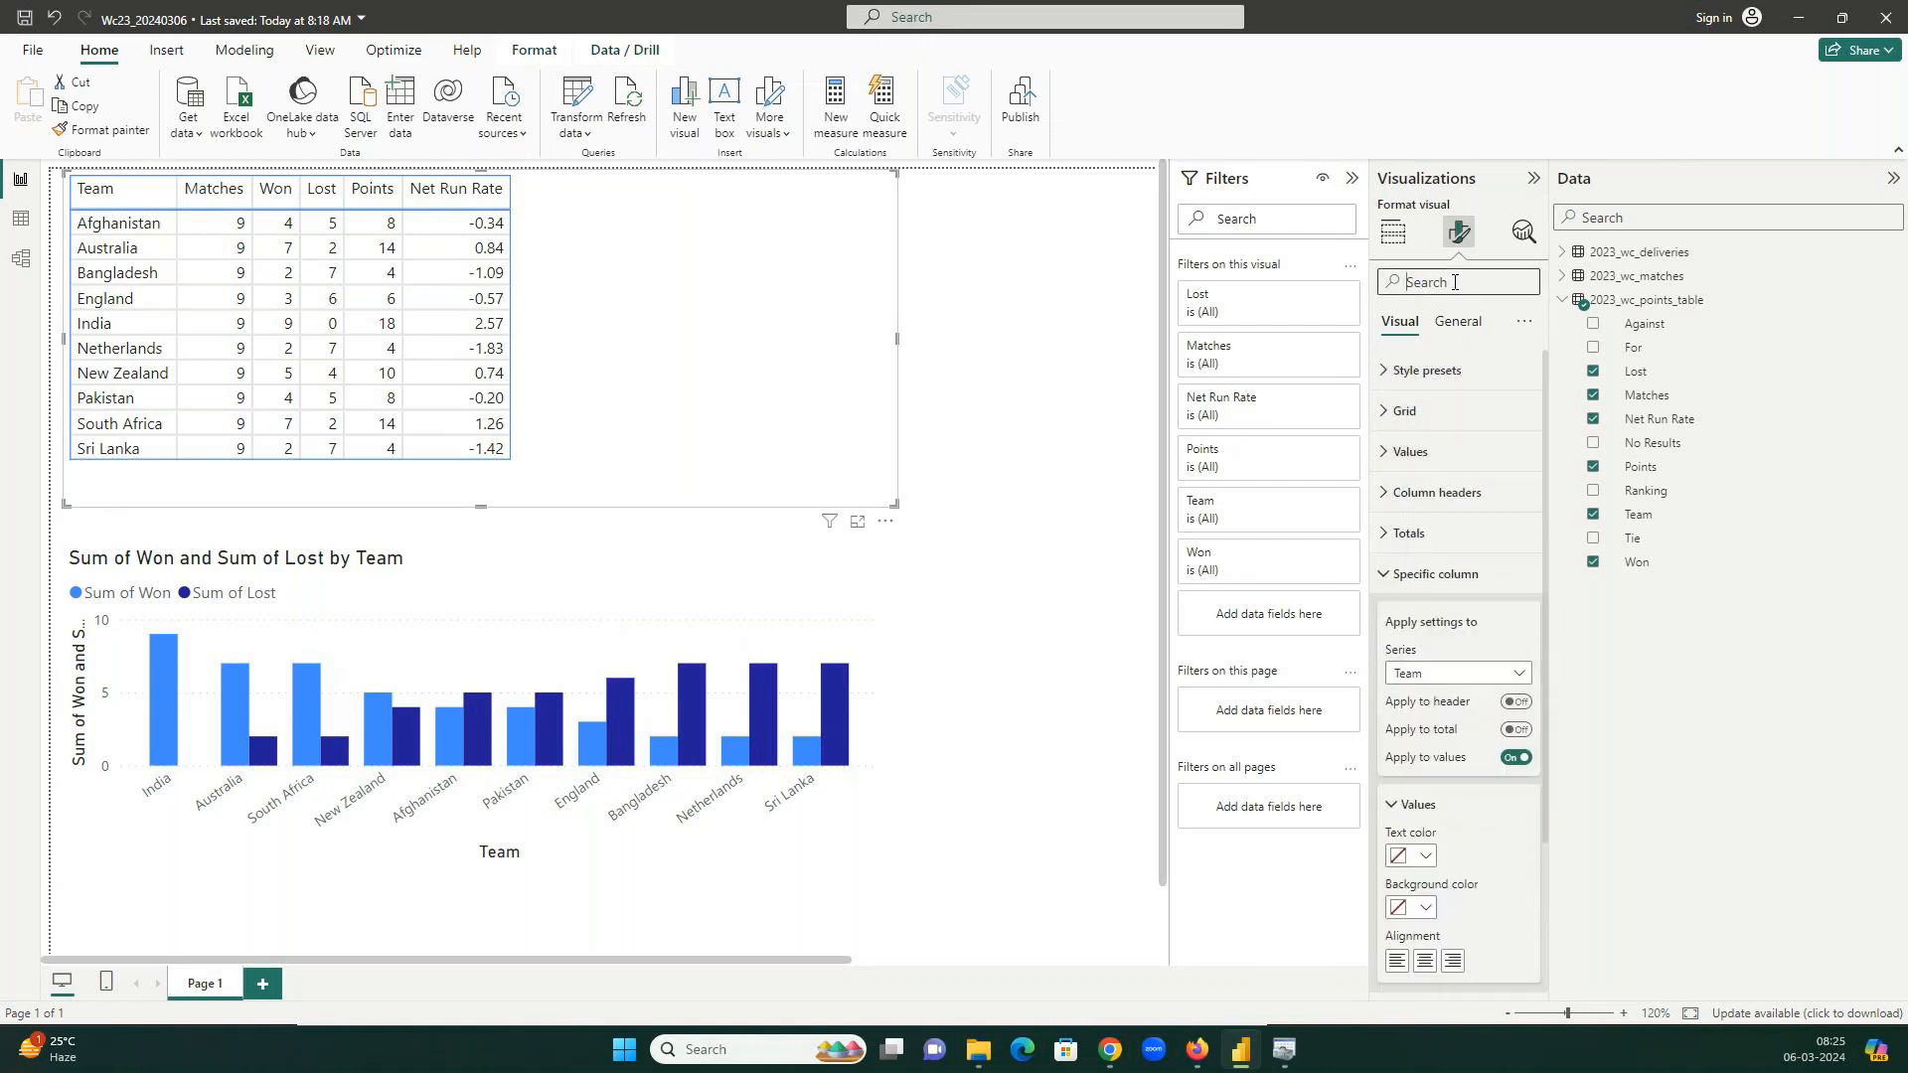
text(alter)
key(ctrl+a)
text(border)
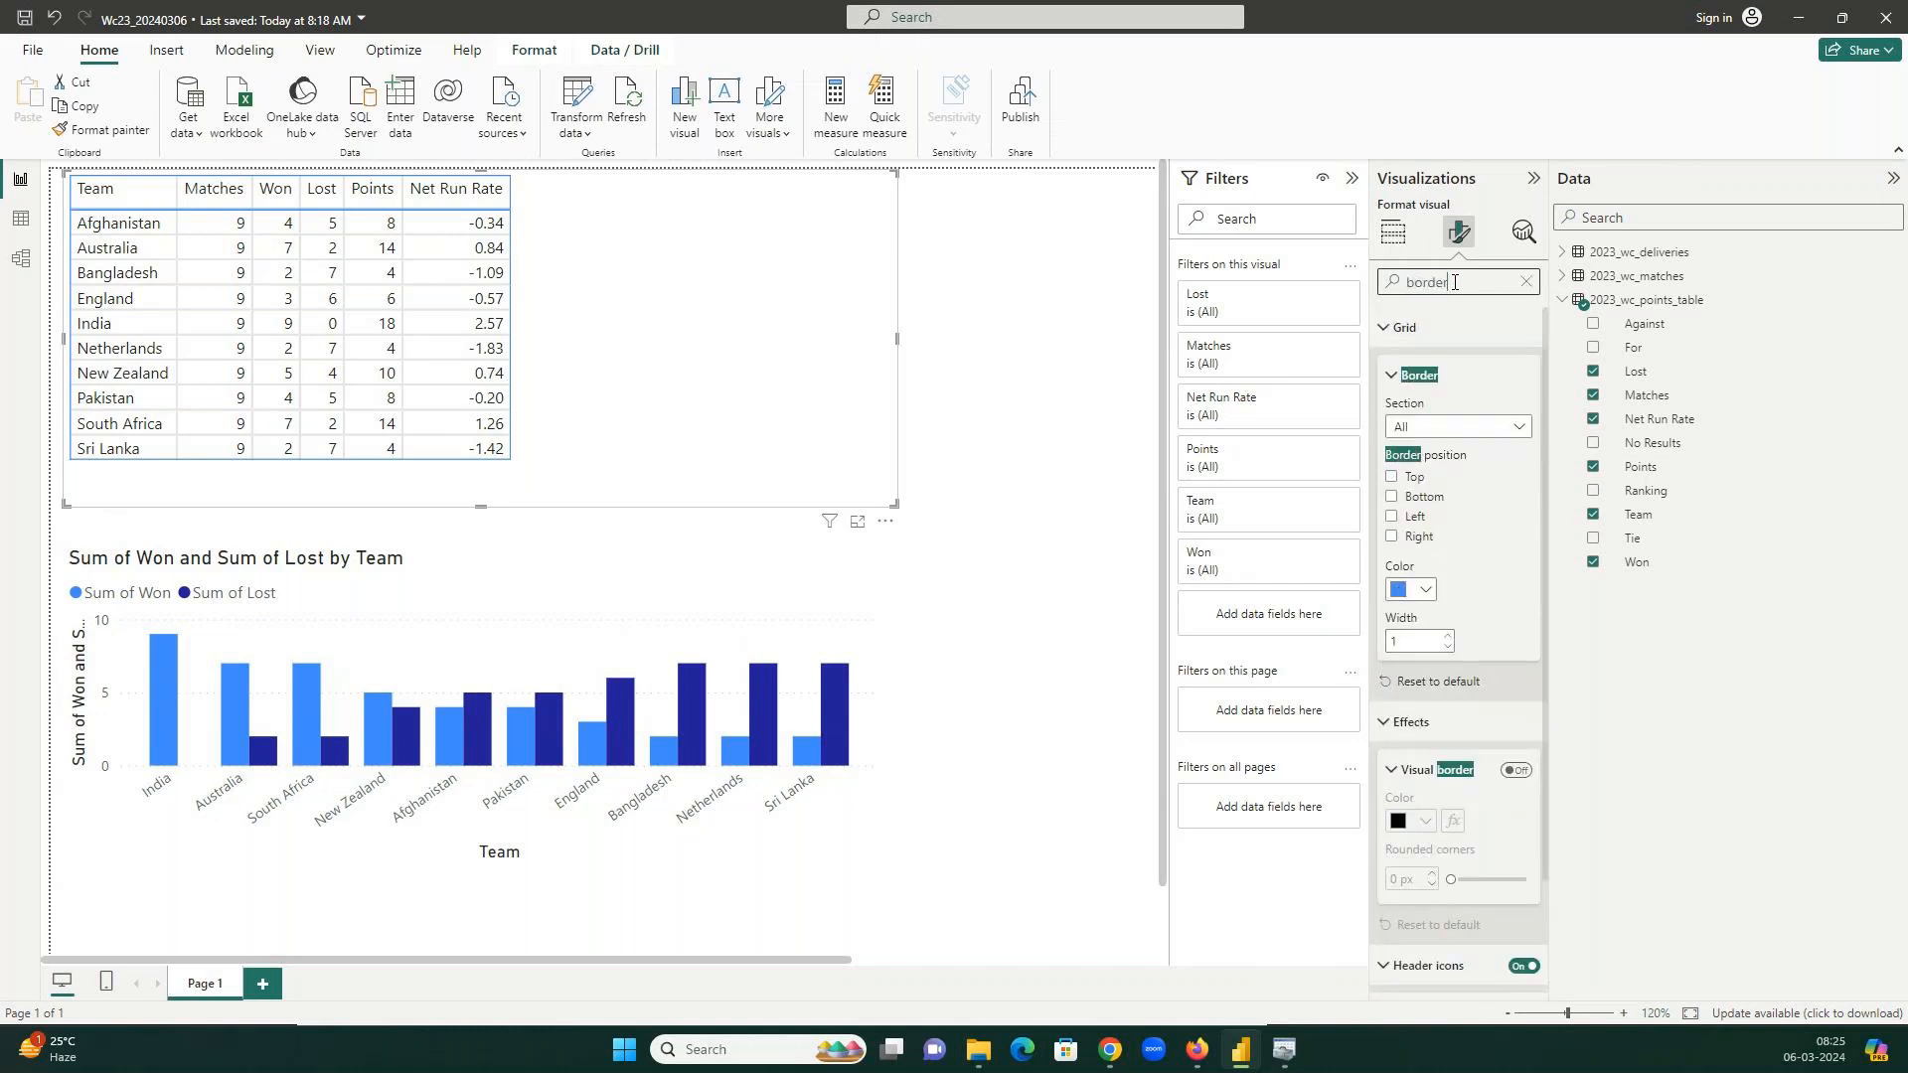
key(ctrl+a)
key(BackSpace)
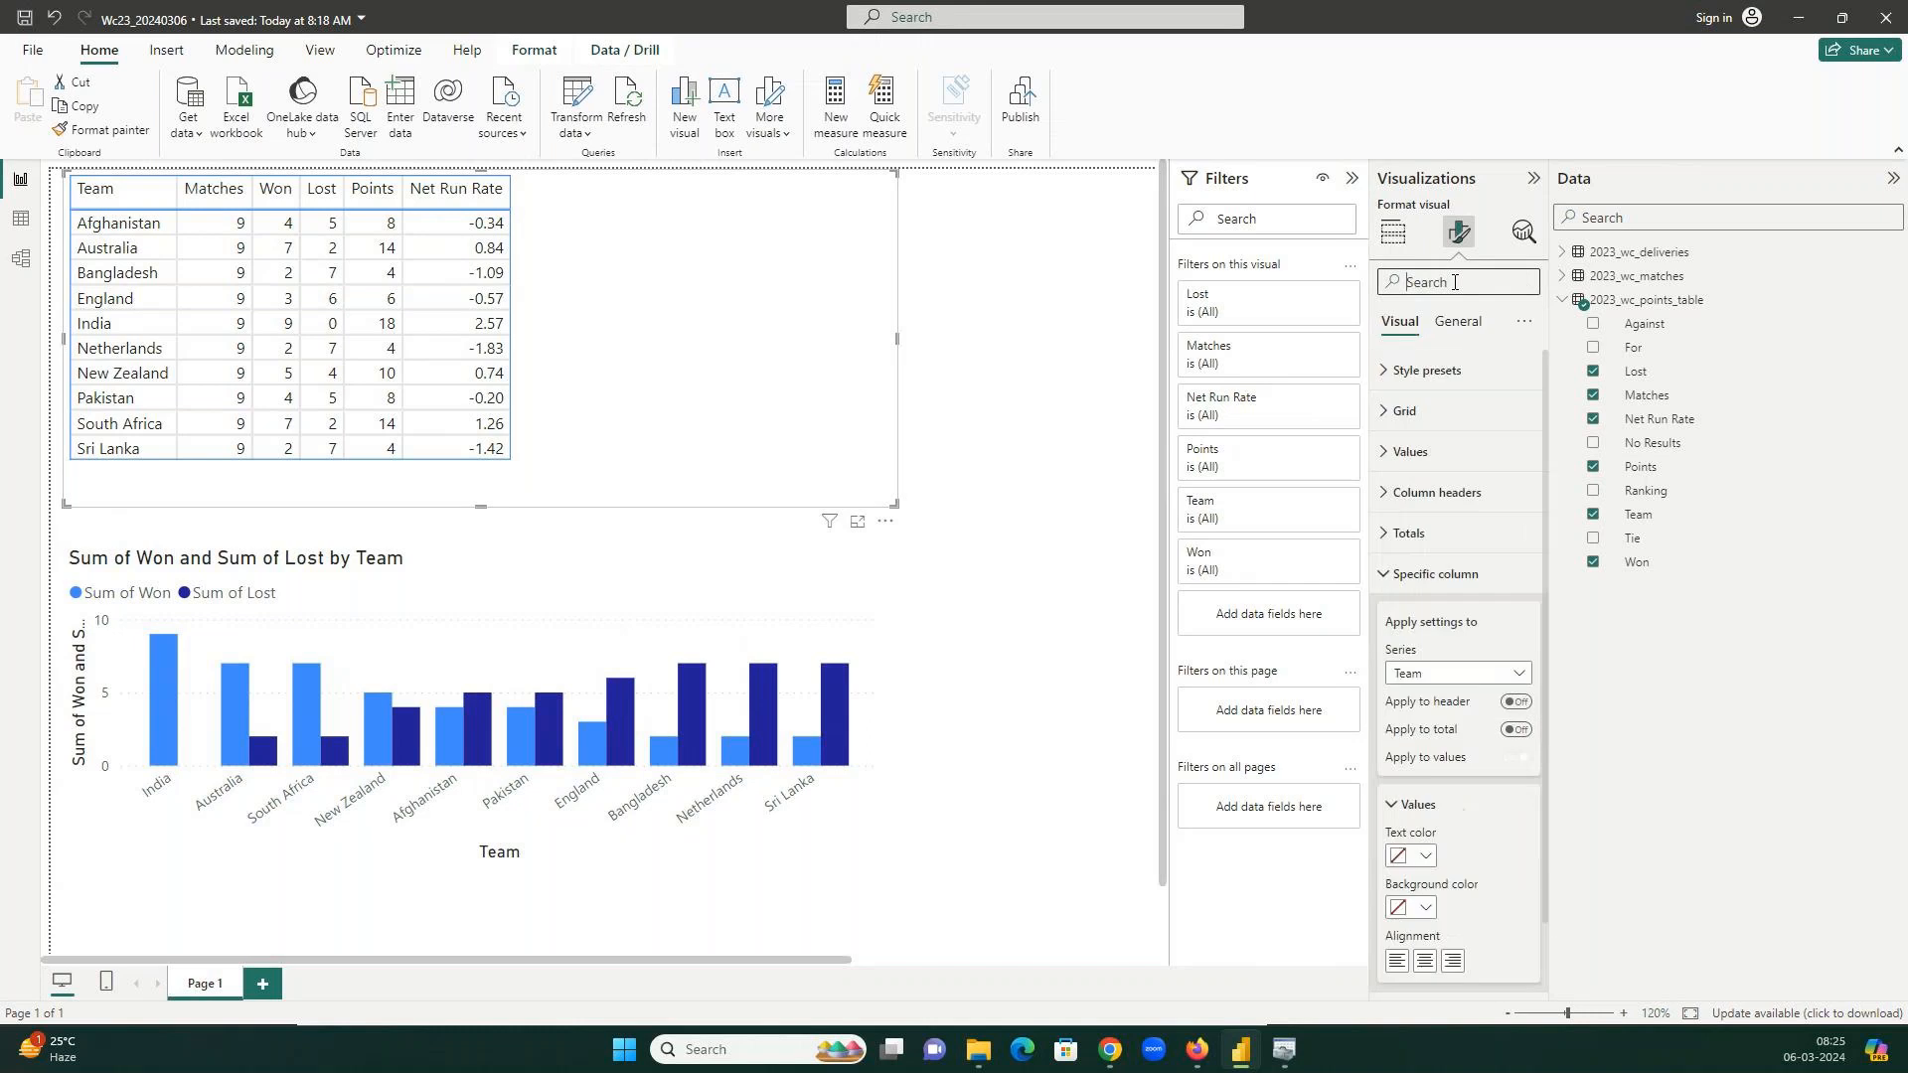
text(grid)
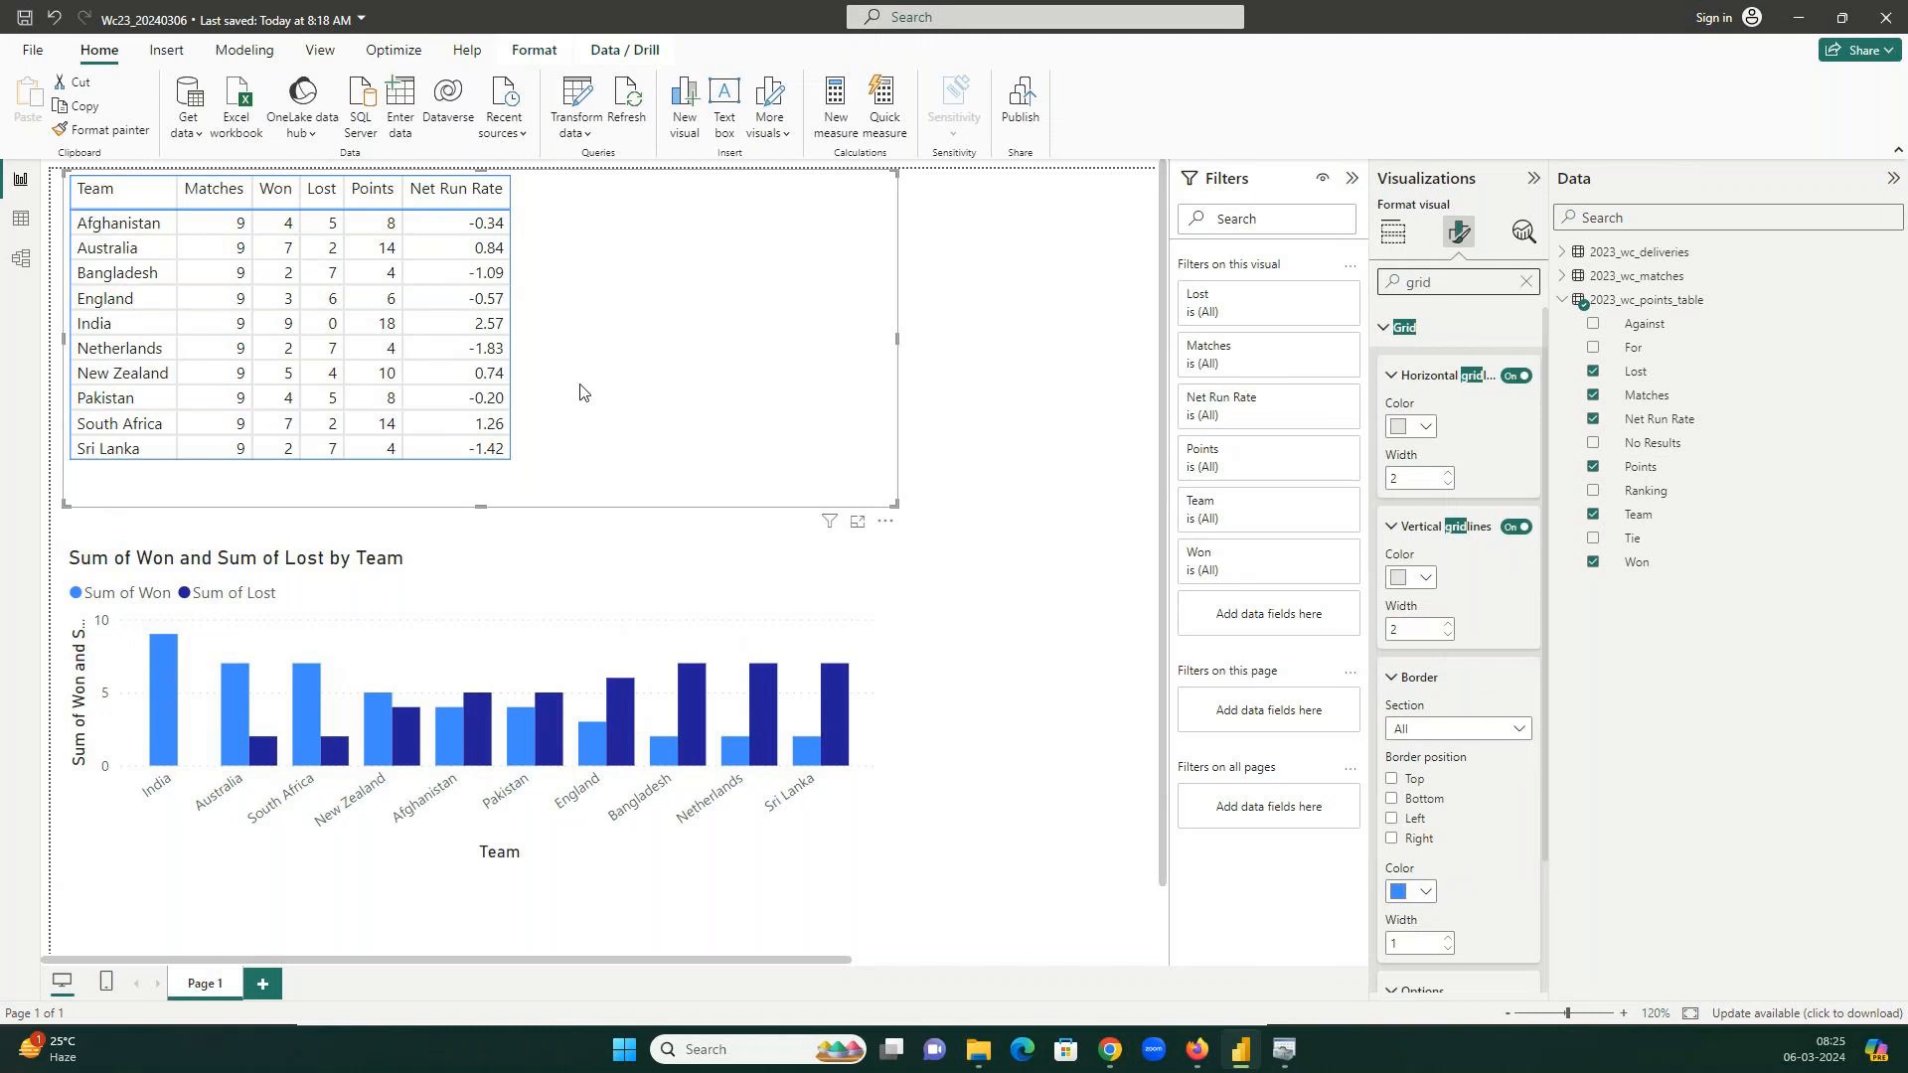
click(1526, 282)
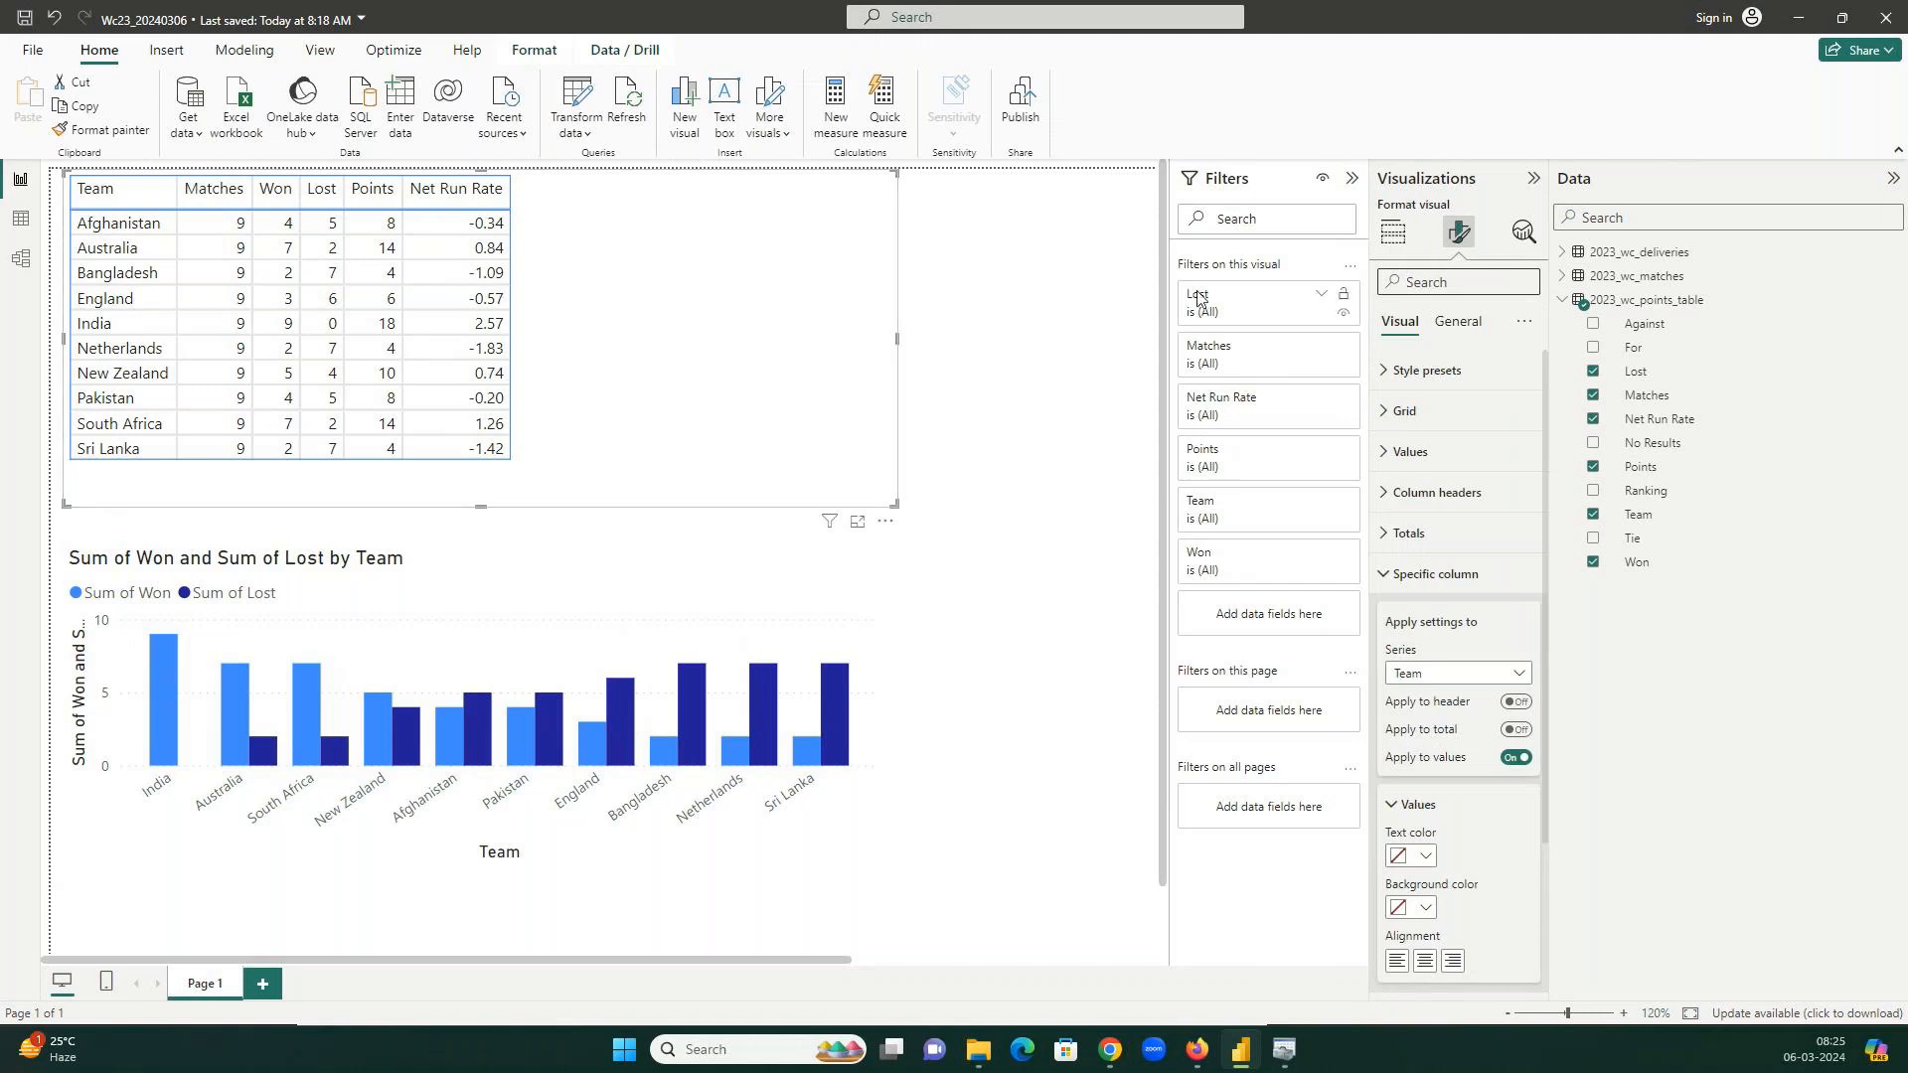
click(1395, 236)
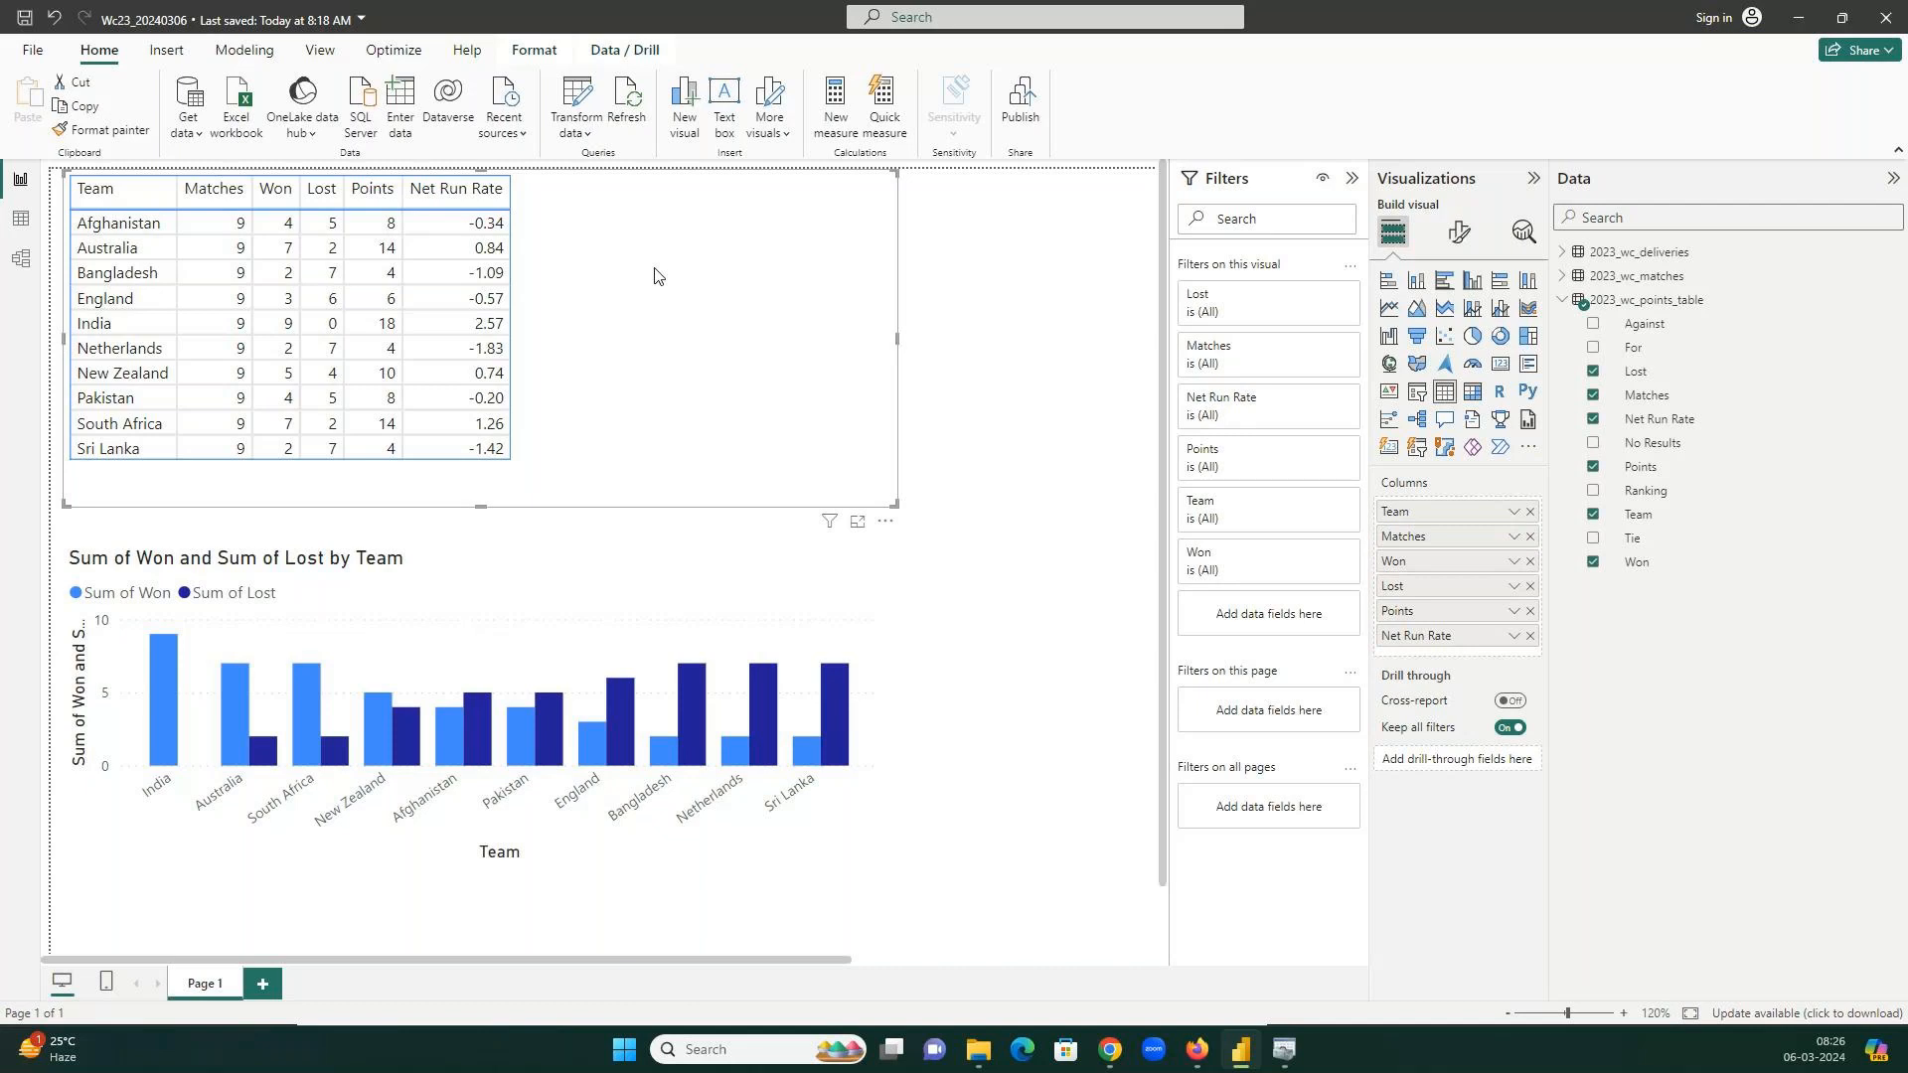
Select the Won and Lost by Team clustered column chart on the canvas.
click(619, 610)
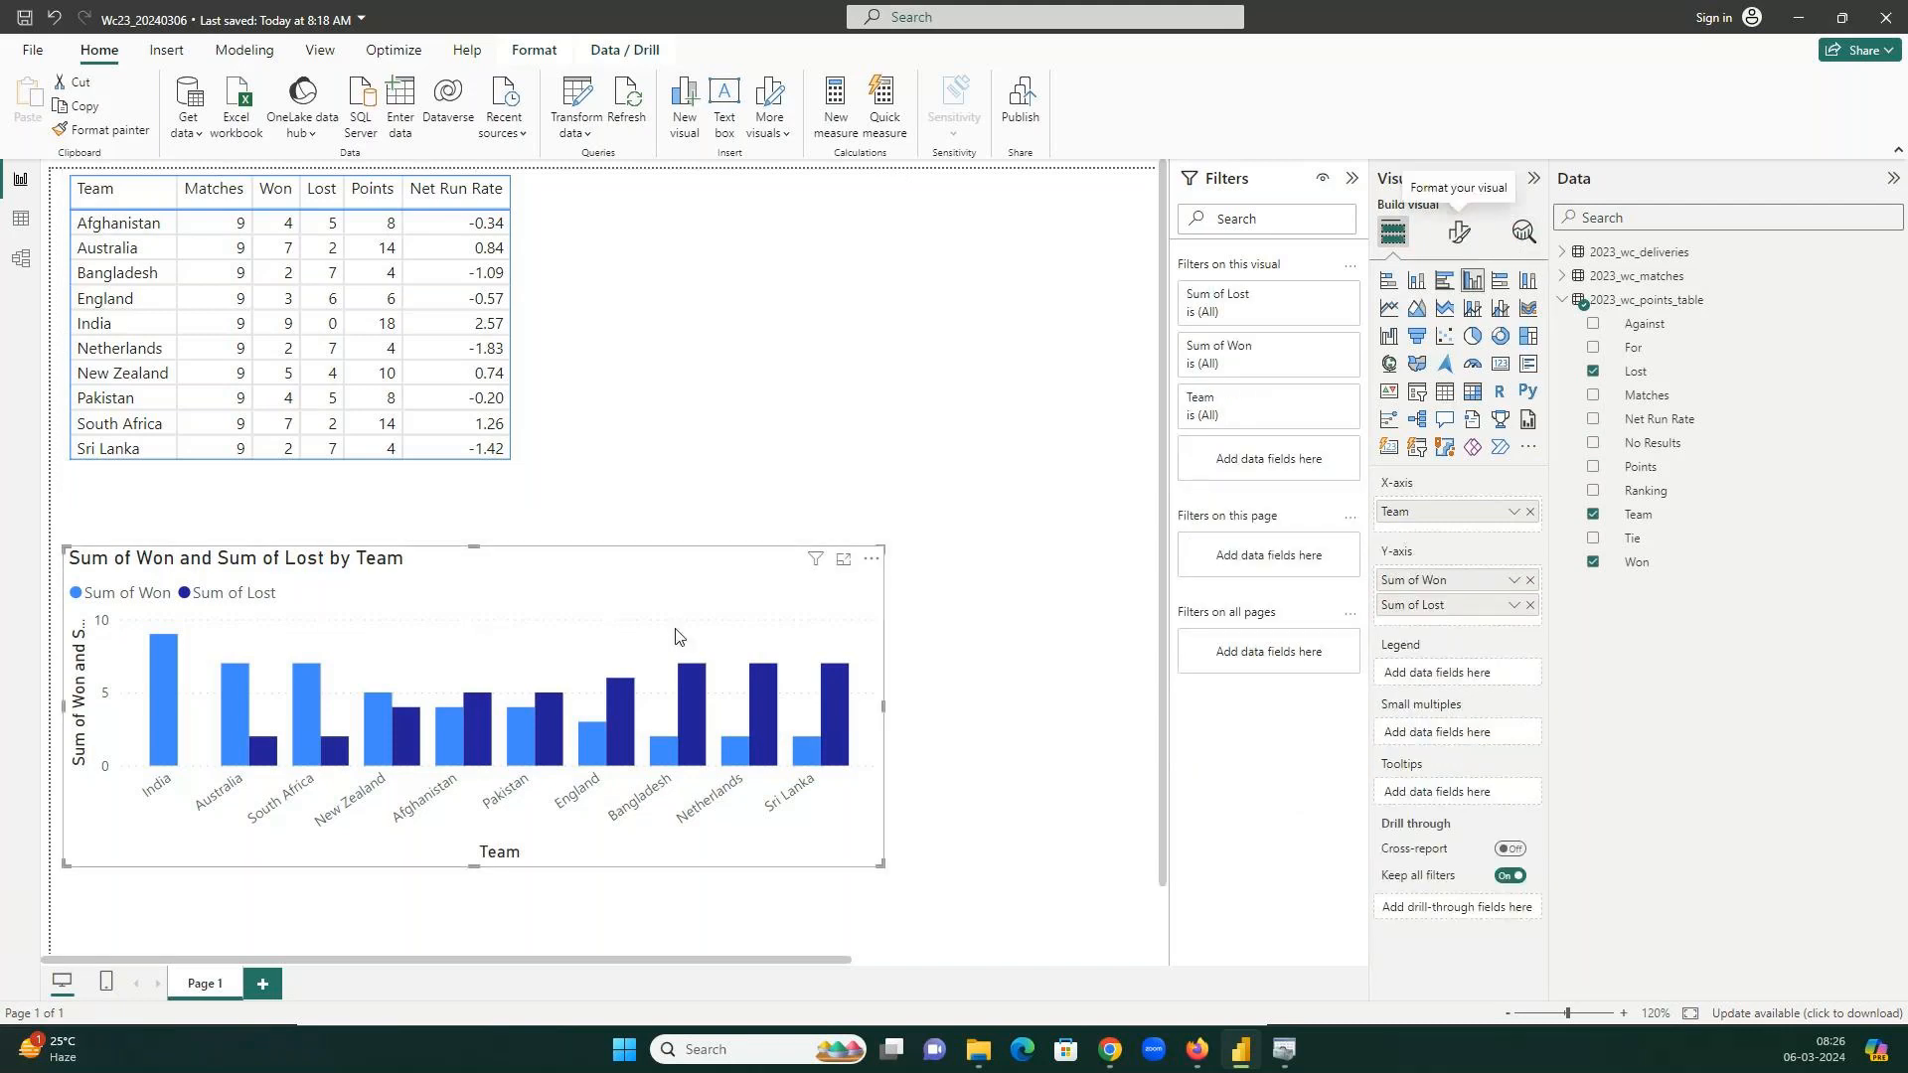
Colour Sum of Won bars light blue (#70bbff) and Sum of Lost gold, then bring up File Explorer.
click(1457, 232)
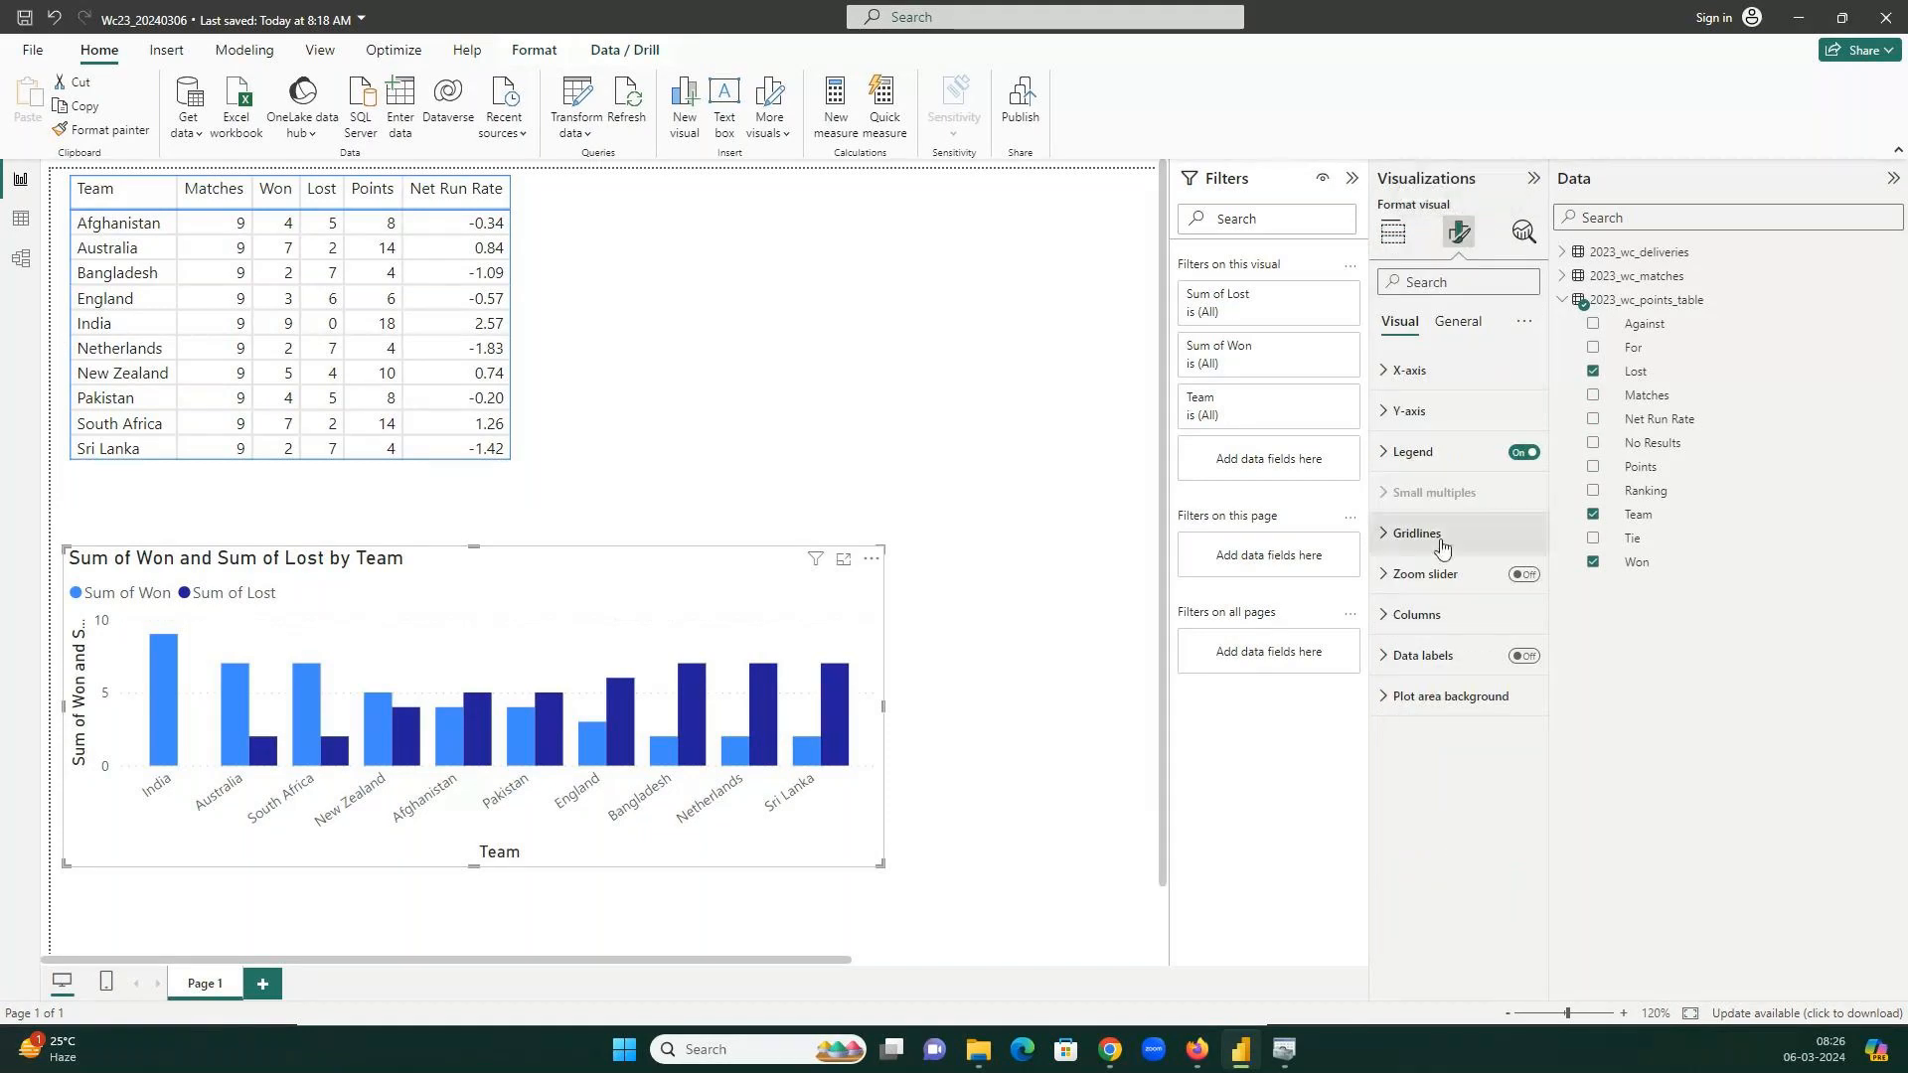
click(1428, 618)
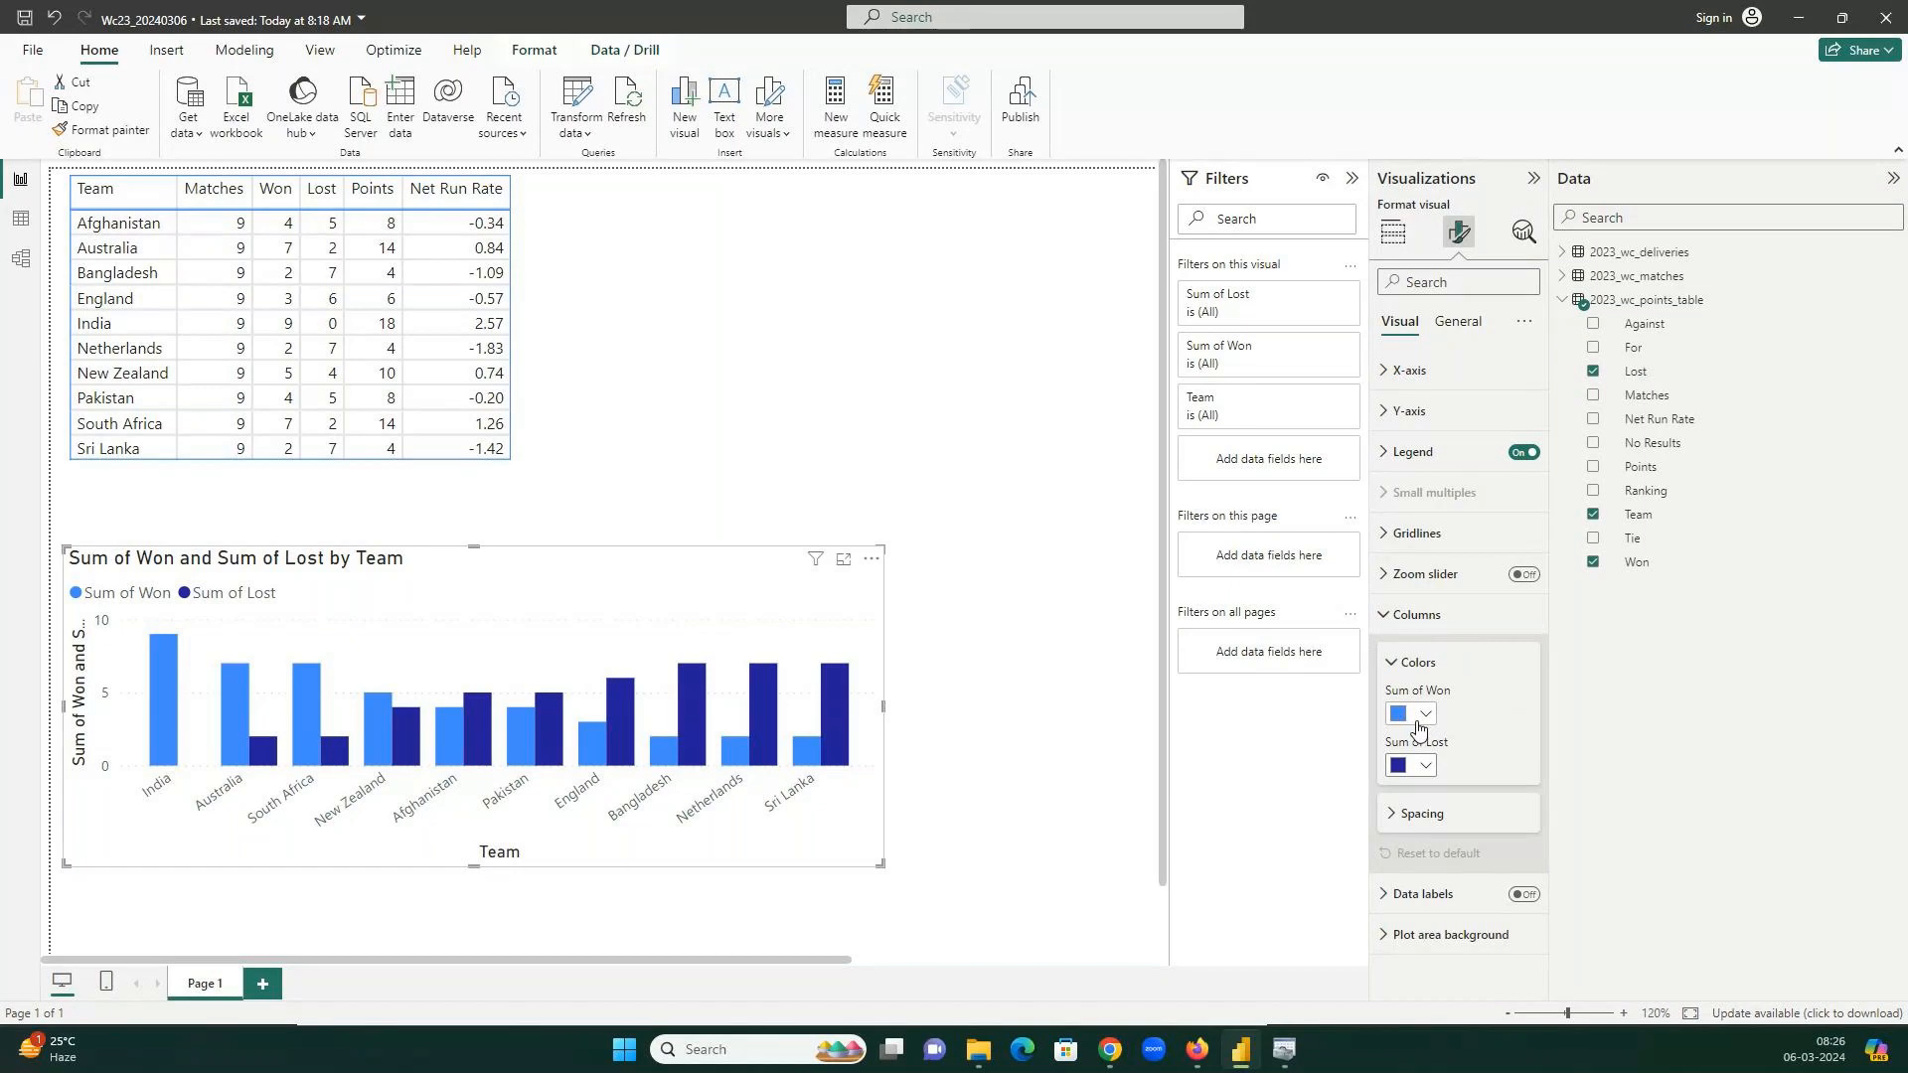
click(1419, 717)
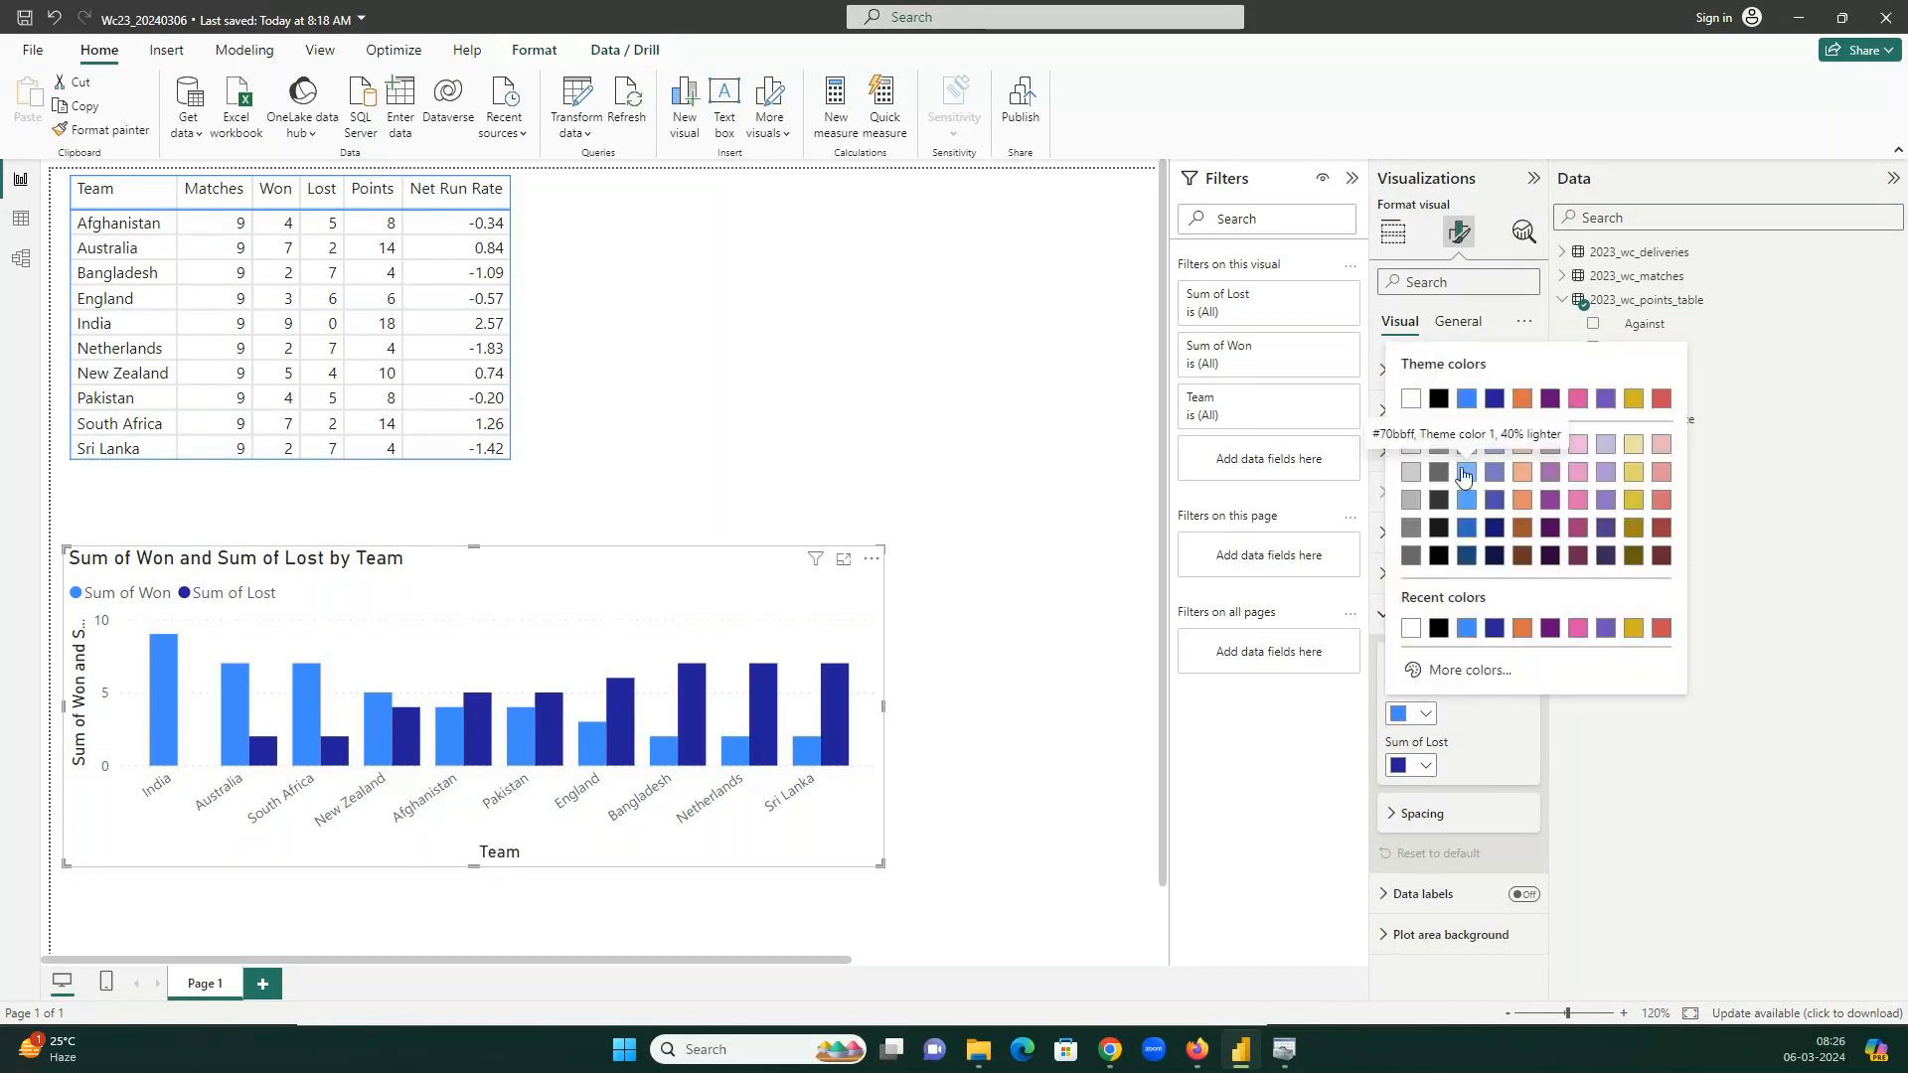
click(1463, 475)
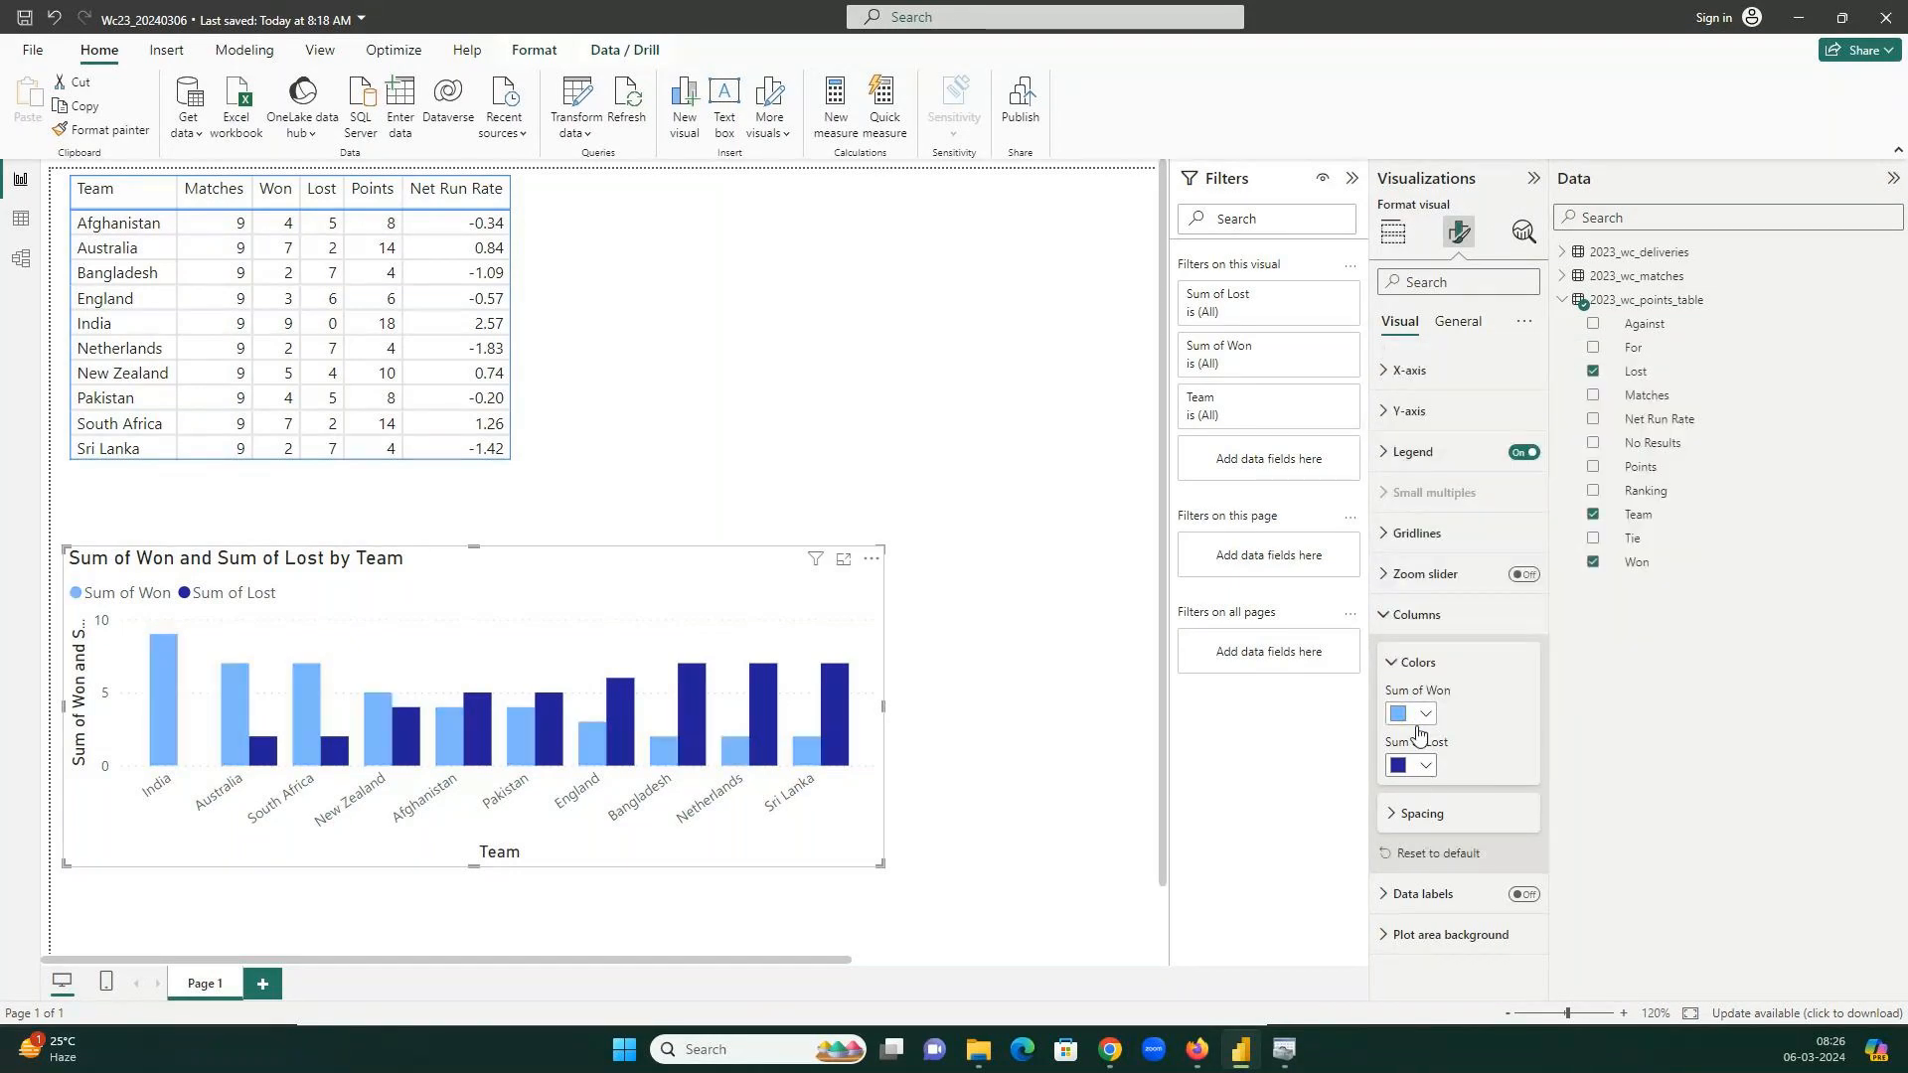
click(1411, 765)
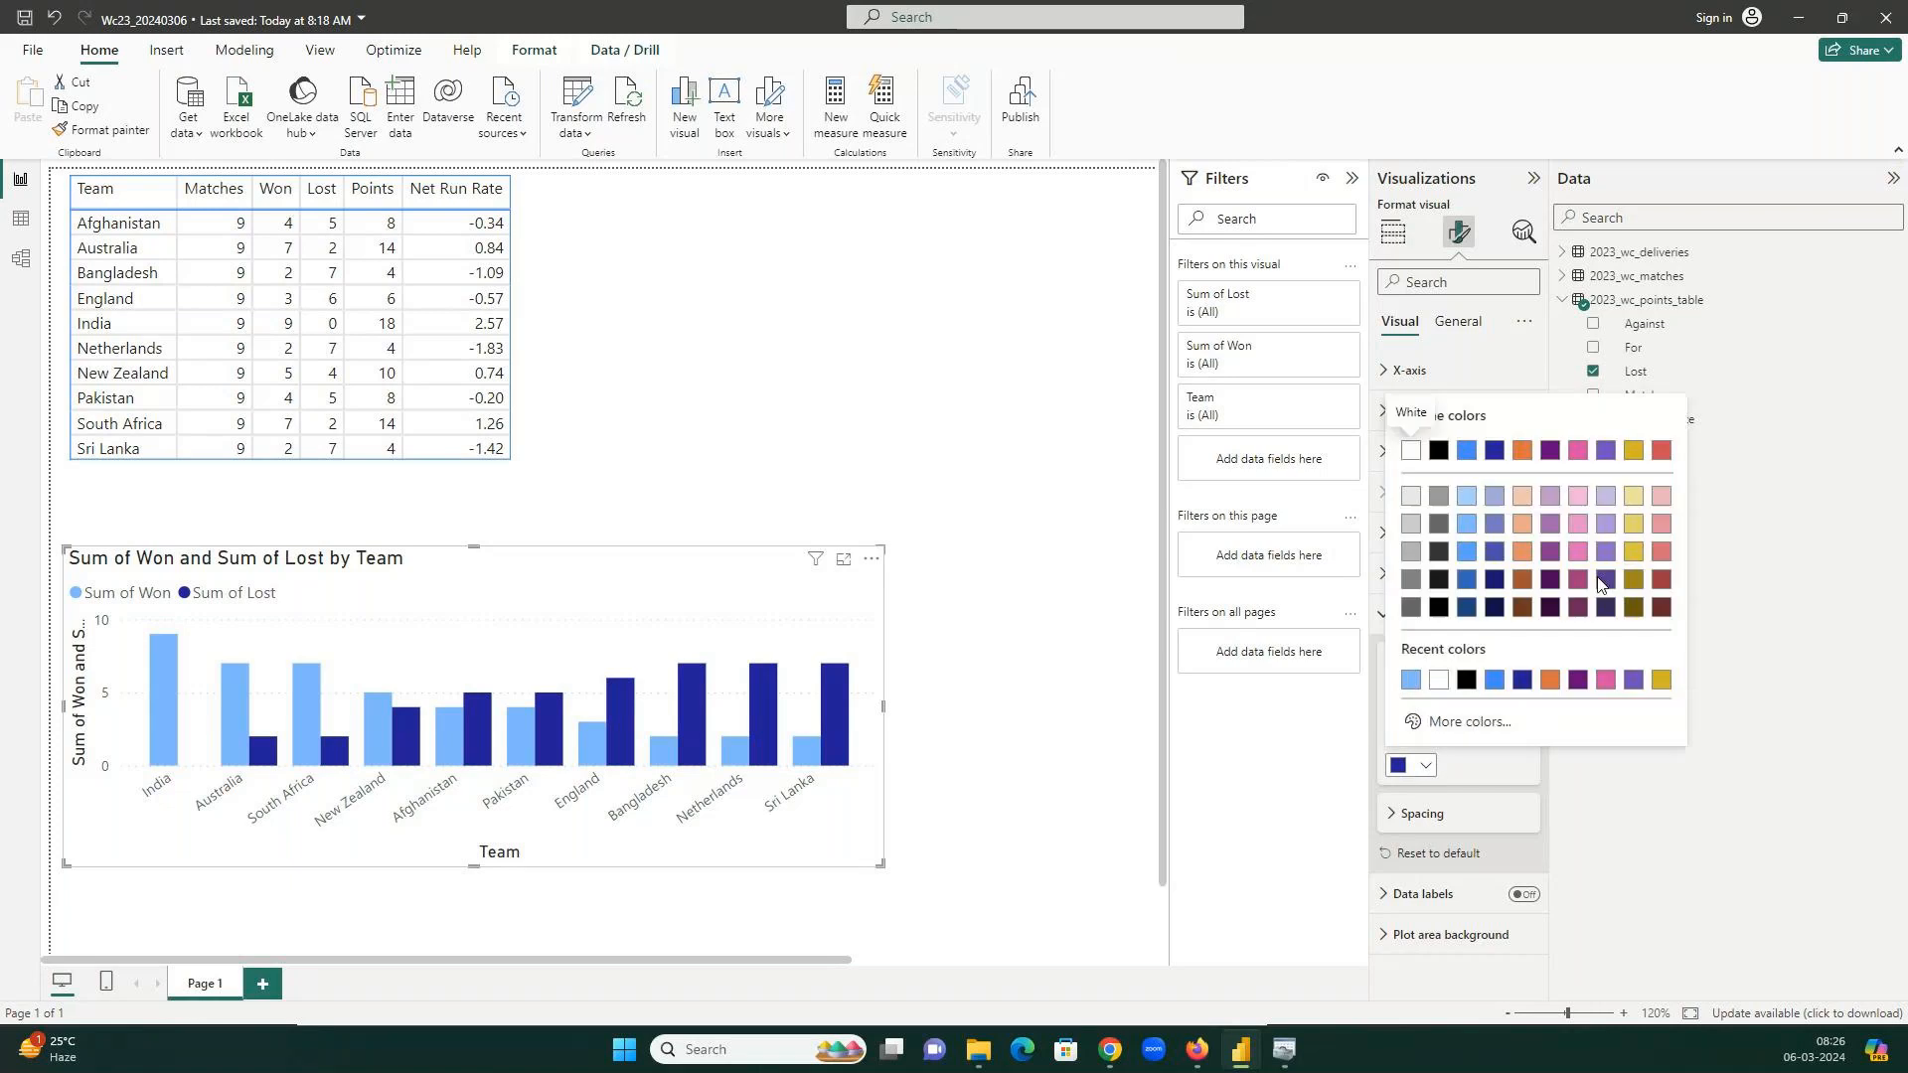
click(1632, 450)
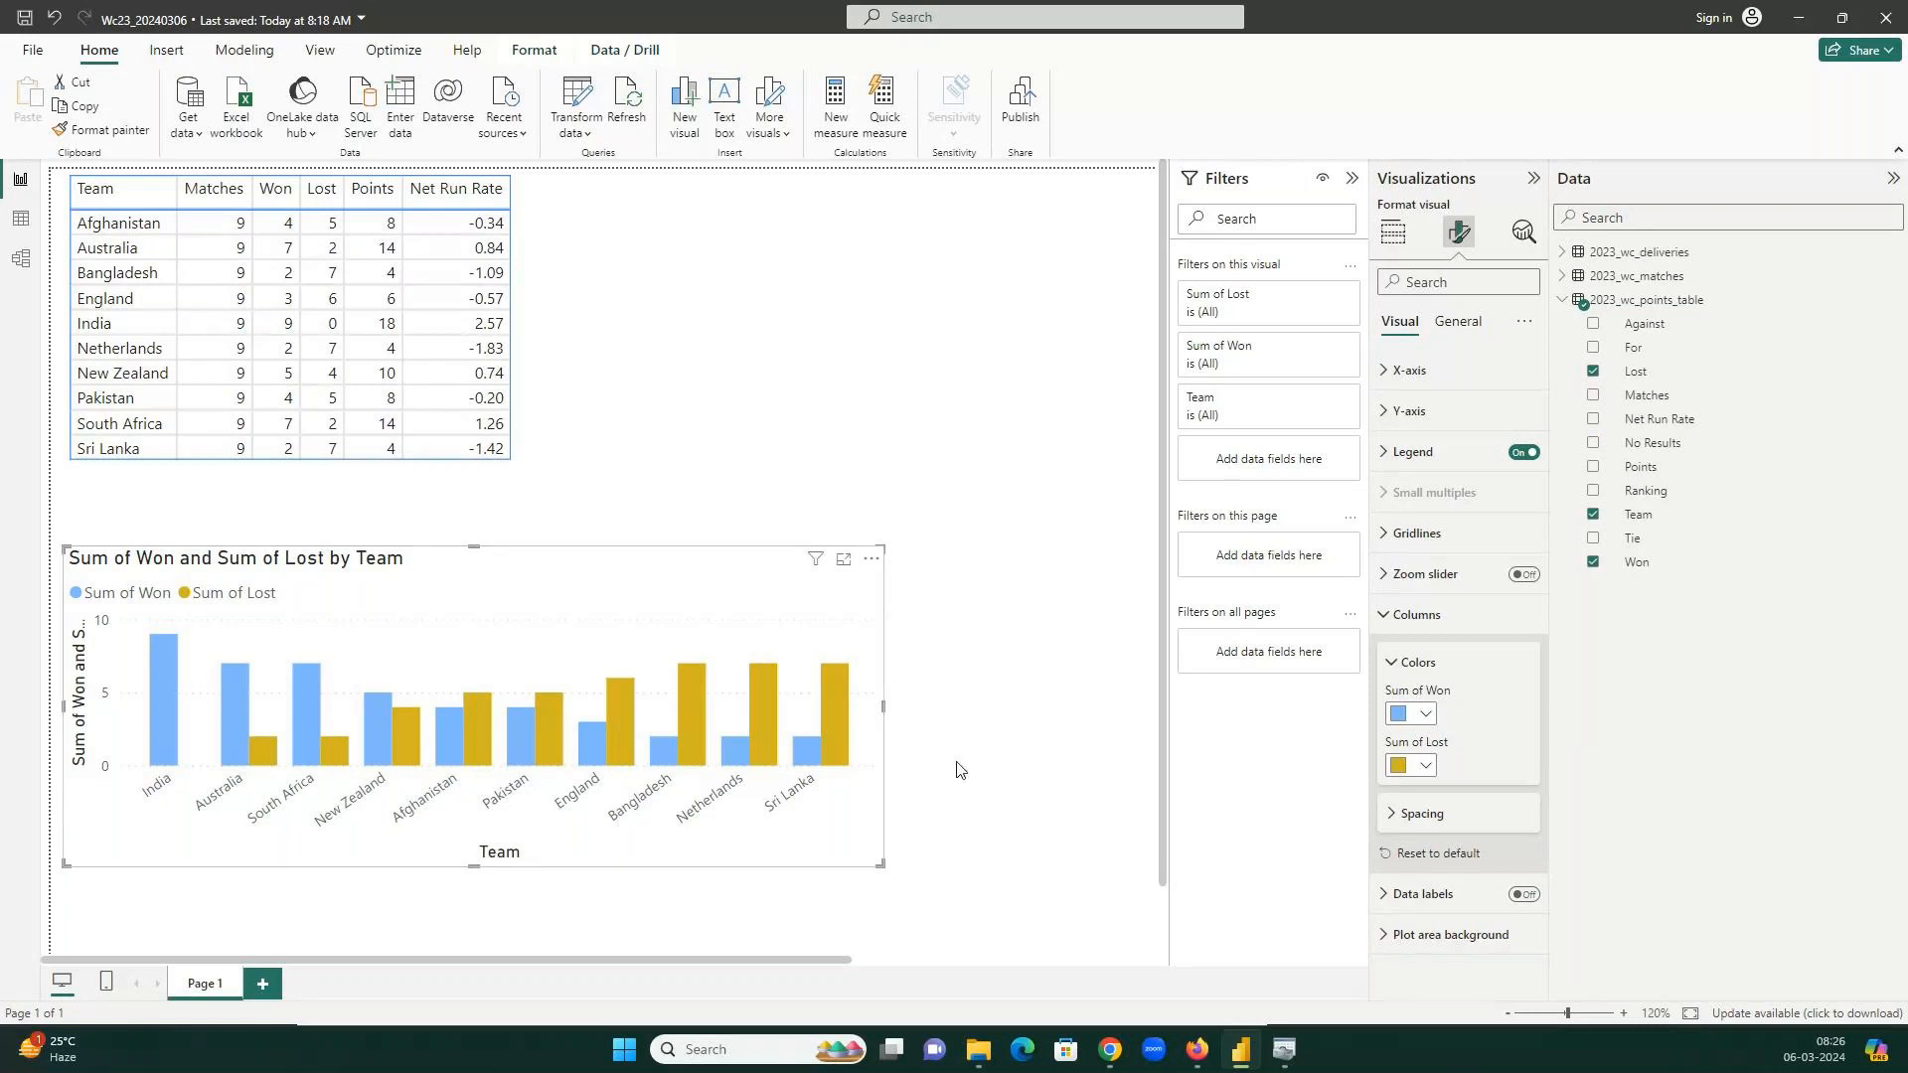
click(978, 1049)
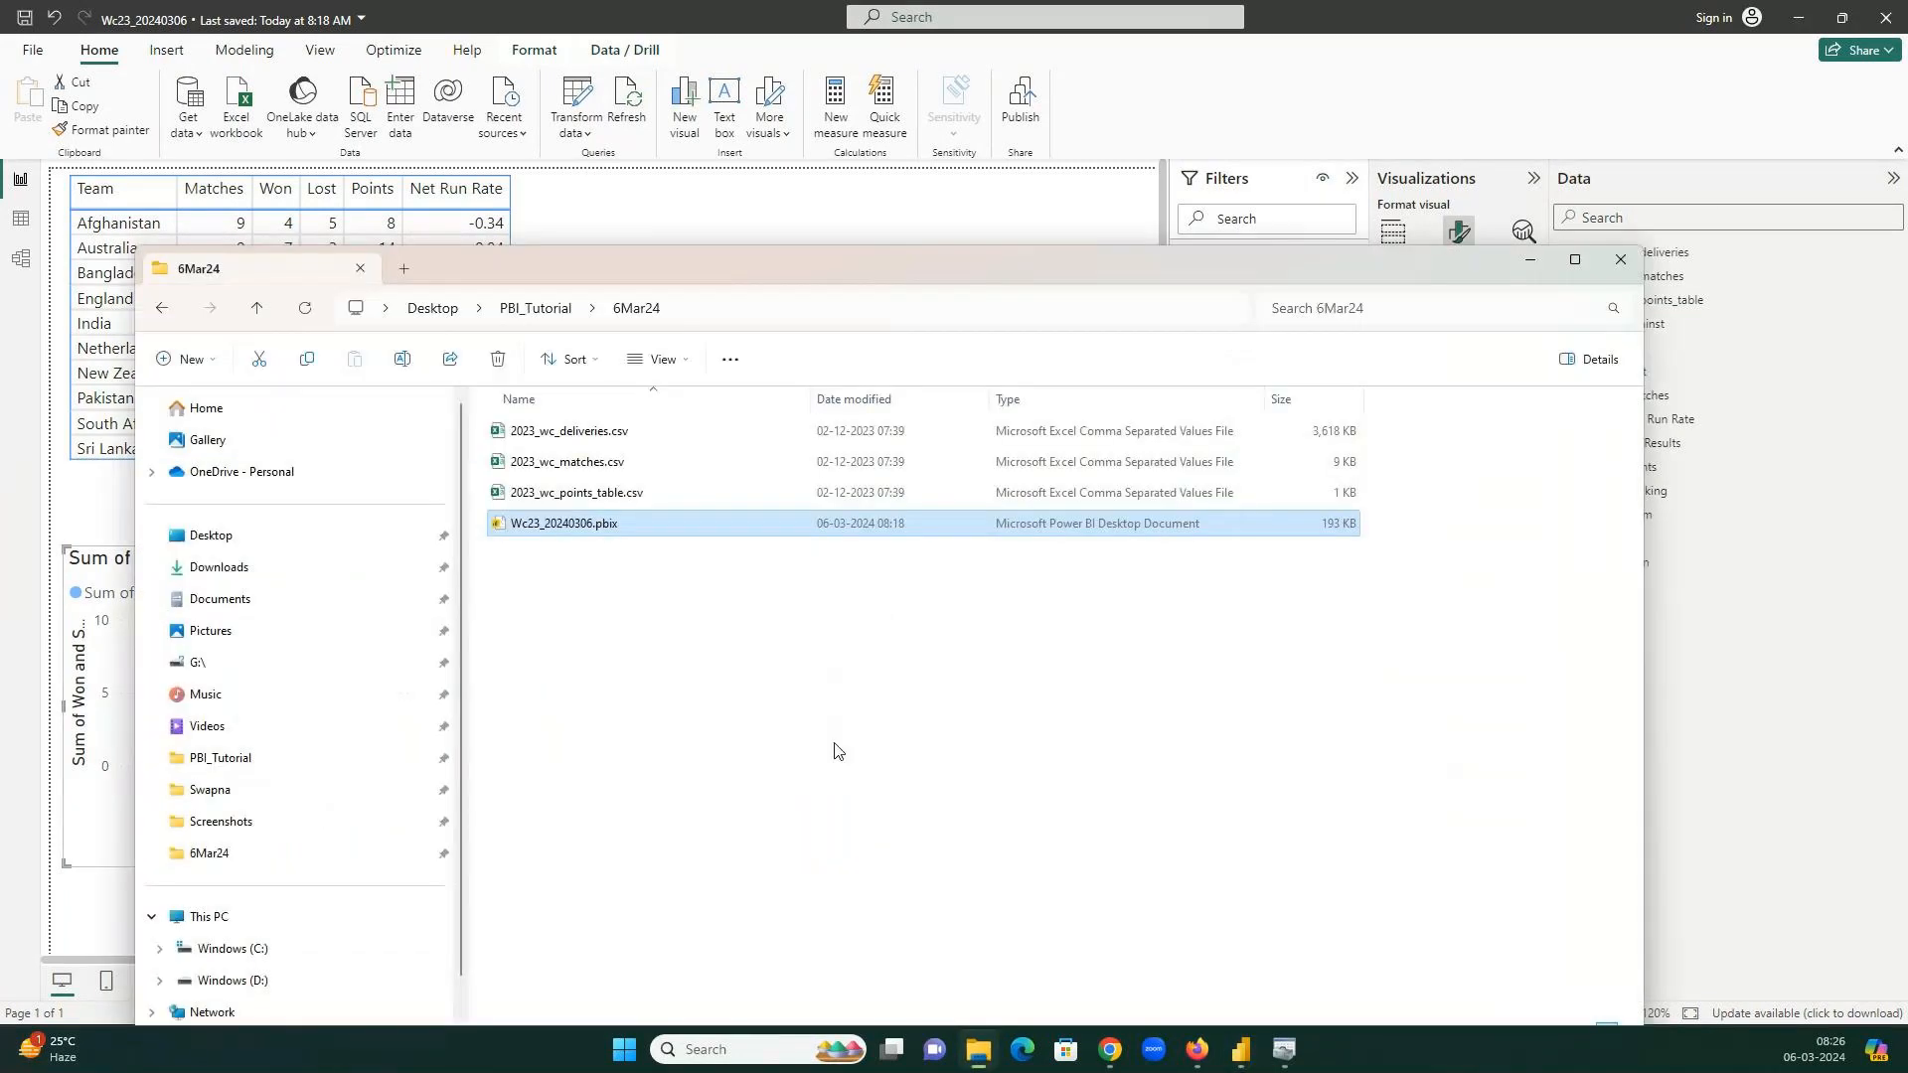
Open WC_2023_Visualization_Practice_20240215.pbix from the PBI_Tutorial subfolder, then minimize Explorer.
click(535, 308)
scroll(596, 636, down, 5)
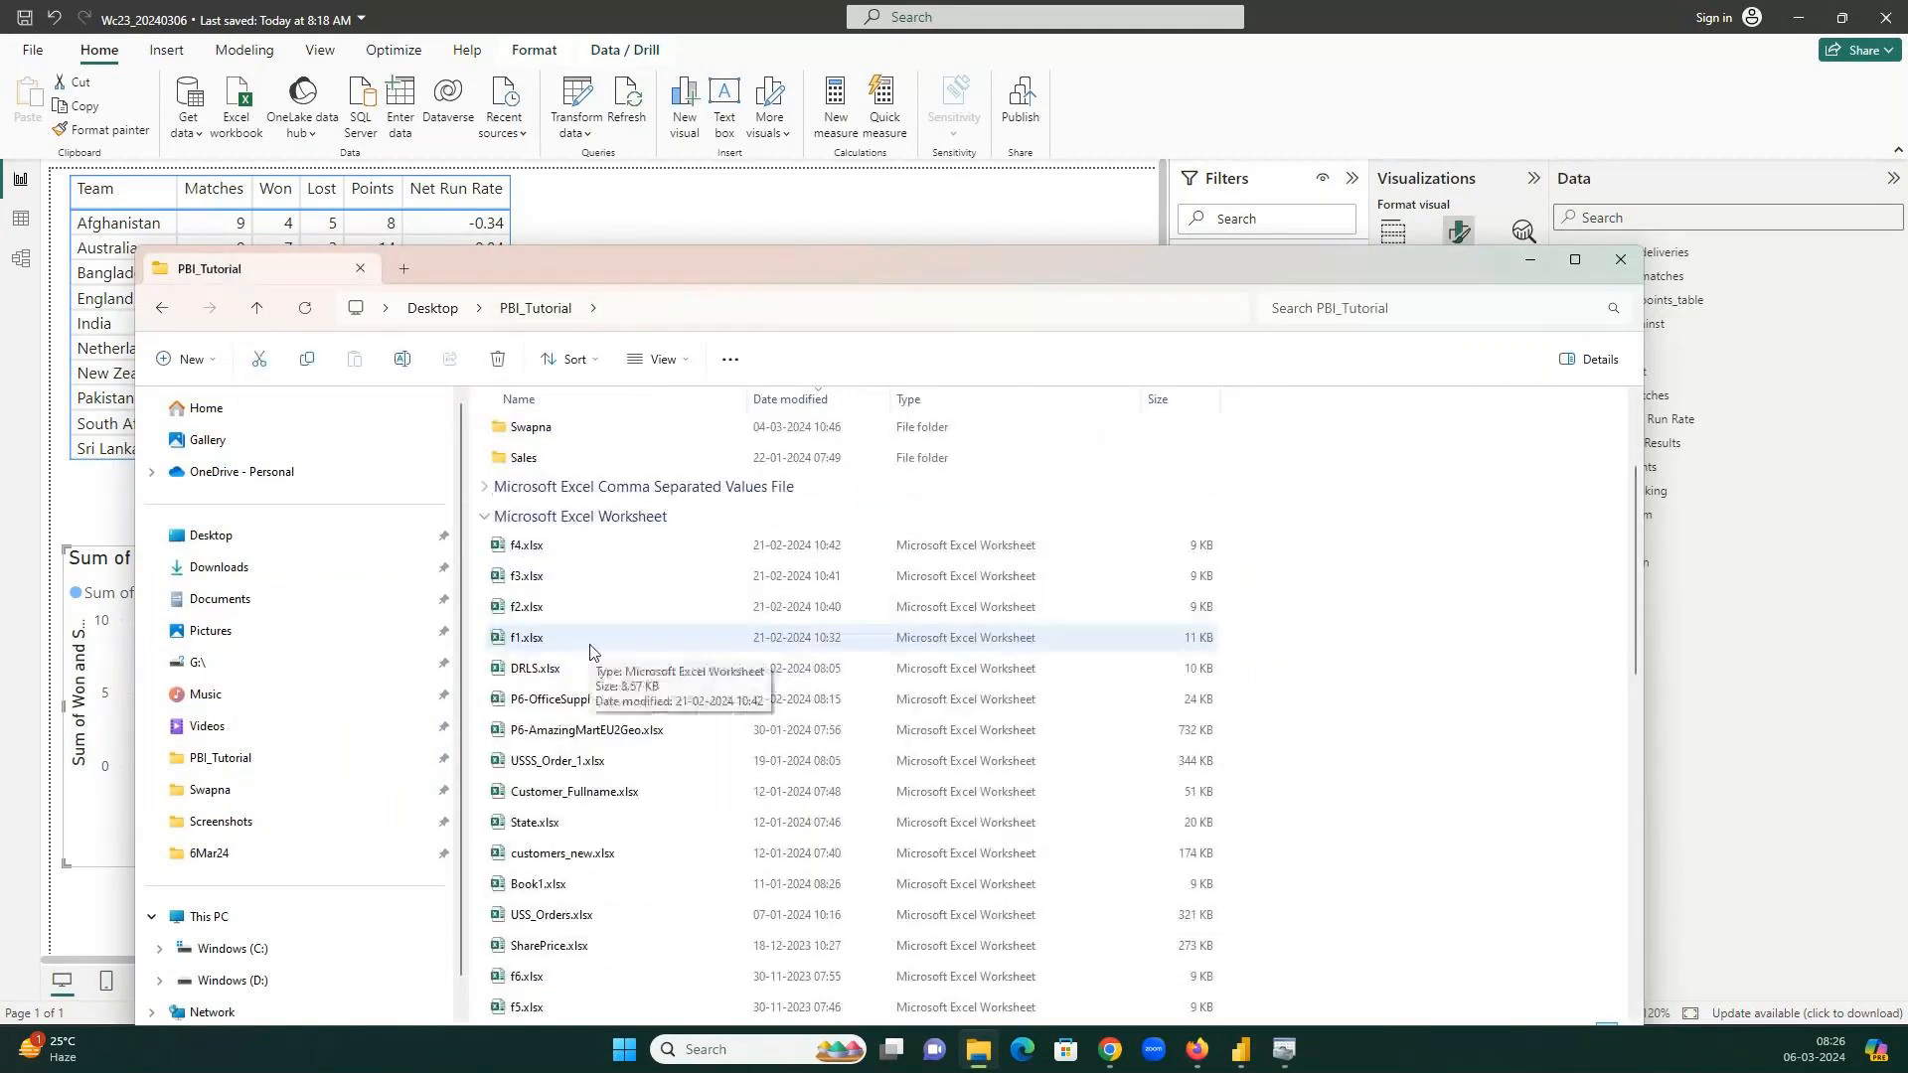
scroll(591, 651, up, 5)
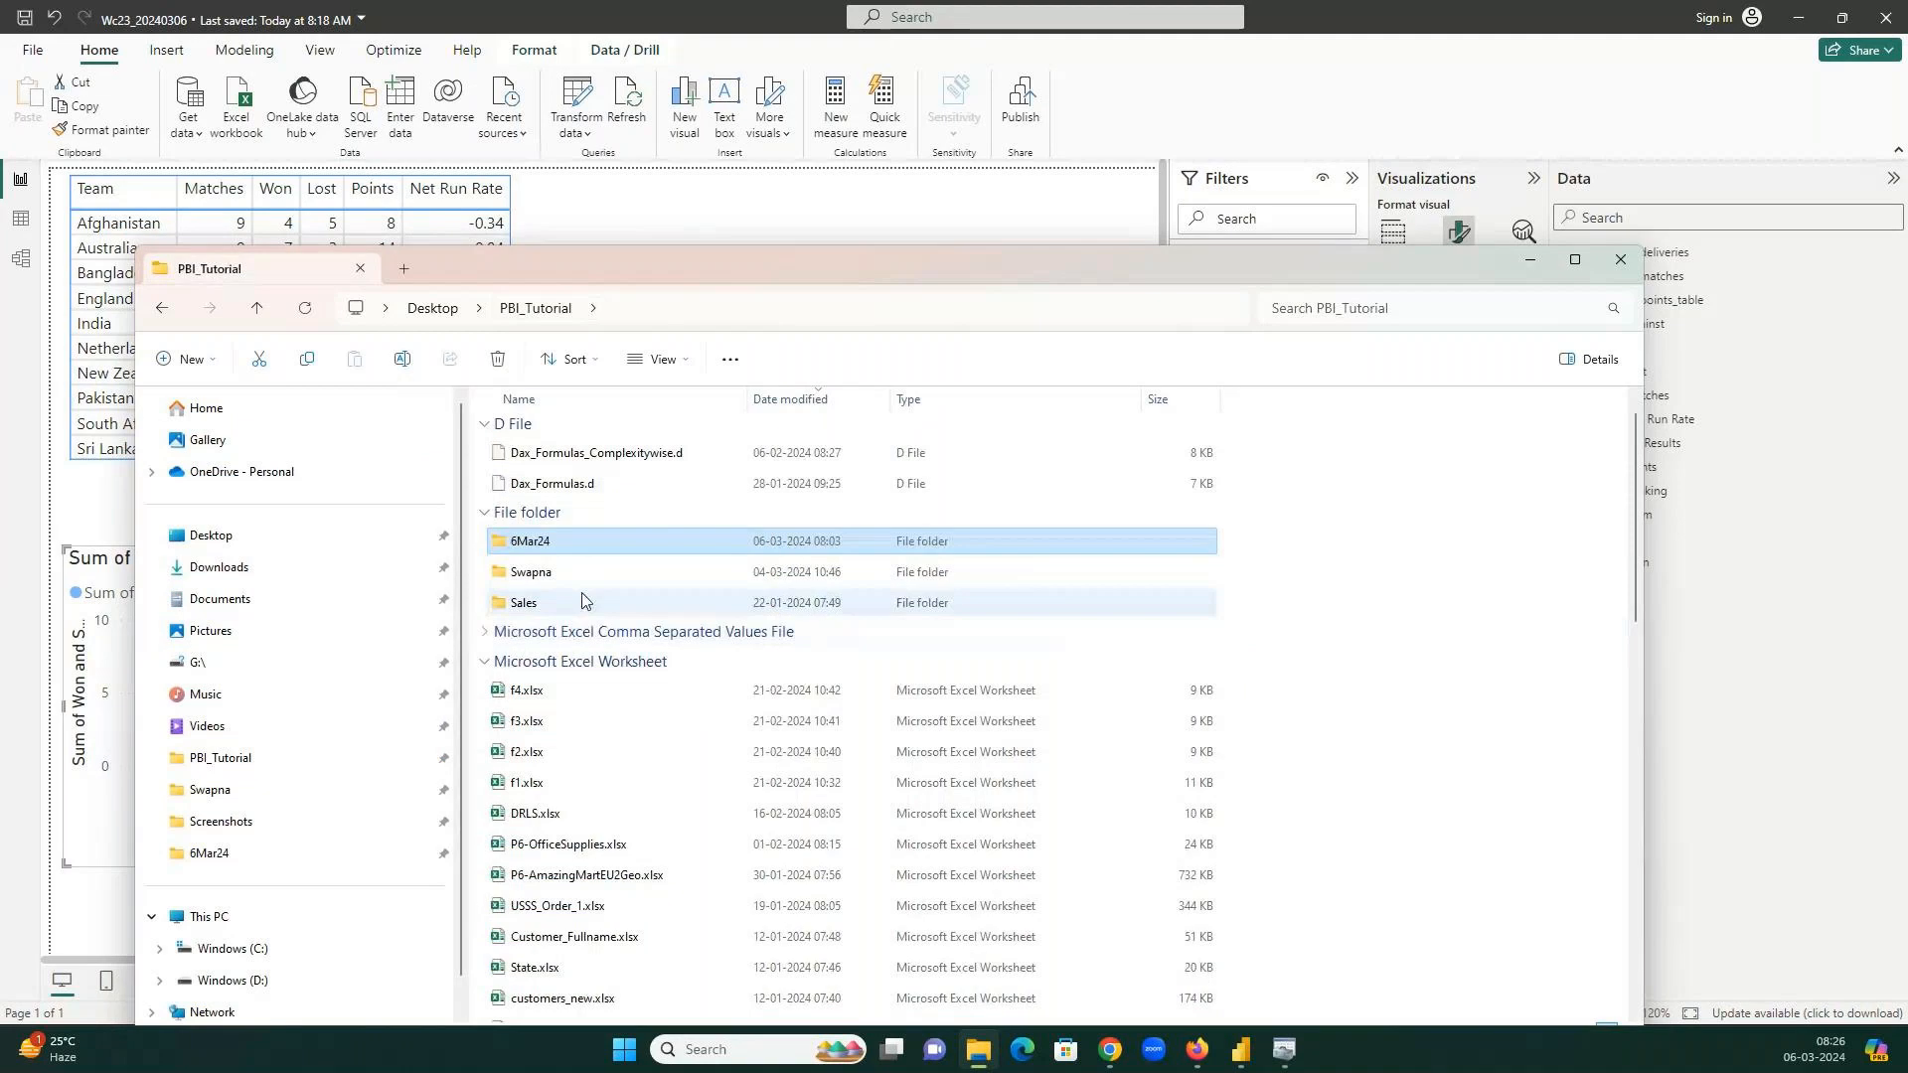
double_click(616, 572)
double_click(1030, 493)
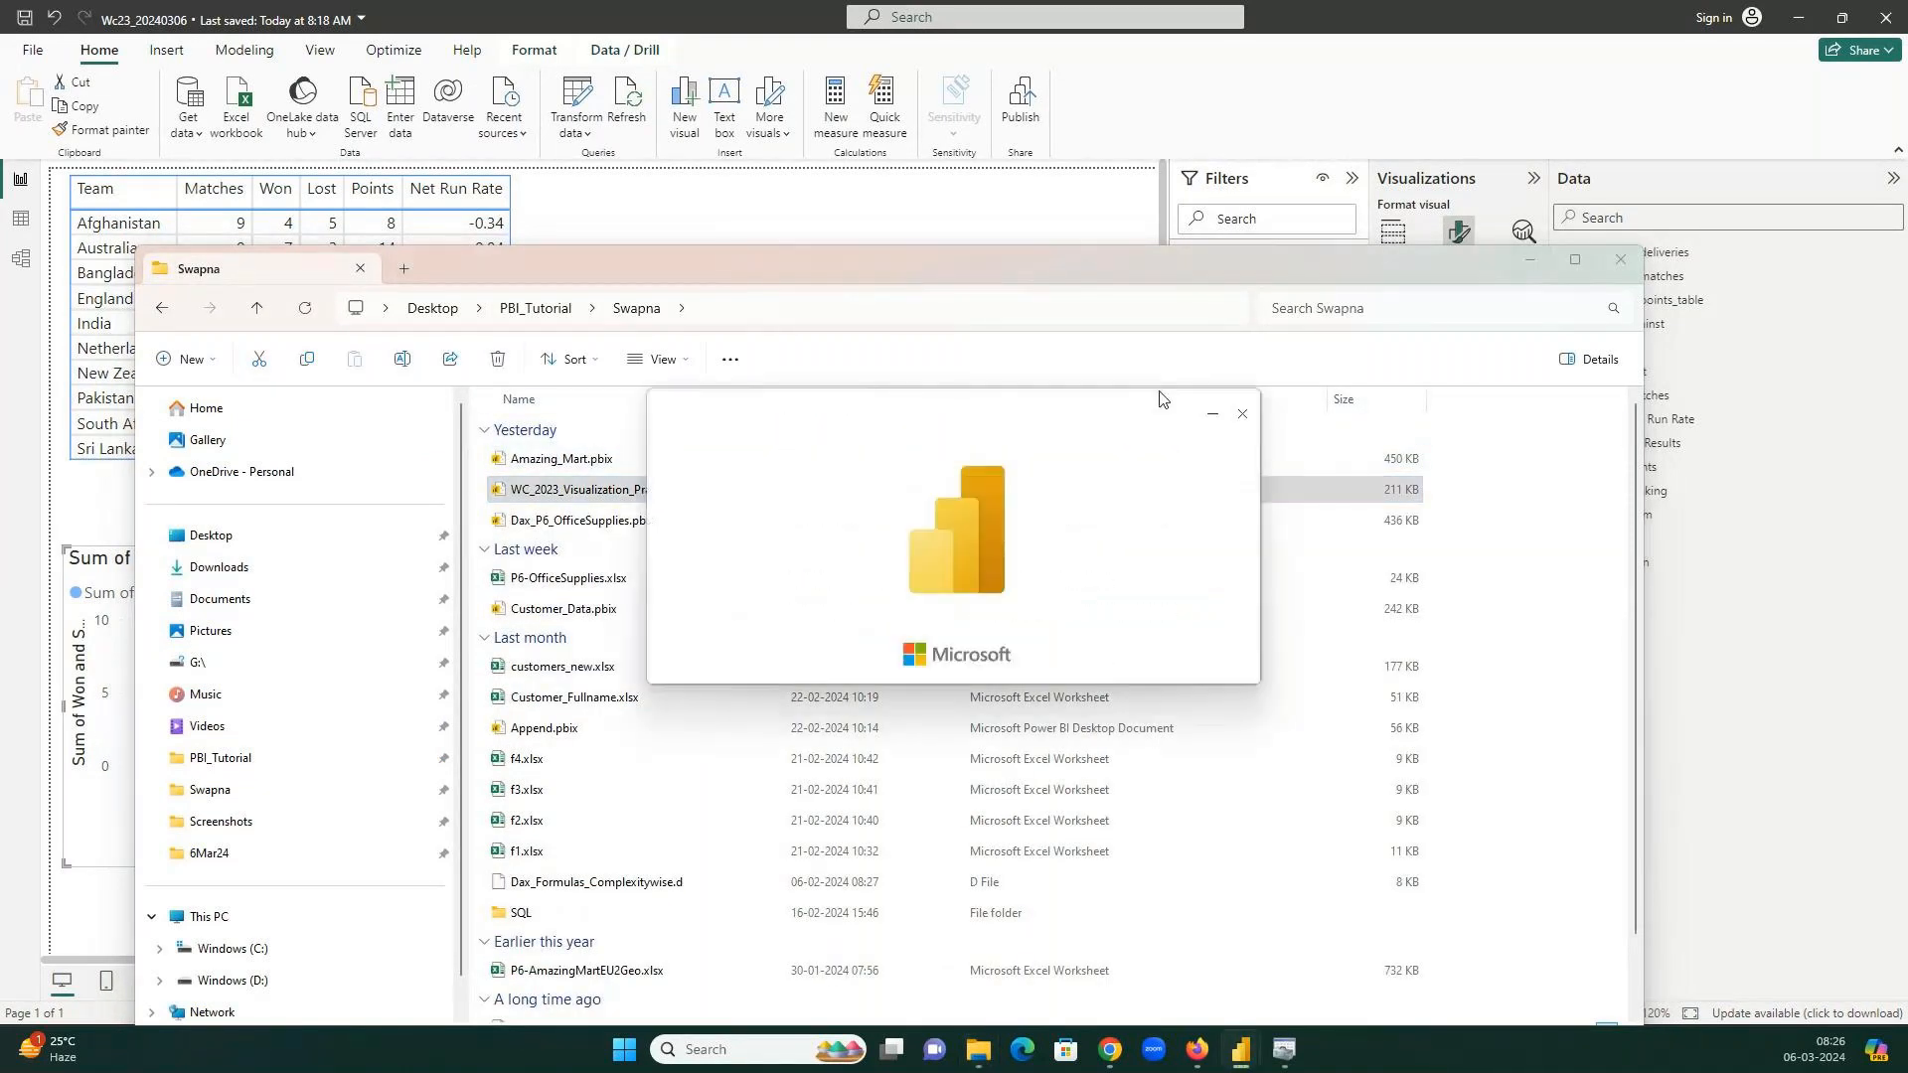
click(1534, 263)
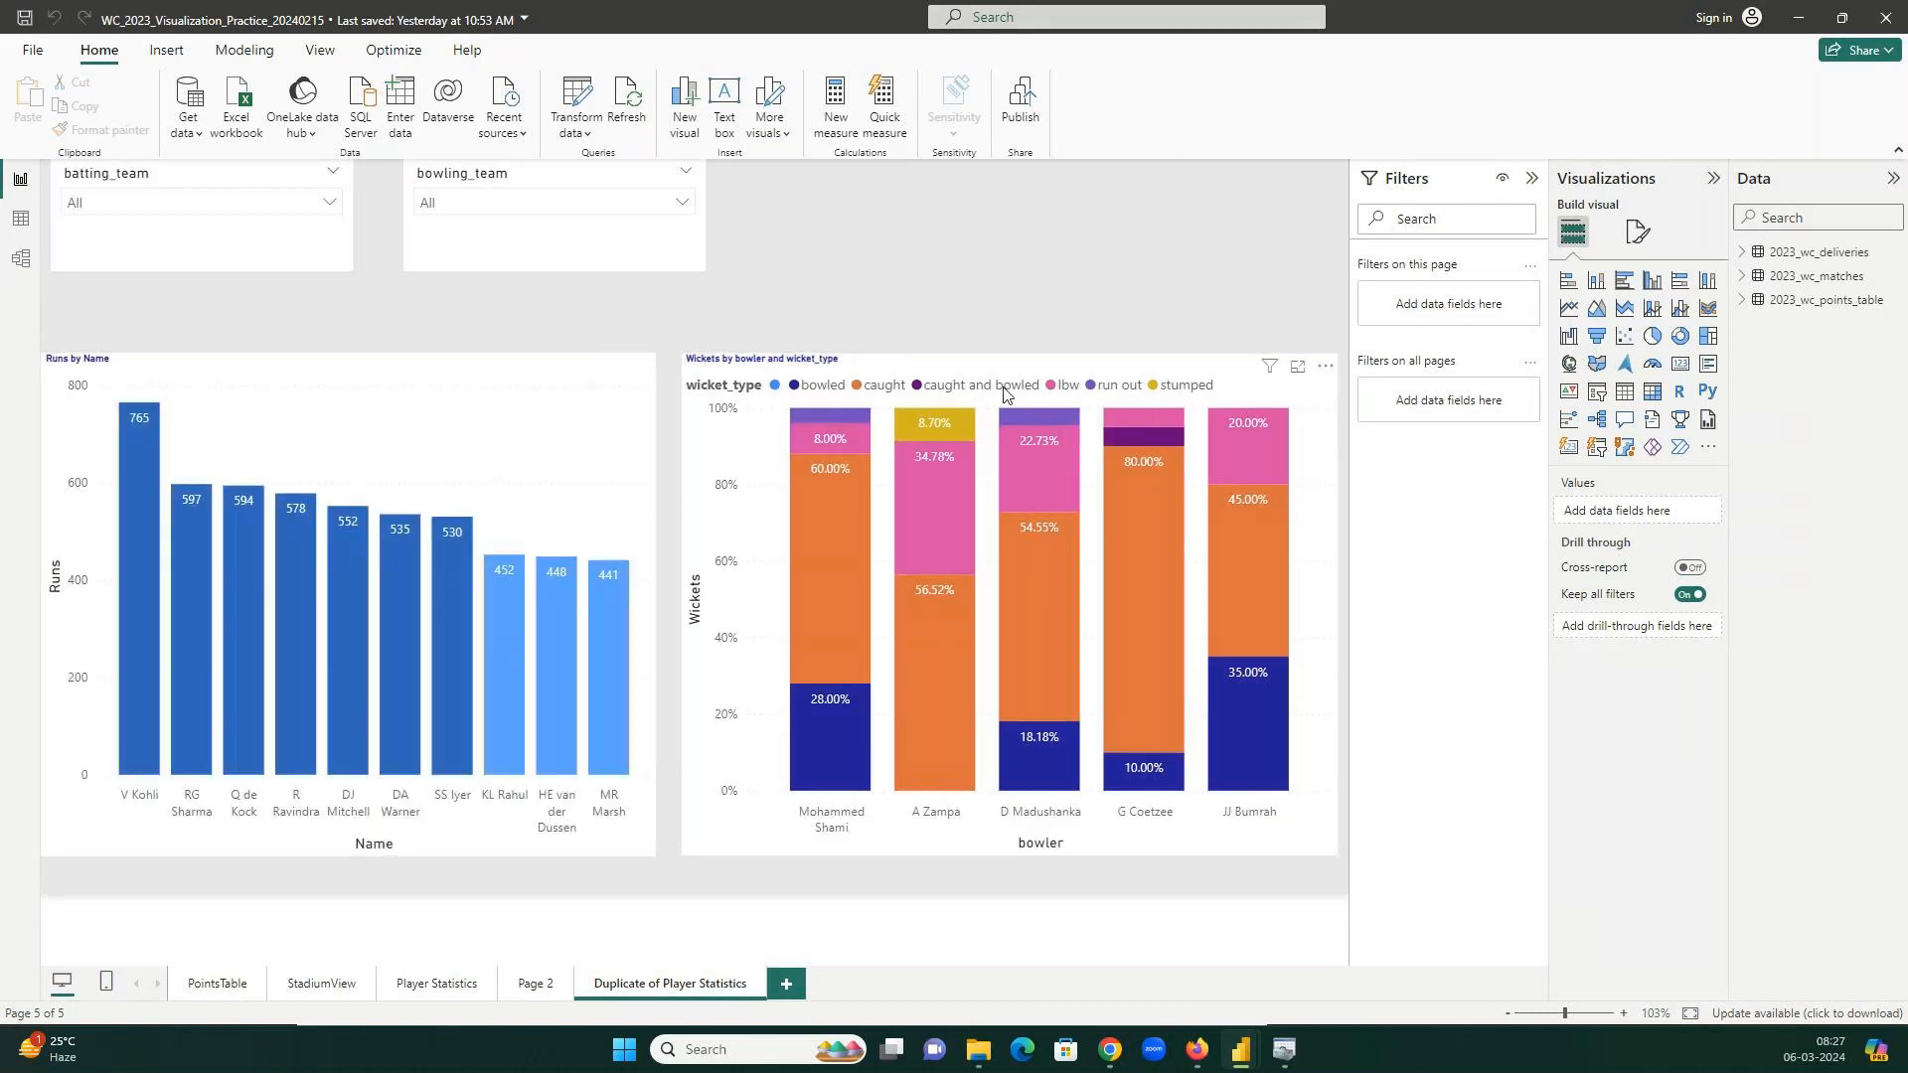
Switch the practice report to its PointsTable page.
click(218, 984)
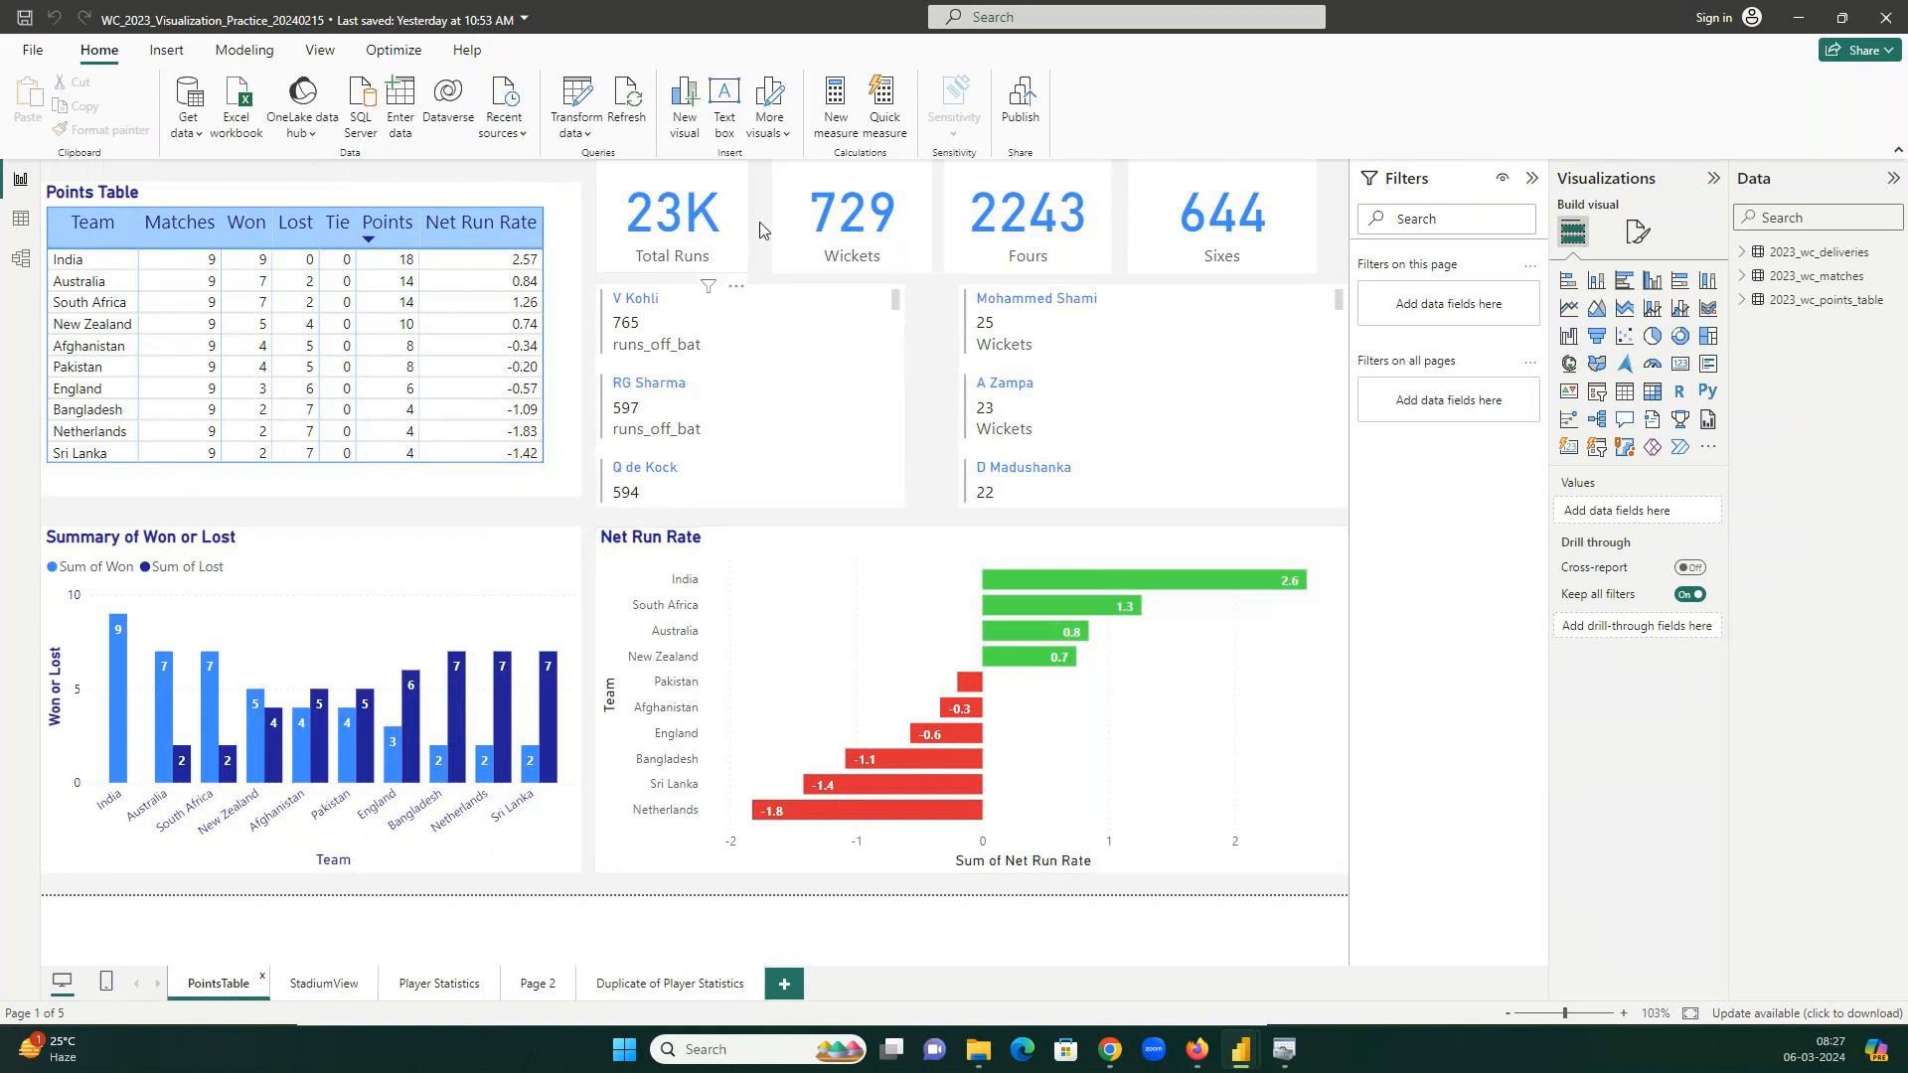
click(319, 989)
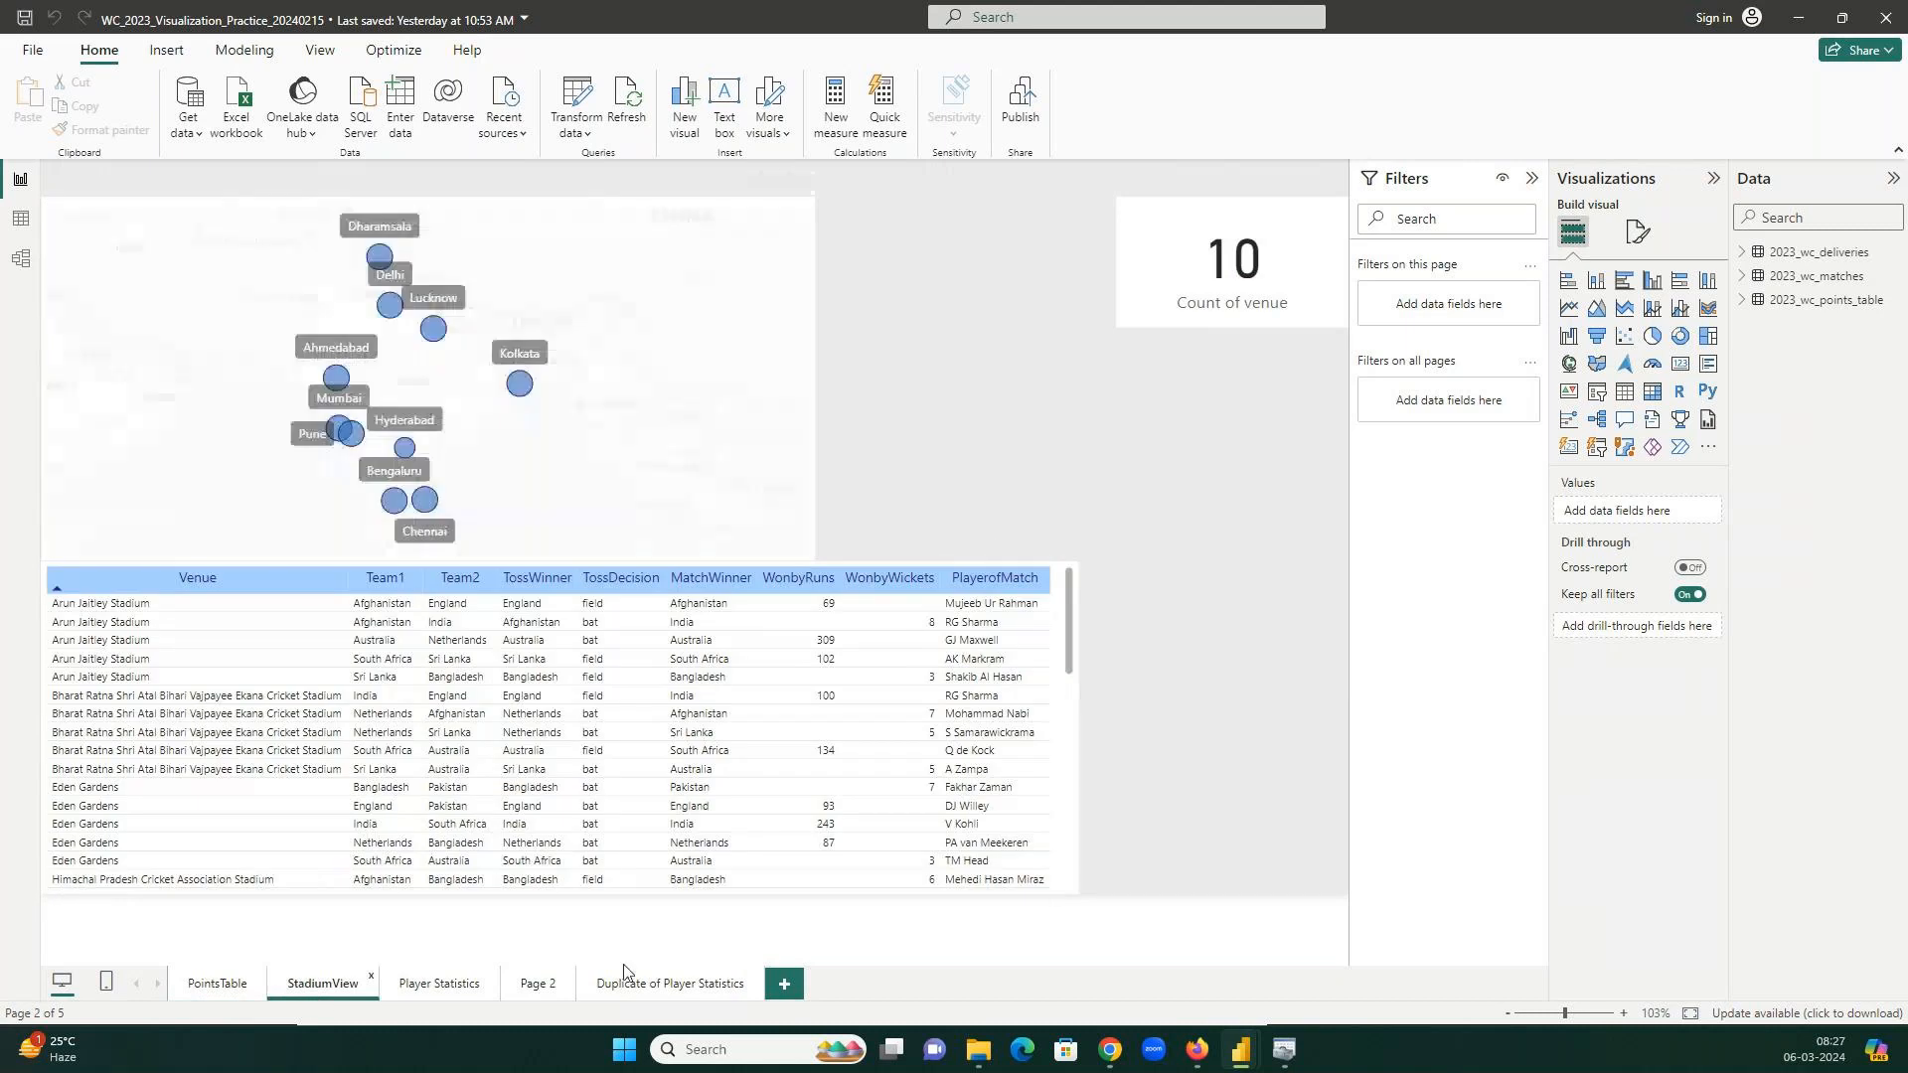
click(438, 982)
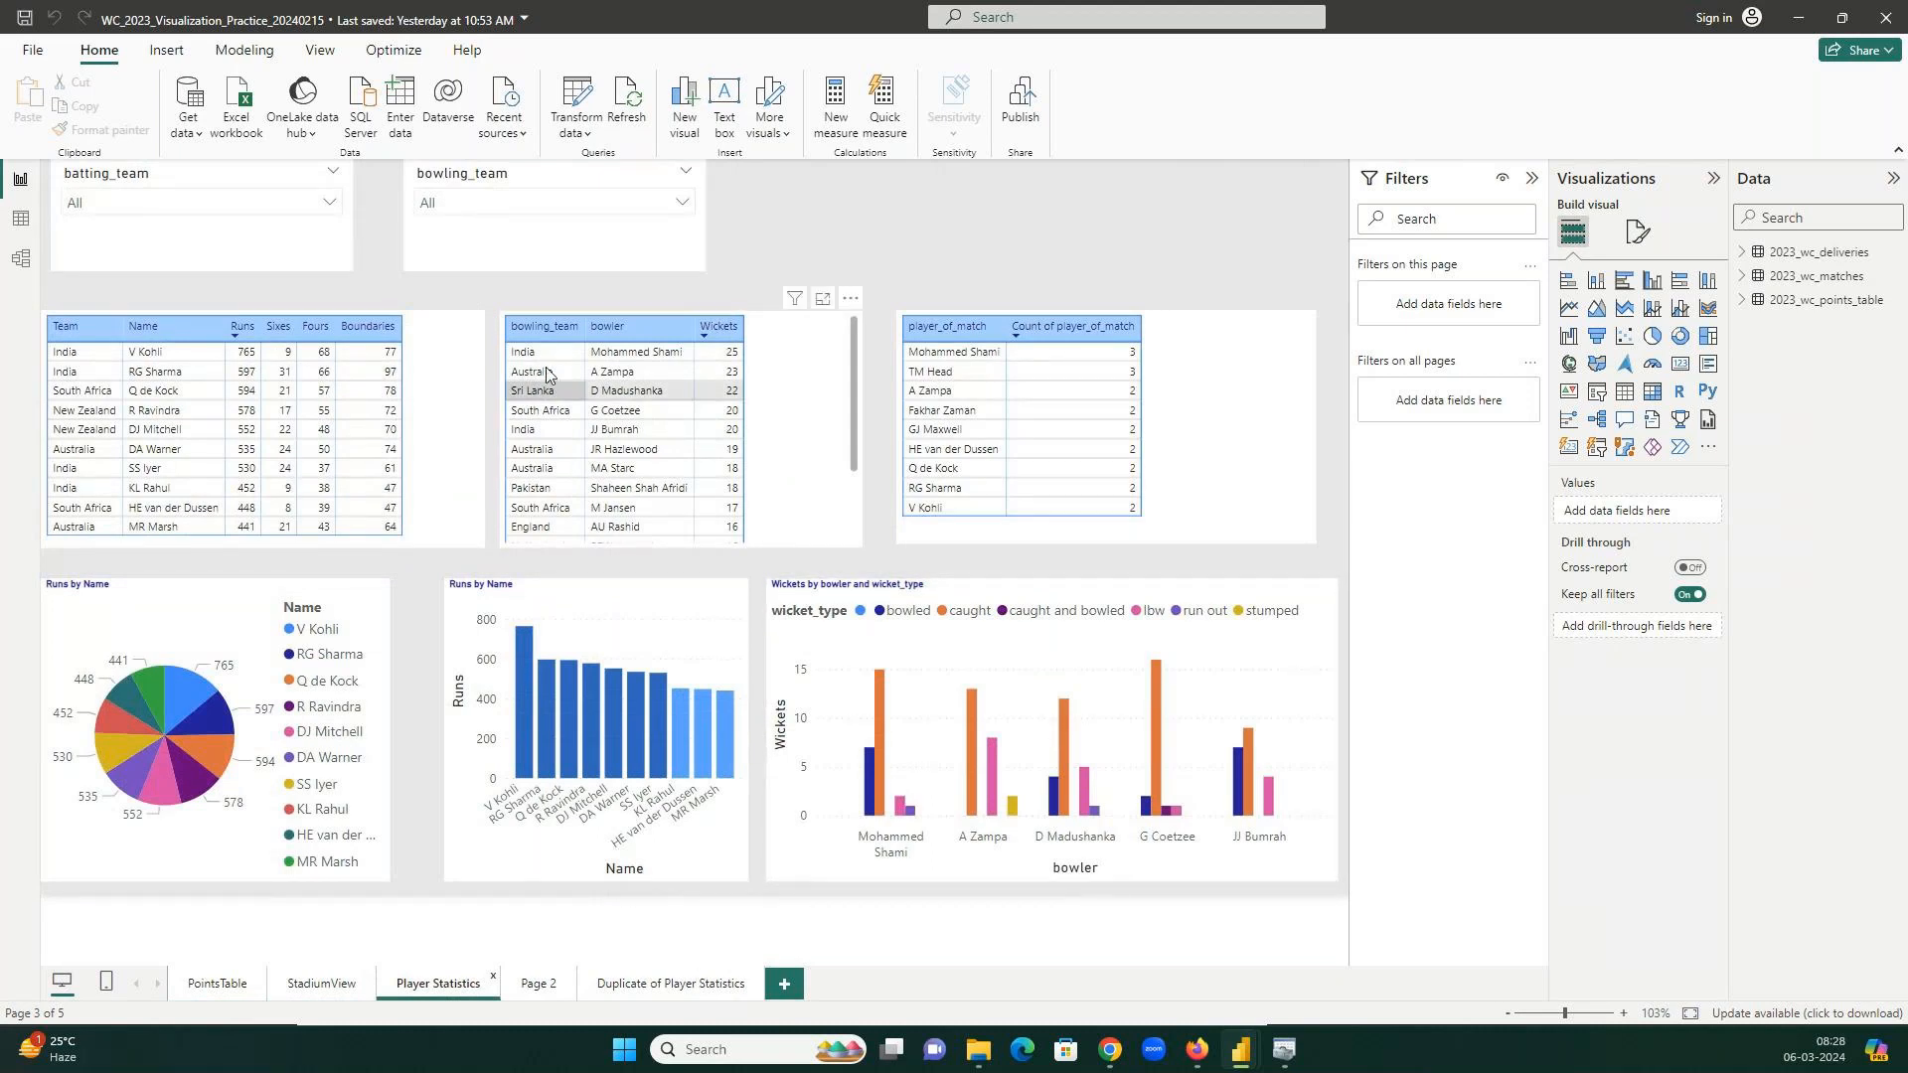
click(677, 989)
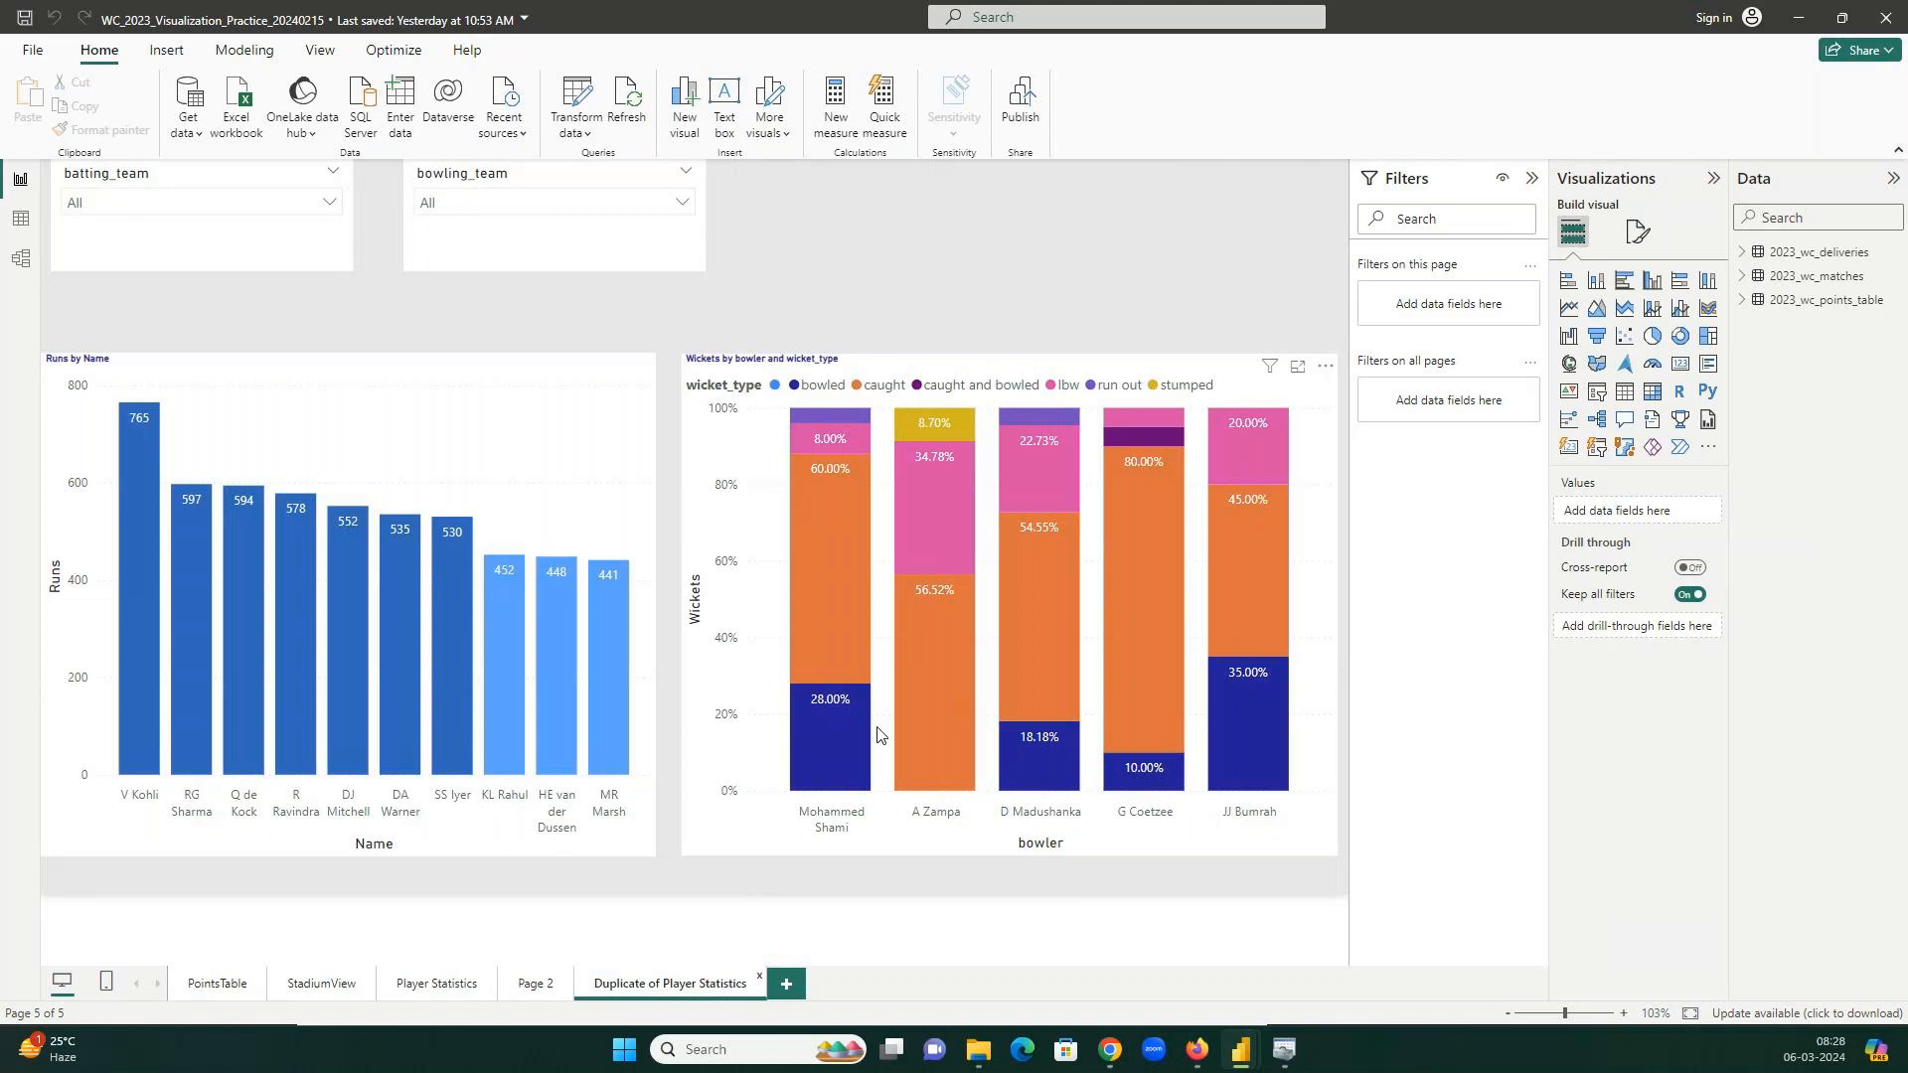
mouse_move(1270, 747)
mouse_move(1268, 687)
click(437, 983)
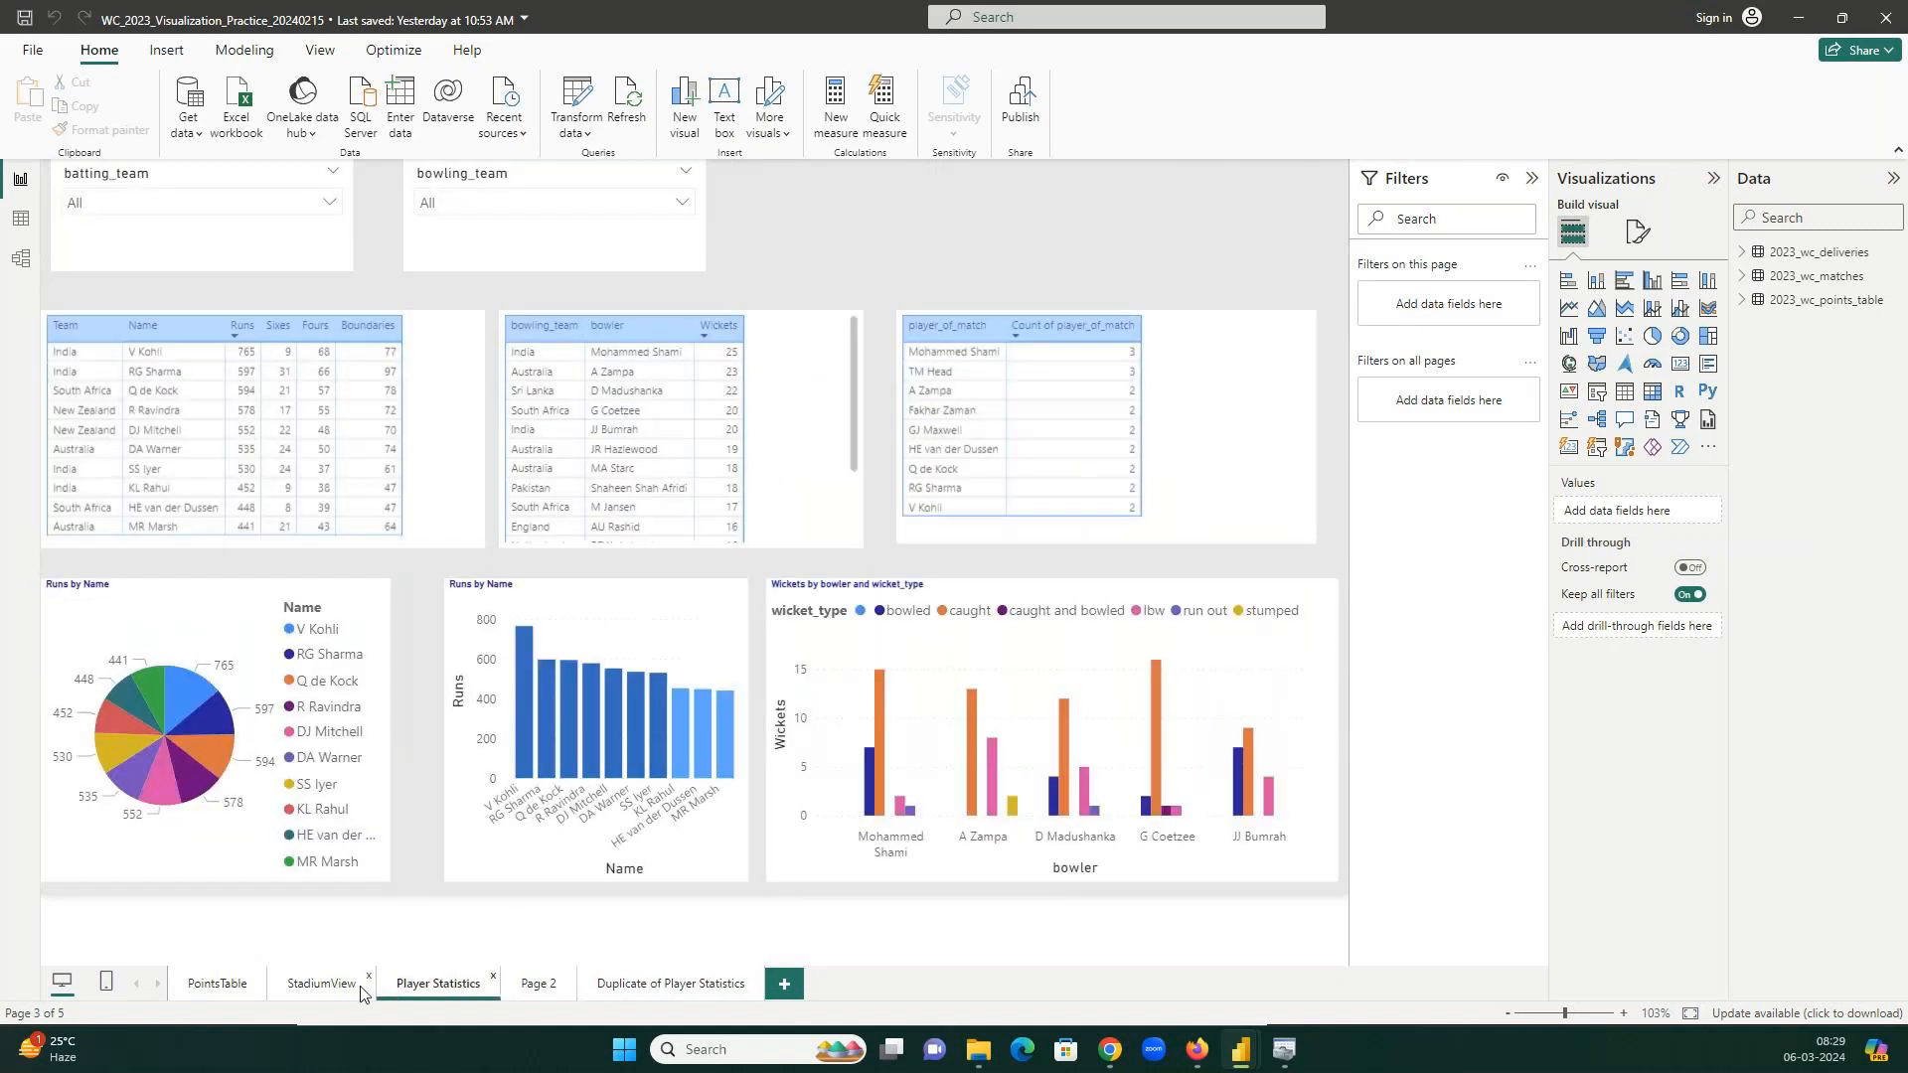
click(320, 986)
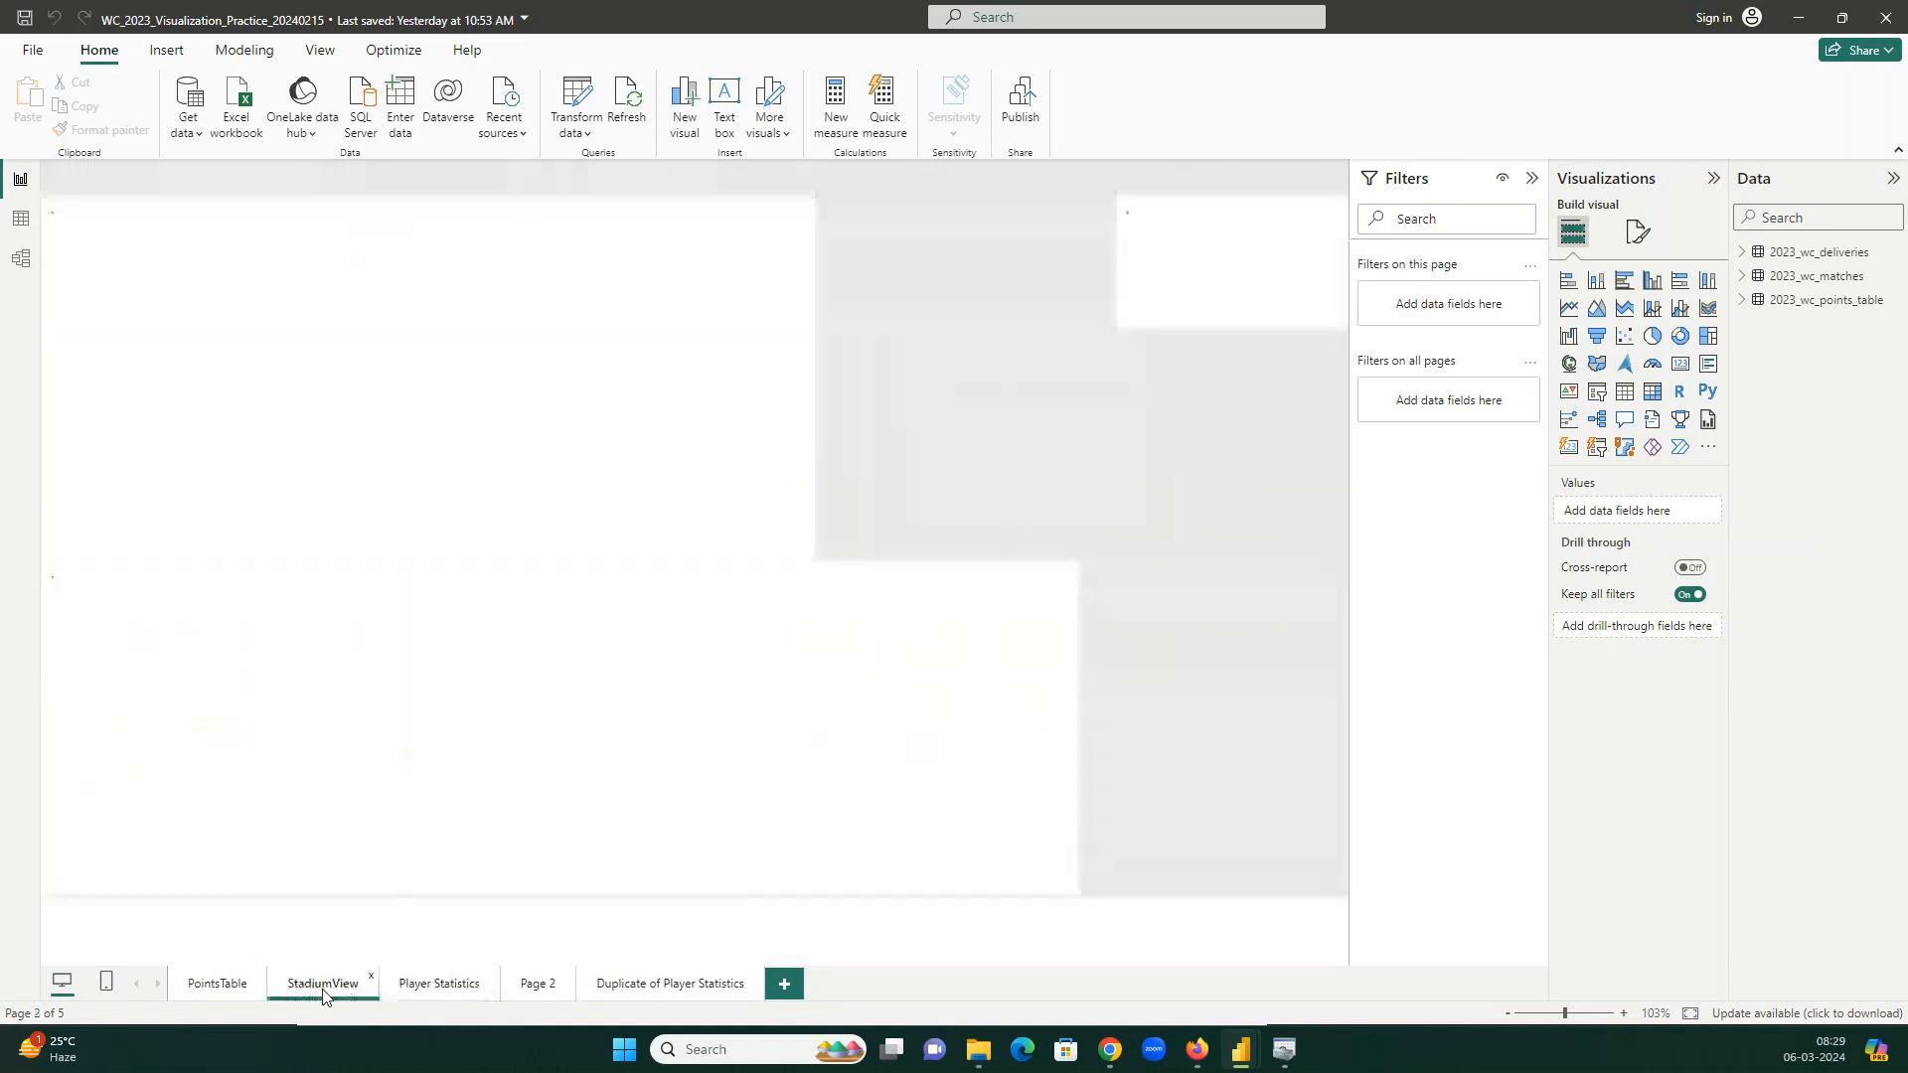
click(223, 986)
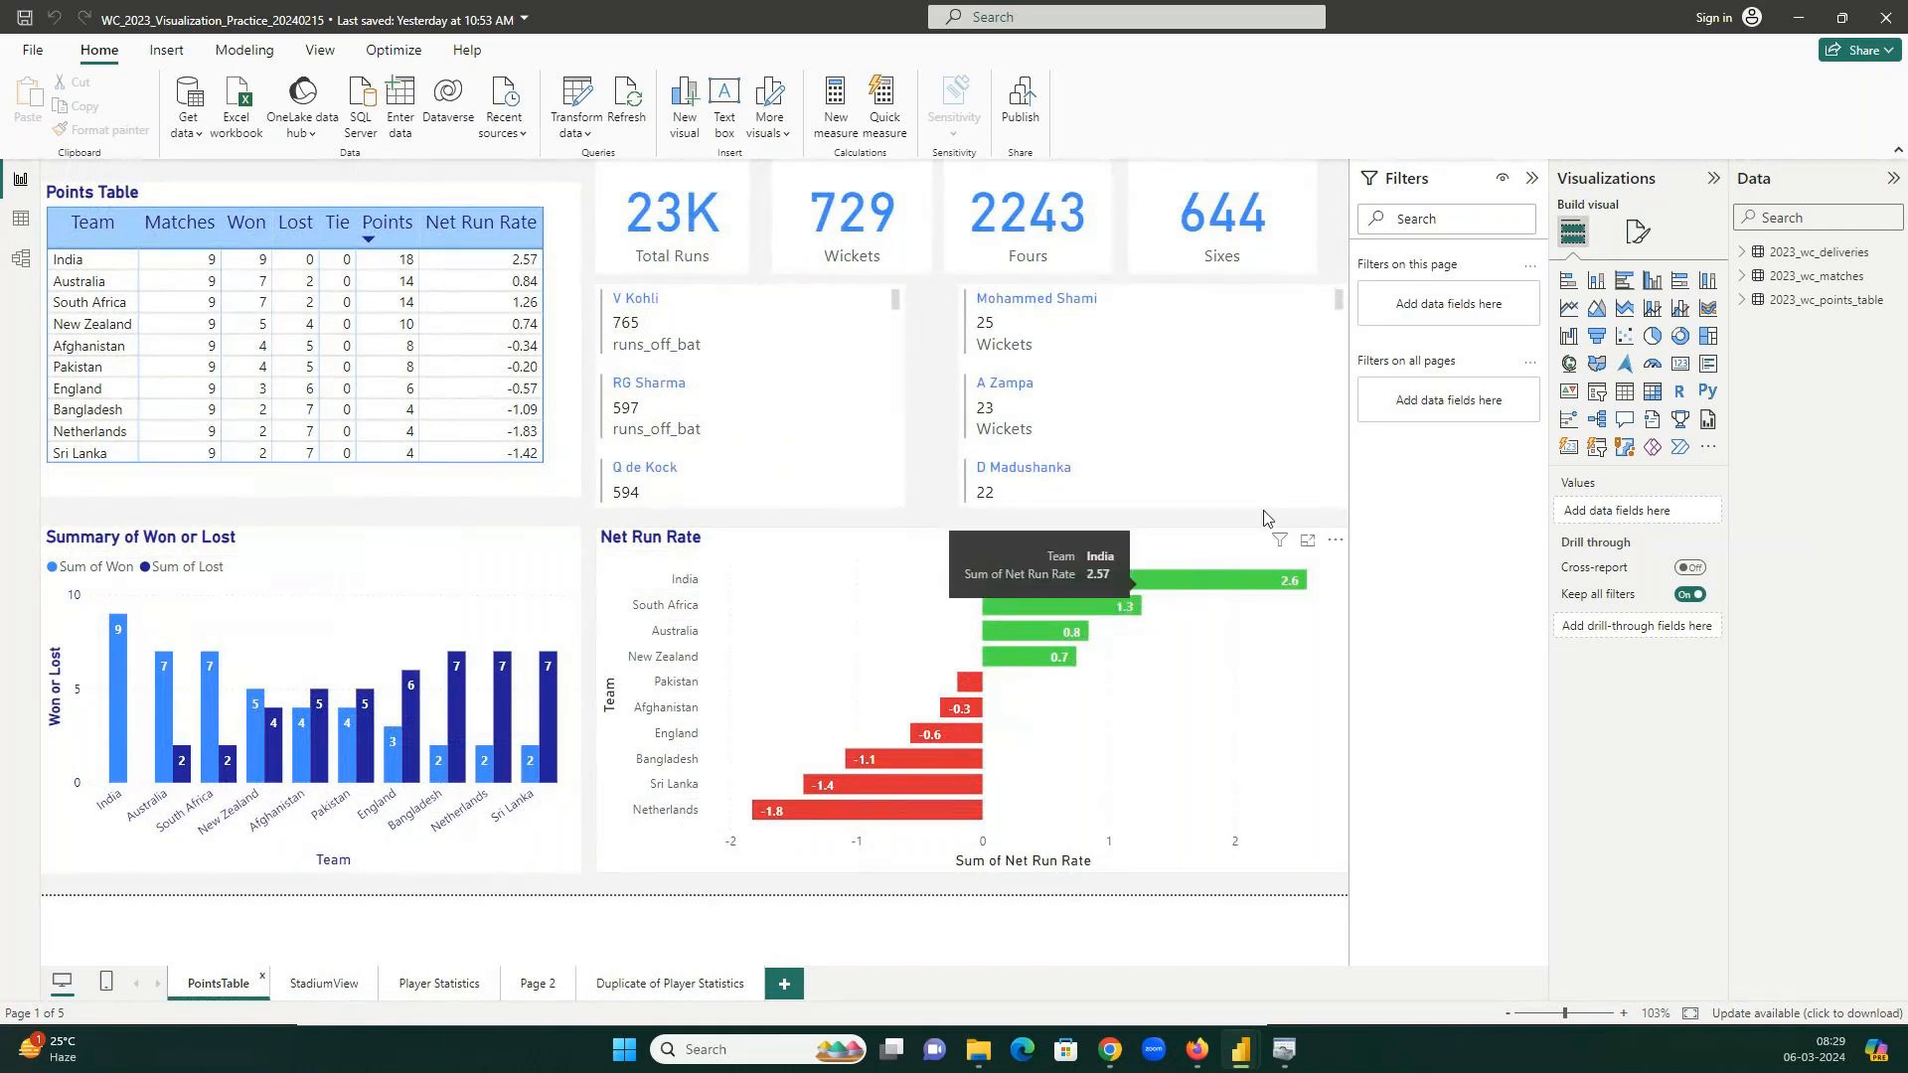
click(1637, 232)
Try a 'data' search in the formatting options, then clear it.
click(1626, 285)
text(data)
key(BackSpace)
key(BackSpace)
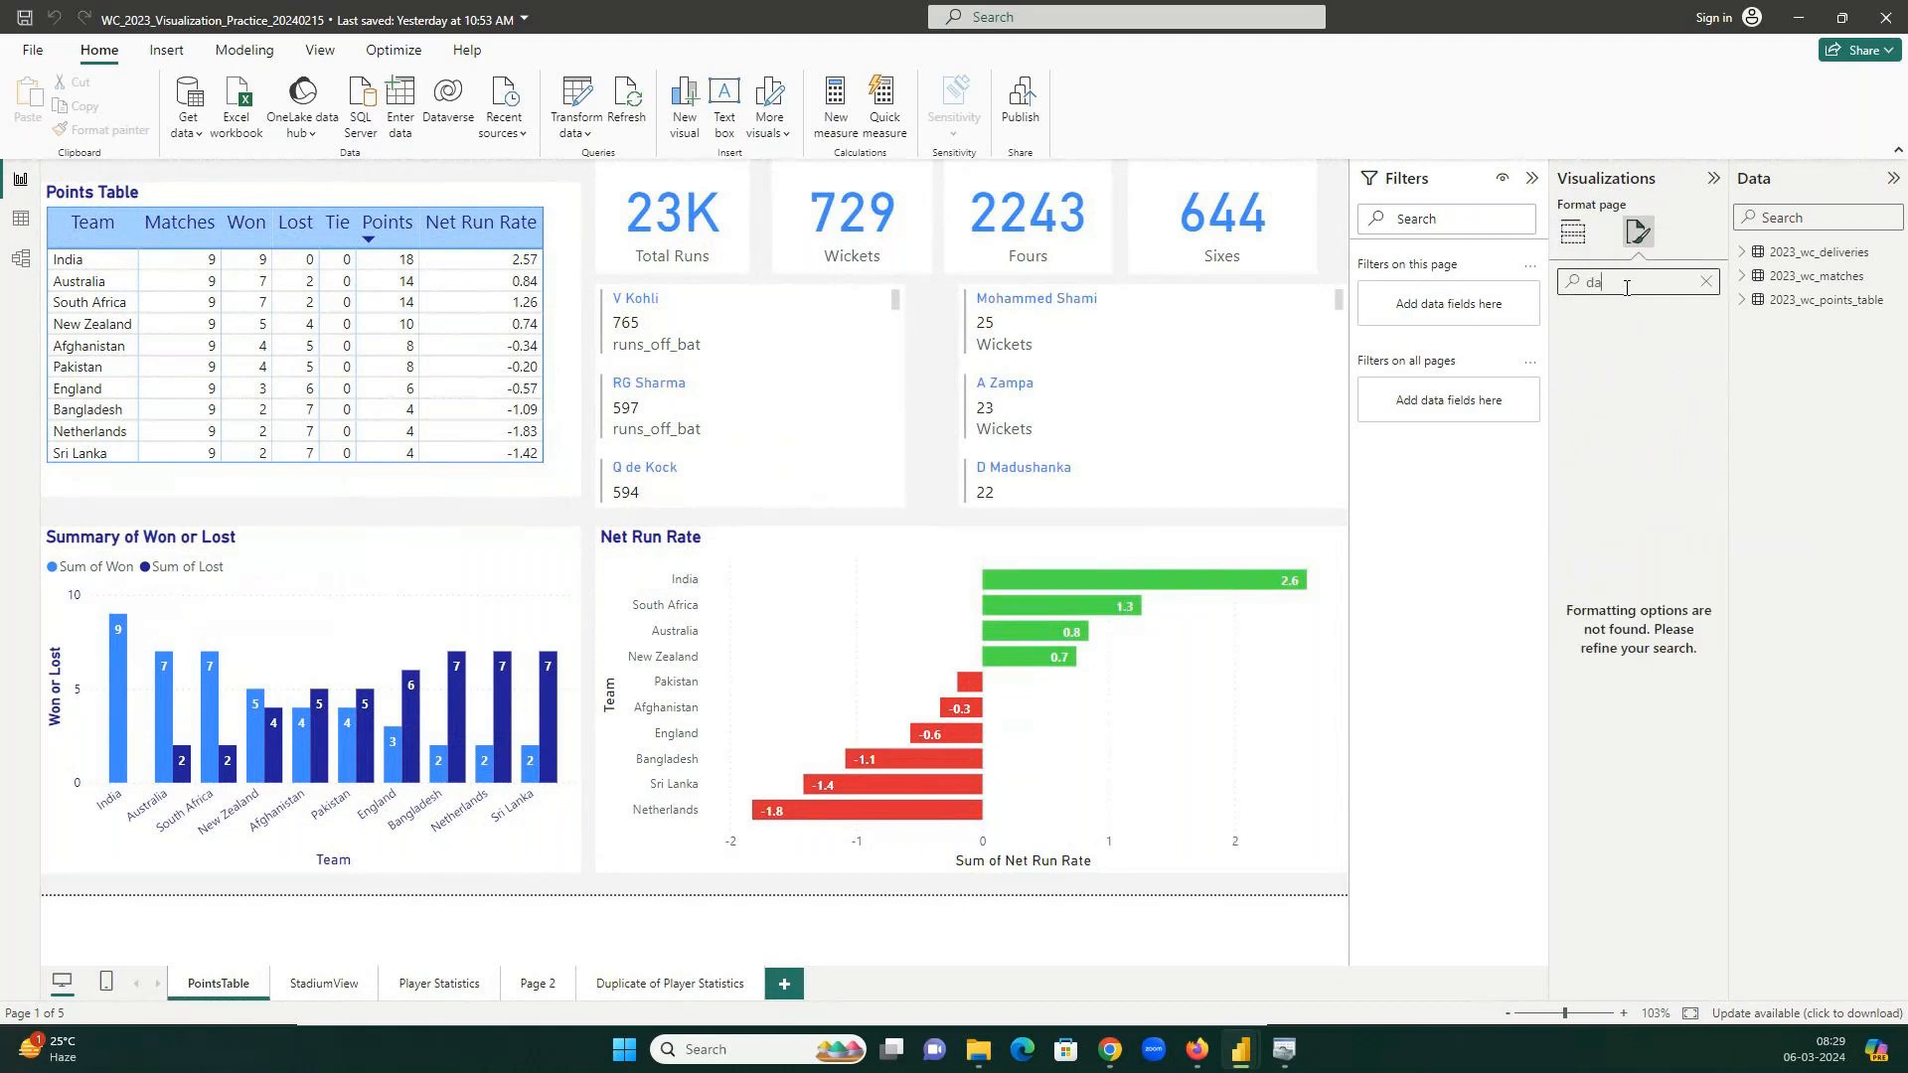
key(BackSpace)
key(BackSpace)
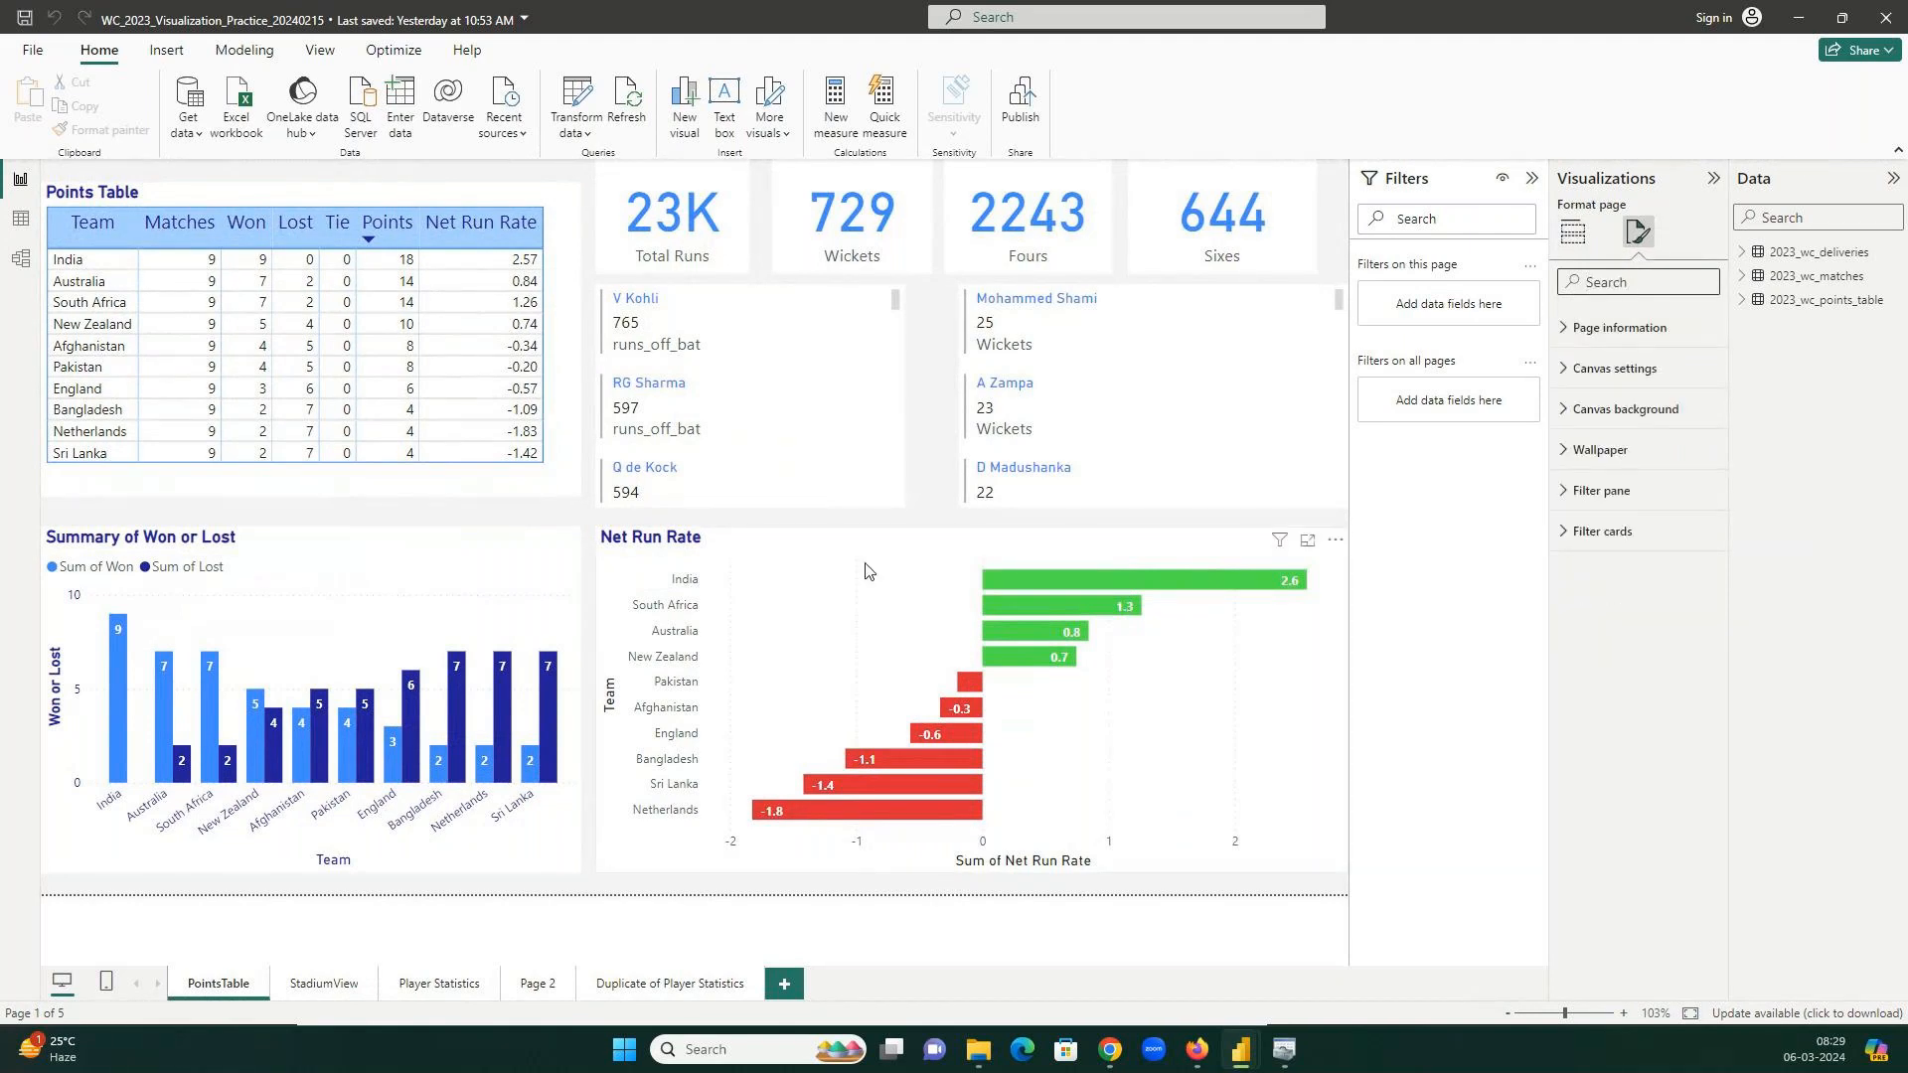
Select the Net Run Rate chart, expand its Data labels, and search its format options for 'tip'.
click(1150, 532)
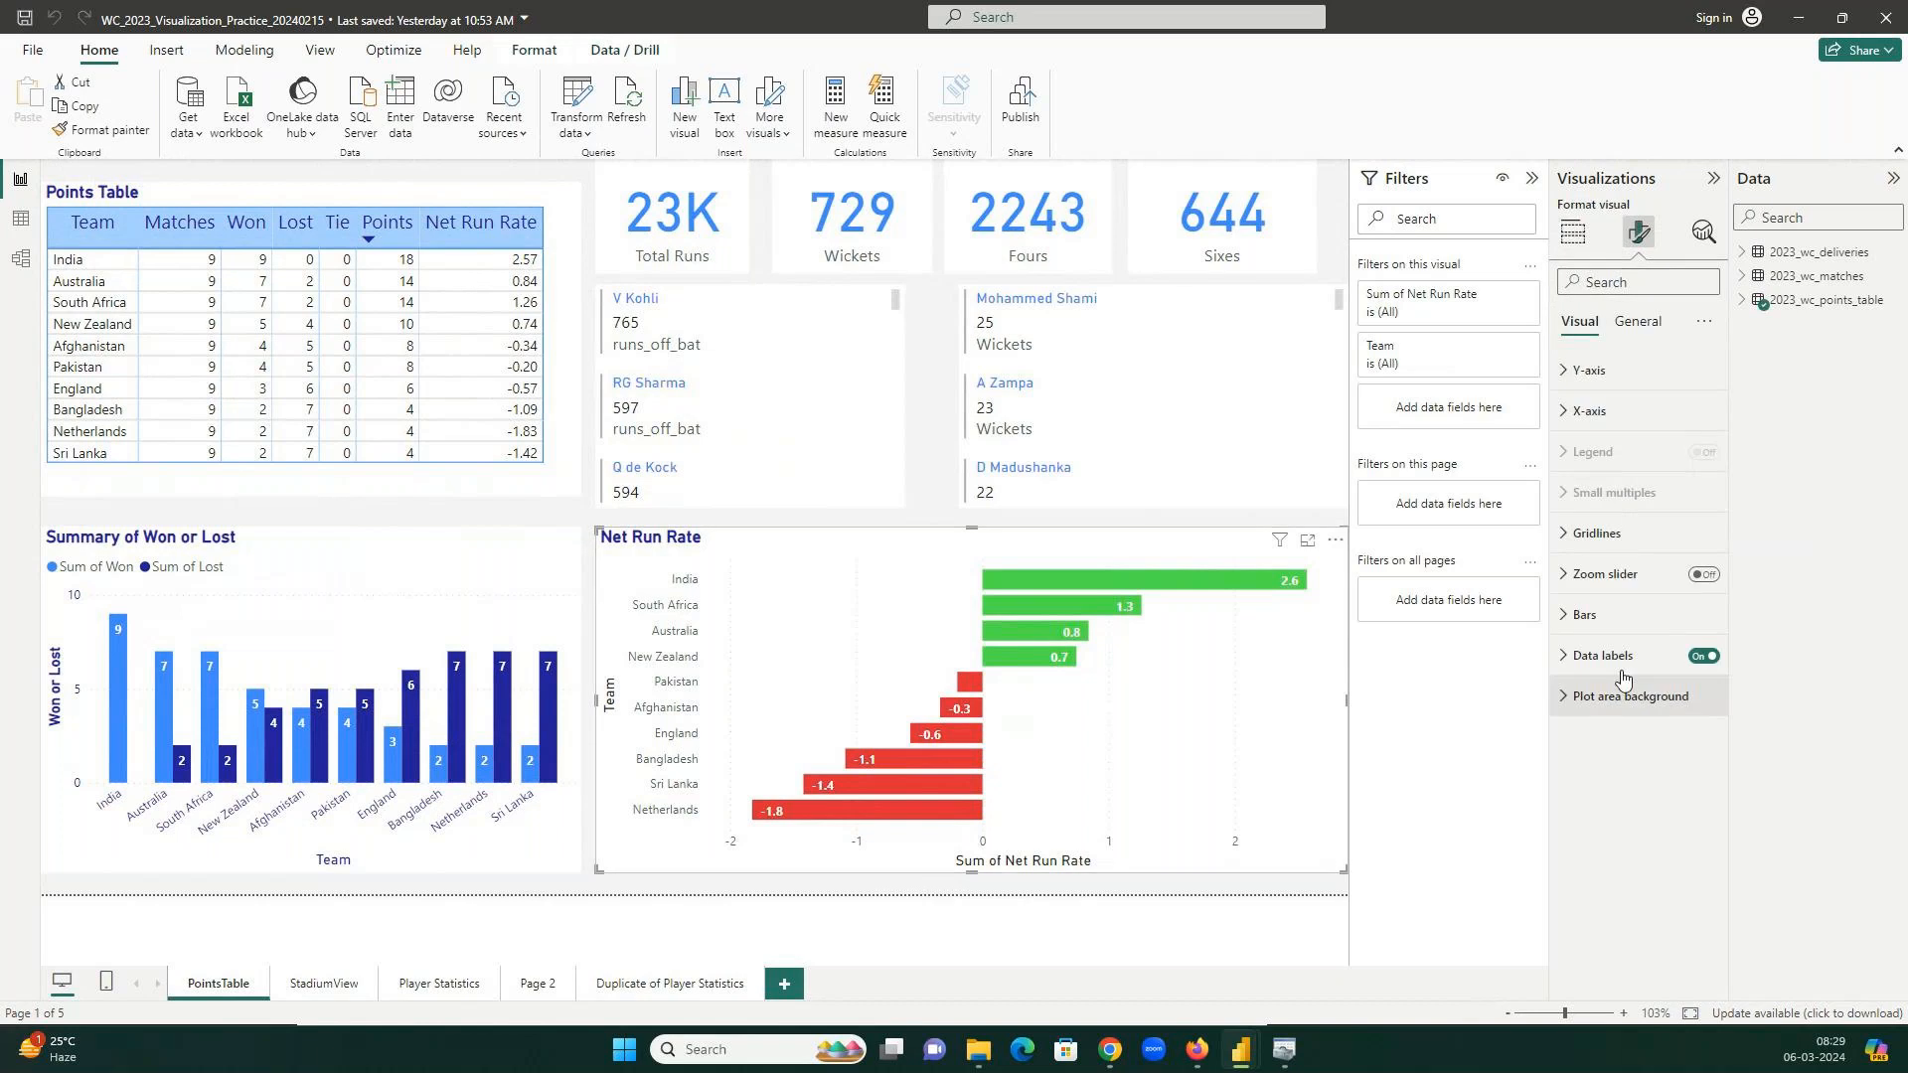
click(1601, 656)
scroll(1627, 844, down, 2)
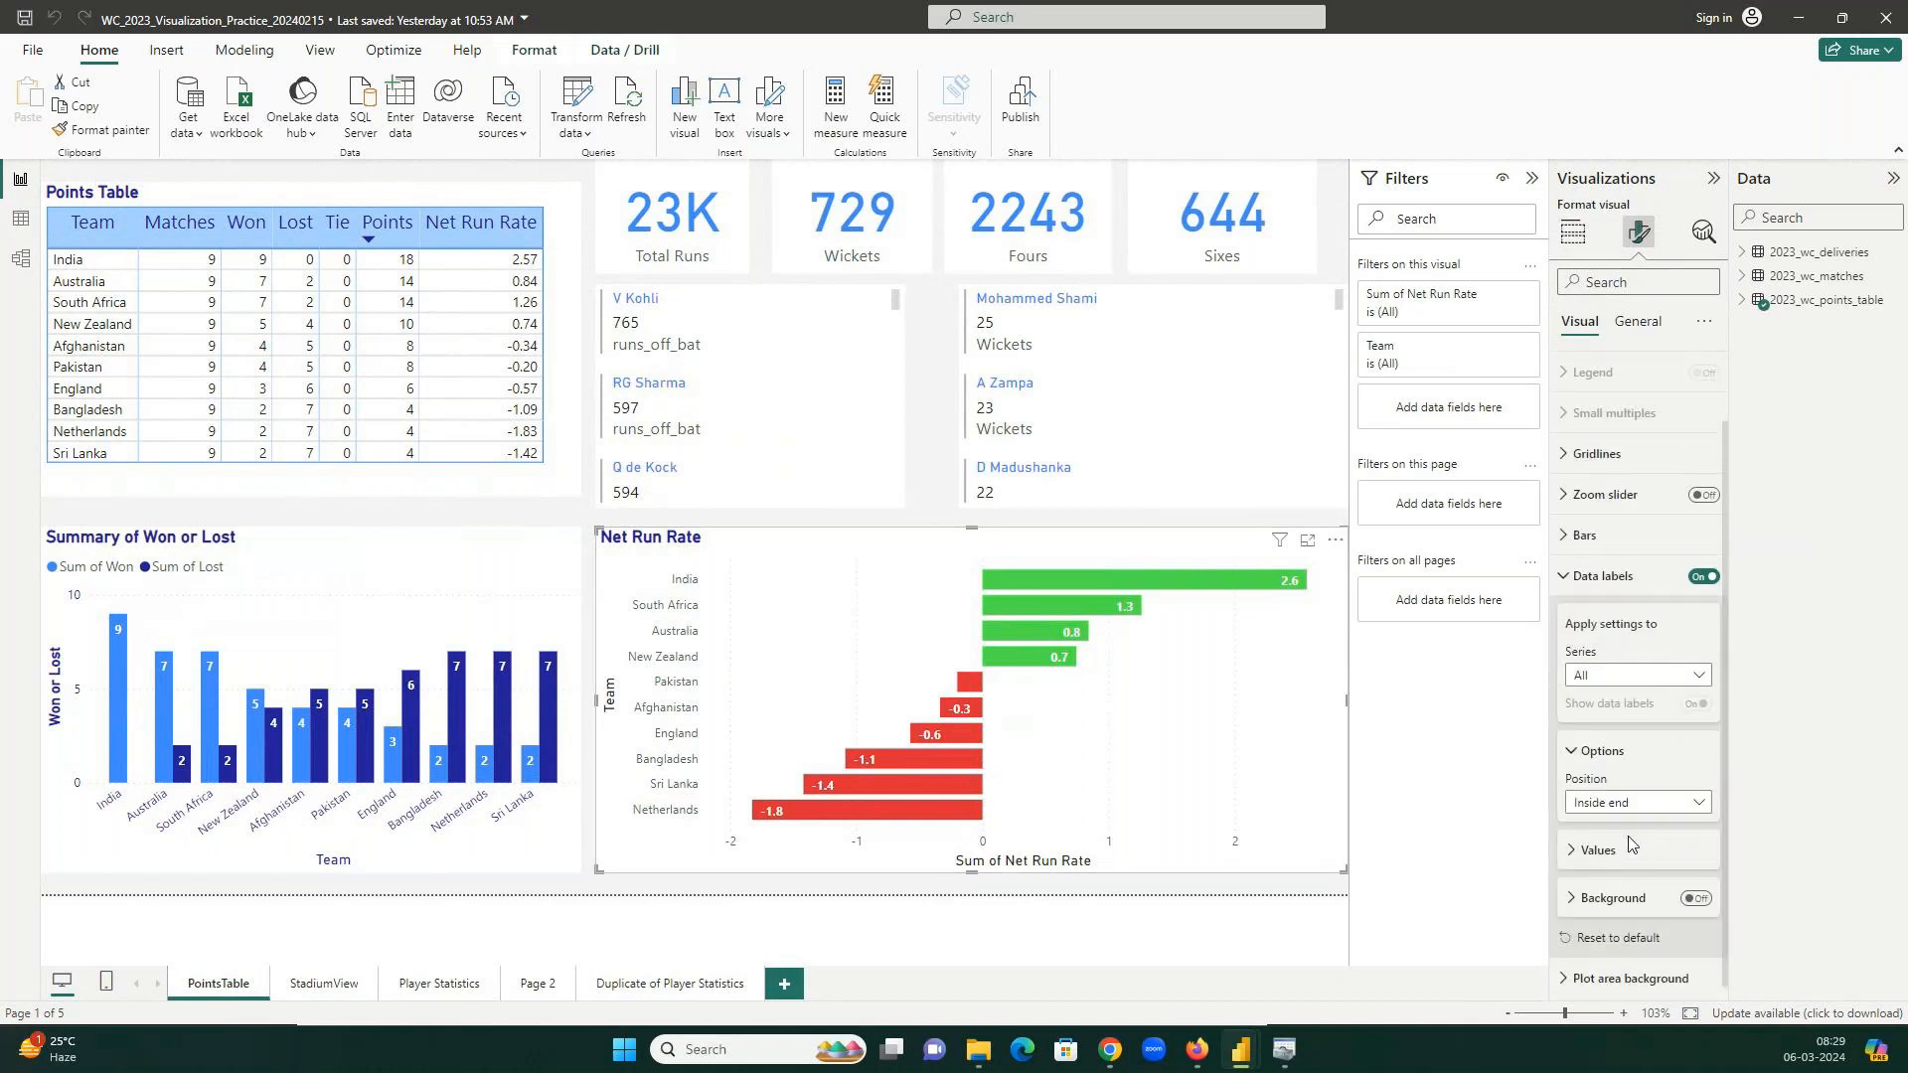
click(1631, 282)
text(ti)
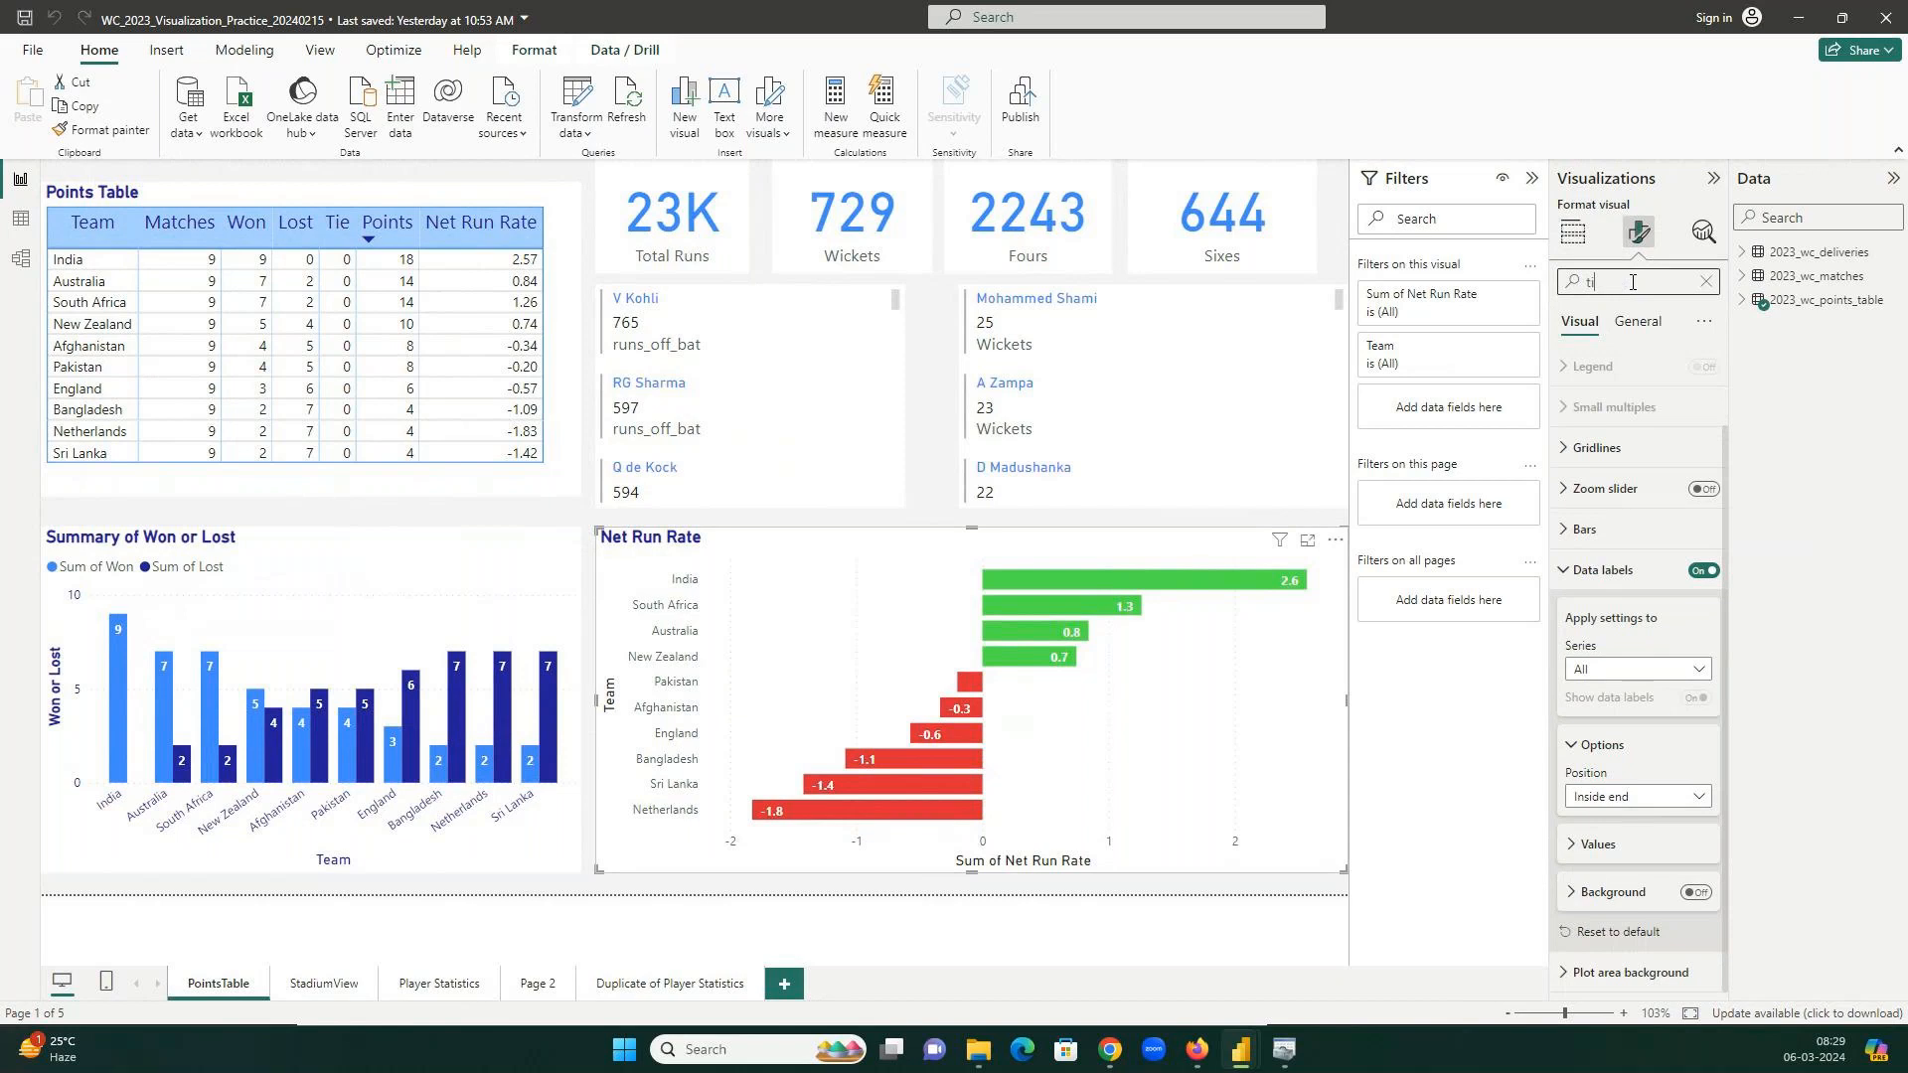
text(p)
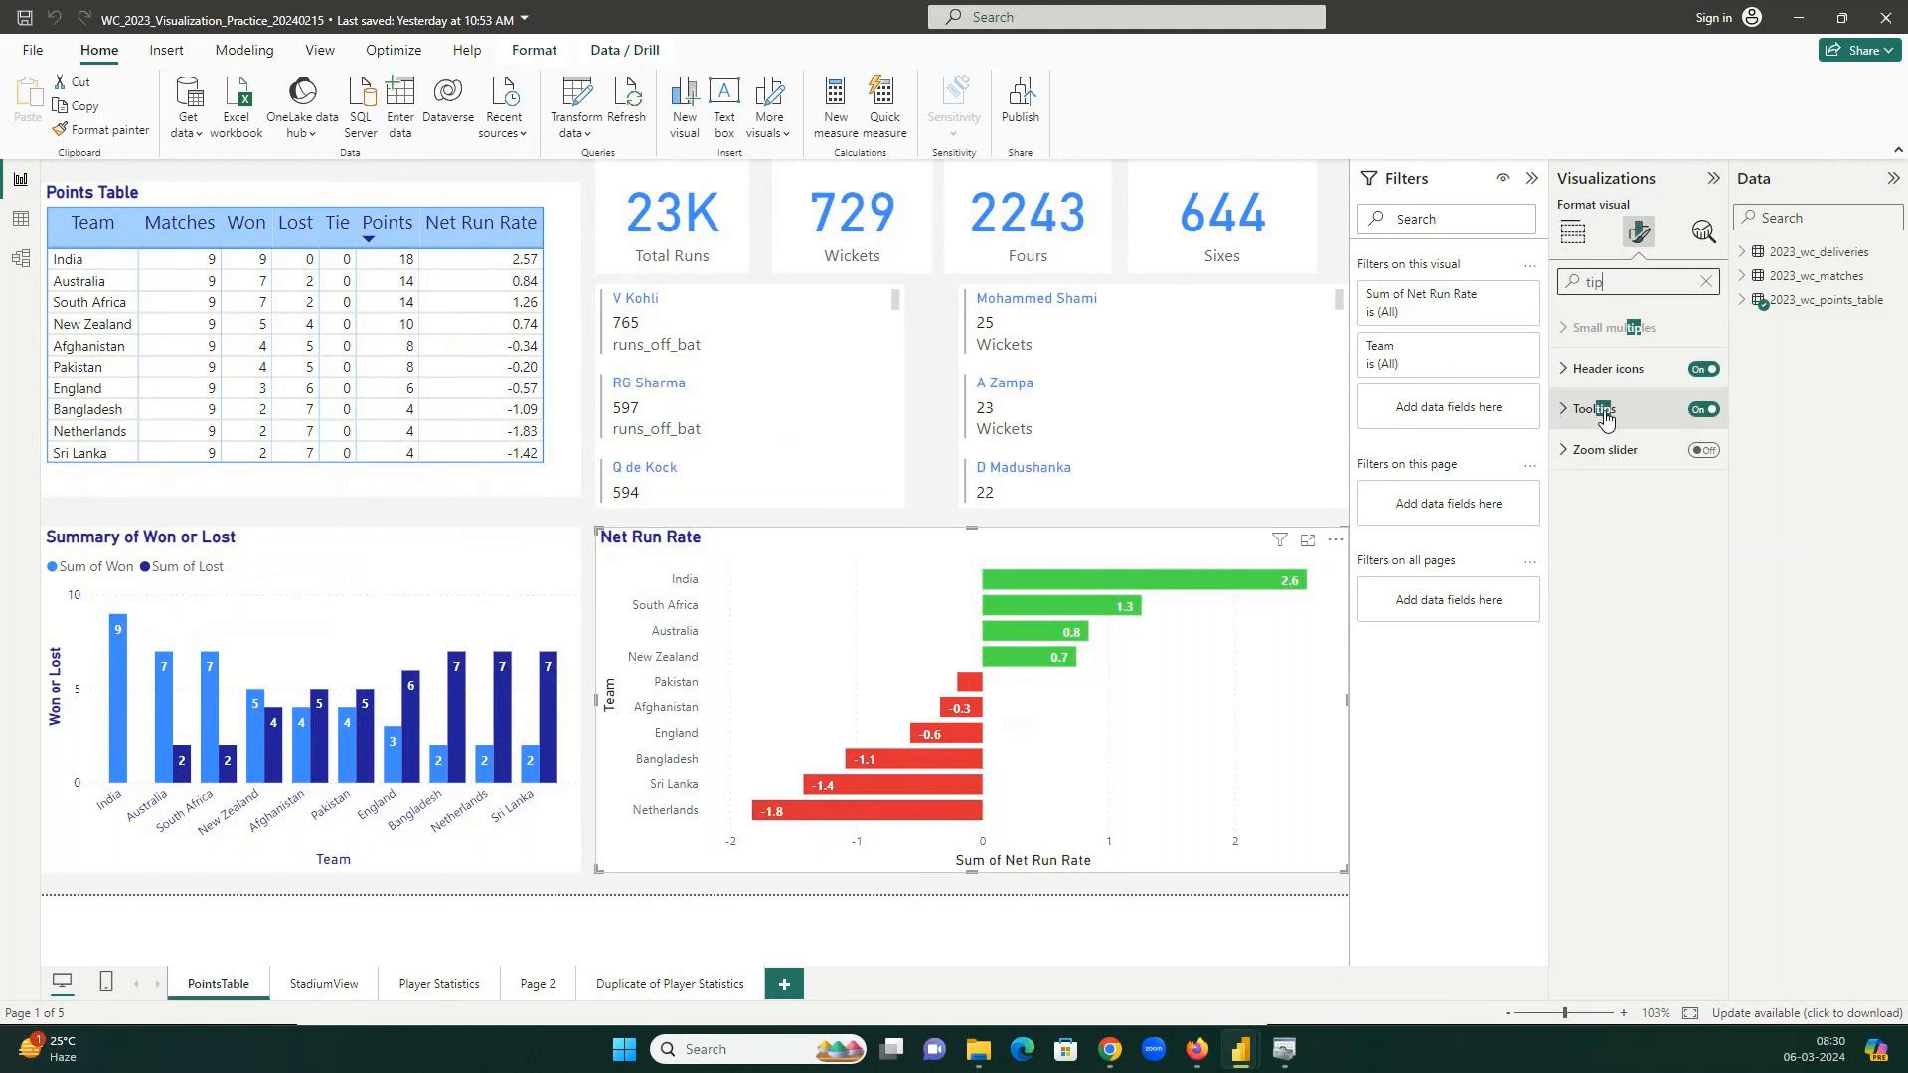
mouse_move(1120, 1051)
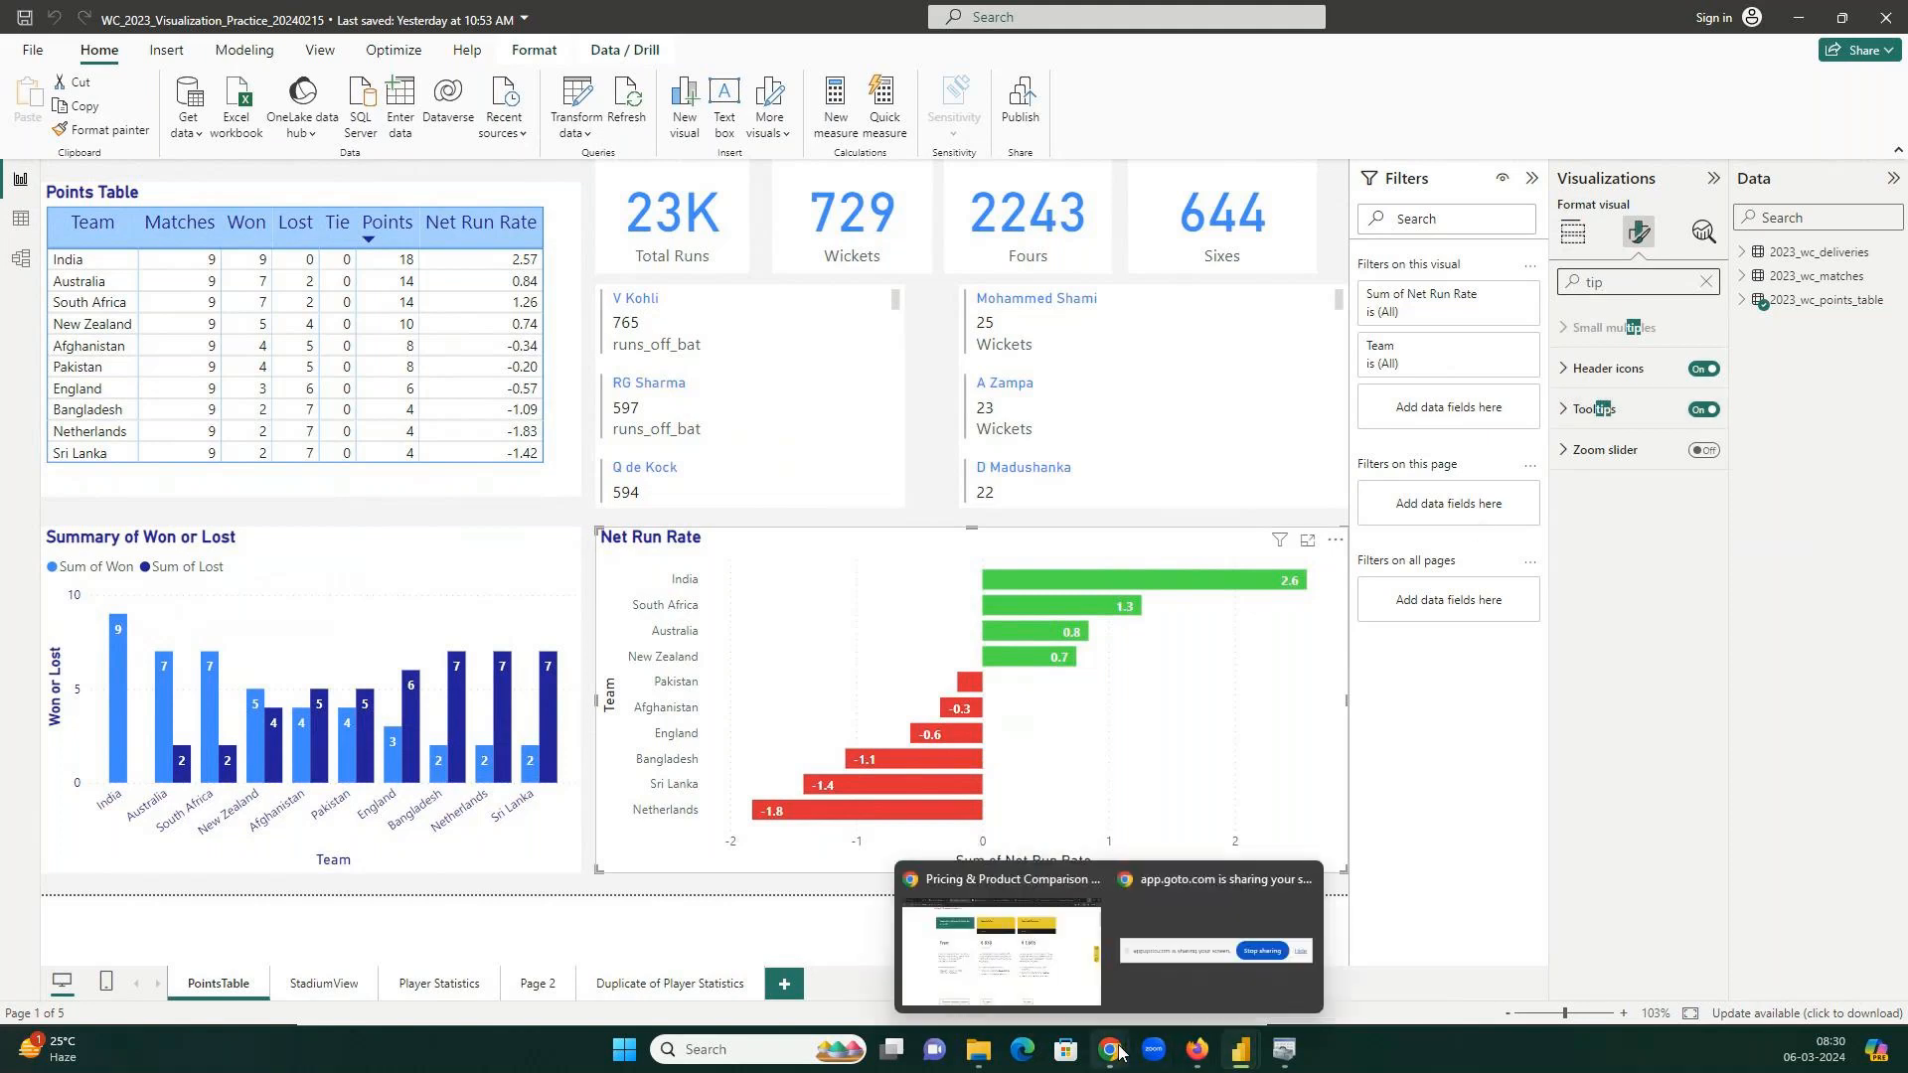
click(1083, 952)
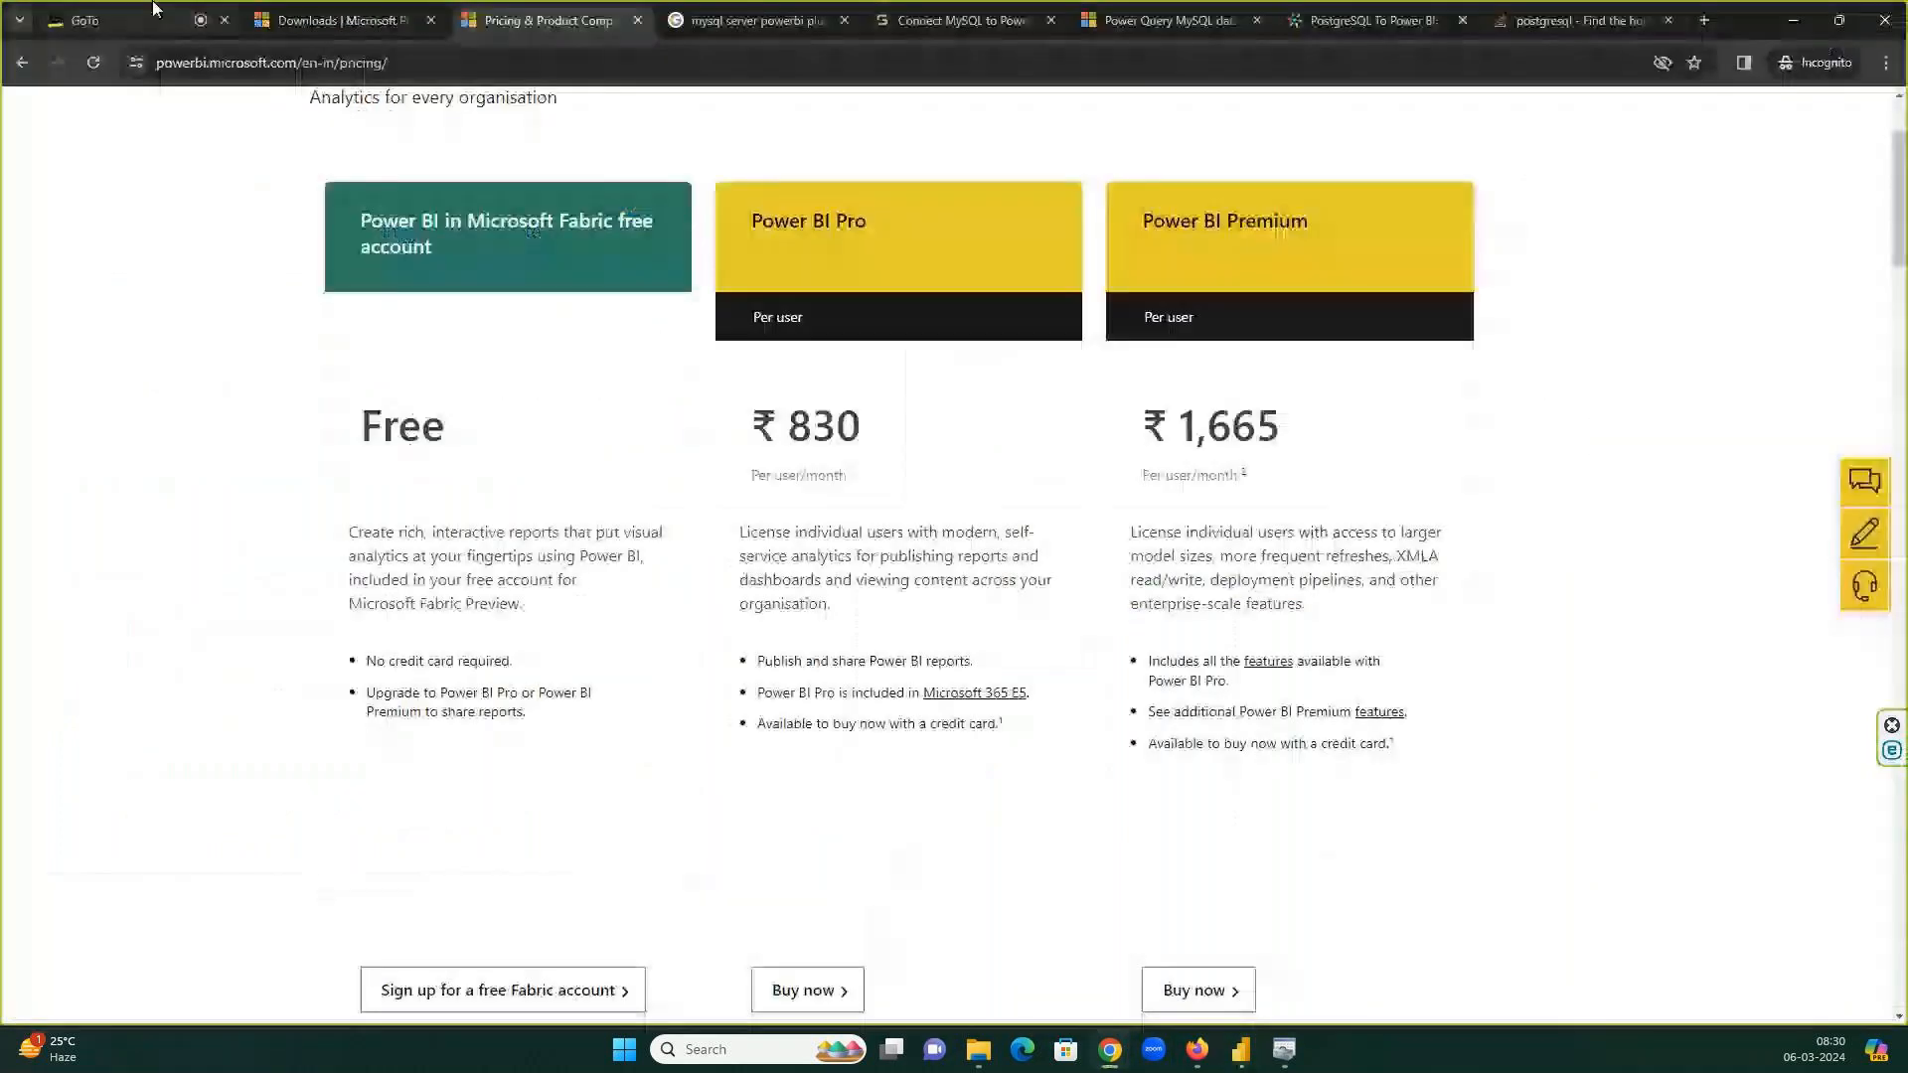
click(152, 10)
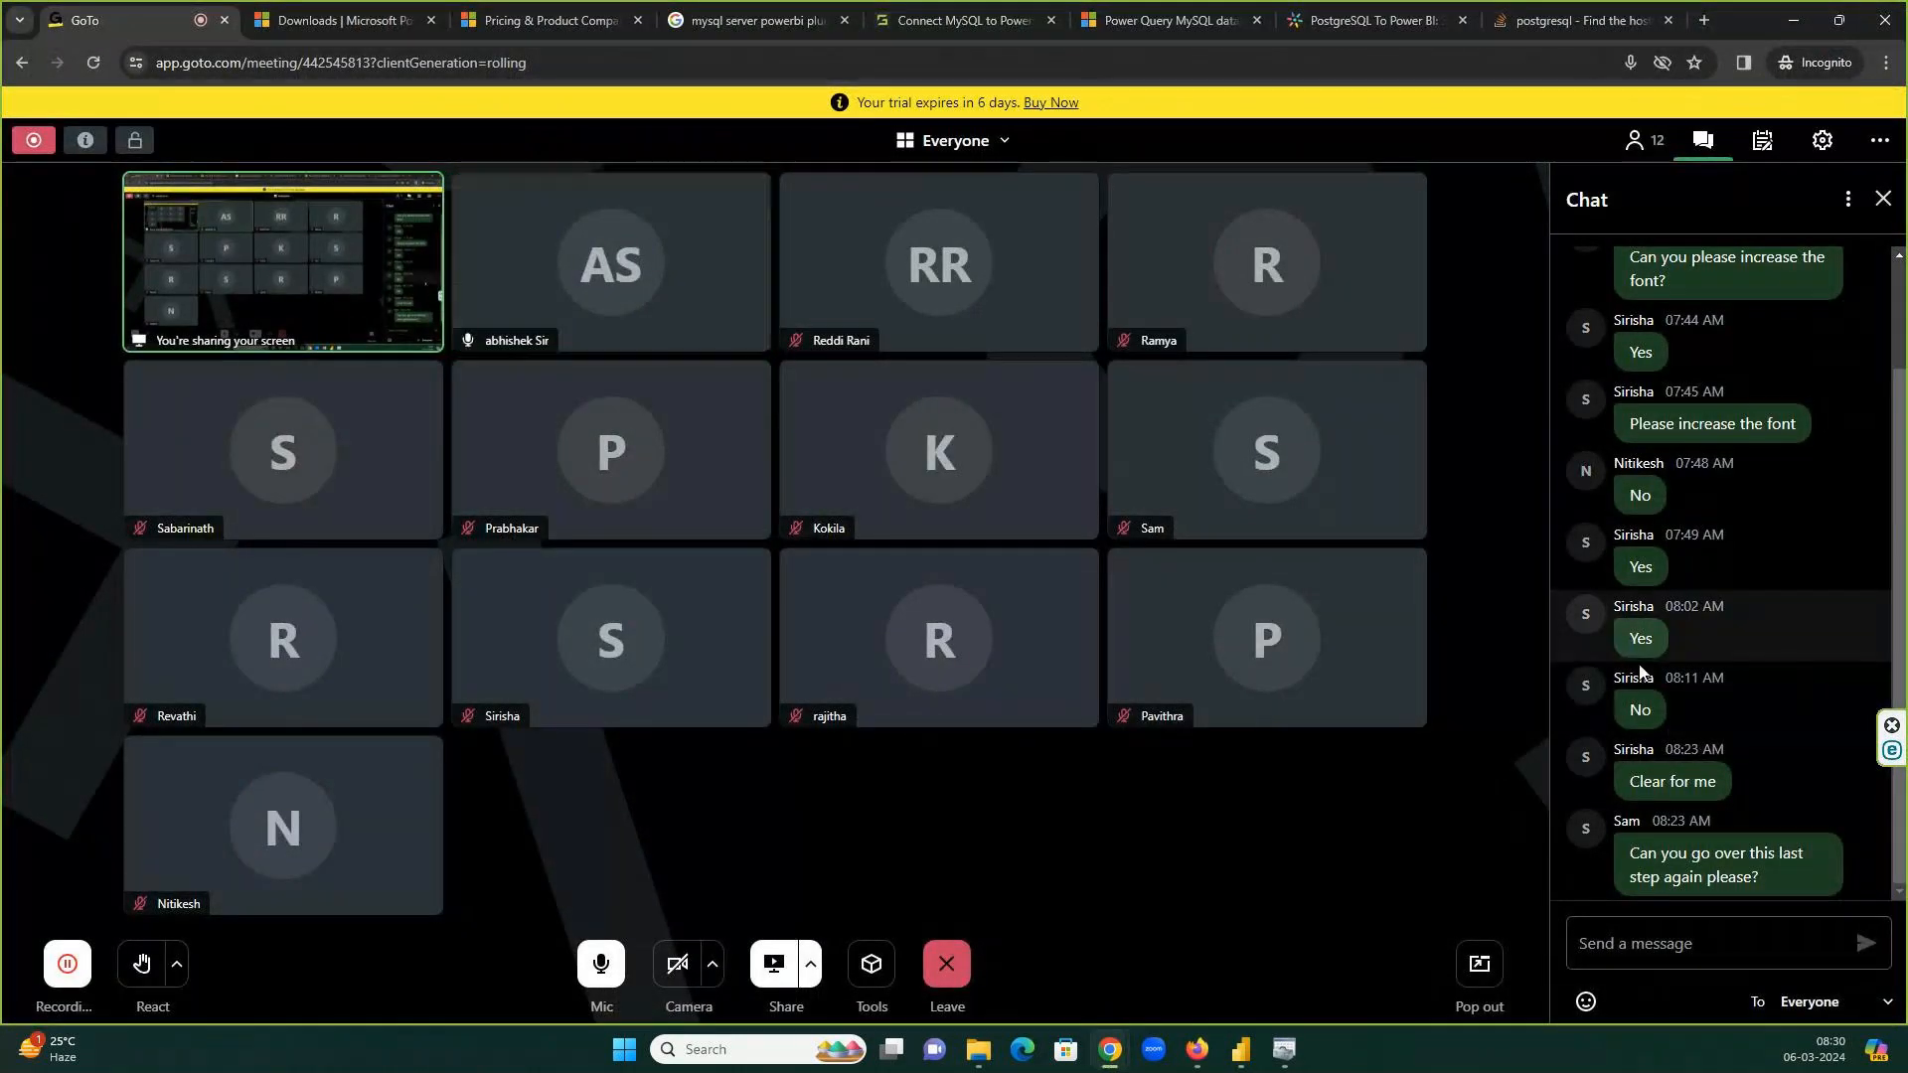
key(alt+Tab)
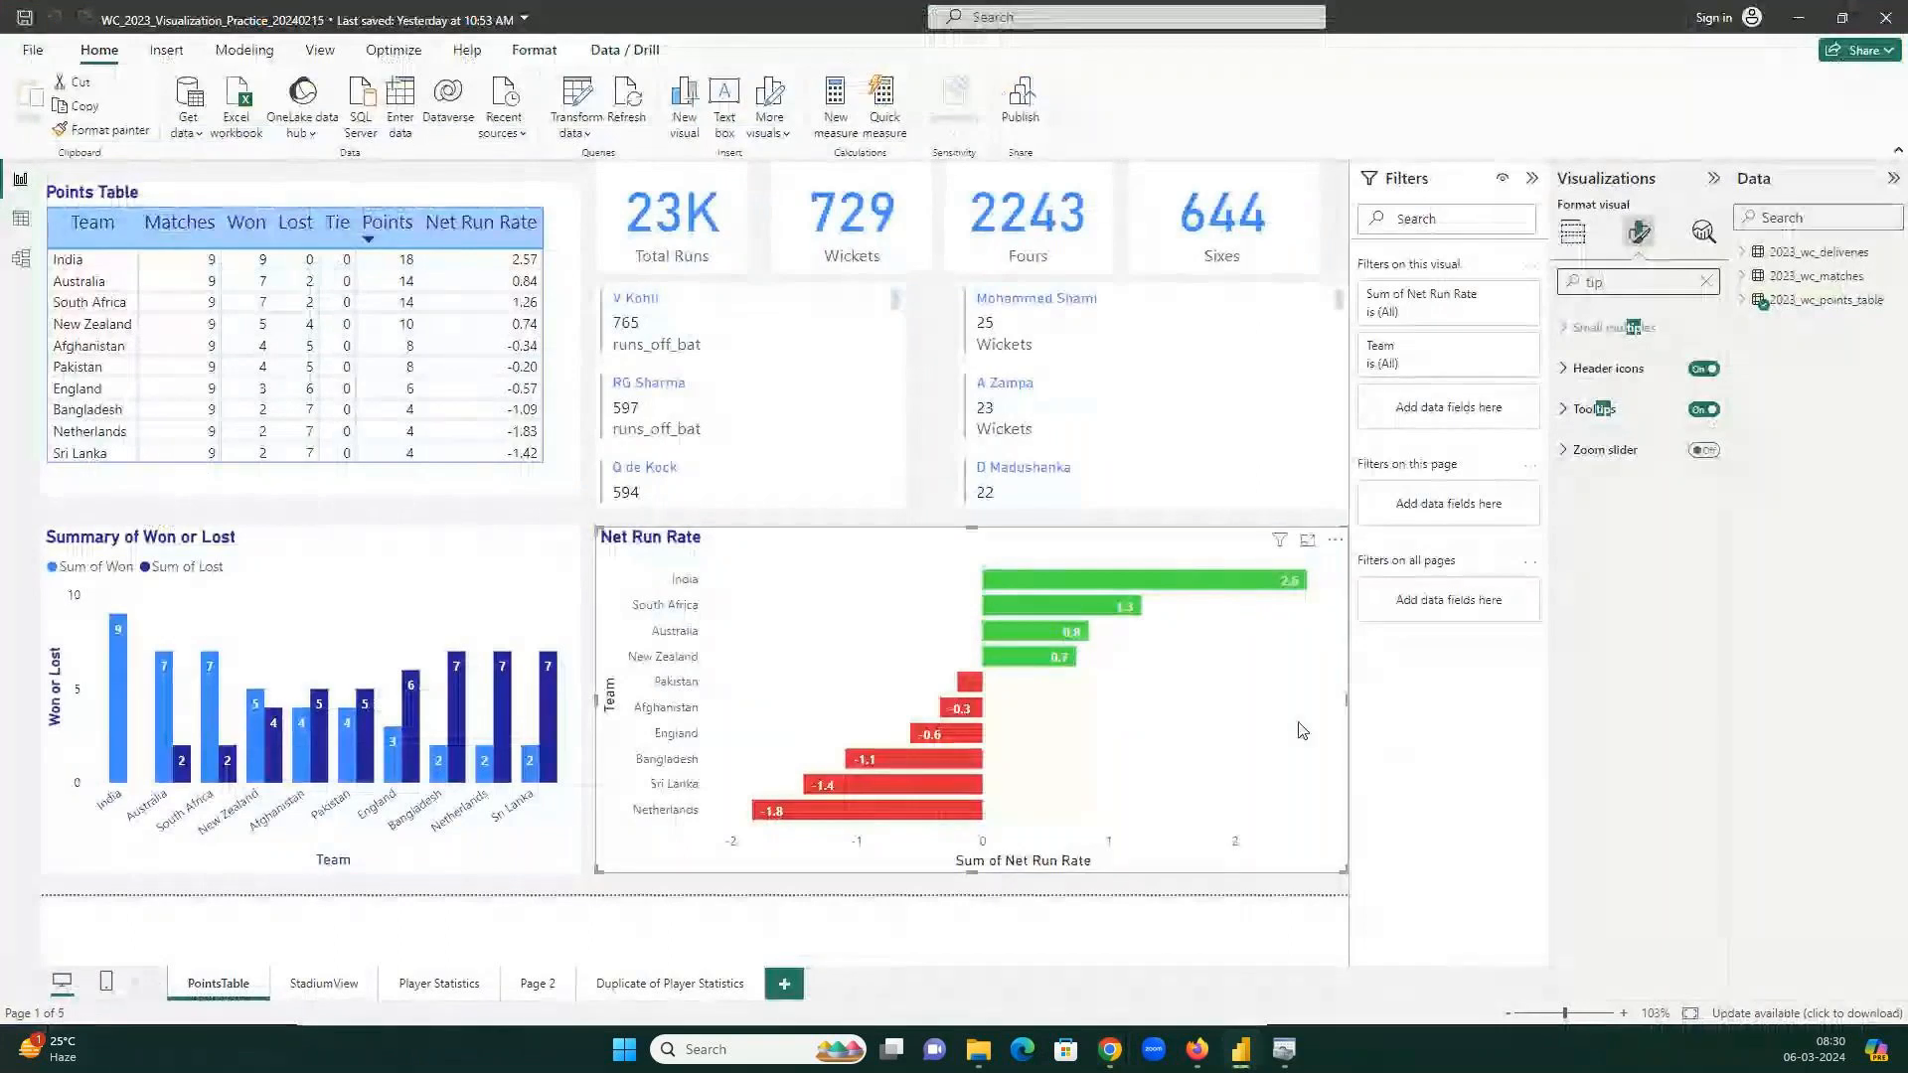
key(alt+Tab)
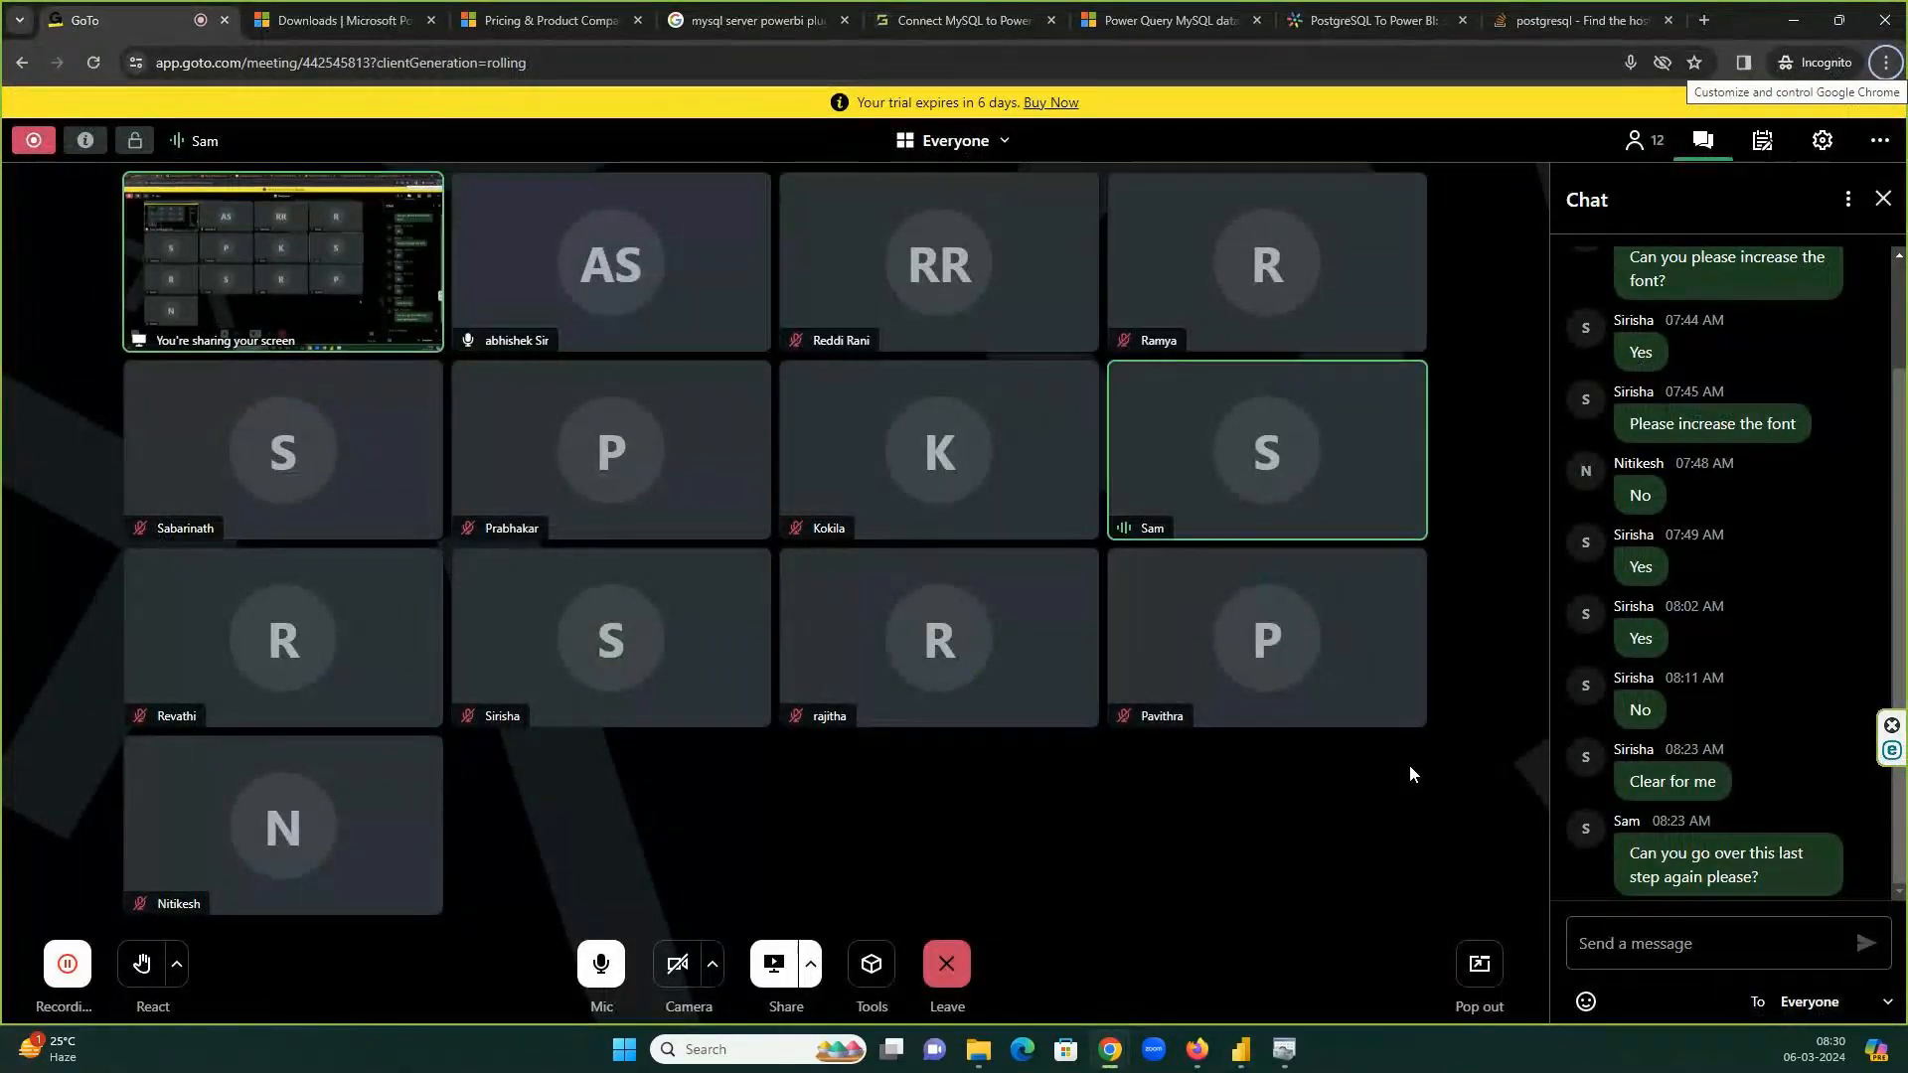
key(alt+Tab)
Bring the Wc23_20240306 report window forward and show the chart's fields.
click(1241, 1049)
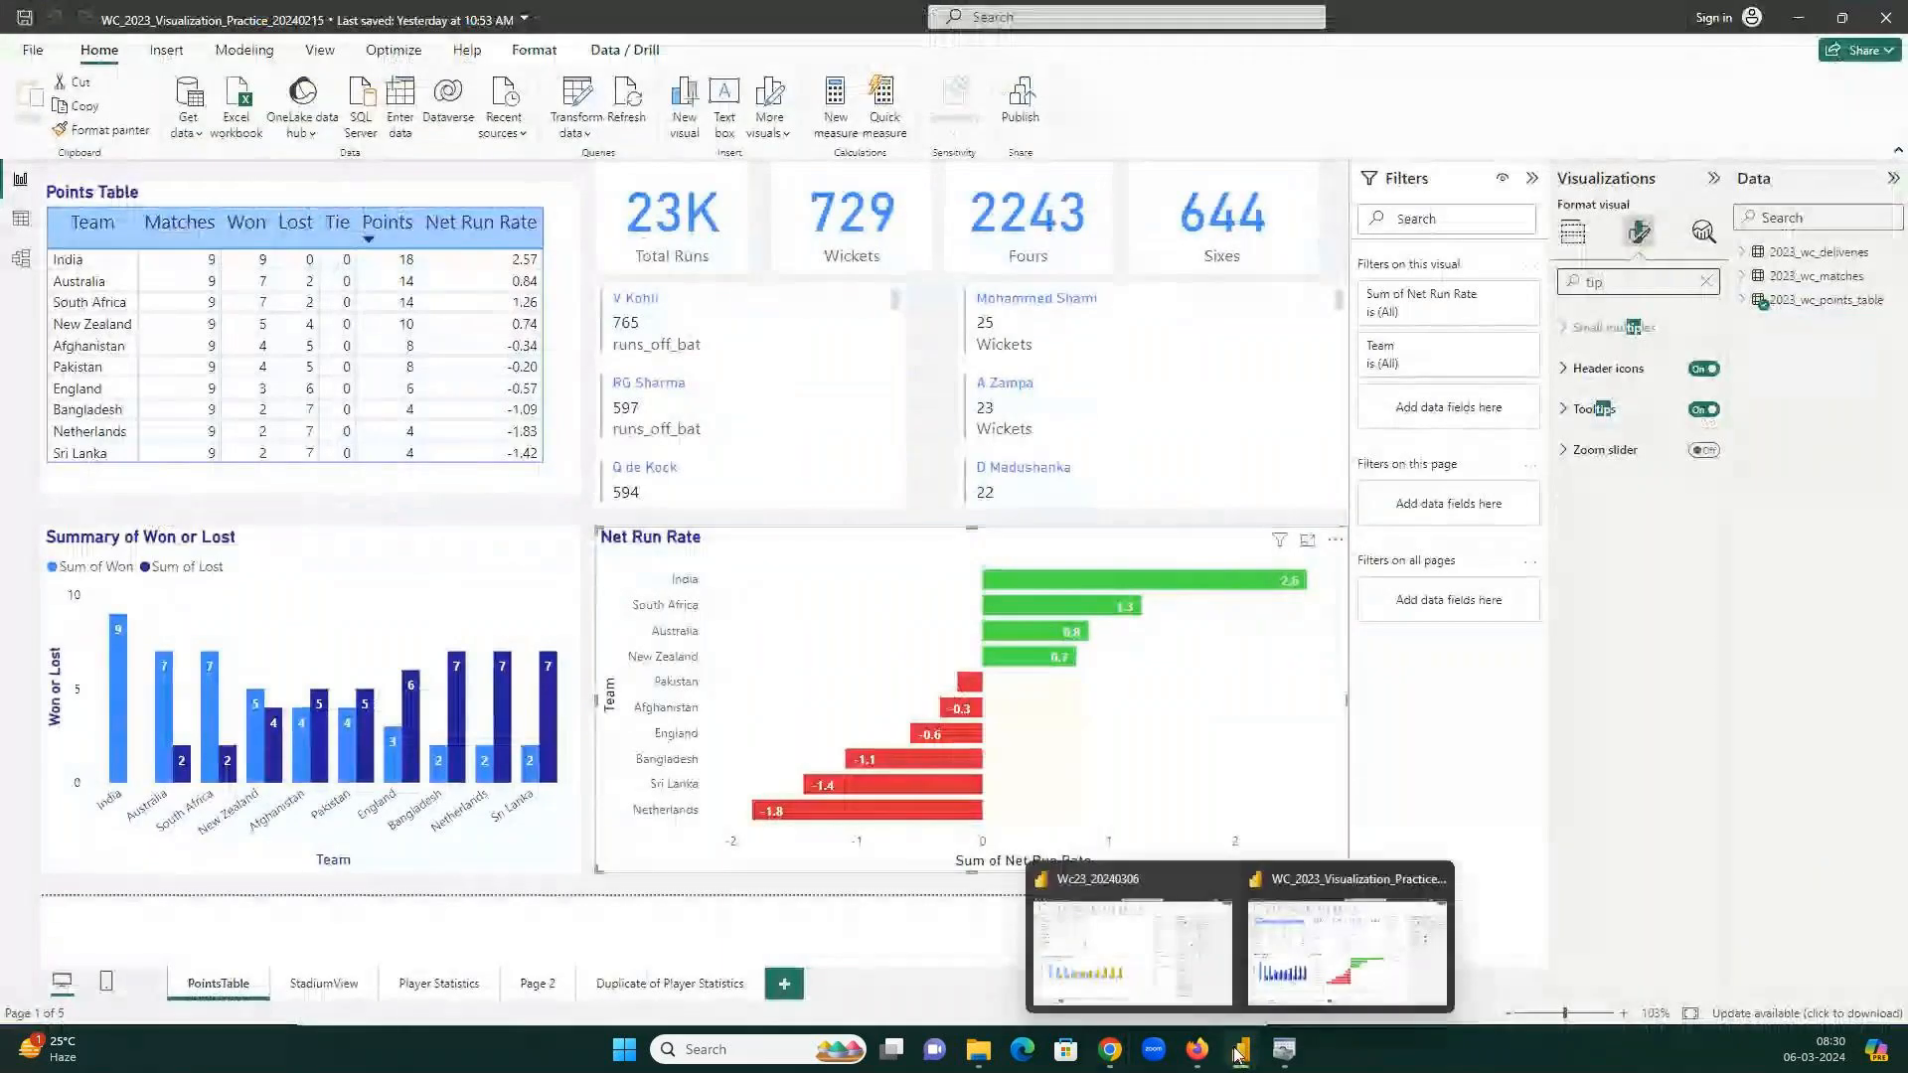
click(1170, 1001)
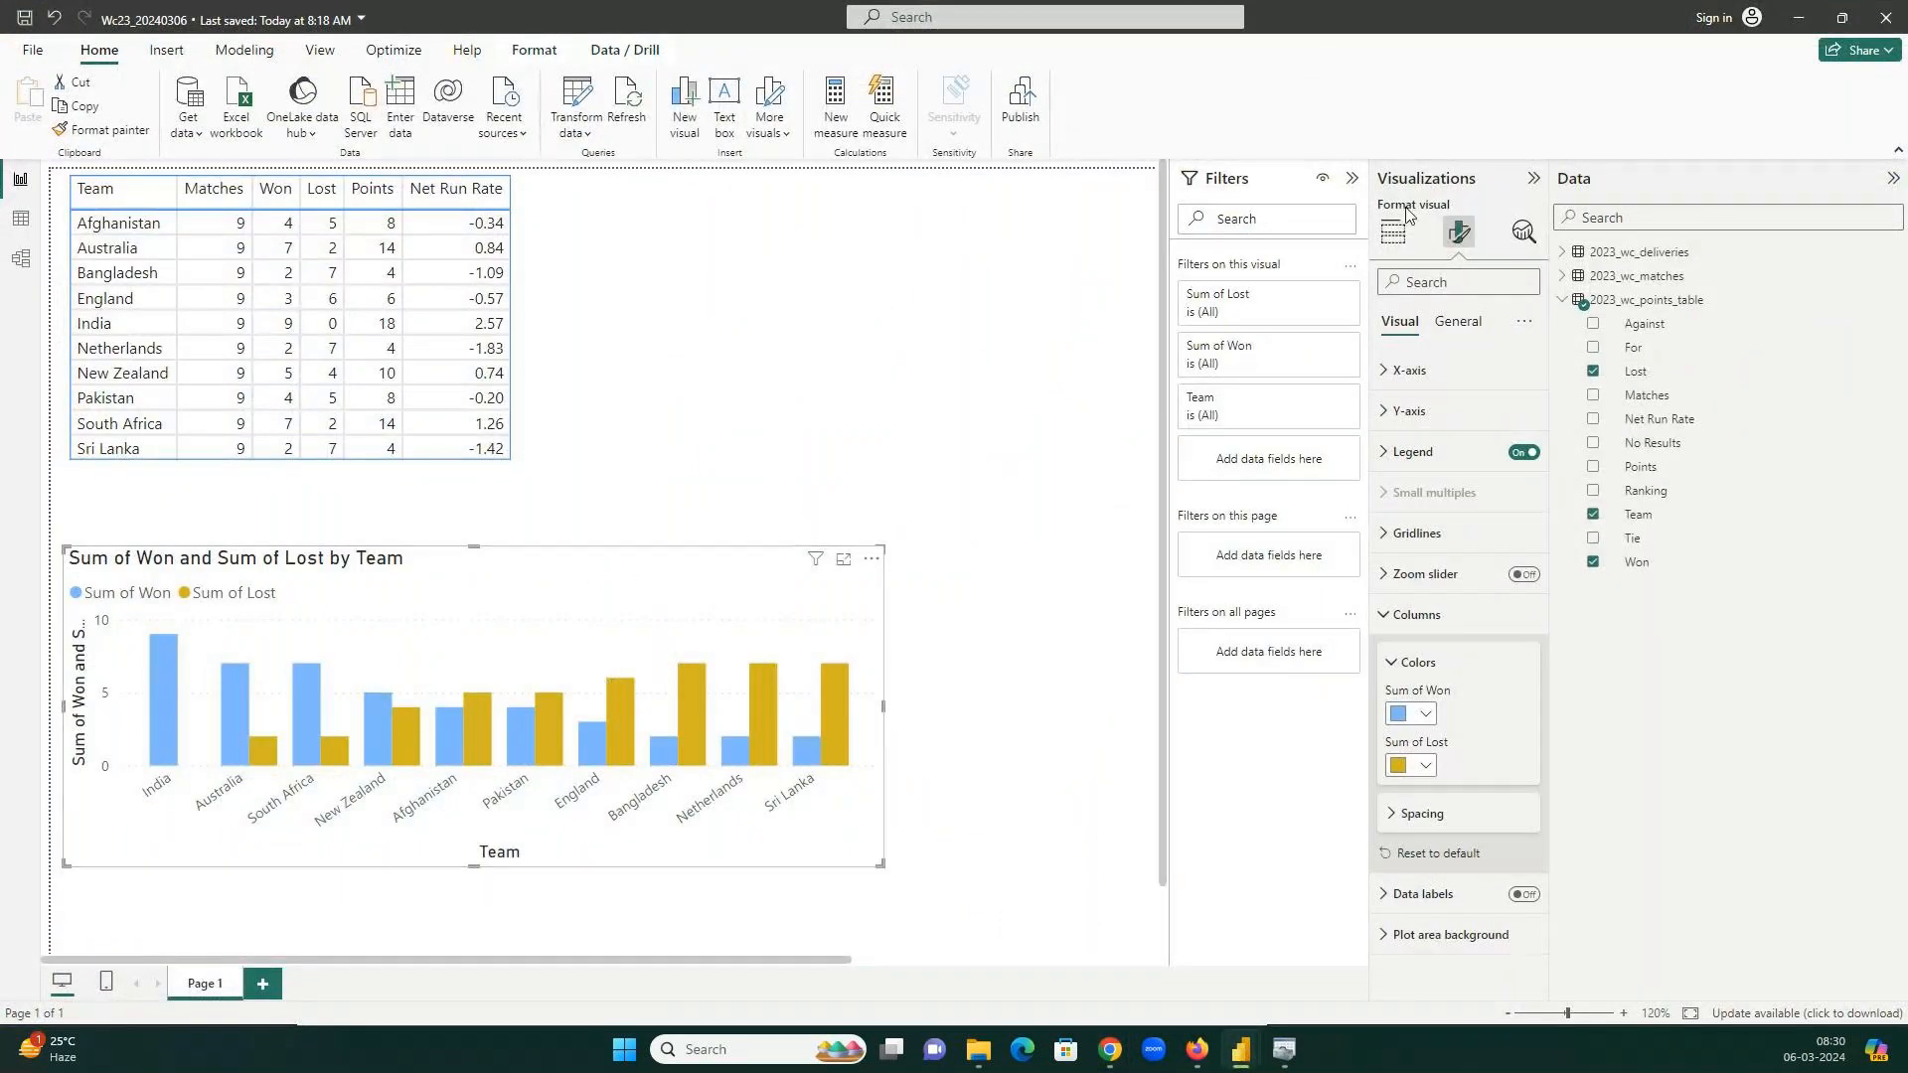
click(1393, 232)
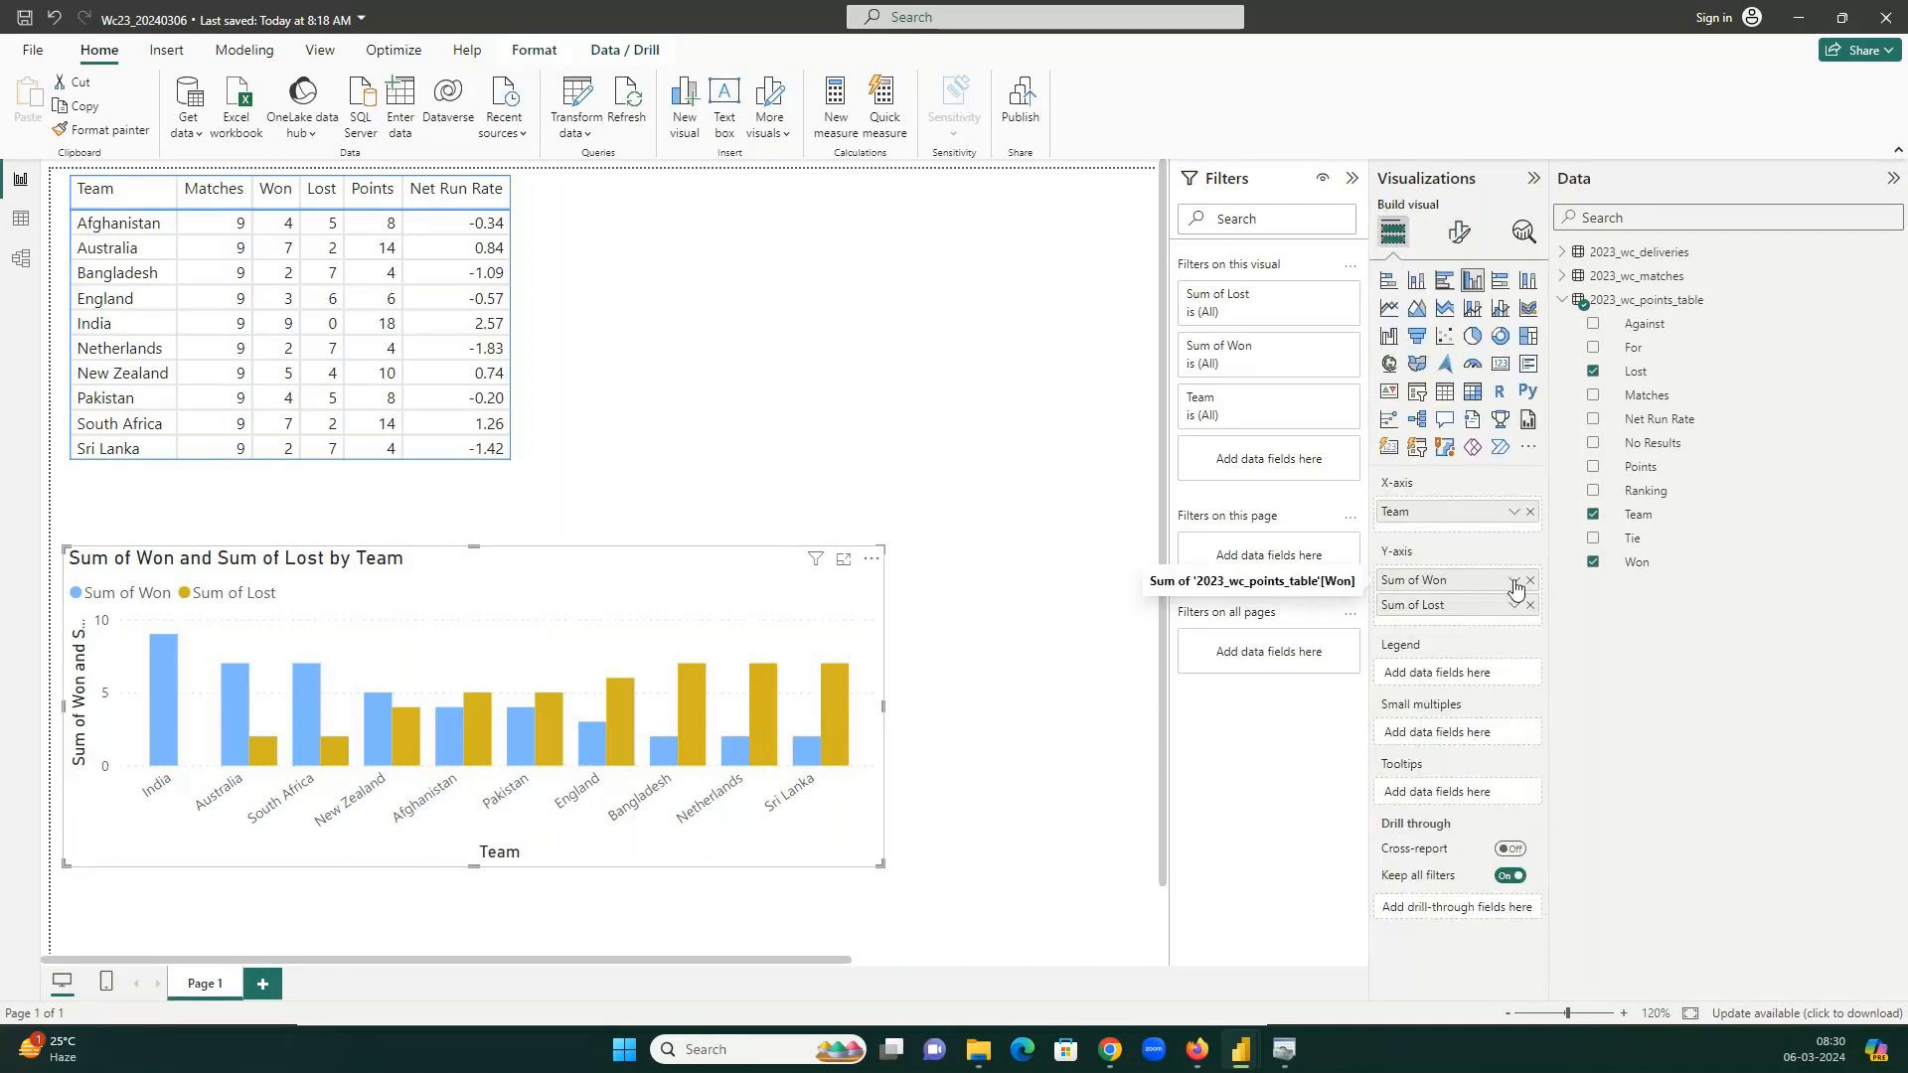
Replace Sum of Won and Sum of Lost with the Won and Lost fields on the Y-axis.
click(1530, 581)
click(1530, 581)
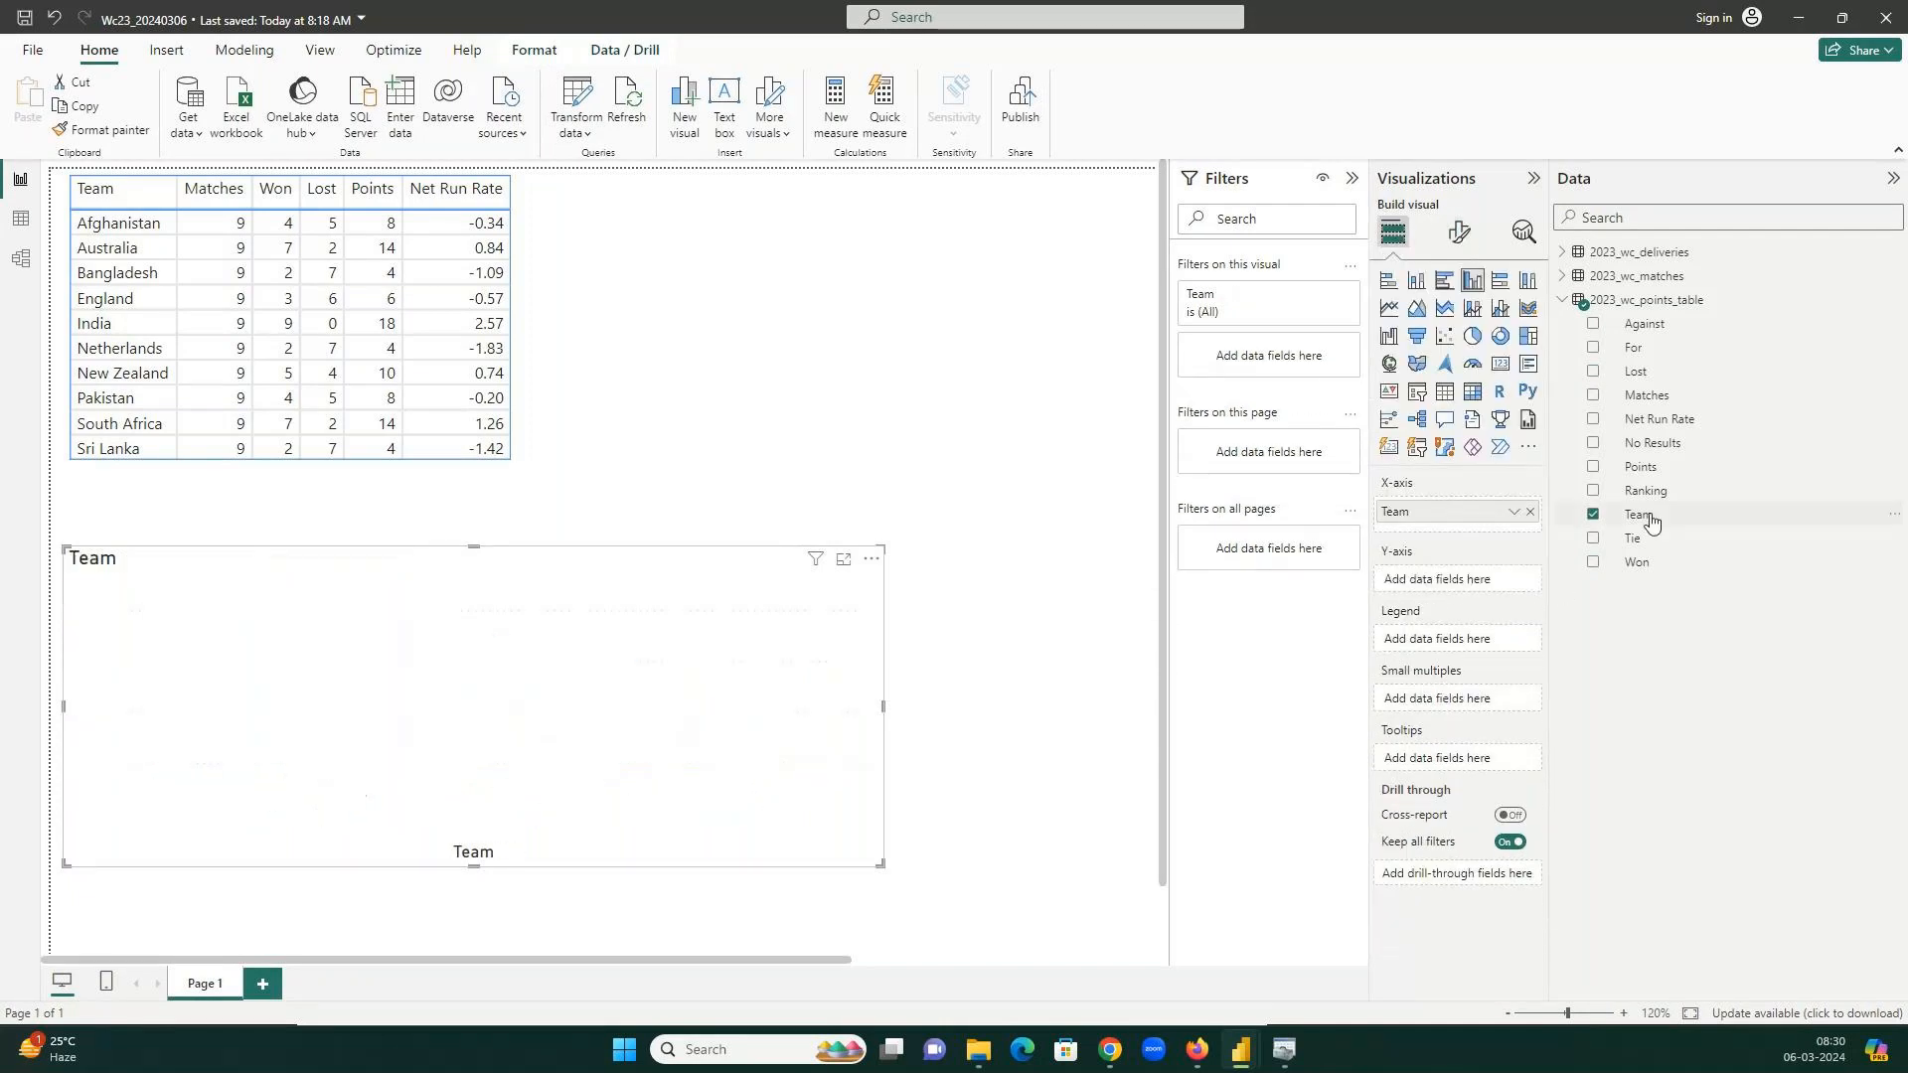
click(1637, 561)
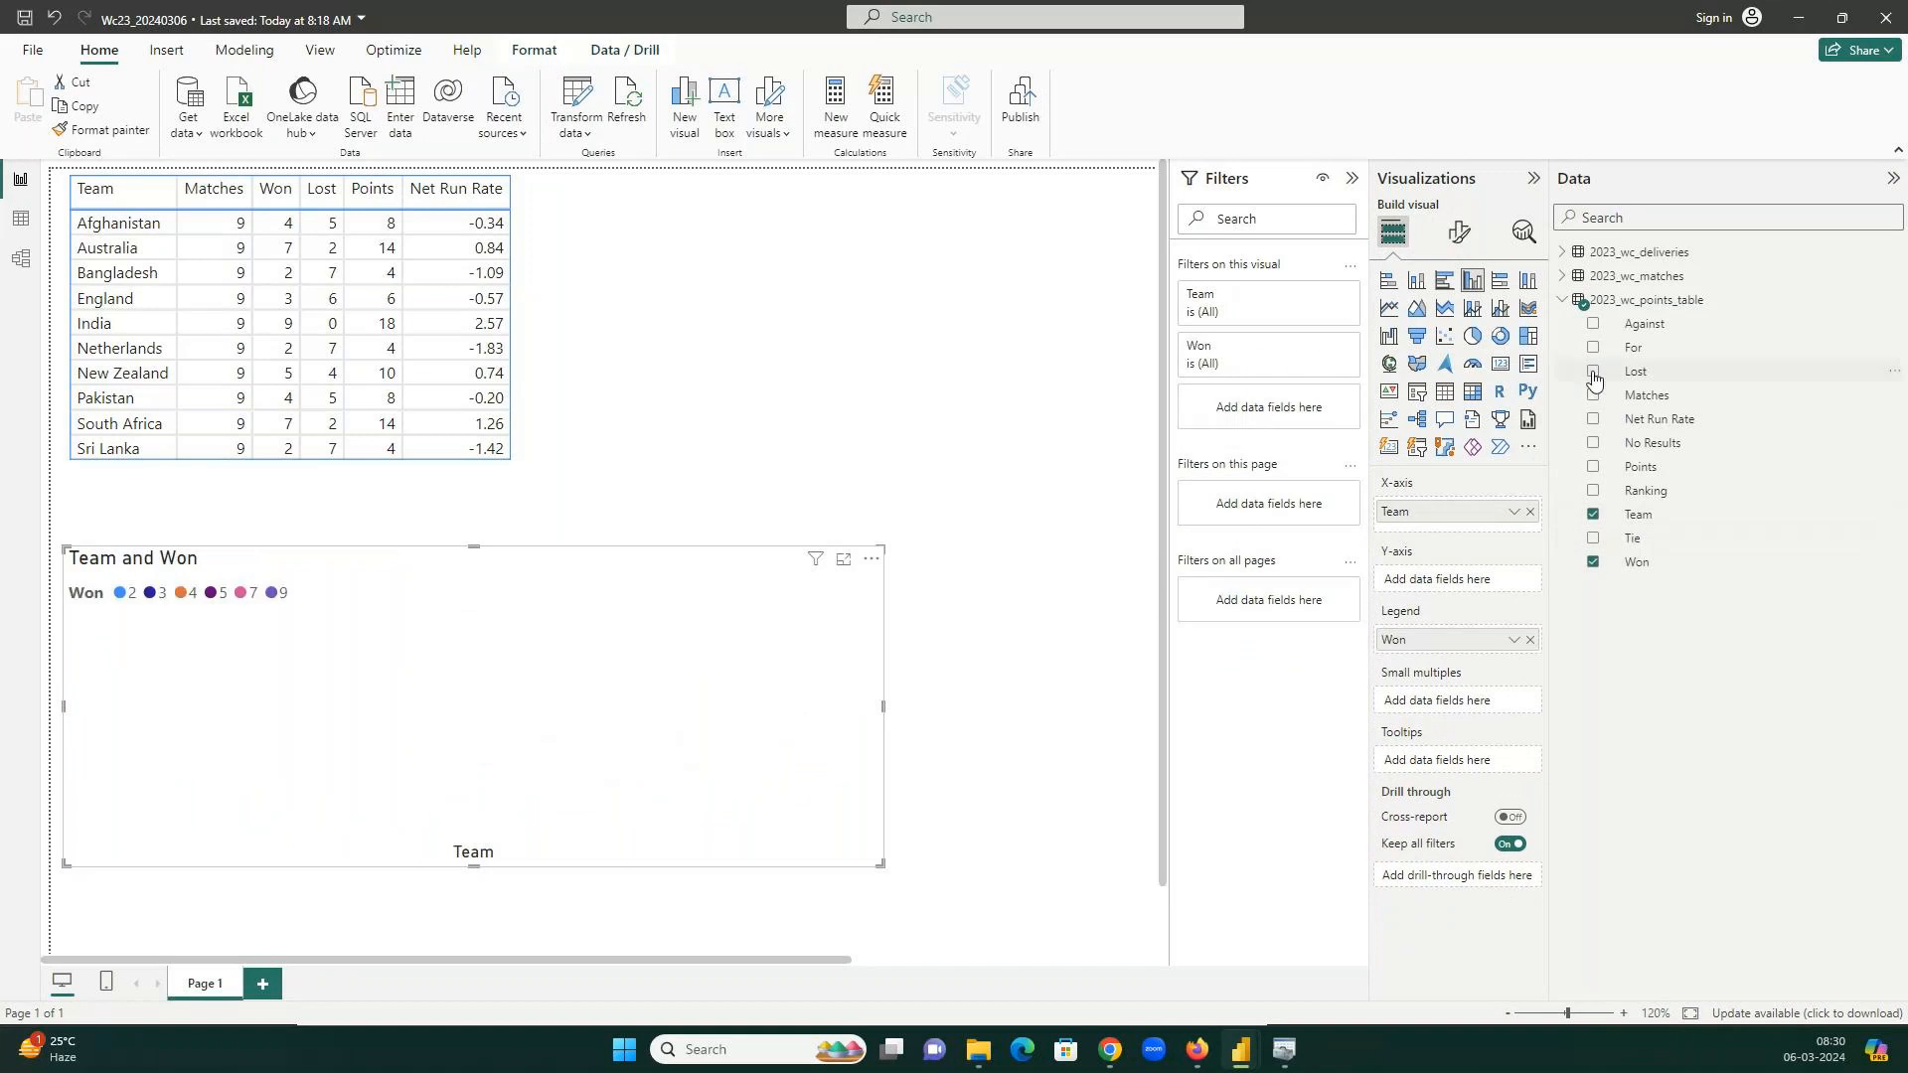
click(1594, 374)
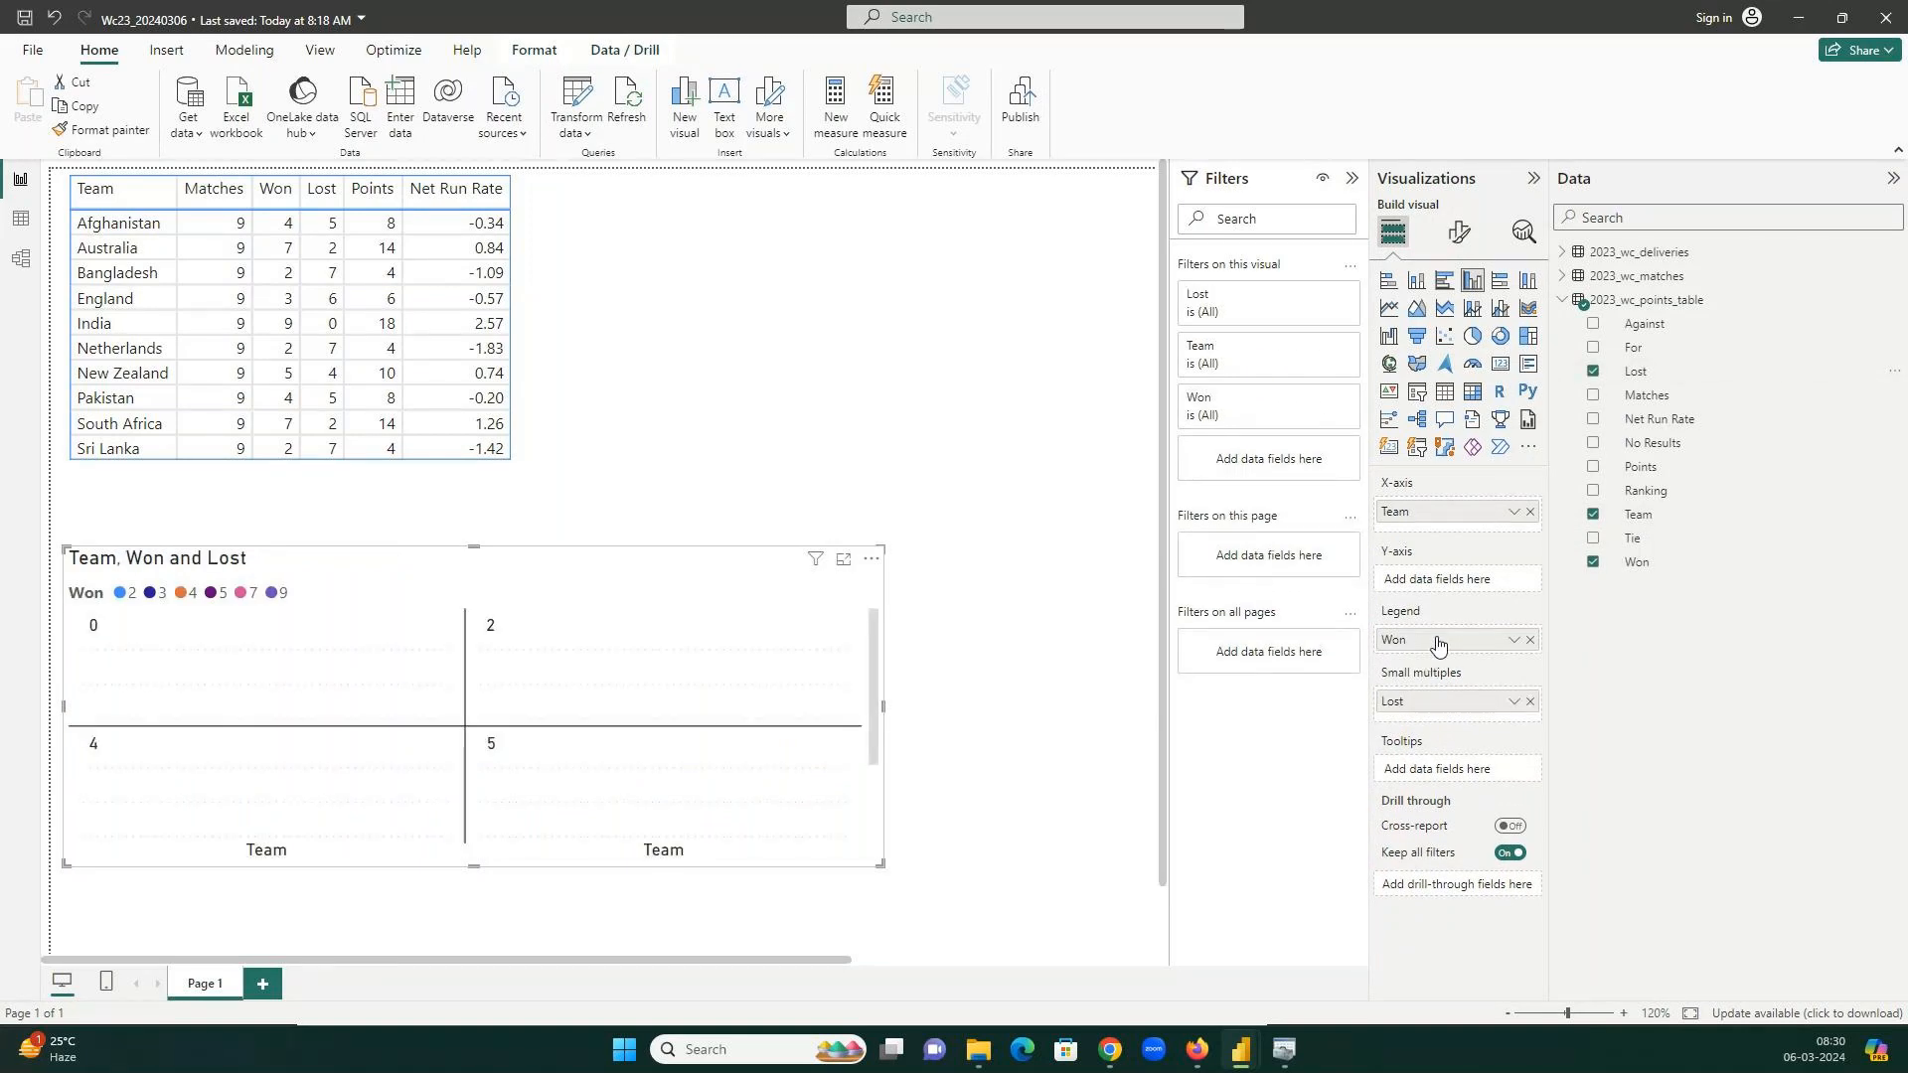
drag(1433, 650, 1432, 579)
drag(1441, 708, 1420, 582)
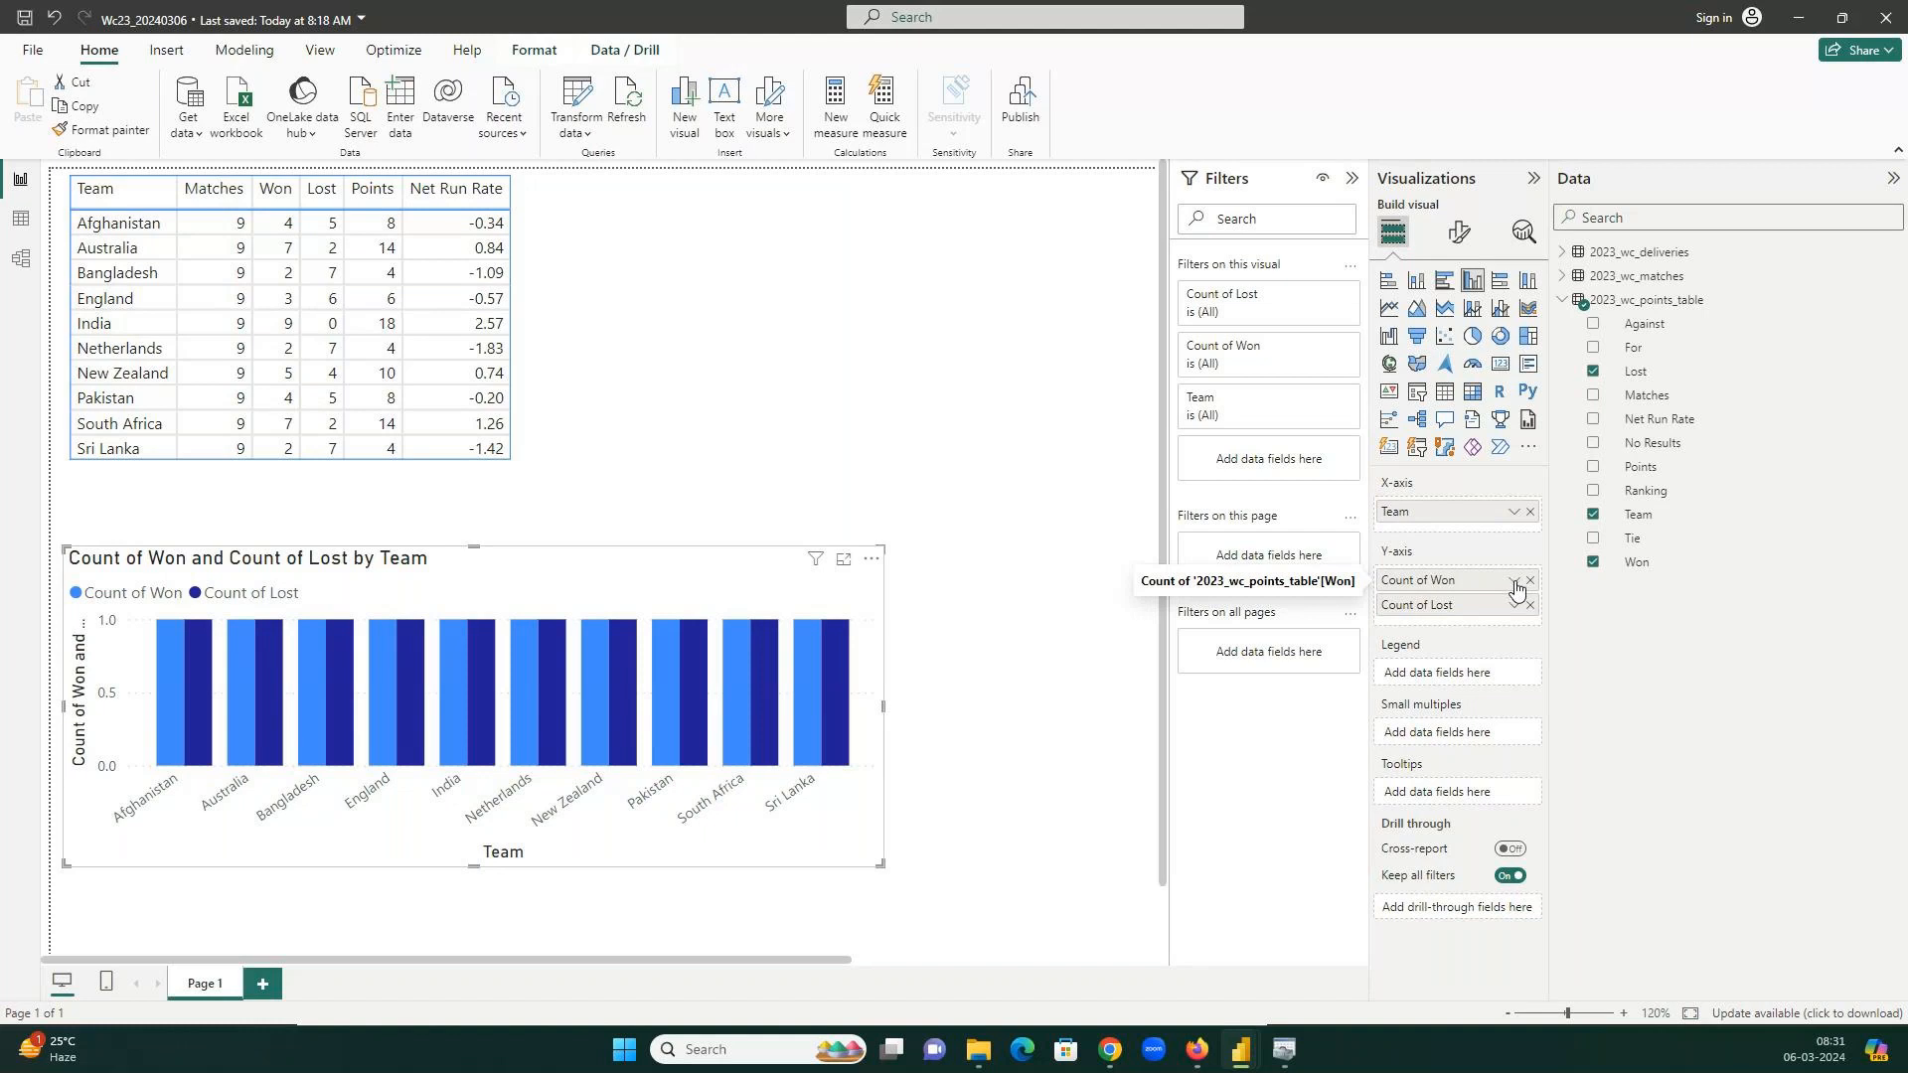
Change the Count of Won and Count of Lost aggregations to Sum.
click(1515, 582)
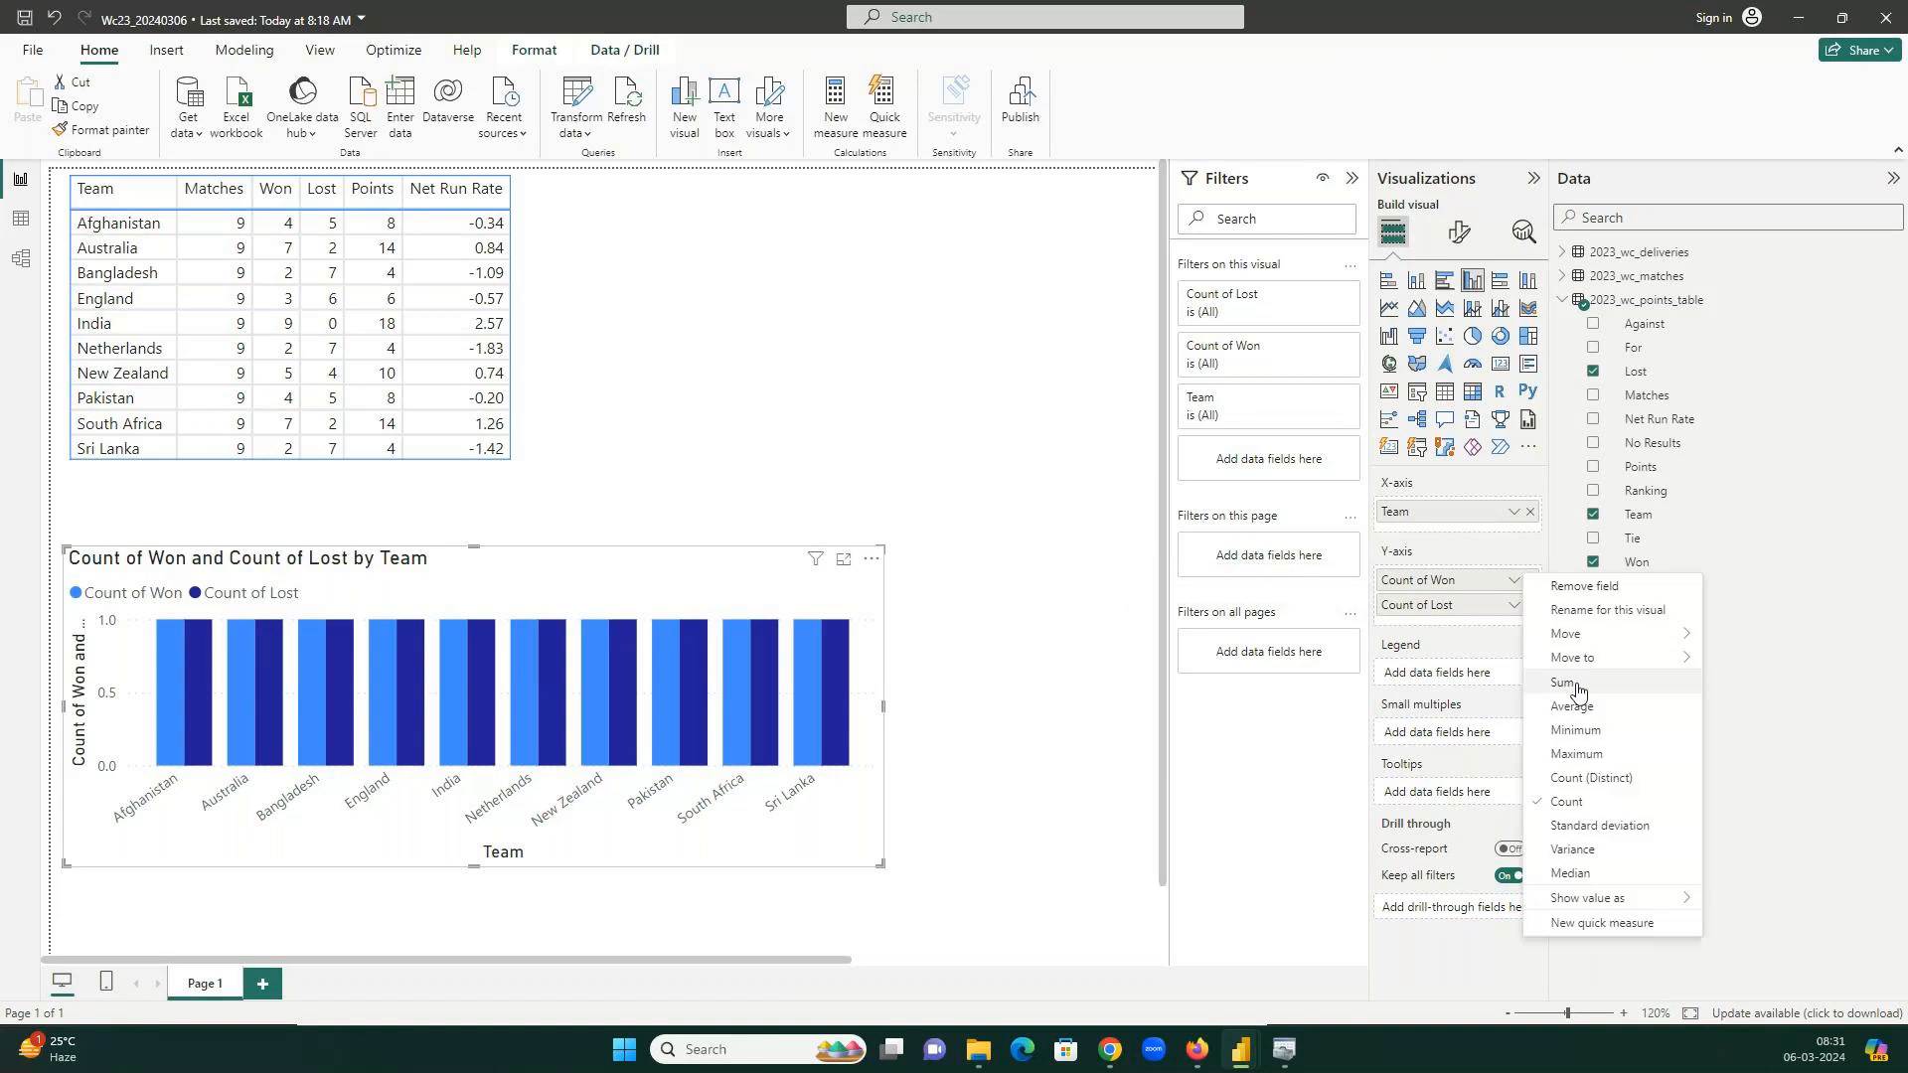
click(1571, 686)
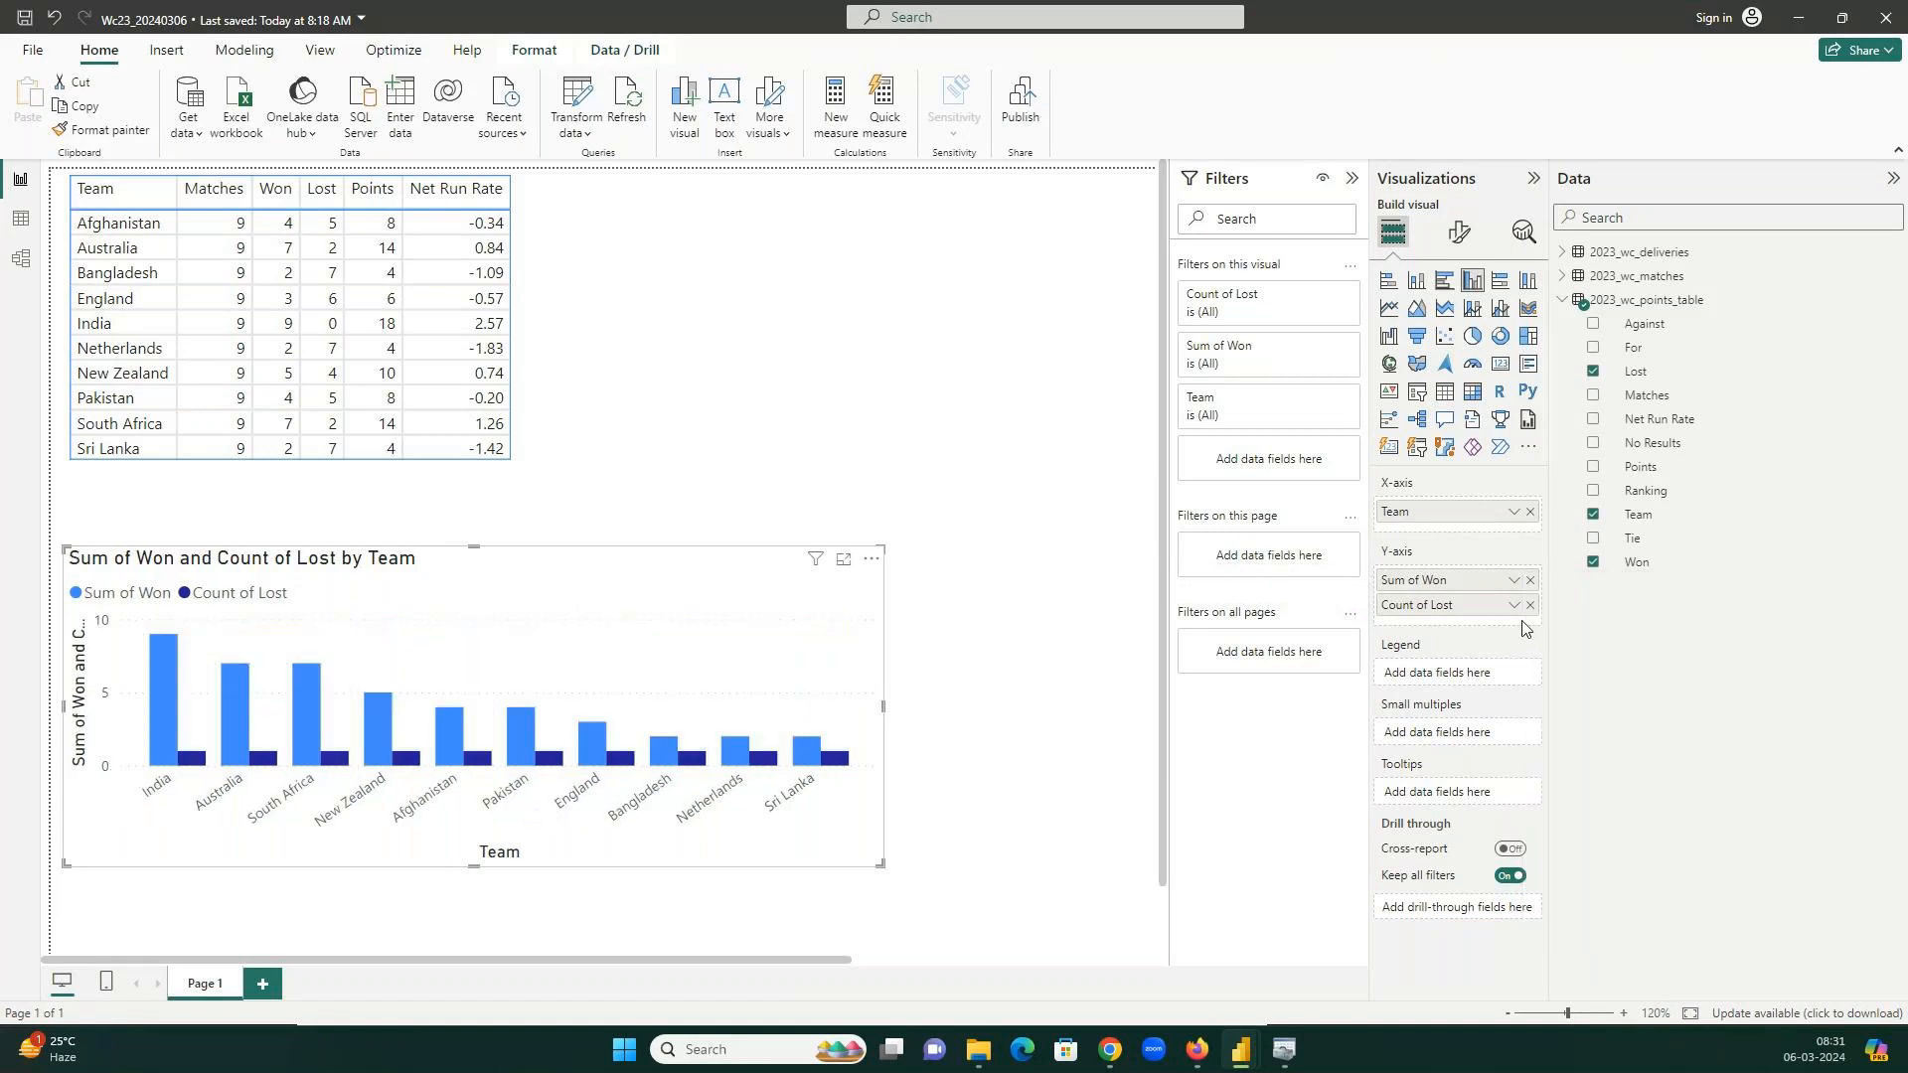
click(1514, 606)
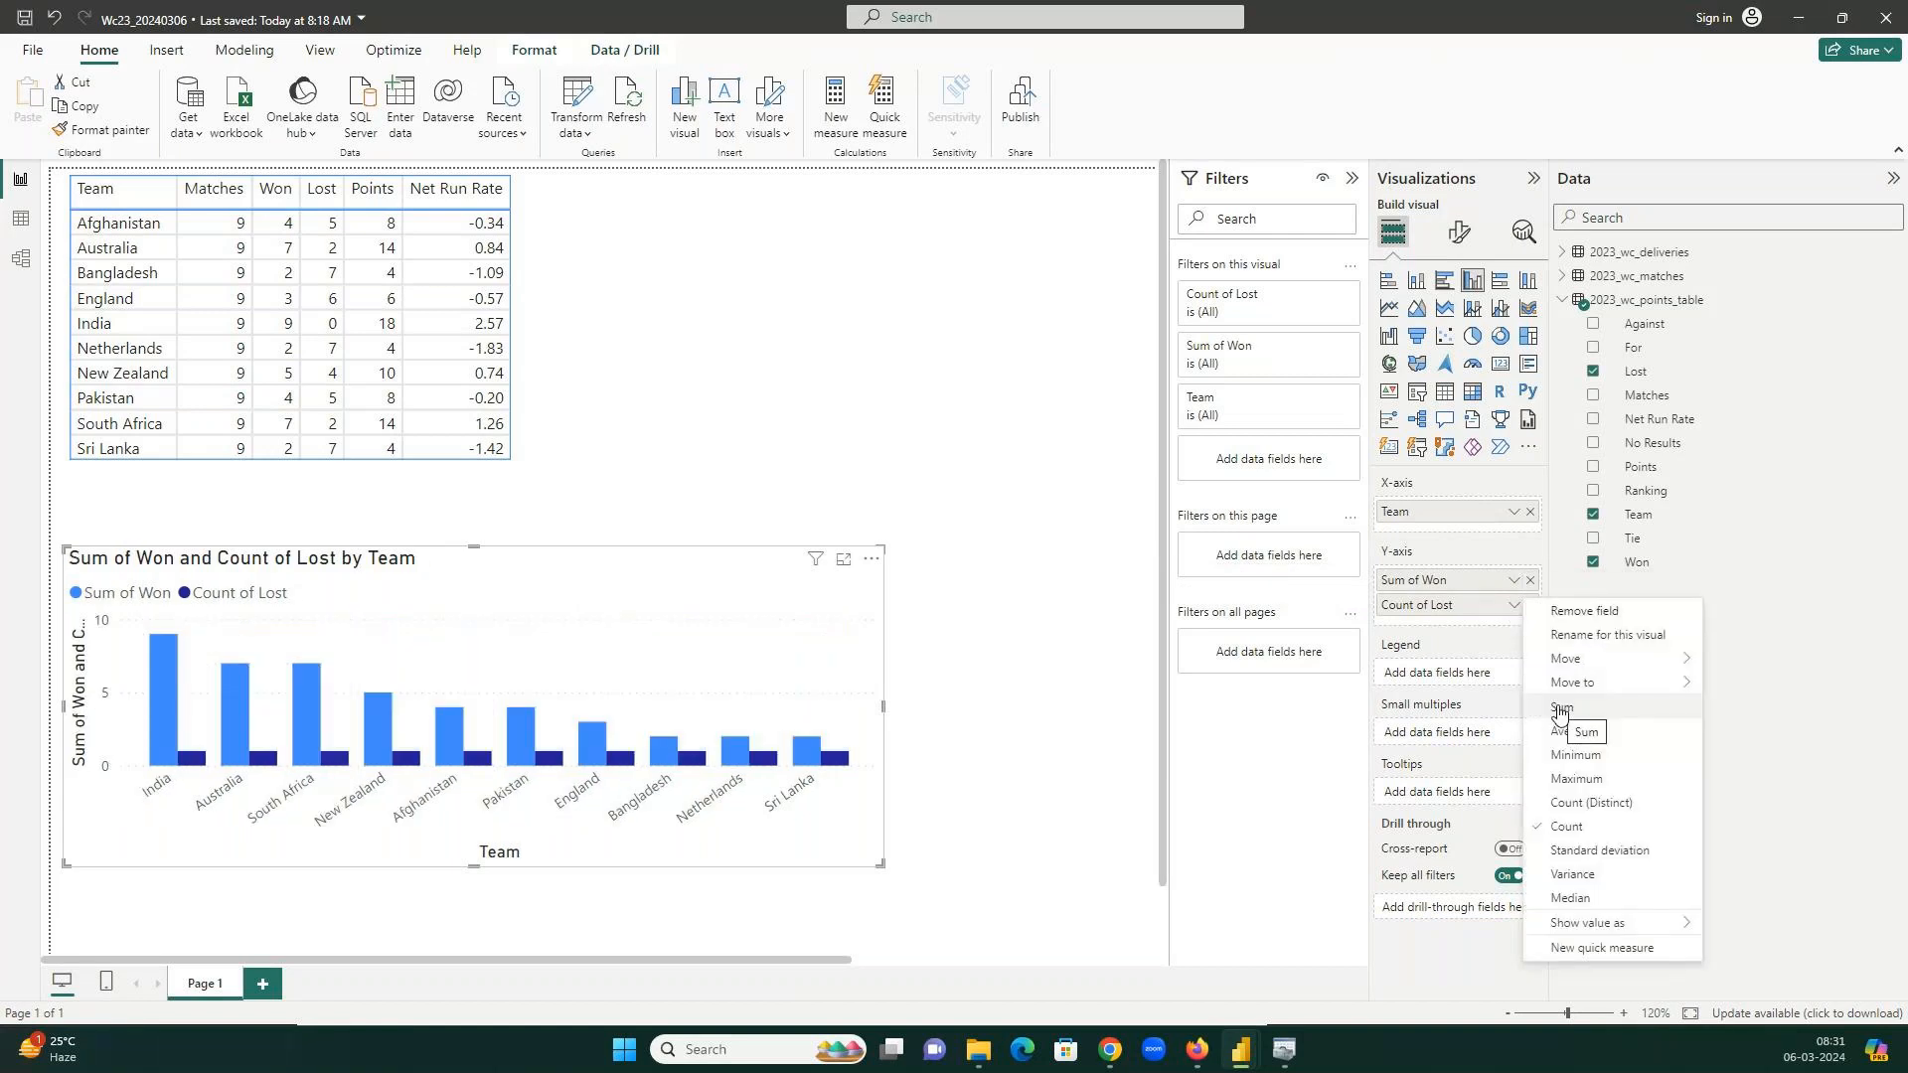
click(1567, 726)
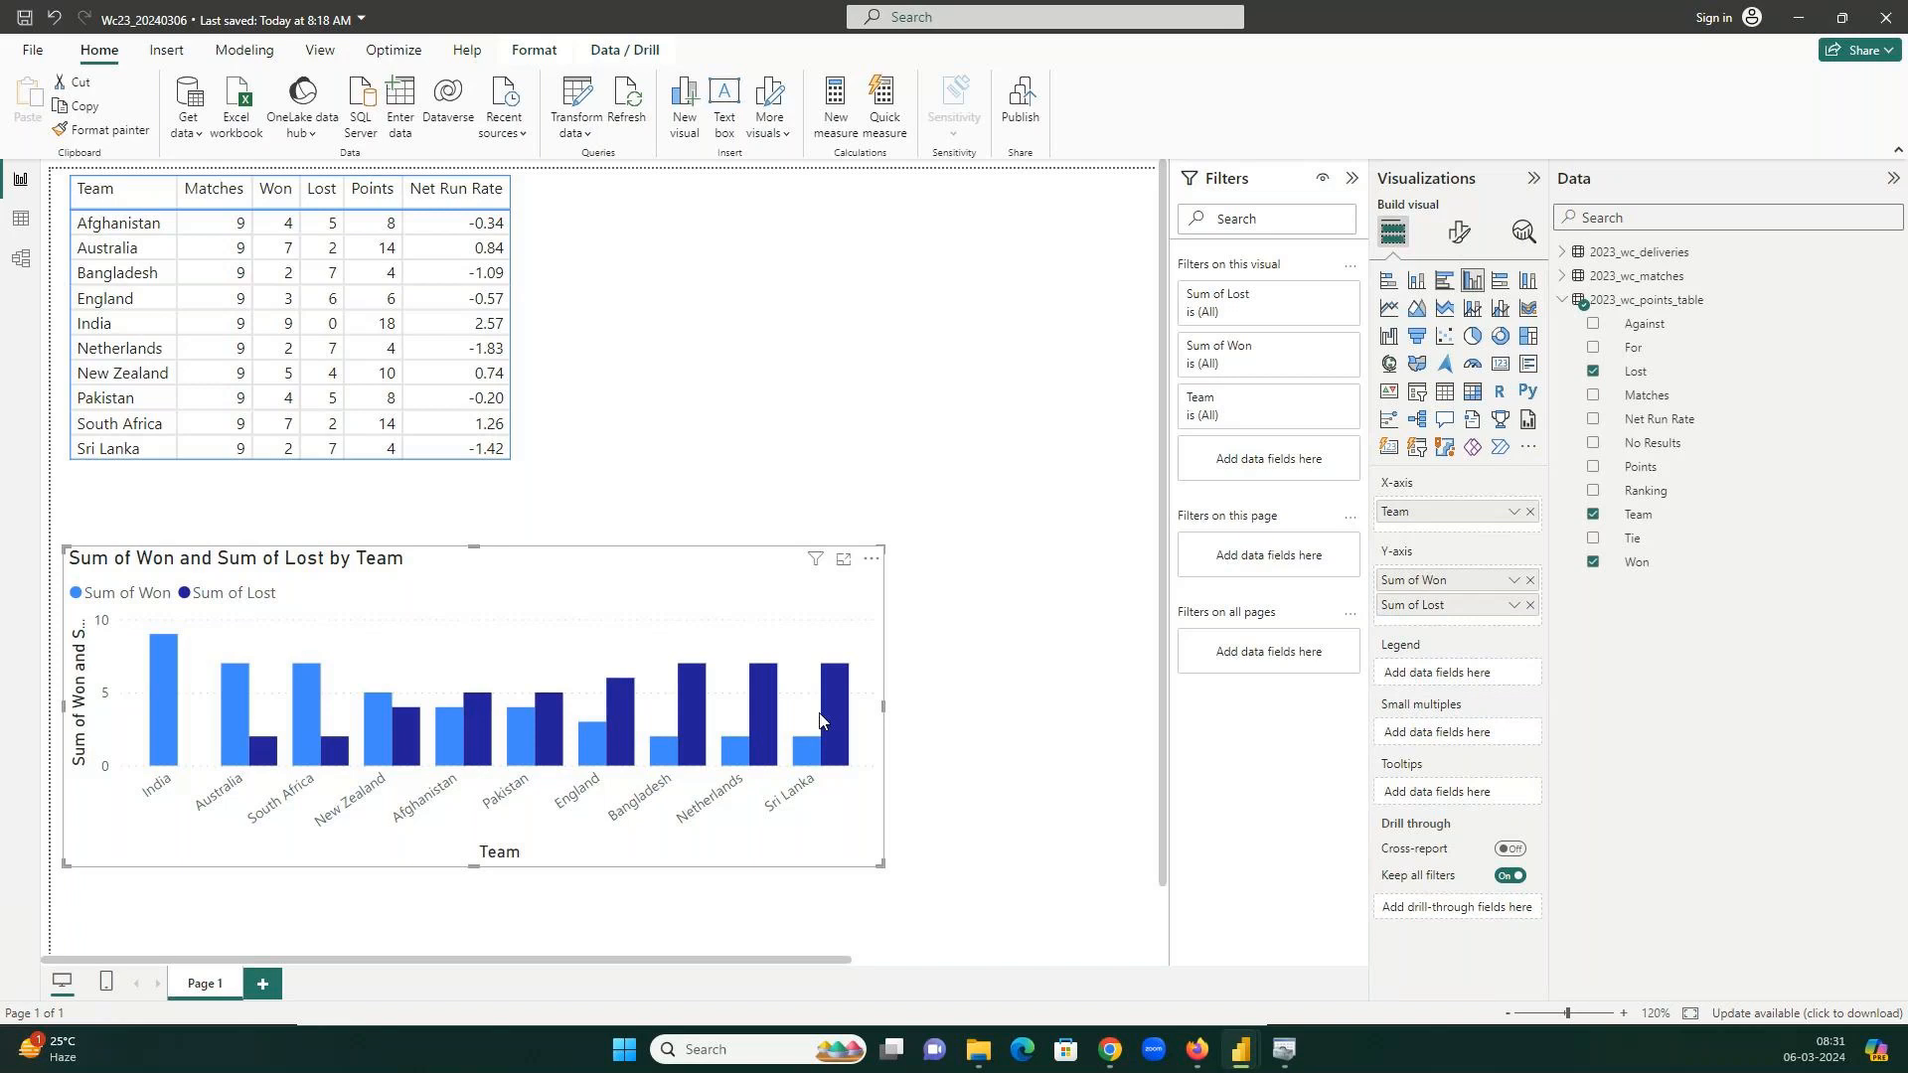
Deselect the chart, save Wc23_20240306 with Ctrl+S, and return to the GoTo meeting.
mouse_move(842, 716)
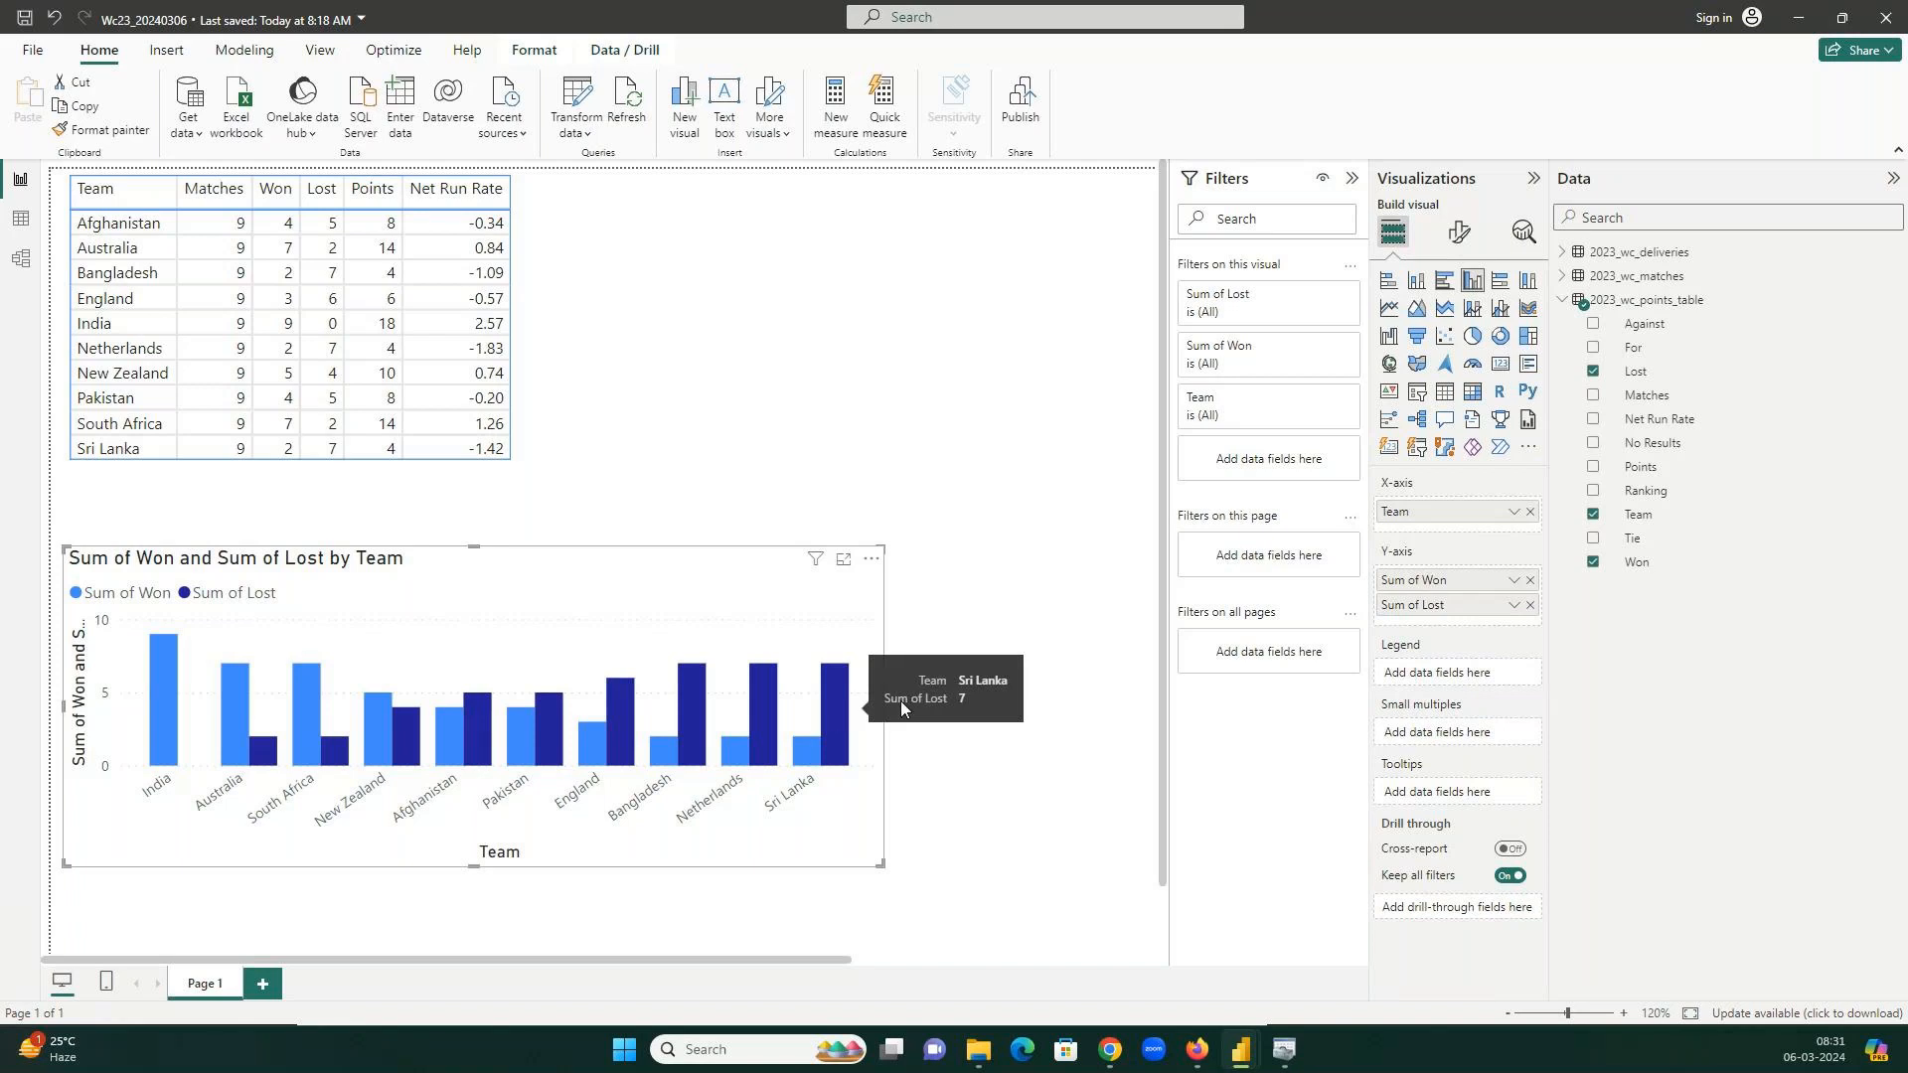
click(1021, 561)
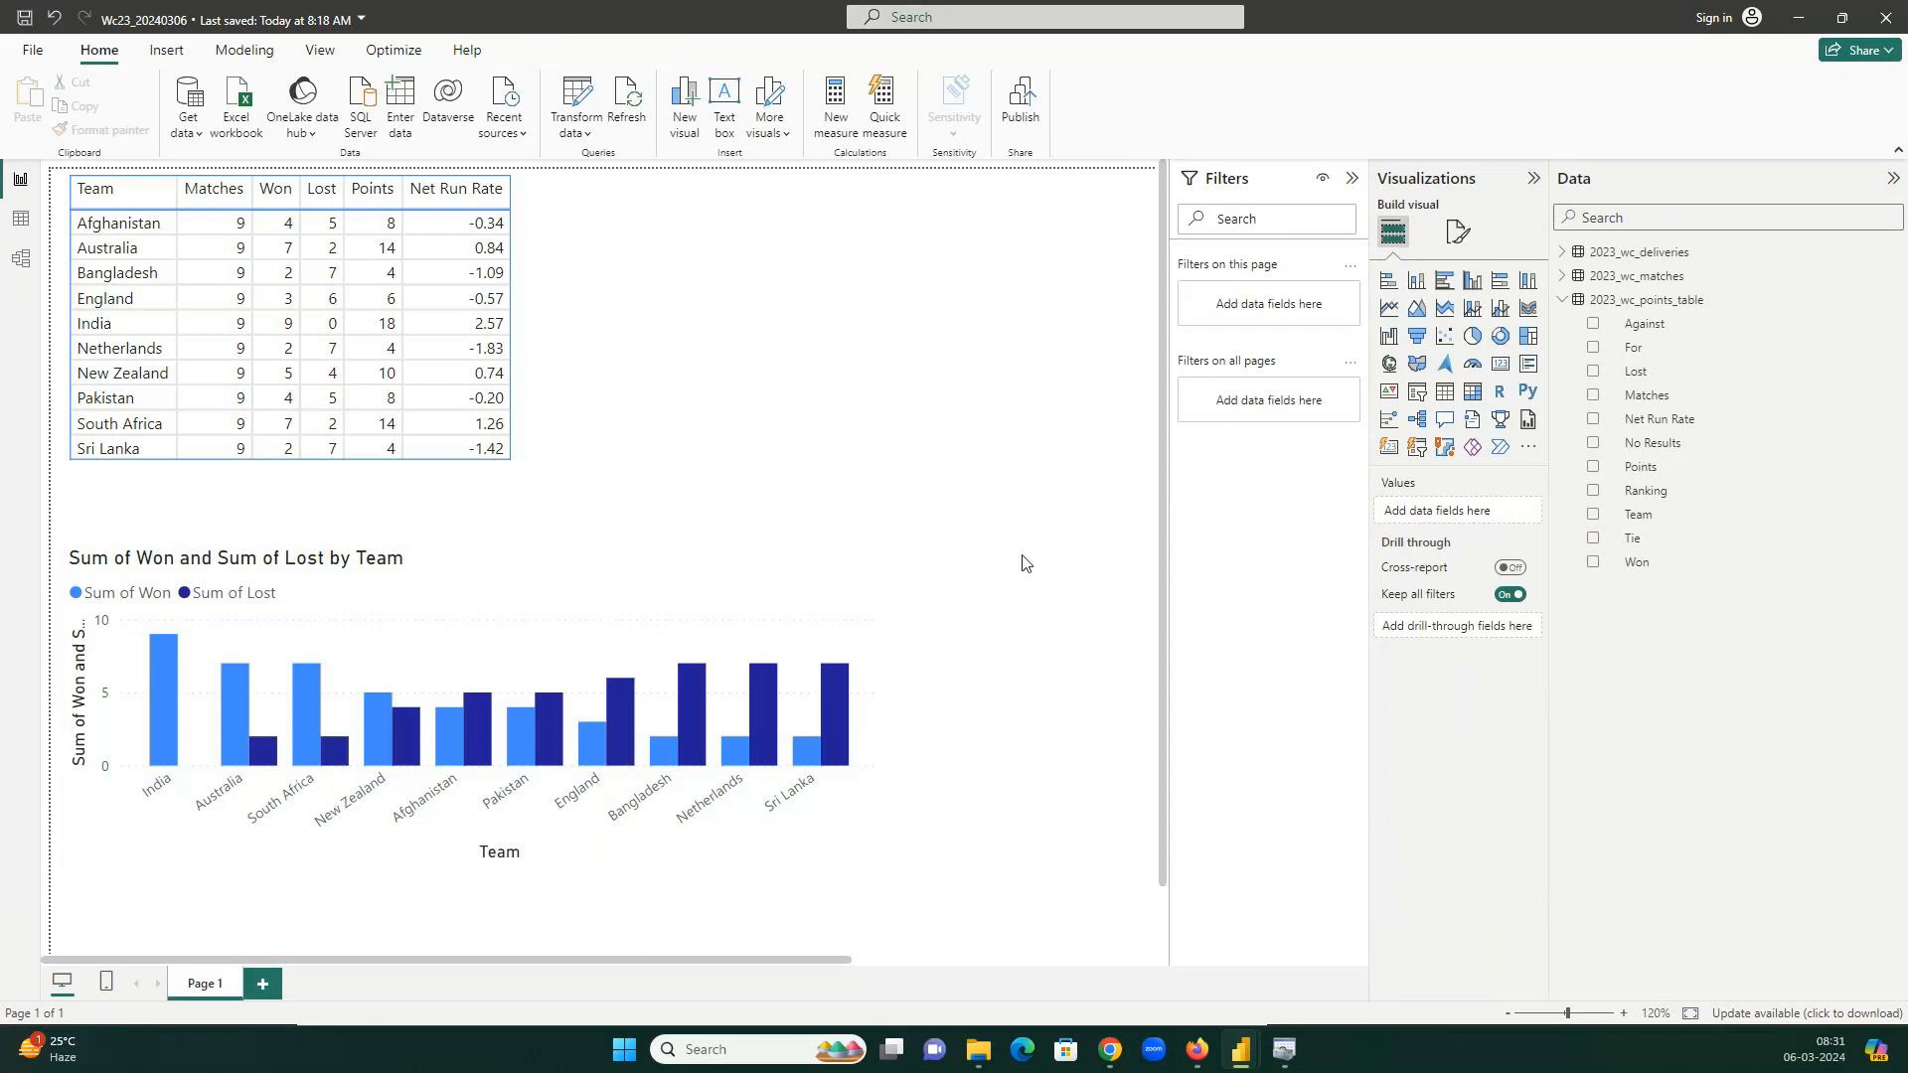
key(ctrl+s)
mouse_move(1110, 1049)
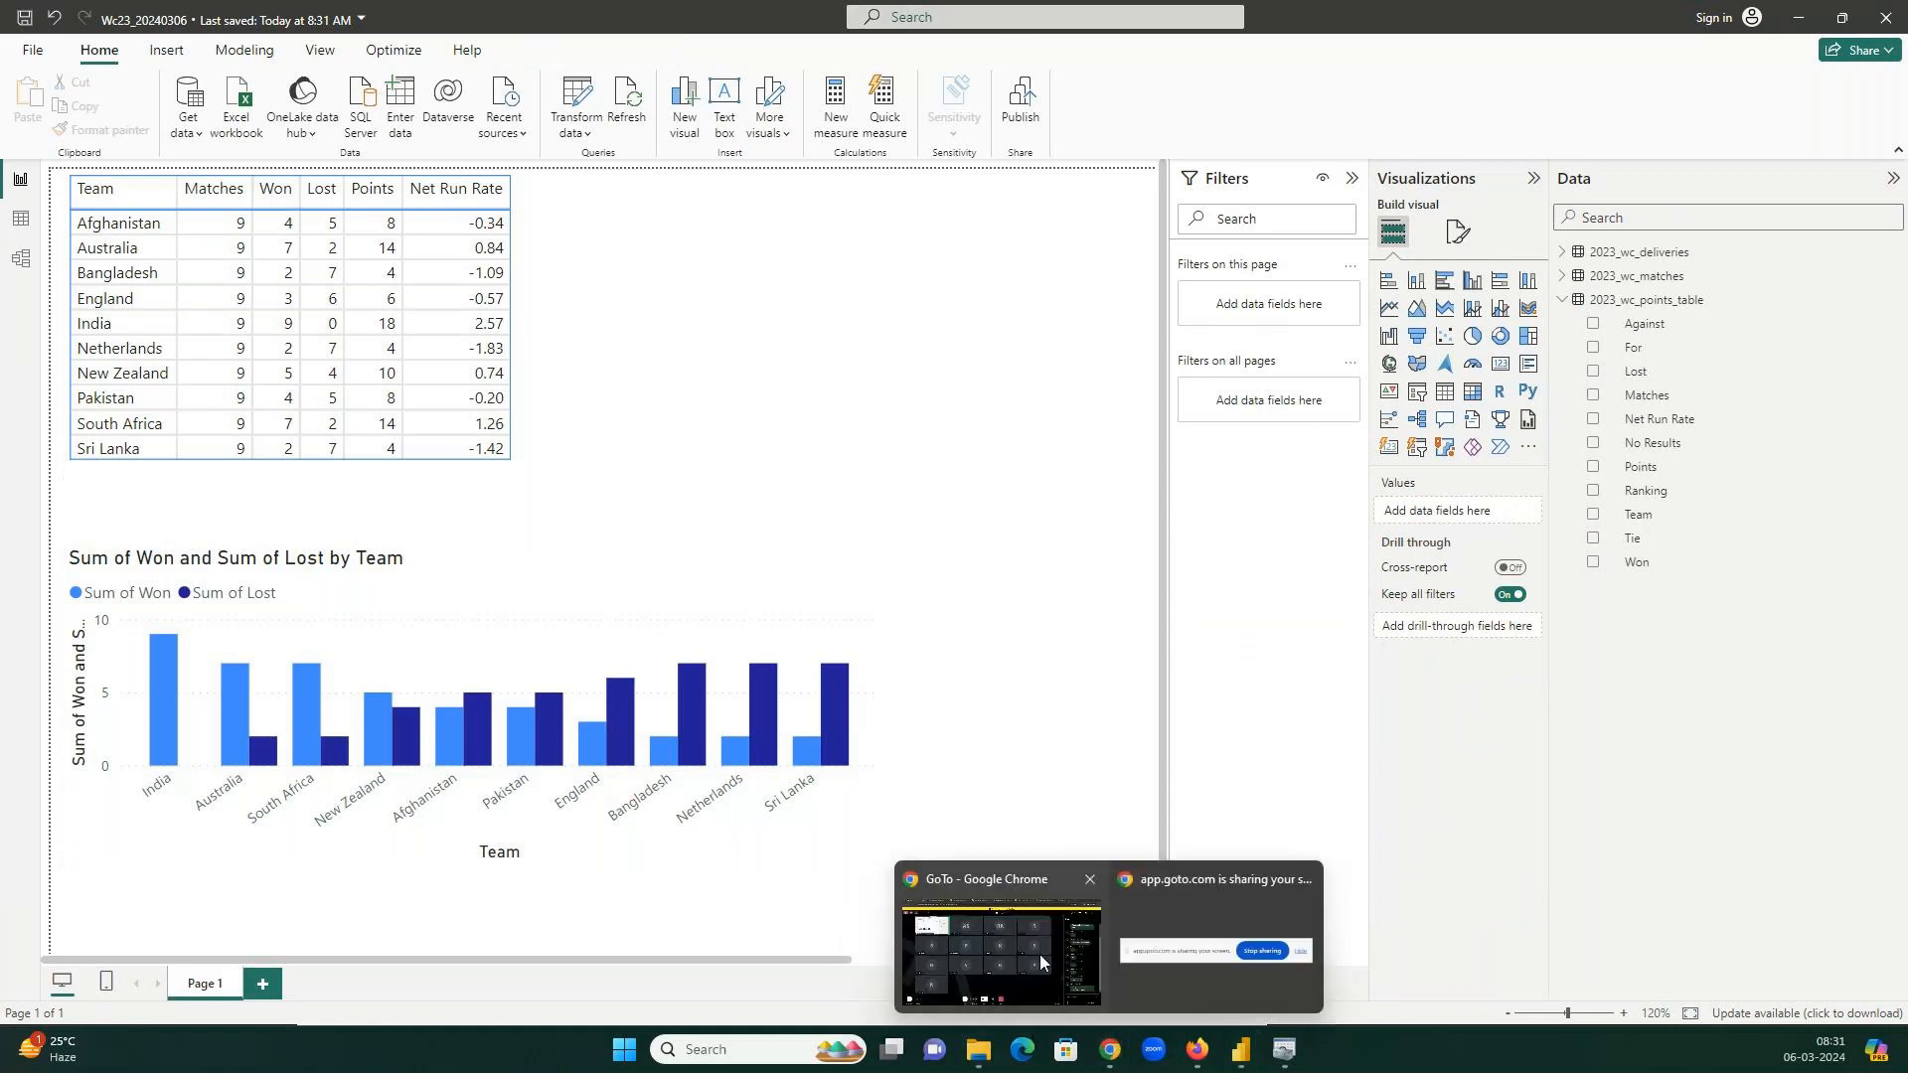
click(1019, 945)
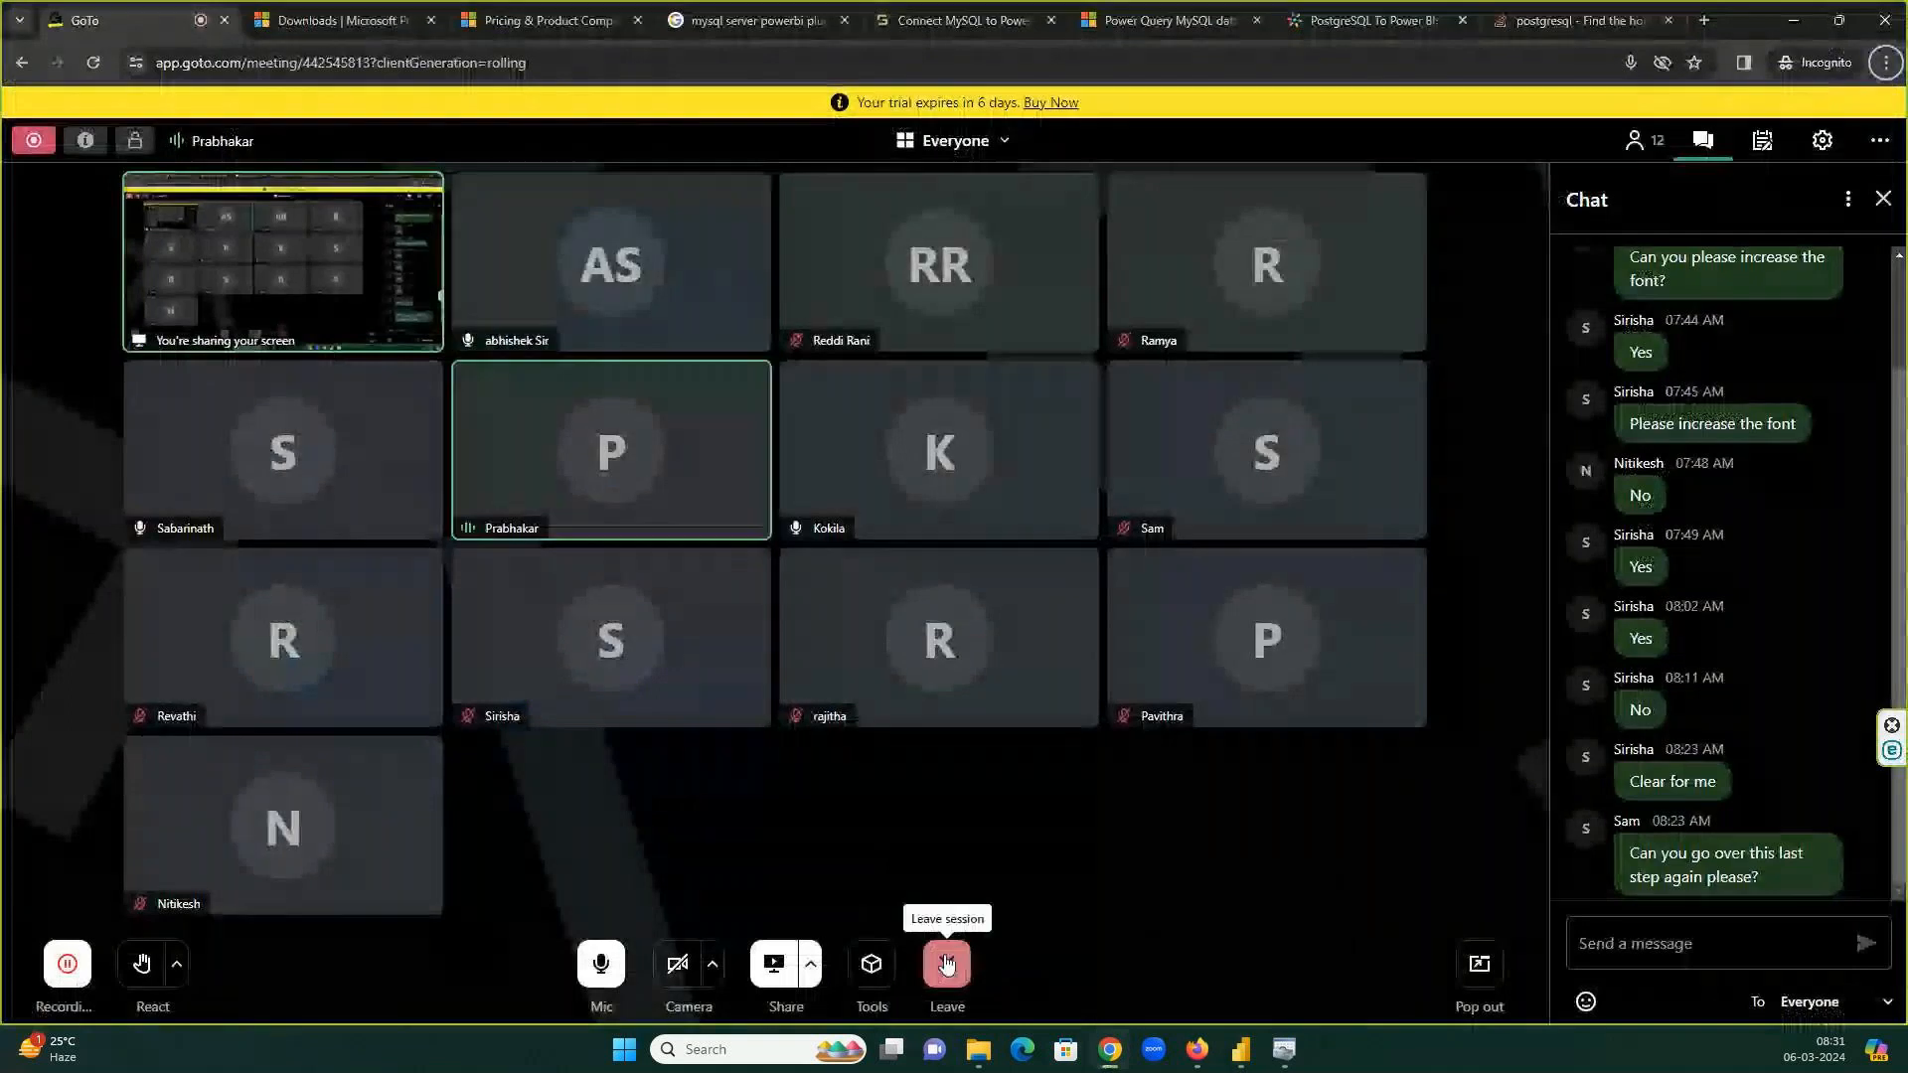
Start leaving the GoTo session but cancel to stay, then close the meeting tab.
click(946, 964)
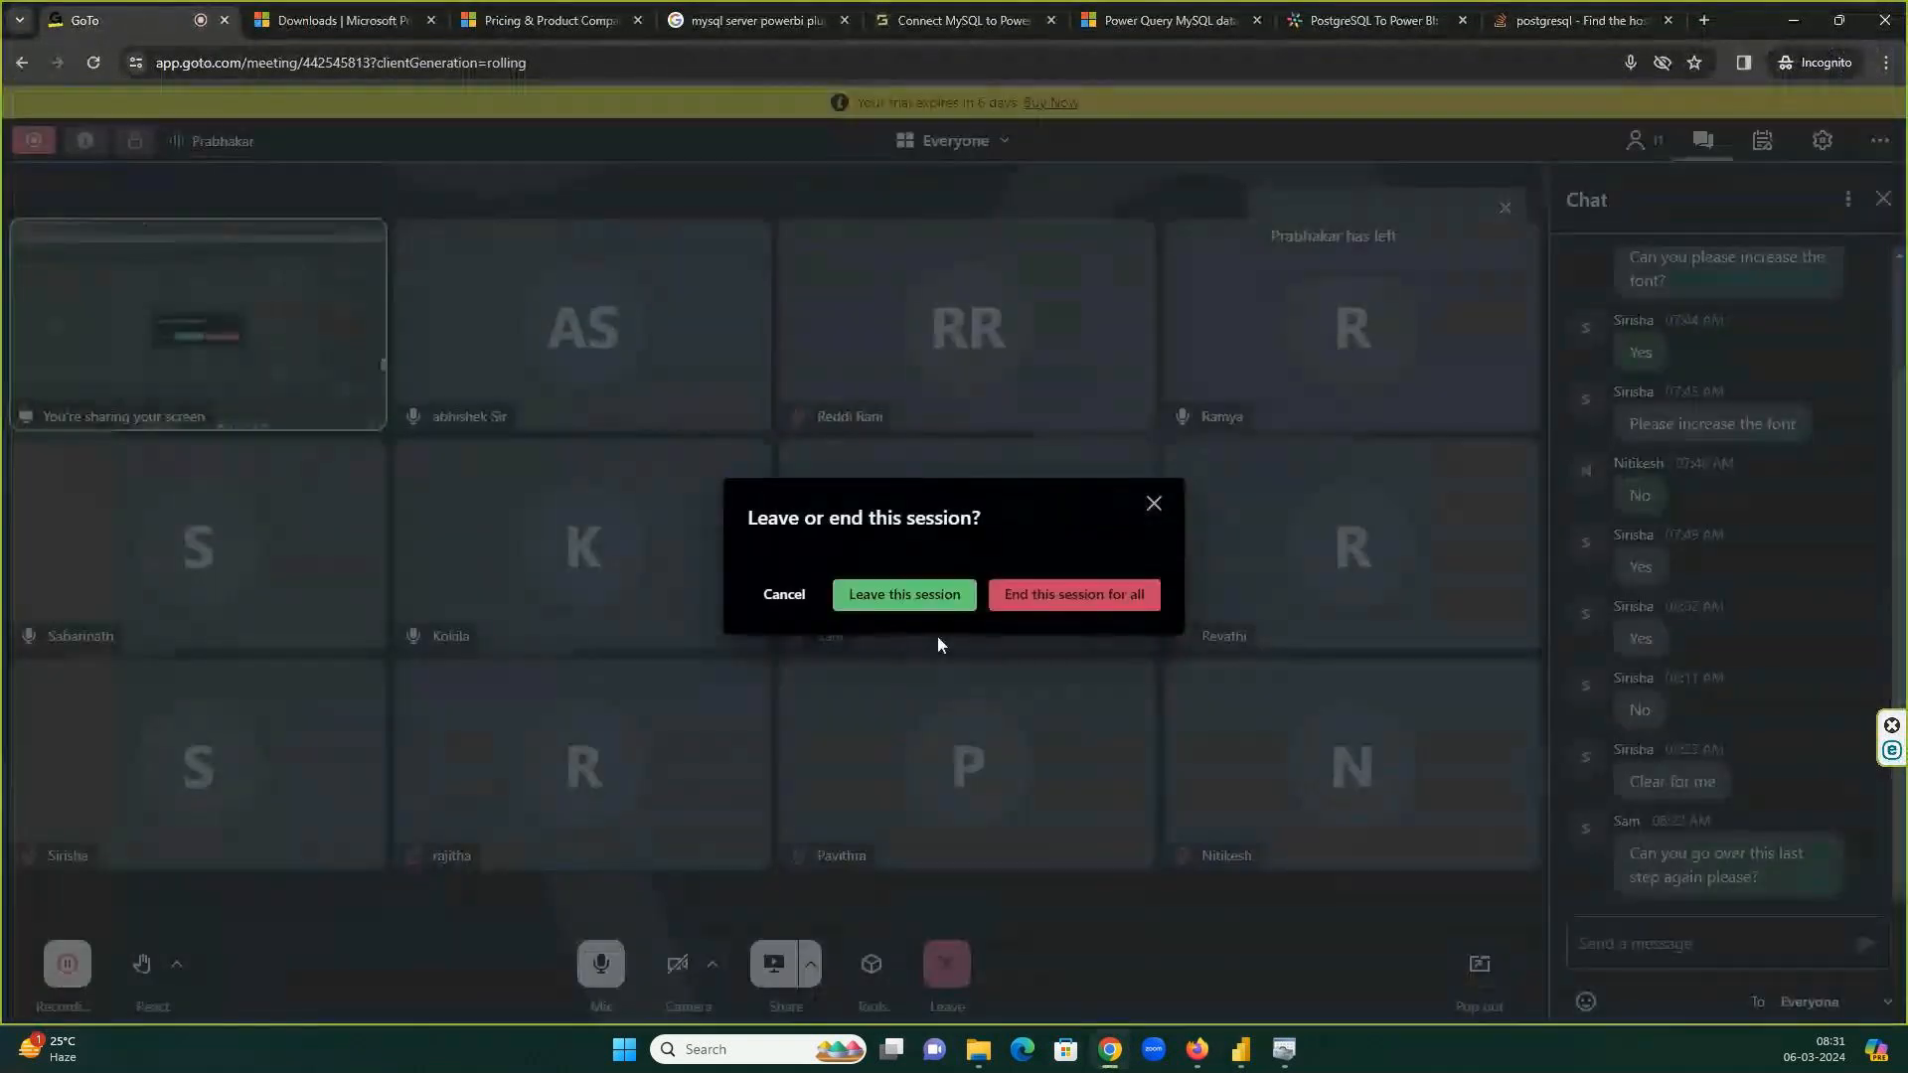
click(932, 594)
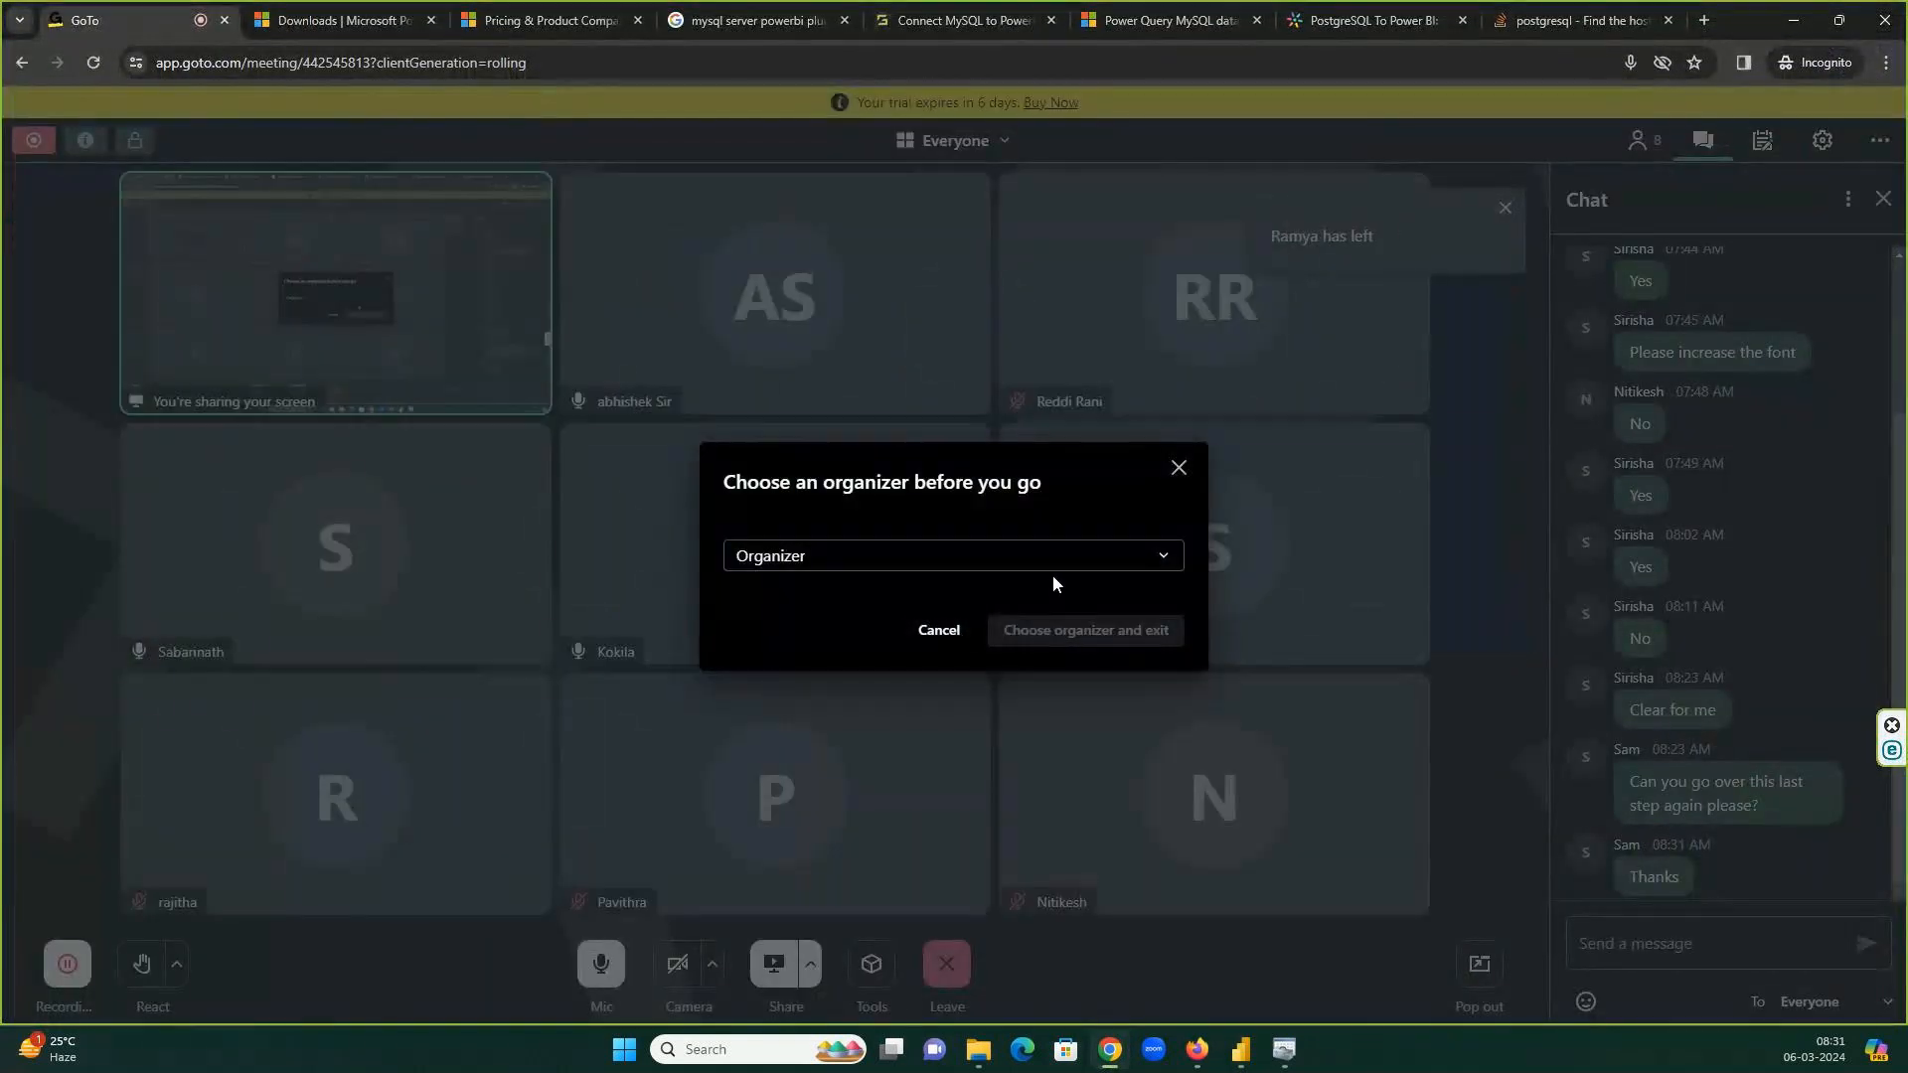
click(1054, 577)
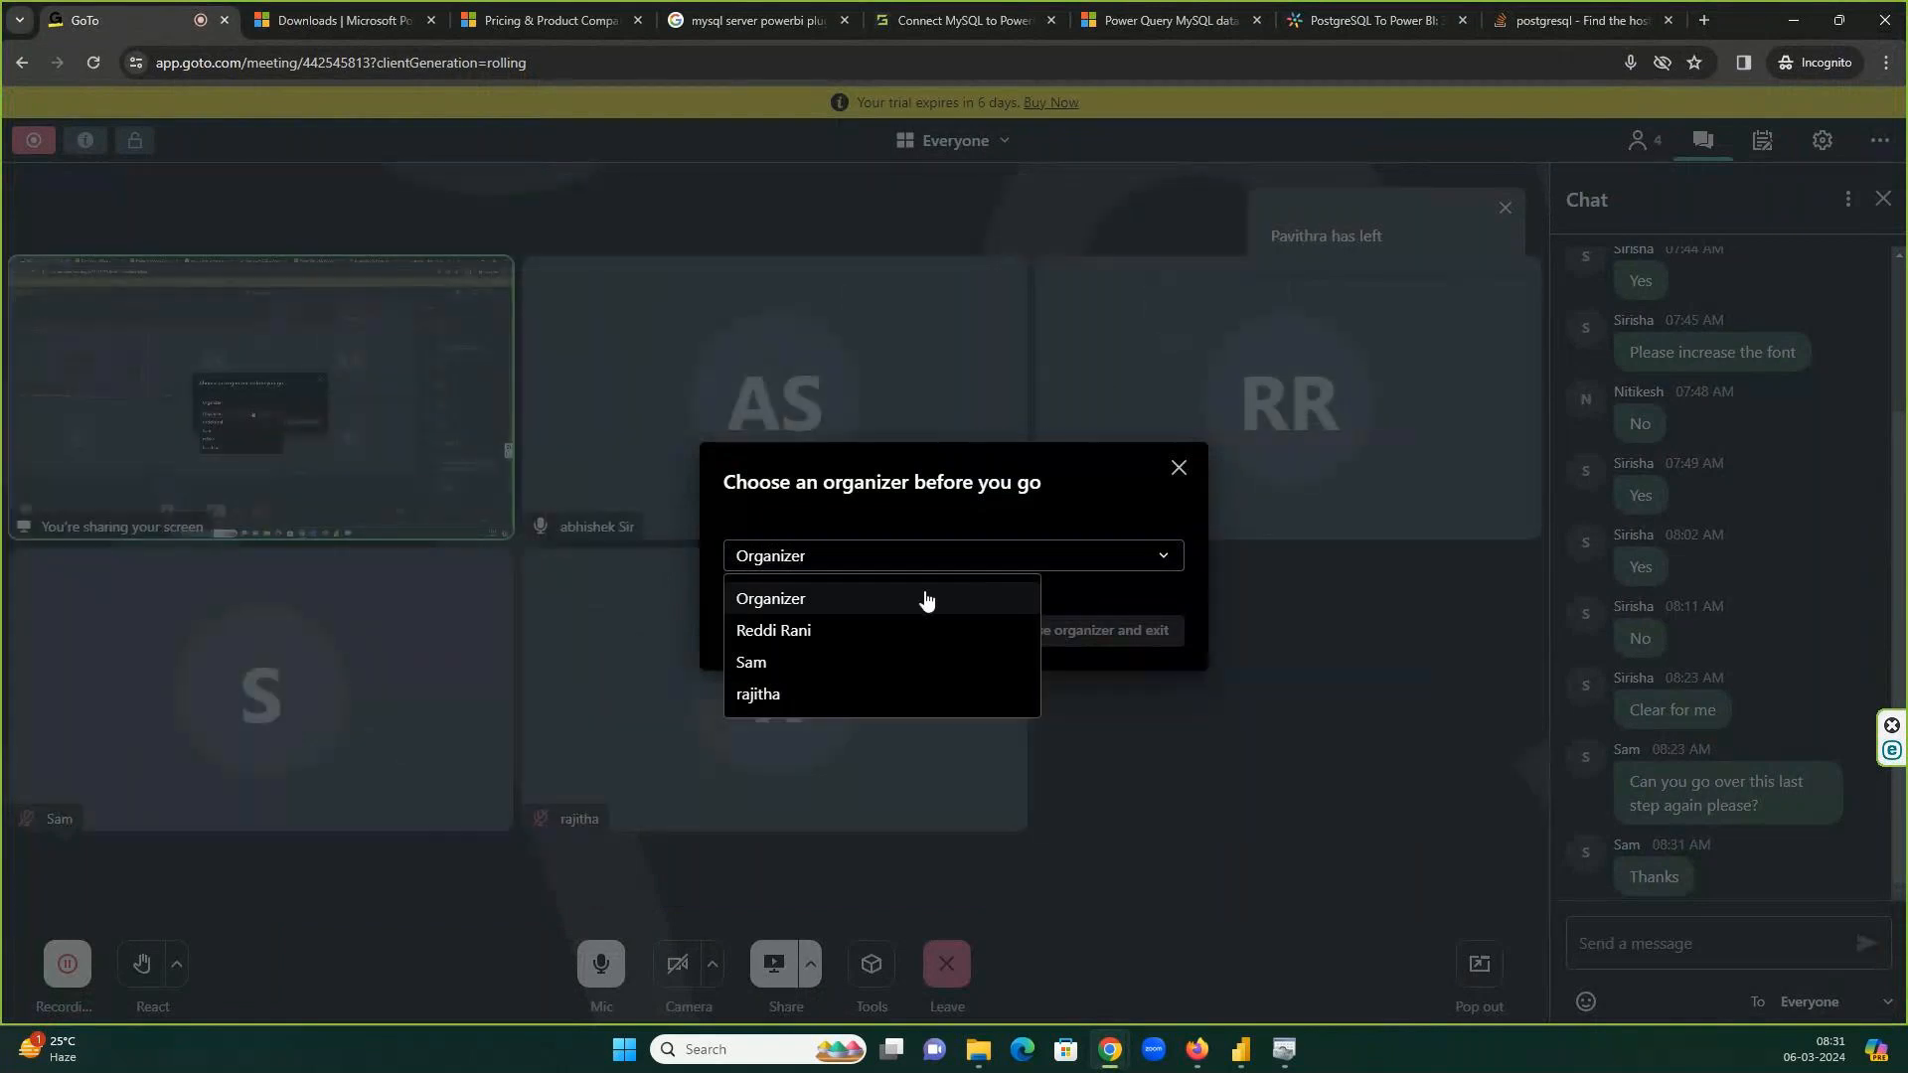
click(924, 596)
click(964, 638)
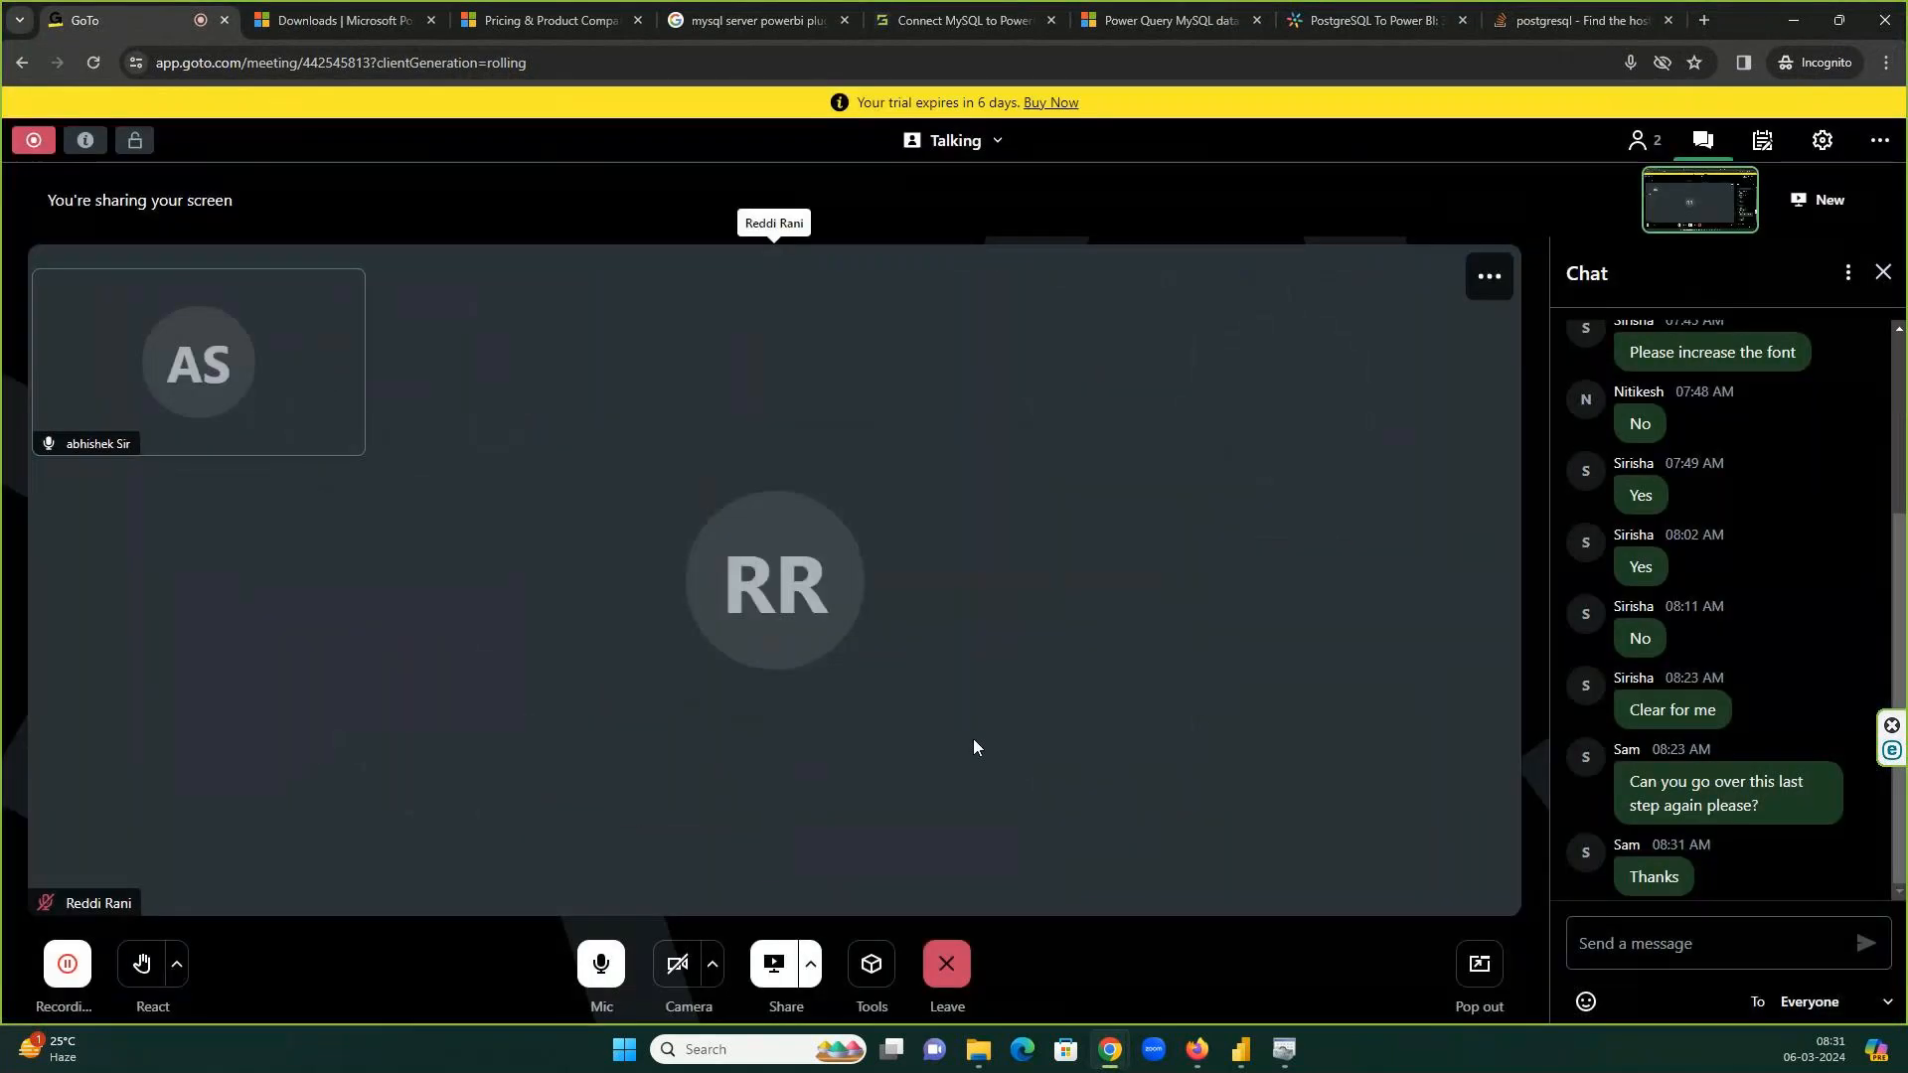
mouse_move(934, 971)
click(1885, 20)
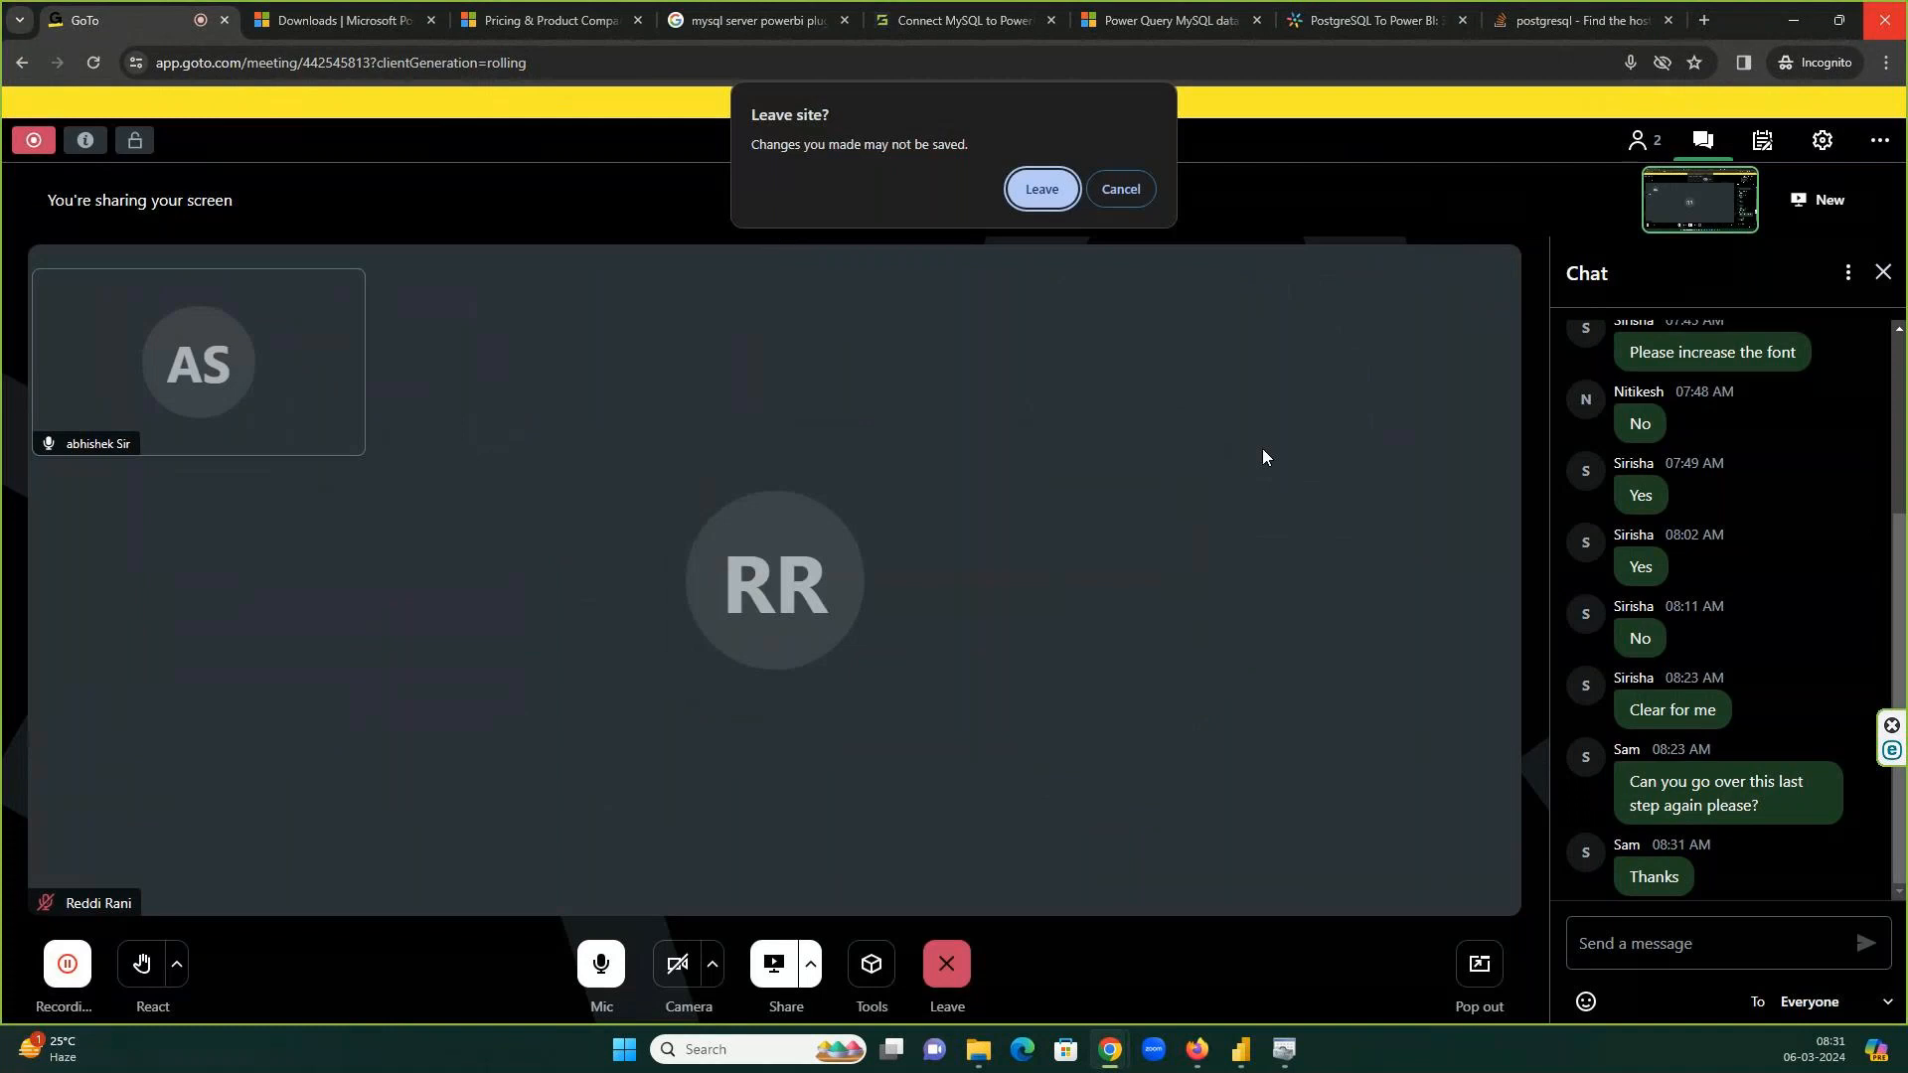